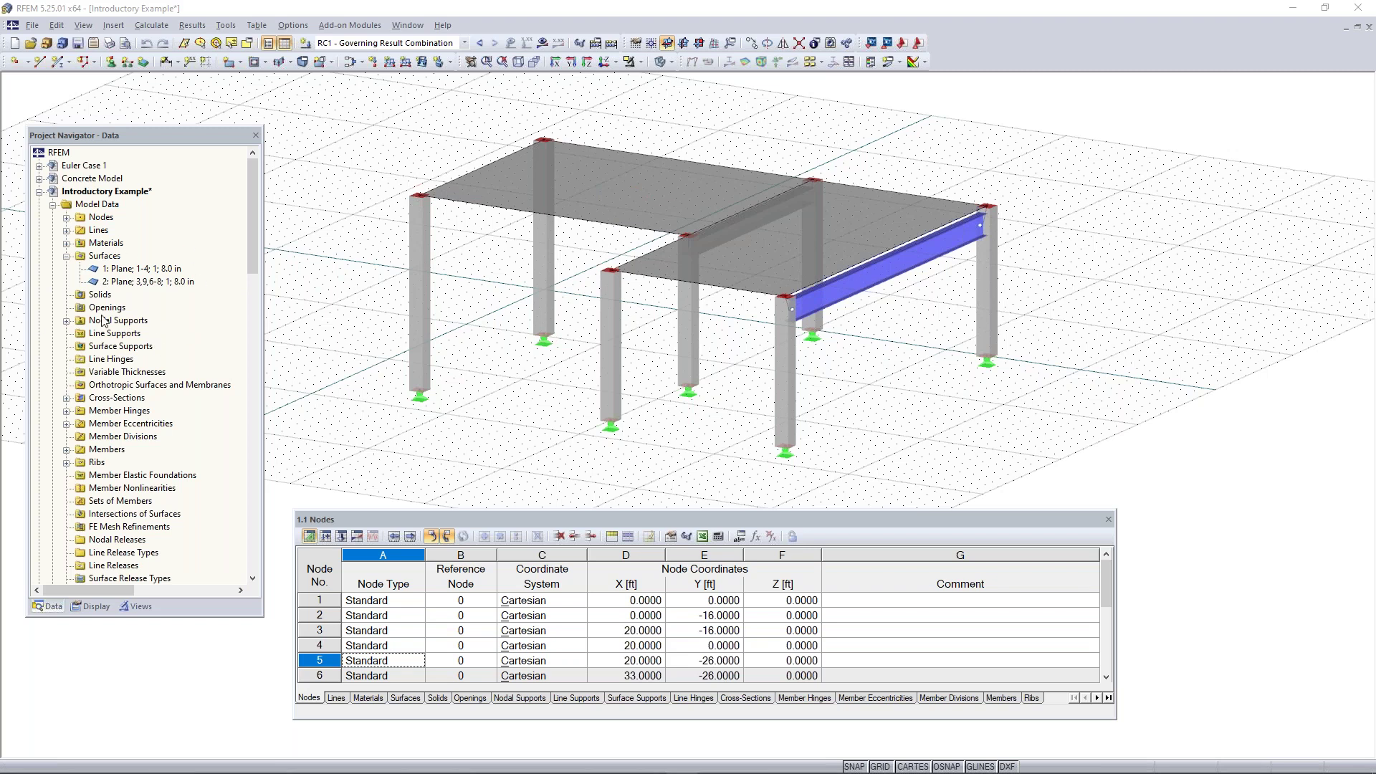
- Expand the cross-sections in the model data tree and highlight the W 18x50 section and the first plane surface in the model
scroll(106, 321, "down", 1)
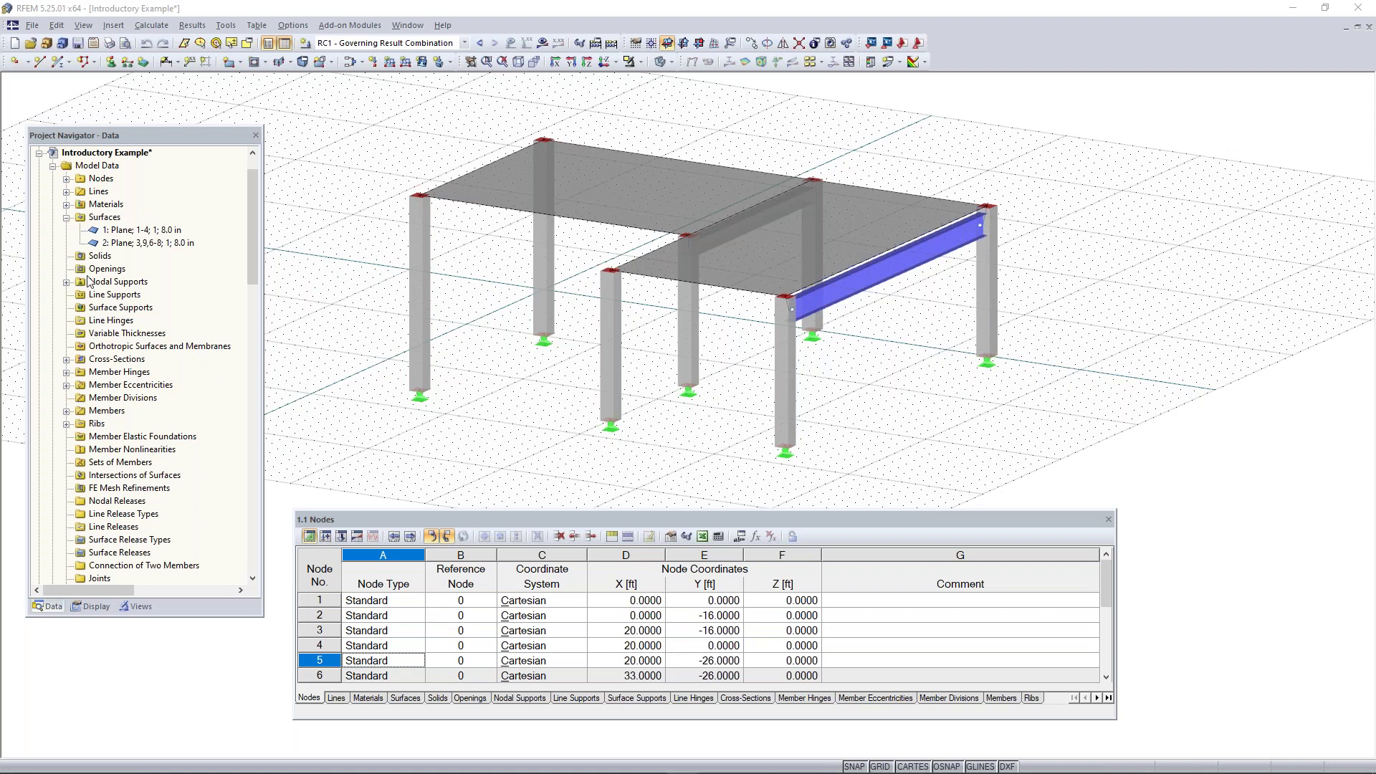
left_click(67, 179)
left_click(67, 179)
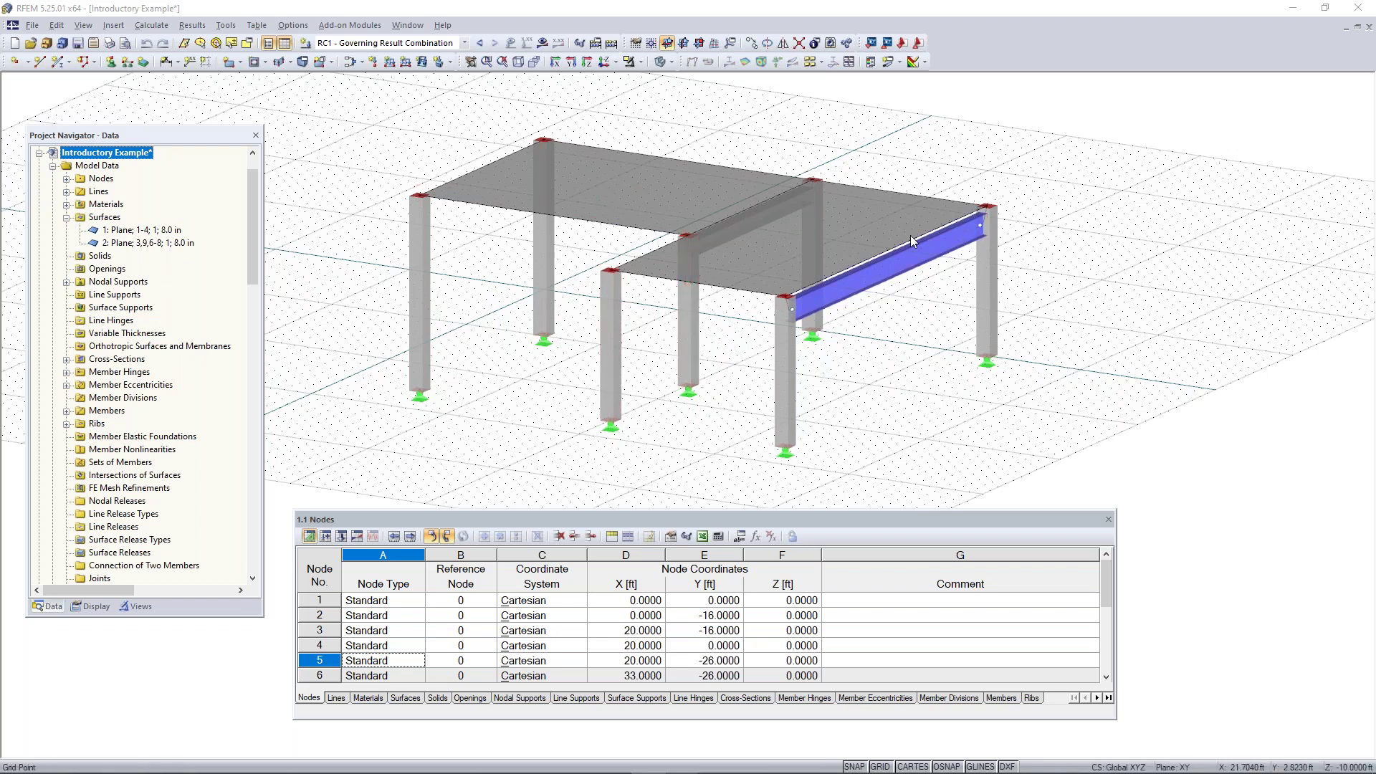
left_click(66, 359)
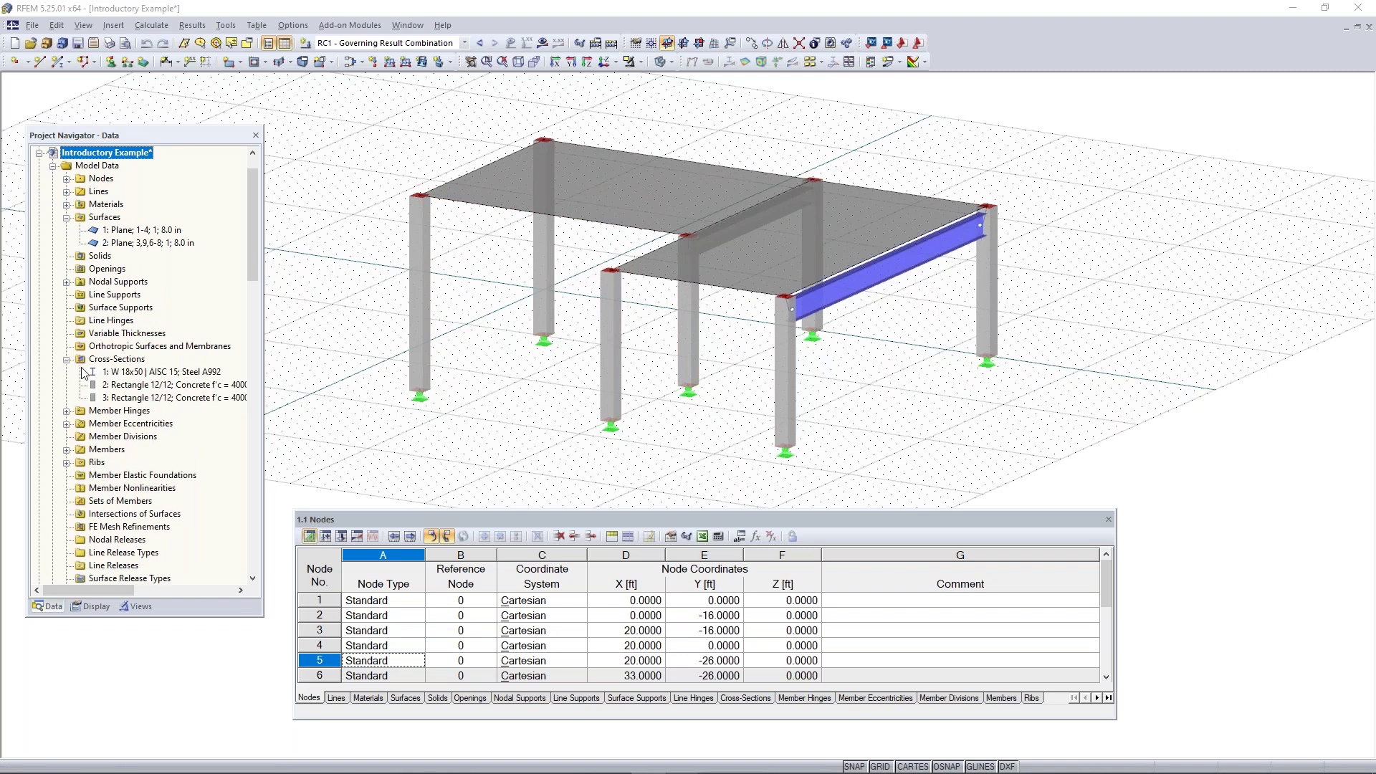
left_click(159, 373)
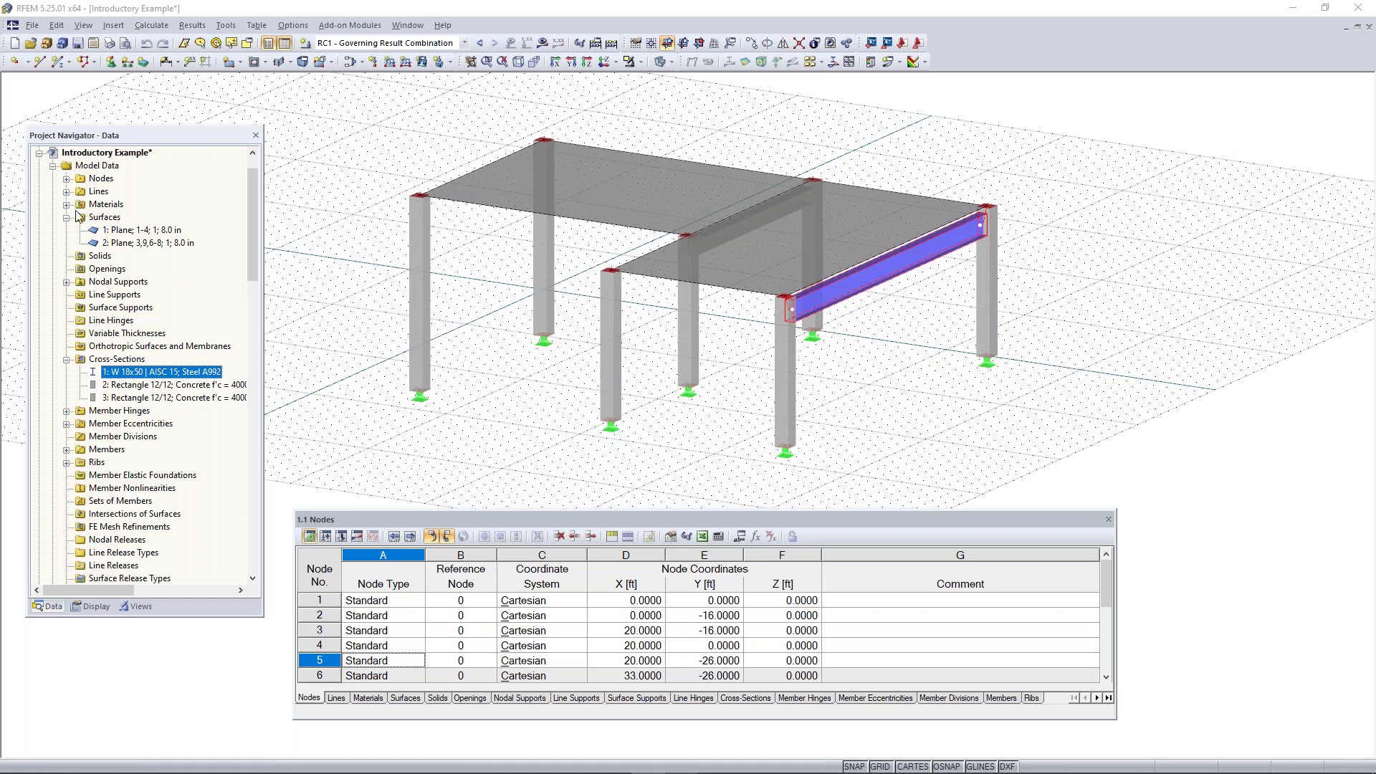
left_click(137, 231)
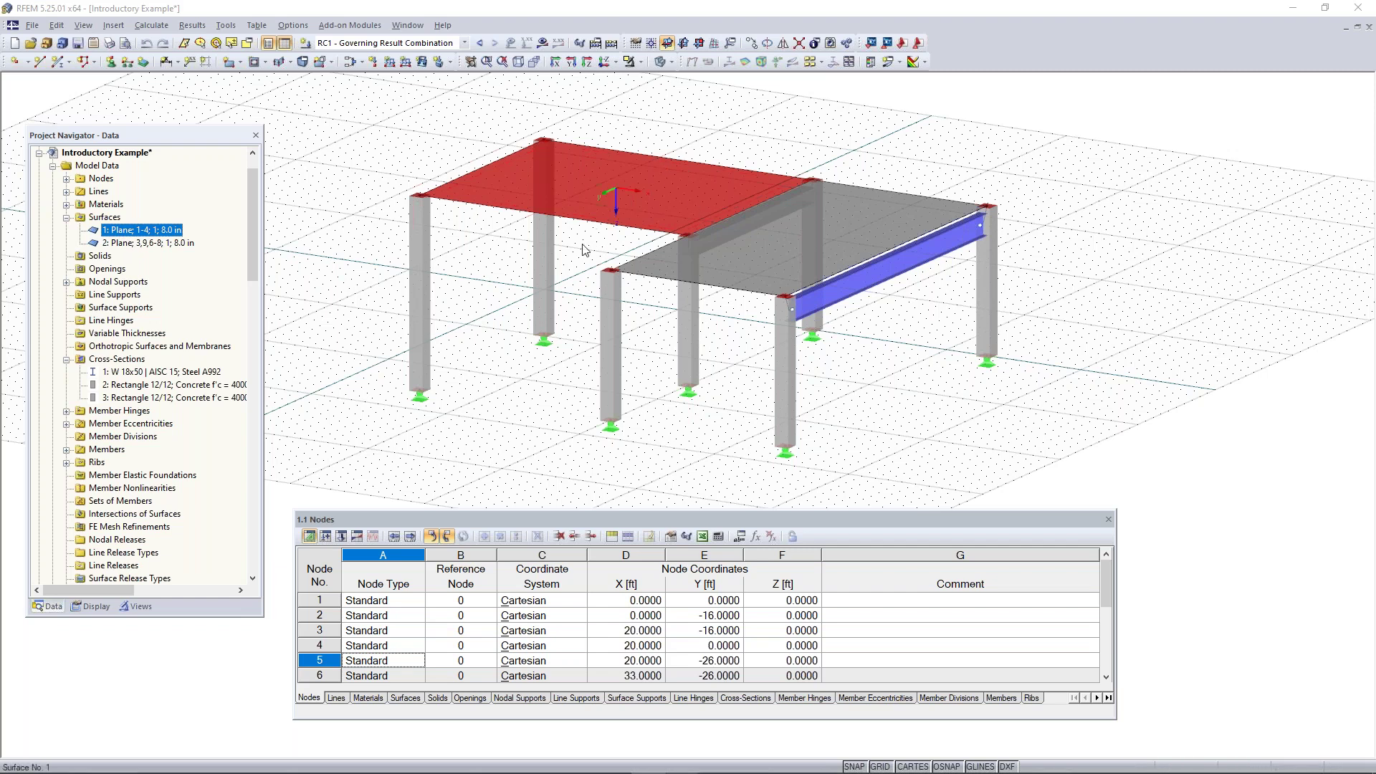
- Move the input table slightly, view its line and material data, and return to the node data
left_click_drag(688, 516, 730, 494)
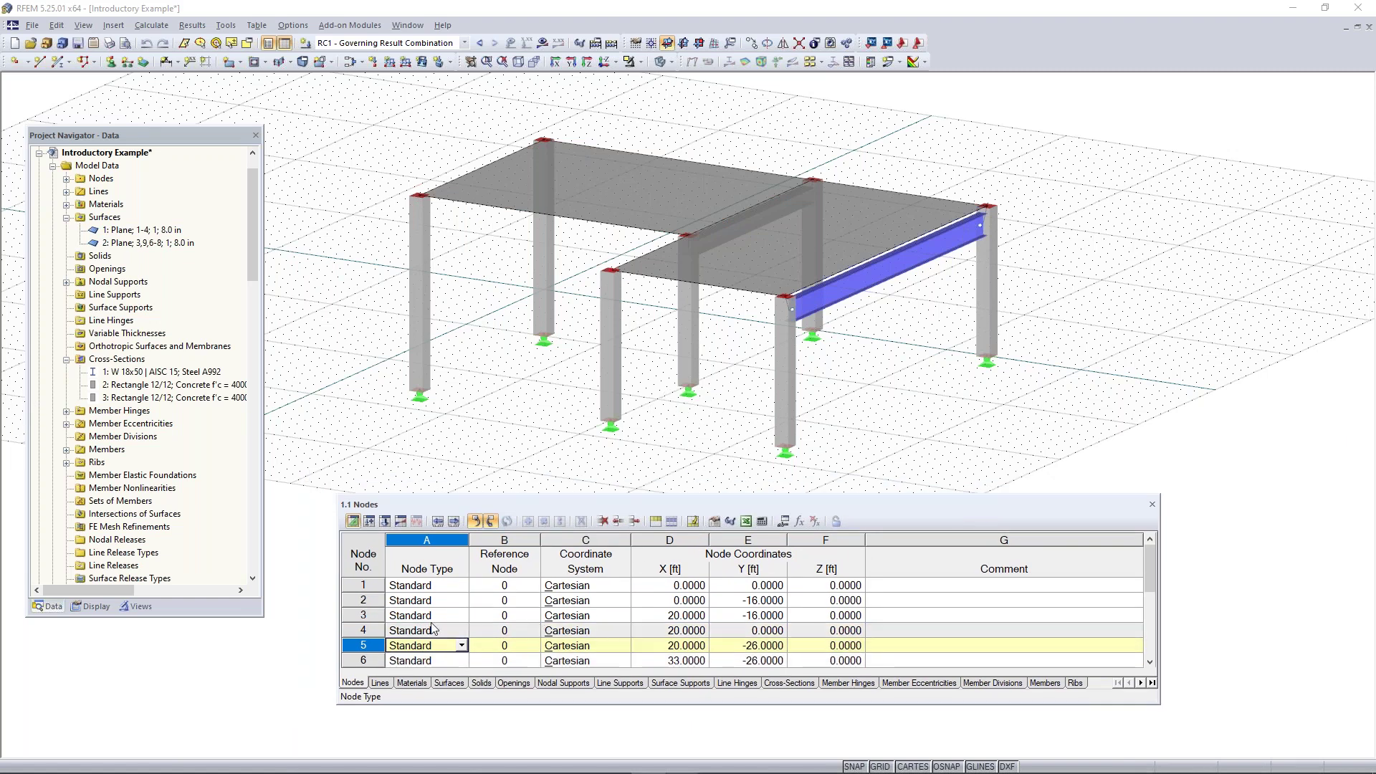
left_click(379, 683)
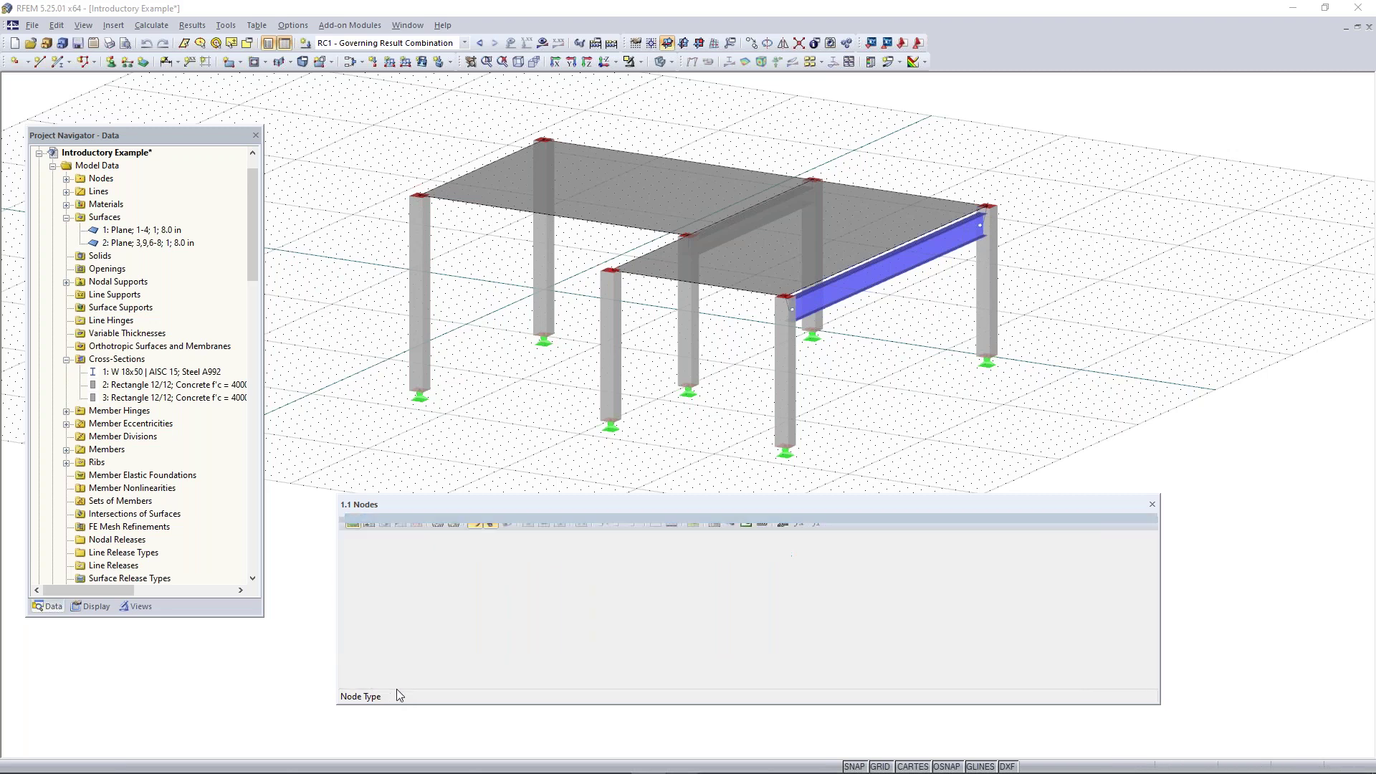
left_click(412, 683)
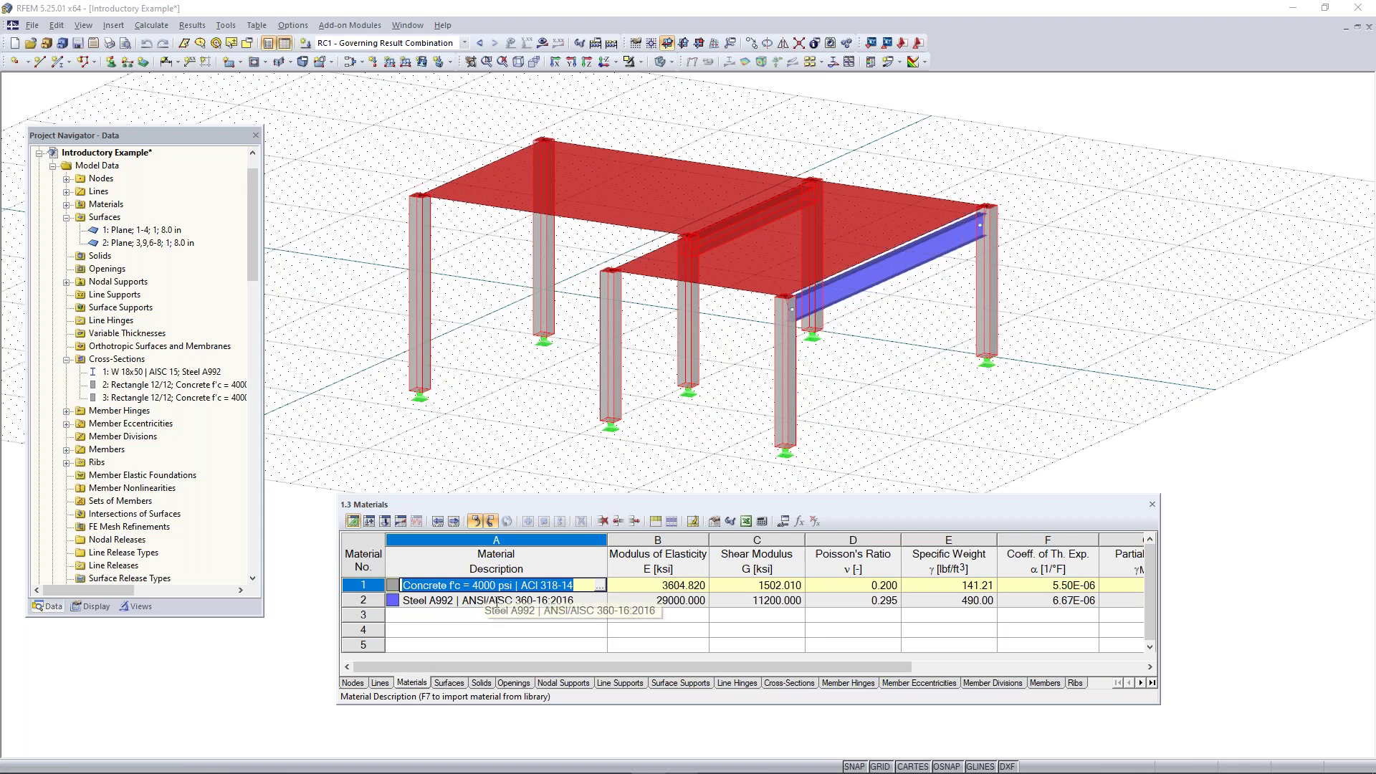
left_click(359, 684)
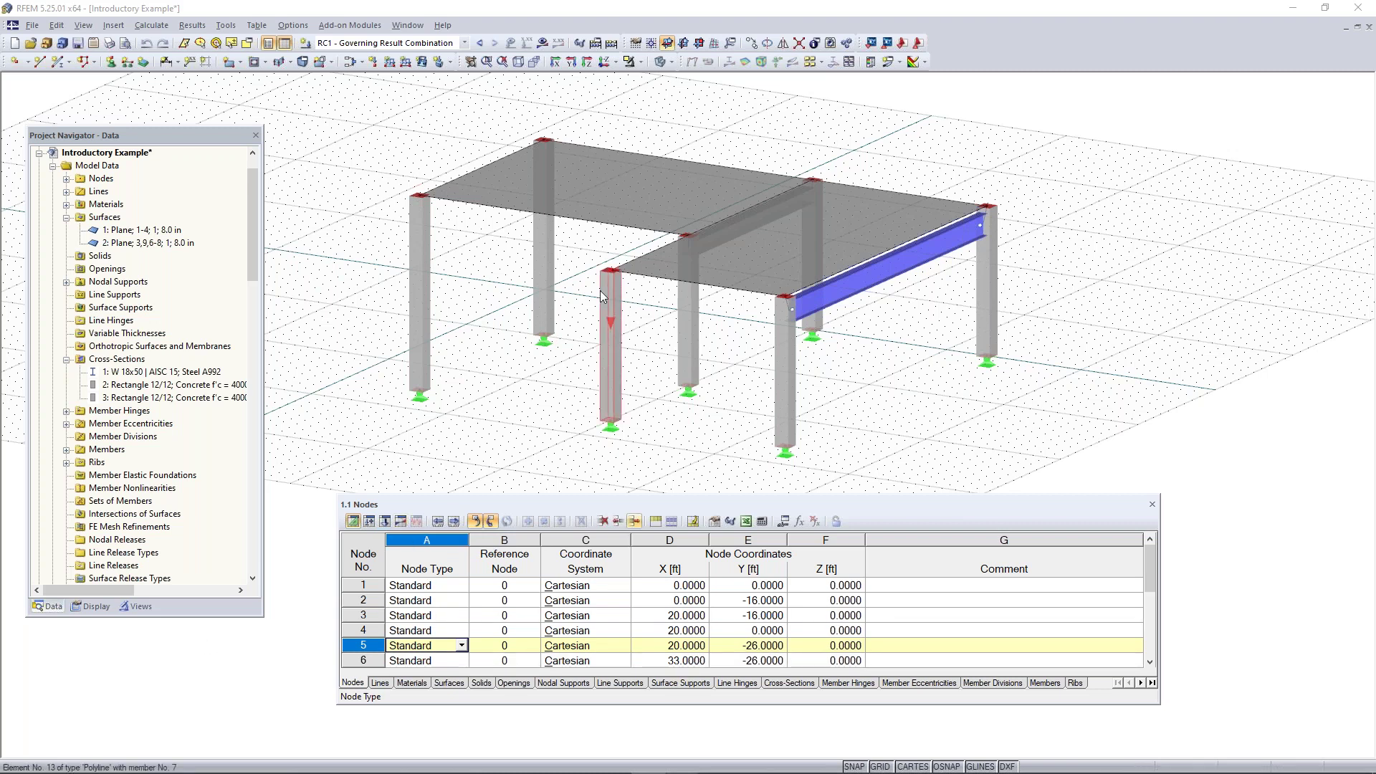
- Review the available configurations and settings in the Configuration Manager, and close it without changes
scroll(660, 358, "down", 1)
middle_click_drag(660, 359, 675, 373)
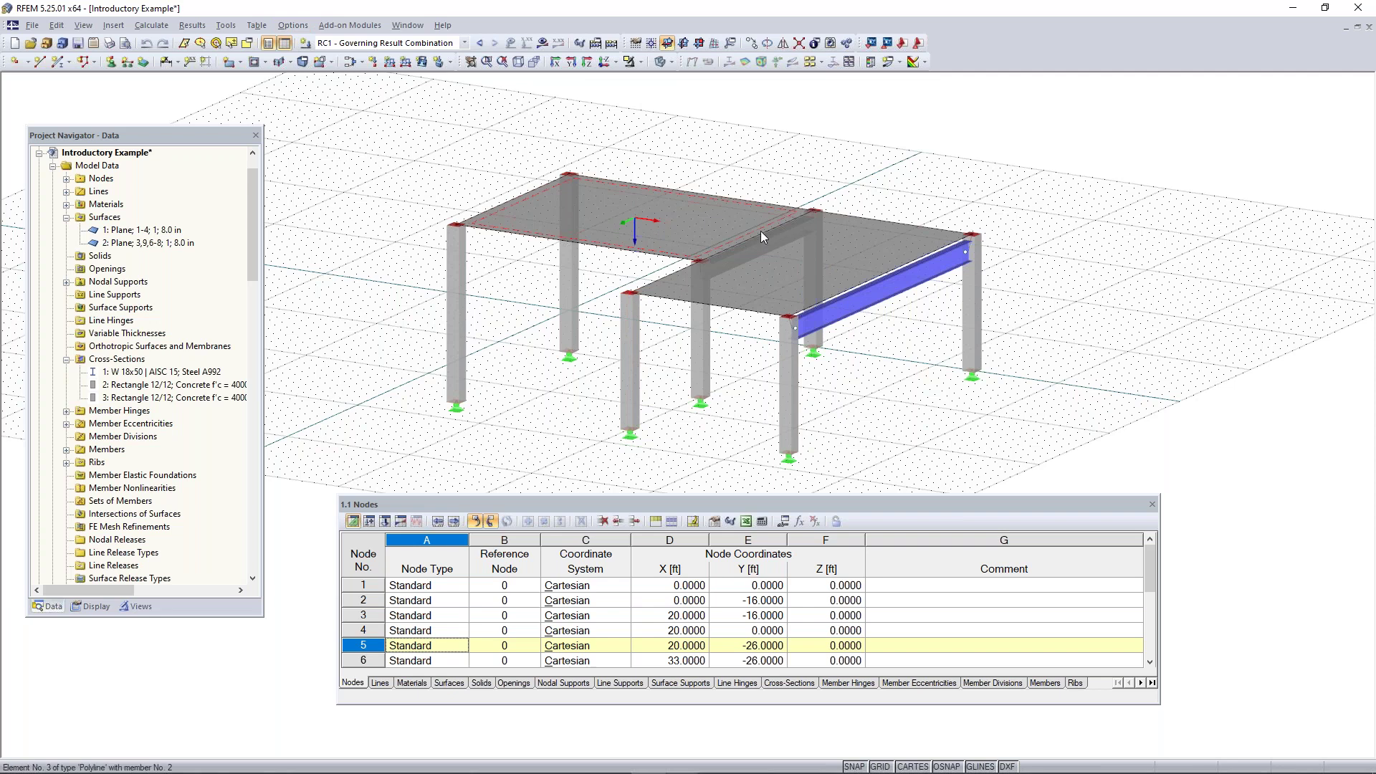
left_click(293, 25)
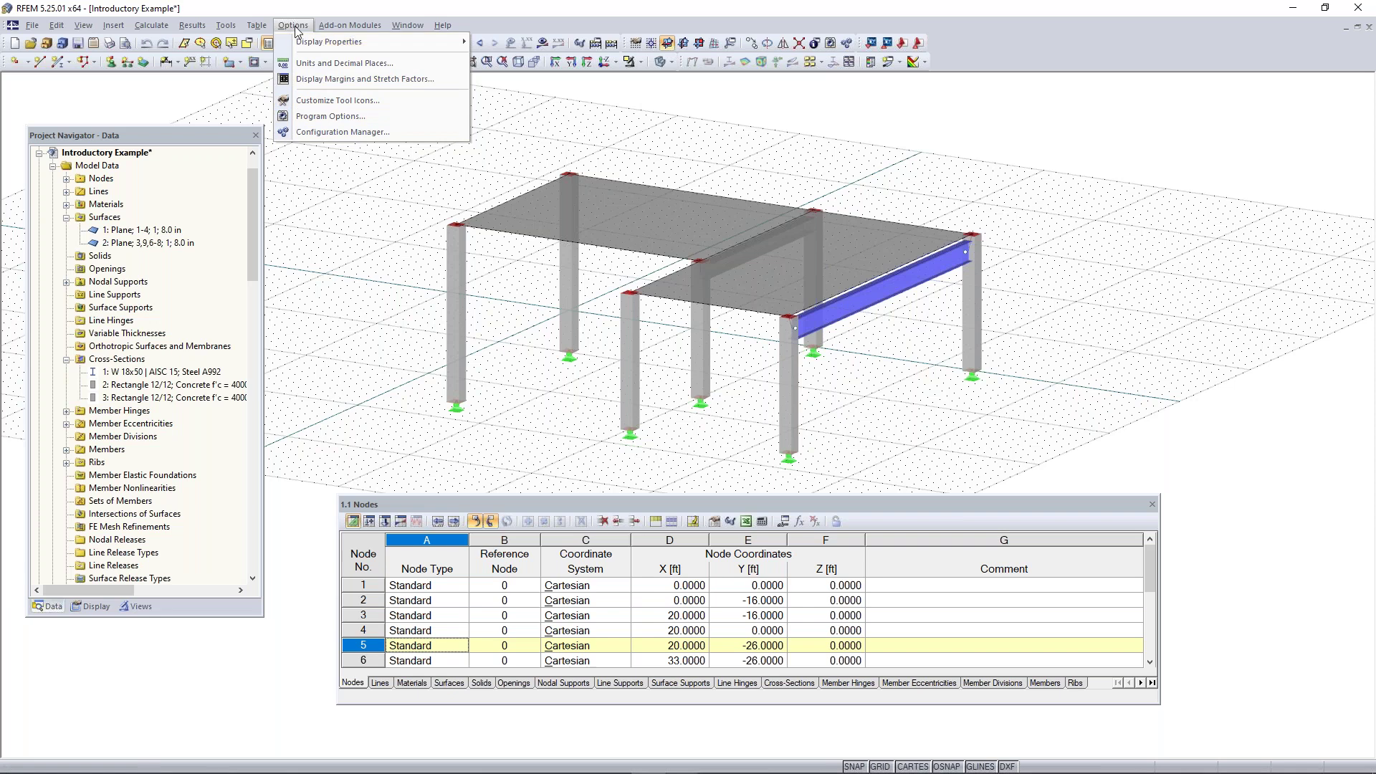
left_click(343, 134)
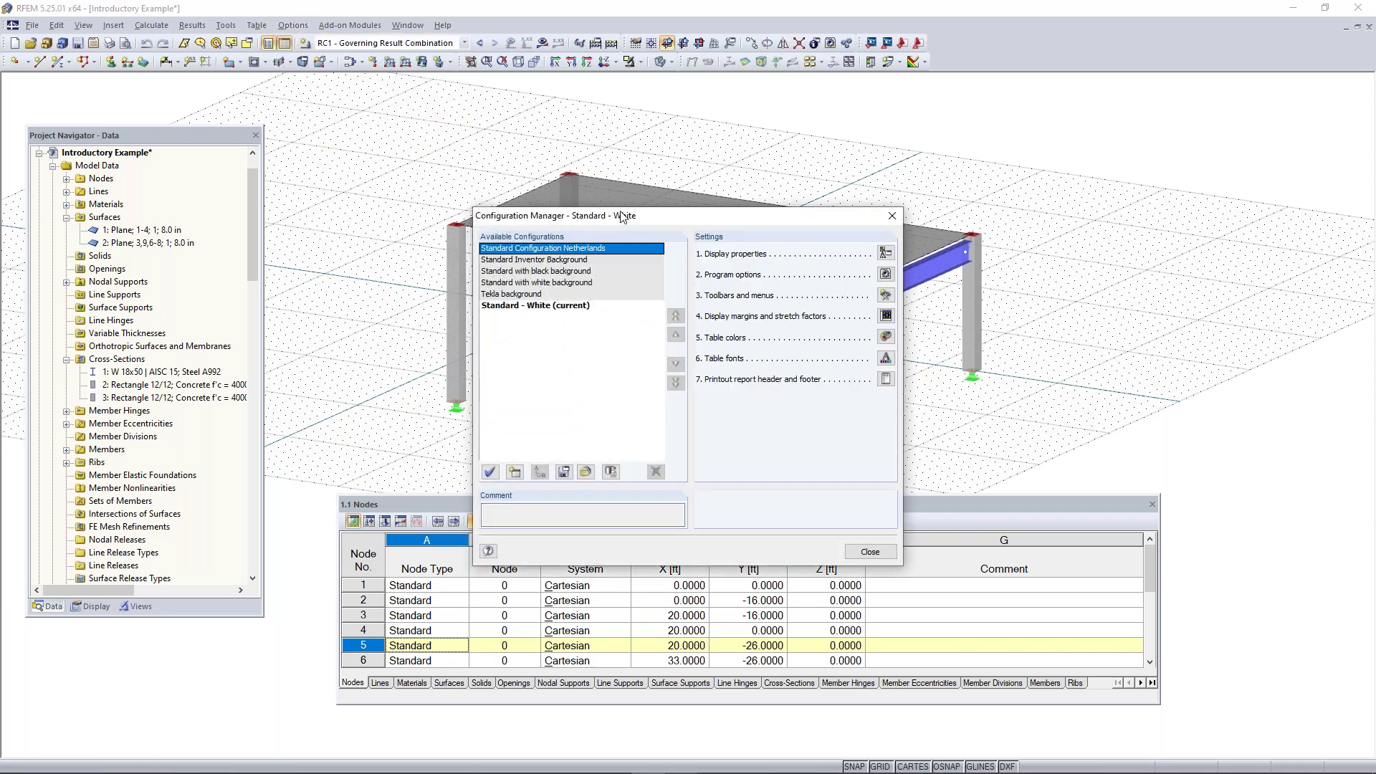
left_click_drag(622, 216, 607, 171)
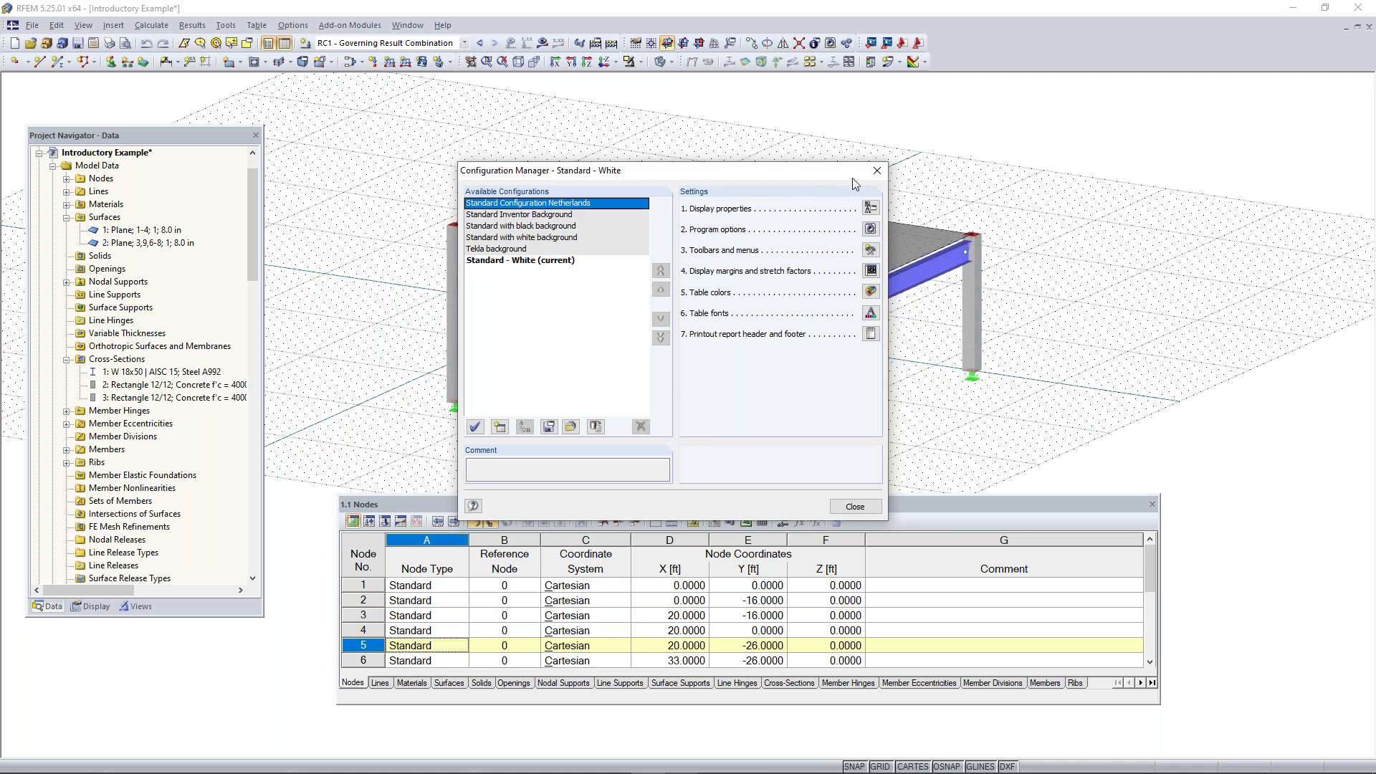
left_click(877, 172)
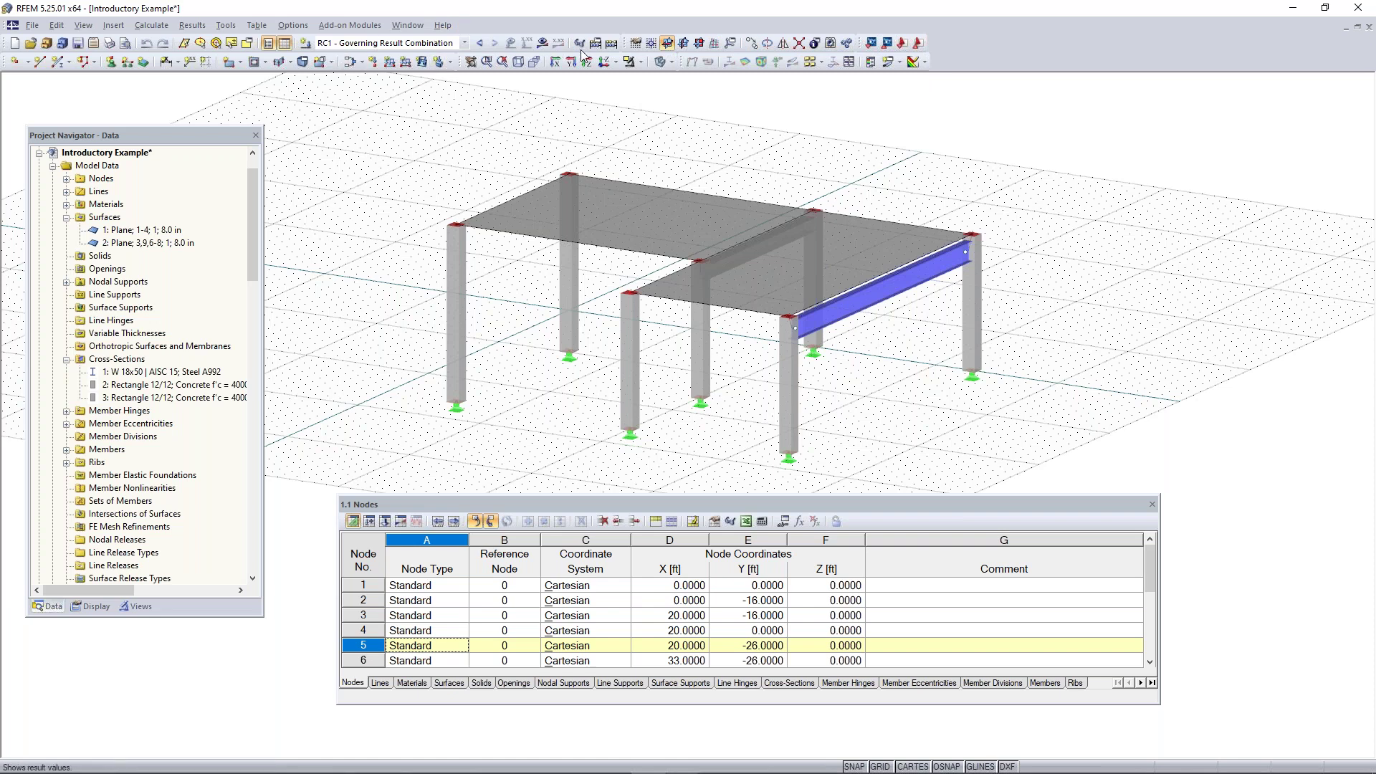
- Reset the program's toolbars to their default arrangement
right_click(952, 54)
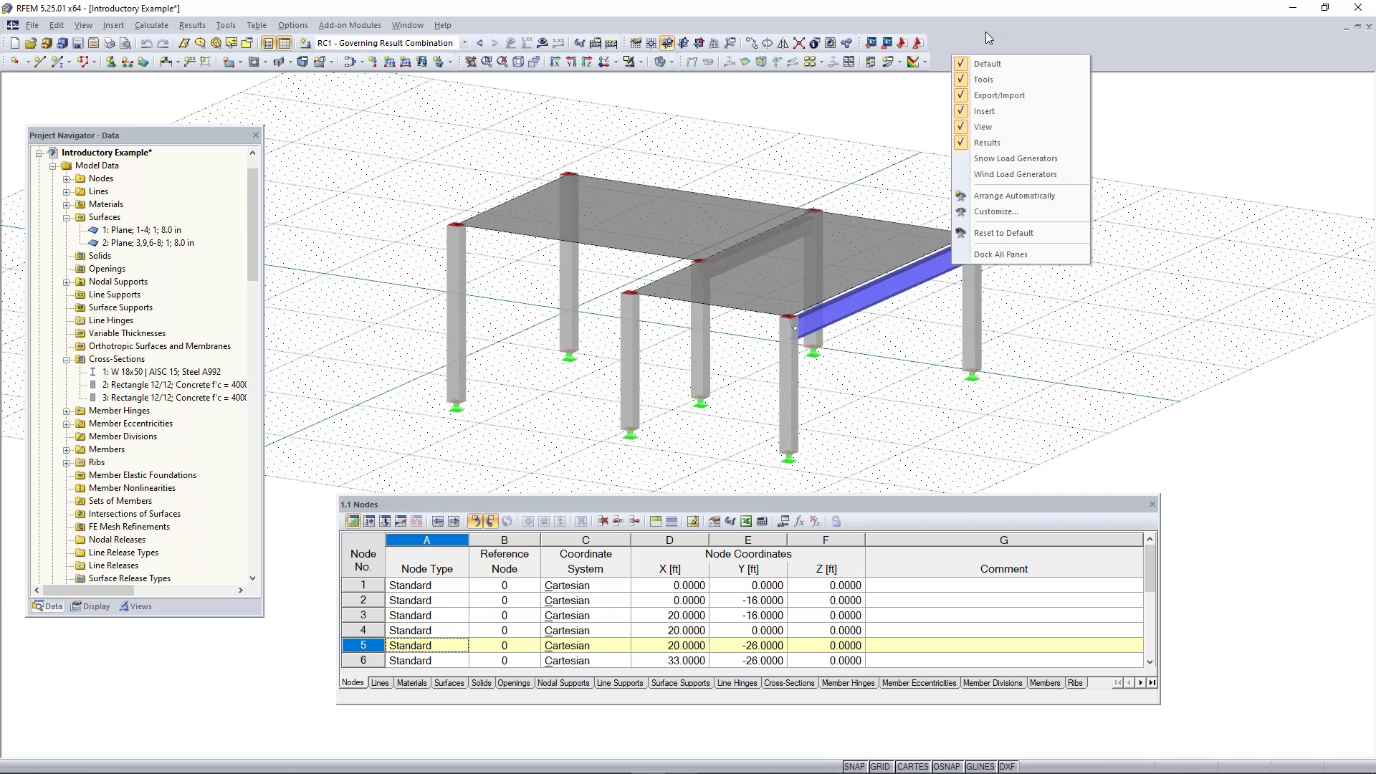
left_click(1002, 234)
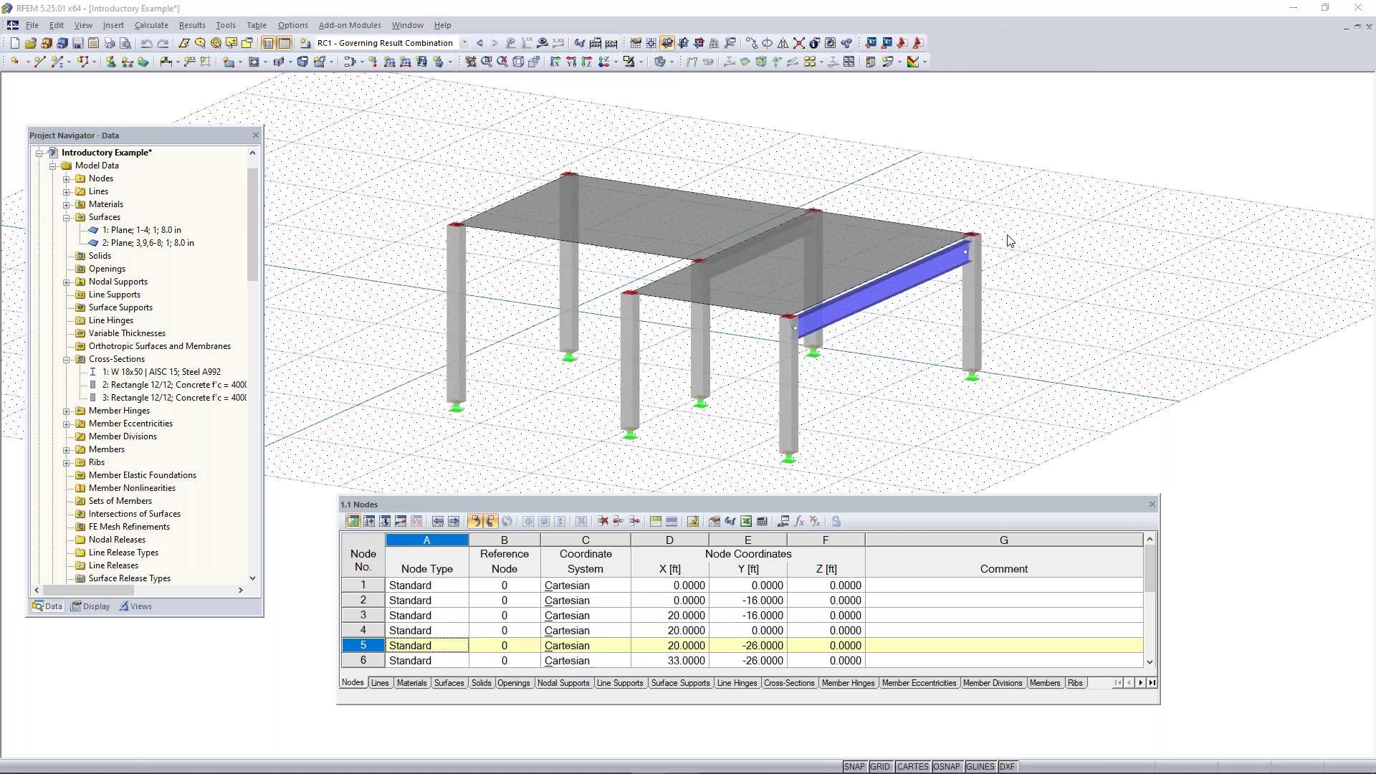
left_click(663, 416)
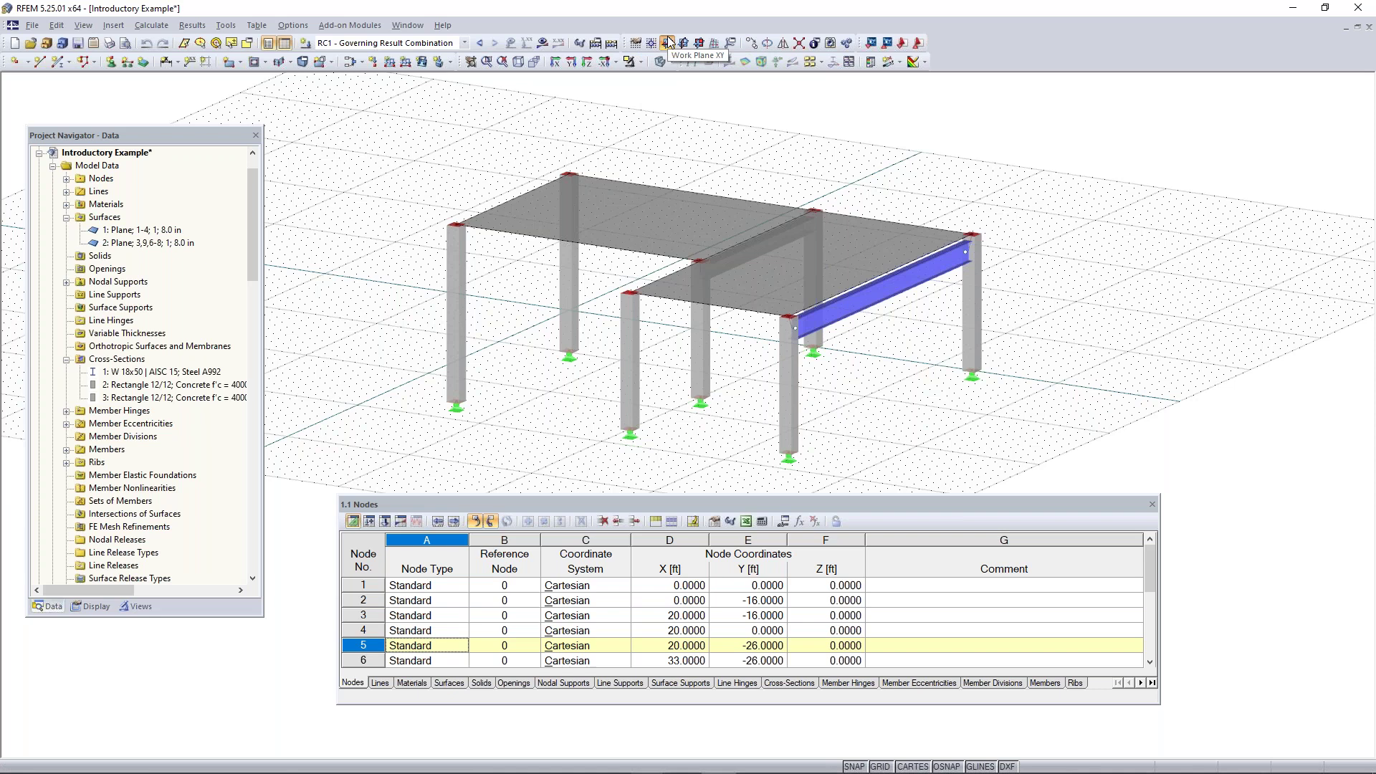
left_click(113, 26)
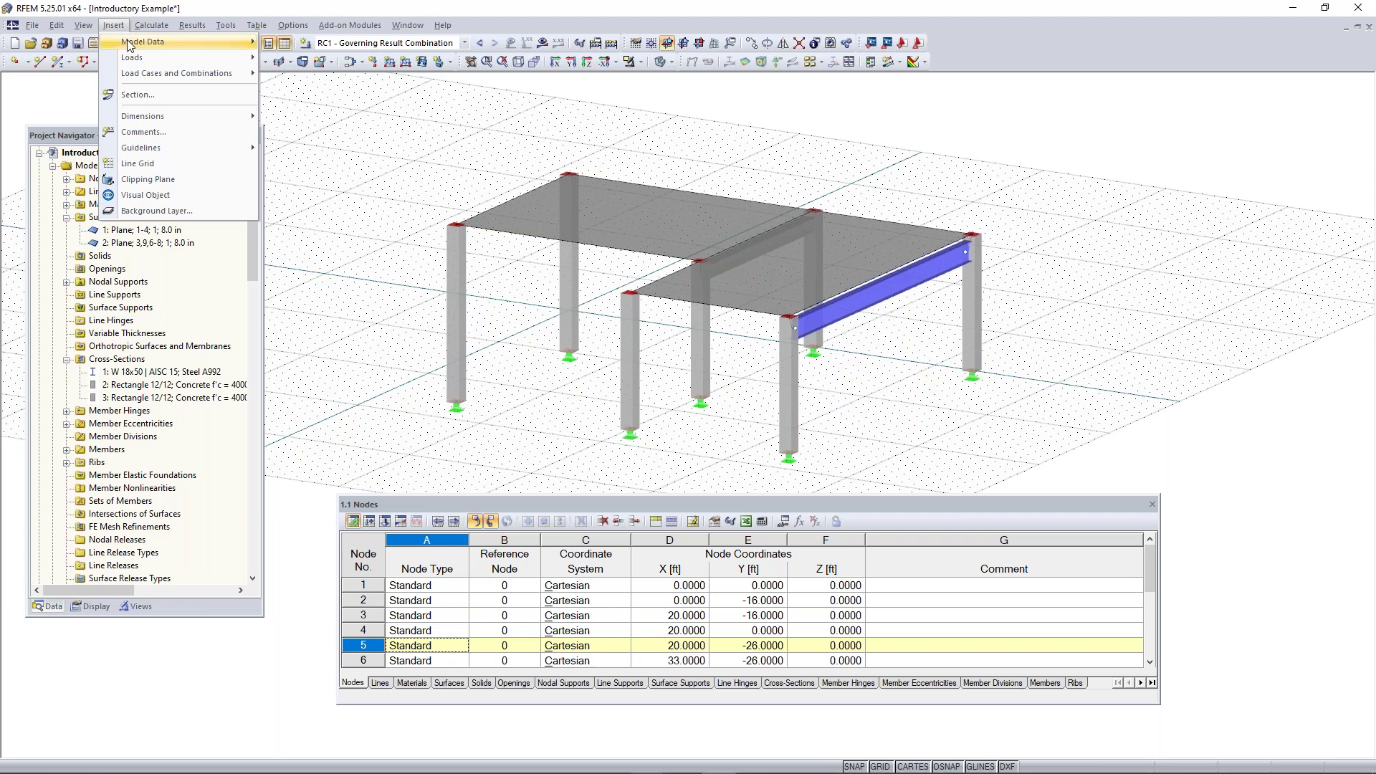
mouse_move(130, 45)
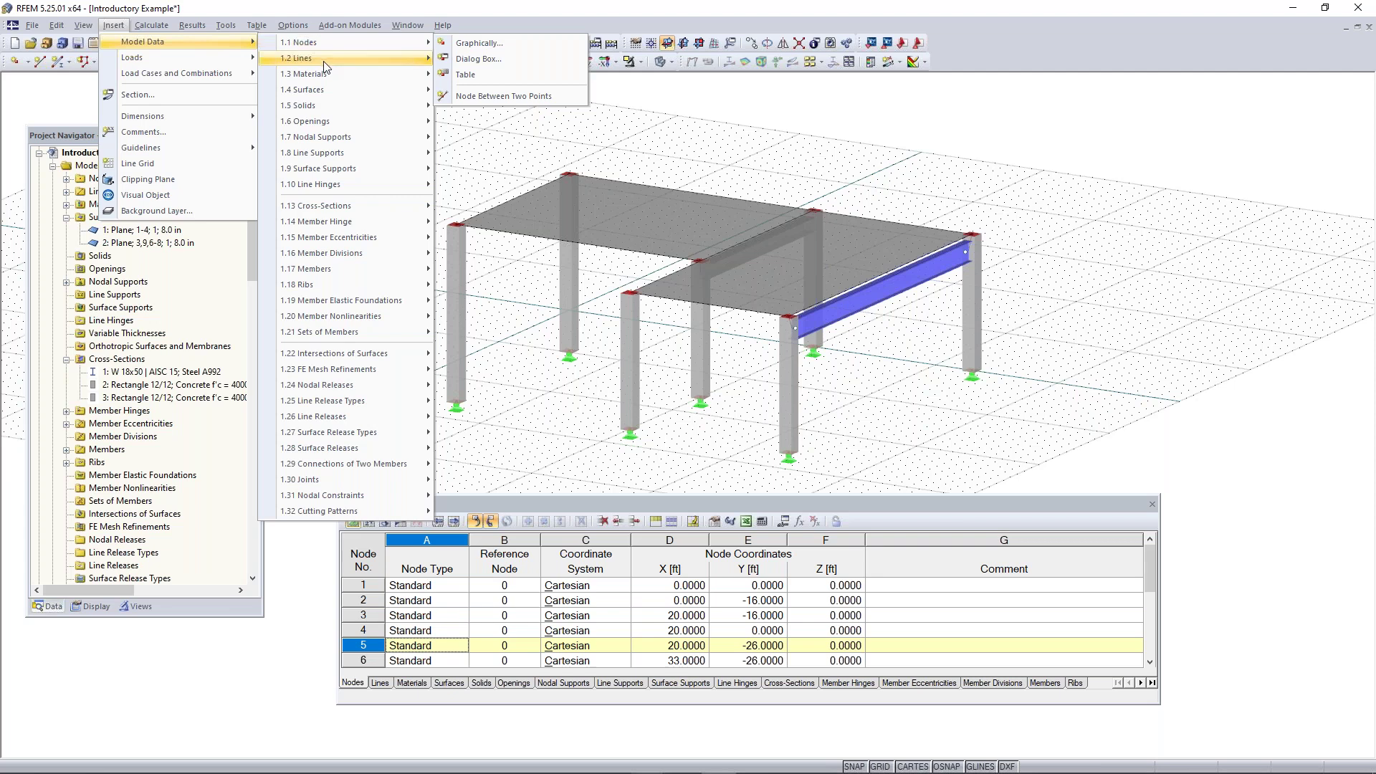
mouse_move(344, 106)
left_click(620, 68)
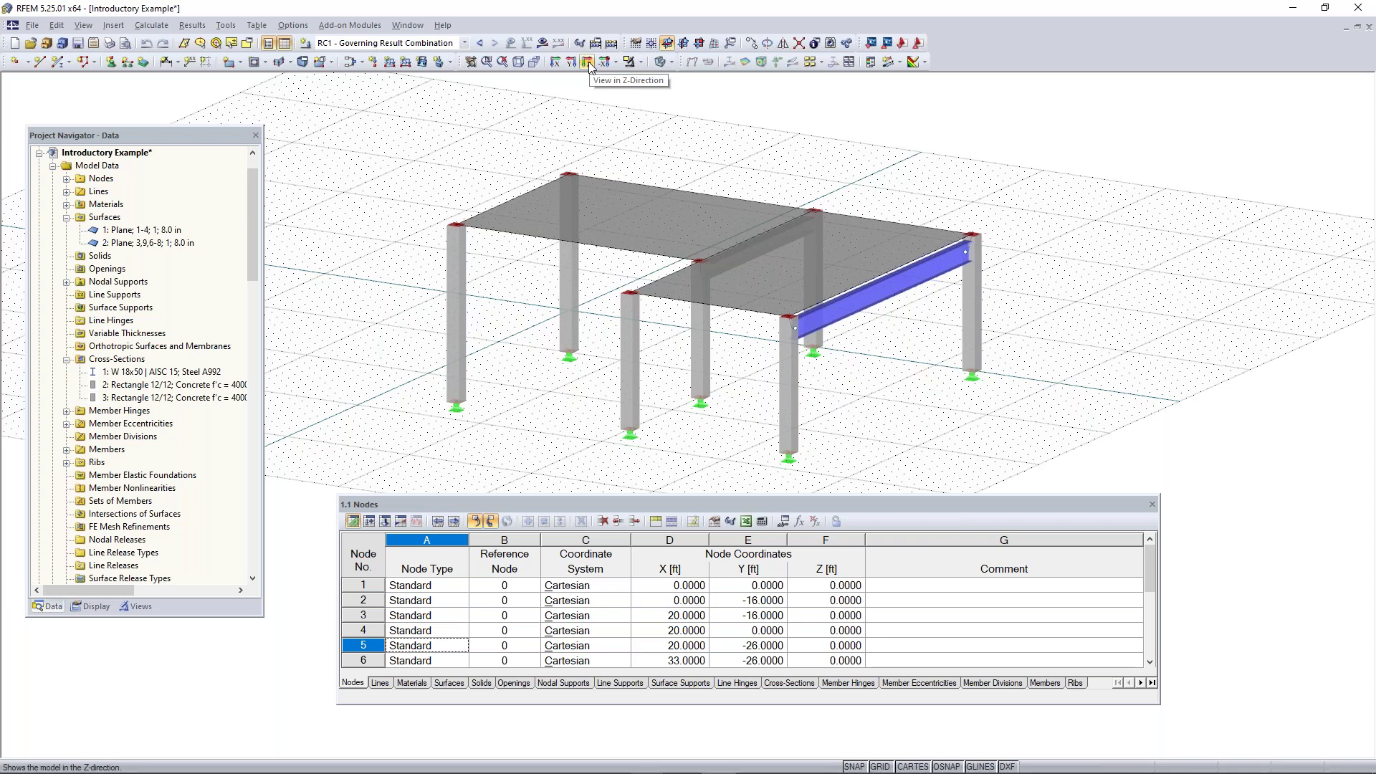
- Check the available view directions and view the model in the X, Y and Z directions in turn
left_click(615, 64)
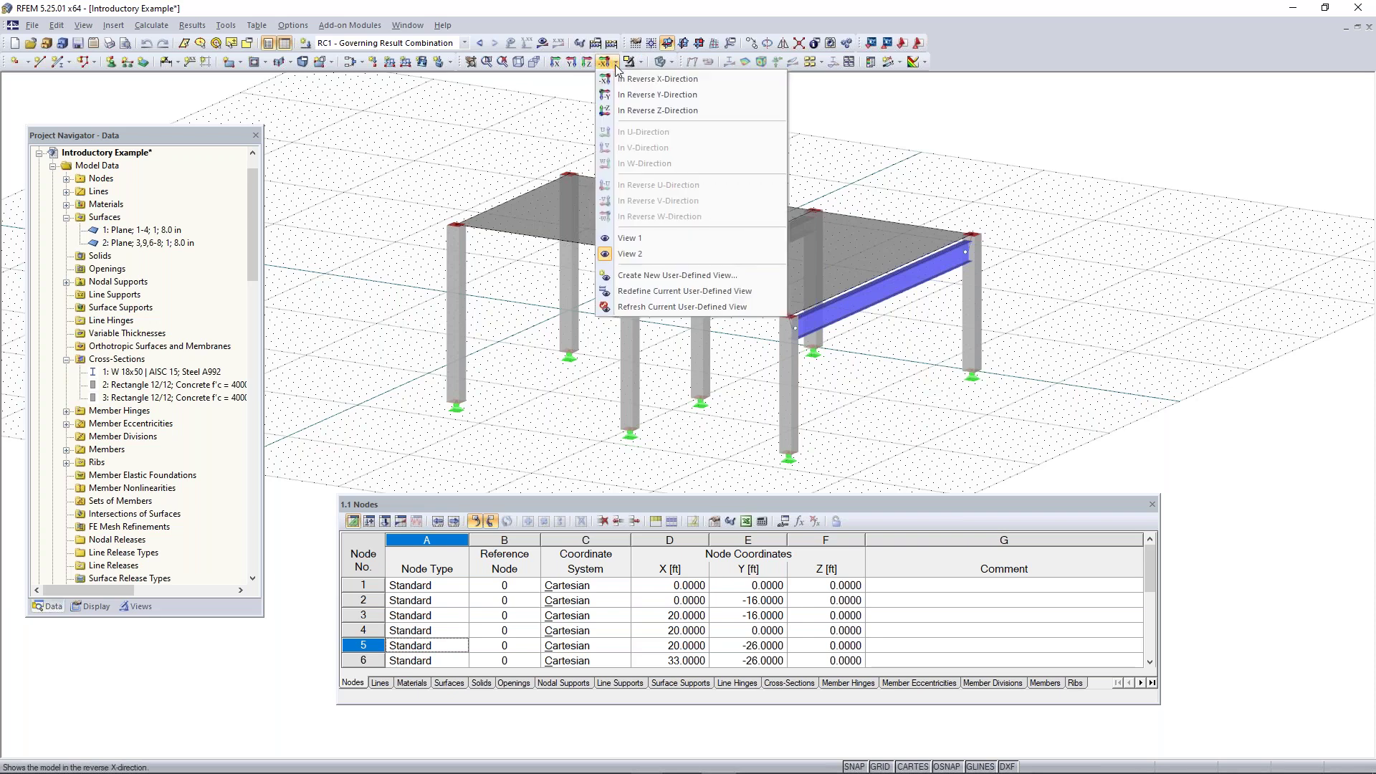
left_click(557, 62)
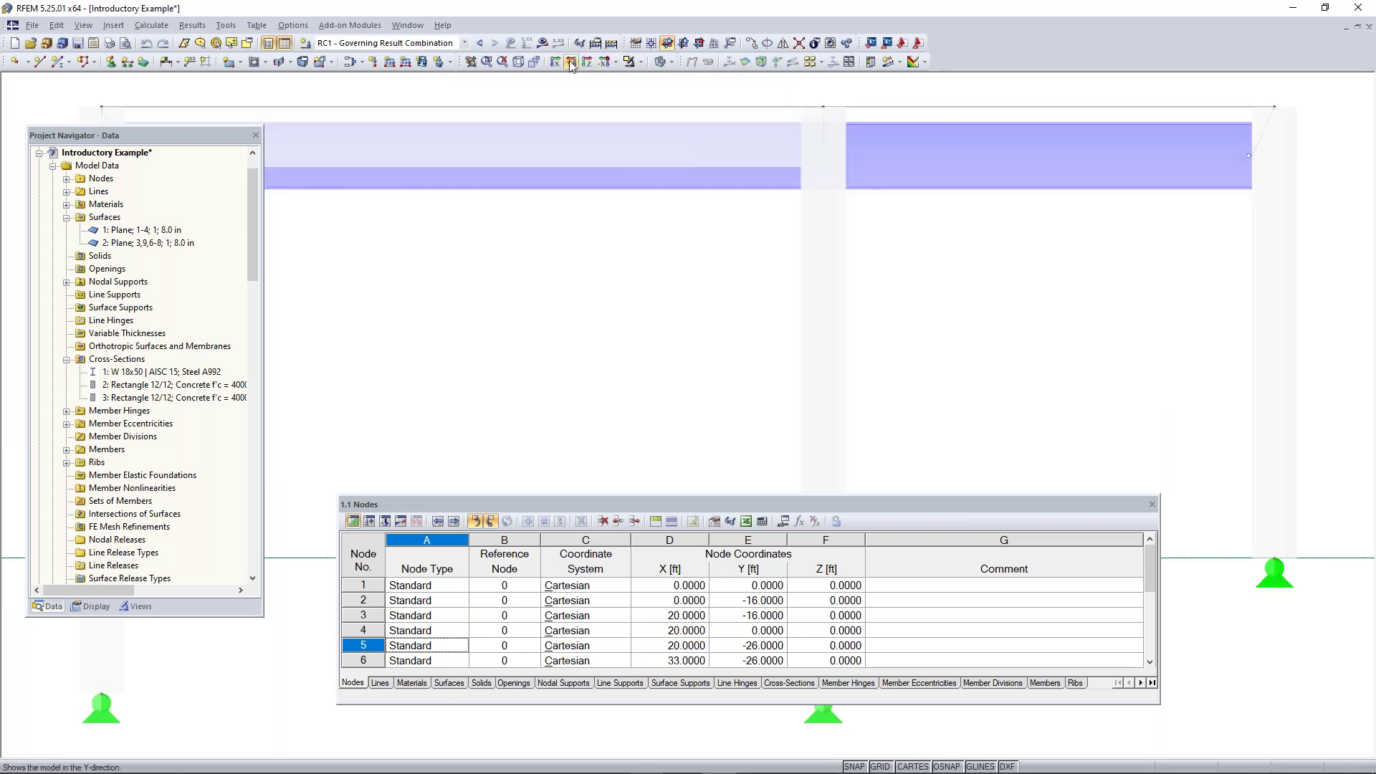
scroll(634, 188, "down", 6)
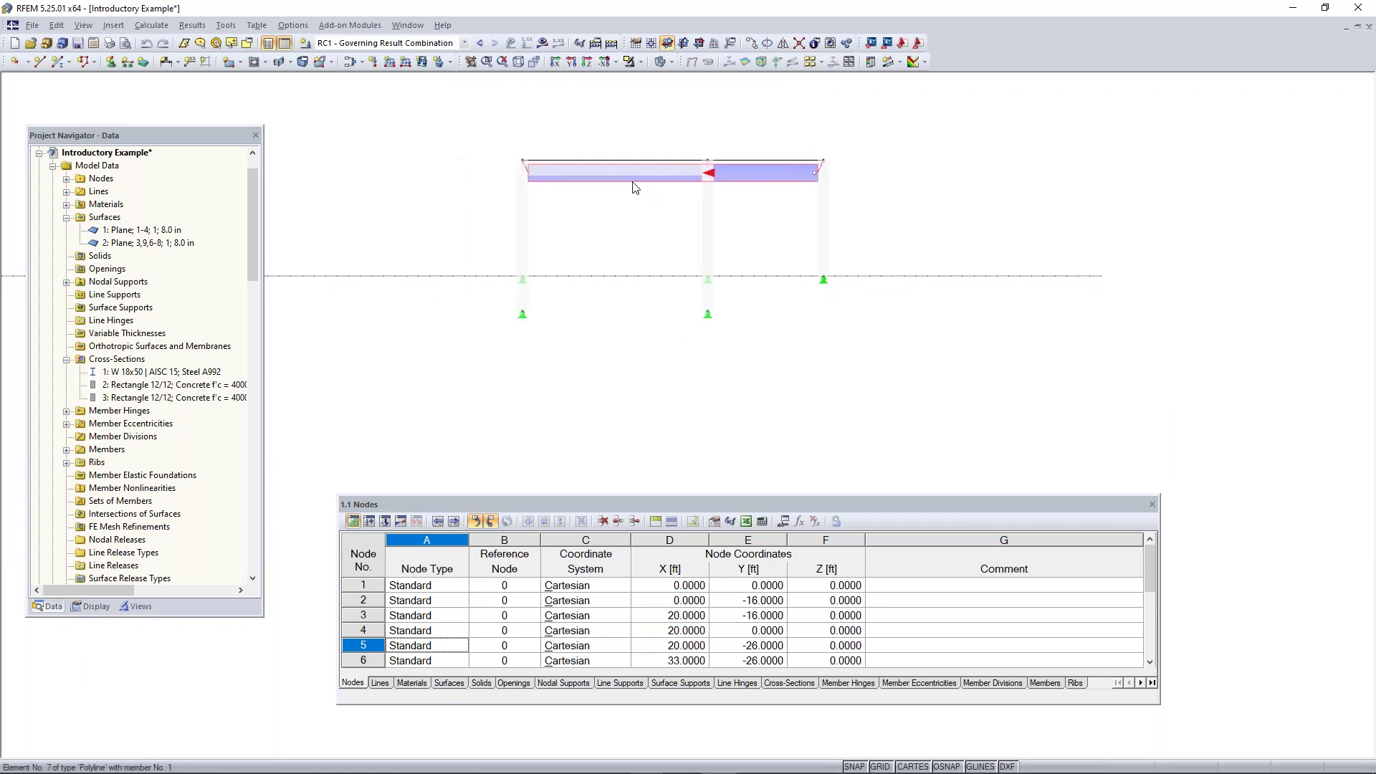
left_click(572, 63)
left_click(587, 62)
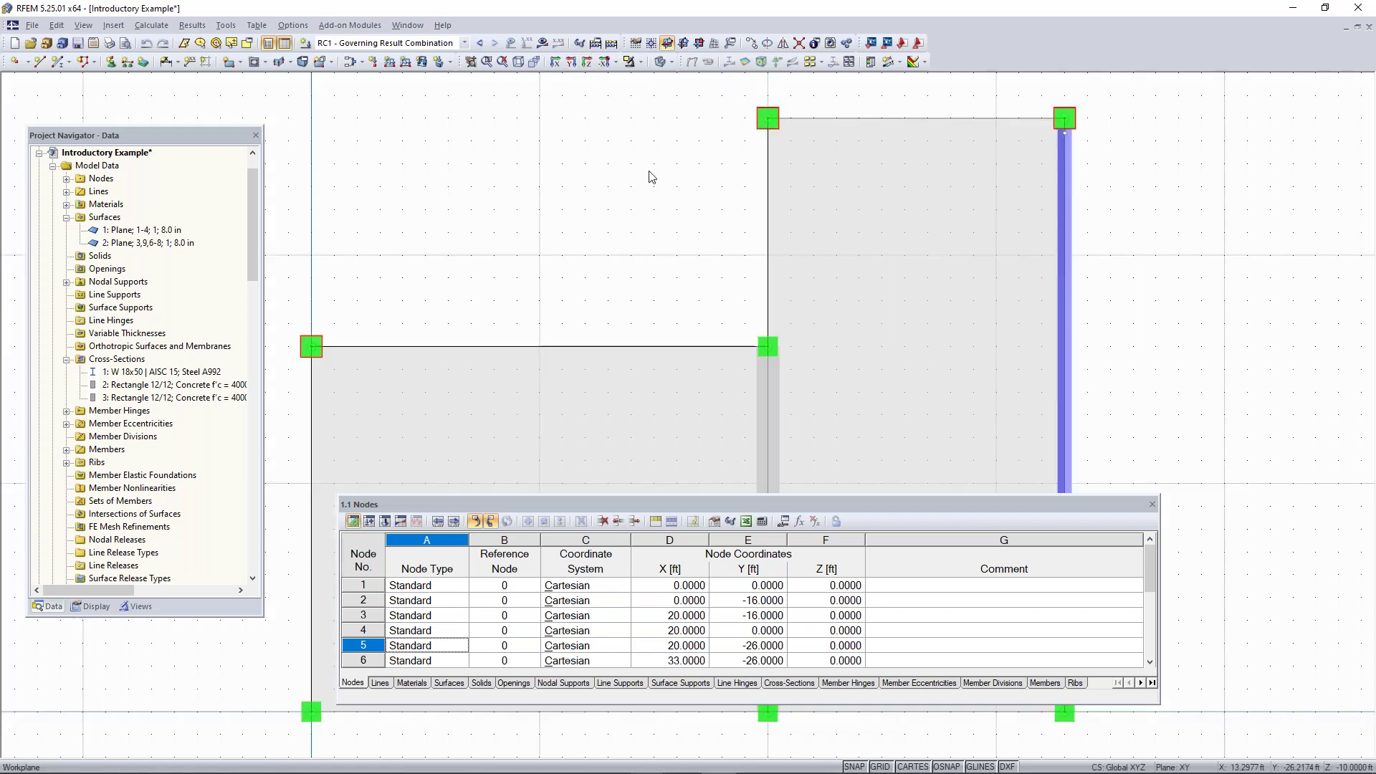
scroll(655, 211, "down", 2)
middle_click_drag(663, 237, 653, 157)
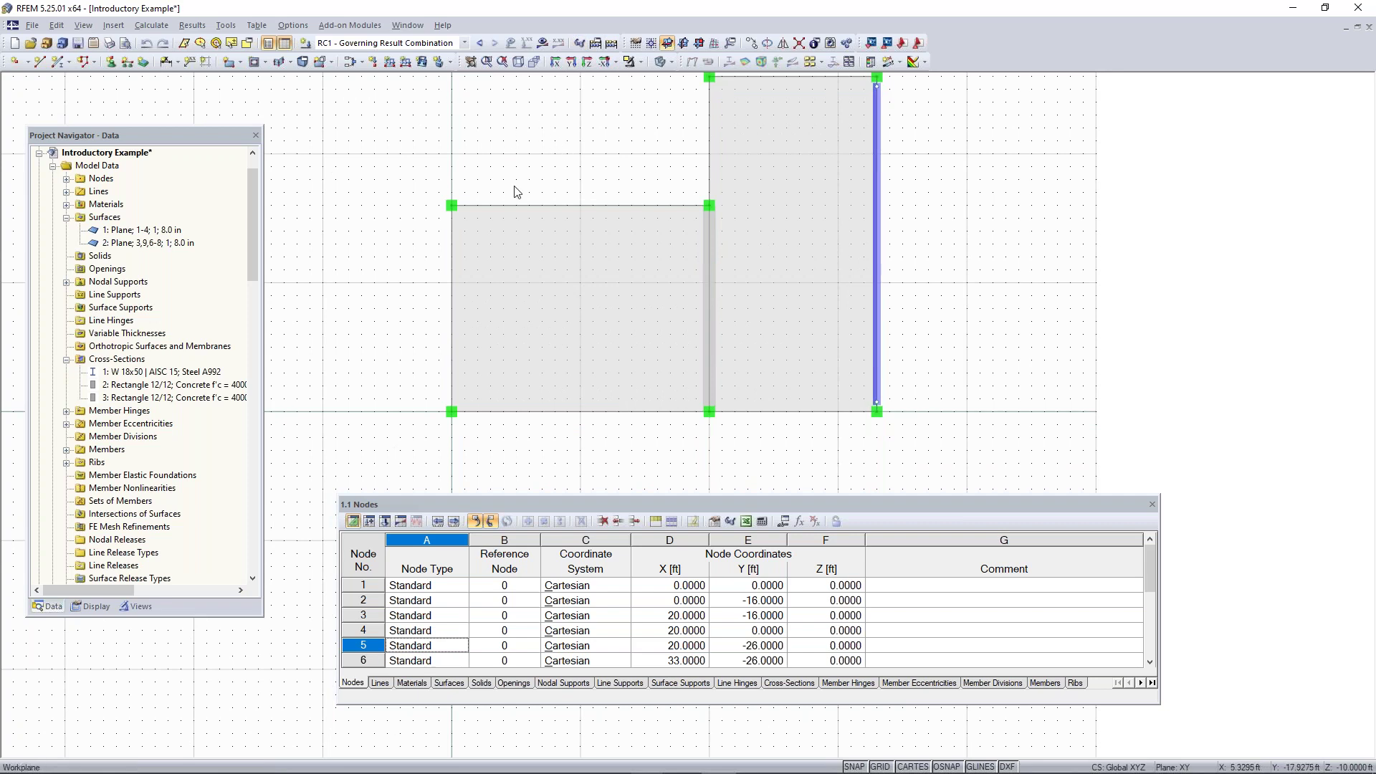
- Look through the available add-on modules in the project data tree and their categories in the program
left_click_drag(254, 205, 246, 359)
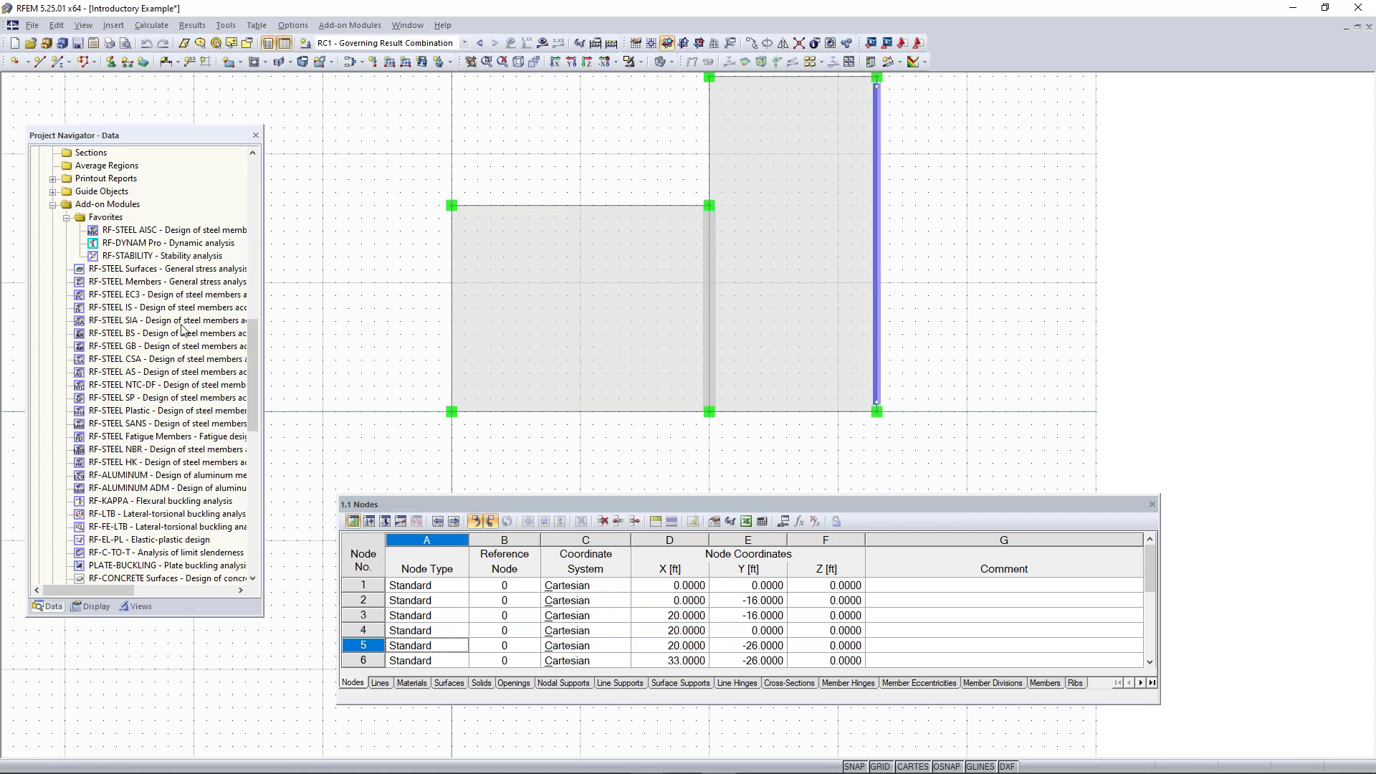
scroll(209, 286, "down", 1)
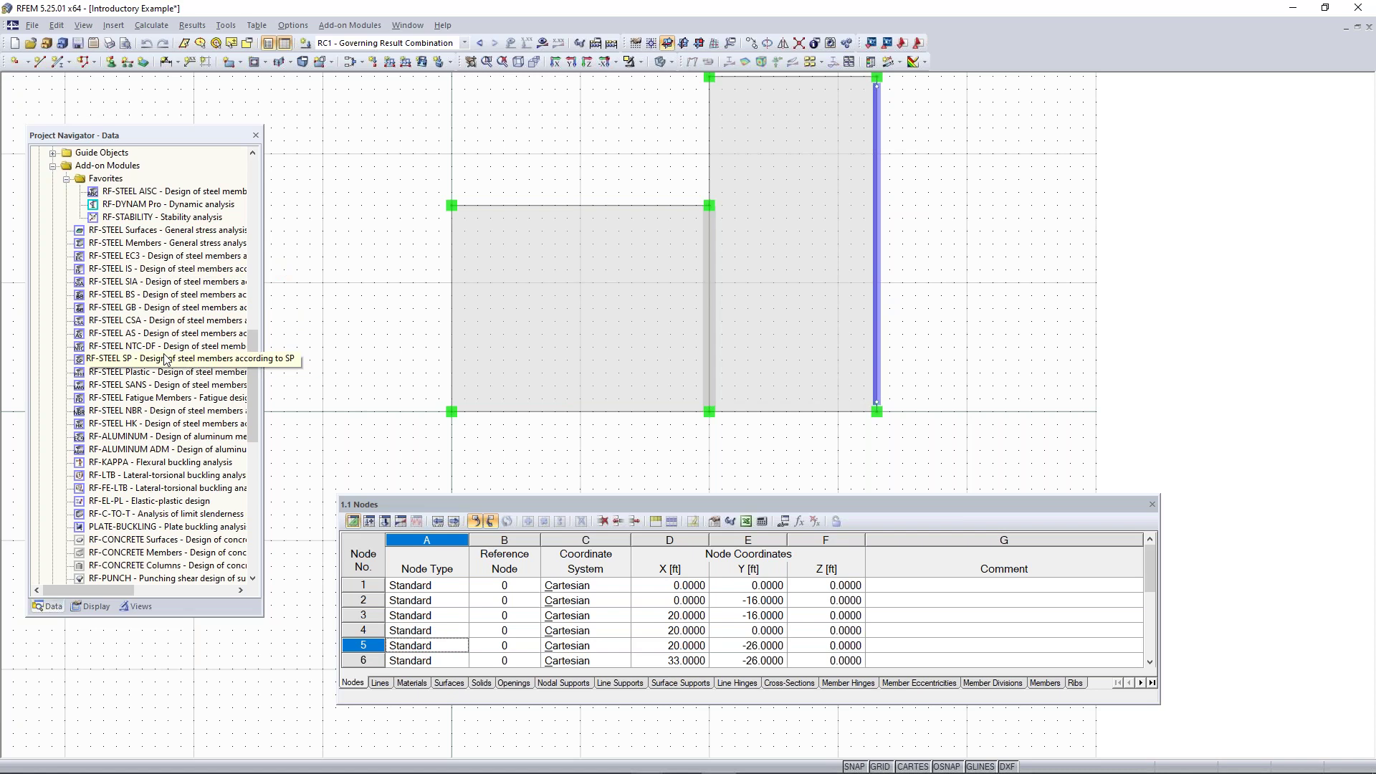
scroll(165, 359, "up", 2)
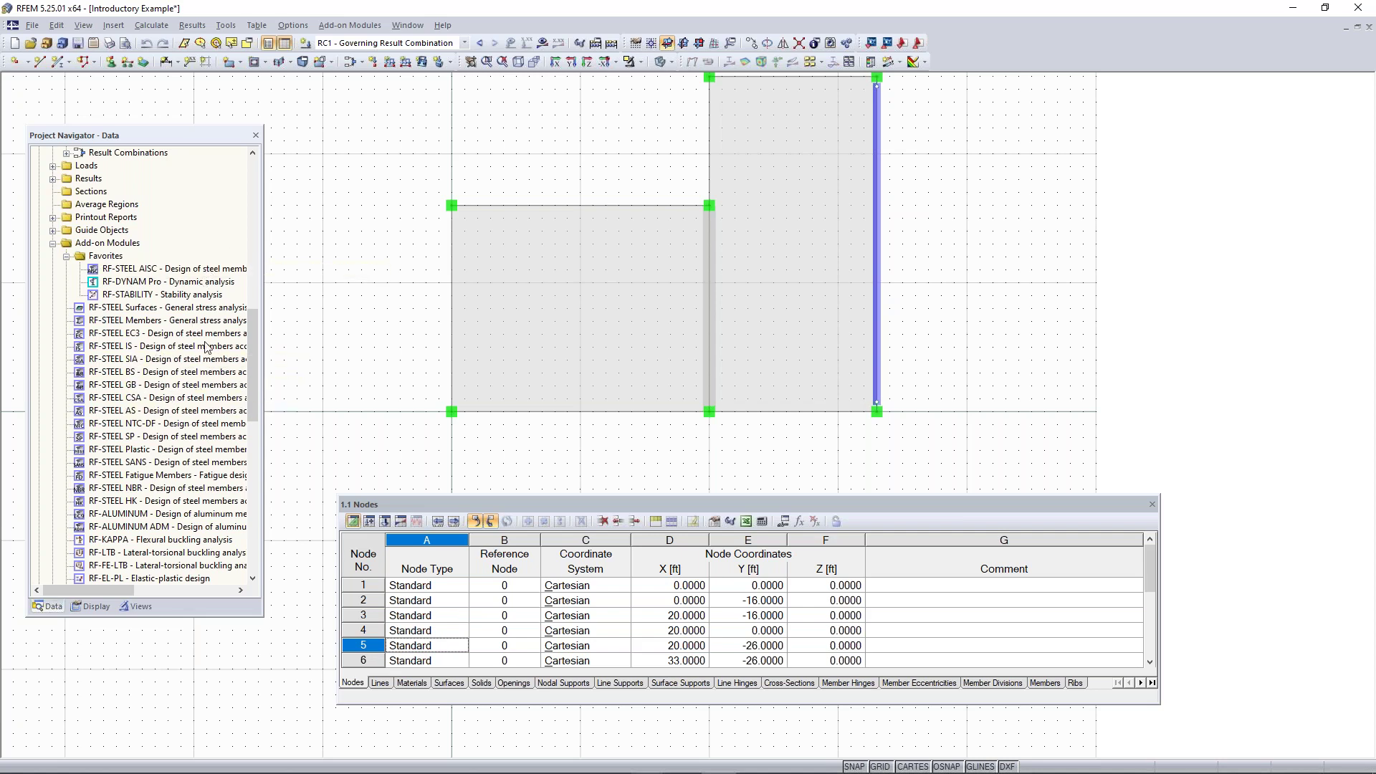
scroll(193, 417, "down", 3)
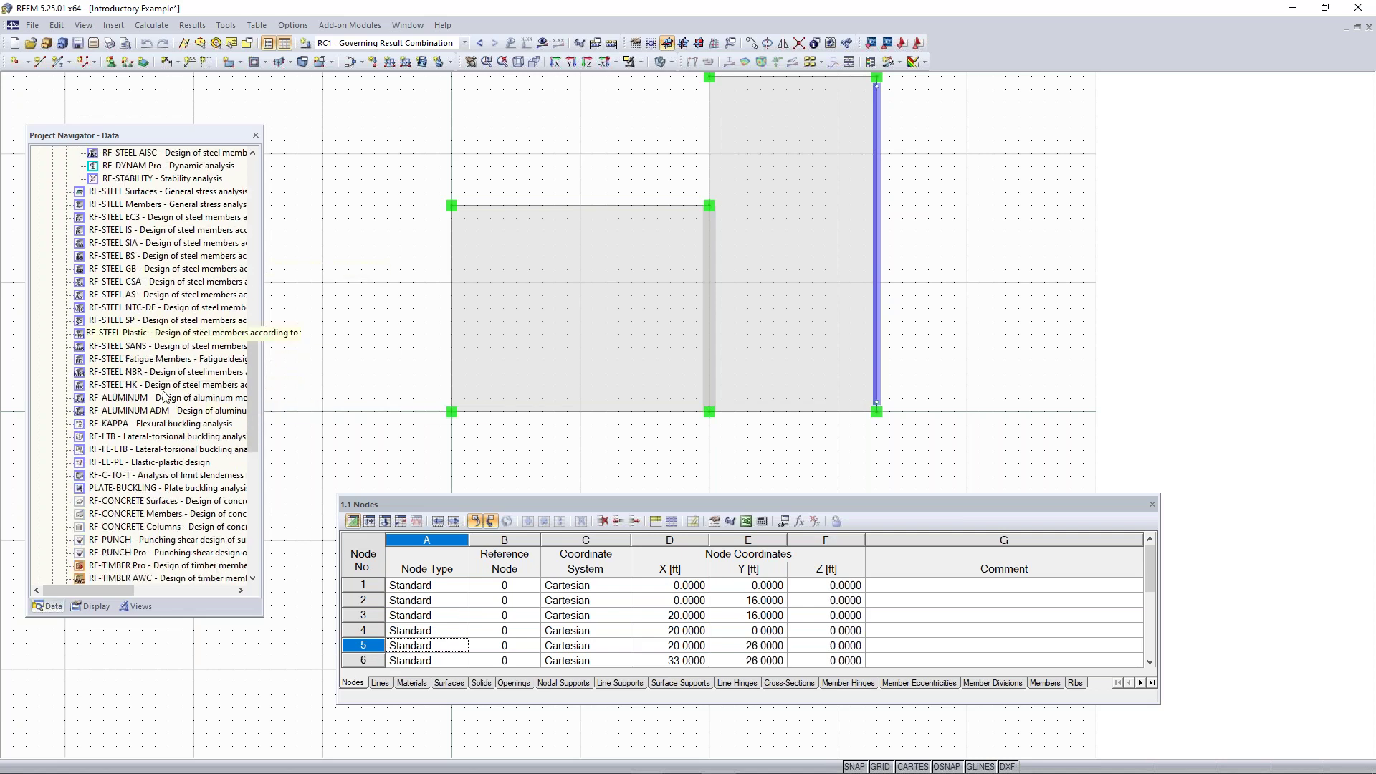
scroll(172, 337, "down", 1)
scroll(172, 337, "up", 3)
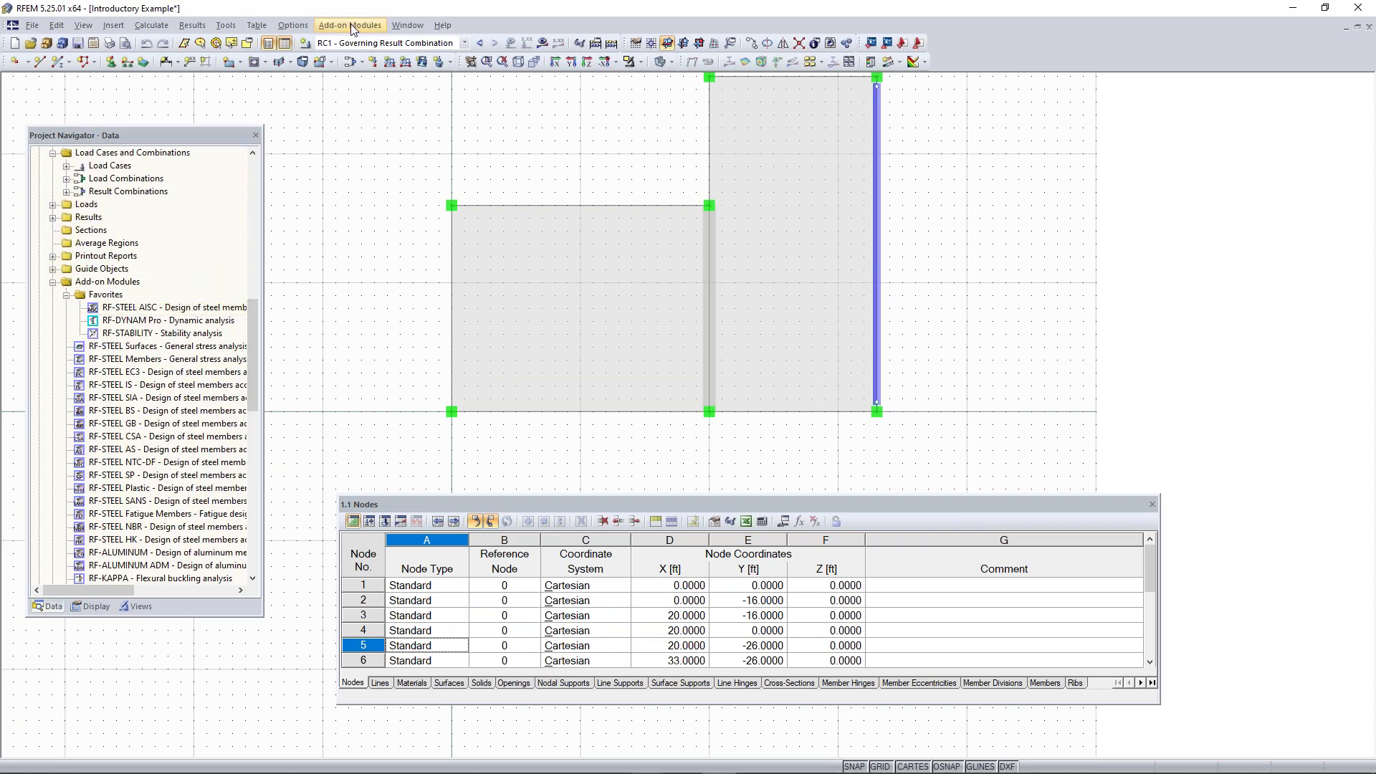
left_click(352, 27)
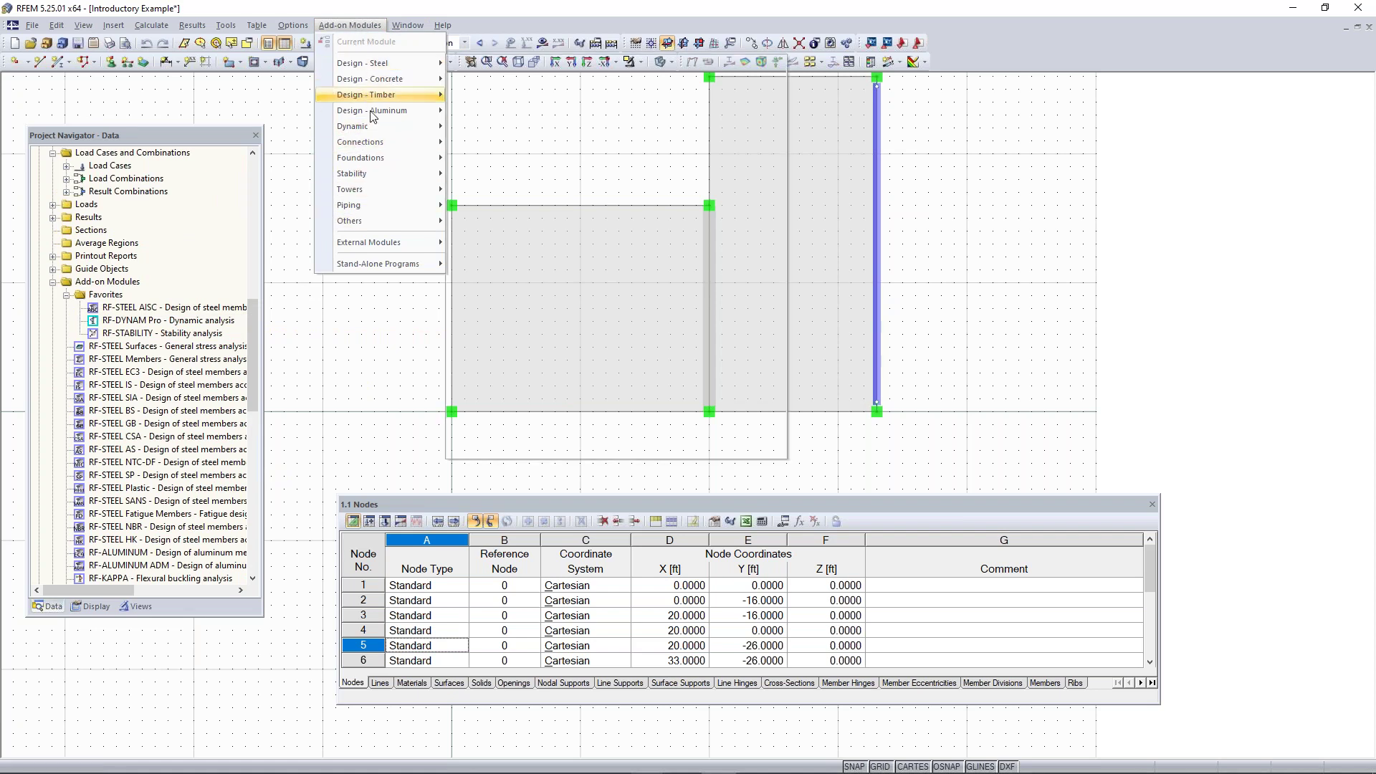
left_click(294, 102)
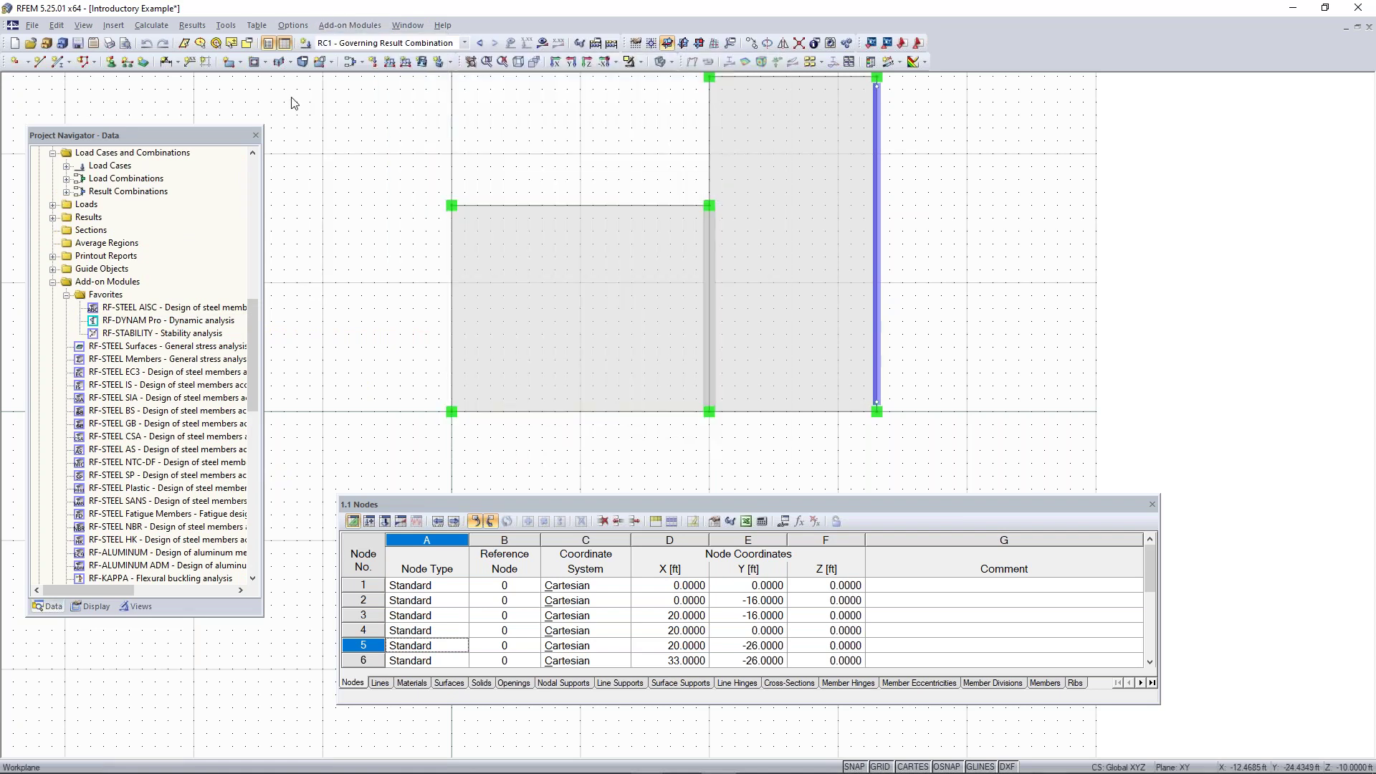
- Reposition the project navigator with its display settings shown, and return the model to the isometric view
left_click_drag(182, 136, 203, 101)
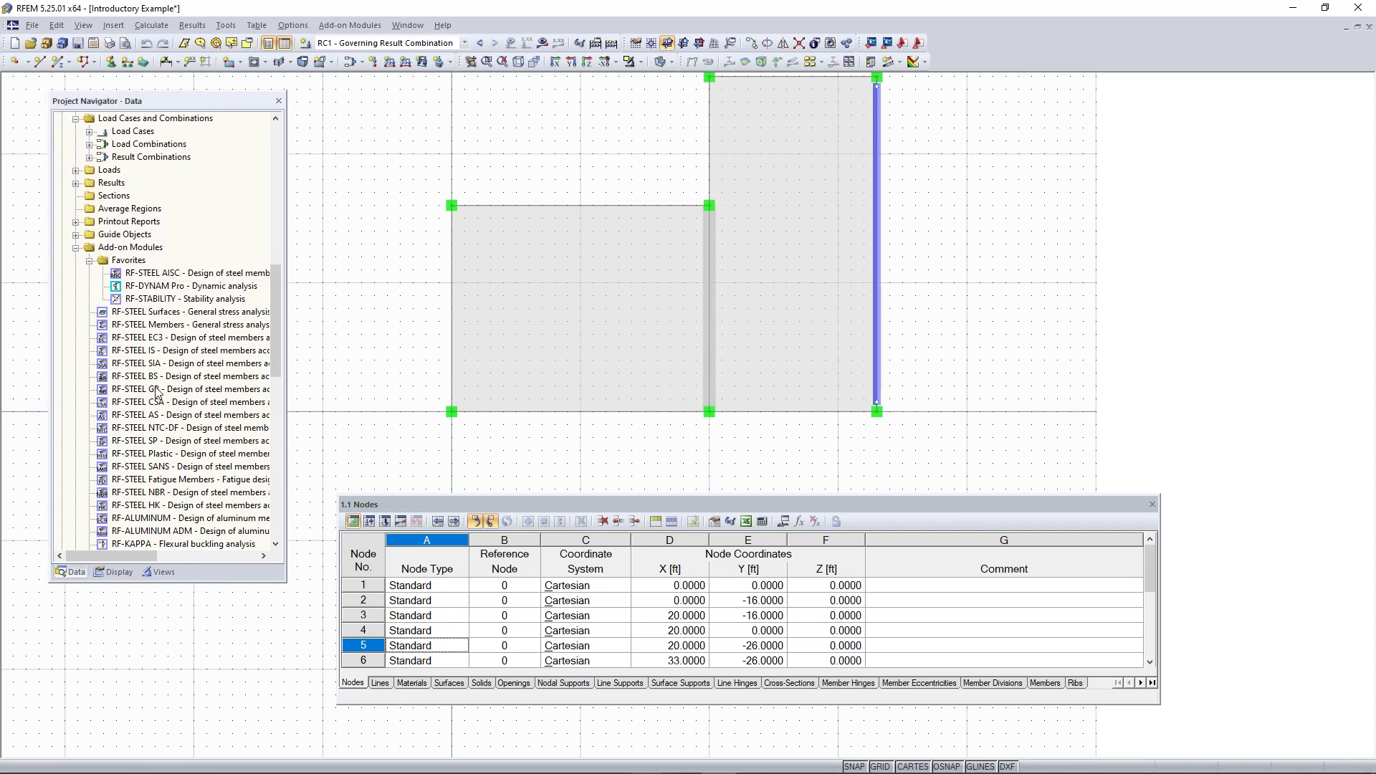
left_click(115, 572)
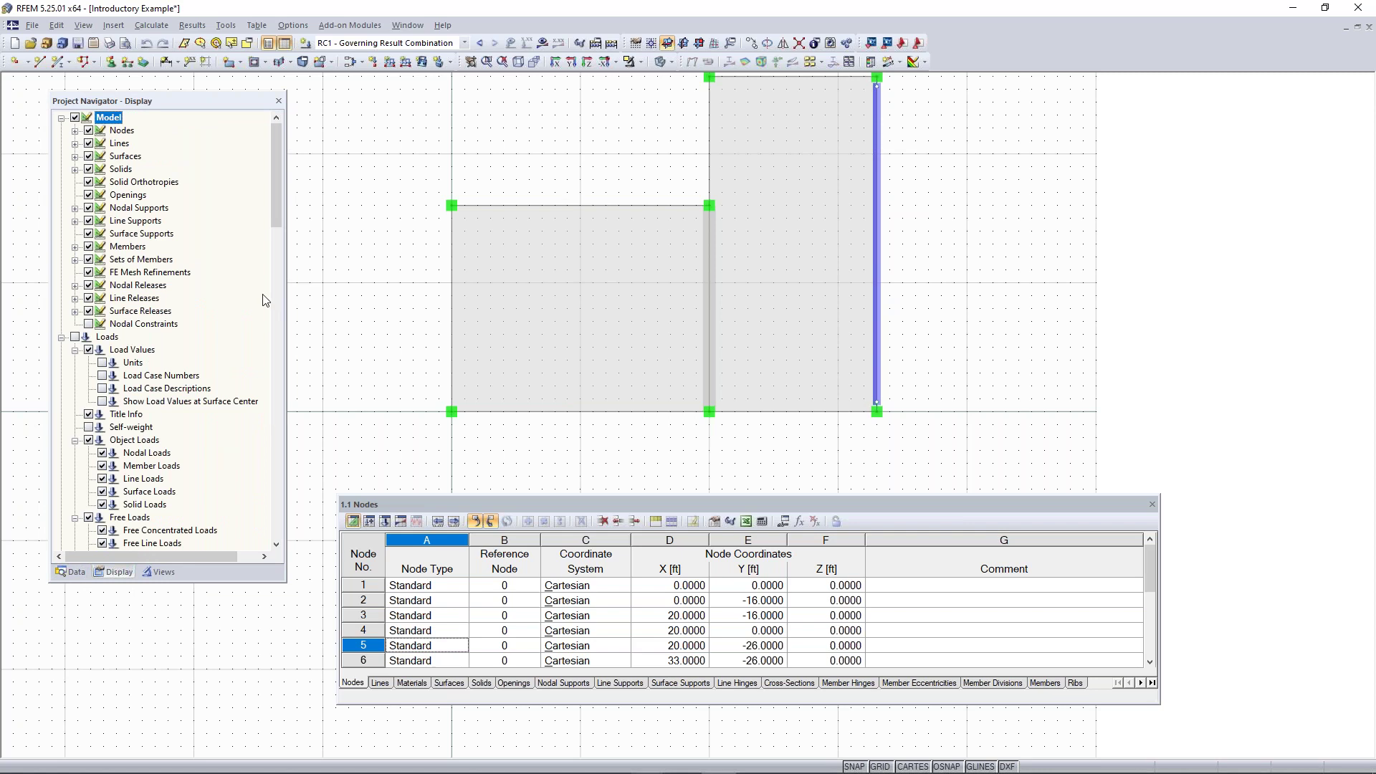
left_click(519, 63)
scroll(609, 252, "down", 1)
scroll(609, 252, "down", 2)
middle_click_drag(609, 253, 636, 209)
scroll(637, 209, "down", 1)
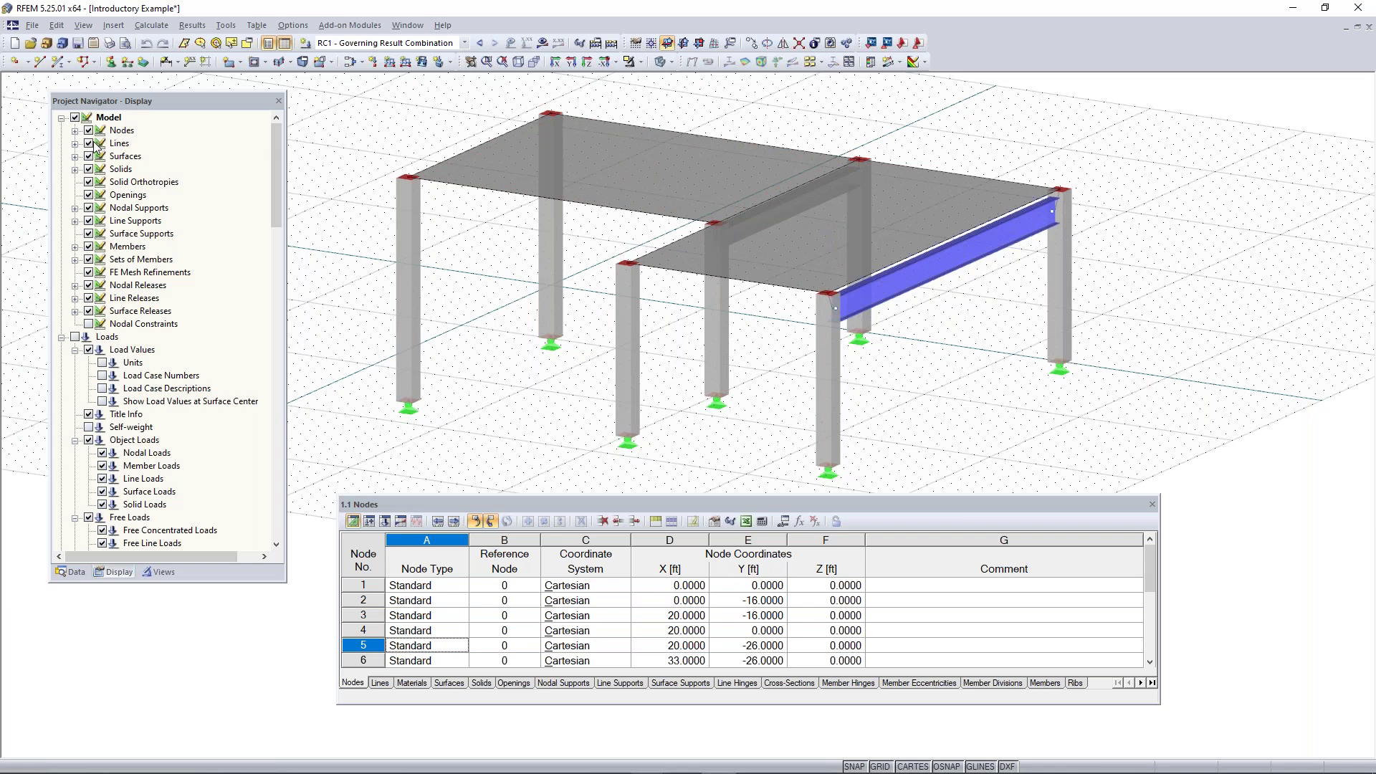
- Hide the model's surfaces and show them again, and look through the display settings for loads and results
left_click(89, 156)
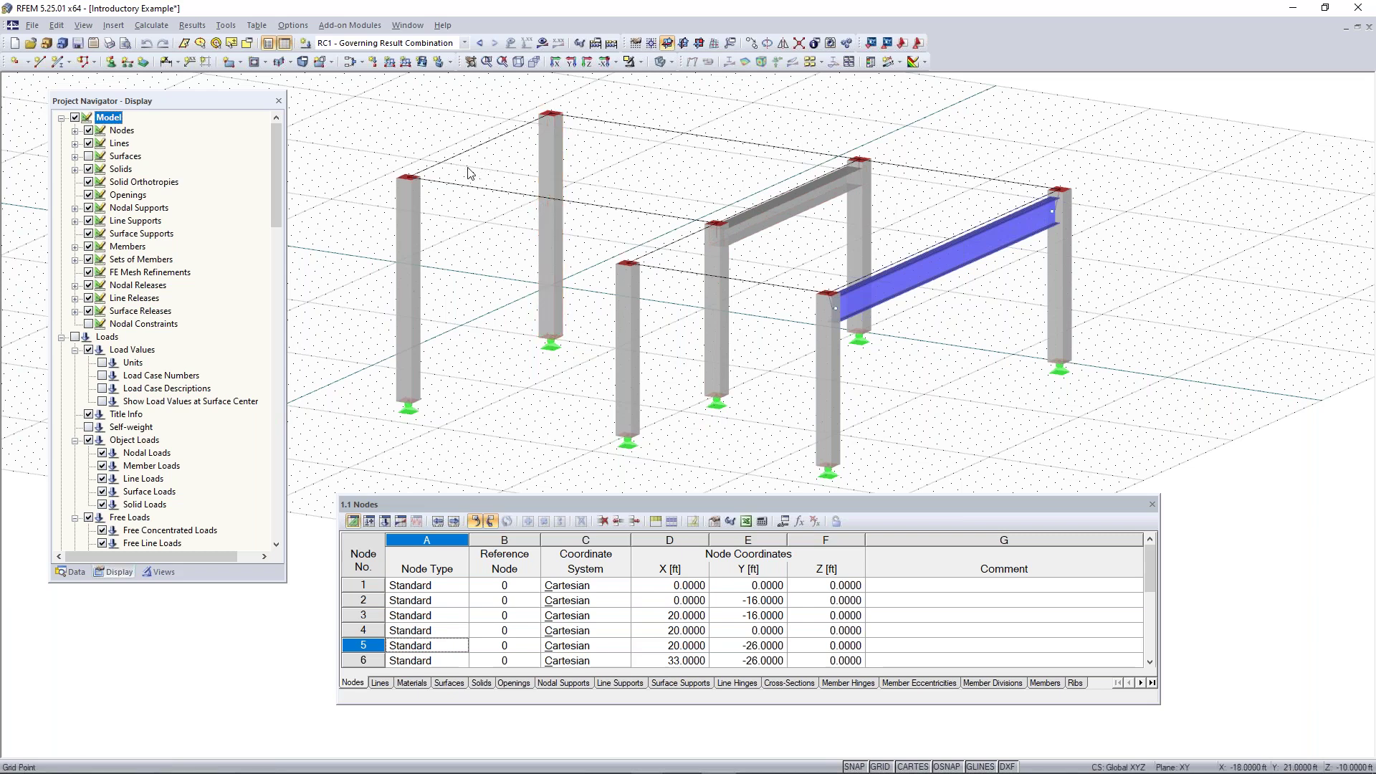
left_click(88, 156)
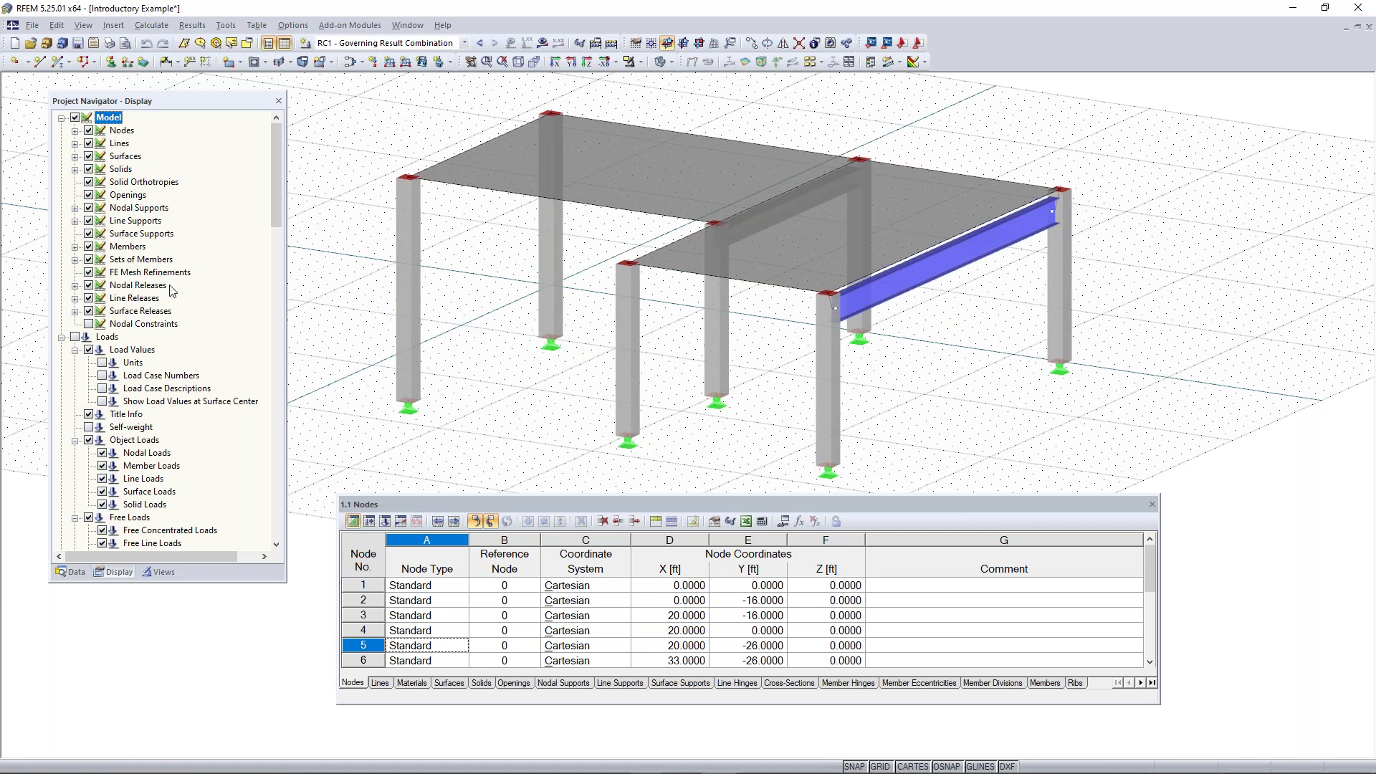
scroll(173, 291, "down", 5)
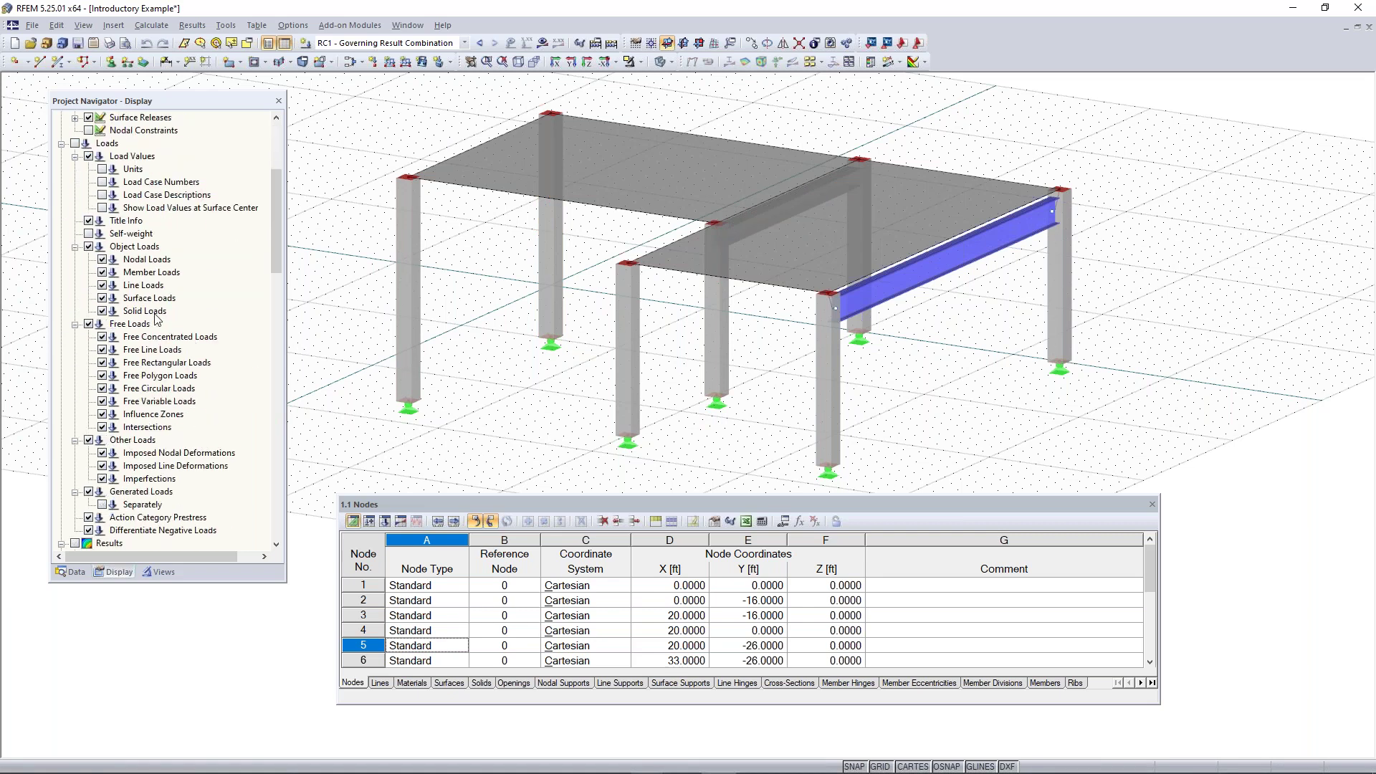
scroll(79, 159, "up", 5)
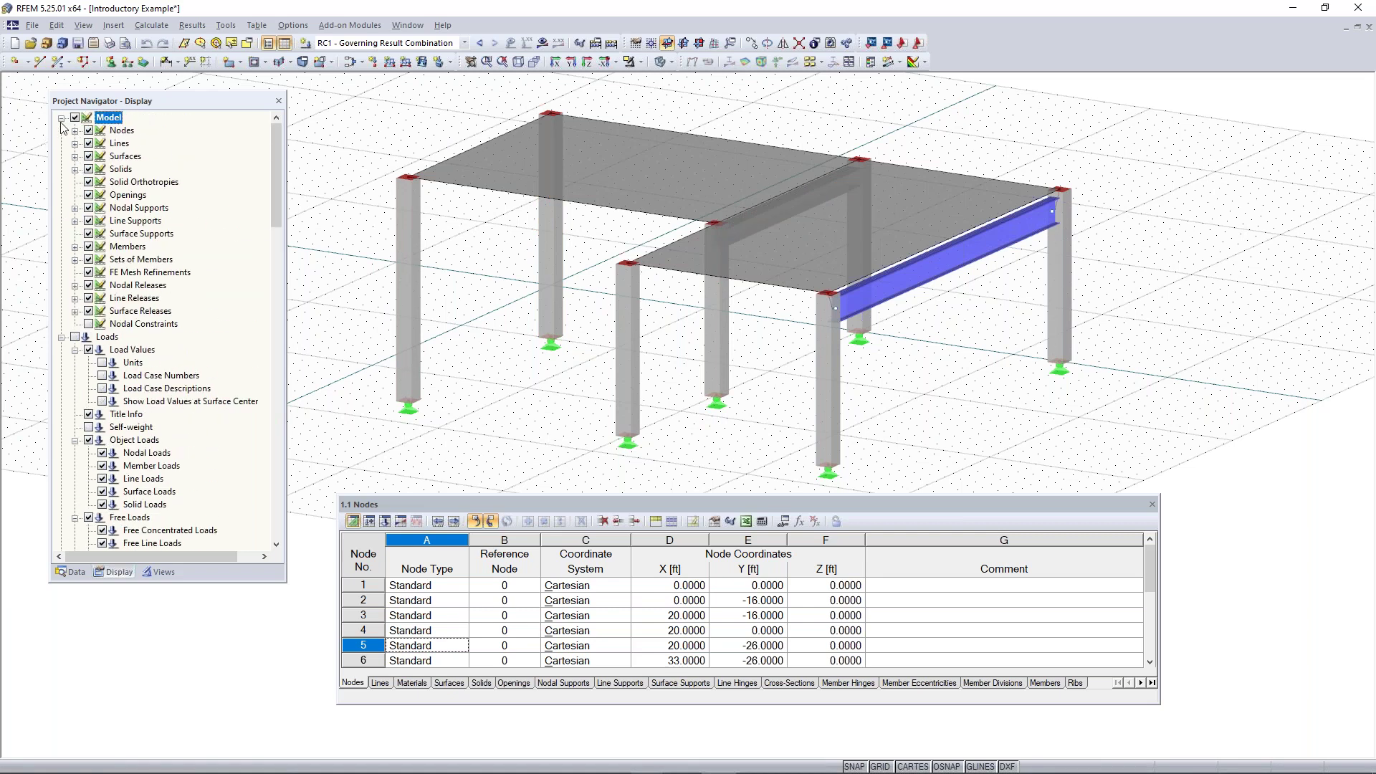
left_click(62, 119)
left_click(62, 131)
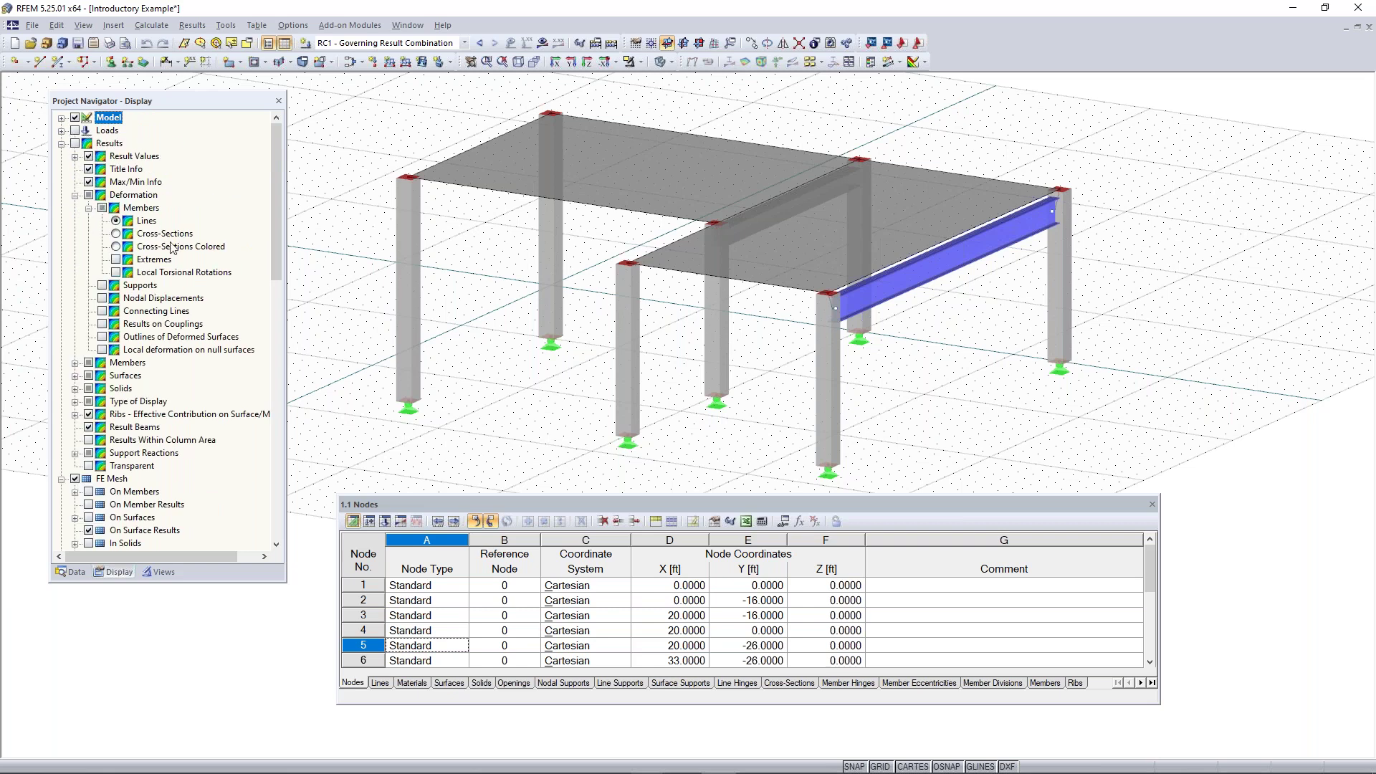
scroll(189, 315, "down", 1)
scroll(133, 324, "up", 1)
- Activate the visibilities in the navigator's views to isolate the members with cross-section 2 - Rectangle 12/12
left_click(159, 571)
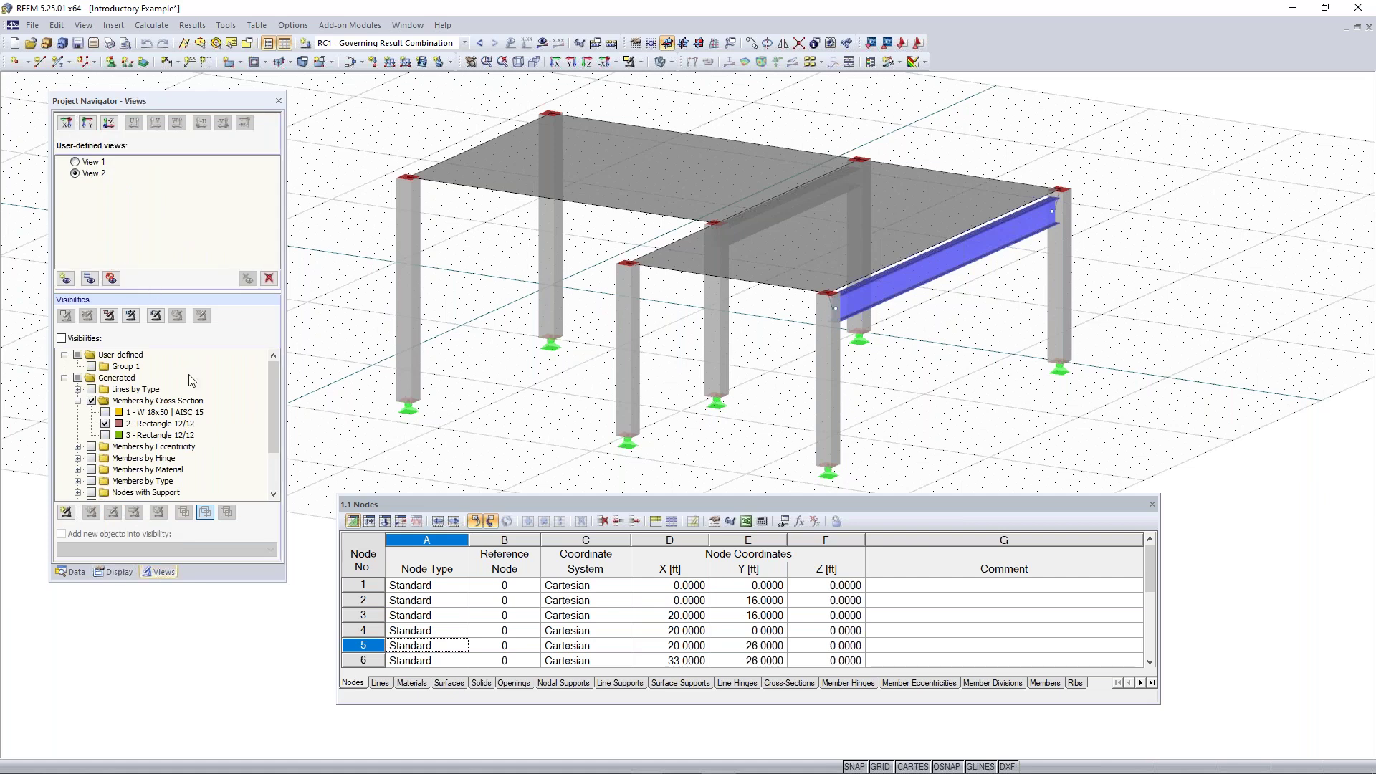
left_click(62, 339)
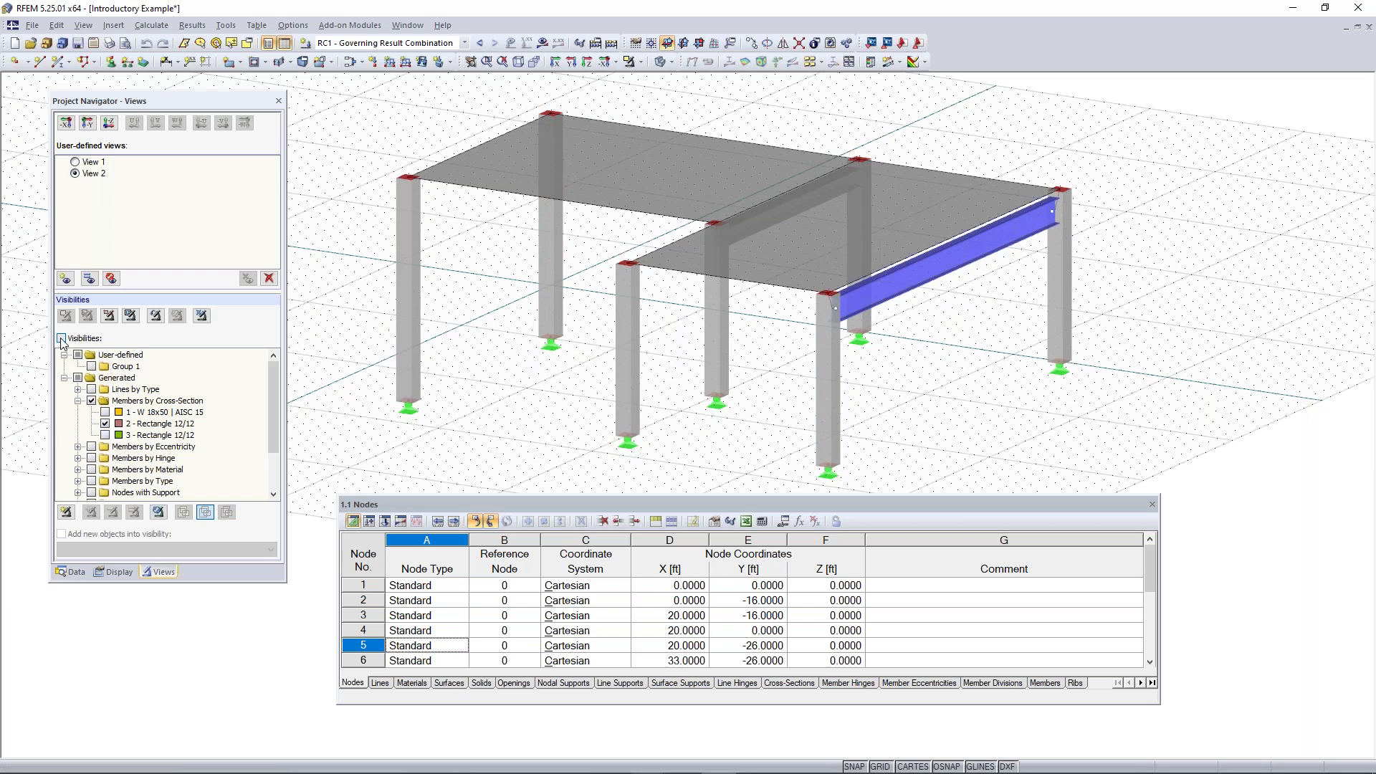
left_click(148, 403)
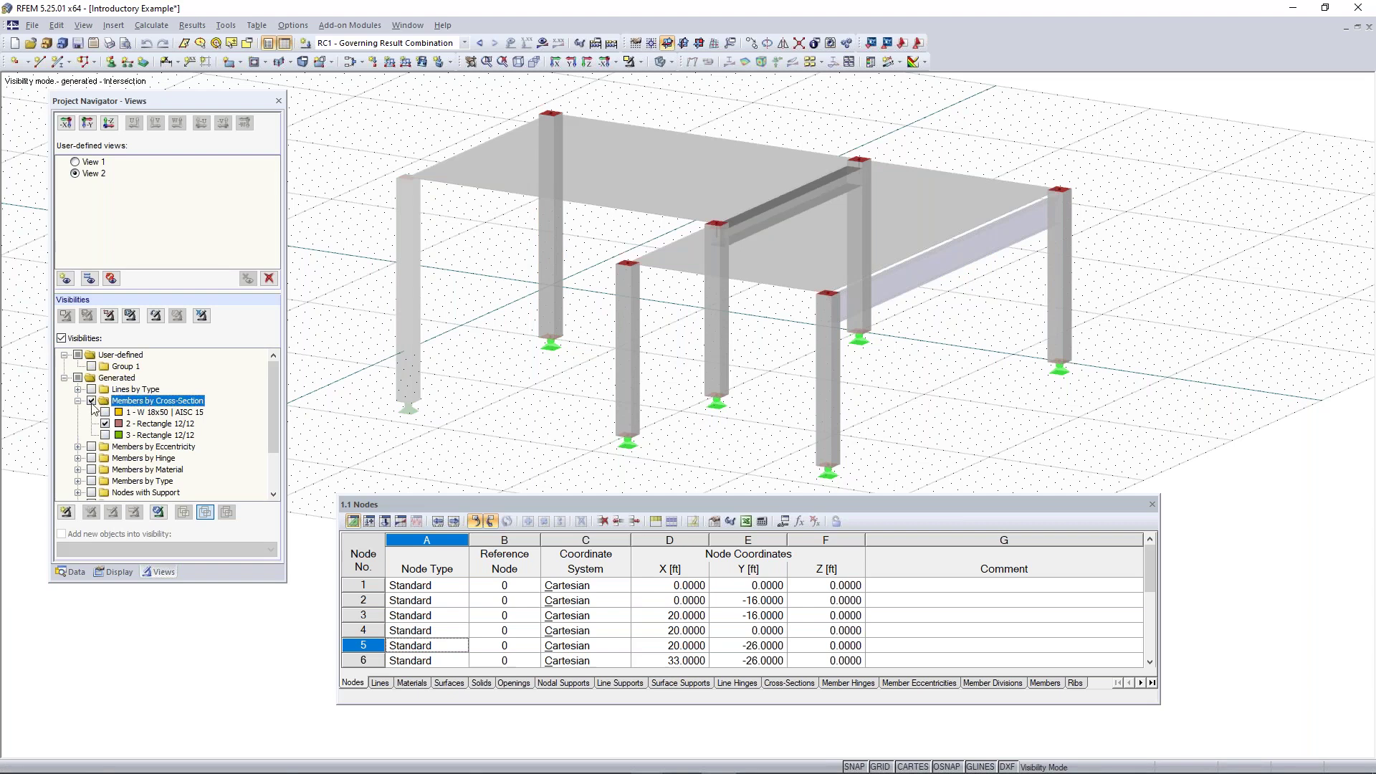
scroll(93, 410, "down", 2)
scroll(92, 405, "up", 2)
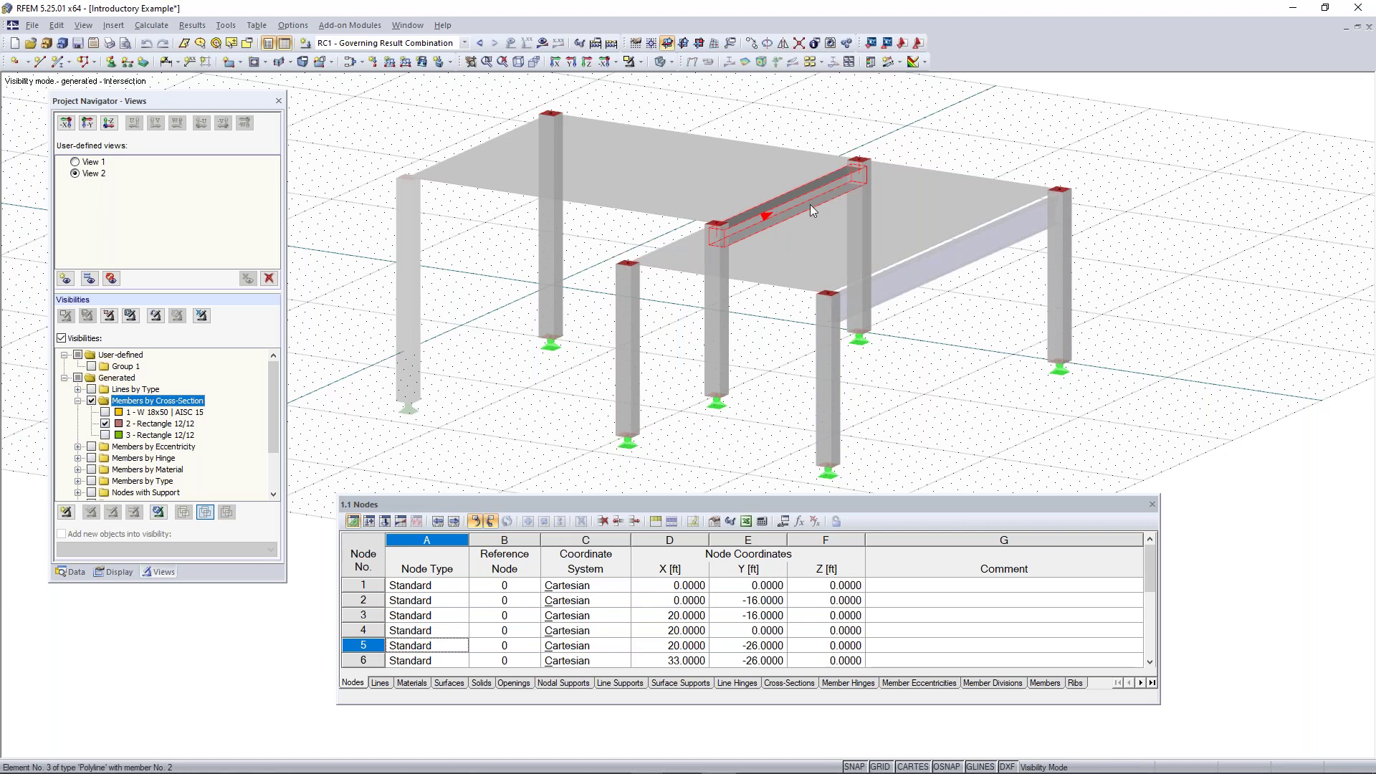
- Switch the visibility filter from cross-section 2 - Rectangle 12/12 to members by material, leaving only 2 - Steel A992 selected
left_click(105, 424)
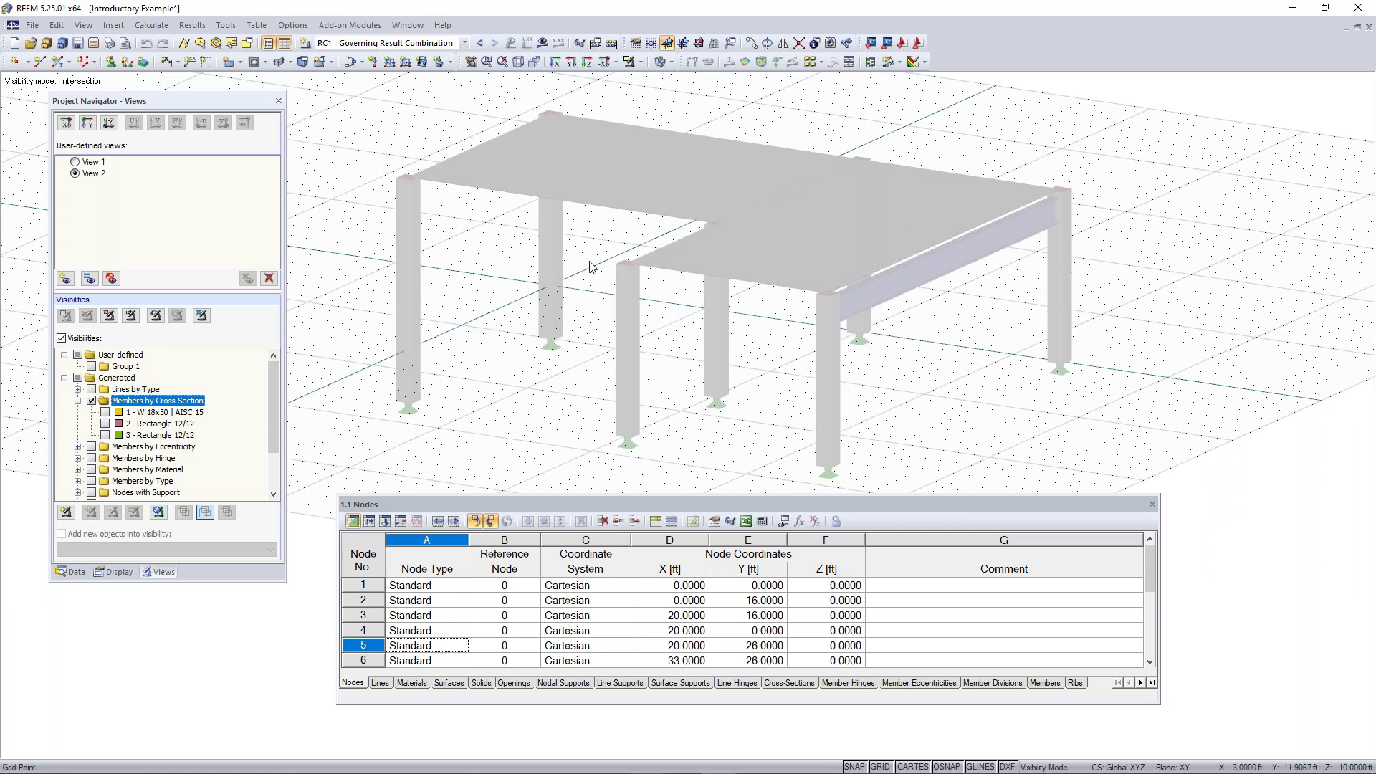
left_click(77, 401)
left_click(91, 435)
left_click(77, 435)
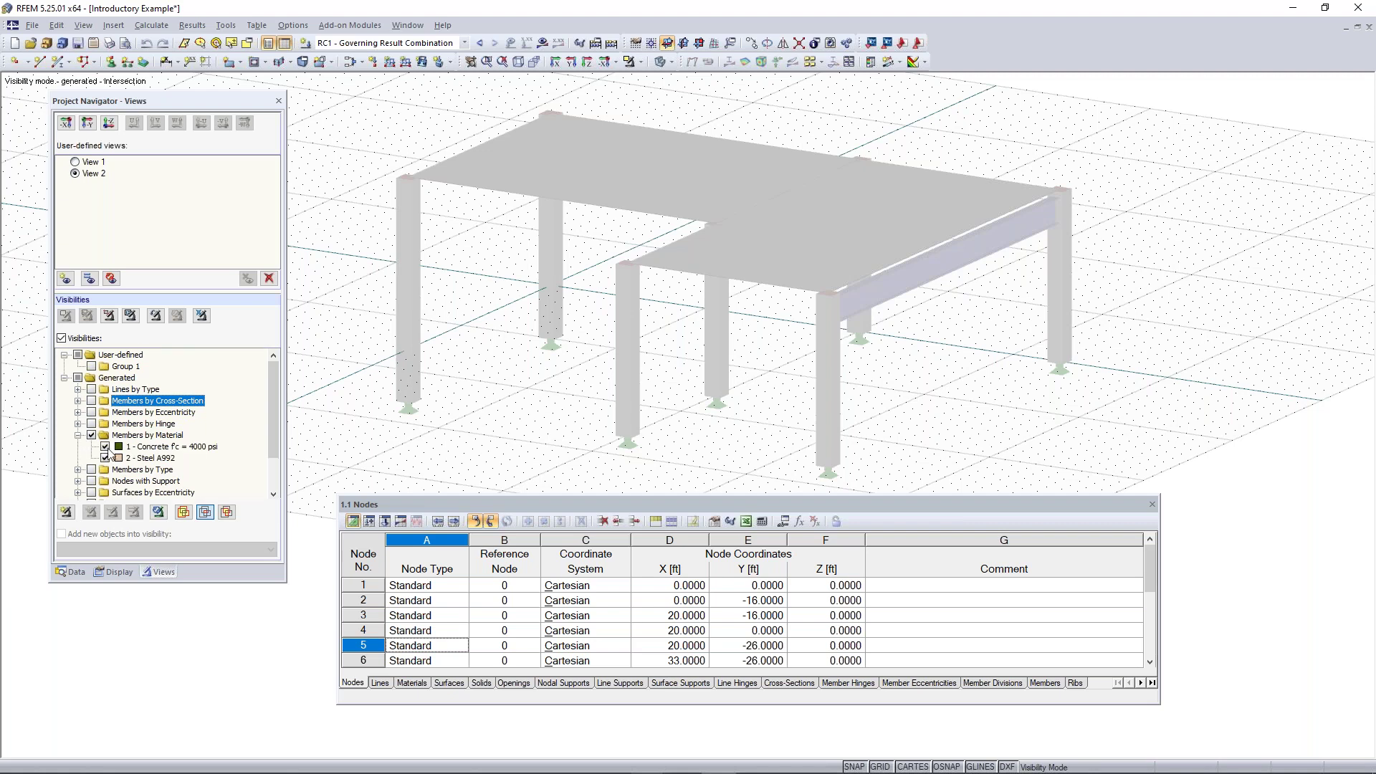
left_click(104, 446)
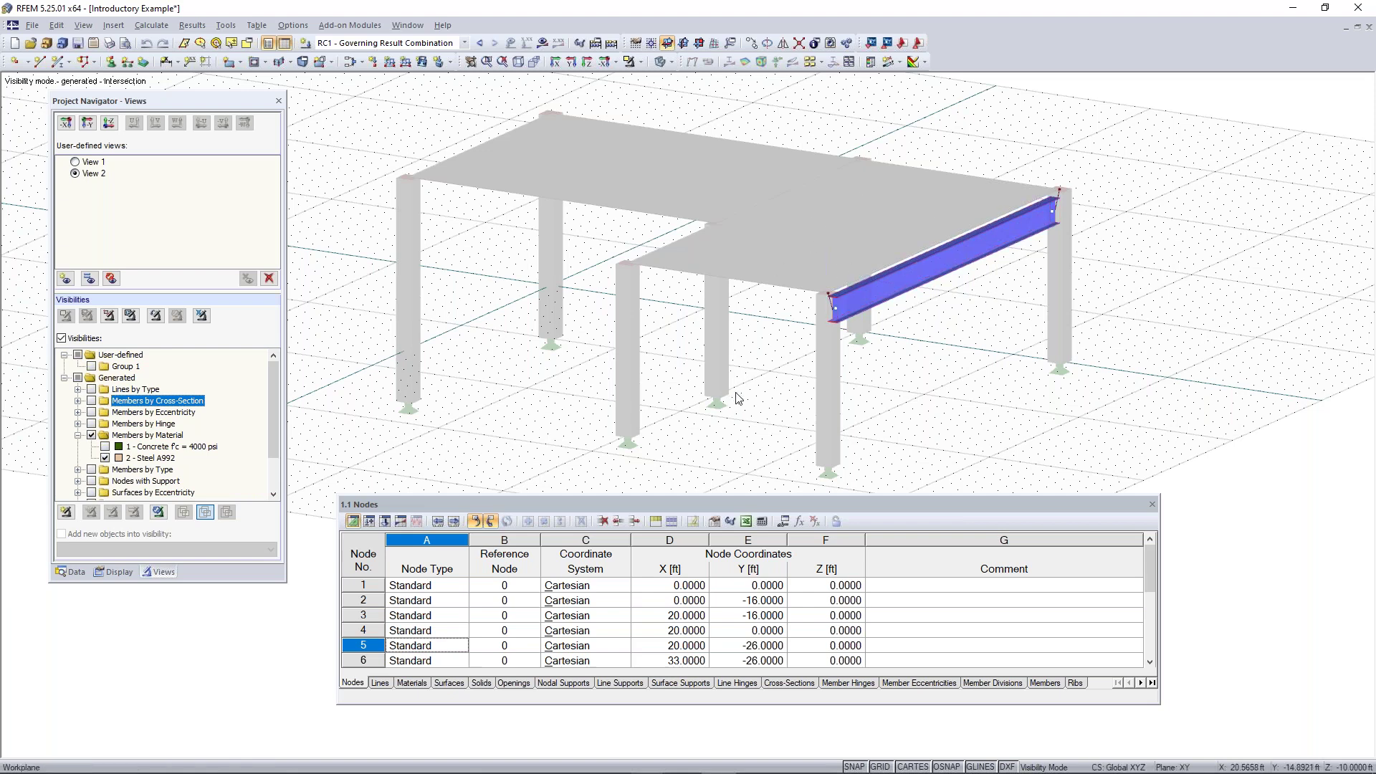
- Turn off the display of hidden objects in the background so only the steel beam is shown
middle_click_drag(883, 212, 605, 408, "ctrl")
right_click(606, 408)
left_click(565, 248)
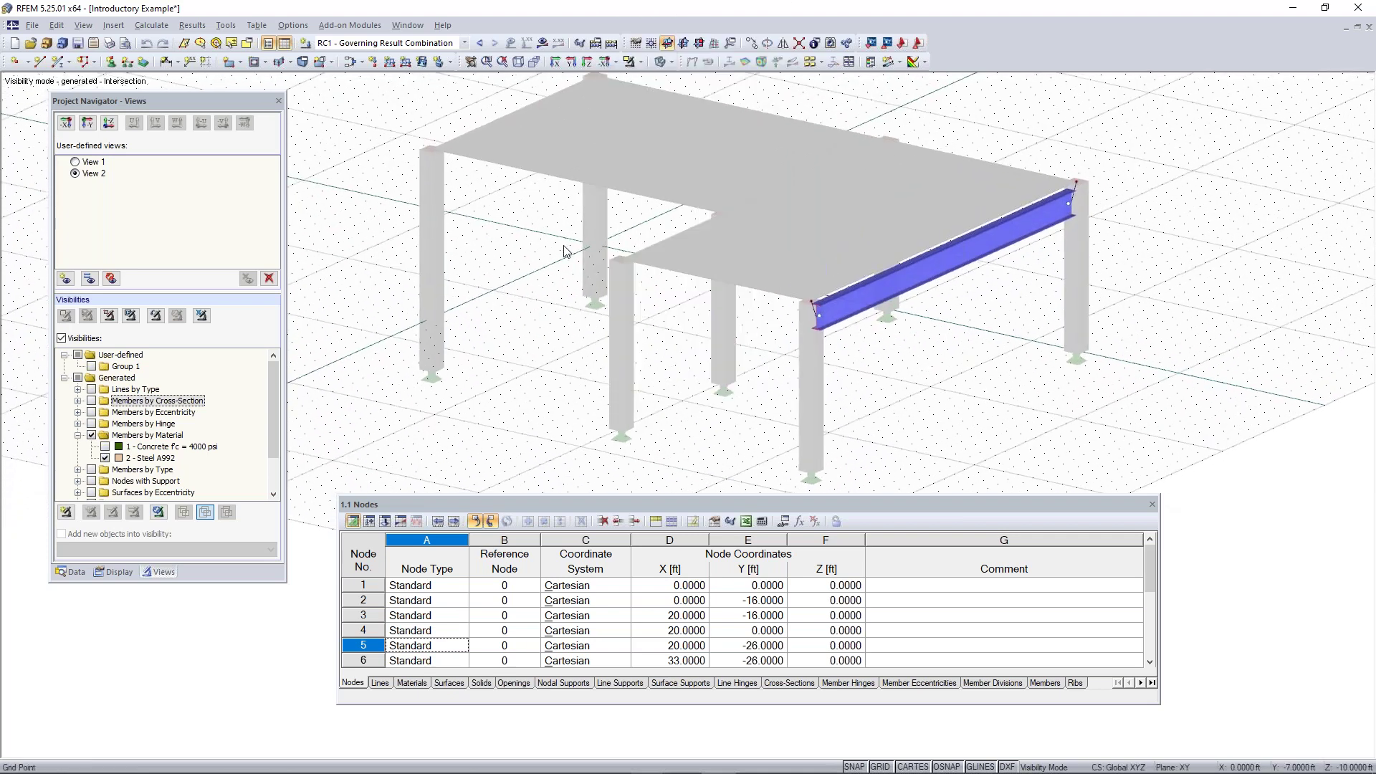
right_click(534, 251)
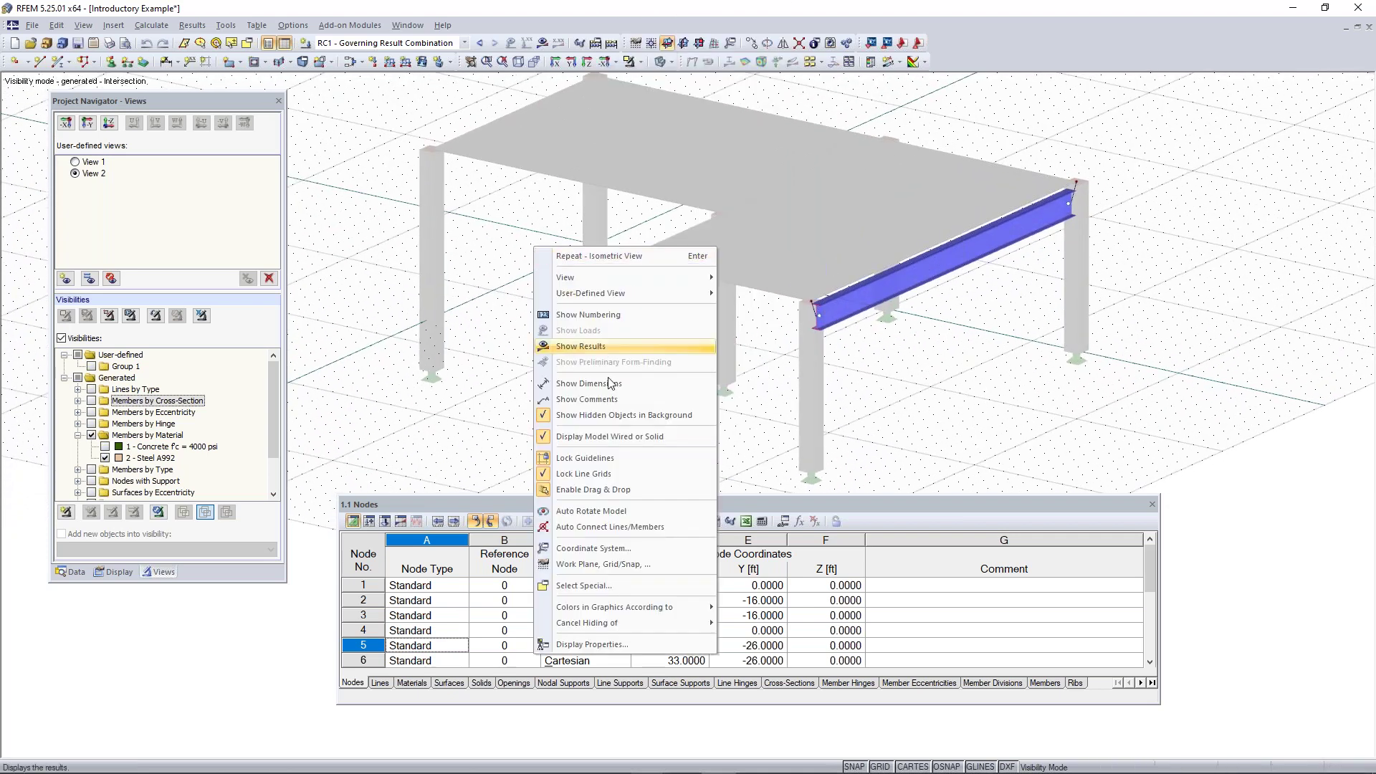
left_click(609, 416)
middle_click_drag(1018, 362, 789, 375)
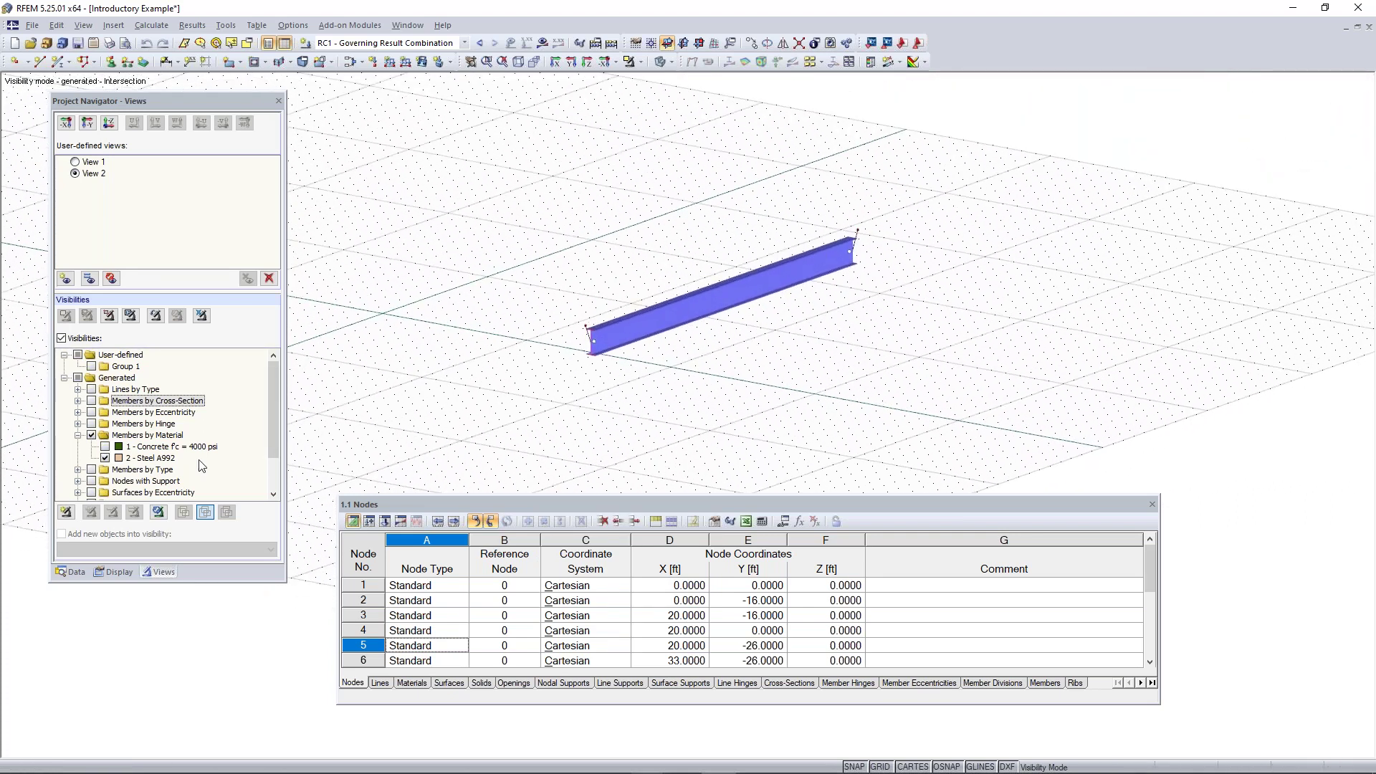
- Deactivate the visibilities and bring the whole model back into view
left_click(63, 338)
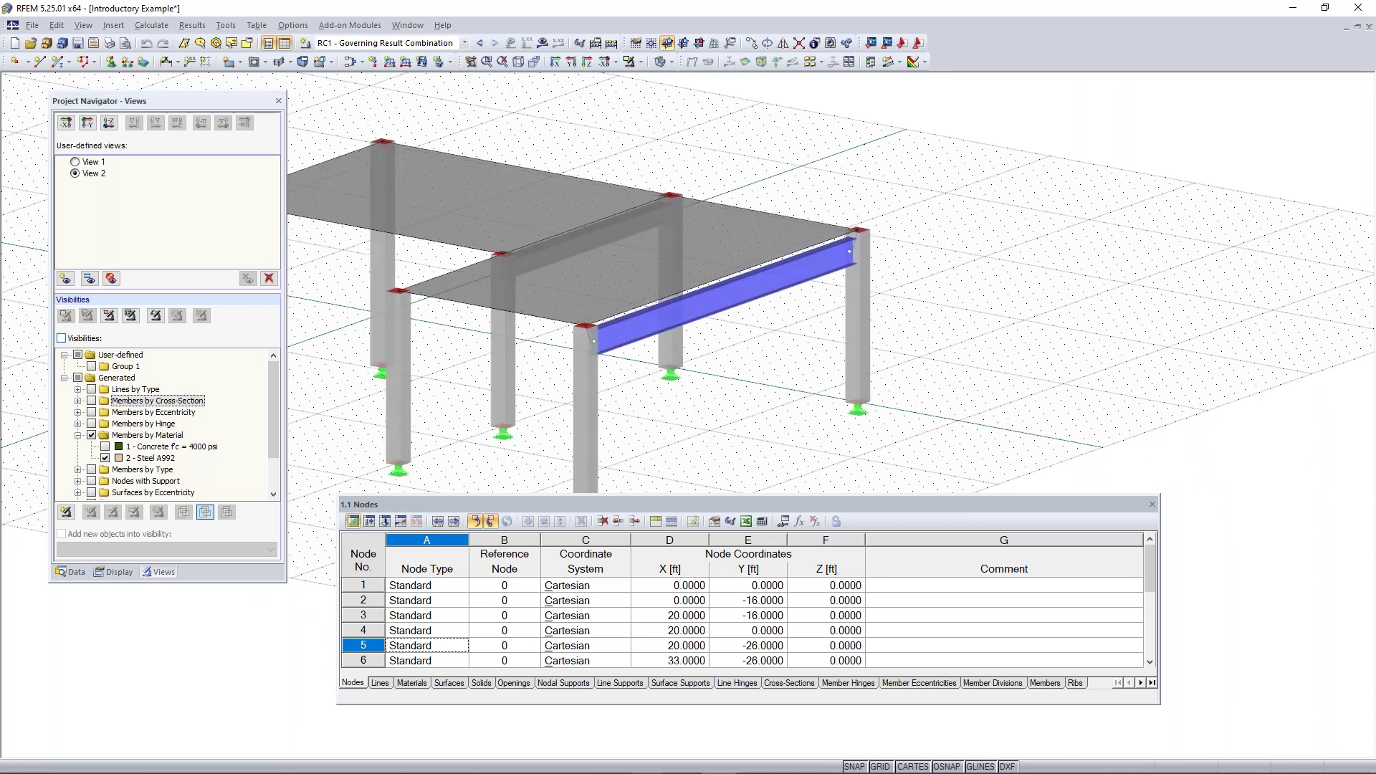
middle_click_drag(586, 331, 801, 313, "ctrl")
scroll(801, 313, "down", 2)
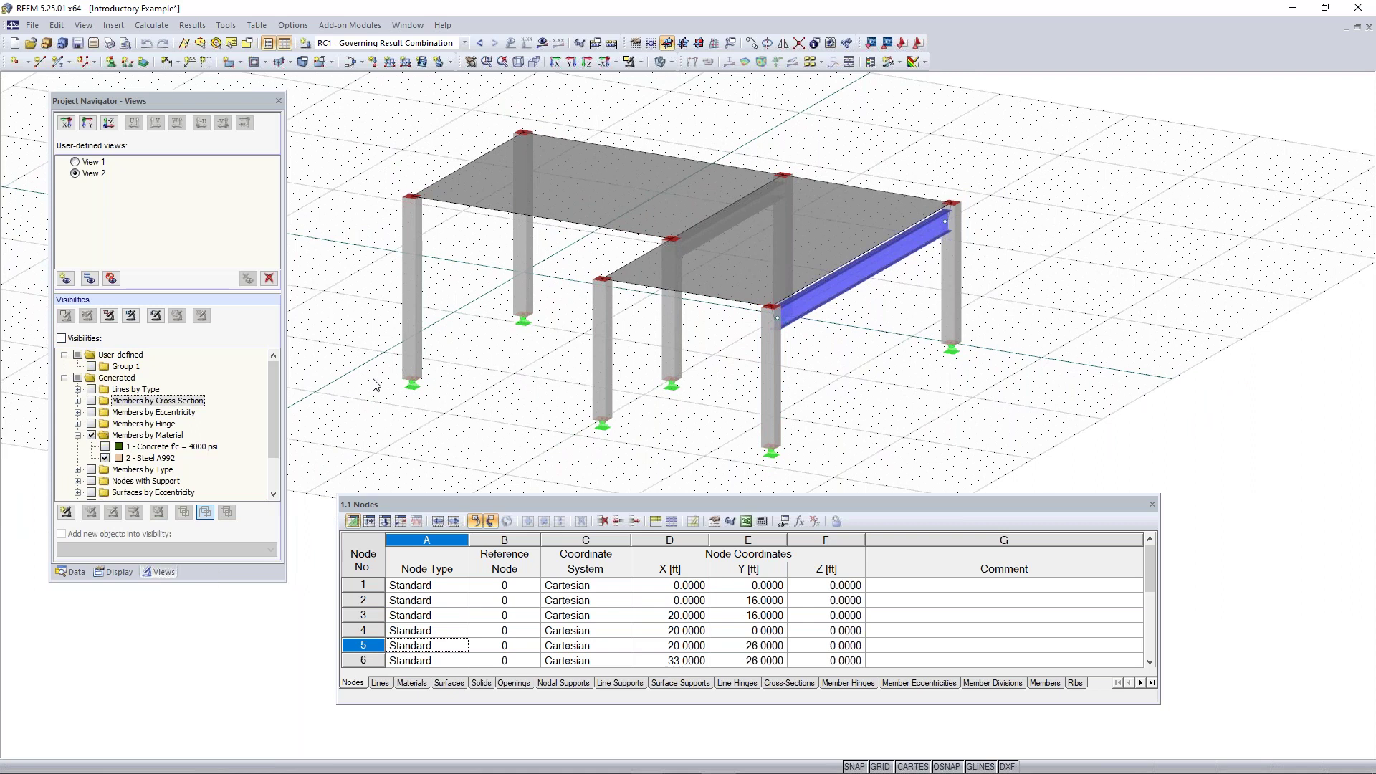
- Display the calculation results, examine the result categories for members and surfaces, and hide the results again
left_click(543, 47)
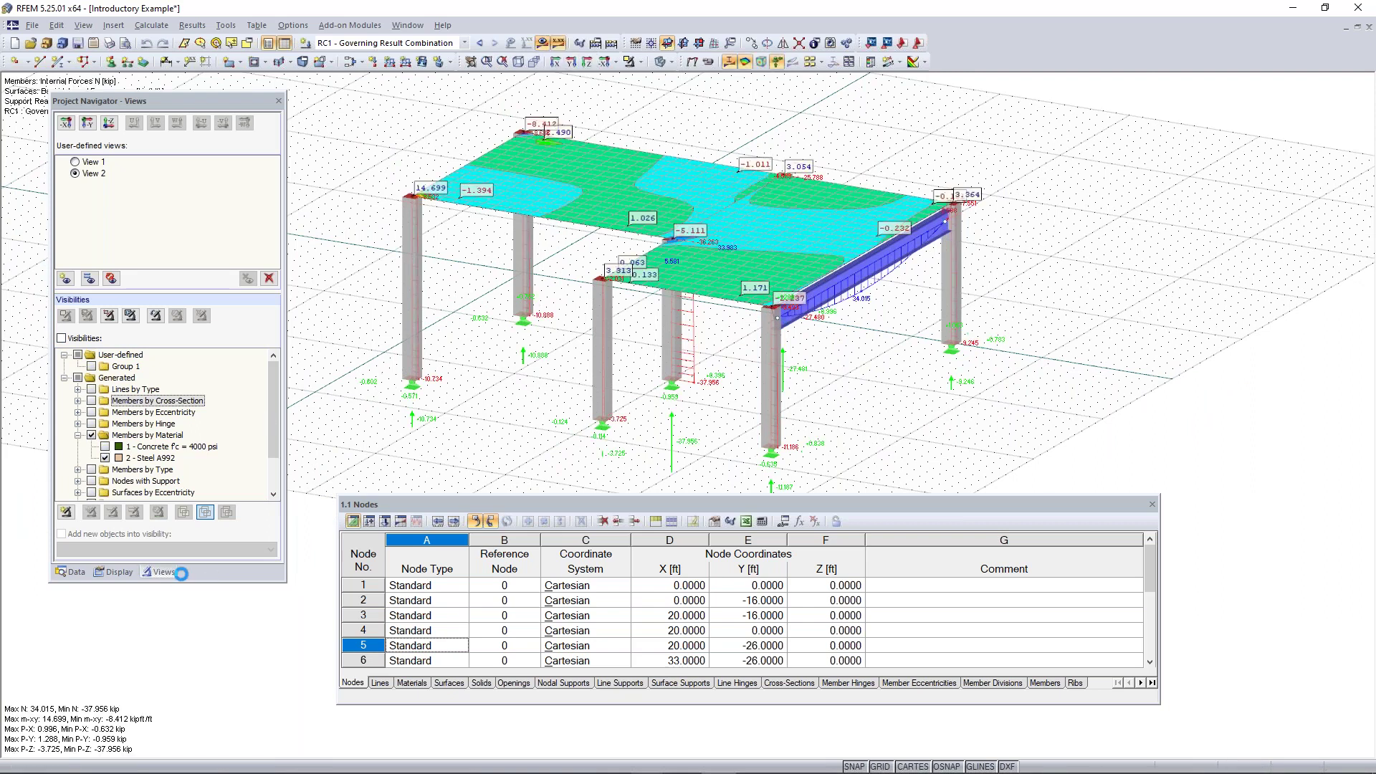
left_click(201, 575)
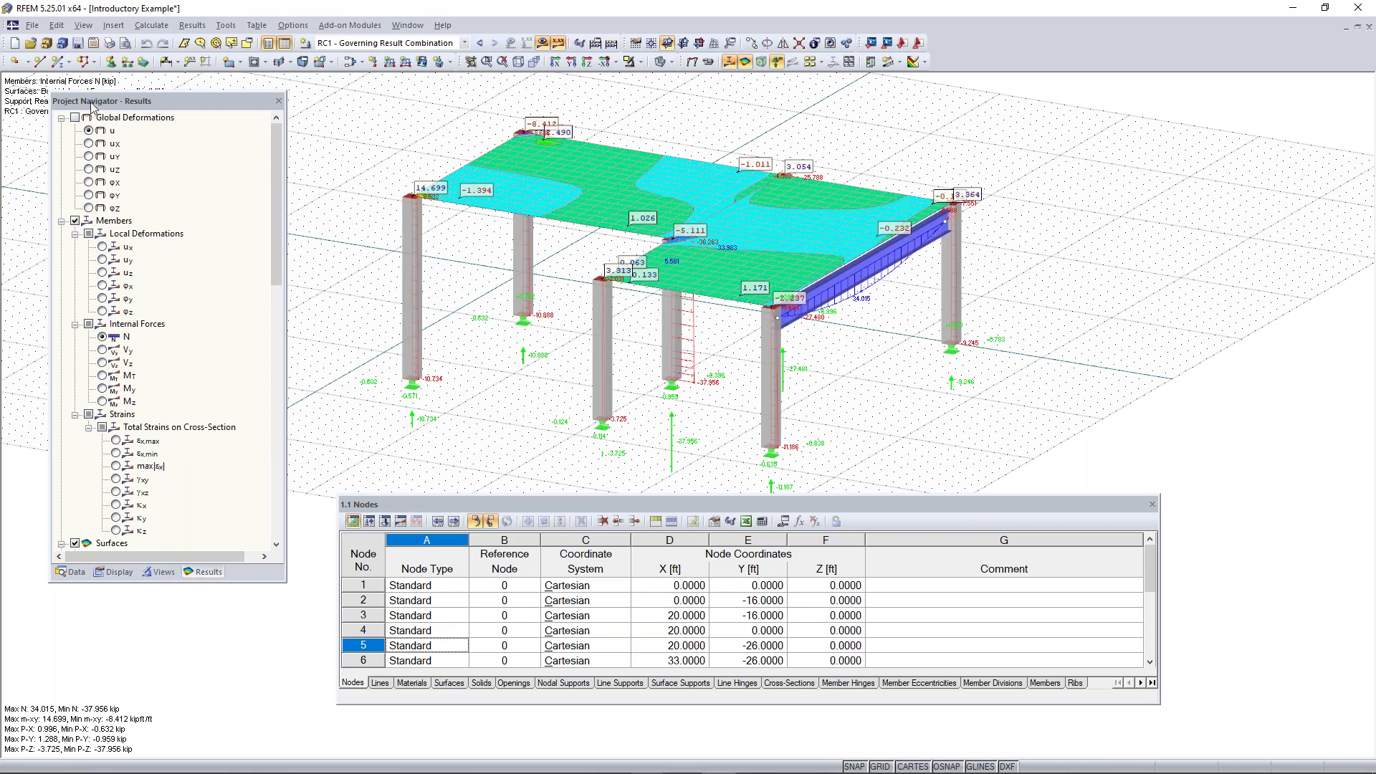
left_click(62, 221)
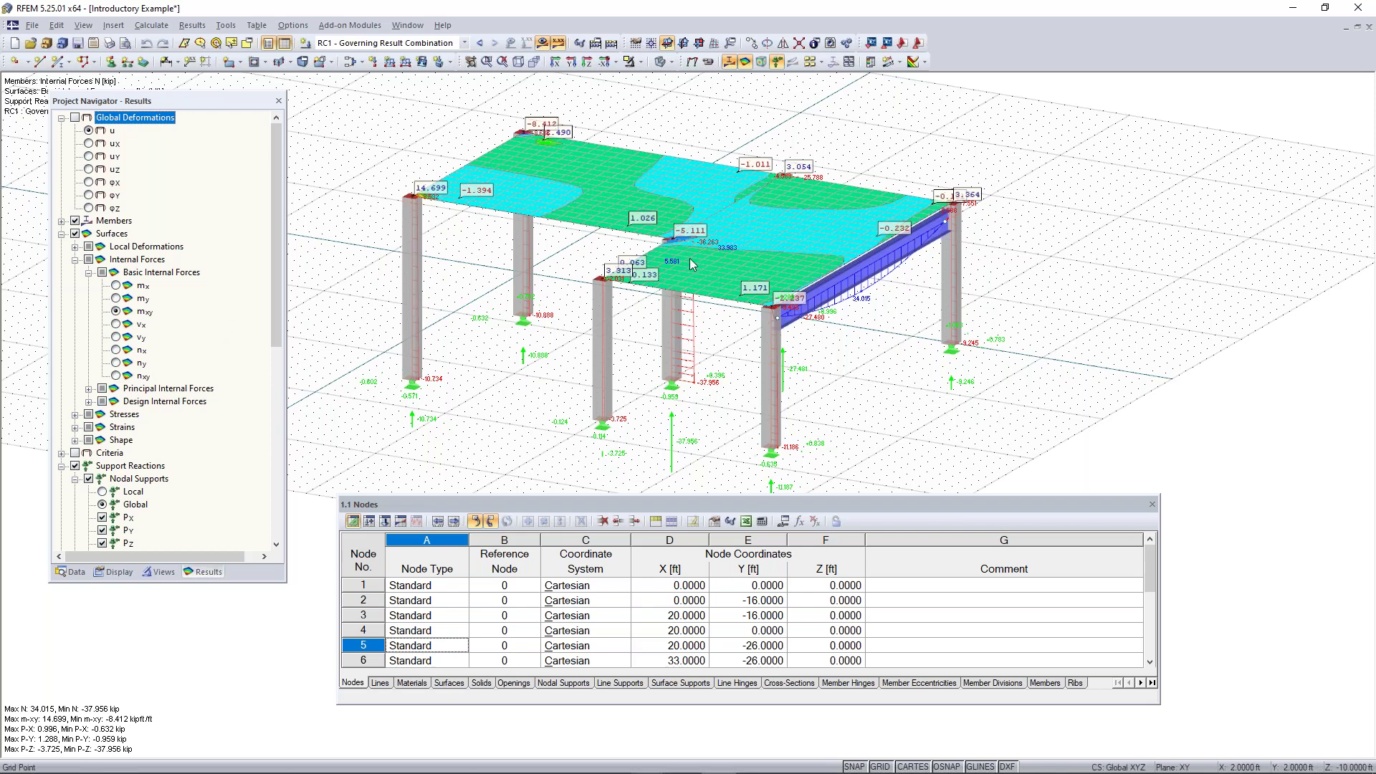
left_click(544, 43)
left_click(543, 44)
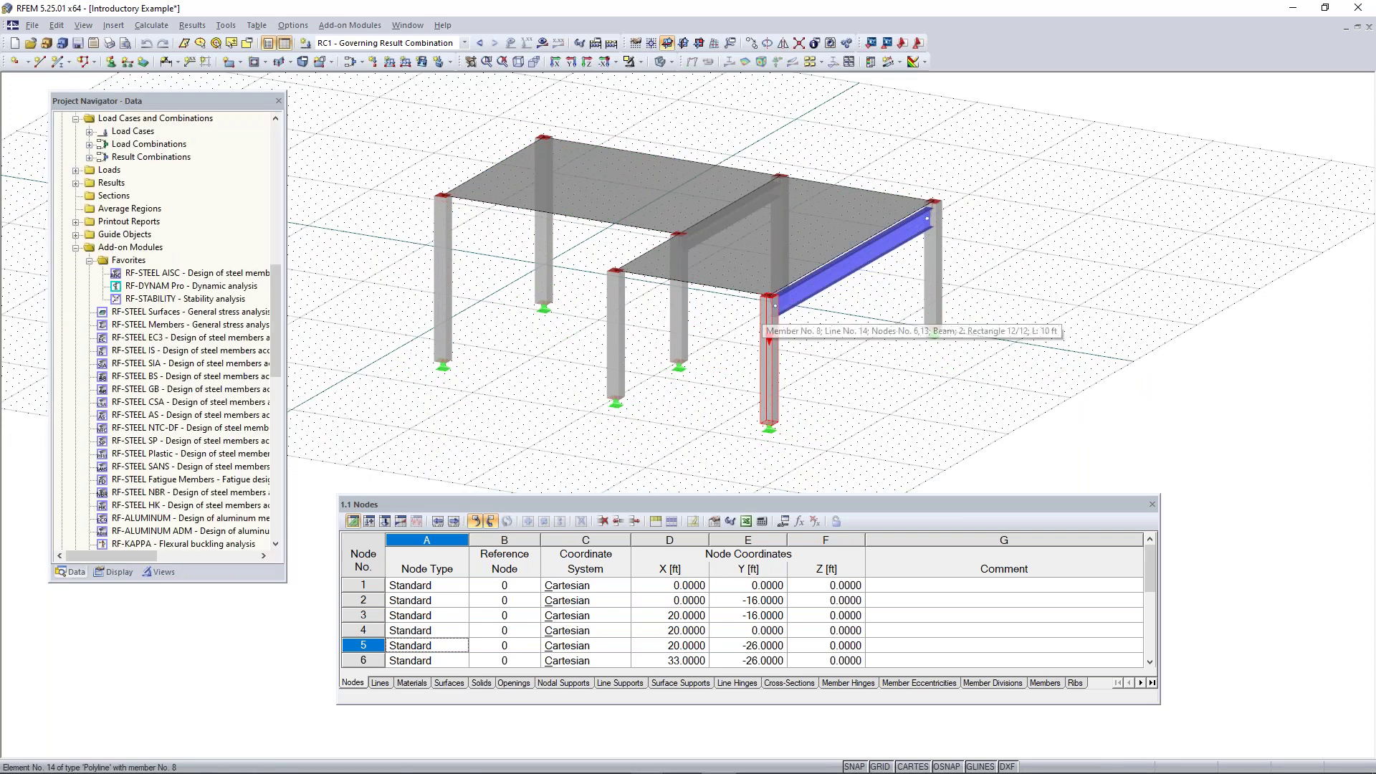
- Examine the model from different angles and positions by rotating and panning, both directly and with the dedicated view movement tool
middle_click_drag(575, 388, 539, 374, "ctrl")
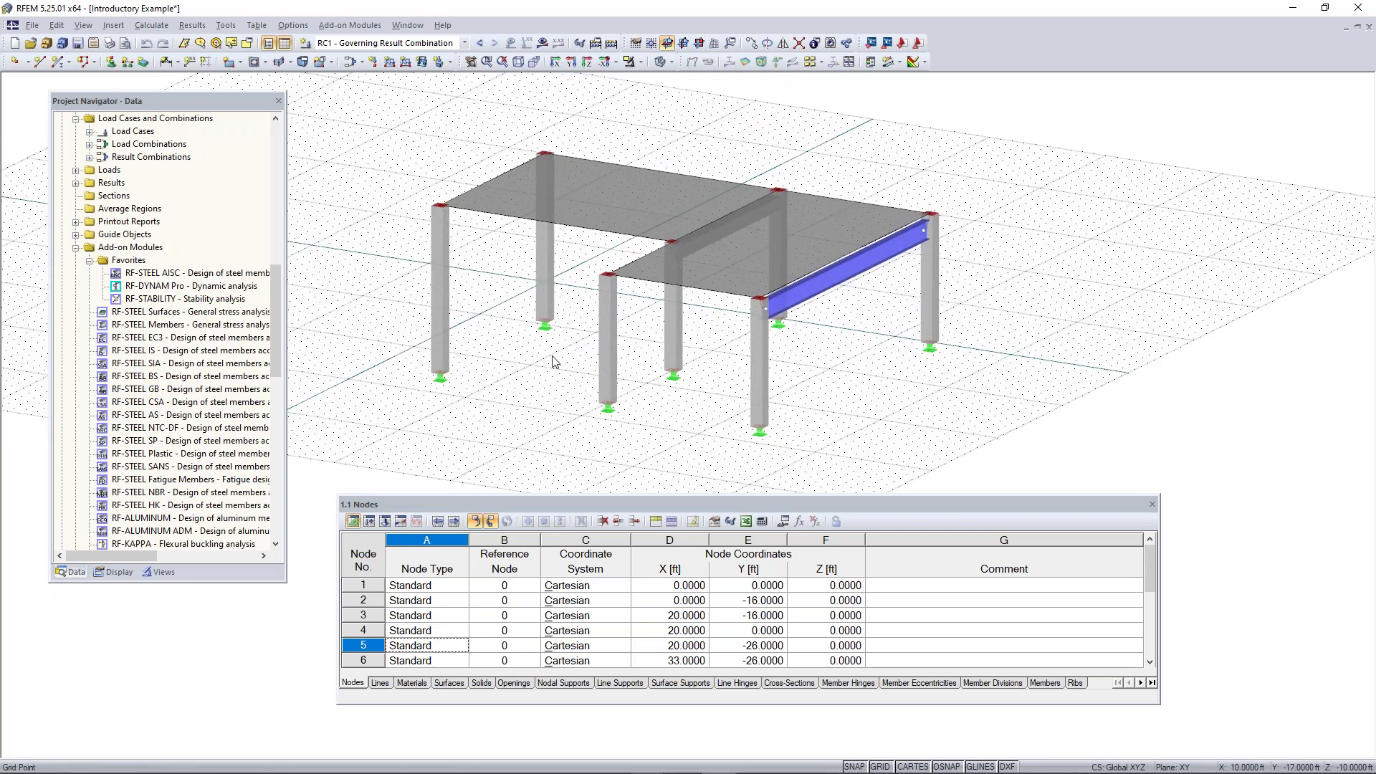
middle_click_drag(553, 357, 648, 337)
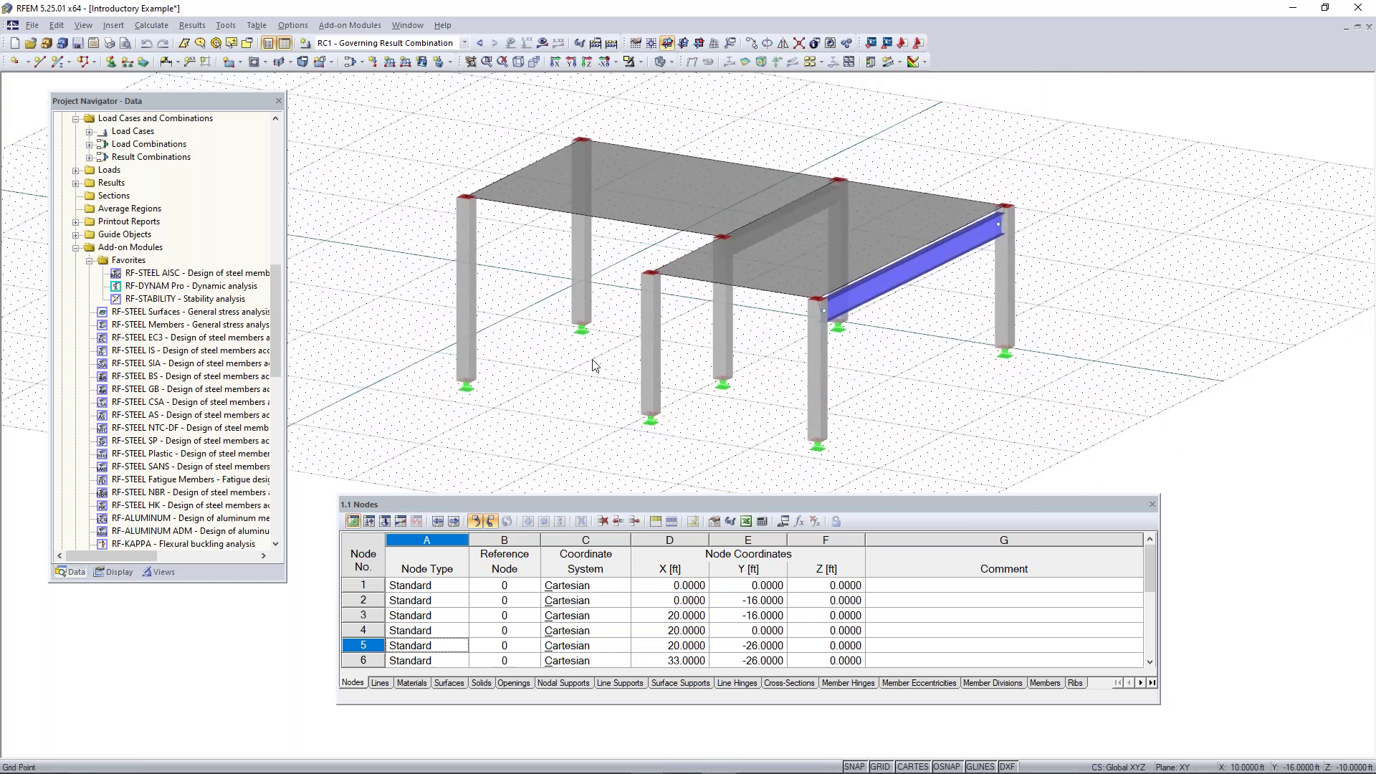
middle_click_drag(593, 367, 689, 341, "ctrl")
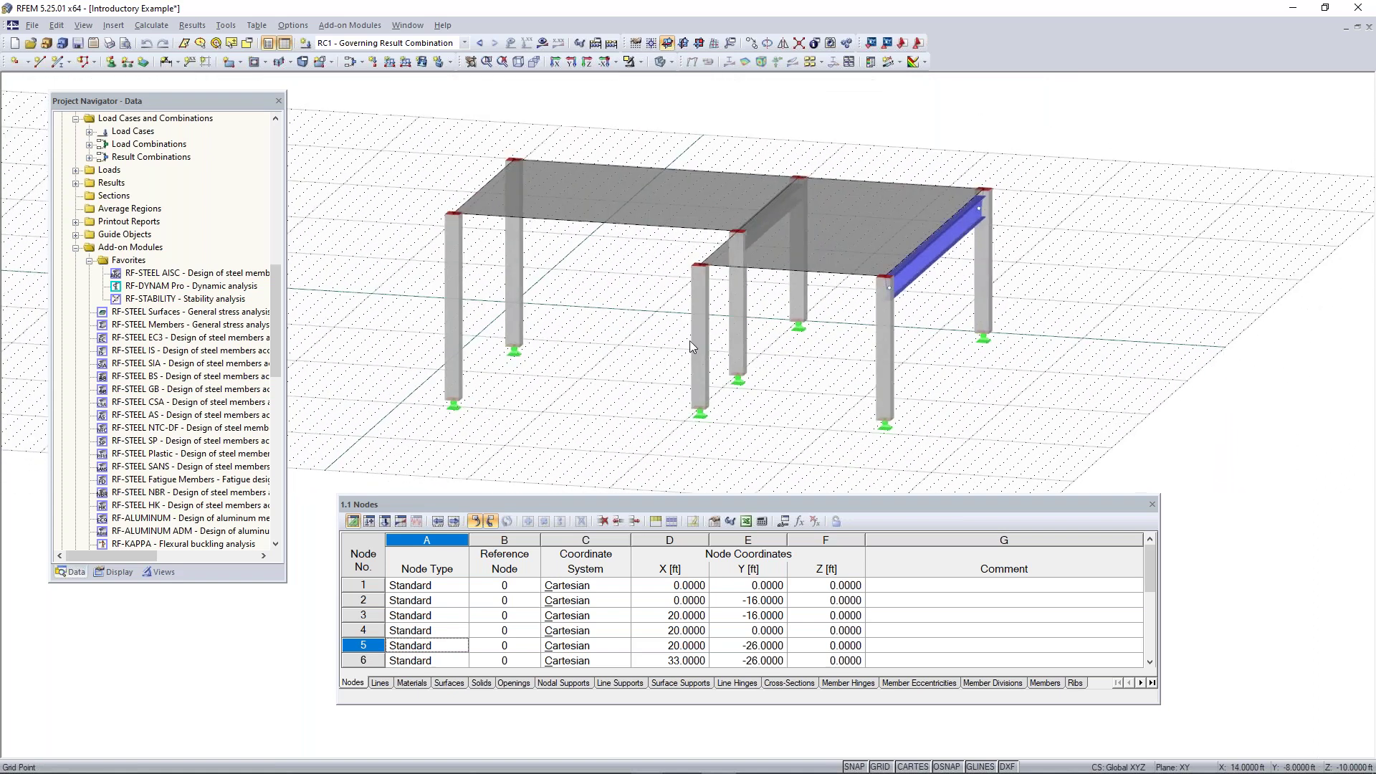
left_click(470, 62)
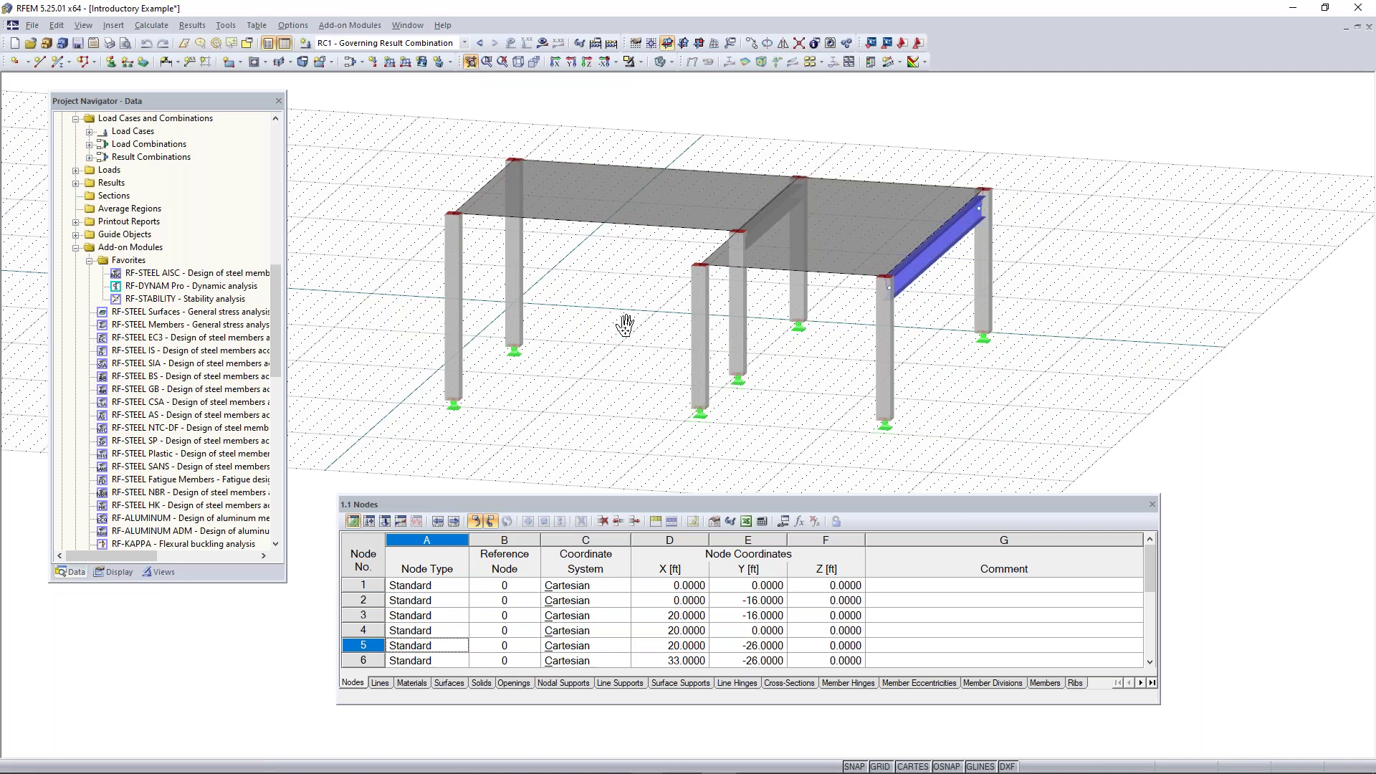
left_click_drag(638, 332, 652, 288)
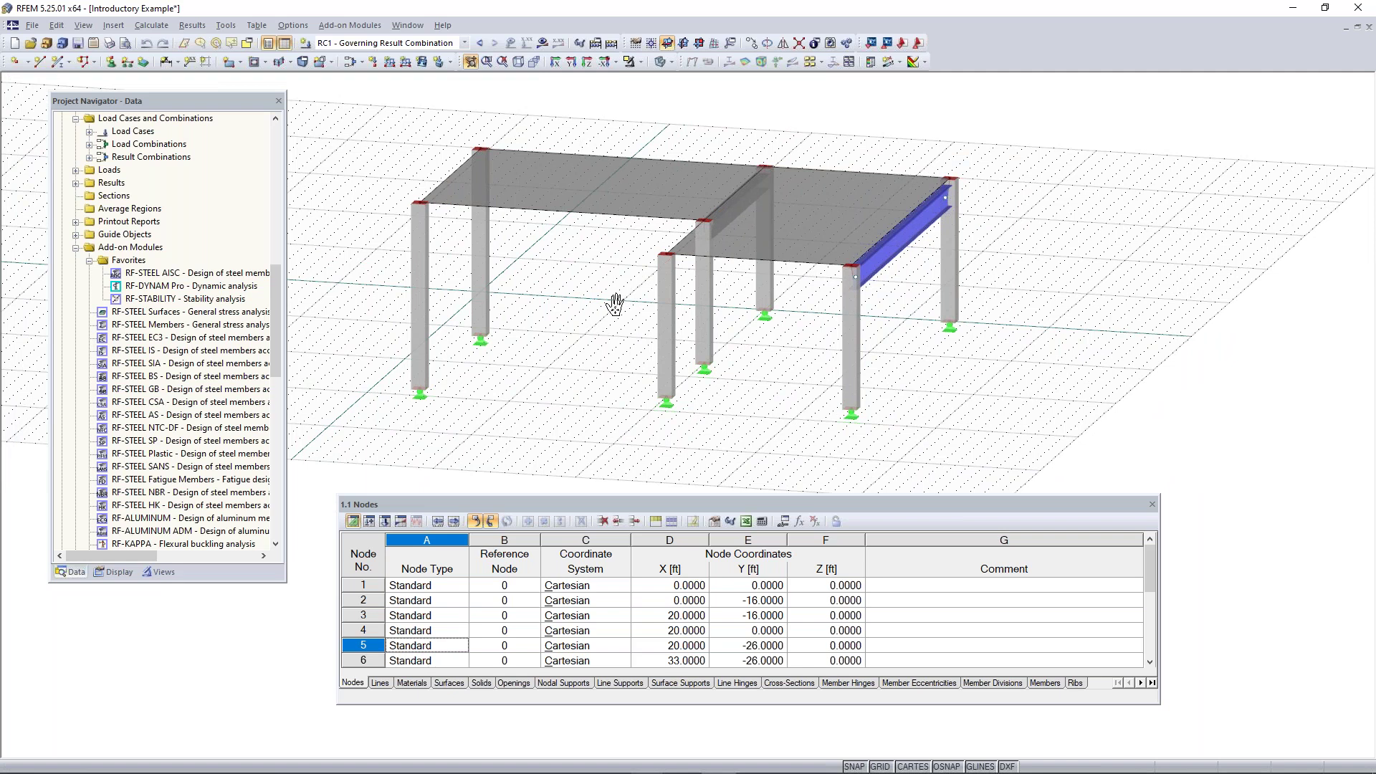
left_click_drag(615, 305, 568, 276, "ctrl")
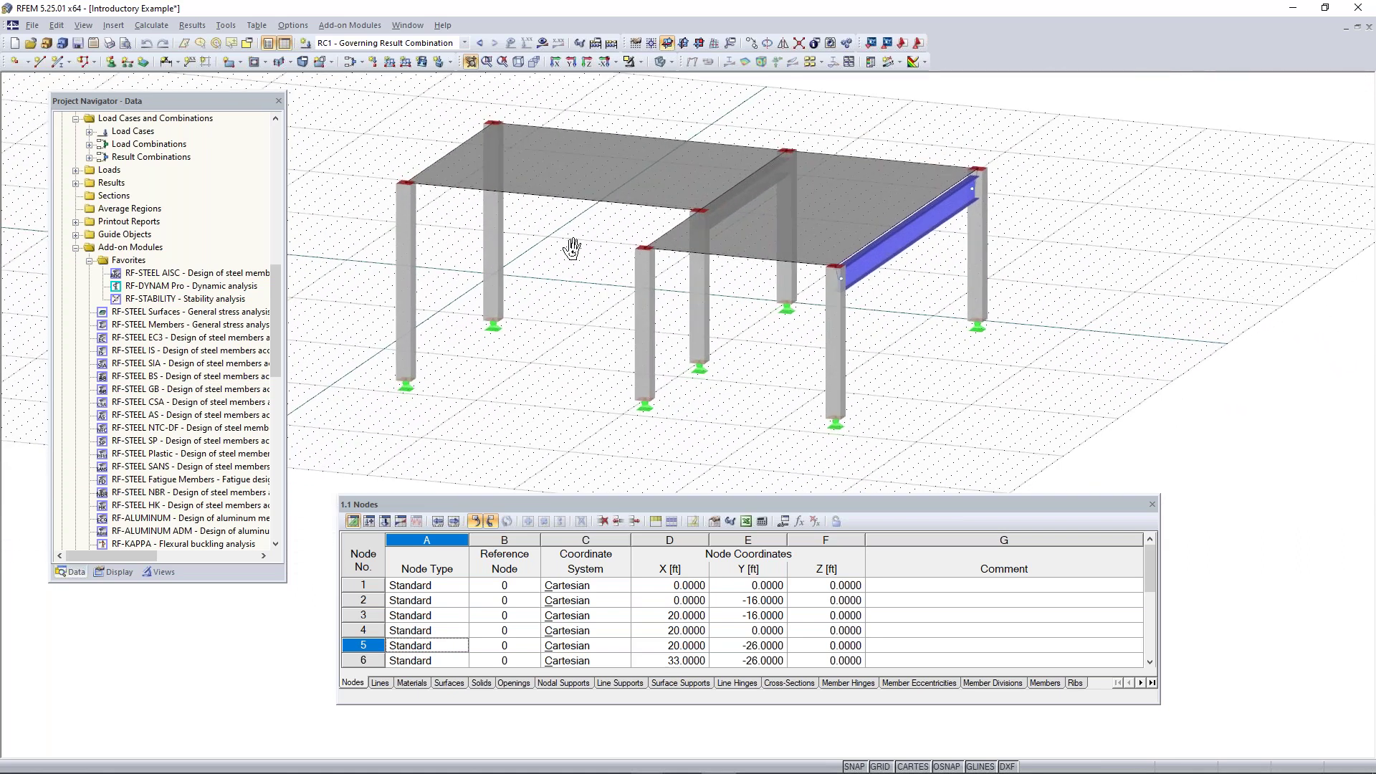
mouse_move(584, 255)
middle_mouse_down()
mouse_move(515, 255)
mouse_move(583, 255)
middle_mouse_up()
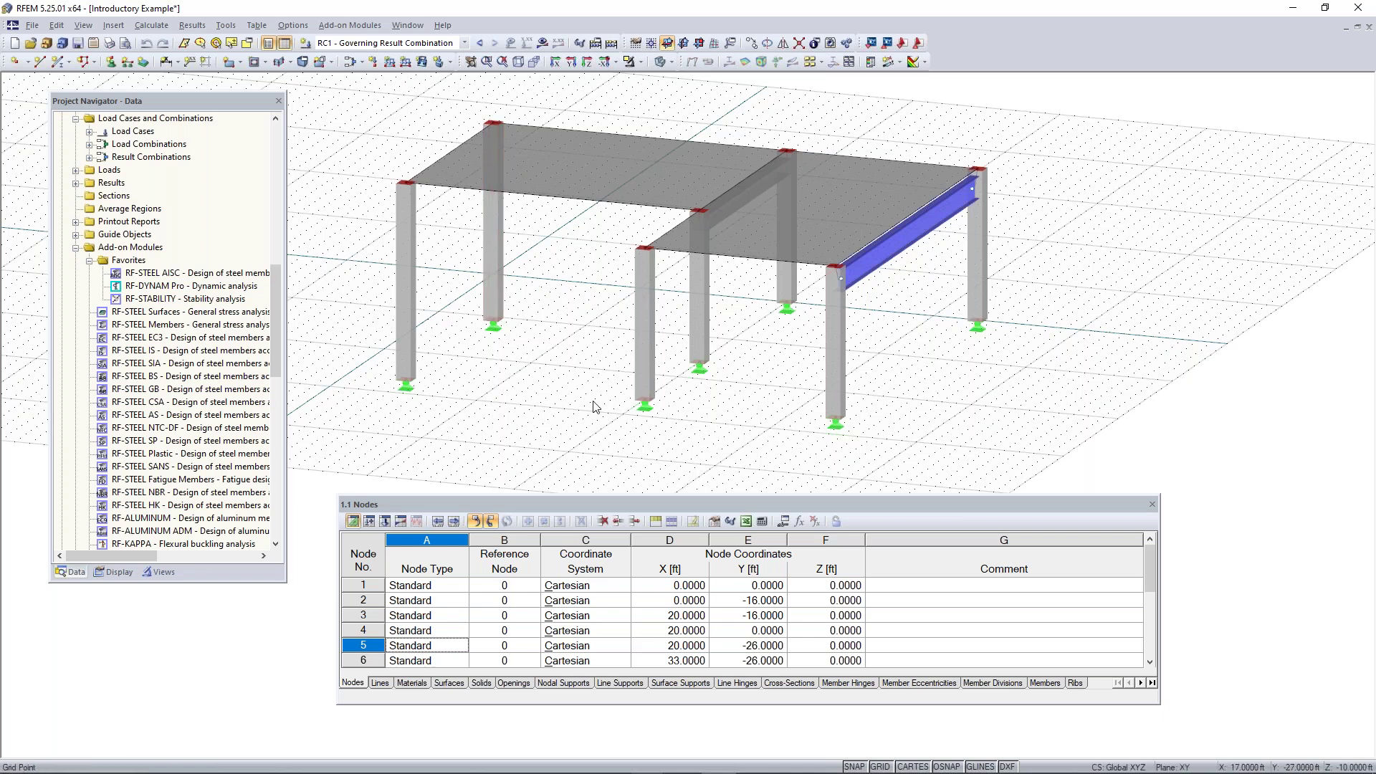
middle_click_drag(557, 324, 609, 355)
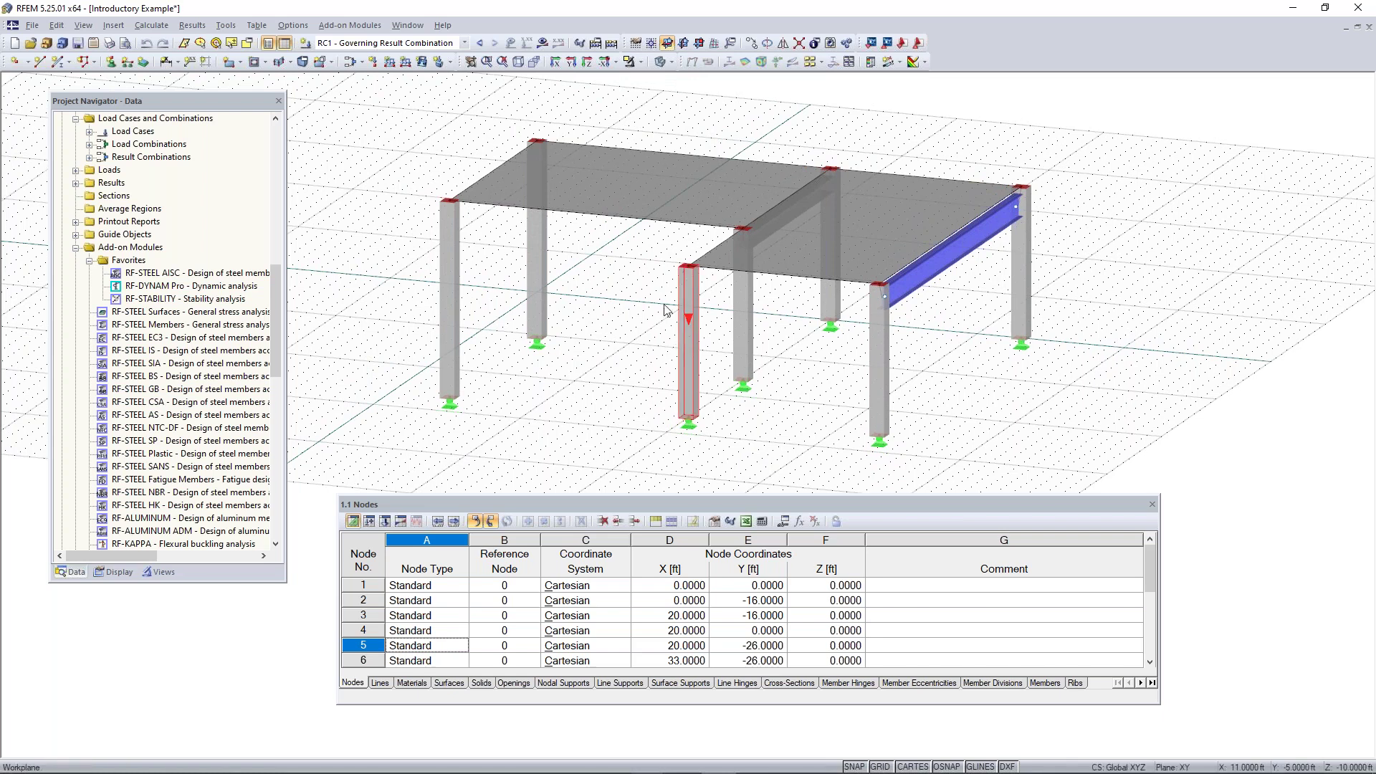
- Start a new model and name it "Continous Plate Example"
left_click(13, 42)
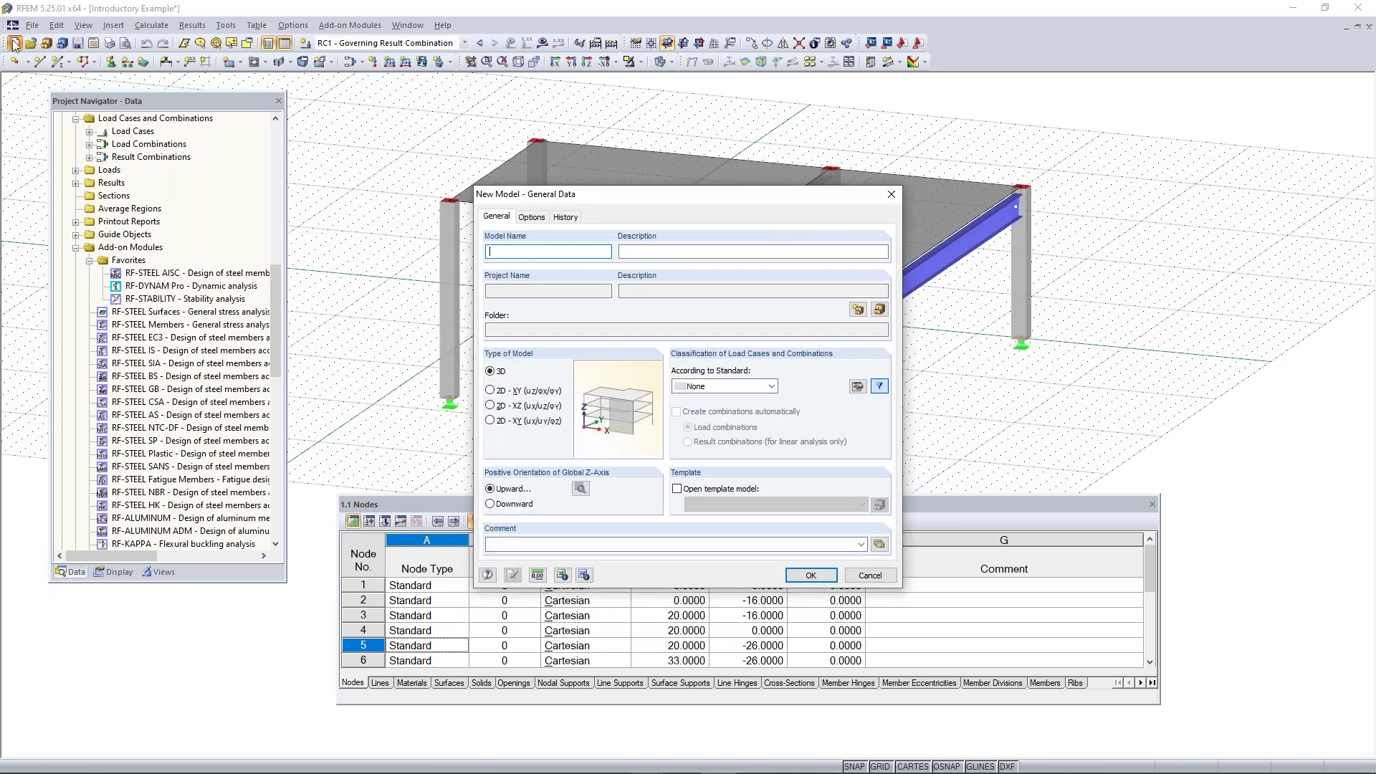
left_click(891, 194)
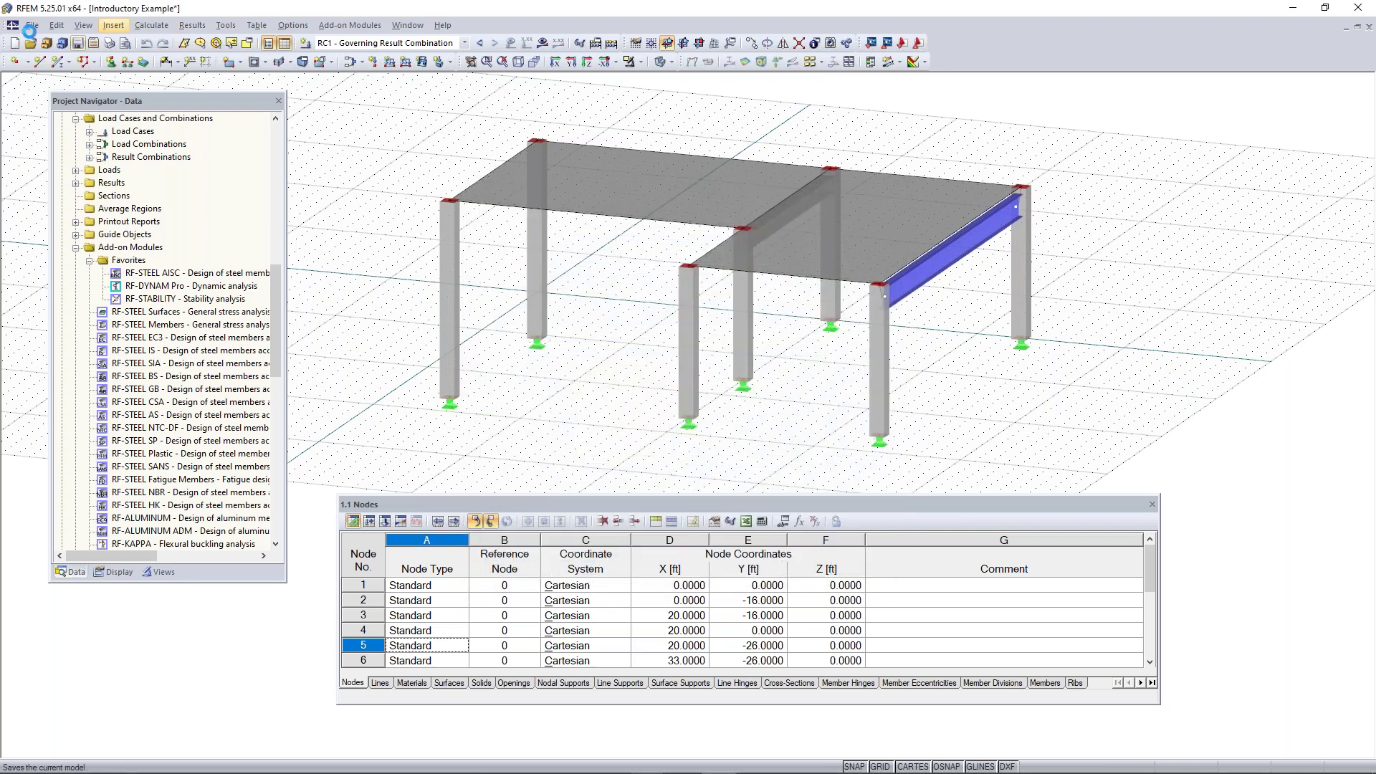
left_click(32, 25)
left_click(592, 205)
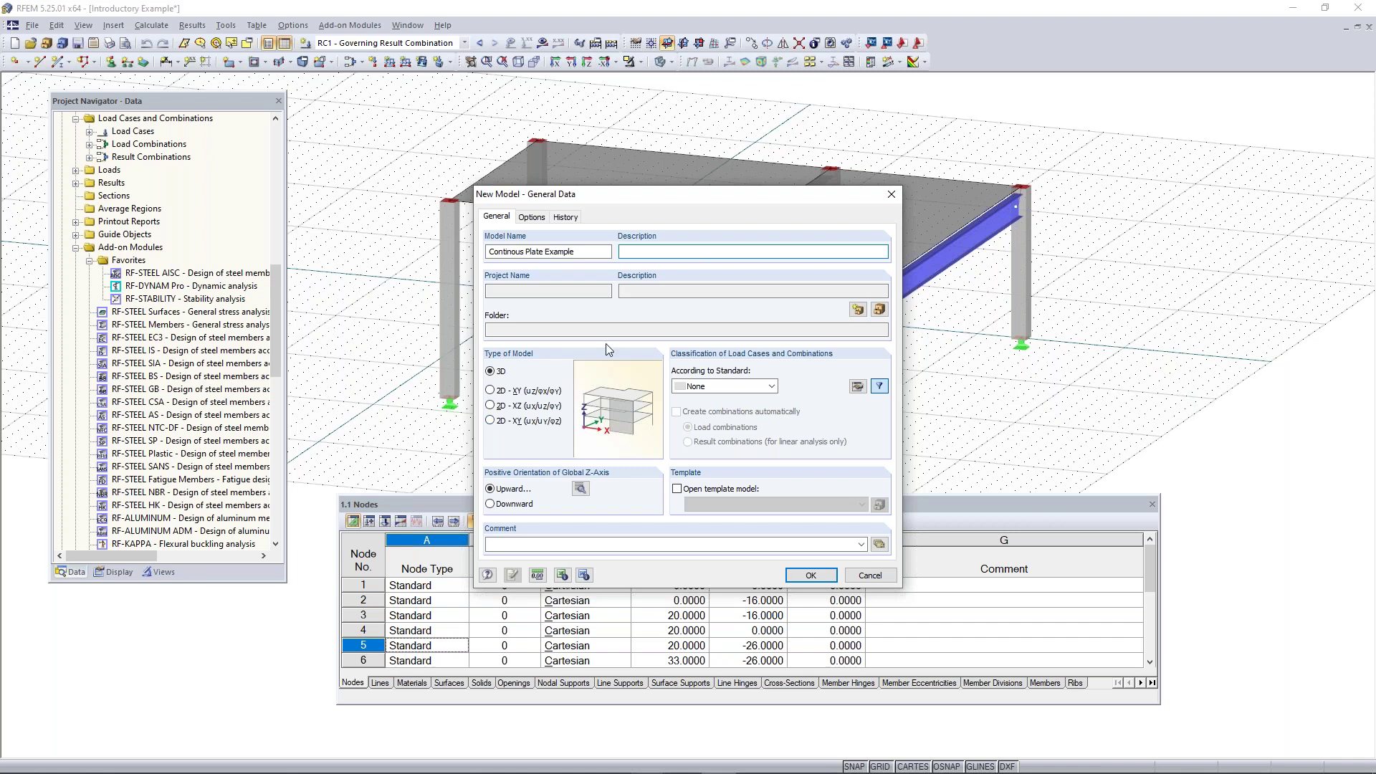
- Compare the 2D model types for the new model and set its type to 2D - XY (uz/φx/φy)
left_click(518, 393)
left_click(518, 407)
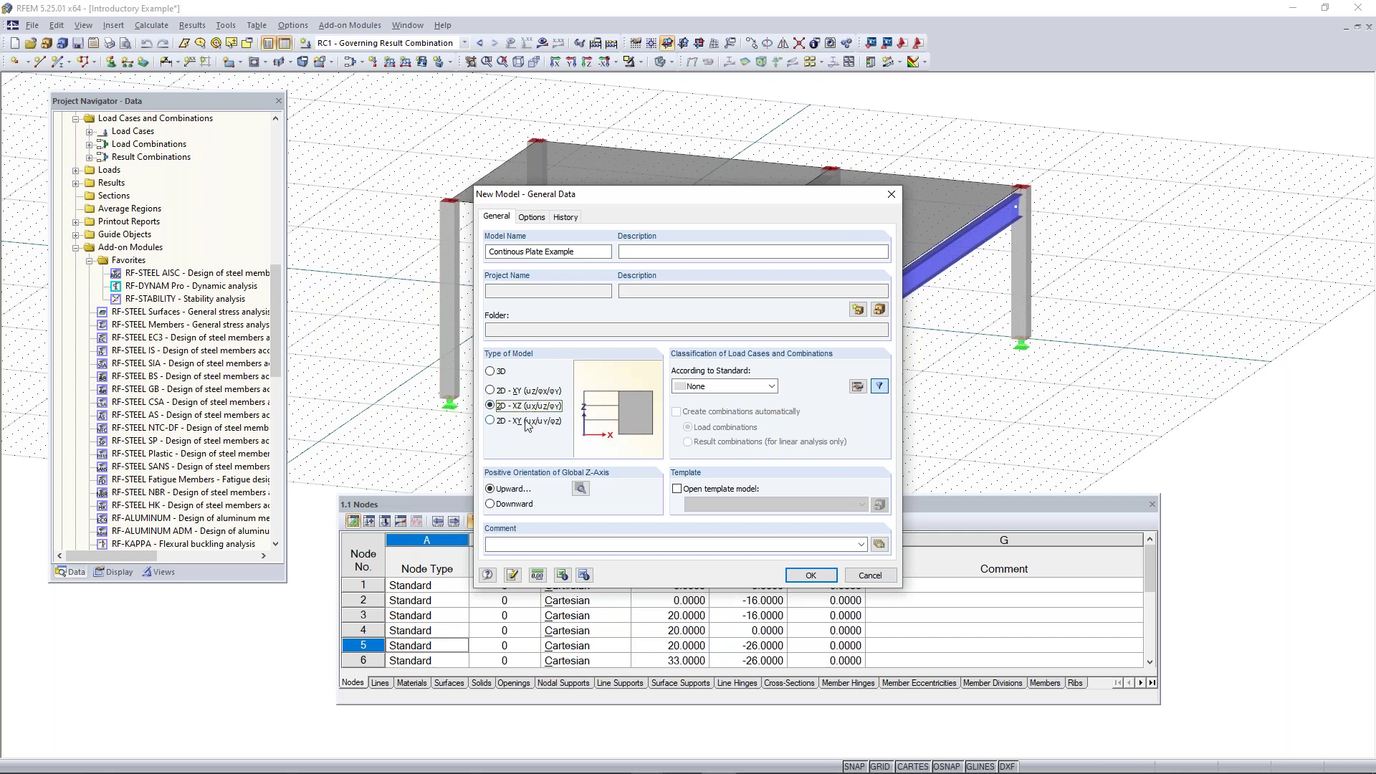
left_click(529, 421)
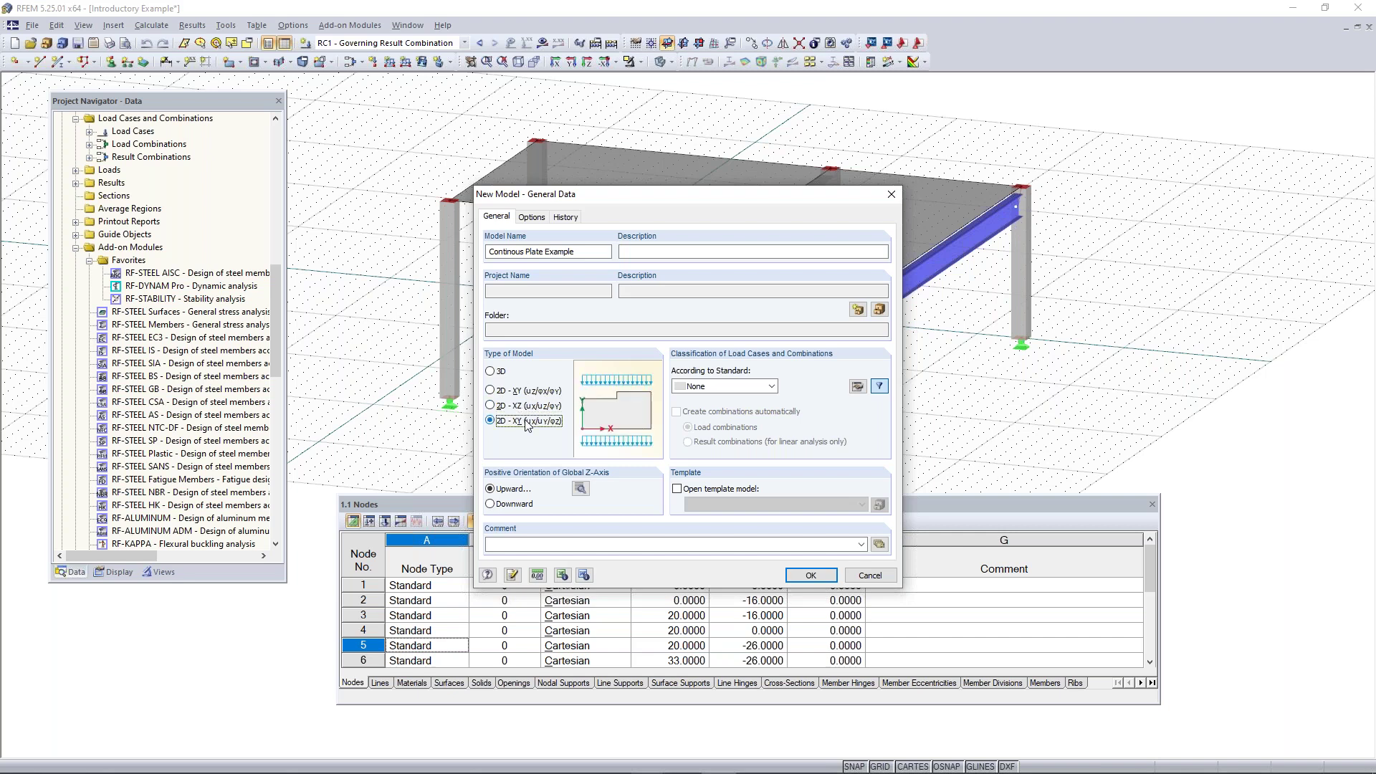
left_click(499, 394)
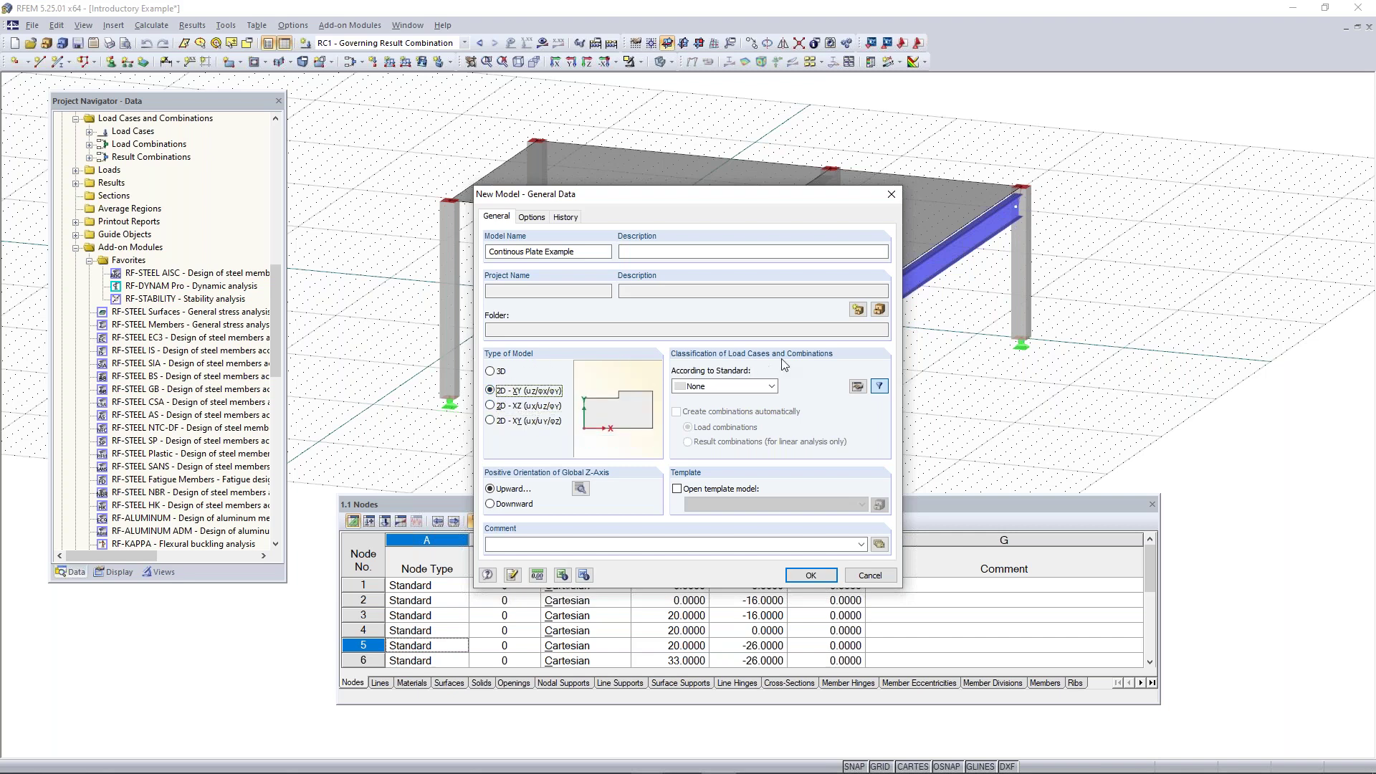
- Change the new model's type to 3D
left_click(491, 371)
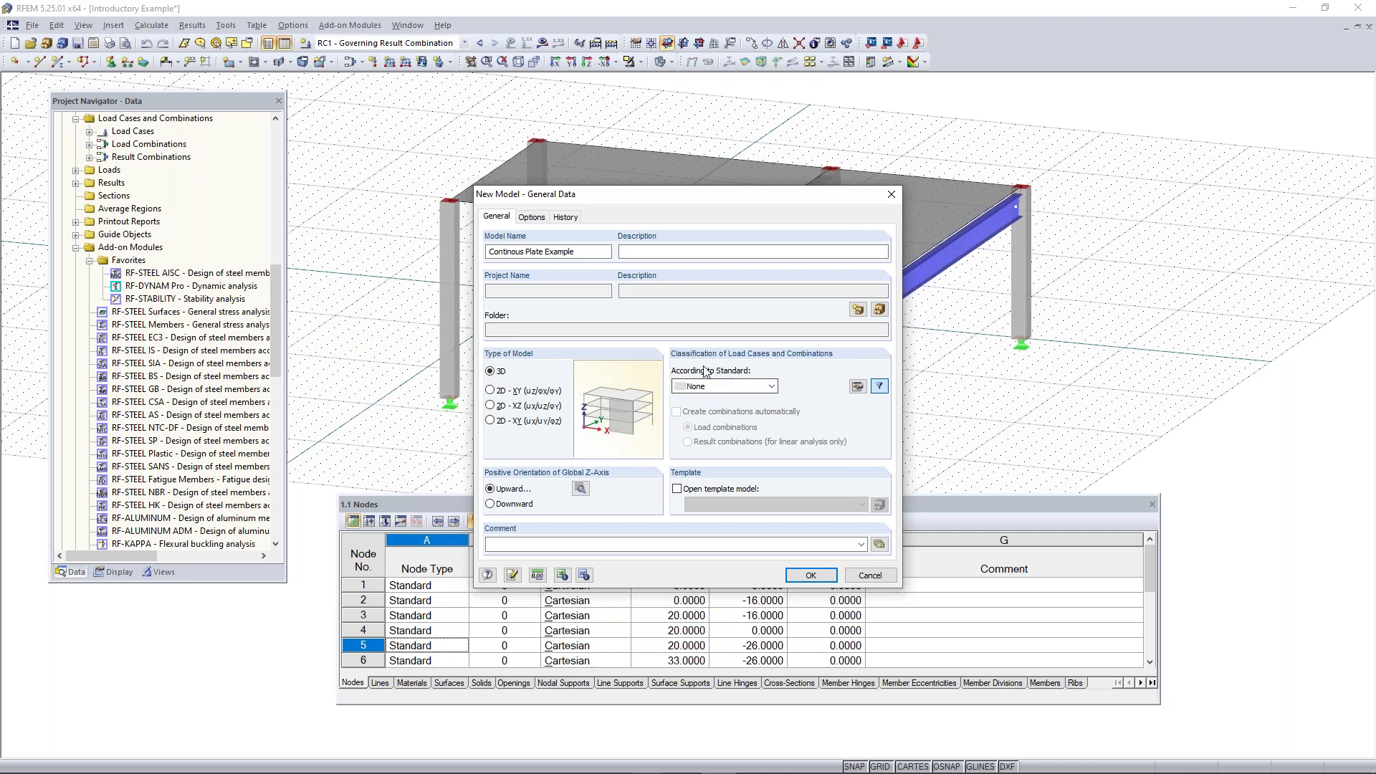
- Look through the available load combination standards, try ASCE 7-16, and set the standard back to None
left_click(728, 387)
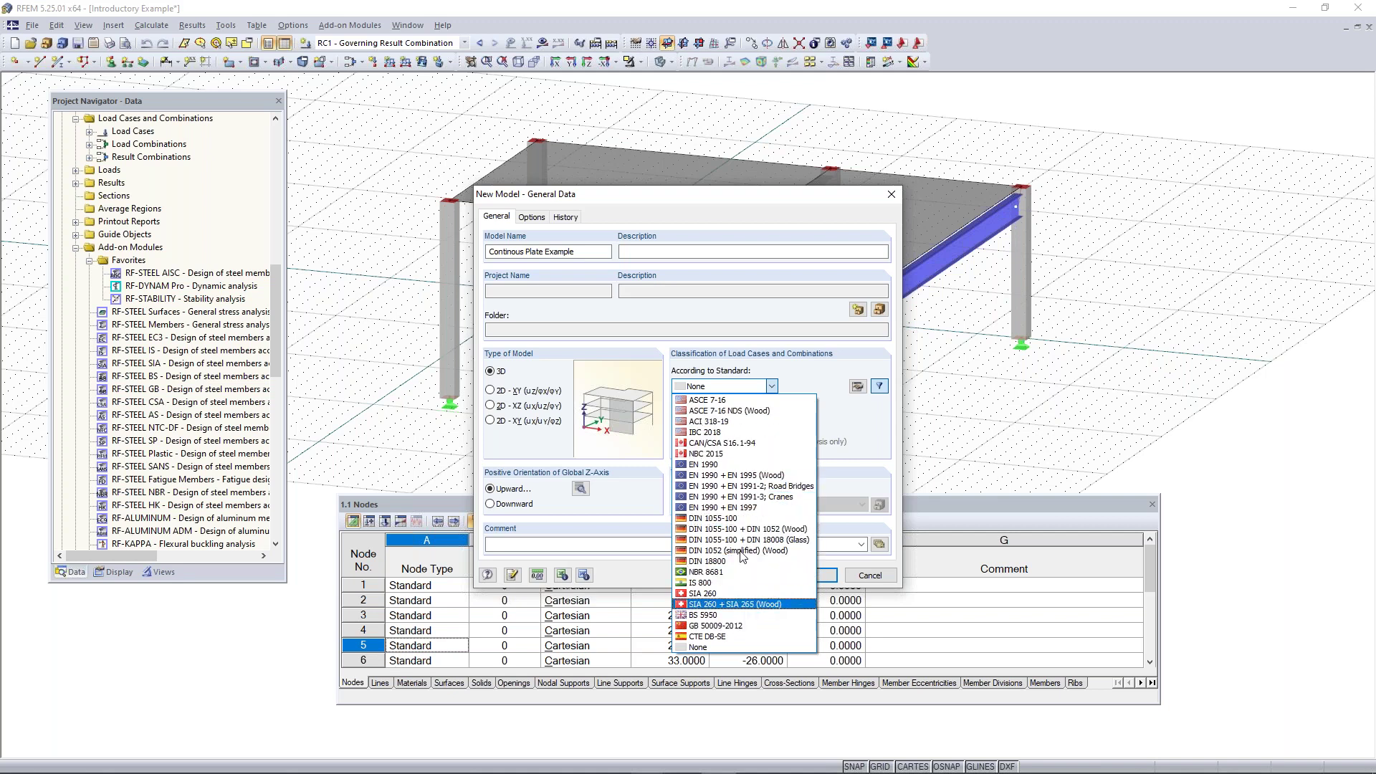
left_click(709, 389)
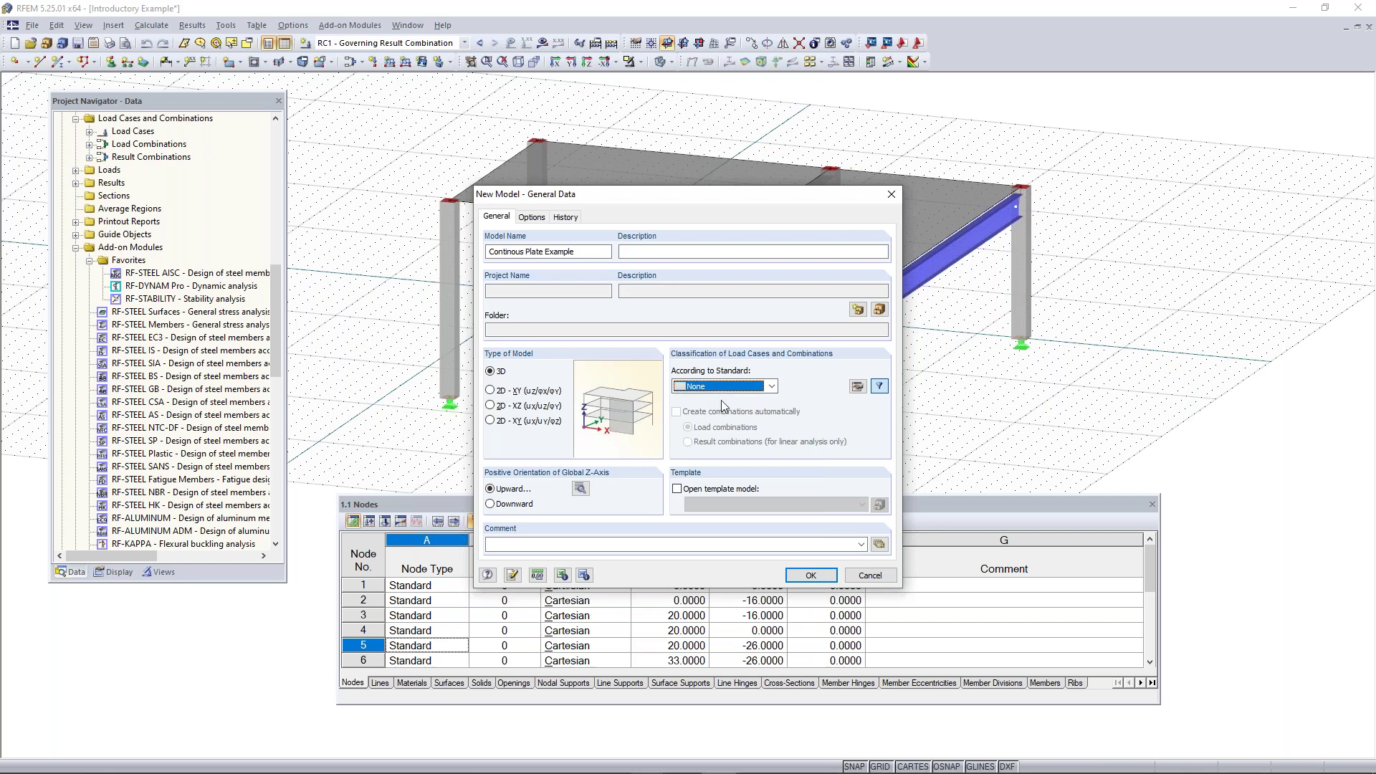
left_click(710, 389)
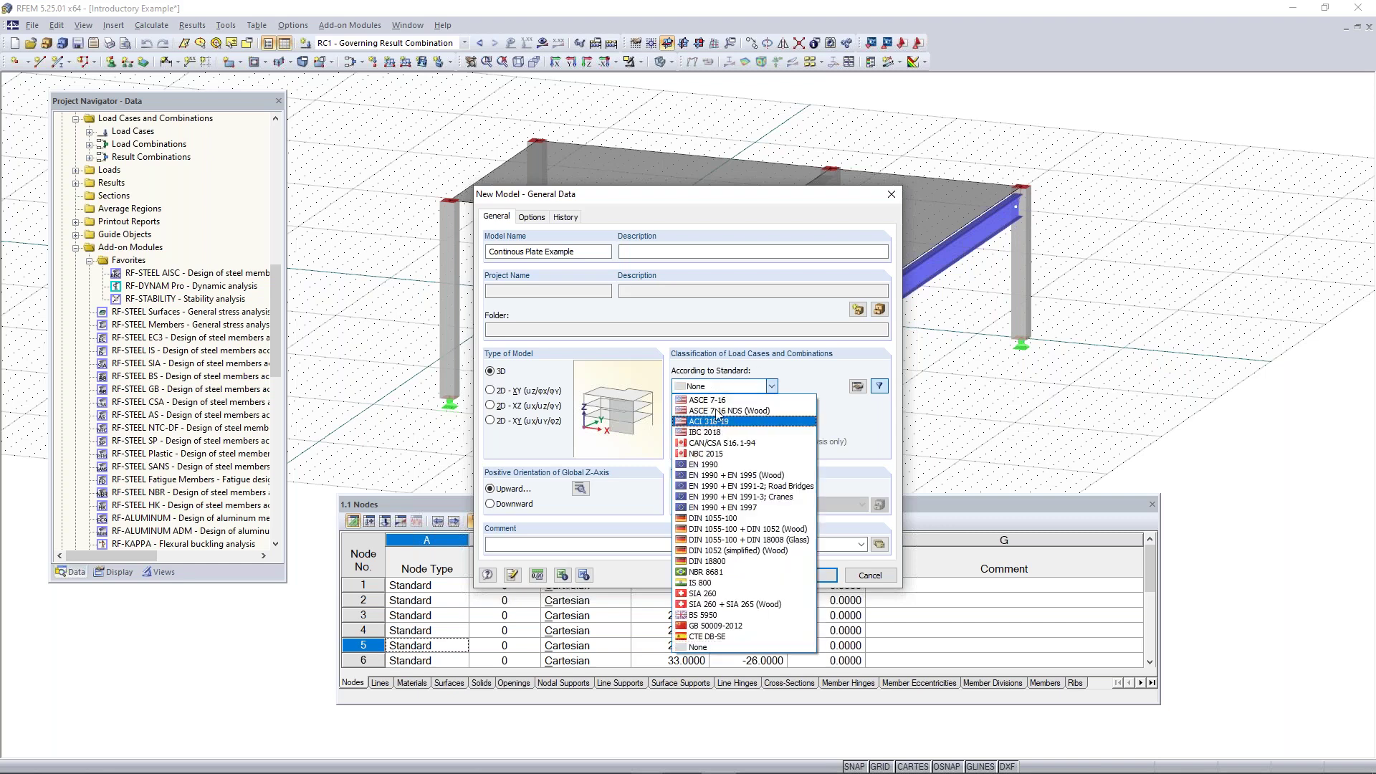
left_click(717, 402)
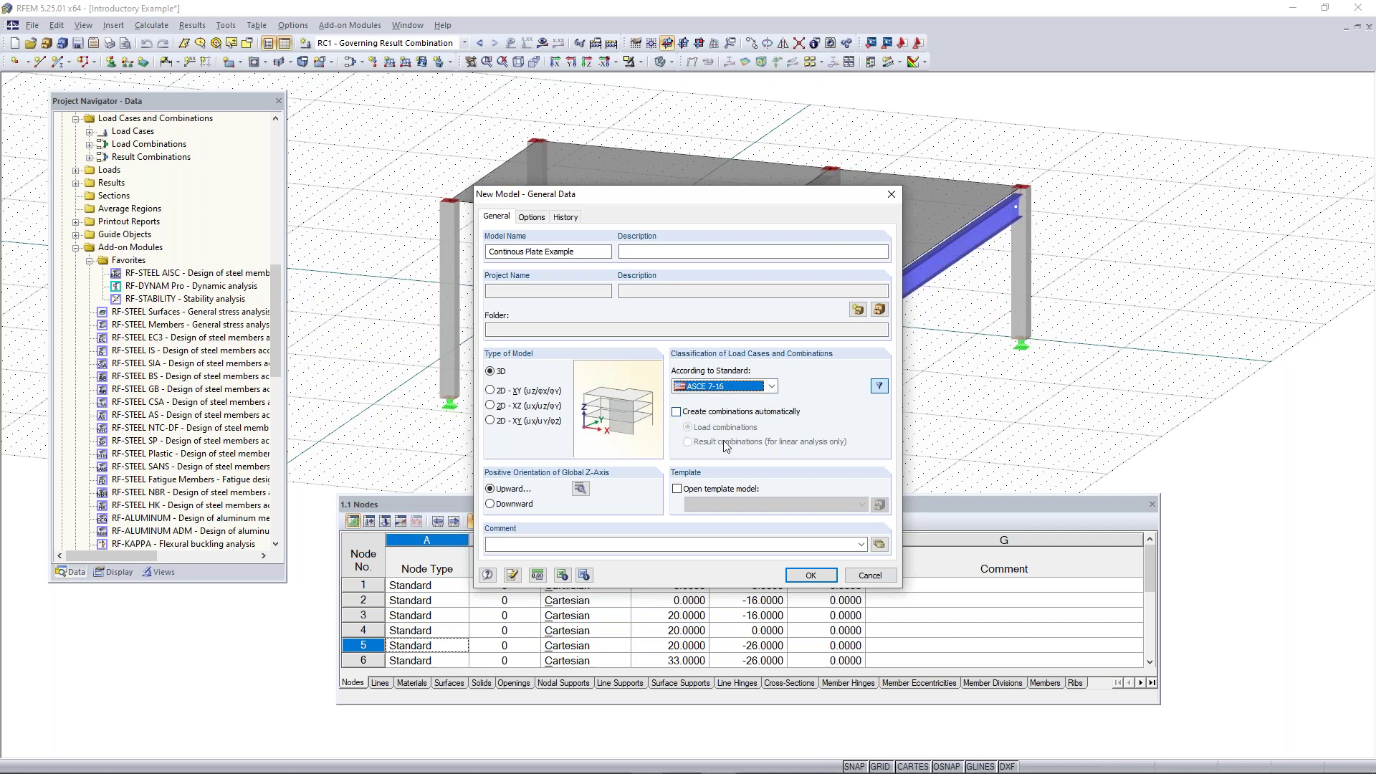
left_click(726, 386)
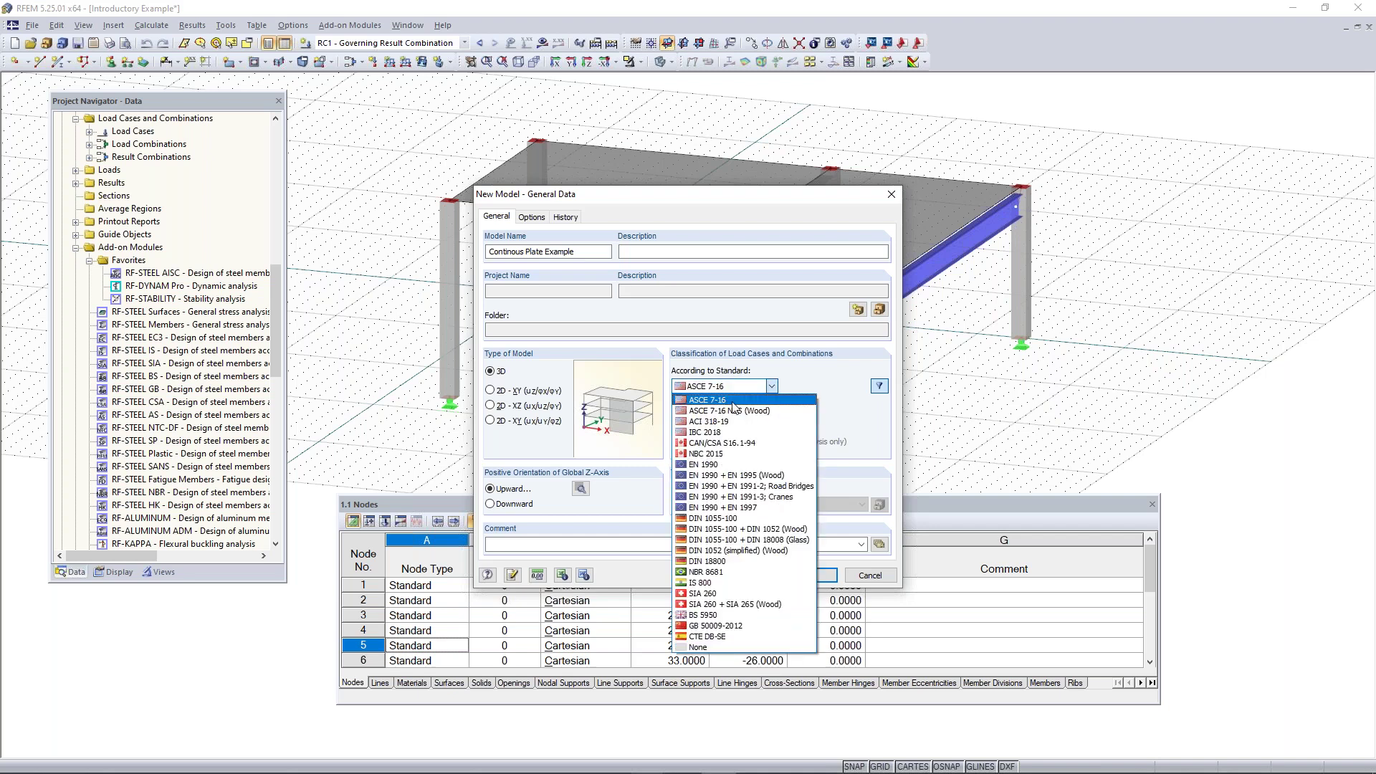
left_click(719, 648)
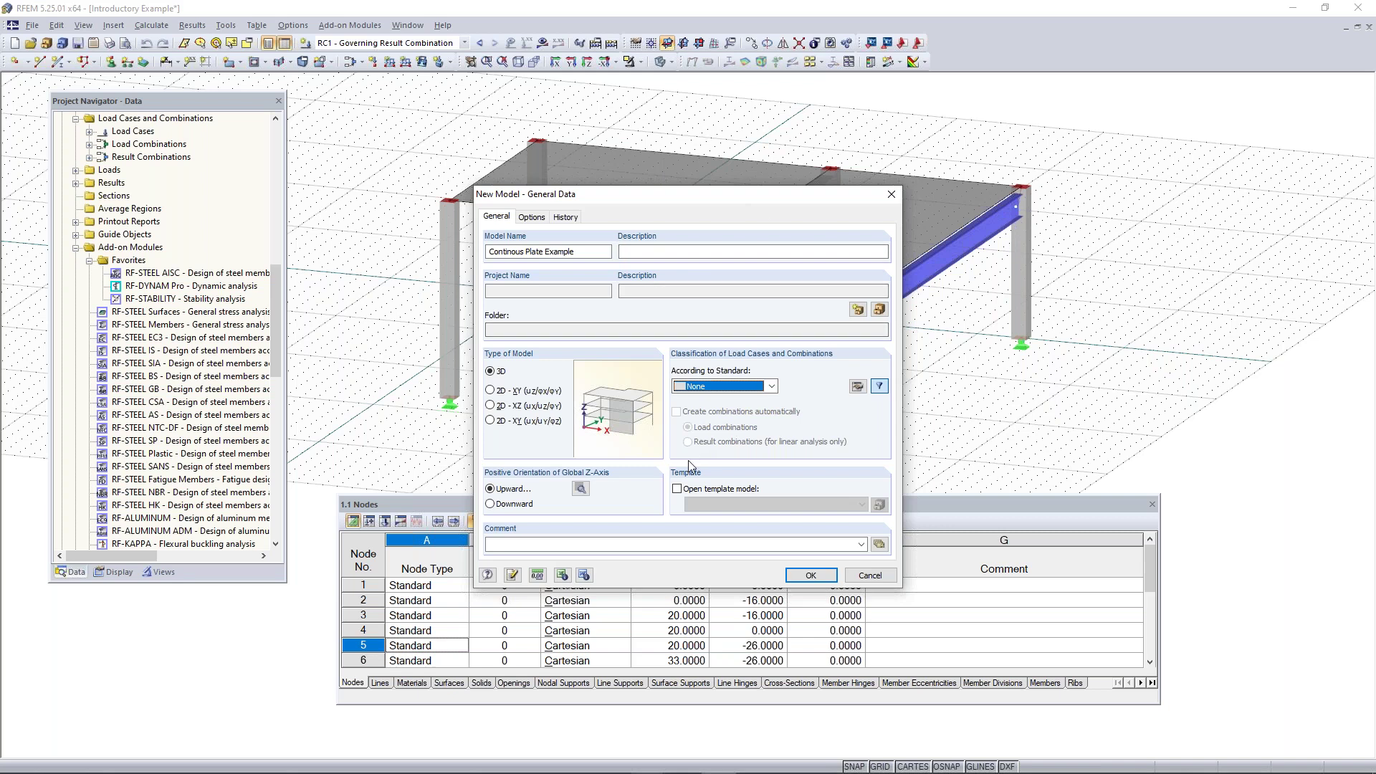
- Check the local z-axis orientation options for the new model and accept Downward
left_click(581, 489)
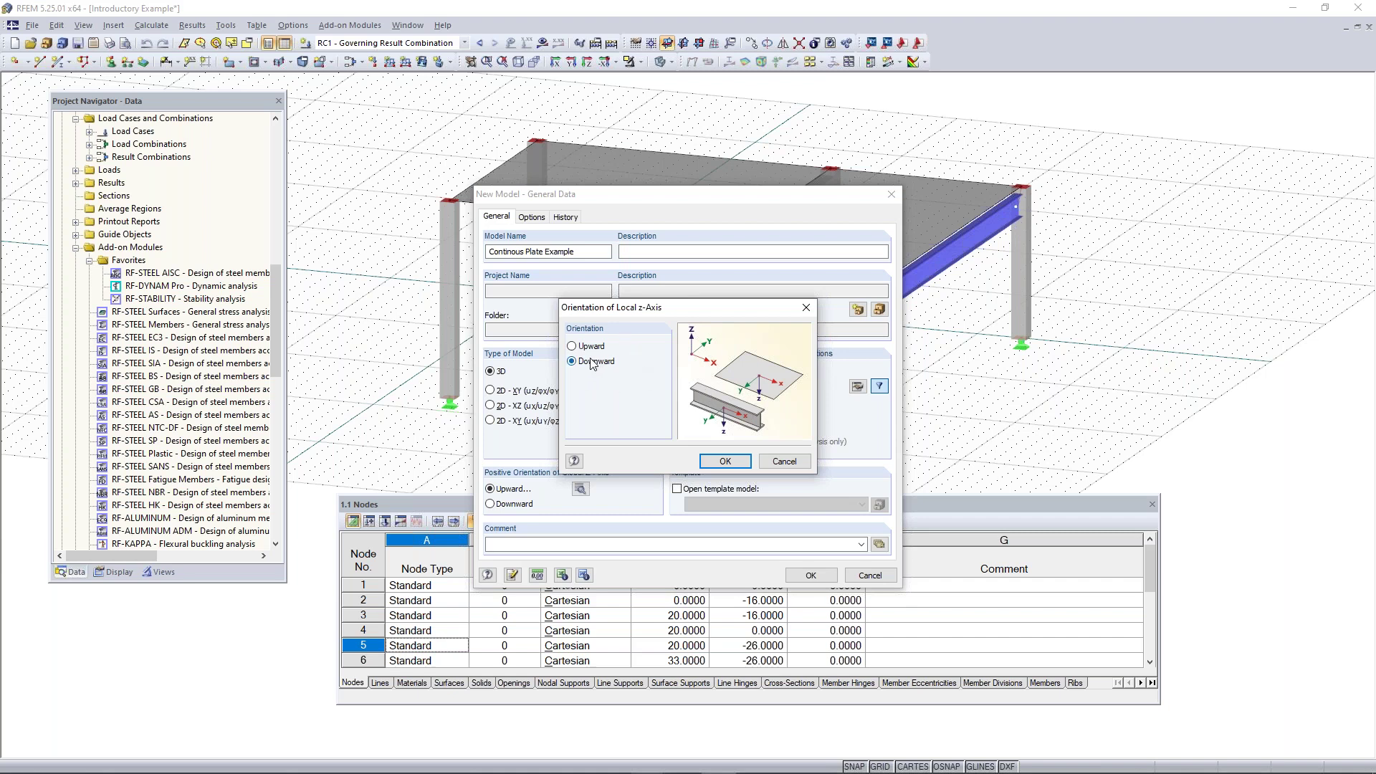
left_click(726, 462)
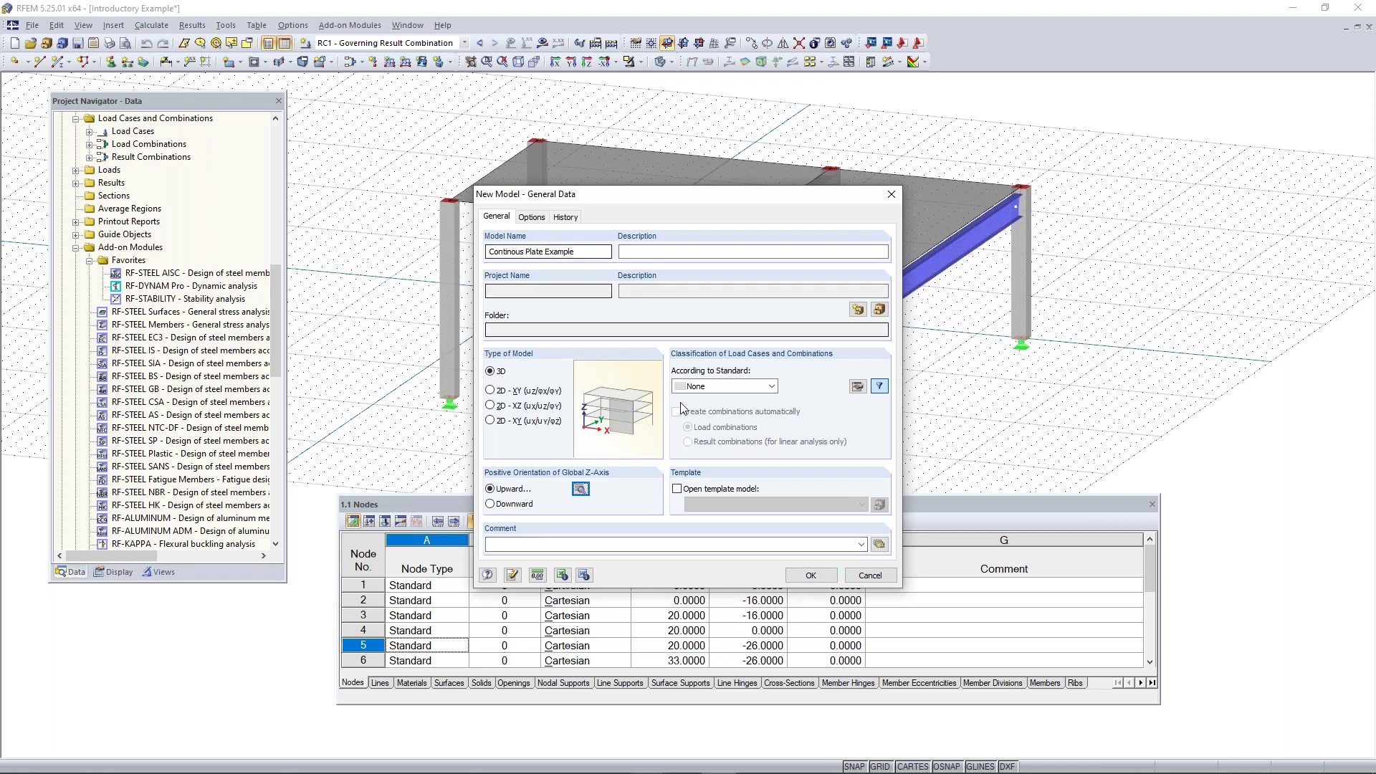
- Try the Metric profile for the new model's units and decimal places, and load the Imperial profile again
left_click(538, 575)
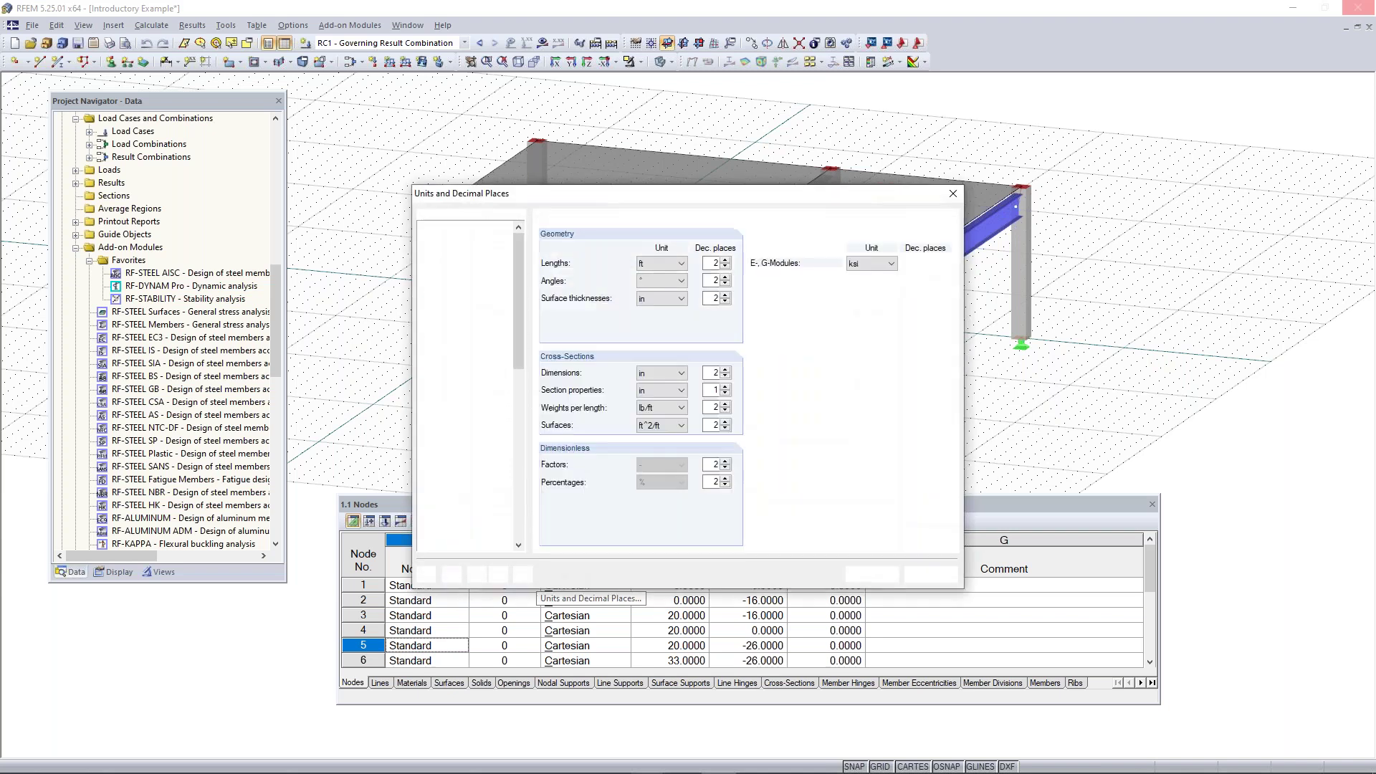
left_click_drag(713, 201, 712, 89)
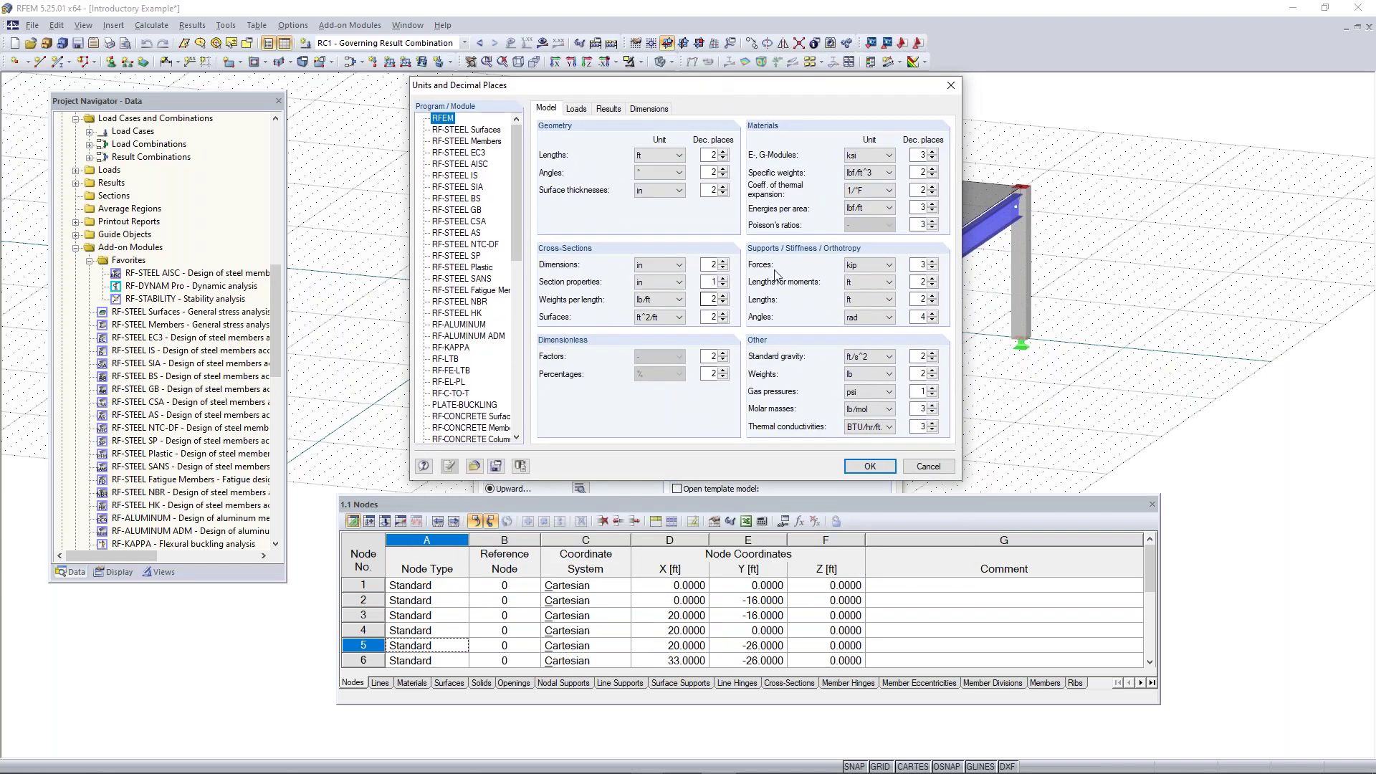
left_click(473, 467)
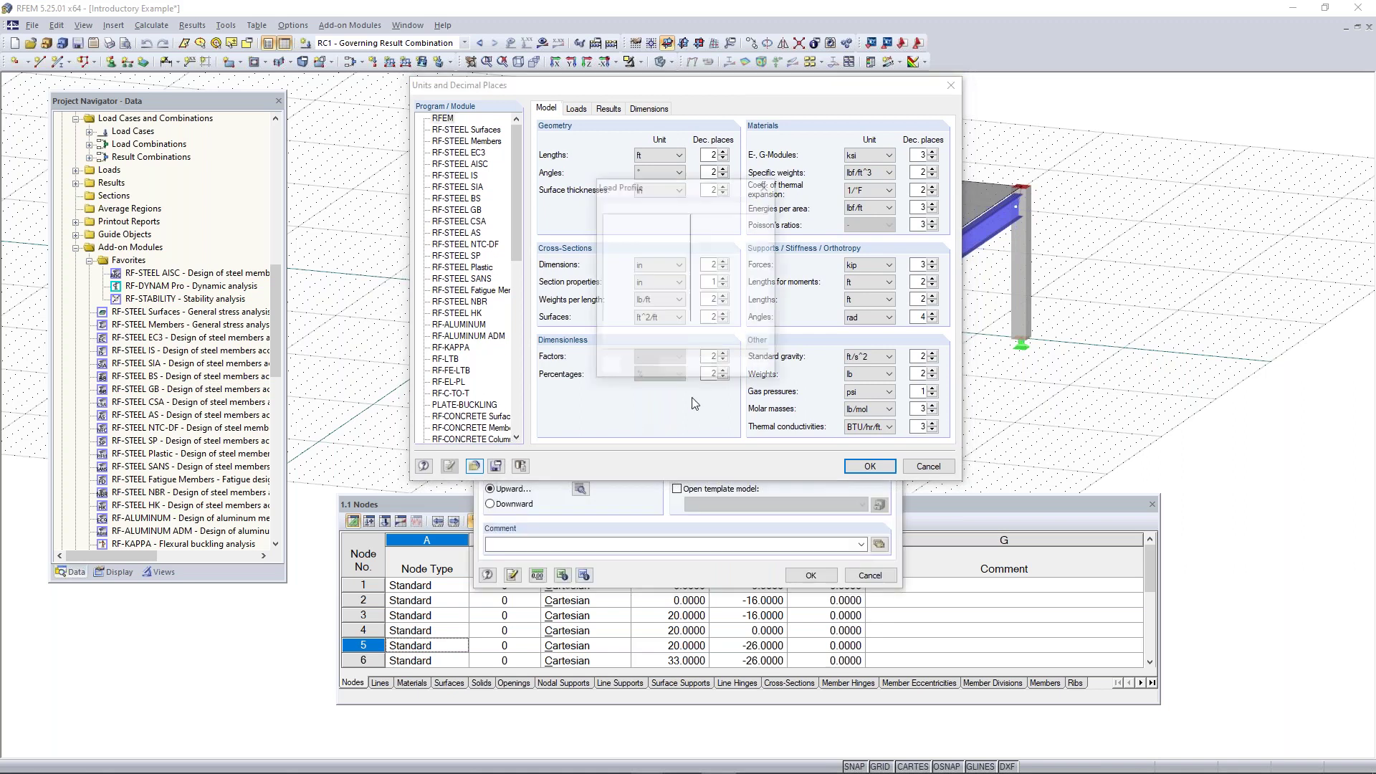
left_click_drag(671, 188, 650, 213)
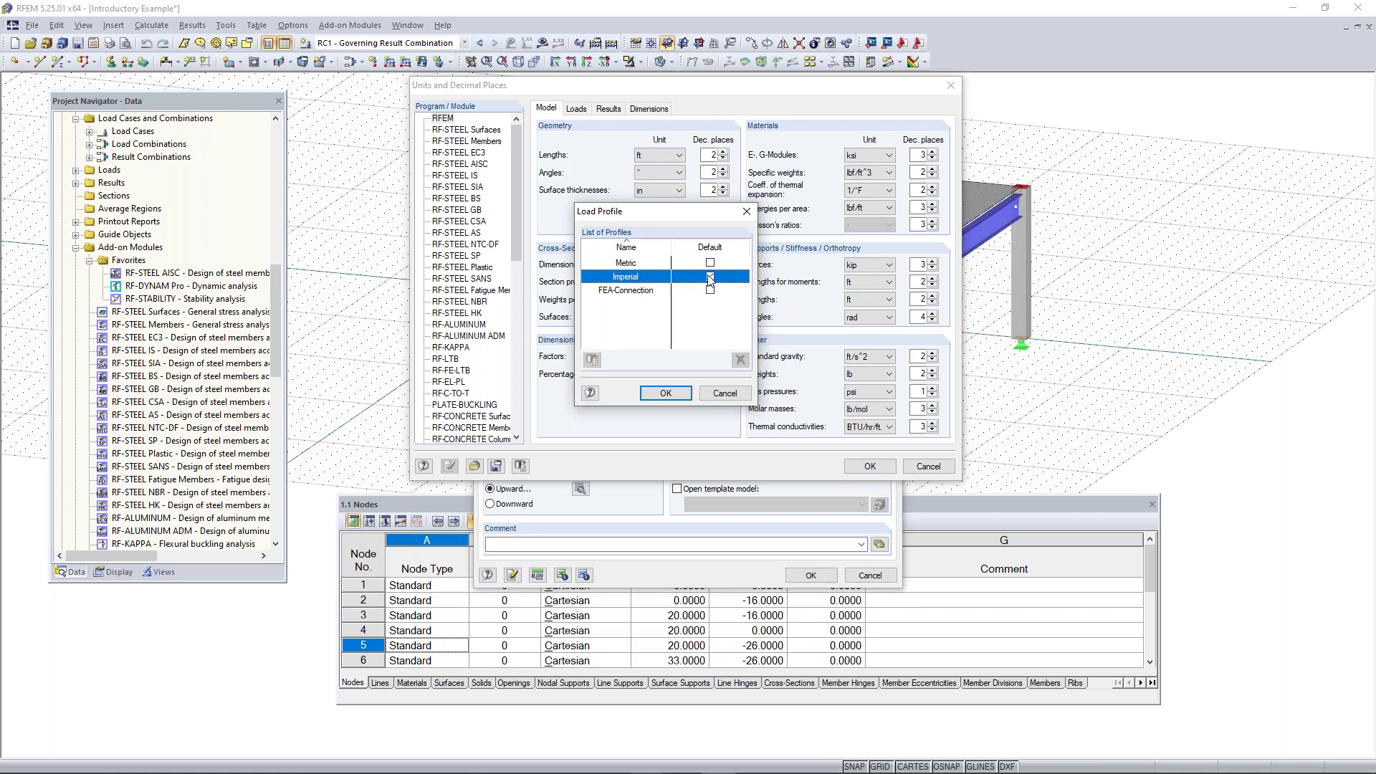
double_click(628, 265)
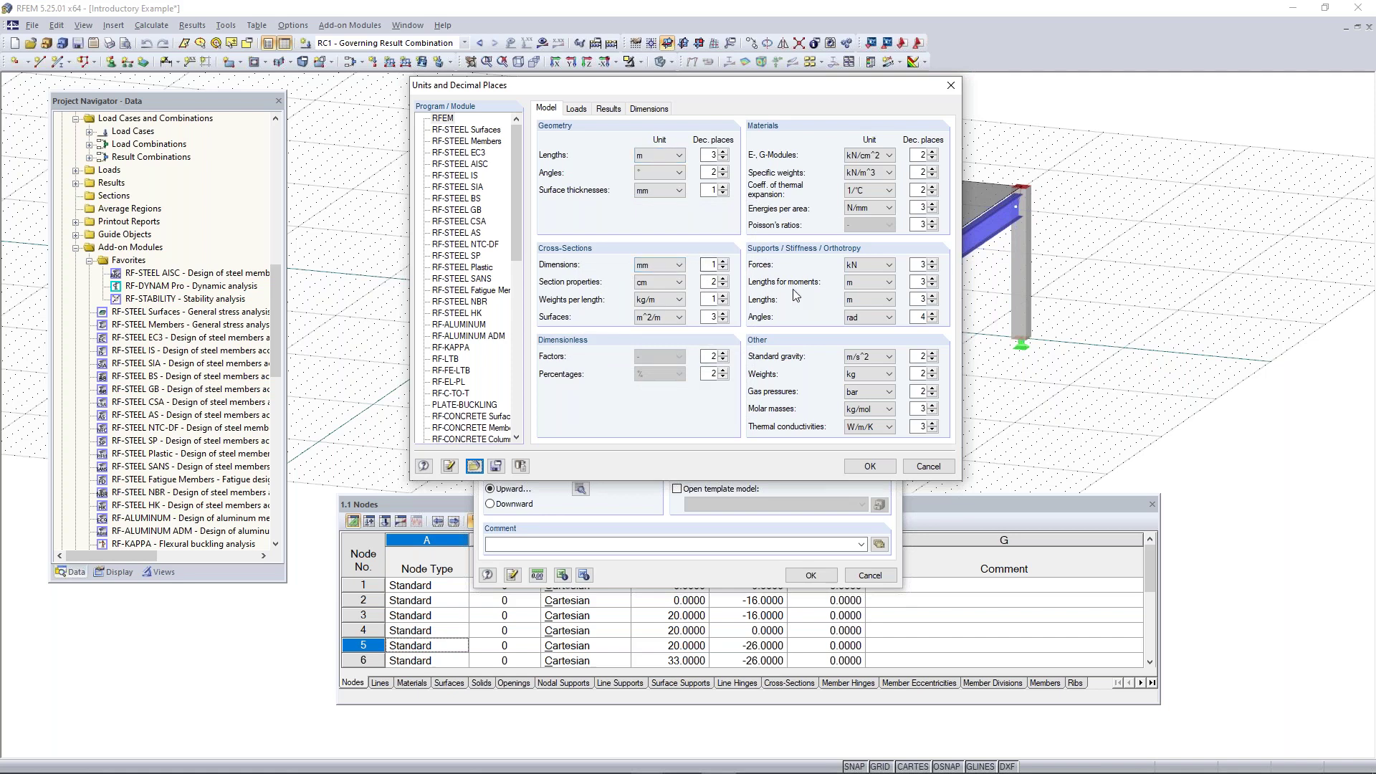
left_click(474, 466)
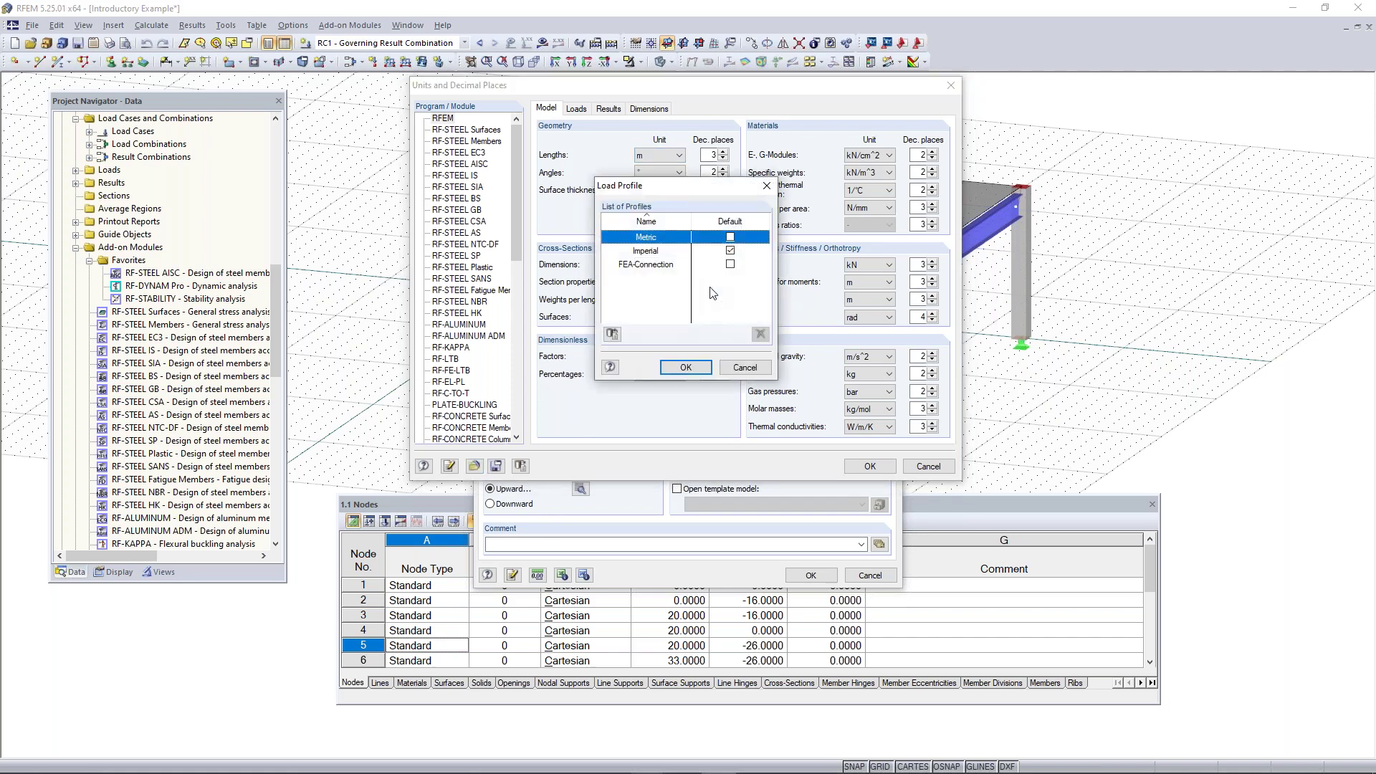
double_click(708, 246)
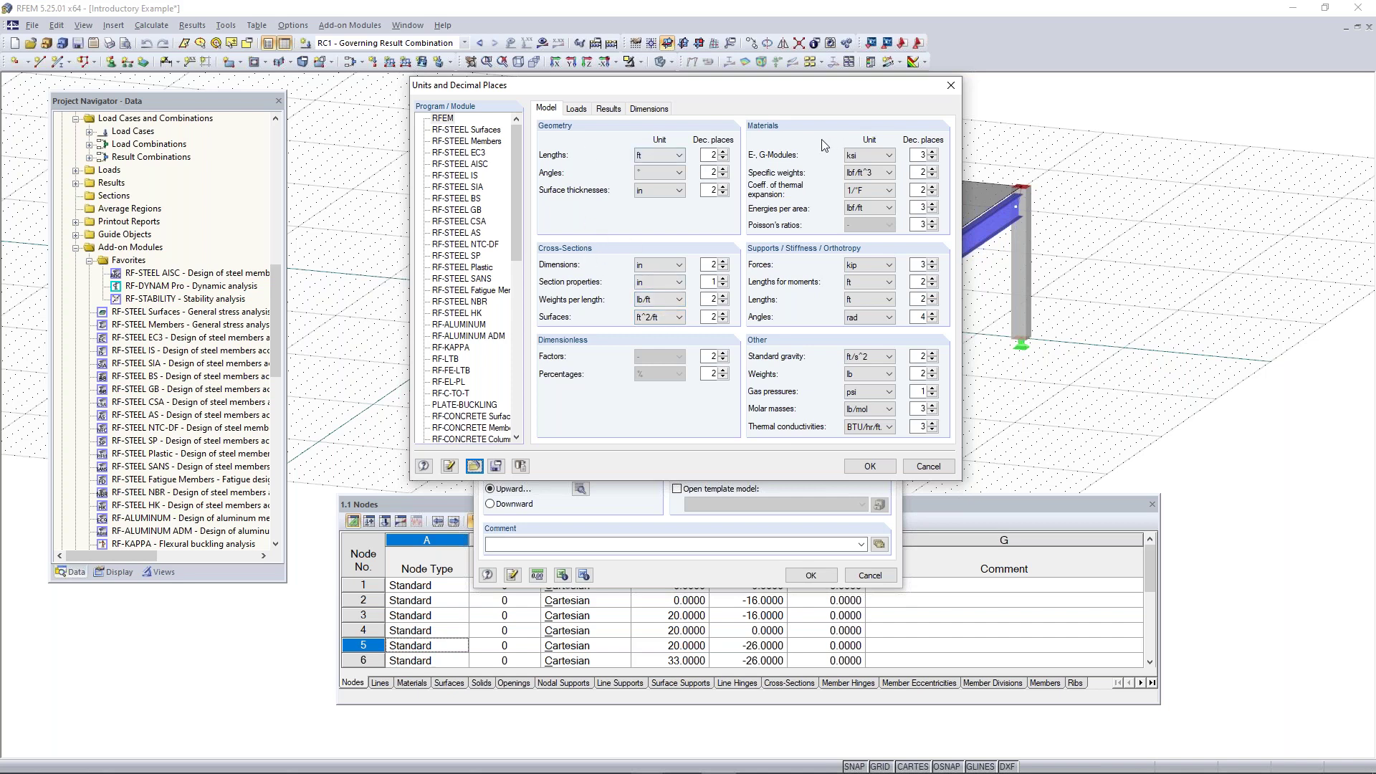
- Check the units and decimal places for loads, accept the unit settings and create the new model
left_click(579, 109)
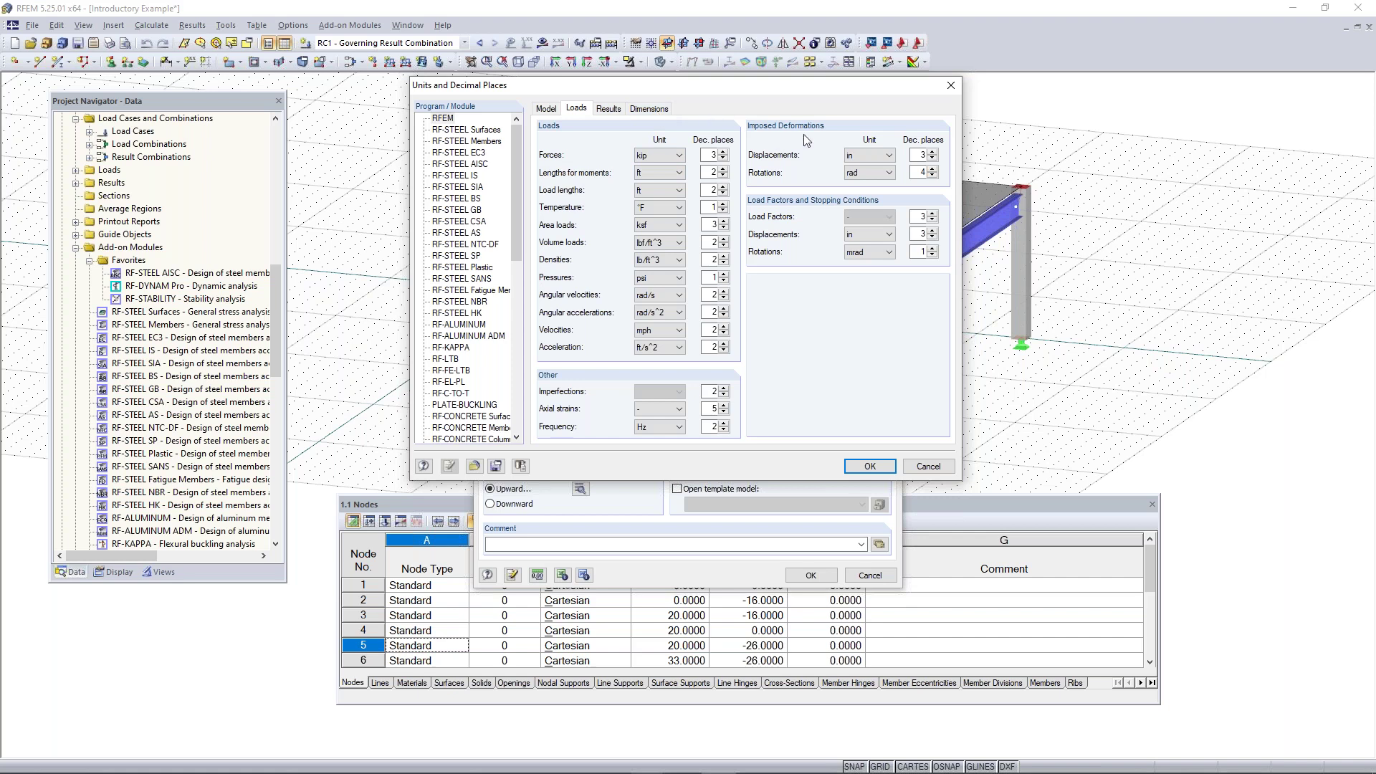
left_click(869, 466)
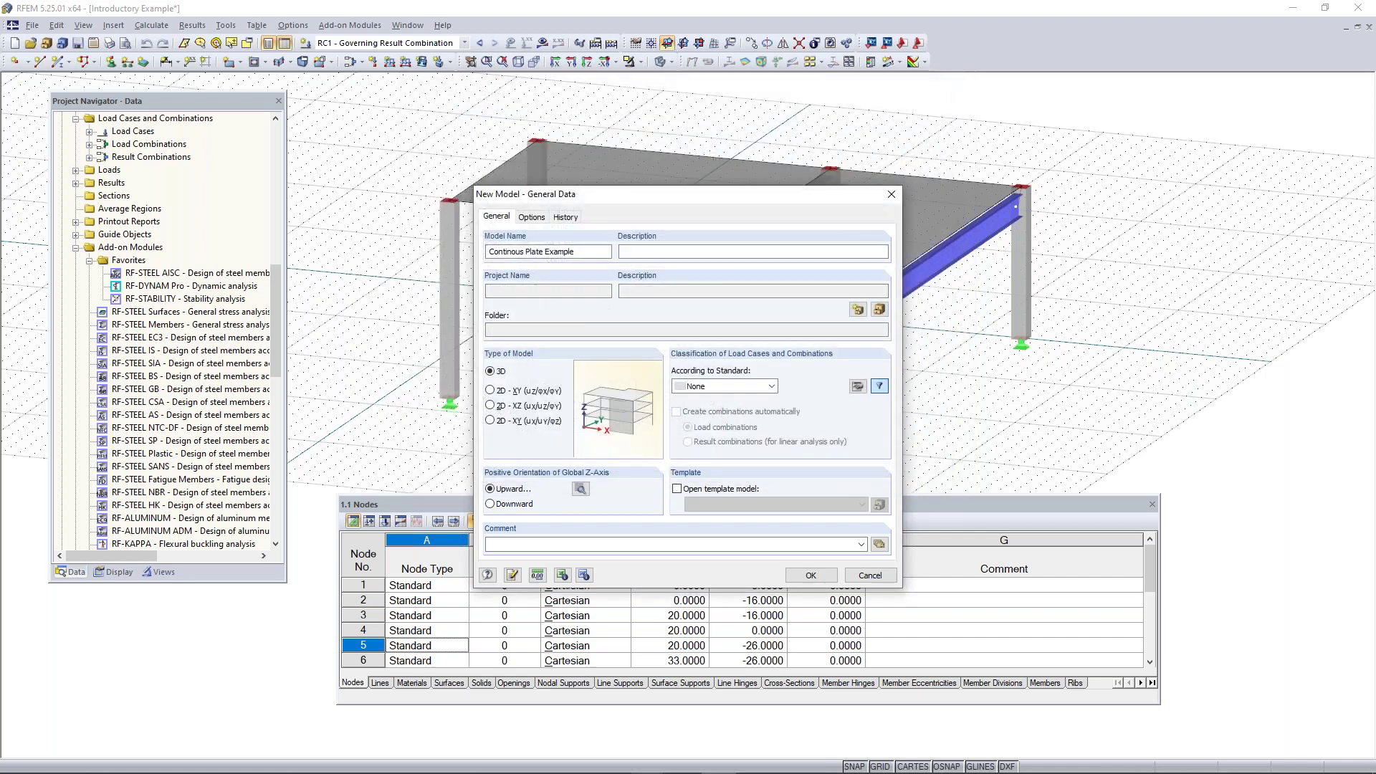
left_click(810, 576)
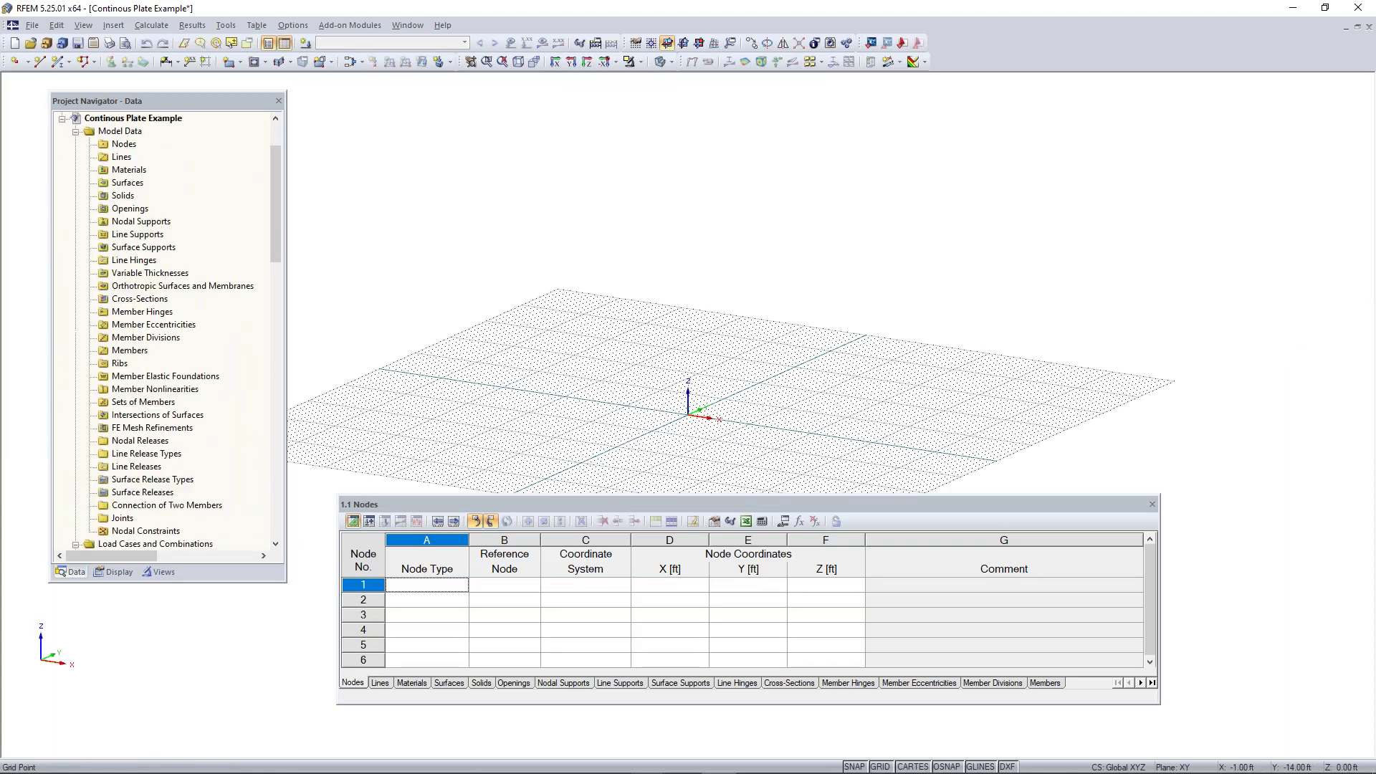
- Delete both predefined materials, Concrete f'c = 4000 psi and Steel A992, from the model data
scroll(637, 437, "down", 1)
middle_click_drag(676, 444, 766, 399)
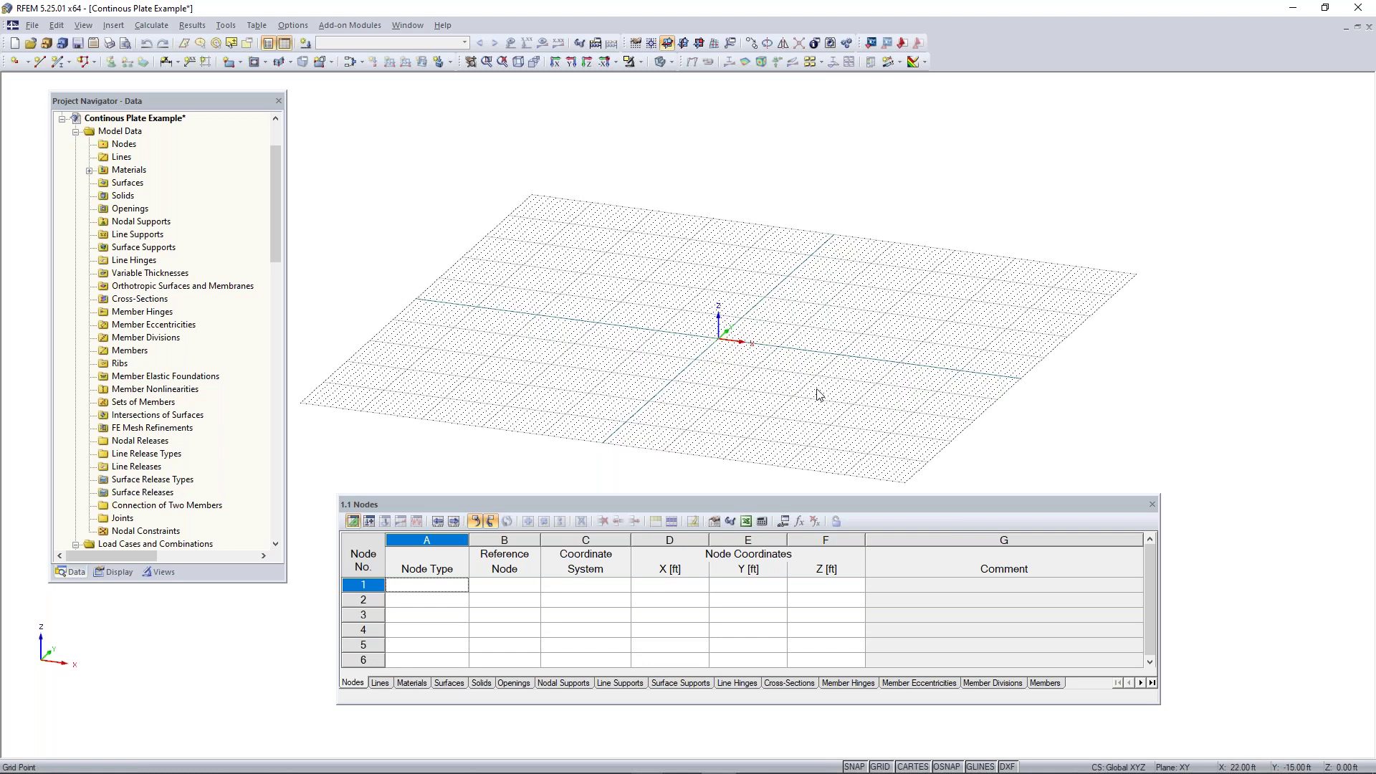
left_click_drag(717, 504, 717, 533)
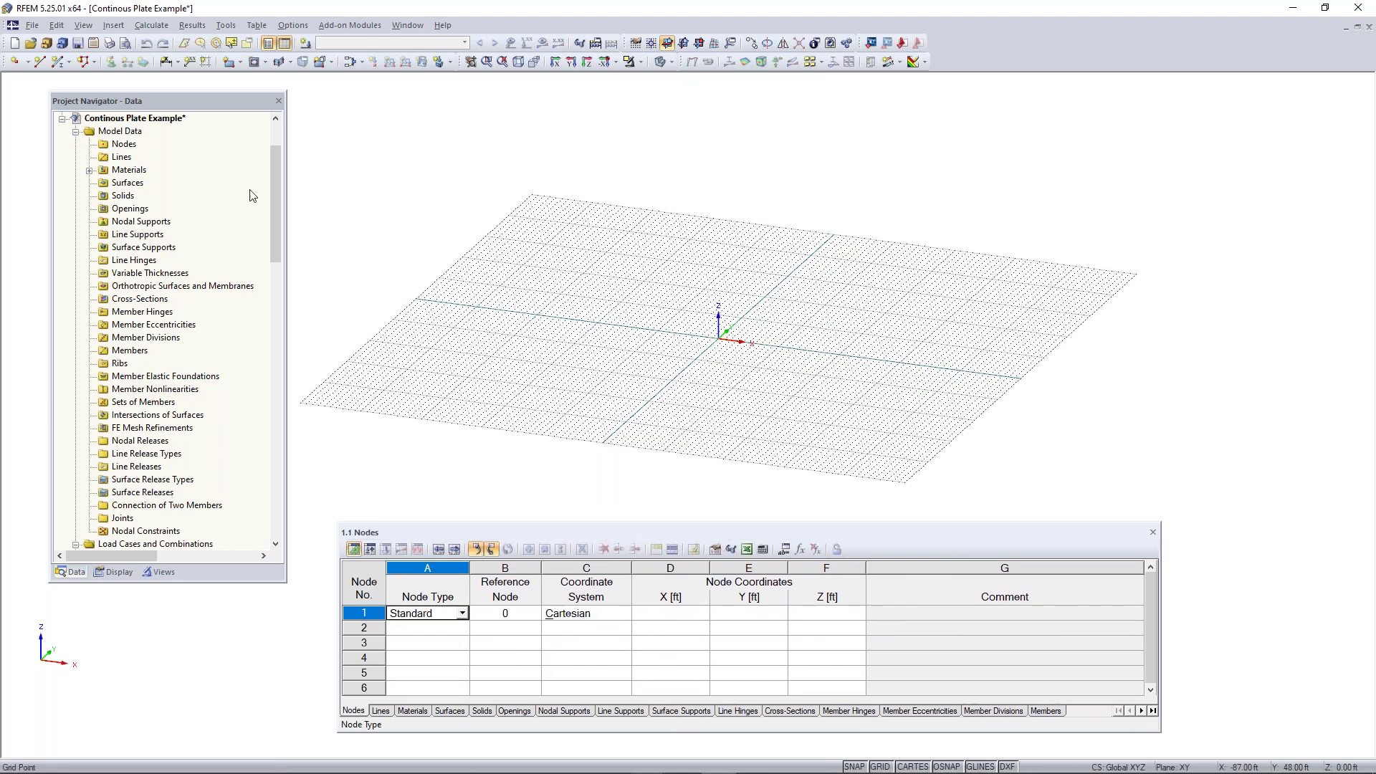
left_click(90, 170)
left_click(143, 181)
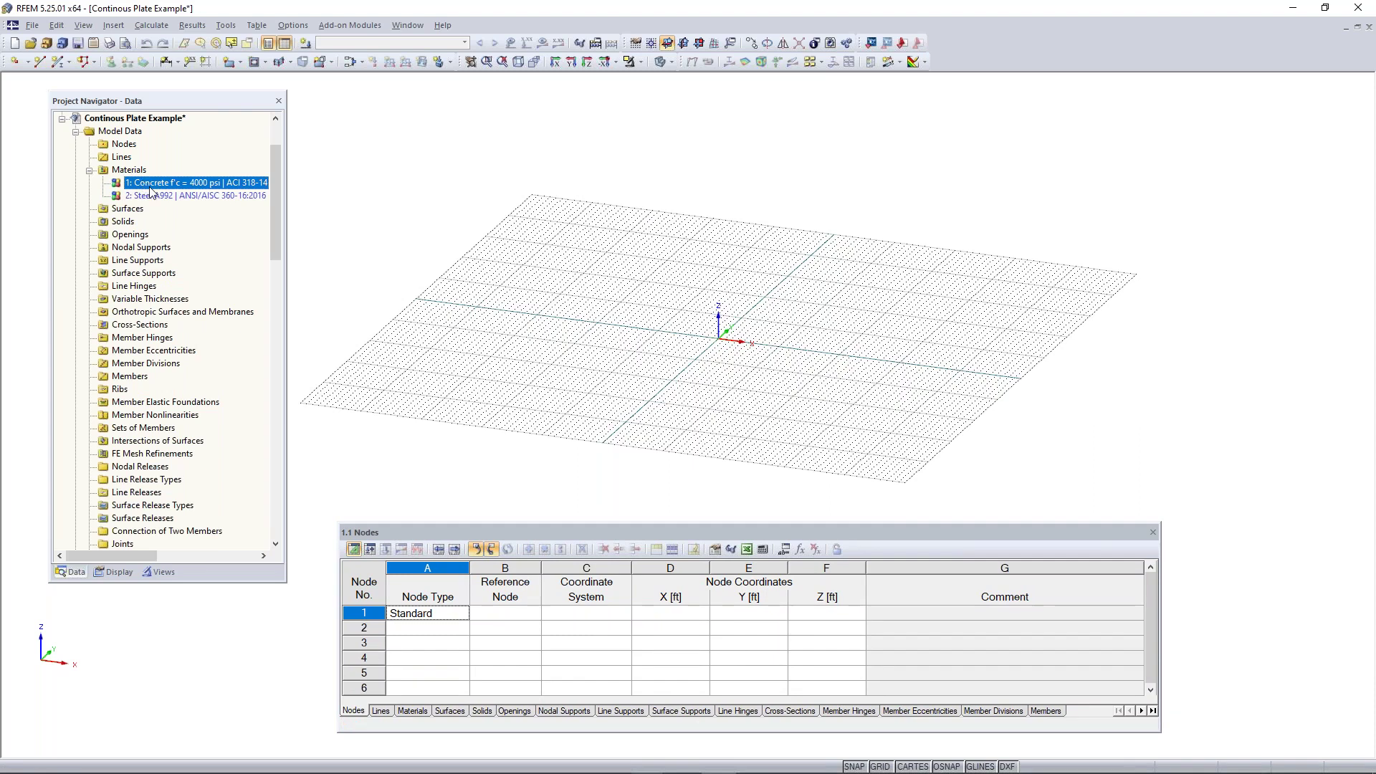
key("Delete")
key("Delete")
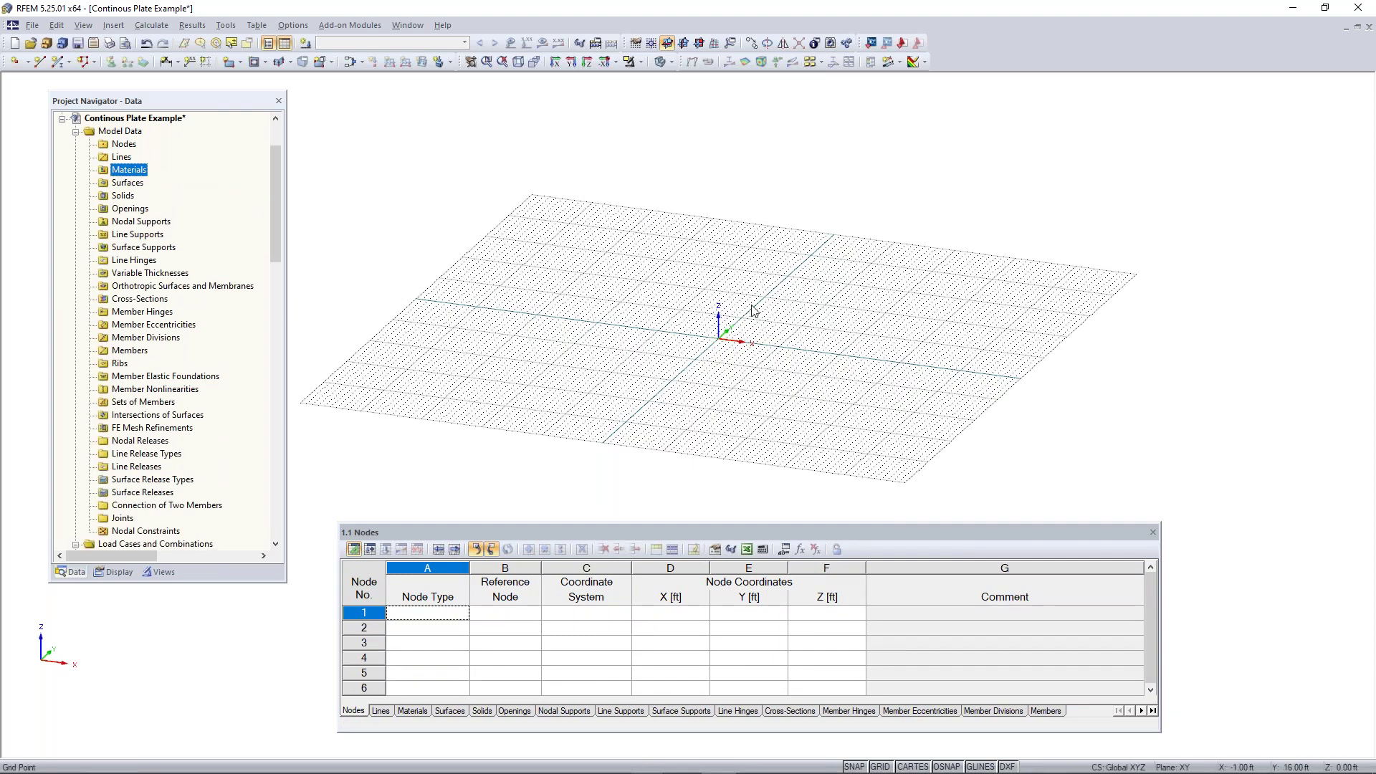
- Examine the work plane and grid settings, trying the YZ plane and returning to XY, and check the grid point counts and spacing
middle_click_drag(802, 322, 821, 375, "ctrl")
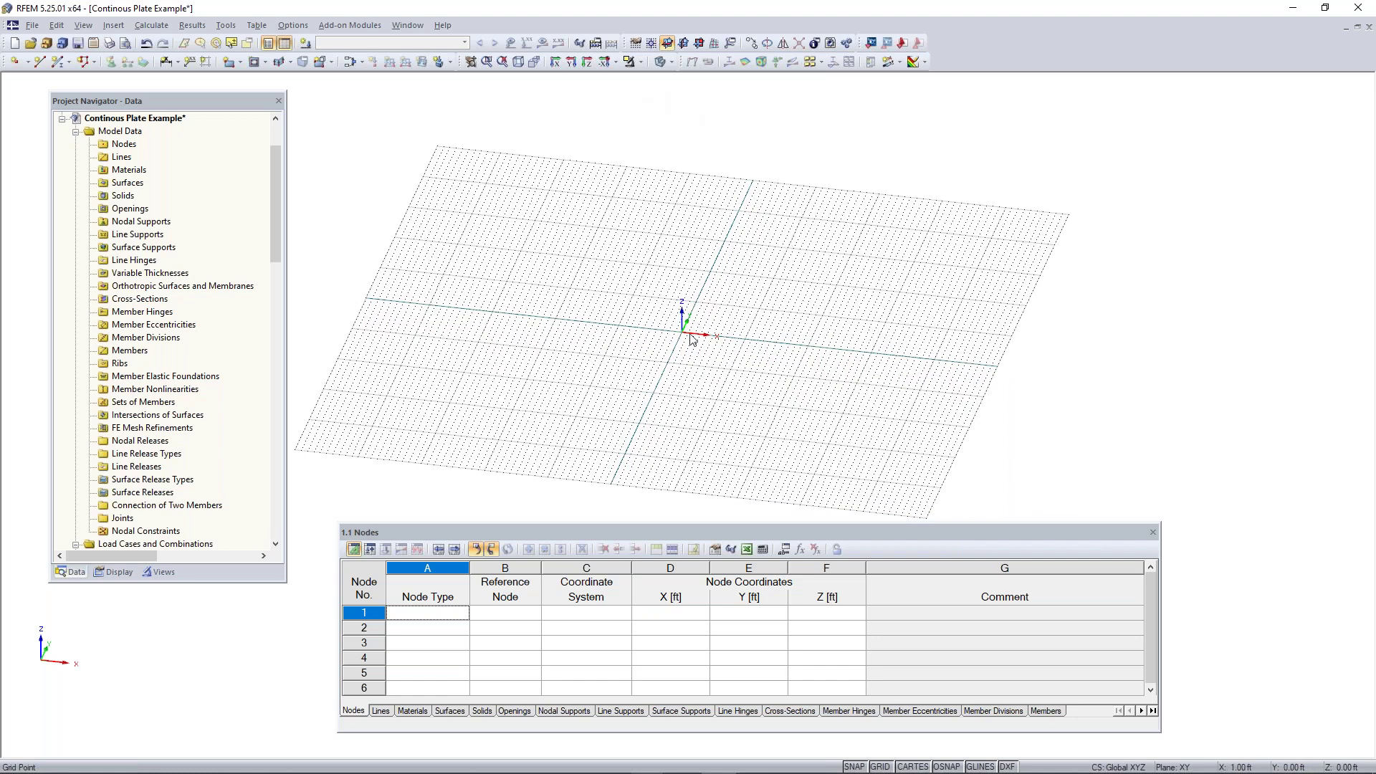
scroll(686, 349, "up", 2)
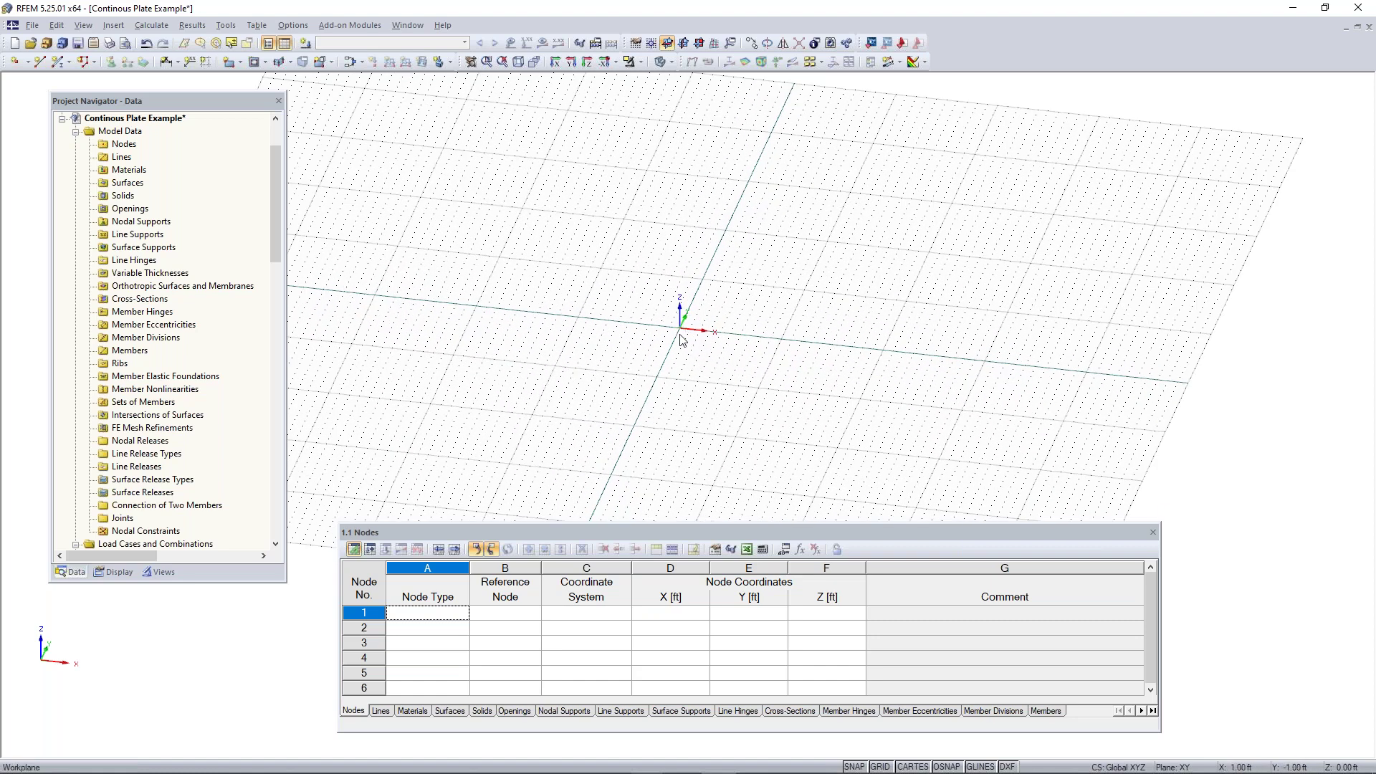
scroll(691, 336, "up", 2)
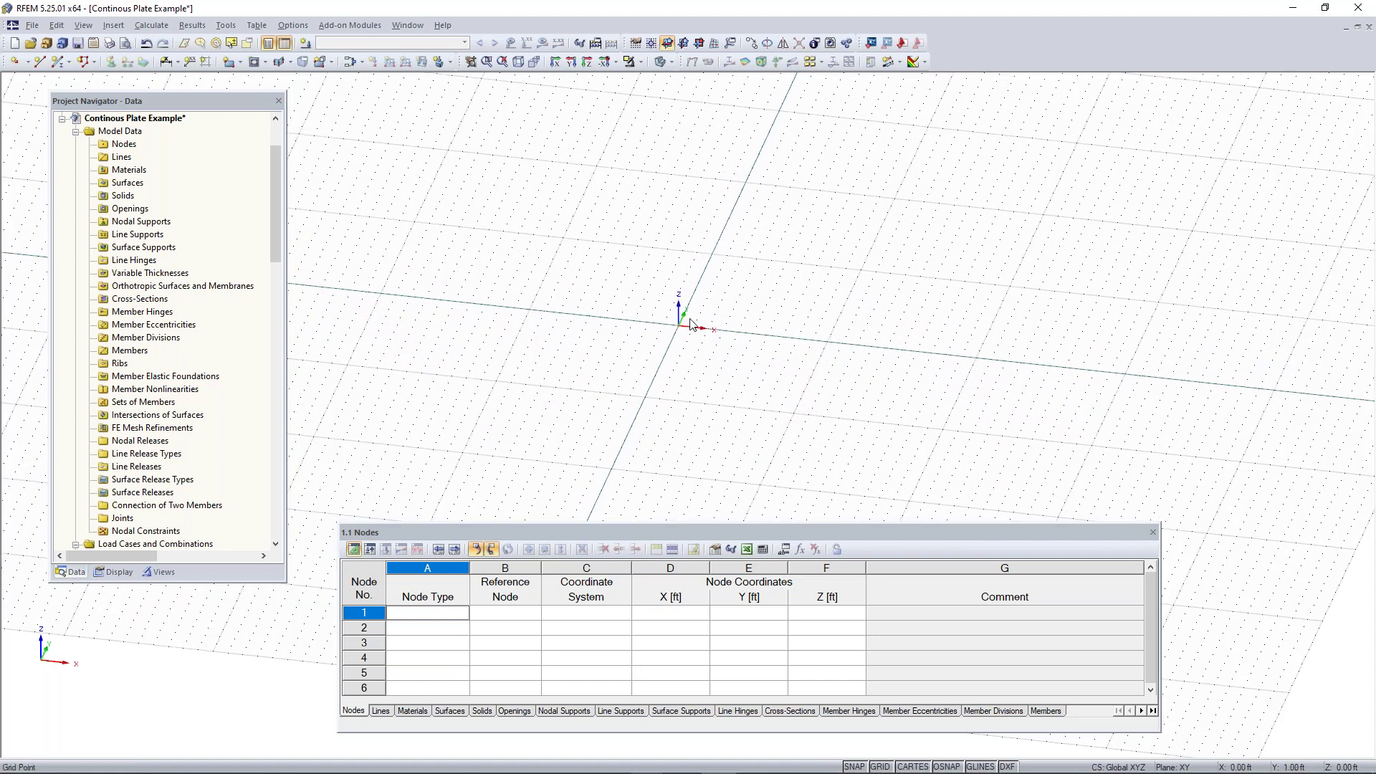
scroll(706, 334, "down", 3)
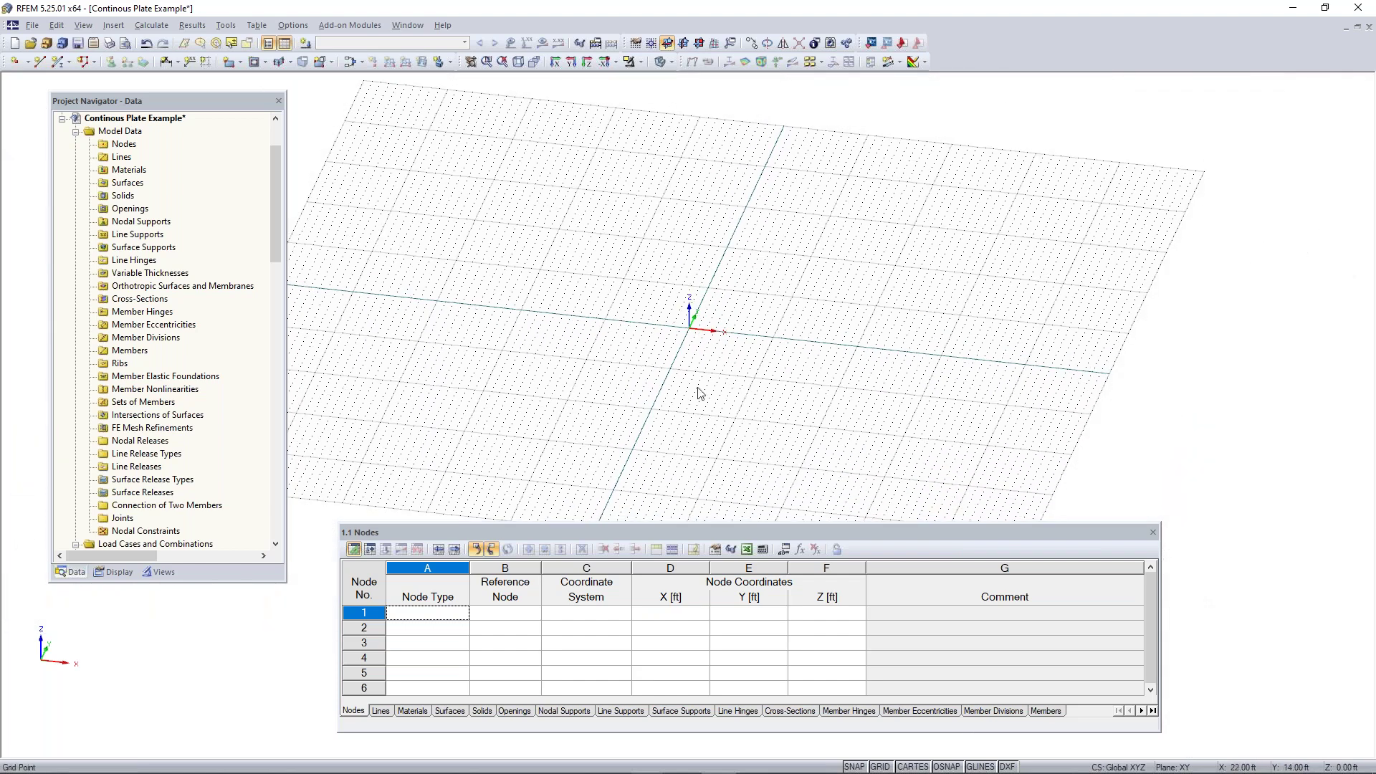
left_click(640, 45)
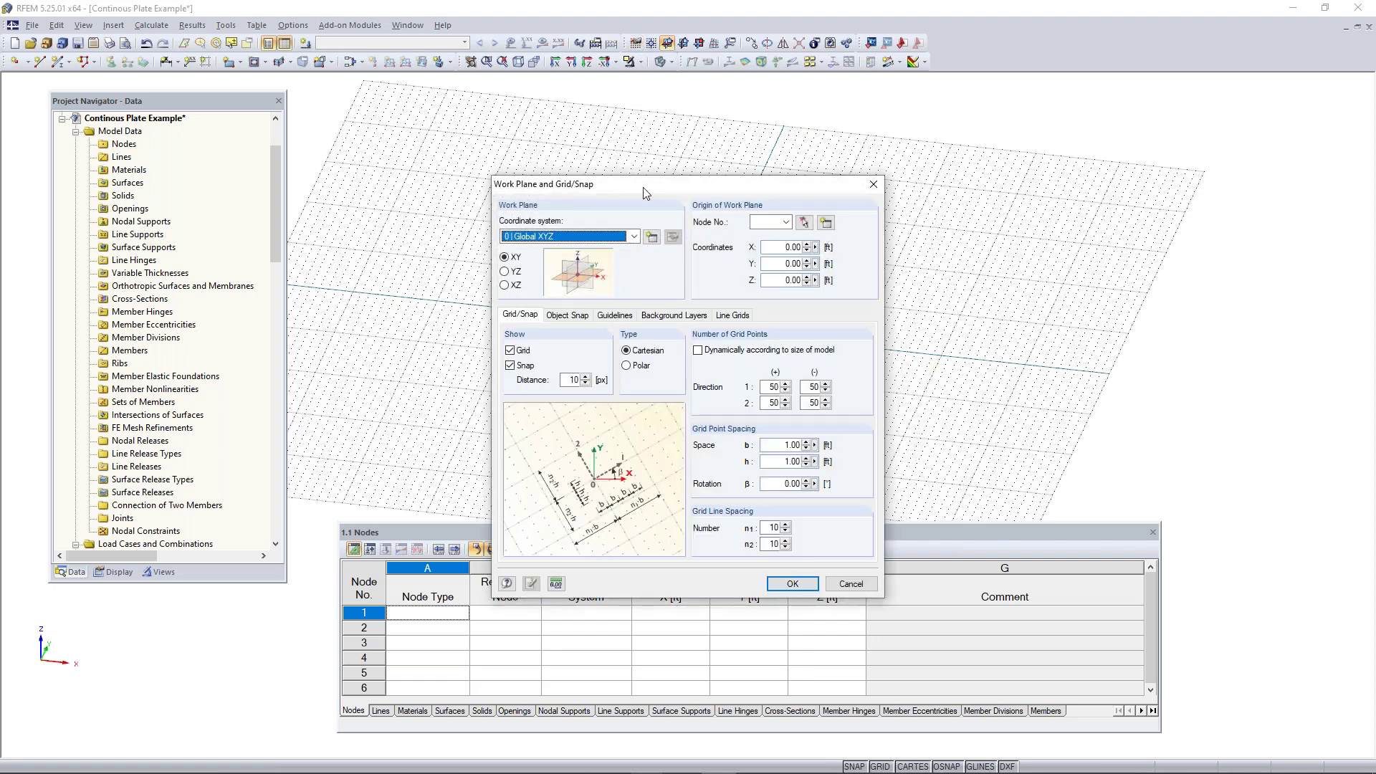
left_click_drag(629, 187, 590, 143)
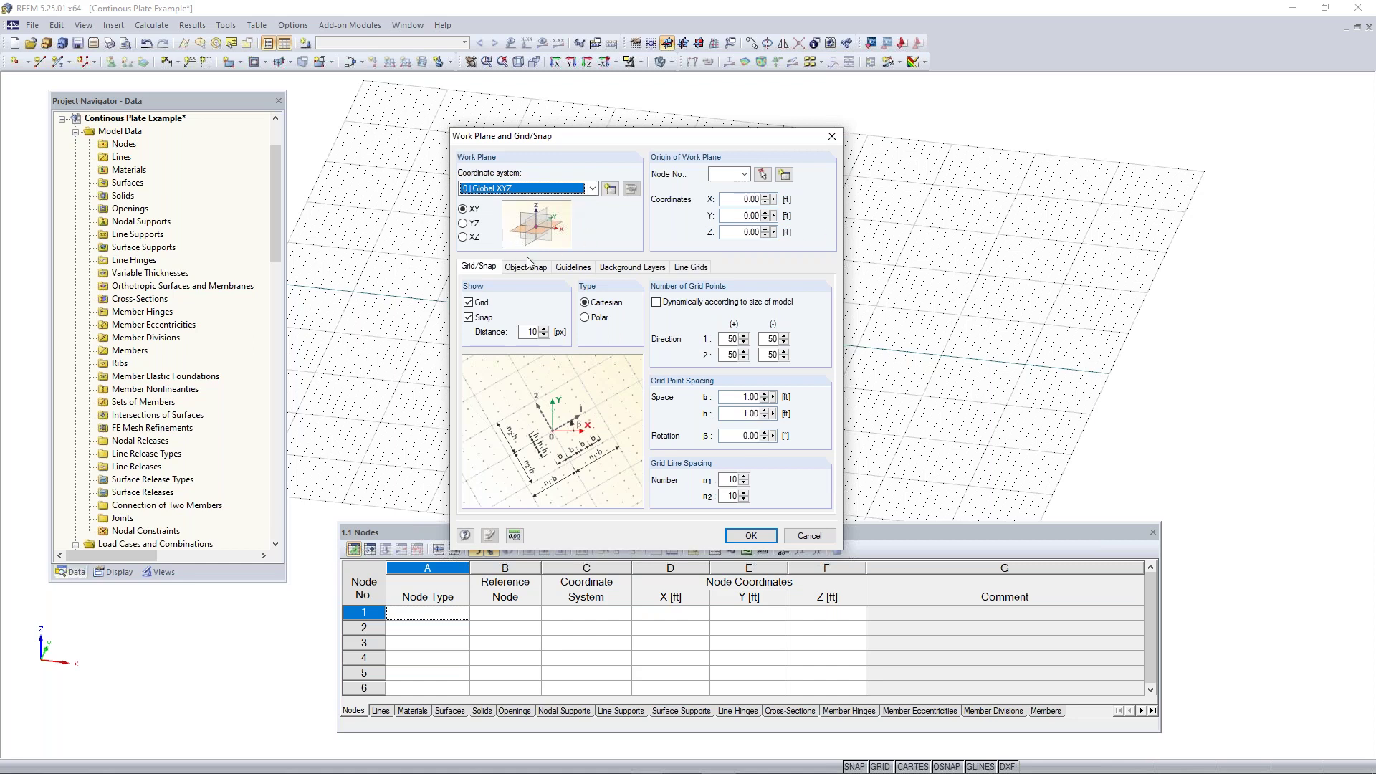
left_click(463, 223)
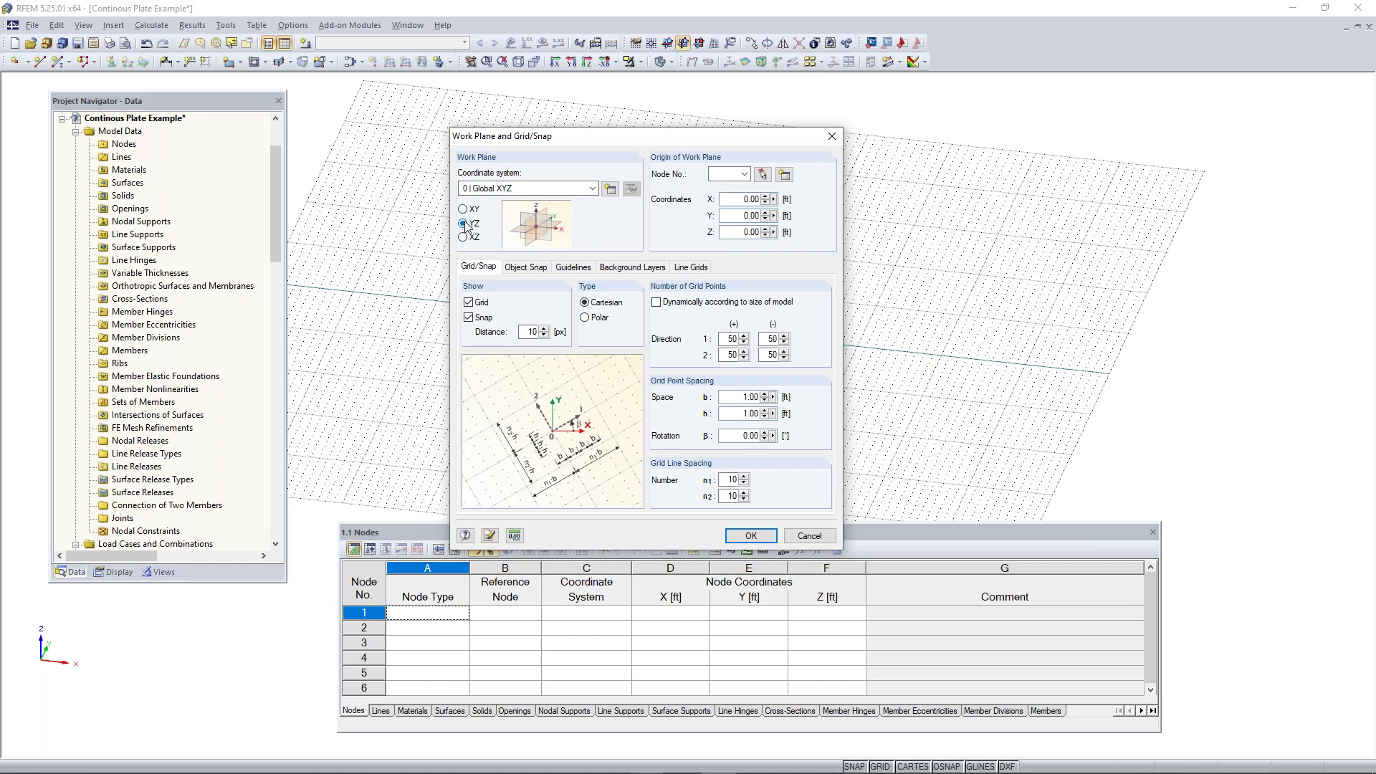
left_click(464, 209)
double_click(771, 339)
left_click(735, 397)
left_click(734, 414)
left_click(750, 537)
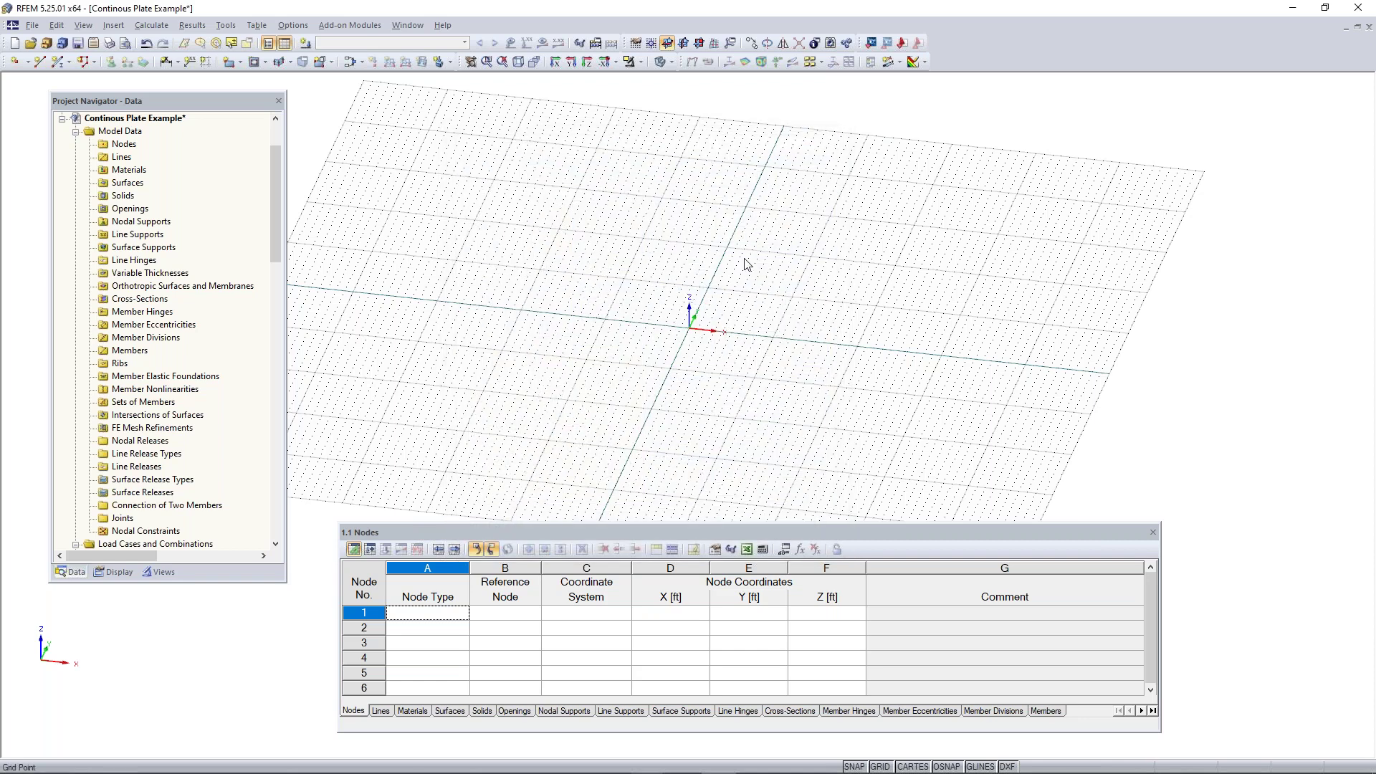
- Move the project navigator aside to clear more of the work plane
middle_click_drag(787, 354, 654, 433)
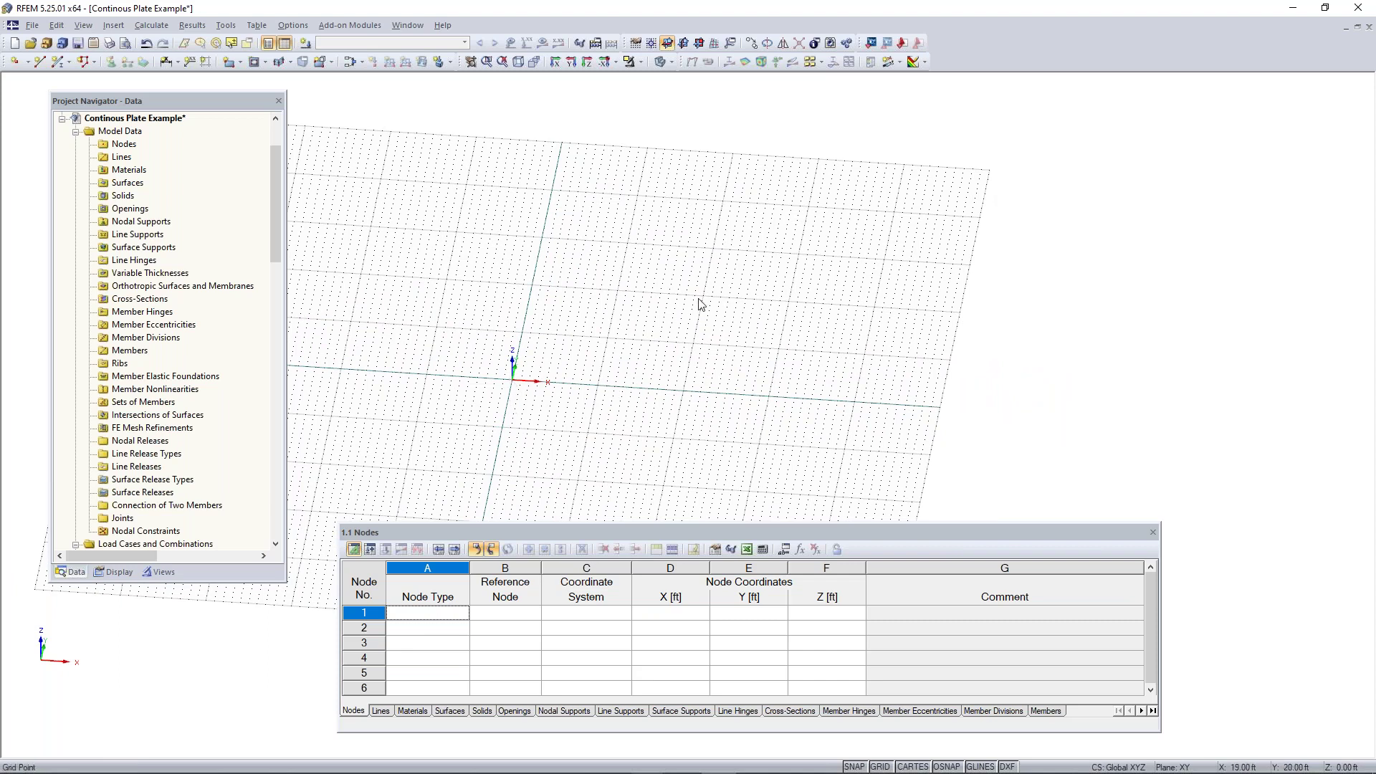
left_click(129, 170)
left_click_drag(153, 101, 111, 110)
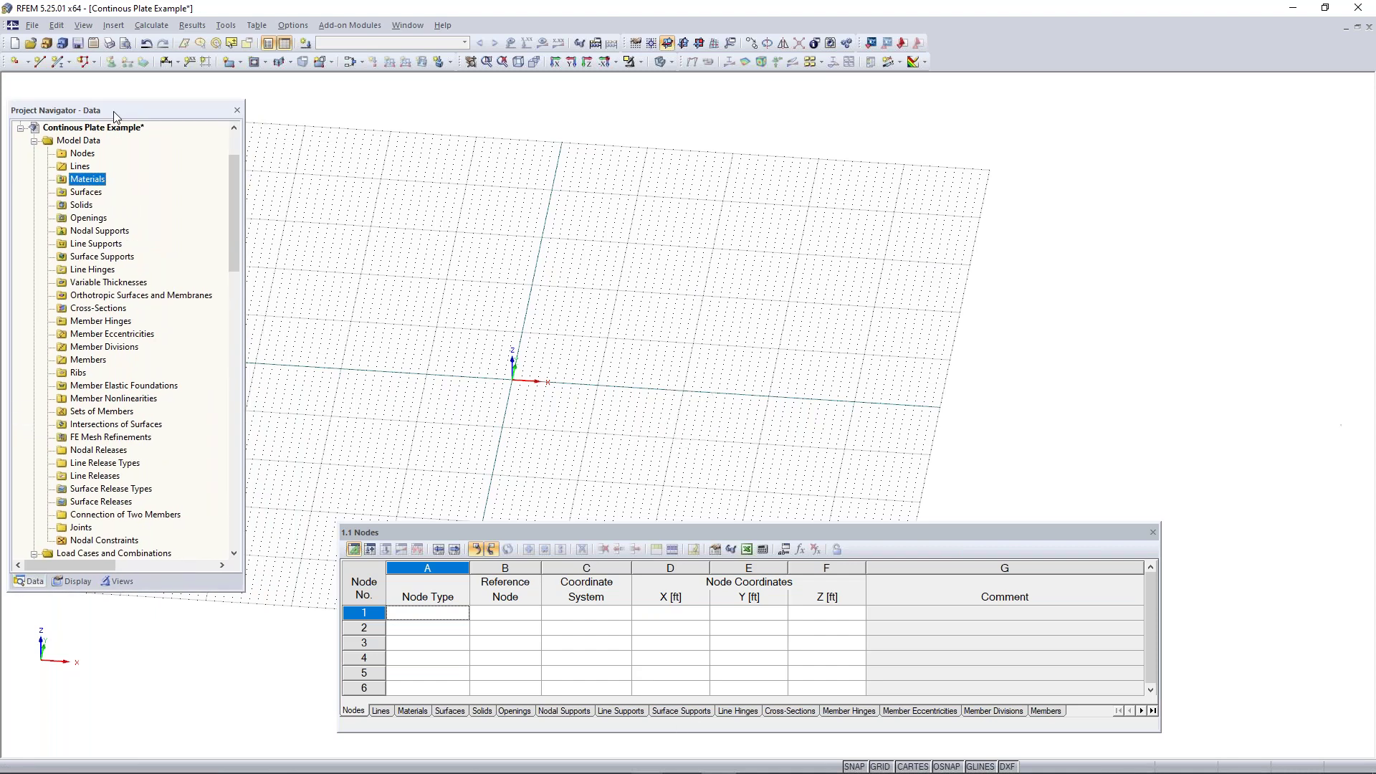
- Examine the surface types in the model data and the shapes offered for graphically inserting a plane surface
left_click(114, 26)
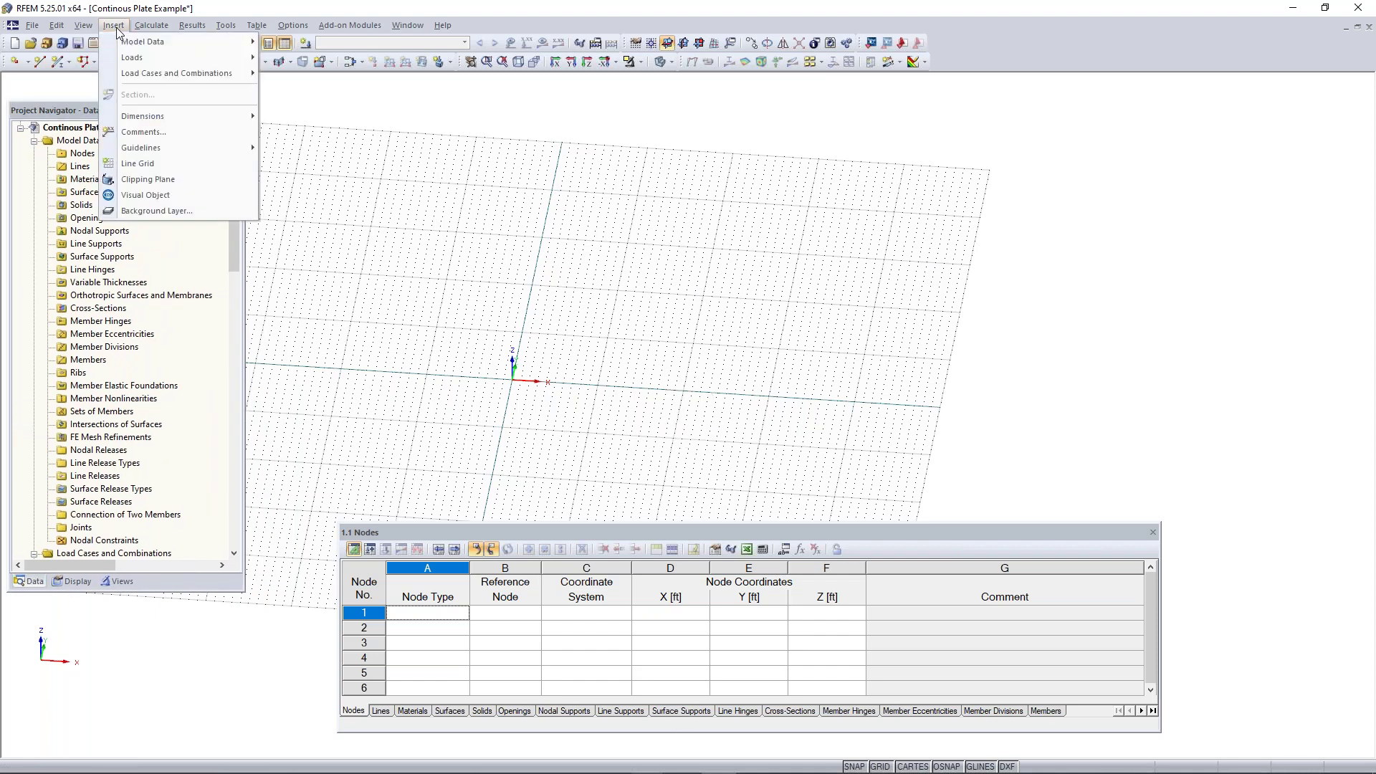
mouse_move(144, 42)
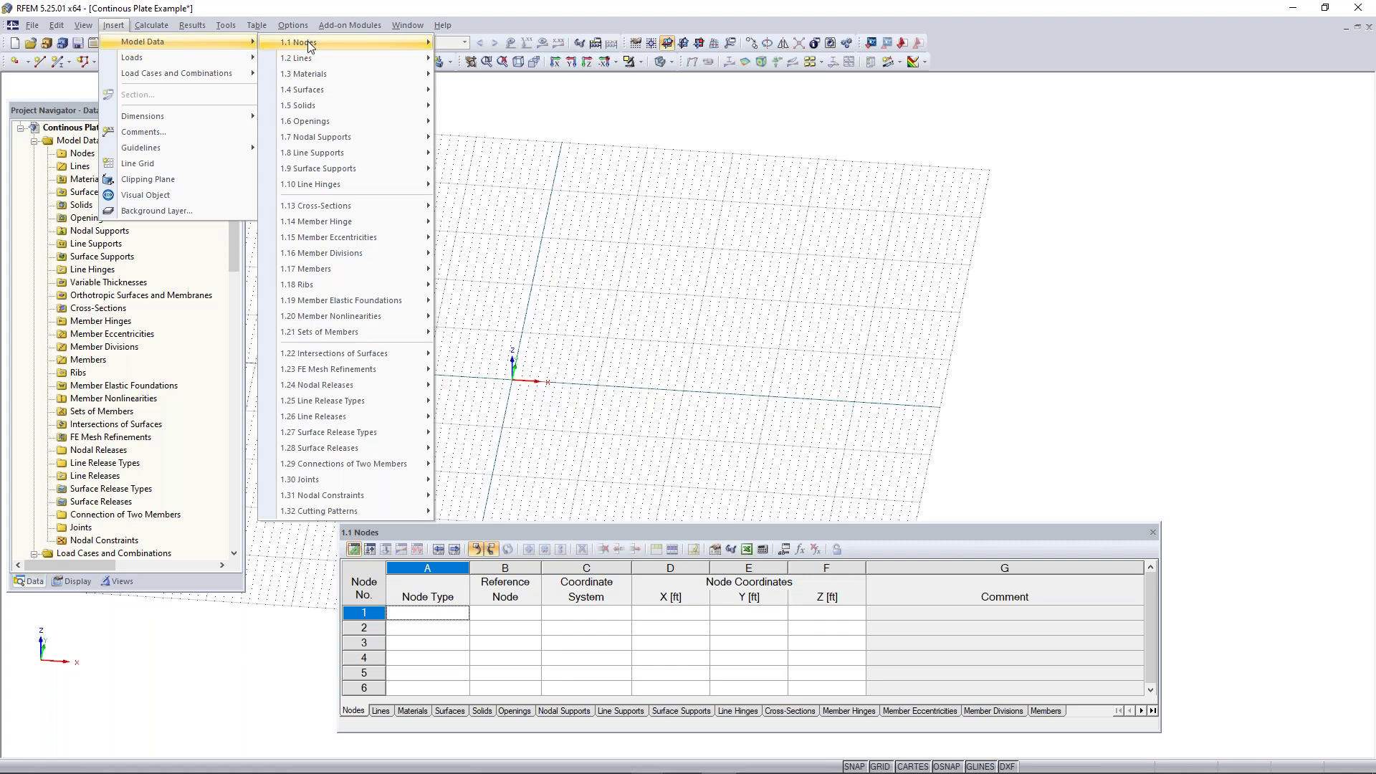
mouse_move(308, 42)
mouse_move(330, 89)
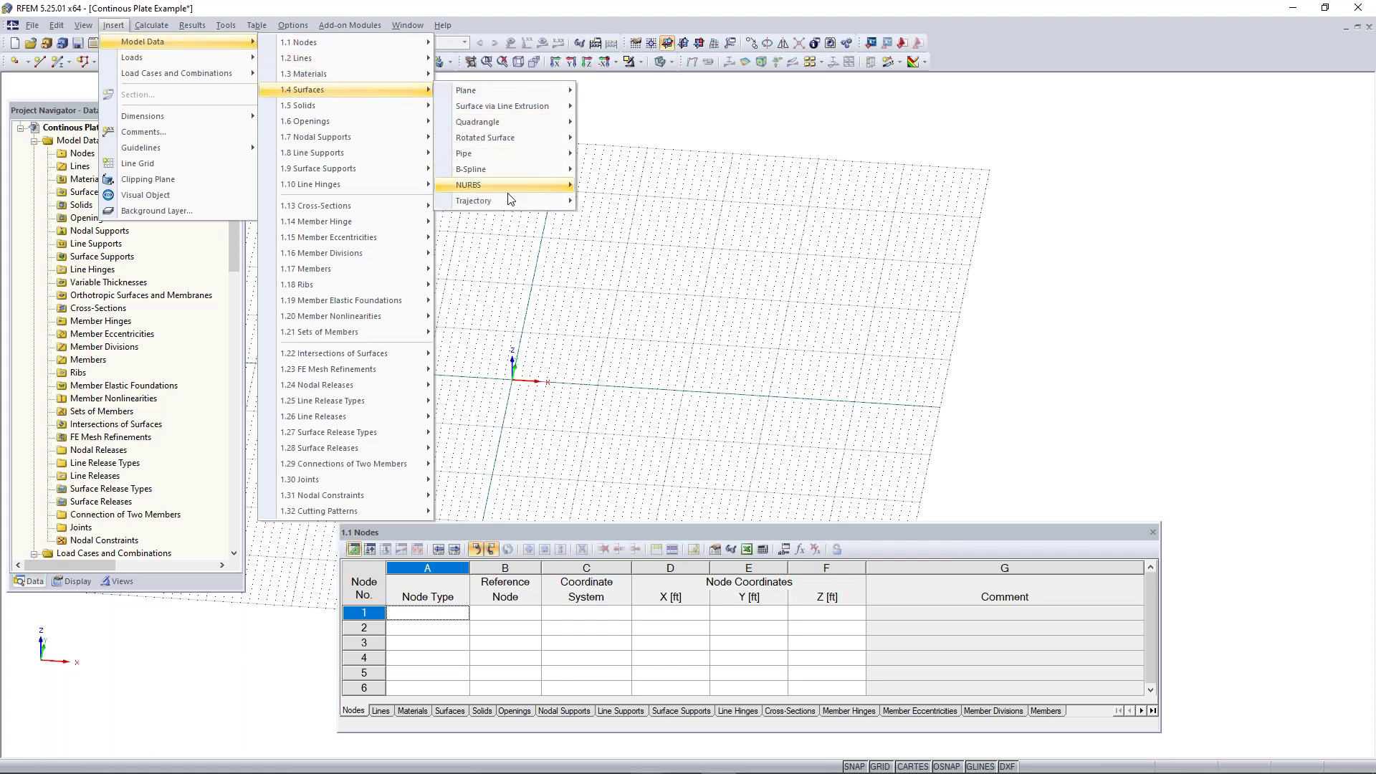
mouse_move(496, 92)
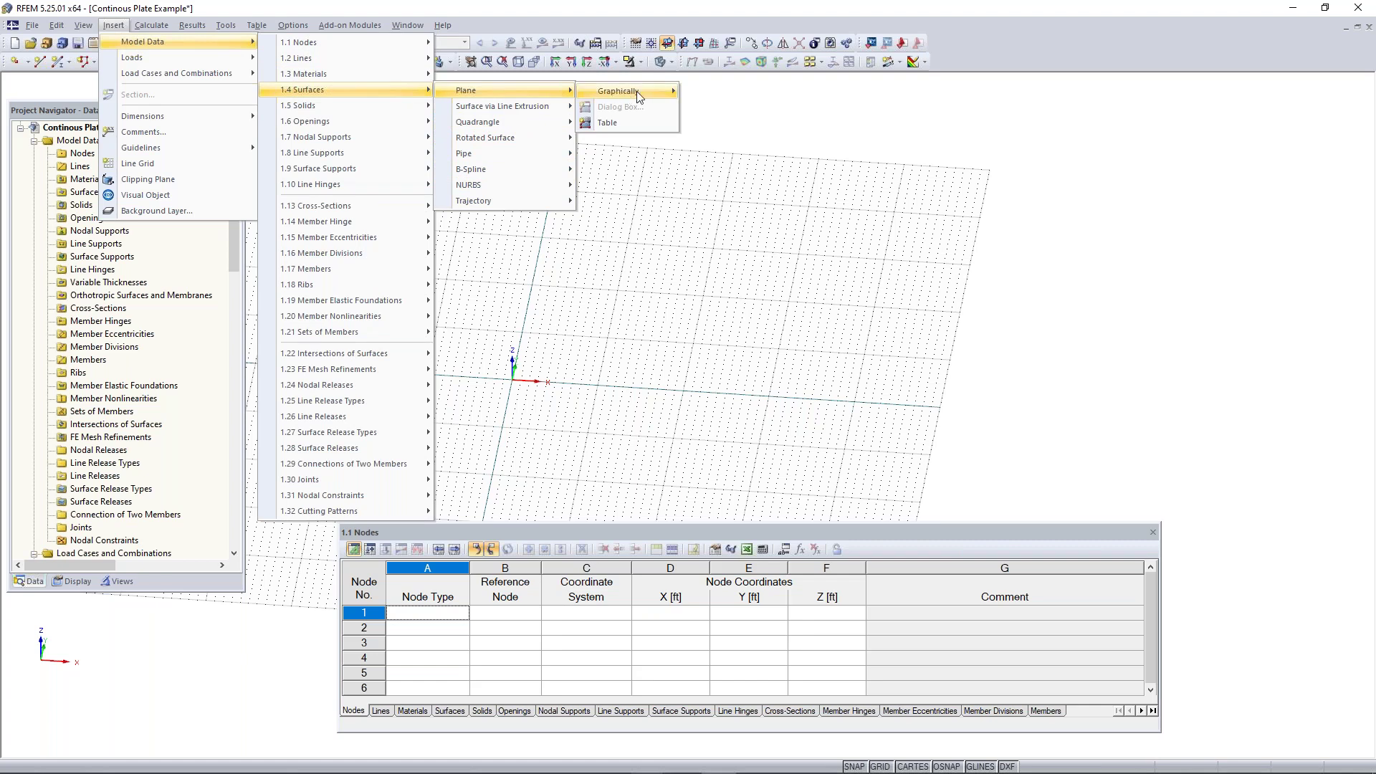
mouse_move(674, 91)
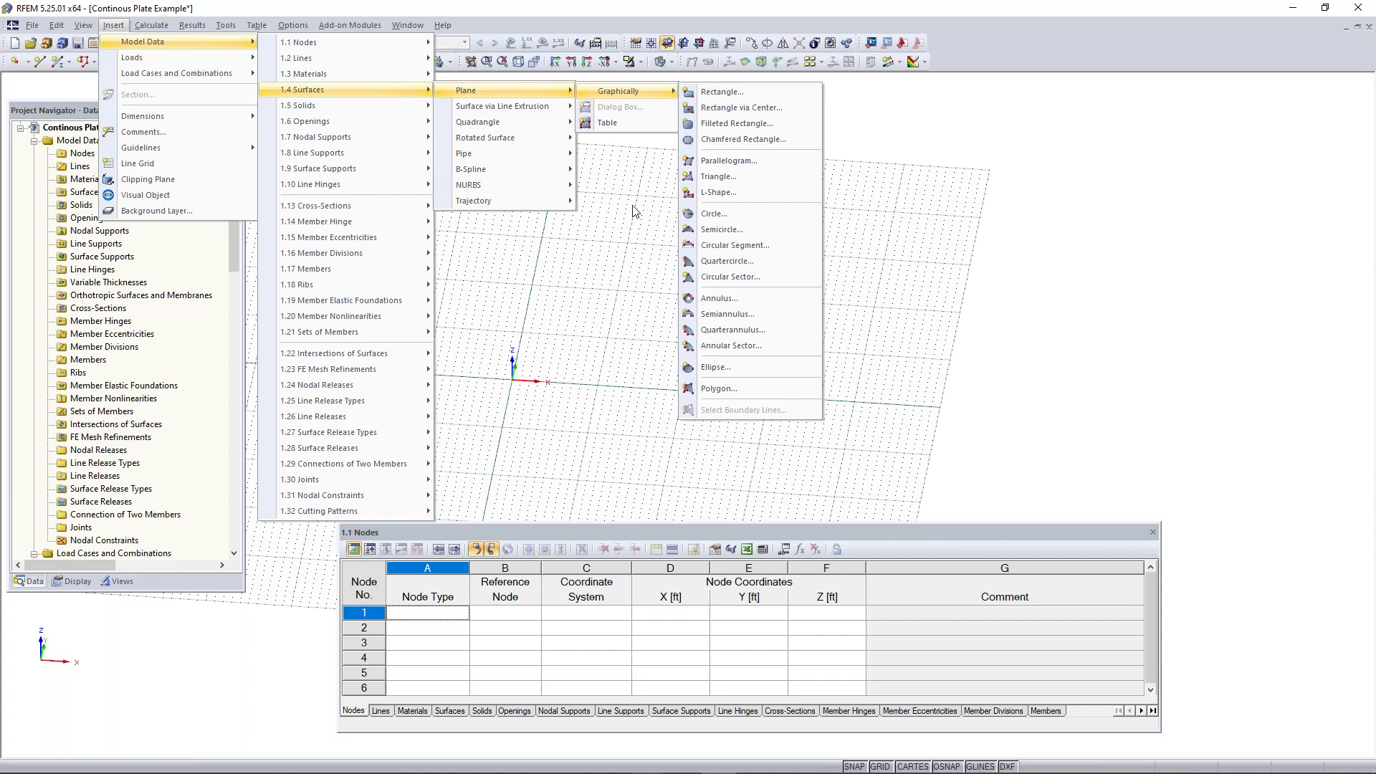
key("Escape")
key("Escape")
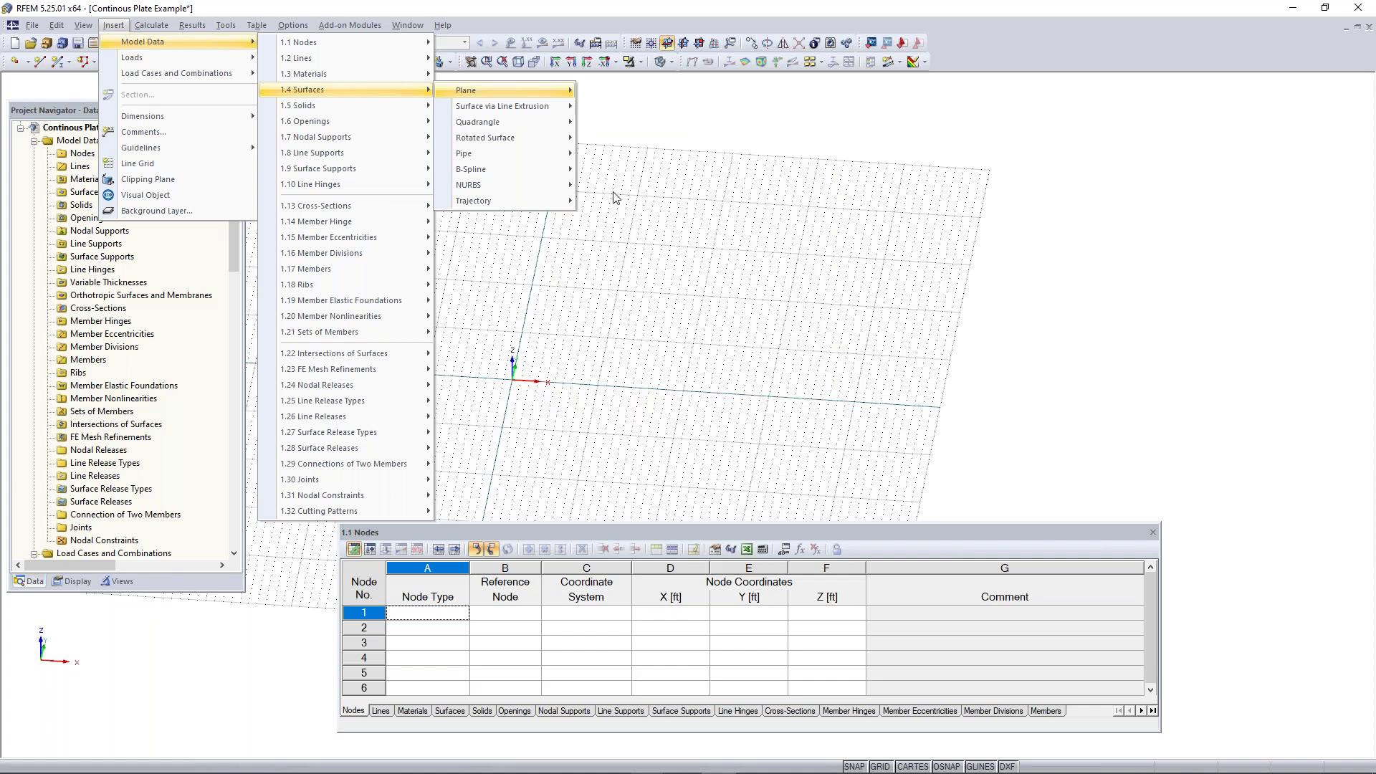
key("Escape")
key("Escape")
key("Escape")
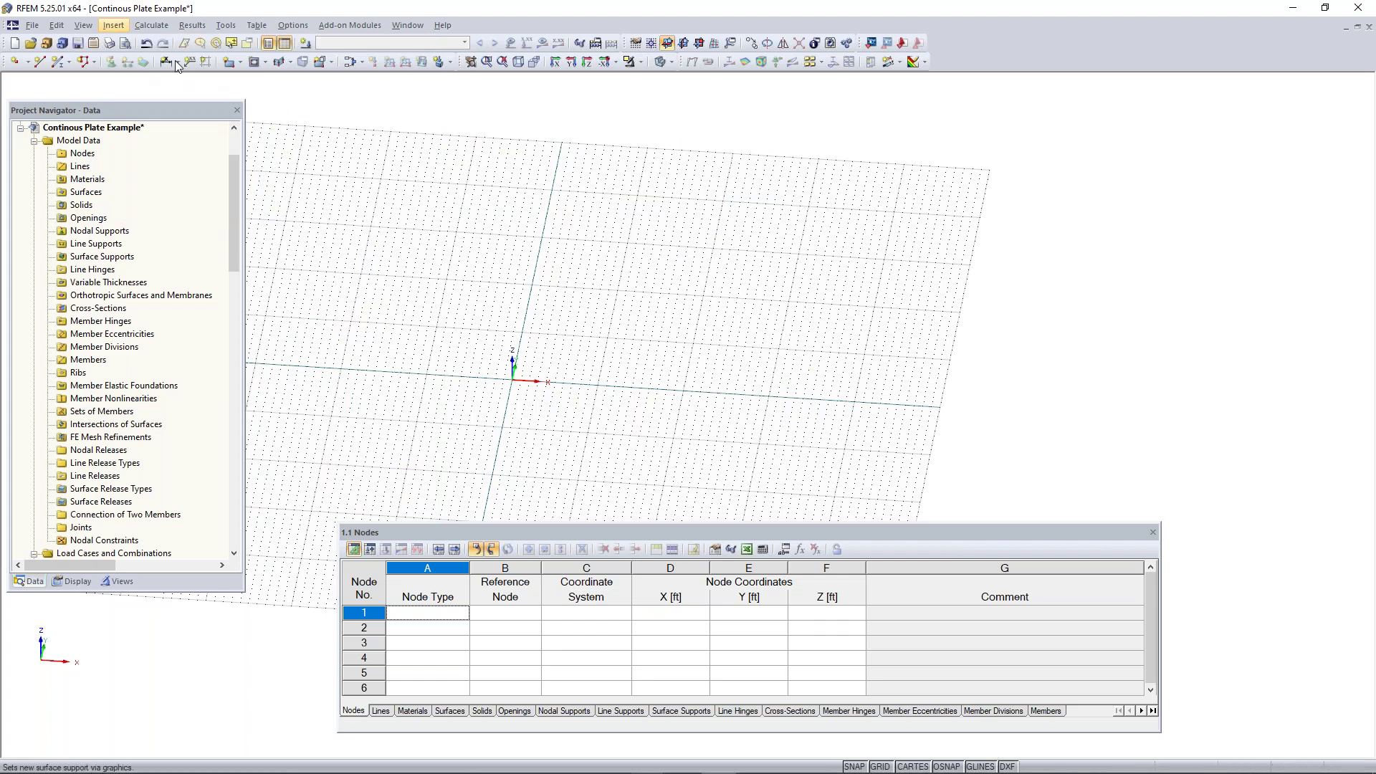
- Start a new rectangular plane surface and open the material library to define its material
left_click(231, 61)
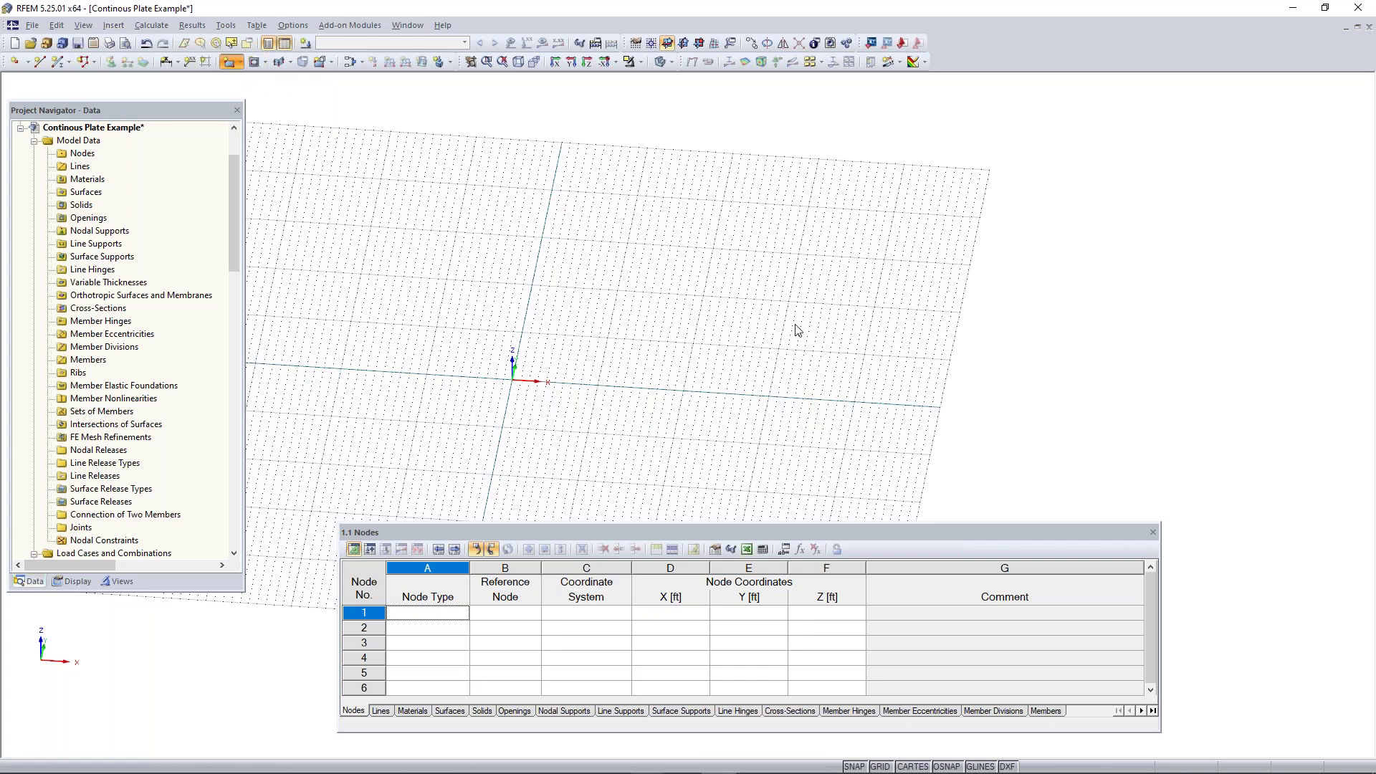
left_click_drag(702, 219, 674, 183)
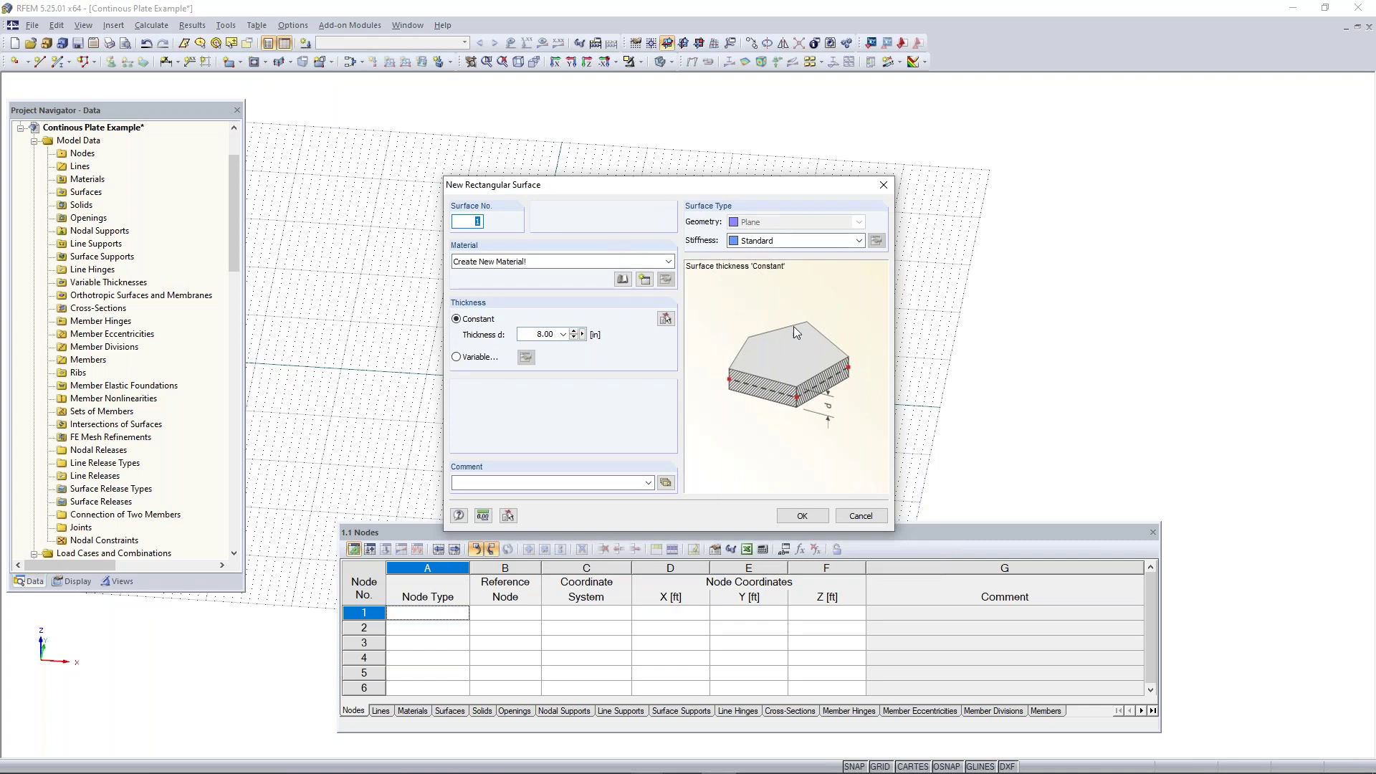
left_click_drag(672, 189, 685, 145)
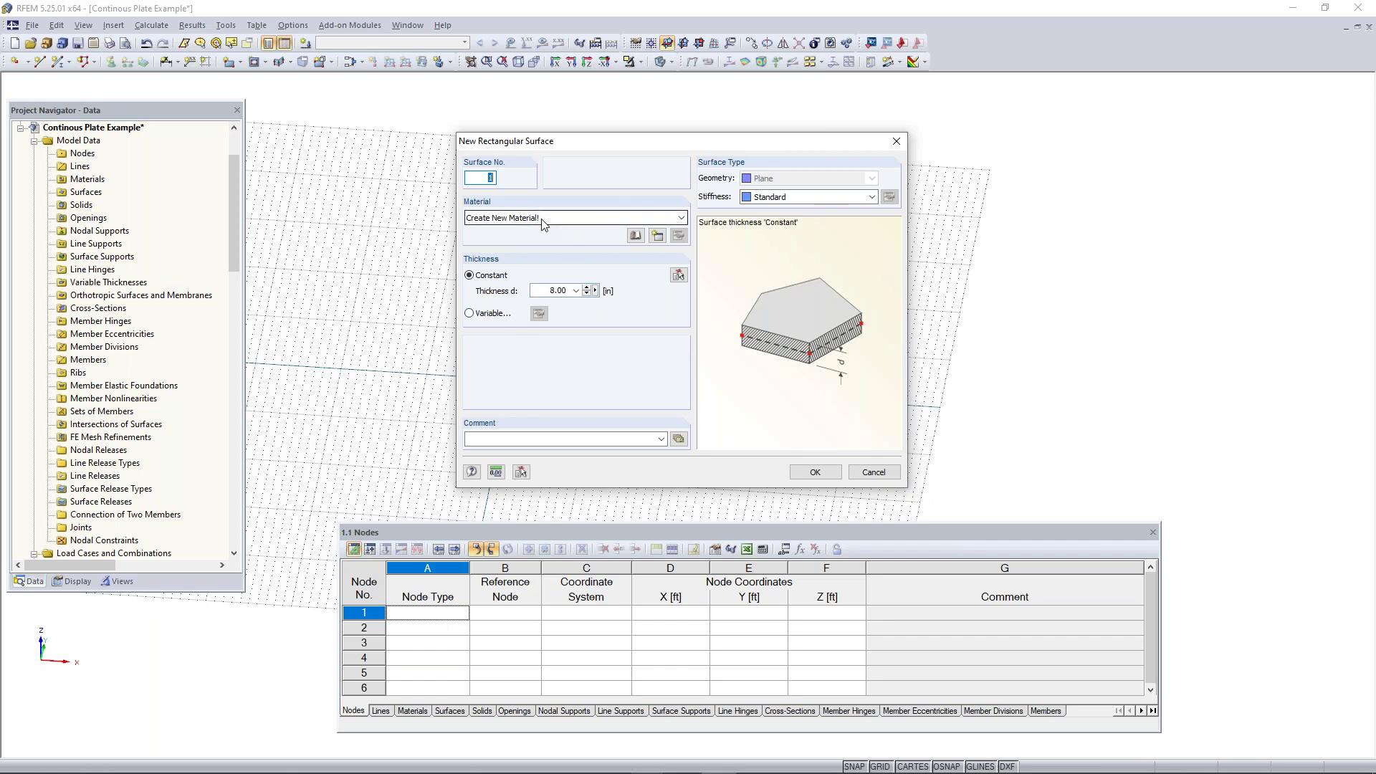
left_click(552, 291)
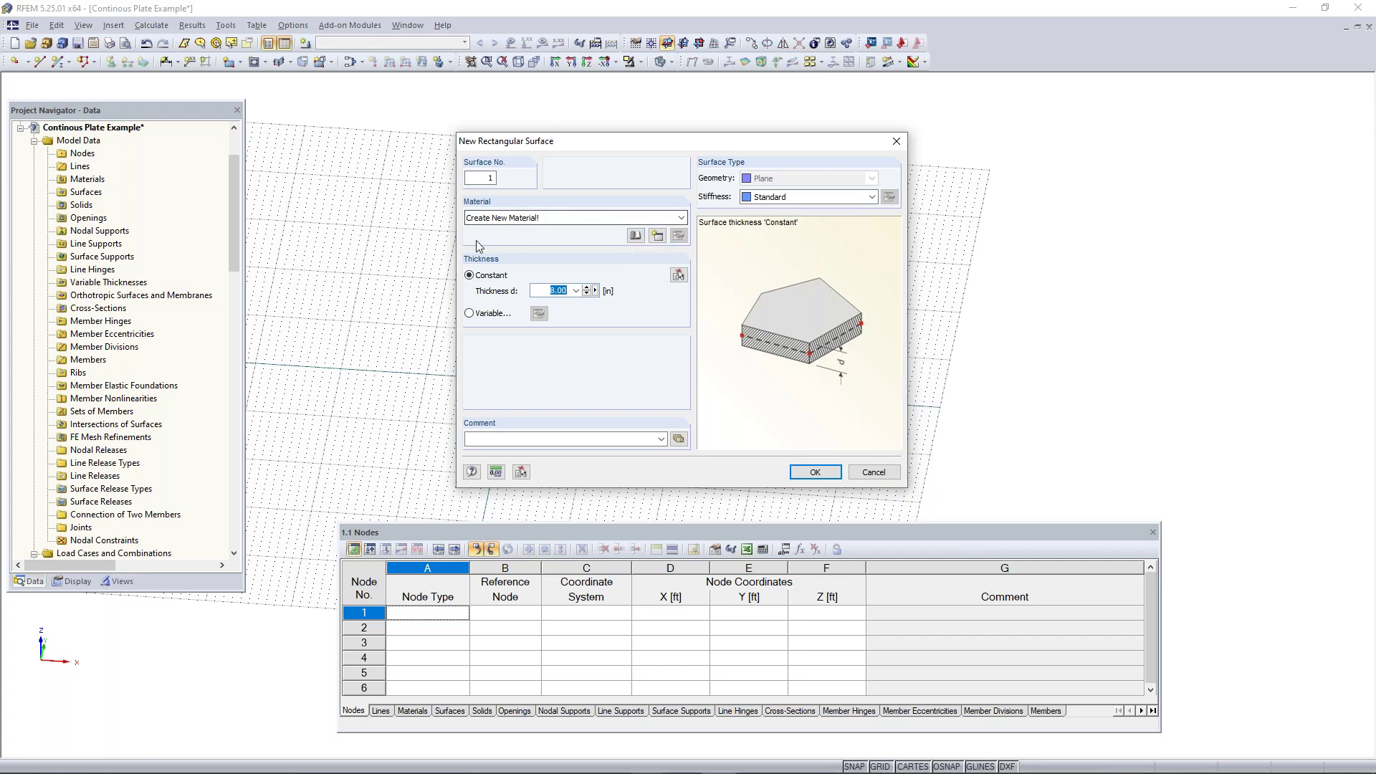
left_click(635, 237)
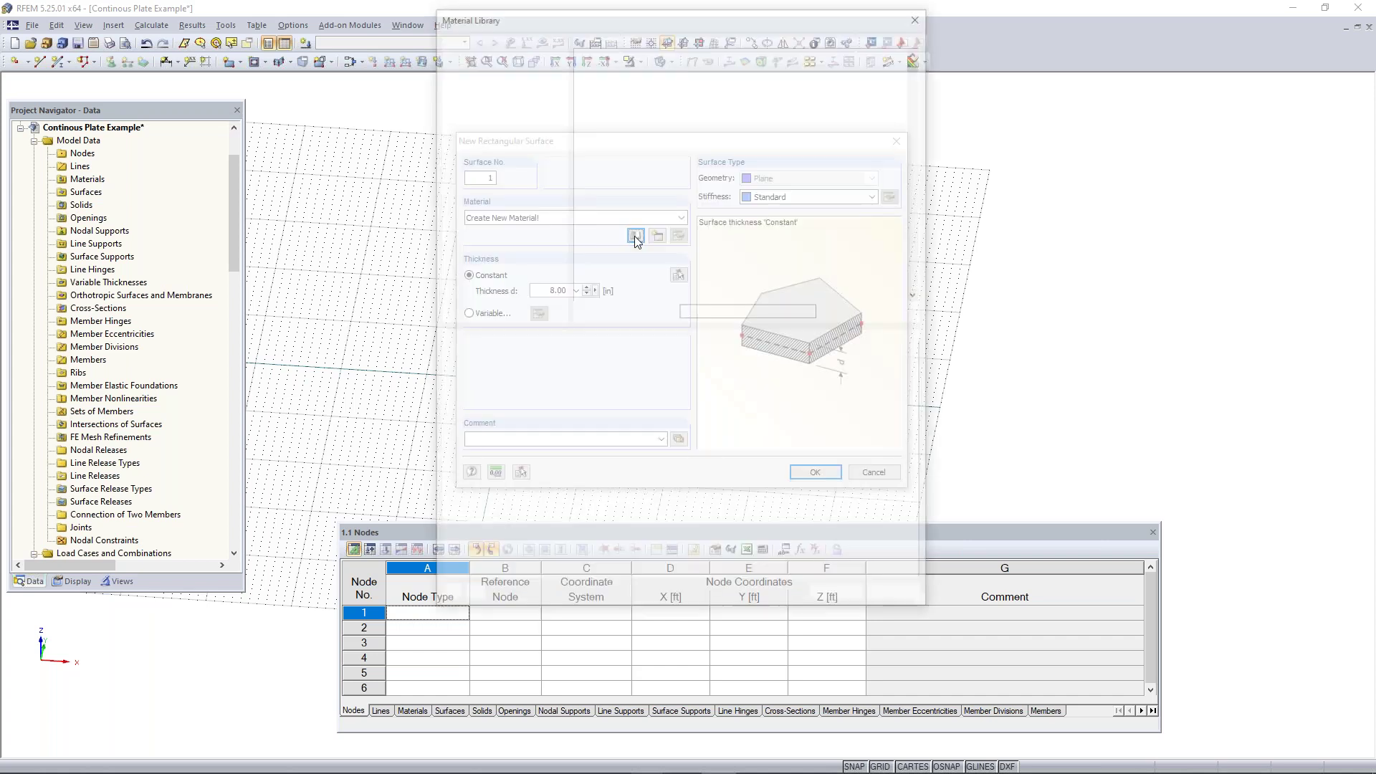
left_click_drag(642, 14, 637, 72)
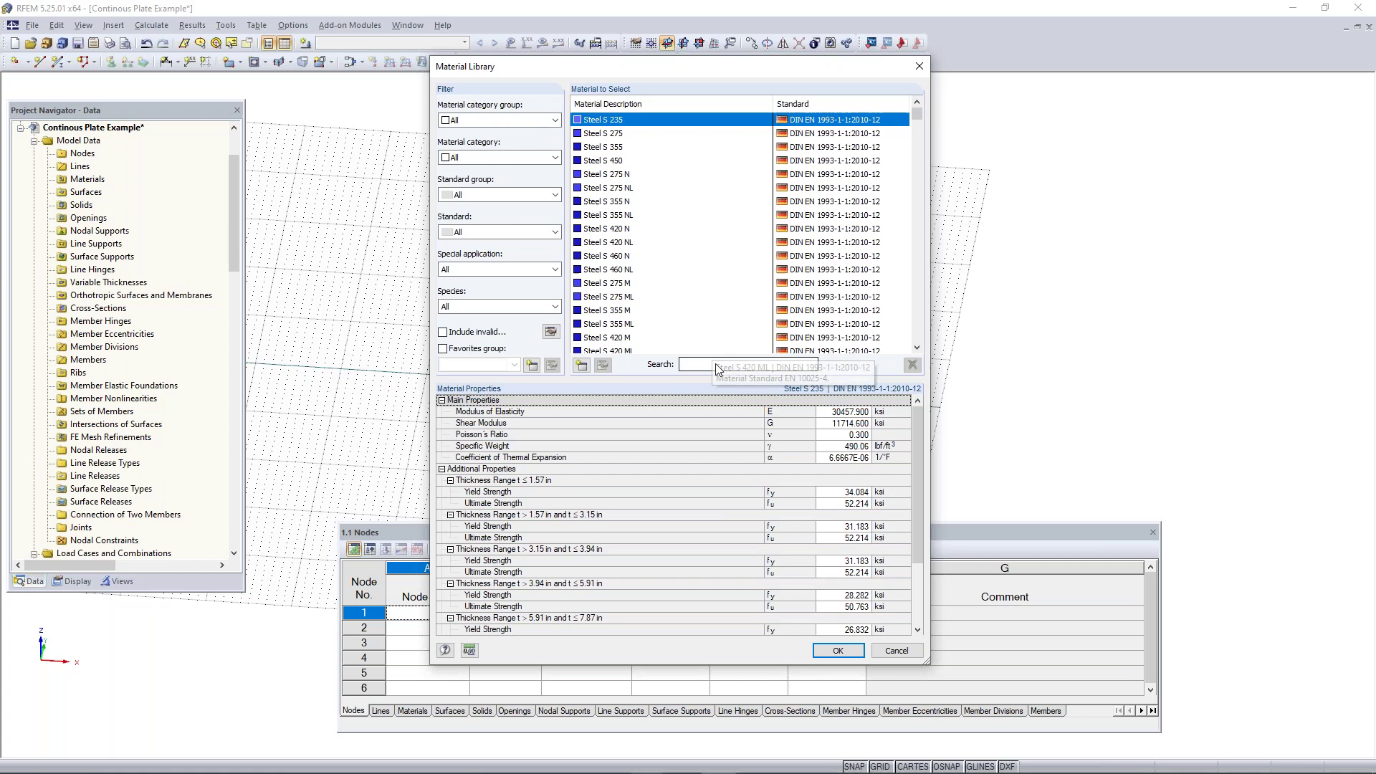
- Filter the material library to the Concrete group and category, standard group ACI and standard ACI 318-19
left_click(504, 120)
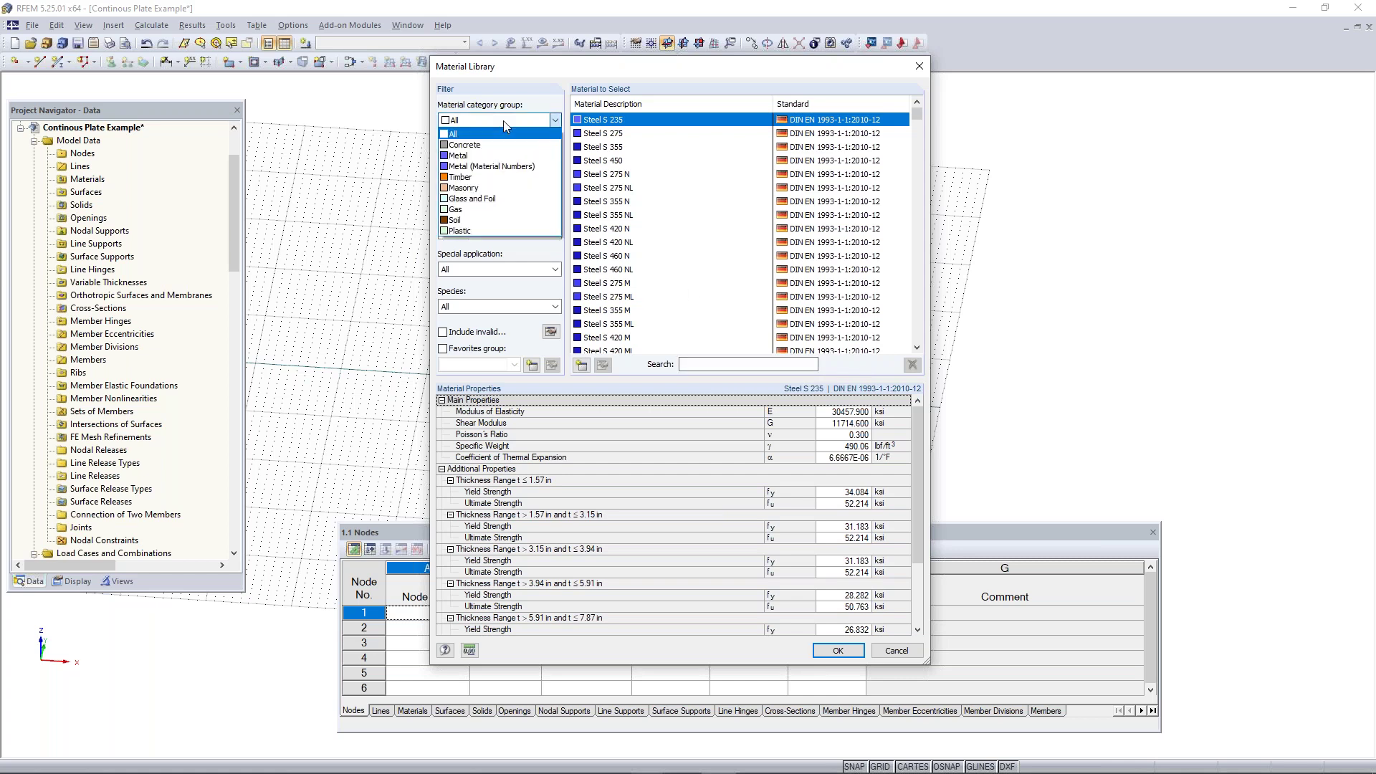
left_click(491, 146)
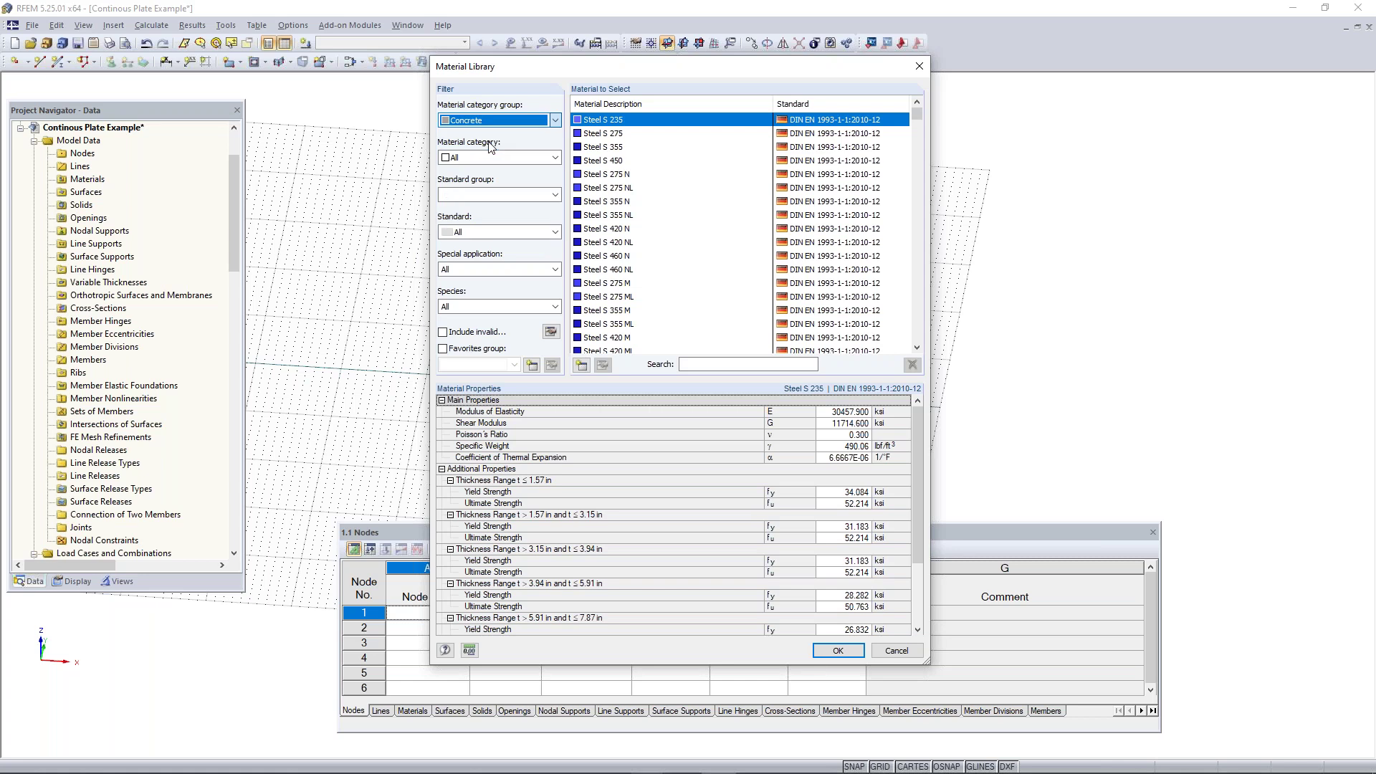
left_click(494, 158)
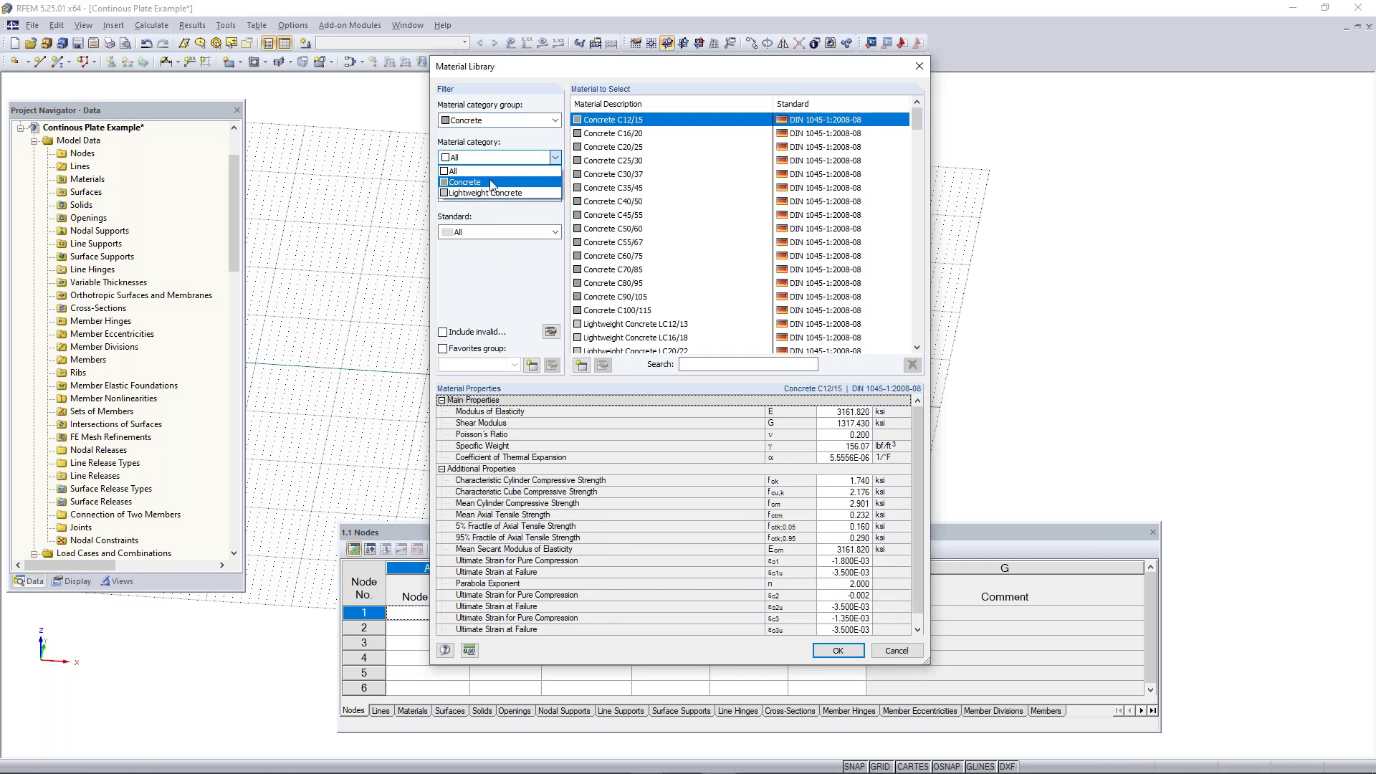
left_click(493, 178)
left_click(493, 195)
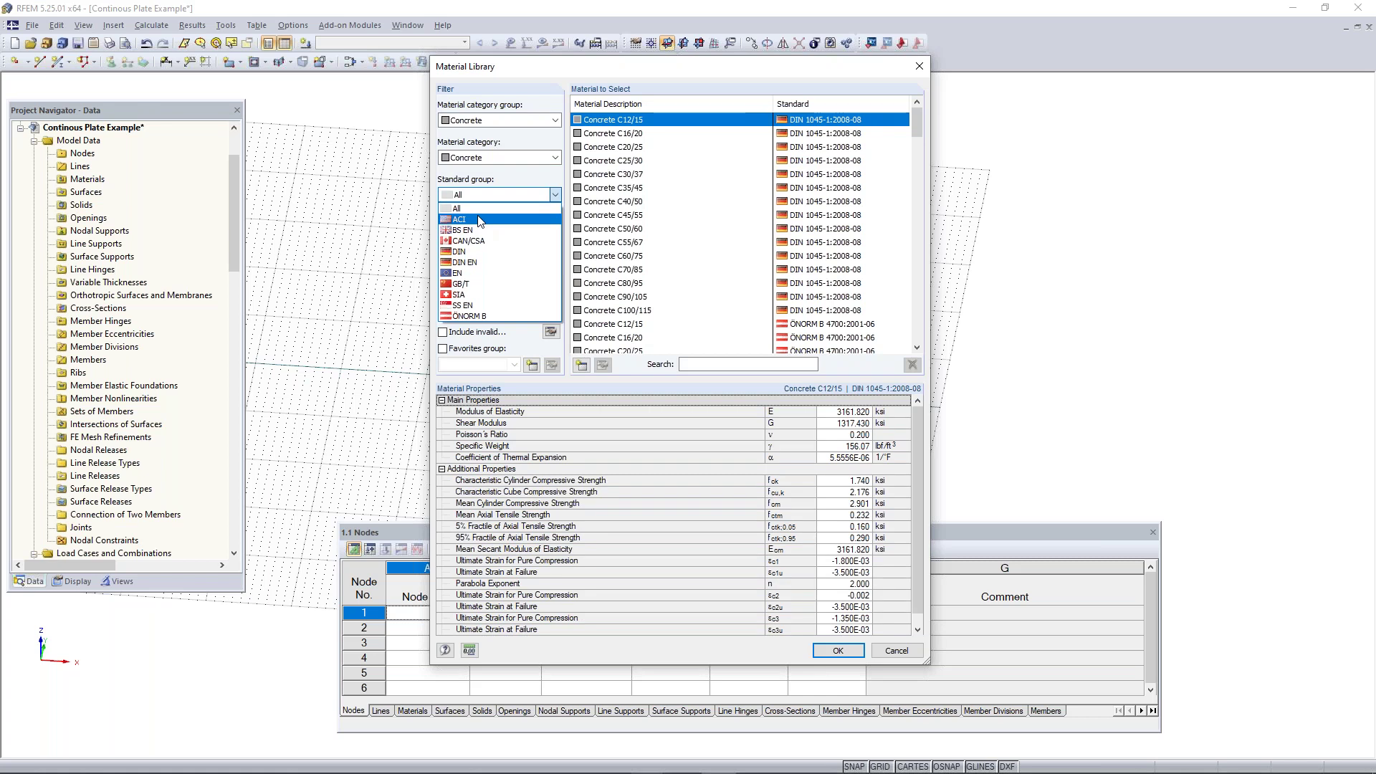
left_click(480, 221)
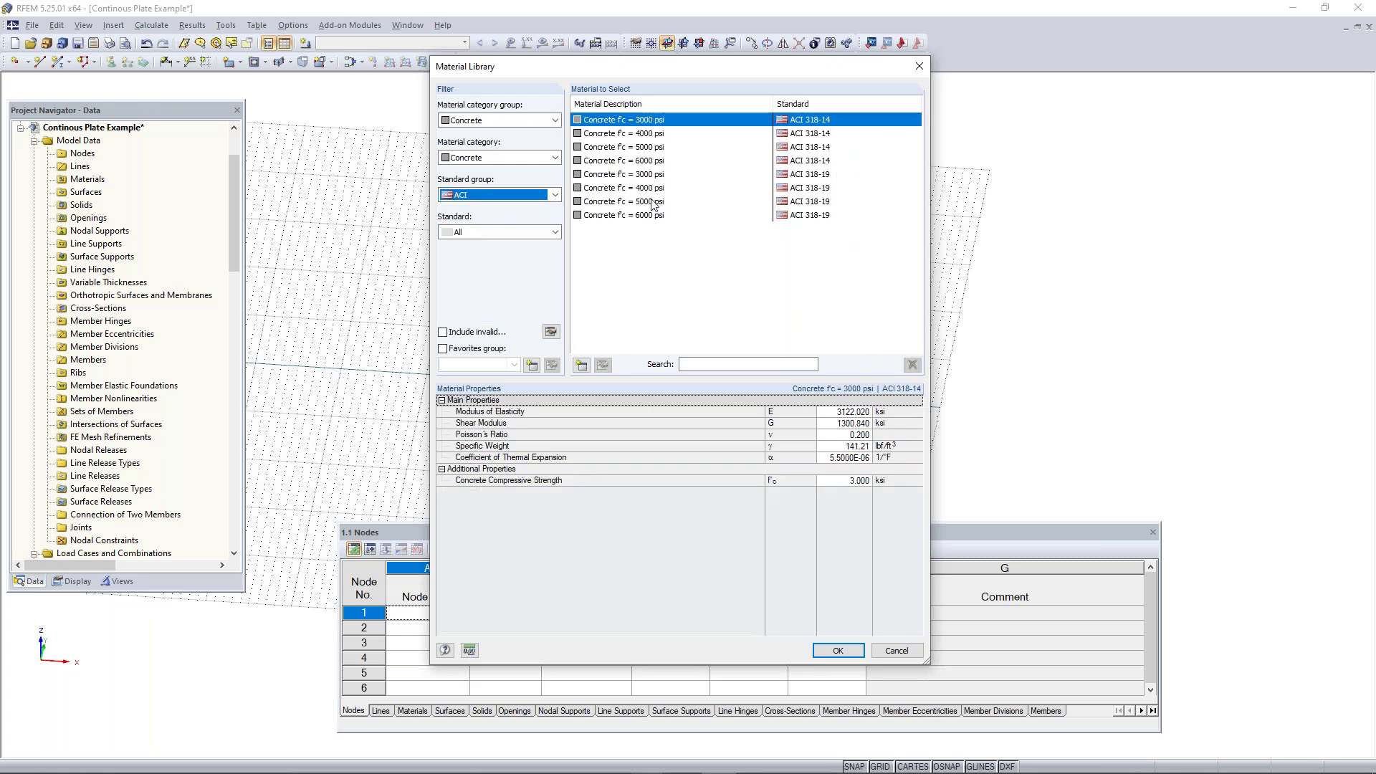
left_click(508, 239)
left_click(487, 265)
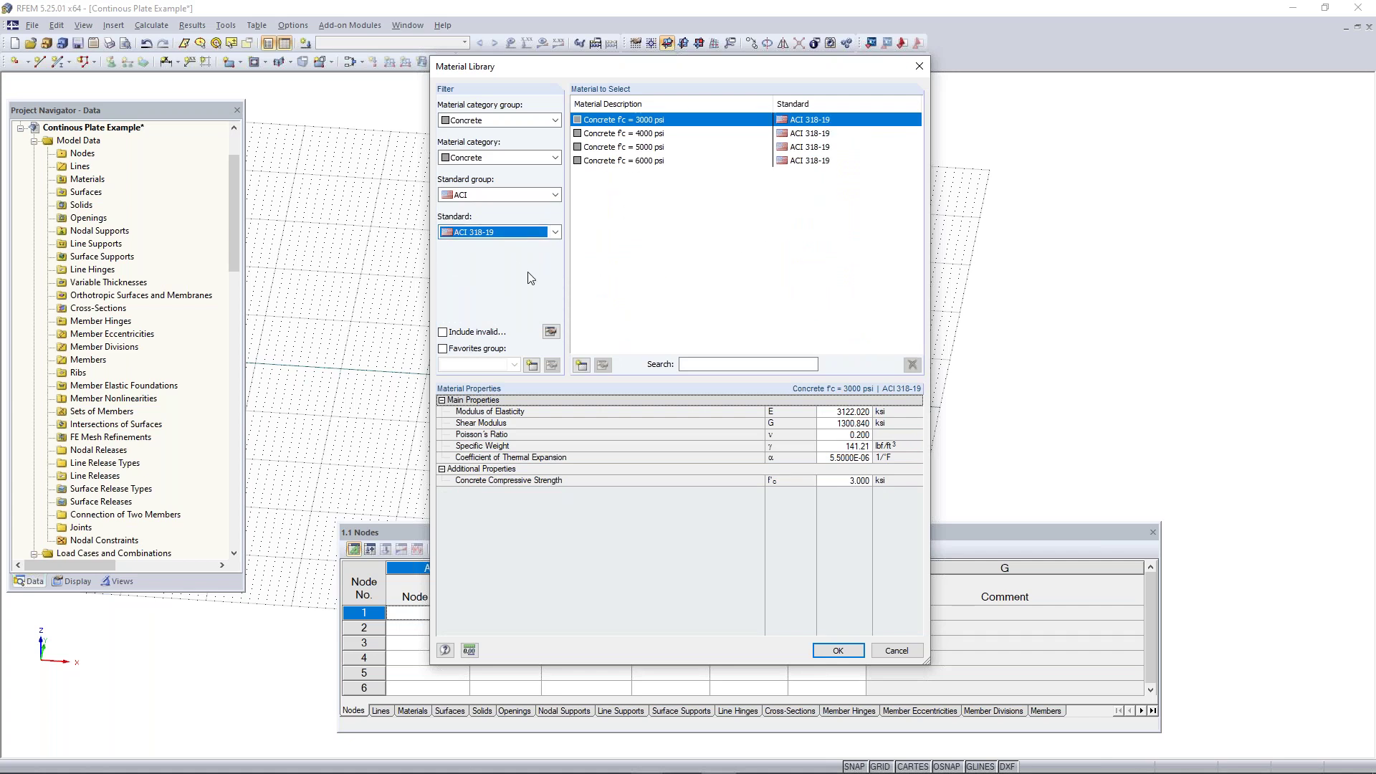
- Assign Concrete f'c = 4000 psi to the new surface and set its constant thickness to 12 in
left_click(654, 134)
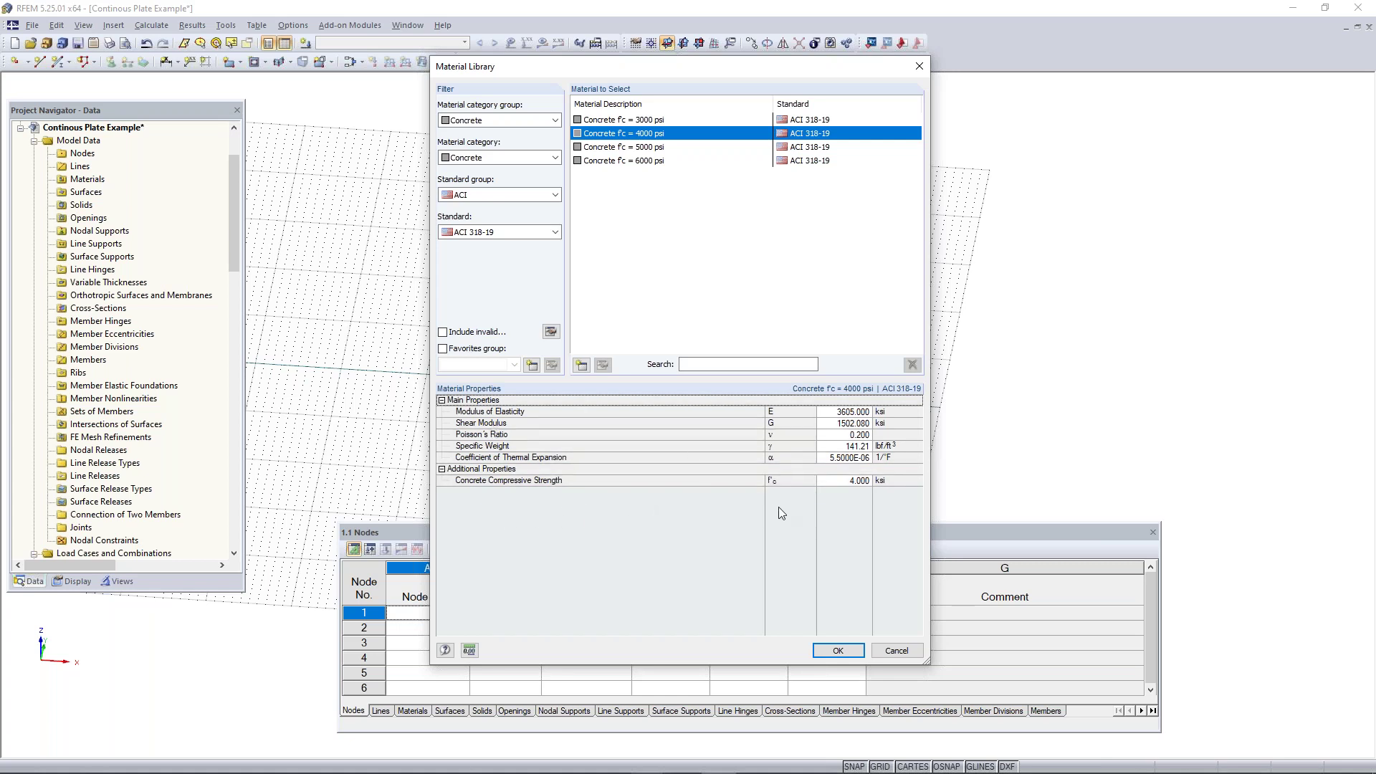
left_click(839, 651)
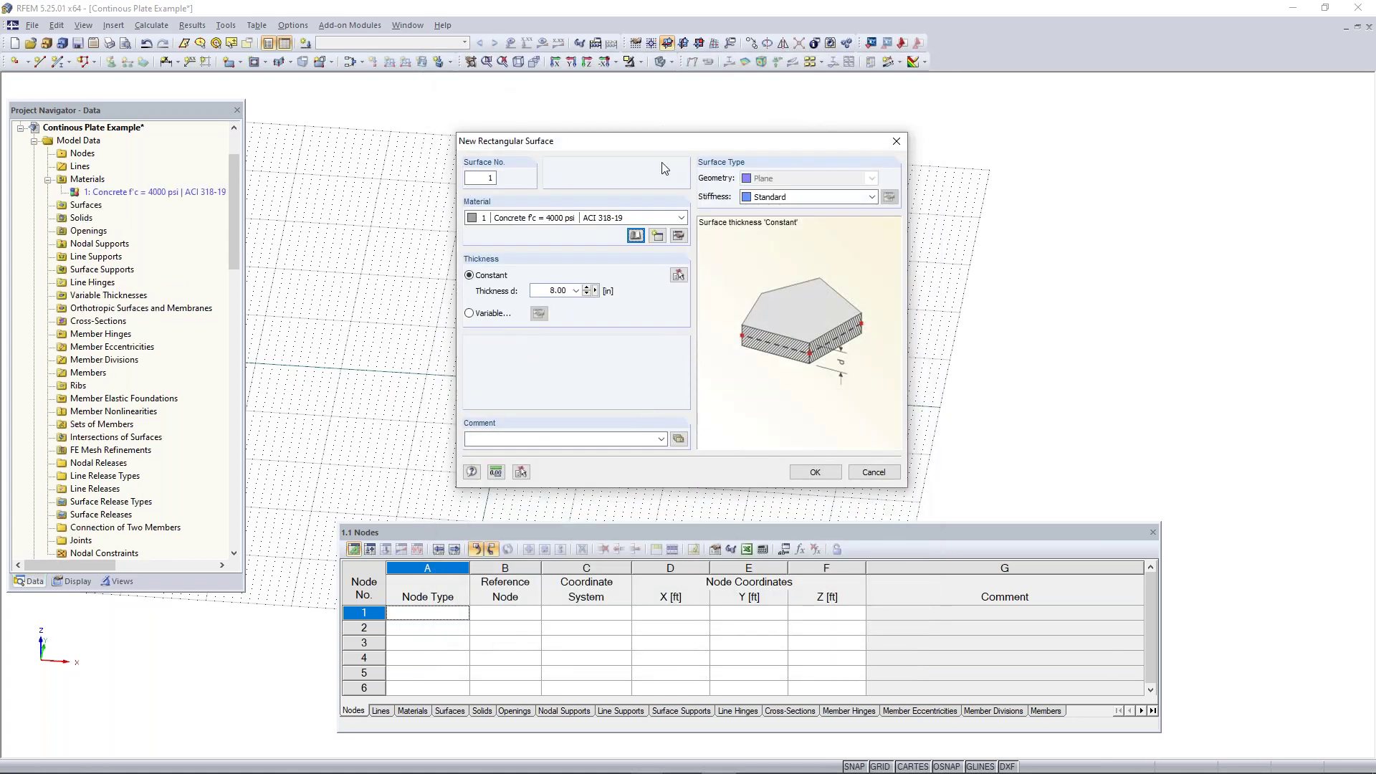
left_click(543, 290)
type("12")
left_click(815, 472)
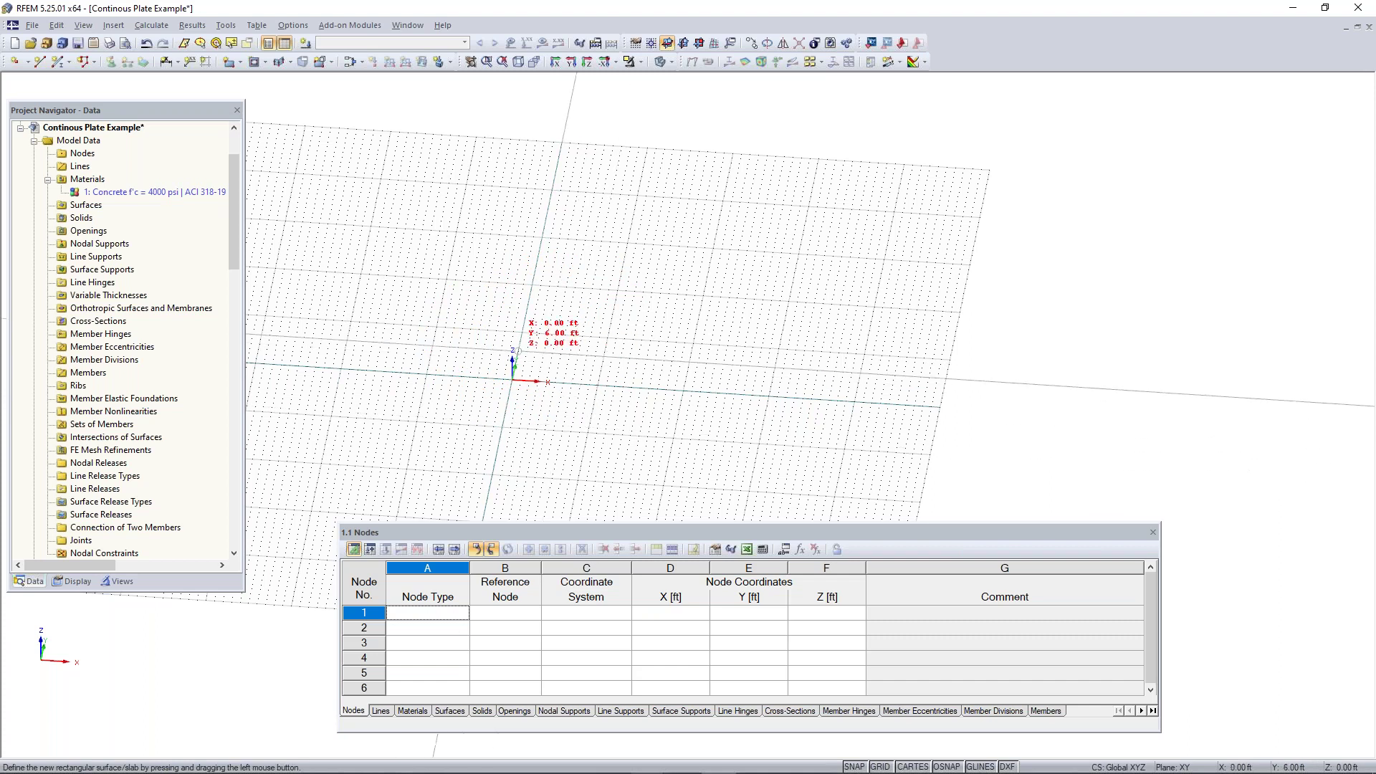
- Draw the rectangular surface on the XY plane from the origin to X 32 ft, Y 16 ft
scroll(537, 380, "up", 2)
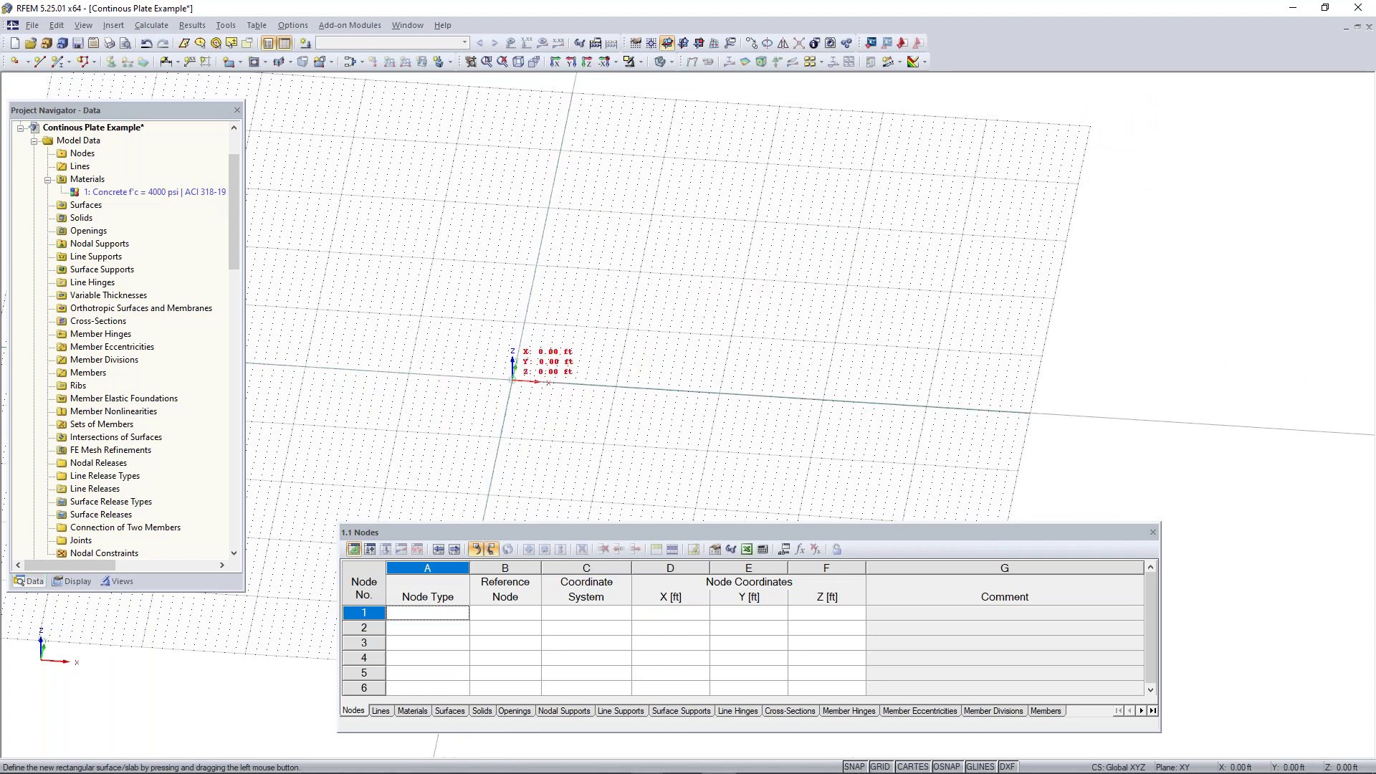
left_click(512, 380)
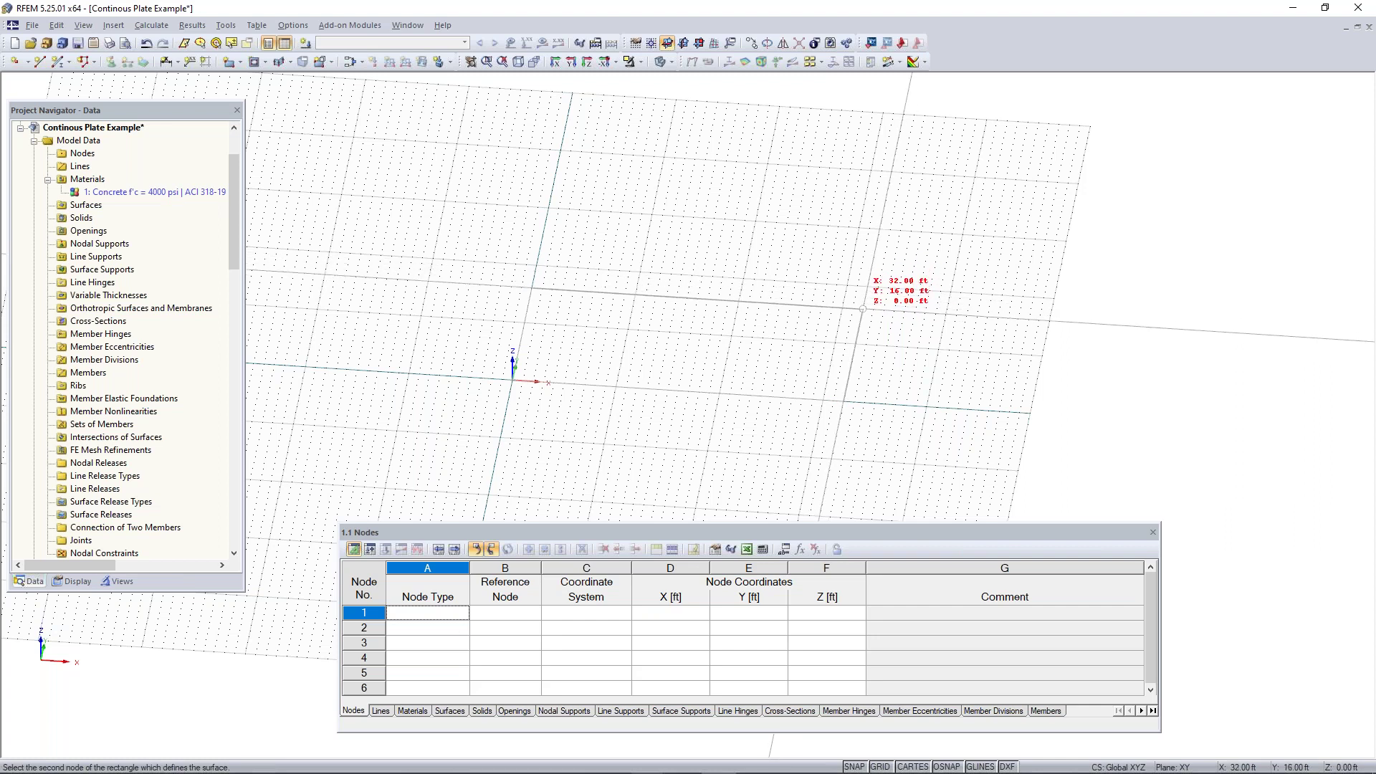
left_click(863, 309)
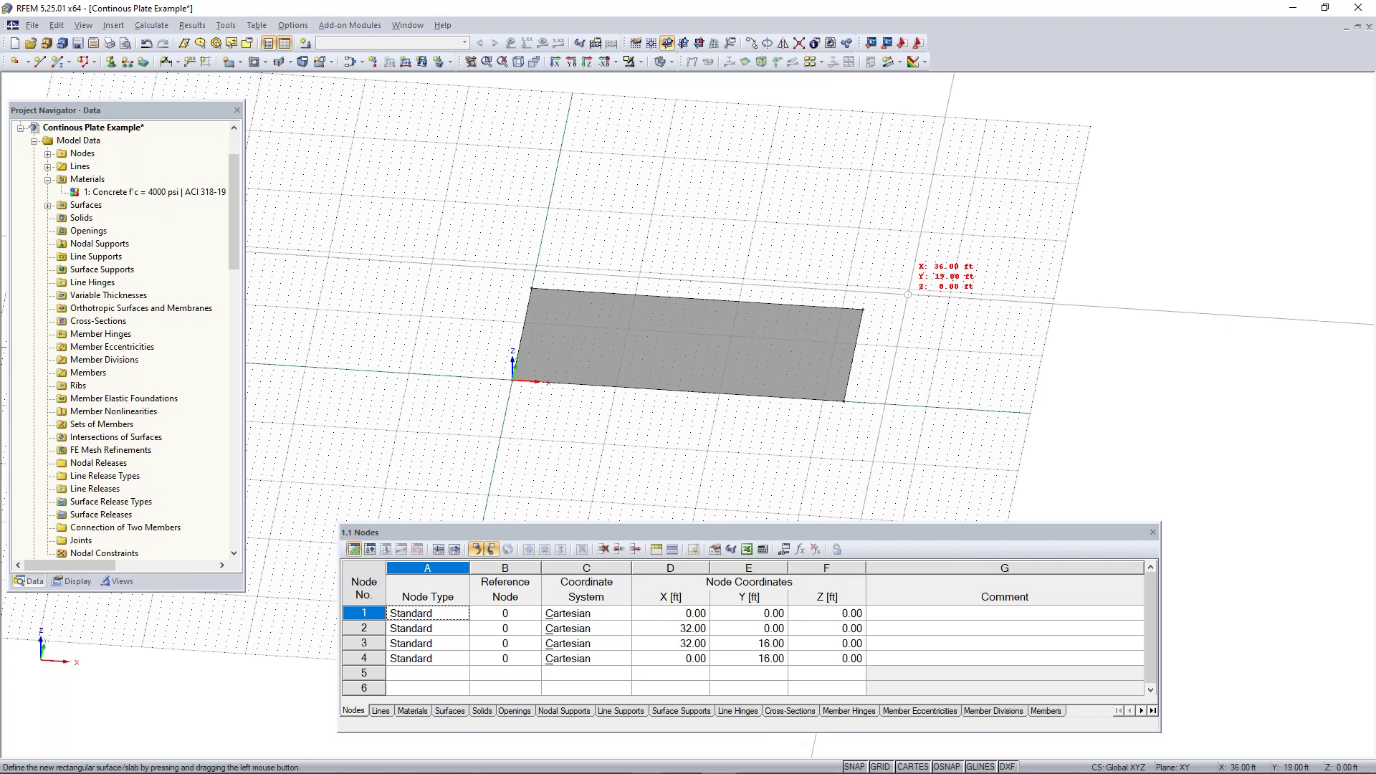
- Examine the new rectangular plate up close from different viewing angles
middle_click_drag(923, 390, 849, 425, "ctrl")
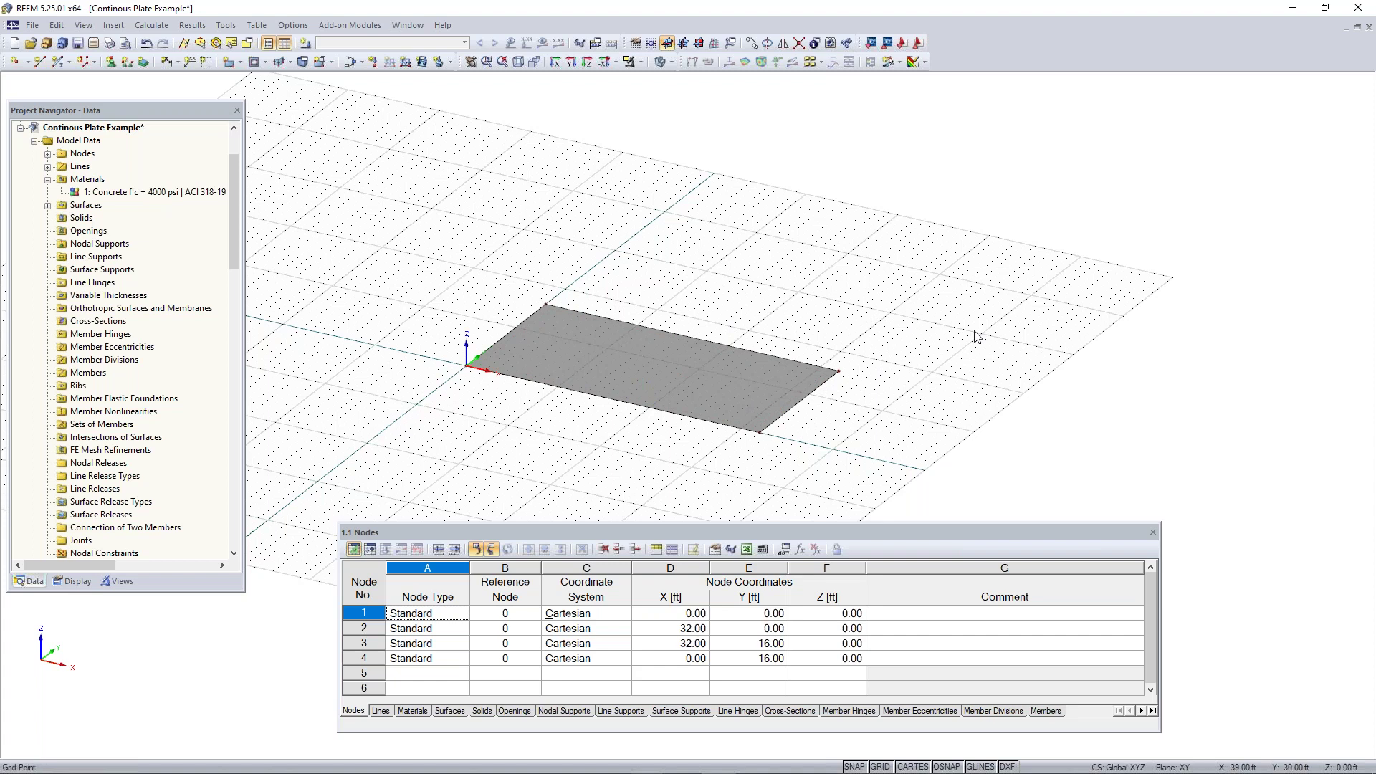
left_click(589, 338)
middle_click_drag(661, 428, 661, 282)
scroll(658, 332, "up", 3)
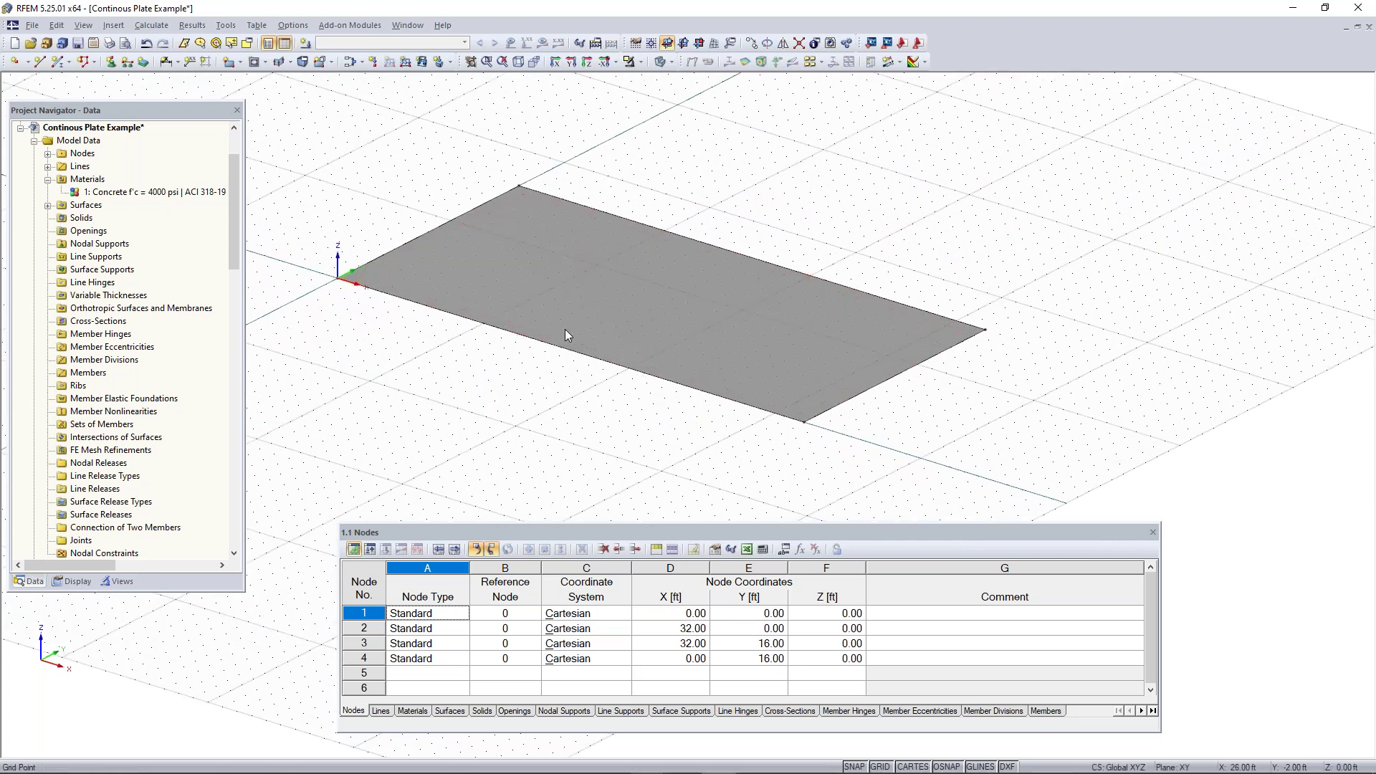
middle_click_drag(845, 452, 794, 440)
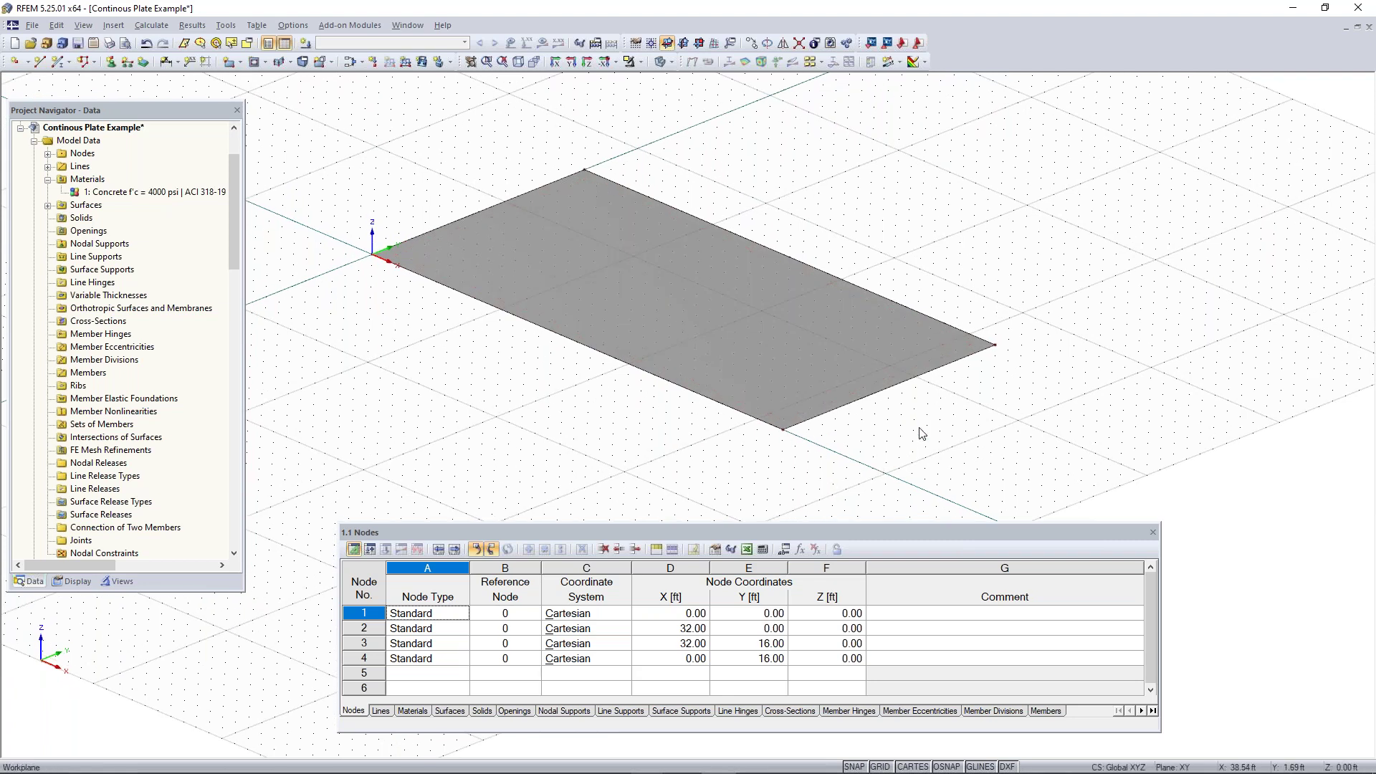
mouse_move(873, 465)
middle_mouse_down("ctrl")
mouse_move(857, 433)
mouse_move(896, 454)
middle_mouse_up("ctrl")
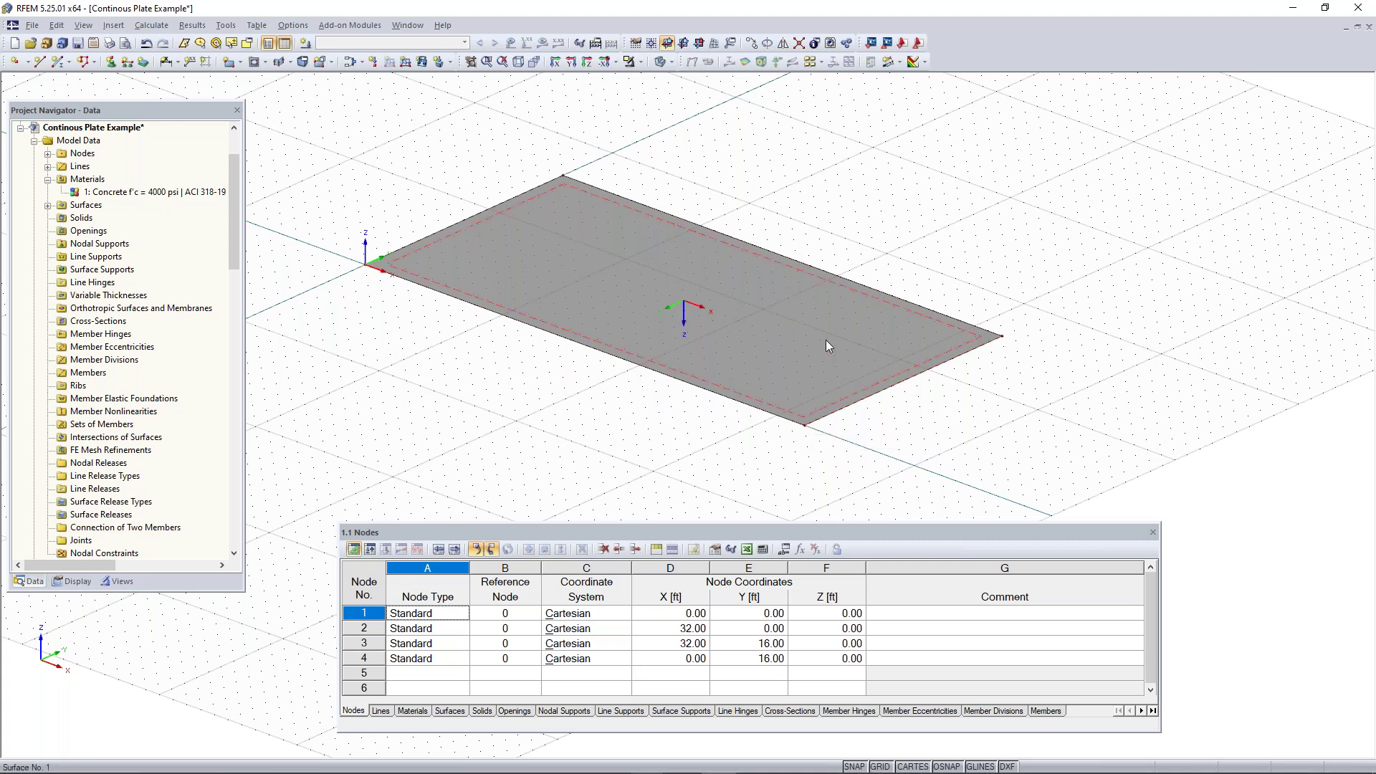
mouse_move(846, 451)
middle_mouse_down("ctrl")
mouse_move(827, 376)
mouse_move(795, 339)
mouse_move(846, 430)
middle_mouse_up("ctrl")
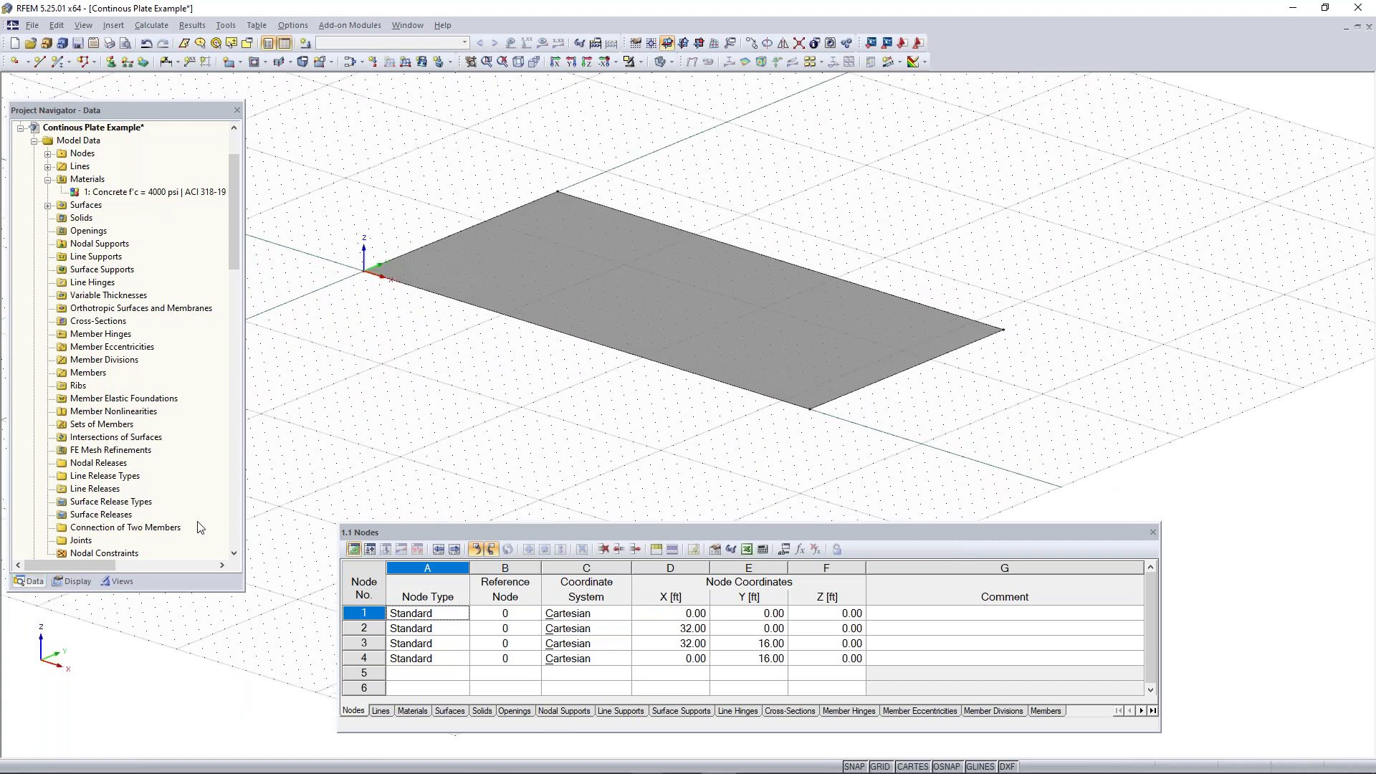
- Set the solid-model rendering of surfaces to filled including thickness
left_click(76, 581)
left_click_drag(235, 264, 238, 516)
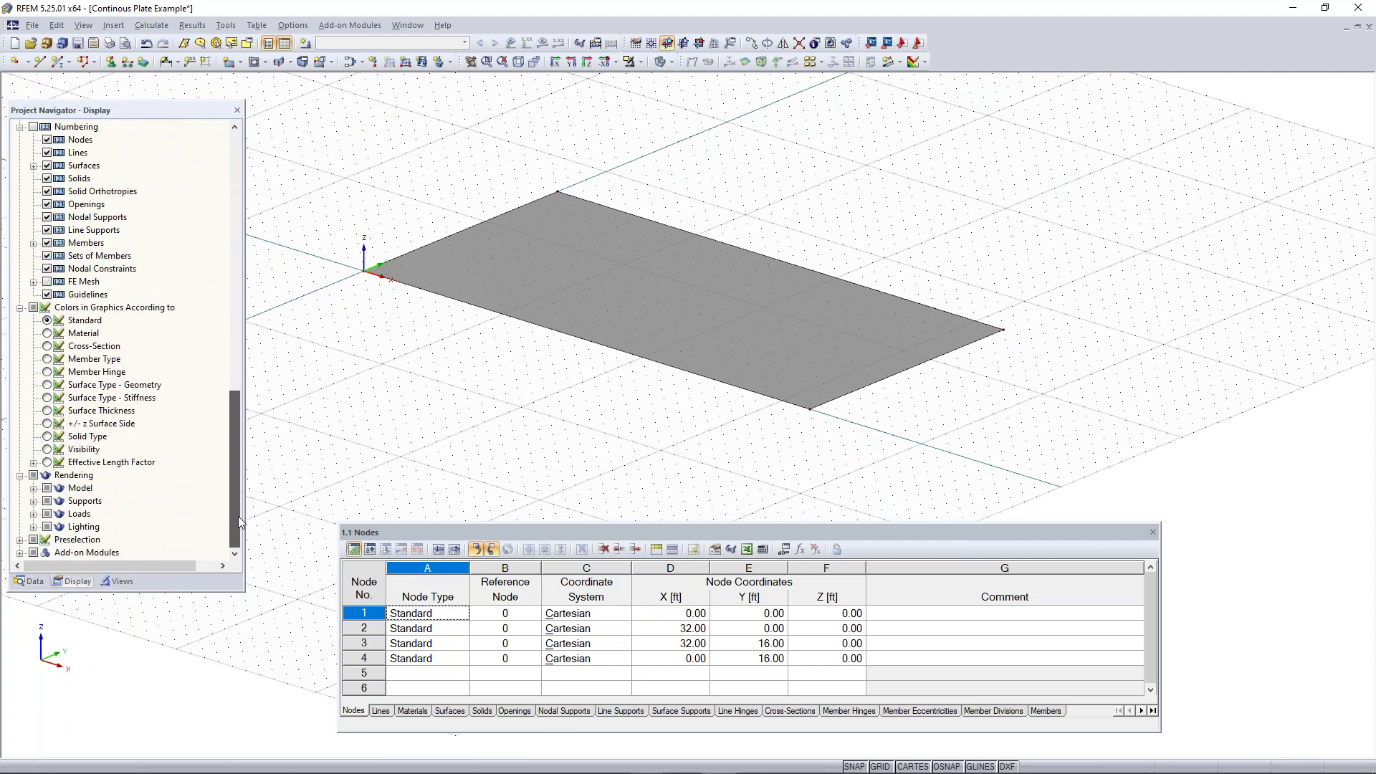
left_click(33, 488)
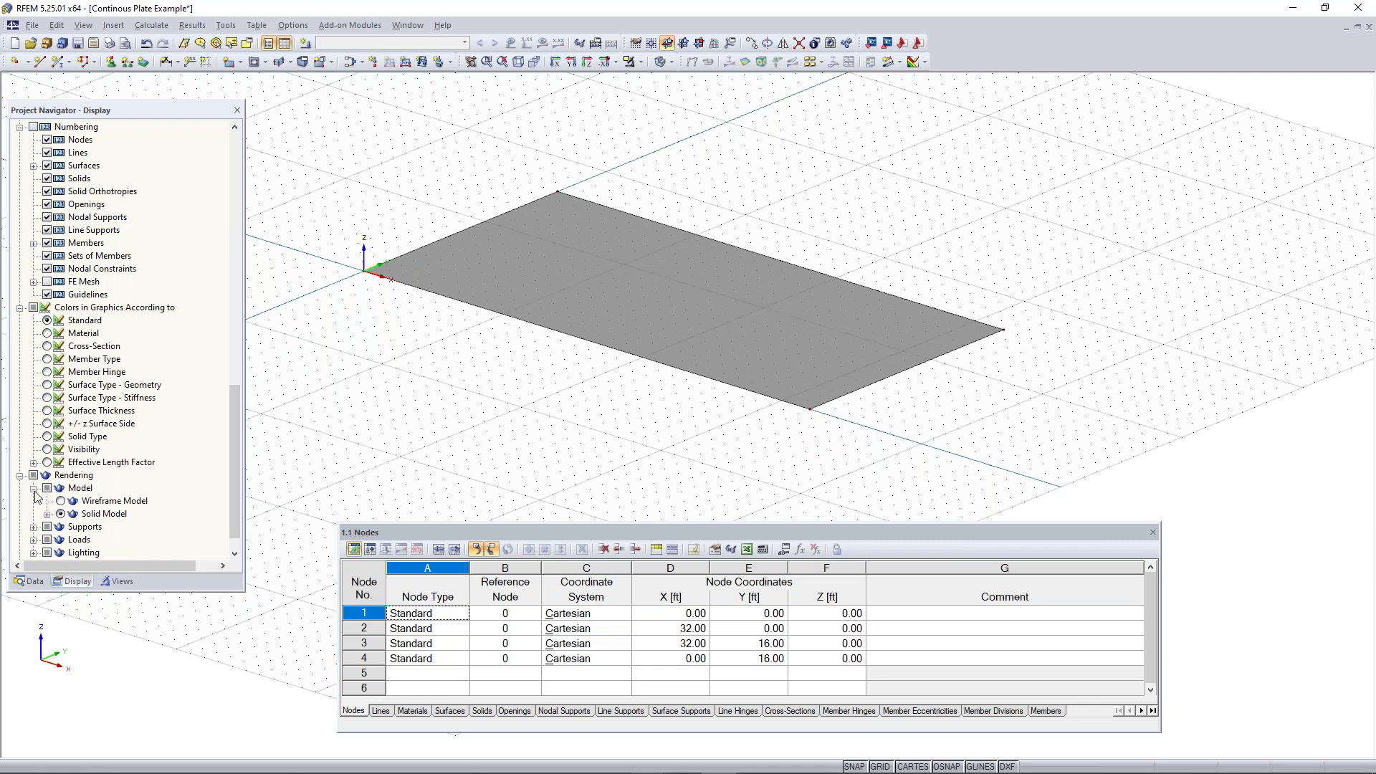
left_click(47, 514)
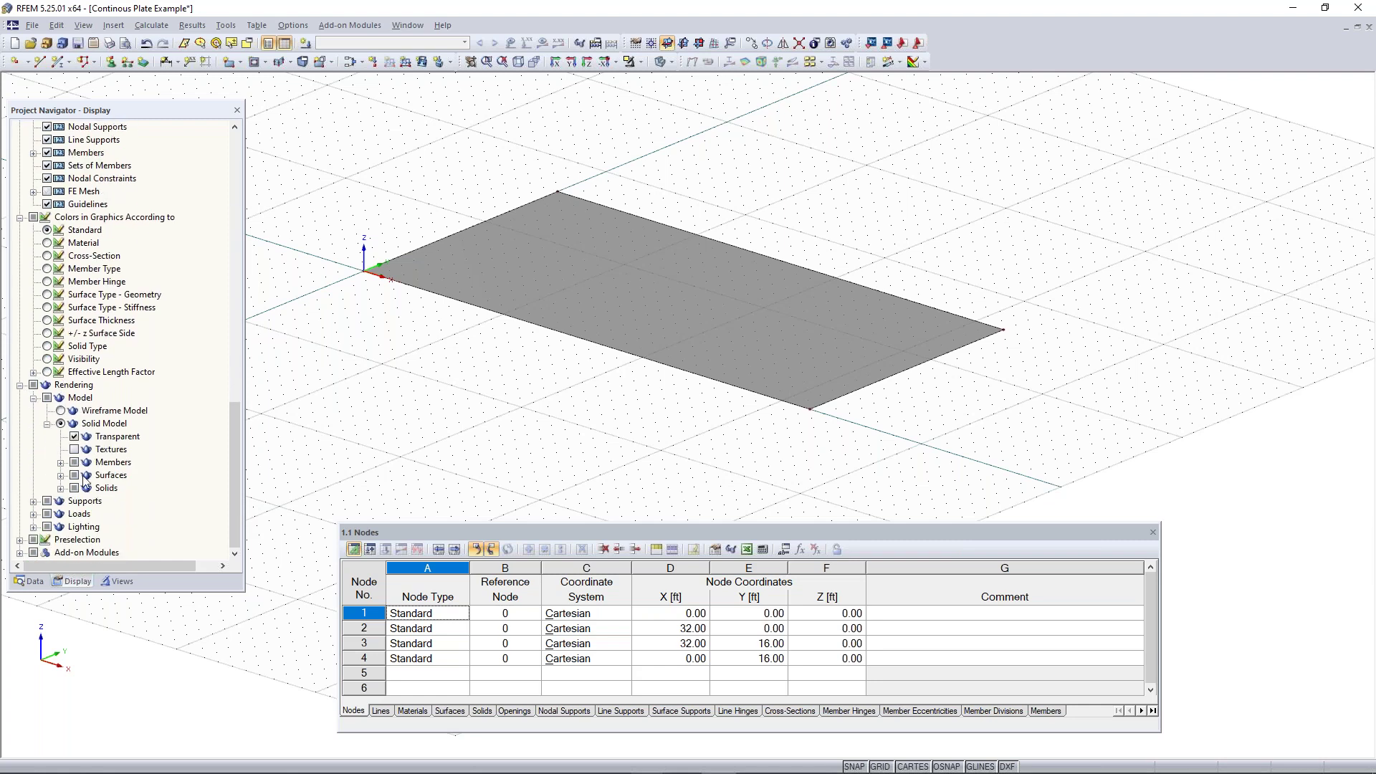
left_click(61, 475)
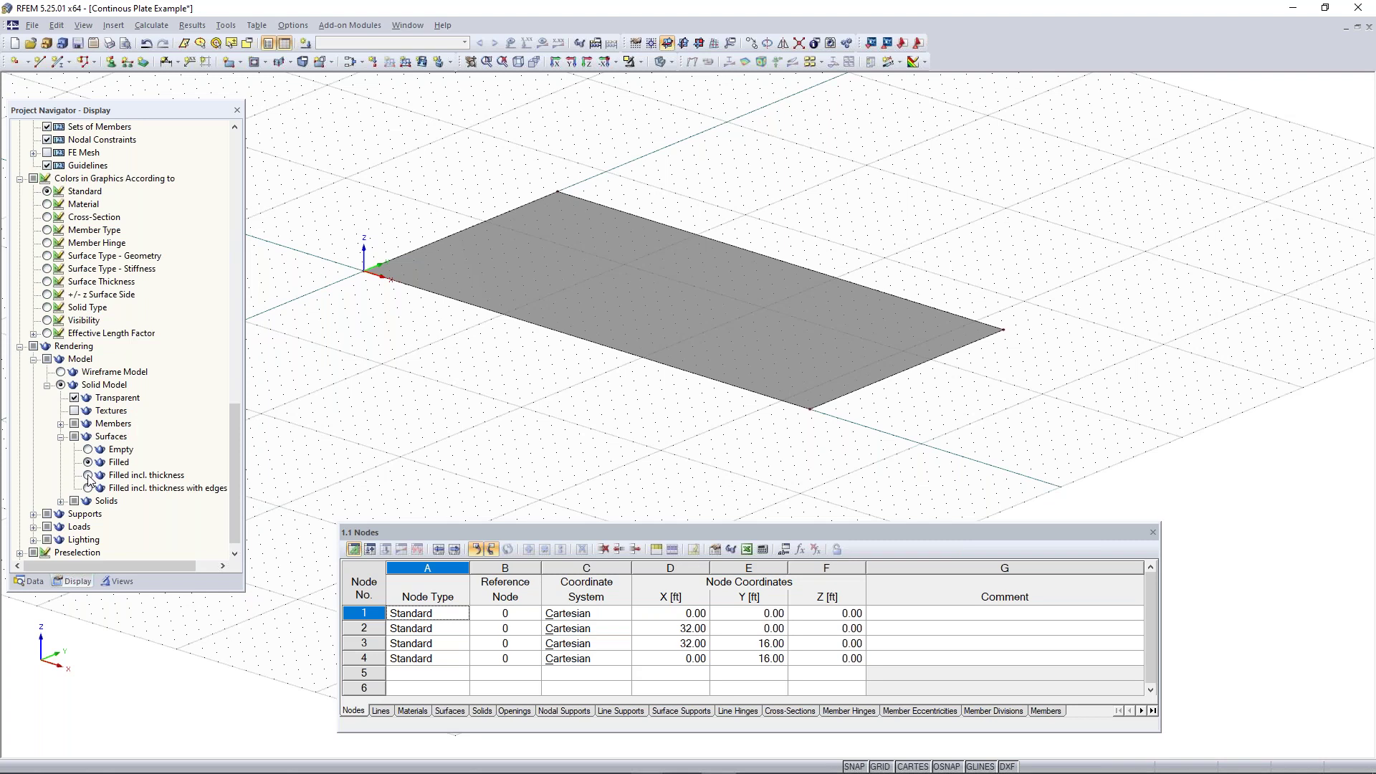
left_click(88, 476)
- Examine the plate's rendered thickness from several angles, and return the surface rendering to plain Filled
middle_click_drag(854, 435, 674, 386, "ctrl")
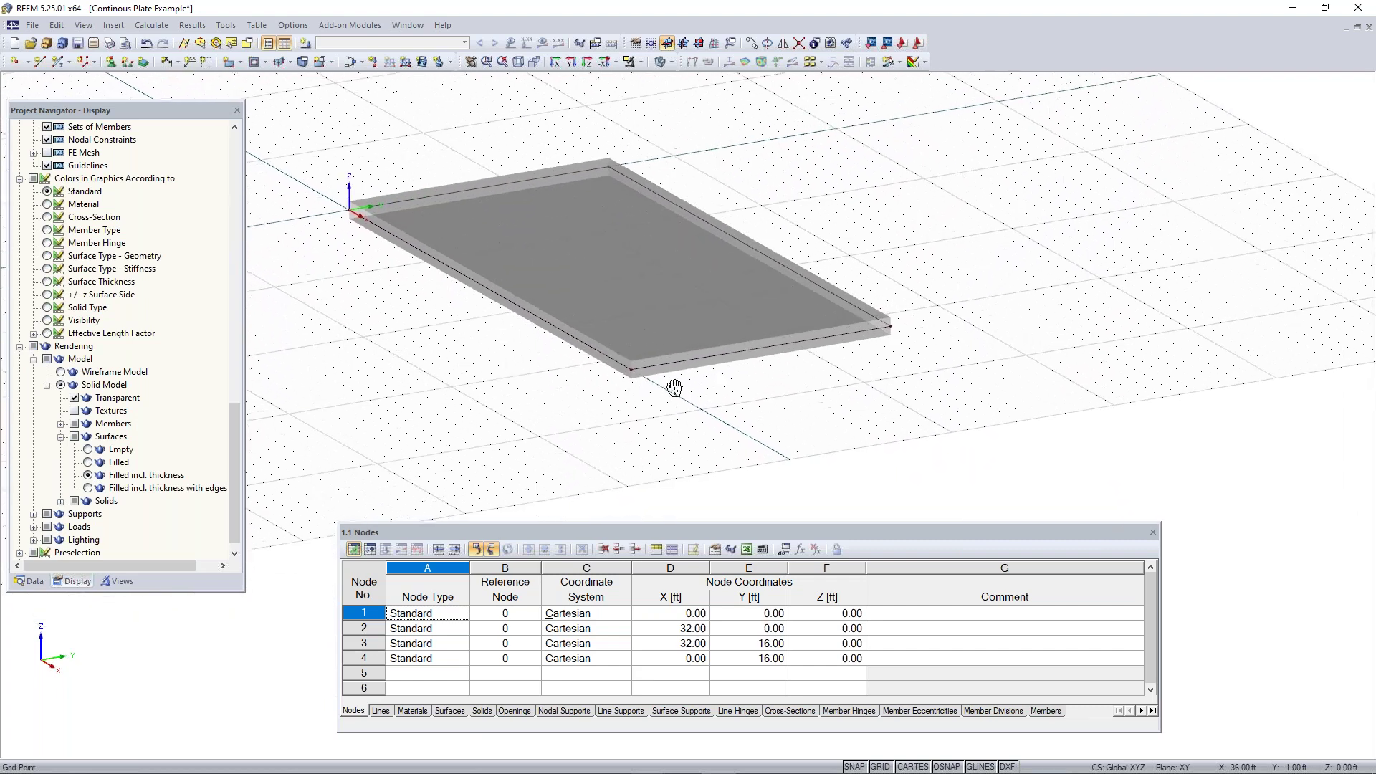
scroll(638, 368, "up", 3)
scroll(637, 372, "up", 2)
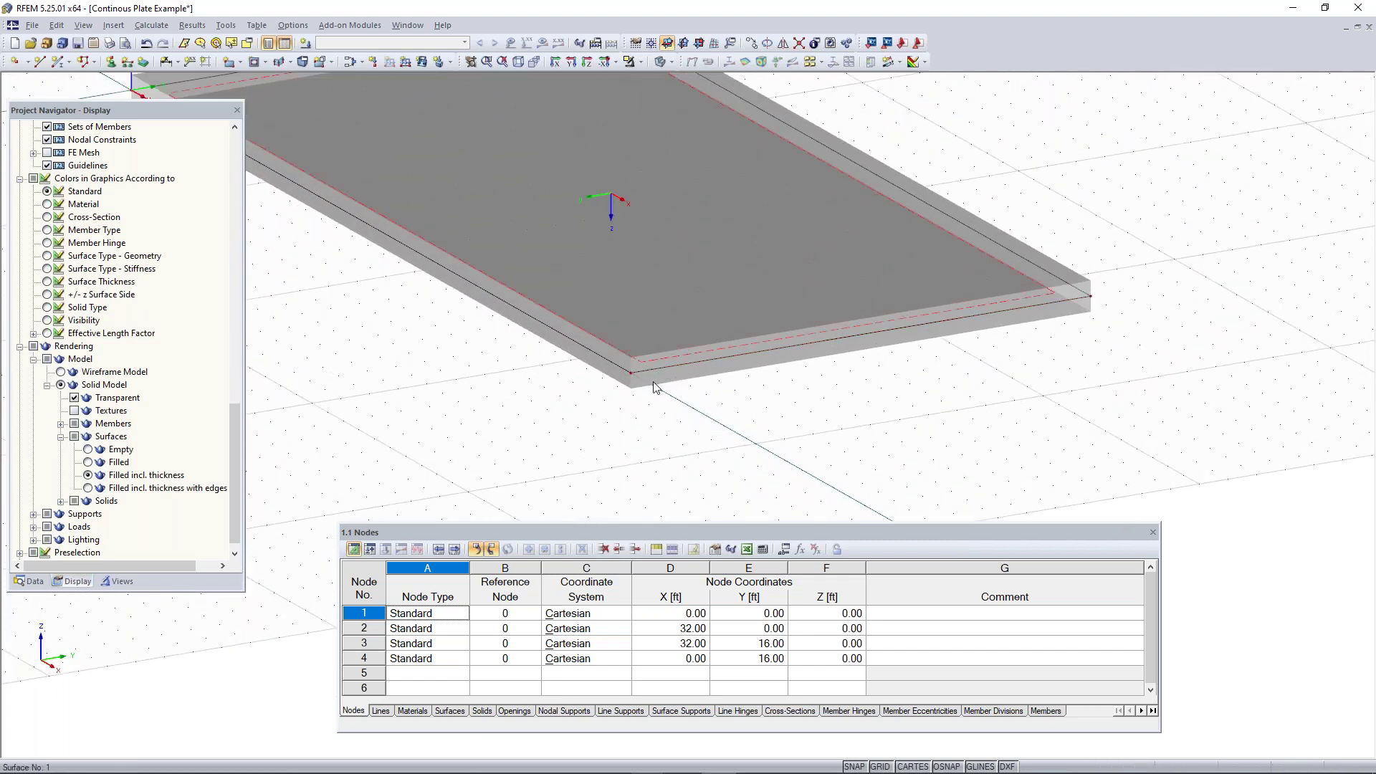
middle_click_drag(515, 405, 629, 487)
middle_click_drag(629, 488, 752, 479, "ctrl")
scroll(713, 476, "down", 3)
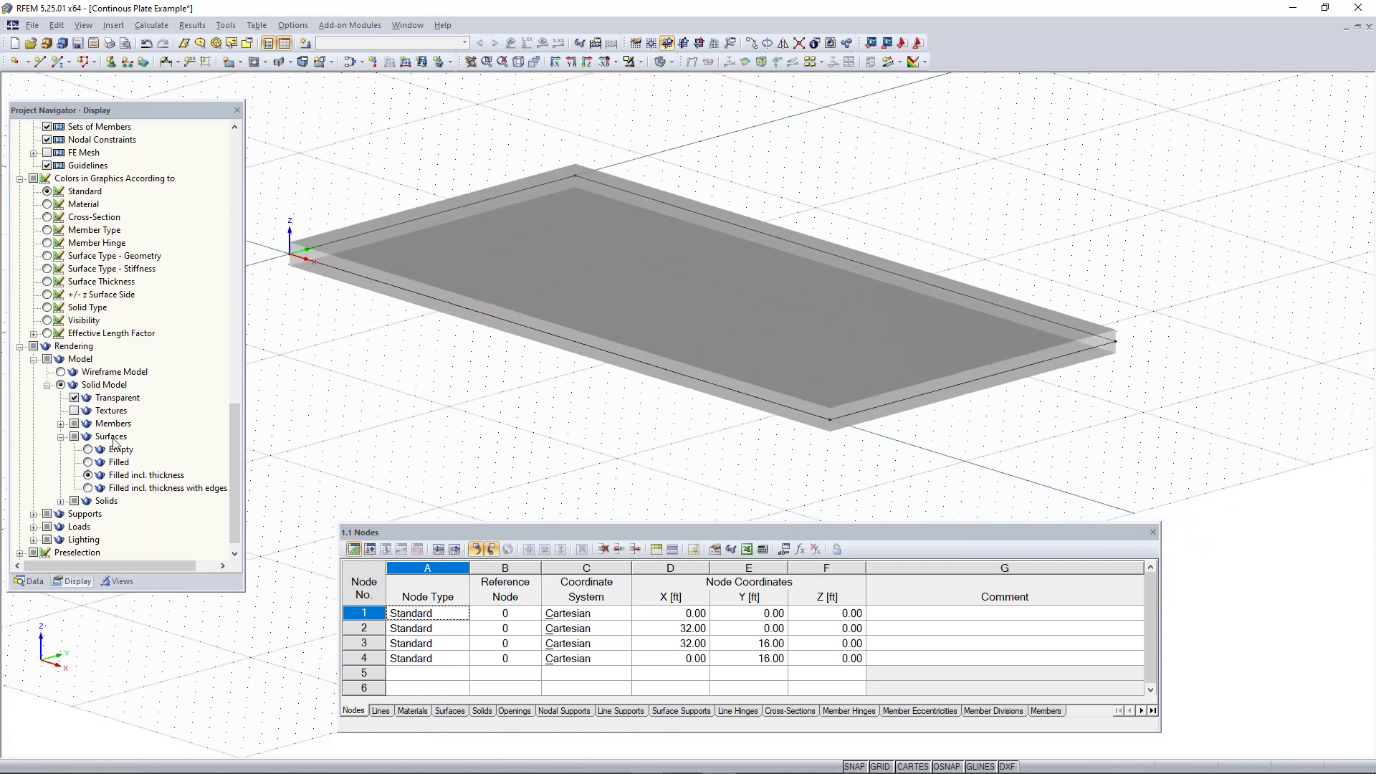
left_click(88, 462)
left_click(41, 582)
- Draw a second 12 in thick Concrete f'c = 4000 psi rectangular surface, 32 ft by 16 ft, starting at X 0, Y 21 ft
scroll(635, 343, "down", 2)
middle_click_drag(624, 404, 694, 458, "ctrl")
scroll(694, 457, "down", 3)
middle_click_drag(815, 420, 706, 464)
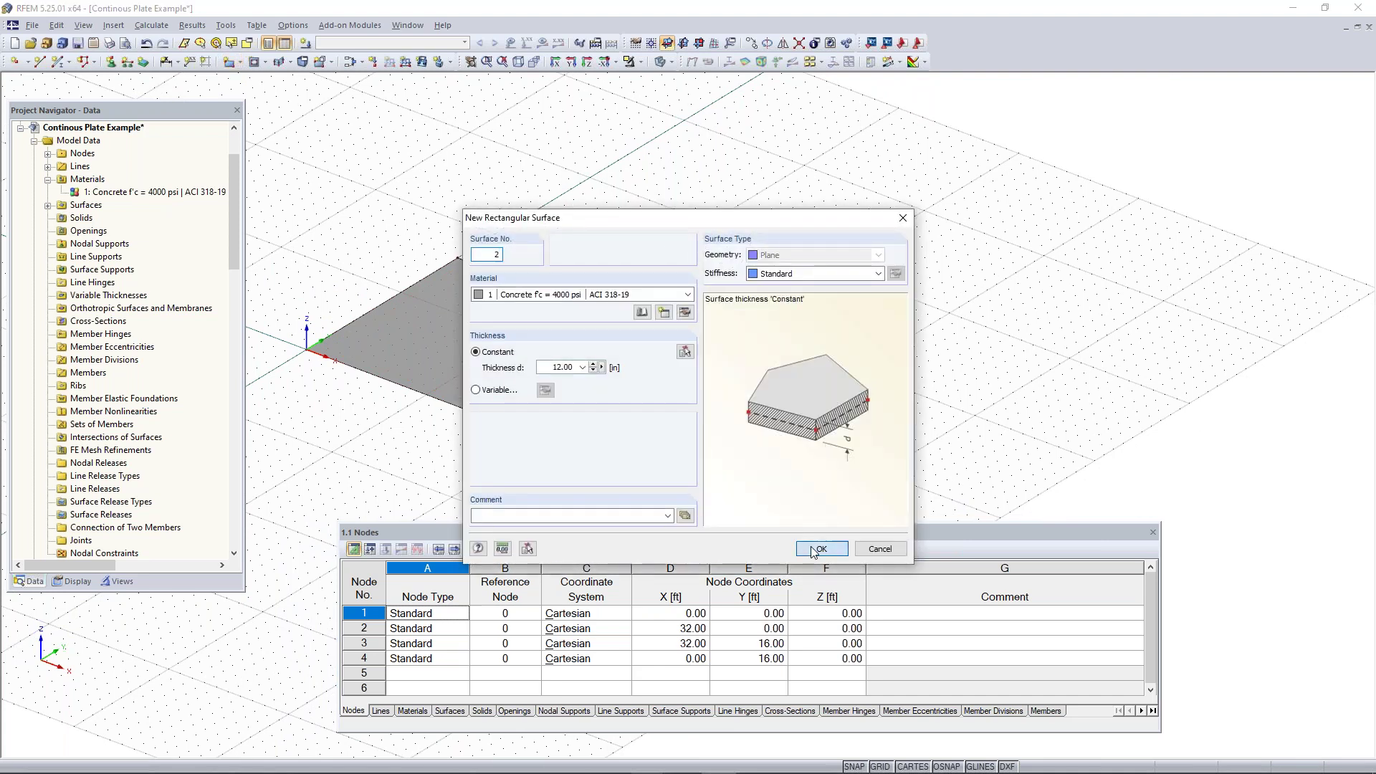
left_click(820, 549)
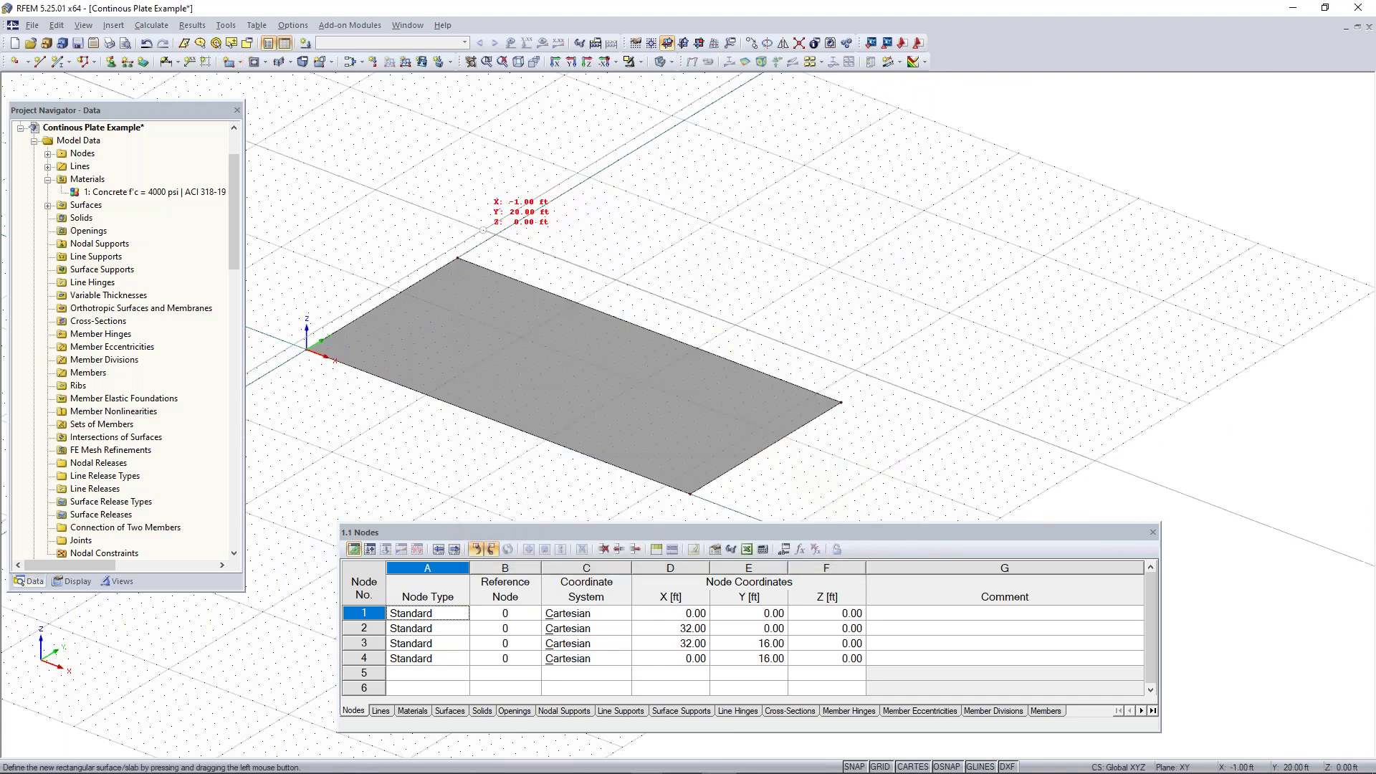
scroll(494, 233, "up", 3)
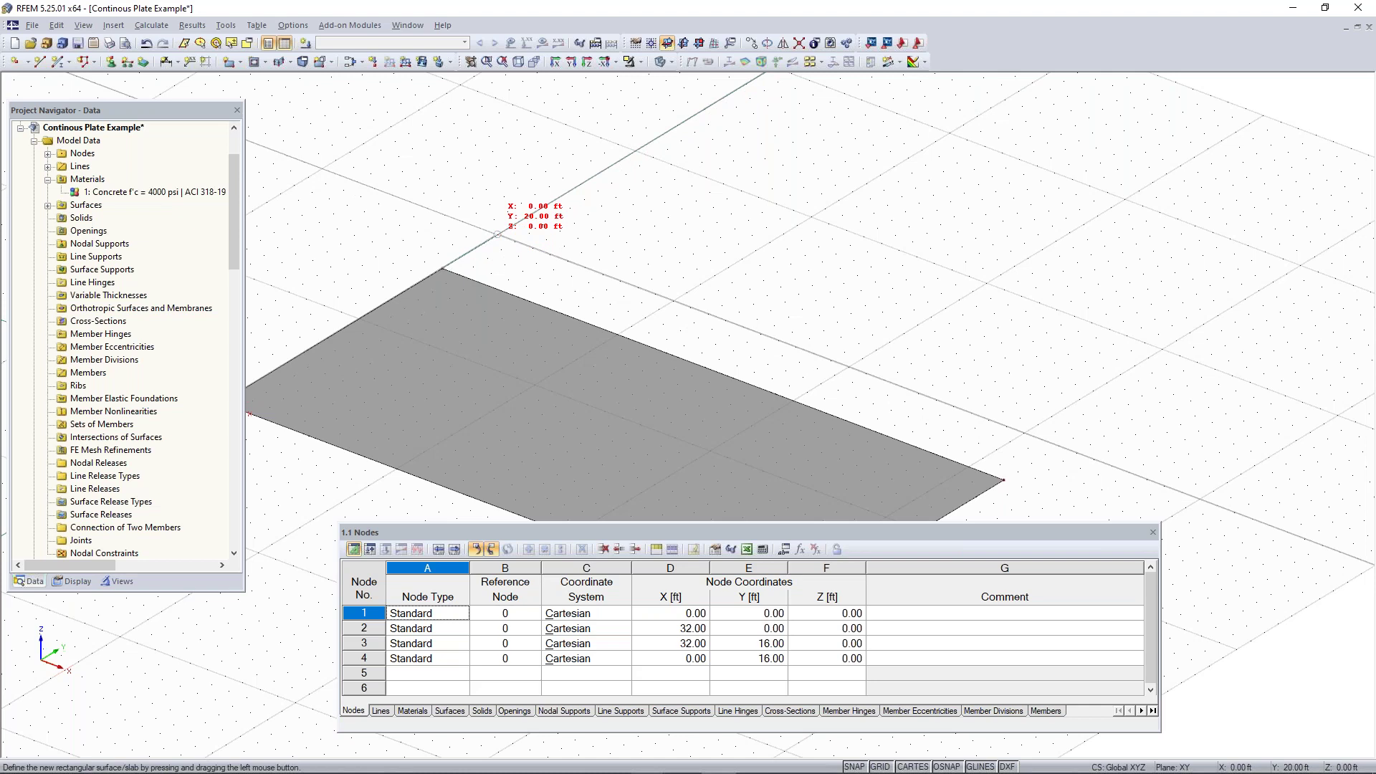
left_click(511, 227)
middle_click_drag(949, 298, 1032, 433)
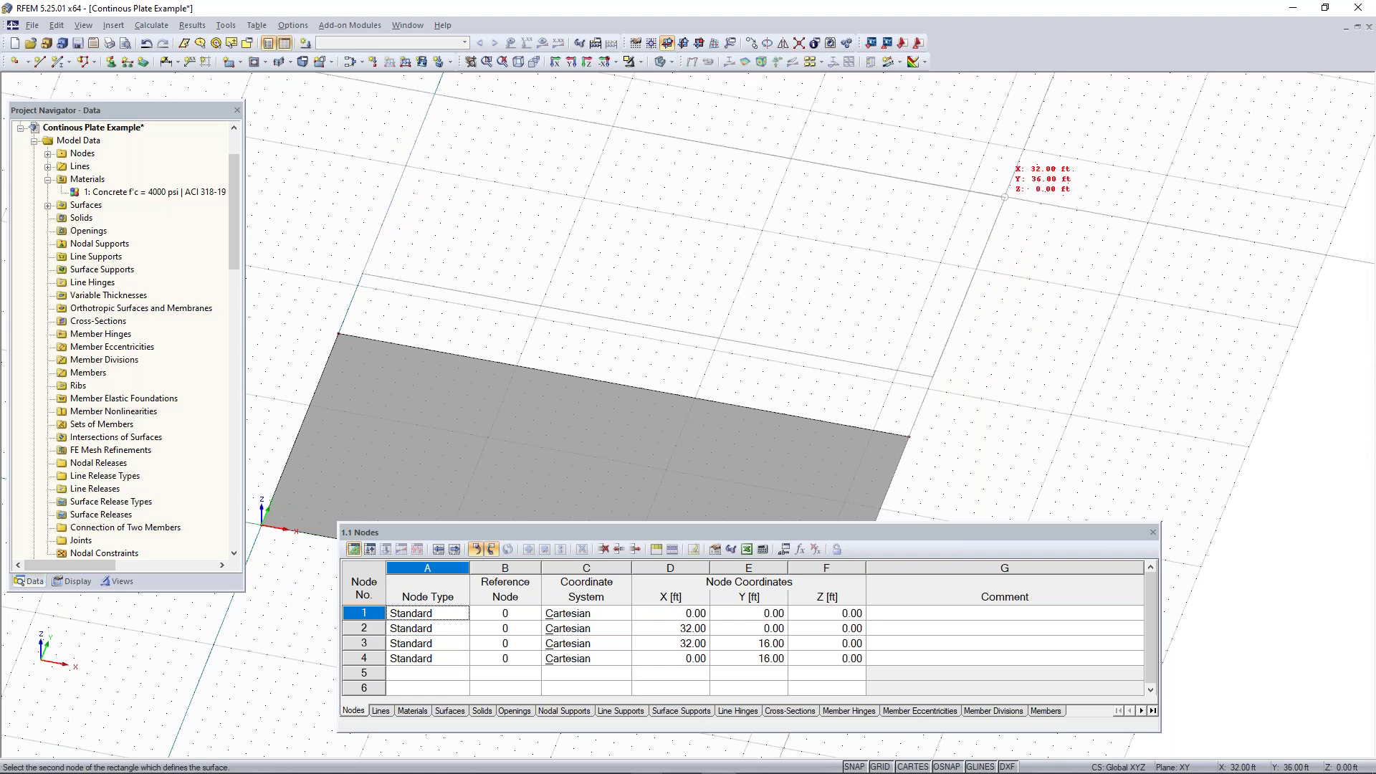
left_click(1004, 197)
scroll(997, 208, "down", 3)
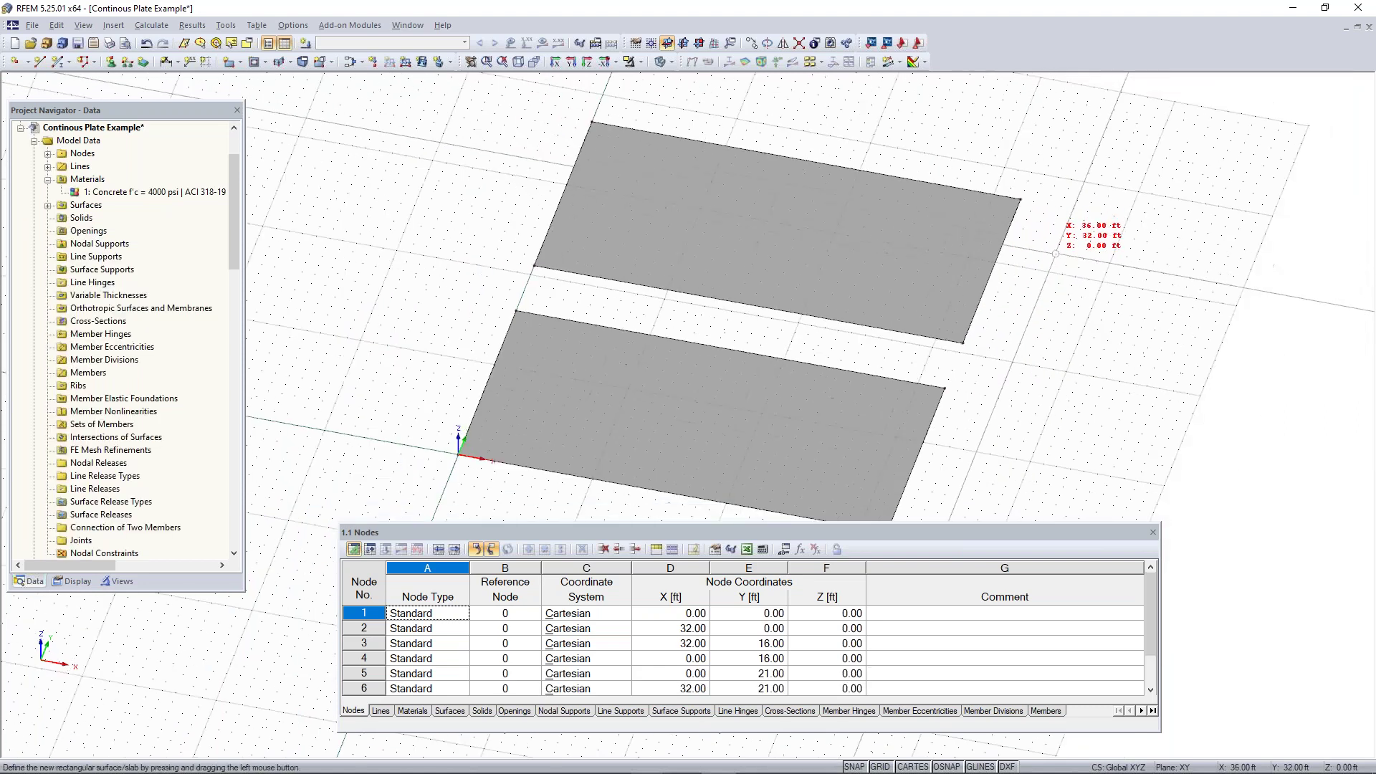
scroll(913, 403, "down", 3)
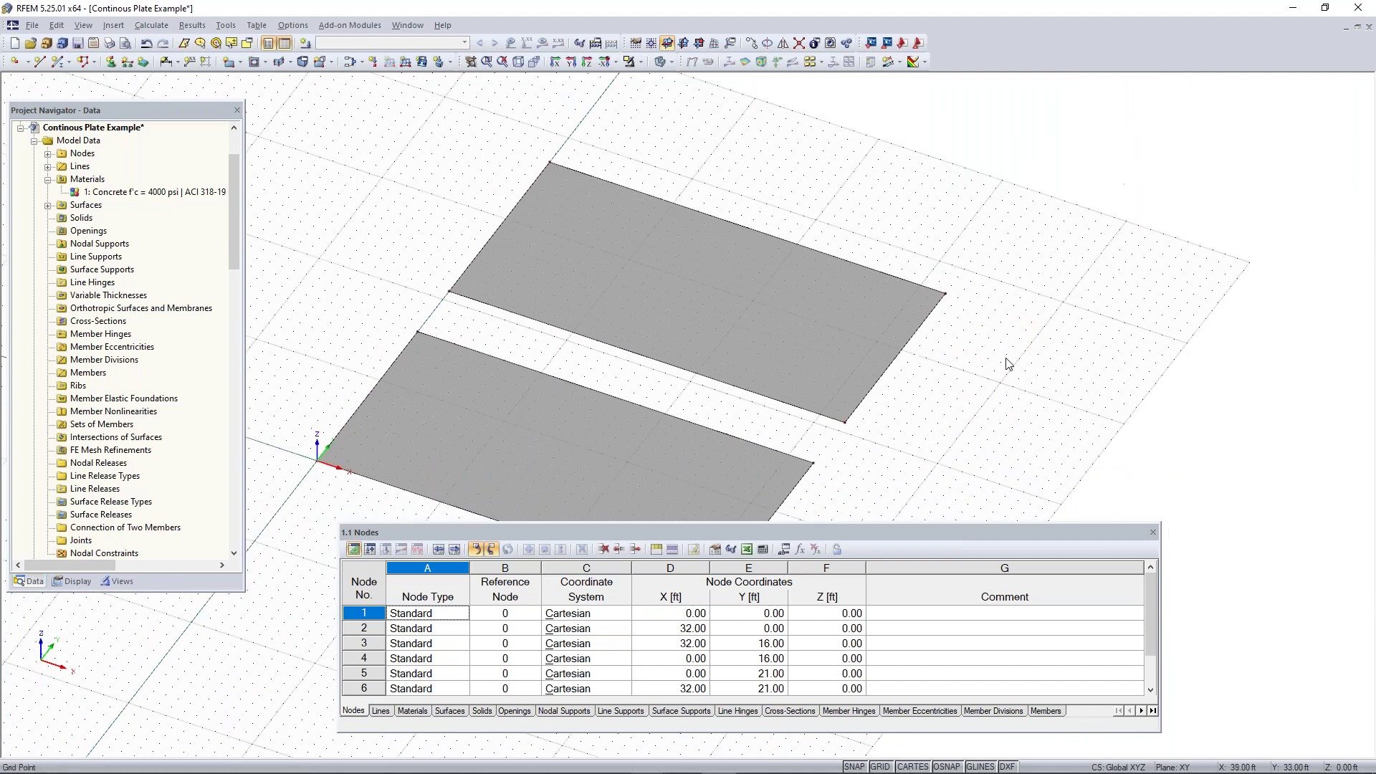
- Examine the two separate plates from different viewing angles
middle_click_drag(907, 410, 701, 277)
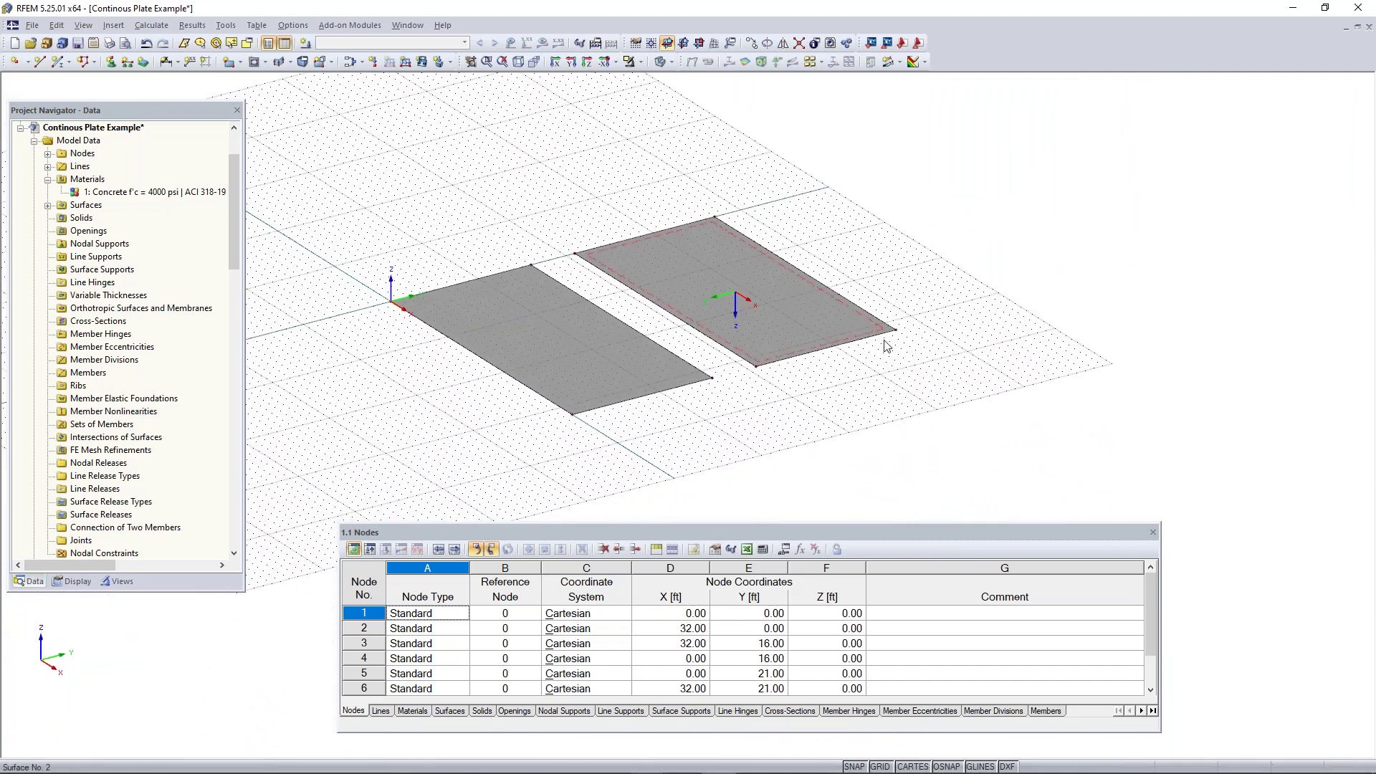
middle_click_drag(969, 359, 861, 421)
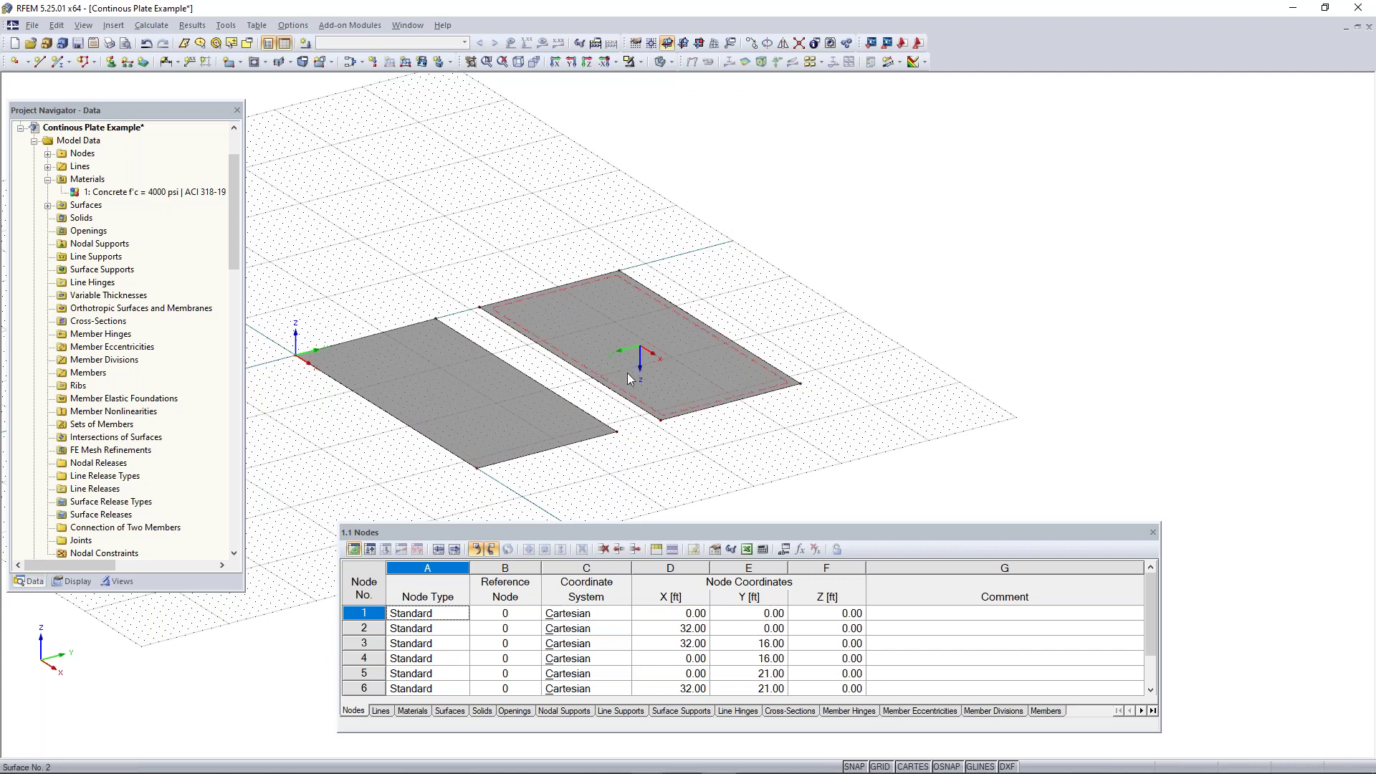
middle_click_drag(799, 402, 784, 391)
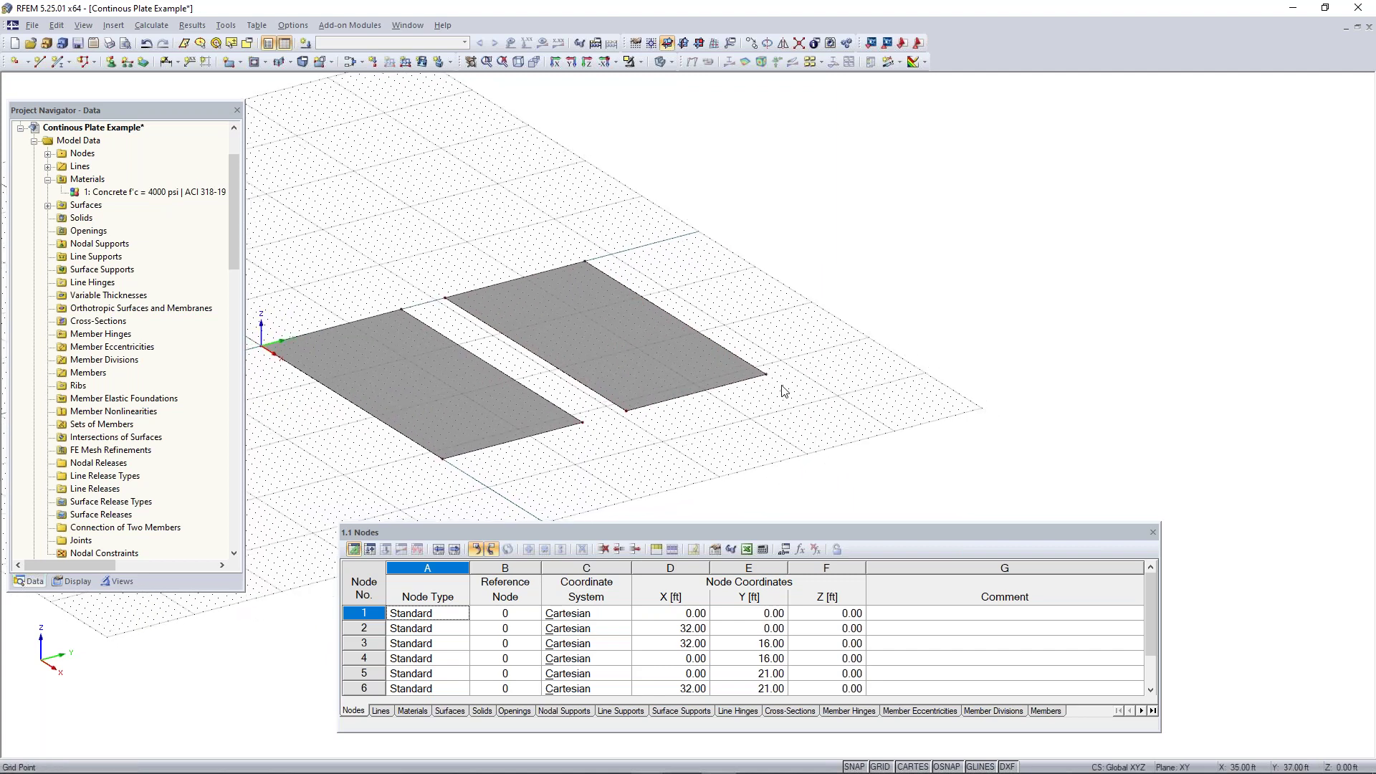
middle_click_drag(470, 390, 792, 453)
right_click(688, 434)
left_click(792, 454)
left_click(507, 362)
middle_click_drag(615, 383, 727, 412)
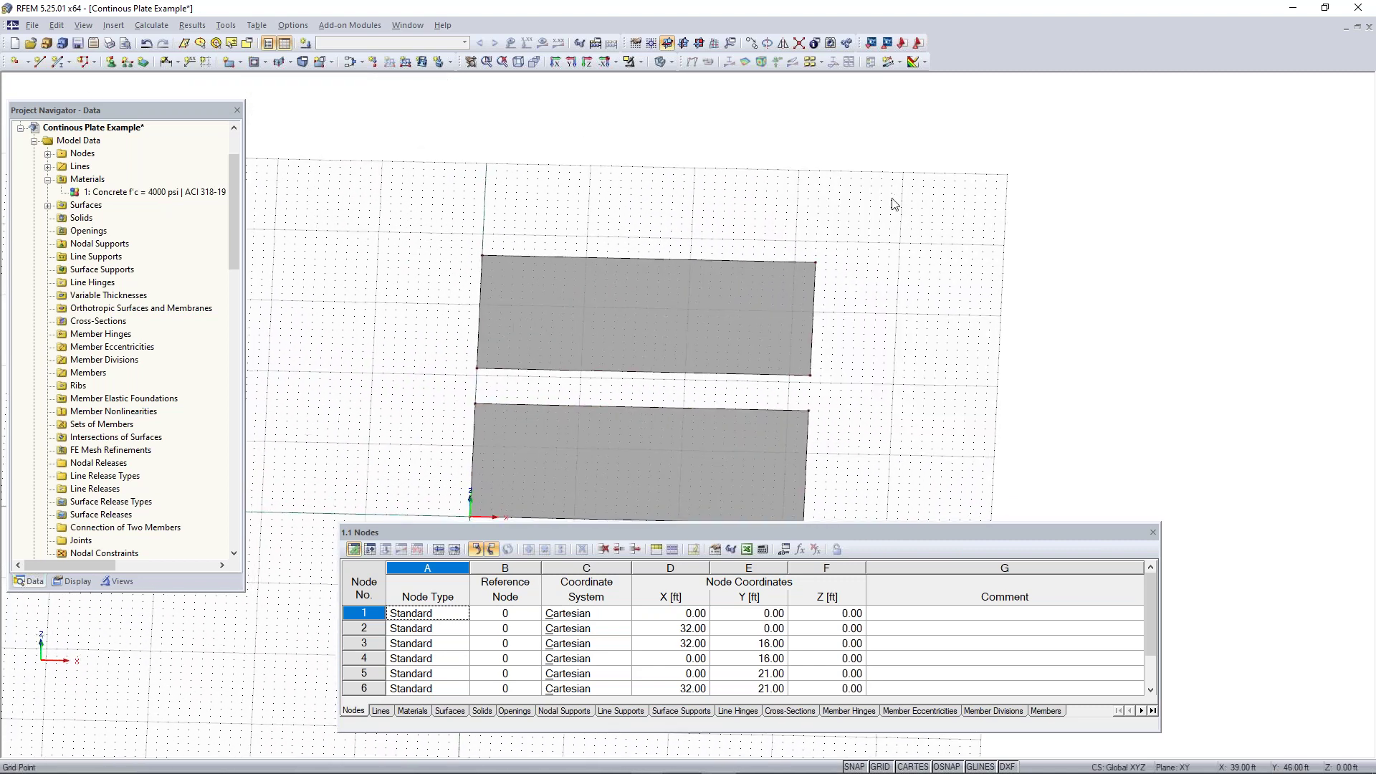
- Copy the second surface once by 21 ft in Y, picking the displacement vector's two points in the model
left_click_drag(862, 220, 413, 389)
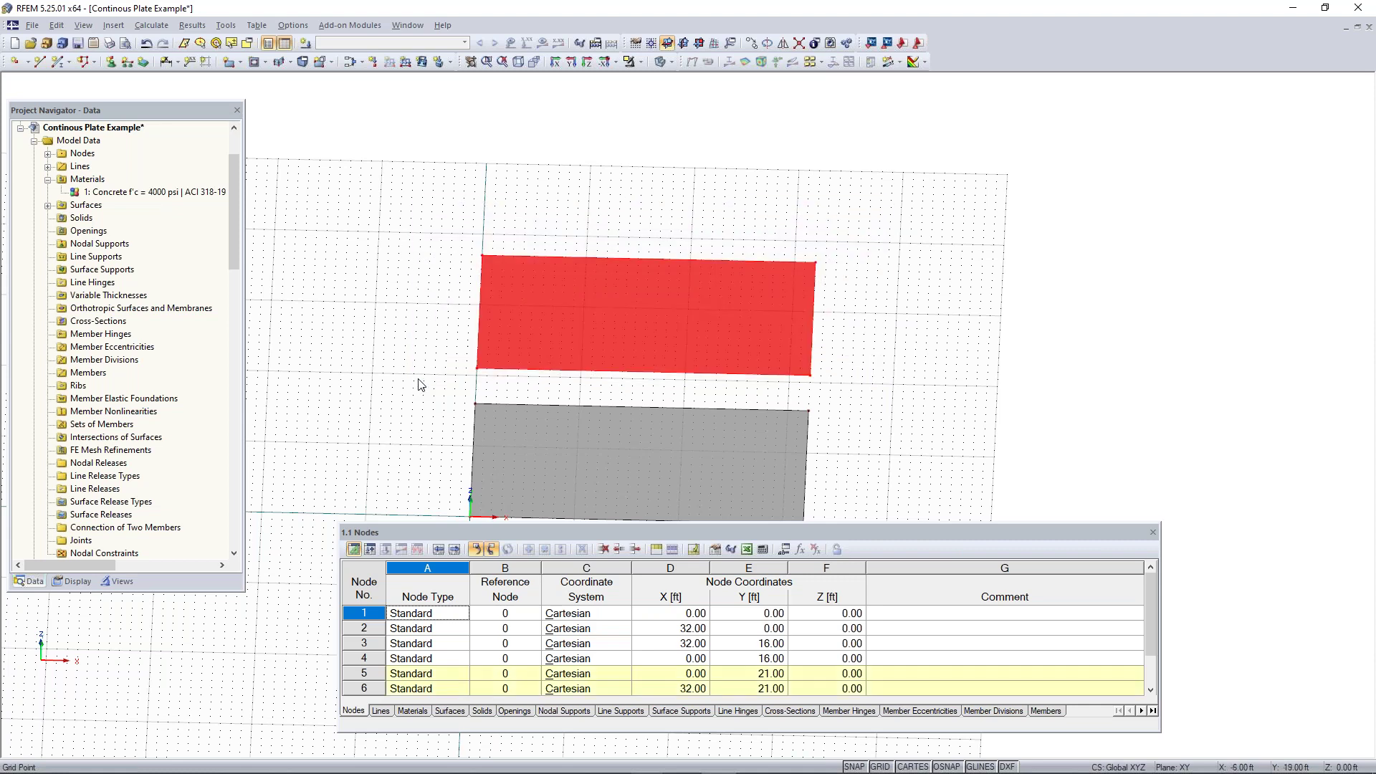
middle_click_drag(993, 326, 757, 295, "ctrl")
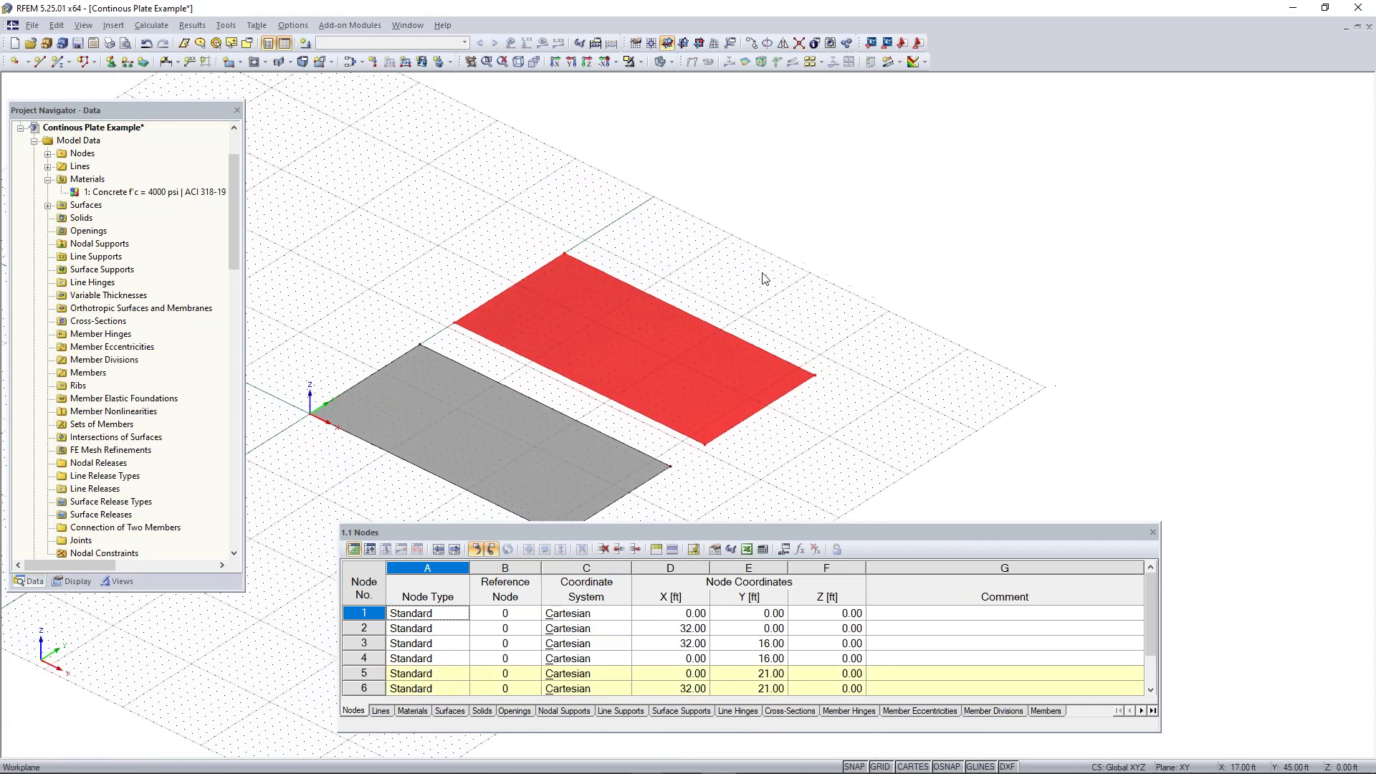
left_click(753, 45)
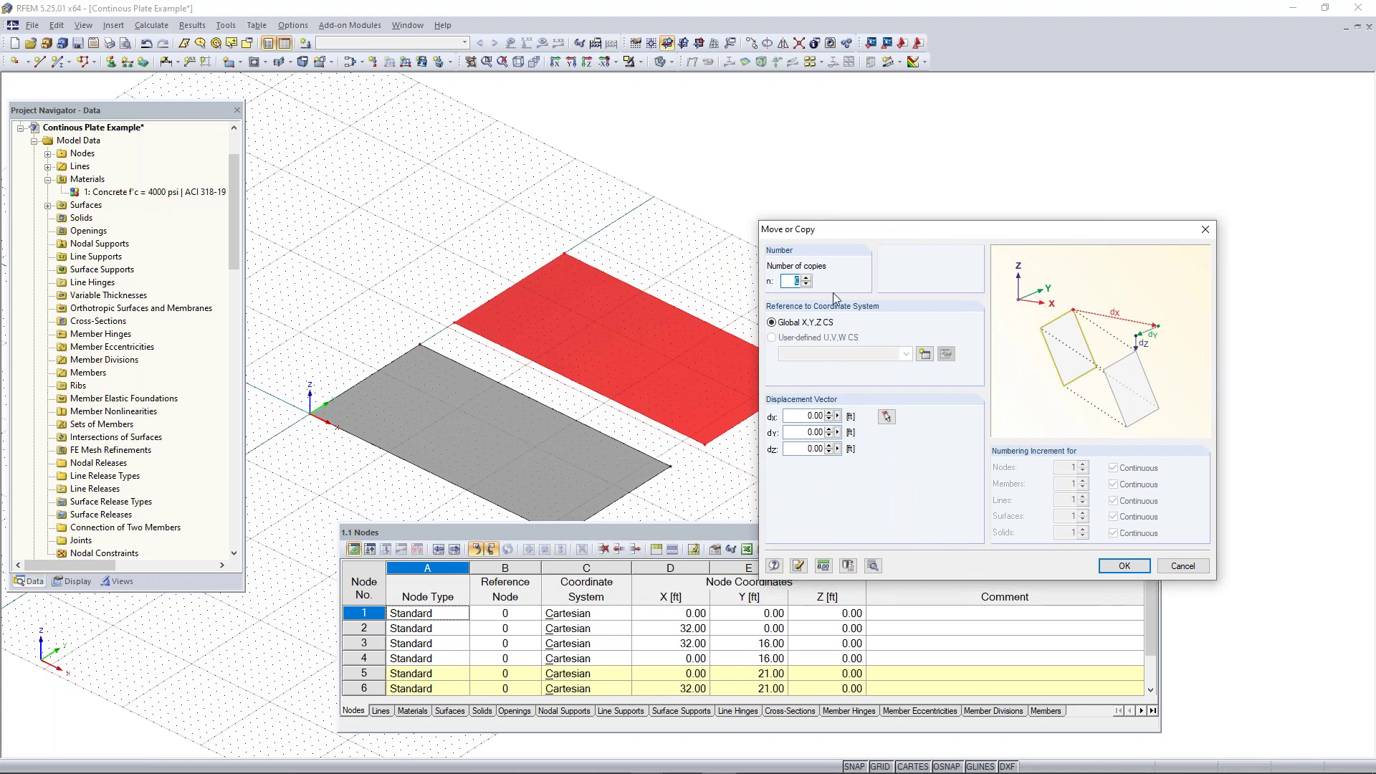
left_click(807, 279)
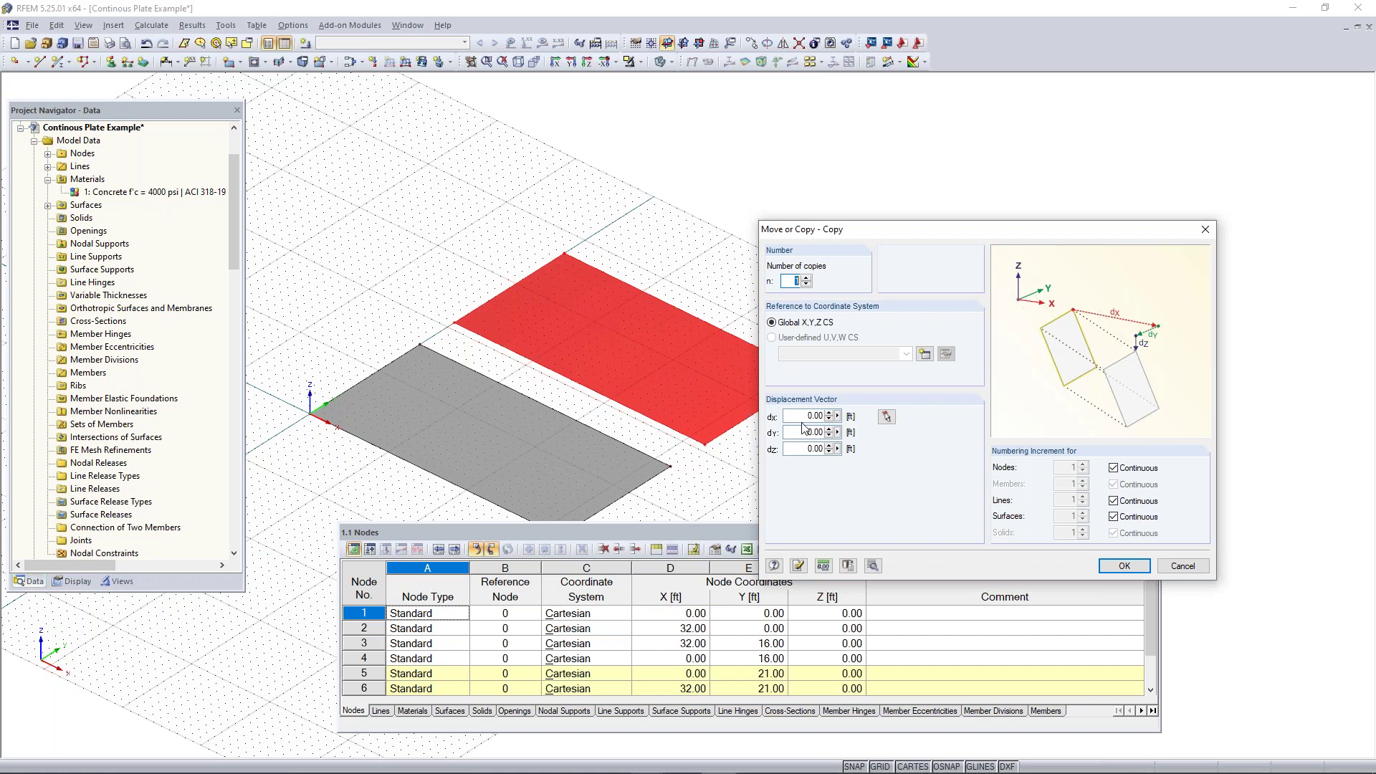
left_click(887, 416)
left_click_drag(665, 398, 139, 163)
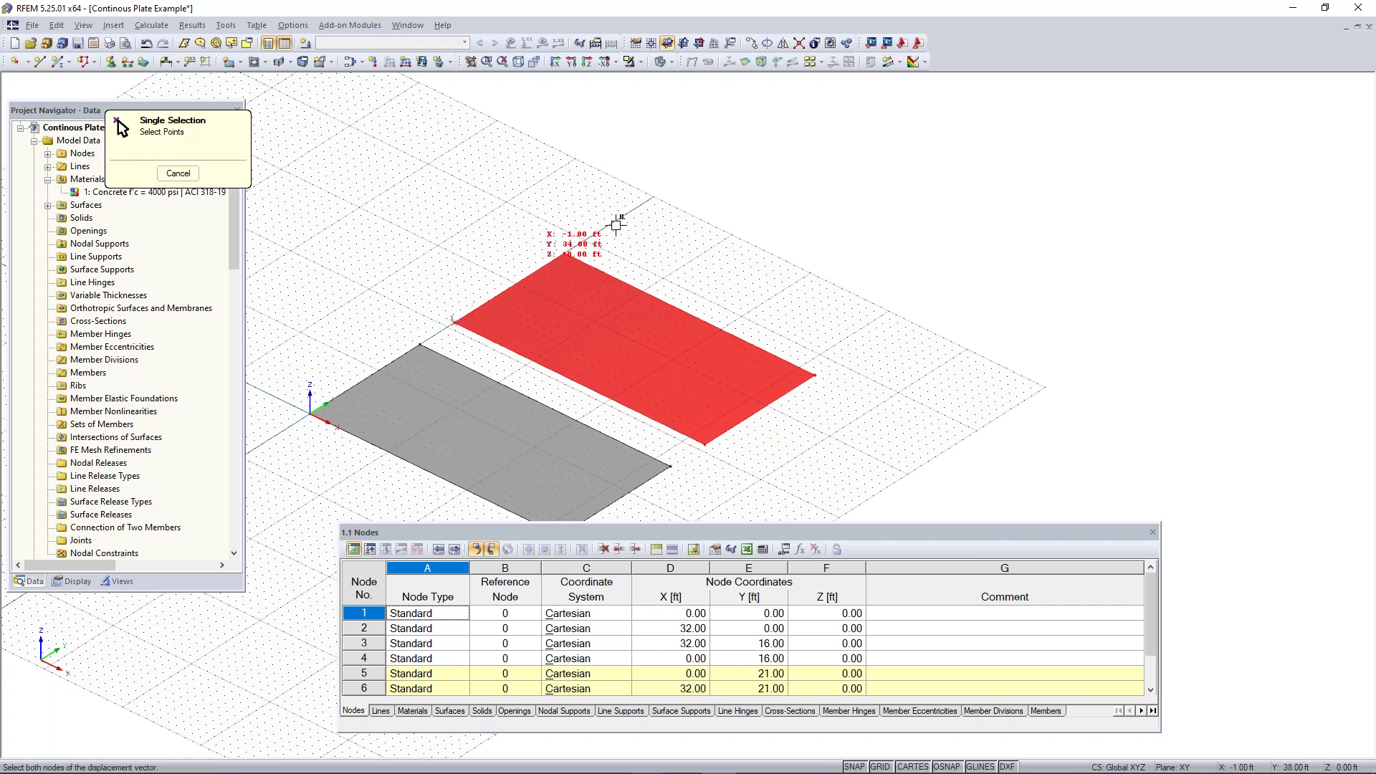
middle_click_drag(614, 267, 581, 331)
scroll(563, 315, "up", 2)
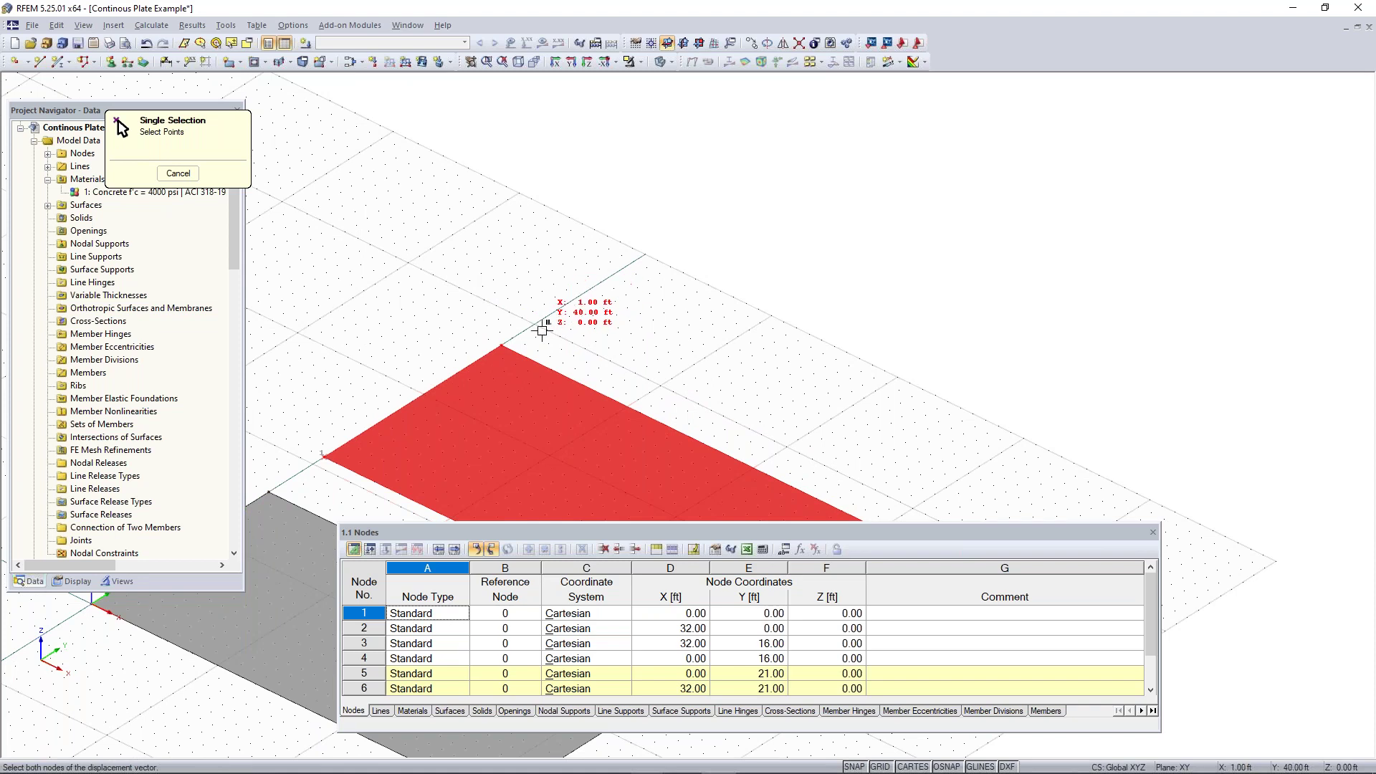
left_click(558, 310)
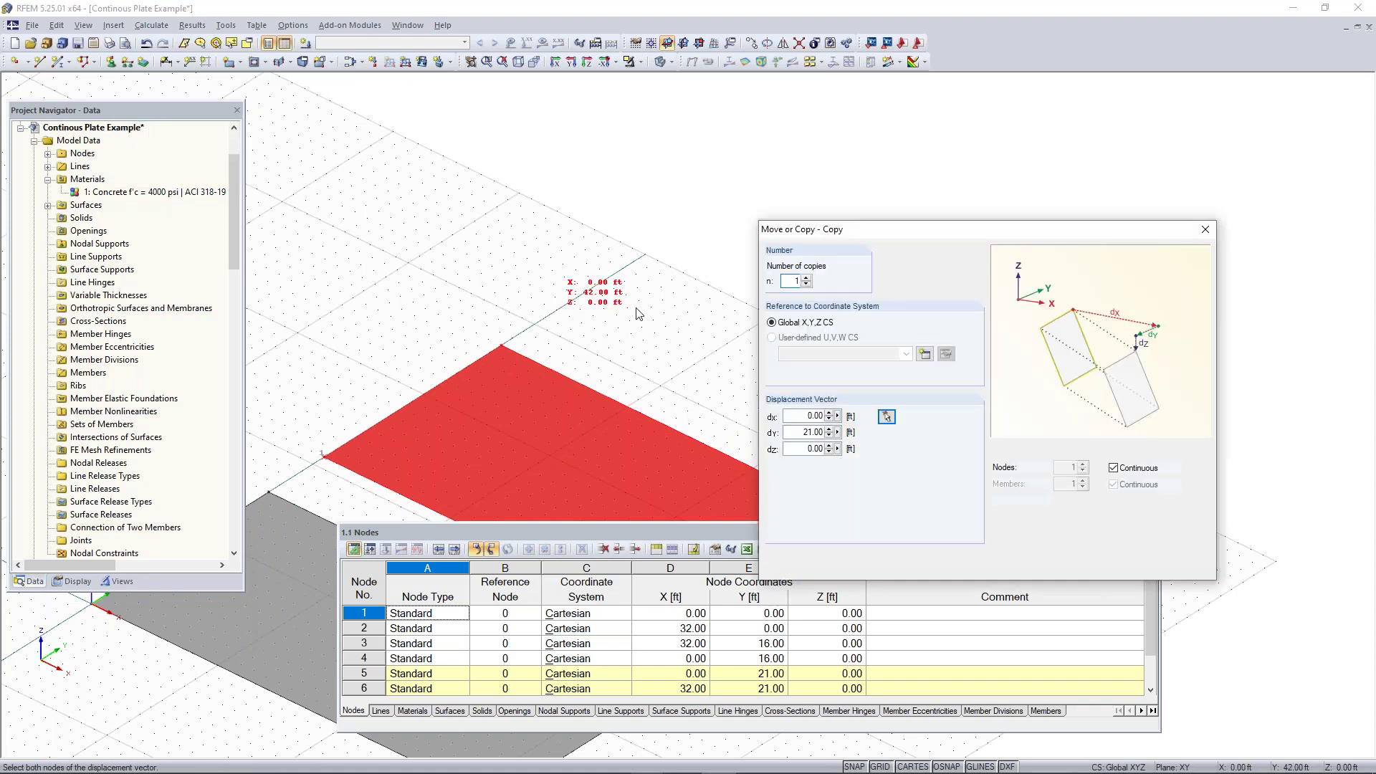
left_click(1124, 566)
scroll(897, 432, "down", 3)
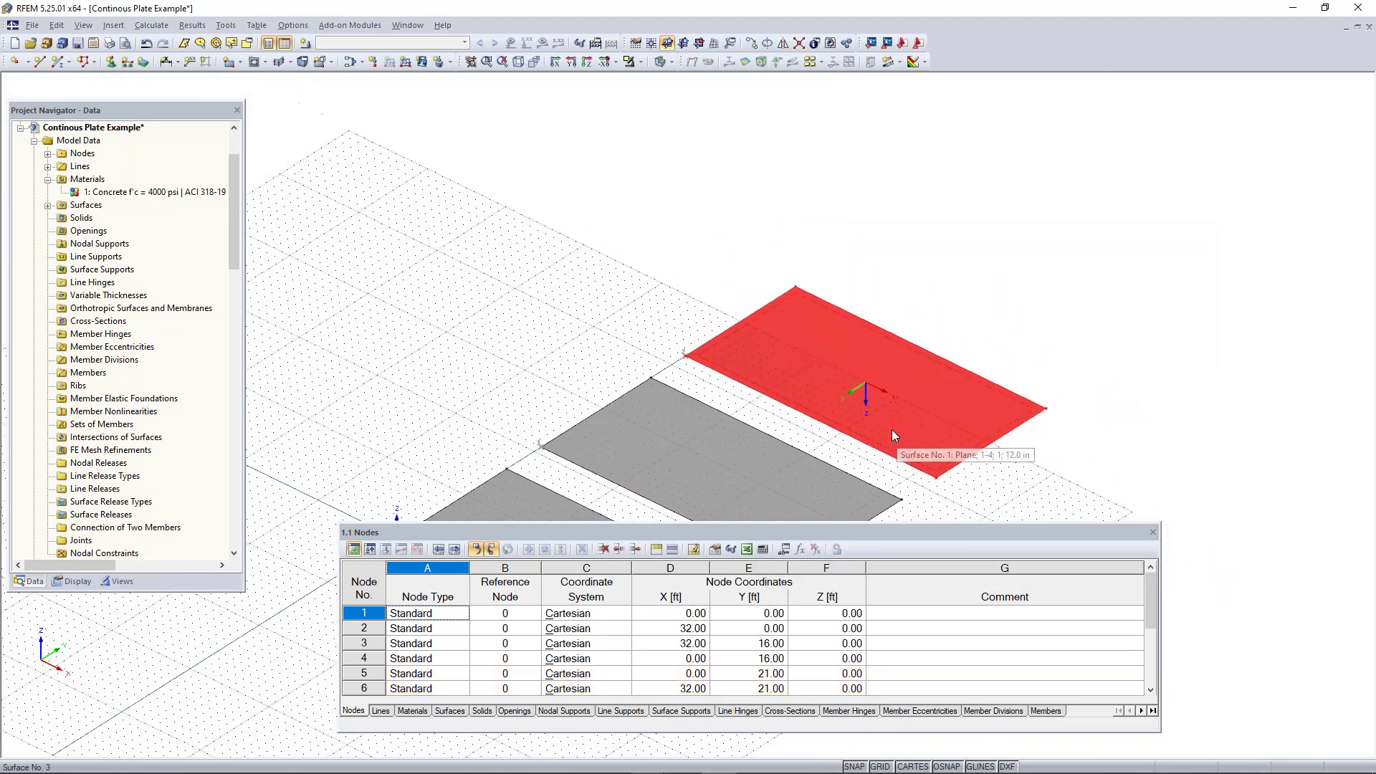
middle_click_drag(892, 429, 773, 317)
left_click(891, 327)
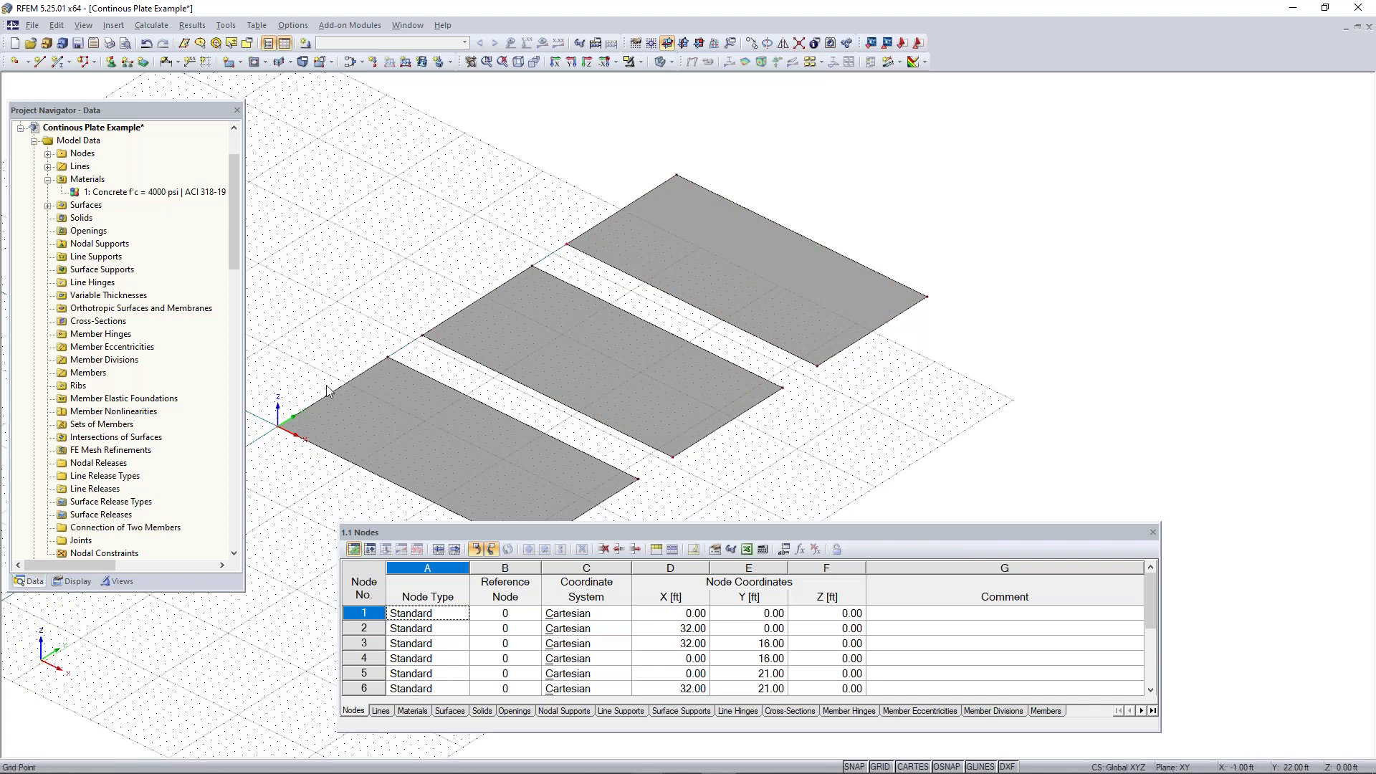
- Move all three surfaces together so the middle surface's near corner node at X 0, Y 21 ft lands on the origin
scroll(774, 366, "down", 2)
mouse_move(777, 404)
middle_mouse_down("ctrl")
mouse_move(832, 391)
mouse_move(767, 417)
middle_mouse_up("ctrl")
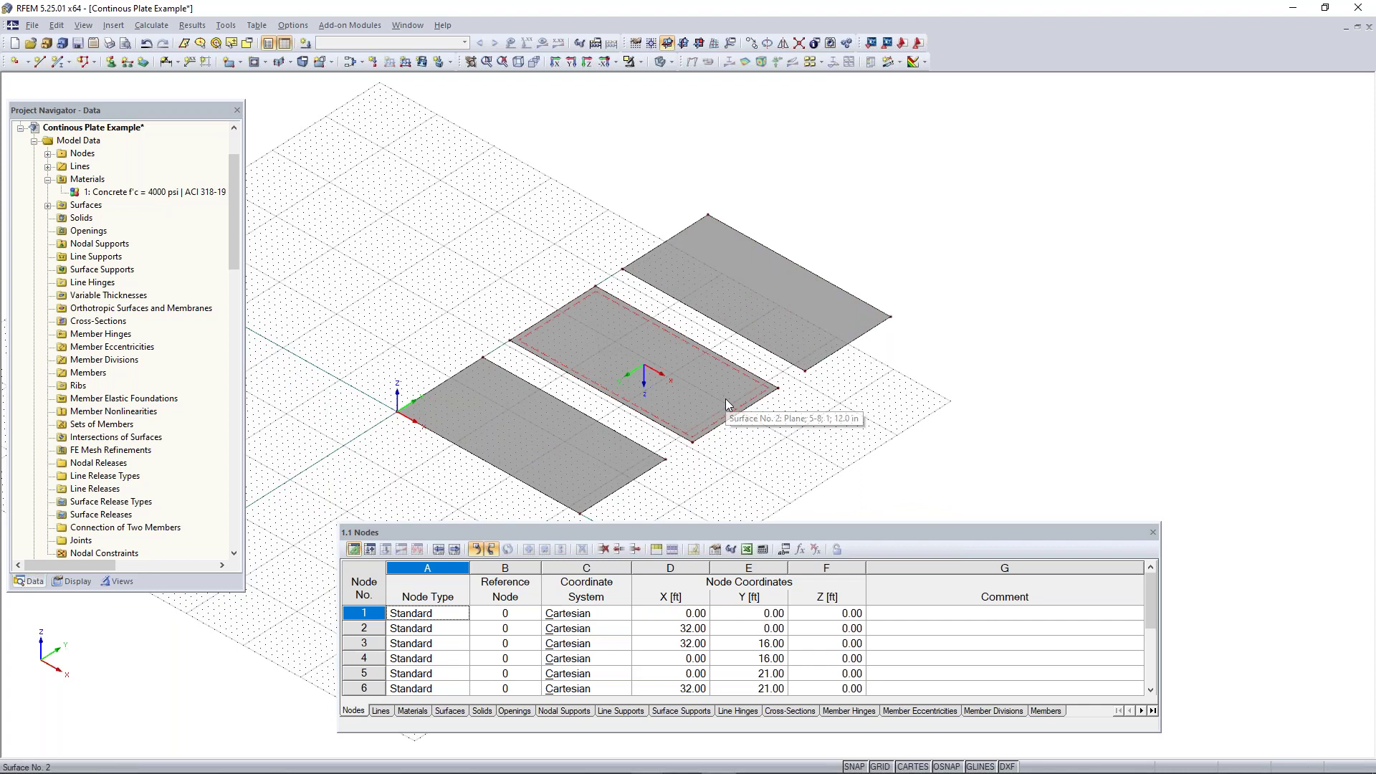
scroll(726, 403, "down", 2)
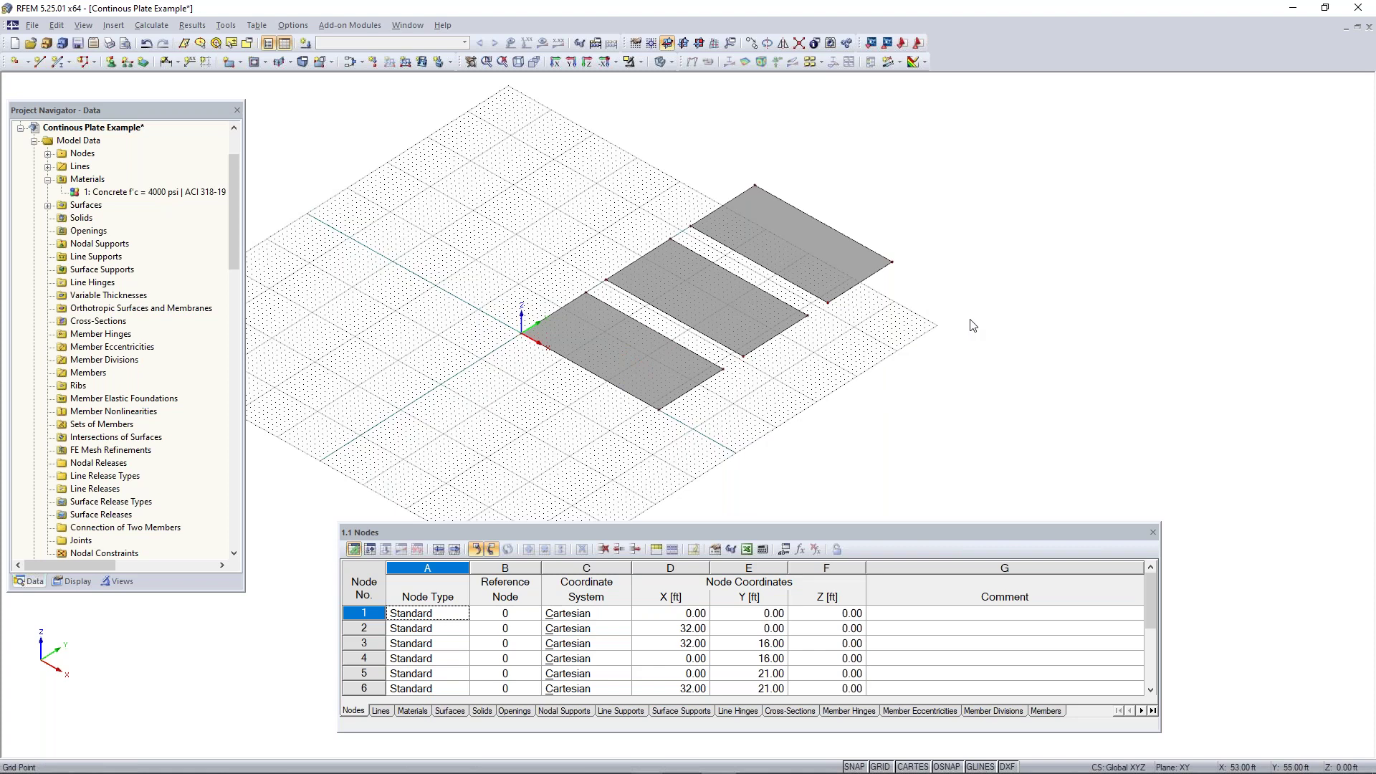
middle_click_drag(894, 368, 982, 372)
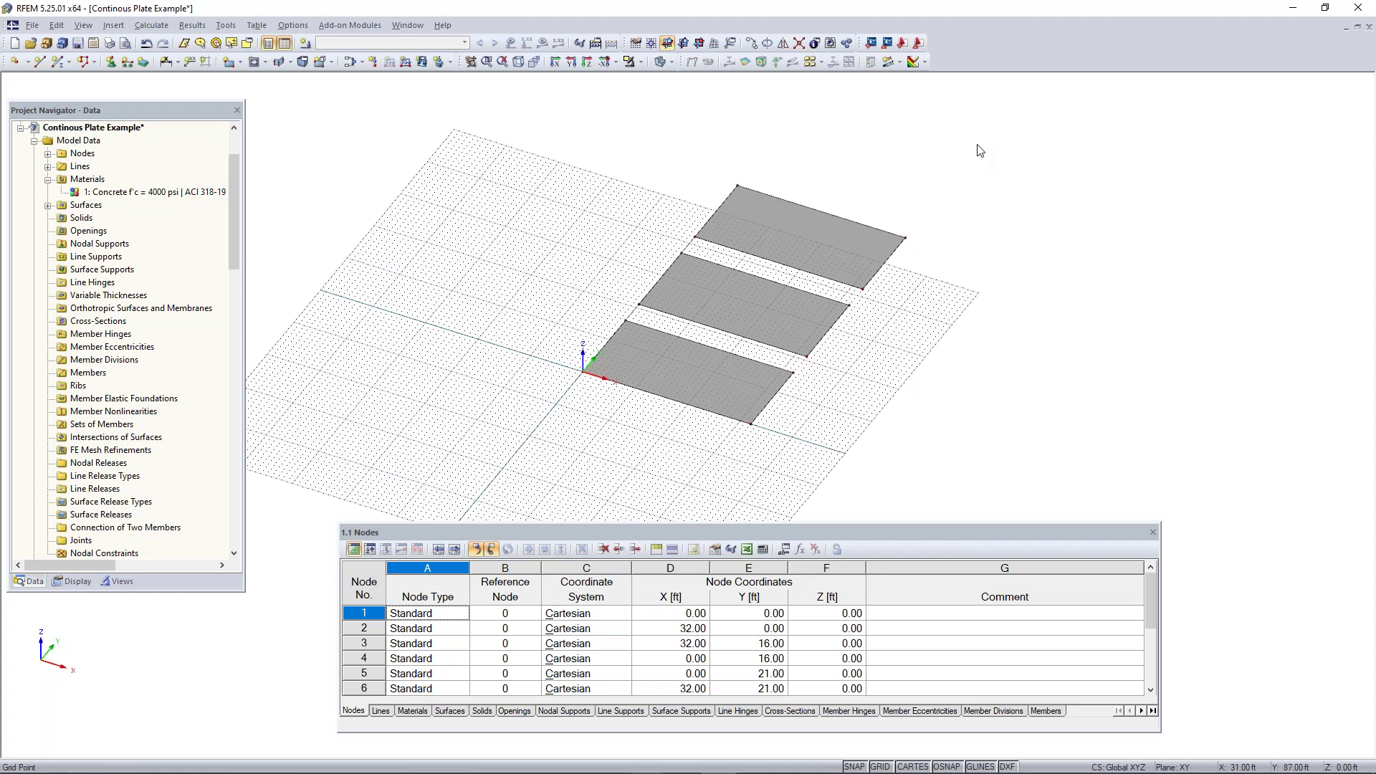
left_click_drag(984, 149, 502, 474)
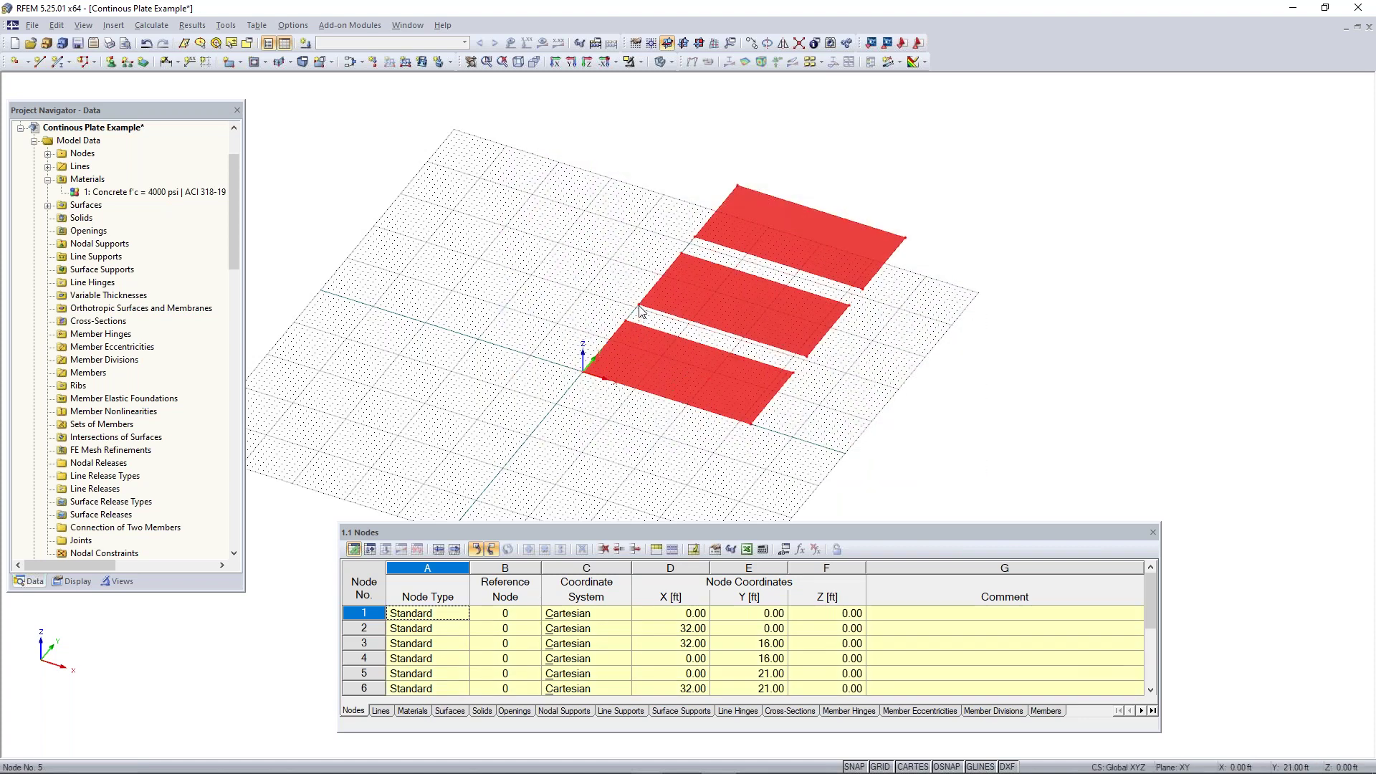
left_click_drag(639, 304, 582, 372)
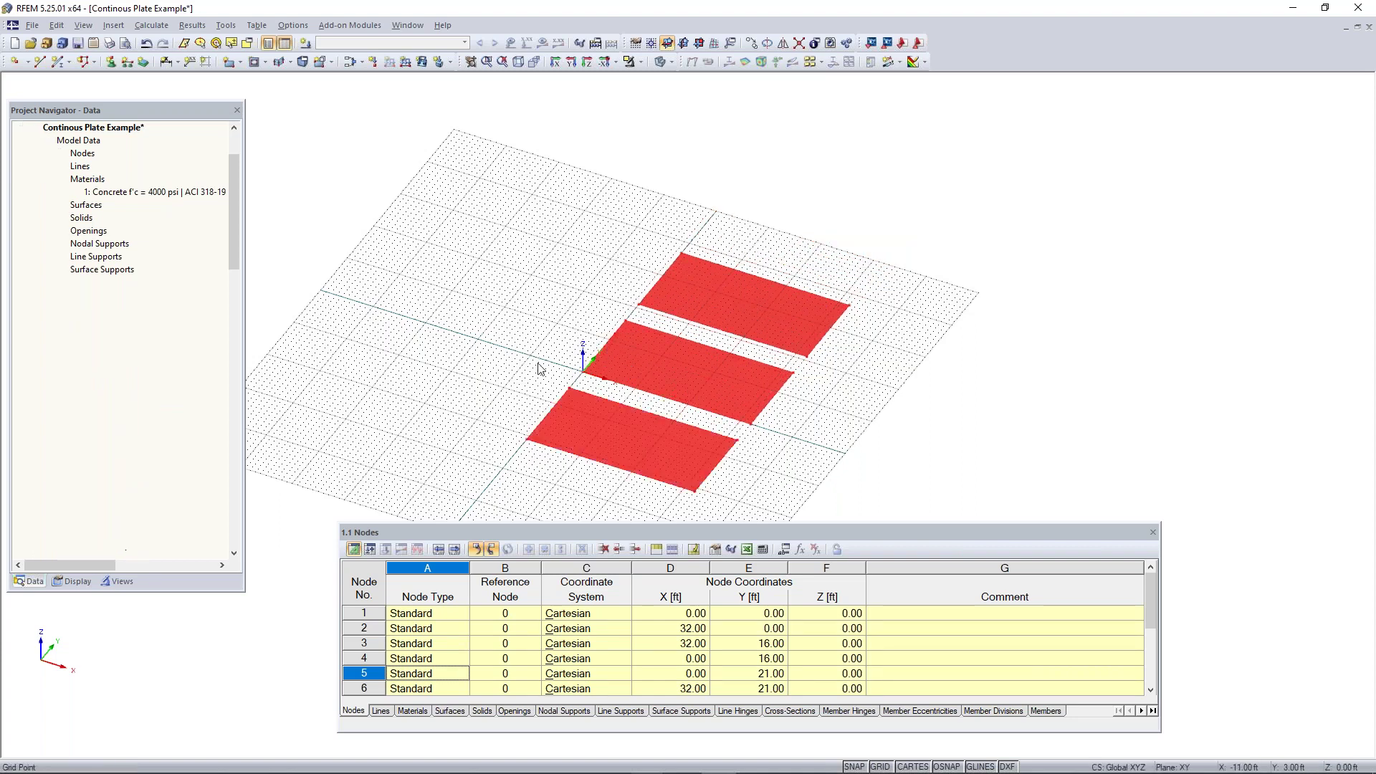
left_click(554, 342)
- Start a new single beam member and choose a solid rectangle from the massive parametric cross-sections for its start
scroll(550, 359, "down", 2)
middle_click_drag(550, 359, 573, 313)
scroll(625, 360, "up", 1)
scroll(625, 363, "up", 1)
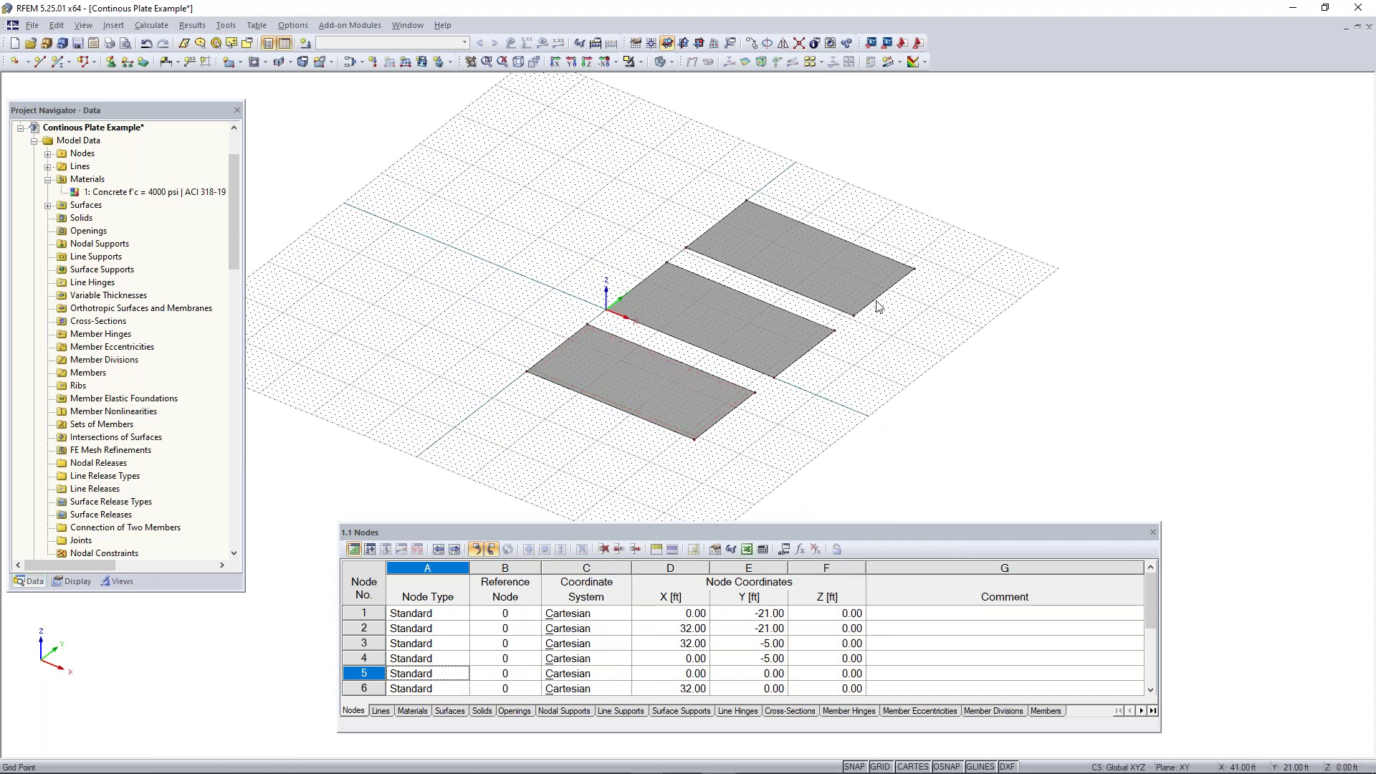
middle_click_drag(958, 292, 831, 363)
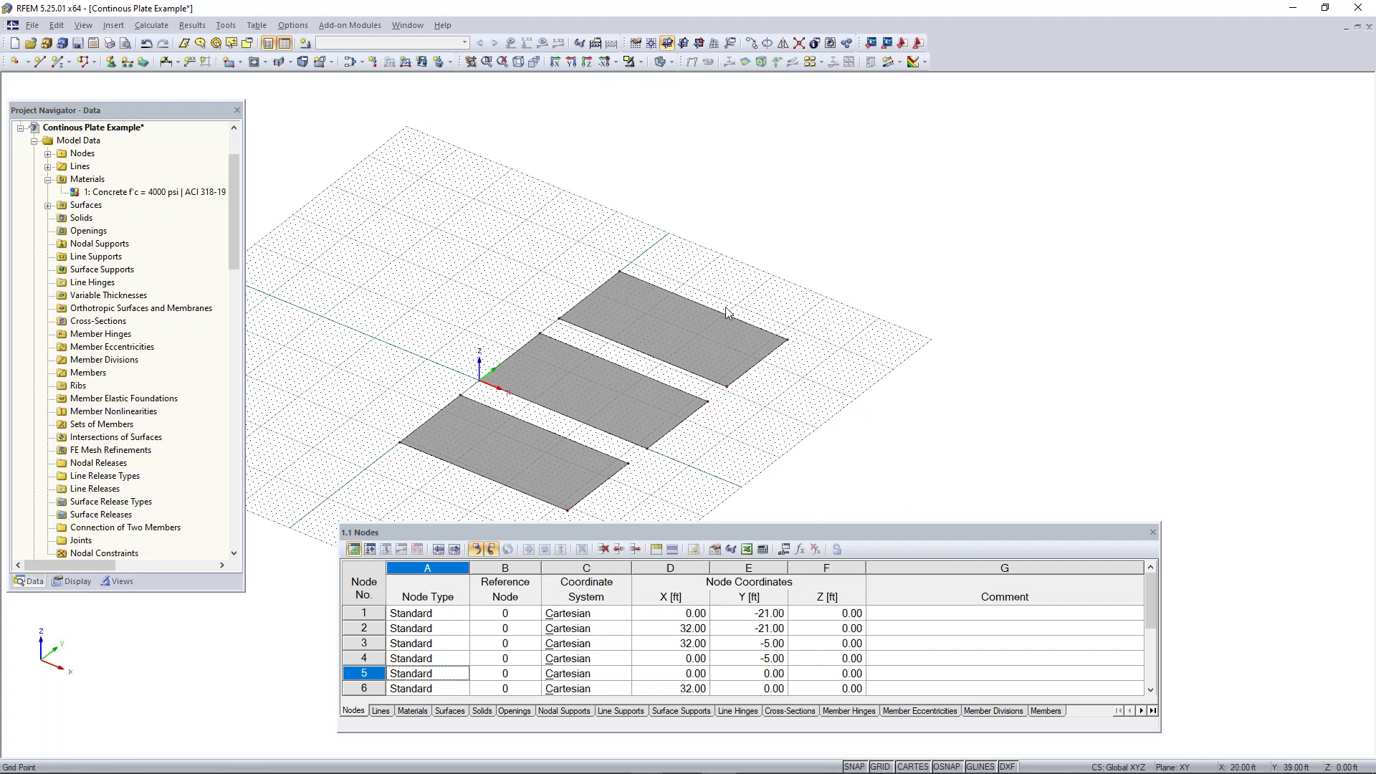
scroll(724, 312, "up", 3)
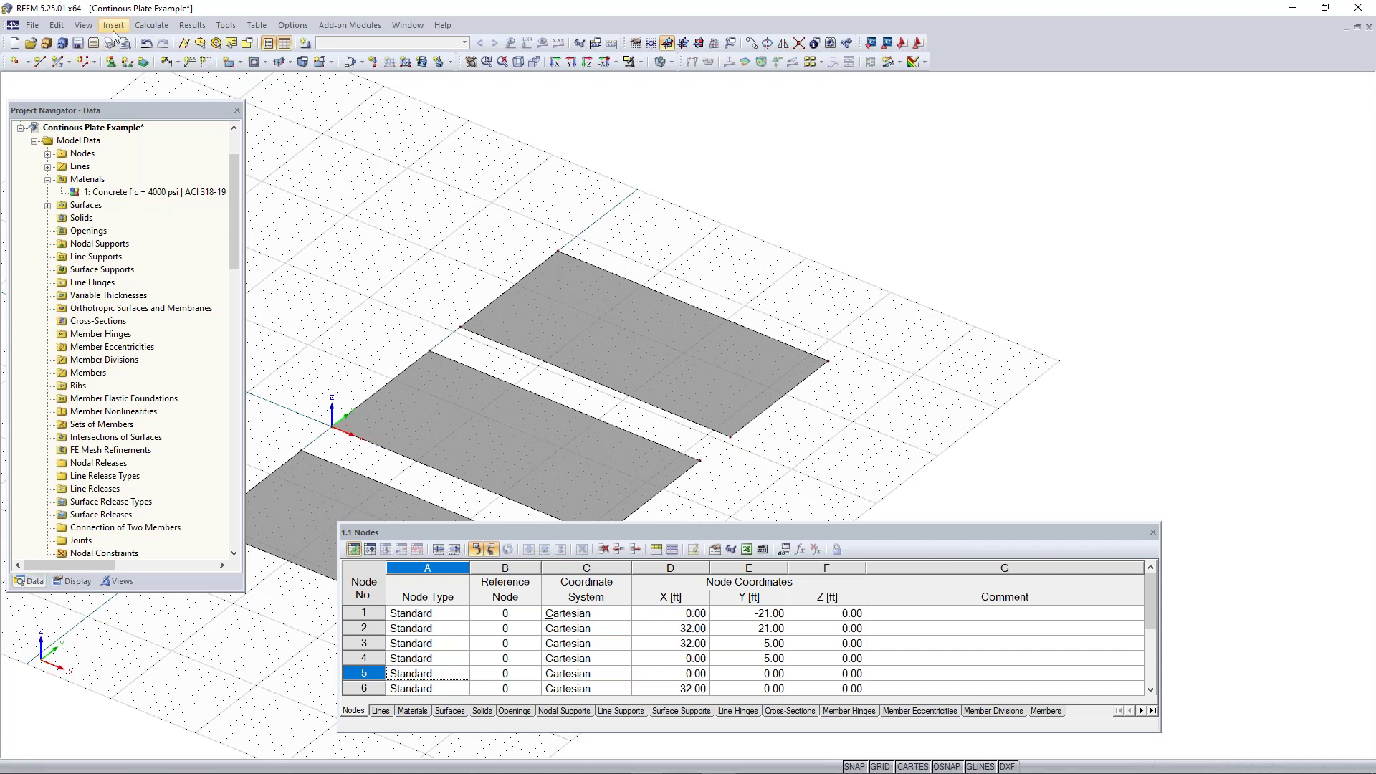
left_click(57, 65)
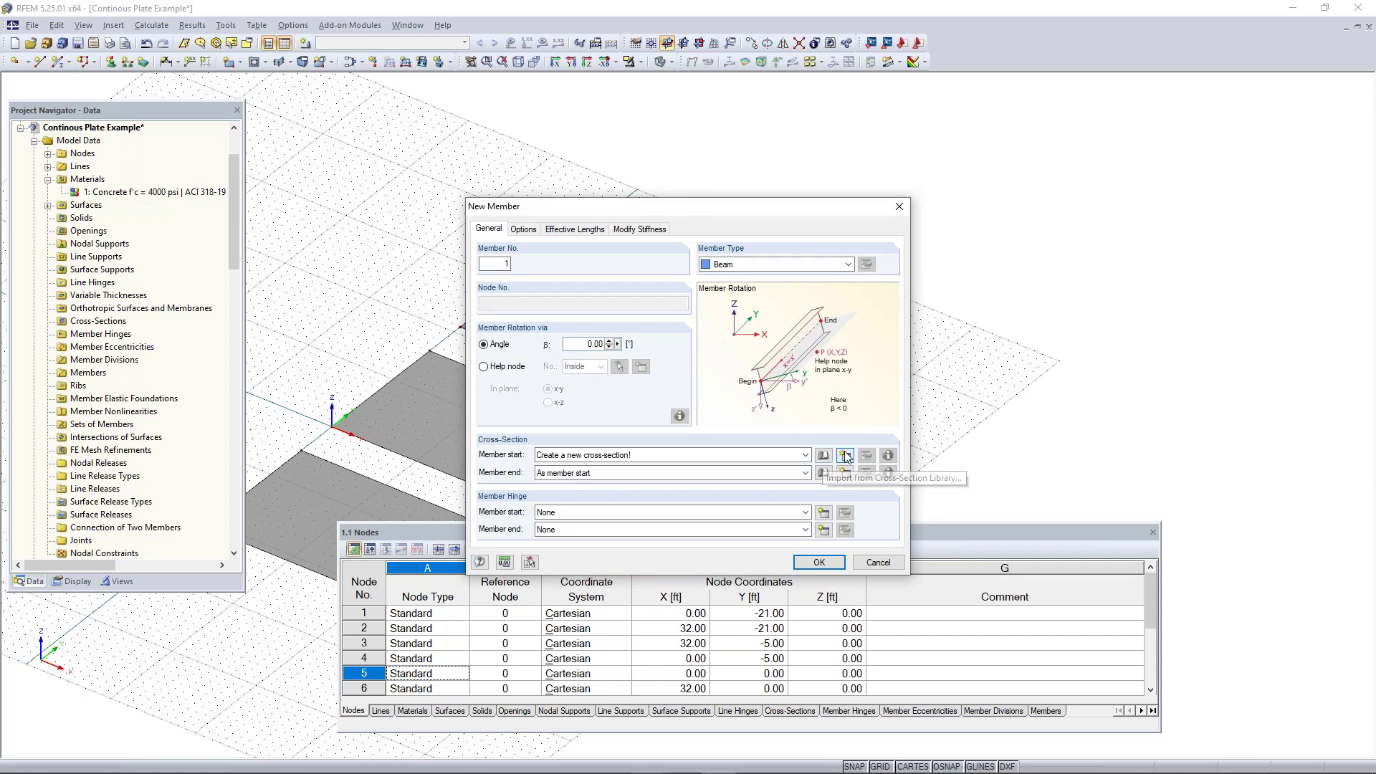
left_click_drag(655, 206, 630, 147)
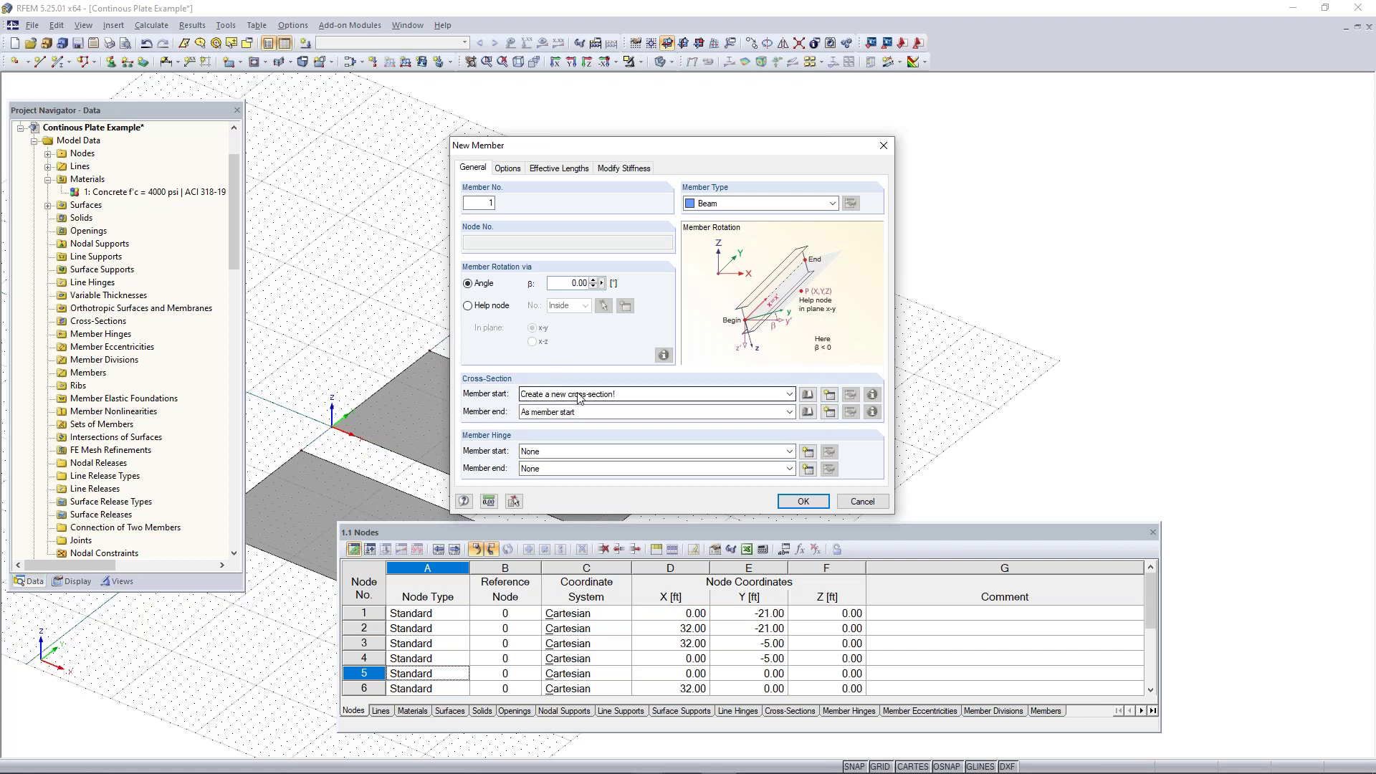
left_click(808, 395)
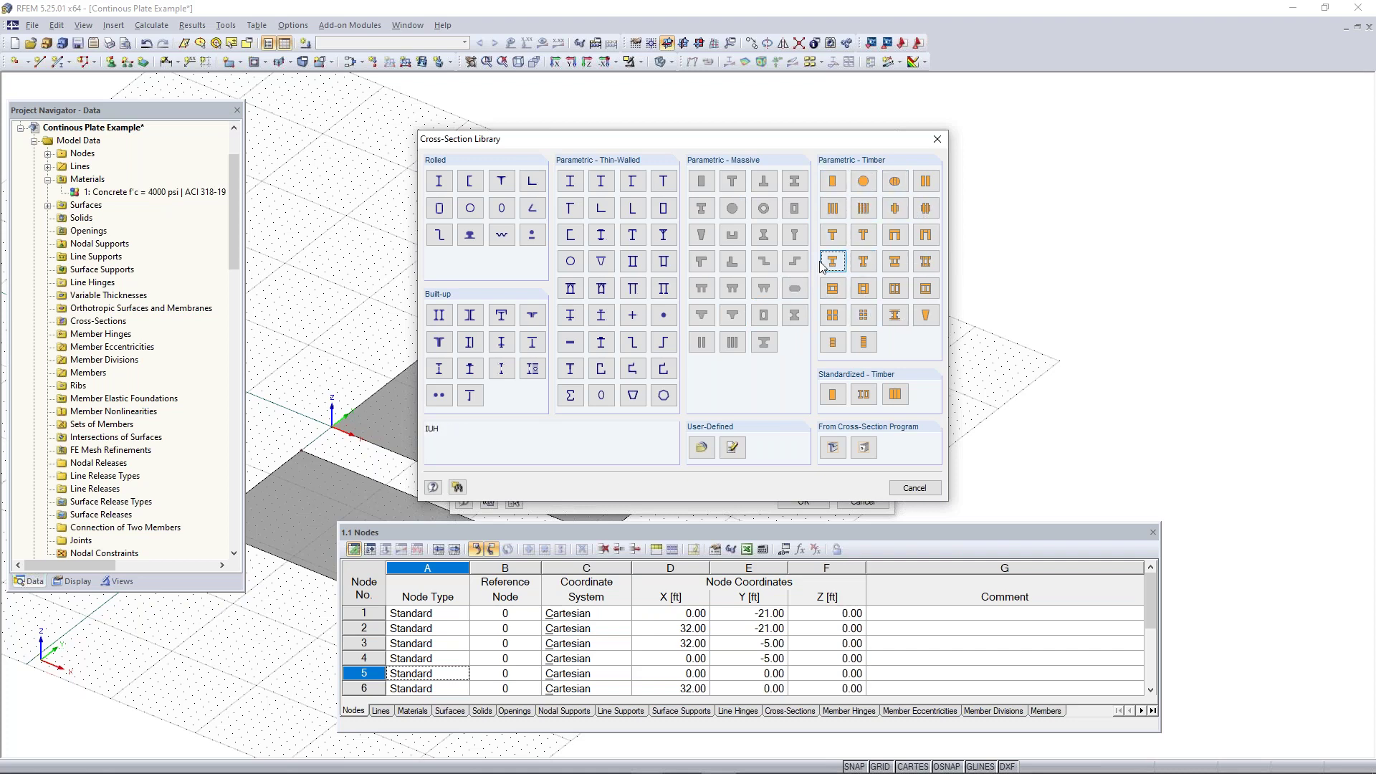
left_click_drag(701, 141, 759, 139)
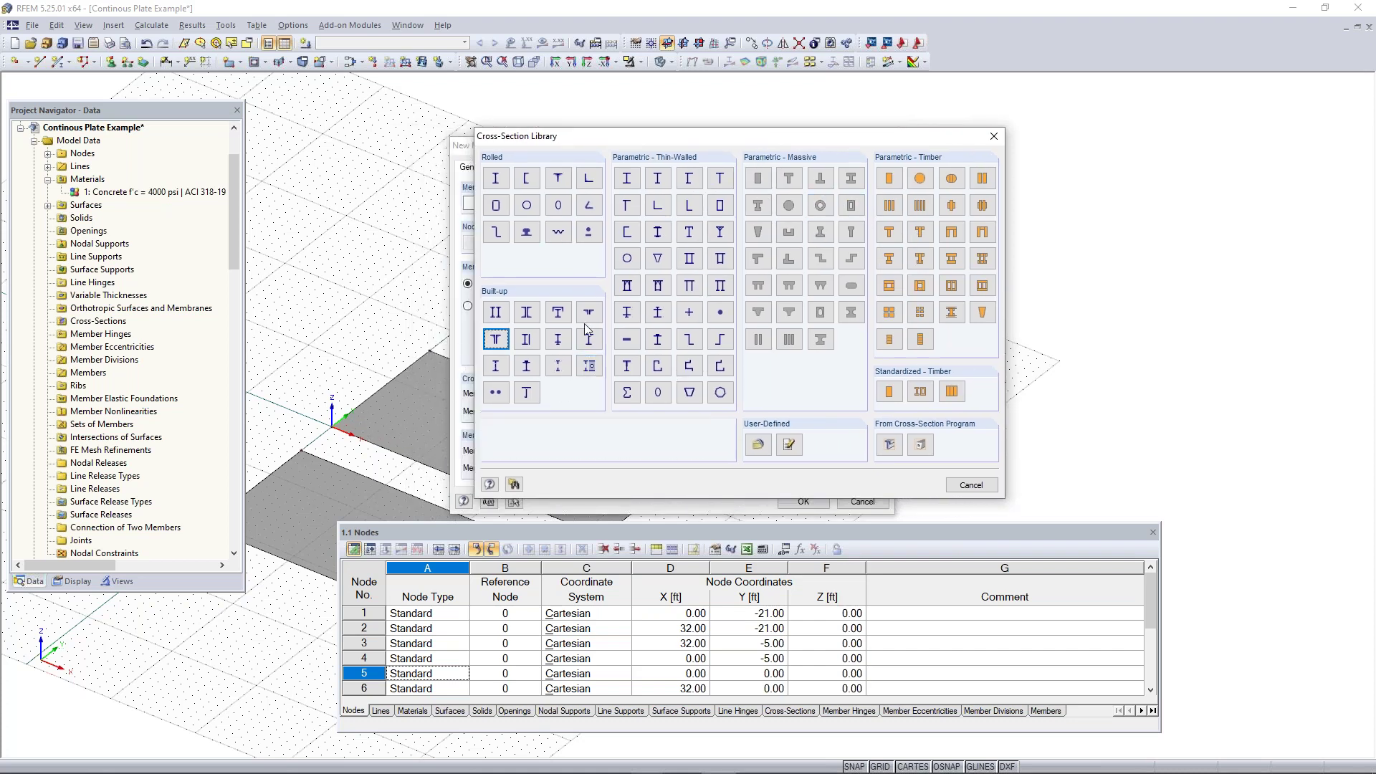
left_click(758, 180)
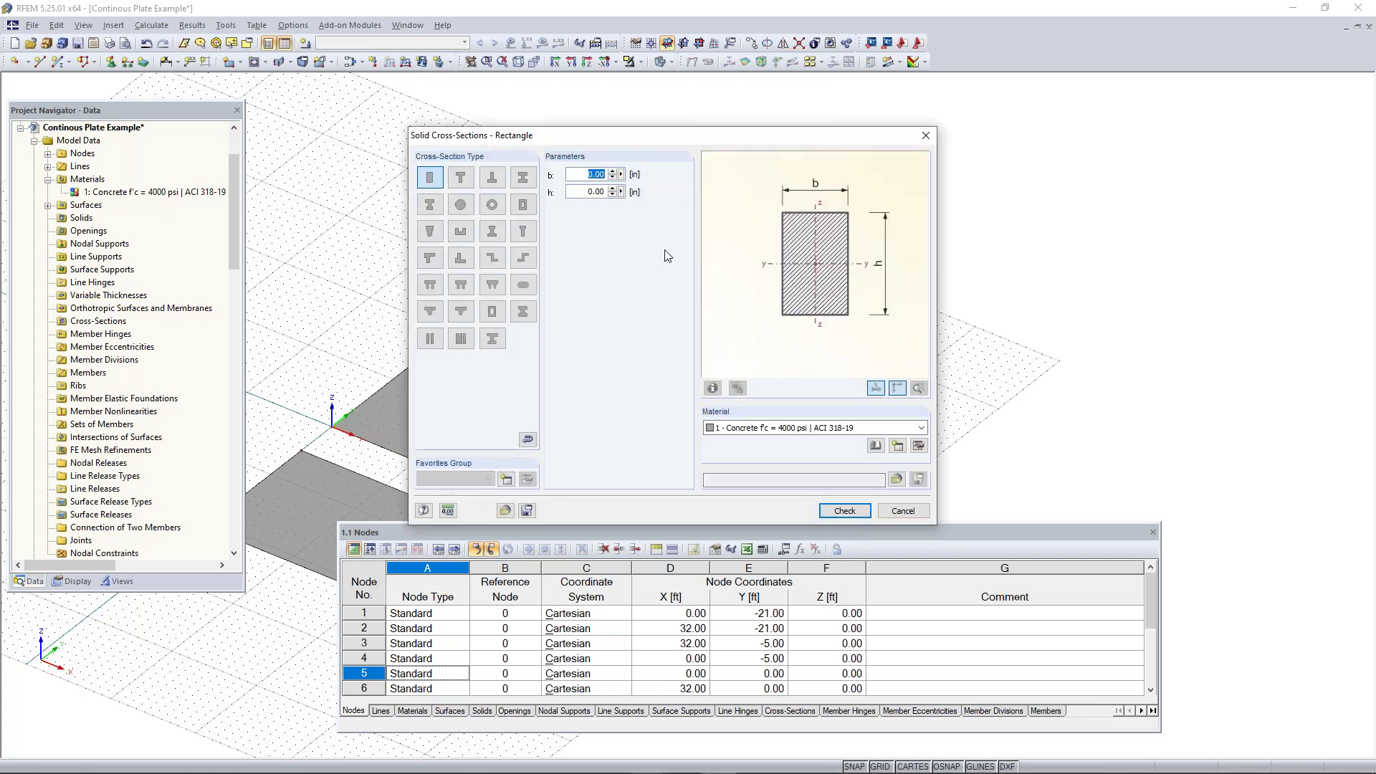
- Define the rectangular cross-section with width b 40 in and height h 12 in, using Concrete f'c = 4000 psi
left_click_drag(720, 142, 734, 116)
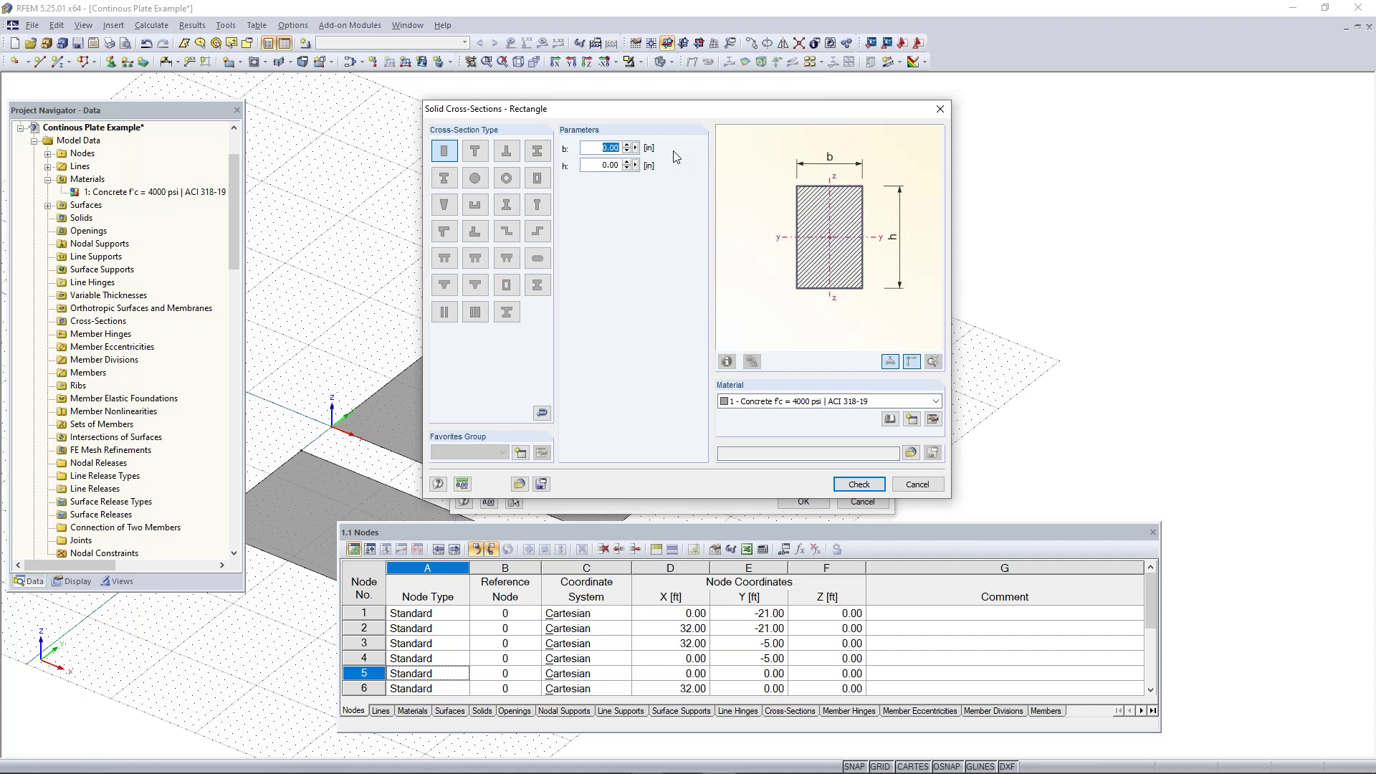
type("40")
key("Tab")
type("12")
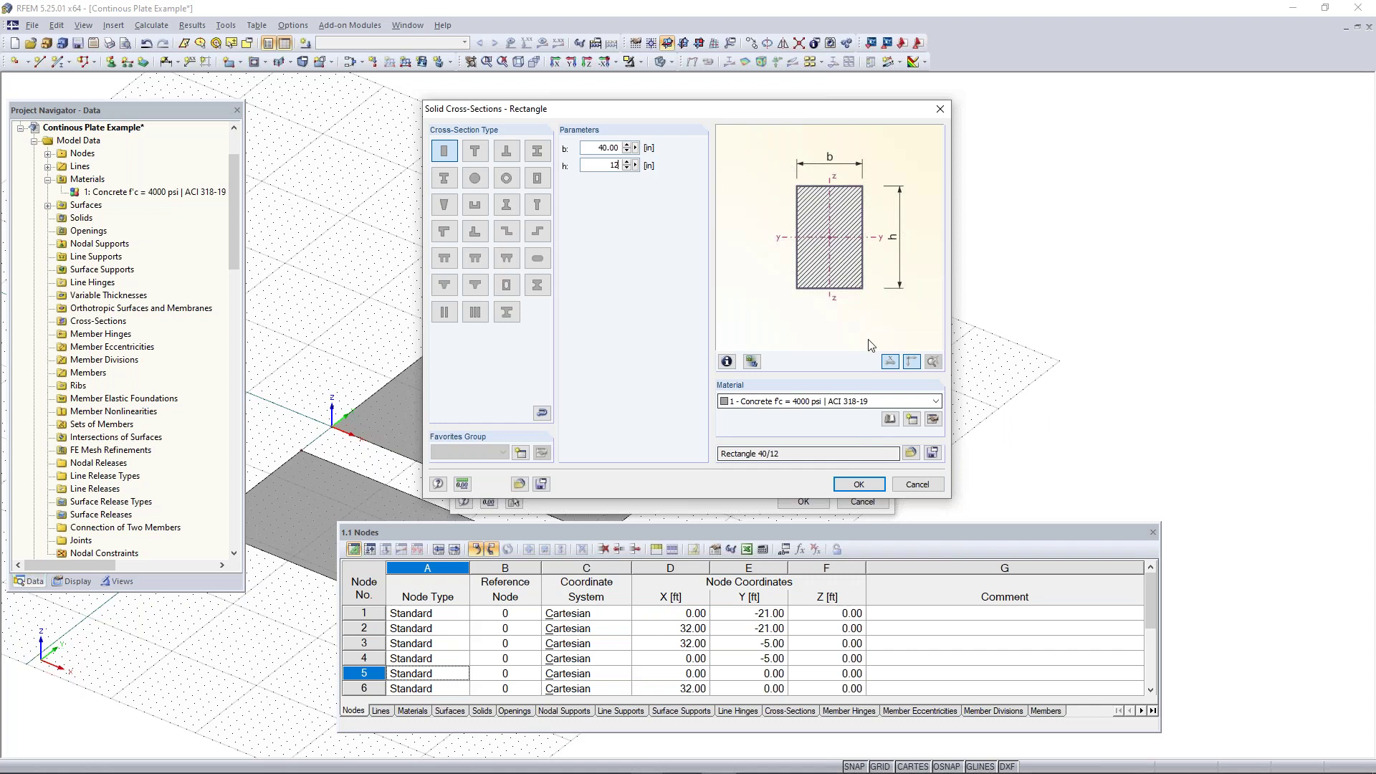
left_click(801, 408)
left_click(801, 408)
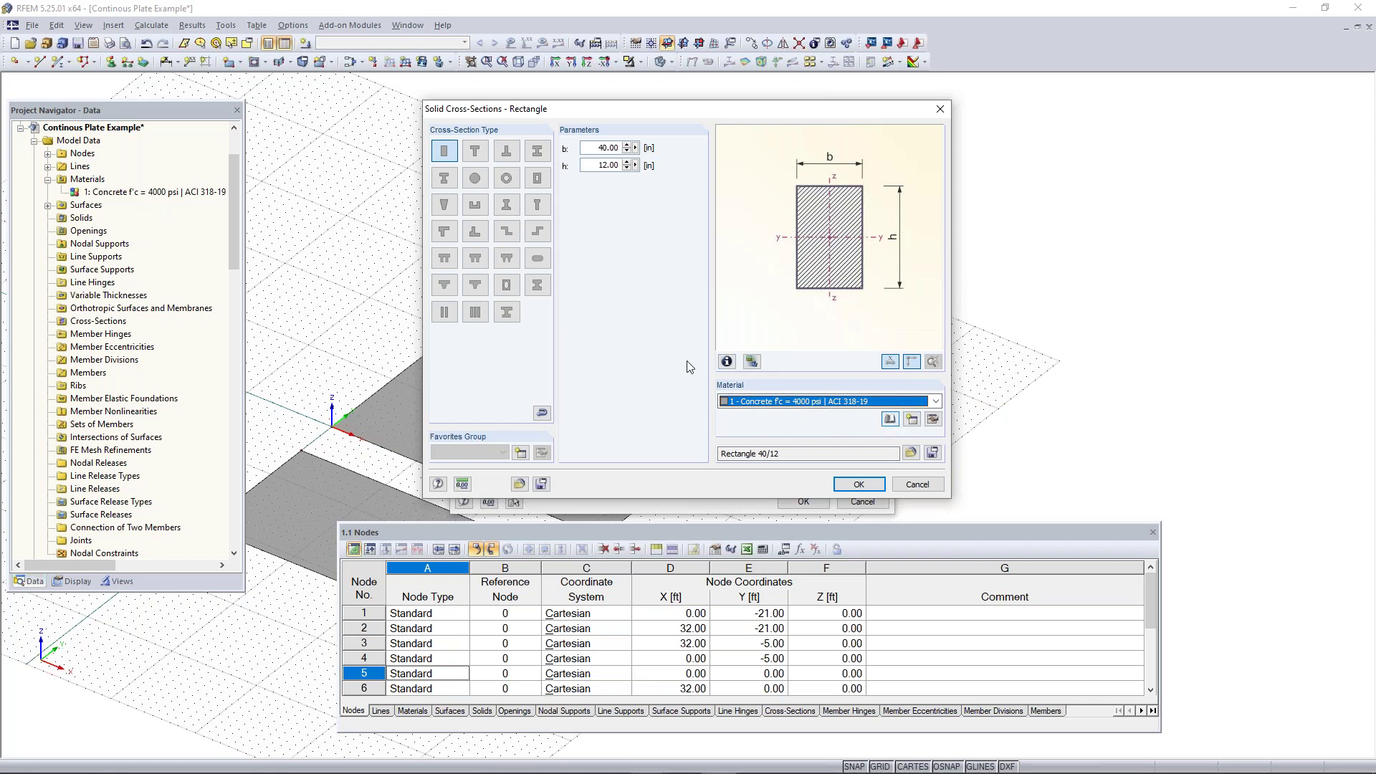
left_click(864, 485)
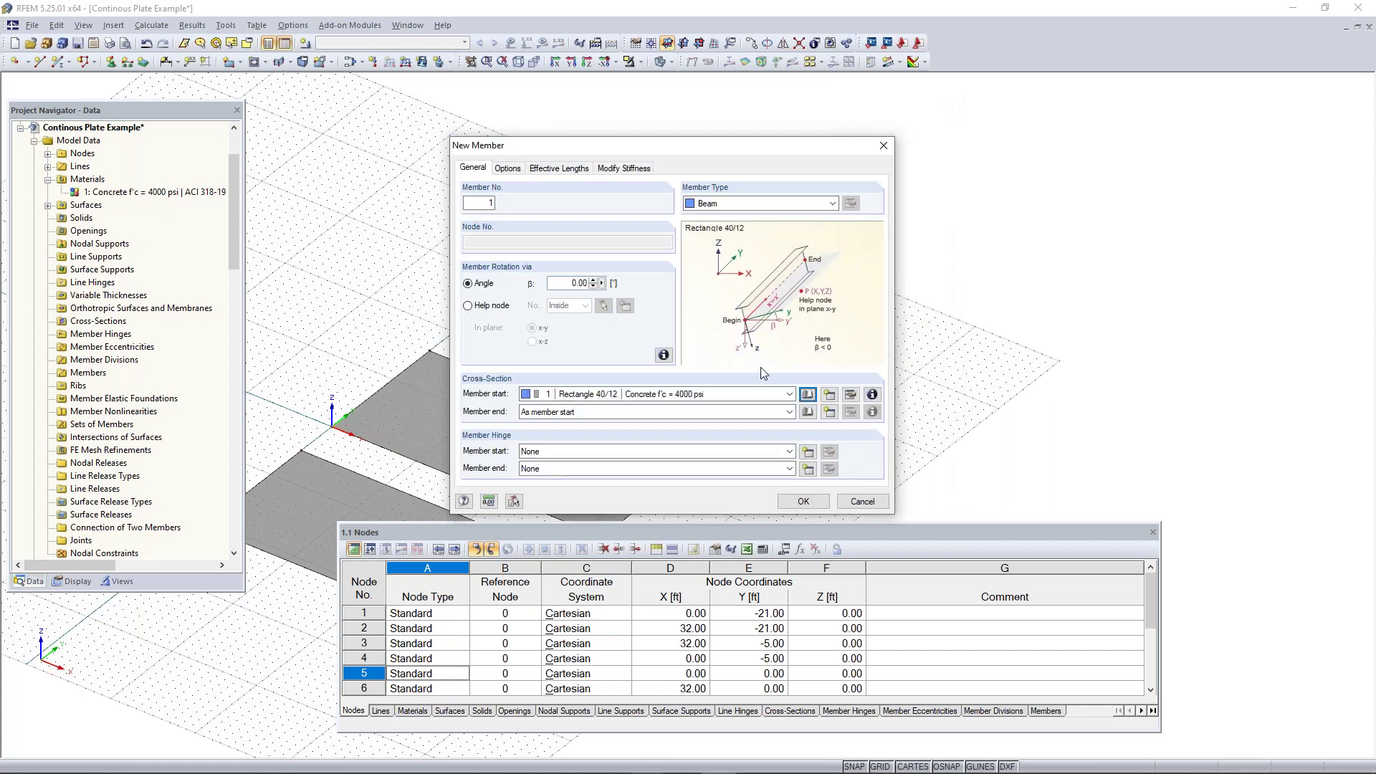
- Place the Rectangle 40/12 member from X 0, Y 42 ft to X 32, Y 42 ft, and end member placement
left_click(804, 502)
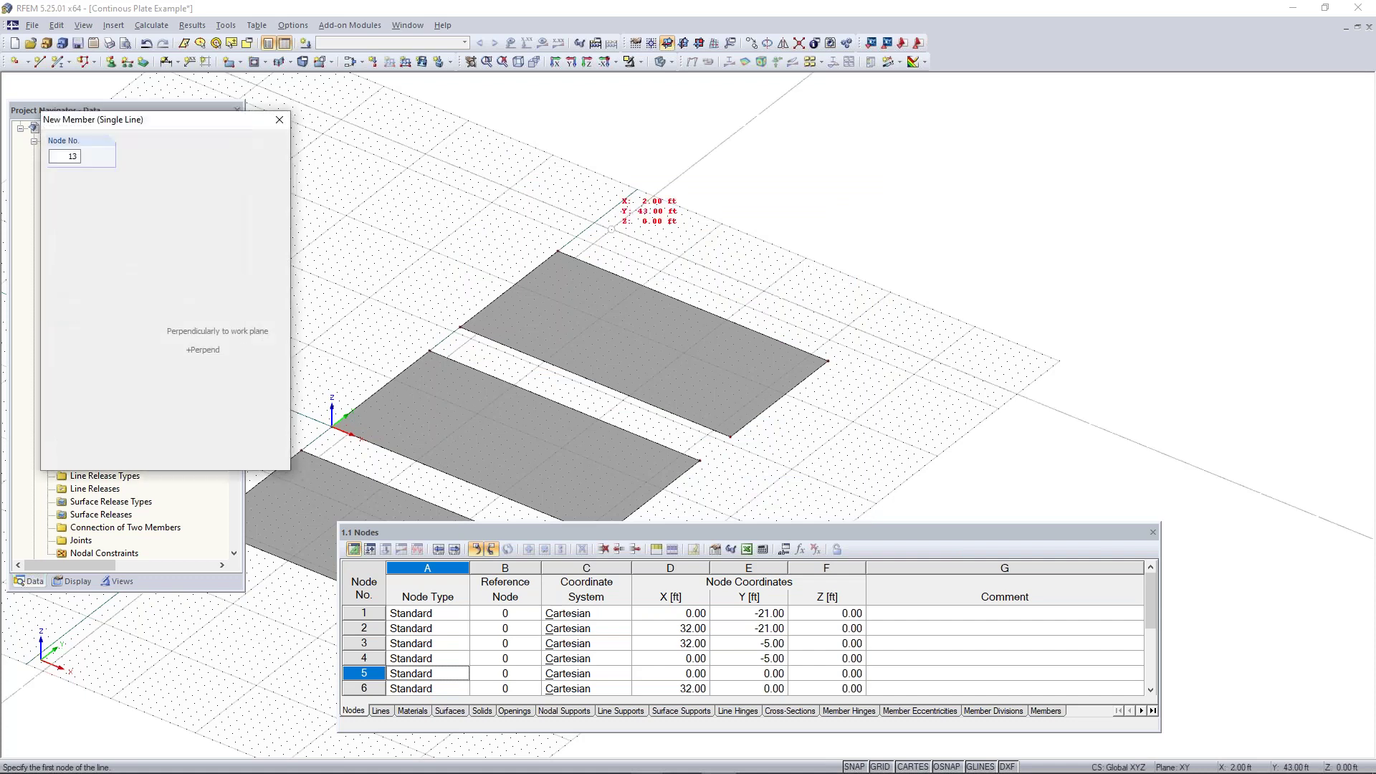
scroll(595, 222, "up", 4)
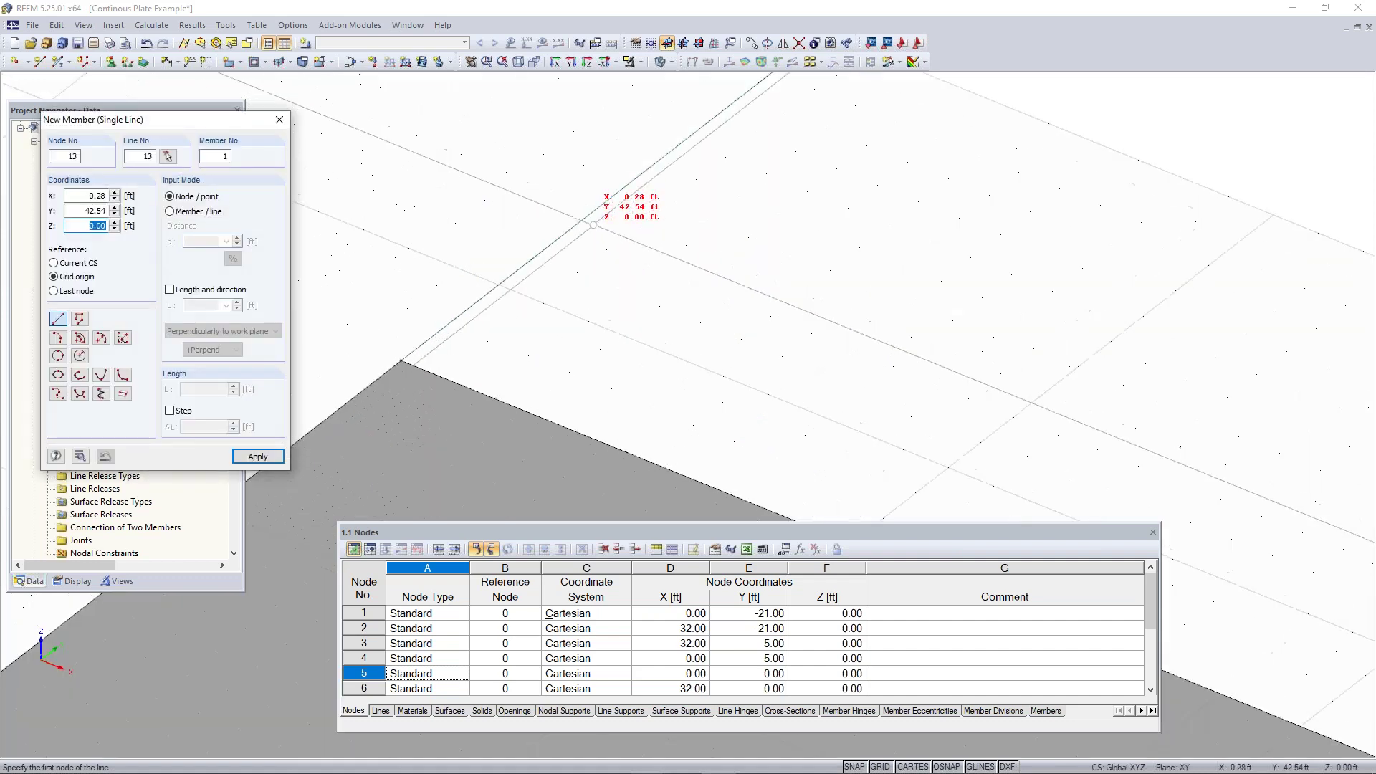
scroll(594, 224, "down", 2)
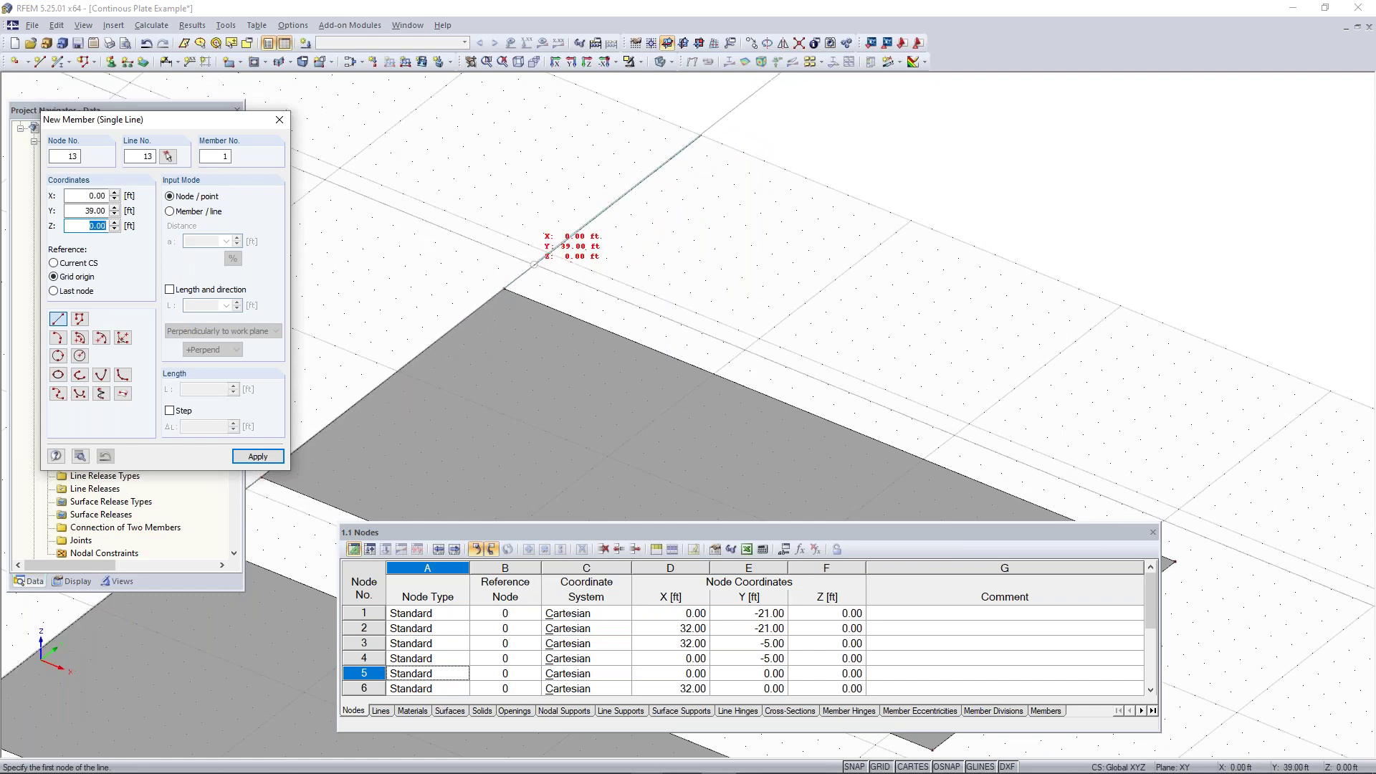
left_click(577, 231)
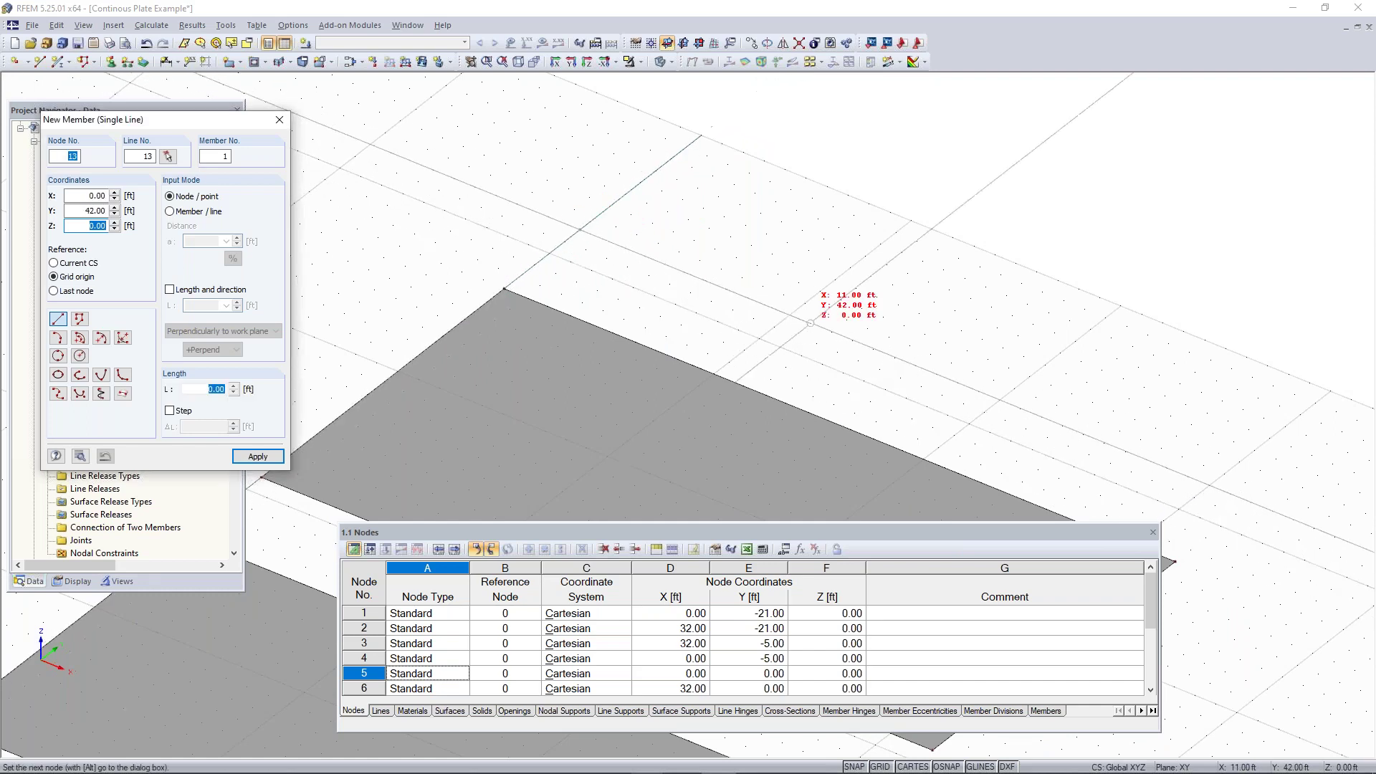
middle_click_drag(941, 372, 492, 184)
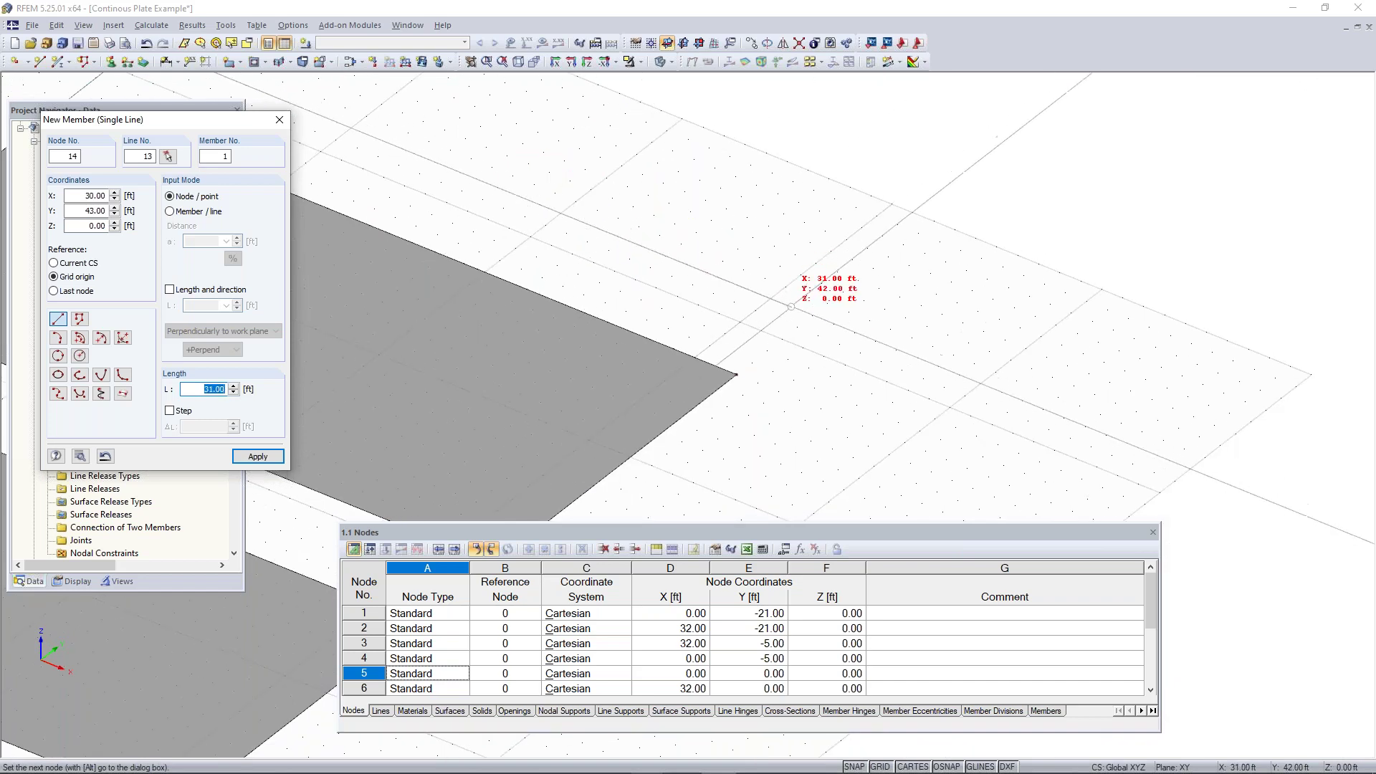
left_click(813, 315)
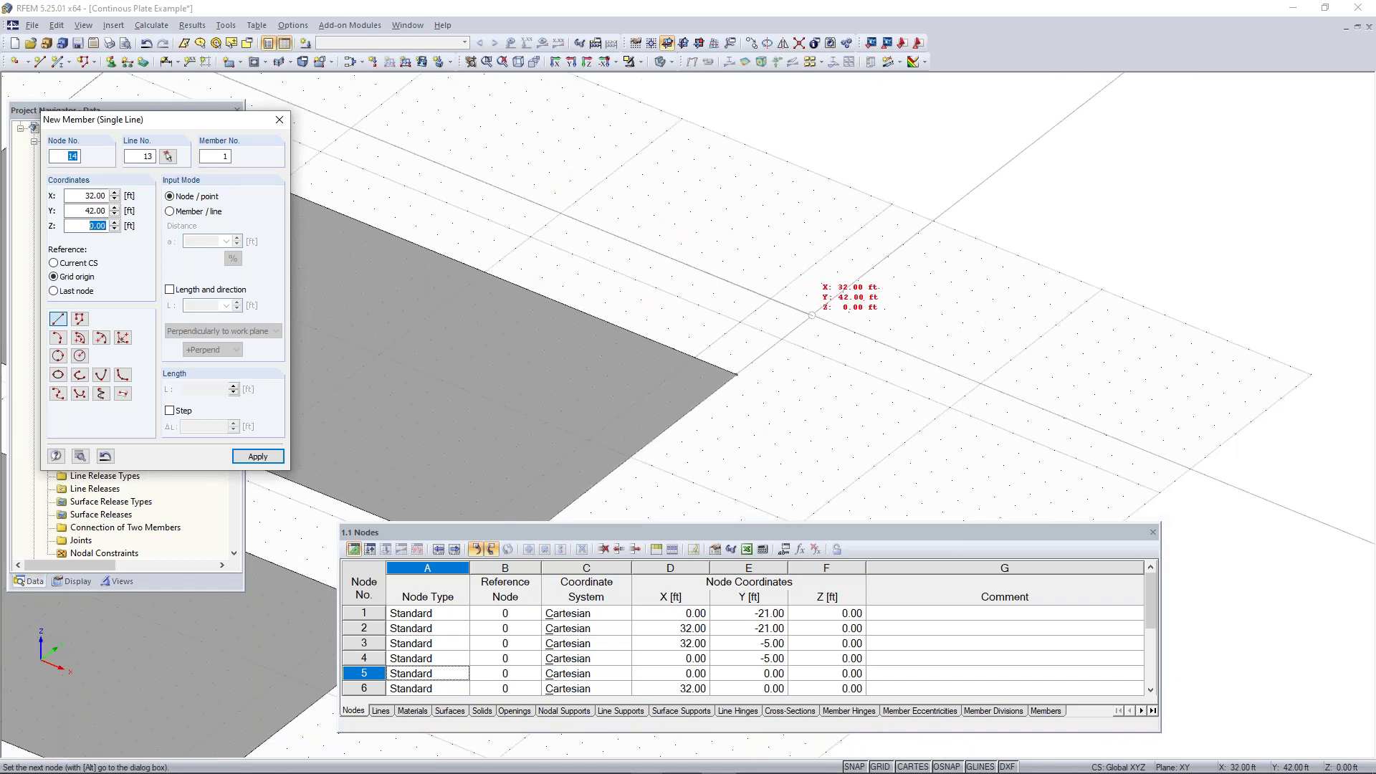
scroll(745, 171, "down", 3)
key("Escape")
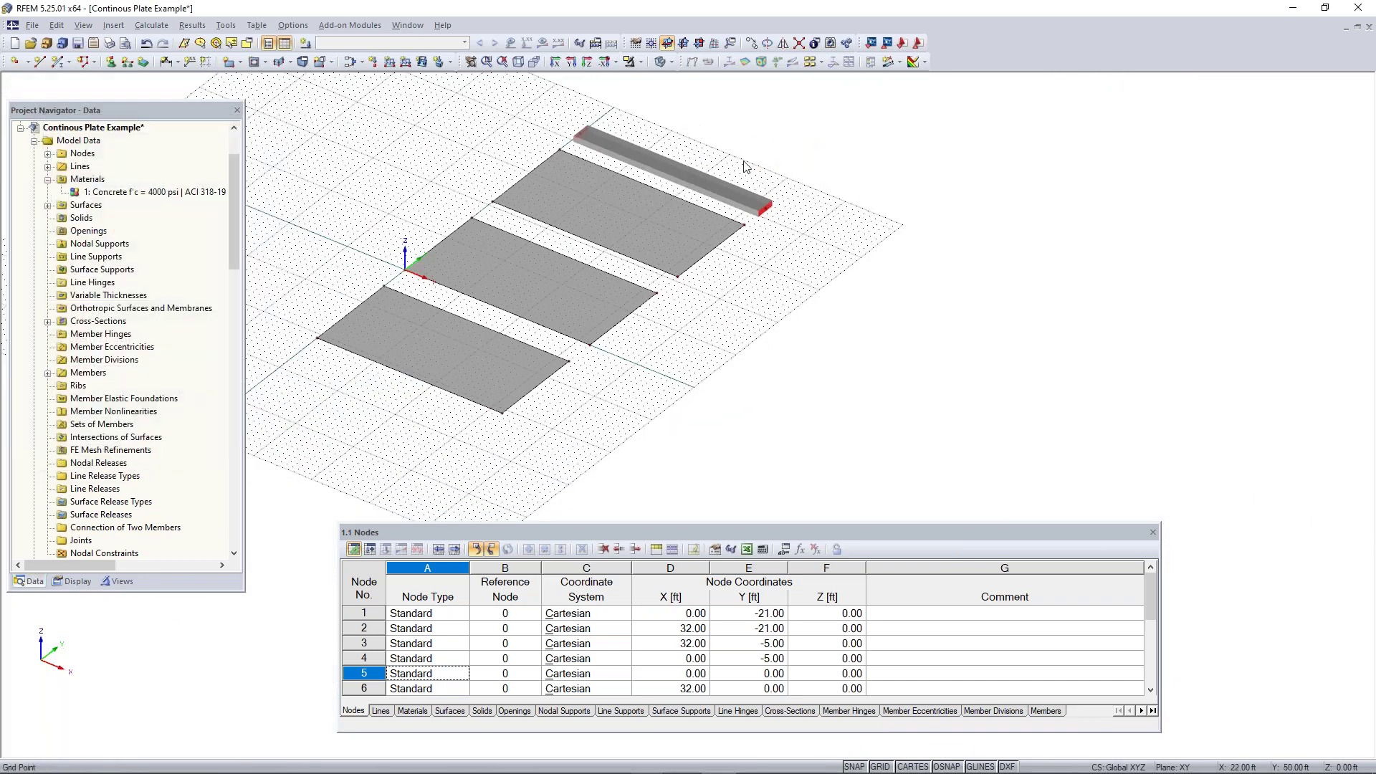
- Examine the new member from another viewing angle, comparing its solid transparent and wireframe displays
scroll(601, 262, "up", 3)
scroll(601, 258, "up", 1)
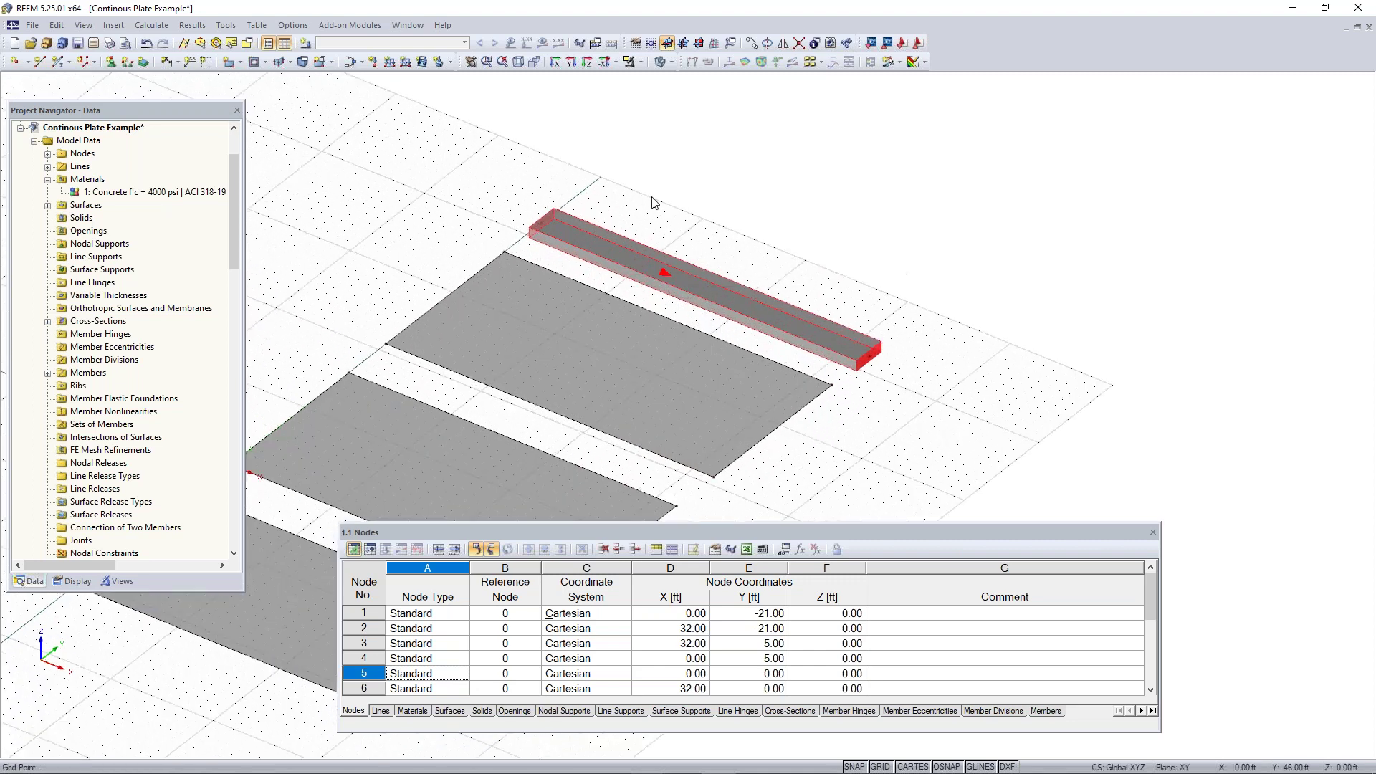
middle_click_drag(906, 403, 807, 322, "ctrl")
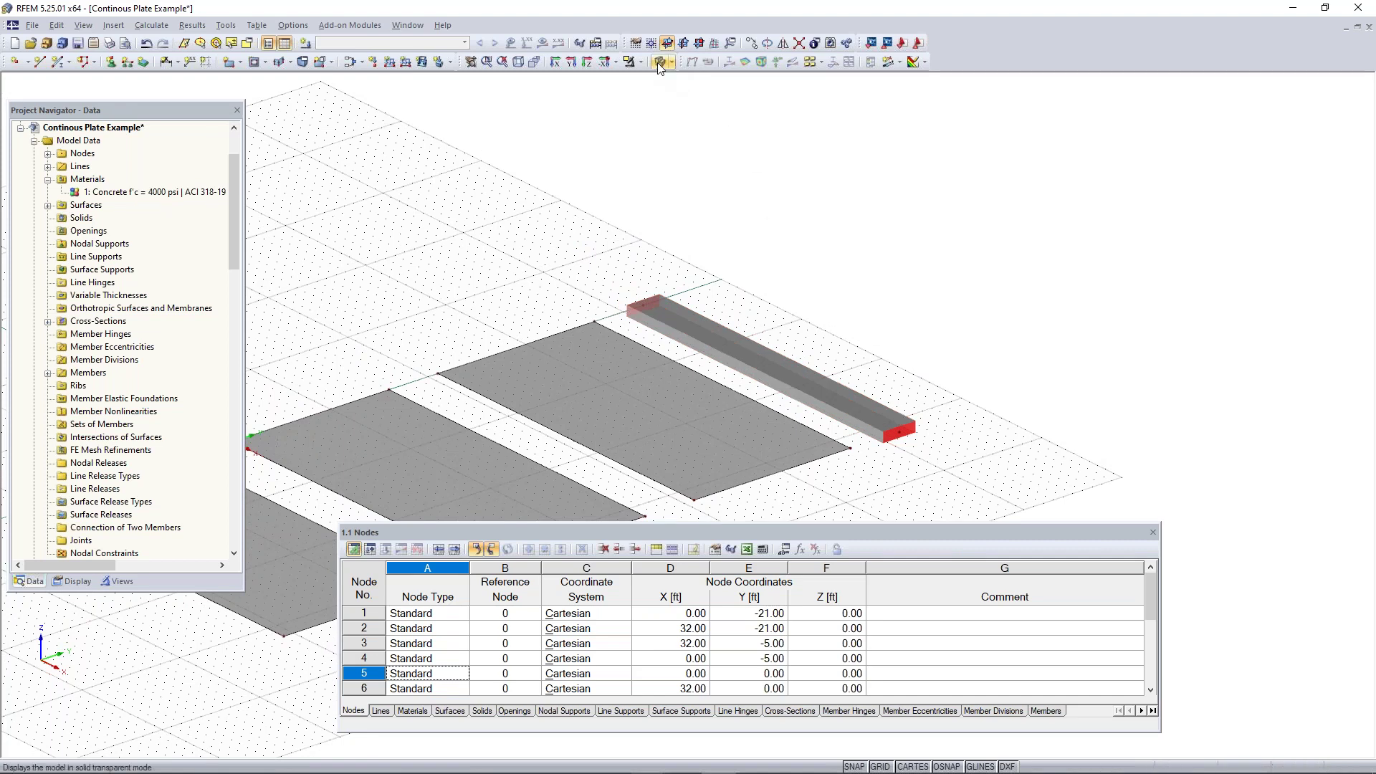
scroll(643, 203, "down", 2)
middle_click_drag(688, 213, 775, 148)
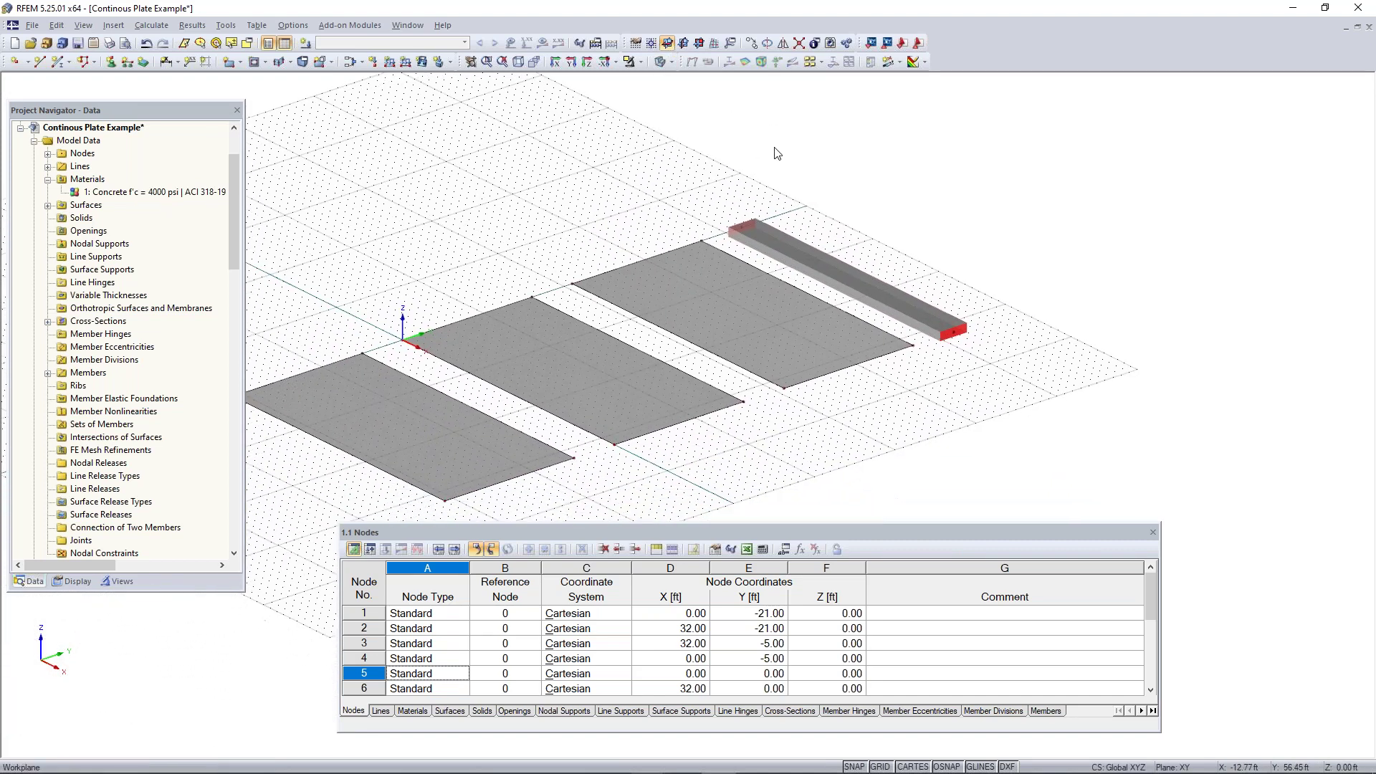
left_click(663, 63)
left_click(663, 63)
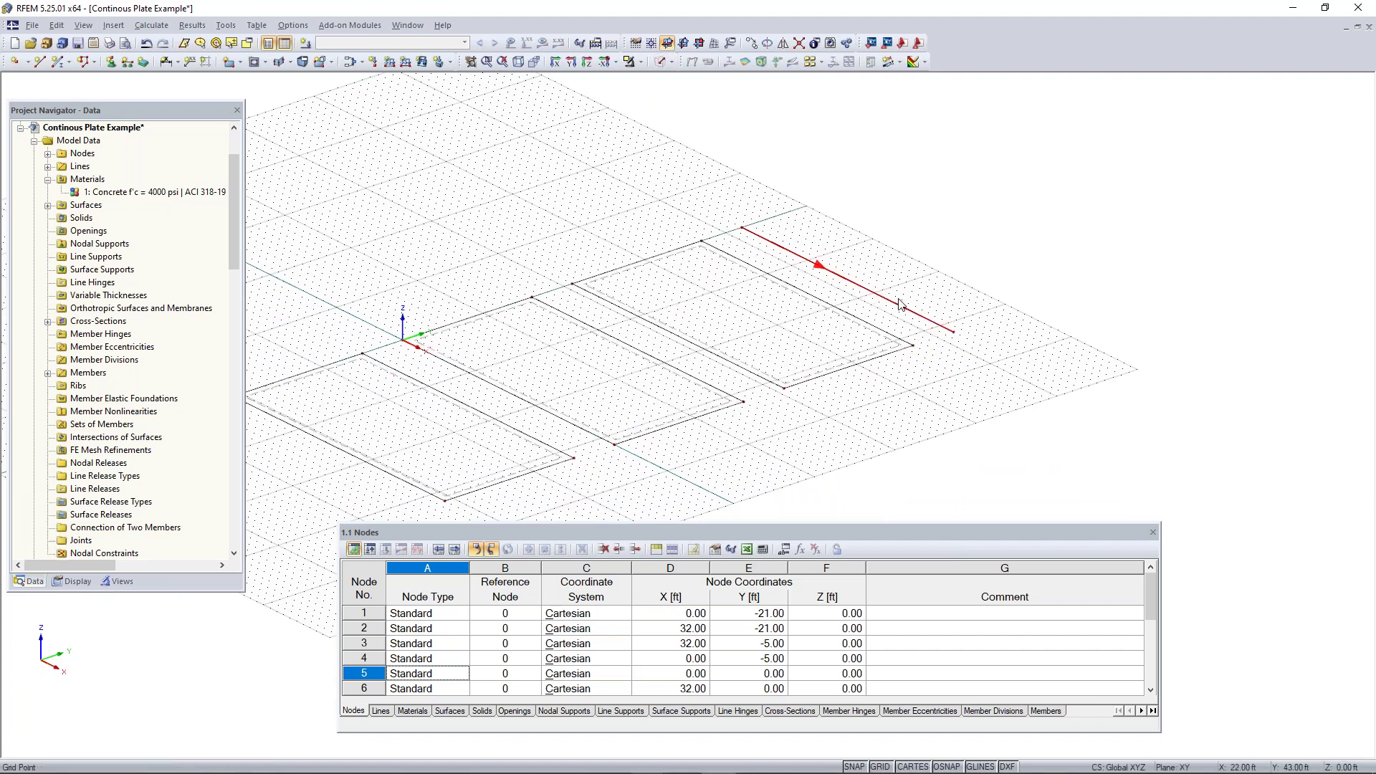
scroll(909, 316, "down", 2)
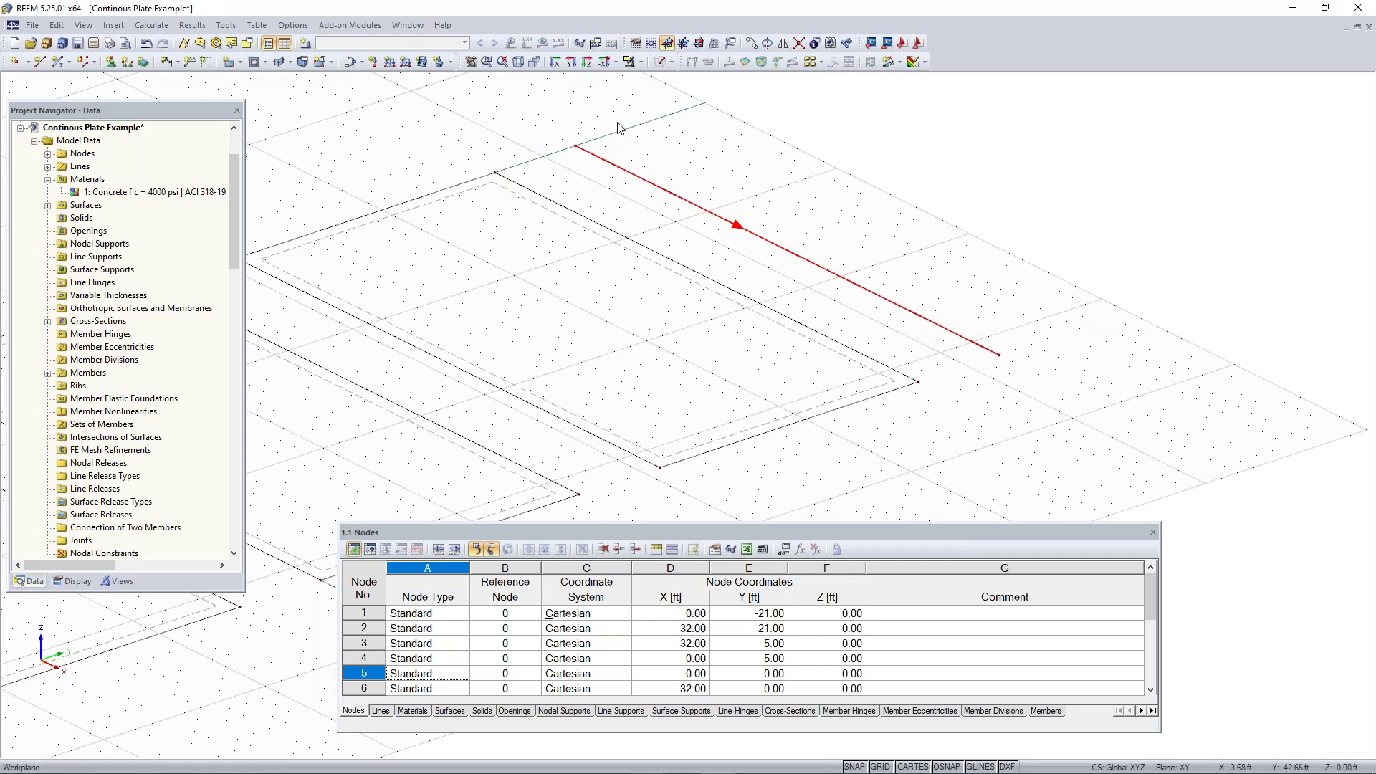
left_click(660, 63)
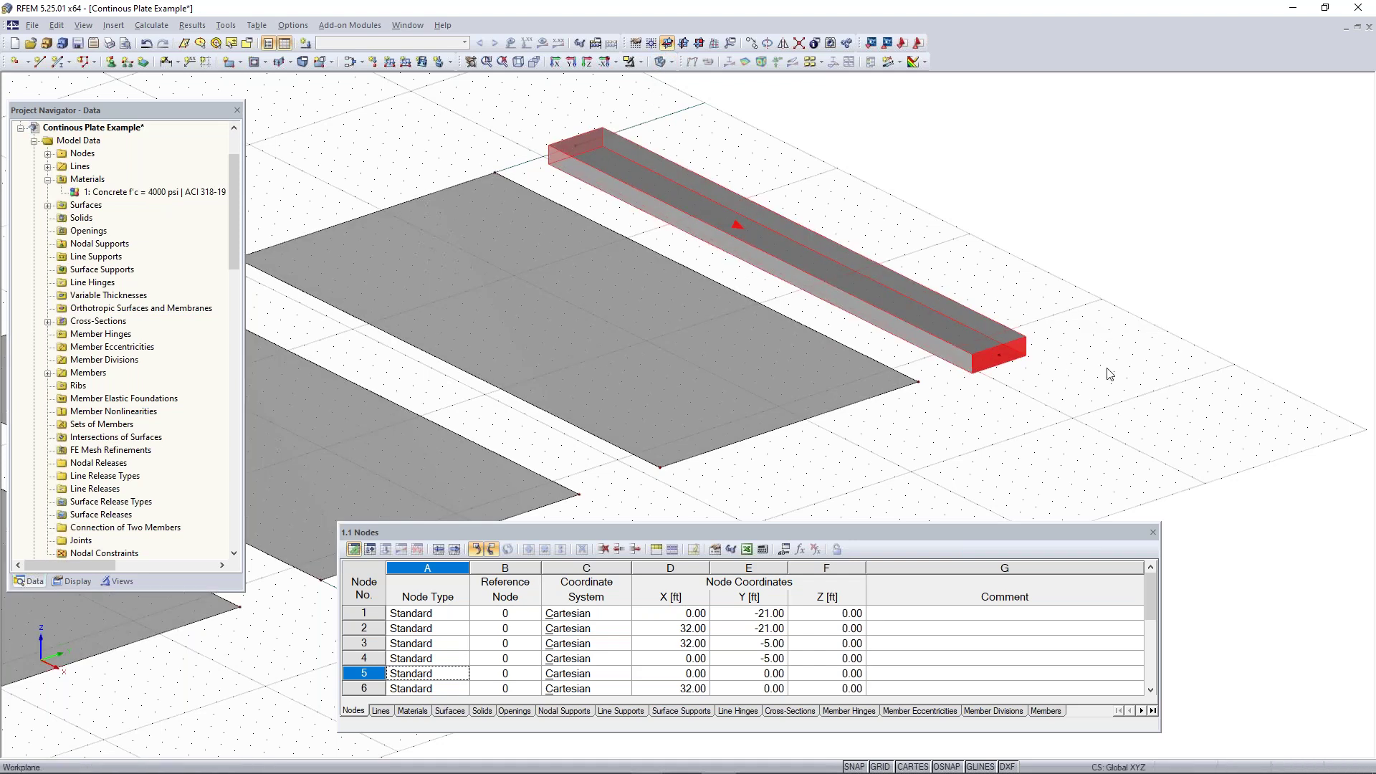
left_click(660, 62)
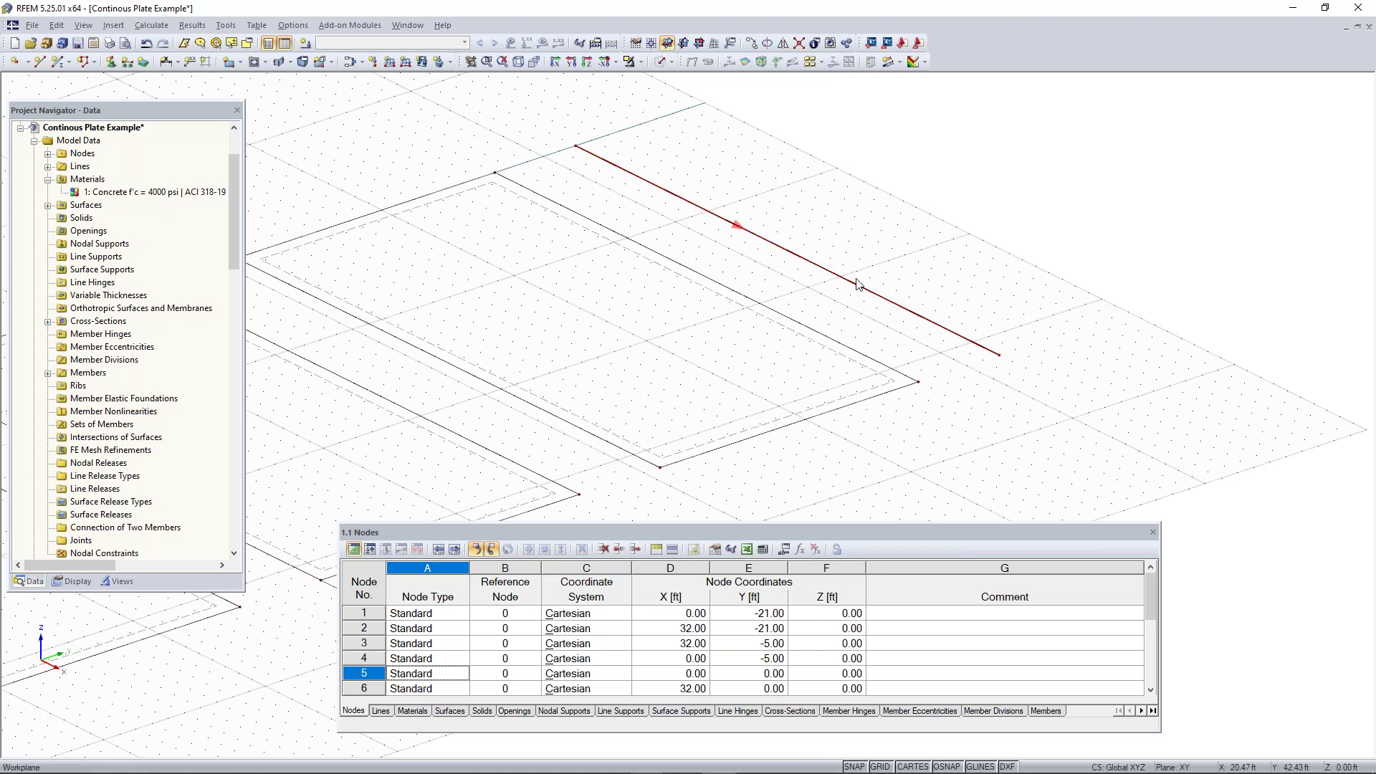
- Look over the three surfaces and the member in wireframe and restore the solid transparent display
scroll(664, 188, "down", 1)
scroll(664, 187, "down", 1)
middle_click_drag(663, 187, 872, 169)
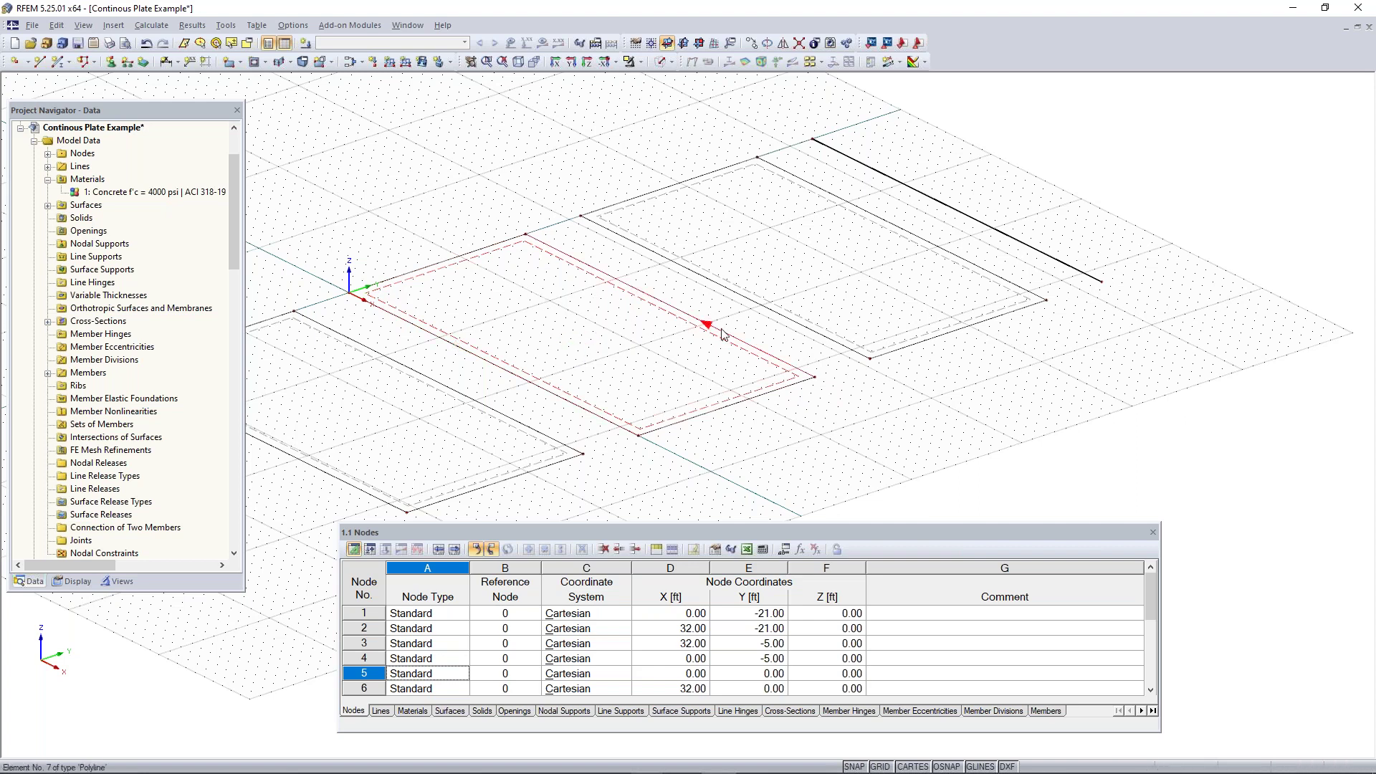
scroll(710, 322, "down", 2)
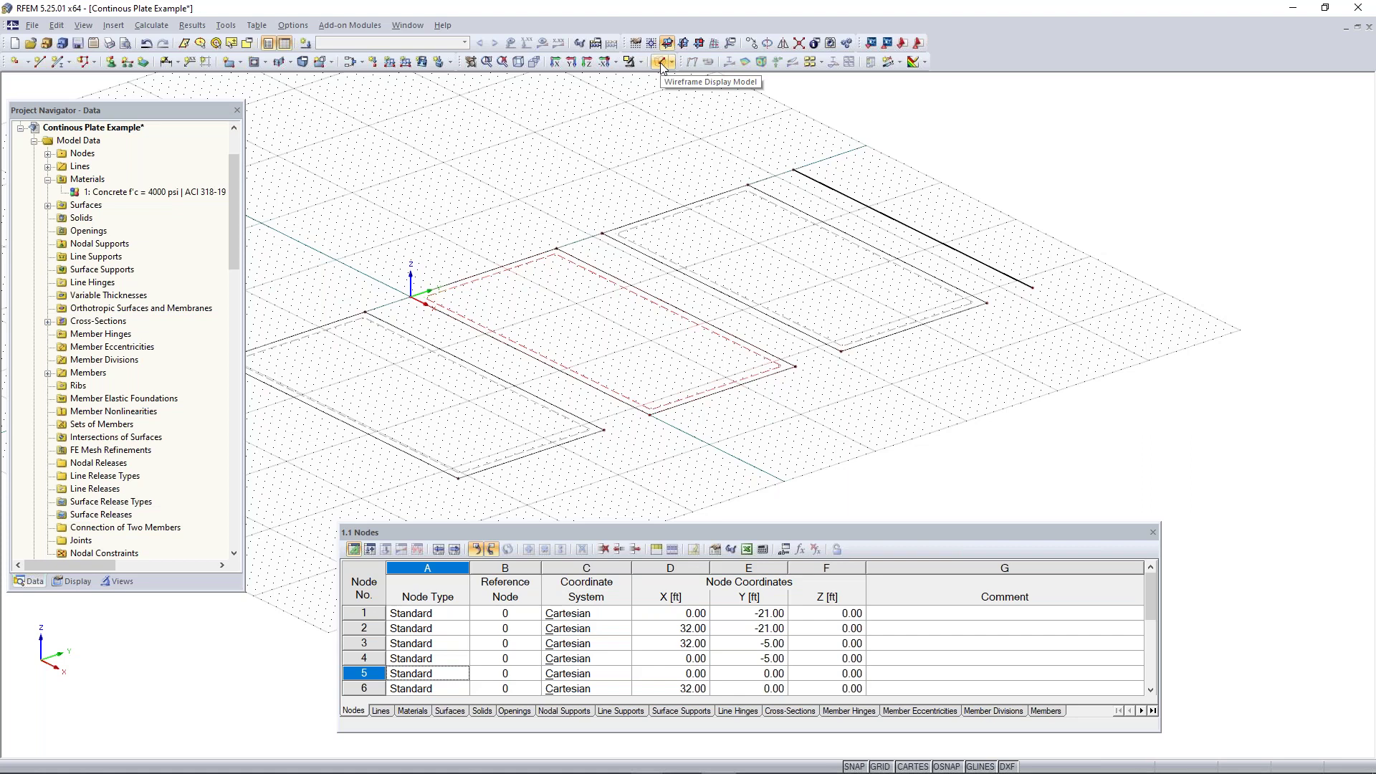
left_click(661, 63)
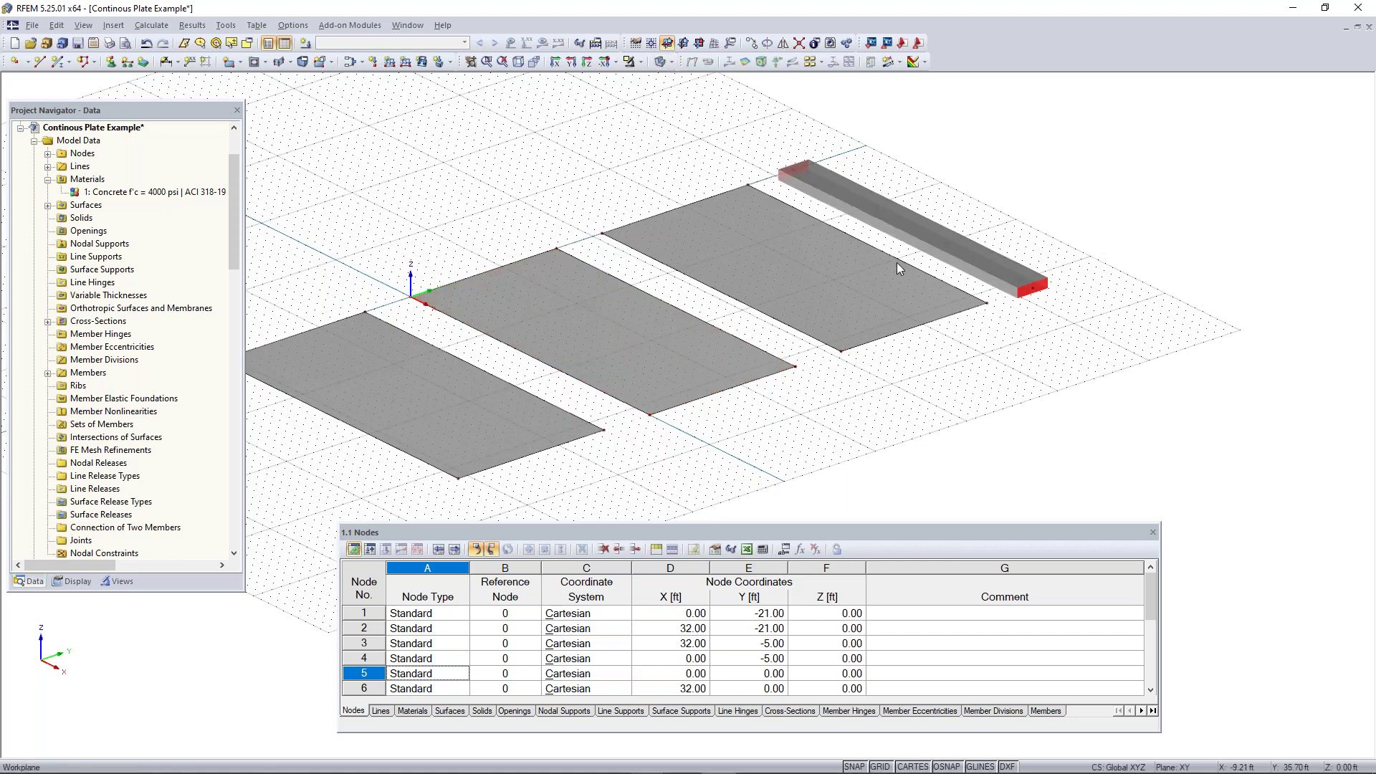
- Graphically divide the first surface's outer long edge at Y -21 ft, 16 ft from its start
scroll(882, 423, "down", 1)
middle_click_drag(882, 423, 950, 407, "ctrl")
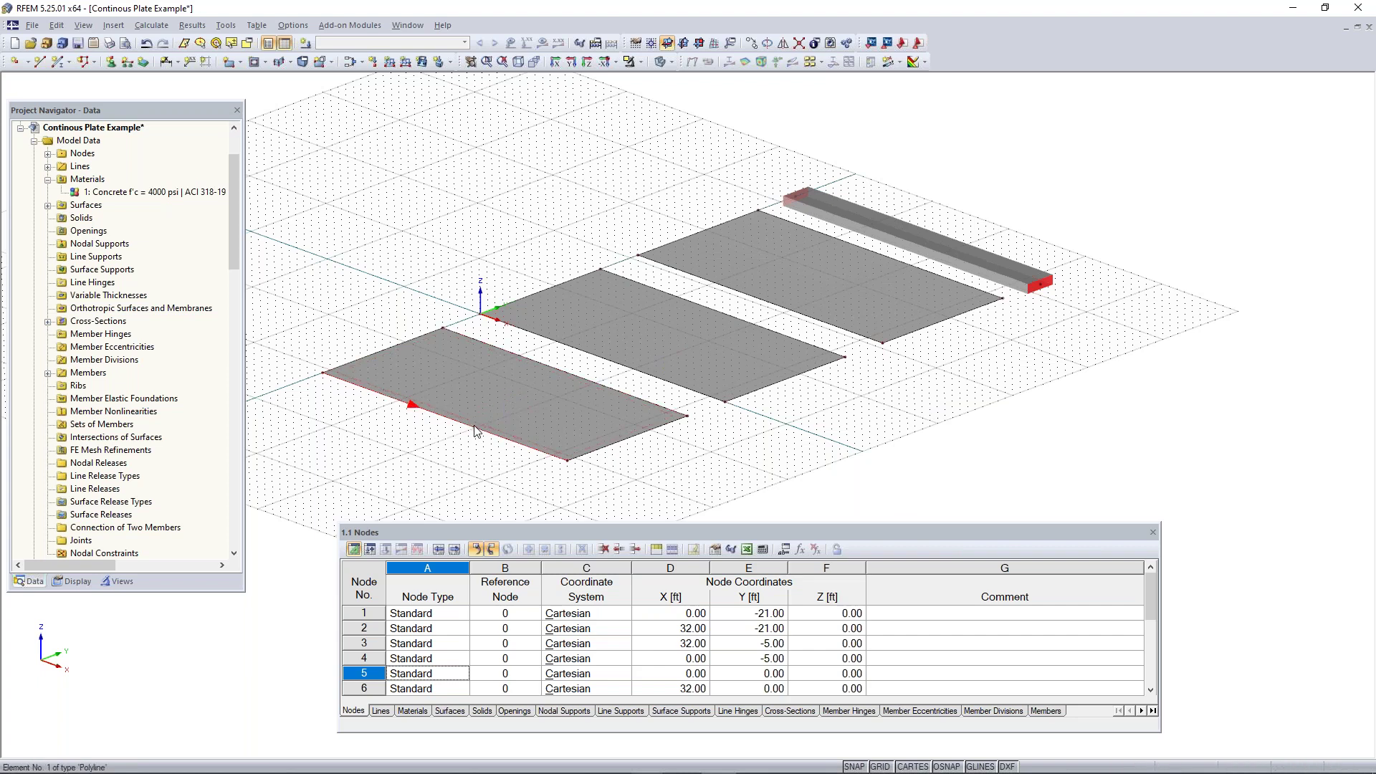
scroll(470, 432, "up", 3)
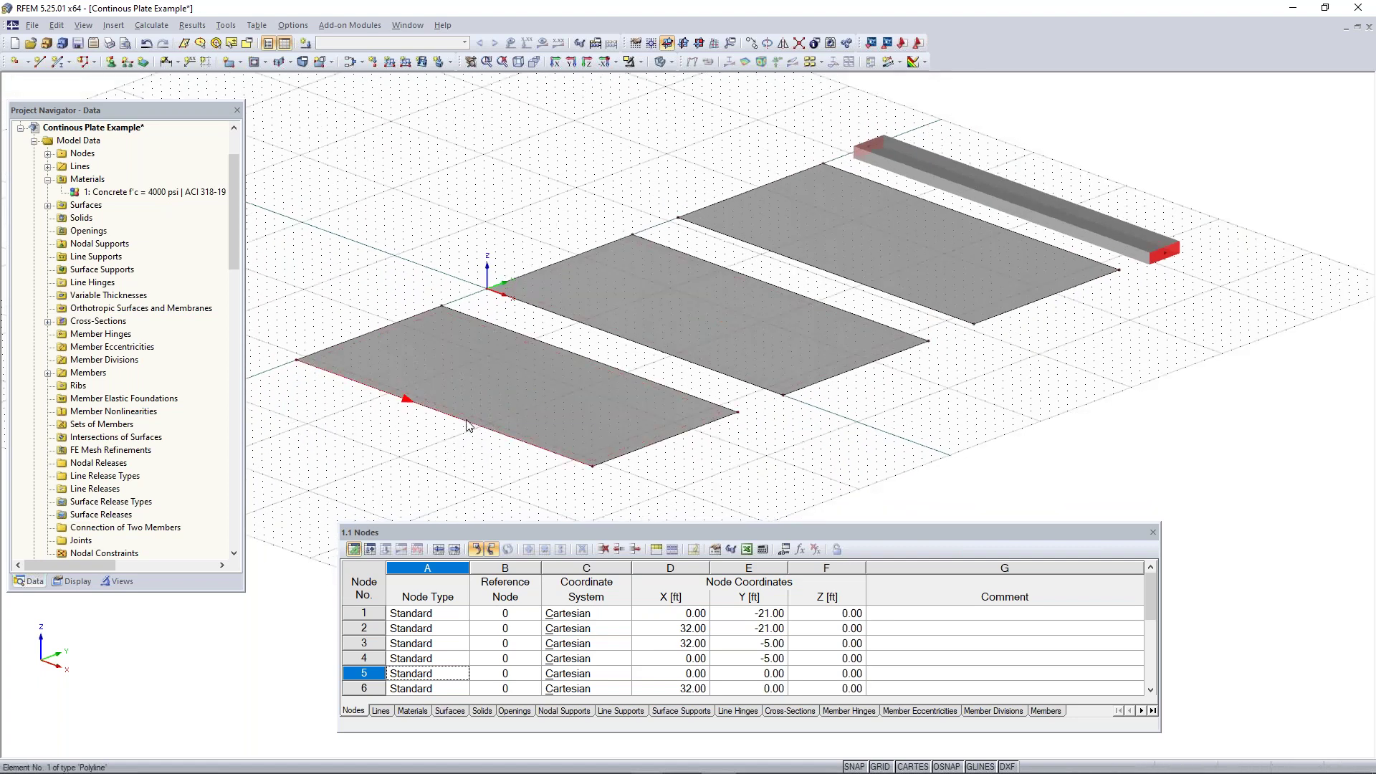
right_click(468, 425)
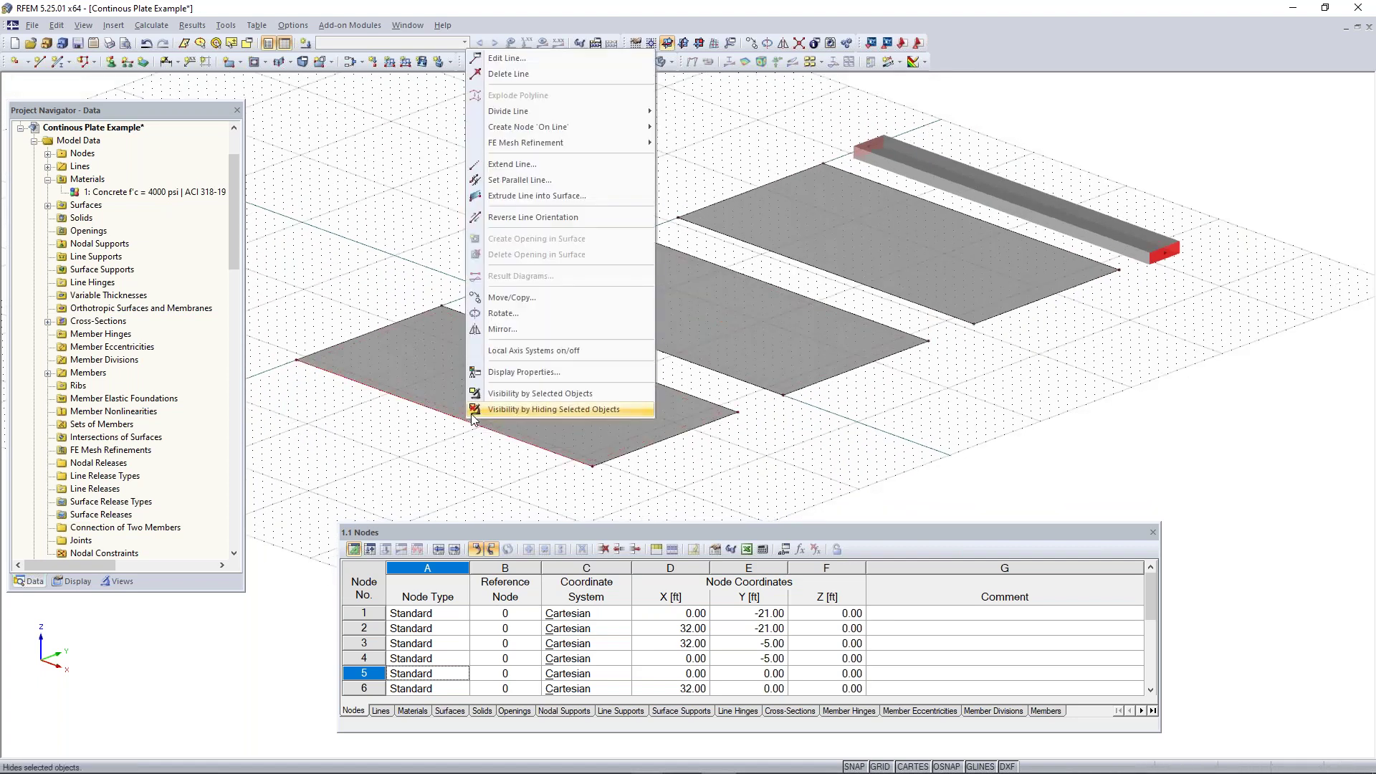
mouse_move(528, 114)
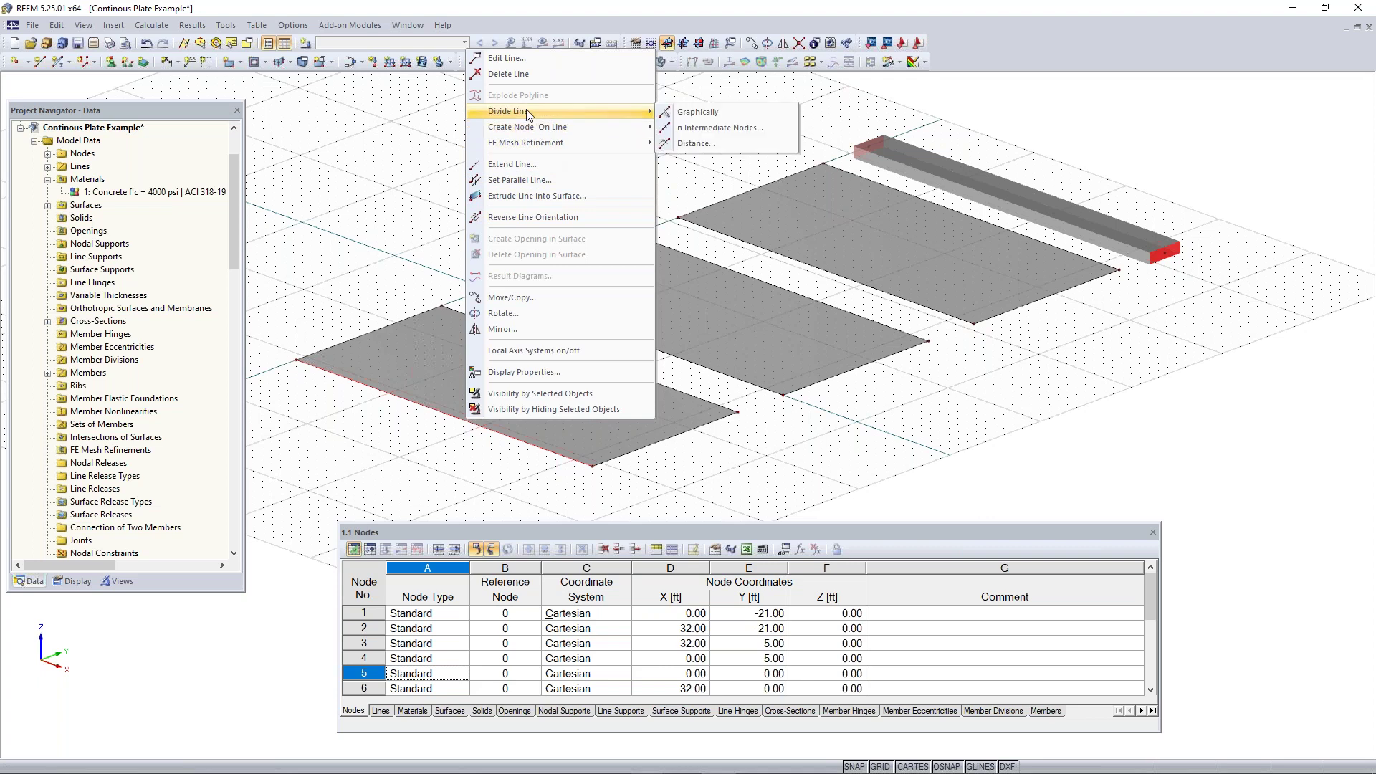
left_click(729, 115)
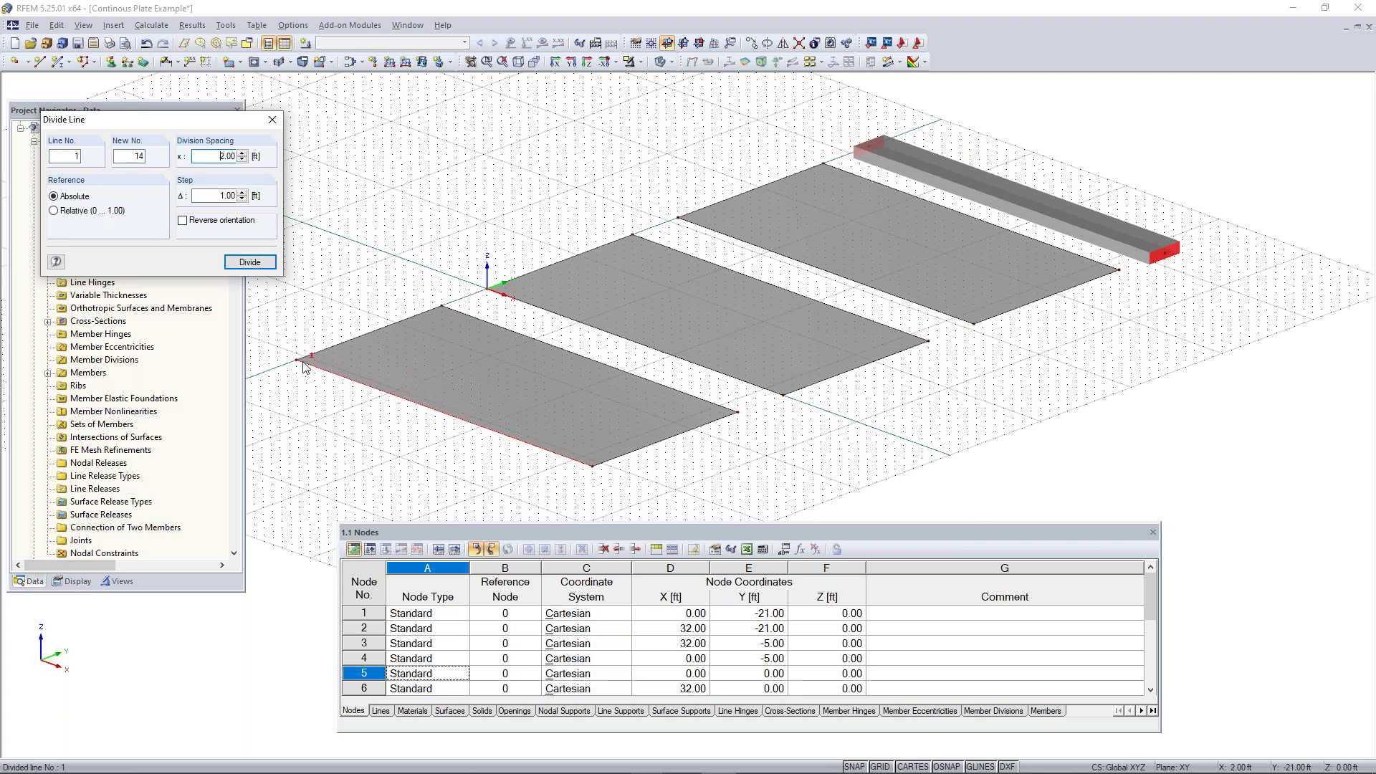
left_click(446, 415)
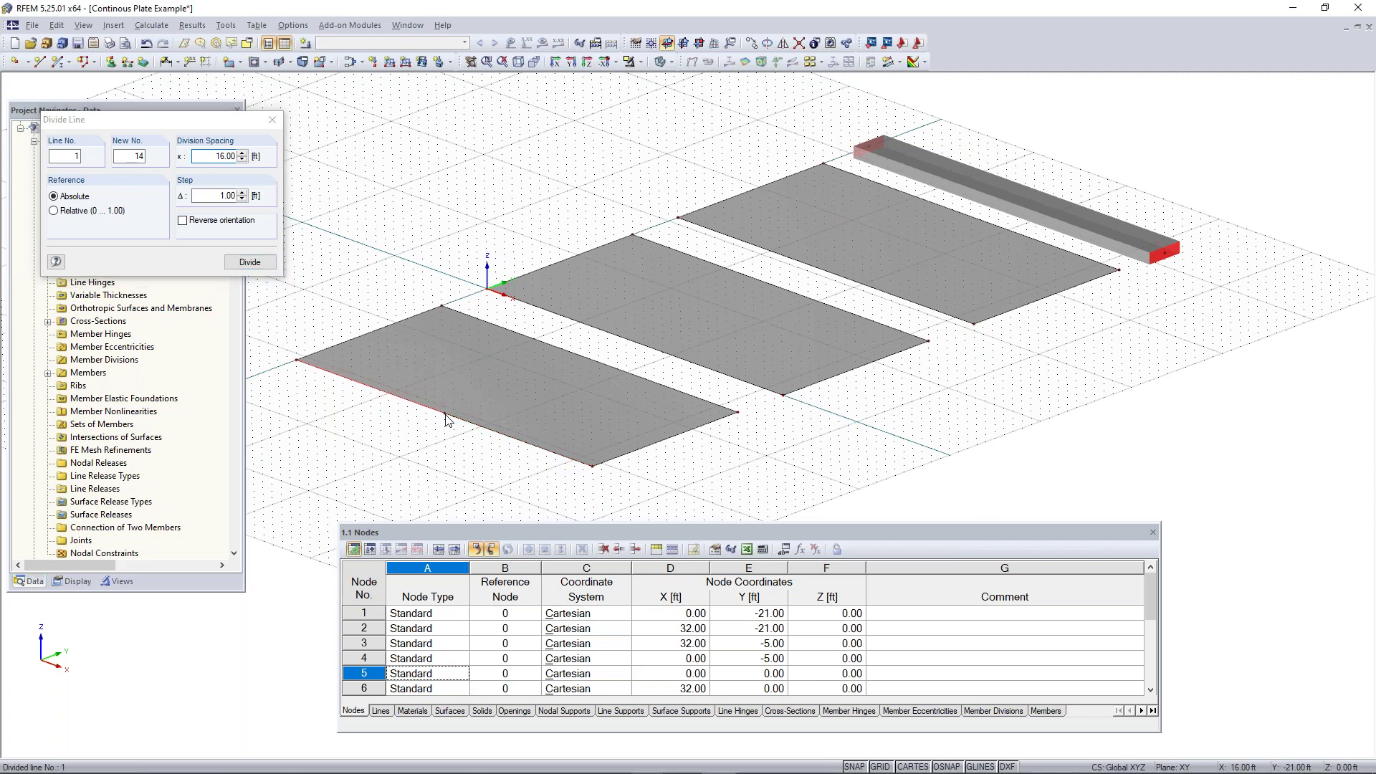
- Graphically divide the first surface's inner long edge at X 16, Y -5 ft, and end line division
left_click(588, 359)
key("Escape")
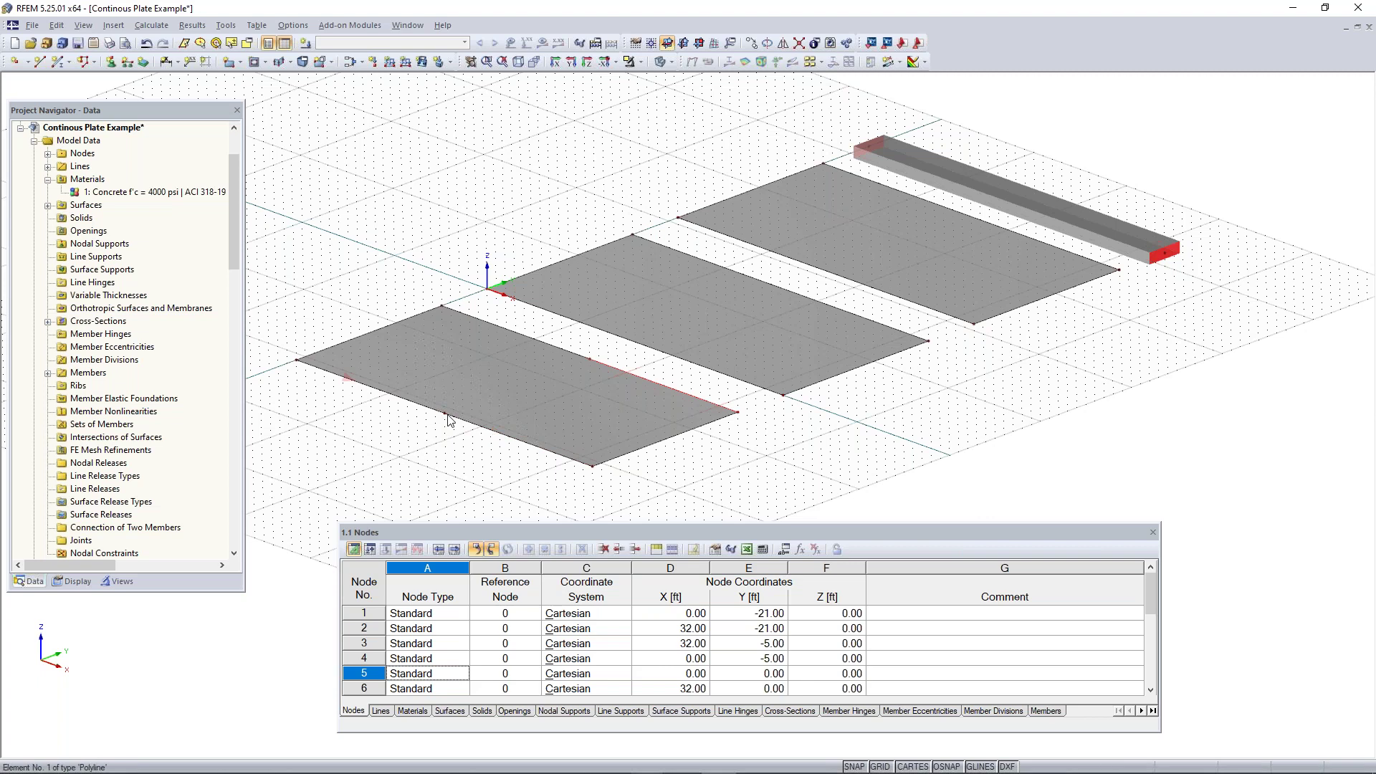
- Divide the middle surface's long edge at Y 0 using one new intermediate node
middle_click_drag(625, 398, 572, 446)
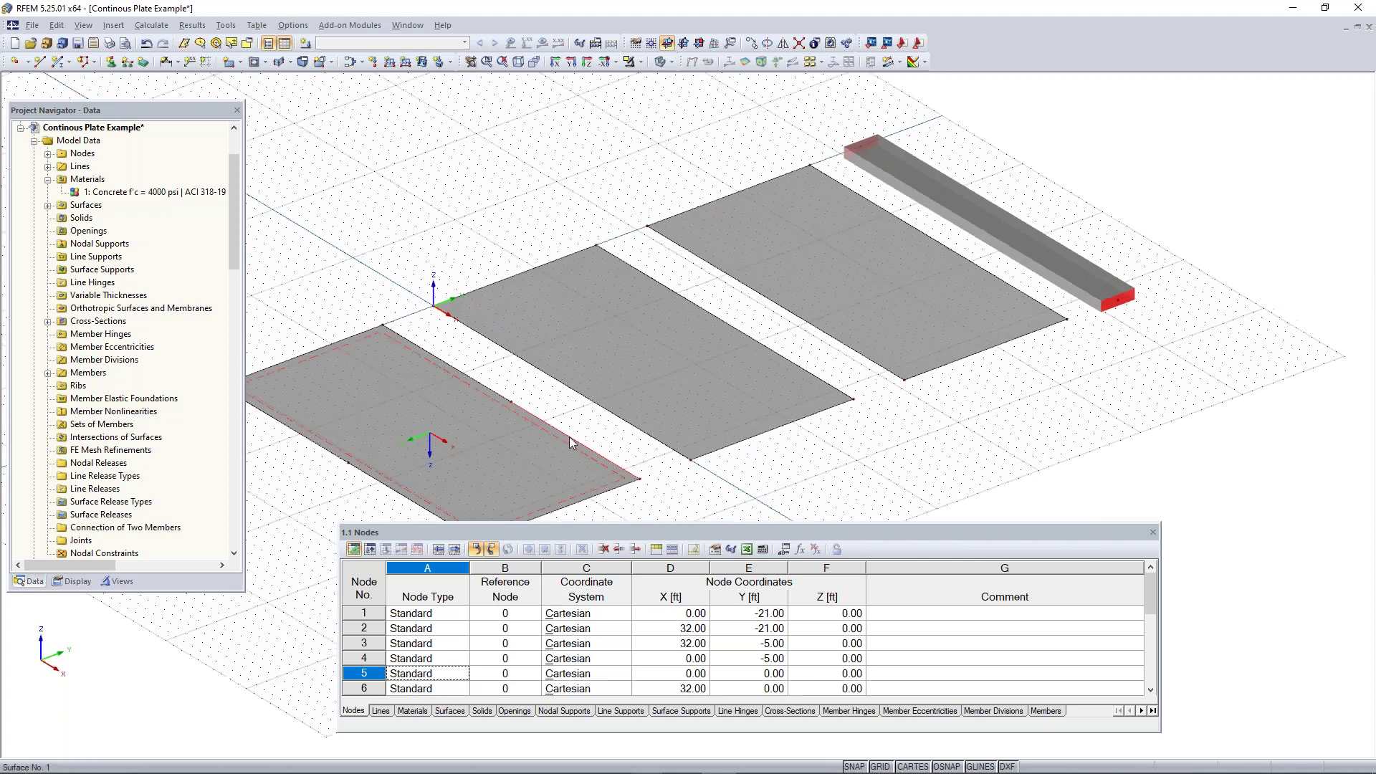
right_click(561, 390)
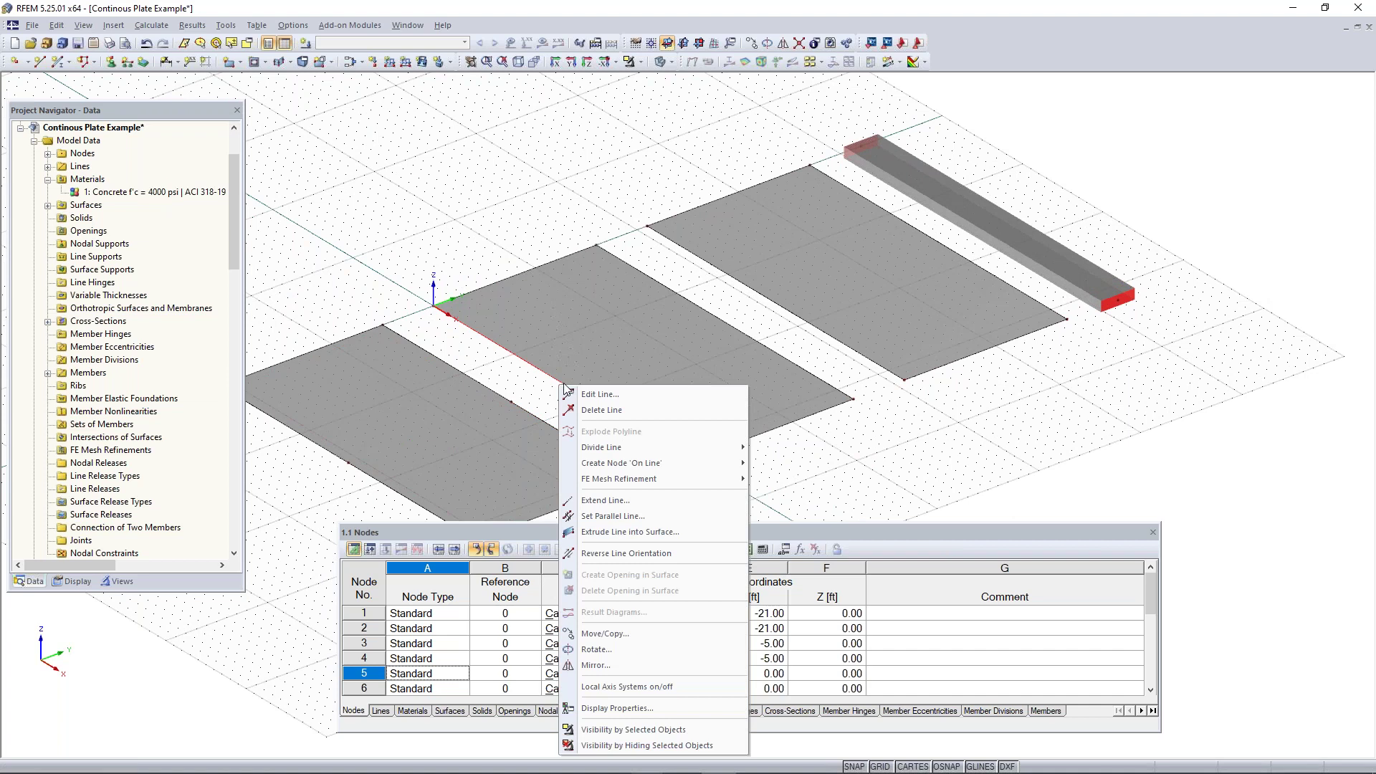
mouse_move(648, 450)
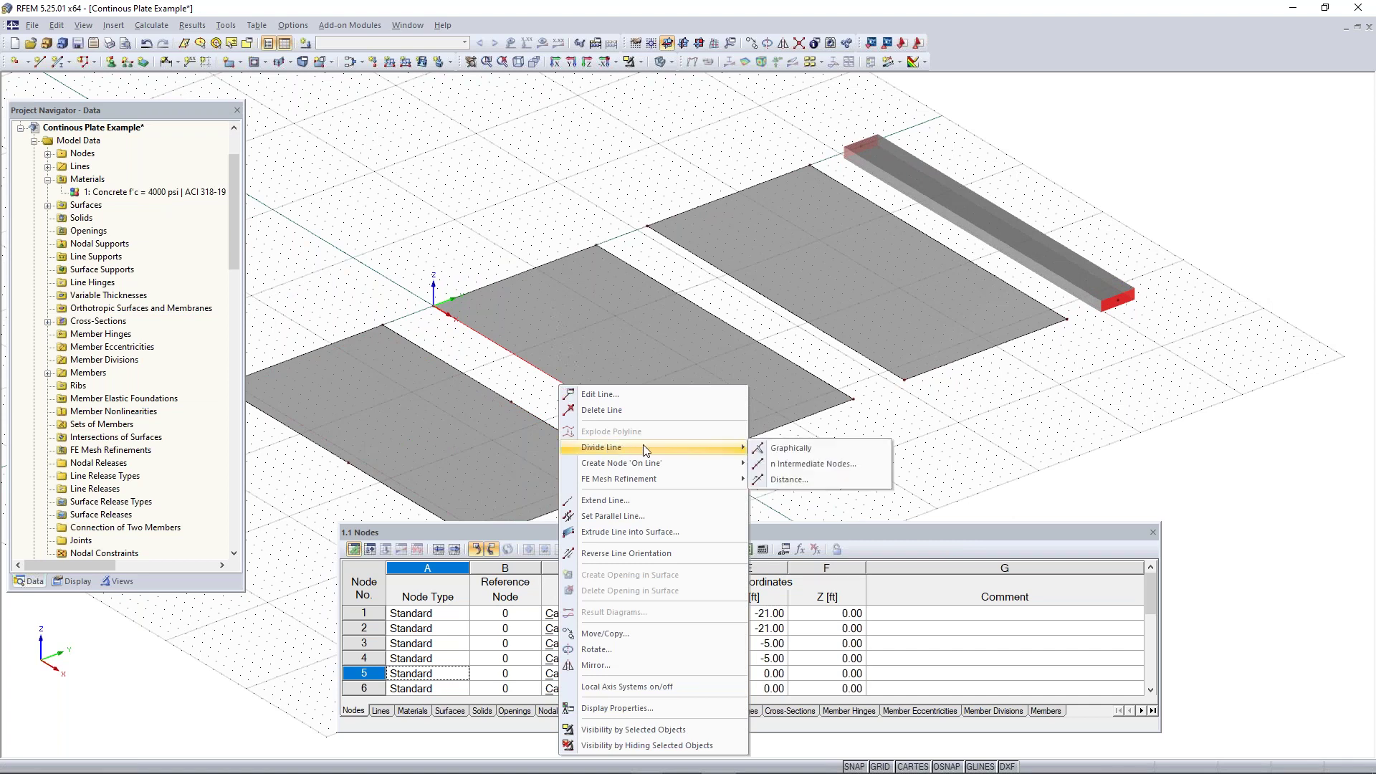
left_click(800, 471)
left_click_drag(737, 248, 942, 144)
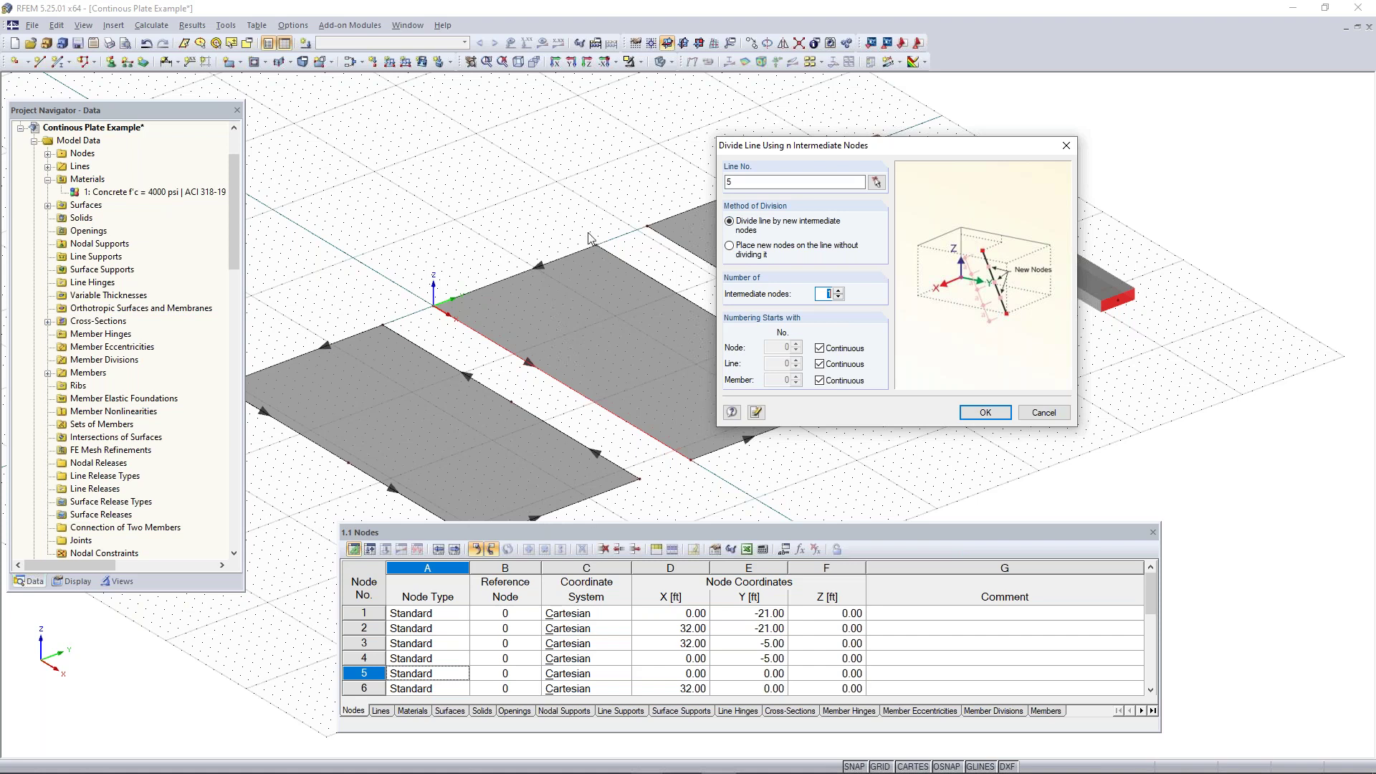
left_click_drag(900, 148, 369, 194)
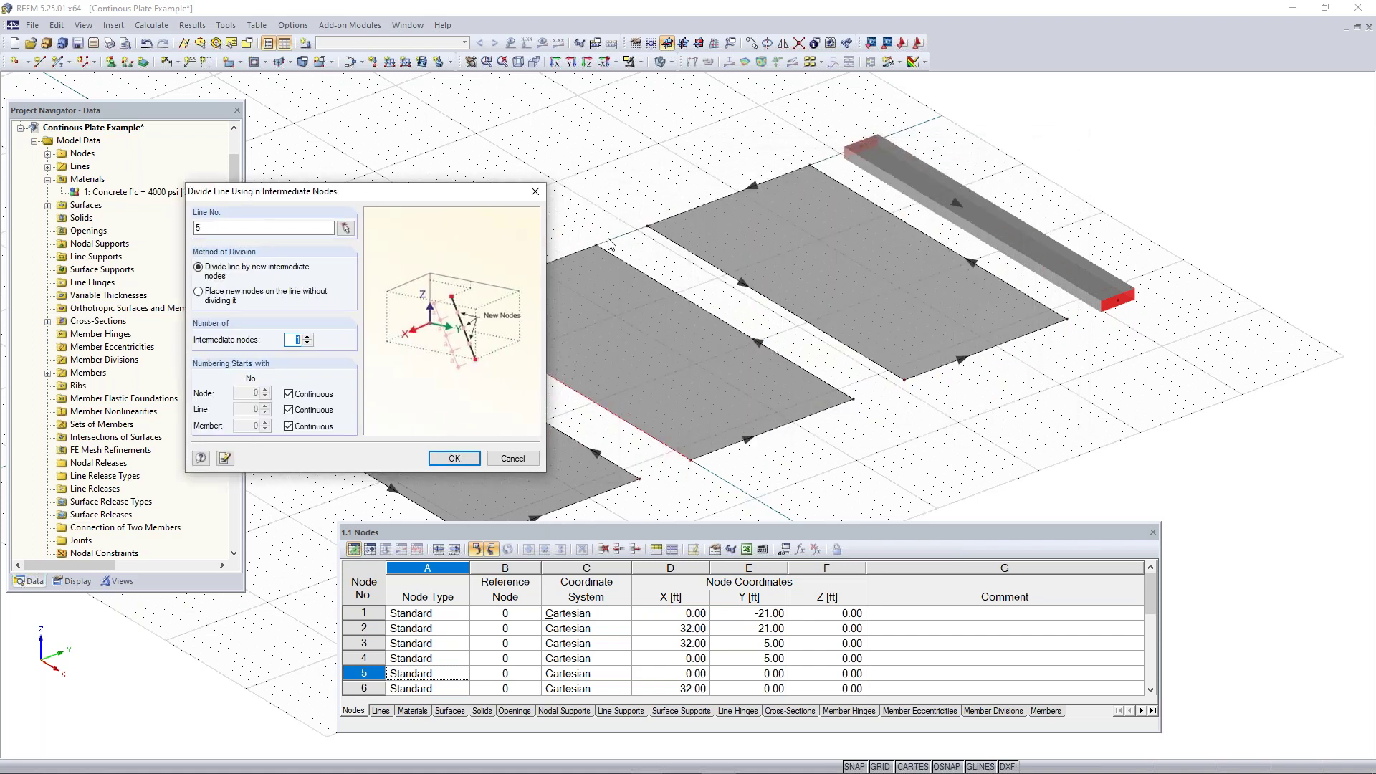
left_click_drag(440, 198, 989, 188)
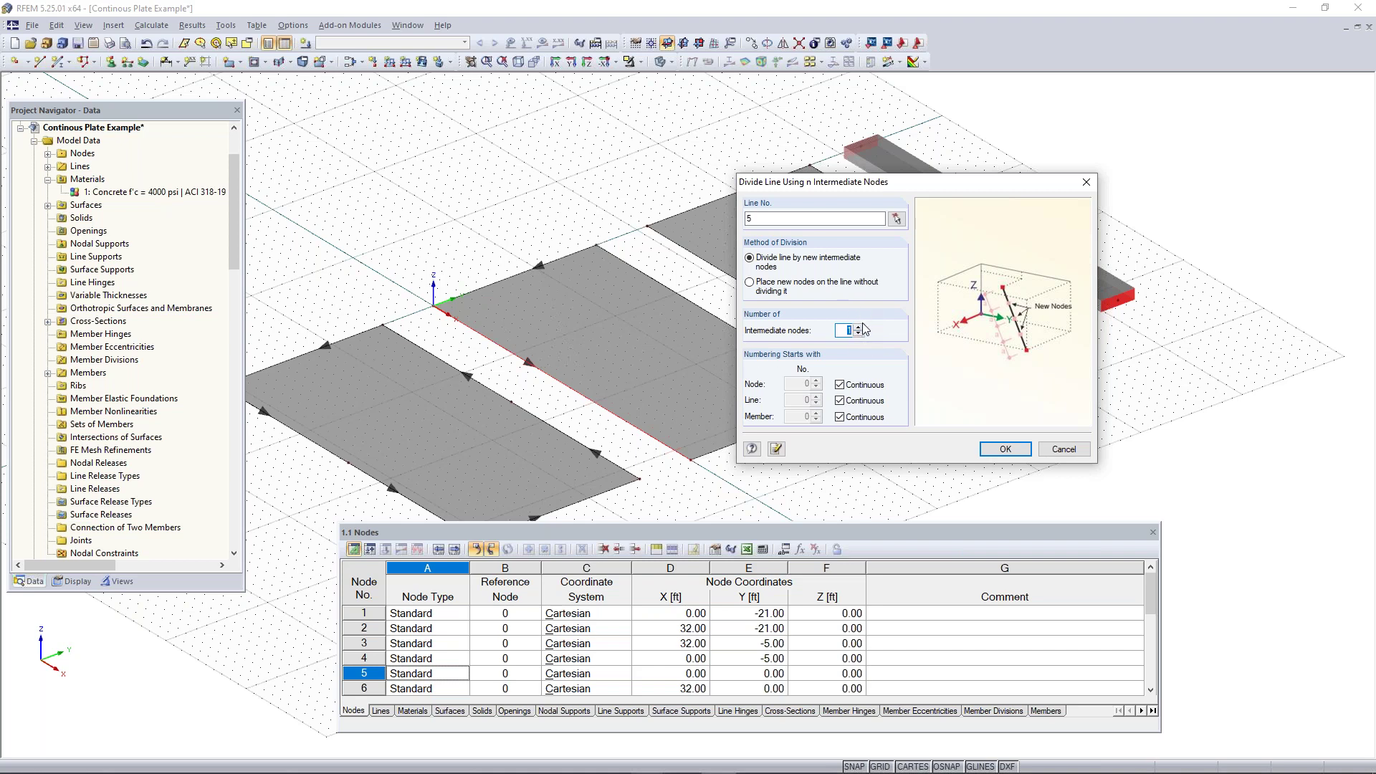
left_click(1006, 449)
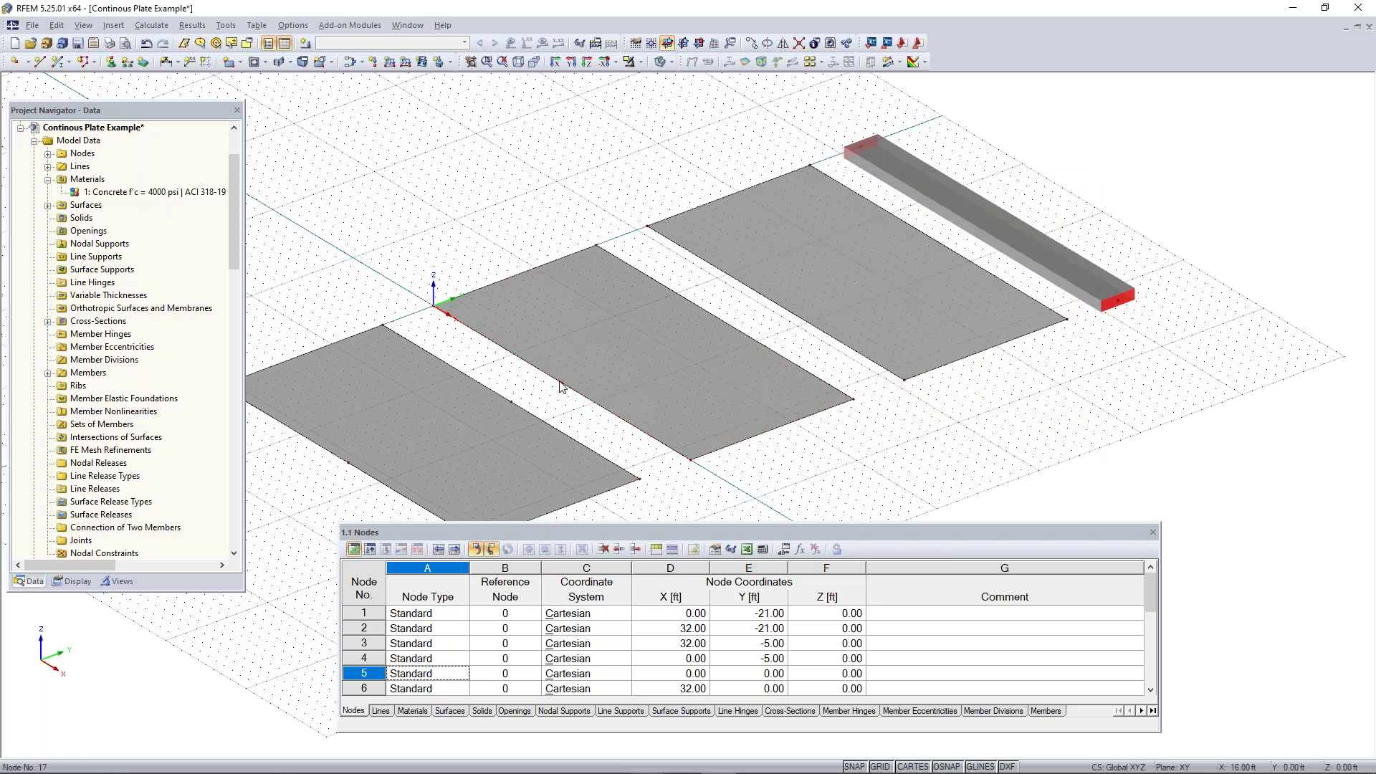
- Divide the middle surface's opposite long edge at Y 16 ft using one intermediate node
scroll(560, 389, "up", 2)
scroll(634, 359, "down", 1)
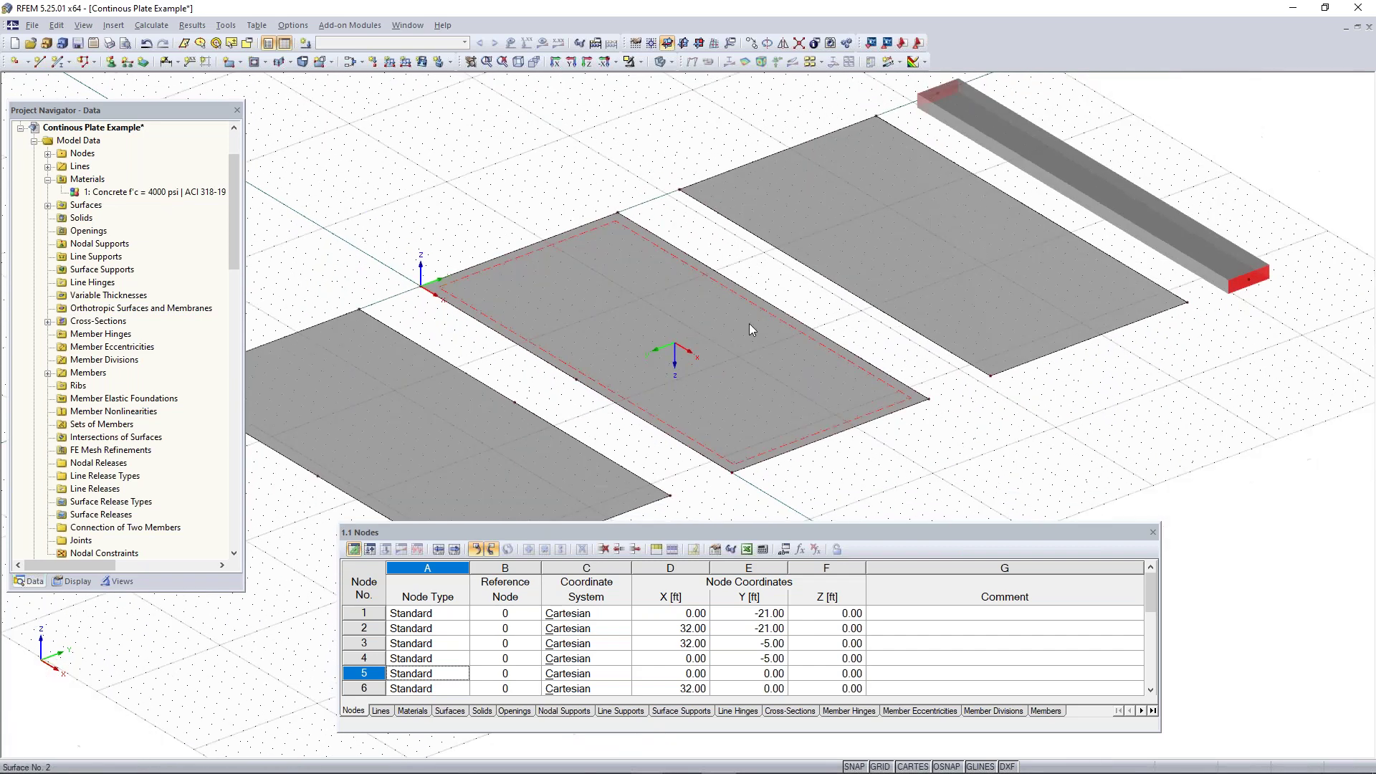
right_click(790, 314)
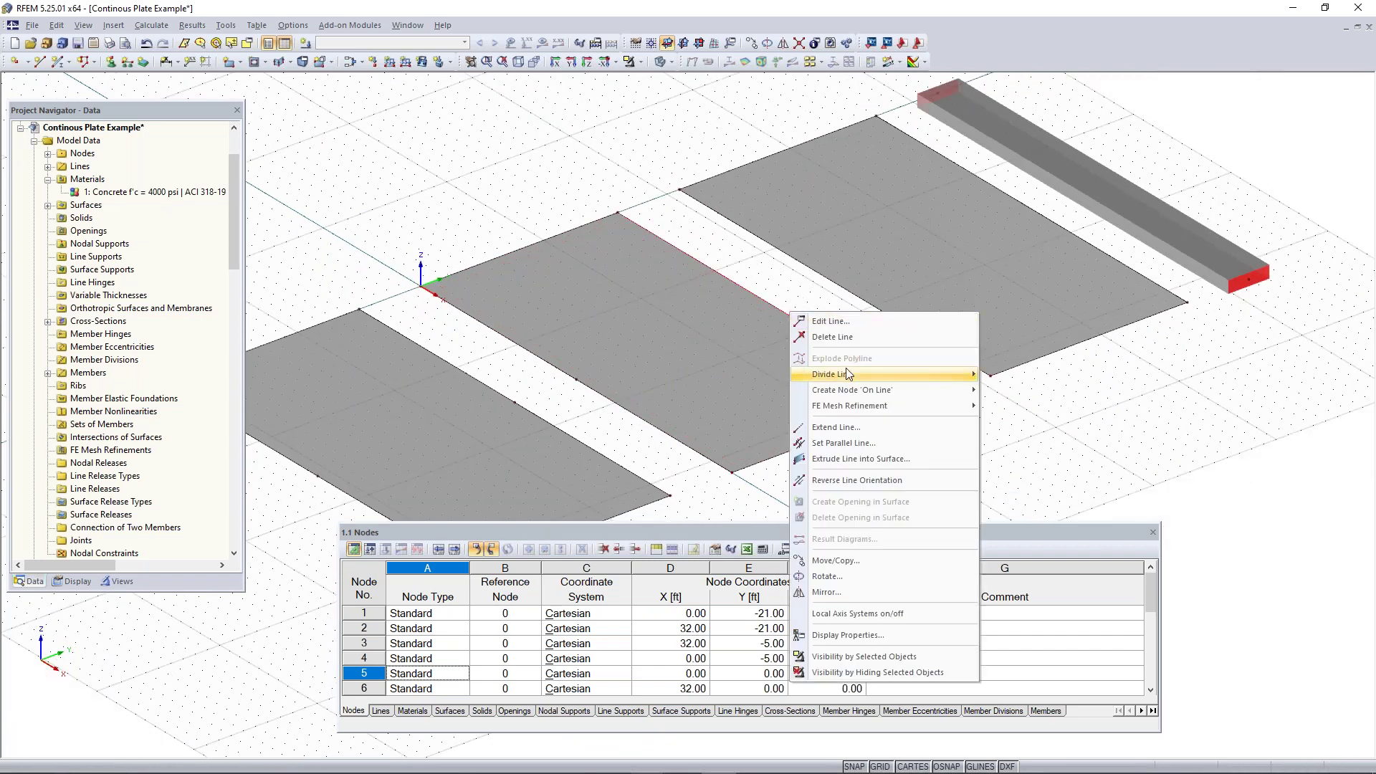
left_click(1014, 391)
left_click(778, 517)
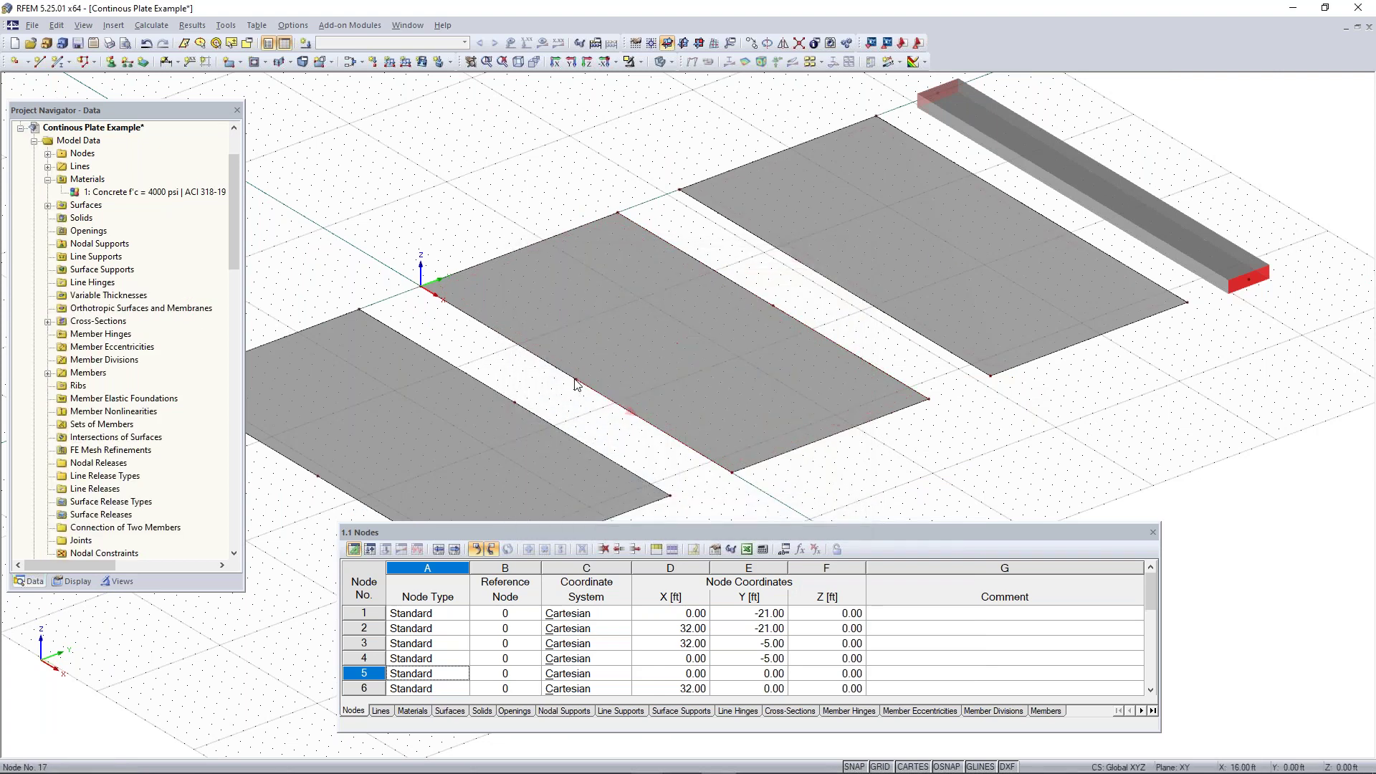
- Divide the third surface's long edge at Y 21 ft by distance, 16 ft (50%) from the line start
scroll(577, 381, "down", 1)
middle_click_drag(888, 378, 719, 440)
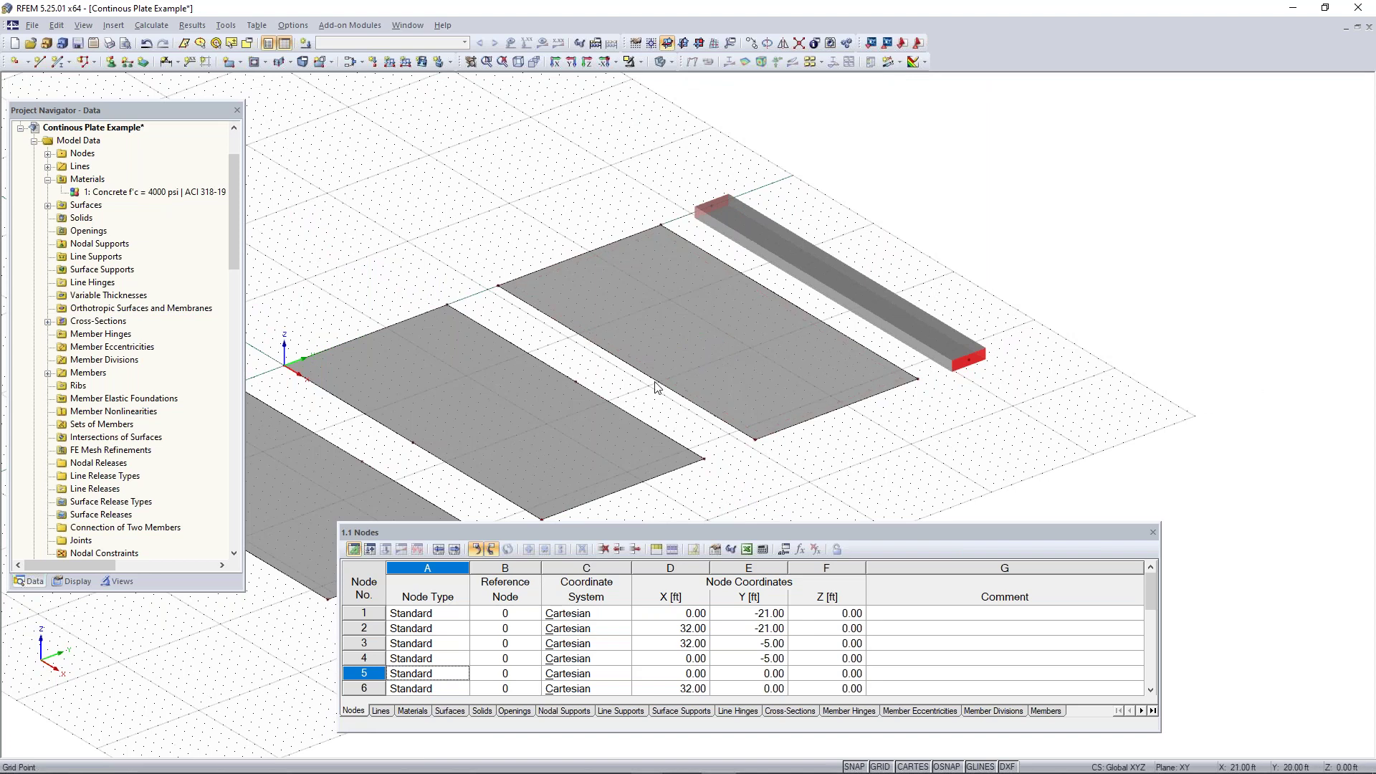
right_click(665, 385)
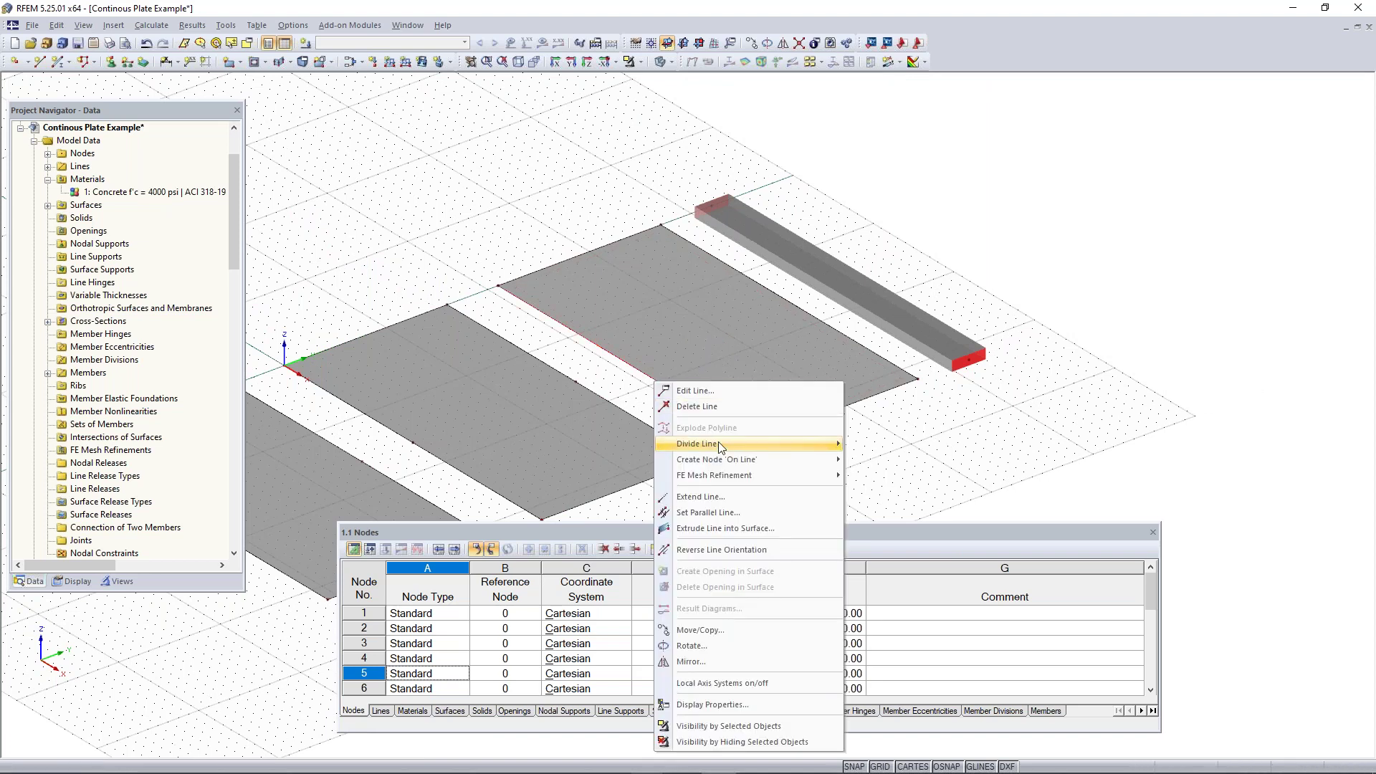
mouse_move(718, 441)
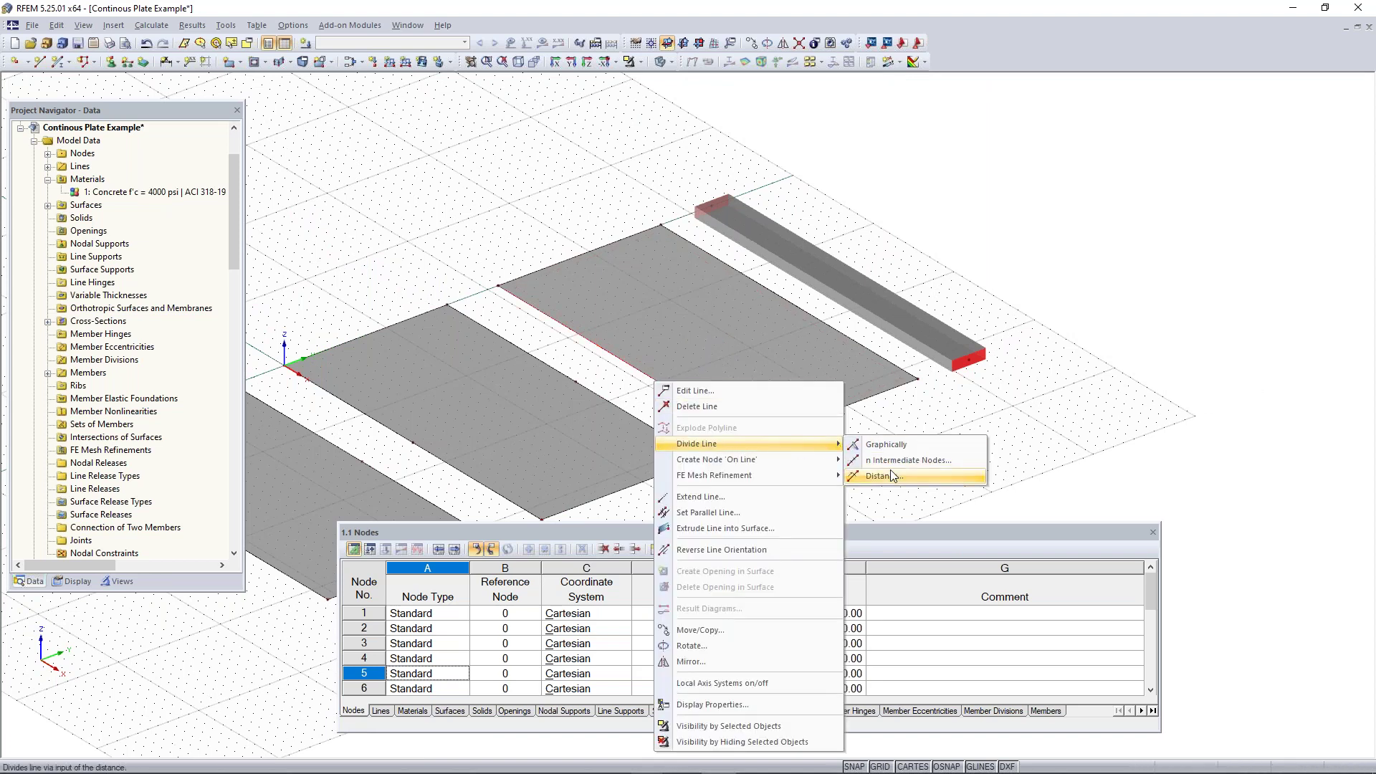
left_click(890, 470)
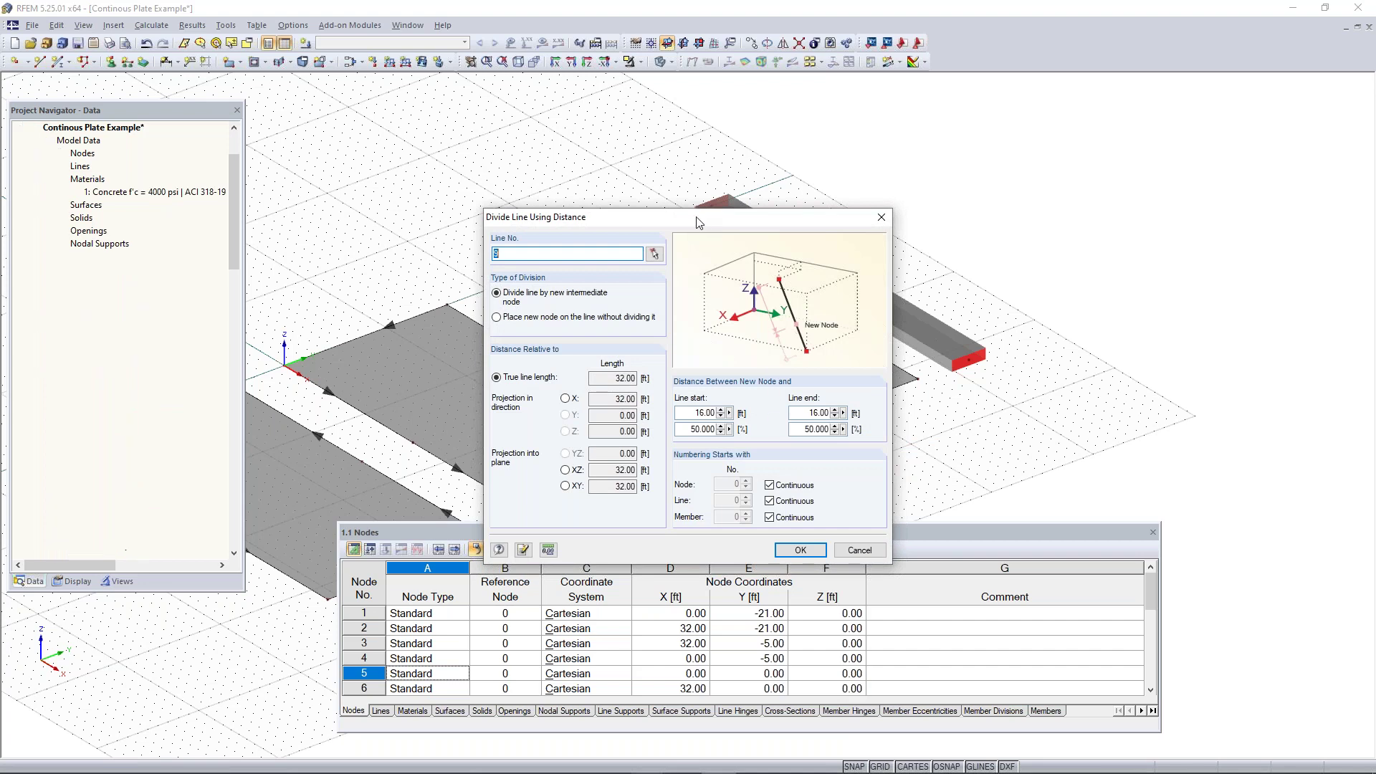
left_click_drag(690, 224, 1069, 105)
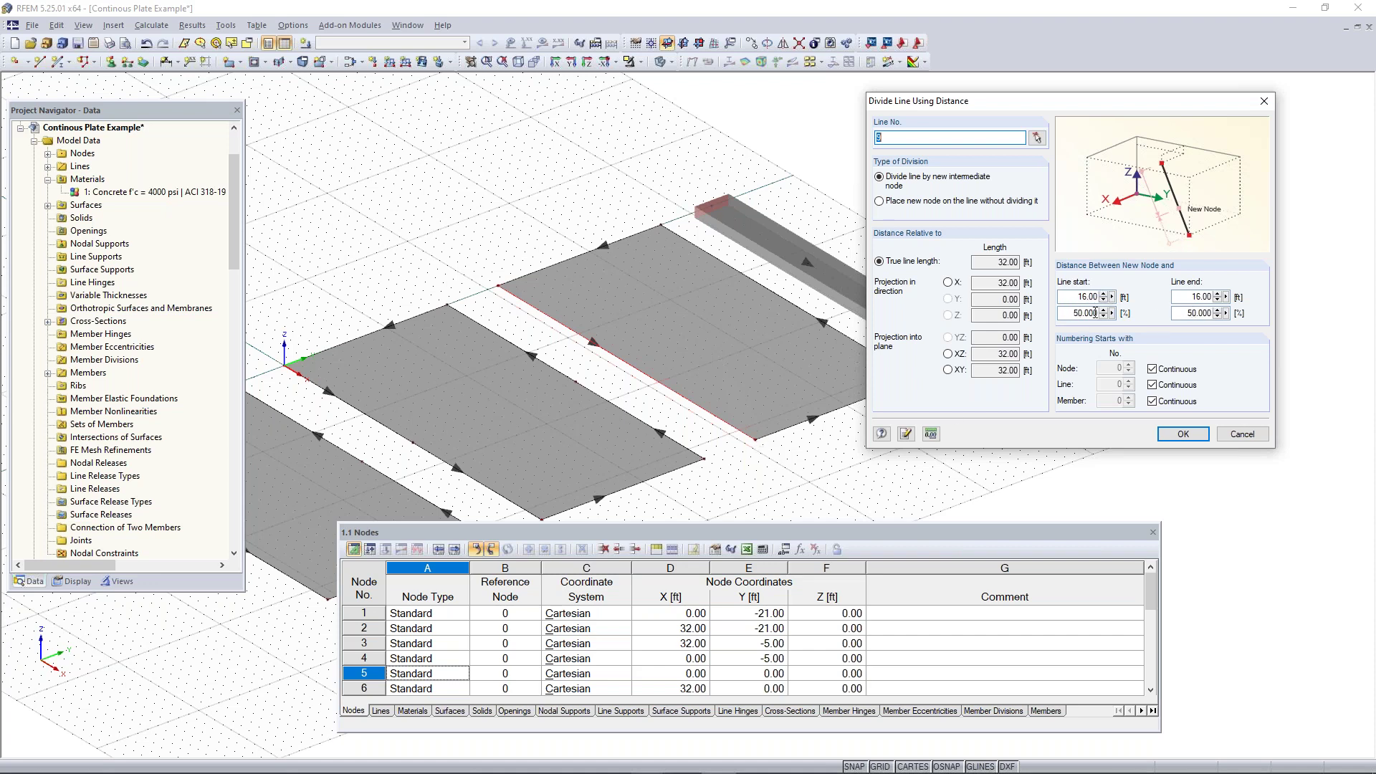
left_click_drag(1182, 312, 1233, 315)
double_click(1071, 297)
left_click_drag(1194, 296, 1244, 301)
left_click_drag(1076, 314, 1131, 312)
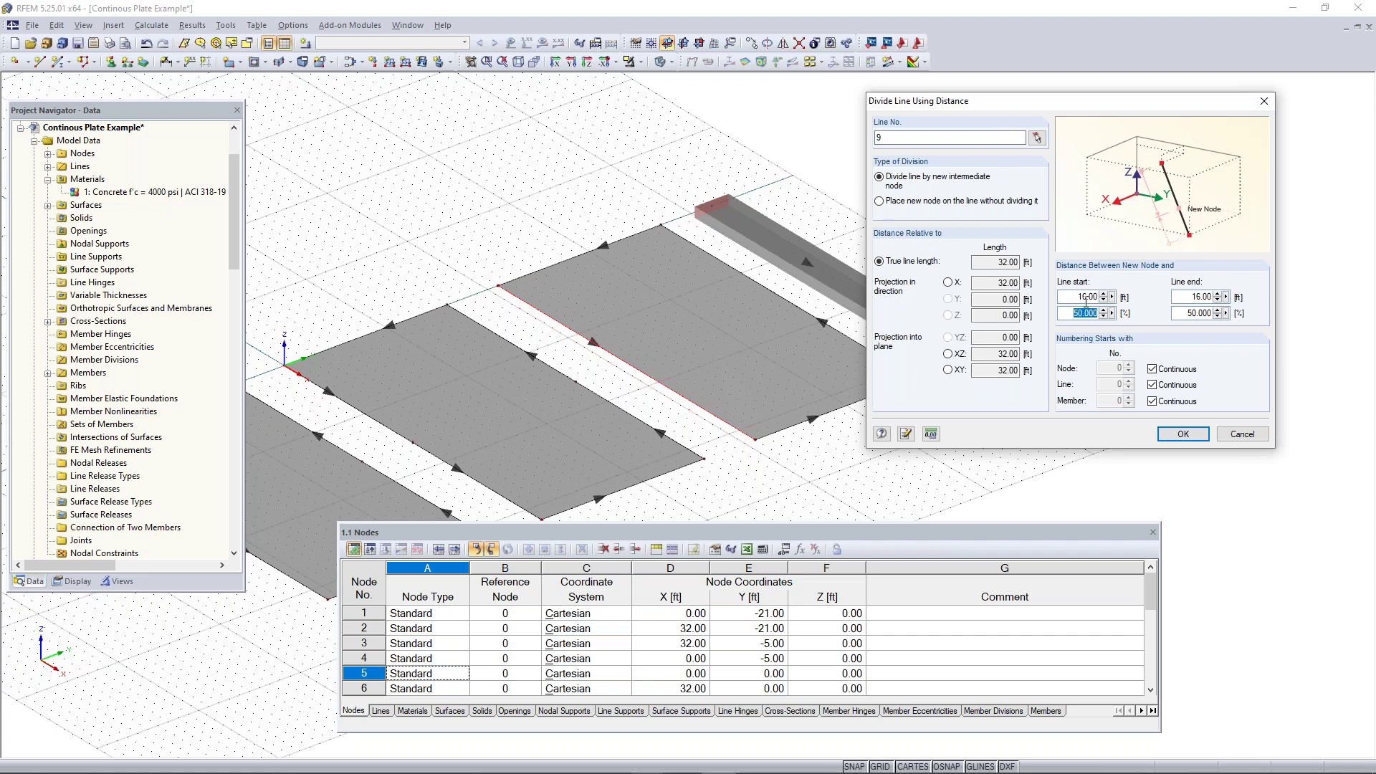
left_click_drag(1087, 296, 1129, 297)
left_click(1185, 435)
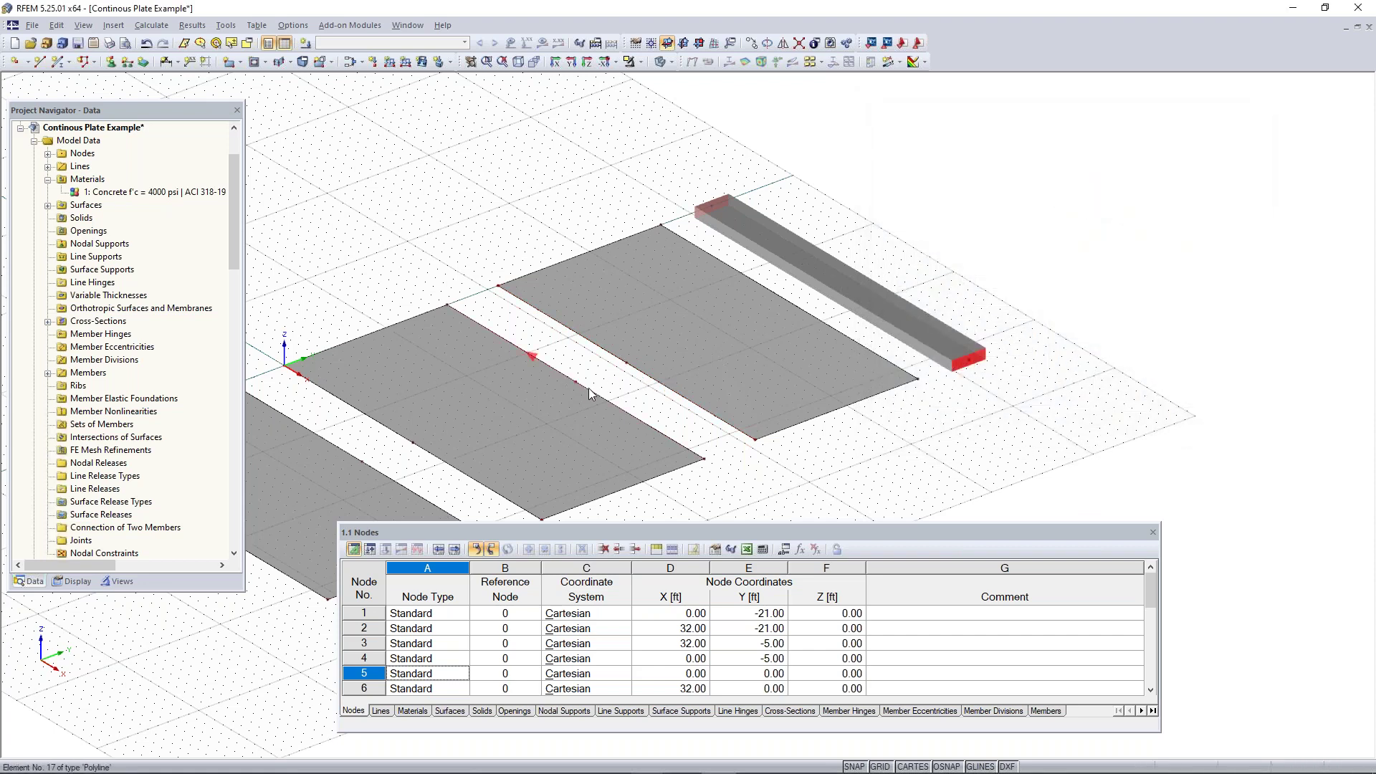
- Divide the third surface's other long edge at Y 37 ft by distance, with the new node at X 16 ft
right_click(805, 311)
mouse_move(882, 373)
left_click(1044, 404)
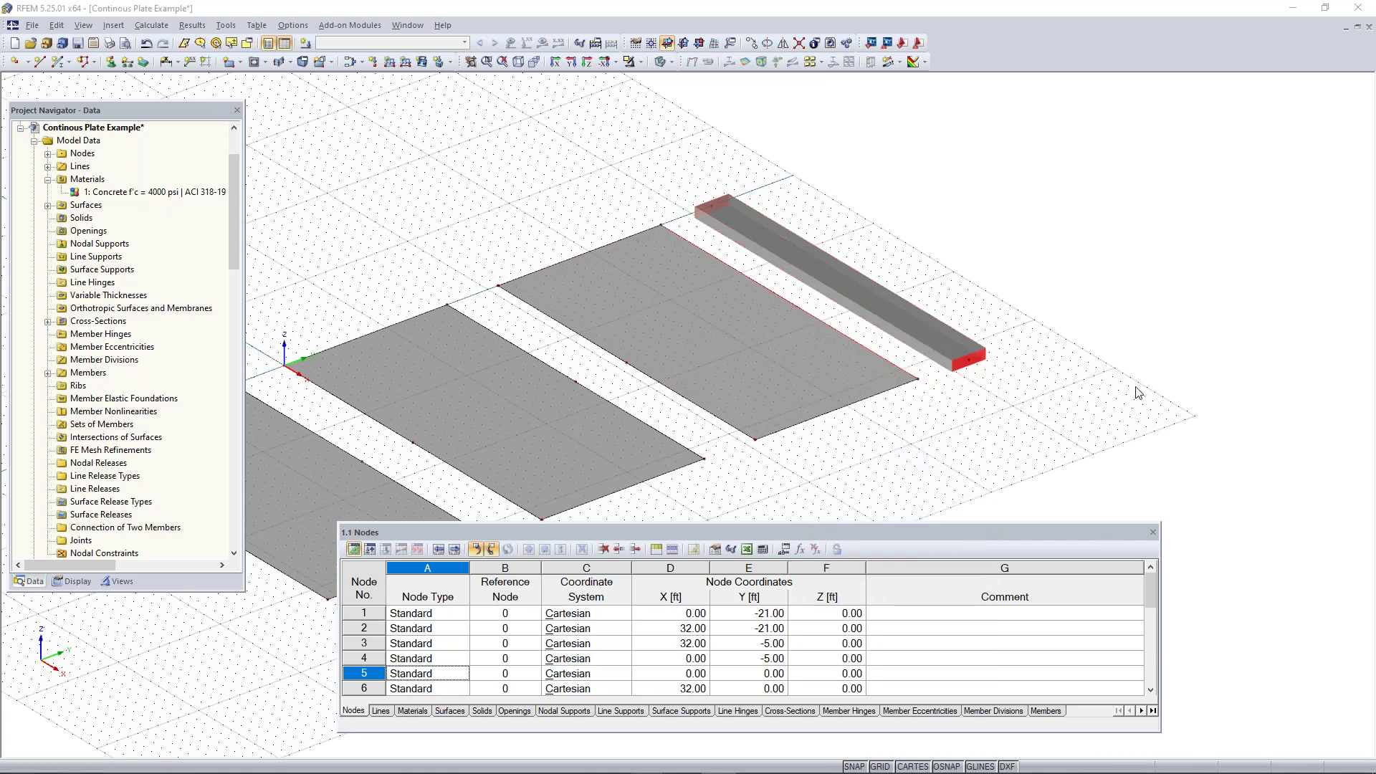
left_click(800, 549)
- Divide the member by distance with a new intermediate node 16 ft (50%) from the member start
scroll(848, 474, "down", 5)
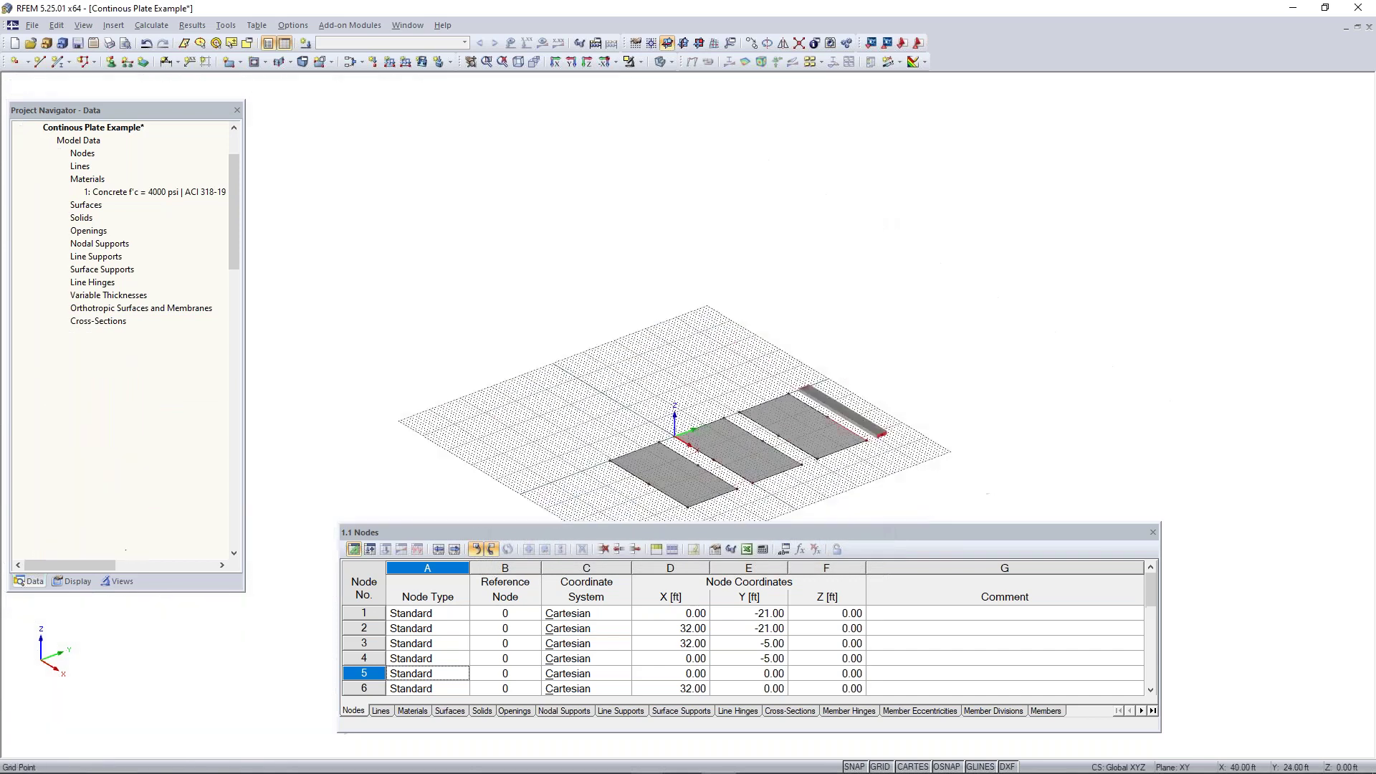
scroll(801, 372, "up", 5)
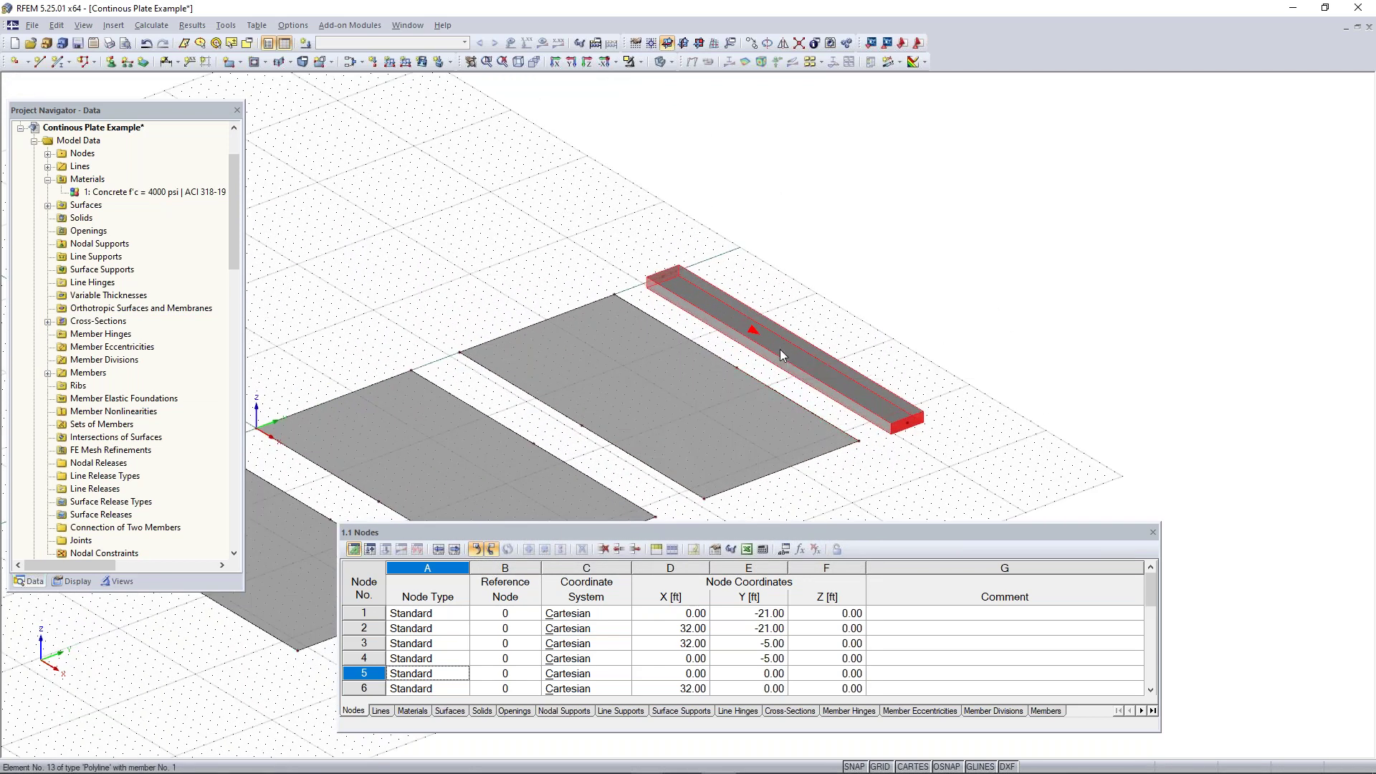
right_click(779, 380)
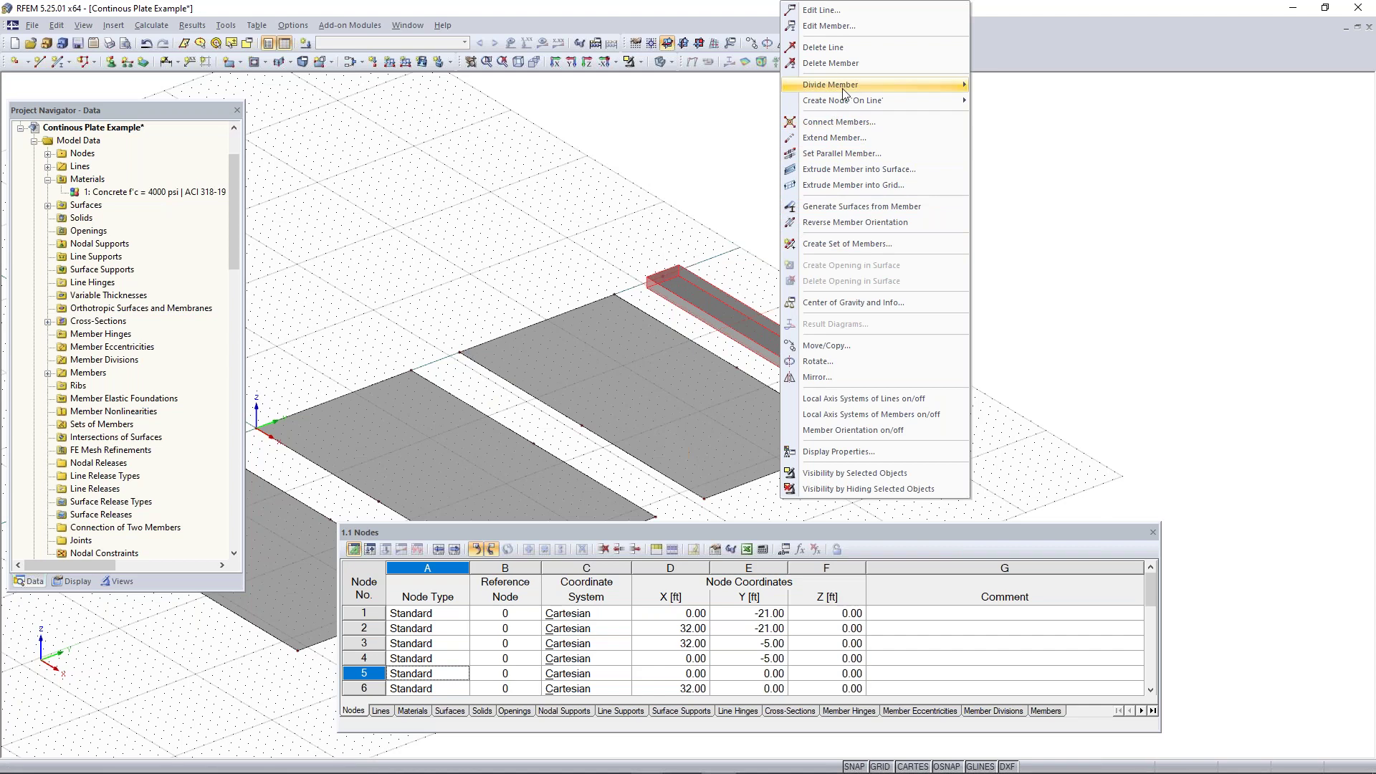
mouse_move(844, 87)
left_click(1025, 118)
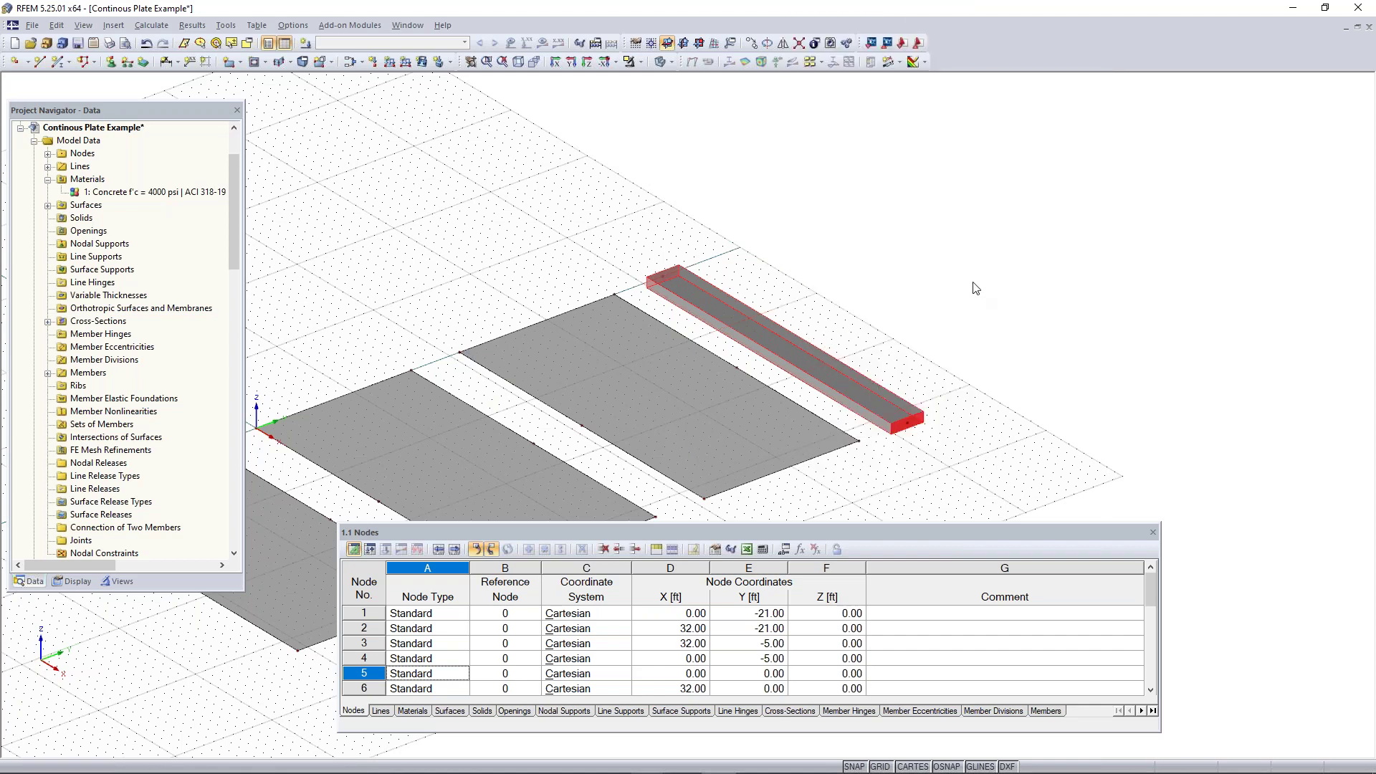
left_click(801, 550)
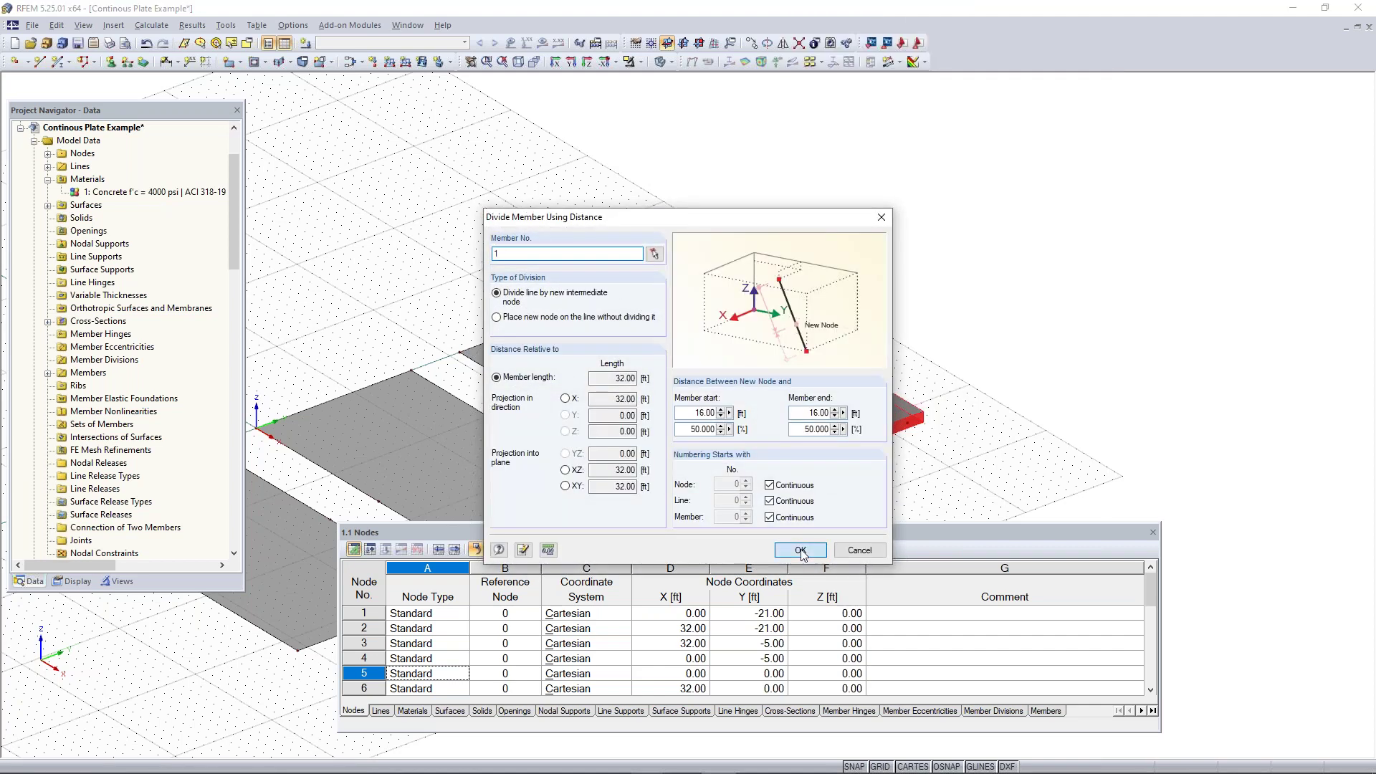
- Draw a line across the first surface from X 16, Y -21 ft to X 16, Y -5 ft, and end line drawing
middle_click_drag(953, 368, 1071, 312)
scroll(1050, 337, "down", 1)
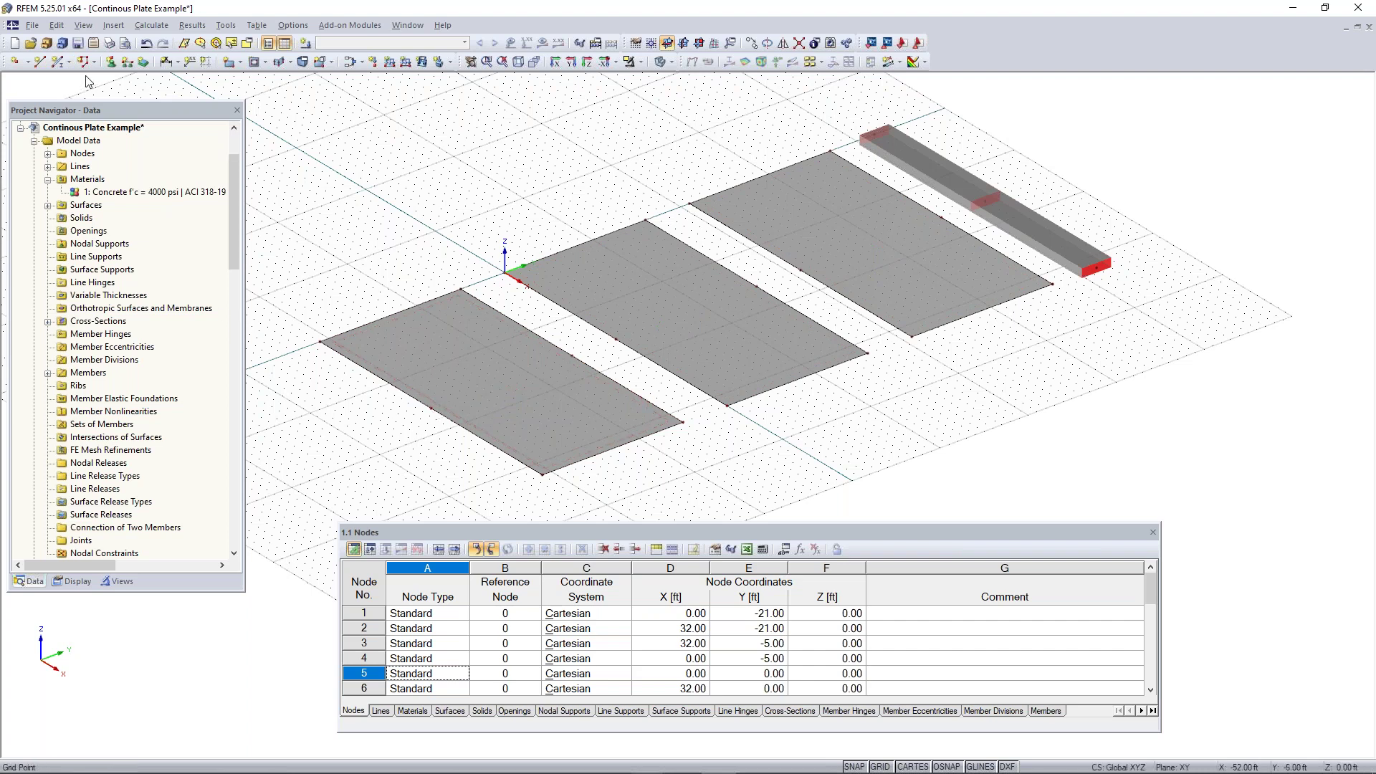
left_click(41, 62)
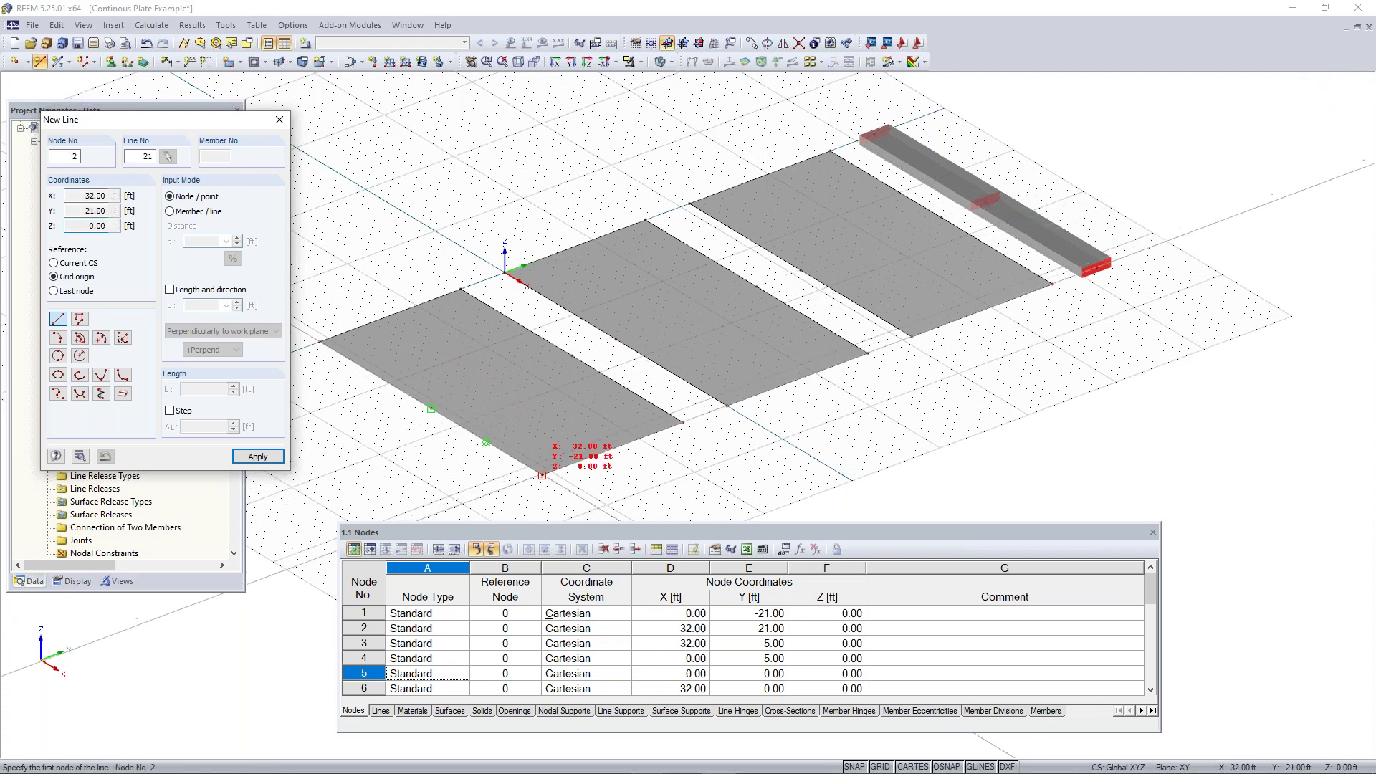
left_click(431, 409)
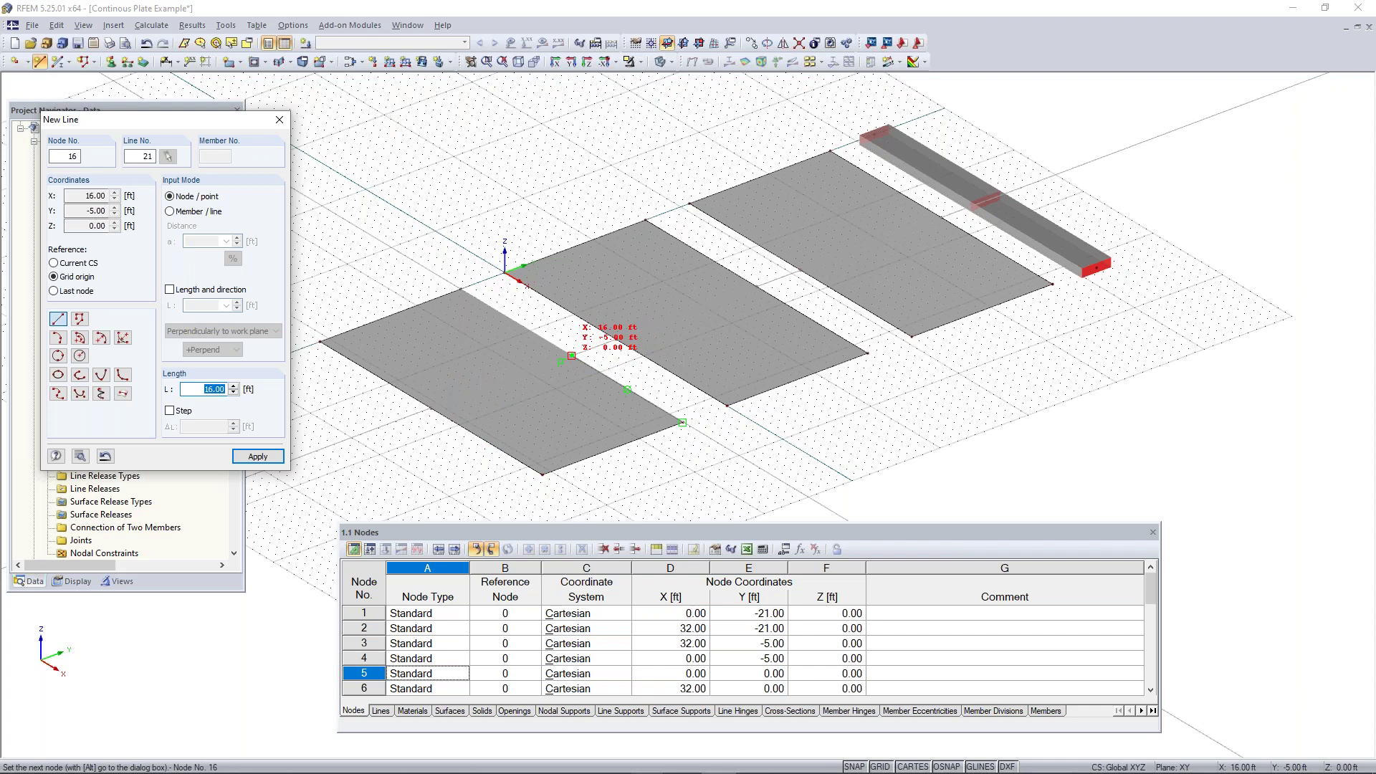
left_click(571, 355)
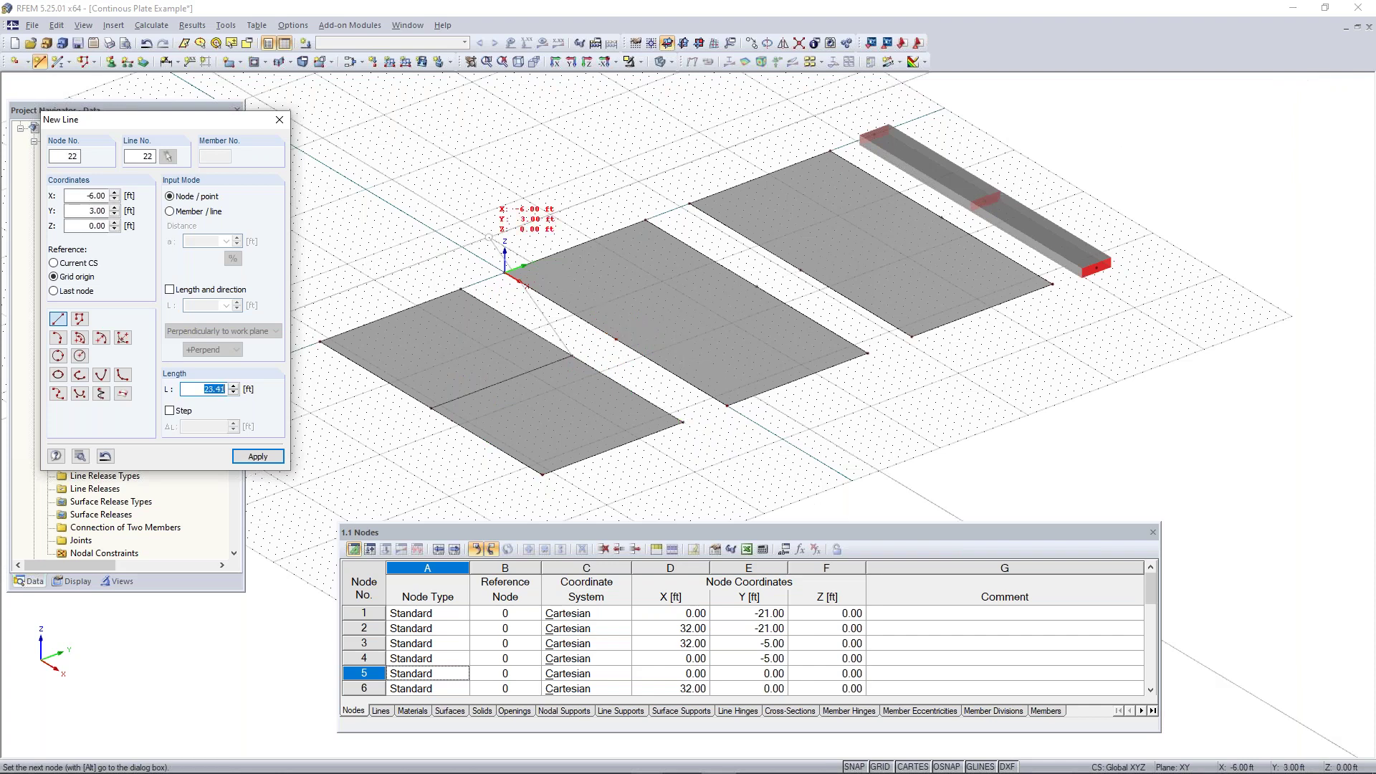
right_click(489, 236)
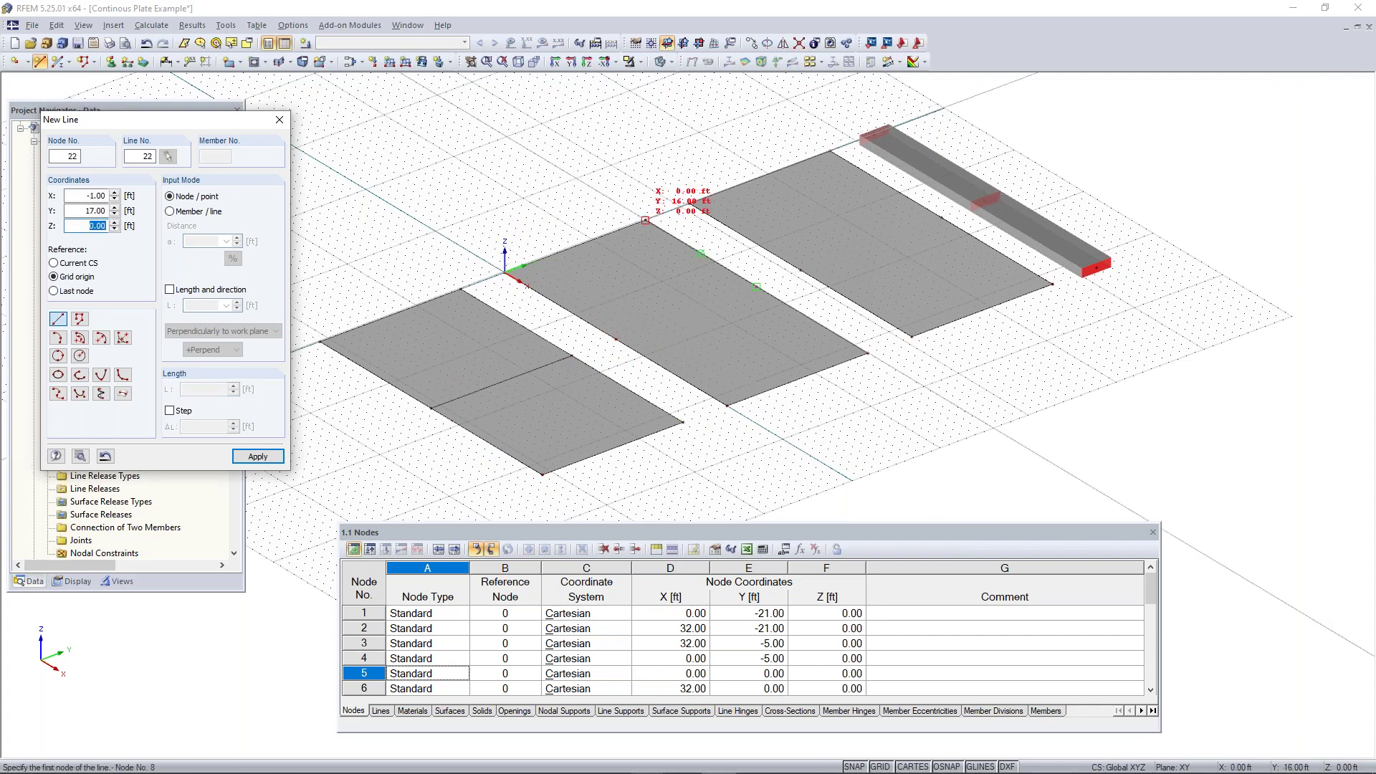
right_click(516, 194)
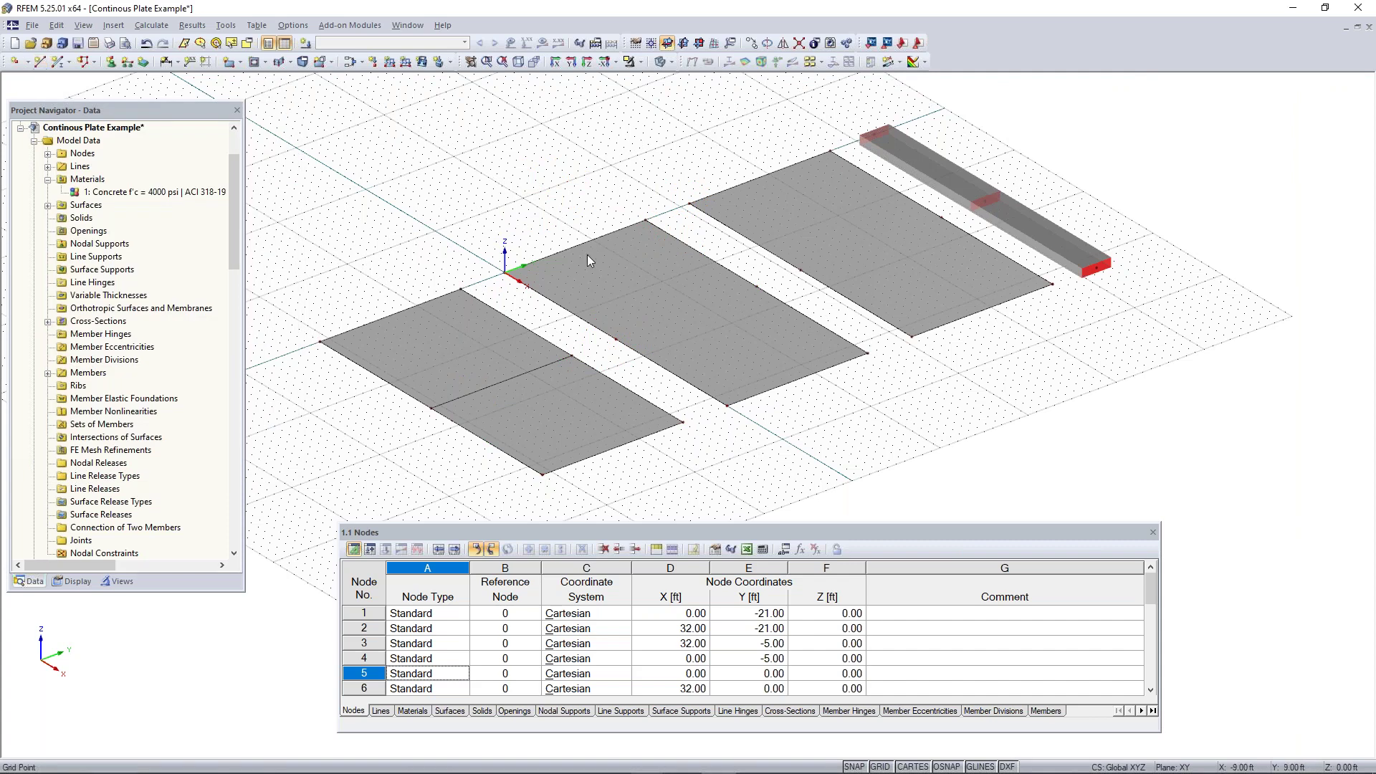
- Copy the first surface's dividing line onto the middle surface, placing its start node at X 16, Y 0 ft
scroll(573, 362, "up", 2)
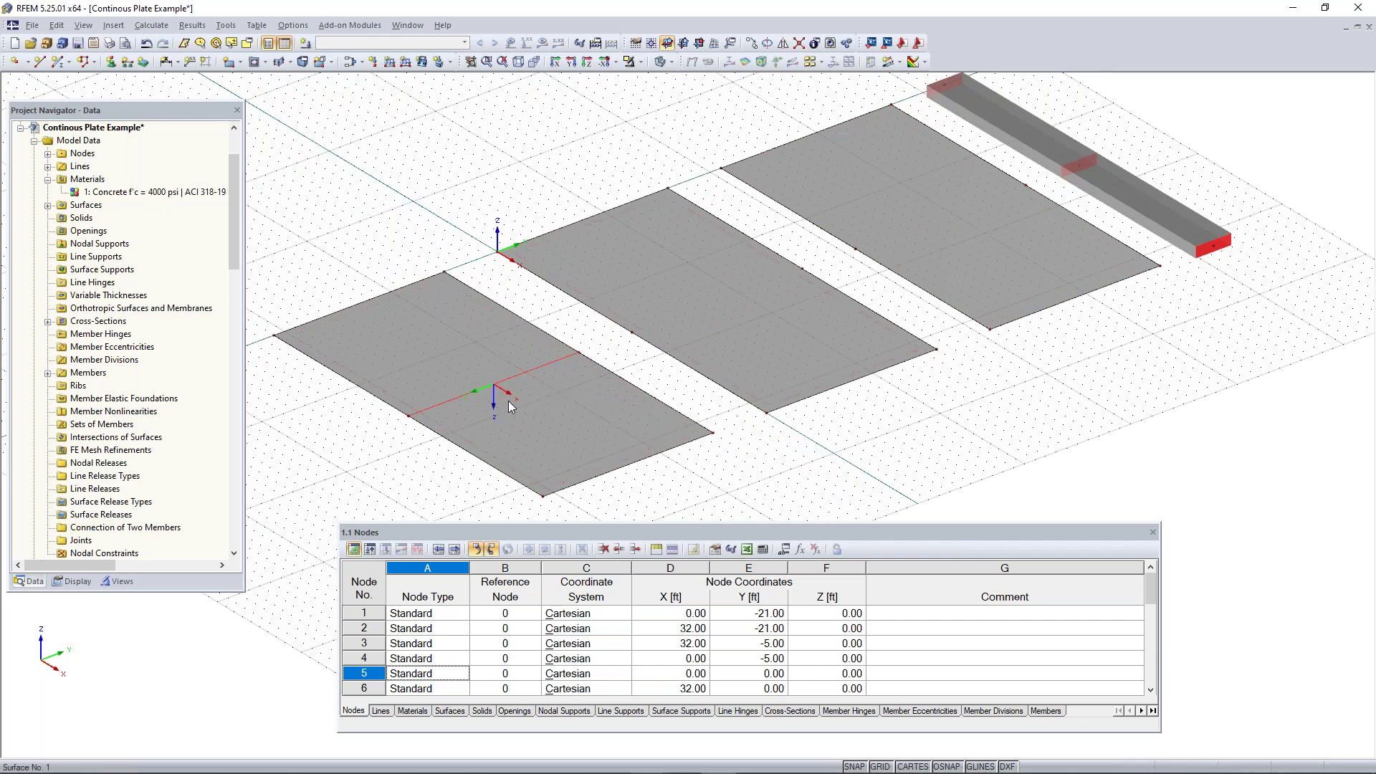
left_click(407, 416)
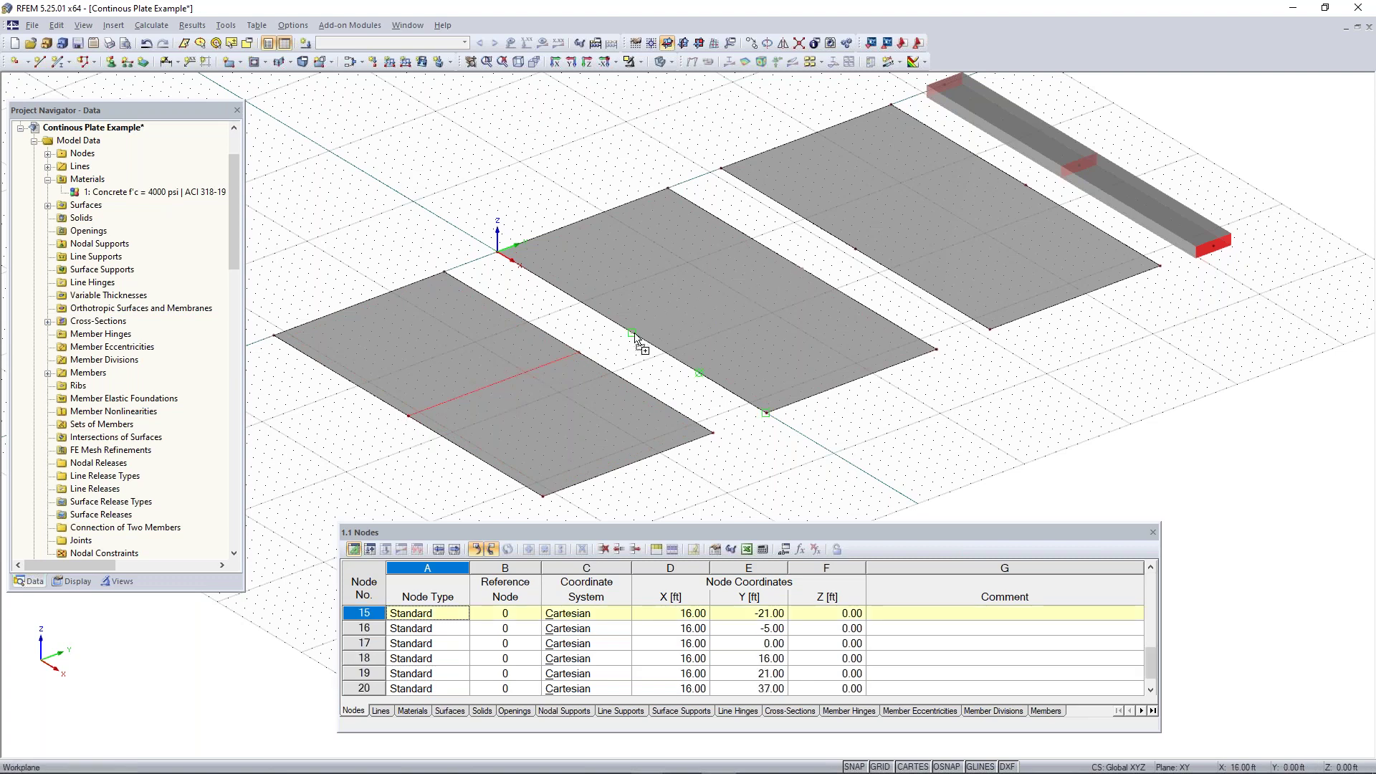
left_click(785, 273)
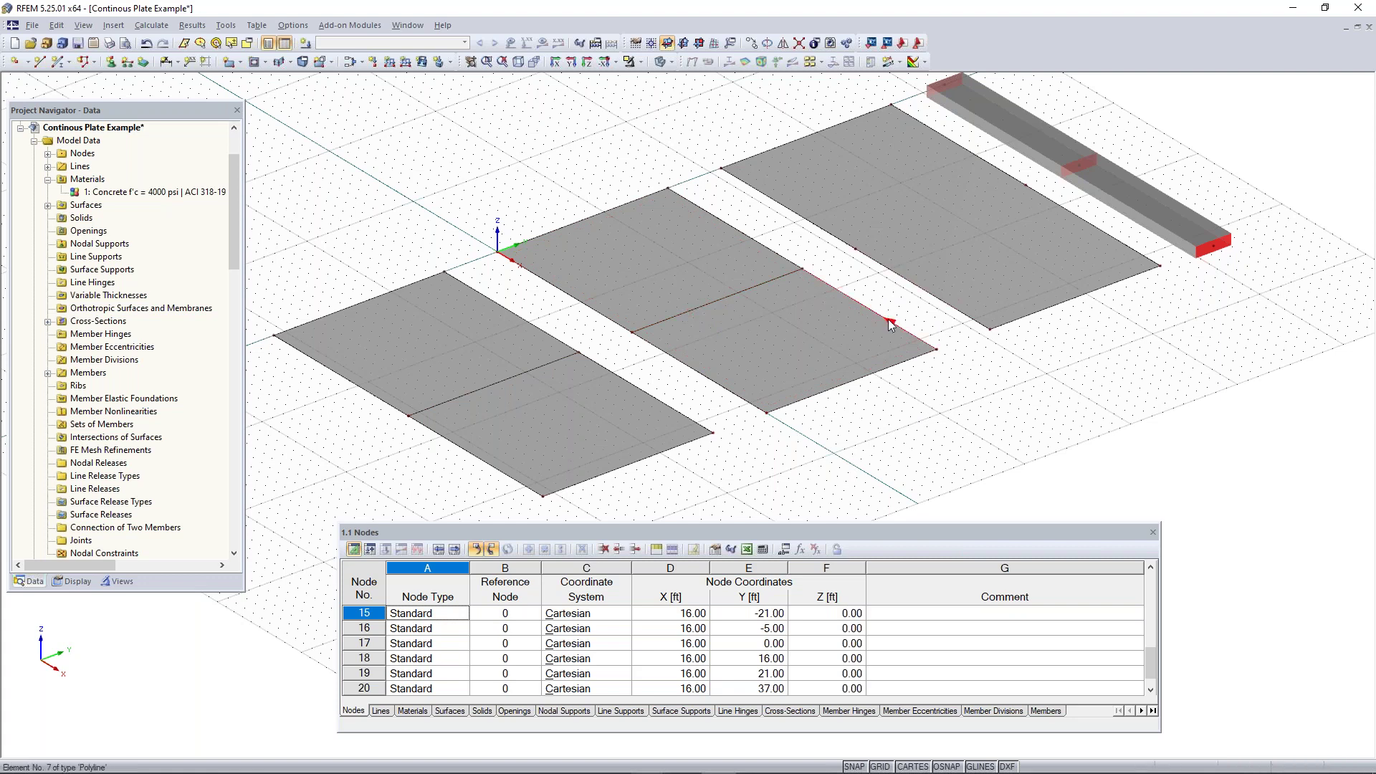
- Copy the middle surface's dividing line onto the third surface, between the edge nodes at X 16, Y 21 and Y 37 ft
middle_click_drag(889, 321, 797, 354)
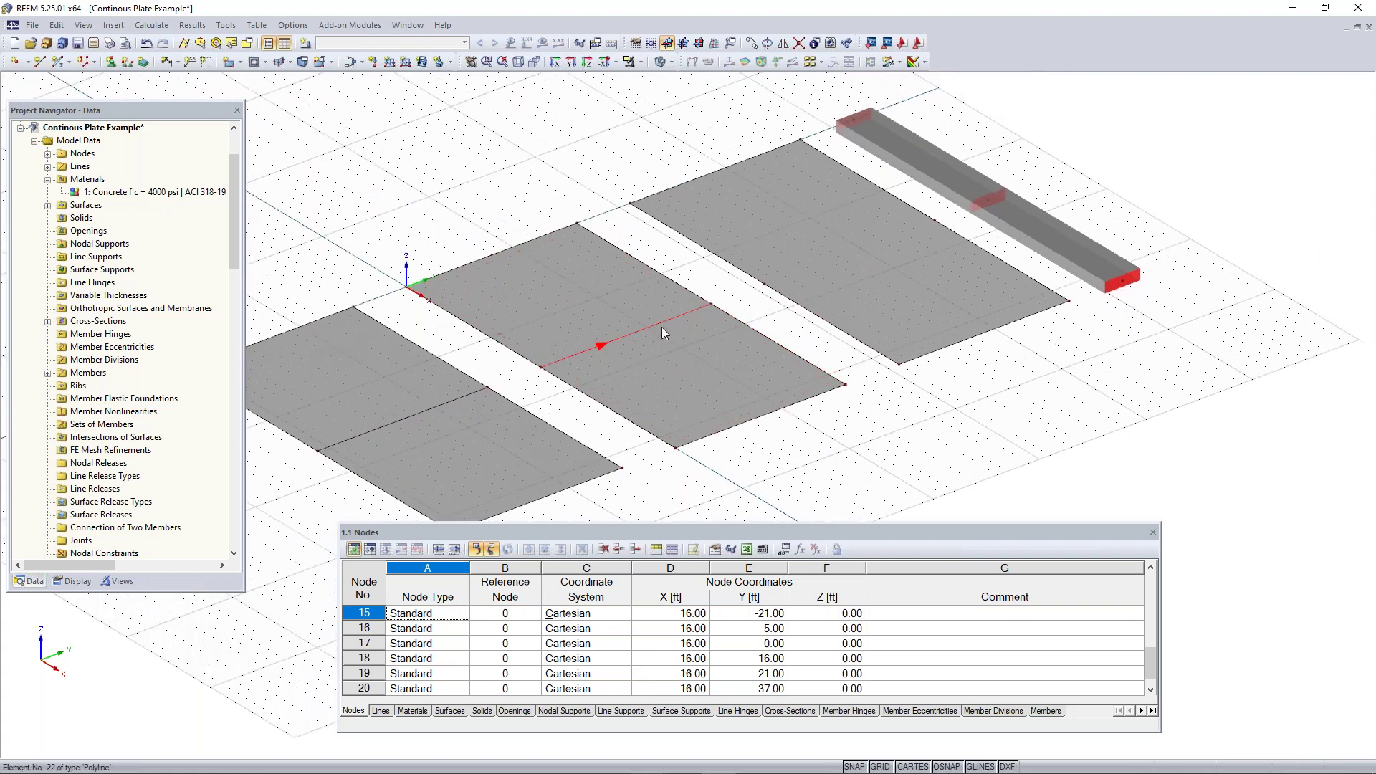
left_click(541, 368)
left_click(712, 305)
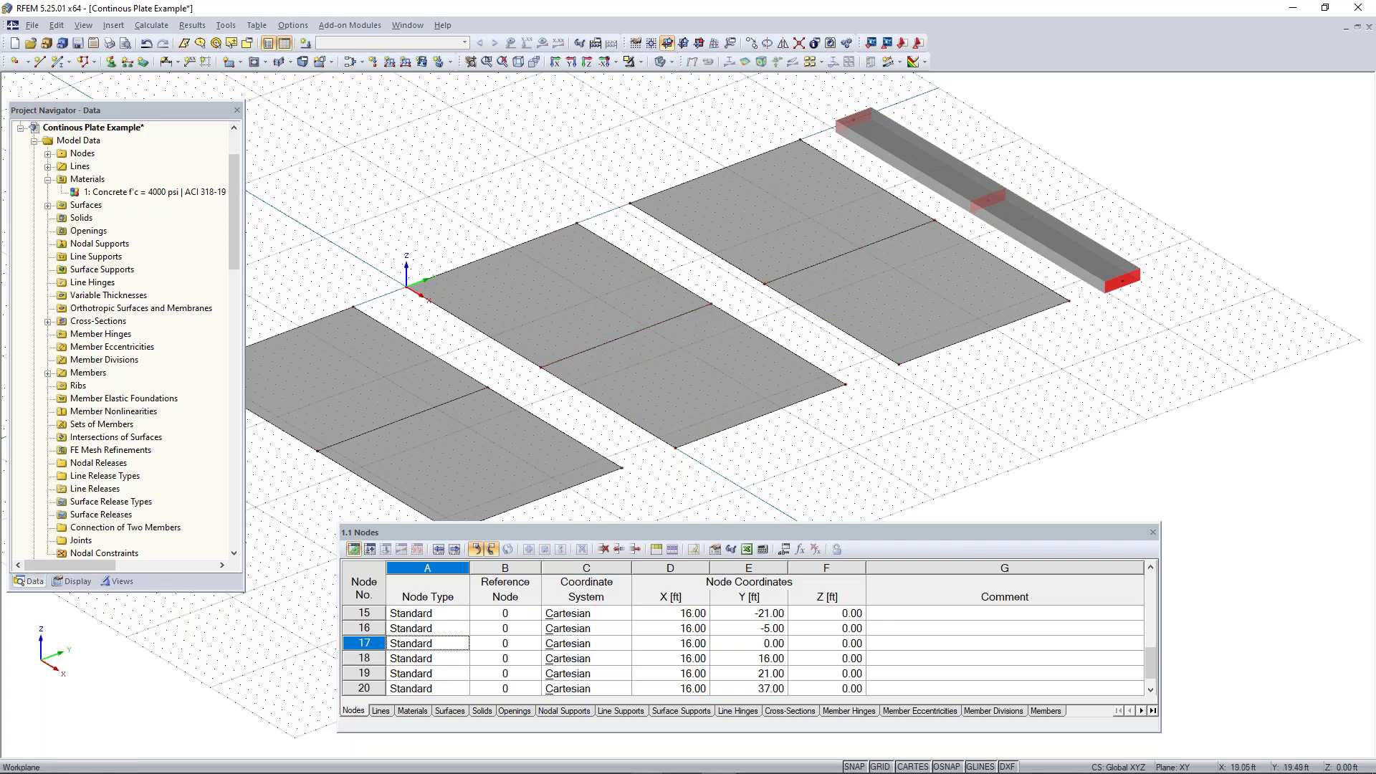
- Place hinged line supports on the first surface's two 16 ft end edges and its mid-span line
scroll(817, 270, "down", 1)
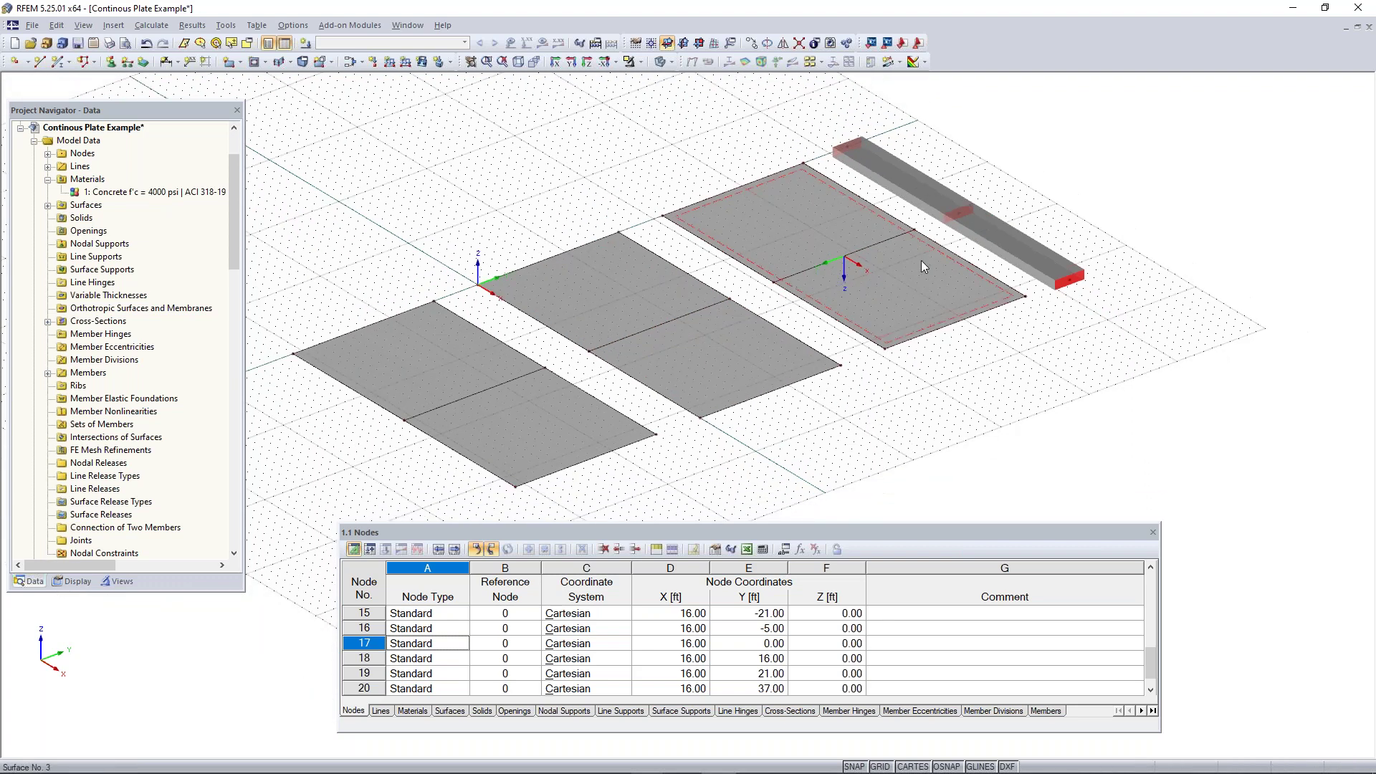
middle_click_drag(1006, 379, 1077, 346, "ctrl")
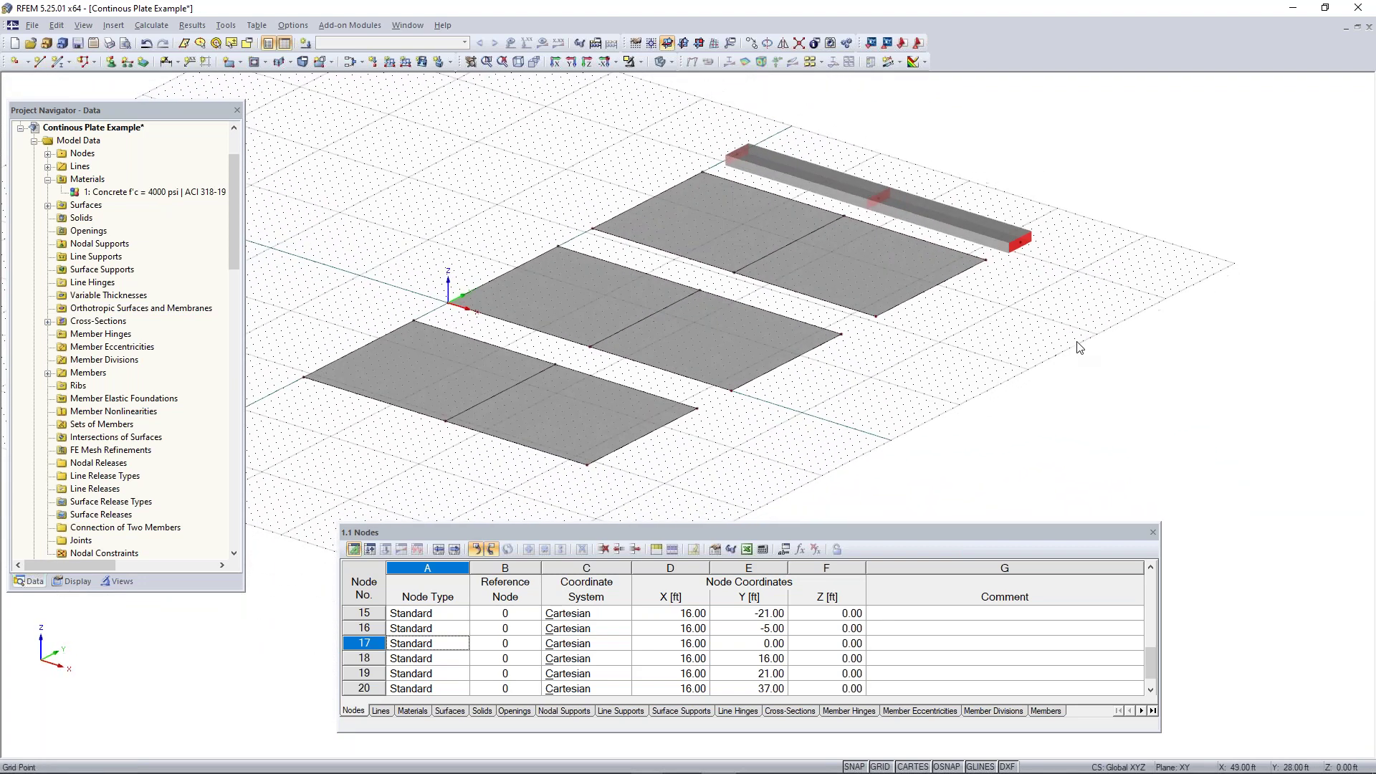
scroll(965, 334, "down", 1)
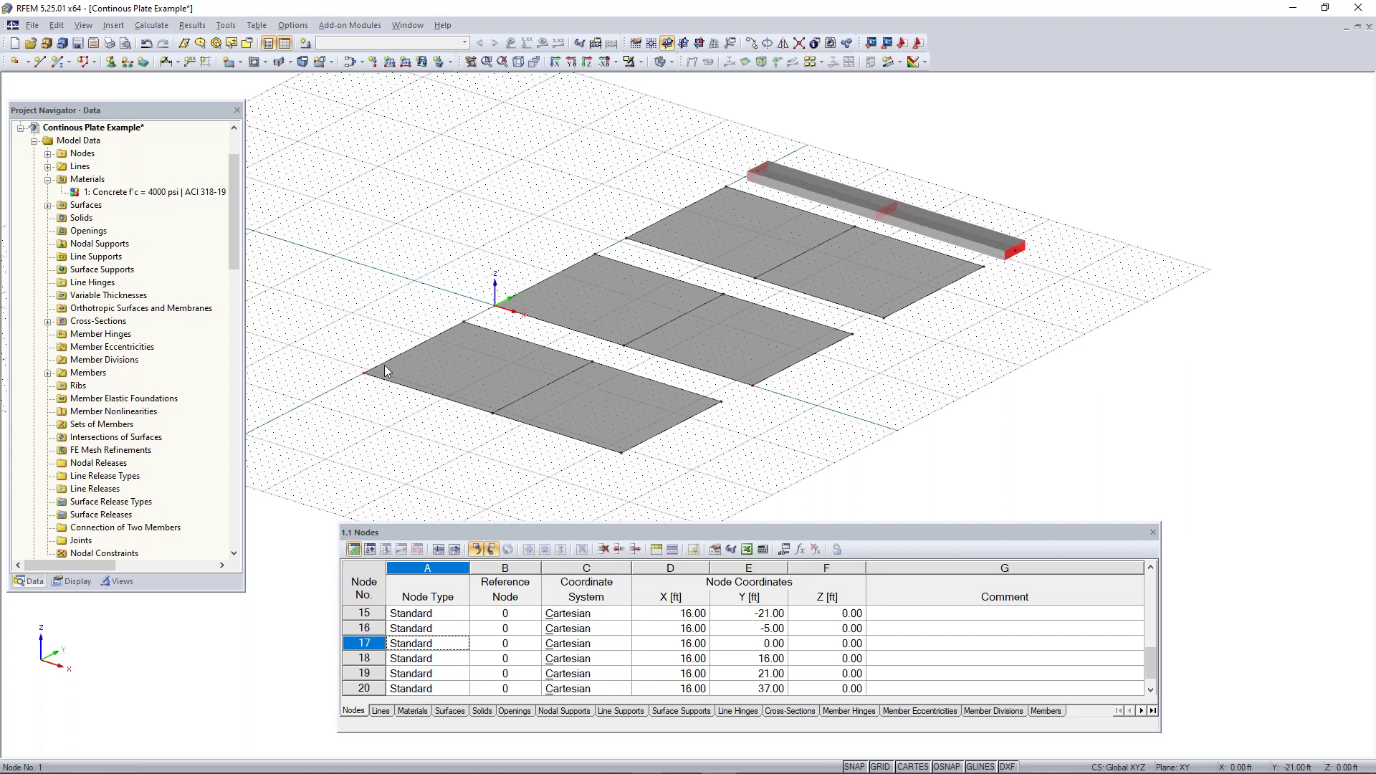
left_click(129, 63)
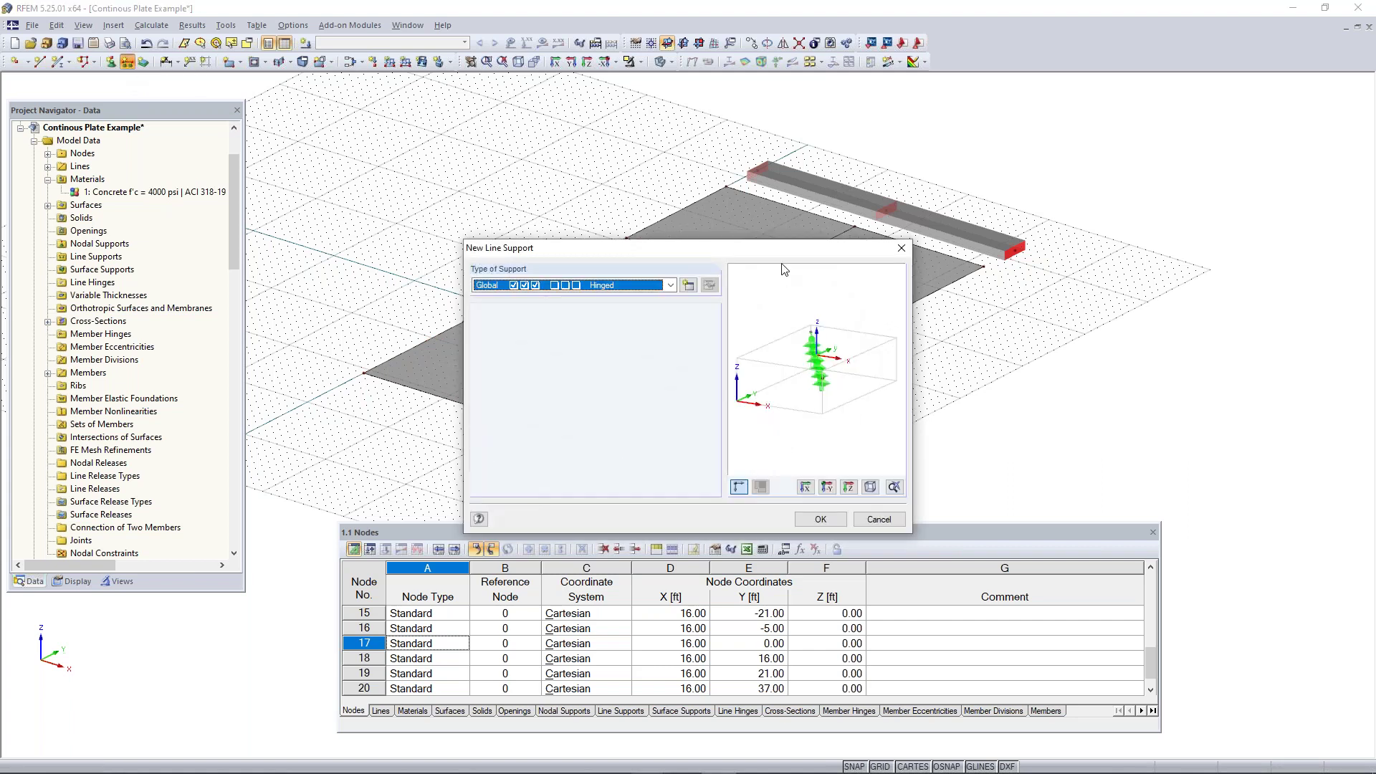
left_click_drag(765, 253, 989, 286)
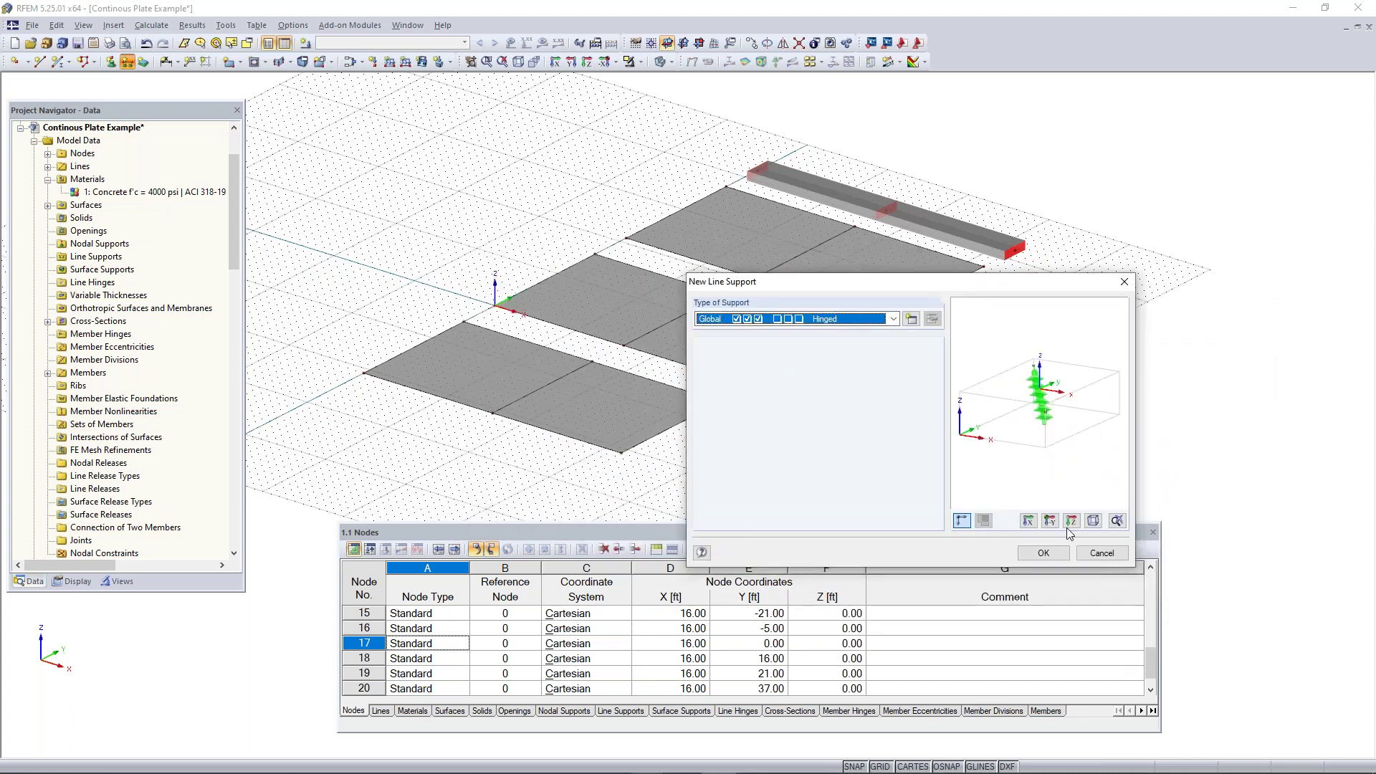
left_click(894, 320)
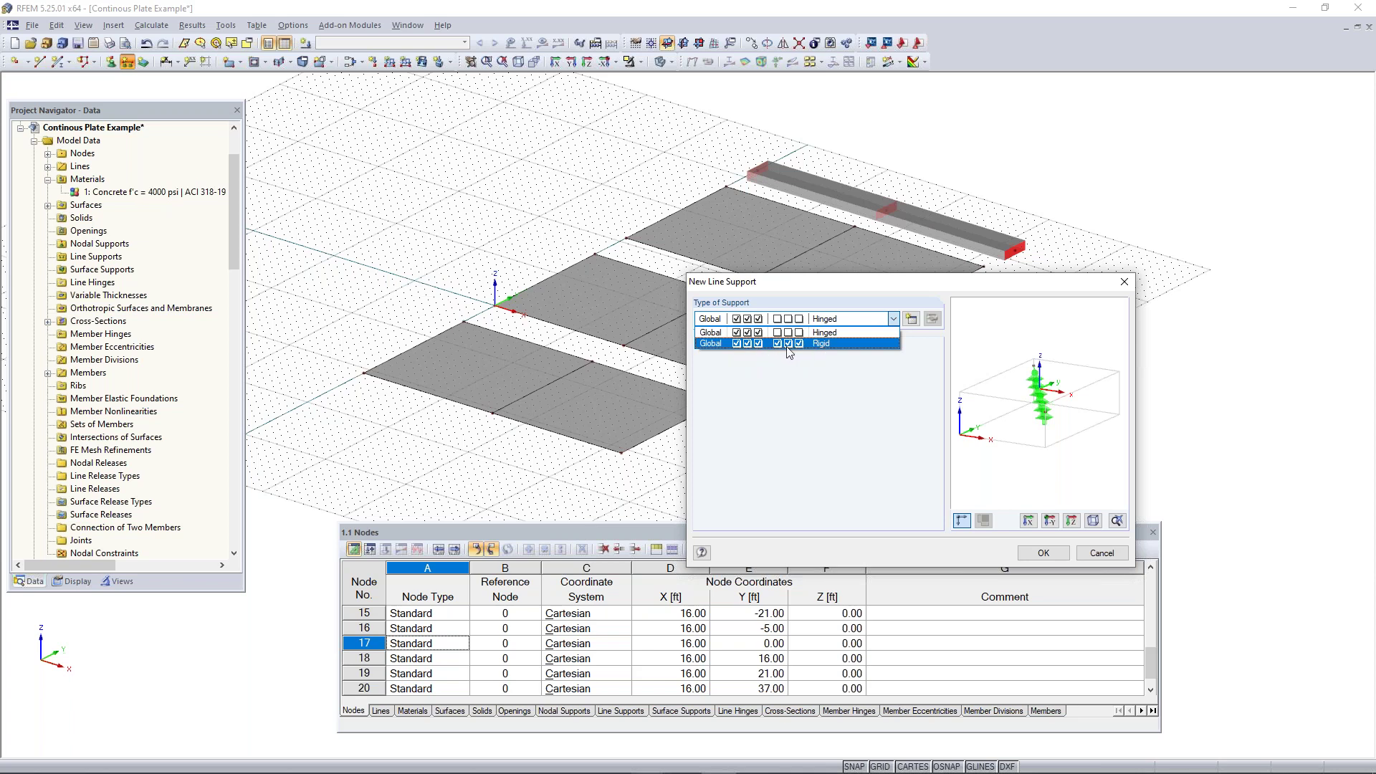
left_click(822, 334)
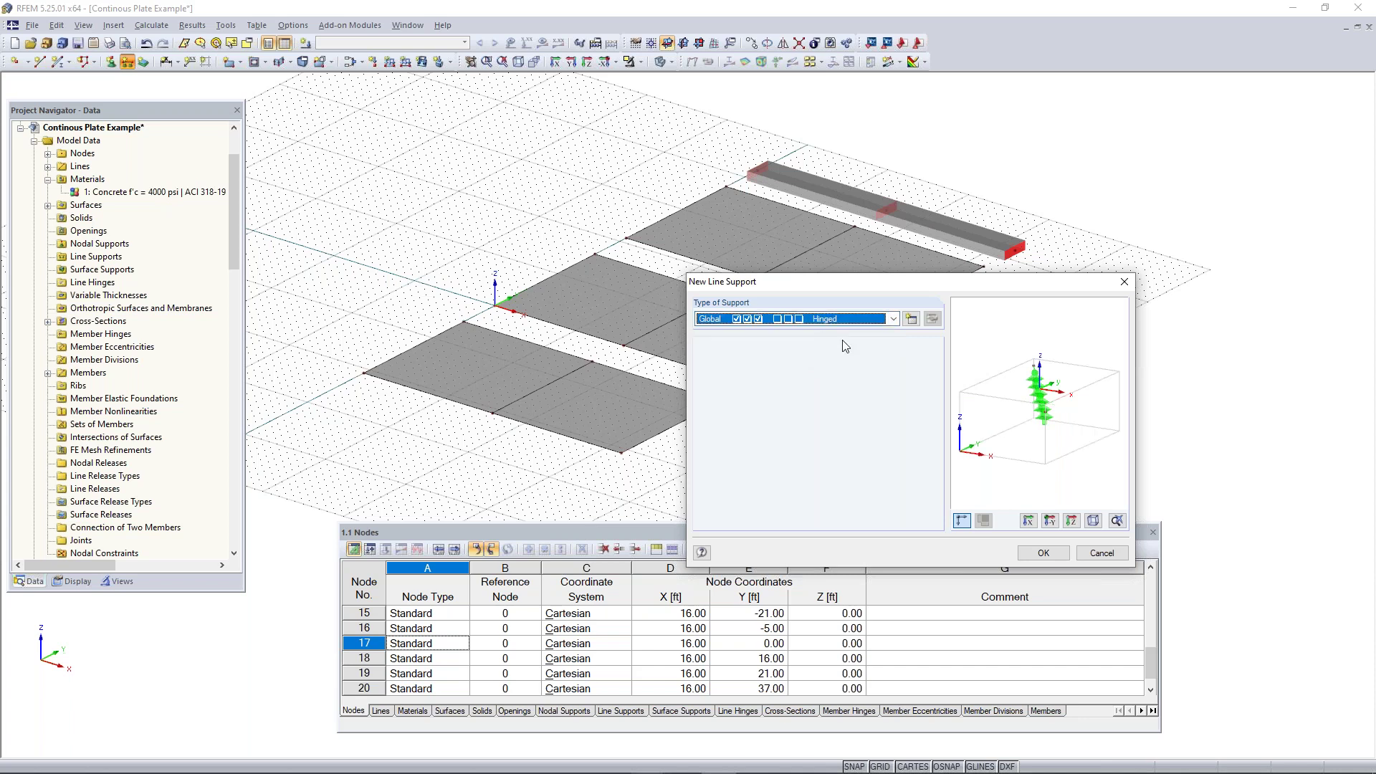
left_click(1044, 553)
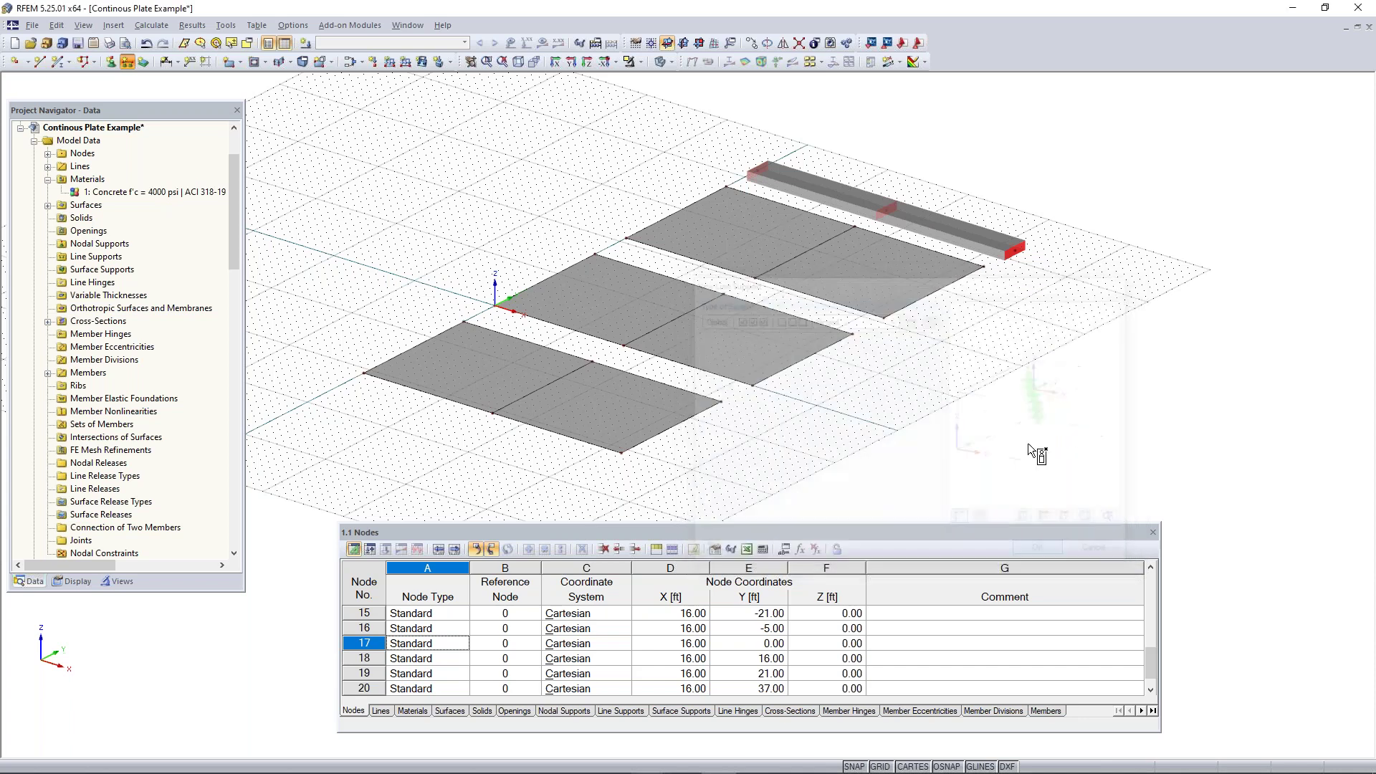
left_click(422, 342)
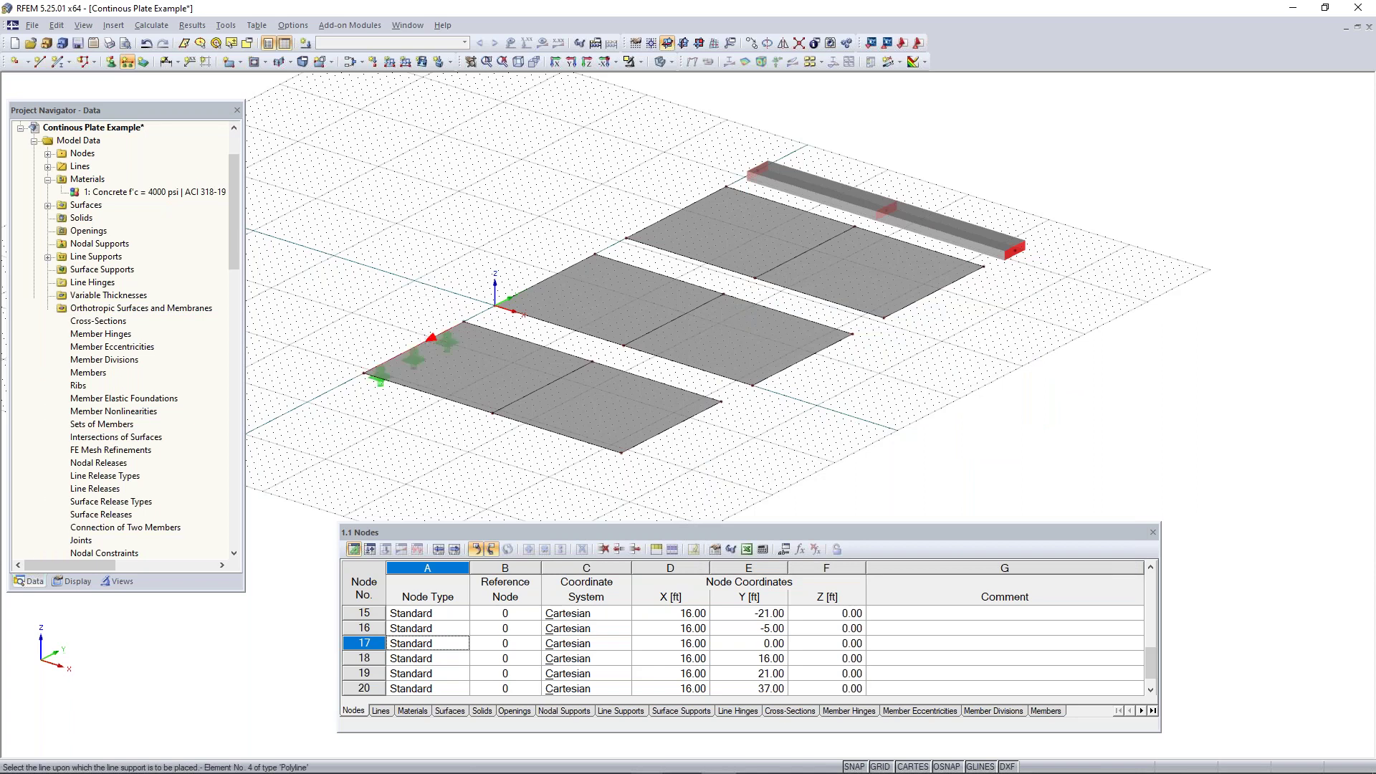
left_click(548, 384)
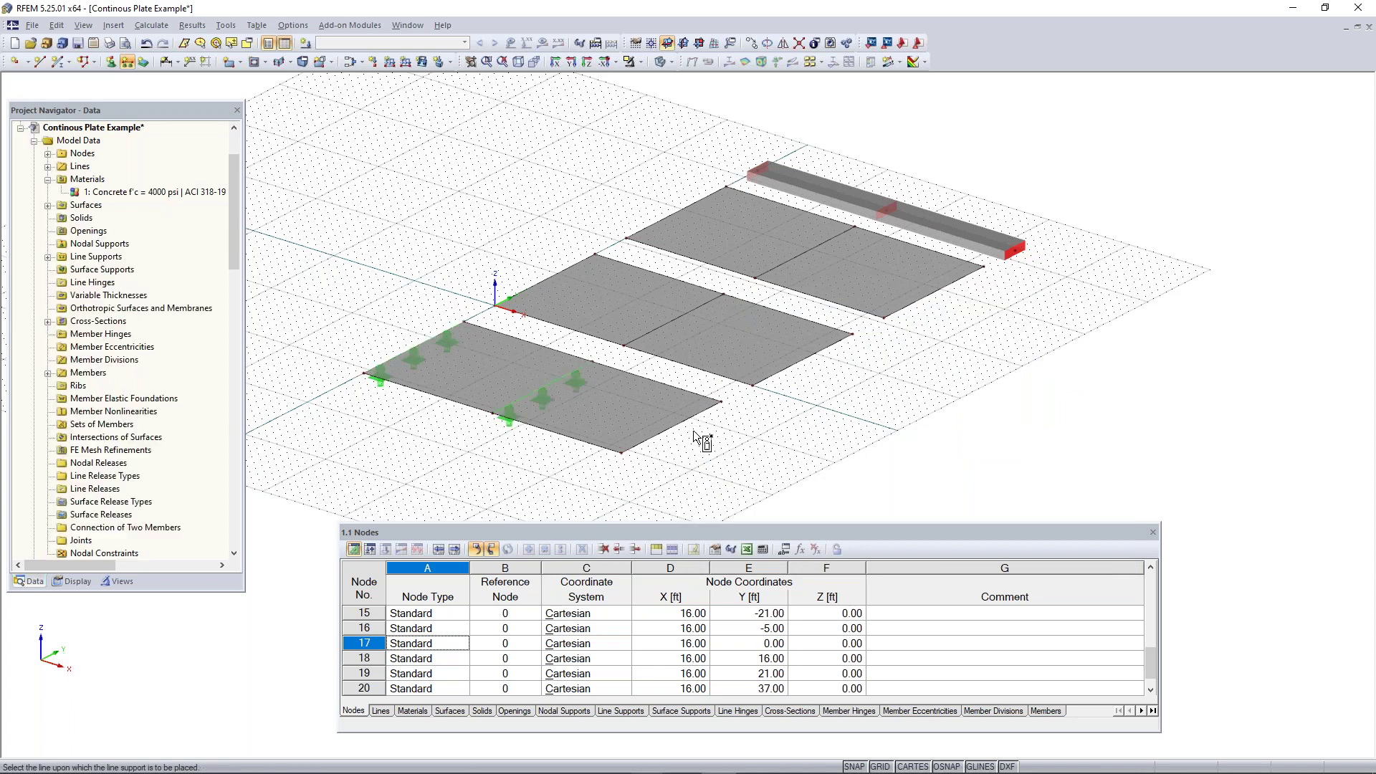
left_click(673, 426)
- Place the same hinged line support on the end edges and mid-span lines of the middle and third surfaces
left_click(545, 279)
left_click(674, 320)
left_click(803, 359)
left_click(682, 208)
left_click(798, 261)
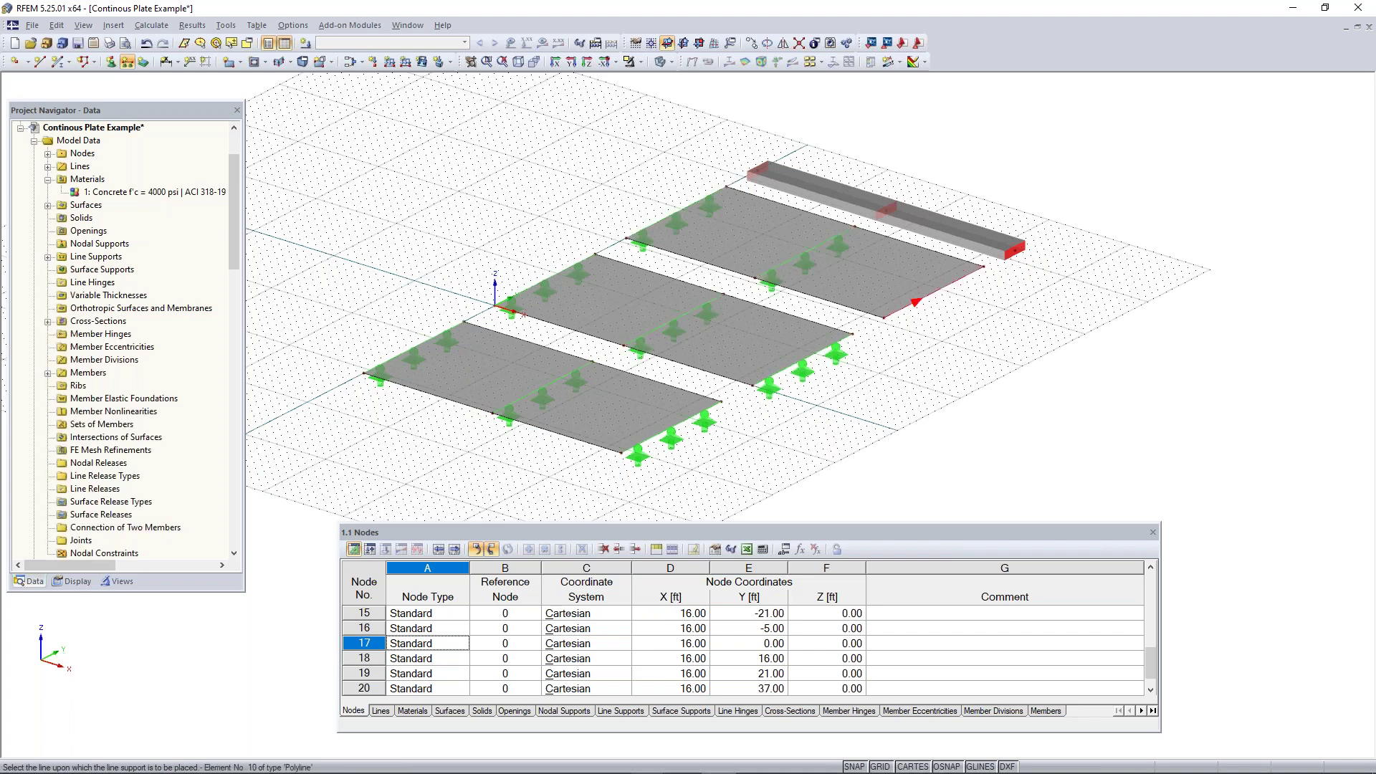
left_click(939, 294)
- Place hinged nodal supports at the separate member's mid-span node and its far end node
middle_click_drag(939, 342, 614, 413, "ctrl")
scroll(759, 326, "up", 2)
scroll(774, 283, "up", 1)
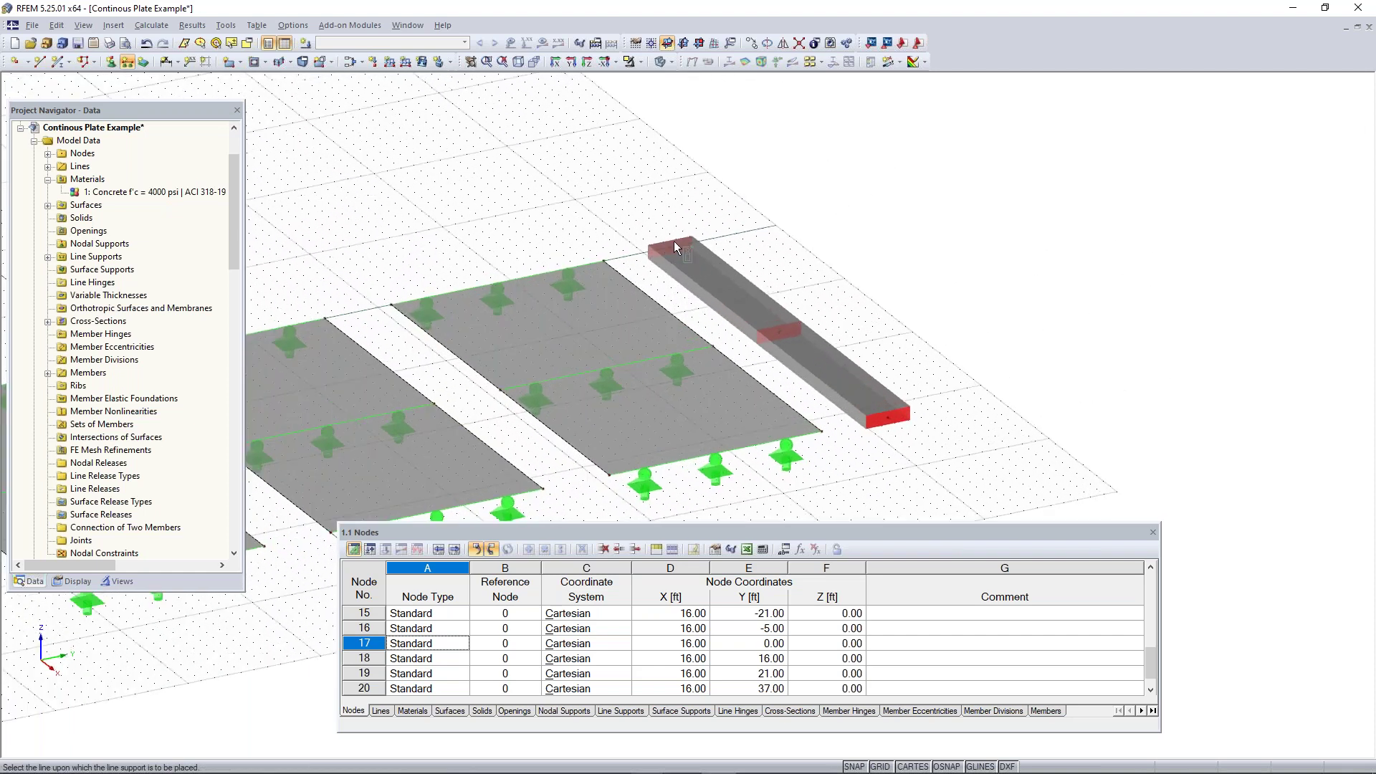
scroll(768, 300, "down", 2)
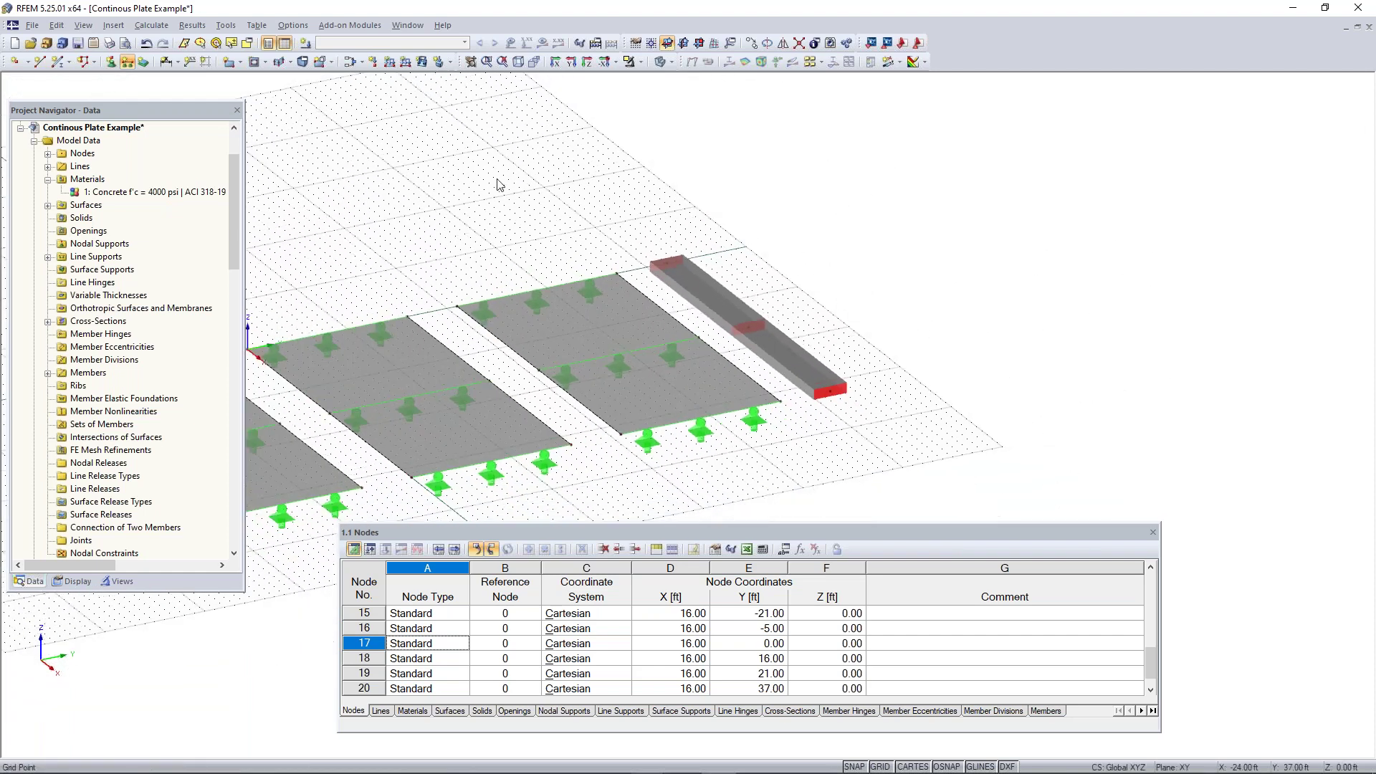
middle_click_drag(710, 366, 863, 421, "ctrl")
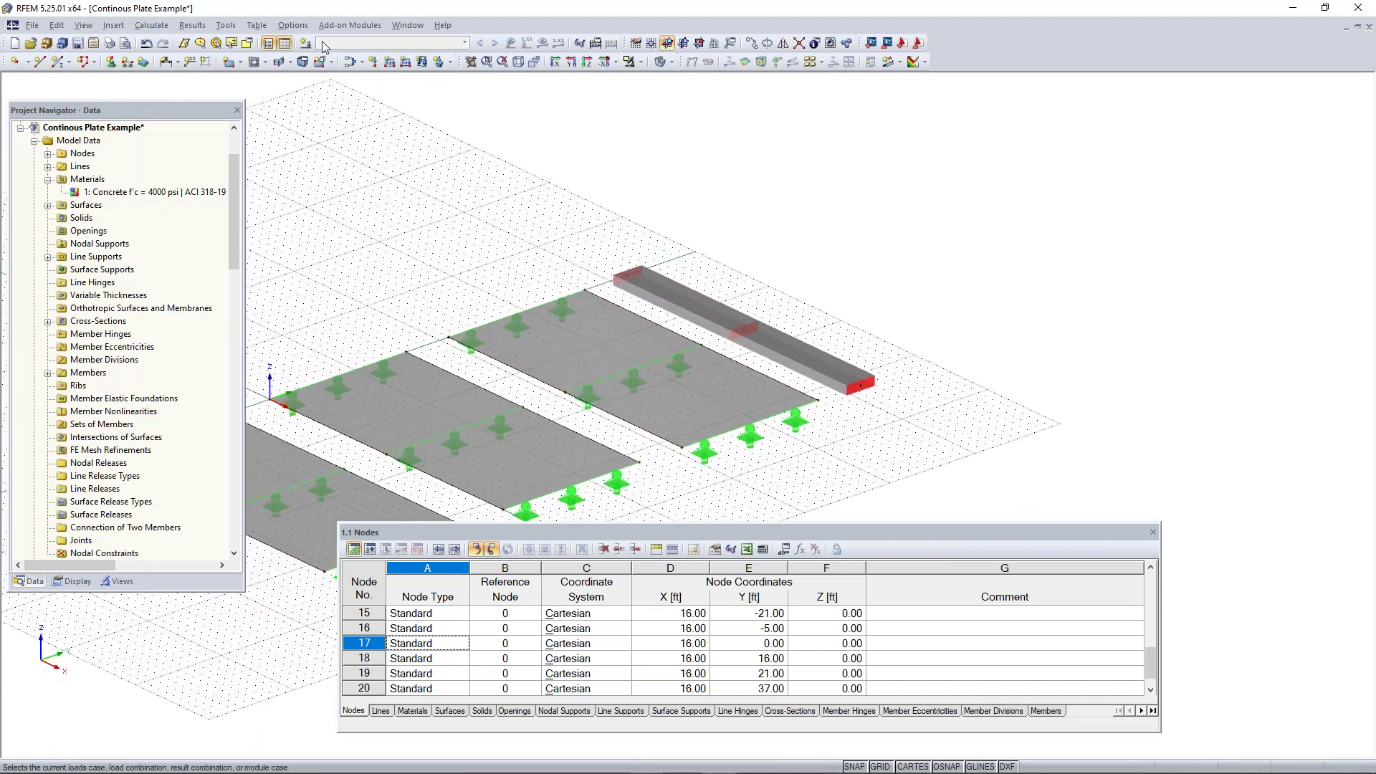
left_click(111, 63)
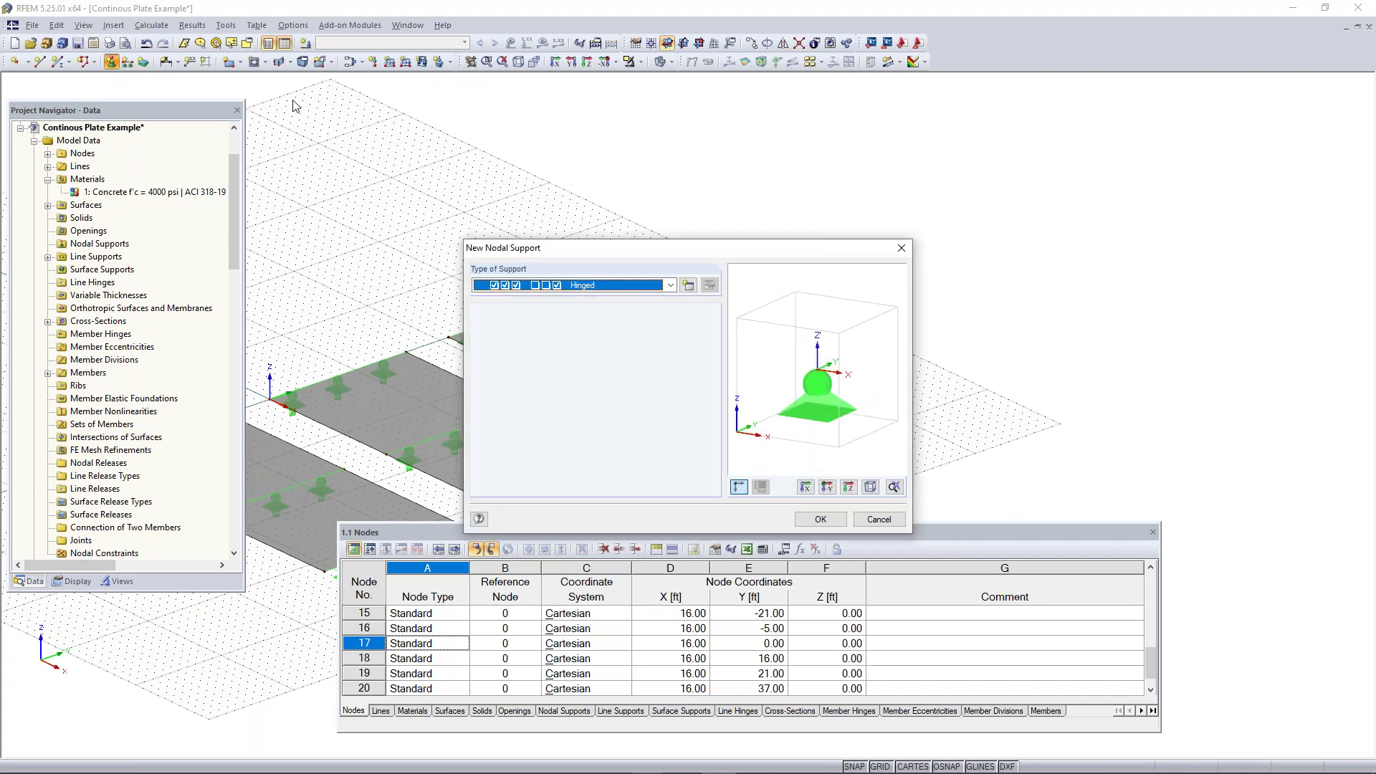
left_click(670, 286)
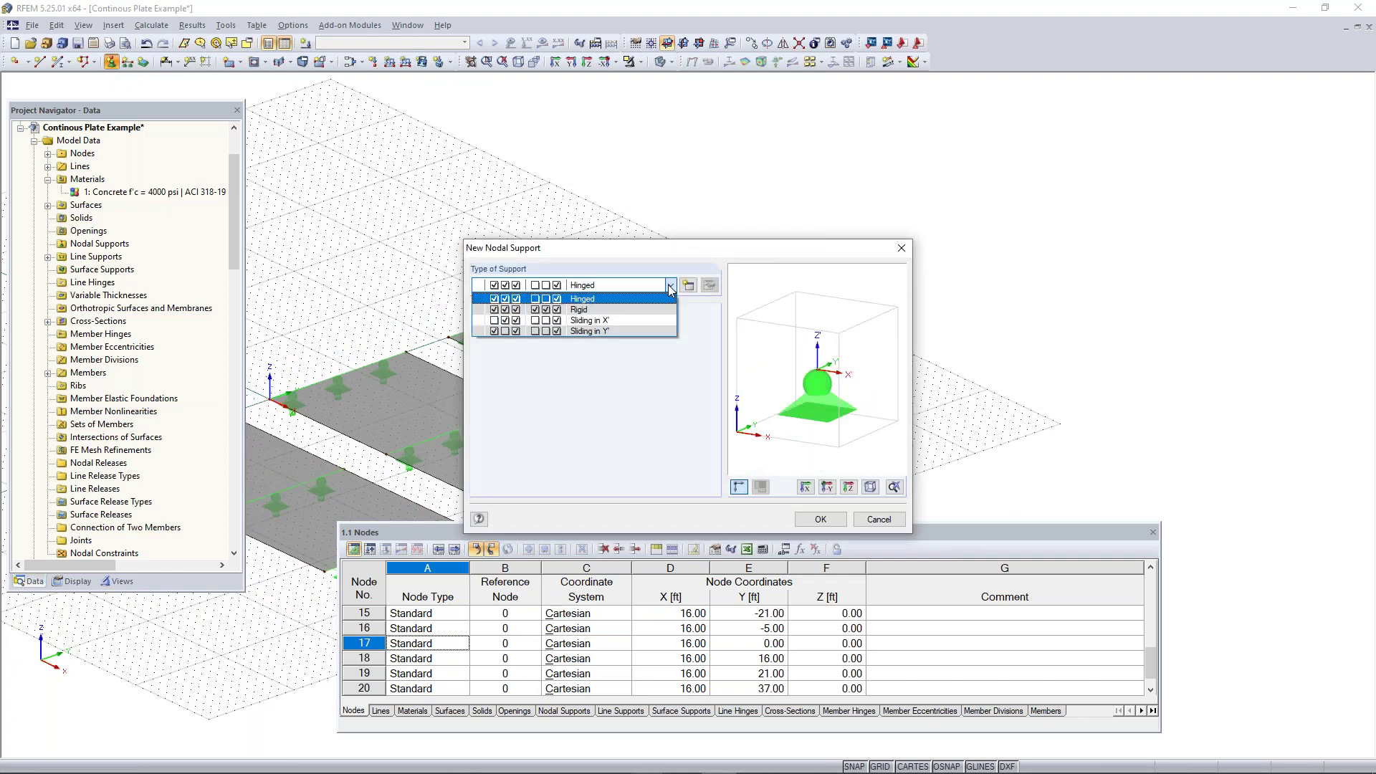
left_click(633, 322)
left_click(623, 285)
left_click(619, 331)
left_click(616, 286)
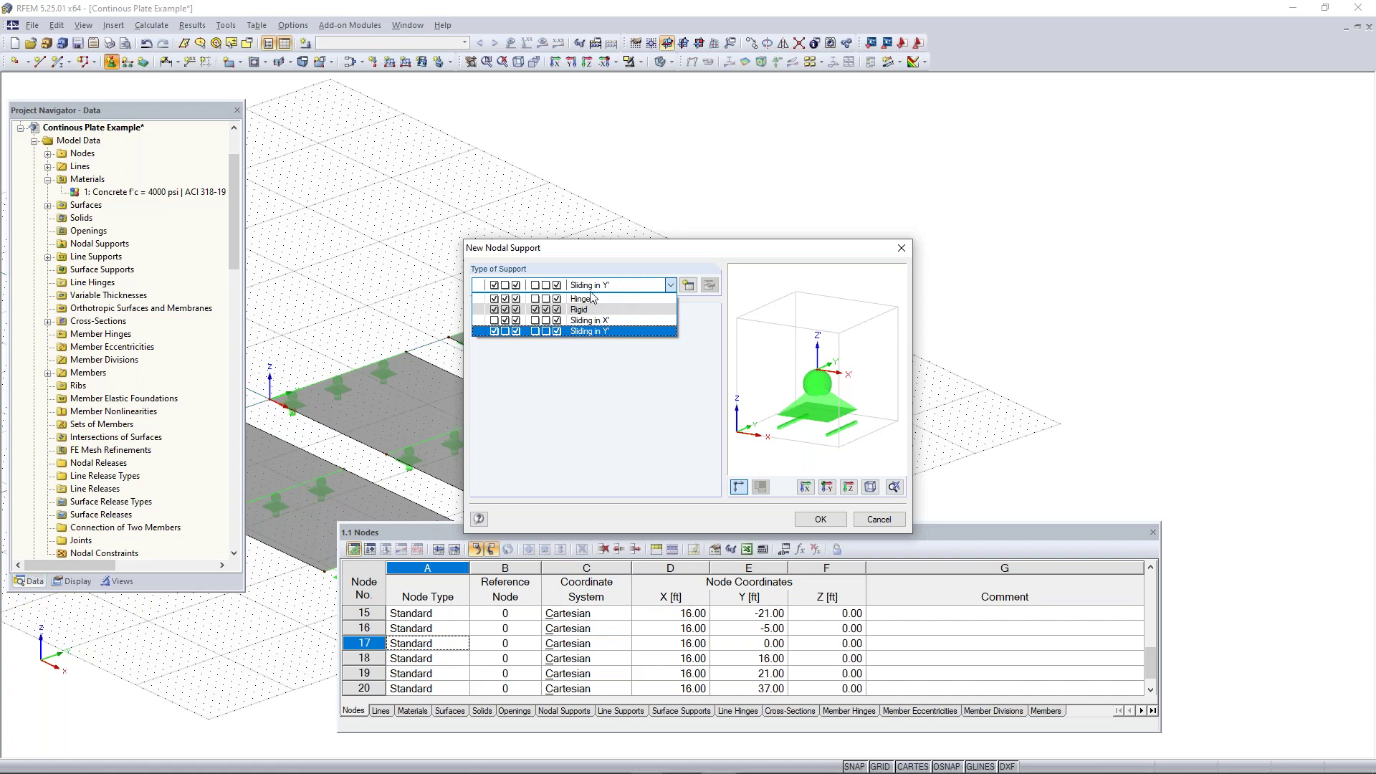
left_click(584, 298)
left_click(821, 520)
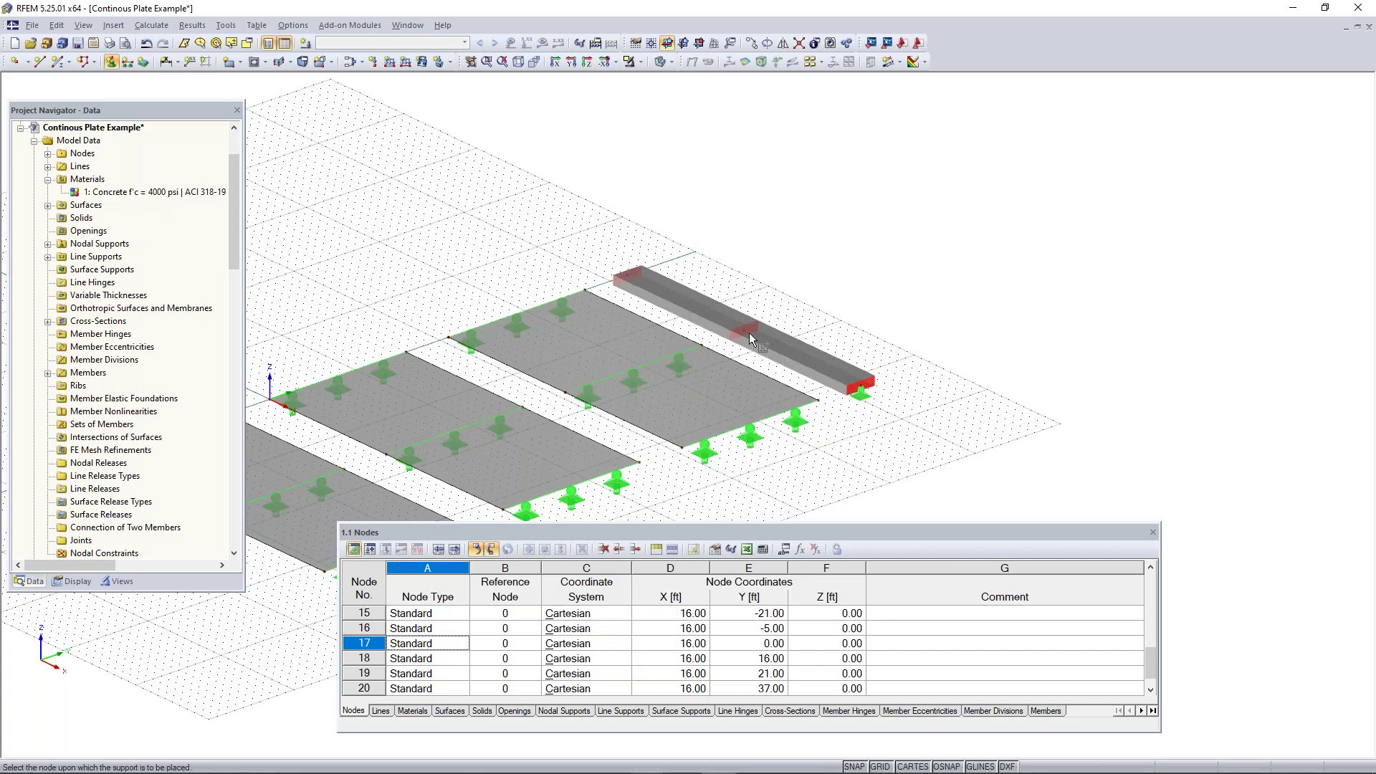
right_click(870, 422)
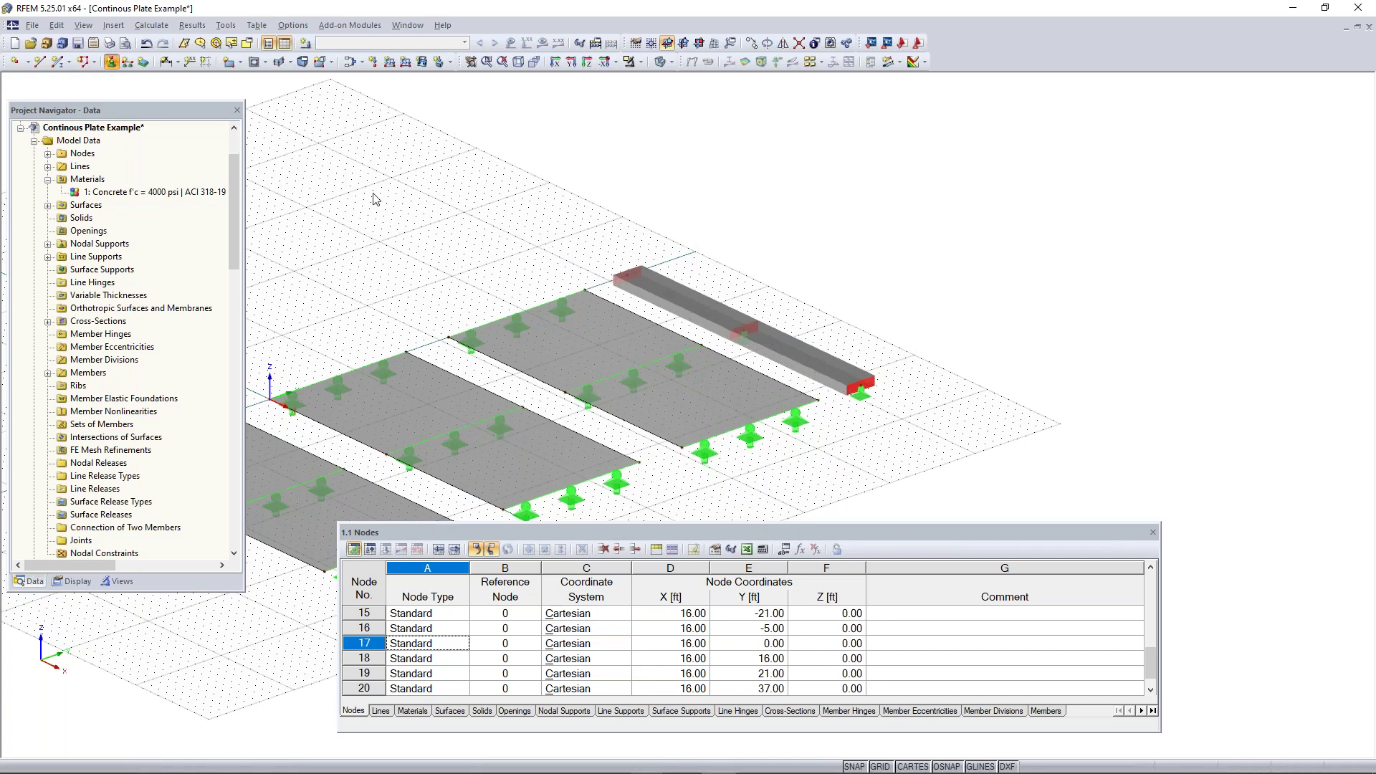
- Create a hinged nodal support type with rotation φX also restrained and assign it to the member's start node
left_click_drag(636, 256, 301, 217)
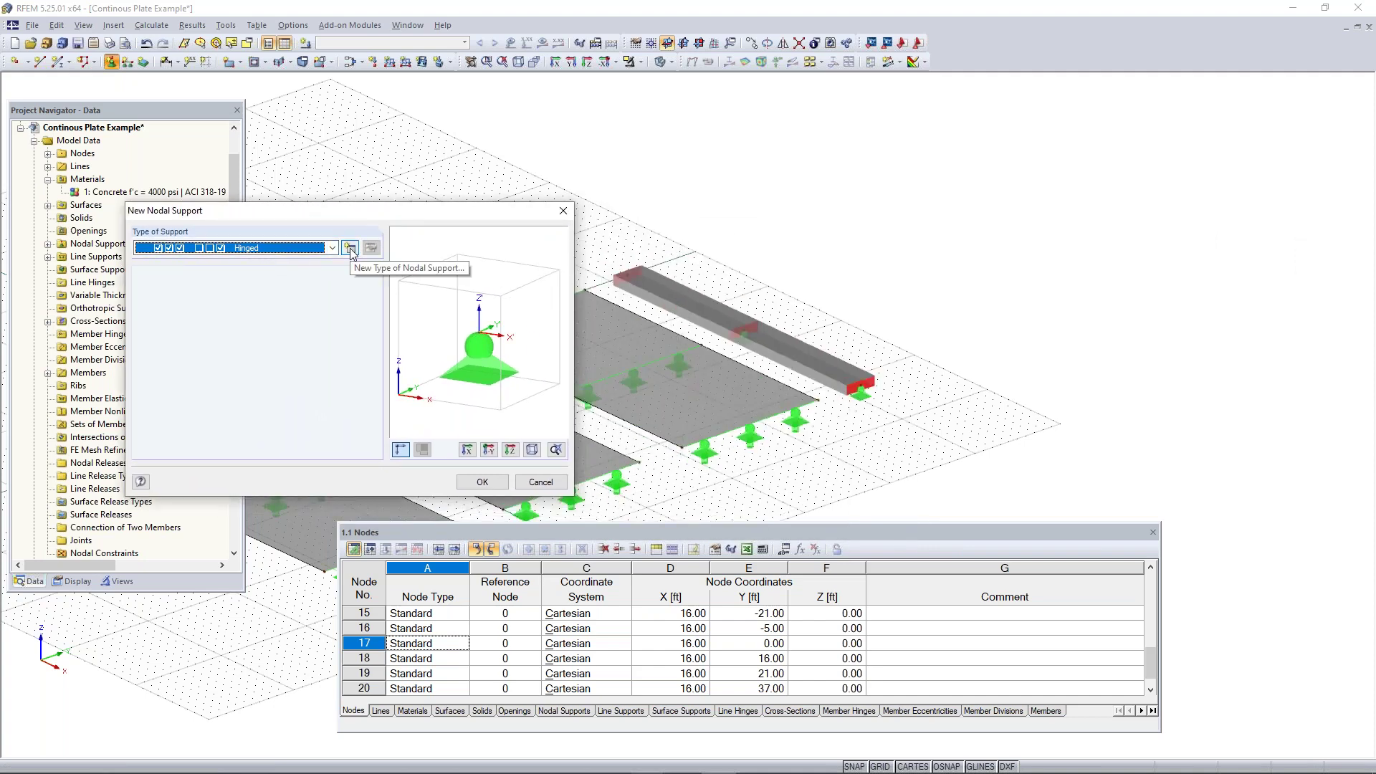
left_click(351, 249)
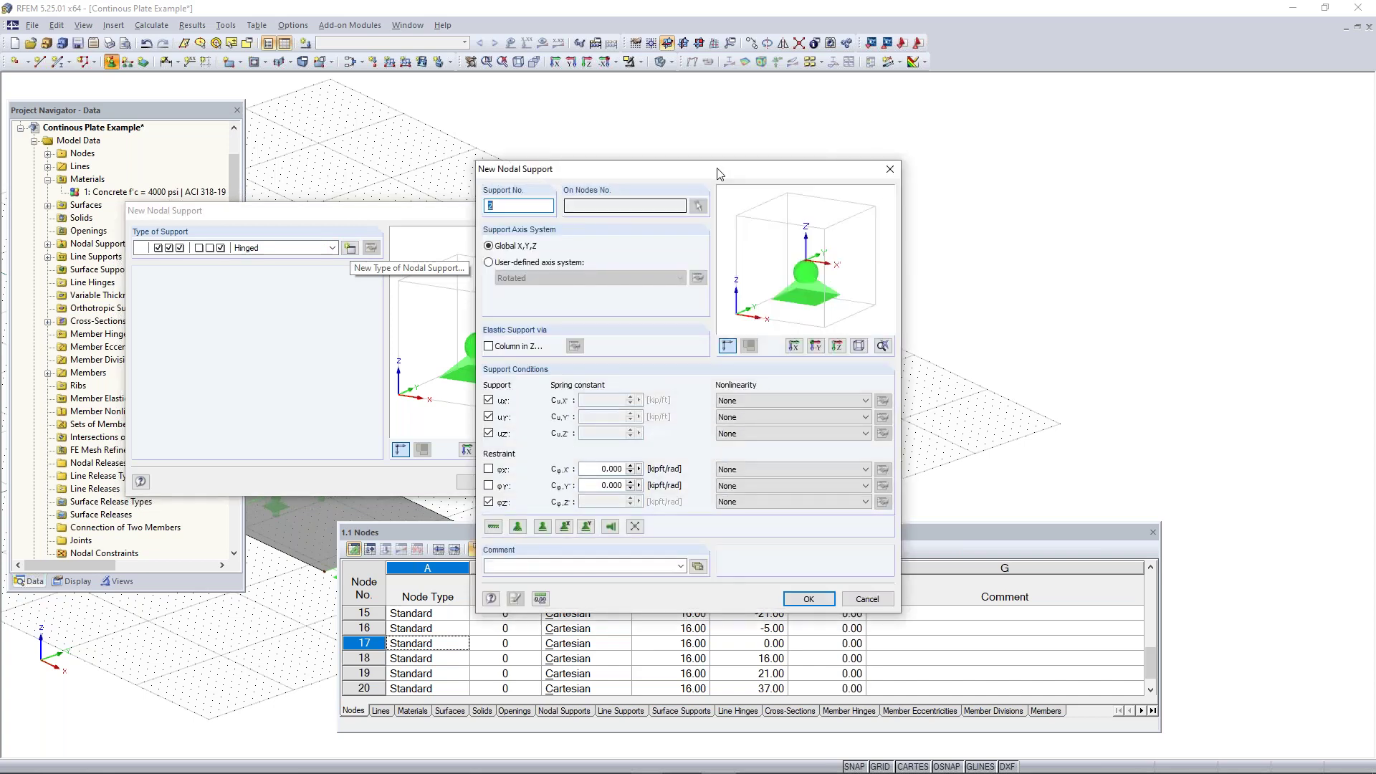
left_click_drag(717, 174, 366, 142)
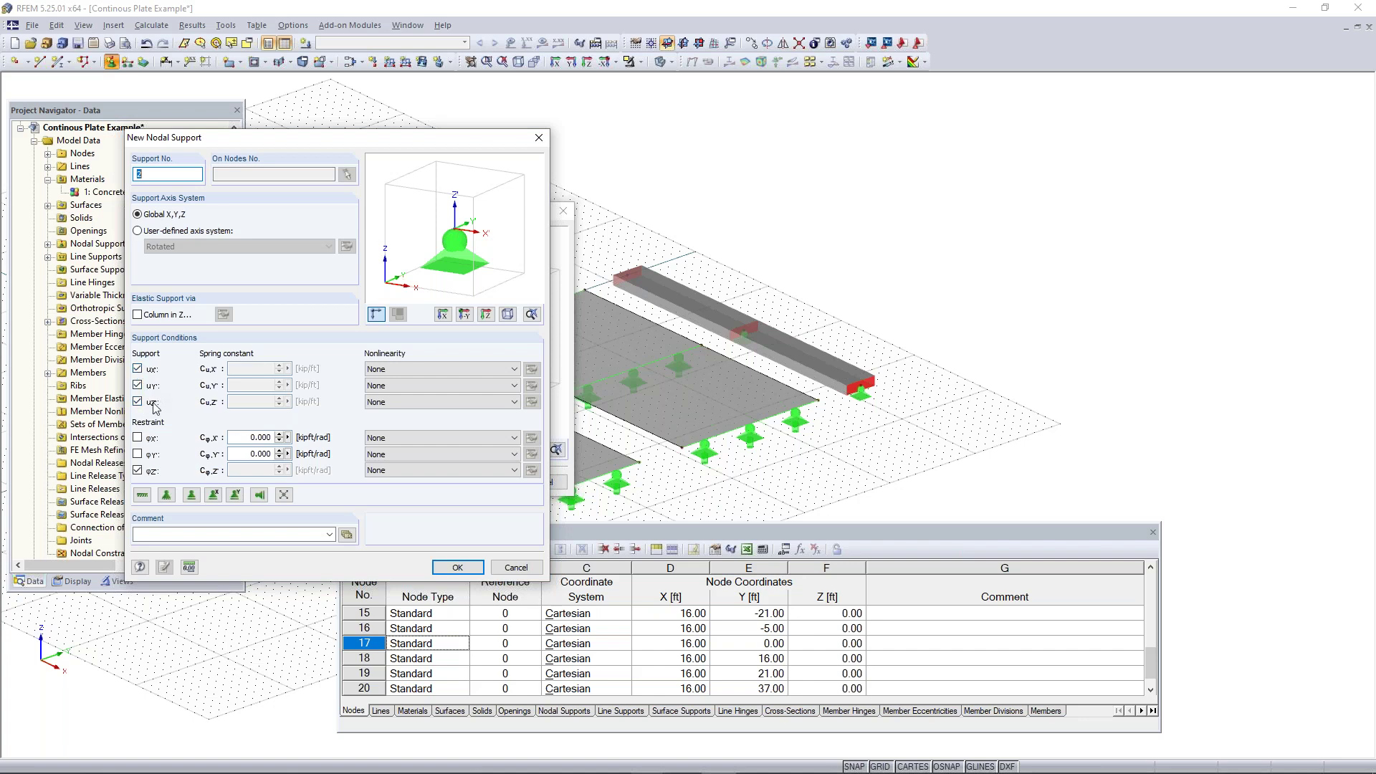
left_click(137, 438)
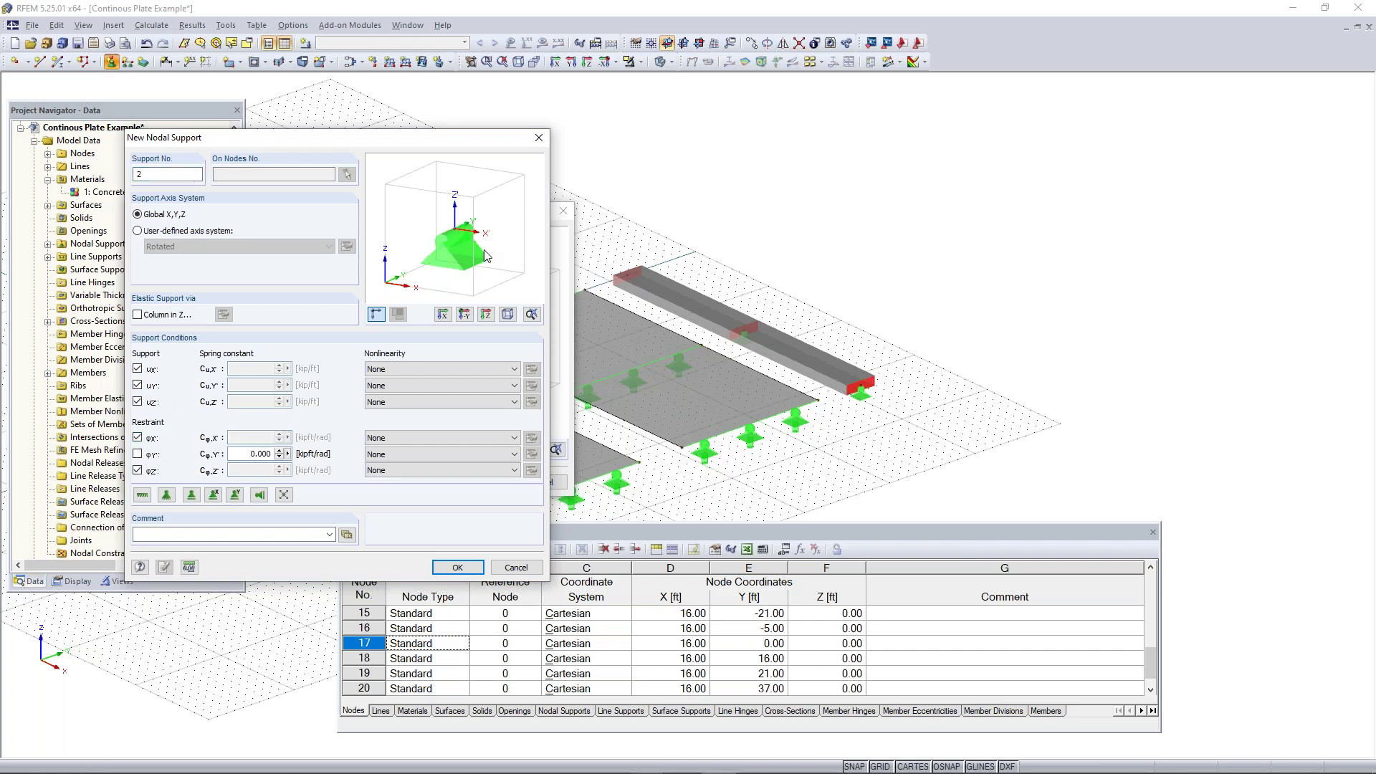
left_click(457, 567)
left_click(479, 480)
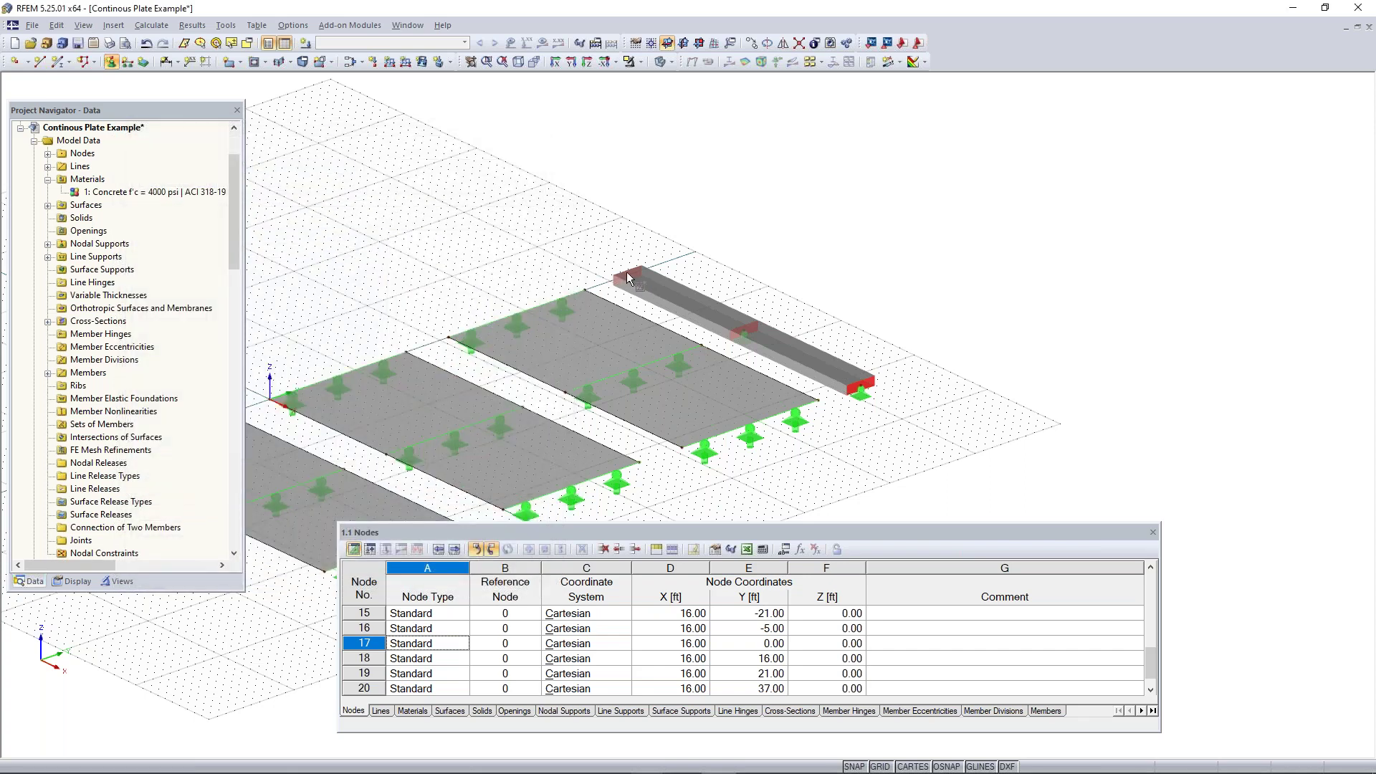
key("Escape")
- Switch the model display to wireframe and inspect the nodal supports along the member
scroll(746, 343, "up", 2)
left_click(660, 62)
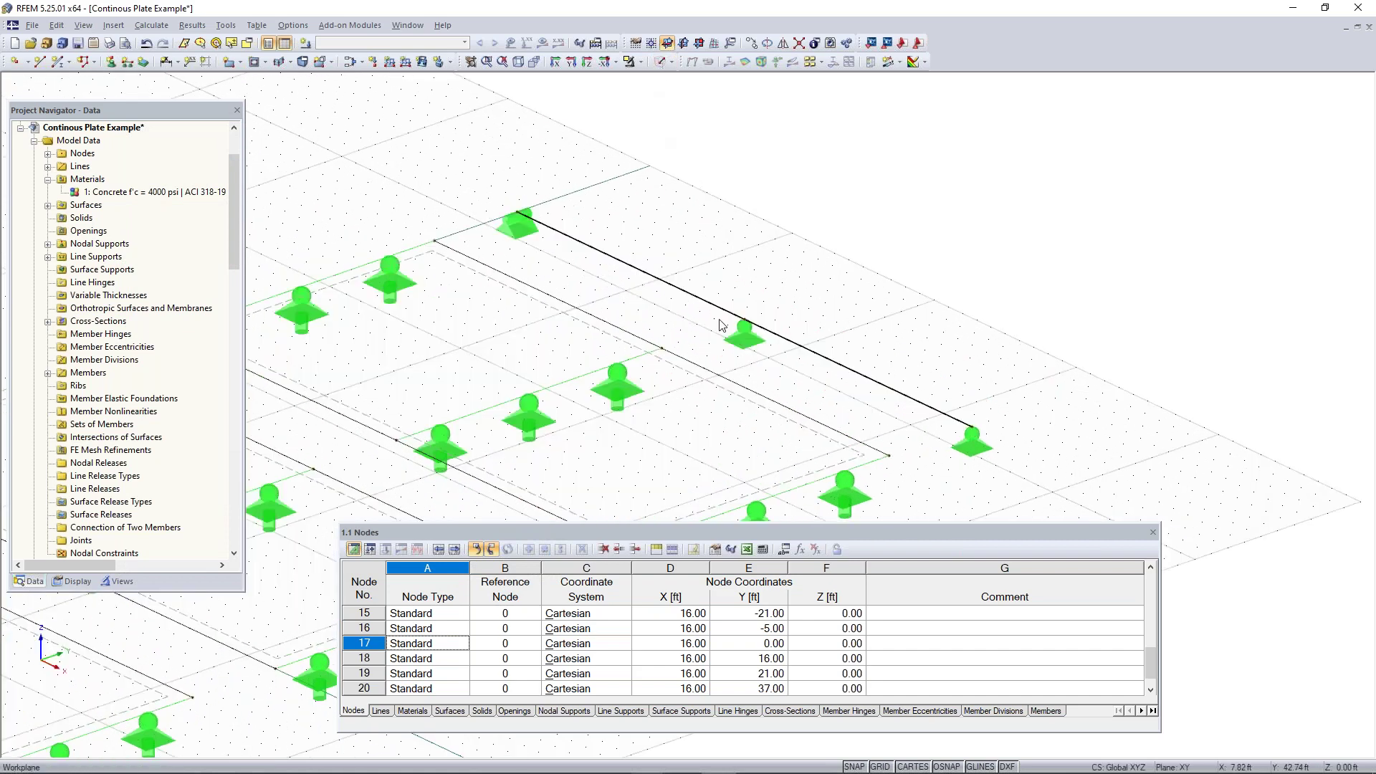
scroll(746, 356, "up", 3)
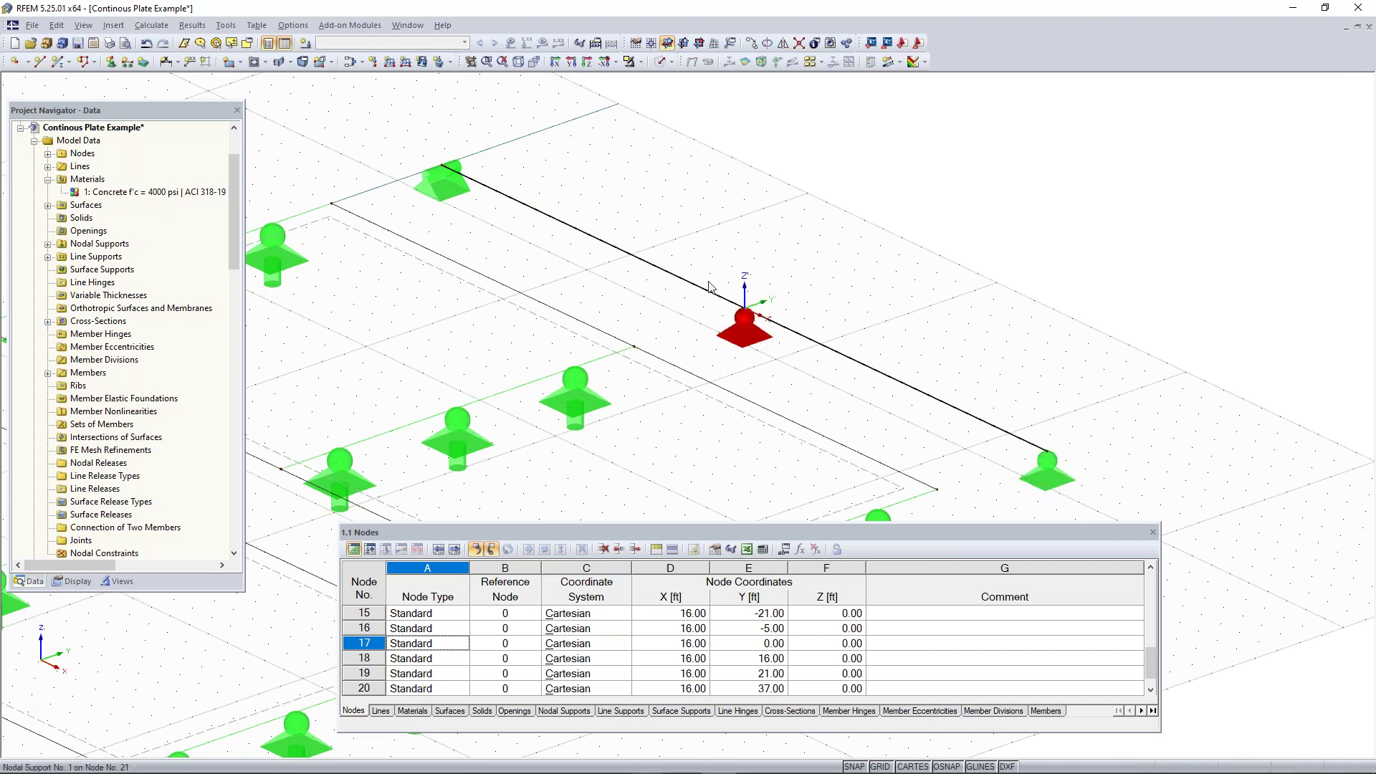
left_click(506, 191)
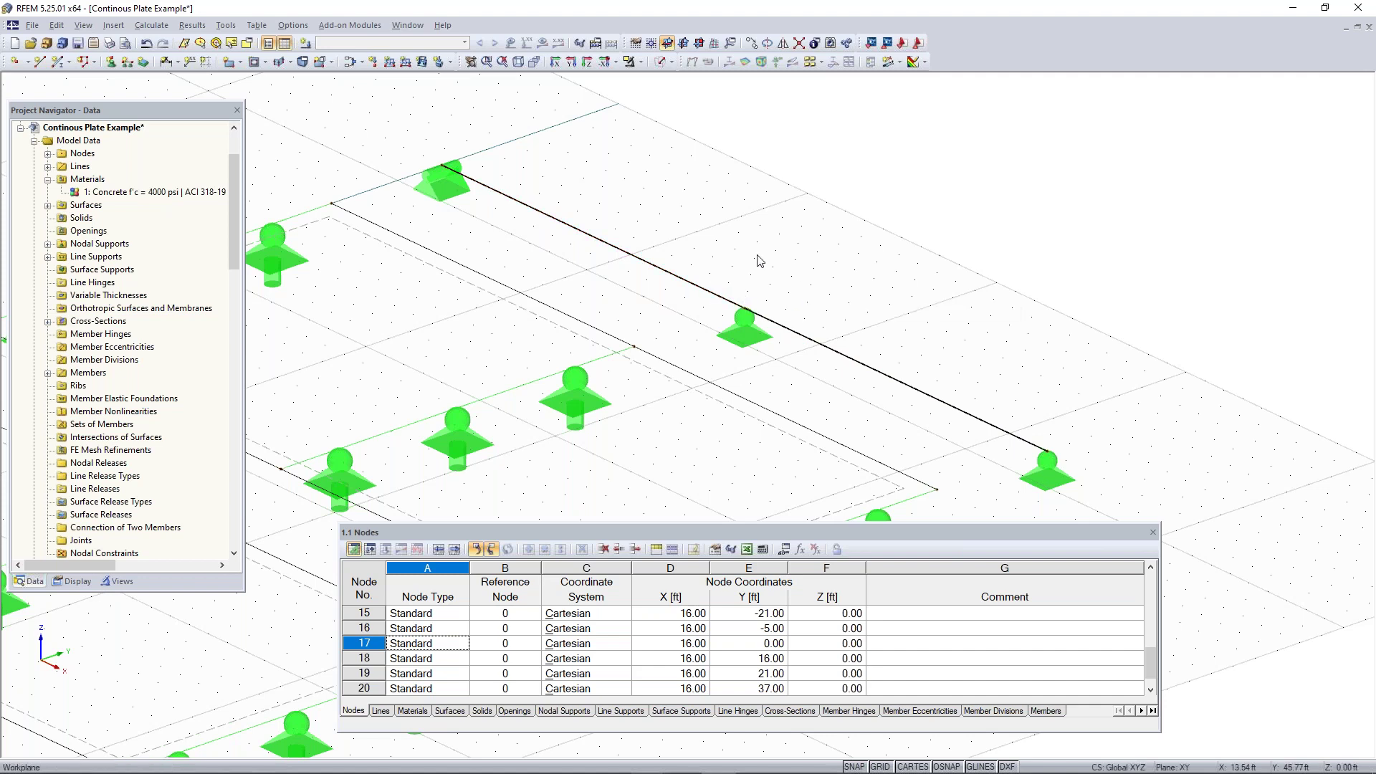
scroll(747, 301, "down", 2)
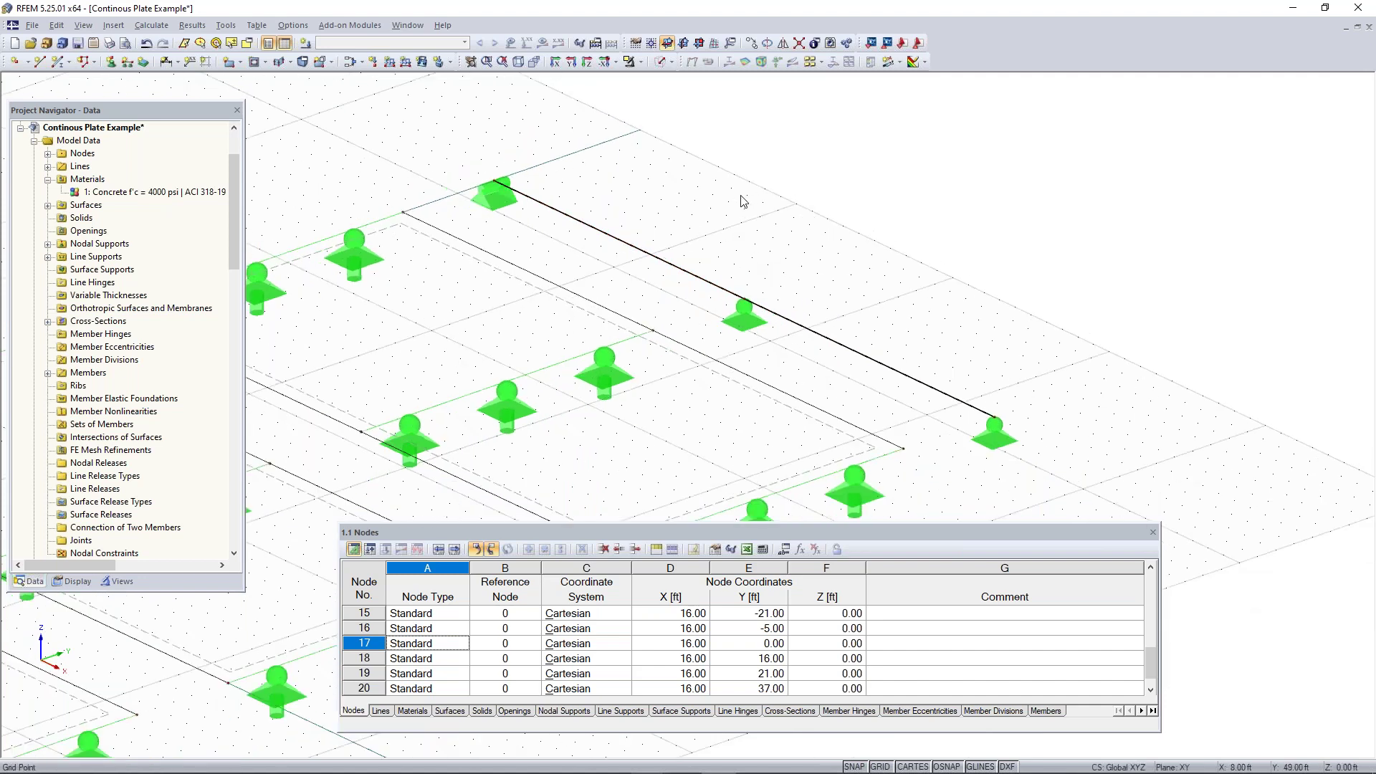
scroll(489, 198, "up", 3)
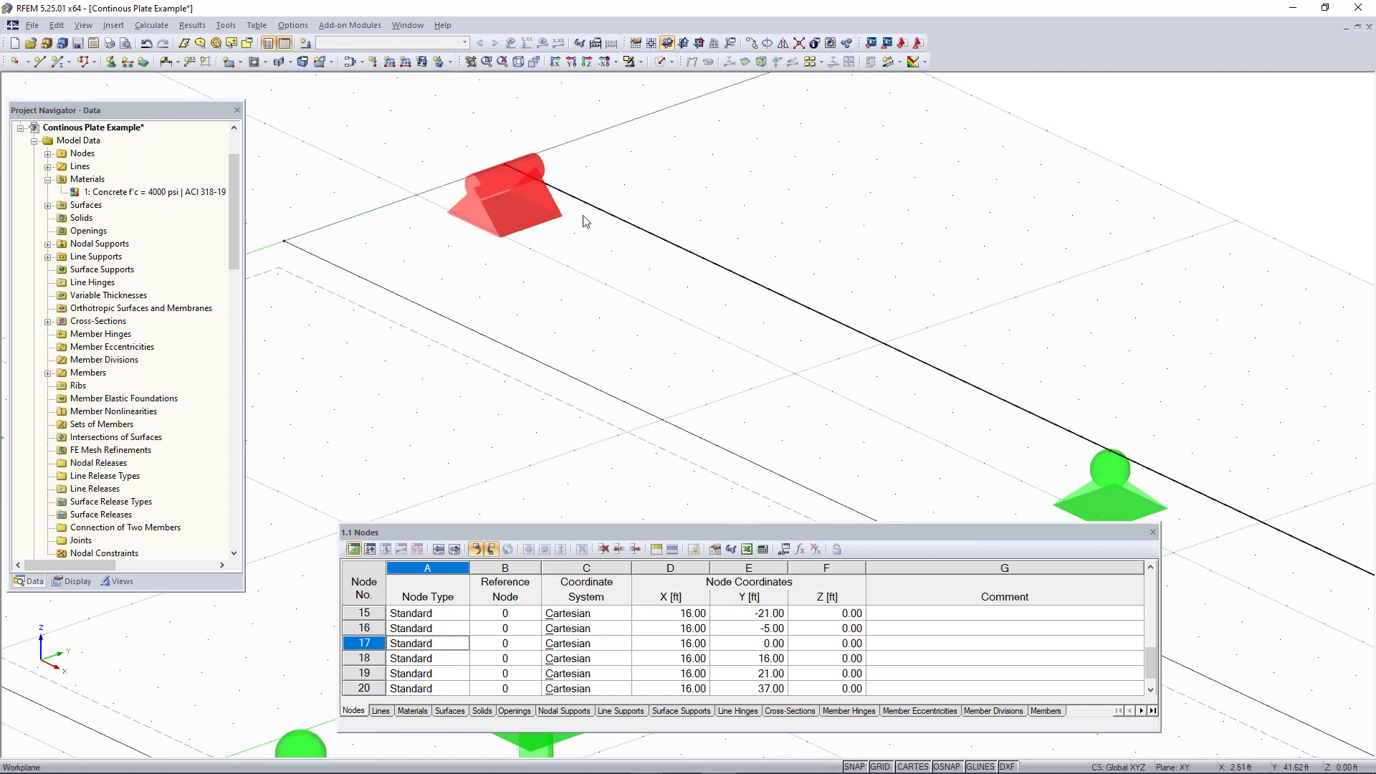
scroll(553, 192, "down", 2)
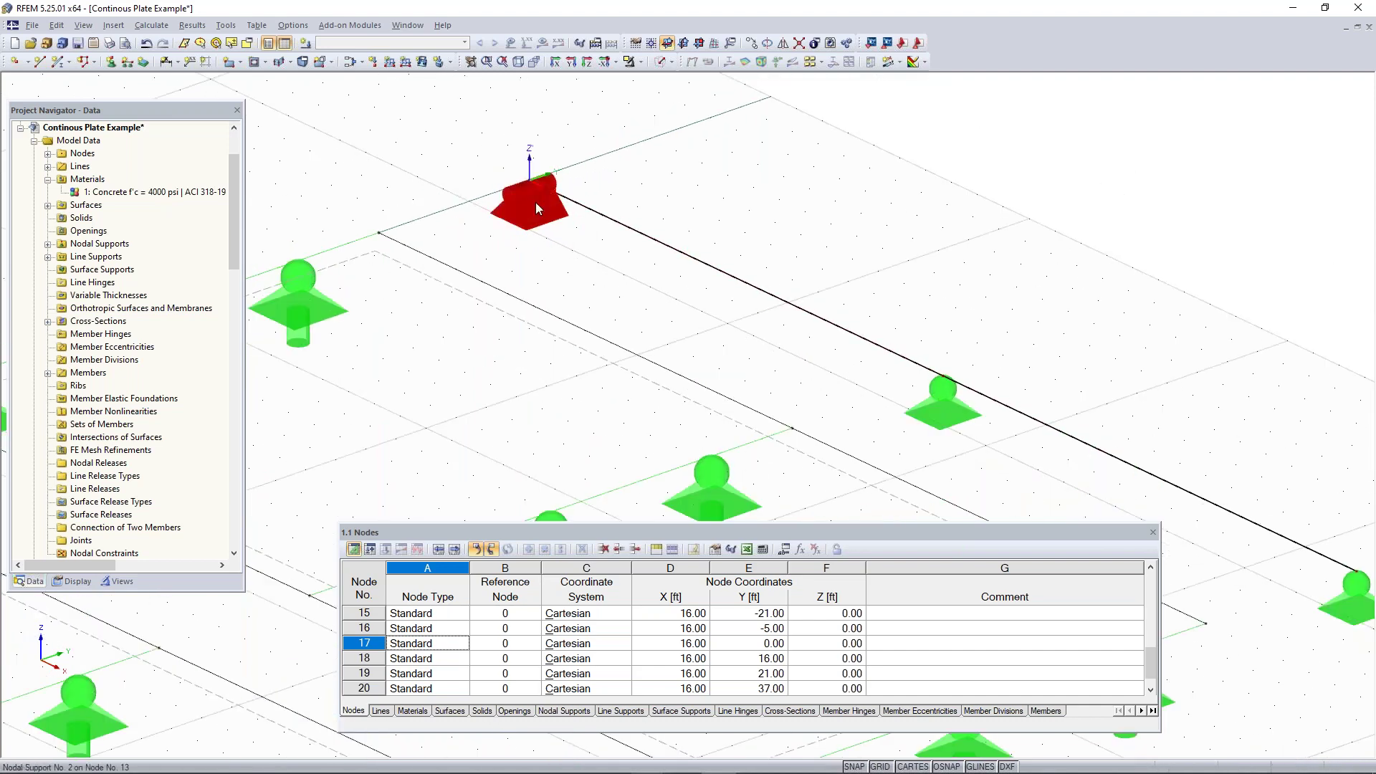
scroll(535, 202, "down", 2)
- Turn on the local axis systems of members and examine the axes of both member segments
right_click(653, 250)
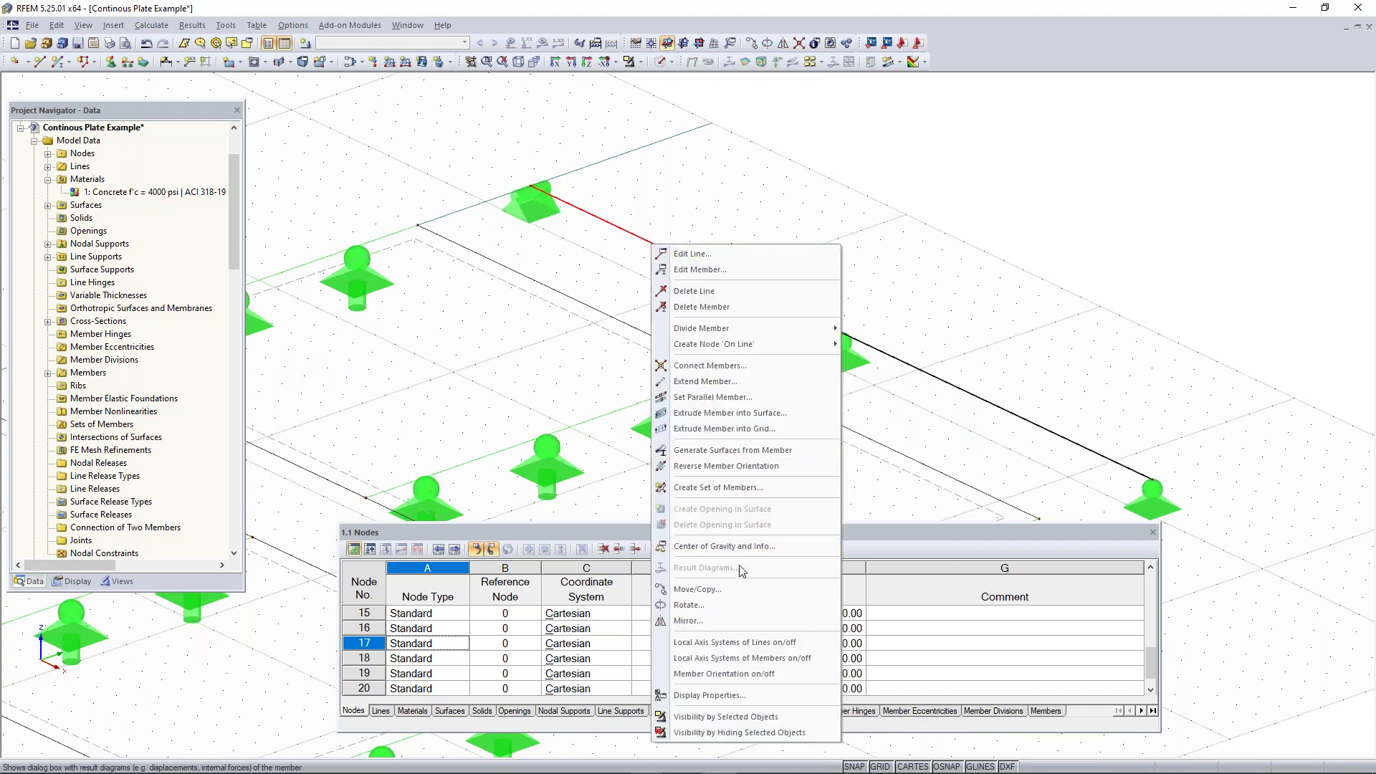
left_click(743, 658)
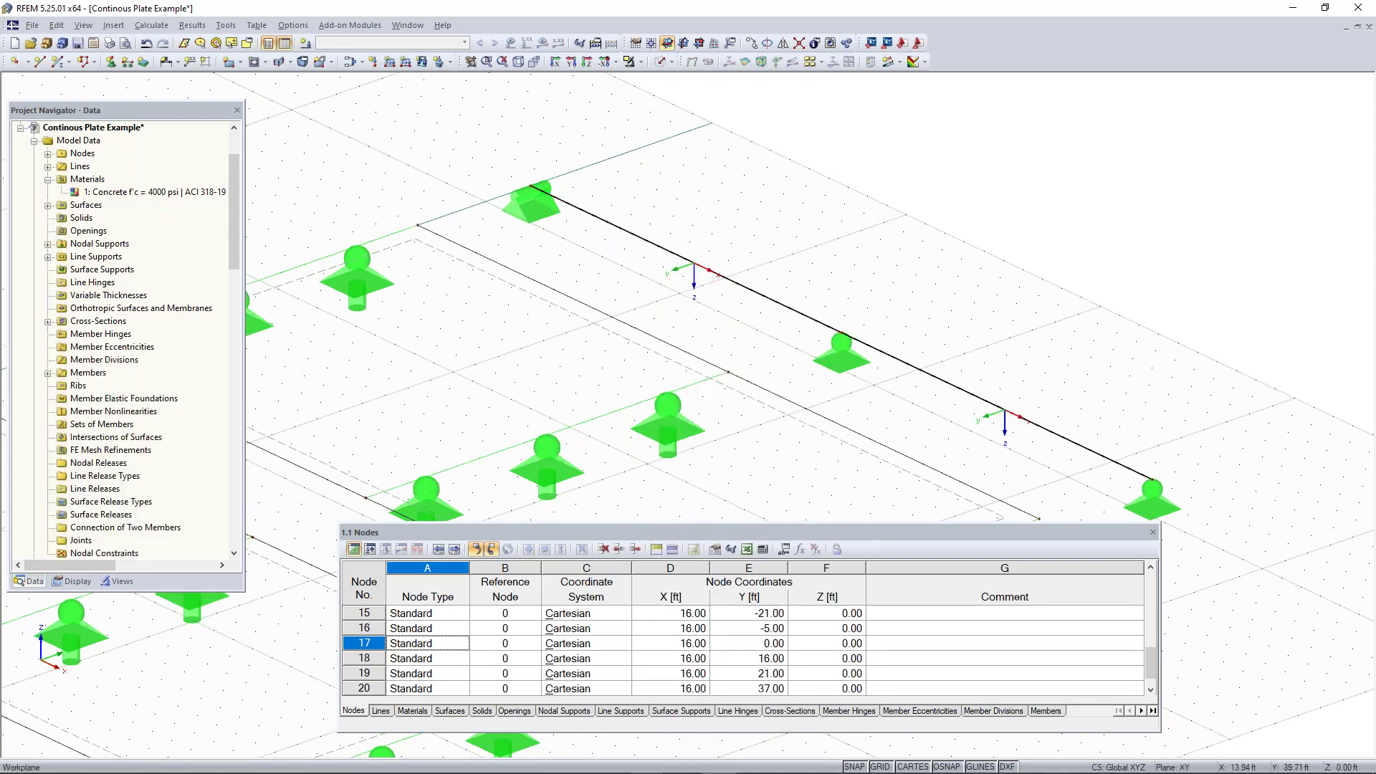
middle_click_drag(921, 411, 812, 375)
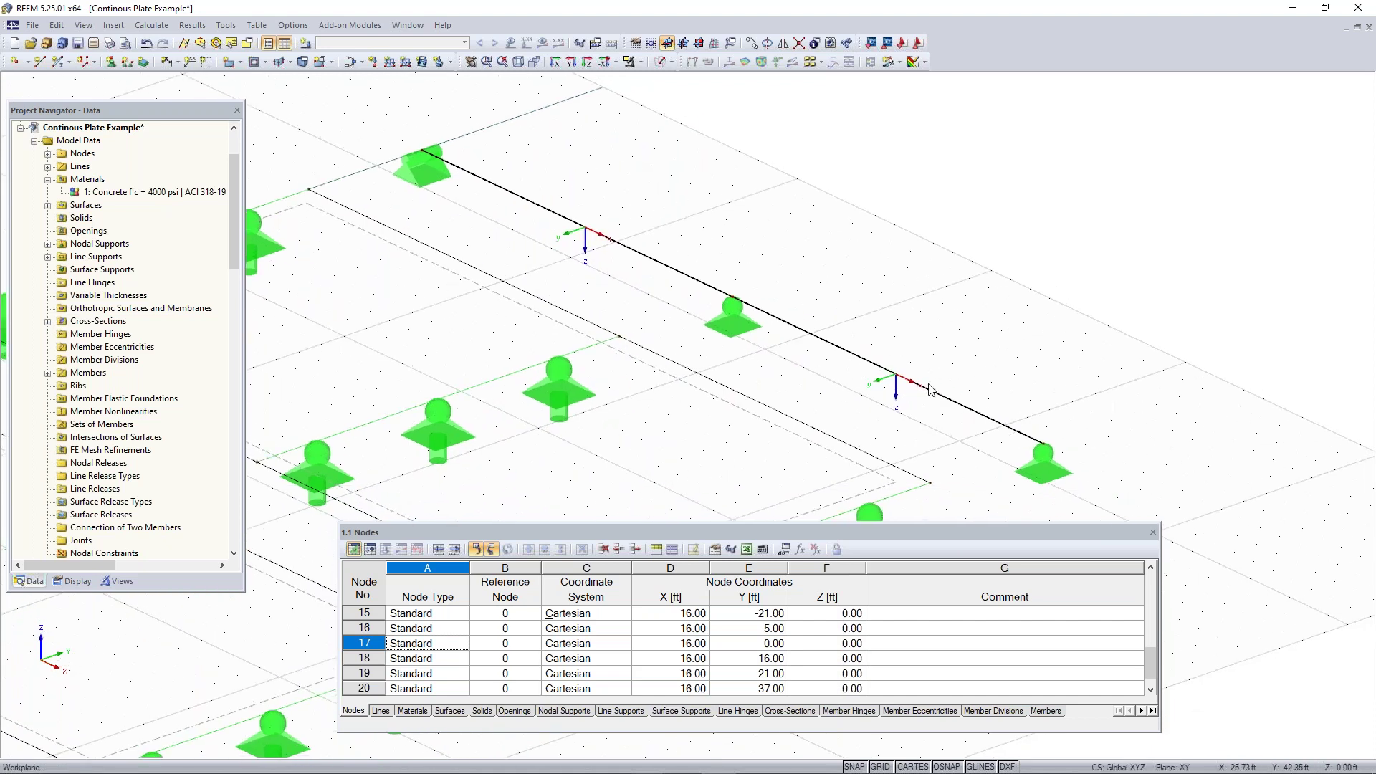
scroll(898, 391, "up", 1)
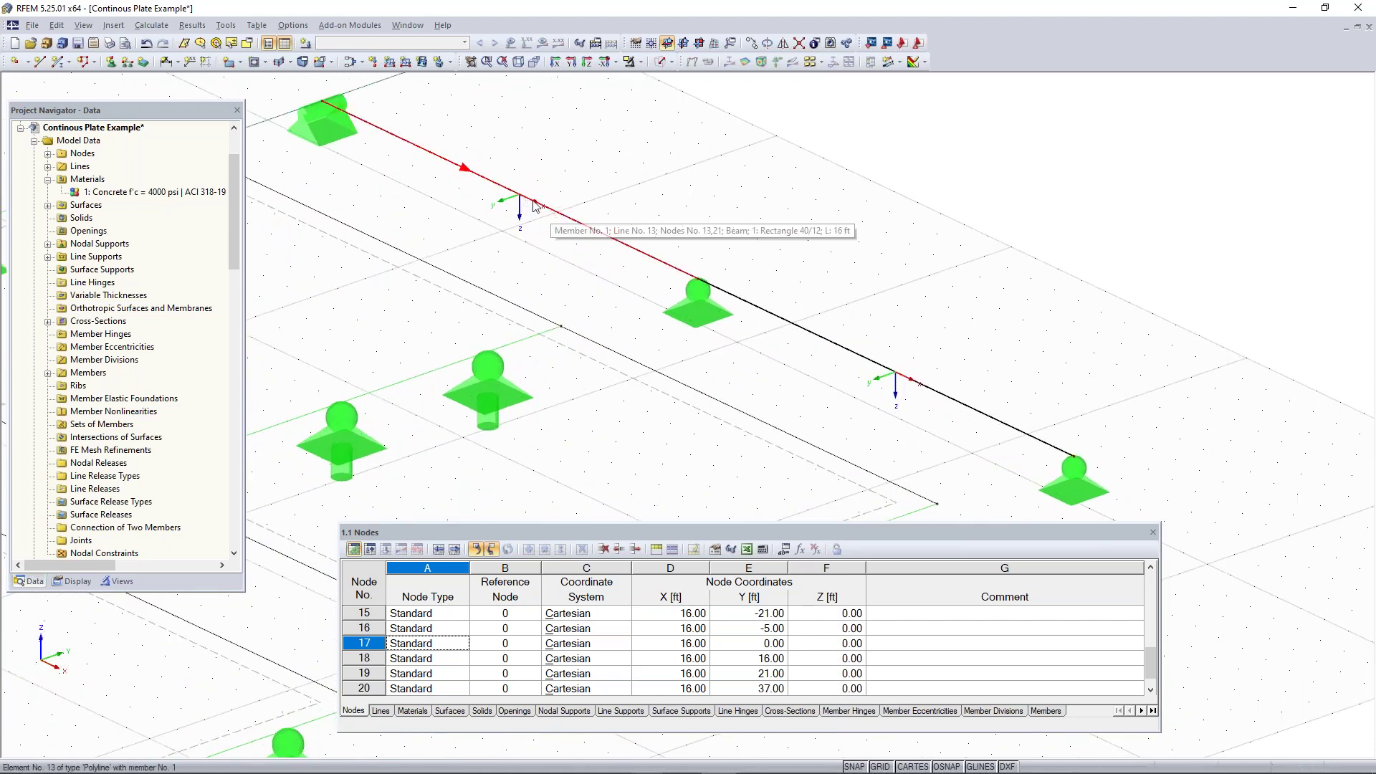
scroll(553, 217, "down", 2)
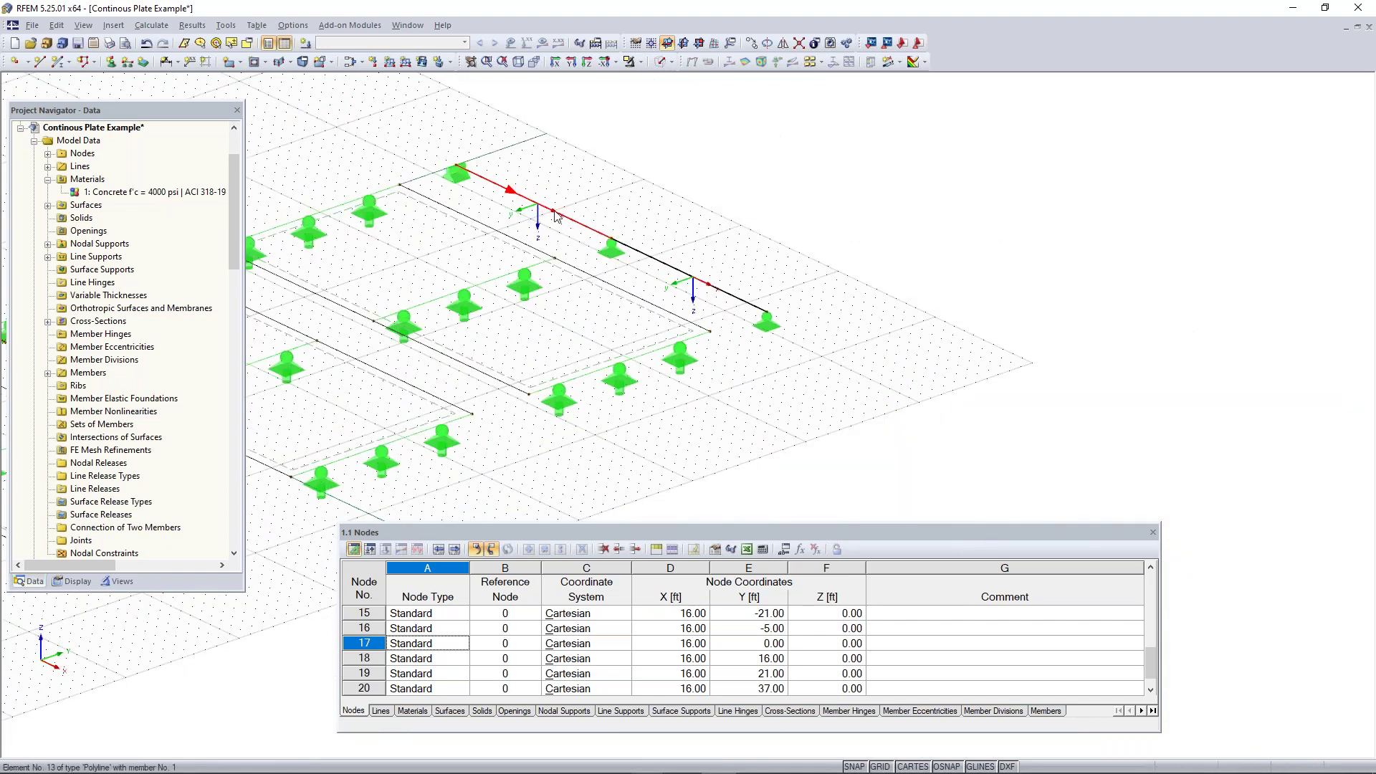
- Turn off the display of the members' local axis systems
right_click(553, 210)
left_click(645, 625)
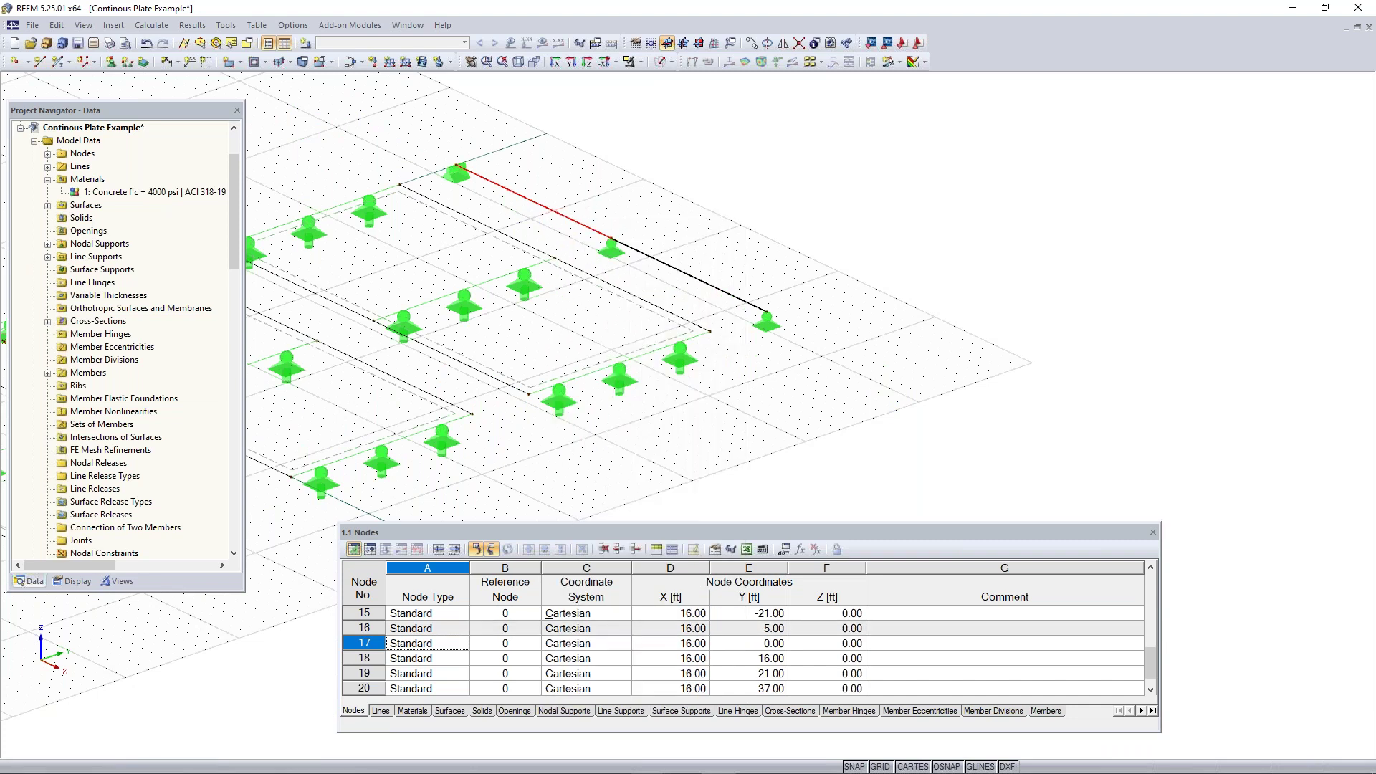
scroll(617, 427, "down", 3)
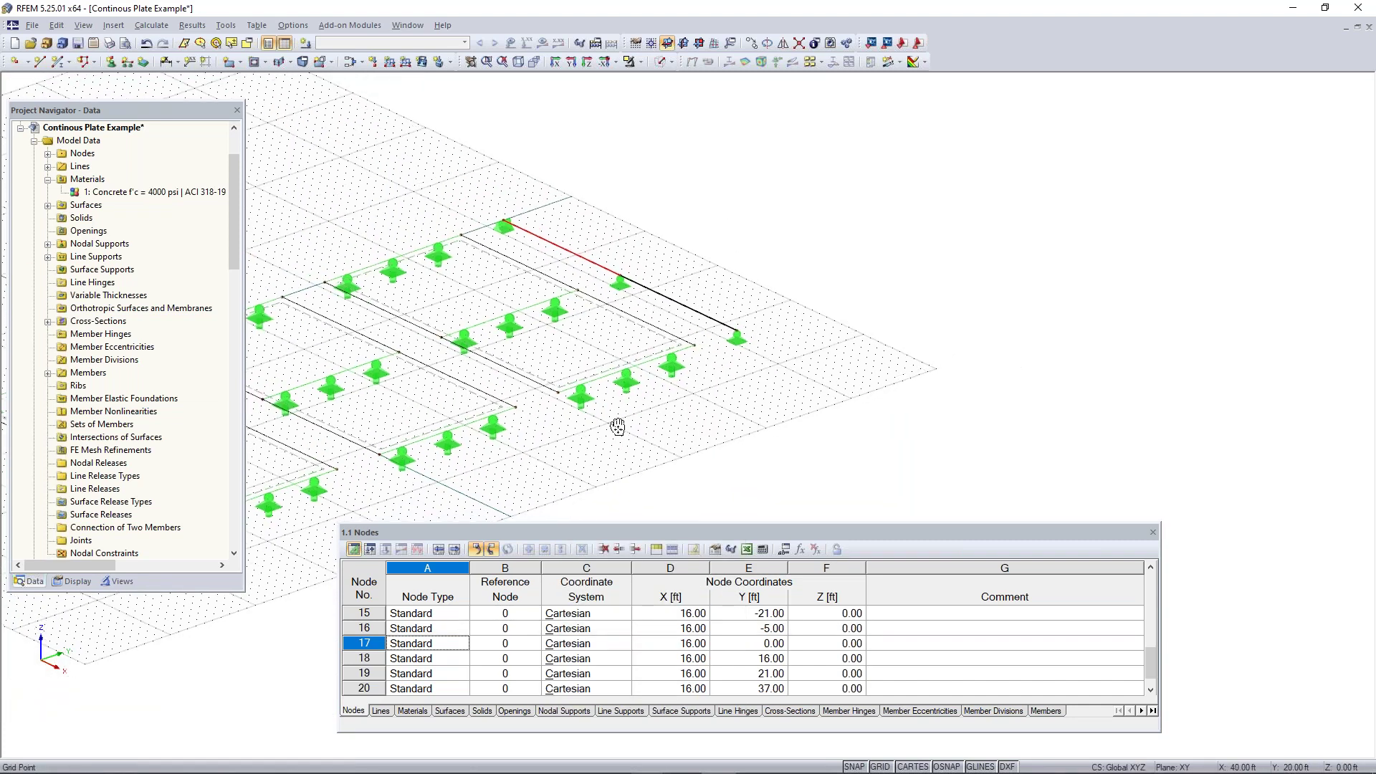
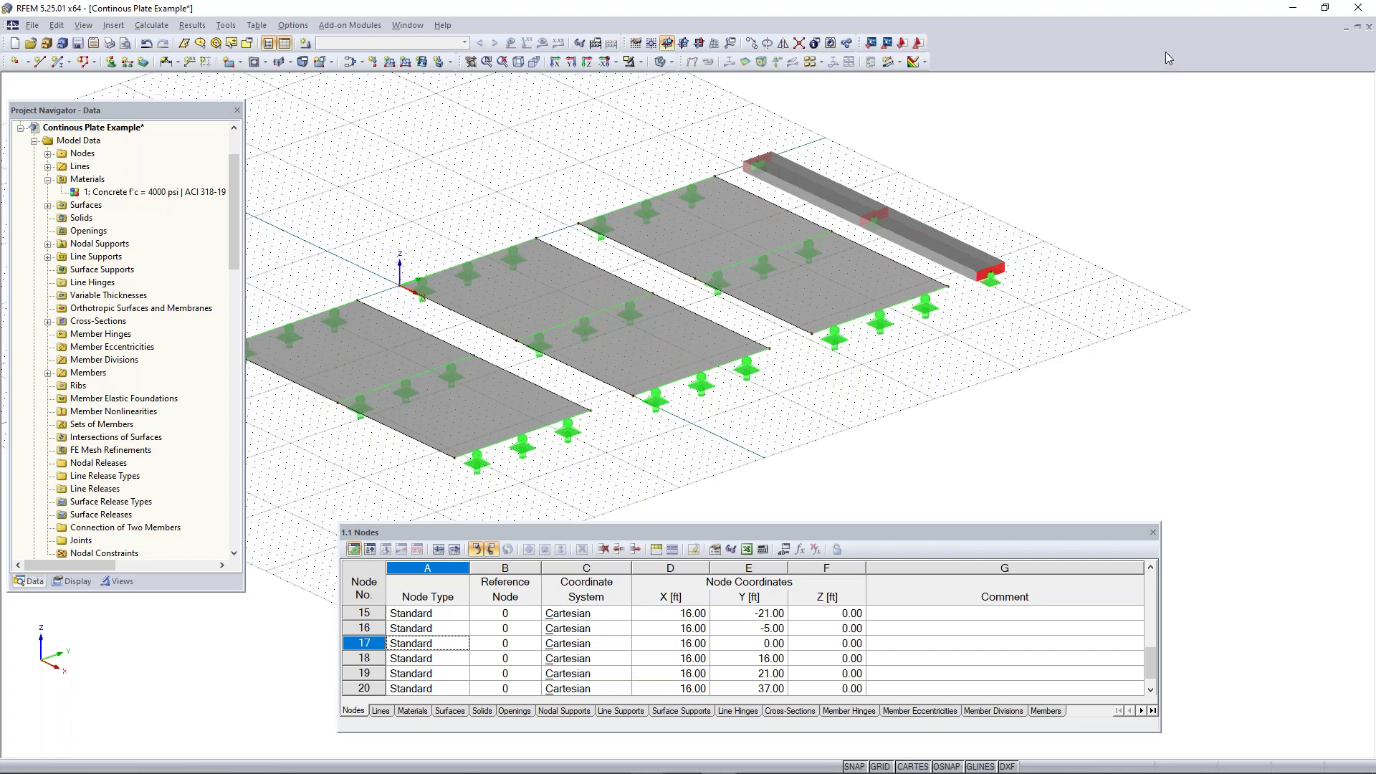
- Create load case LC1 with the description "Load Case 1" and the Dead action category
middle_click_drag(548, 180, 644, 166)
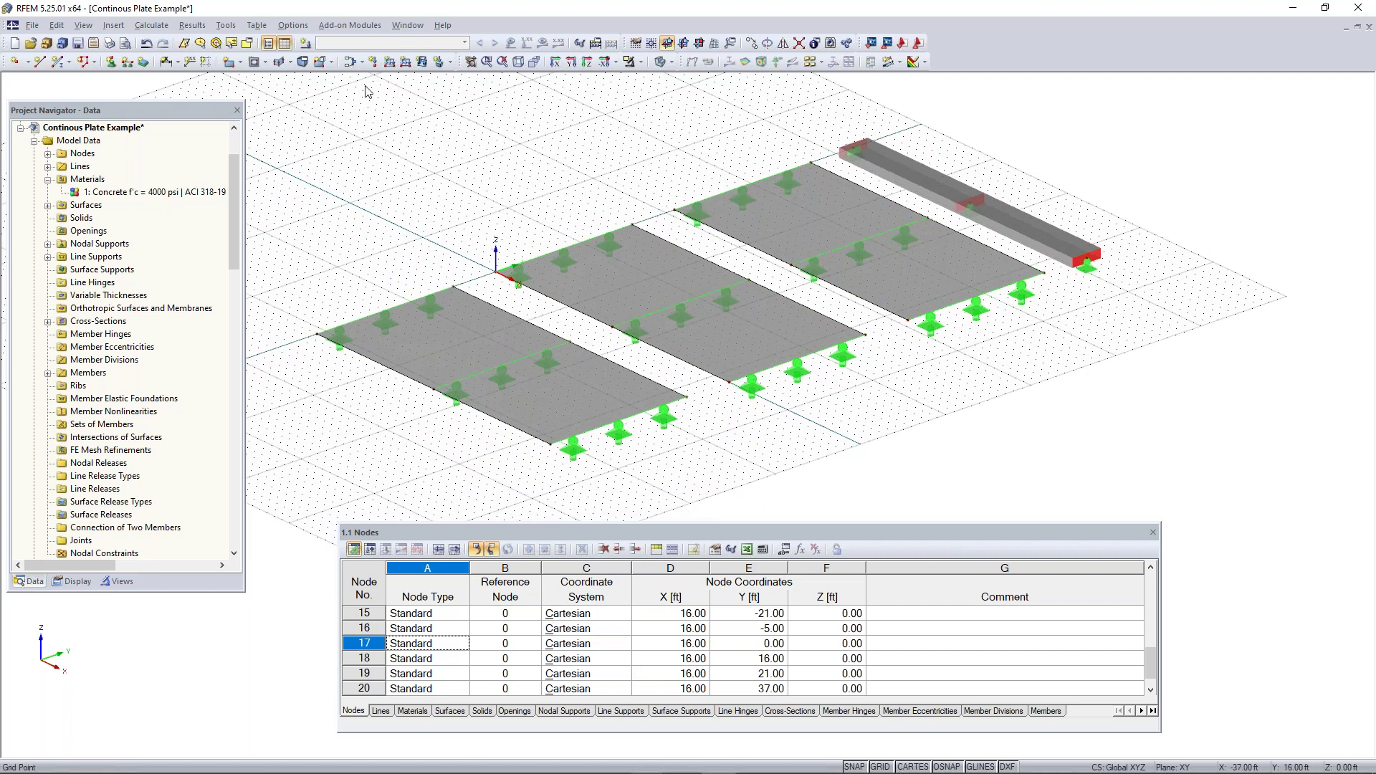
left_click(306, 44)
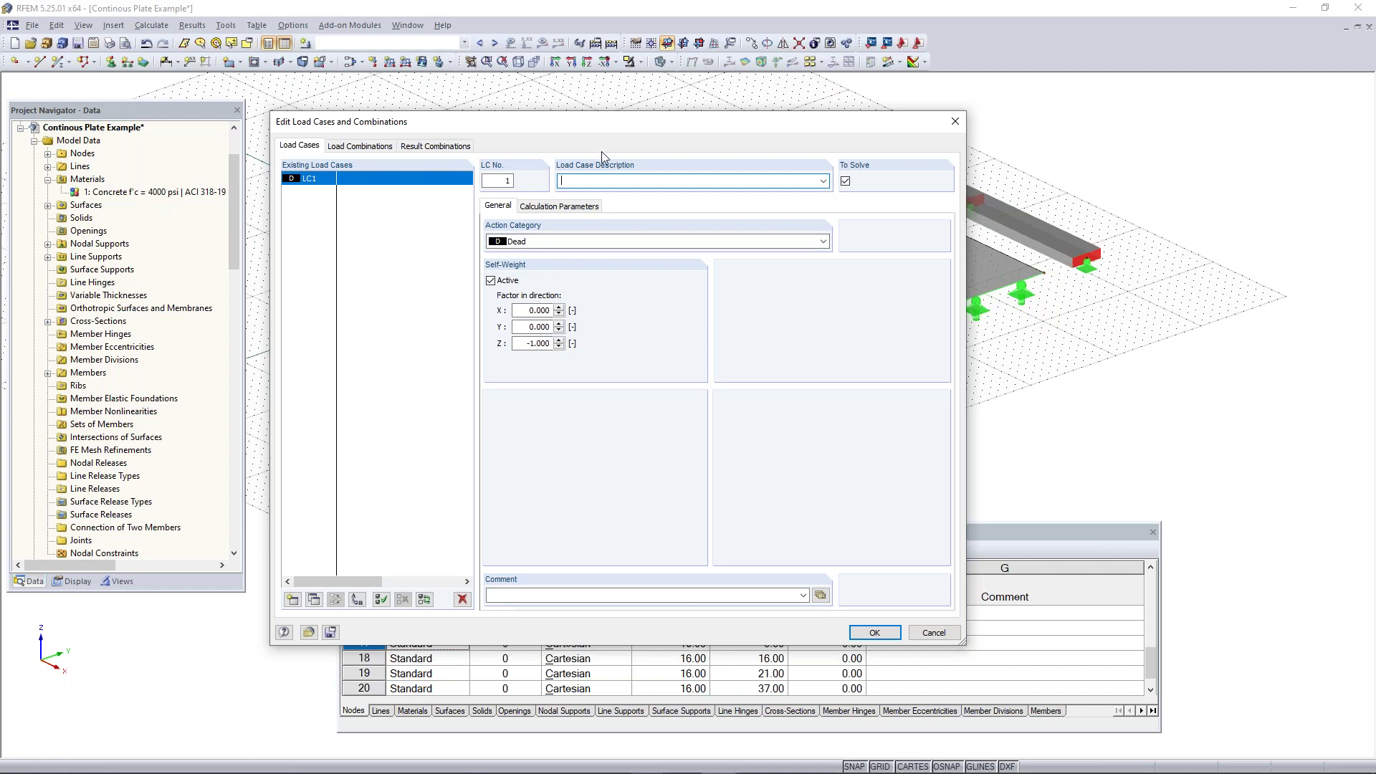
left_click(606, 179)
type("Load cas")
key("BackSpace")
key("BackSpace")
key("BackSpace")
type("Case")
- Deactivate self-weight for Load Case 1 and accept the load case settings
left_click(504, 280)
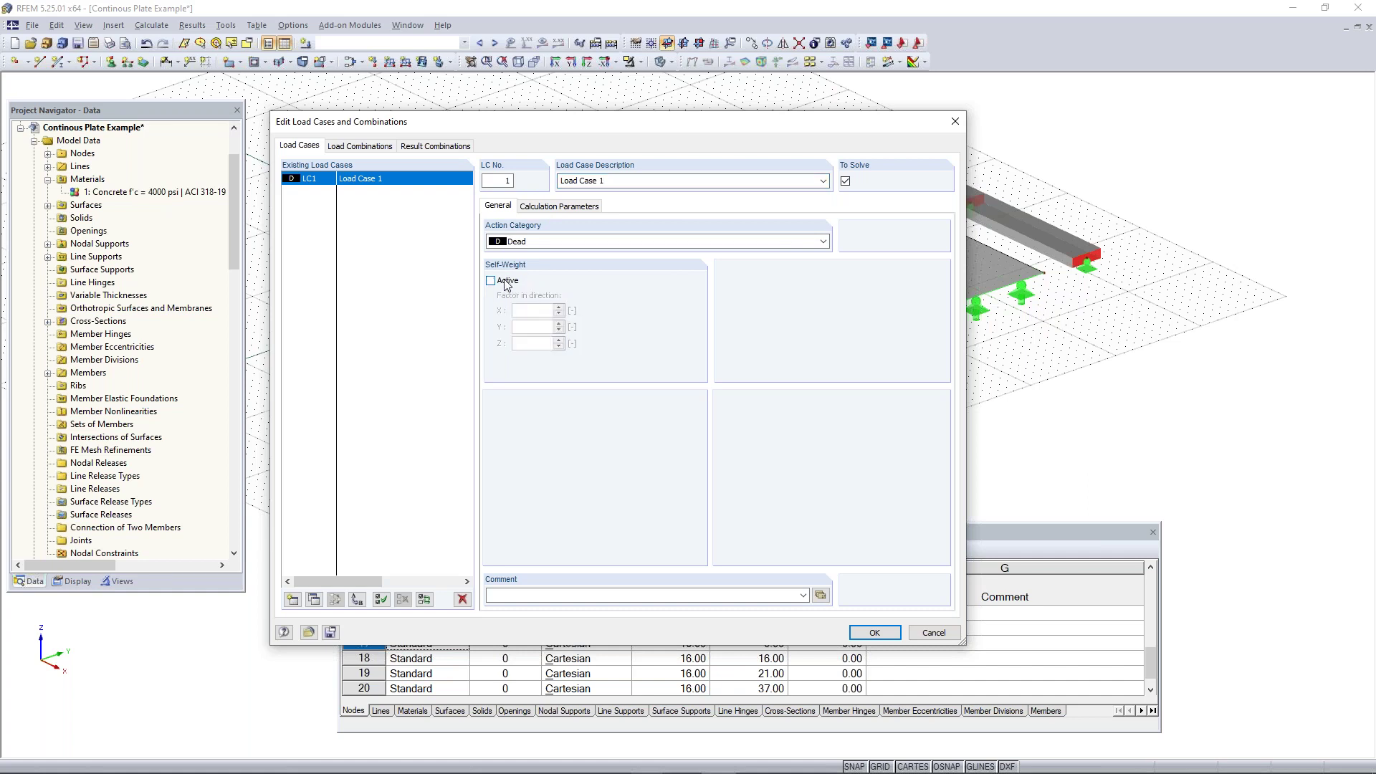
left_click(505, 280)
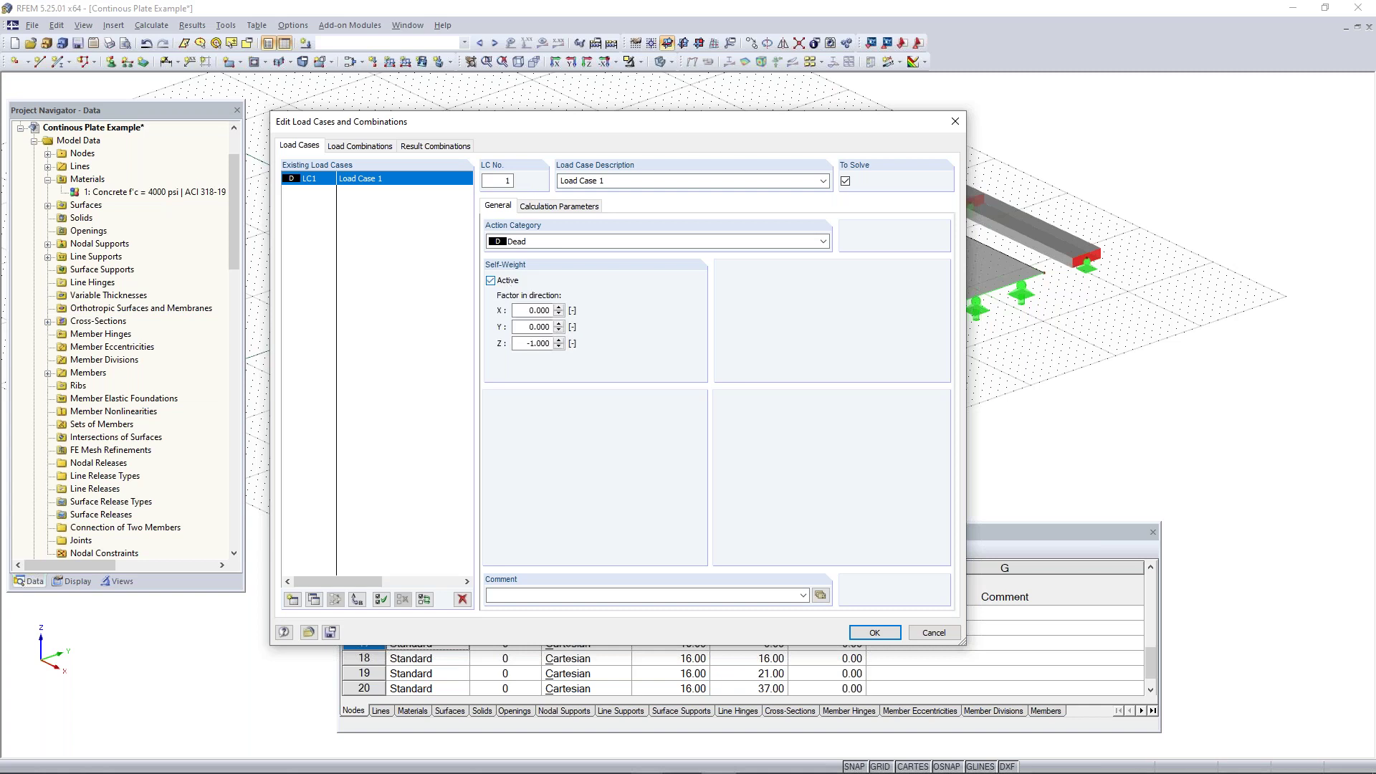
double_click(538, 343)
left_click(527, 344)
left_click(492, 281)
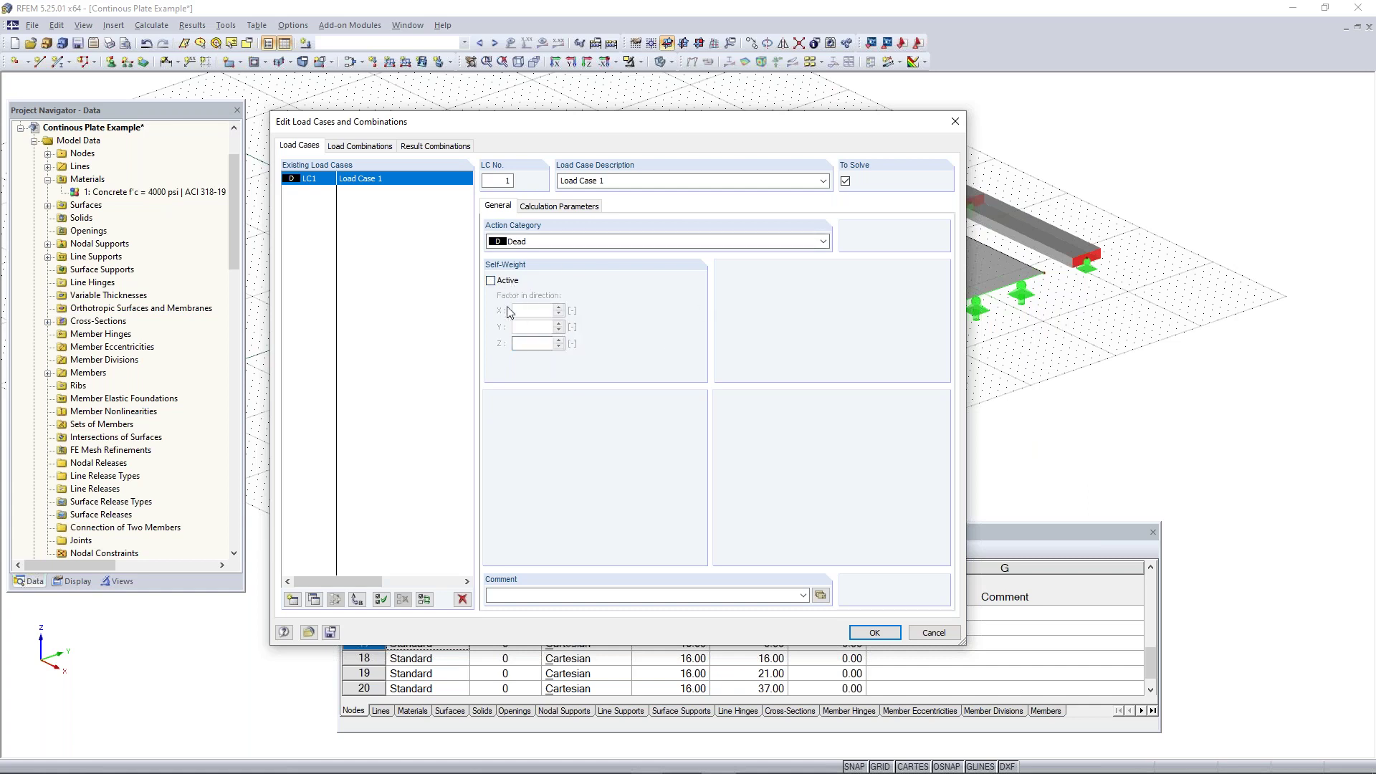
left_click(876, 630)
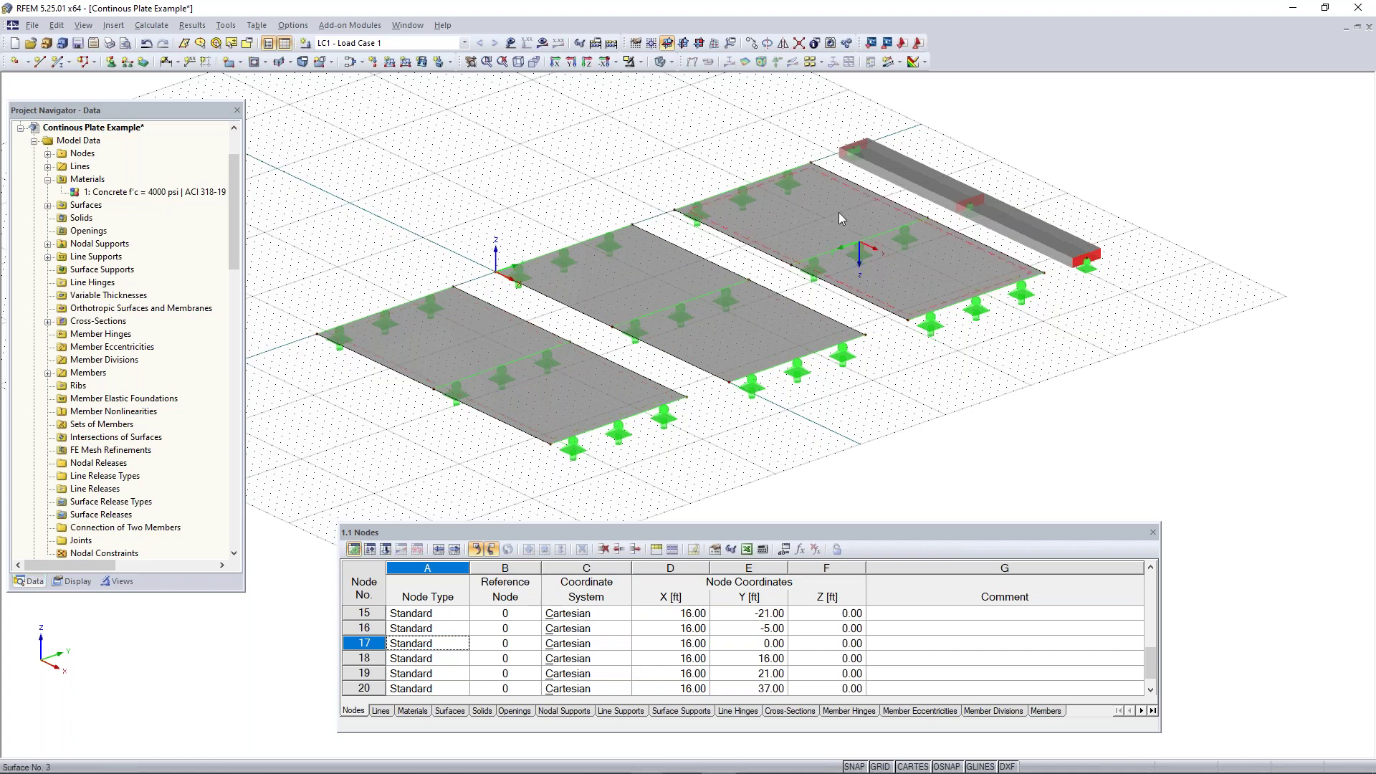
left_click(424, 66)
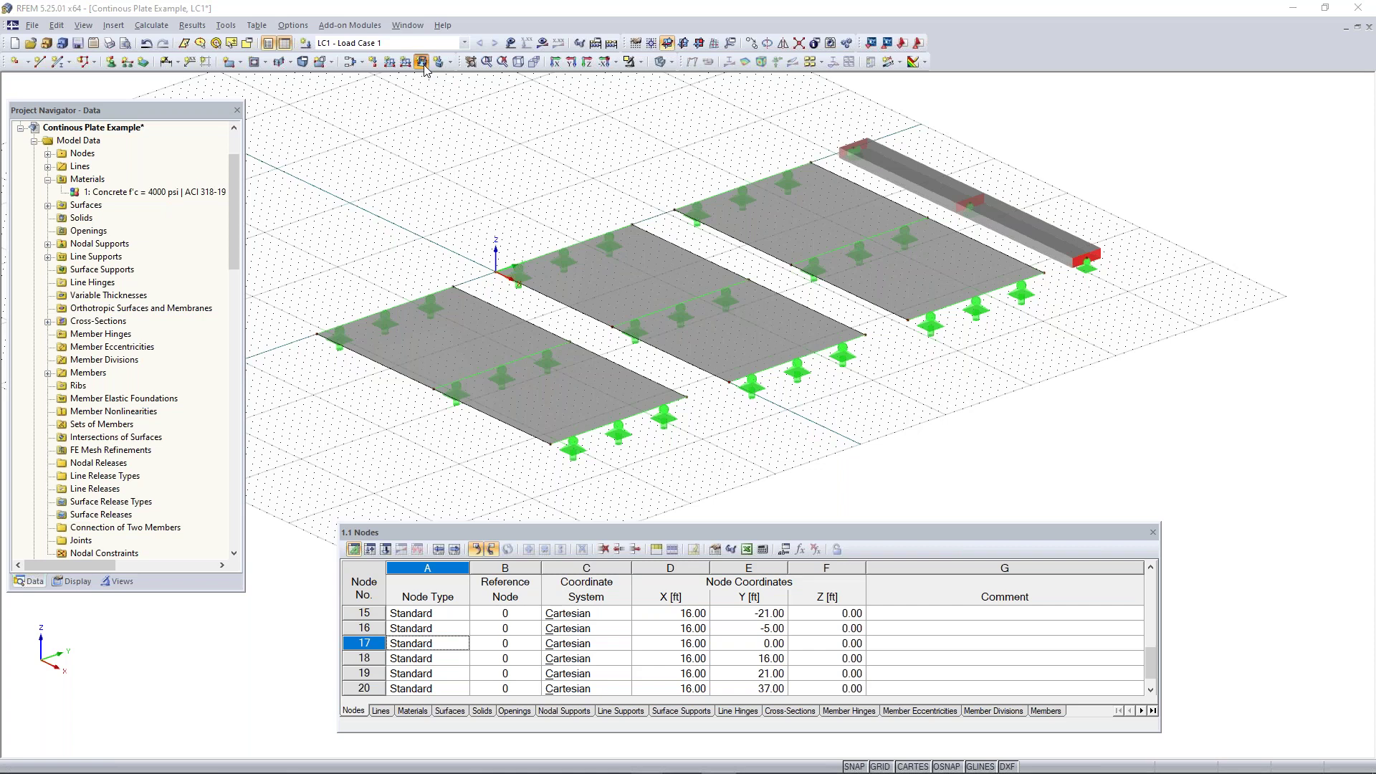
left_click(962, 171)
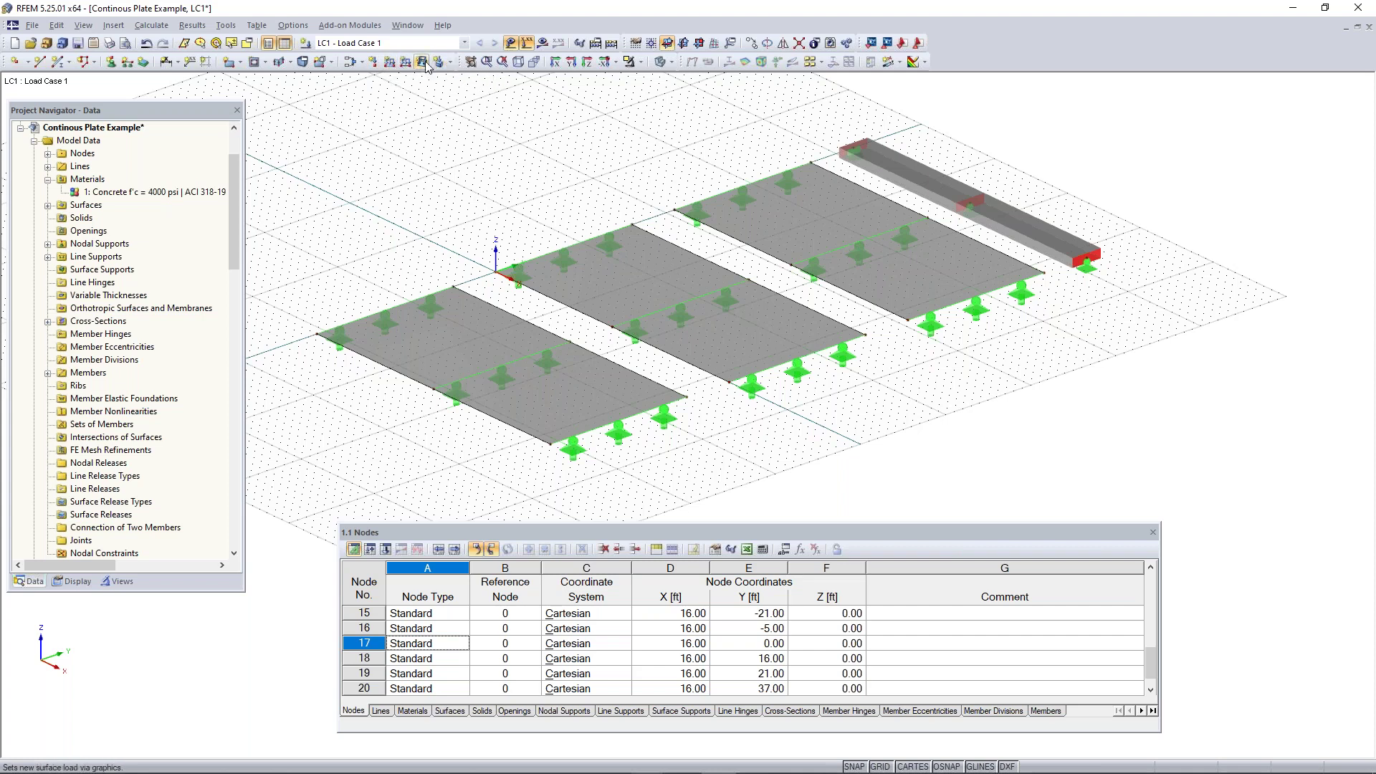
left_click(113, 25)
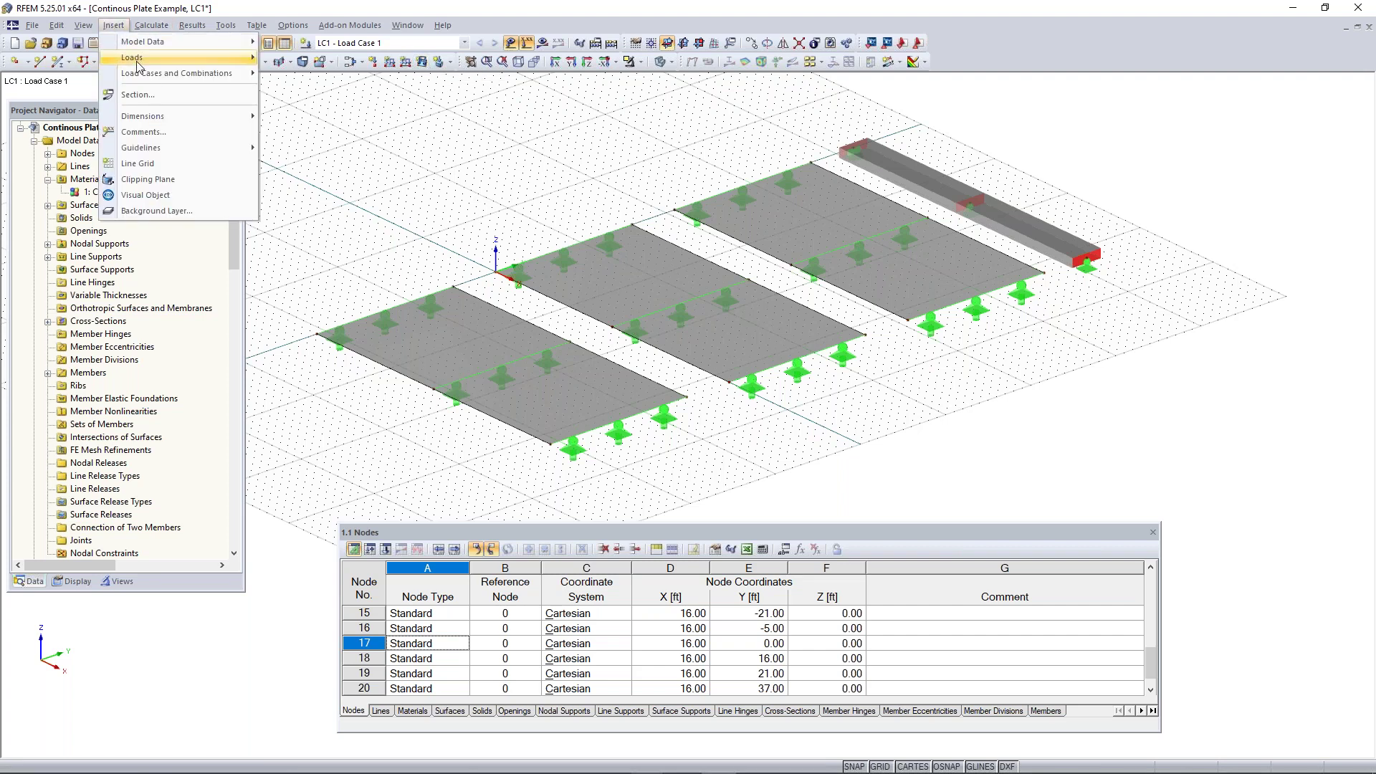
mouse_move(138, 63)
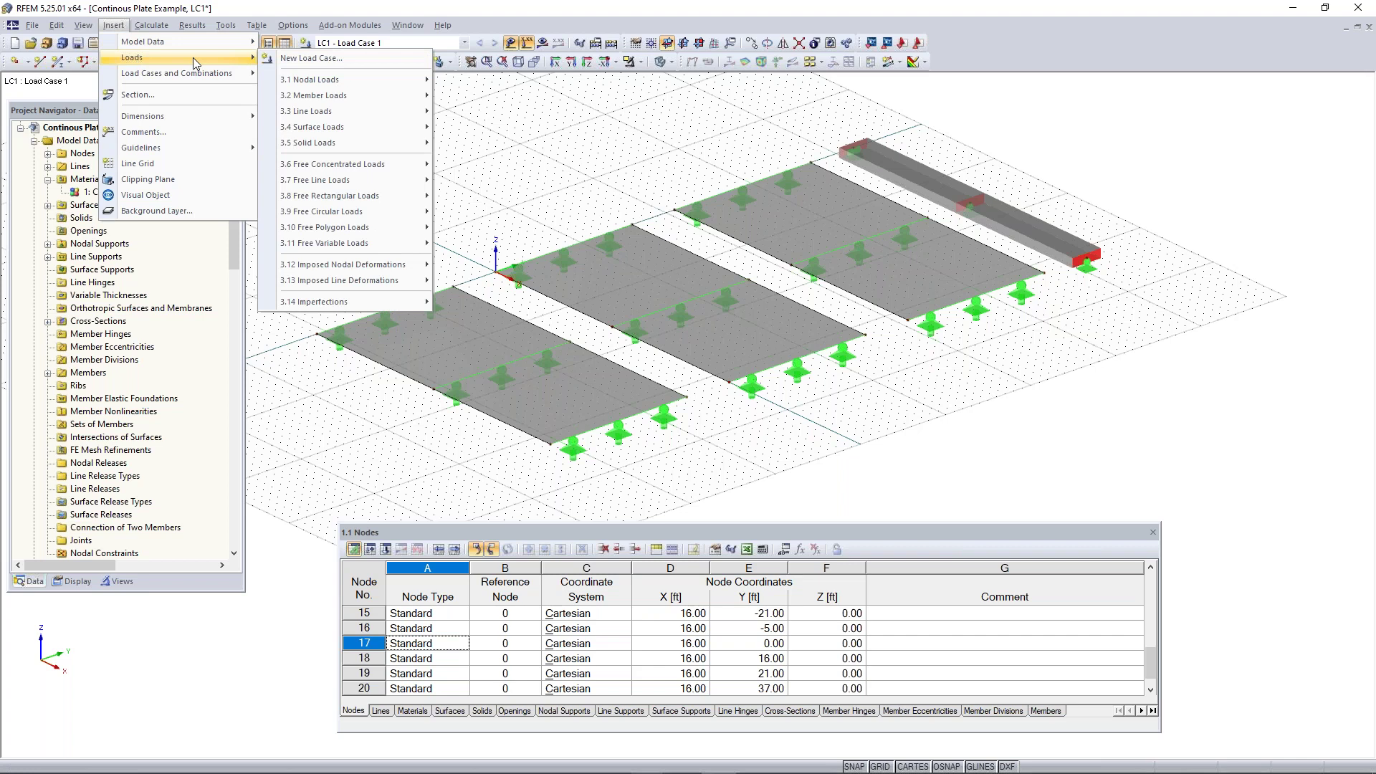
left_click(511, 123)
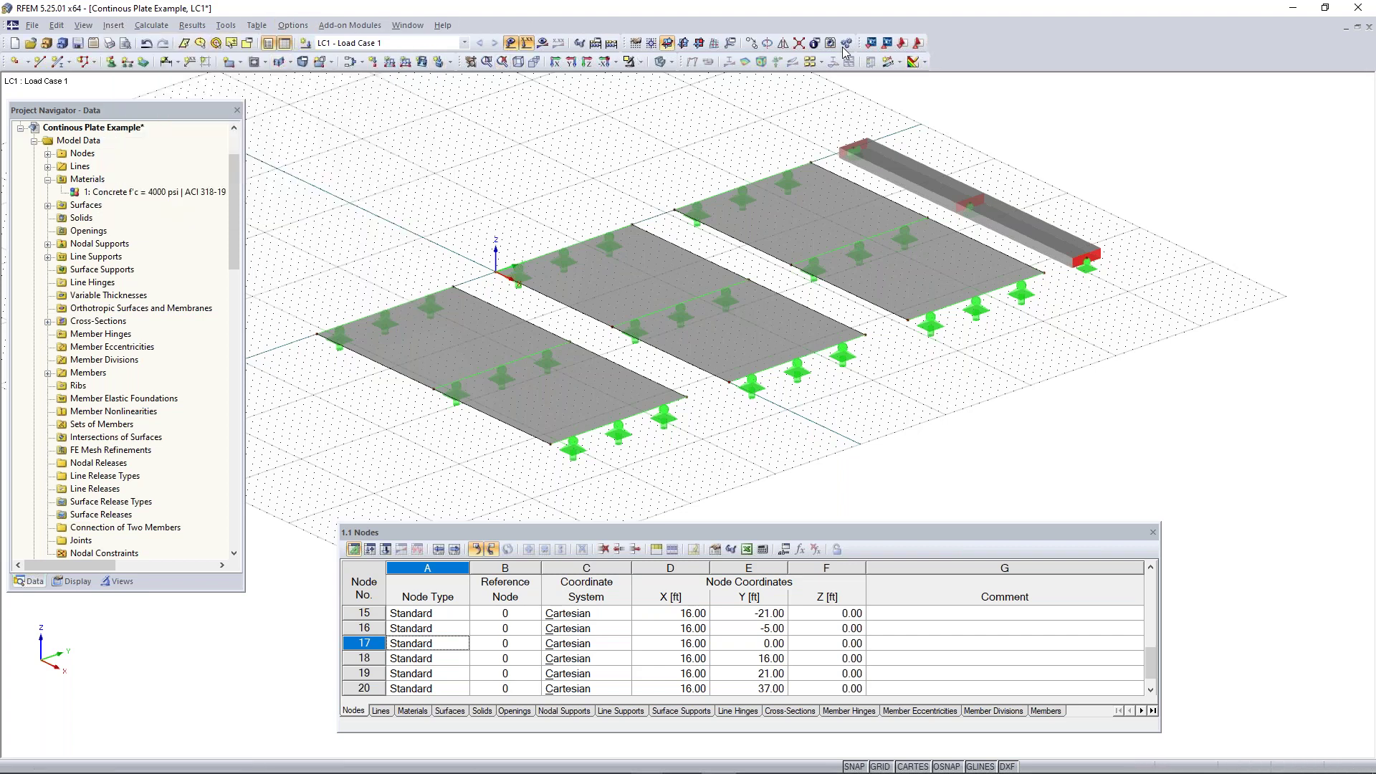
- Apply a uniform force surface load of 0.210 ksf in global direction ZL to all three surfaces
left_click(422, 61)
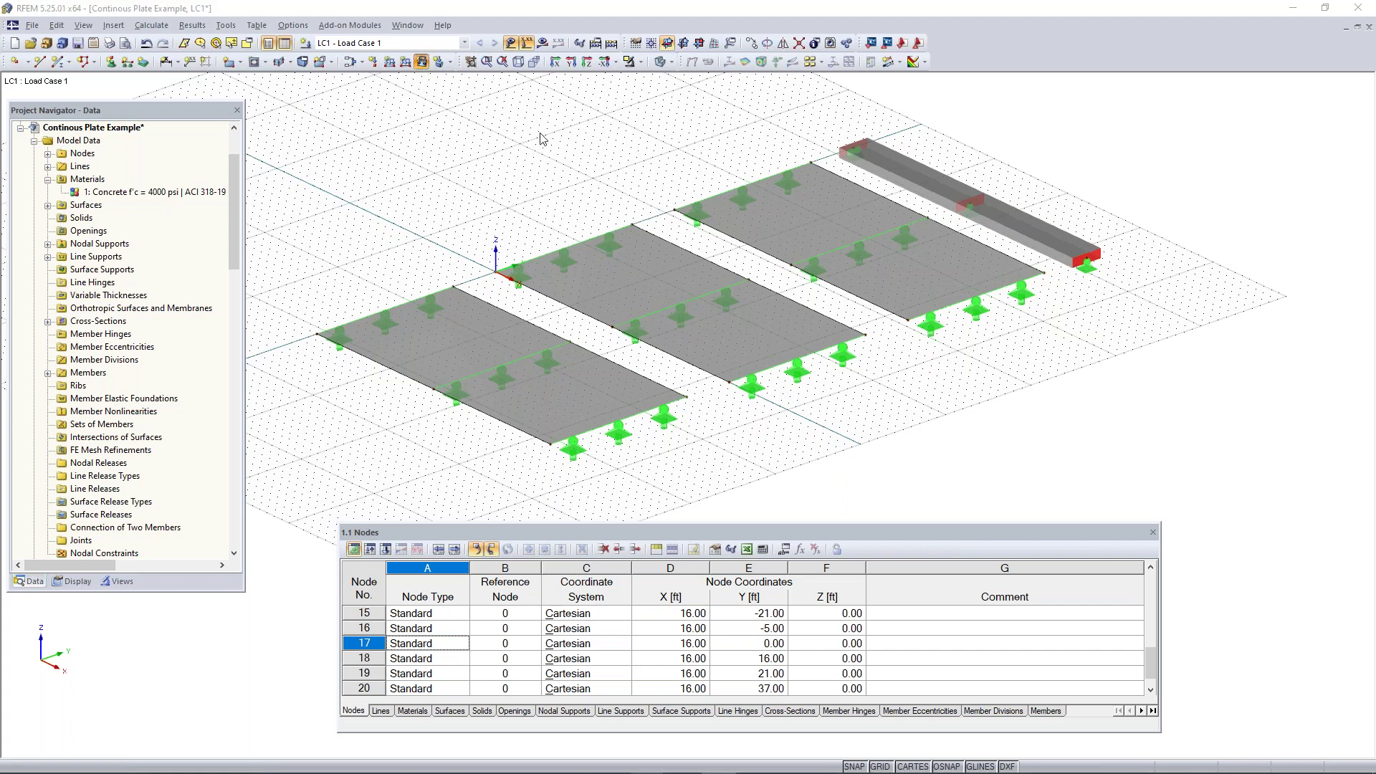
left_click_drag(548, 175, 512, 159)
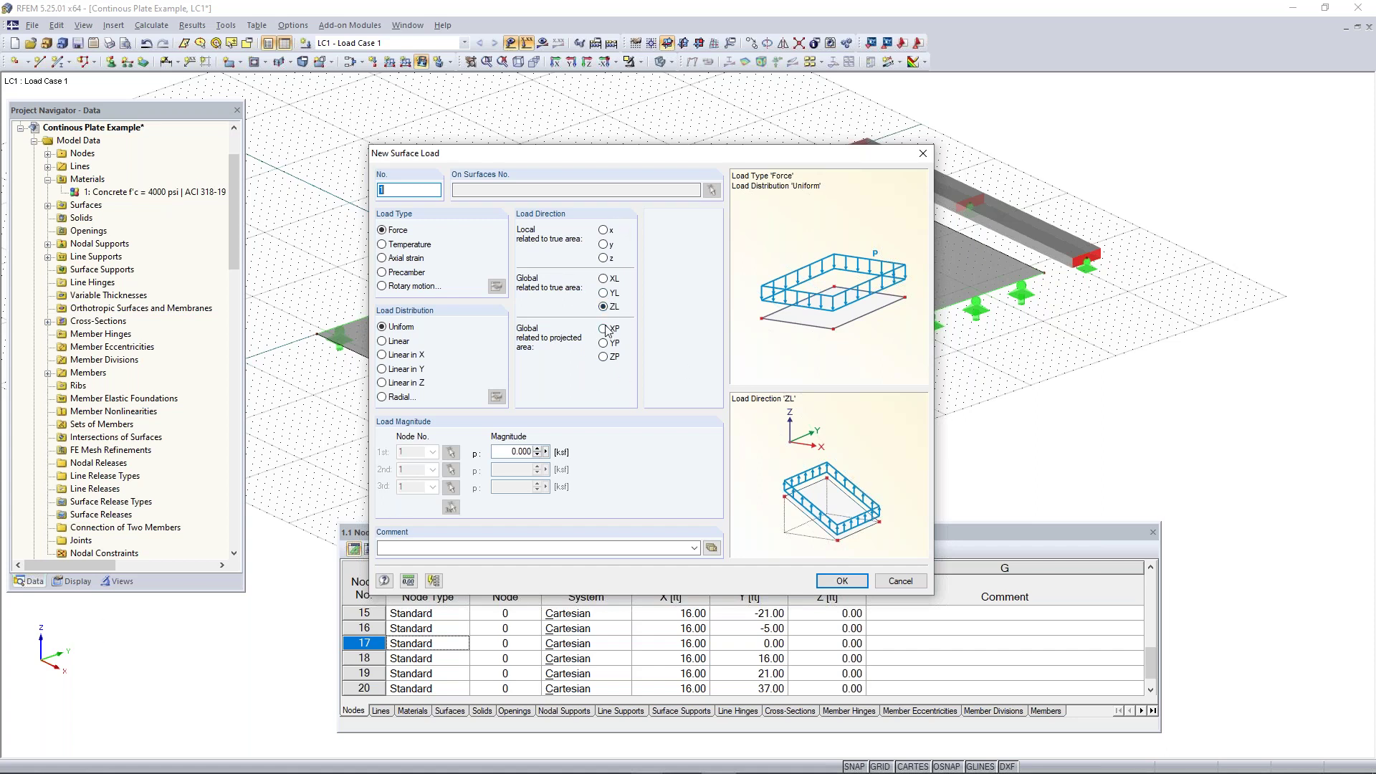
left_click(520, 452)
type("0.210")
left_click(835, 581)
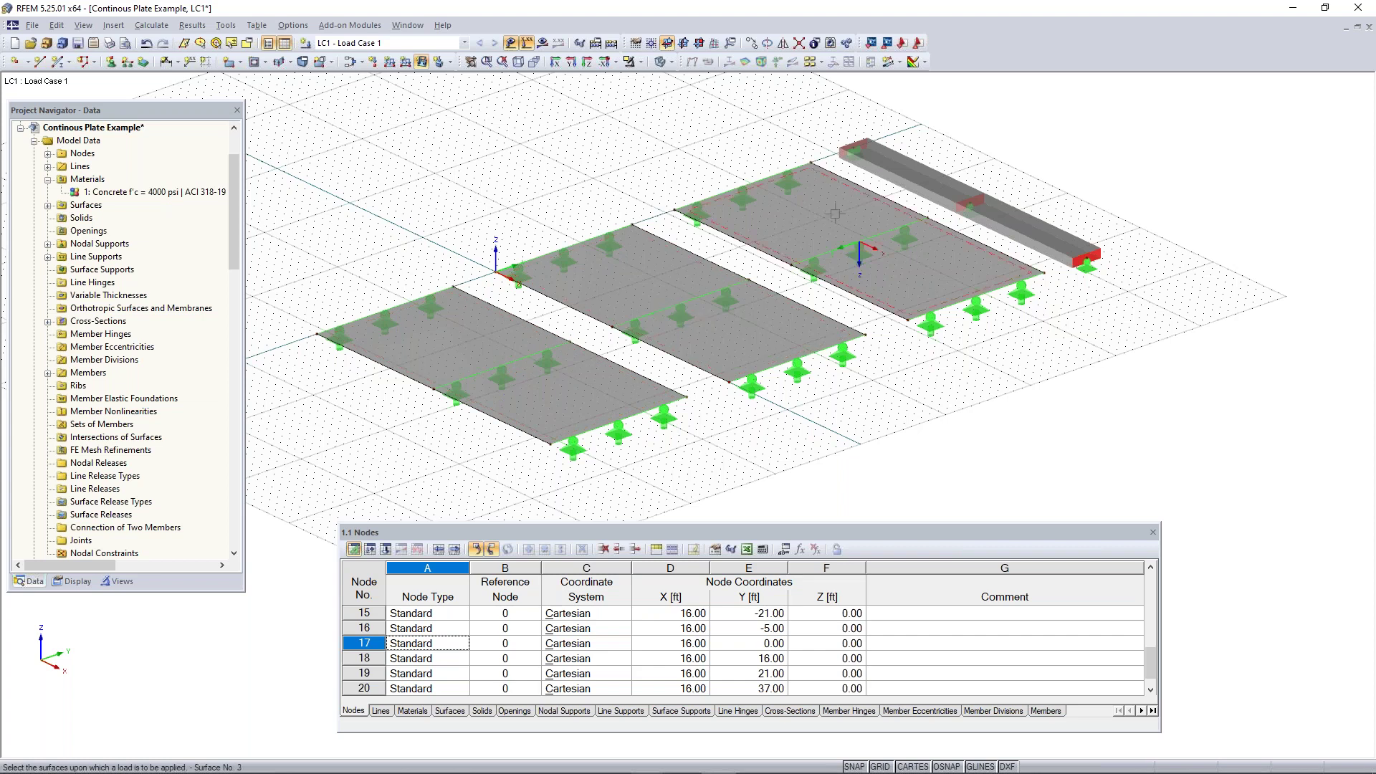
left_click(440, 348)
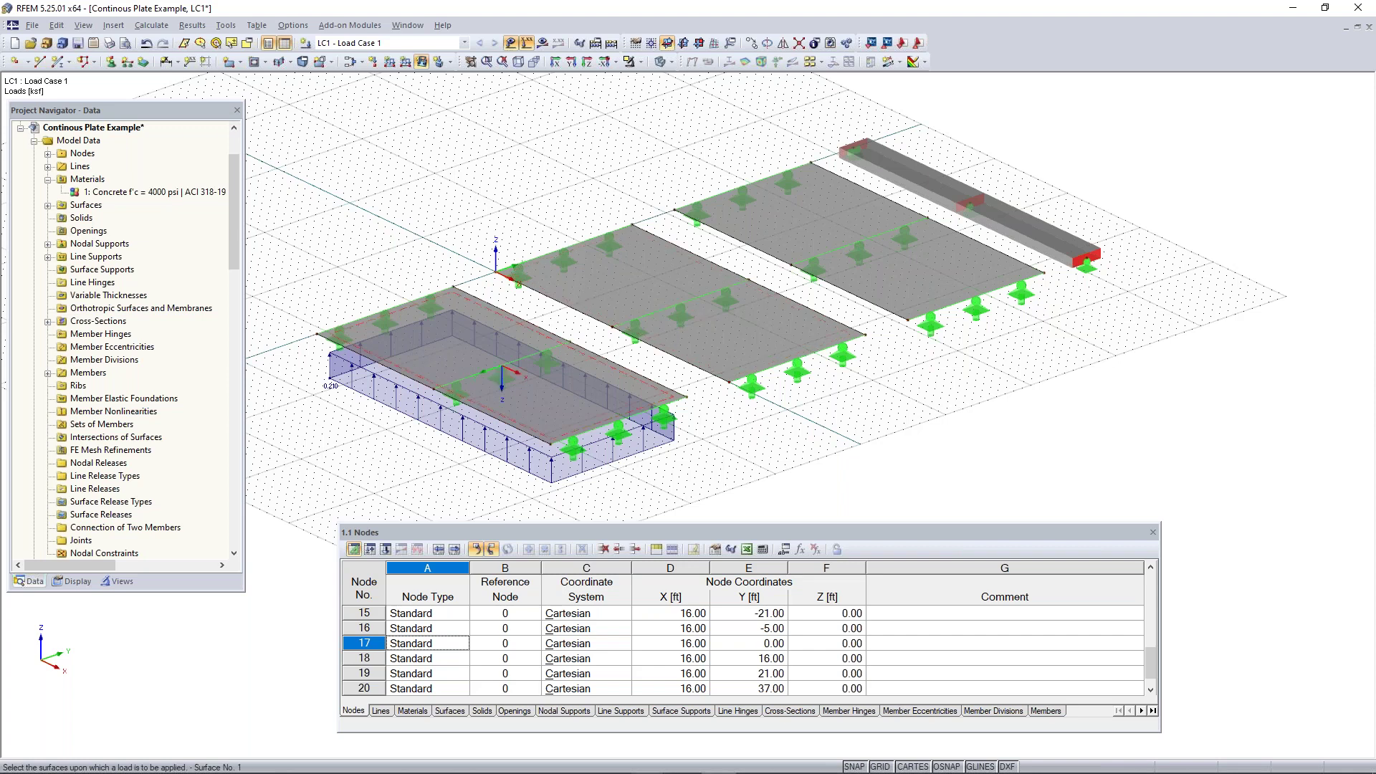
left_click(652, 278)
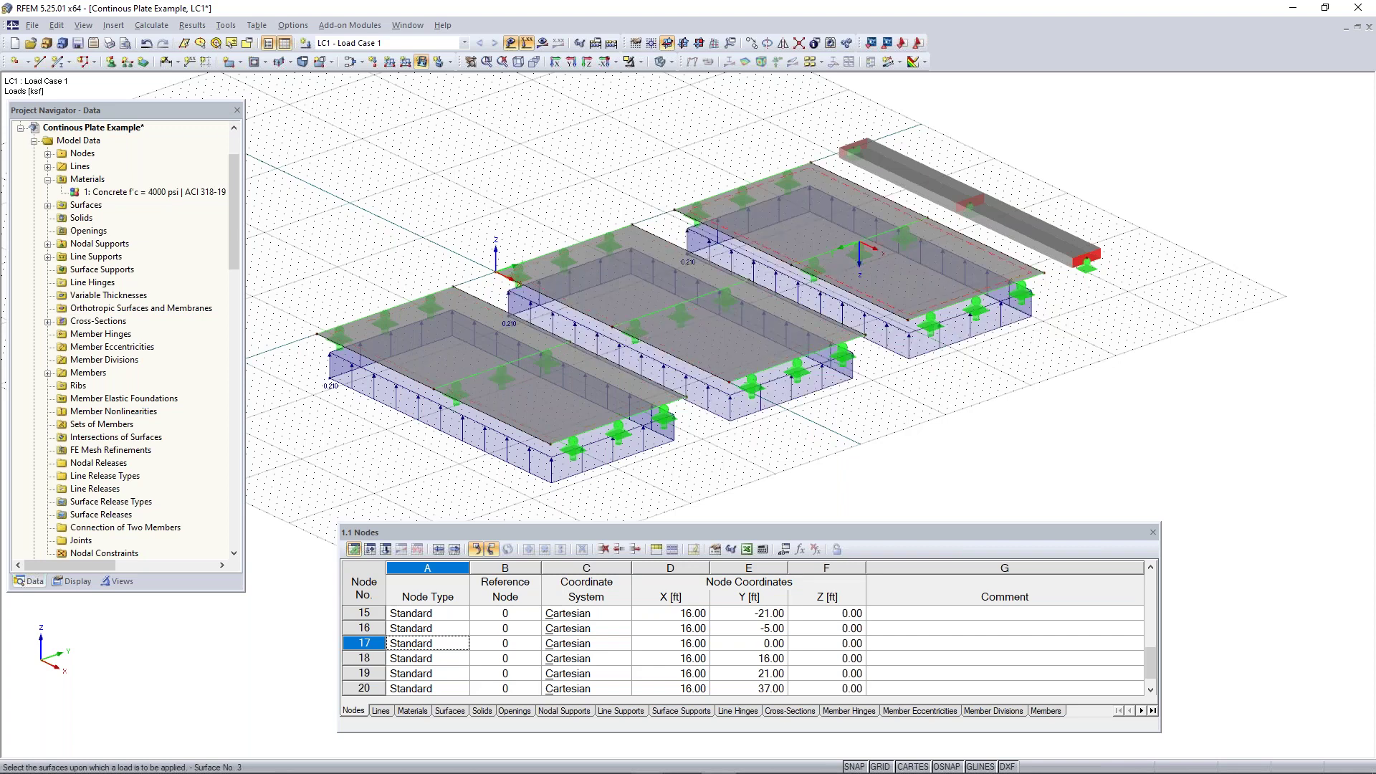
right_click(895, 428)
- Select the loads on all three surfaces together and set their magnitude to -0.210 ksf
middle_click_drag(895, 428, 860, 417, "ctrl")
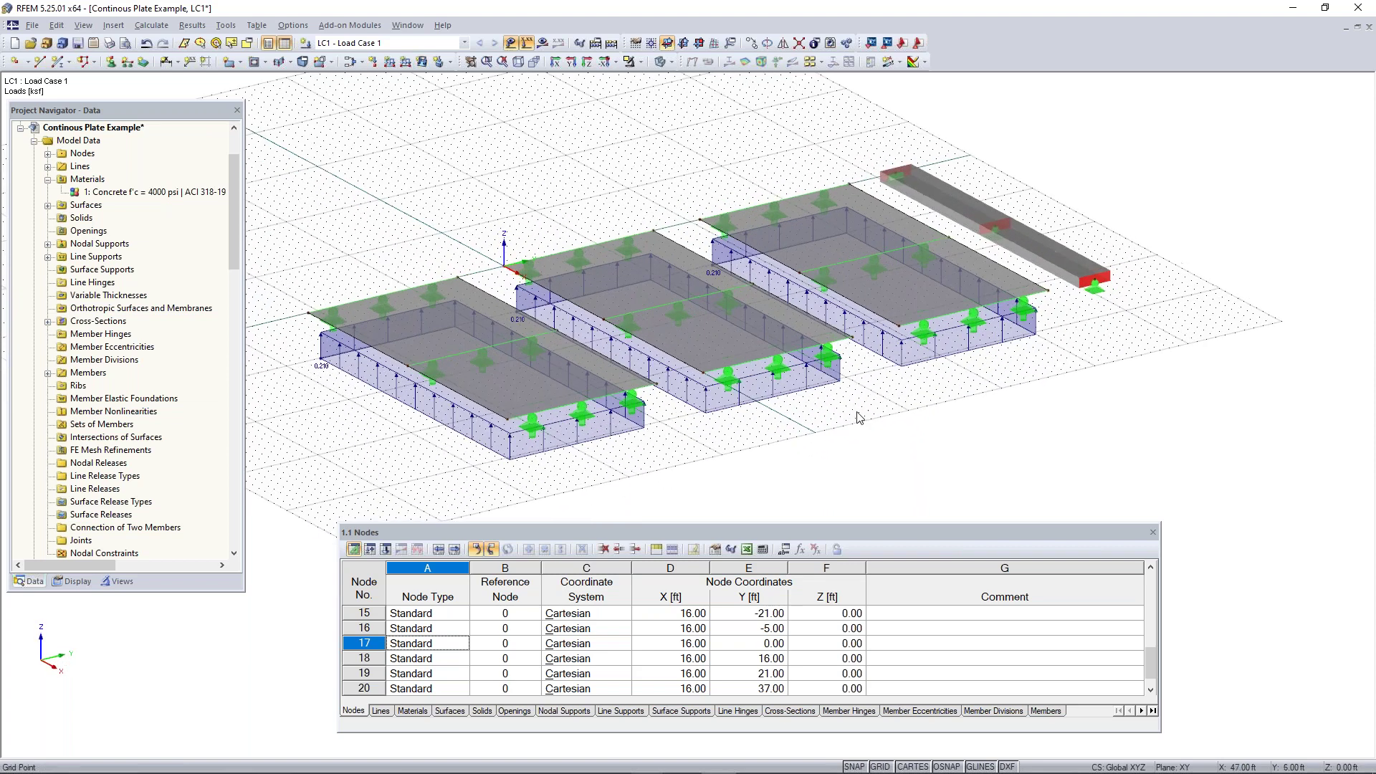
right_click(894, 418)
left_click(883, 441)
middle_click_drag(913, 456, 700, 323, "ctrl")
right_click(701, 322)
left_click(1022, 348)
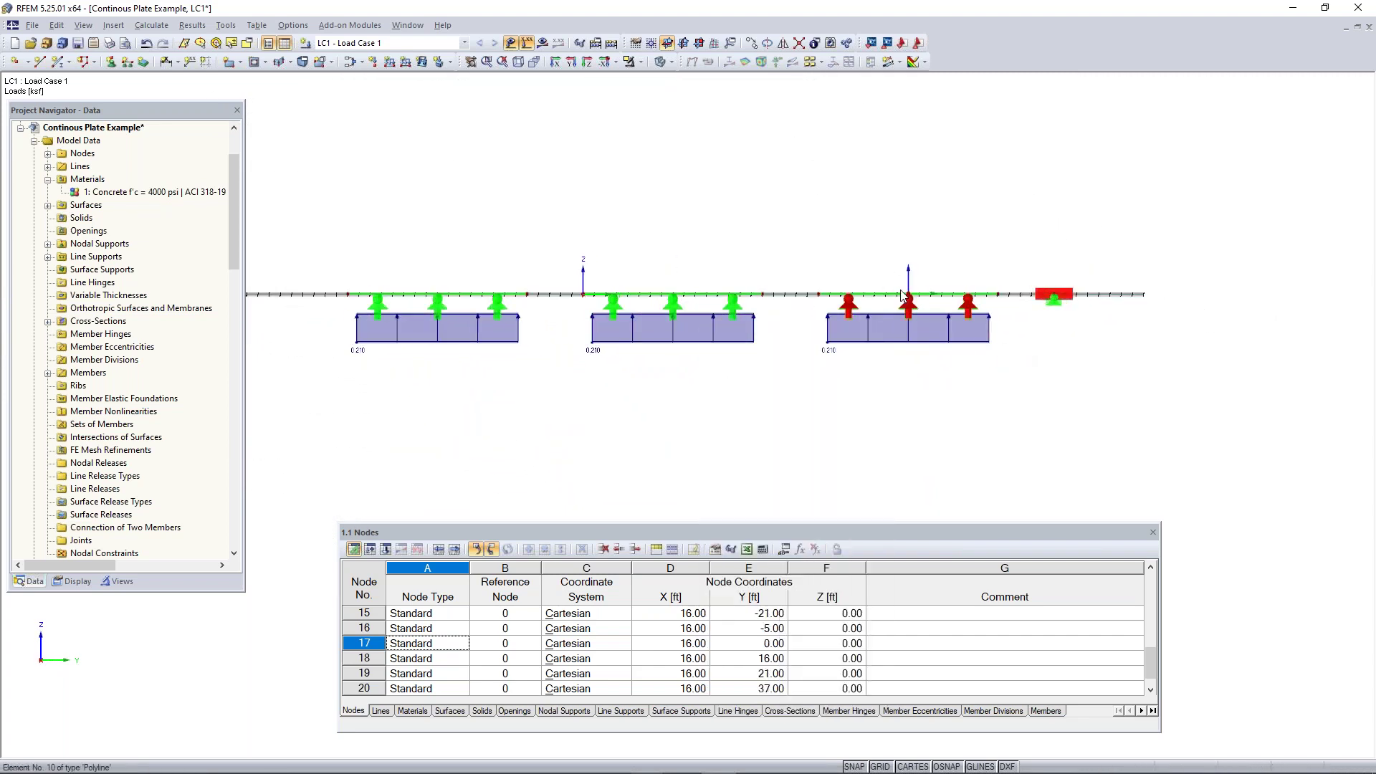
left_click_drag(1026, 328, 330, 435)
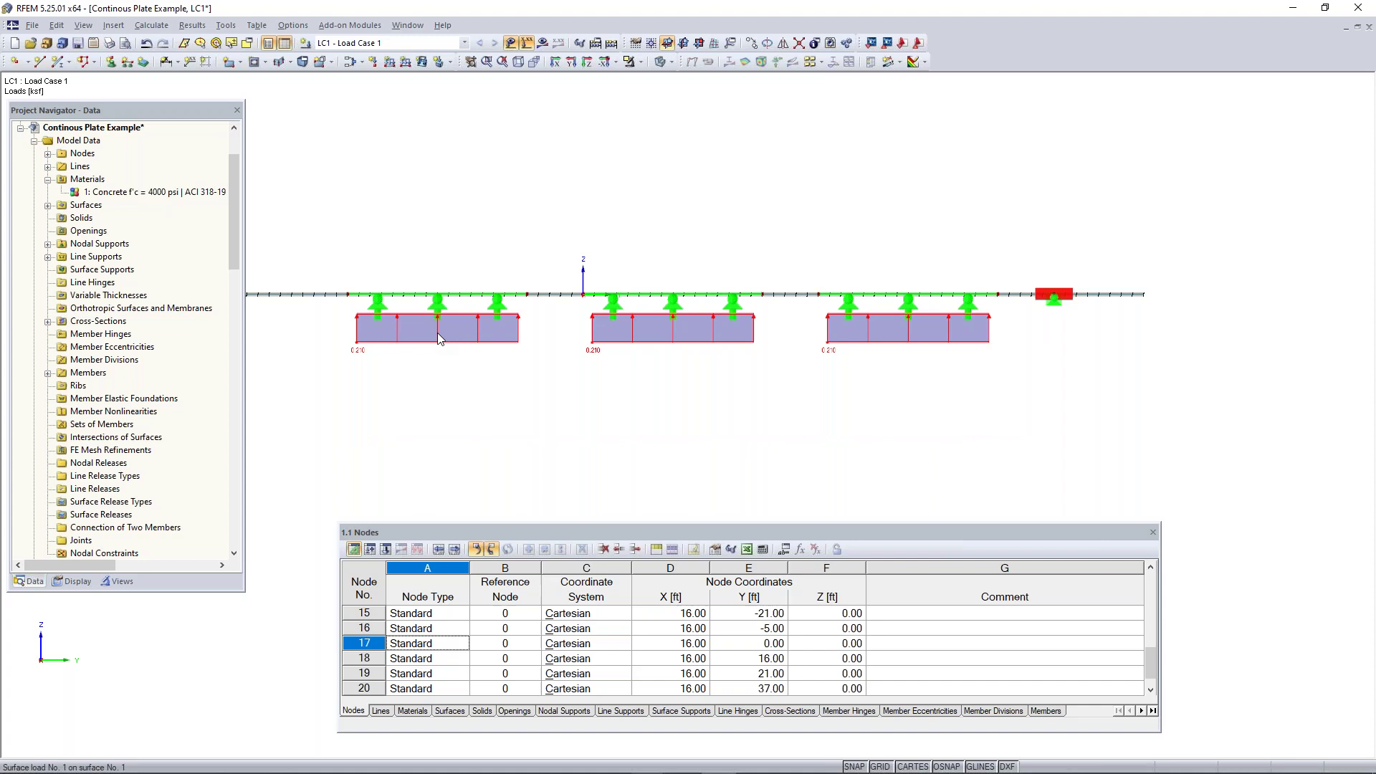
mouse_move(438, 334)
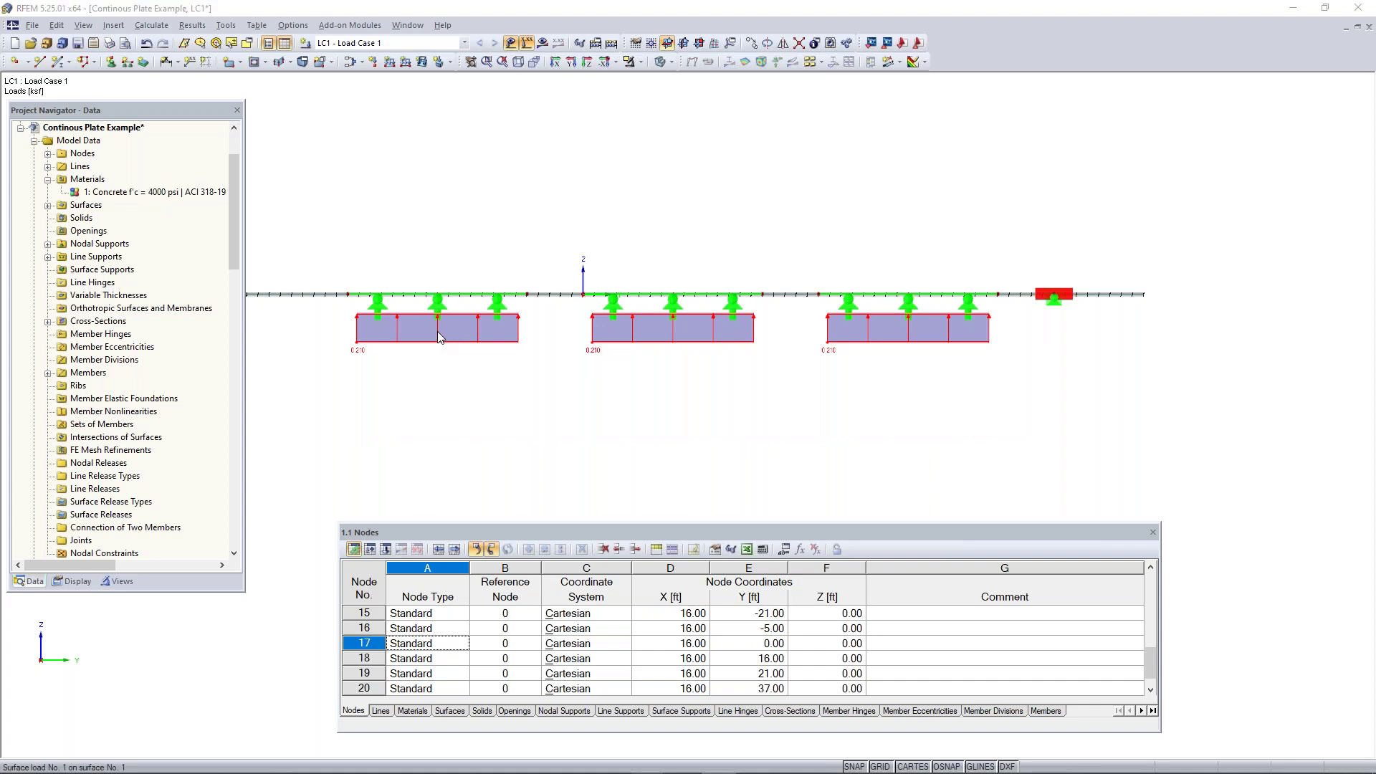
double_click(437, 332)
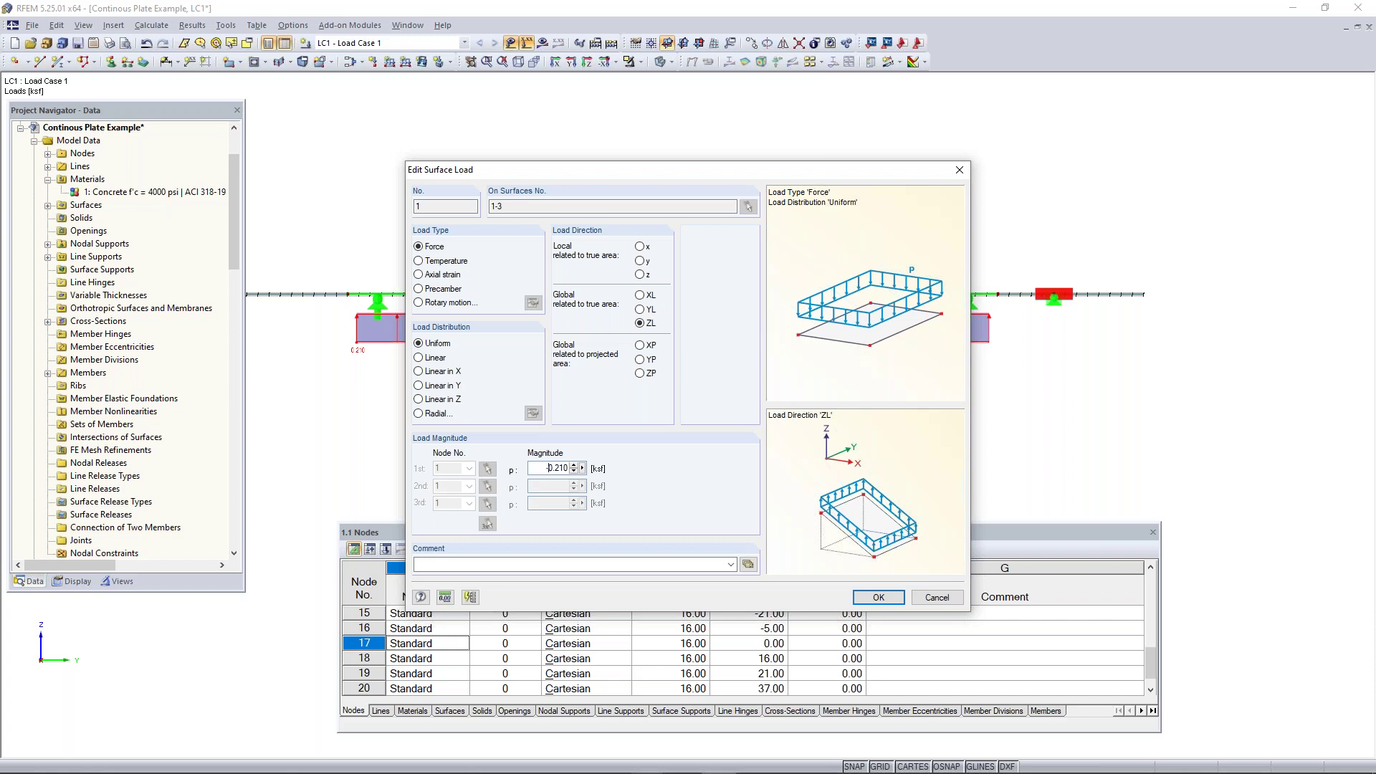
left_click(879, 597)
- Switch the grid type to polar and back to Cartesian, and turn off the grid display
middle_click_drag(580, 371, 817, 470, "ctrl")
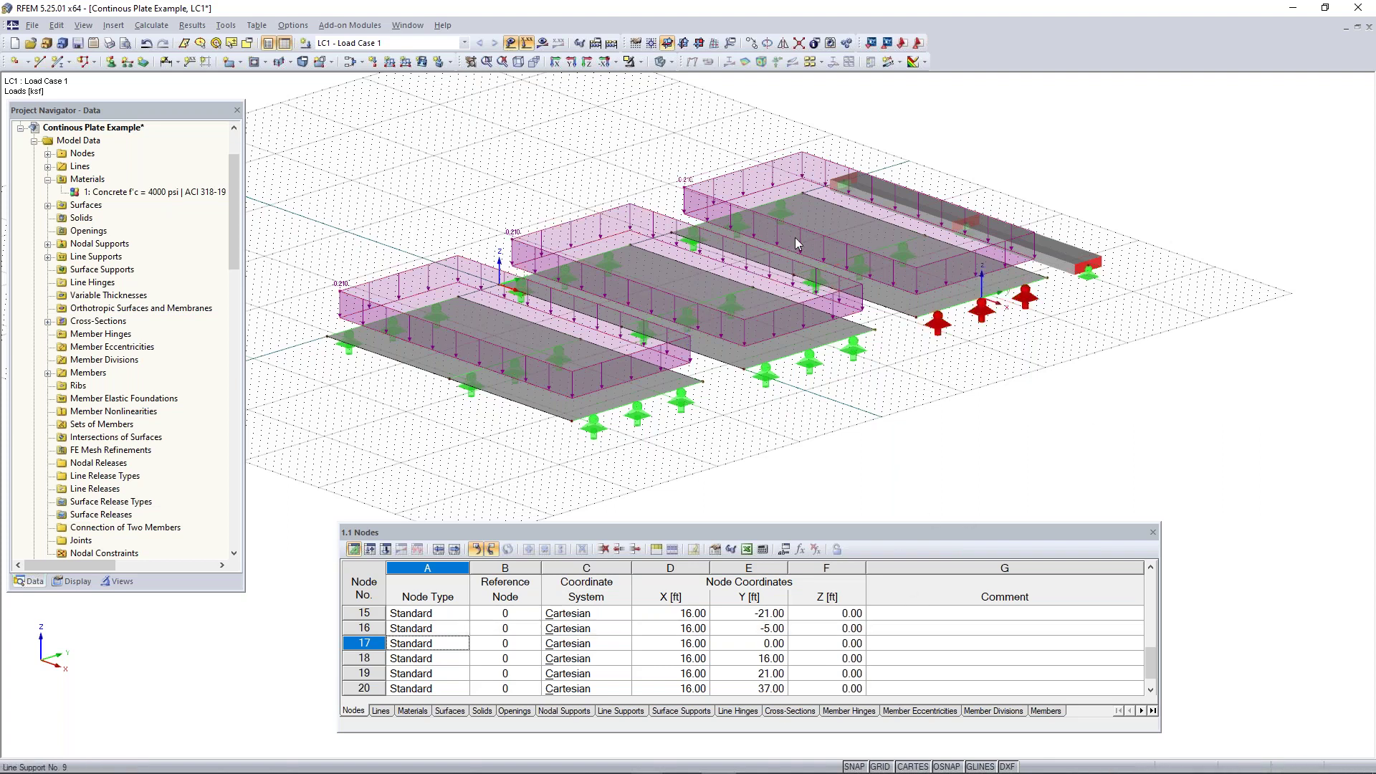
scroll(440, 257, "down", 1)
middle_click_drag(452, 259, 654, 325)
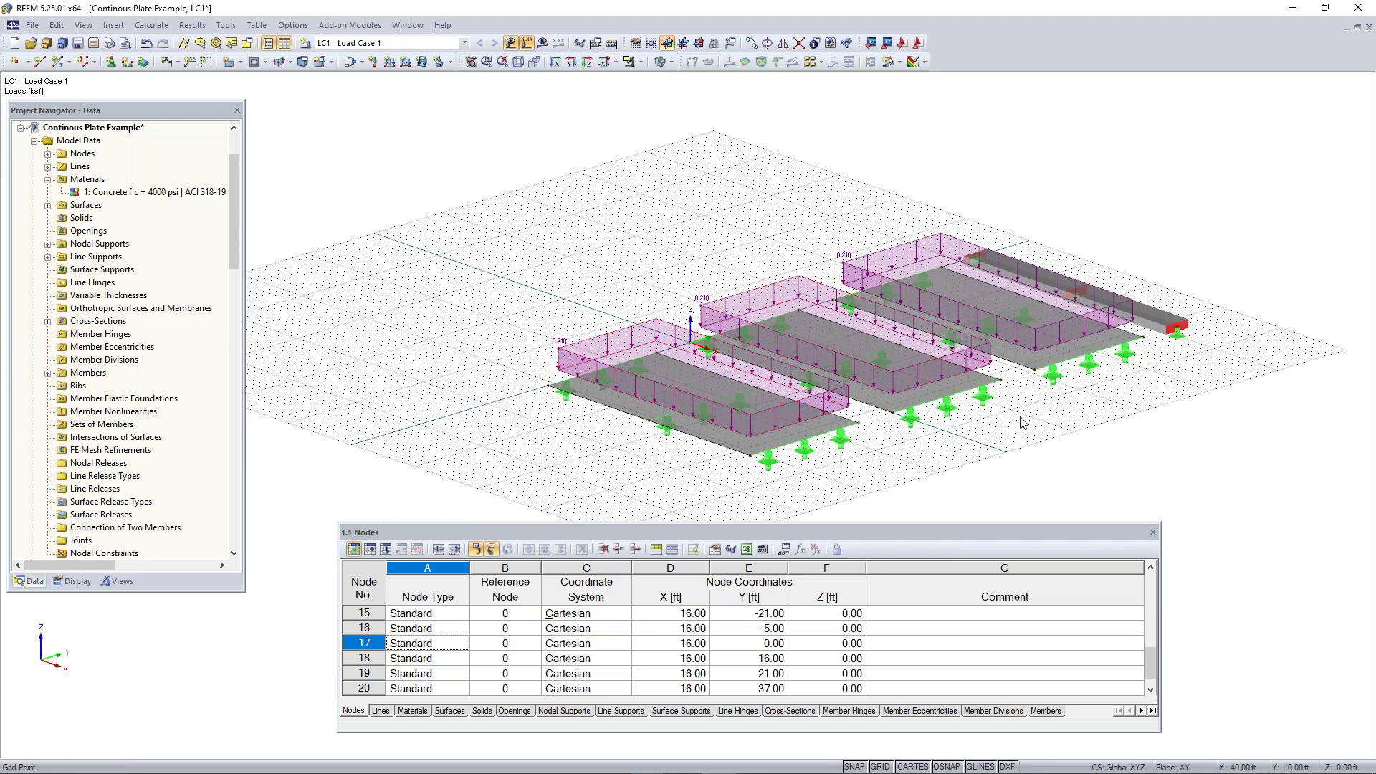
middle_click_drag(1020, 419, 918, 350)
scroll(920, 354, "up", 1)
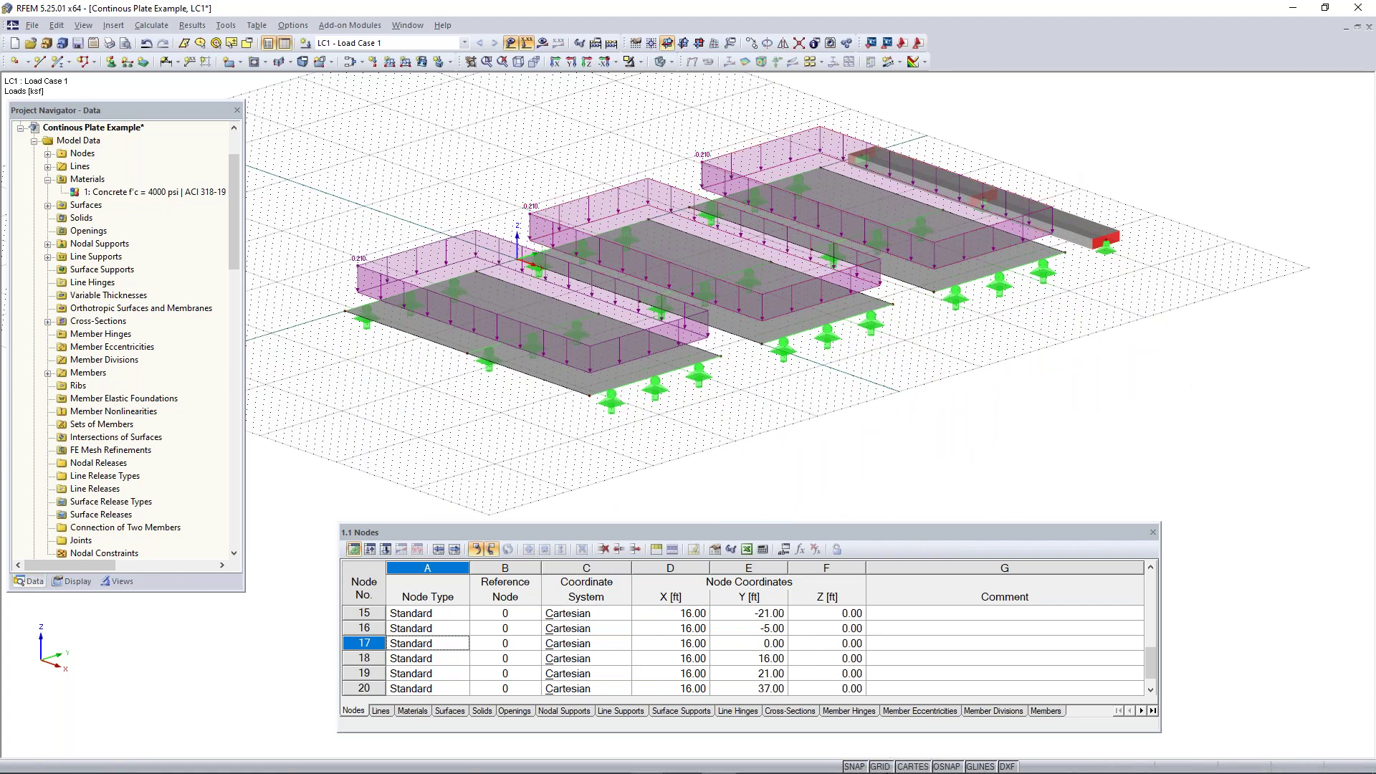
left_click(921, 766)
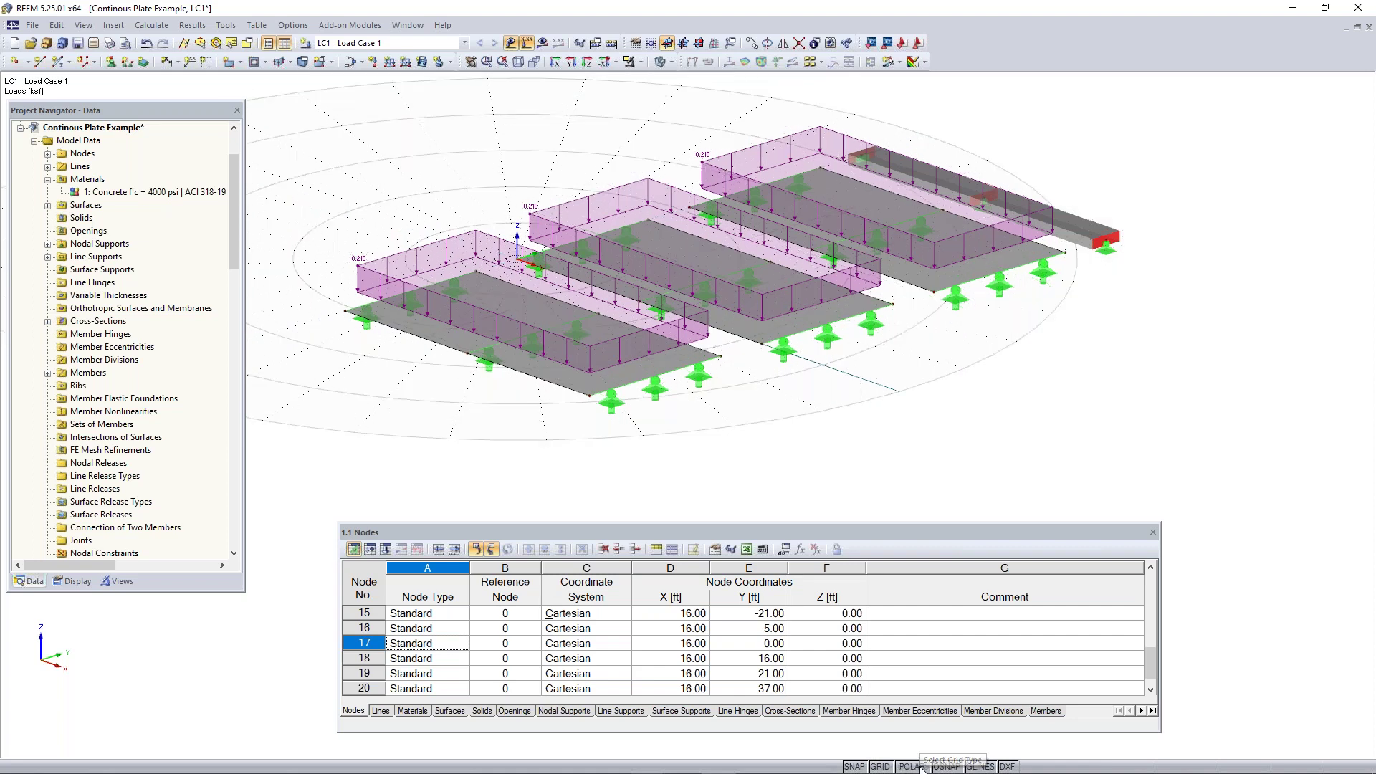
left_click(921, 767)
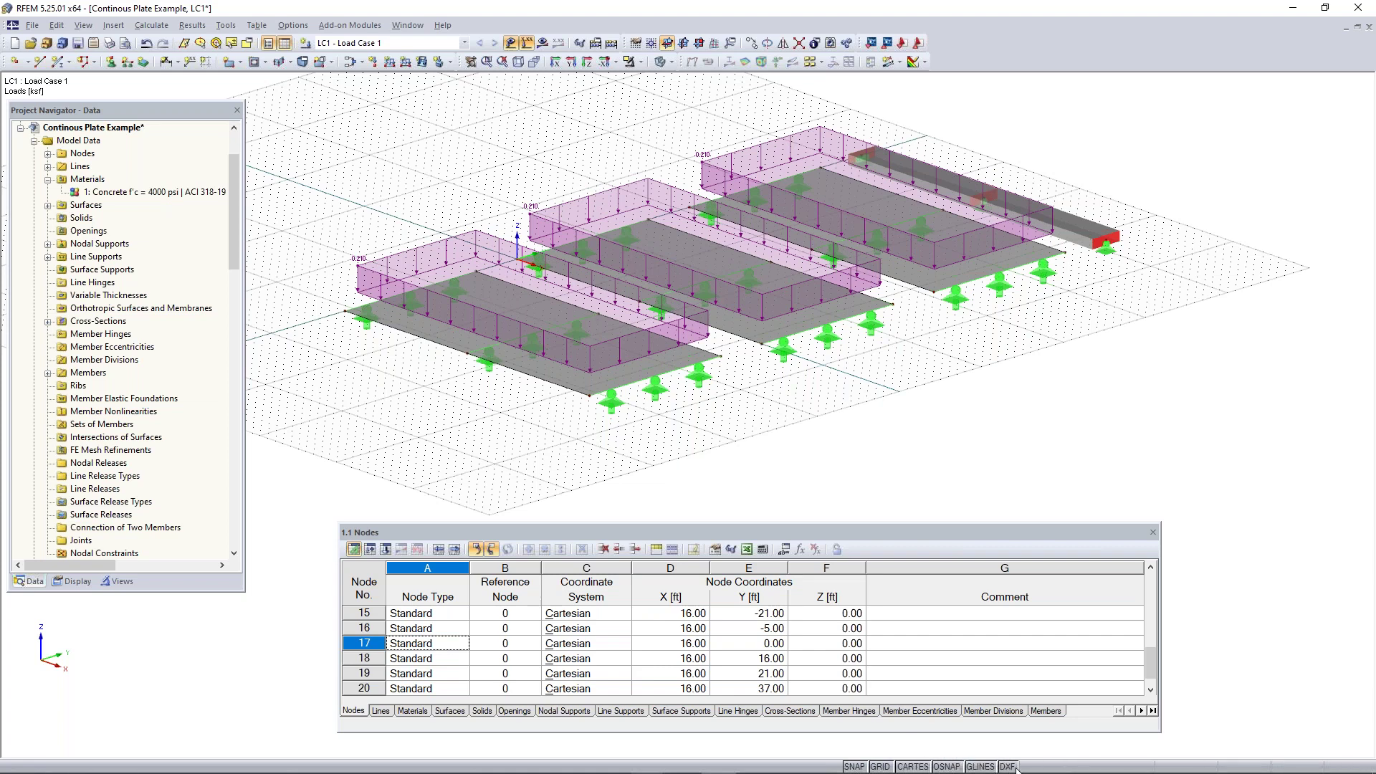
left_click(882, 767)
- Define a new uniform force member load of 0.210 kip/ft in global direction ZL
scroll(749, 435, "down", 1)
mouse_move(749, 435)
middle_mouse_down()
mouse_move(803, 450)
mouse_move(897, 387)
mouse_move(820, 400)
mouse_move(706, 449)
mouse_move(749, 426)
middle_mouse_up()
middle_click_drag(891, 396, 789, 344, "ctrl")
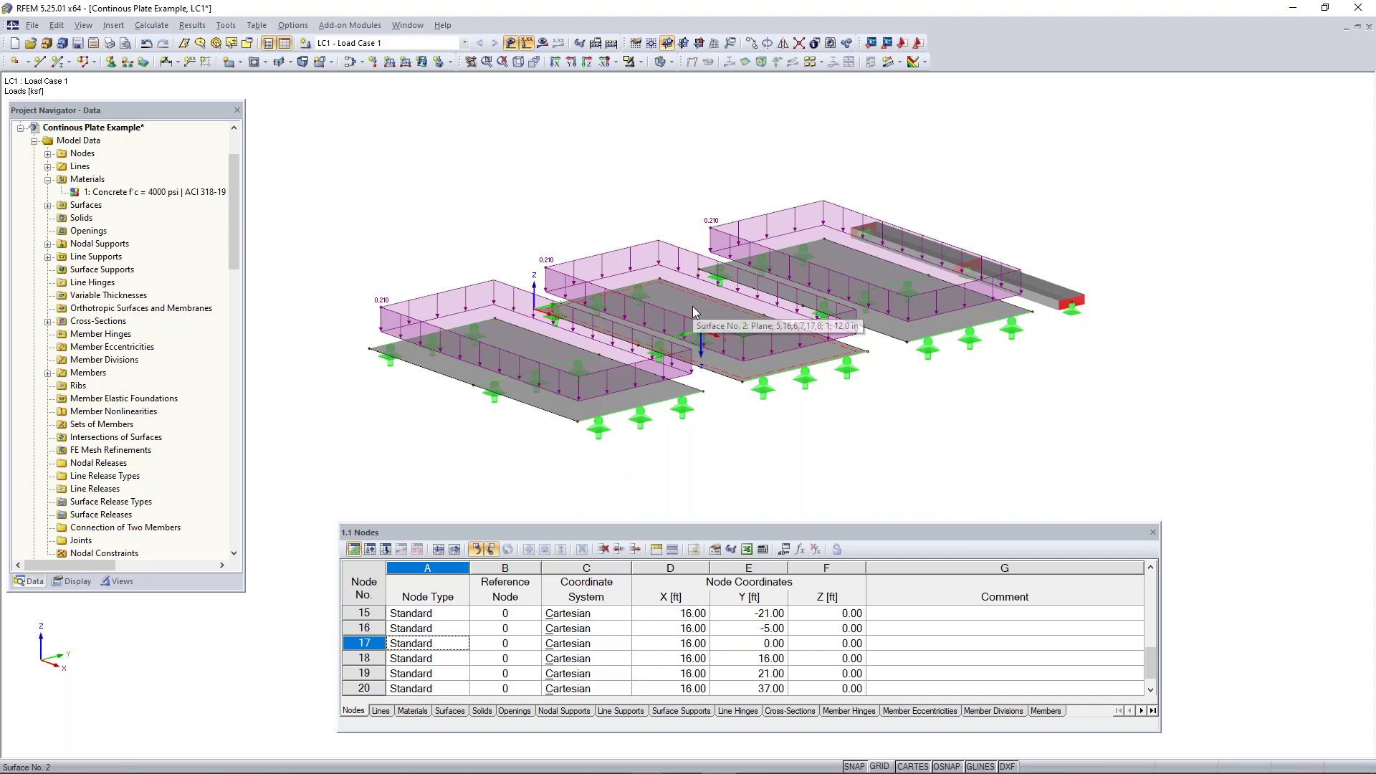
middle_click_drag(920, 267, 1000, 290, "ctrl")
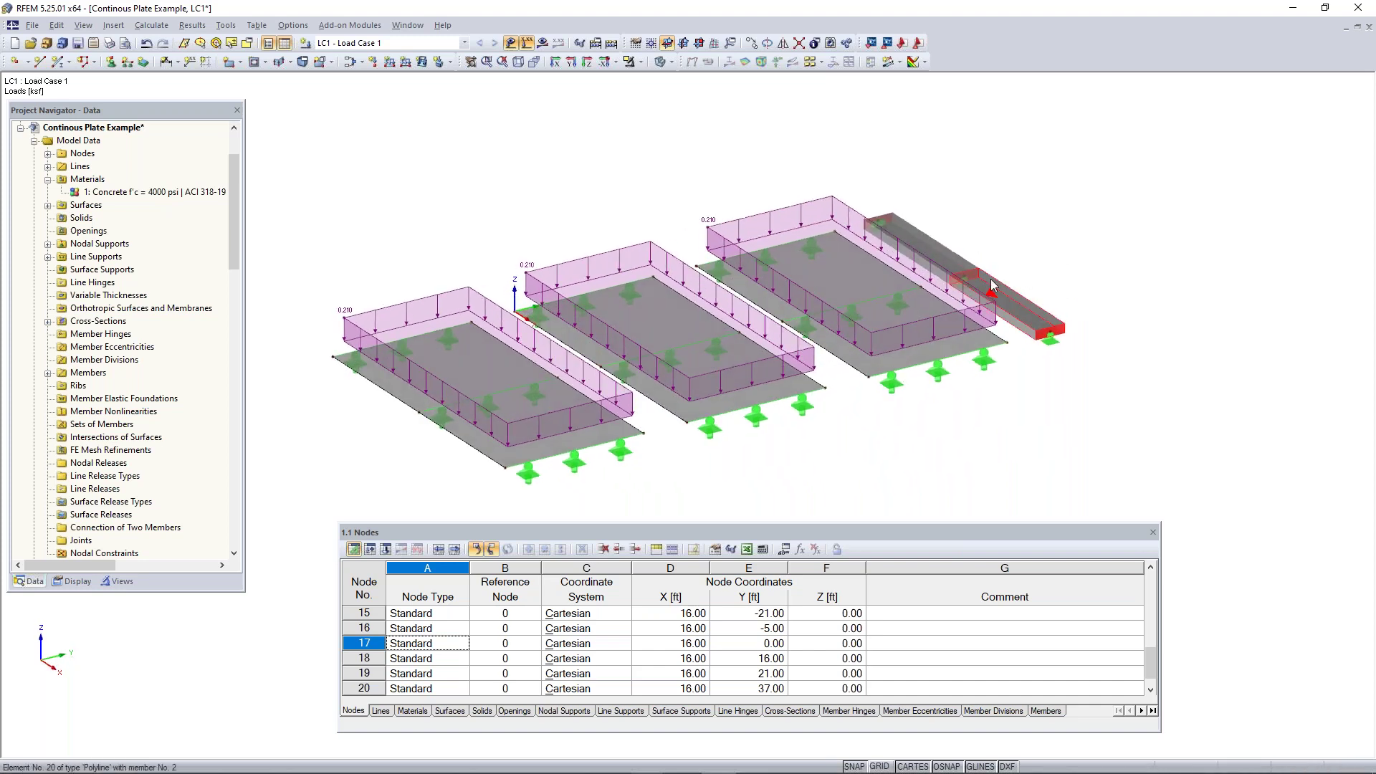
left_click(389, 62)
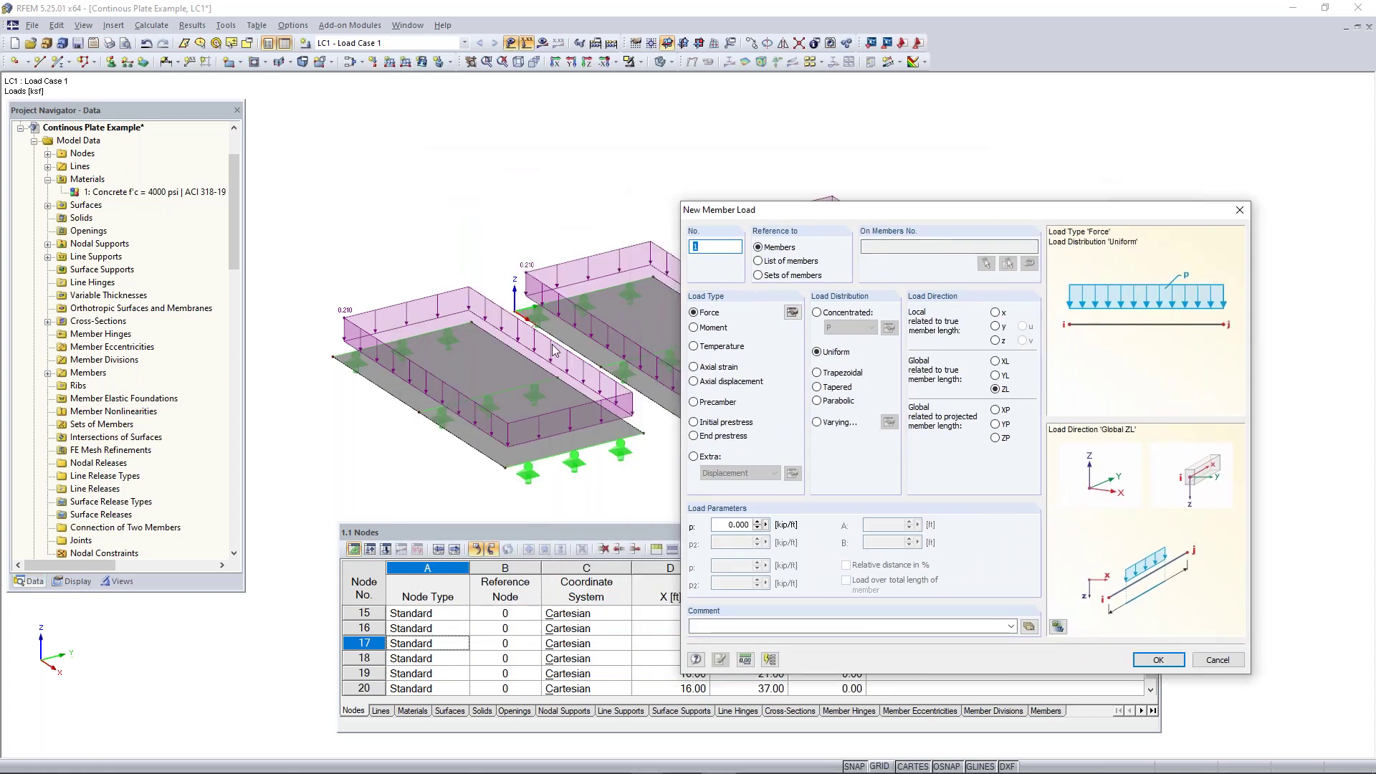
left_click_drag(946, 214, 465, 145)
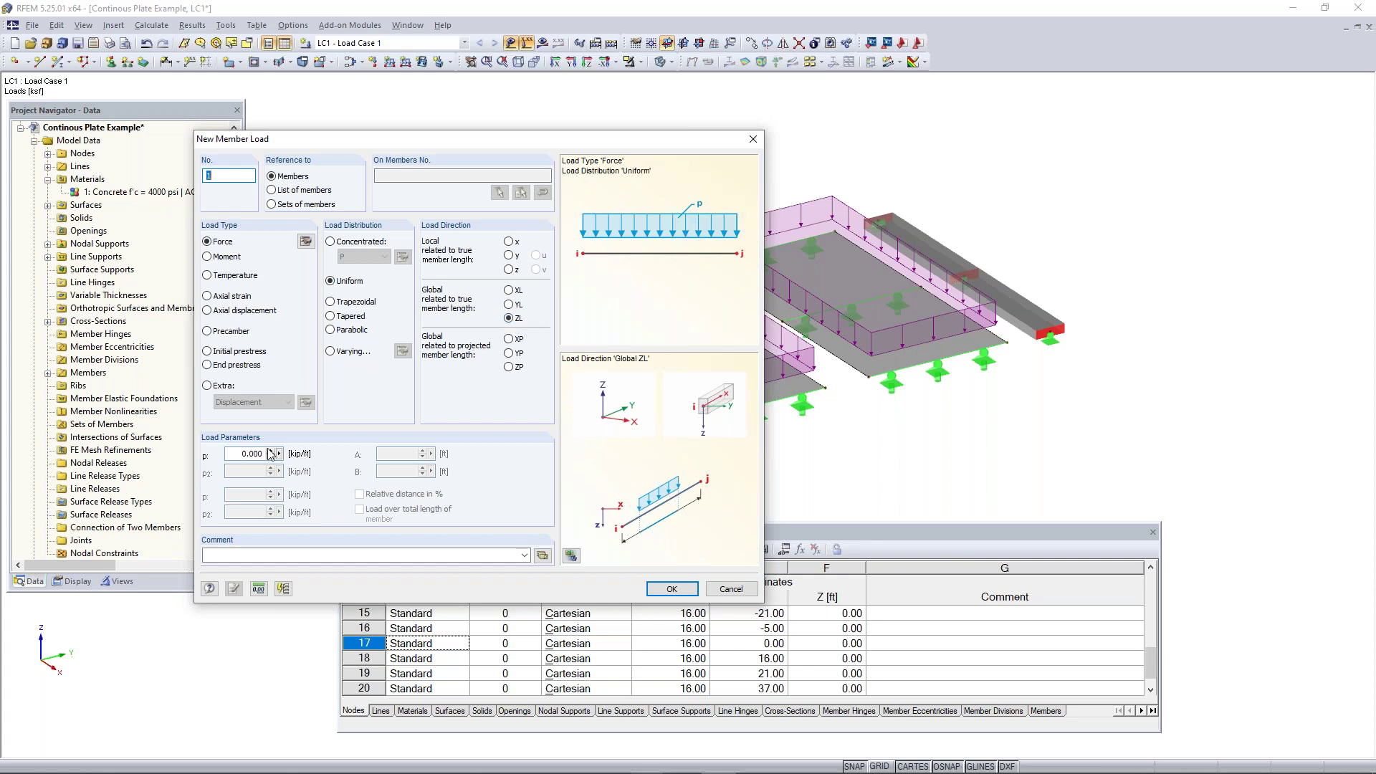
left_click(241, 453)
type("0.")
left_click(671, 588)
- Assign the defined member load to both segments of the separate member
middle_click_drag(1042, 349, 658, 351, "ctrl")
middle_click_drag(751, 430, 695, 329)
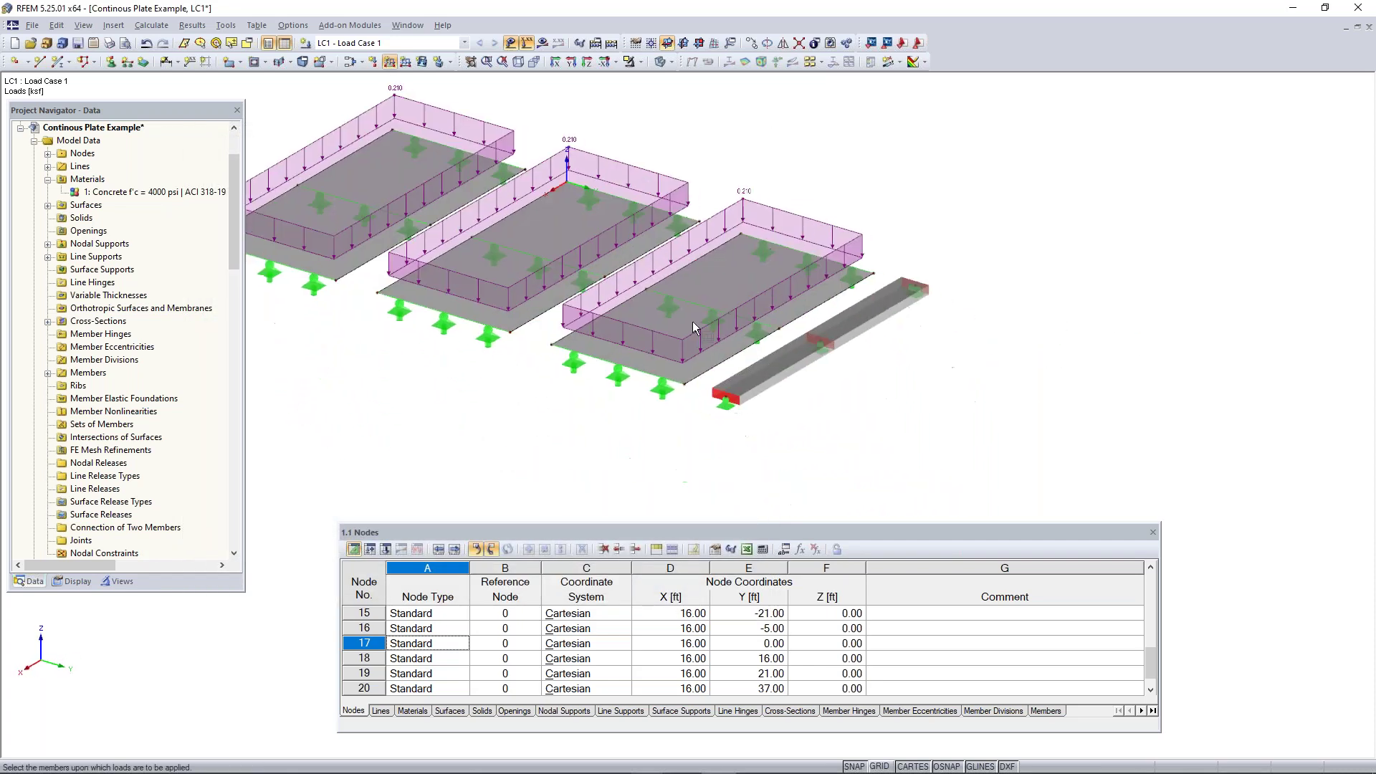
left_click(776, 365)
left_click(858, 313)
right_click(931, 370)
- Apply the uniform global ZL load to both segments of the separate member, and review and confirm its 0.210 kip/ft definition
left_click_drag(944, 348, 772, 484)
middle_click_drag(946, 402, 1038, 287, "ctrl")
left_click_drag(971, 313, 814, 393)
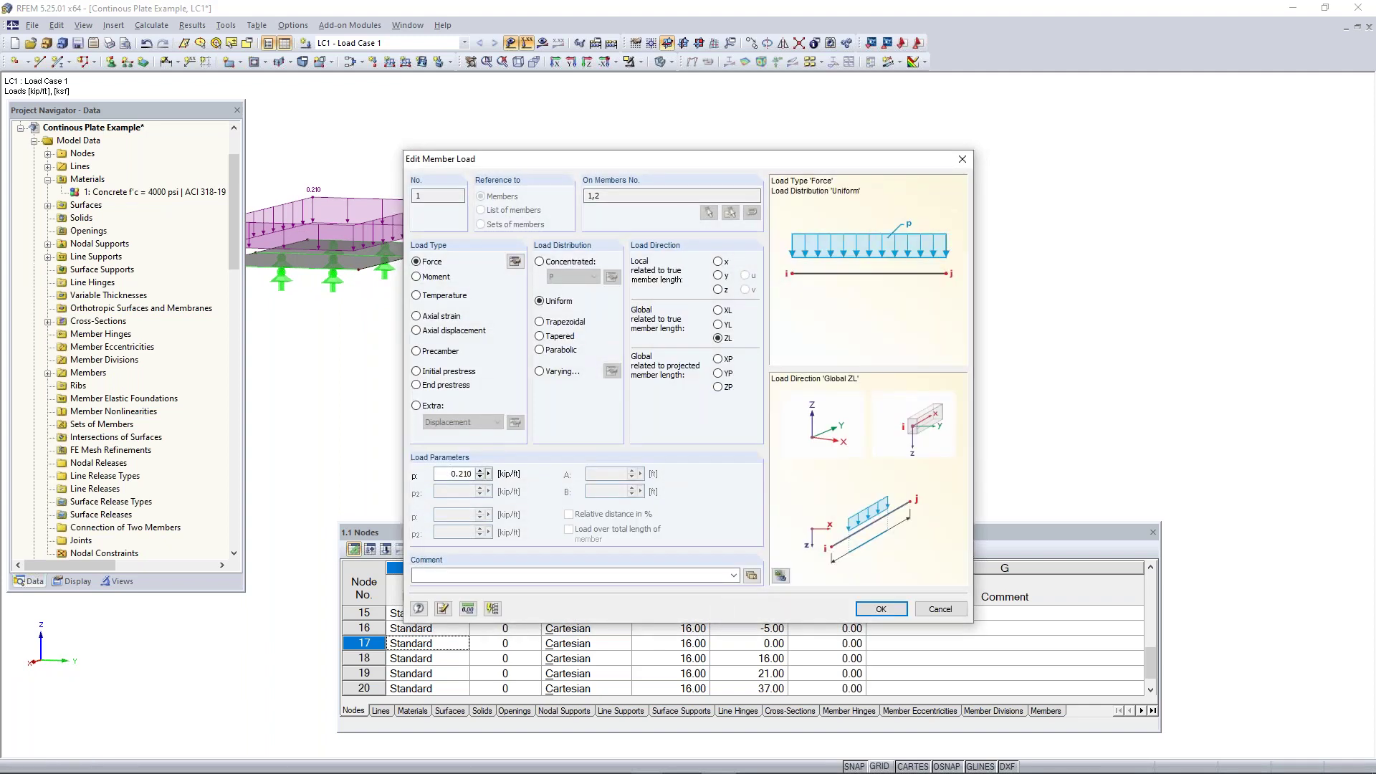
left_click(867, 608)
middle_click_drag(609, 365, 949, 464)
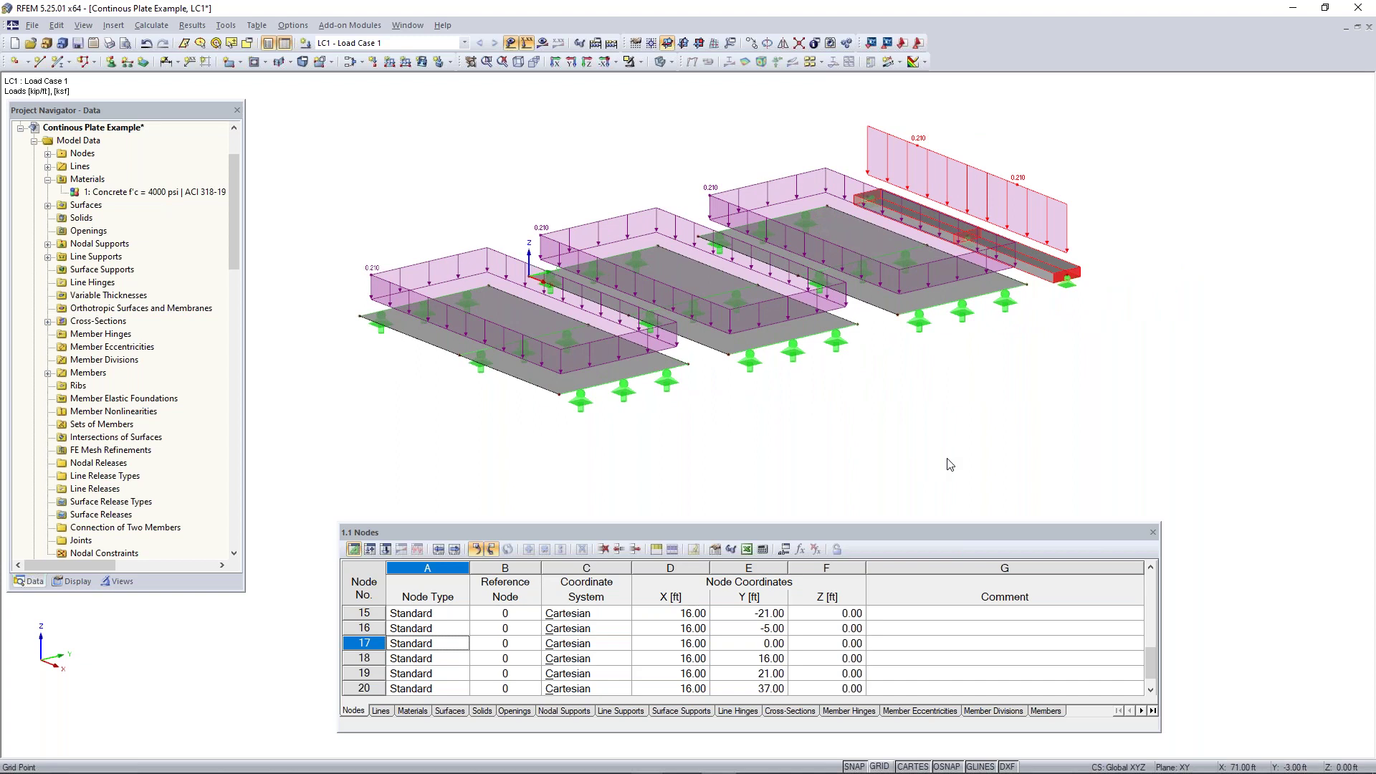
left_click(948, 459)
middle_click_drag(812, 423, 918, 405, "ctrl")
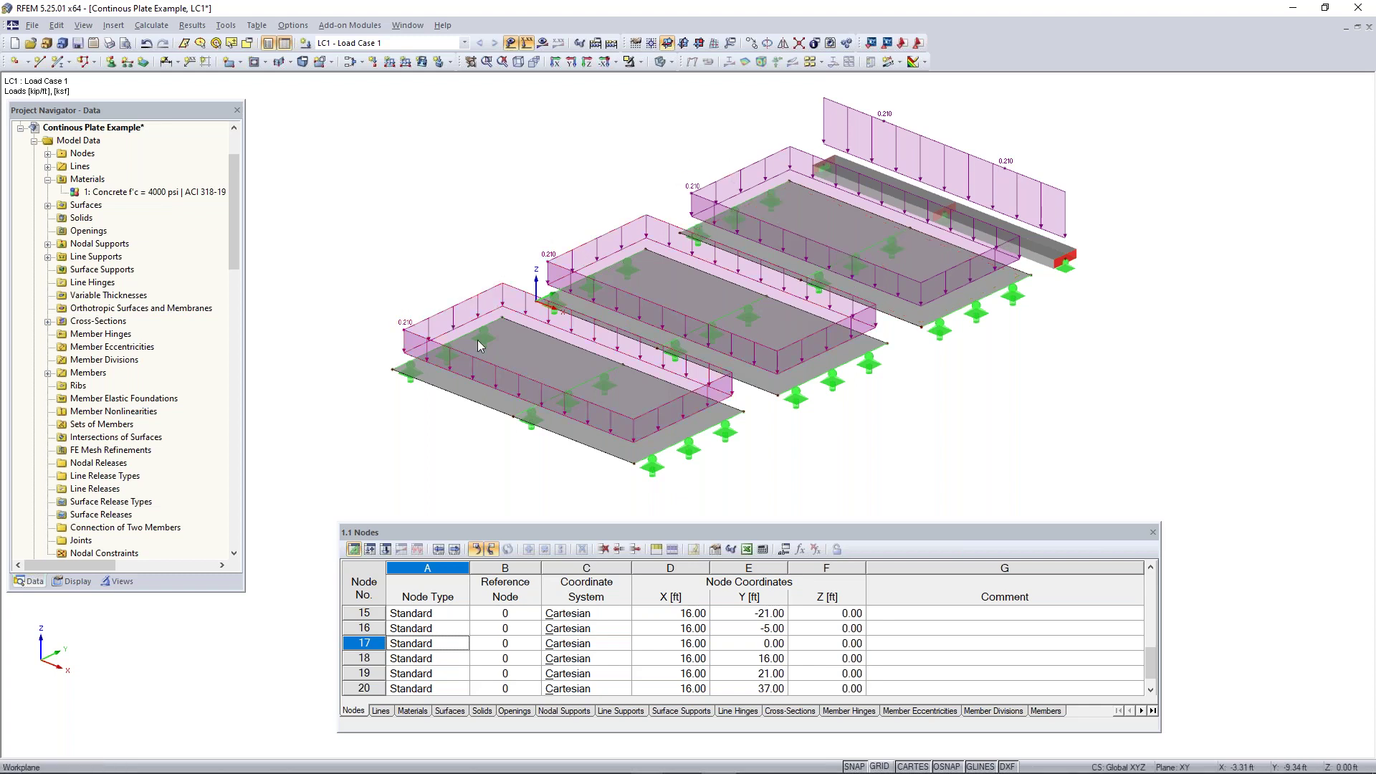
- Hide the load display and generate the FE mesh for the model
left_click(527, 42)
middle_click_drag(767, 146, 724, 150, "ctrl")
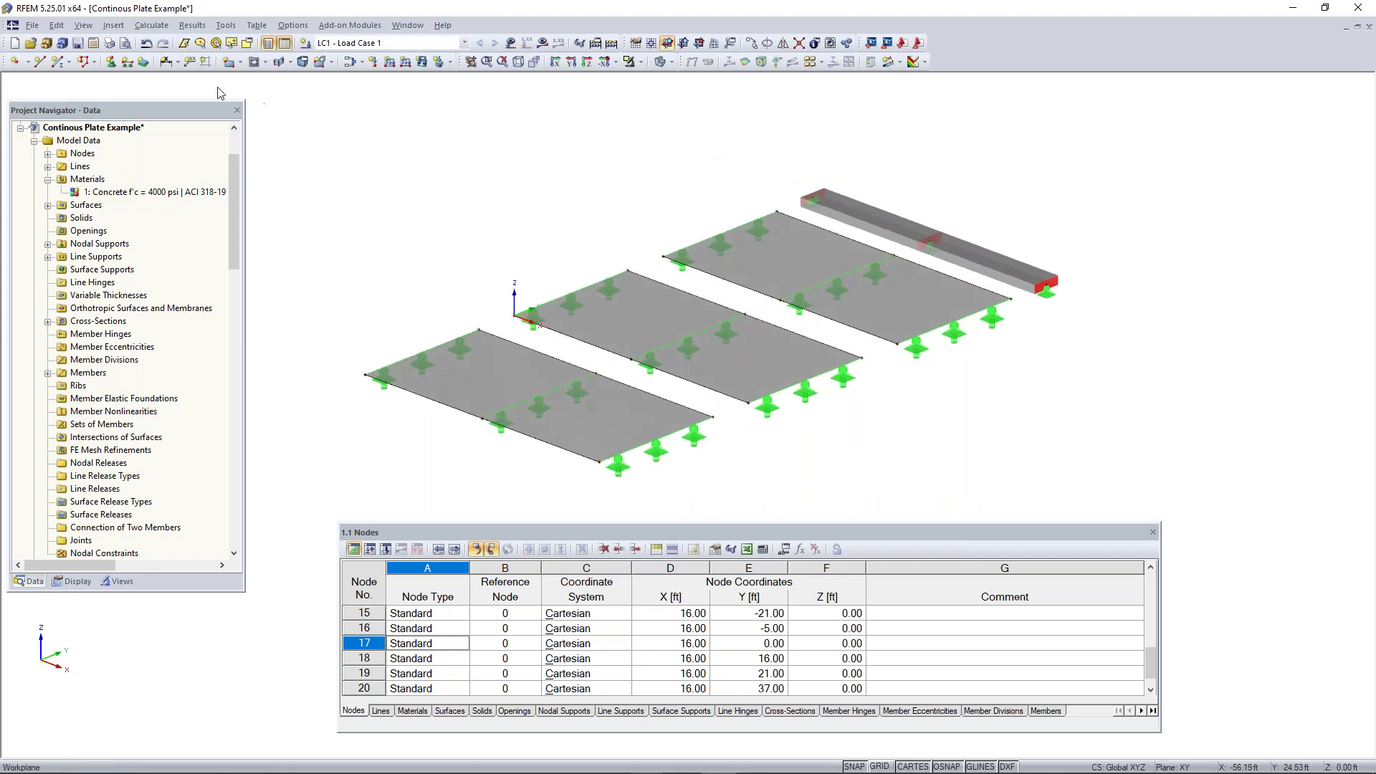
left_click(151, 25)
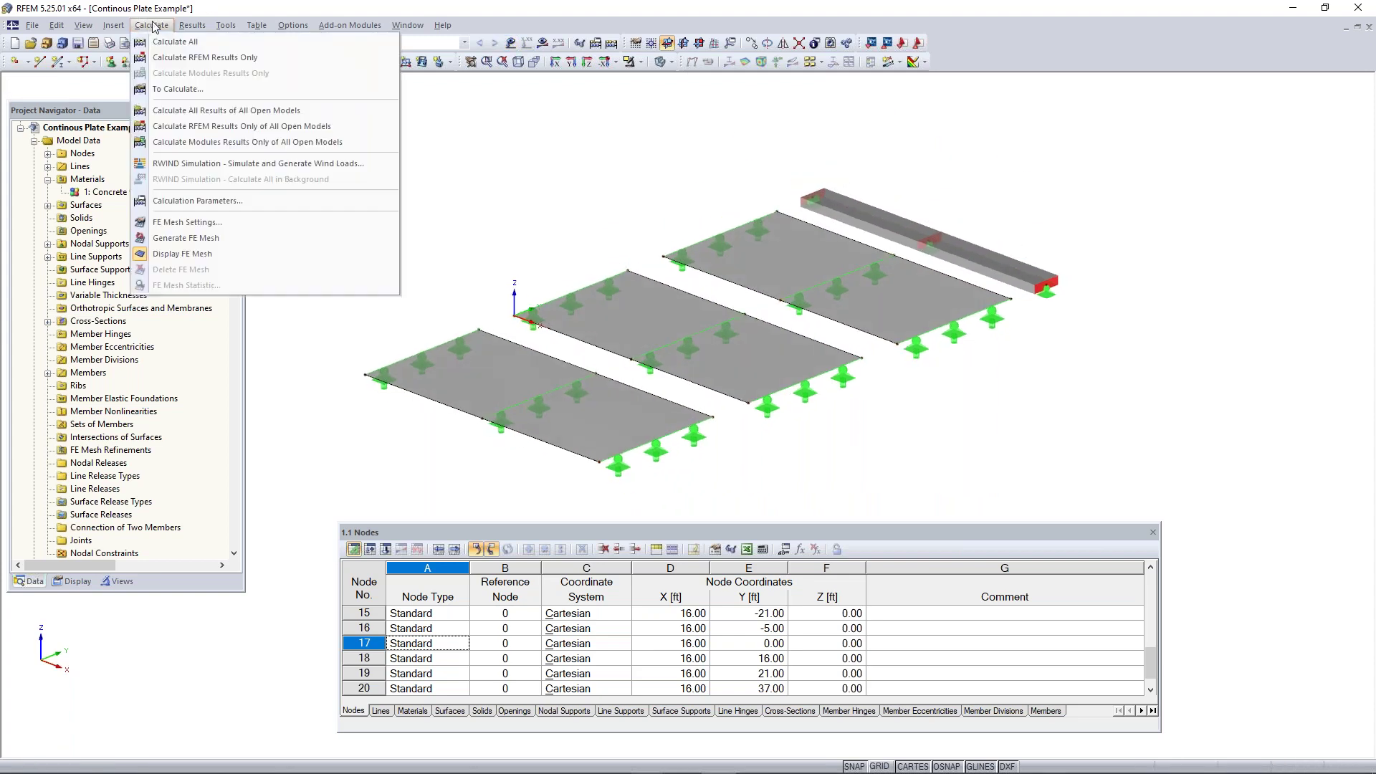
left_click(213, 240)
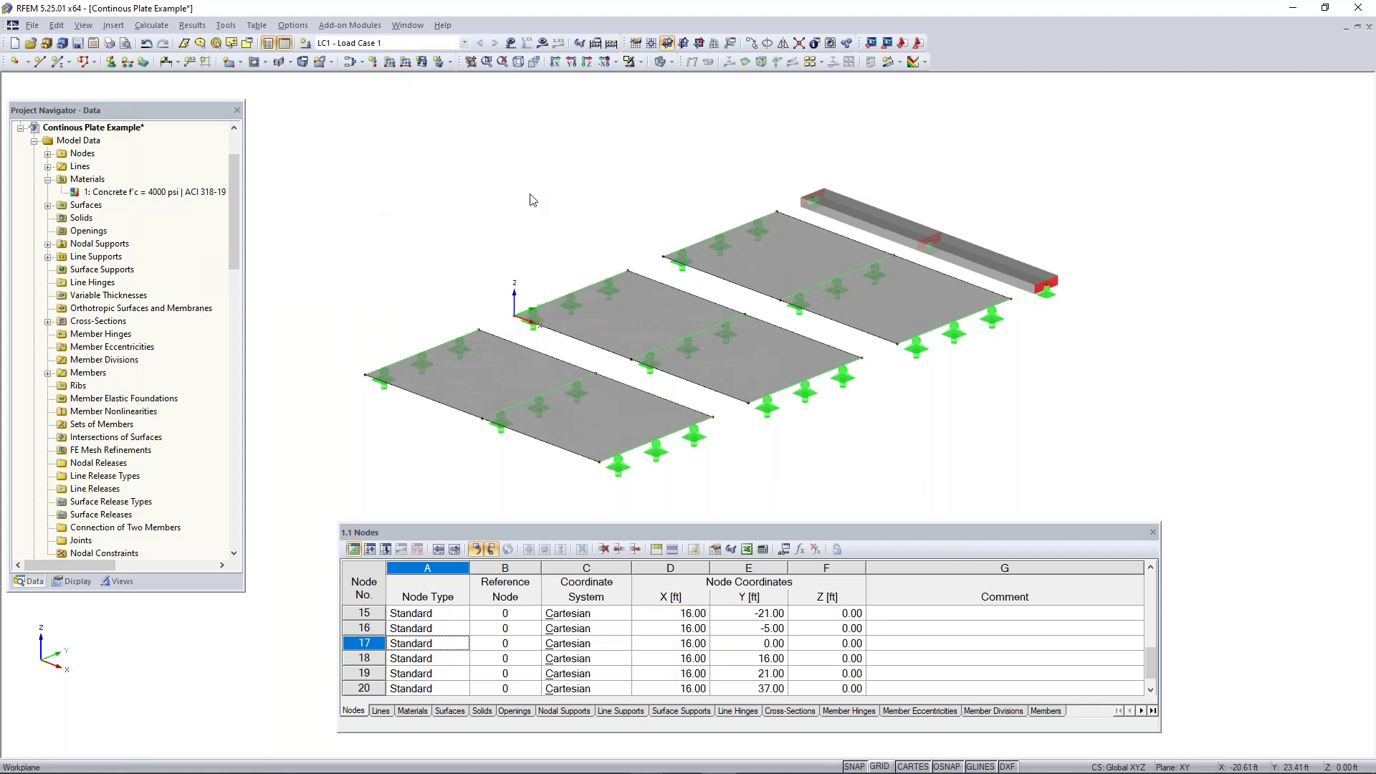
- Show the model in wireframe display and inspect the generated mesh on the plates
left_click(660, 62)
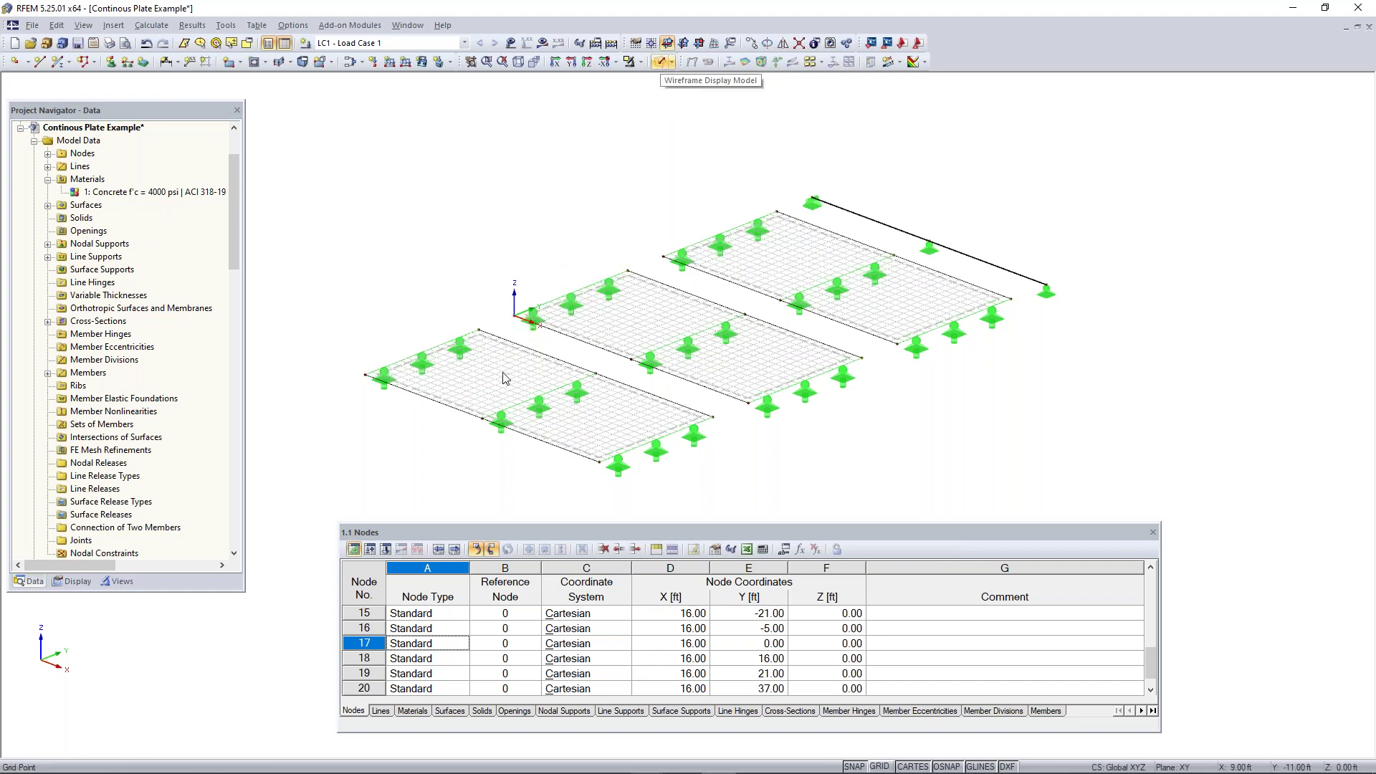
scroll(491, 367, "up", 3)
scroll(463, 394, "up", 4)
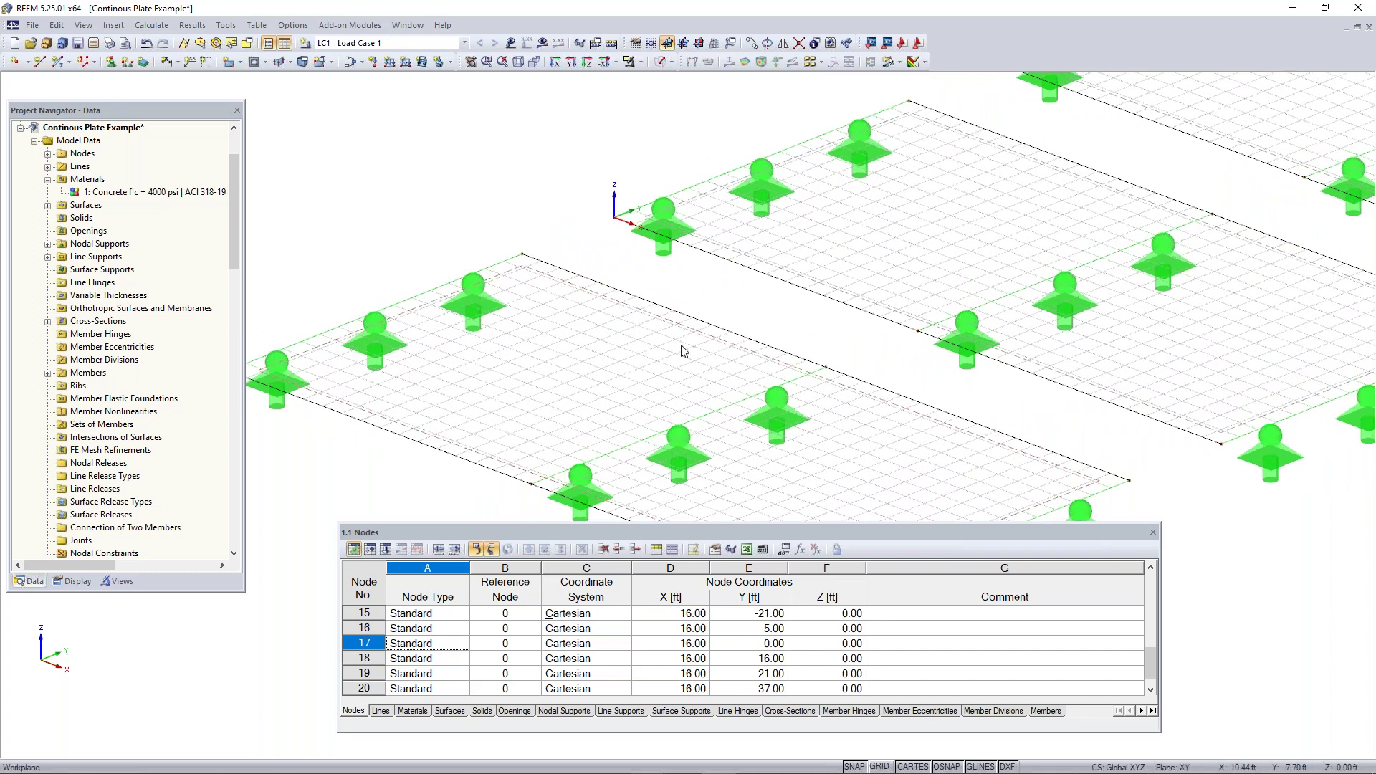
middle_click_drag(937, 254, 754, 258)
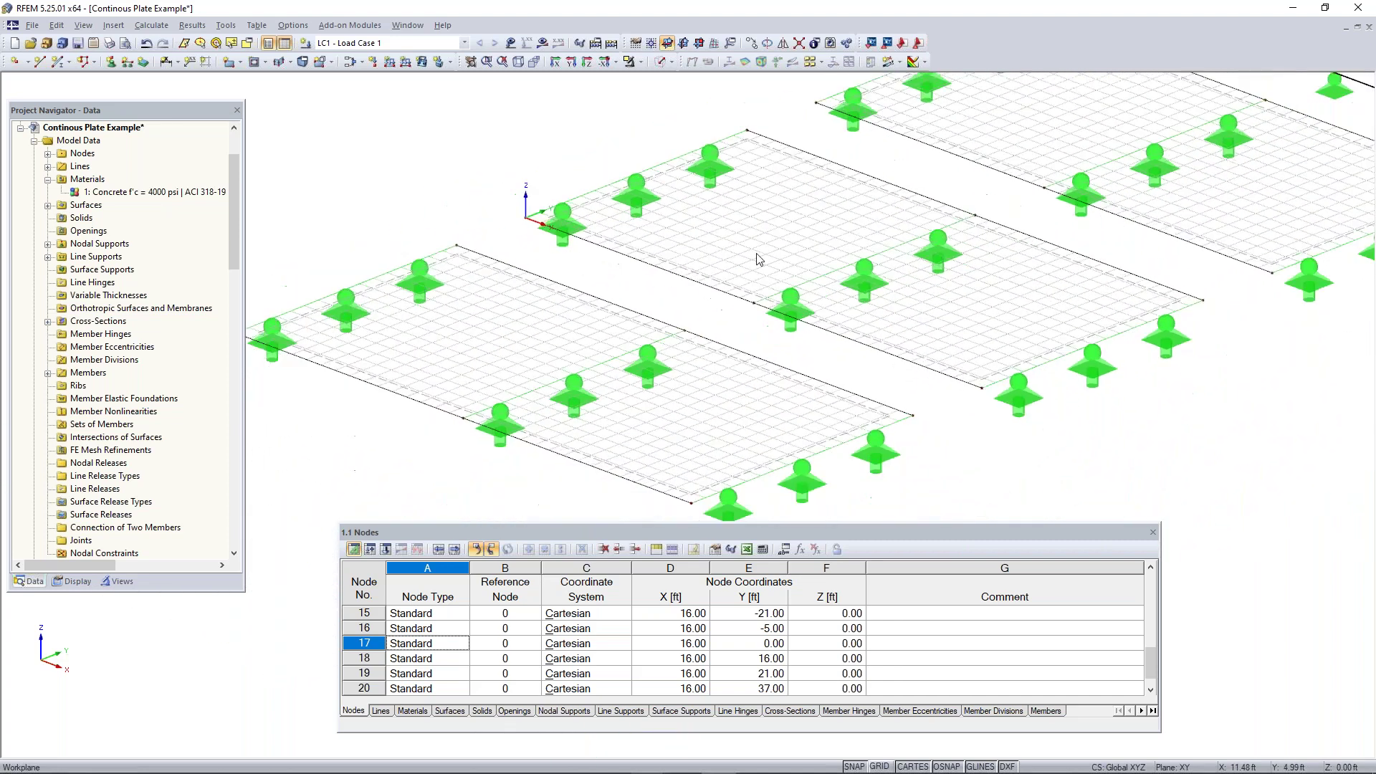
- Examine the general FE mesh settings, including the target length of finite elements
left_click(148, 26)
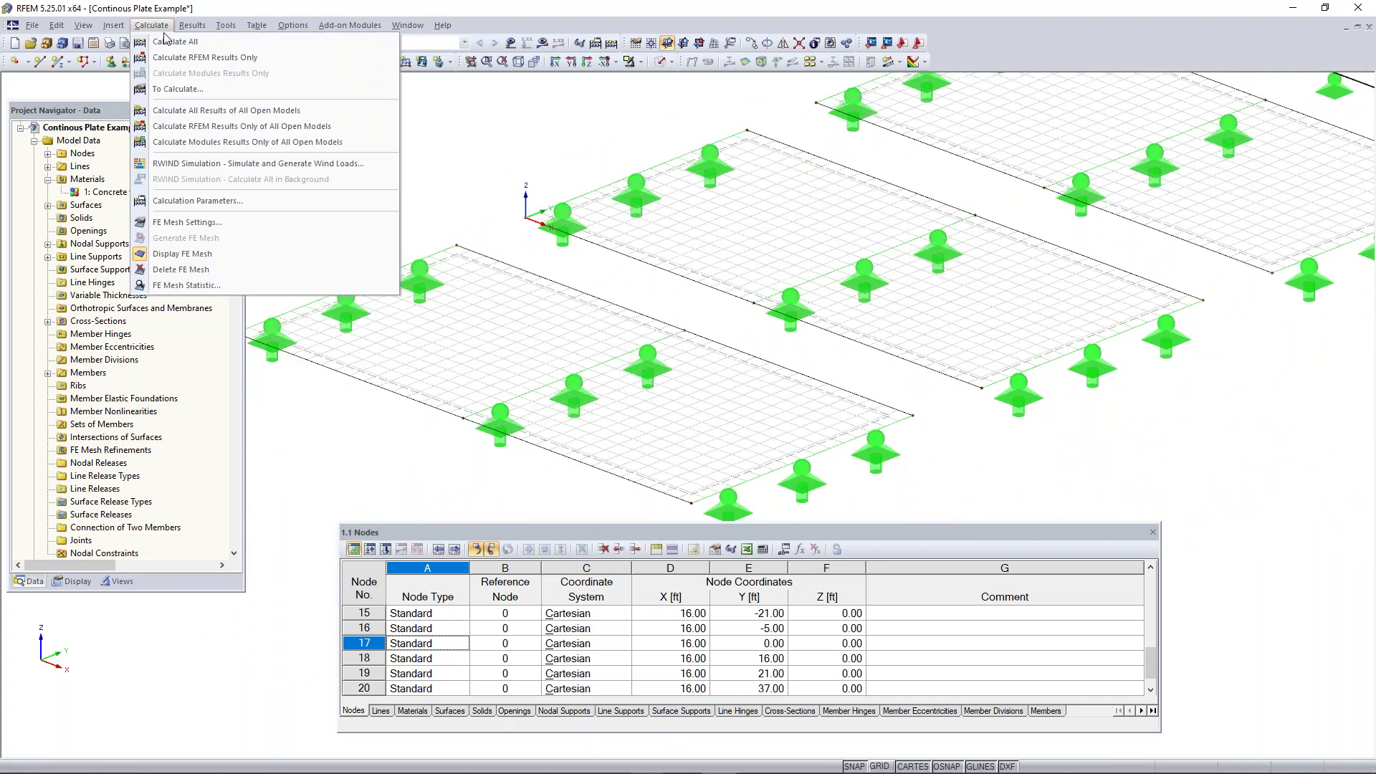
left_click(179, 222)
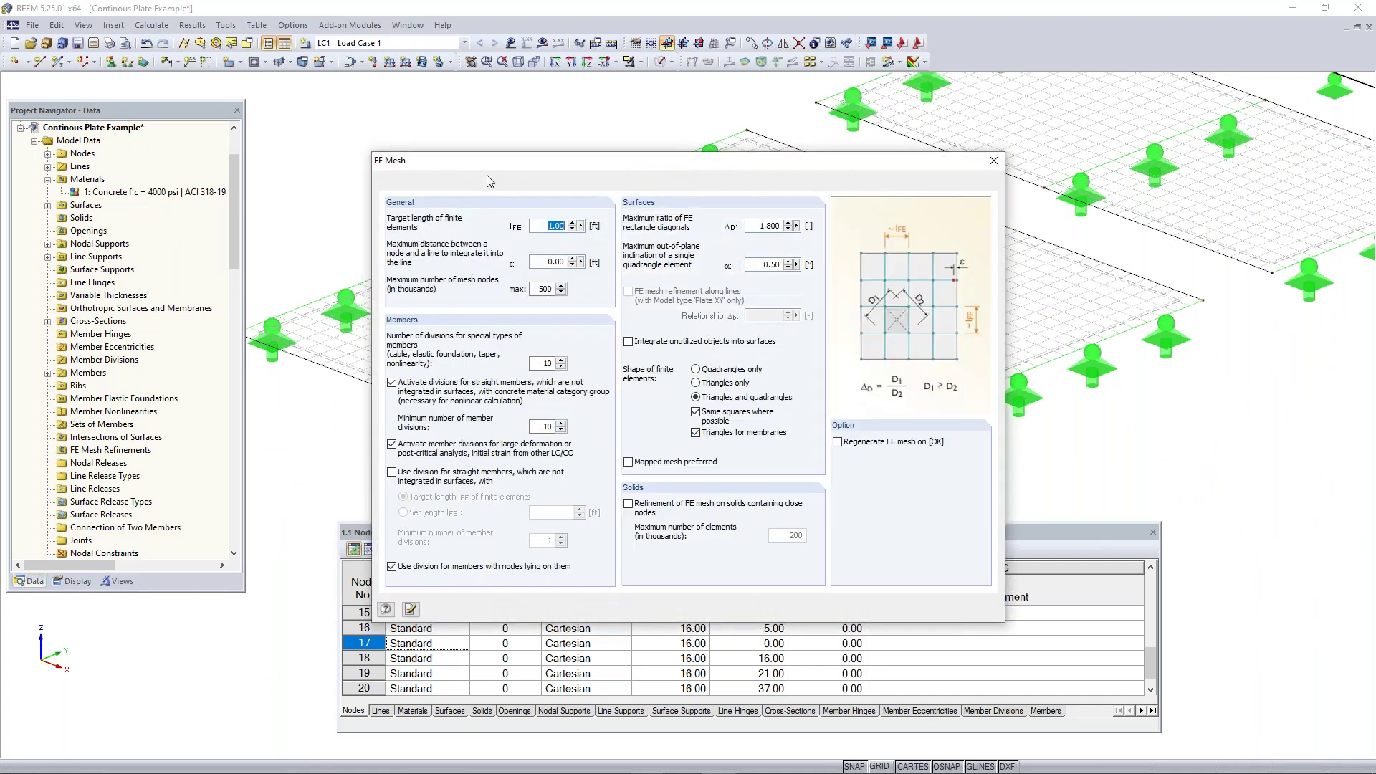
double_click(547, 225)
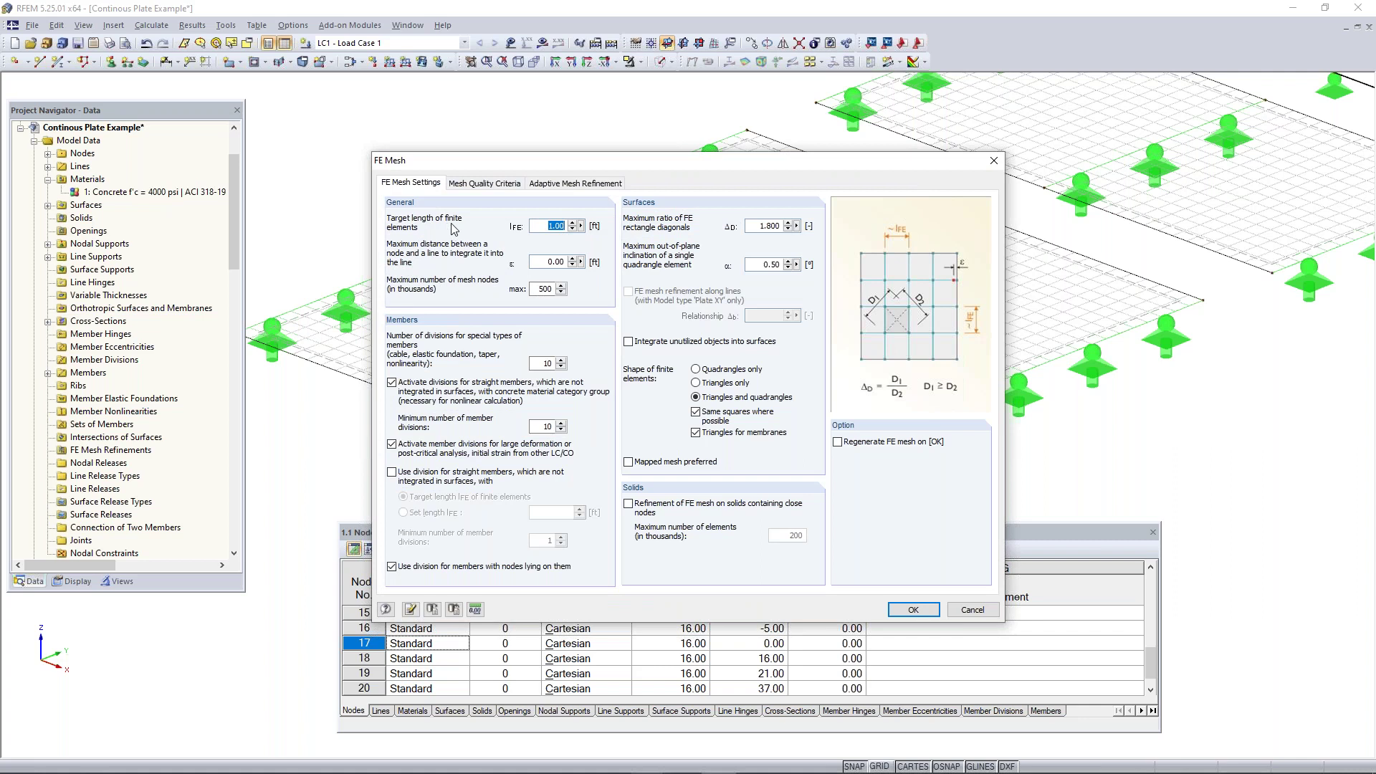
left_click_drag(566, 175, 654, 244)
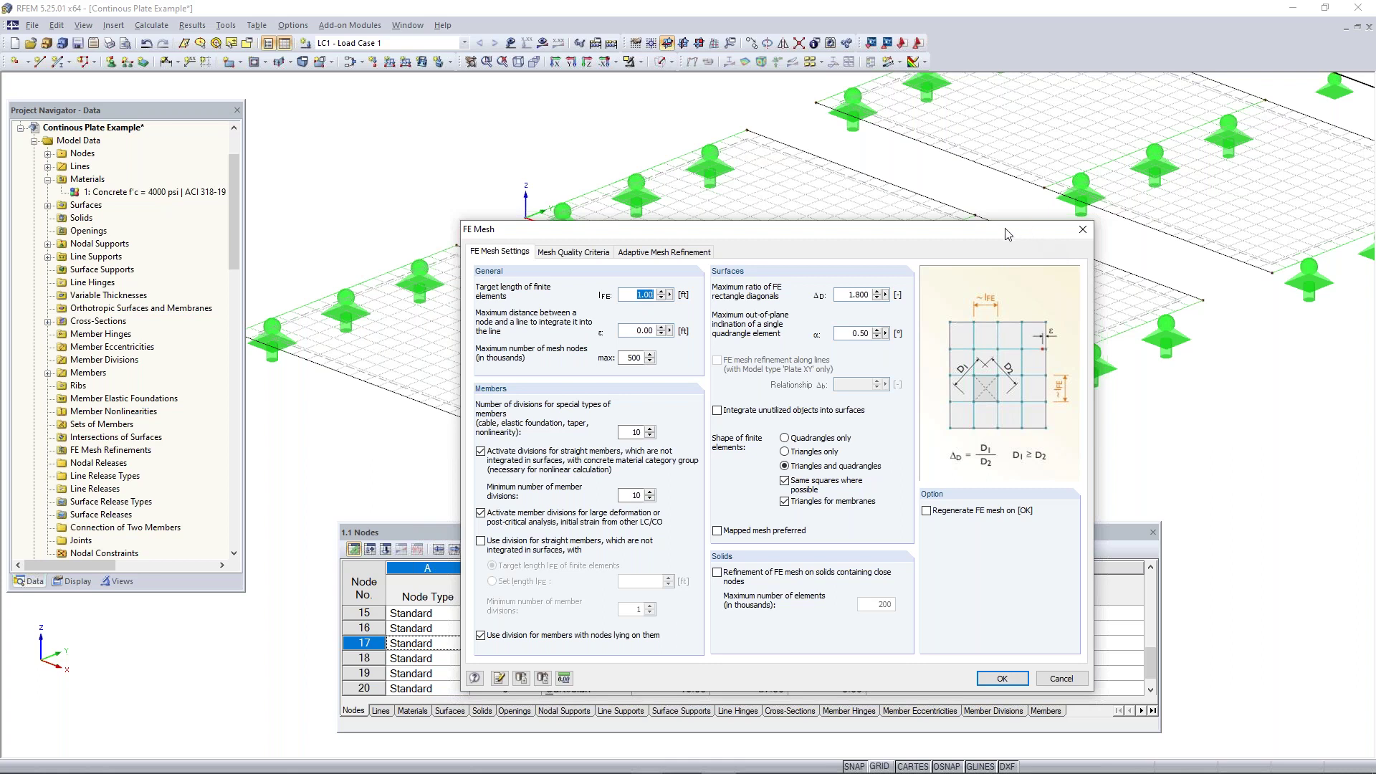
left_click_drag(1029, 230, 896, 242)
left_click(950, 241)
scroll(1014, 265, "down", 5)
middle_click_drag(958, 270, 746, 298)
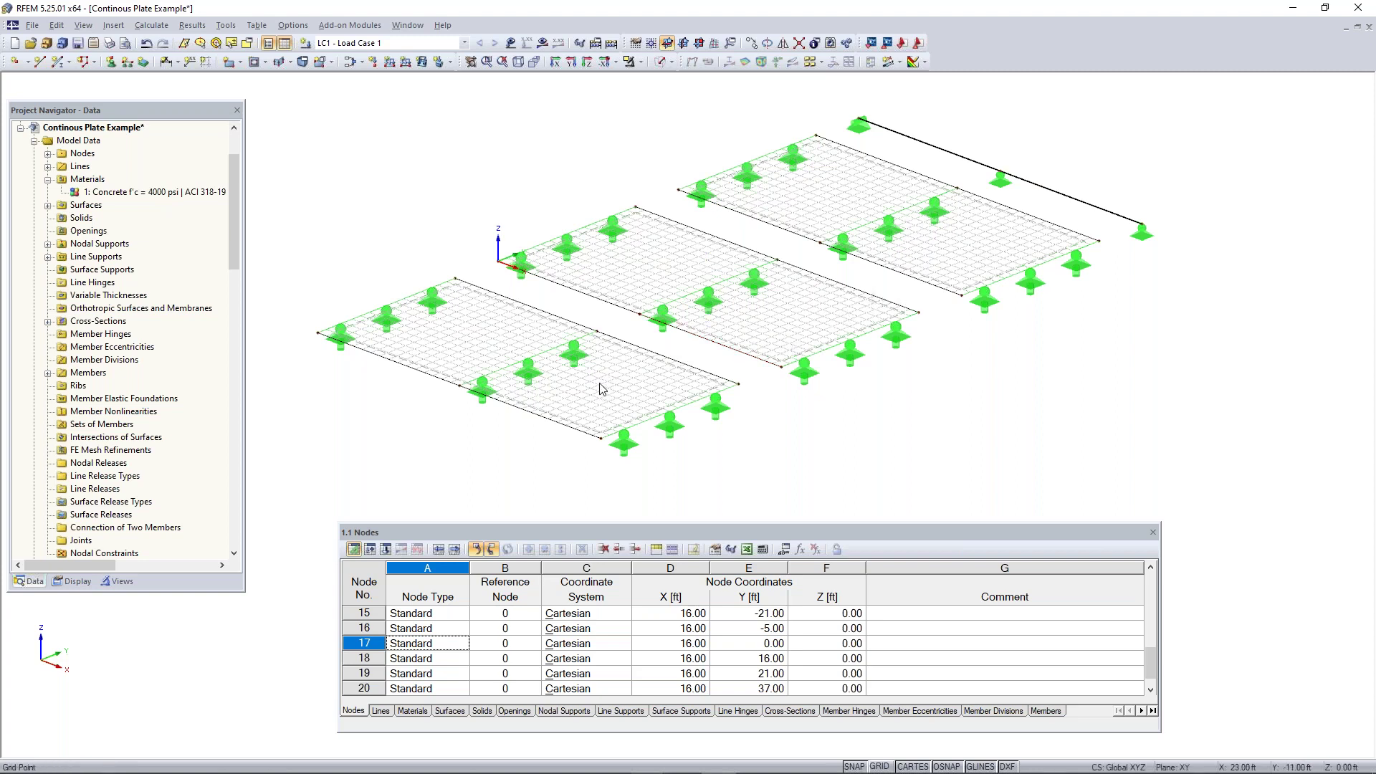
scroll(613, 390, "up", 2)
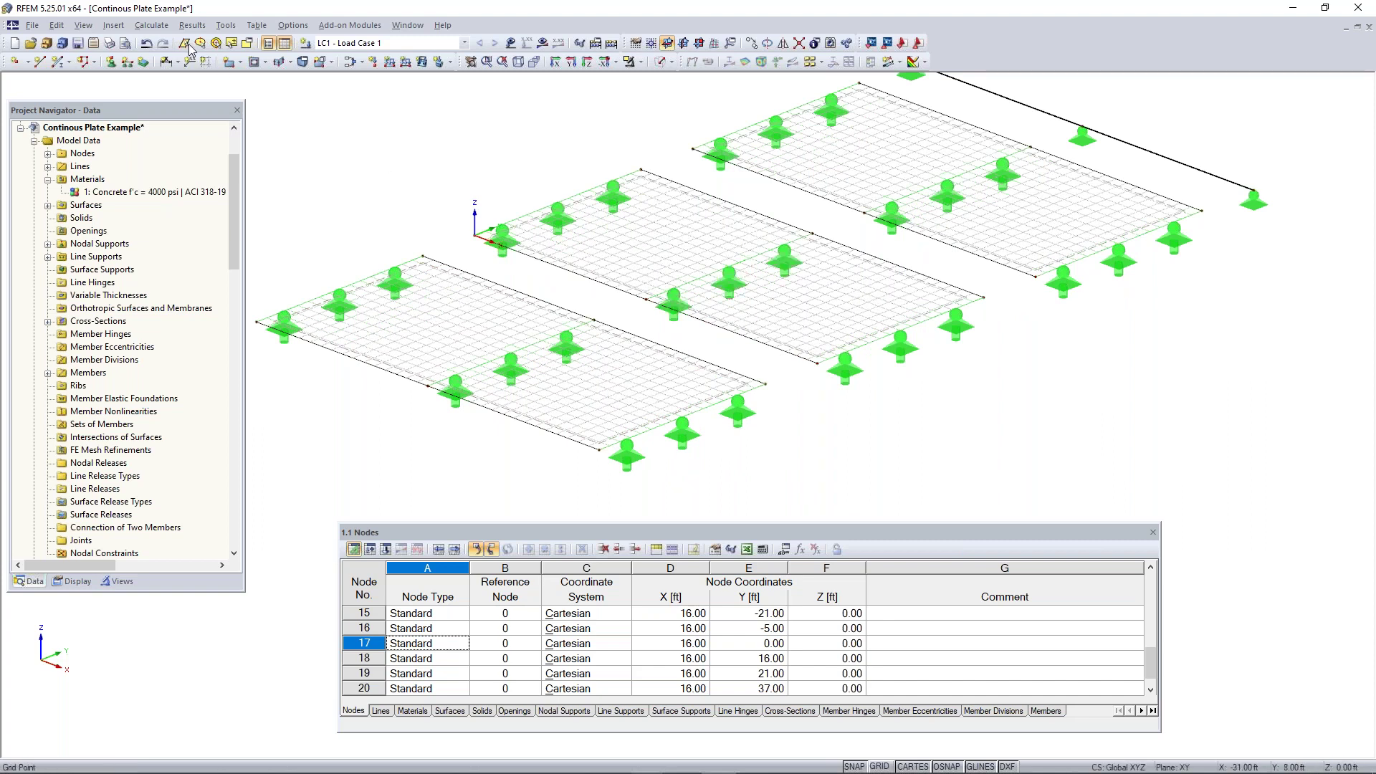
- Turn off the FE mesh display and return the model to solid transparent display
left_click(152, 25)
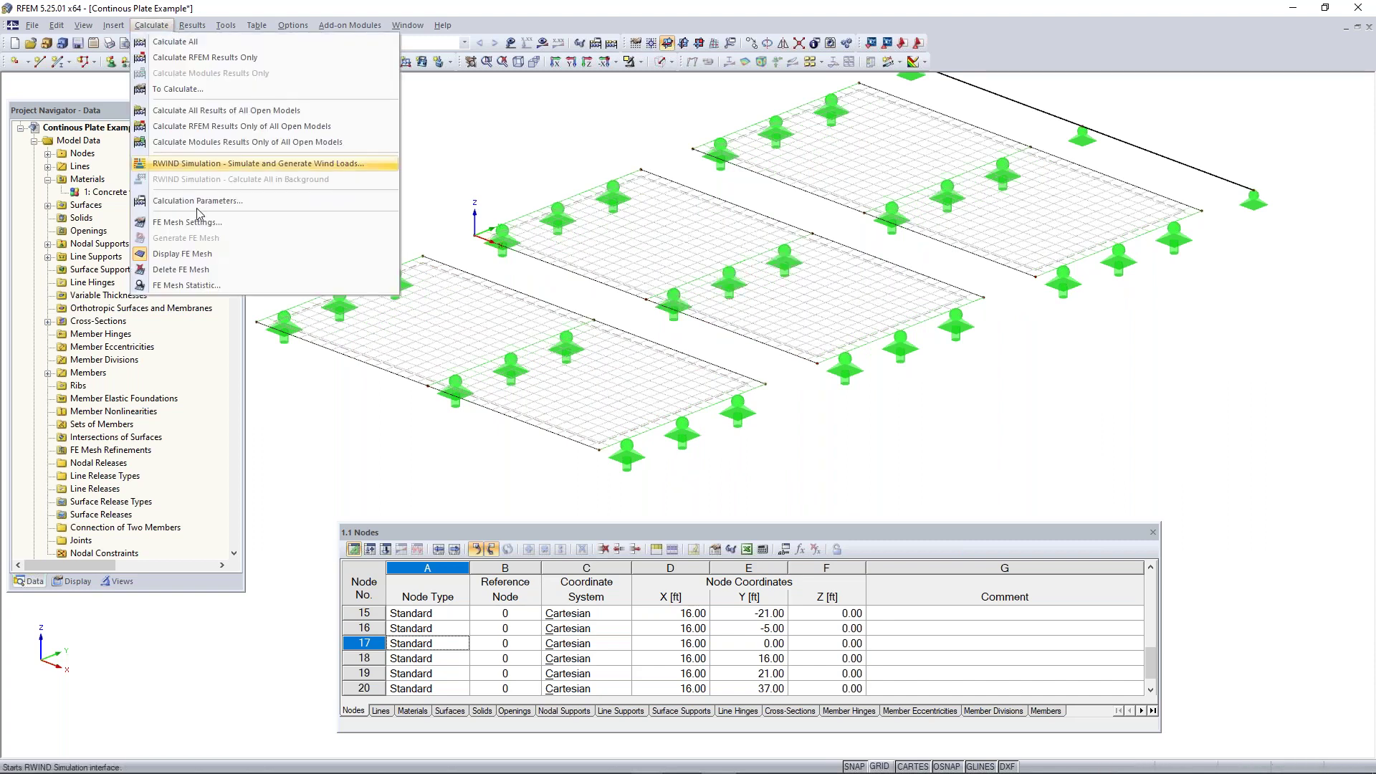
left_click(201, 255)
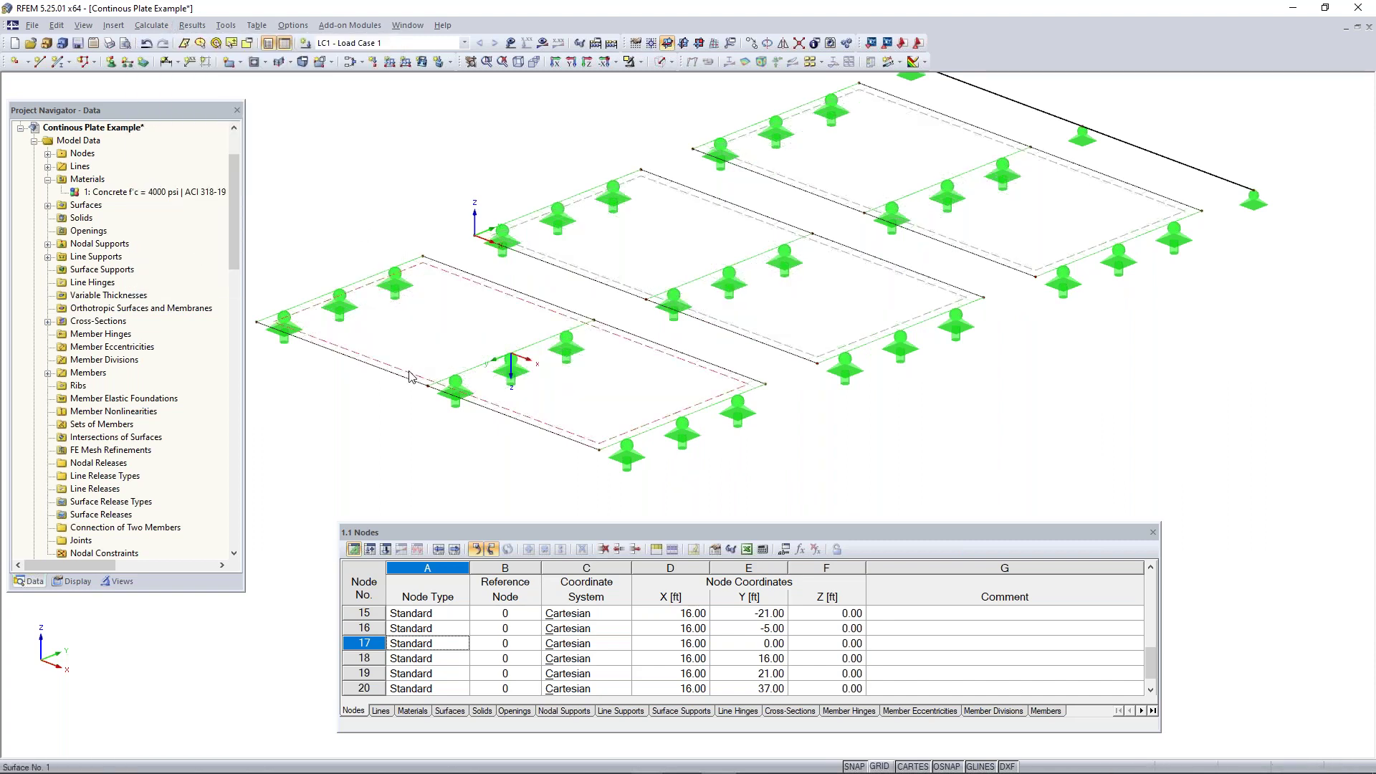
scroll(410, 375, "up", 2)
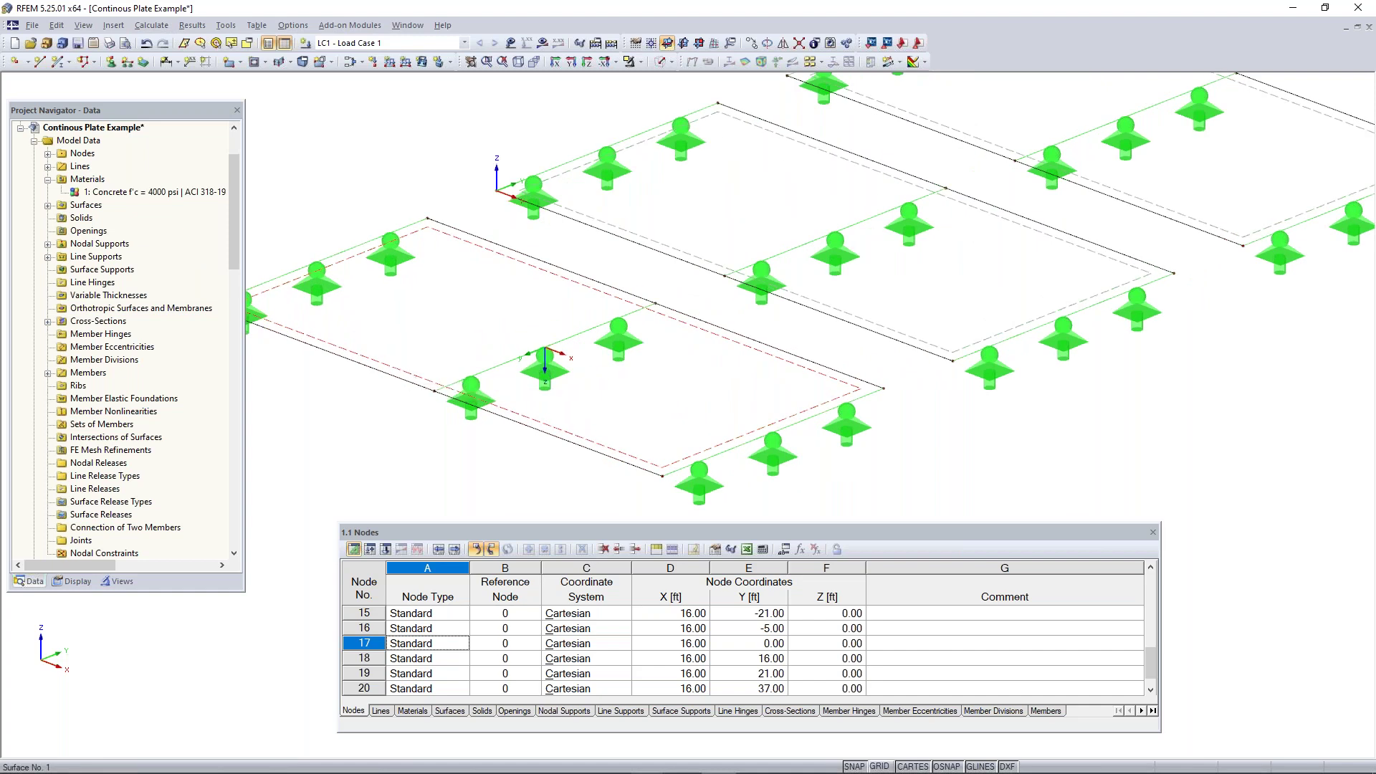
right_click(410, 375)
left_click(660, 63)
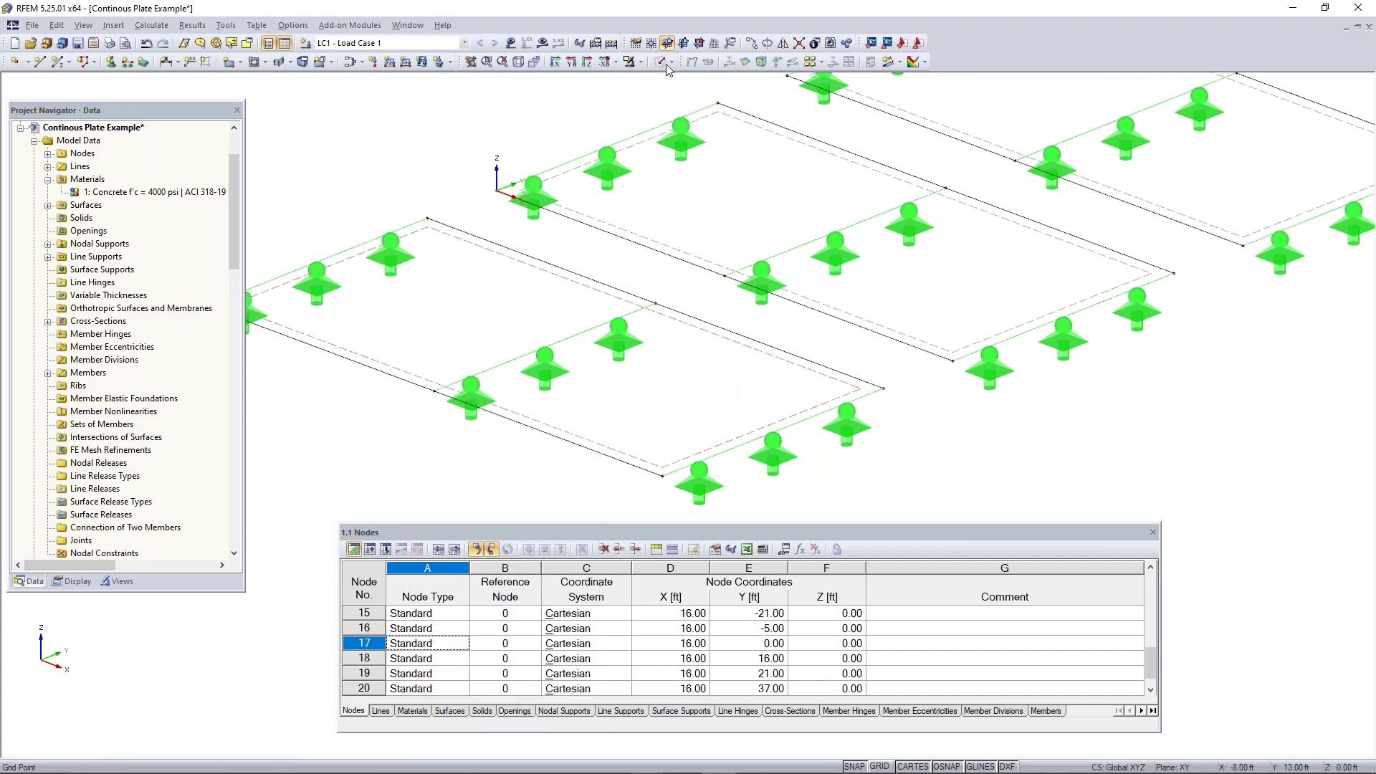
left_click(659, 63)
left_click(659, 63)
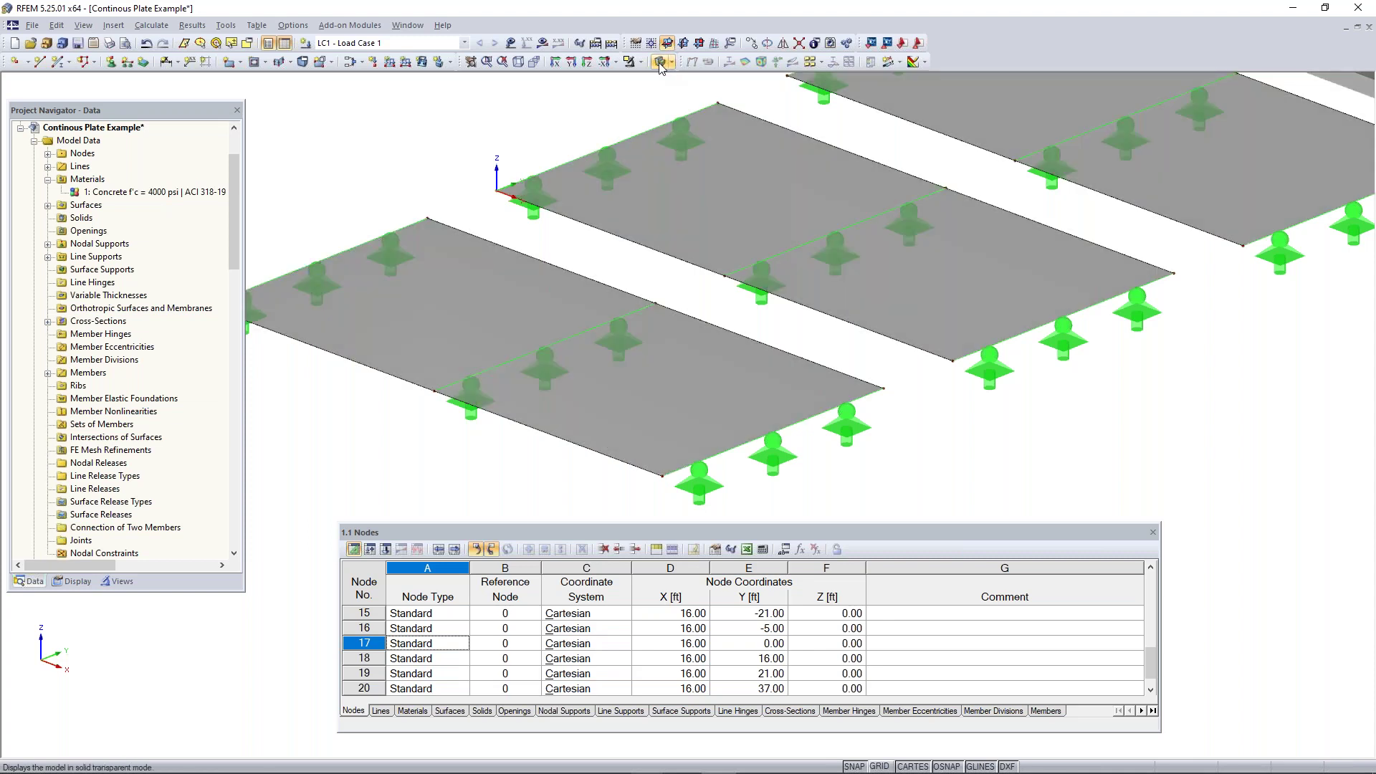
- Create an FE mesh refinement on surface 1 with a target FE length of 0.20 ft
right_click(678, 376)
mouse_move(733, 425)
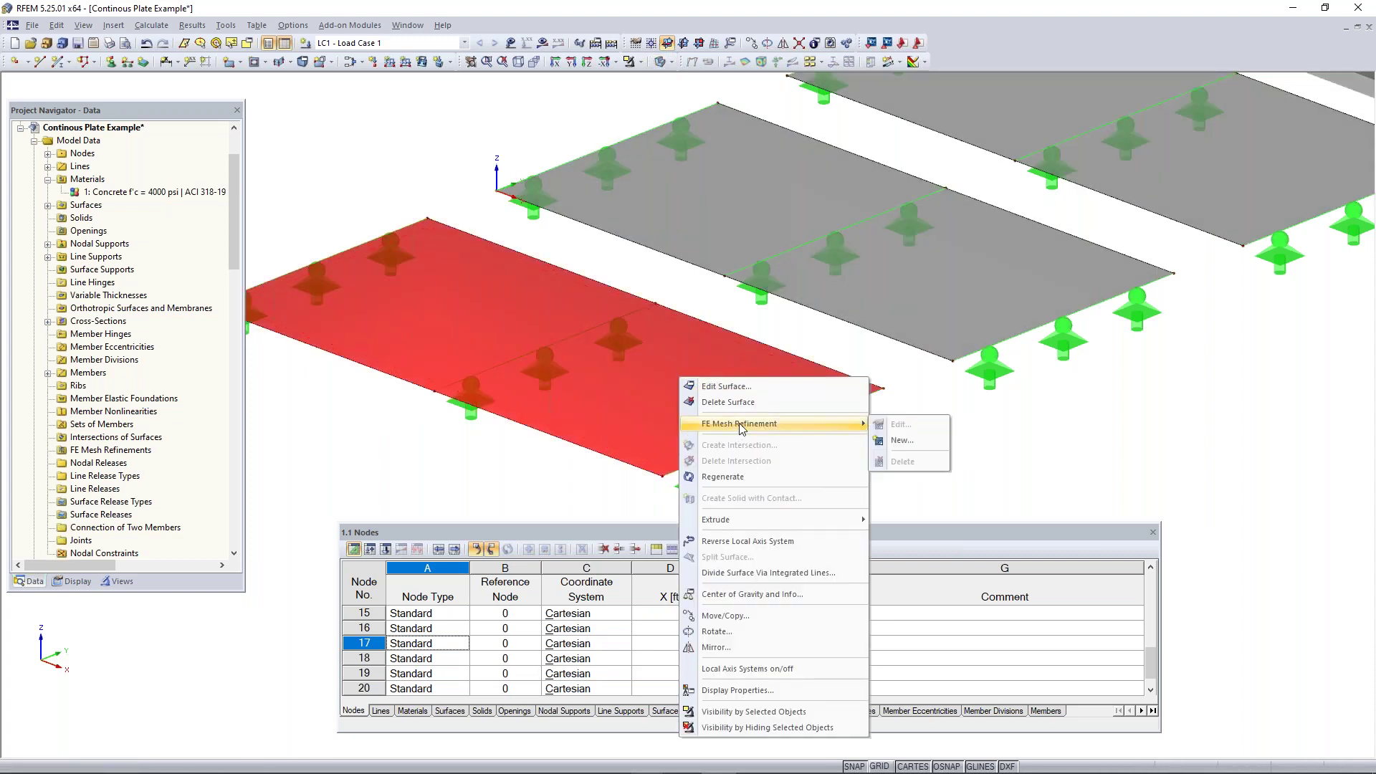
left_click(914, 439)
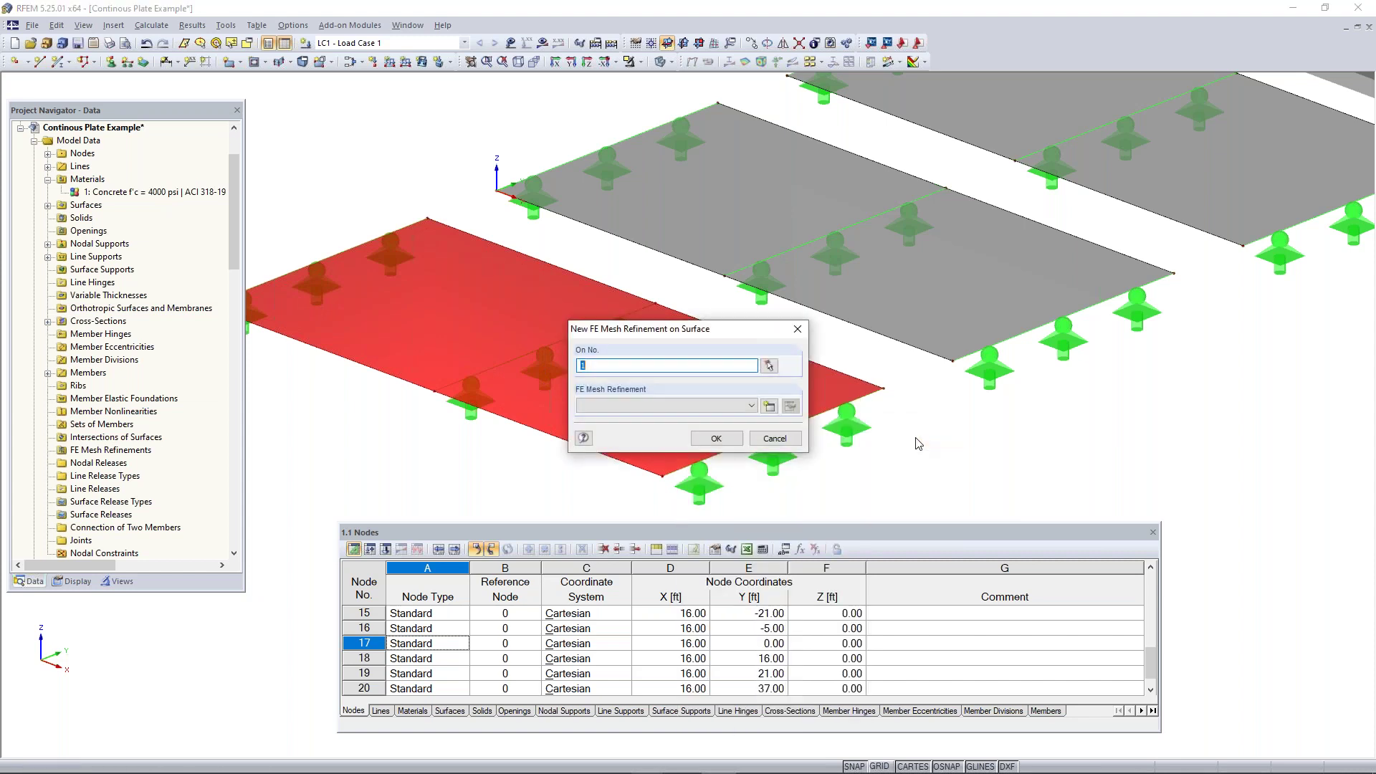
left_click_drag(660, 336, 586, 291)
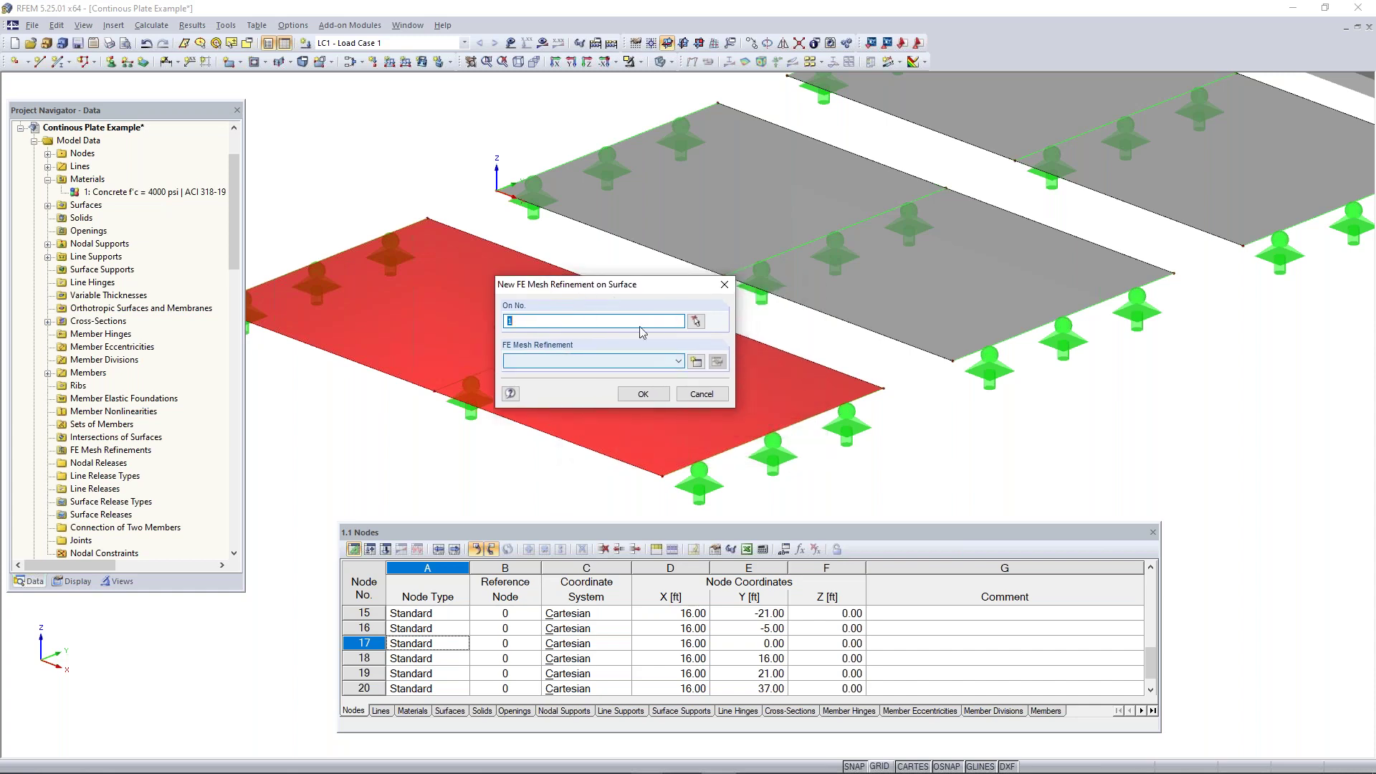
left_click(698, 363)
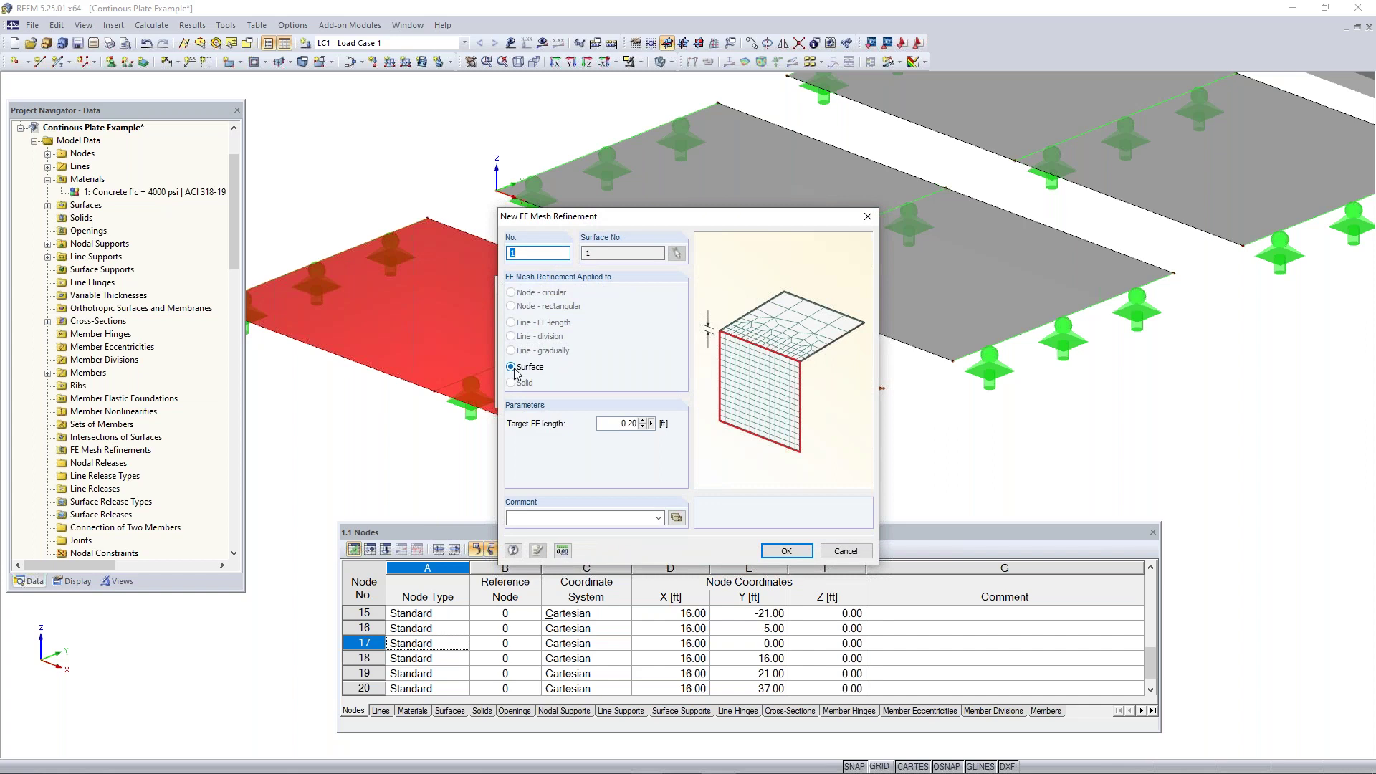
left_click_drag(616, 426, 675, 418)
left_click(786, 556)
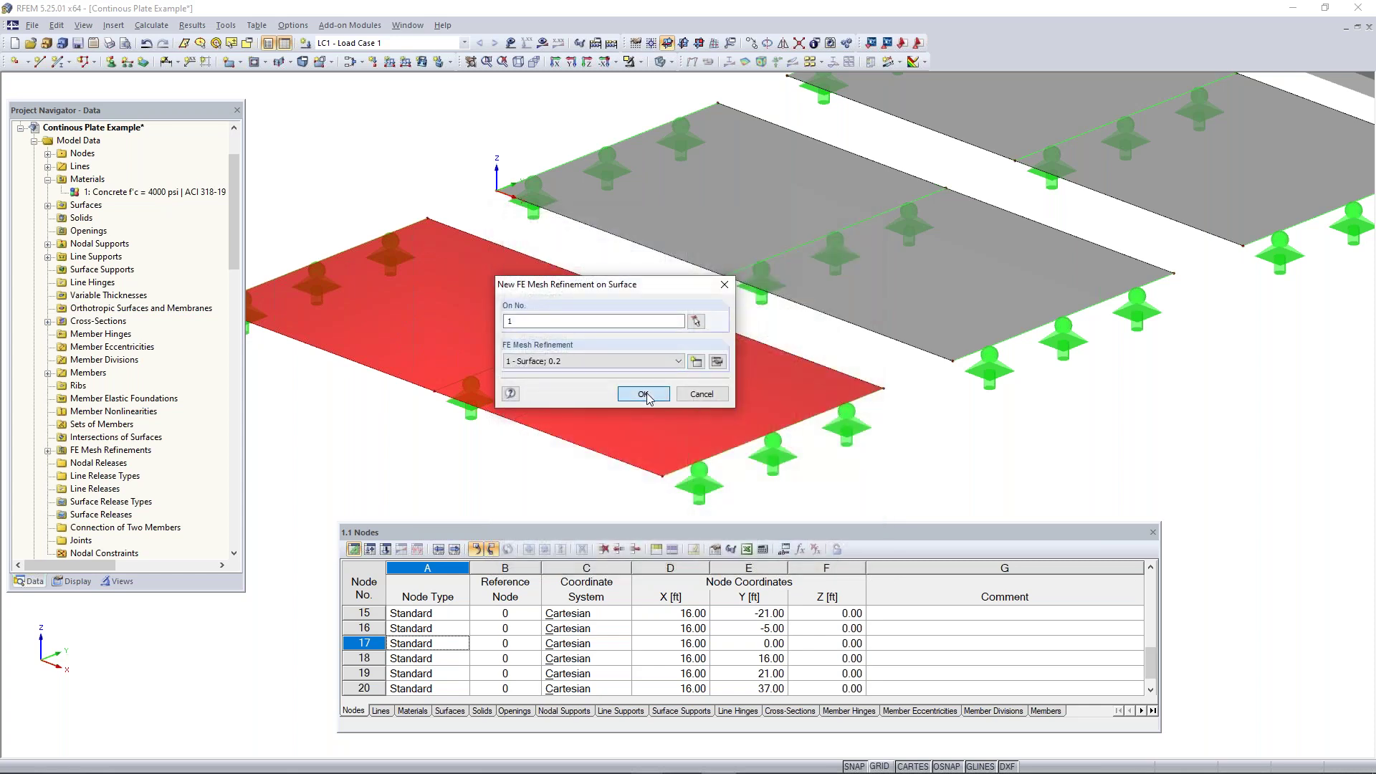
left_click(647, 393)
left_click(420, 433)
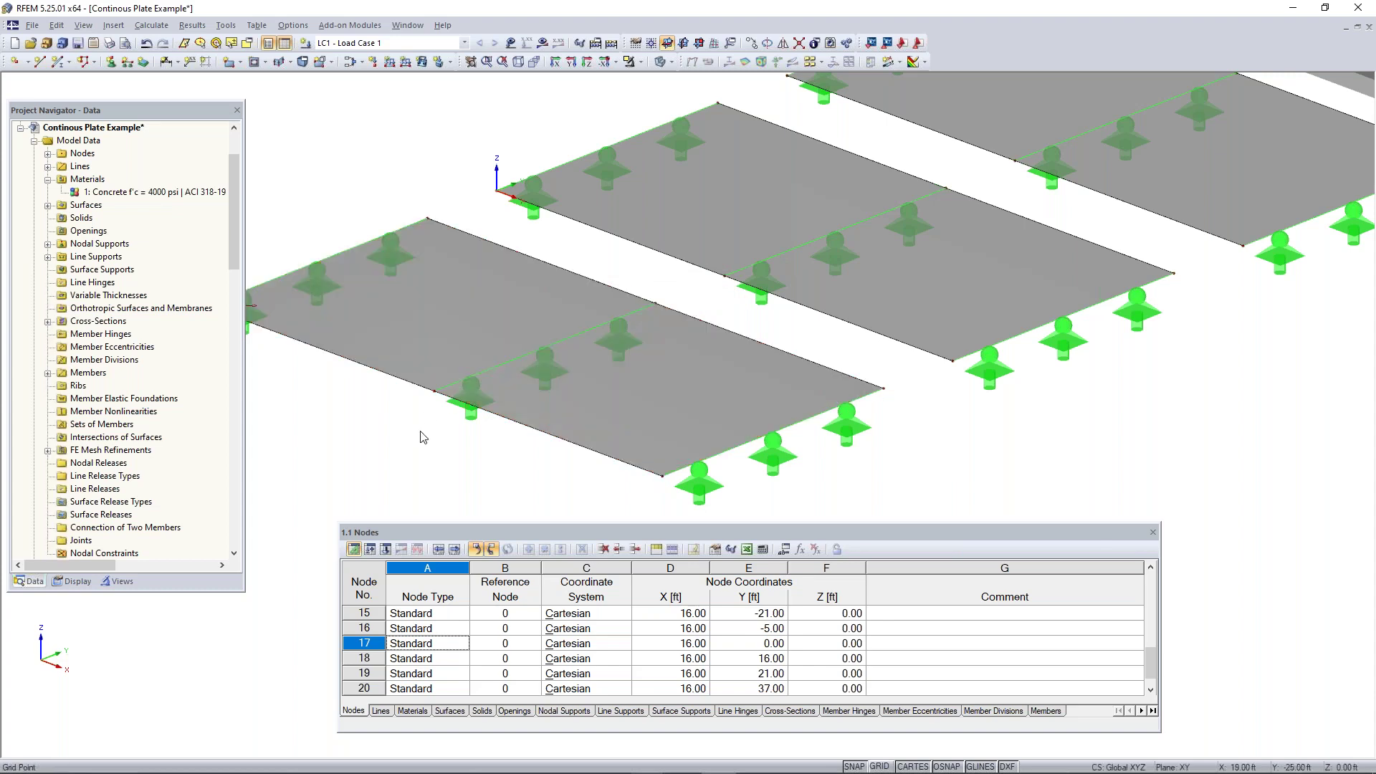
- Create an FE mesh refinement on the middle plate, surface 2, with a target FE length of 0.4 ft
scroll(420, 432, "down", 2)
middle_click_drag(821, 399, 687, 470)
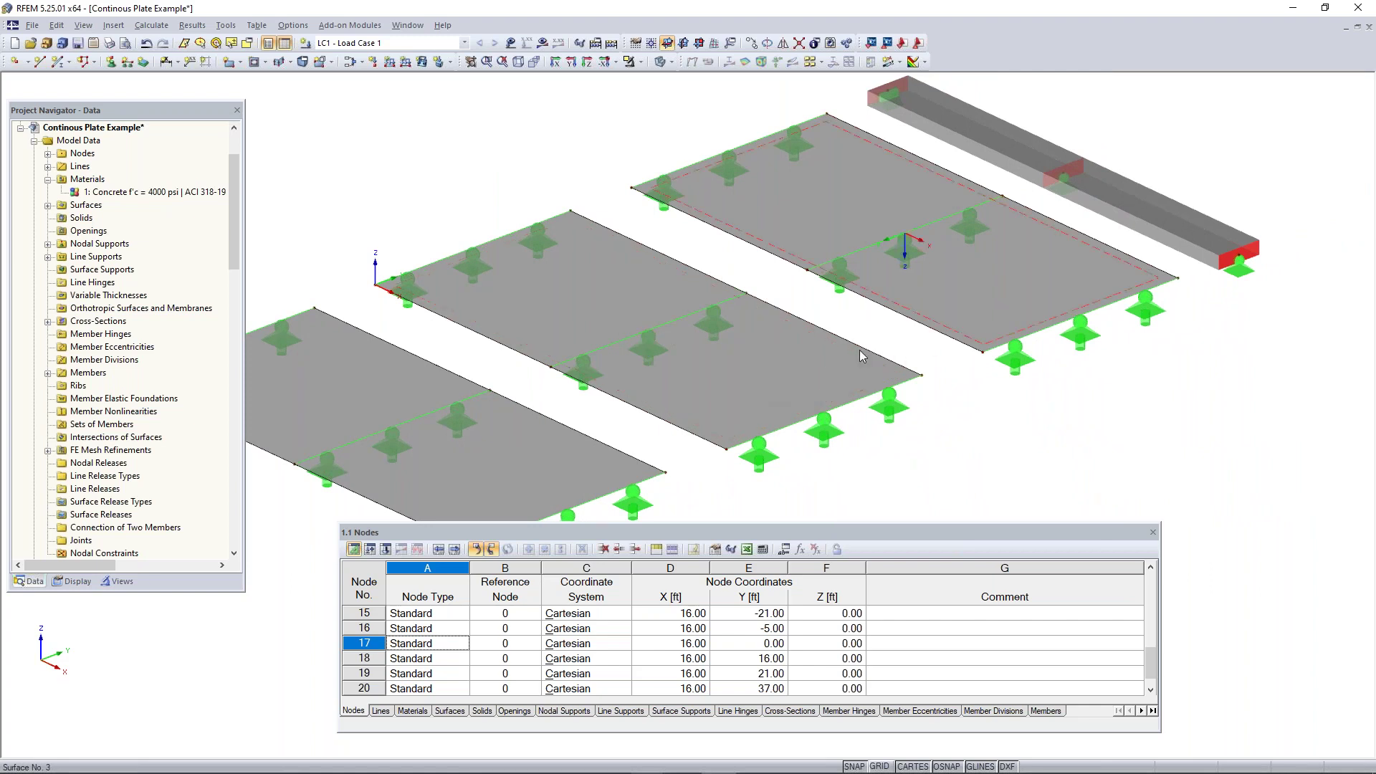
right_click(777, 377)
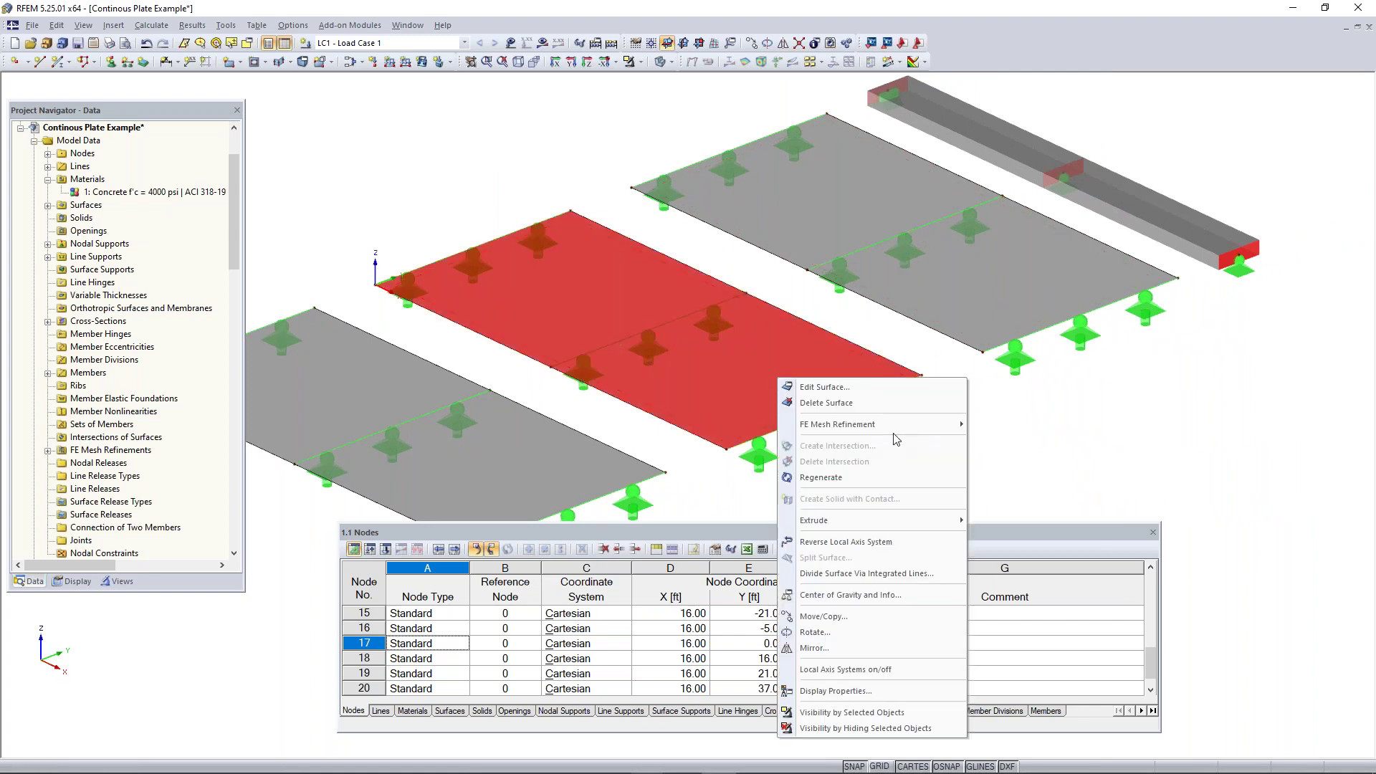
mouse_move(866, 430)
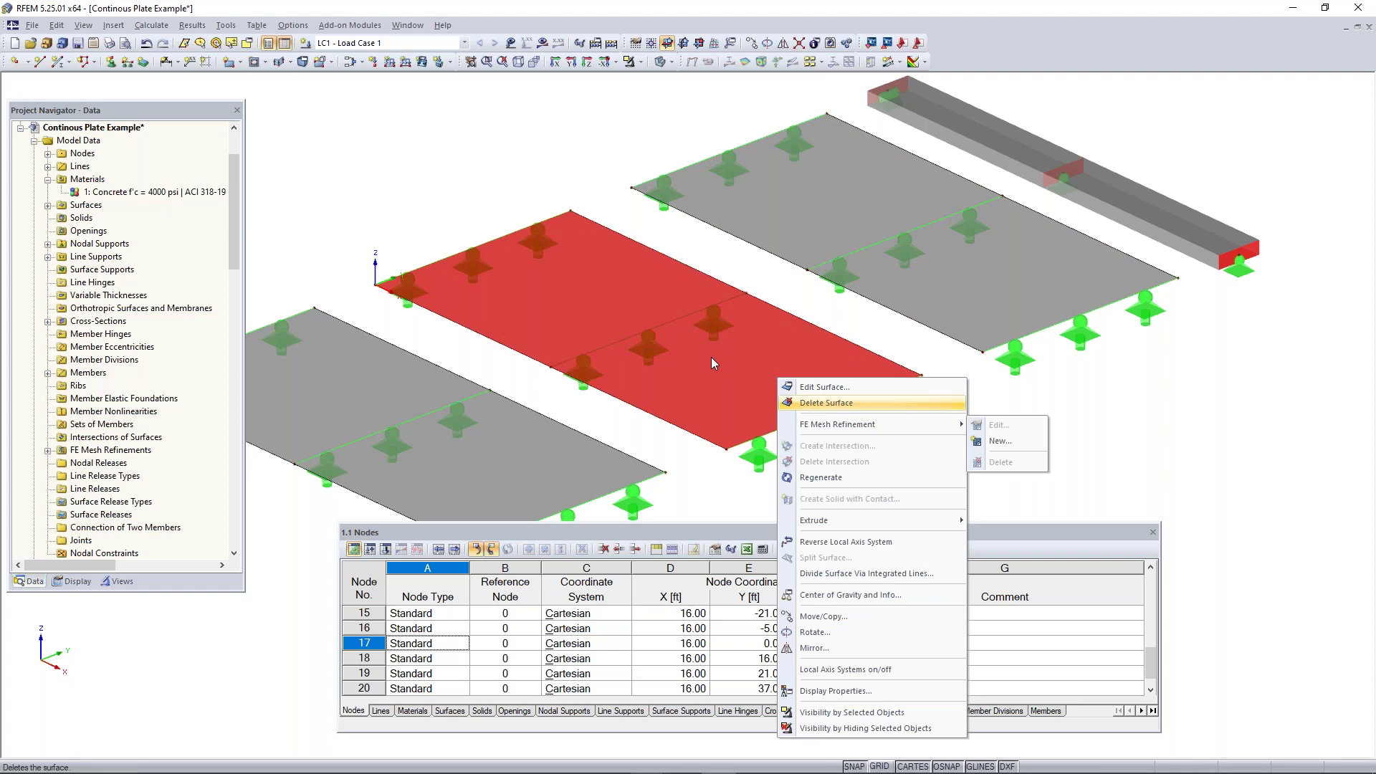
left_click(1004, 441)
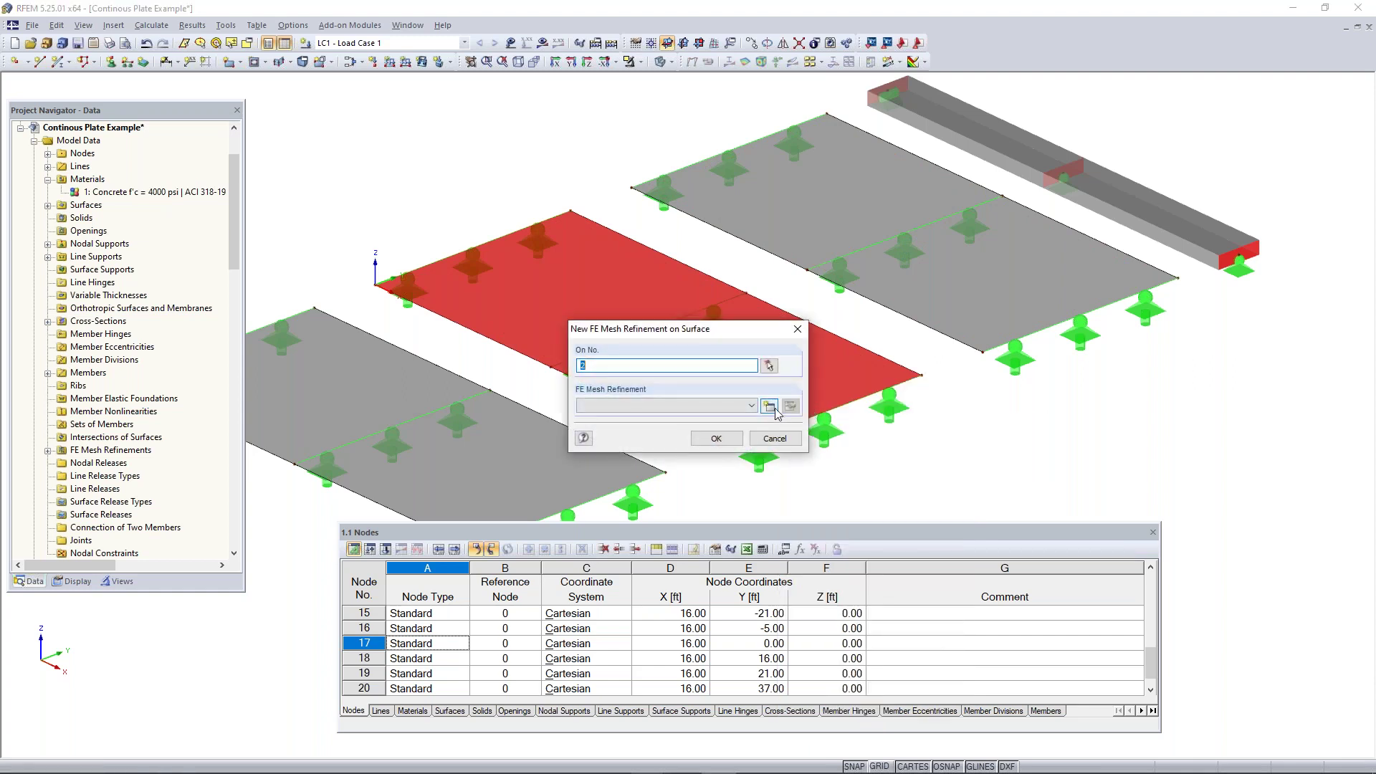
left_click(773, 409)
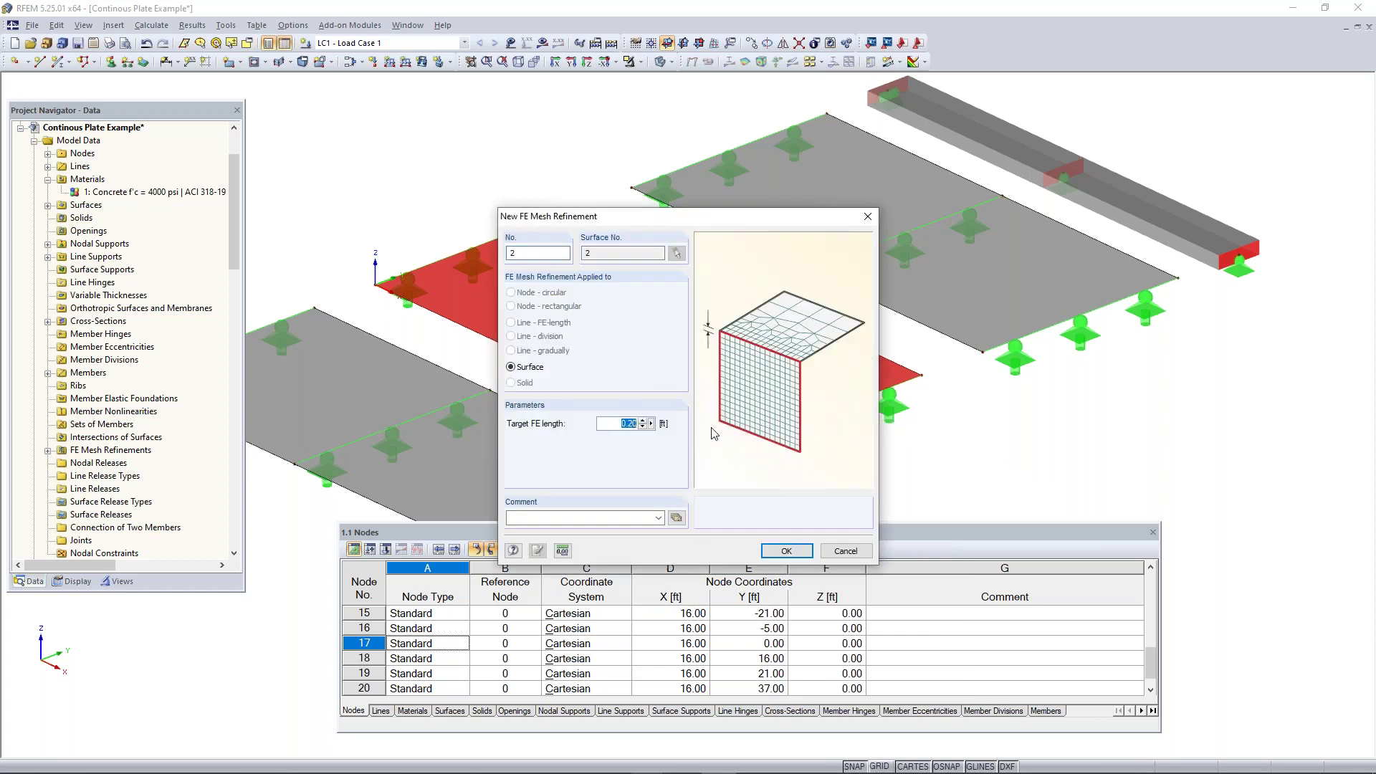
type("0.4")
left_click(786, 551)
left_click(721, 443)
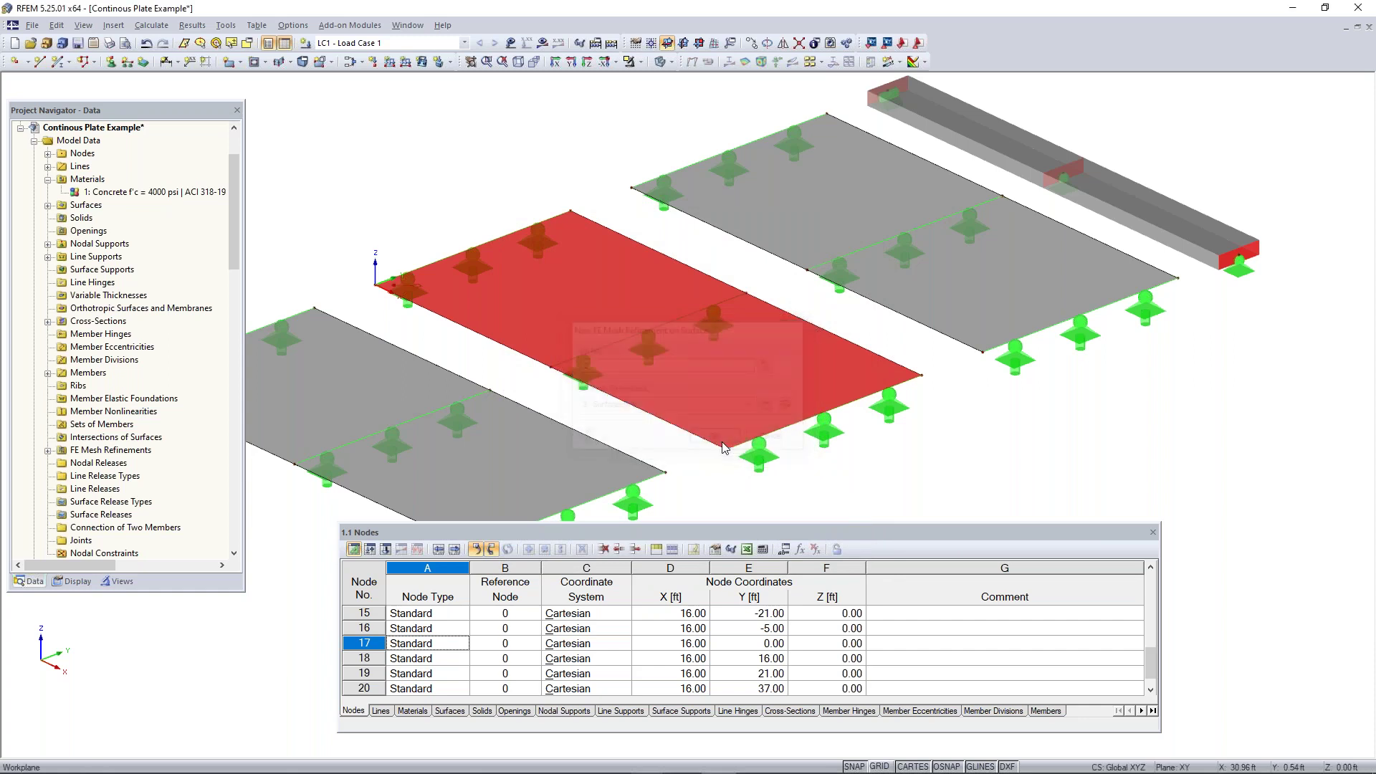
- Create an FE mesh refinement on the plate nearest the beam, surface 3, with a target FE length of 0.6 ft
middle_click_drag(949, 397, 813, 436)
left_click(813, 435)
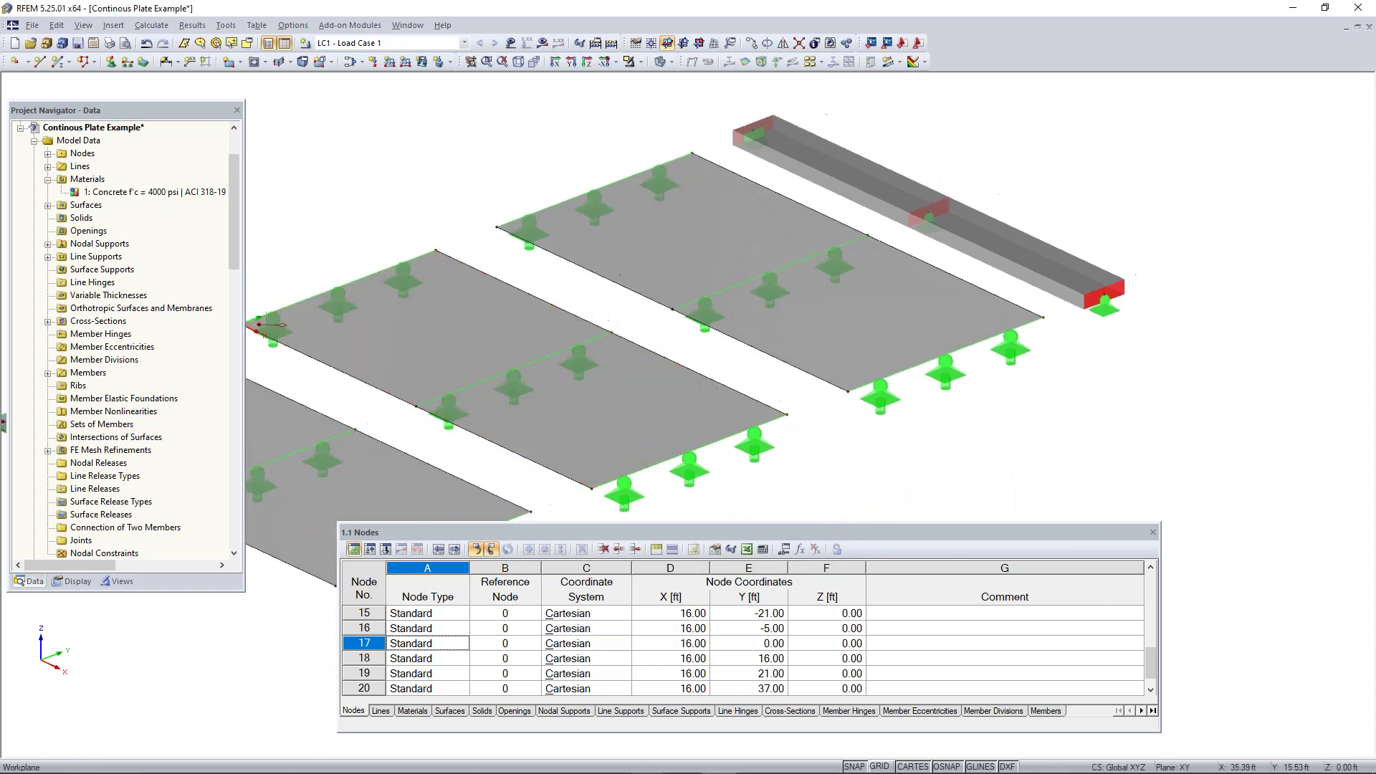
left_click(811, 331)
right_click(810, 332)
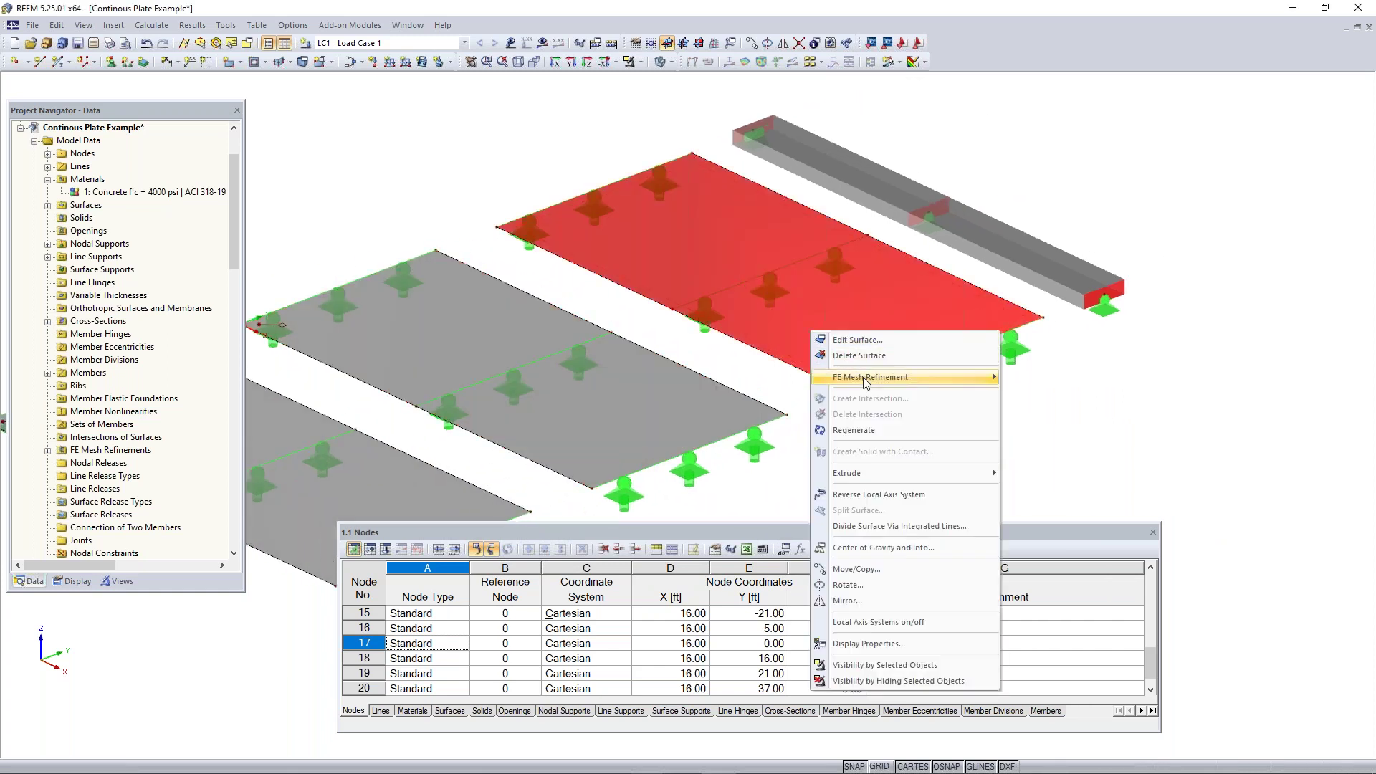
mouse_move(863, 377)
left_click(1032, 394)
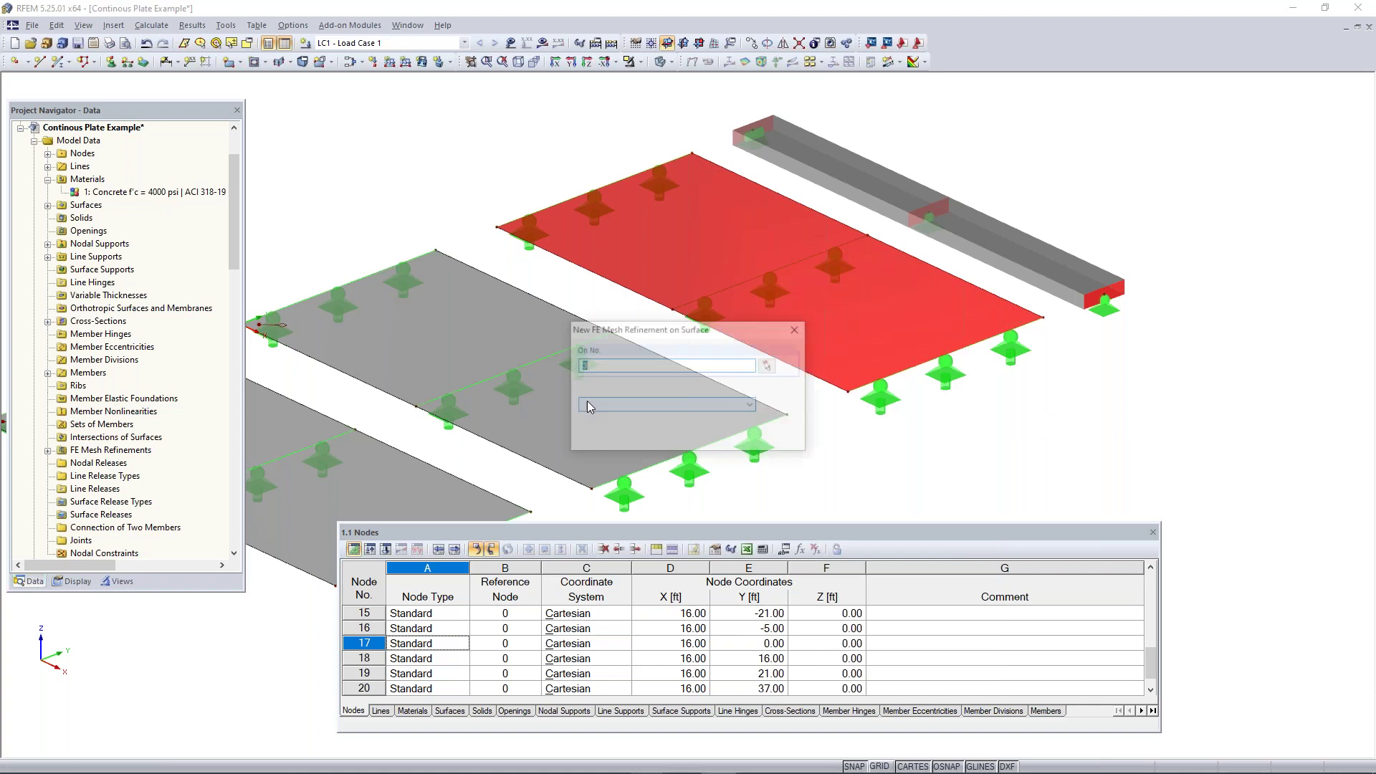
left_click(751, 405)
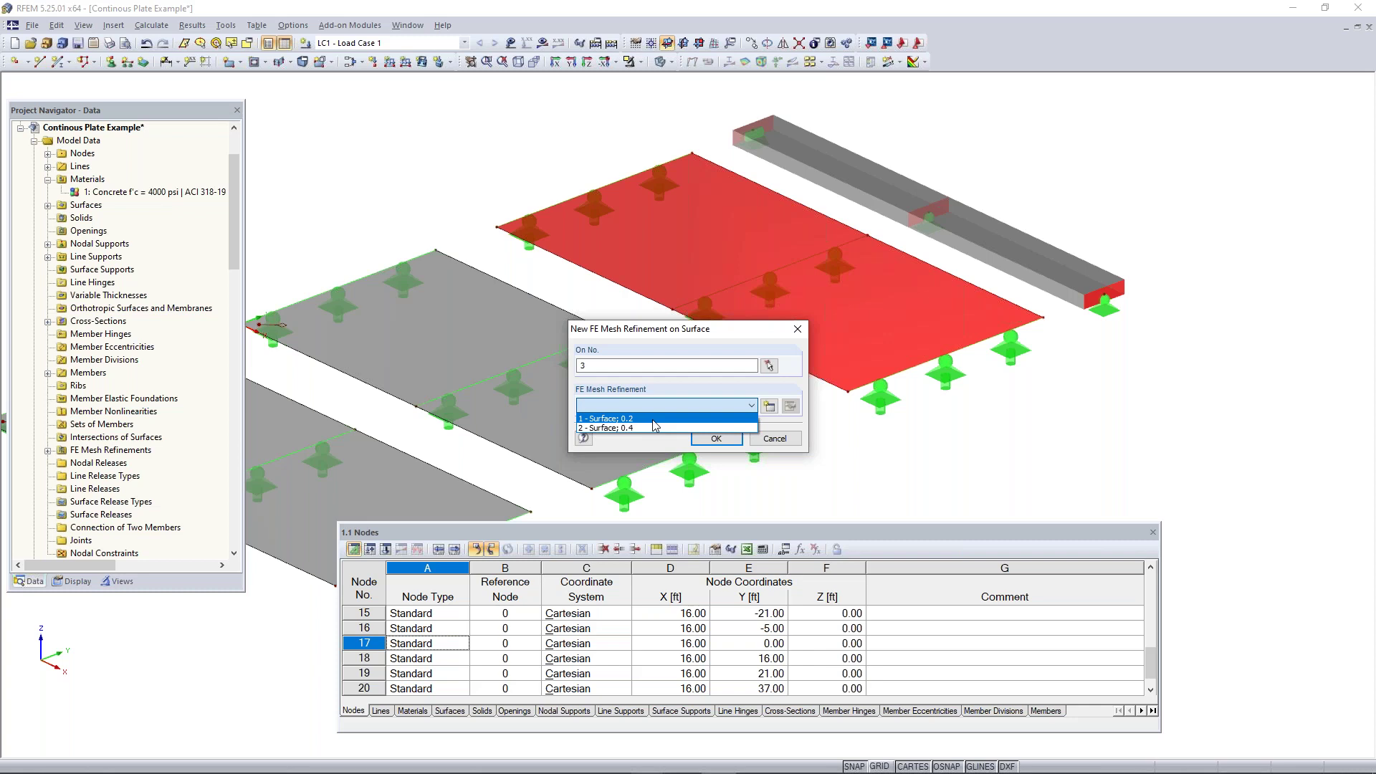
left_click(756, 413)
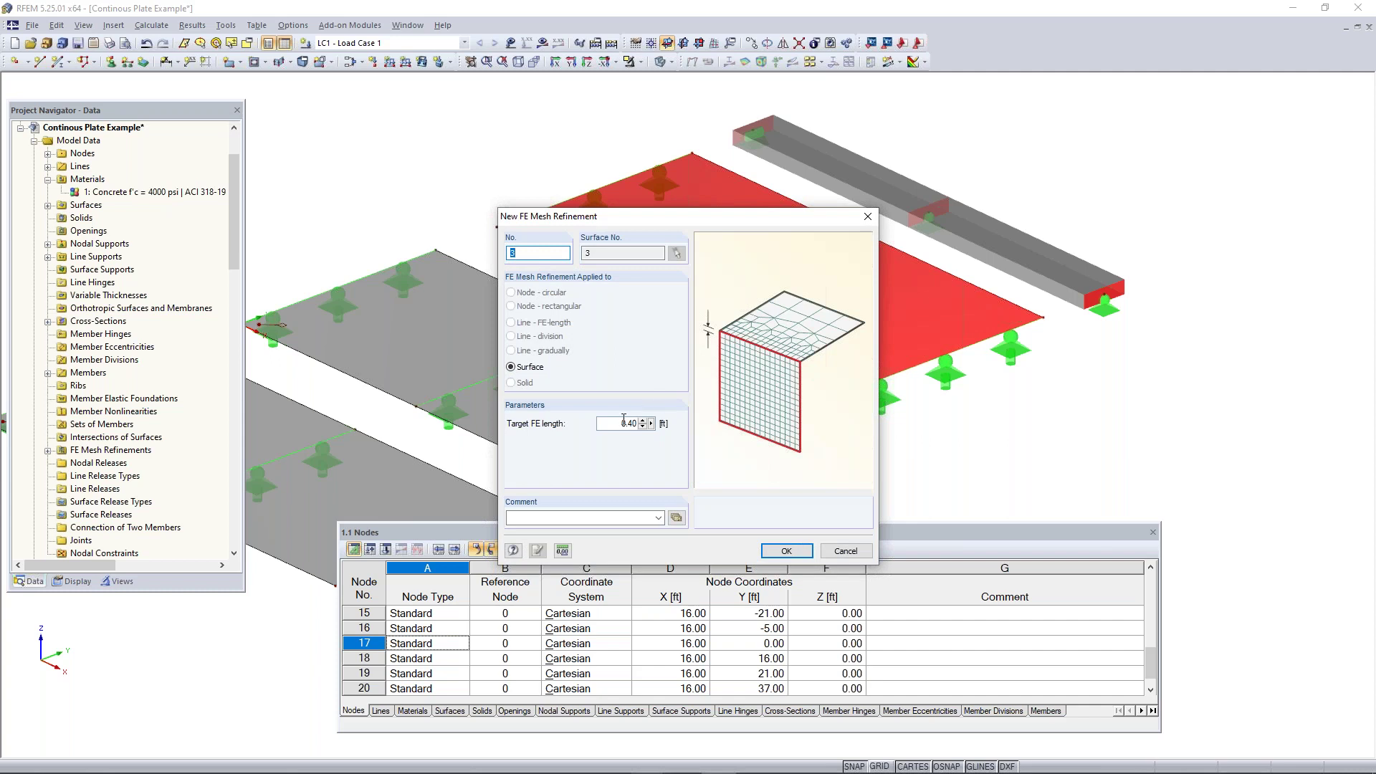
double_click(624, 422)
left_click(787, 550)
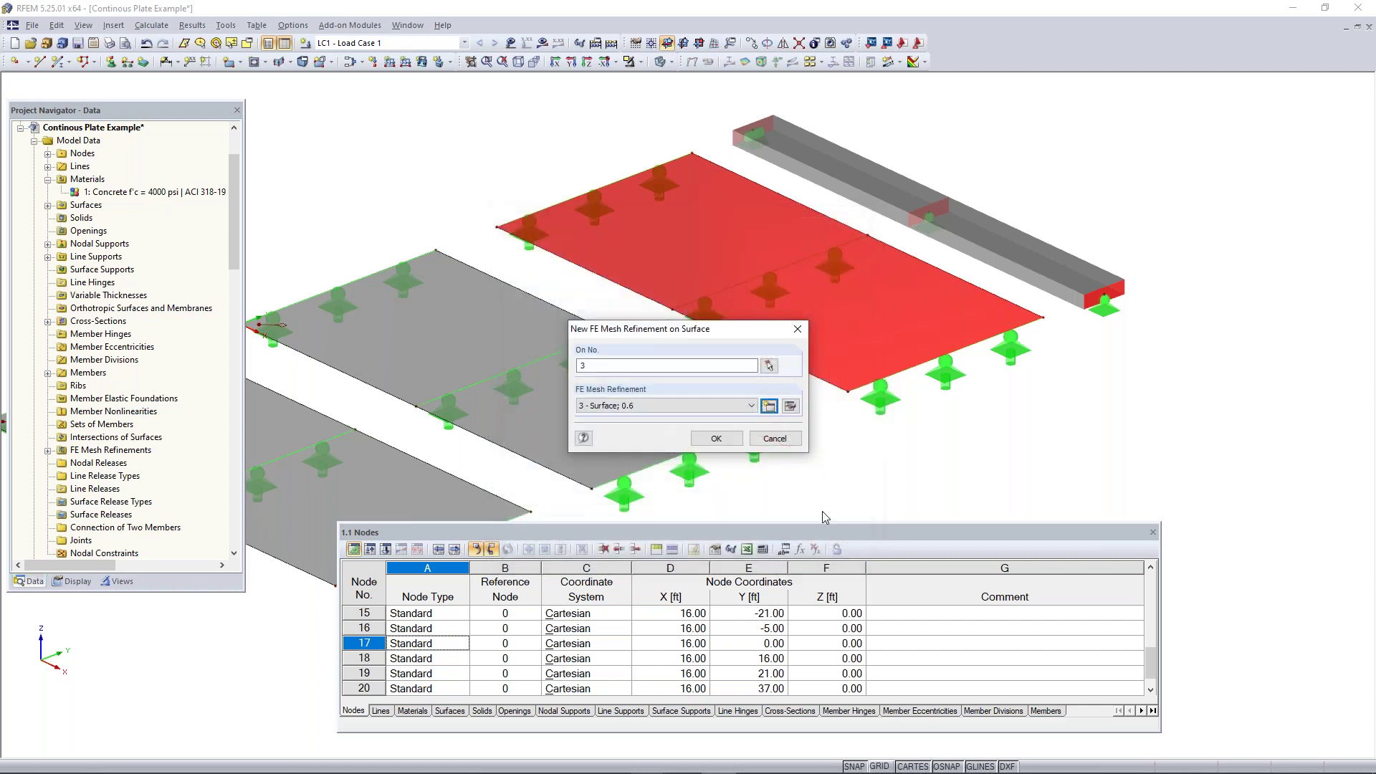
left_click(717, 439)
- Generate the FE mesh, switch the model to wireframe display and show the mesh on the plates
scroll(859, 473, "down", 2)
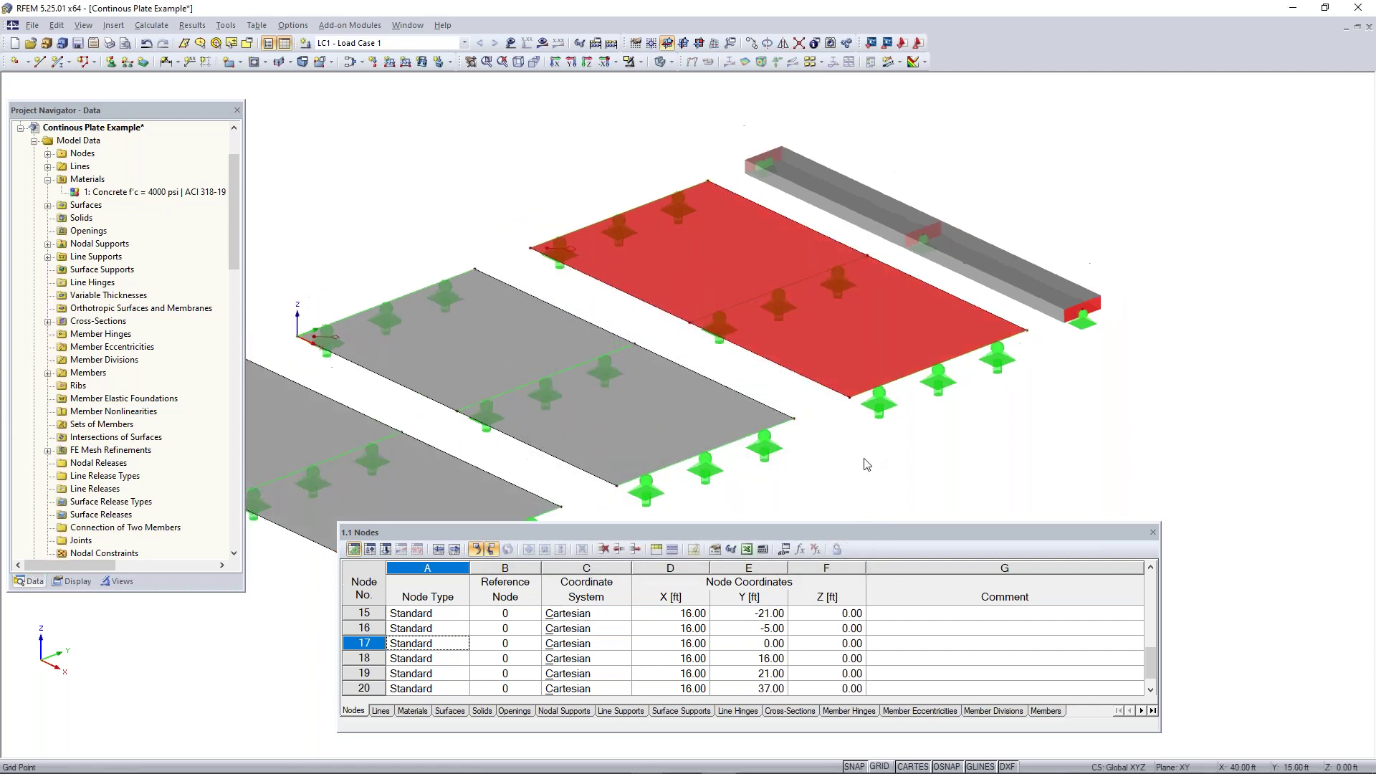
middle_click_drag(859, 473, 904, 393)
left_click(916, 335)
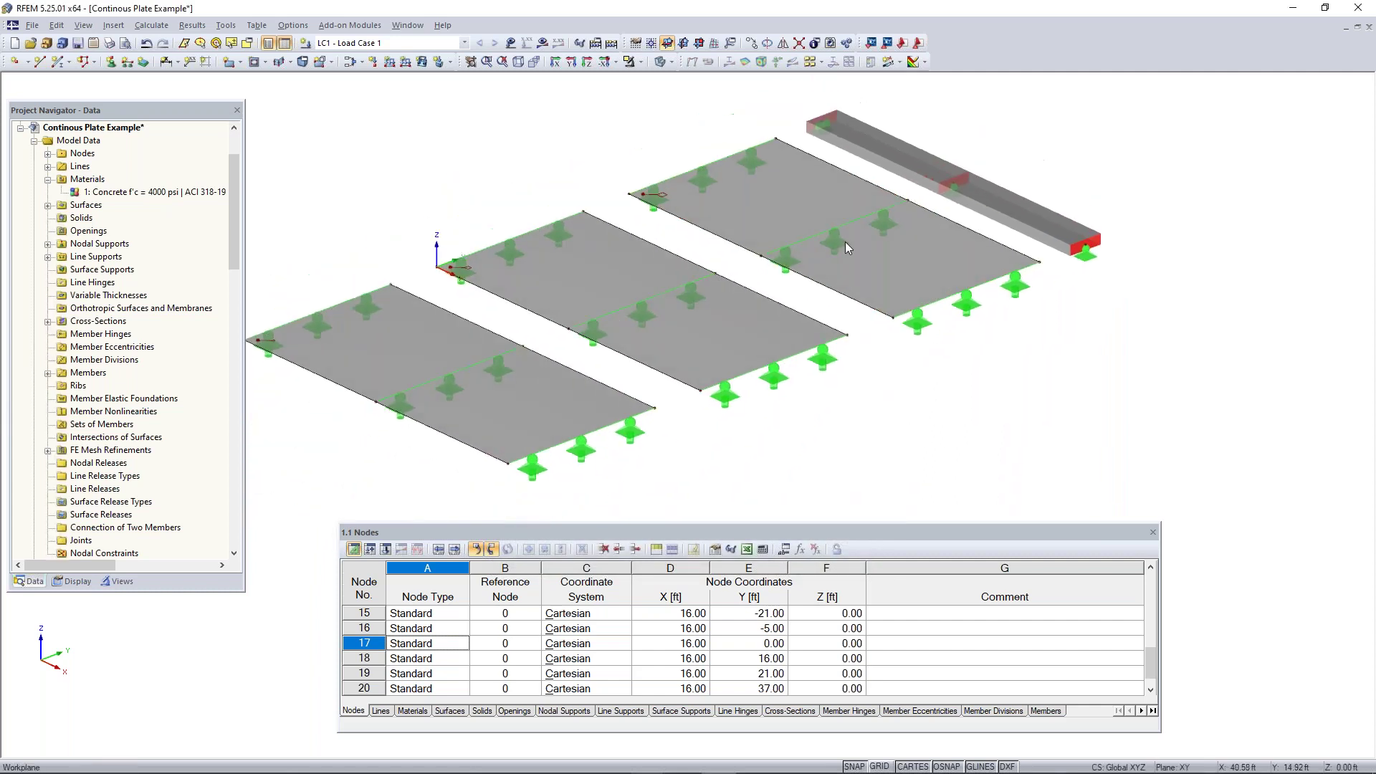
left_click(152, 29)
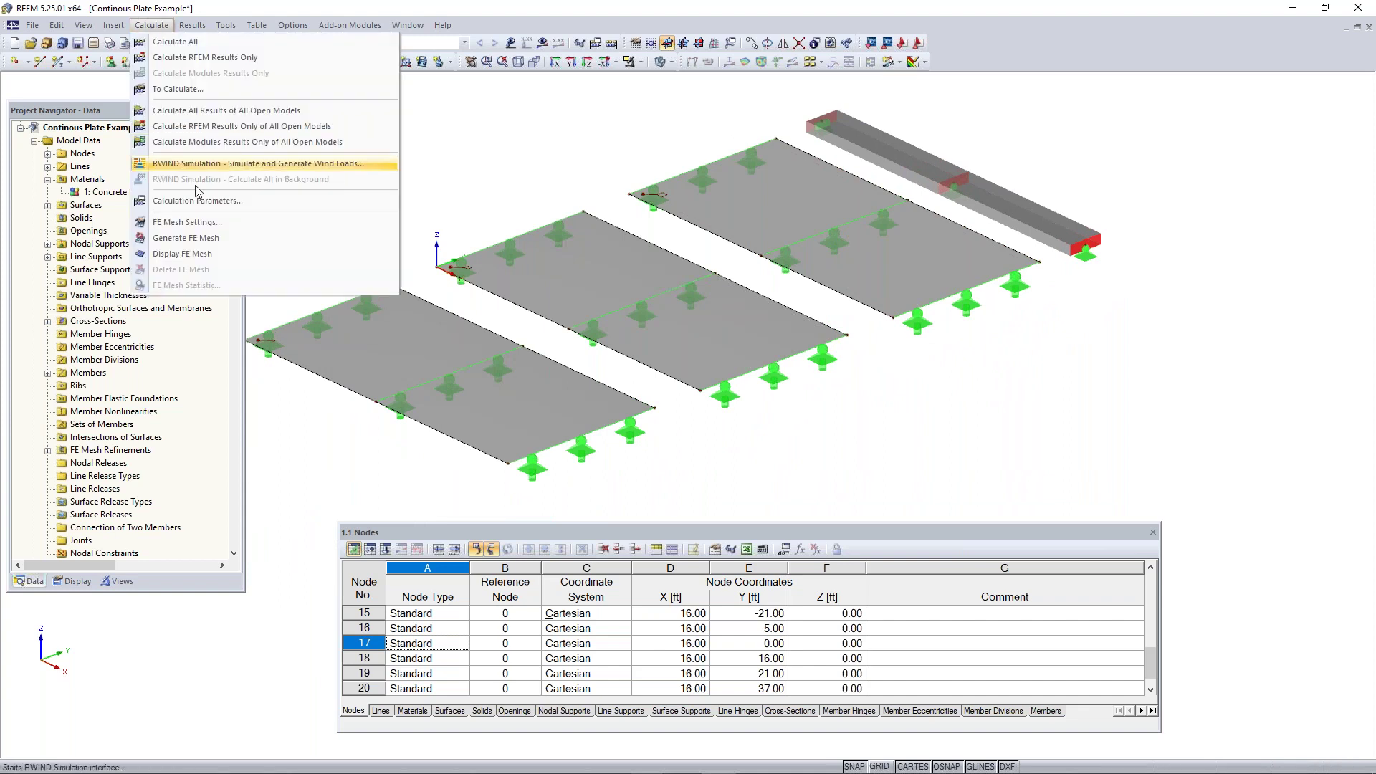
left_click(194, 243)
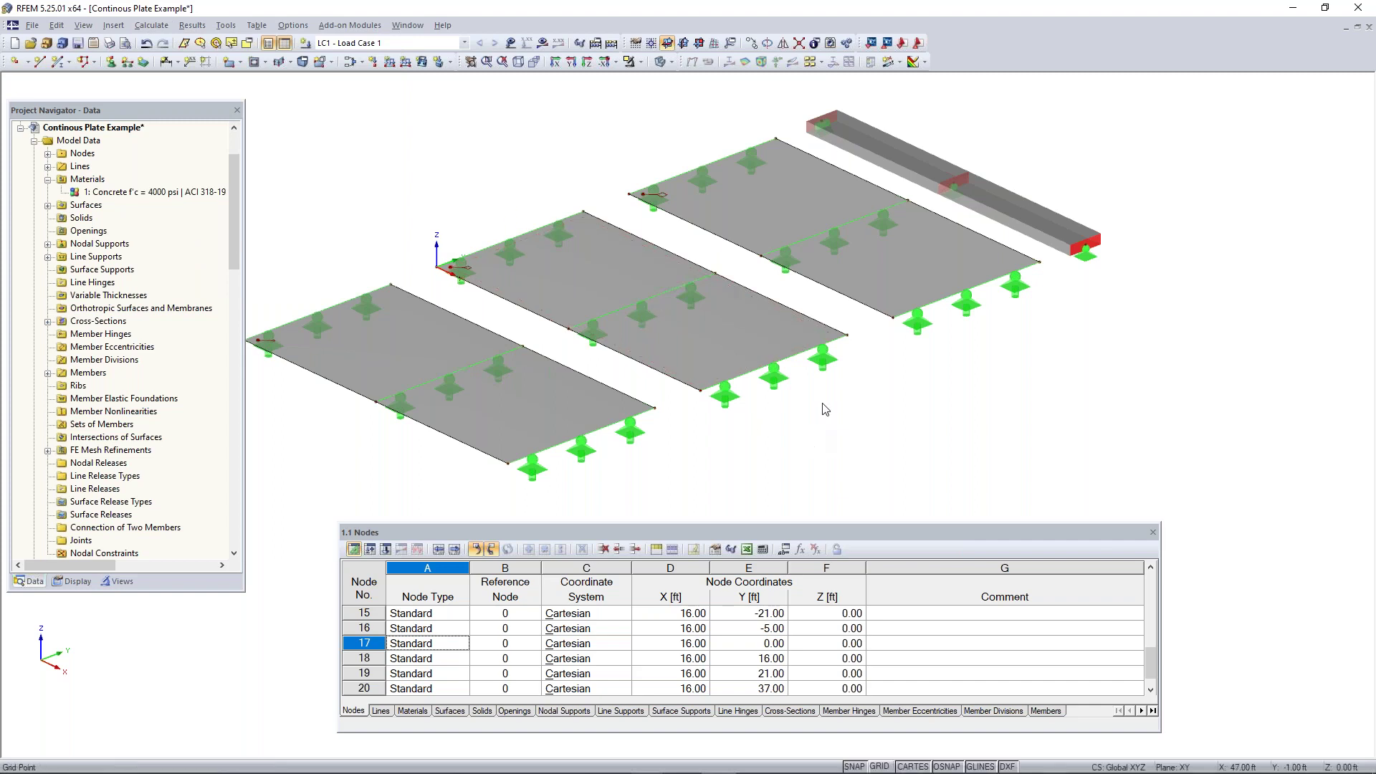
left_click(660, 62)
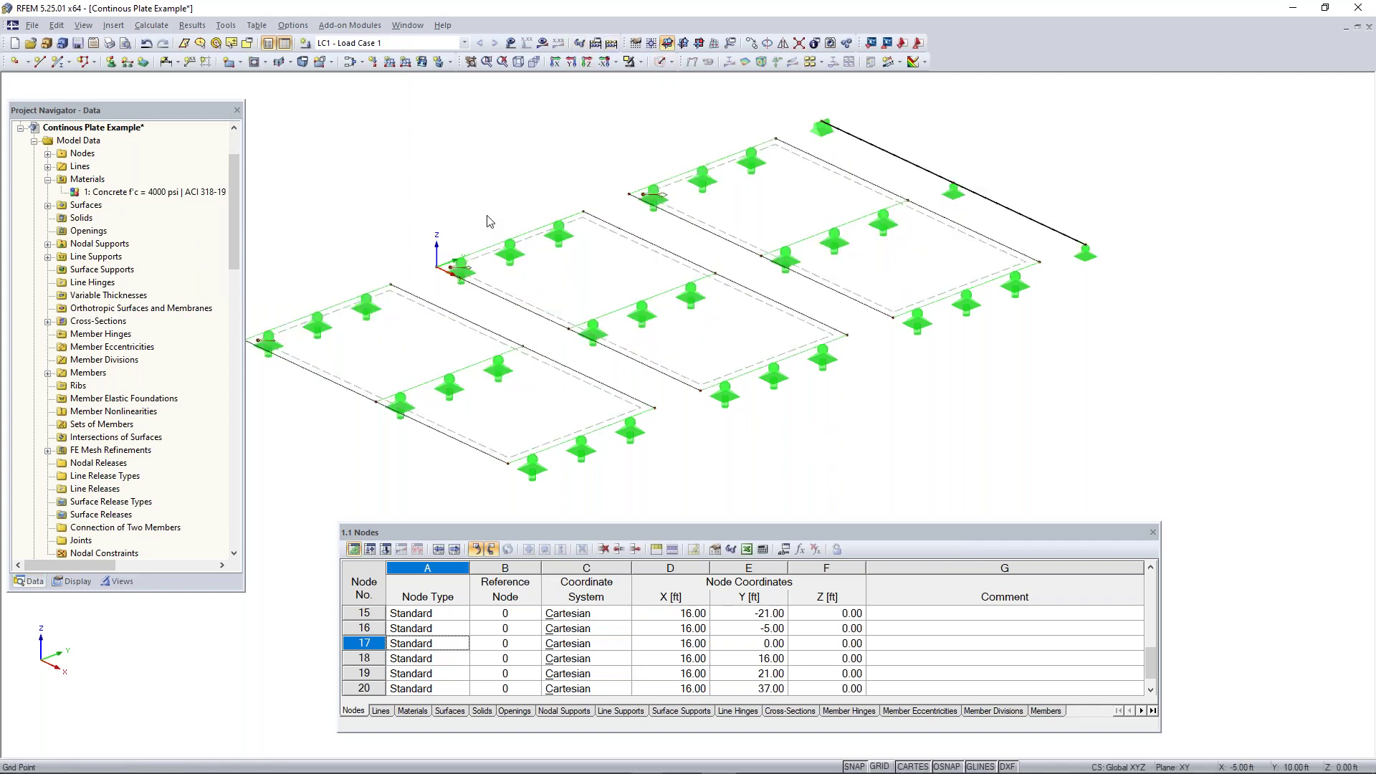
left_click(151, 25)
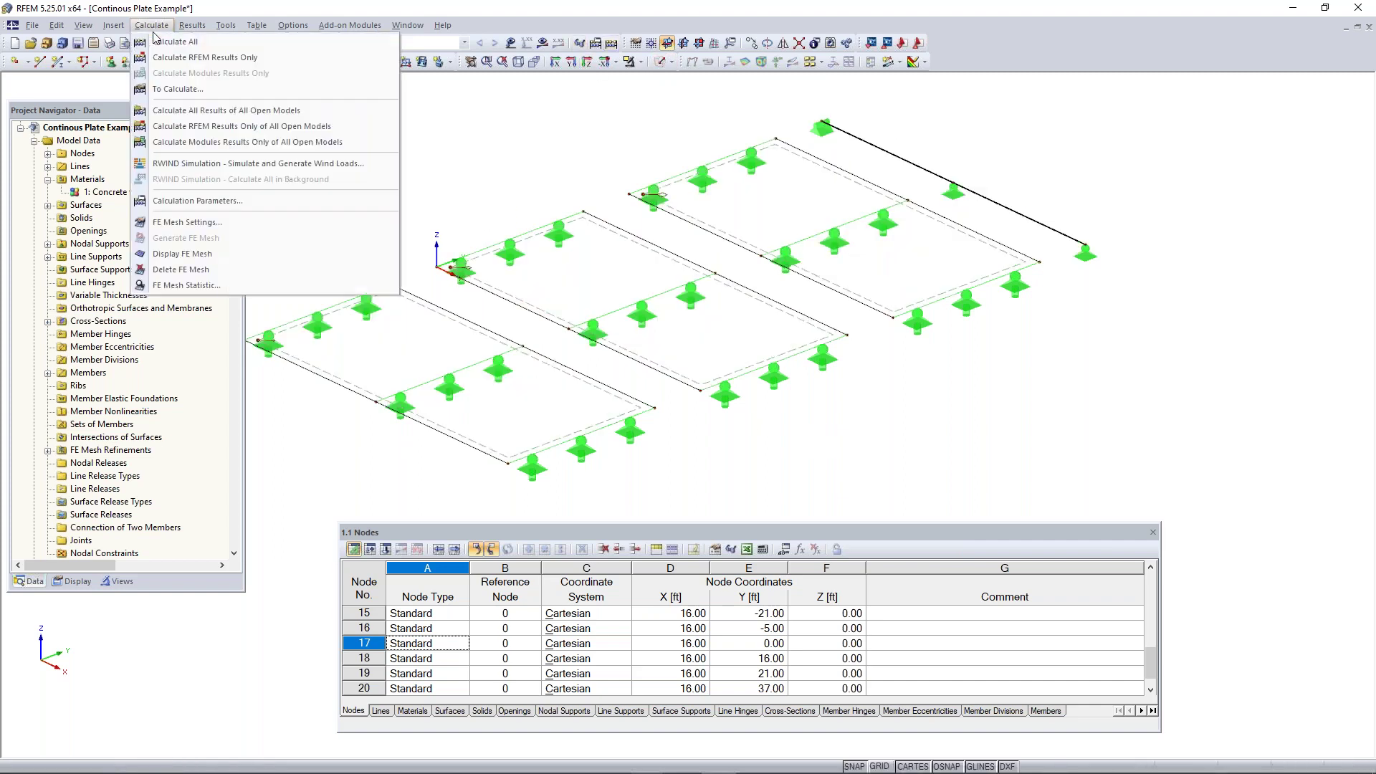
left_click(201, 253)
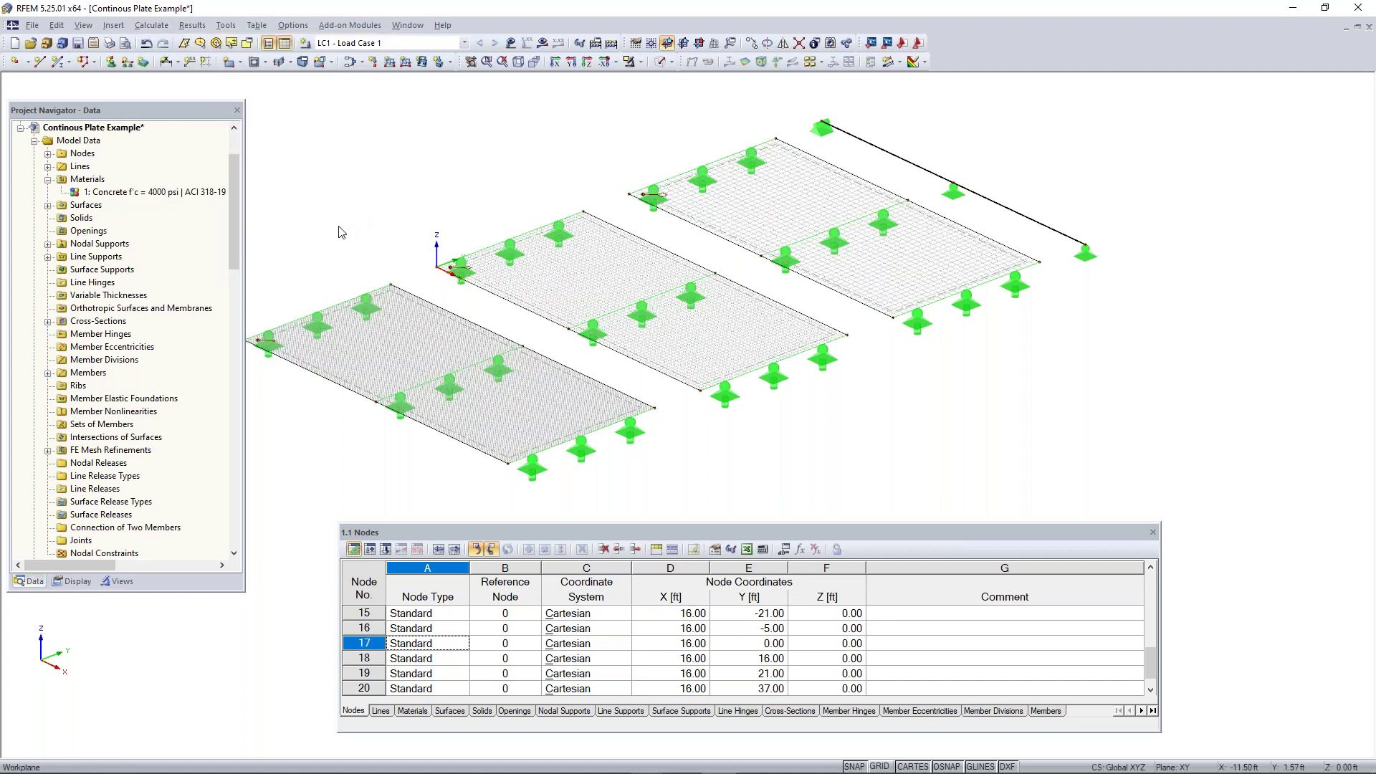
- Inspect the FE mesh density of each plate up close, going from surface 1 to surface 3
middle_click_drag(344, 237, 410, 219, "ctrl")
middle_click_drag(382, 266, 516, 219)
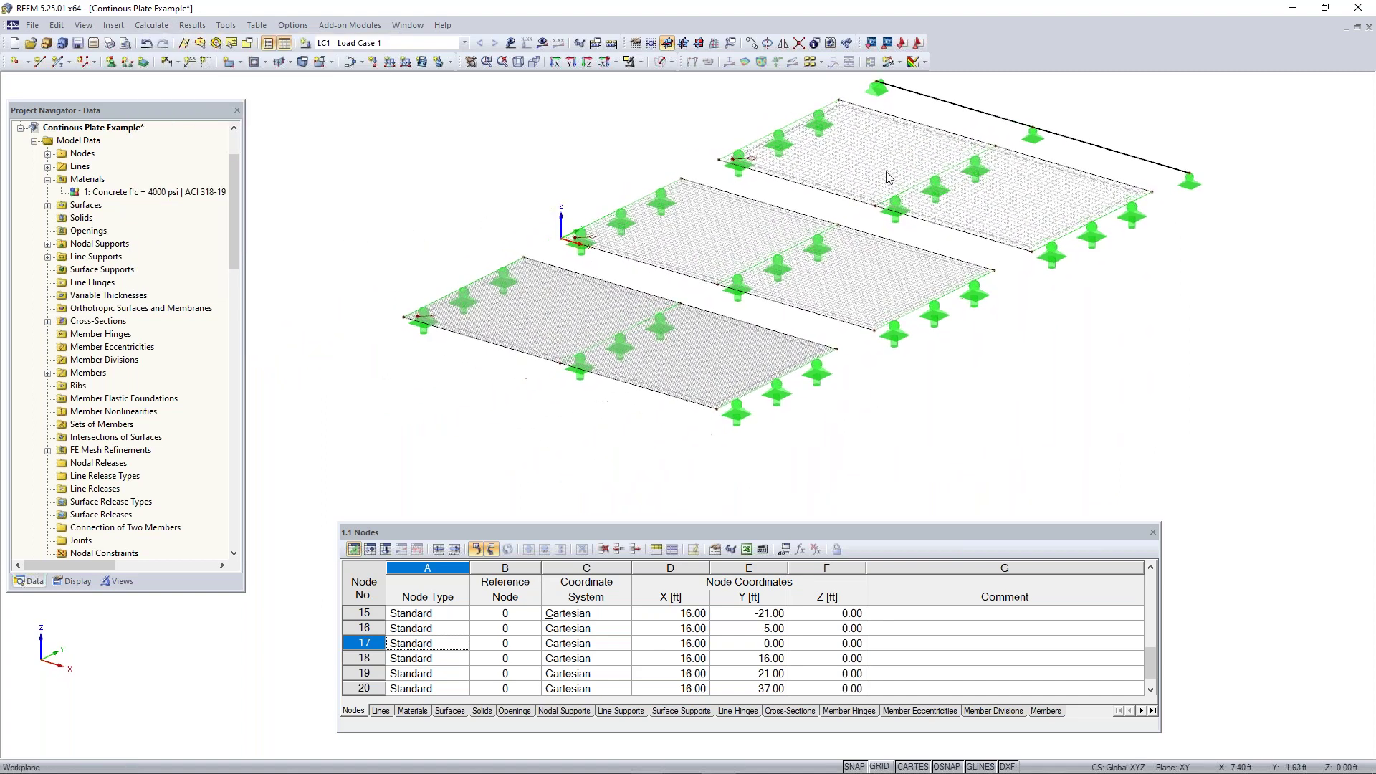
scroll(419, 315, "up", 5)
scroll(419, 316, "up", 3)
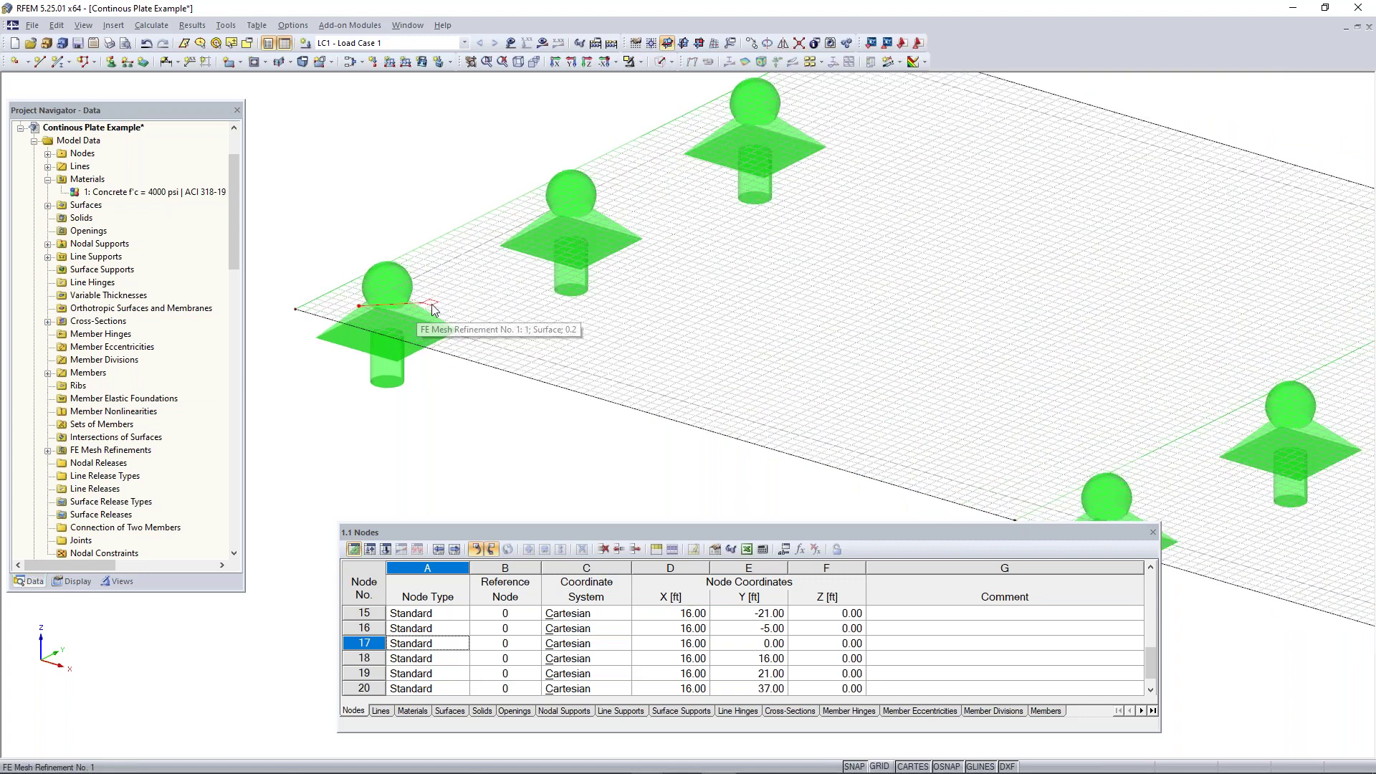
middle_click_drag(676, 172, 351, 442)
middle_click_drag(728, 195, 522, 319)
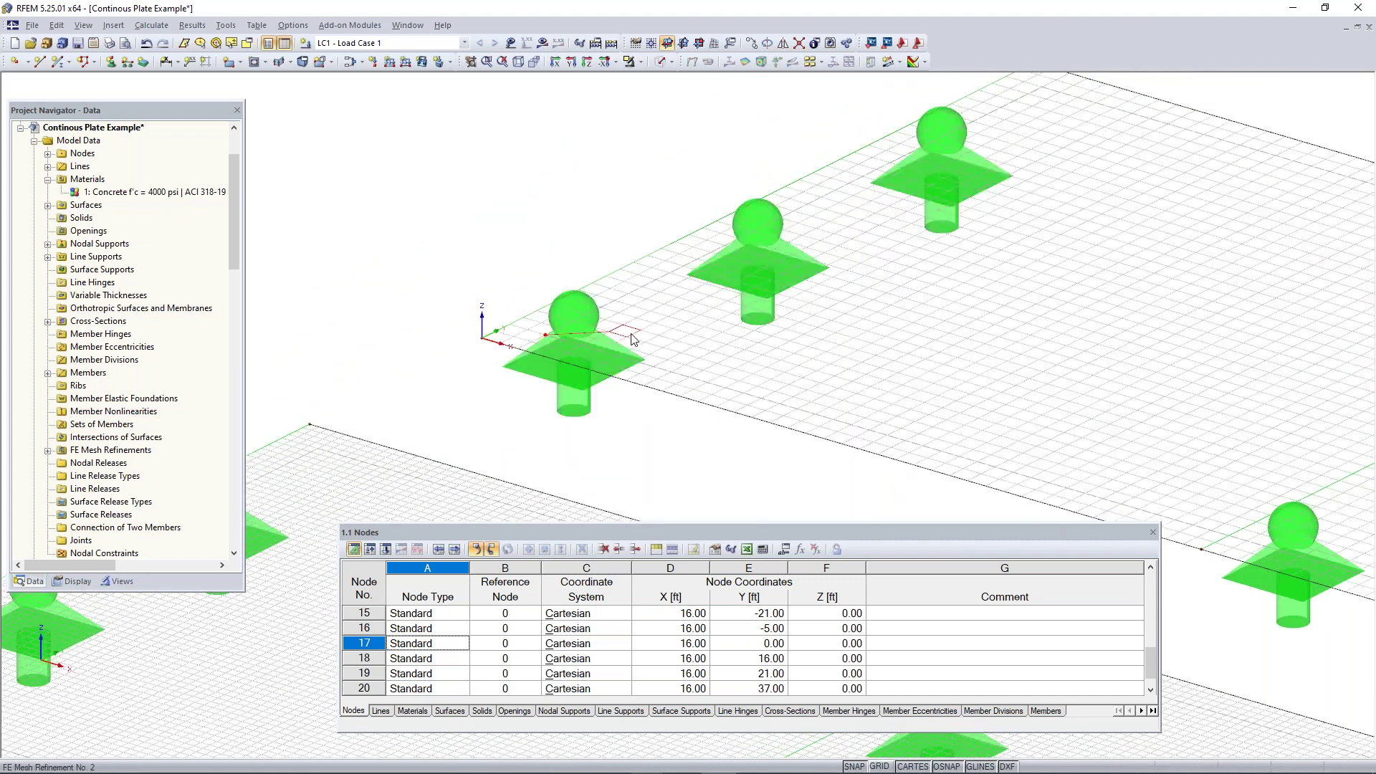
middle_click_drag(817, 280, 534, 437)
middle_click_drag(995, 214, 598, 397)
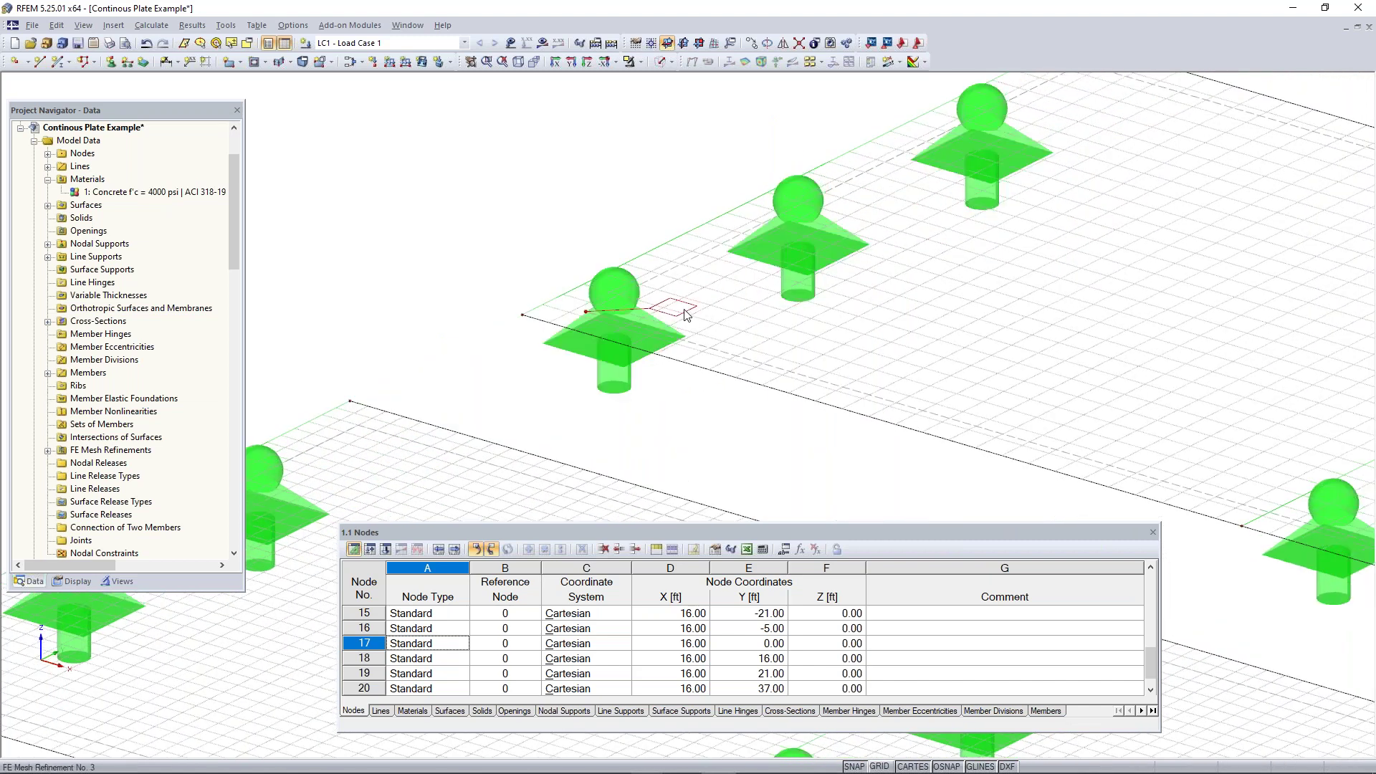
middle_click_drag(733, 320, 343, 440)
middle_click_drag(995, 86, 569, 268)
scroll(628, 303, "down", 1)
- Re-examine the mesh element size on surface 1 and compare it with the meshes of the other two plates
middle_click_drag(630, 304, 959, 121)
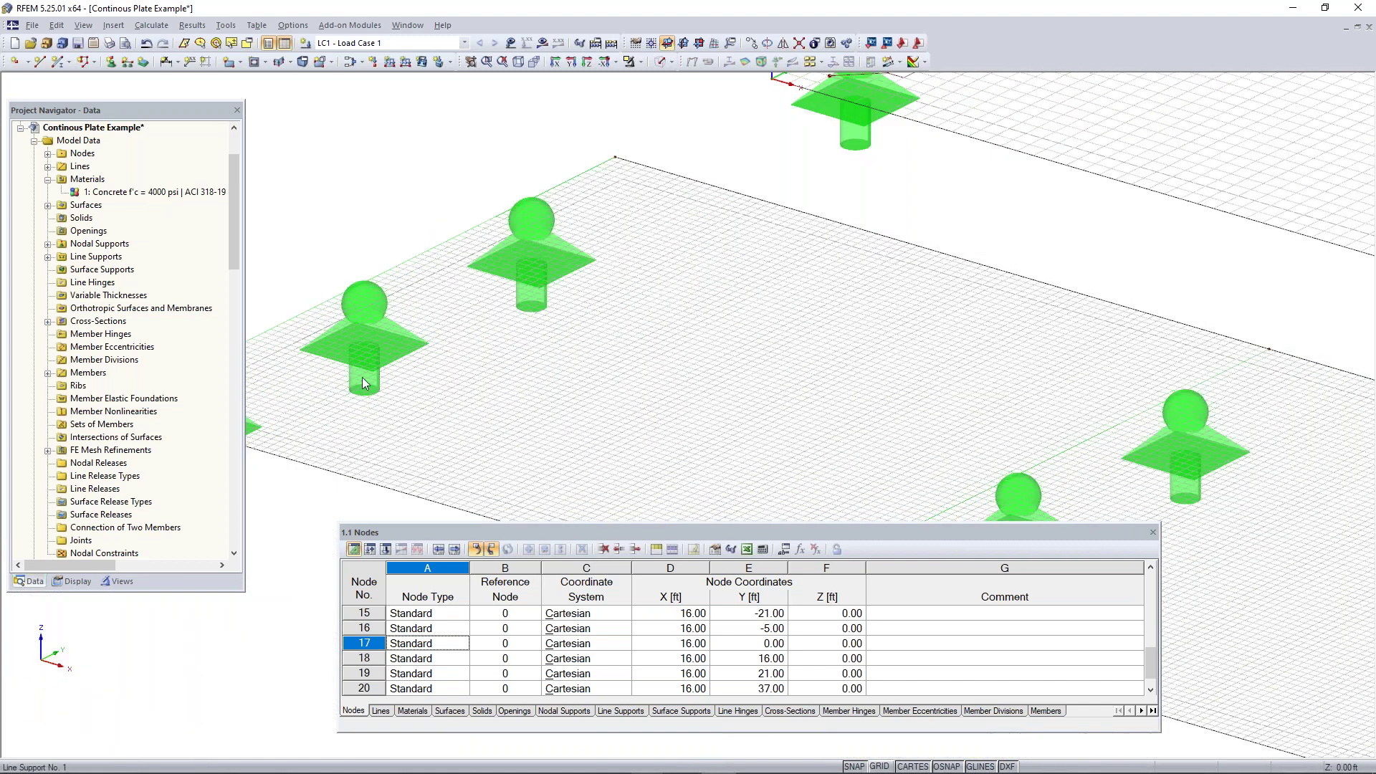
middle_click_drag(363, 378, 611, 278)
scroll(489, 302, "up", 7)
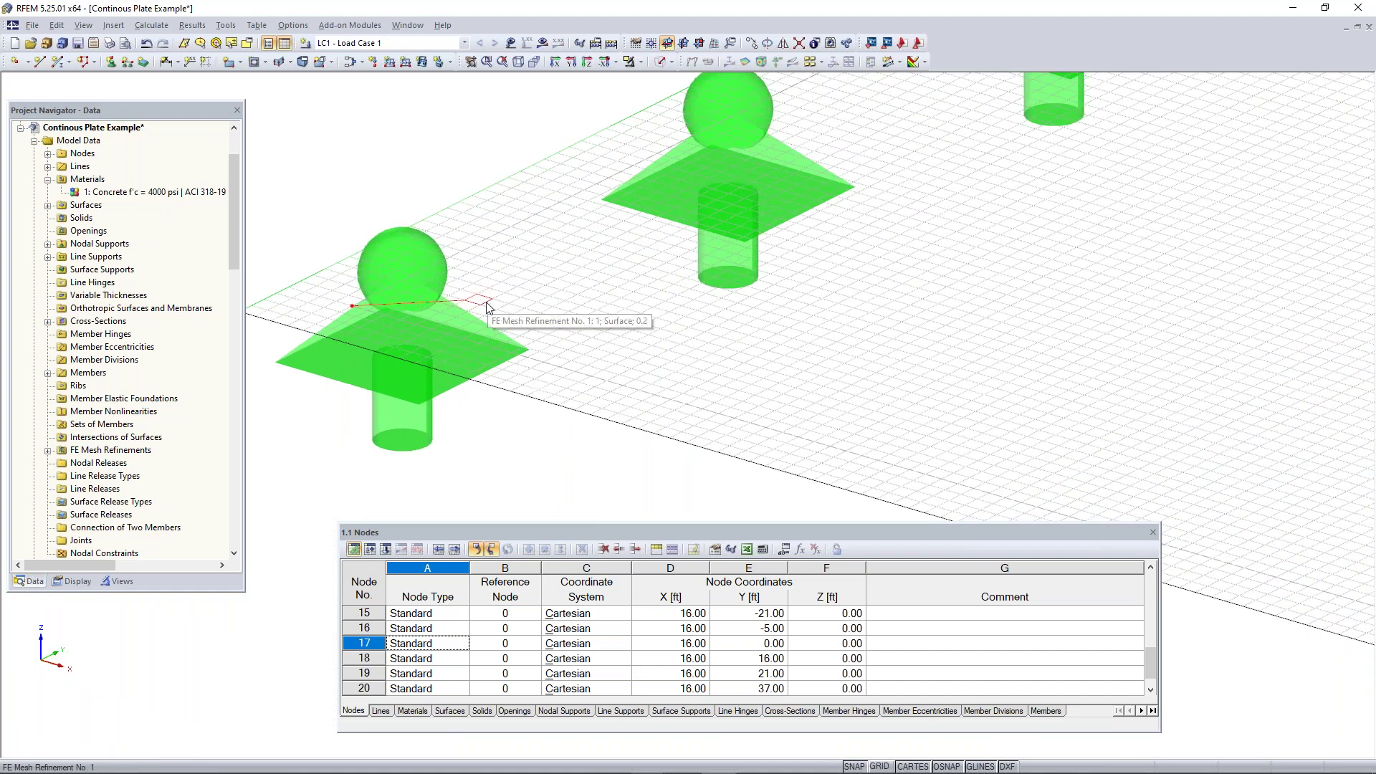
scroll(489, 307, "up", 3)
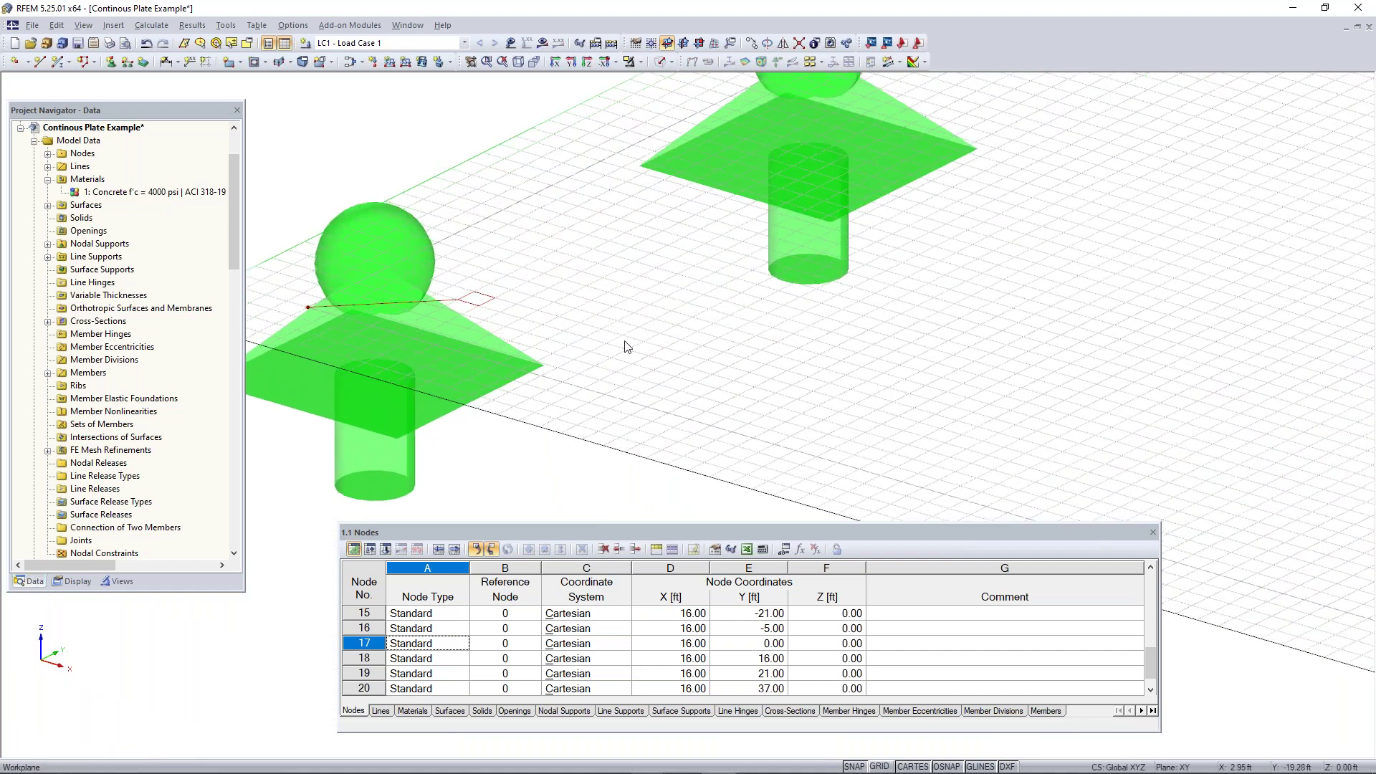
scroll(714, 362, "down", 4)
middle_click_drag(930, 351, 799, 364)
middle_click_drag(953, 308, 438, 506)
middle_click_drag(848, 344, 911, 197)
scroll(740, 390, "down", 2)
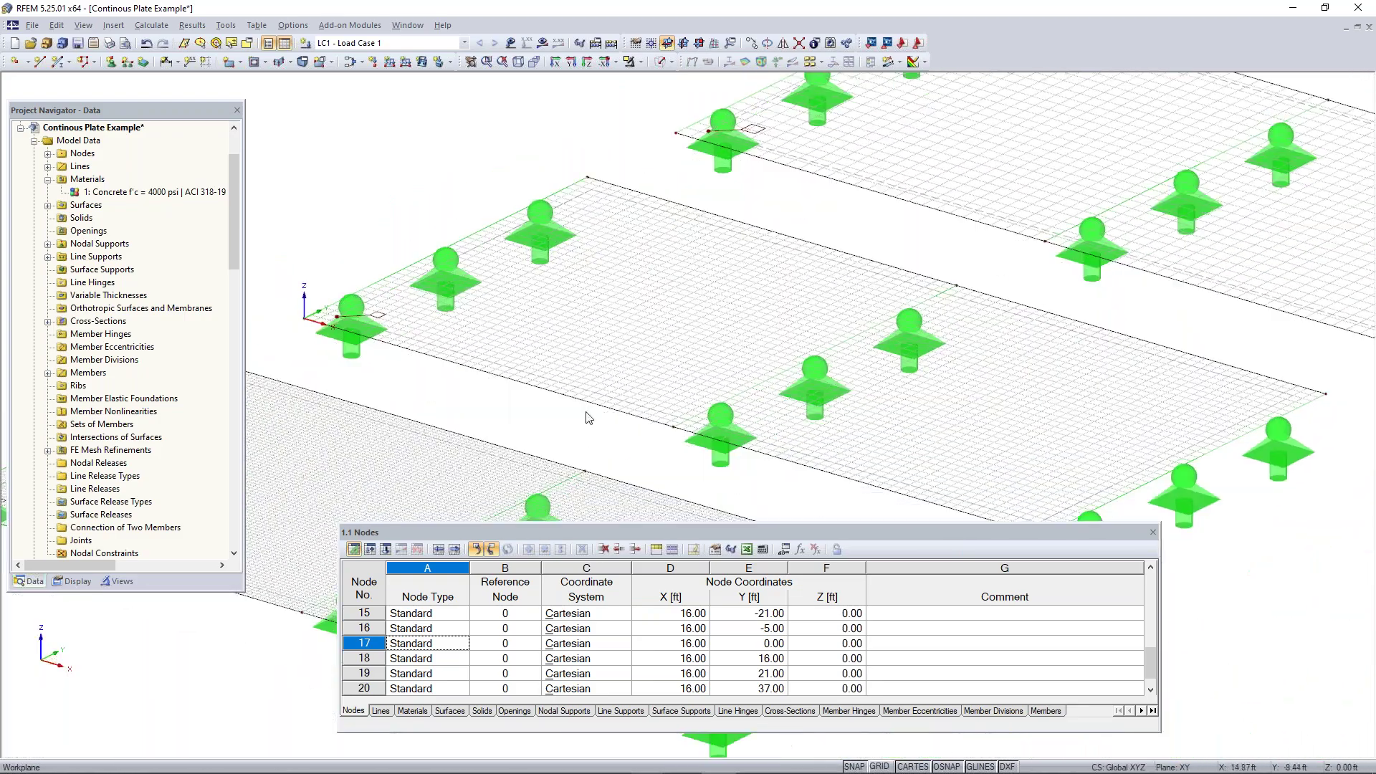
scroll(836, 265, "up", 2)
scroll(755, 371, "down", 4)
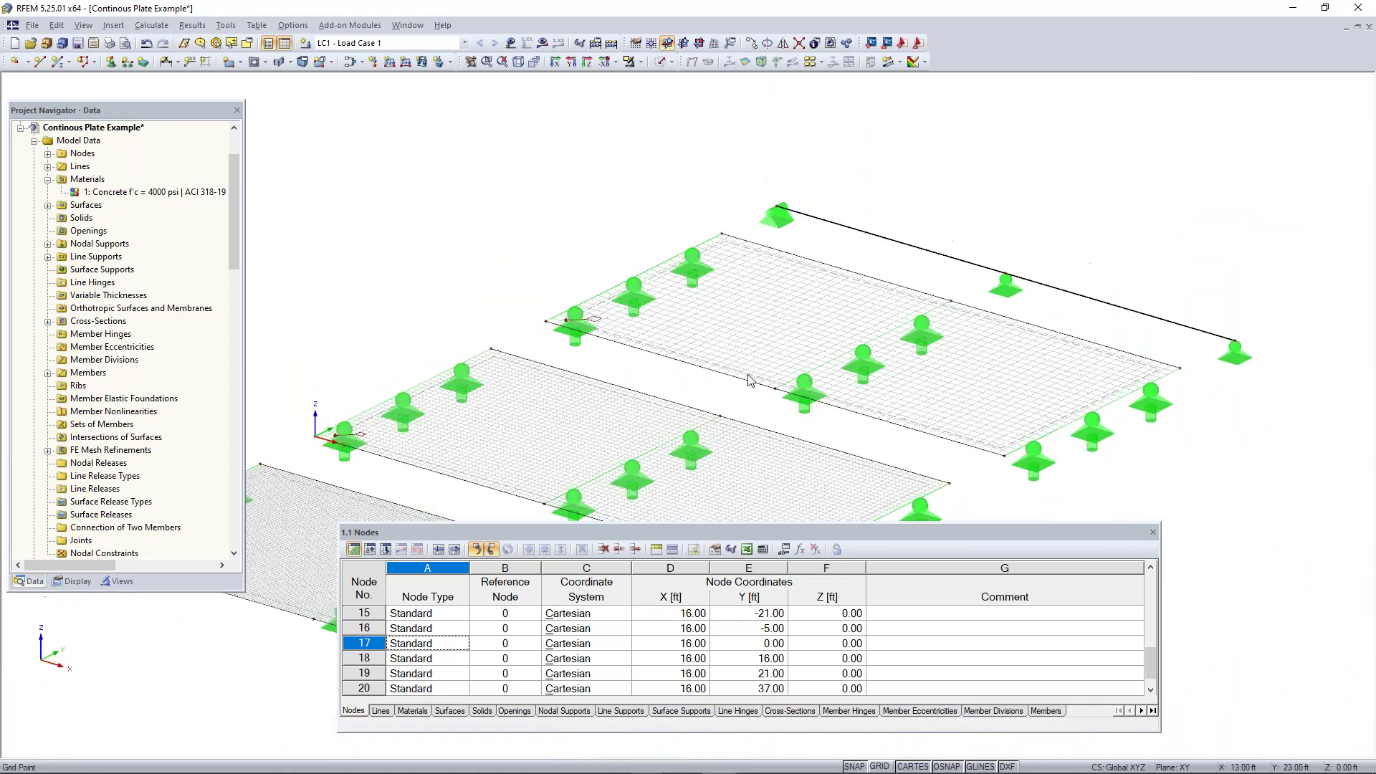
middle_click_drag(744, 433, 766, 254)
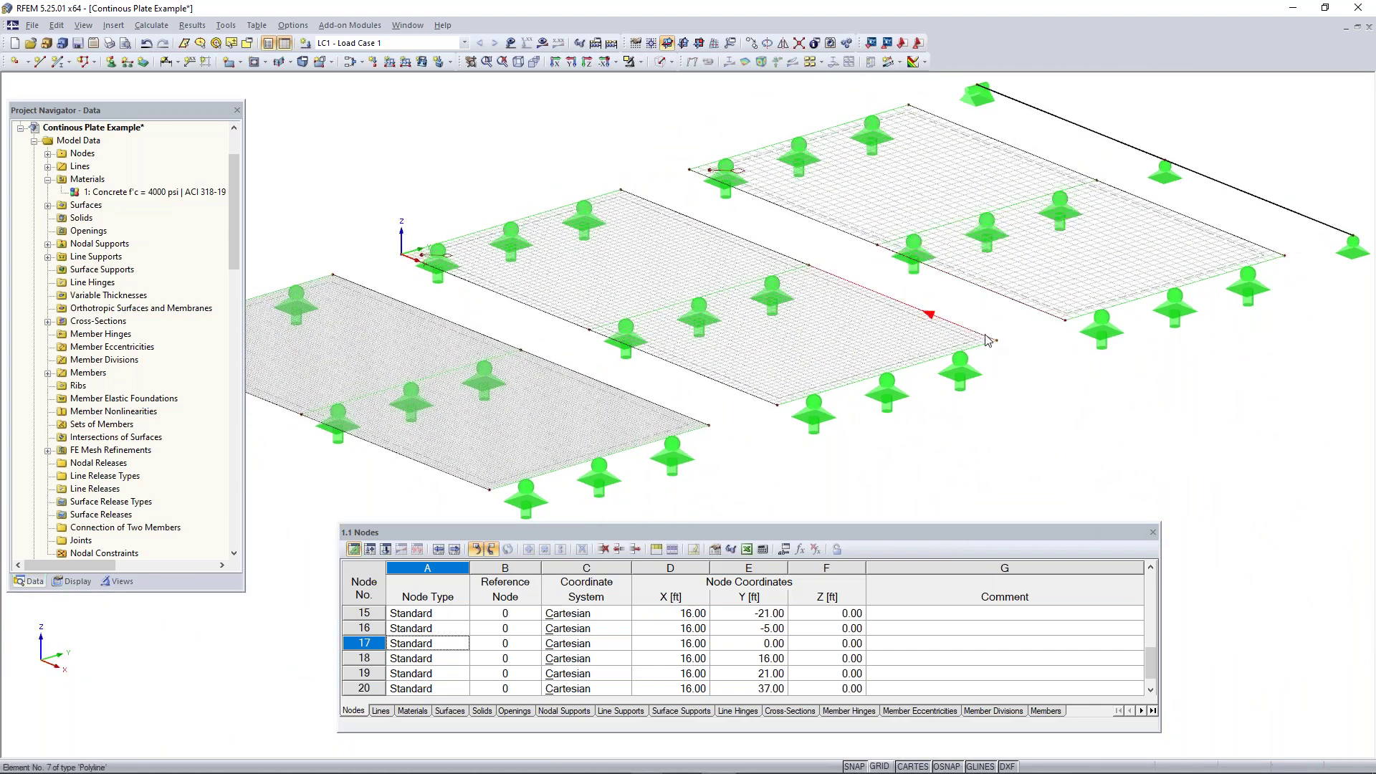
scroll(985, 334, "down", 1)
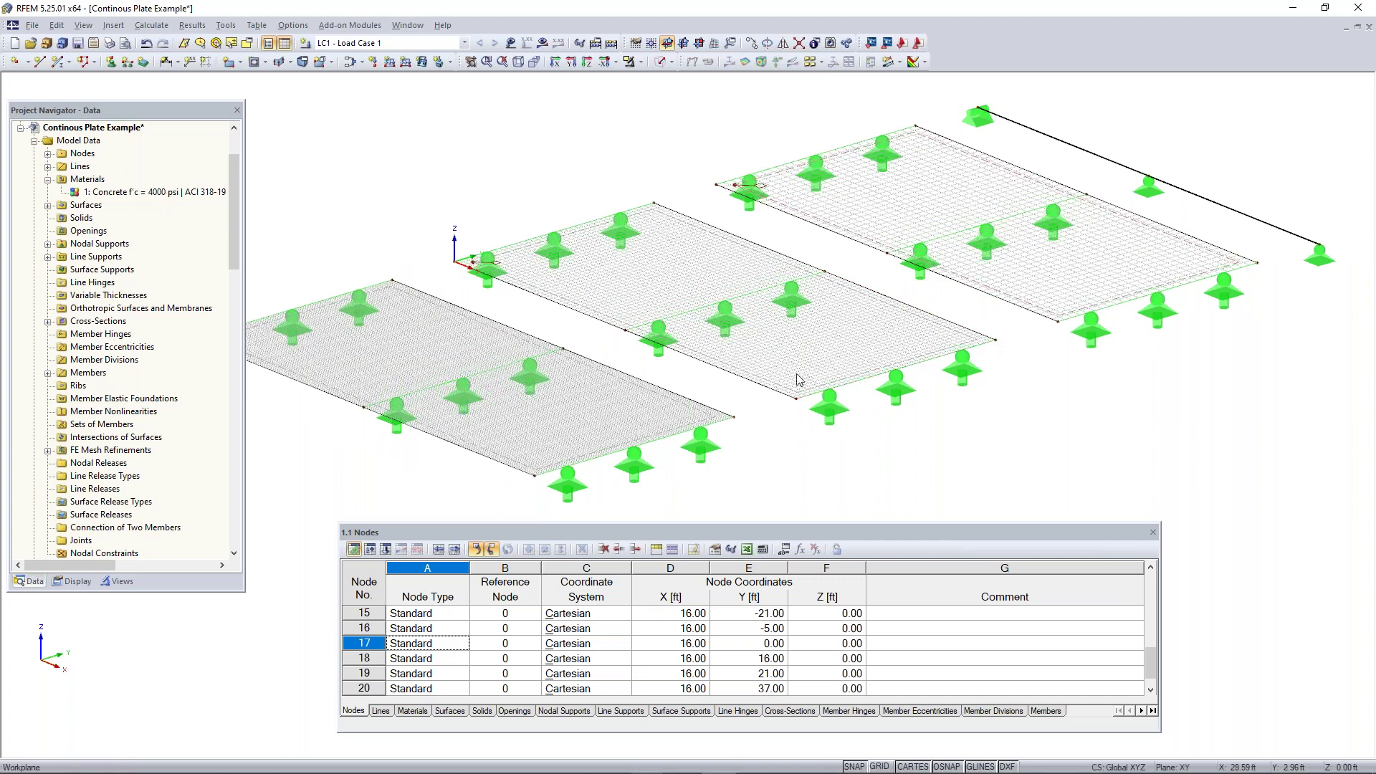
scroll(800, 381, "down", 2)
middle_click_drag(768, 381, 795, 397, "ctrl")
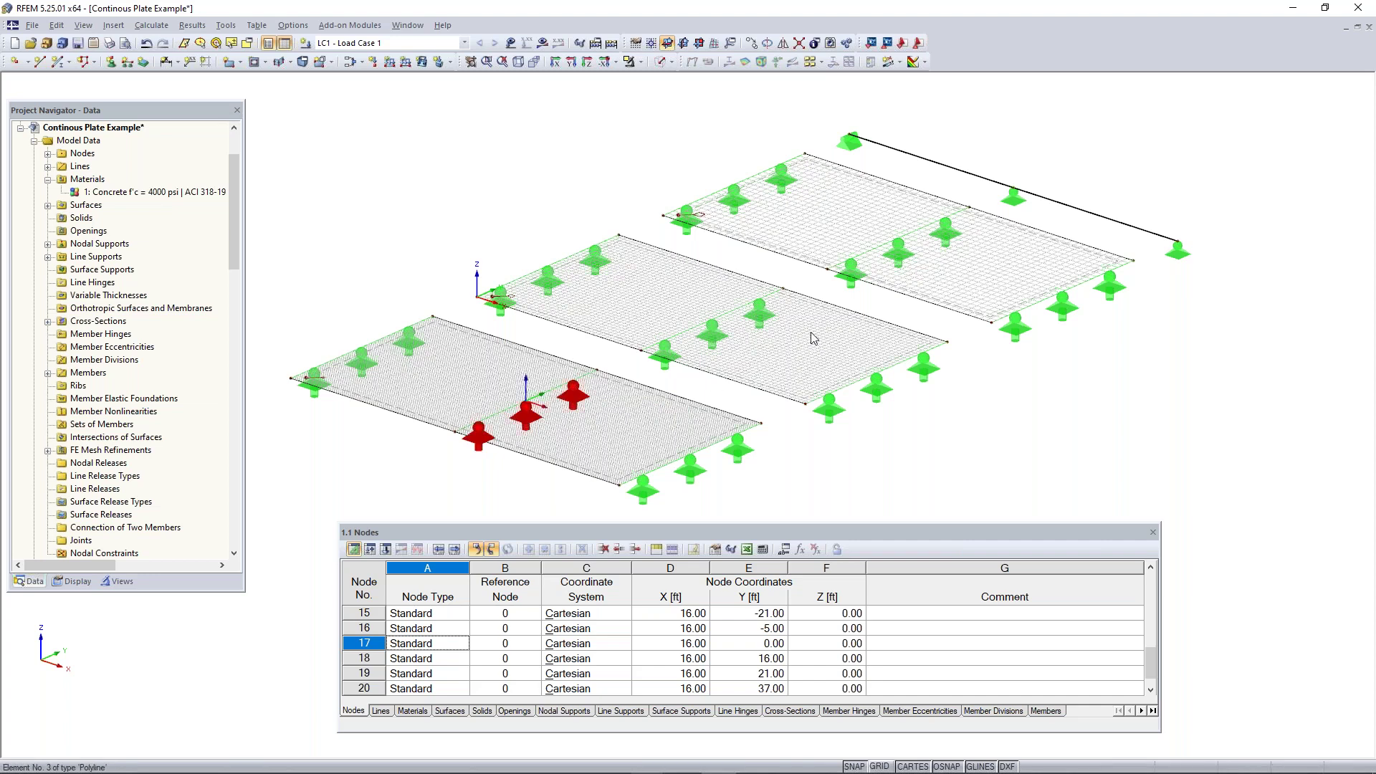
scroll(767, 401, "down", 1)
mouse_move(755, 418)
middle_mouse_down("ctrl")
mouse_move(732, 428)
mouse_move(746, 431)
middle_mouse_up("ctrl")
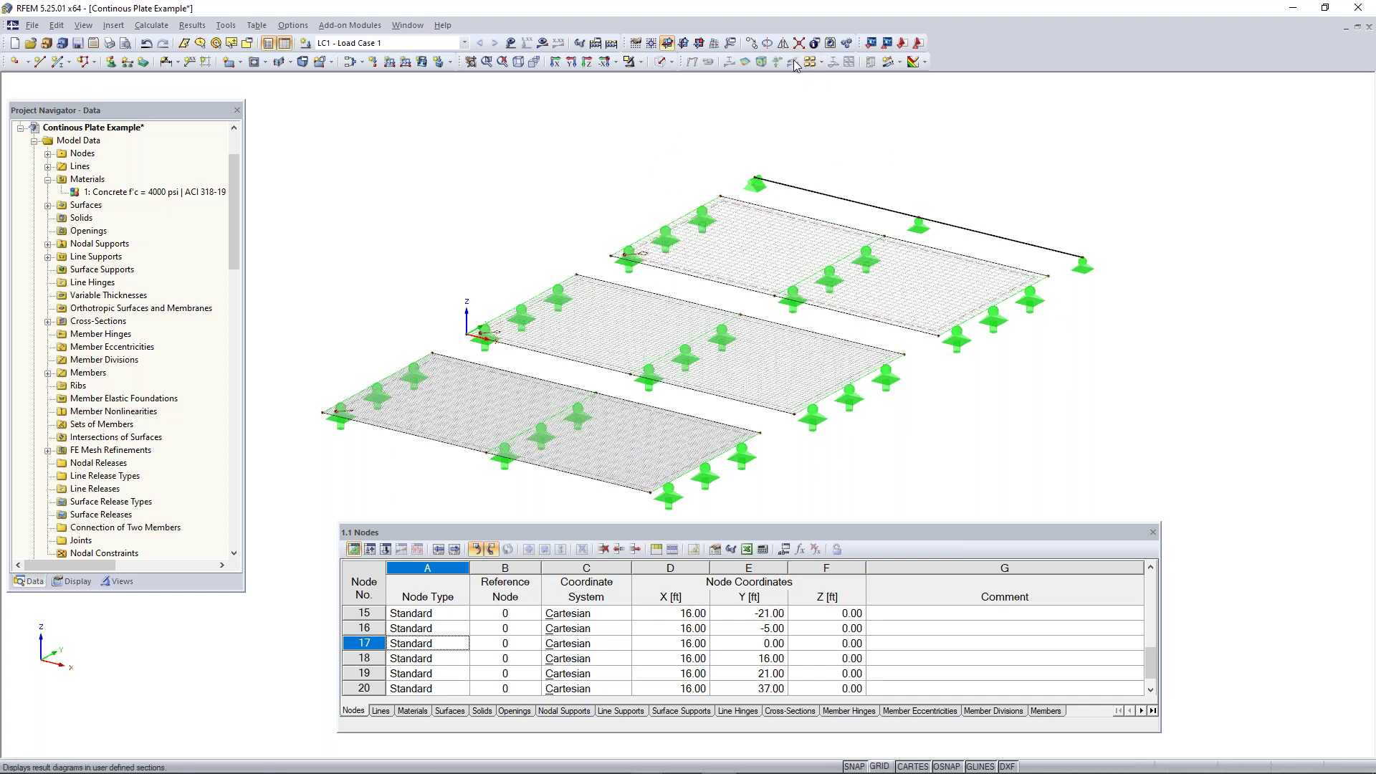
- Define a new surface section AA by plane, picking edge points (0, -13, 0) and (32, -13, 0) ft across surface 1
left_click(900, 64)
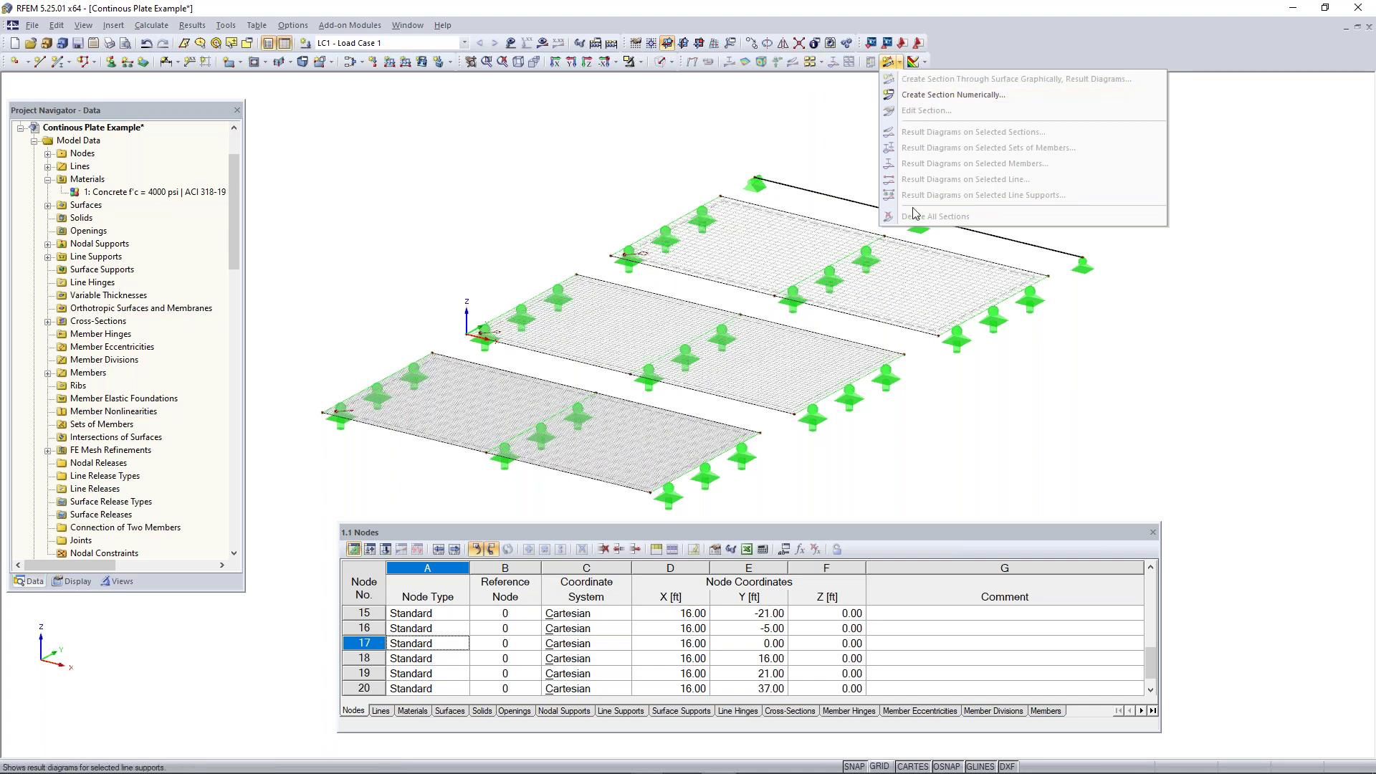
left_click(931, 96)
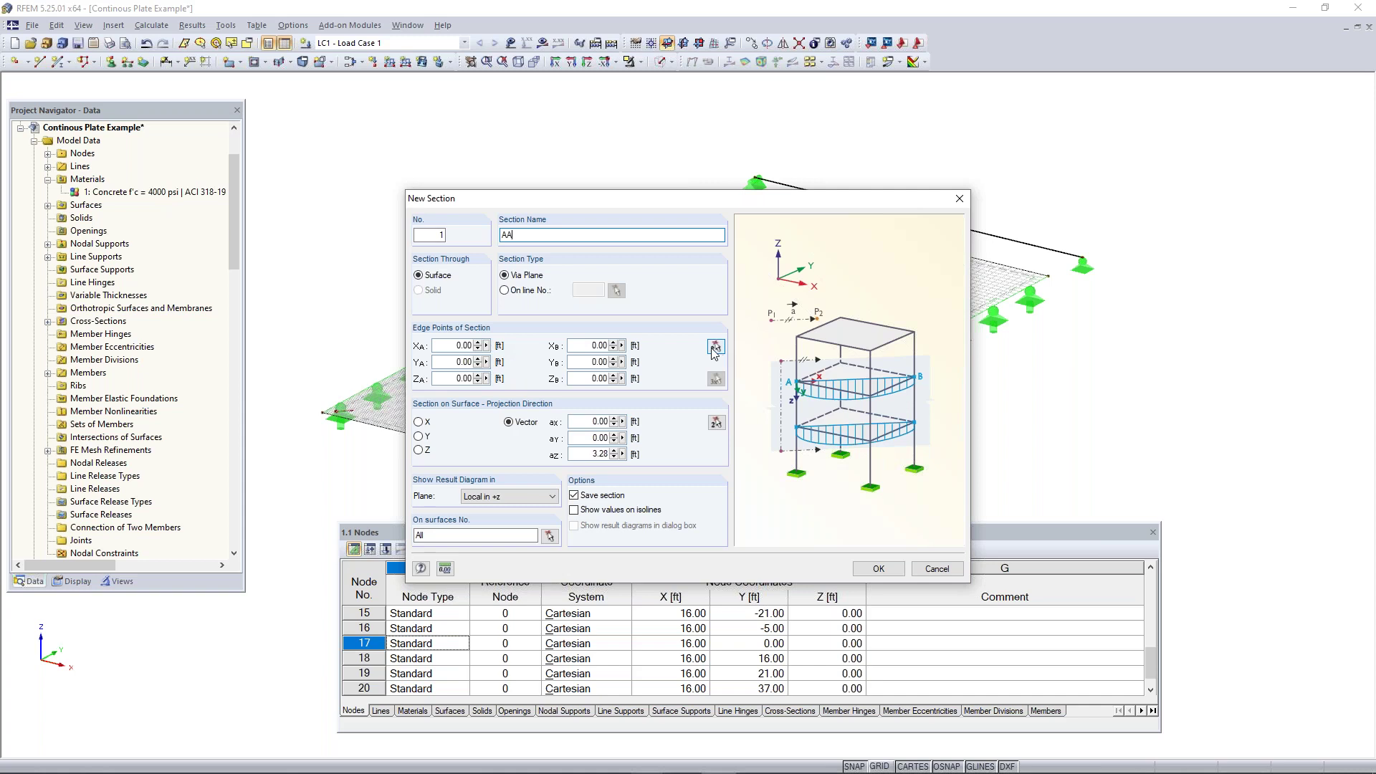
left_click(450, 344)
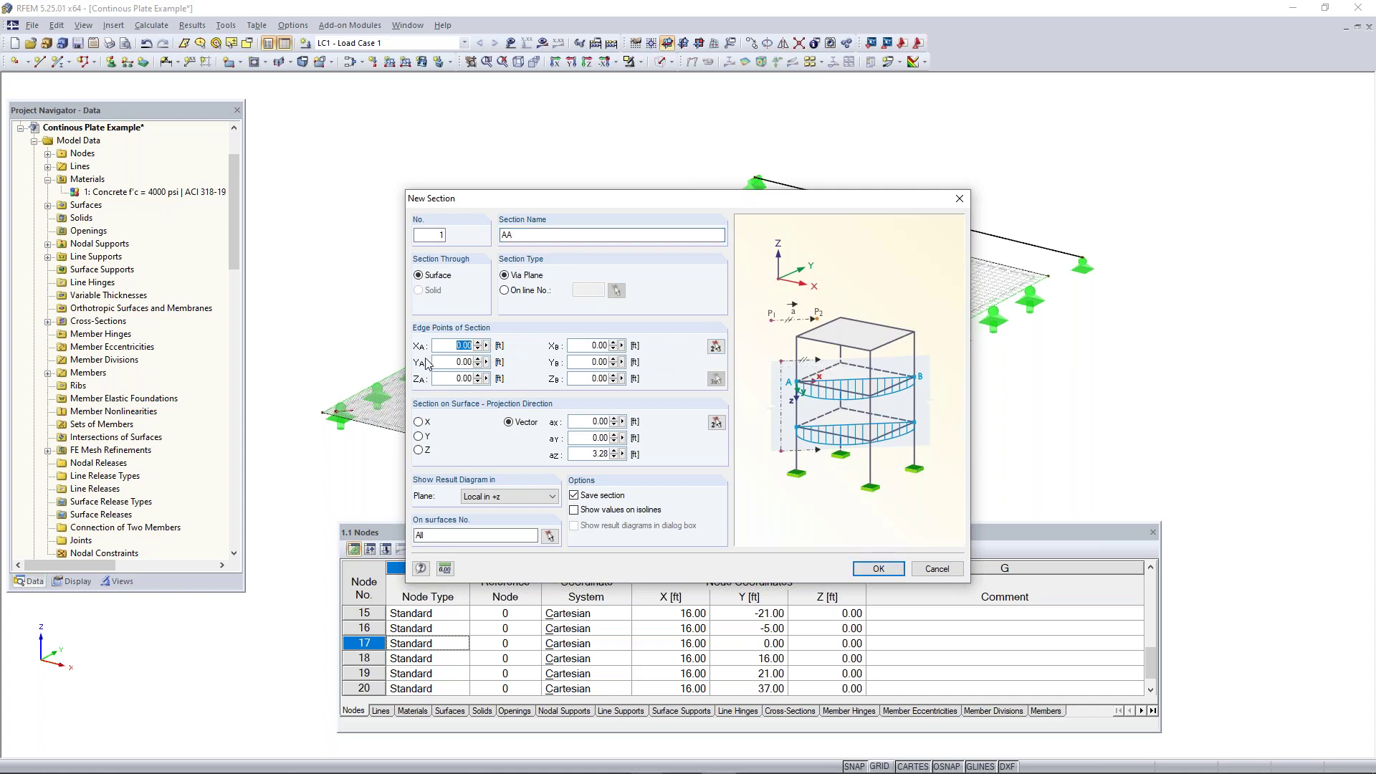
left_click(715, 348)
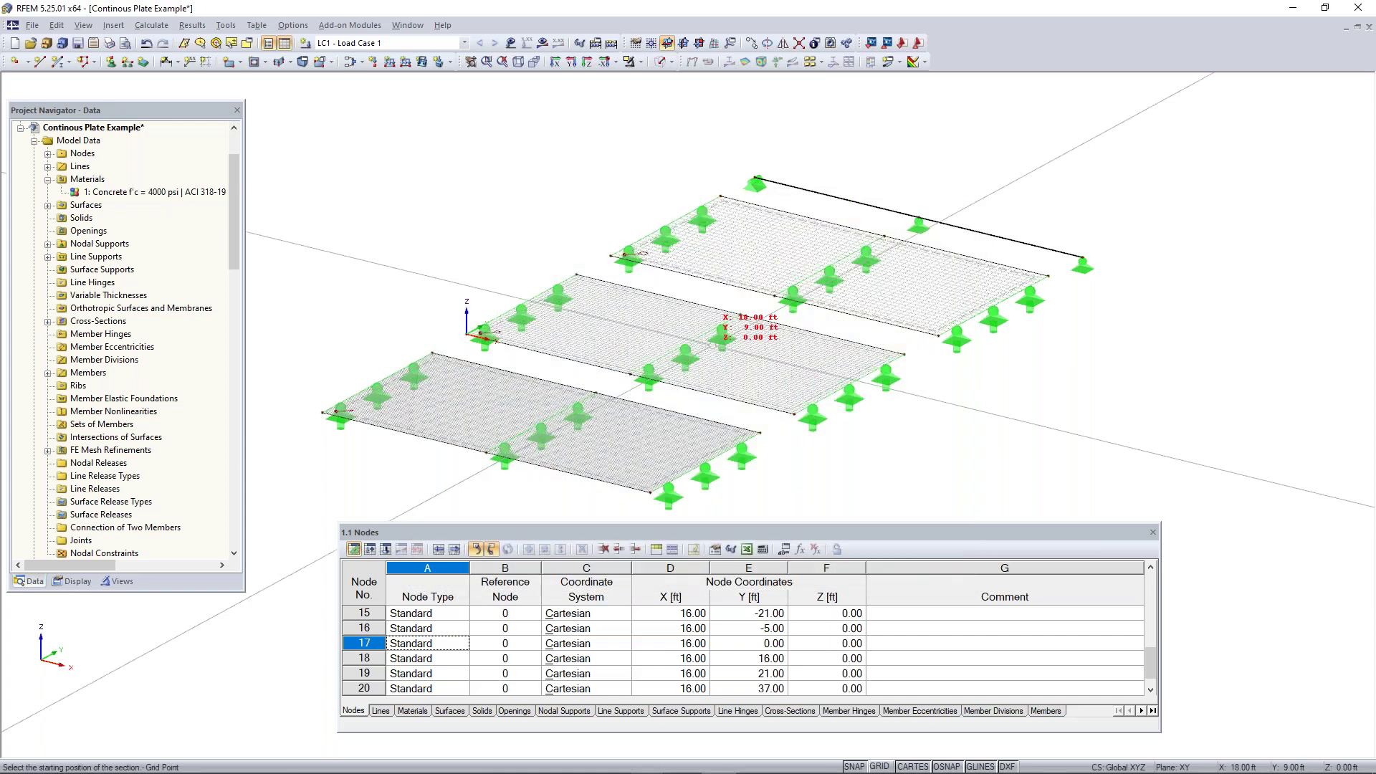
left_click(377, 383)
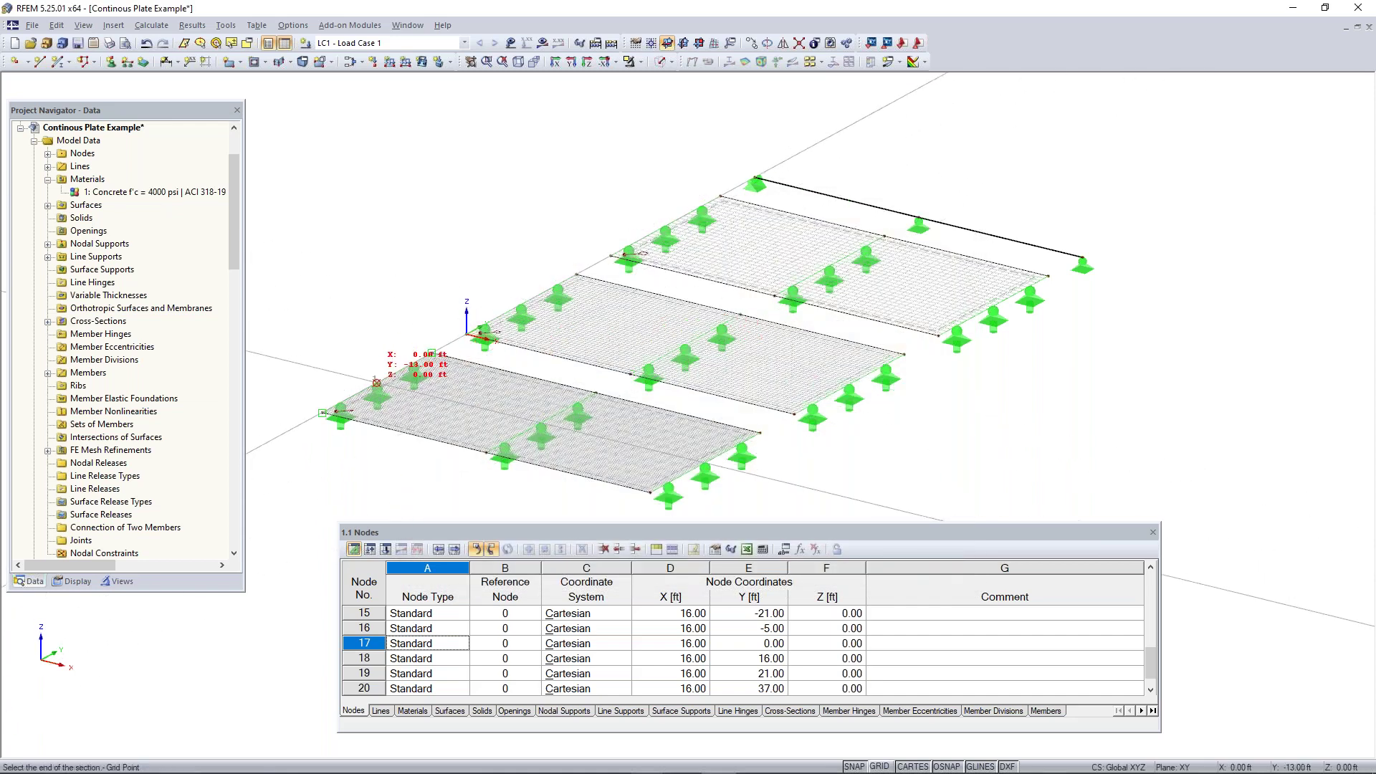
left_click(704, 464)
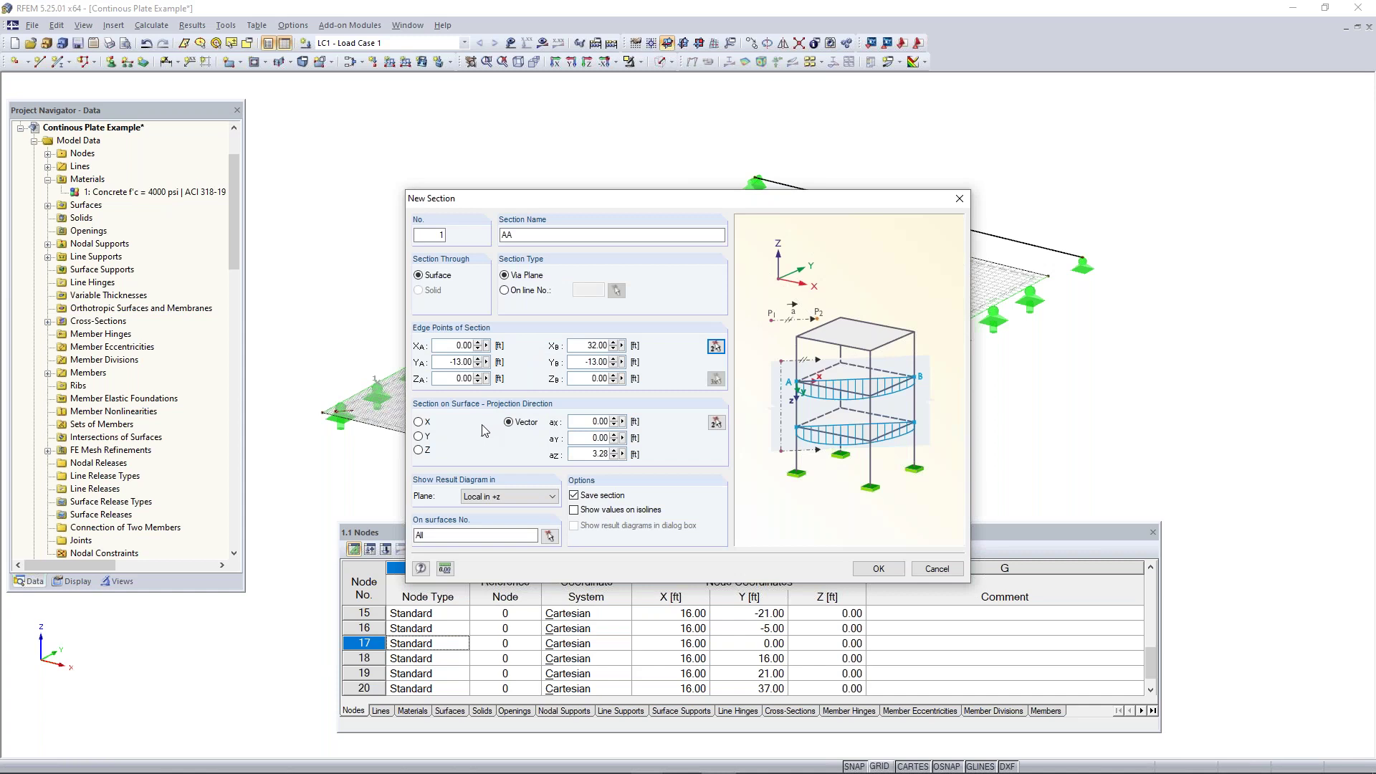
- Keep section AA's result diagram plane at Local in +z with the save option enabled, and create the section
left_click(503, 501)
left_click(503, 502)
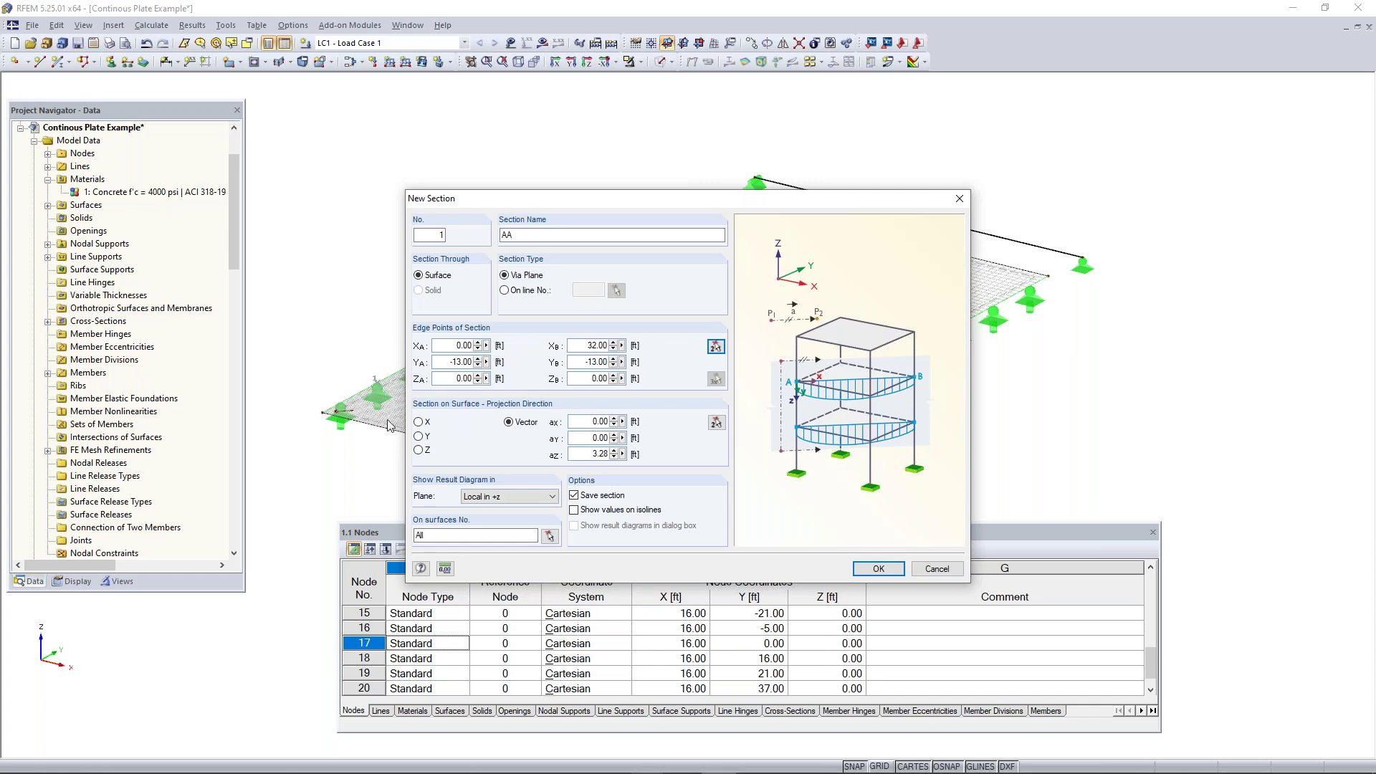
left_click(527, 497)
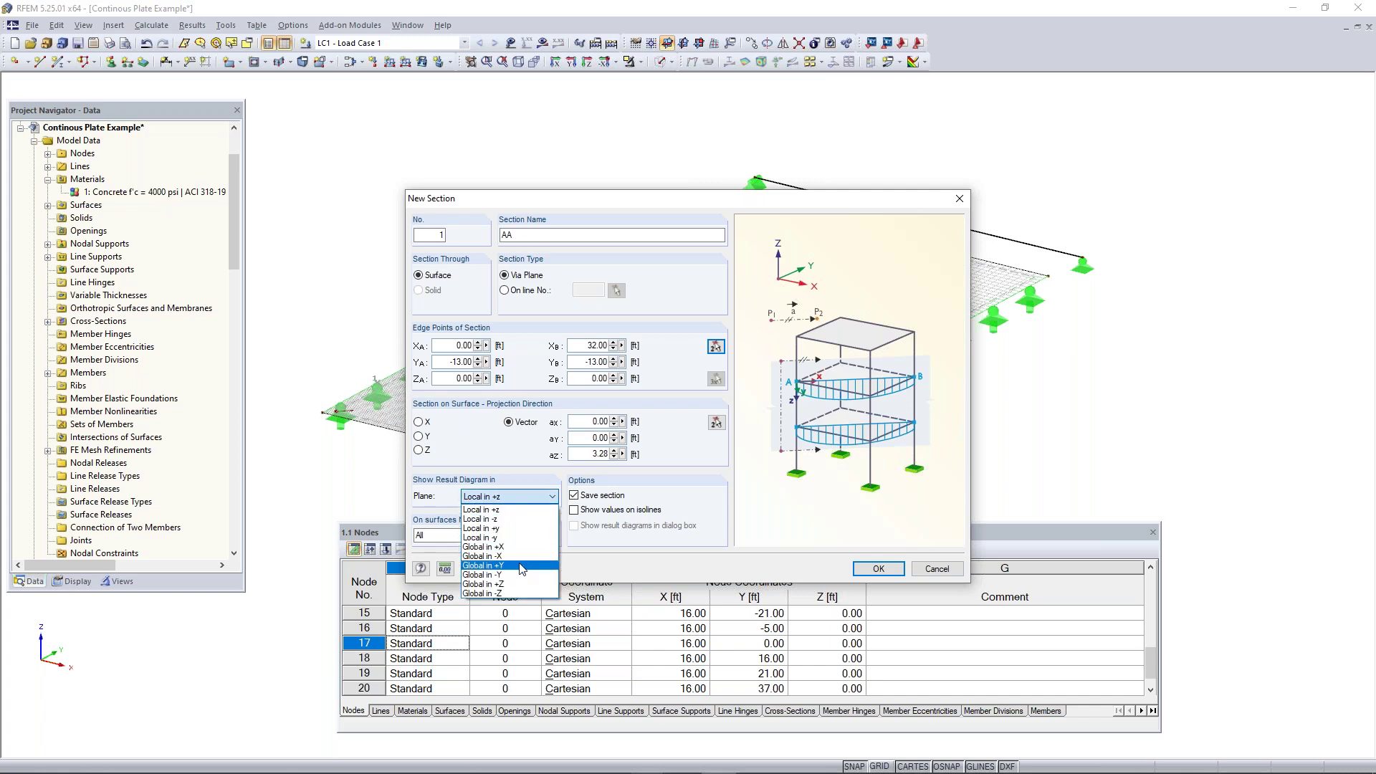
left_click(512, 500)
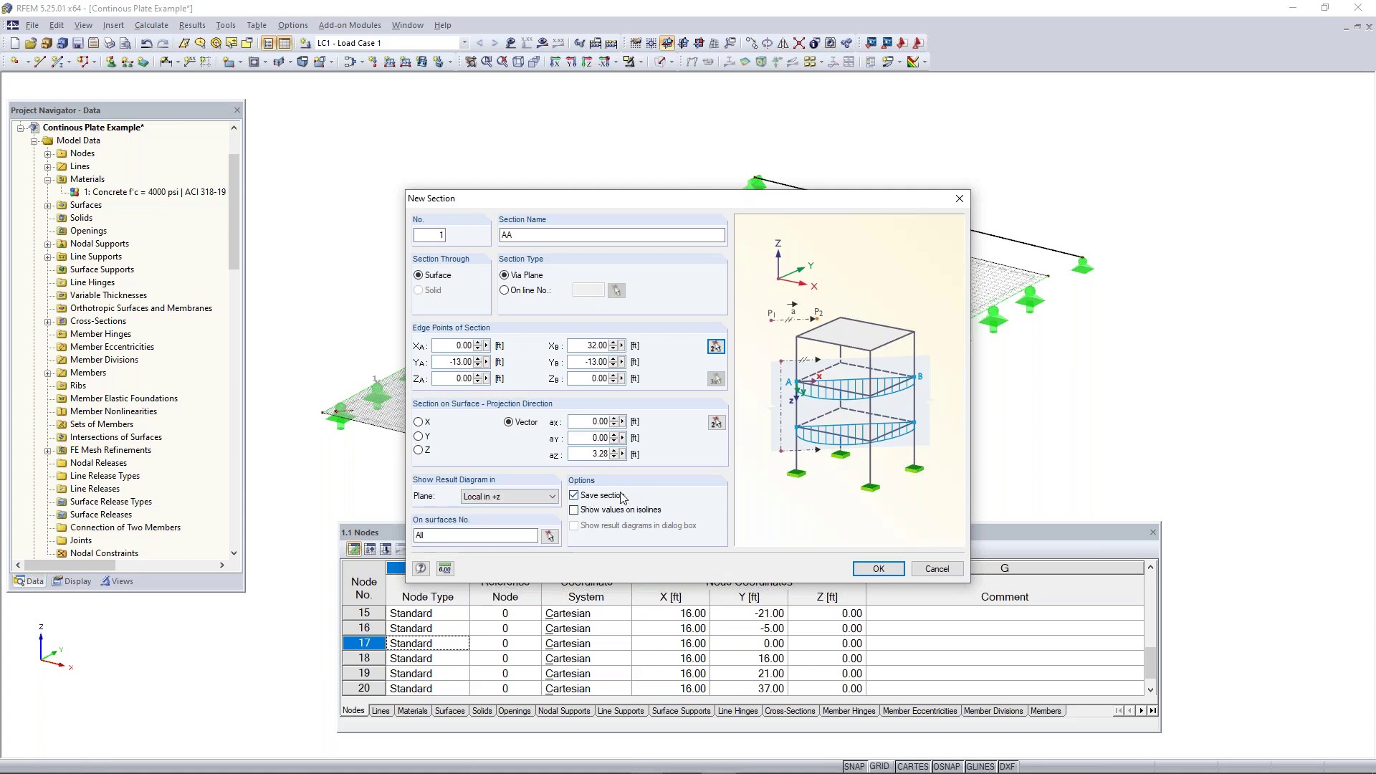
left_click(878, 568)
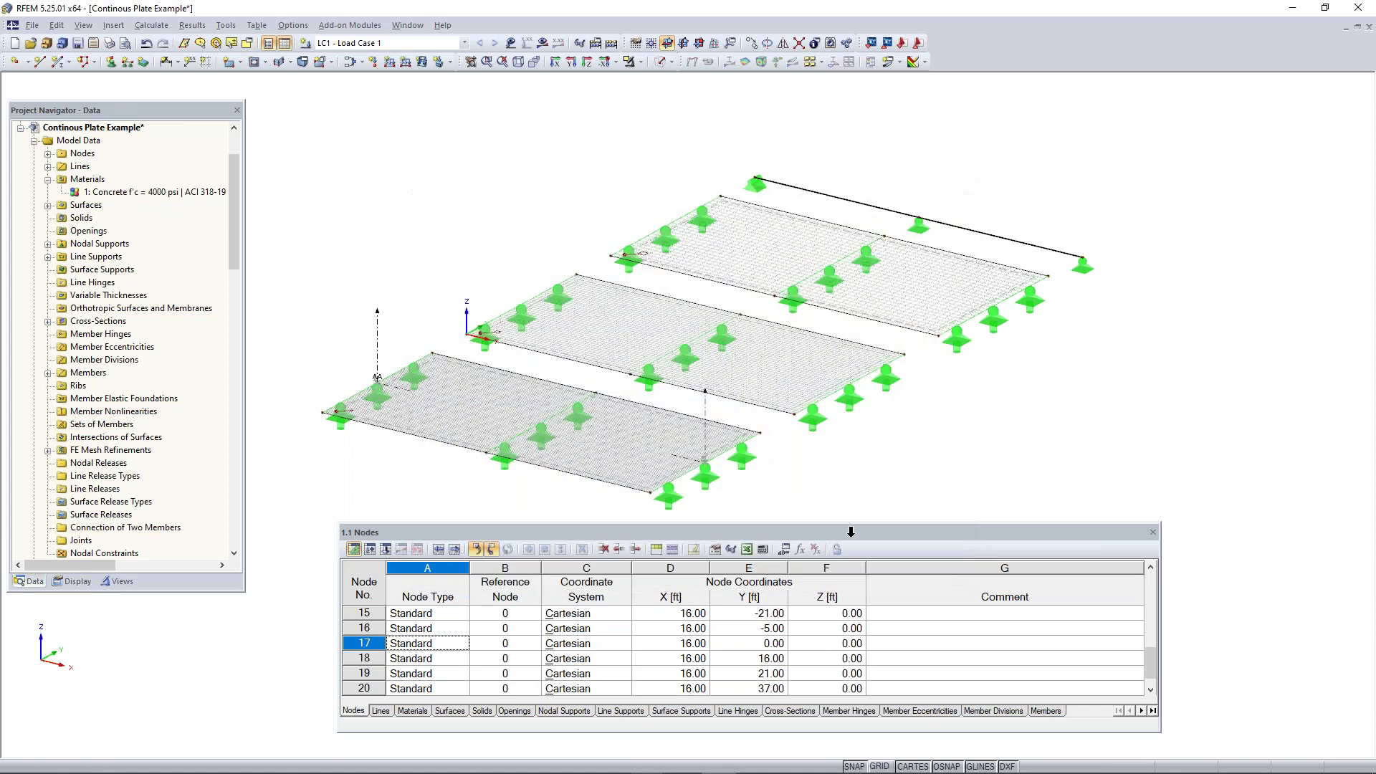
- Try to copy section AA from surface 1 onto the middle plate, and undo the change
scroll(448, 294, "up", 4)
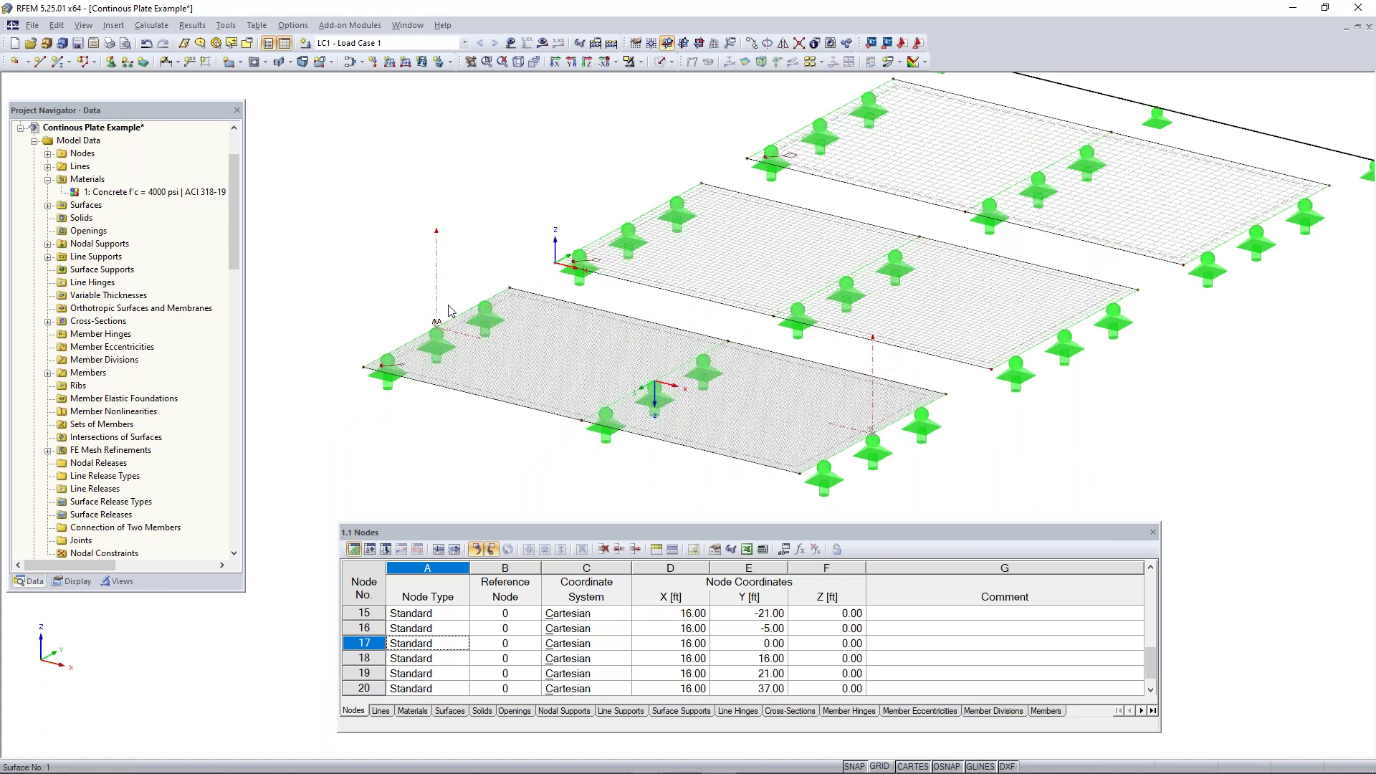
scroll(445, 334, "down", 2)
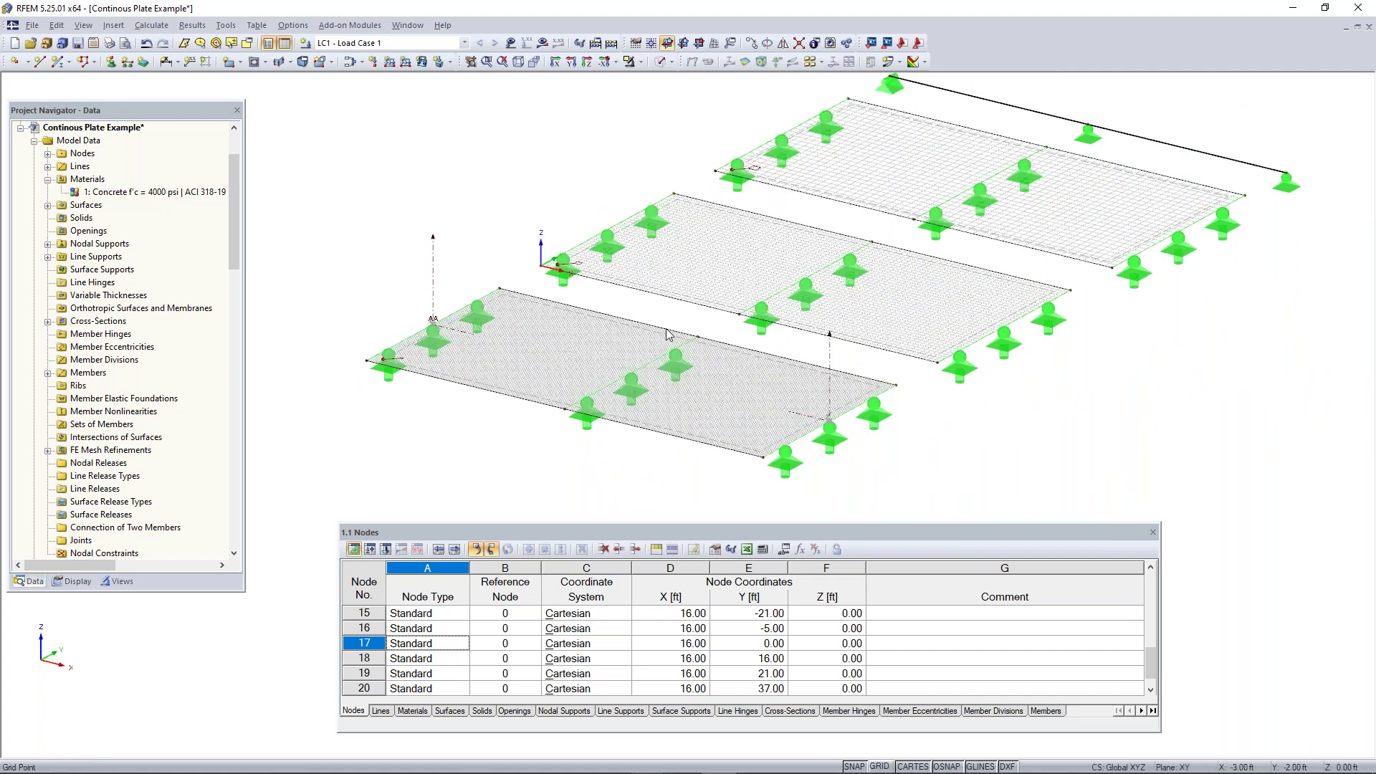
middle_click_drag(997, 459, 781, 489)
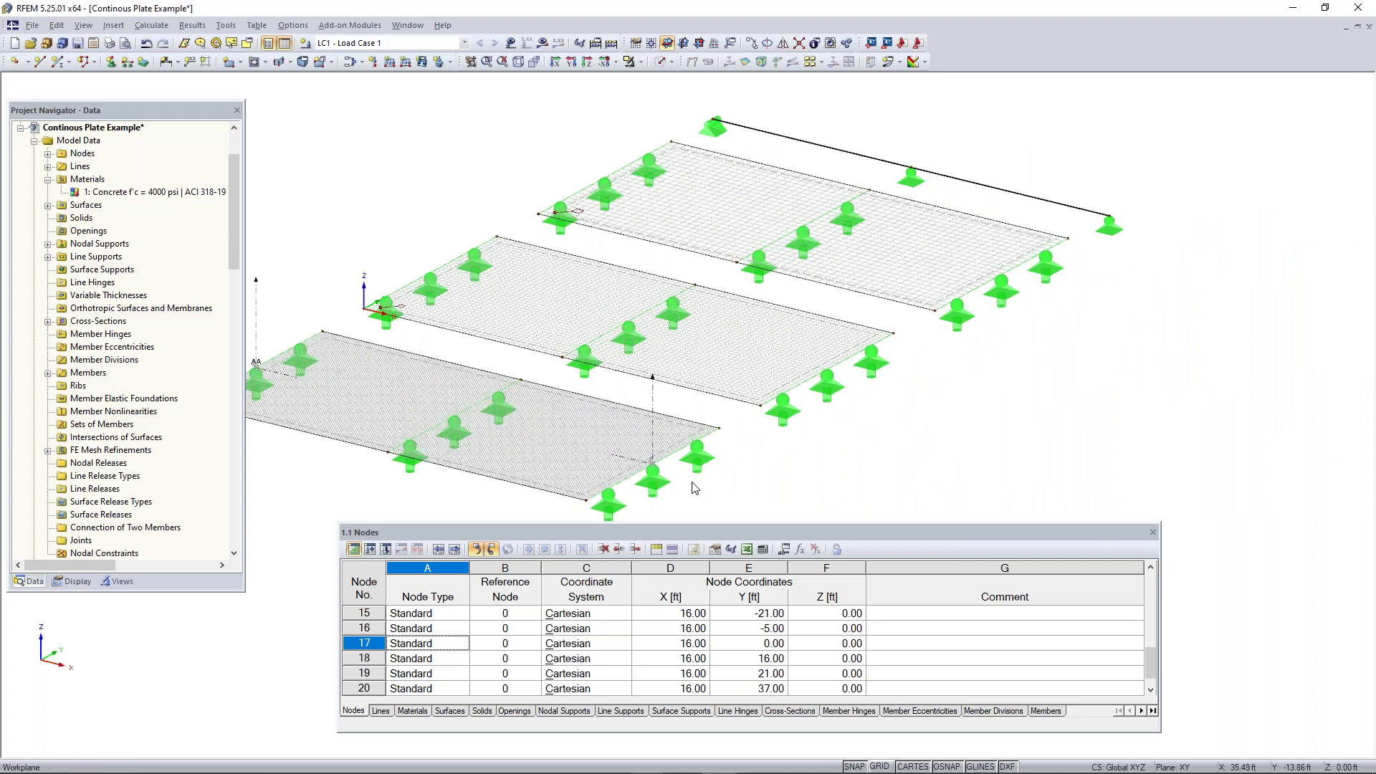
middle_click_drag(692, 482, 766, 487)
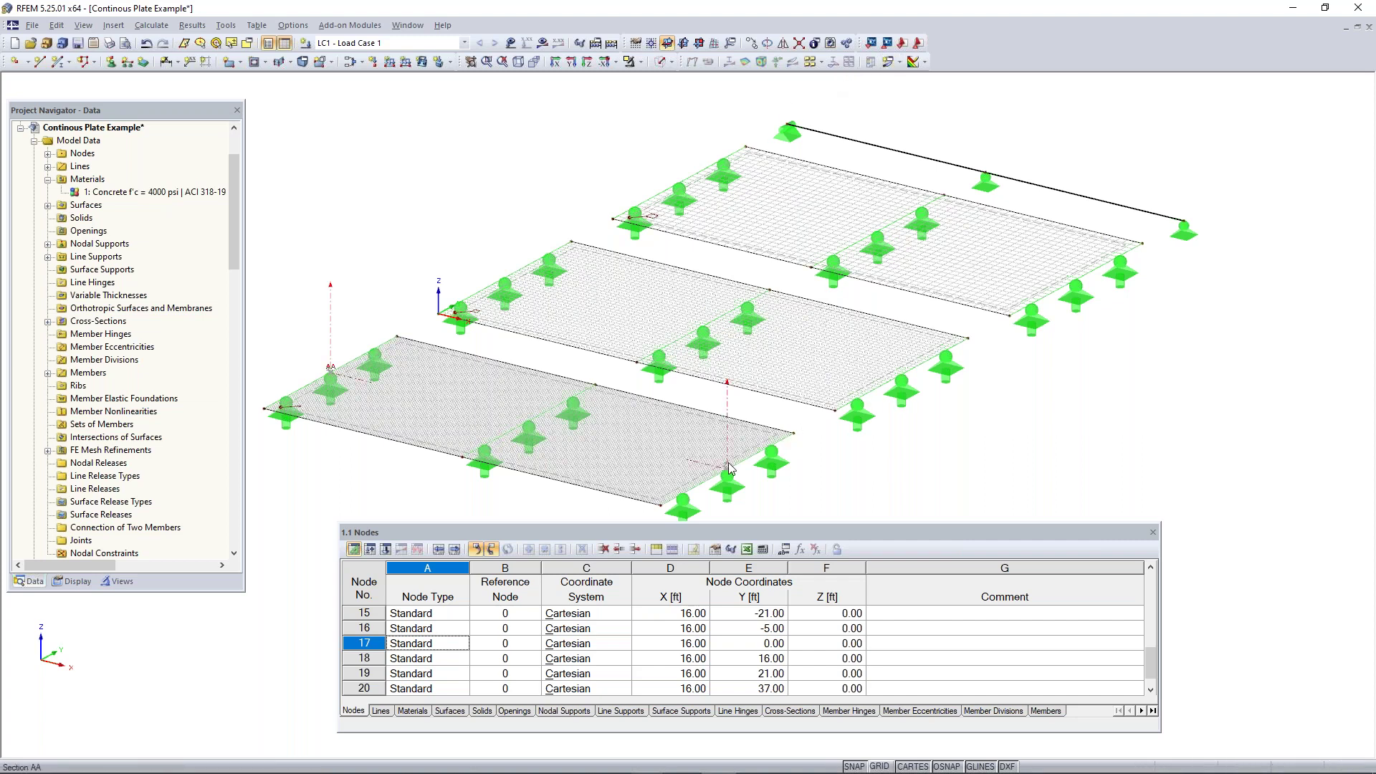
left_click_drag(884, 387, 901, 374, "ctrl")
left_click_drag(904, 362, 730, 471)
left_click_drag(906, 377, 904, 374)
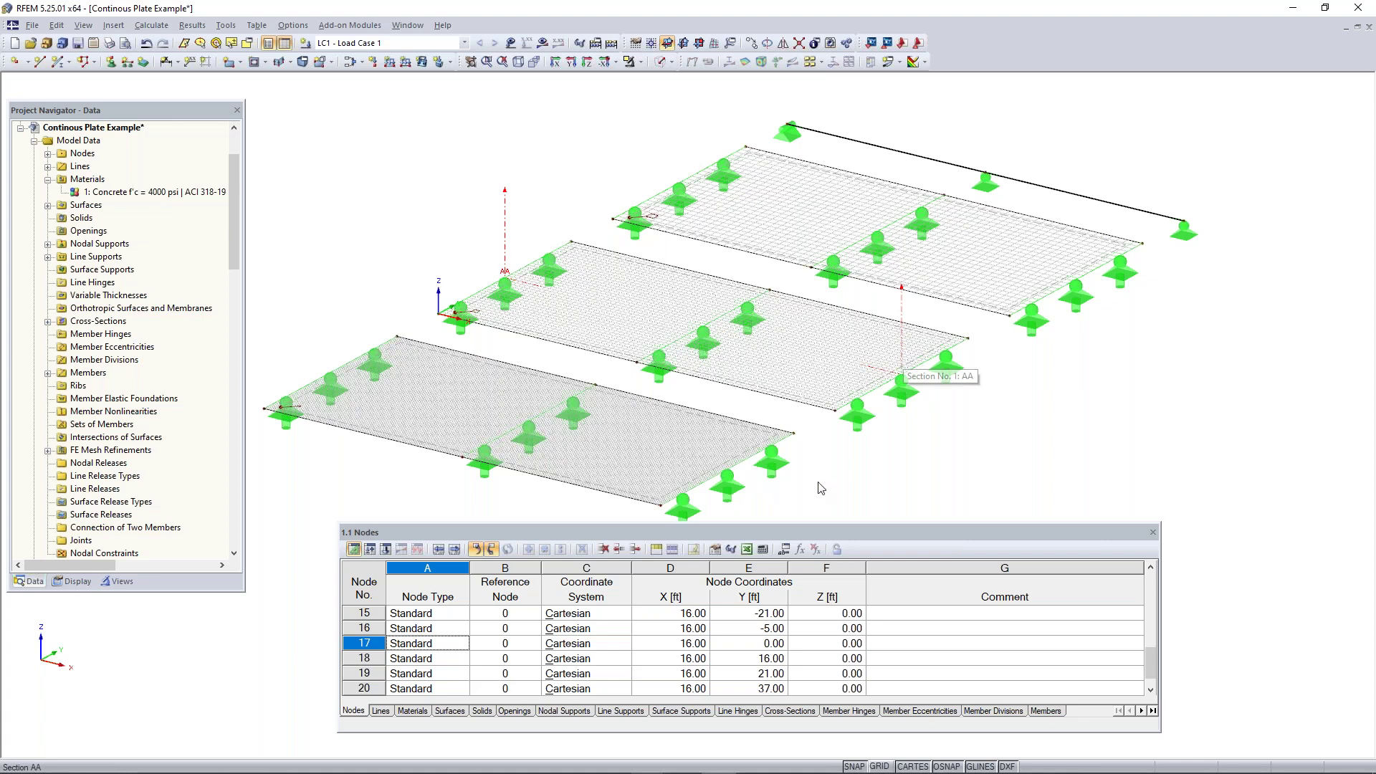
key("ctrl+z")
- Move section AA from surface 1 to the middle plate and return it to its original position at Y = -13 ft
middle_click_drag(844, 497, 861, 471)
scroll(758, 420, "up", 2)
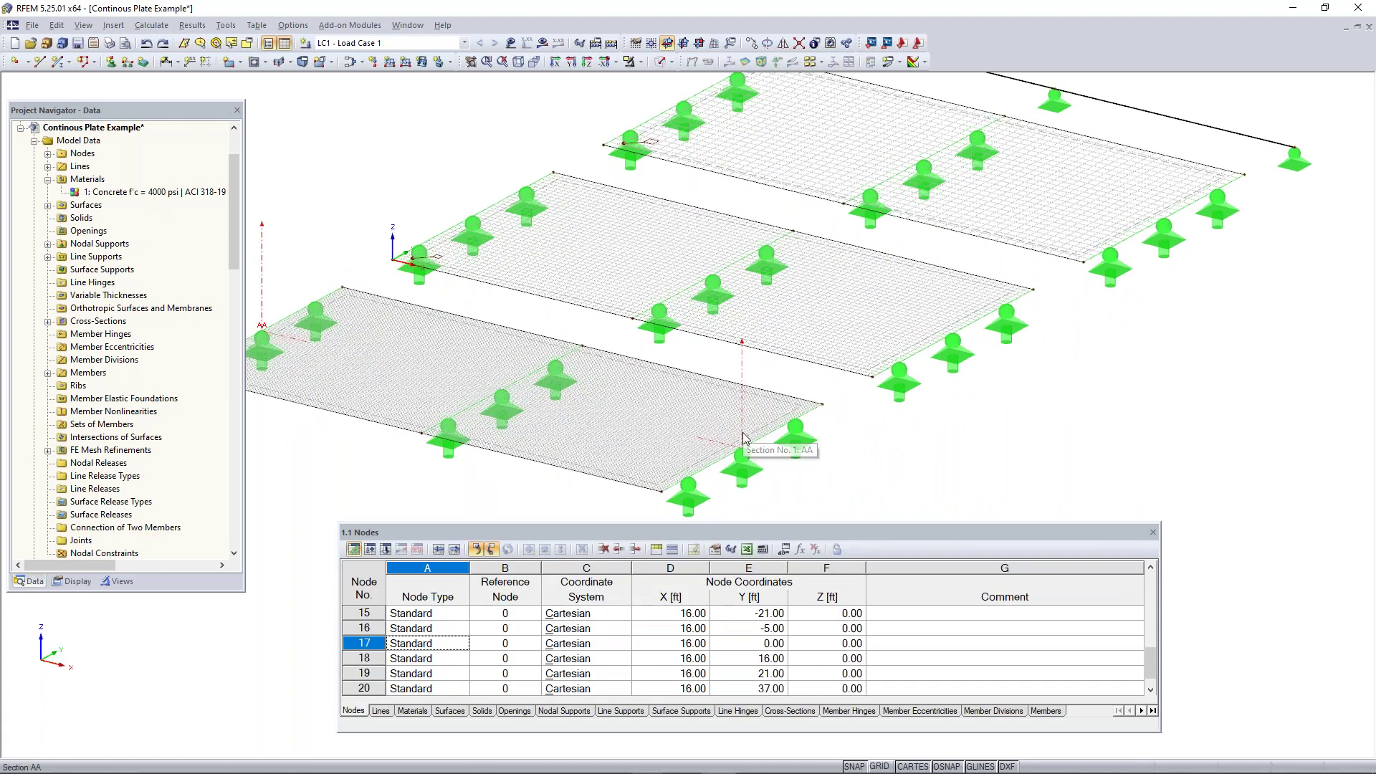
left_click_drag(742, 434, 953, 334)
scroll(976, 373, "down", 2)
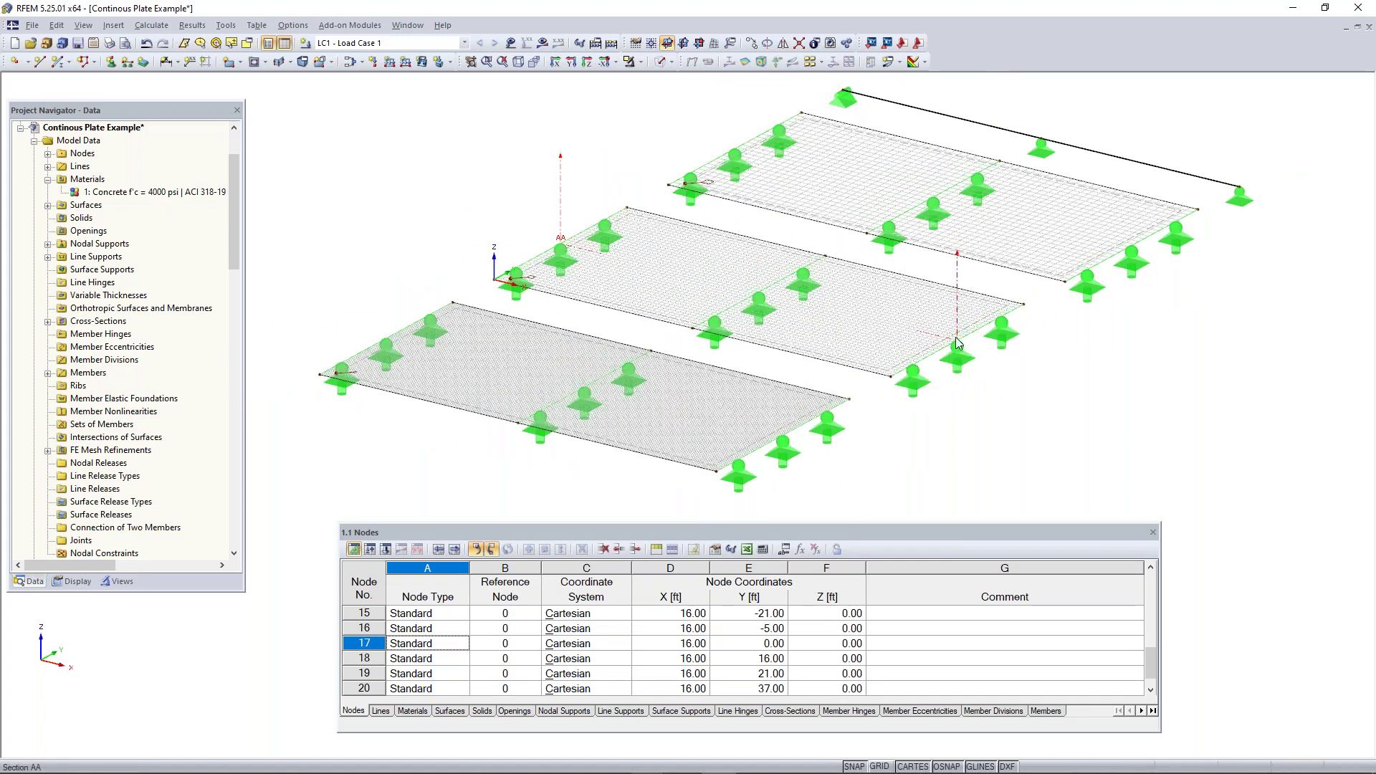
scroll(959, 334, "up", 2)
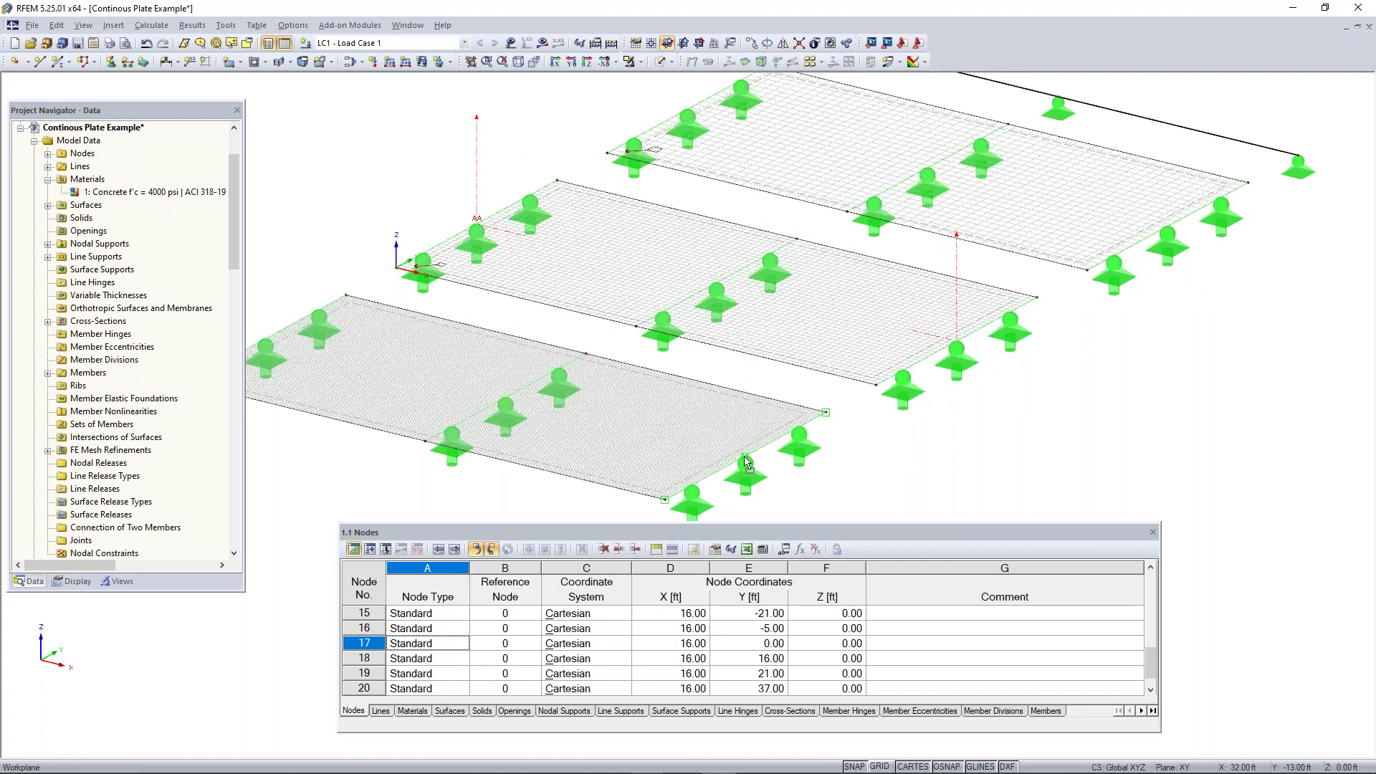
left_click_drag(745, 456, 747, 455)
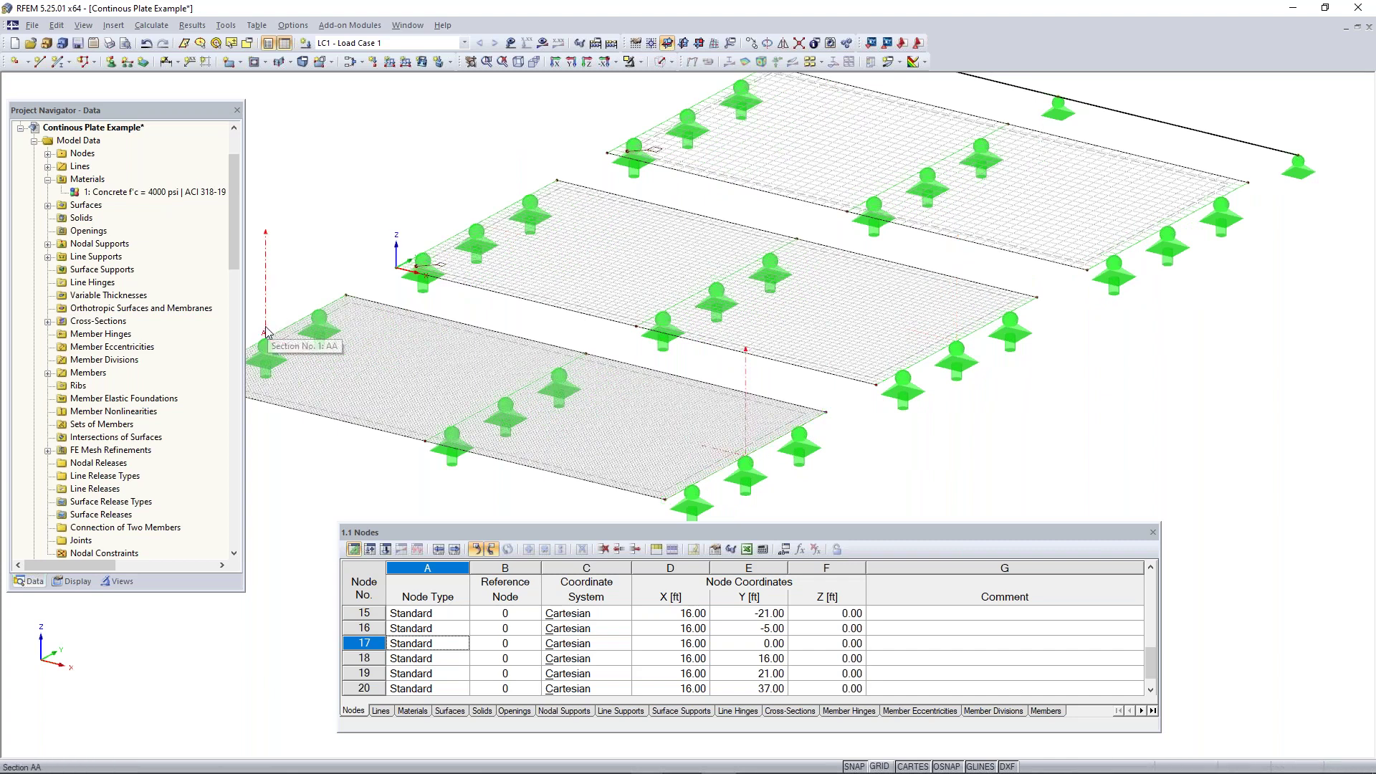
- Copy section AA onto the other two plates, placing the copies at Y 8 ft and Y 29 ft
left_click_drag(266, 329, 476, 224, "ctrl")
middle_click_drag(1134, 415, 983, 461)
left_click(983, 461)
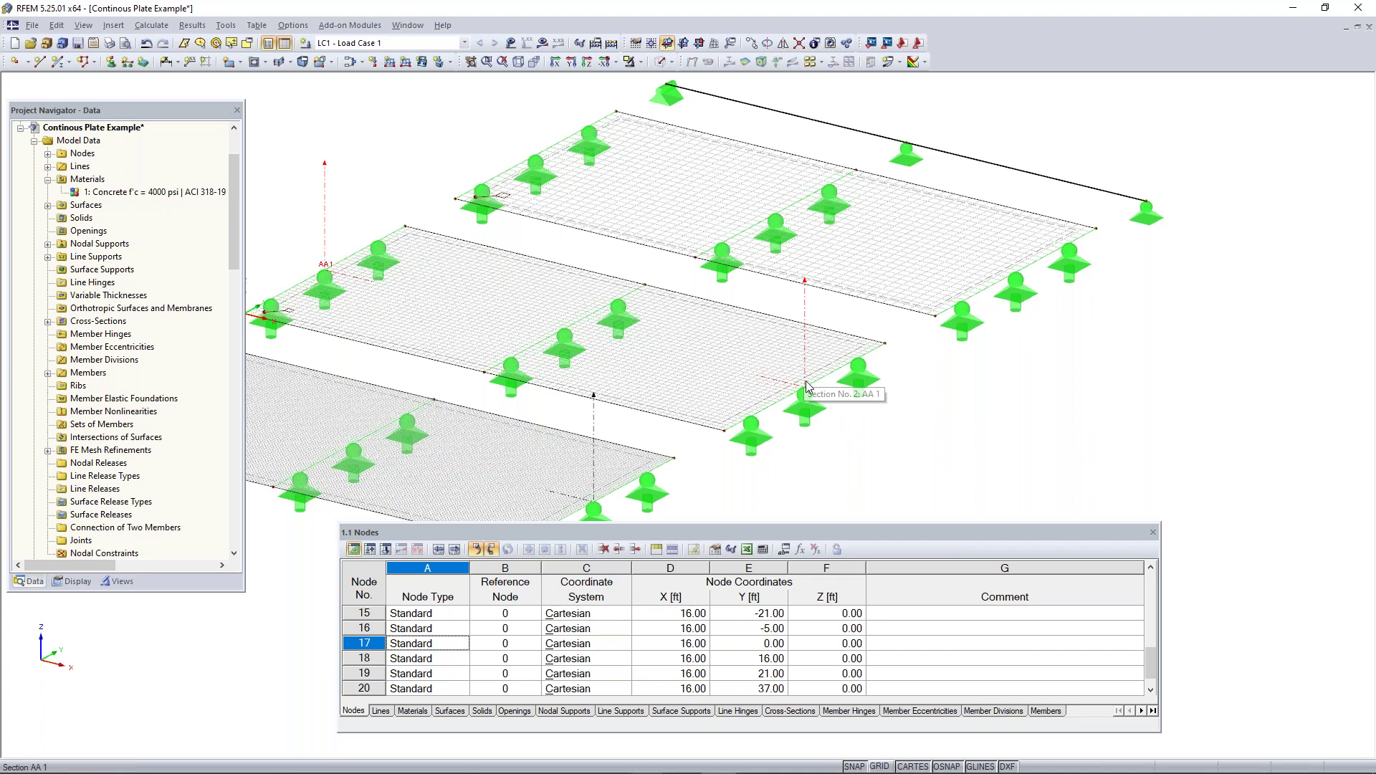
mouse_move(806, 387)
left_mouse_down()
mouse_move(846, 382)
mouse_move(1027, 283)
mouse_move(1017, 261)
mouse_move(814, 394)
left_mouse_up()
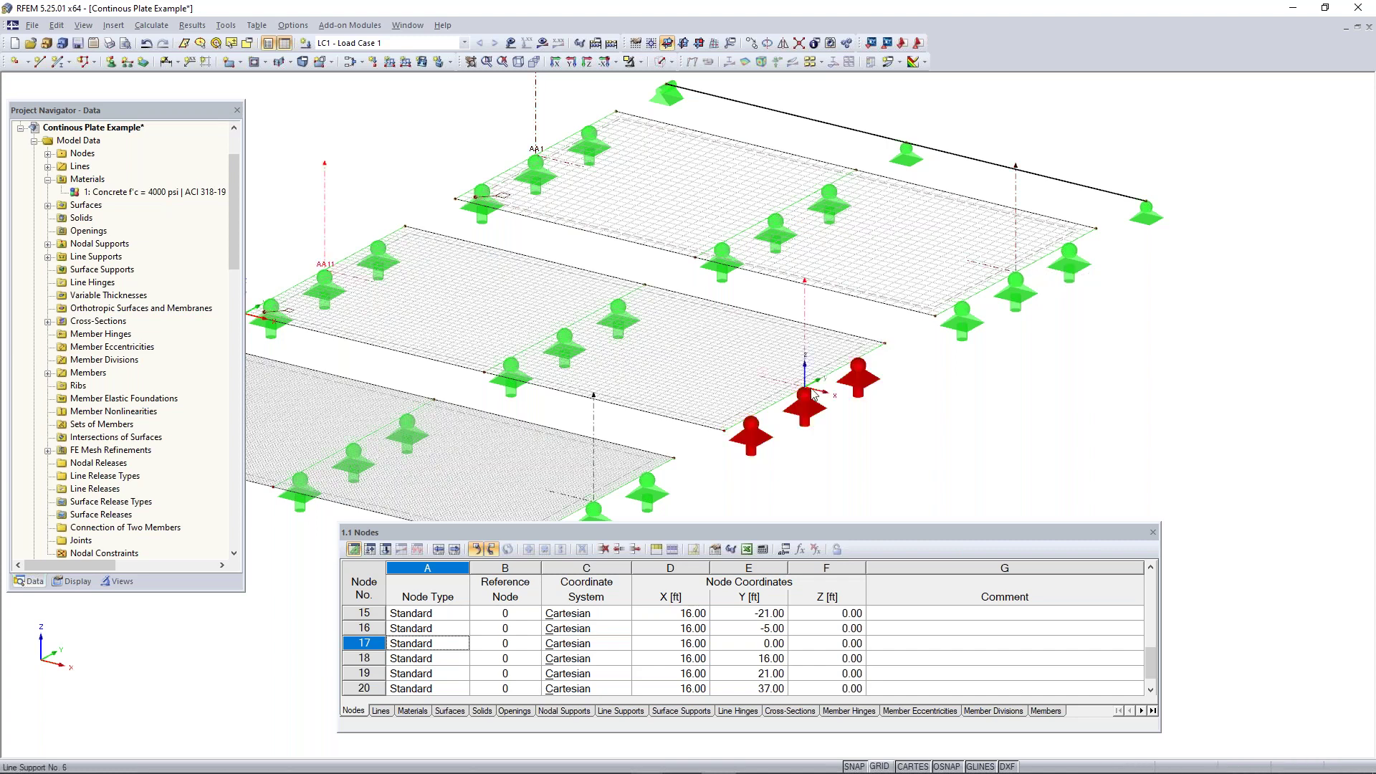
scroll(964, 453, "down", 2)
middle_click_drag(964, 446, 946, 418)
middle_click_drag(719, 449, 873, 473)
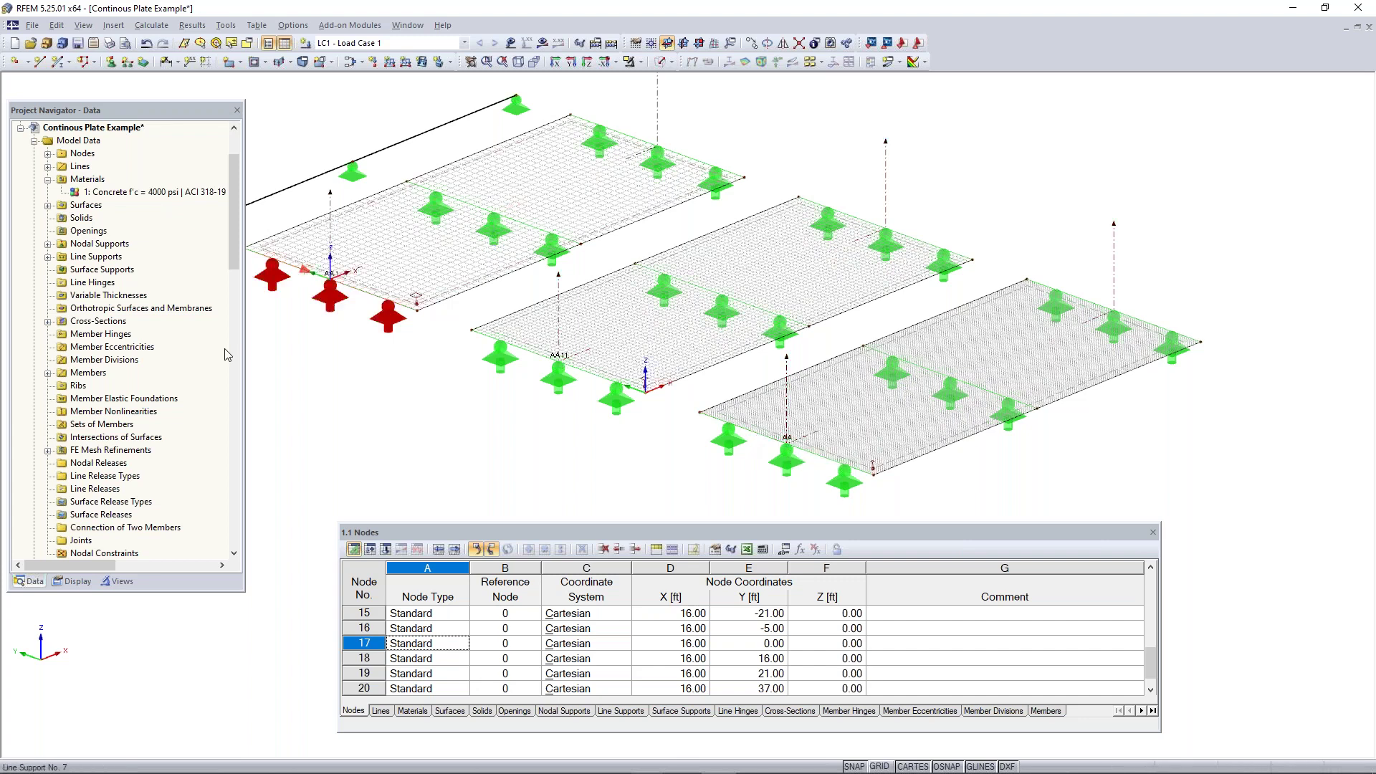
- Rename result section No. 2 as AB
scroll(176, 400, "down", 7)
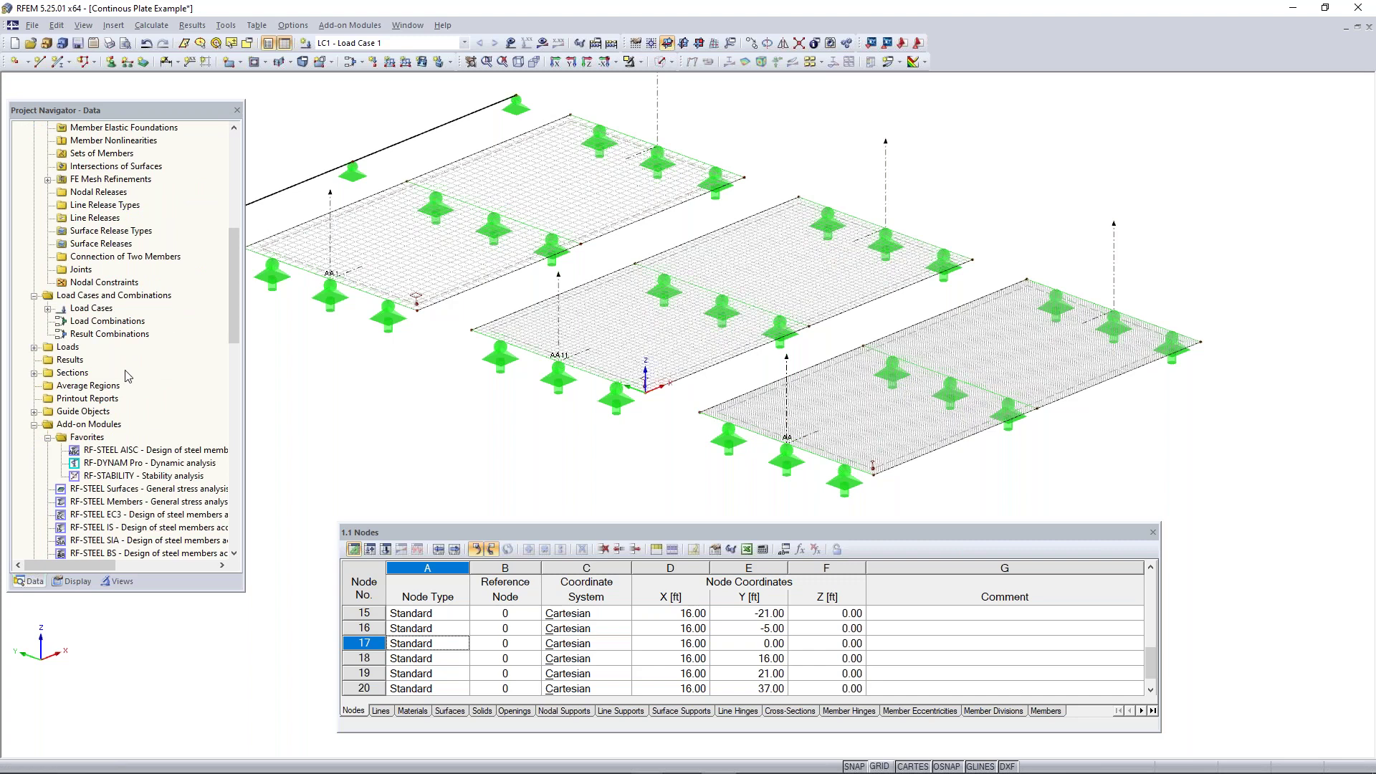
right_click(59, 374)
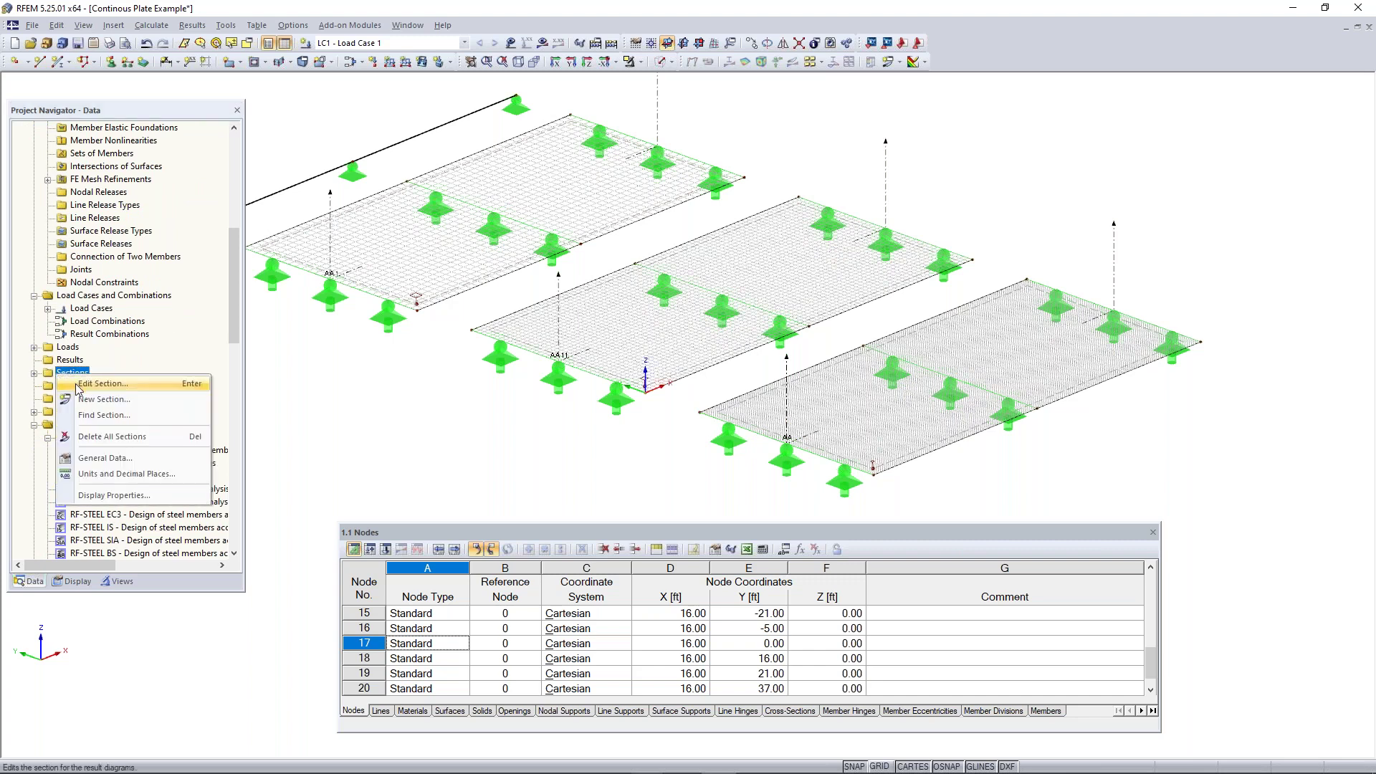
left_click(33, 374)
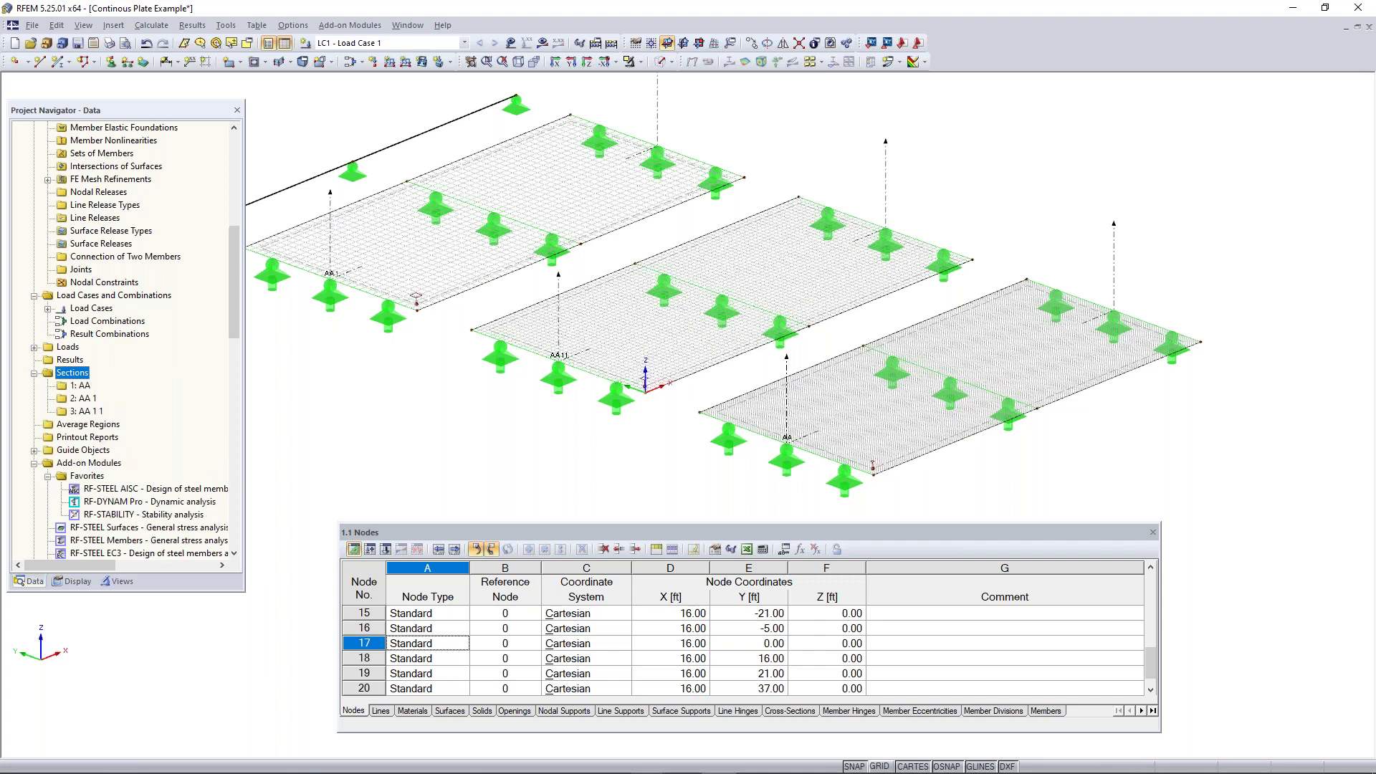
left_click(91, 400)
left_click(619, 235)
key("BackSpace")
key("BackSpace")
key("BackSpace")
type("B")
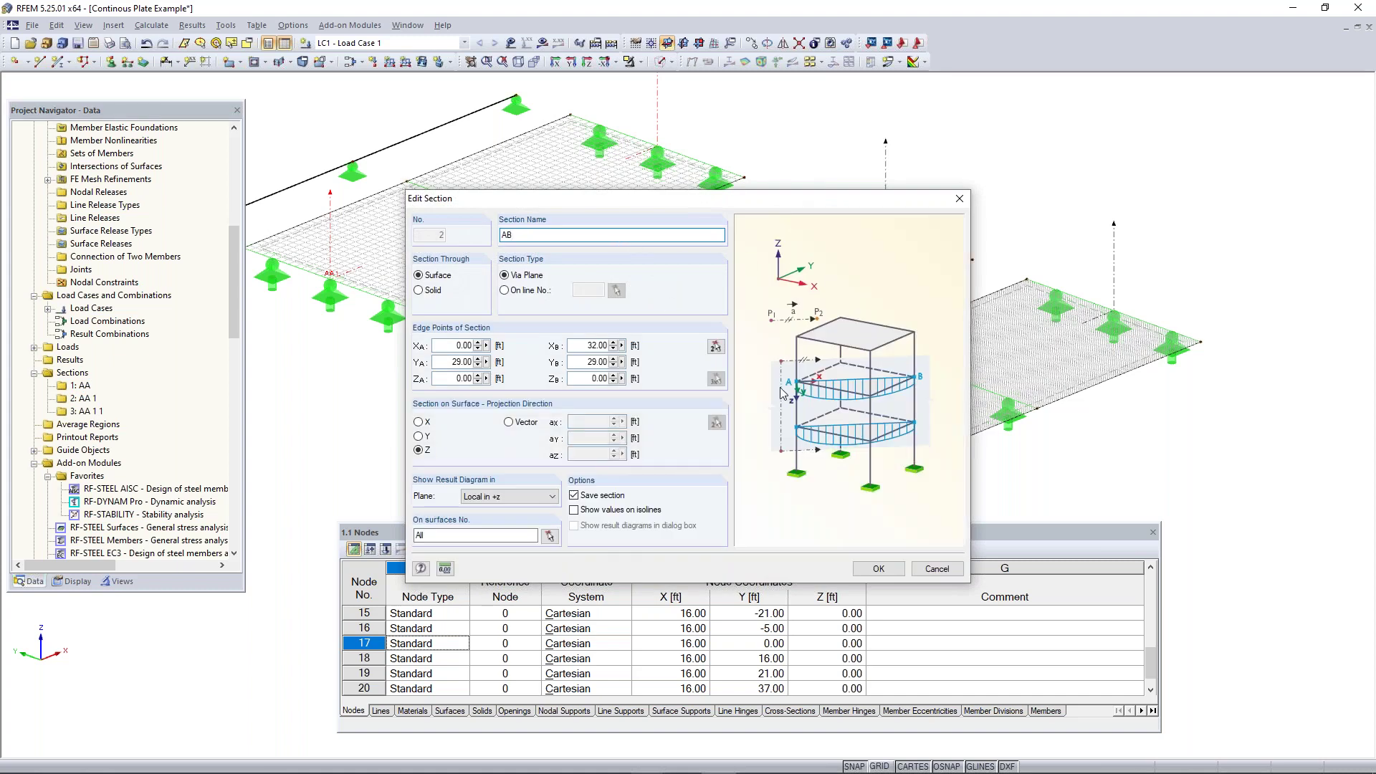
left_click(877, 568)
- Rename result section No. 3 as AC
left_click(86, 414)
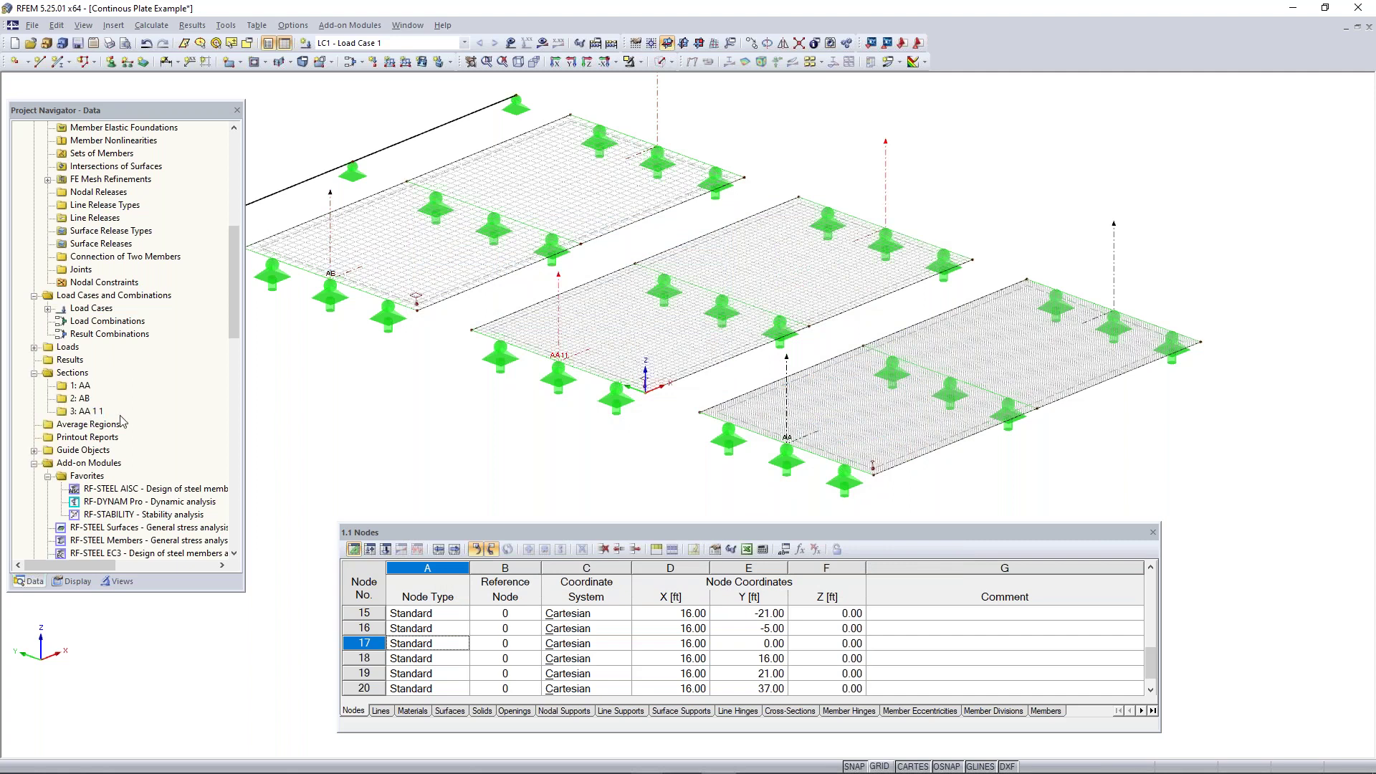
double_click(88, 416)
left_click(528, 235)
key("BackSpace")
key("BackSpace")
key("BackSpace")
type("C")
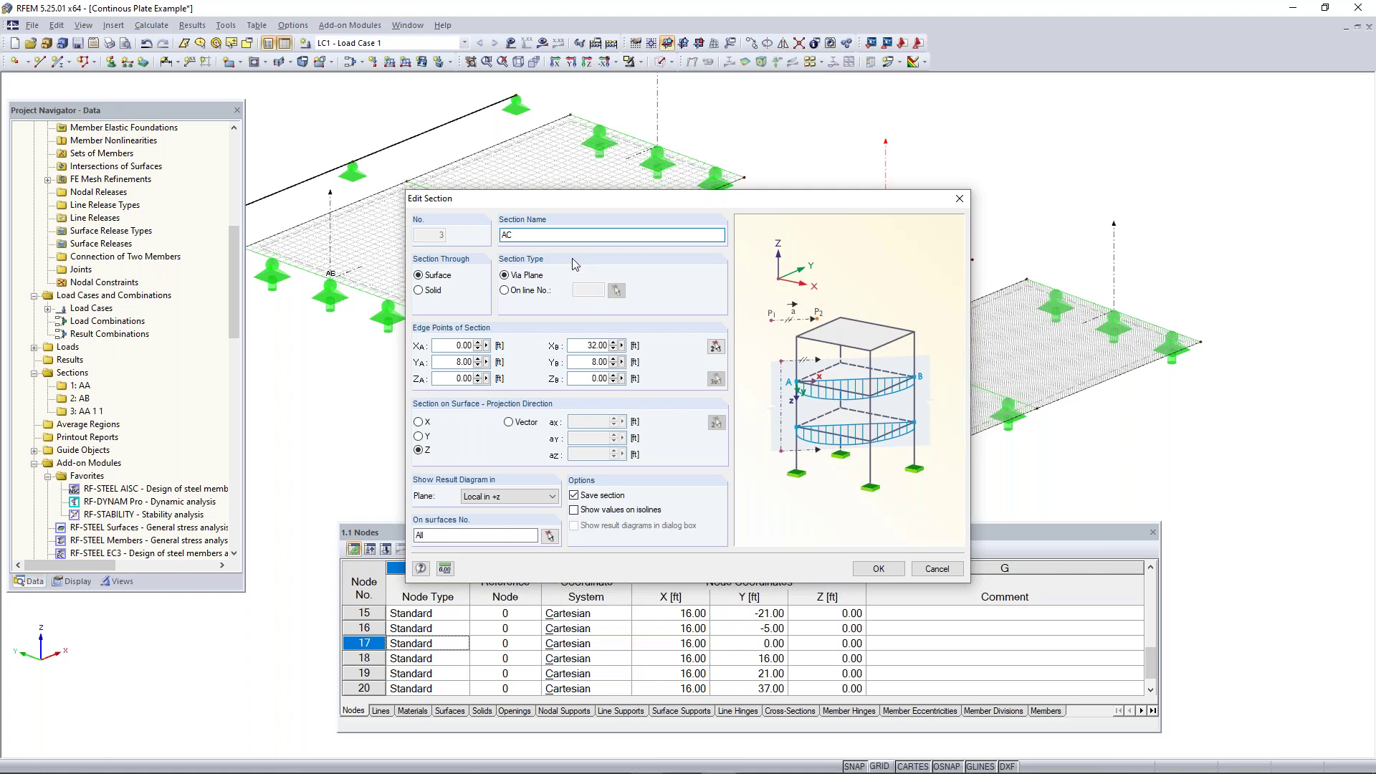
left_click(879, 569)
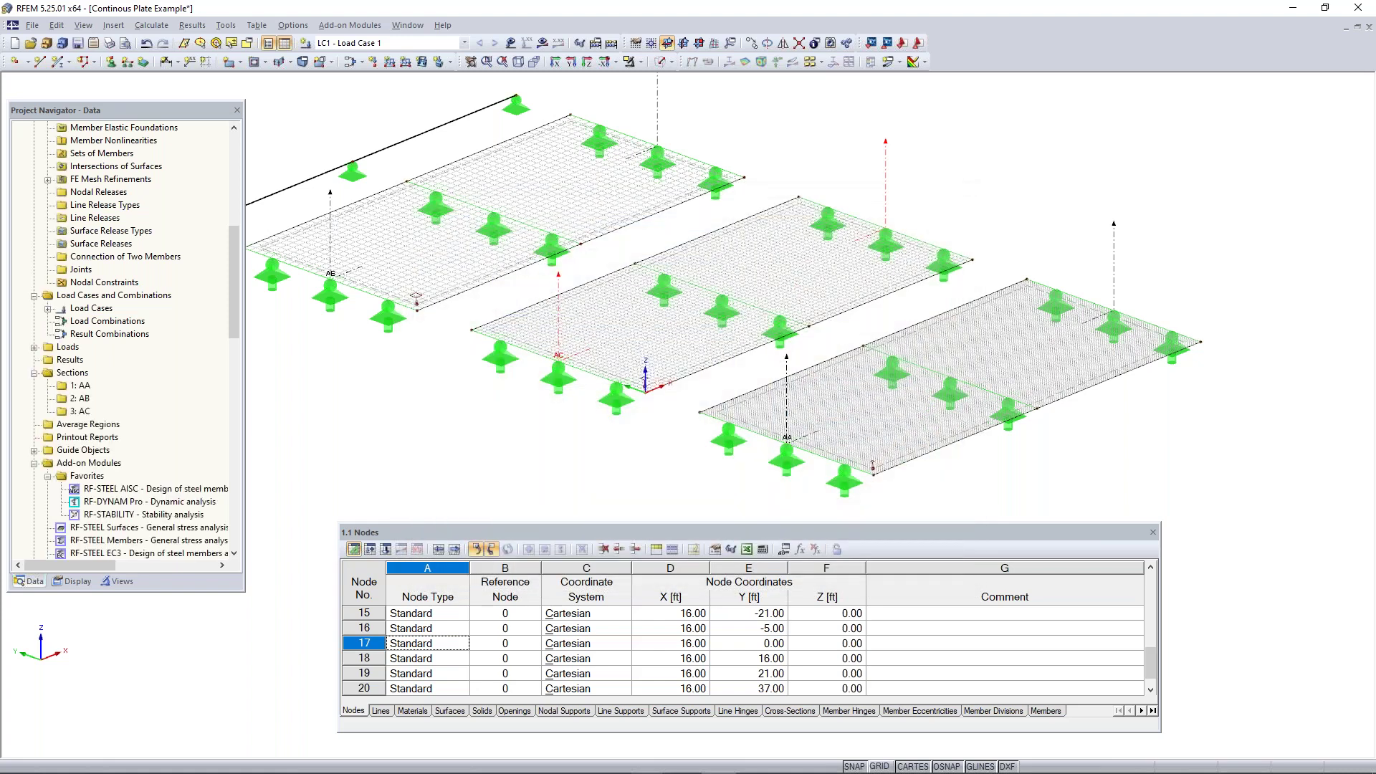
- Display the three plates and the beam as a solid rendering instead of wireframe
scroll(552, 415, "down", 1)
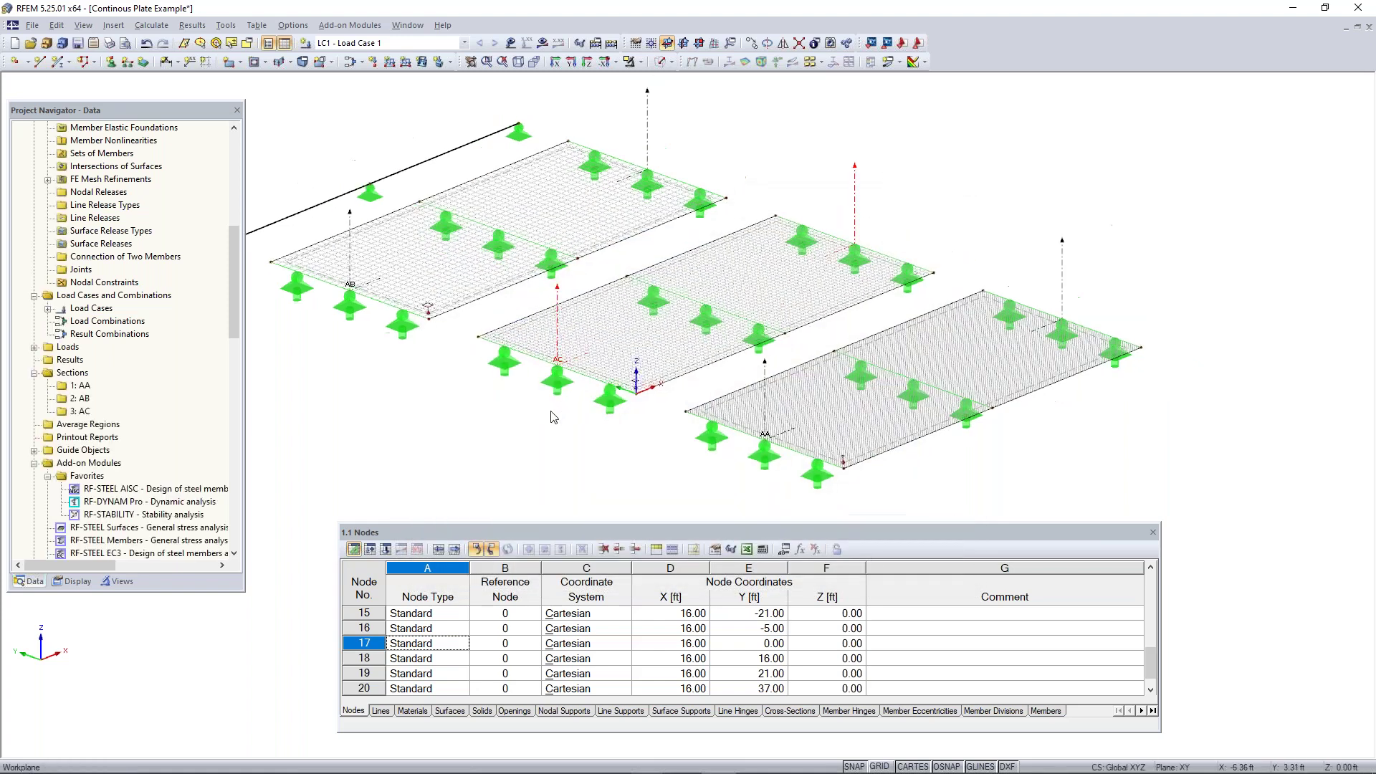
scroll(553, 417, "down", 2)
middle_click_drag(1111, 327, 637, 231, "ctrl")
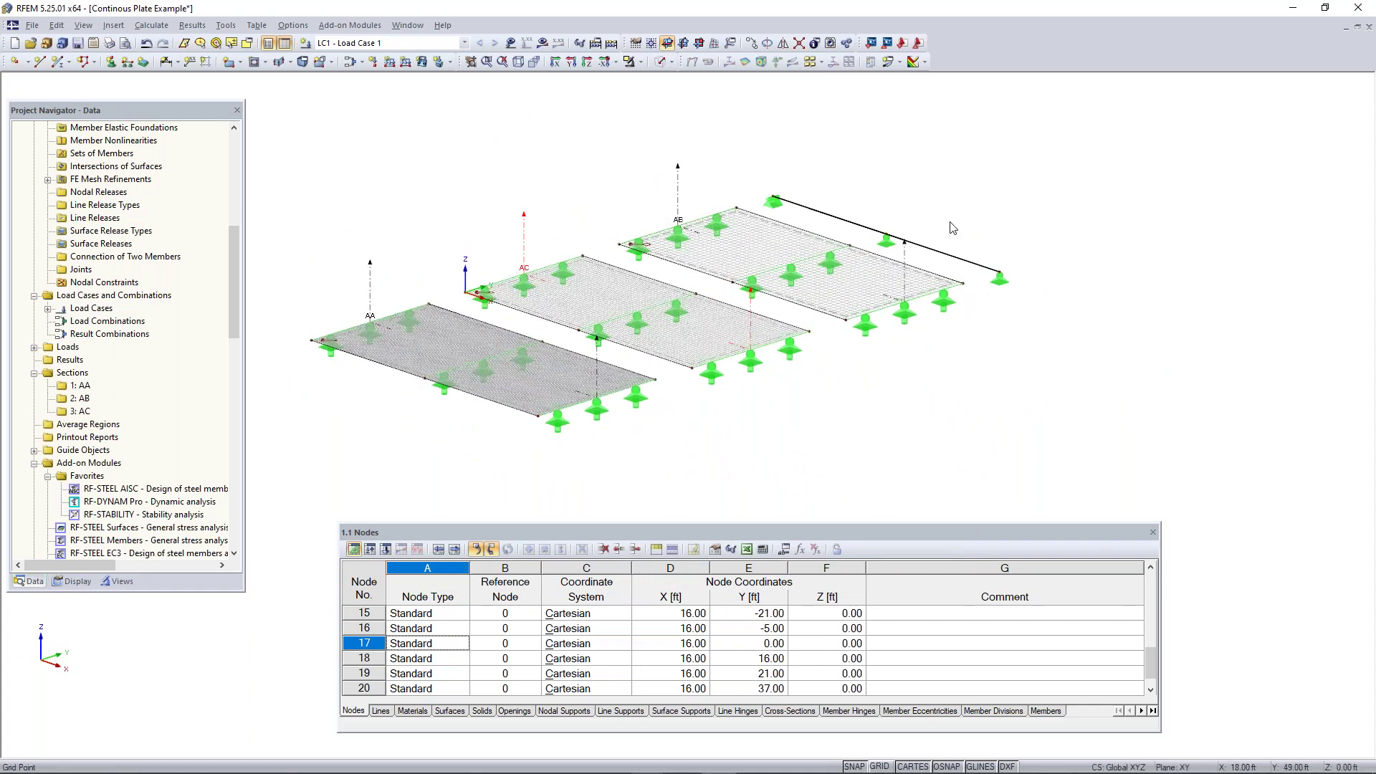
left_click(660, 62)
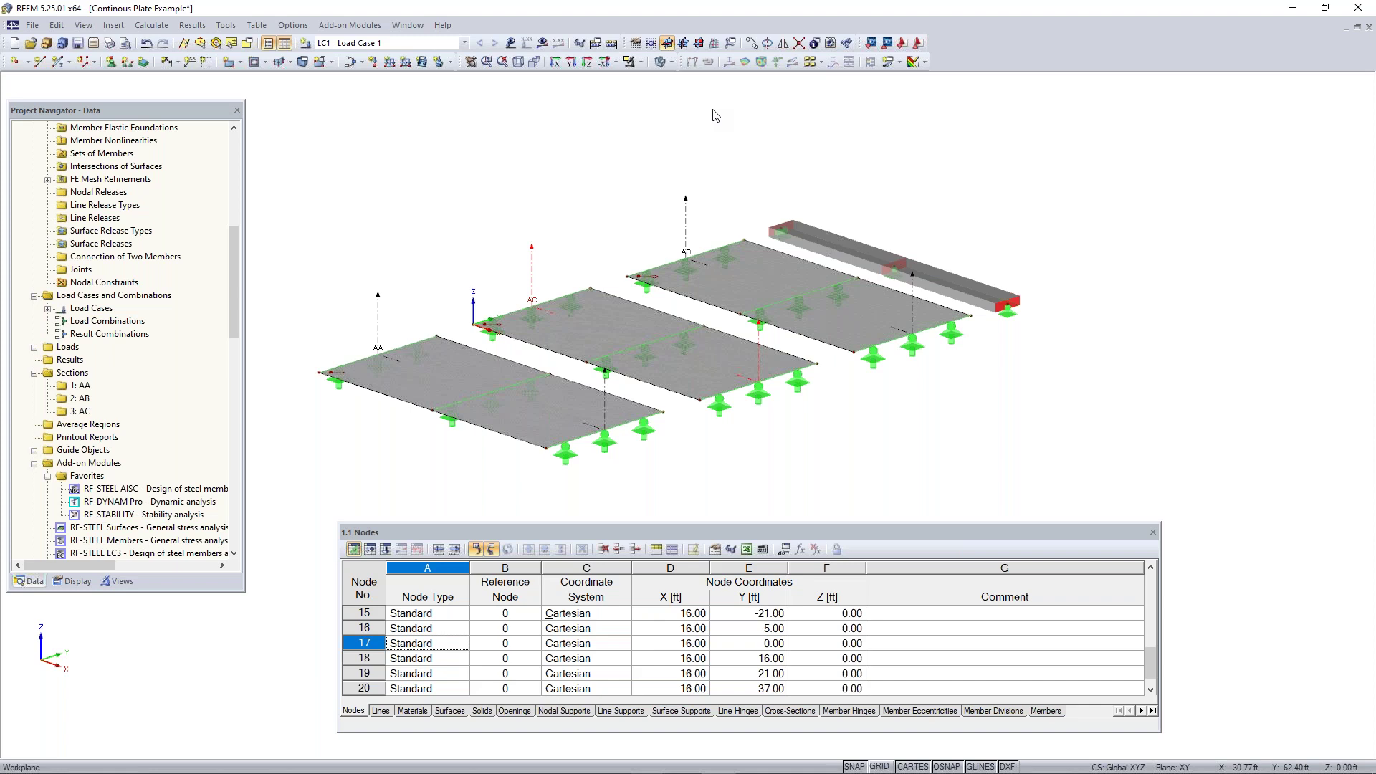
- Switch to the PowerPoint slide show and advance to the Any Questions slide
key("super")
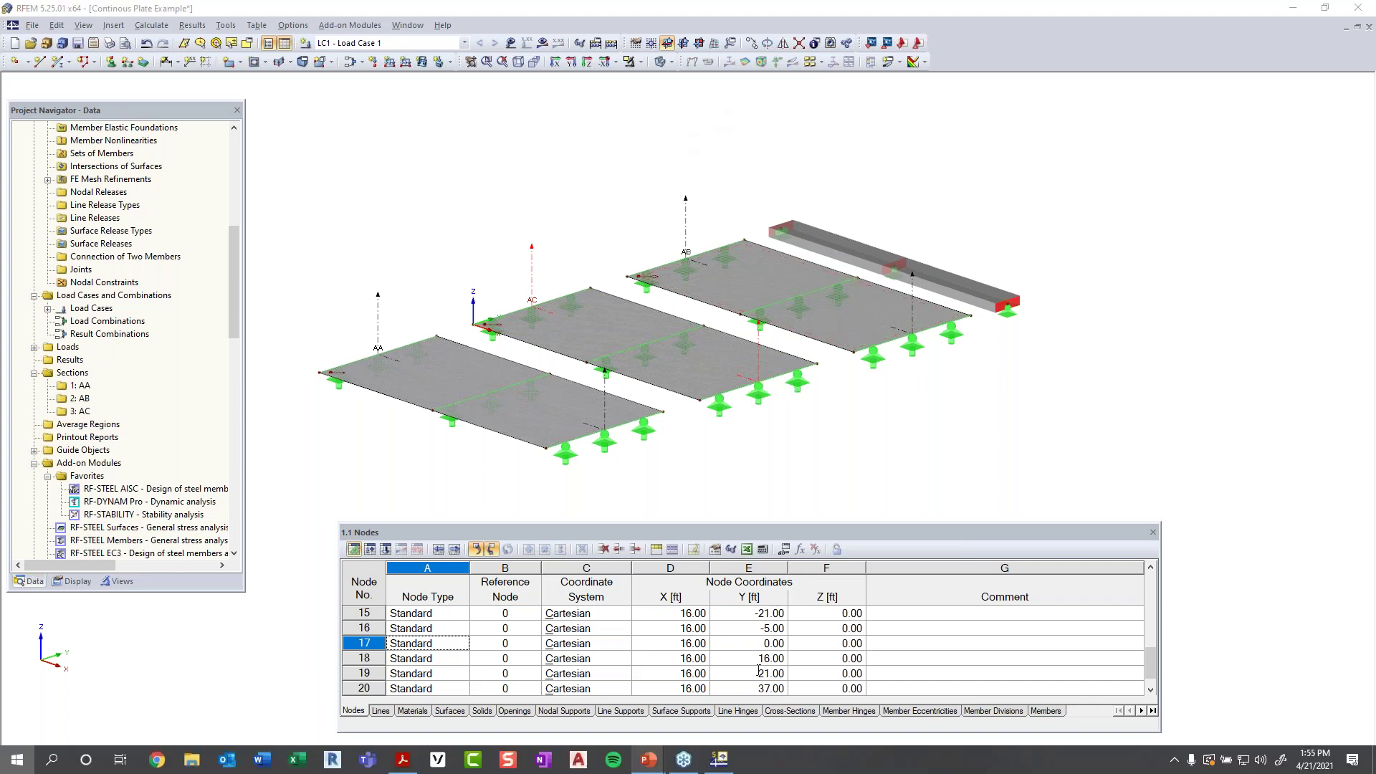
mouse_move(654, 762)
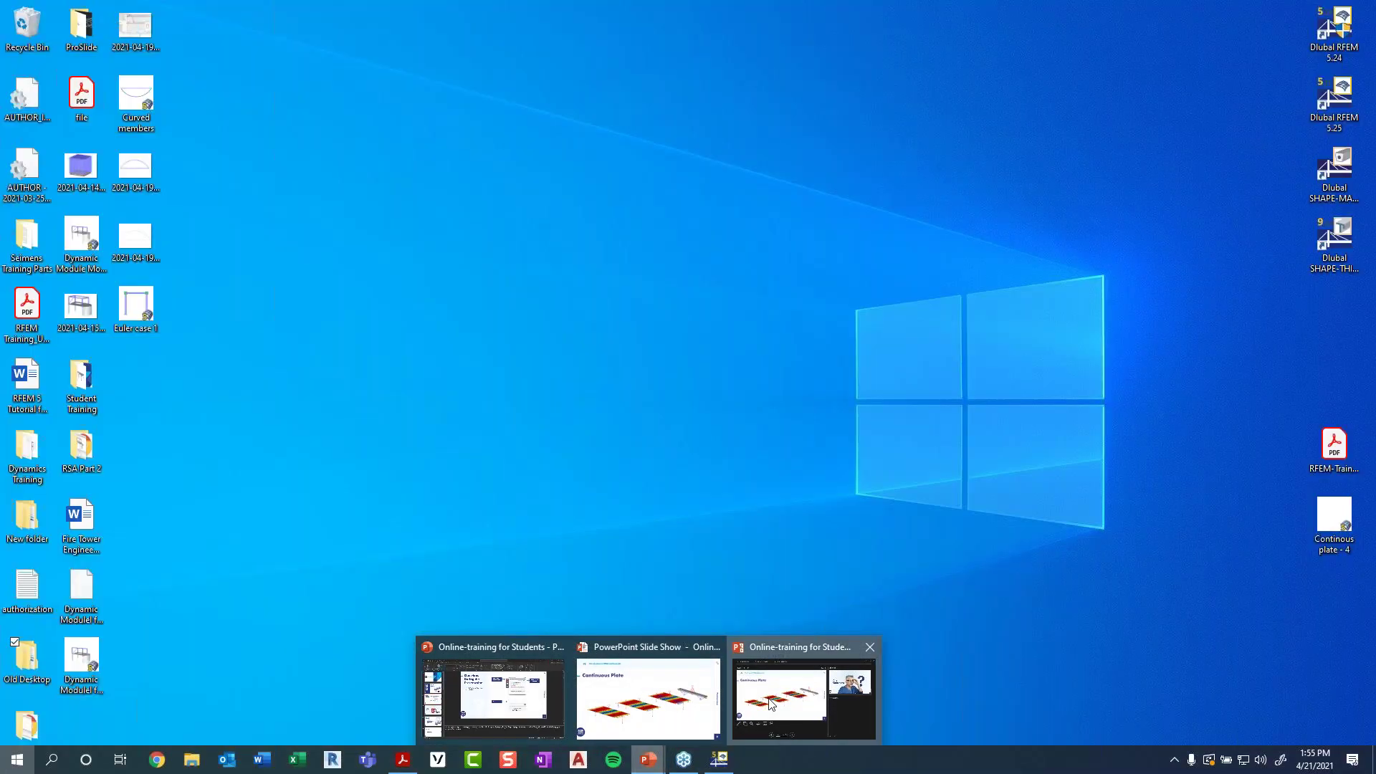
left_click(653, 690)
left_click(846, 585)
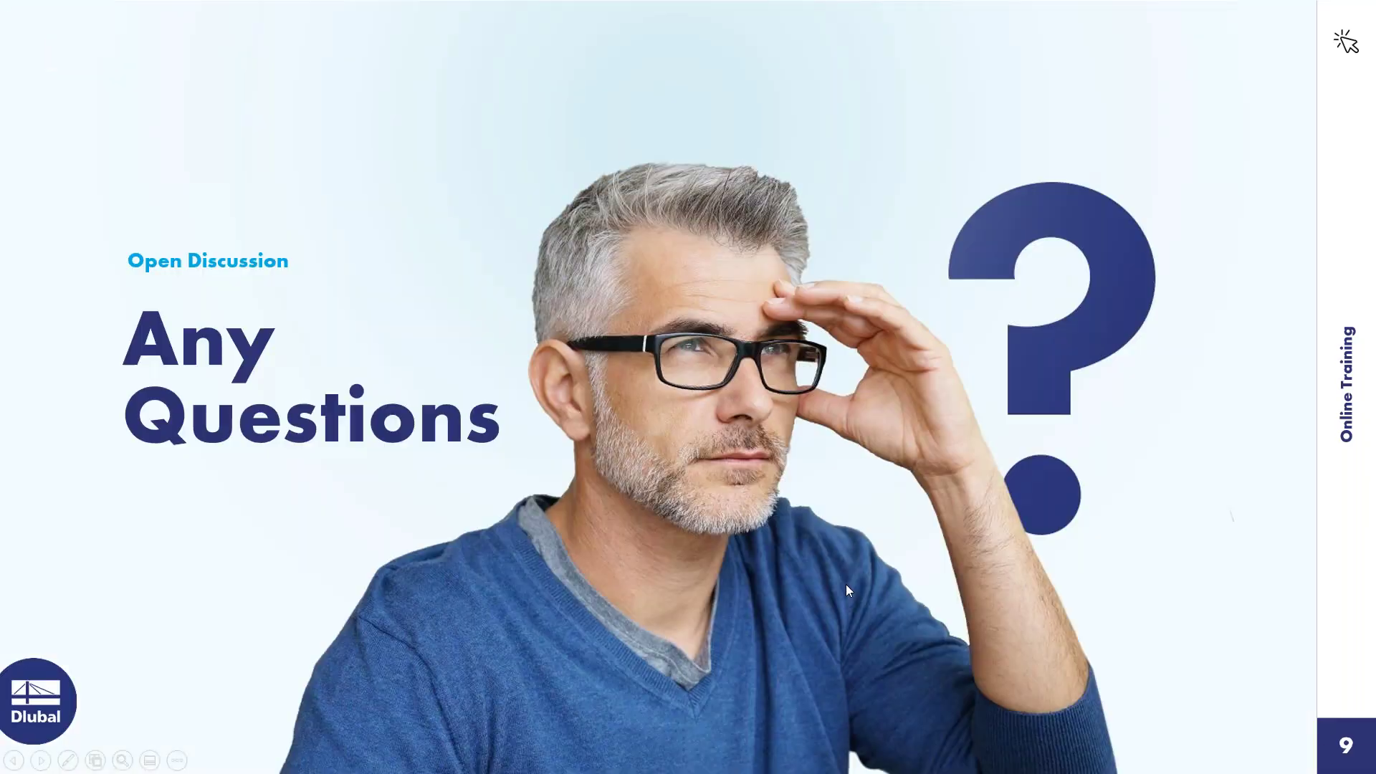
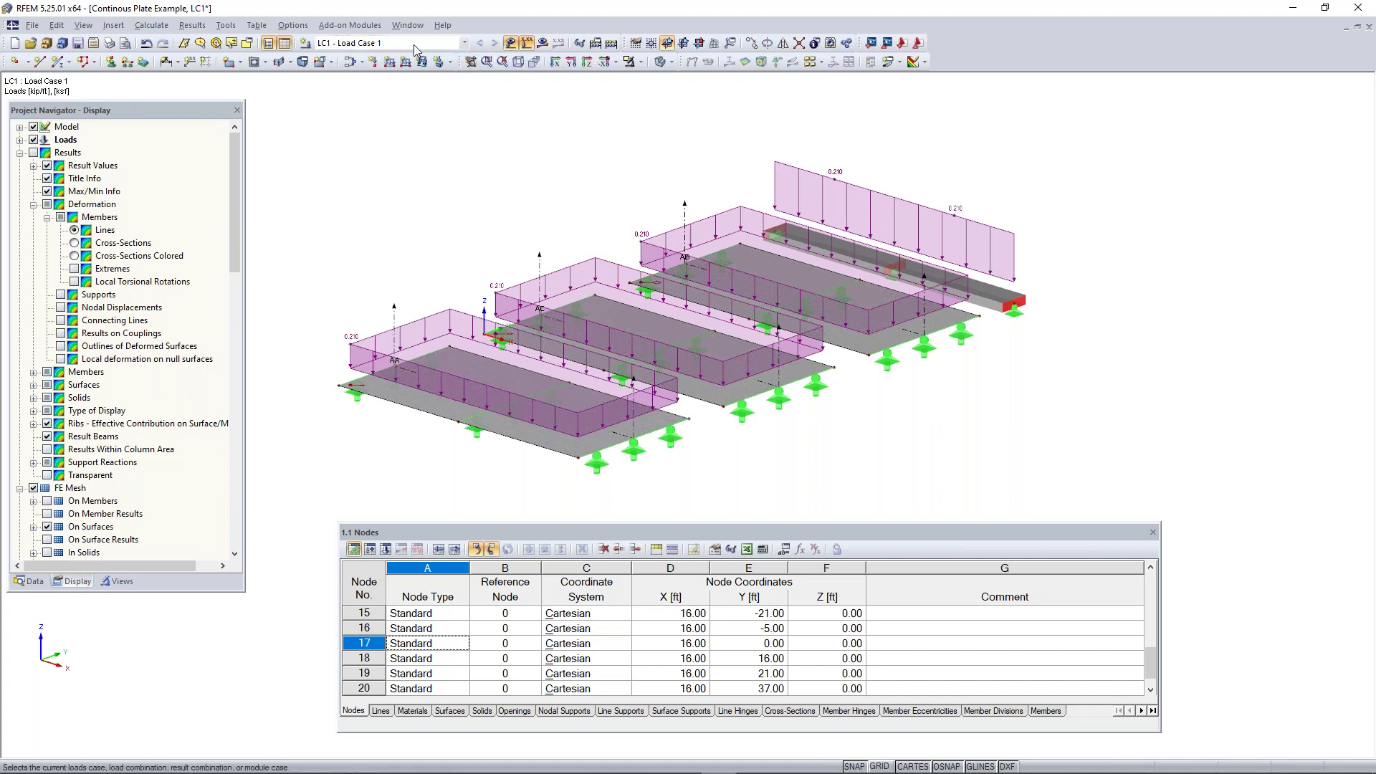
- Calculate LC1 - Load Case 1 and show its results on the model
left_click(464, 43)
left_click(421, 47)
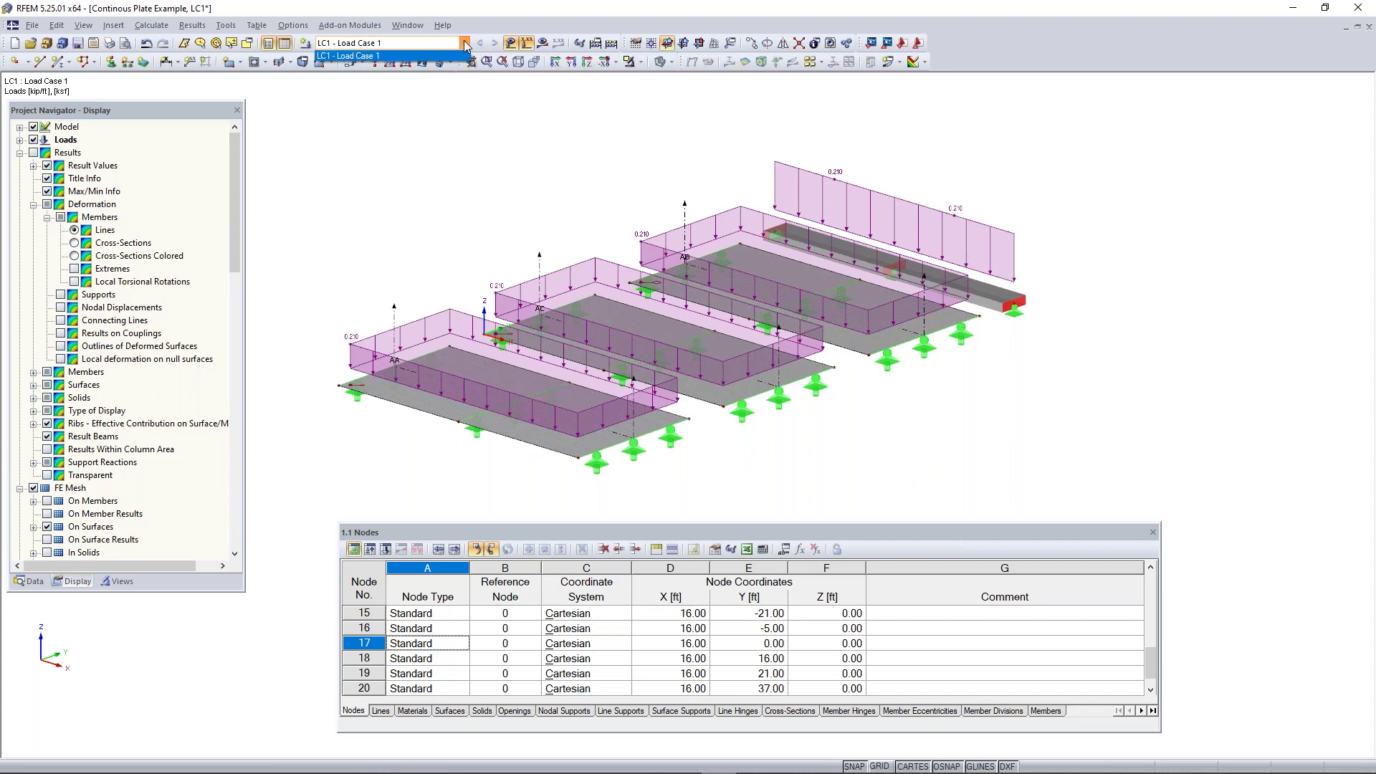
left_click(543, 45)
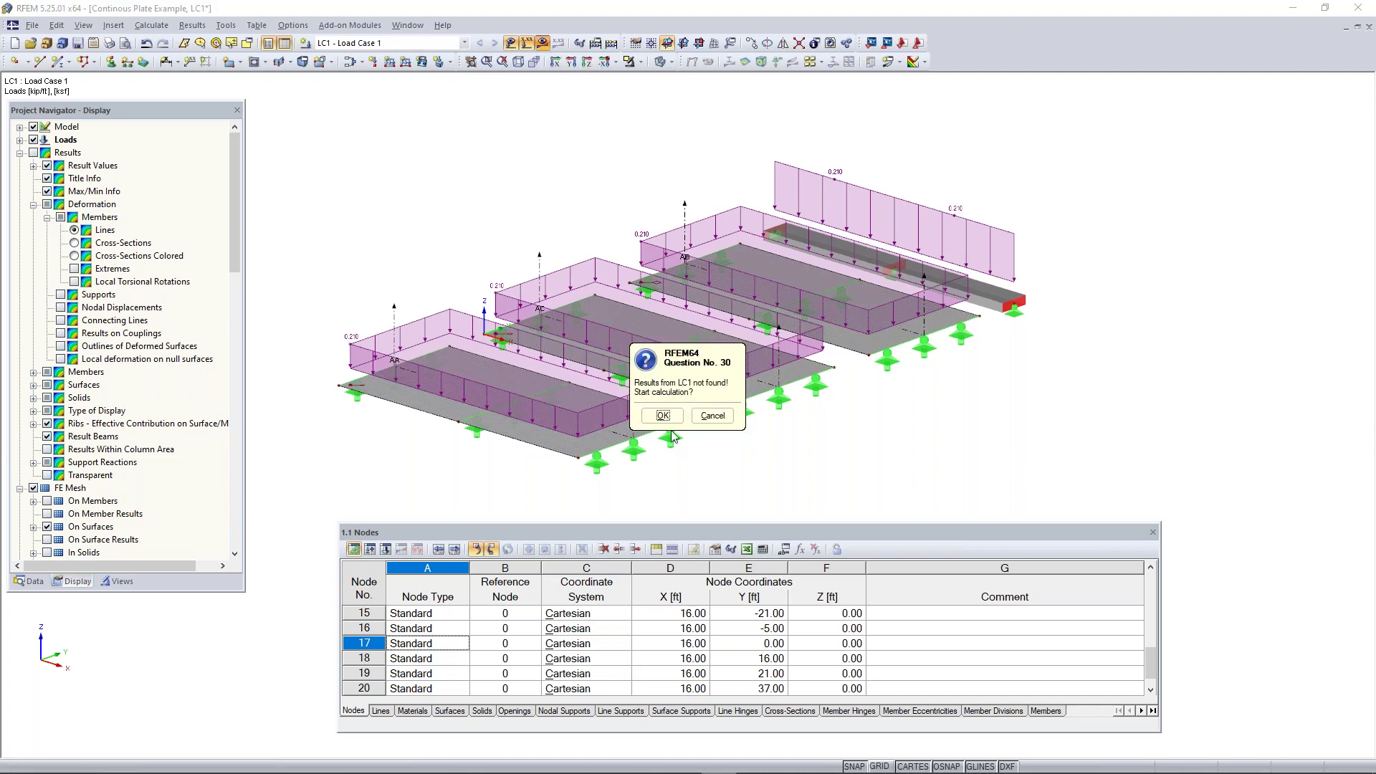
left_click(663, 416)
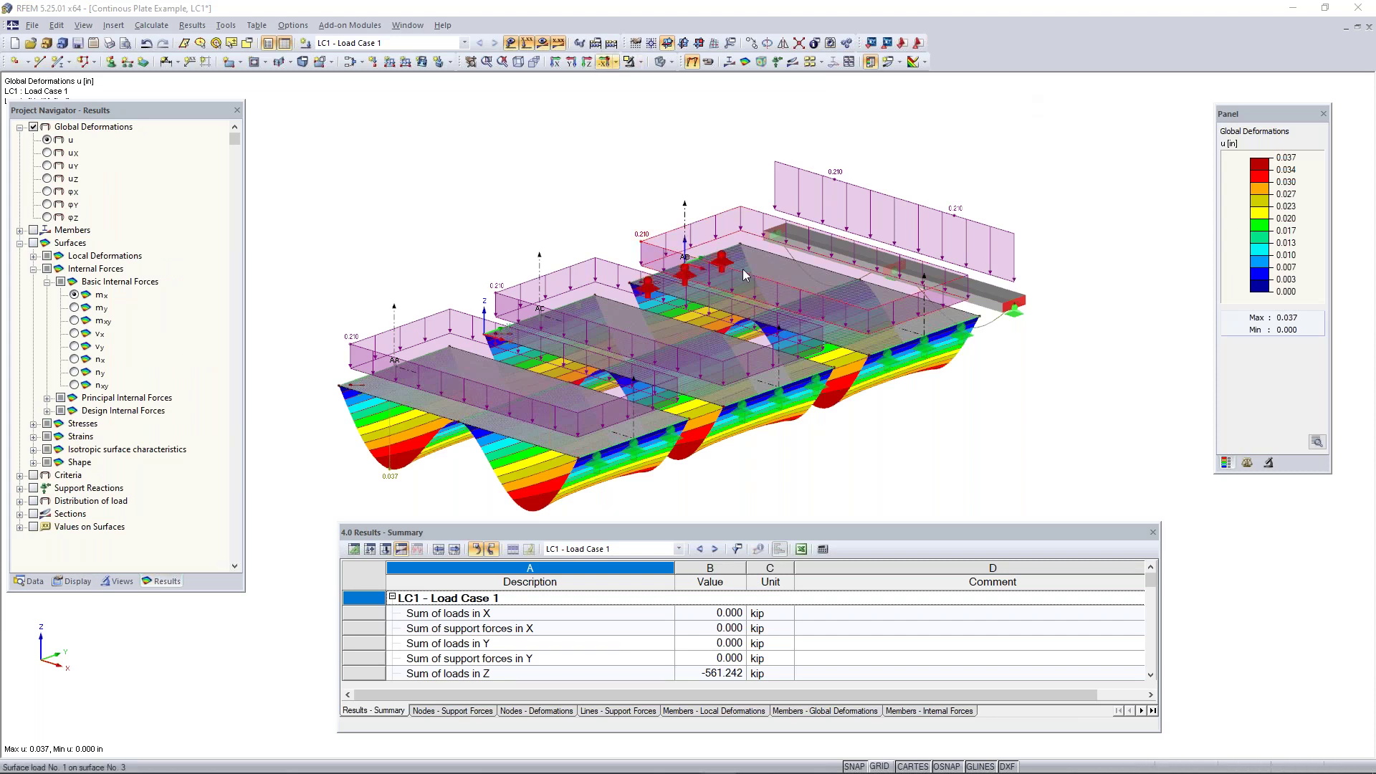
- Hide the loads on the deformed plates and move the deformation colour scale closer to the model
middle_click_drag(889, 429, 922, 407, "ctrl")
left_click(527, 43)
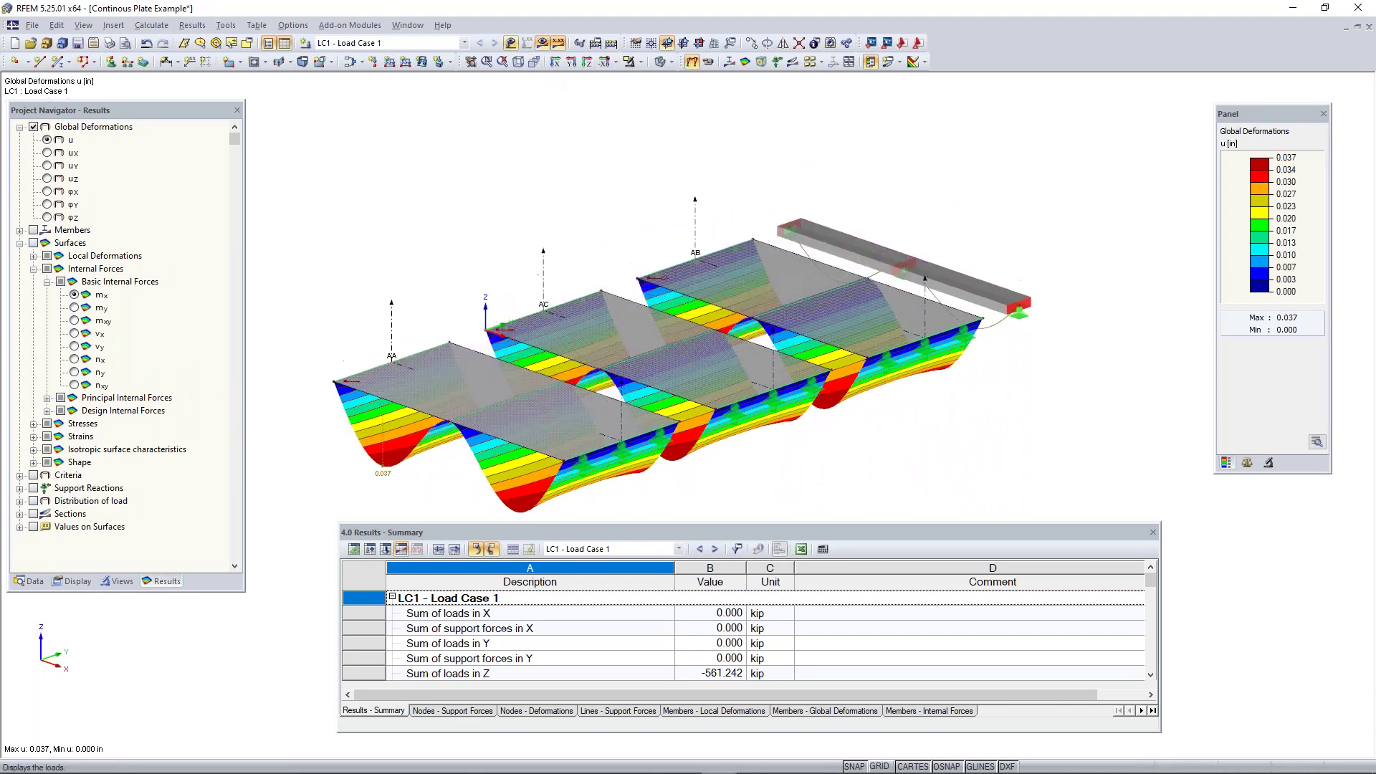
middle_click_drag(627, 239, 635, 175)
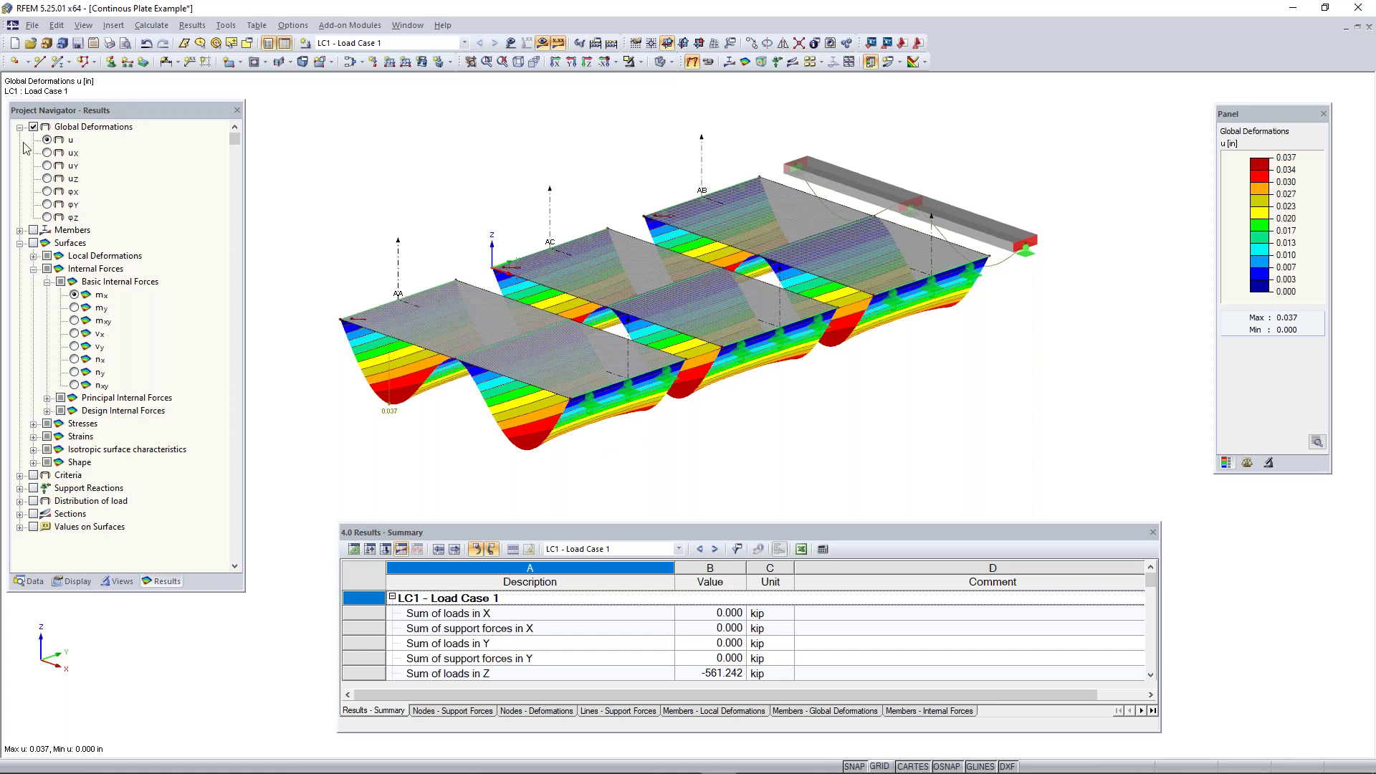
middle_click_drag(500, 466, 418, 410, "ctrl")
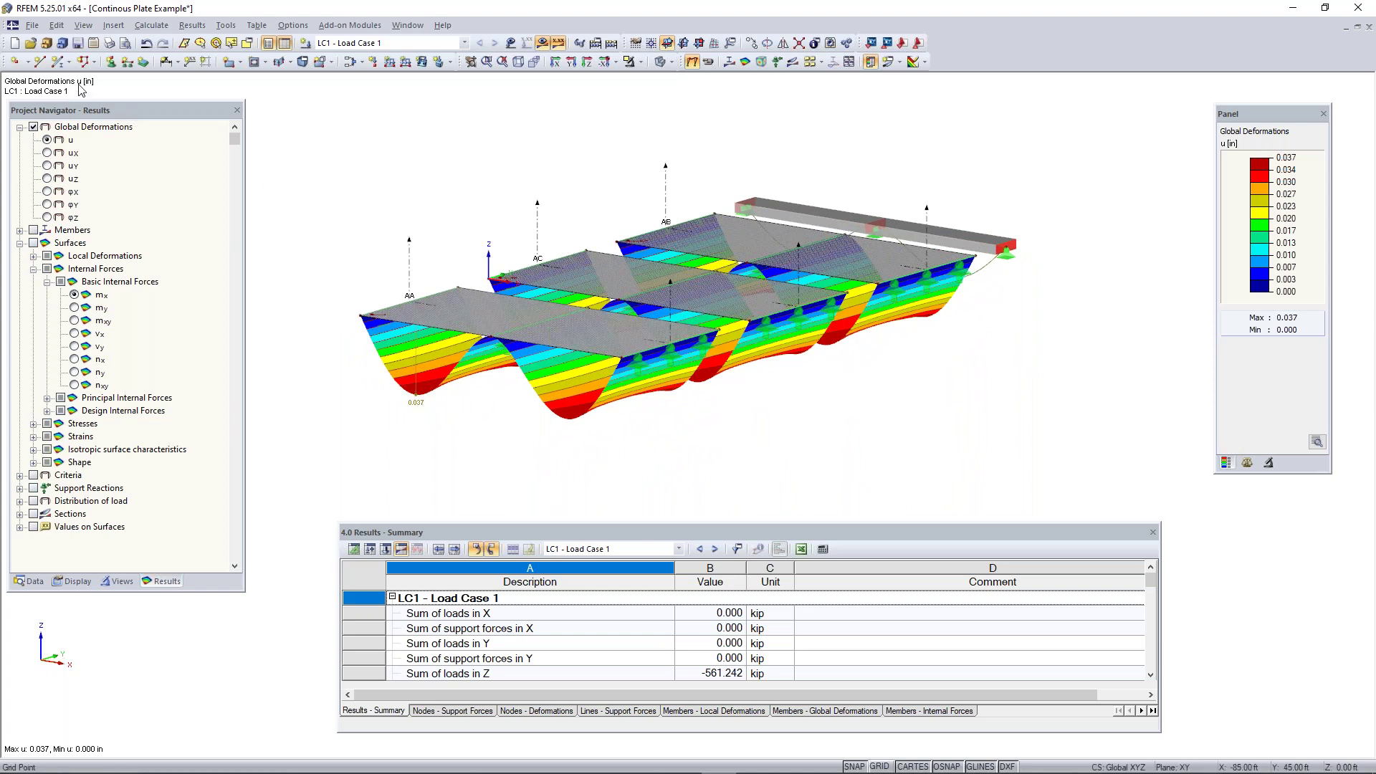
left_click_drag(1275, 114, 1175, 123)
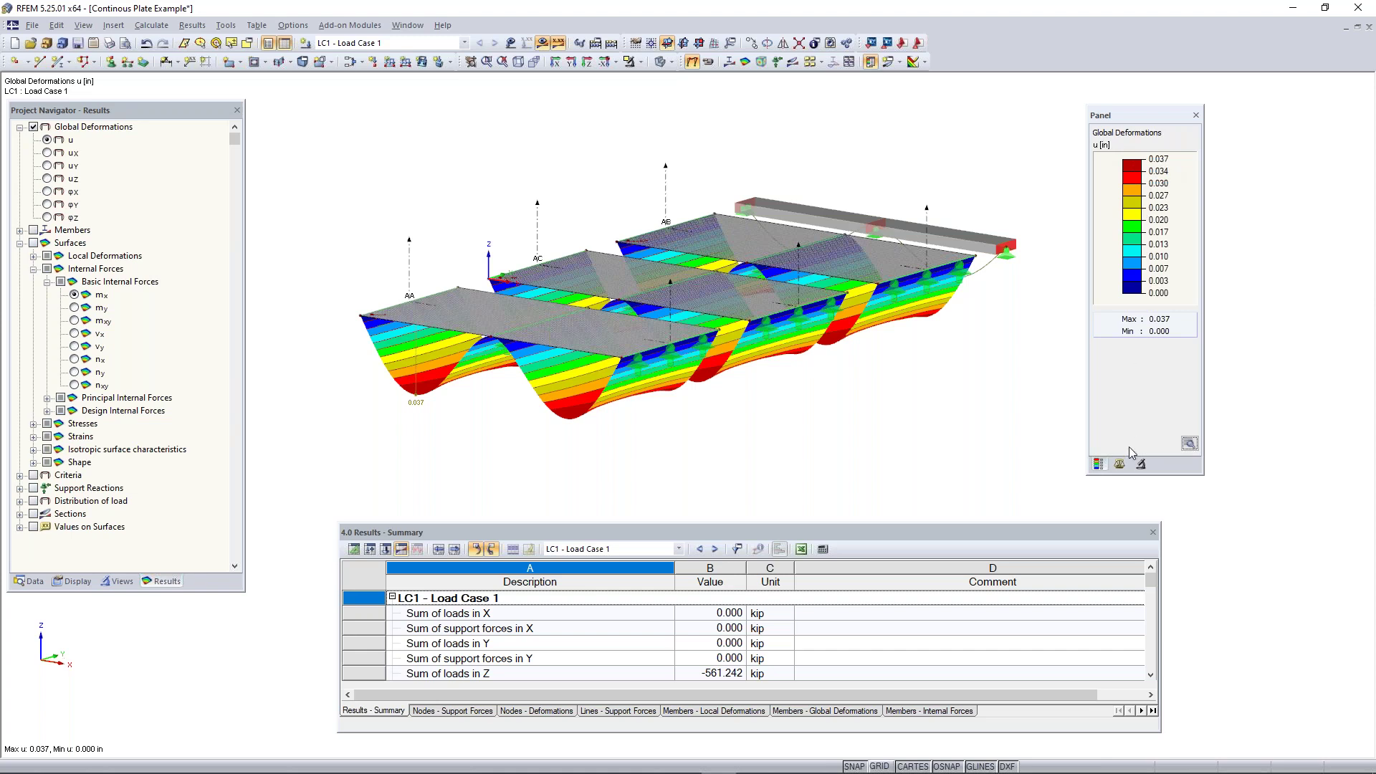
- Set the member deformation display to Cross-Sections Colored for the beam
middle_click_drag(1002, 332, 552, 365, "ctrl")
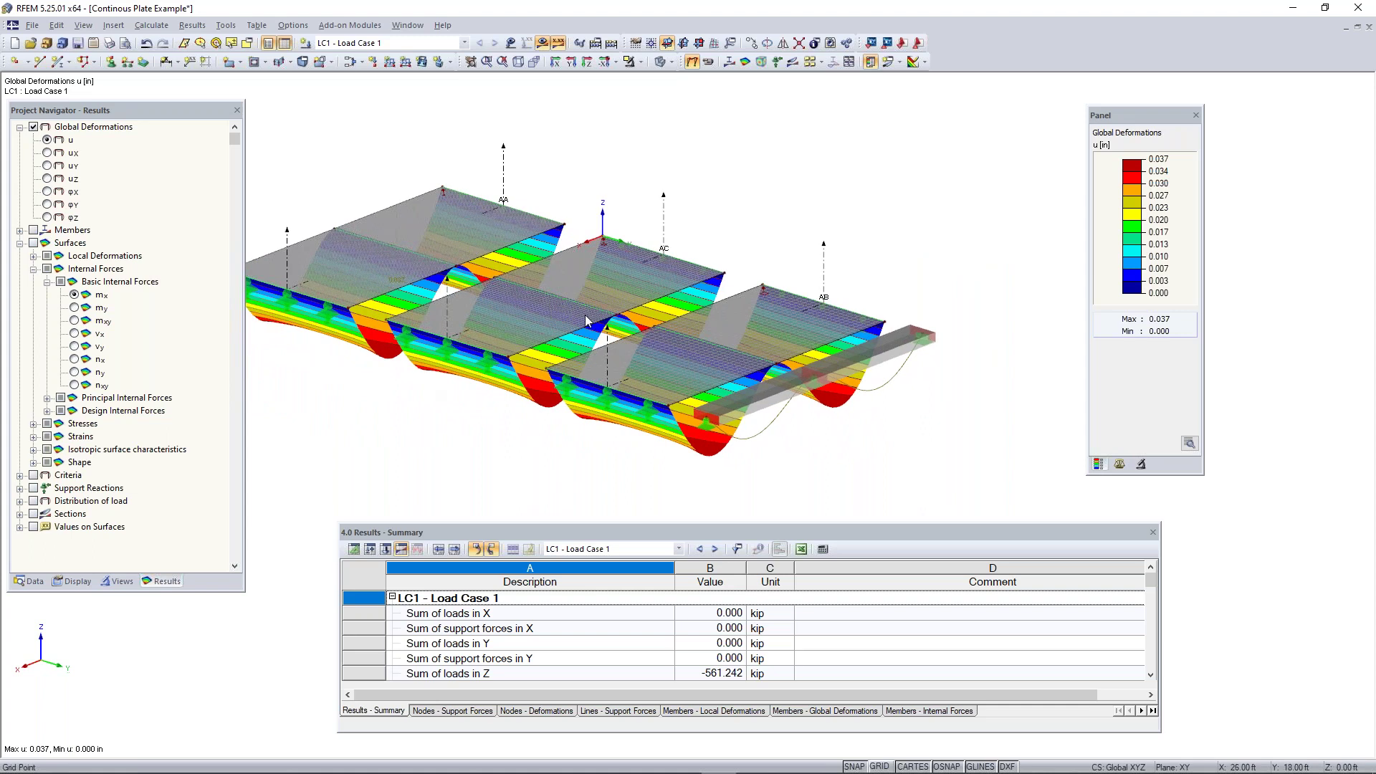
scroll(551, 366, "up", 5)
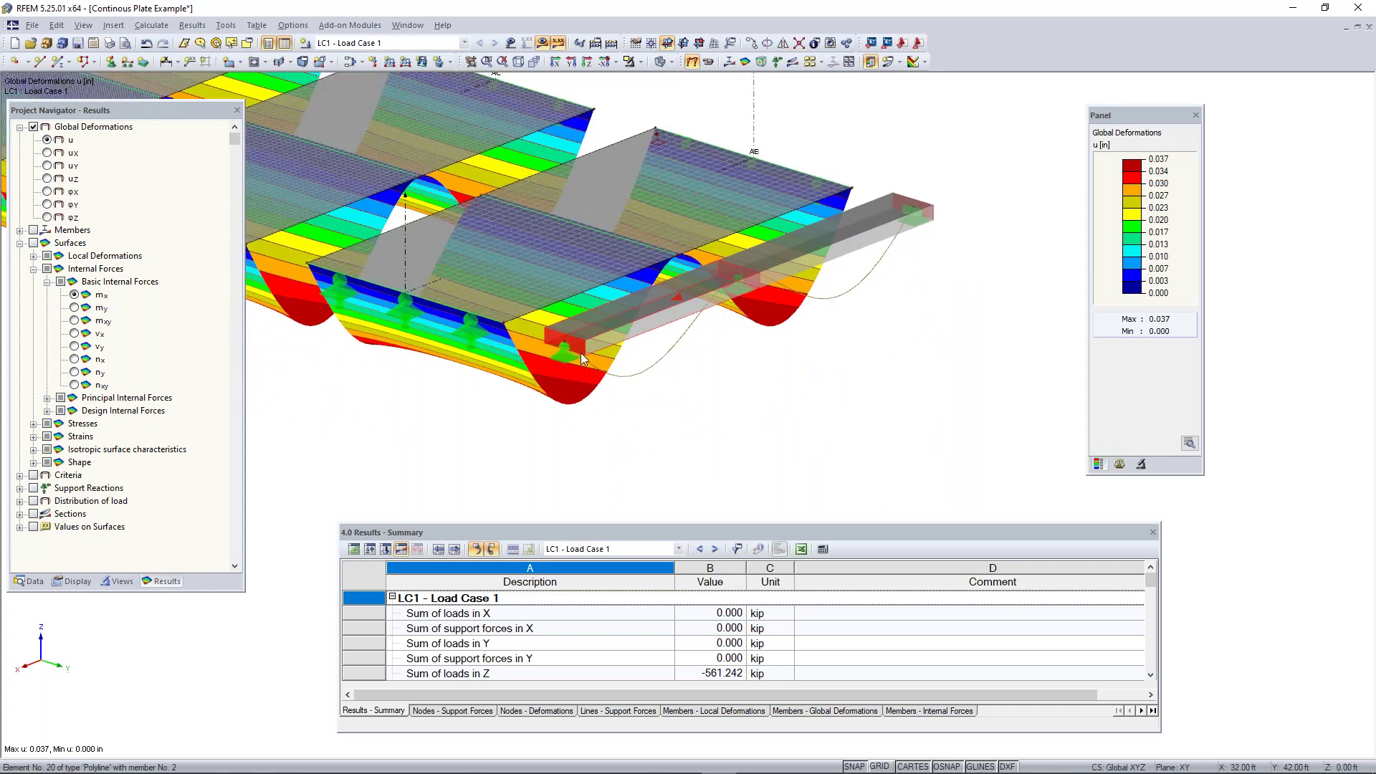
middle_click_drag(654, 368, 710, 319, "ctrl")
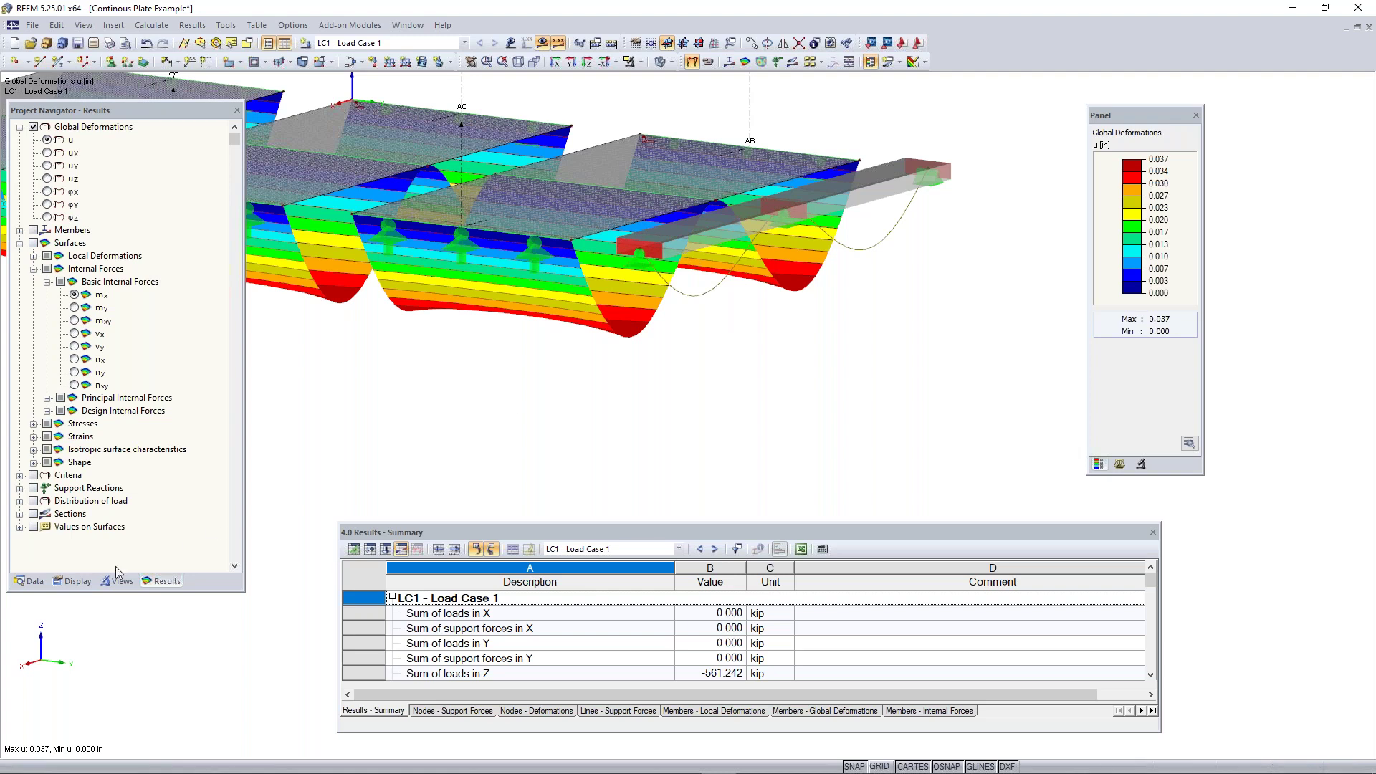
left_click(75, 581)
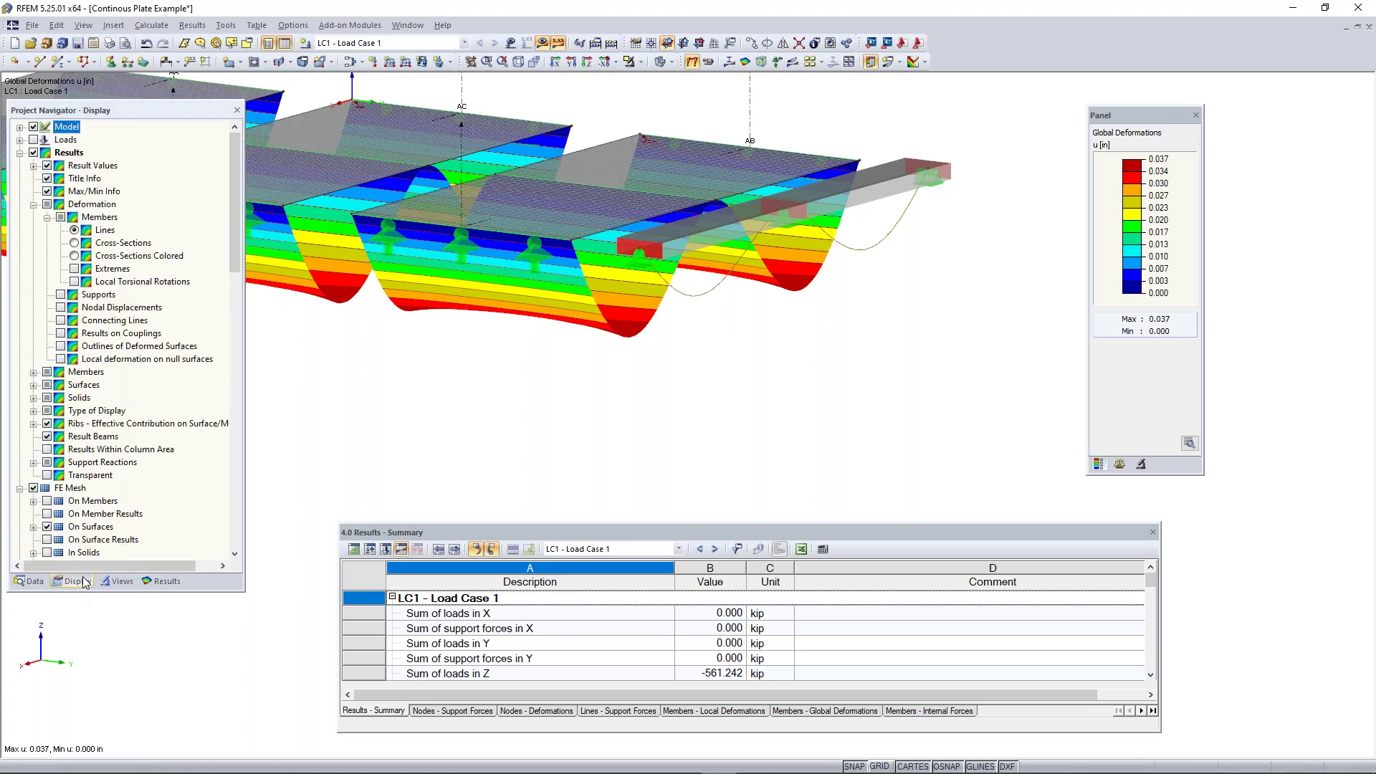
scroll(81, 350, "down", 5)
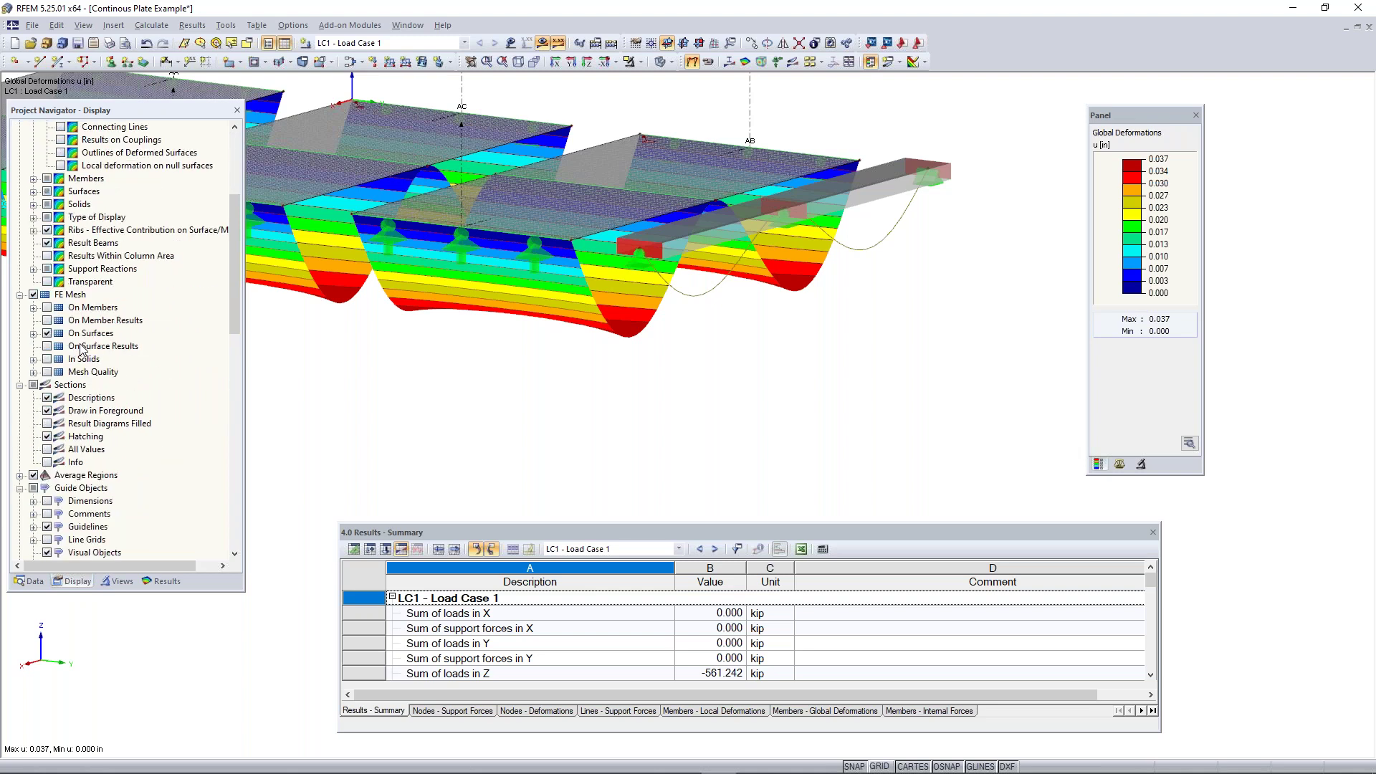
scroll(81, 350, "down", 3)
scroll(81, 348, "up", 8)
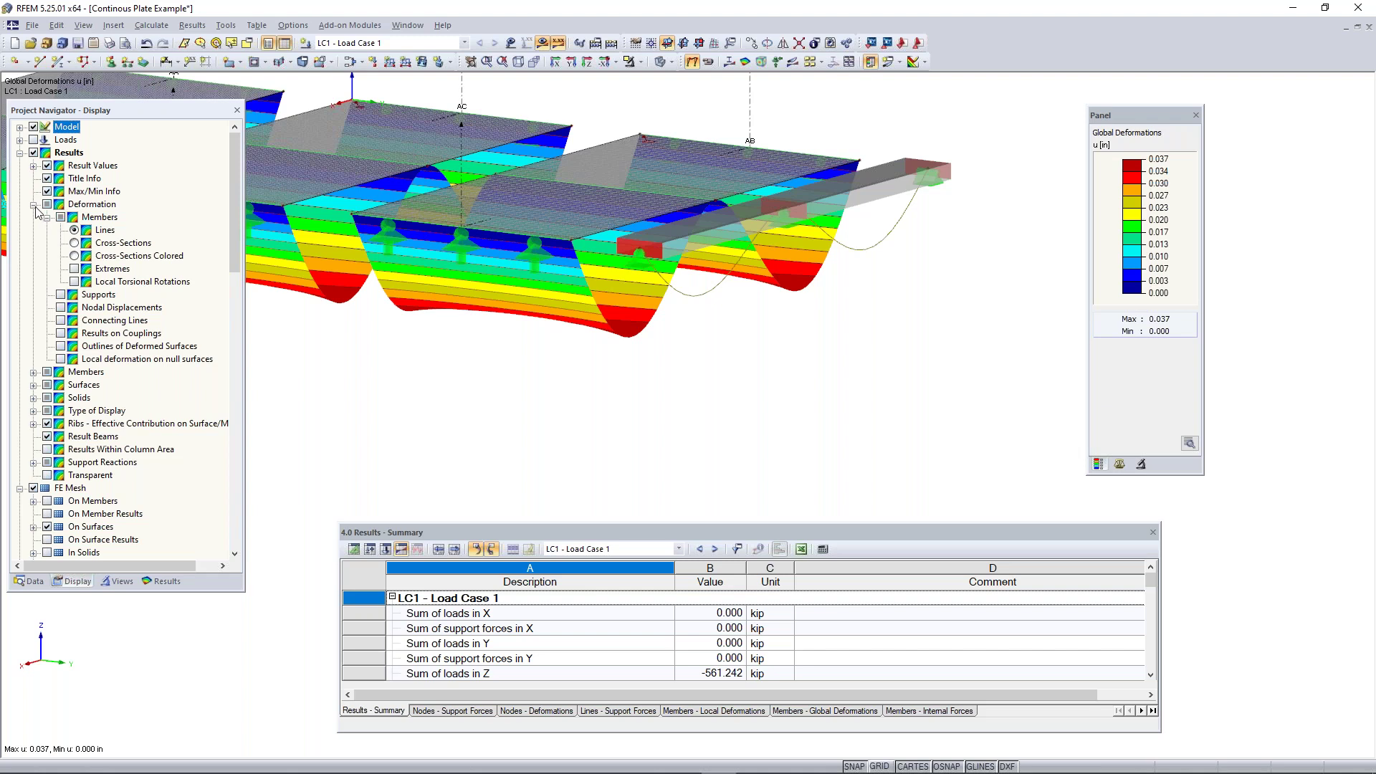
left_click(76, 208)
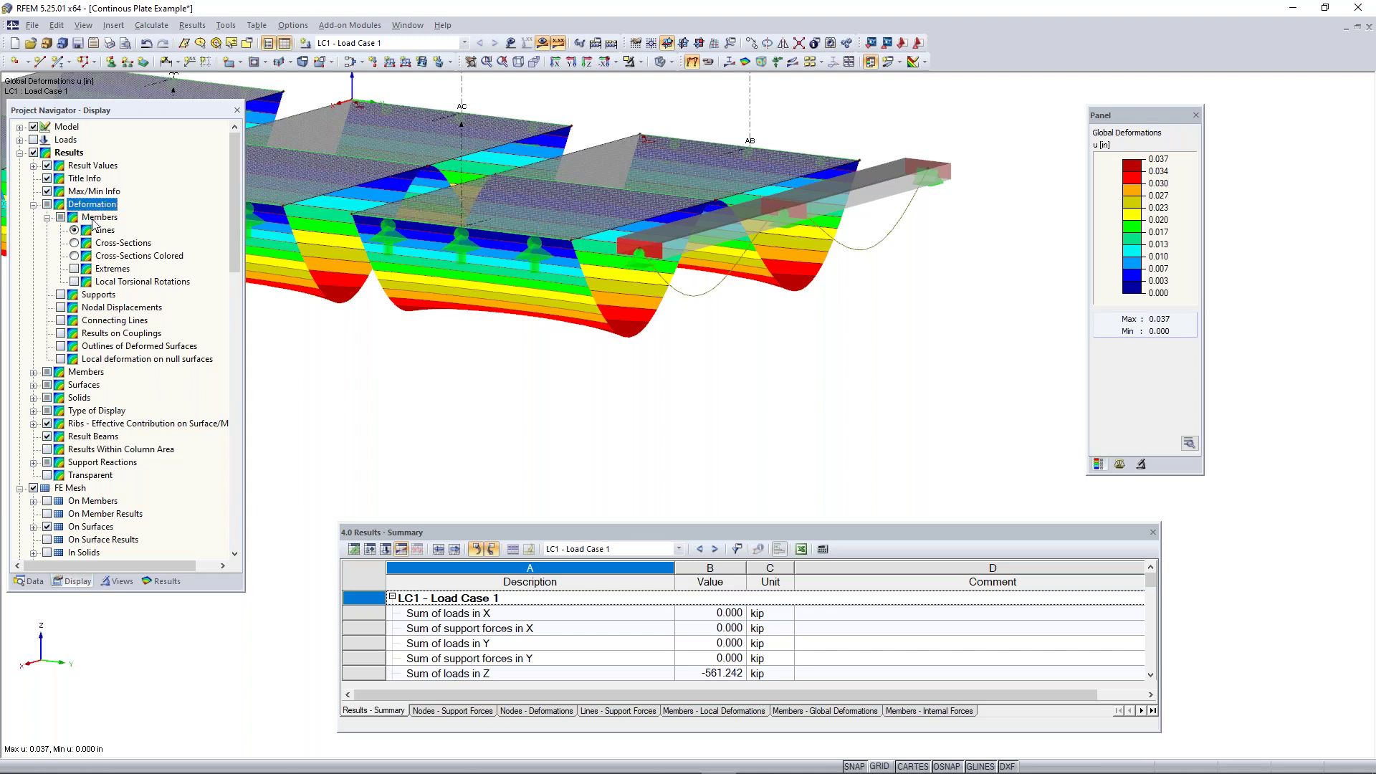
left_click(95, 218)
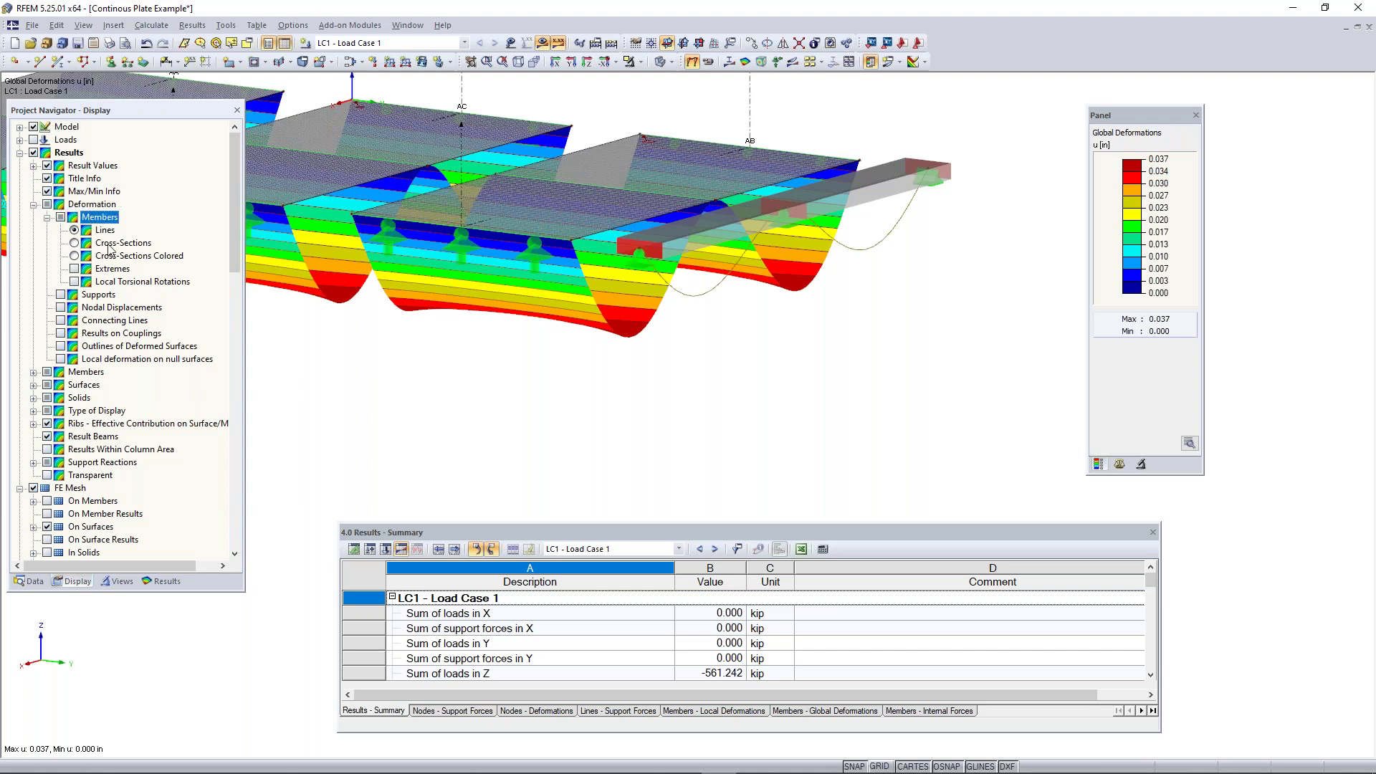
left_click(75, 256)
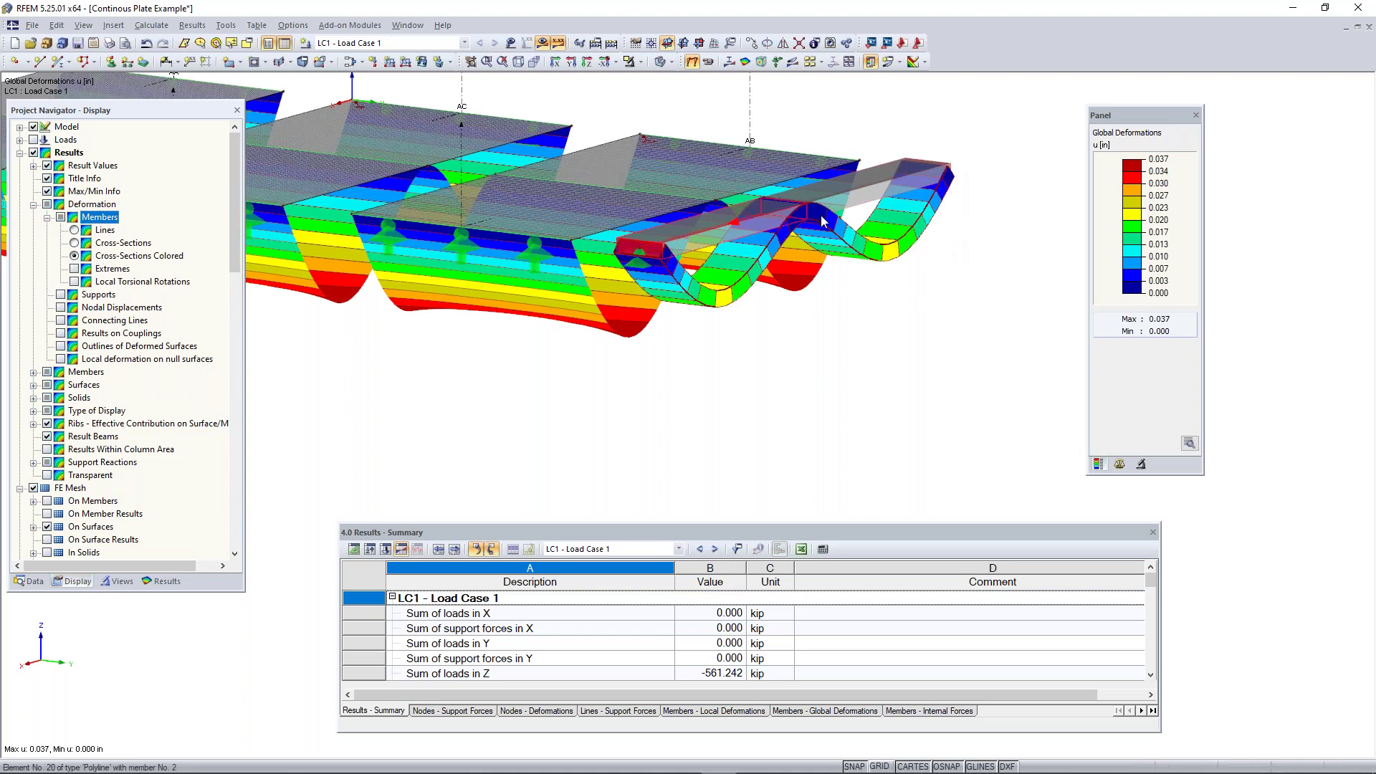
middle_click_drag(604, 274, 1084, 423, "ctrl")
mouse_move(701, 397)
middle_mouse_down("ctrl")
mouse_move(669, 415)
mouse_move(891, 325)
mouse_move(631, 416)
mouse_move(795, 373)
middle_mouse_up("ctrl")
right_click(669, 422)
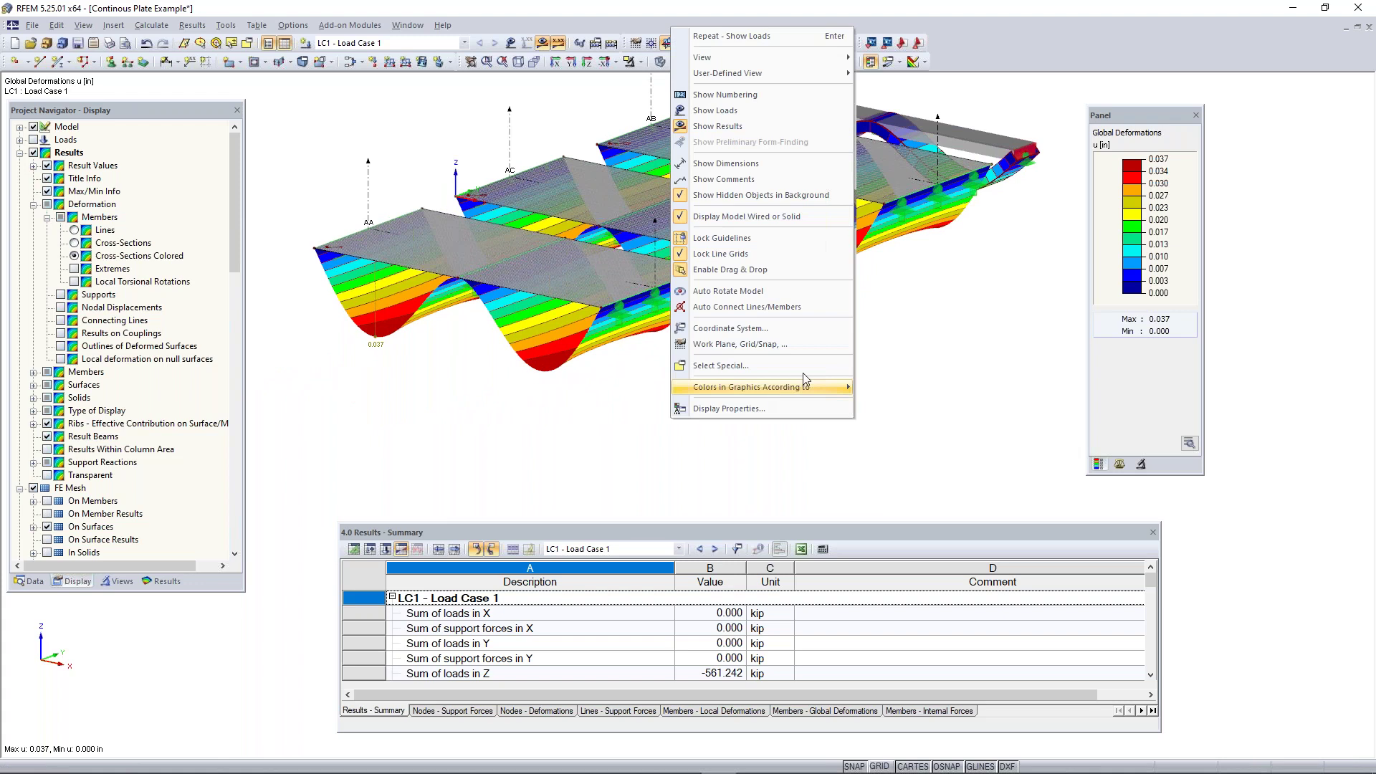
left_click(936, 342)
middle_click_drag(863, 278, 817, 357)
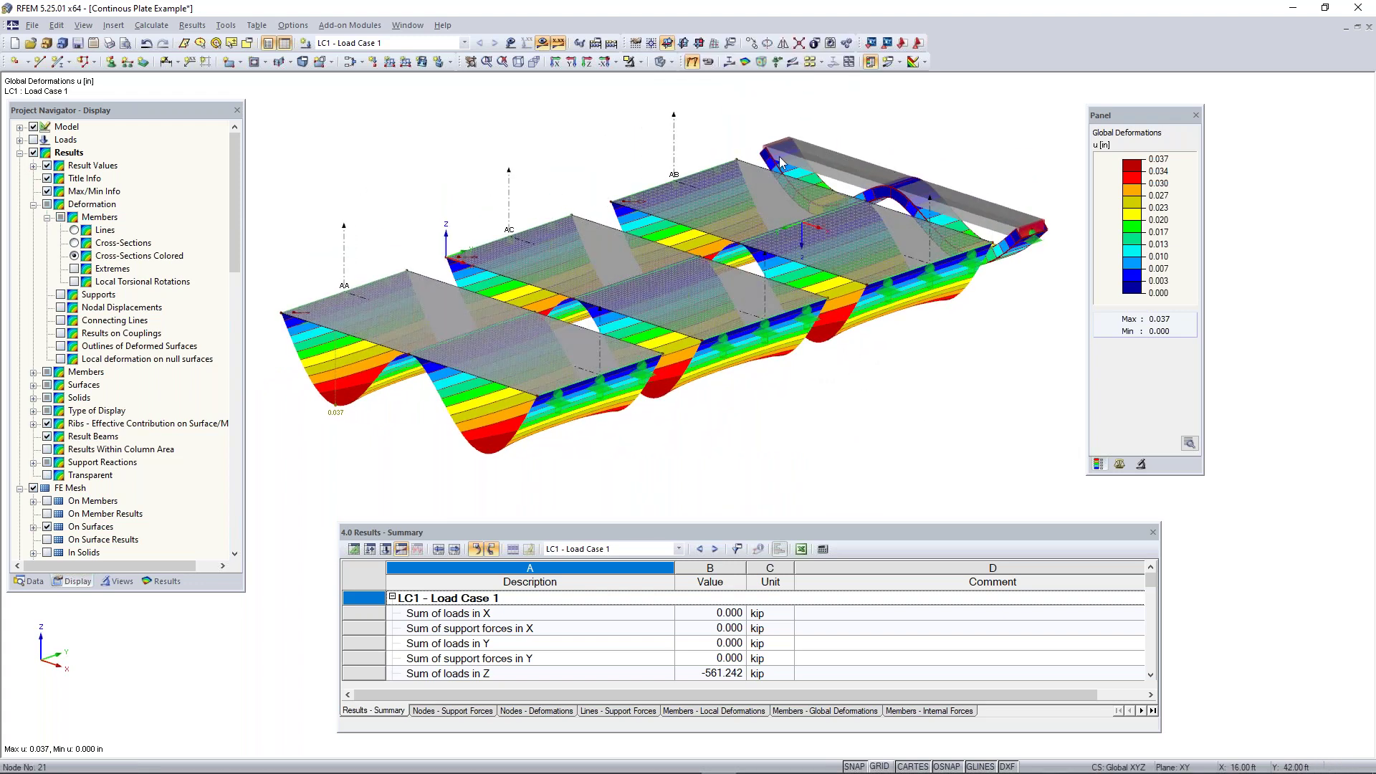
- Turn off the display of the global deformations in the results
left_click(20, 152)
left_click(165, 581)
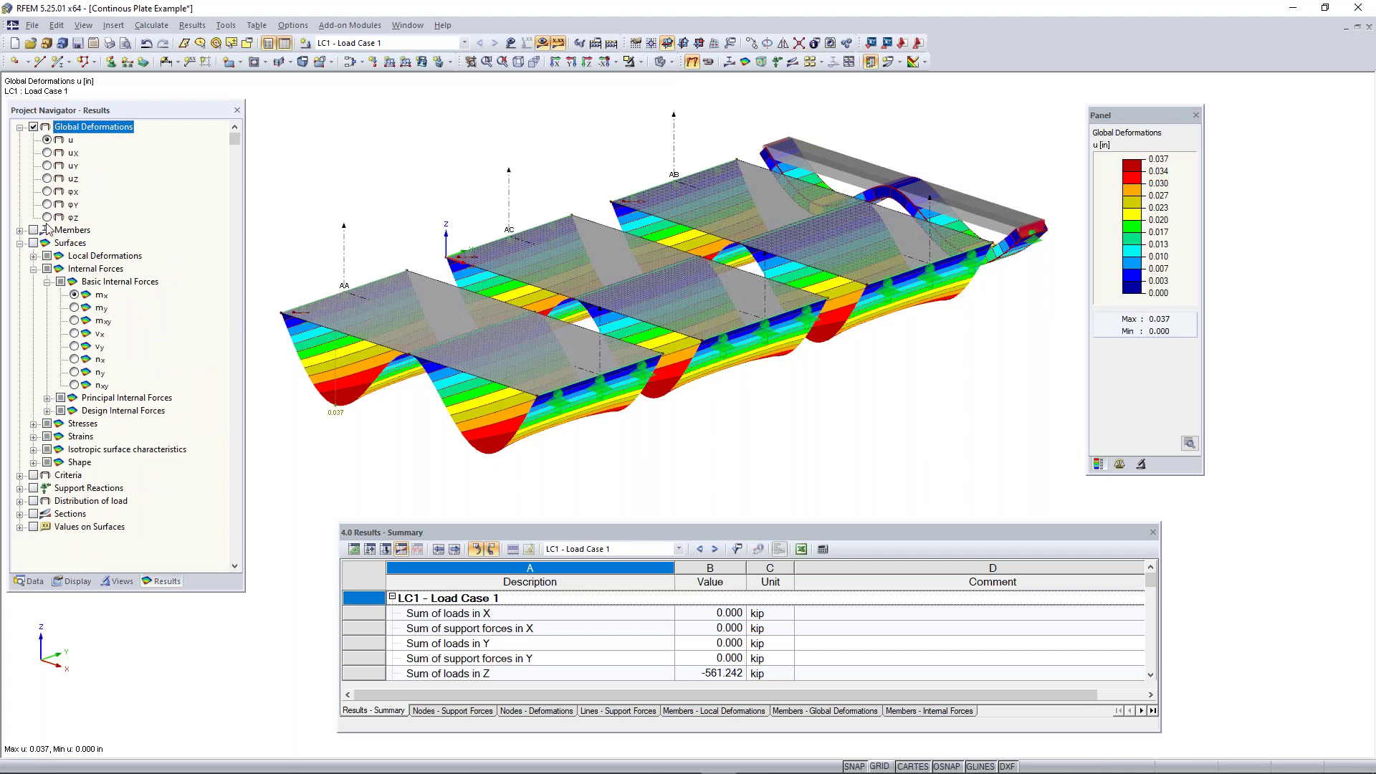
left_click(33, 127)
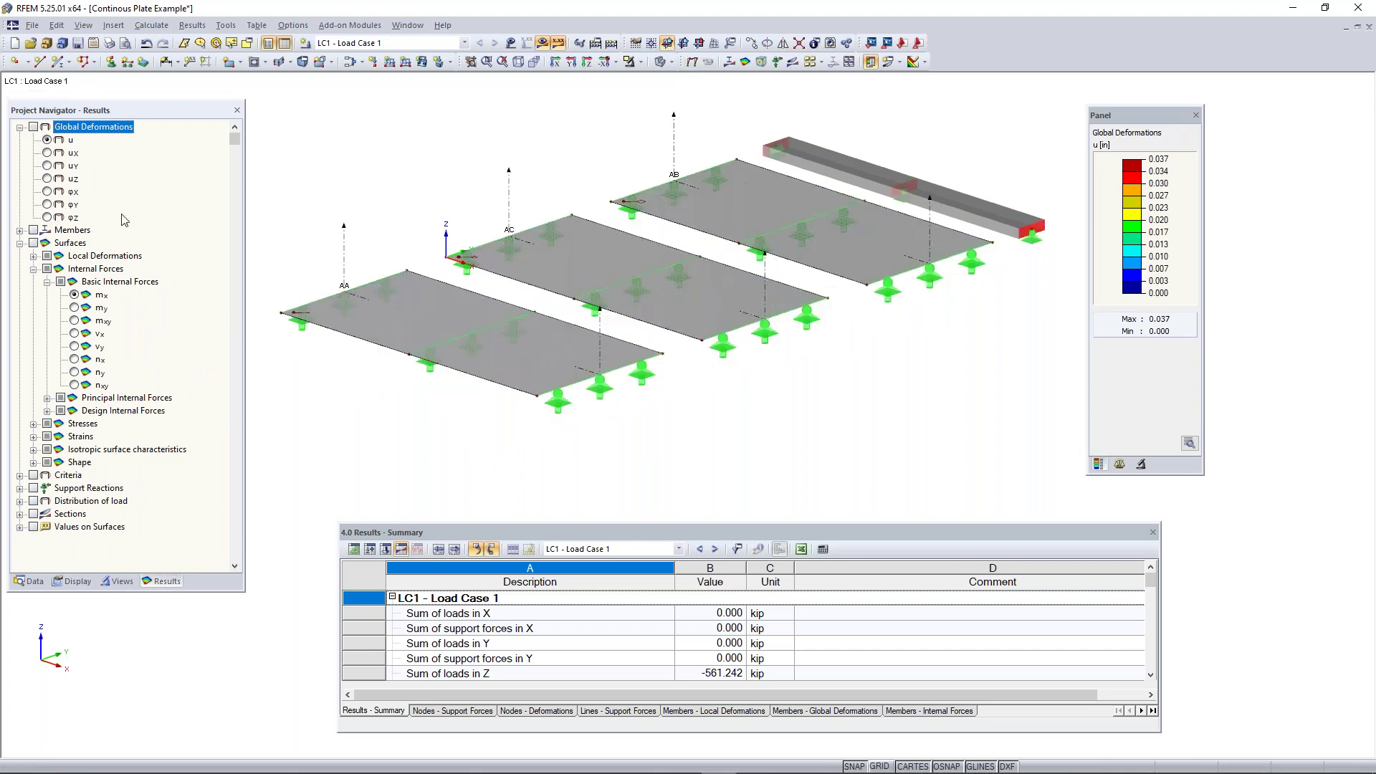
middle_click_drag(648, 460, 654, 455, "ctrl")
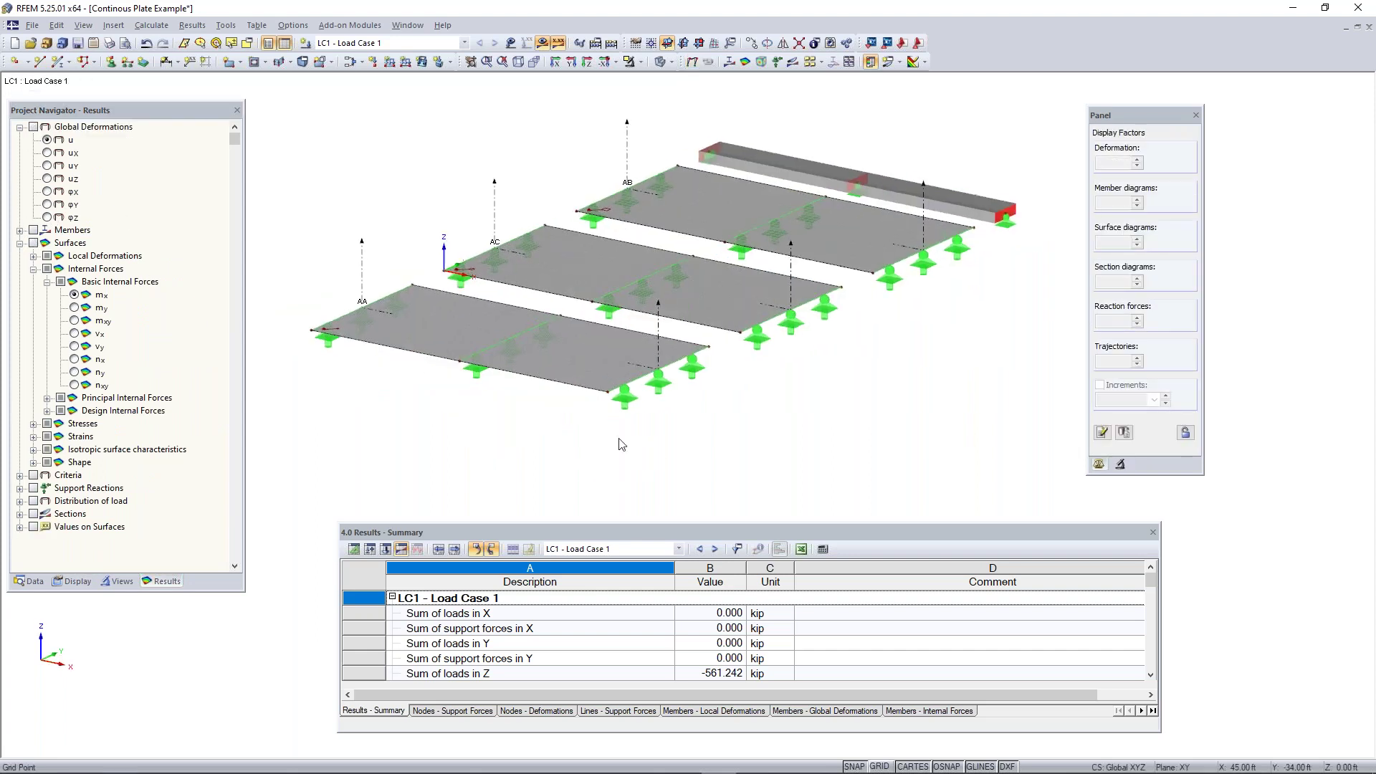
- Turn on the member results and view the beam's axial force N and shear force Vz
left_click(33, 230)
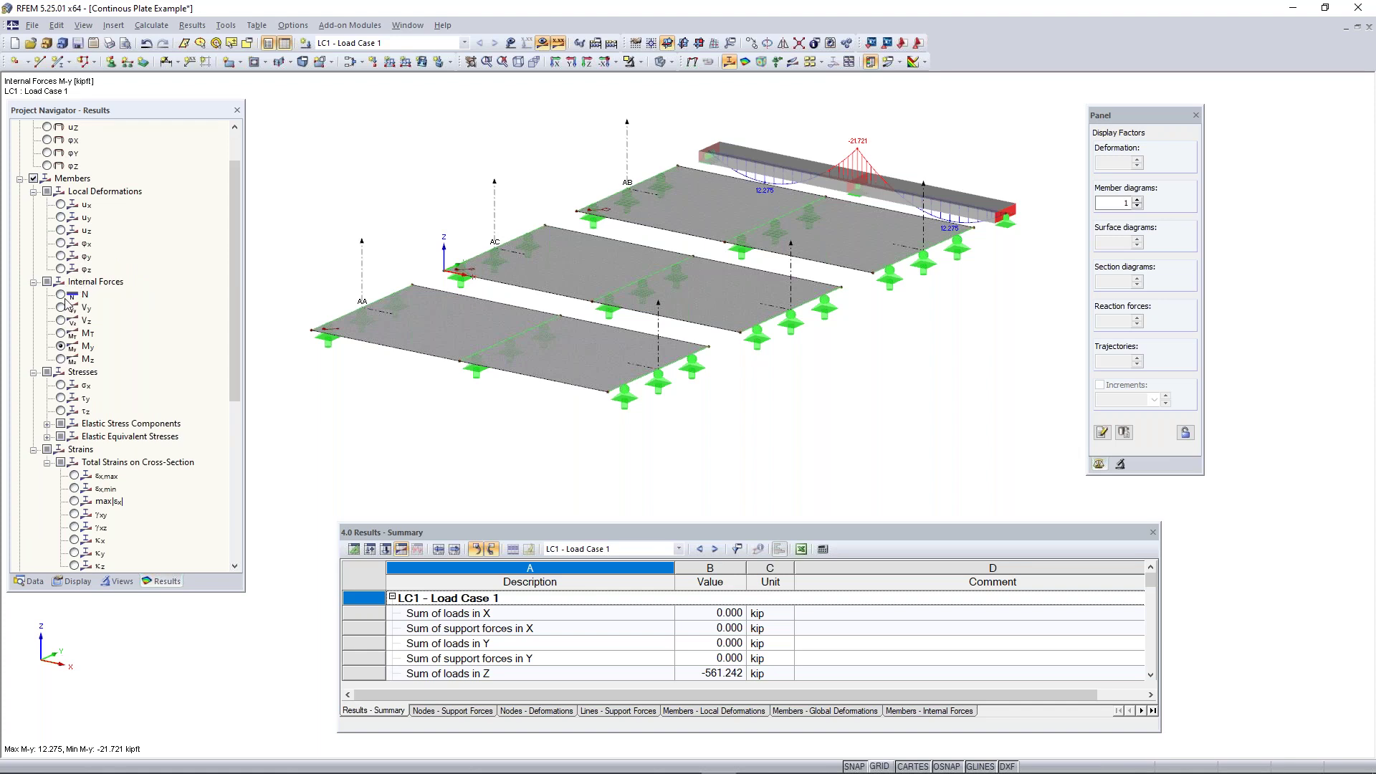
middle_click_drag(820, 261, 778, 317)
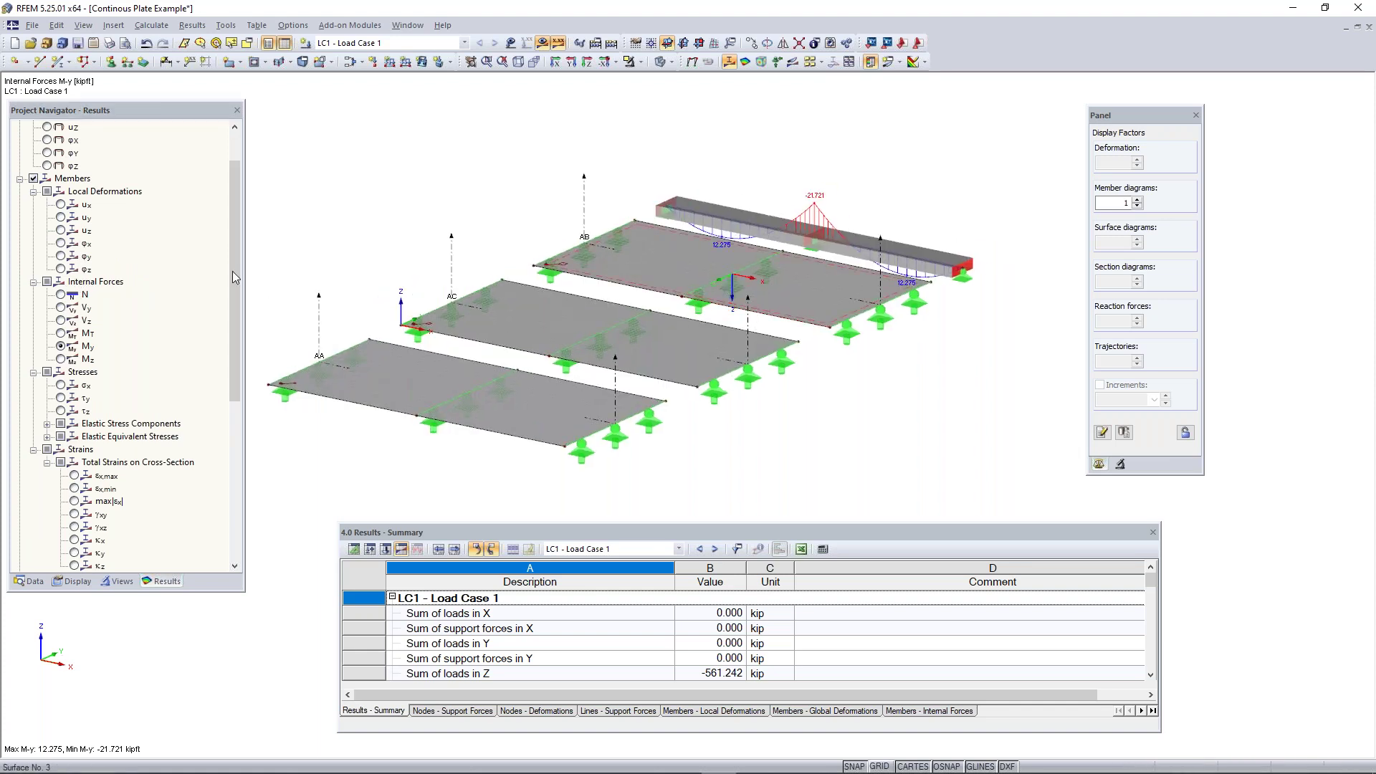
left_click(61, 294)
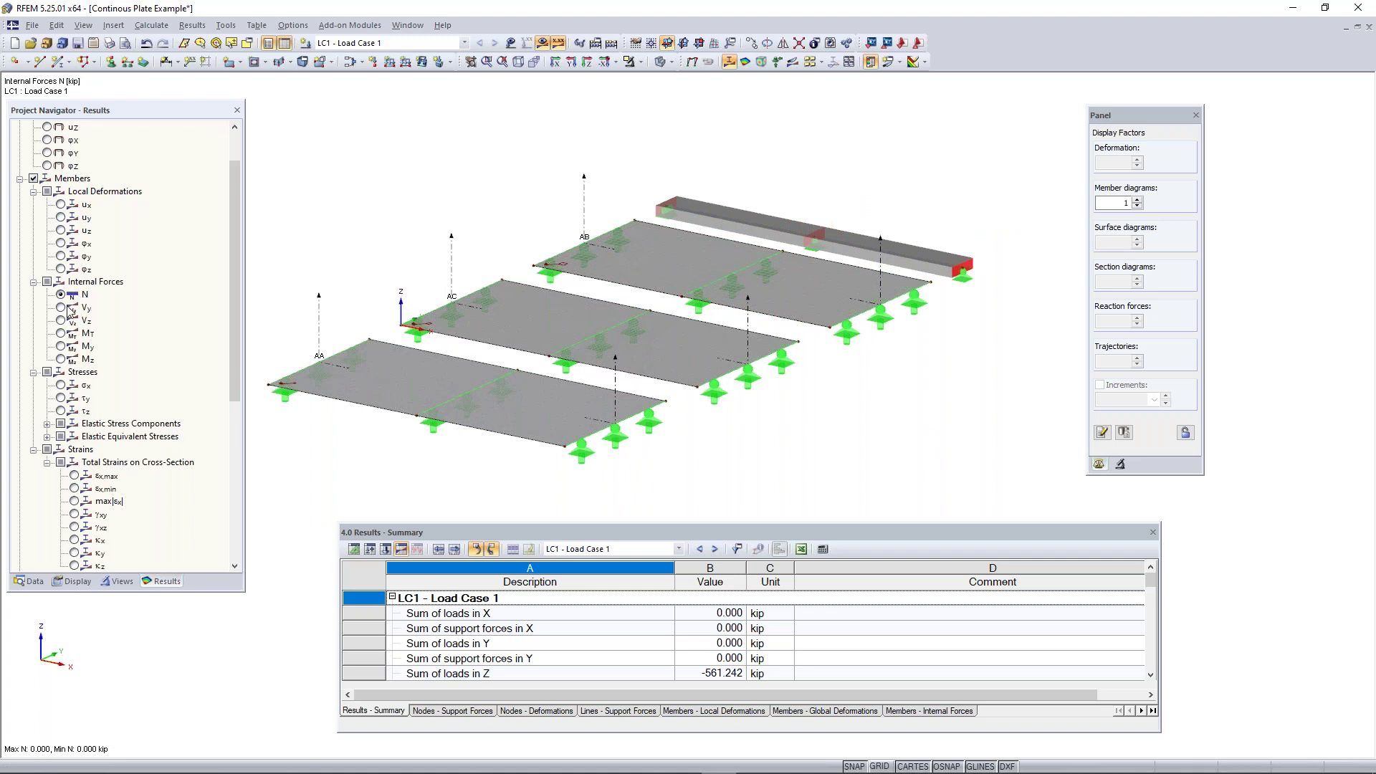
left_click(63, 320)
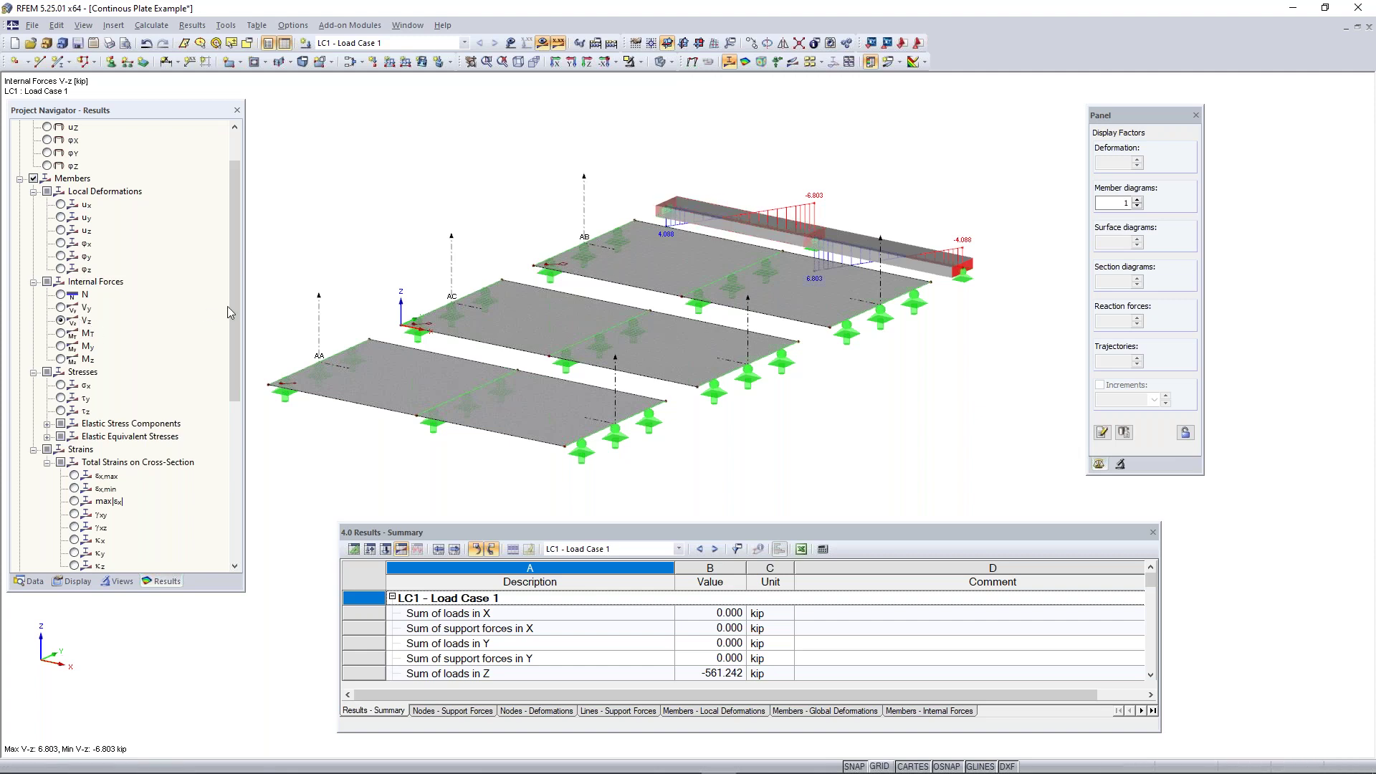
- Show the local axis systems of the beam members
scroll(782, 236, "up", 2)
right_click(780, 232)
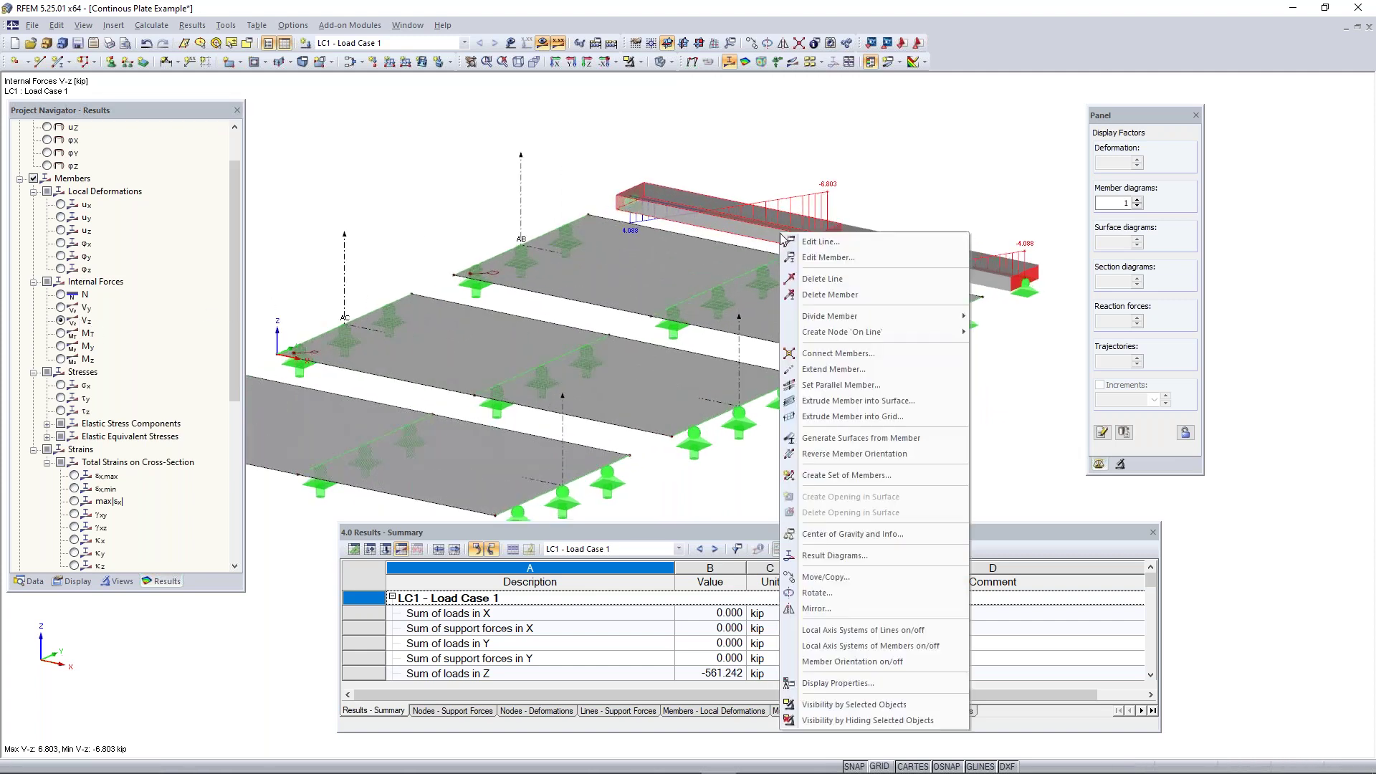
left_click(868, 646)
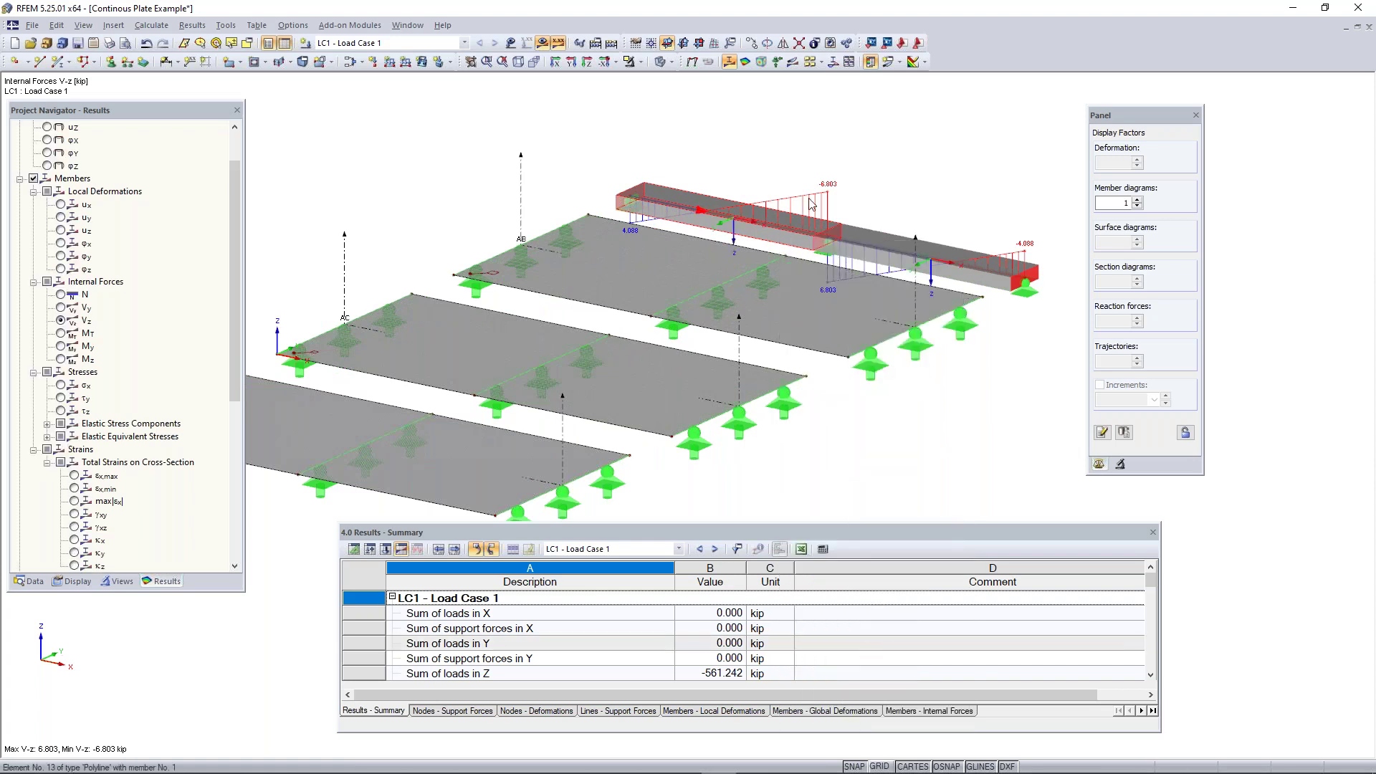
scroll(717, 322, "up", 1)
scroll(817, 323, "up", 2)
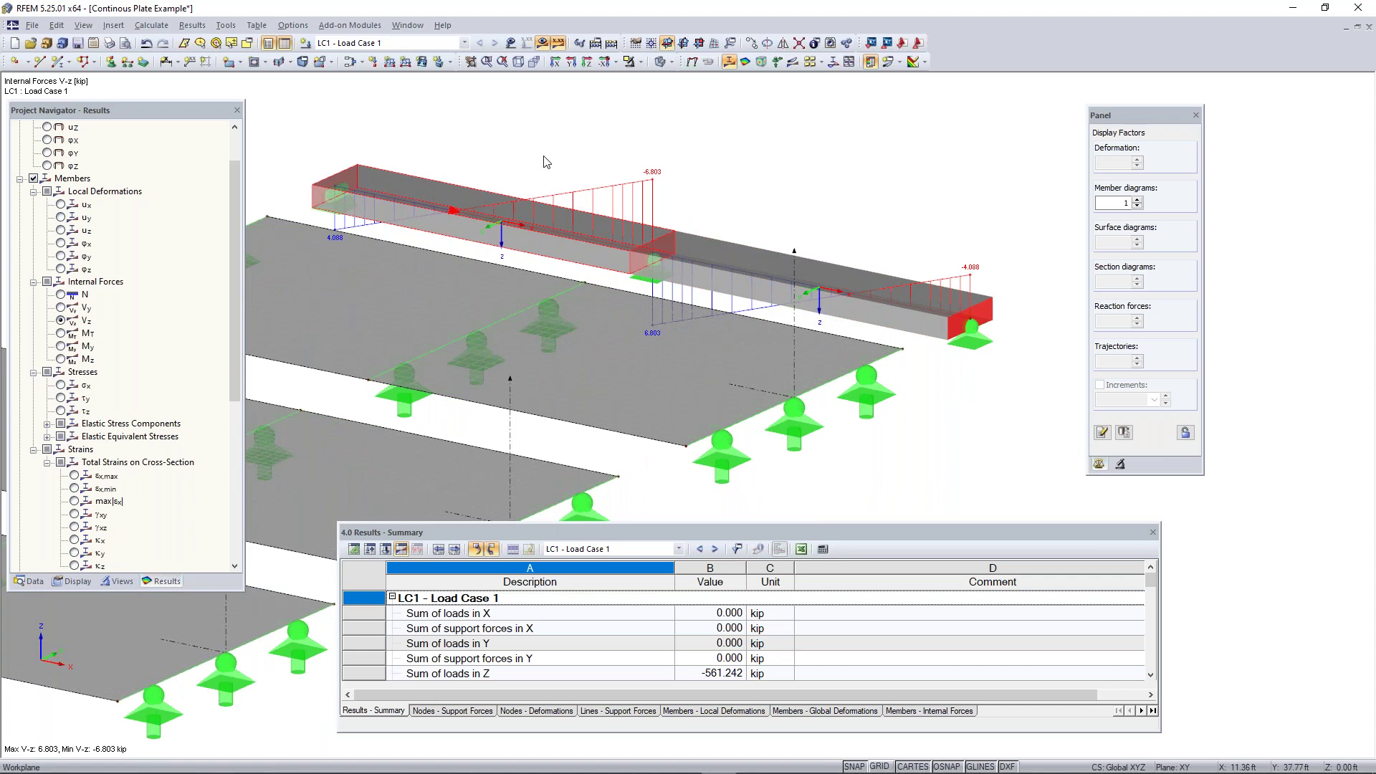
scroll(673, 258, "down", 2)
scroll(531, 231, "up", 1)
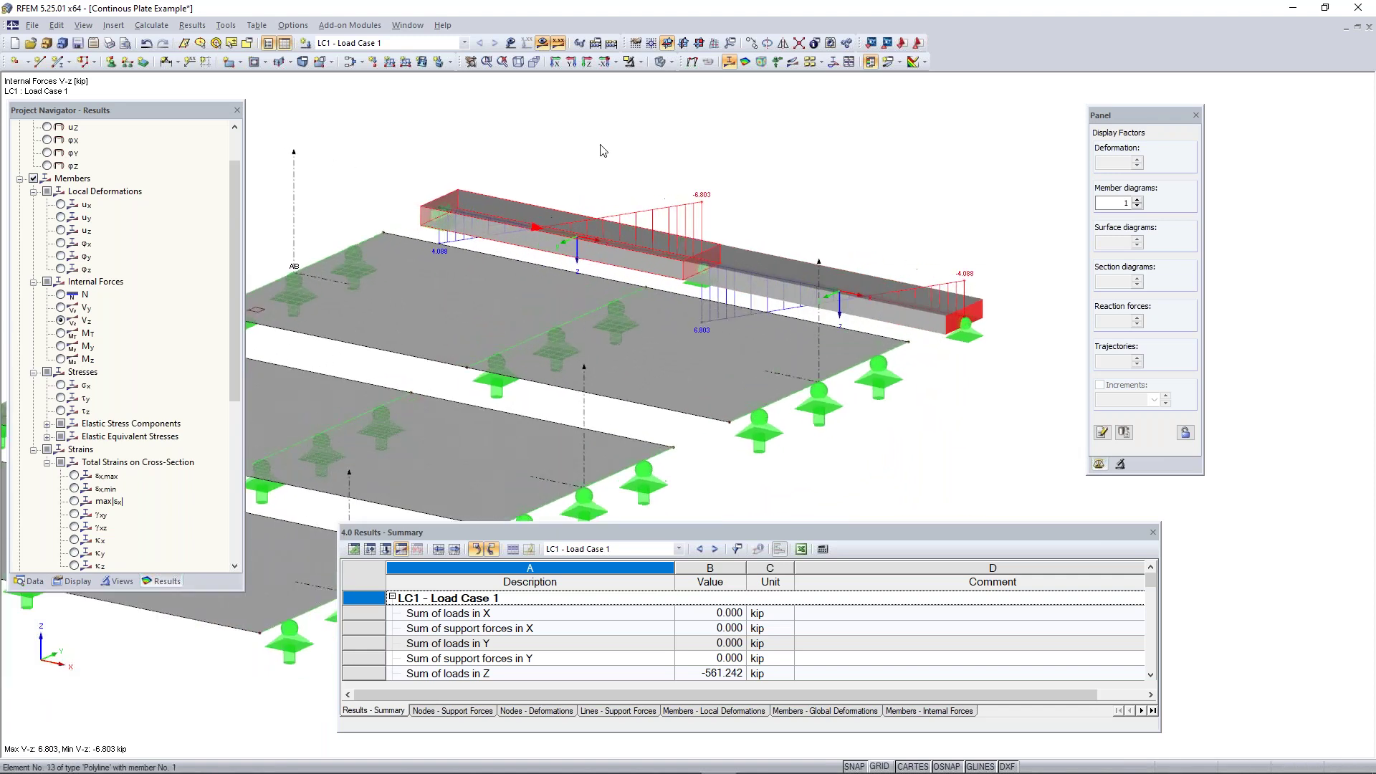
- Change the model rendering to Wireframe Display Model to examine the beam's Vz diagram against its local axes
left_click(660, 63)
middle_click_drag(485, 235, 493, 268, "ctrl")
scroll(386, 237, "up", 2)
scroll(385, 242, "up", 1)
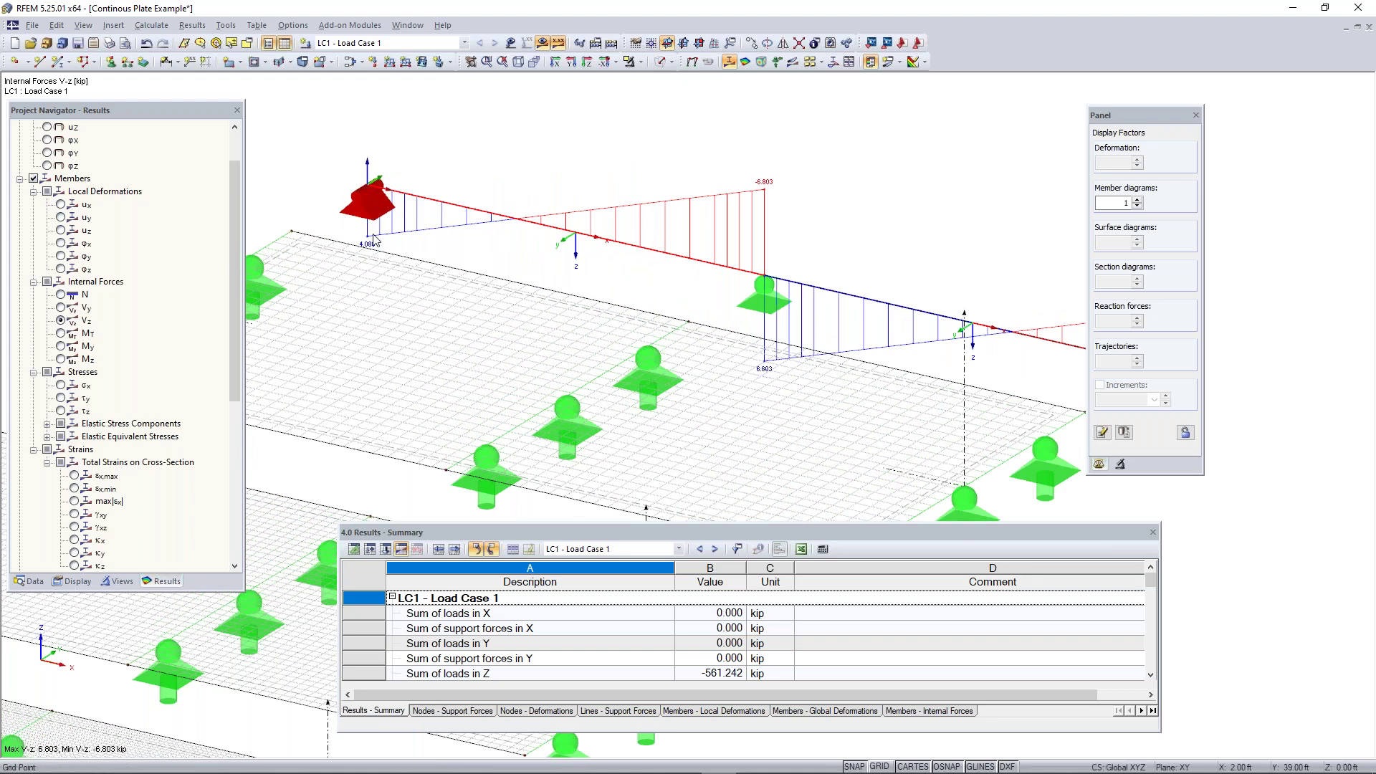
scroll(898, 315, "down", 4)
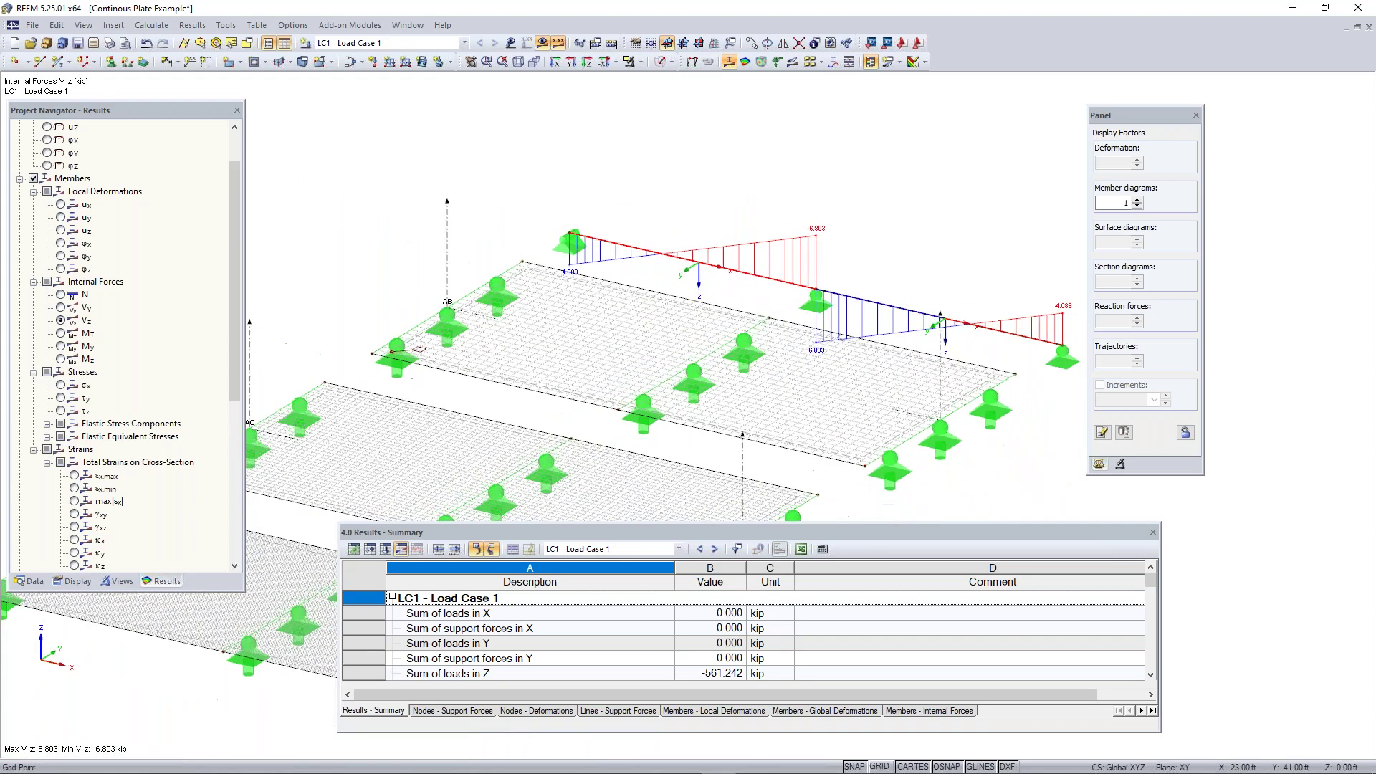
scroll(727, 235, "down", 2)
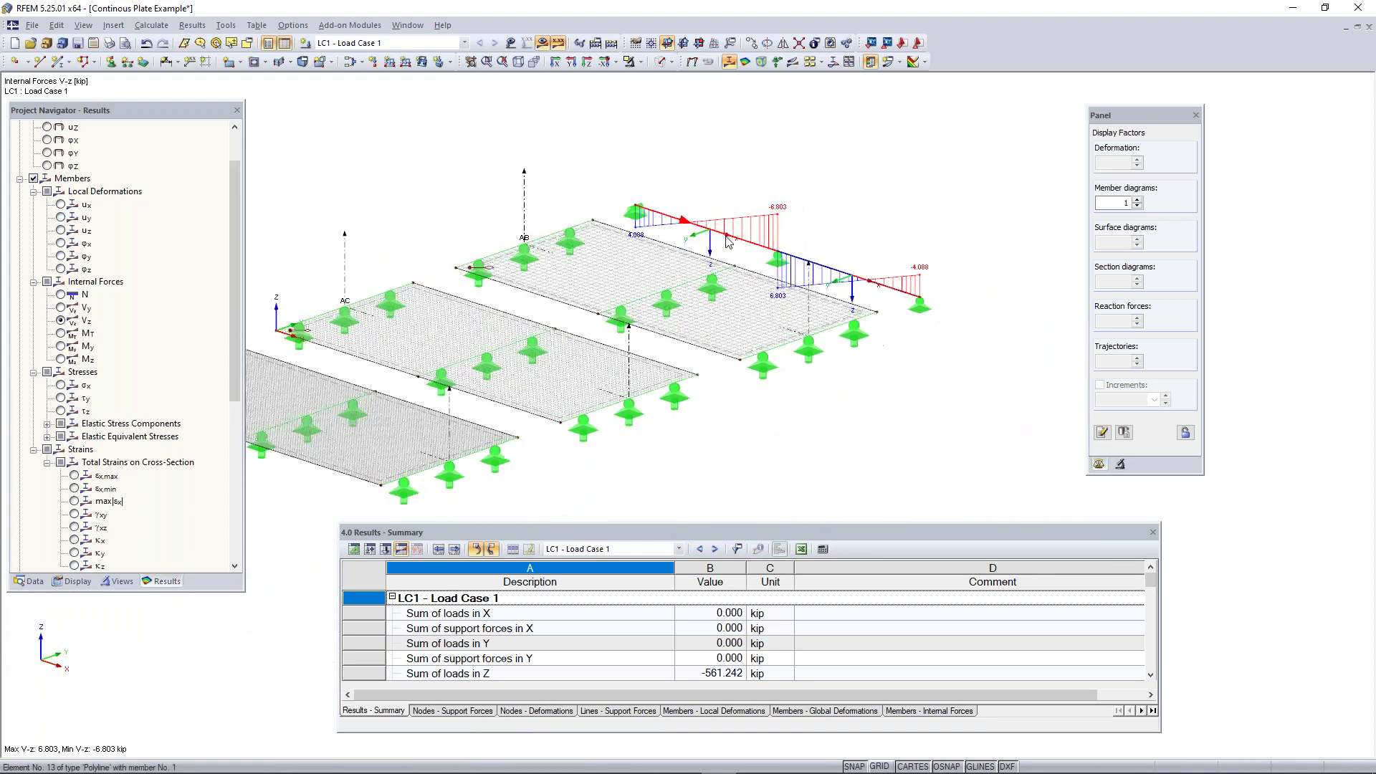
middle_click_drag(726, 235, 764, 255)
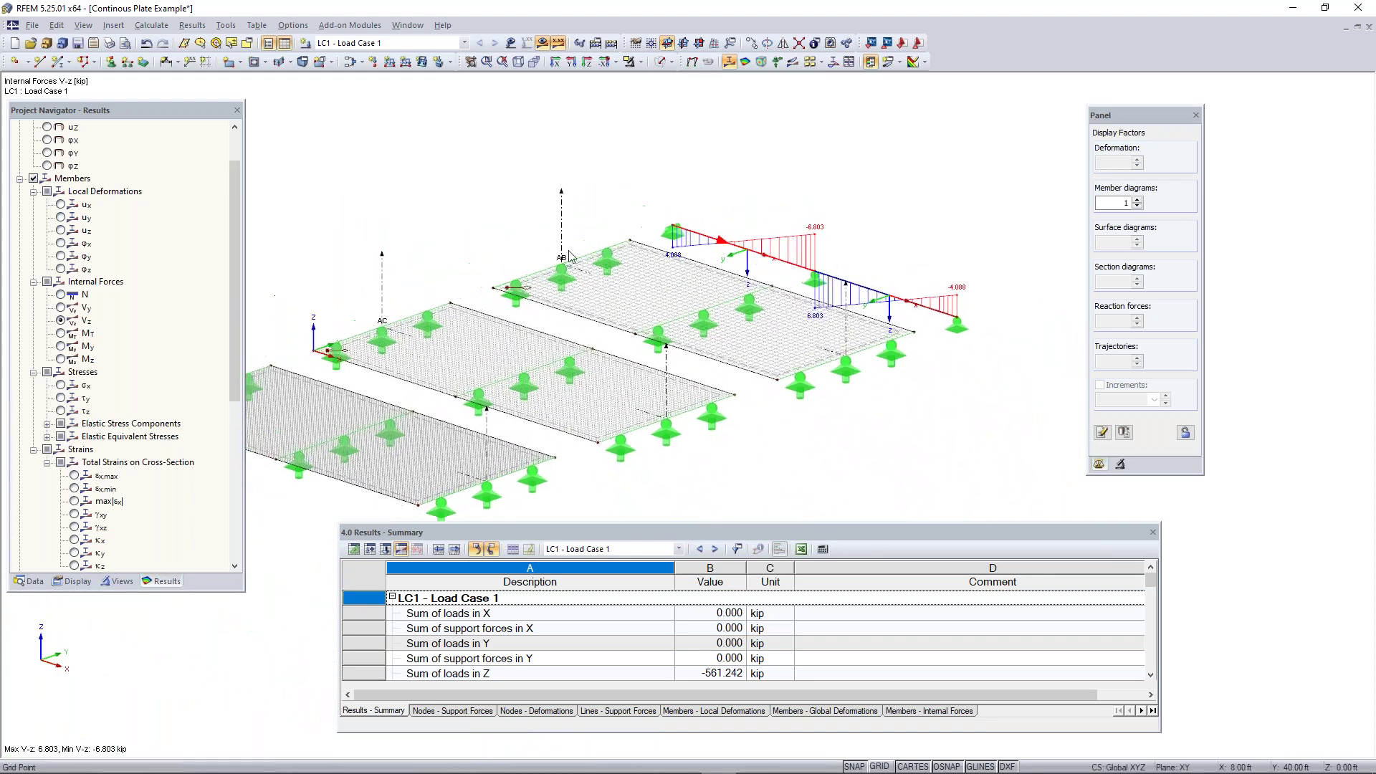
- Set the beam's internal force diagram to bending moment My and turn on the surface results mx for the plates
left_click(61, 346)
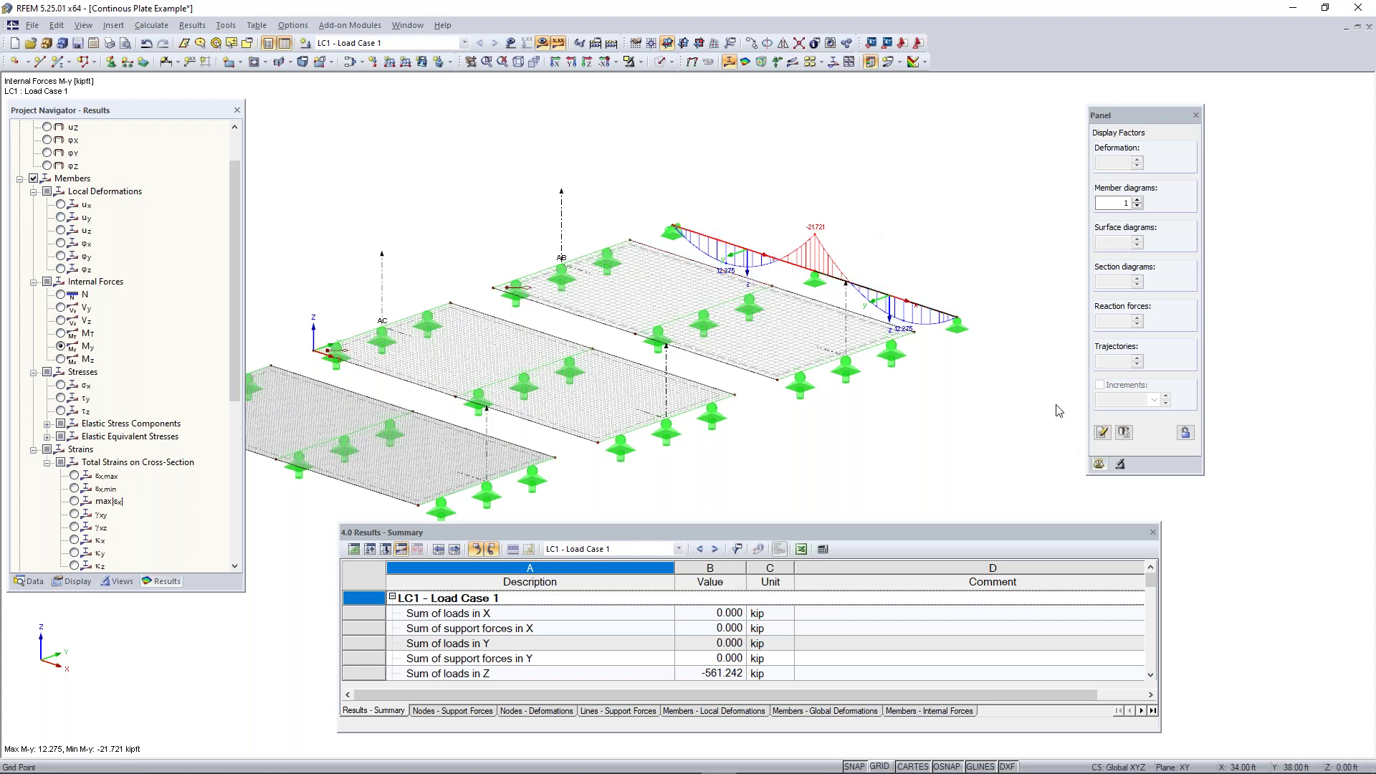
scroll(814, 233, "up", 2)
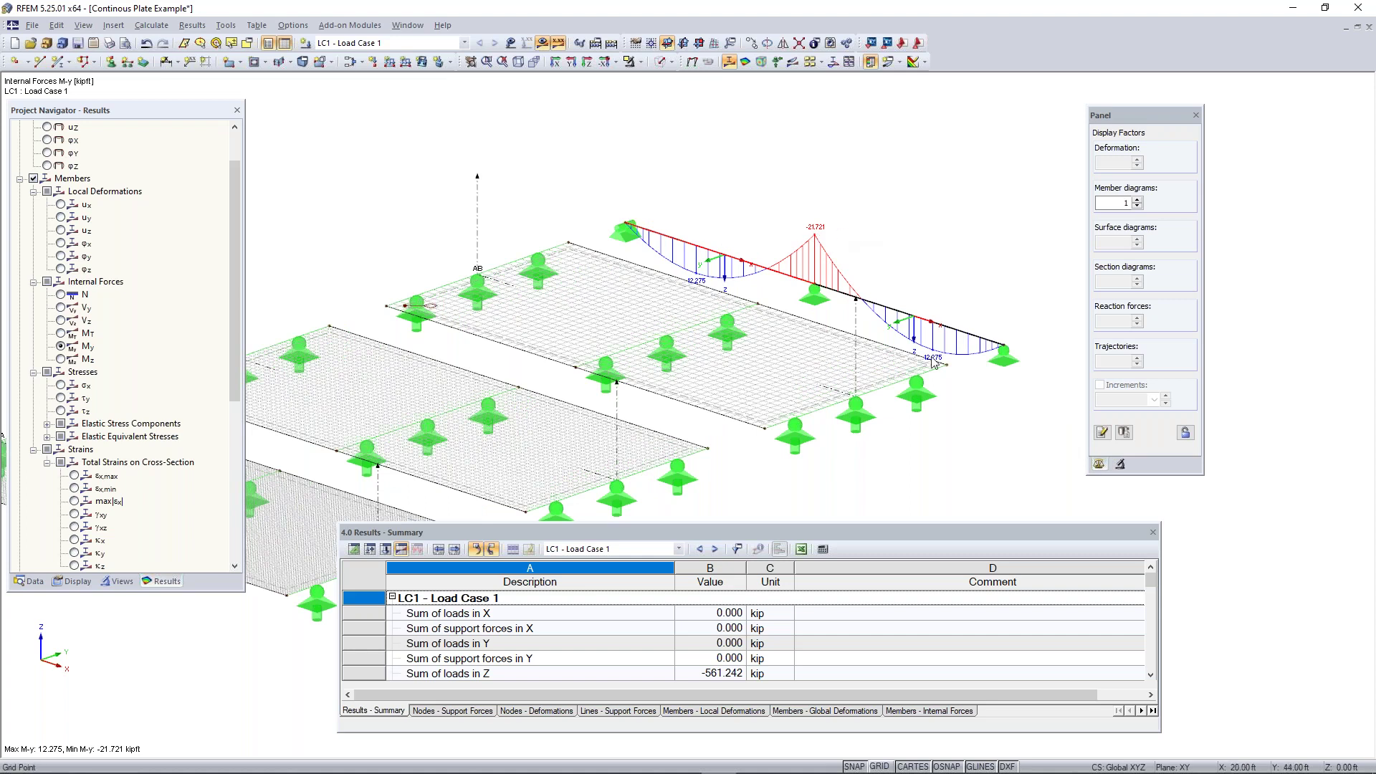
scroll(765, 342, "down", 5)
middle_click_drag(764, 341, 834, 269)
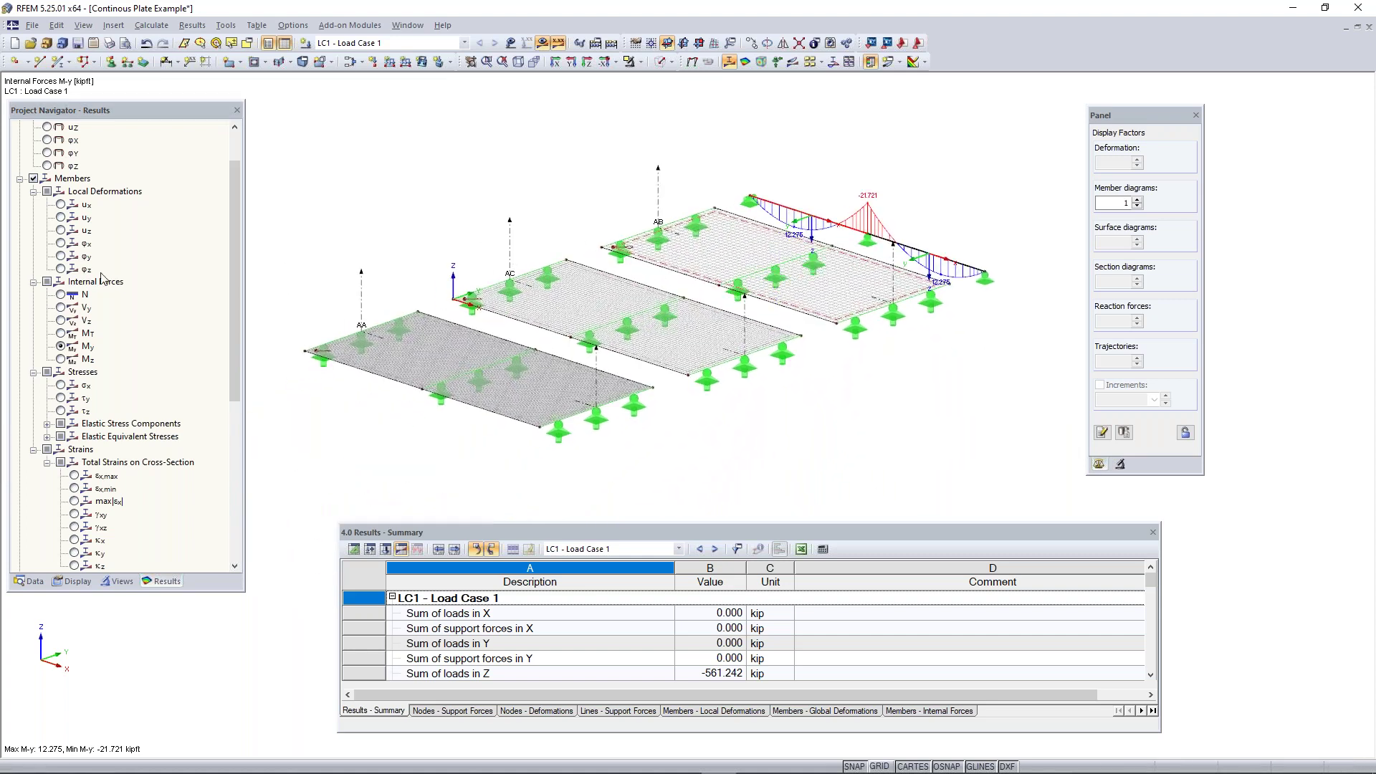
scroll(100, 279, "down", 8)
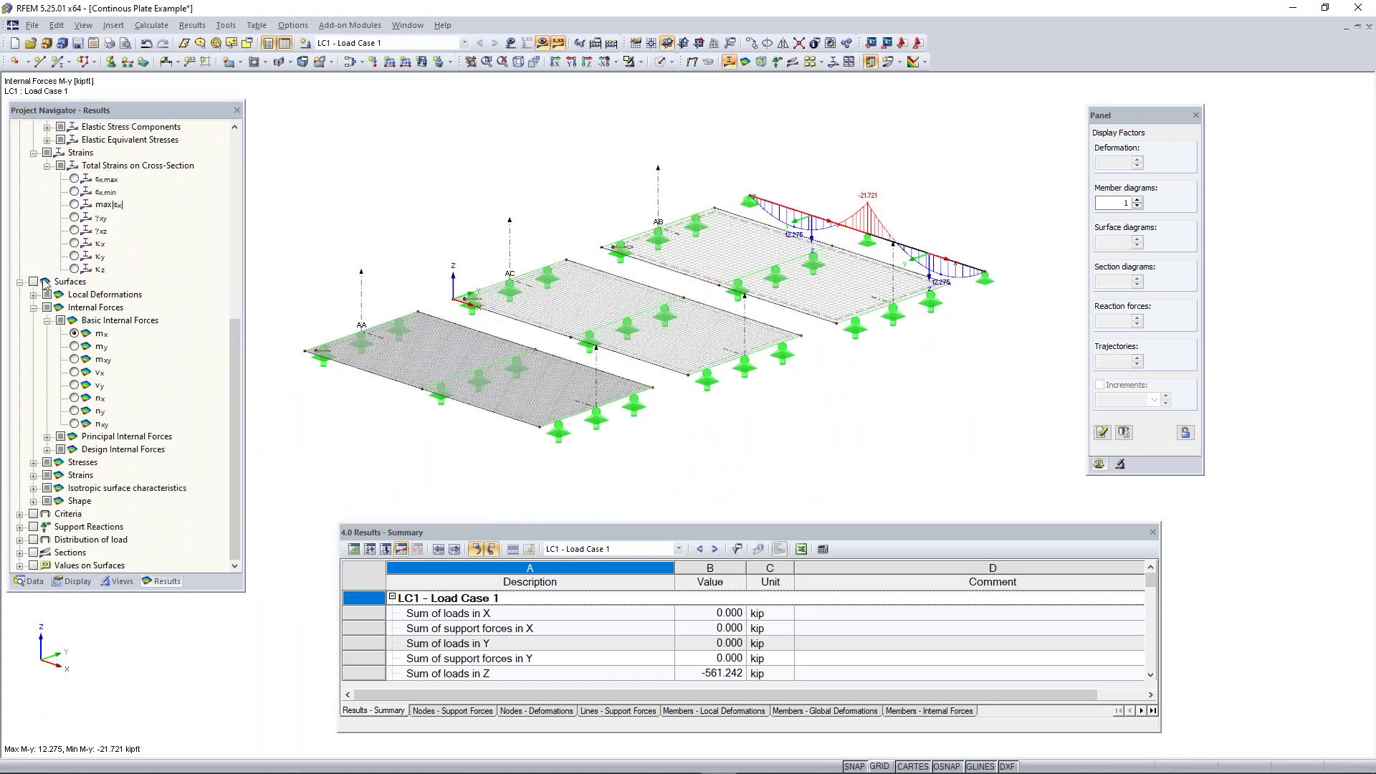
left_click(33, 282)
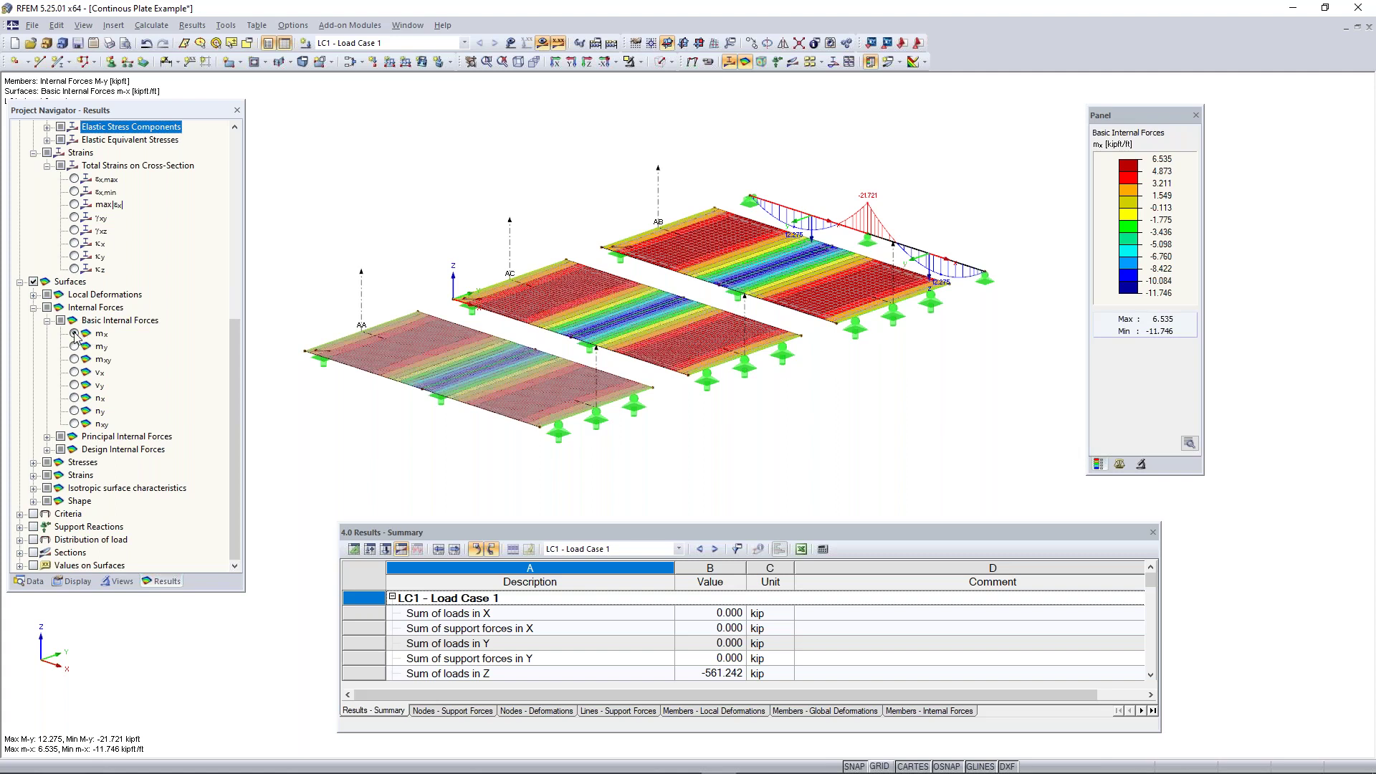
- Show the local axis systems of the plate surfaces
right_click(413, 356)
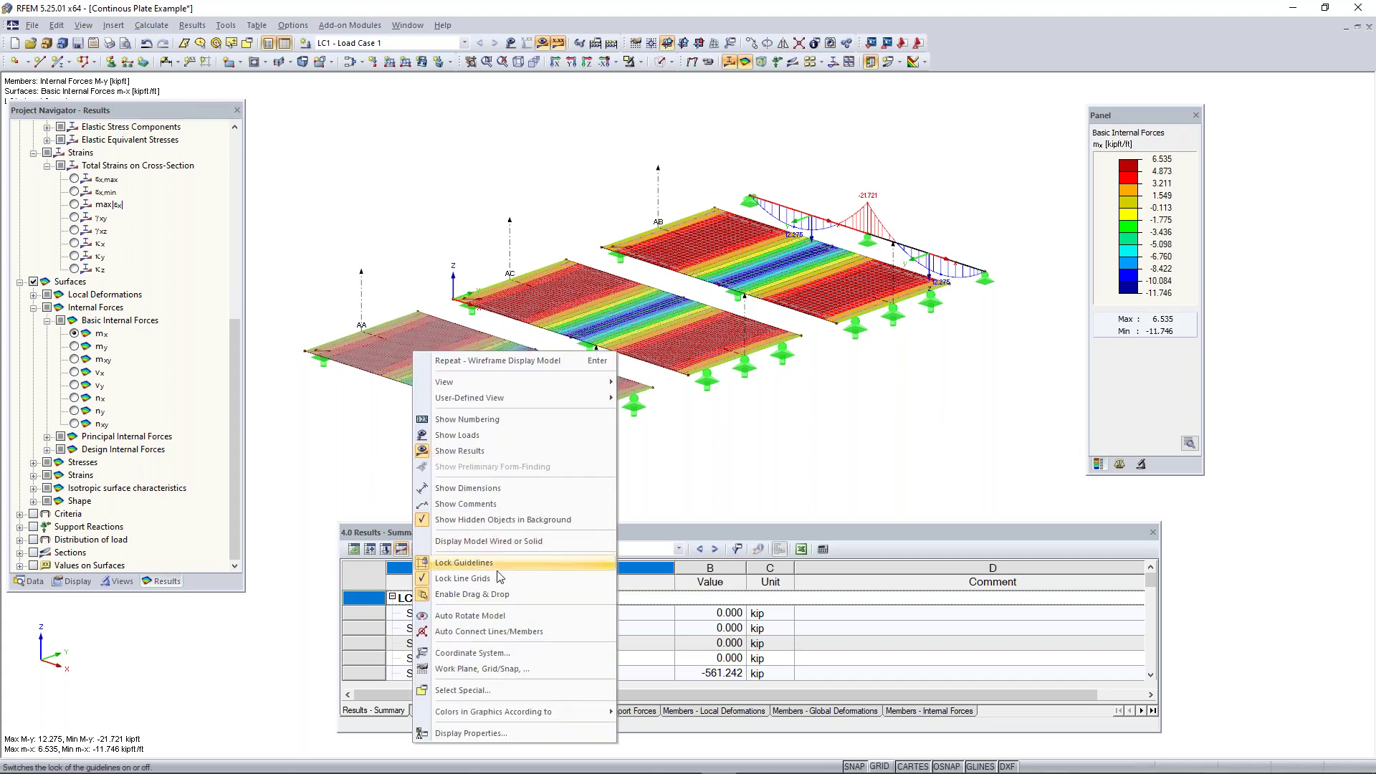
left_click(630, 456)
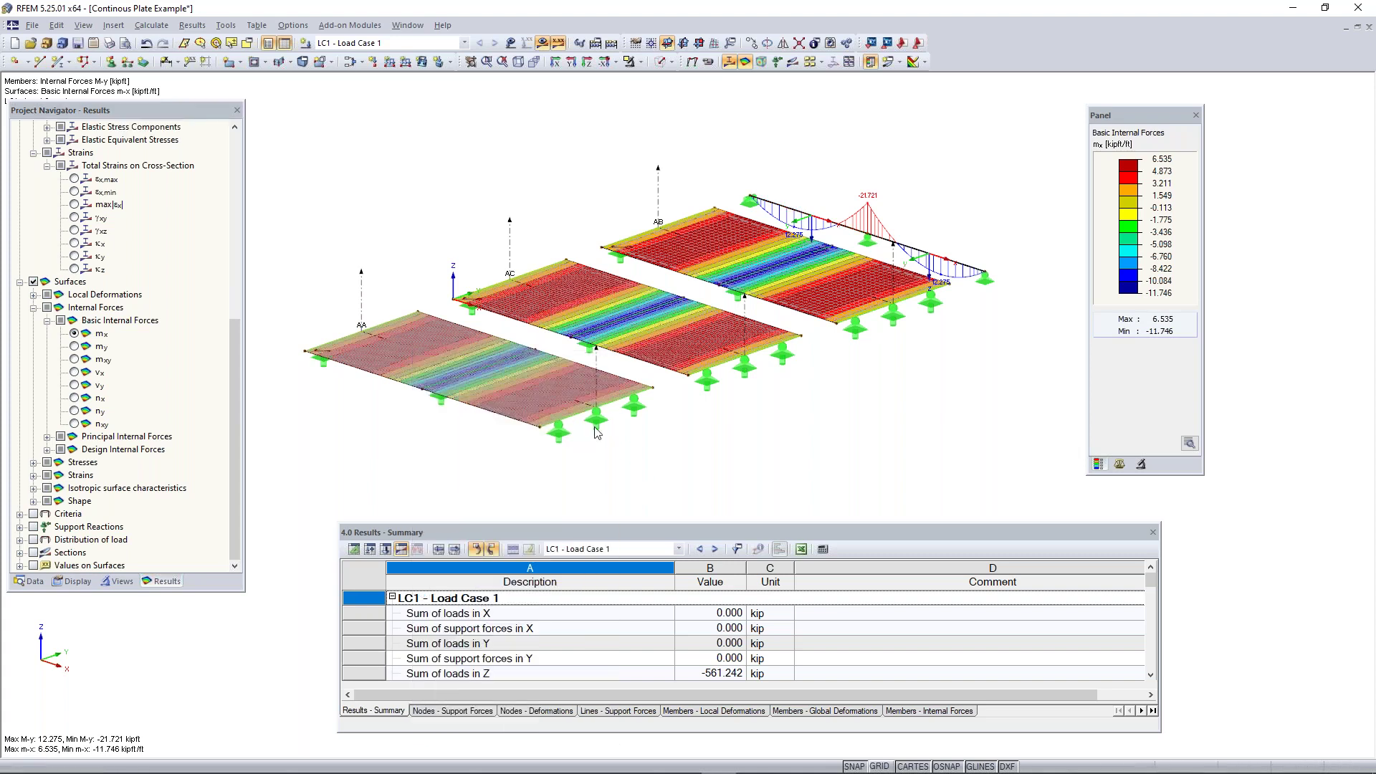
right_click(486, 408)
right_click(481, 407)
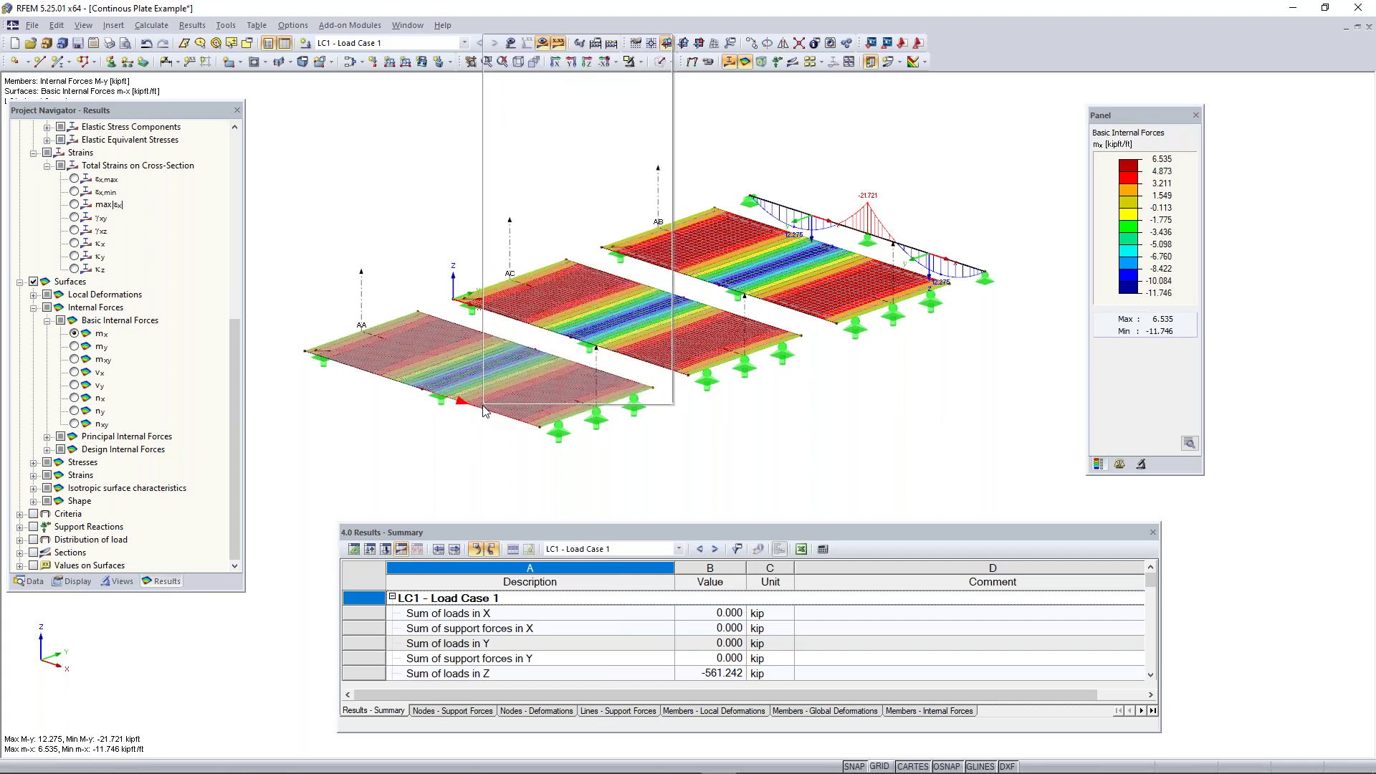
left_click(468, 423)
scroll(477, 402, "up", 4)
right_click(479, 407)
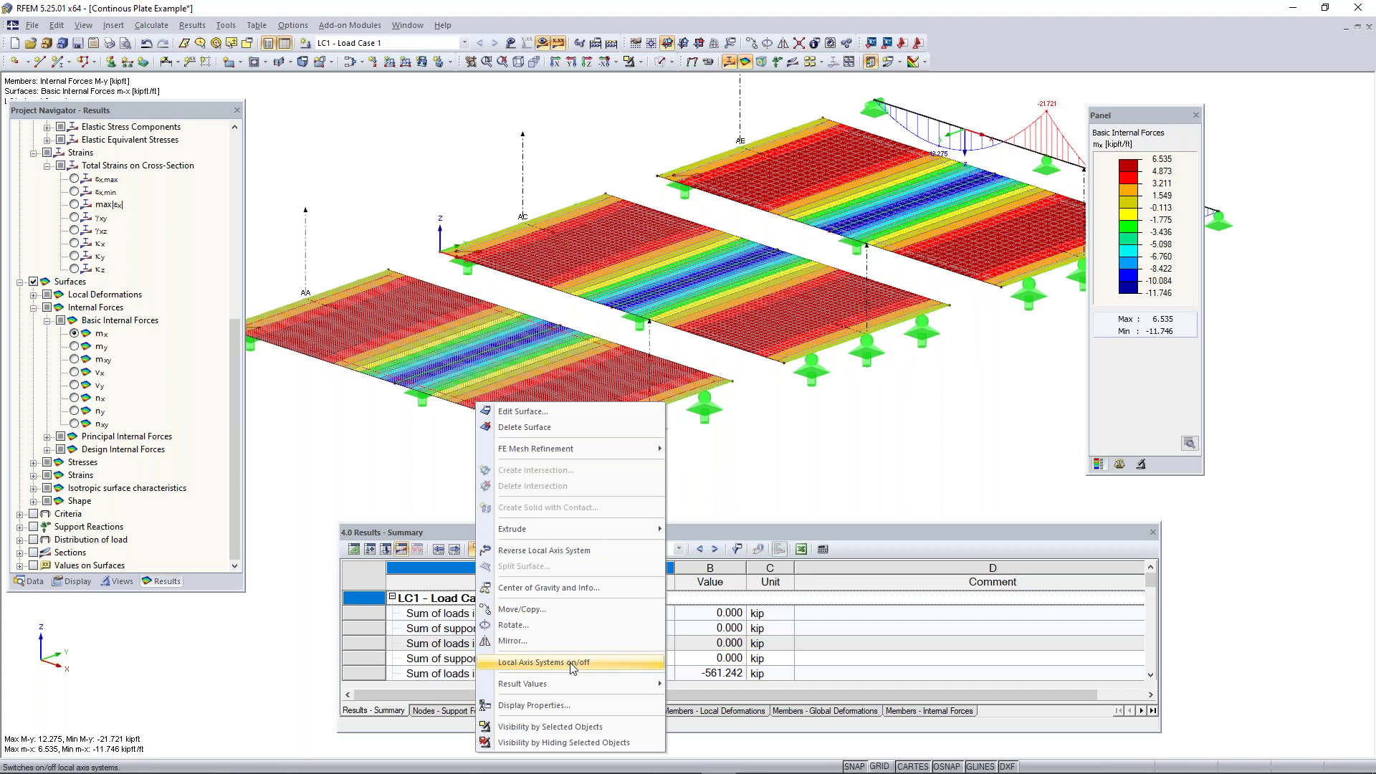
left_click(571, 663)
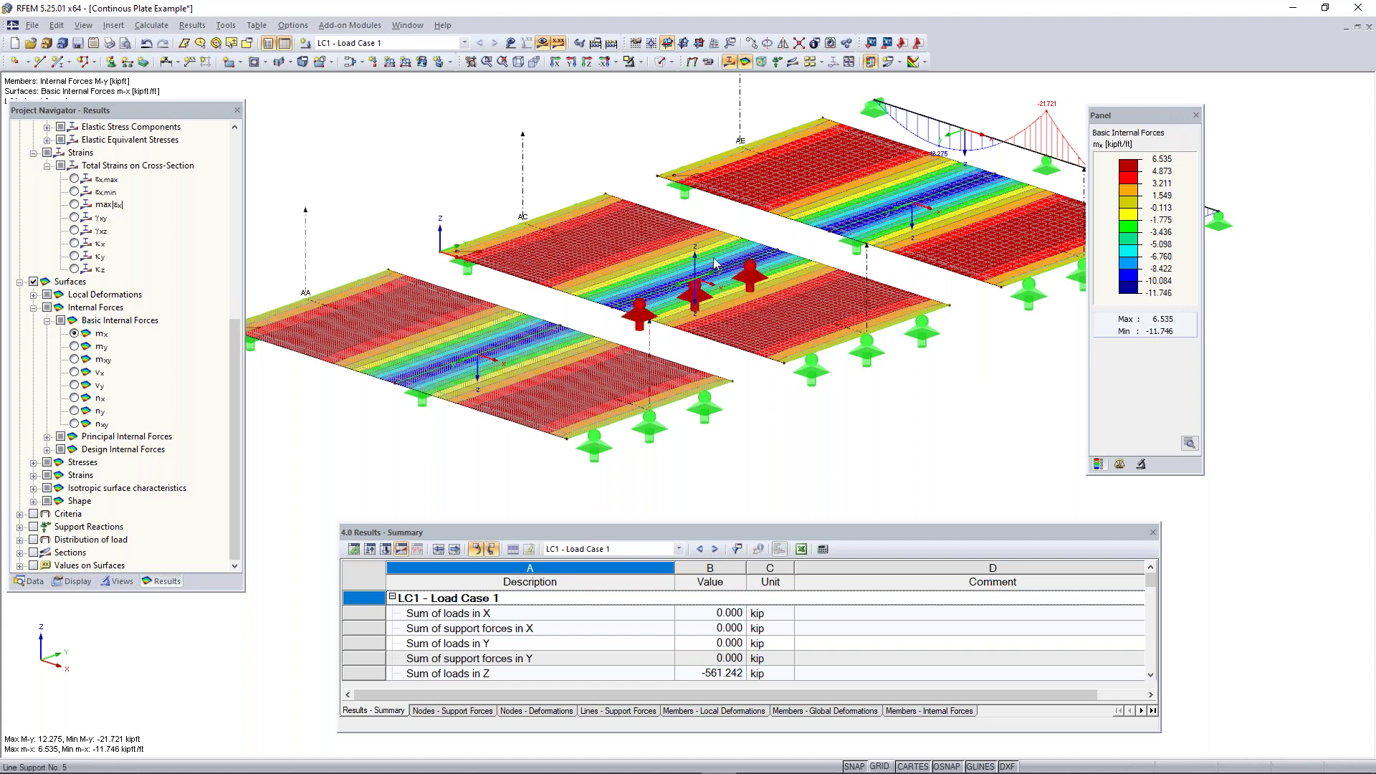
- Move the mx colour scale panel away from the beam and plates
middle_click_drag(923, 220, 822, 250)
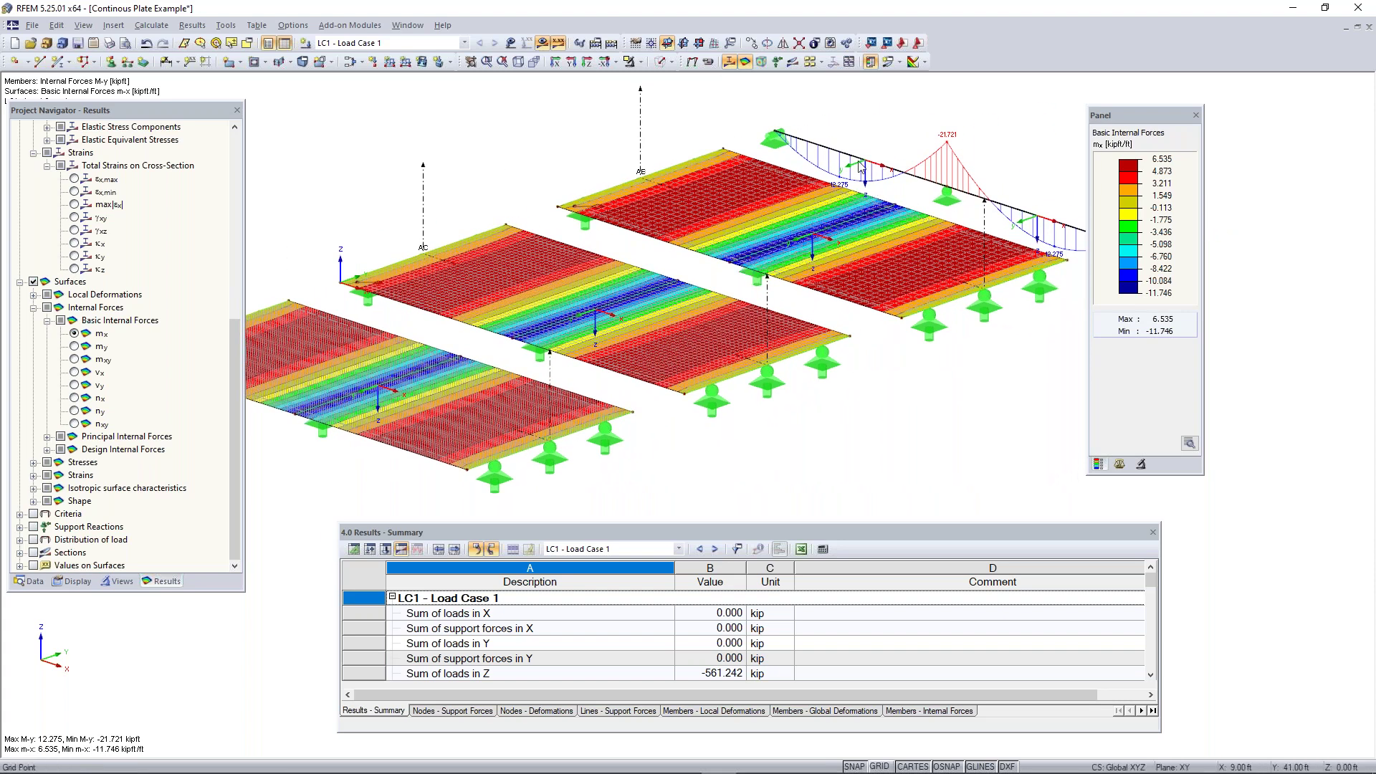
scroll(983, 226, "down", 1)
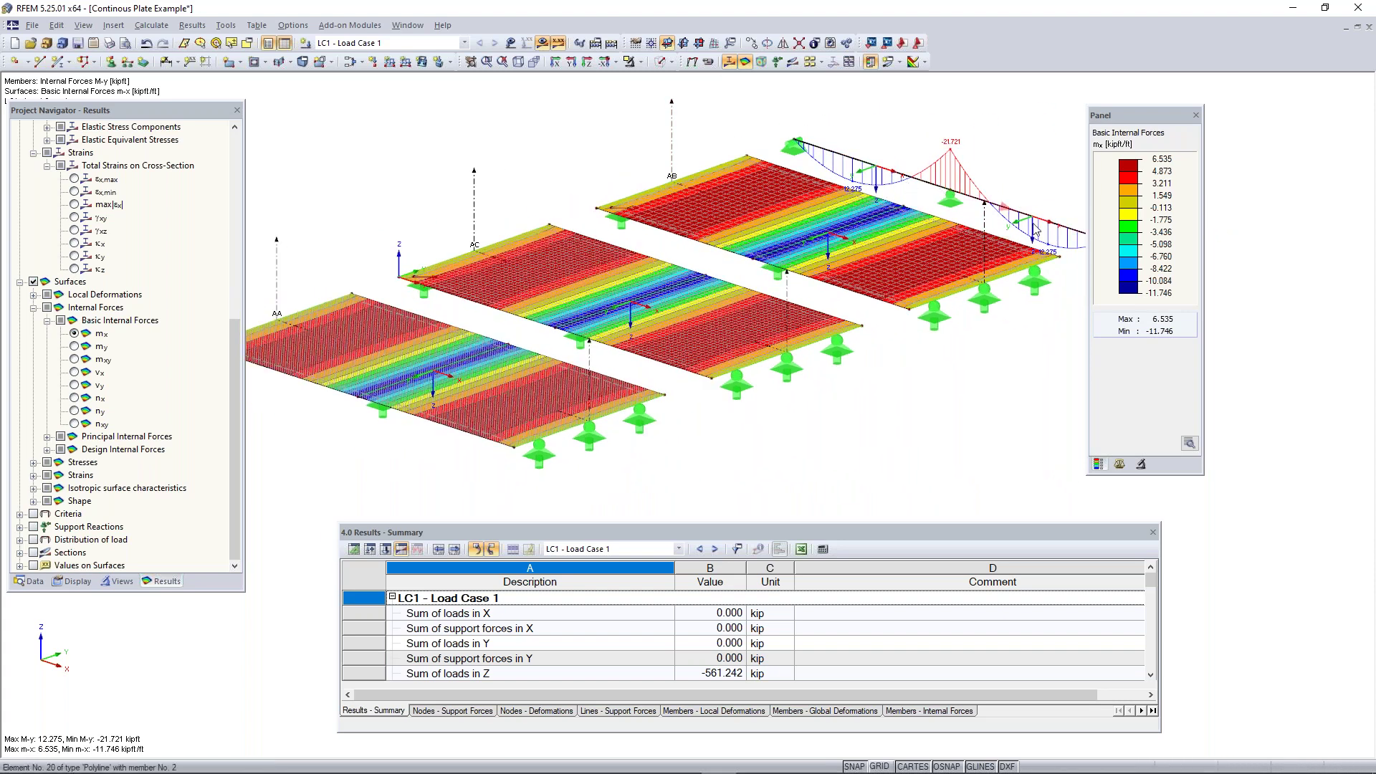
middle_click_drag(680, 358, 761, 369)
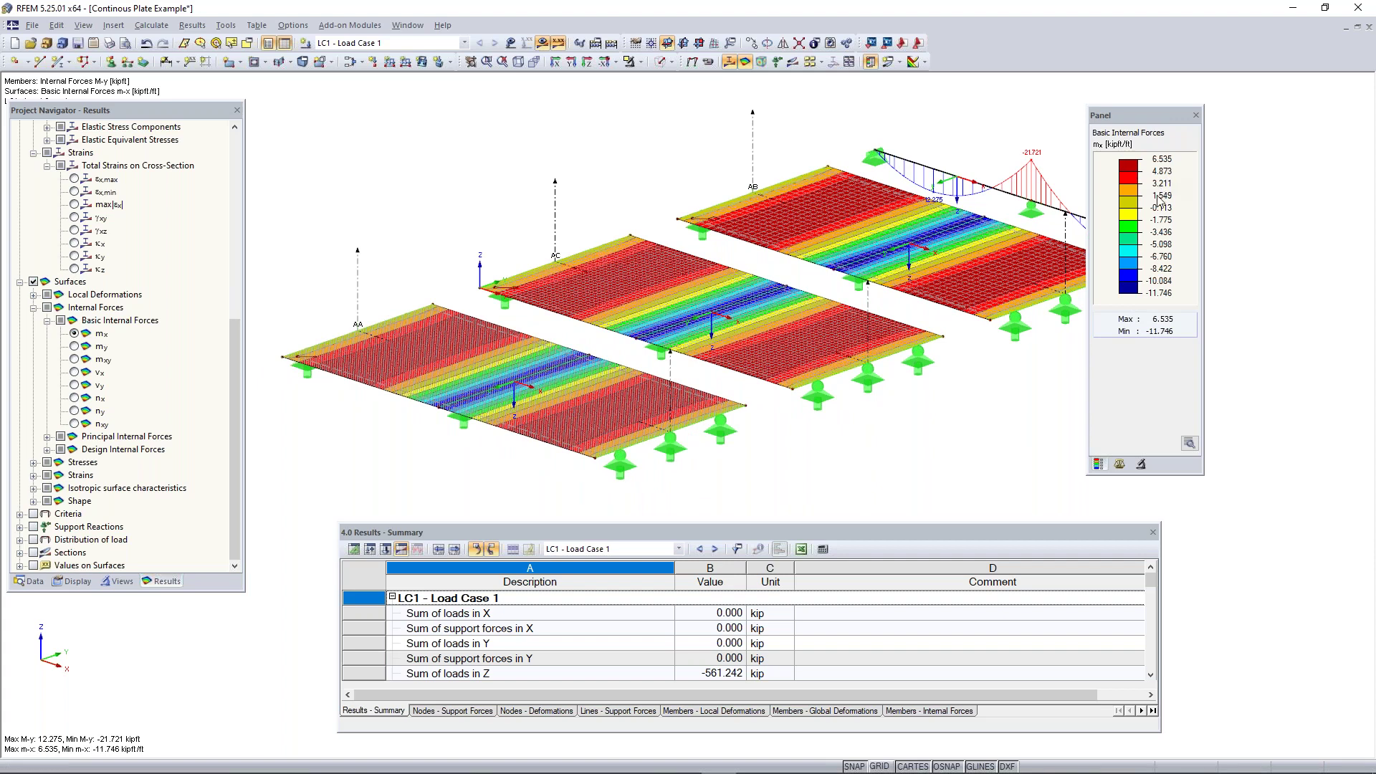
left_click_drag(1131, 118, 1227, 122)
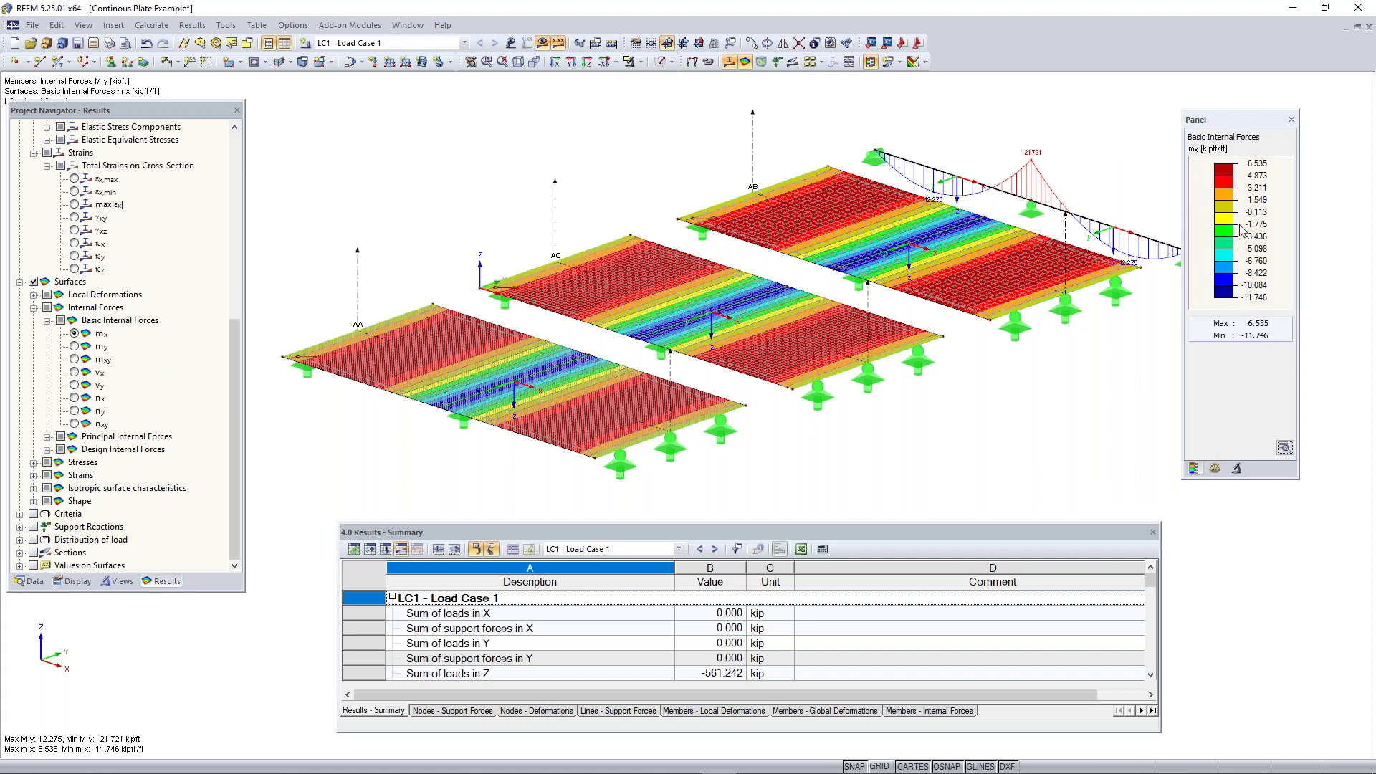
- View the plates' shear force vx, followed by the axial forces nx, ny and nxy
left_click(75, 373)
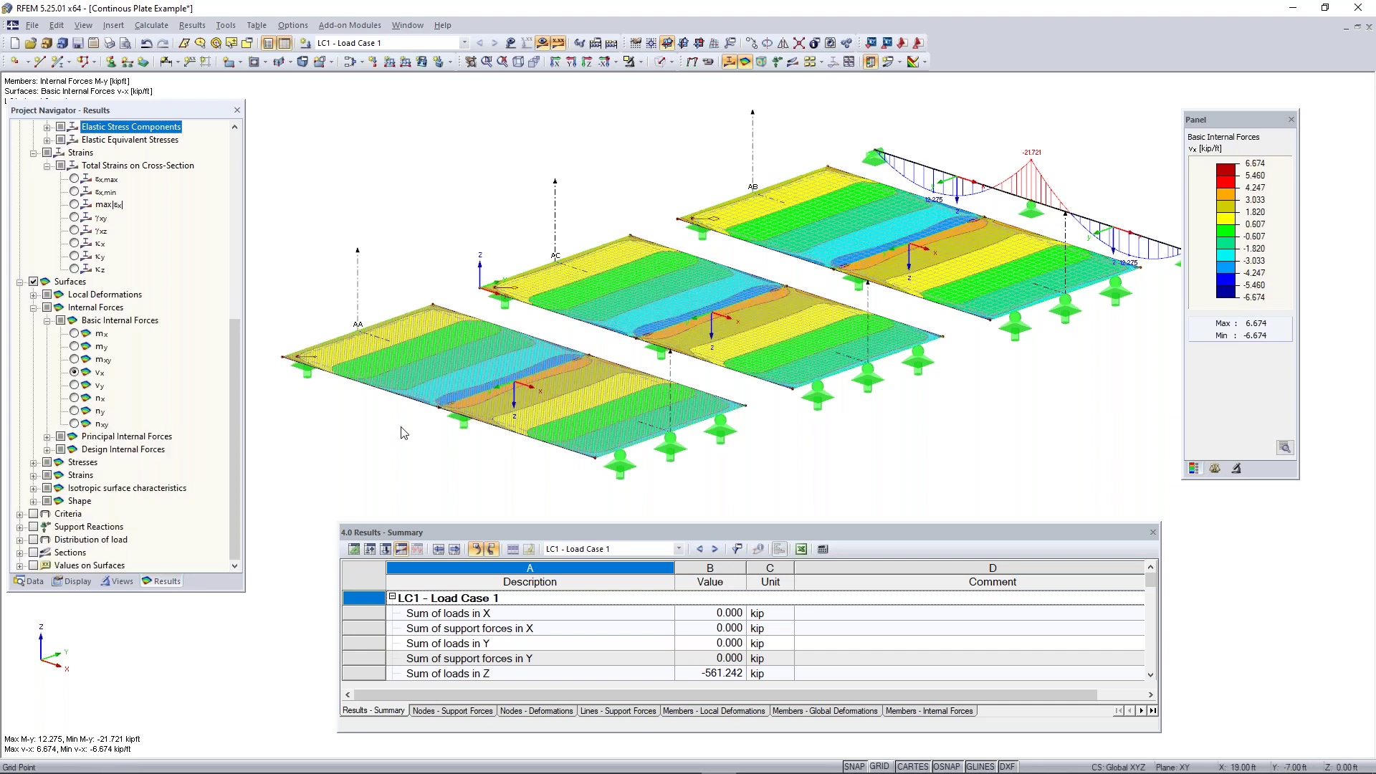
left_click(74, 399)
left_click(76, 410)
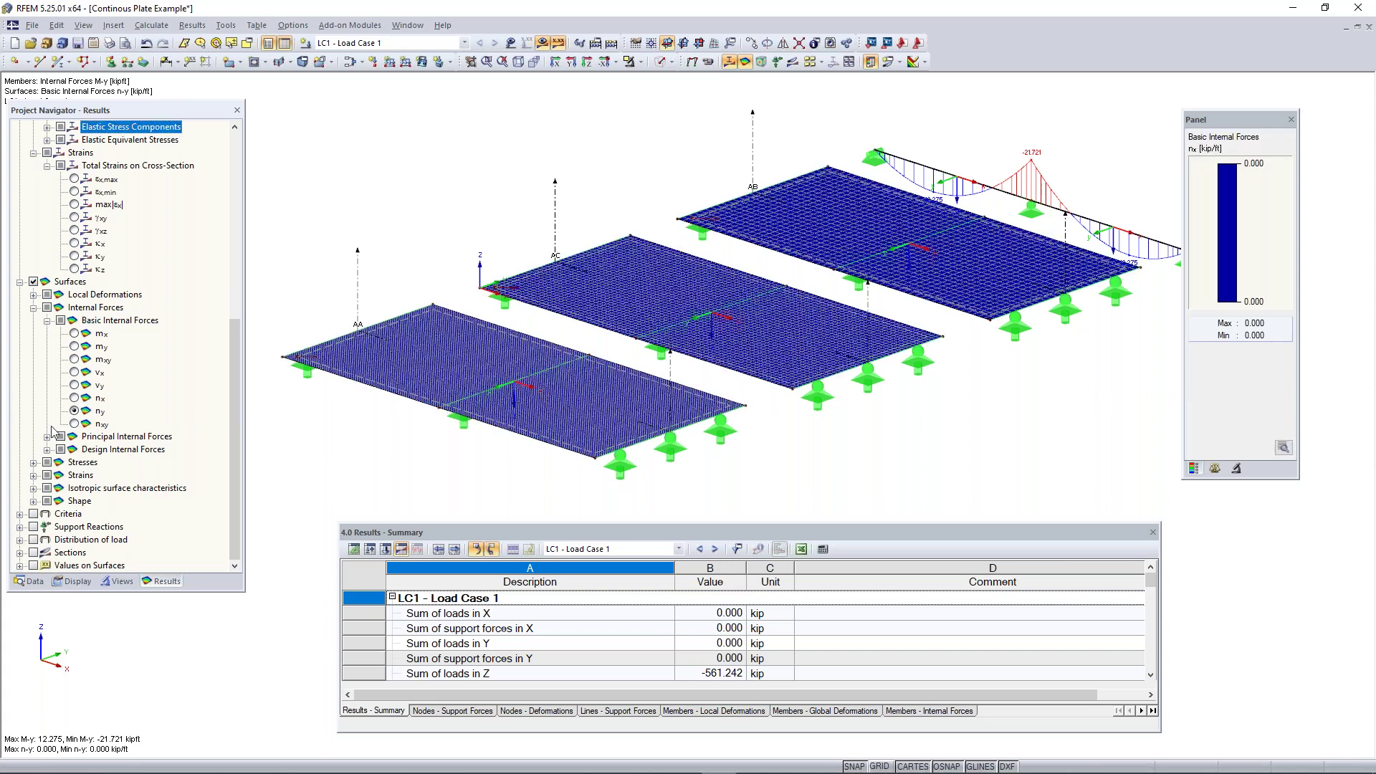
left_click(75, 424)
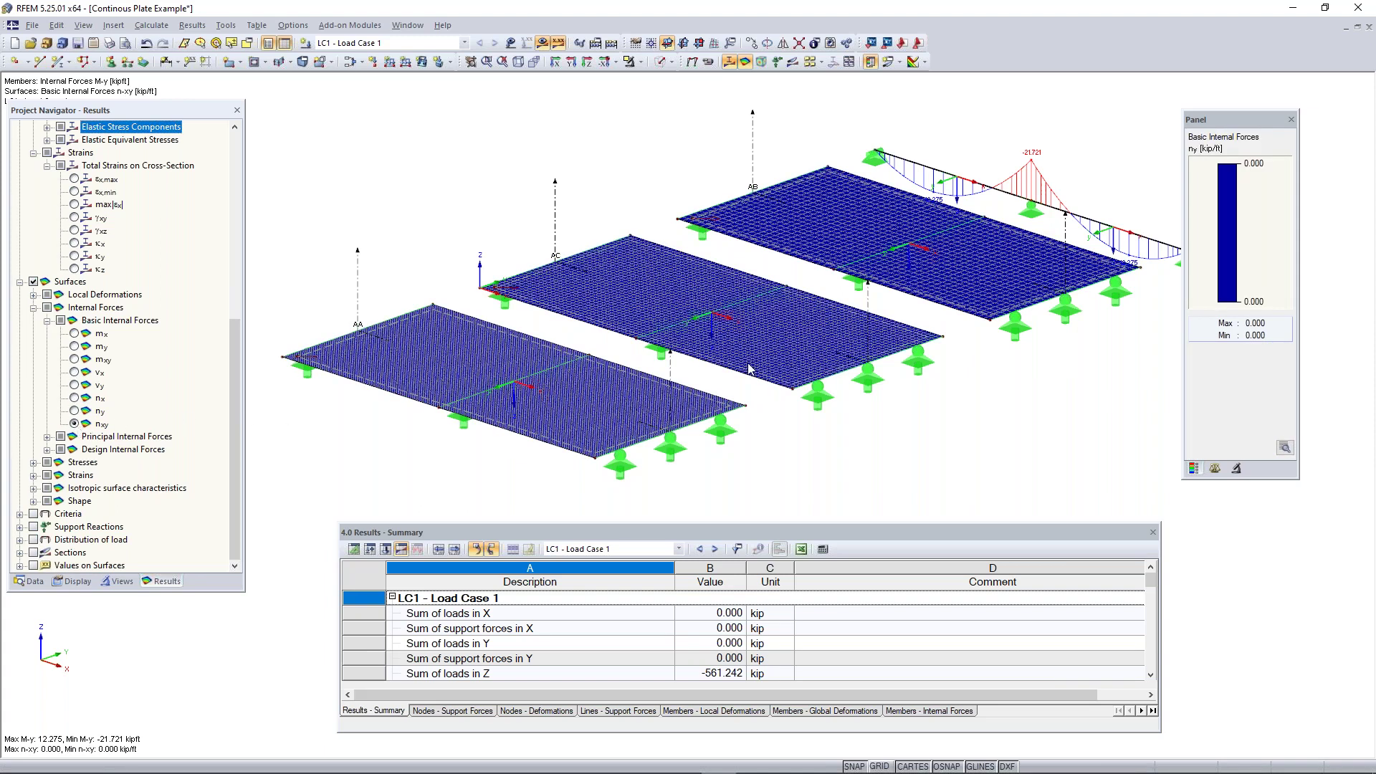
left_click(74, 398)
scroll(75, 335, "up", 1)
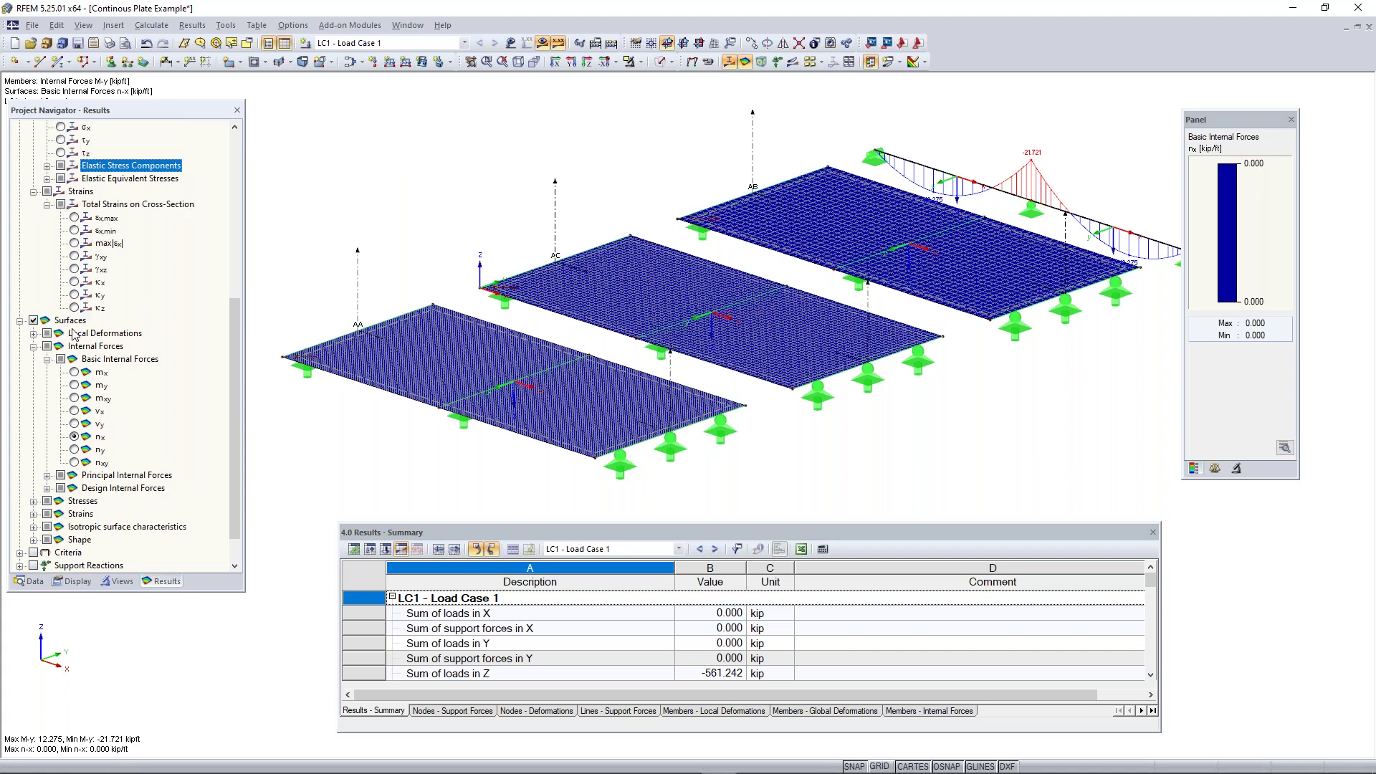
- View the plates' shear force vy and return the surface results to vx
left_click(75, 423)
left_click(75, 411)
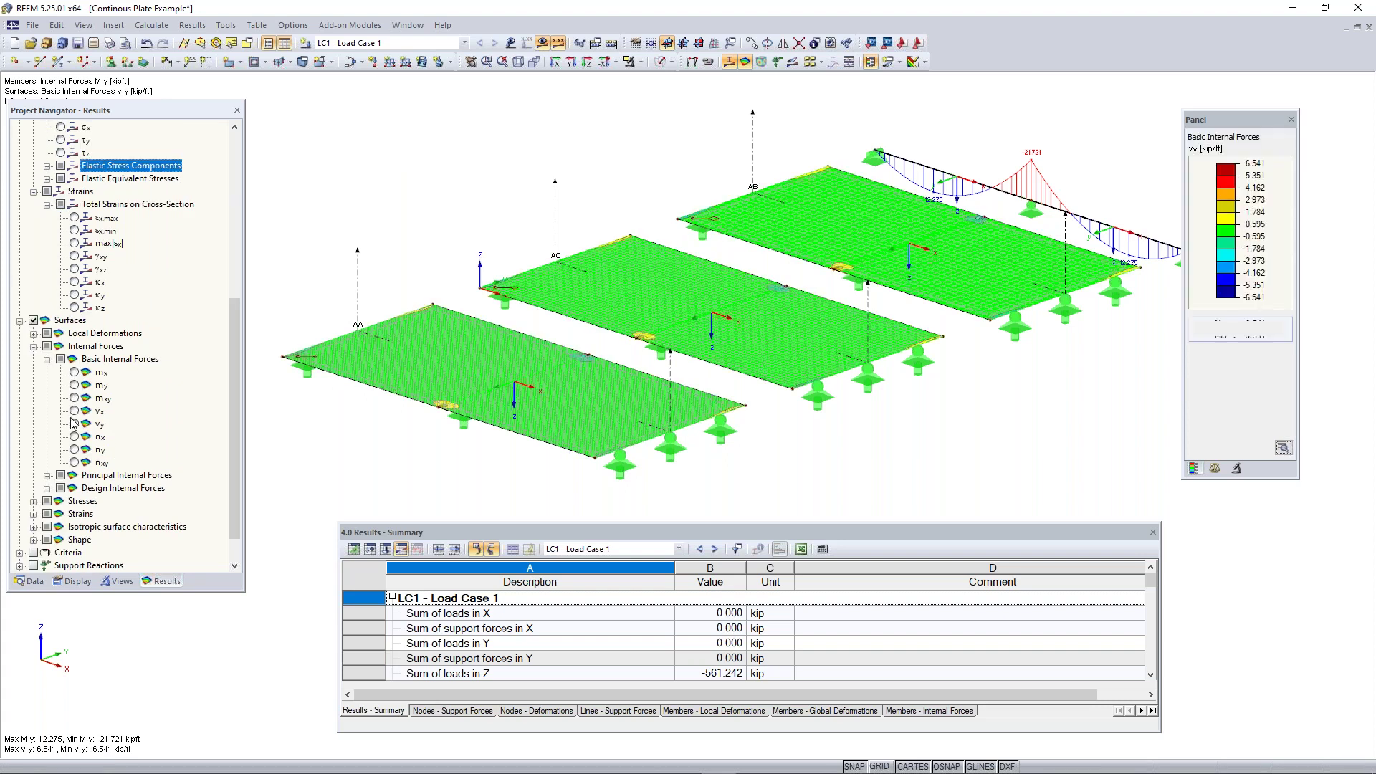
scroll(101, 482, "down", 1)
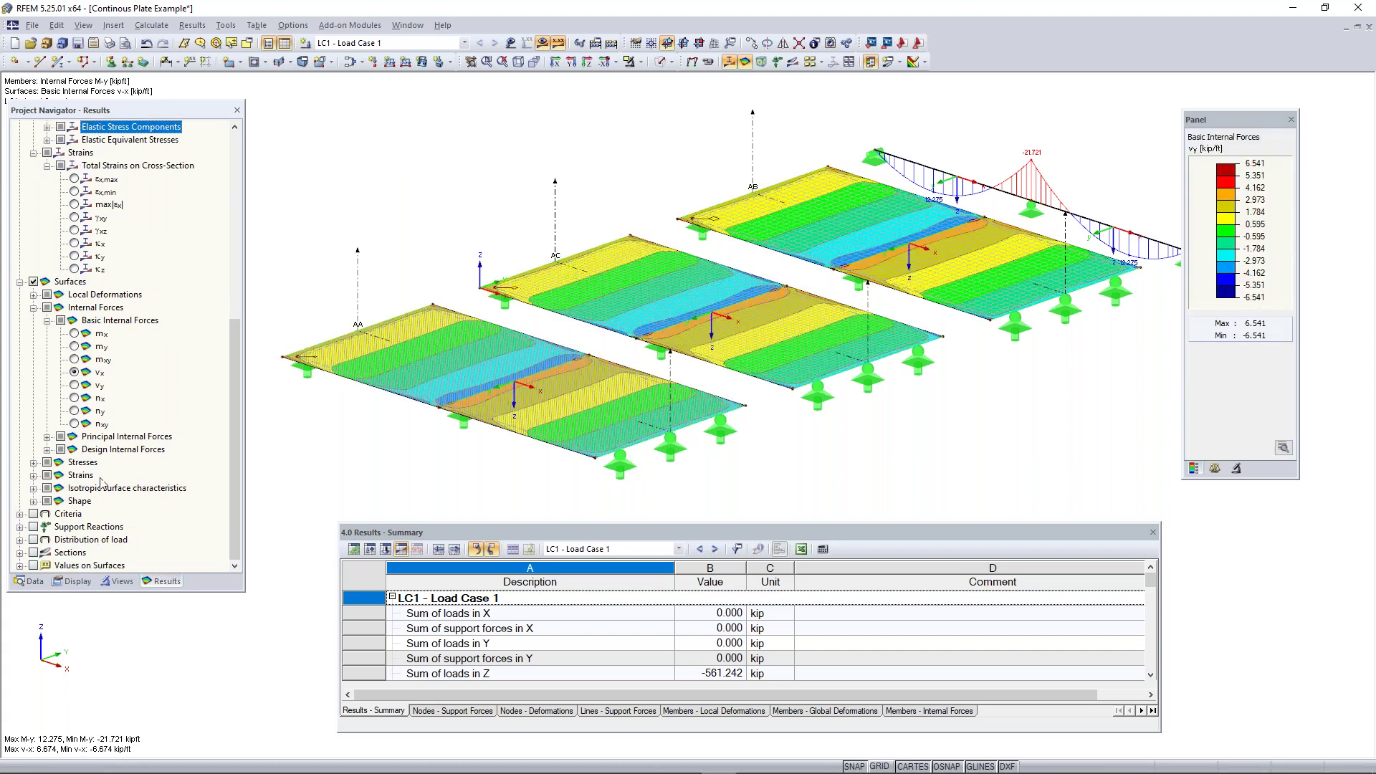
- Display the nodal and line support reactions for Load Case 1
left_click(20, 527)
scroll(44, 493, "down", 1)
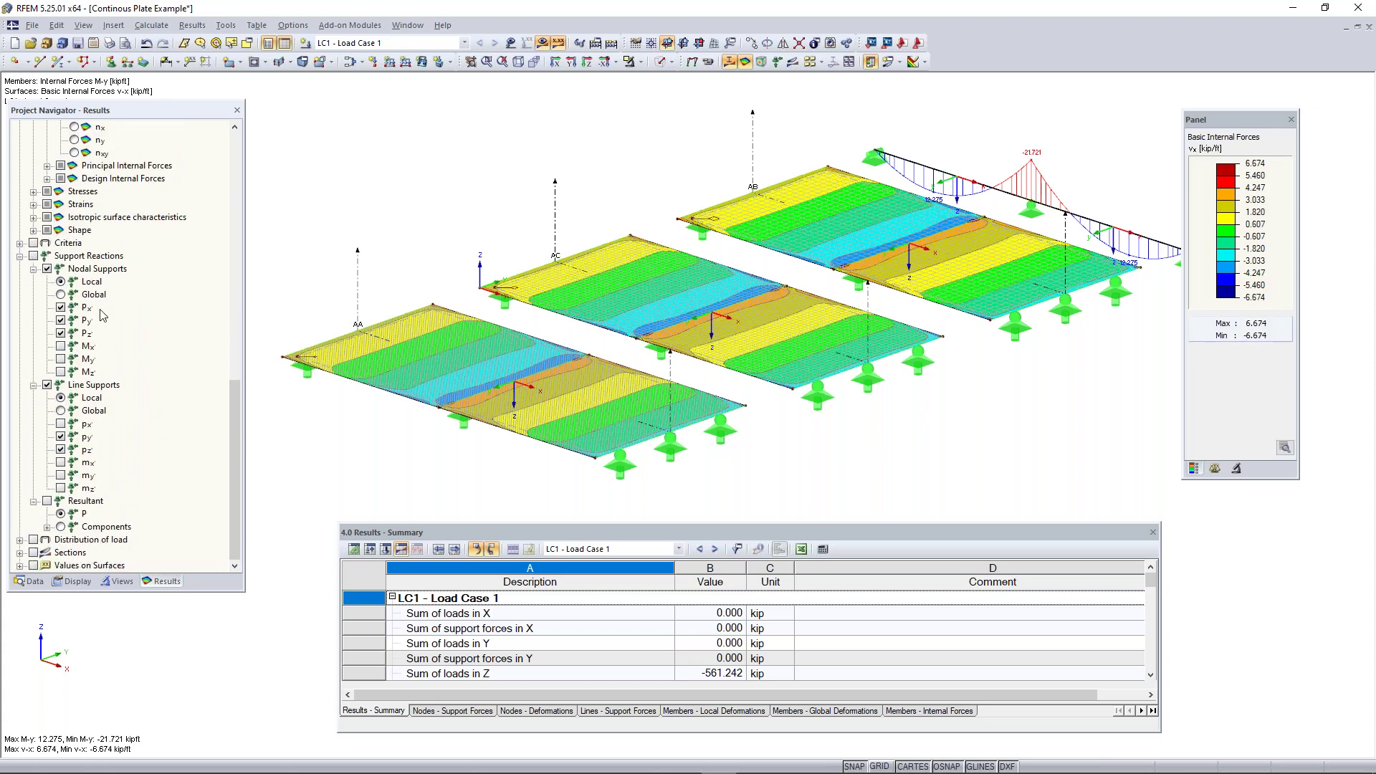
left_click(33, 256)
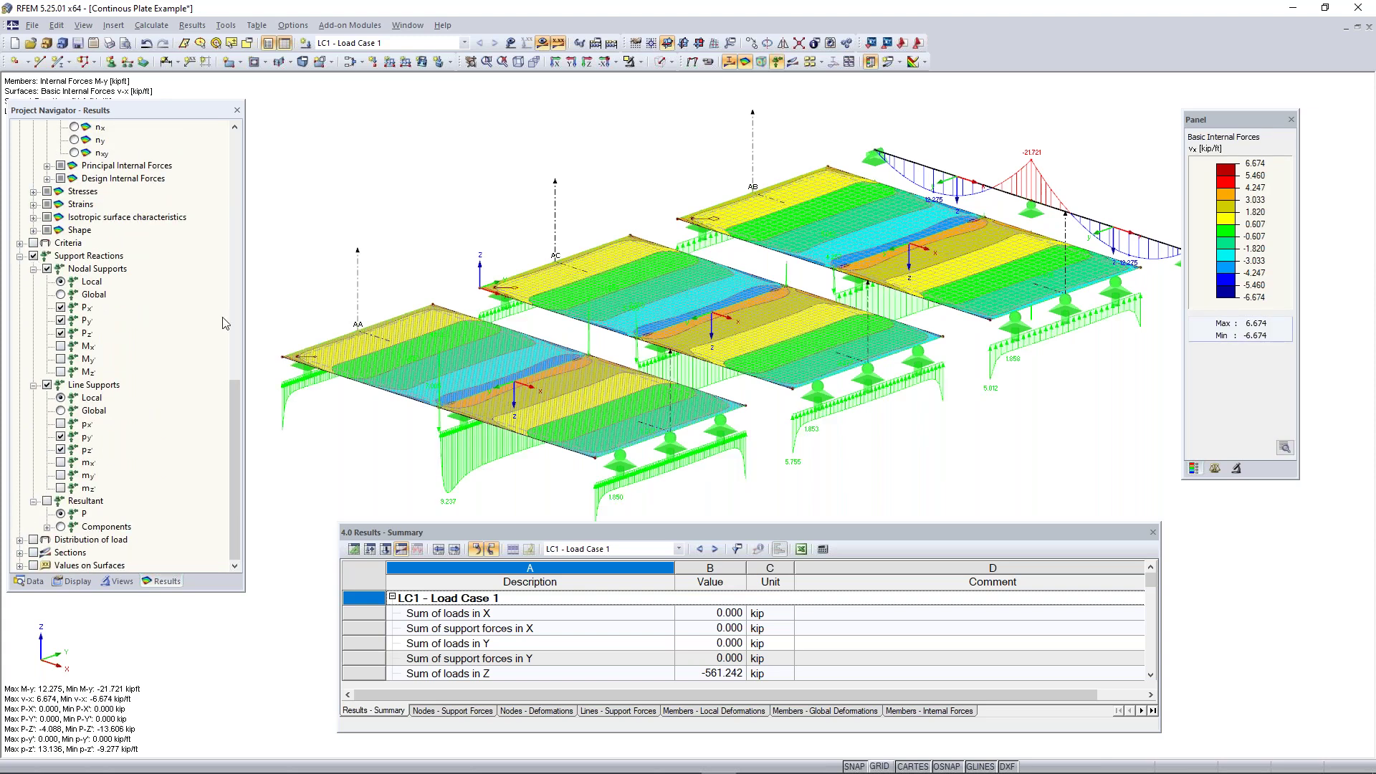
- Examine the line support reactions beneath the plates and the nodal support reactions along the beam
scroll(946, 326, "down", 1)
middle_click_drag(946, 326, 532, 342)
middle_click_drag(700, 495, 1066, 387)
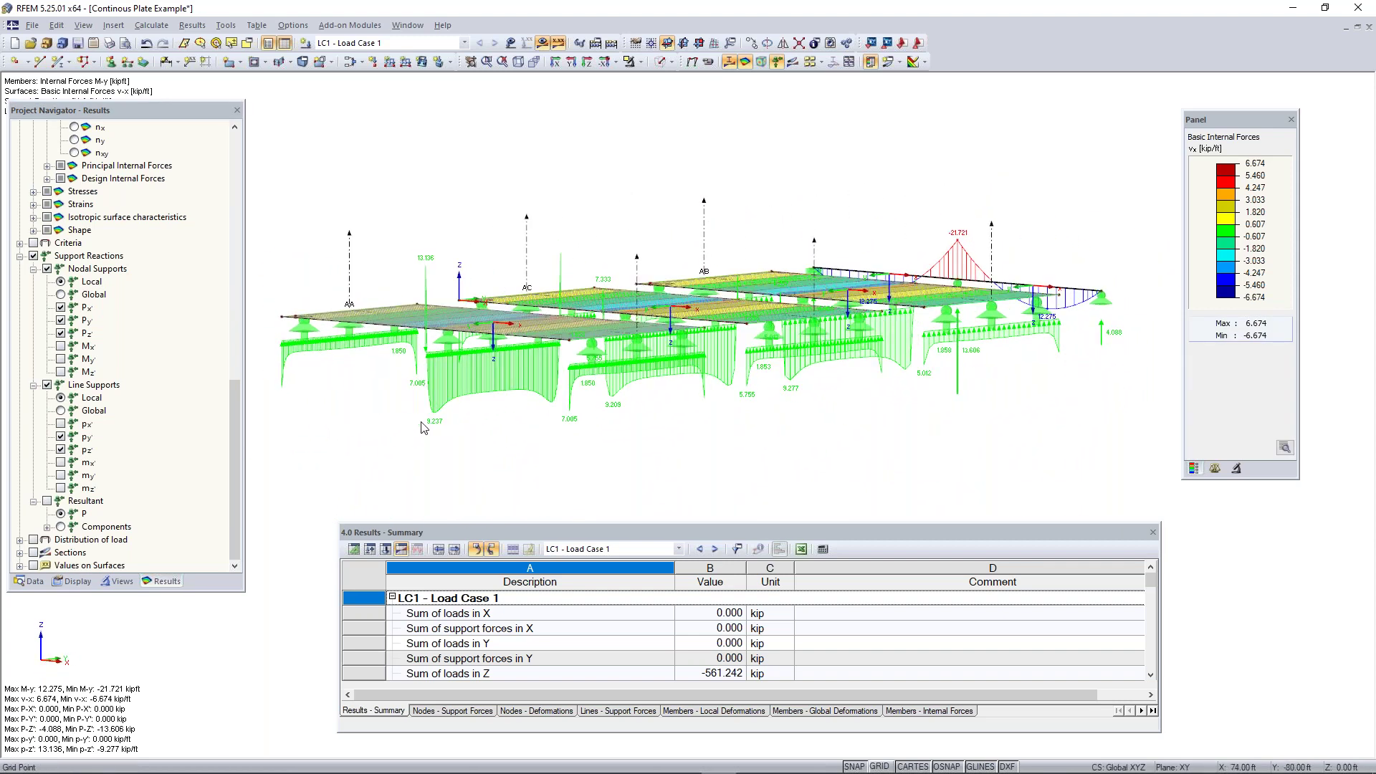
scroll(447, 367, "up", 2)
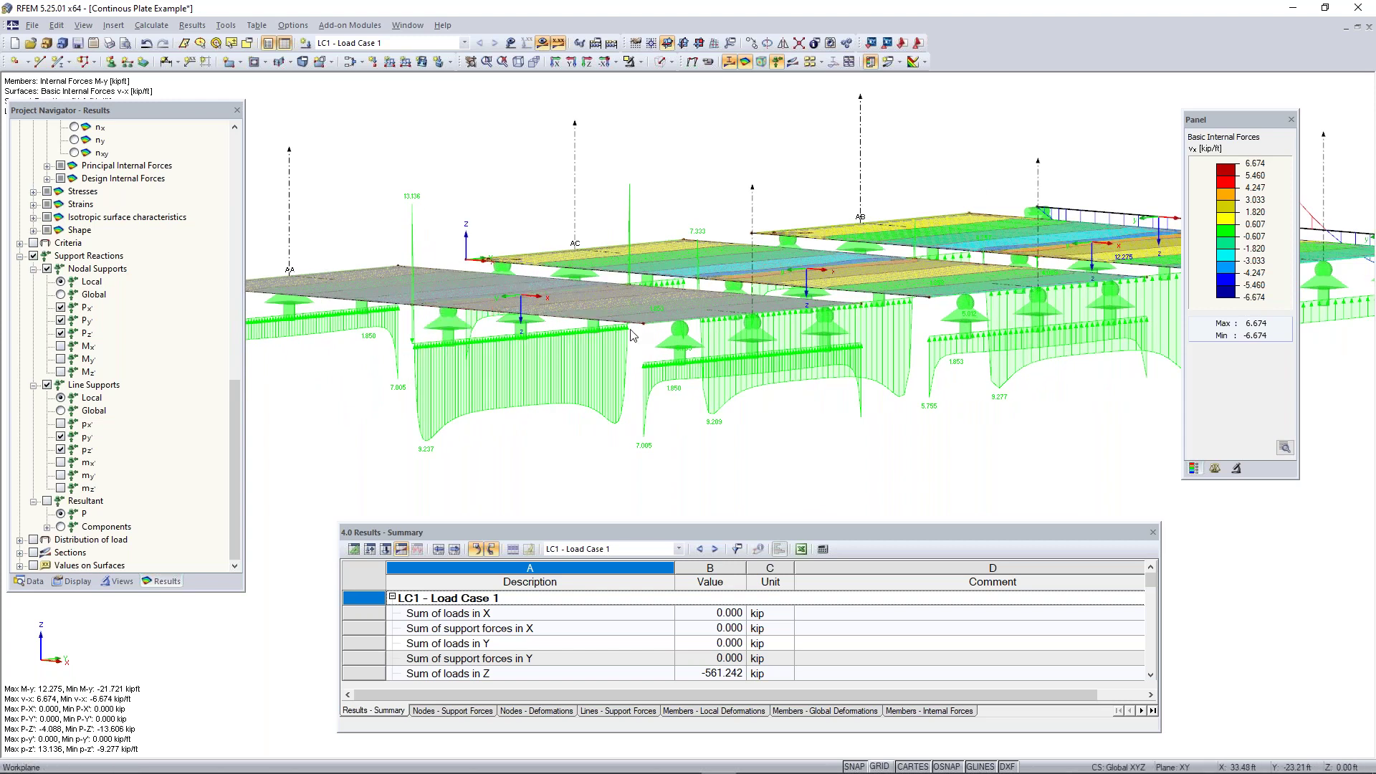
scroll(478, 419, "down", 1)
scroll(479, 418, "down", 1)
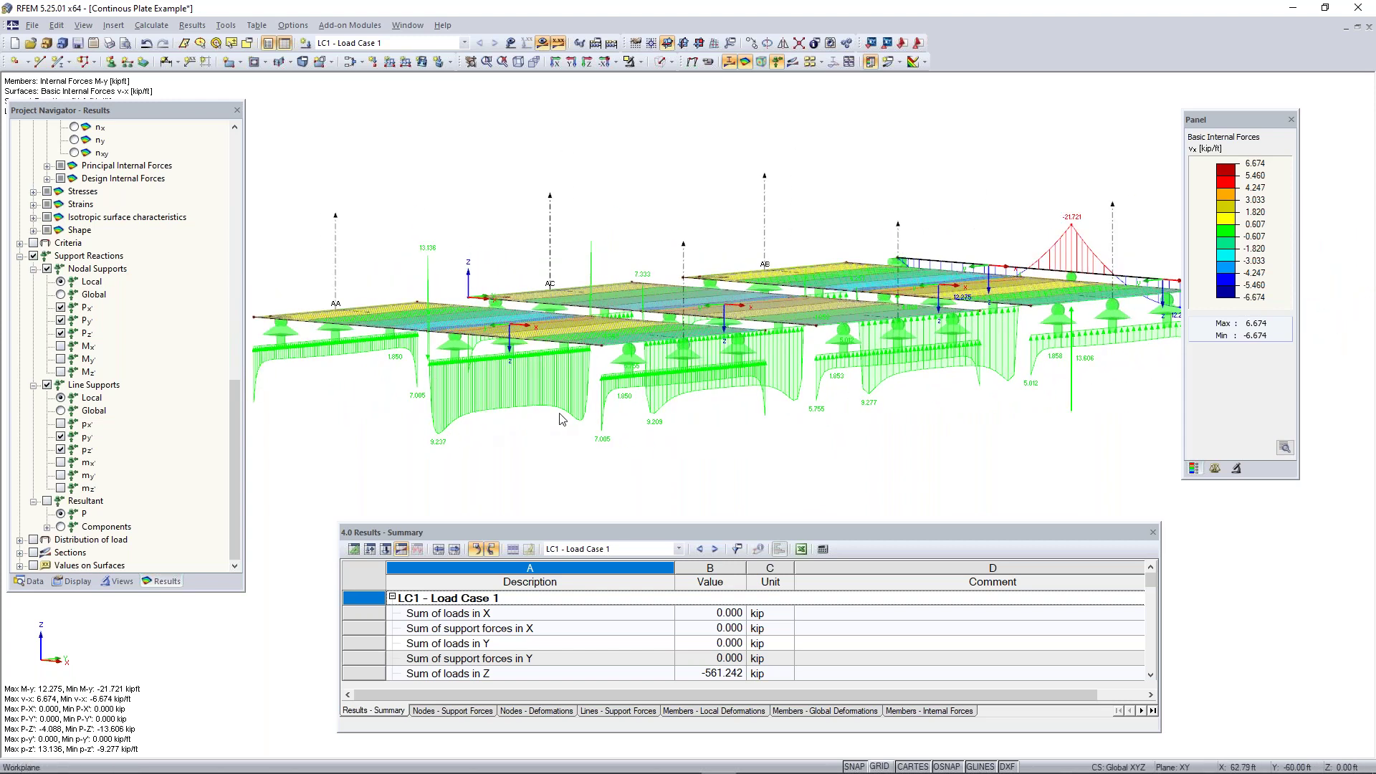
scroll(762, 404, "down", 1)
middle_click_drag(924, 404, 588, 453)
middle_click_drag(871, 408, 769, 405, "ctrl")
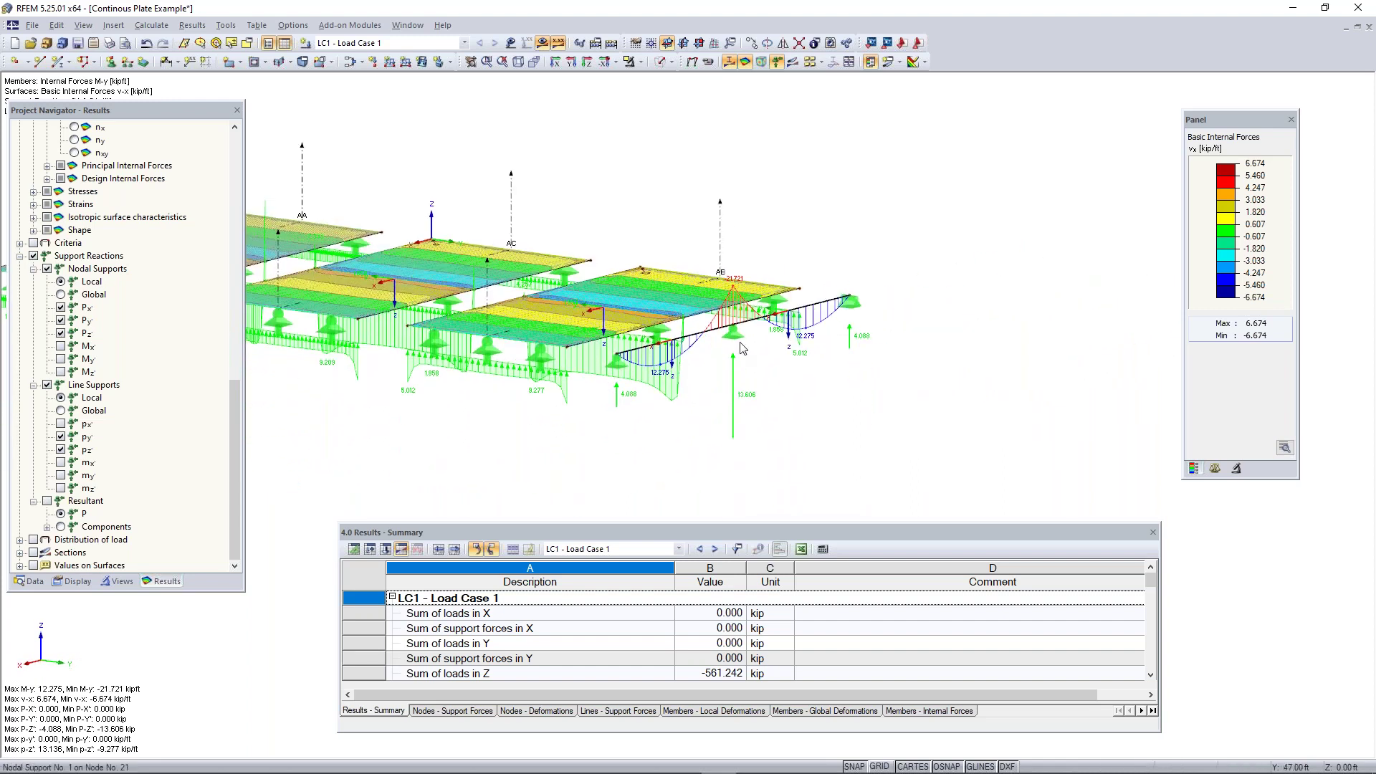
scroll(768, 402, "up", 2)
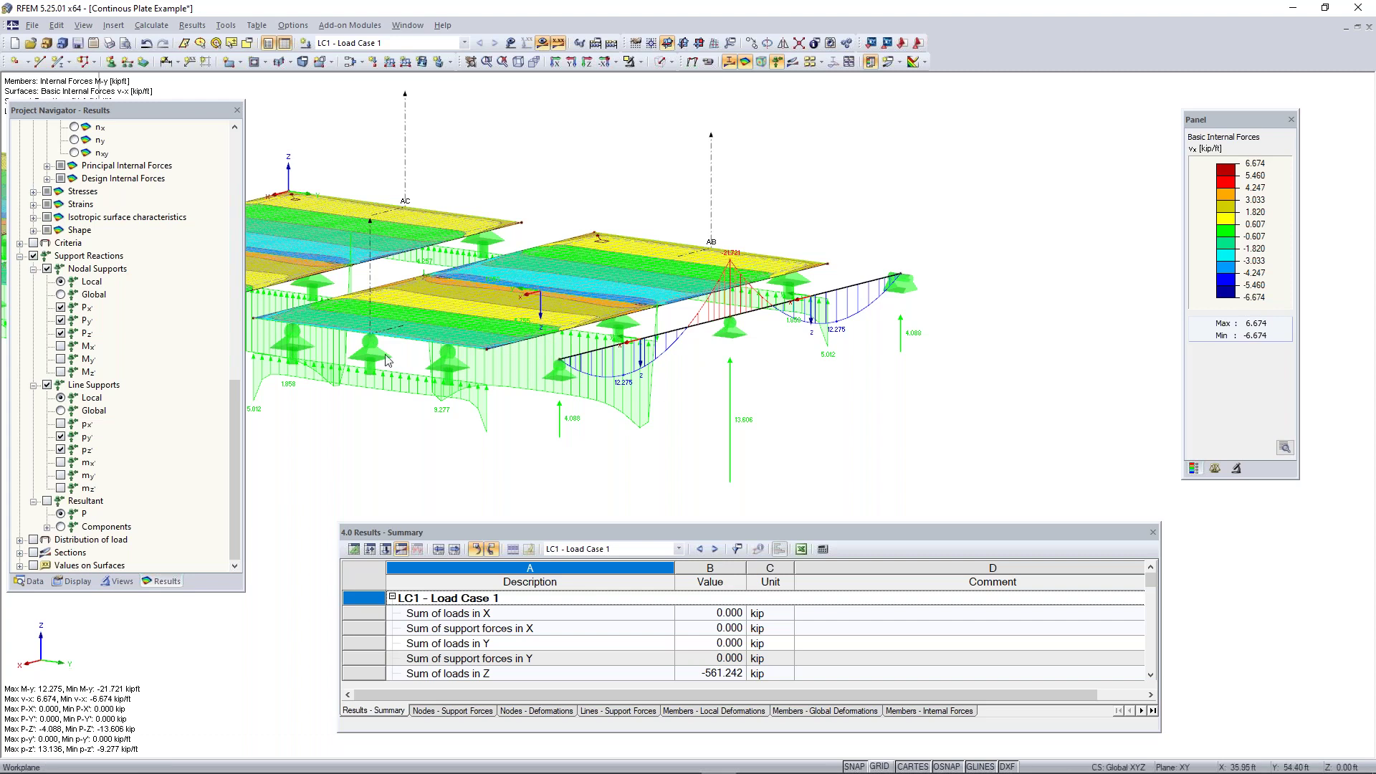
- Add the moments Mx', My' and Mz' to the displayed nodal support reactions
left_click(61, 359)
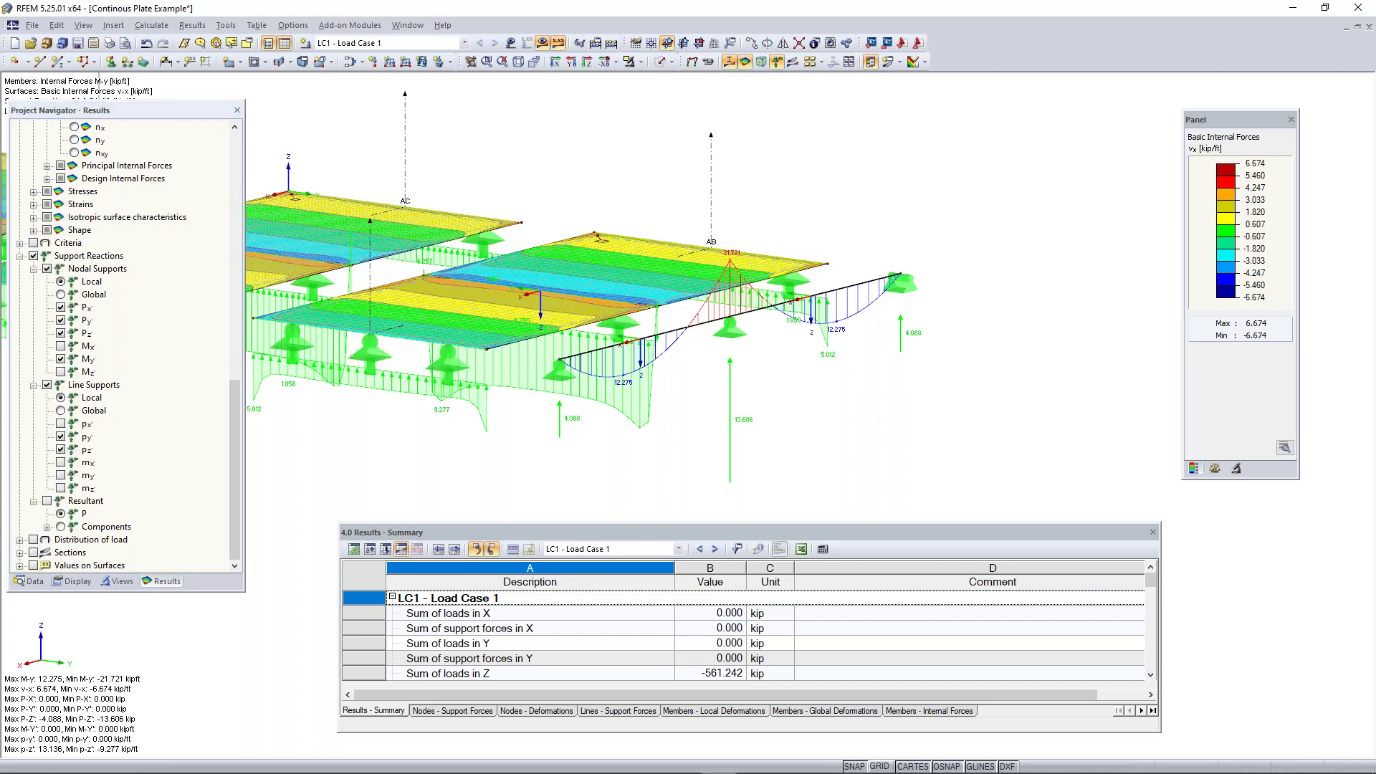
left_click(61, 372)
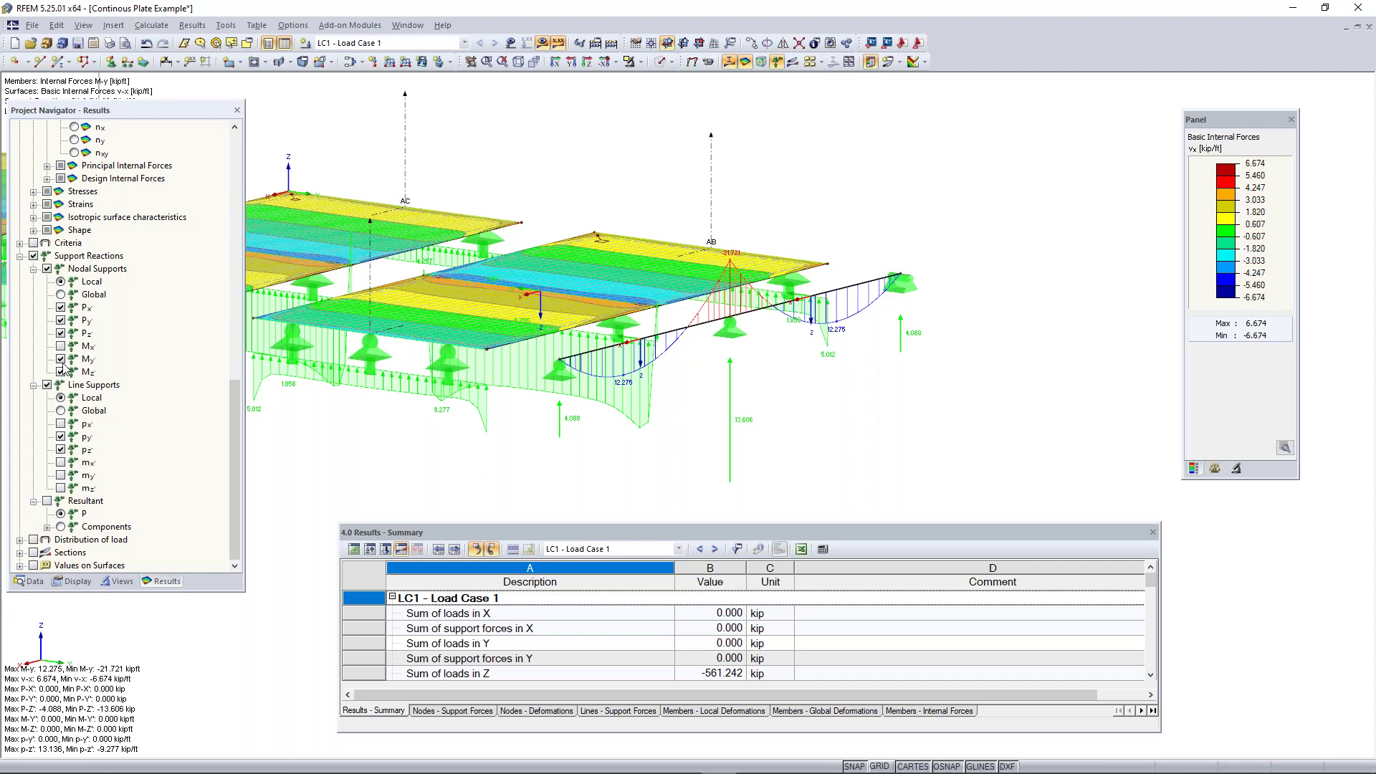
left_click(61, 359)
scroll(832, 404, "down", 3)
middle_click_drag(777, 433, 650, 462, "ctrl")
left_click(61, 359)
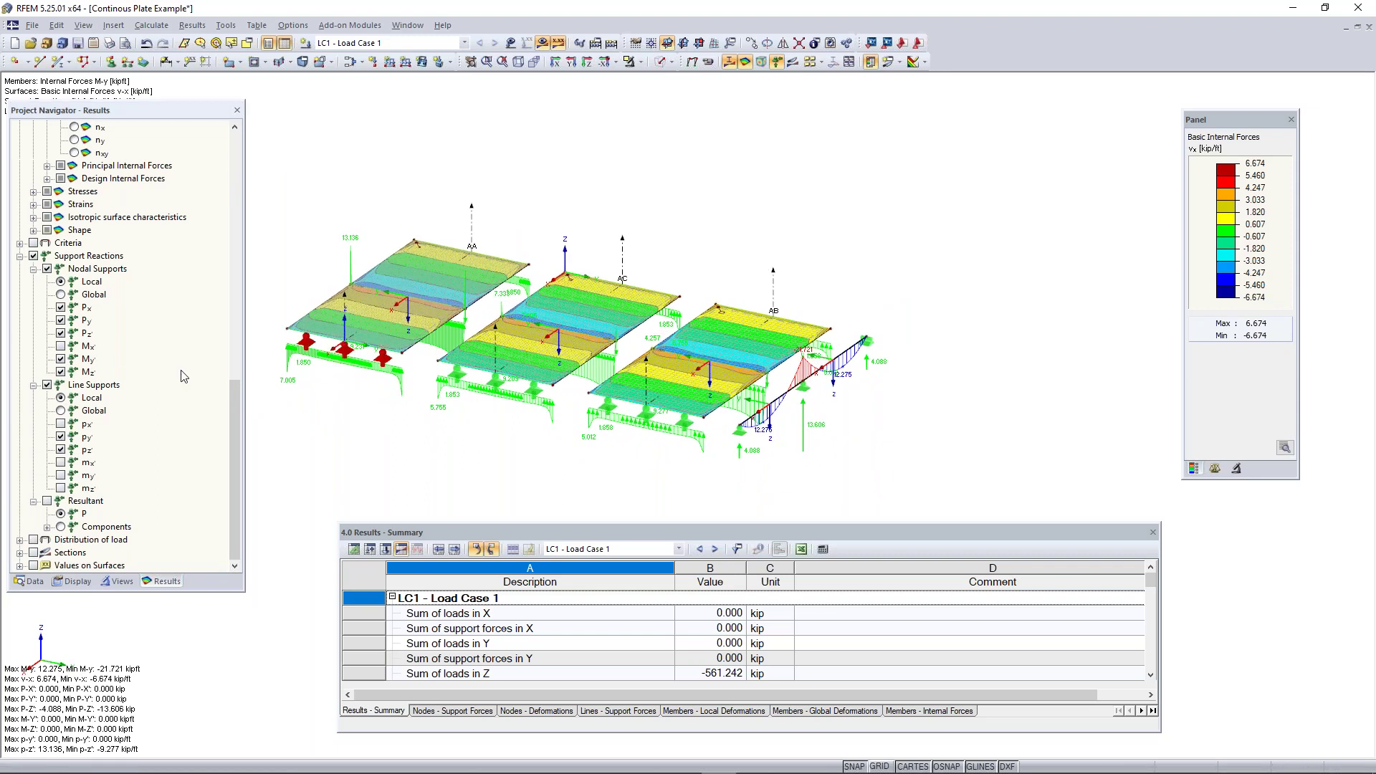
left_click(61, 346)
middle_click_drag(492, 451, 832, 410, "ctrl")
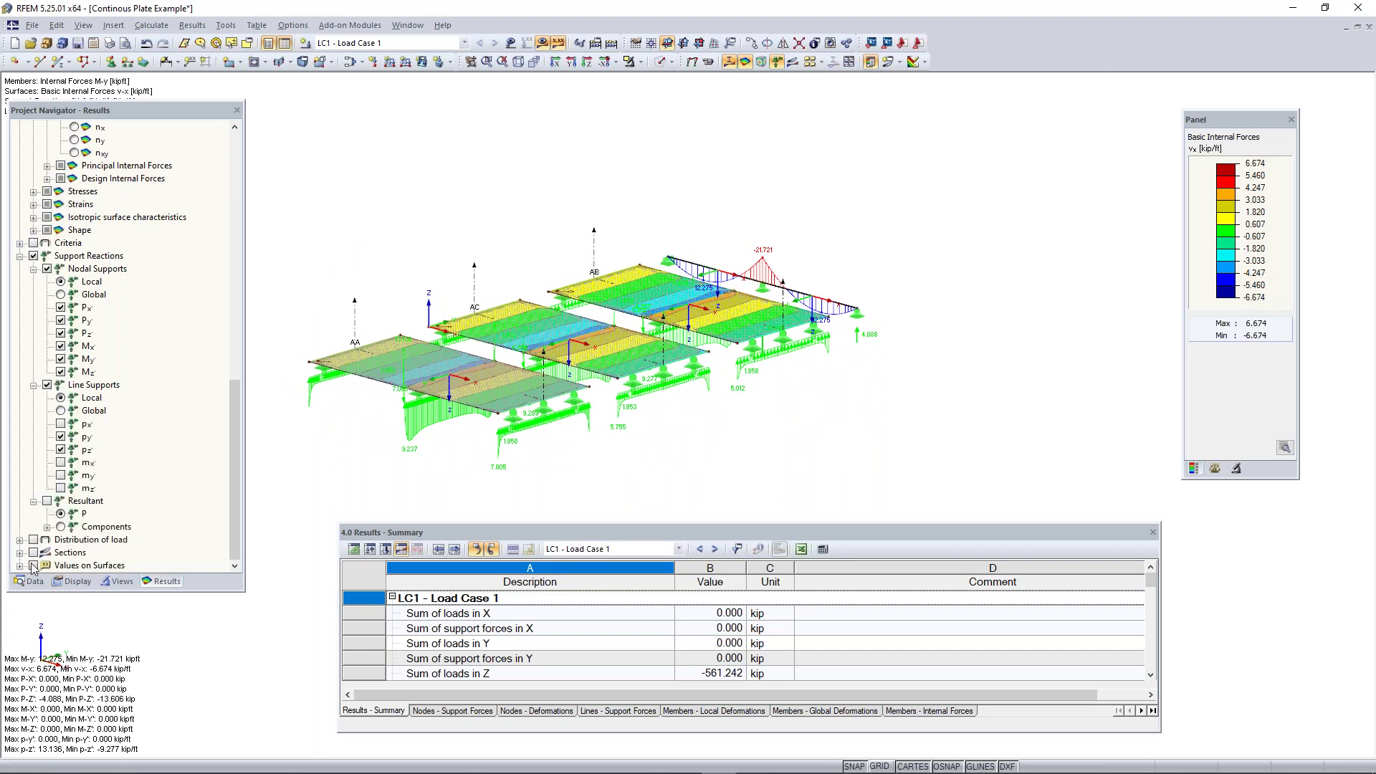
- Hide the support reactions and display the vx values on the plate surfaces
left_click(33, 256)
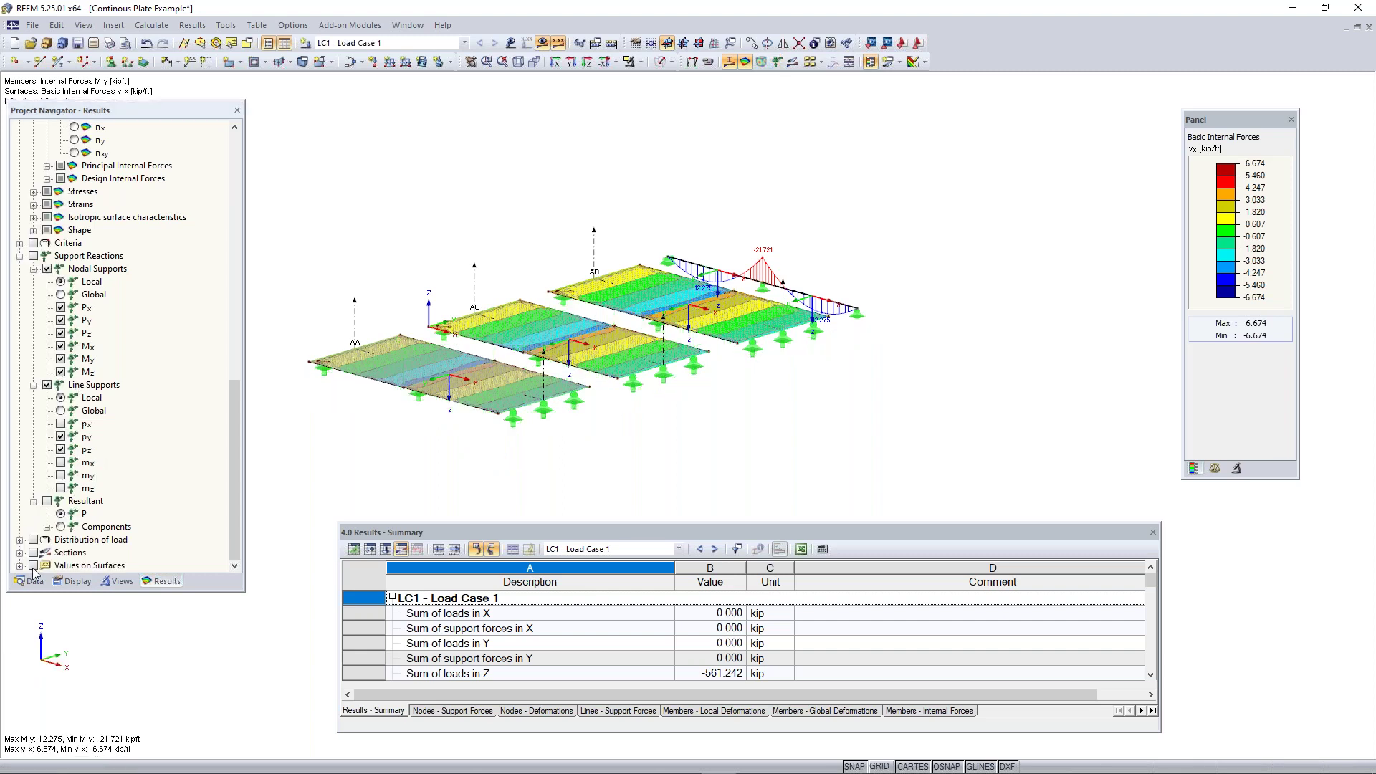
left_click(33, 566)
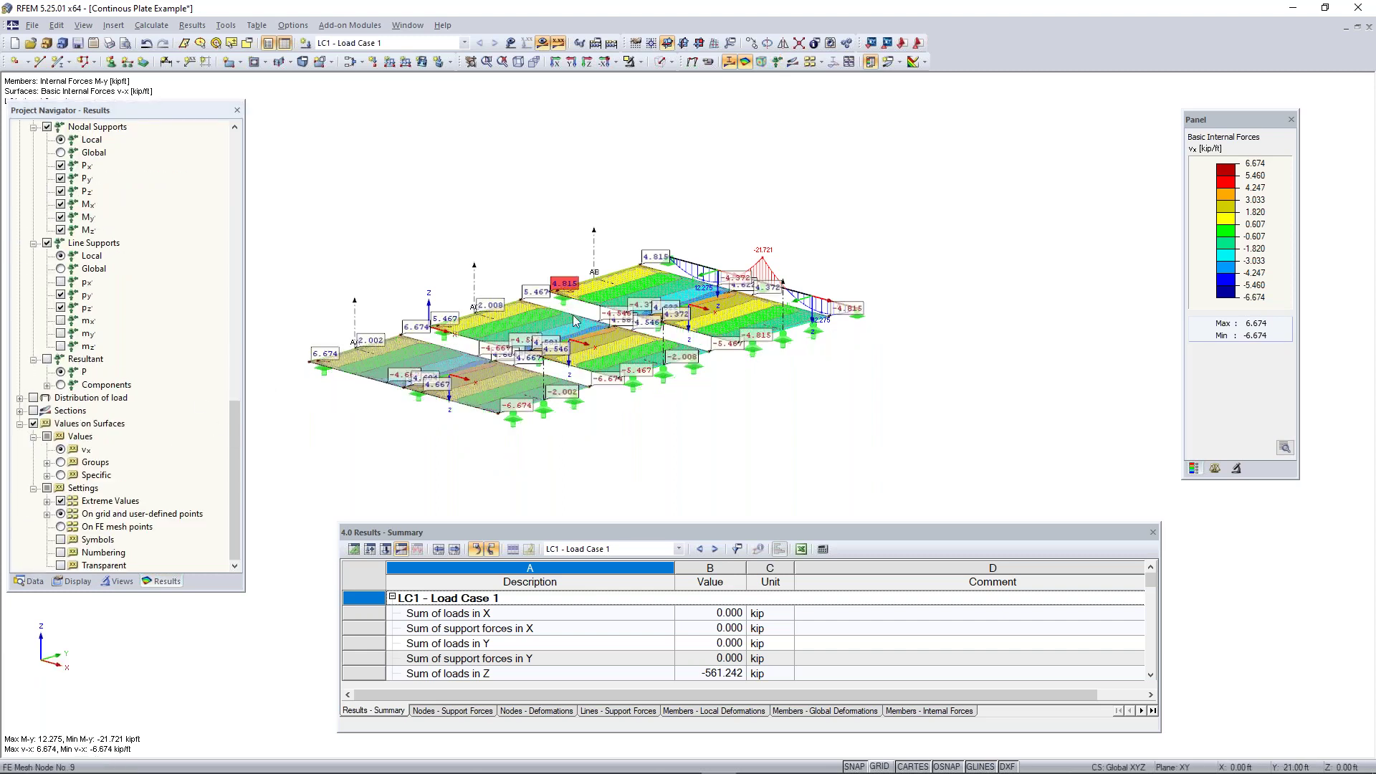
right_click_drag(418, 393, 448, 461)
key("Escape")
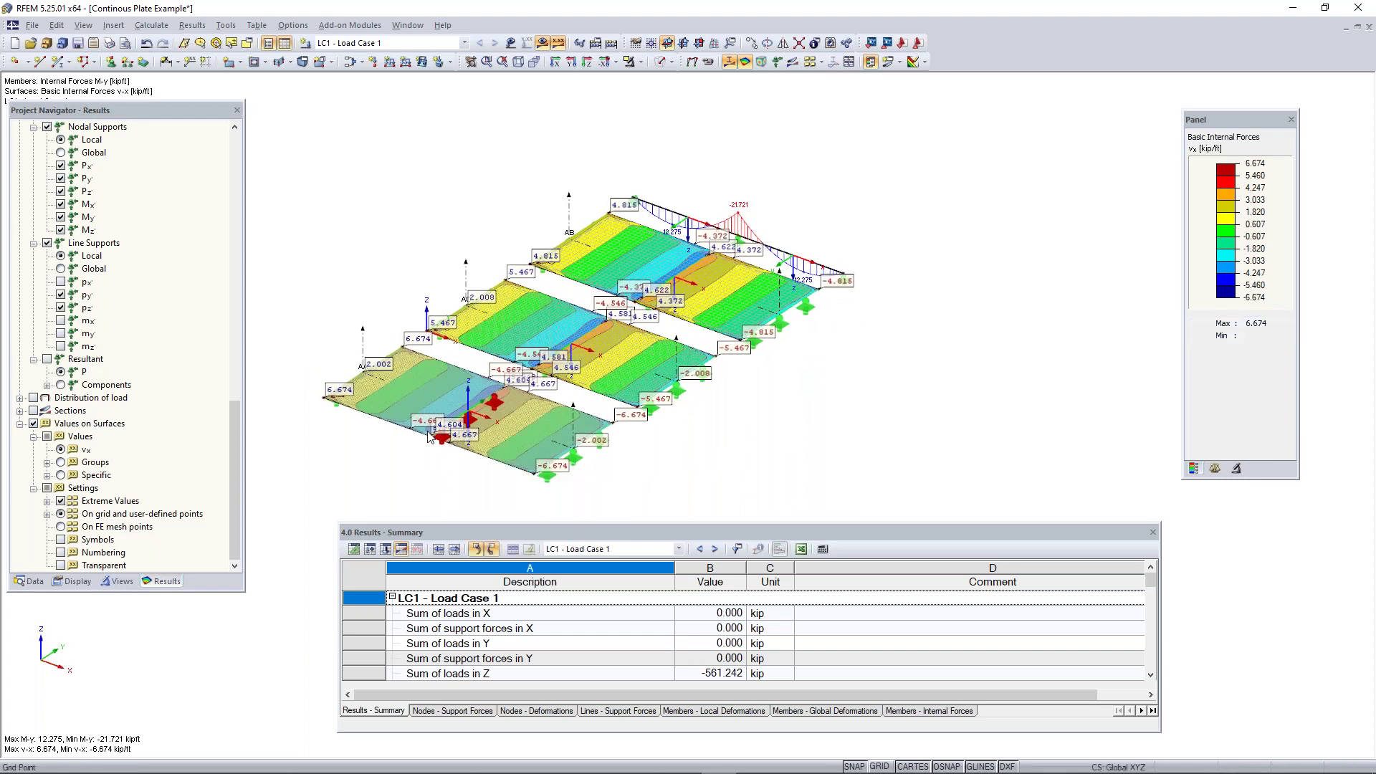
scroll(462, 398, "up", 3)
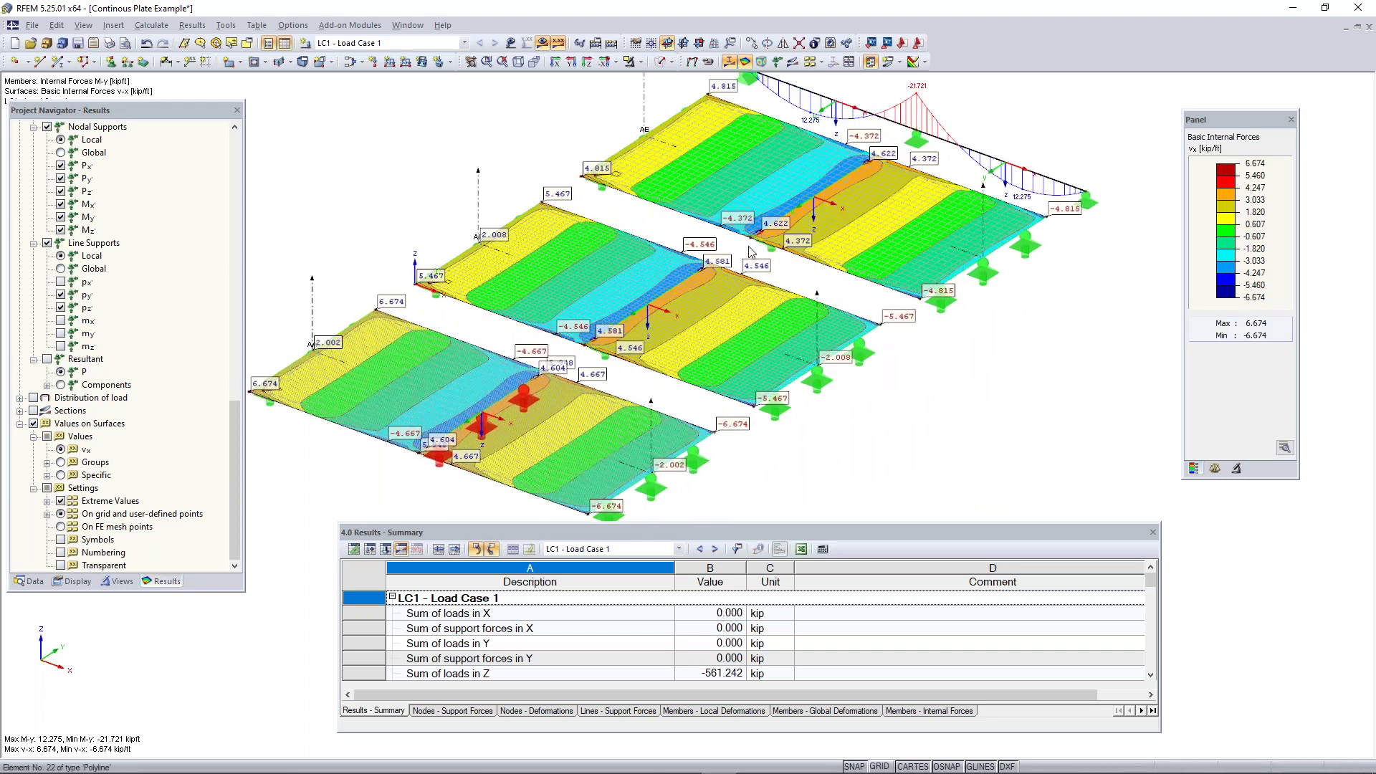
scroll(821, 321, "down", 2)
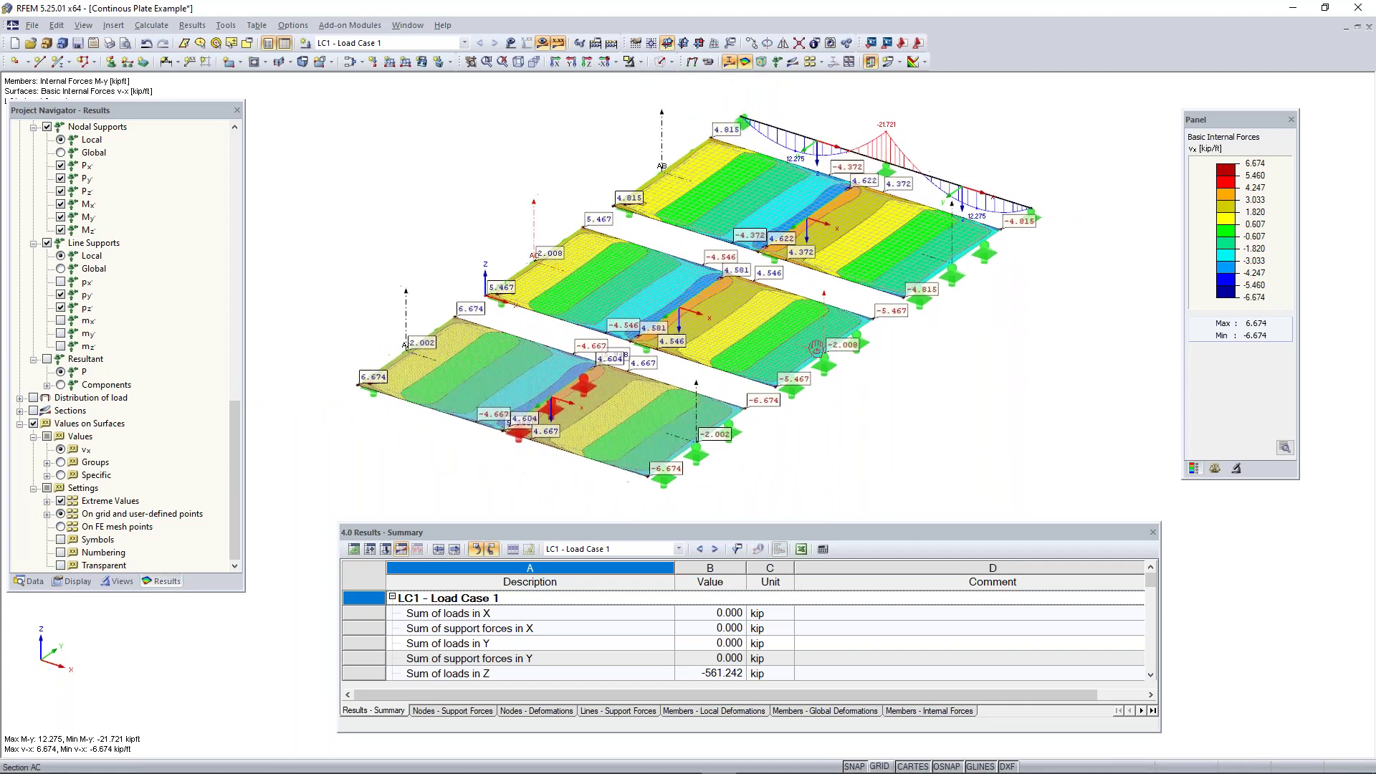
- Hide the surface values and display the result diagrams of sections AA, AB and AC
left_click(33, 424)
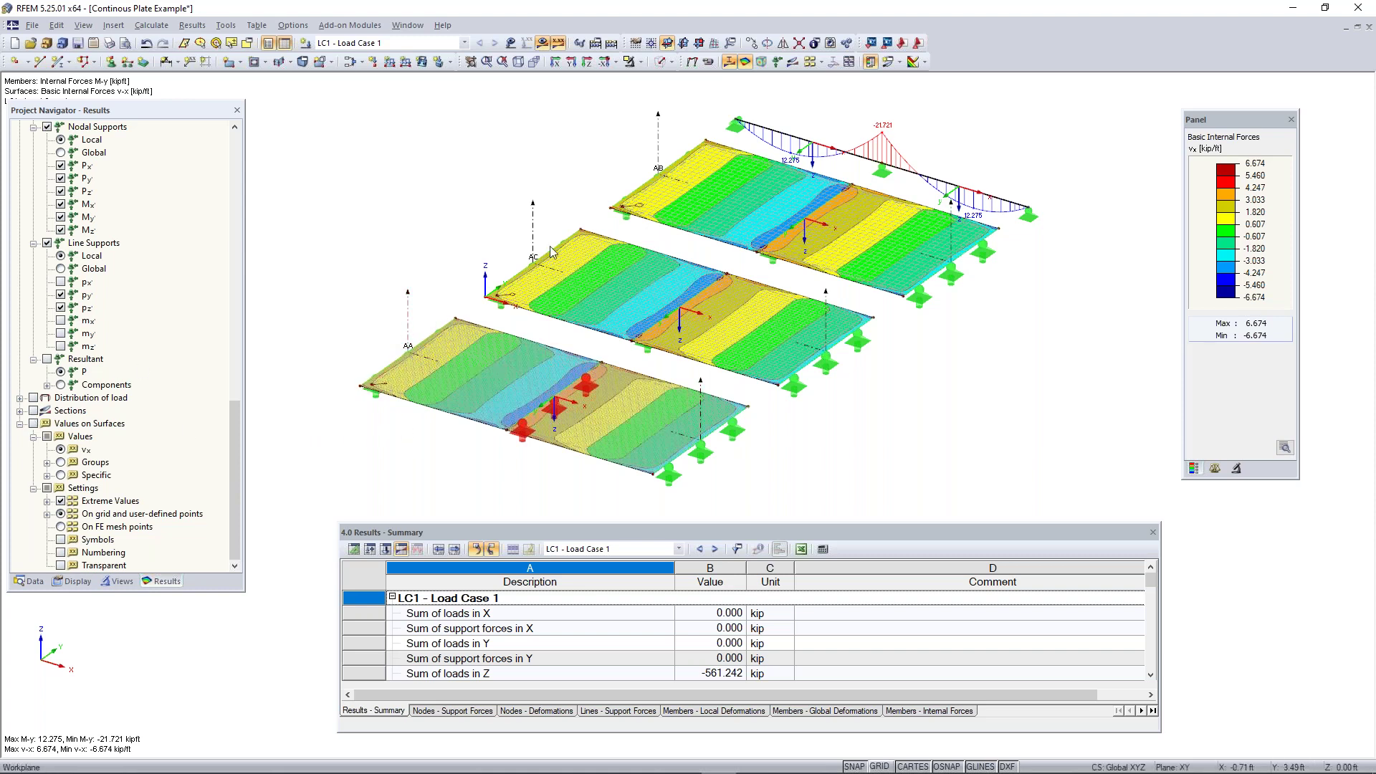
left_click(34, 411)
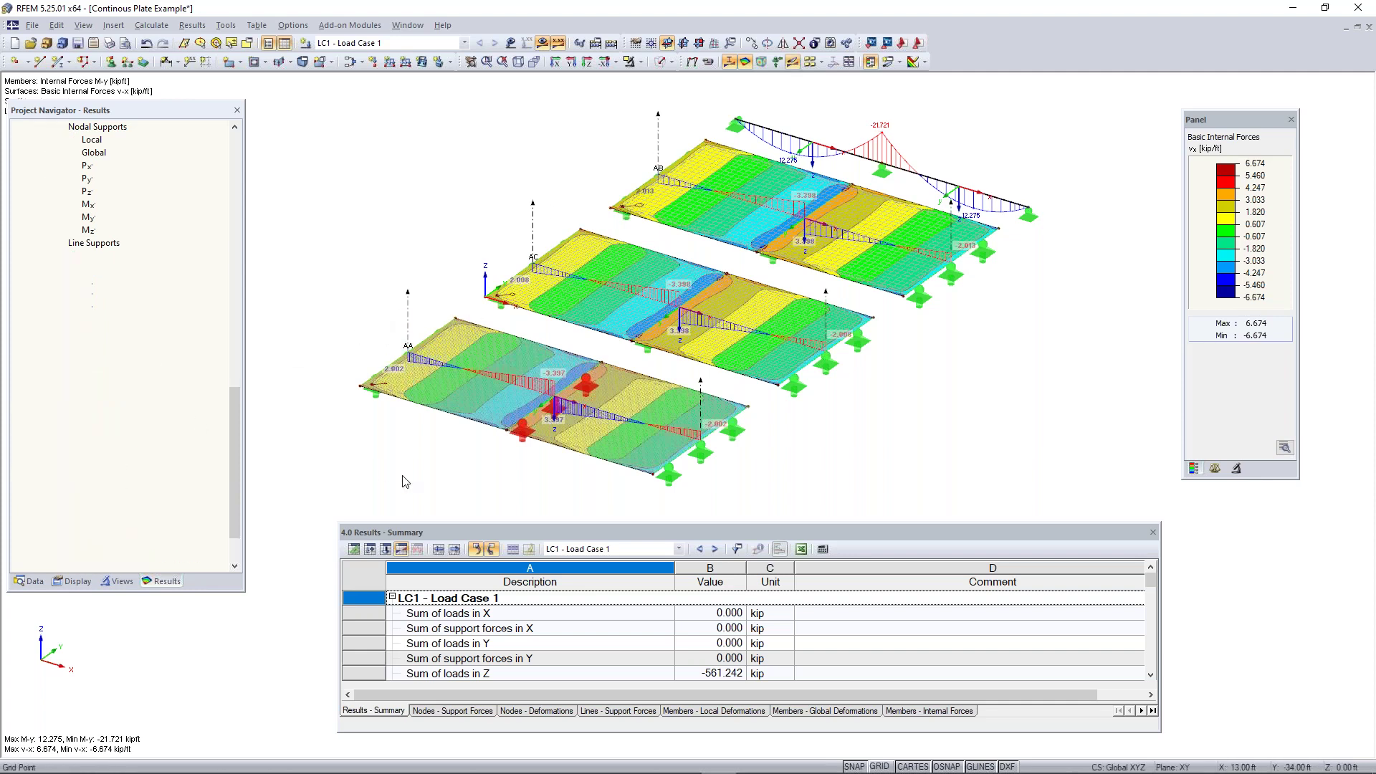
right_click_drag(563, 476, 514, 436)
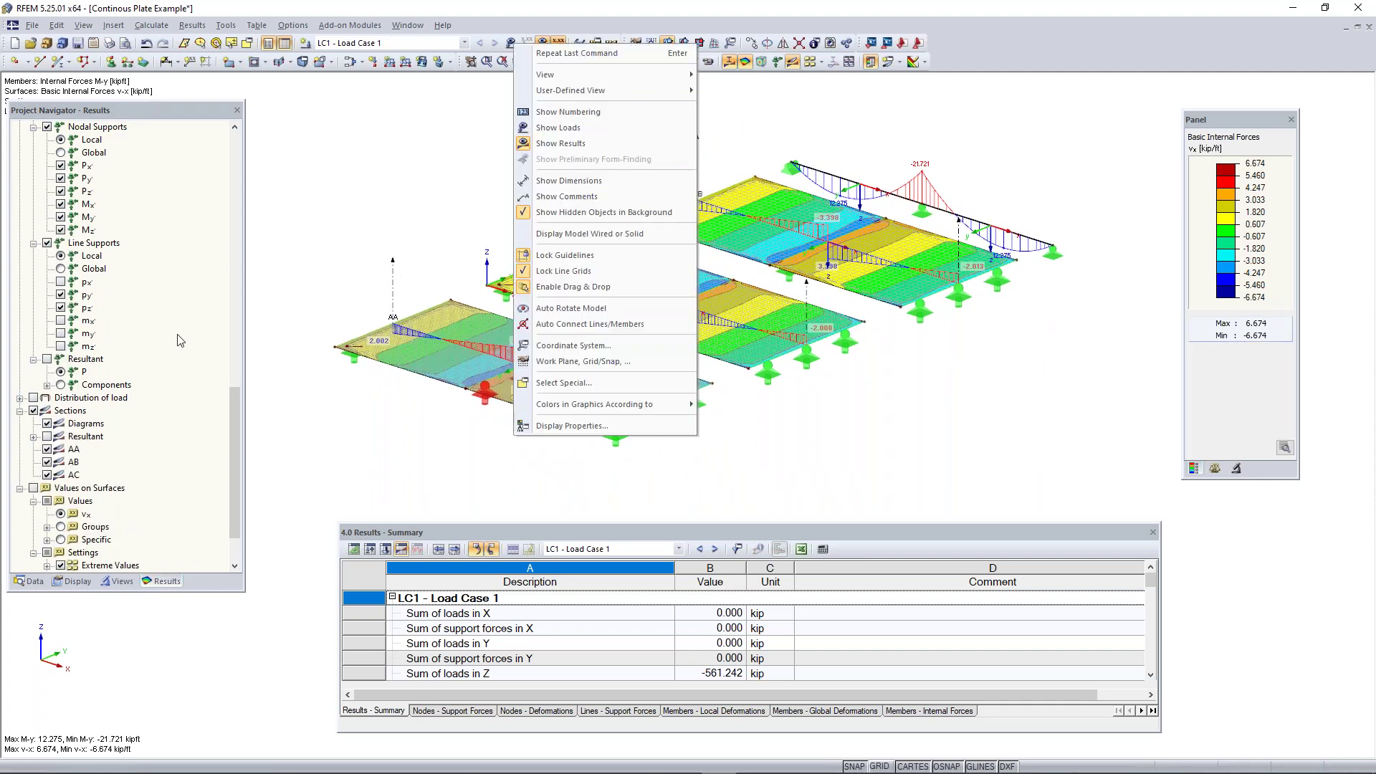
left_click(158, 360)
scroll(166, 333, "up", 11)
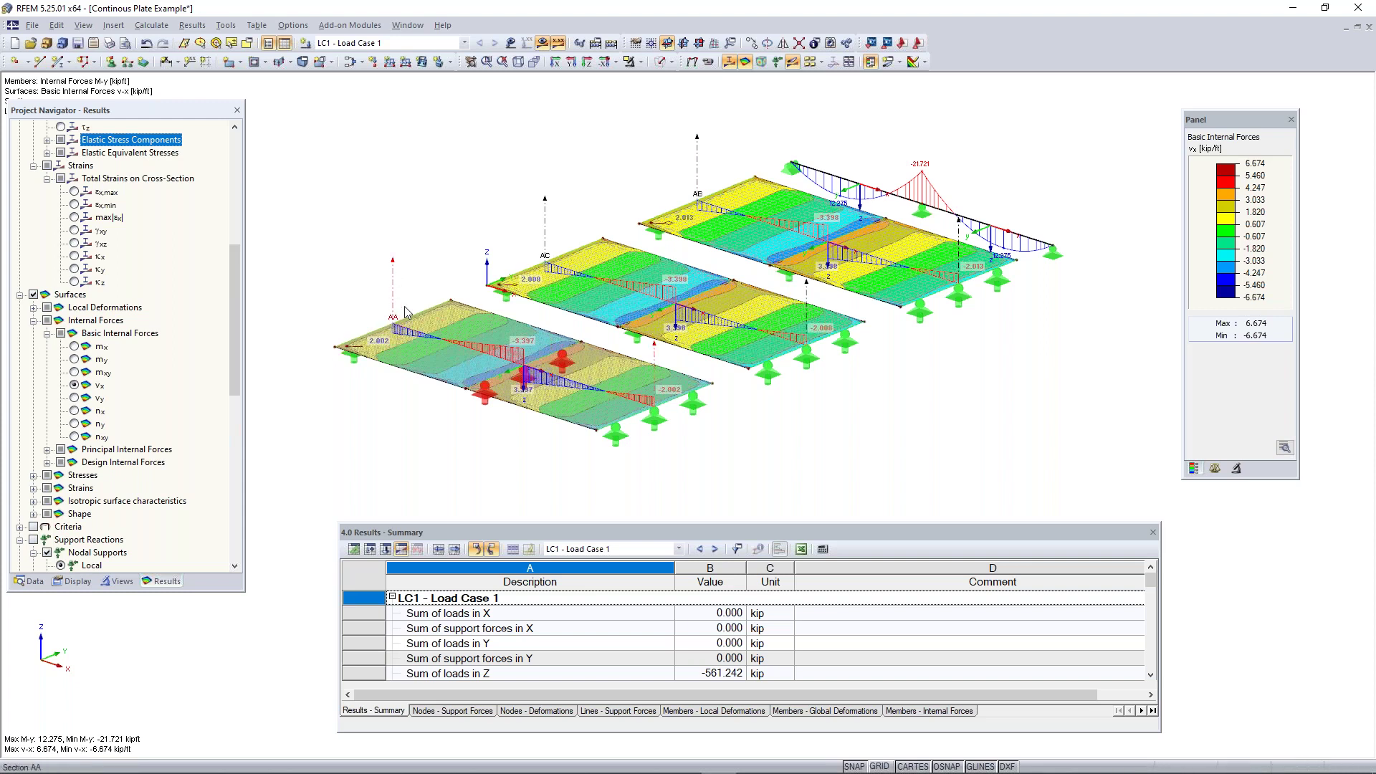
- Compare the vx diagrams of sections AA, AC and AB, moving the Project Navigator clear of the result descriptions
scroll(571, 387, "up", 2)
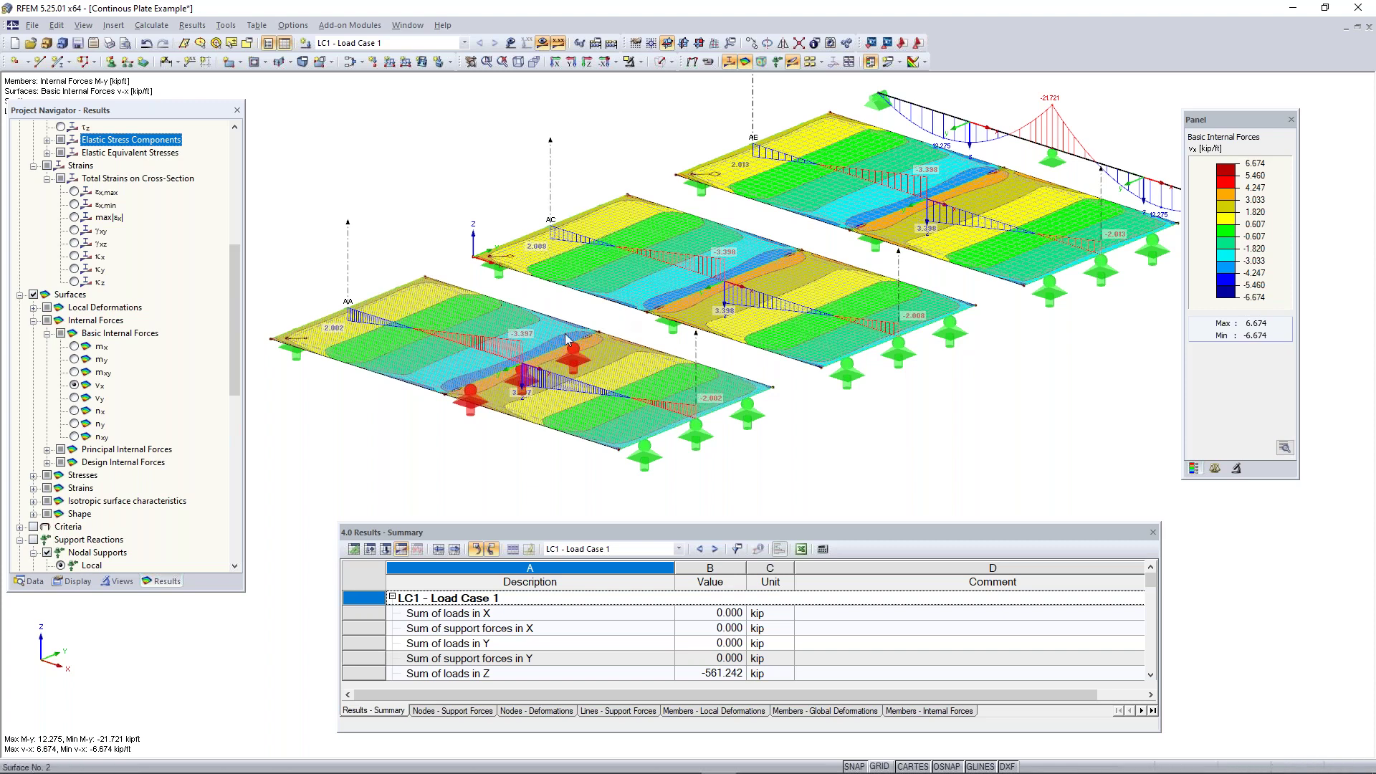
scroll(355, 323, "up", 2)
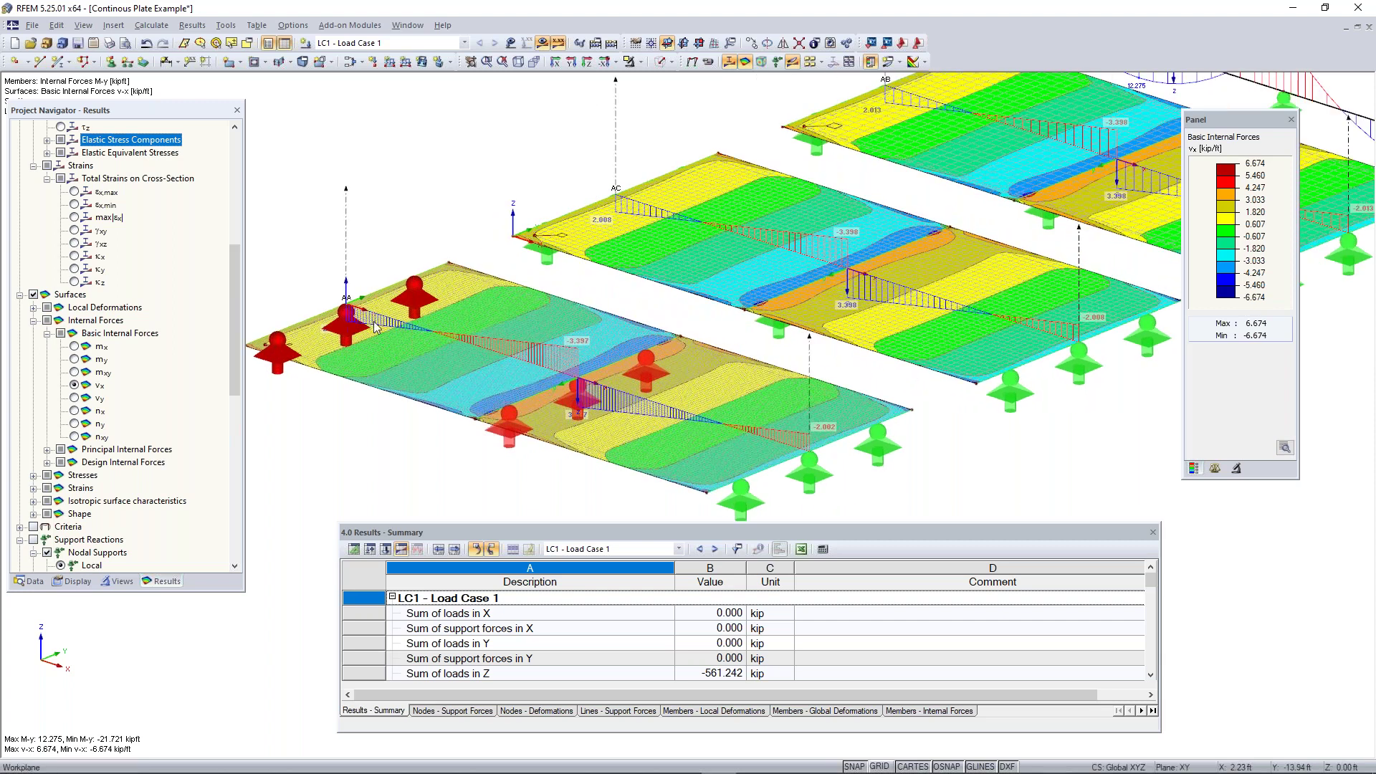
middle_click_drag(942, 176, 801, 229)
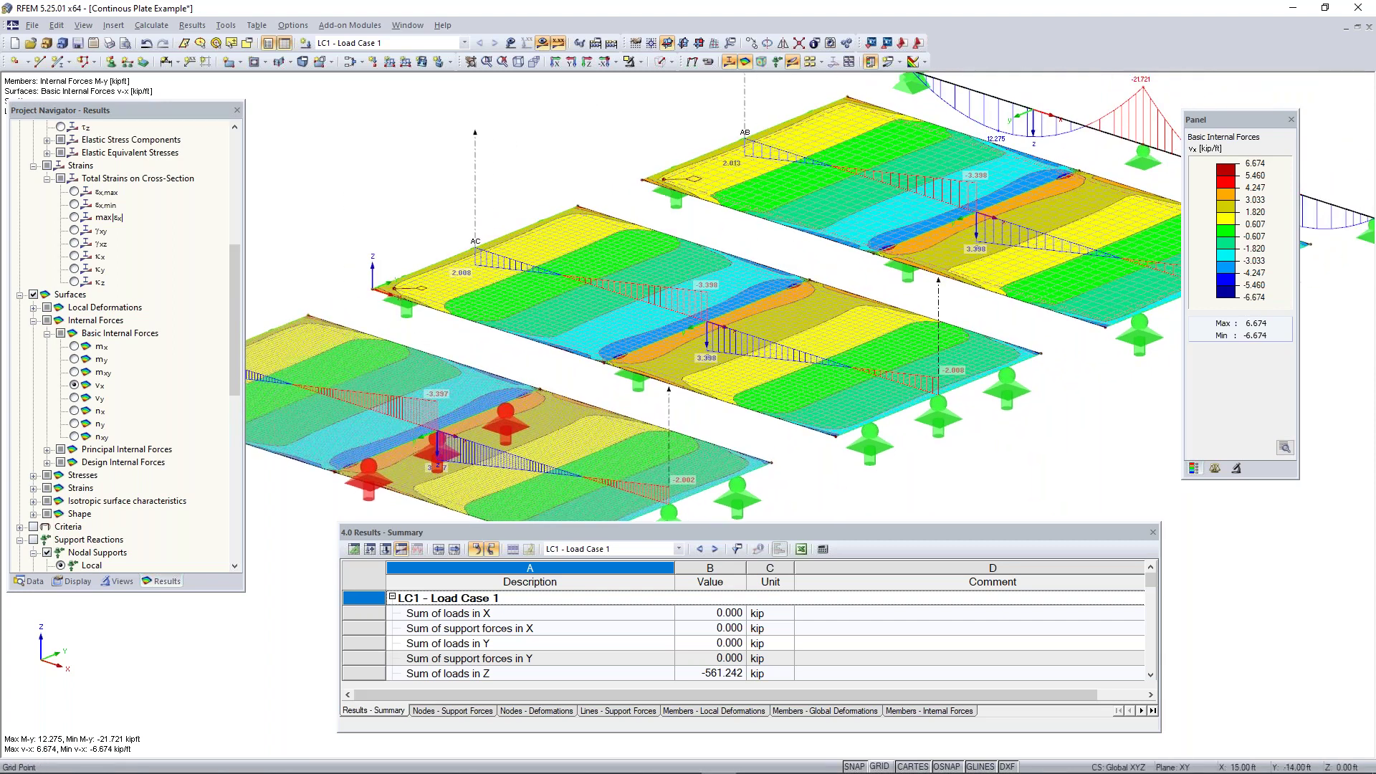
middle_click_drag(414, 441, 466, 400)
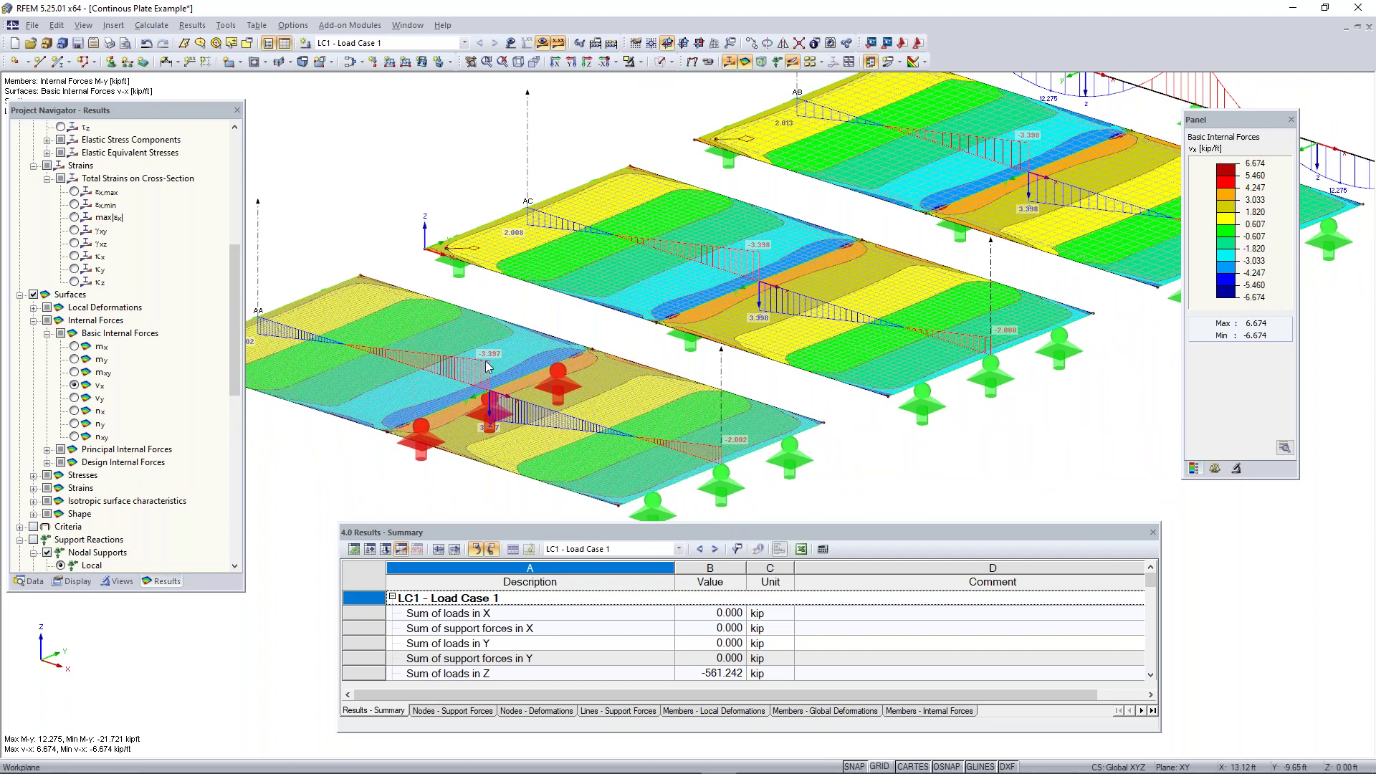
left_click_drag(159, 110, 139, 198)
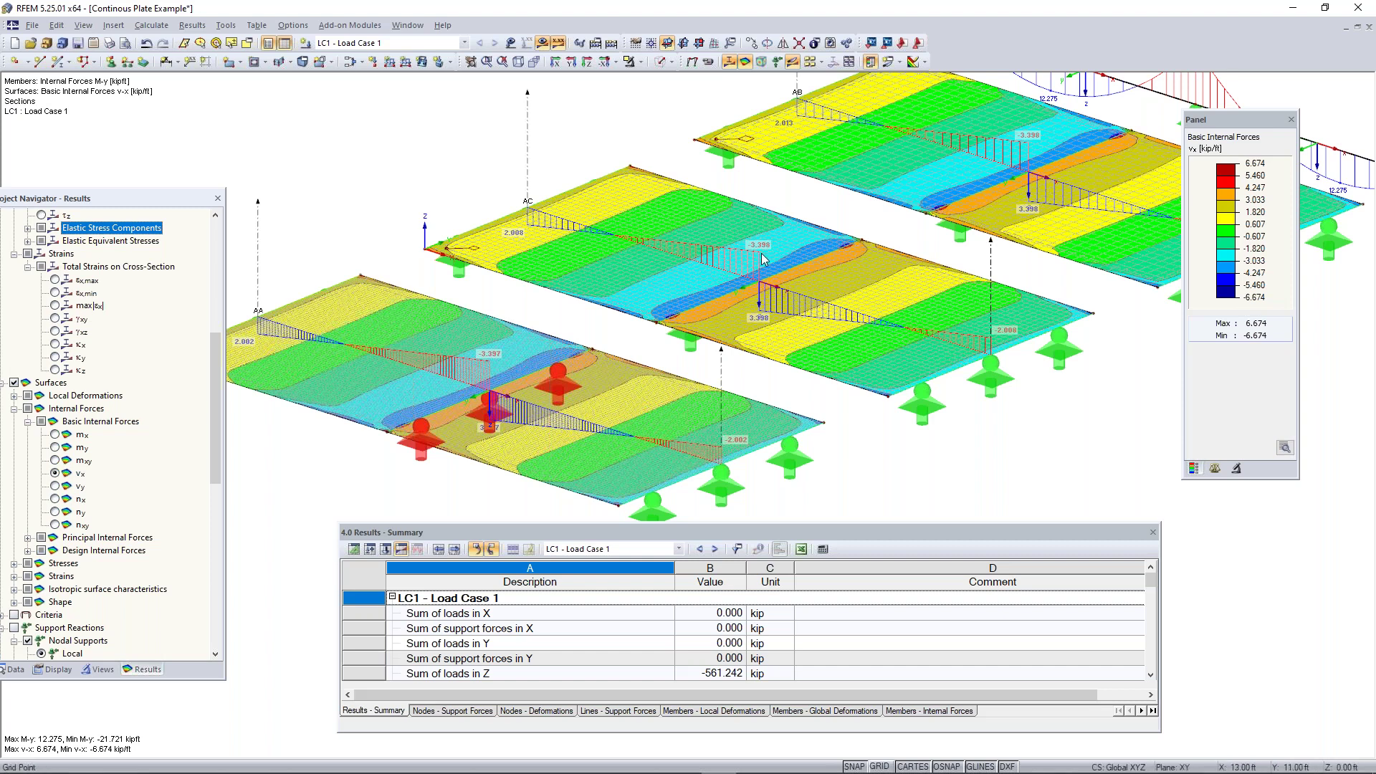
mouse_move(902, 225)
middle_mouse_down()
mouse_move(719, 297)
mouse_move(876, 216)
middle_mouse_up()
scroll(774, 268, "down", 2)
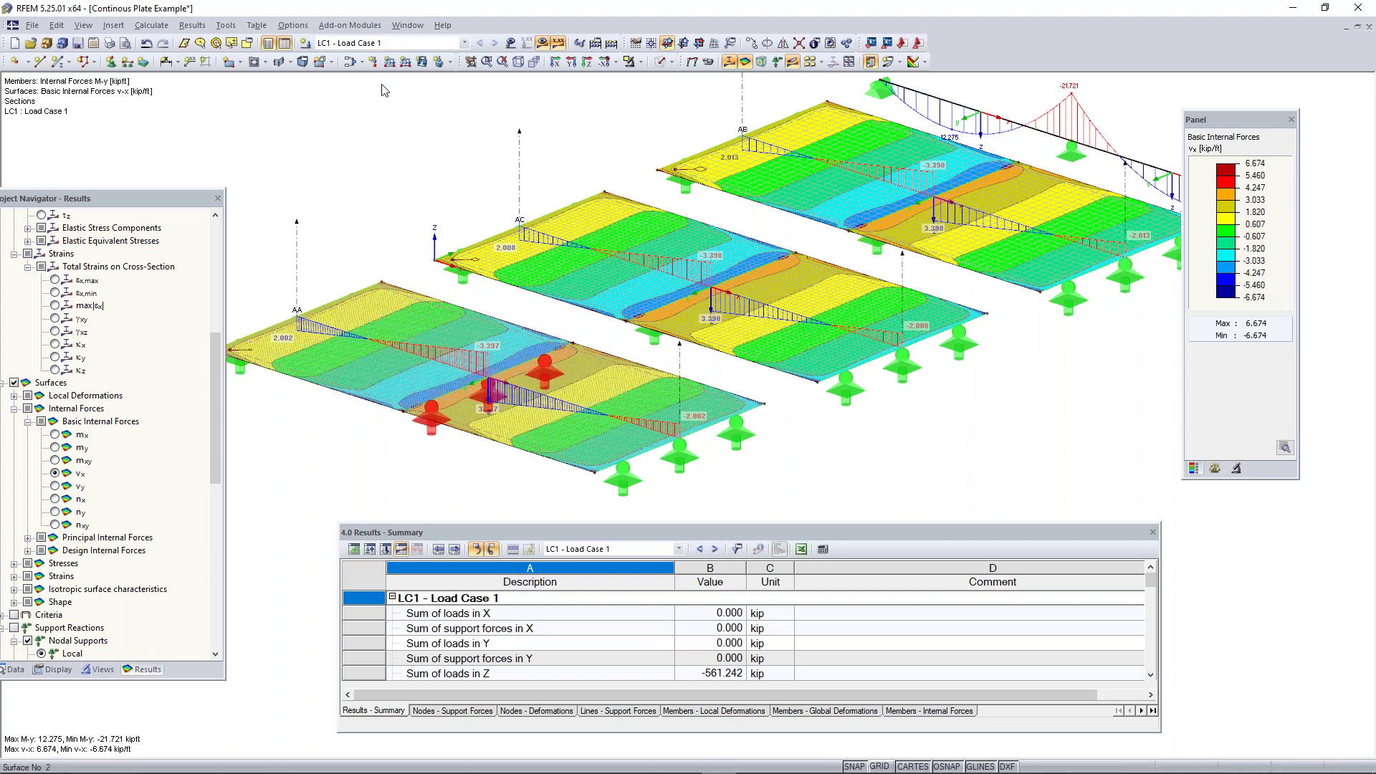
- Deactivate the shear stiffness of members in the global calculation parameters and accept the deletion of all results
left_click(153, 26)
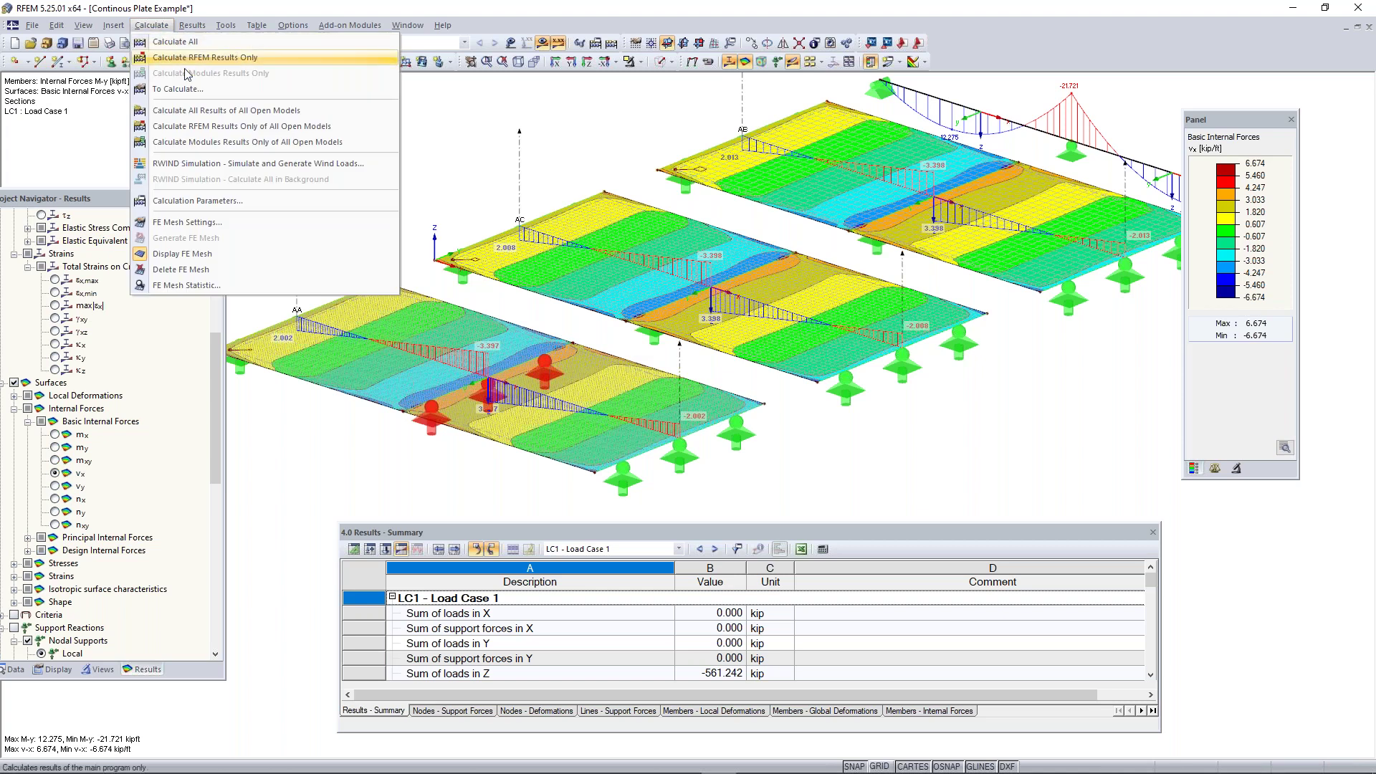
left_click(213, 202)
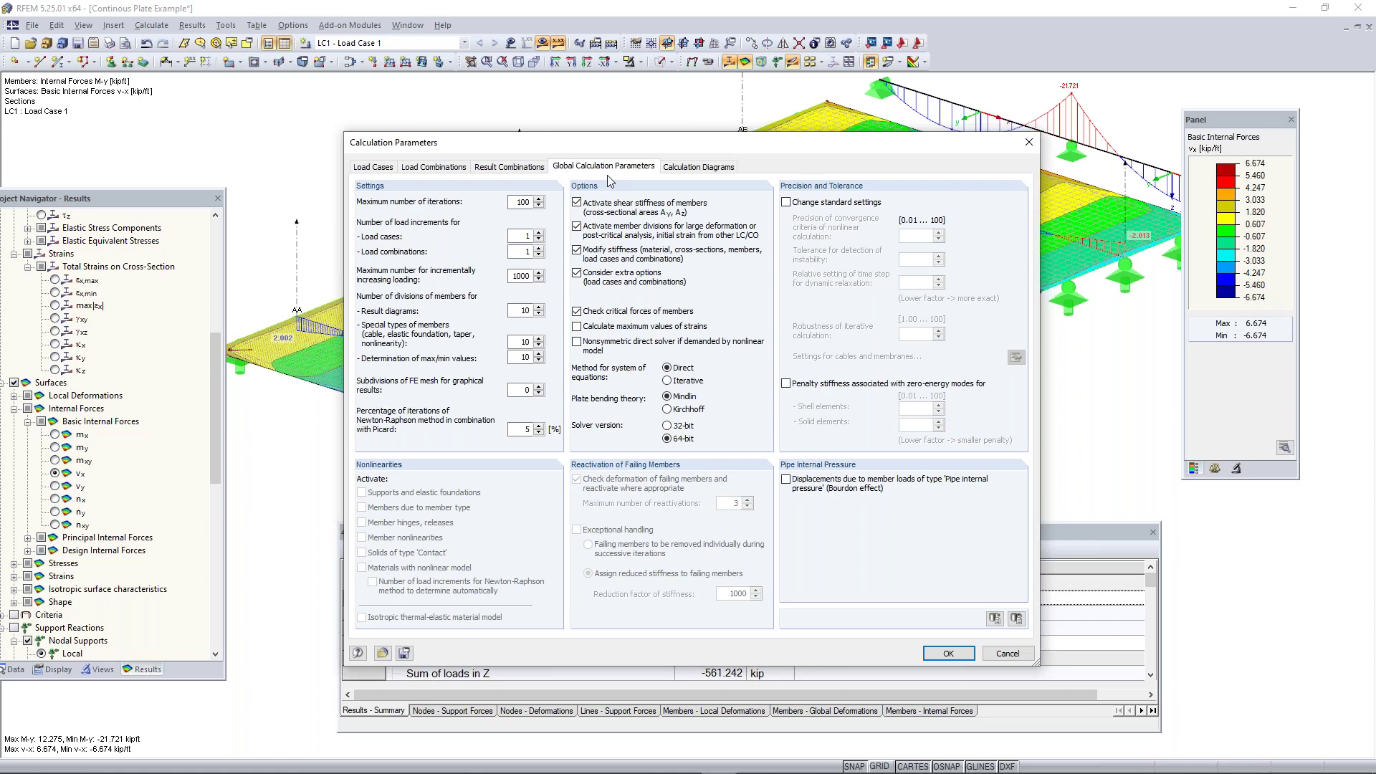
left_click(577, 202)
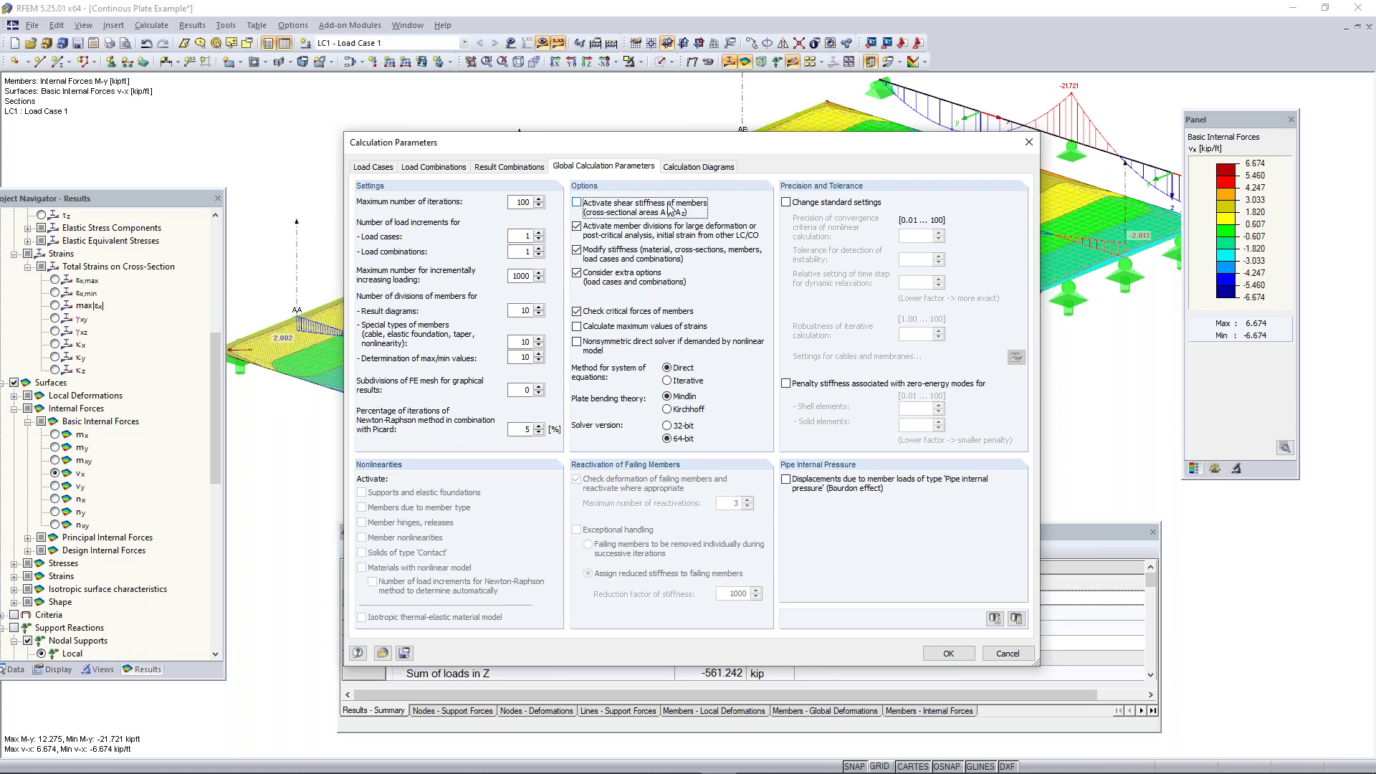
left_click(952, 654)
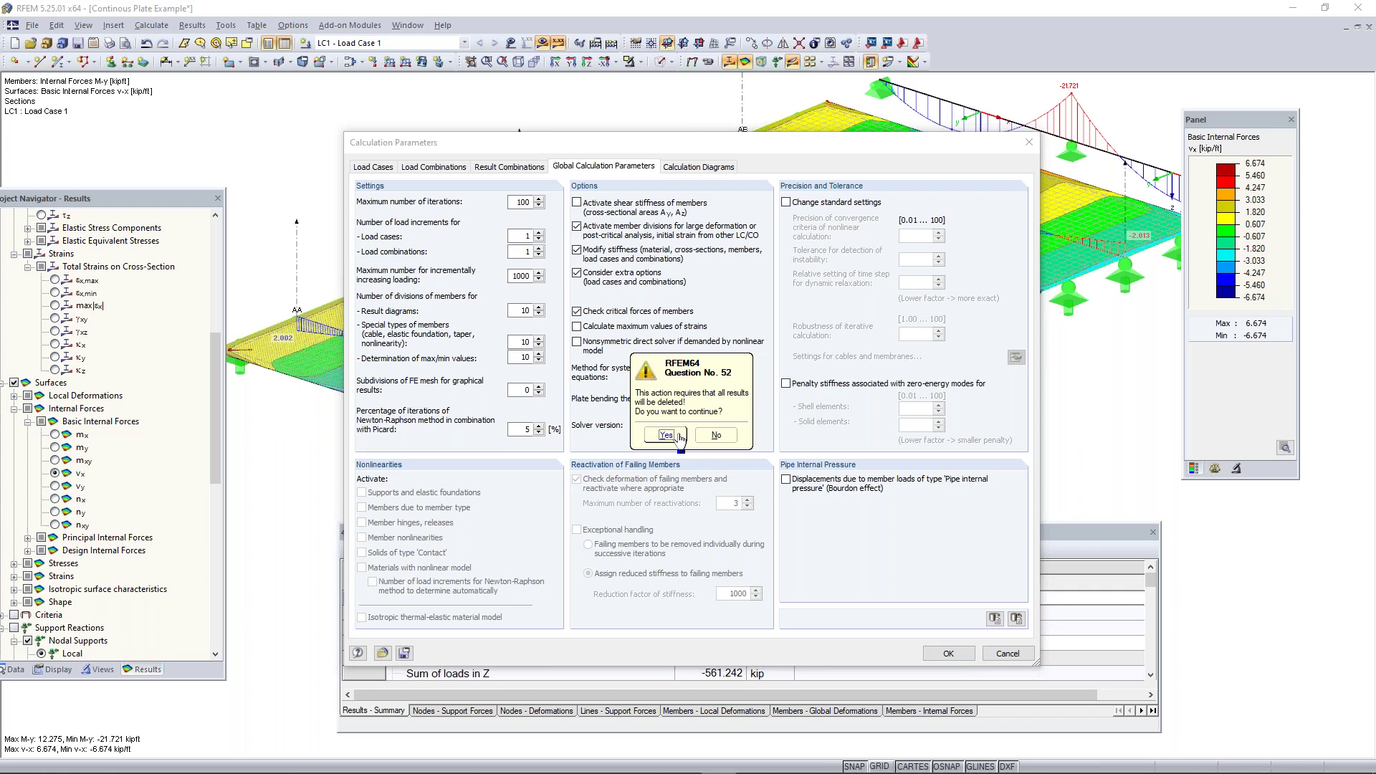
left_click(678, 436)
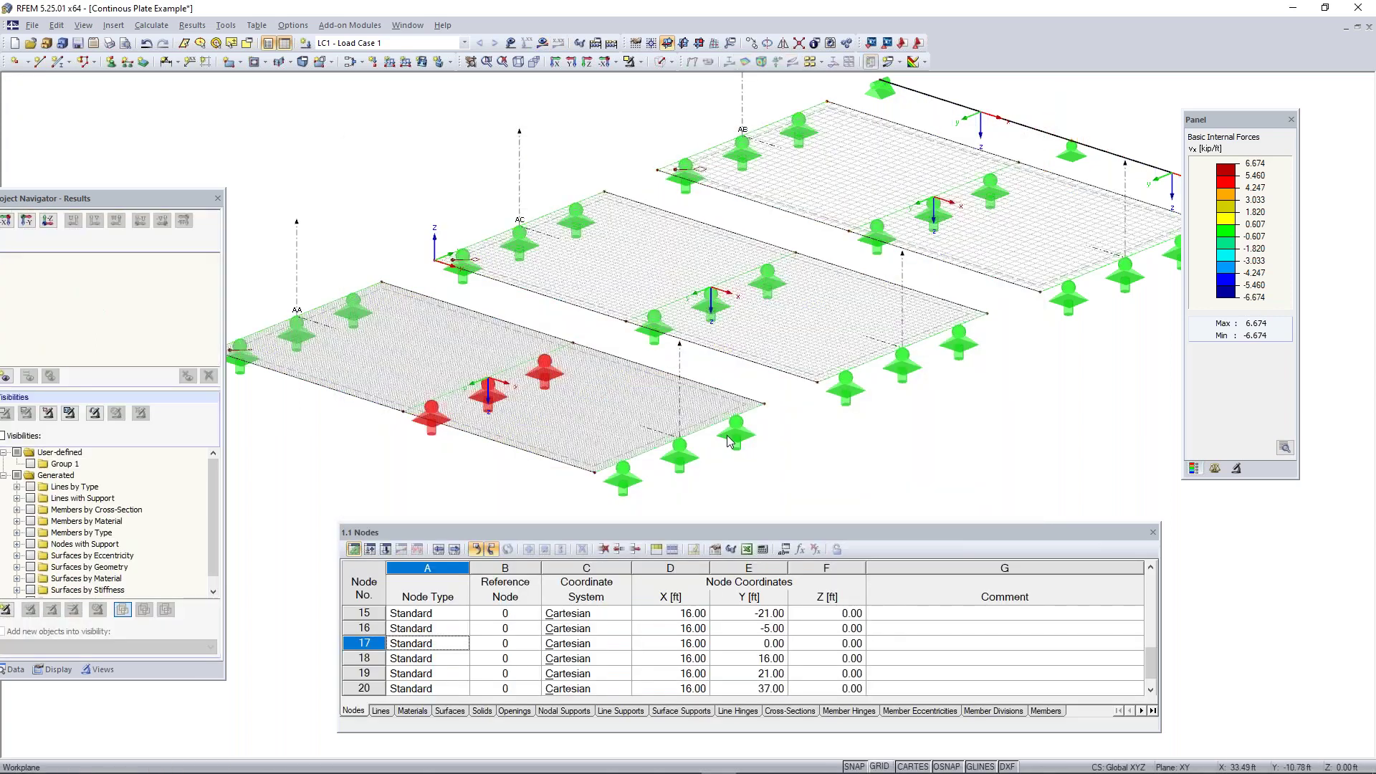
- Recalculate Load Case 1 and examine the beam's My diagram beside the plates
middle_click_drag(806, 351, 766, 362)
scroll(771, 387, "down", 1)
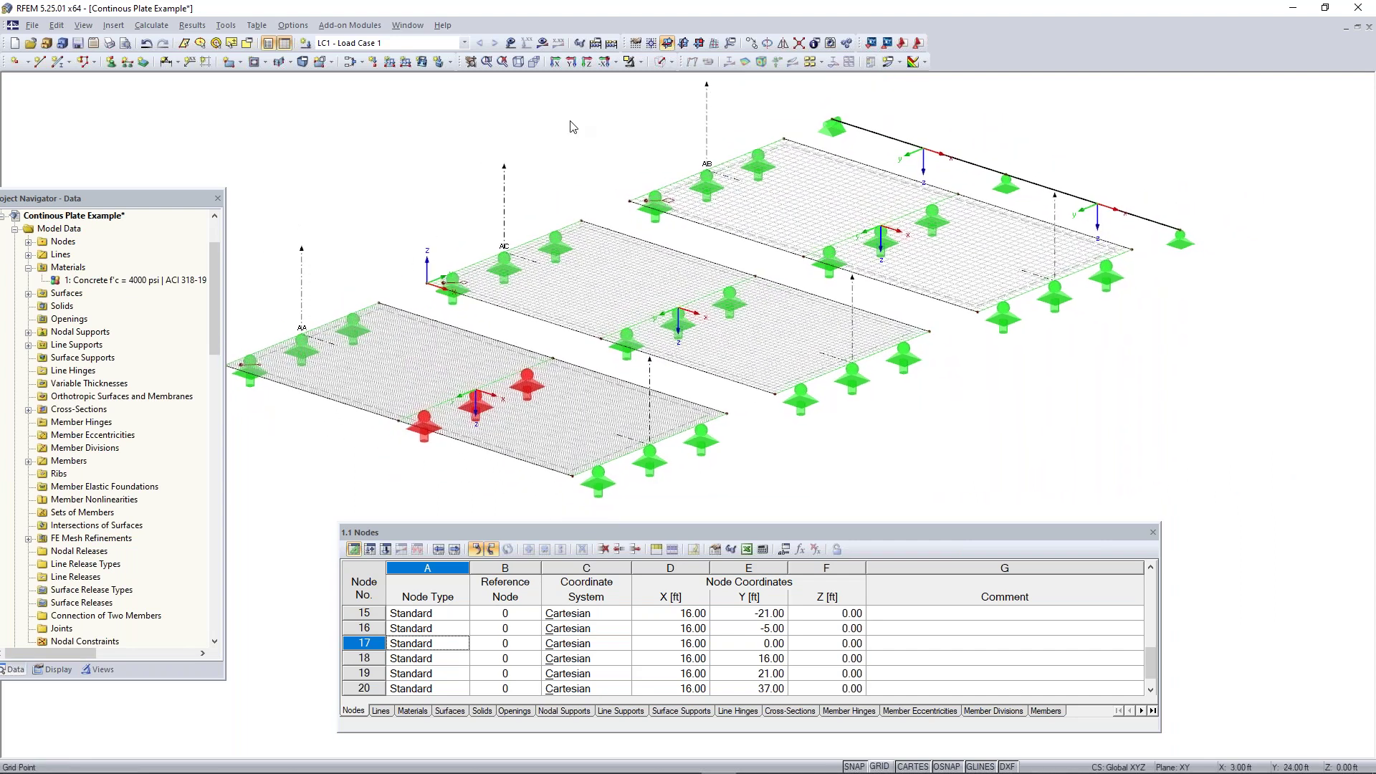
left_click(615, 43)
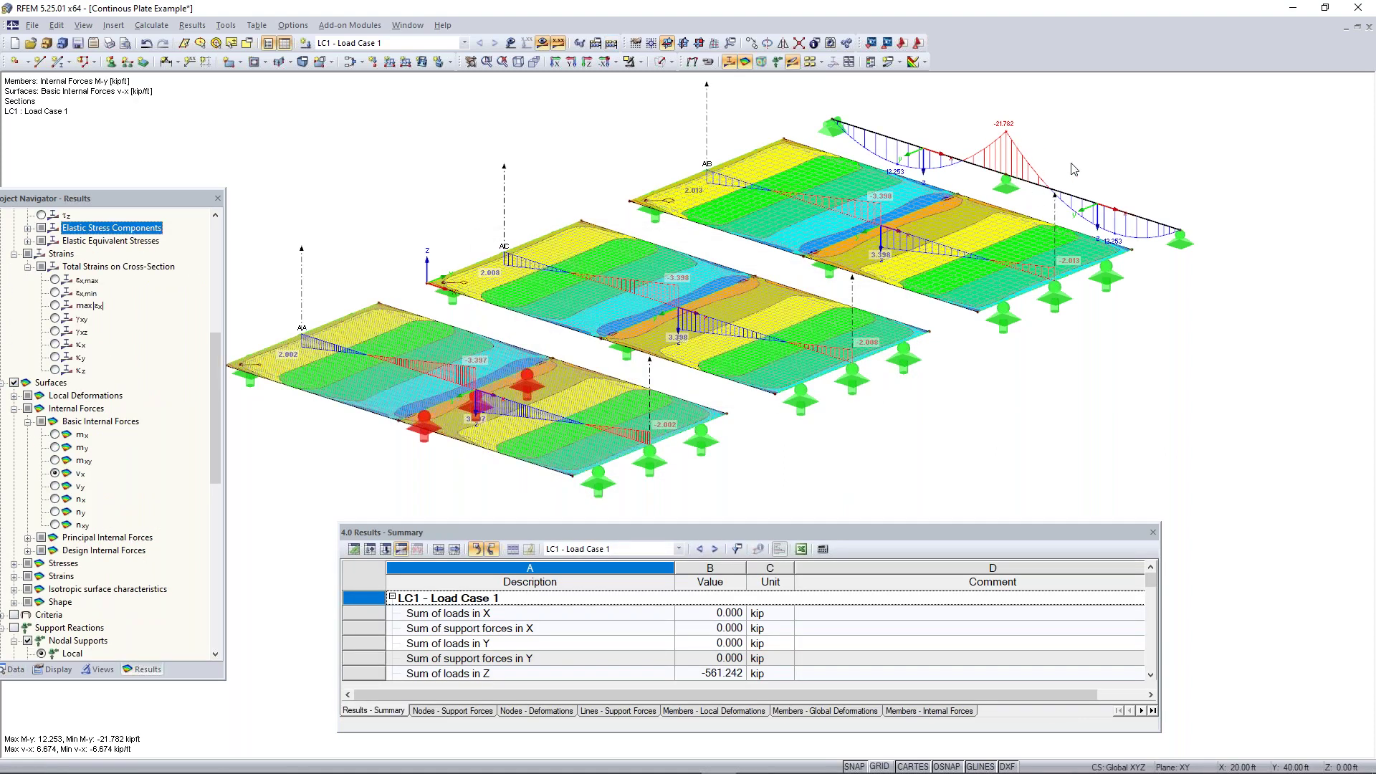
middle_click_drag(1059, 172, 953, 189)
scroll(983, 177, "up", 2)
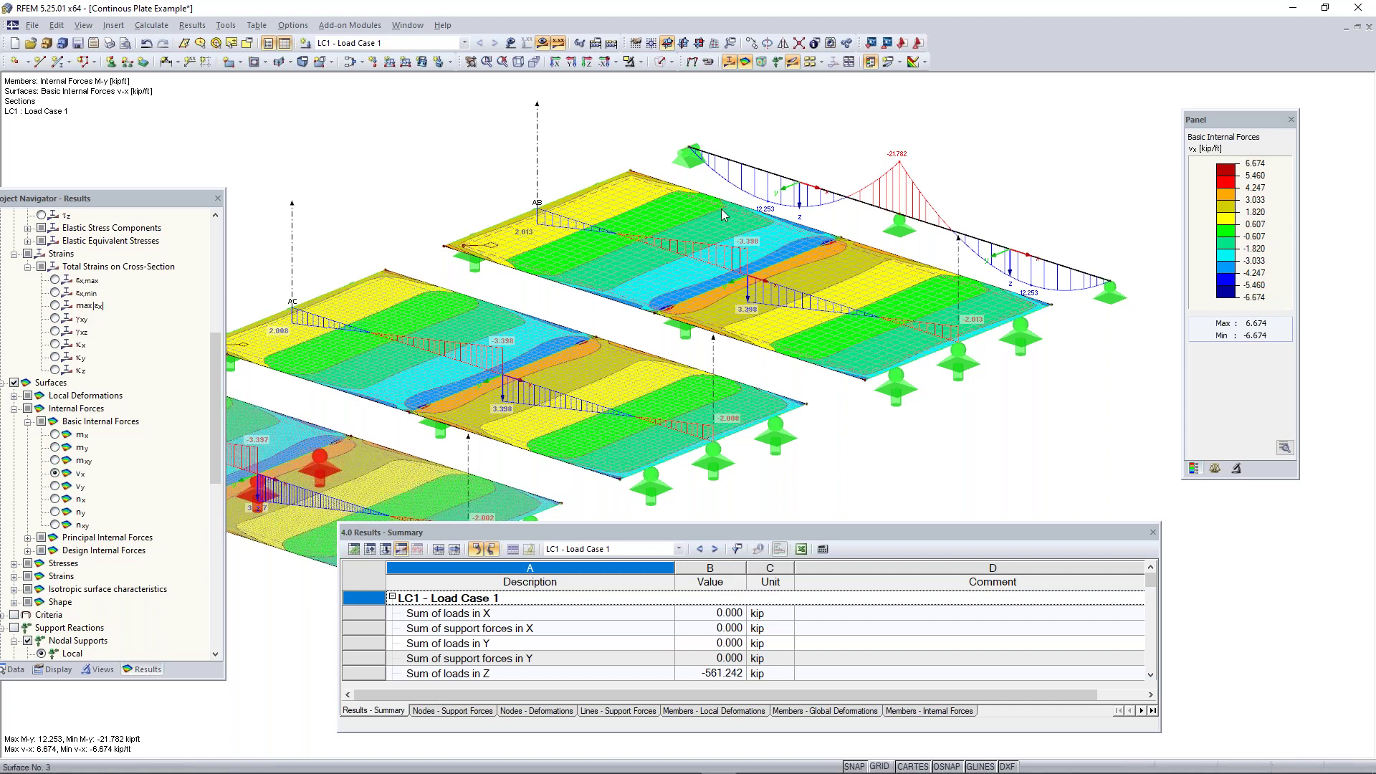
- Switch to the running PowerPoint slide show and advance from the Coffee Break slide to the Plate Theory slide
key("super")
mouse_move(658, 762)
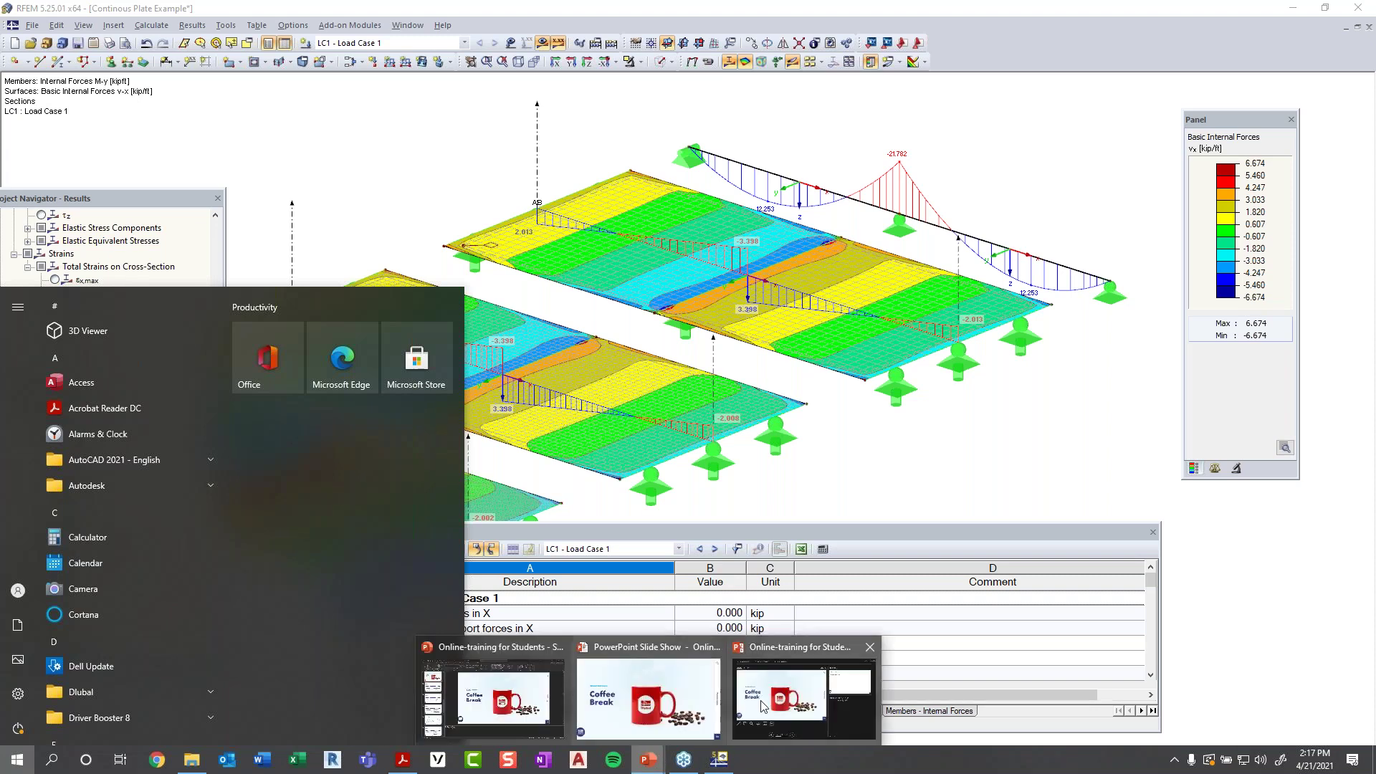
left_click(714, 705)
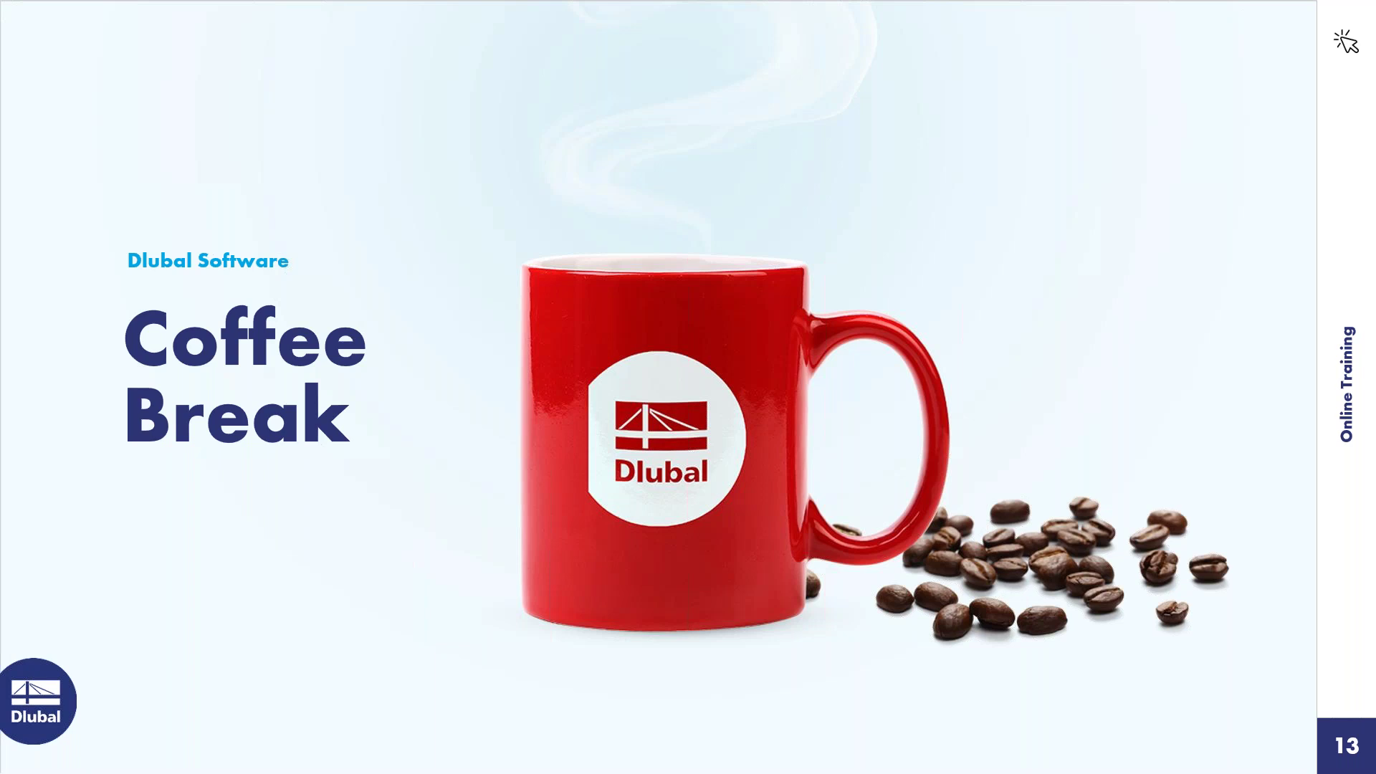
key("Right")
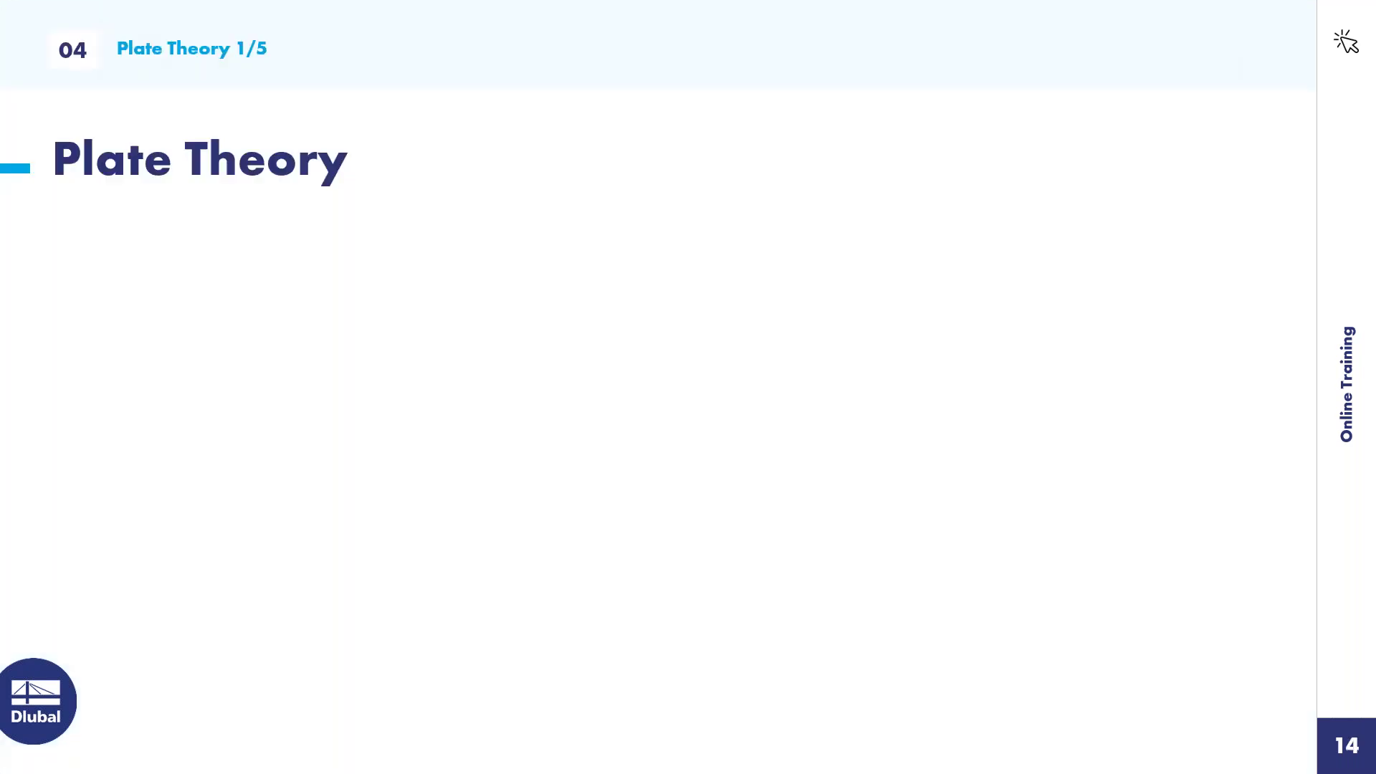
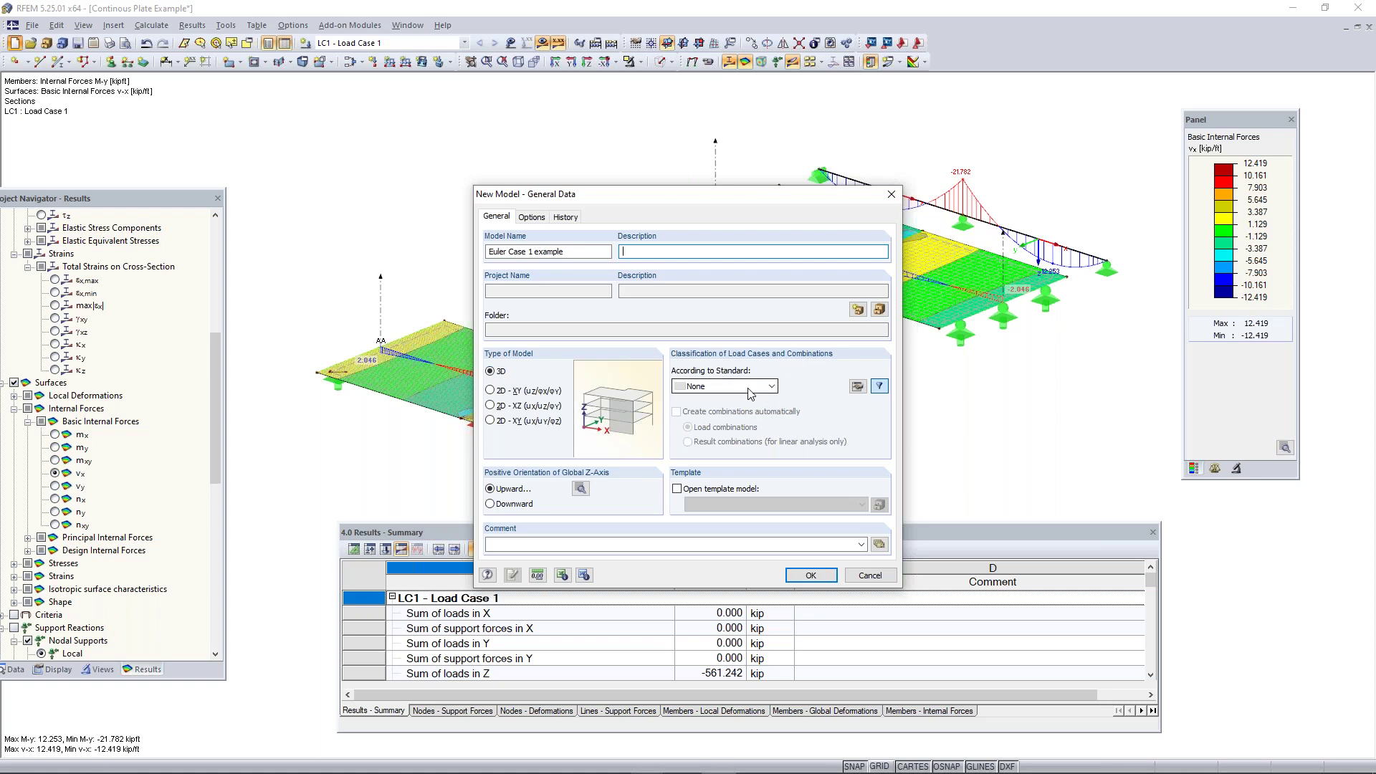
- Create the Euler Case 1 example model with the ASCE 7-16 standard and automatically created load combinations
left_click(751, 393)
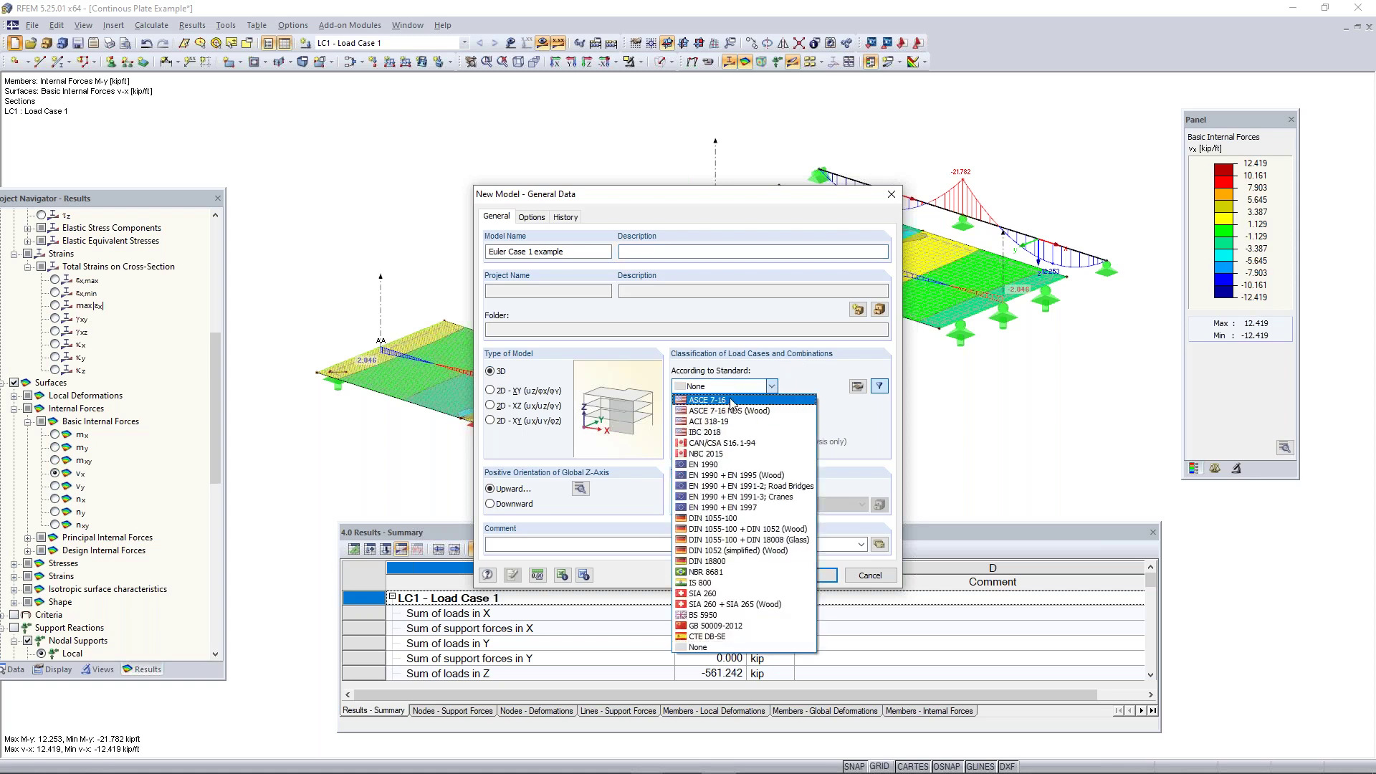
left_click(732, 401)
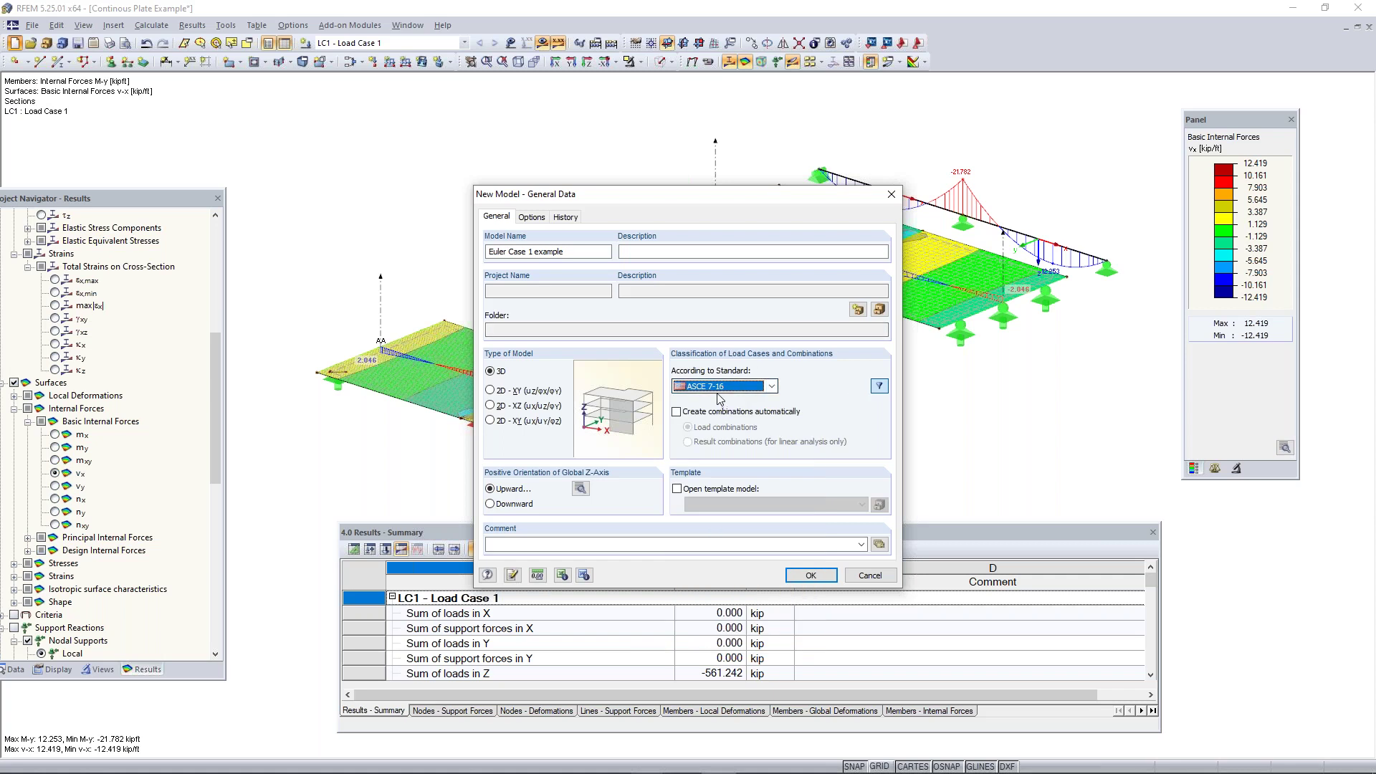
left_click(677, 413)
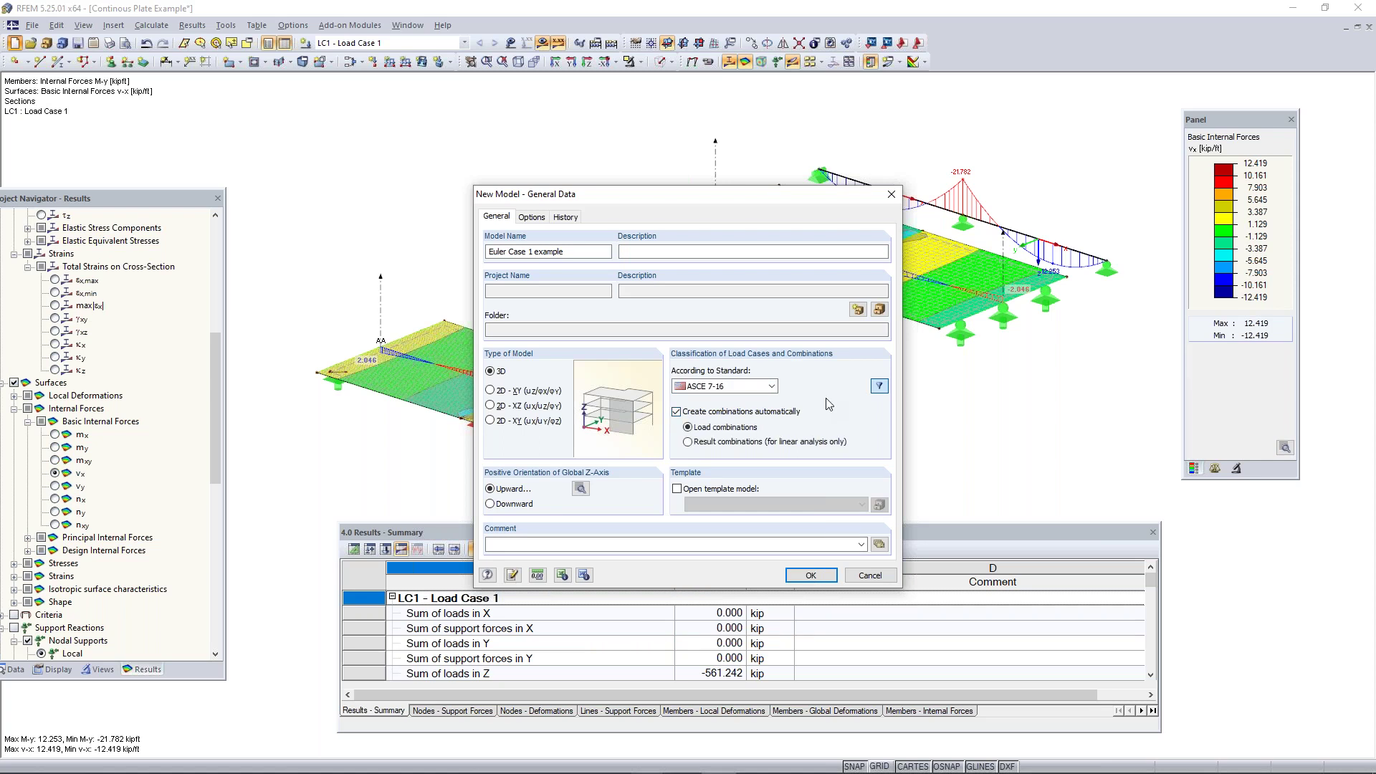
left_click(811, 576)
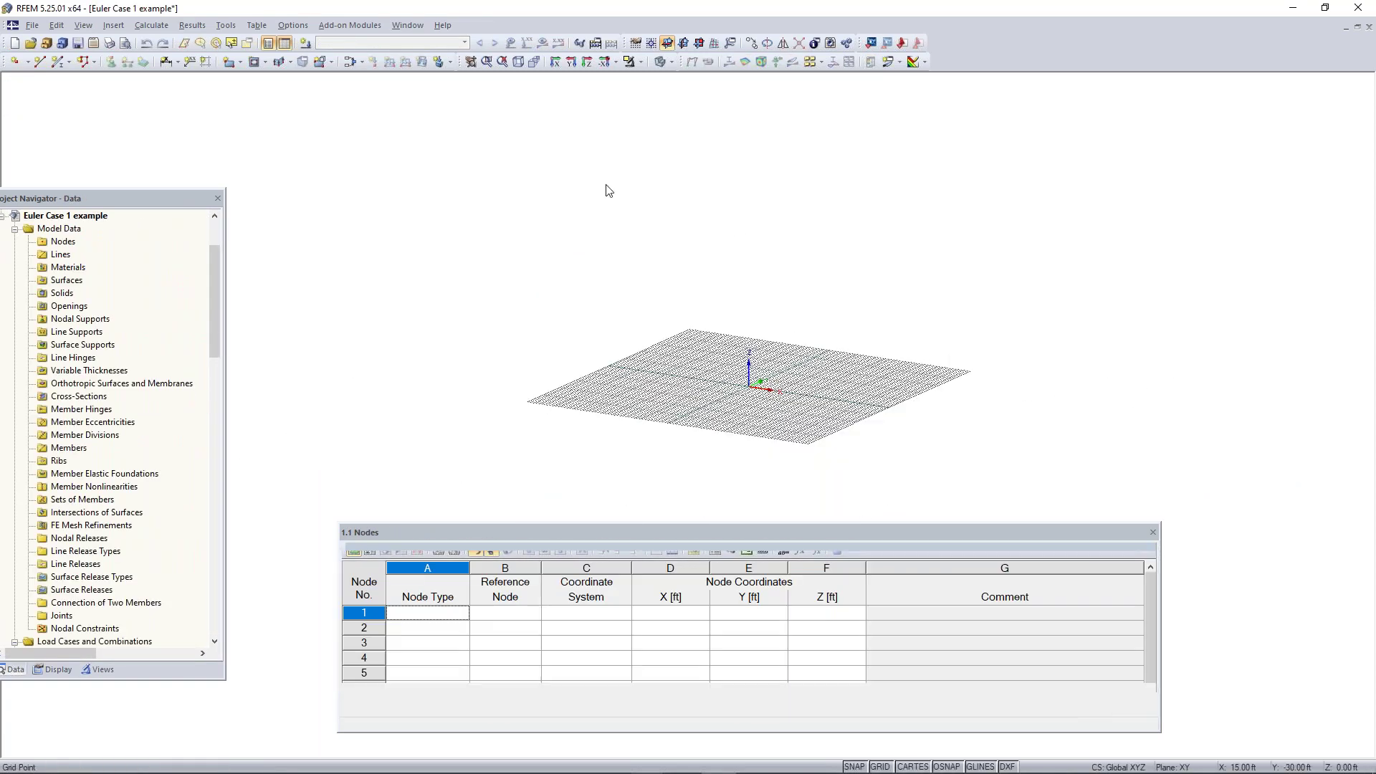
- Start a new single beam member and open the rolled I-section library for its start cross-section
scroll(762, 391, "up", 4)
middle_click_drag(747, 409, 688, 459, "ctrl")
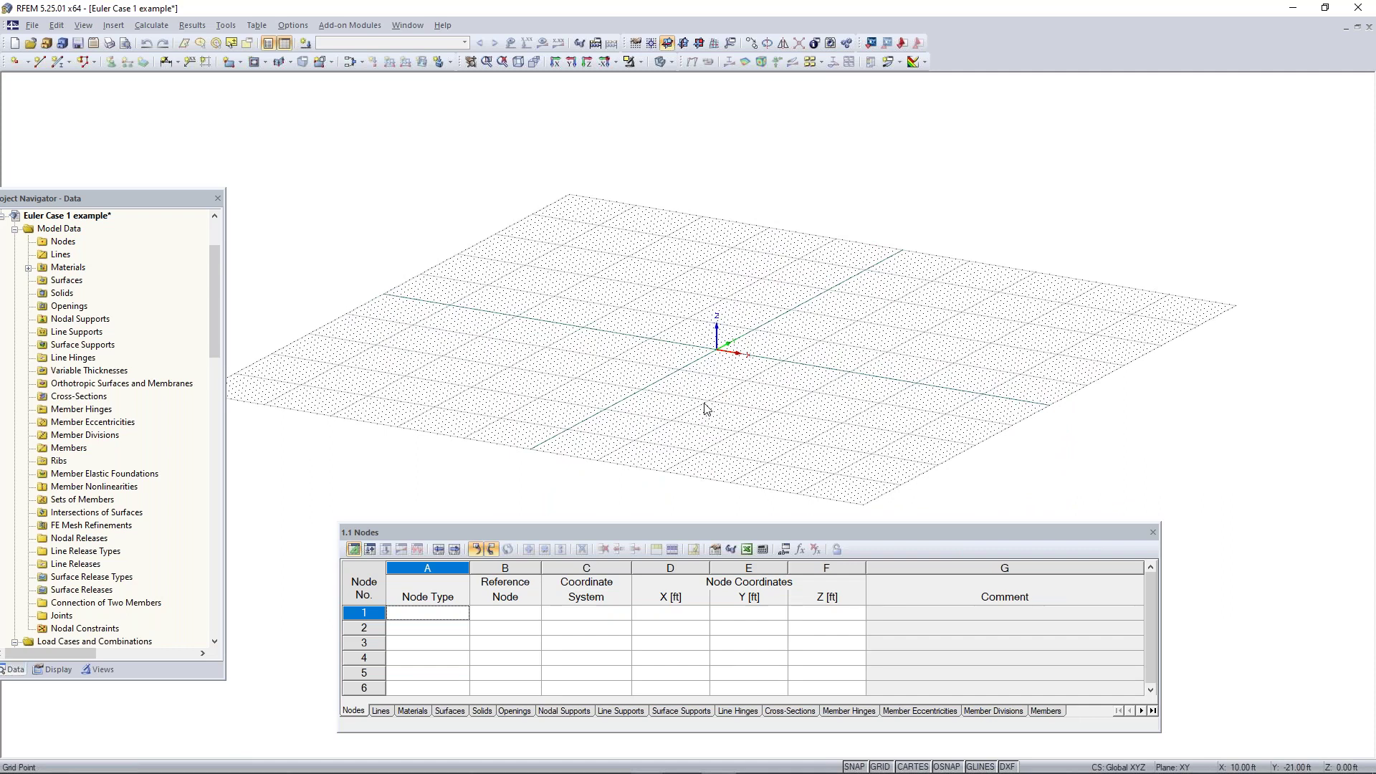
left_click(57, 61)
key("Escape")
left_click(56, 63)
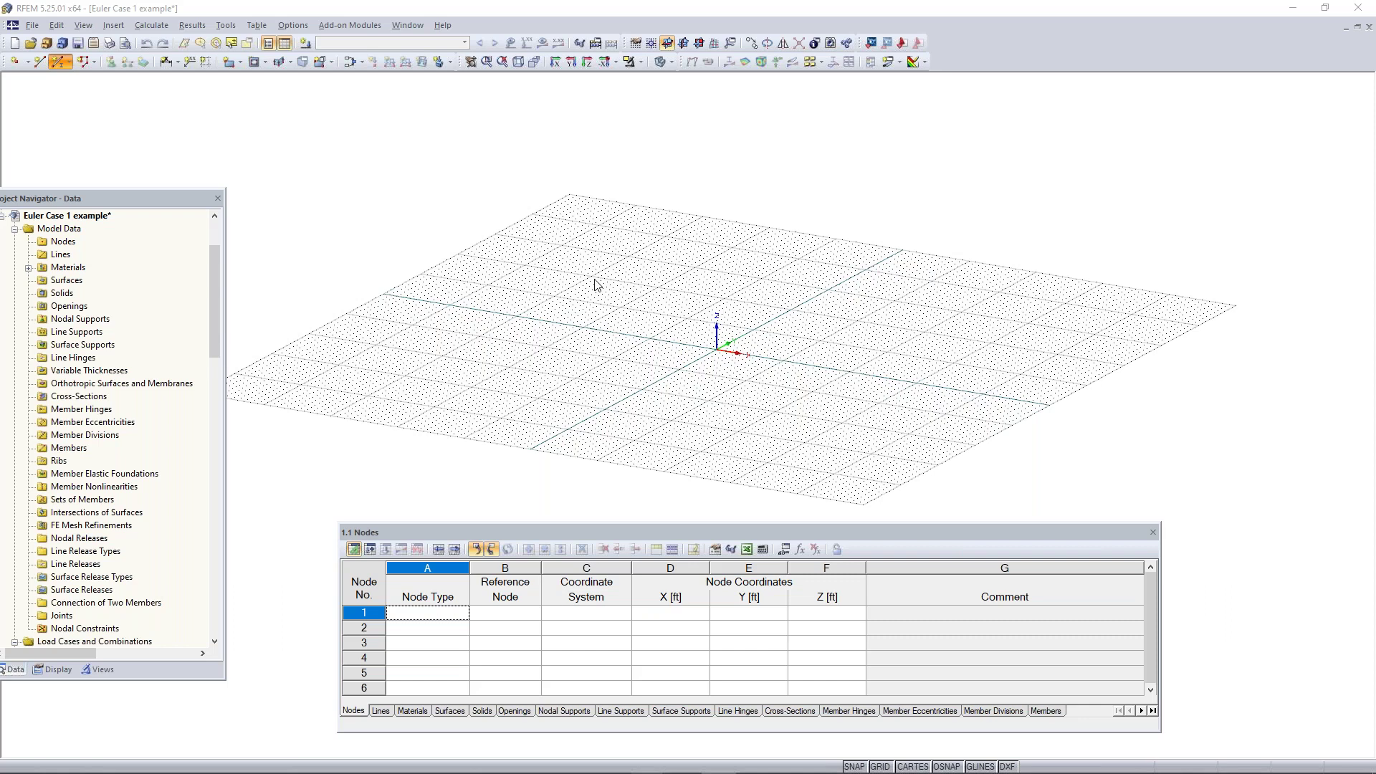
double_click(594, 284)
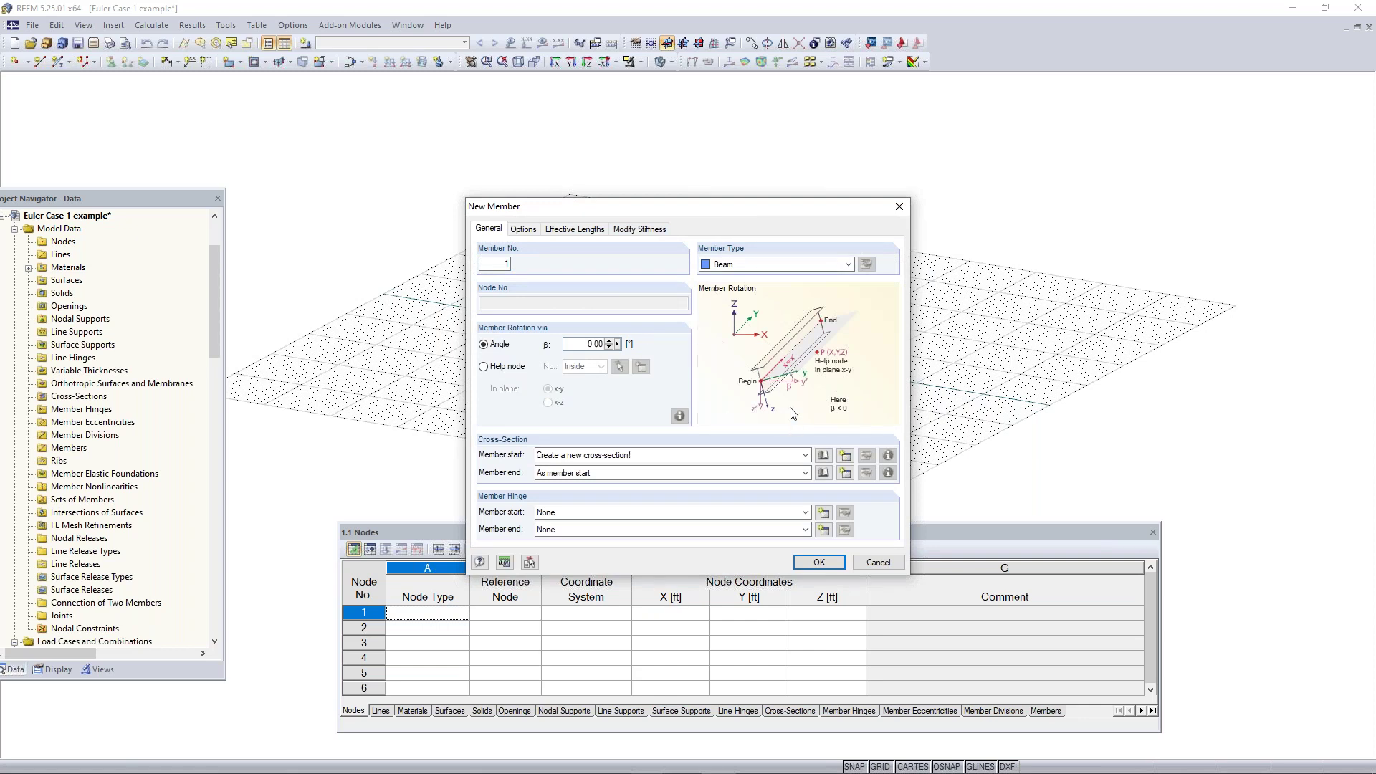
left_click(826, 455)
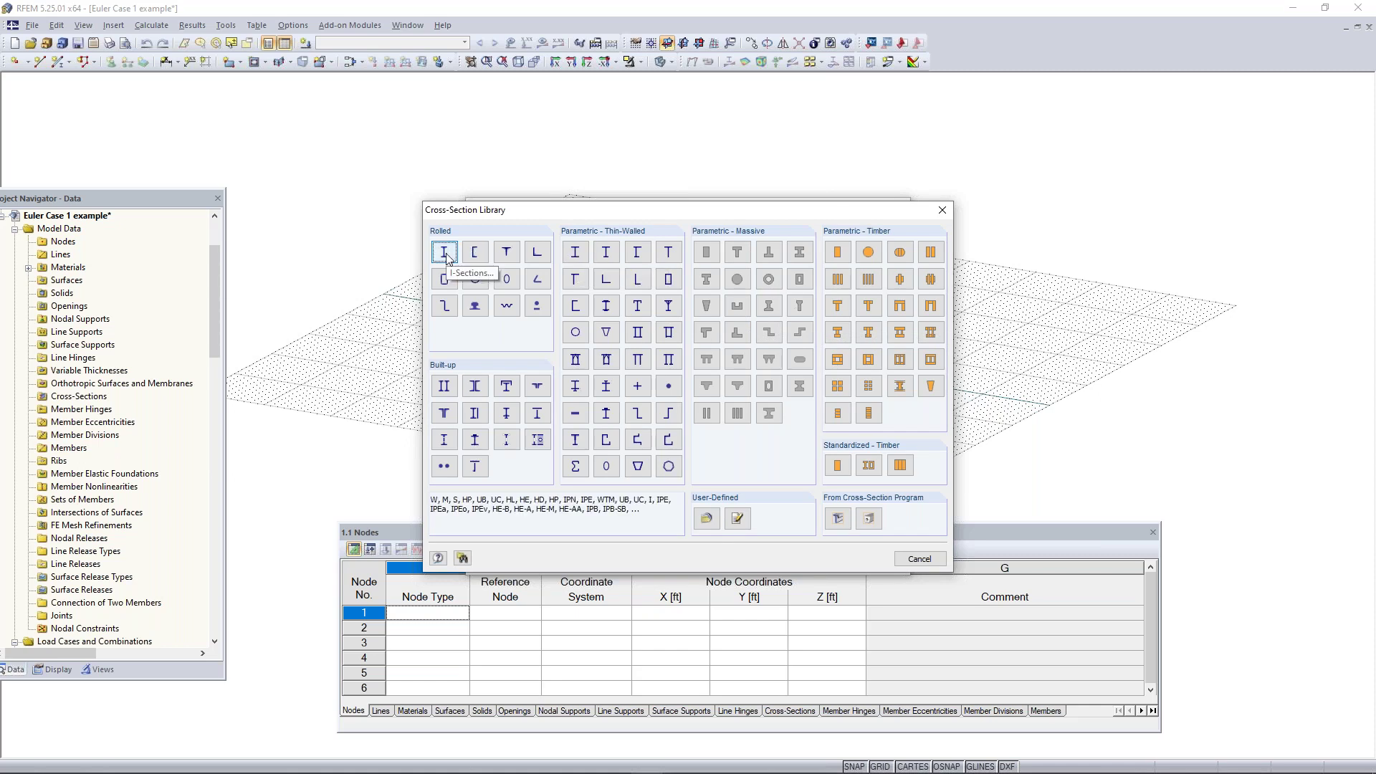
key("Escape")
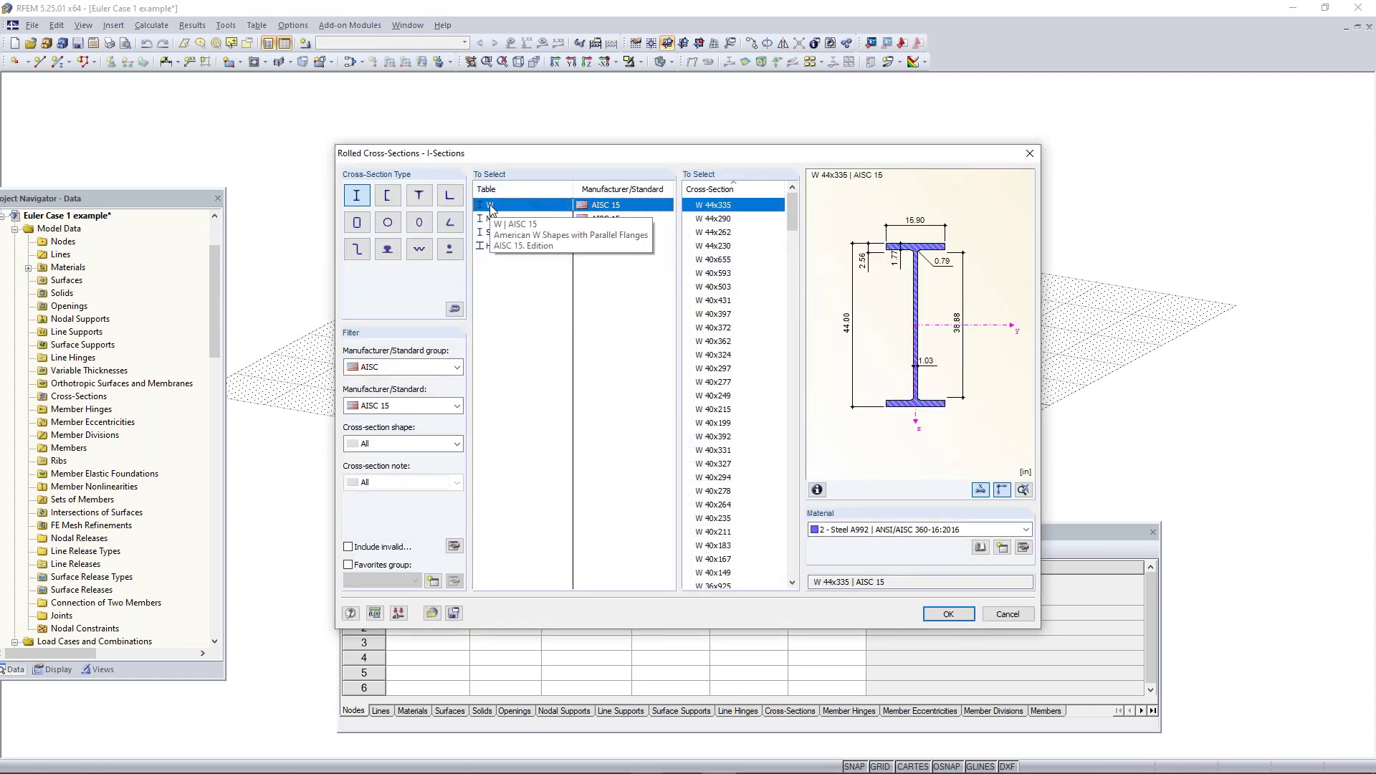
- Filter the I-sections to AISC 15 wide I-sections with parallel flanges and select W 12x35
left_click(415, 366)
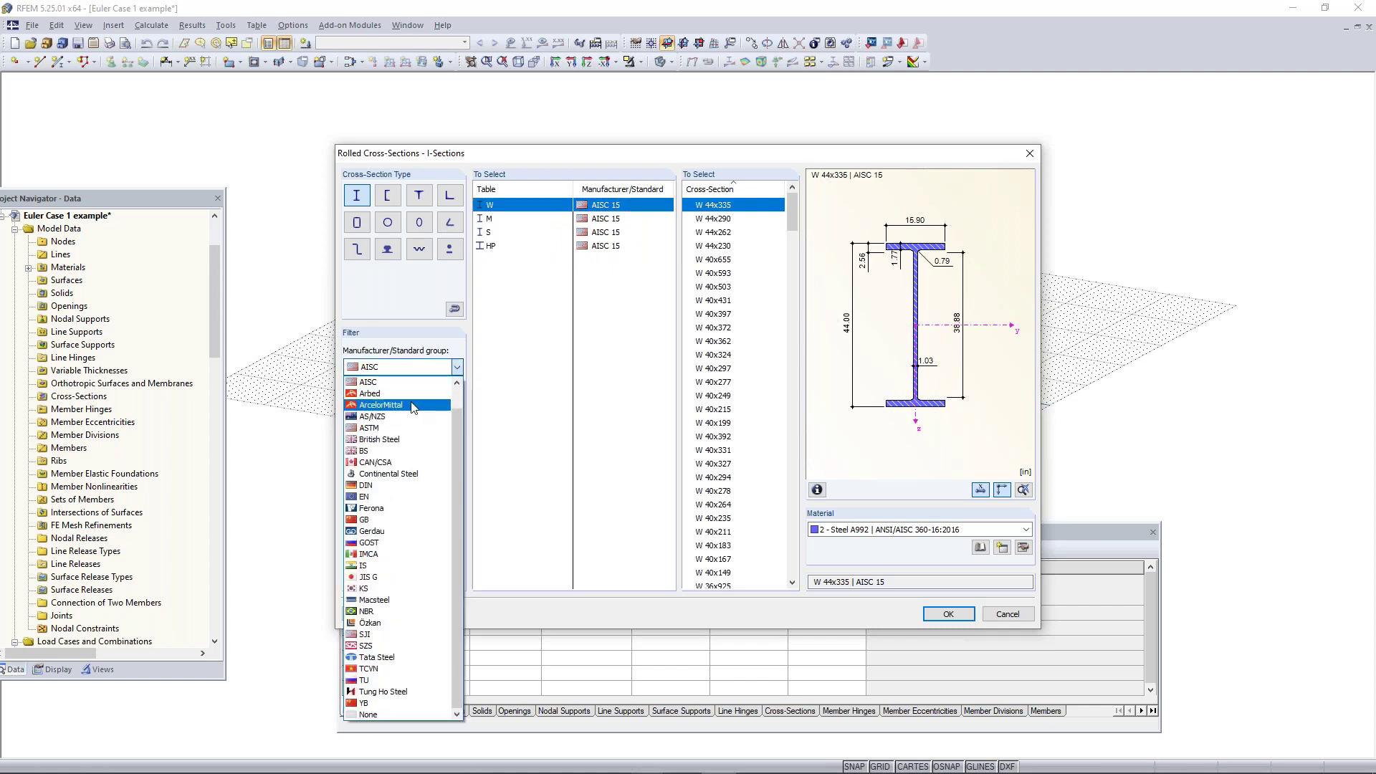
mouse_move(460, 420)
left_mouse_down()
mouse_move(461, 390)
mouse_move(458, 434)
left_mouse_up()
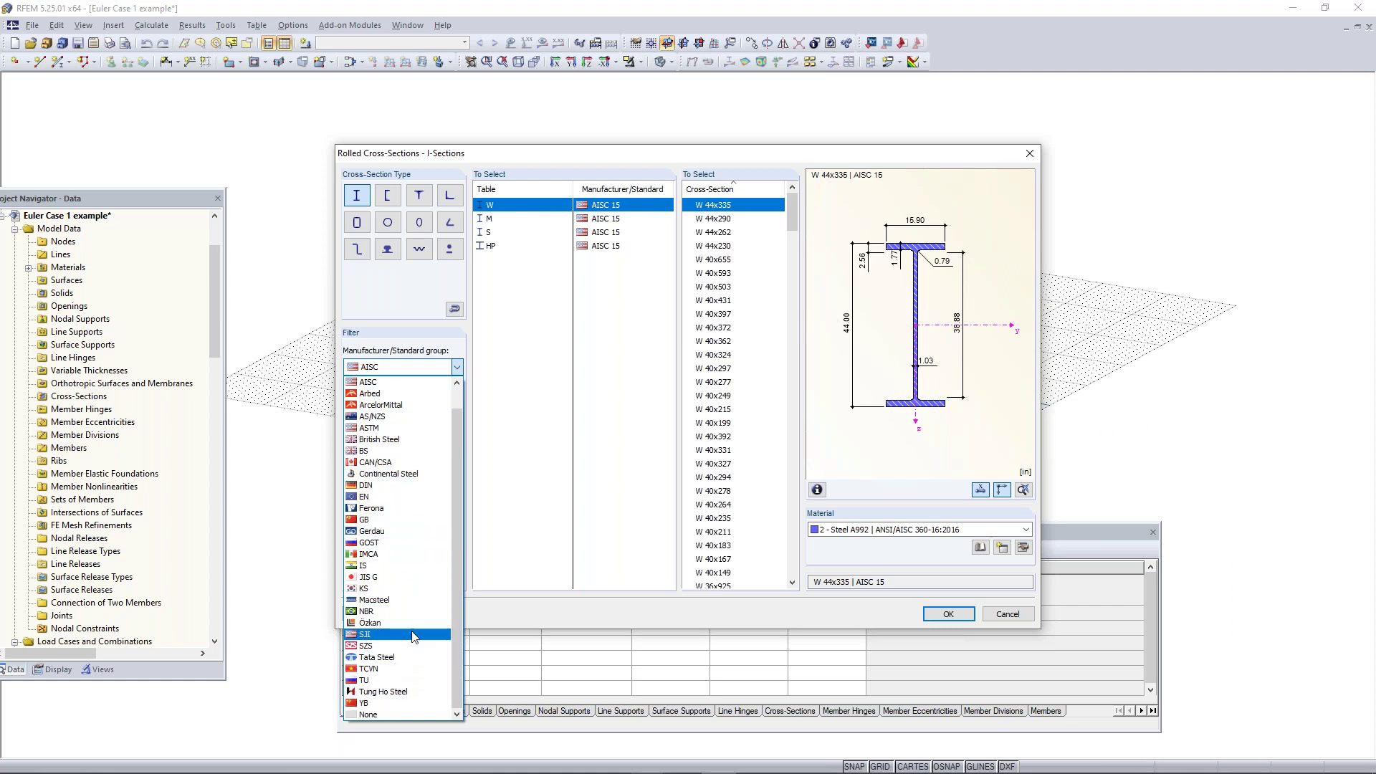
left_click(384, 385)
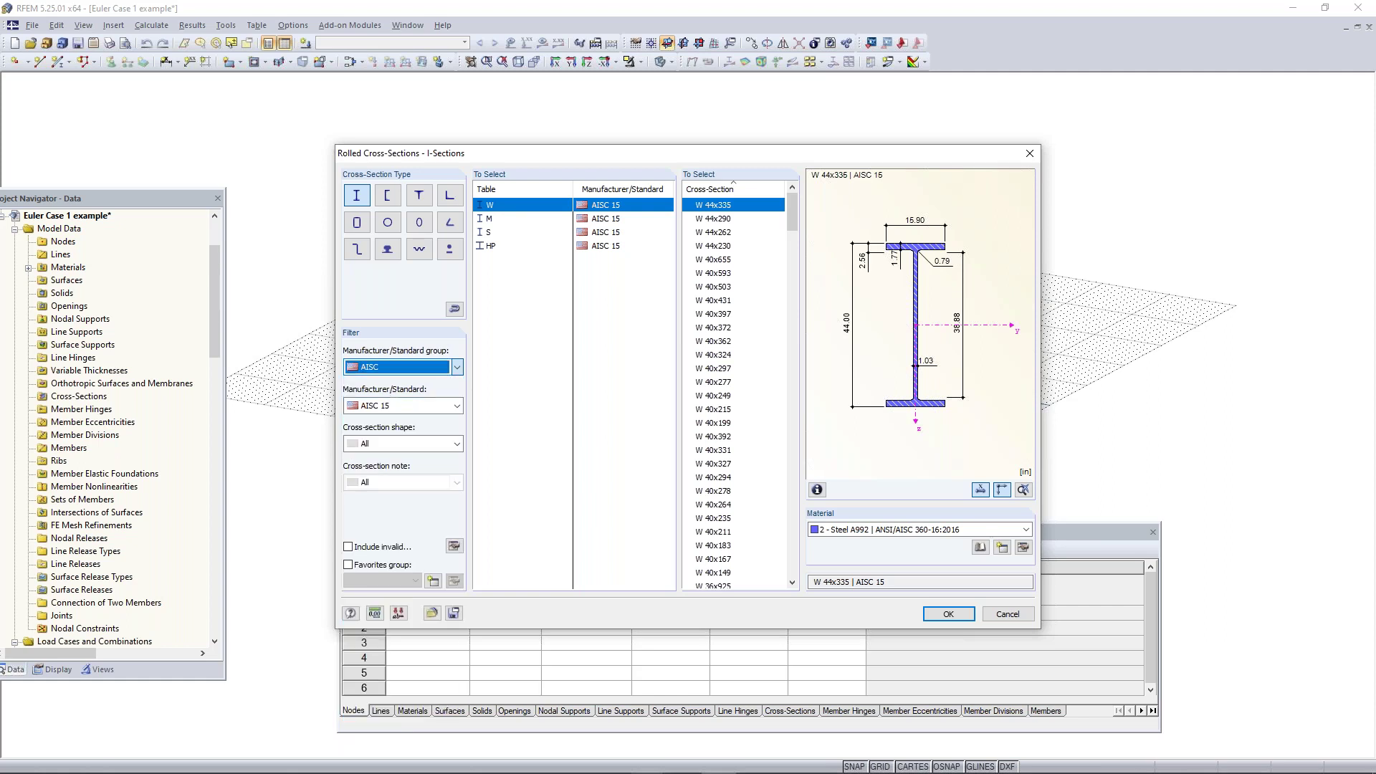
left_click(392, 407)
left_click(391, 444)
left_click(396, 448)
left_click(395, 449)
left_click(396, 450)
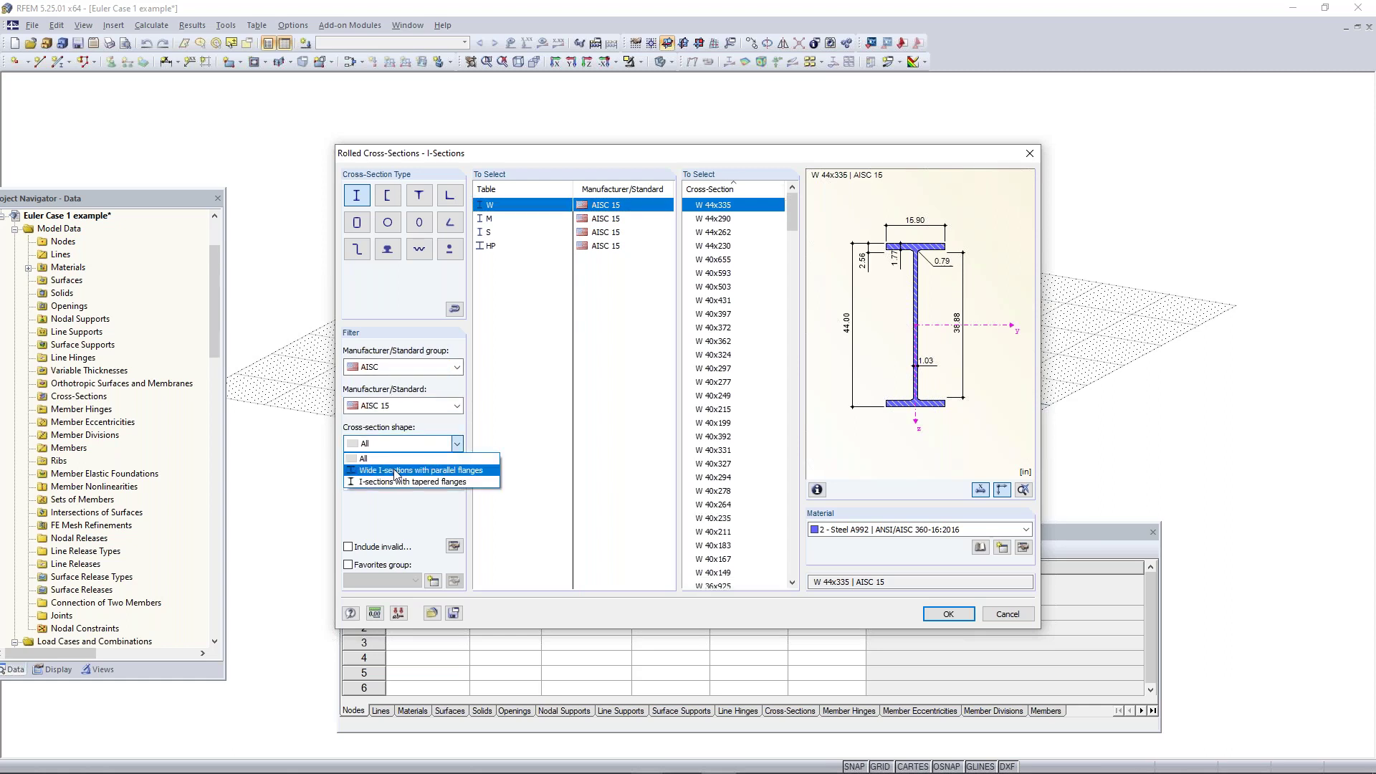
left_click(400, 482)
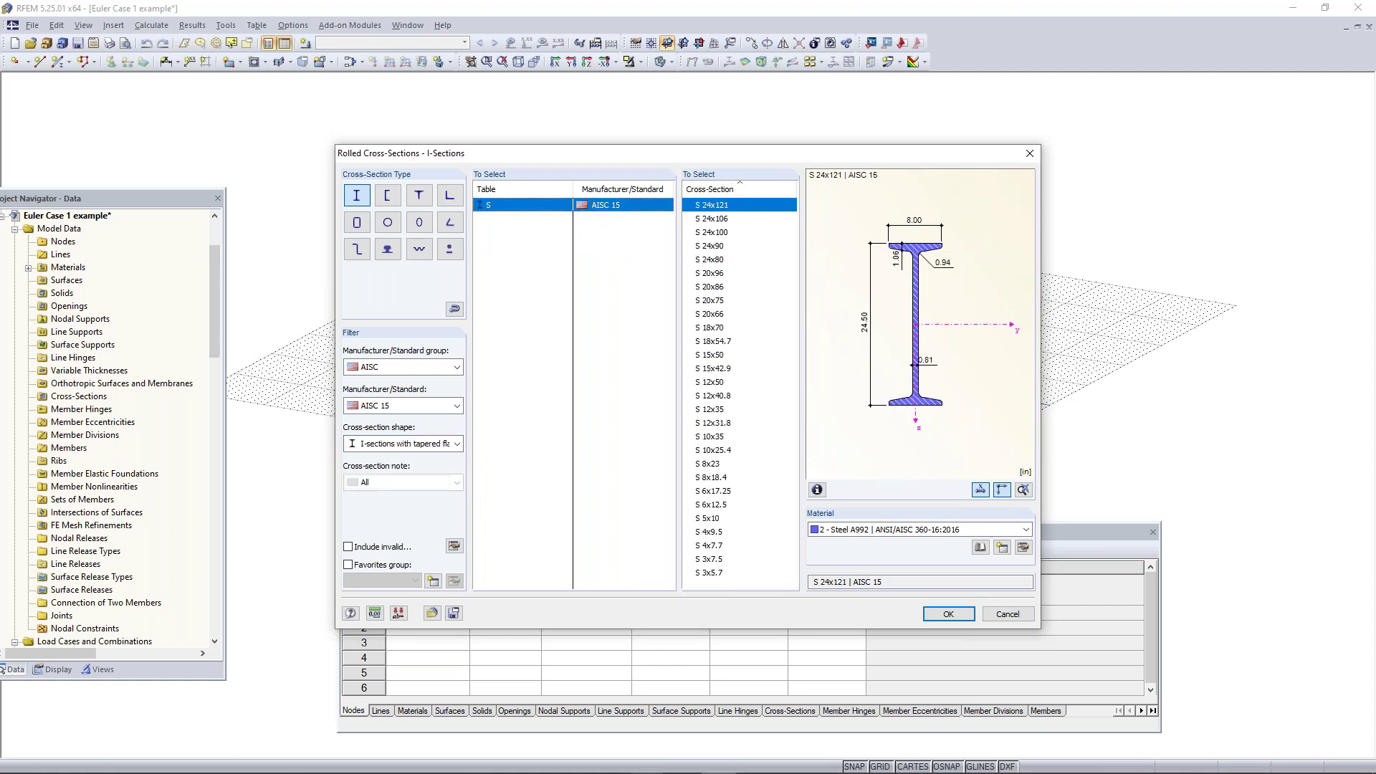
left_click(388, 445)
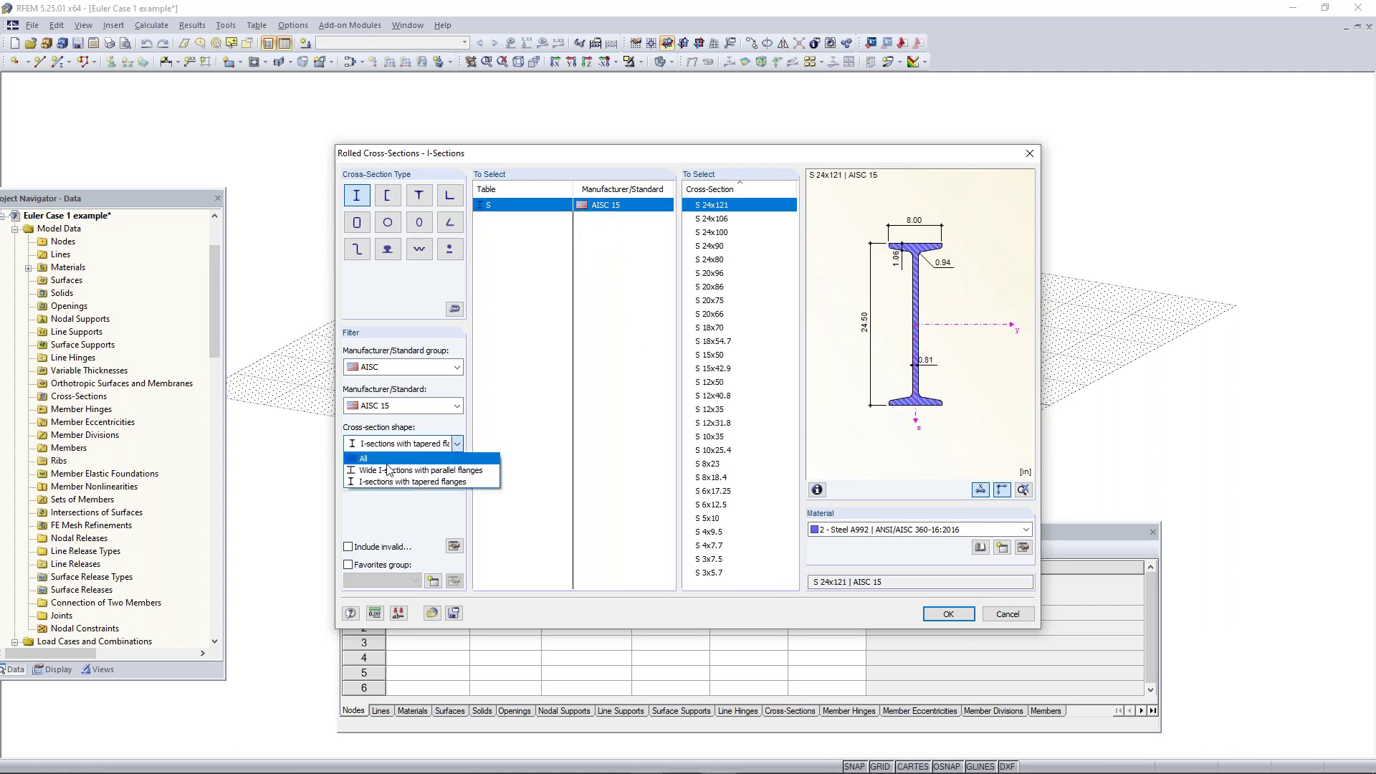
left_click(388, 474)
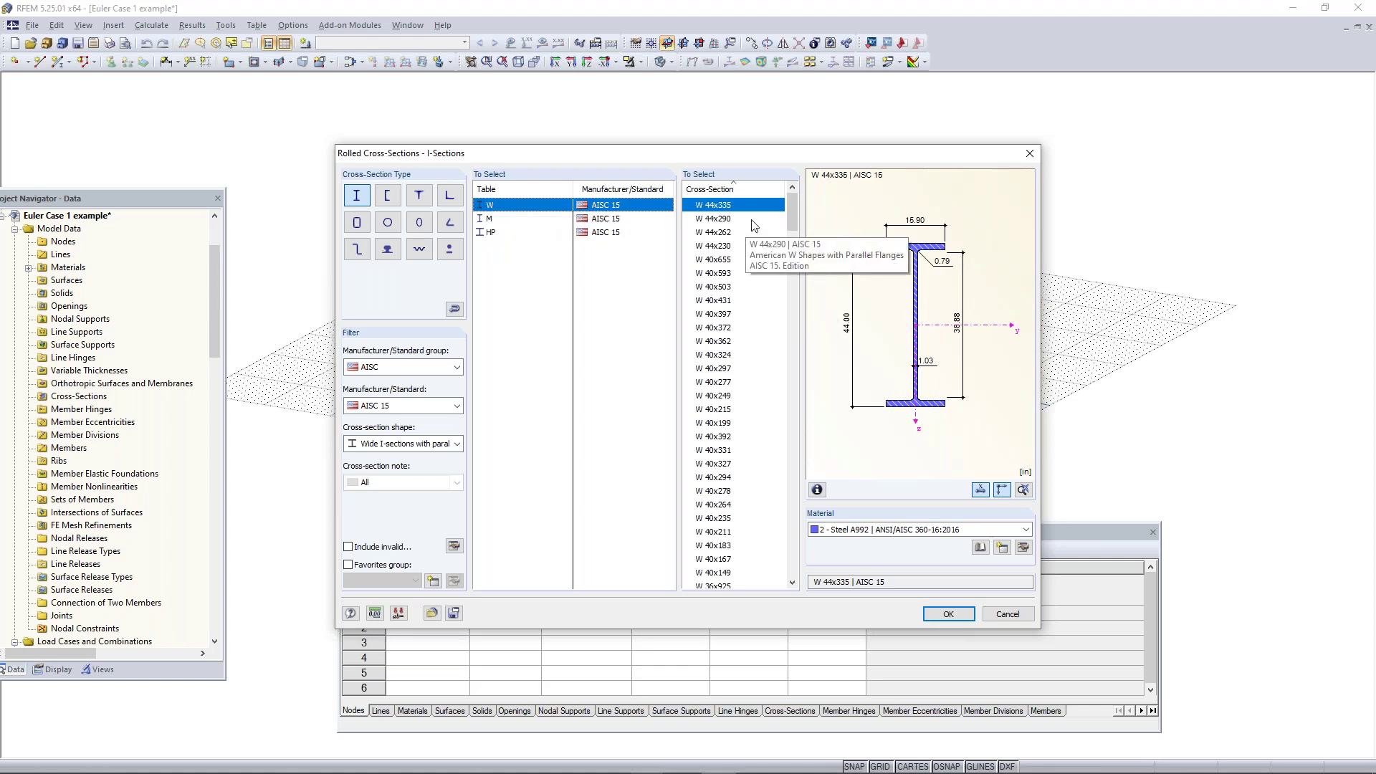
left_click_drag(789, 209, 773, 493)
left_click(760, 477)
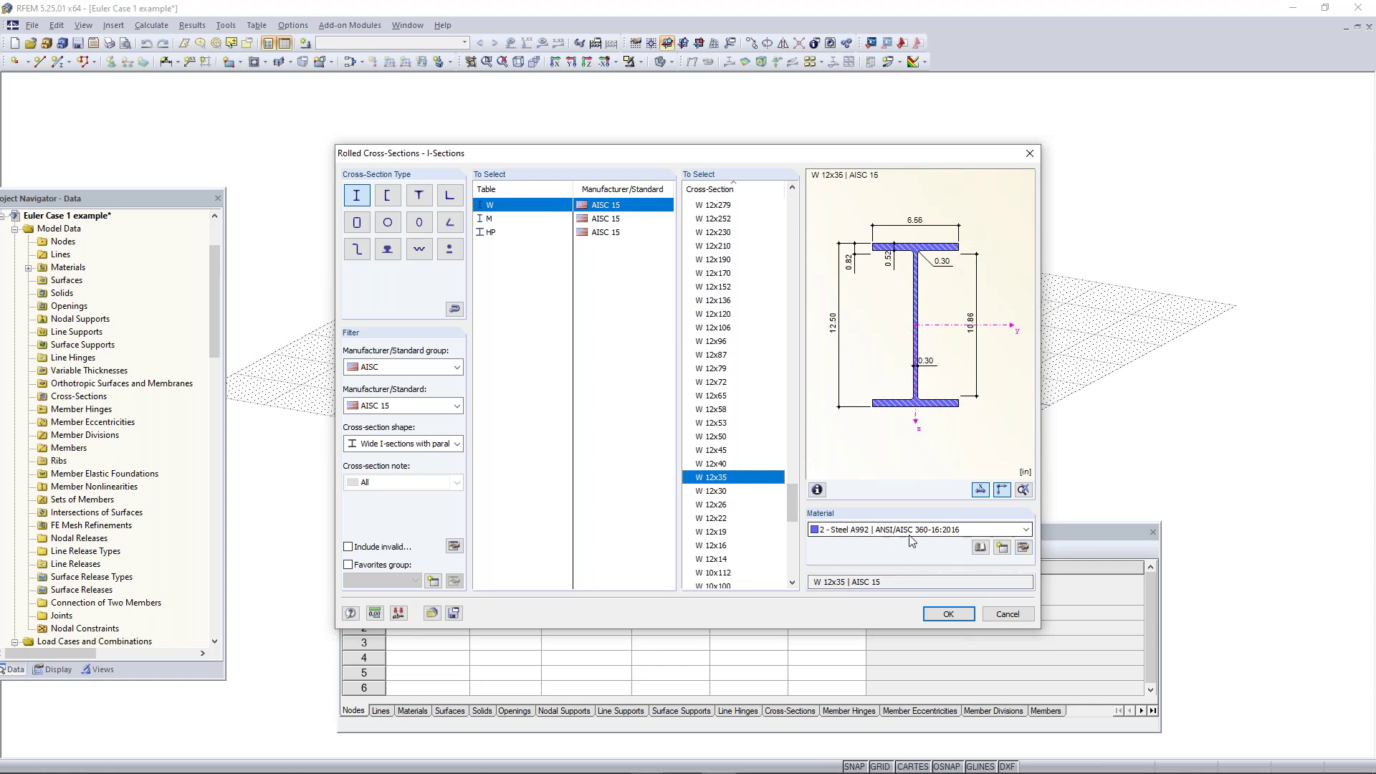
- View the material library and the input dialog for a new material, closing both without changes
left_click(985, 551)
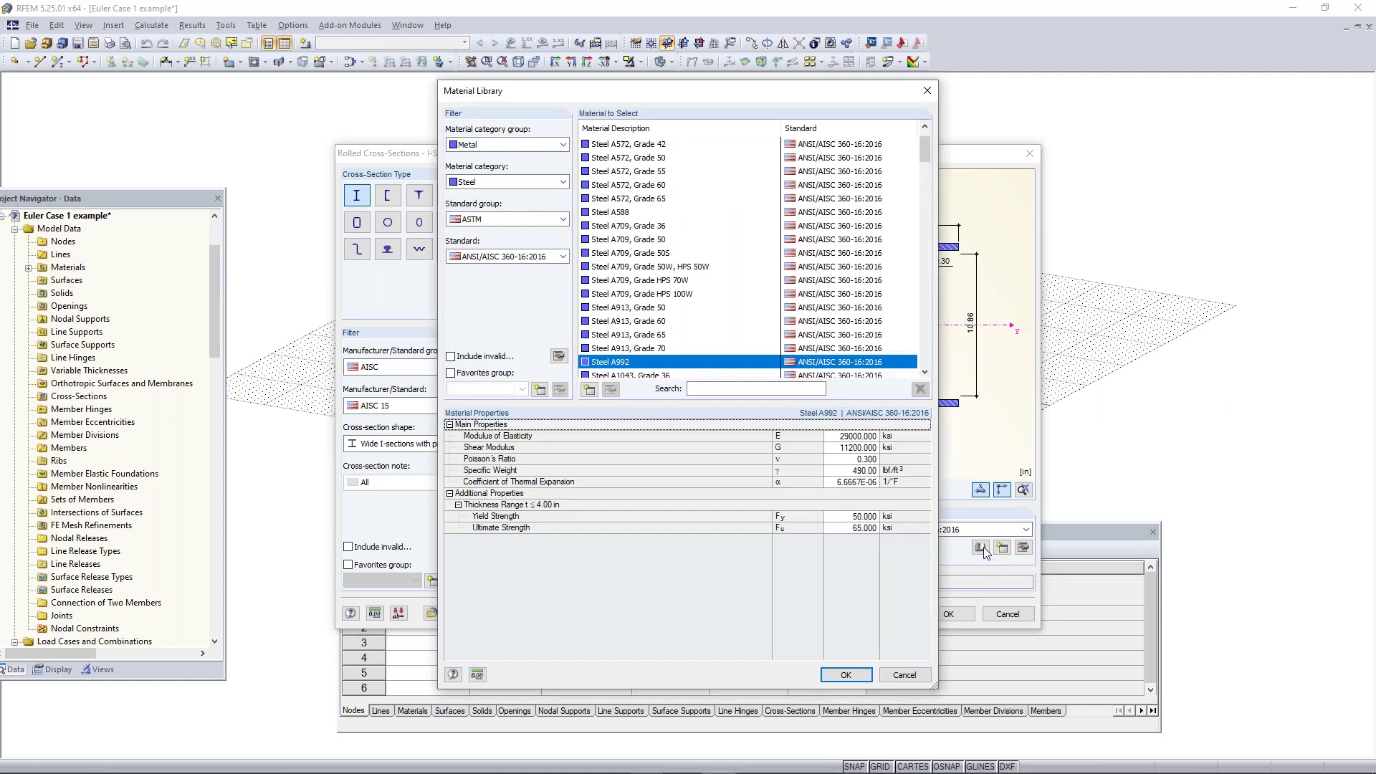
left_click(927, 90)
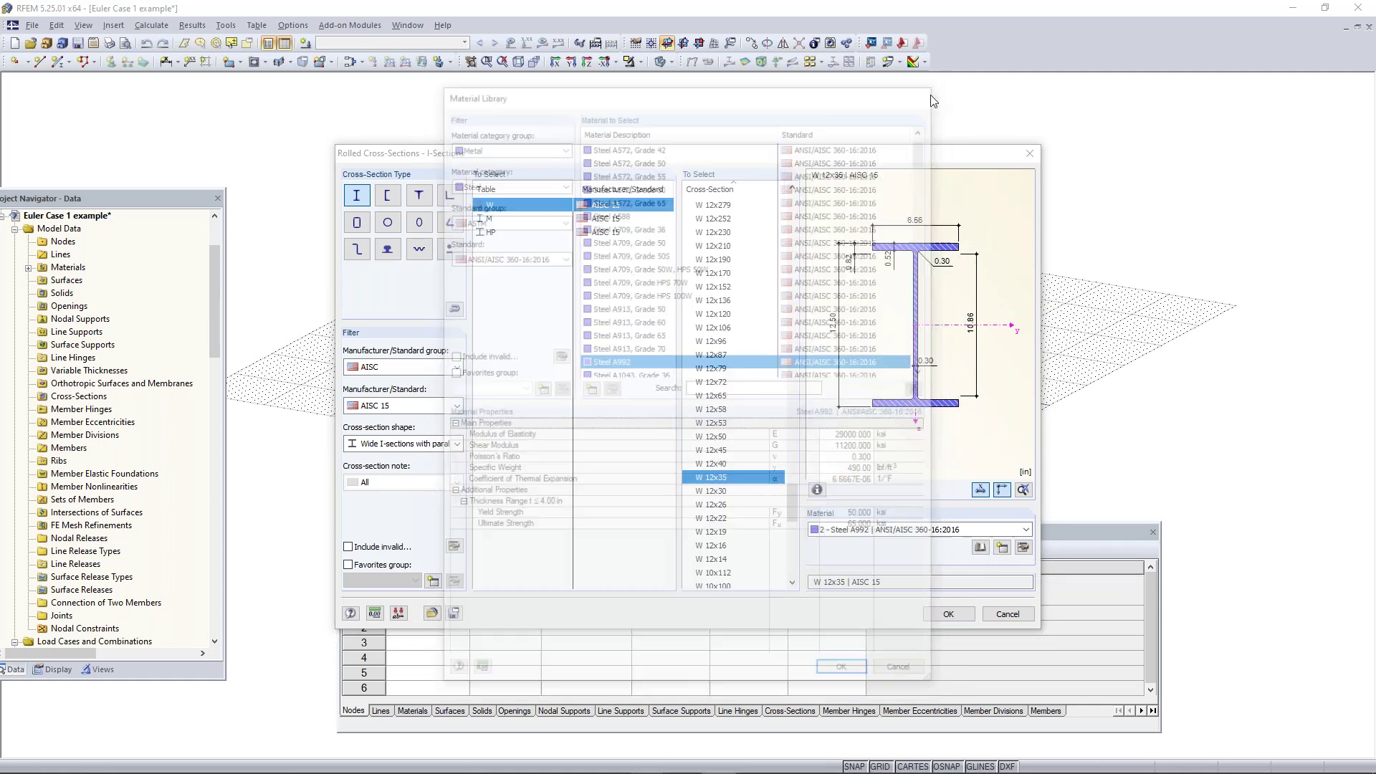
left_click(1003, 548)
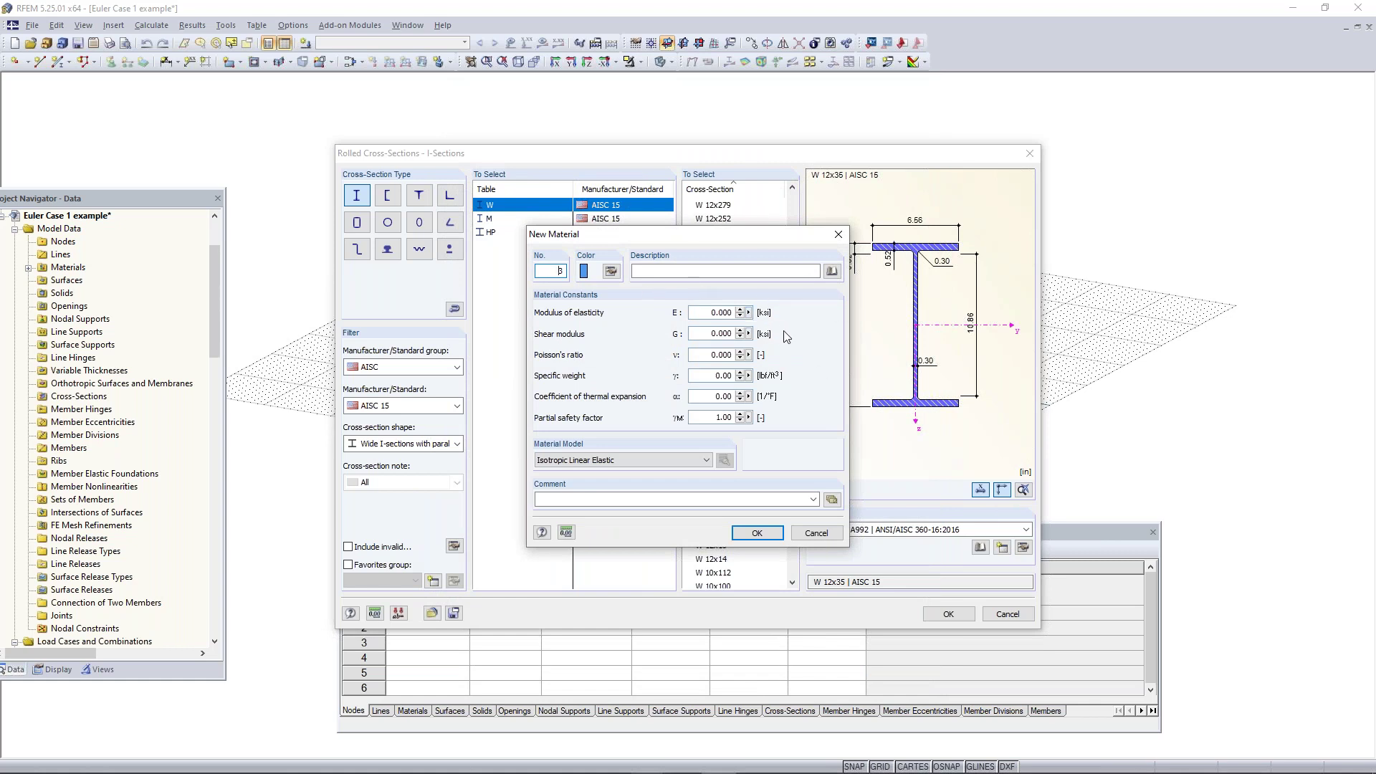
left_click(838, 234)
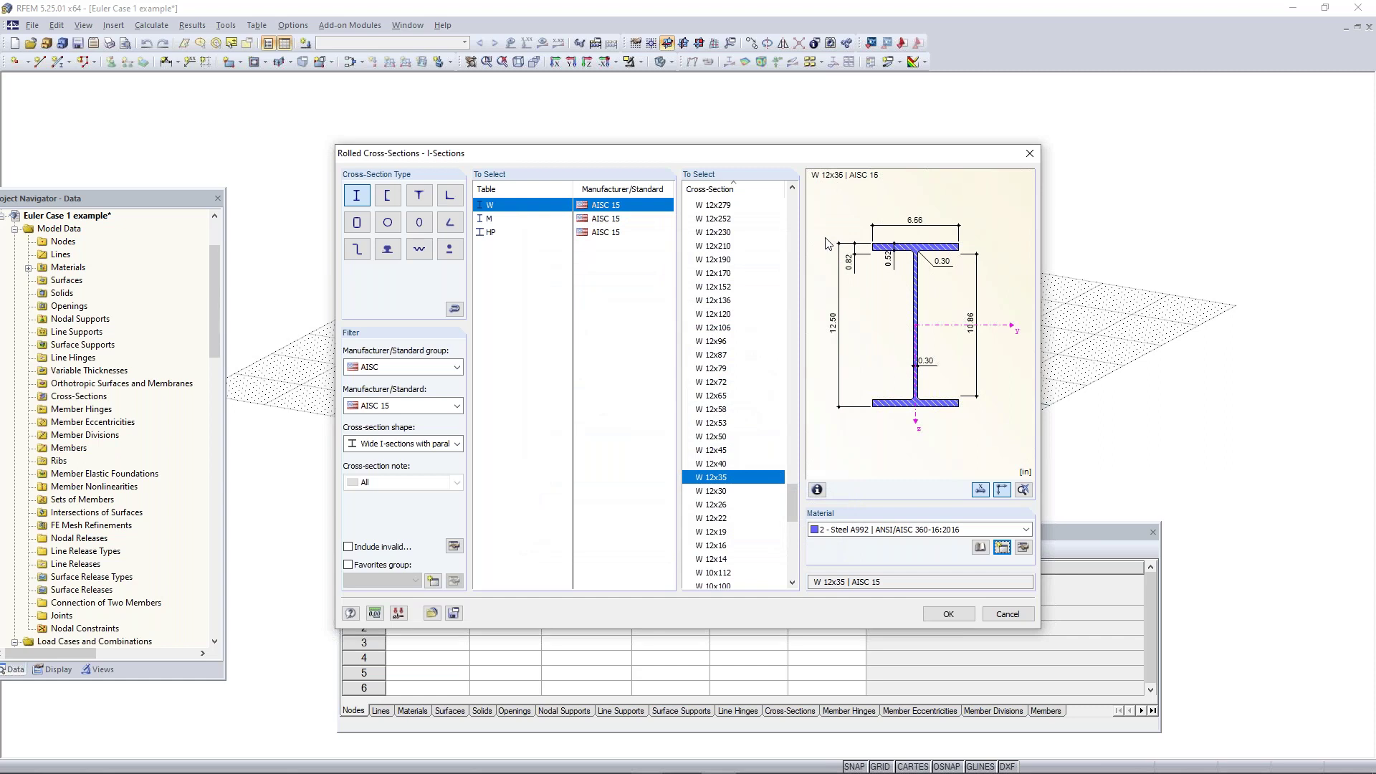
- Confirm the W 12x35 beam in Steel A992 and draw it vertically in the XZ plane from the origin to Z 30 ft
left_click(947, 613)
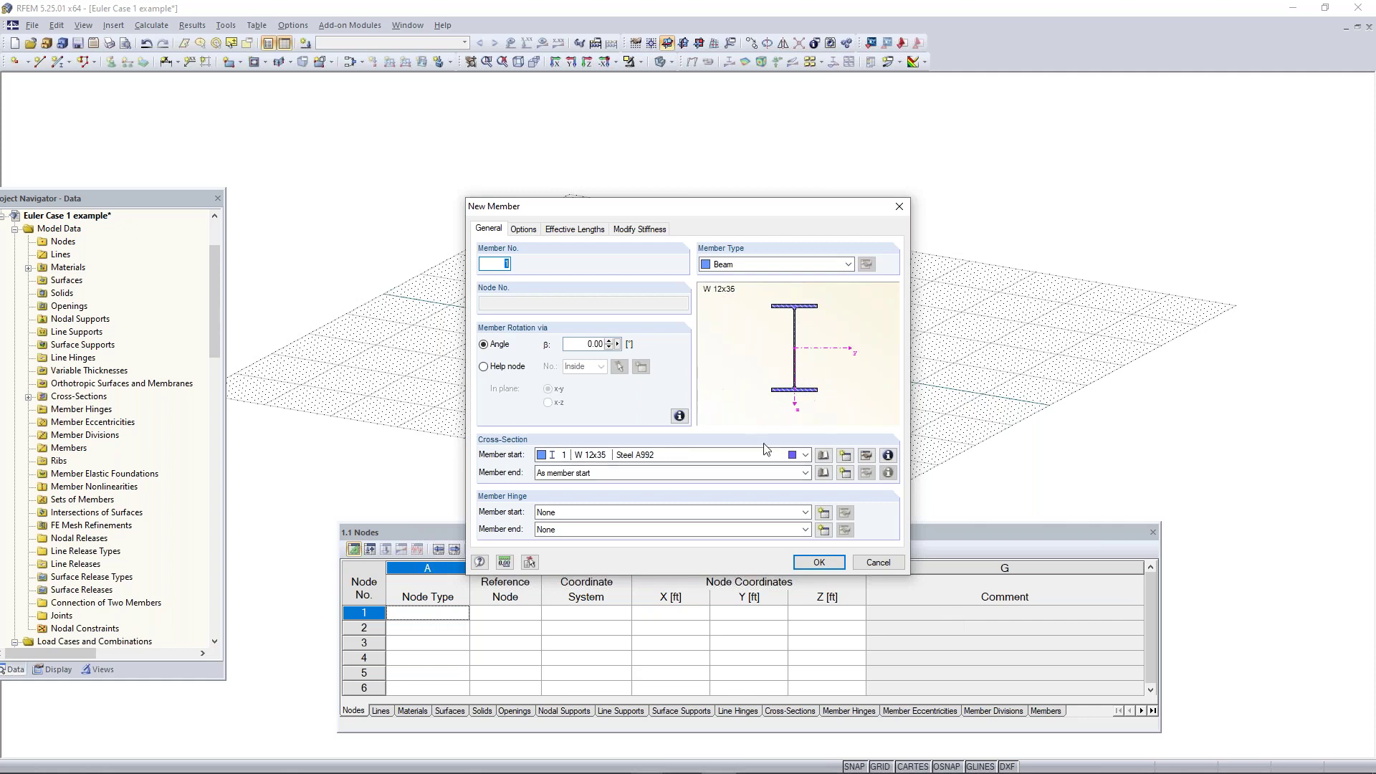
left_click(819, 564)
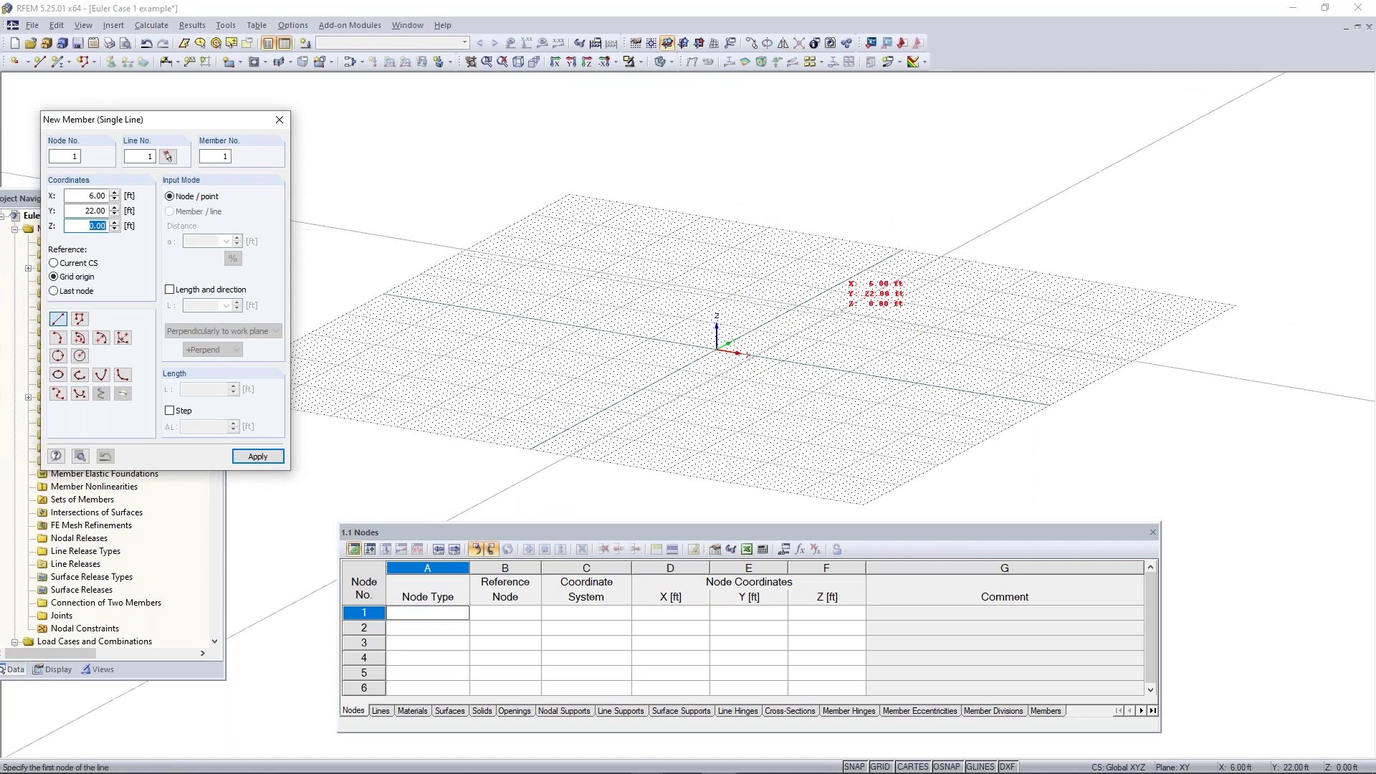
left_click(684, 44)
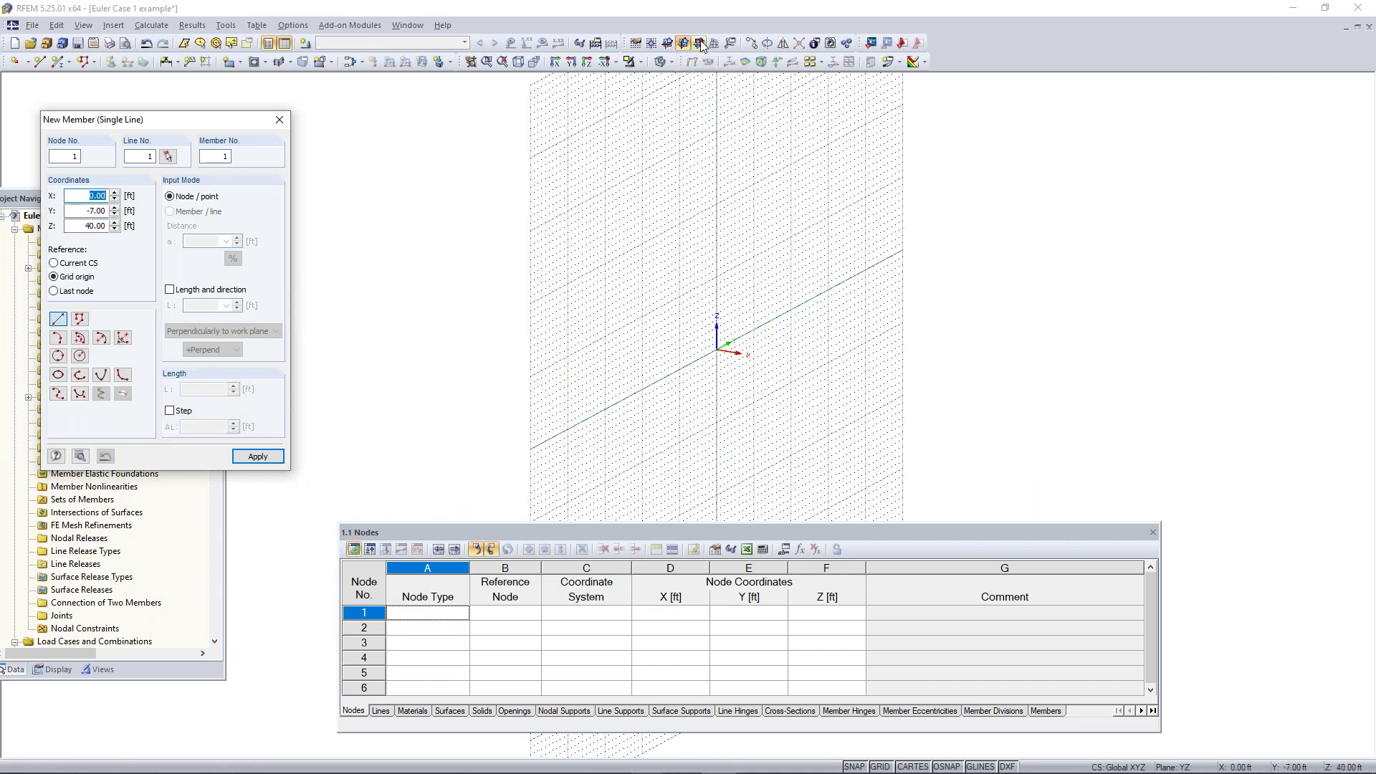
left_click(699, 44)
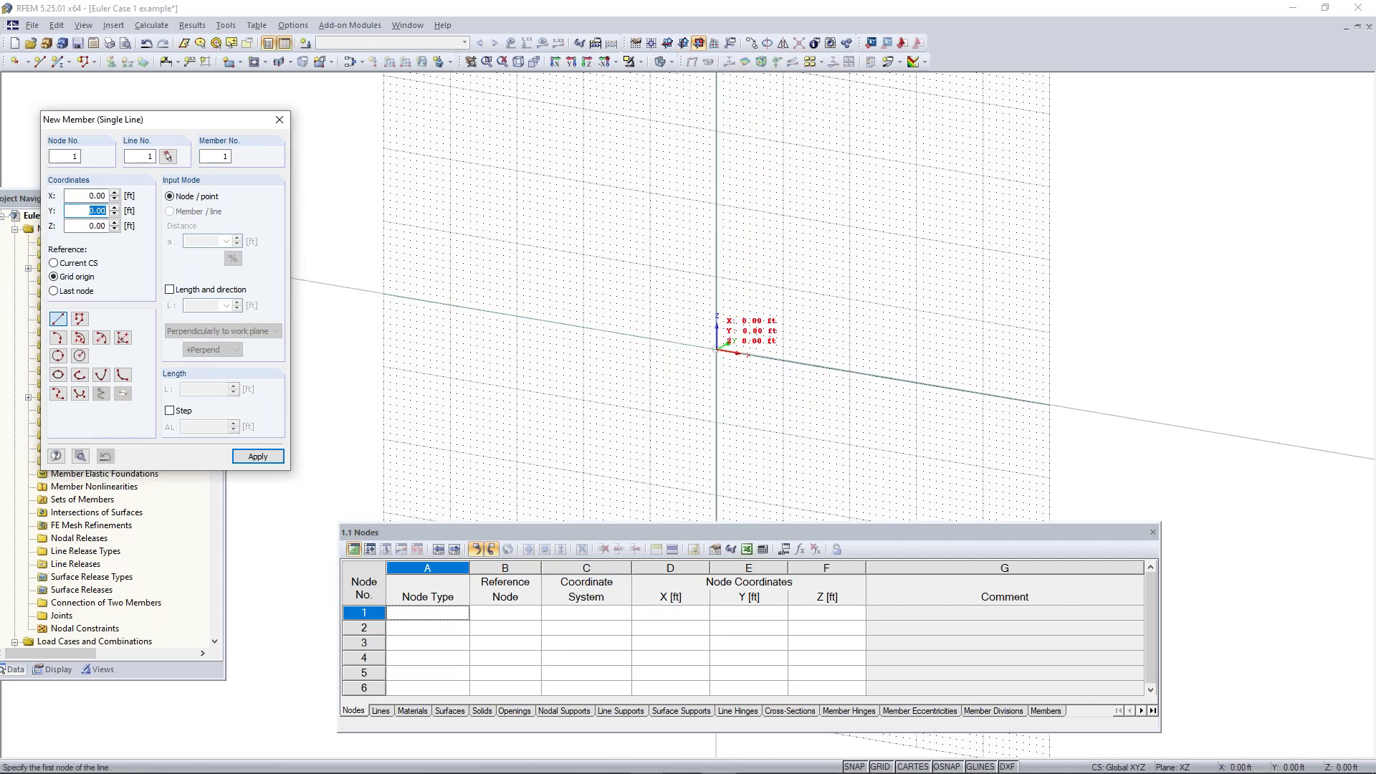
left_click(717, 349)
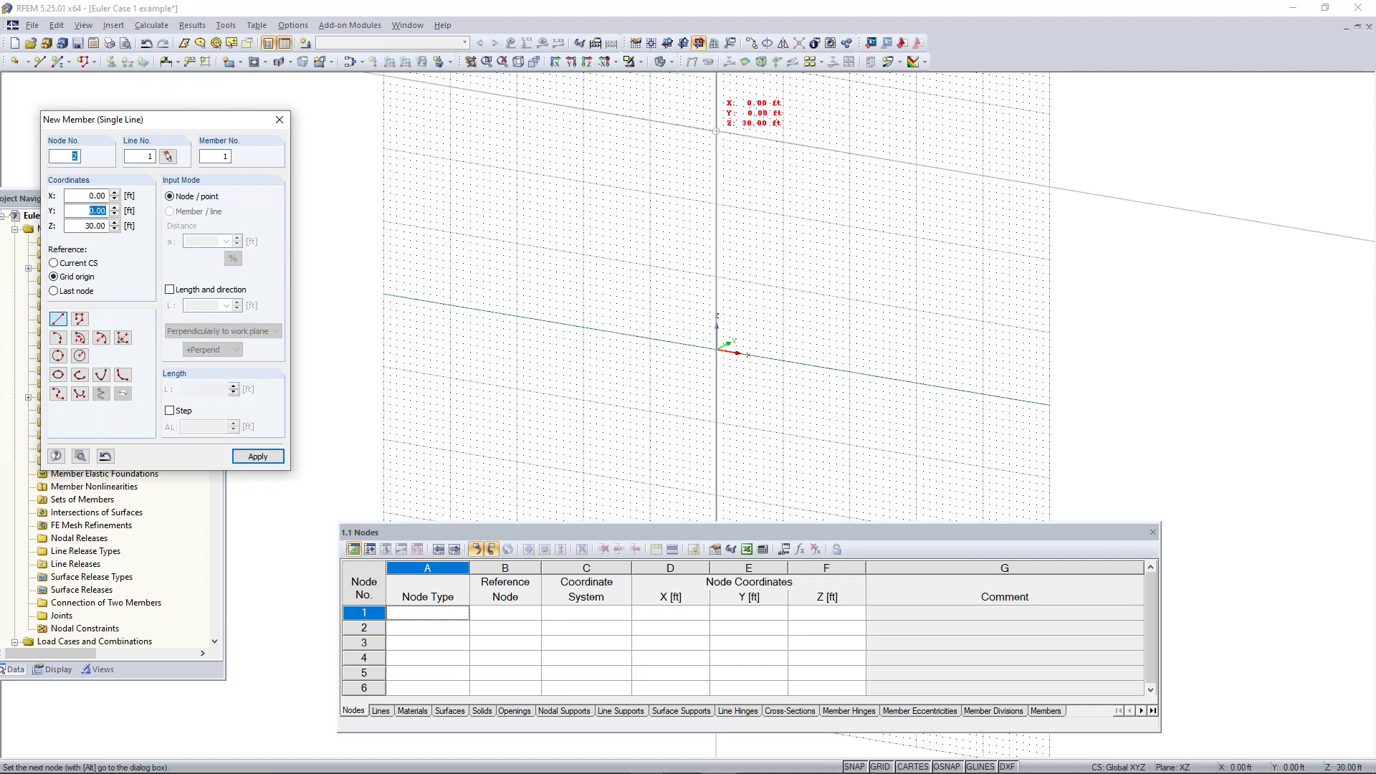
left_click(717, 131)
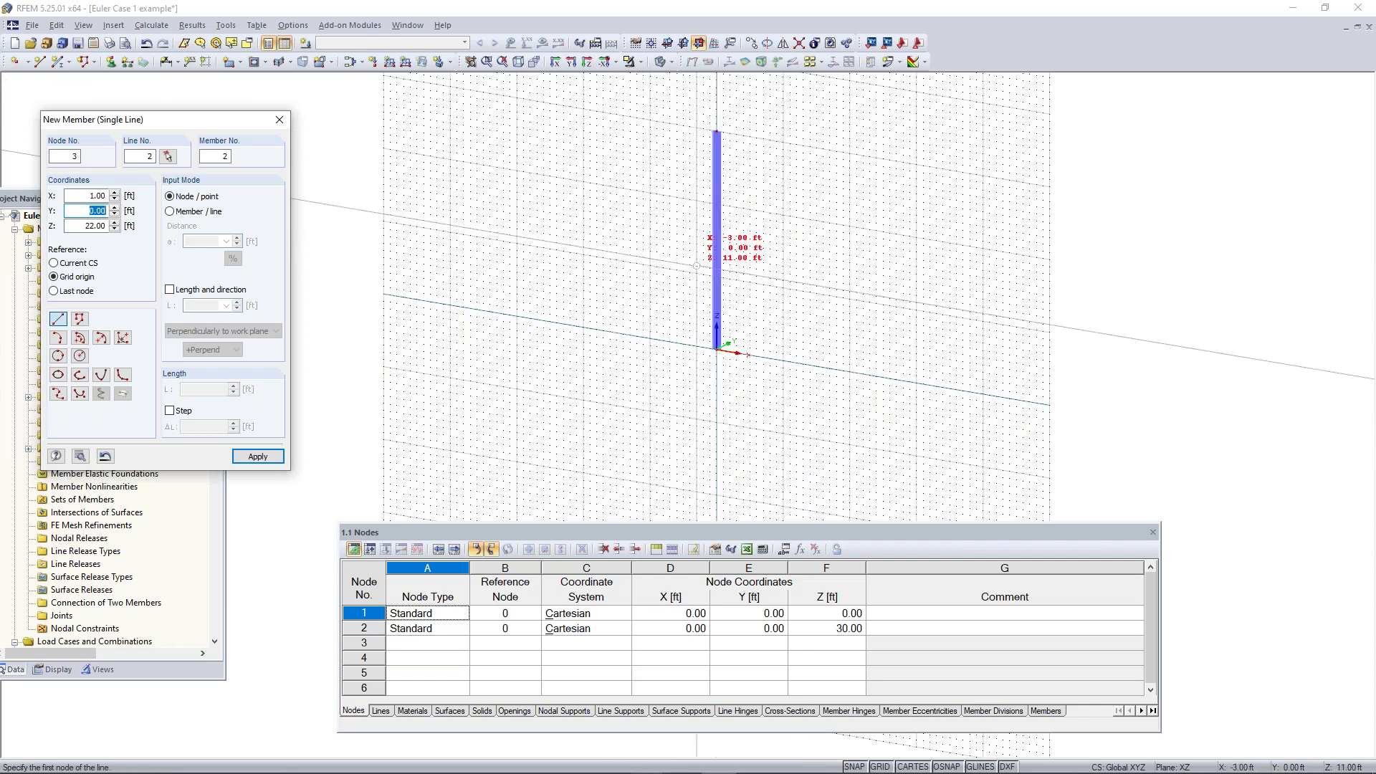
- Switch to the XY work plane and set the next member to 30 ft length, positively perpendicular to the work plane
left_click(666, 47)
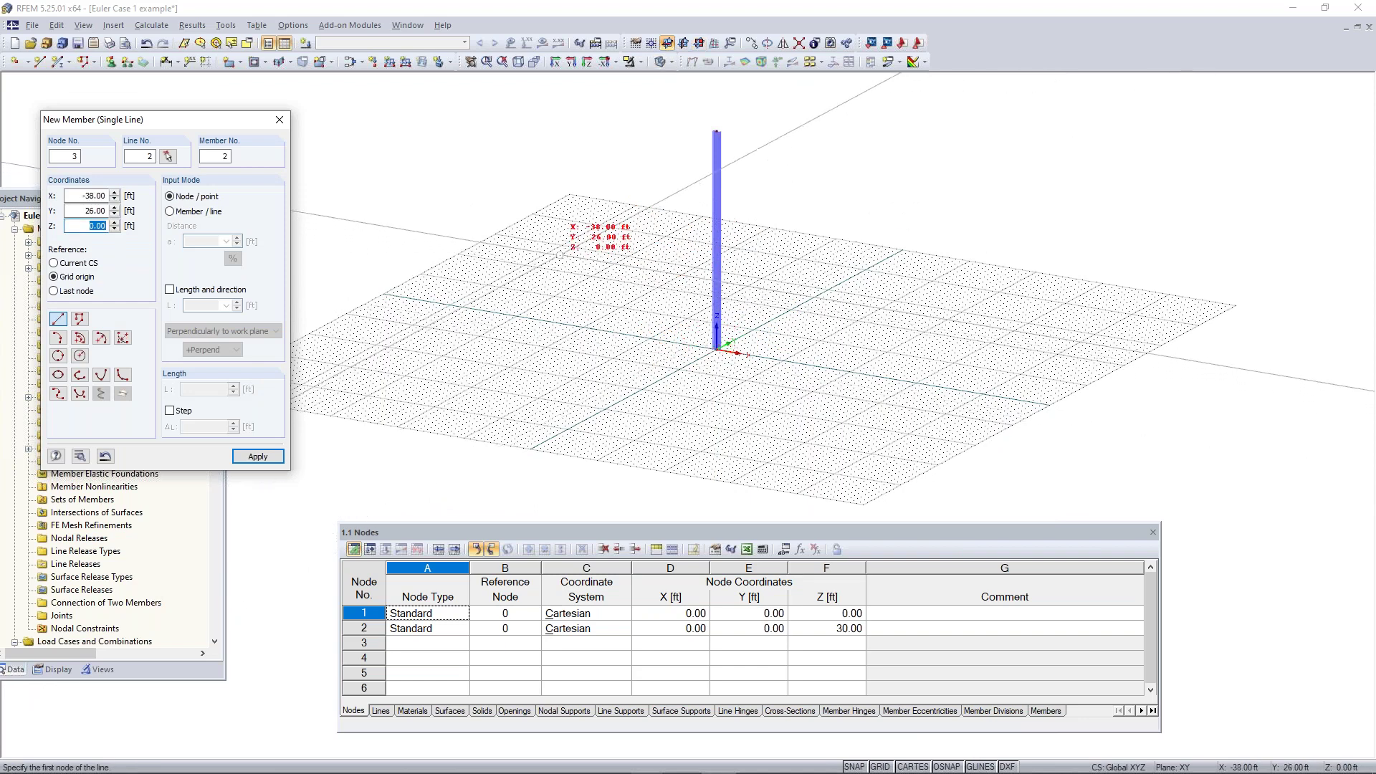
left_click_drag(162, 122, 205, 132)
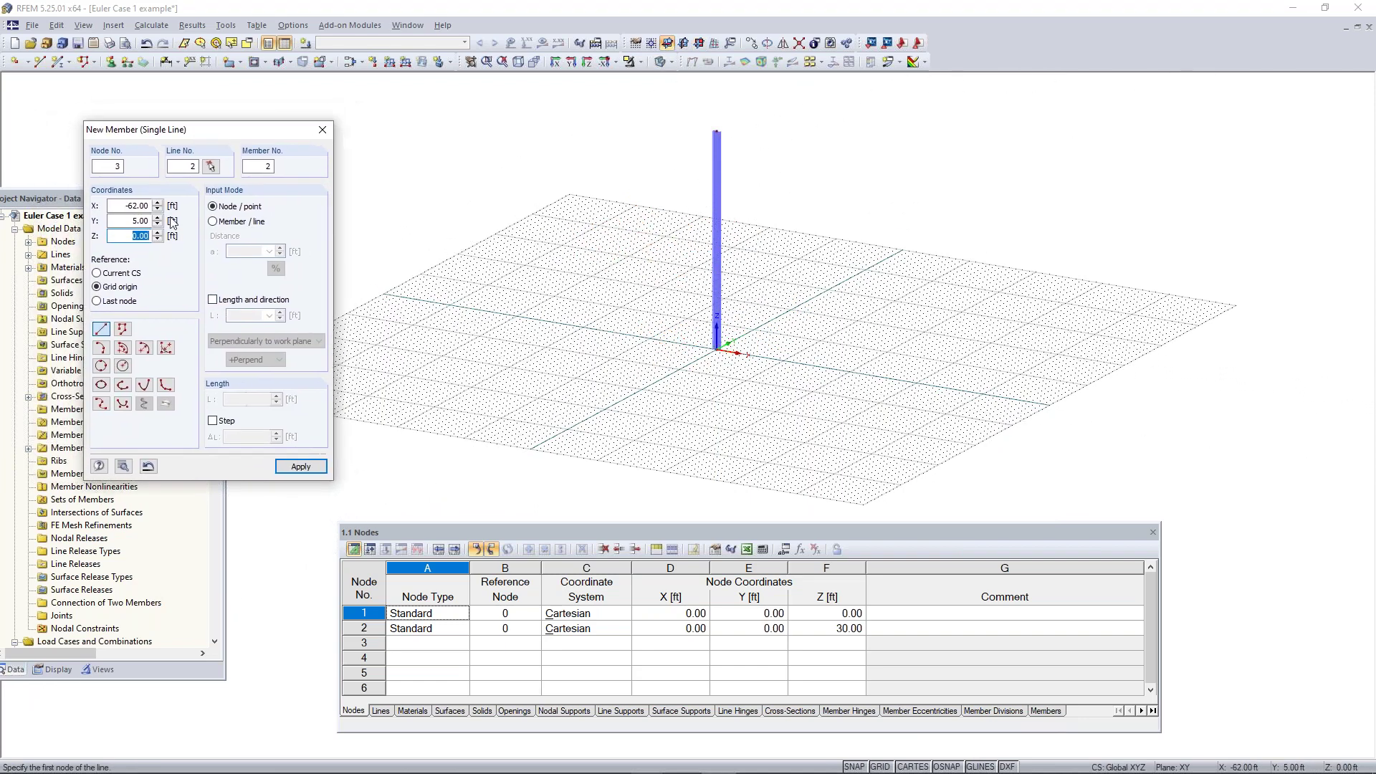
left_click(241, 301)
double_click(245, 316)
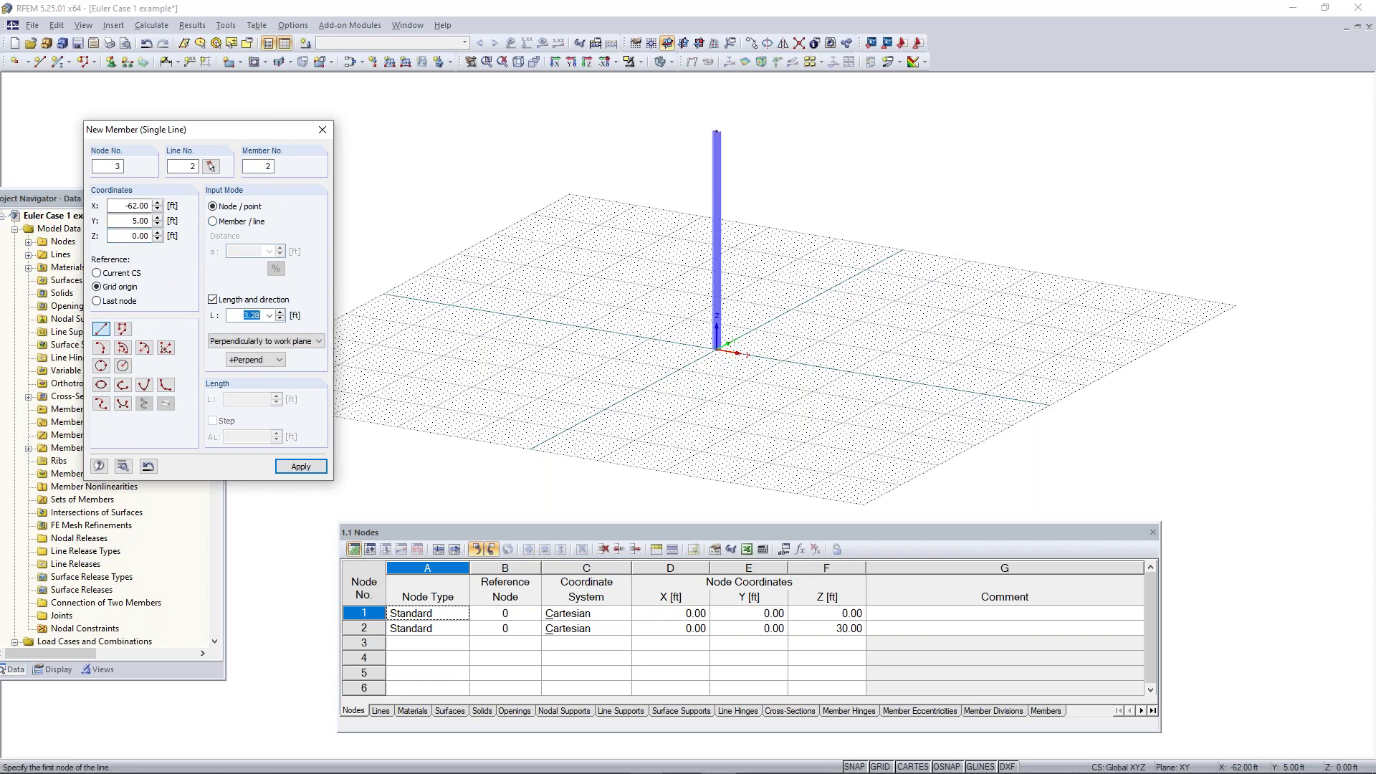
left_click(292, 343)
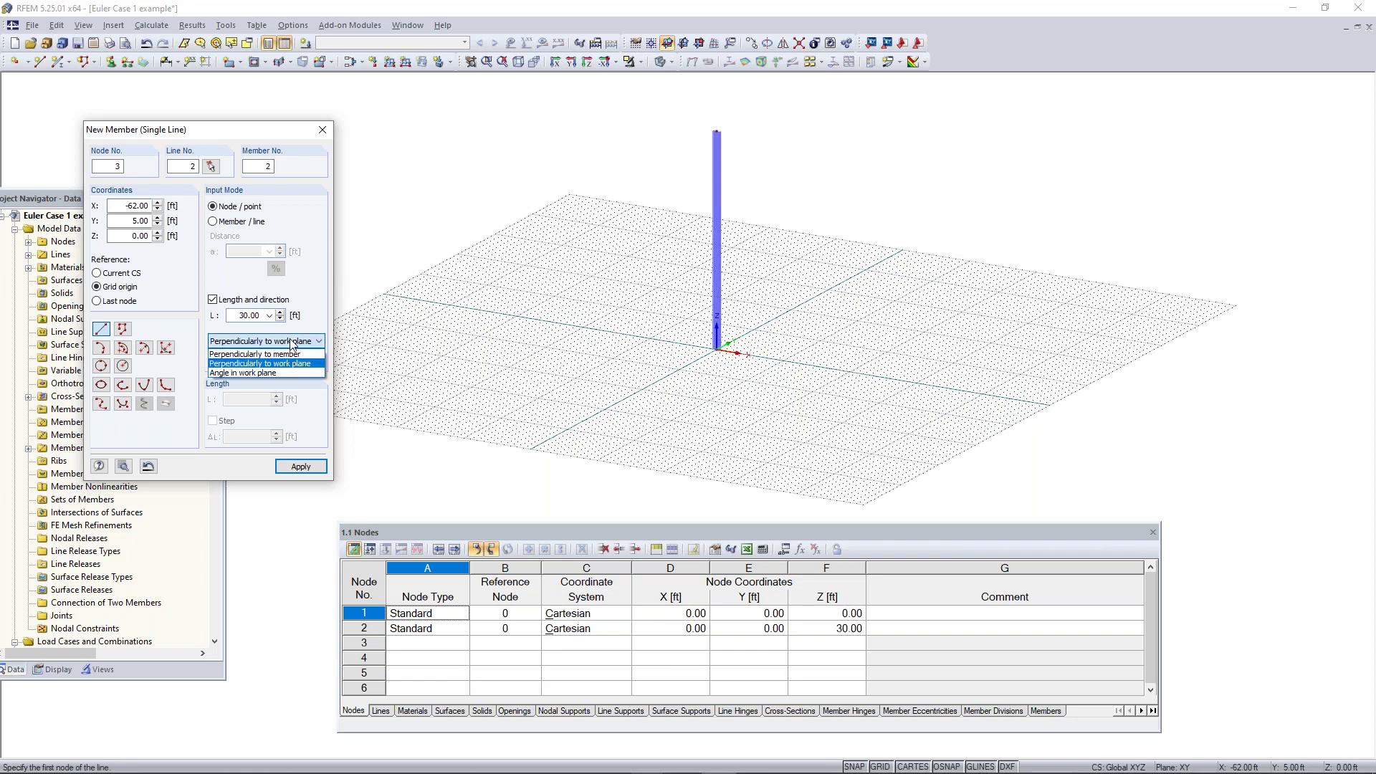
left_click(276, 364)
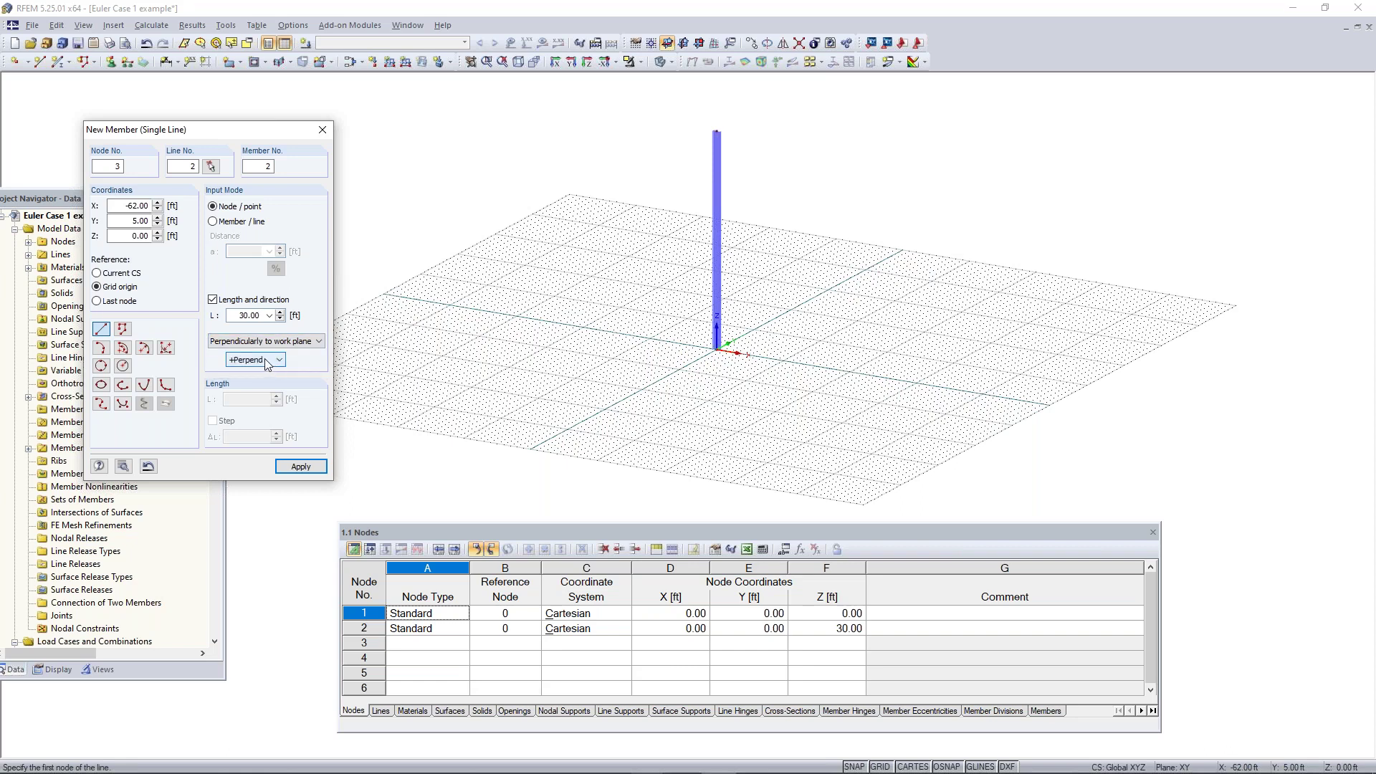
left_click(265, 359)
left_click(266, 362)
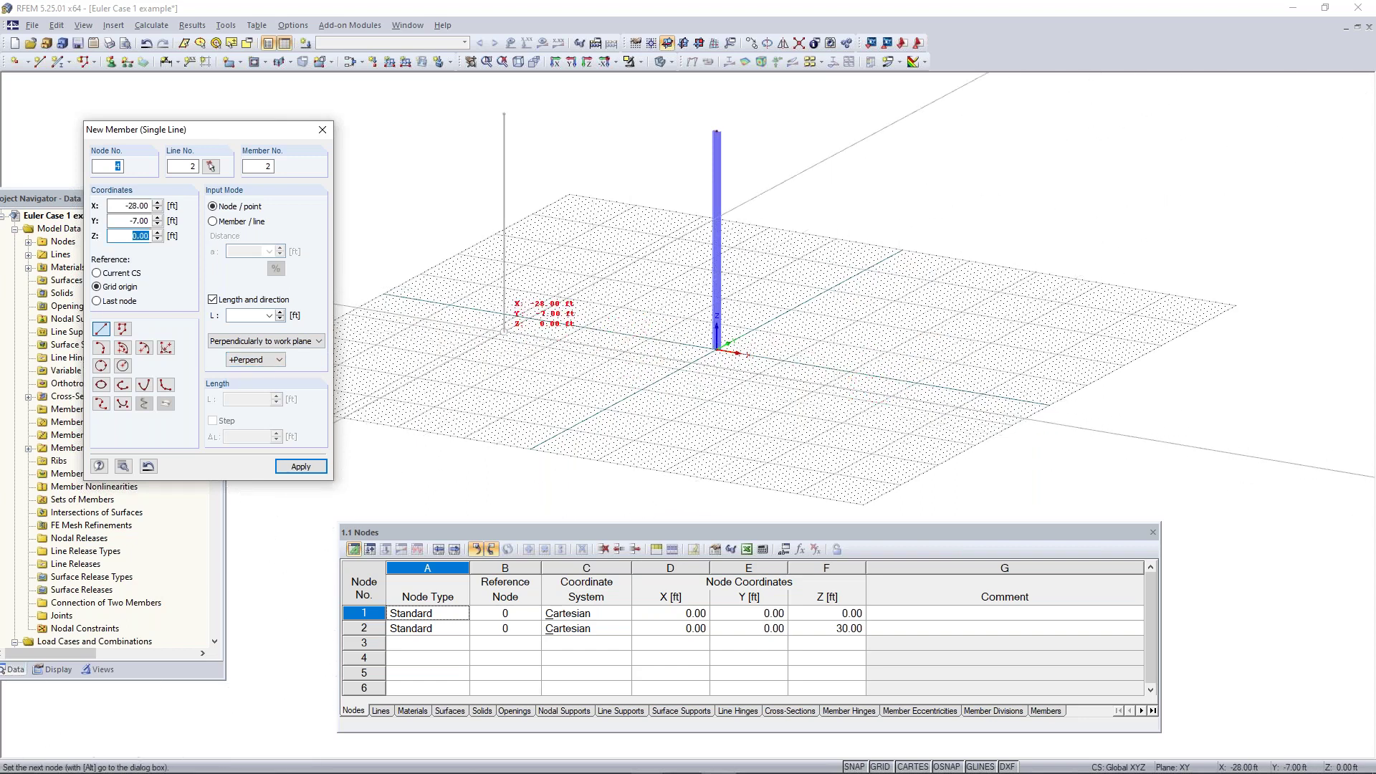
- Place a second column at X -28 ft, Y -7 ft and delete it again
left_click(504, 331)
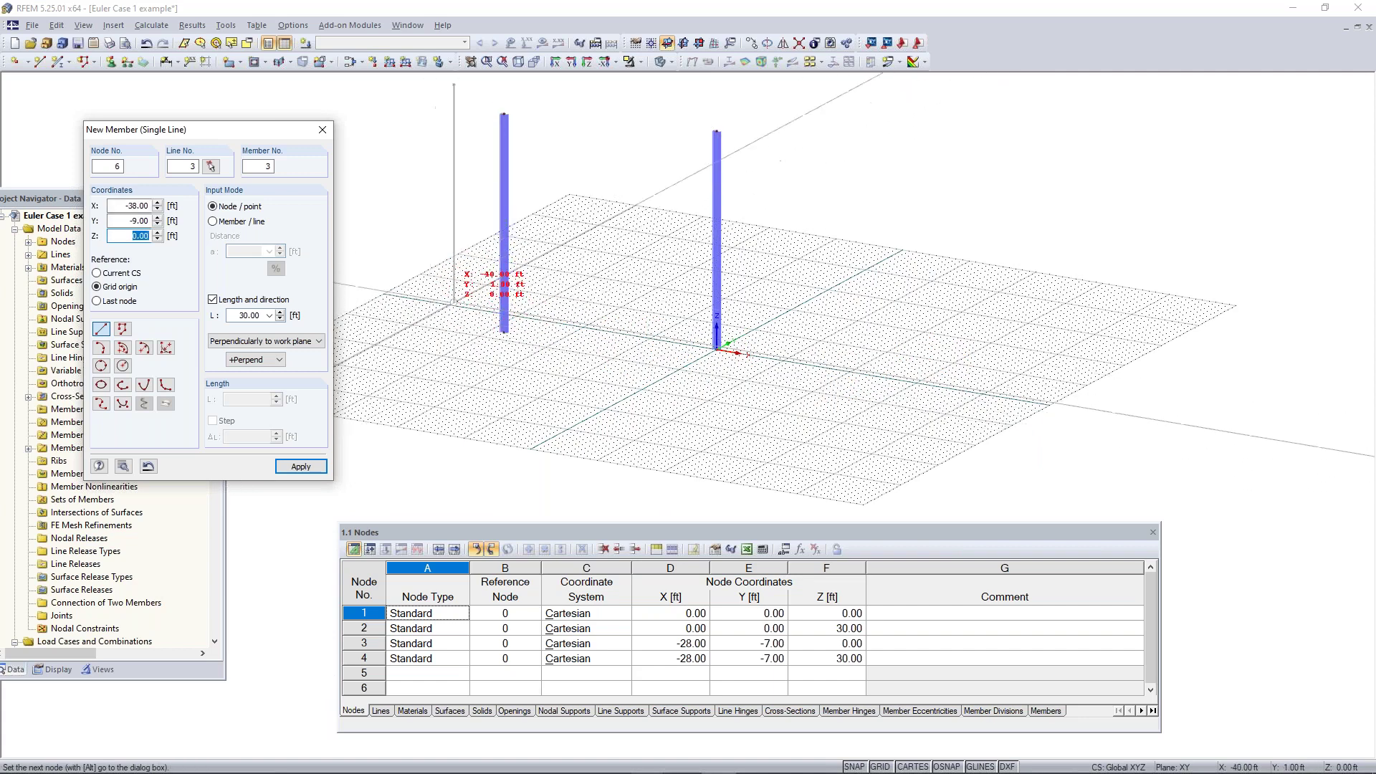
key("Escape")
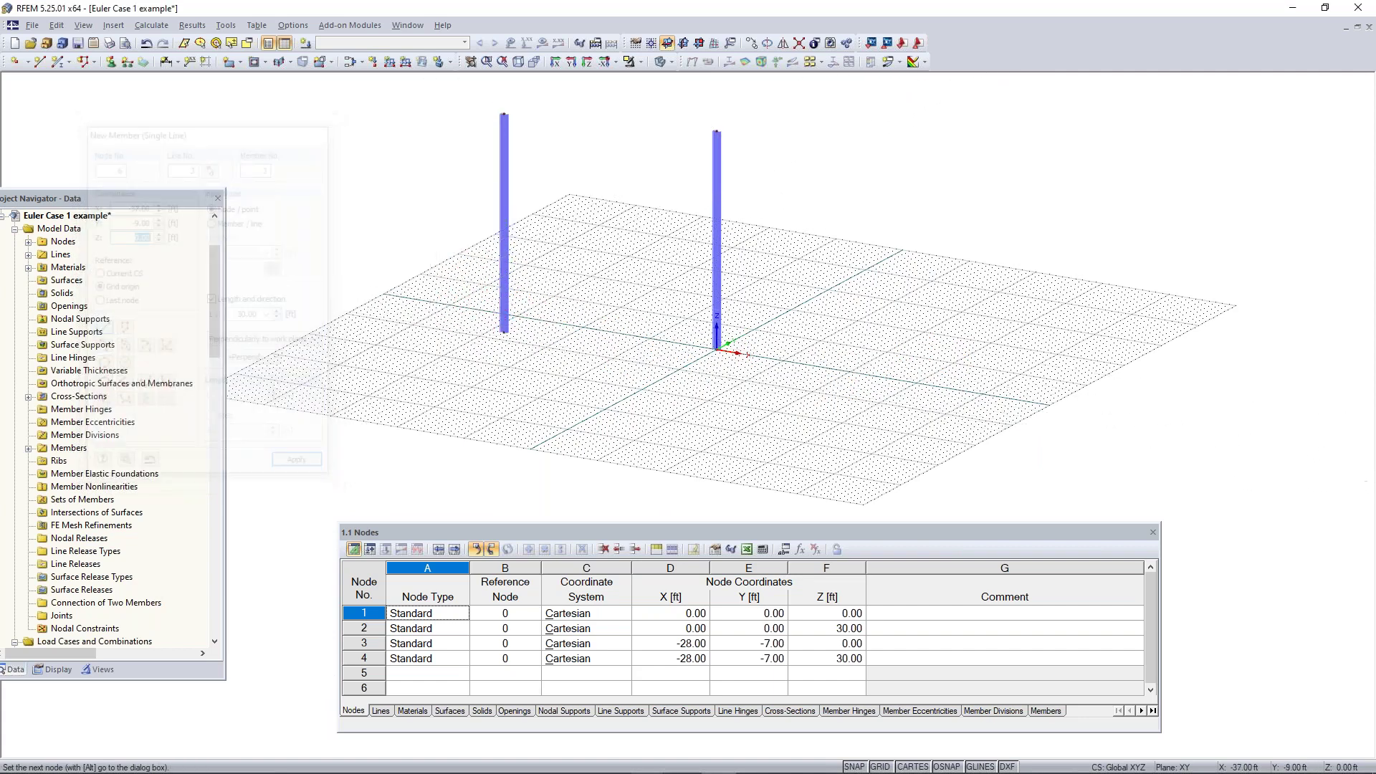
left_click_drag(564, 102, 411, 366)
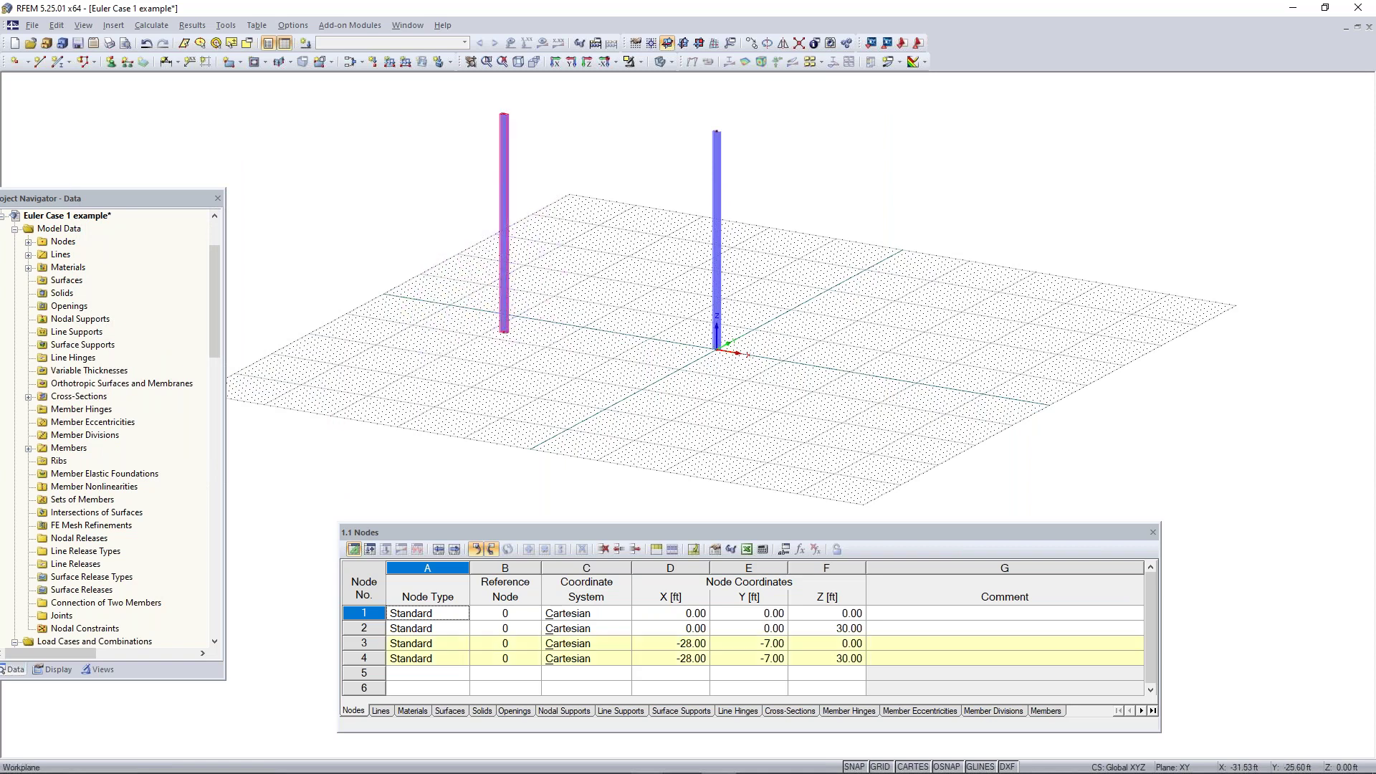
key("Delete")
- Try selecting only the base node of the column with an enclosing selection window
middle_click_drag(778, 166, 737, 202, "ctrl")
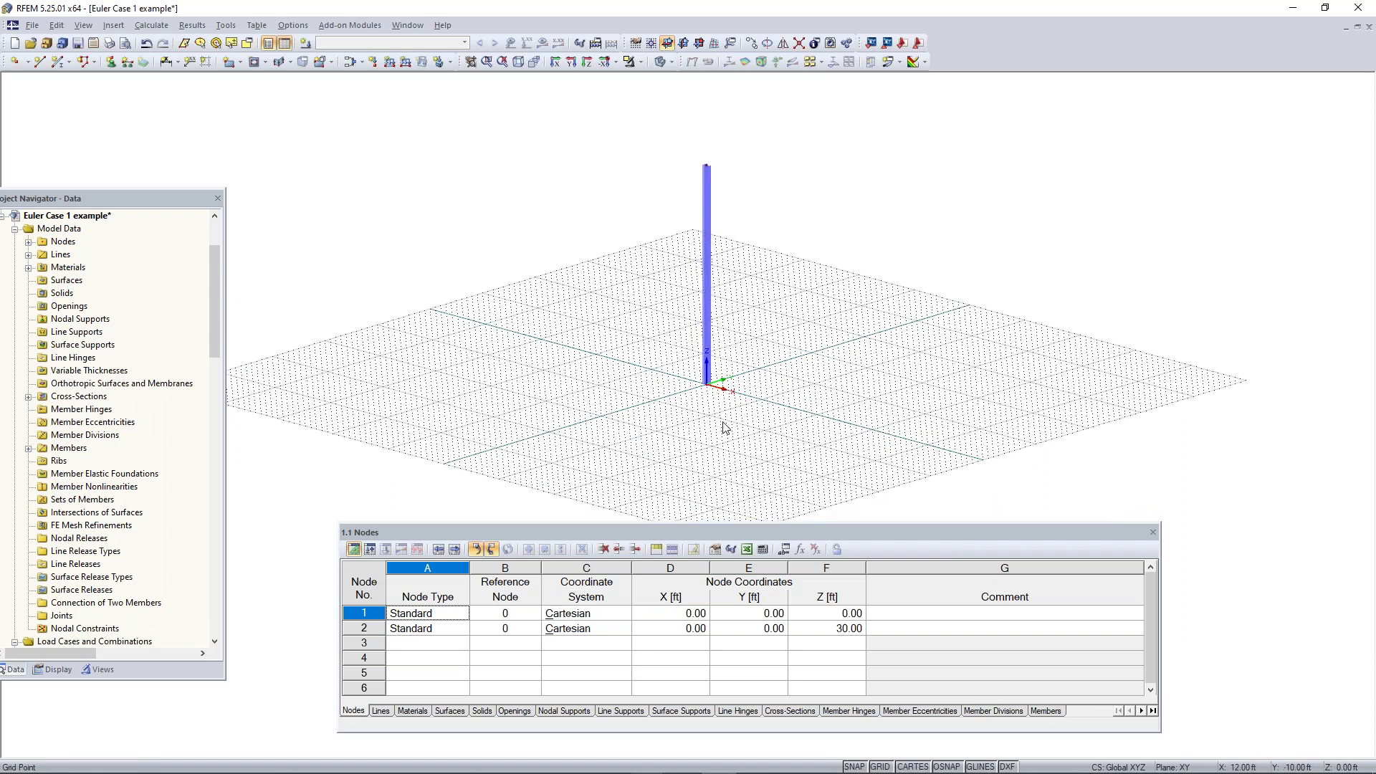
scroll(706, 391, "up", 5)
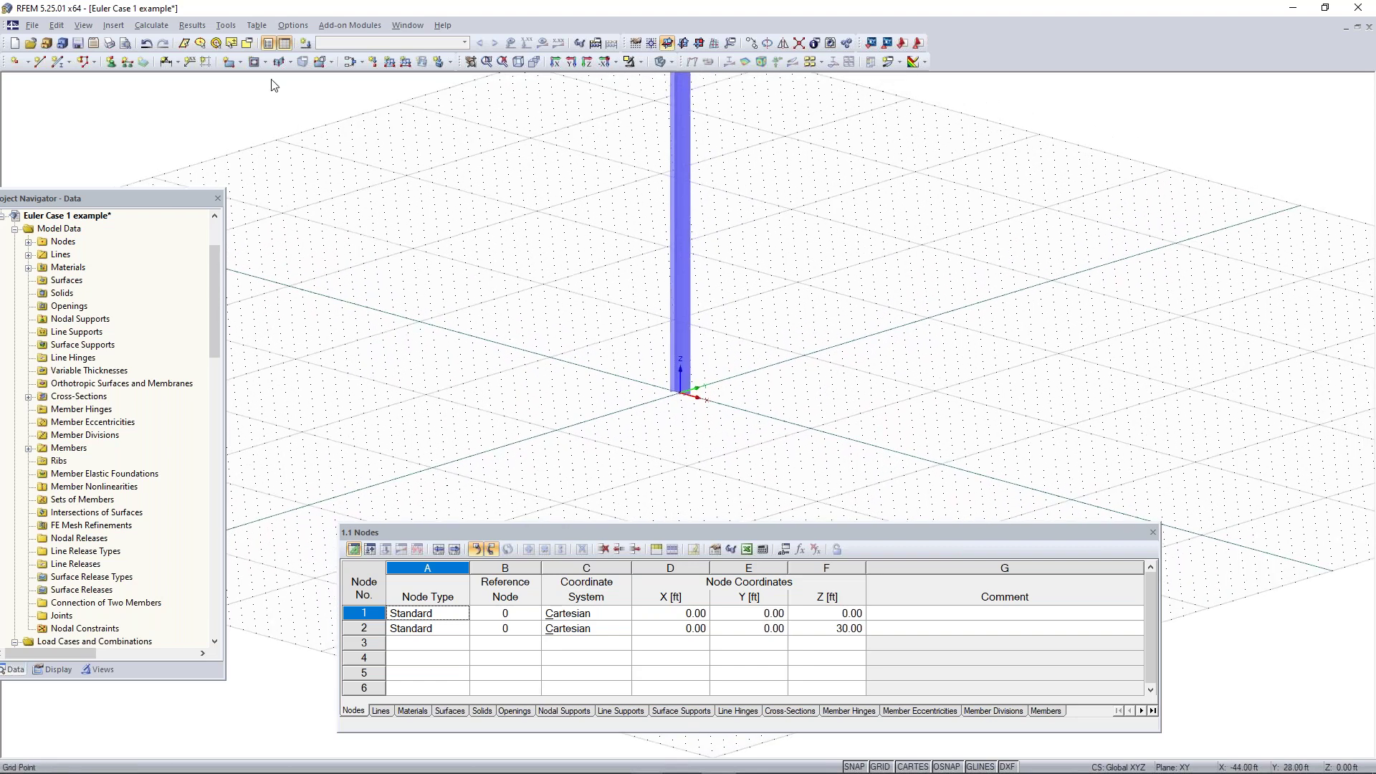
left_click(112, 60)
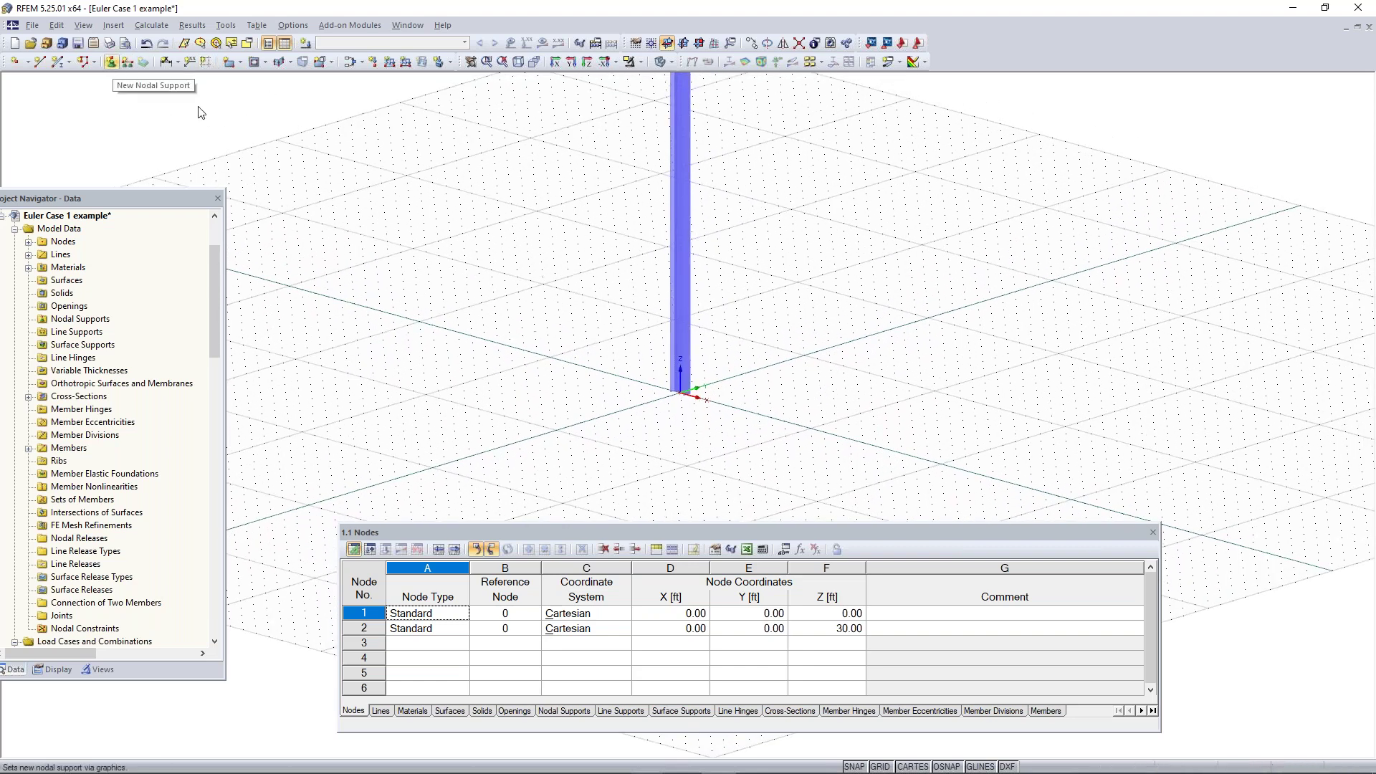
middle_click_drag(721, 428, 761, 387, "ctrl")
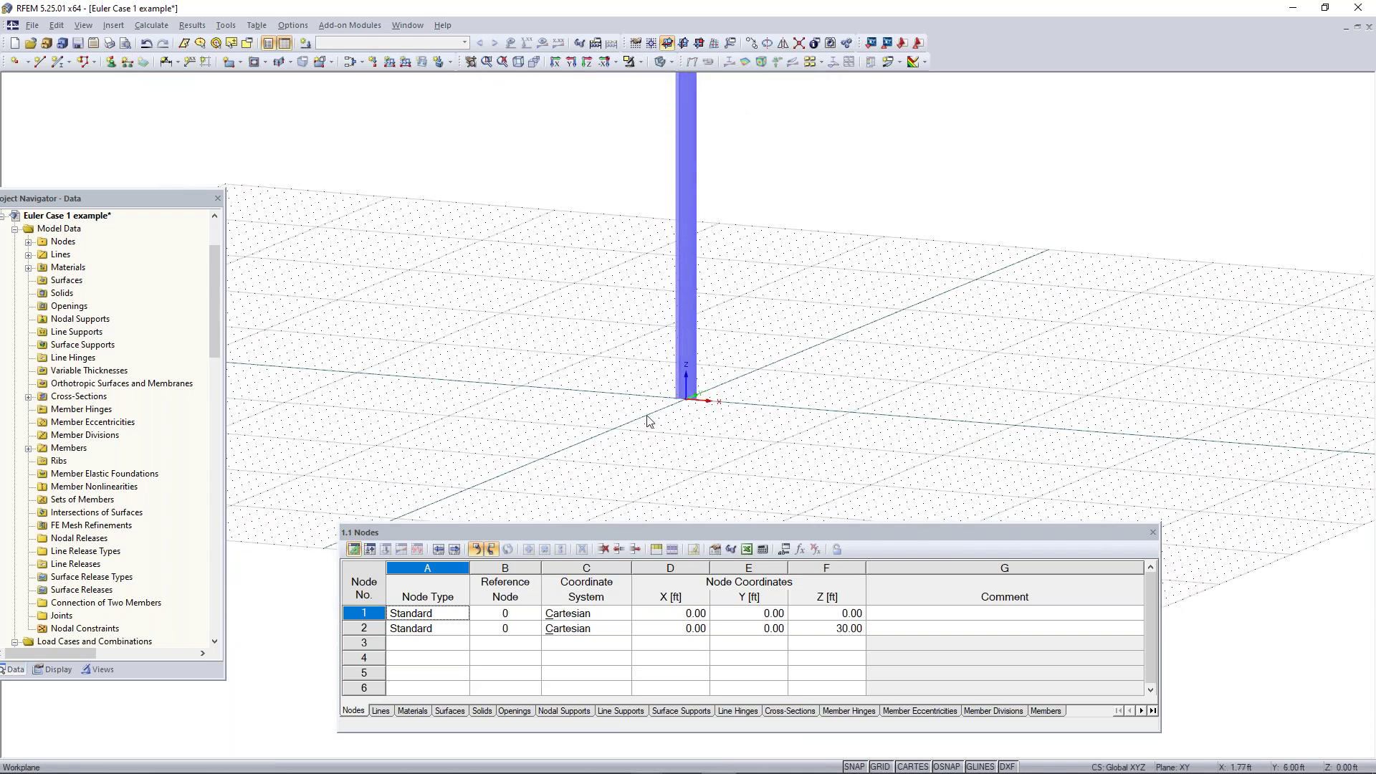
left_click_drag(534, 339, 390, 445)
scroll(644, 428, "up", 2)
left_click_drag(621, 431, 923, 252)
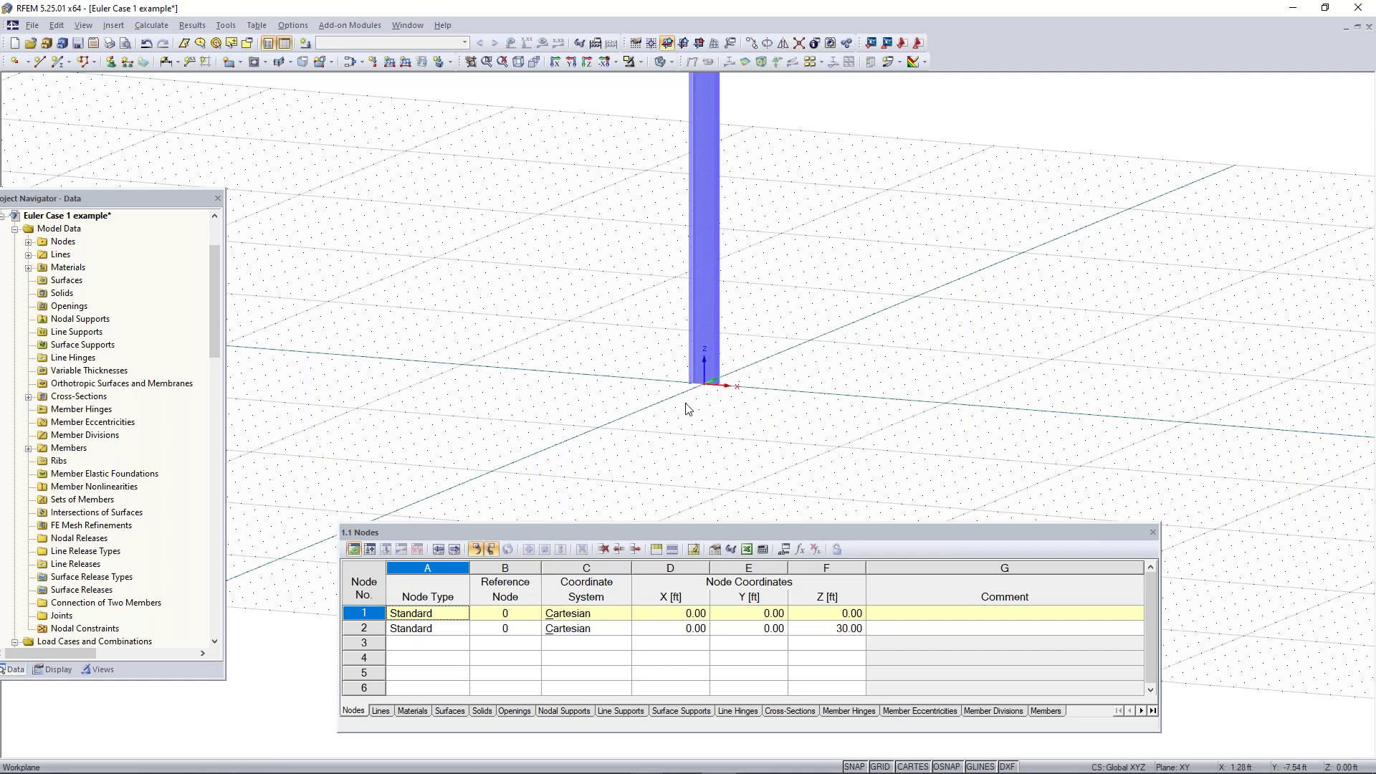
left_click_drag(648, 427, 712, 382)
scroll(714, 387, "up", 2)
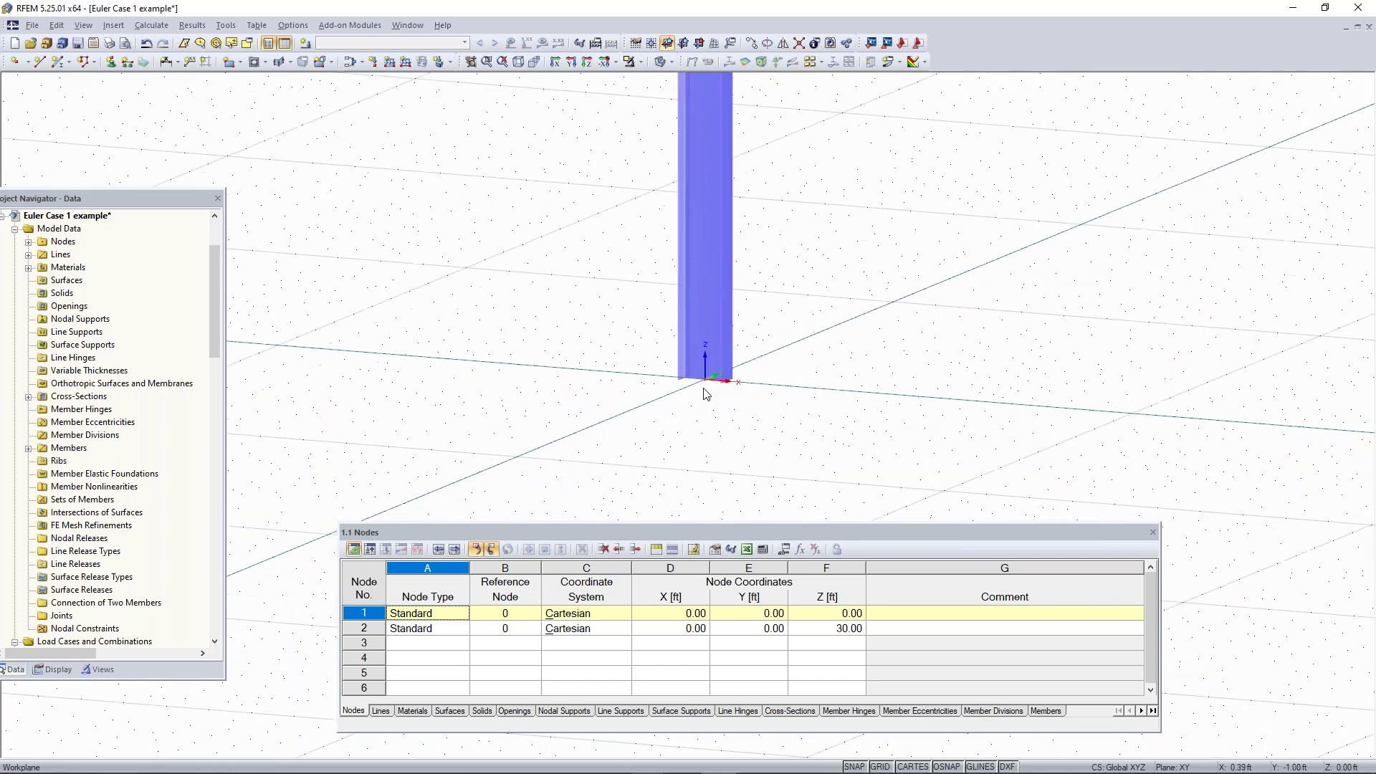
- Select only the column's top node with an enclosing selection window
scroll(738, 297, "down", 3)
middle_click_drag(751, 271, 736, 367)
scroll(658, 270, "up", 3)
left_click_drag(627, 290, 871, 147)
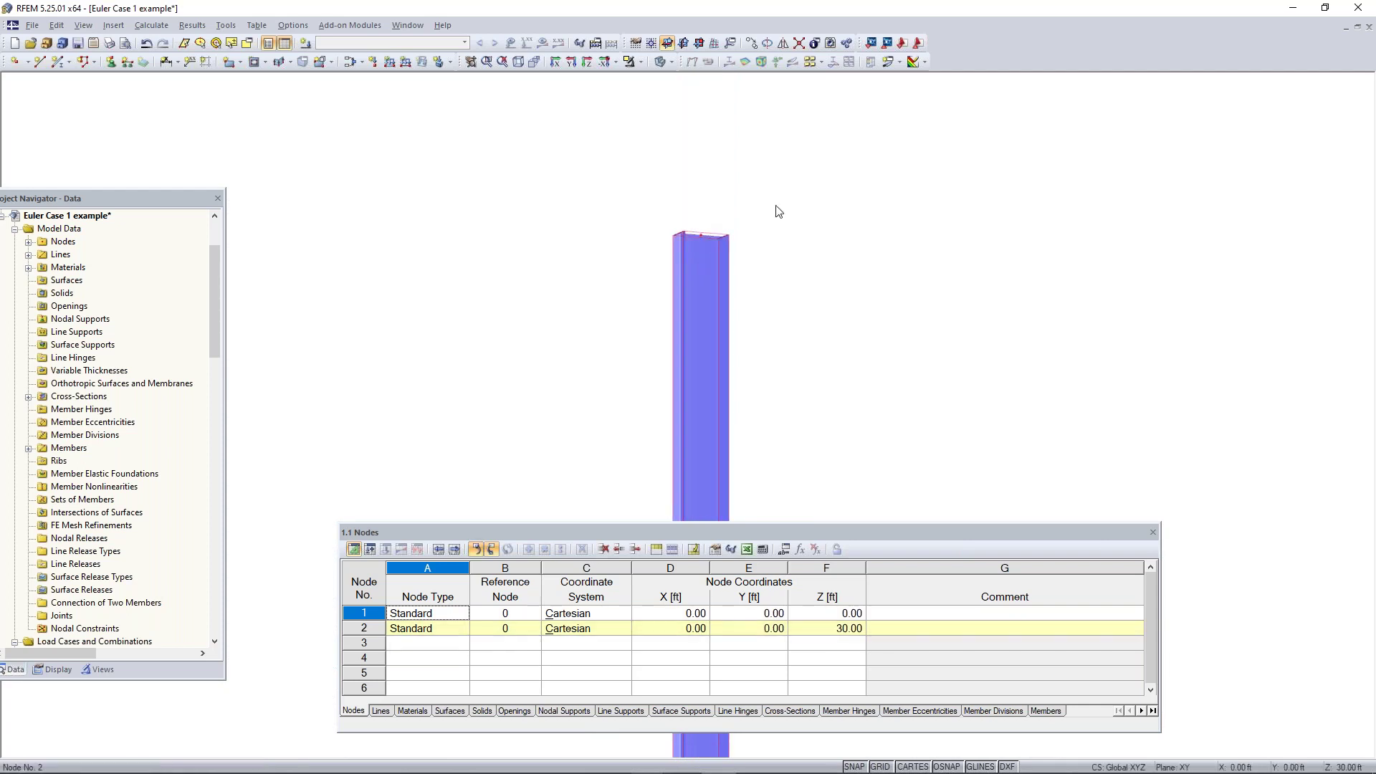
- Select the column together with its top node using a crossing window and clear the selection
left_click_drag(847, 149, 511, 327)
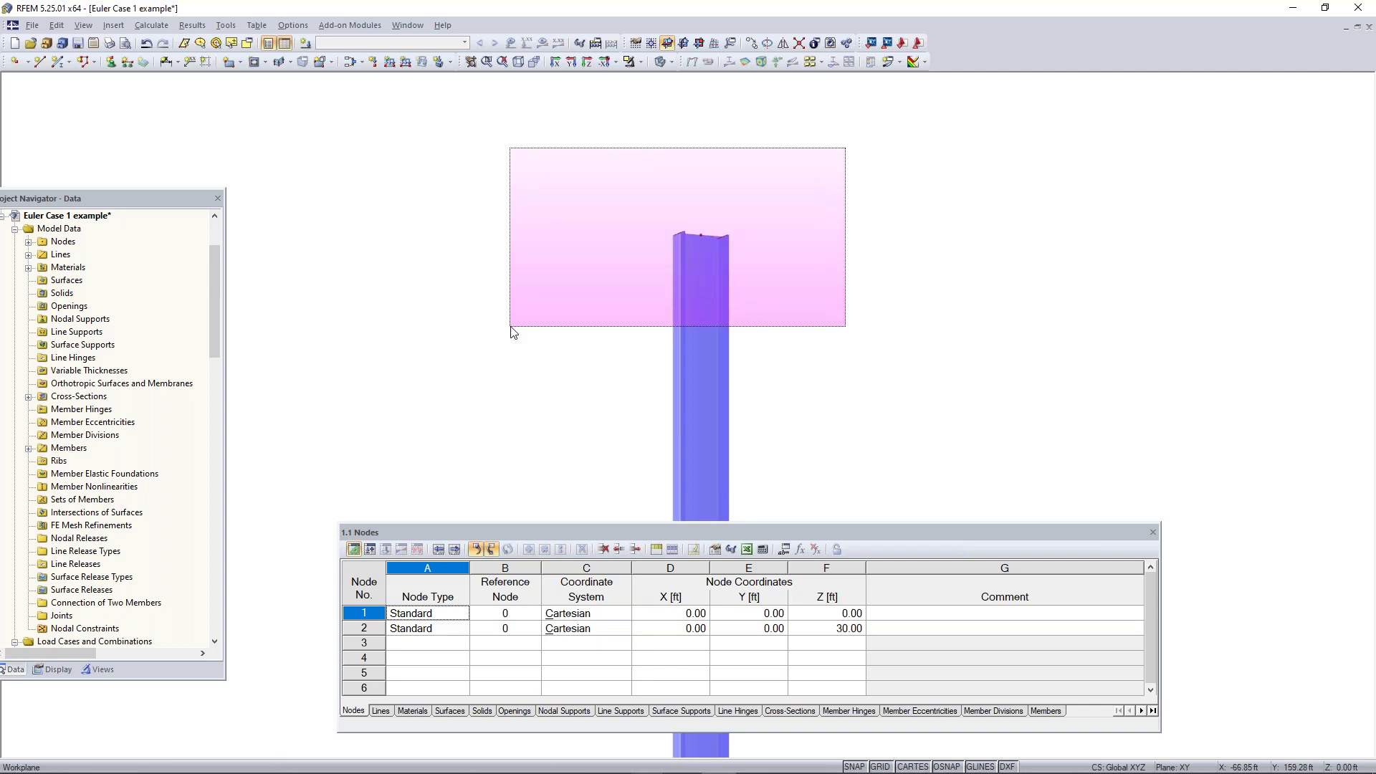
left_click_drag(513, 331, 511, 334)
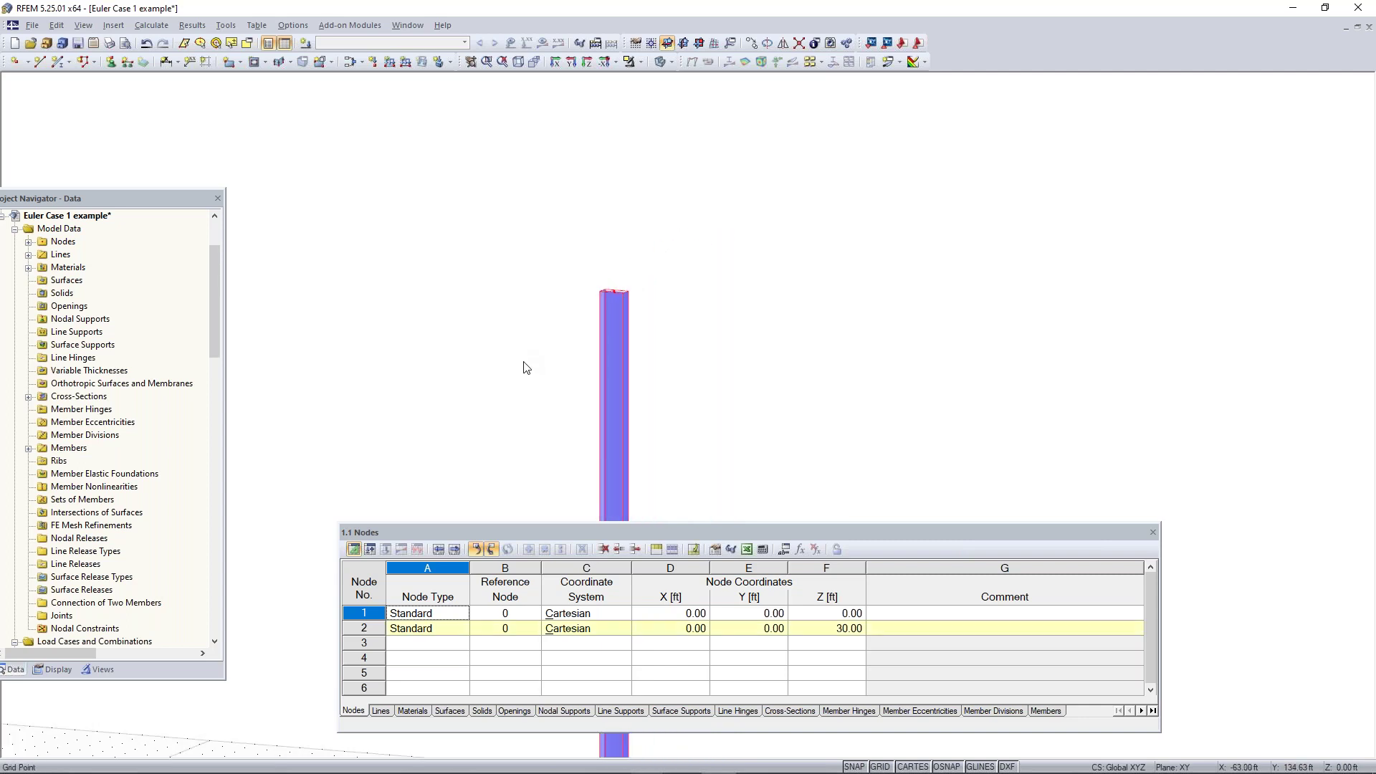
middle_click_drag(605, 357, 738, 128)
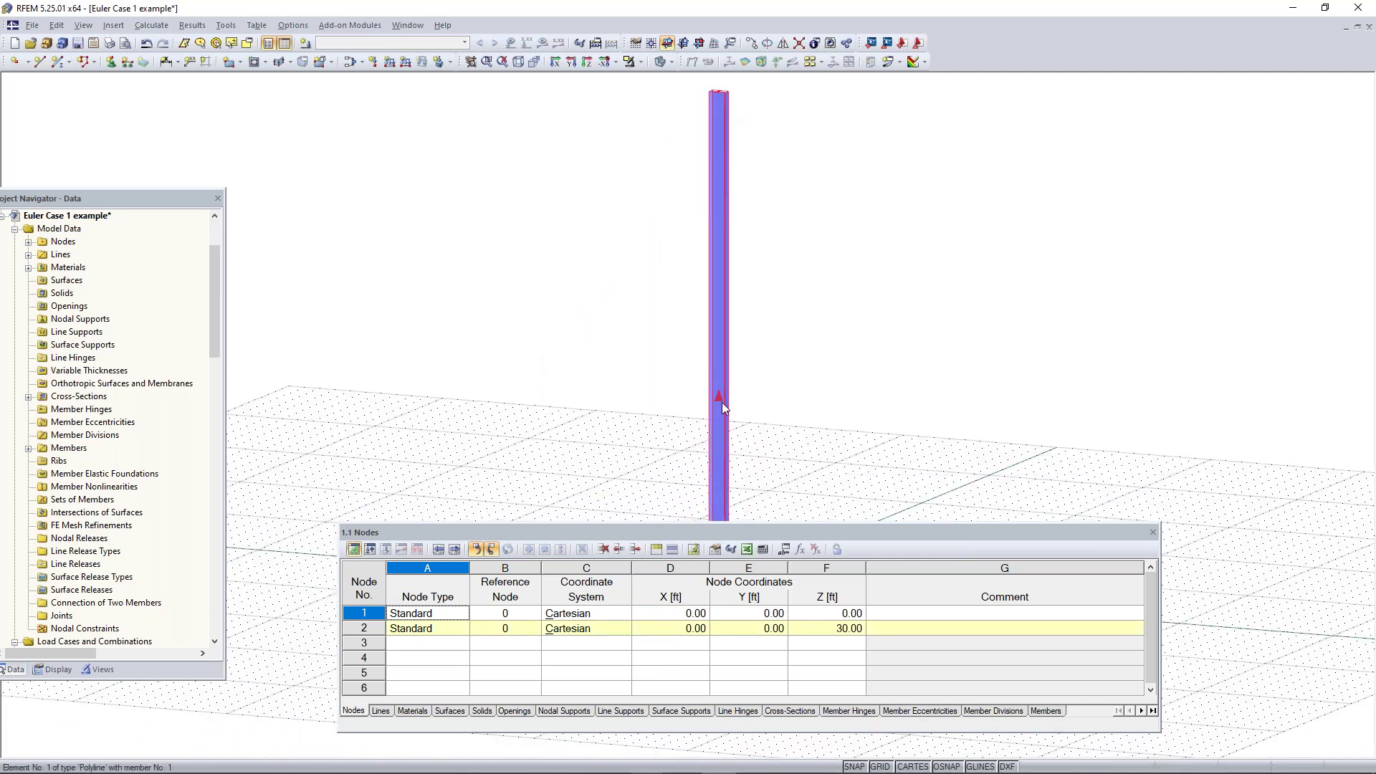
middle_click_drag(814, 409, 766, 609)
scroll(673, 294, "up", 7)
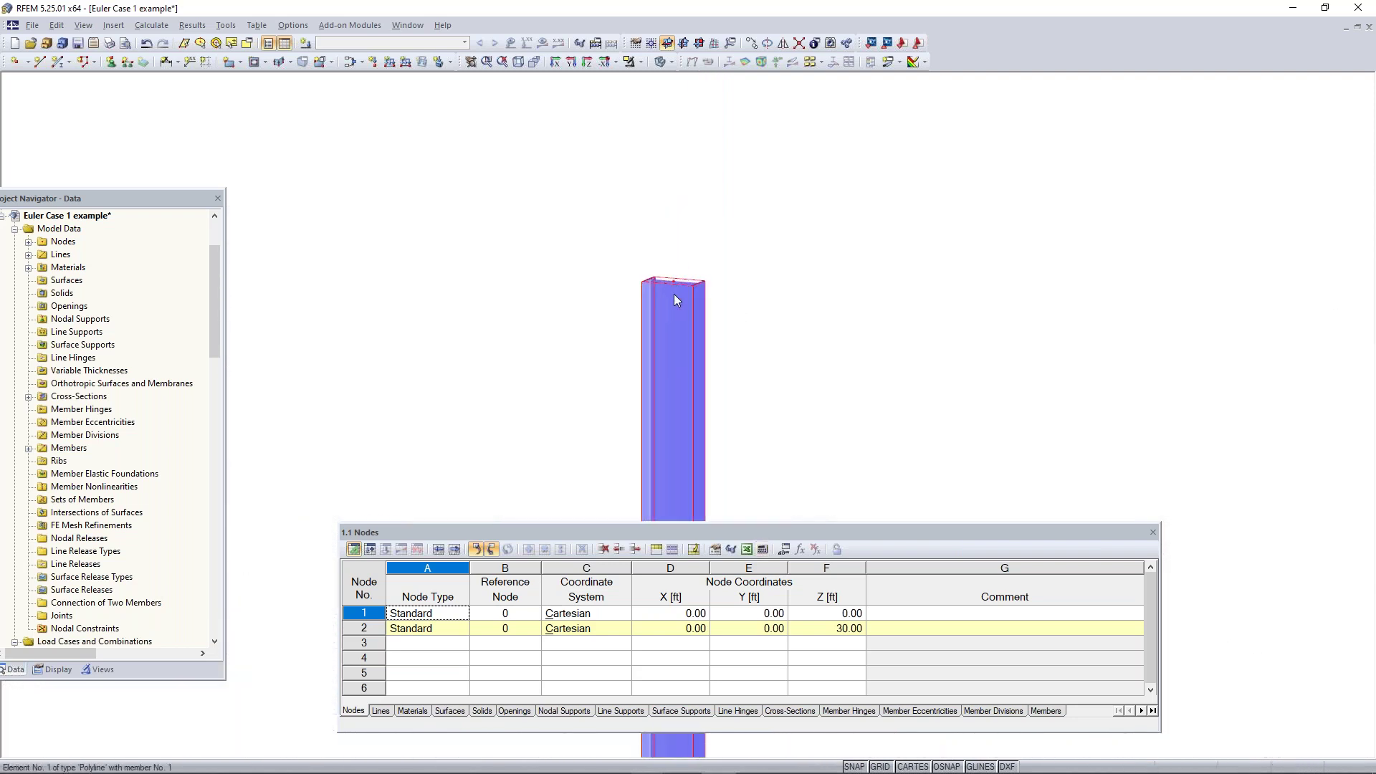
left_click(537, 352)
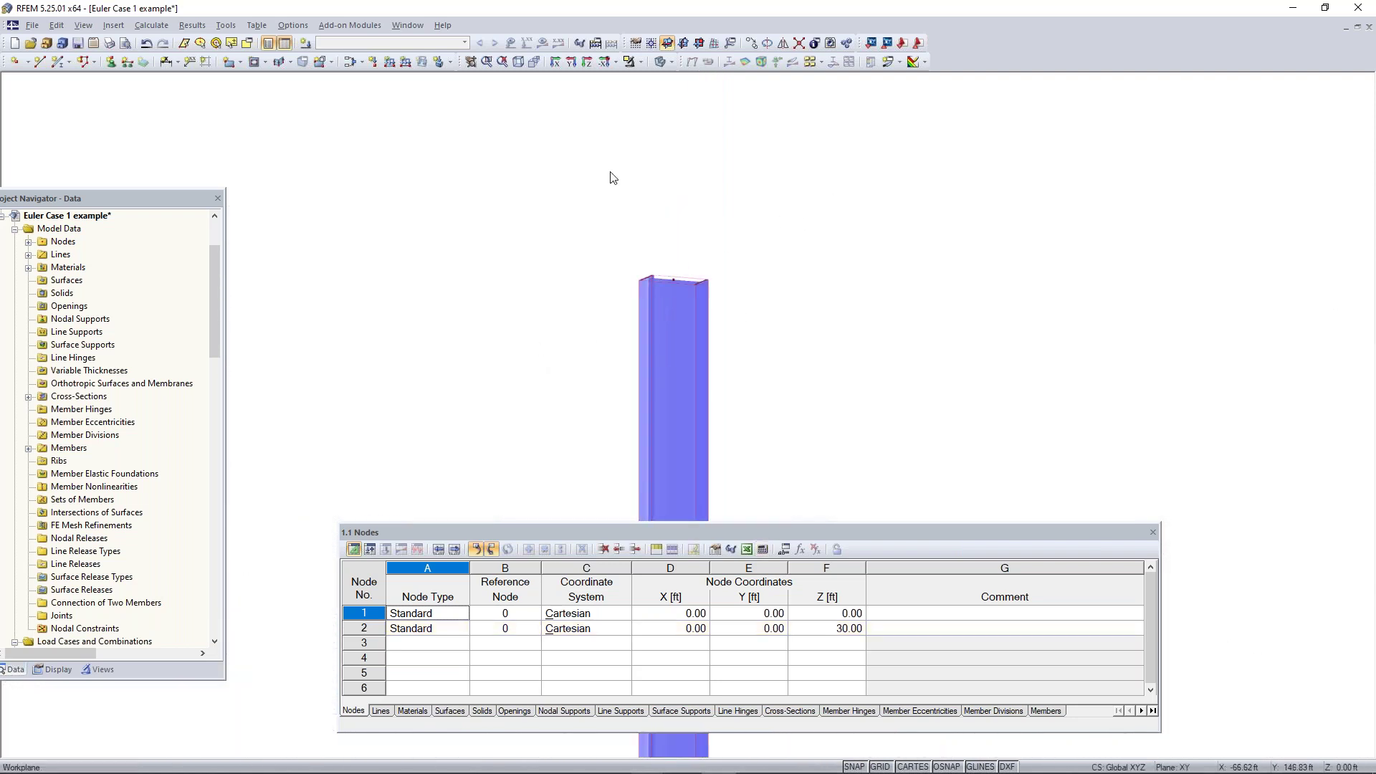
- Assign a Rigid nodal support to the column's base node at the origin
left_click(112, 64)
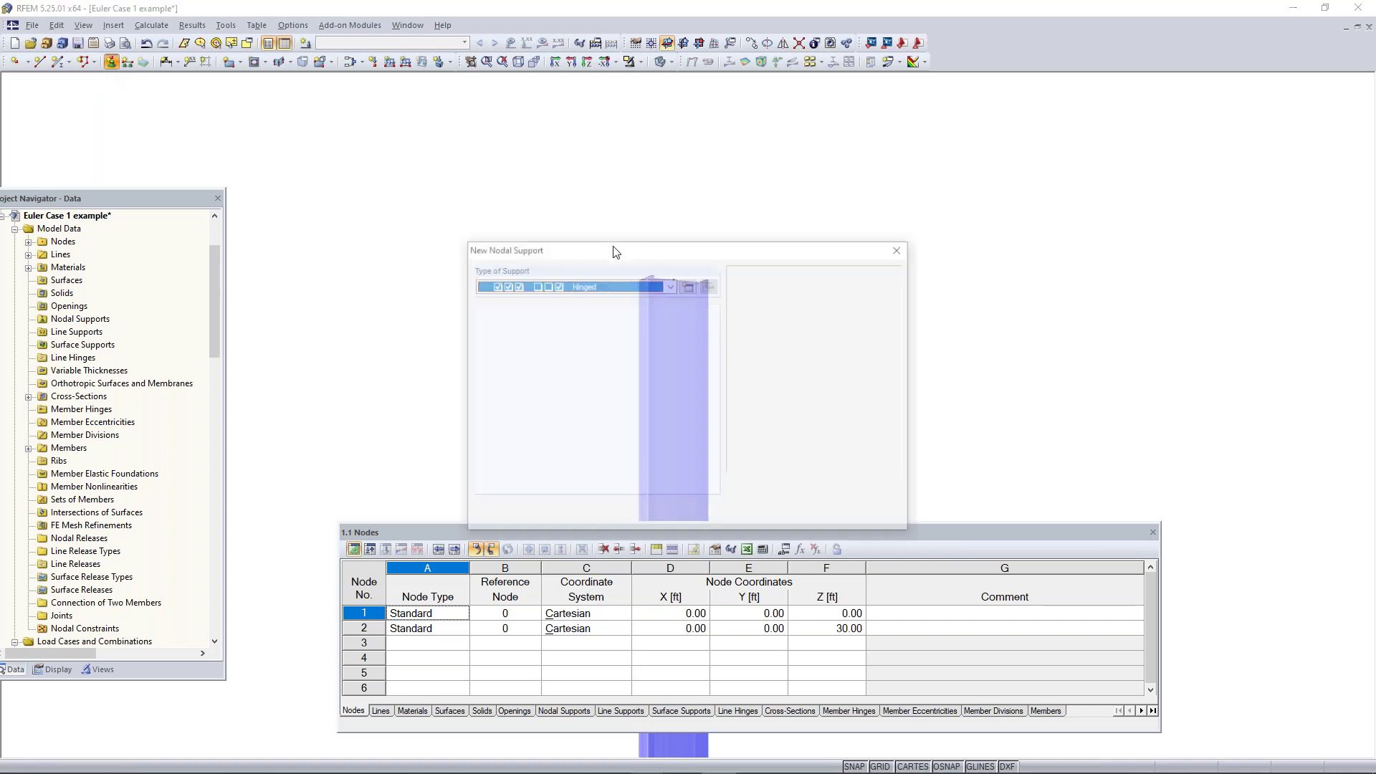
left_click(670, 285)
left_click(570, 297)
left_click(672, 286)
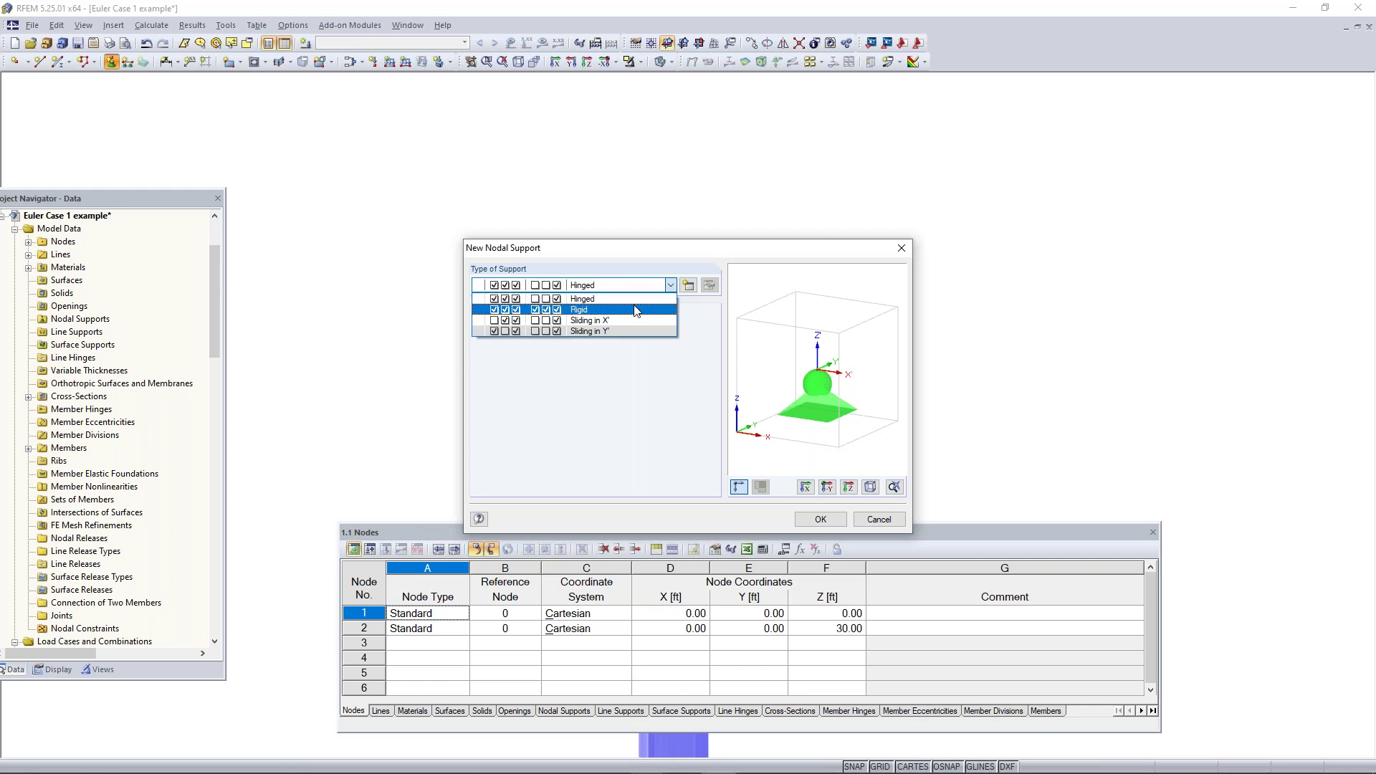
left_click(636, 310)
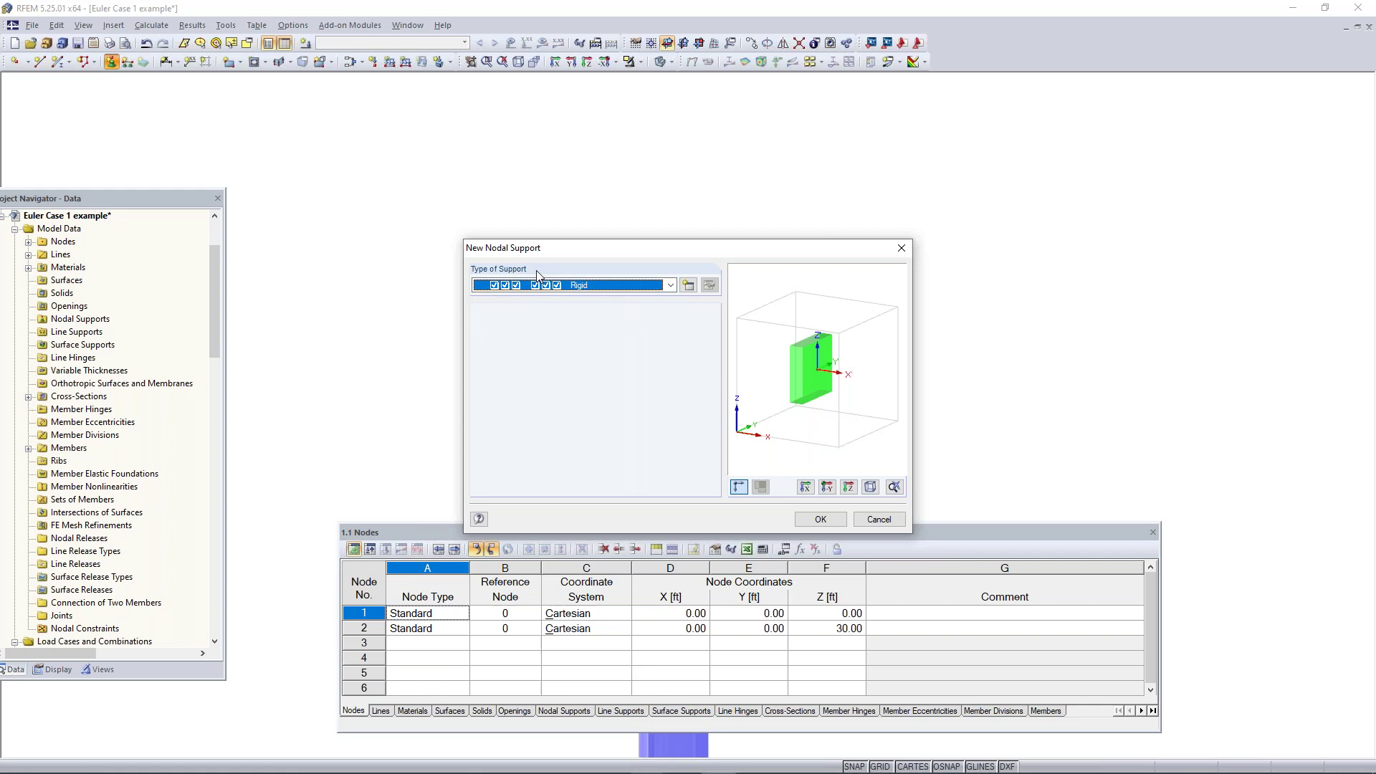
left_click(825, 517)
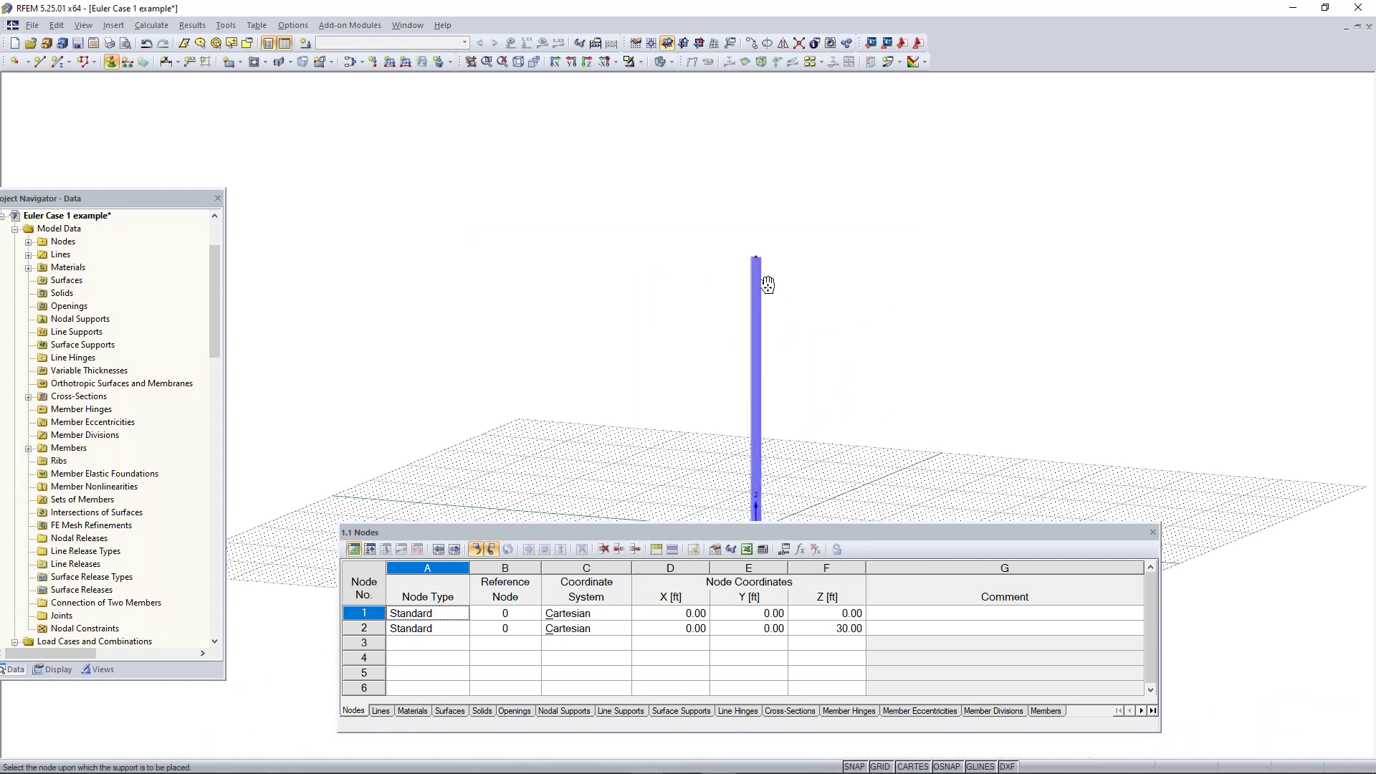
scroll(810, 391, "up", 3)
scroll(803, 394, "up", 2)
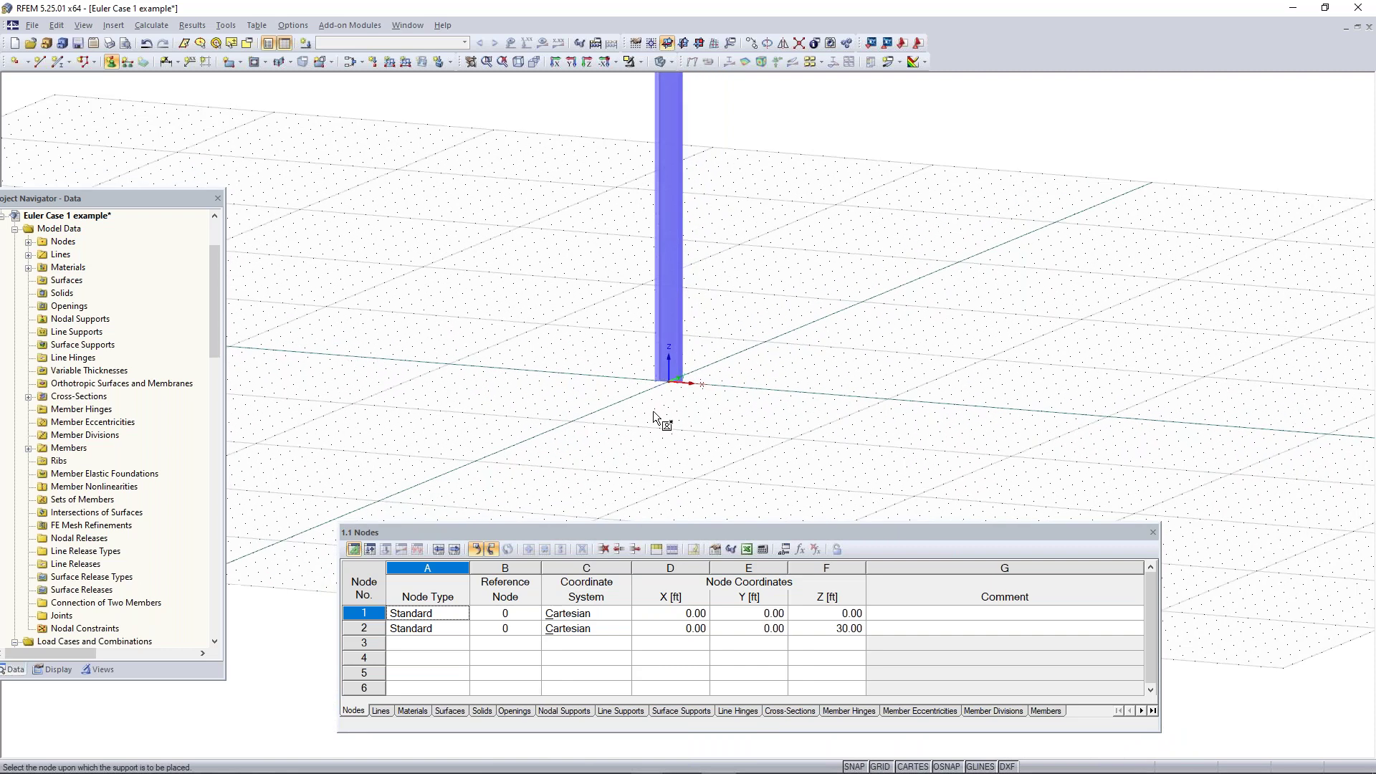
left_click_drag(582, 429, 919, 285)
key("Escape")
- Examine the rigid support at the column base and its available options without changing it
scroll(676, 388, "up", 1)
scroll(676, 388, "up", 2)
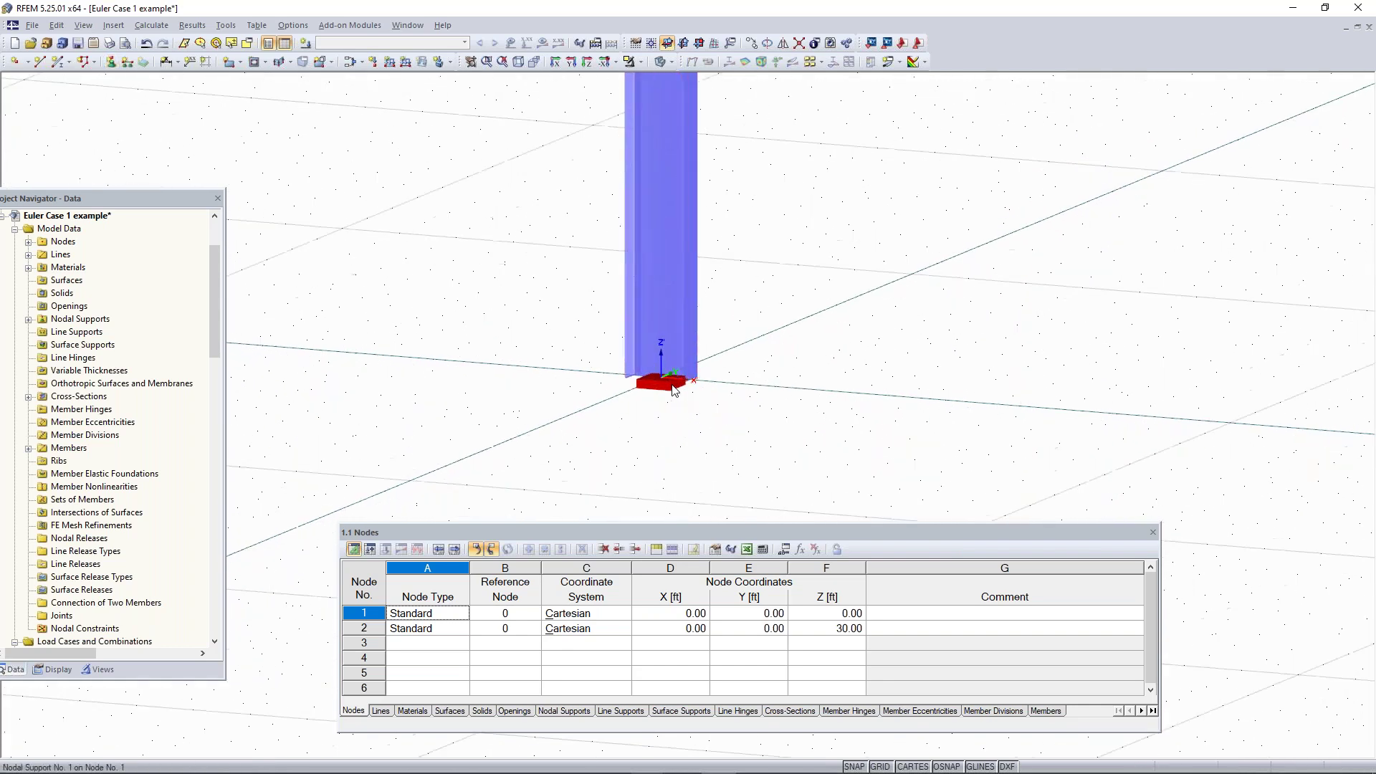
scroll(674, 394, "up", 3)
scroll(674, 396, "down", 3)
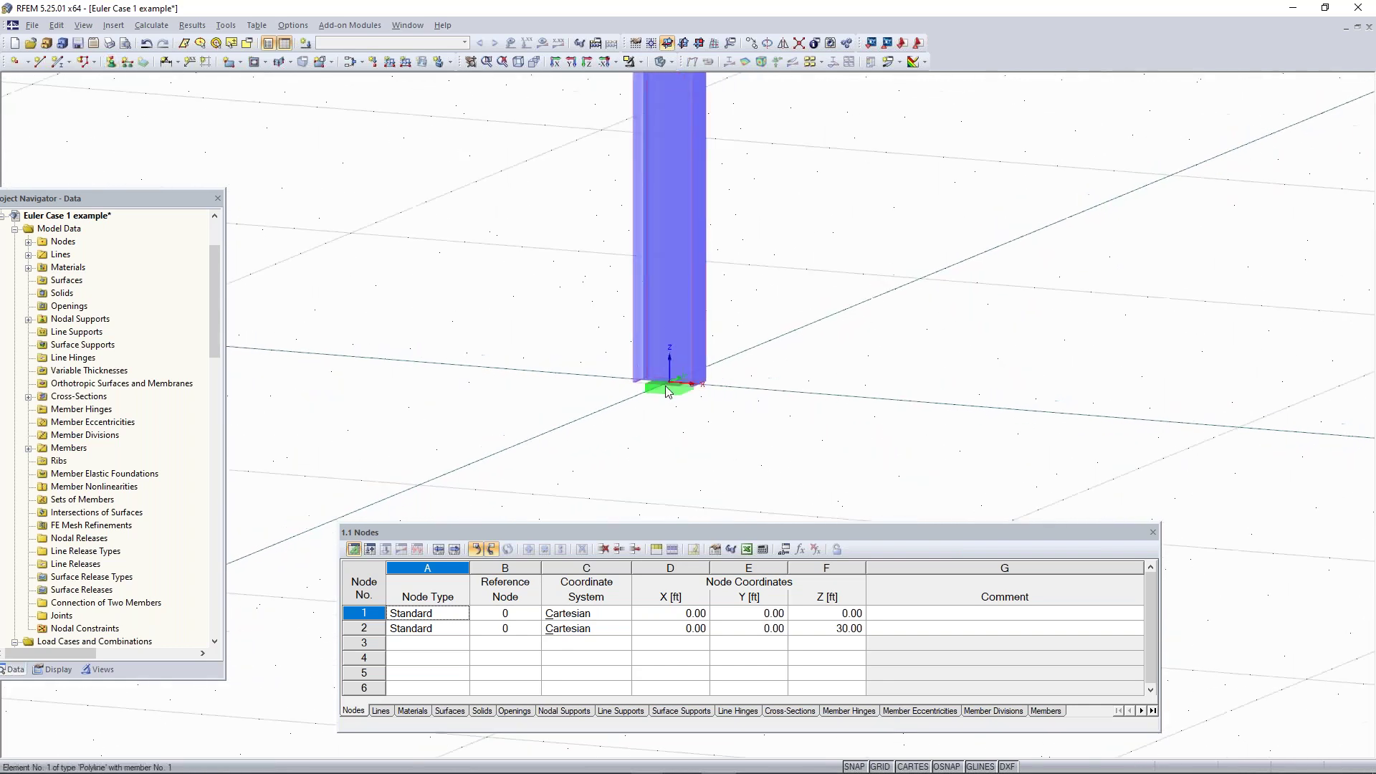
right_click(668, 388)
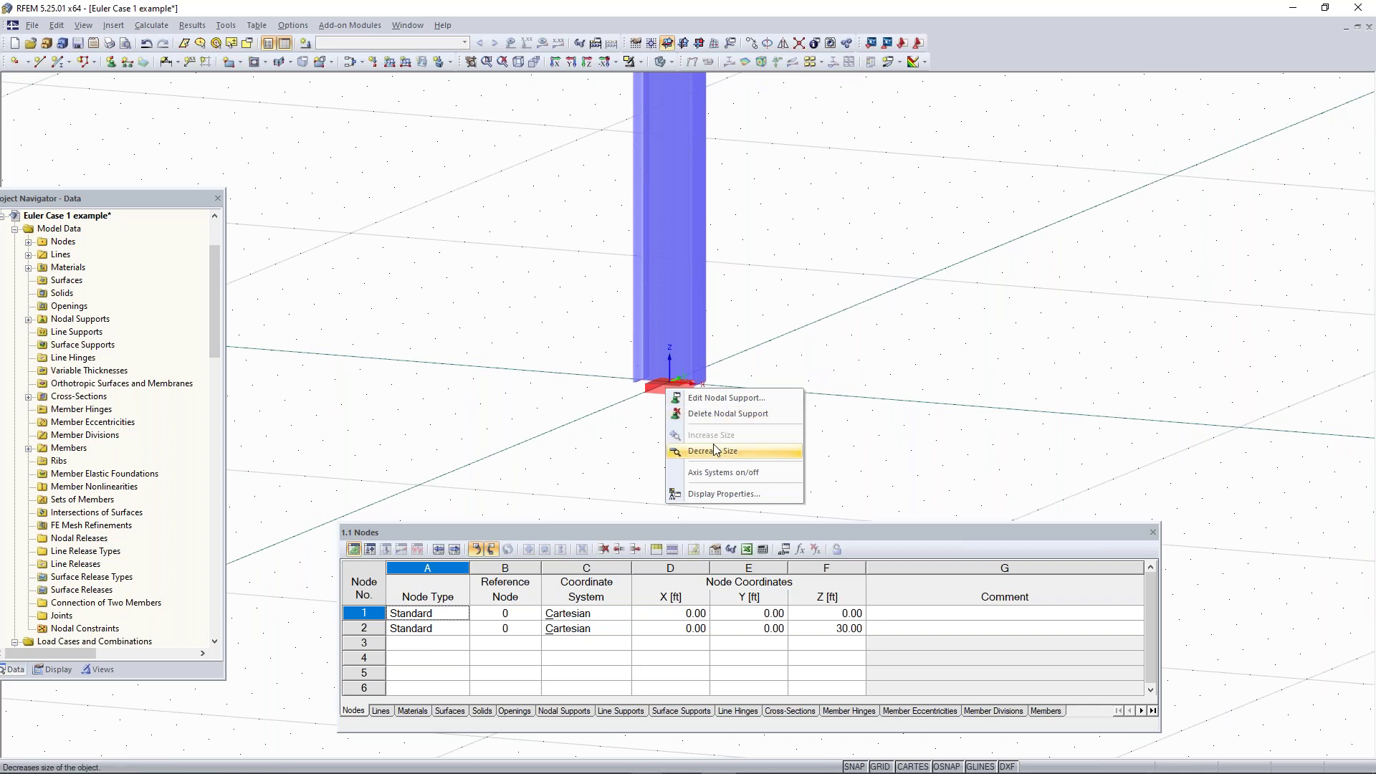
left_click(705, 385)
scroll(673, 399, "down", 3)
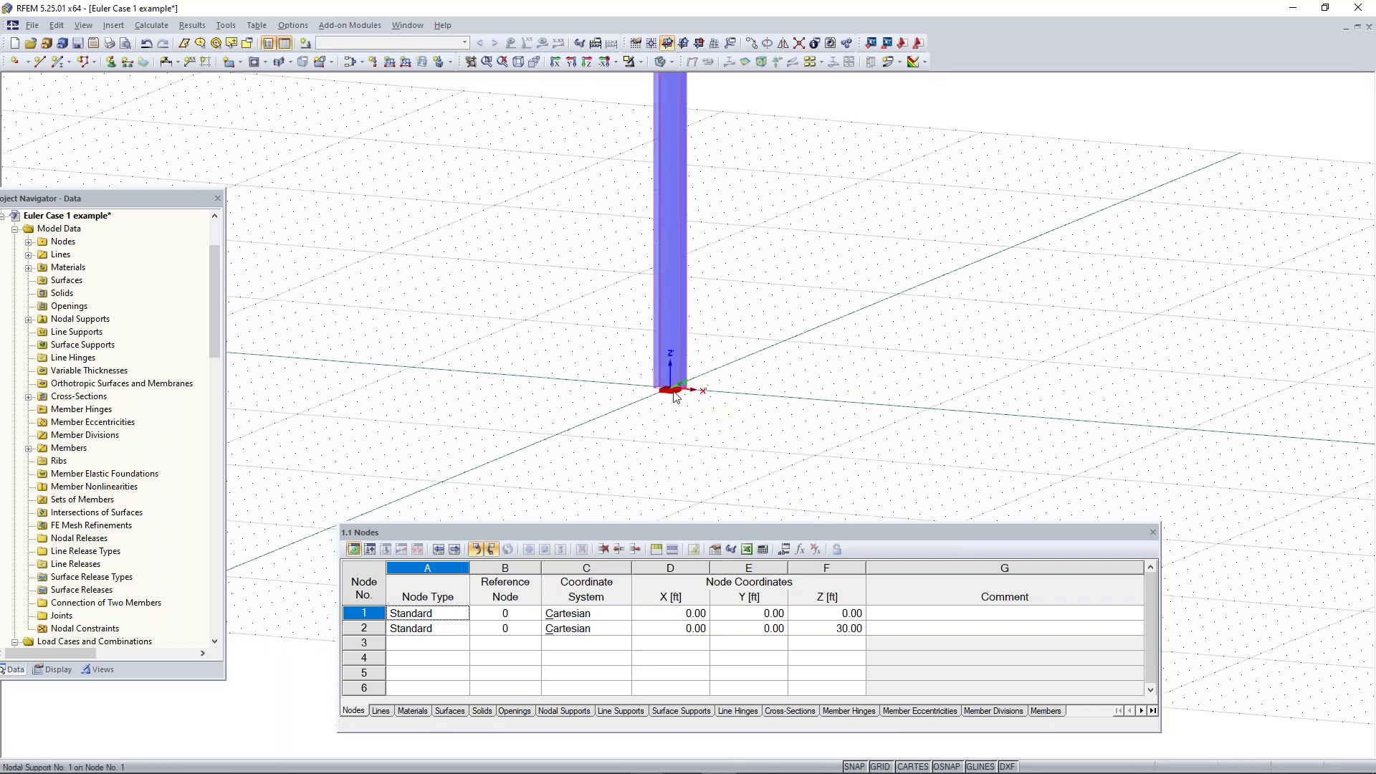
scroll(732, 259, "down", 4)
mouse_move(726, 264)
middle_mouse_down()
mouse_move(722, 288)
mouse_move(759, 319)
mouse_move(667, 406)
mouse_move(738, 354)
mouse_move(709, 270)
middle_mouse_up()
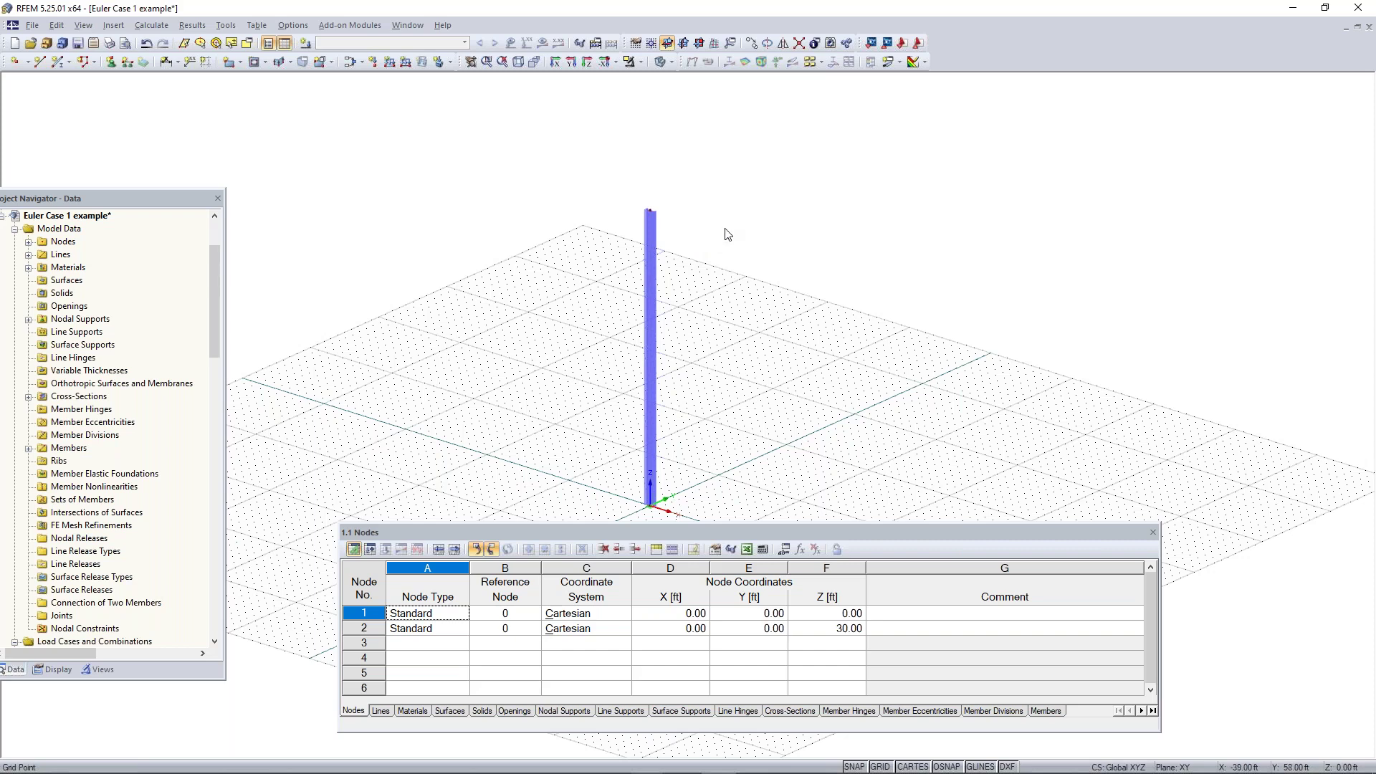
- Define the dead load case "Test" with self-weight inactive, and review the generated load and result combinations
left_click(307, 44)
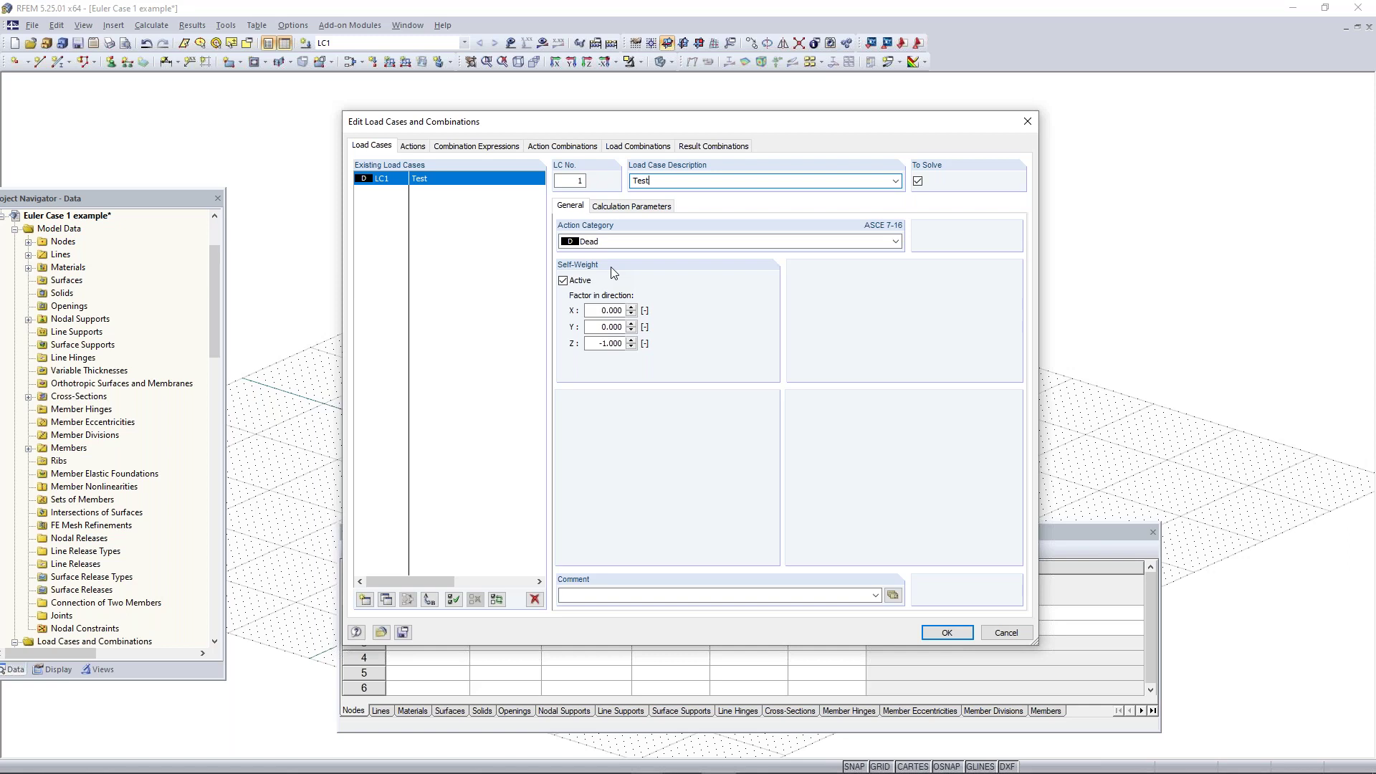
left_click(574, 284)
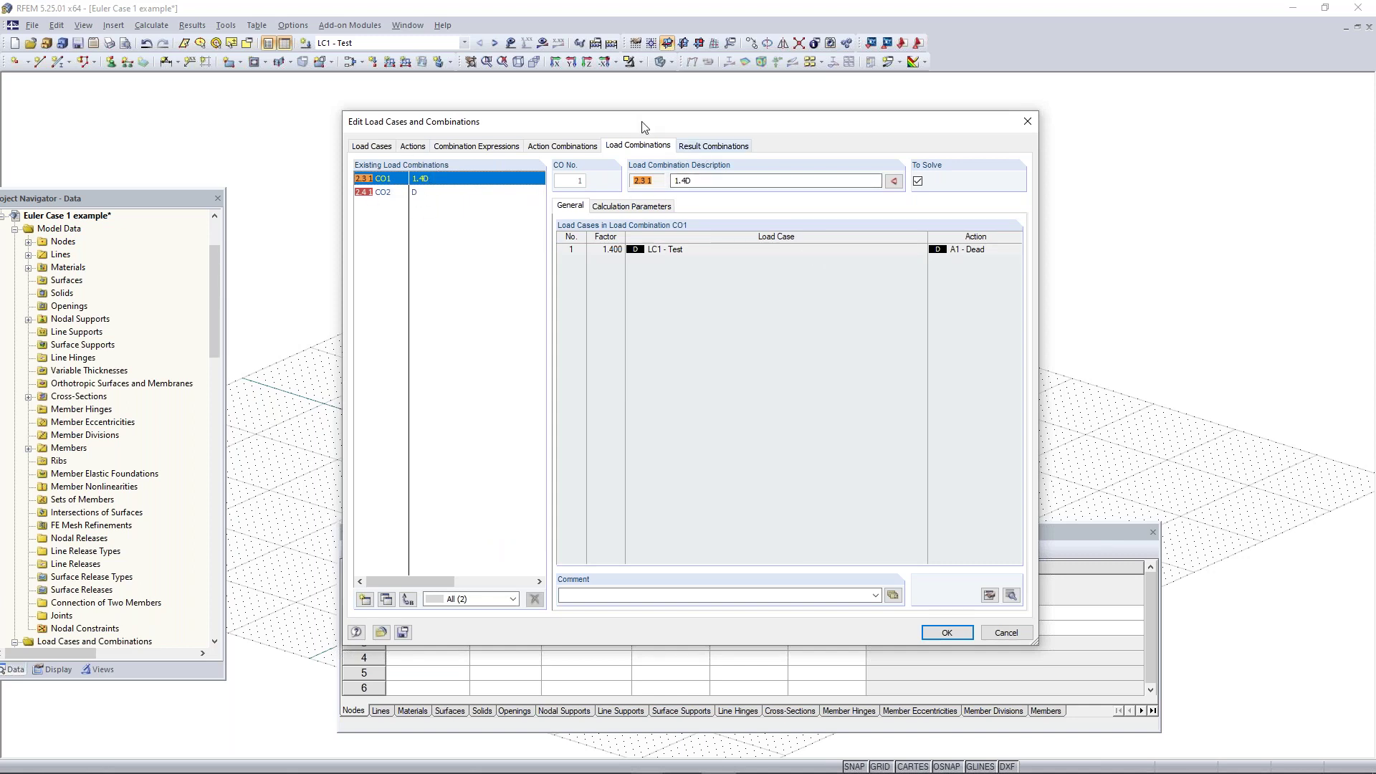
left_click(721, 147)
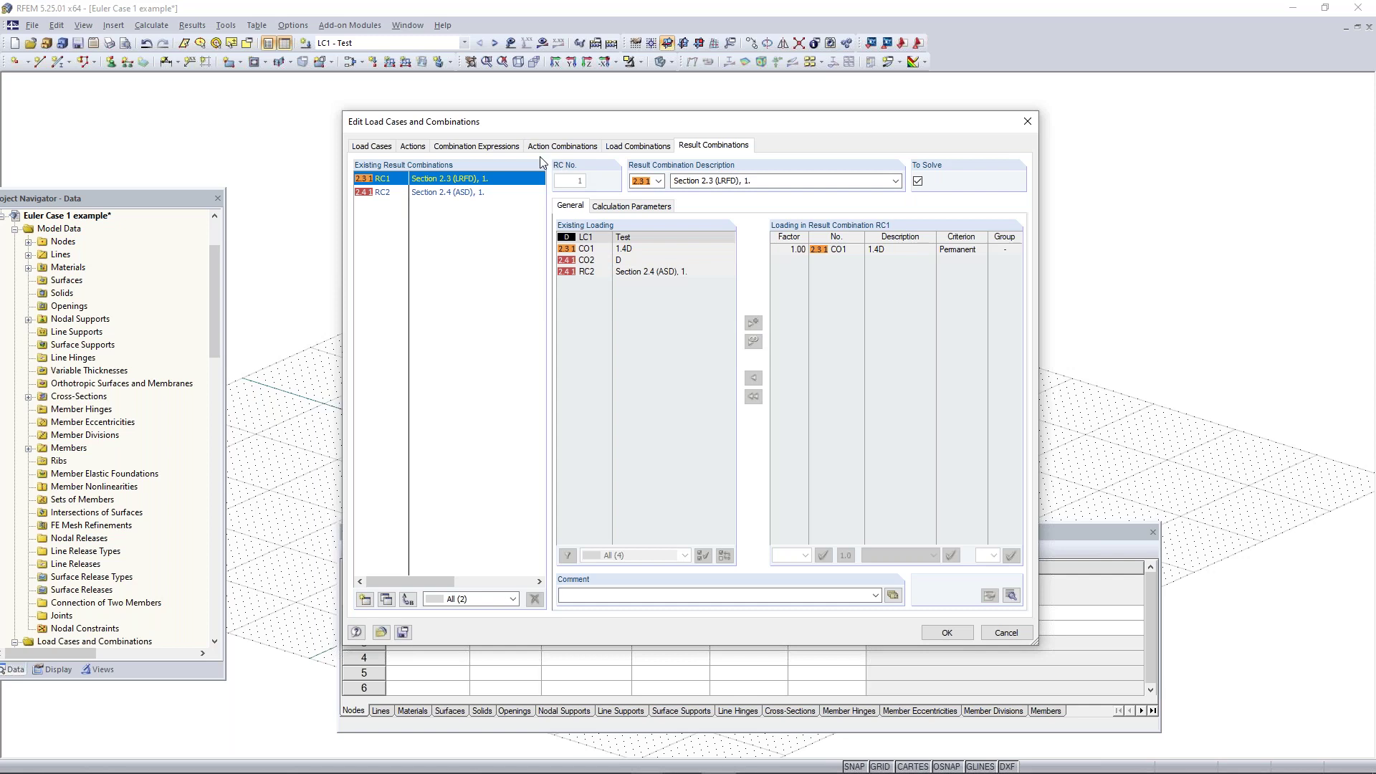
left_click(380, 148)
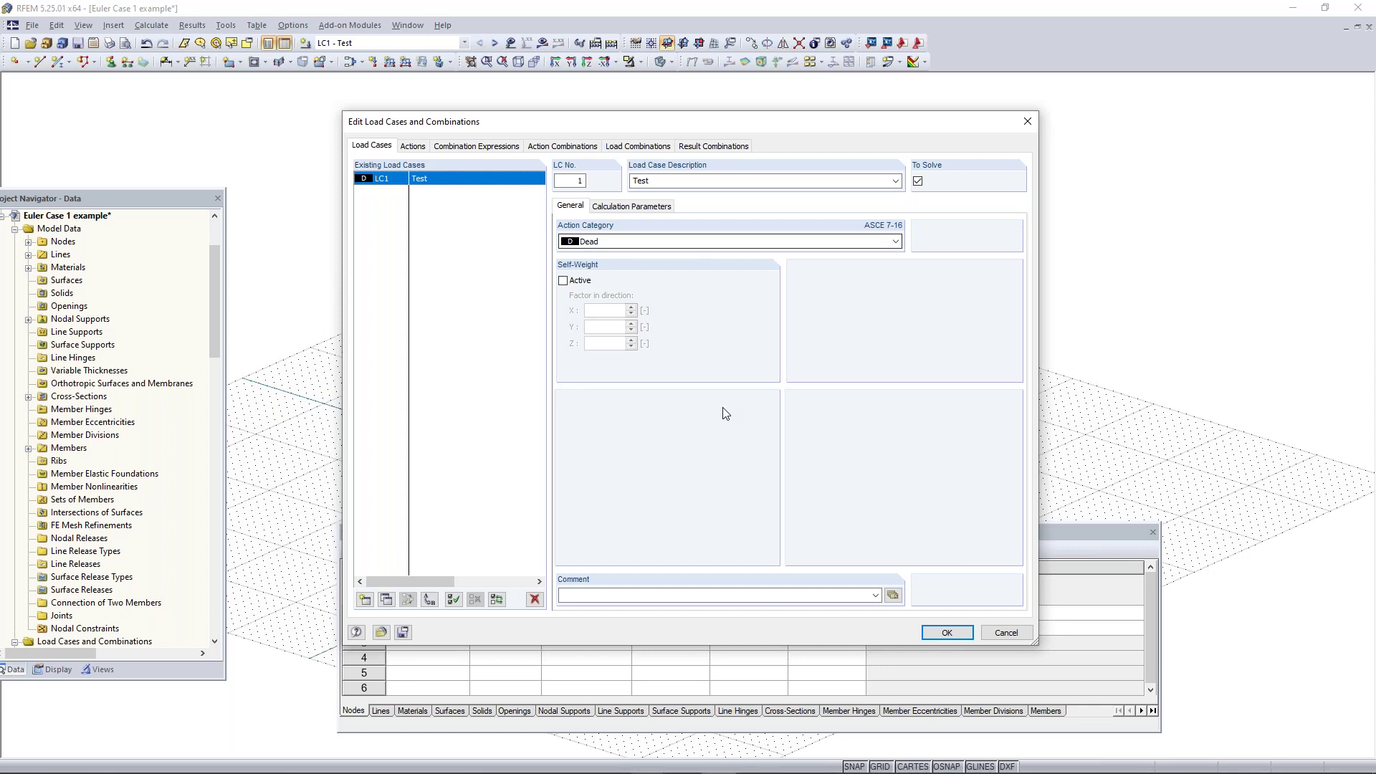
- Accept the load case settings and define a nodal load in global XYZ with PX 2 kip and PZ -5 kip
left_click(946, 632)
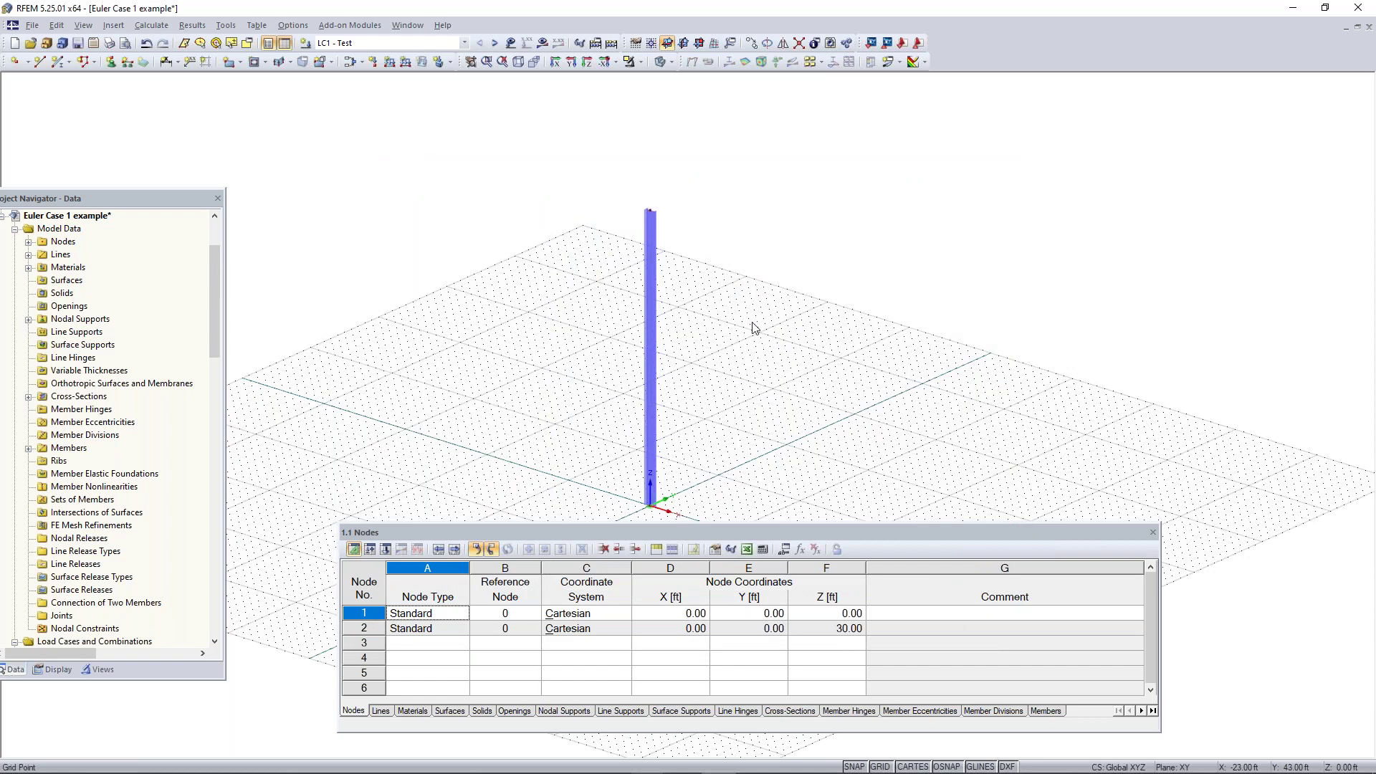
middle_click_drag(765, 411, 760, 373, "ctrl")
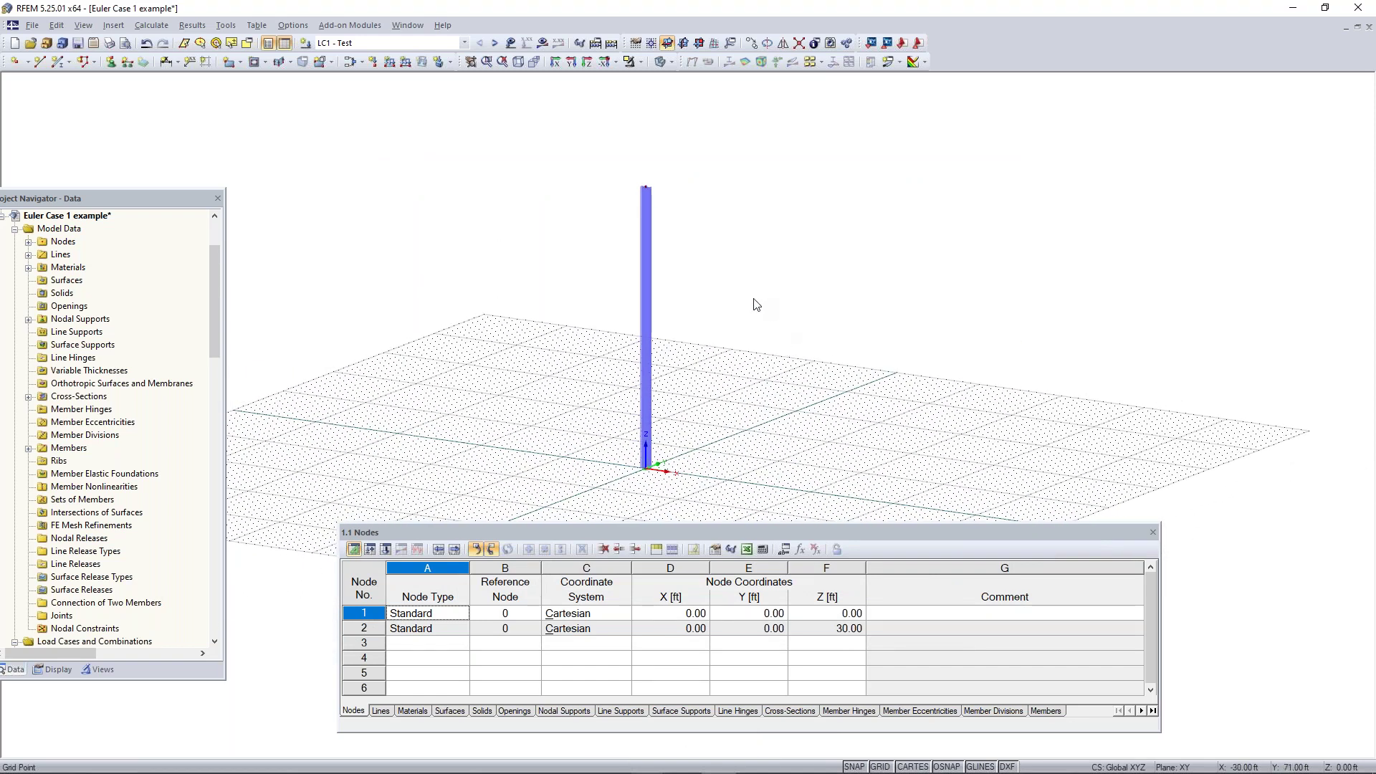
middle_click_drag(619, 195, 649, 83, "ctrl")
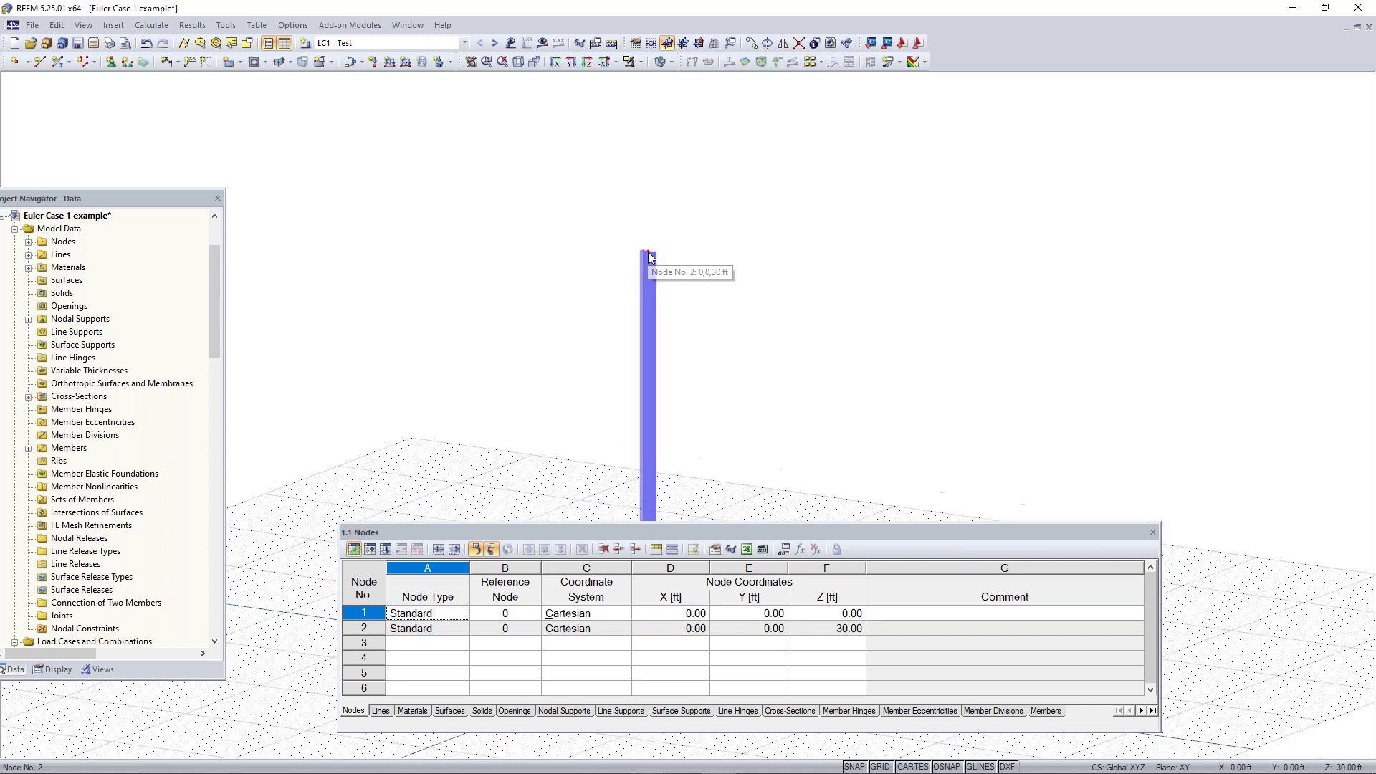
left_click(374, 63)
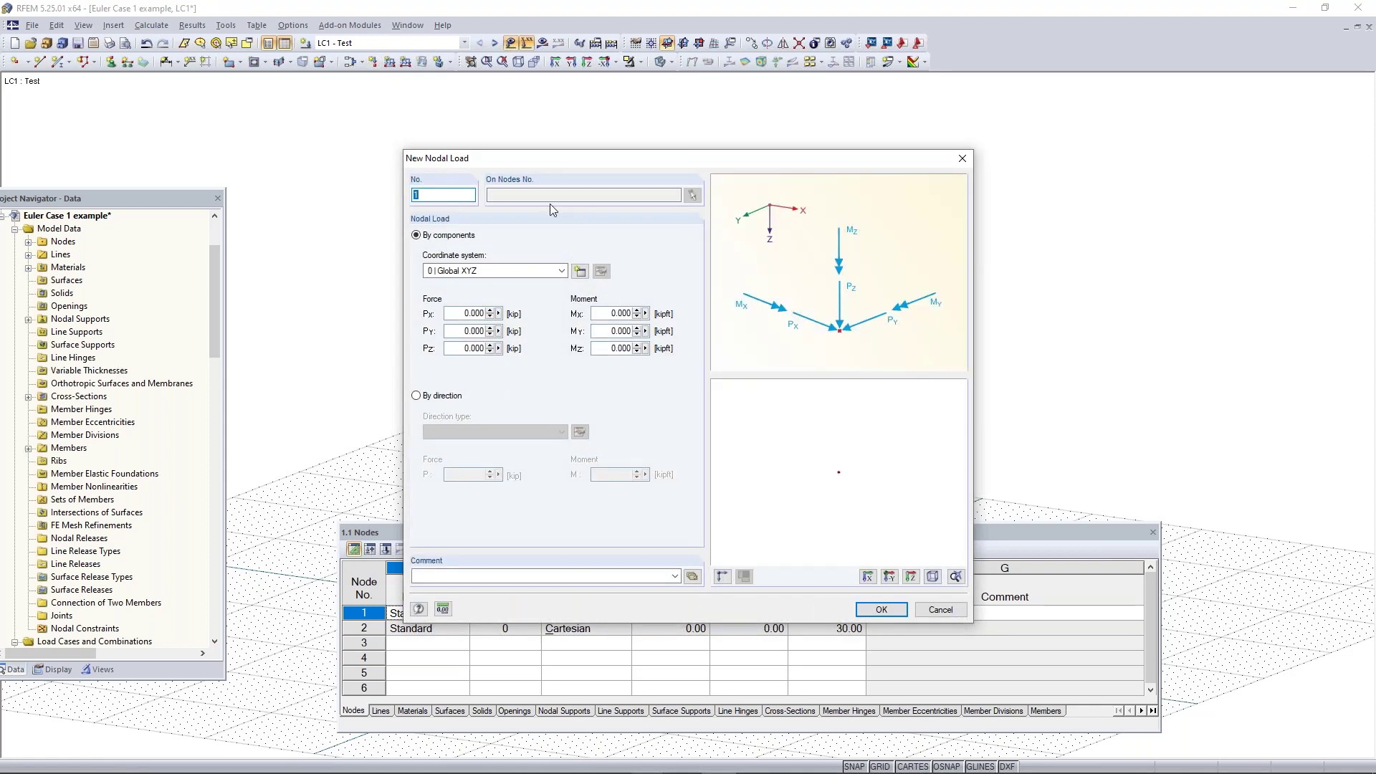
left_click_drag(600, 165, 665, 149)
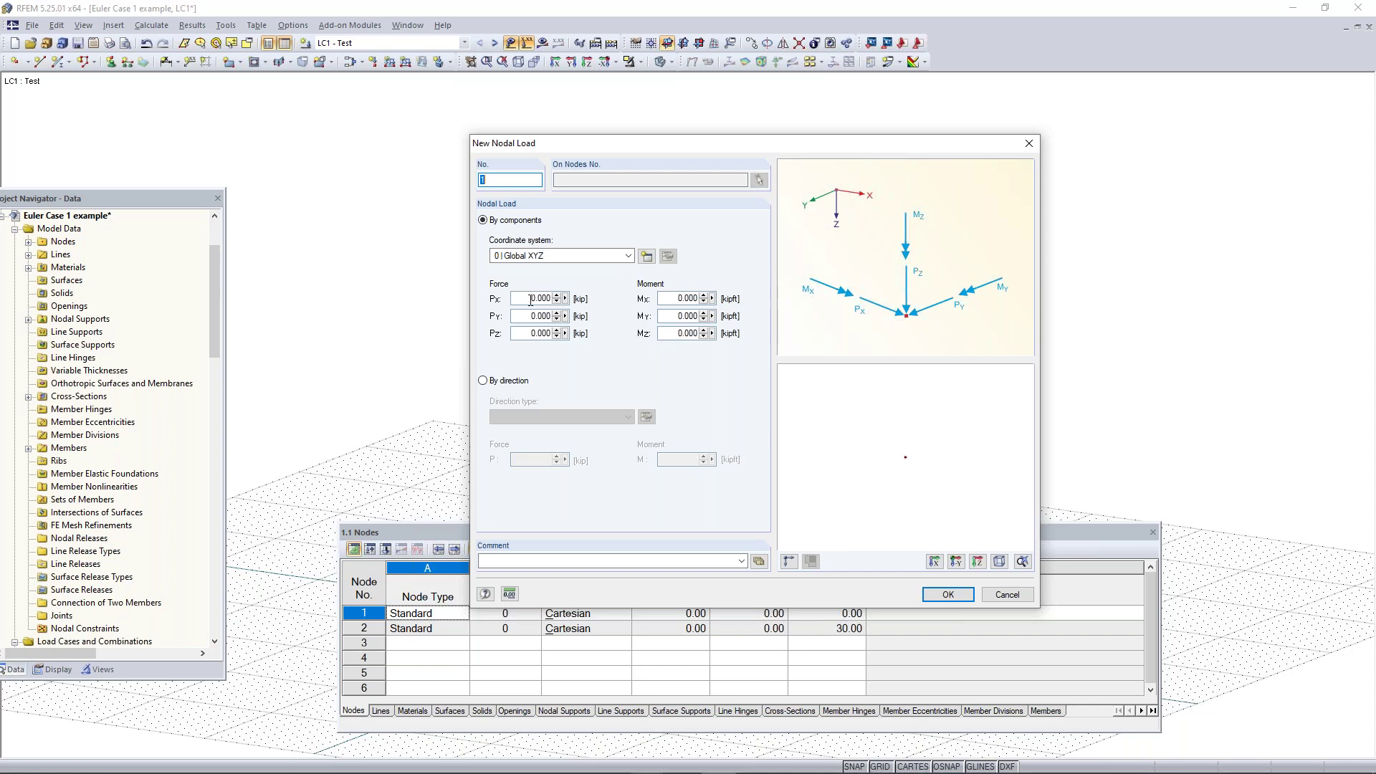
left_click(527, 331)
type("-5")
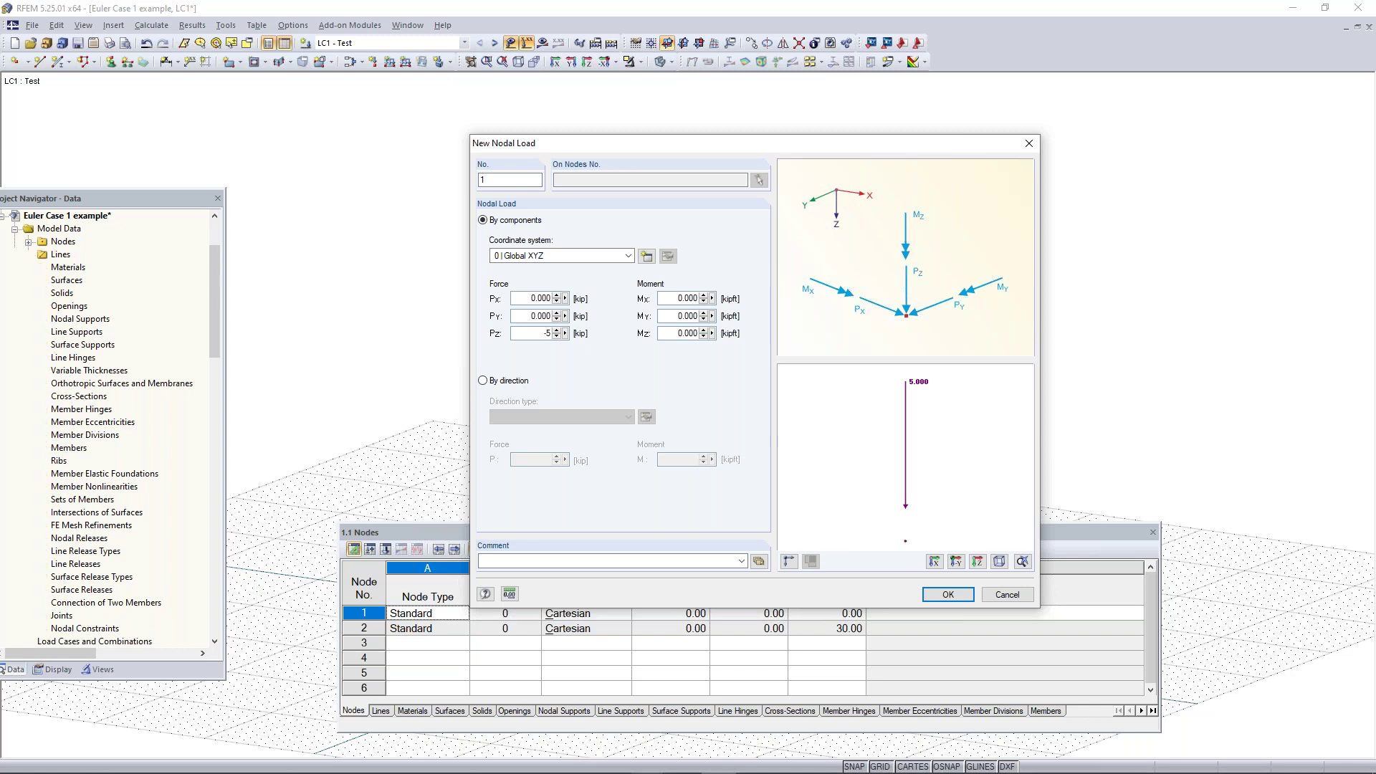
left_click(523, 300)
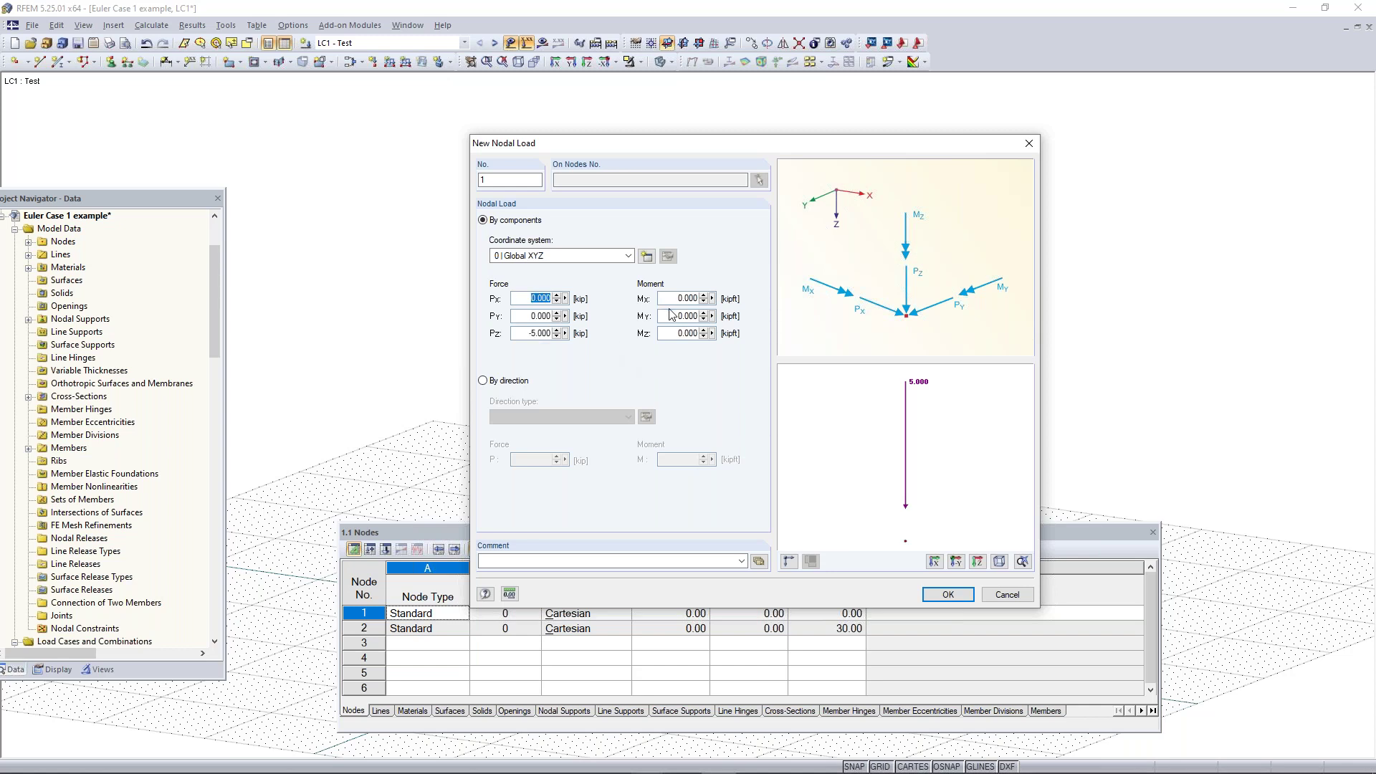
type("2")
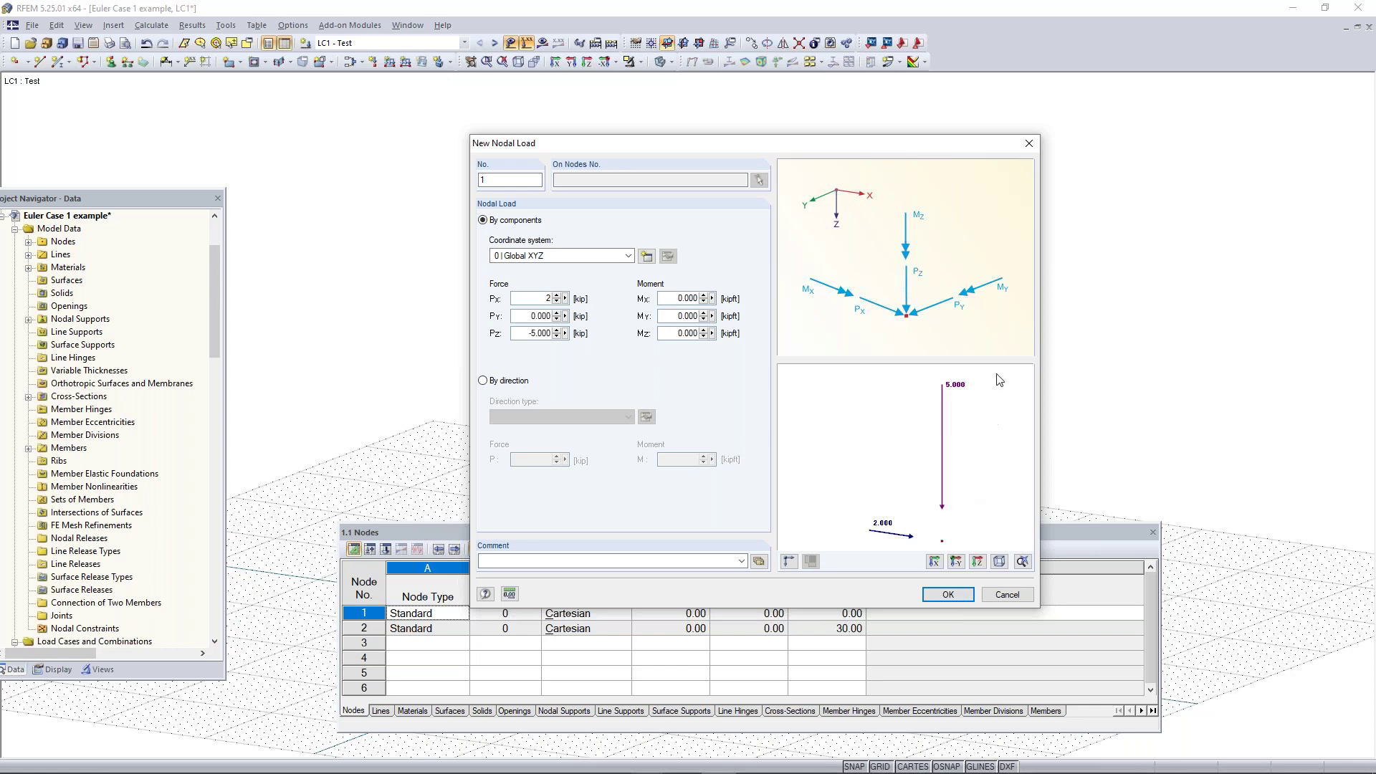
middle_click_drag(969, 493, 904, 498)
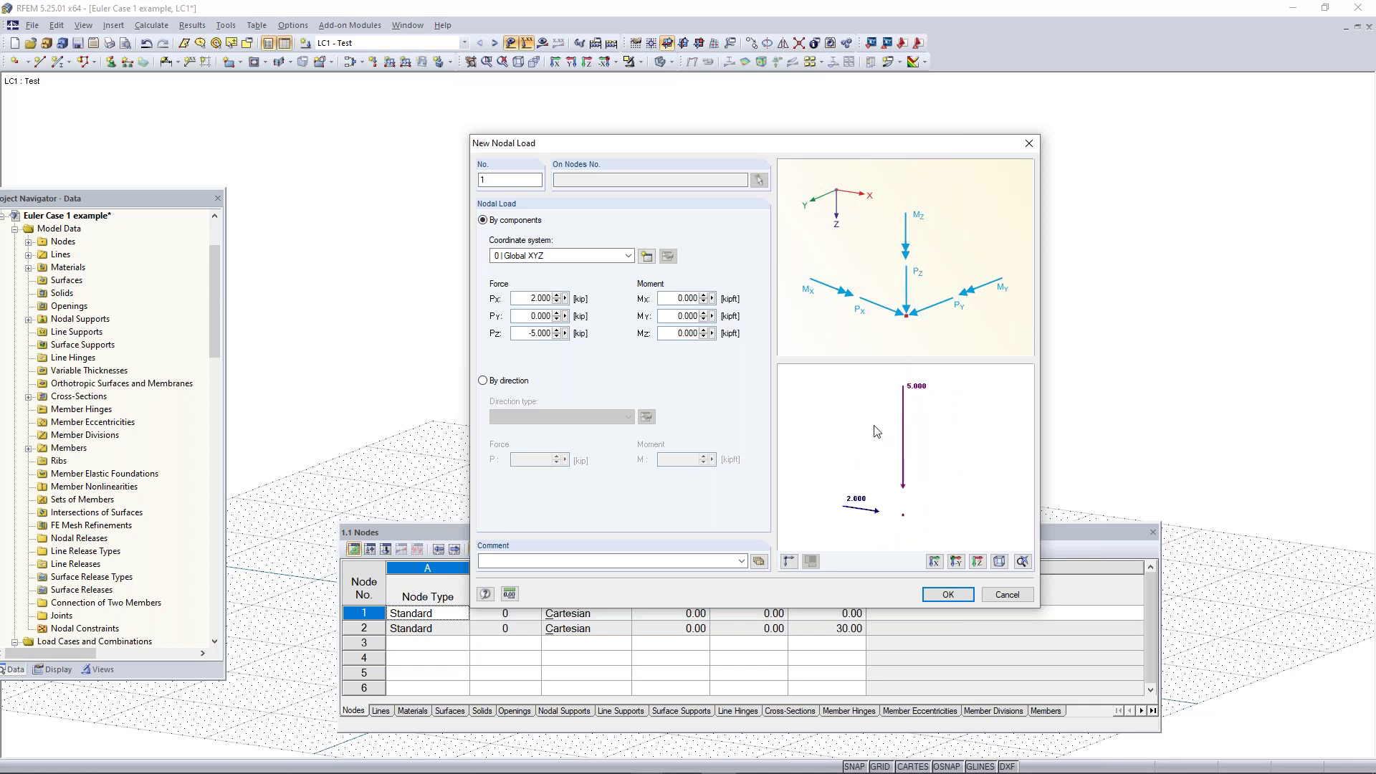
left_click(959, 598)
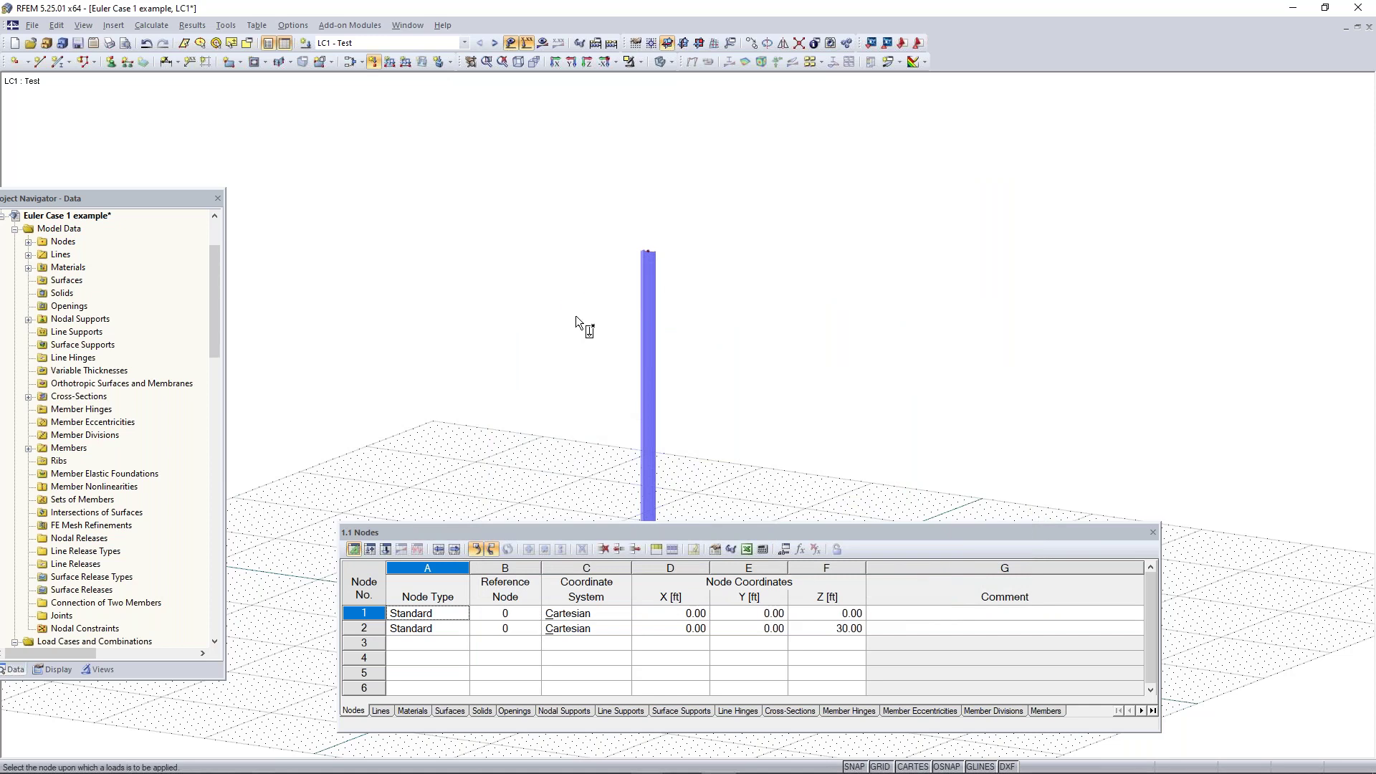
- Place the nodal load on the column's top node and end the load placement
left_click(651, 248)
key("Escape")
middle_click_drag(699, 234, 907, 353)
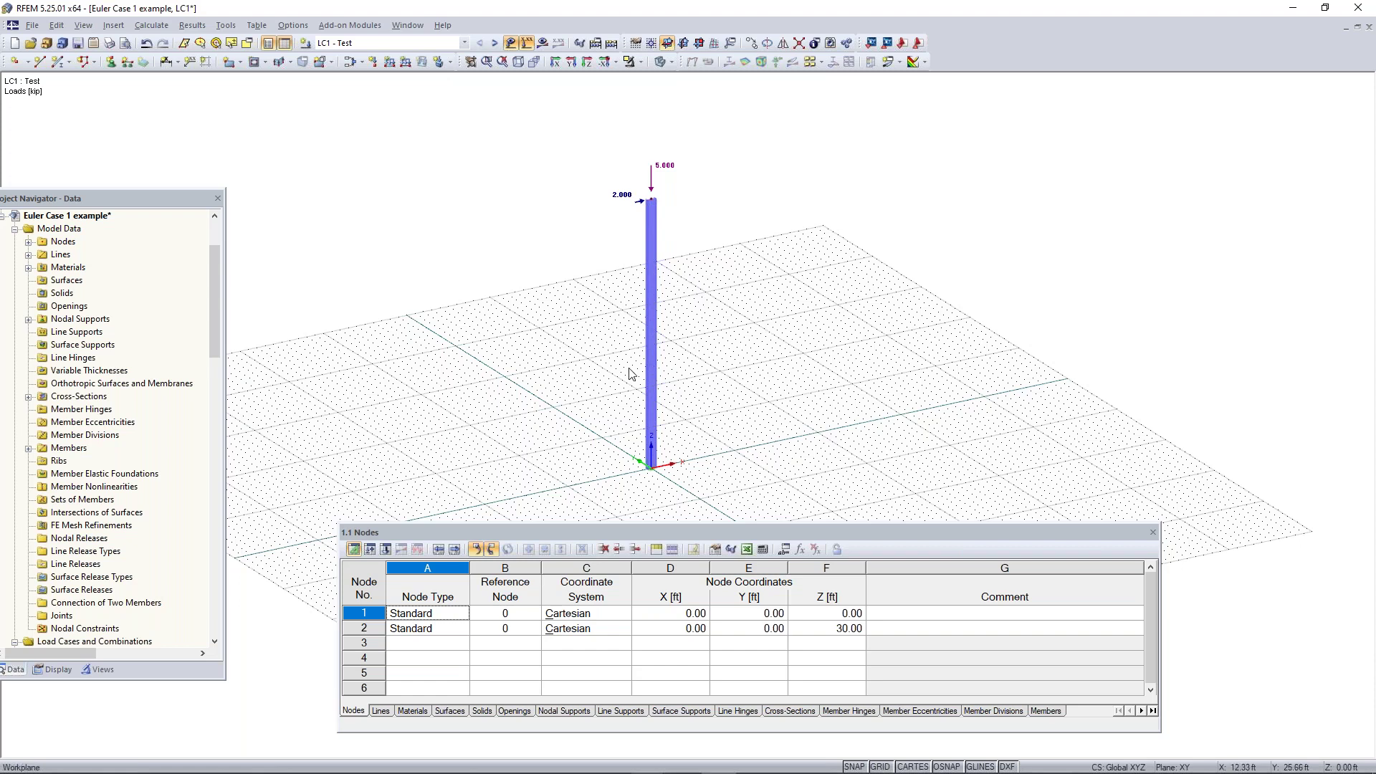
- Calculate the model to display its global deformations and reposition the floating project navigator
left_click(612, 43)
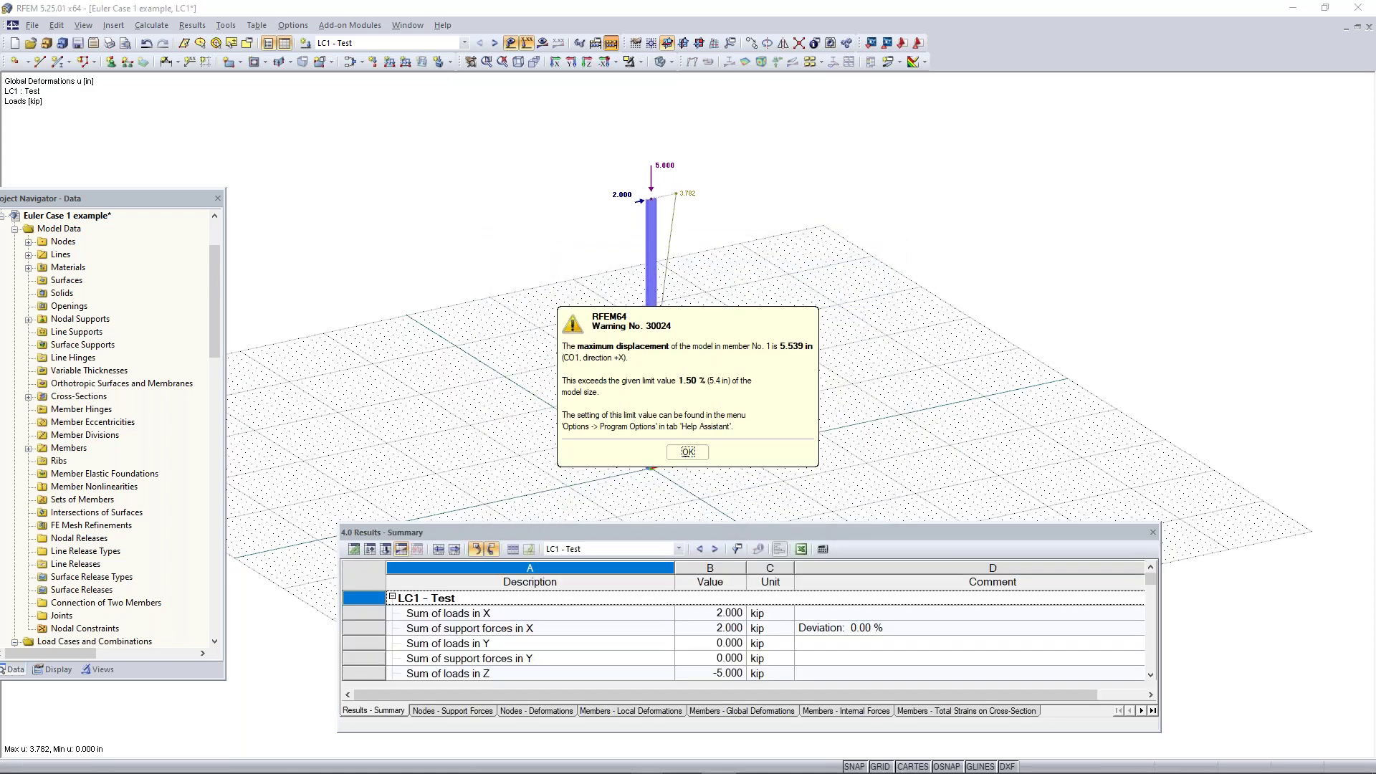
left_click(687, 453)
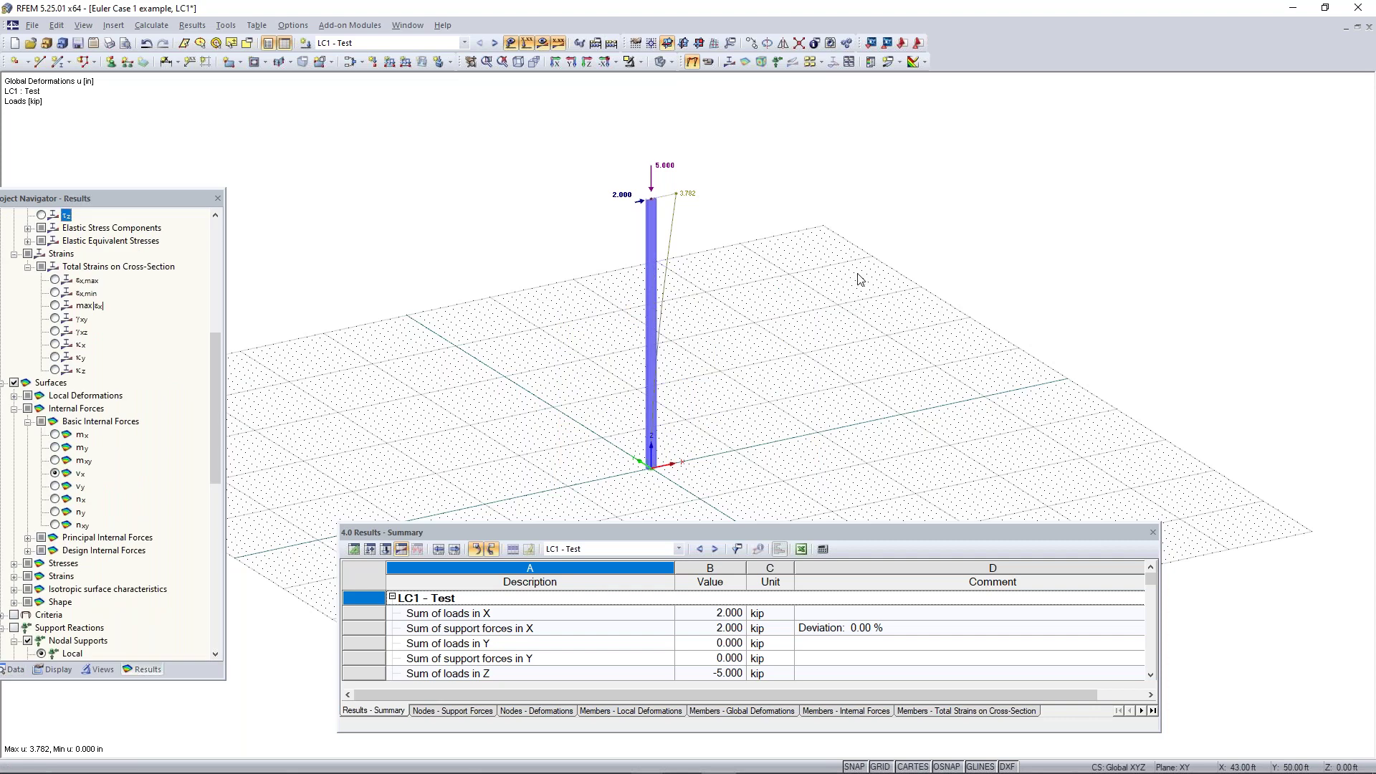
middle_click_drag(686, 216, 710, 202)
middle_click_drag(814, 352, 758, 337, "ctrl")
right_click(758, 337)
left_click_drag(54, 202, 82, 164)
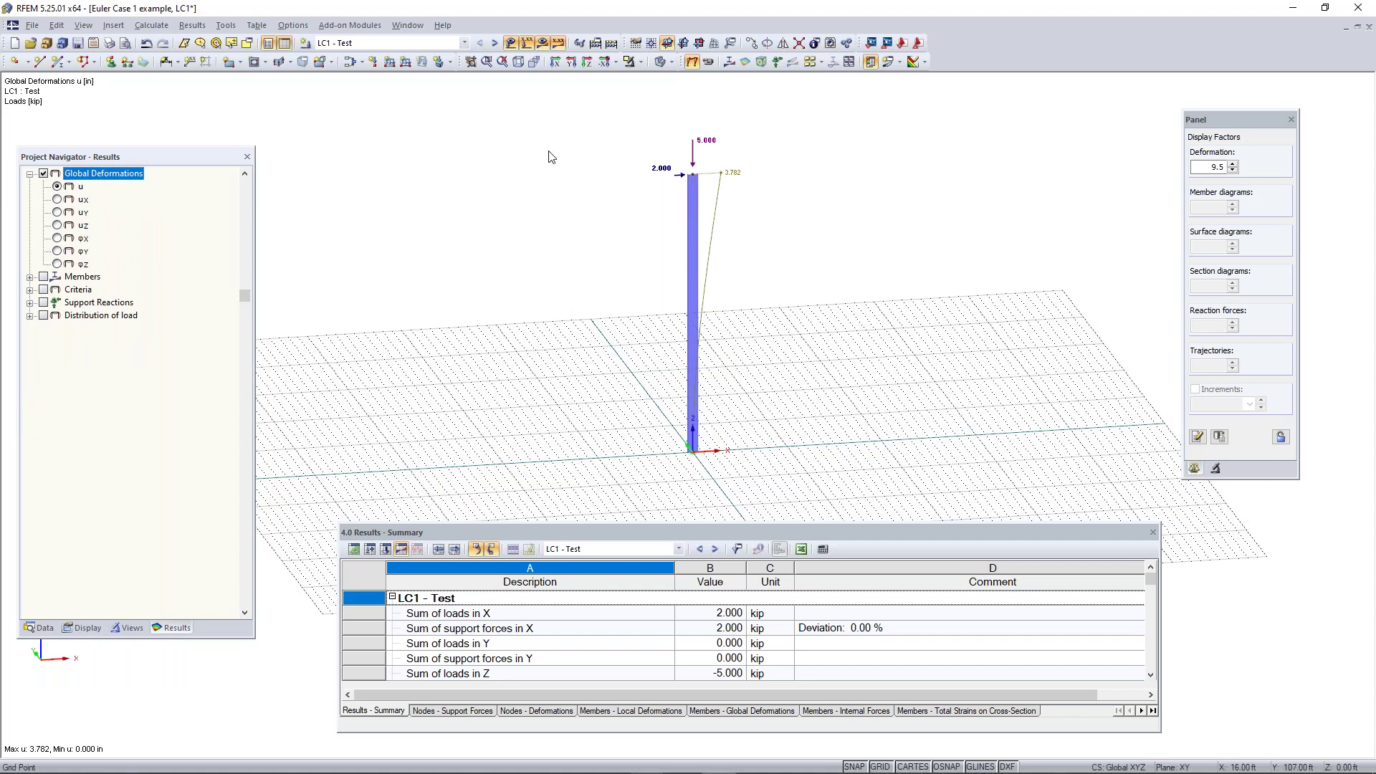
- Show the deformed column in the XZ elevation view and close the results summary table
left_click(571, 63)
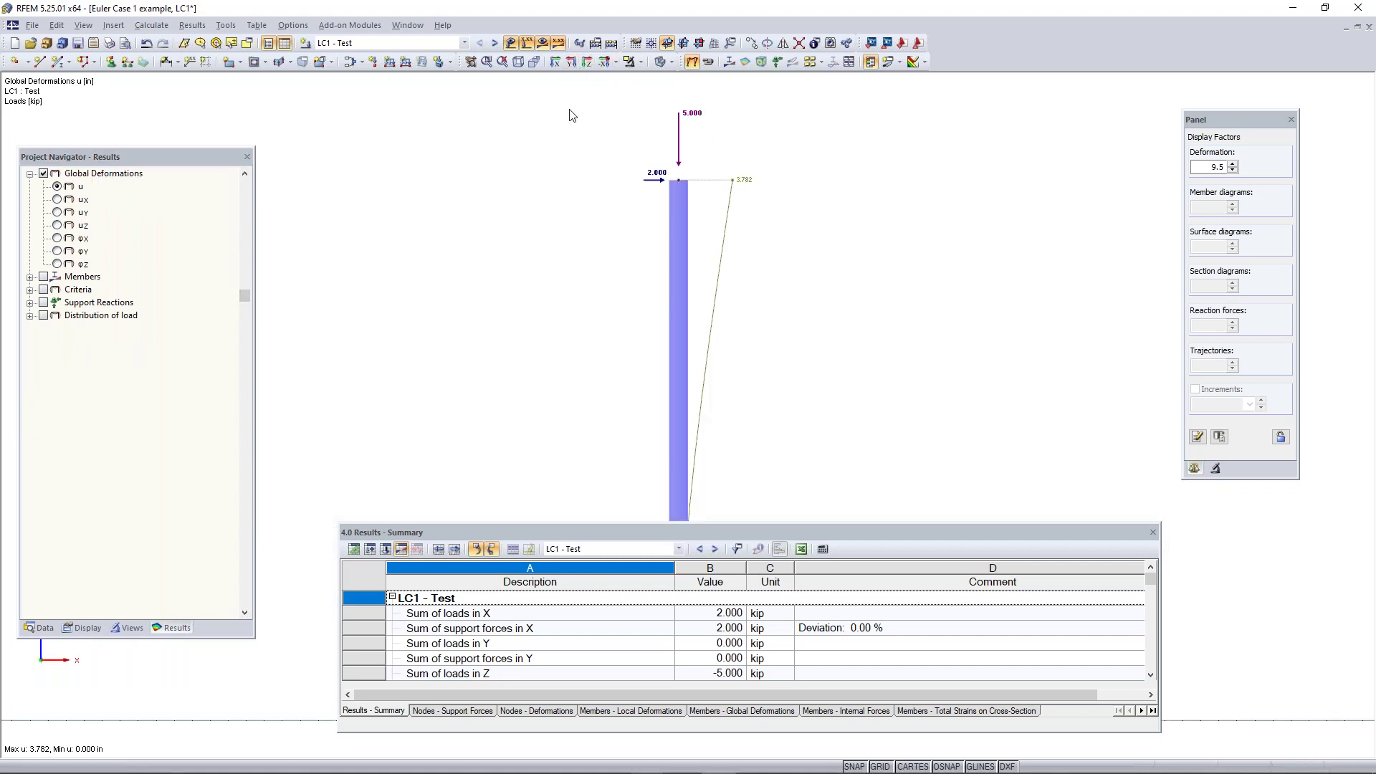
left_click(1154, 532)
scroll(704, 439, "up", 4)
mouse_move(705, 353)
middle_mouse_down()
mouse_move(714, 449)
mouse_move(811, 443)
mouse_move(753, 498)
middle_mouse_up()
scroll(812, 443, "up", 2)
scroll(752, 497, "down", 1)
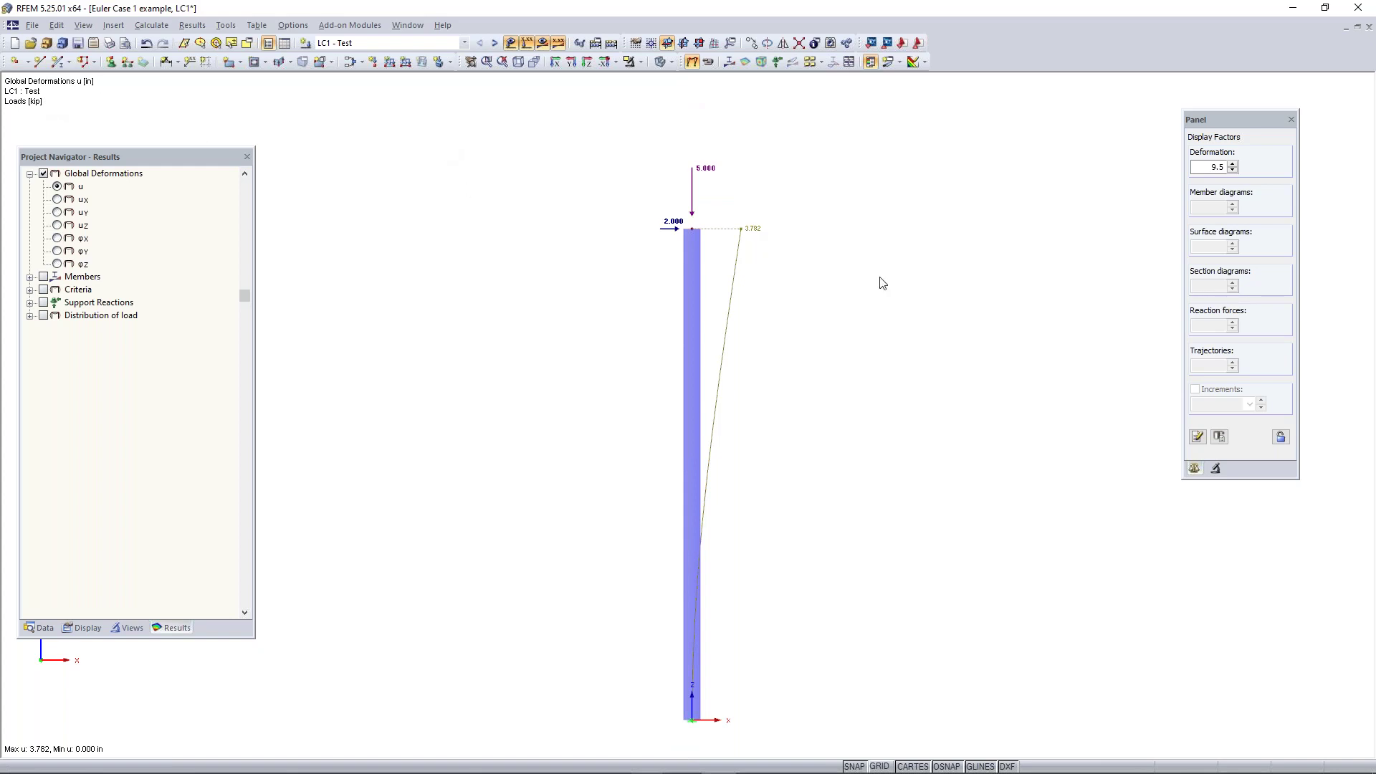
- Set the member deformation display to Cross-Sections Colored
left_click(85, 628)
scroll(82, 397, "down", 10)
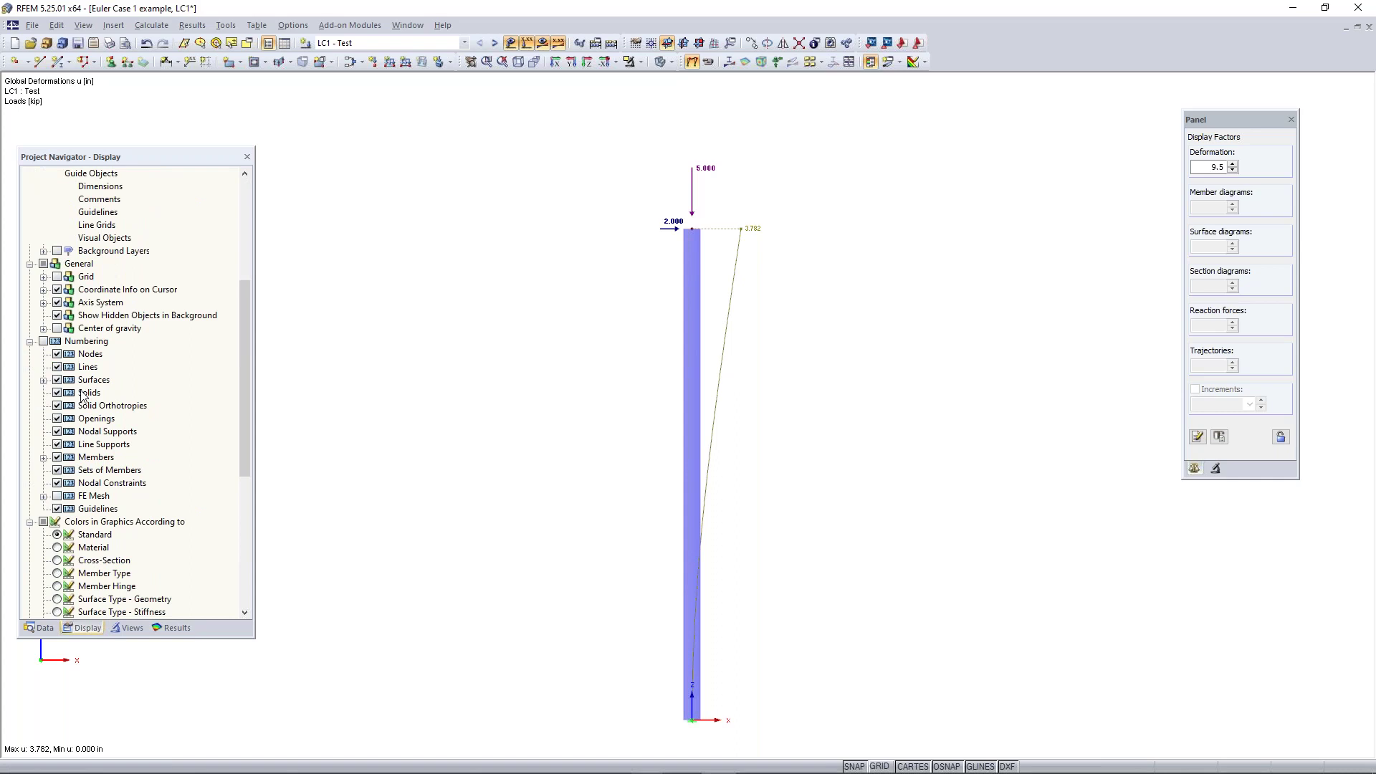
scroll(82, 396, "up", 11)
left_click(30, 200)
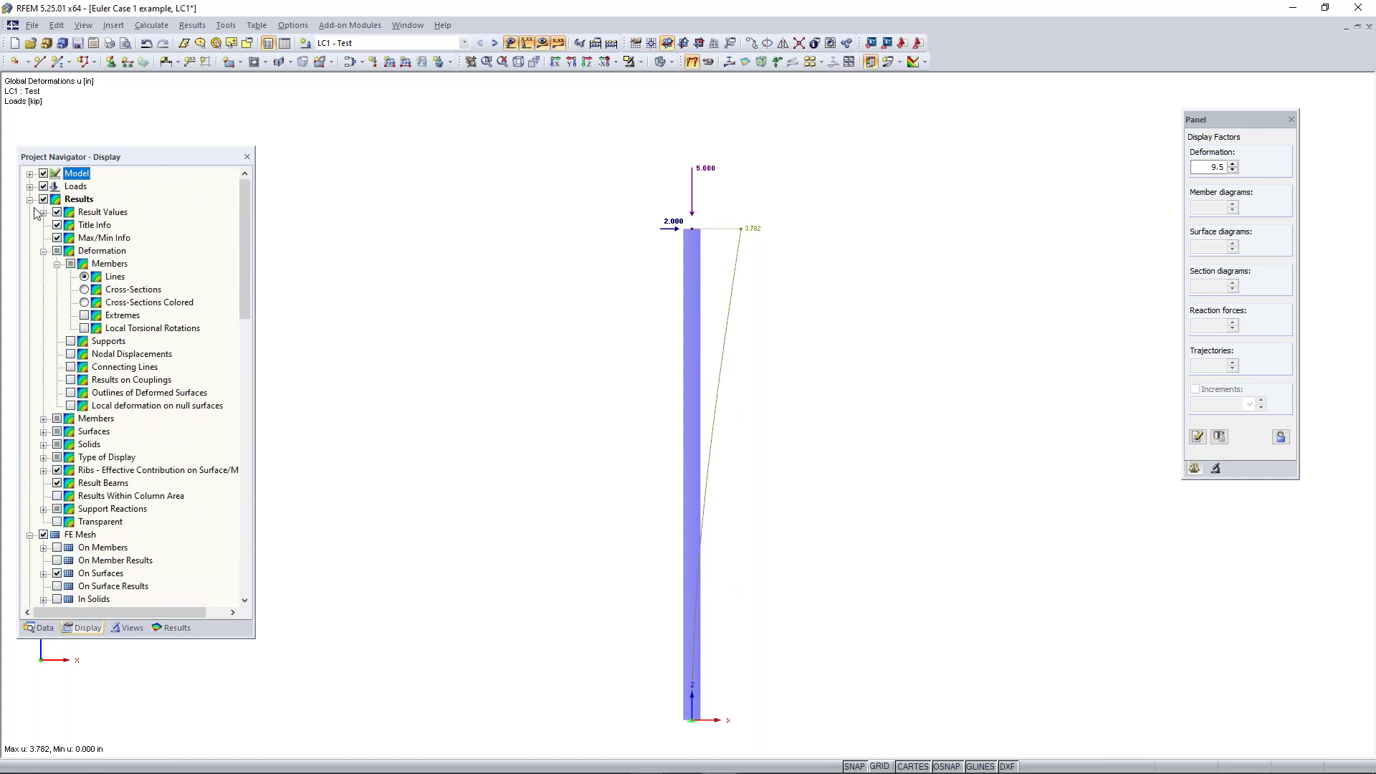
left_click(84, 301)
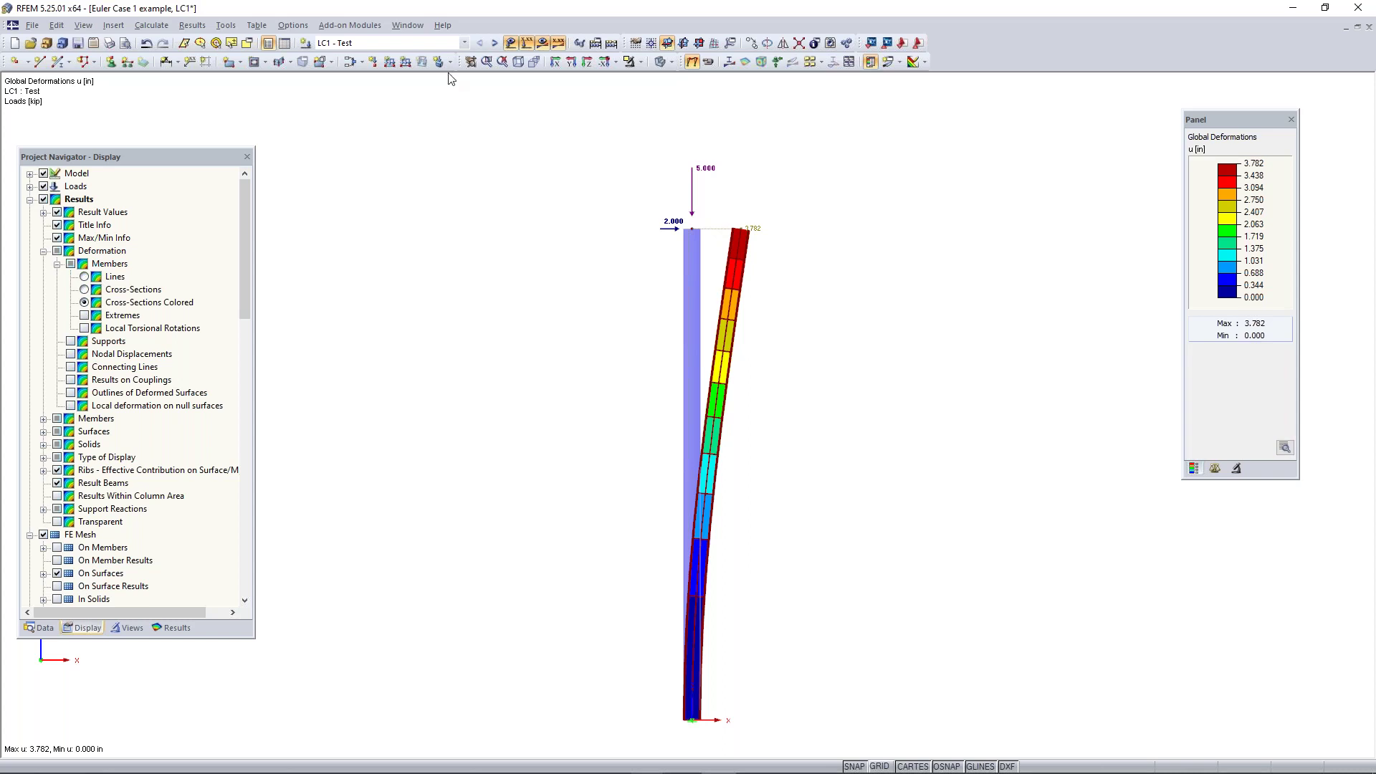
- Display the member internal force diagram My for LC1 and examine the bending moment at the column's base
left_click(183, 628)
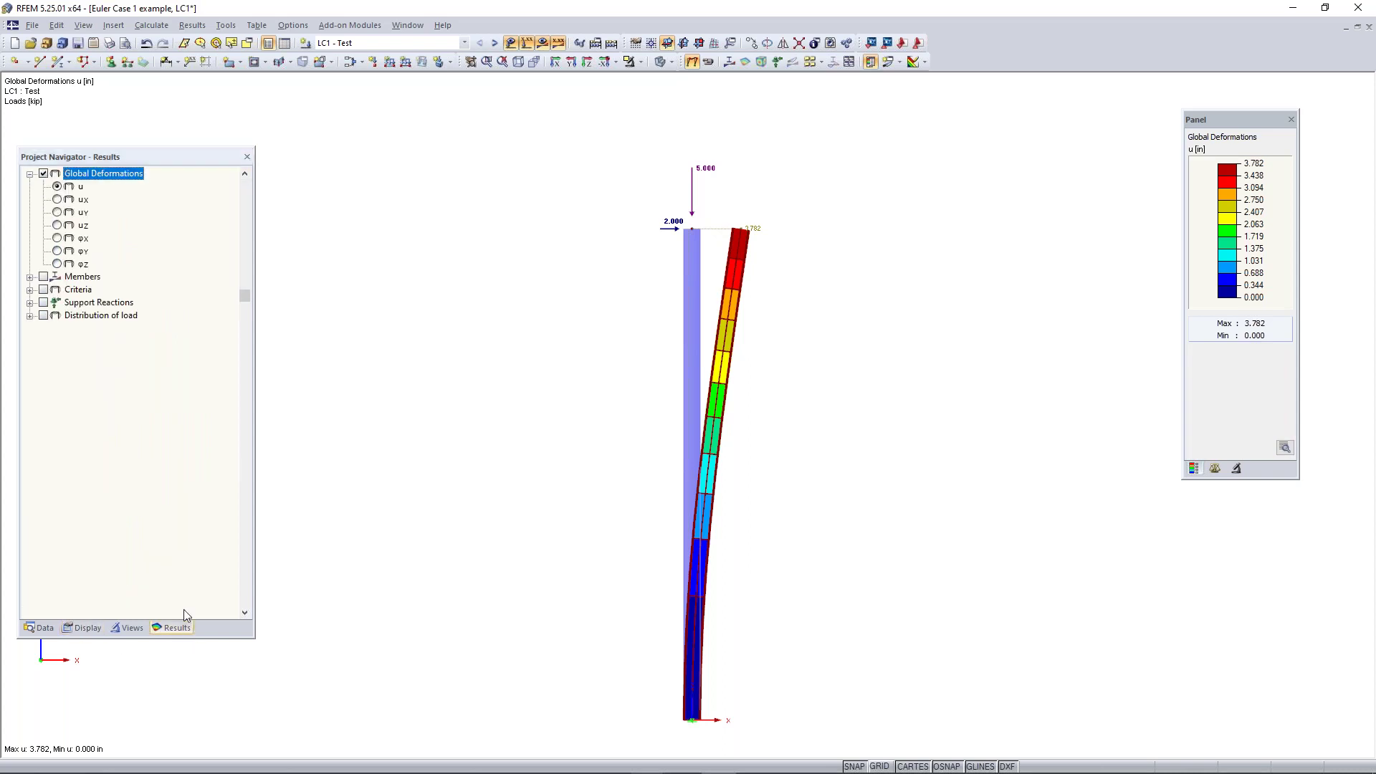
left_click(29, 276)
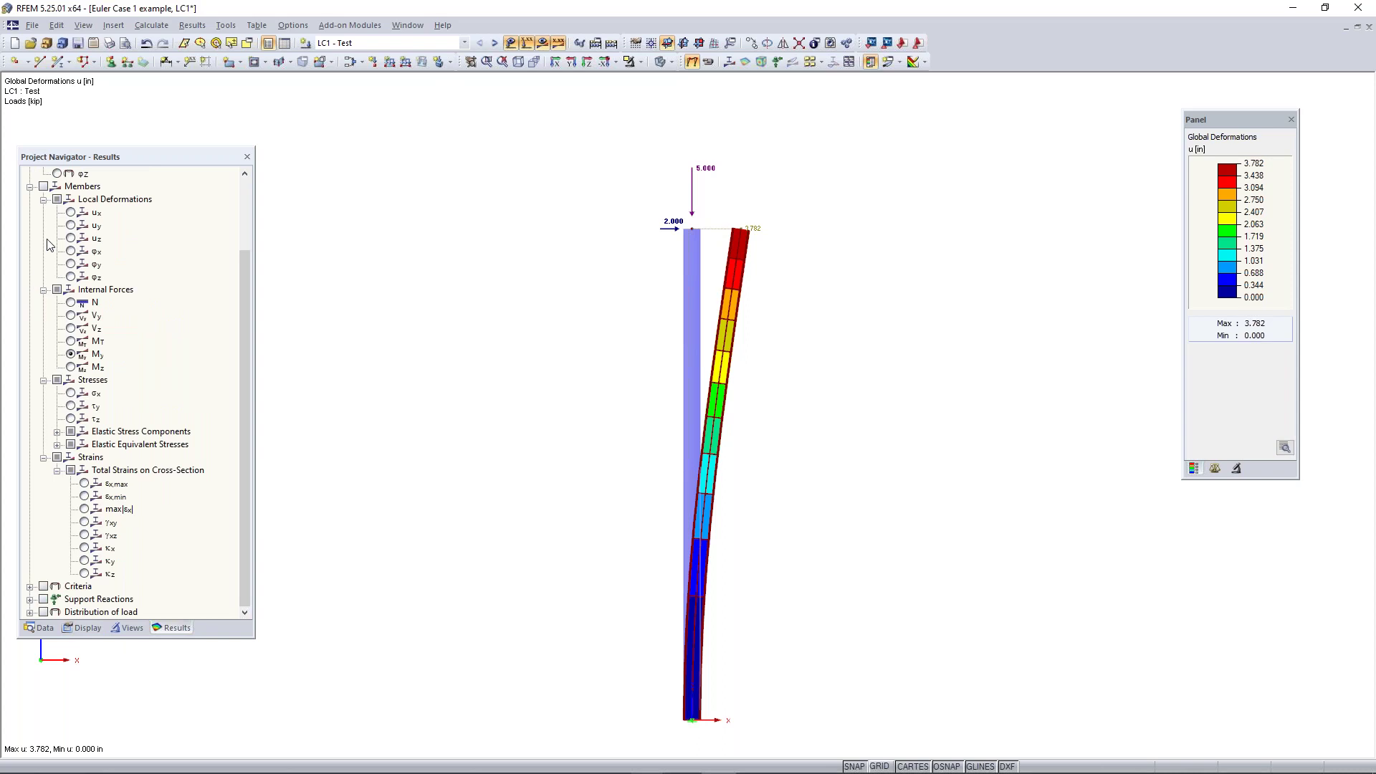
left_click(44, 187)
scroll(75, 254, "up", 3)
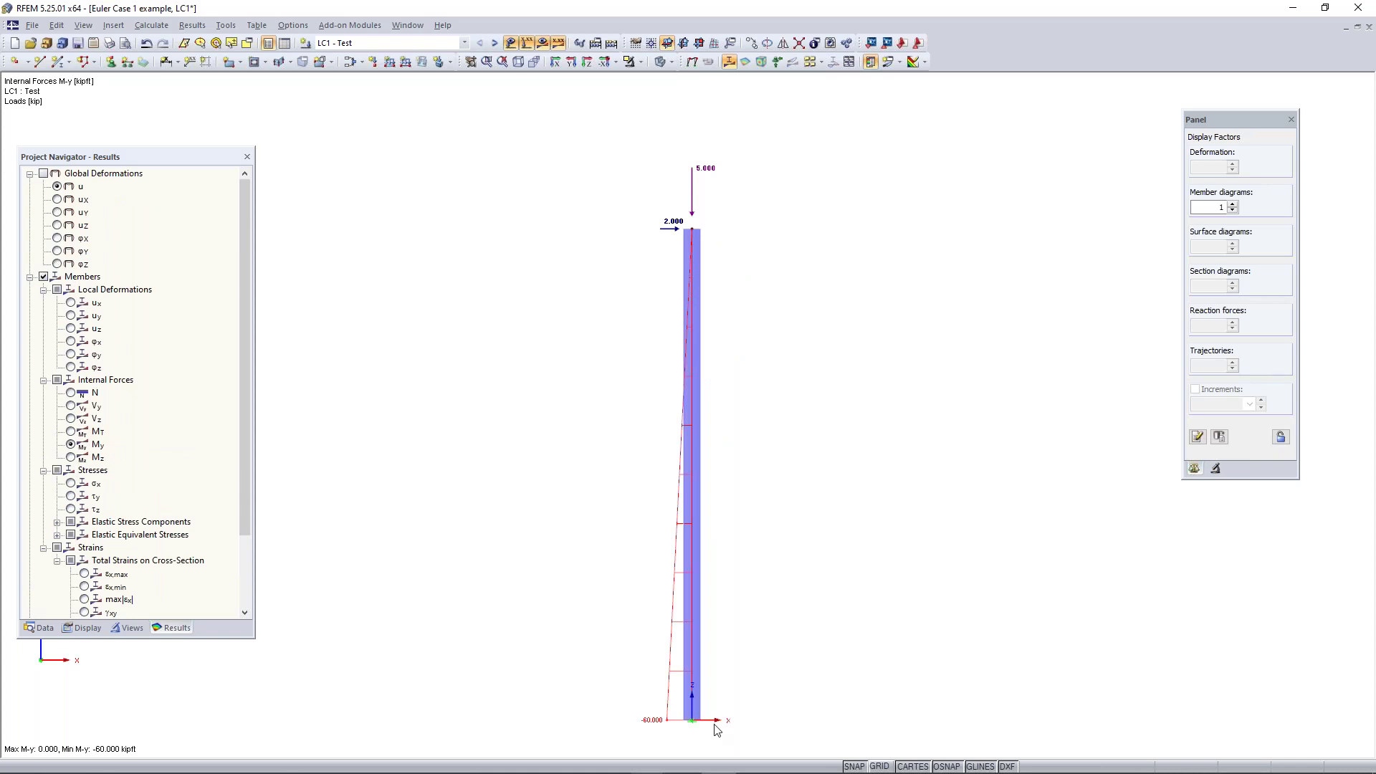
middle_click_drag(633, 694, 630, 659)
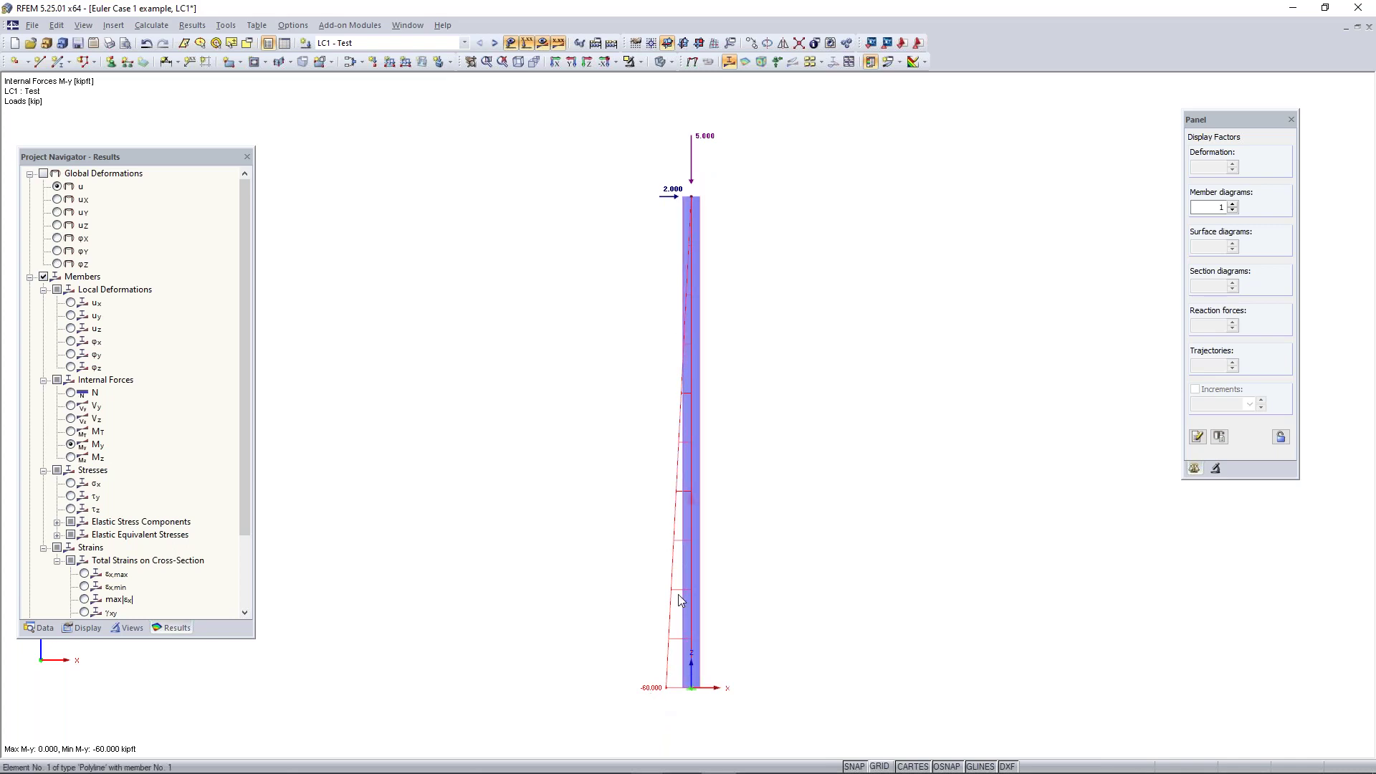
scroll(663, 701, "up", 3)
scroll(733, 695, "up", 2)
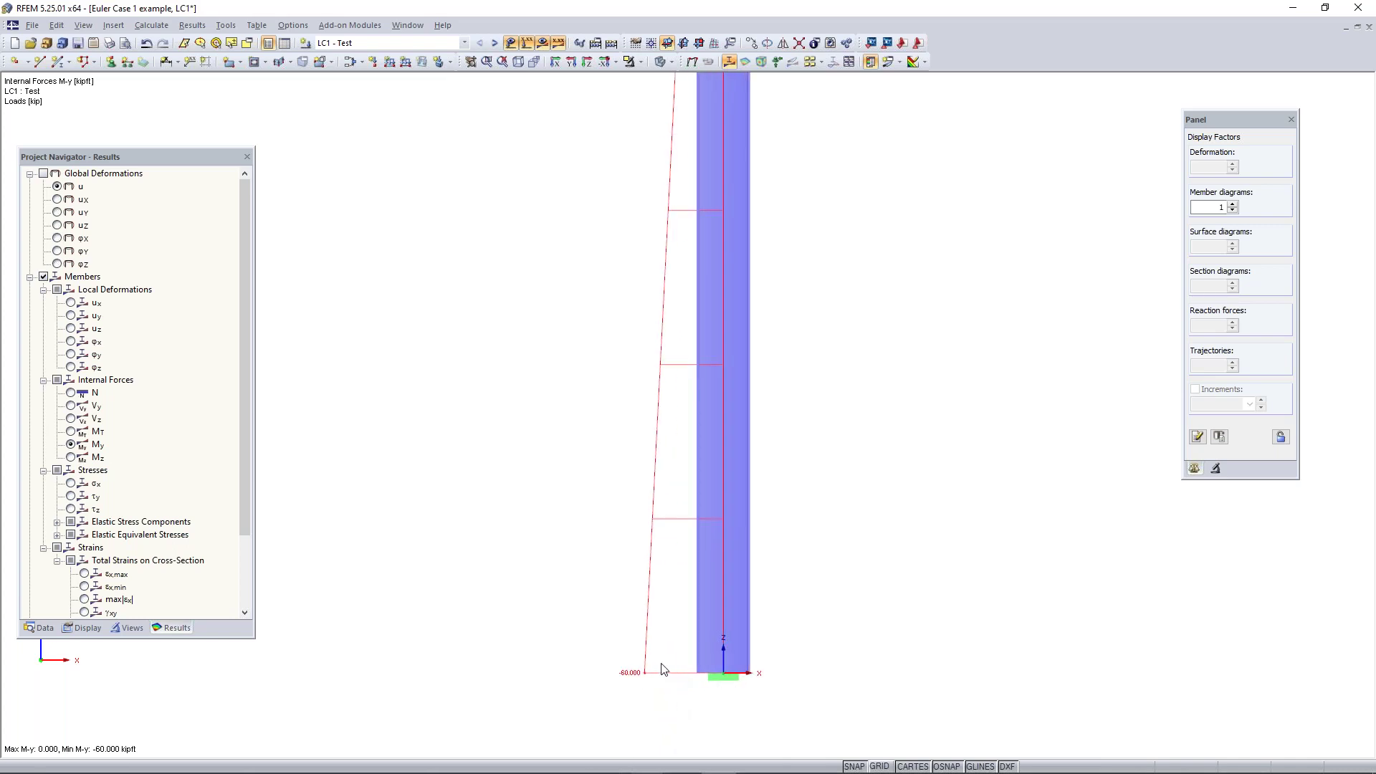
middle_click_drag(645, 699, 650, 660)
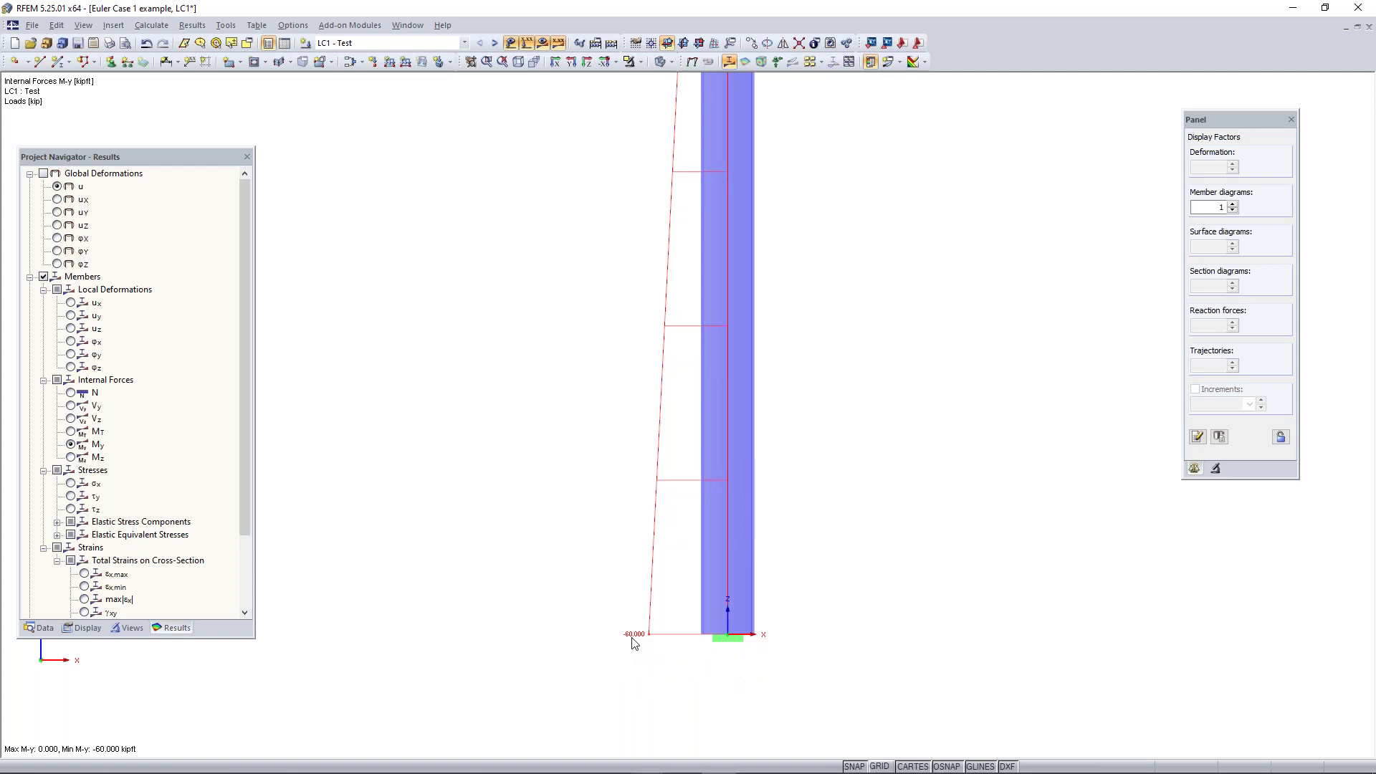
scroll(646, 631, "down", 1)
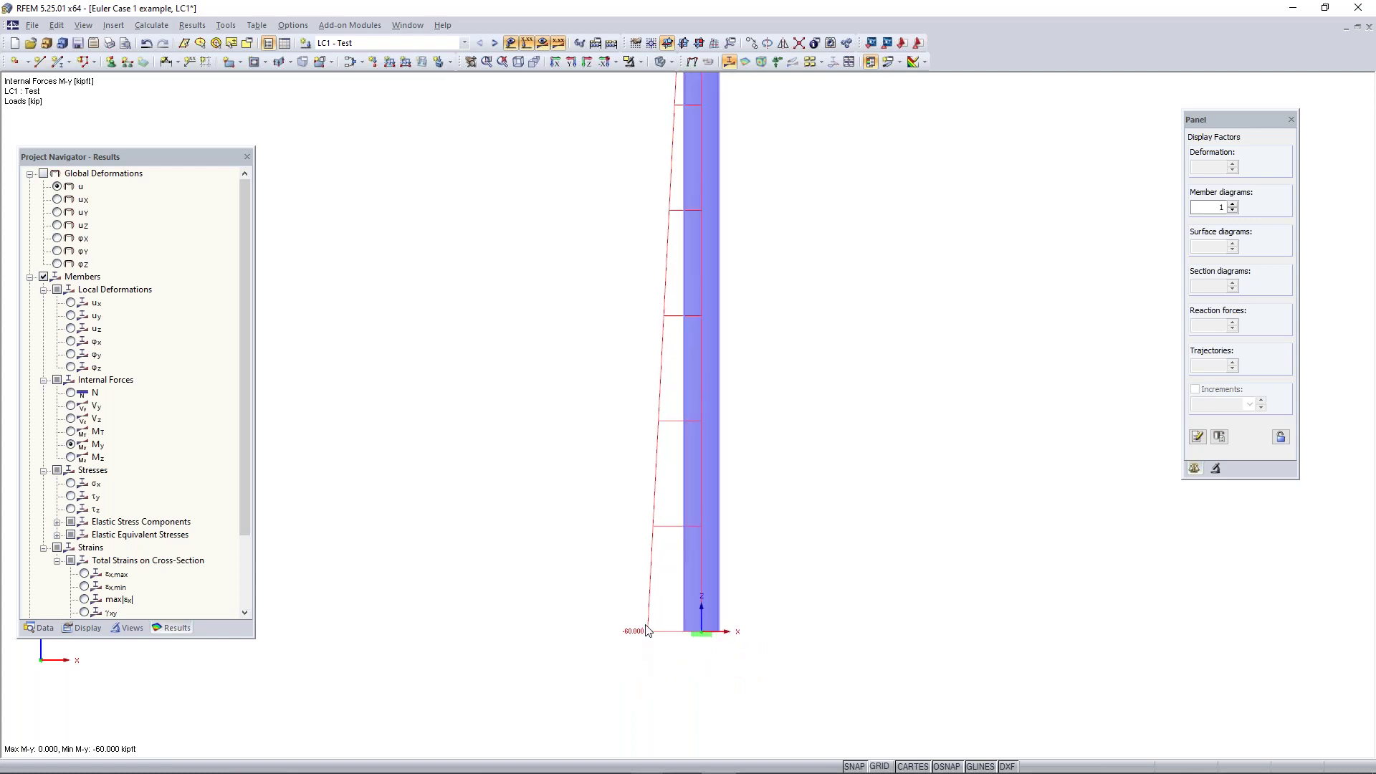
scroll(647, 630, "down", 2)
middle_click_drag(725, 427, 716, 436)
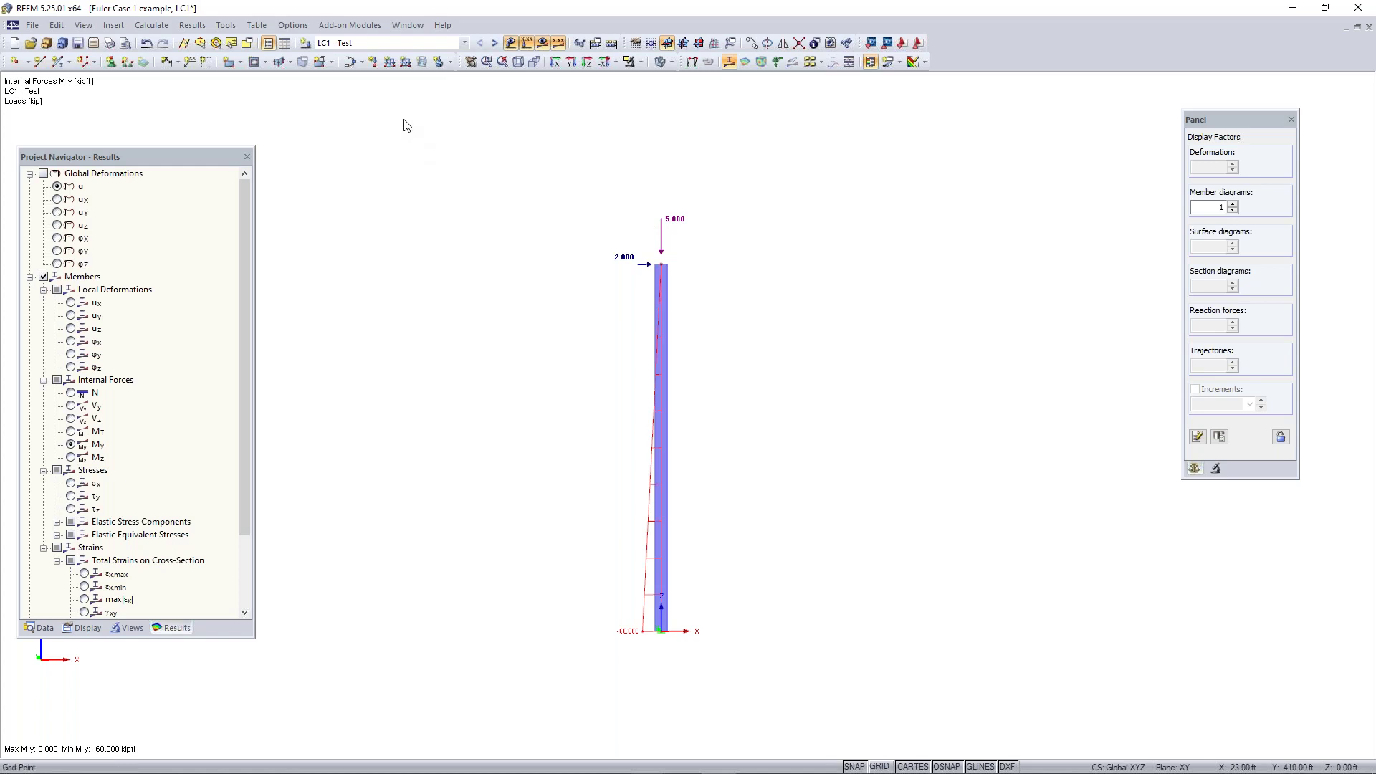
- Change the analysis method of load case LC1 to second-order analysis (P-Delta / P-delta)
left_click(352, 63)
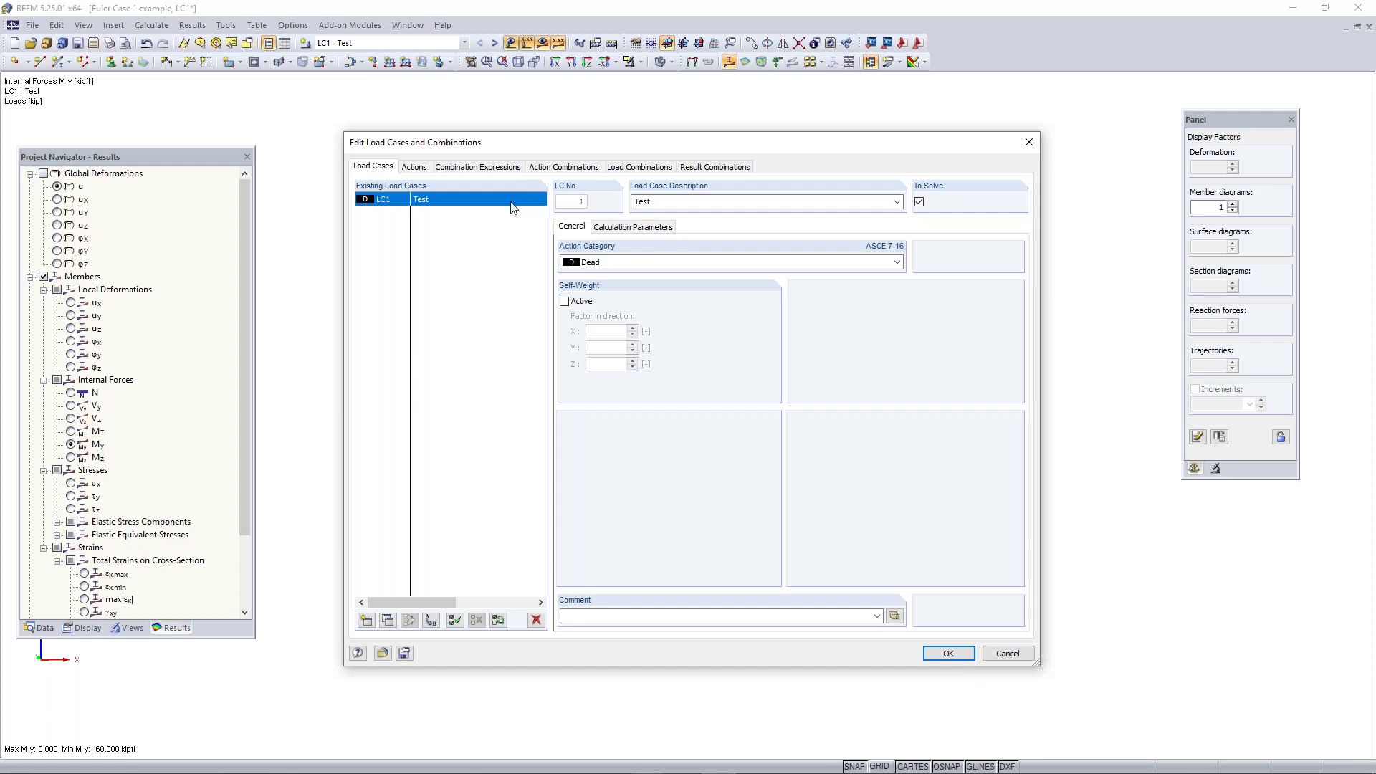
left_click(642, 228)
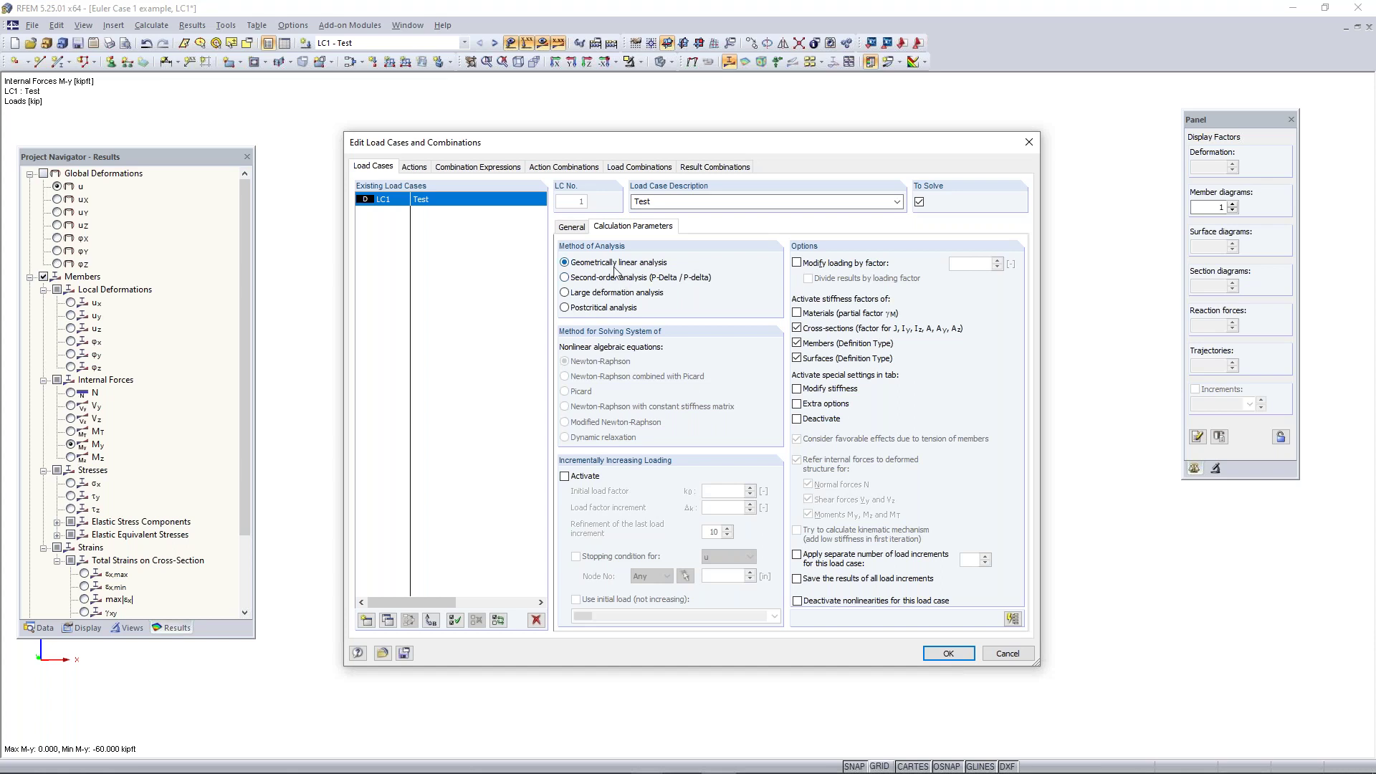
left_click(608, 279)
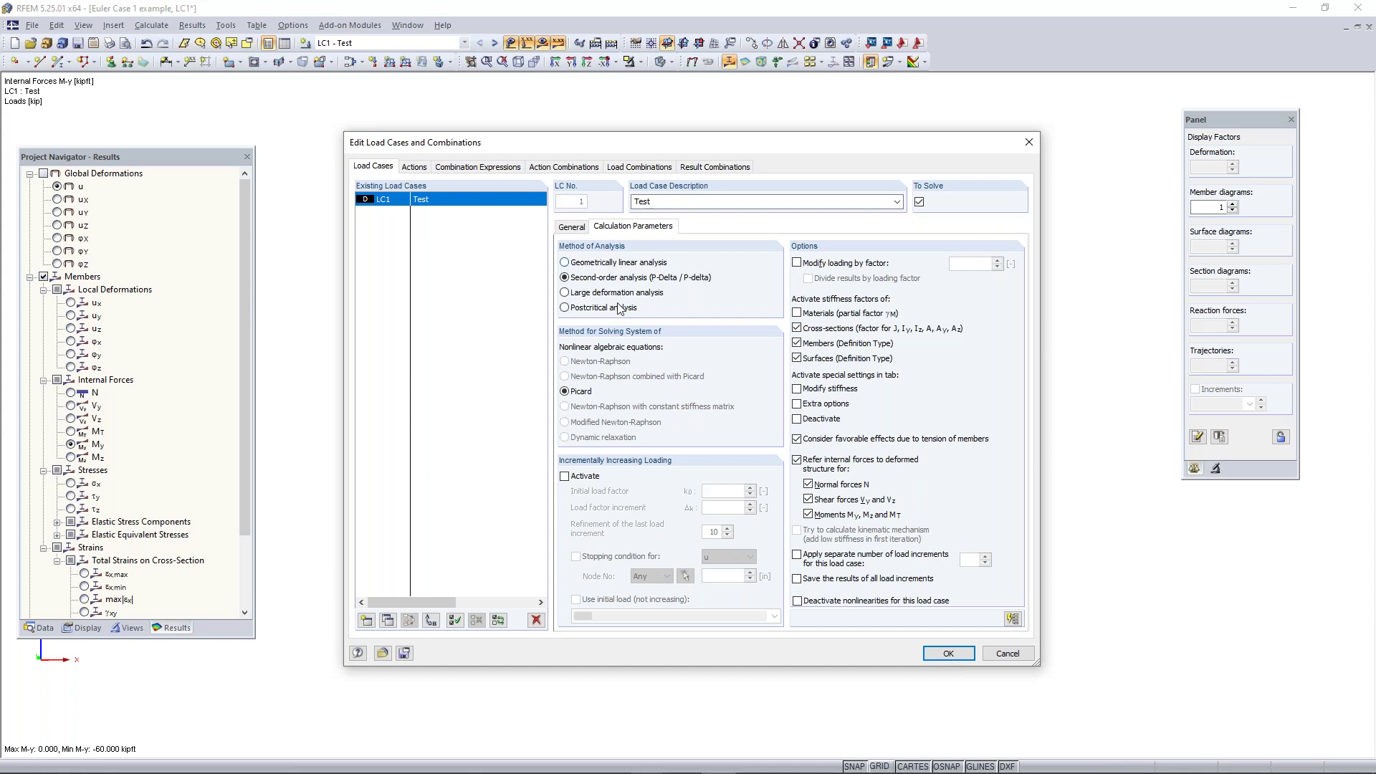
left_click(949, 654)
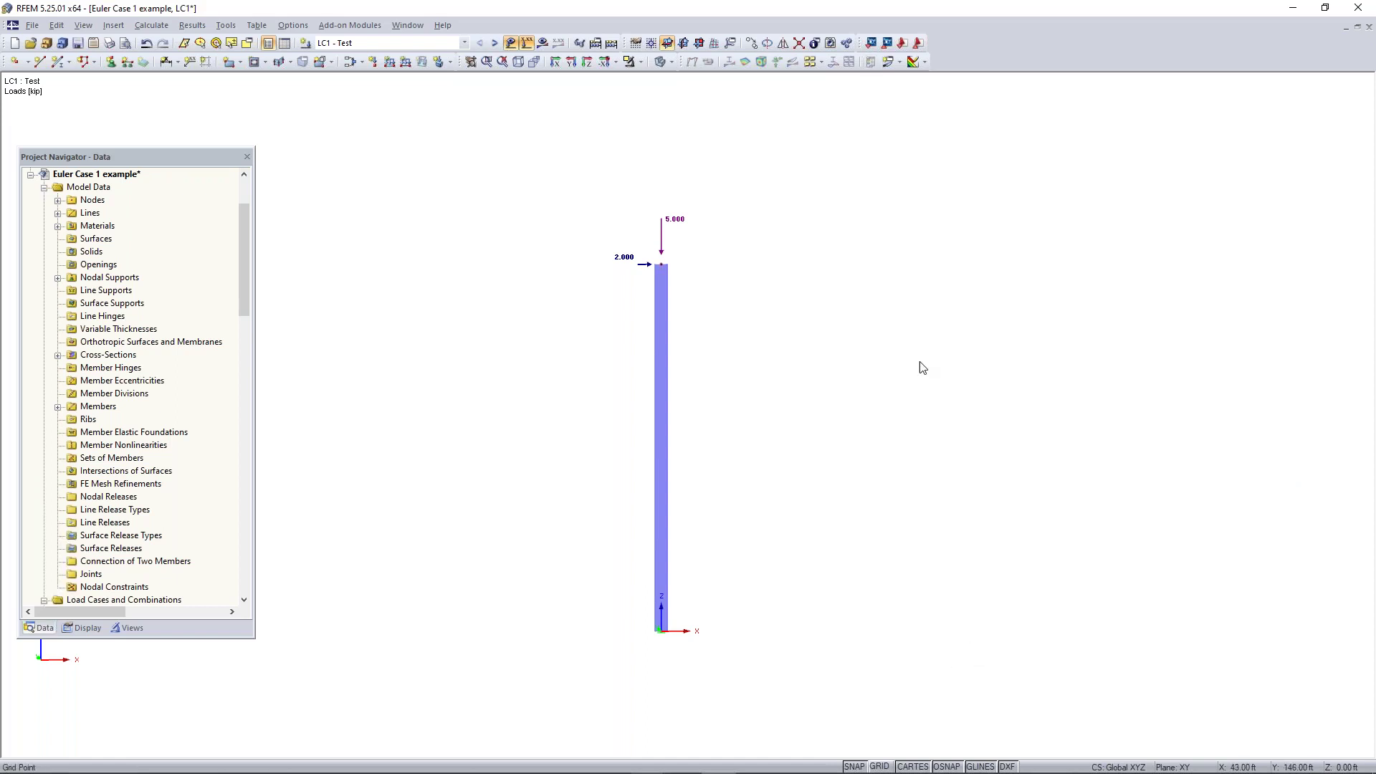
- Recalculate LC1 with the second-order method and show the column's My diagram
left_click(543, 43)
key("Return")
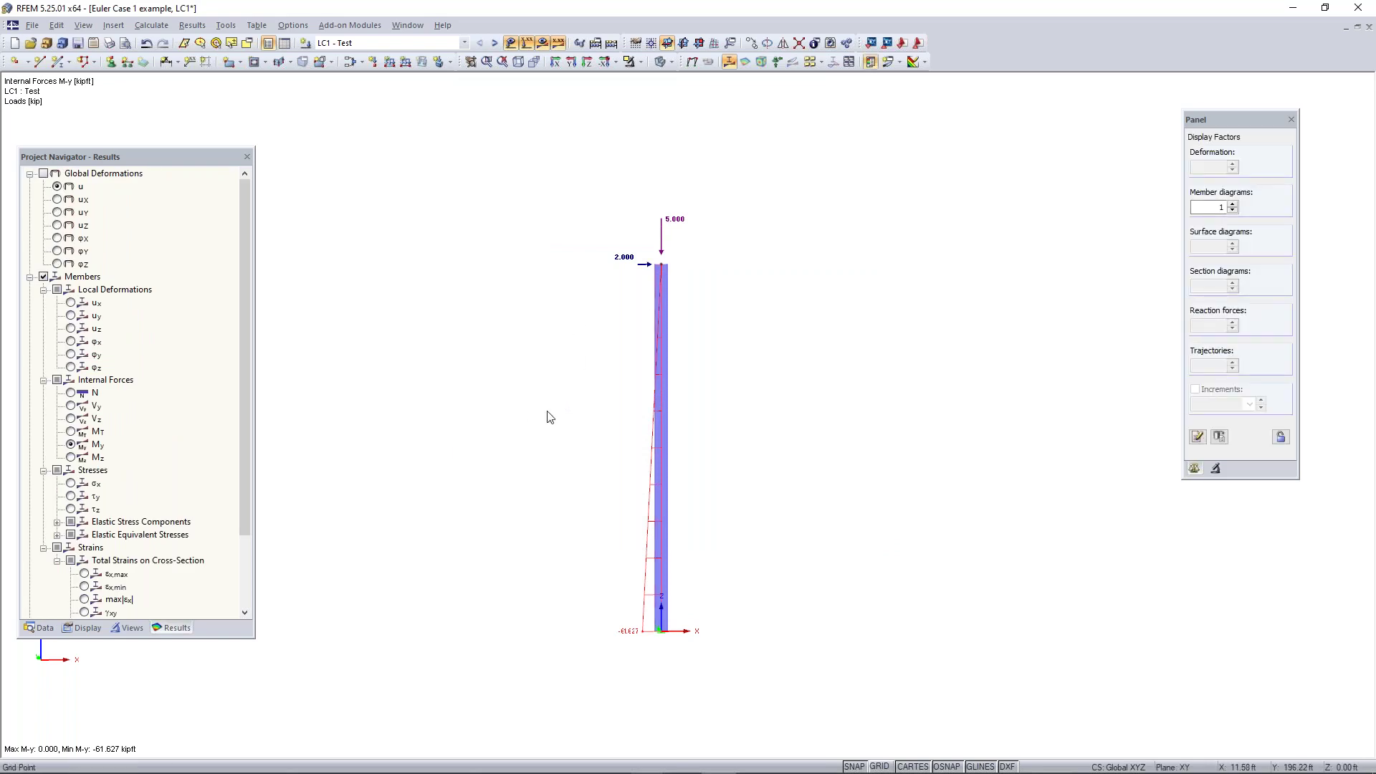
scroll(547, 406, "down", 2)
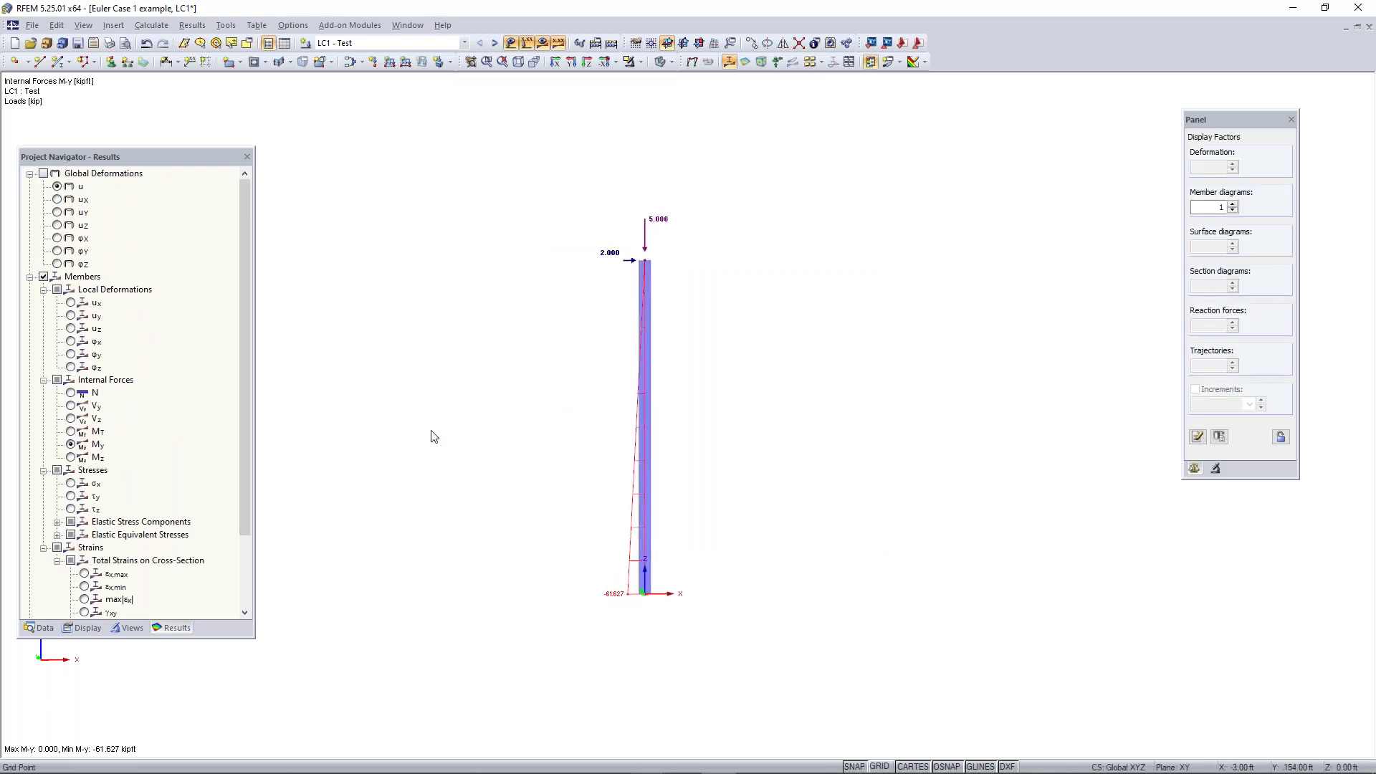
- Display the global deformations u again and examine the second-order displacement at the column's top
left_click(43, 173)
scroll(682, 267, "up", 2)
middle_click_drag(683, 267, 631, 258, "ctrl")
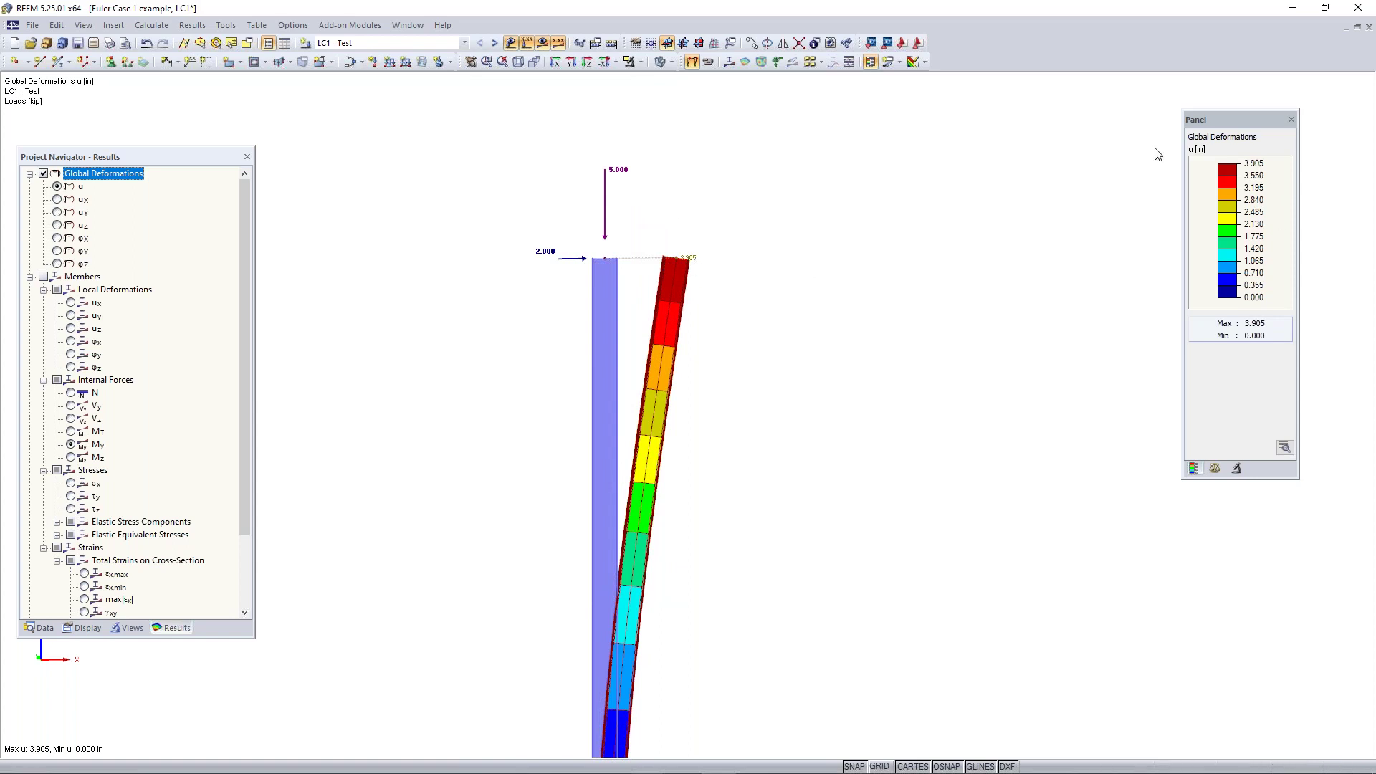
scroll(459, 322, "down", 3)
middle_click_drag(487, 427, 581, 366)
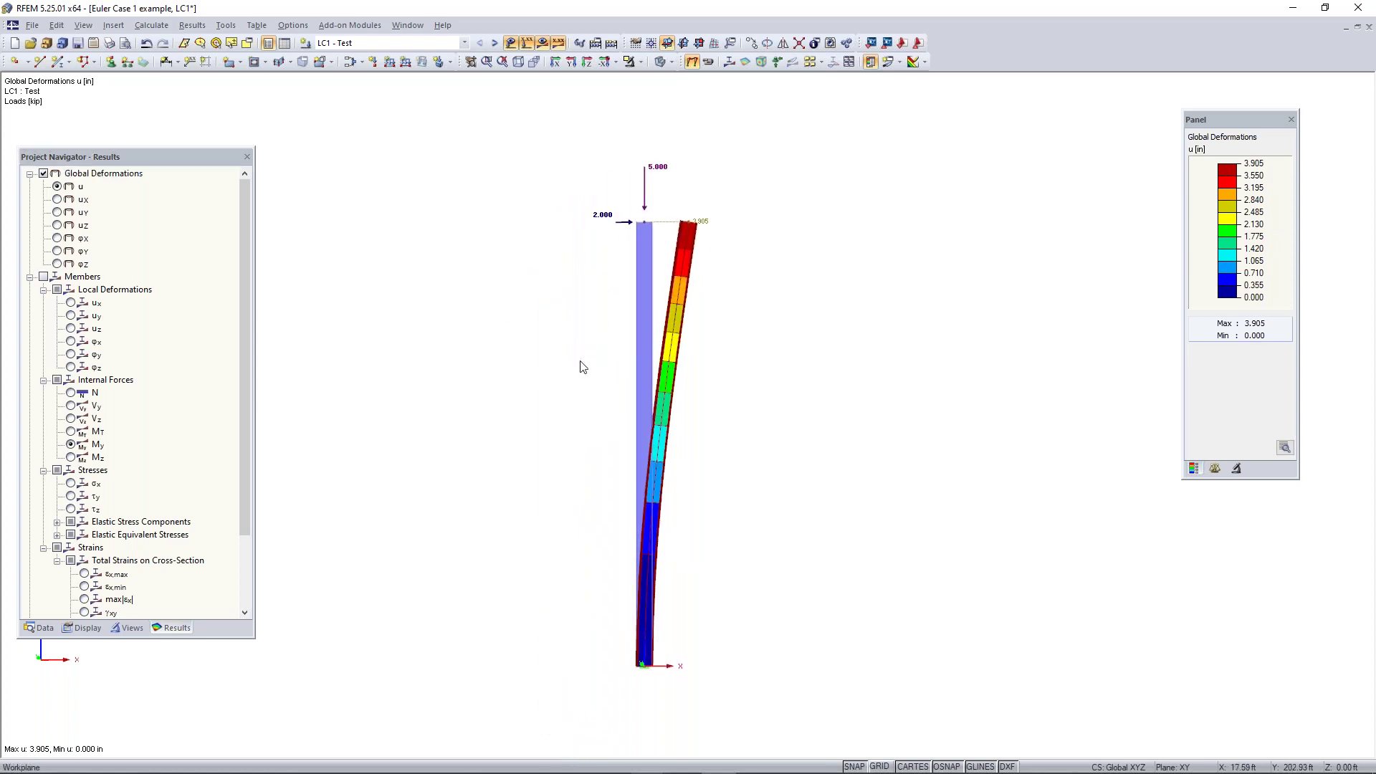
- Display the second-order My diagram of the column instead of the deformations and examine the bending moment at its base
left_click(44, 276)
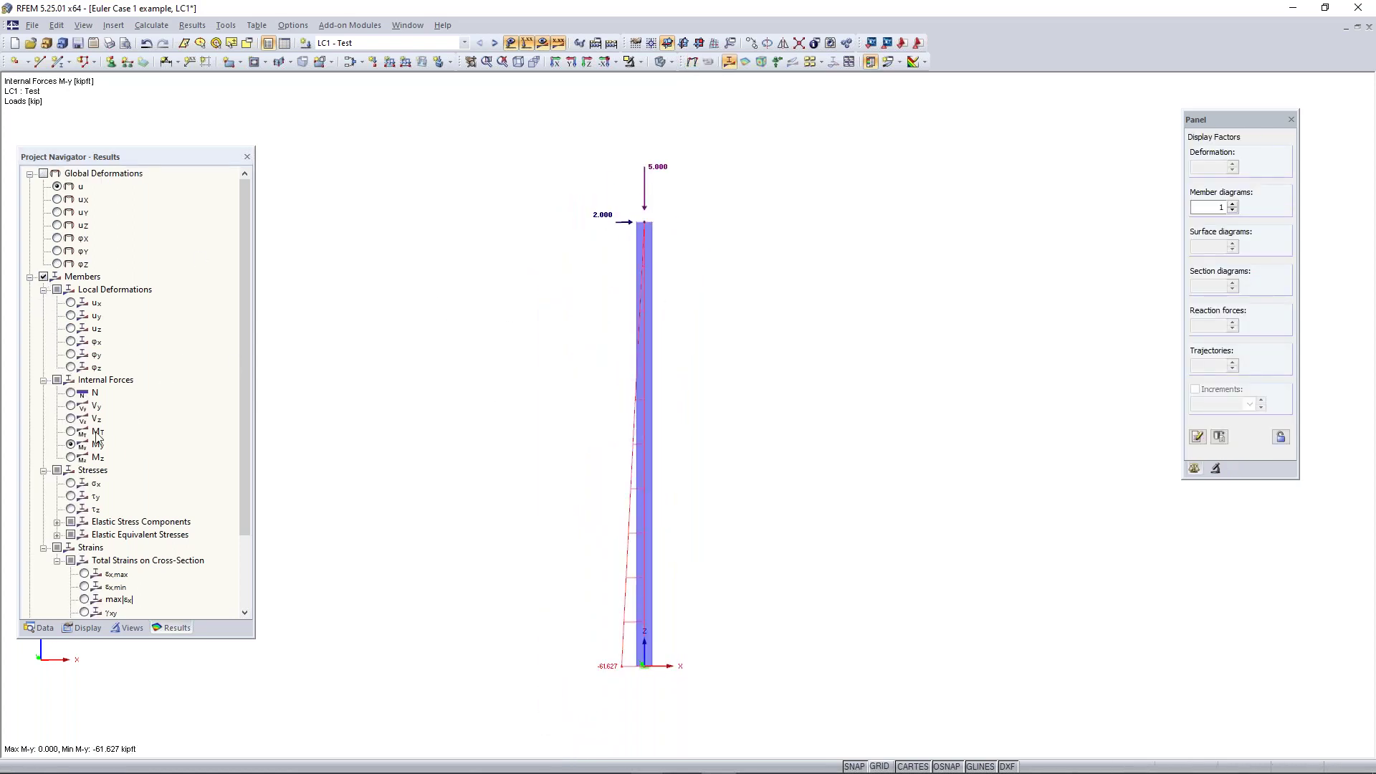
scroll(613, 677, "up", 2)
scroll(612, 678, "down", 1)
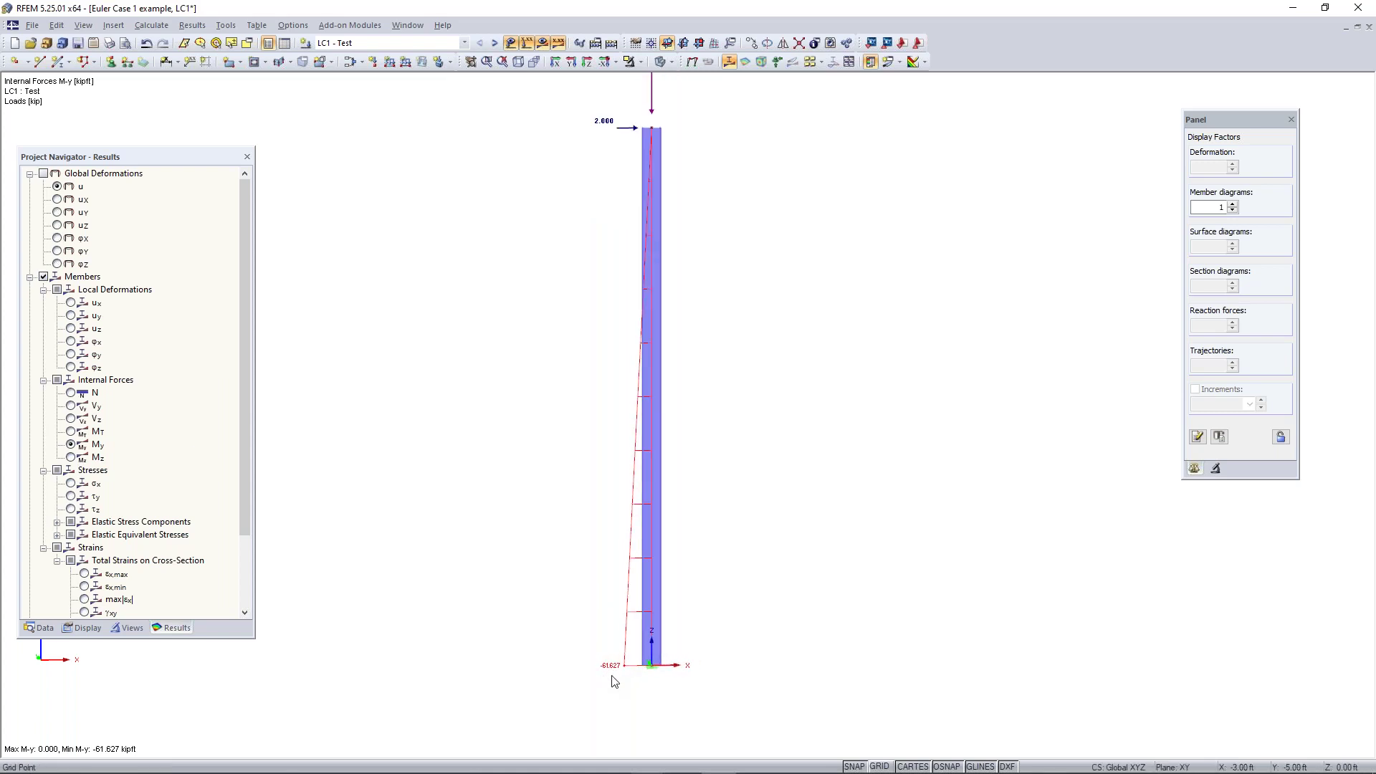
scroll(603, 677, "up", 1)
scroll(606, 674, "up", 1)
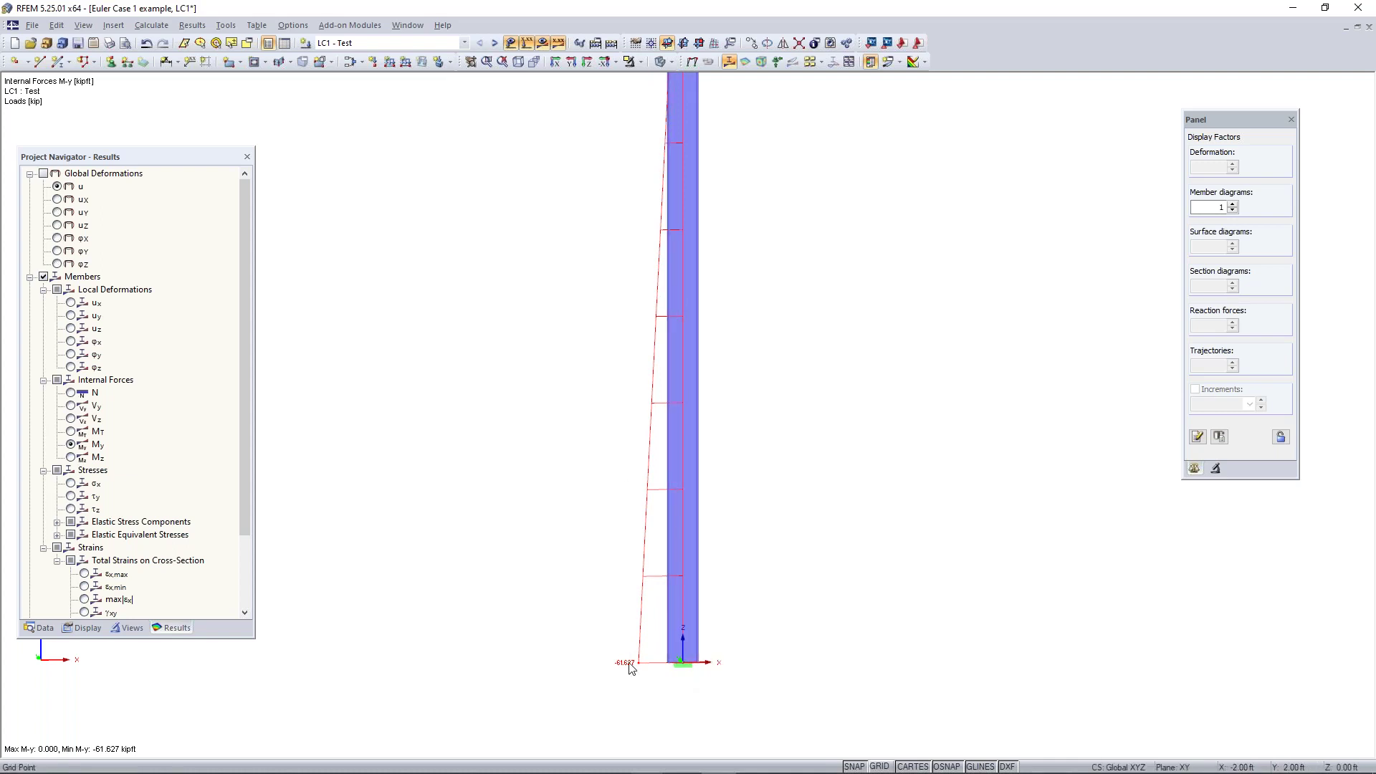
scroll(630, 669, "down", 1)
scroll(647, 670, "down", 2)
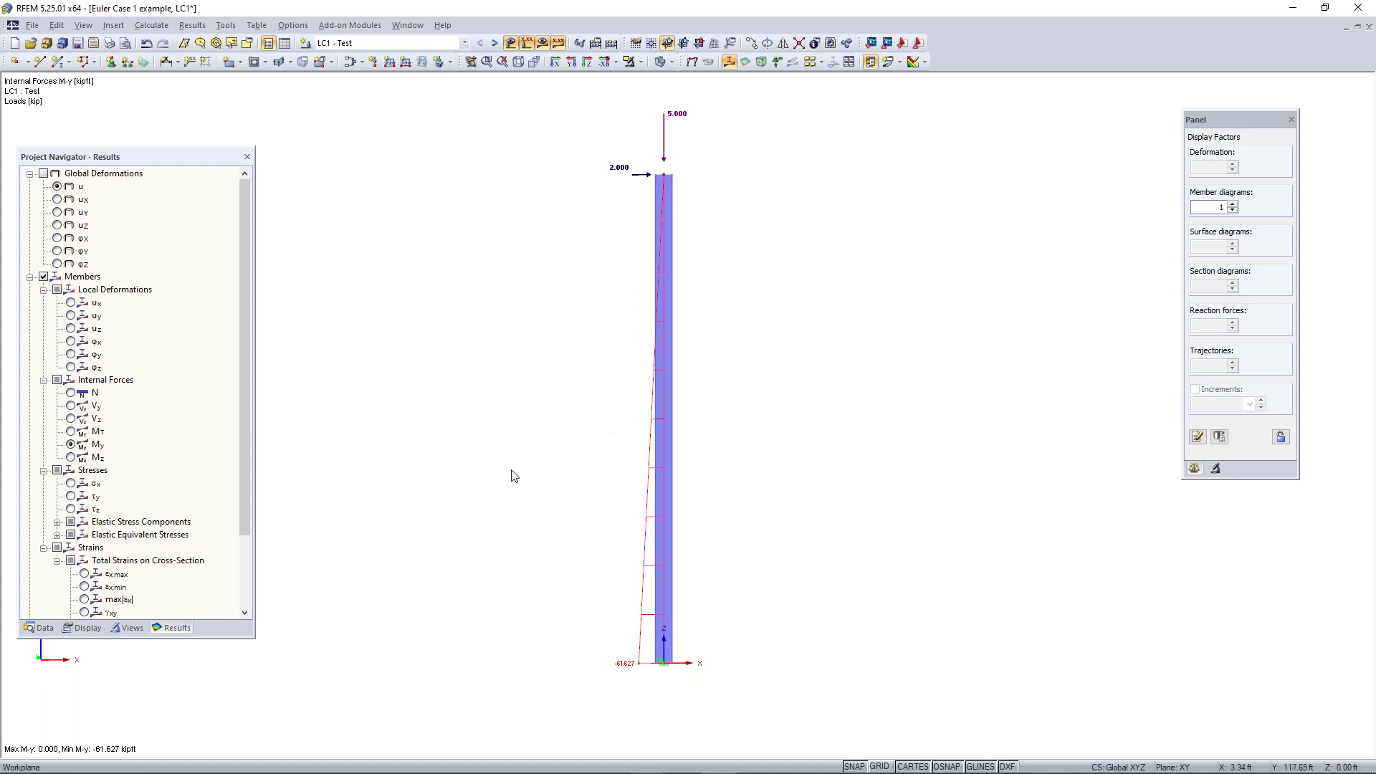
- Review the calculation parameters of load case LC1 and load combination CO1 to compare their analysis methods
left_click(350, 61)
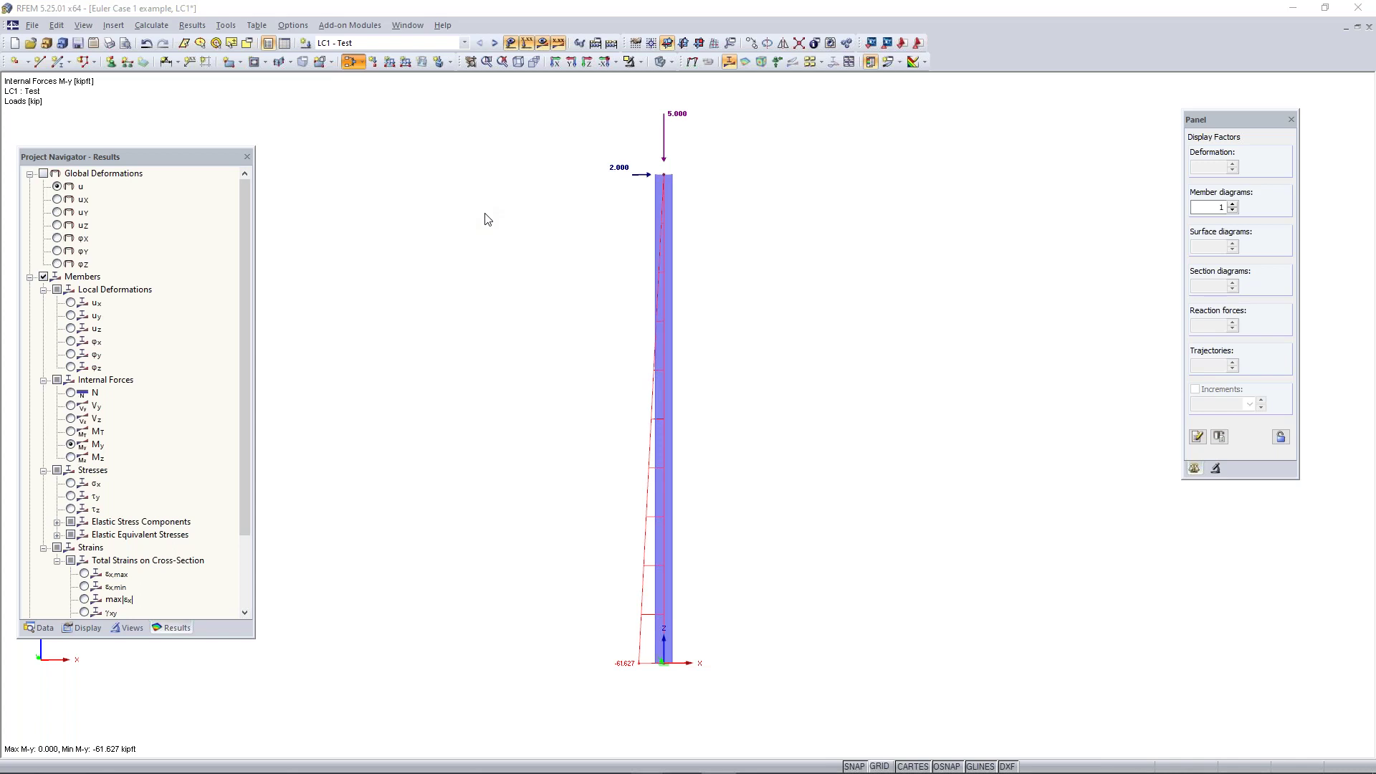
left_click(640, 228)
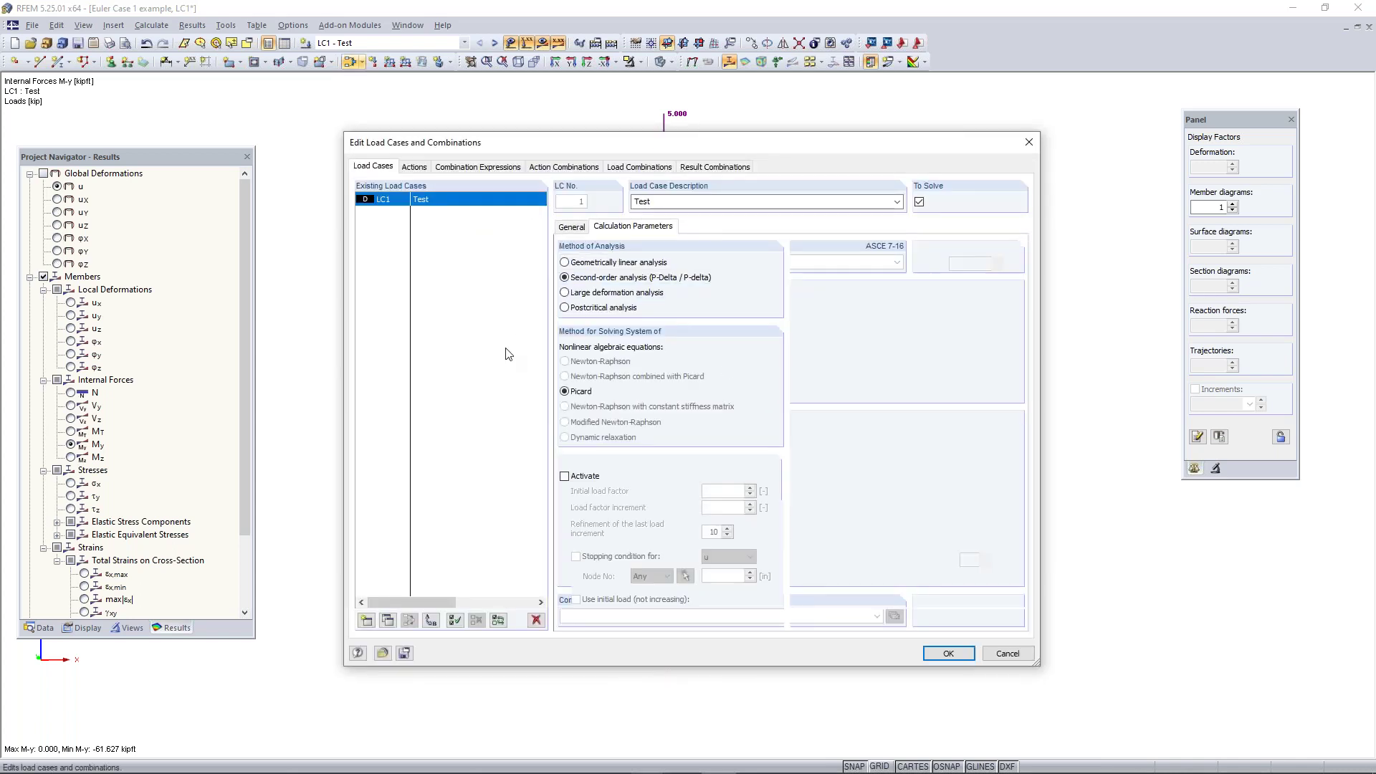
left_click(631, 170)
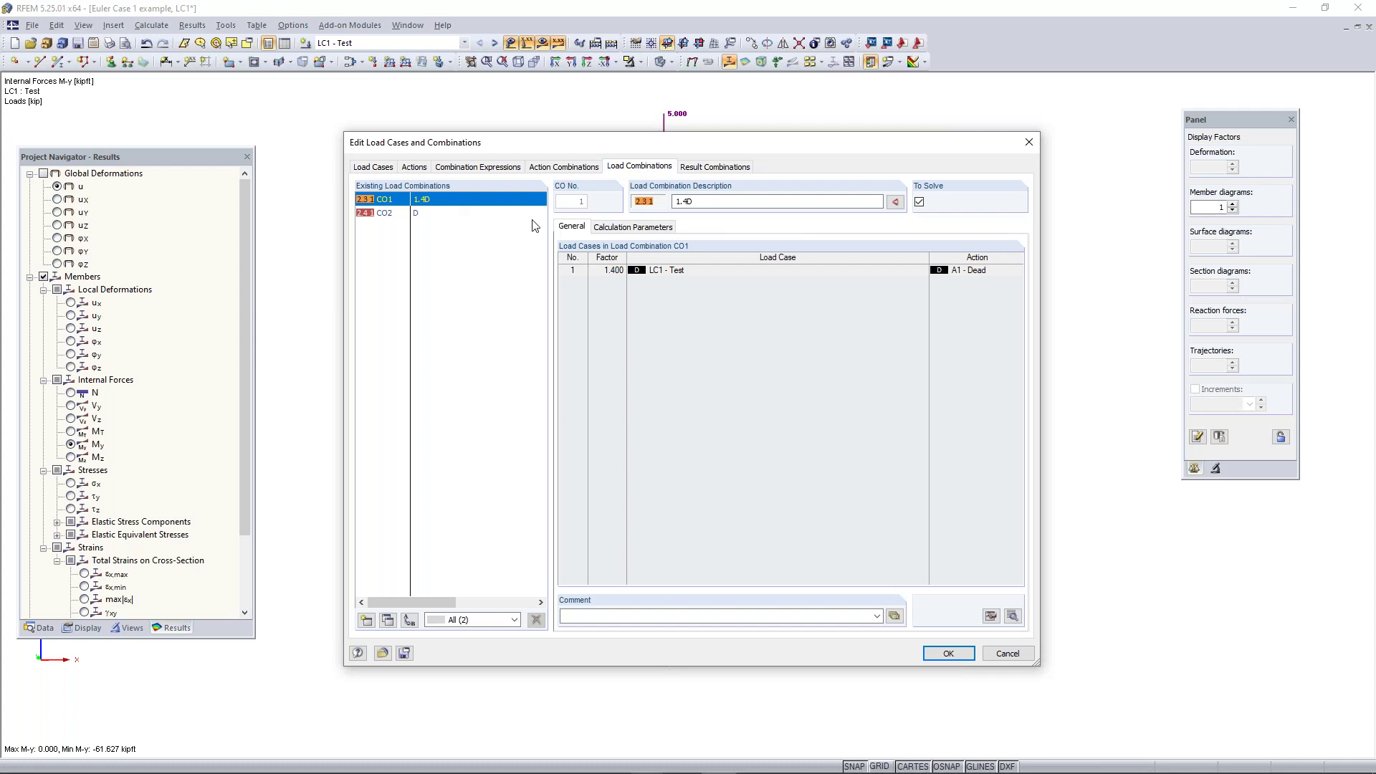
left_click(626, 228)
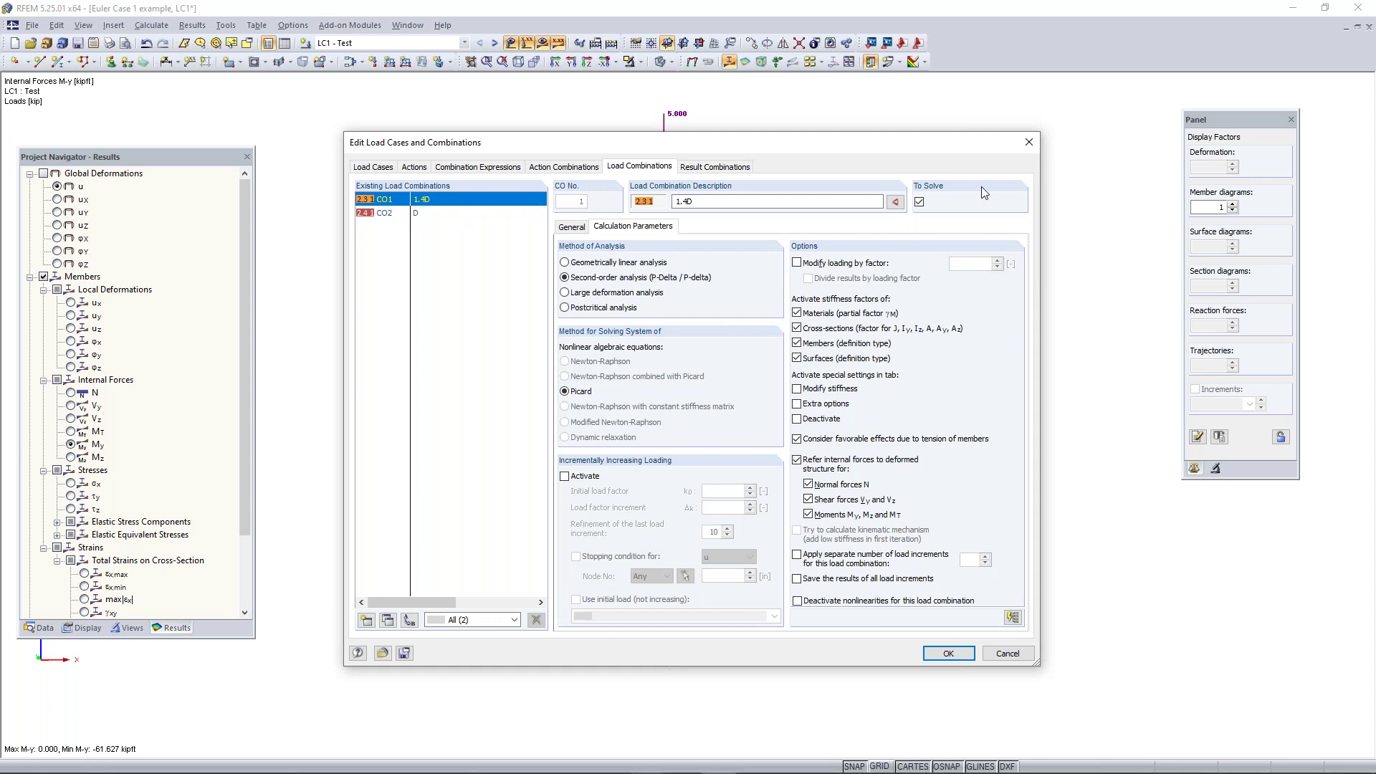
left_click(1027, 145)
- Edit the nodal load at the column's top to Pz -0.1 kip and Px 0
middle_click_drag(642, 444, 674, 457)
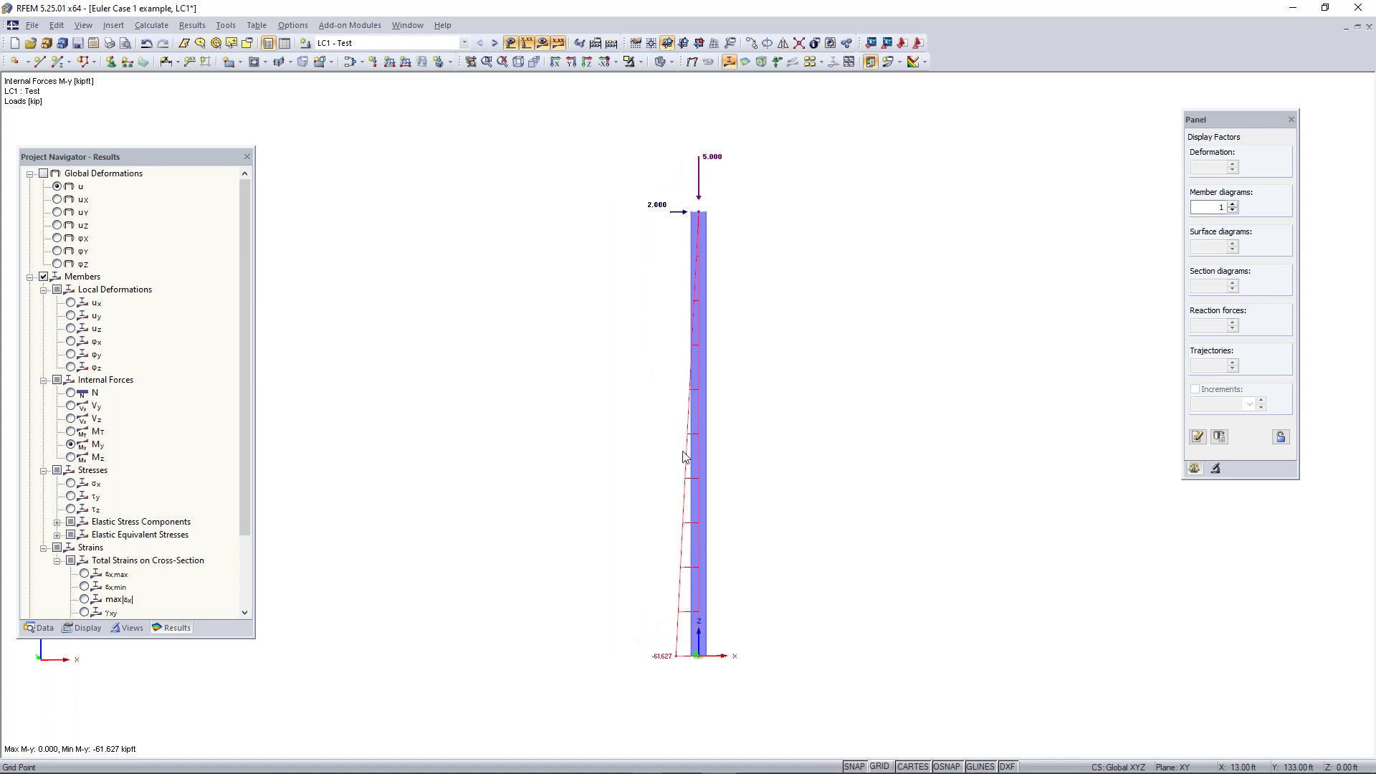
middle_click_drag(677, 353, 685, 363, "ctrl")
right_click(685, 363)
left_click(810, 271)
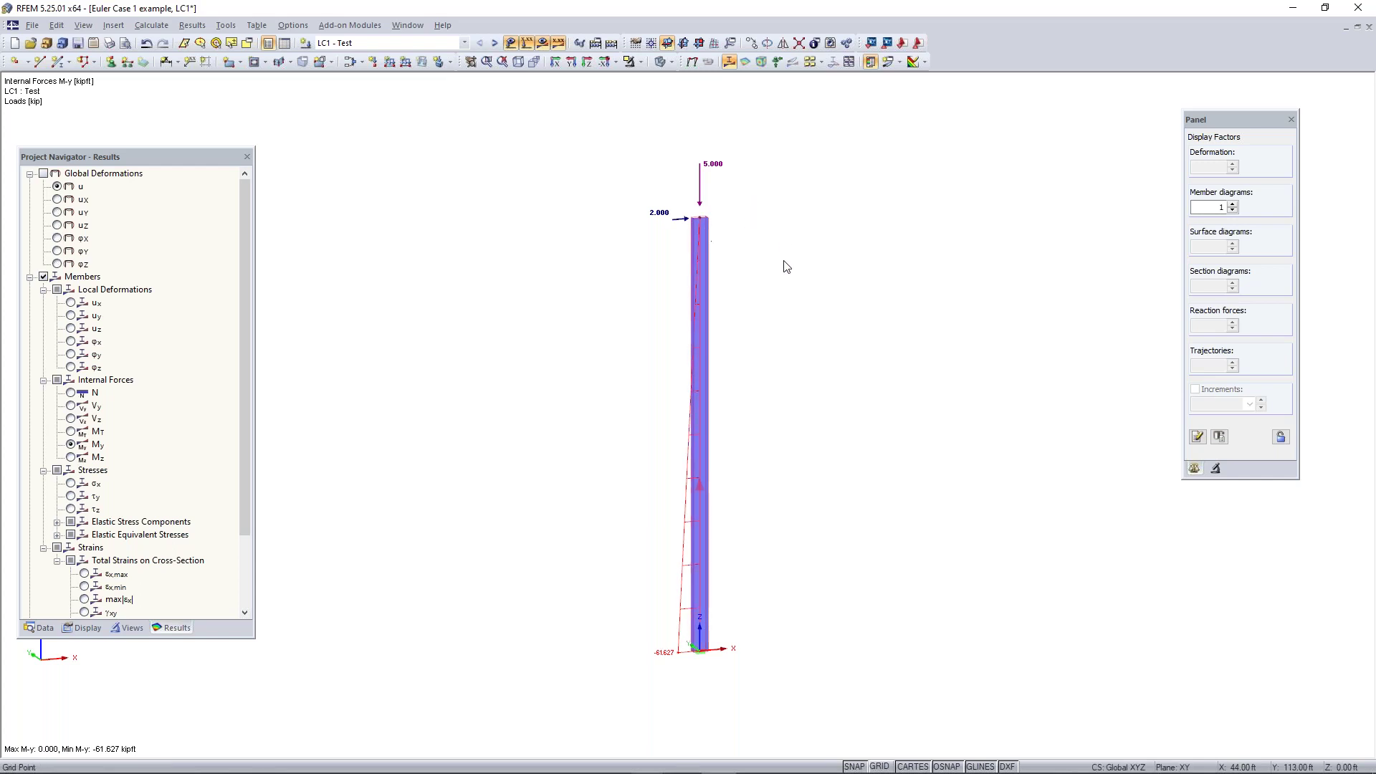
left_click_drag(614, 277, 839, 129)
scroll(663, 218, "up", 2)
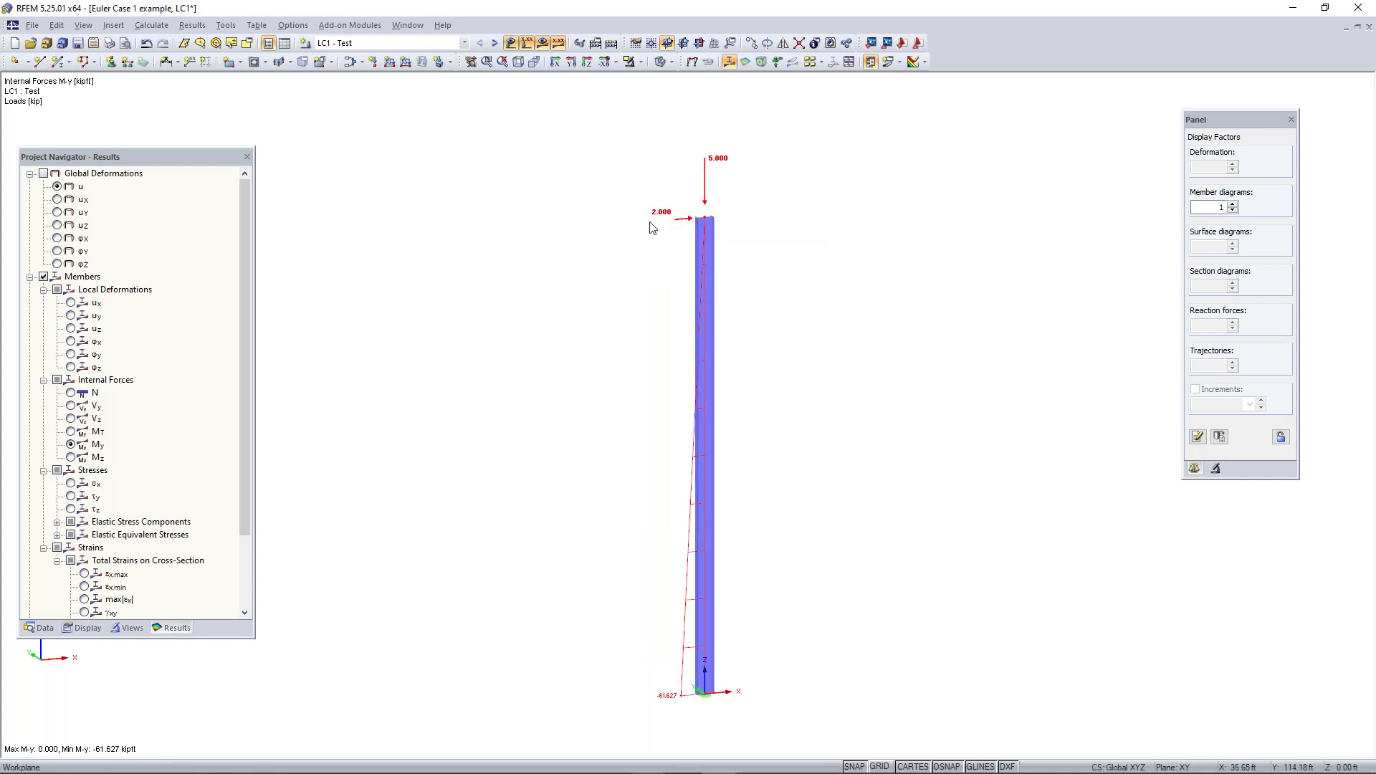
double_click(707, 245)
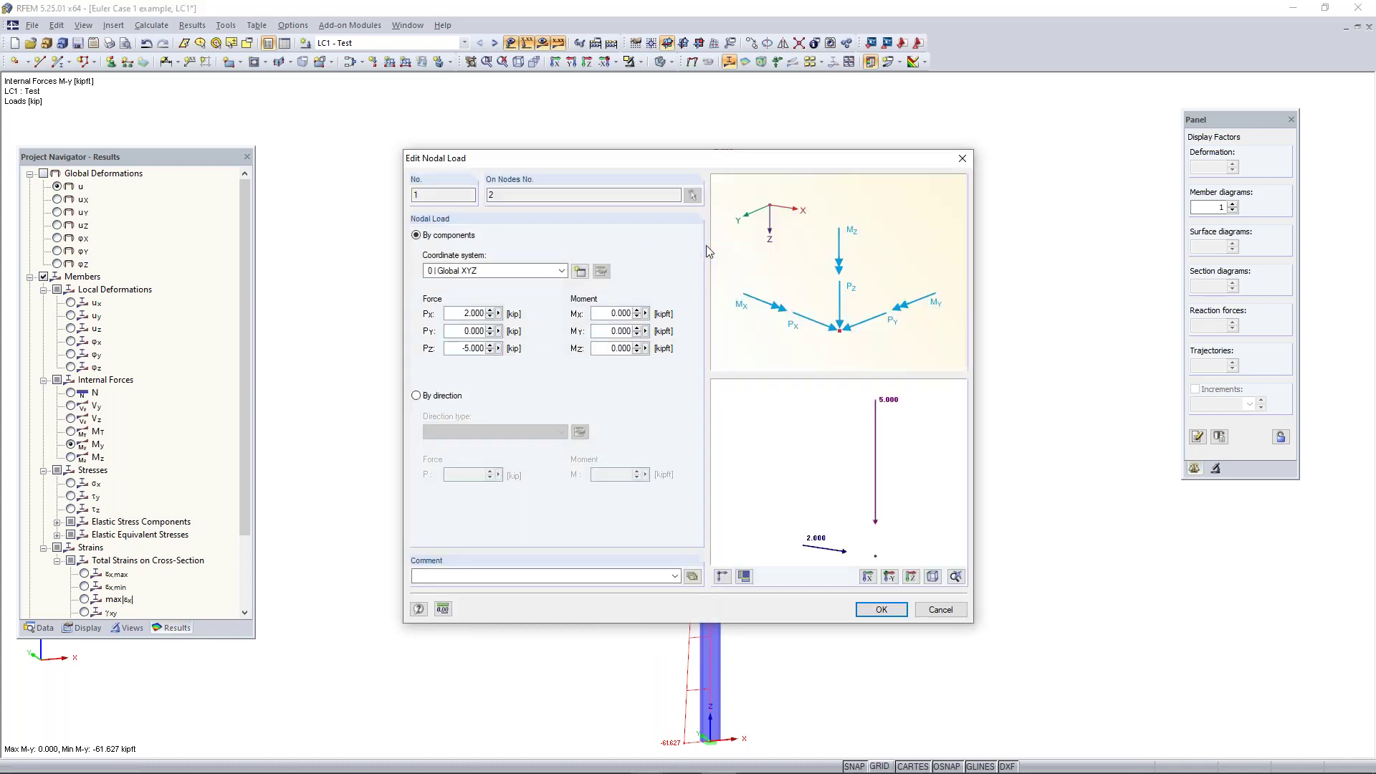
double_click(455, 352)
key("BackSpace")
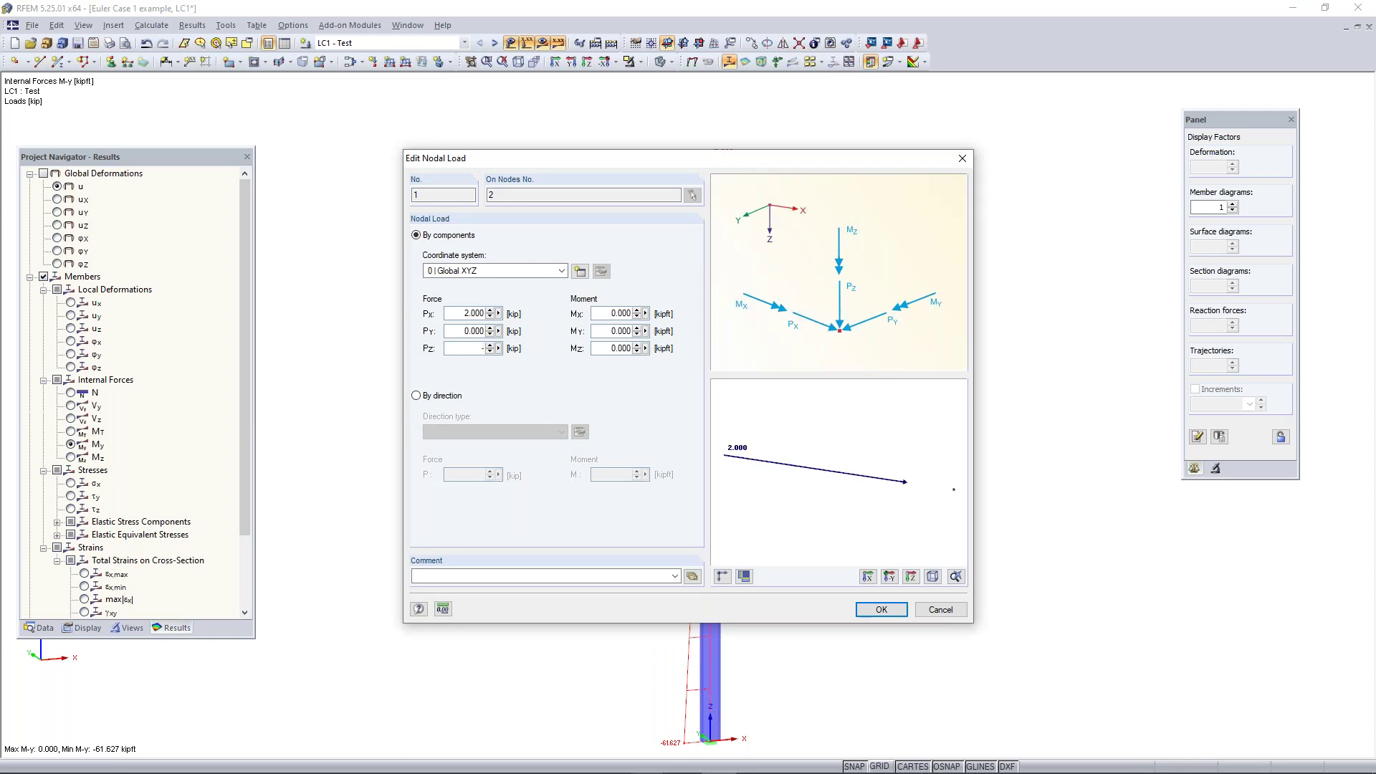
type("-0.1")
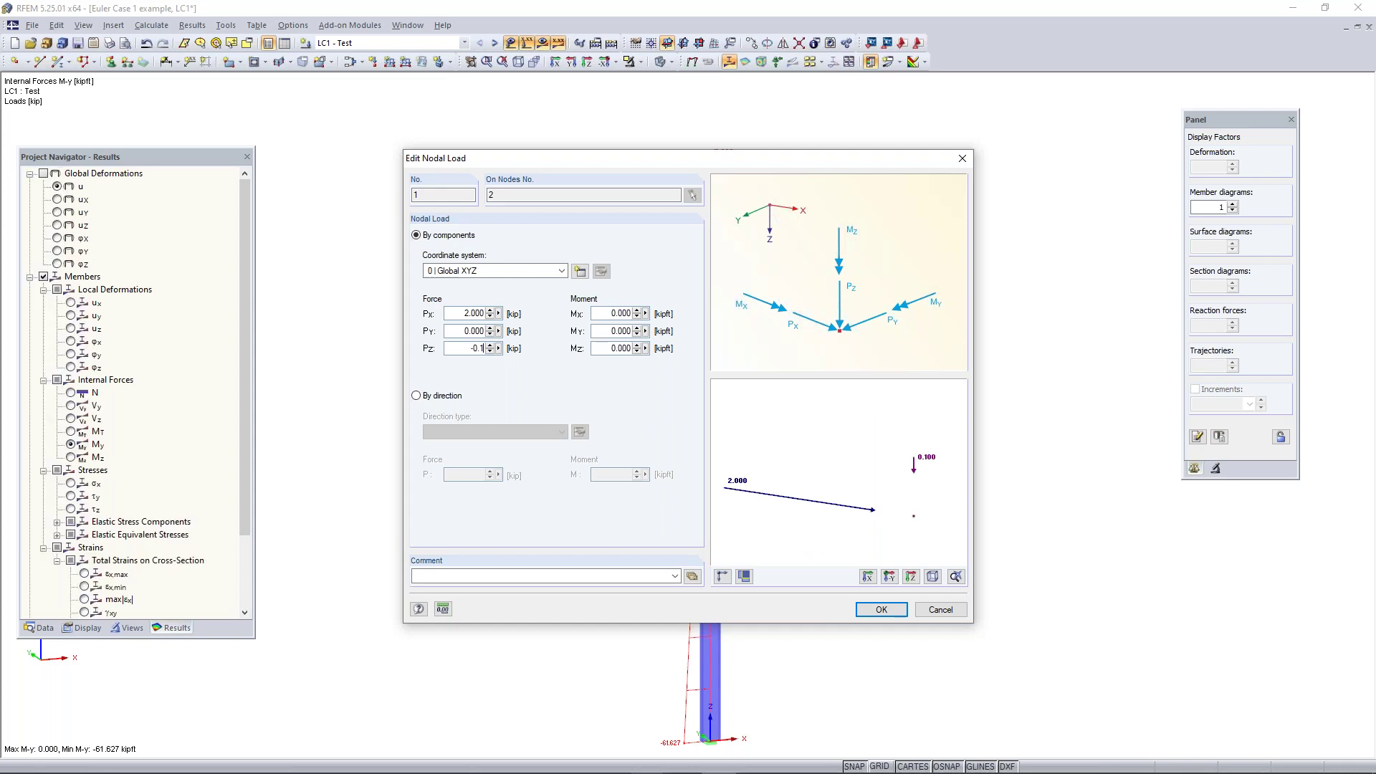
double_click(473, 314)
type("0")
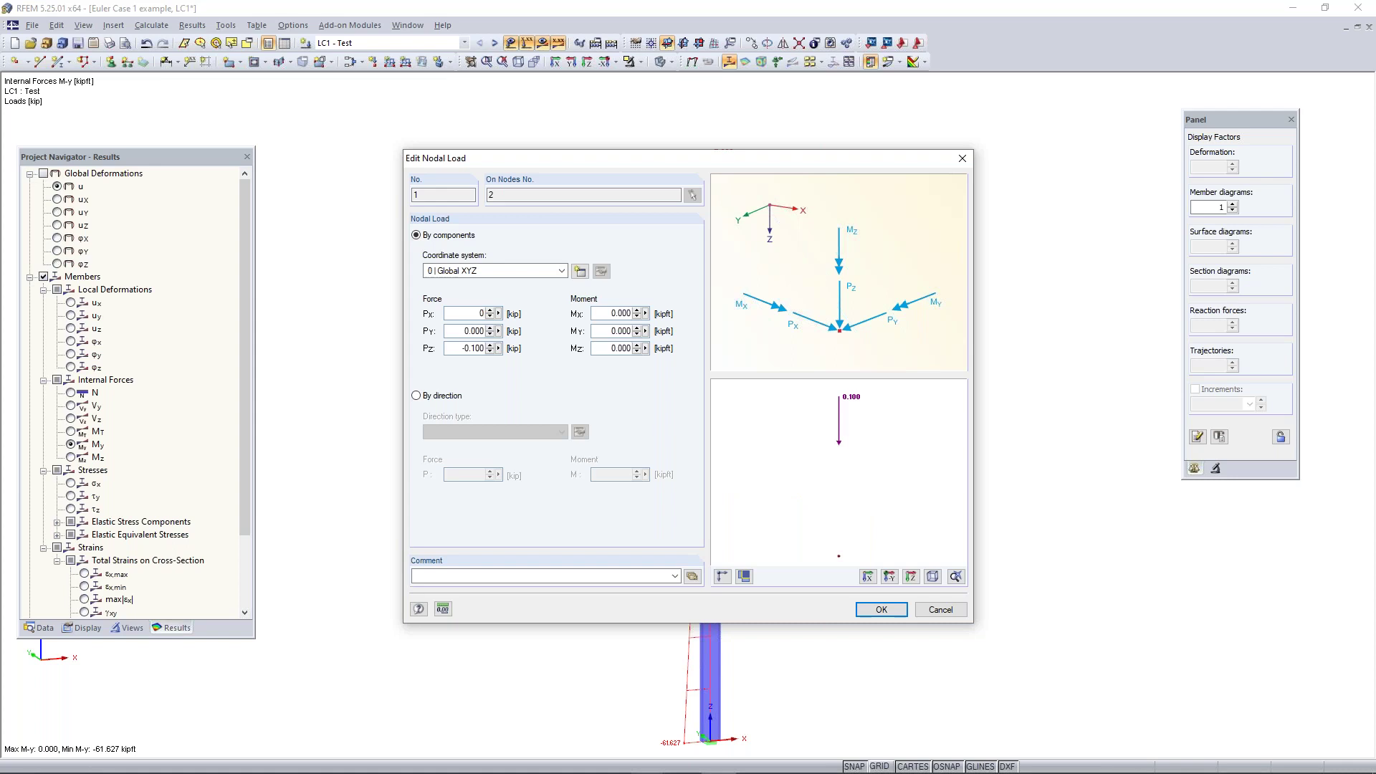
left_click(880, 610)
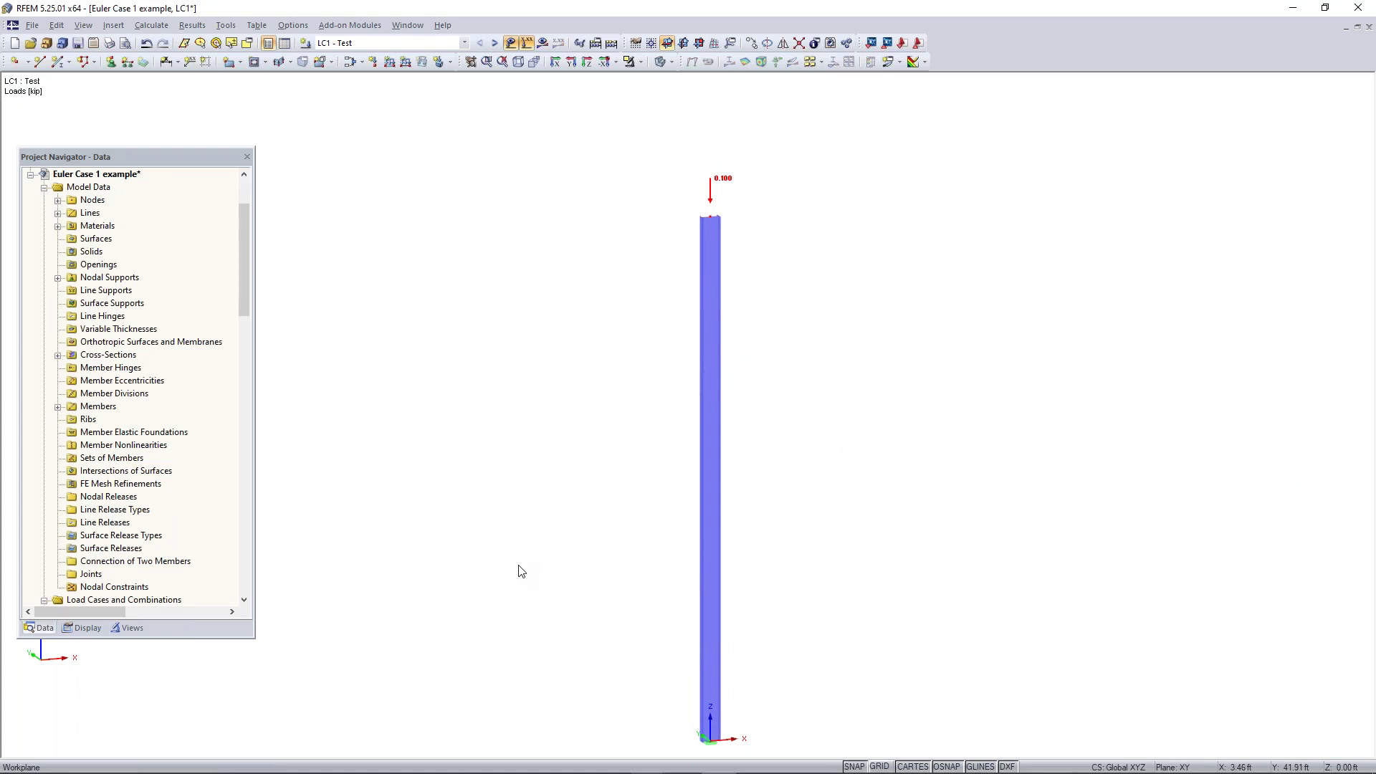
- Mark the RF-STEEL EC3 add-on module as a favorite
scroll(536, 565, "down", 2)
middle_click_drag(581, 621, 597, 559)
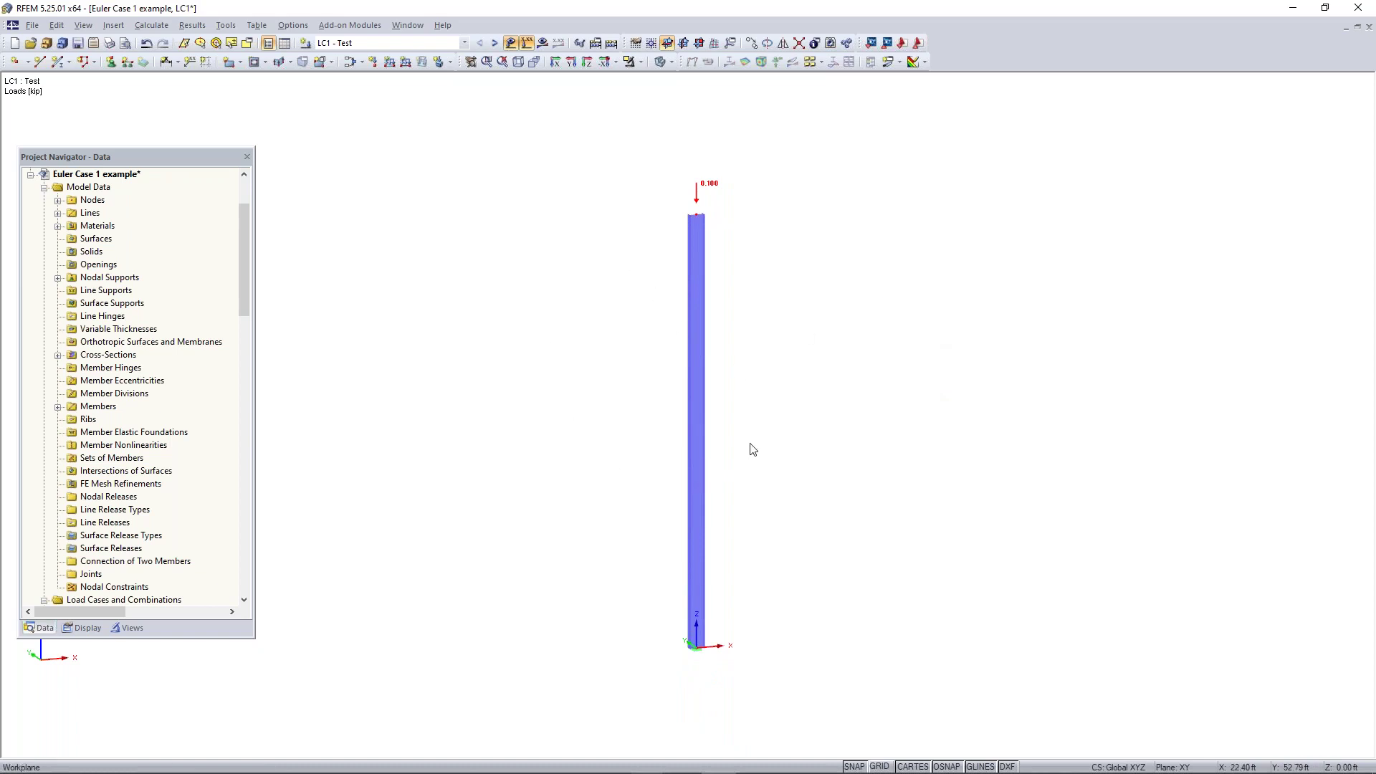
scroll(751, 450, "down", 1)
scroll(164, 253, "down", 1)
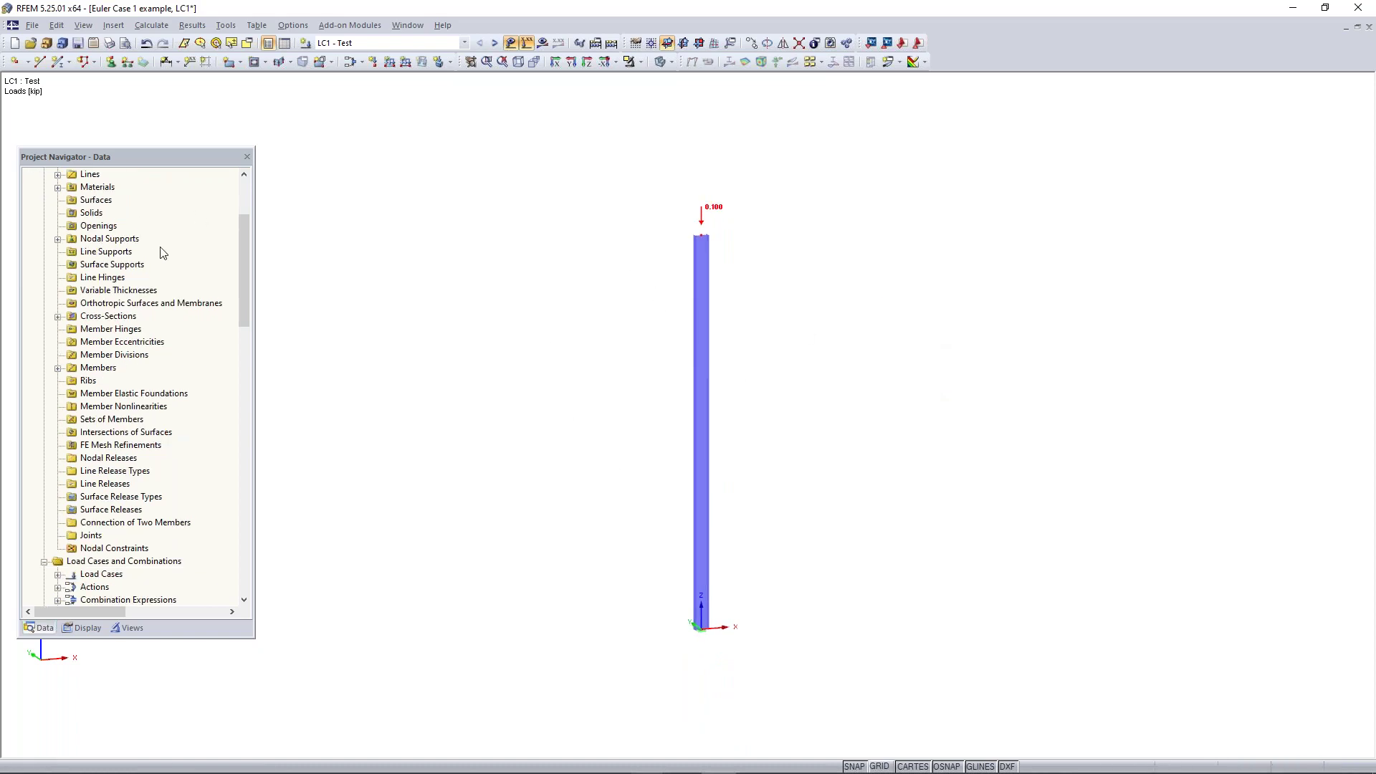
scroll(163, 253, "down", 10)
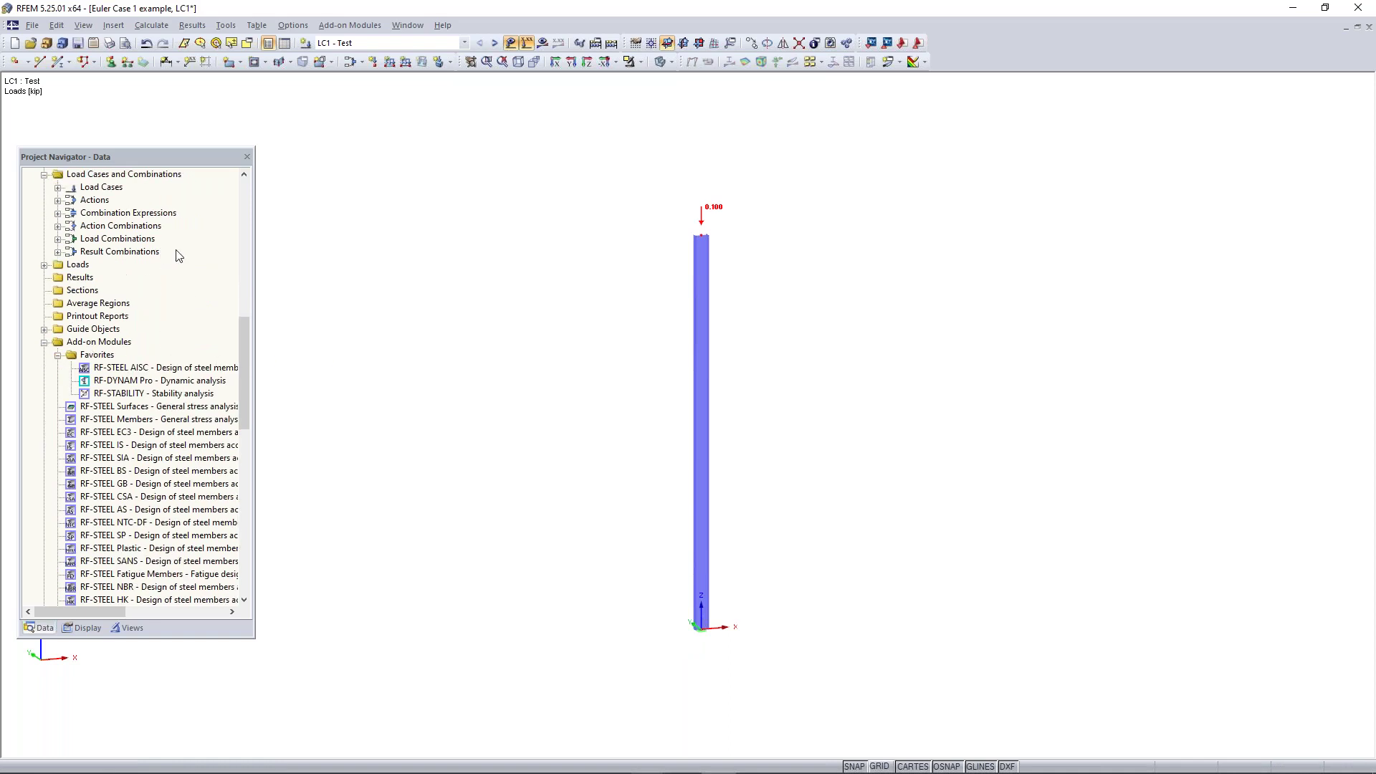
scroll(145, 356, "down", 2)
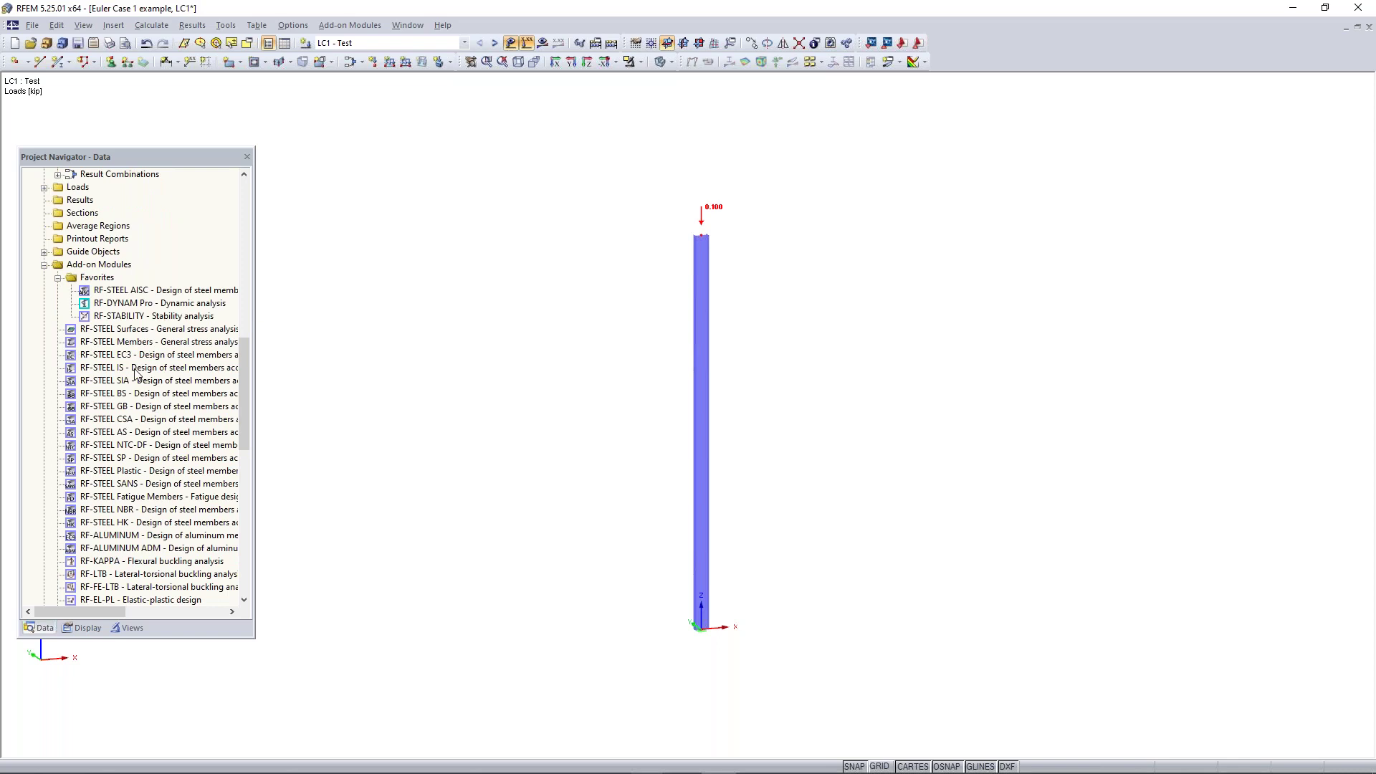
scroll(154, 296, "down", 3)
scroll(143, 291, "up", 1)
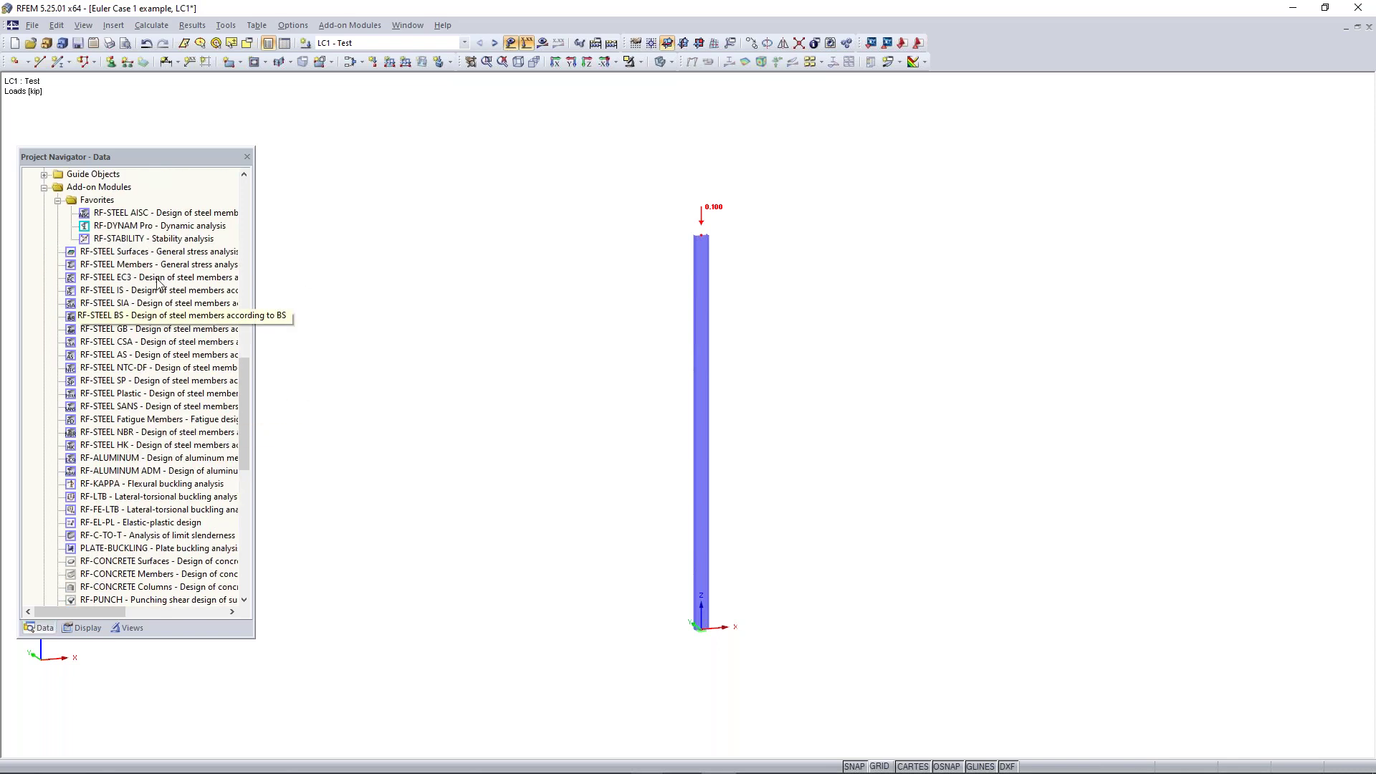
left_click(57, 203)
left_click(58, 202)
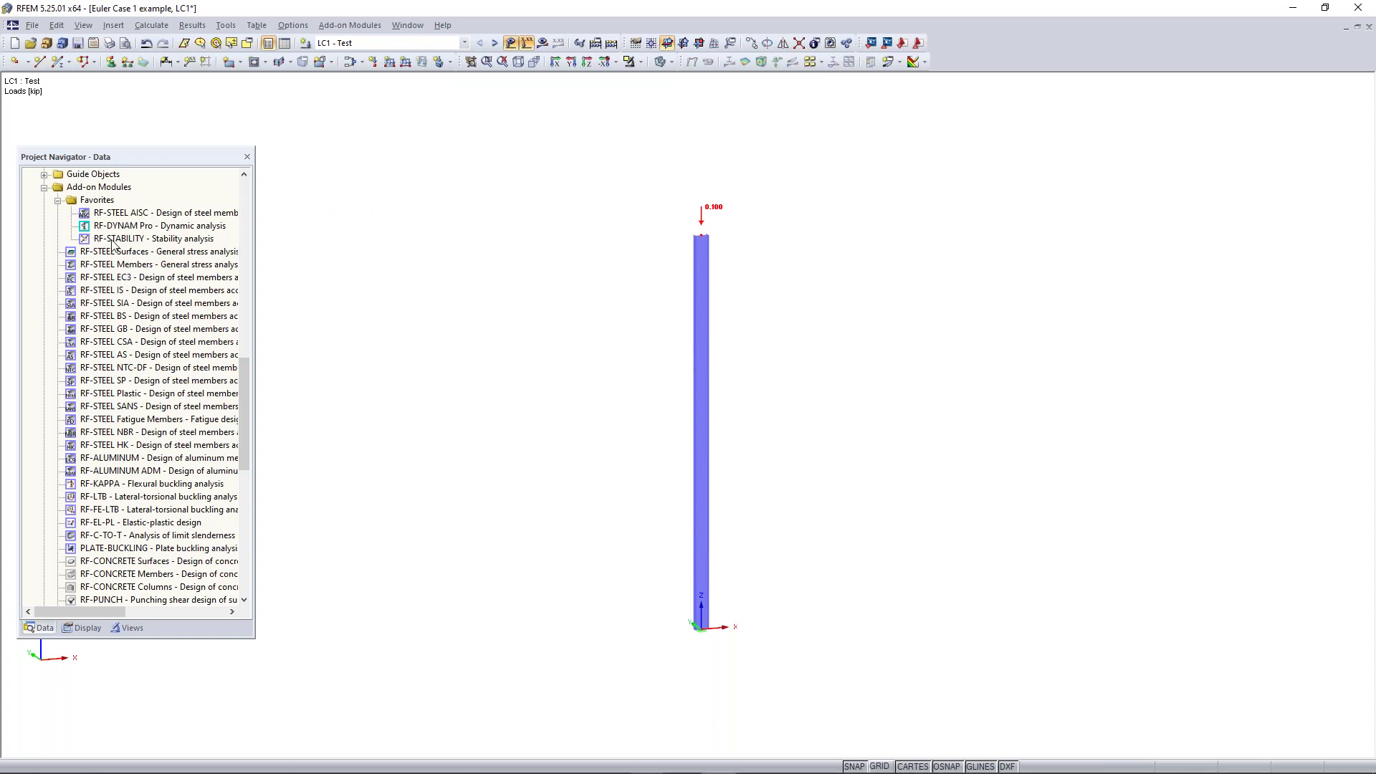
right_click(164, 278)
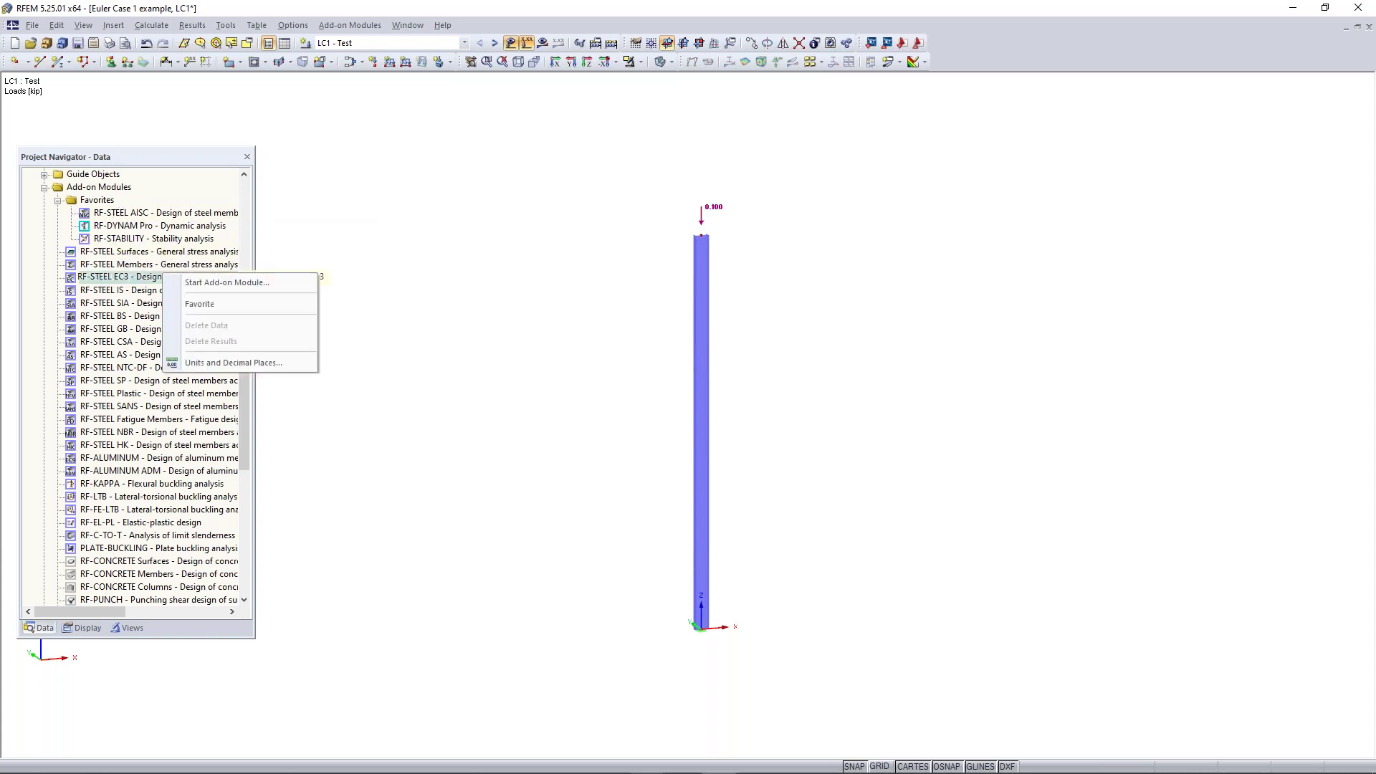
left_click(203, 306)
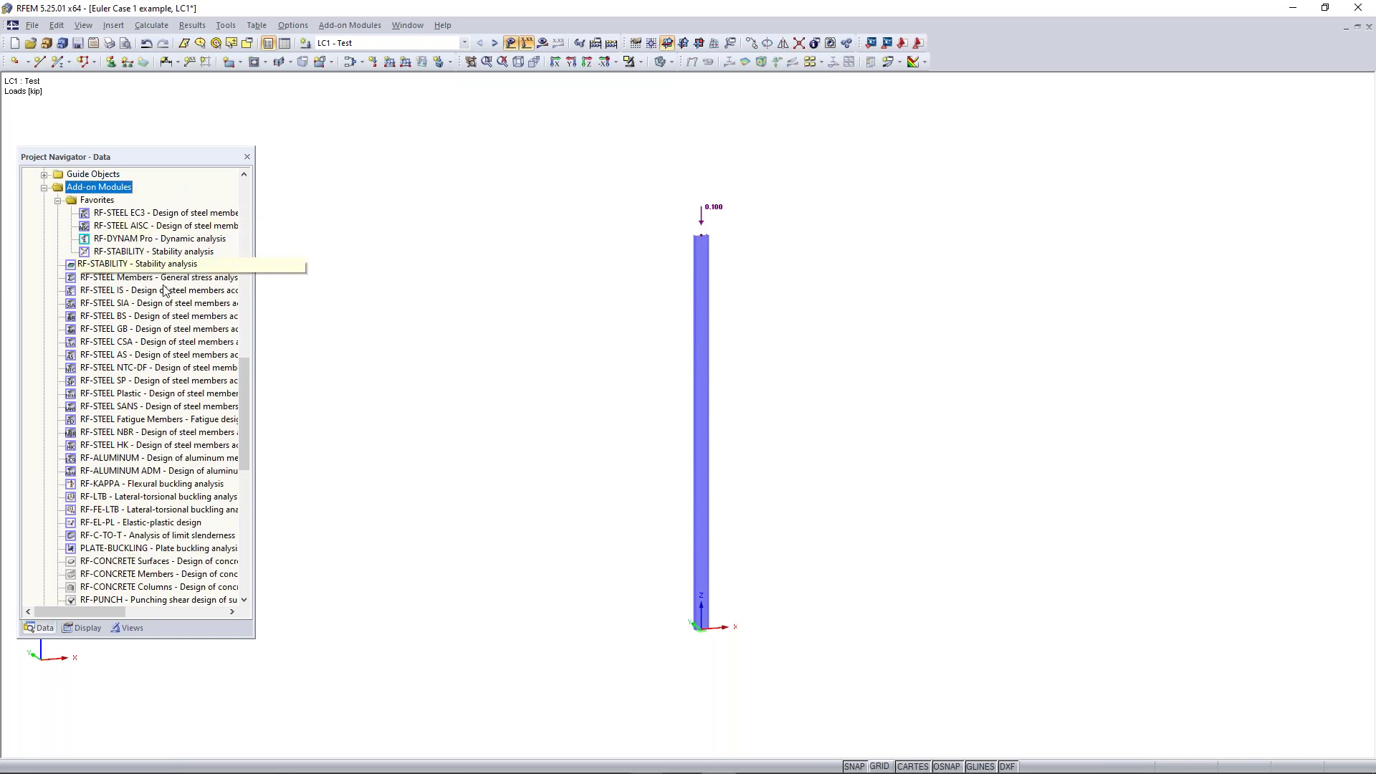
- Open the RF-STABILITY add-on module for the column and place its window over the model view
scroll(164, 289, "down", 3)
scroll(115, 243, "up", 3)
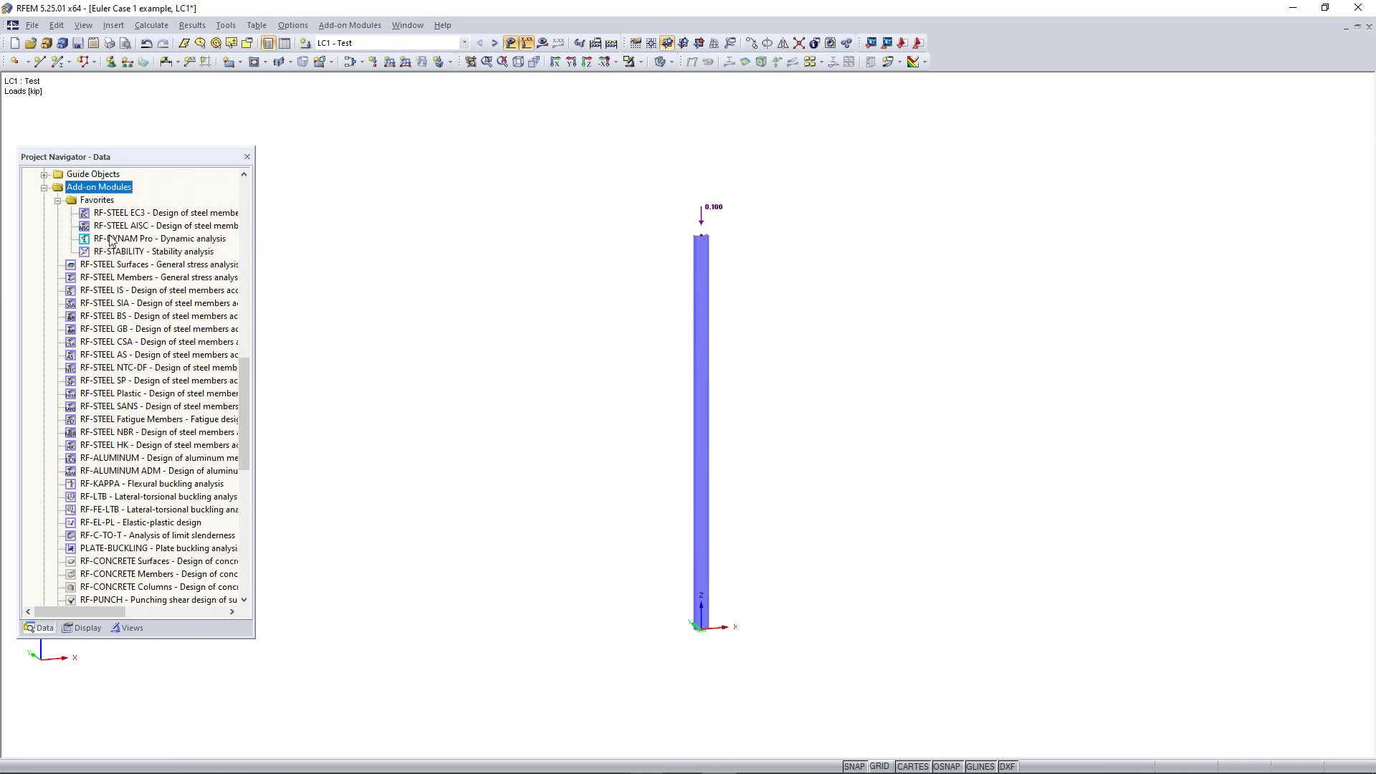
double_click(145, 252)
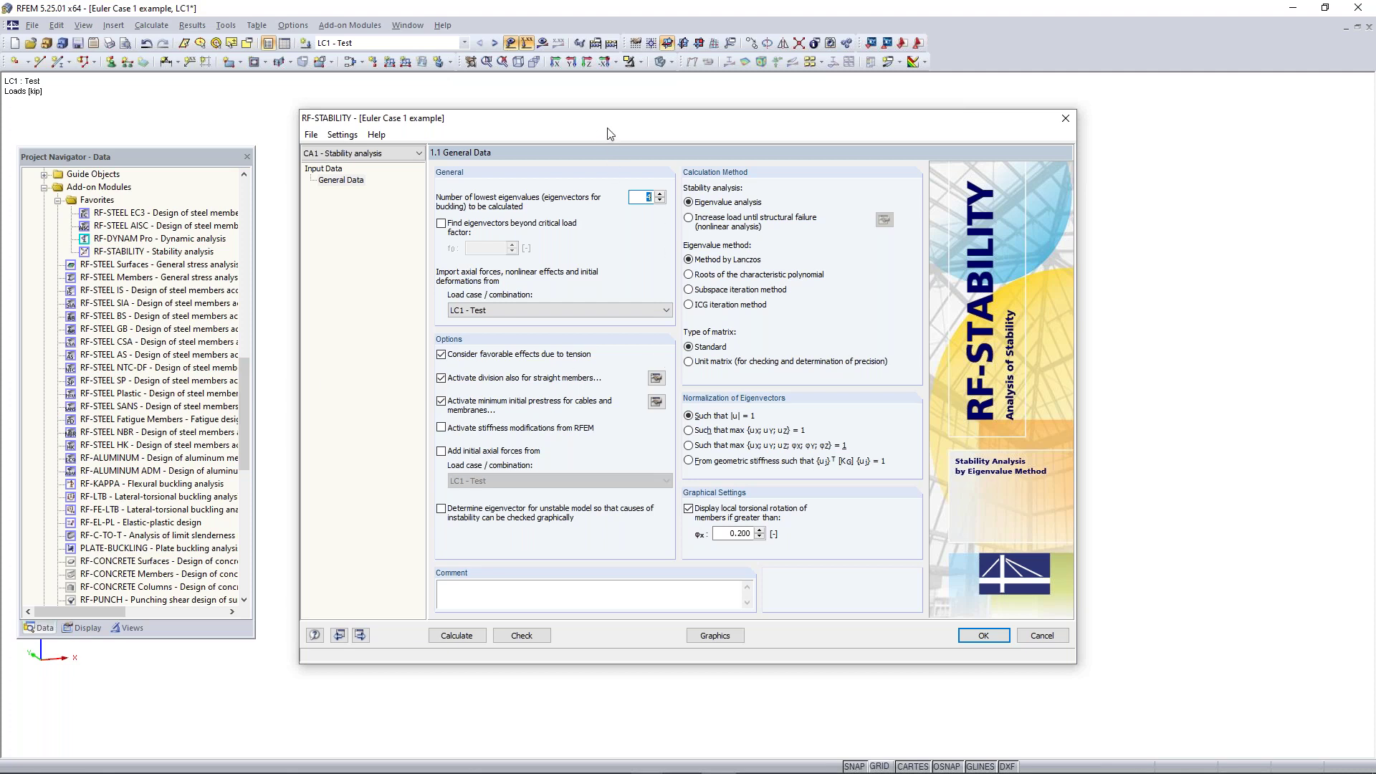
mouse_move(613, 120)
left_mouse_down()
mouse_move(661, 128)
mouse_move(632, 107)
left_mouse_up()
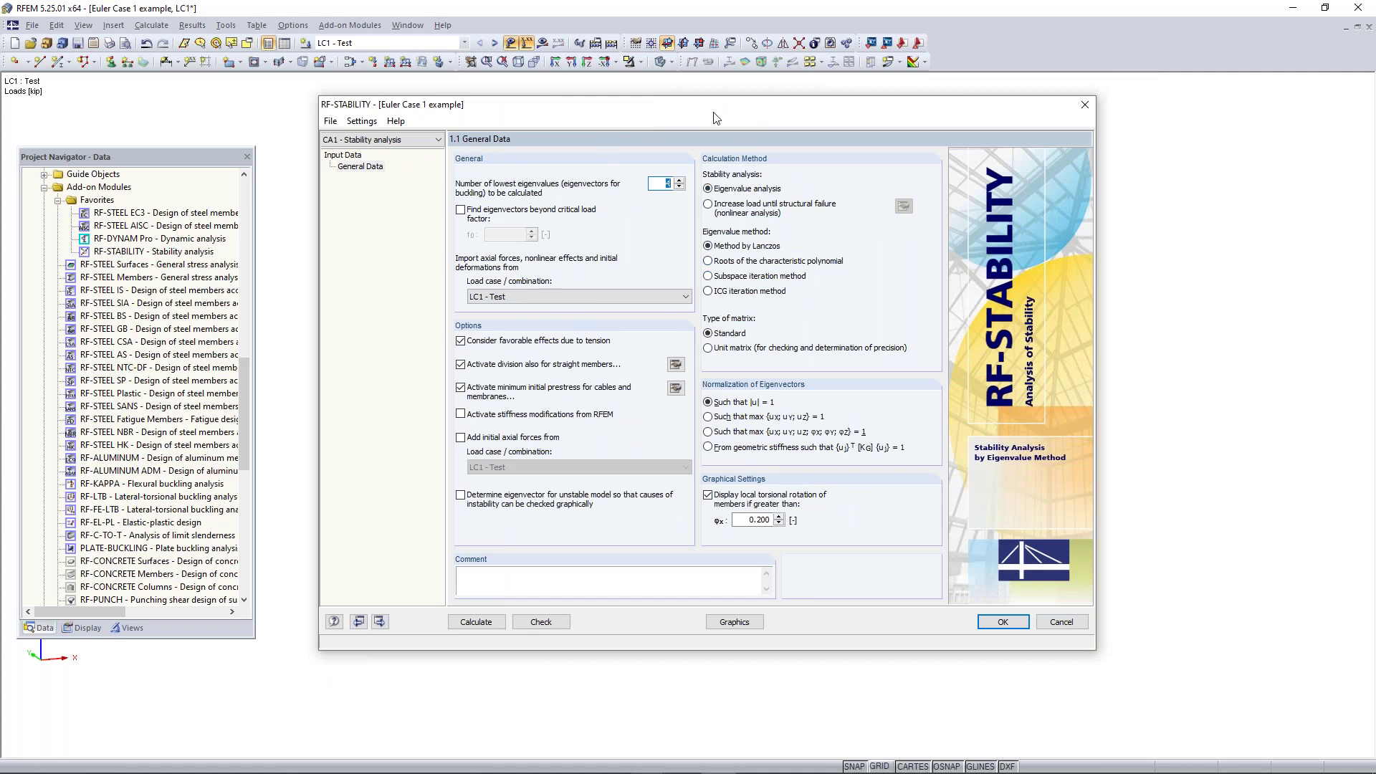
mouse_move(693, 104)
left_mouse_down()
mouse_move(710, 117)
mouse_move(708, 102)
left_mouse_up()
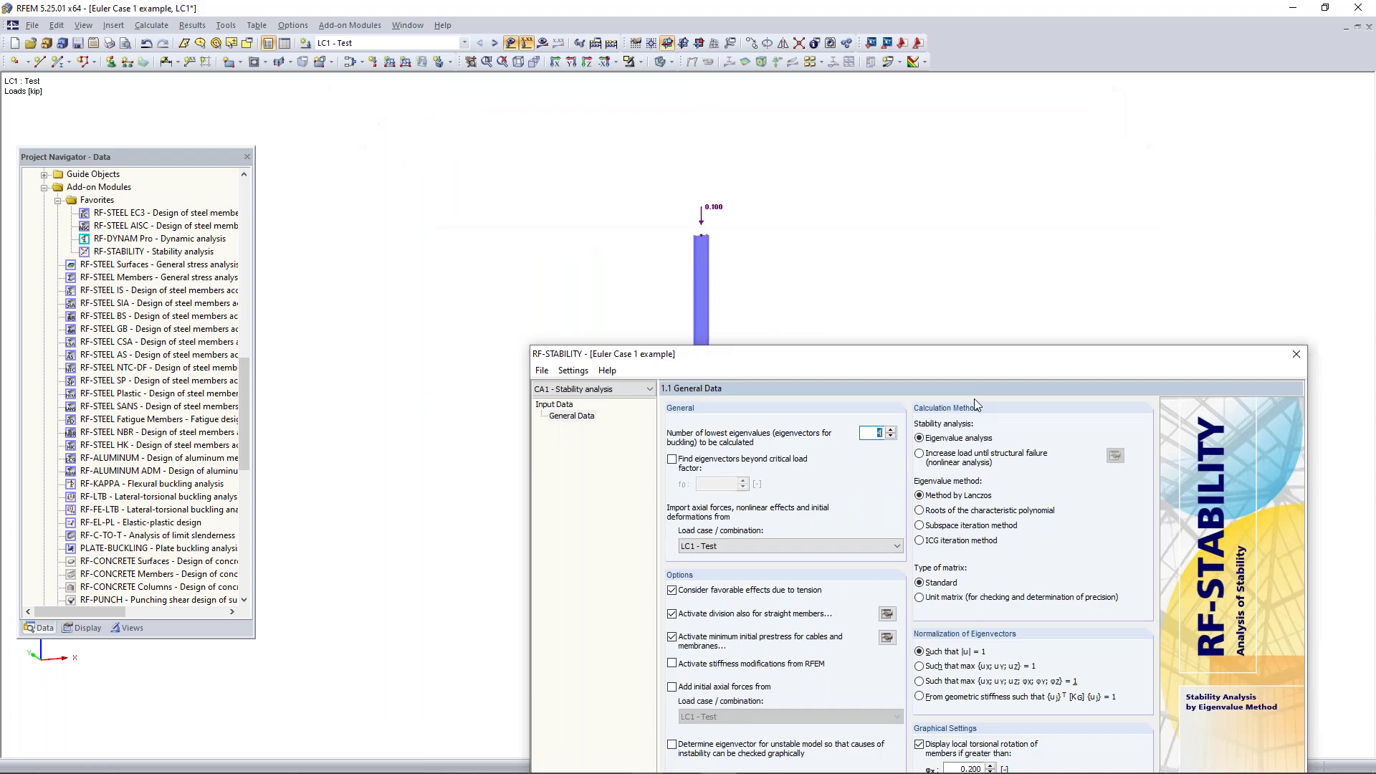
left_click_drag(901, 358, 667, 138)
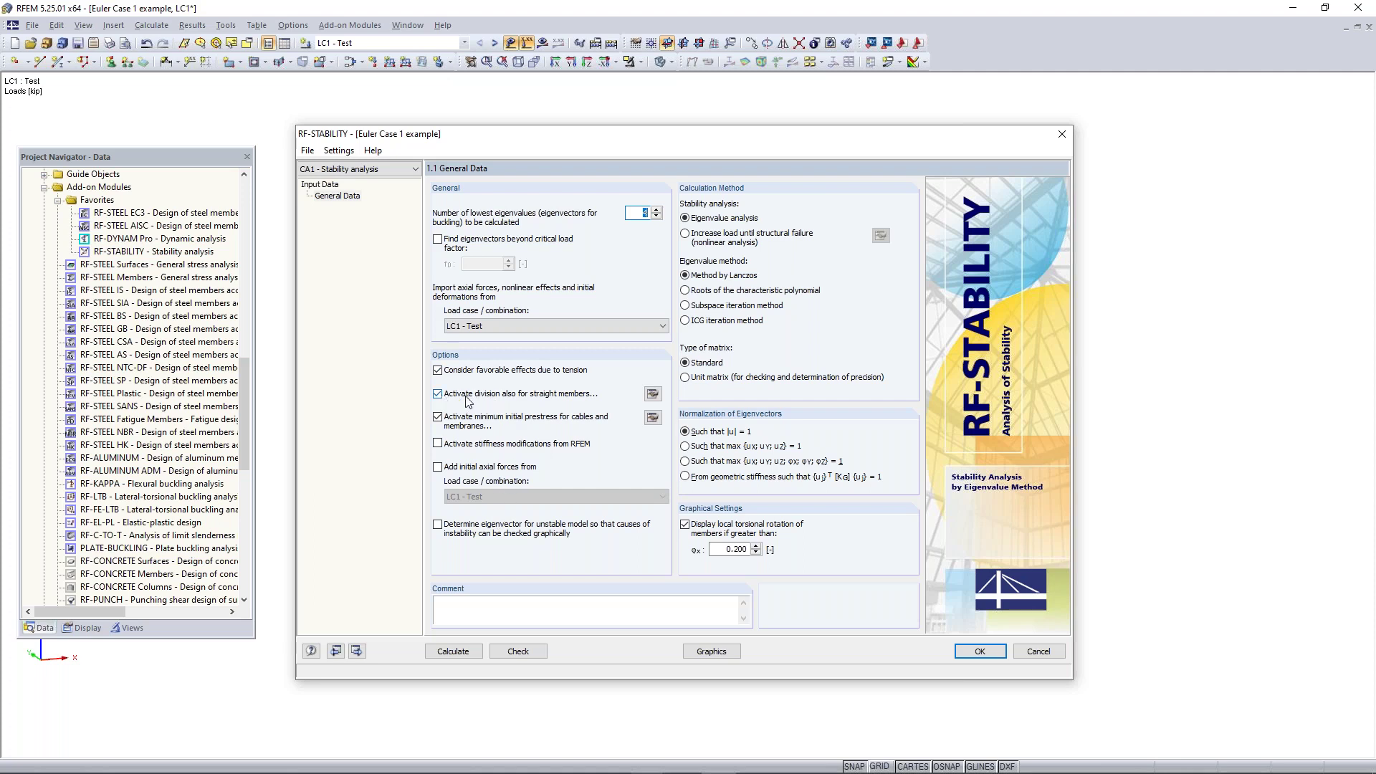
- Review the FE mesh division settings for straight members and the selectable load cases for importing axial forces, keeping LC1 - Test
left_click(653, 394)
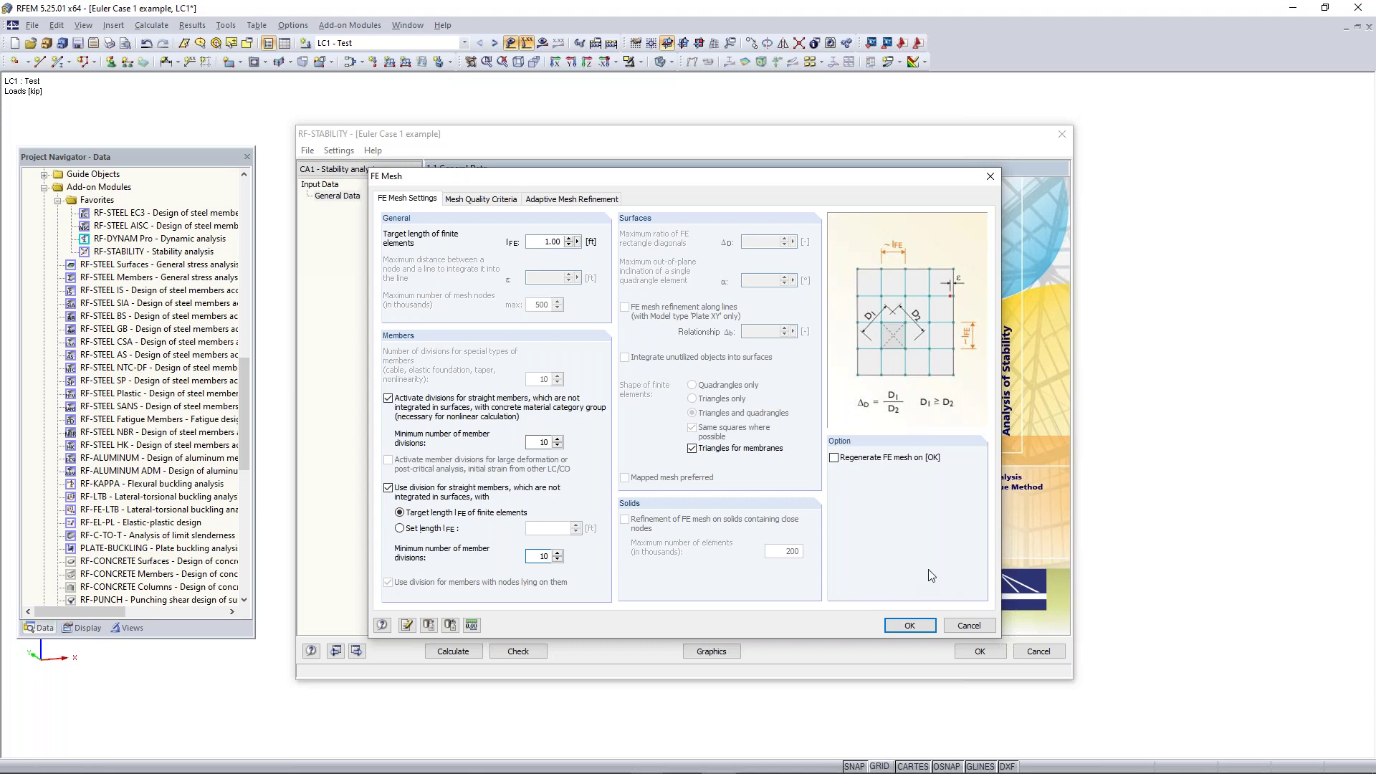
left_click(910, 626)
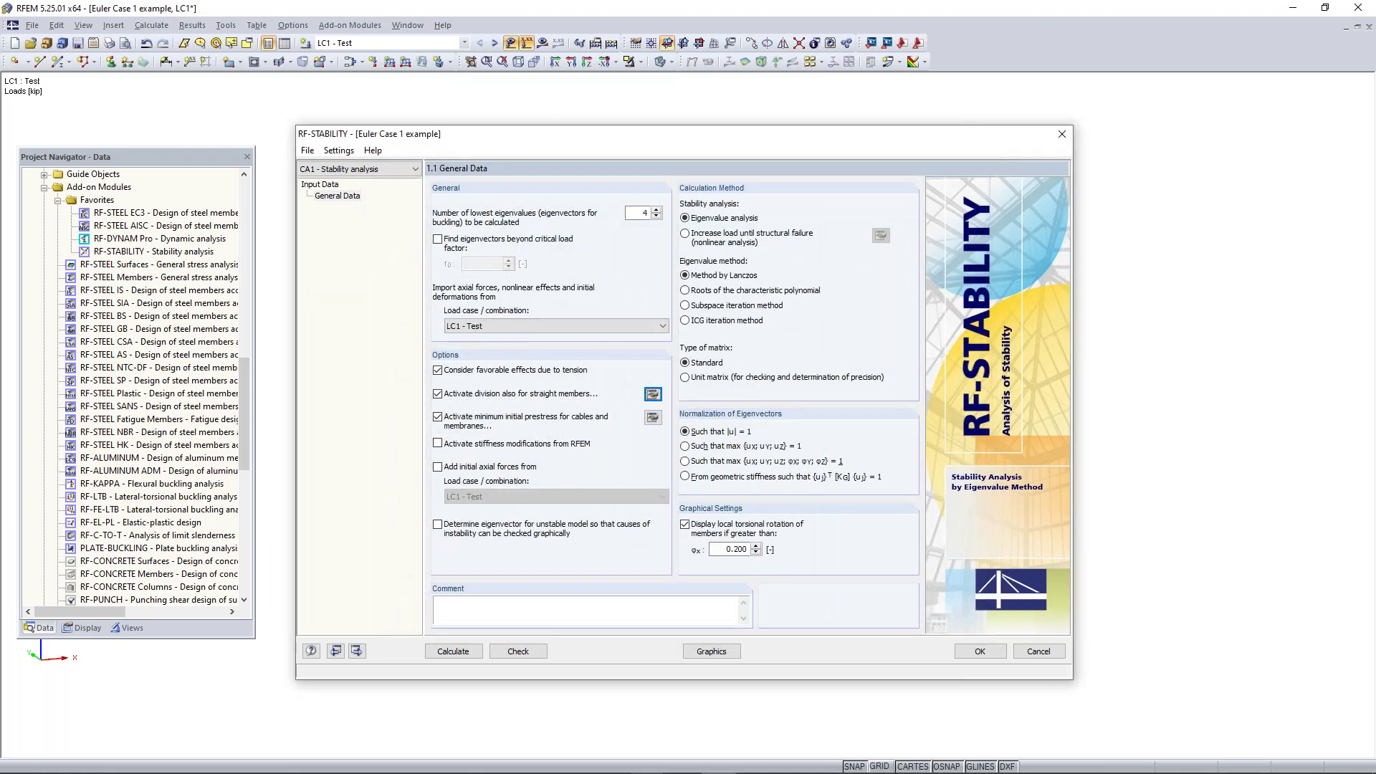
left_click(509, 324)
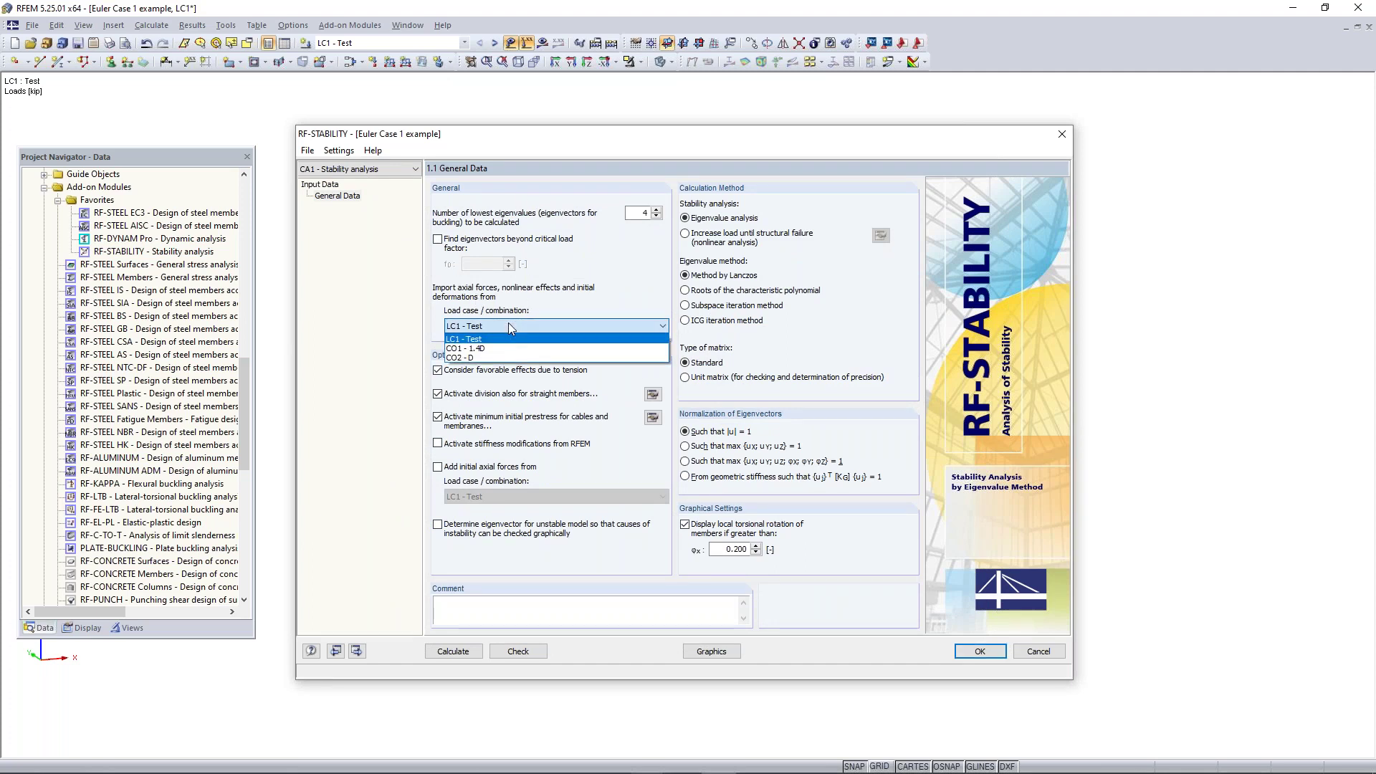
left_click(509, 324)
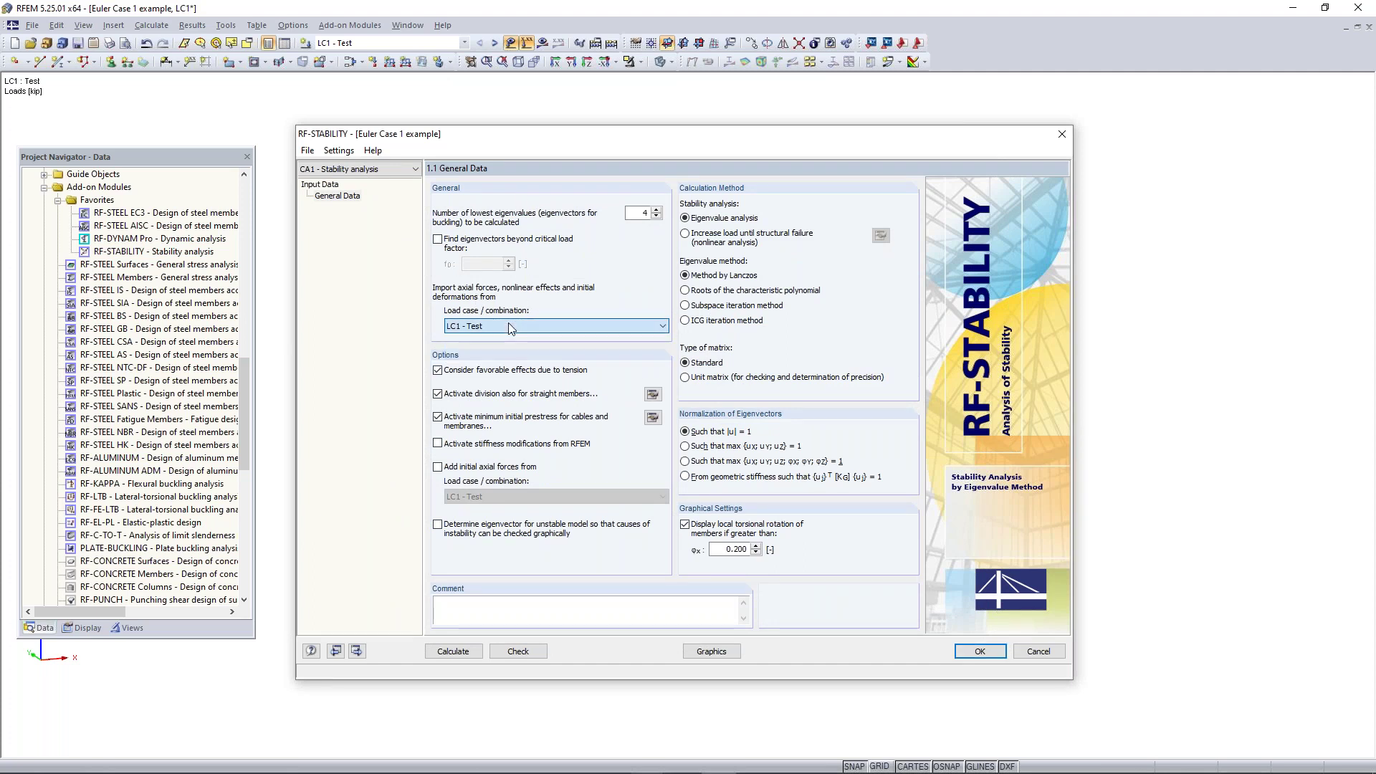
left_click(466, 329)
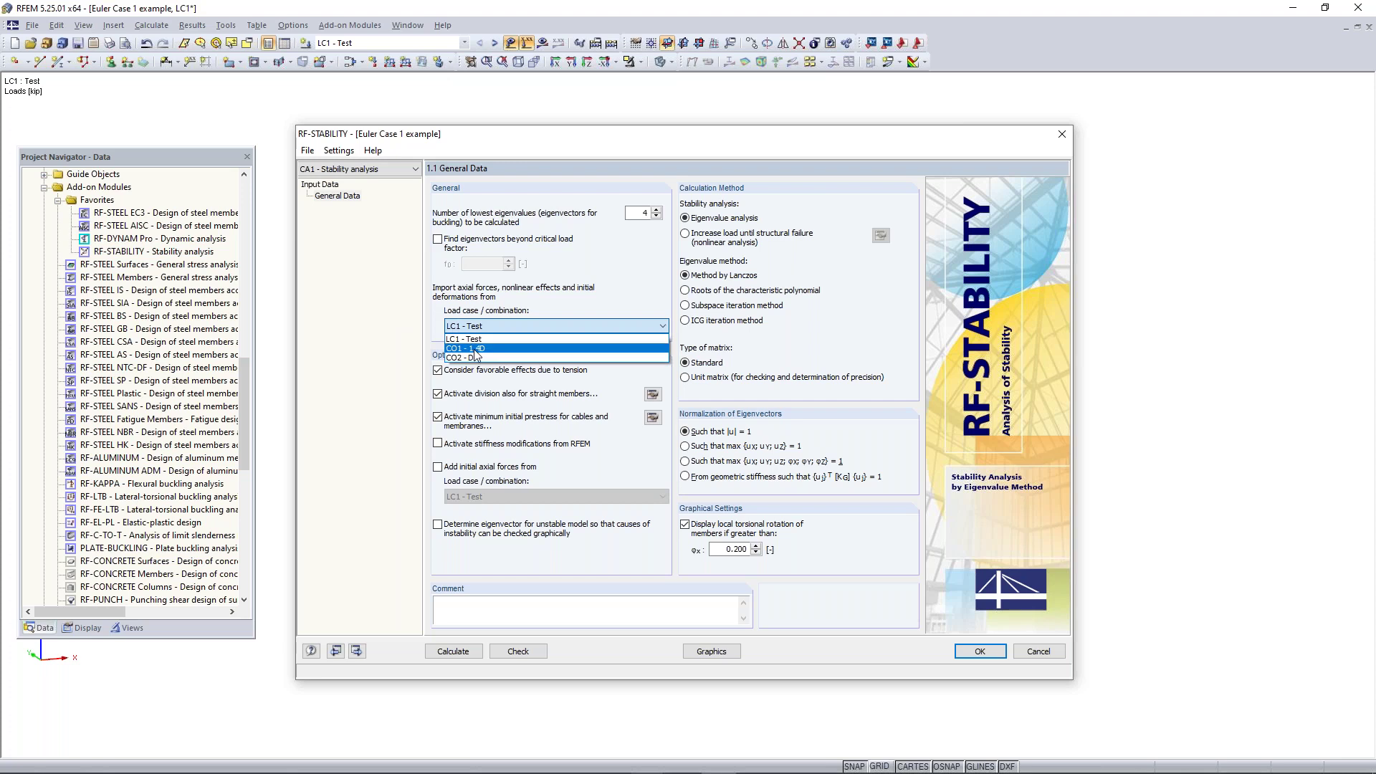
left_click(480, 337)
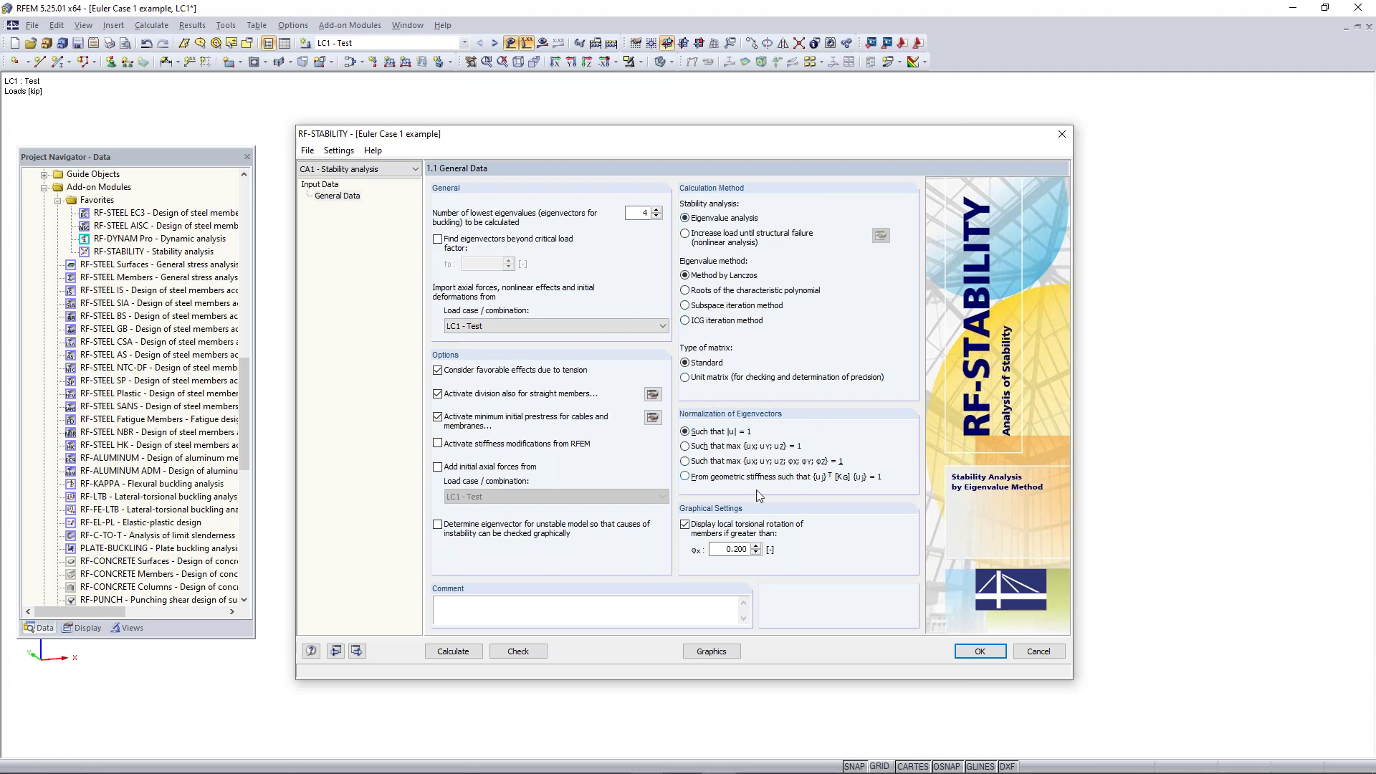
- Run the RF-STABILITY calculation and review the critical load factors and the member's effective lengths and critical loads
left_click(456, 652)
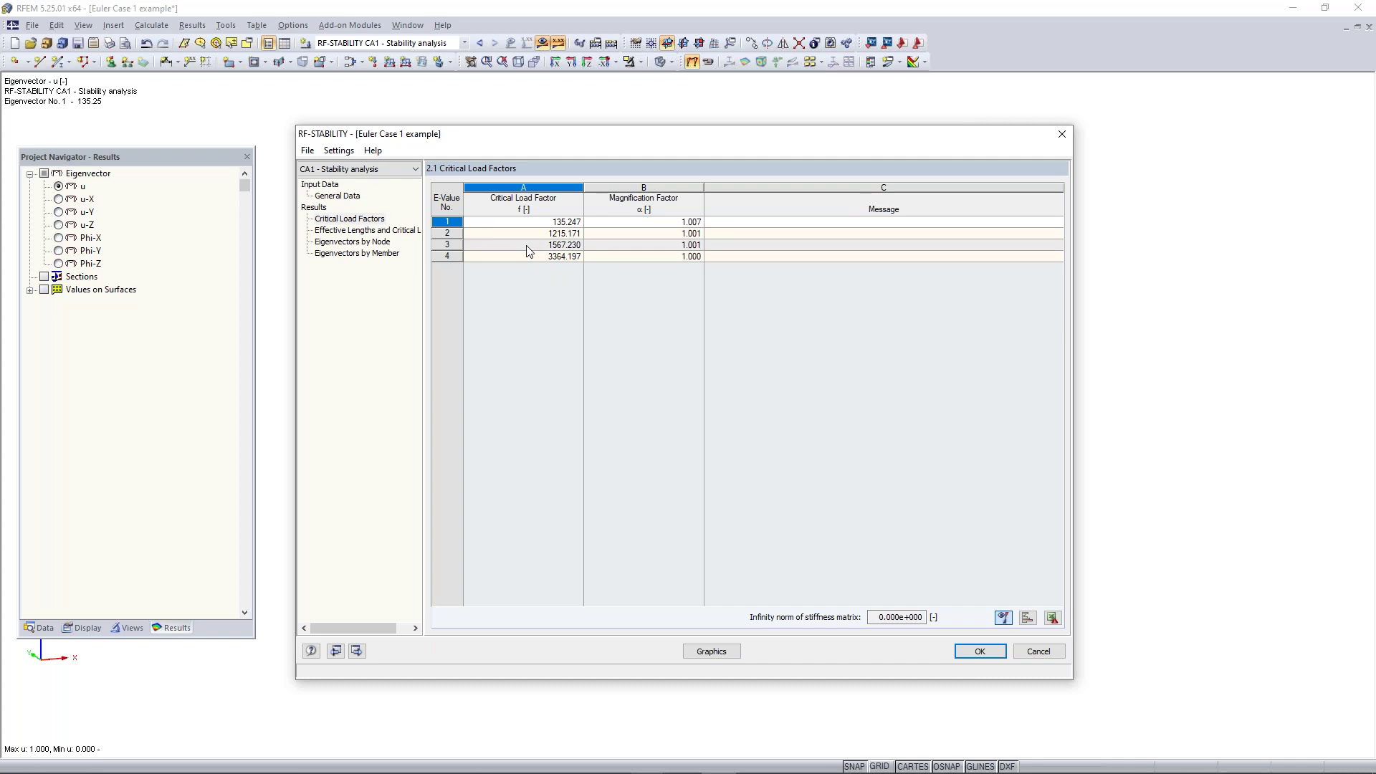
left_click(462, 224)
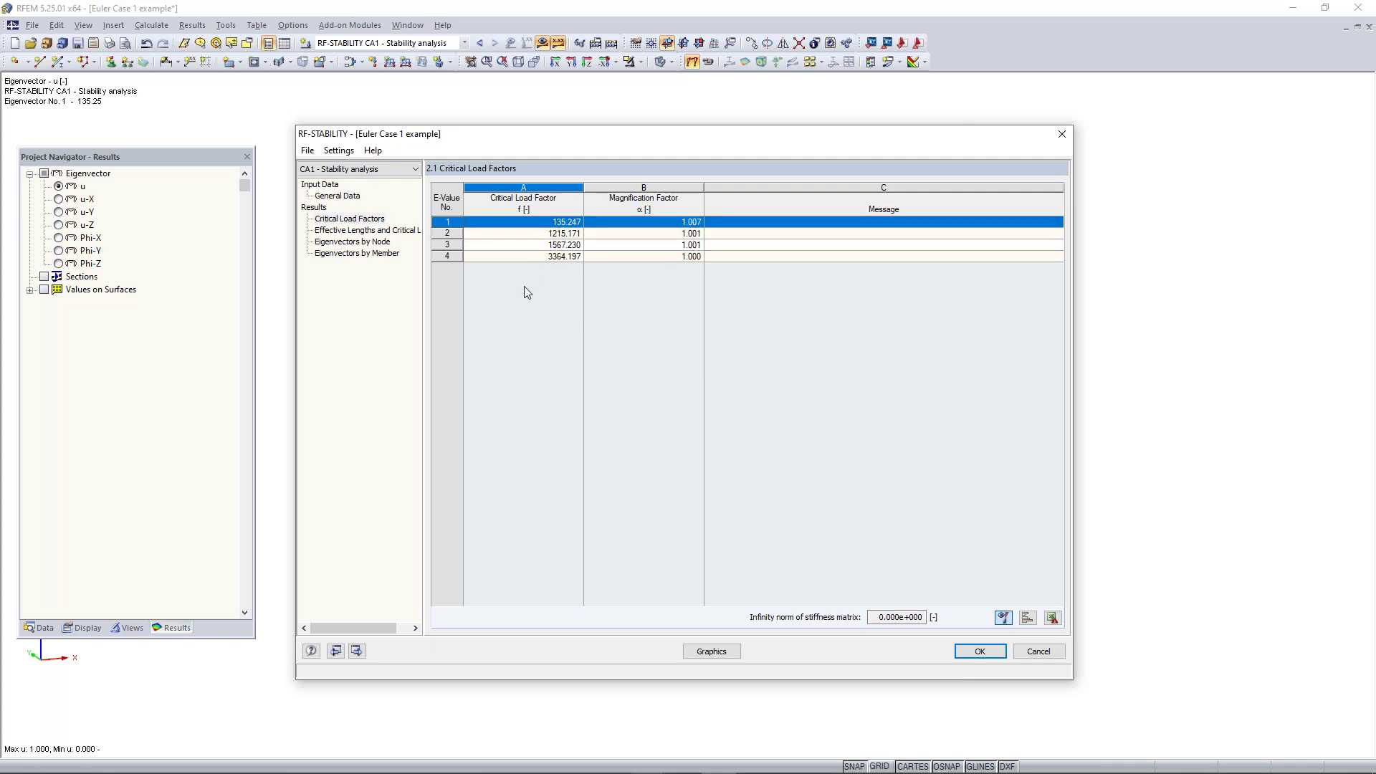
left_click(376, 230)
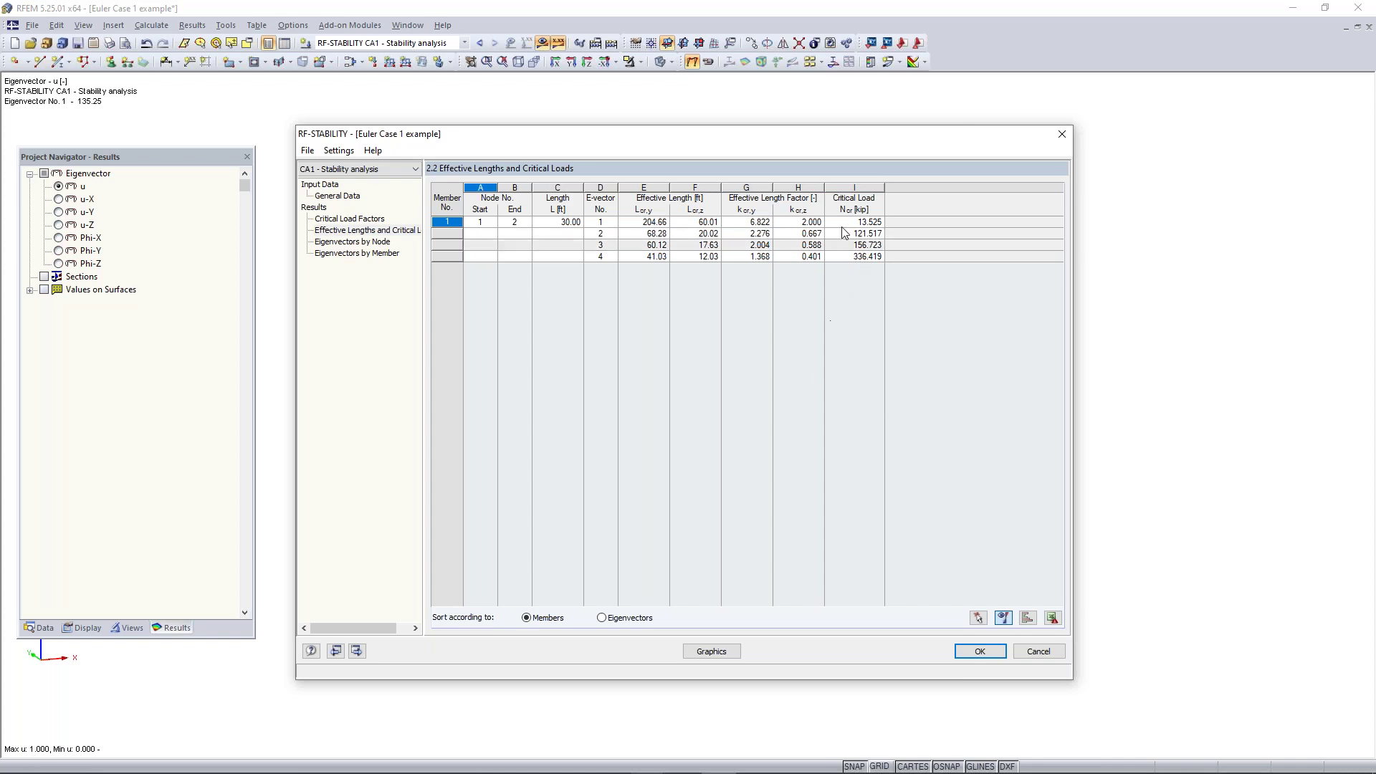
- Display the first buckling mode shape on the column model and examine its direction relative to the X and Y axes
left_click(728, 650)
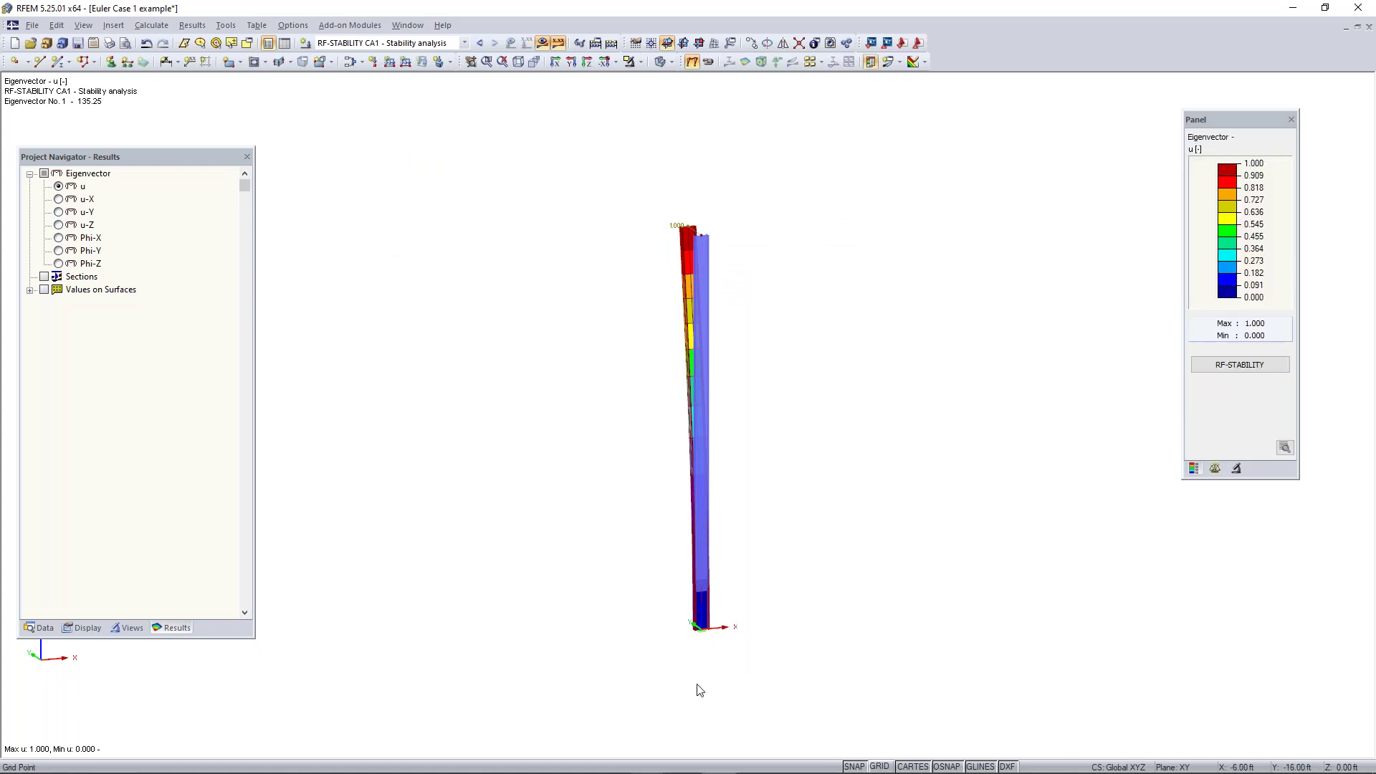
middle_click_drag(666, 454, 848, 443, "ctrl")
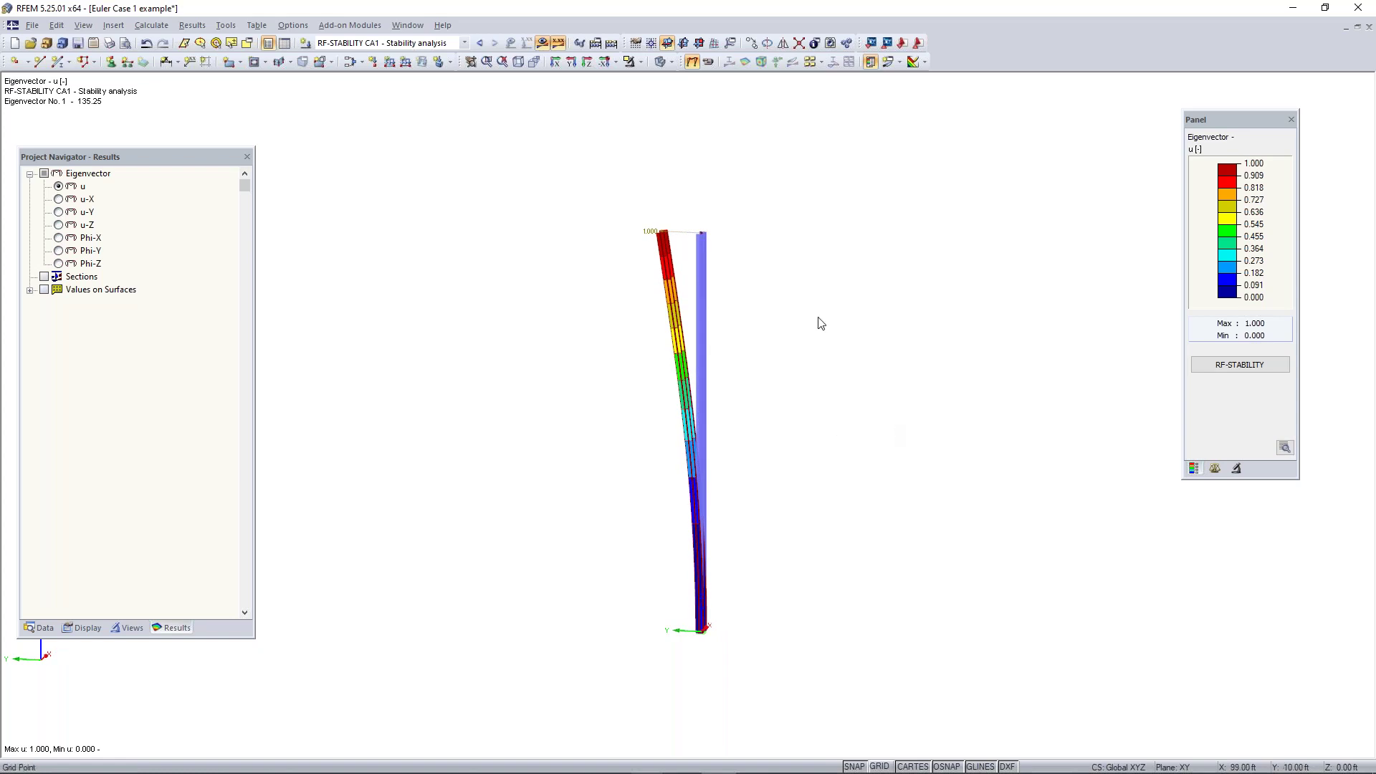
middle_click_drag(650, 334, 606, 346, "ctrl")
right_click(606, 345)
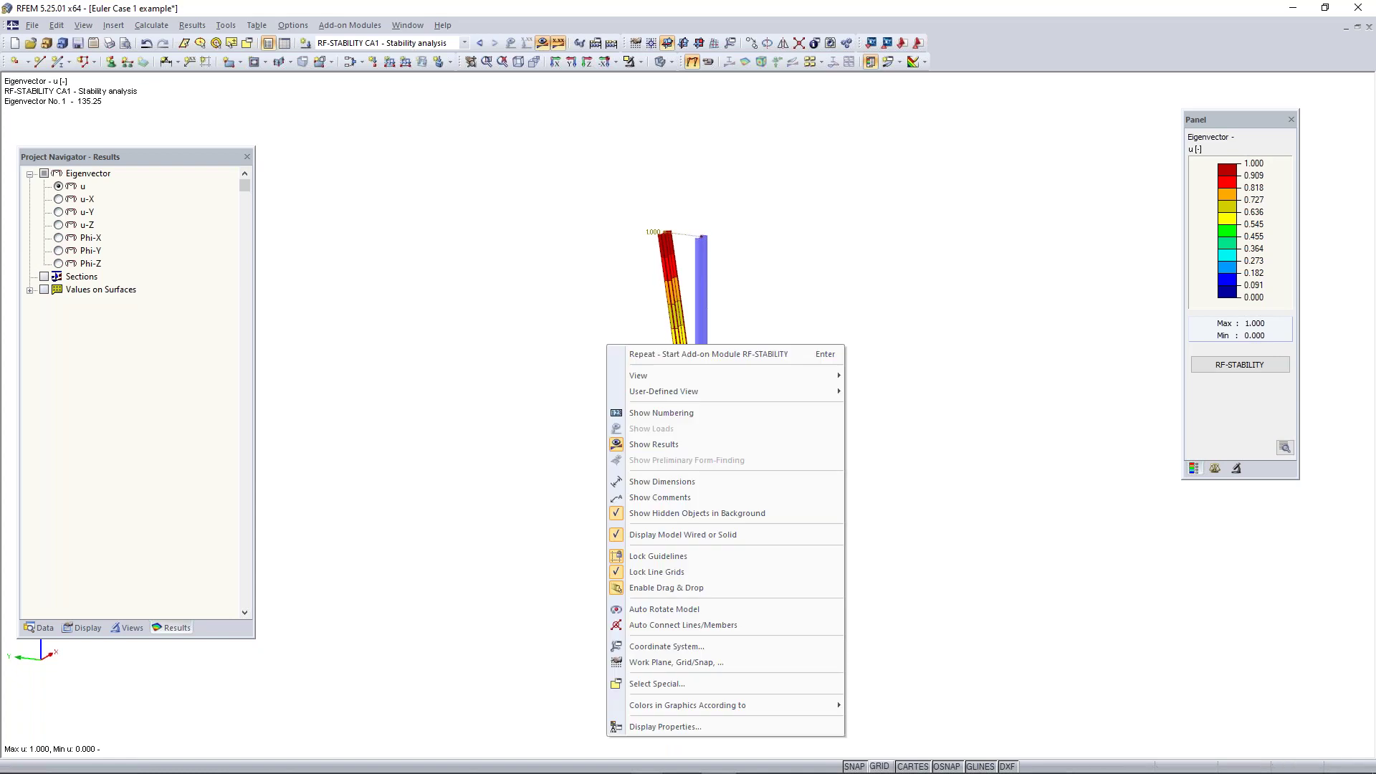
left_click(861, 369)
middle_click_drag(860, 369, 895, 371, "ctrl")
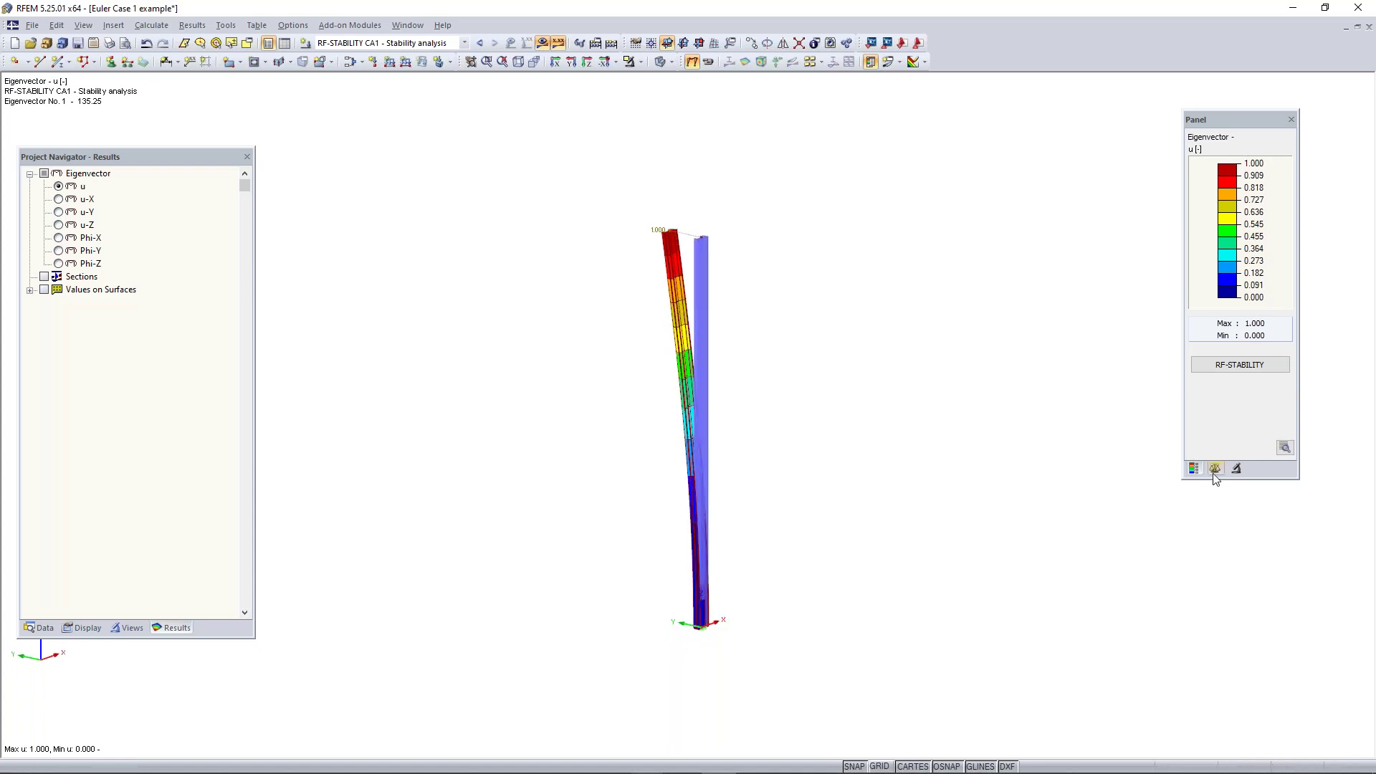
- Show the results display factors and step through the mode shapes of eigenvectors 1 to 4, returning to the first
left_click_drag(1229, 121, 1164, 193)
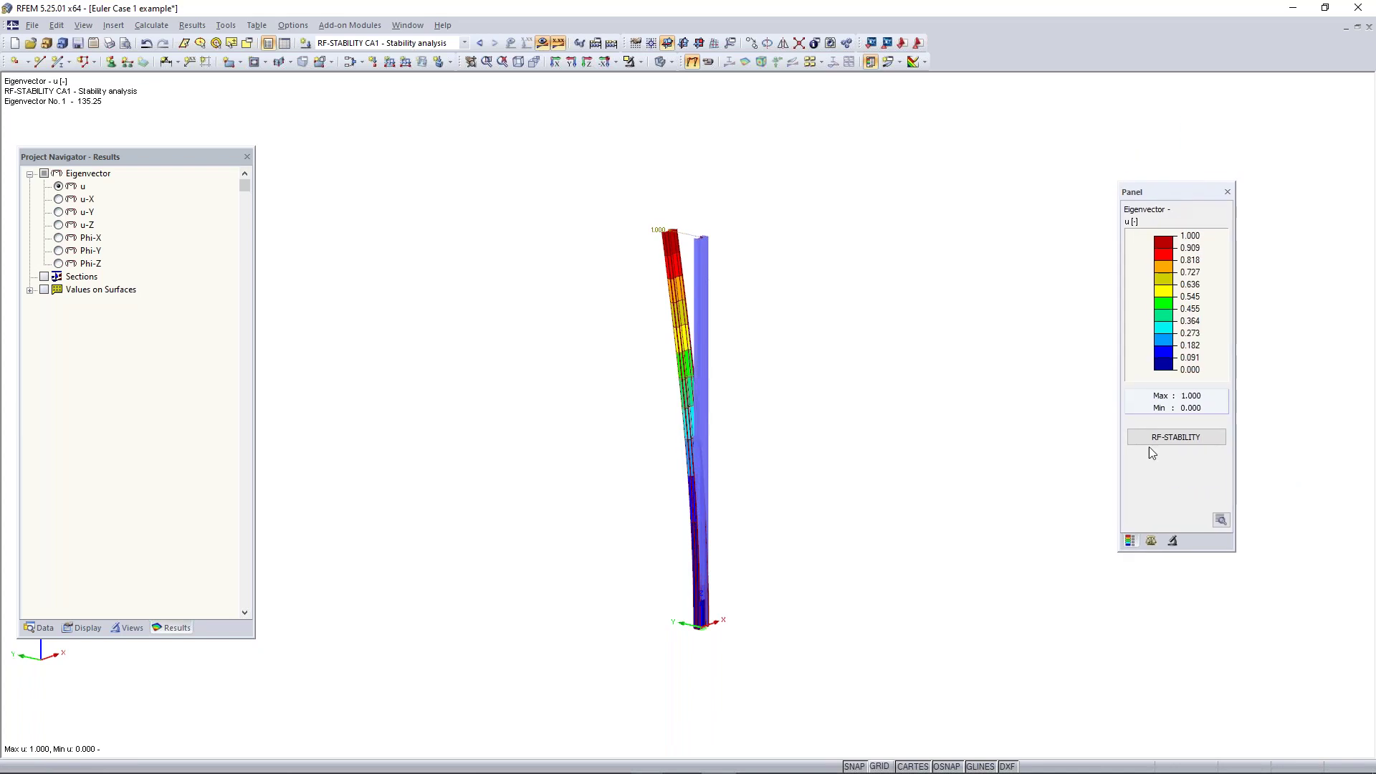
left_click(1150, 542)
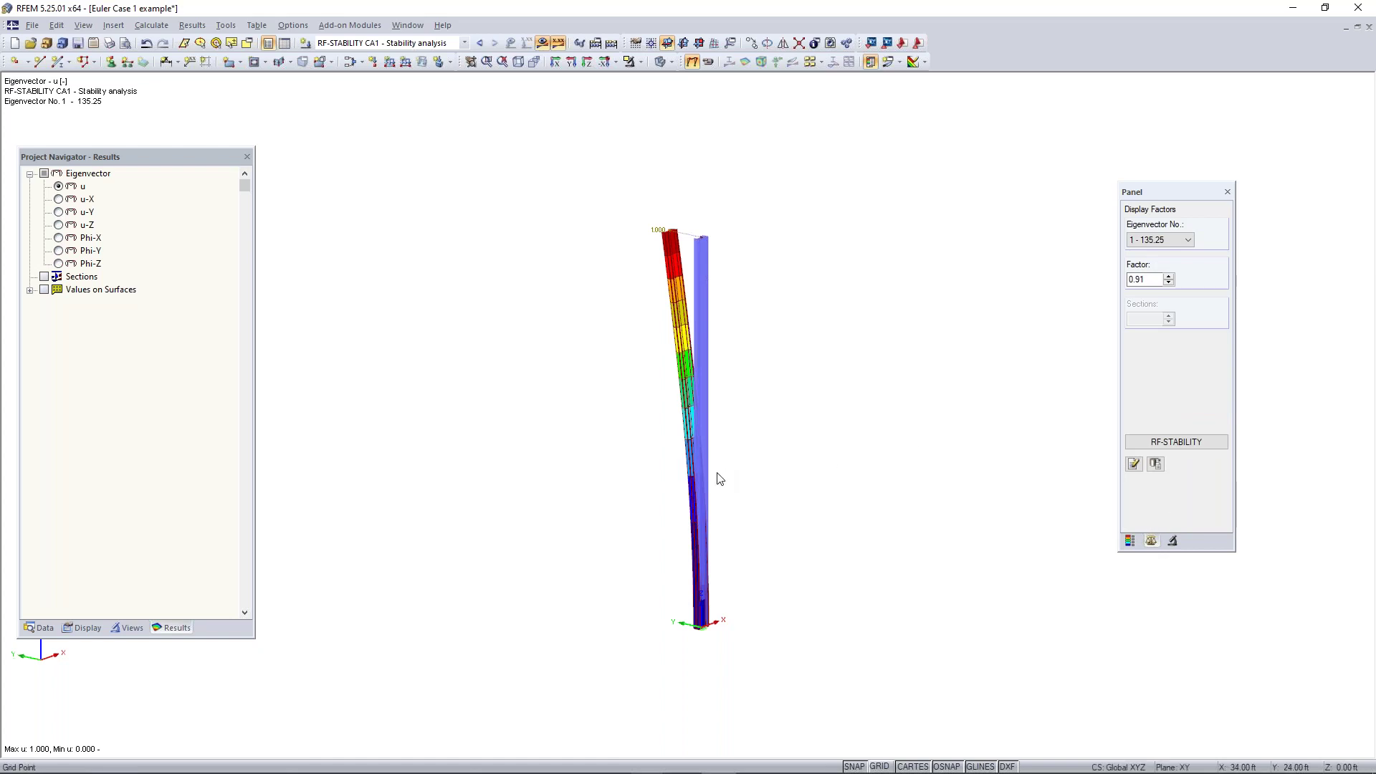
middle_click_drag(612, 526, 630, 490, "ctrl")
right_click(630, 490)
left_click(950, 303)
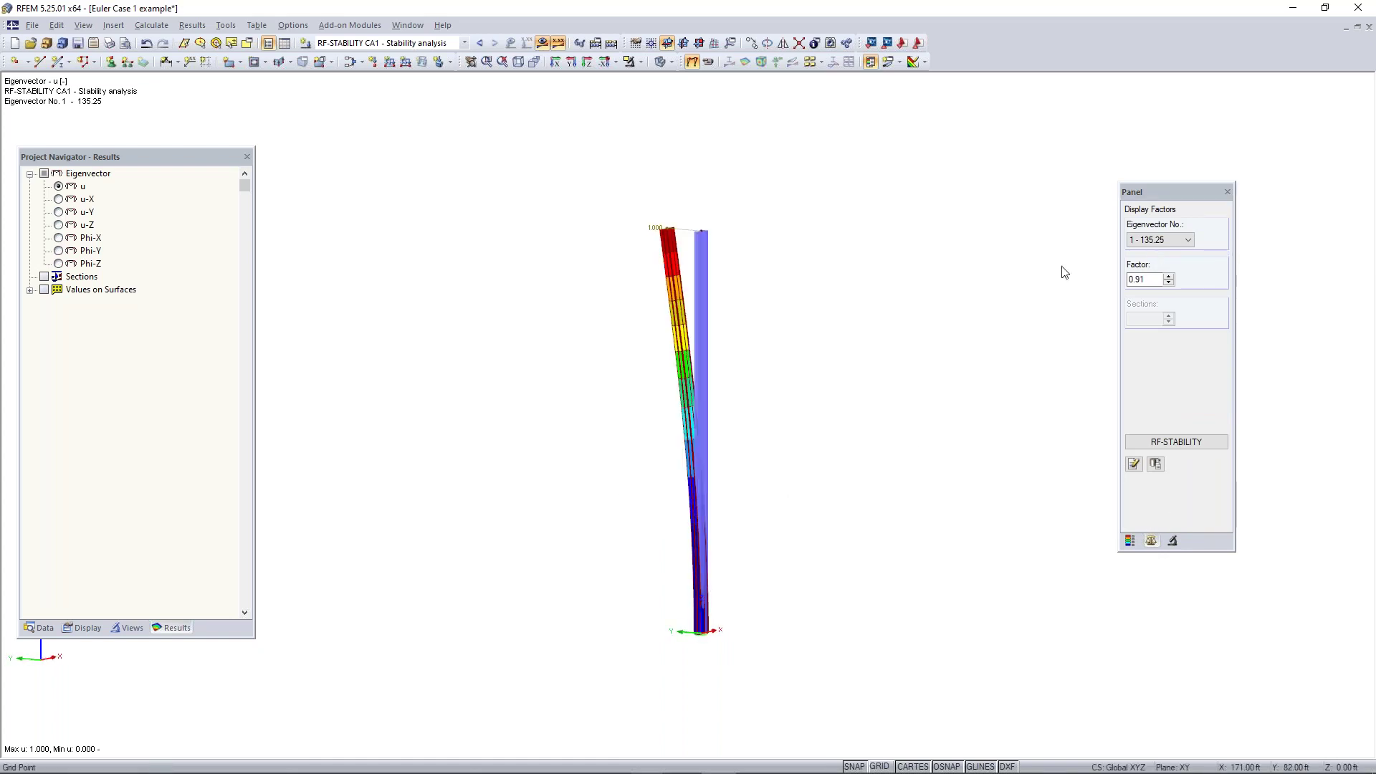
scroll(1190, 243, "down", 1)
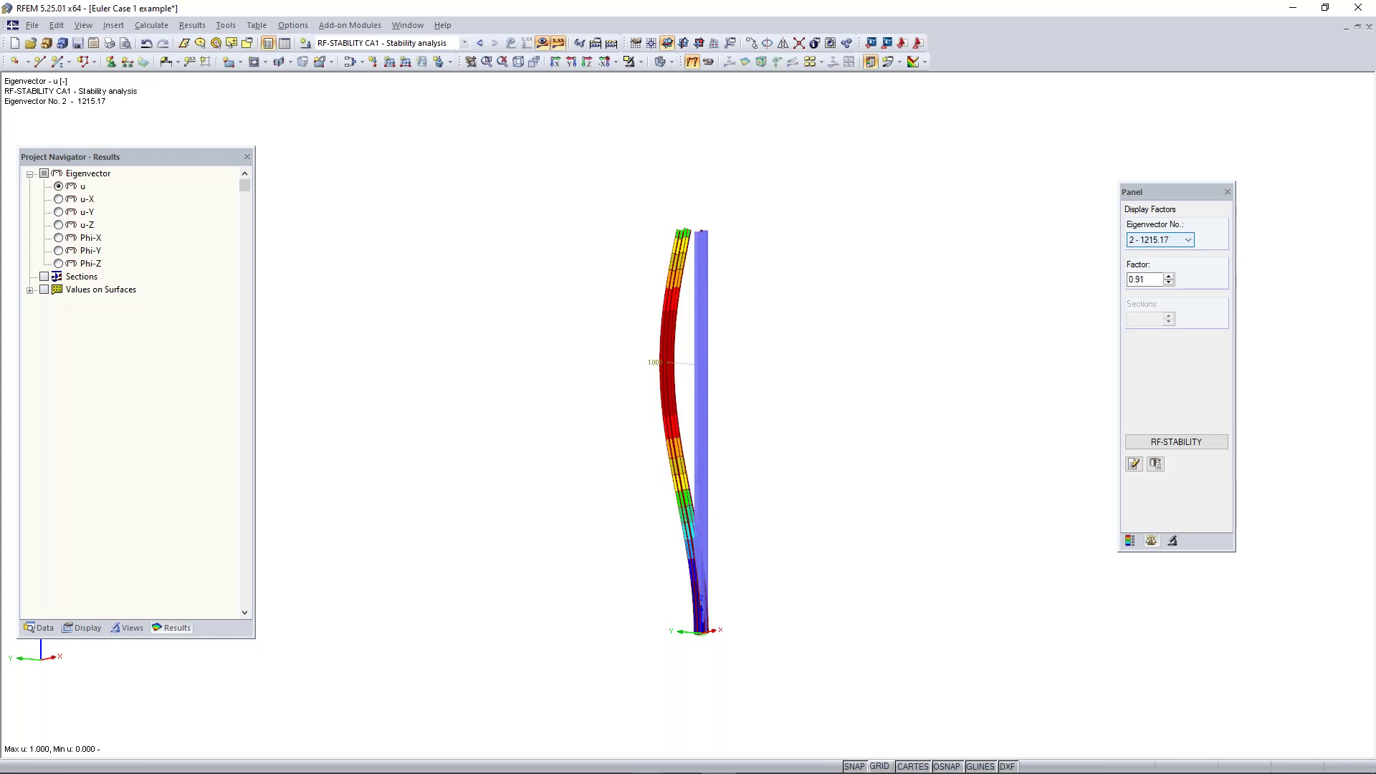
scroll(1160, 240, "down", 1)
scroll(1160, 239, "down", 1)
scroll(1160, 240, "up", 1)
middle_click_drag(929, 321, 1166, 251, "ctrl")
scroll(1164, 248, "down", 1)
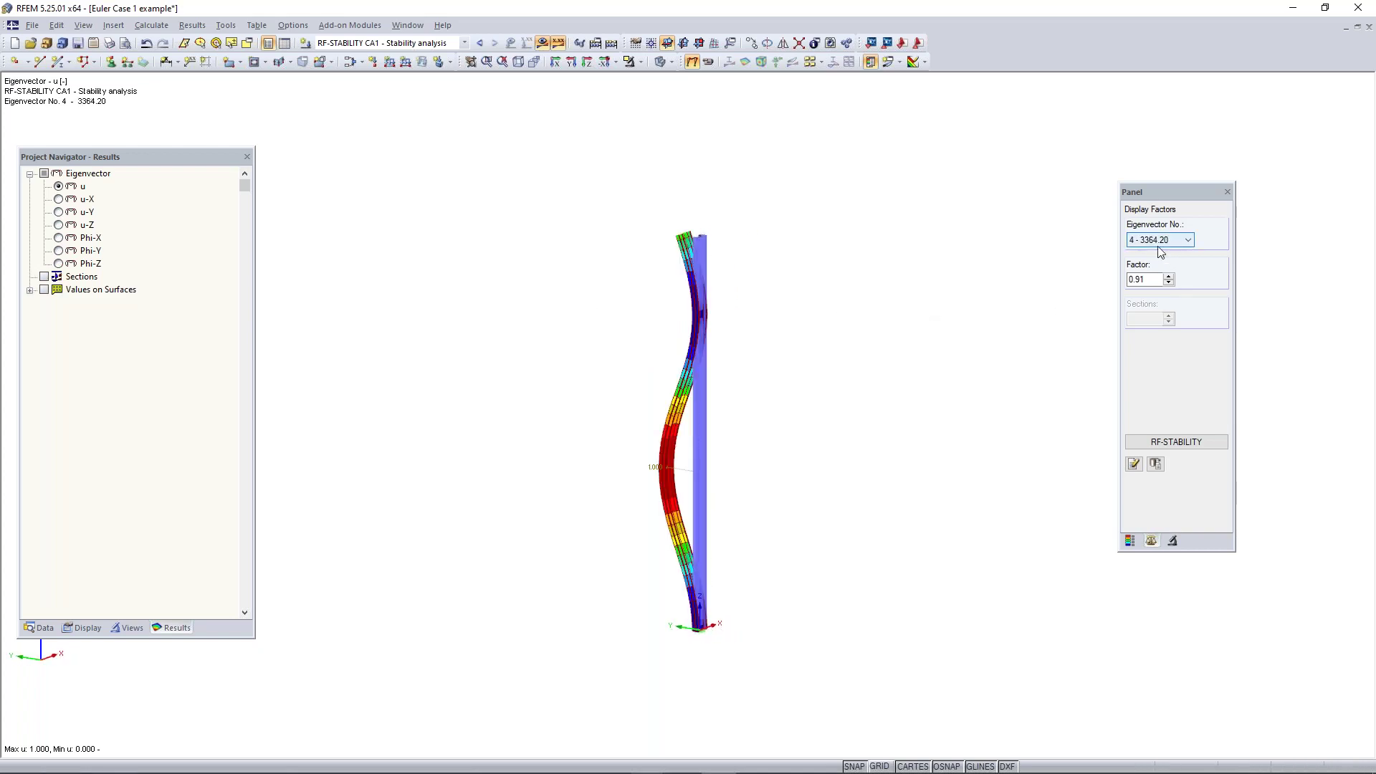
scroll(1165, 243, "up", 2)
scroll(1167, 249, "up", 1)
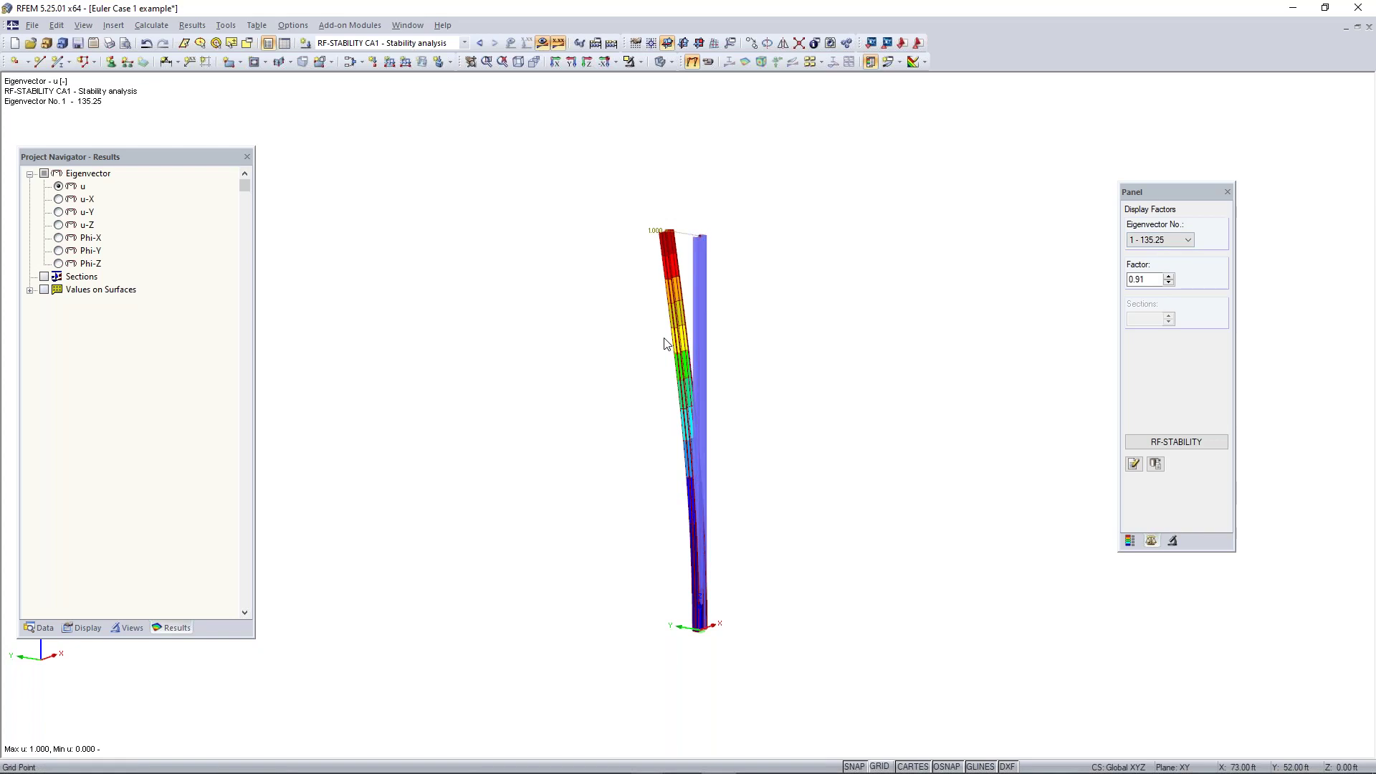
- Inspect the moments of inertia in the W 12x35 cross-section information from the column's member properties, leaving the member unedited
scroll(684, 318, "up", 1)
scroll(683, 317, "up", 1)
middle_click_drag(771, 469, 768, 381)
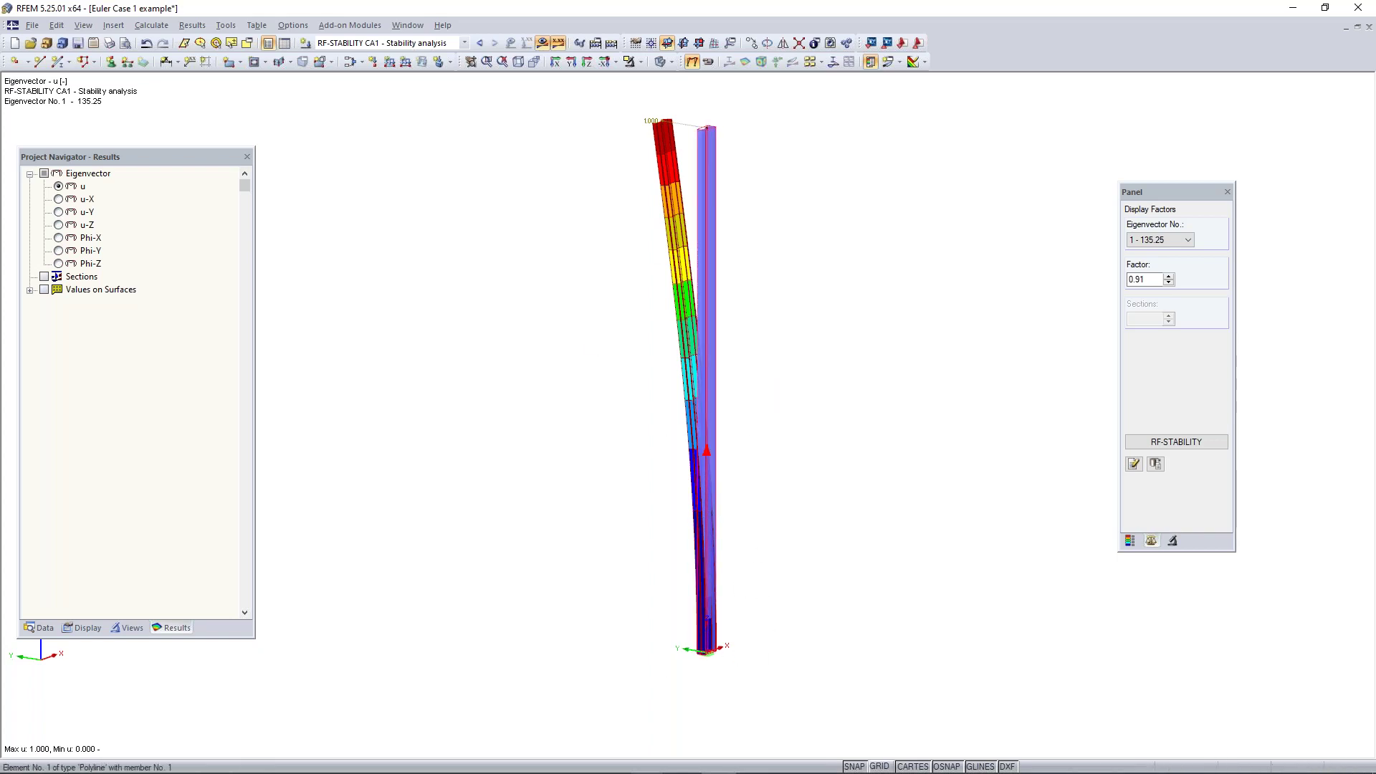
right_click(706, 497)
left_click(766, 415)
double_click(707, 466)
left_click(889, 456)
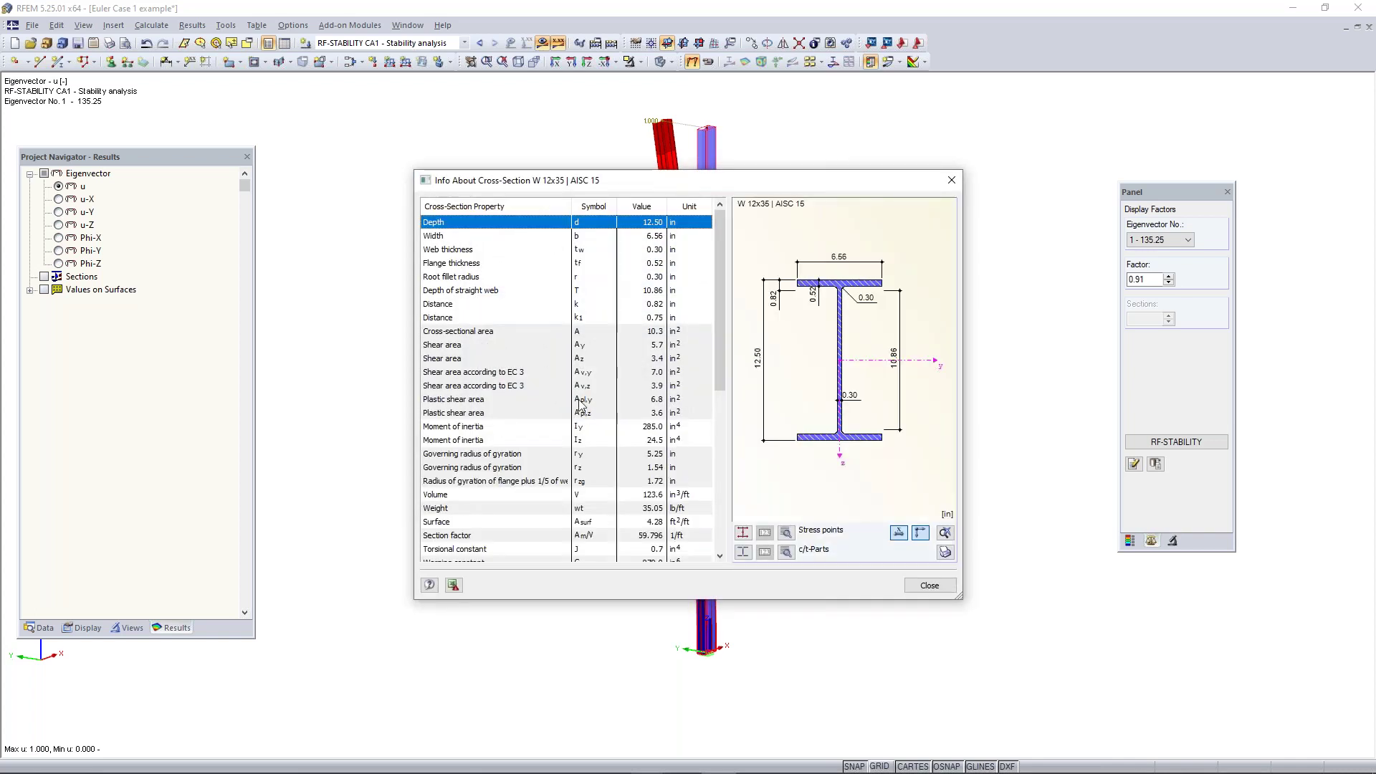
scroll(584, 416, "down", 1)
scroll(584, 412, "up", 1)
scroll(616, 405, "down", 1)
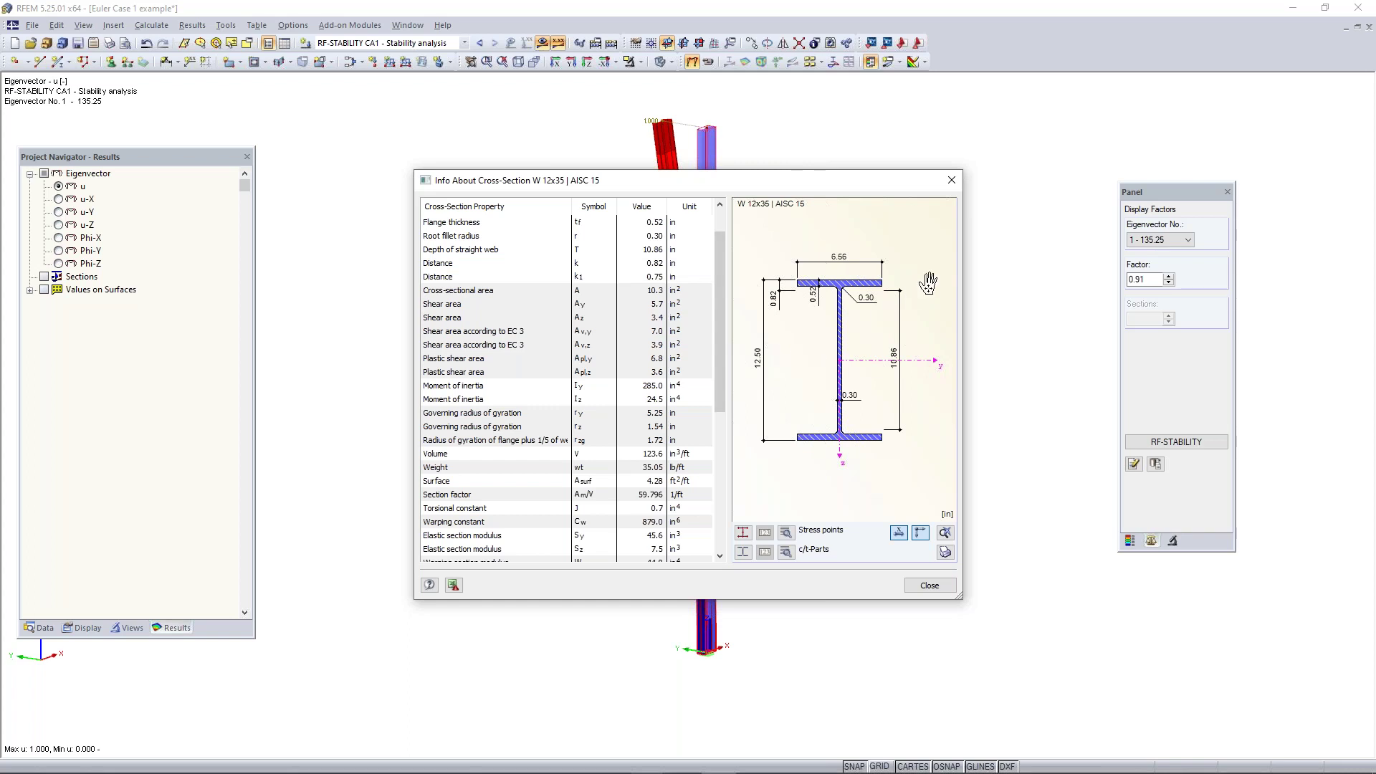
left_click(952, 180)
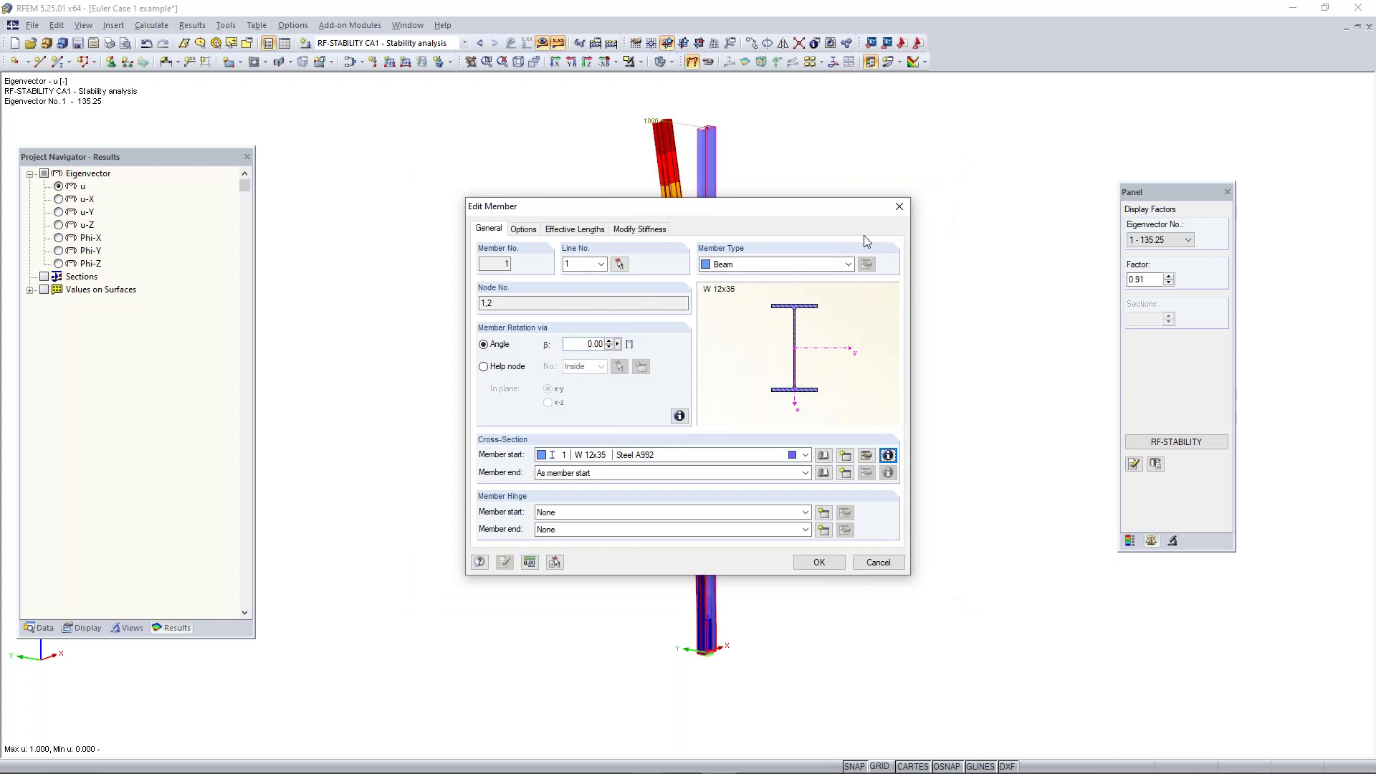
left_click(900, 207)
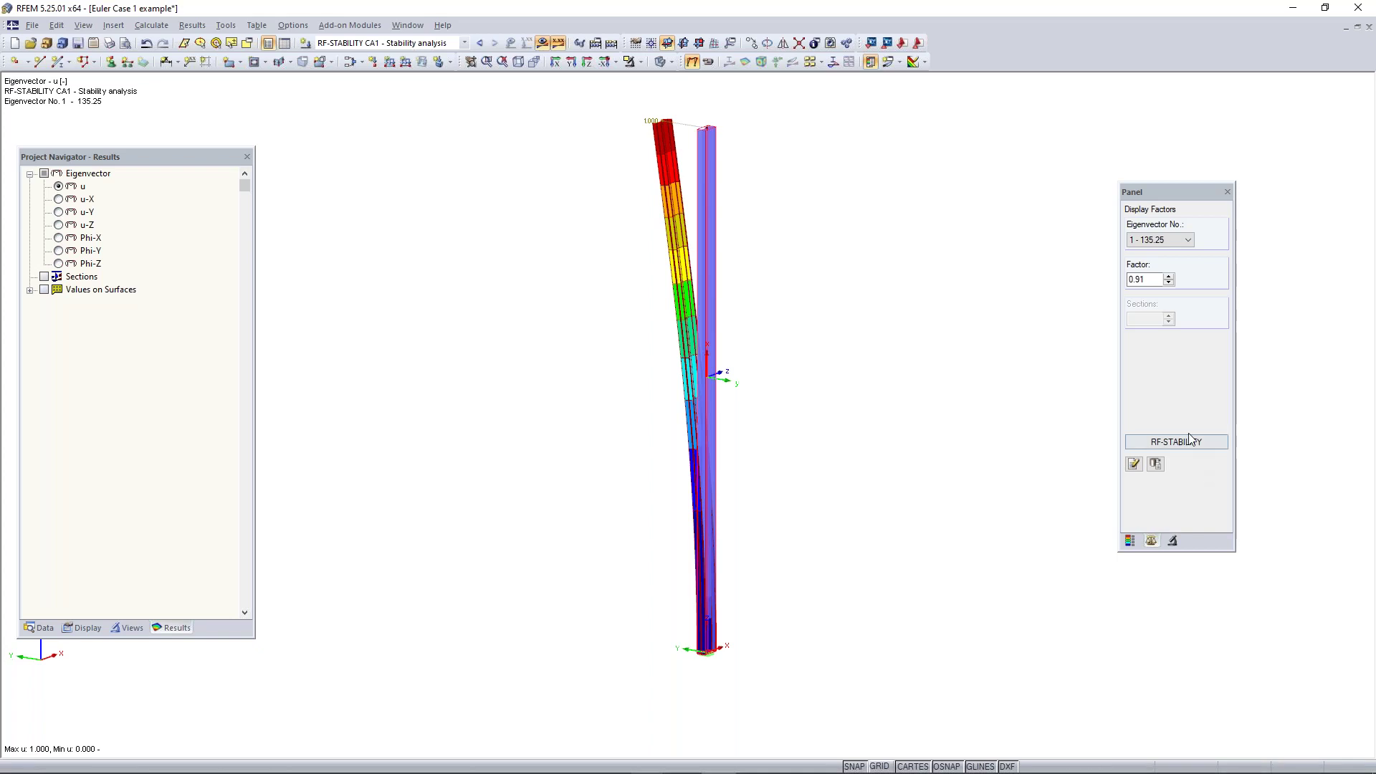
- Reopen the RF-STABILITY results and review the critical load factors and the column's effective lengths and critical loads
left_click(39, 628)
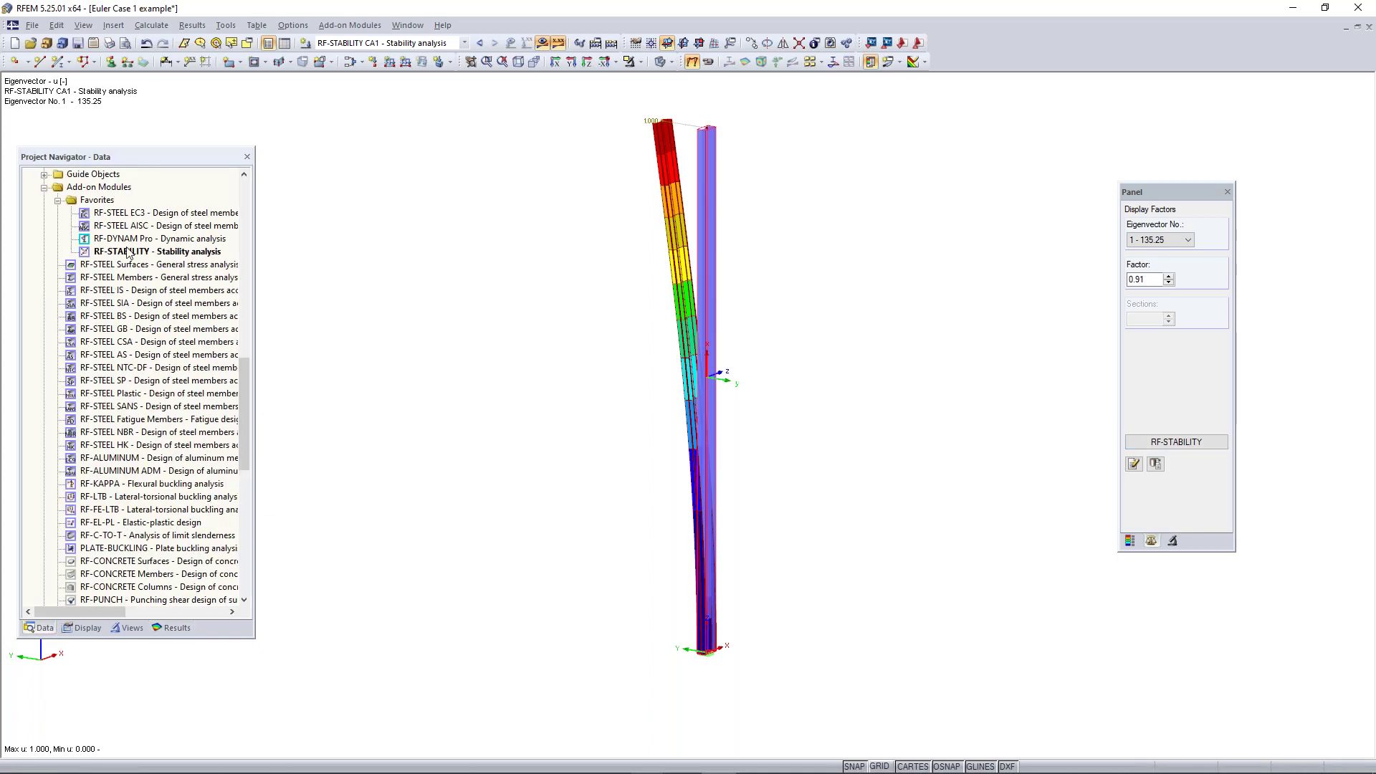
left_click(1180, 443)
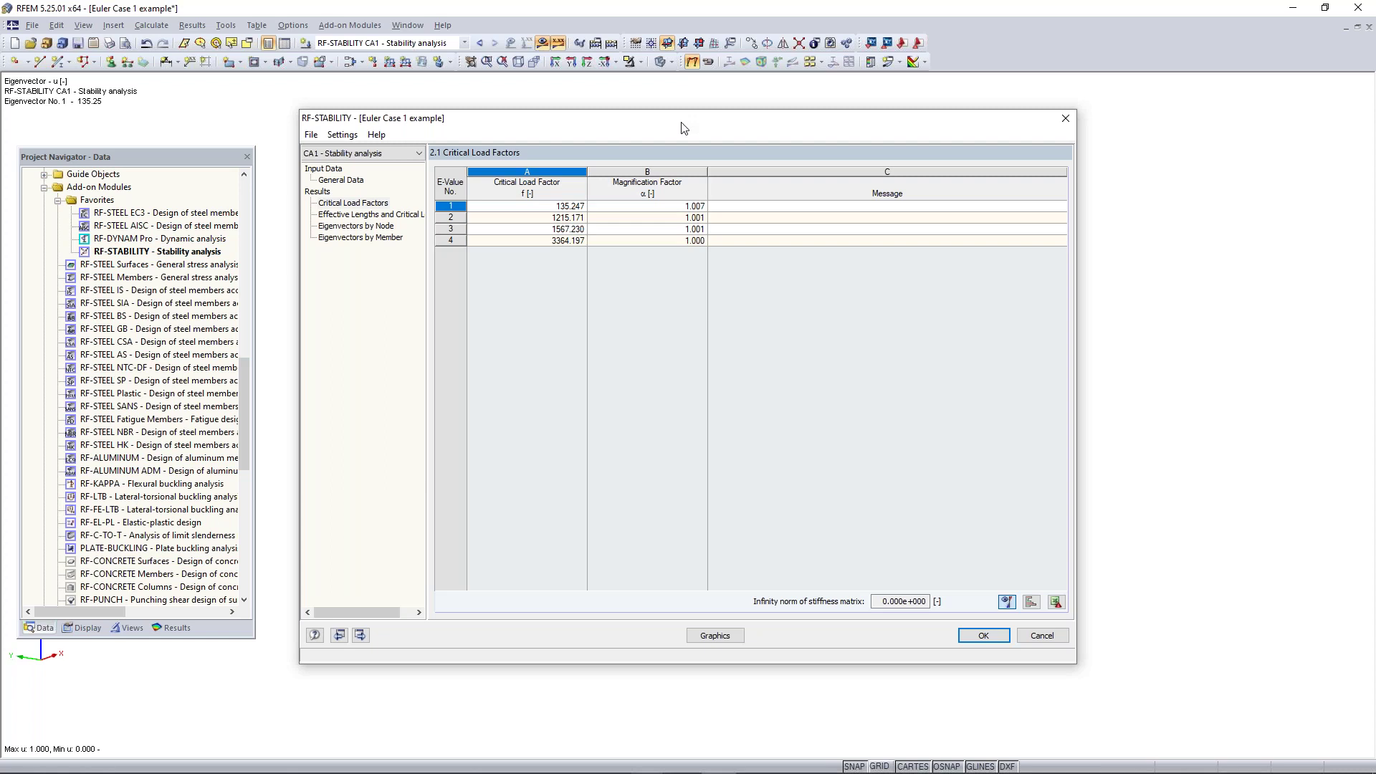
left_click(372, 214)
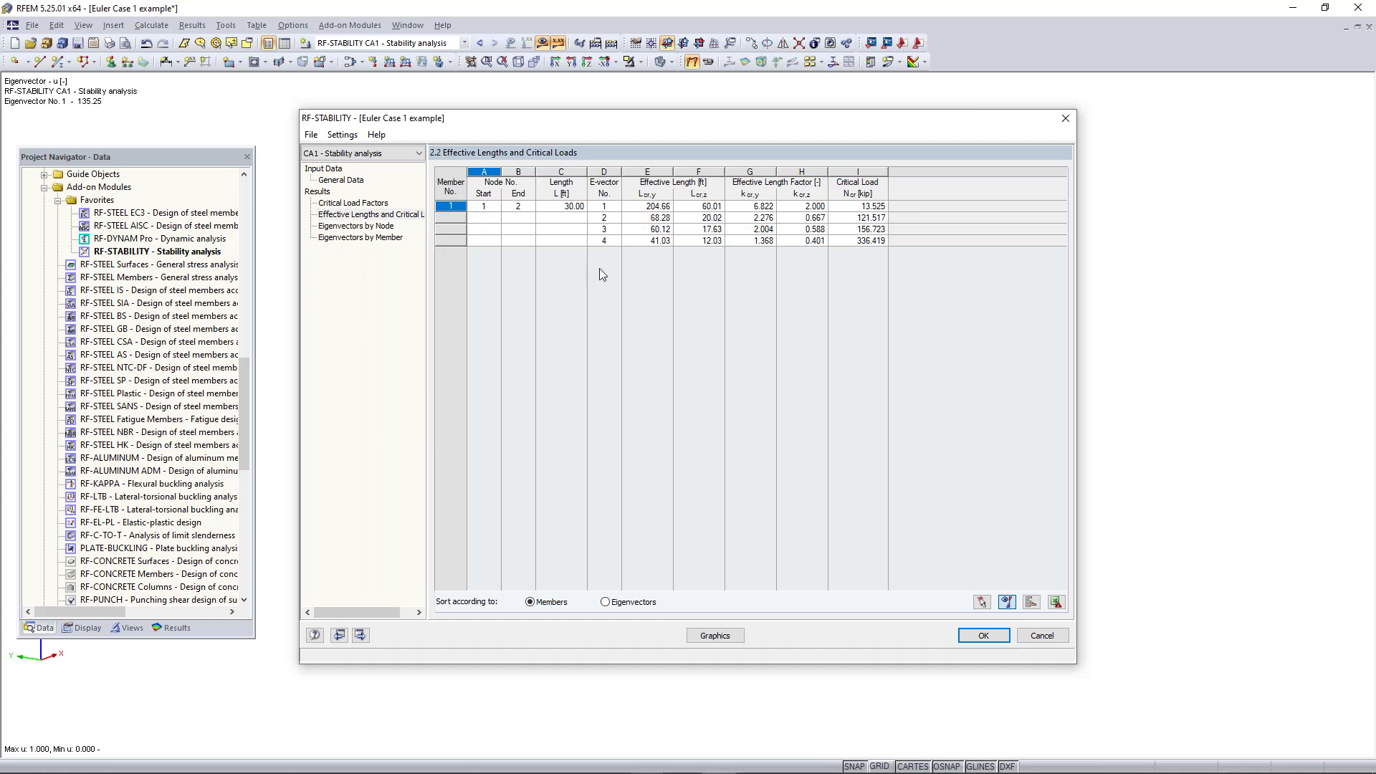
left_click(1074, 119)
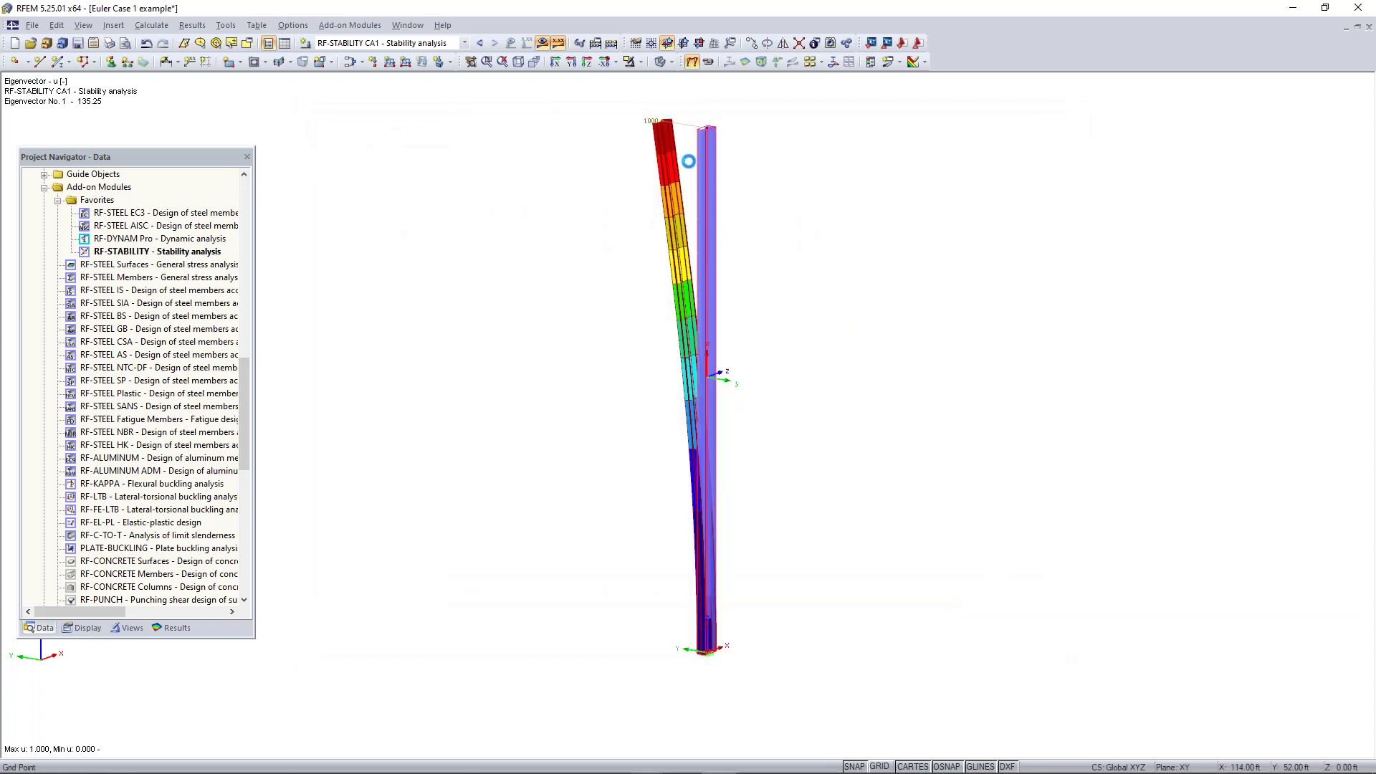
- Switch to load case LC1 - Test and set the nodal load at the column's top to Pz -14 kip
middle_click_drag(726, 223, 719, 238)
scroll(723, 239, "down", 3)
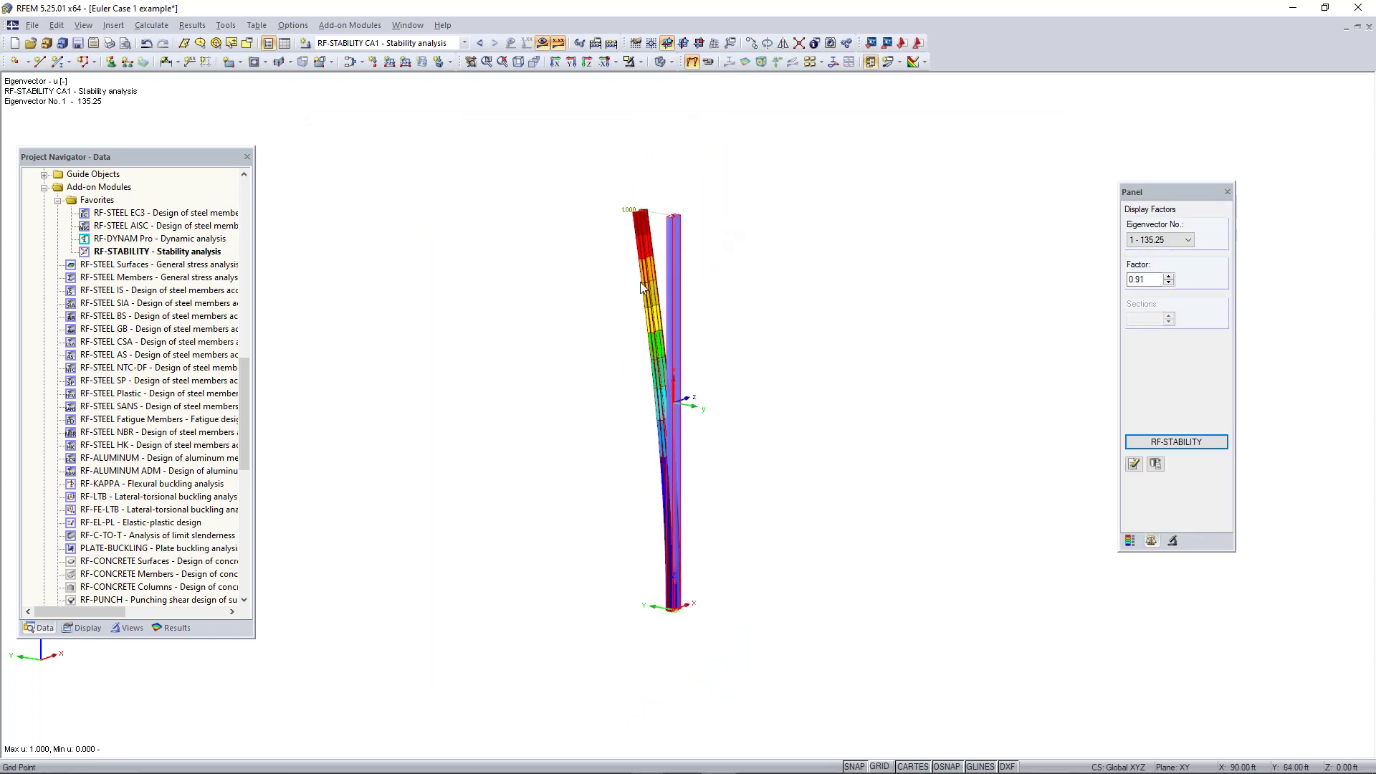
left_click(401, 44)
left_click(402, 56)
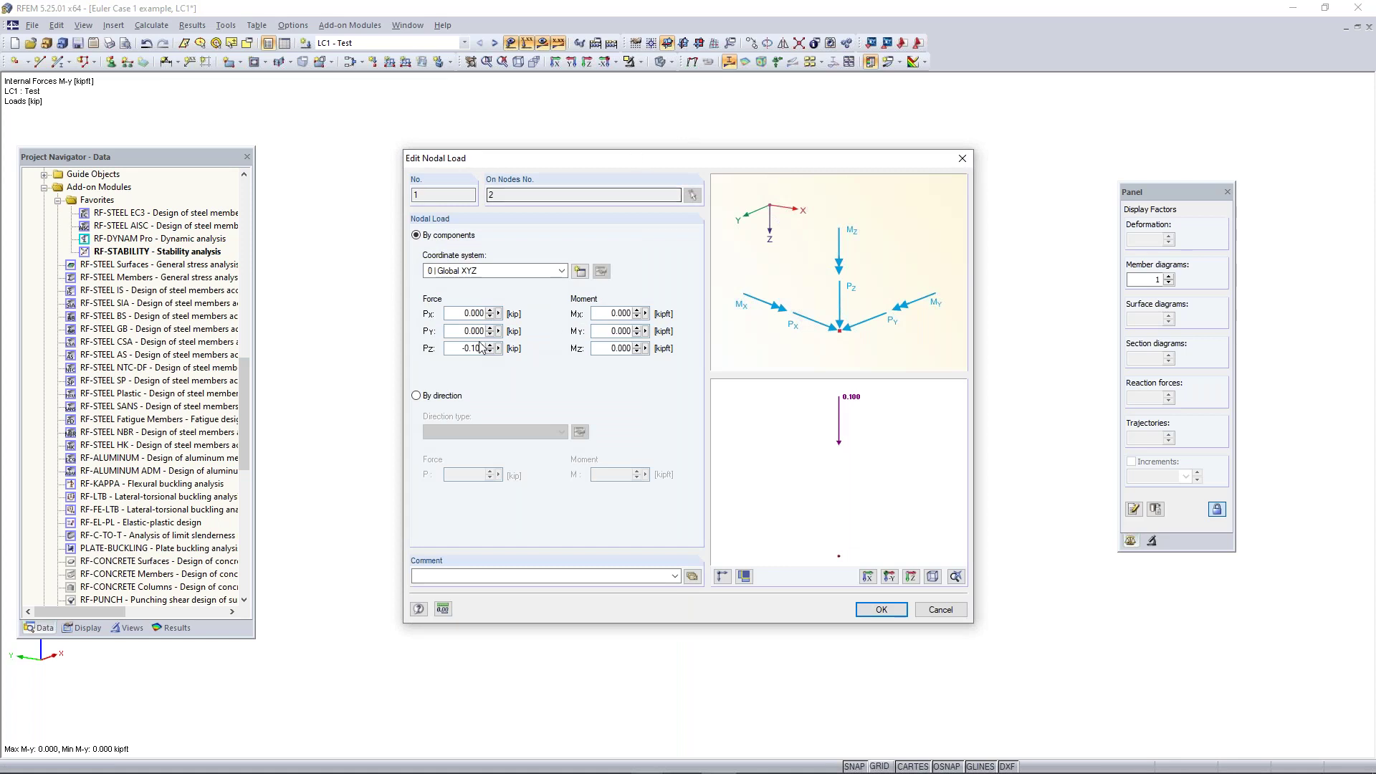
left_click_drag(460, 349, 560, 355)
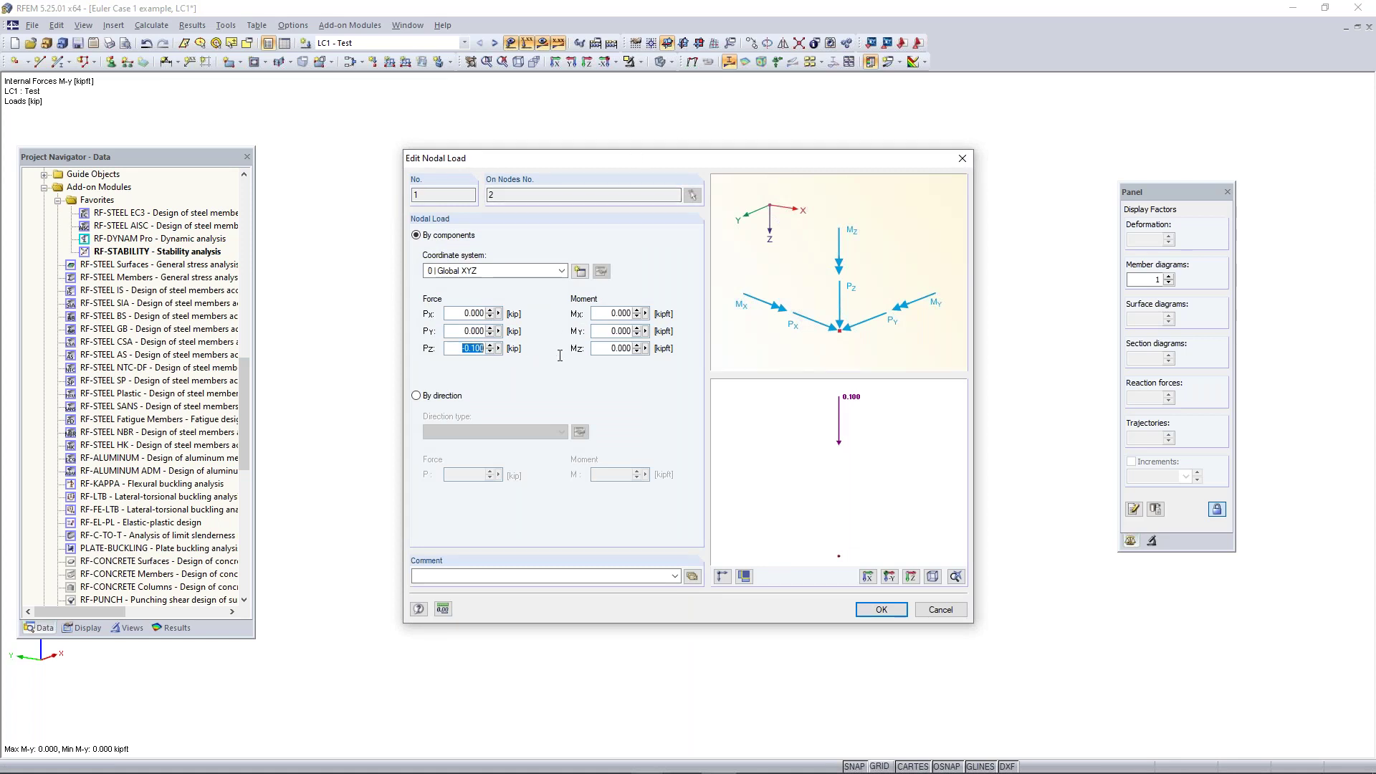
type("-14")
left_click(877, 610)
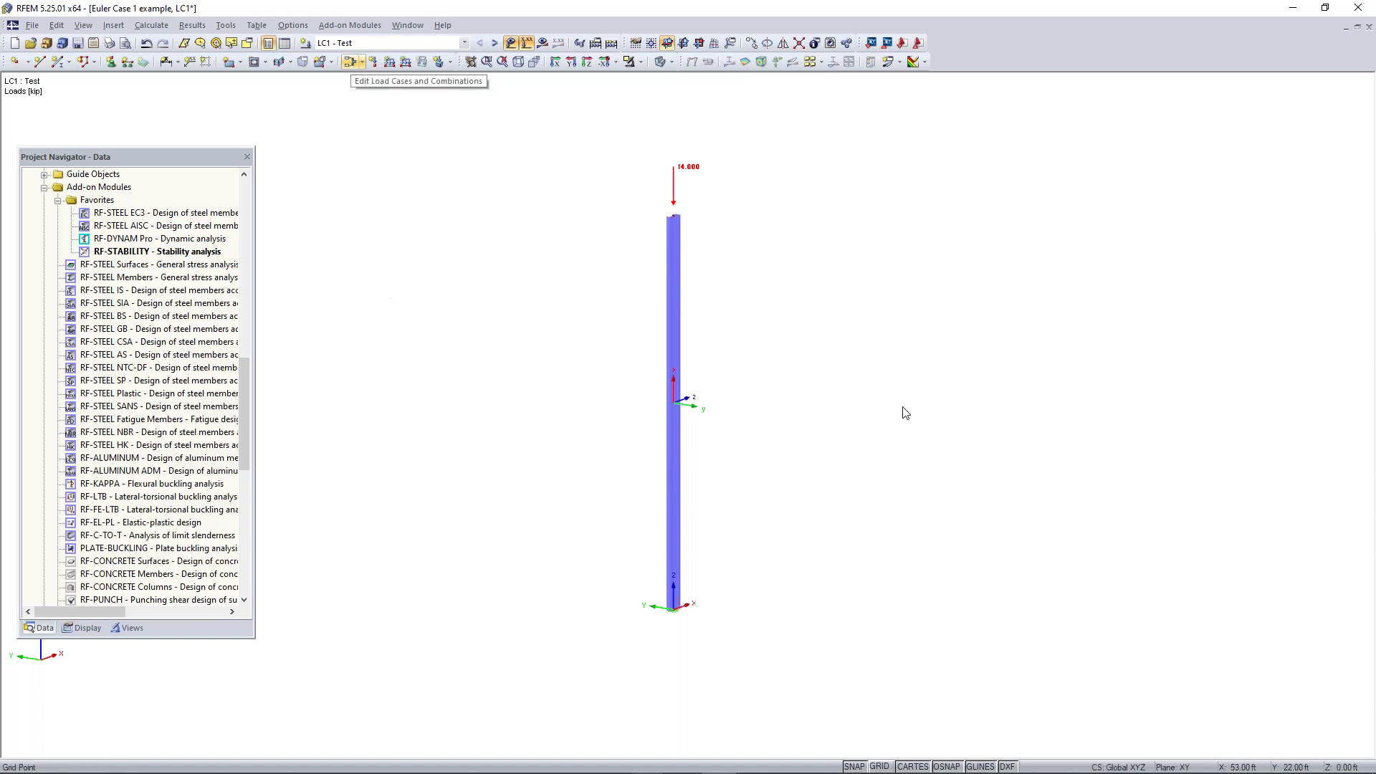
- Try to calculate load case LC1 with second-order analysis under the 14 kip load
left_click(540, 48)
left_click(664, 418)
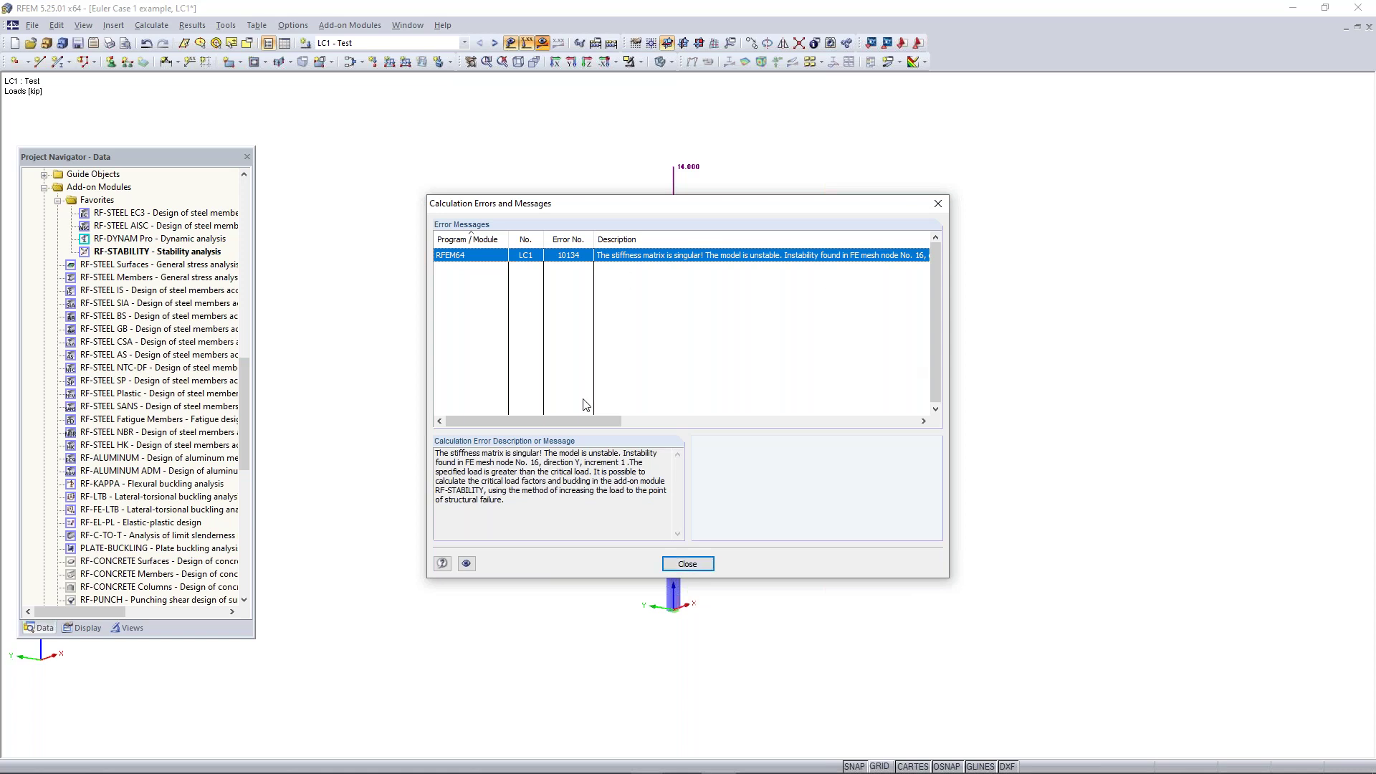
left_click(687, 564)
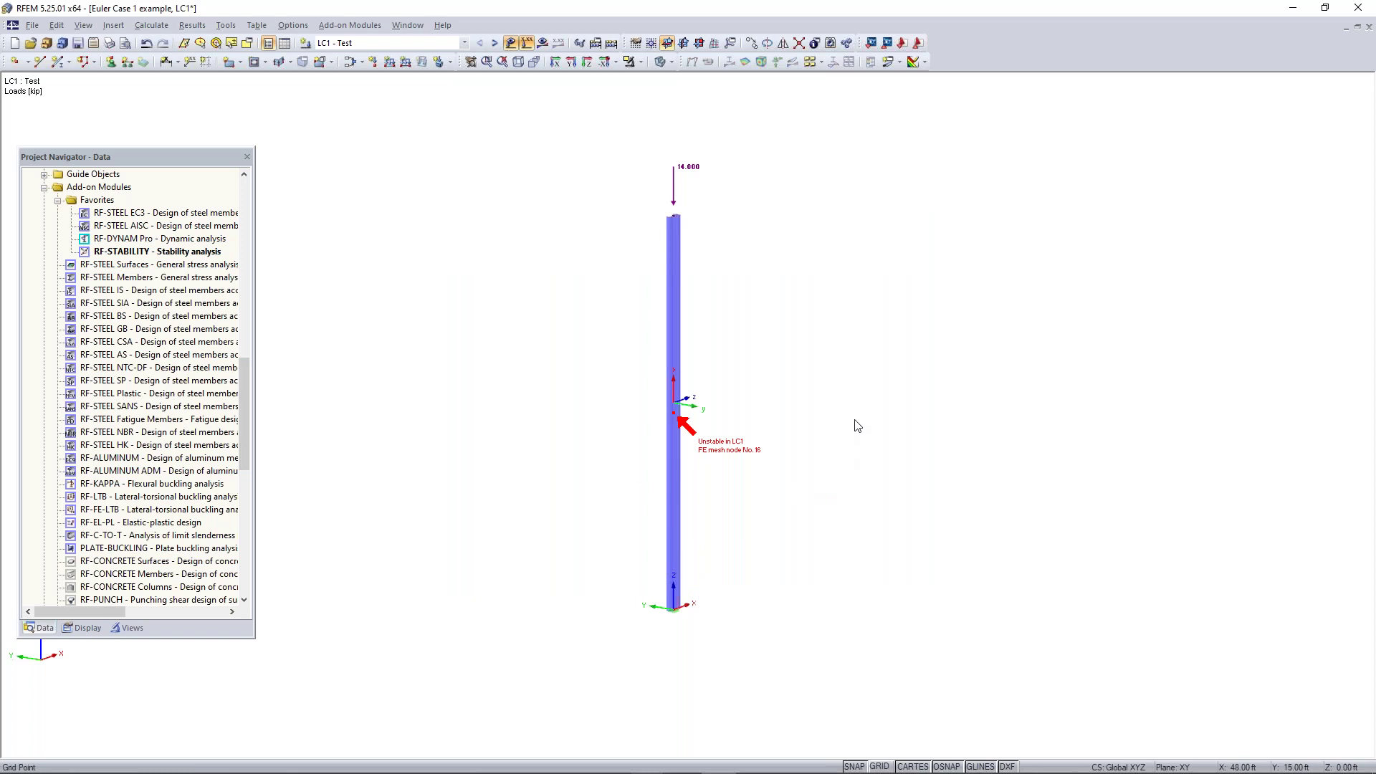
left_click(827, 343)
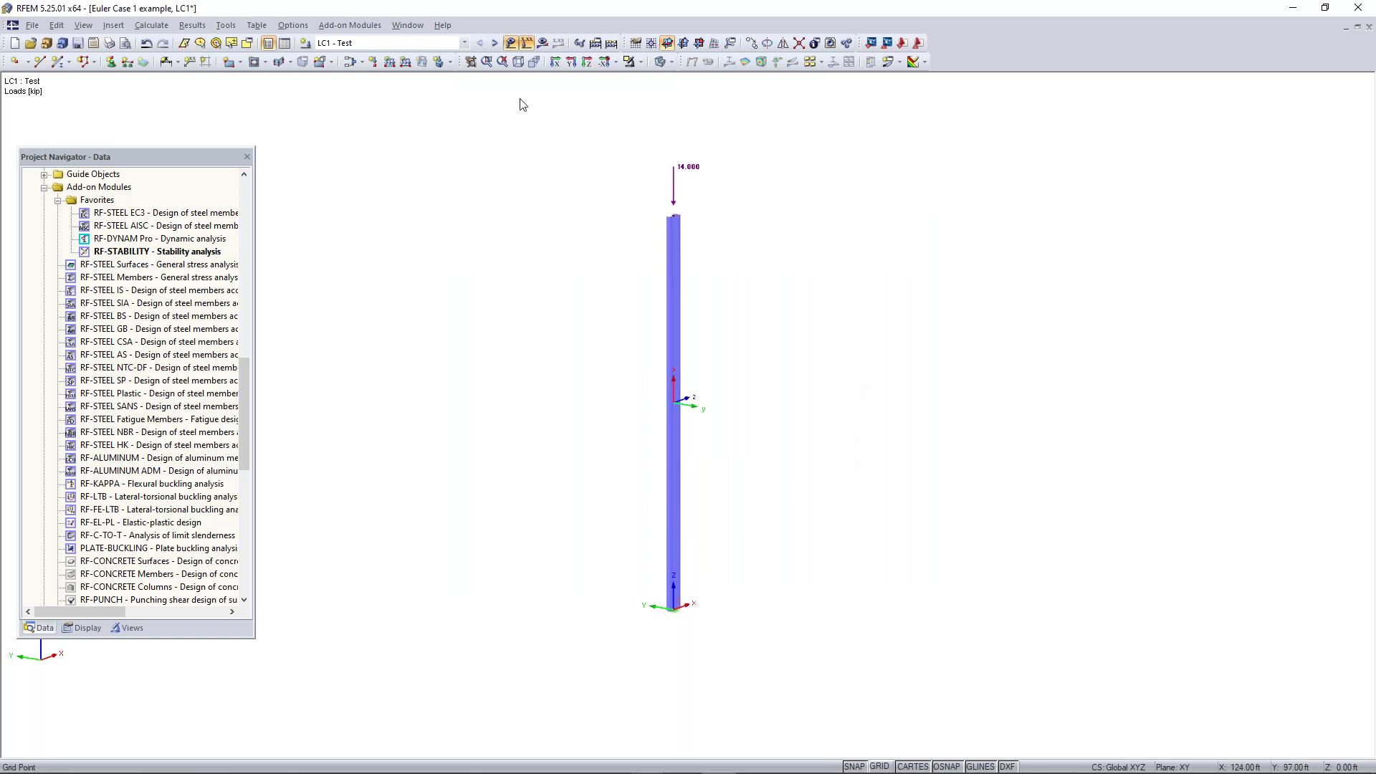
- Set the calculation method of load case LC1 to geometrically linear analysis
left_click(407, 46)
left_click(406, 44)
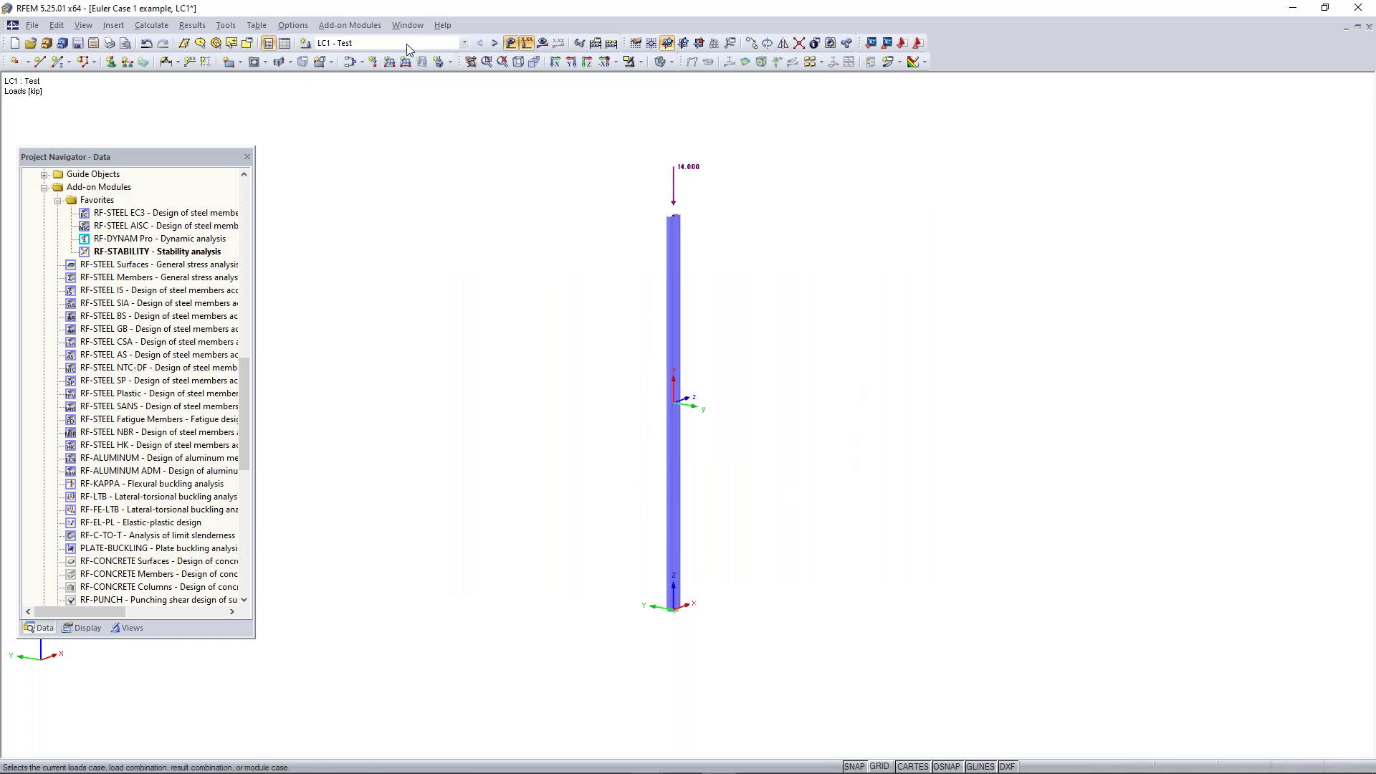
left_click(353, 62)
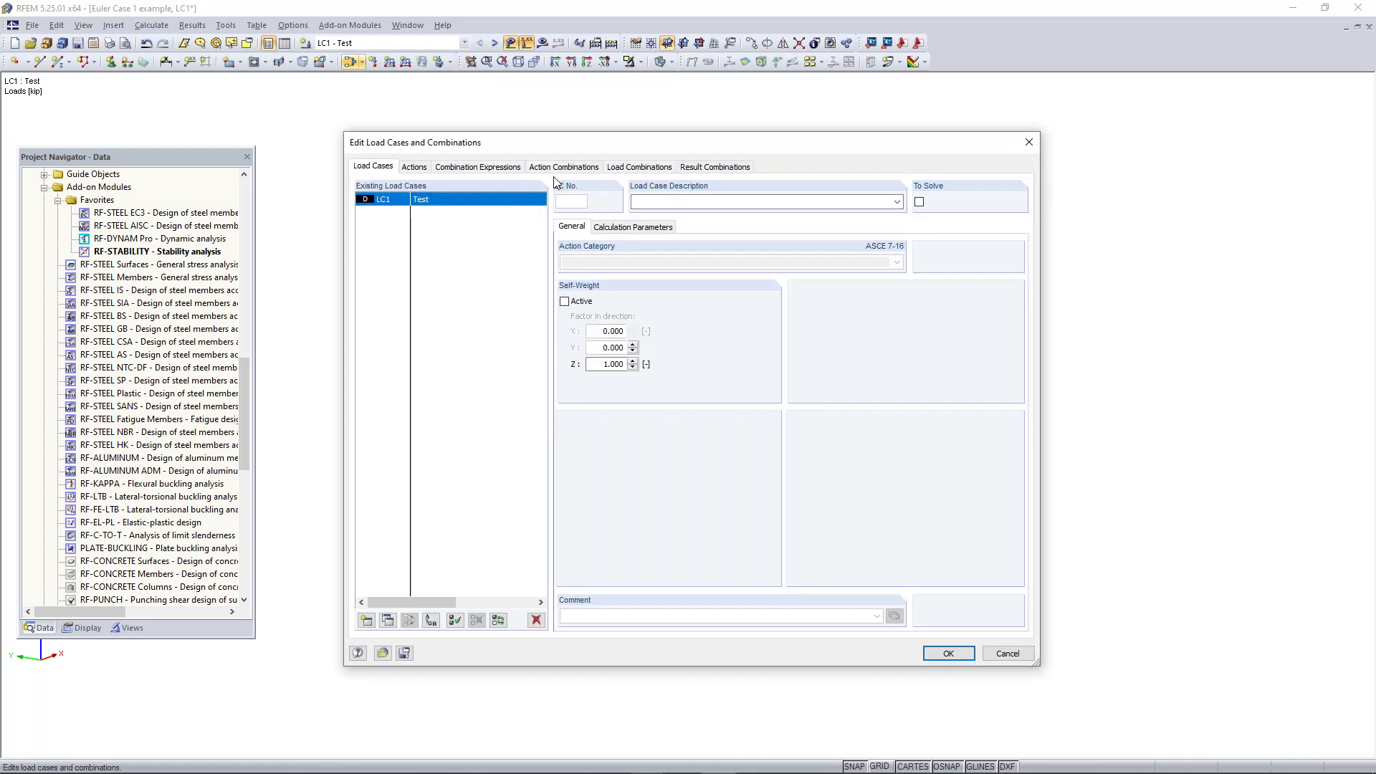
left_click(621, 228)
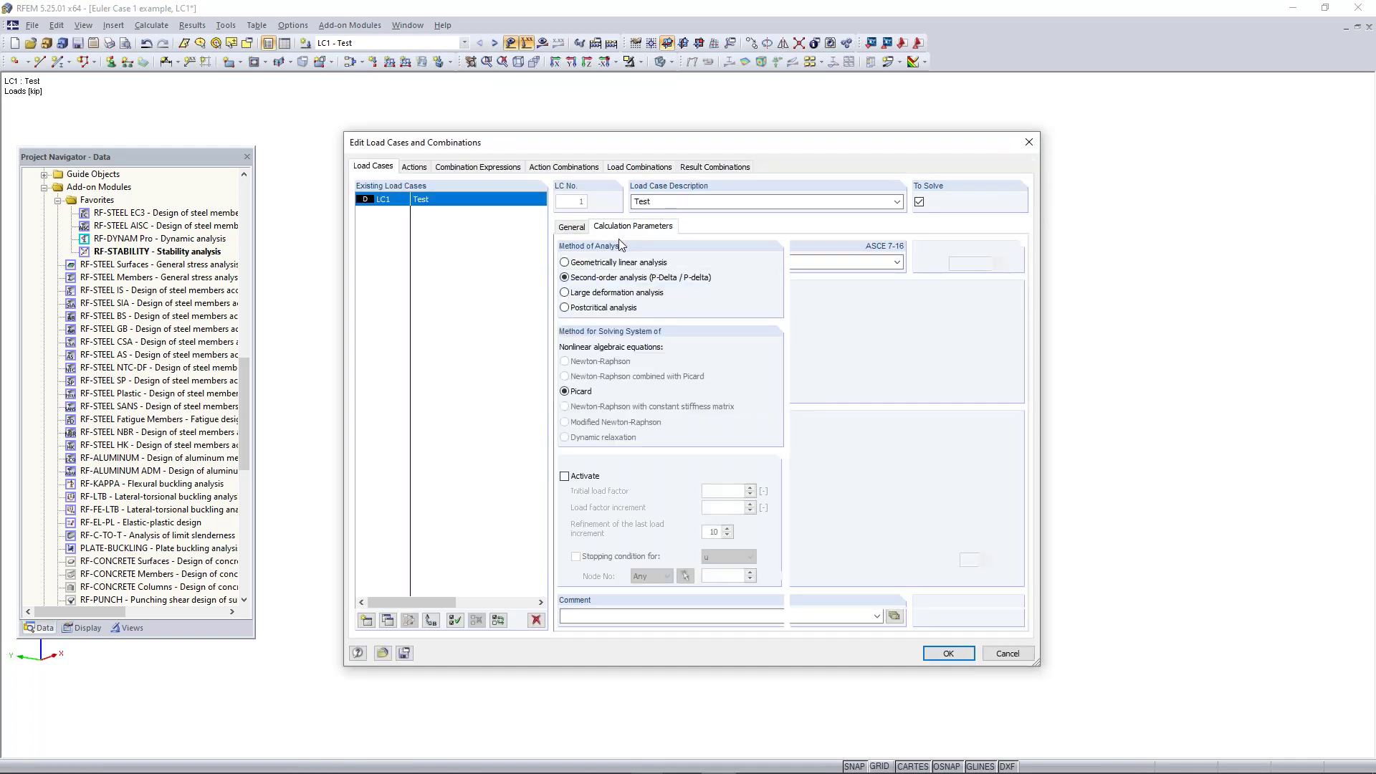
left_click(581, 265)
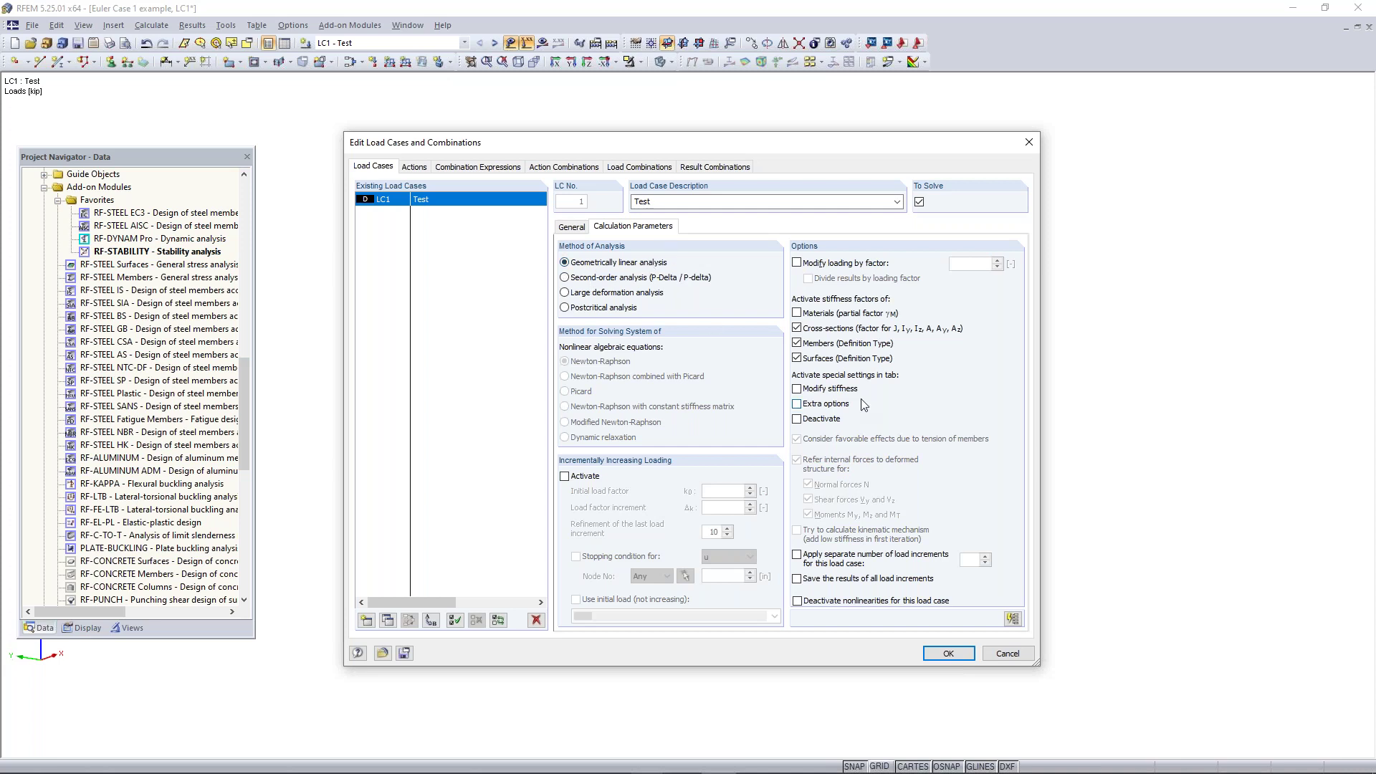
left_click(948, 653)
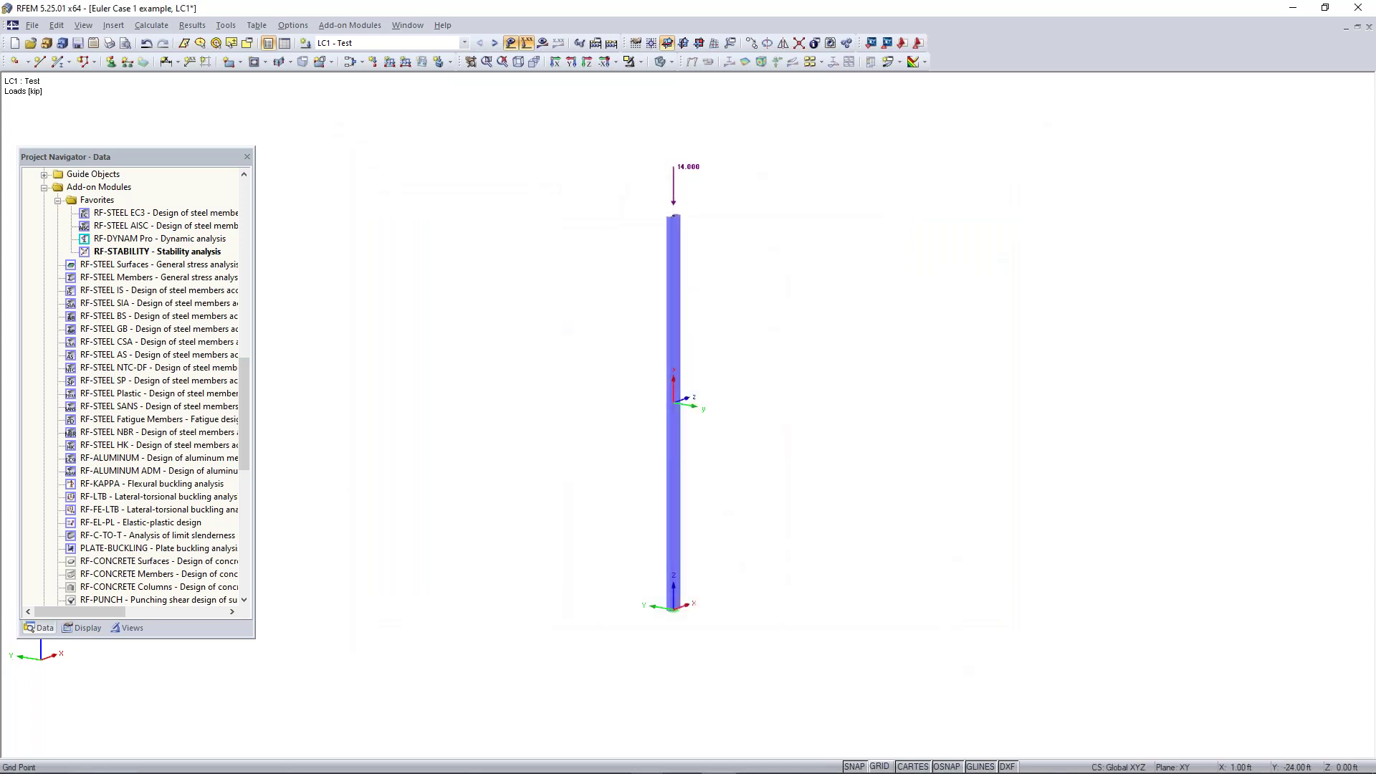
- Run the RF-STABILITY eigenvalue analysis for load case LC1 and check the first critical load factor under the 14 kip load
double_click(167, 252)
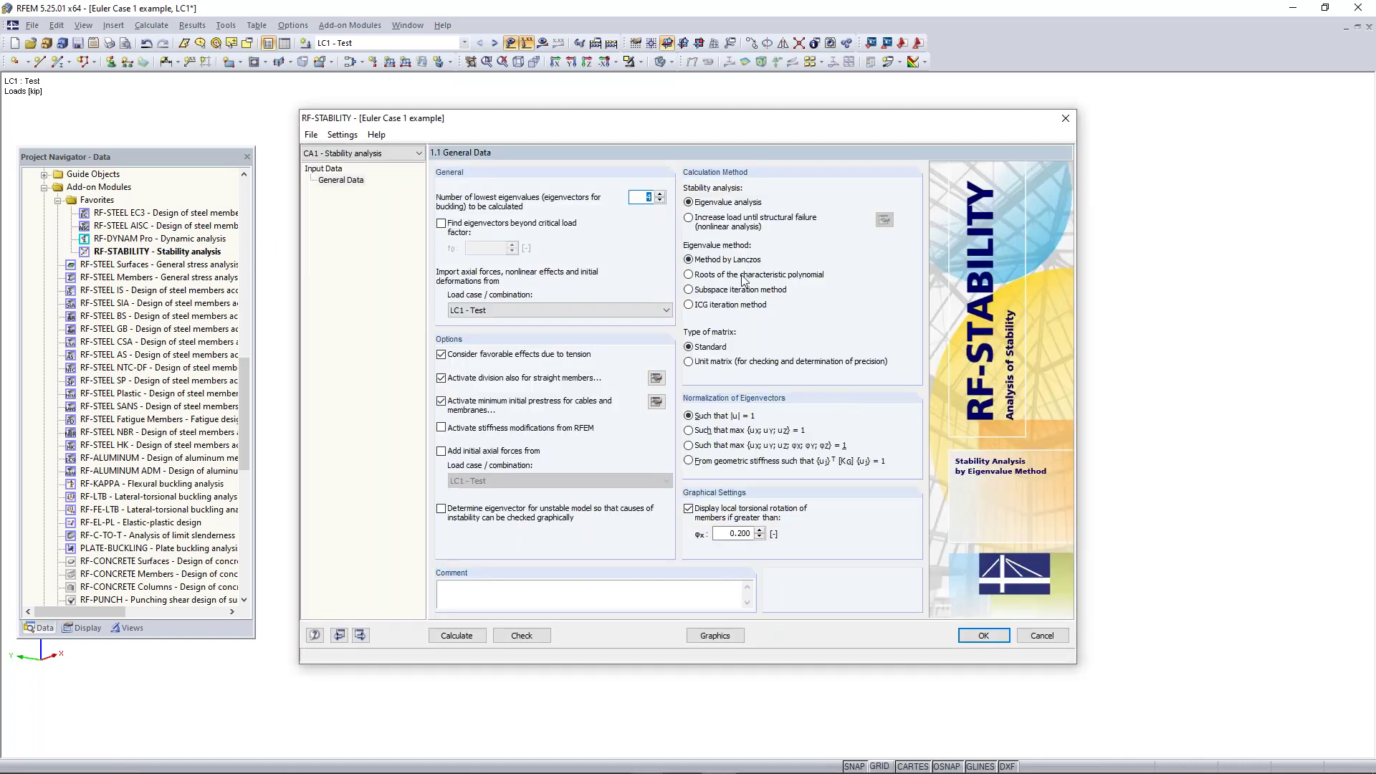
left_click(522, 315)
left_click(522, 315)
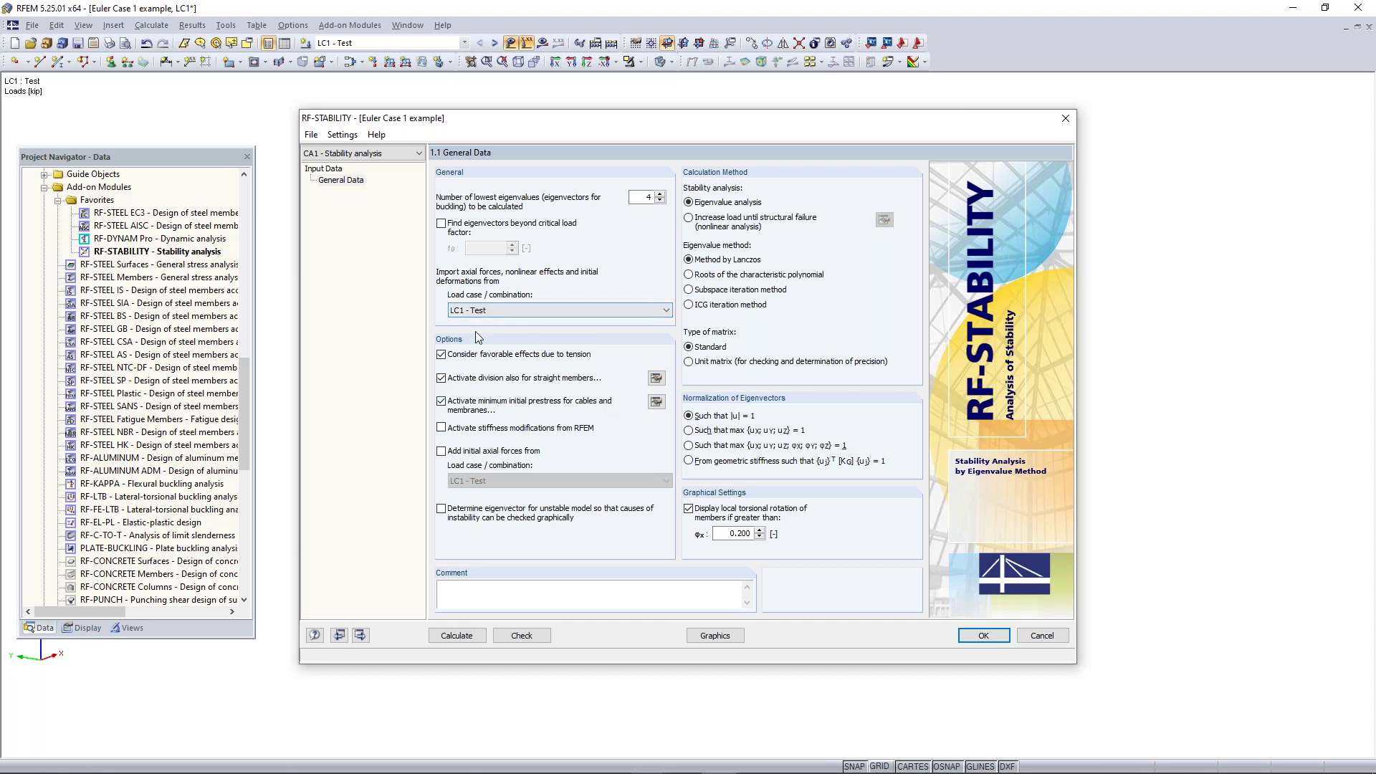
left_click(468, 638)
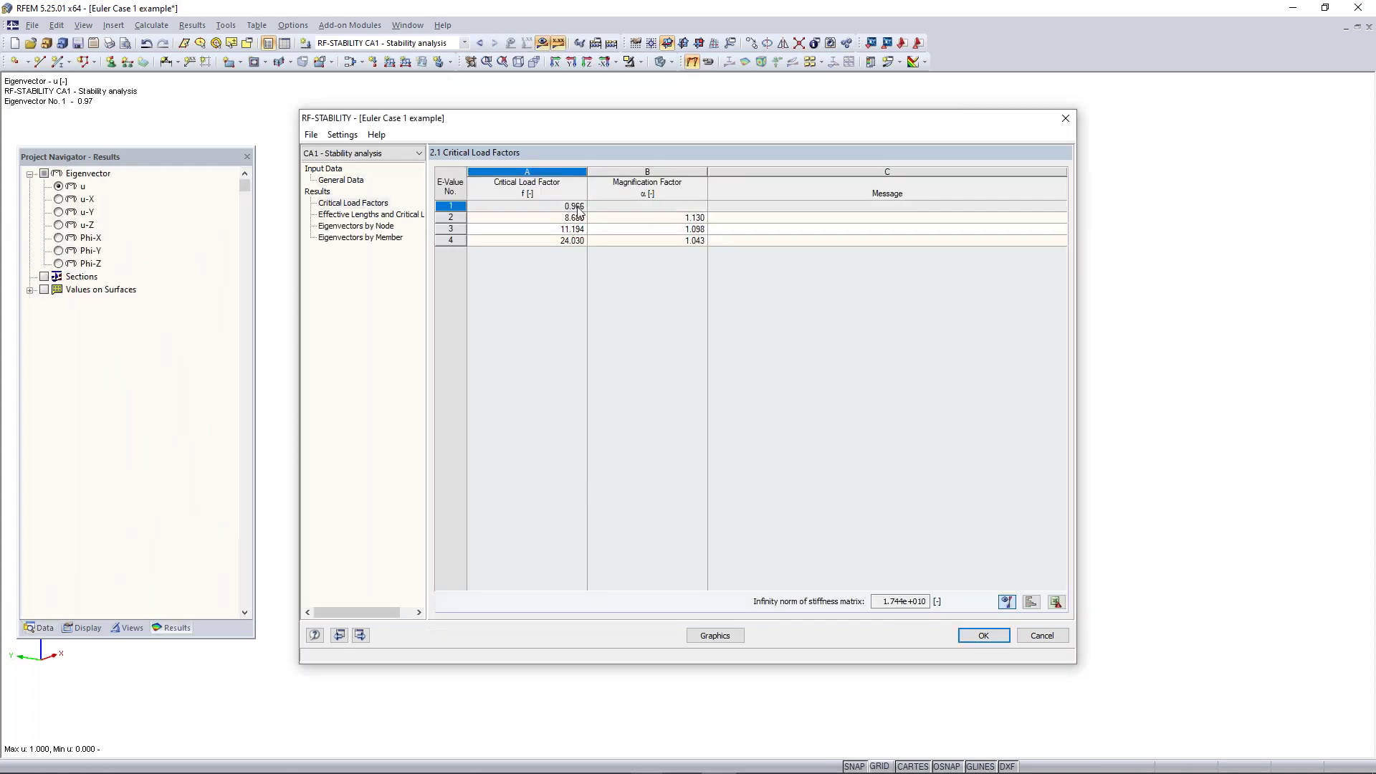
left_click(455, 207)
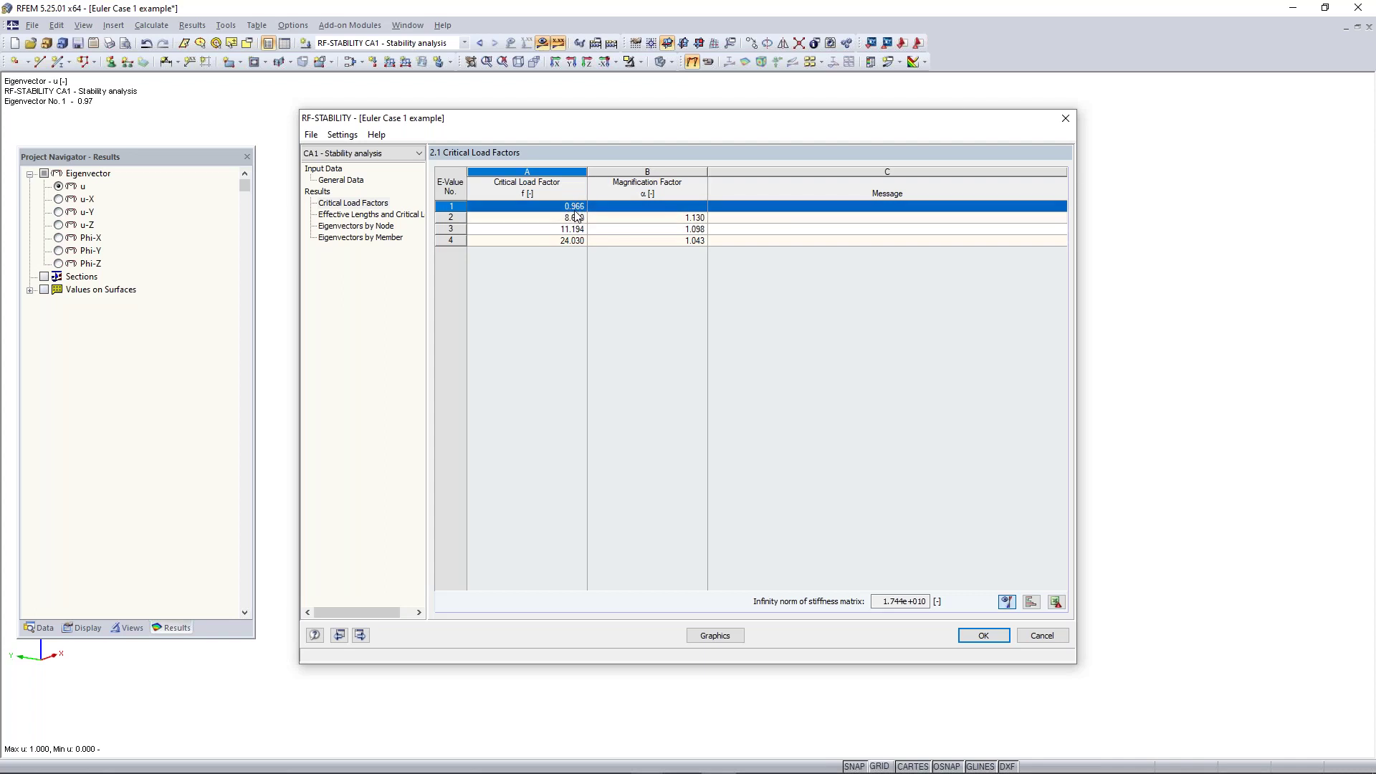
left_click_drag(629, 129, 647, 317)
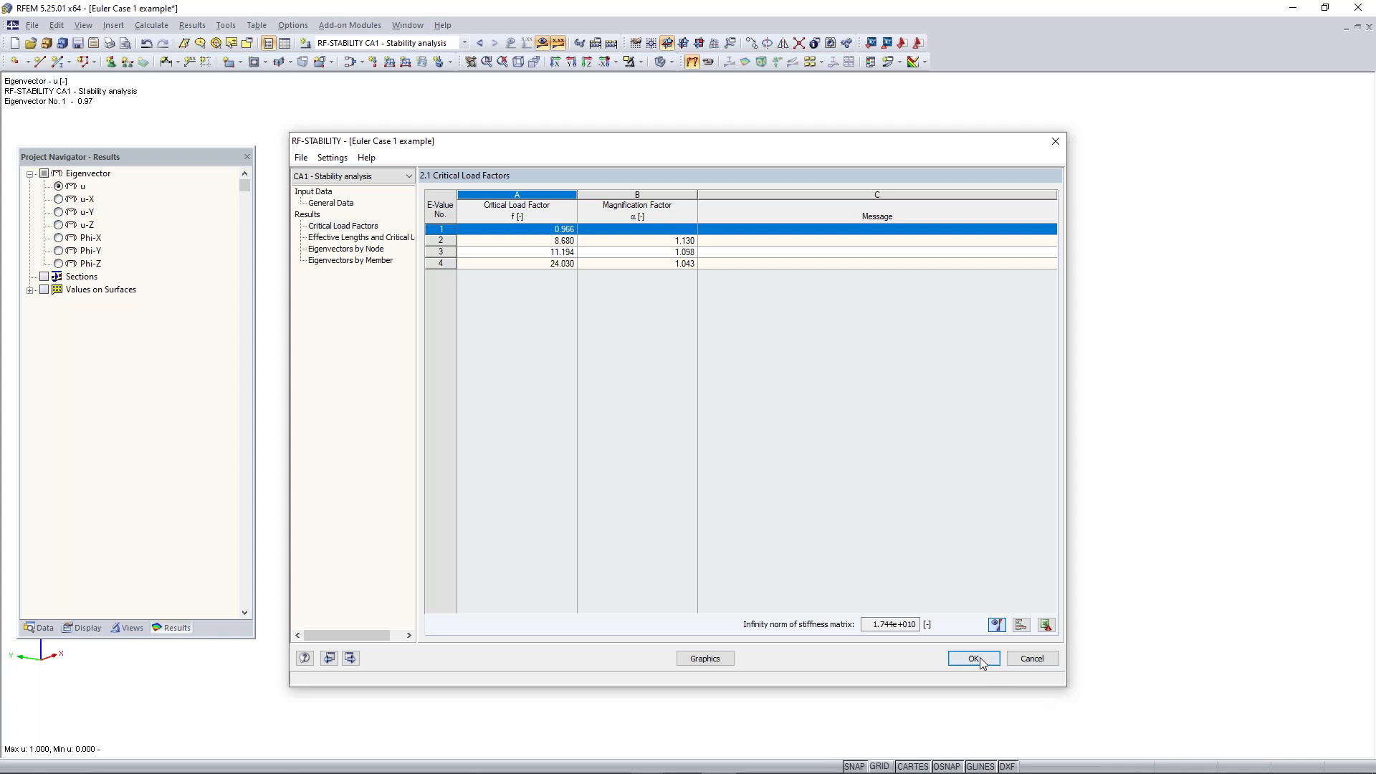
- Display the first eigenvector graphically on the model to examine the column's buckling shape
left_click(724, 661)
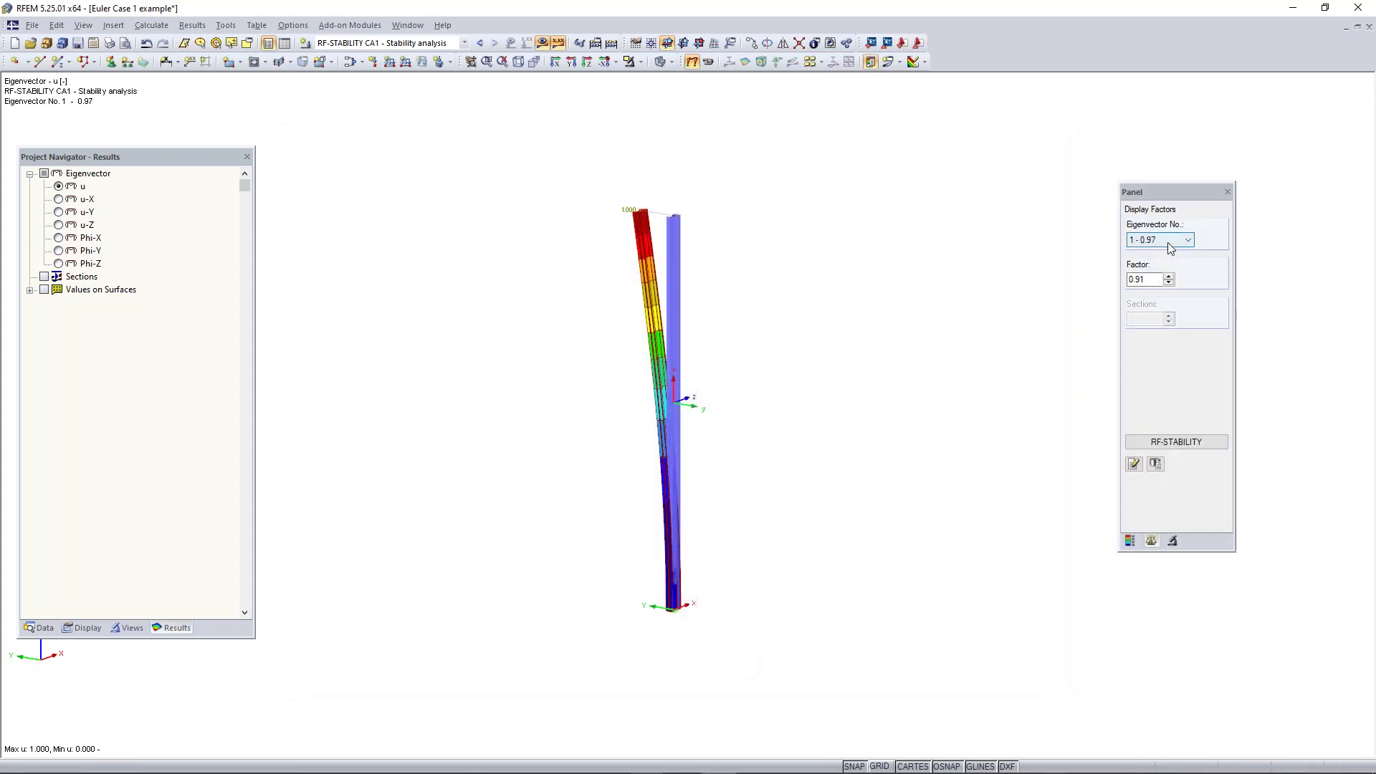
scroll(1170, 247, "down", 1)
scroll(1161, 241, "down", 1)
scroll(1161, 241, "up", 2)
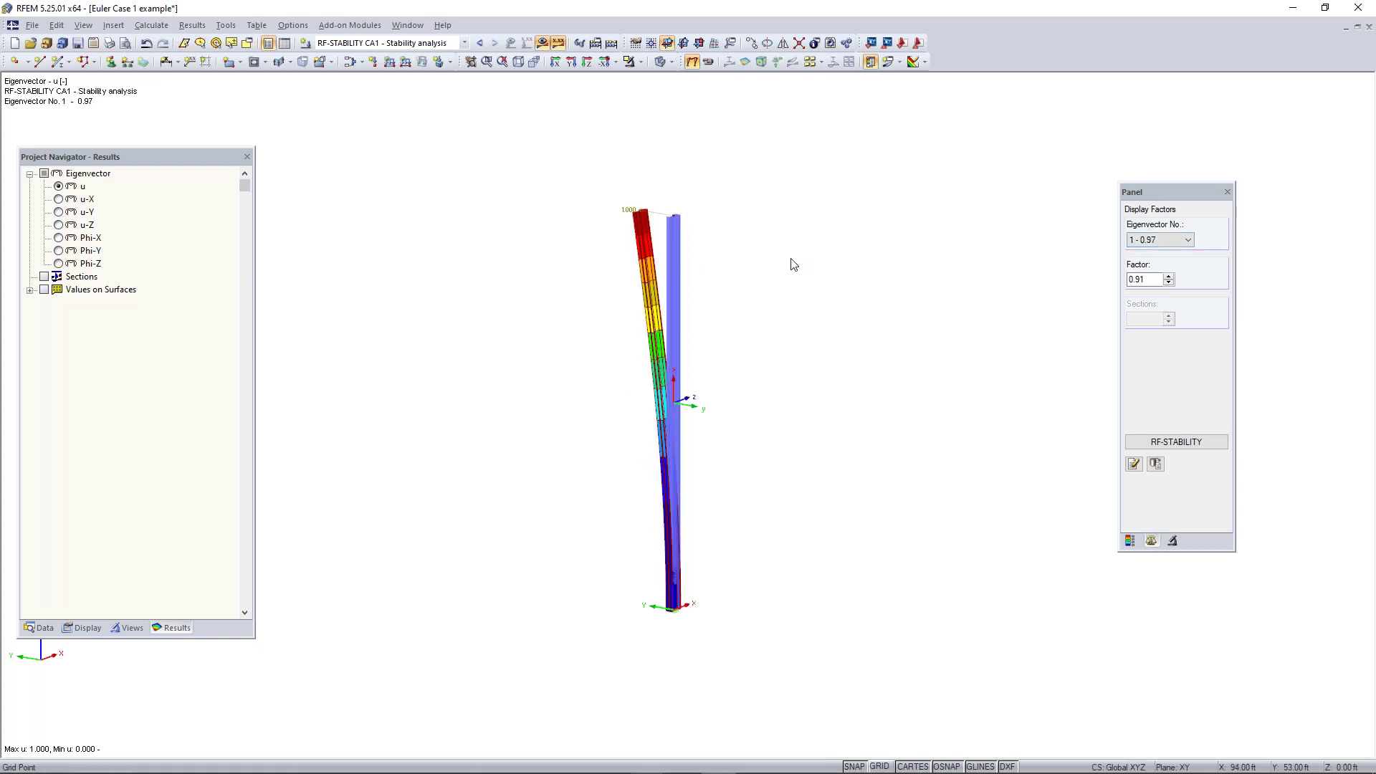
key("alt+Tab")
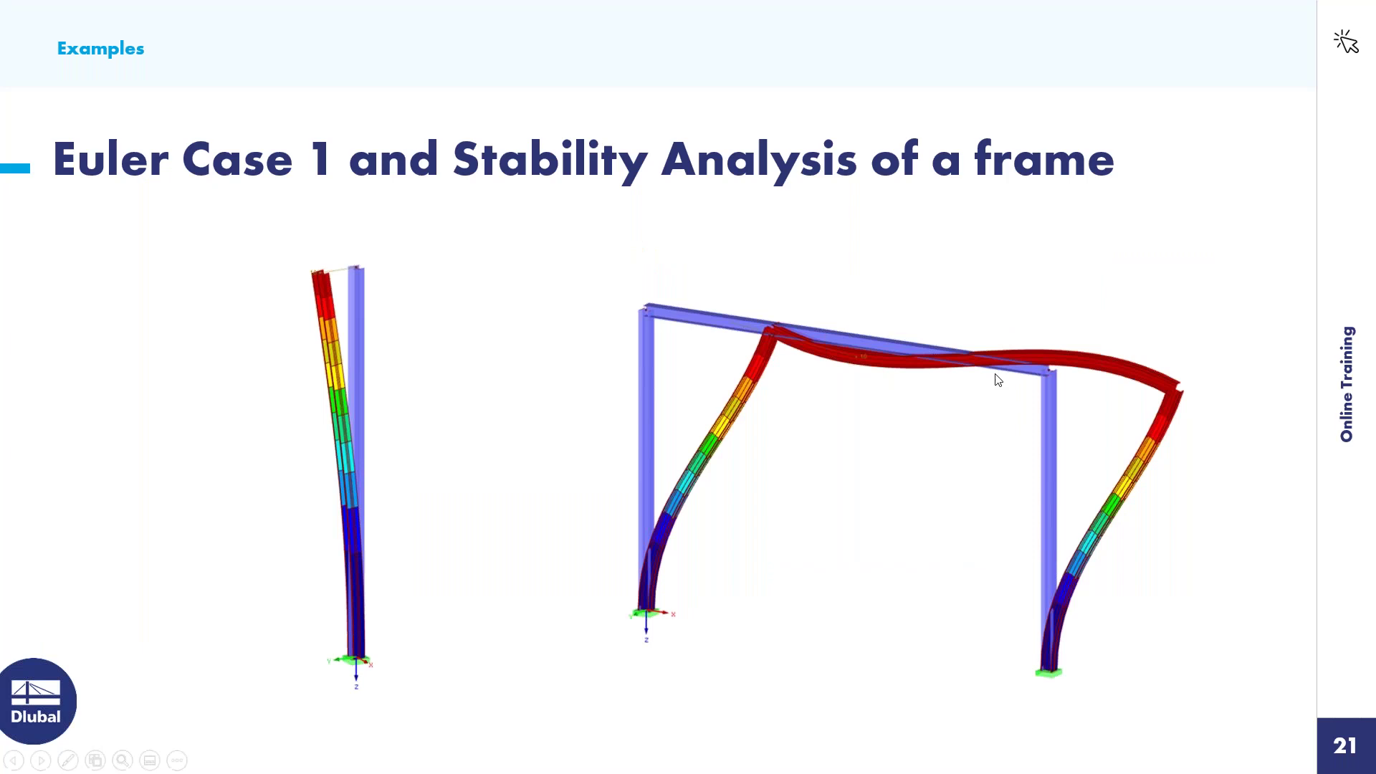
left_click(1124, 379)
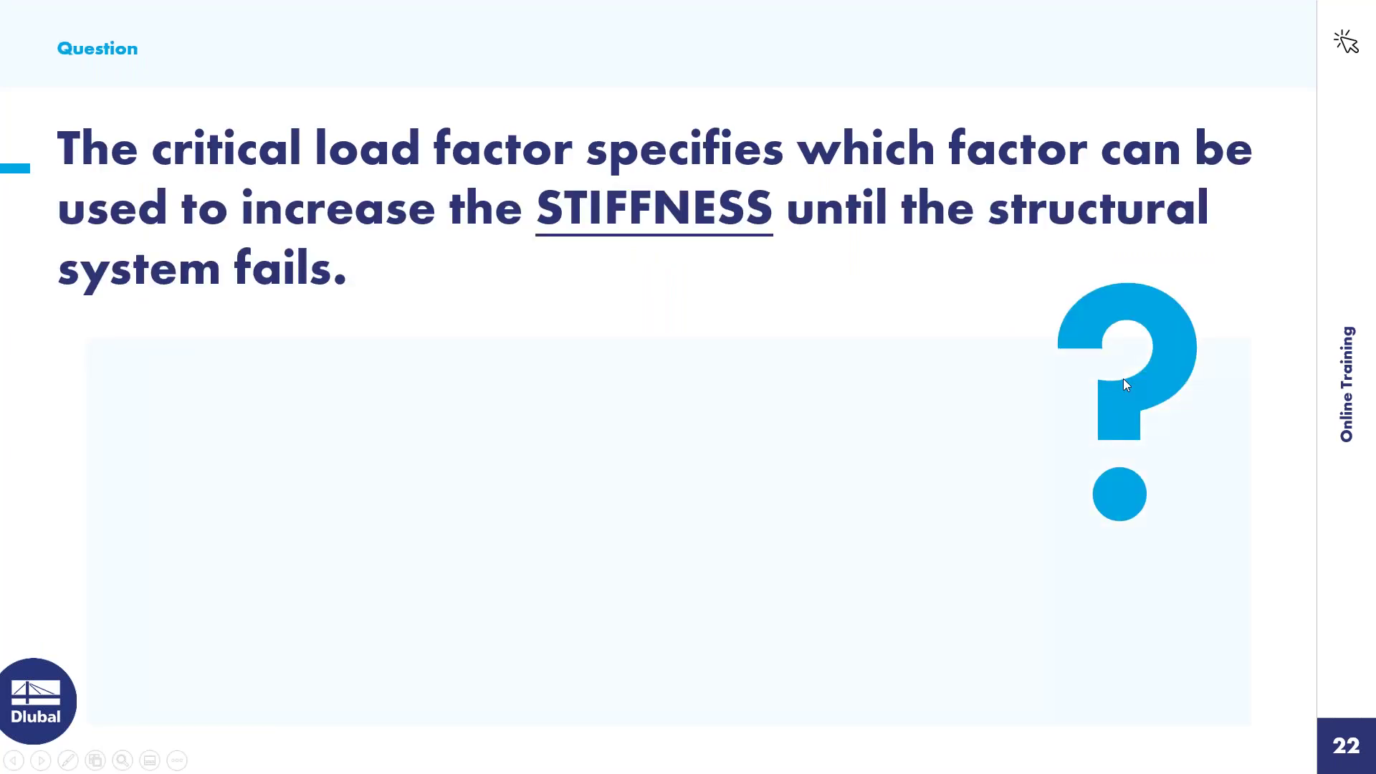
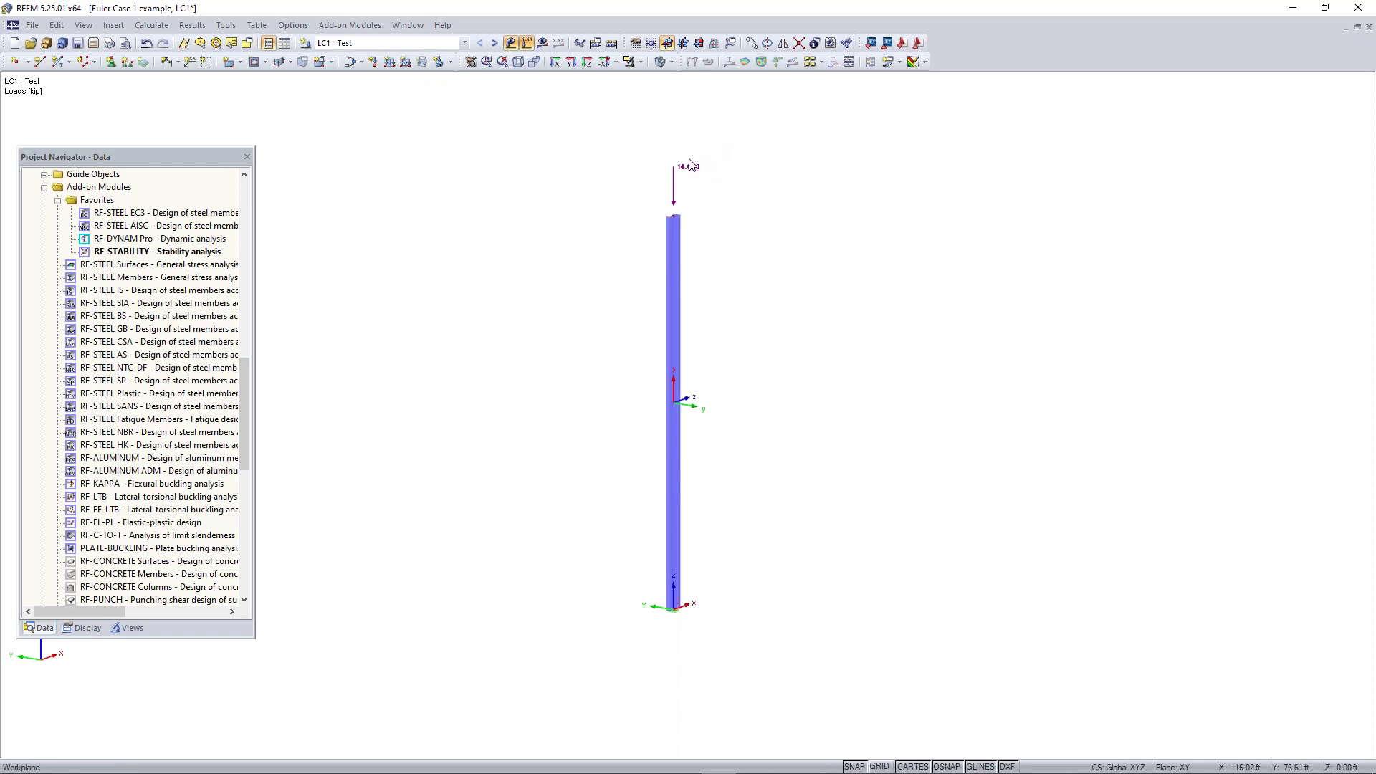
- Set the nodal load at the column's top to Pz -5 kip and calculate load case LC1
mouse_move(692, 173)
double_click(692, 169)
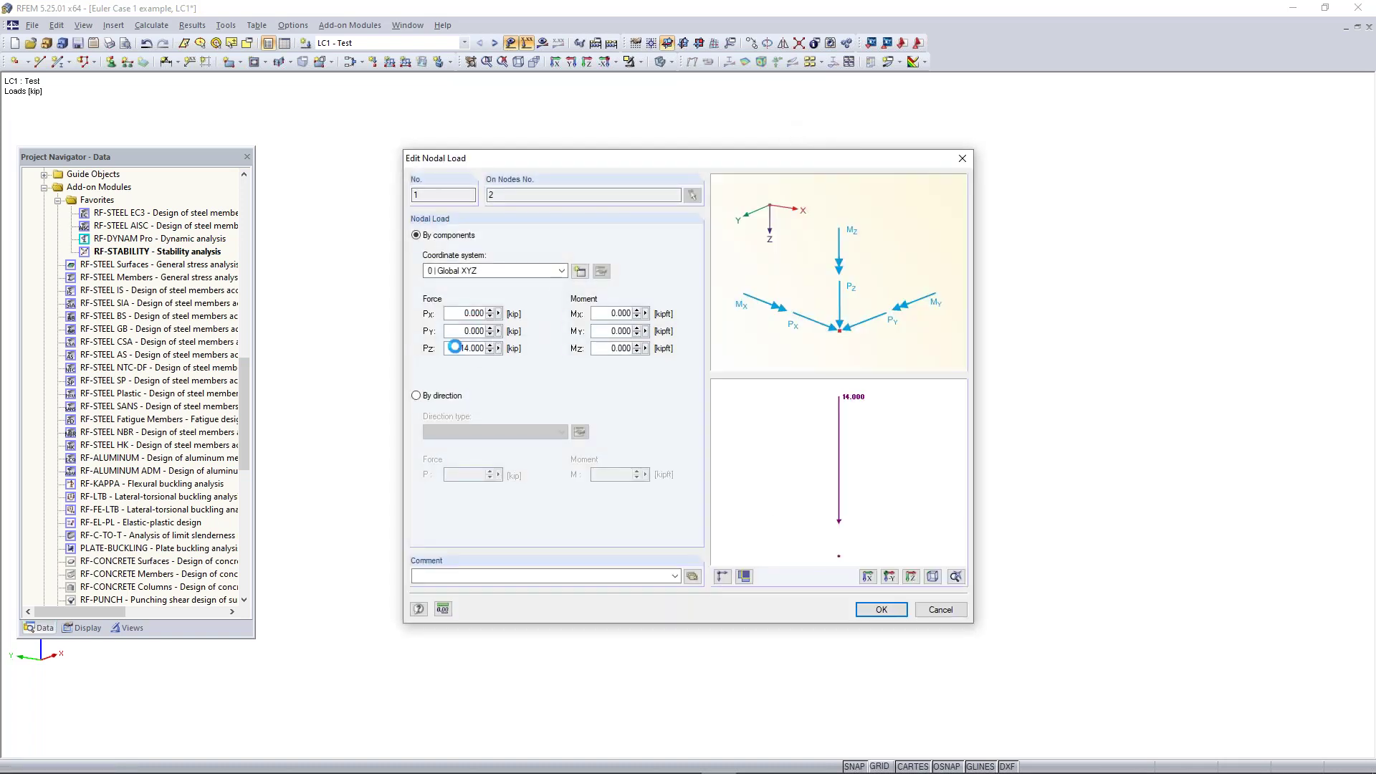
double_click(456, 349)
type("-5")
left_click(881, 609)
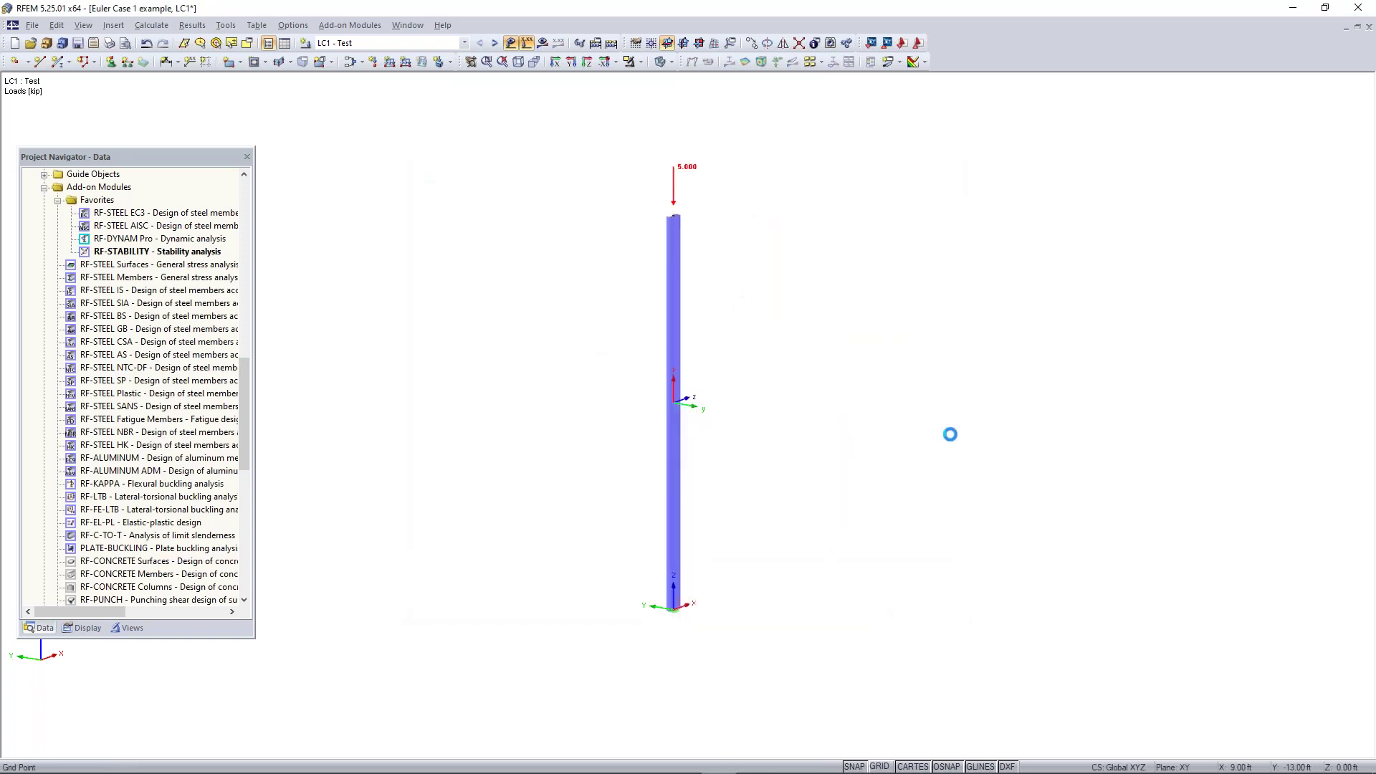
left_click(543, 42)
left_click(664, 418)
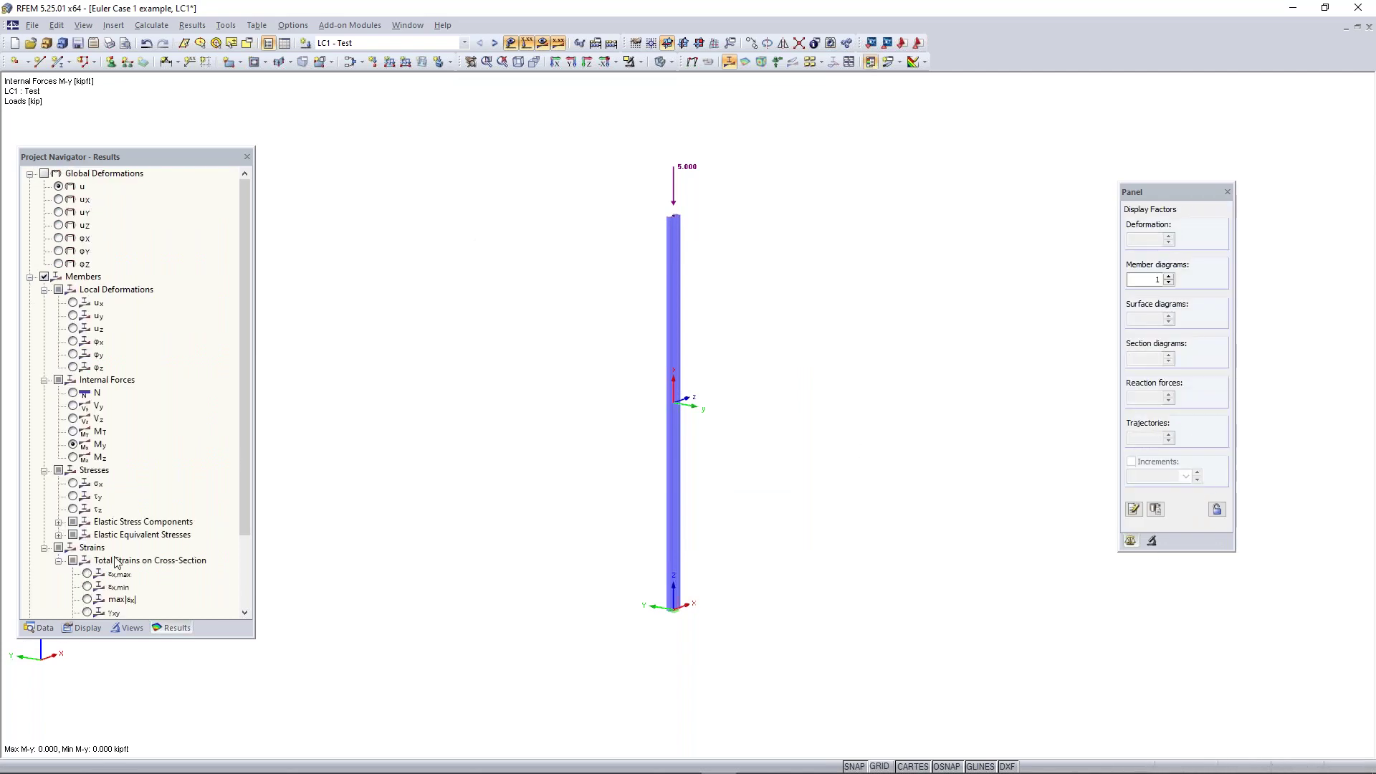
- Run the RF-STABILITY analysis for the 5 kip load and review the first two critical load factors
left_click(43, 629)
double_click(157, 252)
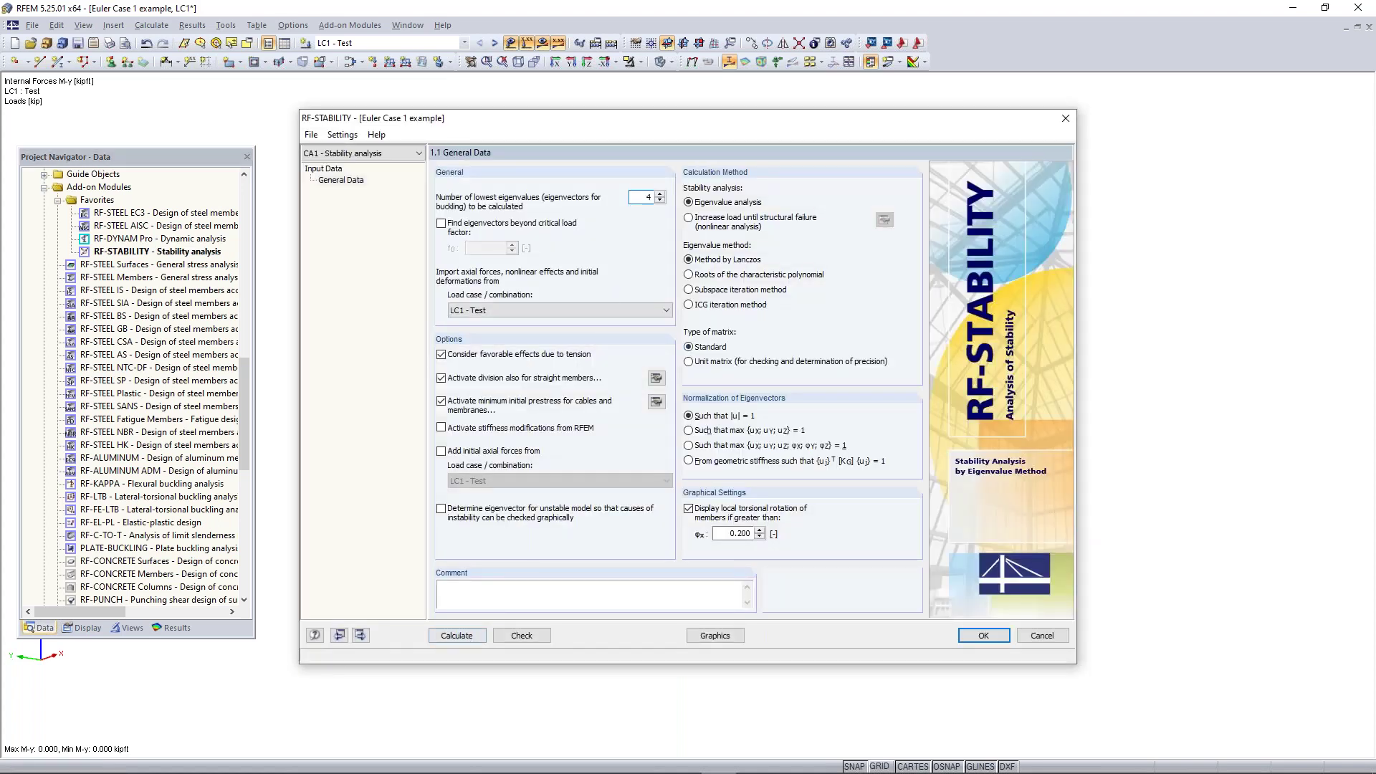
left_click(456, 635)
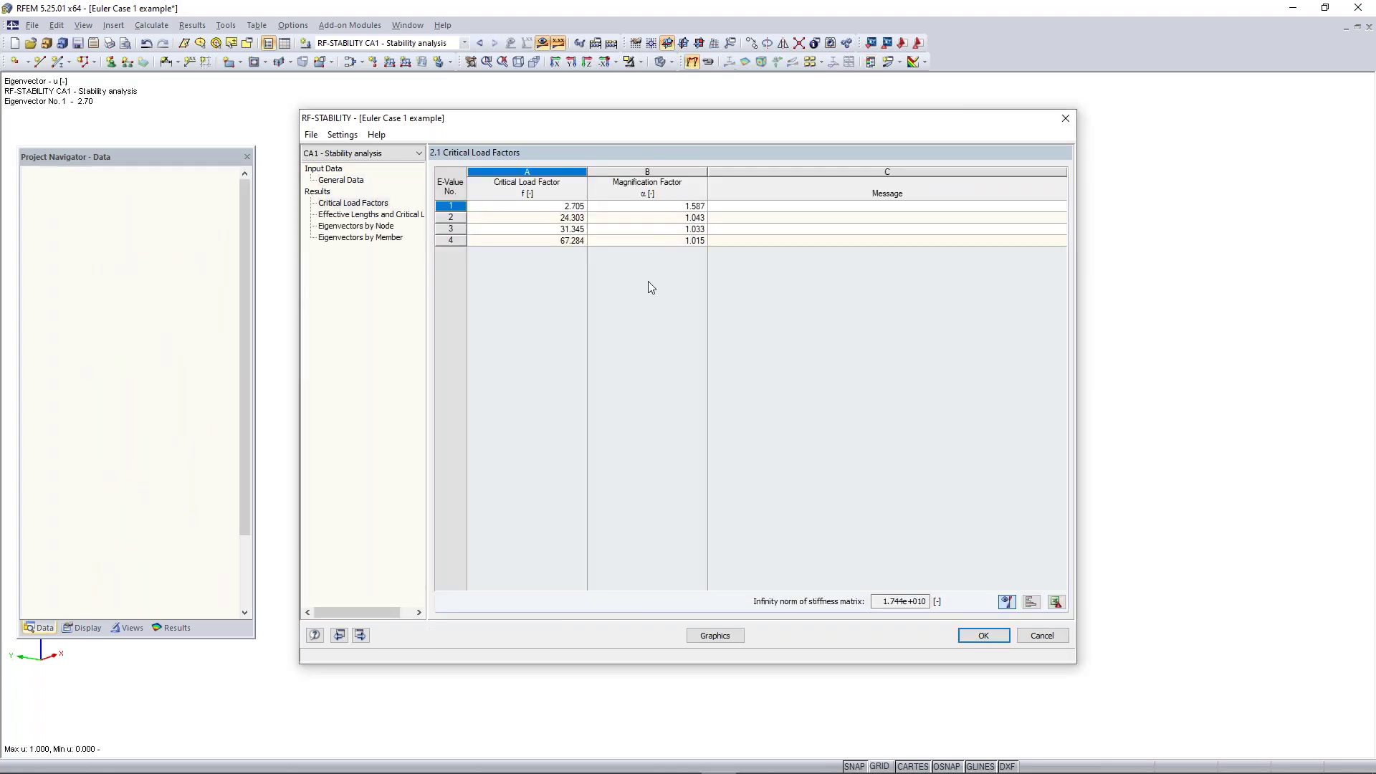
left_click(573, 217)
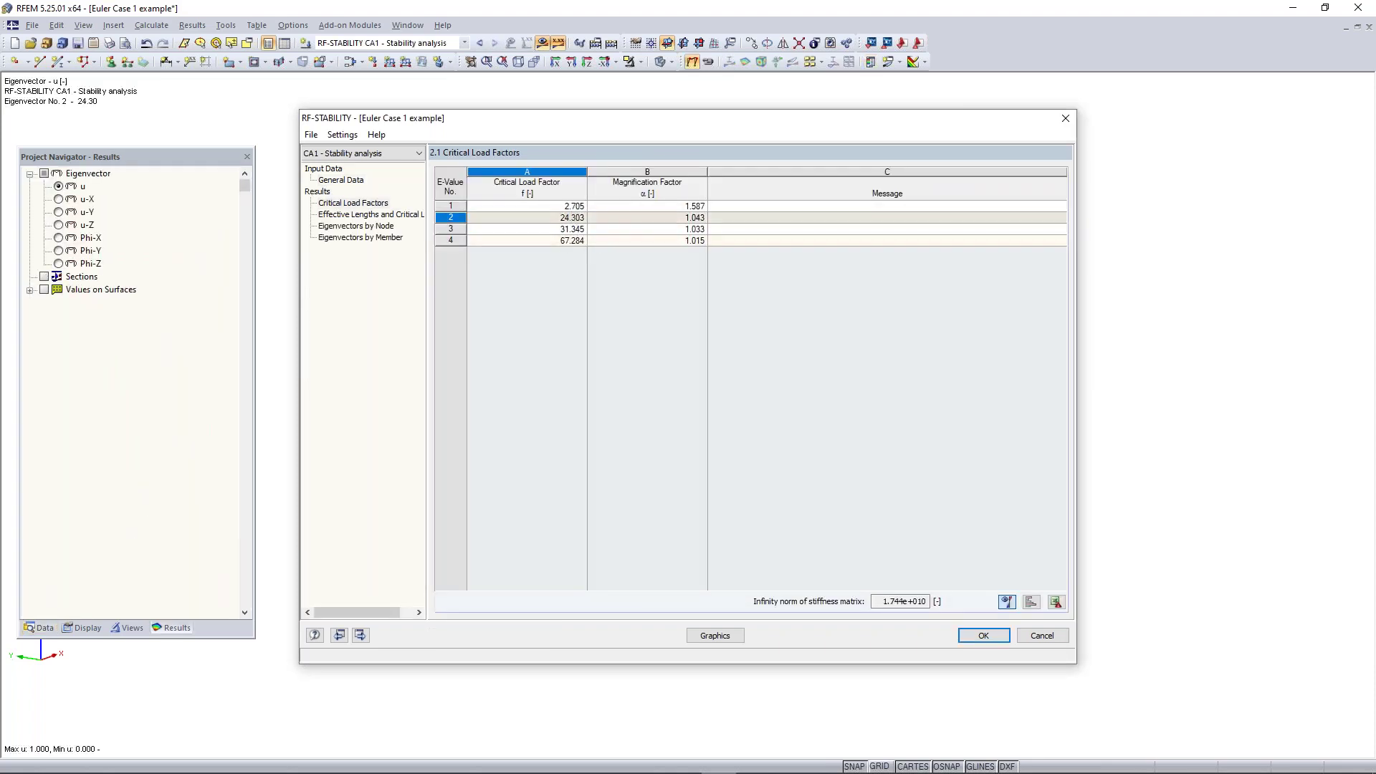
left_click(572, 207)
left_click(988, 637)
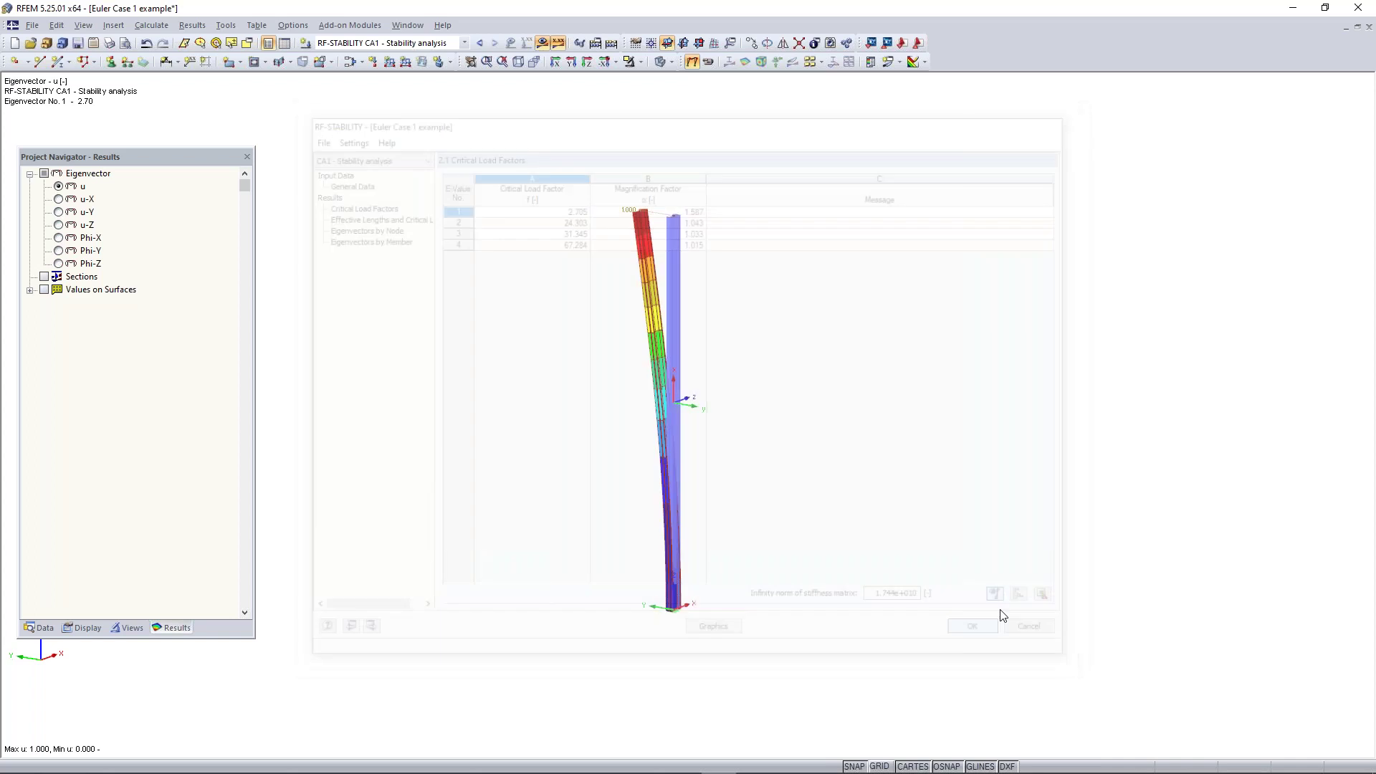
- Hide the stability results and display the work plane grid around the column
middle_click_drag(777, 421, 679, 430)
left_click(544, 44)
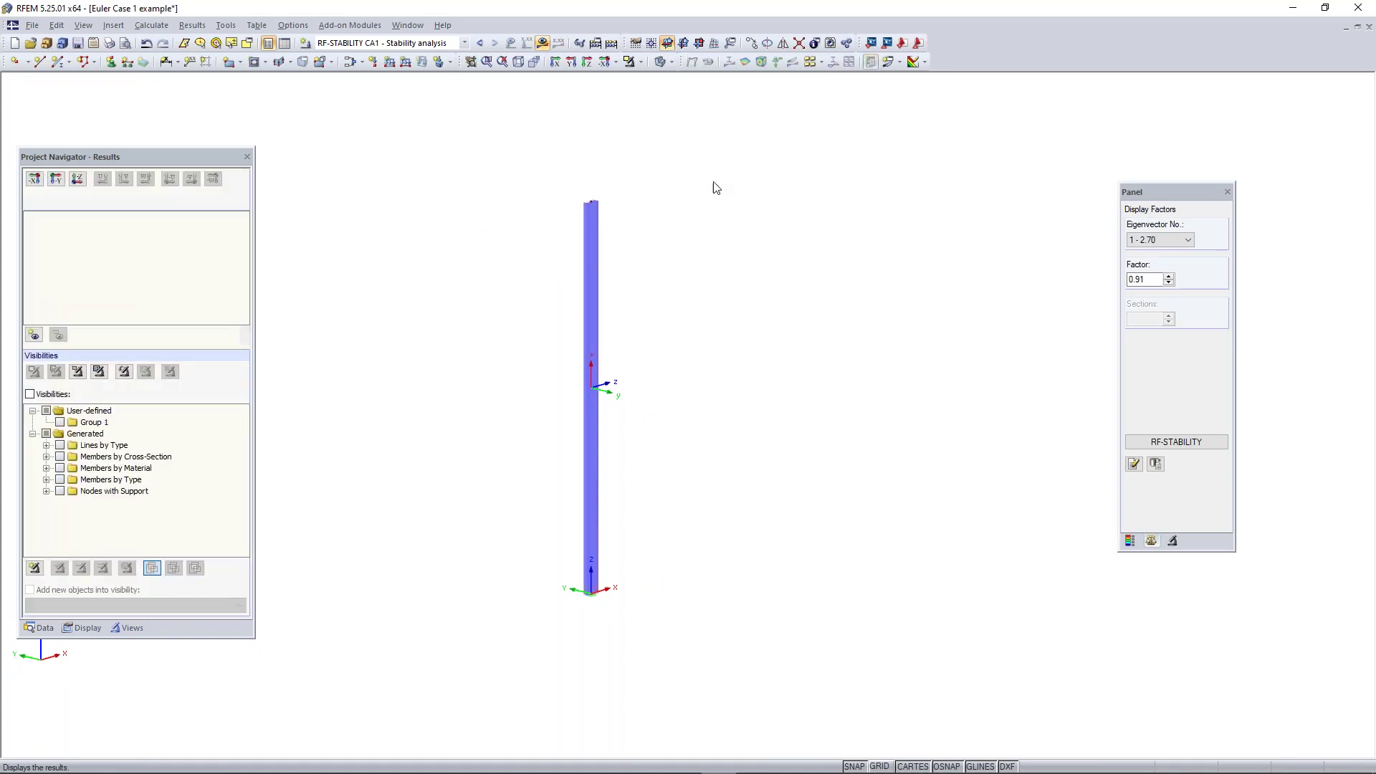
left_click(884, 768)
scroll(761, 504, "down", 3)
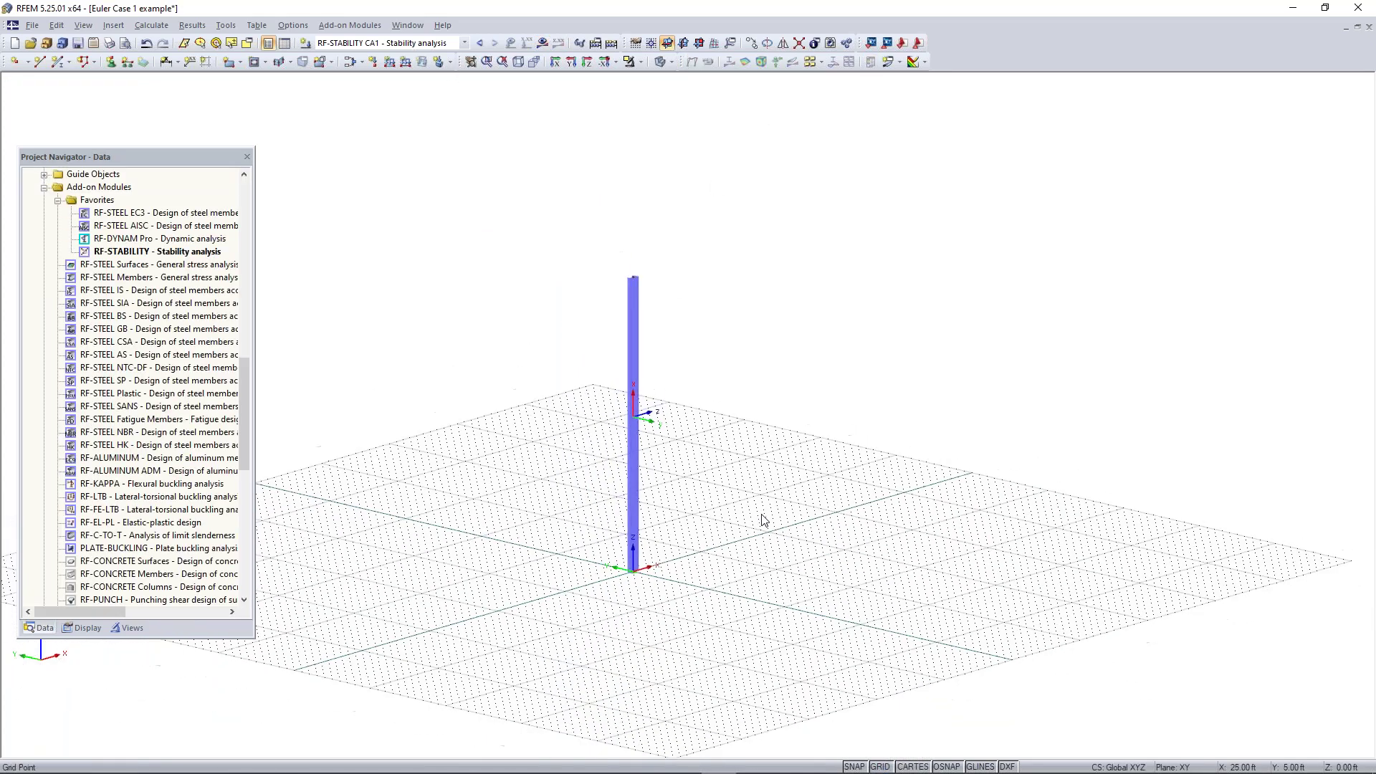
- Turn off the display of the members' local axis systems
middle_click_drag(762, 516, 722, 476)
right_click(595, 407)
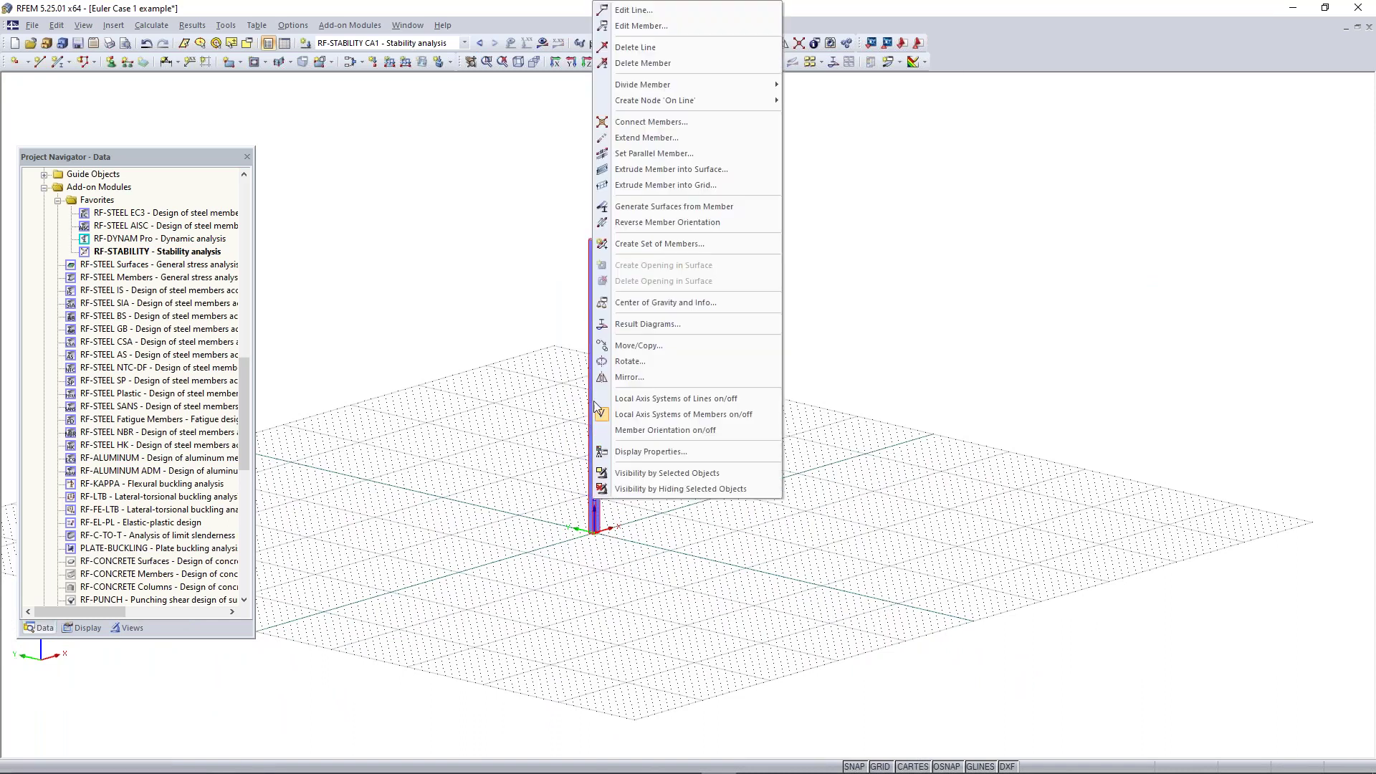
left_click(706, 432)
middle_click_drag(714, 444, 746, 466, "ctrl")
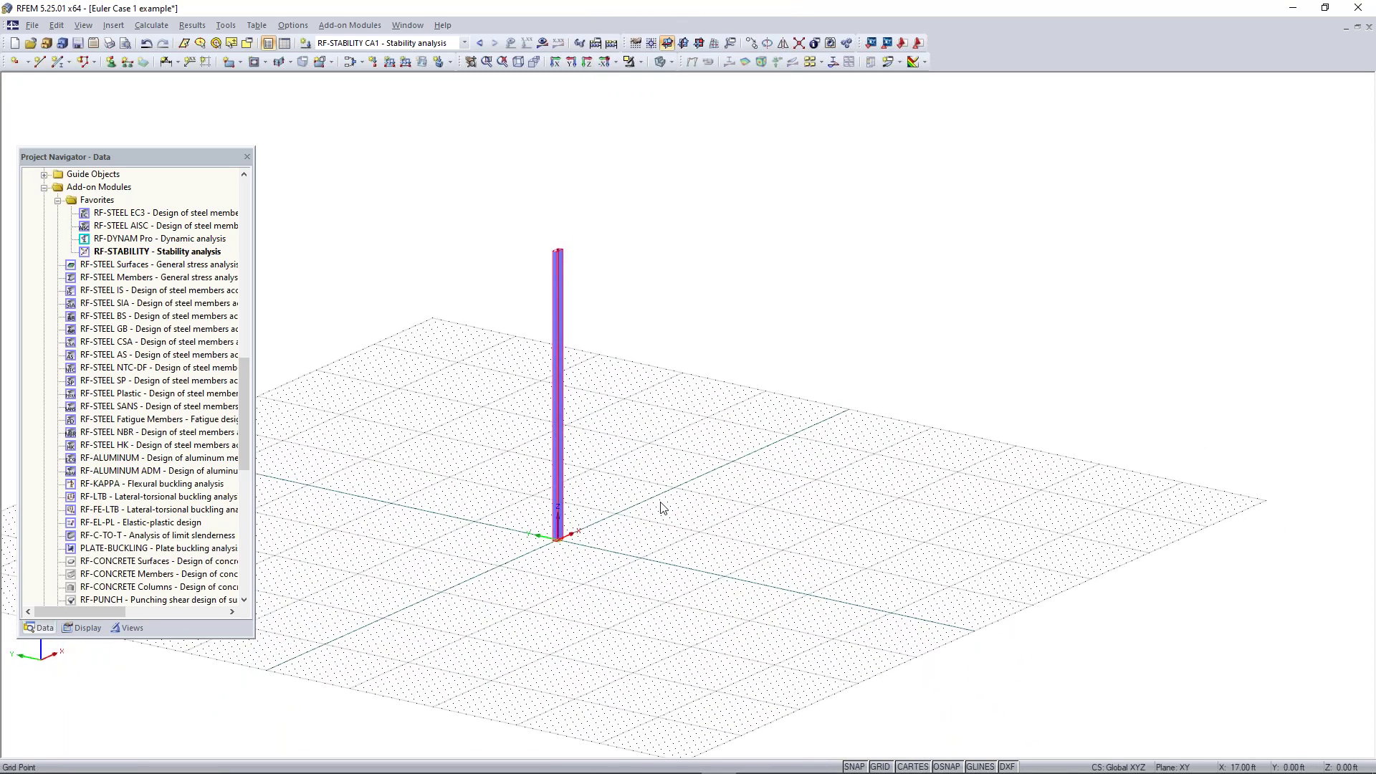
scroll(584, 546, "up", 1)
scroll(584, 546, "up", 1)
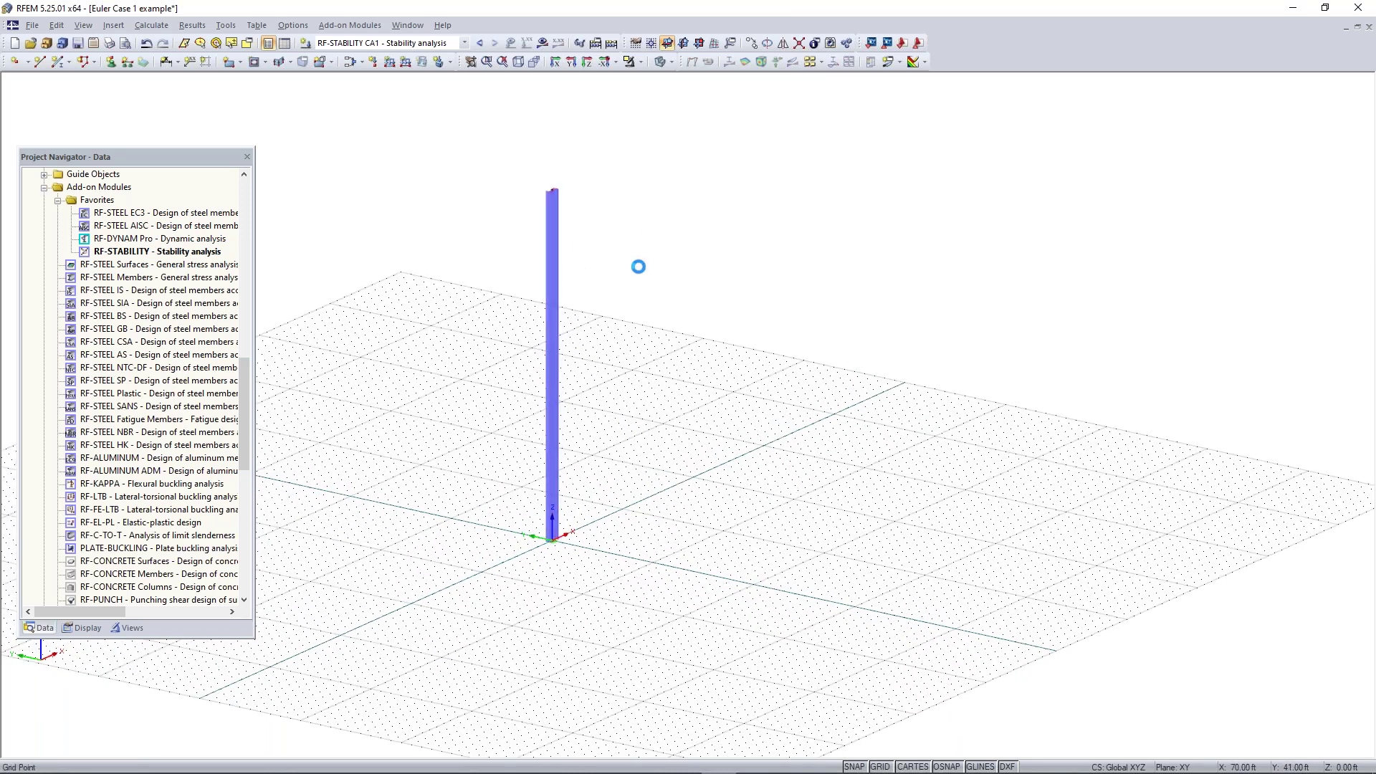
- Copy the whole column 10 ft in the negative Y direction along the work plane
mouse_move(653, 148)
left_mouse_down()
mouse_move(485, 483)
mouse_move(472, 584)
left_mouse_up()
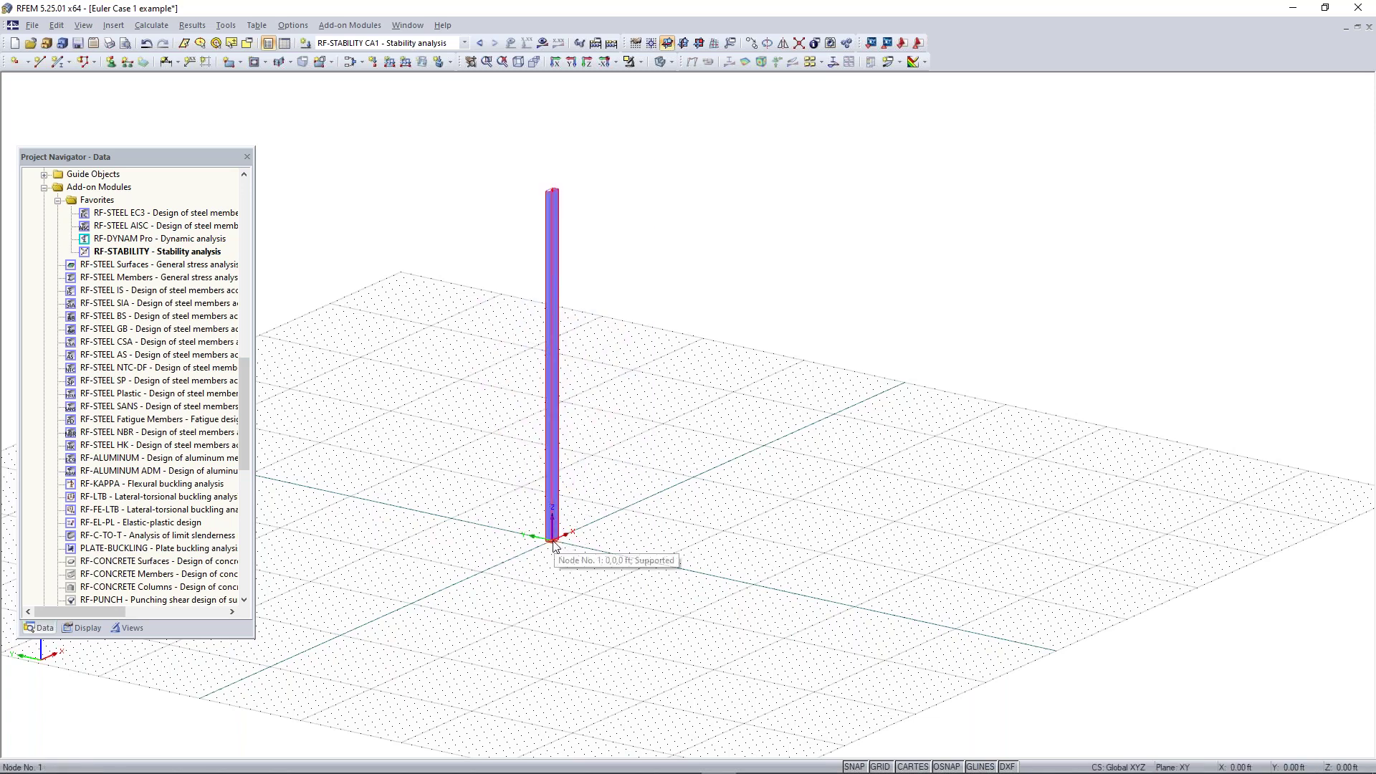
left_click_drag(552, 544, 652, 564, "ctrl")
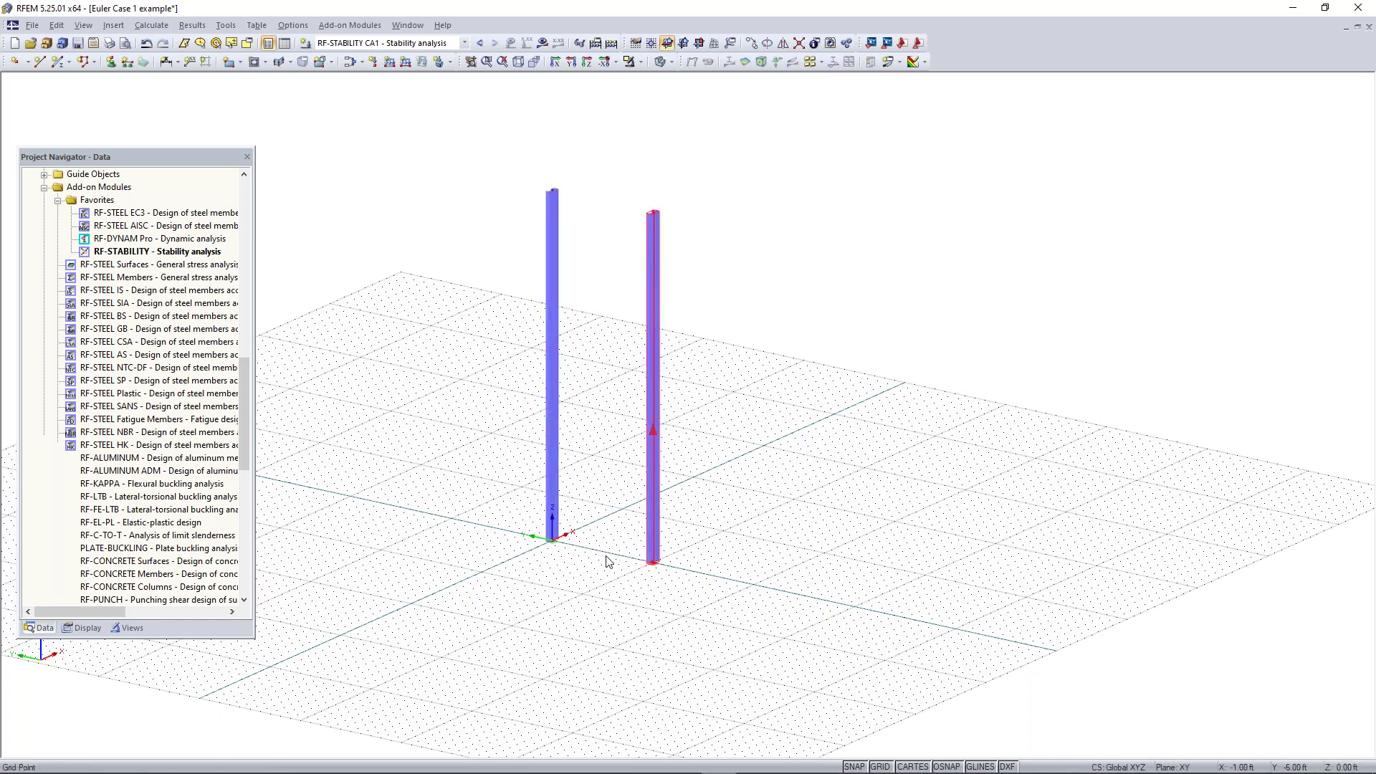
middle_click_drag(584, 597, 636, 584, "ctrl")
right_click(638, 583)
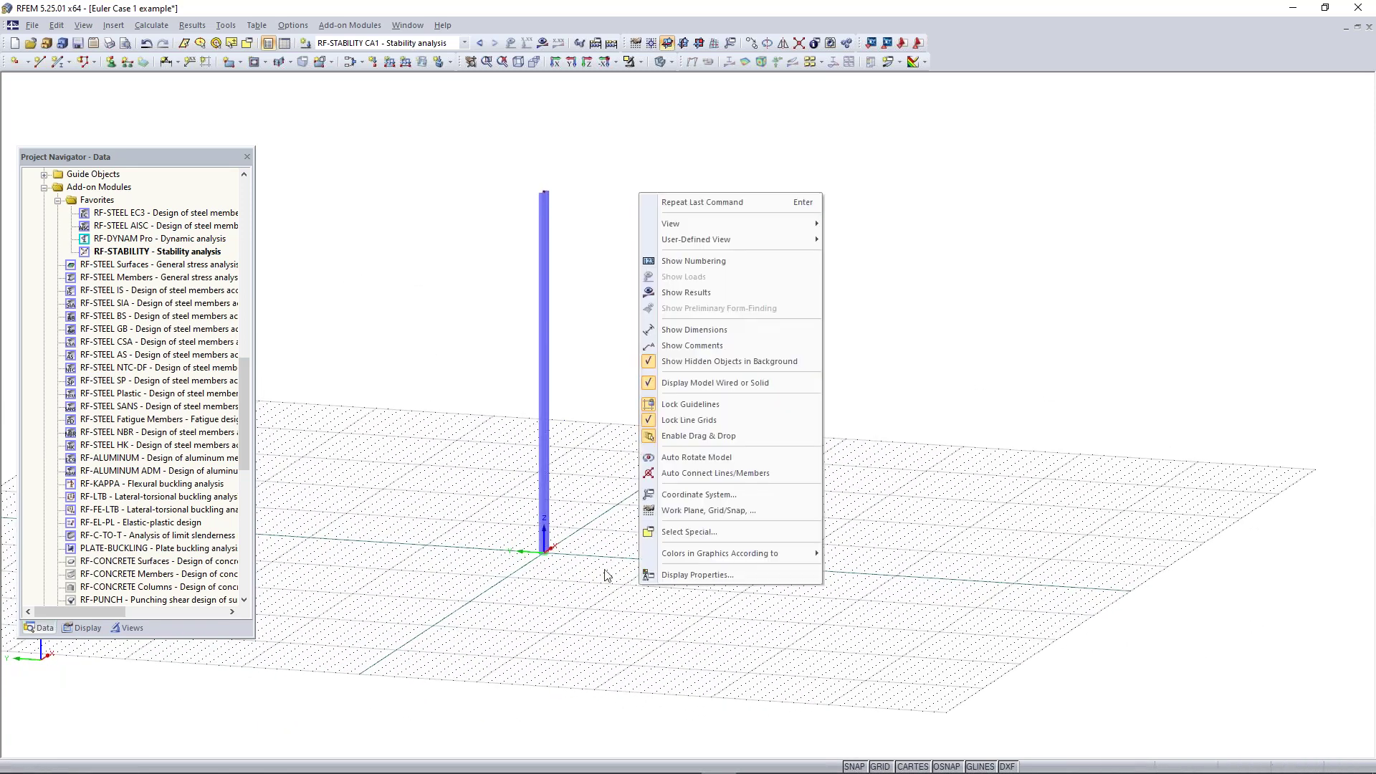
left_click(614, 556)
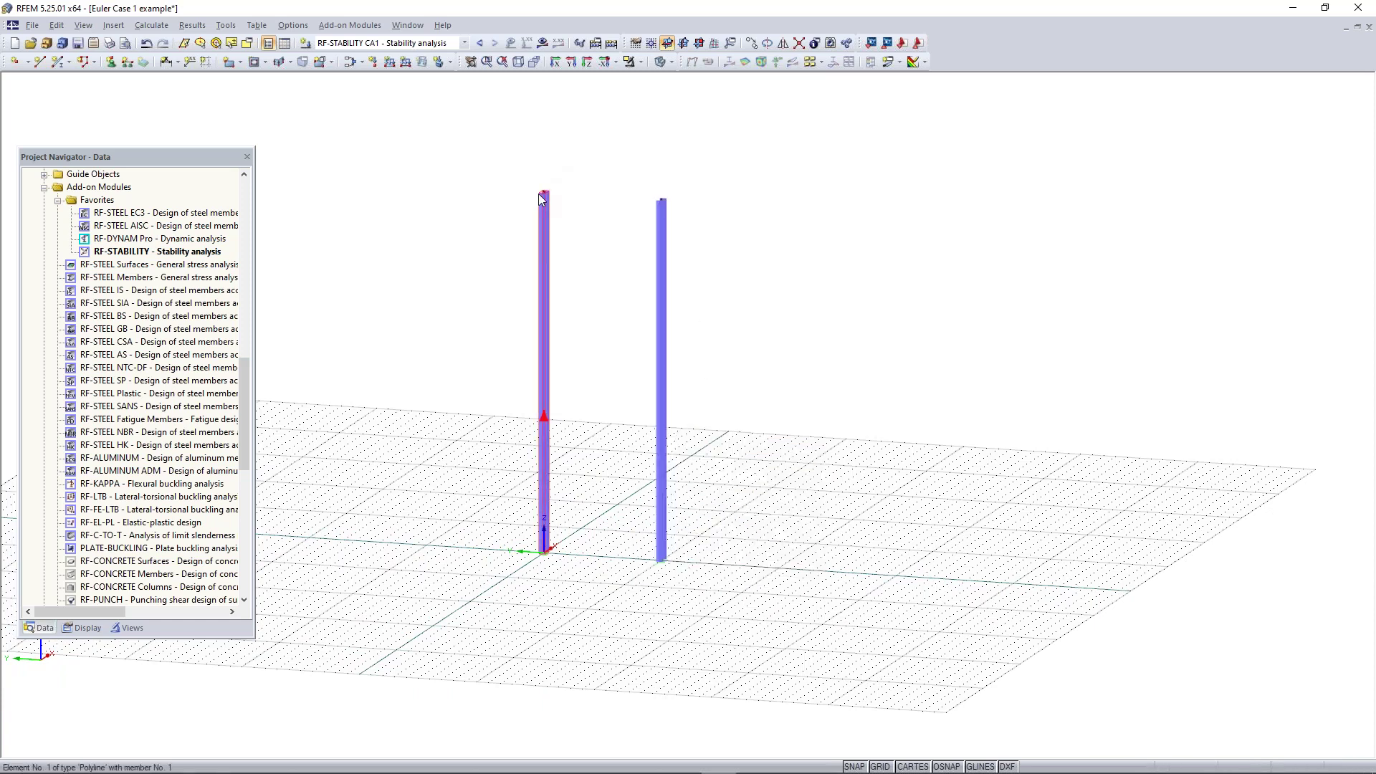
- Select the top nodes of both columns and set their Z coordinate to 10 ft
mouse_move(665, 208)
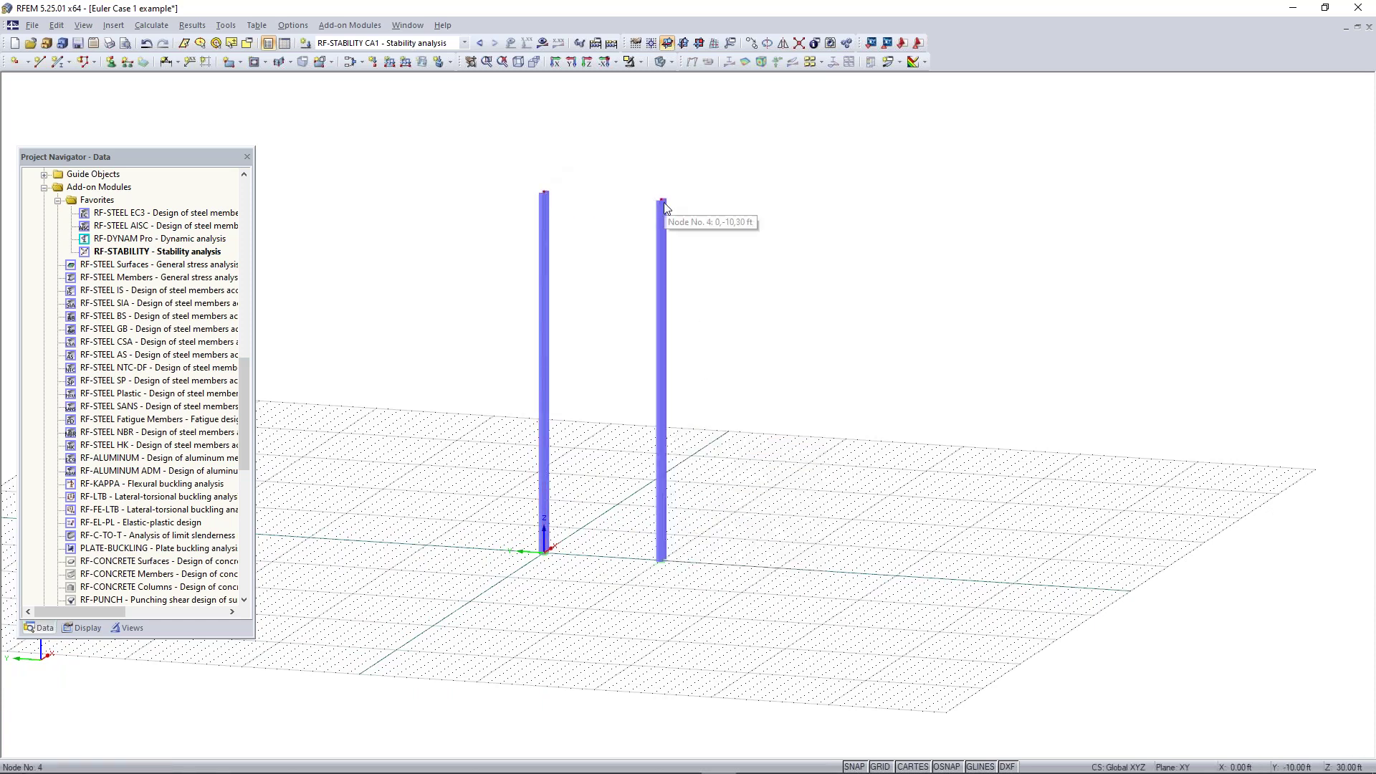
left_click(660, 211)
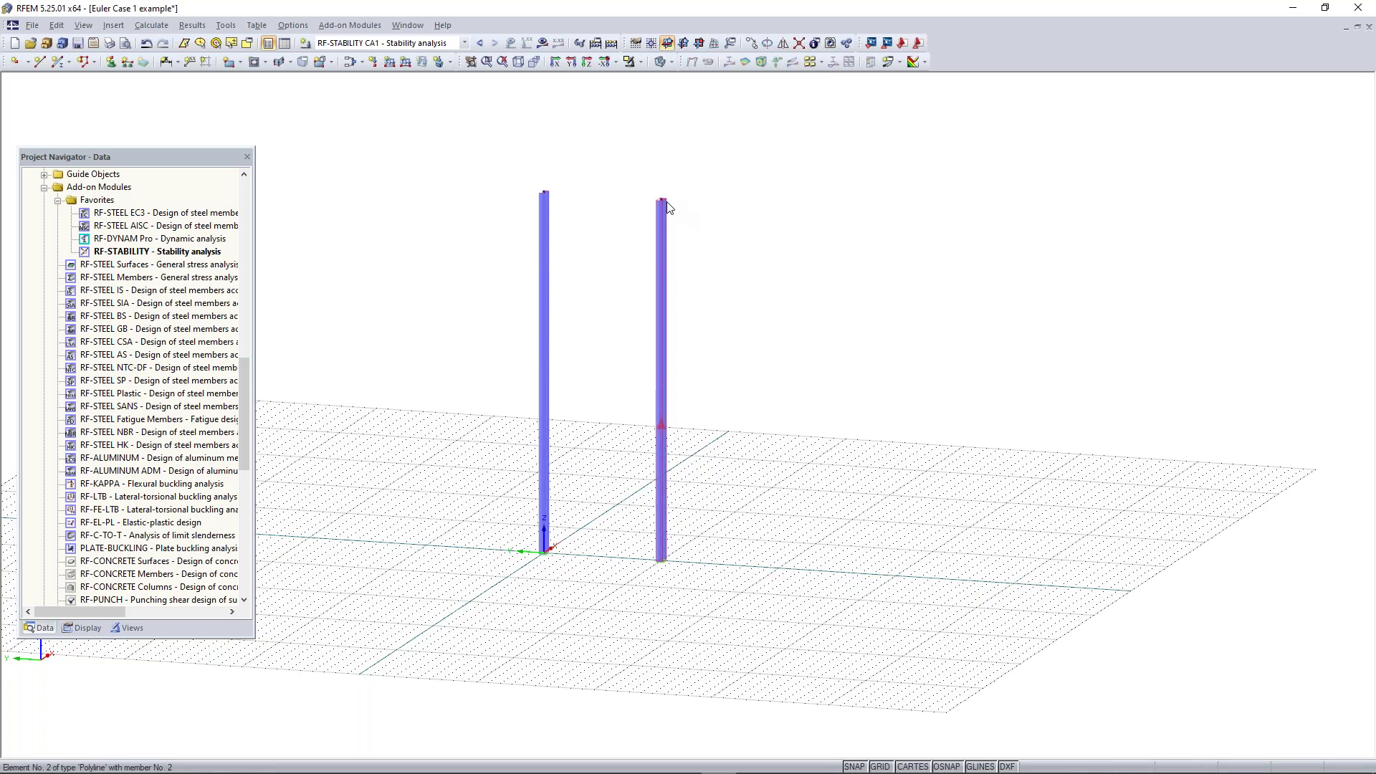
left_click_drag(496, 212, 879, 169)
mouse_move(663, 202)
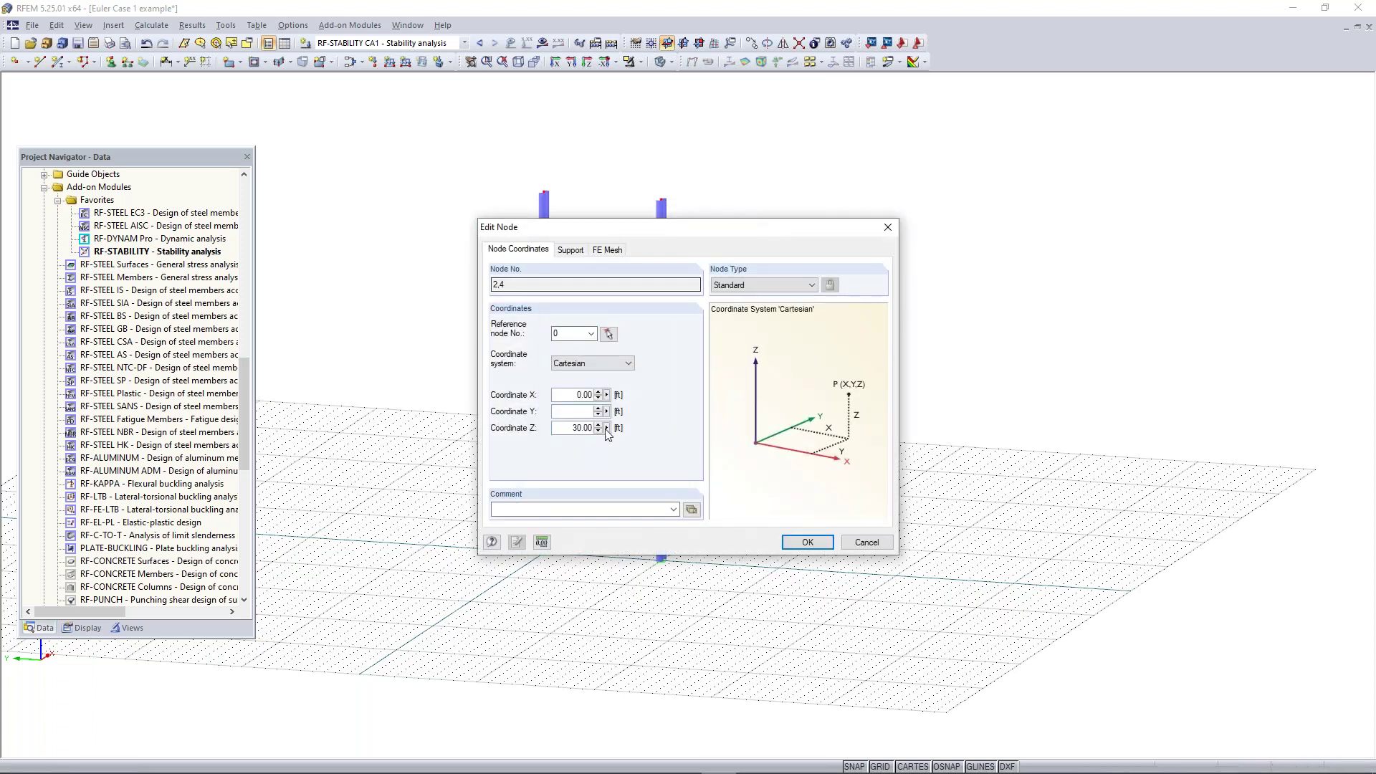
left_click_drag(567, 429, 683, 435)
type("10")
left_click(808, 542)
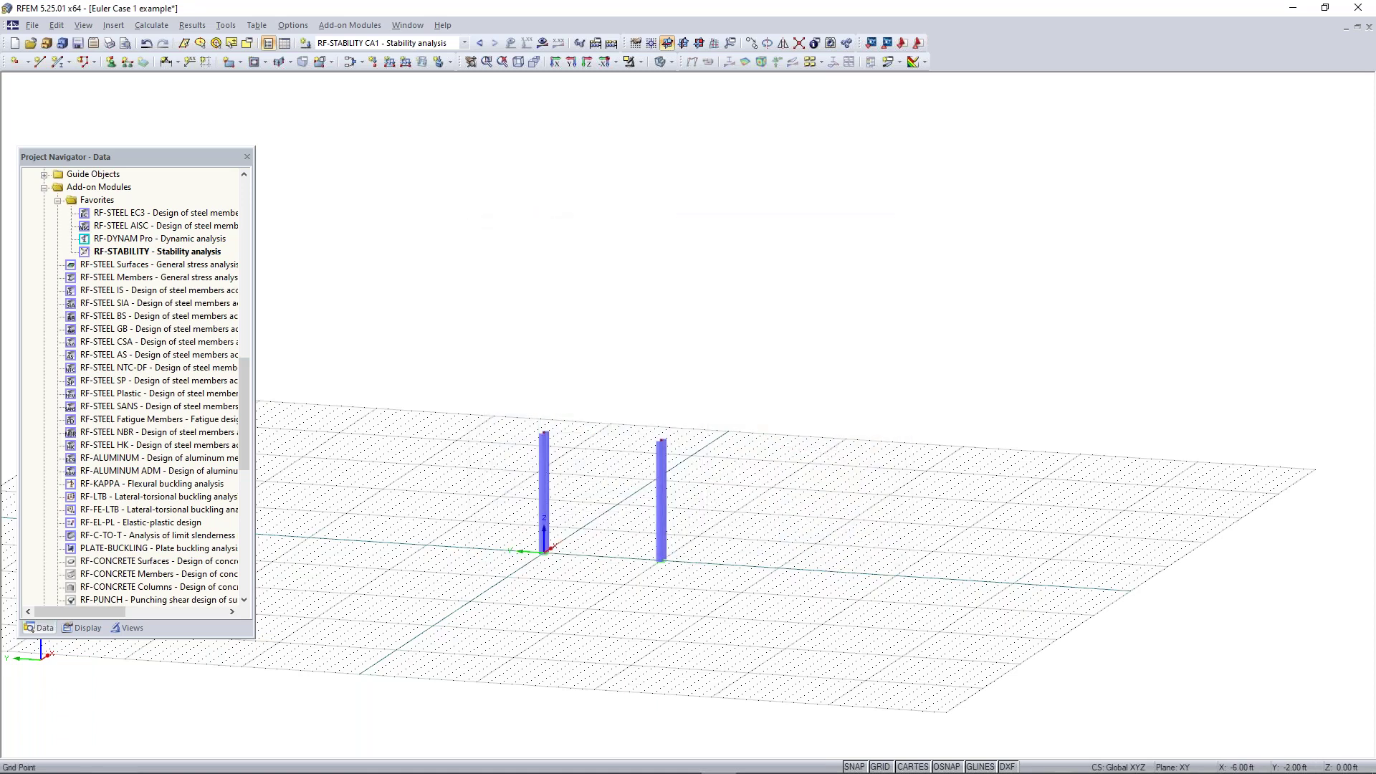
- Set up a new beam member with the rolled AISC 15 section W 8x15 in Steel A992
scroll(547, 556, "up", 3)
middle_click_drag(725, 507, 689, 532)
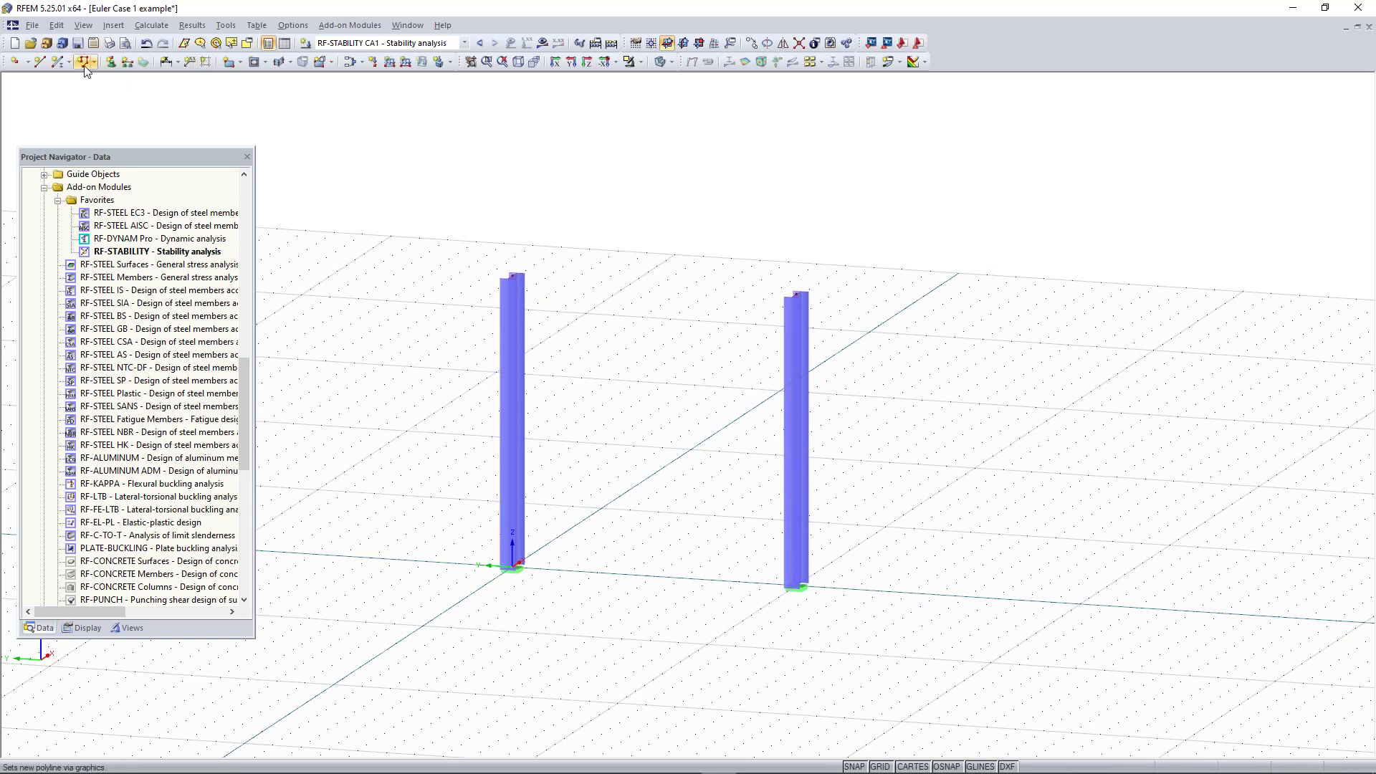
left_click(58, 60)
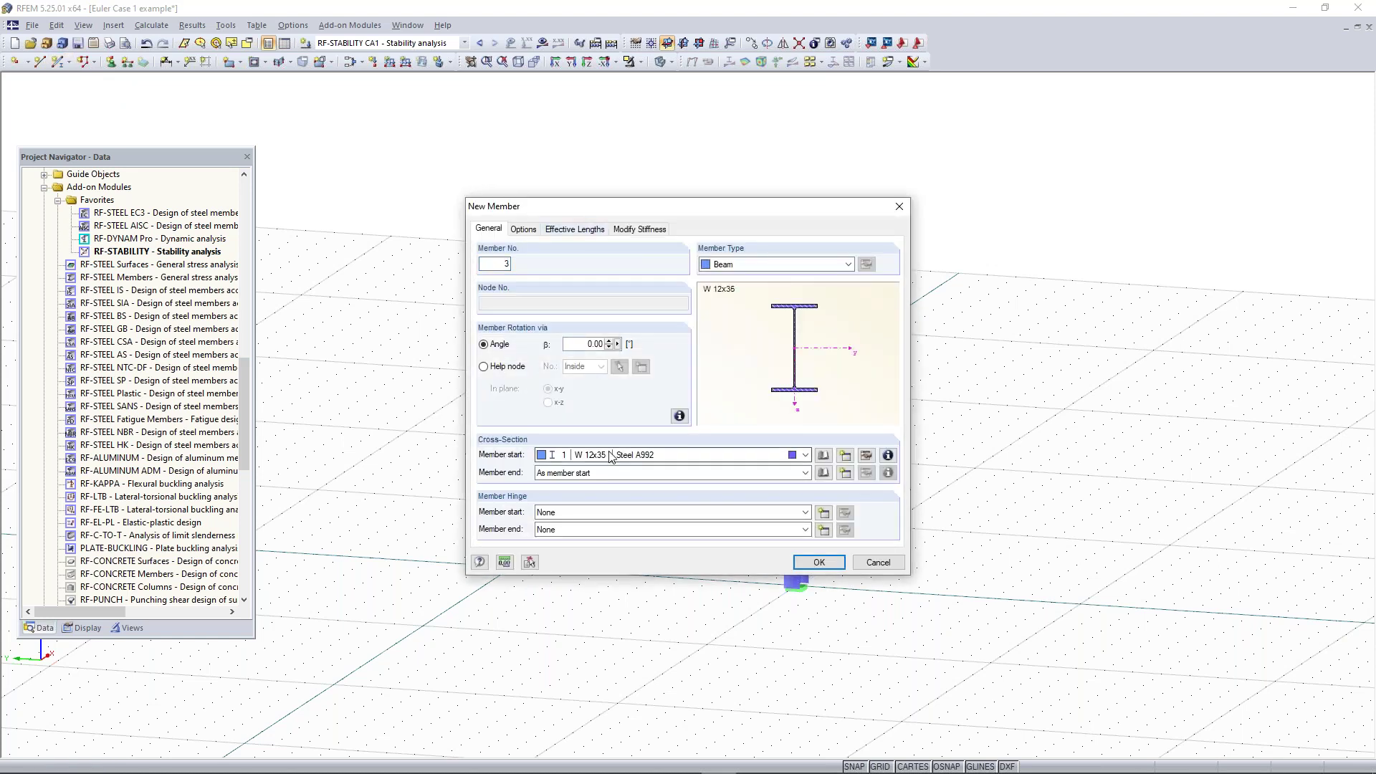
left_click(824, 456)
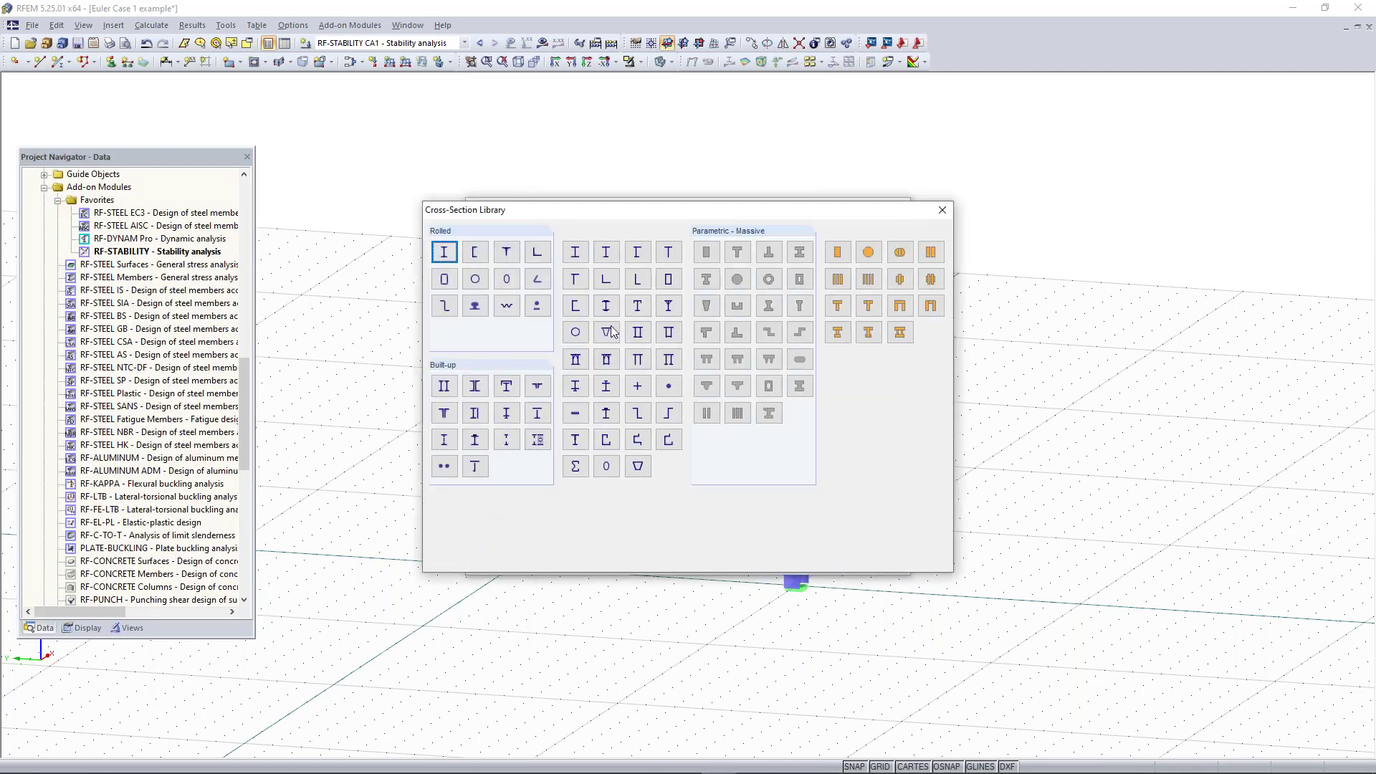
left_click(444, 252)
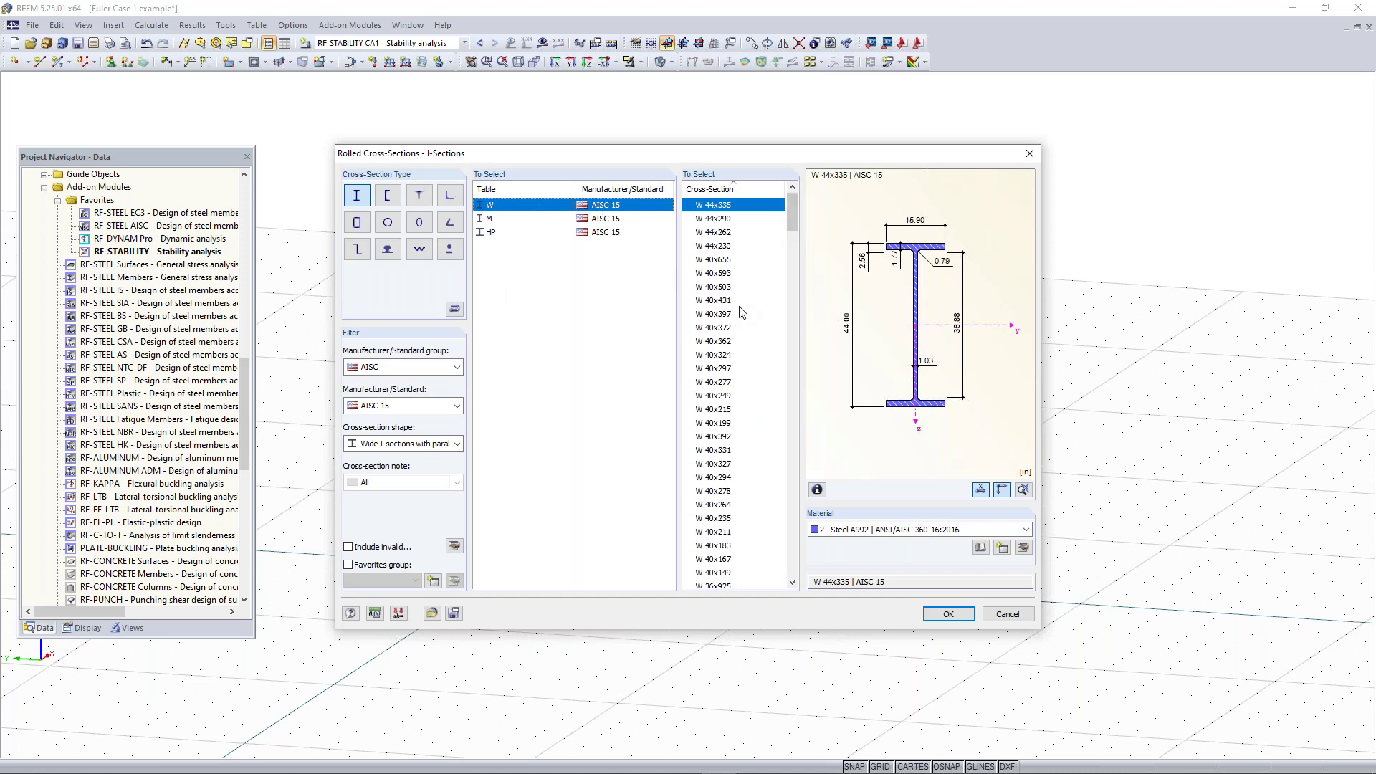
scroll(741, 311, "down", 3)
scroll(754, 348, "down", 20)
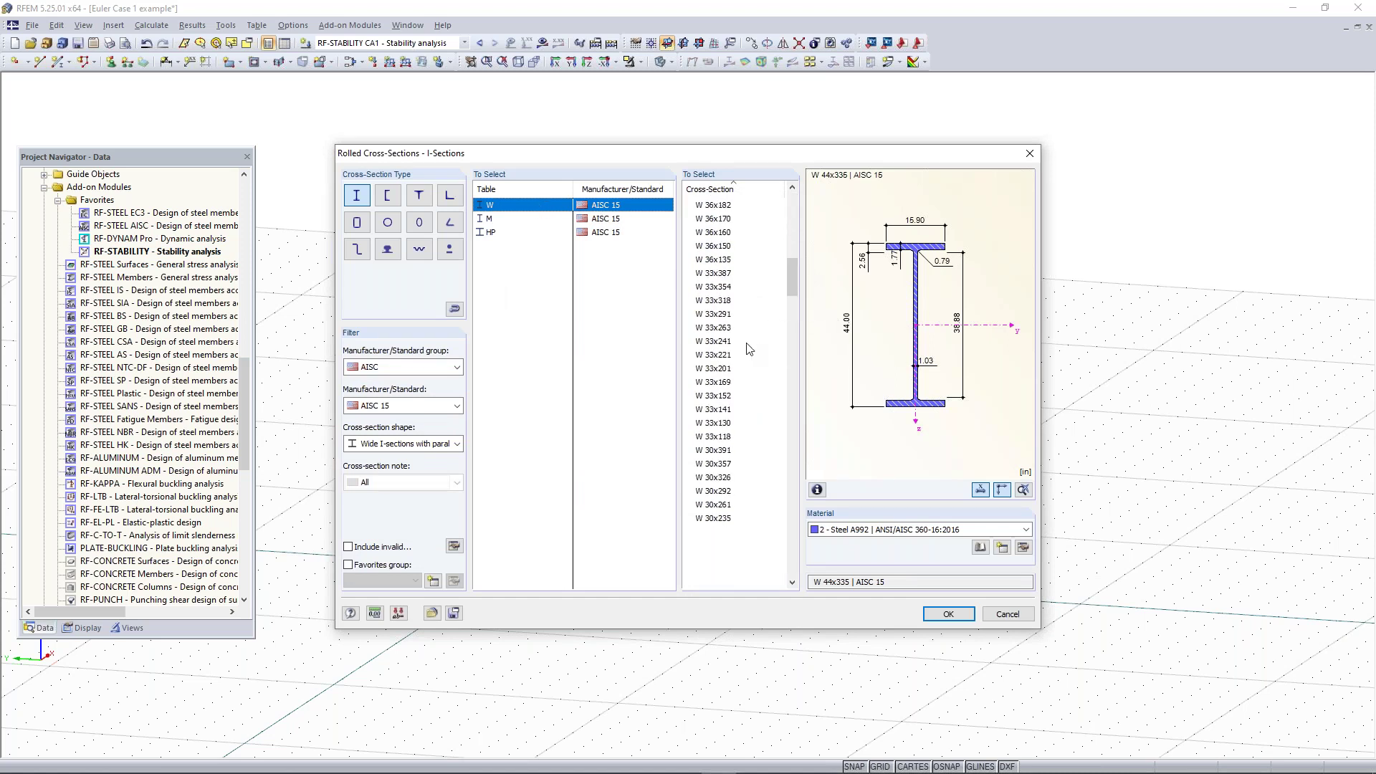
scroll(758, 353, "down", 18)
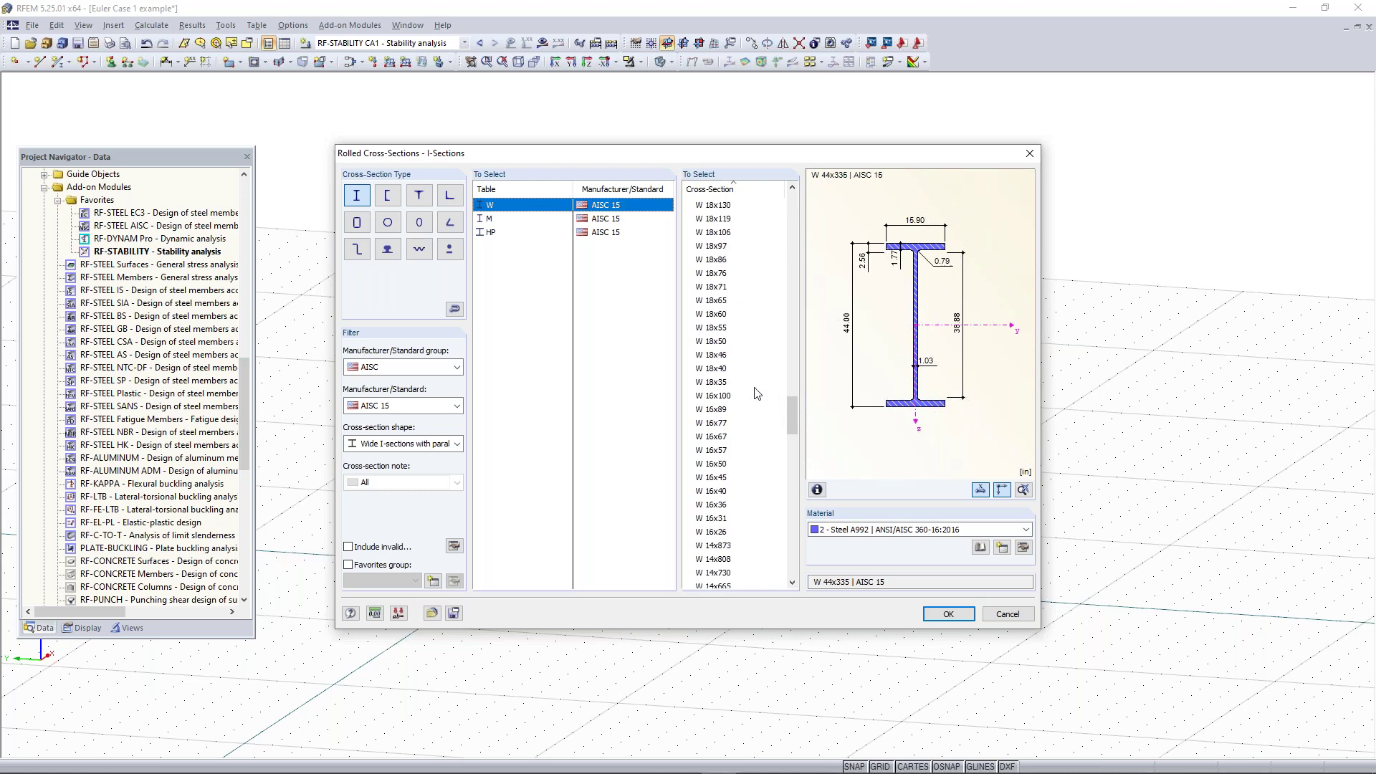
scroll(745, 403, "down", 20)
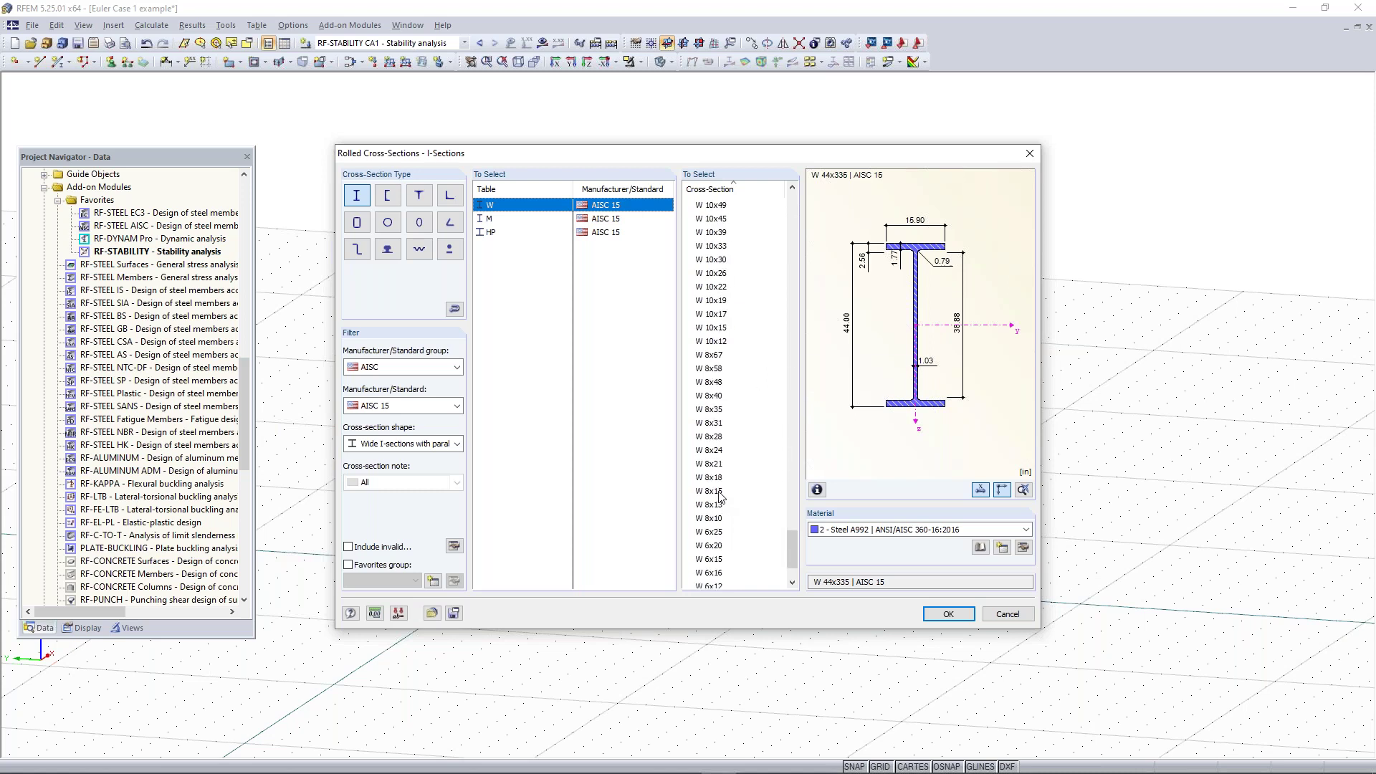
left_click(720, 495)
left_click(947, 615)
left_click(819, 562)
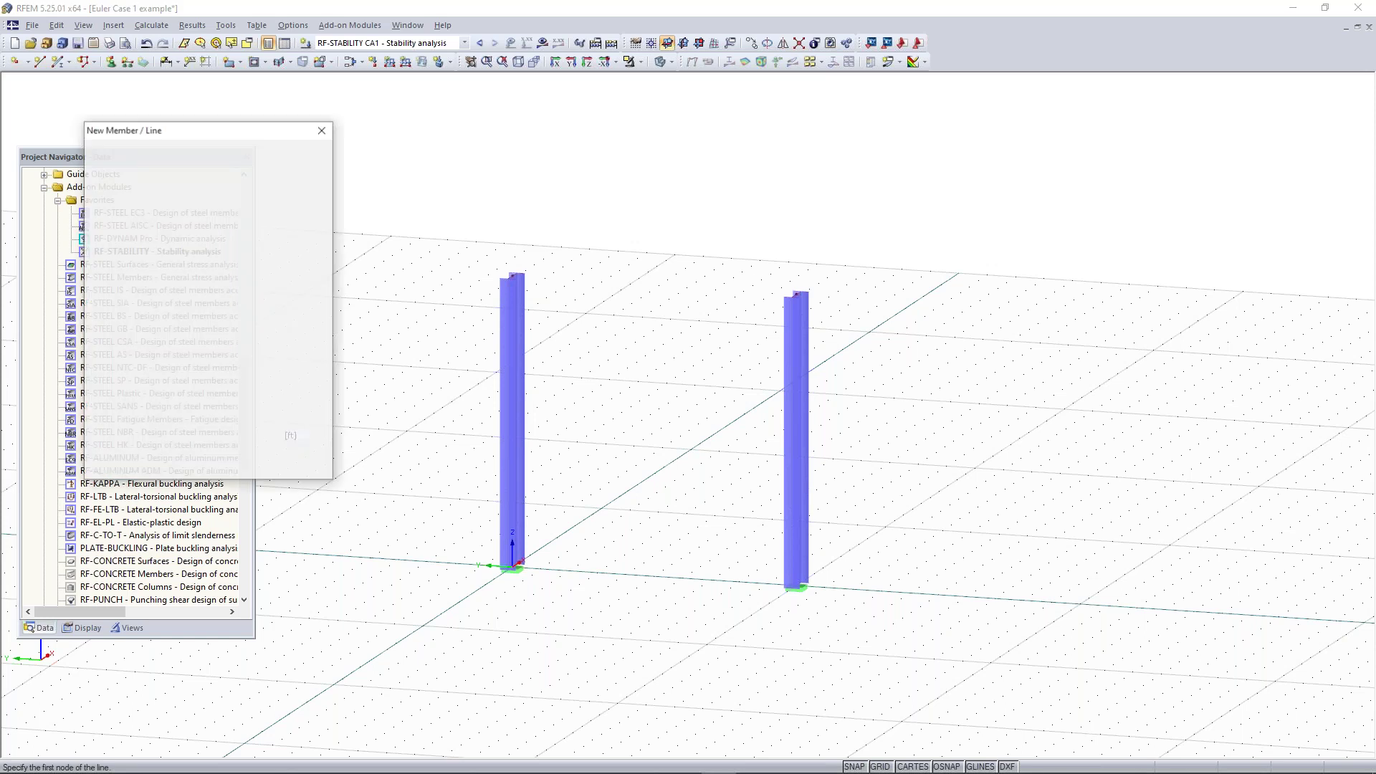
- Draw the beam between the top nodes of the two columns
left_click(511, 276)
left_click(796, 295)
key("Escape")
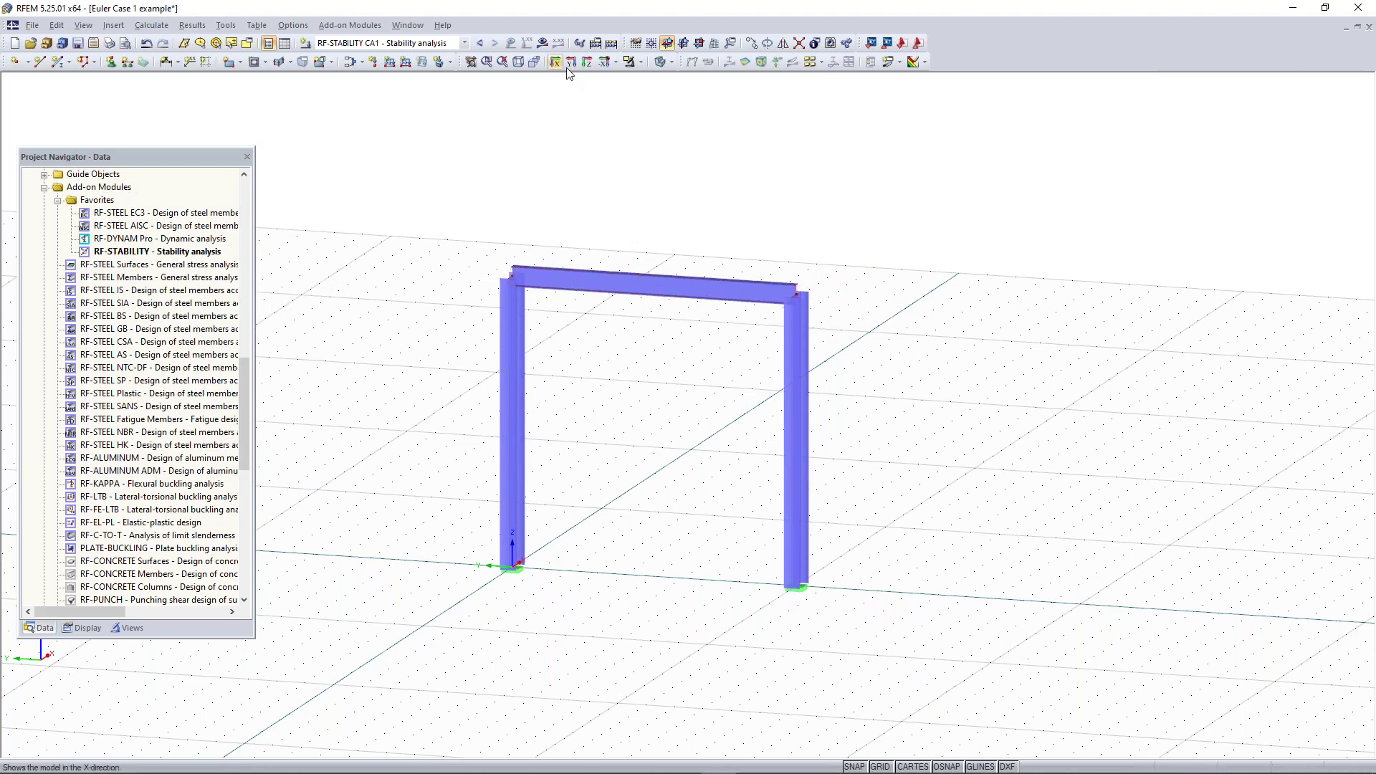
- Show load case LC1 - Test and copy the 5 kip nodal load to the top of the second column
left_click(464, 43)
left_click(352, 54)
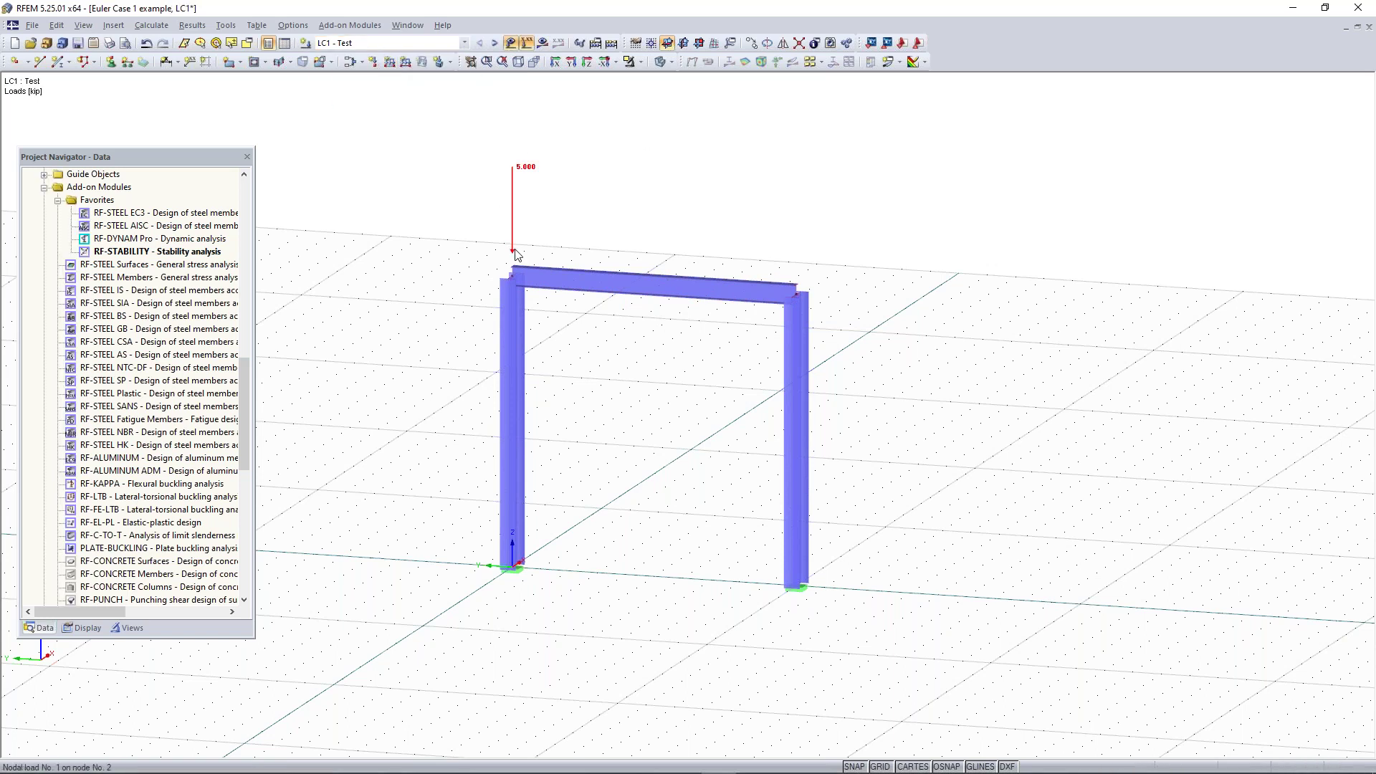
left_click_drag(525, 252, 808, 293)
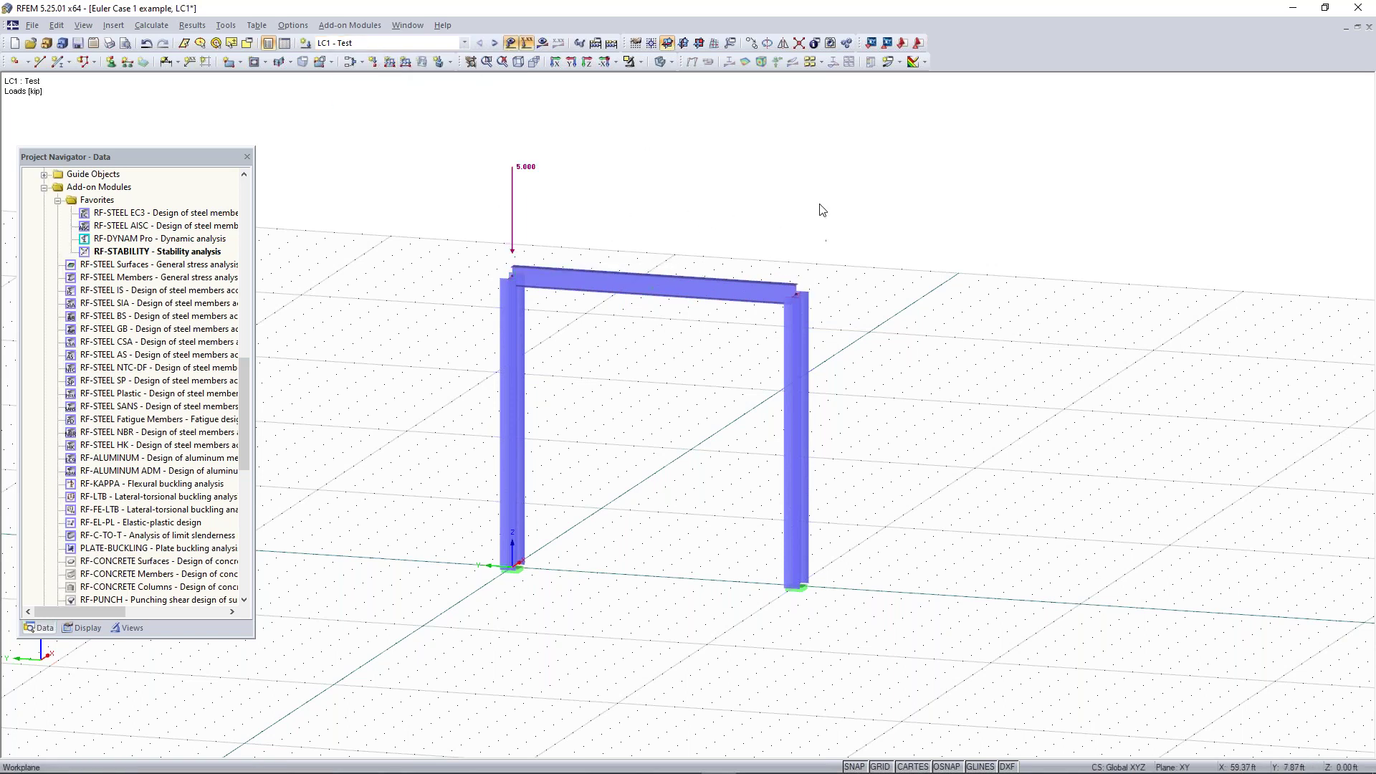
left_click(797, 294)
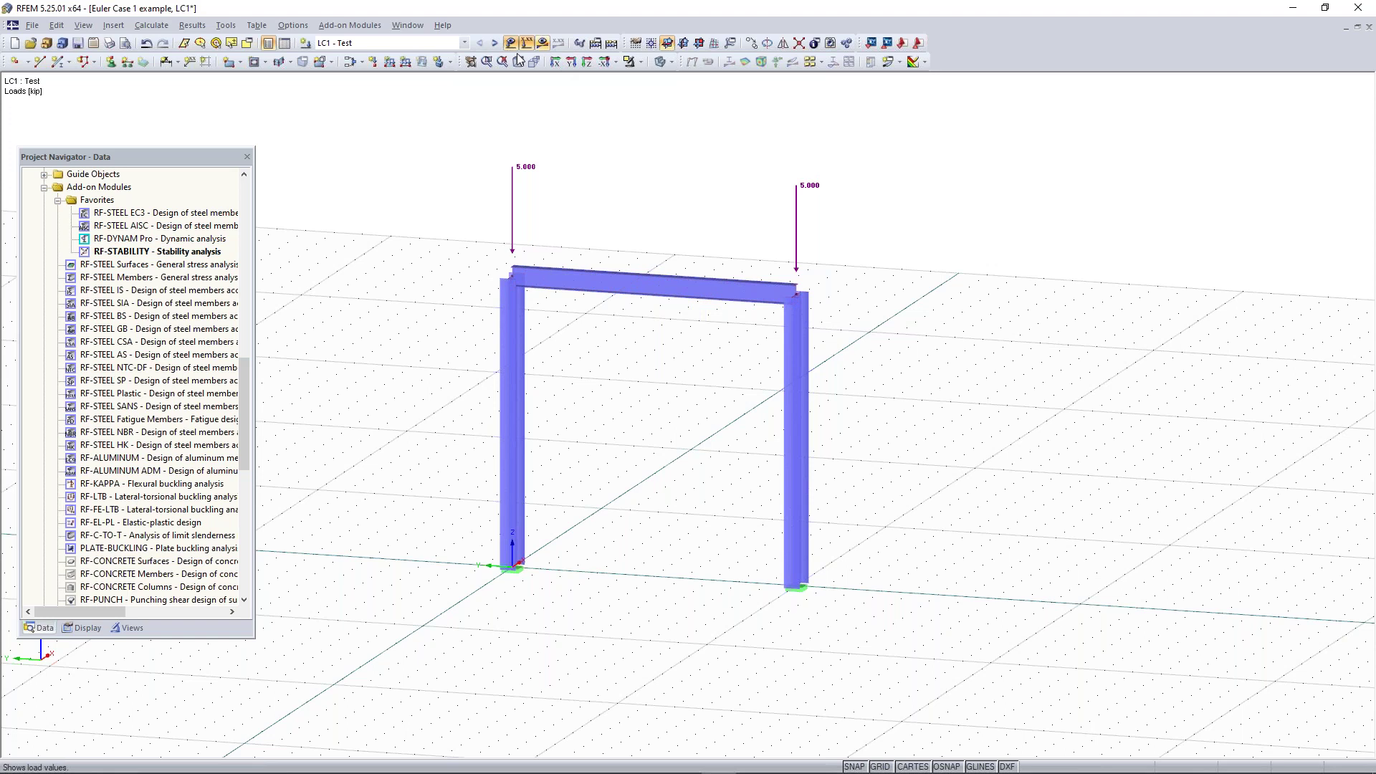
- Apply a uniform member load of -3 kip/ft in the global ZL direction to the beam in LC1
left_click(390, 63)
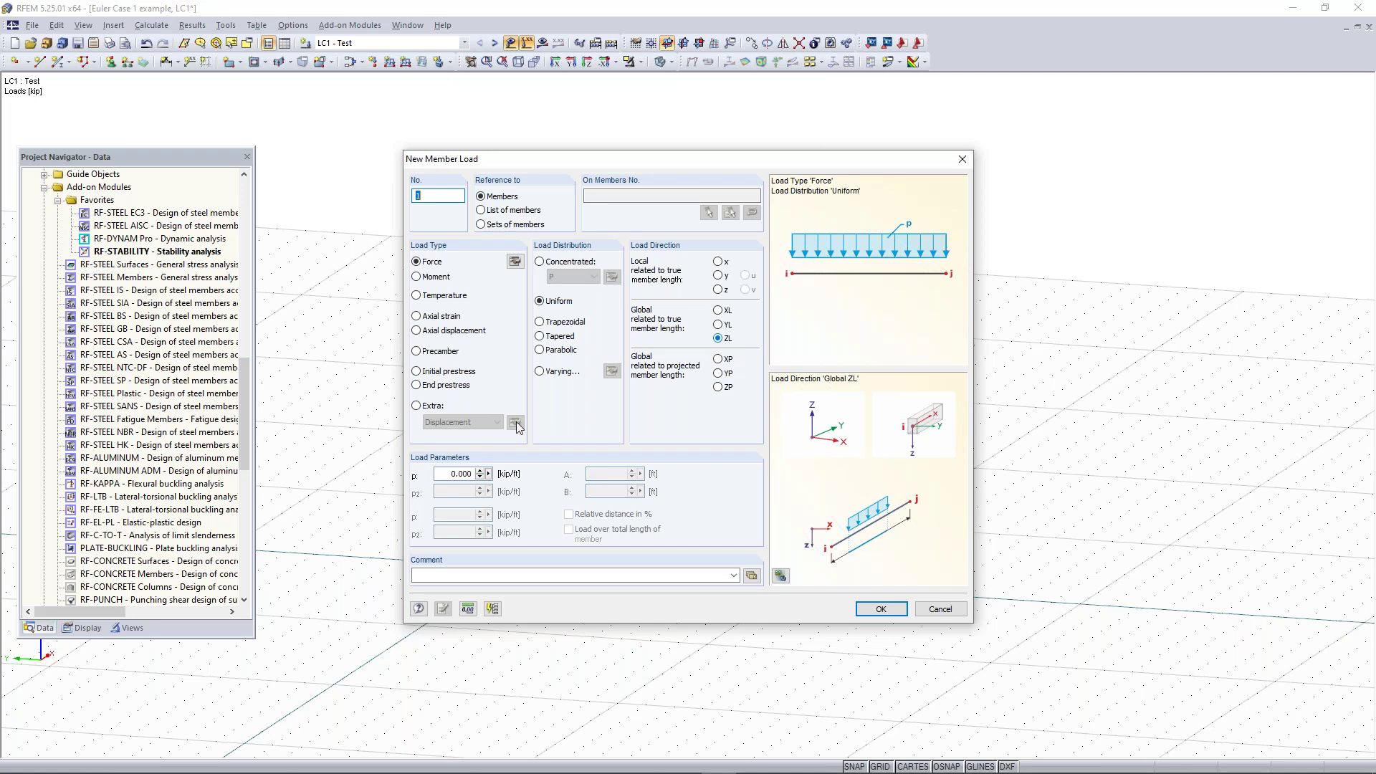
left_click(450, 476)
type("-3")
left_click(881, 609)
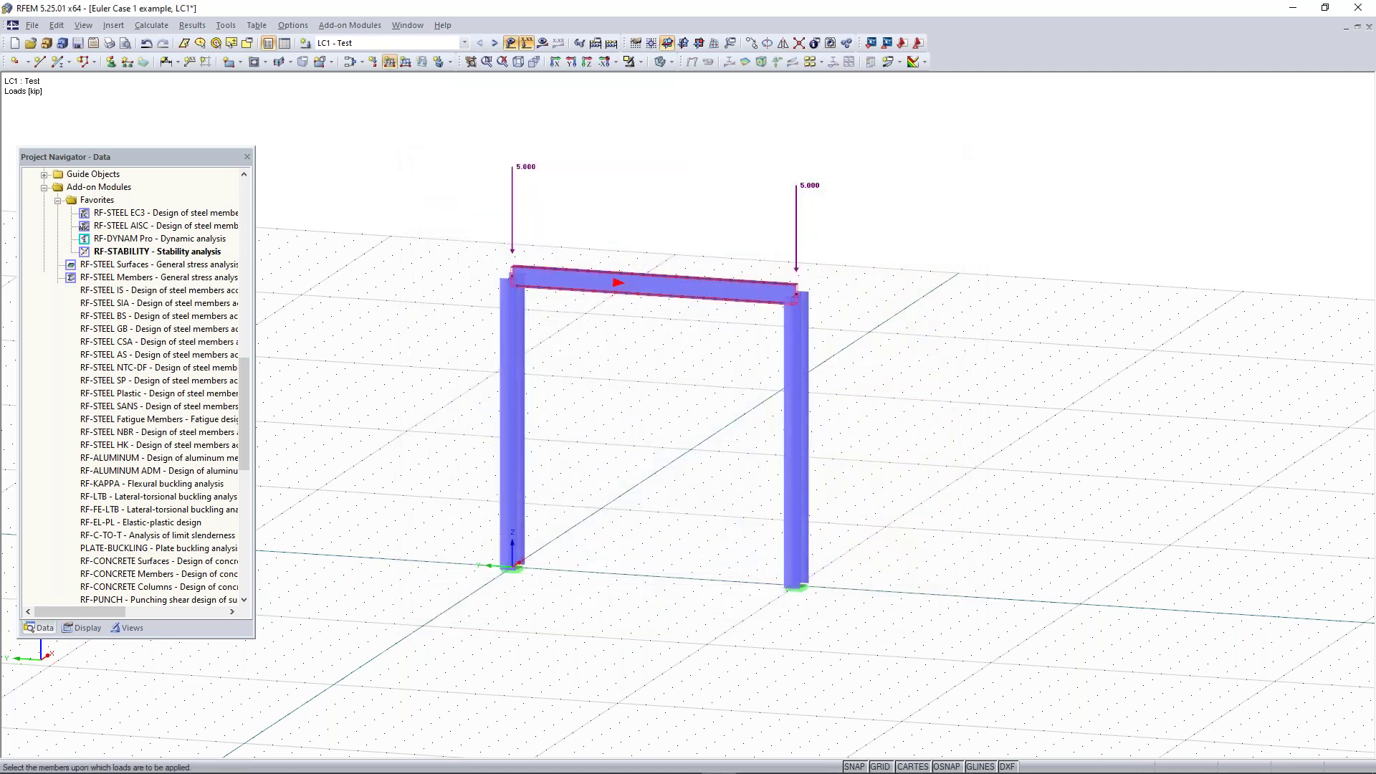
left_click(785, 291)
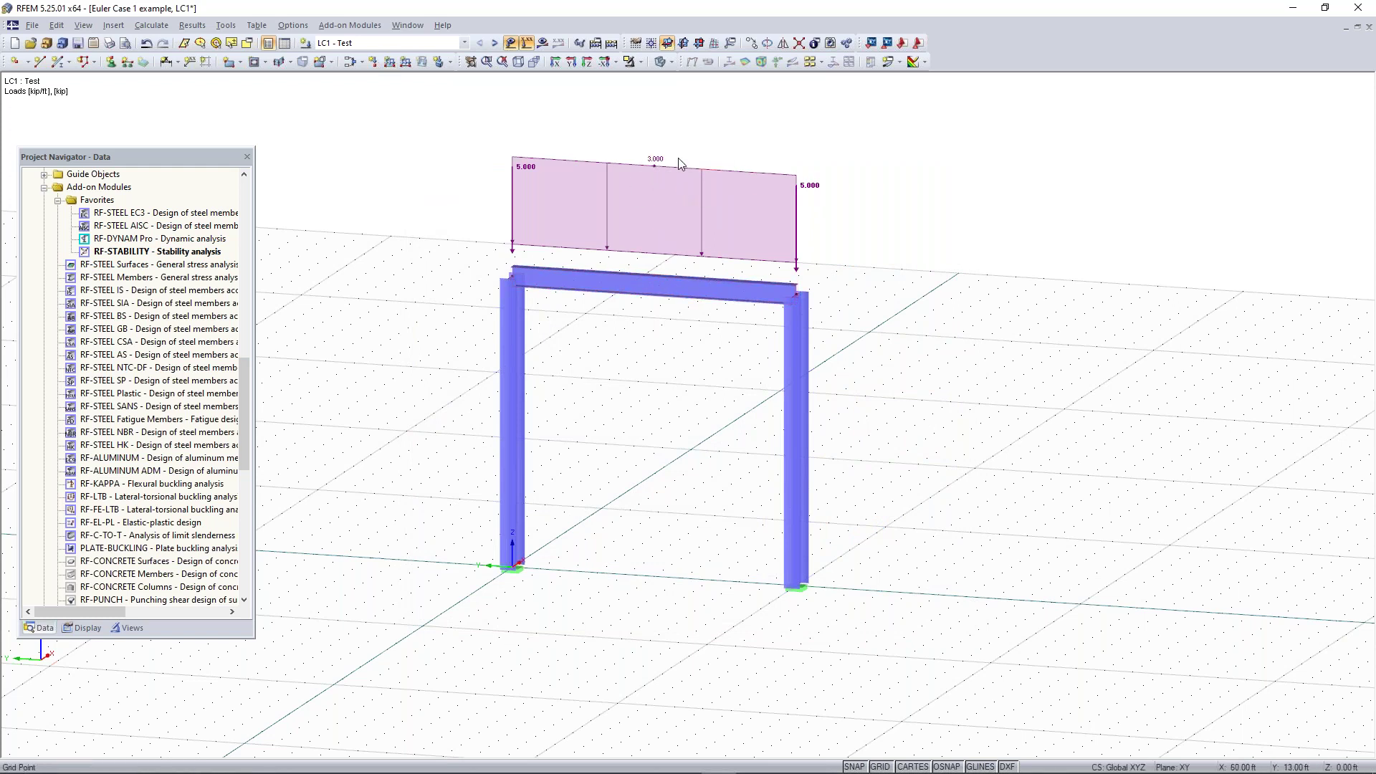
- Calculate load case LC1 and display the beam's My bending moment diagram
middle_click_drag(886, 184, 831, 217, "ctrl")
right_click_drag(831, 216, 833, 216)
left_click(651, 255)
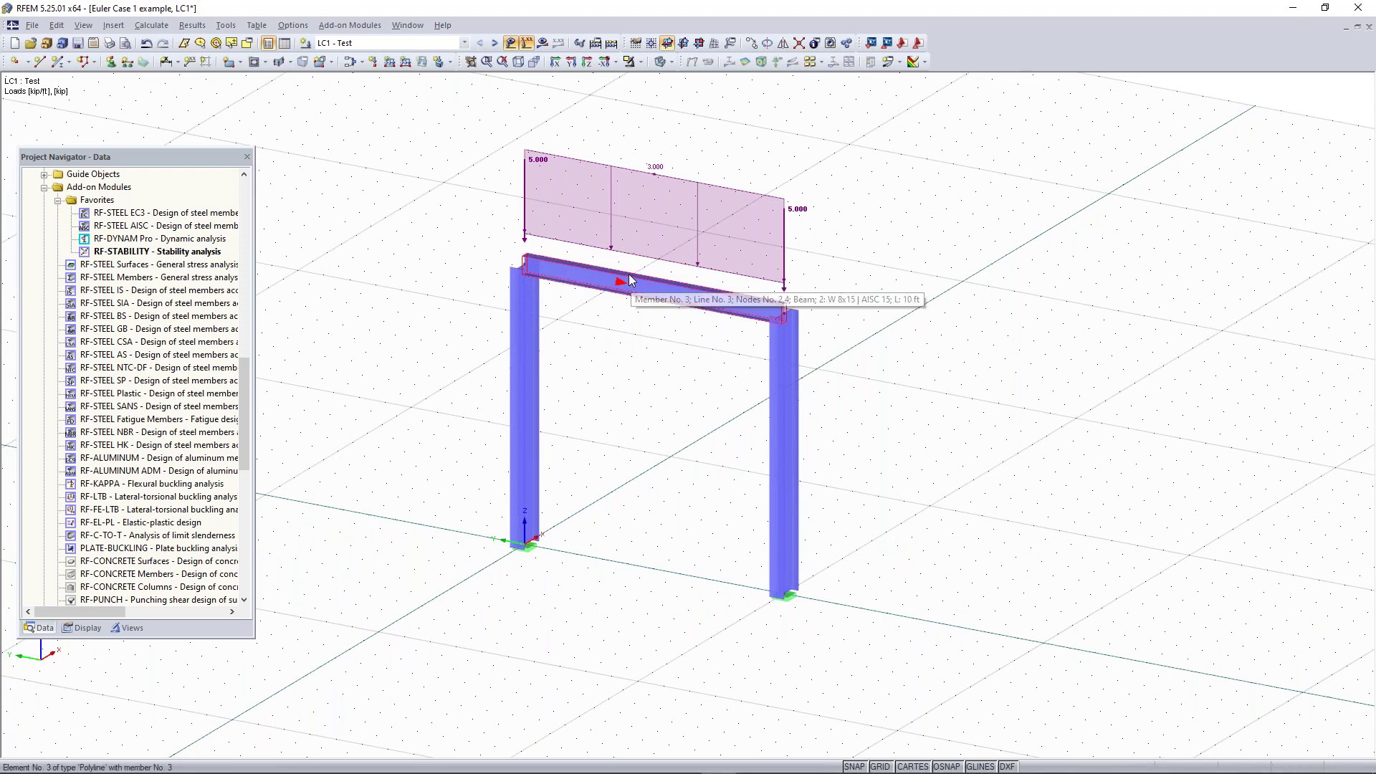
left_click(542, 42)
left_click(660, 416)
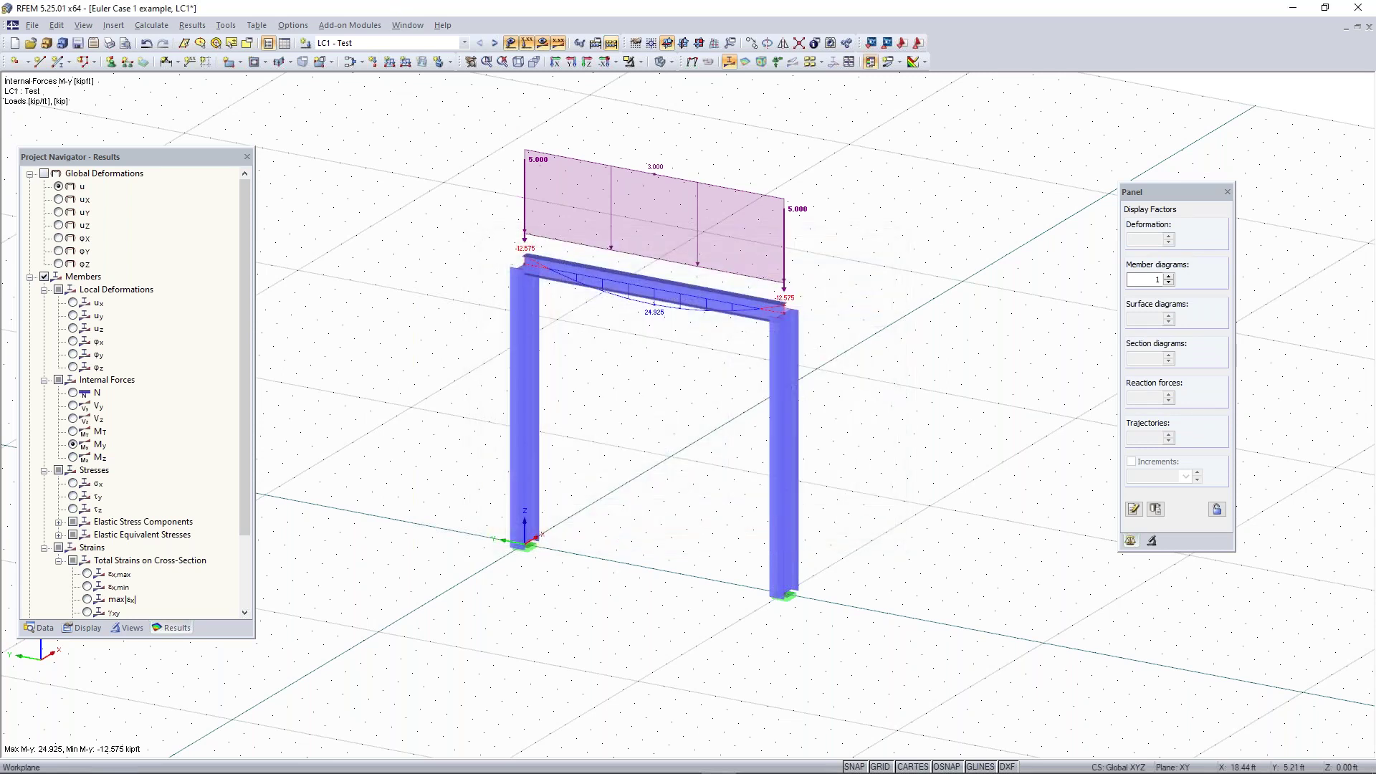
- Display the RF-STABILITY CA1 stability results for the frame
left_click(402, 44)
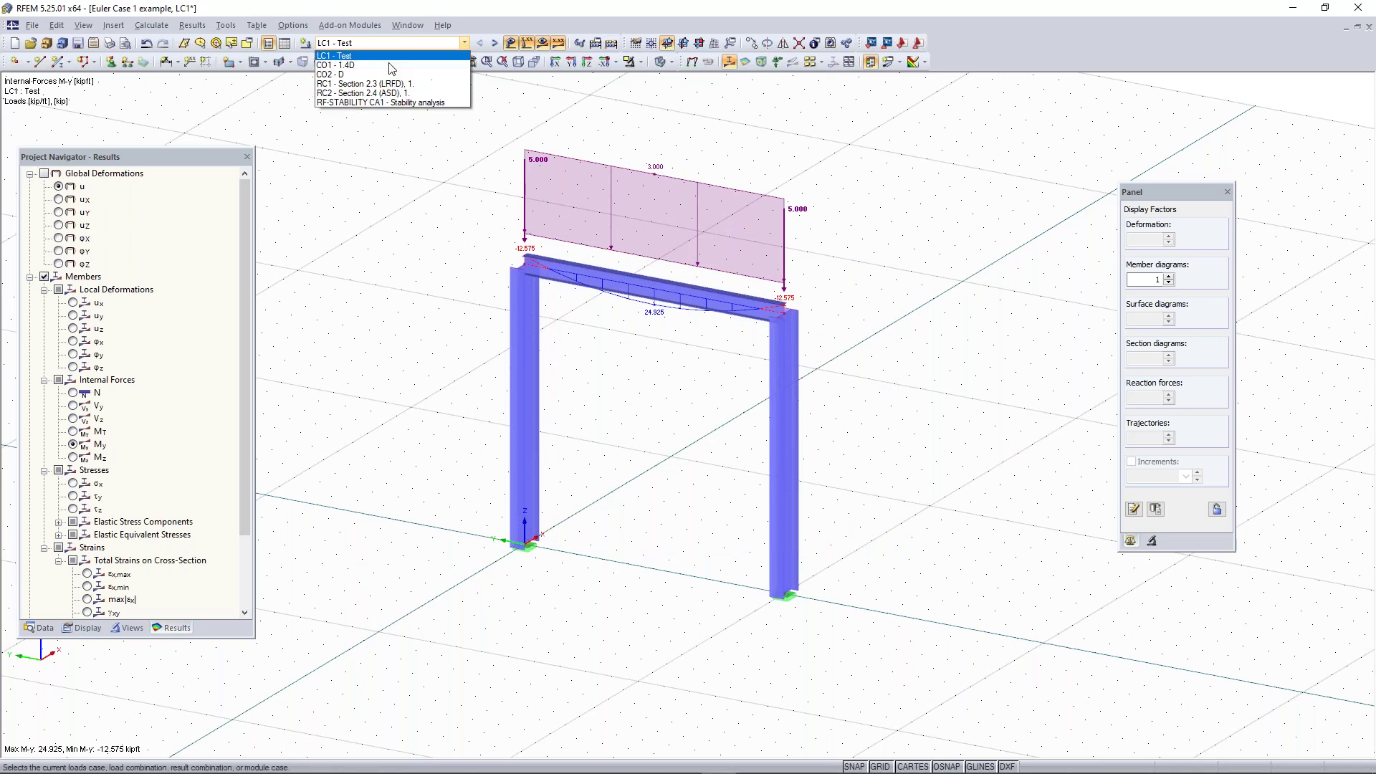
left_click(391, 45)
left_click(392, 45)
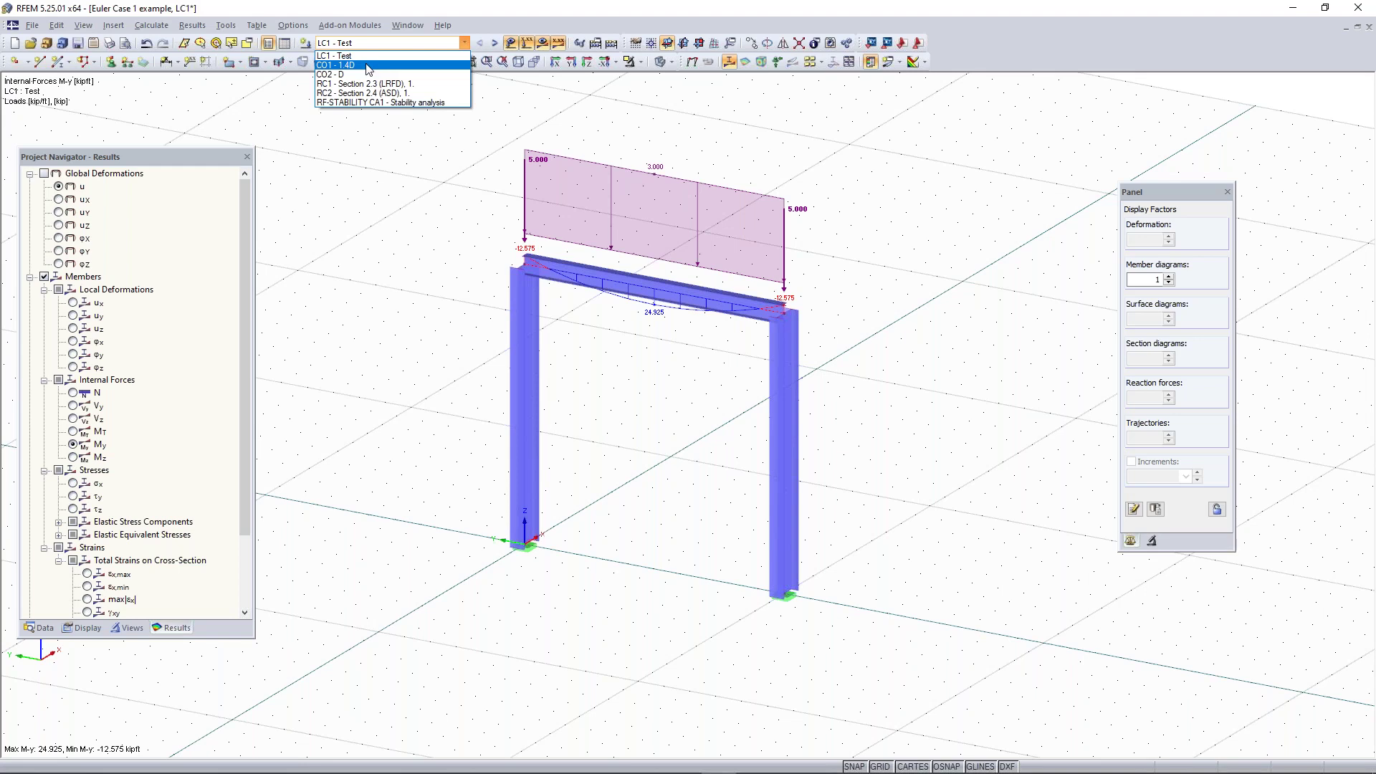
left_click(386, 103)
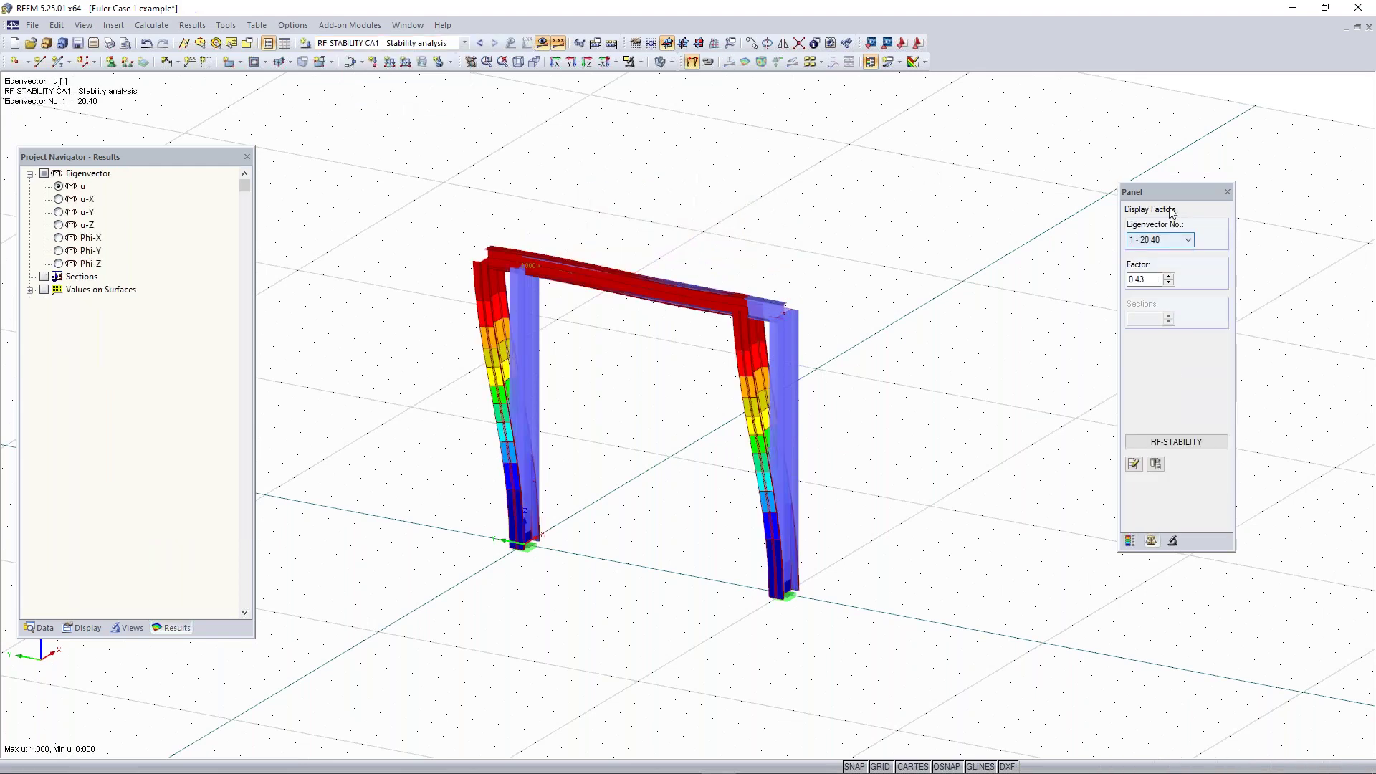
left_click_drag(1175, 195, 1169, 177)
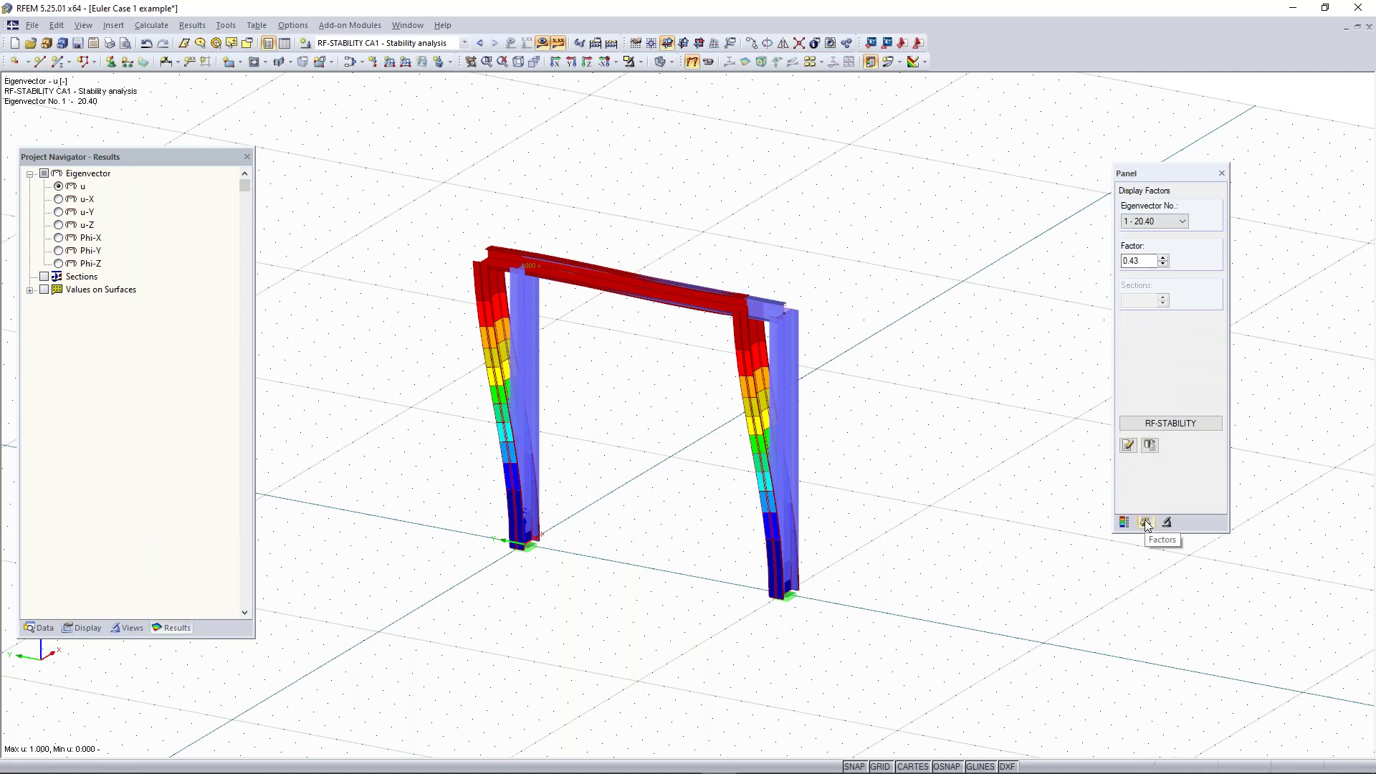
- Go through the frame's buckling shapes for eigenvectors 2, 3 and 4
left_click(1163, 227)
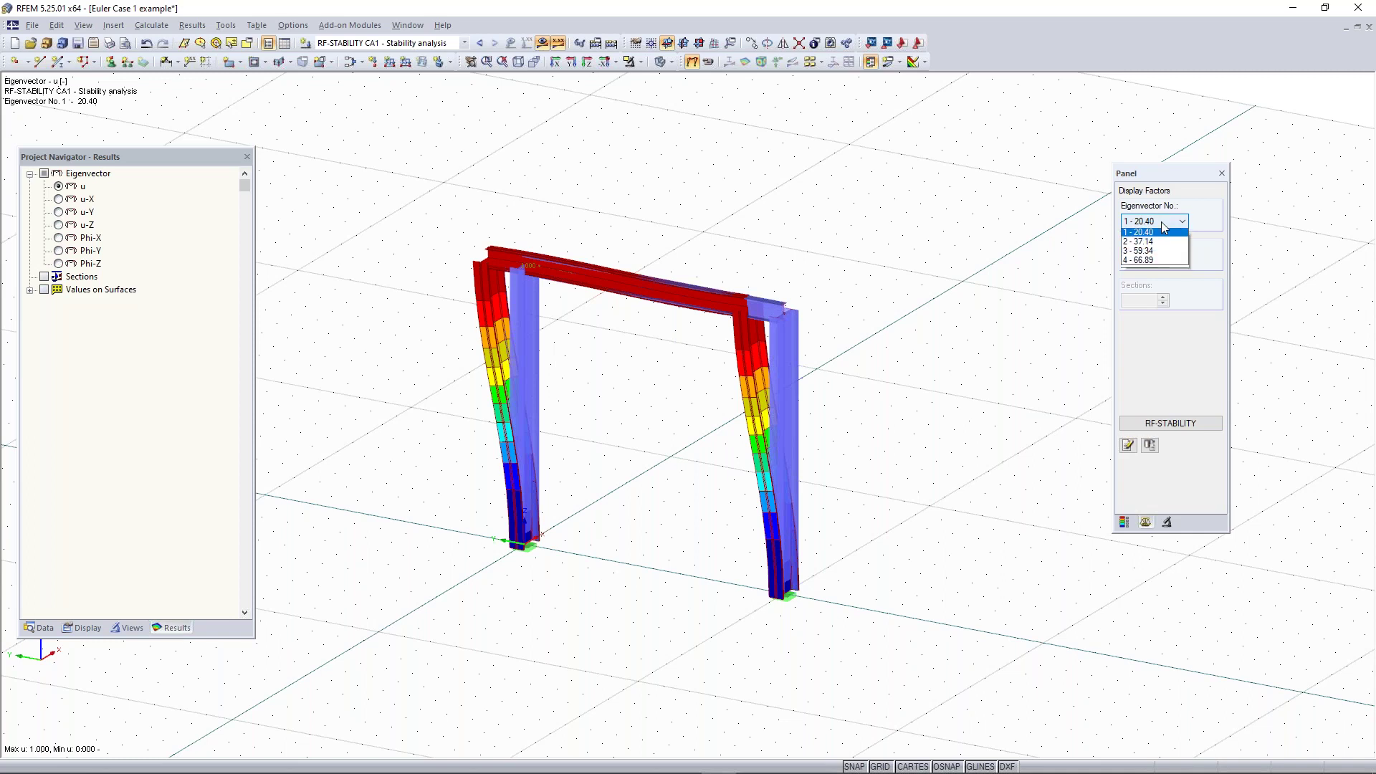
left_click(1161, 242)
left_click(1158, 223)
left_click(1156, 254)
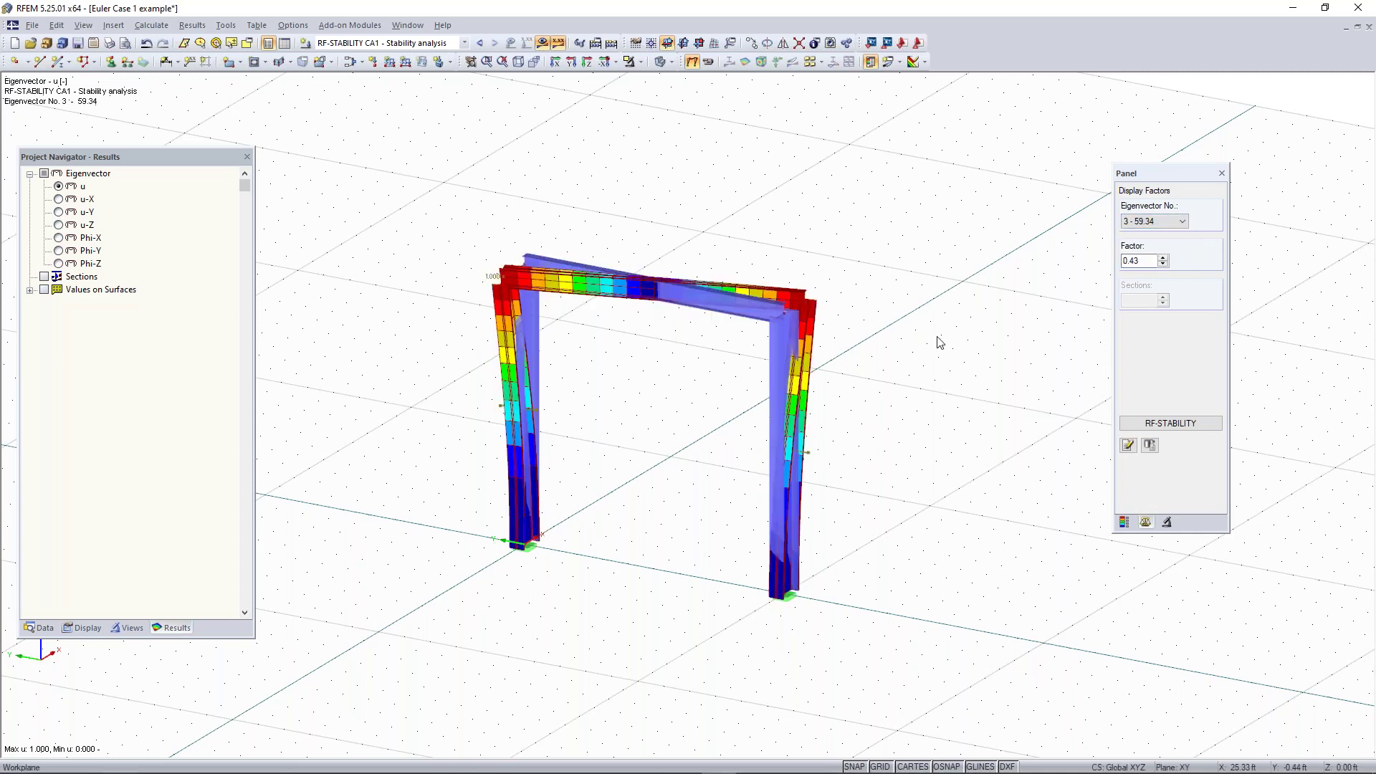
left_click(1140, 223)
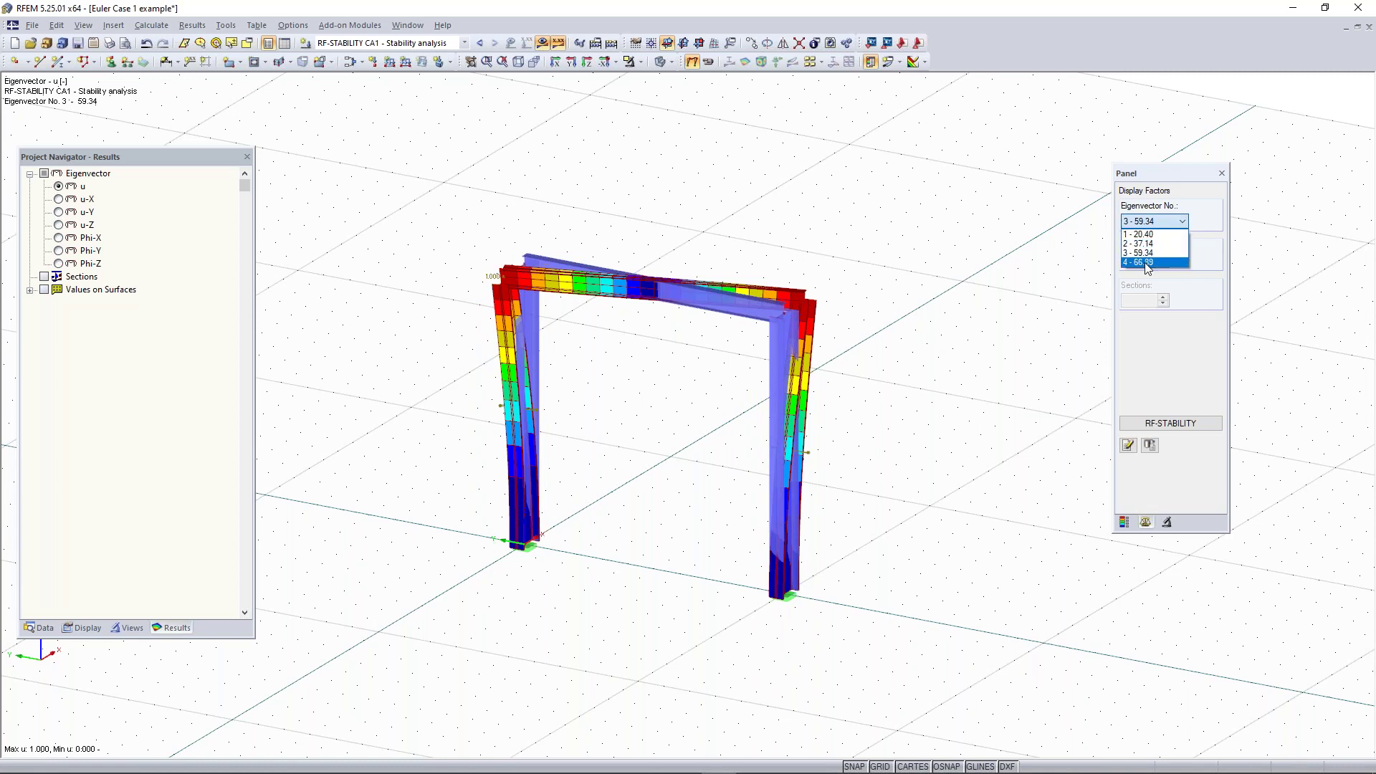
left_click(1147, 262)
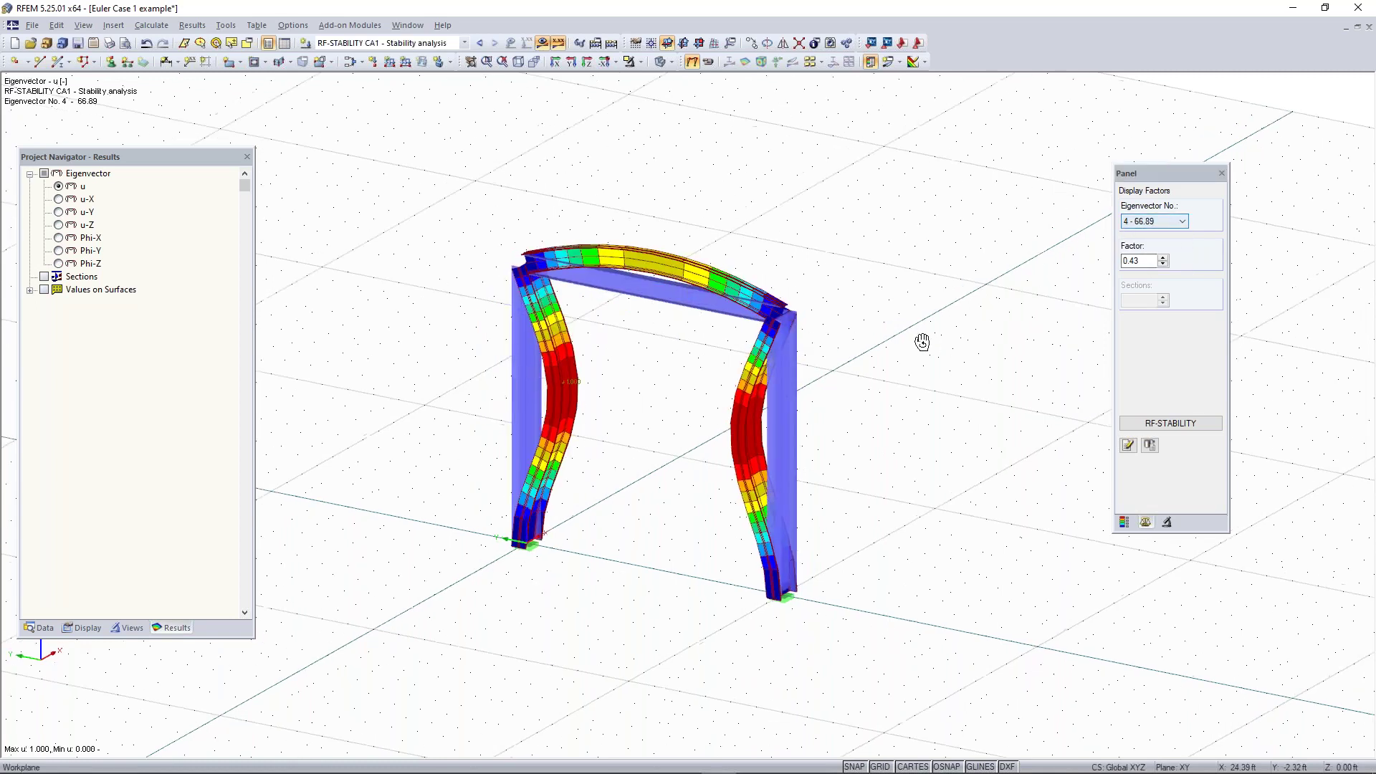
- Return to eigenvector 2 and eigenvector 1 and examine the frame's buckling shape from another angle
left_click(1150, 226)
left_click(1147, 245)
left_click(1182, 225)
left_click(1158, 234)
right_click_drag(887, 336, 787, 319)
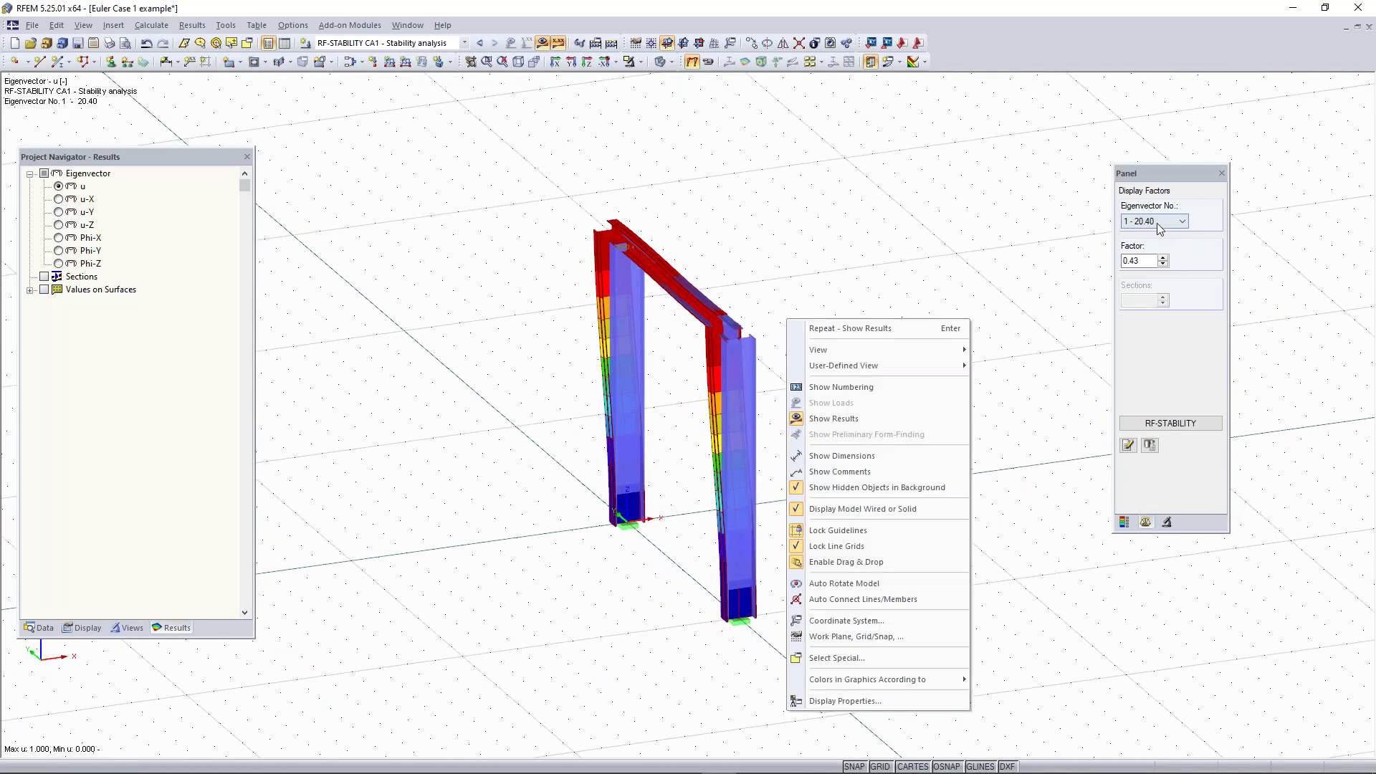
- Display eigenvector 3 again and examine the frame's buckling shape from several sides
left_click(1160, 224)
left_click(1160, 224)
left_click(1147, 257)
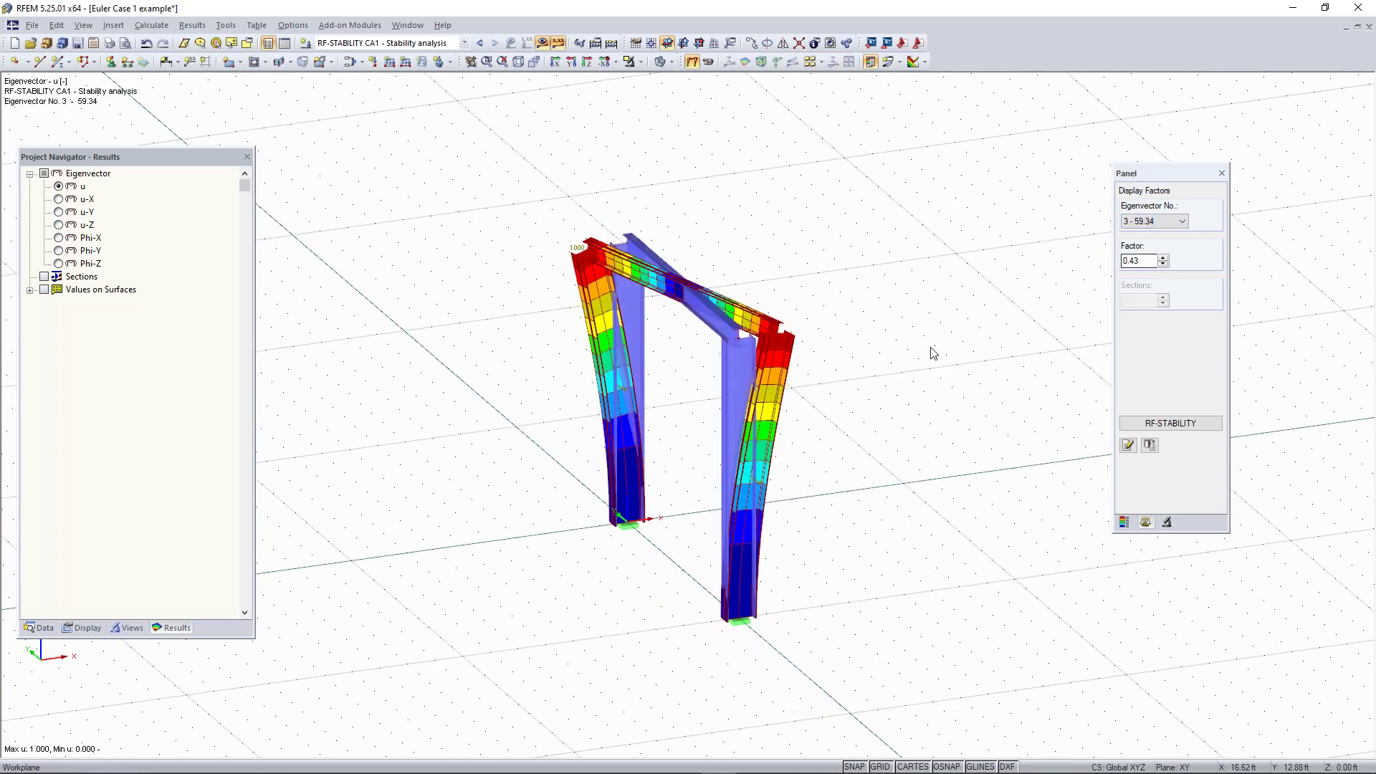
right_click_drag(887, 351, 860, 337)
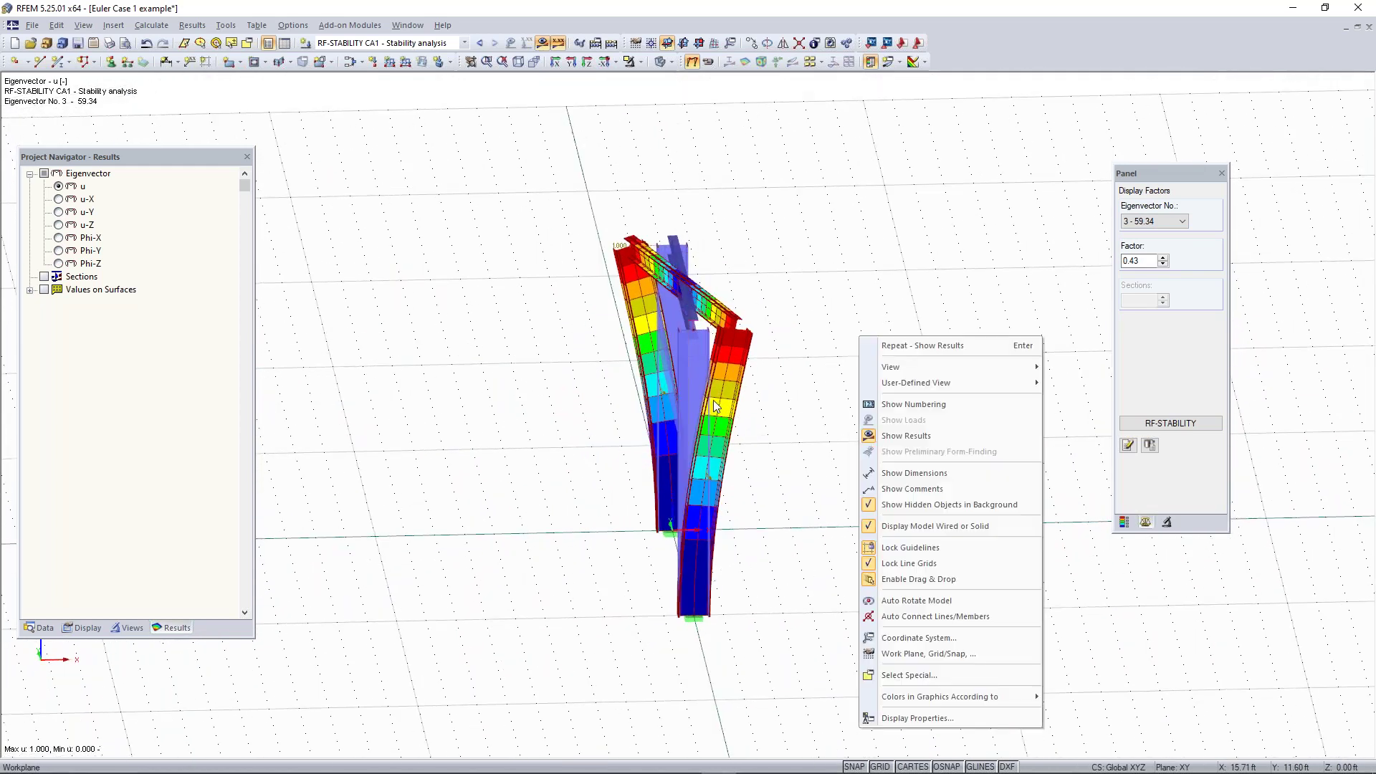
left_click(823, 258)
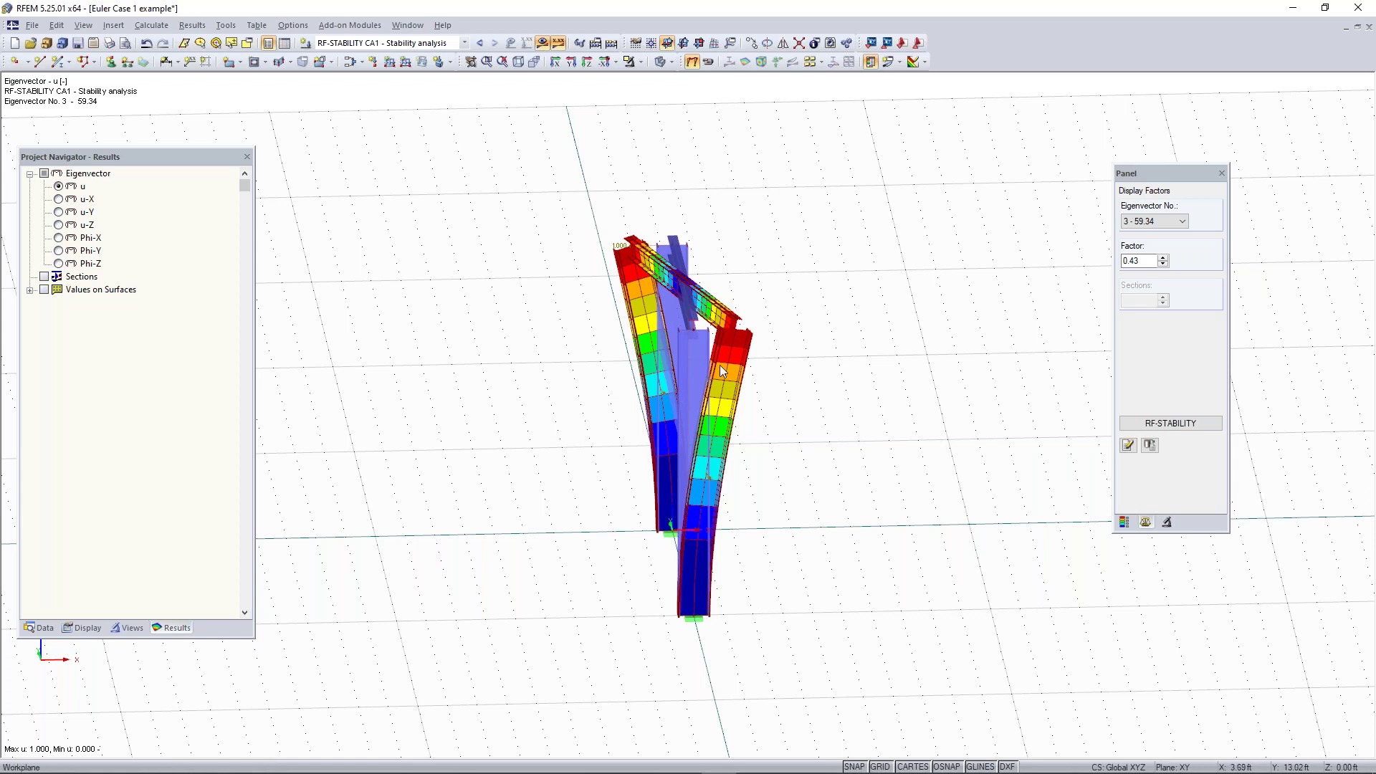
right_click_drag(543, 432, 679, 501)
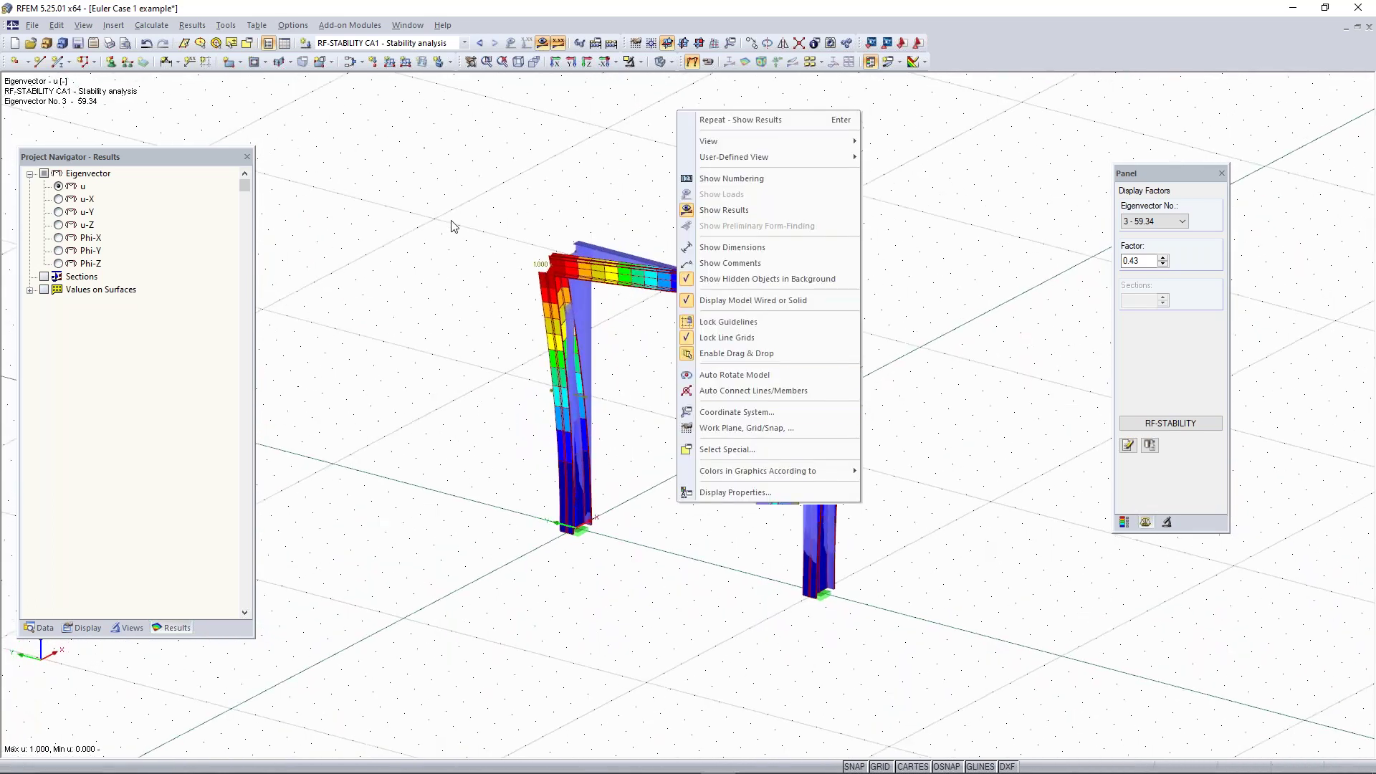
left_click(510, 233)
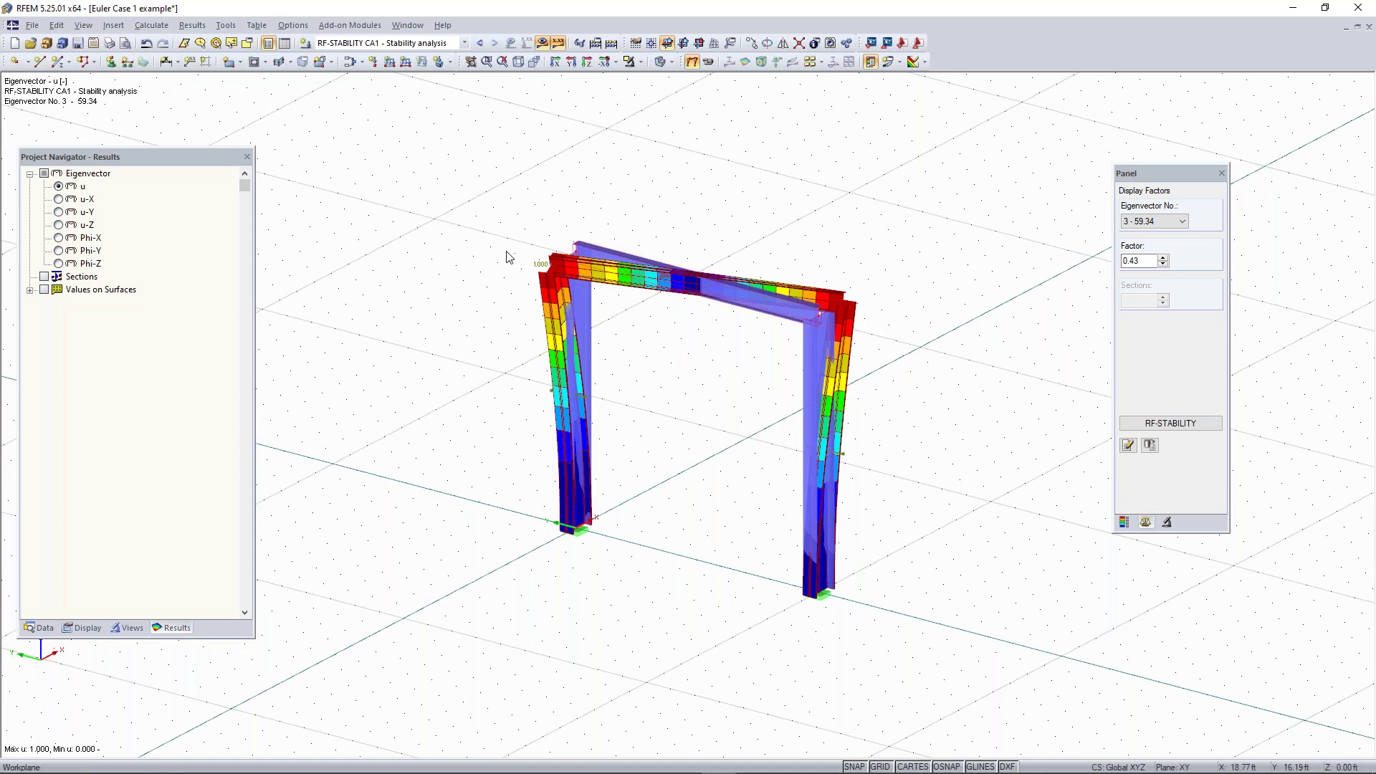
- Add a new nodal support type at both column-top nodes 2 and 4, fixing only uY and releasing uX, uZ and the φZ restraint
mouse_move(822, 321)
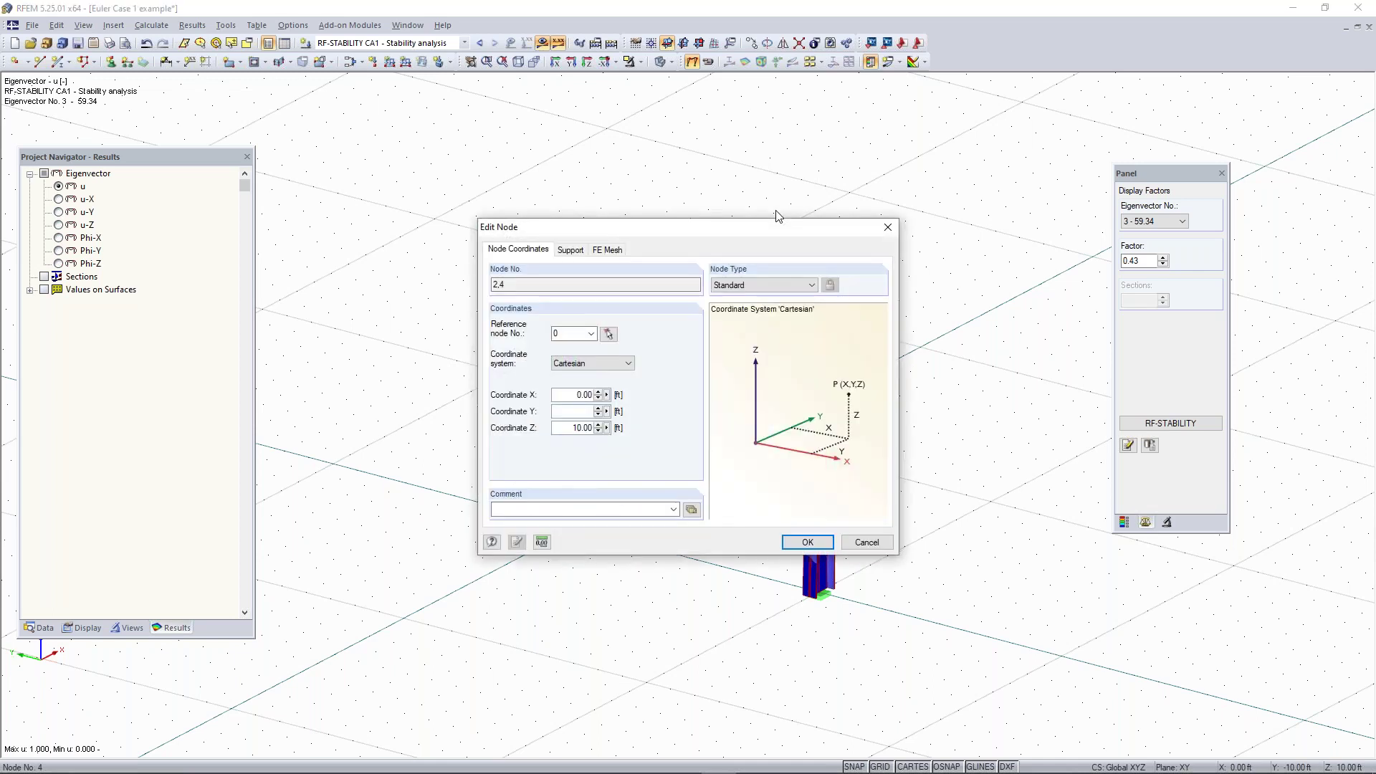
left_click(572, 251)
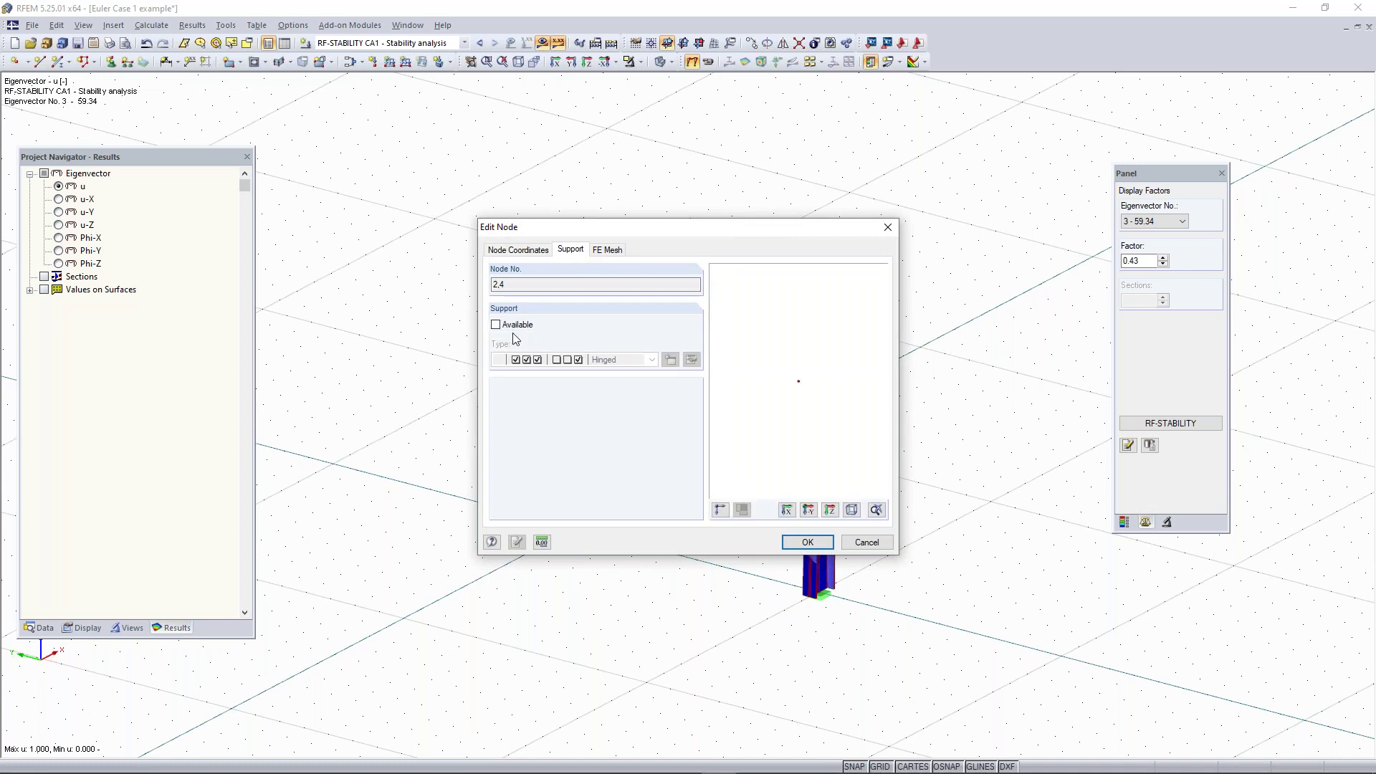
left_click(500, 328)
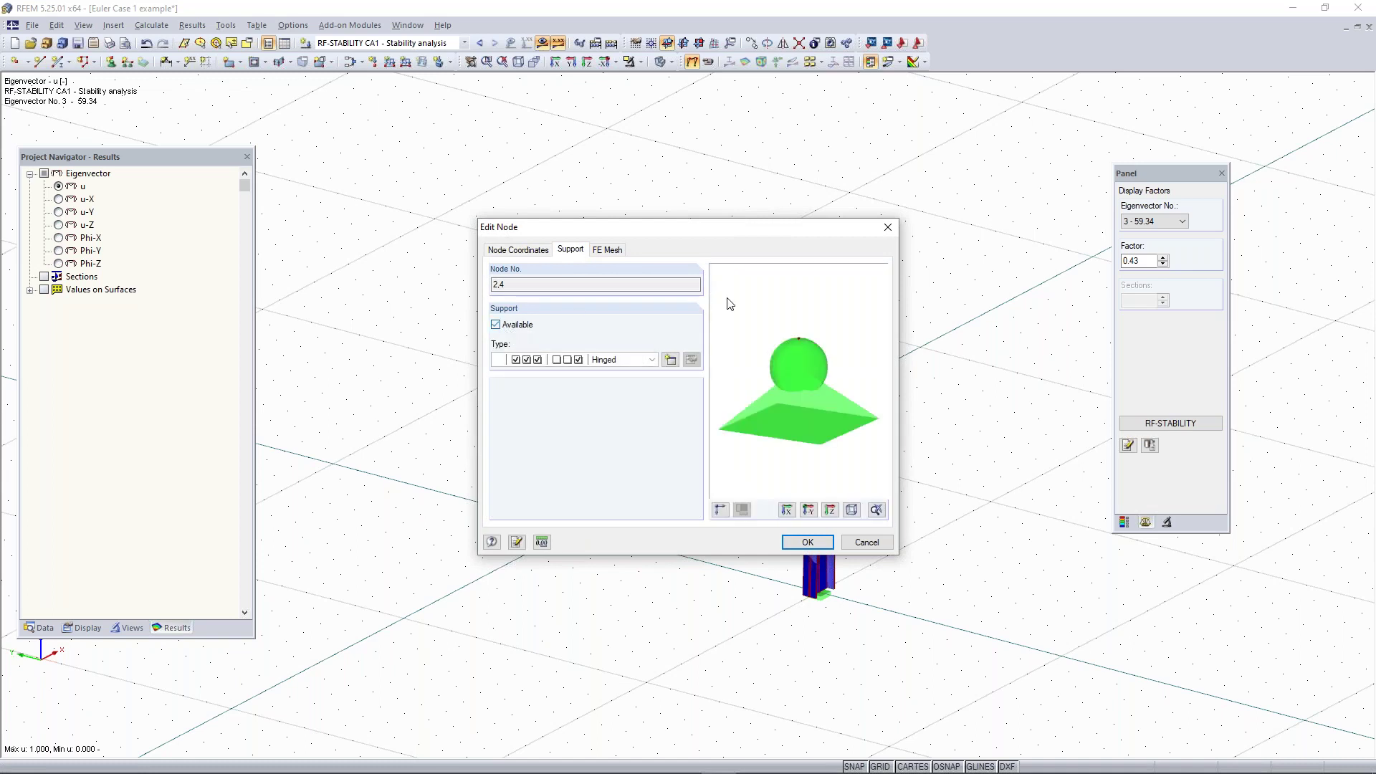
left_click(671, 361)
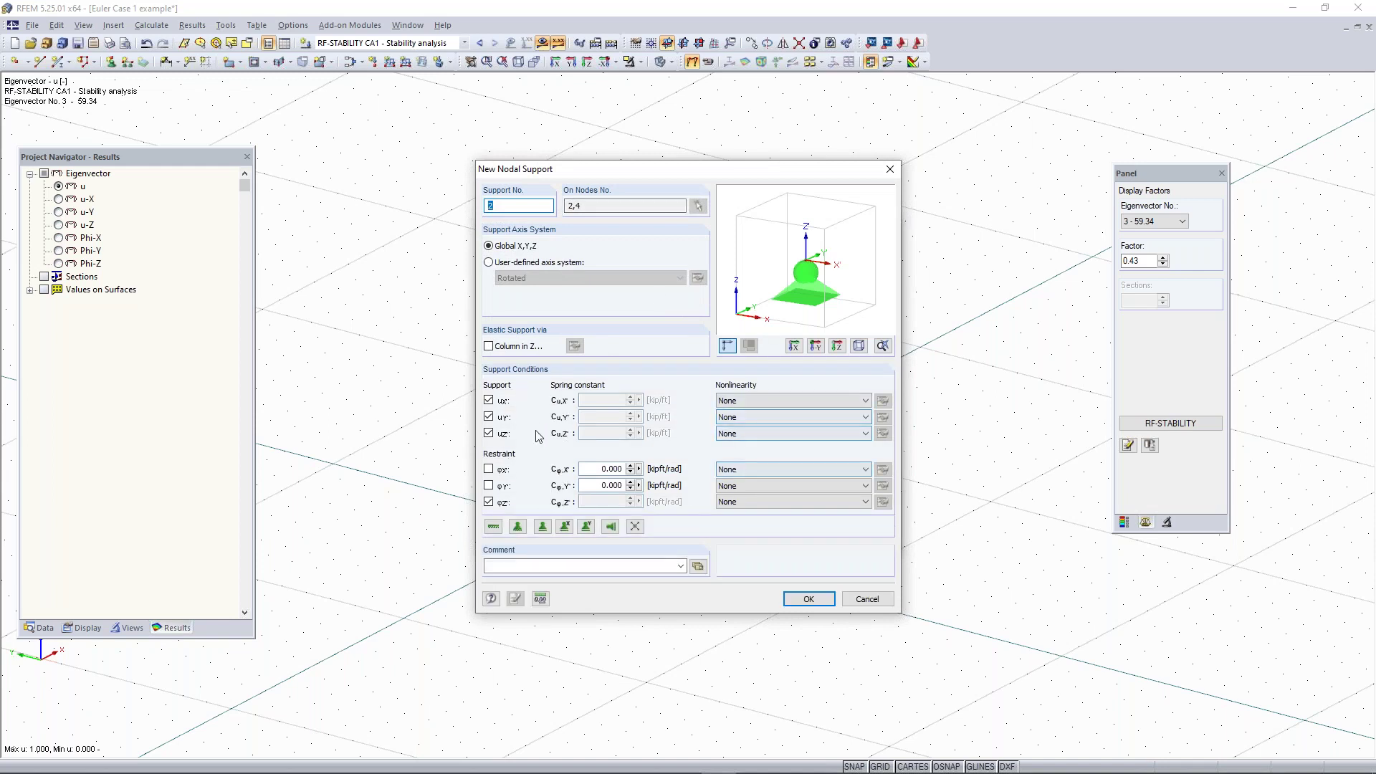
left_click(489, 401)
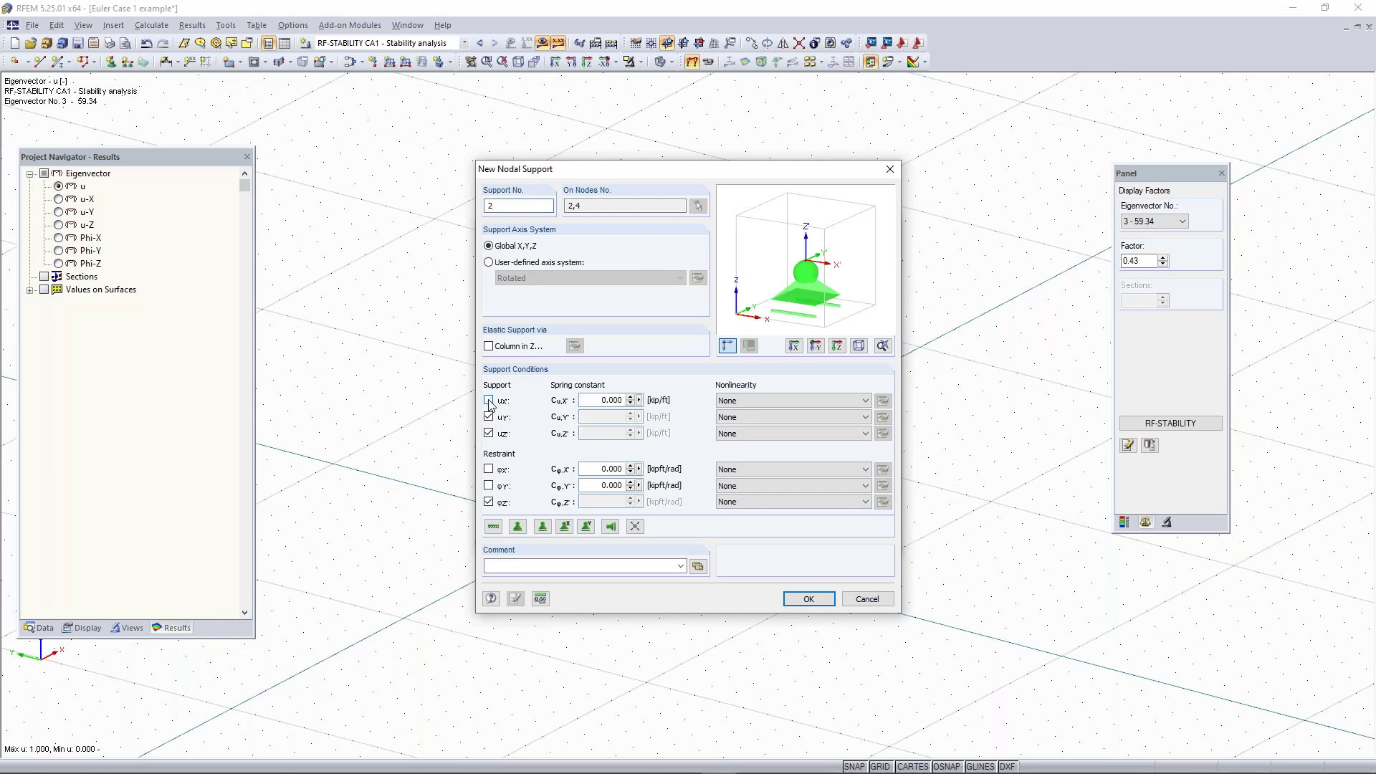
left_click(489, 433)
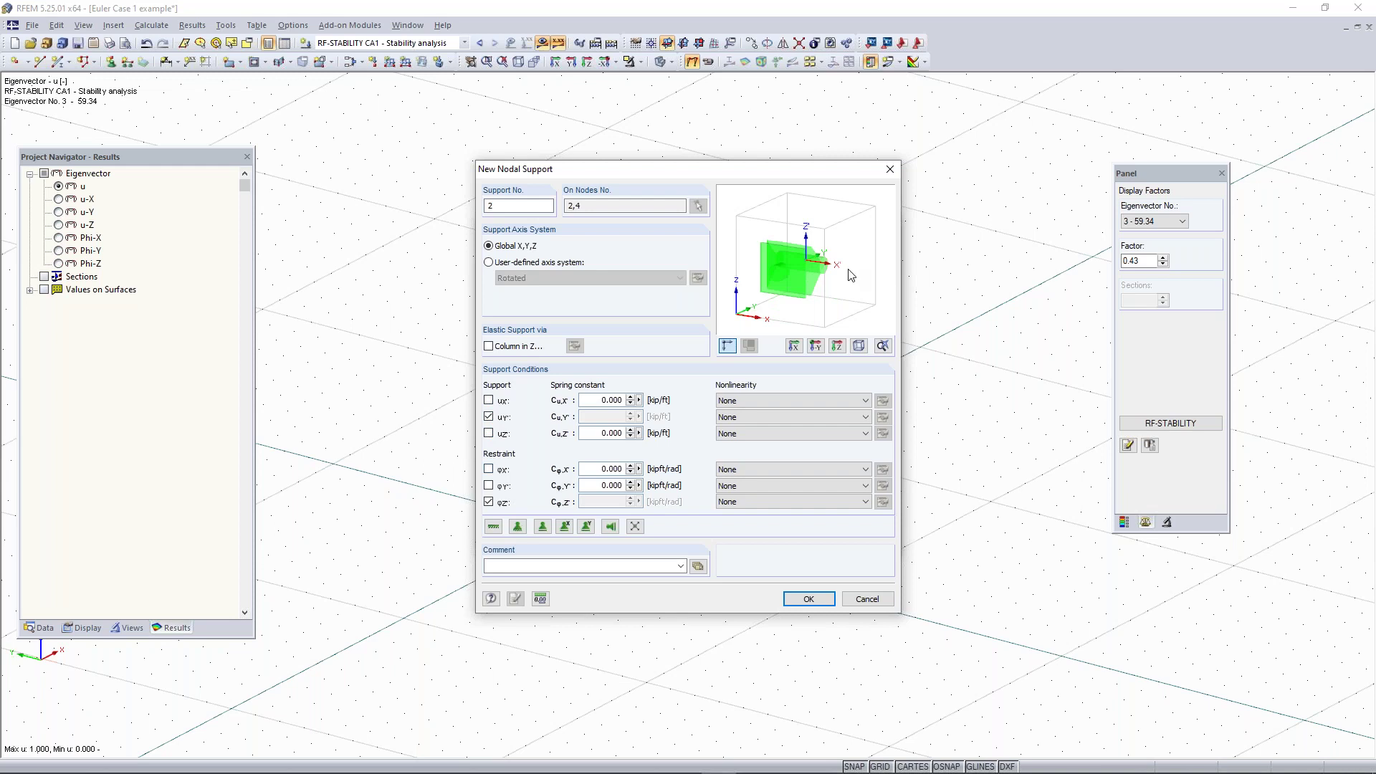
left_click(489, 502)
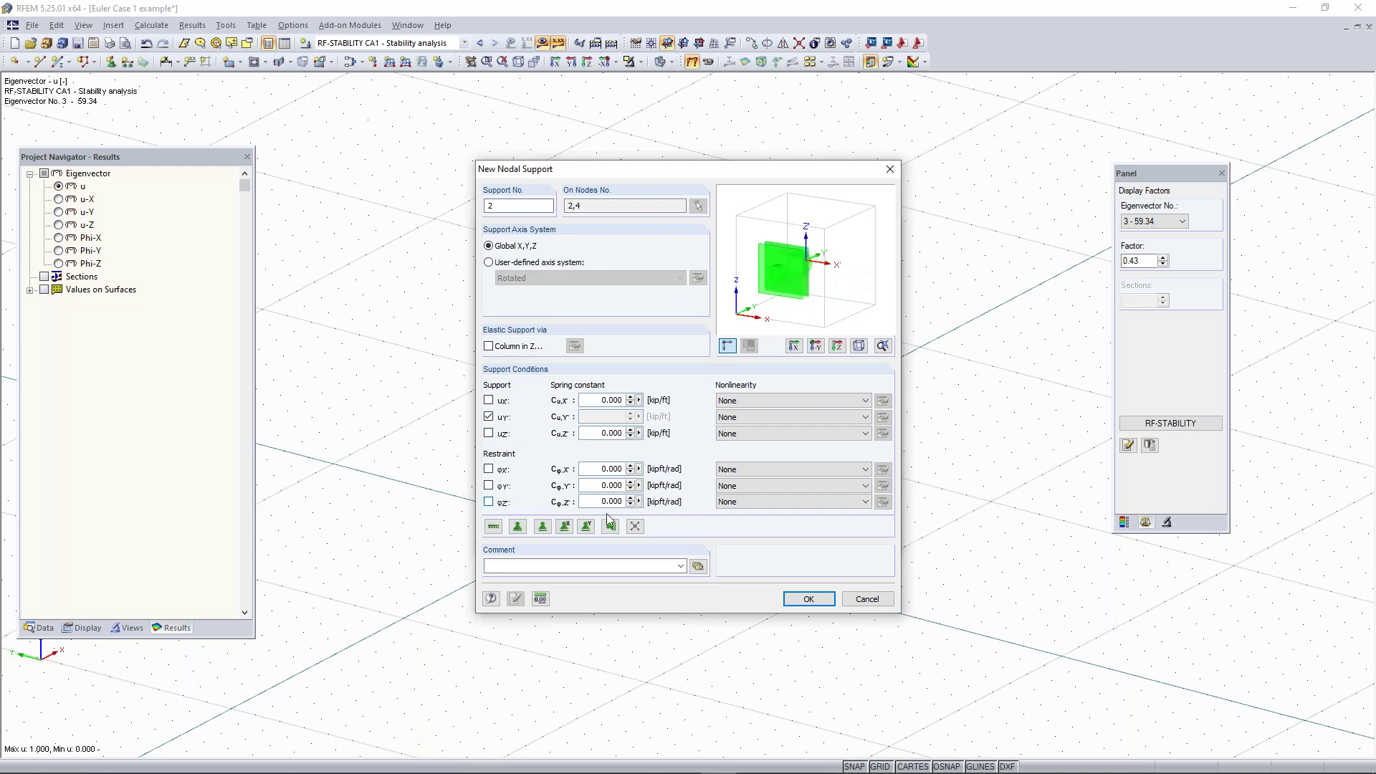
left_click(828, 605)
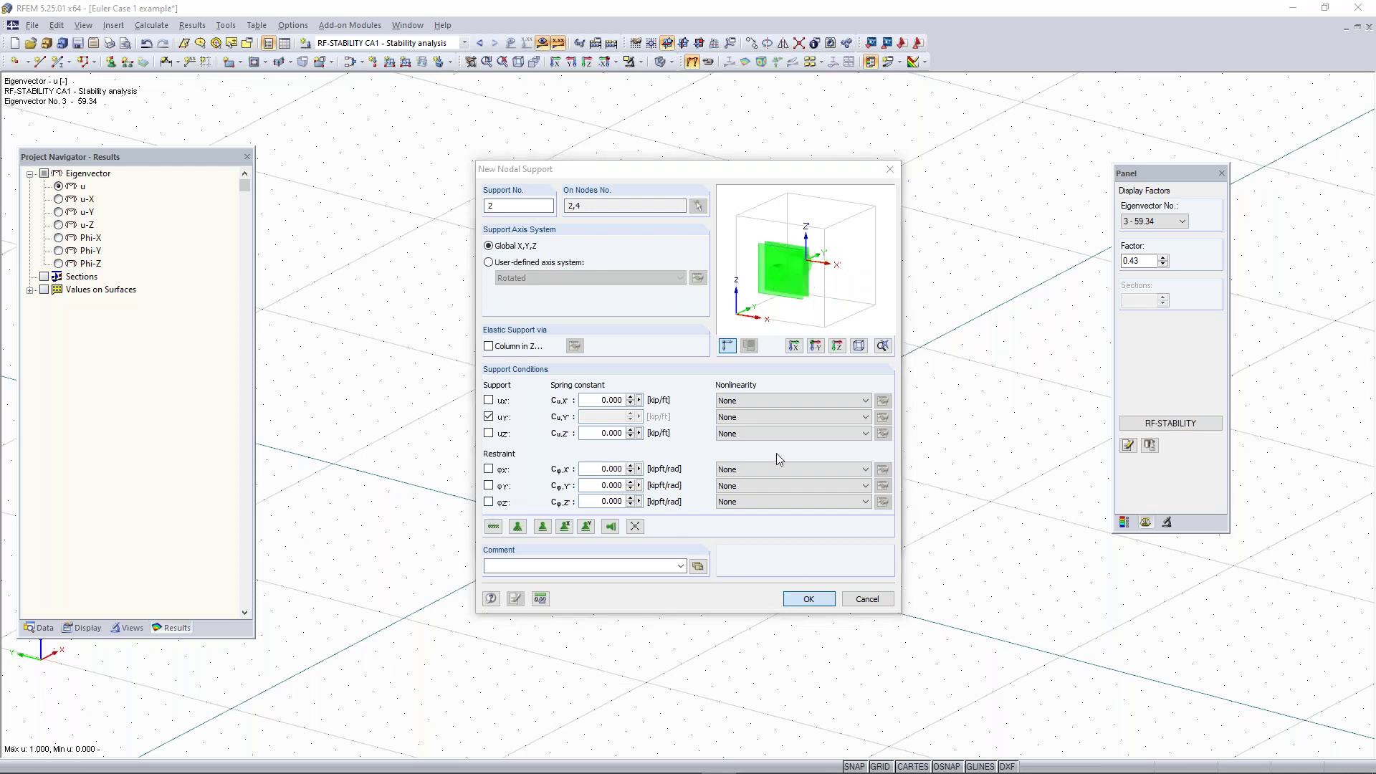
left_click(808, 543)
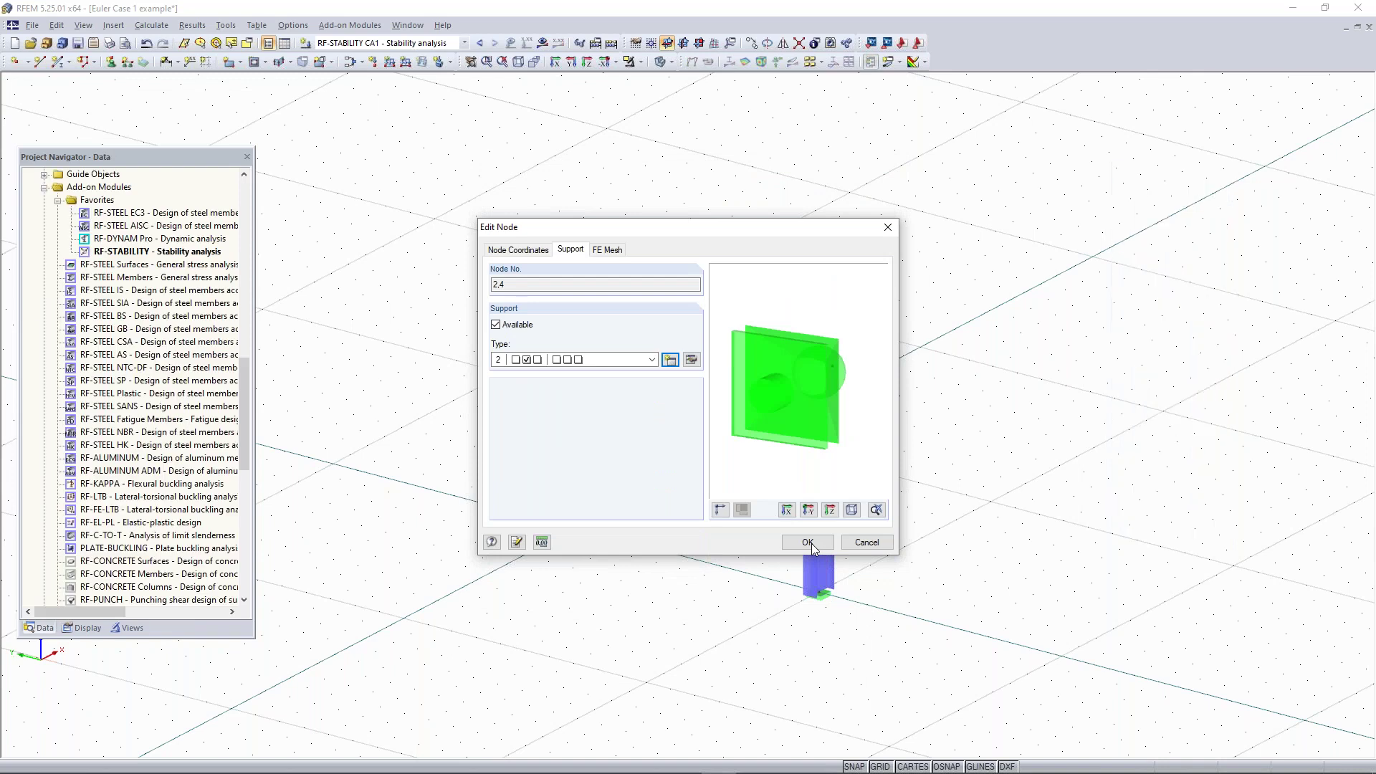
- Change the support type at the column tops to fix displacement in uX instead of uY
middle_click_drag(872, 323, 901, 307, "ctrl")
right_click(903, 307)
left_click(738, 355)
scroll(716, 330, "up", 4)
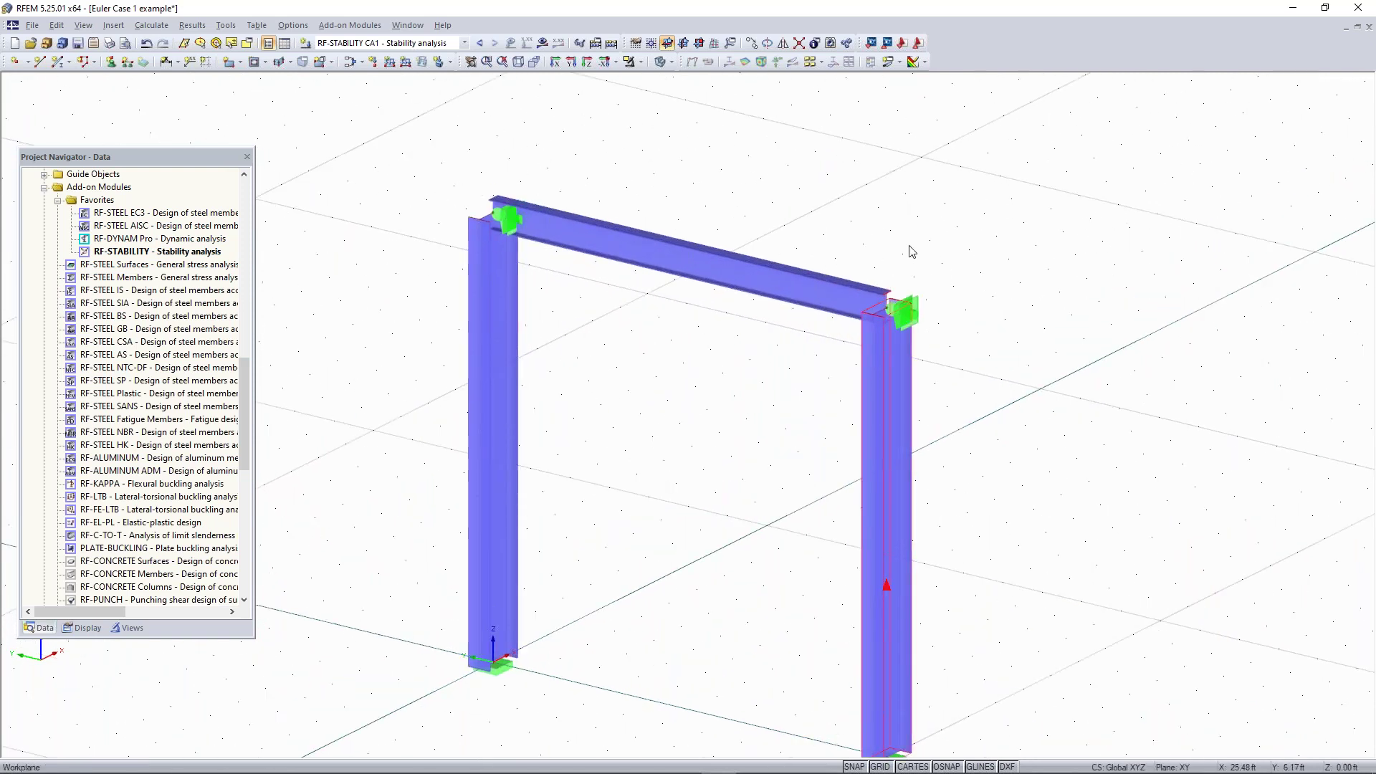
double_click(918, 313)
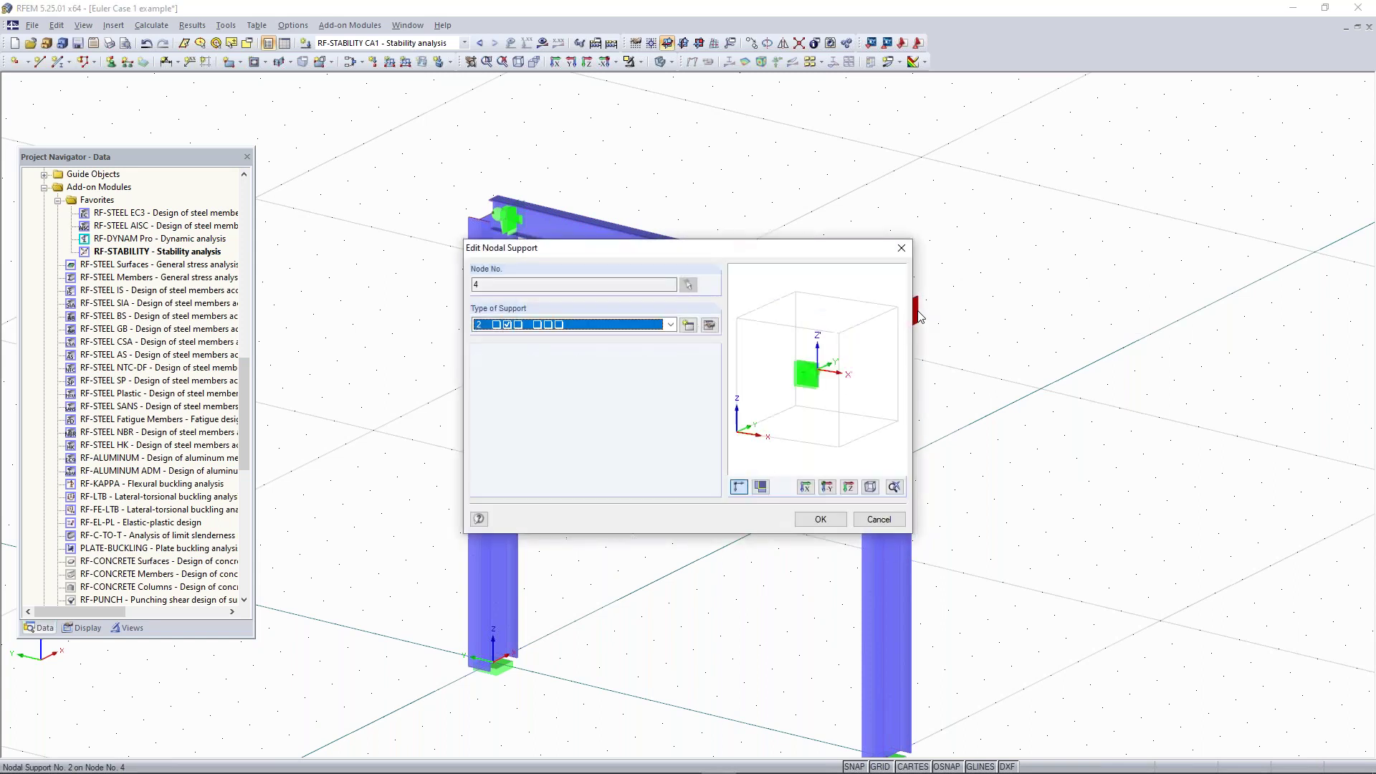
left_click(713, 329)
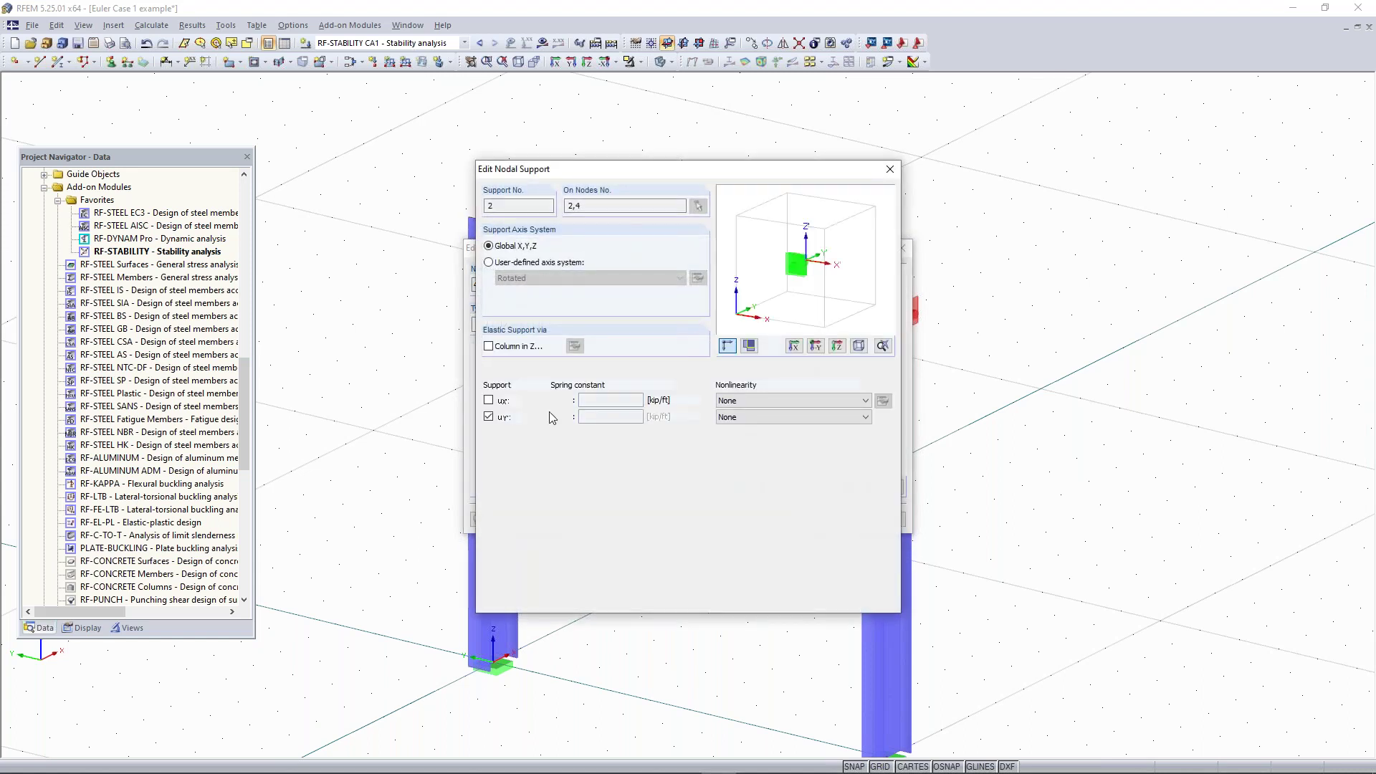
left_click(488, 417)
left_click(489, 401)
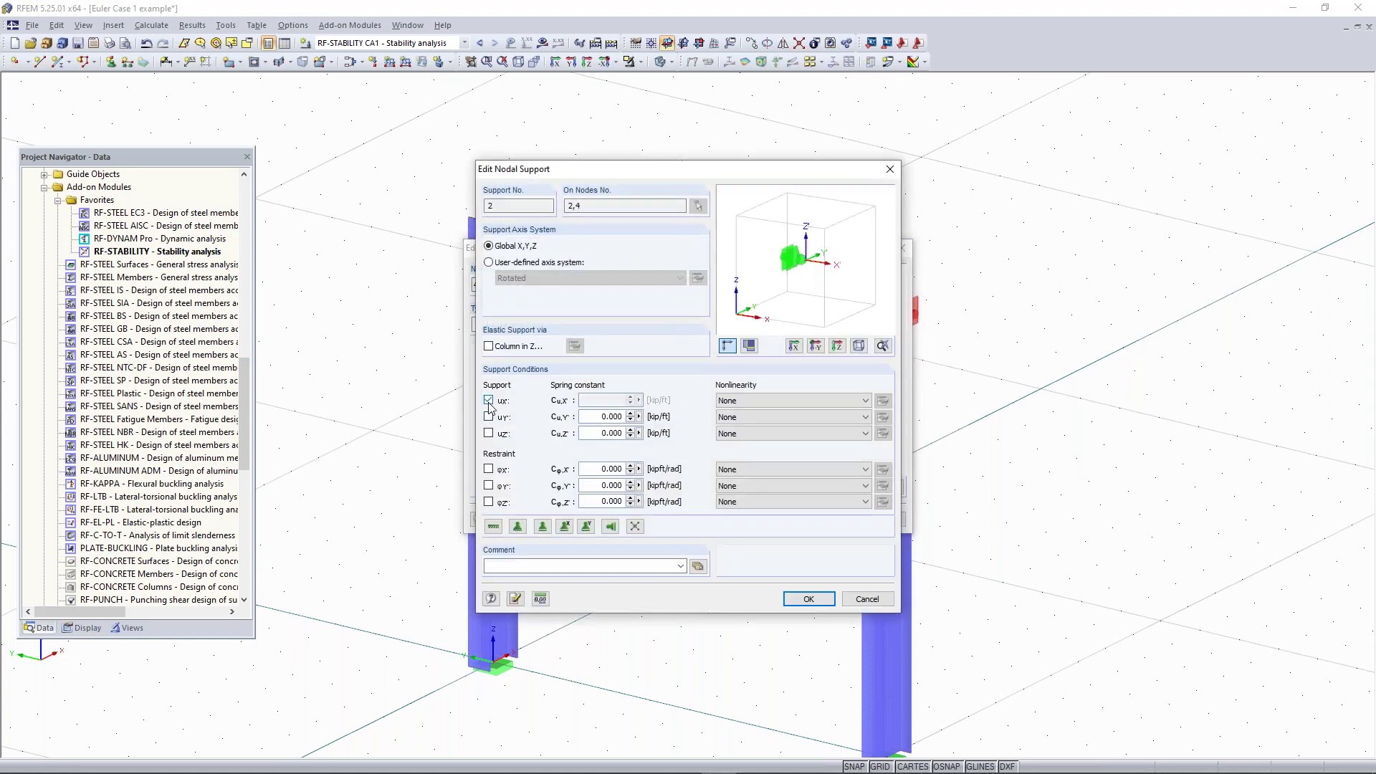
left_click(807, 599)
left_click(813, 519)
left_click(1030, 337)
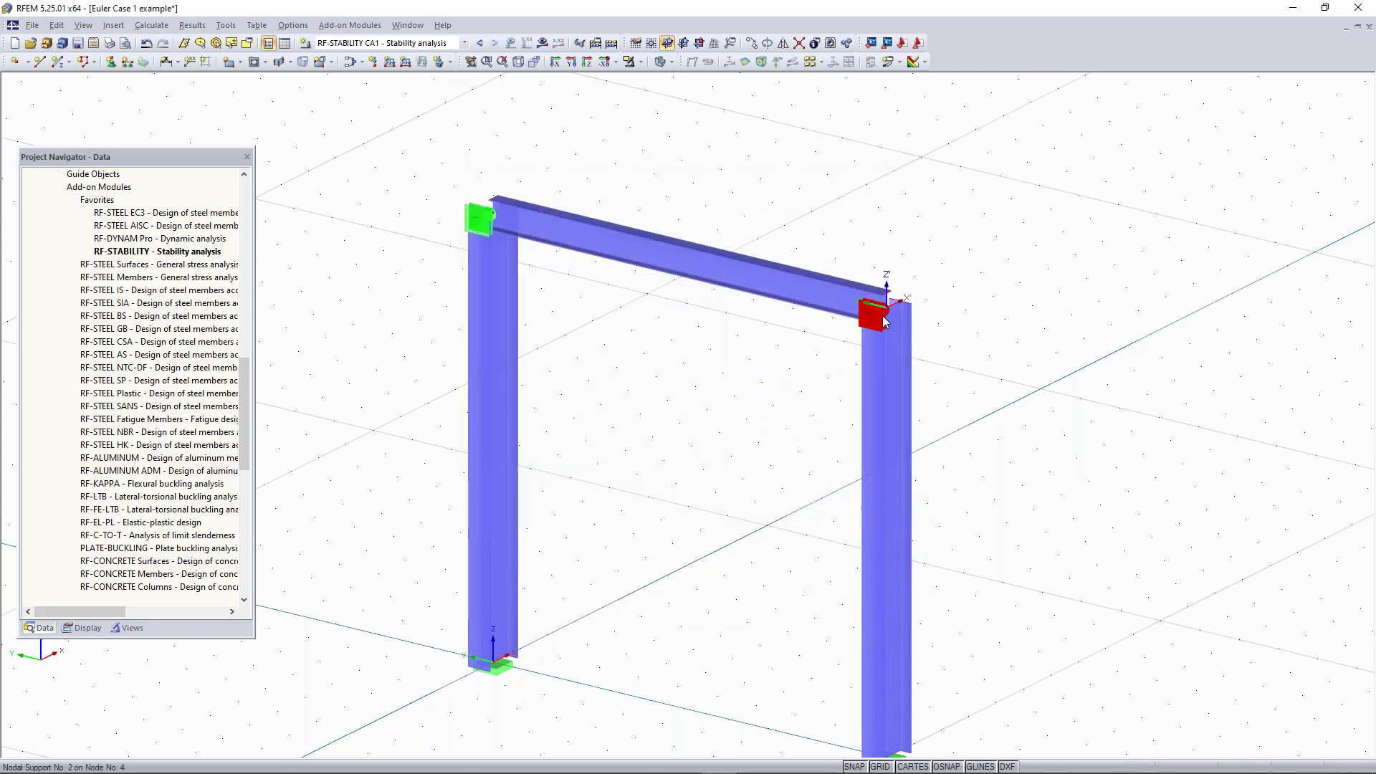
- Calculate the RF-STABILITY CA1 stability analysis for the frame with its column-top supports and display the results
middle_click_drag(1003, 332, 834, 329, "ctrl")
right_click(836, 330)
left_click(748, 339)
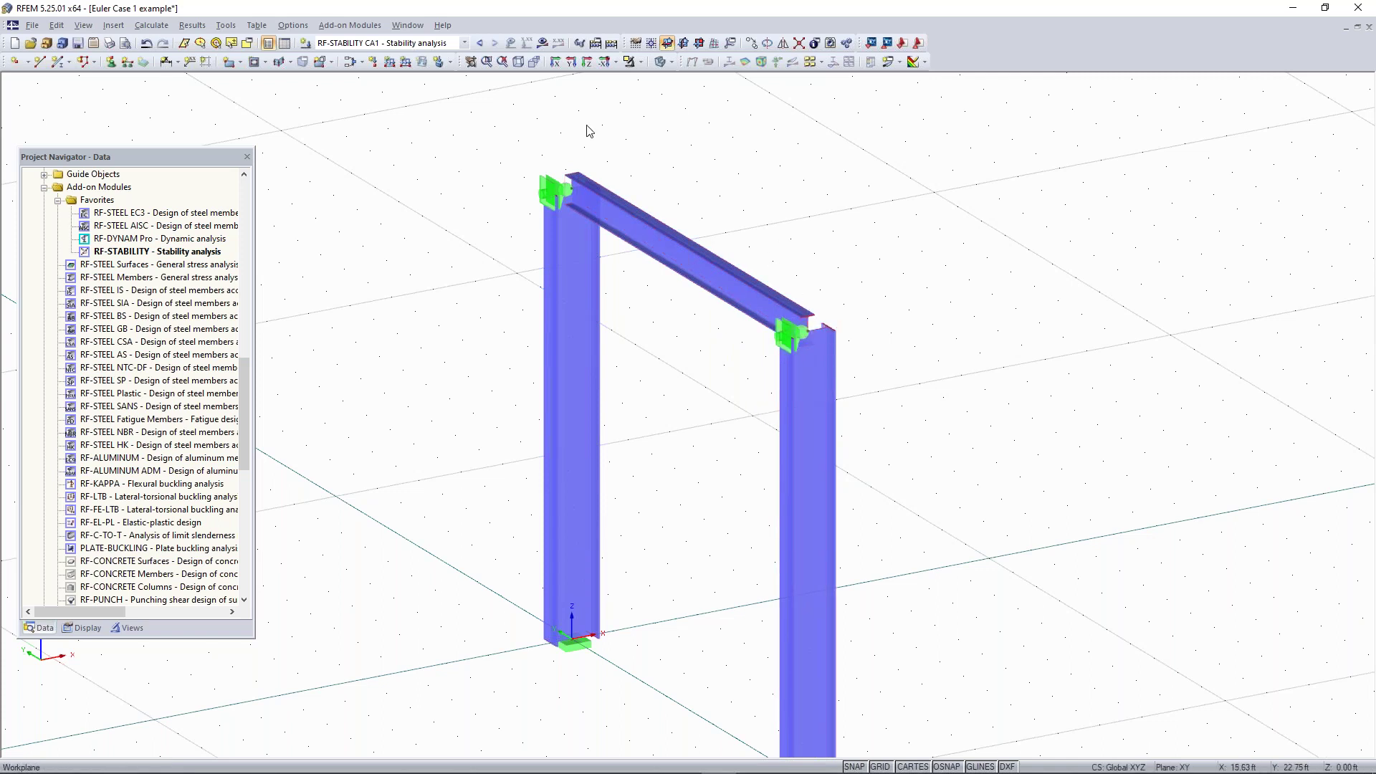
left_click(543, 44)
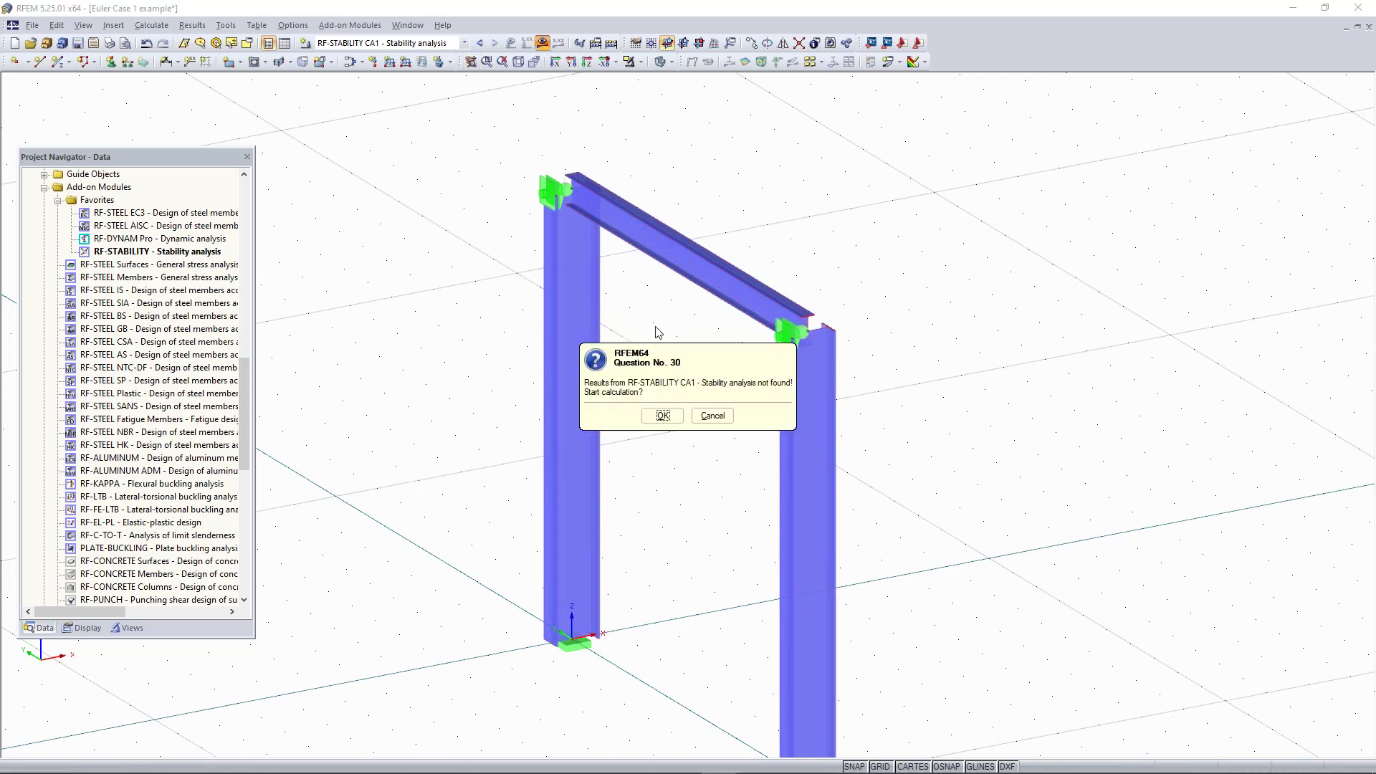
left_click(714, 416)
left_click(612, 44)
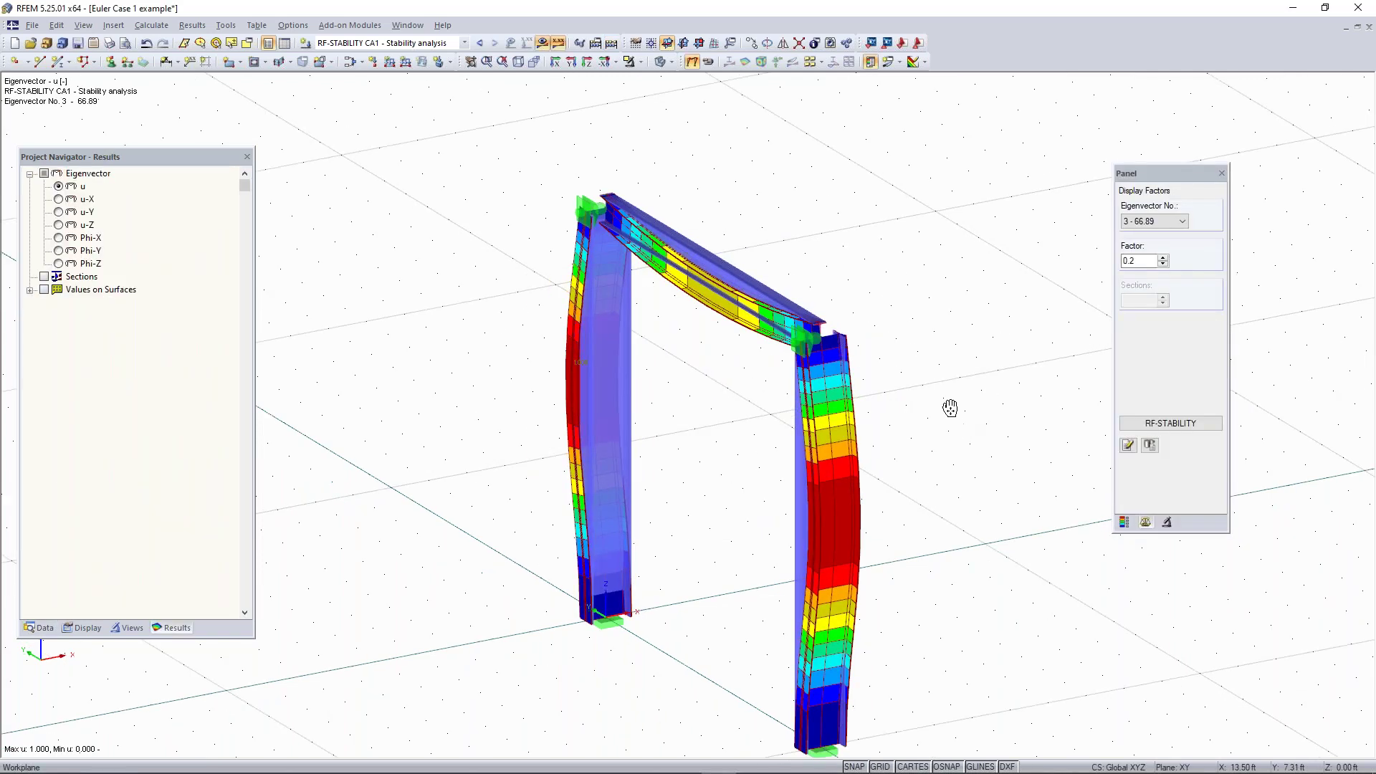
- Go through the supported frame's buckling shapes for eigenvectors 1, 2, 3 and 4
middle_click_drag(951, 407, 903, 352)
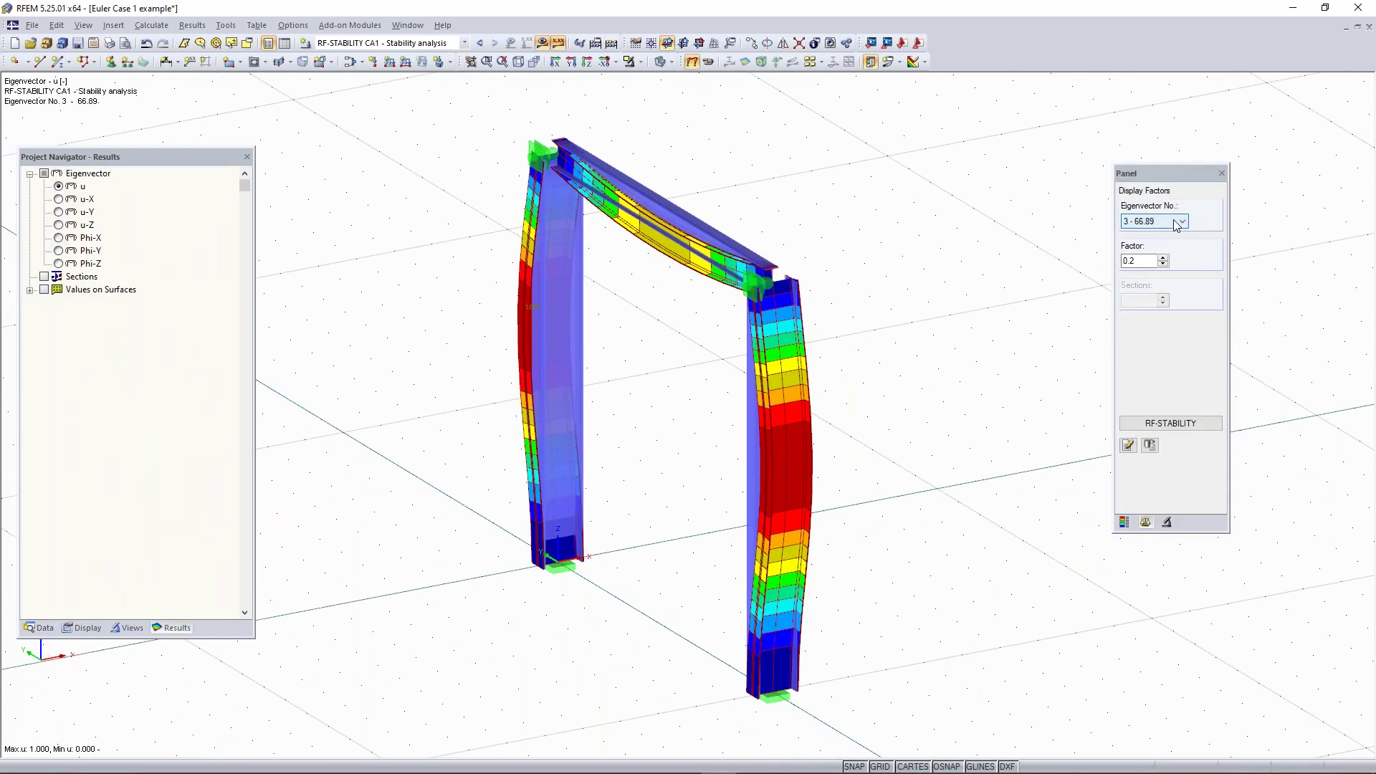
left_click(1176, 224)
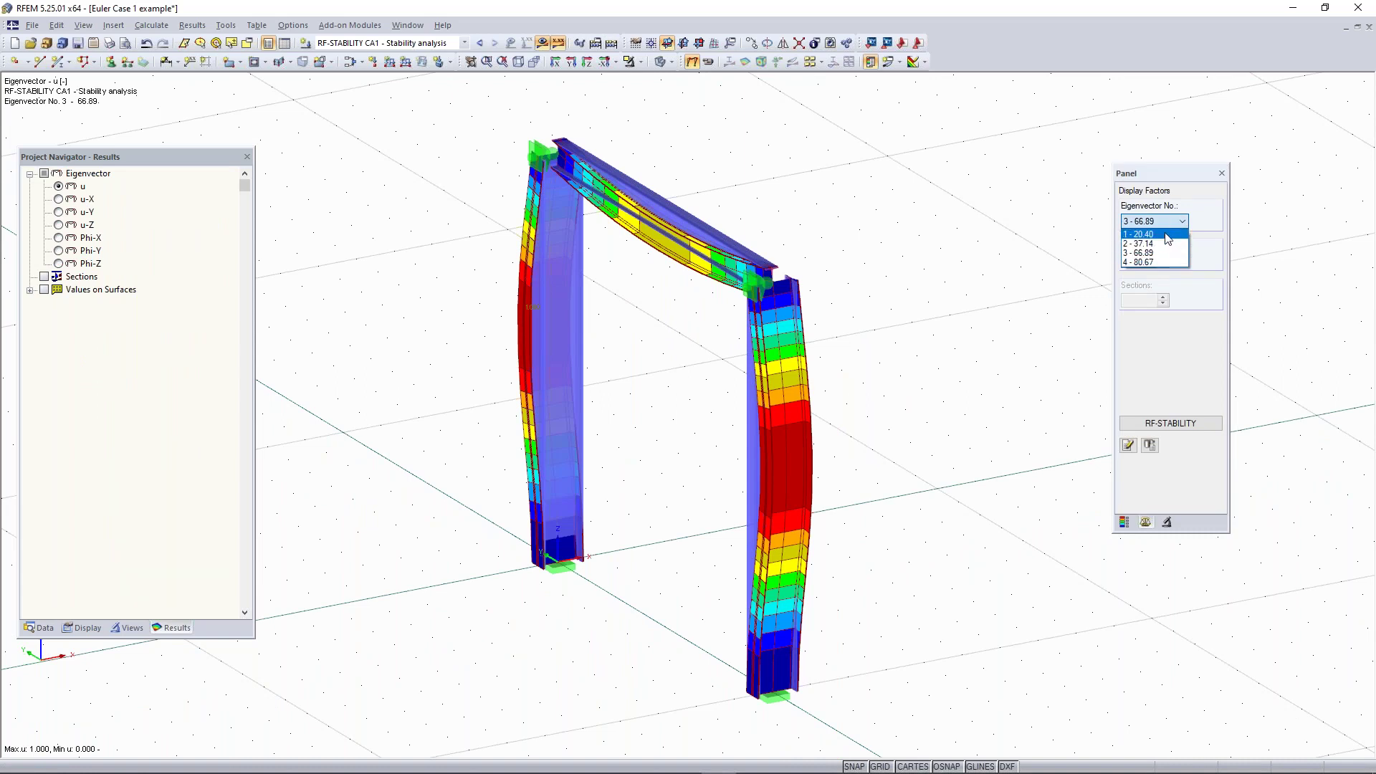
left_click(1167, 235)
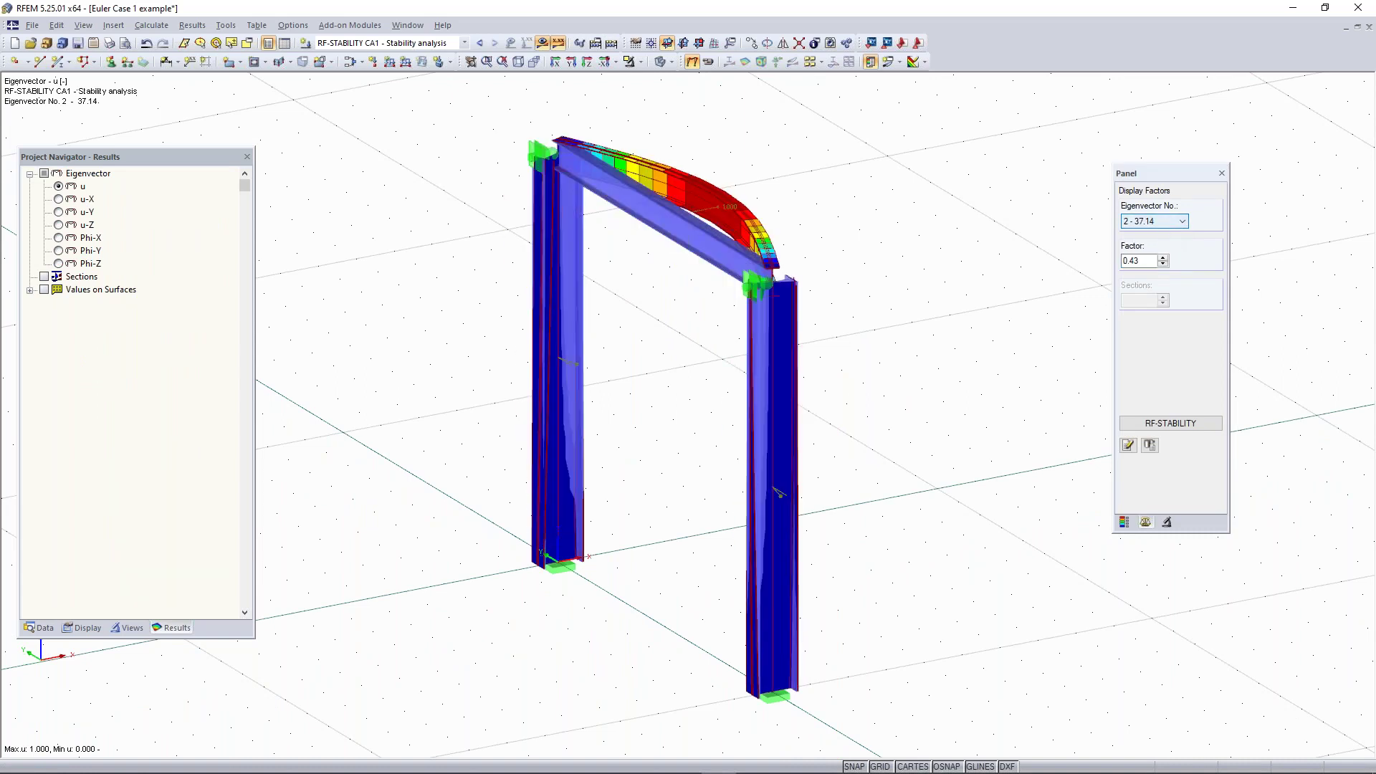
mouse_move(1004, 344)
middle_mouse_down("ctrl")
mouse_move(676, 316)
mouse_move(986, 334)
middle_mouse_up("ctrl")
scroll(1186, 223, "down", 1)
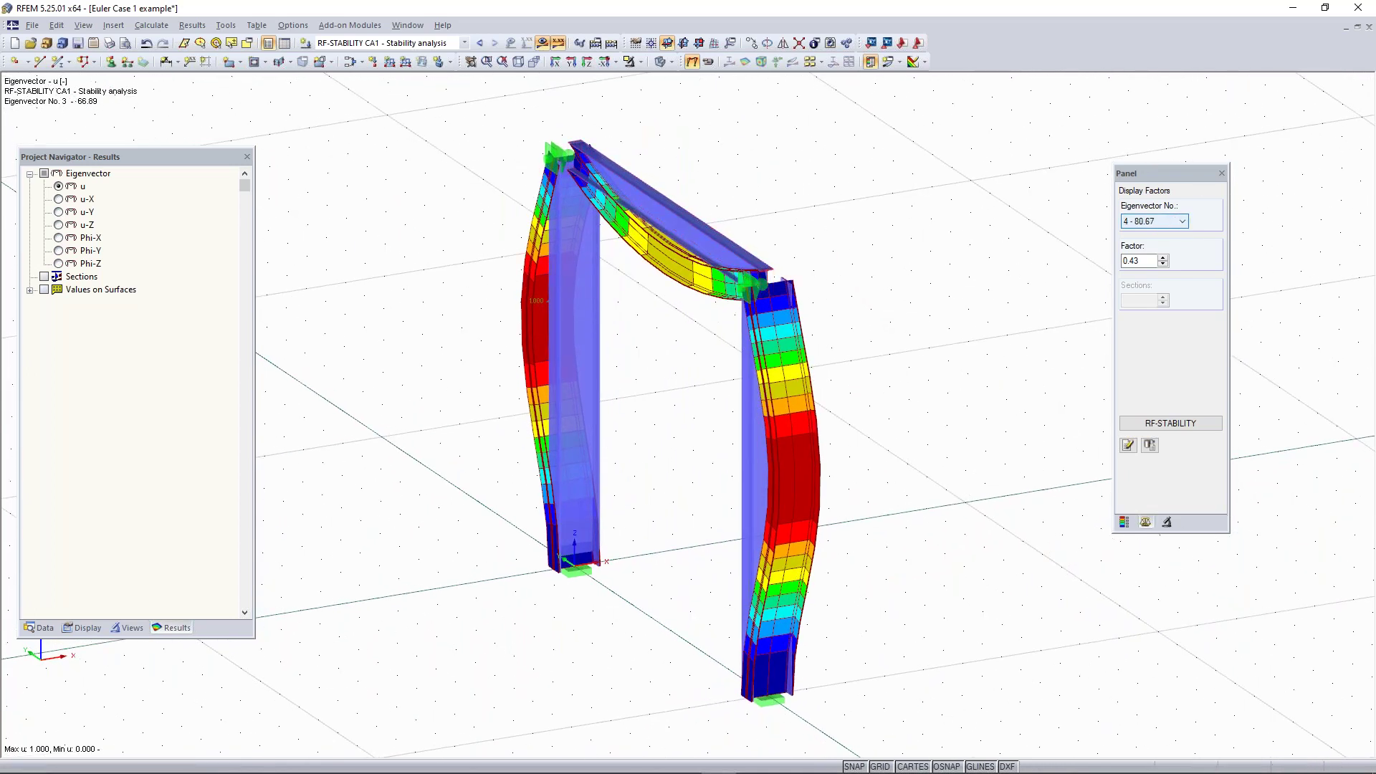
scroll(1176, 223, "up", 3)
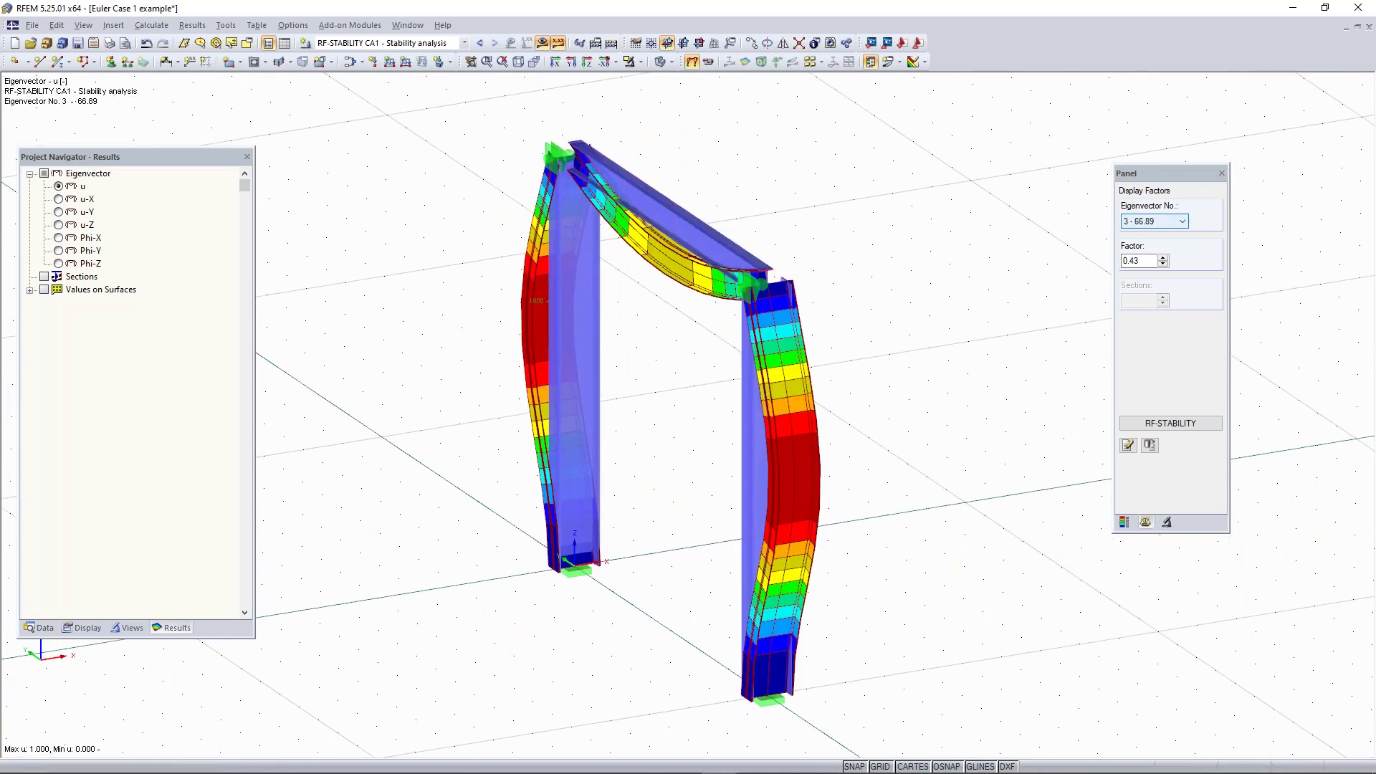
- Display eigenvector 1 again and examine the supported frame's buckling shape from several sides
left_click(1161, 222)
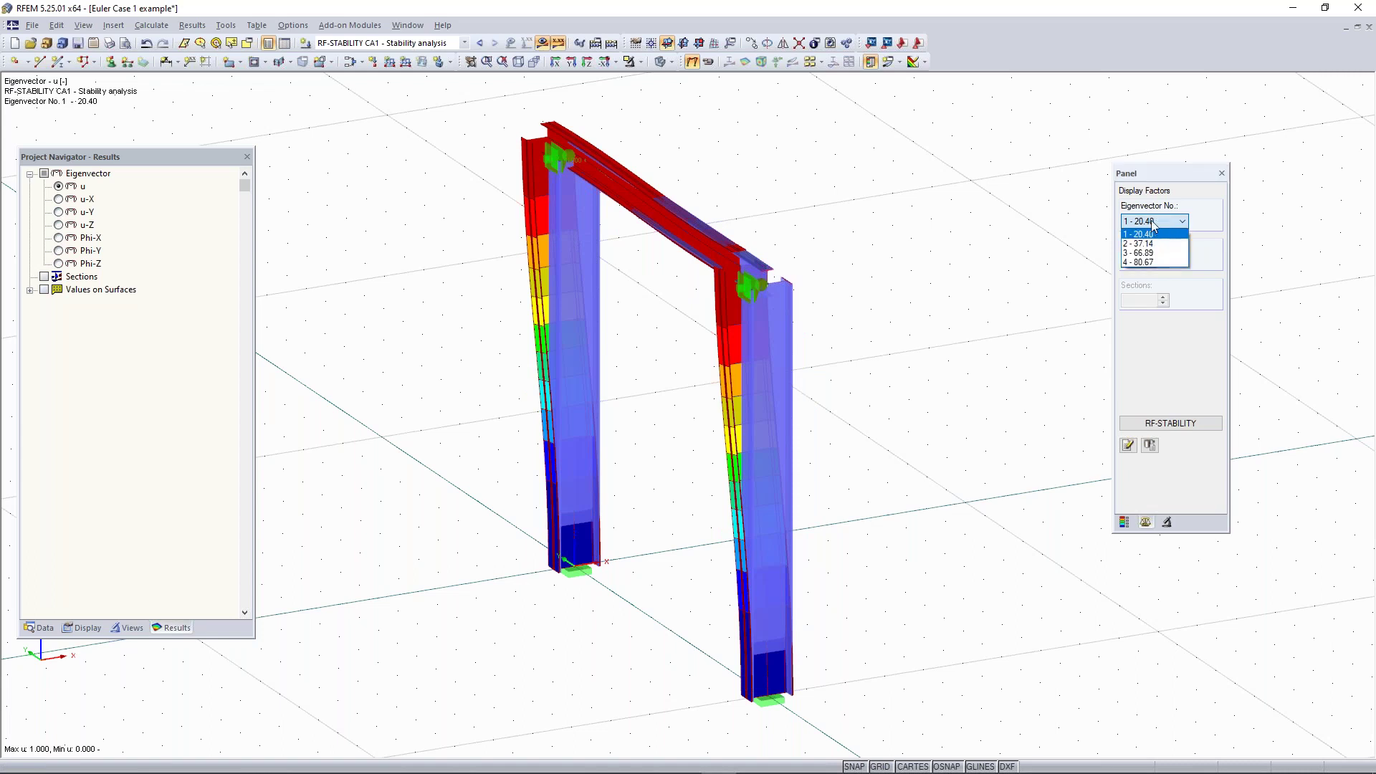
left_click(1153, 224)
scroll(844, 291, "down", 3)
middle_click_drag(880, 360, 1046, 345)
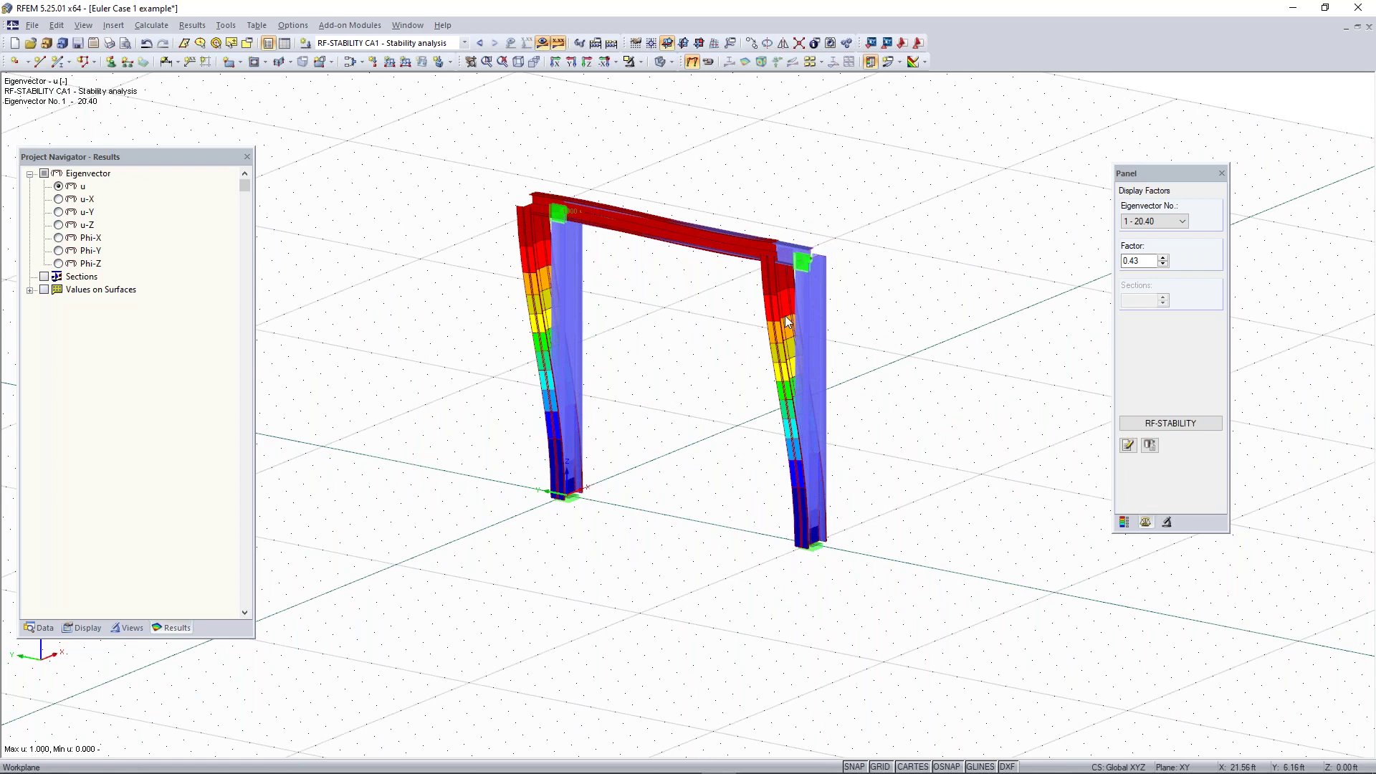
scroll(914, 299, "down", 1)
middle_click_drag(913, 301, 820, 319, "ctrl")
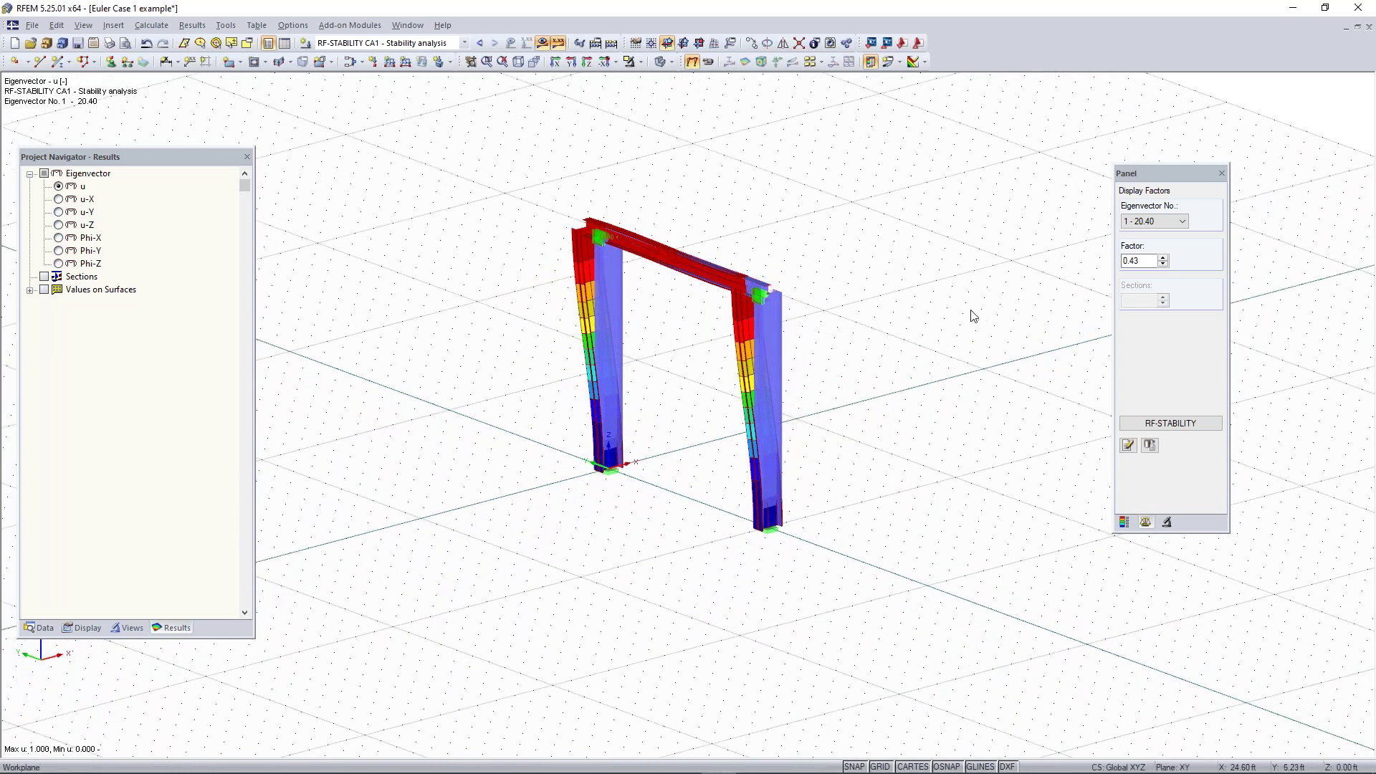
- Switch to the PowerPoint slide show and go to the "Any Questions" slide
key("super")
mouse_move(654, 758)
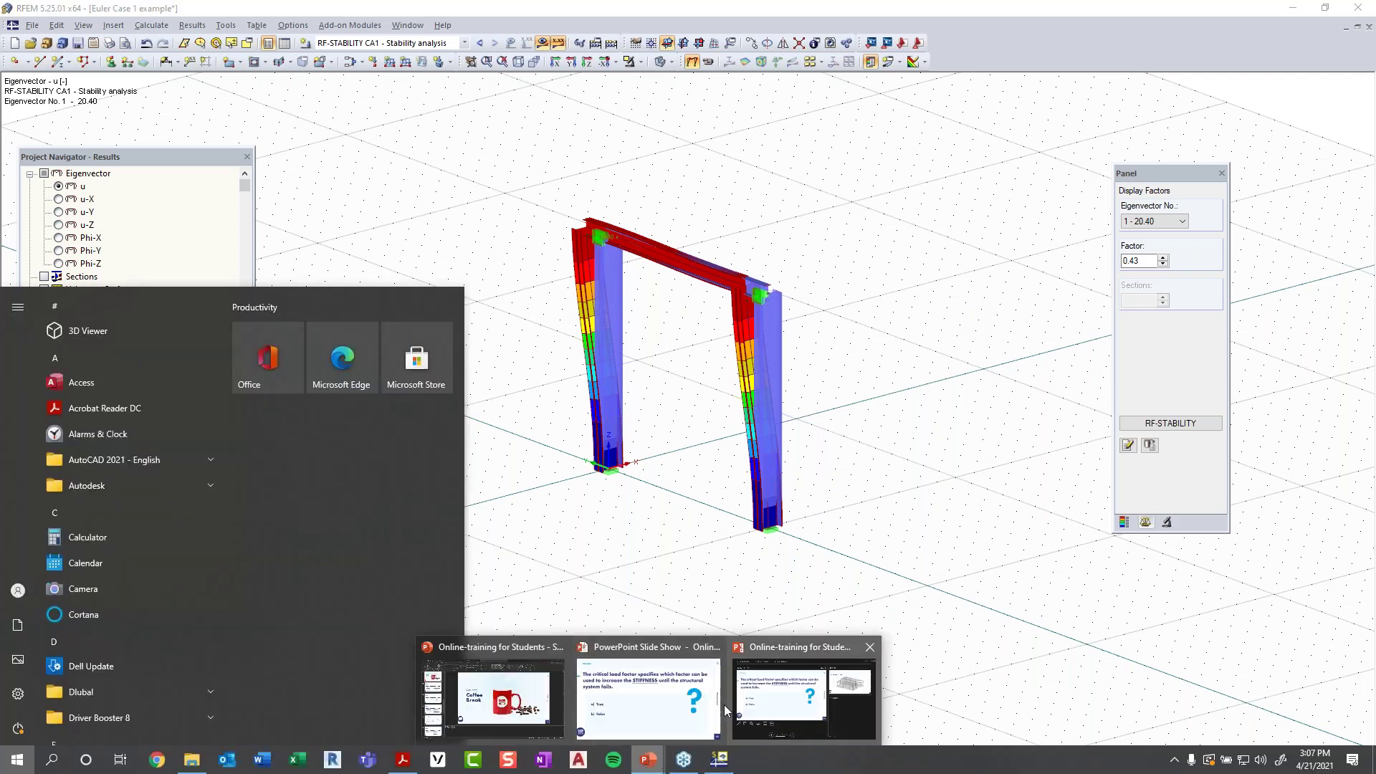
left_click(693, 710)
left_click(996, 453)
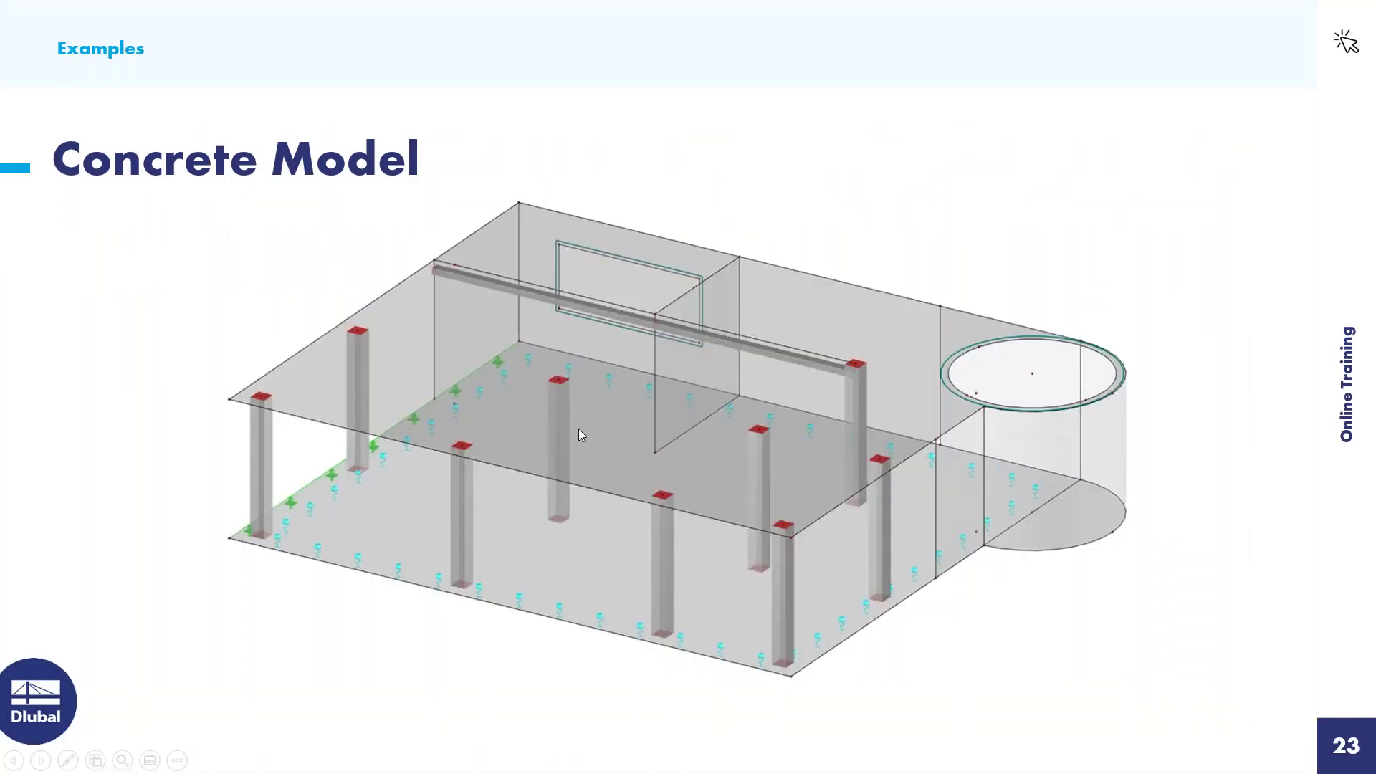
key("Left")
key("Left")
key("Left")
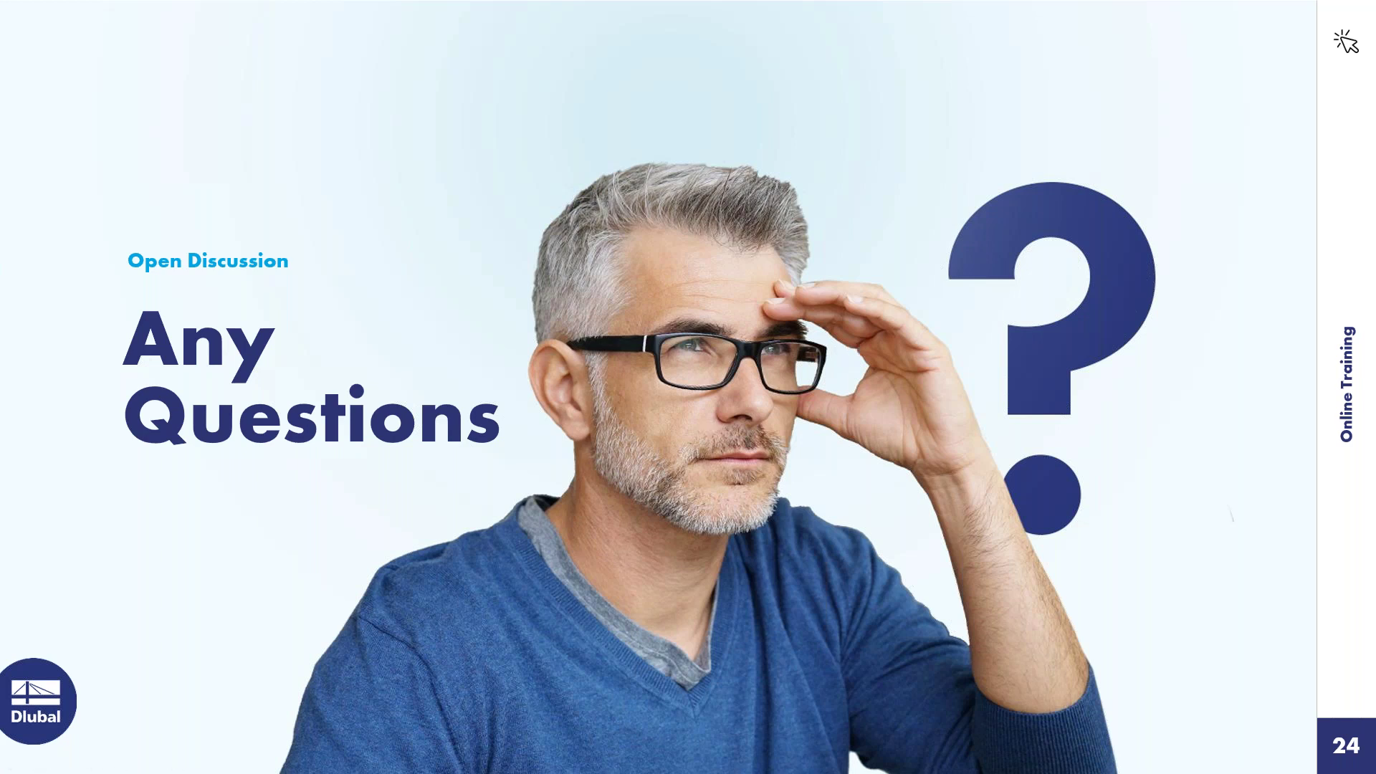
- Leave the slide show and switch back to the frame model in RFEM
right_click(856, 343)
left_click(794, 566)
key("super")
left_click(723, 764)
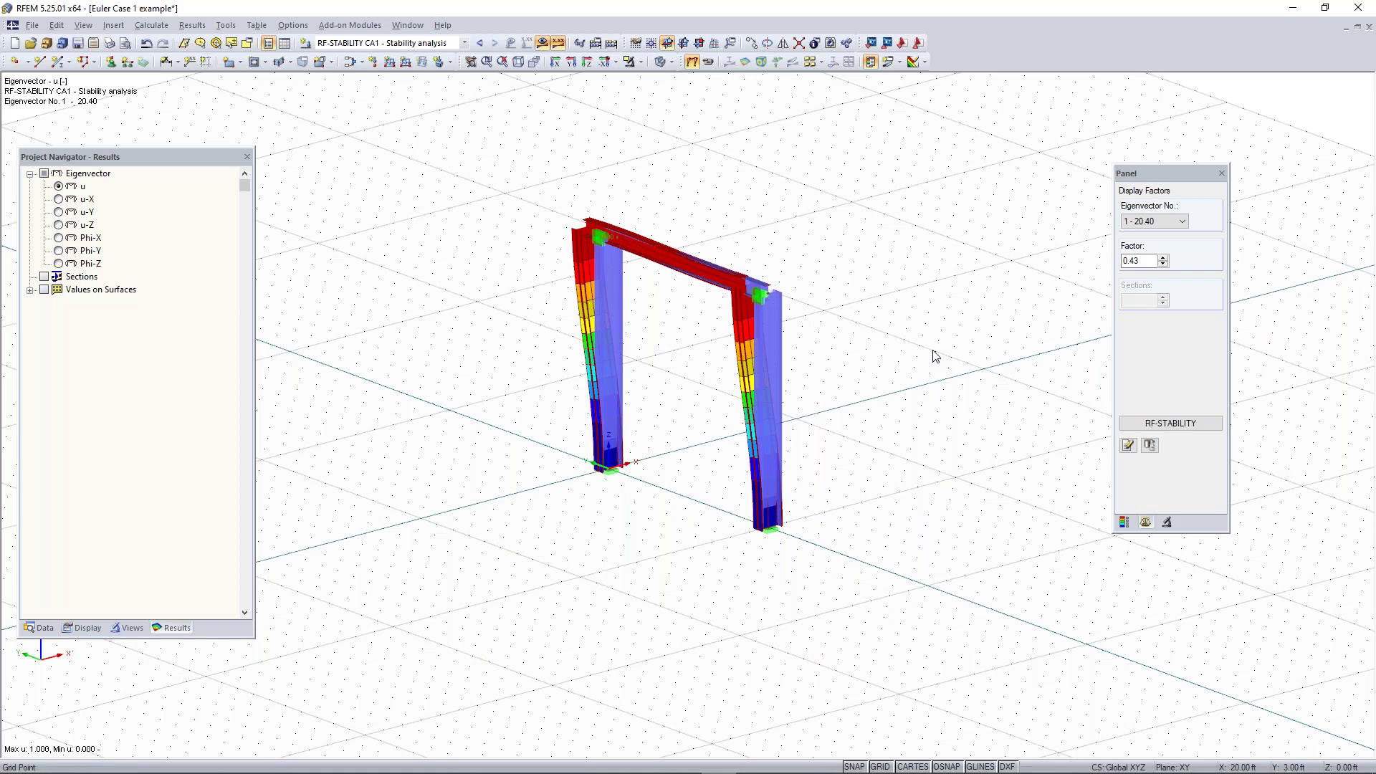
- Display the frame model in wireframe mode and turn off the stability results
mouse_move(819, 509)
middle_mouse_down()
mouse_move(801, 527)
mouse_move(833, 514)
middle_mouse_up()
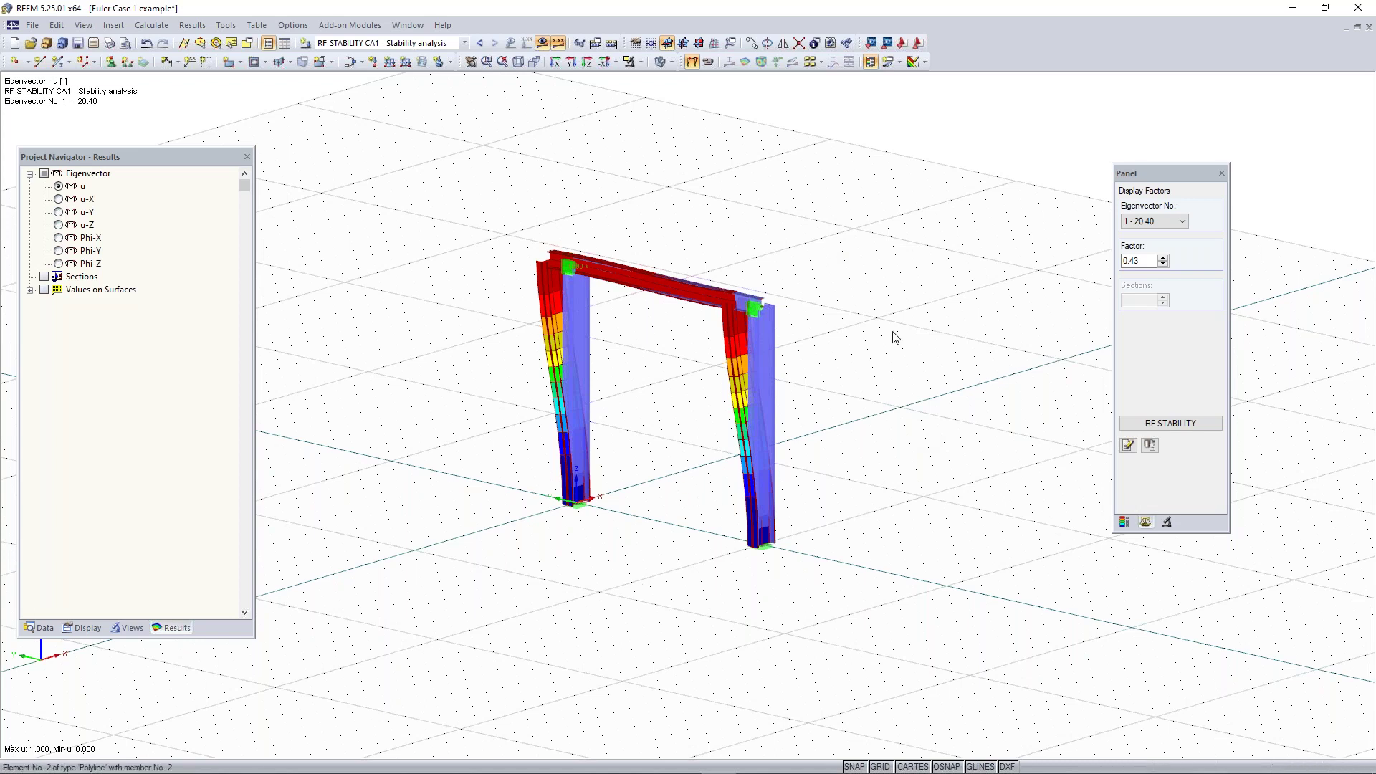
left_click(660, 62)
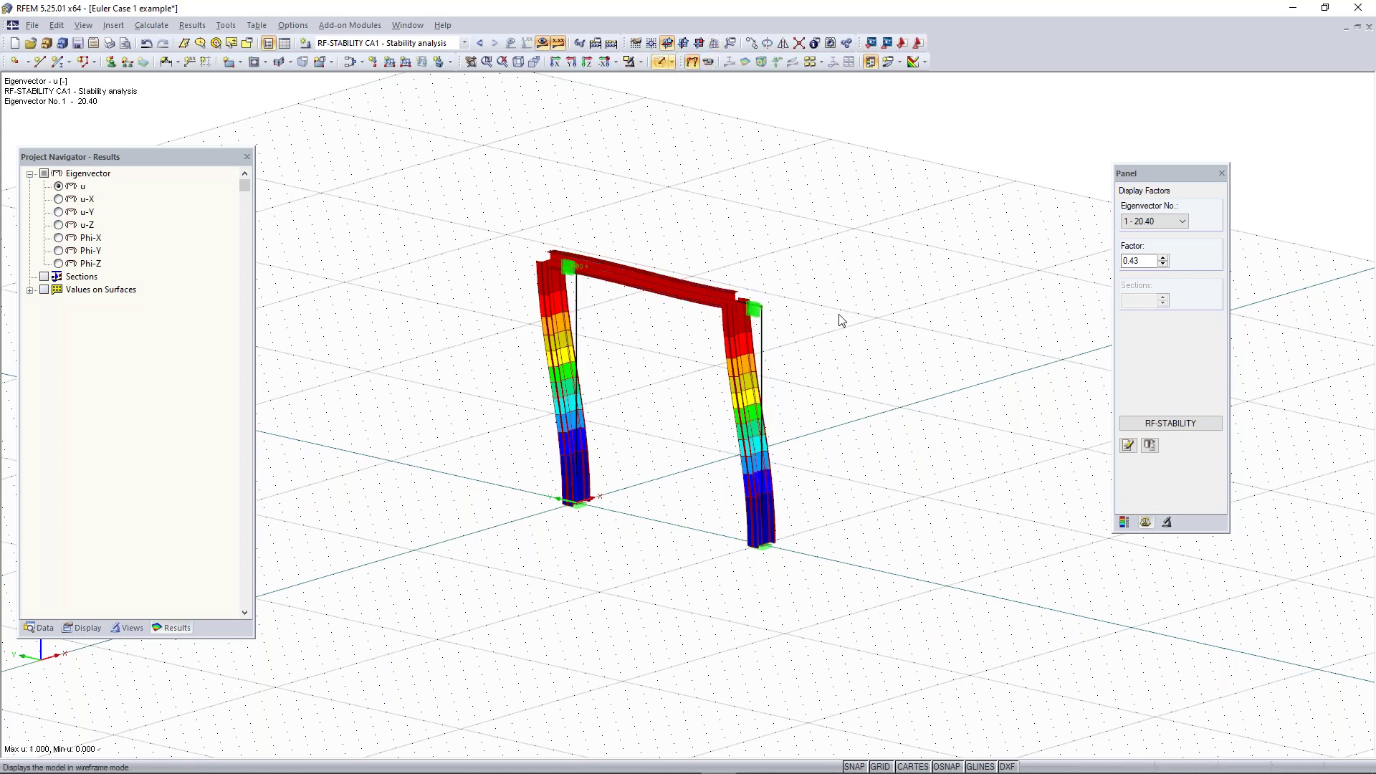
left_click(543, 43)
scroll(701, 407, "up", 5)
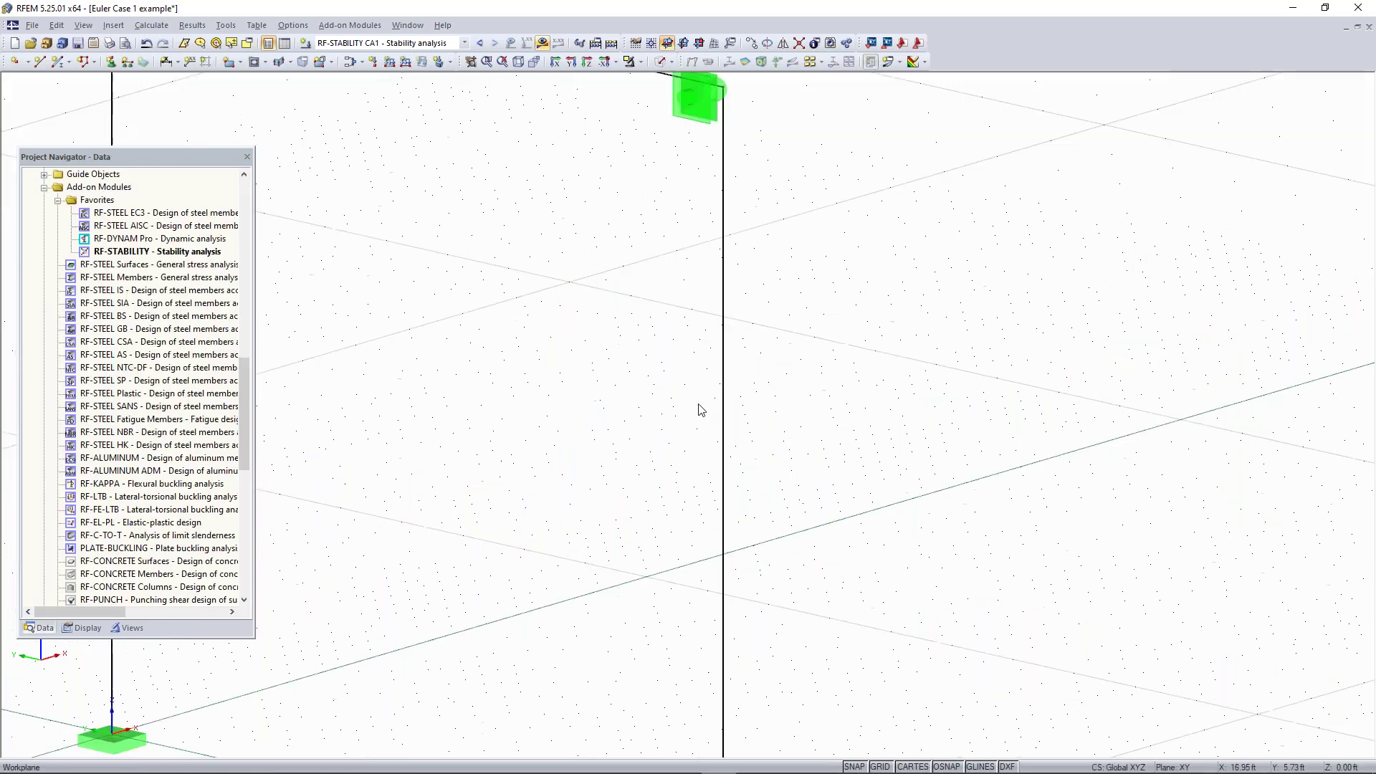
scroll(752, 376, "down", 5)
scroll(739, 380, "down", 2)
left_click(734, 380)
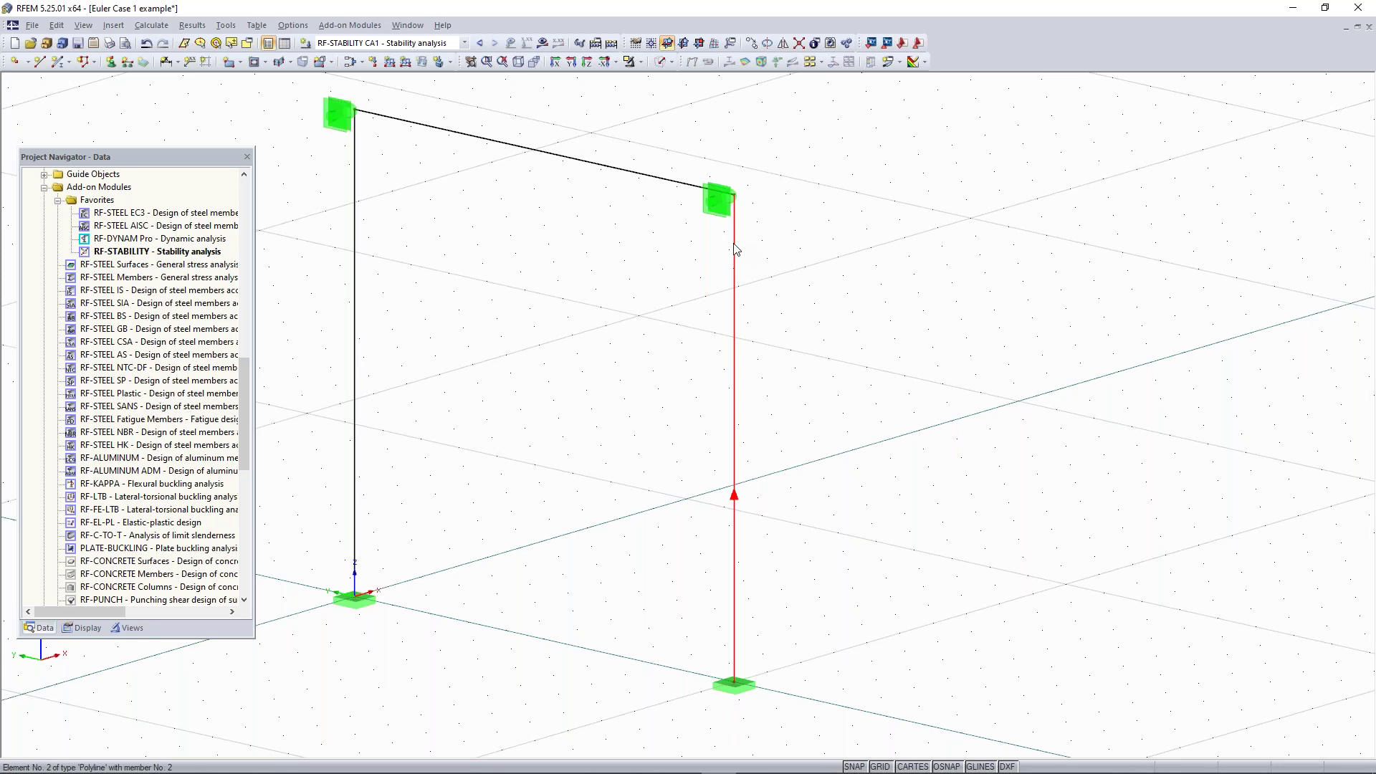
scroll(797, 381, "down", 2)
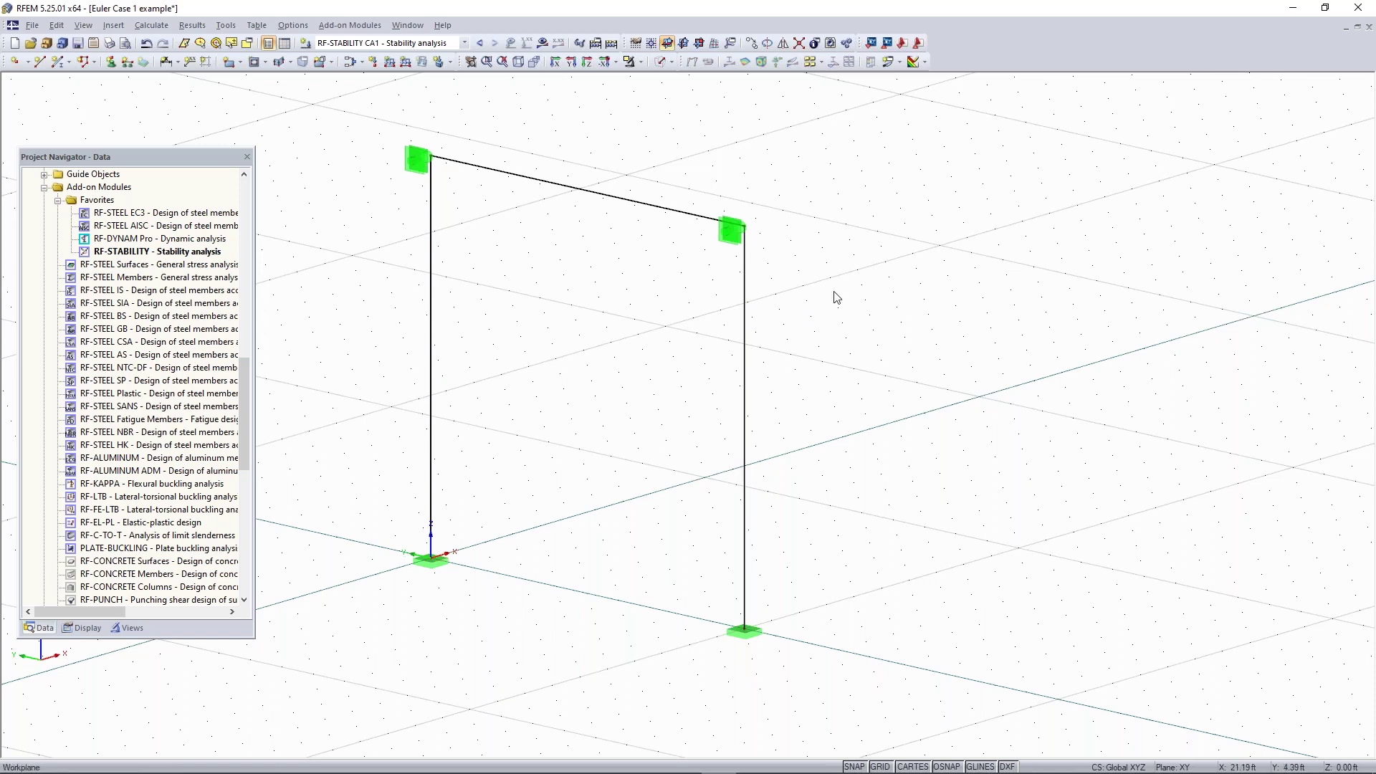
scroll(771, 326, "down", 1)
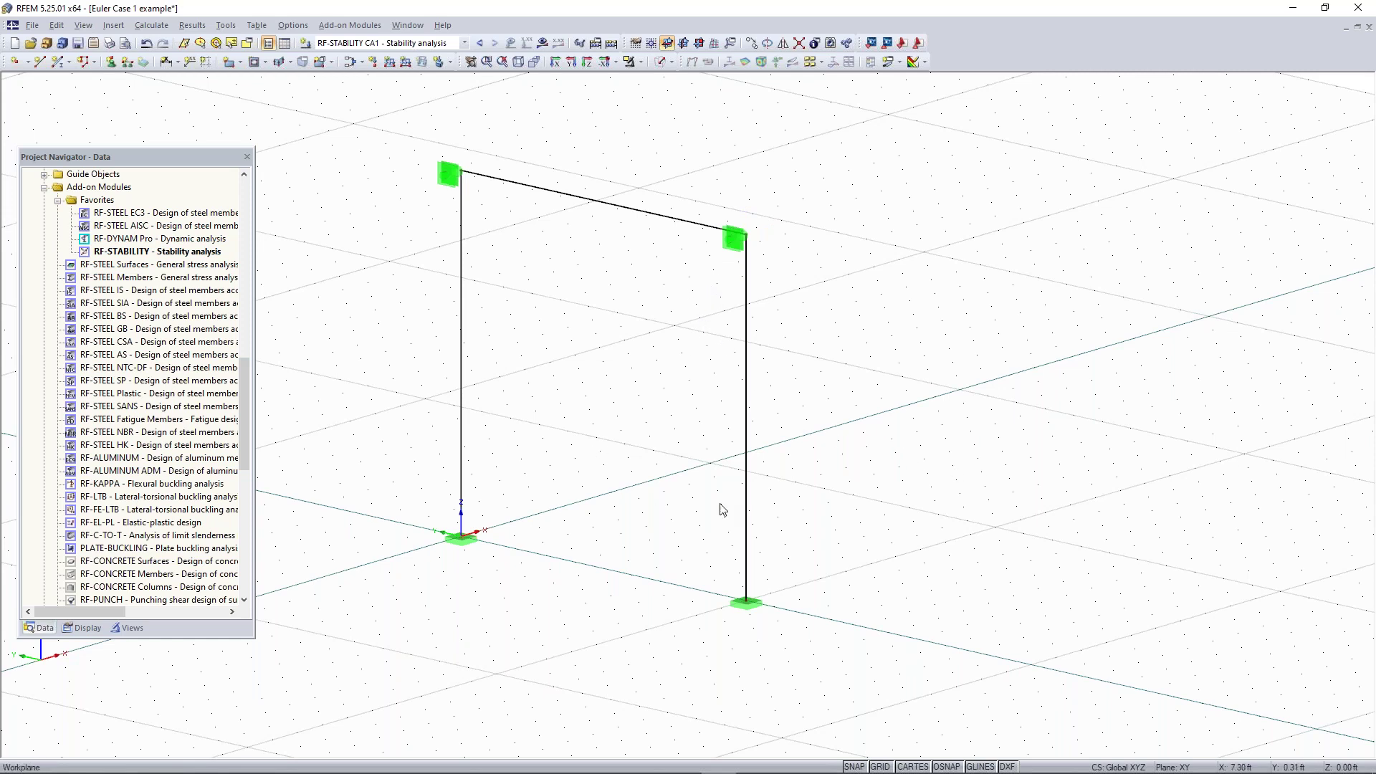
- Check which file formats and direct CAD imports are available for importing a model, without importing anything
scroll(770, 418, "down", 1)
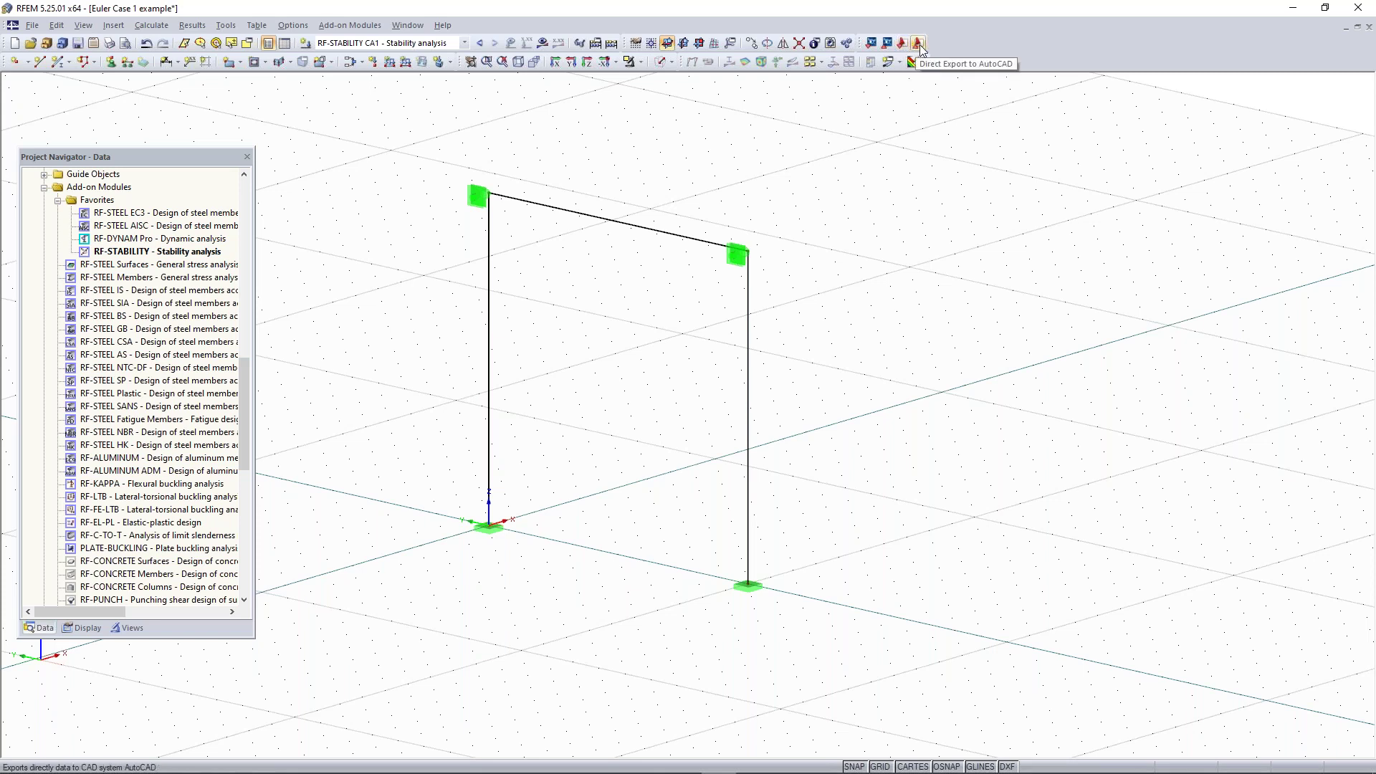
left_click(33, 25)
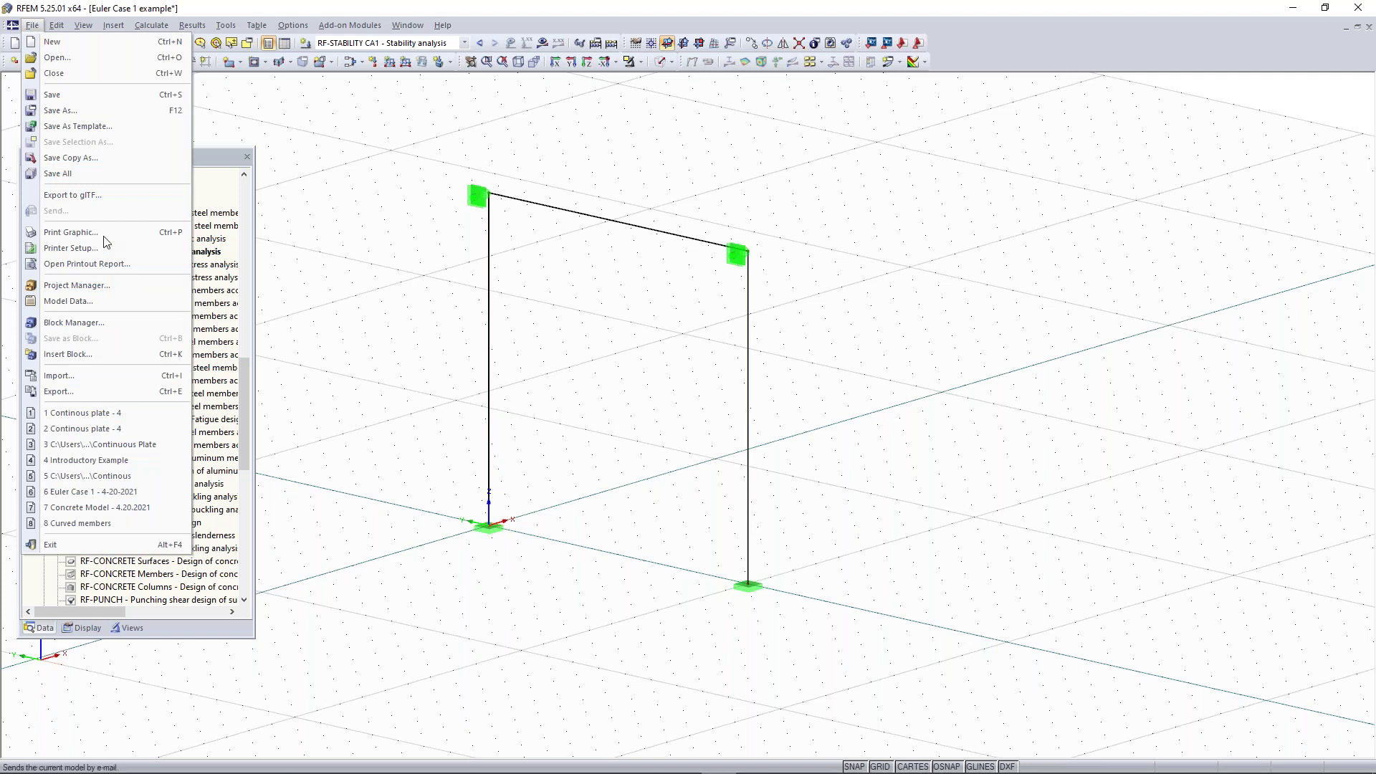
left_click(81, 378)
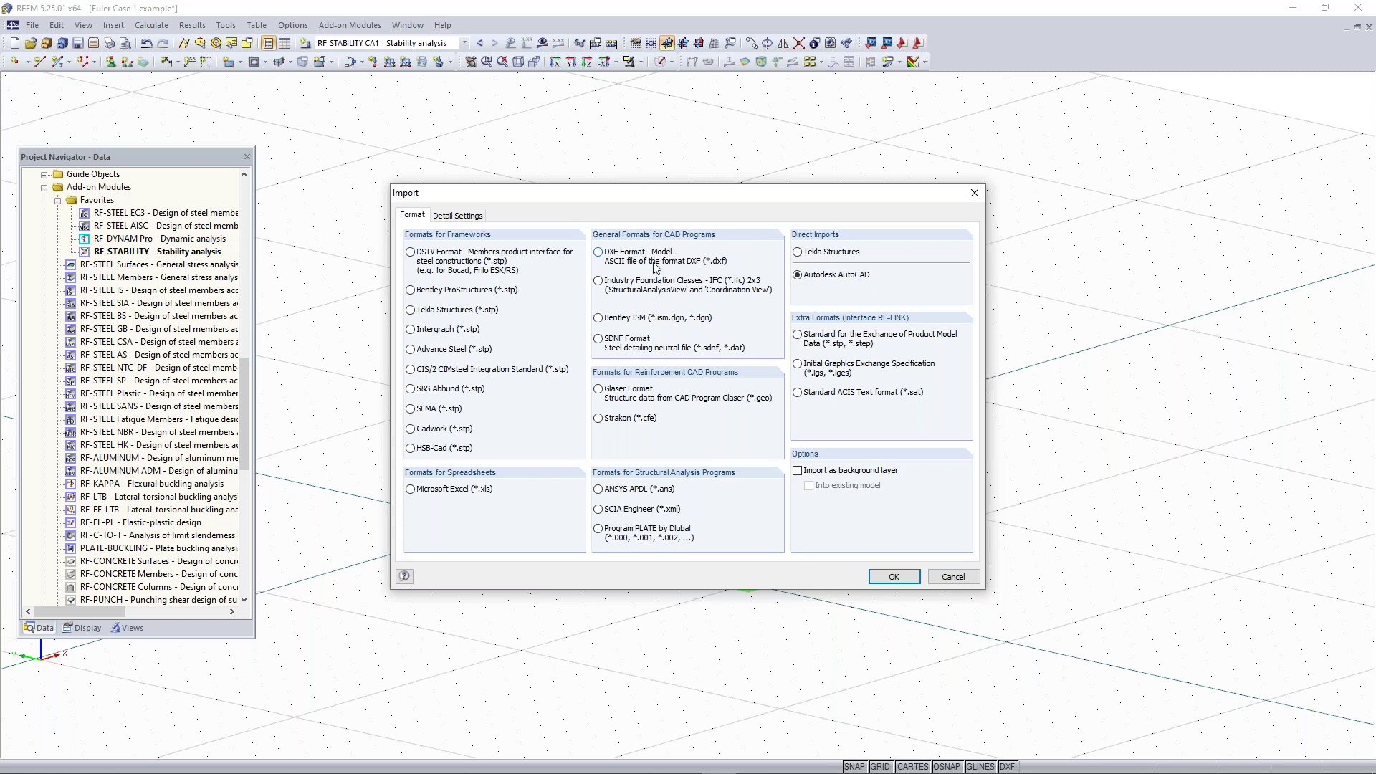
left_click(980, 200)
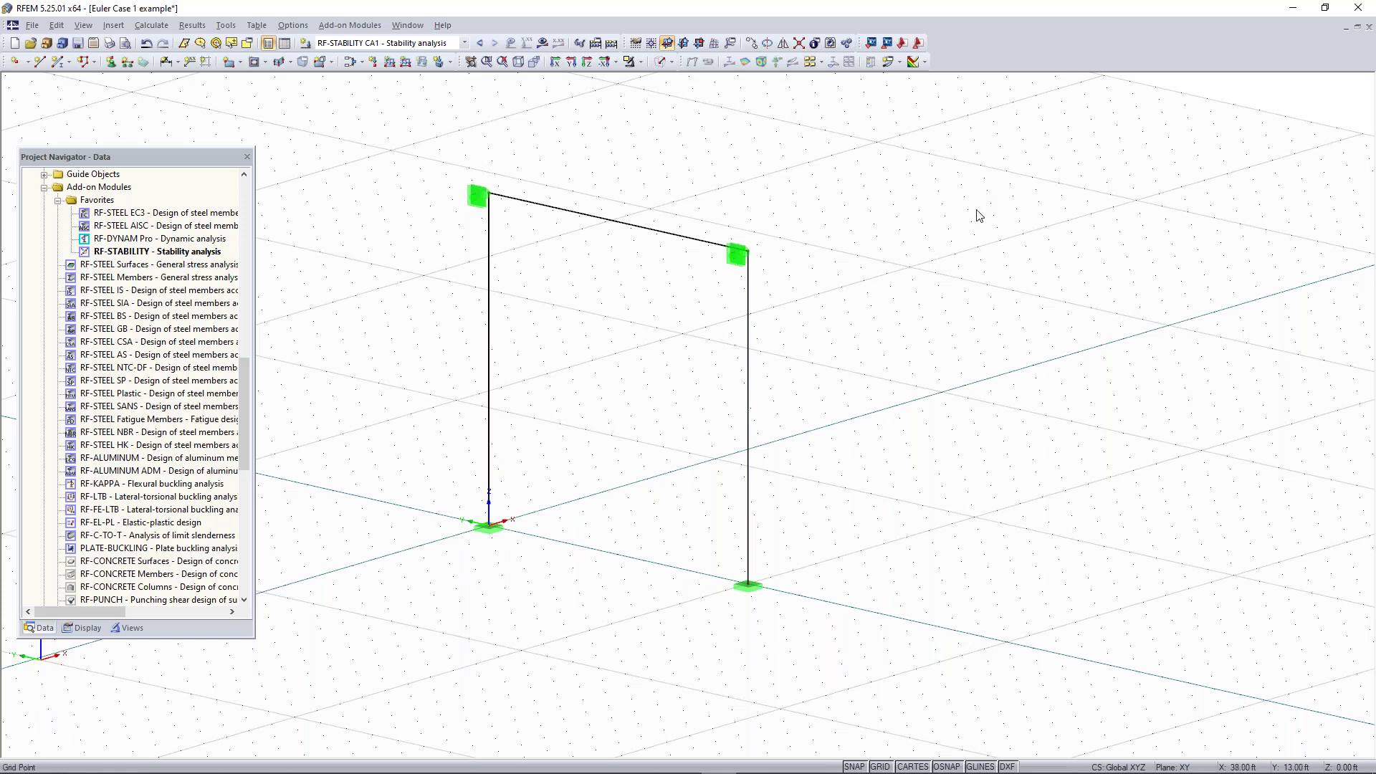
- Open the properties of the beam connecting the two column tops to examine its member type and general settings
scroll(647, 221, "down", 1)
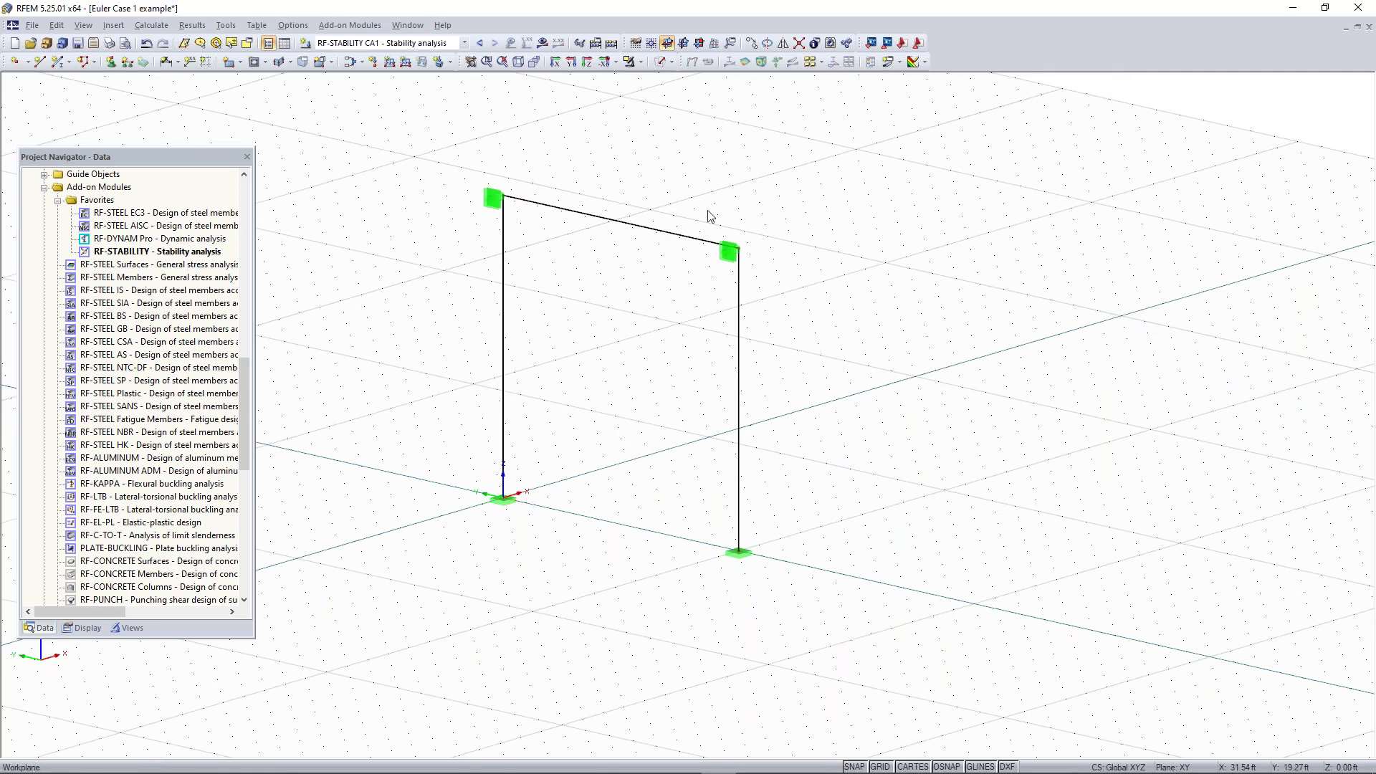
middle_click_drag(685, 177, 657, 234, "ctrl")
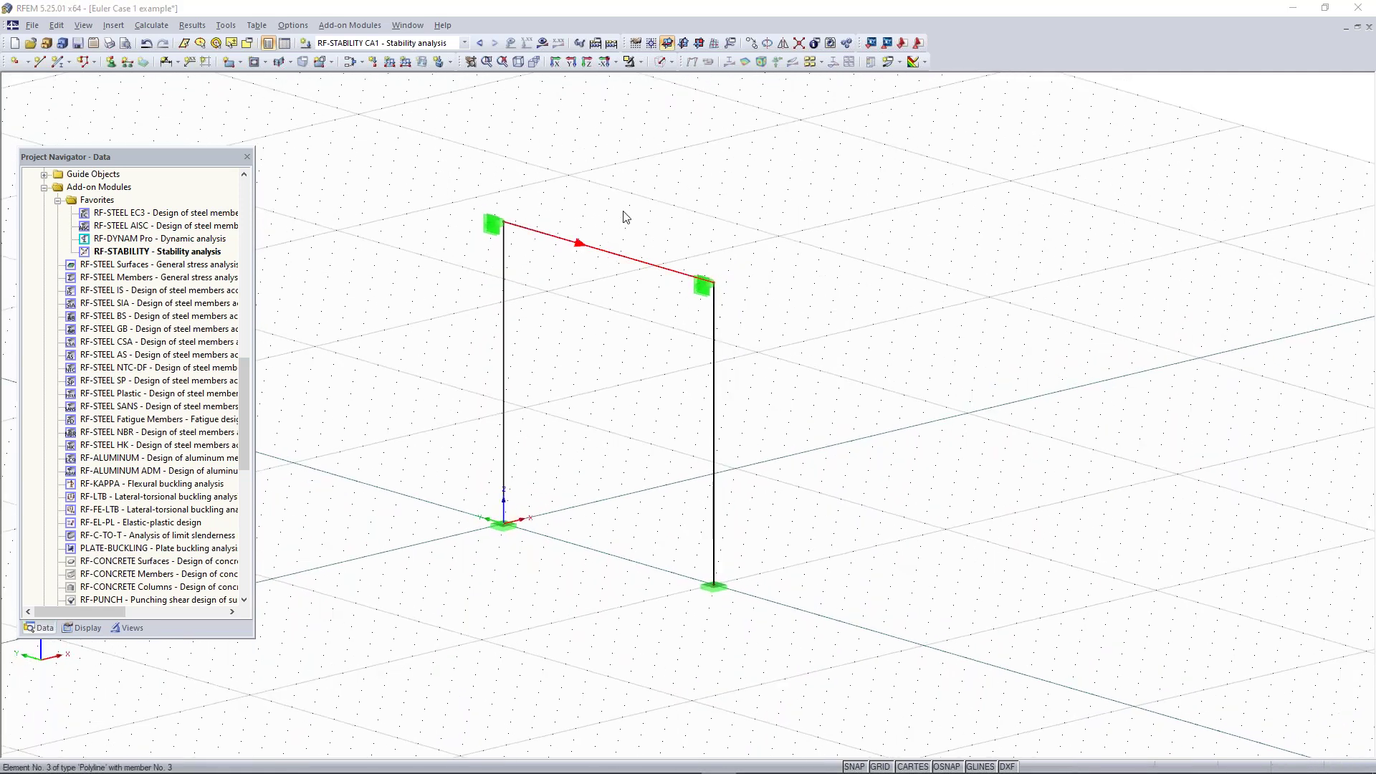
double_click(622, 264)
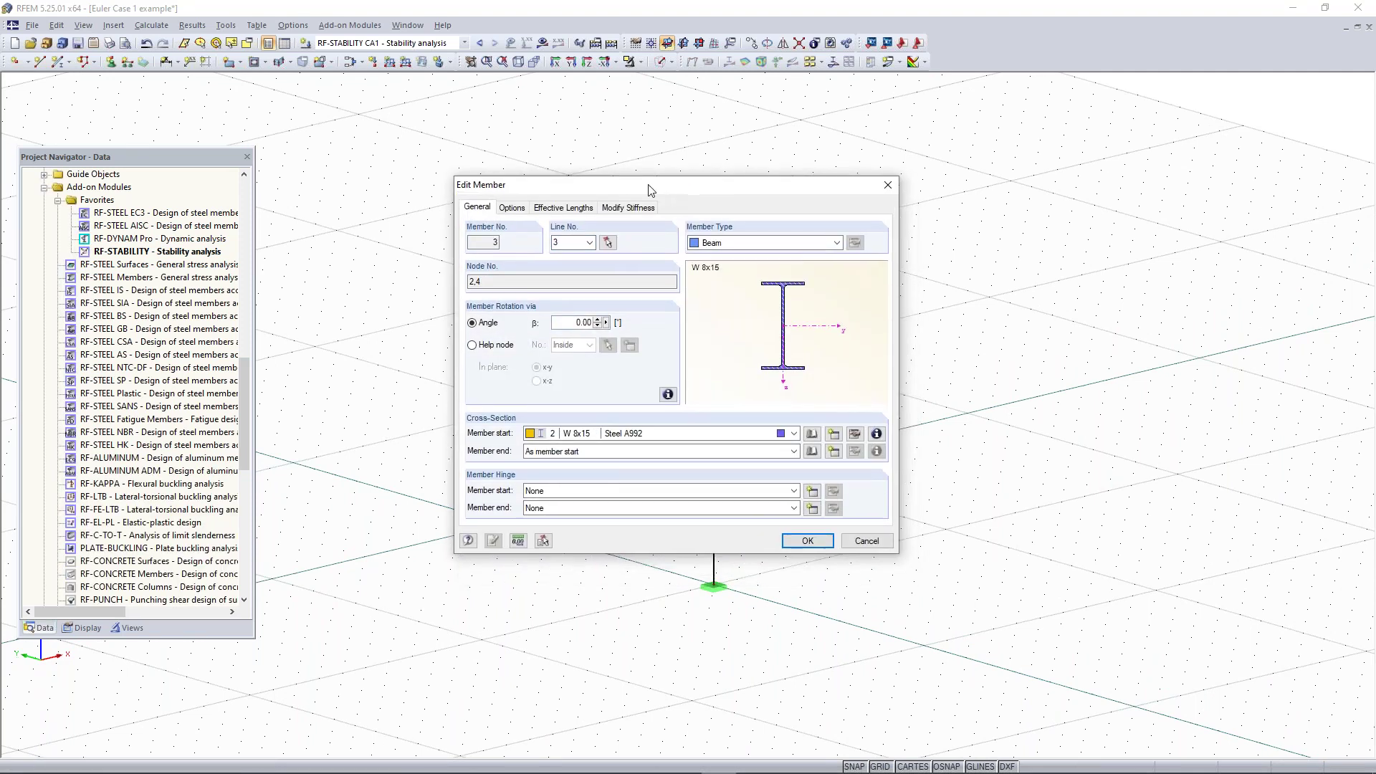
left_click_drag(666, 192, 640, 183)
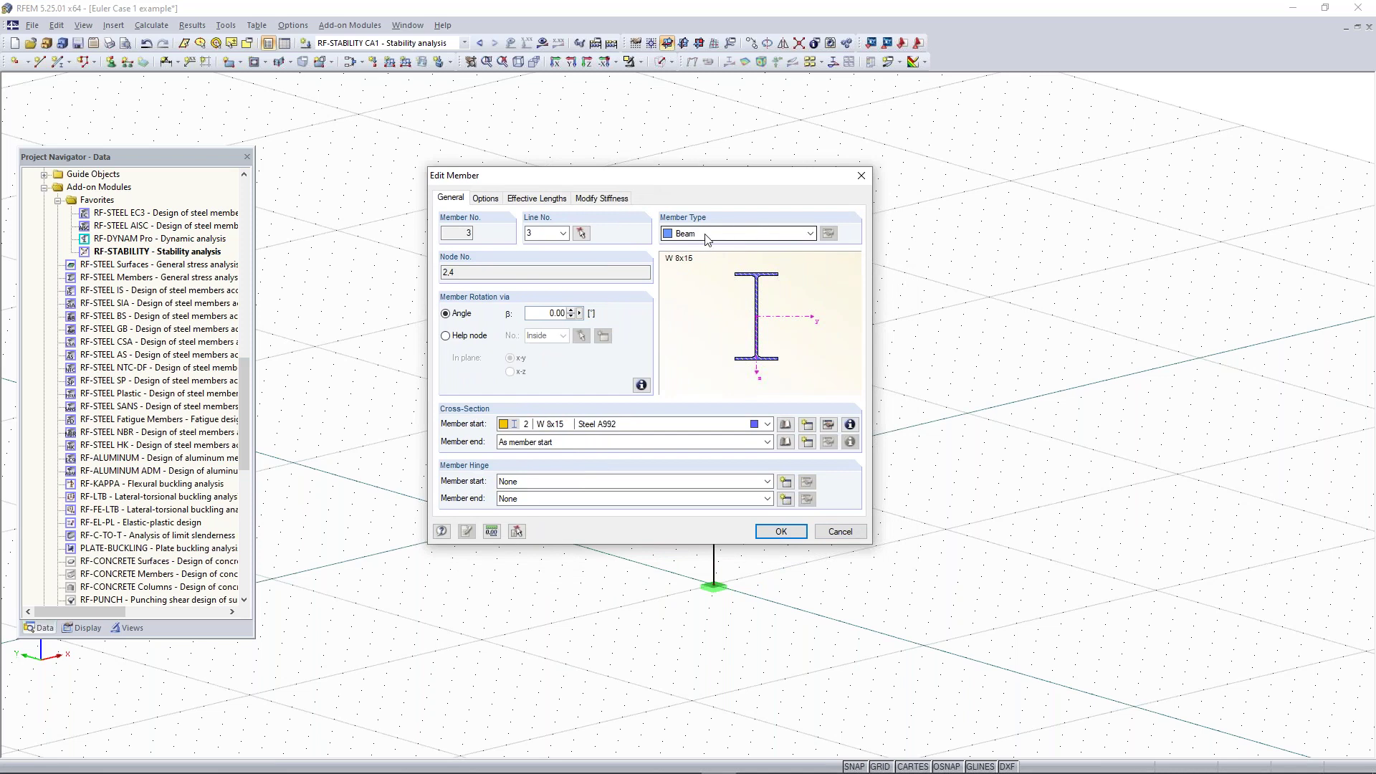
left_click_drag(643, 180, 635, 198)
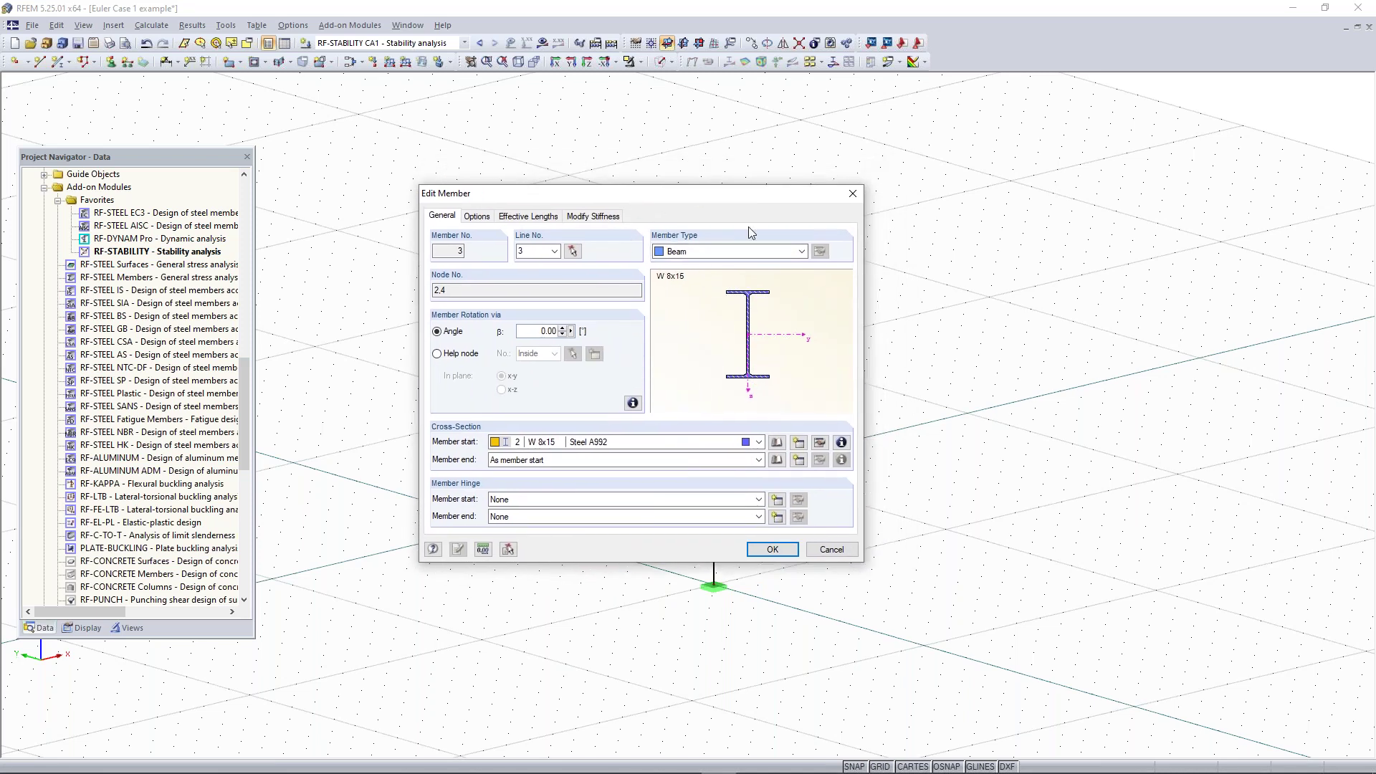
- Try the Cable member type on the frame's horizontal member and discard the change
left_click(742, 253)
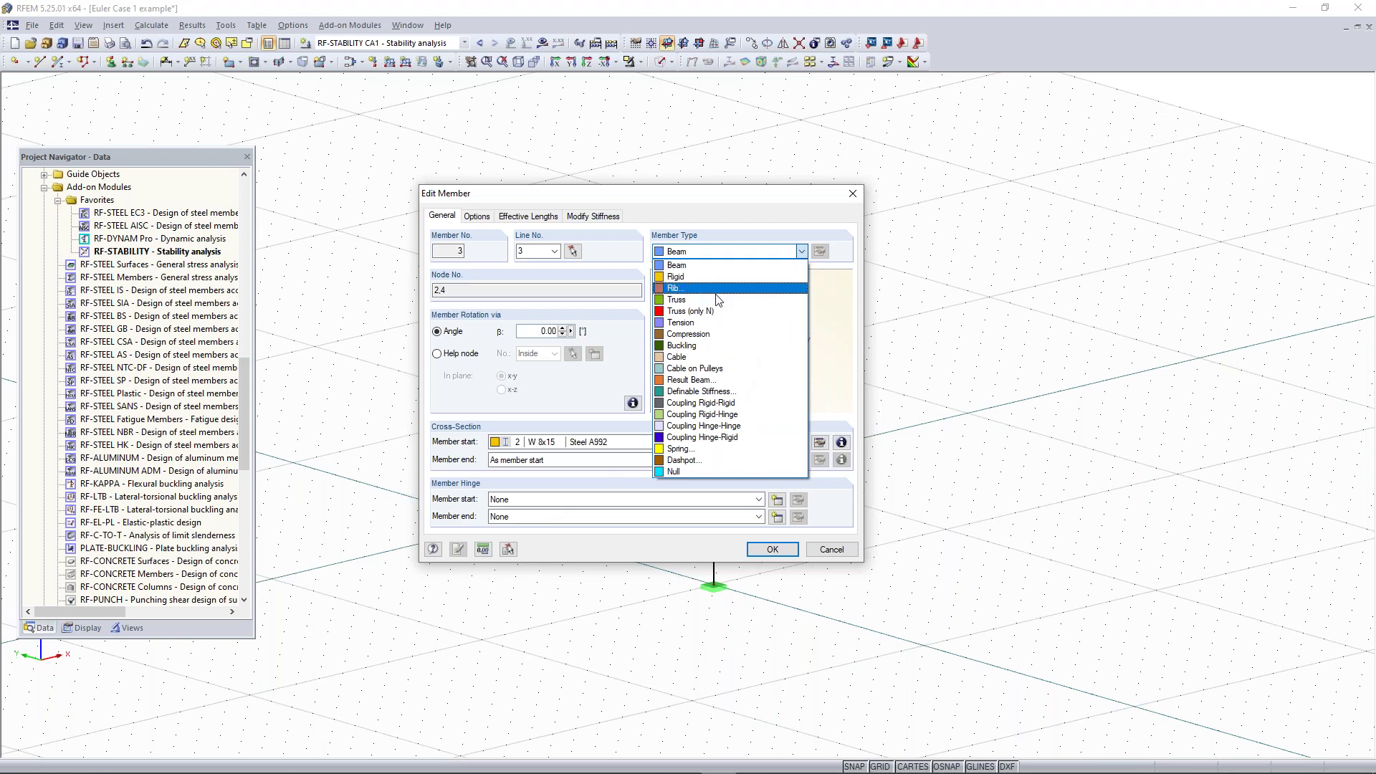
left_click(709, 357)
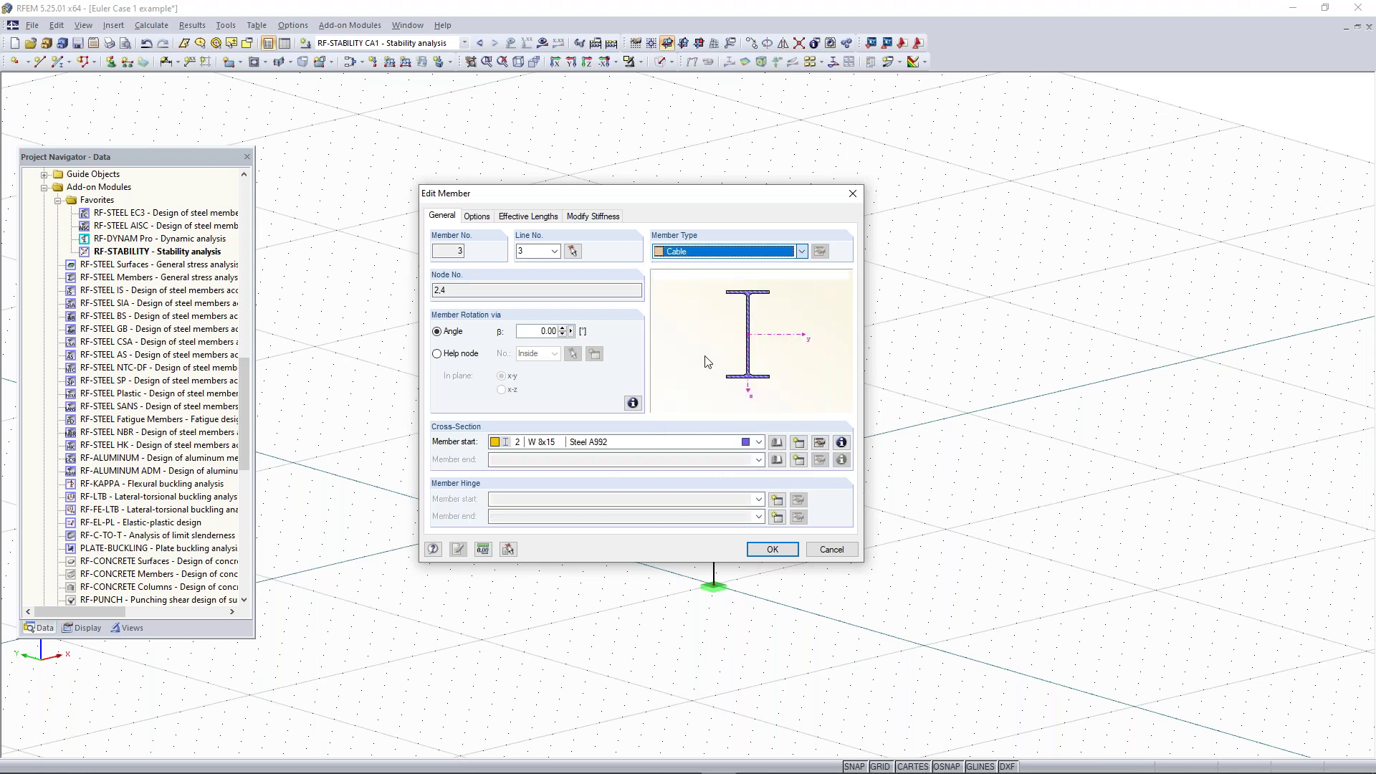
left_click(702, 253)
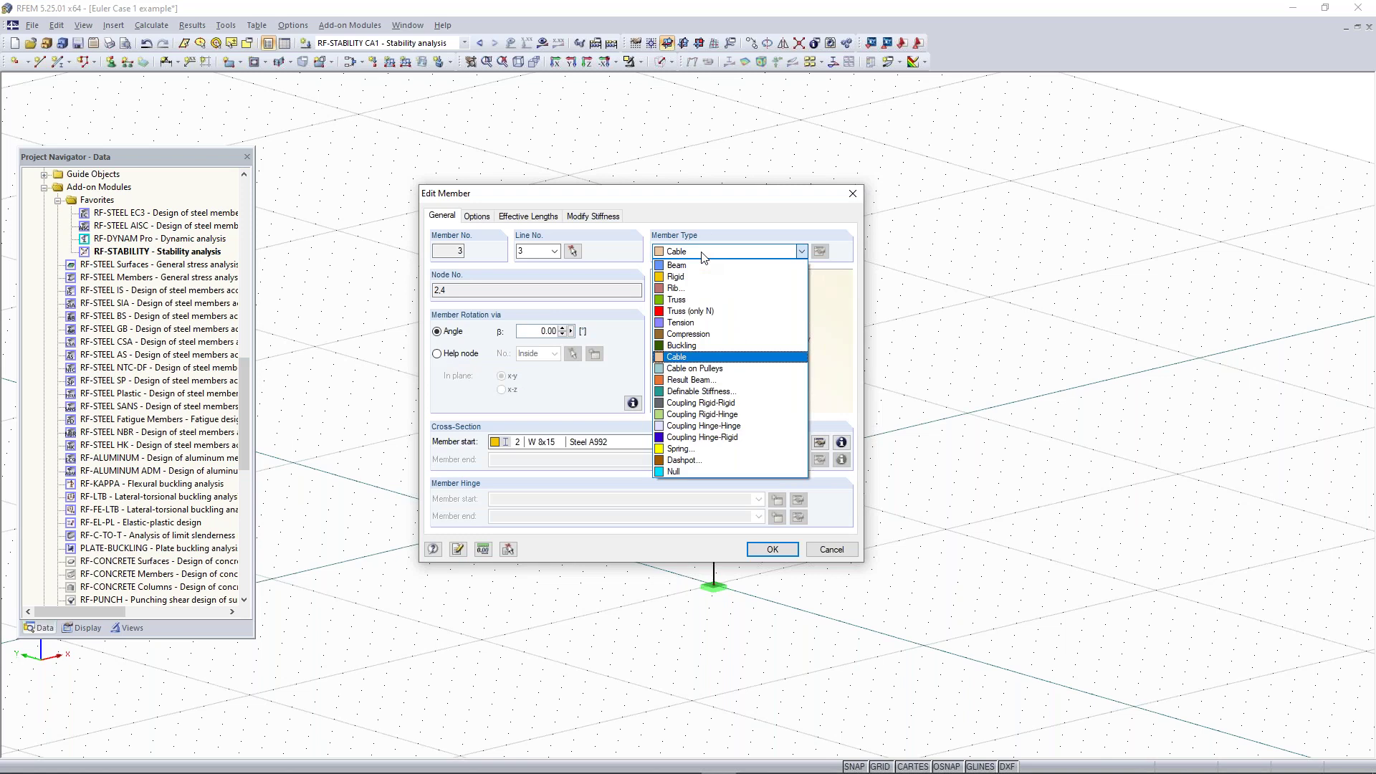
left_click(685, 357)
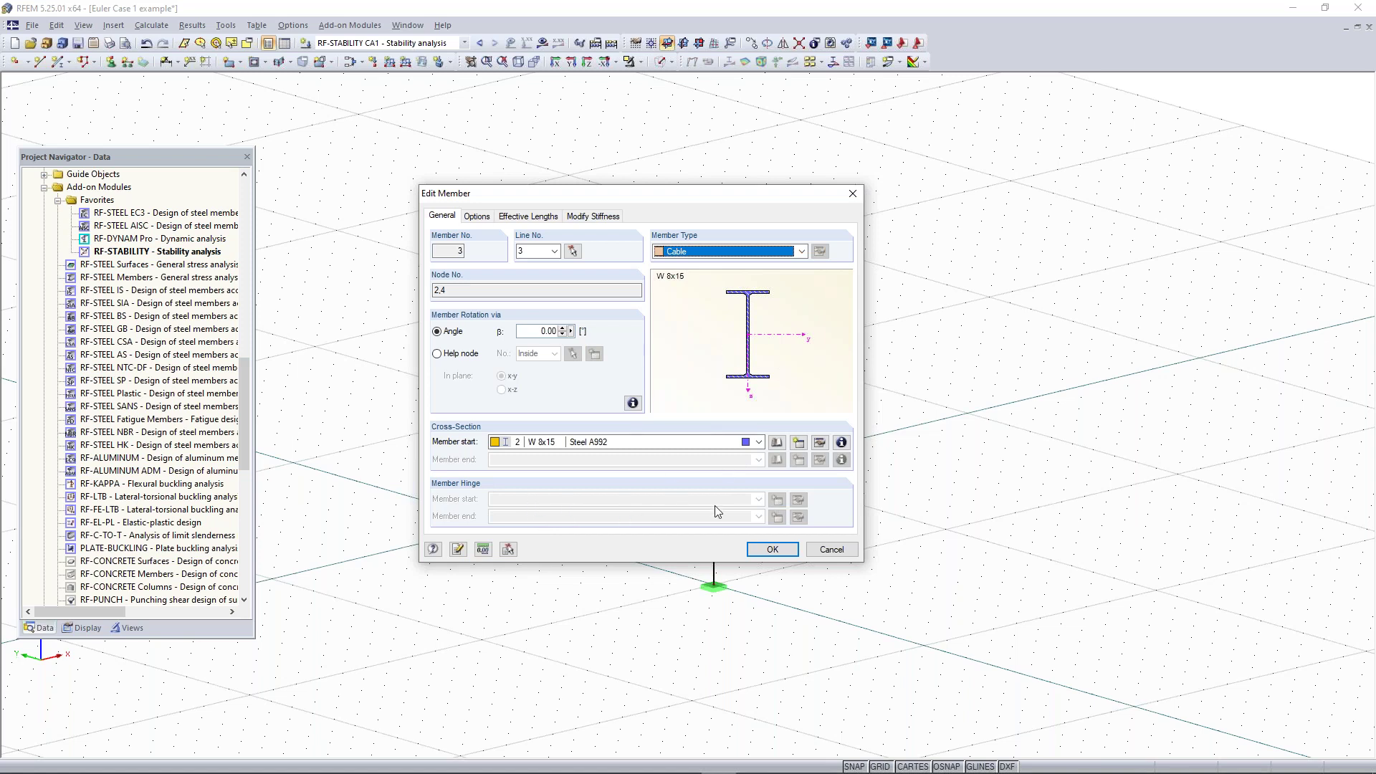
left_click(800, 252)
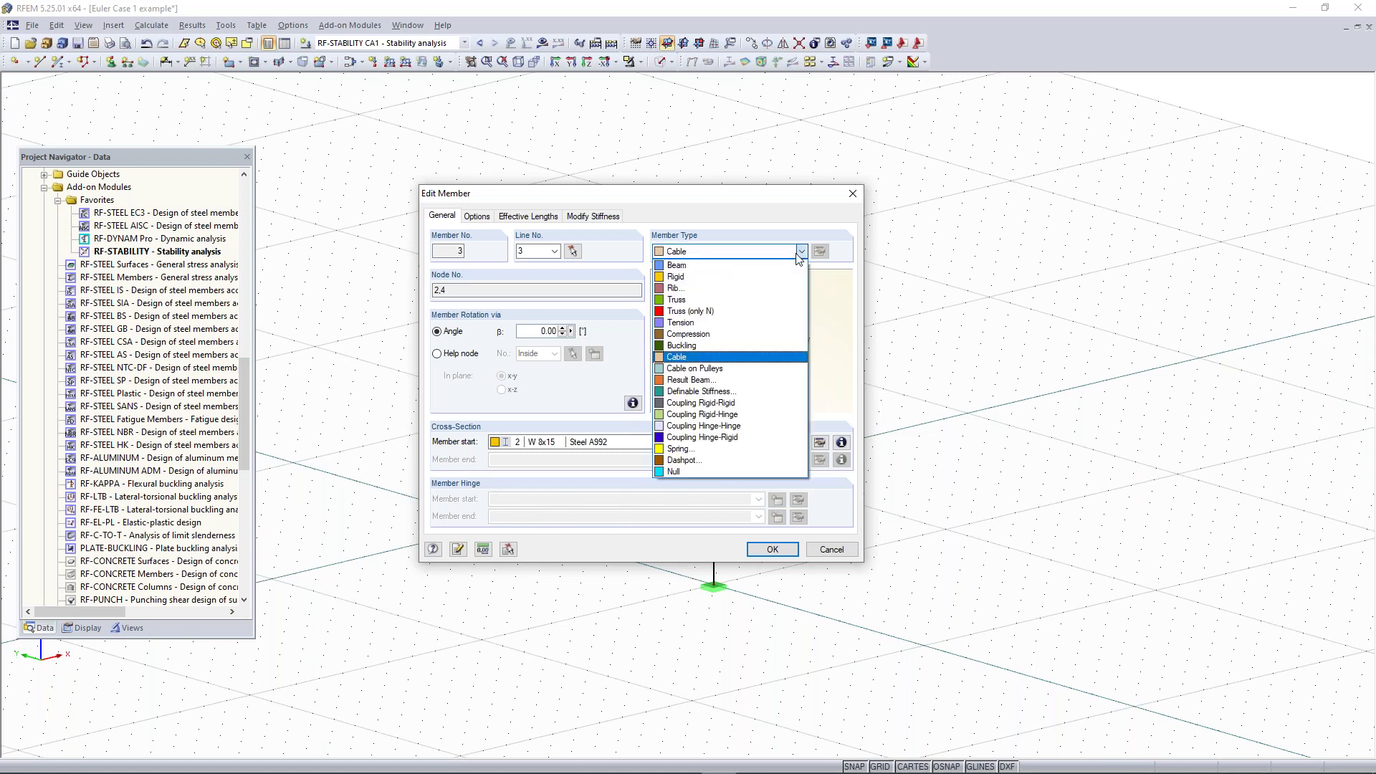
left_click(780, 252)
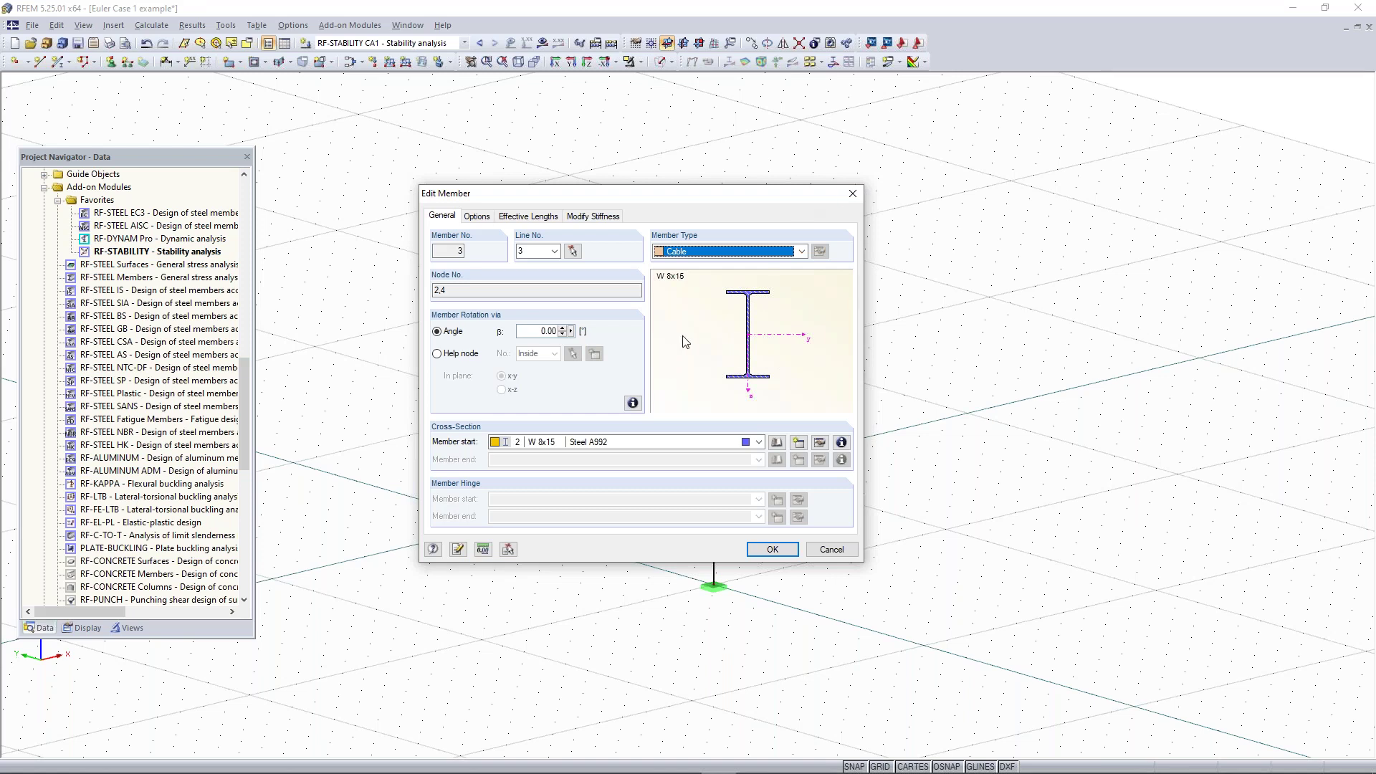
left_click(852, 194)
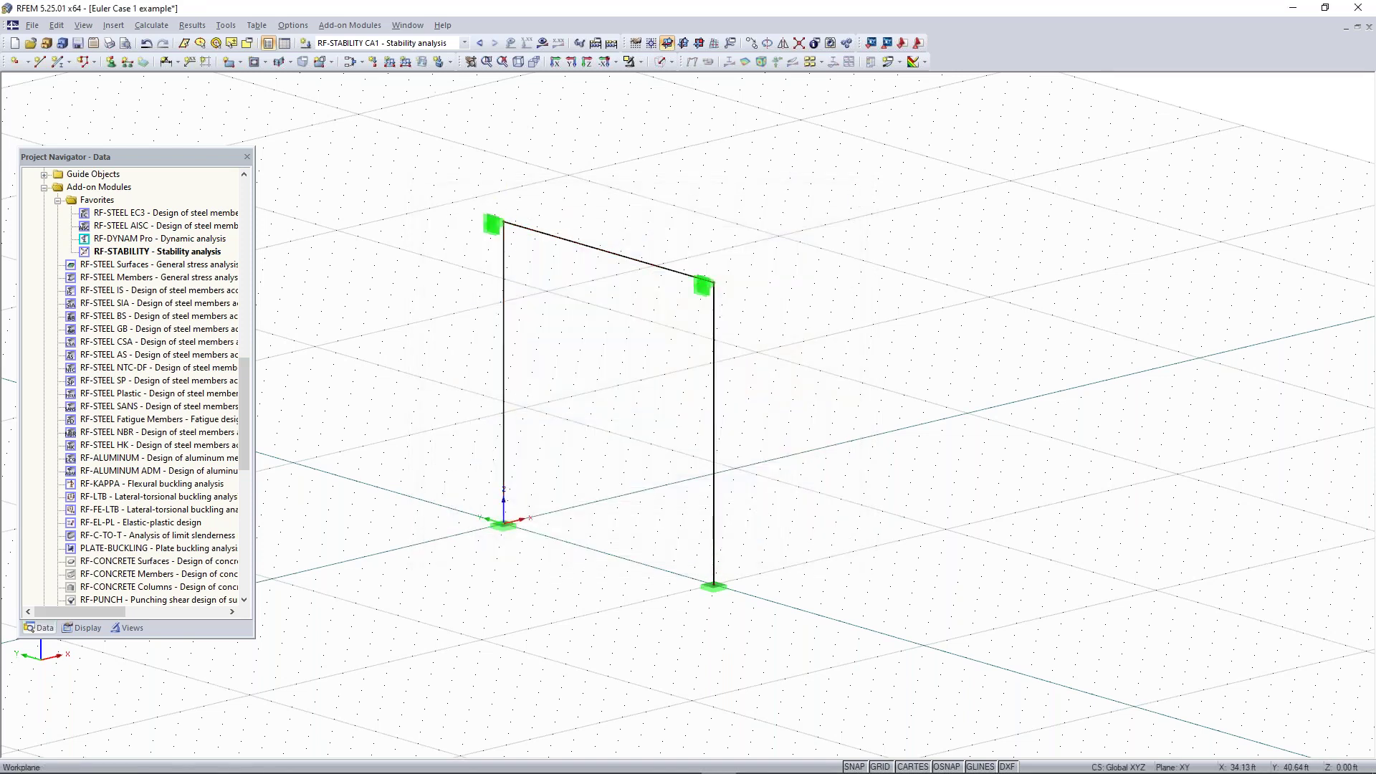
- Examine the calculation parameters of load case LC1 Test, including its method of analysis, and close the dialog without changes
left_click(350, 62)
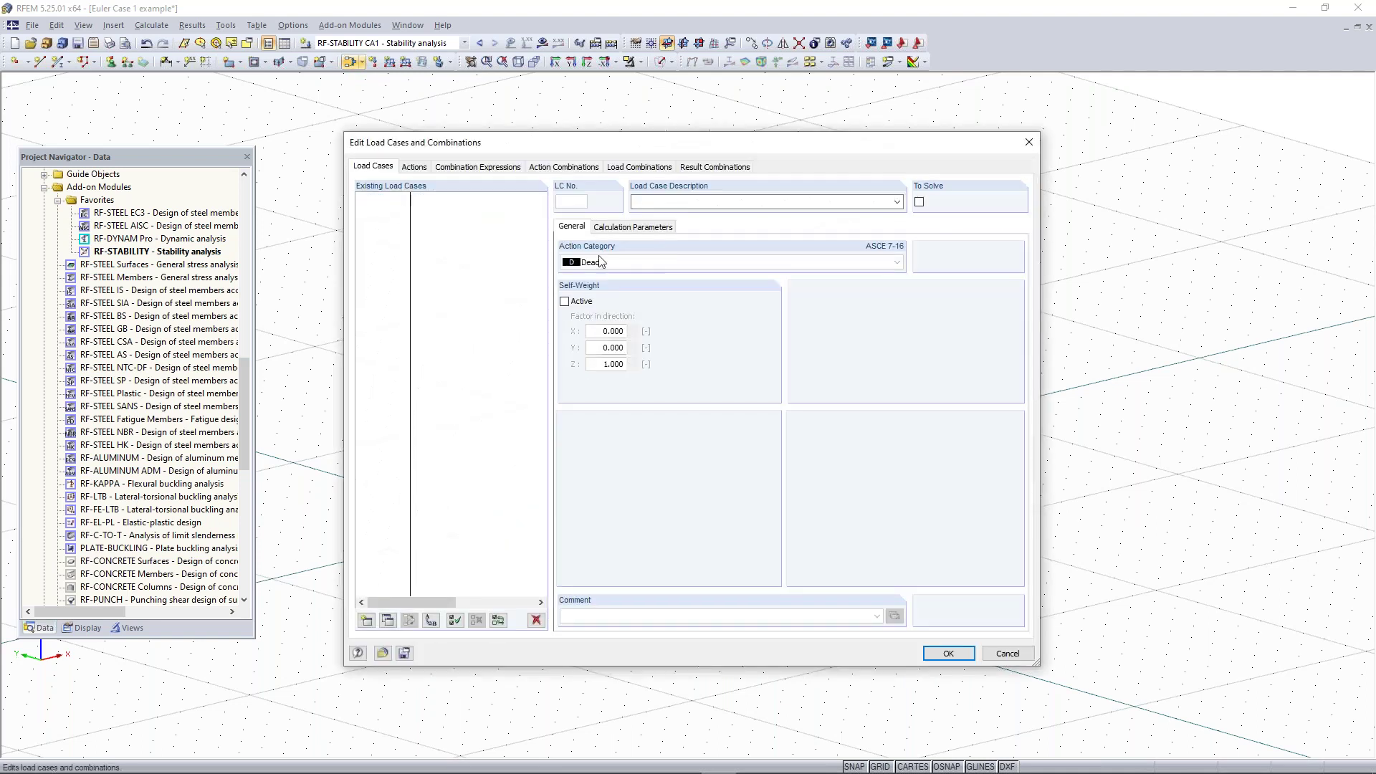
left_click(625, 228)
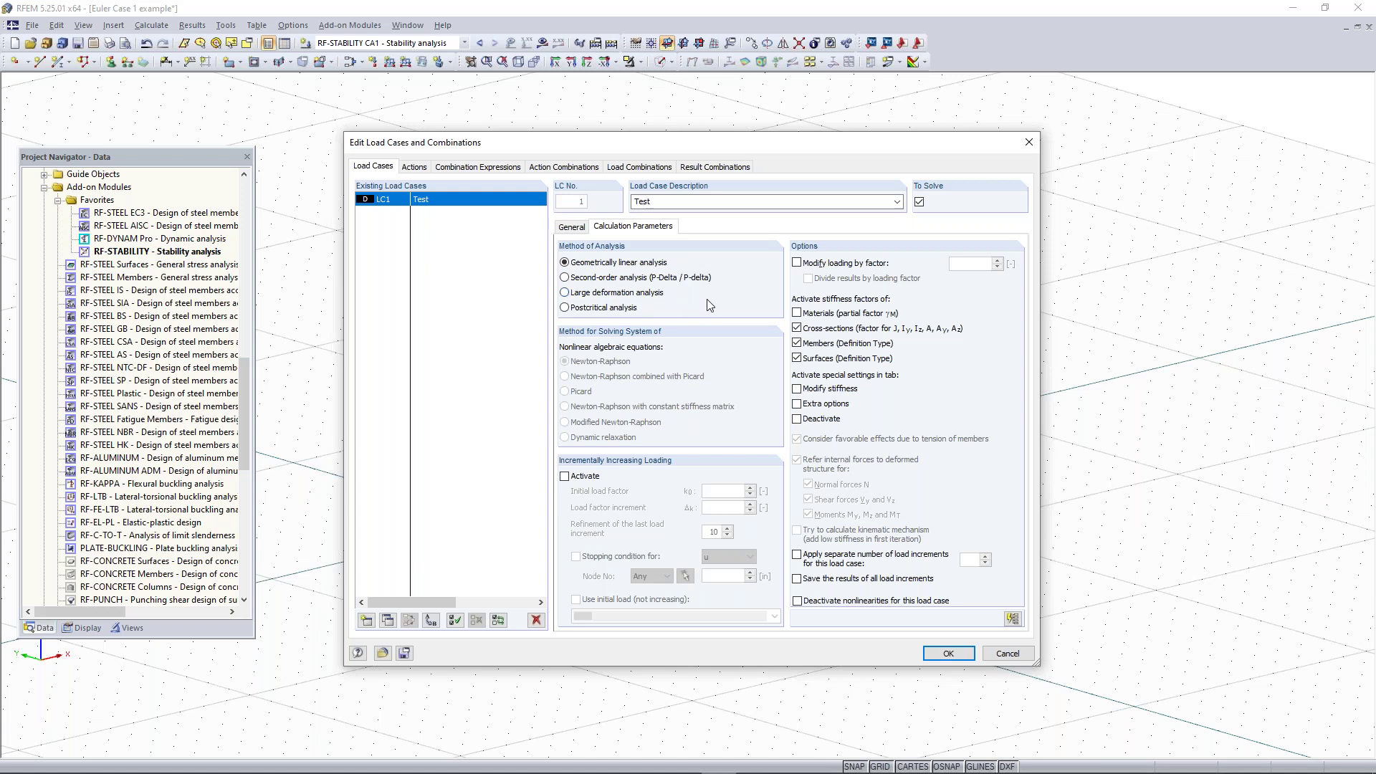
left_click(1029, 143)
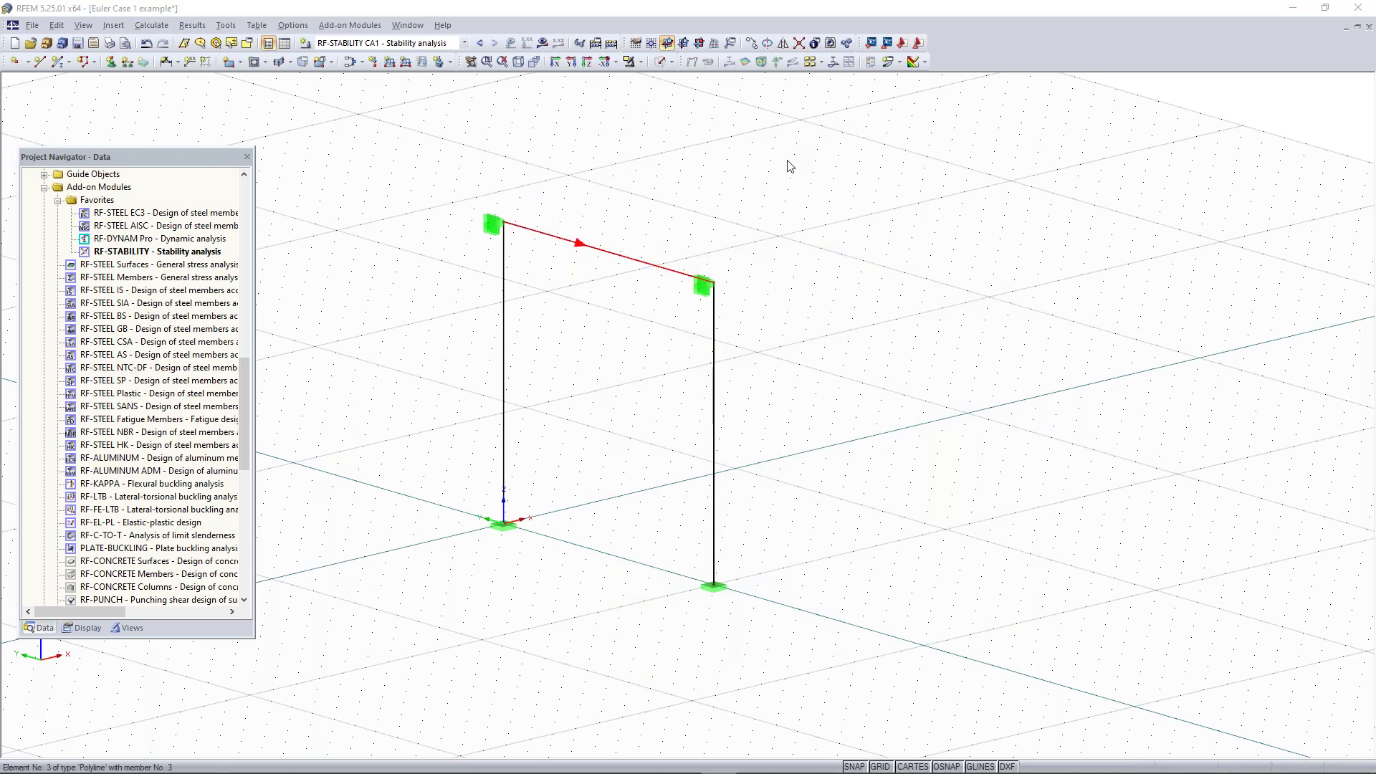
- Review the member type options of the frame's horizontal member and close its properties without changes
left_click(762, 263)
left_click(763, 268)
left_click(763, 268)
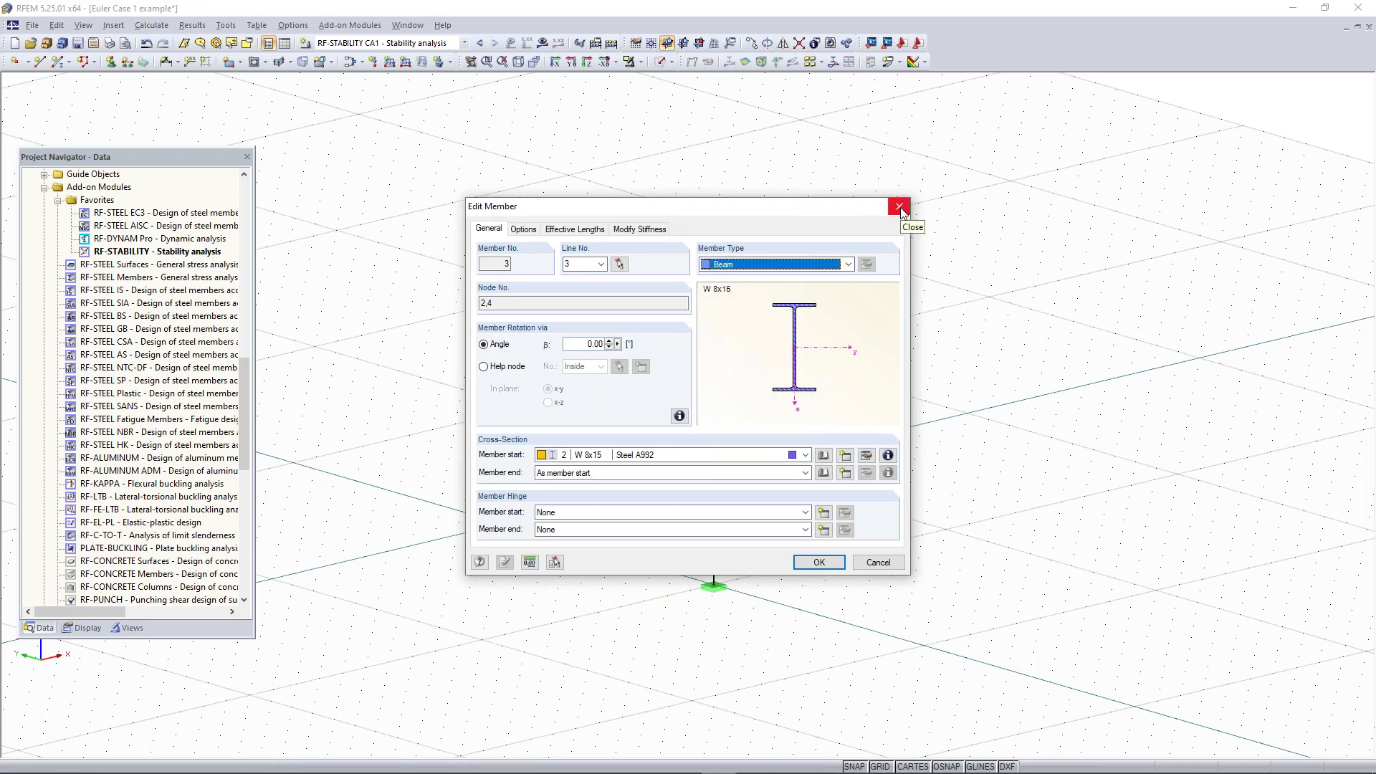
left_click(900, 207)
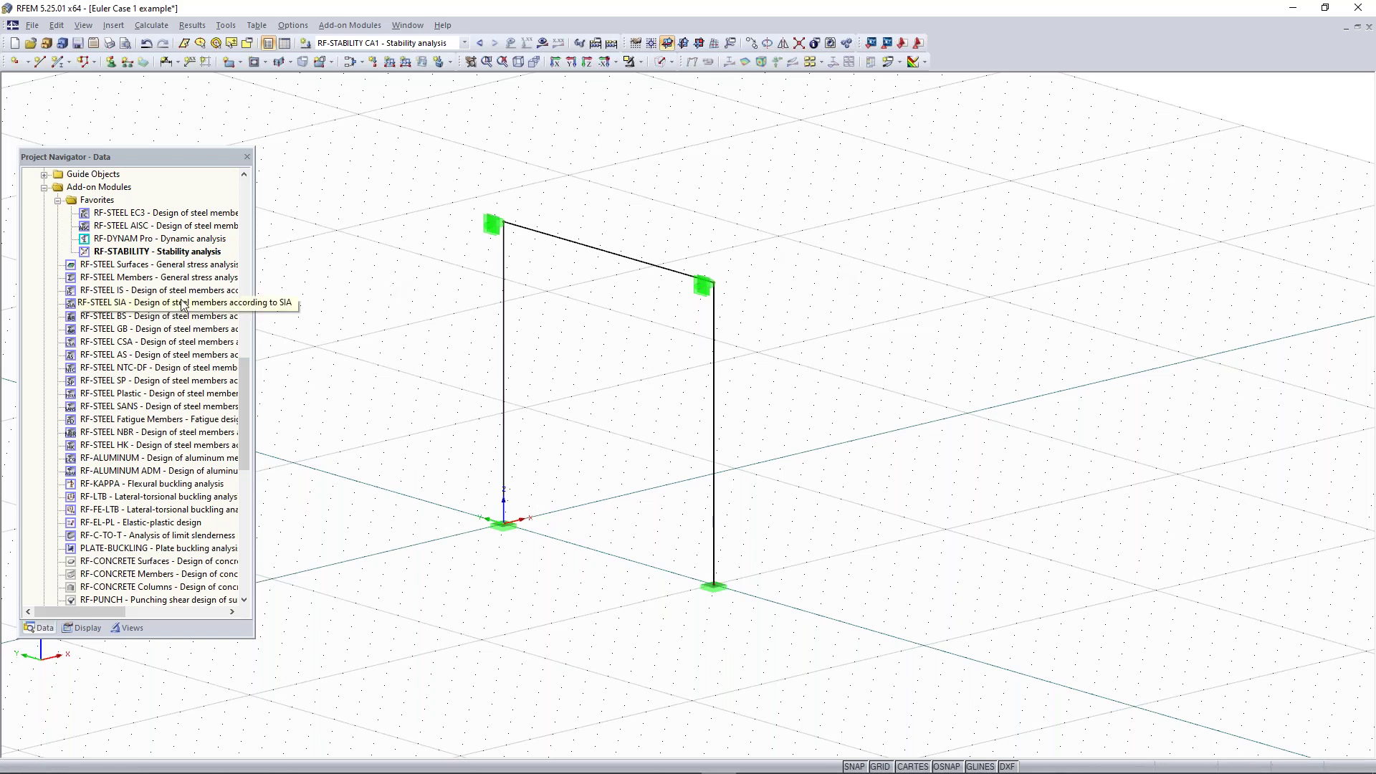
- Display the frame's columns and beam as solid rendered members instead of wireframe lines
left_click_drag(246, 383, 248, 342)
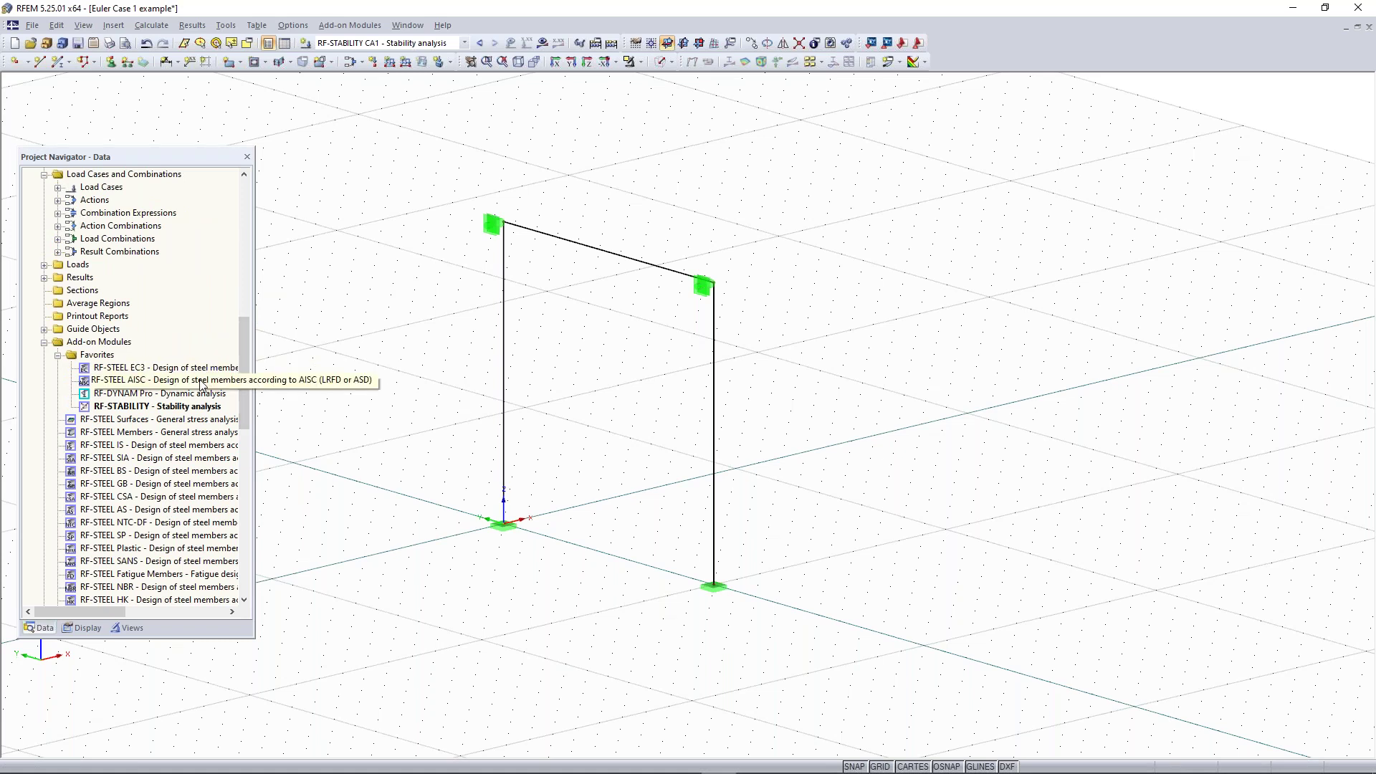
scroll(195, 390, "down", 5)
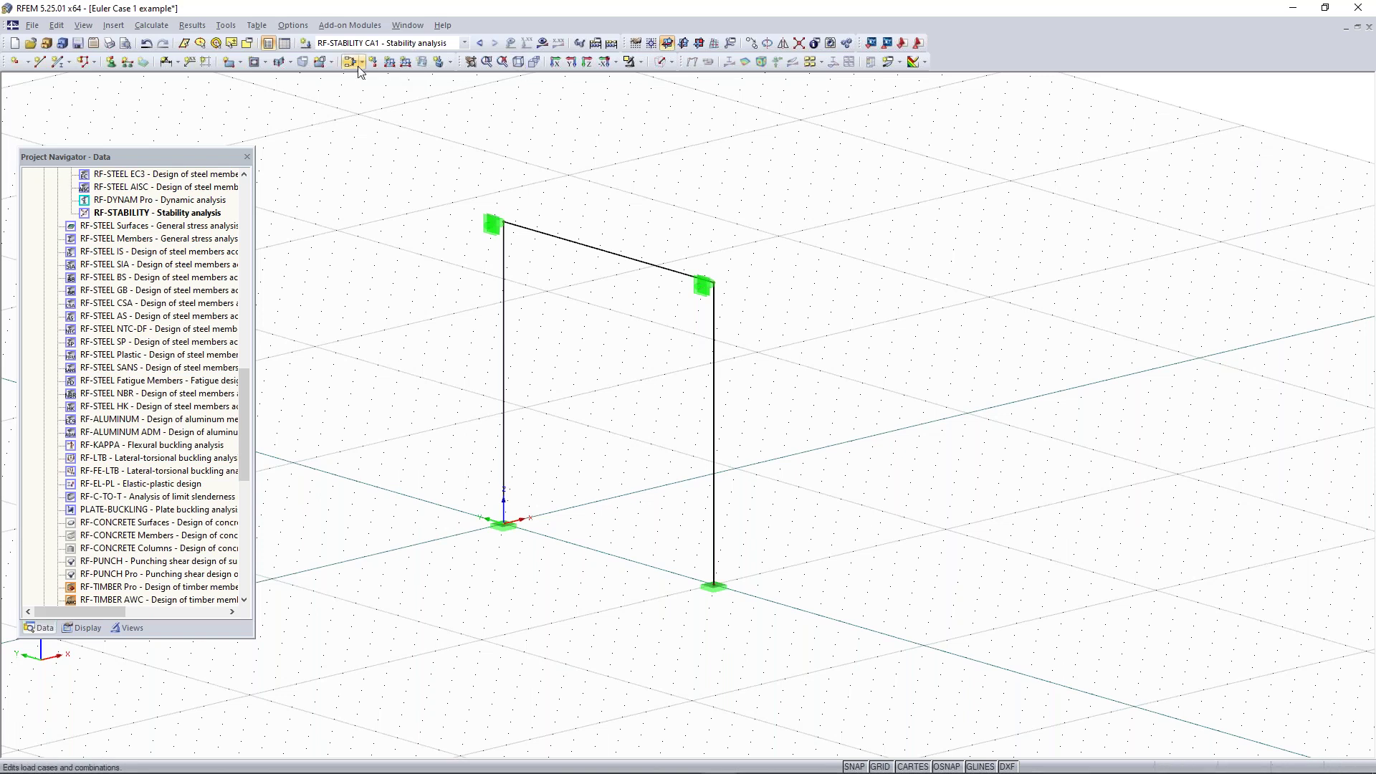
left_click(678, 63)
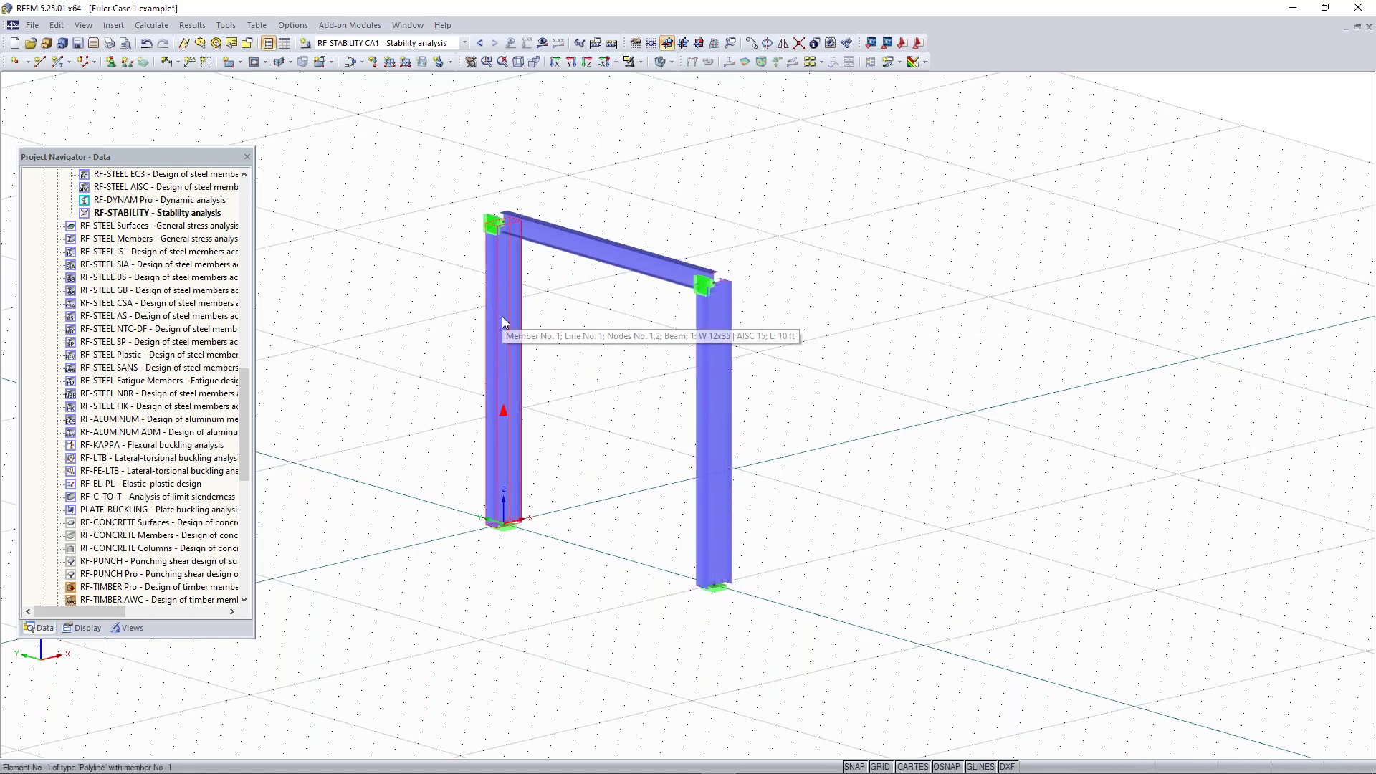
middle_click_drag(807, 255, 771, 308, "ctrl")
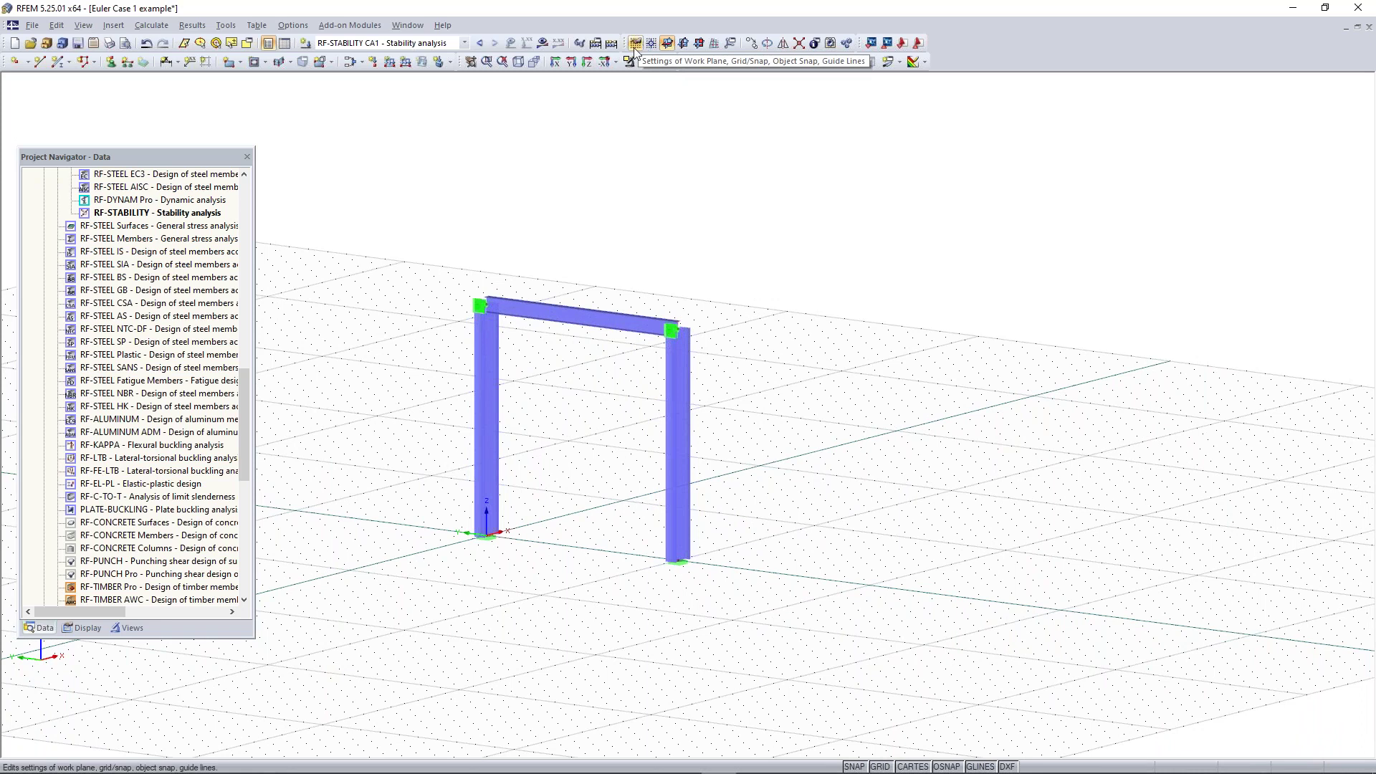
scroll(115, 315, "up", 4)
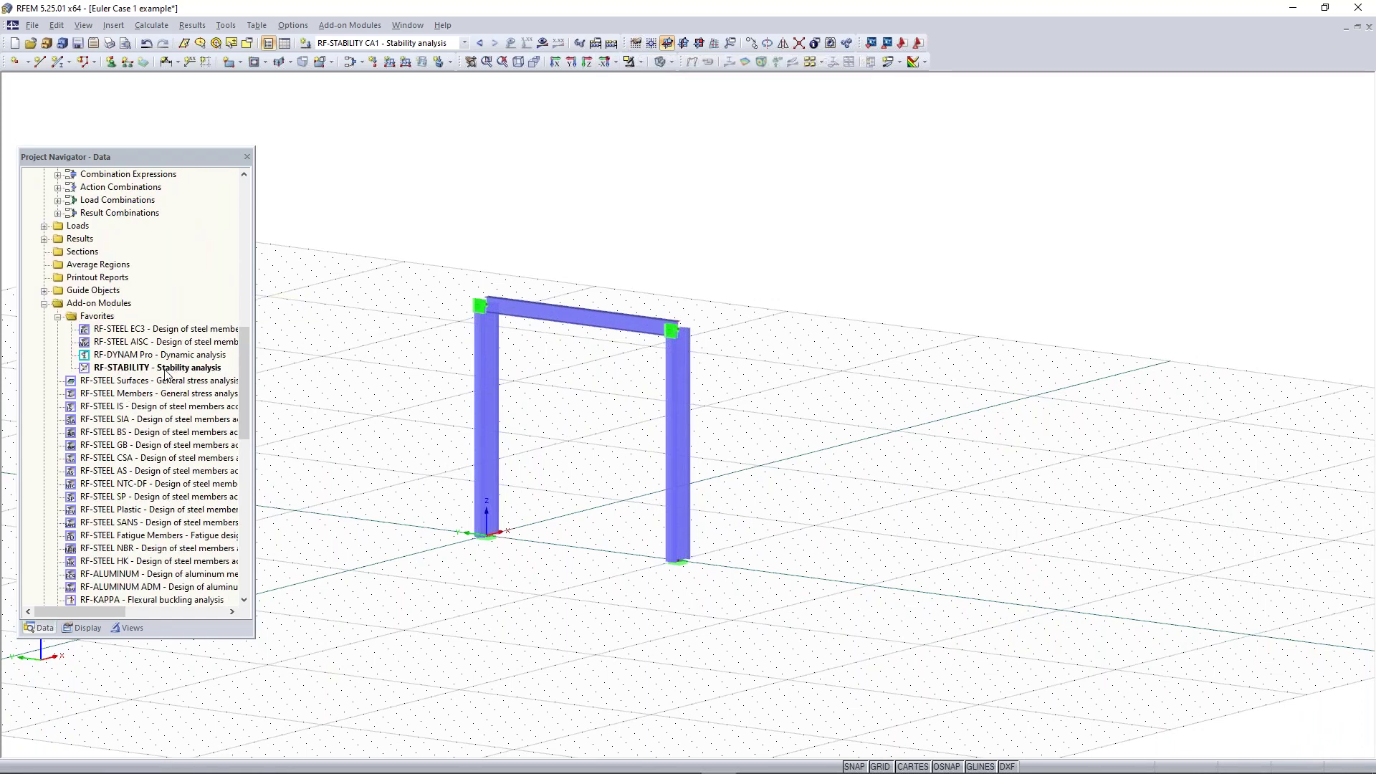
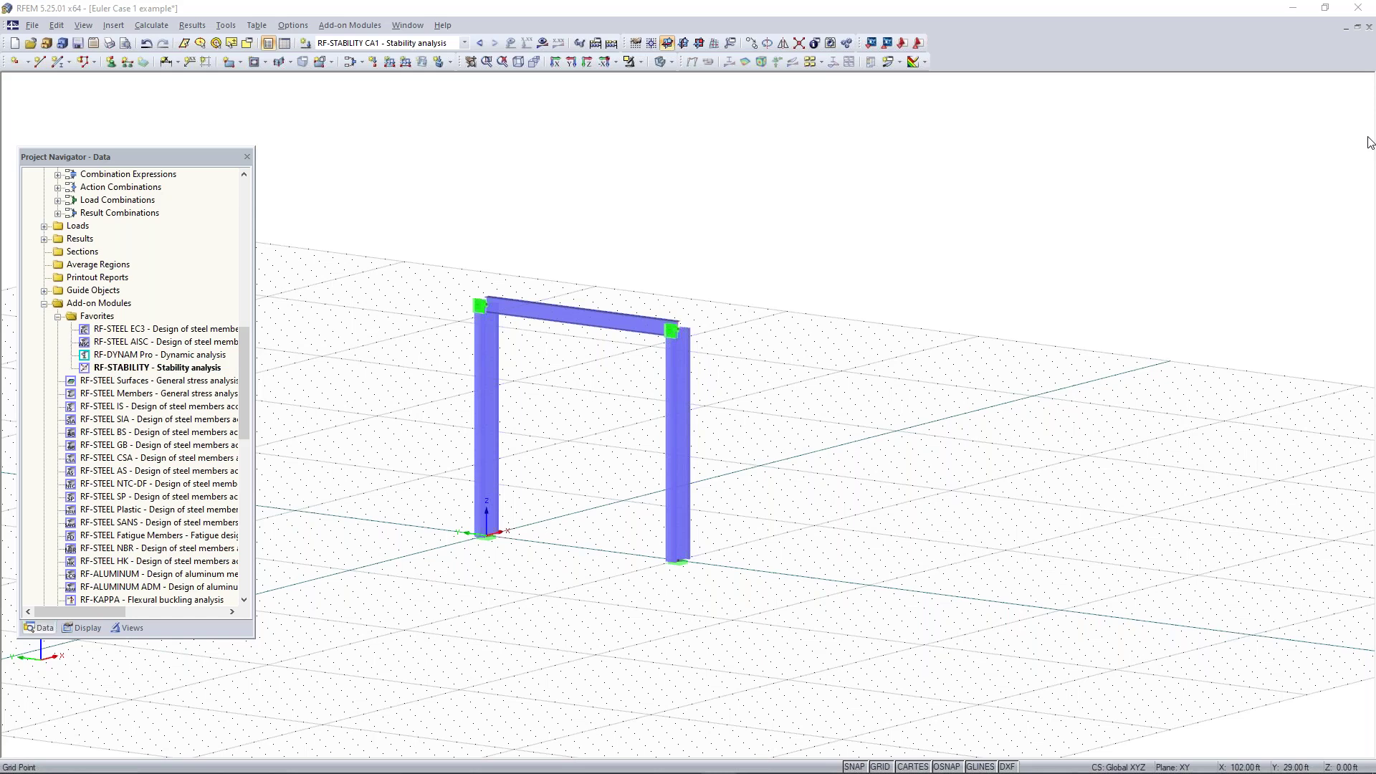
key("alt+Tab")
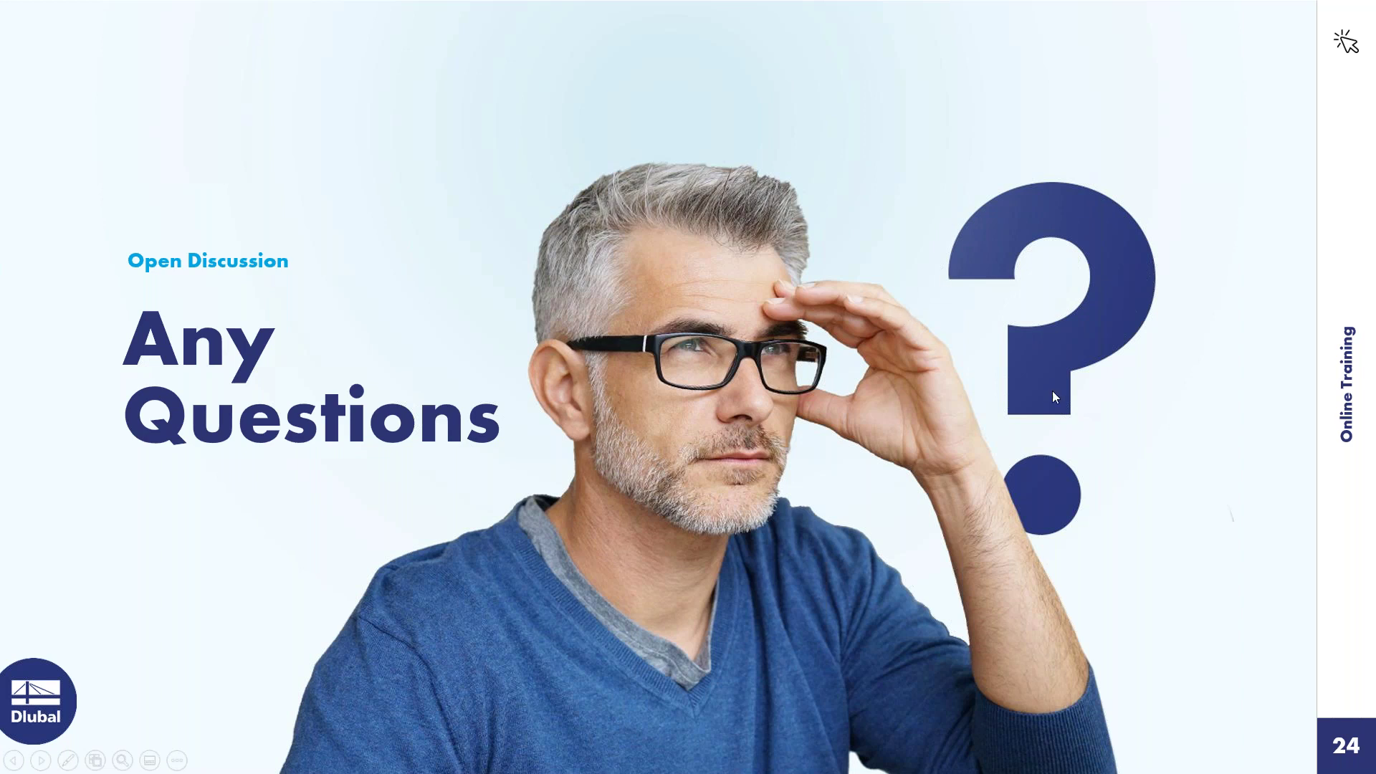
left_click(1088, 404)
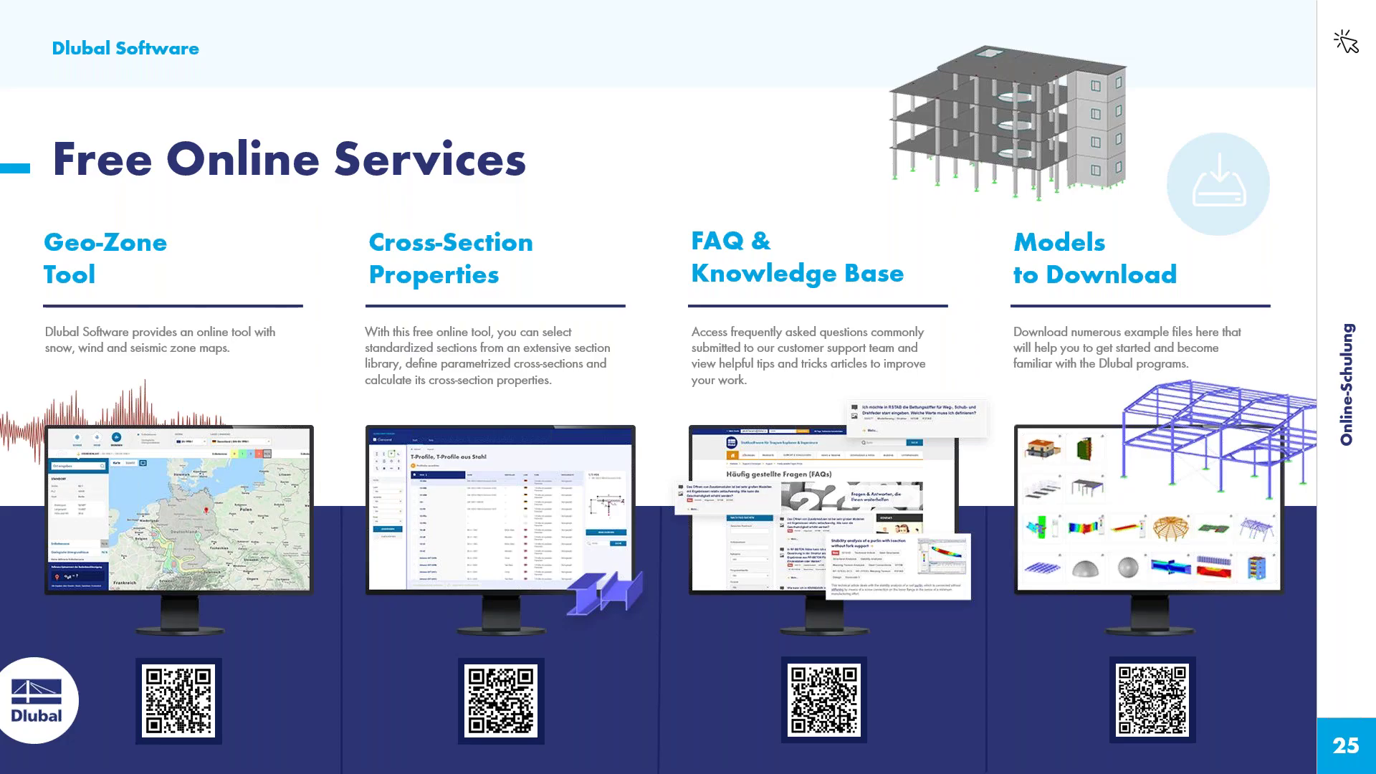
key("Left")
key("Left")
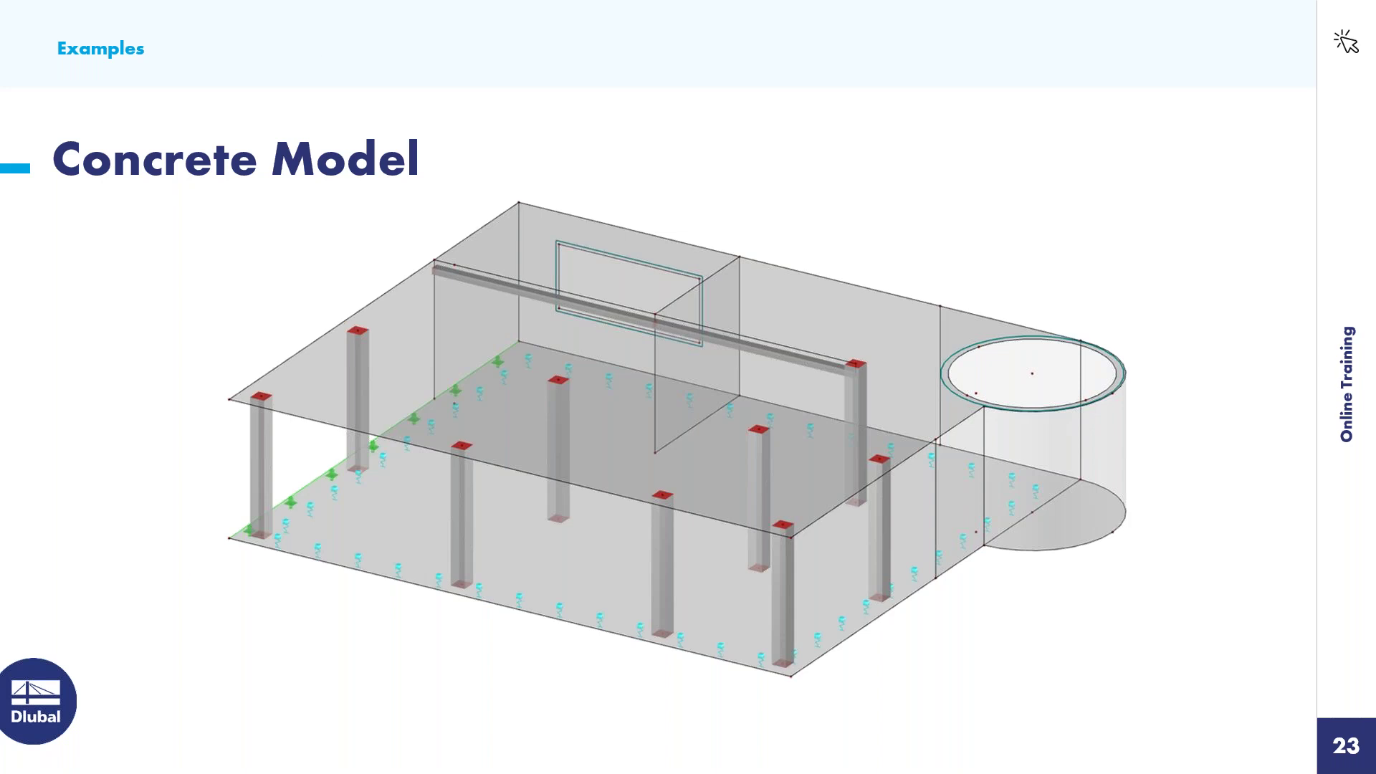
- Return to RFEM and create a new model named "Concrete Model - Example"
key("super")
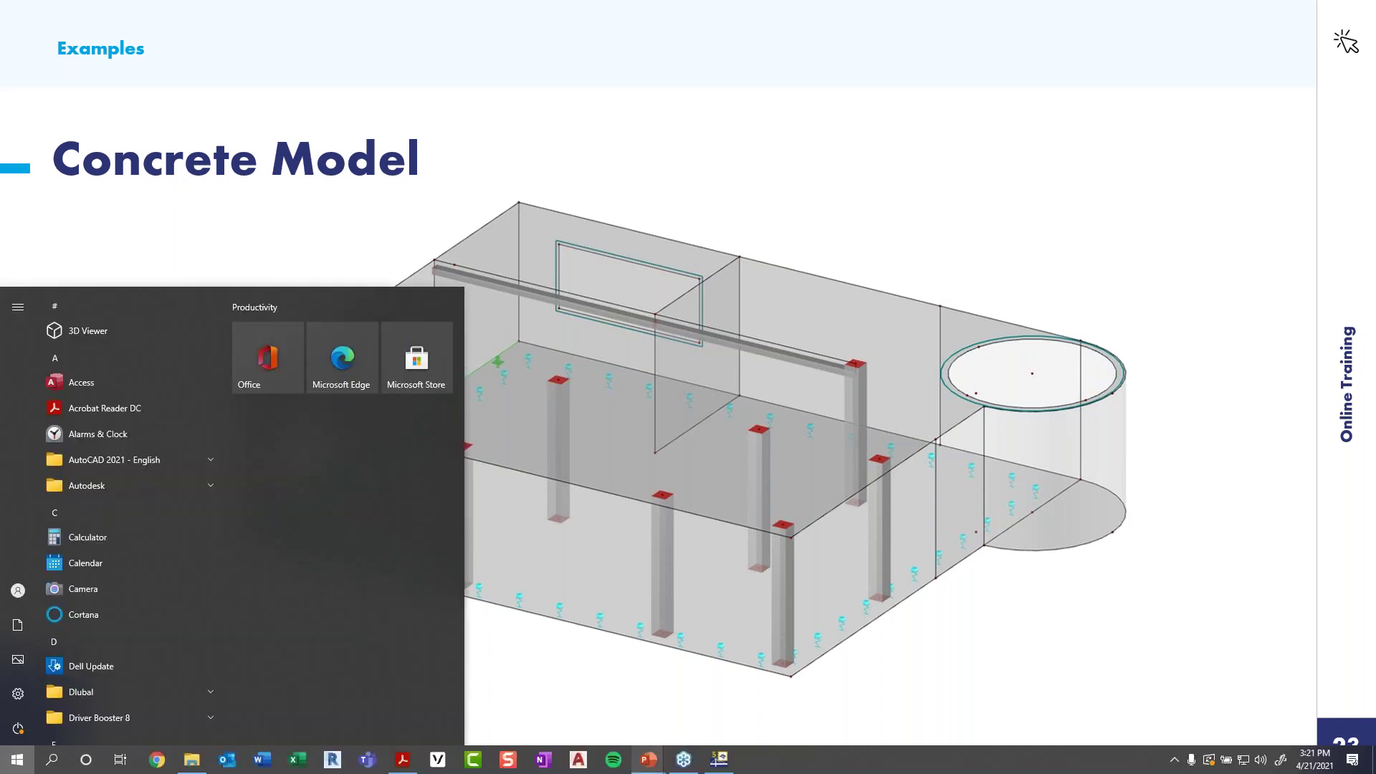
left_click(718, 759)
middle_click_drag(762, 362, 817, 404)
scroll(859, 393, "down", 1)
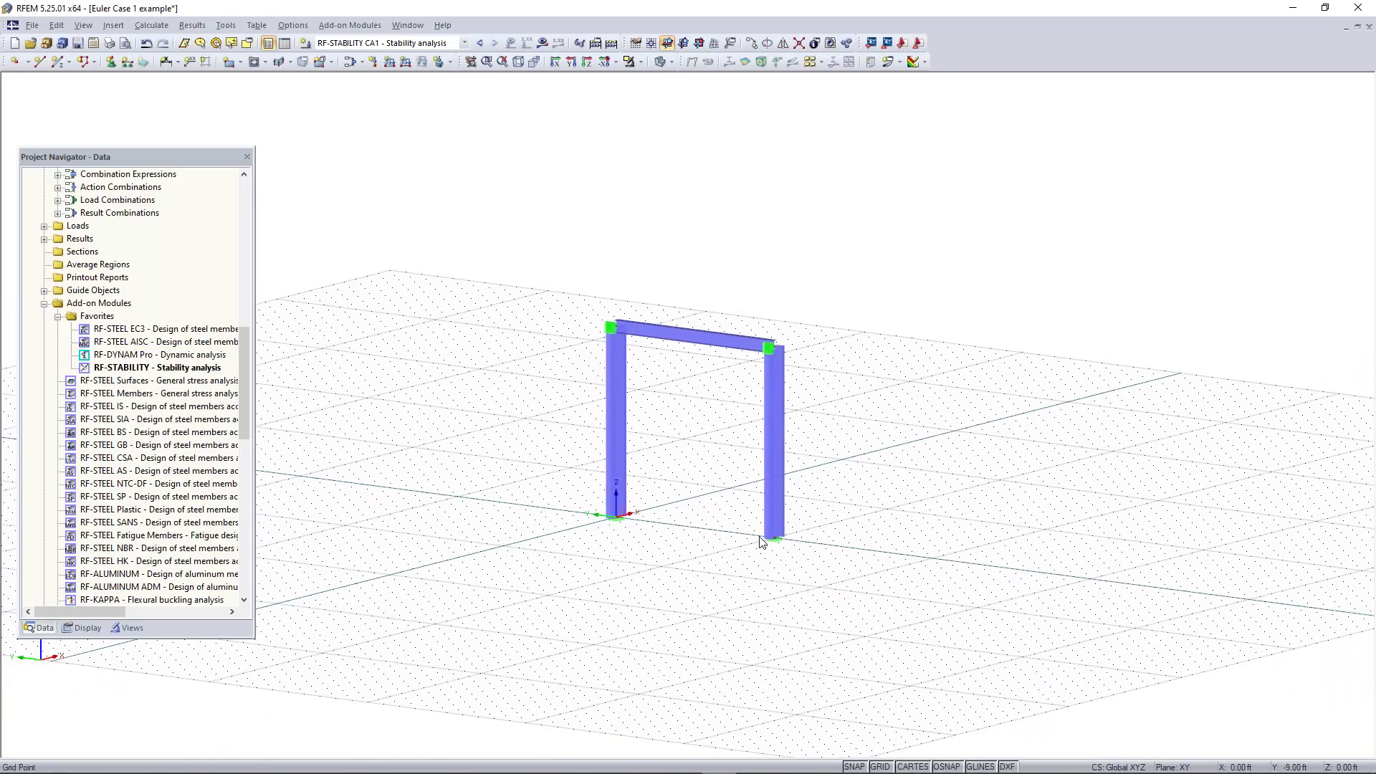
left_click(13, 44)
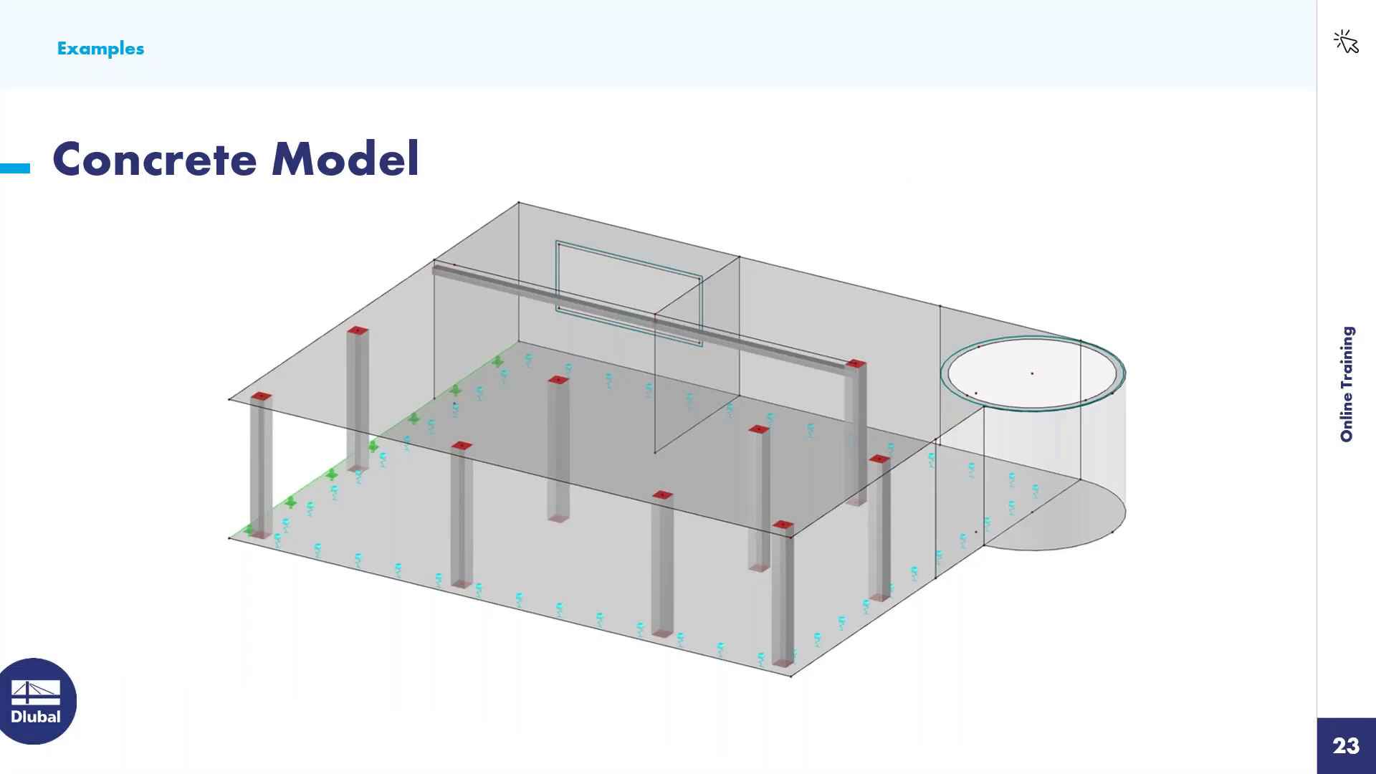
mouse_move(772, 748)
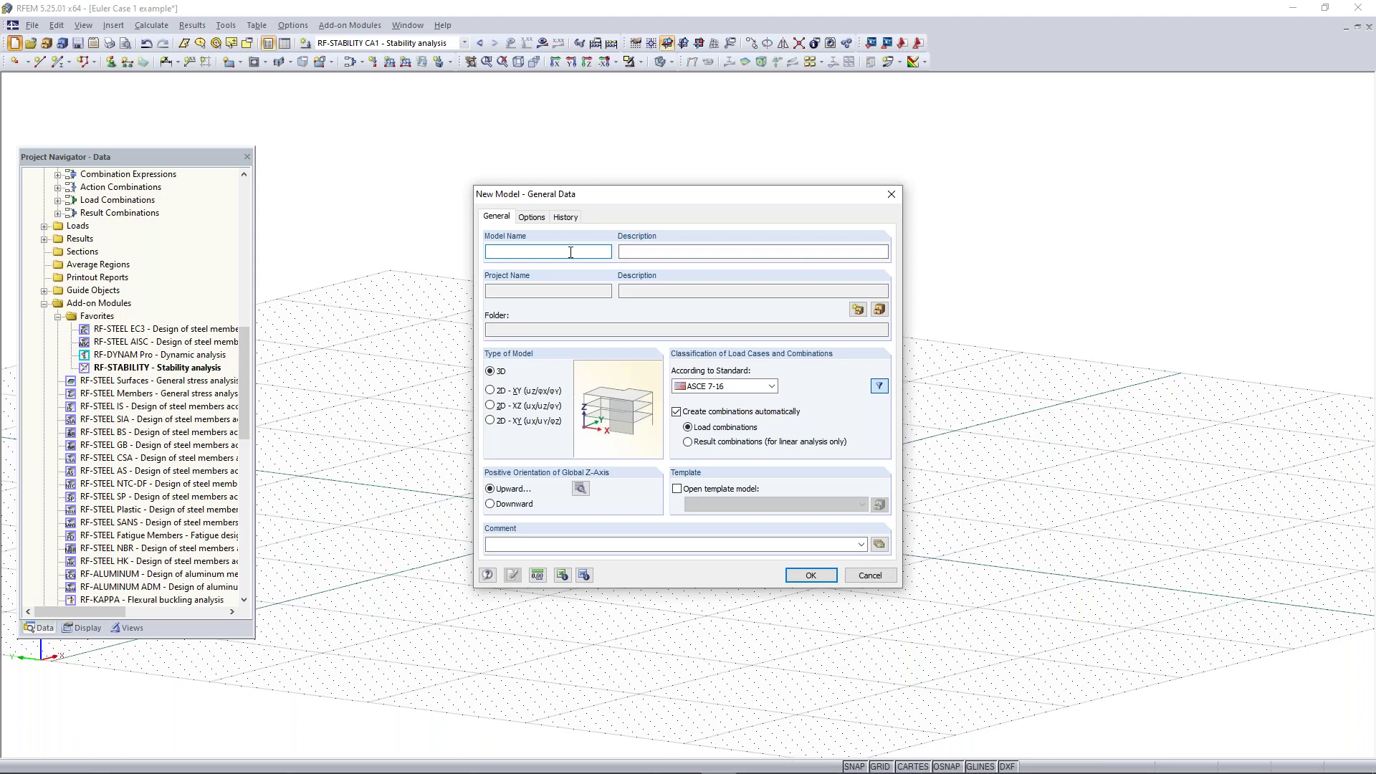
type("Concrete model")
type("- Example")
left_click(808, 575)
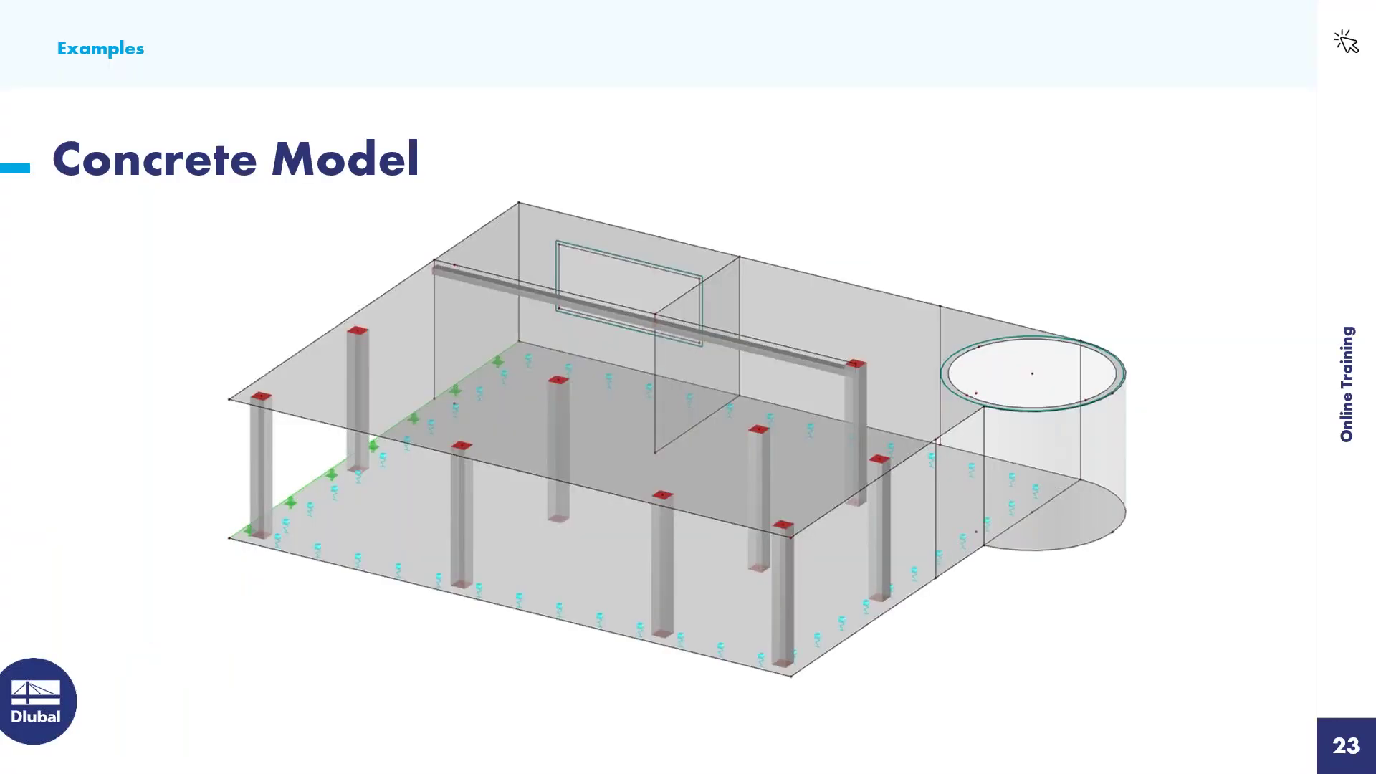
- Switch from the presentation back to the Concrete Model - Example file in RFEM
key("super")
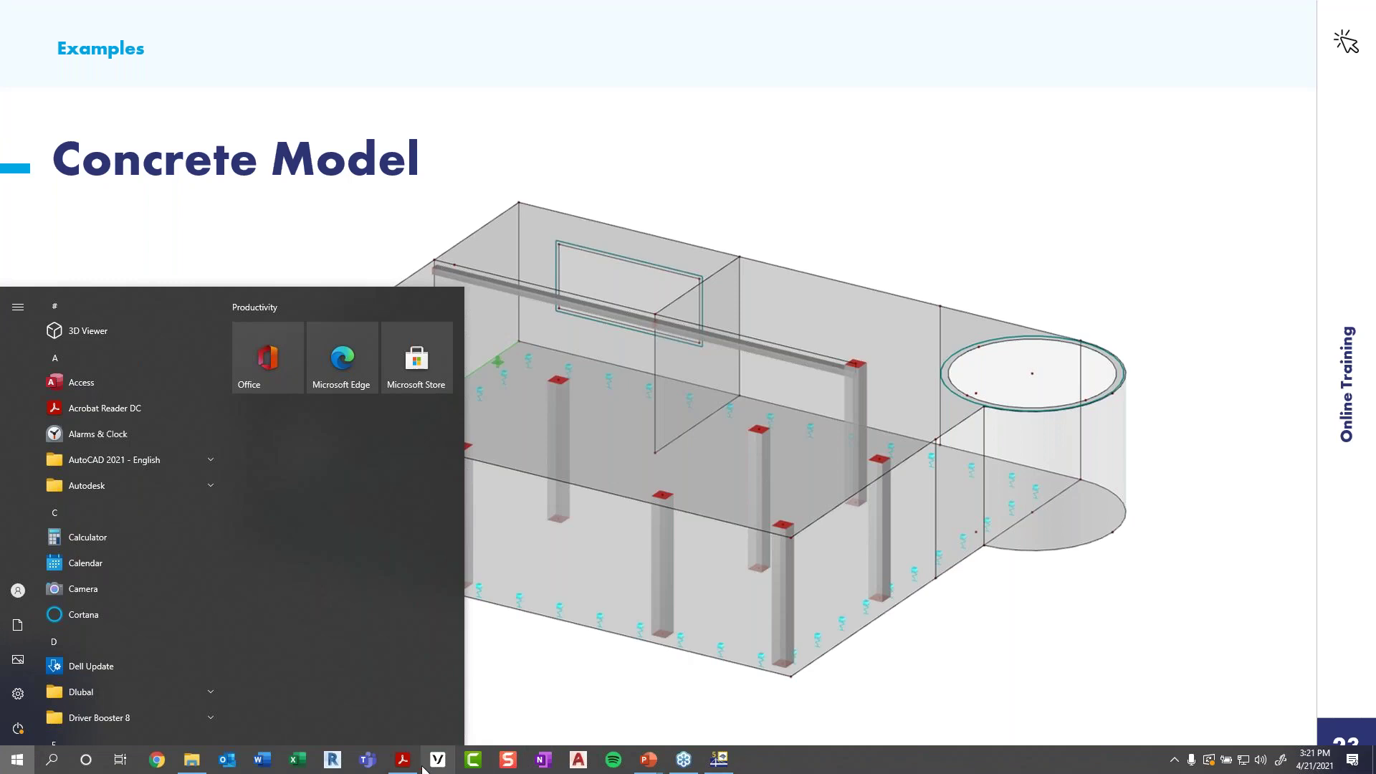
left_click(723, 760)
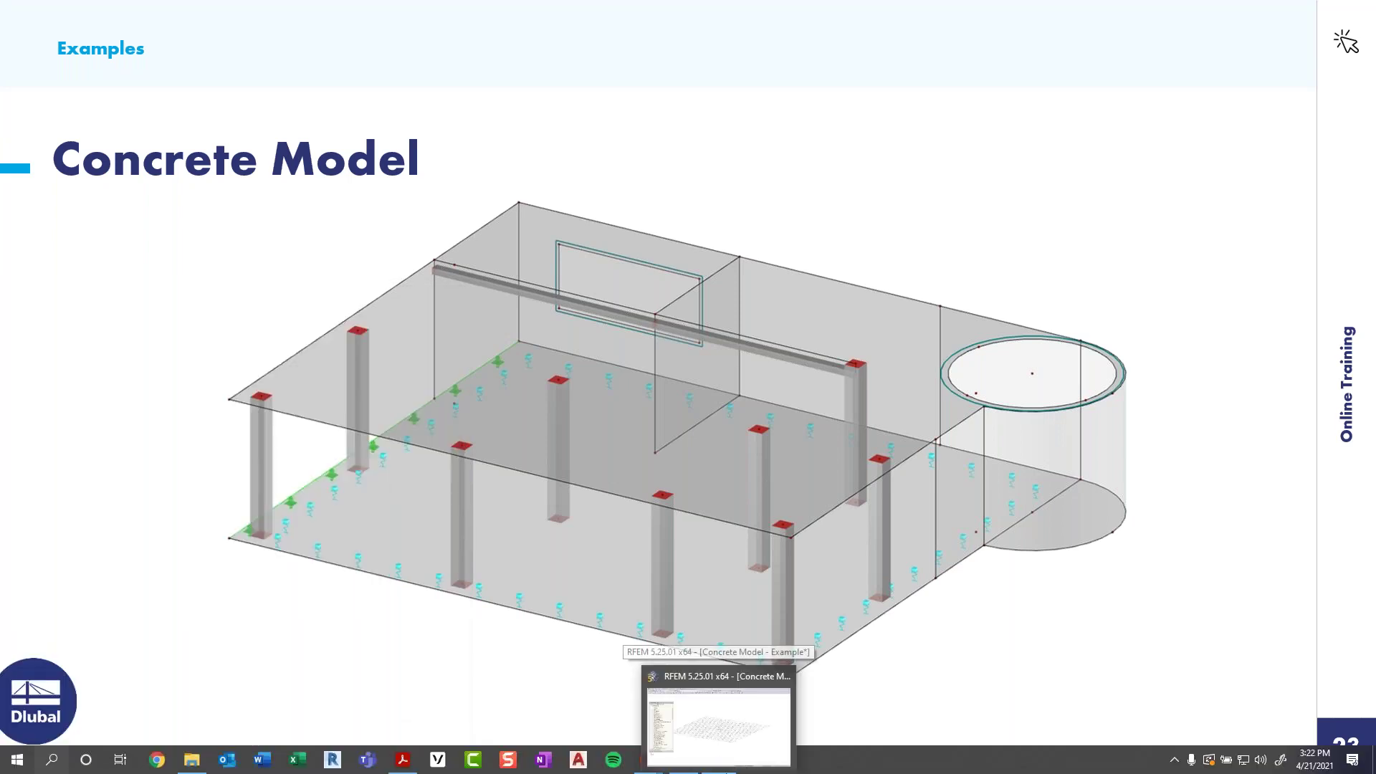
left_click(719, 726)
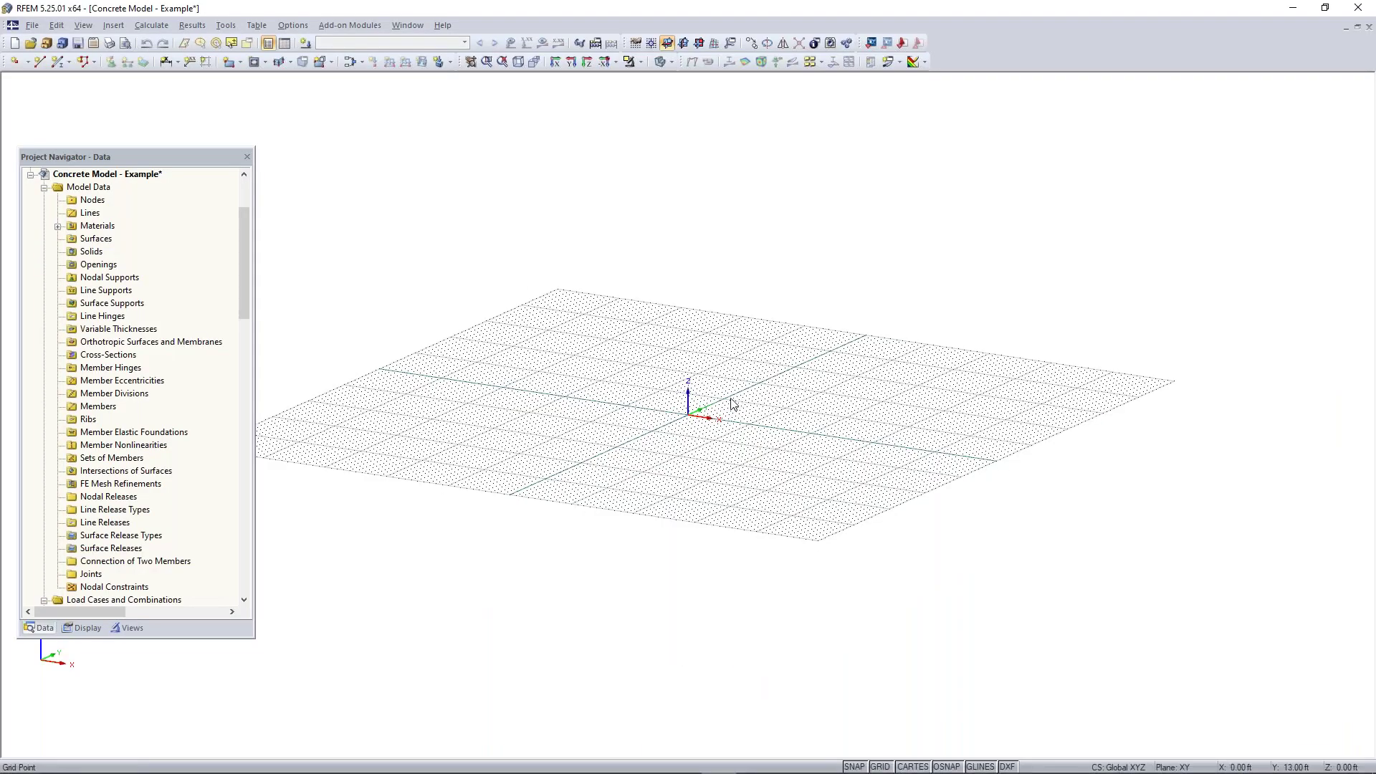
- Draw a constant-thickness rectangular slab in Concrete f'c = 4000 psi from the origin, about 46 ft in X by 40 ft in Y
middle_click_drag(672, 410, 724, 423, "ctrl")
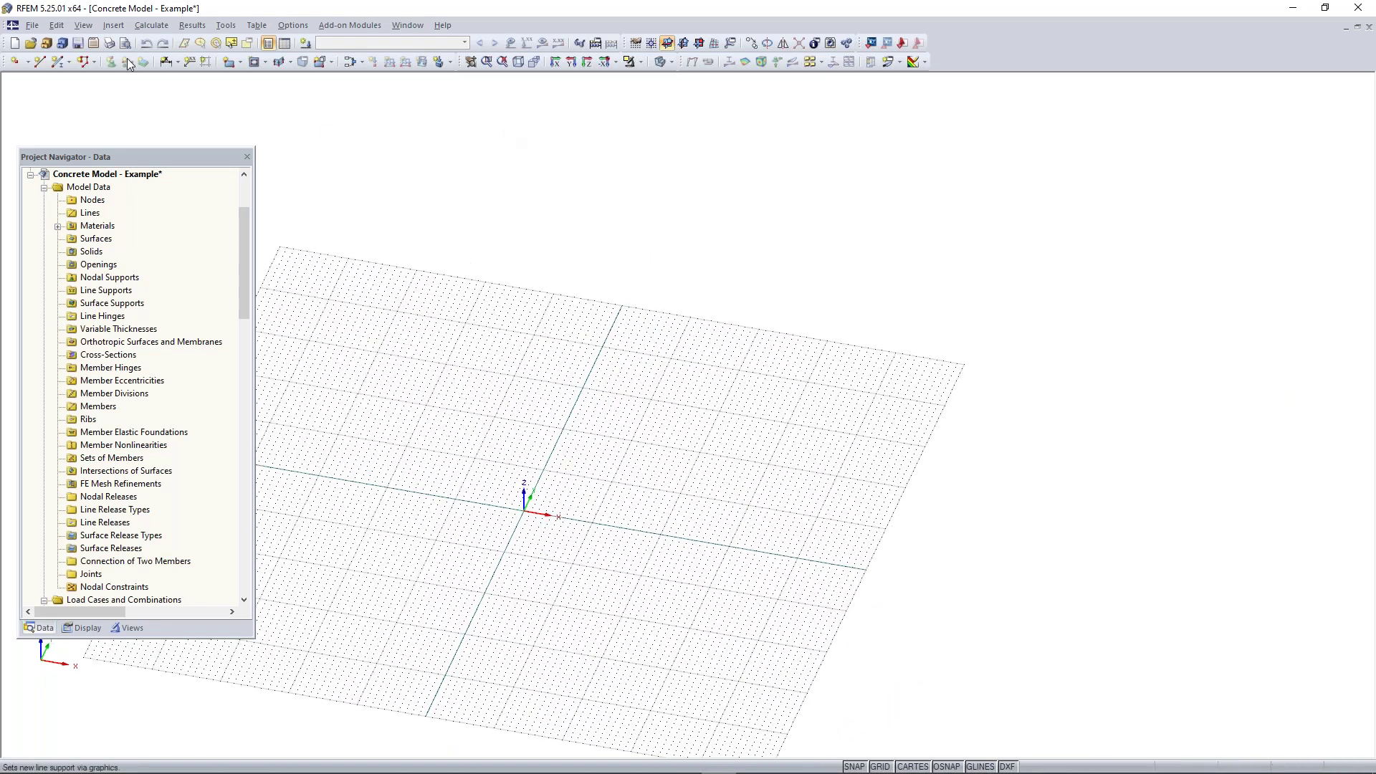
left_click(230, 63)
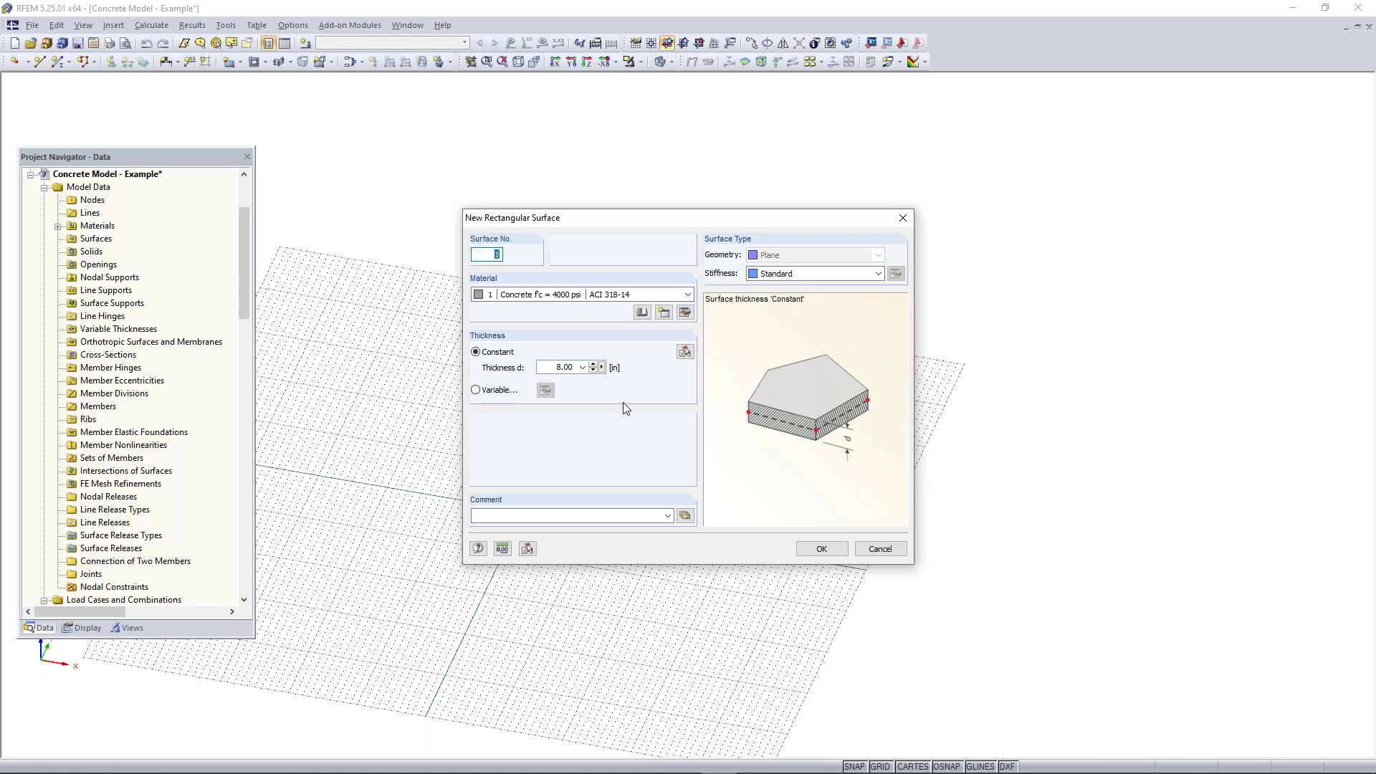
left_click(552, 368)
left_click(812, 549)
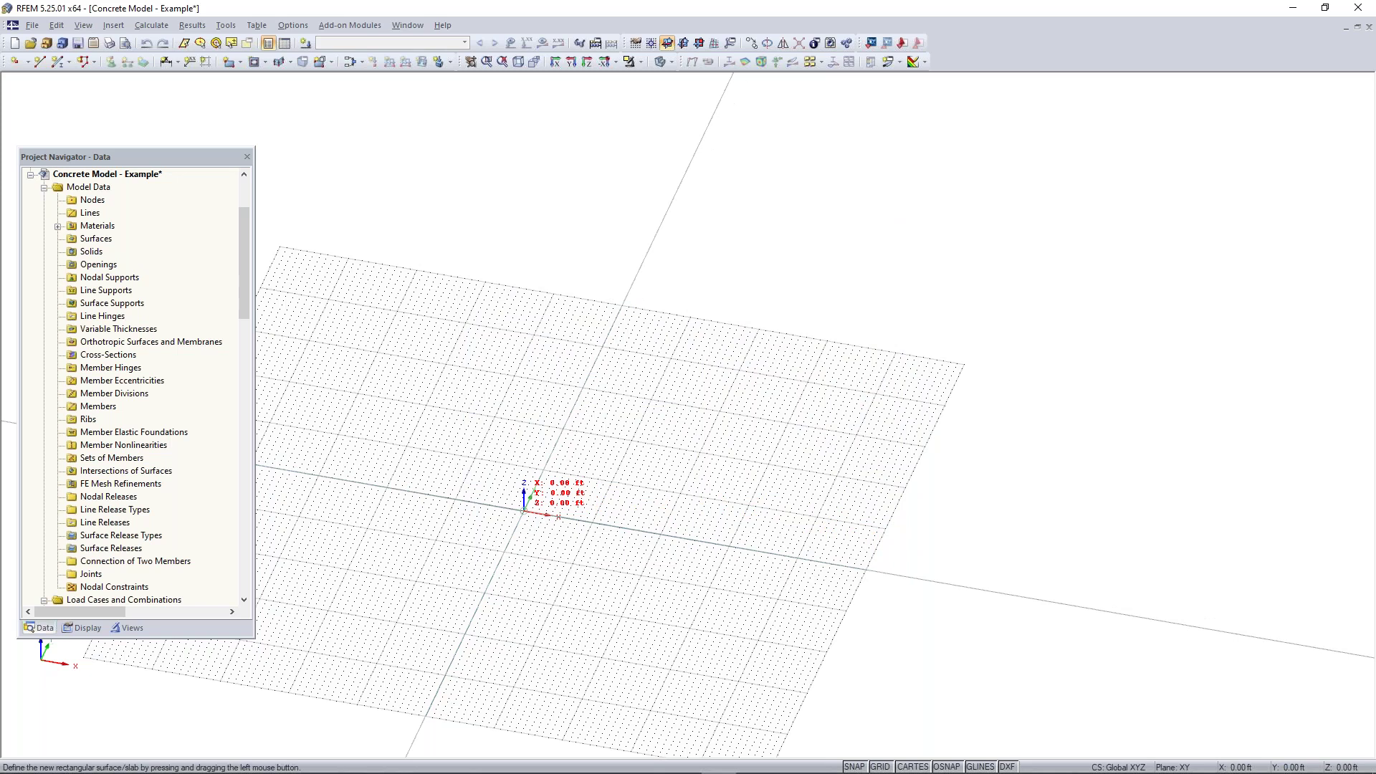
left_click(524, 510)
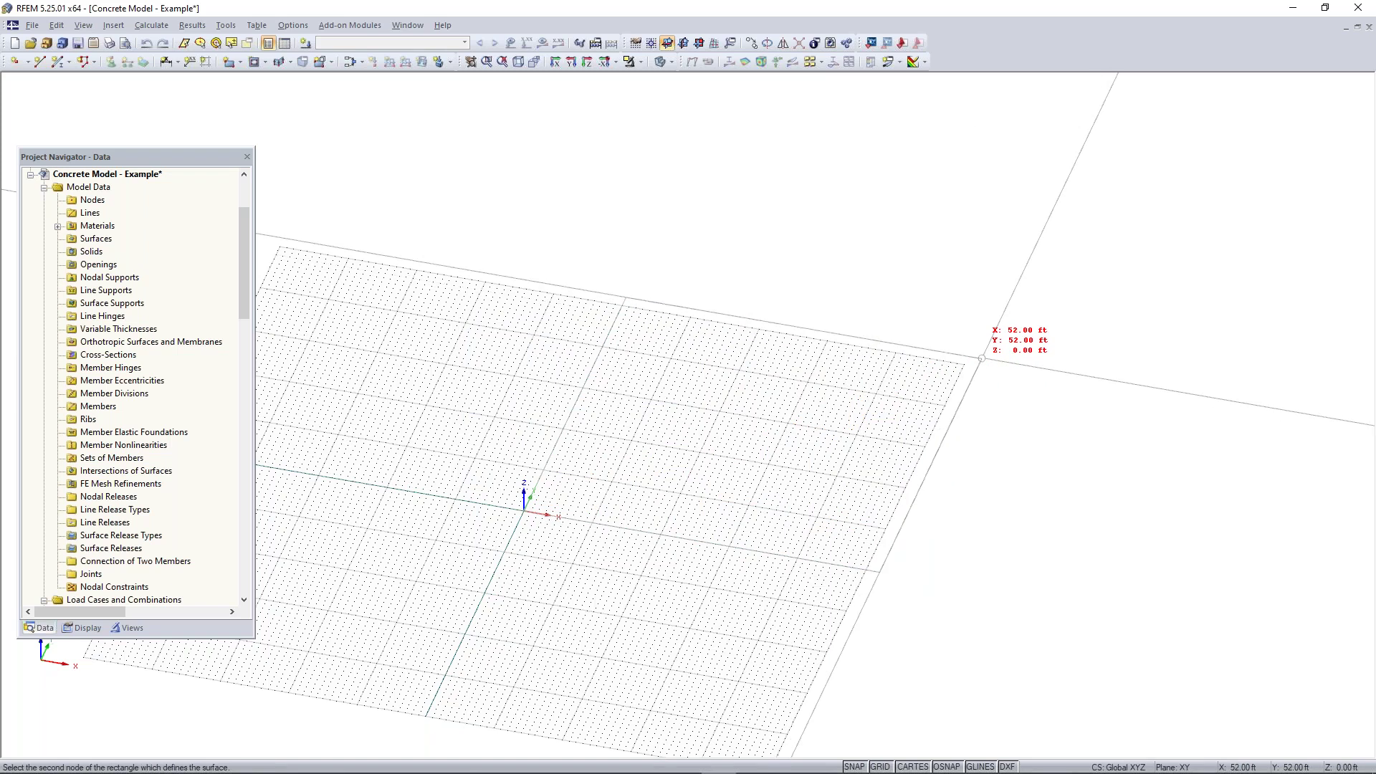
middle_click_drag(974, 357, 894, 392)
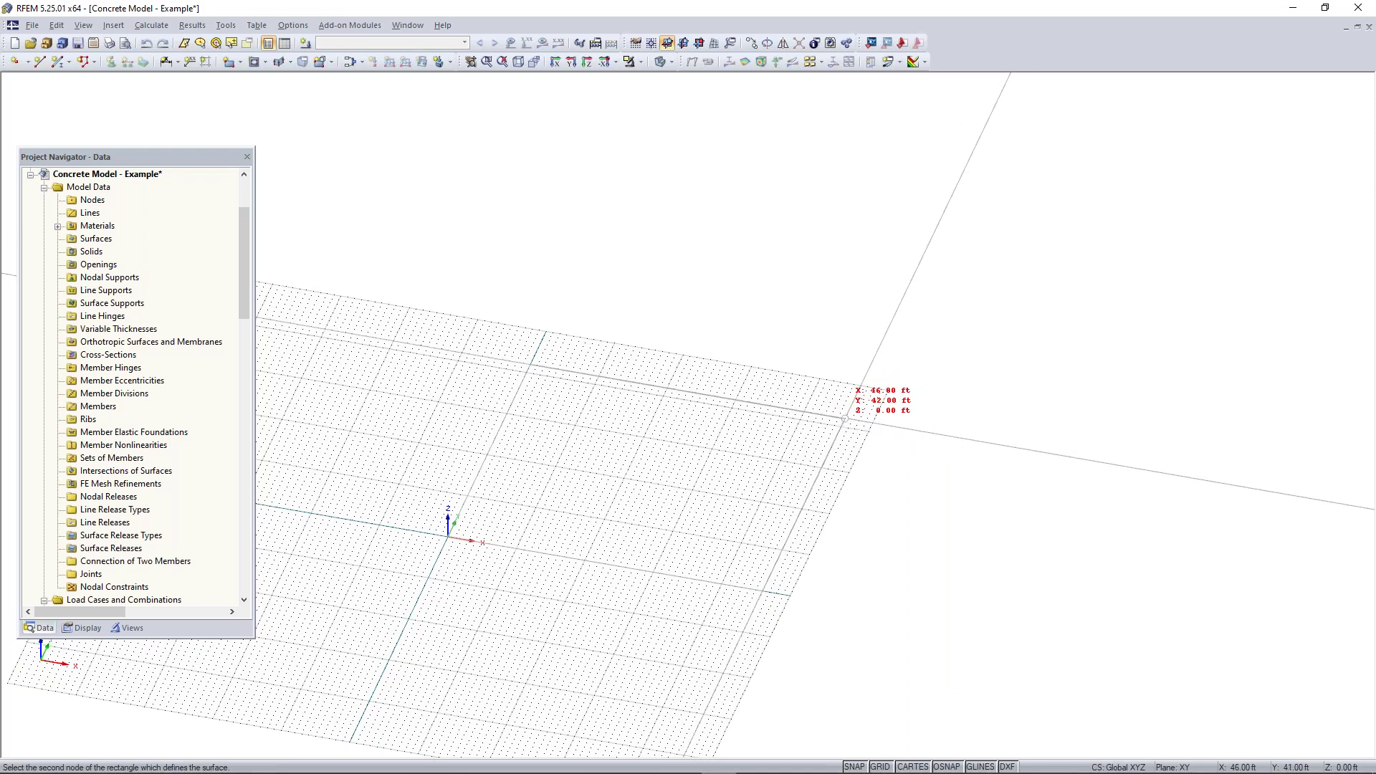
left_click(841, 427)
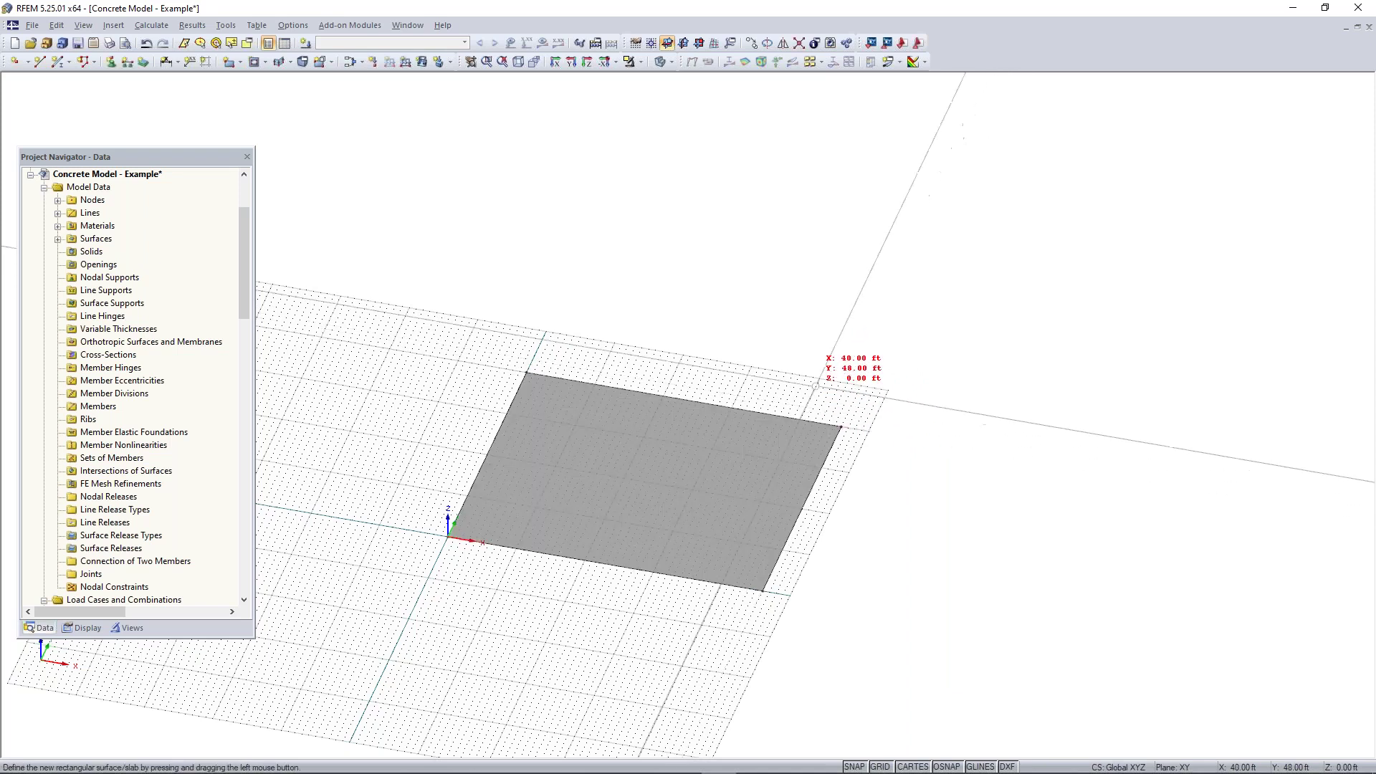
- End the slab command and display the model in plan view, looking along the Z-axis
key("Escape")
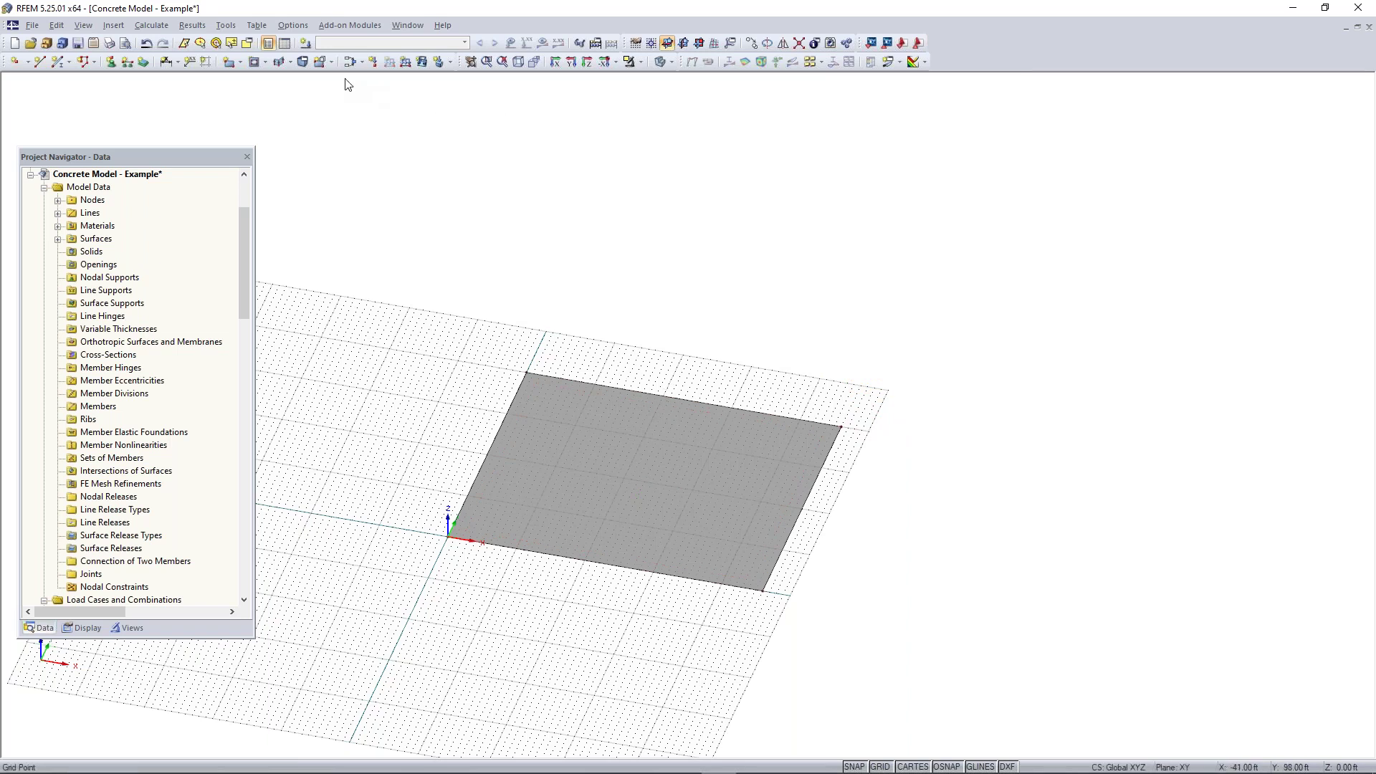
left_click(503, 66)
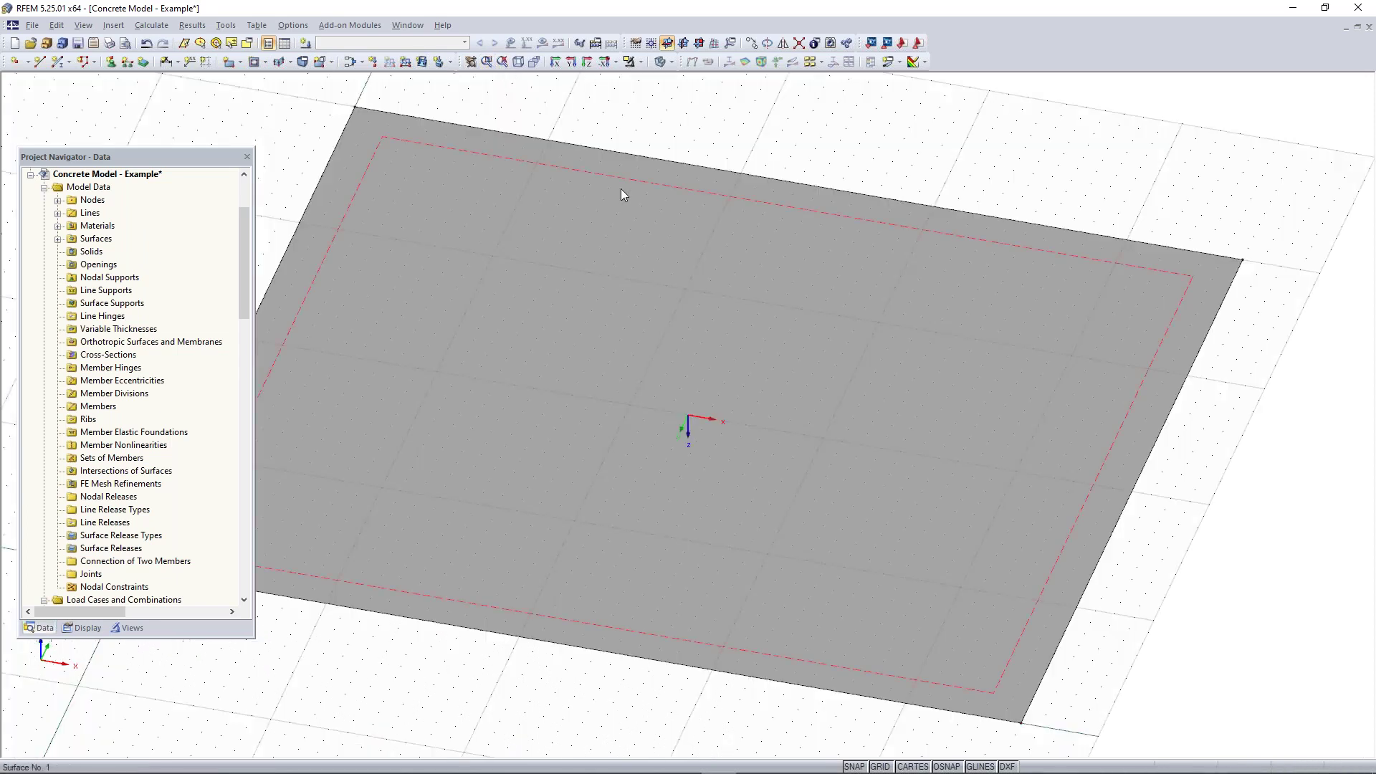
scroll(621, 188, "down", 1)
left_click(615, 62)
left_click(616, 63)
left_click(640, 63)
left_click(640, 63)
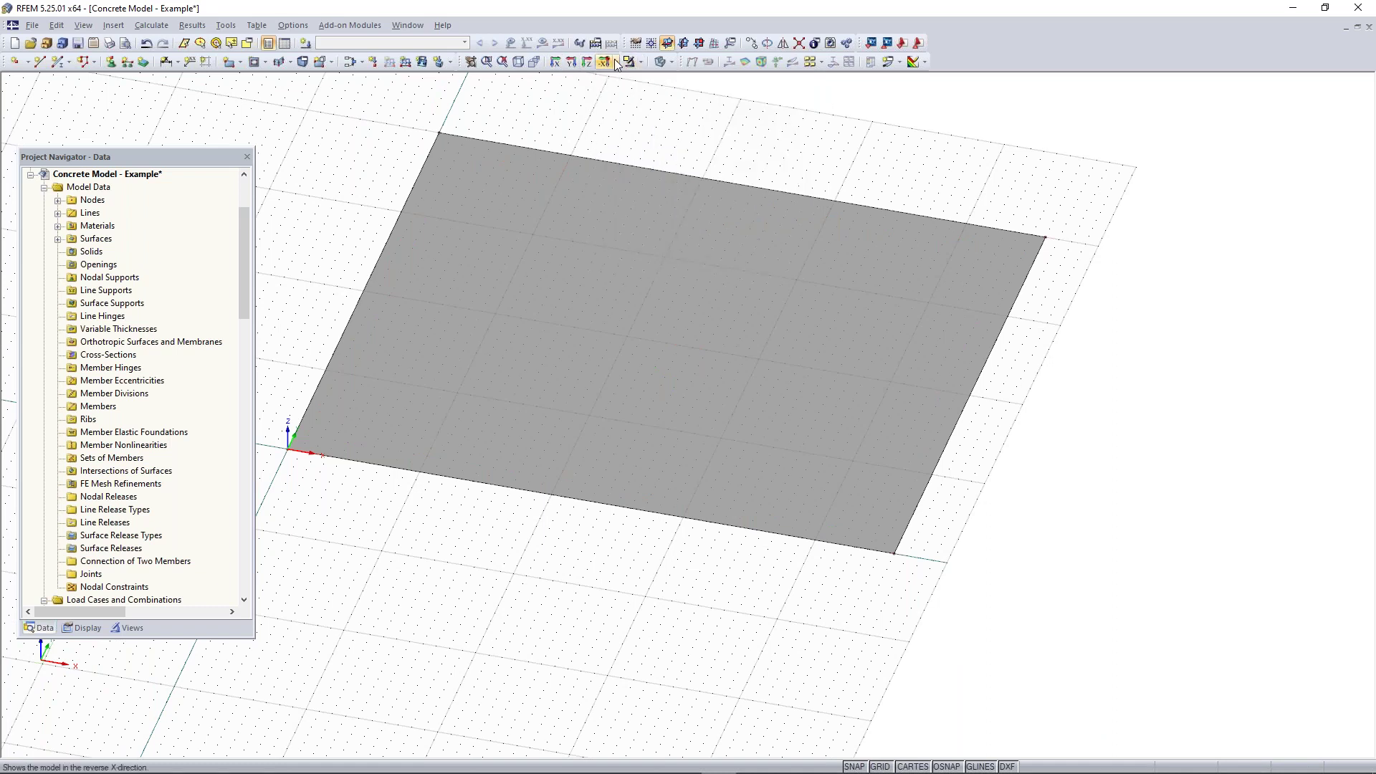
left_click(616, 63)
left_click(638, 113)
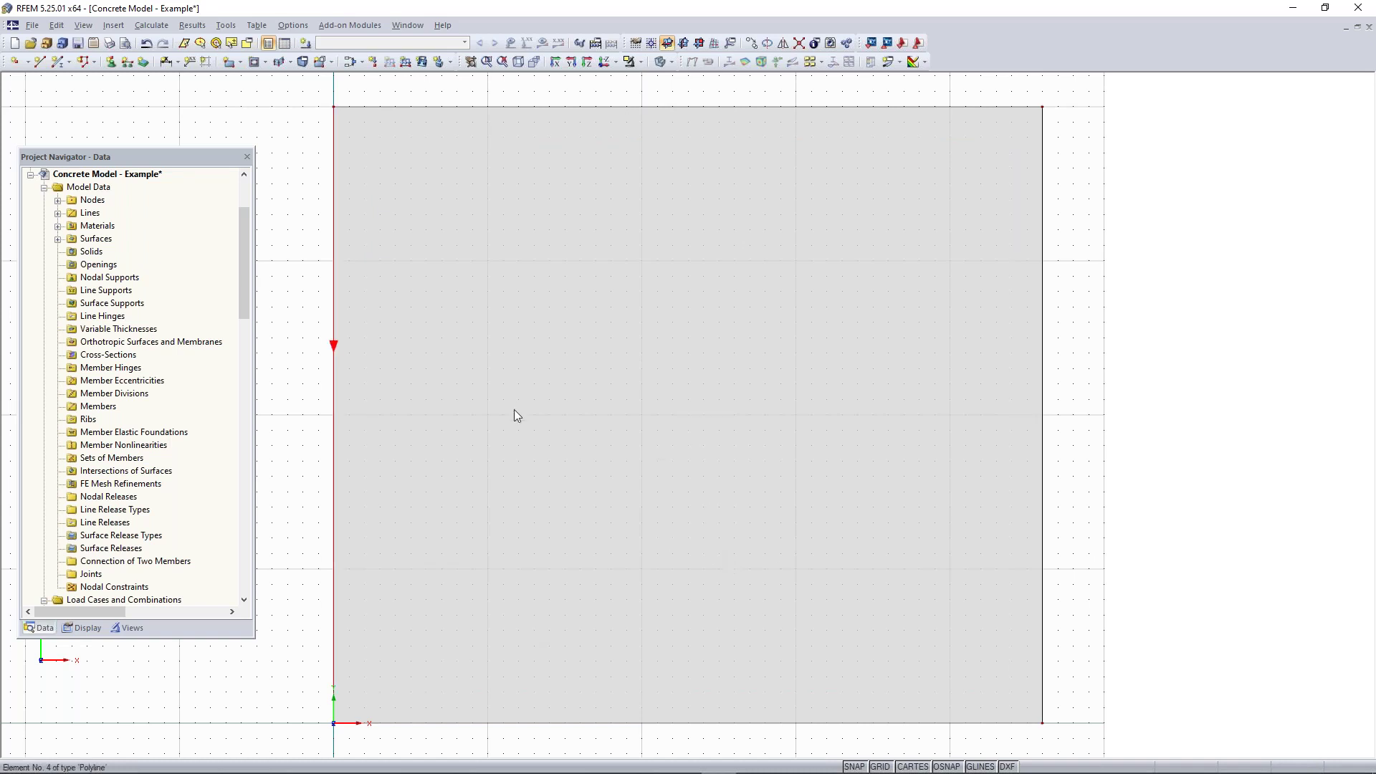
- Copy the slab's origin corner node once, offset 2 ft in X and 2 ft in Y
middle_click_drag(579, 397, 724, 197)
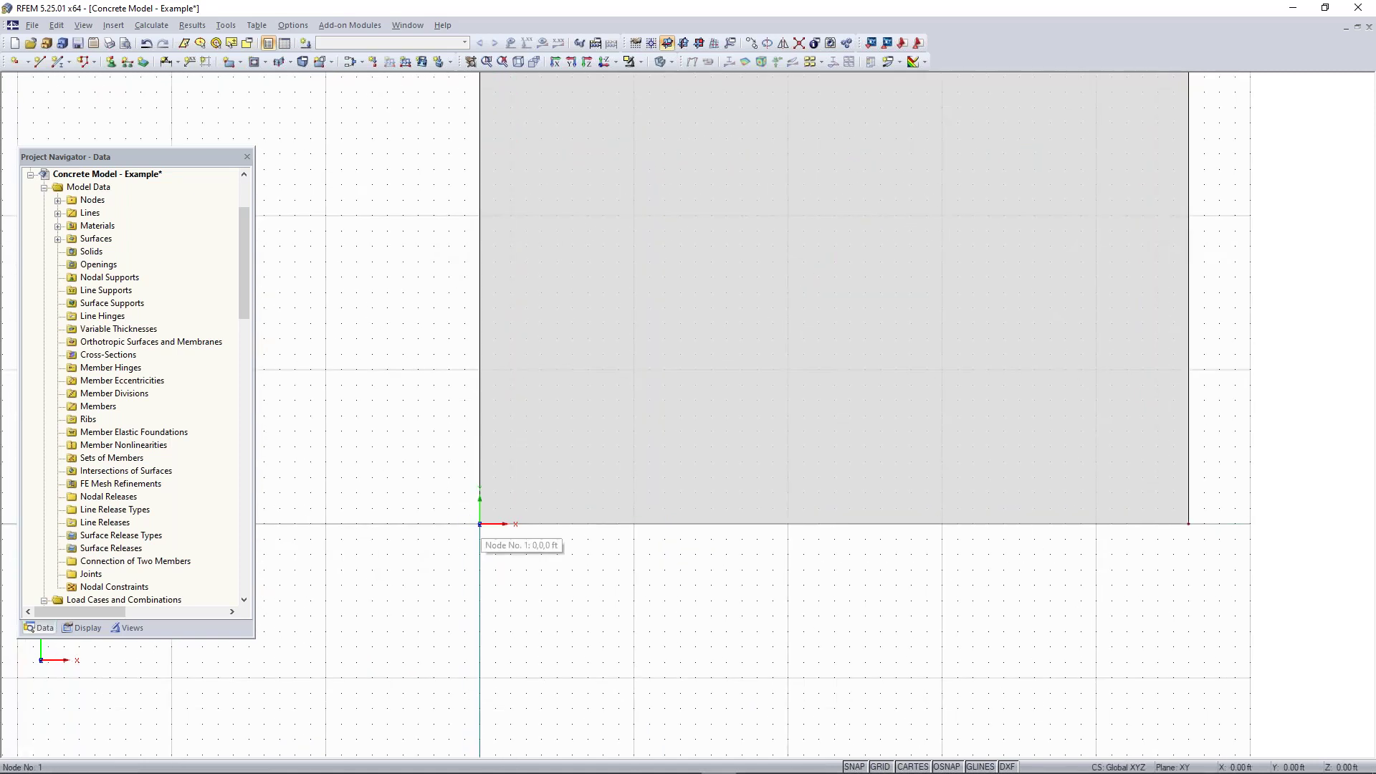
left_click_drag(462, 555, 551, 458)
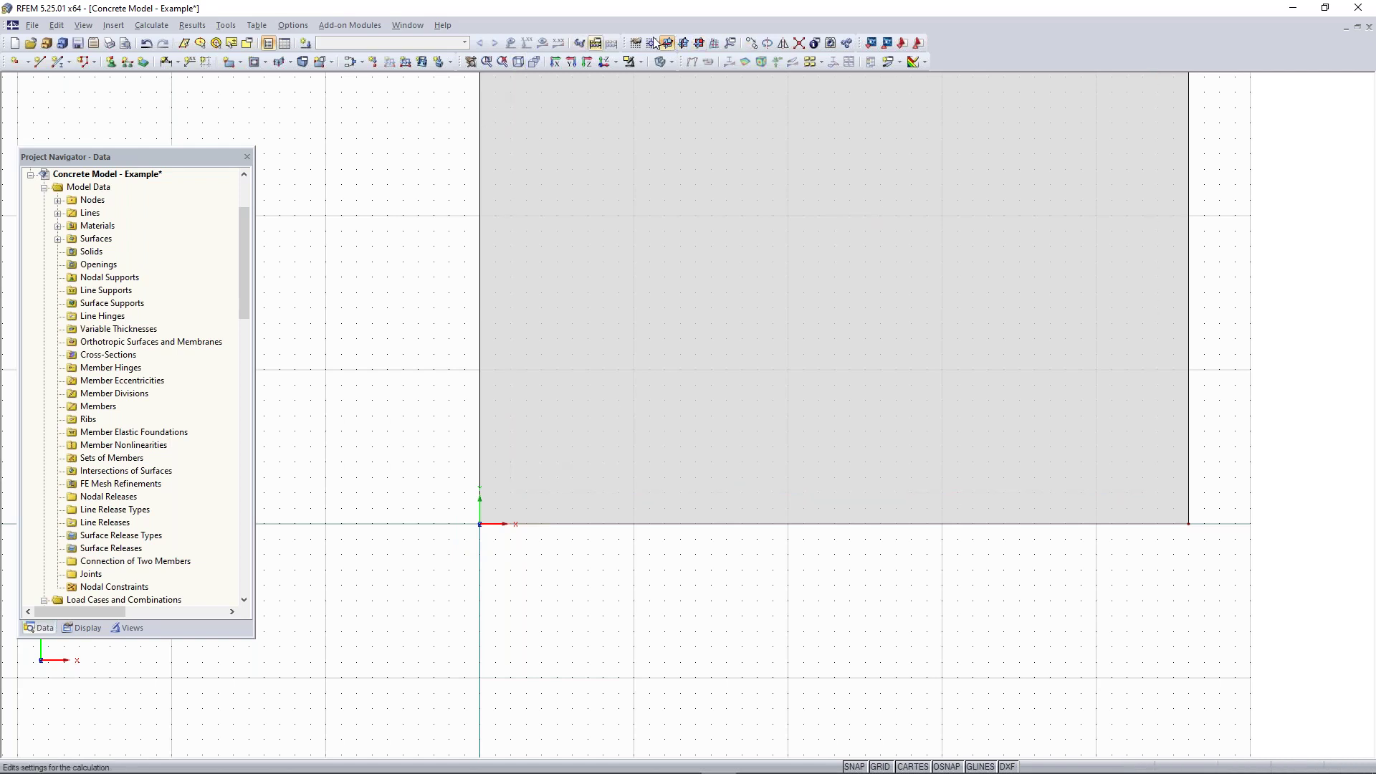
left_click(752, 43)
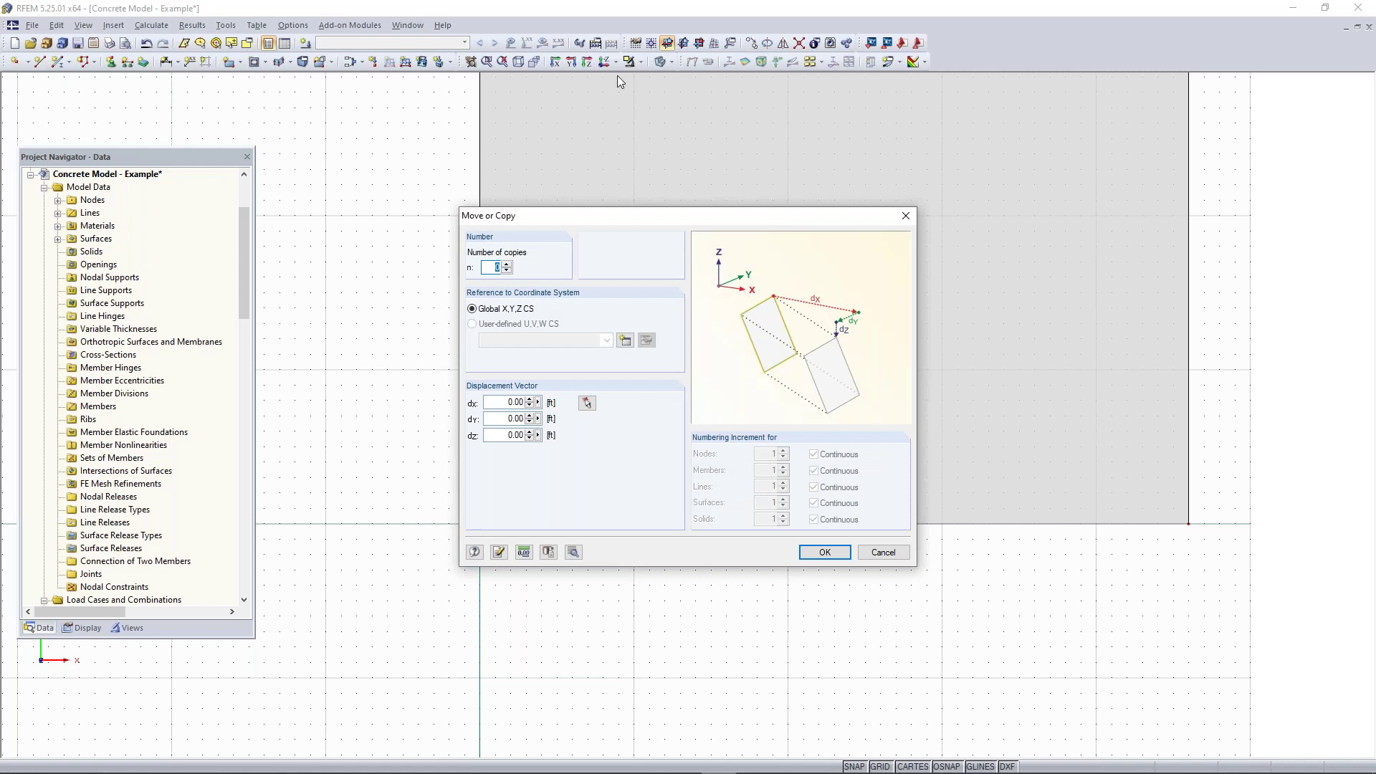
left_click(507, 264)
left_click(514, 402)
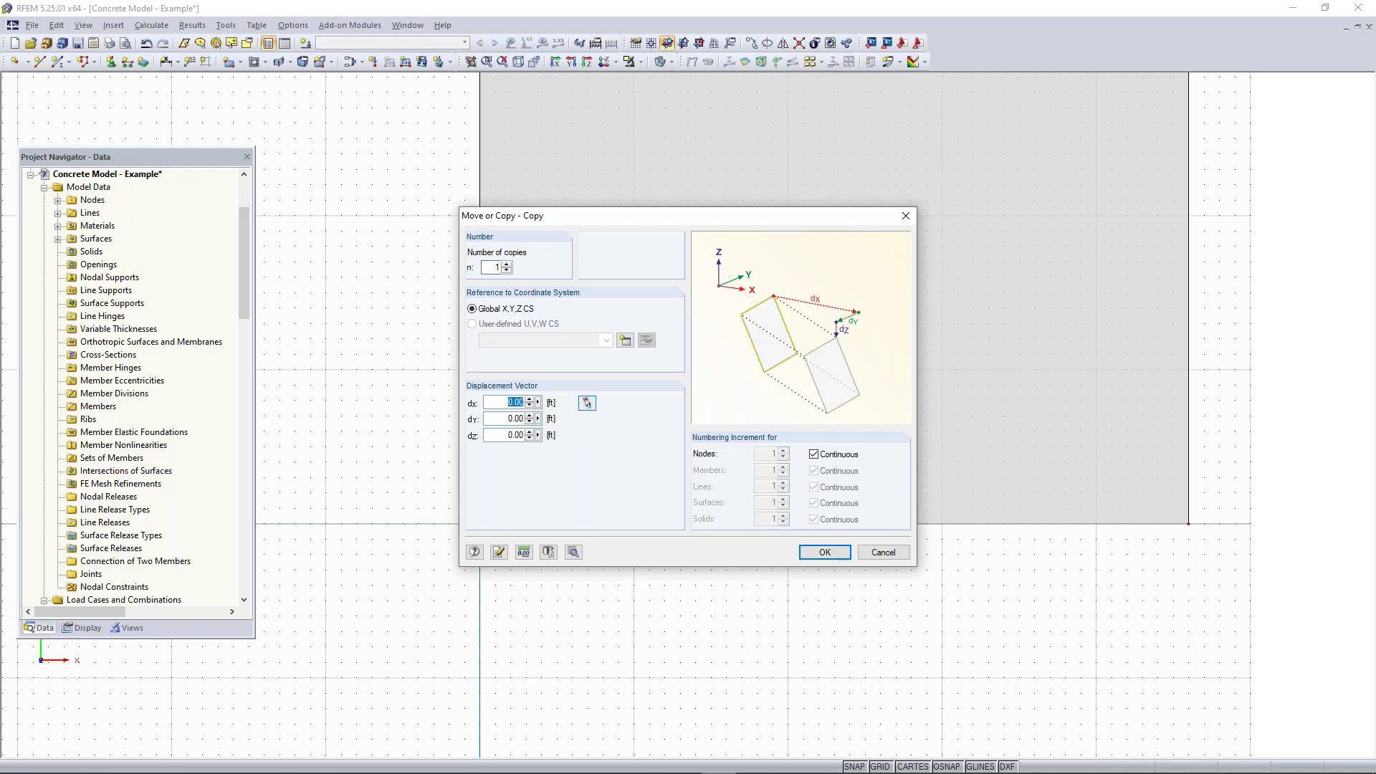
key("Tab")
left_click(823, 554)
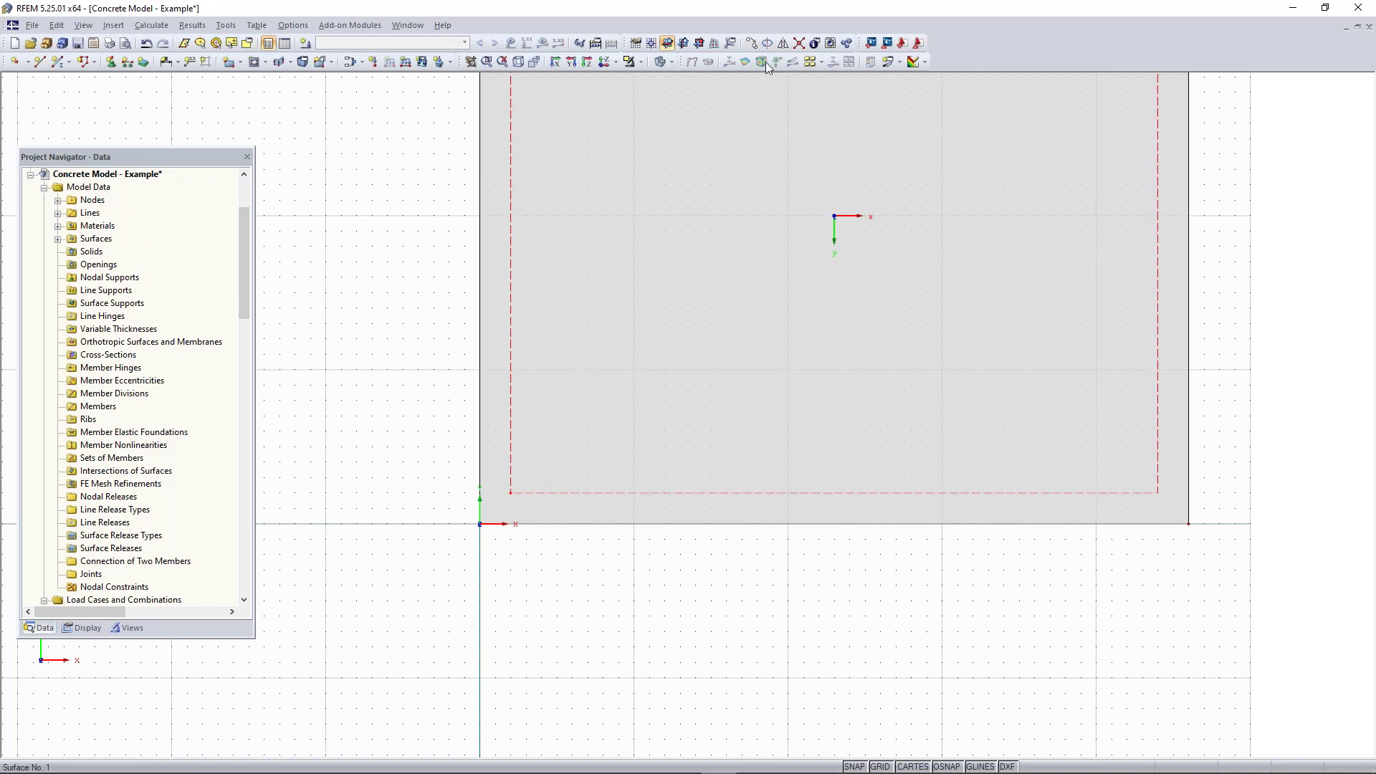
- Copy the new inner node twice at 16 ft spacing in X, with dY set to 0
left_click(752, 44)
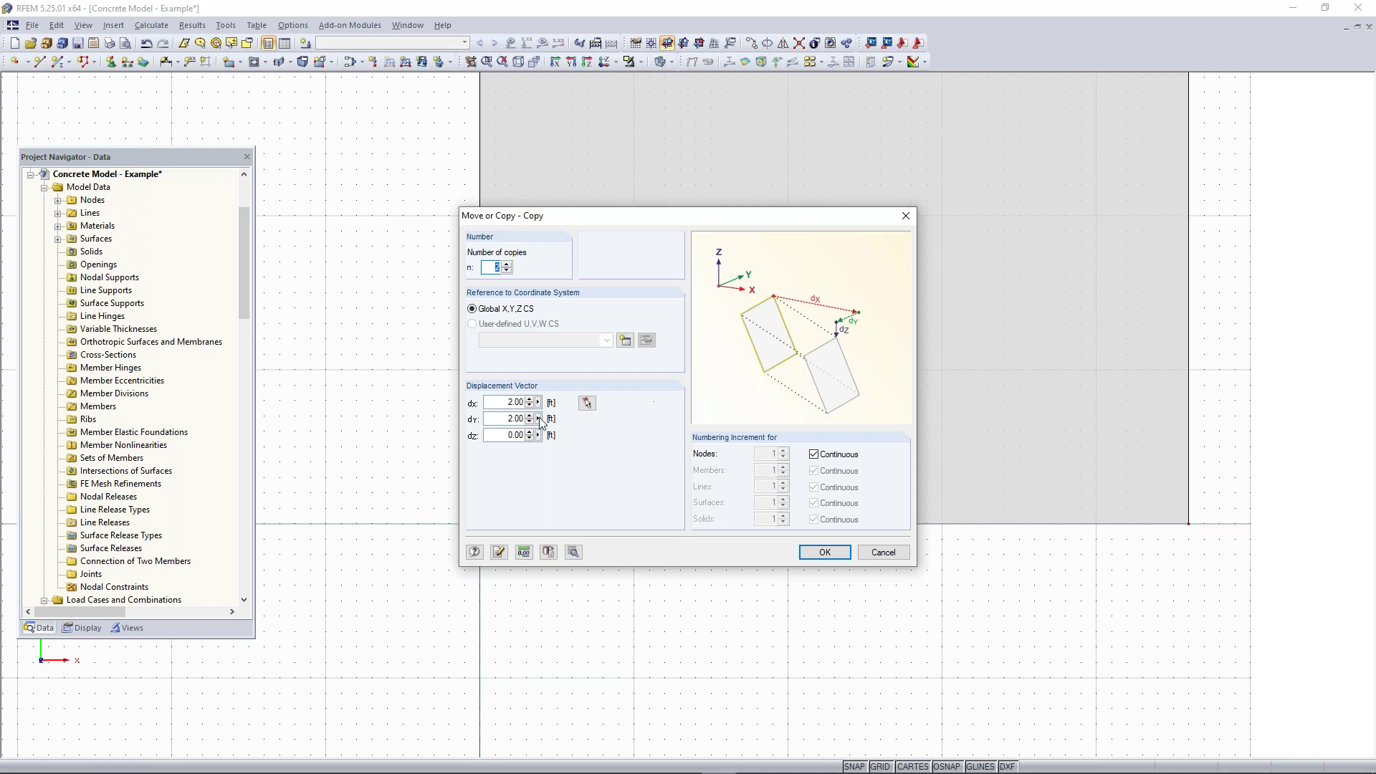
double_click(500, 416)
type("0")
key("shift+Tab")
left_click(825, 552)
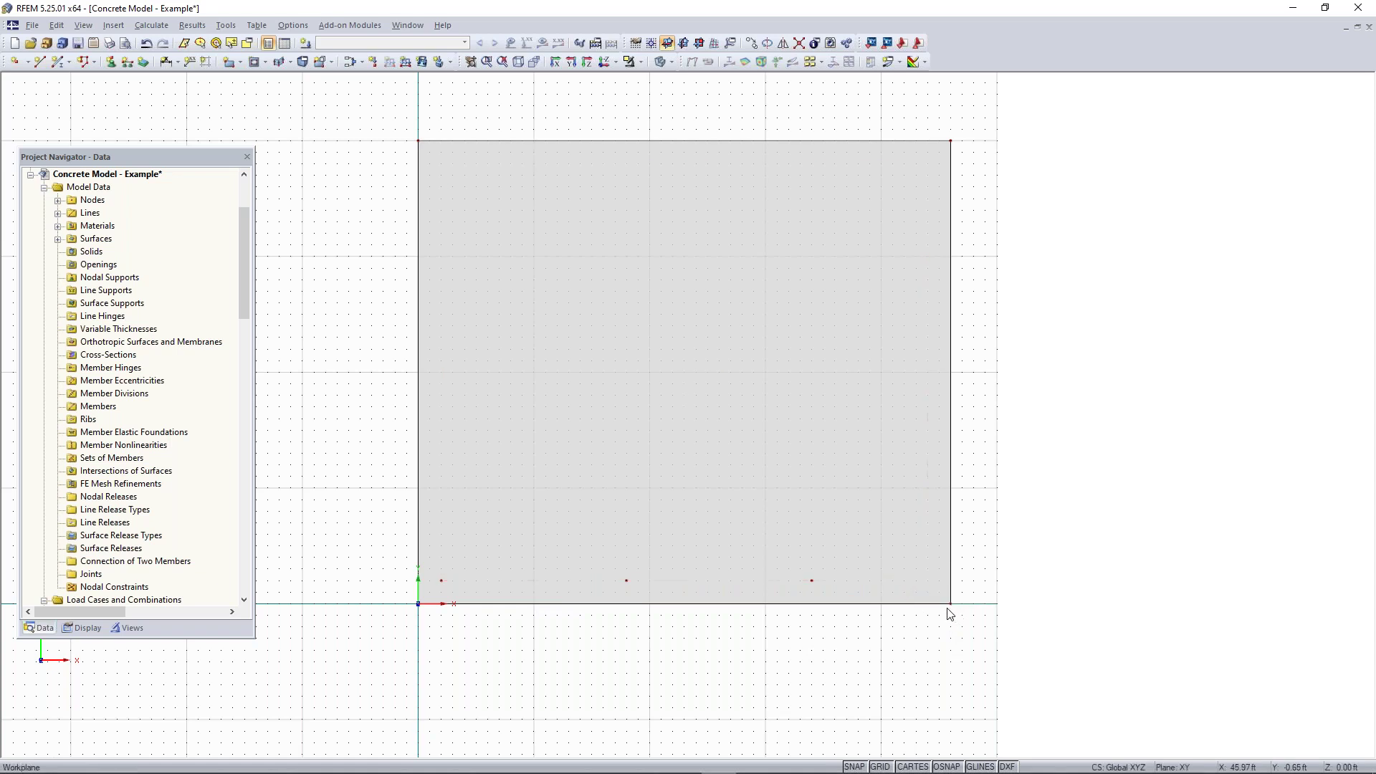
scroll(952, 607, "up", 1)
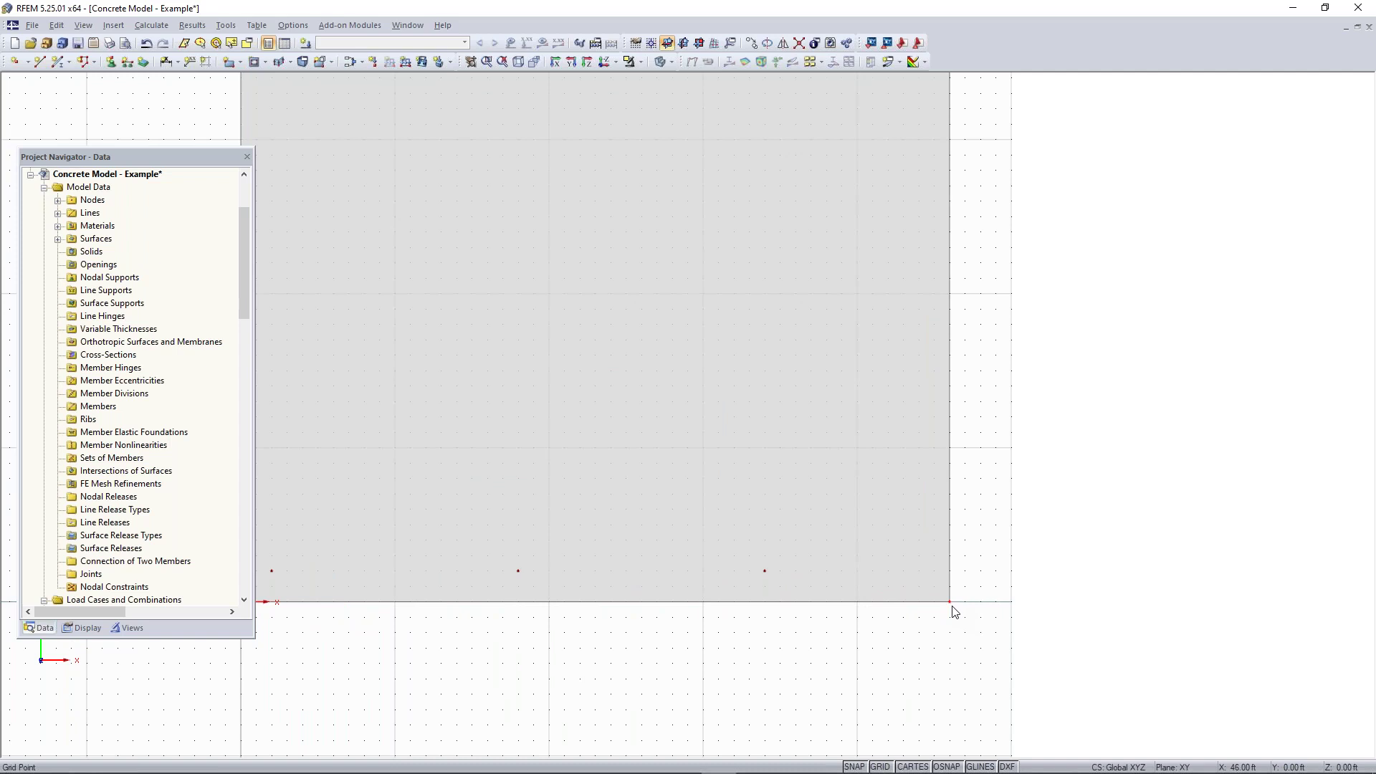
left_click_drag(952, 607, 919, 570)
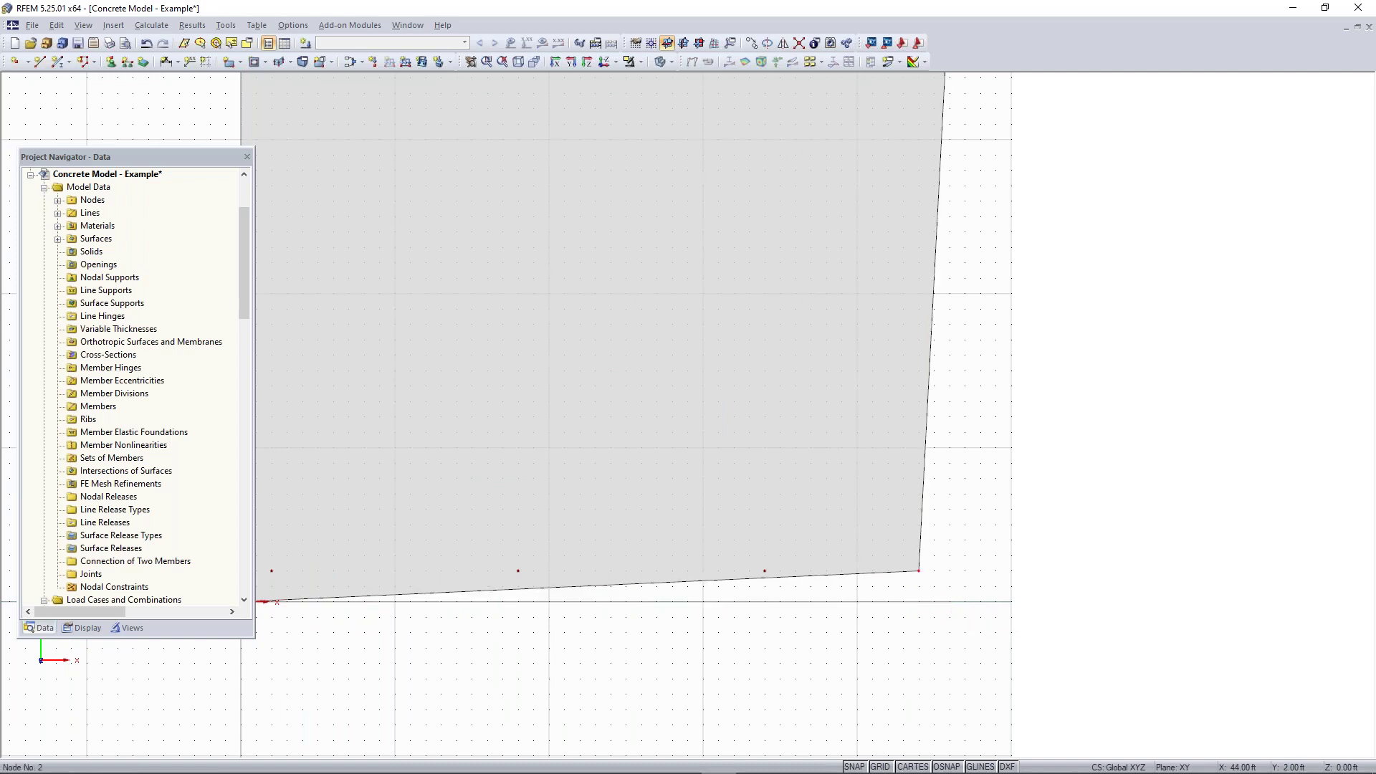
key("ctrl+z")
- Place a copy of the slab's corner node from X 46, Y 0 ft at 2 ft inward in X and Y
scroll(953, 606, "up", 1)
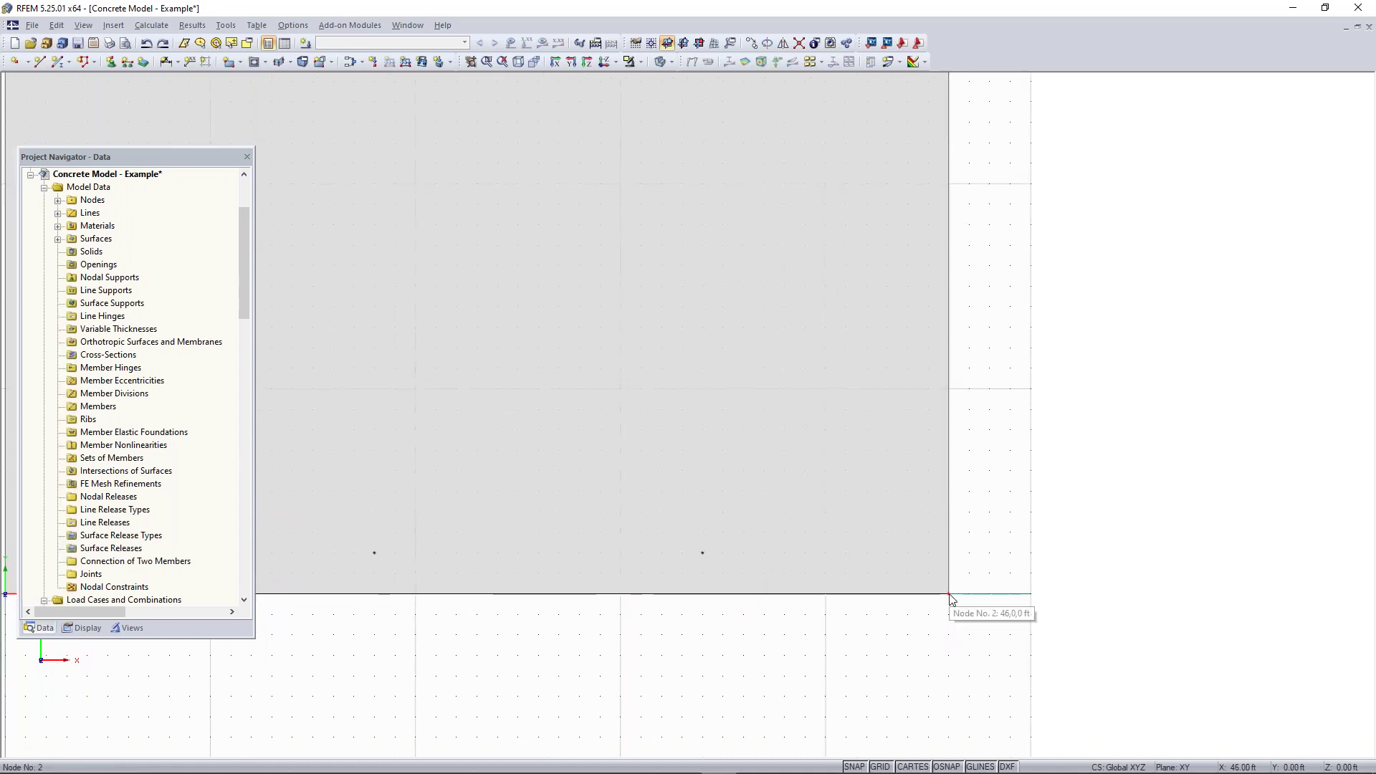
left_click_drag(949, 597, 904, 562)
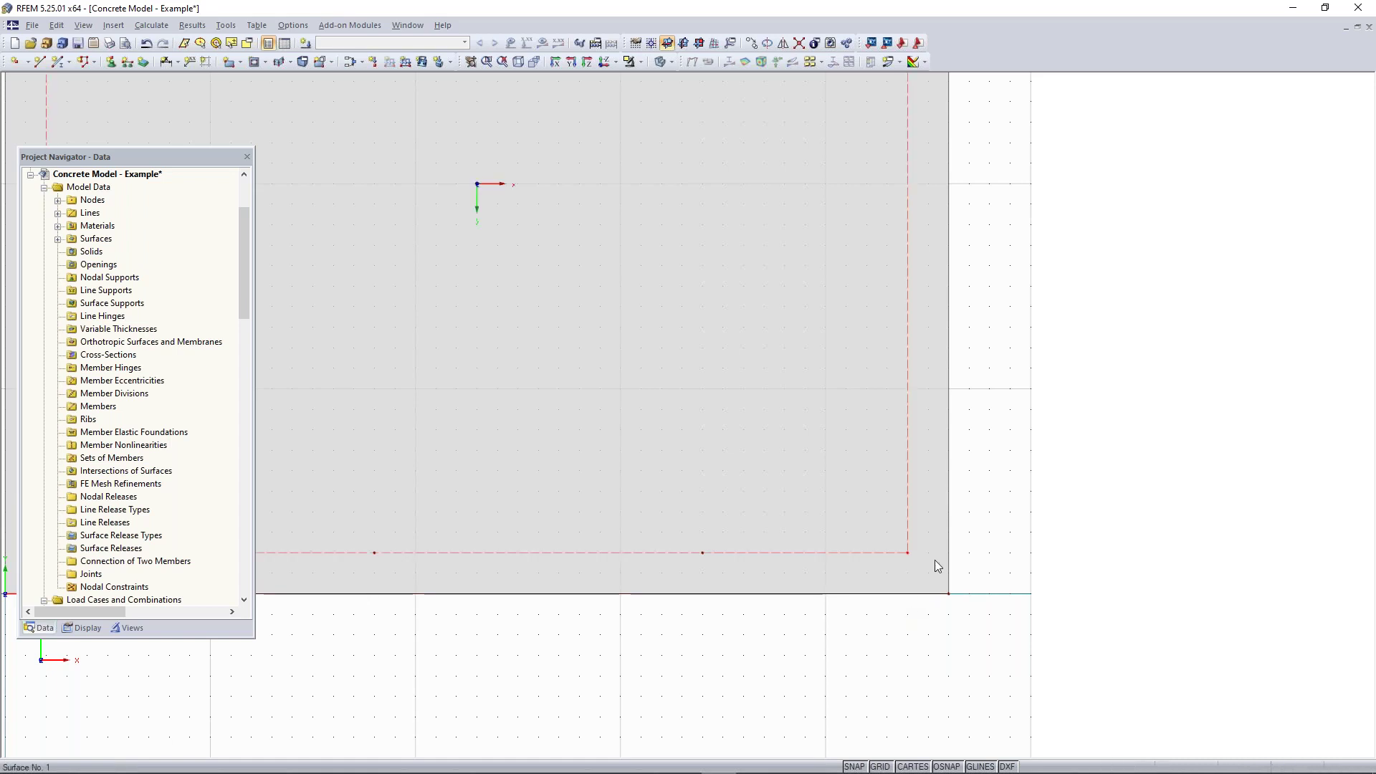
scroll(891, 630, "down", 2)
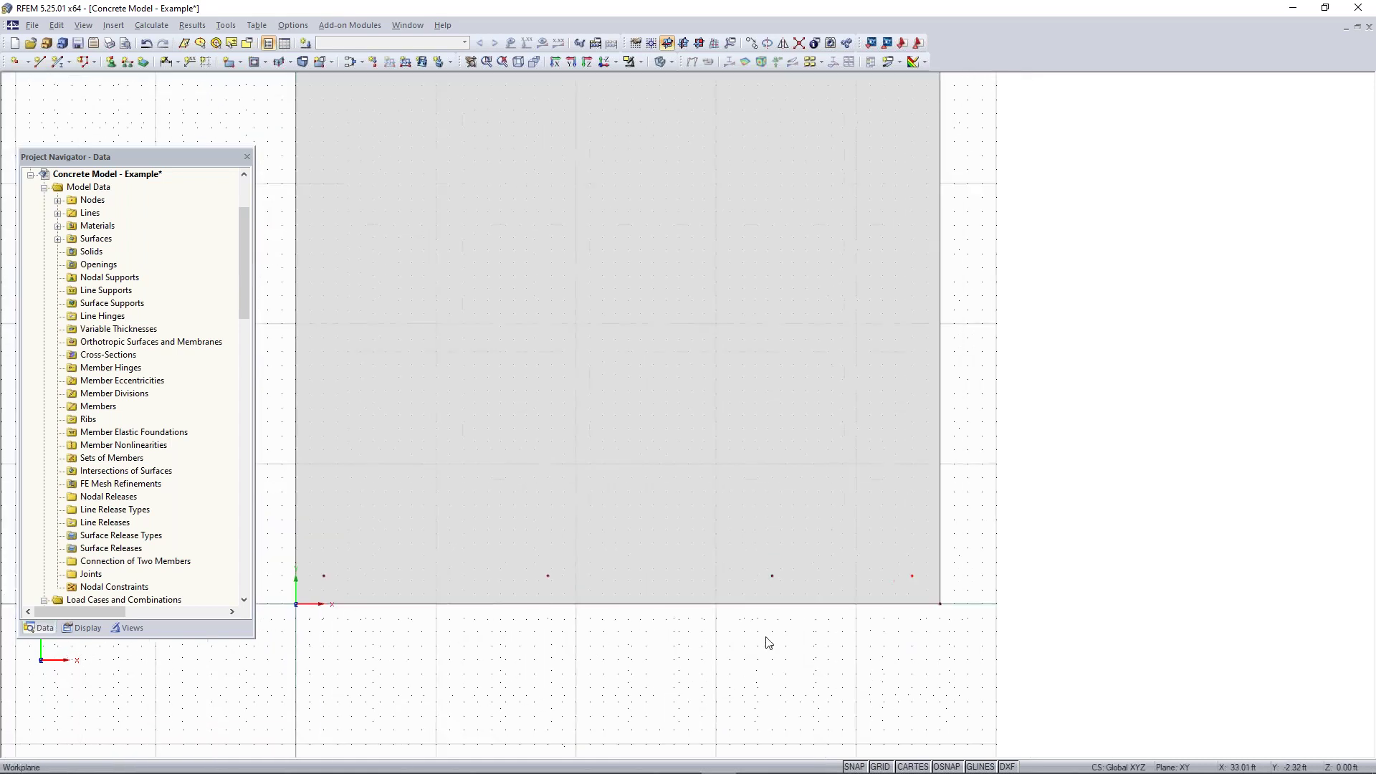
middle_click_drag(777, 644, 837, 668)
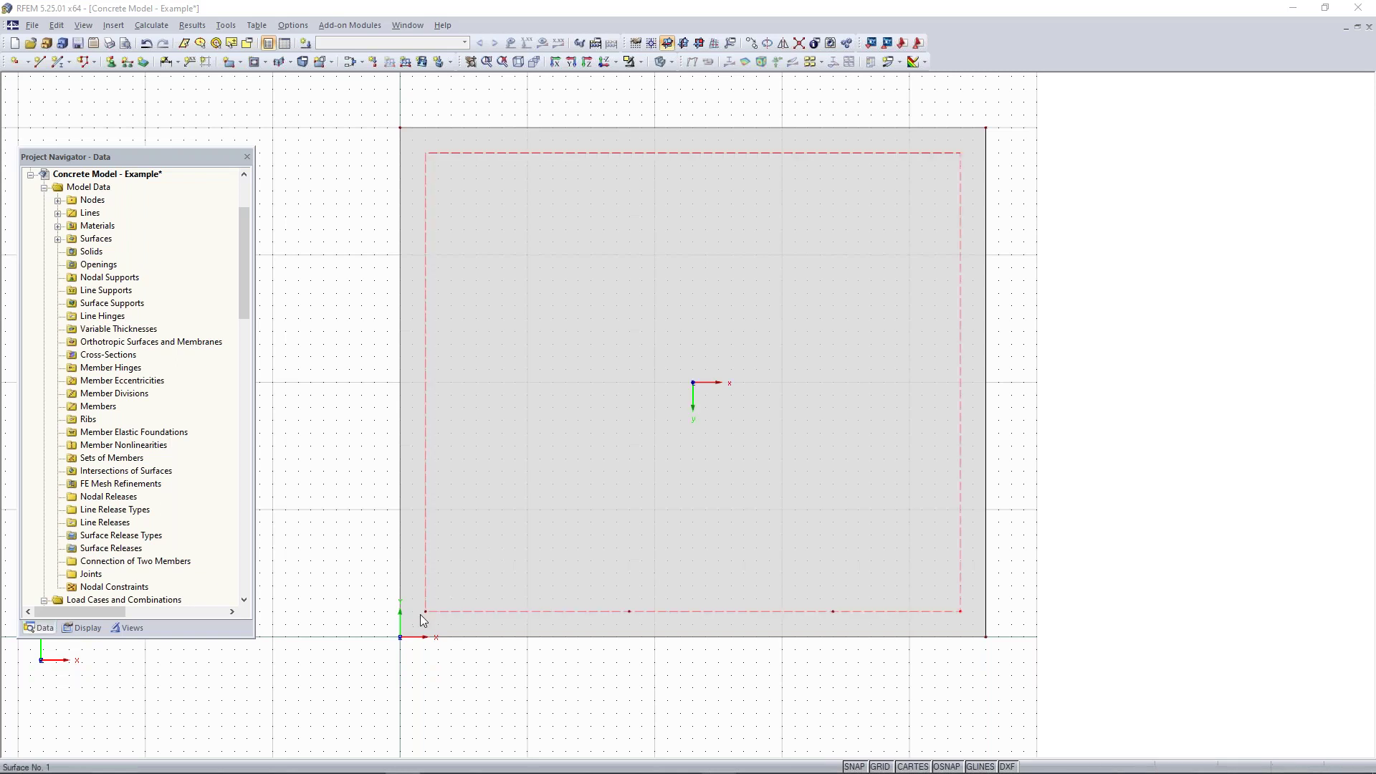
- Switch the slab display from filled surface to wireframe
left_click(433, 640)
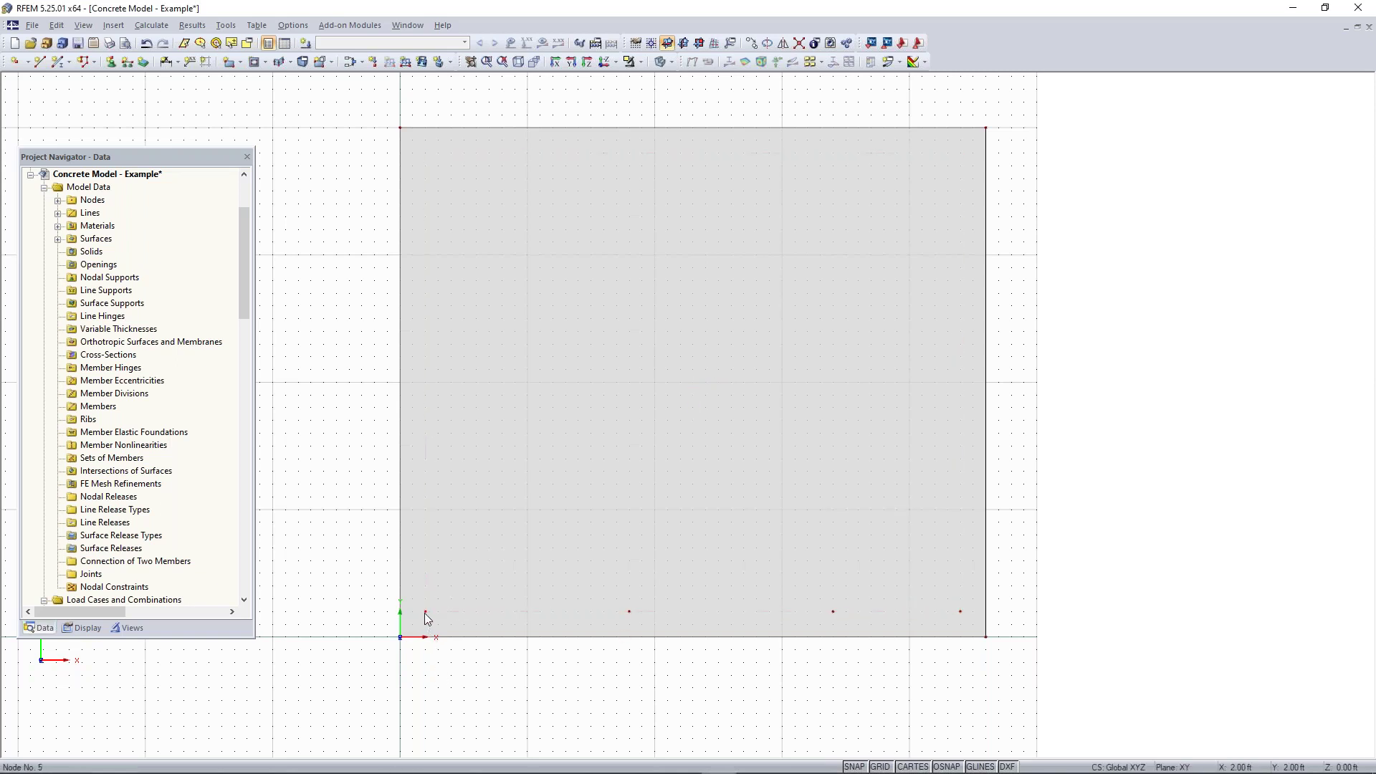
scroll(551, 613, "up", 3)
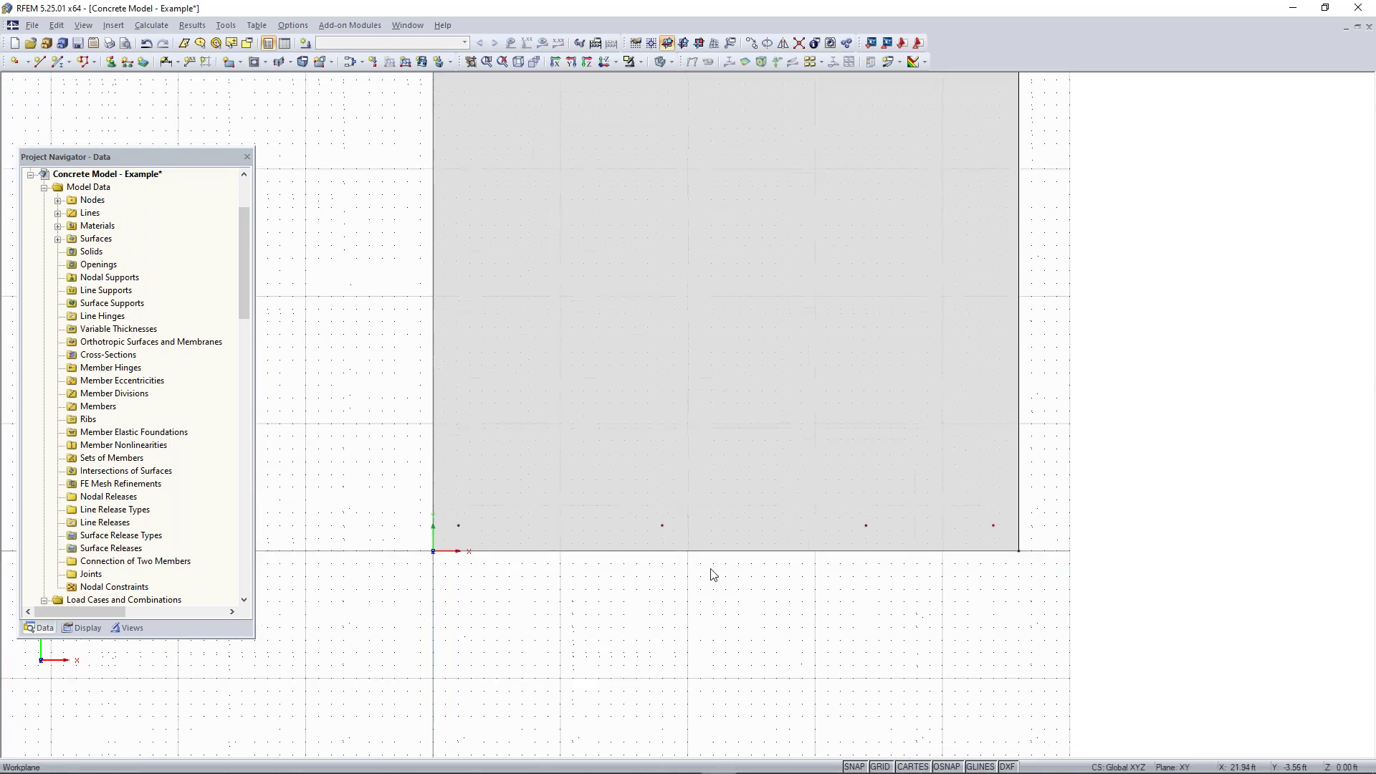
middle_click_drag(777, 555, 746, 541)
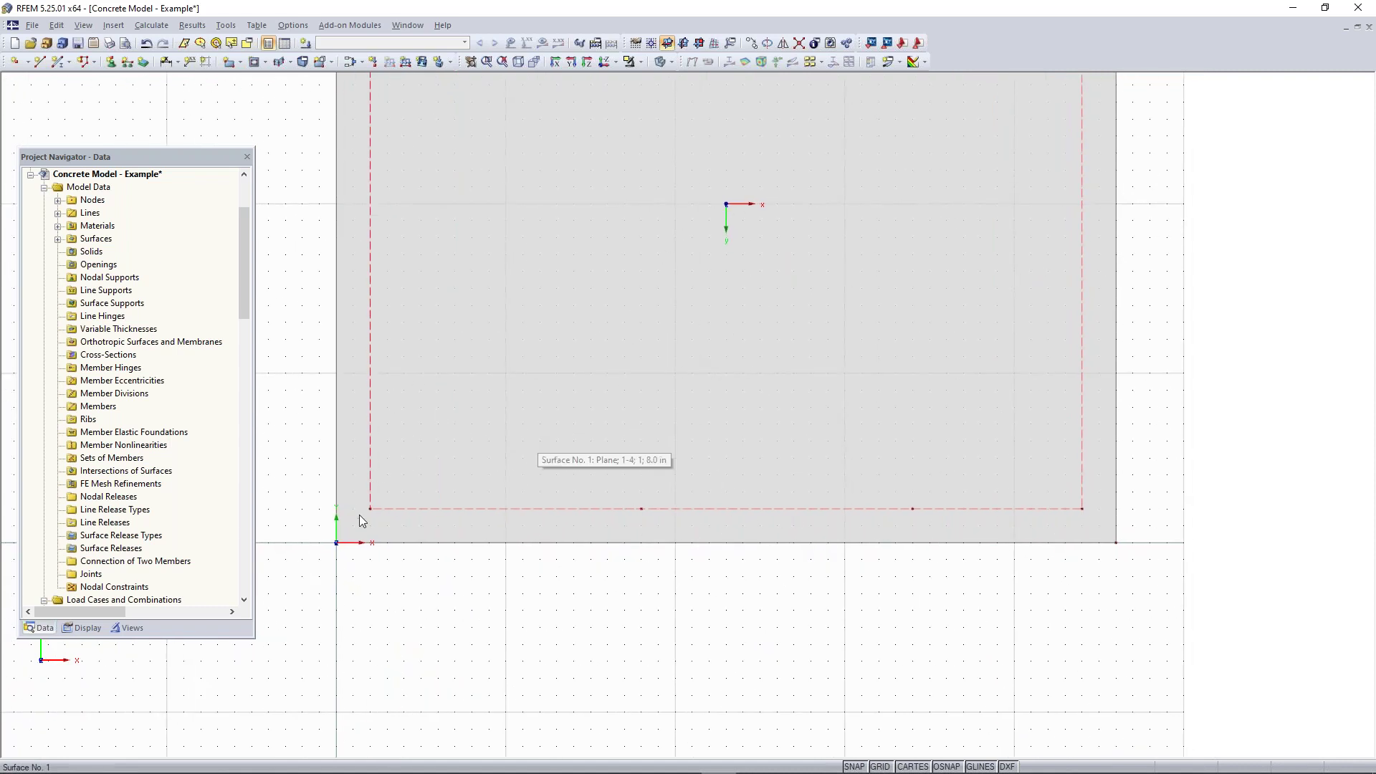
left_click_drag(359, 524, 1104, 445)
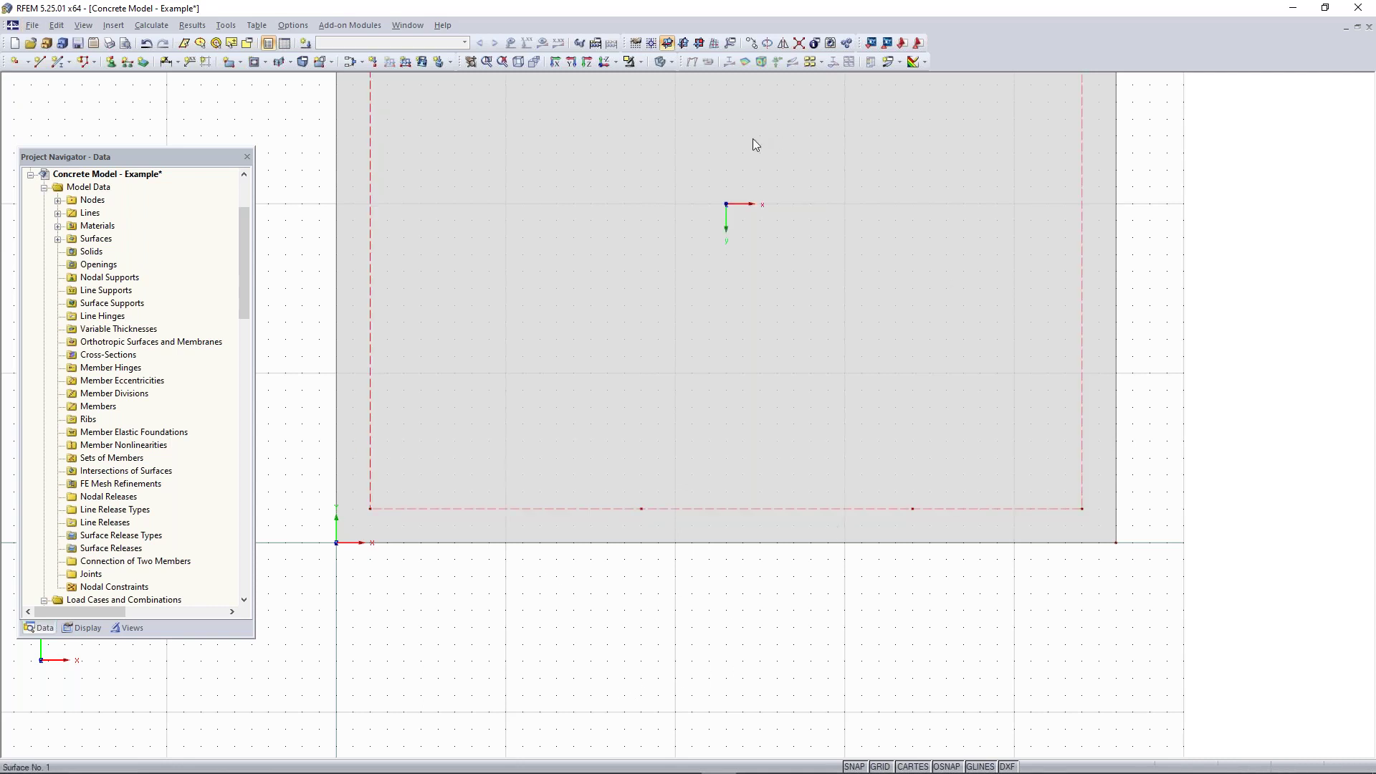
left_click(664, 63)
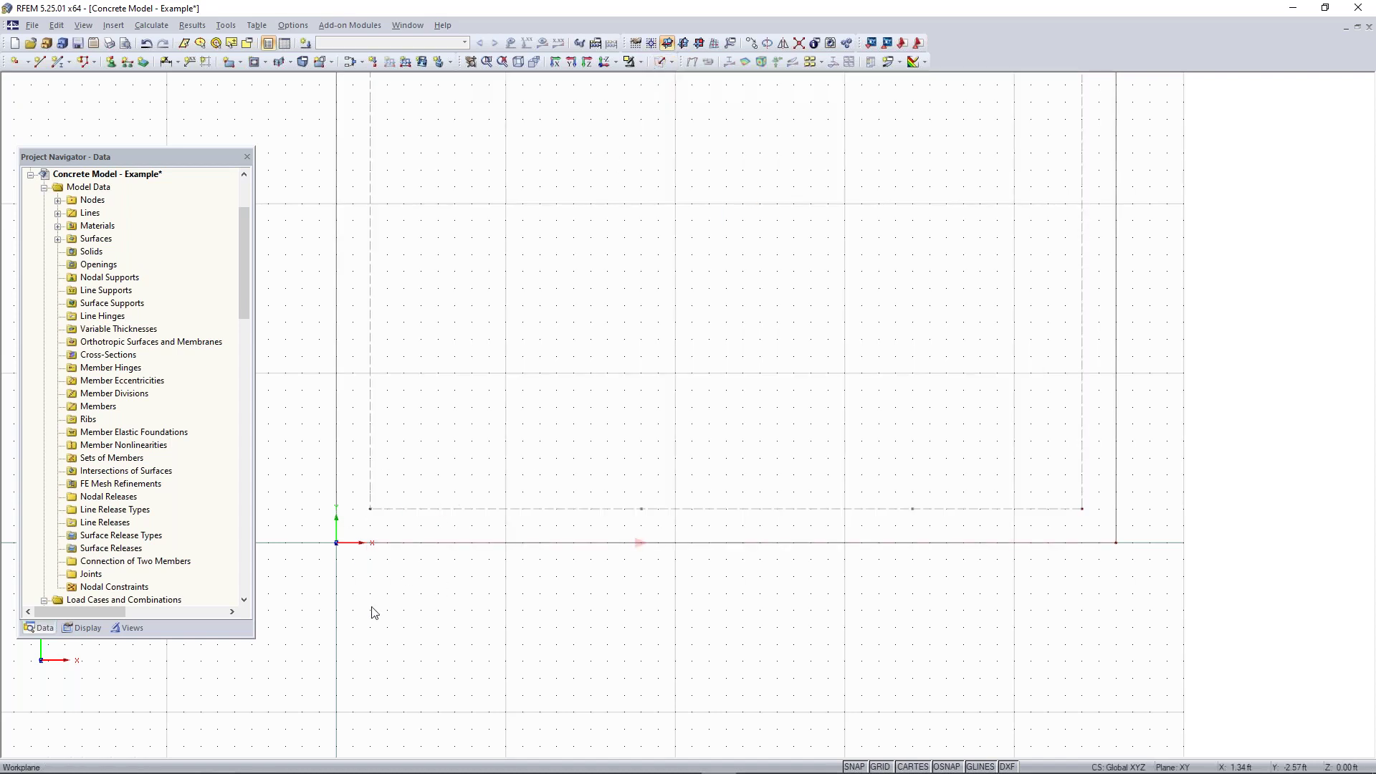
- Copy the row of four inner nodes twice at 13 ft spacing in Y, with dX set to 0
left_click_drag(358, 528, 1102, 493)
left_click(752, 44)
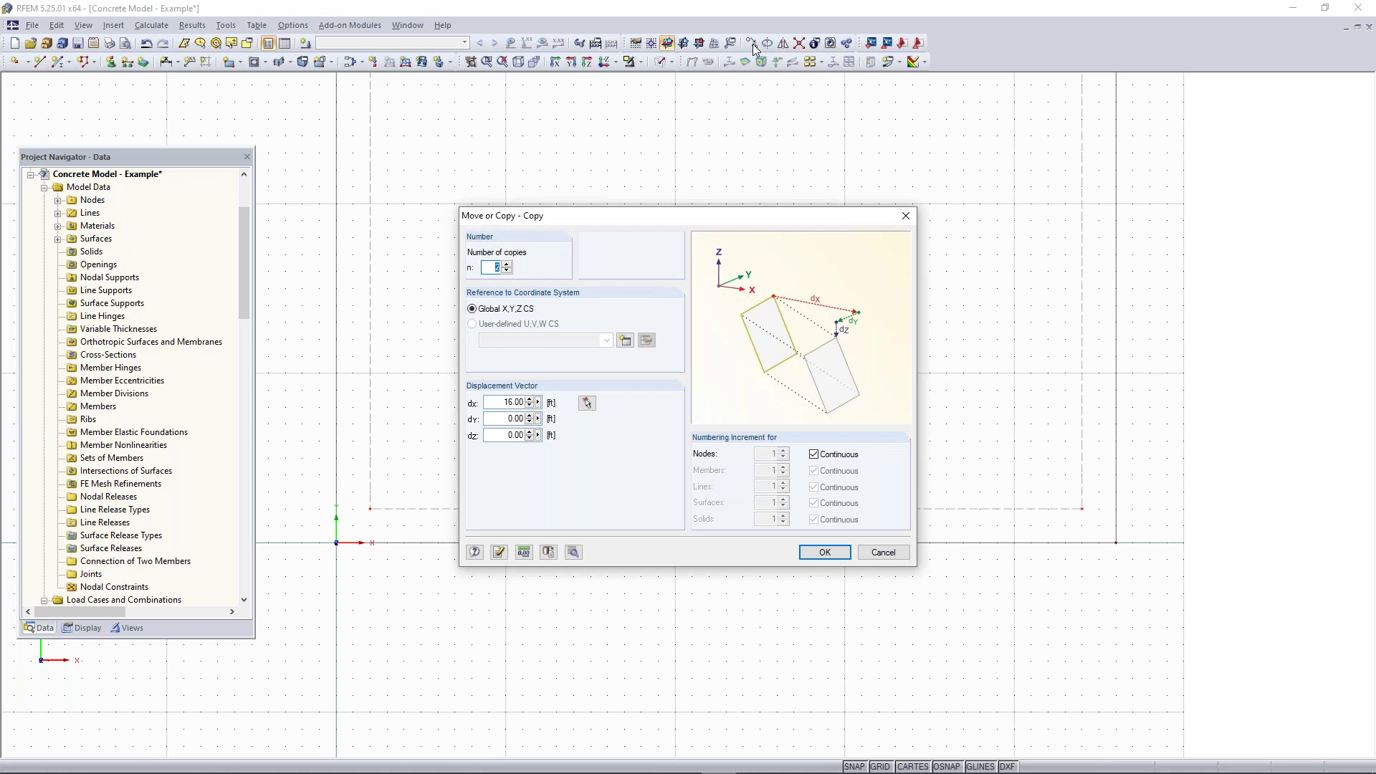
left_click(502, 404)
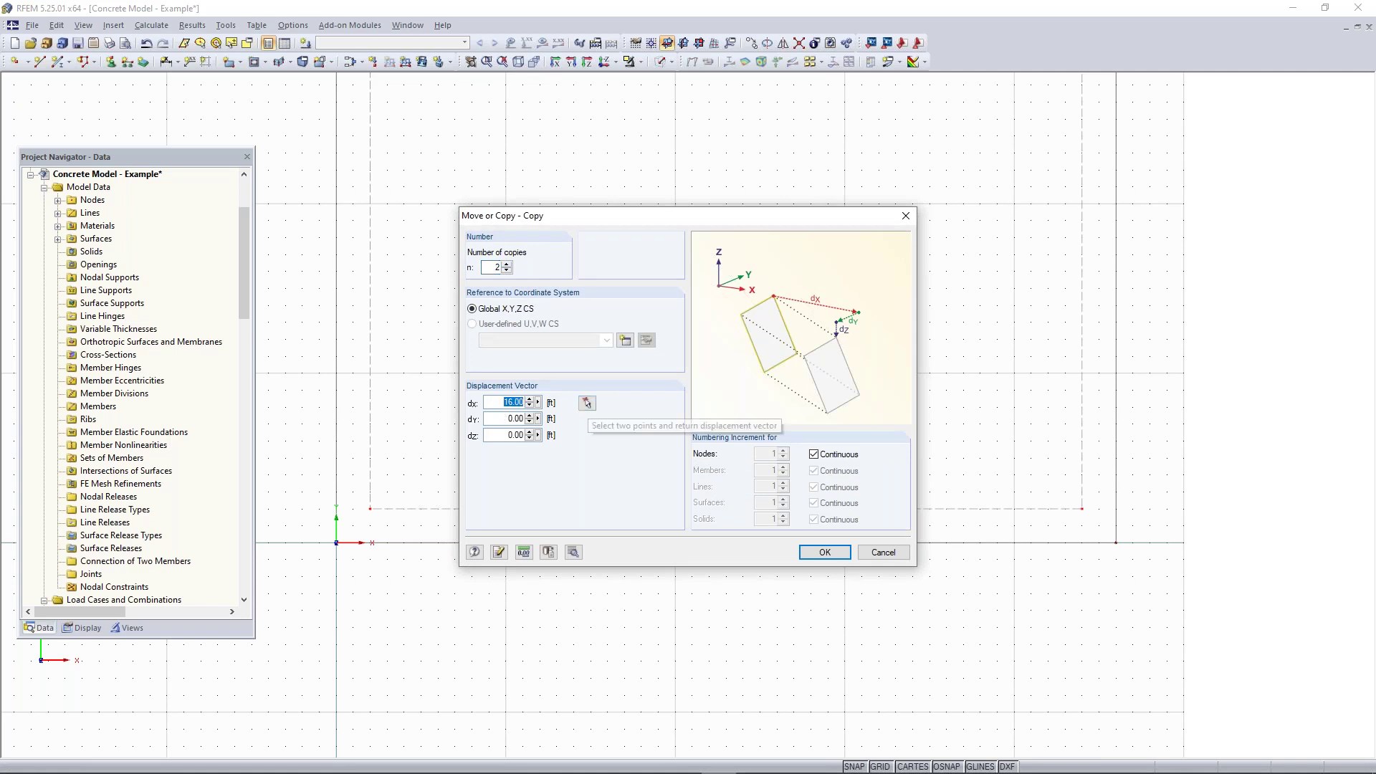
type("0")
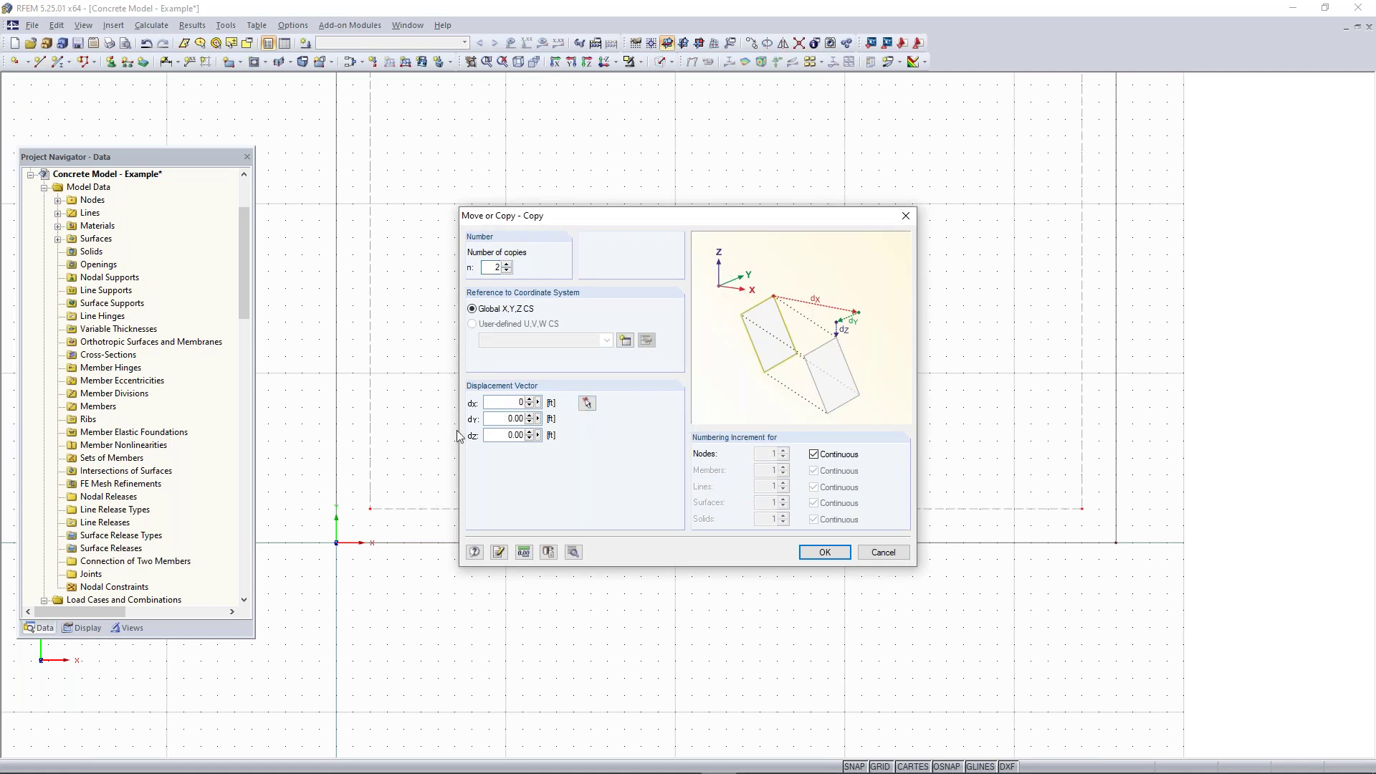
left_click(519, 419)
type("13")
left_click(825, 552)
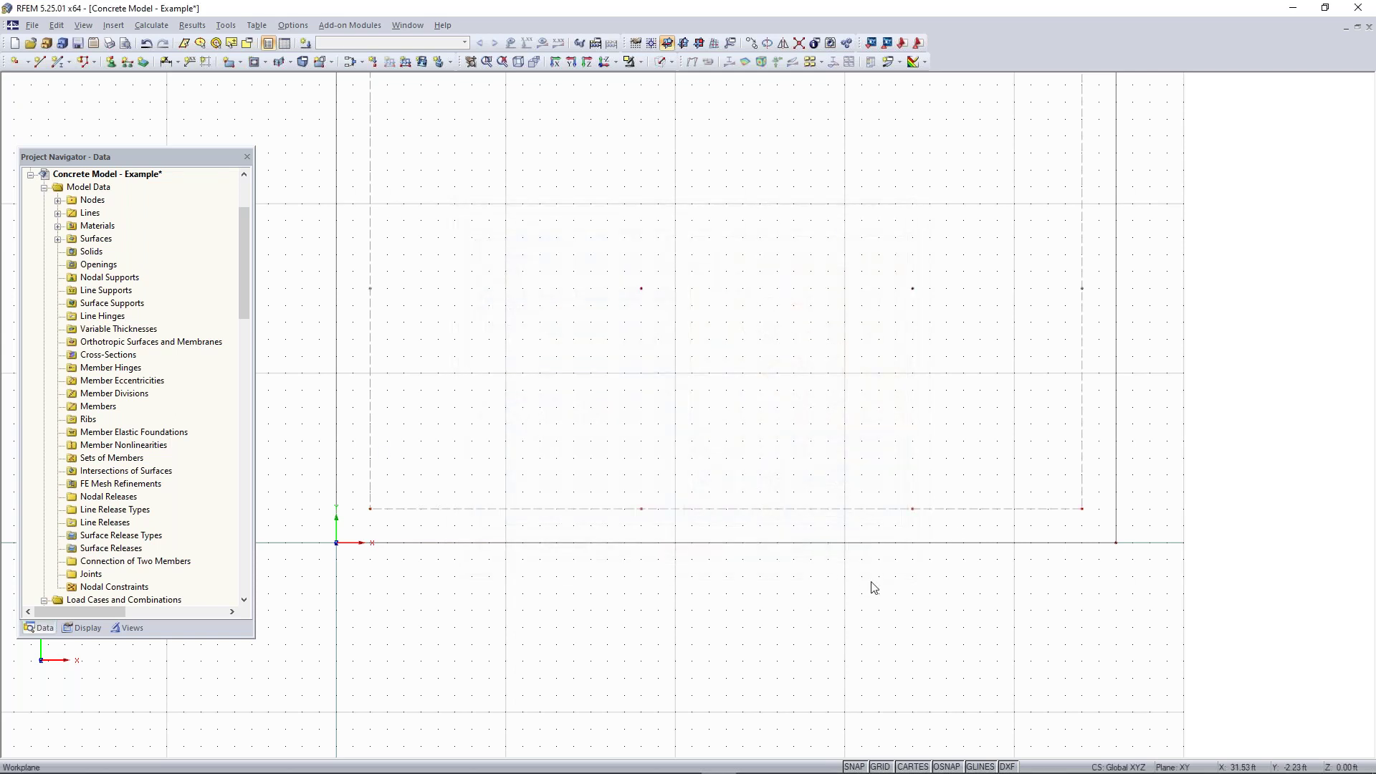
scroll(825, 562, "up", 5)
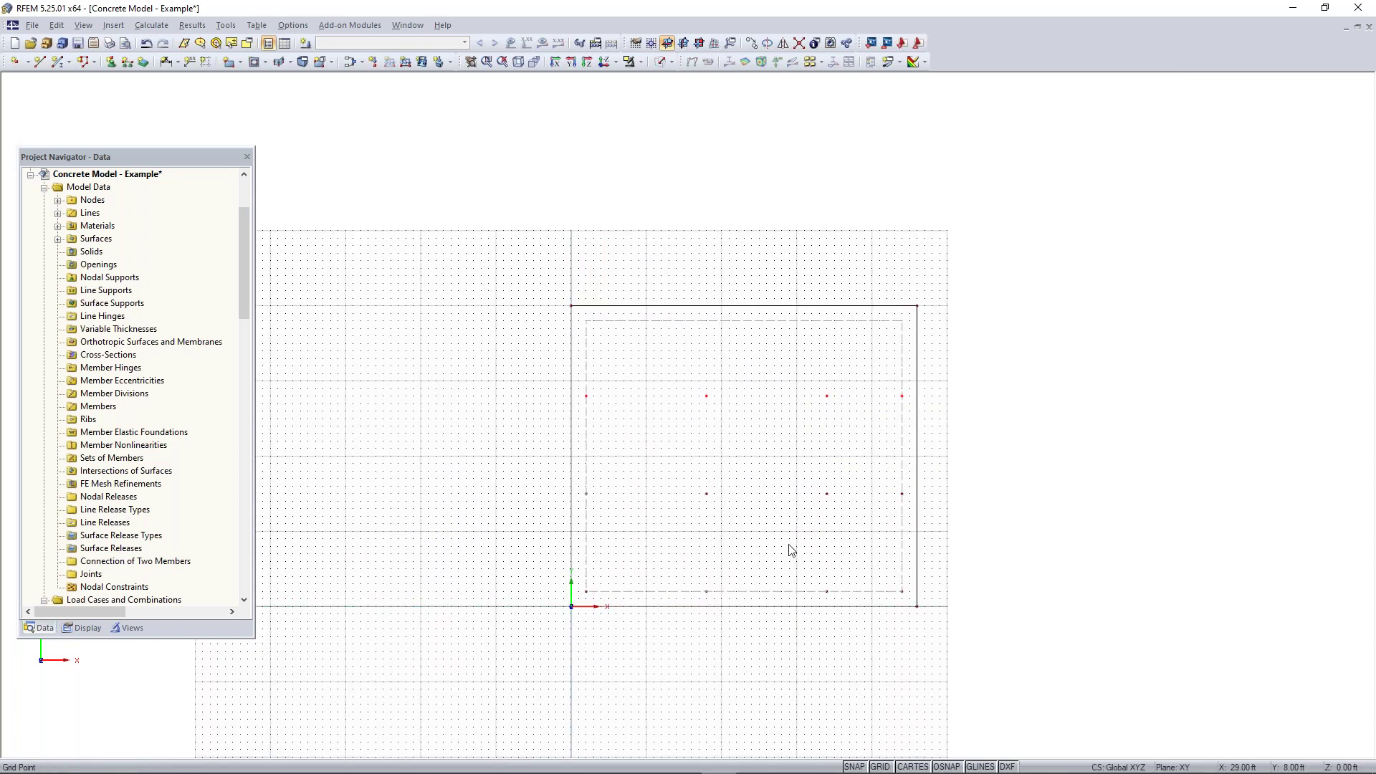
scroll(814, 602, "up", 2)
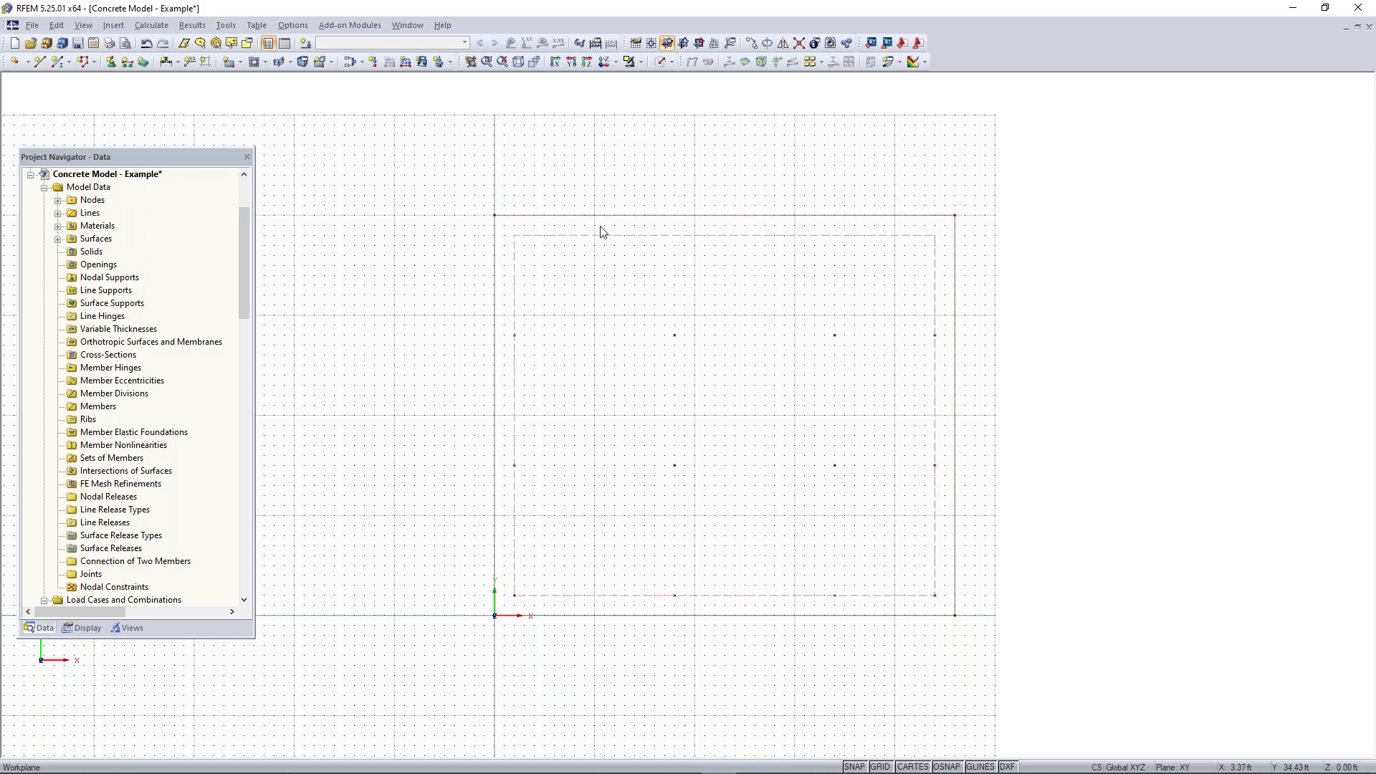
- Divide the slab's left edge graphically level with the upper node row, and its top edge in line with the second node column
scroll(505, 301, "up", 1)
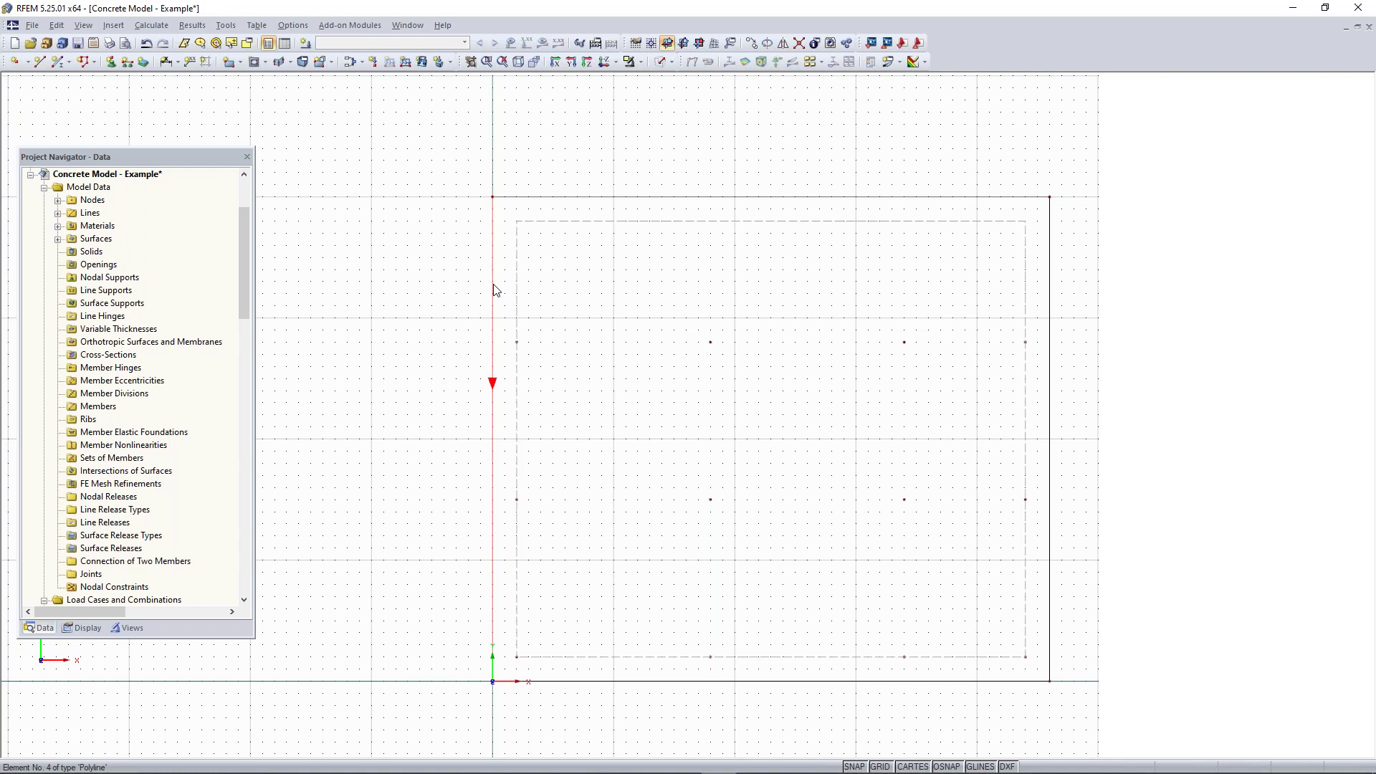
right_click(494, 289)
mouse_move(577, 349)
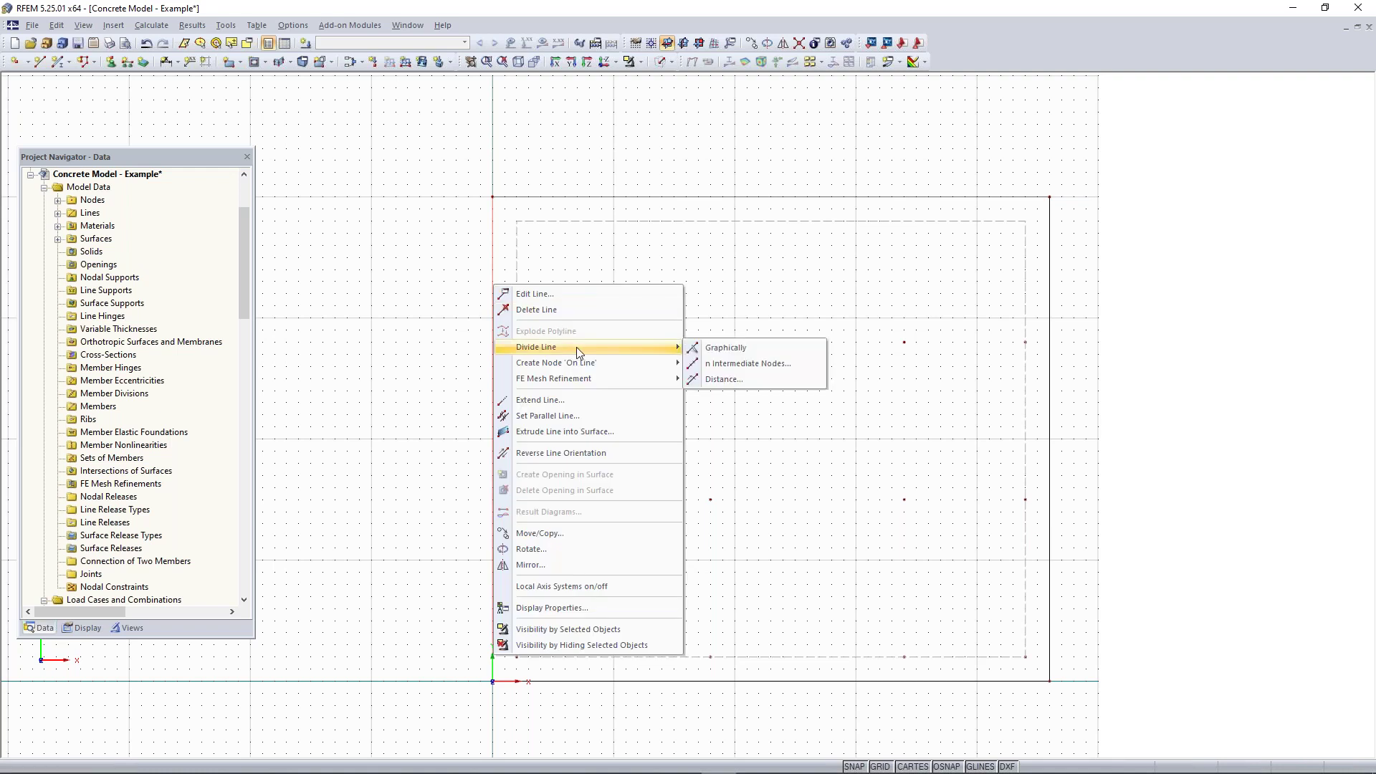
left_click(749, 349)
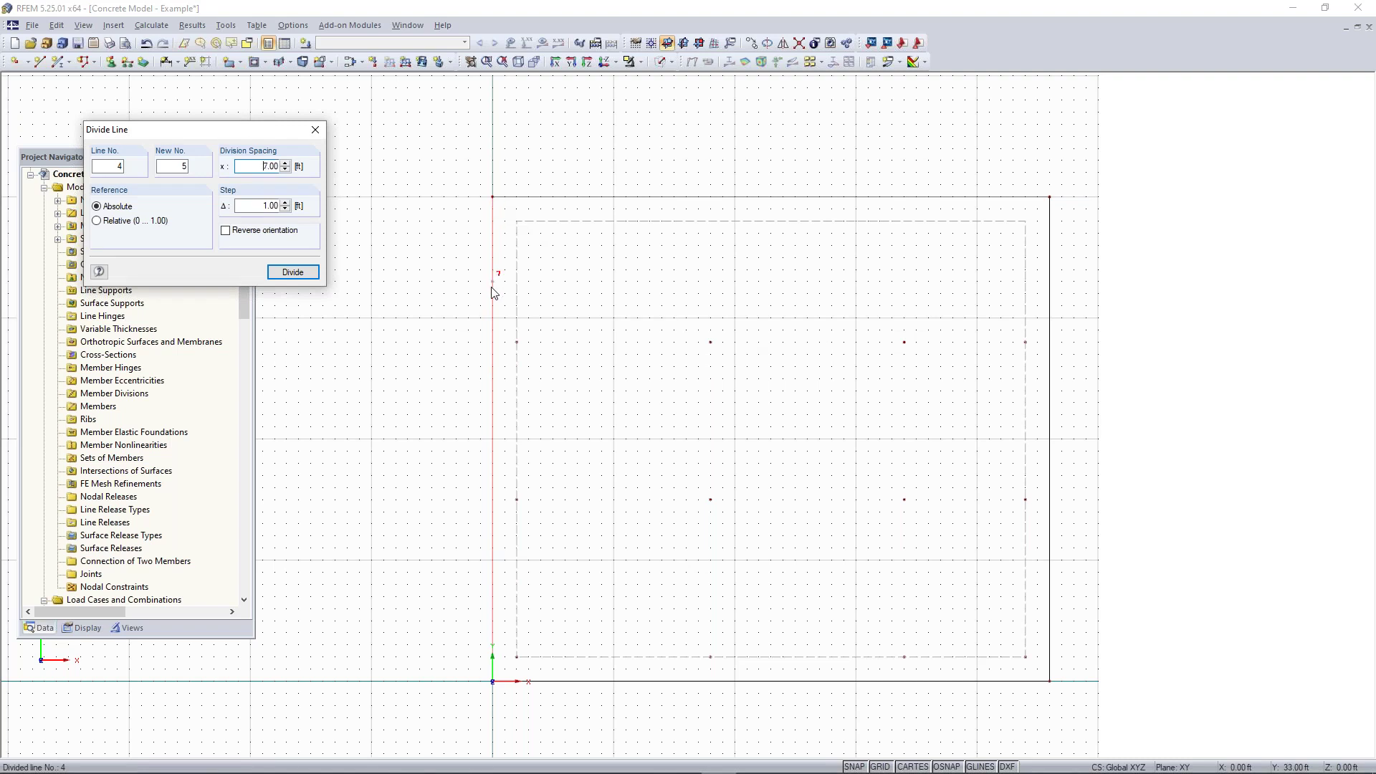
left_click(493, 345)
left_click(714, 203)
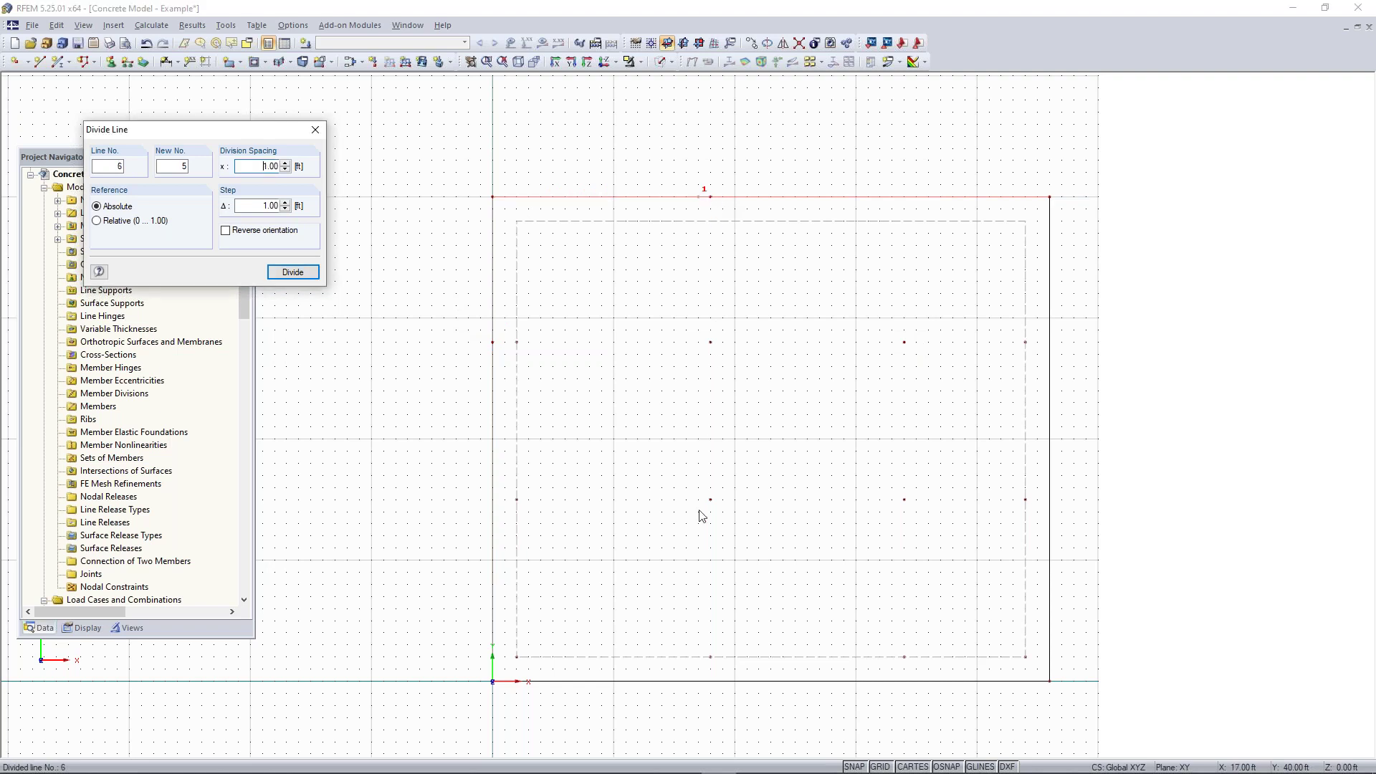
key("Escape")
- Set up a new semicircular surface with a constant thickness of 8 in, using Concrete f'c = 4000 psi and standard stiffness
scroll(537, 368, "down", 2)
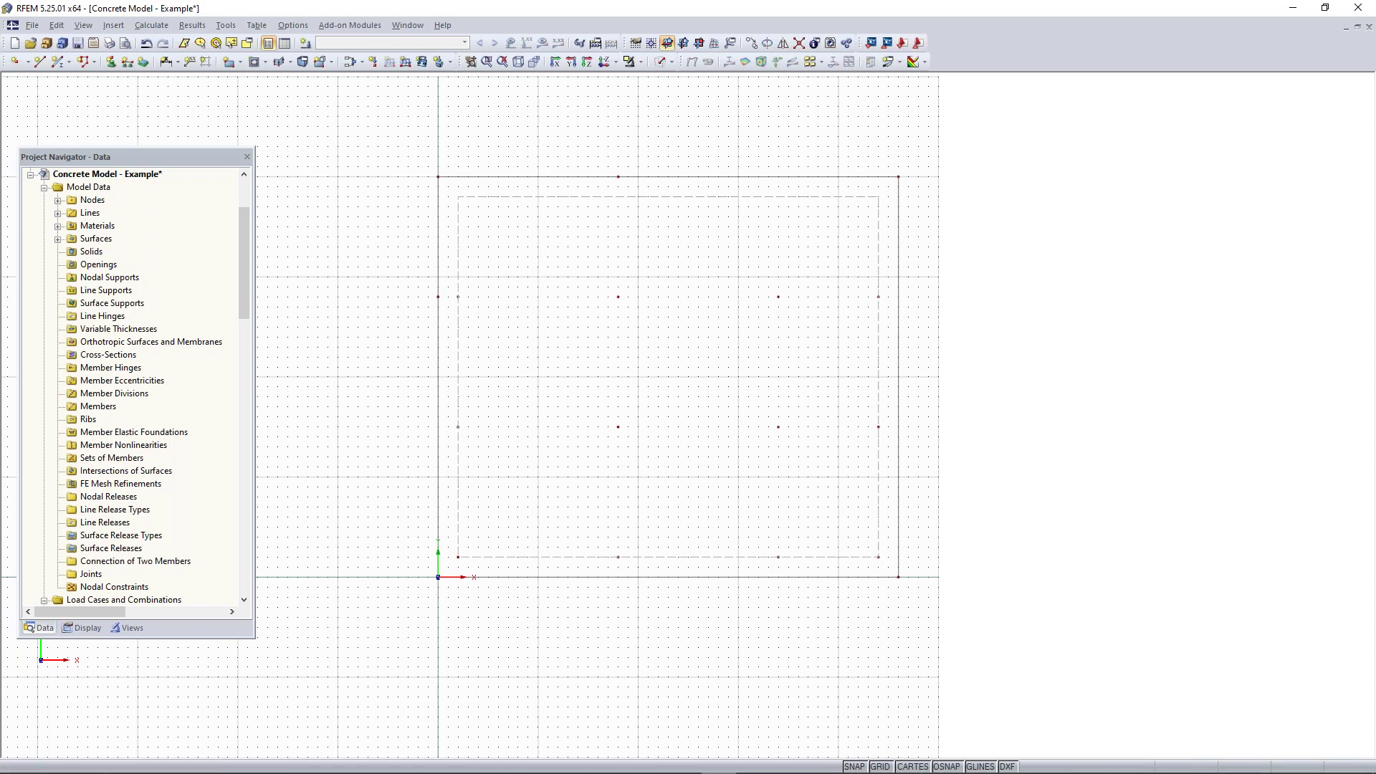
middle_click_drag(911, 188, 765, 222)
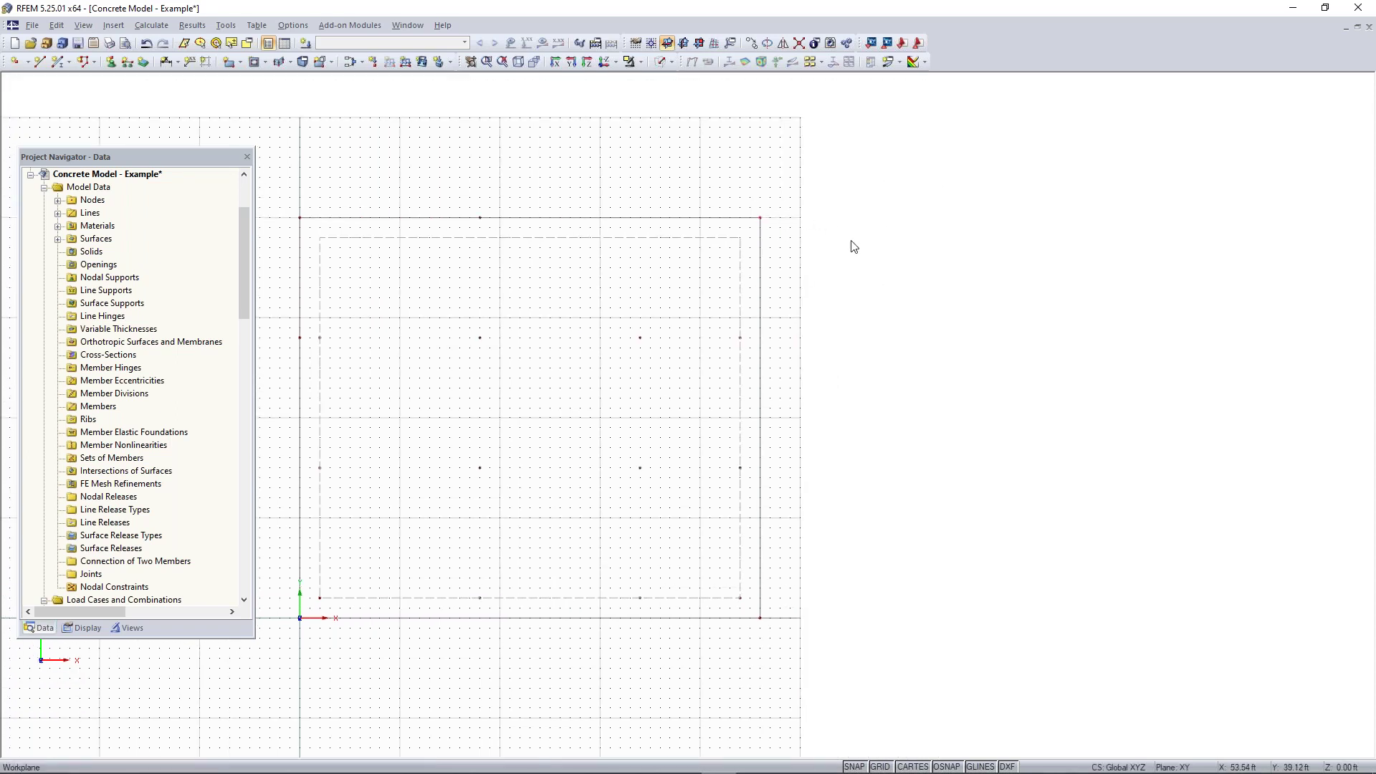
left_click(754, 218)
left_click(241, 63)
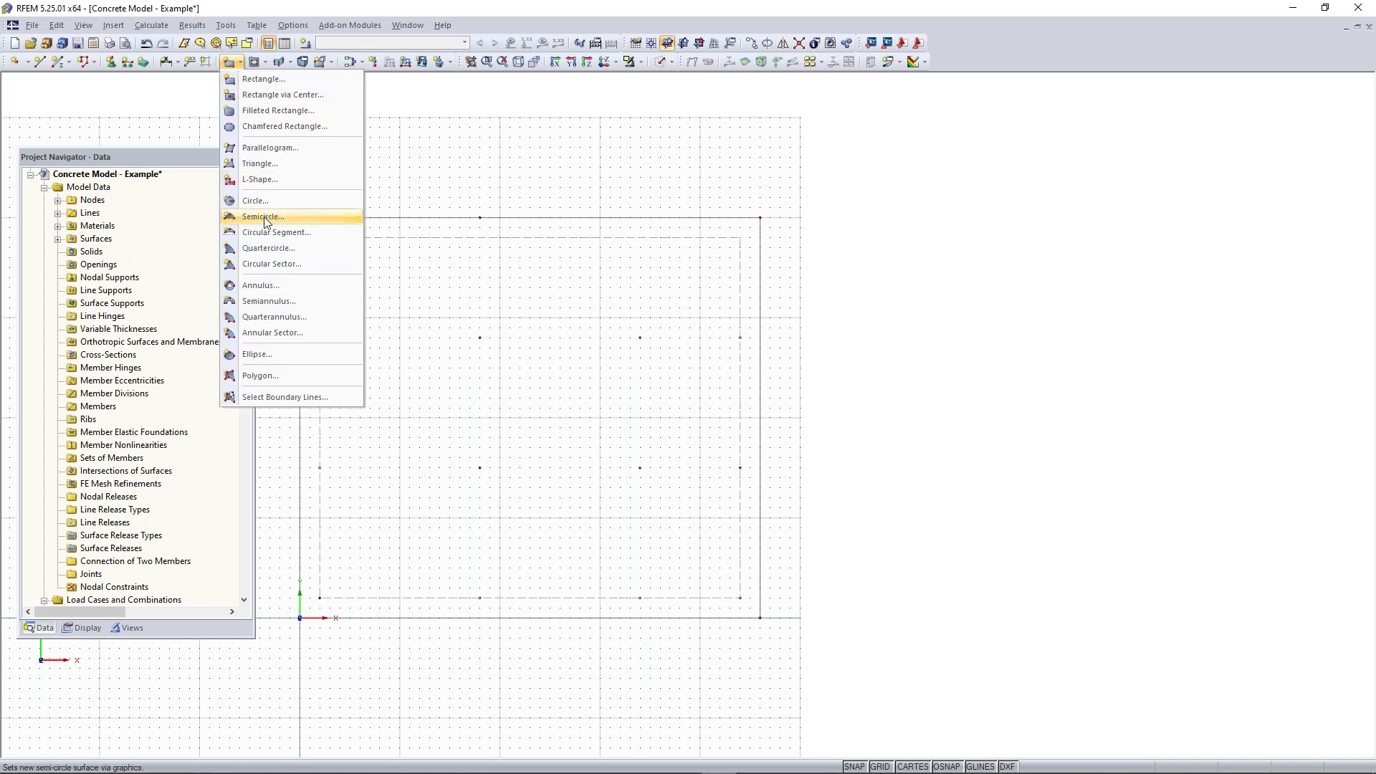
left_click(230, 64)
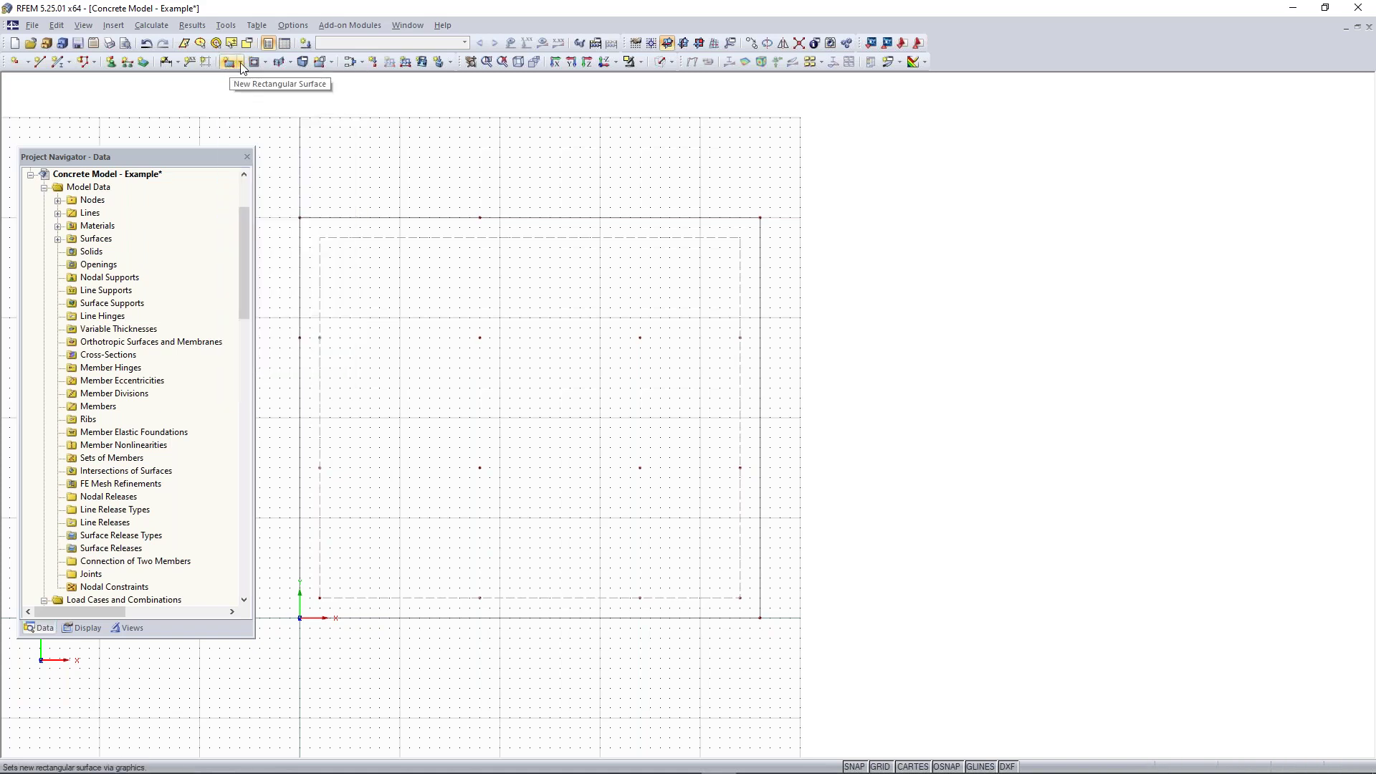
left_click(242, 63)
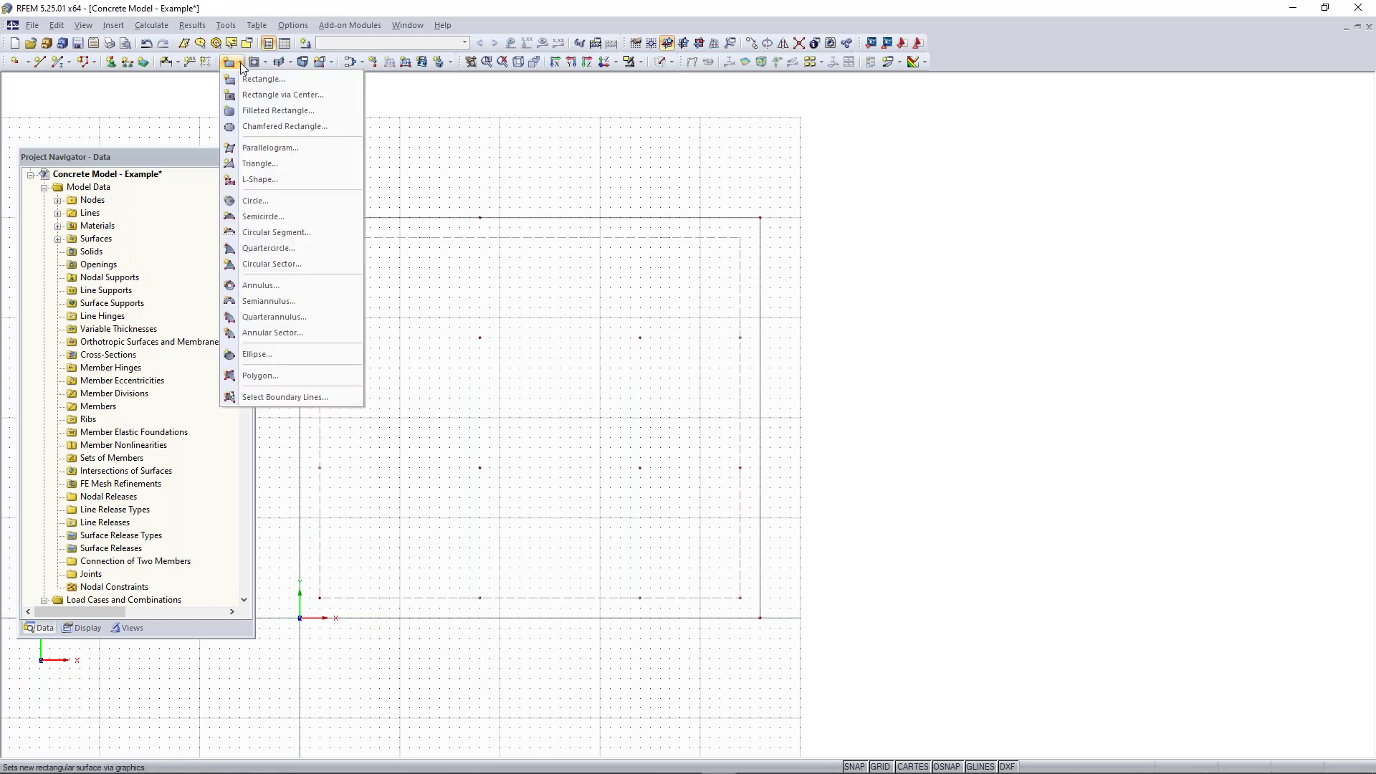
left_click(277, 216)
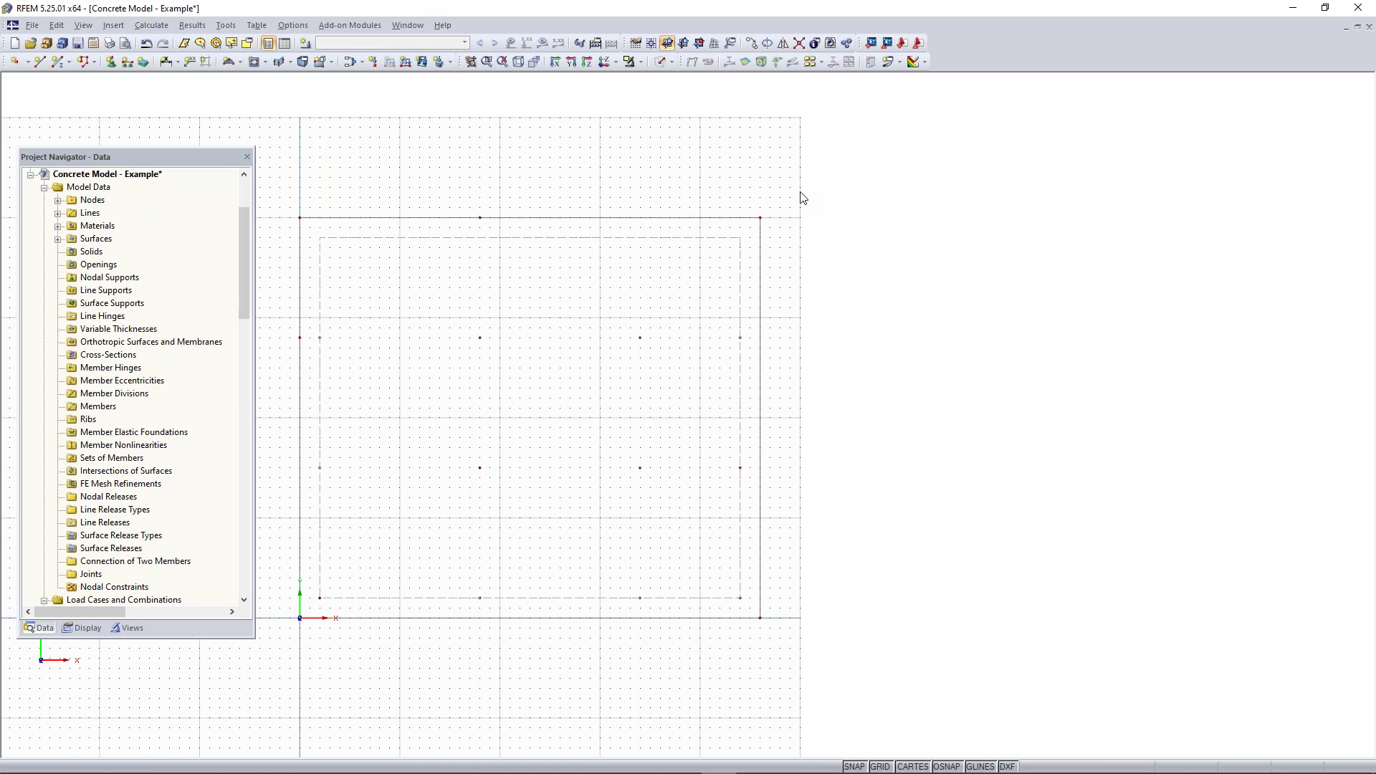
left_click_drag(645, 215, 237, 221)
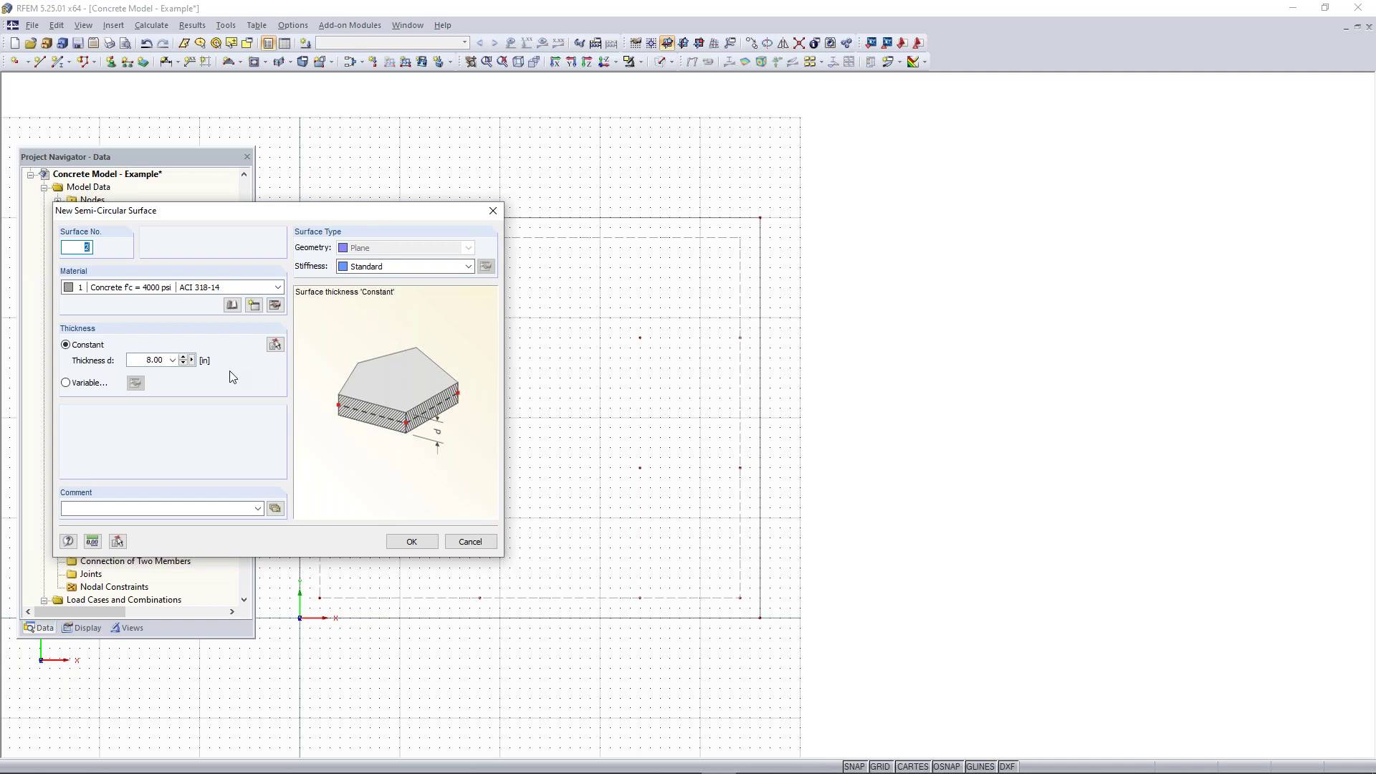
left_click(141, 360)
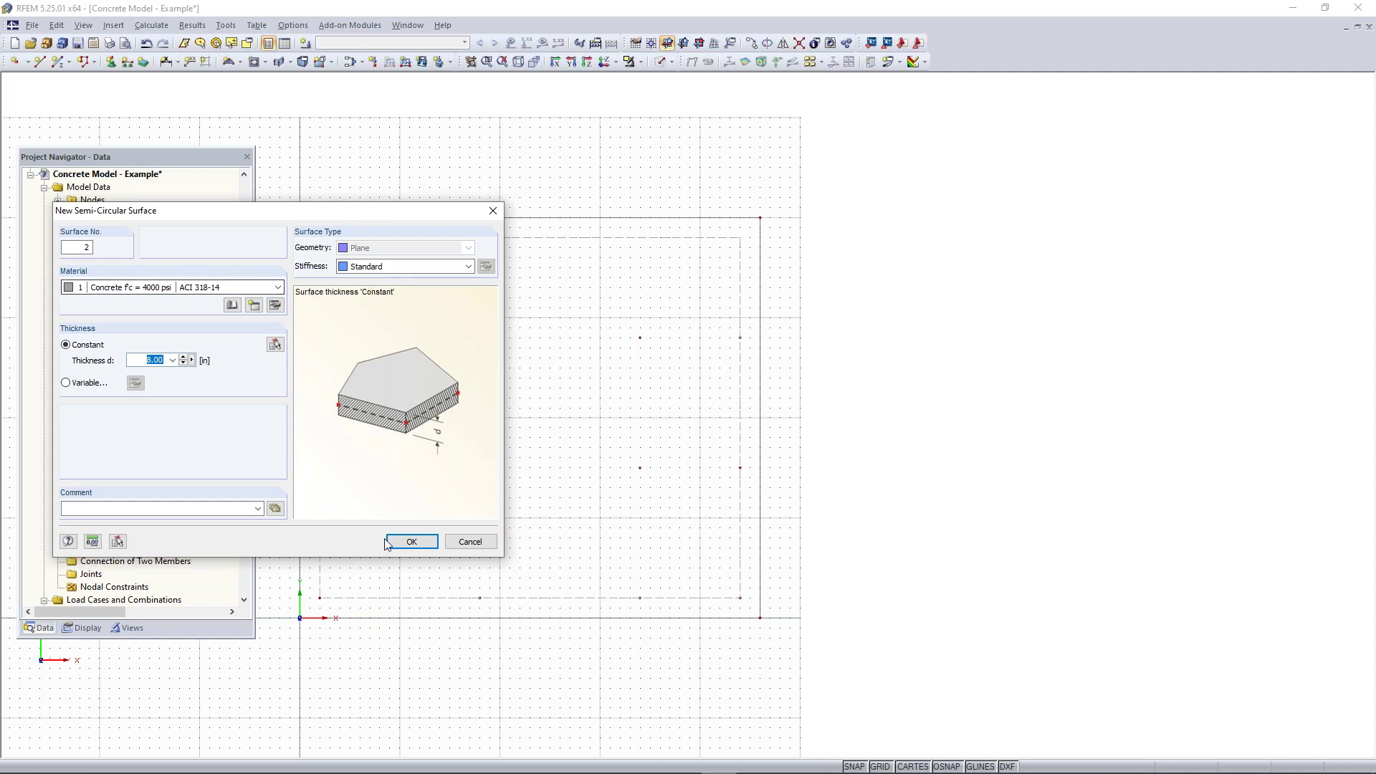
left_click(409, 542)
- Draw the semicircular surface on the slab's right edge, centred at X 46, Y 33 ft, with its radius reaching the corner at Y 40 ft
scroll(777, 326, "up", 2)
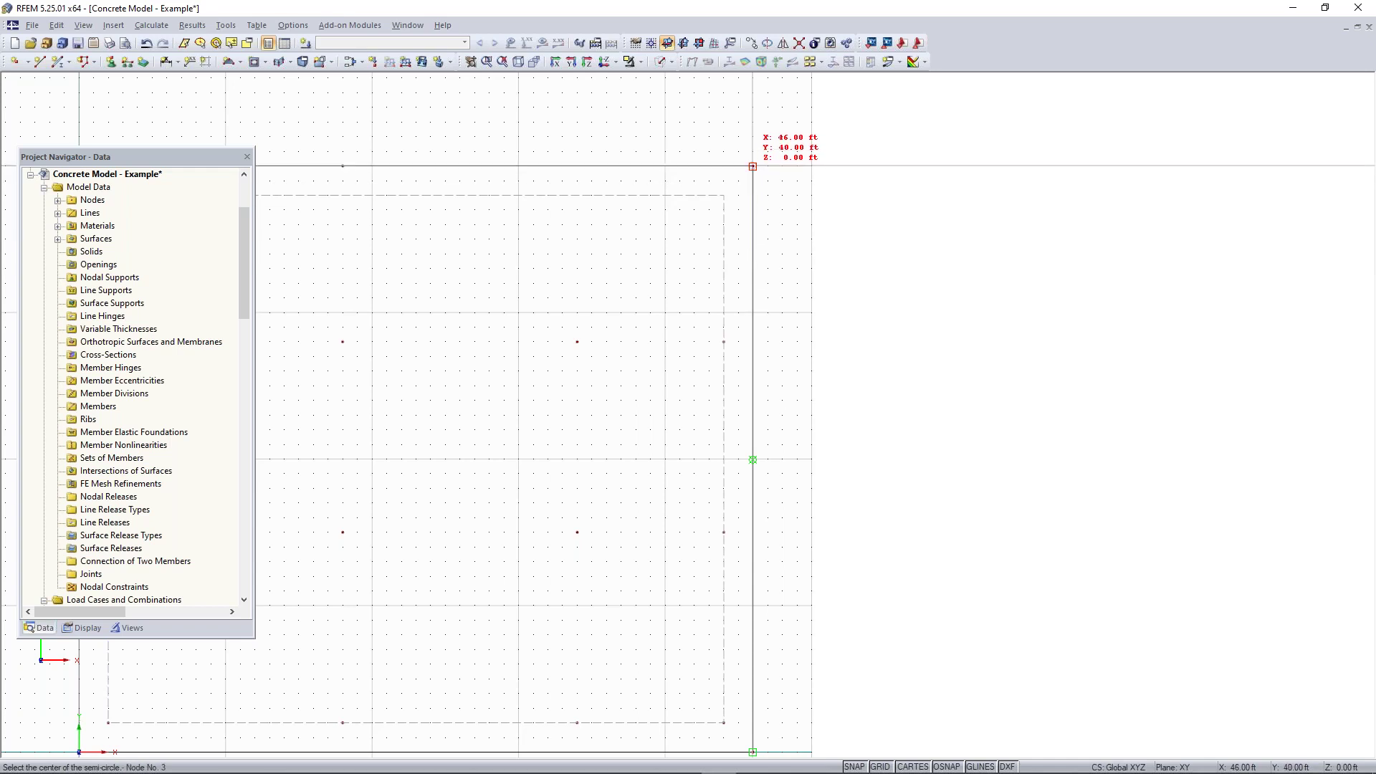
left_click(752, 269)
left_click(753, 166)
key("Escape")
- Select the entire model and make one copy with dY 0 and dZ 11.83 ft
middle_click_drag(780, 457, 780, 275, "ctrl")
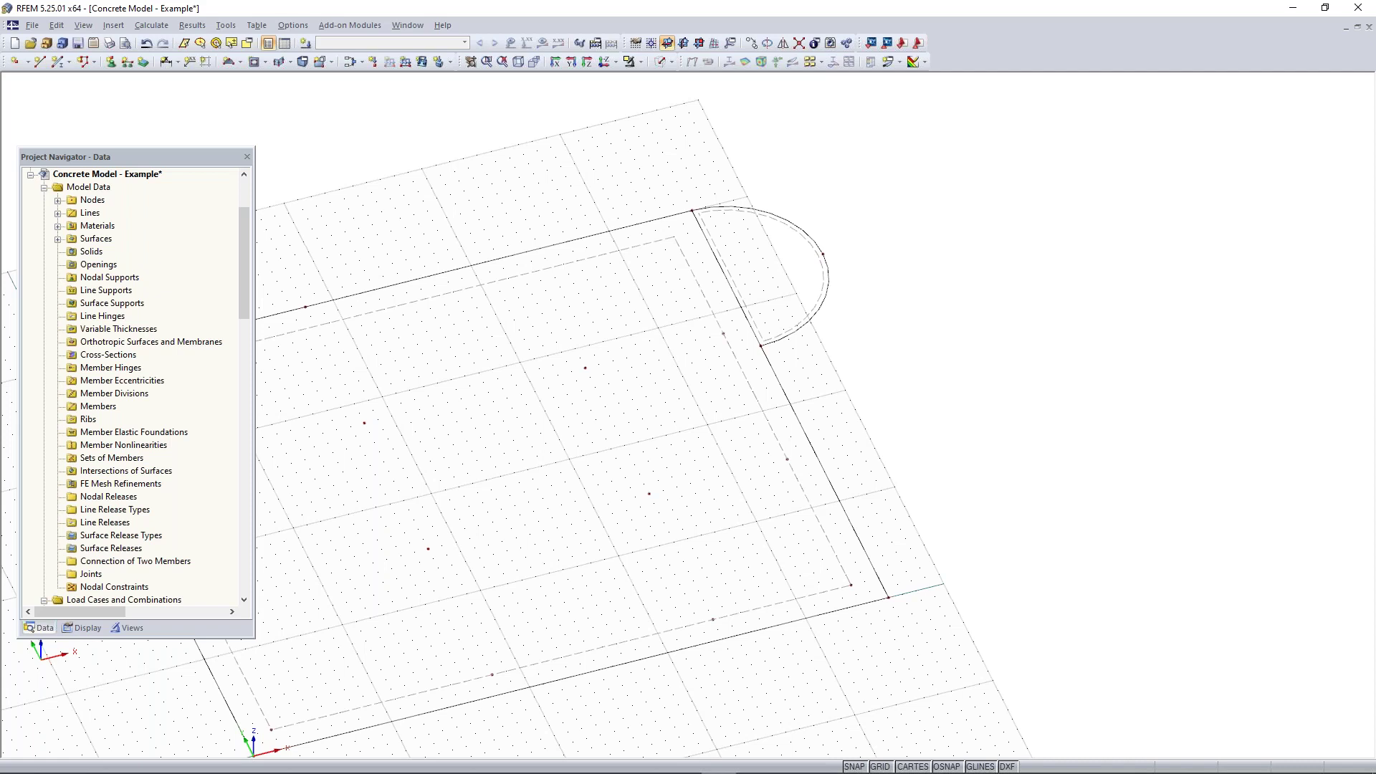
middle_click_drag(599, 474, 787, 428)
scroll(787, 427, "down", 2)
middle_click_drag(713, 488, 646, 357, "ctrl")
middle_click_drag(735, 455, 718, 458)
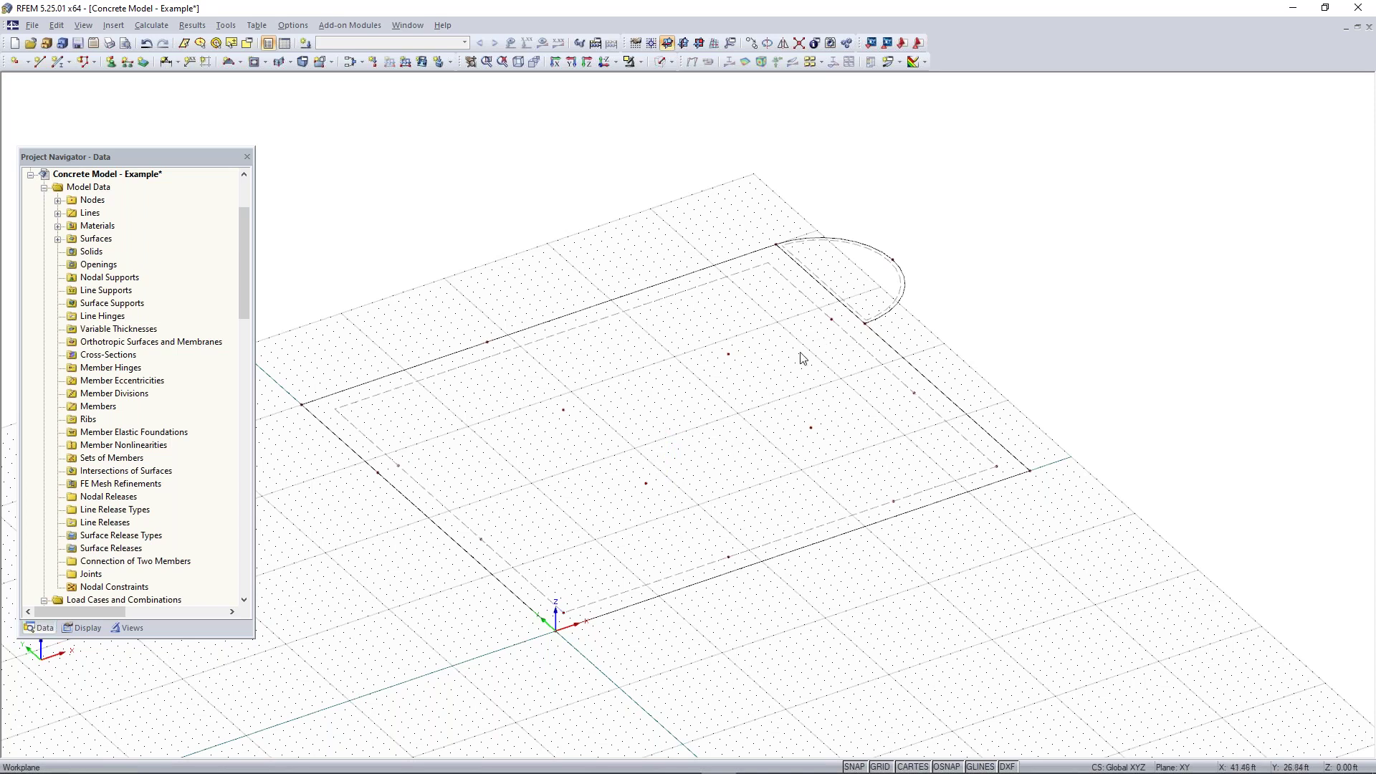
scroll(1002, 276, "down", 1)
middle_click_drag(1029, 251, 992, 261)
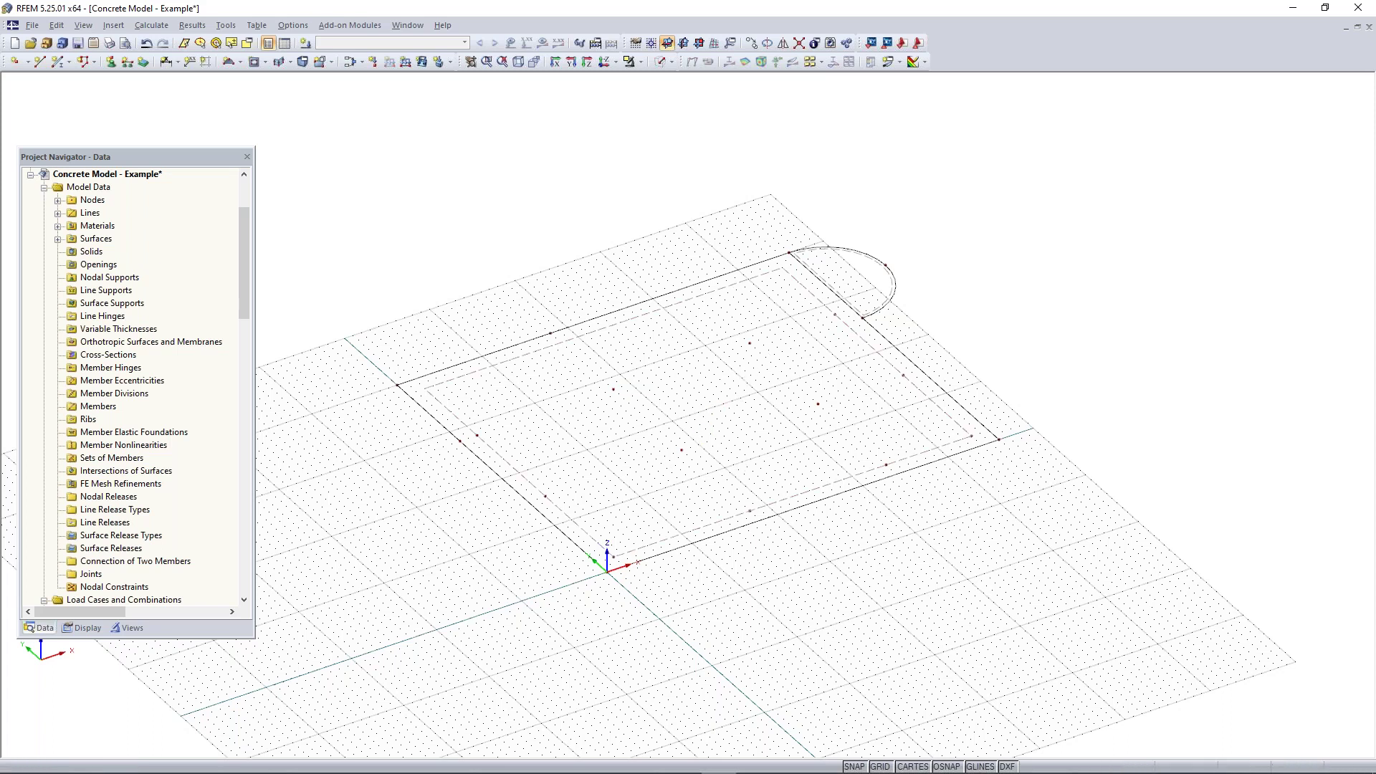
left_click_drag(1010, 213, 363, 650)
left_click(751, 43)
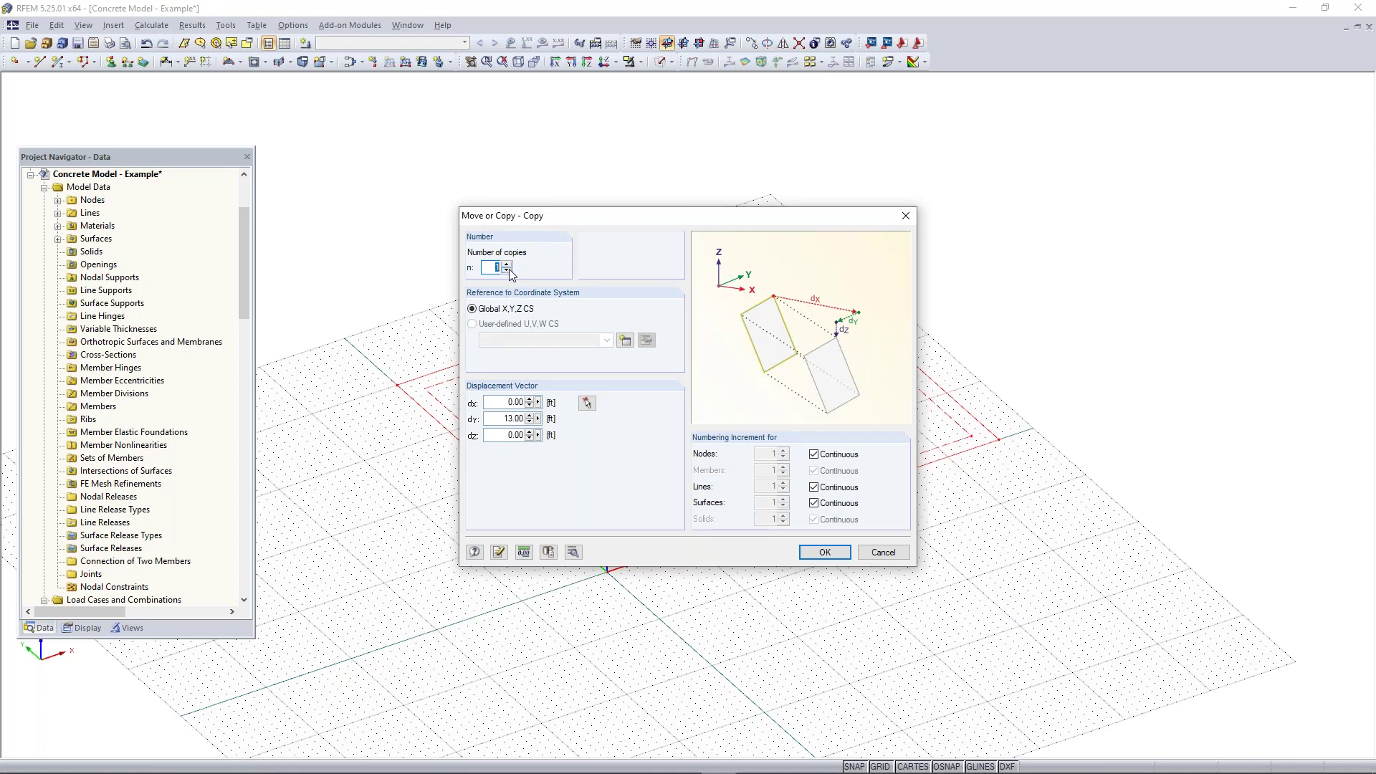
double_click(496, 415)
type("0")
key("Tab")
type("11")
left_click(808, 552)
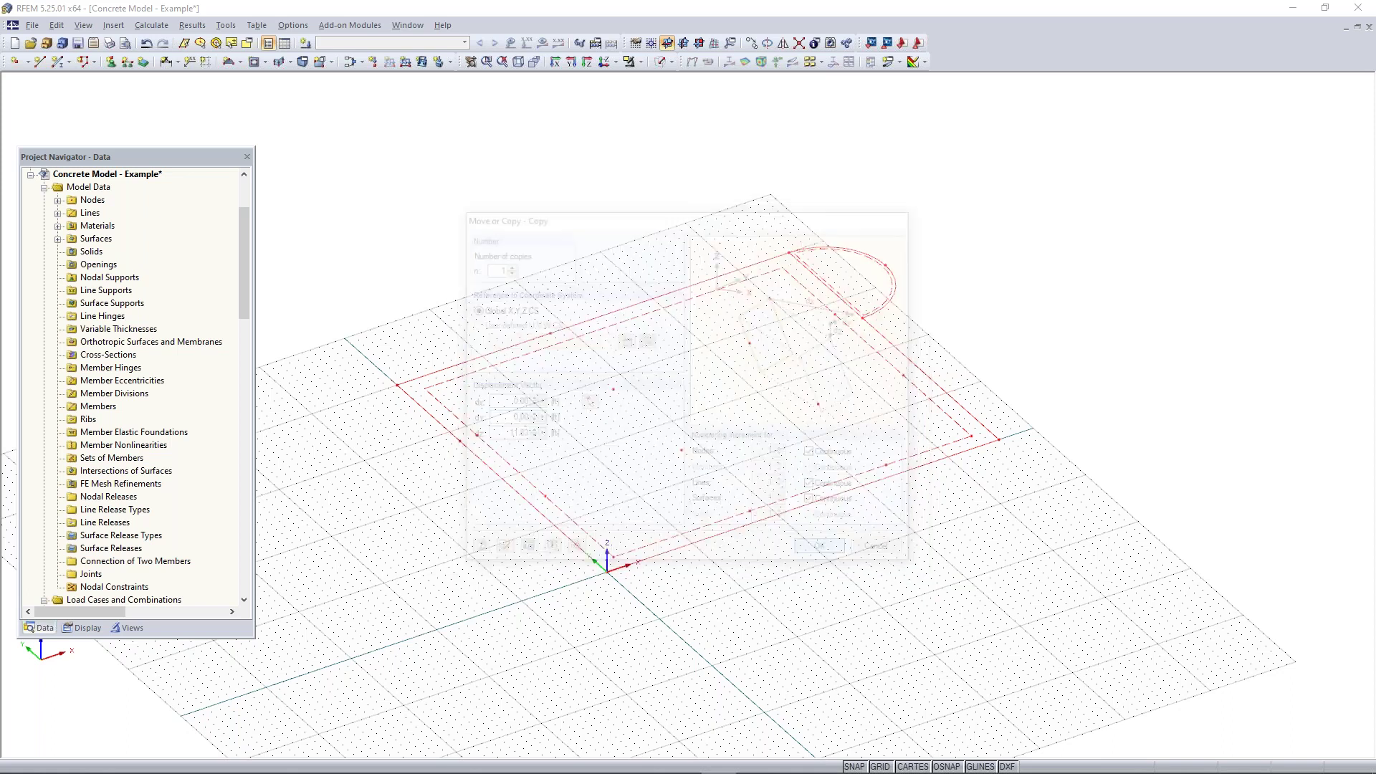
- Show the two-storey model in plan view on the XY plane with perspective projection
middle_click_drag(780, 625, 777, 583, "ctrl")
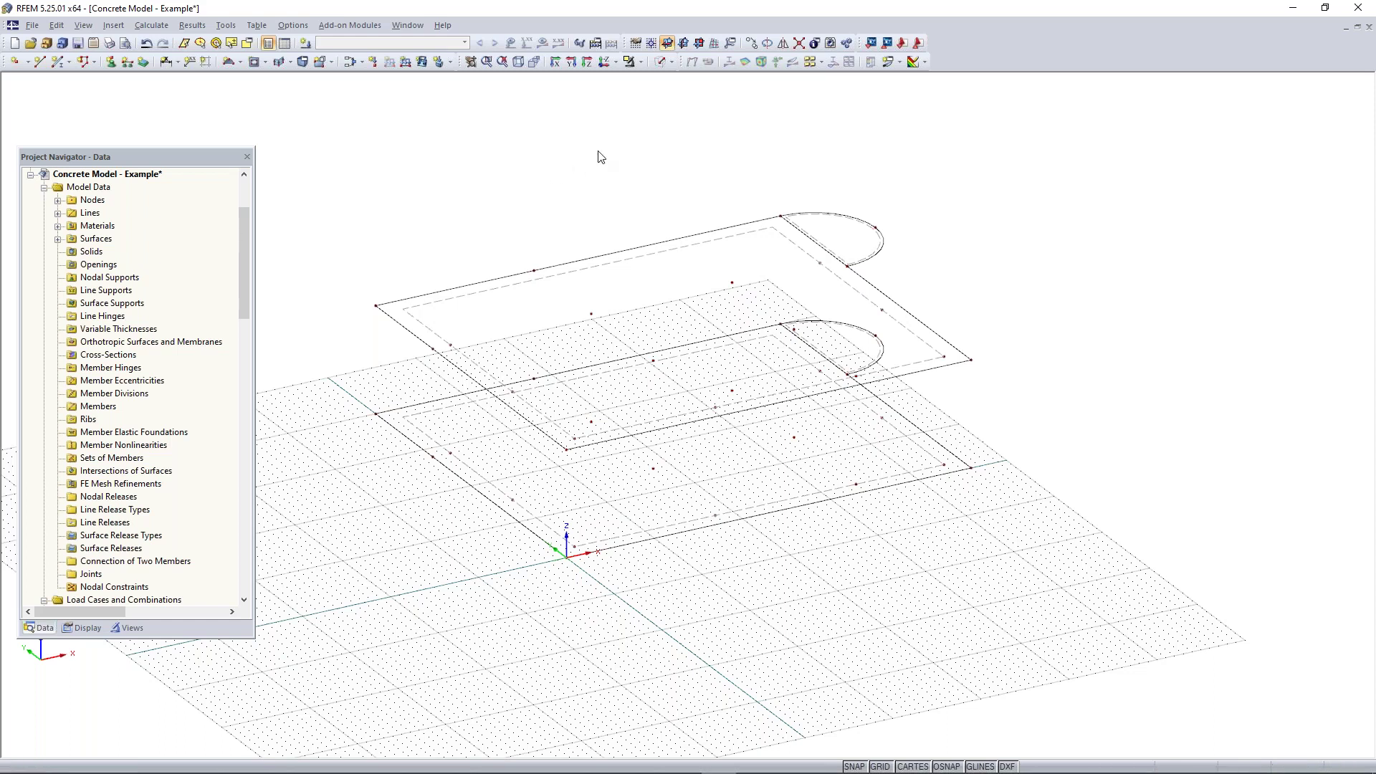
left_click(520, 64)
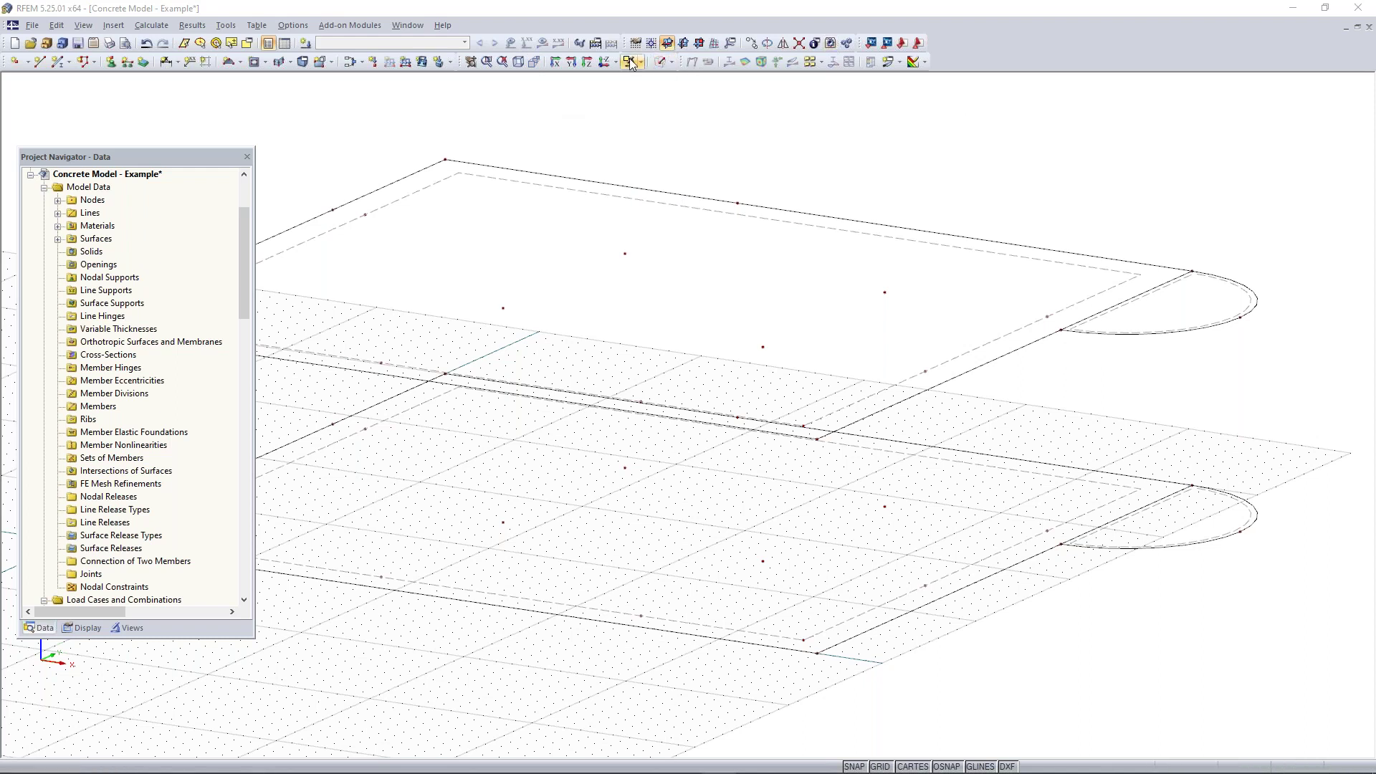
left_click(606, 64)
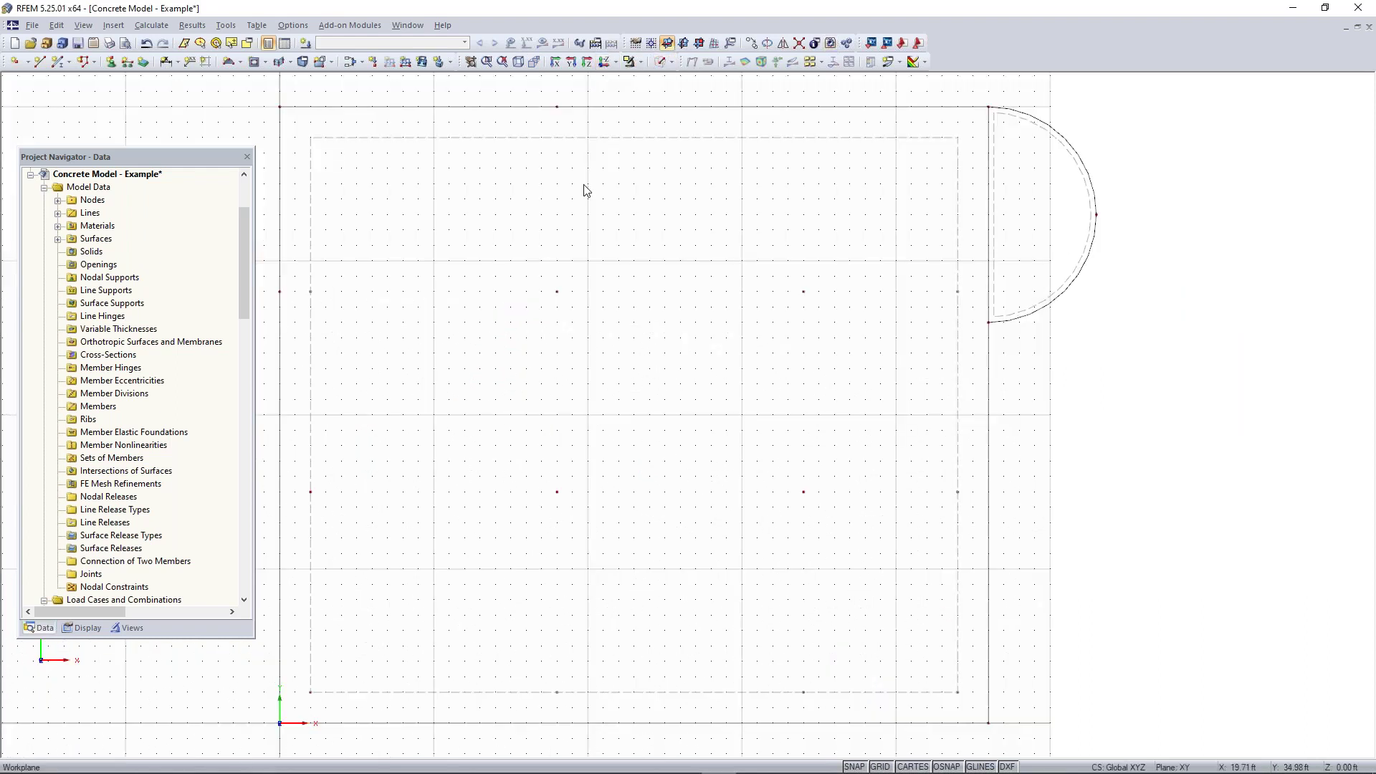
middle_click_drag(584, 190, 642, 196)
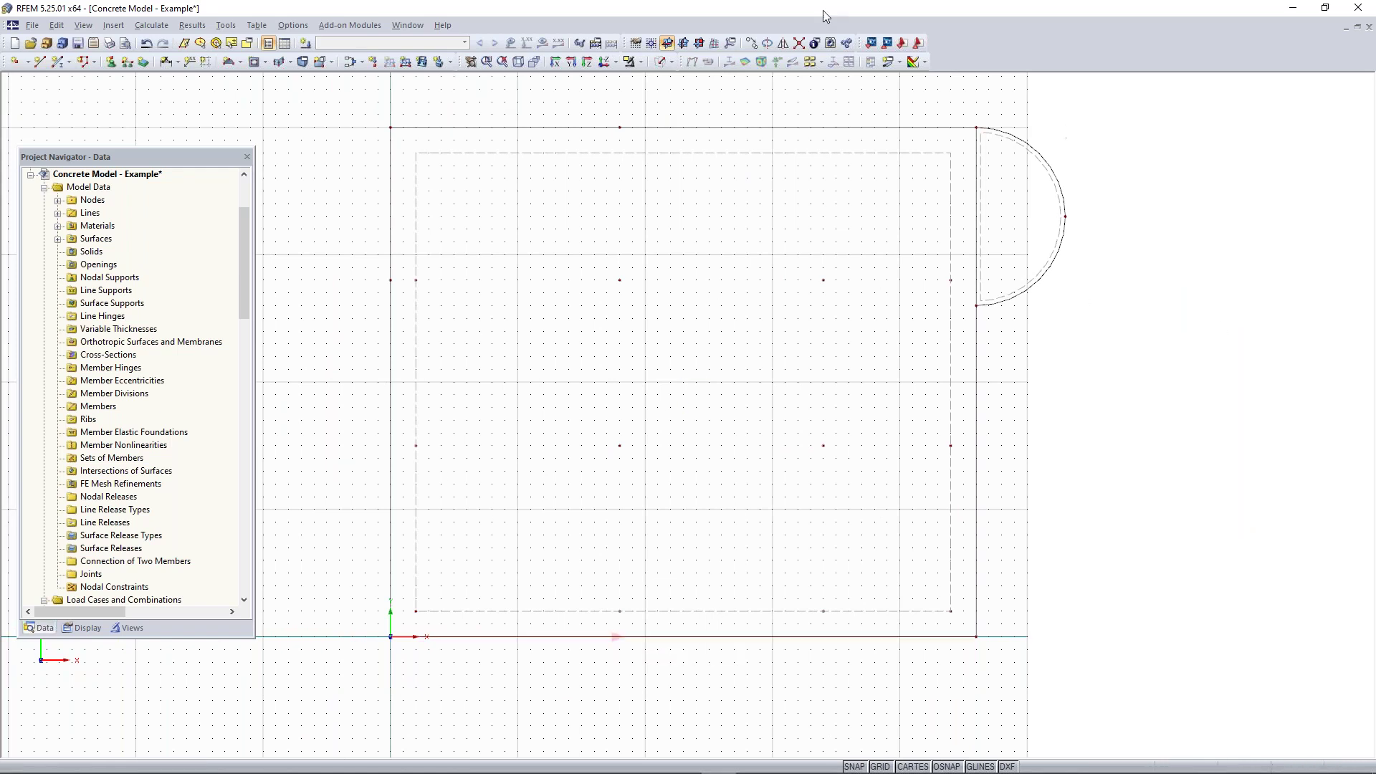
left_click(534, 62)
scroll(519, 175, "down", 2)
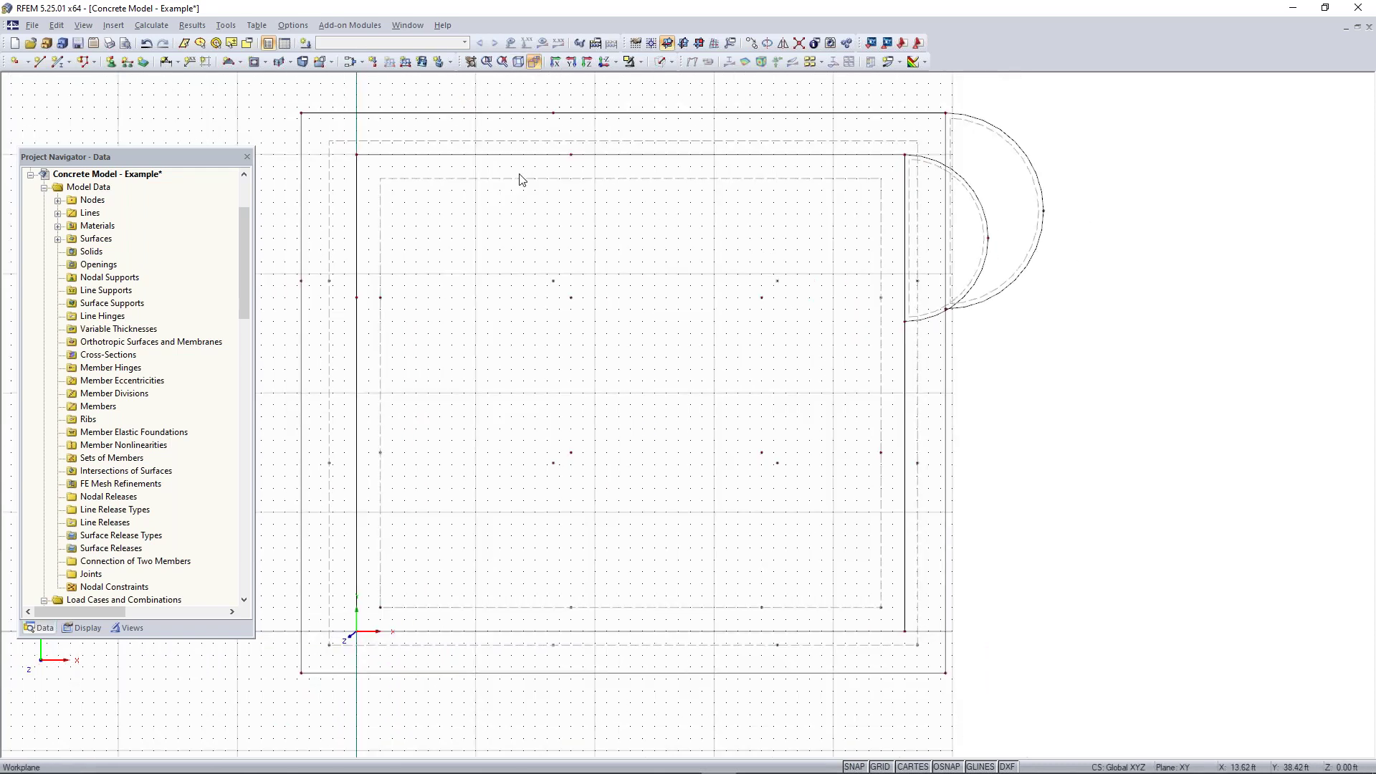
- Switch the model to the solid transparent display and show the object numbering
left_click(660, 62)
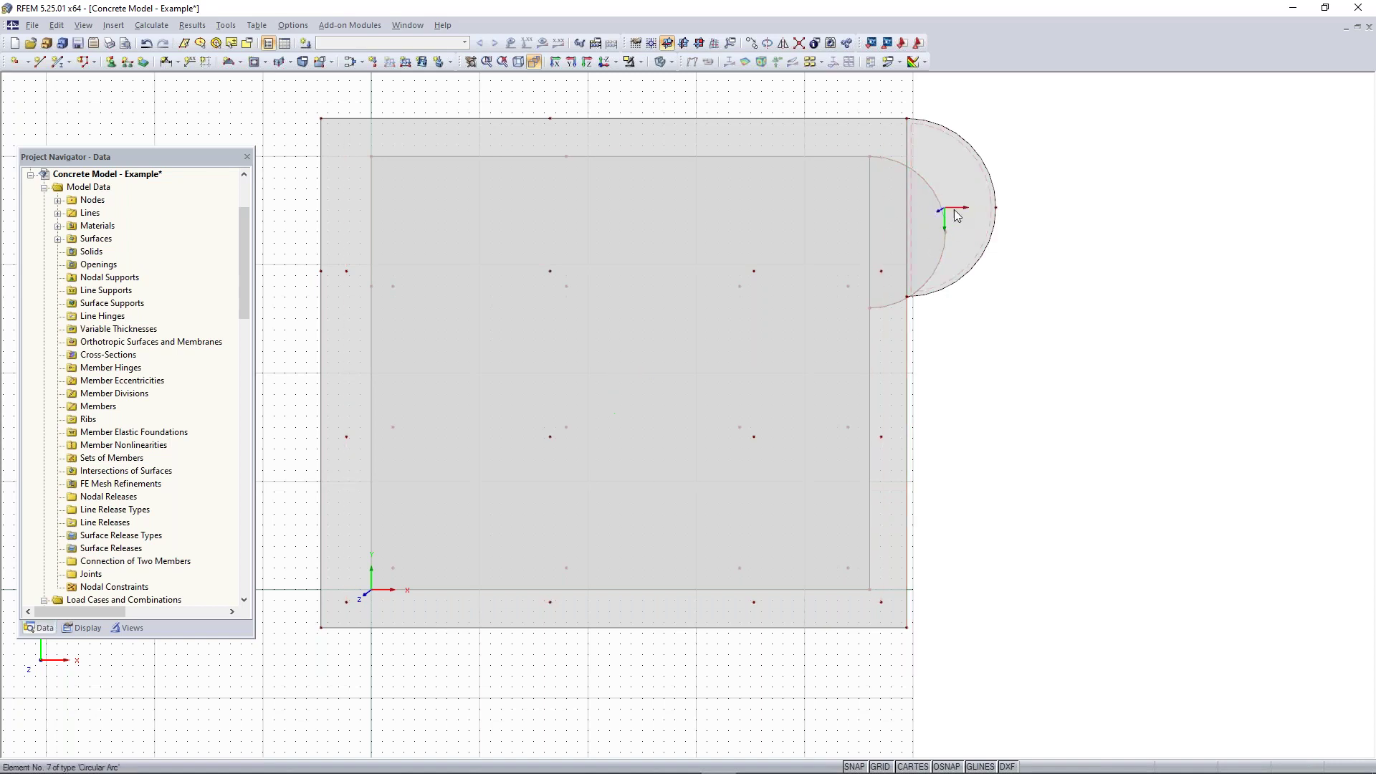
scroll(942, 198, "up", 2)
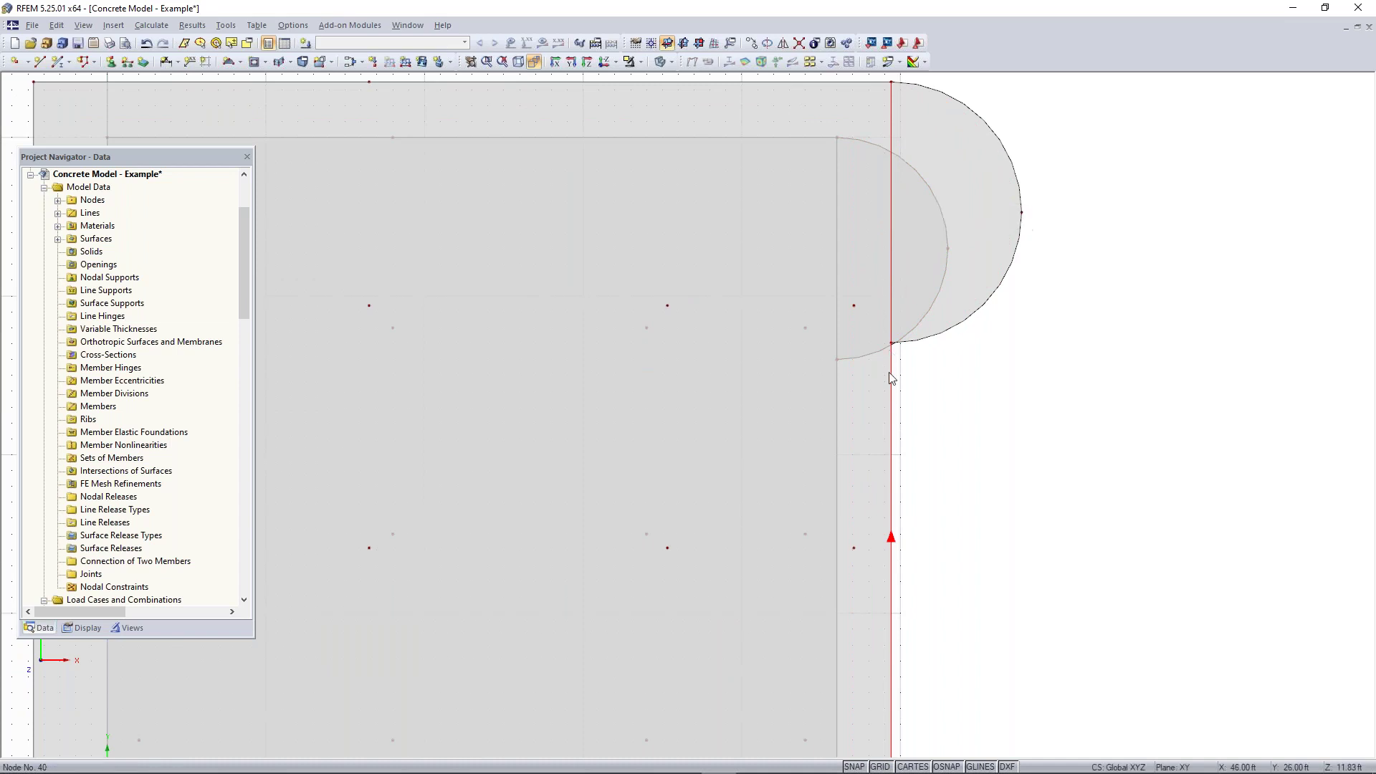
scroll(891, 384, "down", 2)
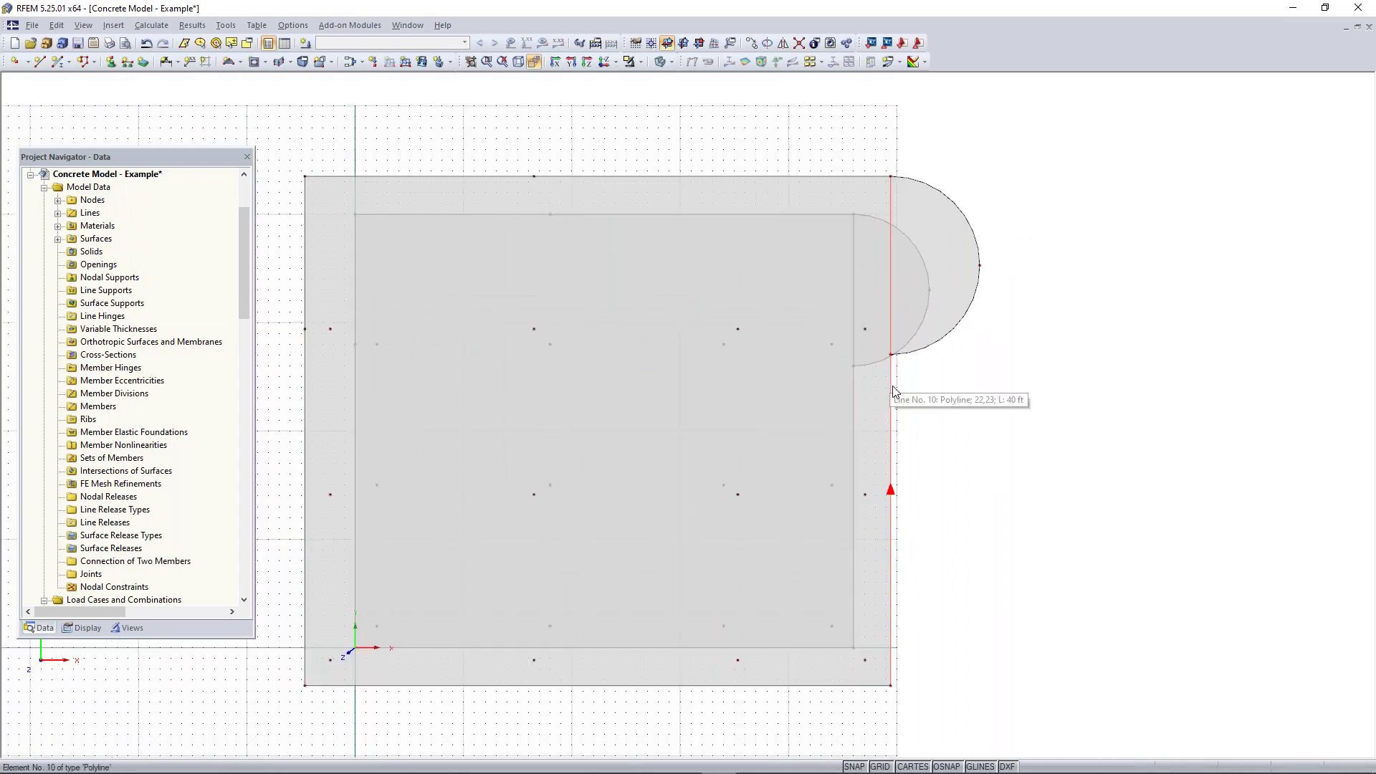
right_click(946, 394)
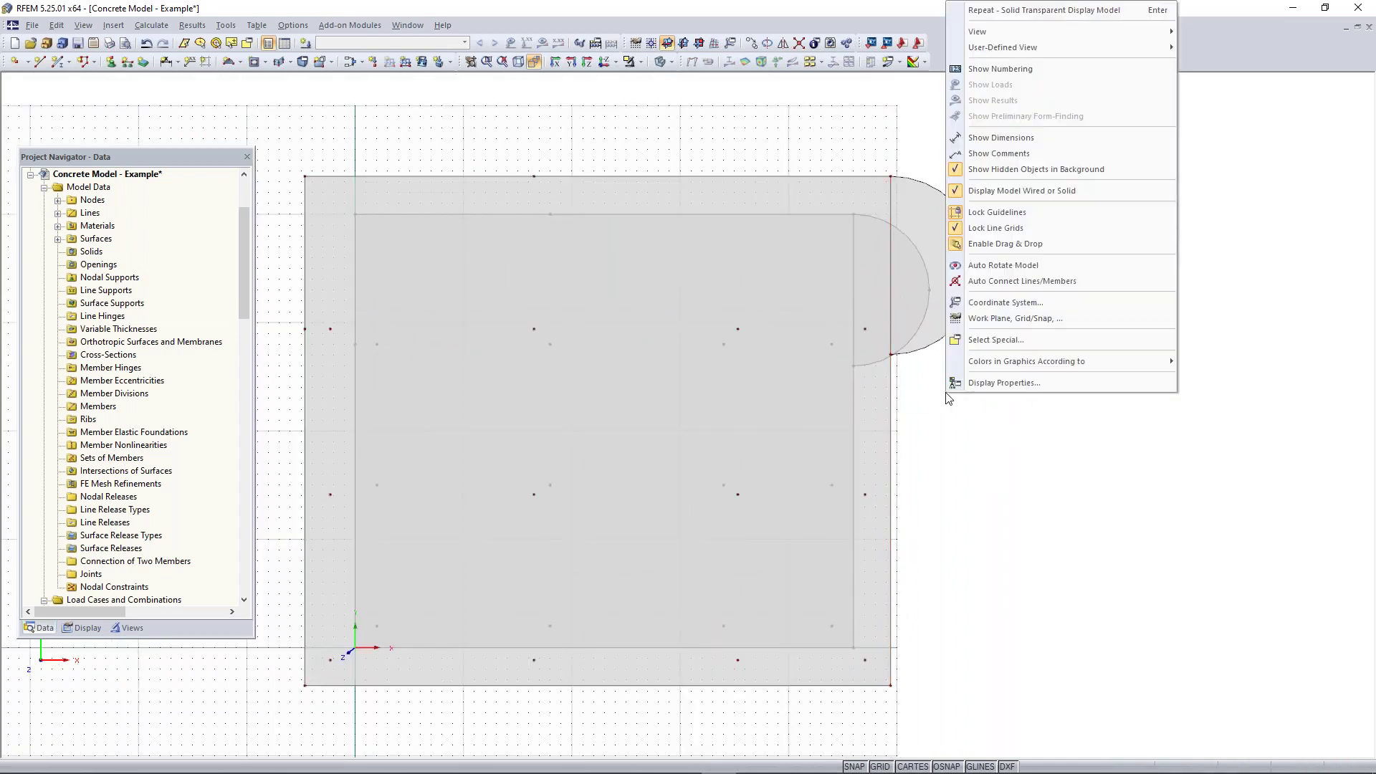
left_click(975, 69)
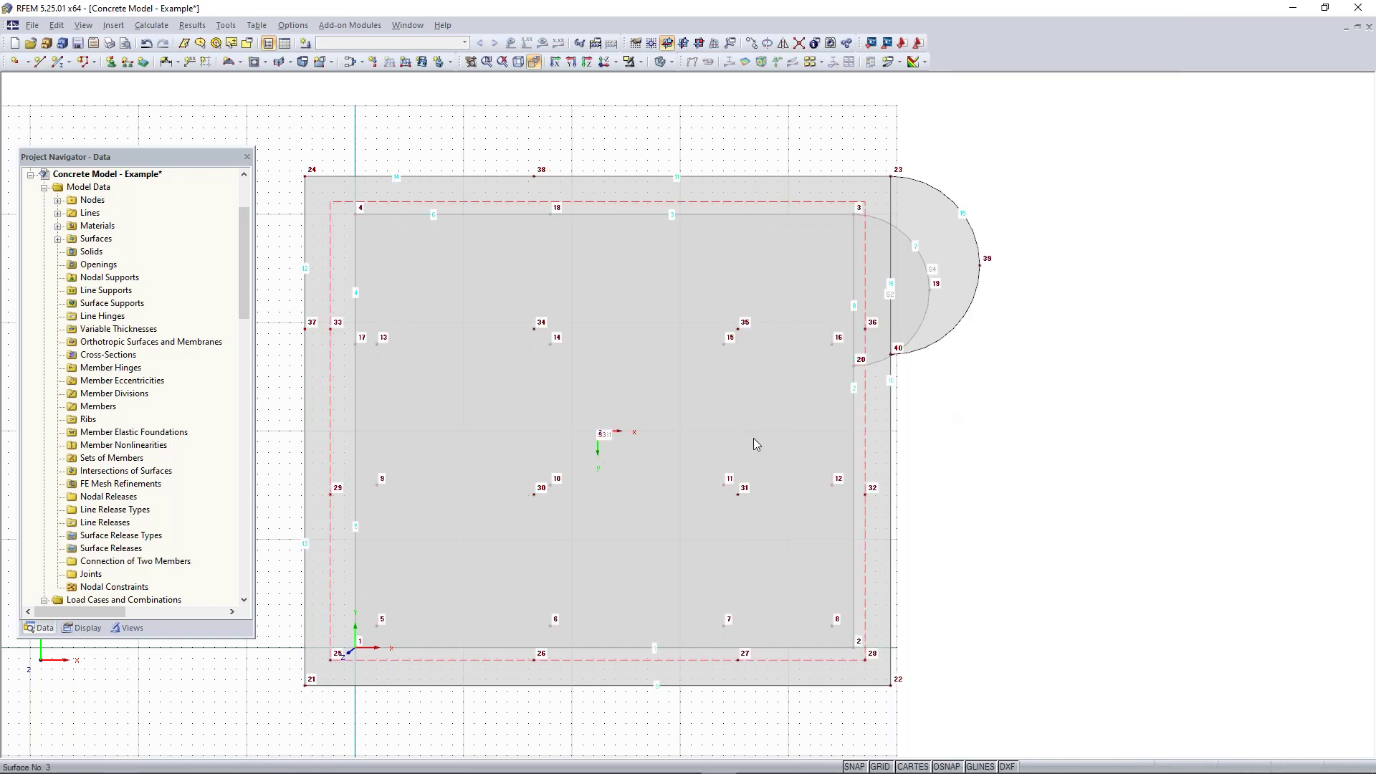
- Connect the upper slab's right edge line to the semicircle's lower end at node 40
scroll(878, 423, "up", 2)
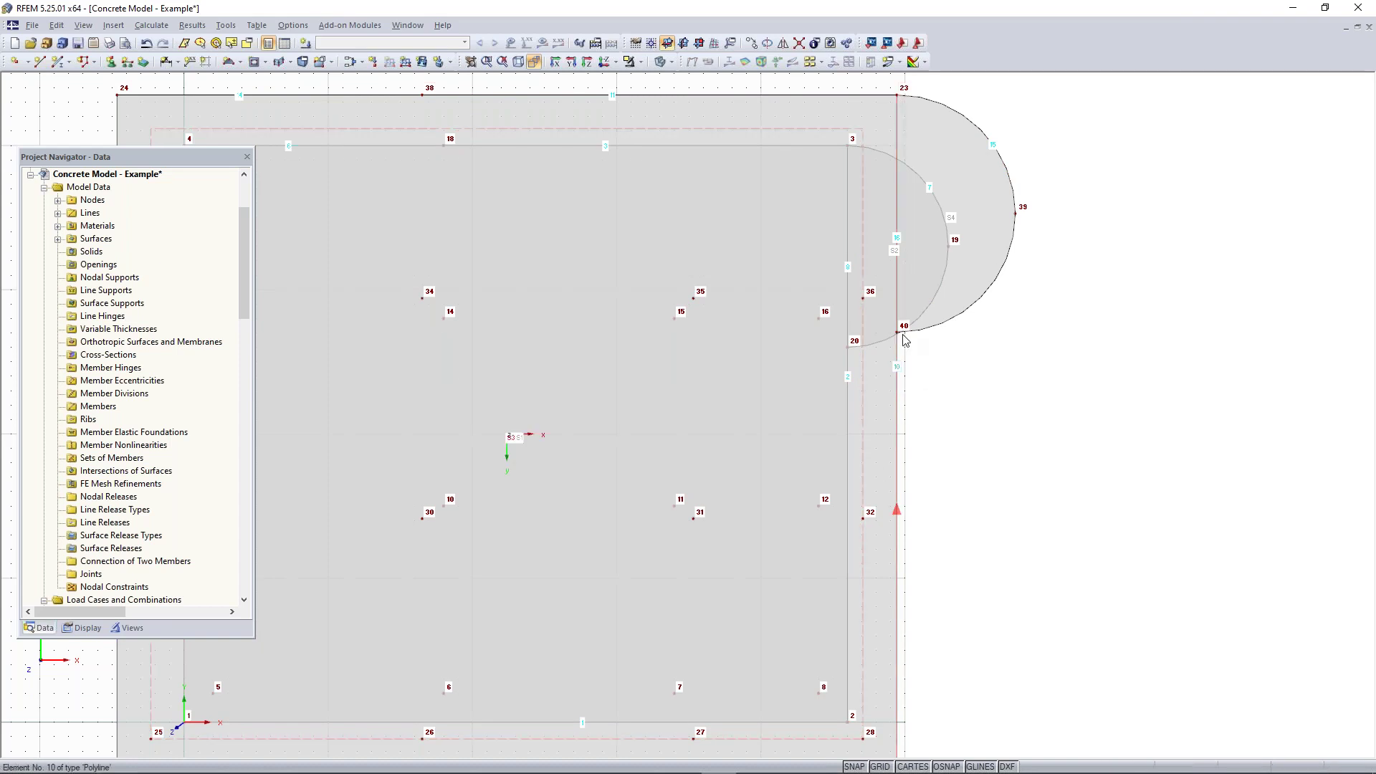
middle_click_drag(951, 370, 976, 391, "ctrl")
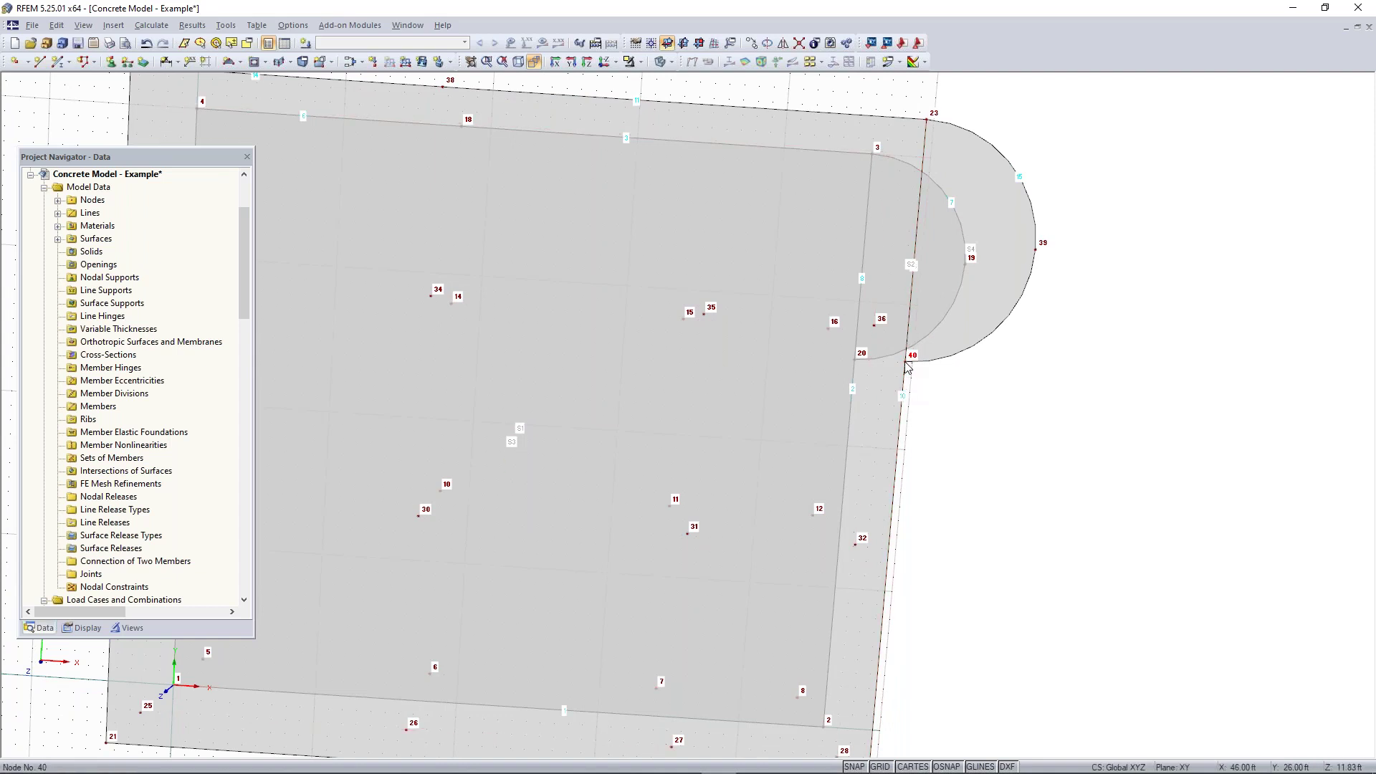
scroll(909, 367, "up", 3)
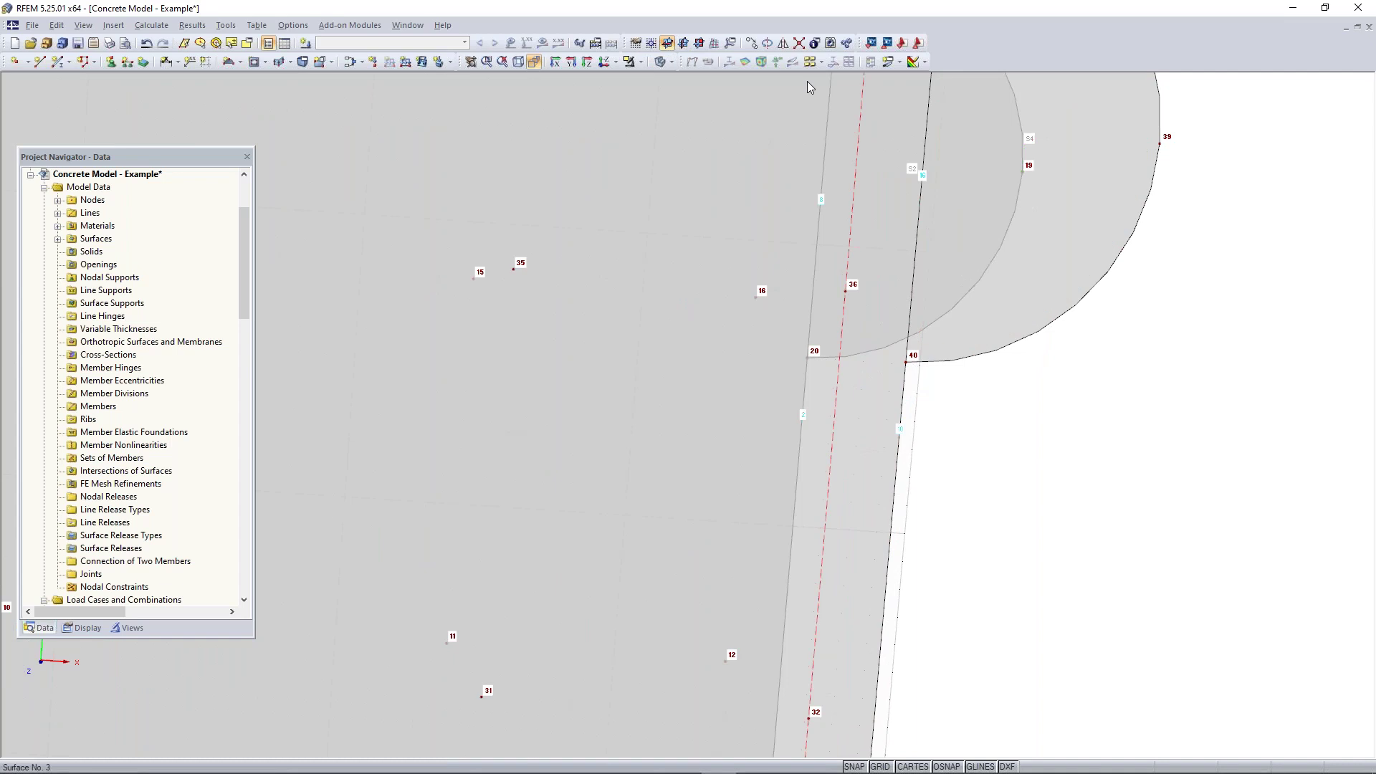
left_click(799, 44)
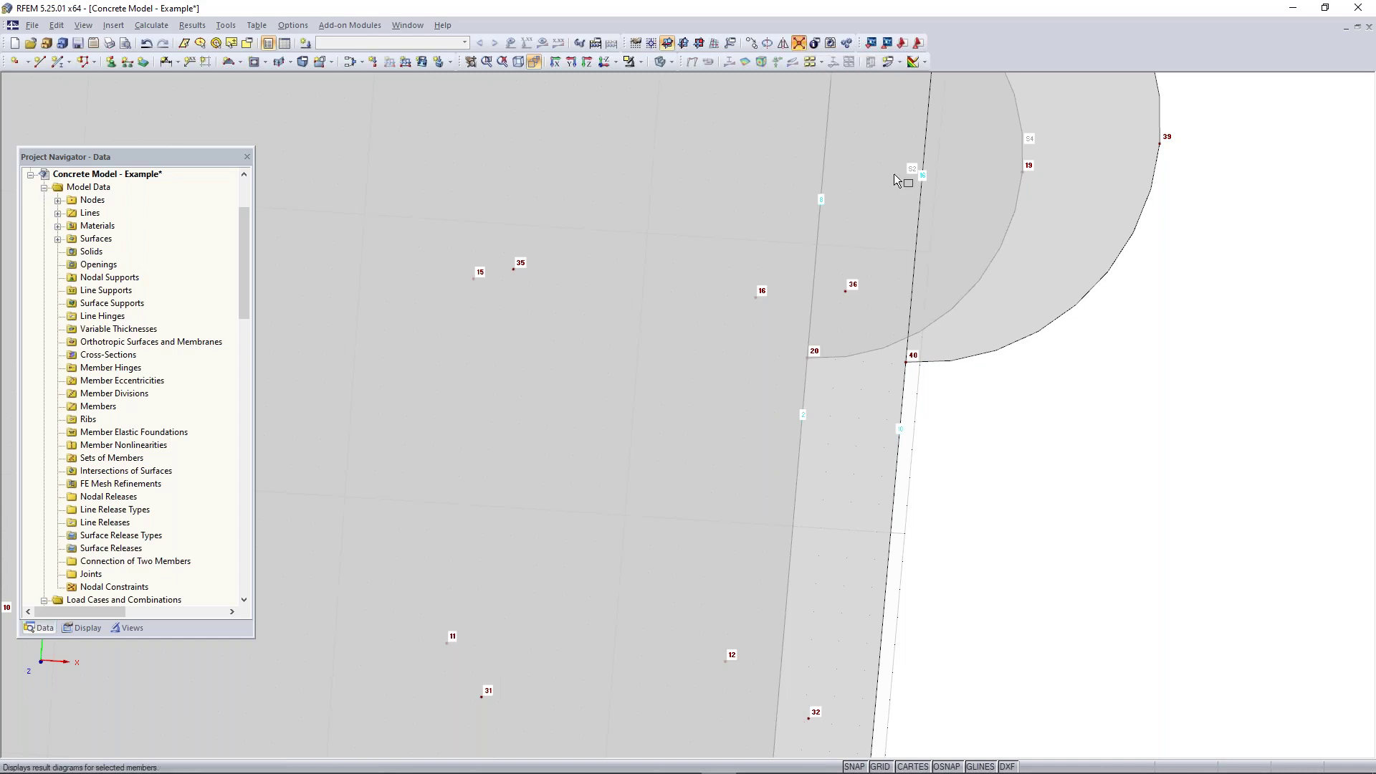
left_click_drag(934, 394, 889, 356)
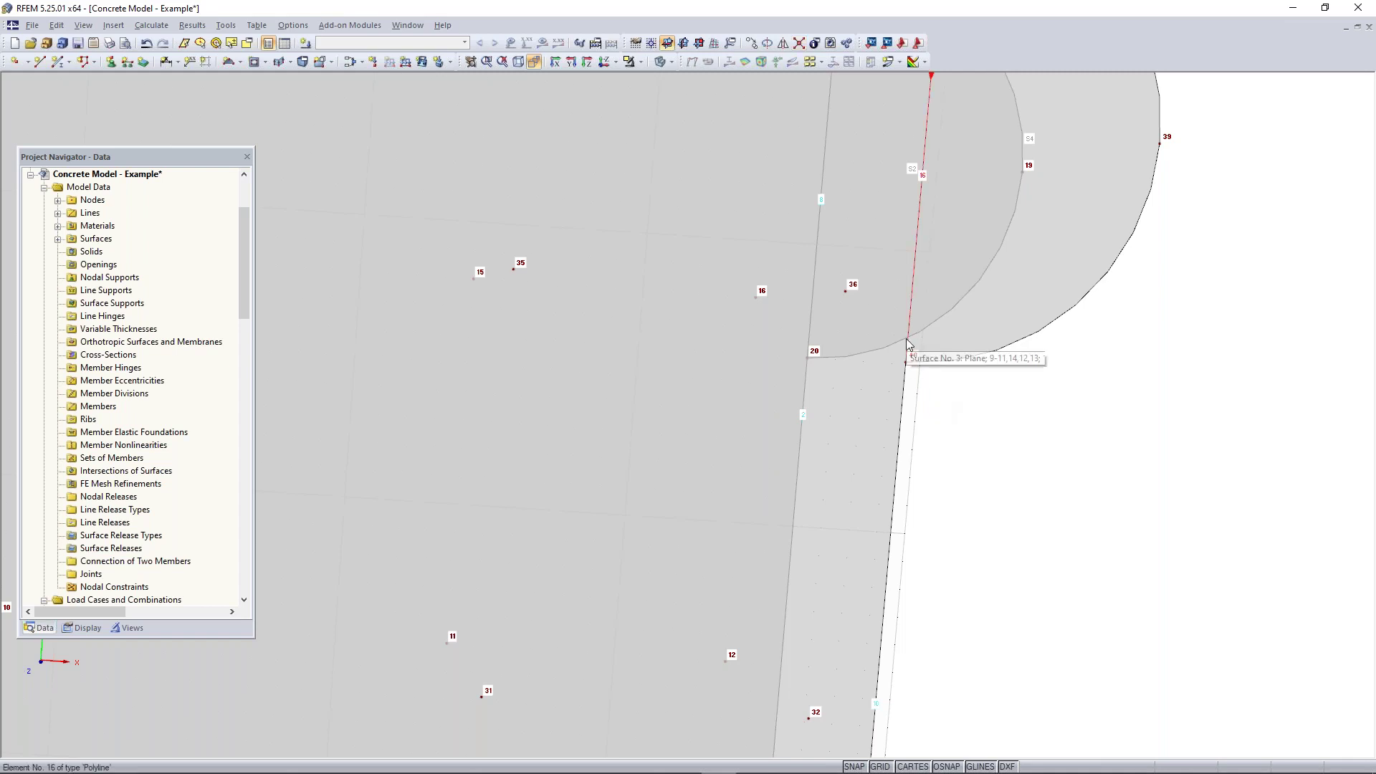
- Divide the upper slab's straight edge between nodes 23 and 40 by distance, with a new intermediate node 7 ft (50%) from each end
scroll(908, 391, "down", 4)
scroll(912, 316, "up", 1)
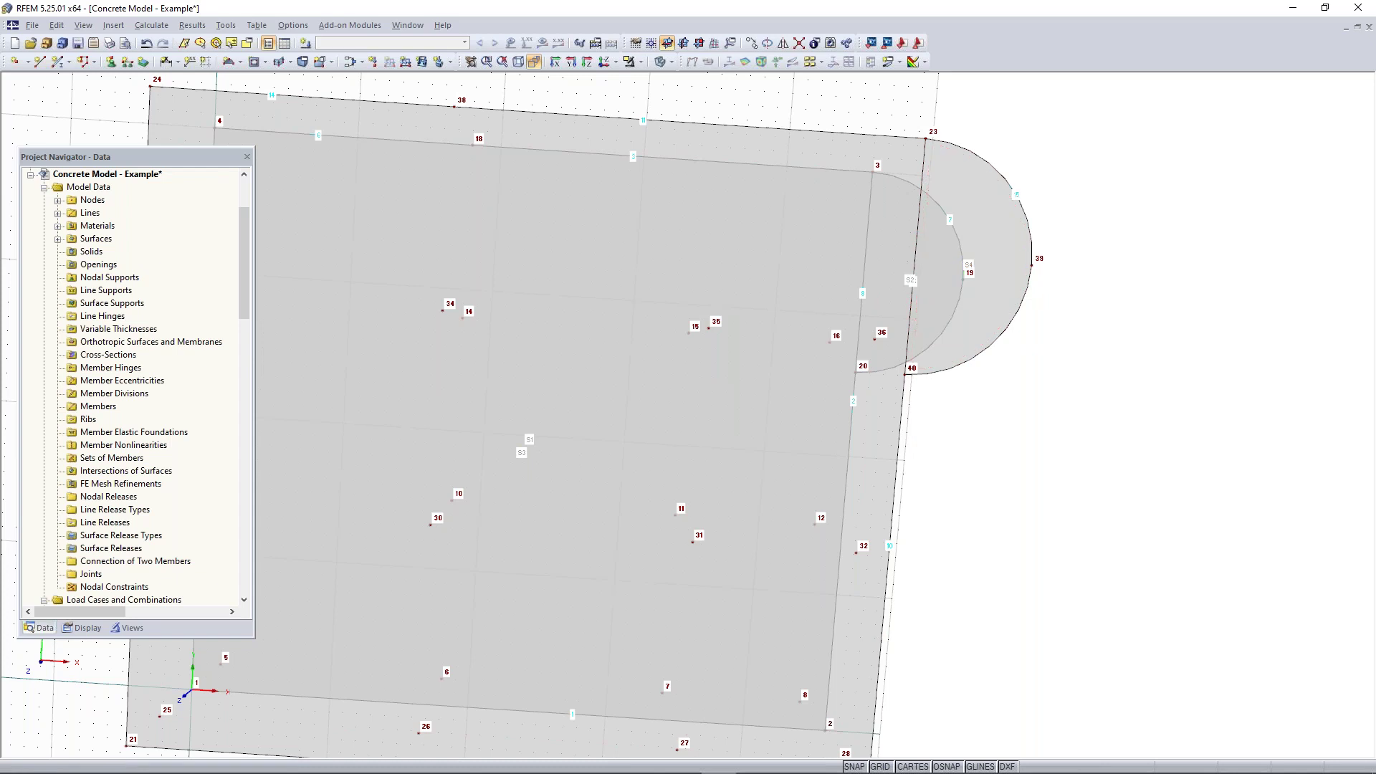
right_click(918, 255)
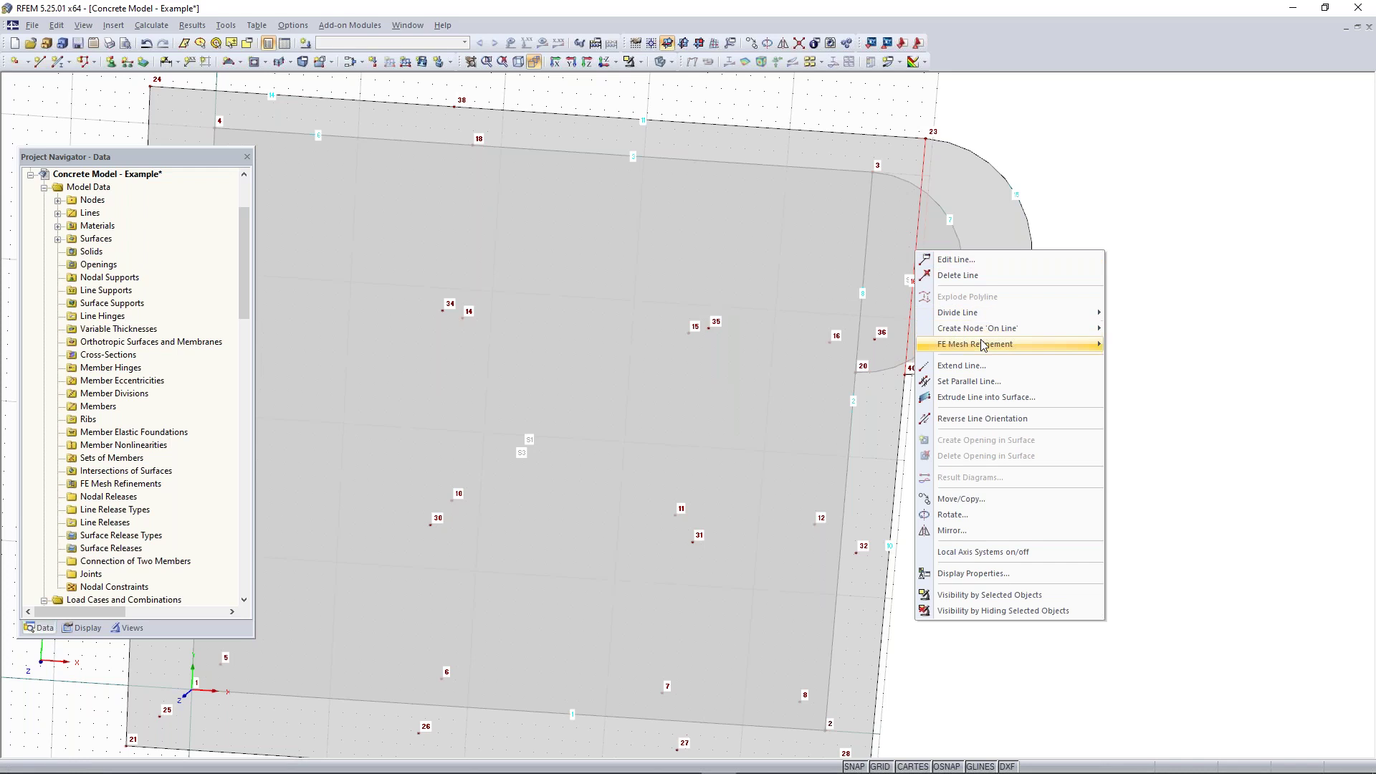
mouse_move(1028, 312)
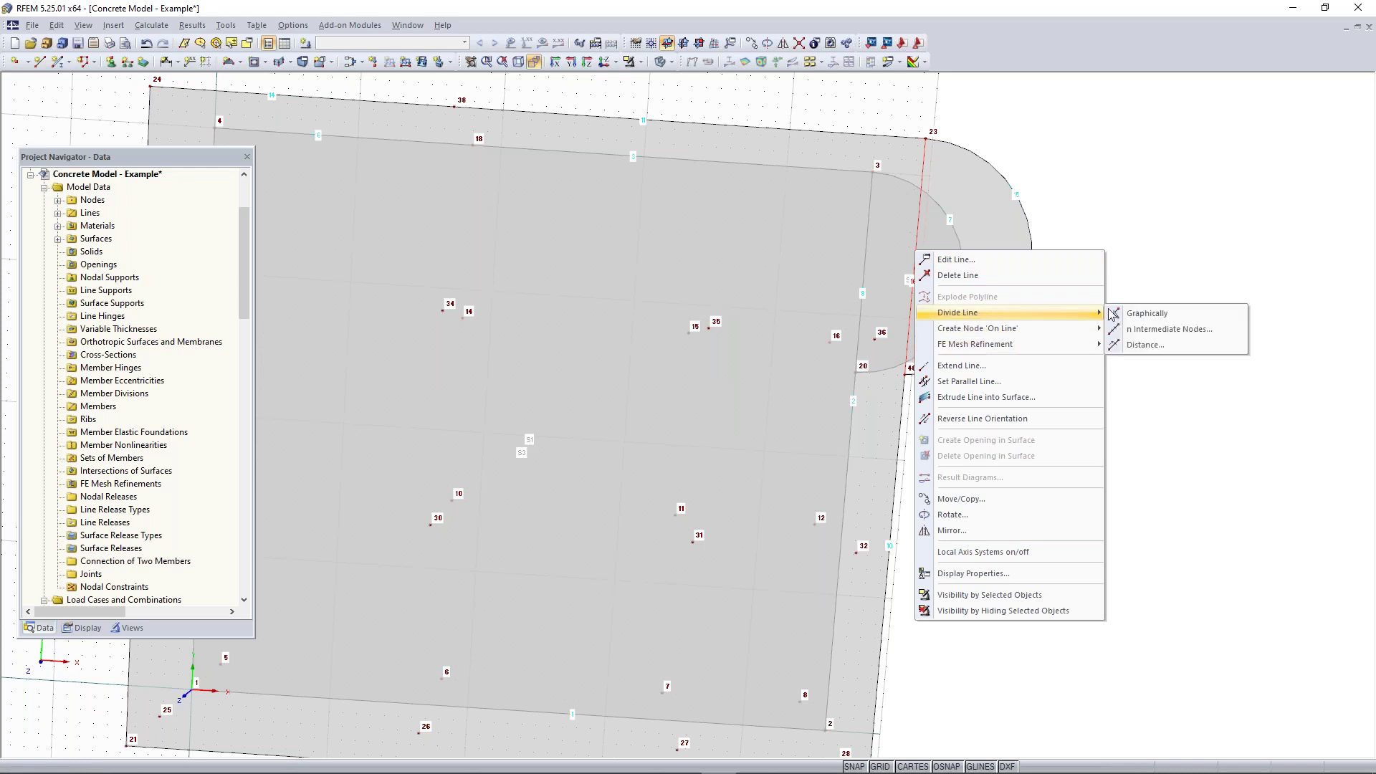
left_click(1143, 345)
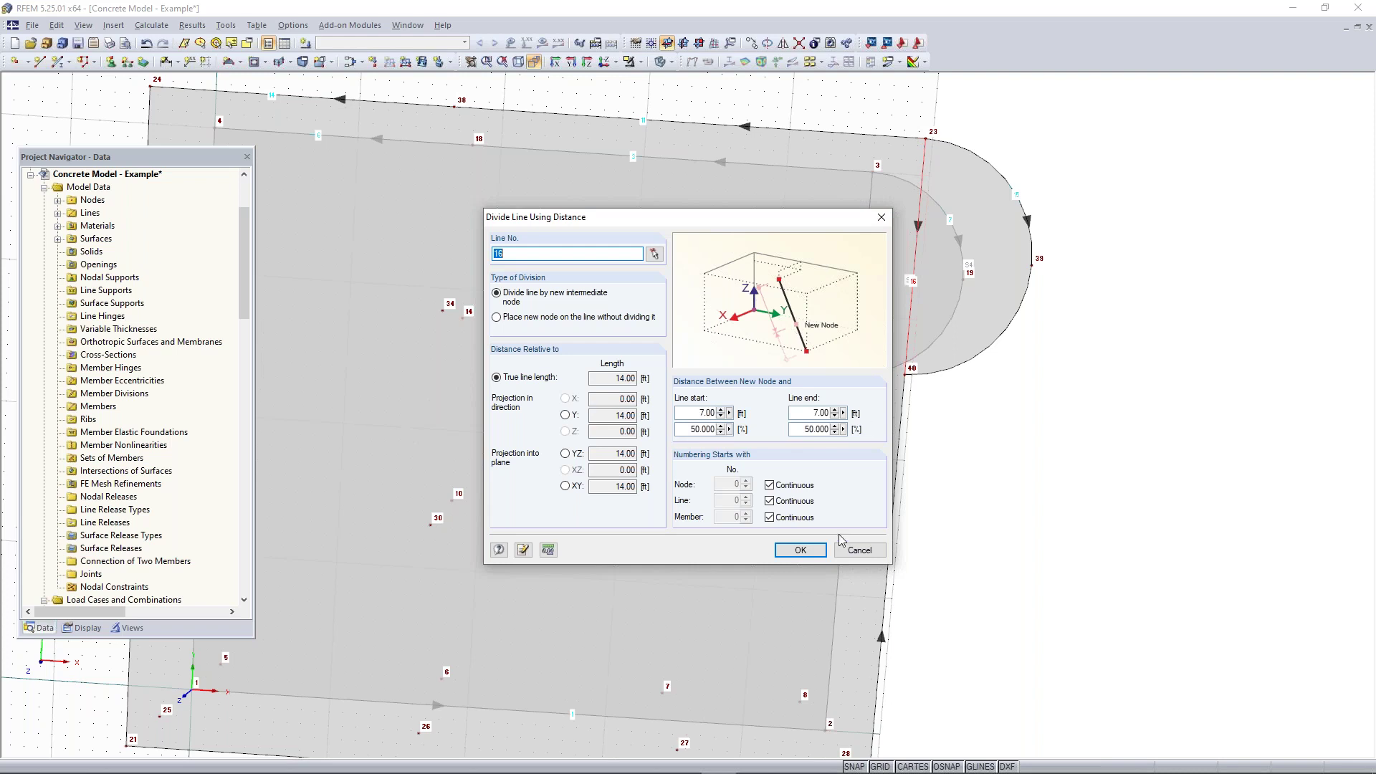
left_click(799, 550)
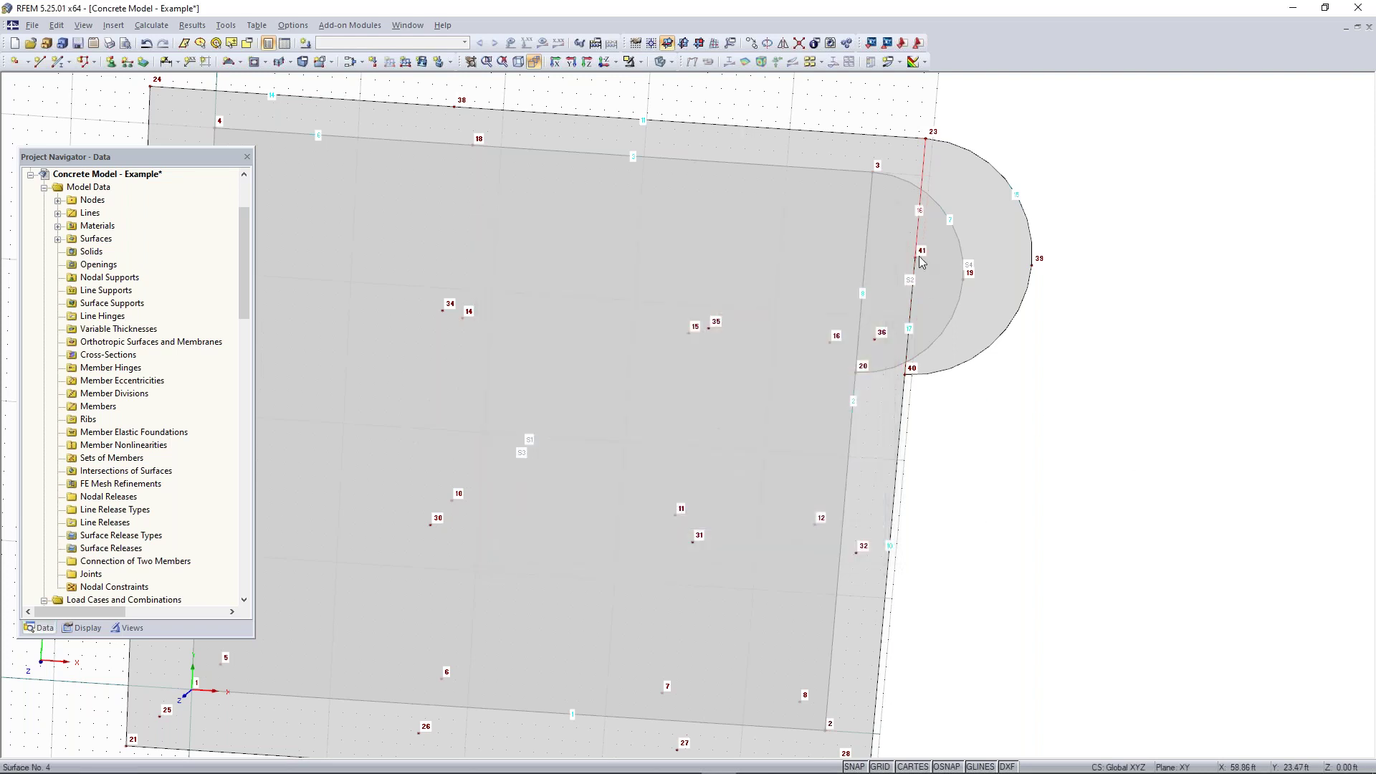
scroll(925, 265, "up", 4)
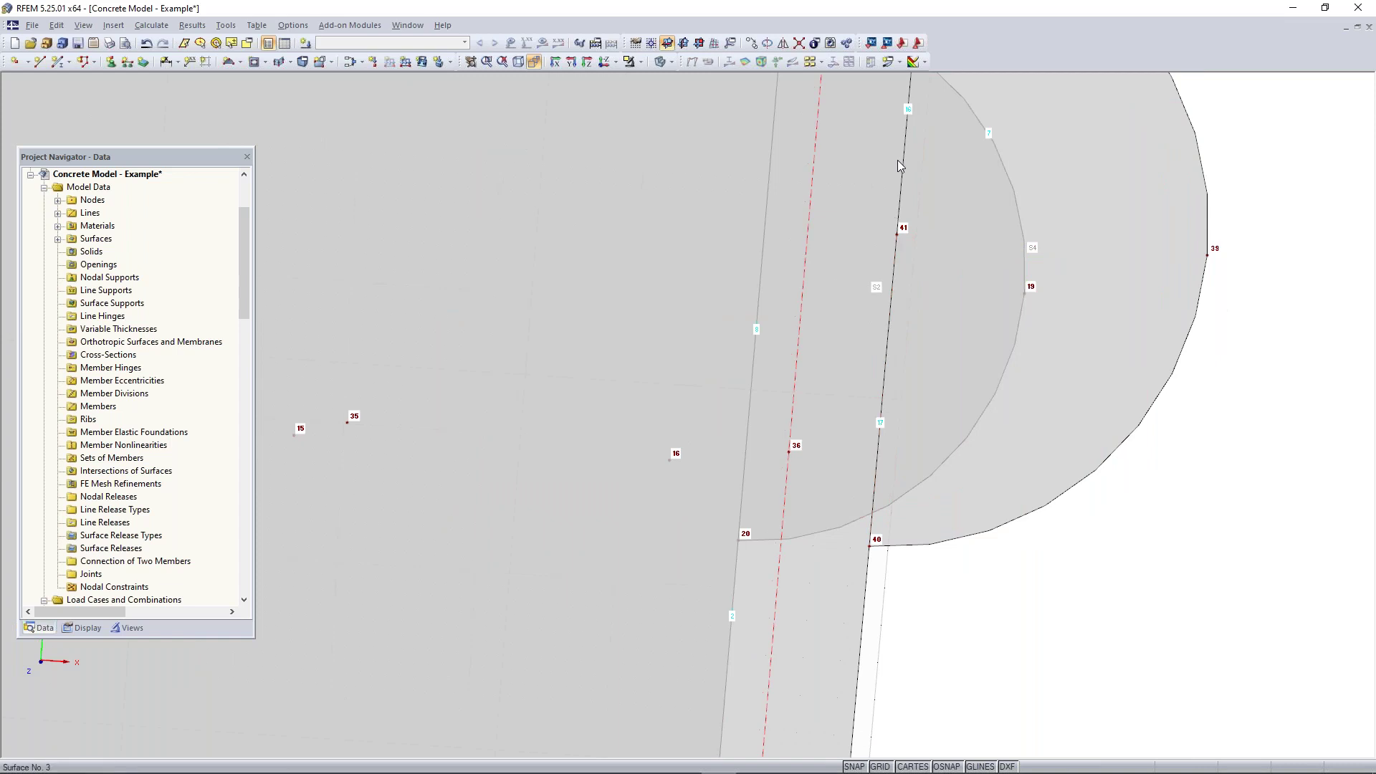
- Turn off the perspective projection and show the two-storey model in isometric view
scroll(946, 571, "down", 2)
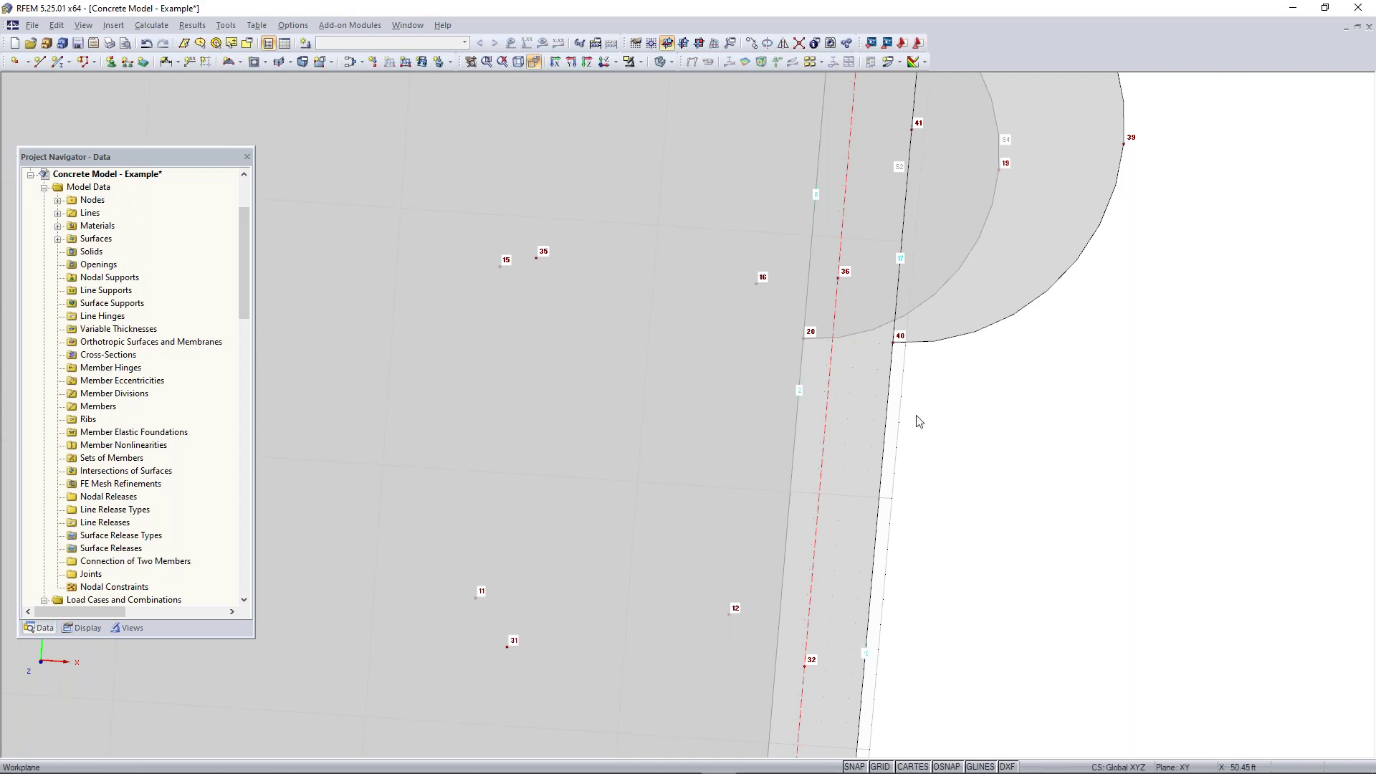
scroll(919, 423, "down", 5)
middle_click_drag(933, 463, 872, 379, "ctrl")
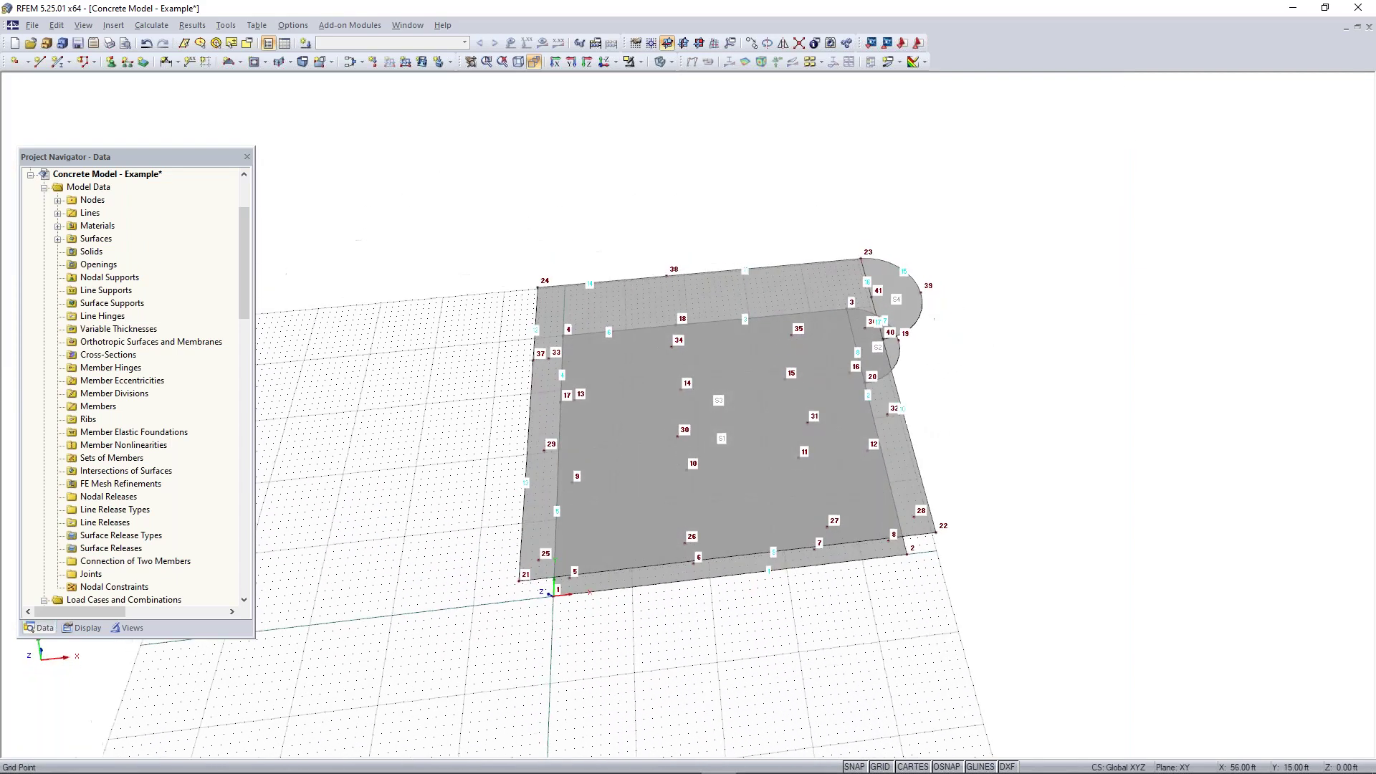
left_click(534, 61)
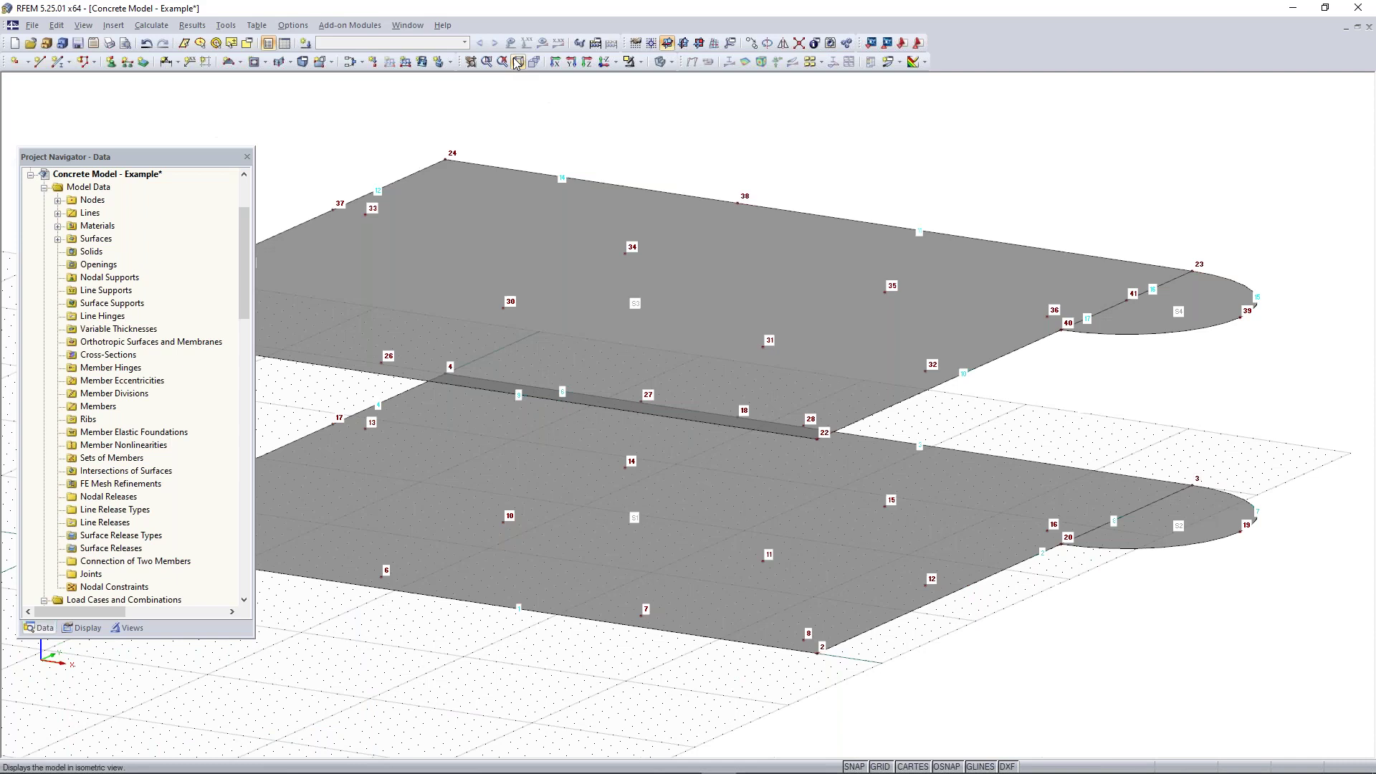
left_click(518, 62)
- Delete the upper floor's main rectangular surface and its semicircular surface
scroll(695, 254, "down", 3)
middle_click_drag(1091, 213, 1005, 348, "ctrl")
left_click(791, 267)
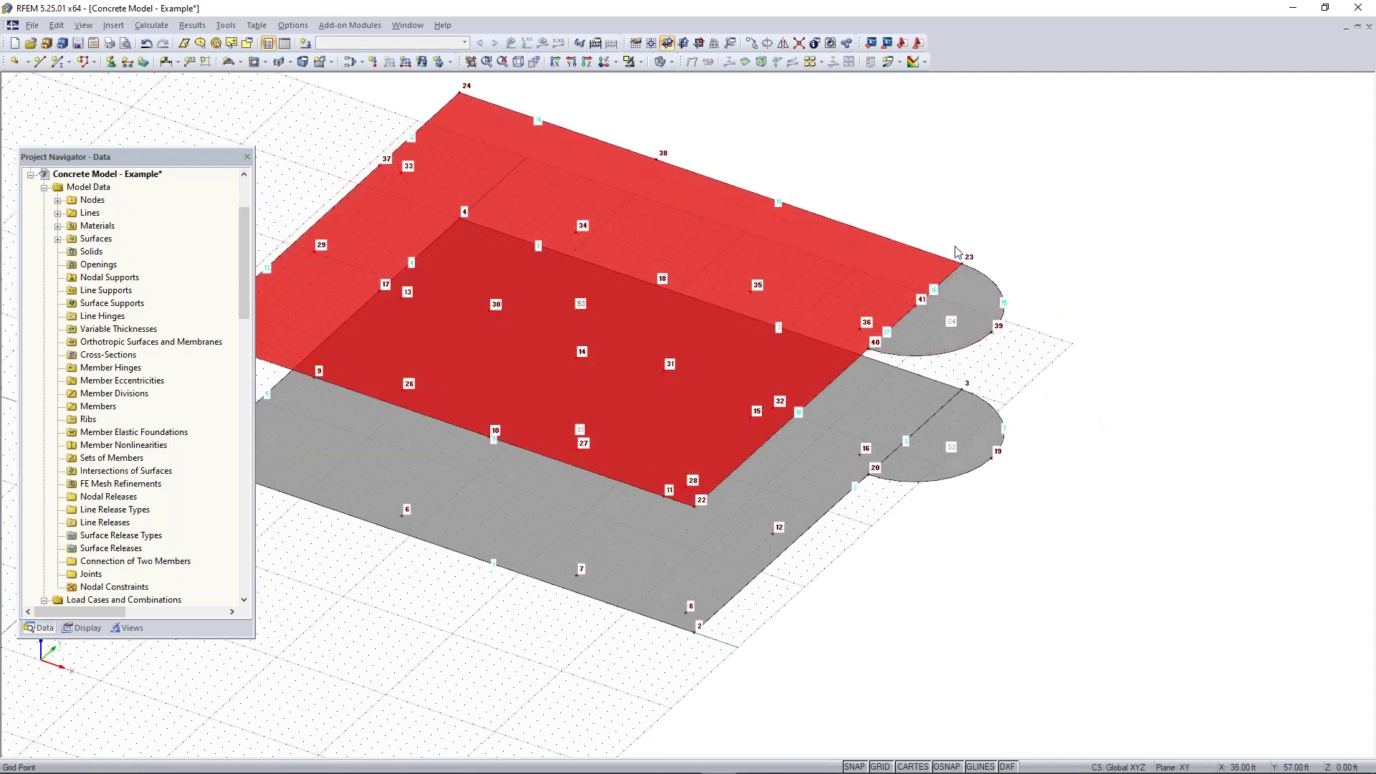
key("Delete")
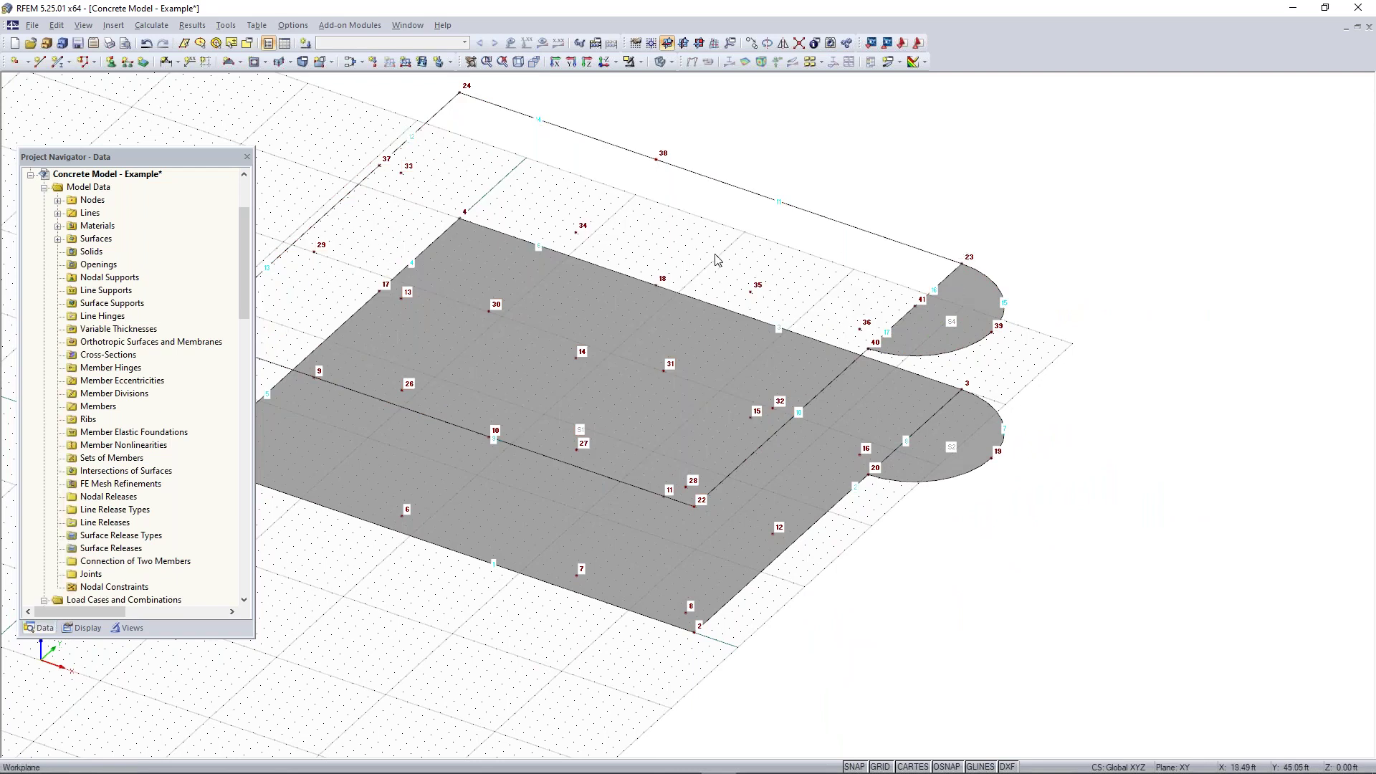
left_click(964, 291)
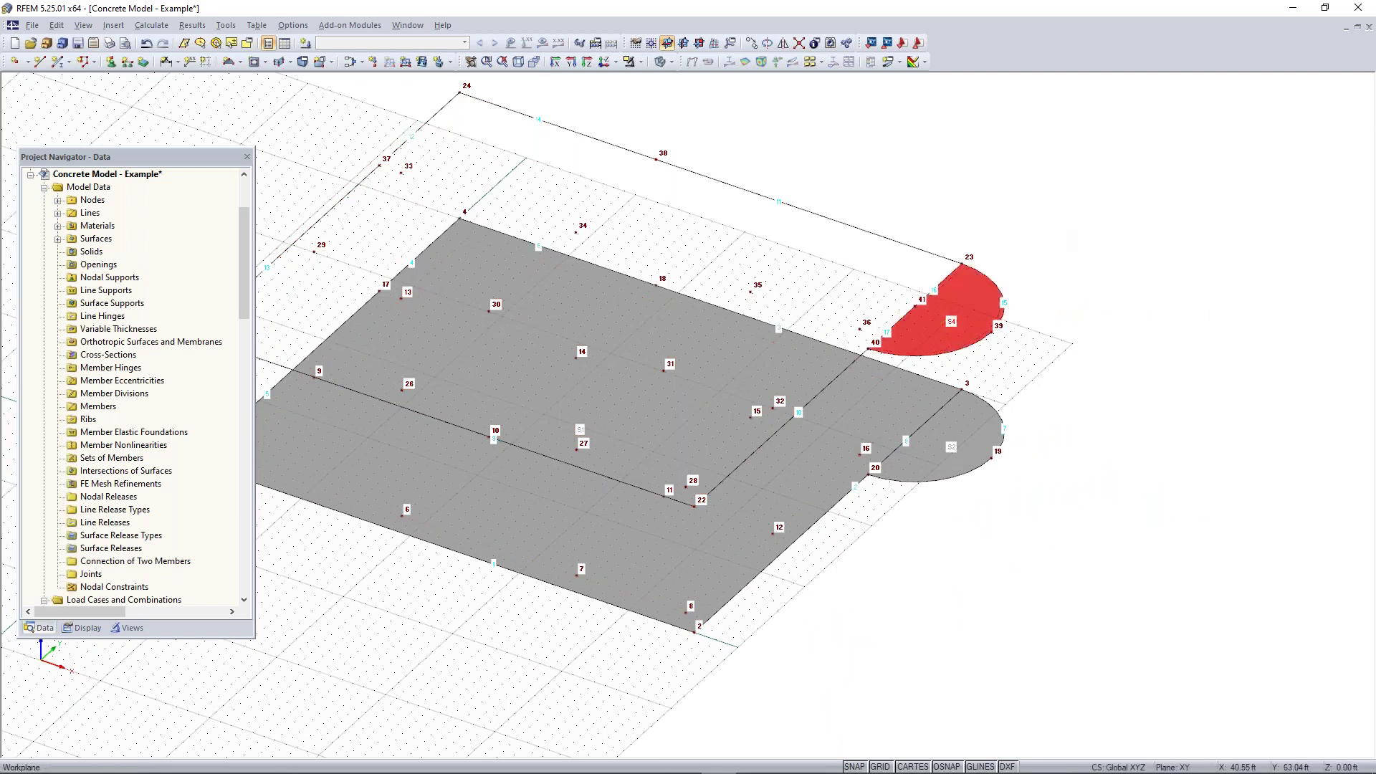
key("Delete")
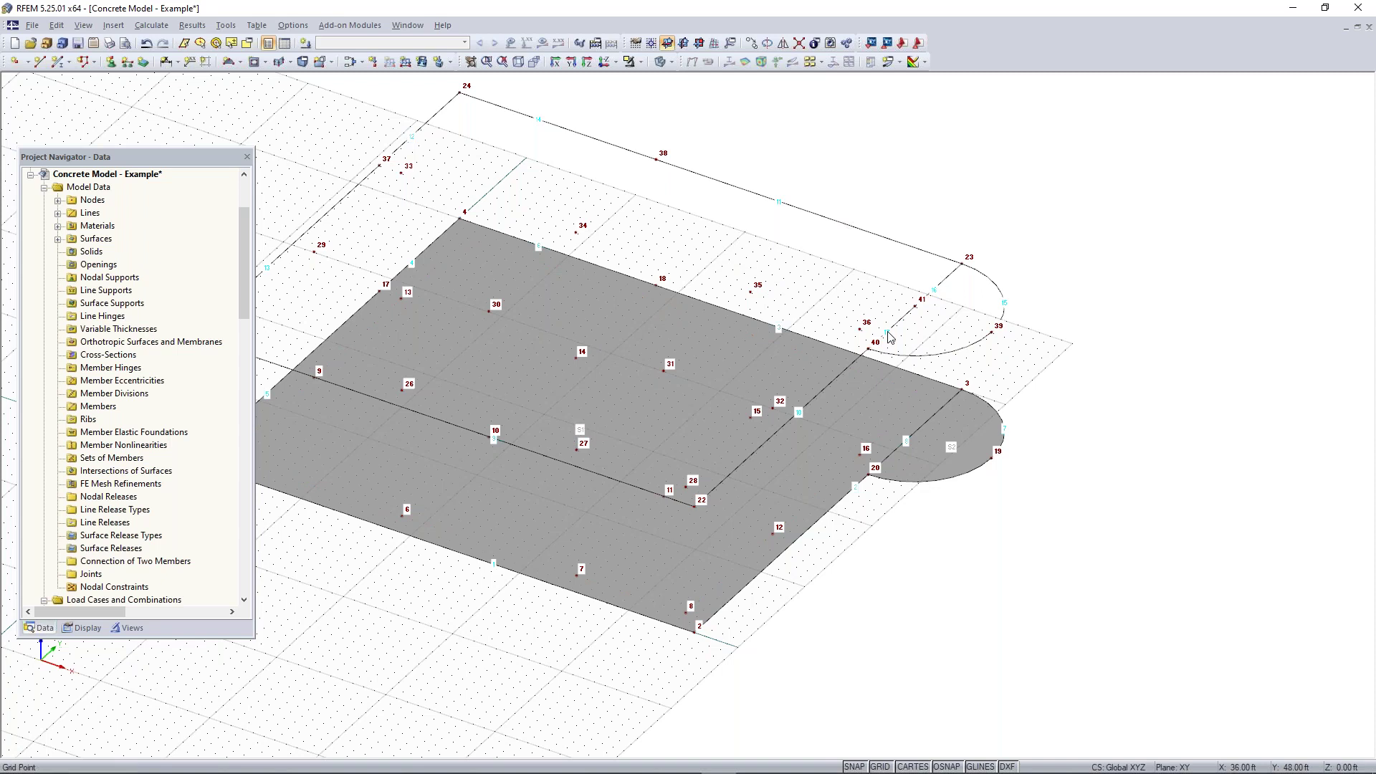
- Delete the two straight 7 ft lines, numbers 16 and 17, between nodes 23 and 40 on the upper floor
scroll(910, 321, "up", 1)
scroll(910, 321, "up", 1)
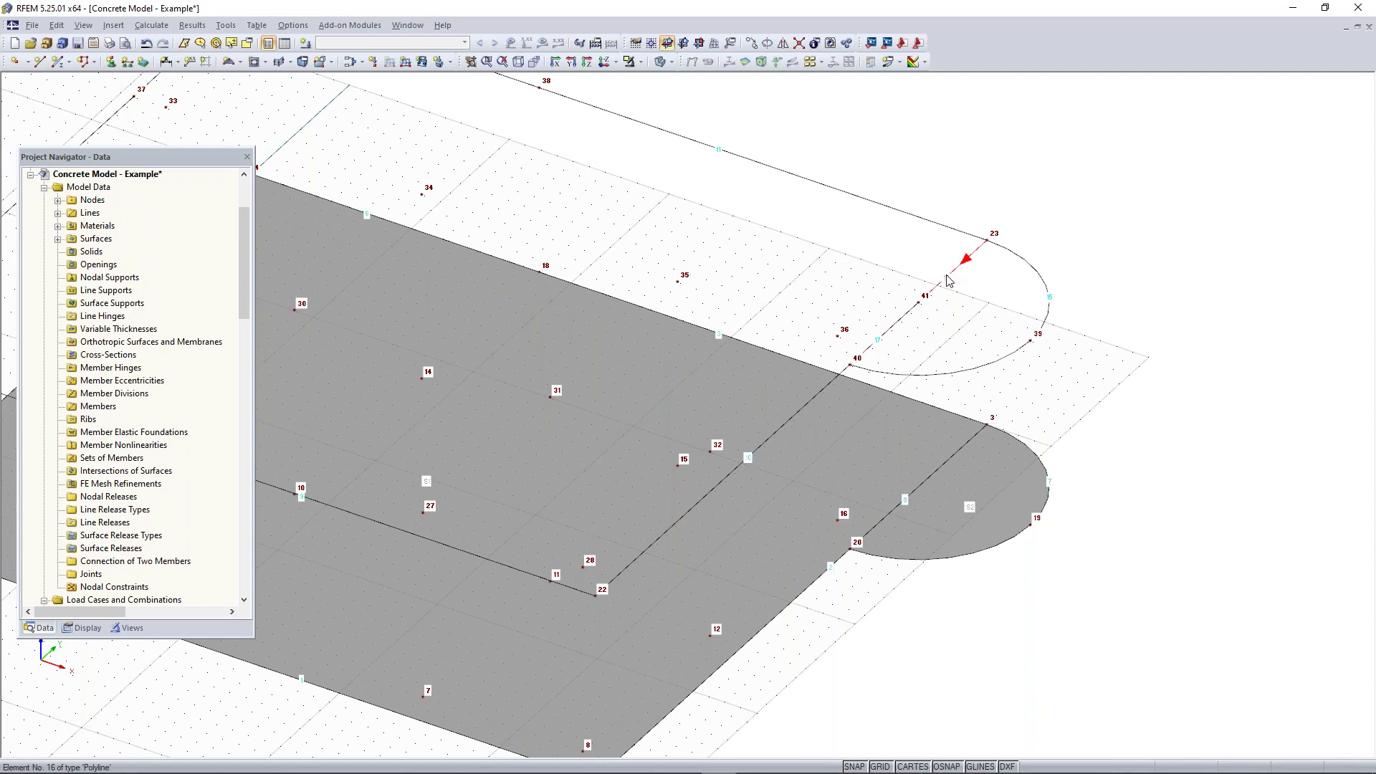
middle_click_drag(881, 344, 1155, 367, "ctrl")
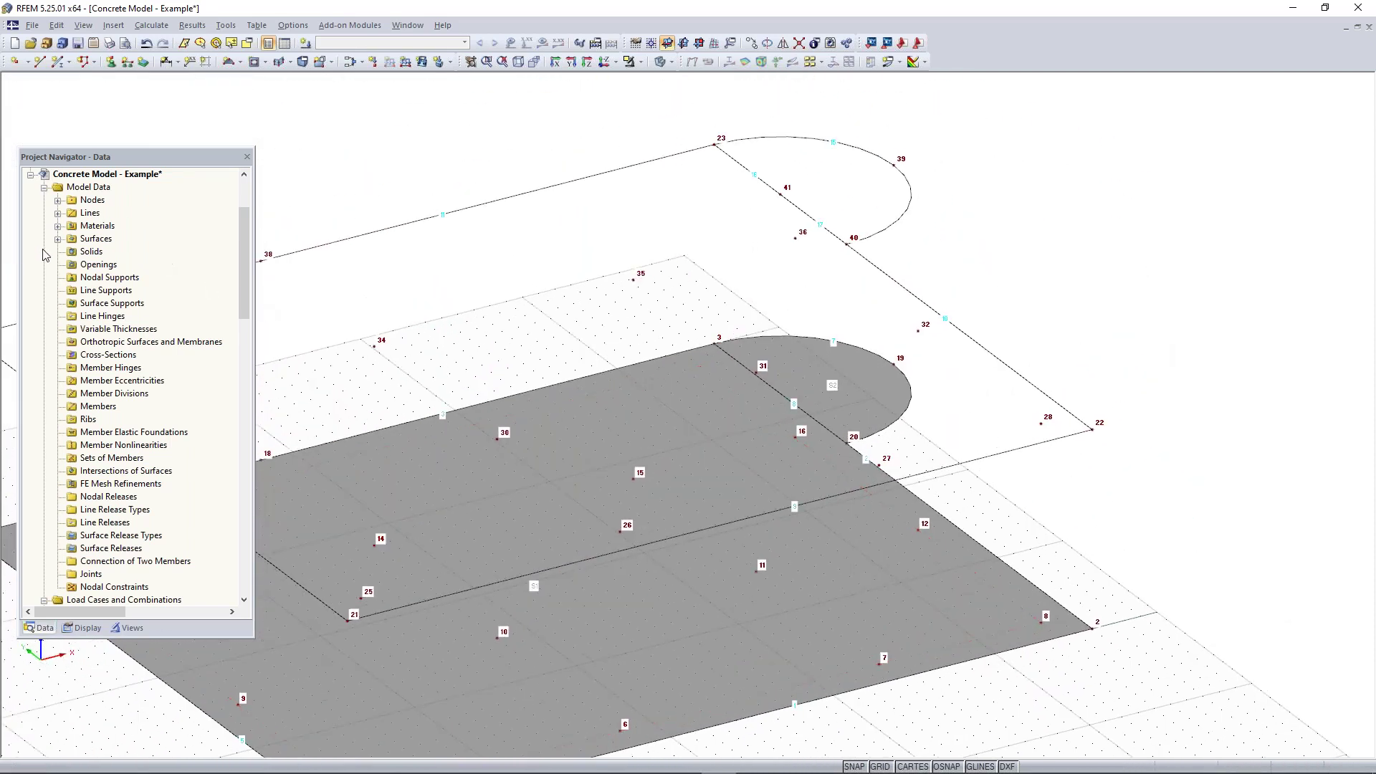
left_click(57, 213)
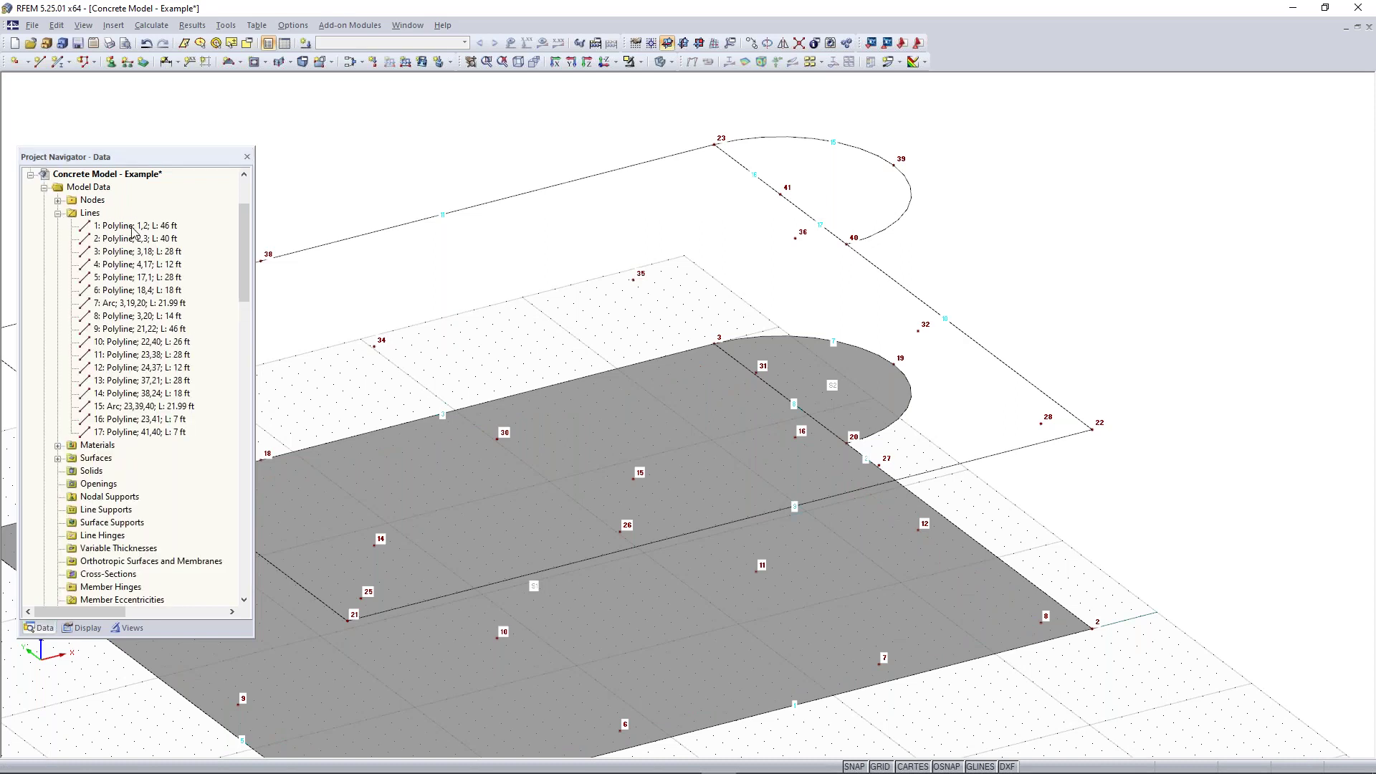
left_click(132, 420)
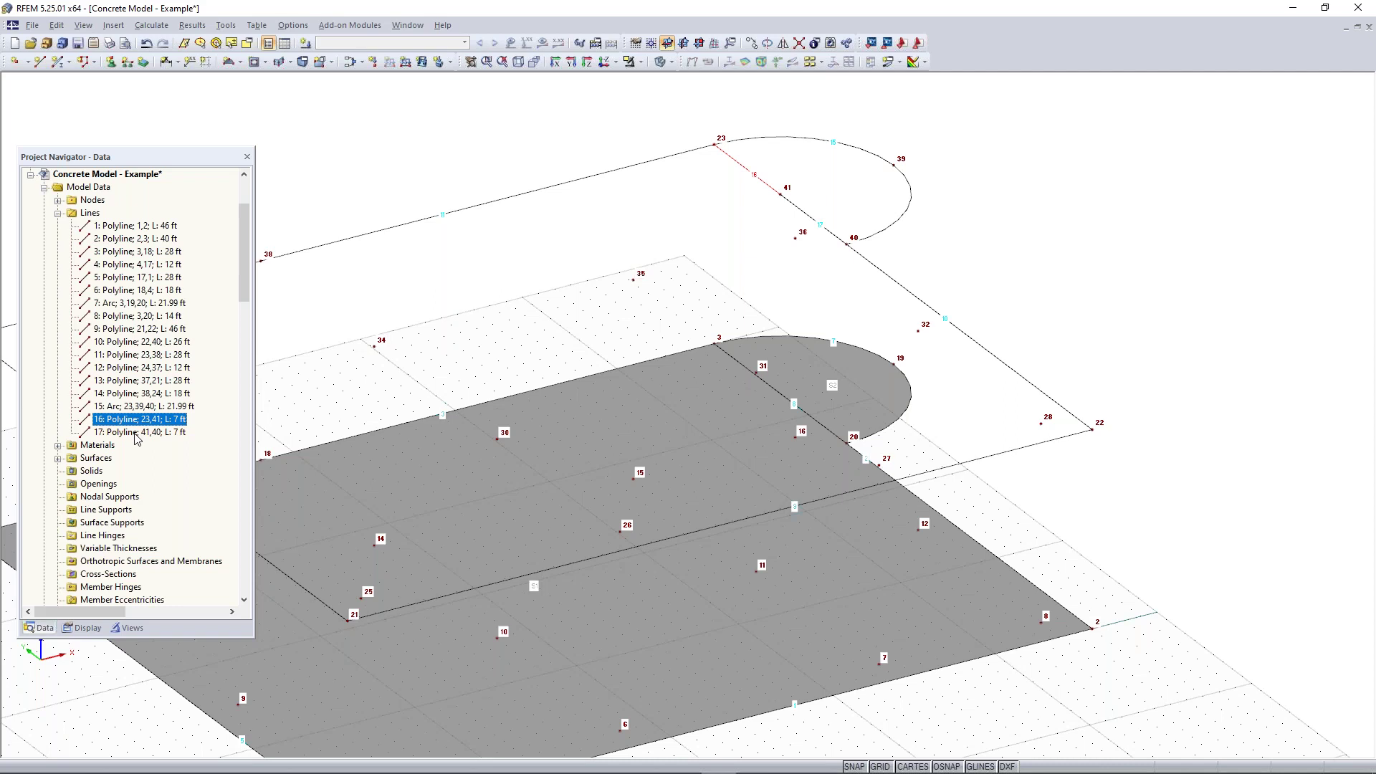
left_click(137, 432, "ctrl")
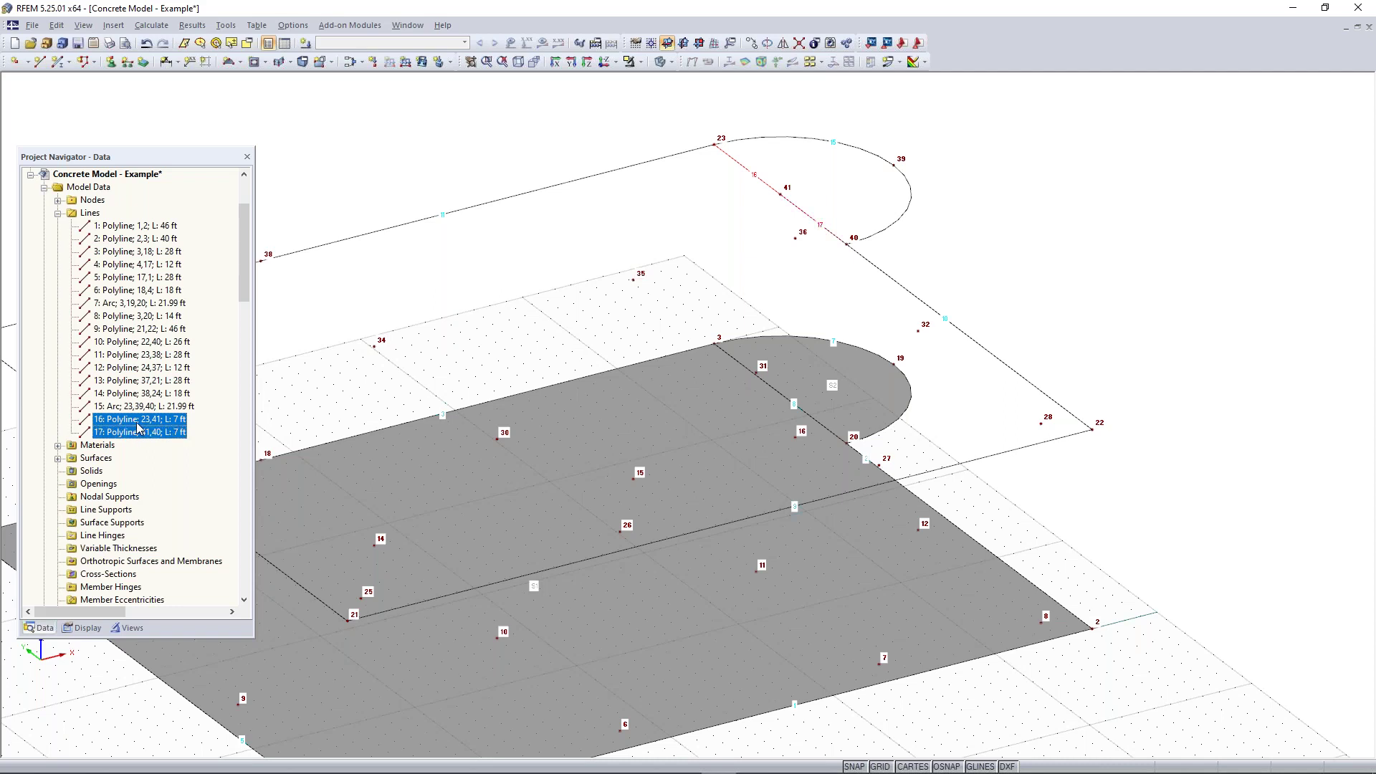
key("Delete")
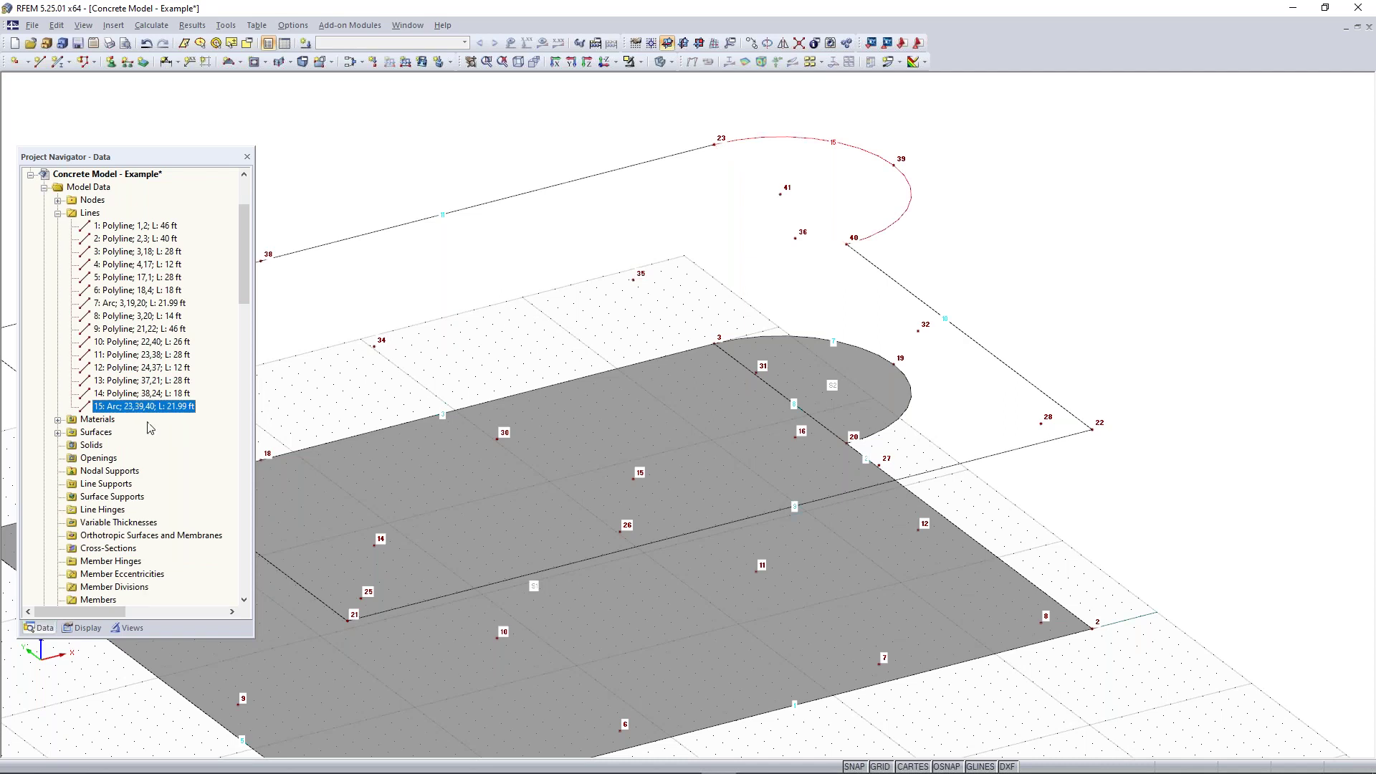
- Create one upper plane surface from its boundary lines including the semicircular arc, using Concrete f'c = 4000 psi and a constant 8 in thickness
middle_click_drag(825, 266, 802, 323, "ctrl")
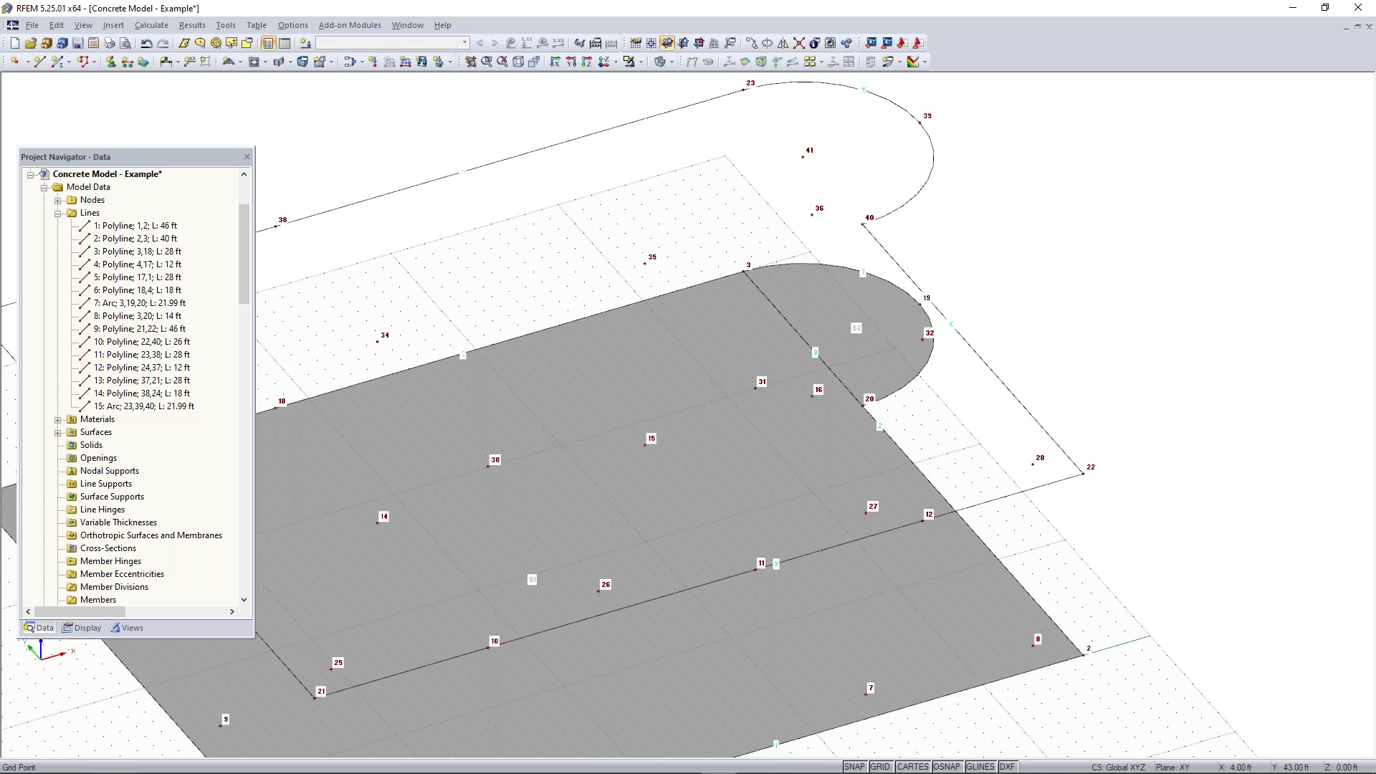
scroll(302, 201, "down", 3)
middle_click_drag(461, 229, 636, 221)
middle_click_drag(636, 221, 673, 240, "ctrl")
scroll(609, 238, "down", 1)
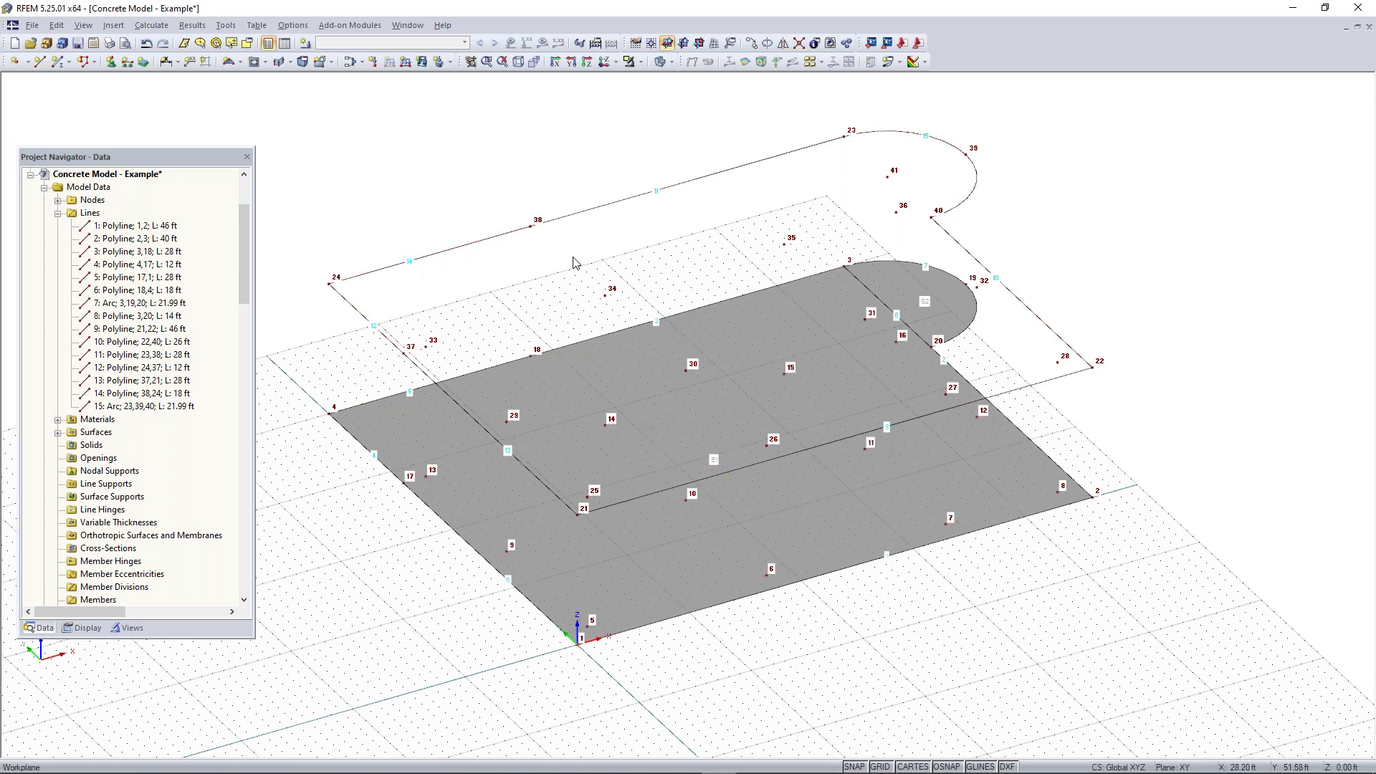
left_click(242, 63)
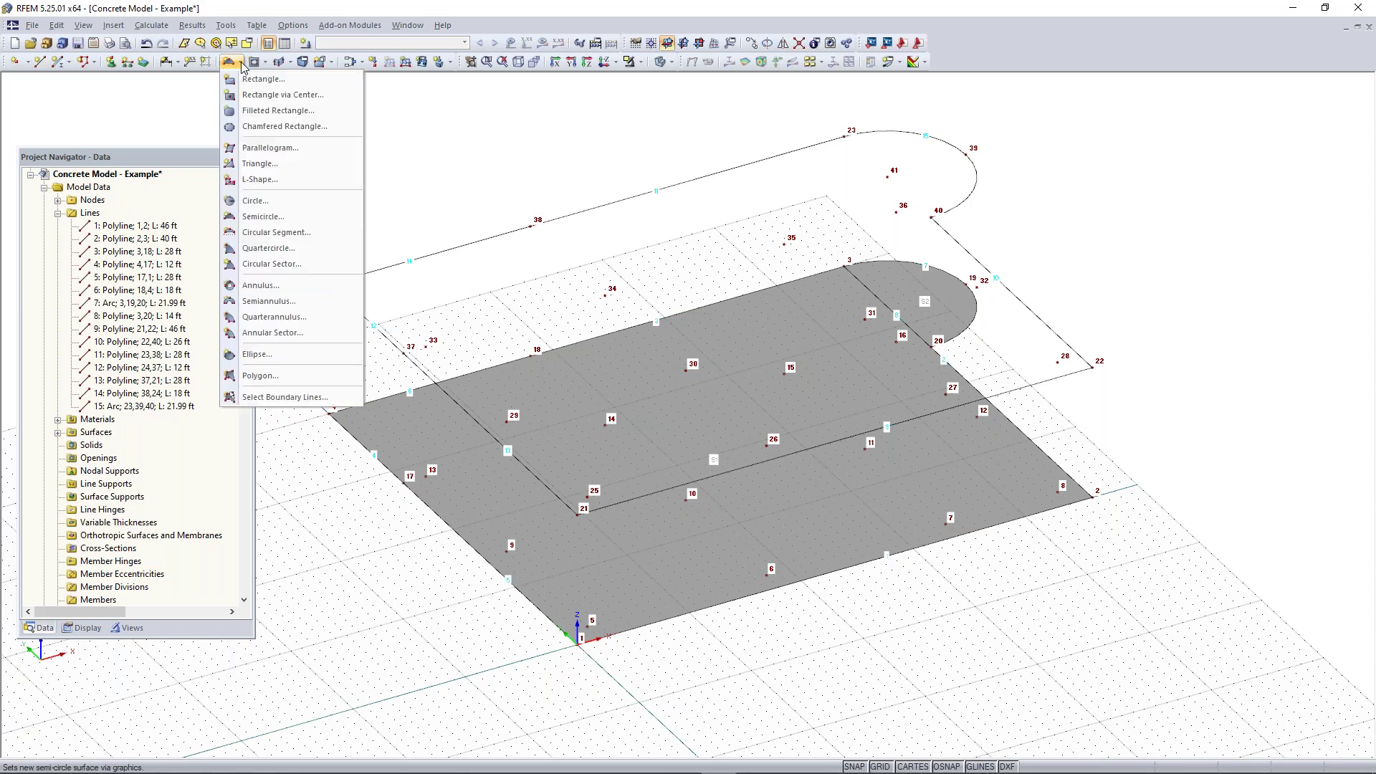
left_click(284, 396)
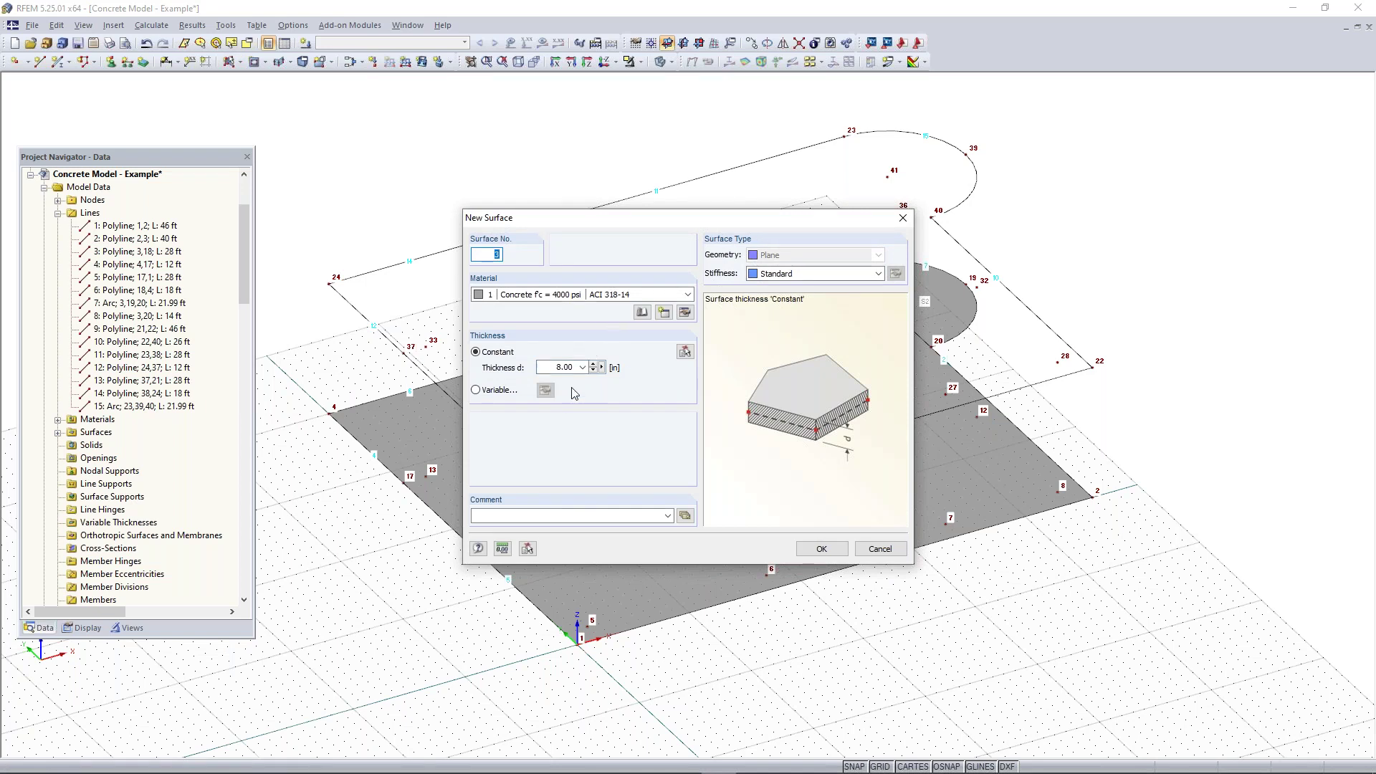
left_click_drag(555, 368, 637, 369)
left_click(819, 550)
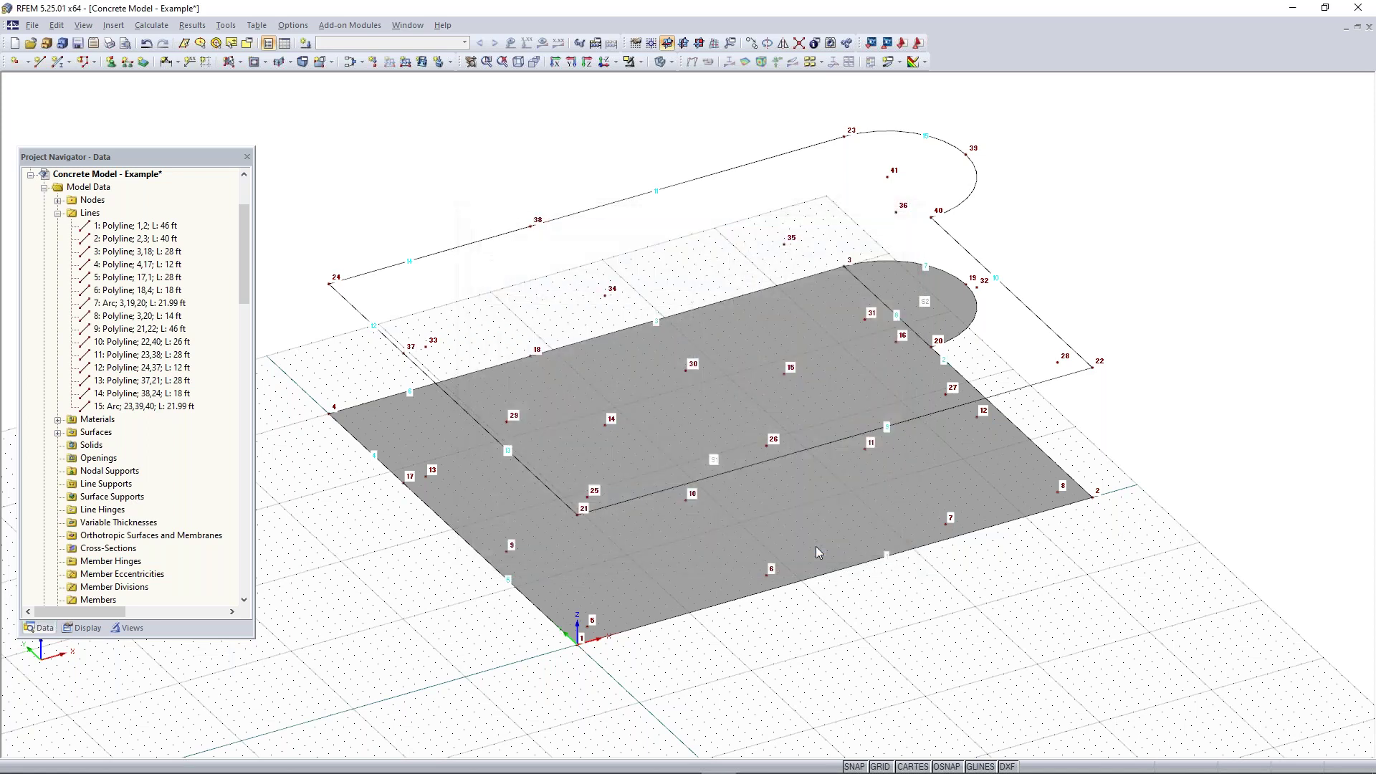
left_click(617, 201)
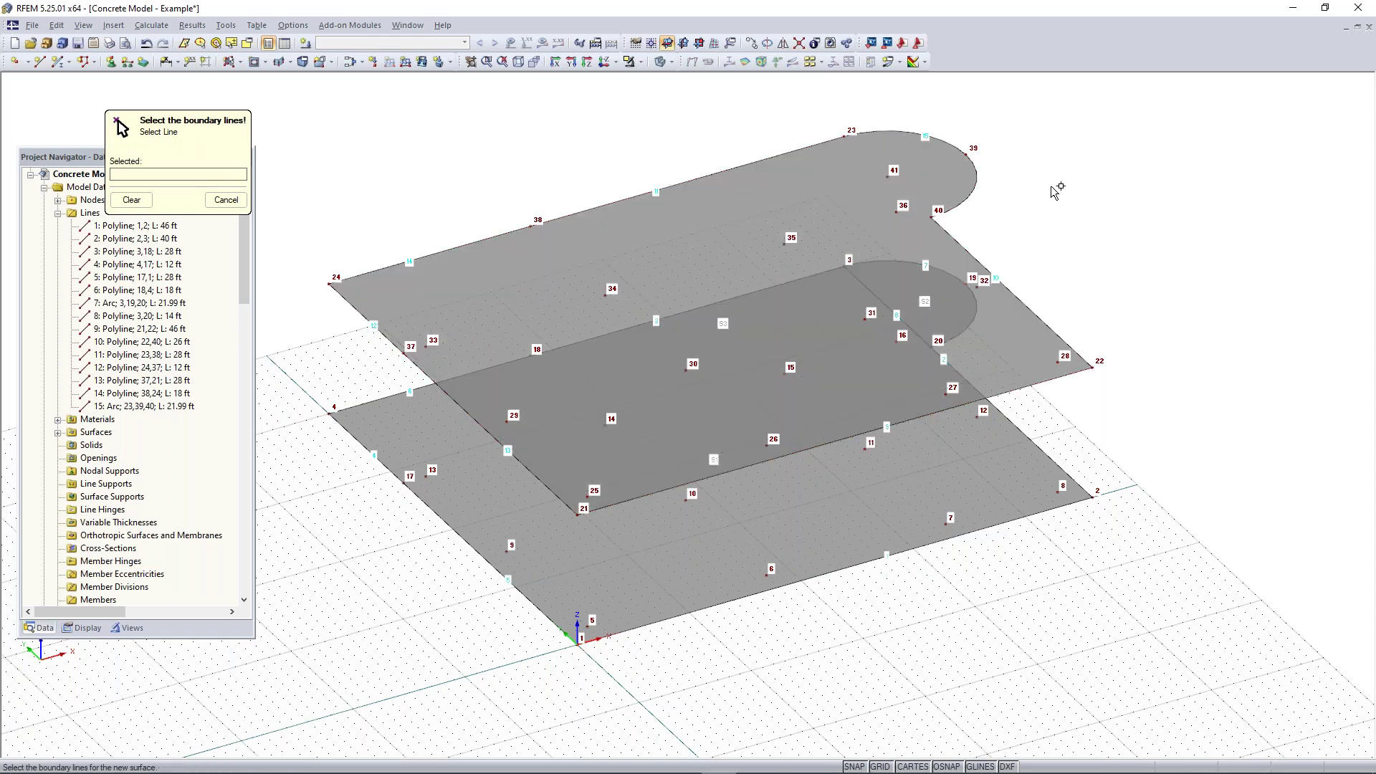
key("Escape")
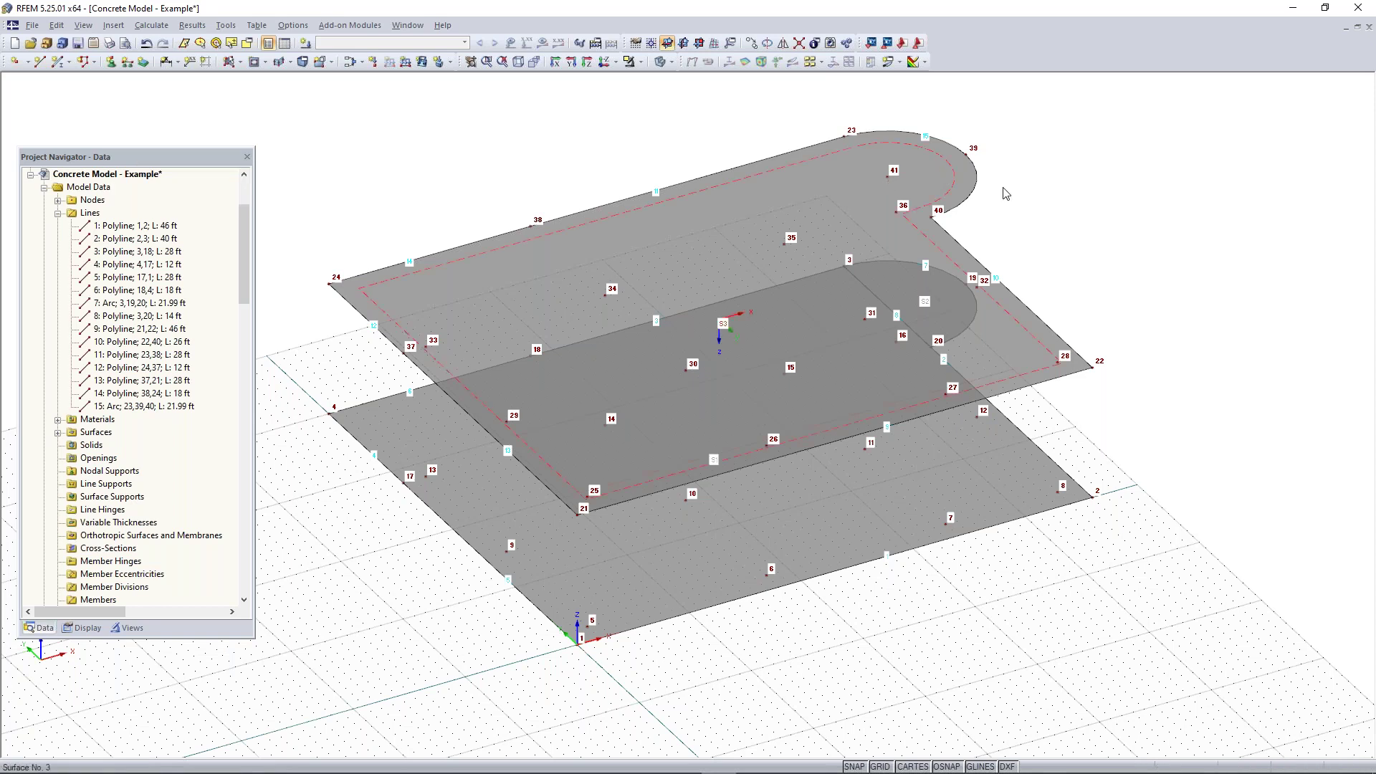
middle_click_drag(956, 614, 965, 577, "ctrl")
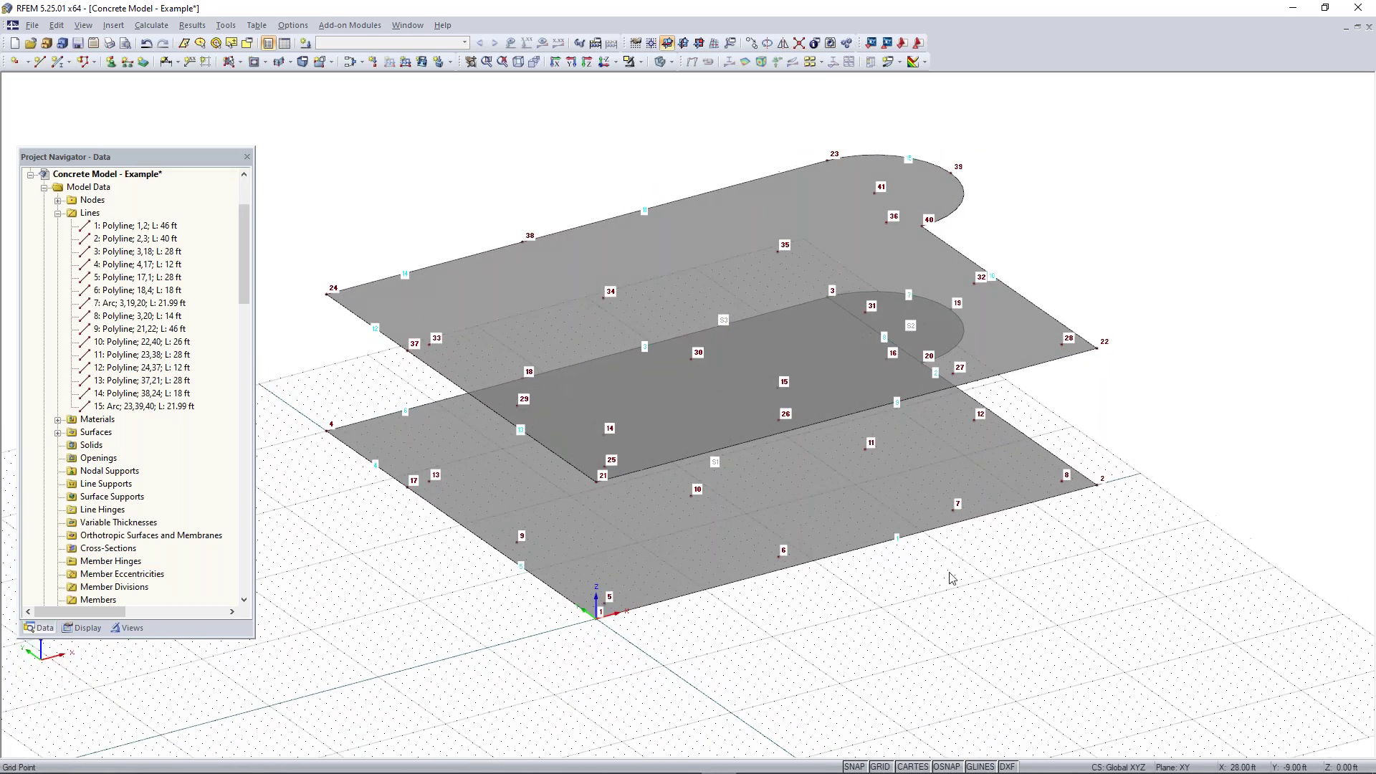
right_click(967, 574)
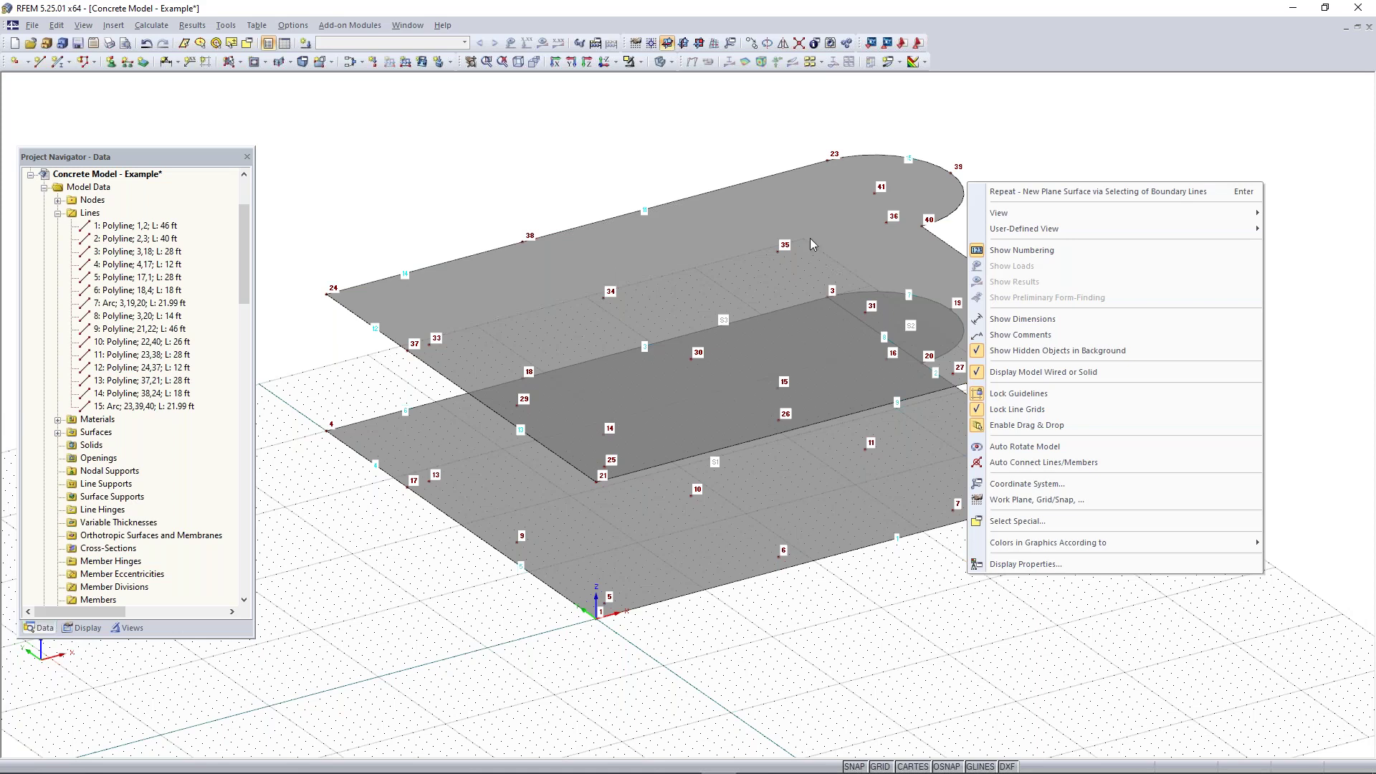
left_click(1015, 128)
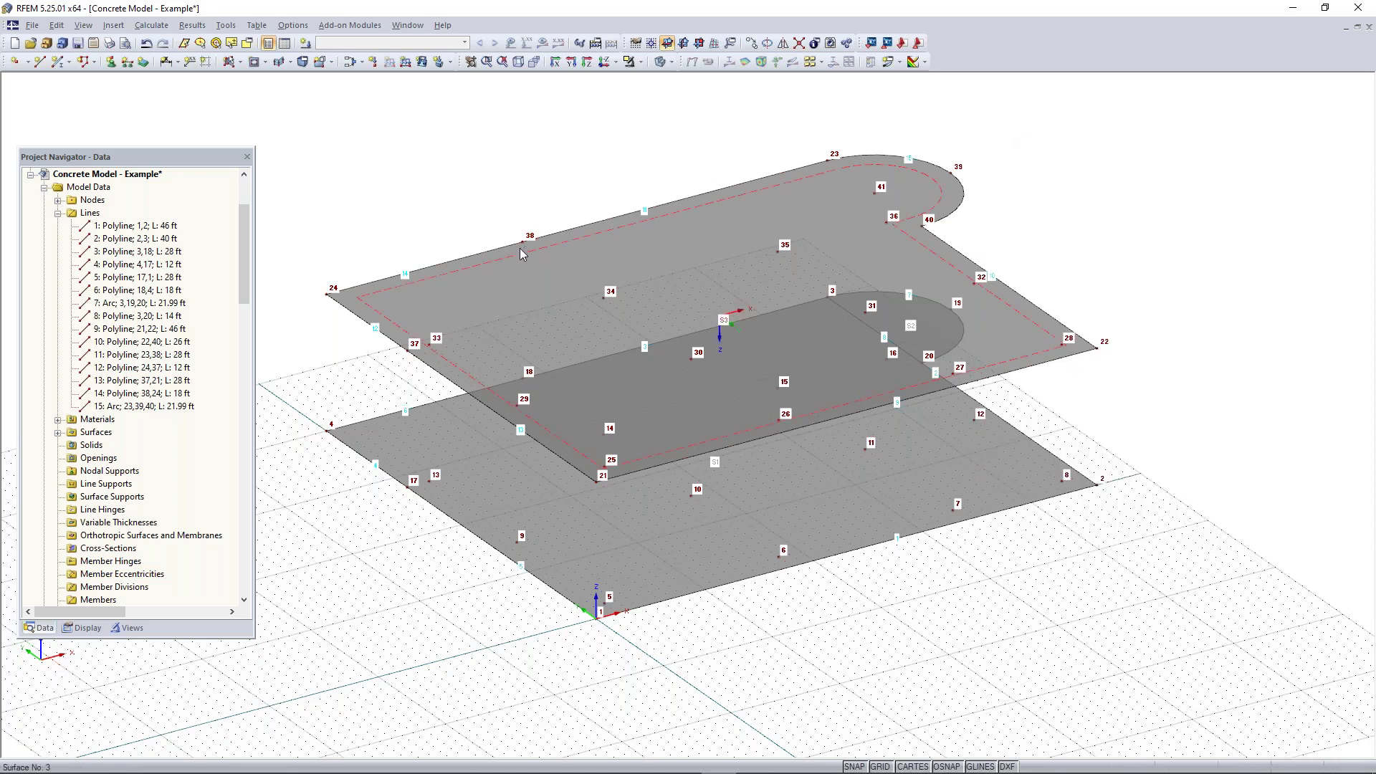
- Cut a circular opening with a 6 ft radius centred on node 41 in the upper slab, with the radius step set to 1 ft
middle_click_drag(1135, 188, 898, 350, "ctrl")
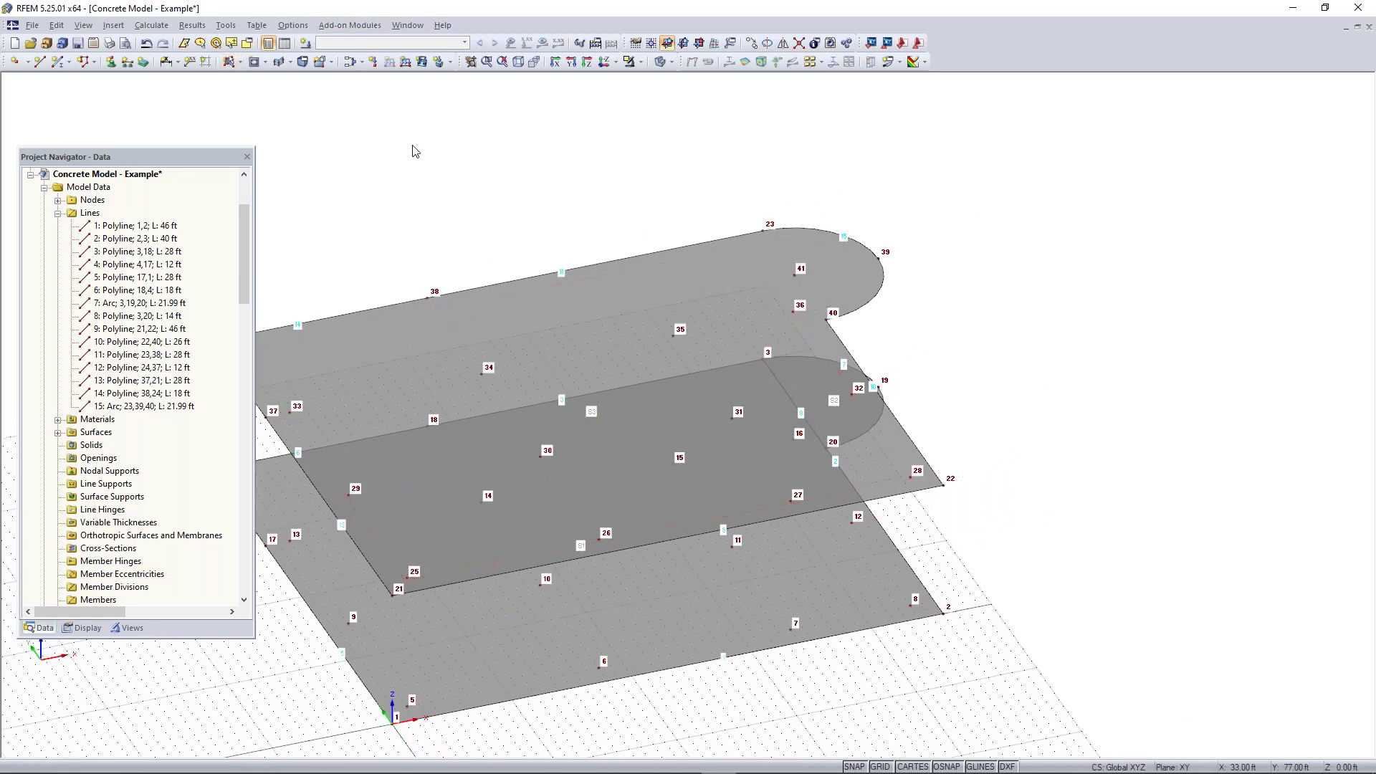
left_click(266, 64)
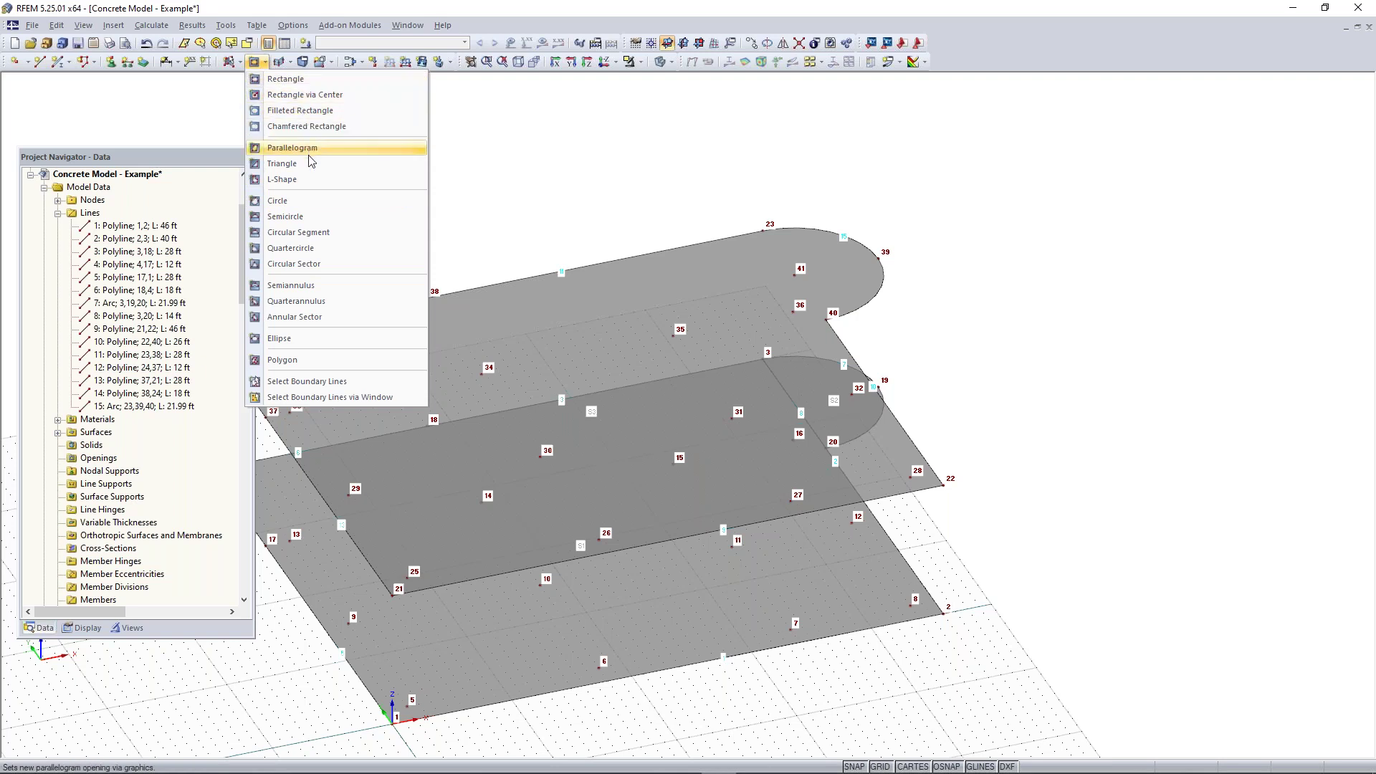
left_click(290, 202)
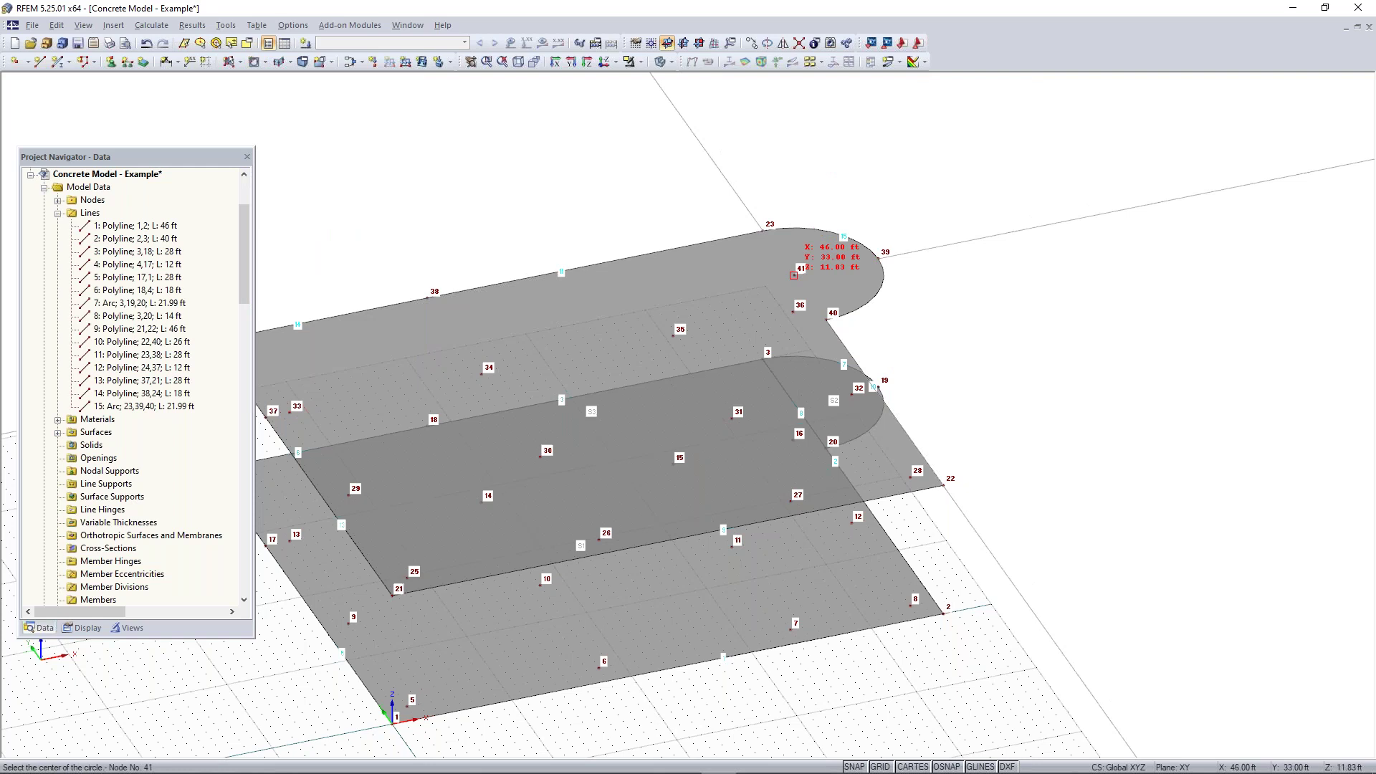
left_click(794, 274)
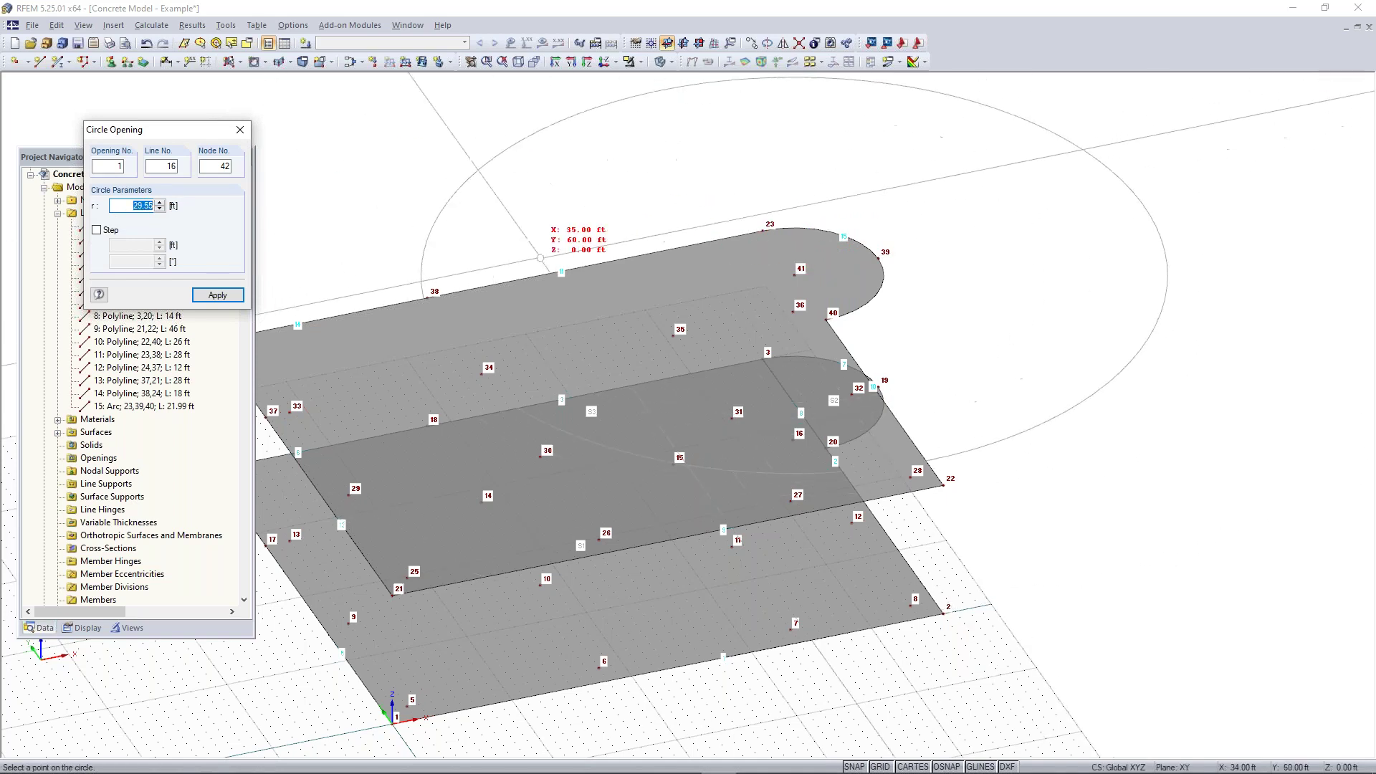
left_click(97, 231)
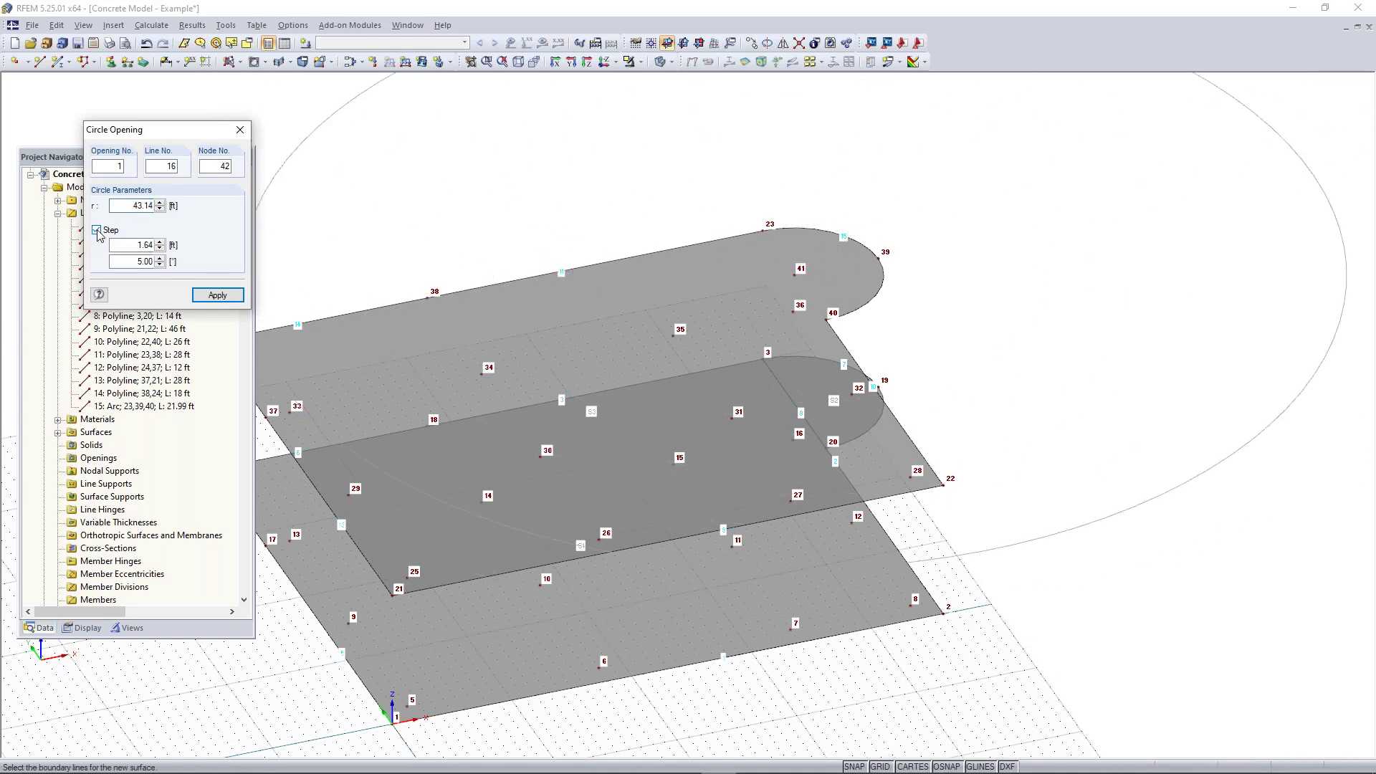
double_click(142, 246)
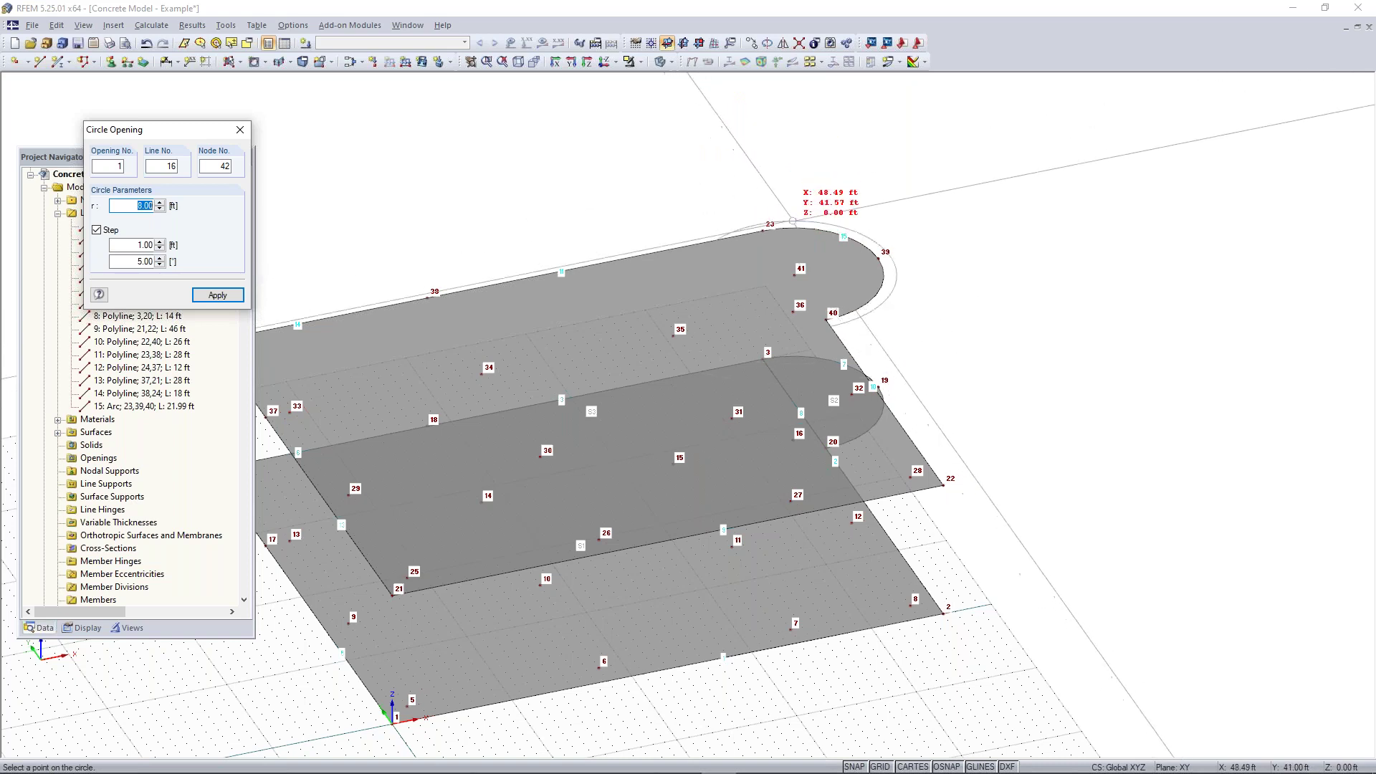
left_click_drag(146, 140, 210, 160)
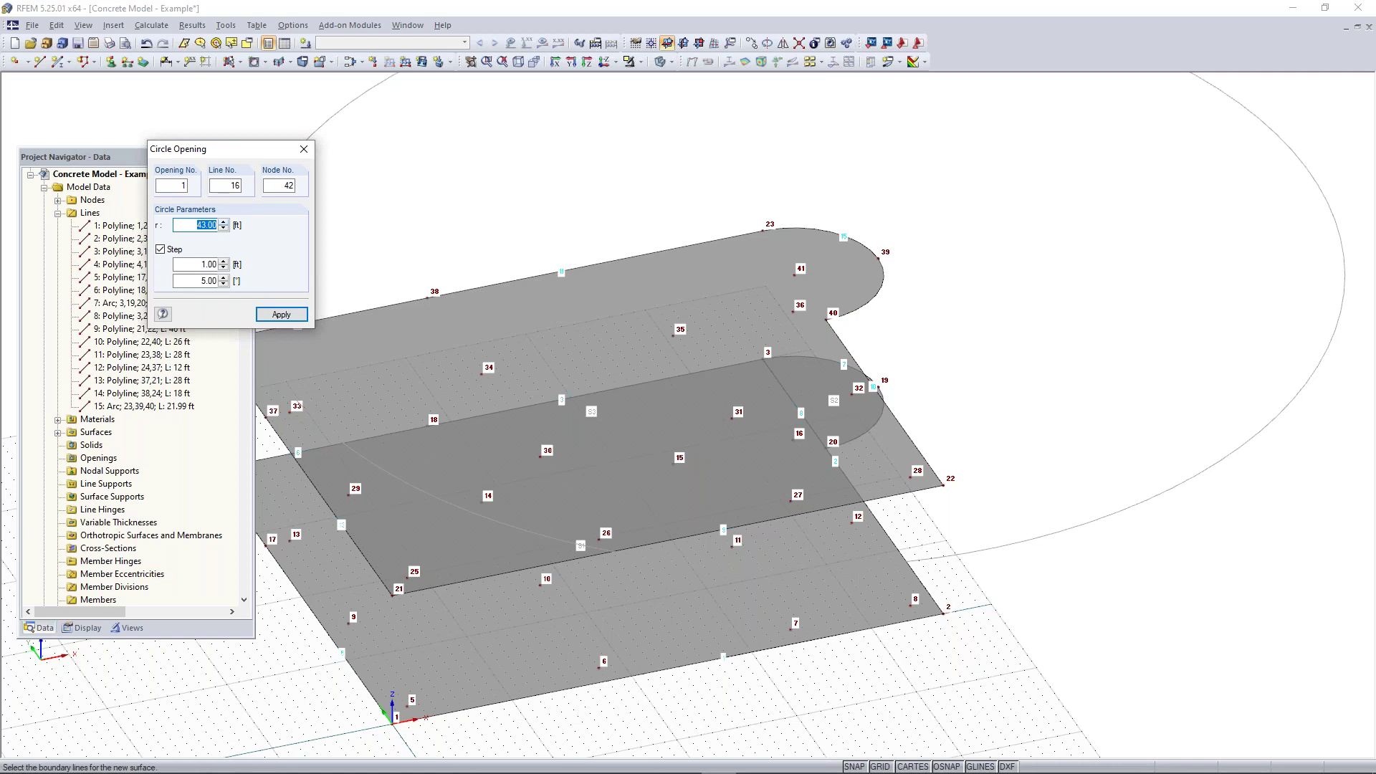
type("6")
key("Return")
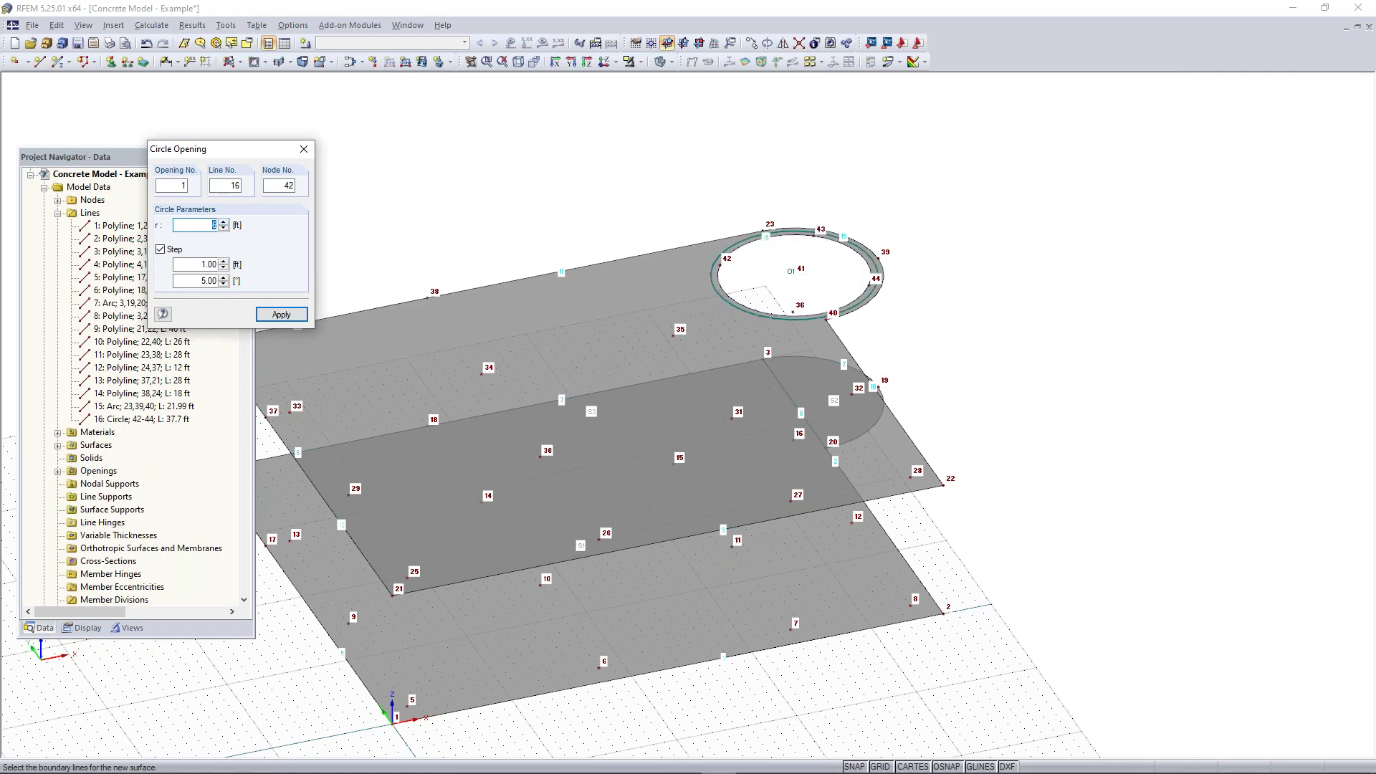
key("Escape")
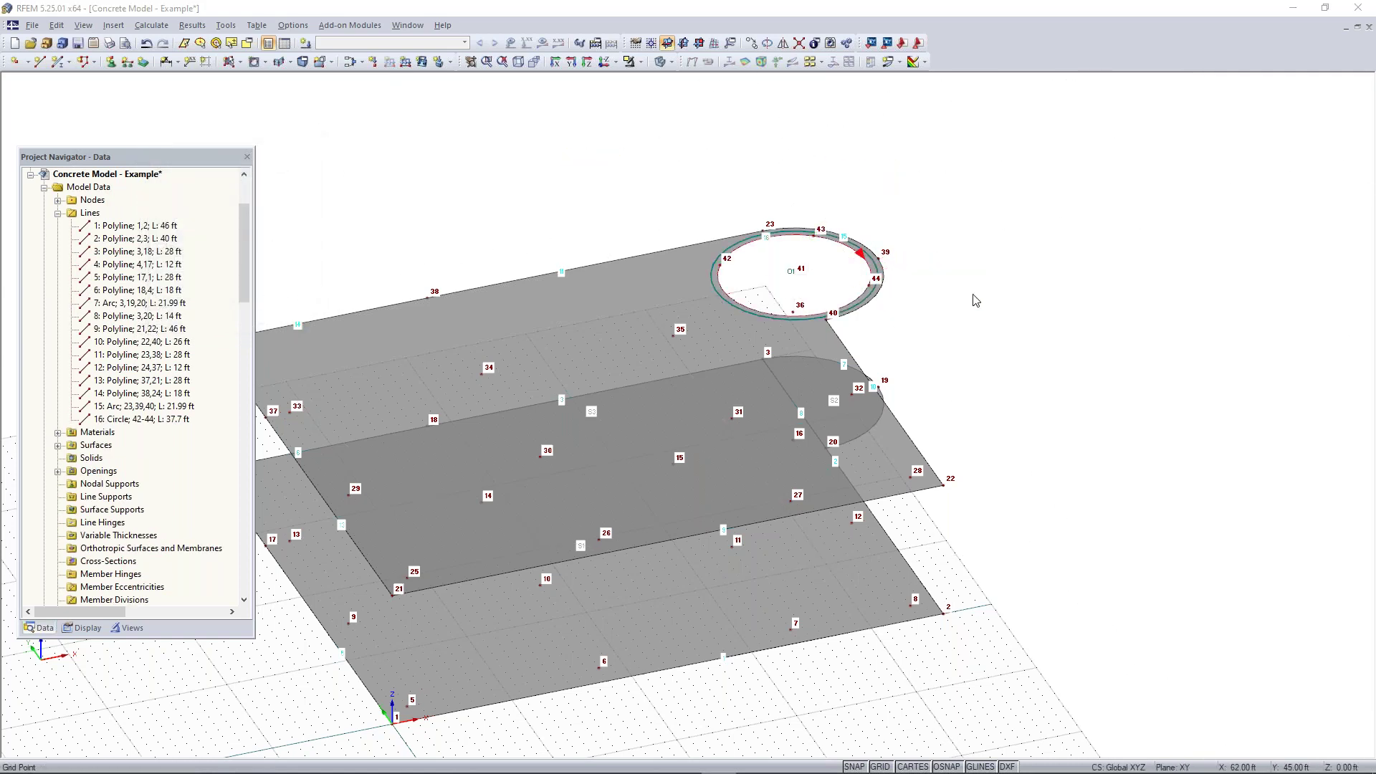
middle_click_drag(684, 377, 1041, 377, "ctrl")
middle_click_drag(673, 422, 494, 420)
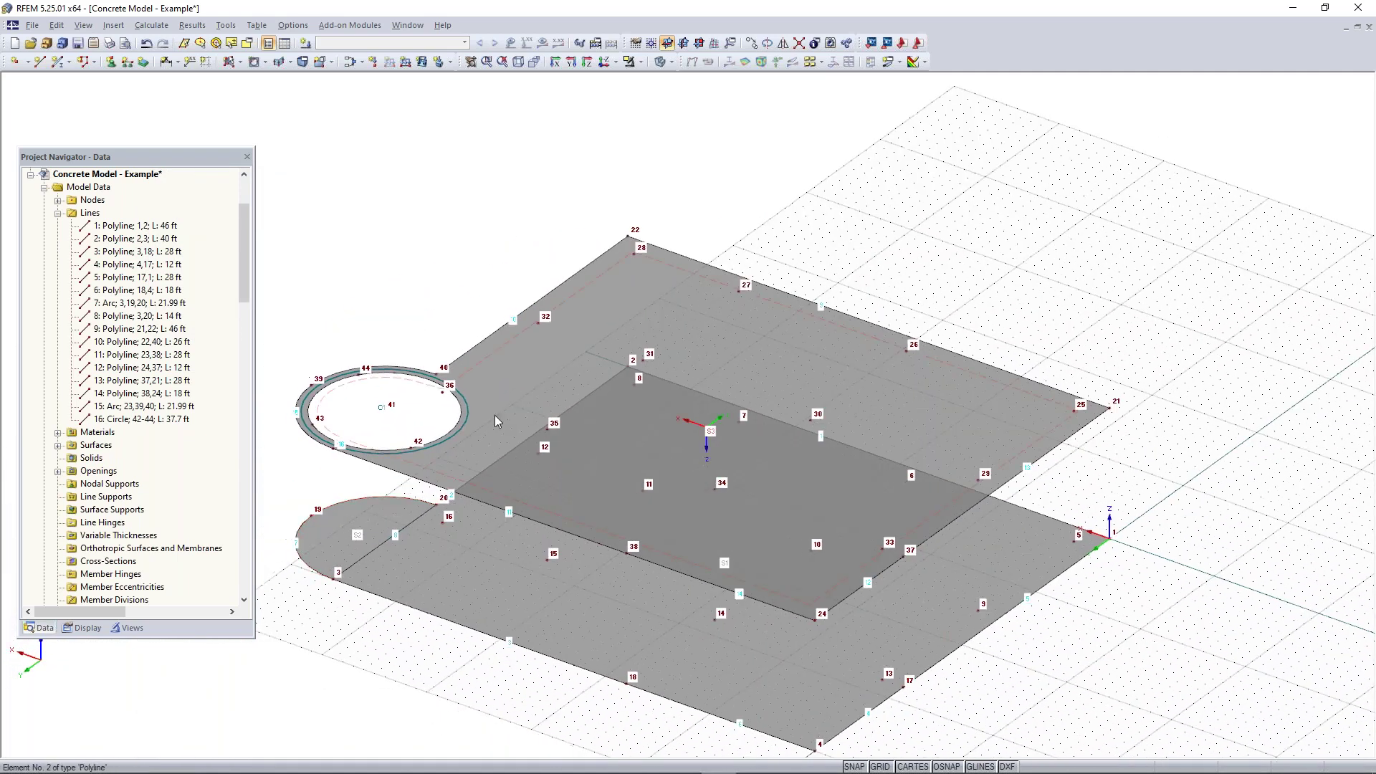
scroll(481, 417, "up", 3)
scroll(362, 428, "up", 1)
middle_click_drag(383, 426, 526, 407)
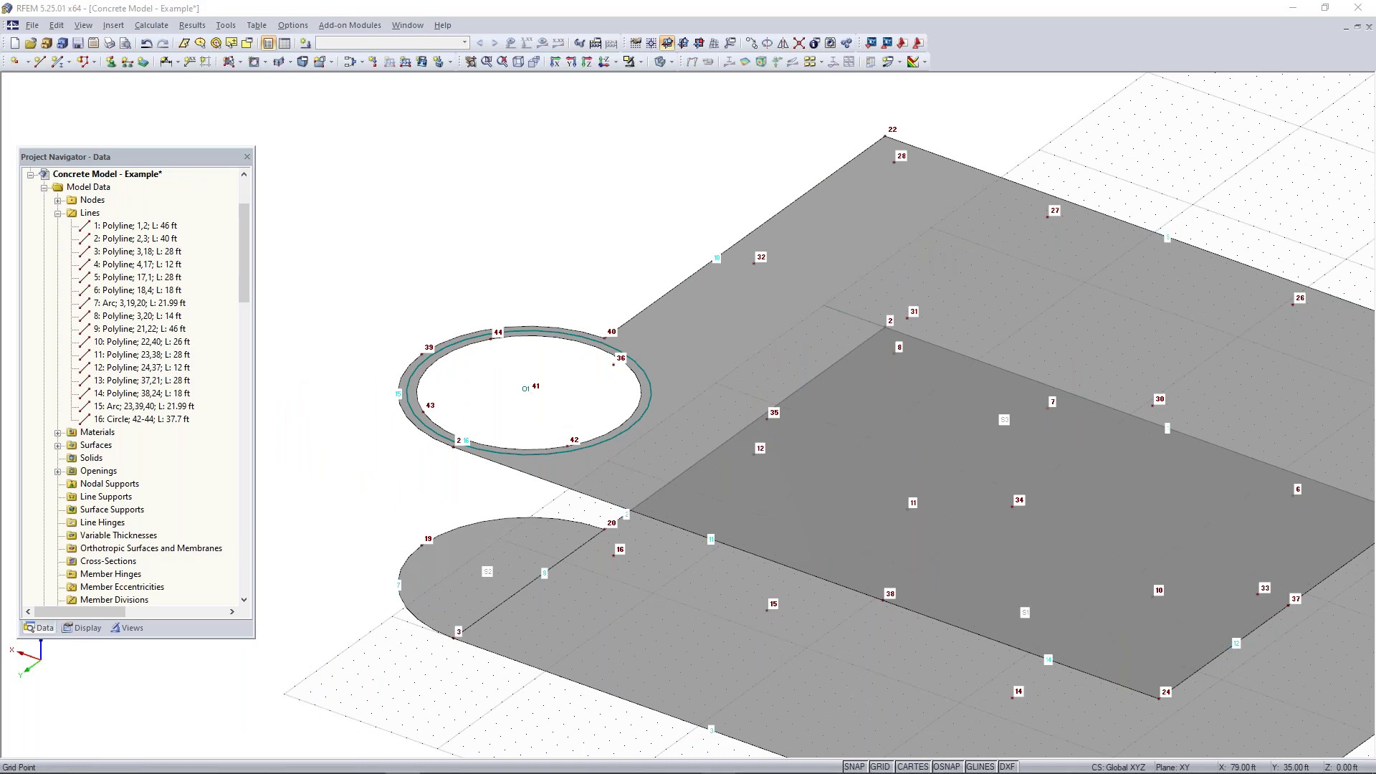
middle_click_drag(660, 548, 980, 327)
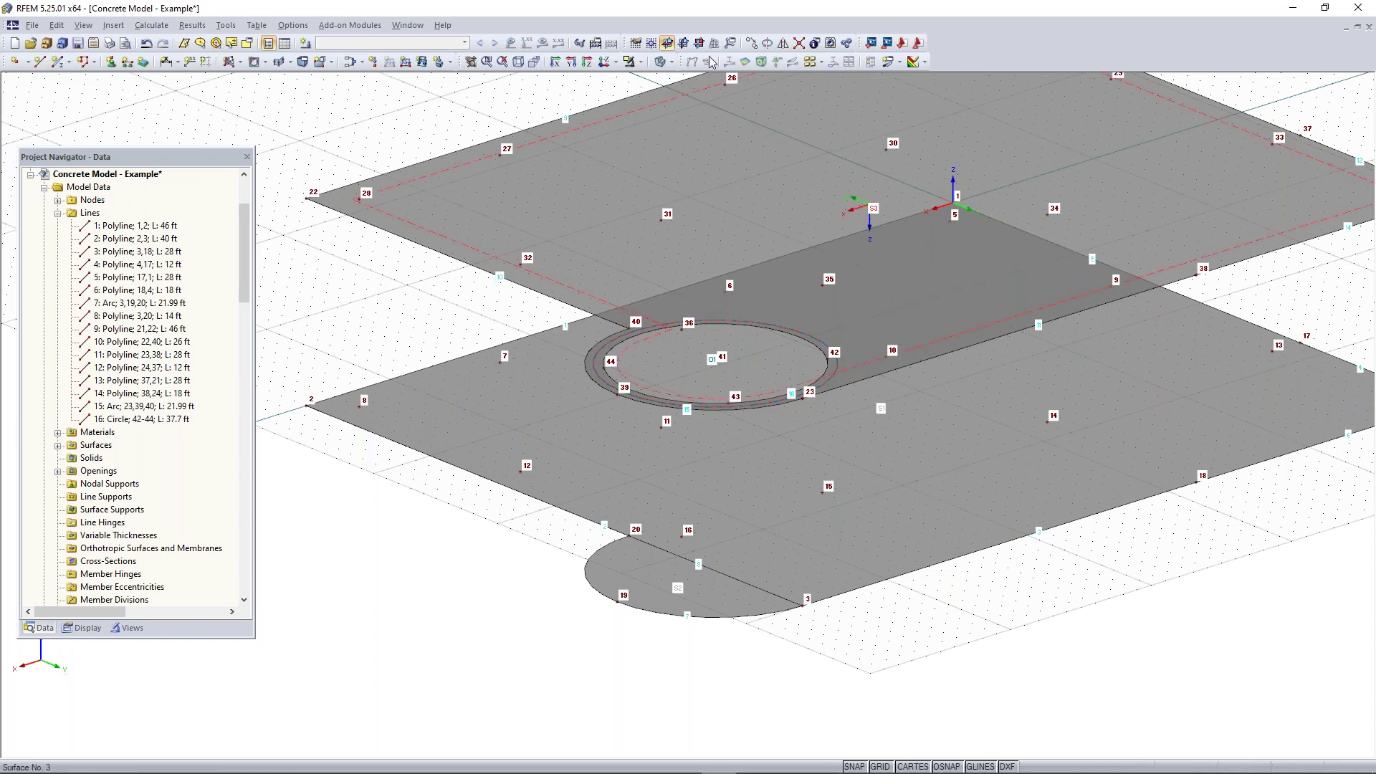
- Draw a vertical 11.83 ft line at X 46 ft, Y 19 ft from the lower slab's edge up to the upper slab's edge
left_click(519, 62)
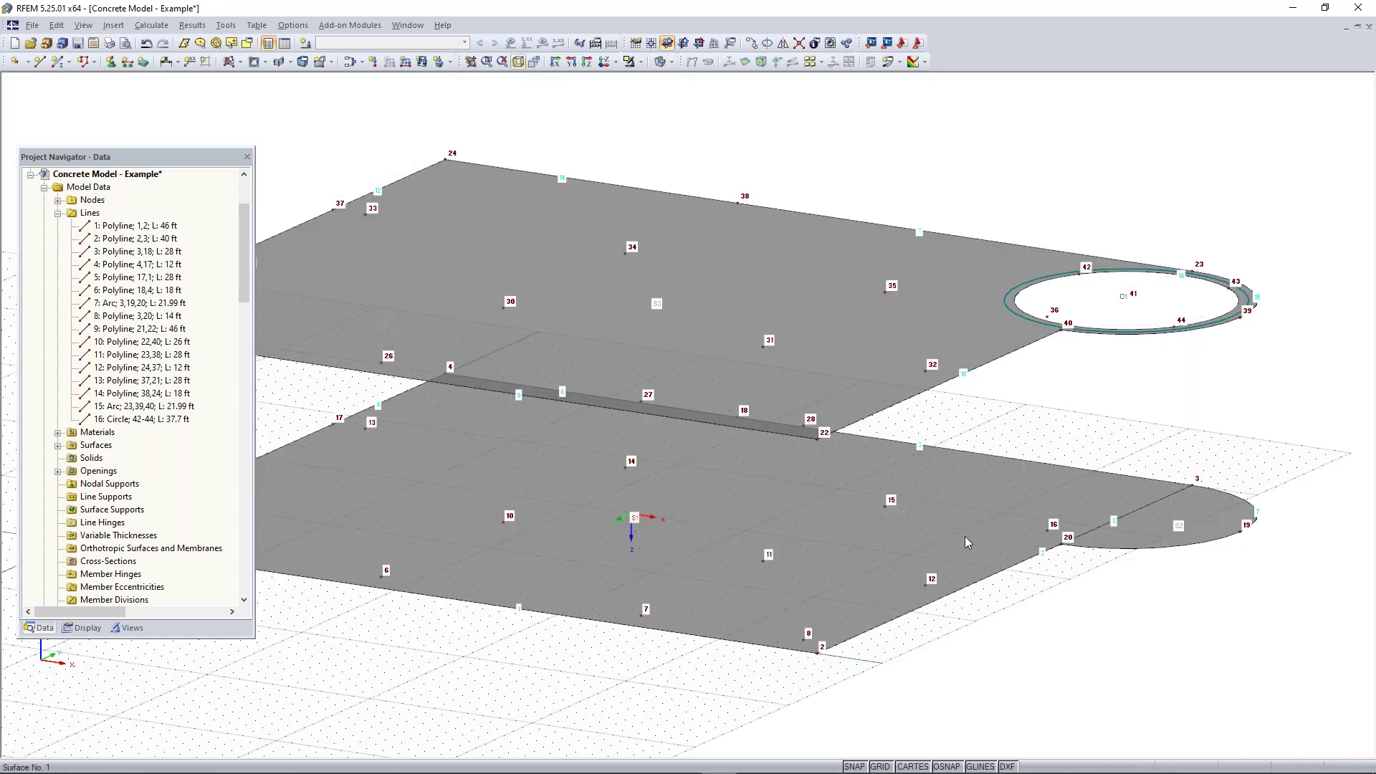
middle_click_drag(1155, 592, 645, 557, "ctrl")
middle_click_drag(645, 558, 833, 481)
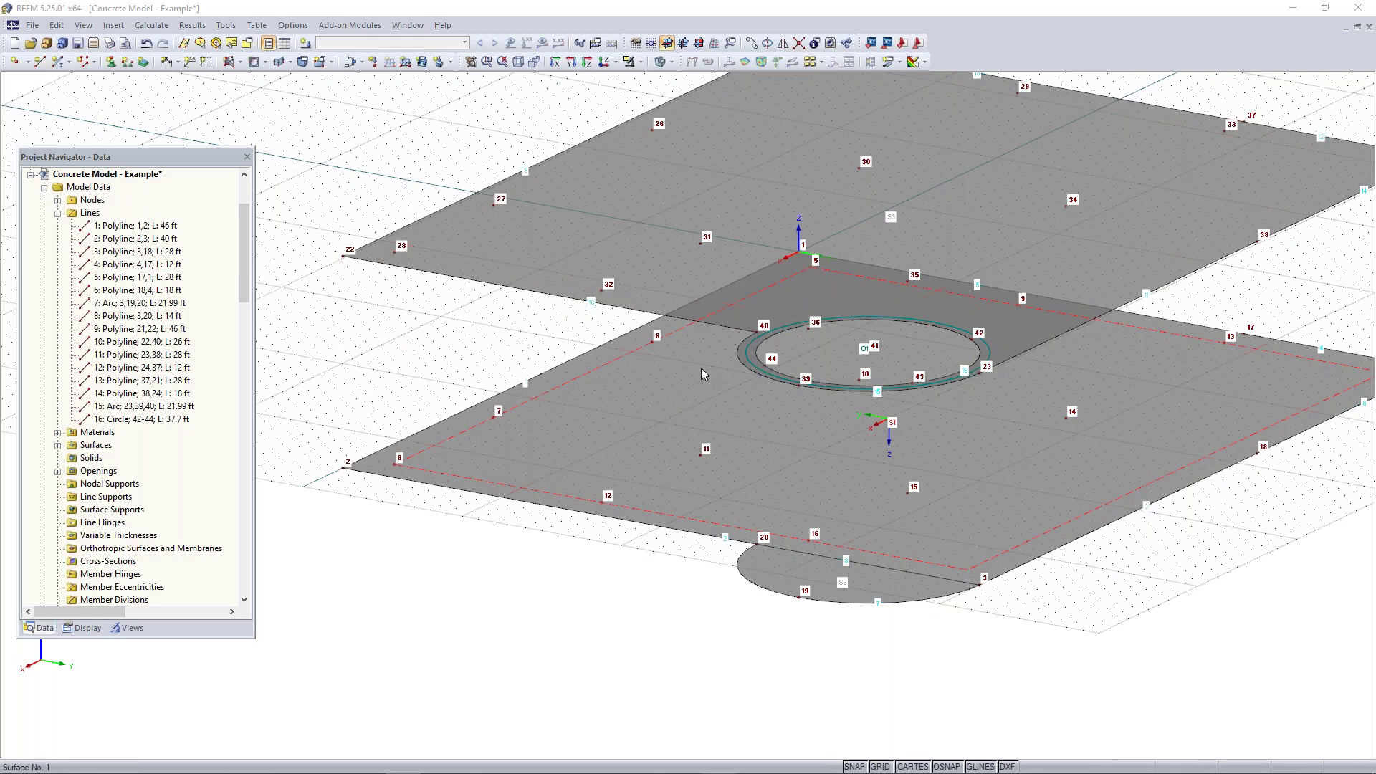
left_click(40, 62)
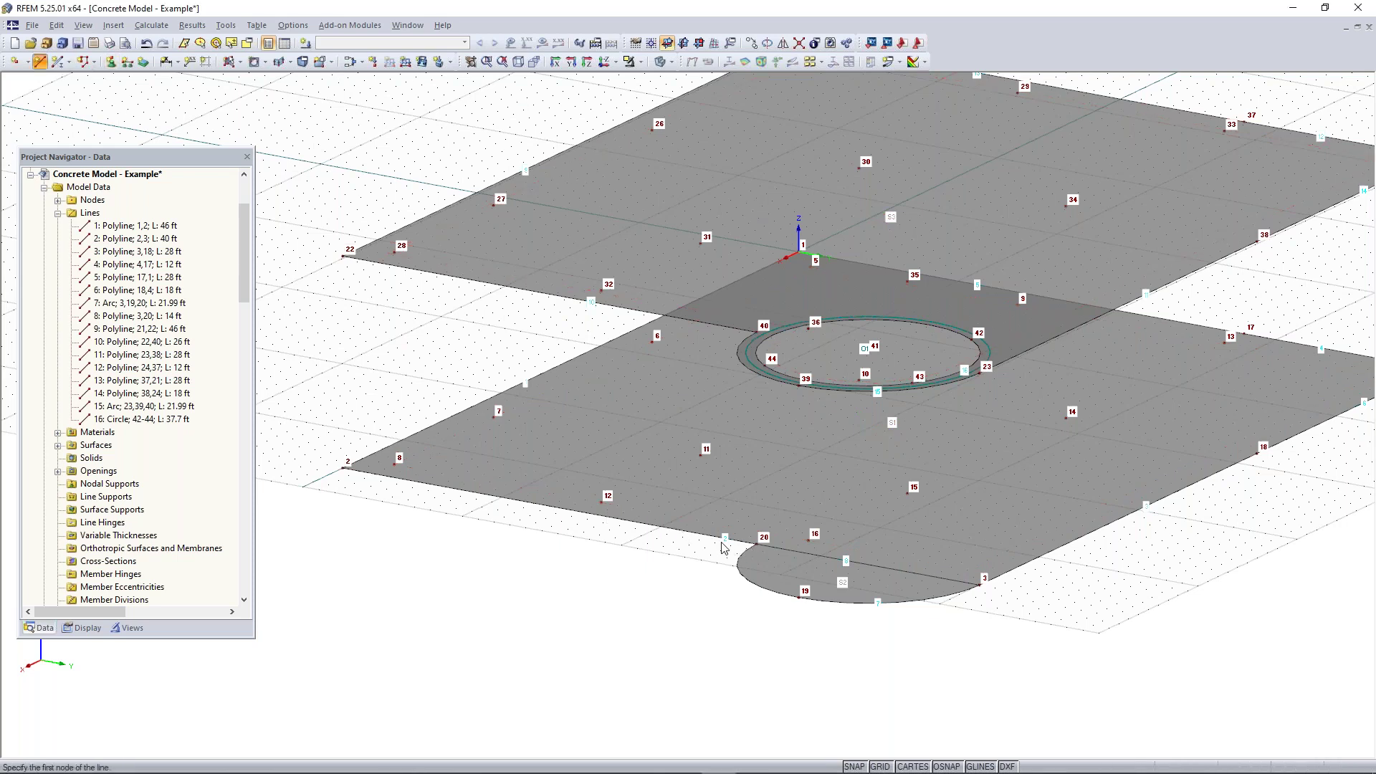
scroll(702, 545, "up", 3)
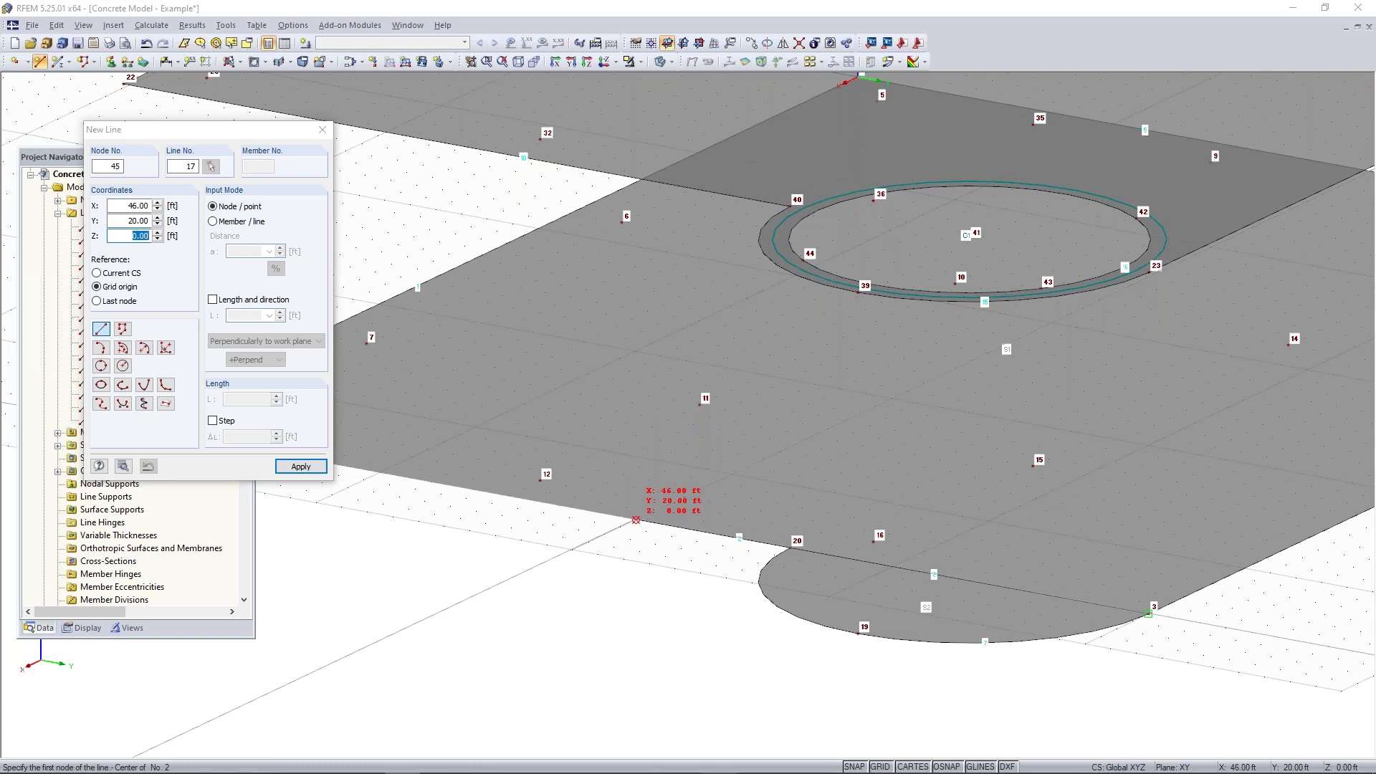
left_click(636, 519)
middle_click_drag(622, 499, 697, 527)
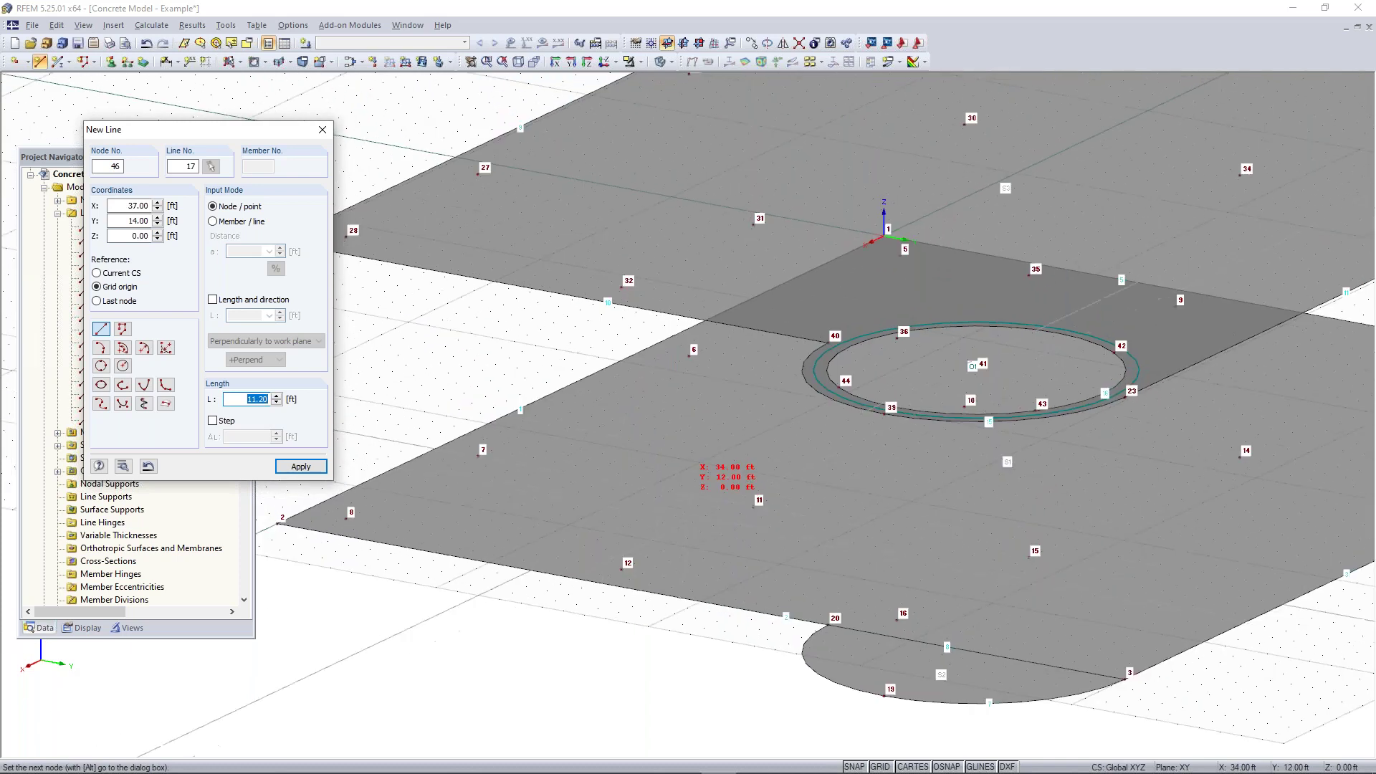
middle_click_drag(677, 370, 681, 321, "ctrl")
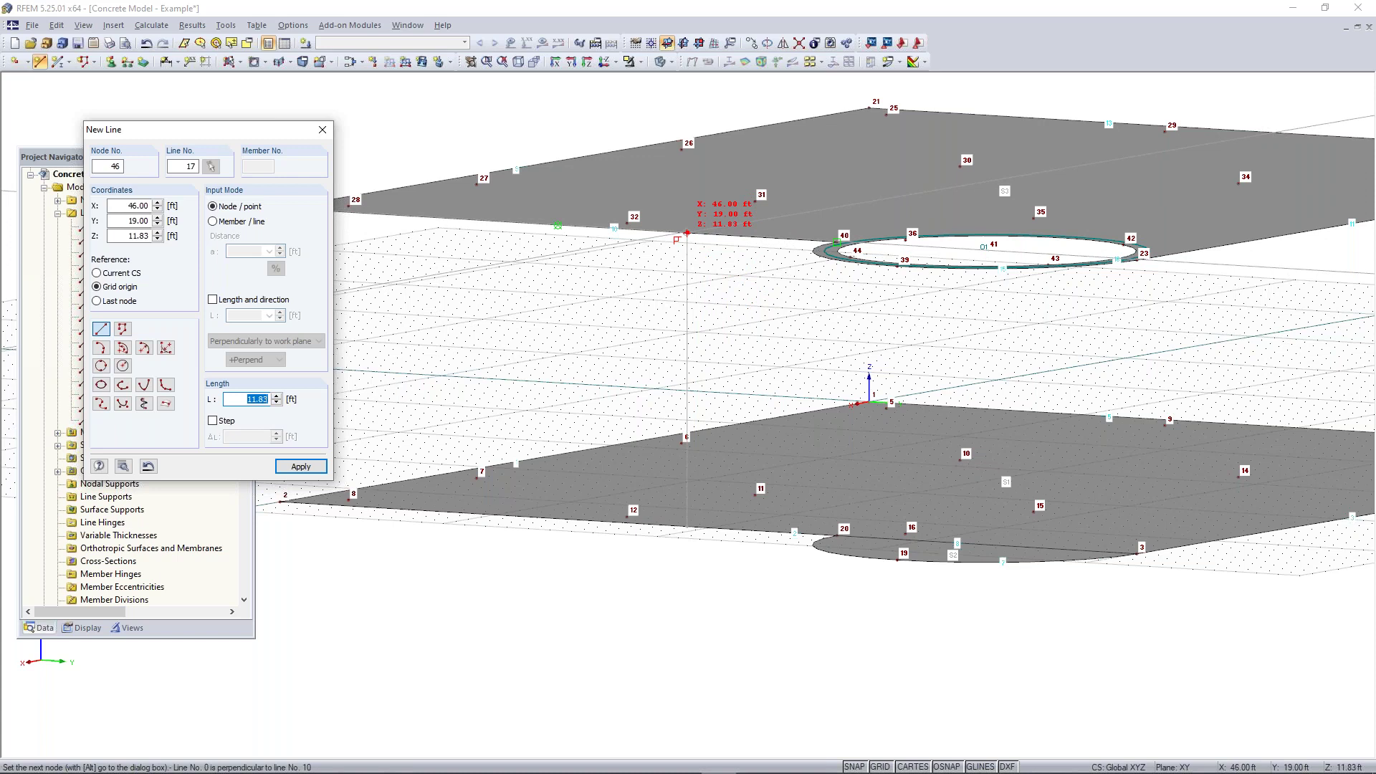
left_click(687, 233)
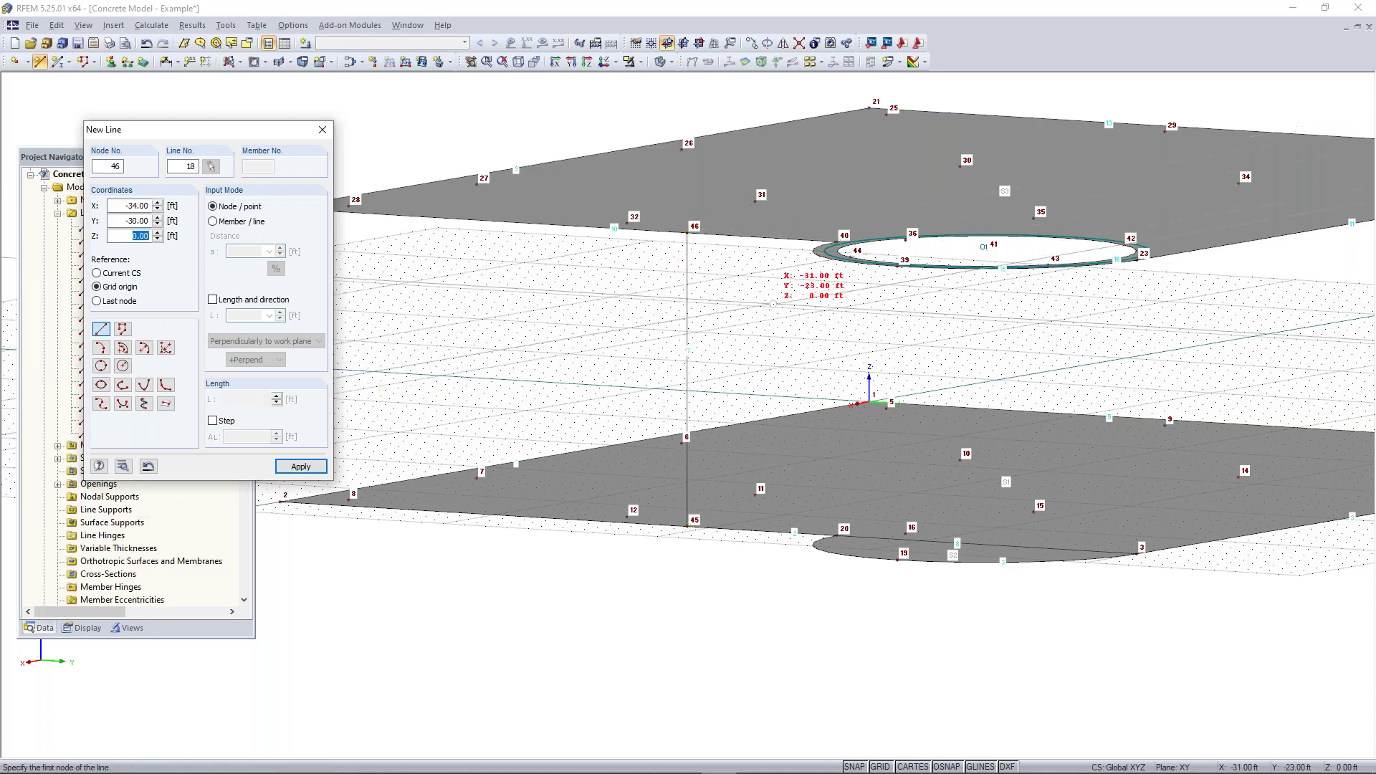
key("Escape")
middle_click_drag(765, 333, 743, 397, "ctrl")
right_click(743, 397)
left_click(527, 350)
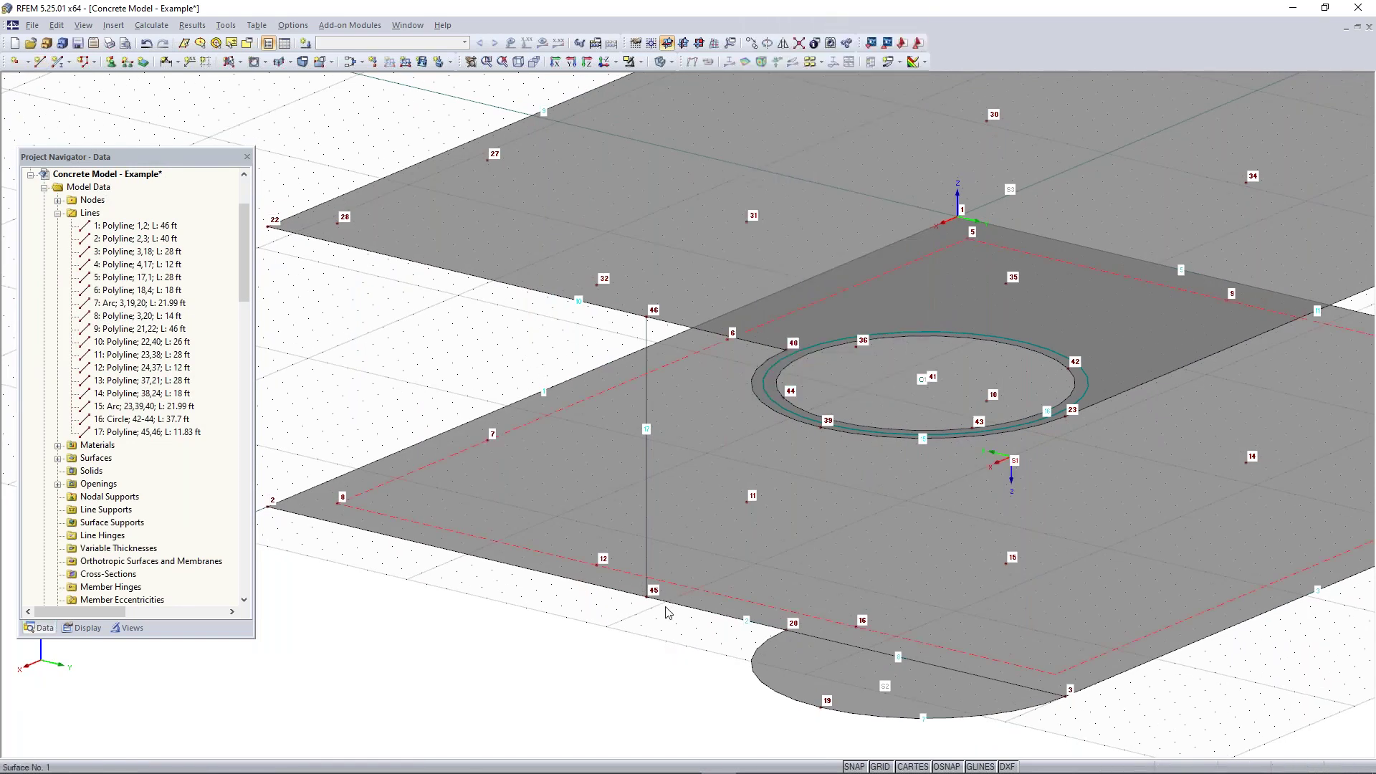
- Draw a vertical line at X 34 ft, Y 40 ft connecting the long edges of the lower and upper slabs
middle_click_drag(696, 455, 534, 390)
left_click(39, 62)
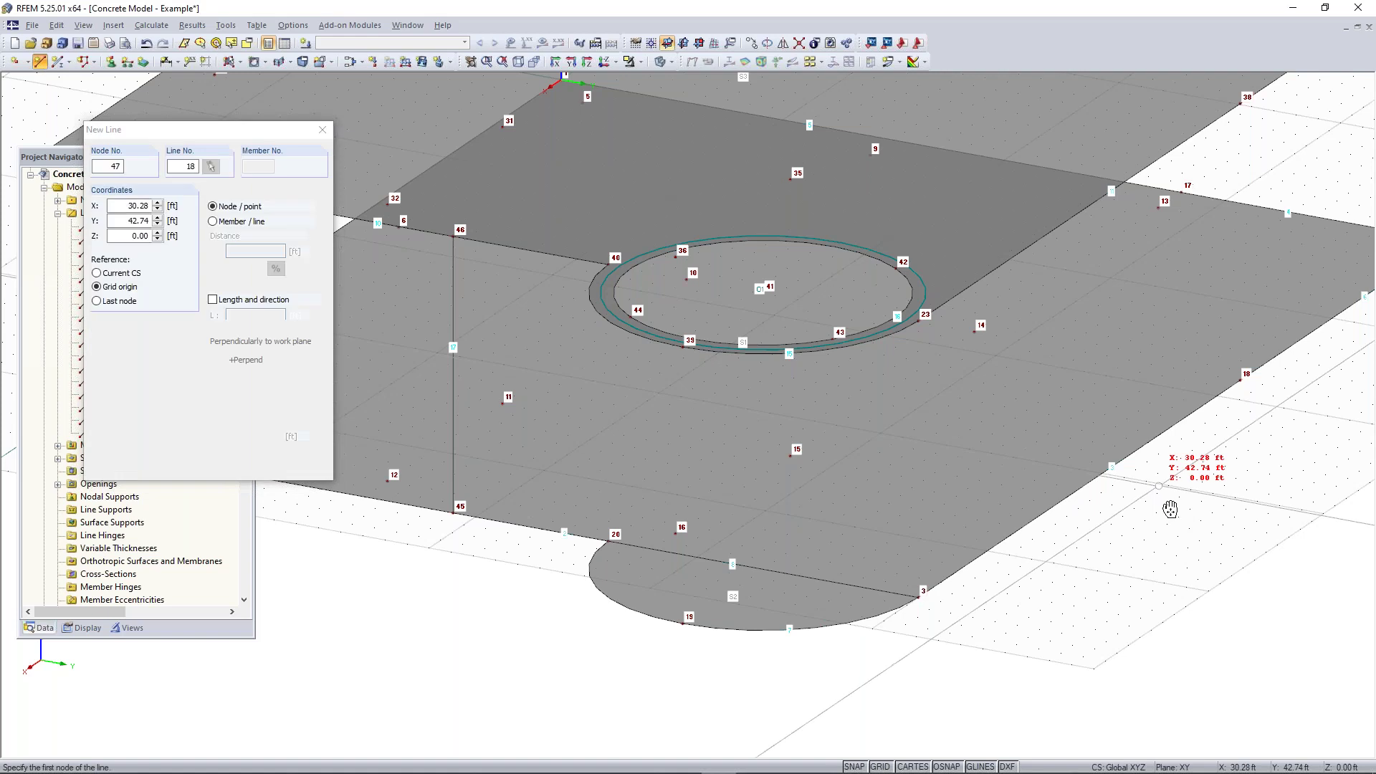
middle_click_drag(1170, 506, 998, 545, "ctrl")
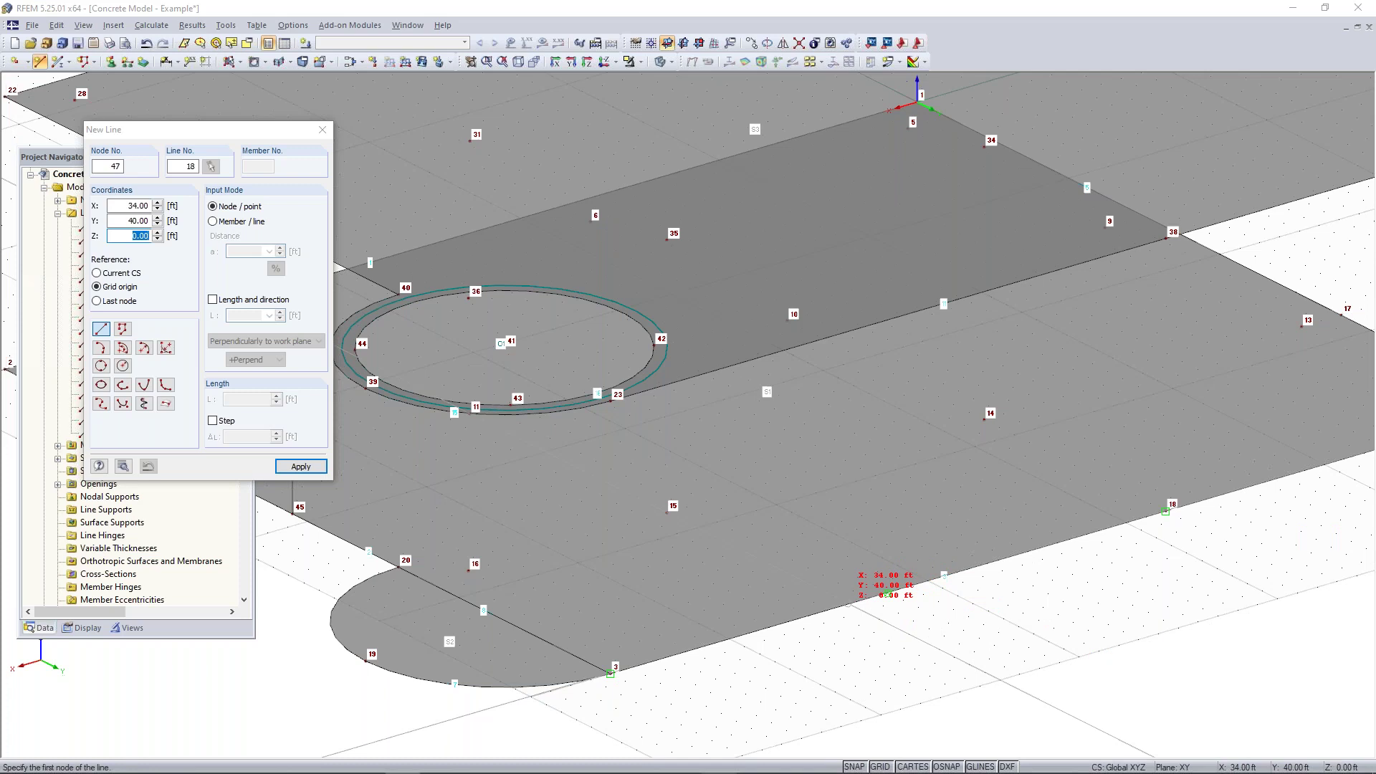
left_click(888, 593)
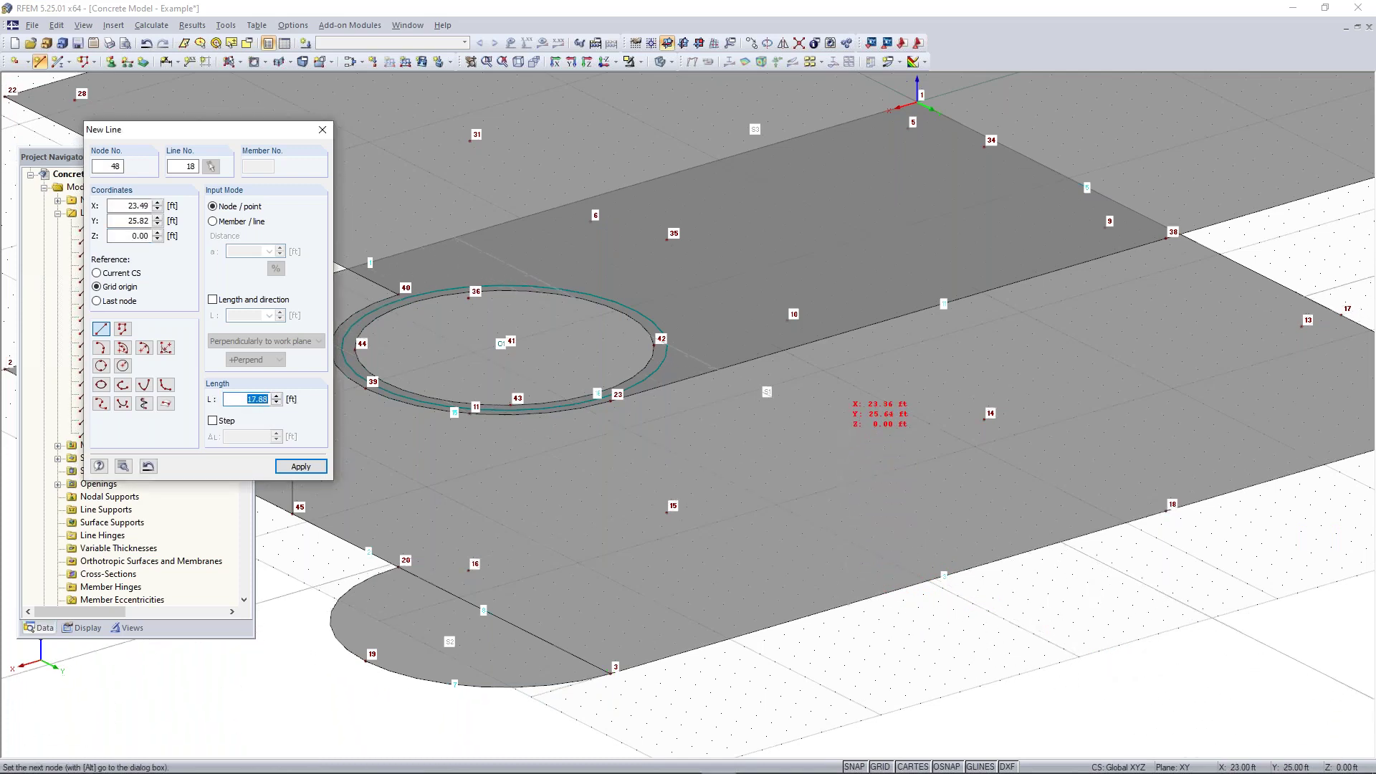
left_click(848, 331)
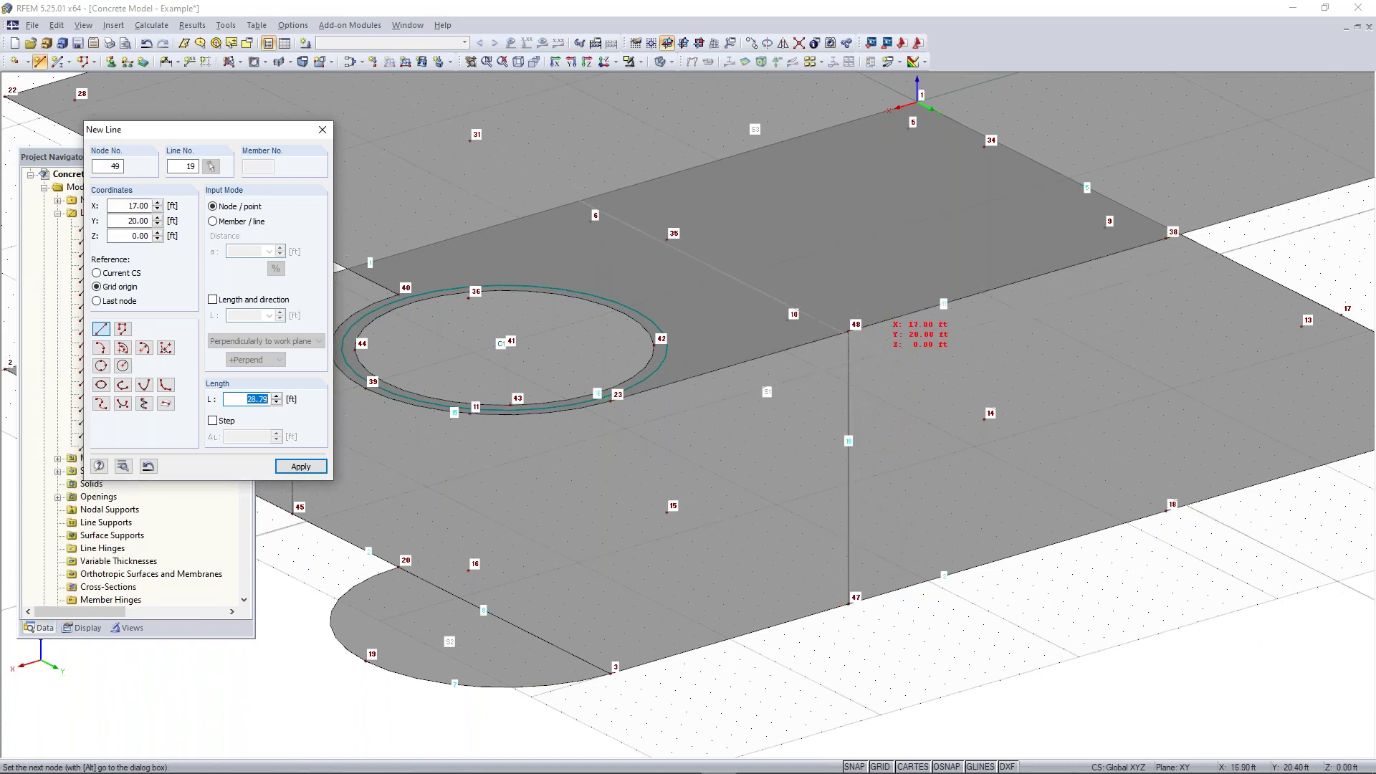
right_click(1039, 559)
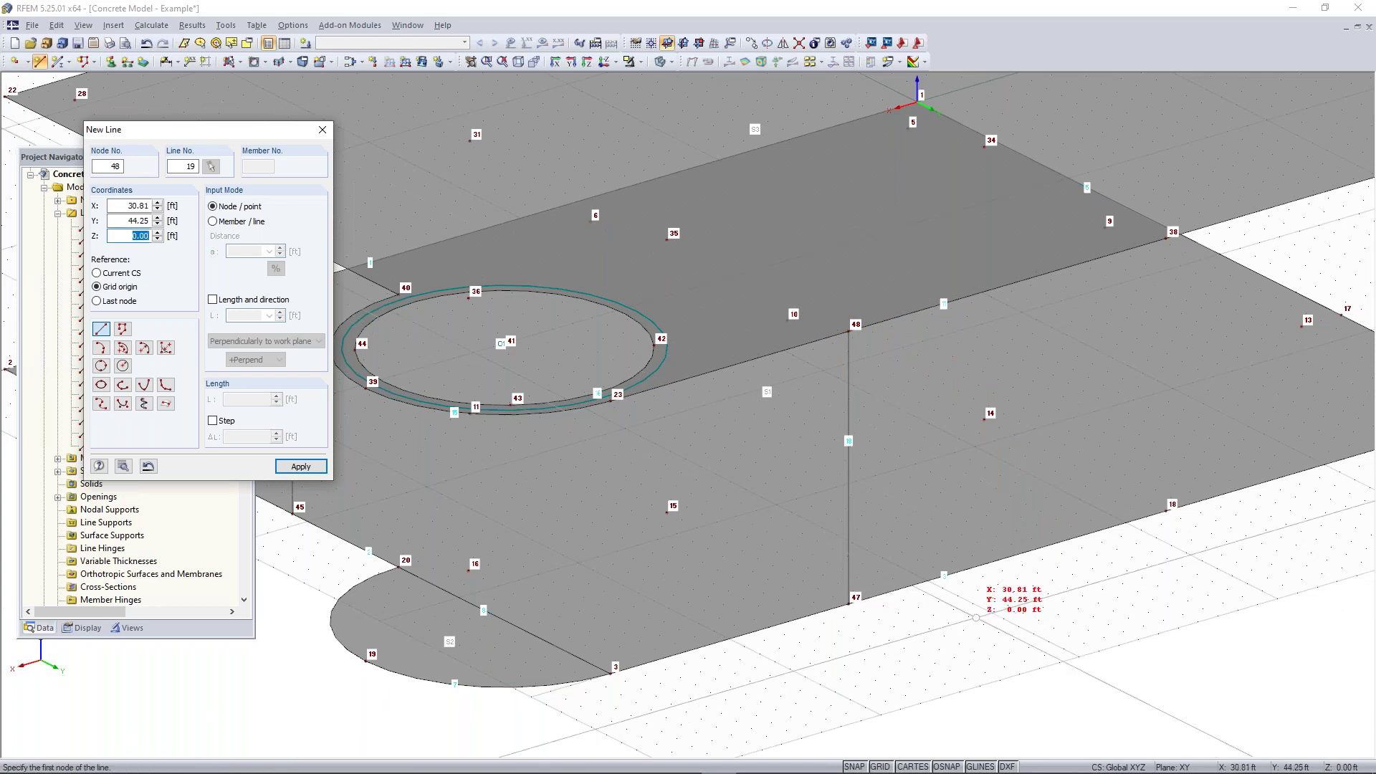
- Draw vertical lines at both ends of the semicircular extension, from node 20 to node 40 and from node 3 to node 23
middle_click_drag(560, 530, 722, 494)
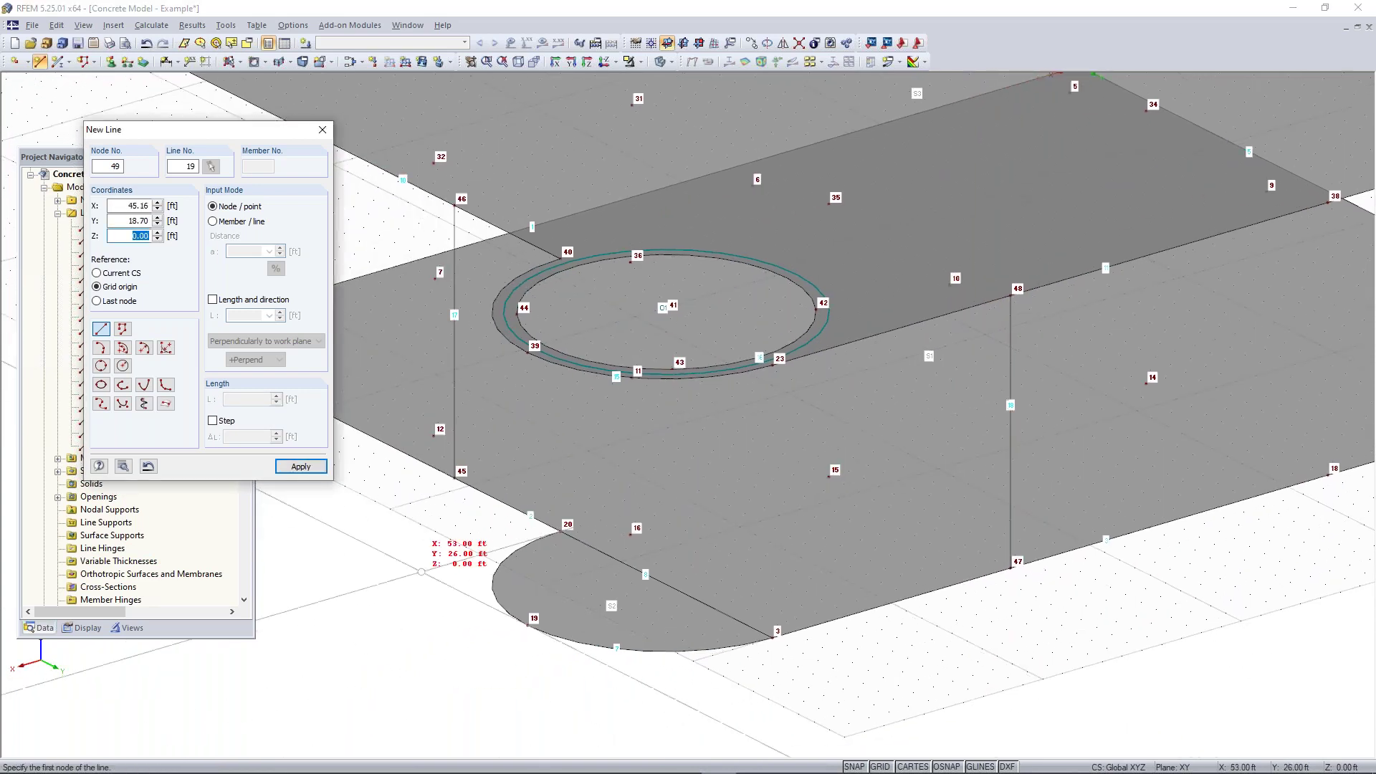
left_click(560, 531)
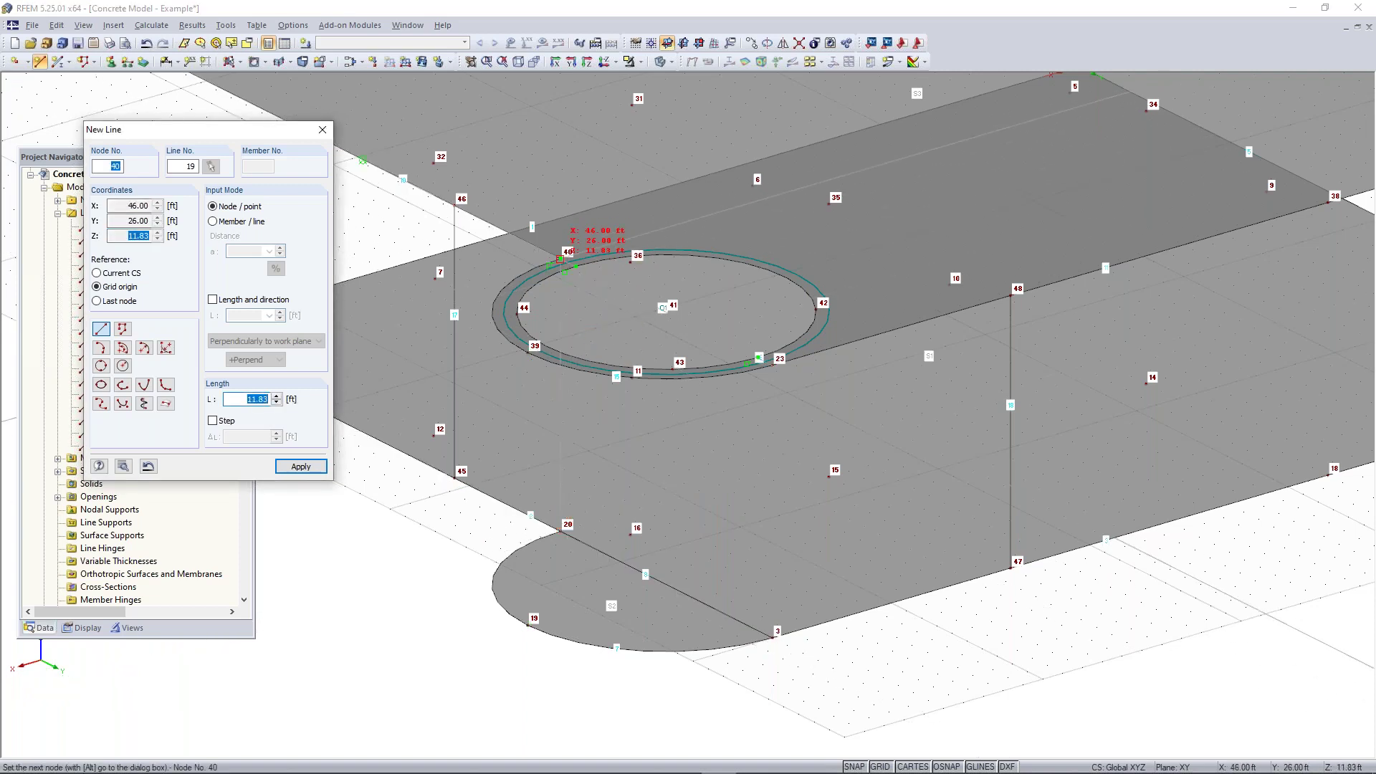
left_click(560, 258)
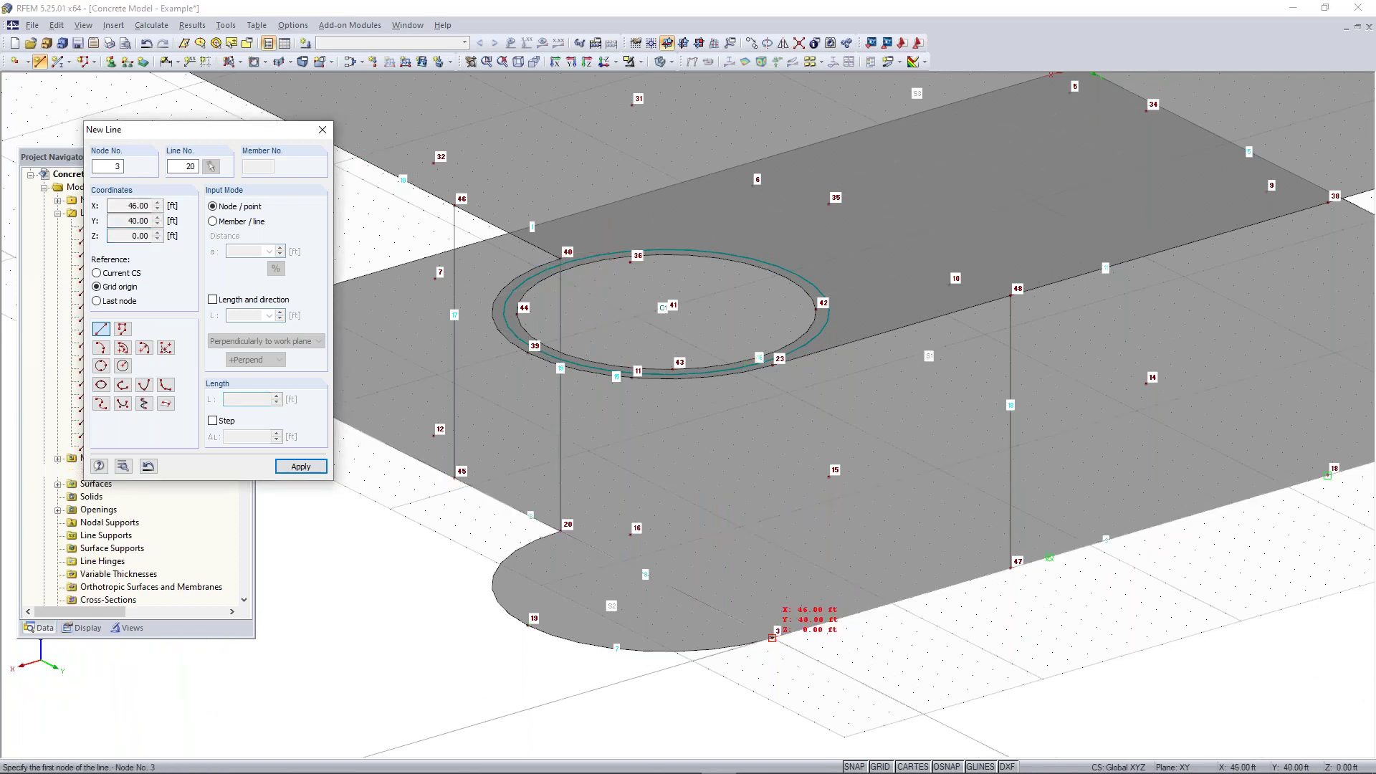
left_click(772, 638)
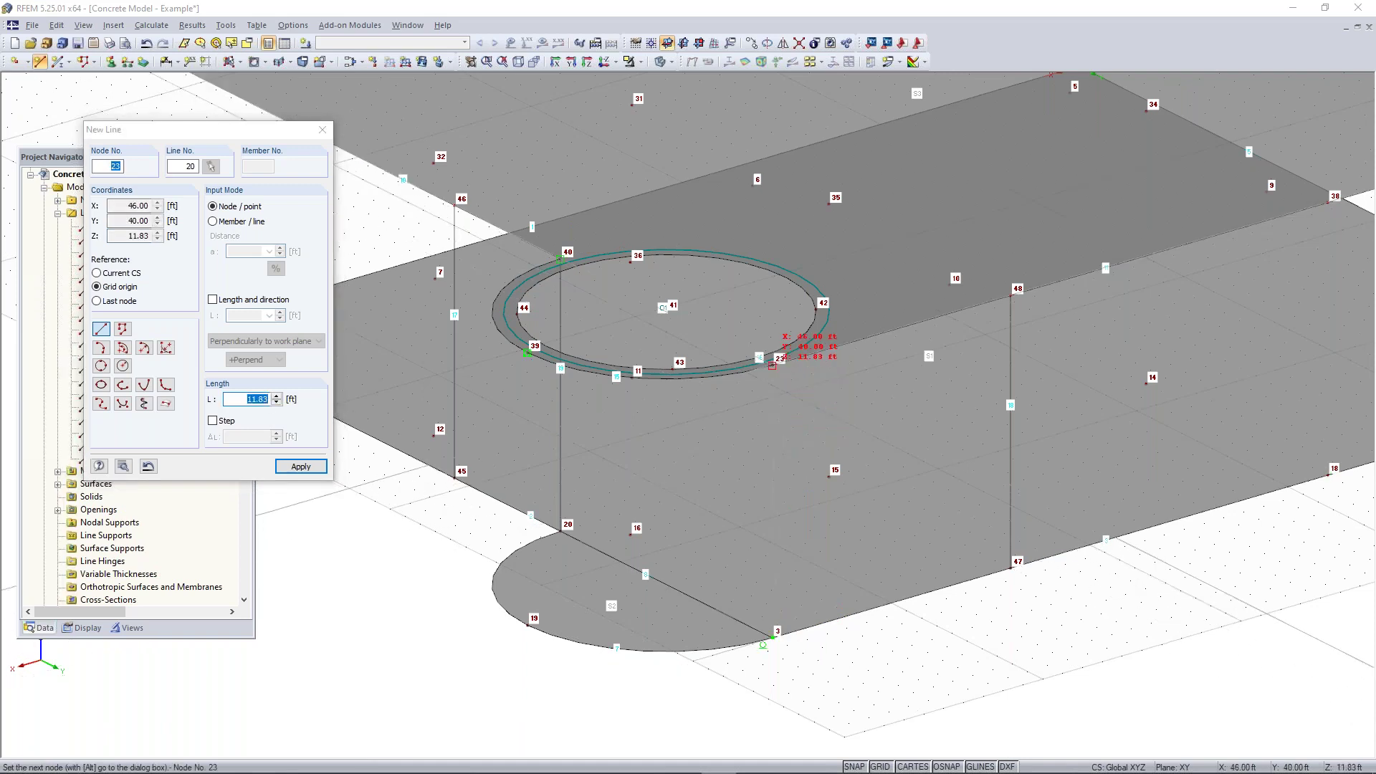
left_click(772, 366)
- Draw vertical lines between the floors from node 18 to node 38 and at the corner from node 4 to node 24
middle_click_drag(1210, 538, 725, 663)
left_click(845, 600)
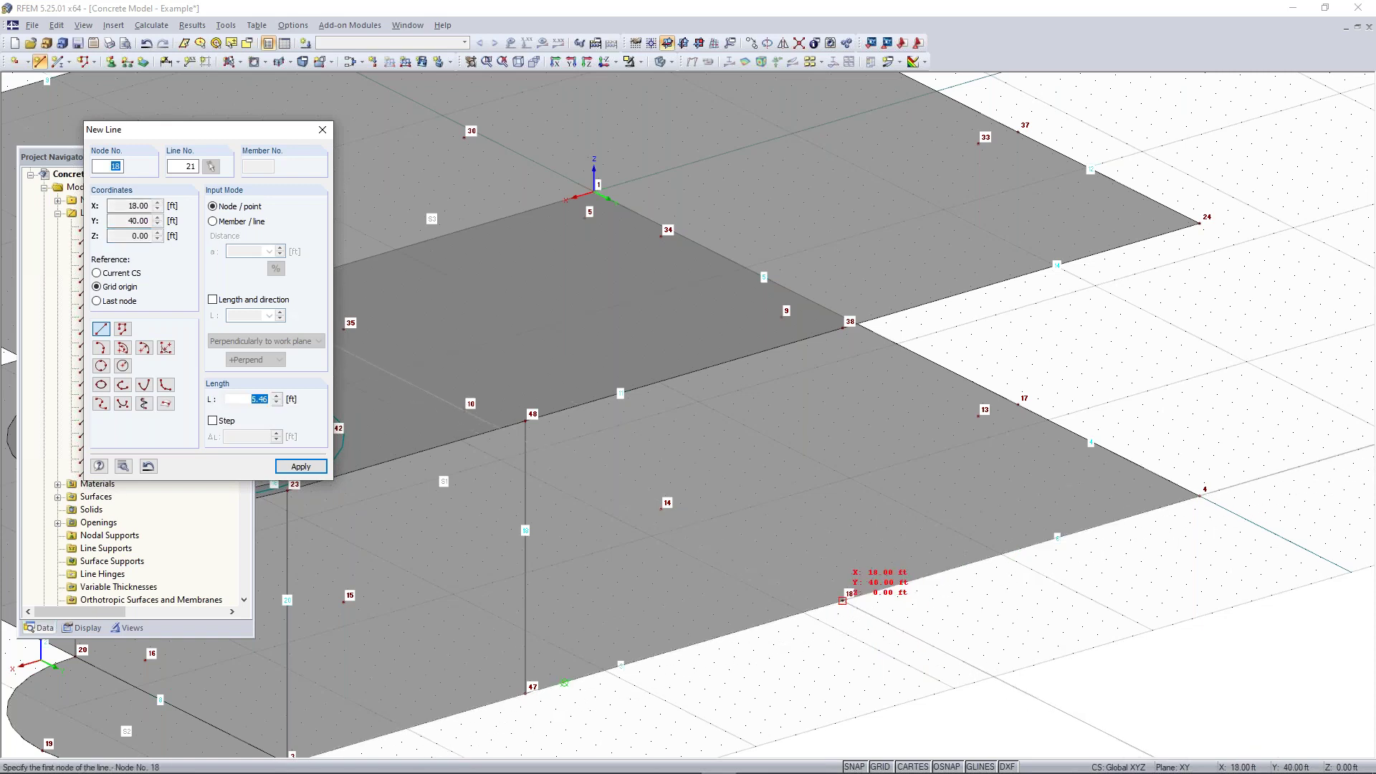
left_click(846, 326)
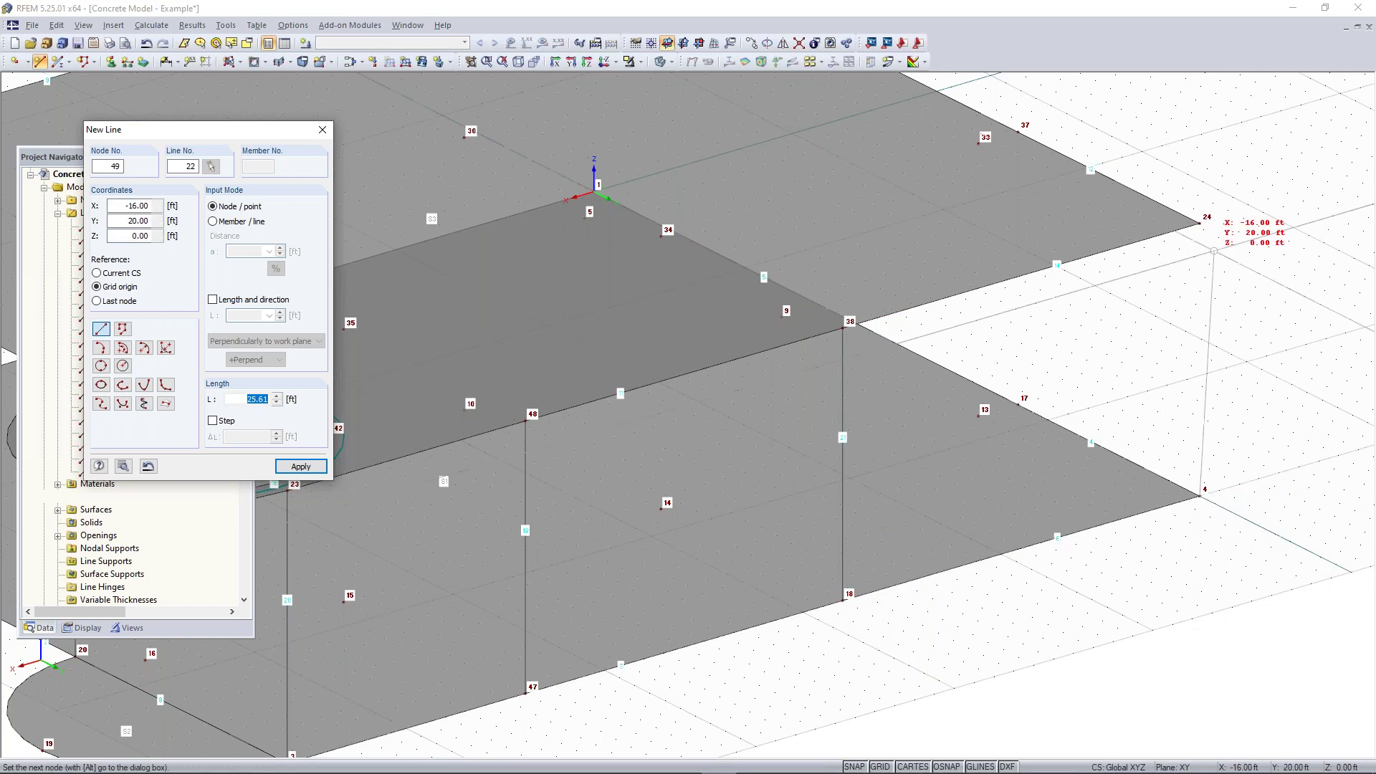
left_click(1199, 223)
left_click(1199, 224)
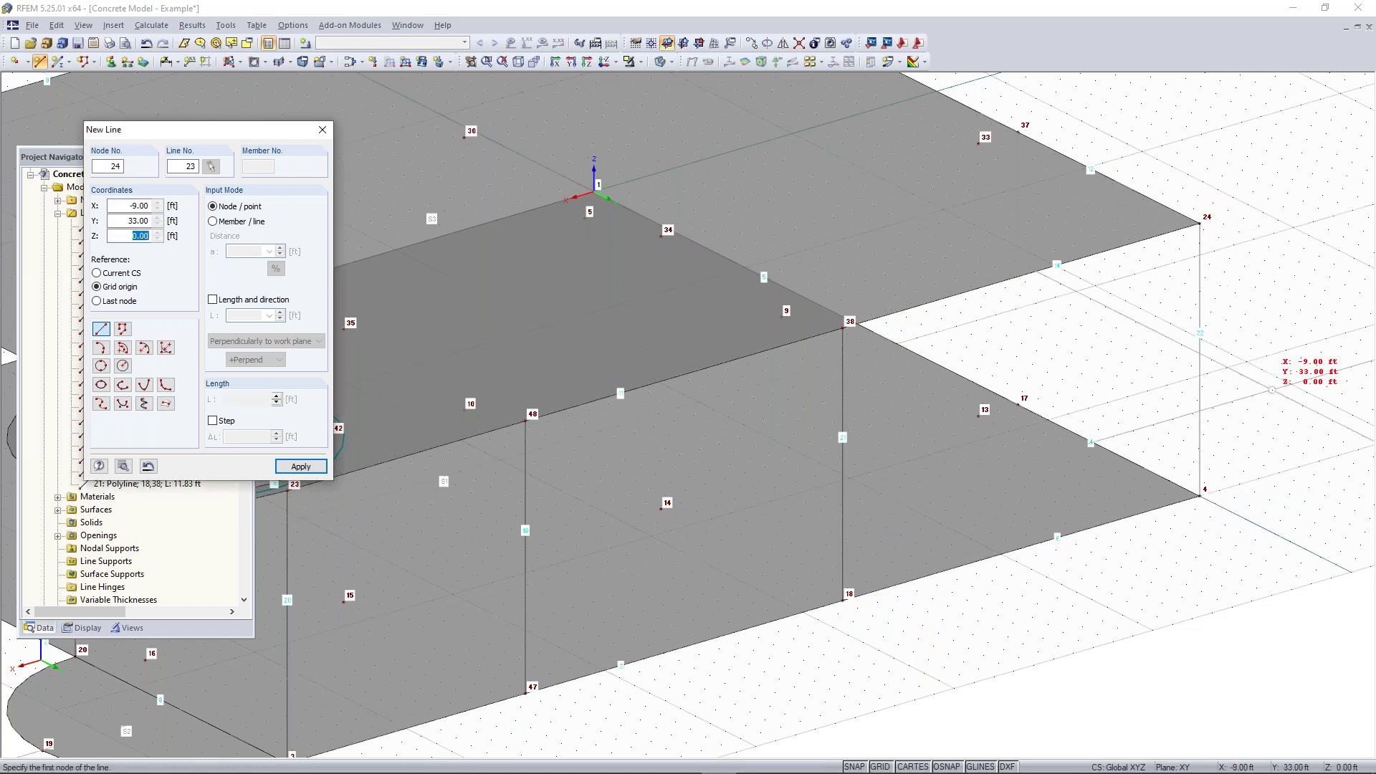
- Draw a vertical line between the floors from node 17 on the lower slab to node 37 on the upper slab
middle_click_drag(1269, 391, 797, 377, "ctrl")
middle_click_drag(797, 377, 822, 279)
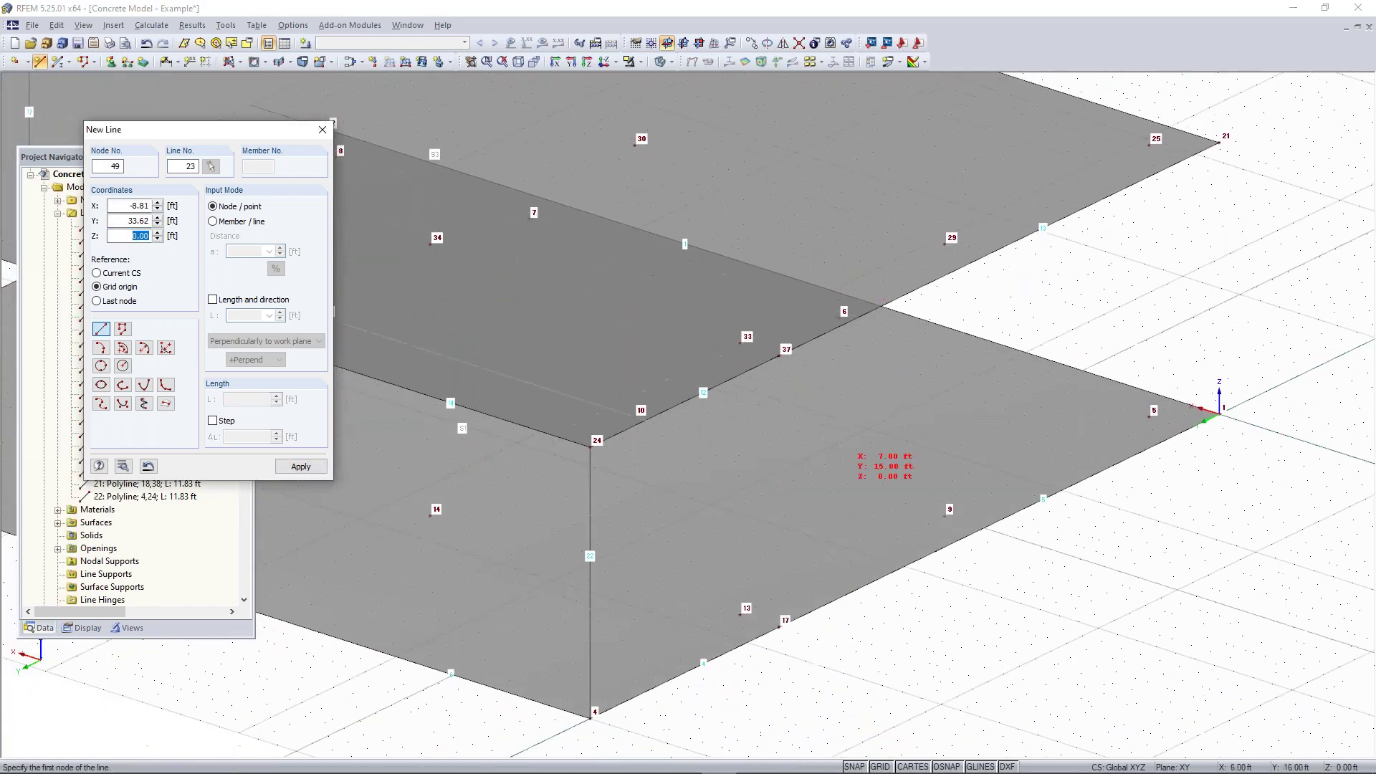
left_click(779, 627)
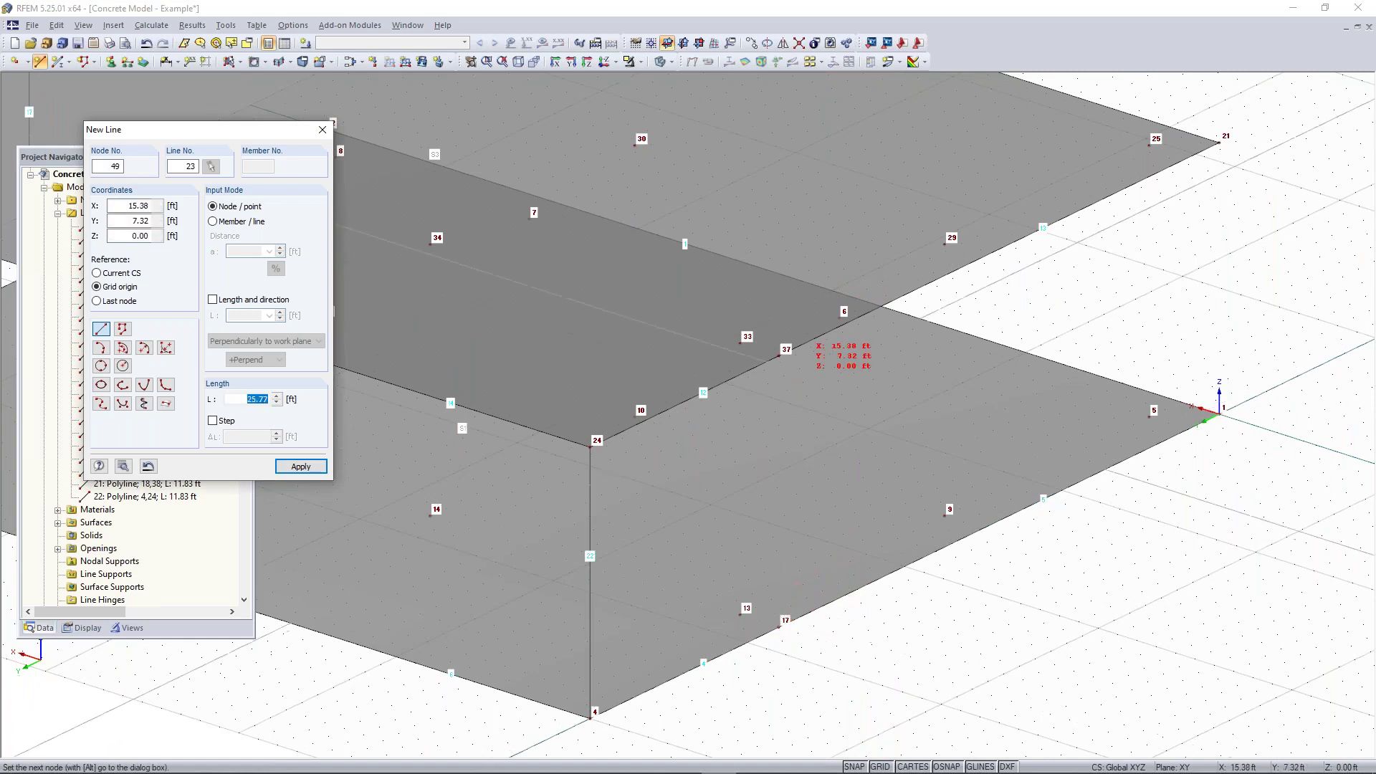
left_click(779, 356)
- Connect the lines and members across the whole model, covering both slabs and all vertical lines with one selection window
scroll(778, 623, "down", 6)
middle_click_drag(559, 636, 622, 575)
middle_click_drag(623, 575, 982, 539, "ctrl")
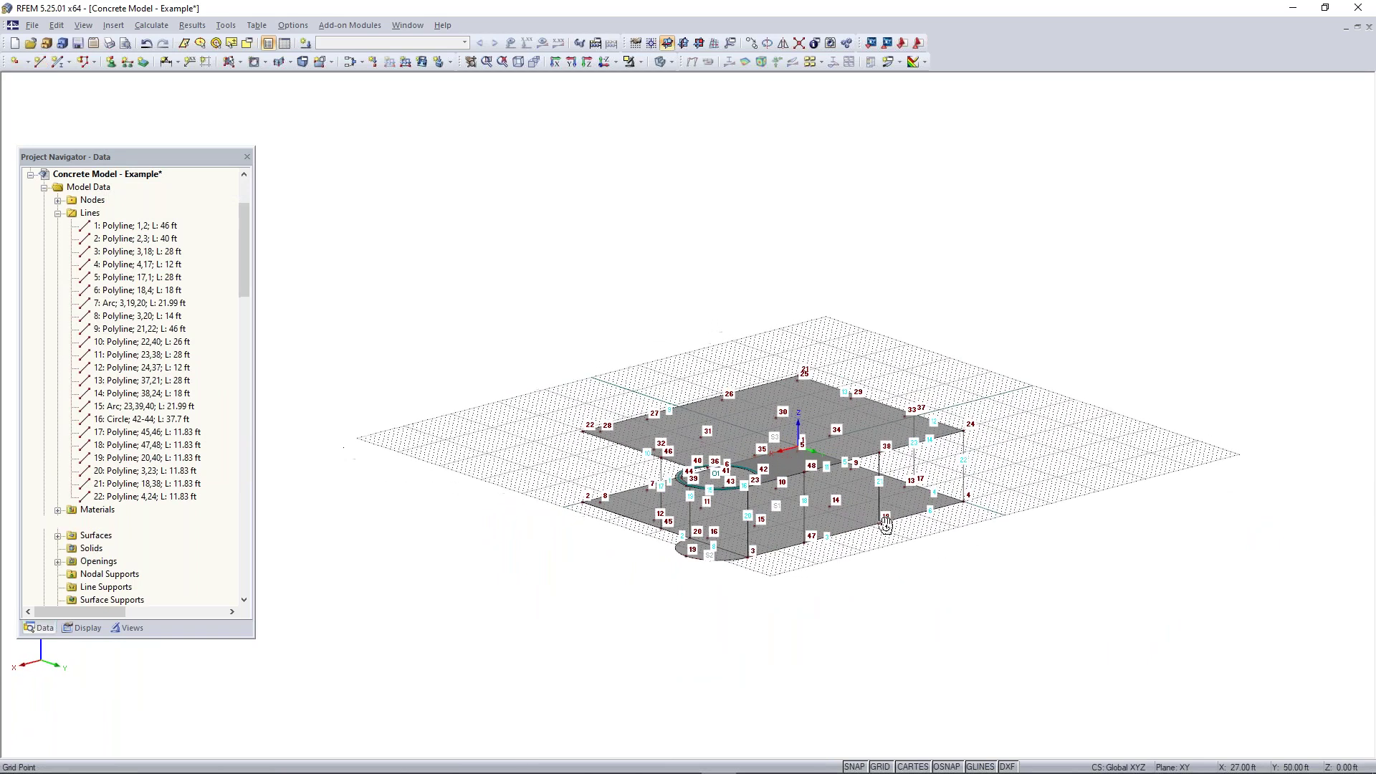
scroll(902, 483, "up", 2)
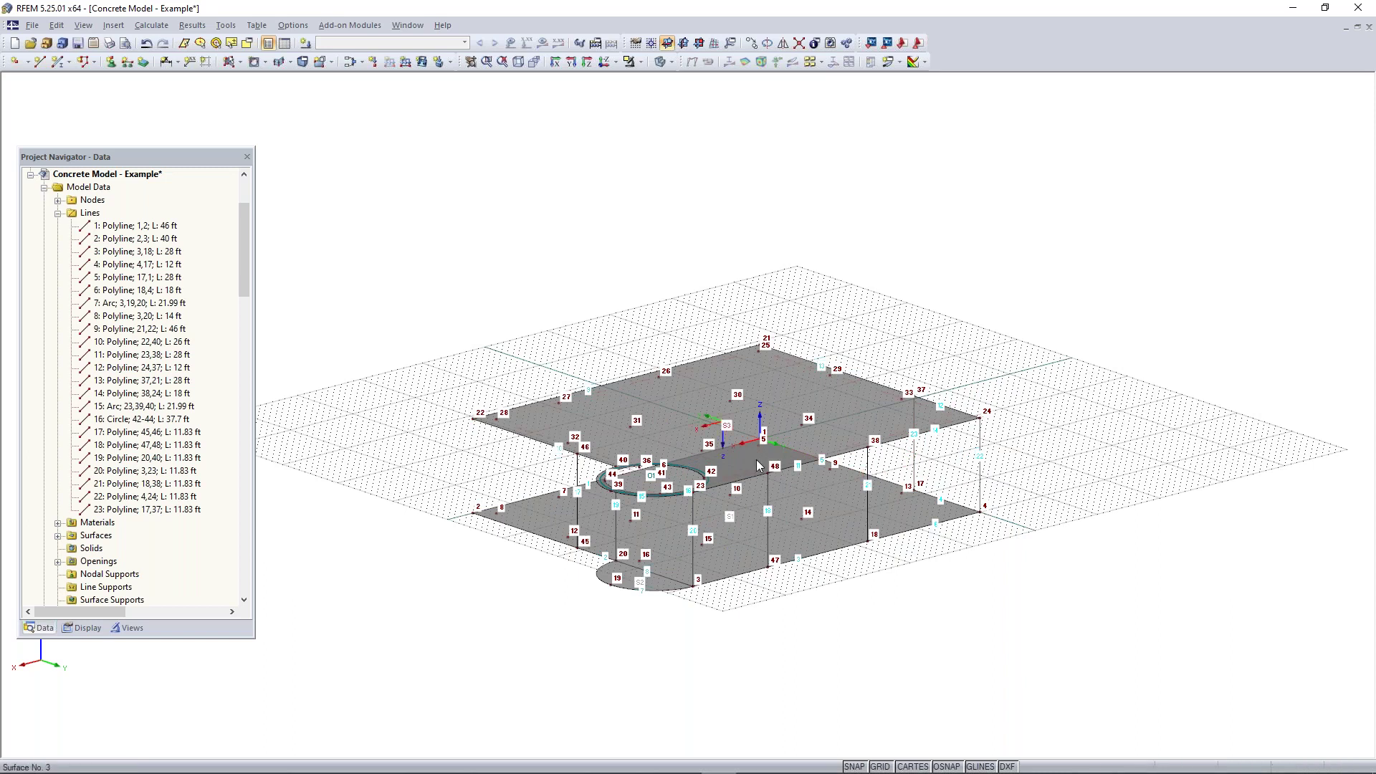
scroll(762, 479, "up", 3)
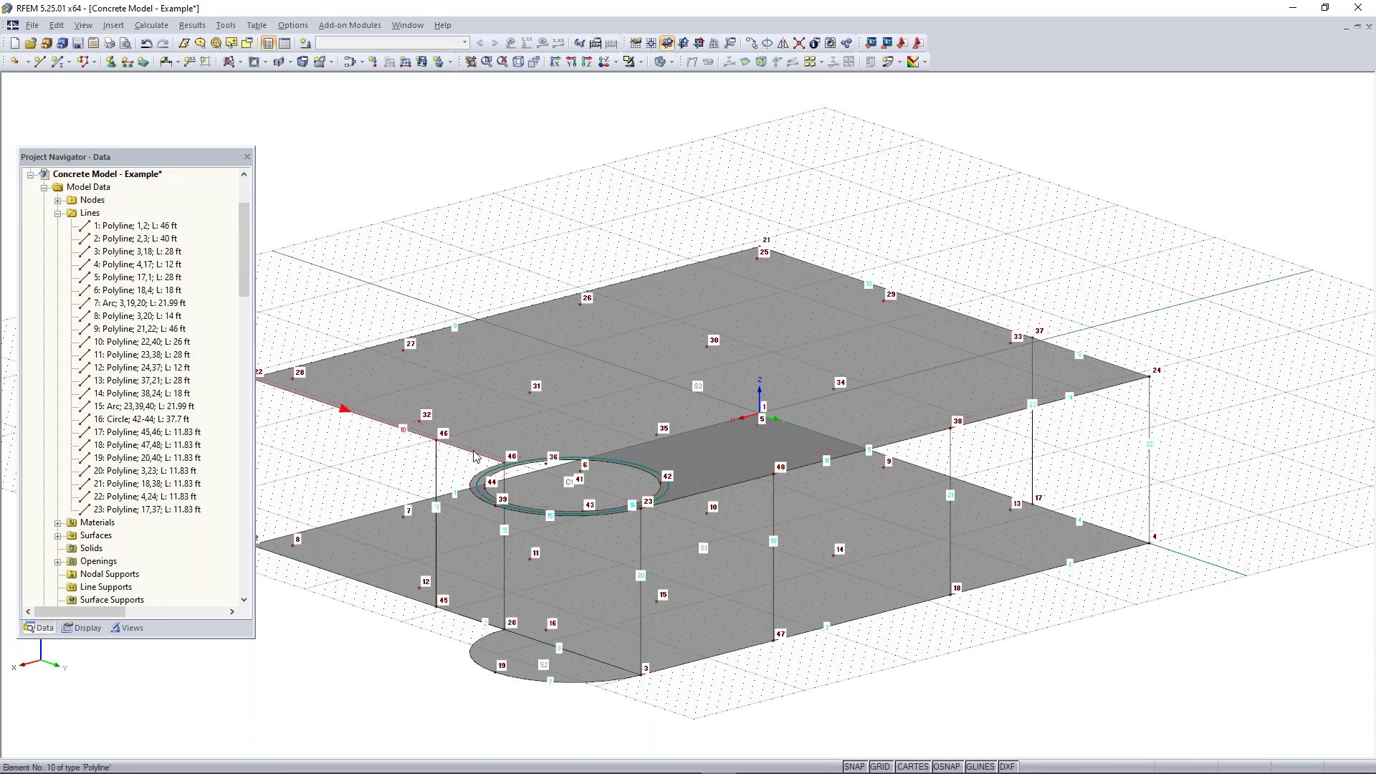
scroll(913, 363, "down", 1)
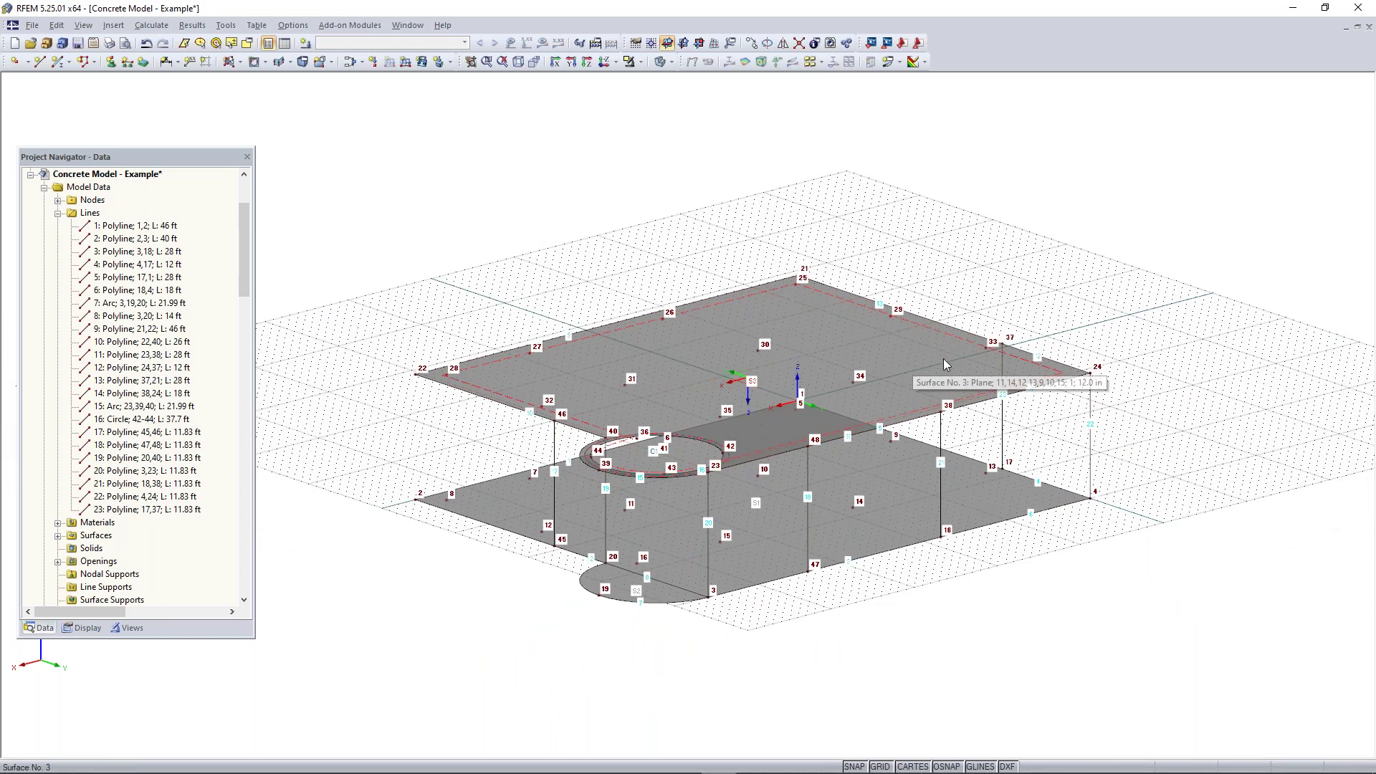
left_click(802, 45)
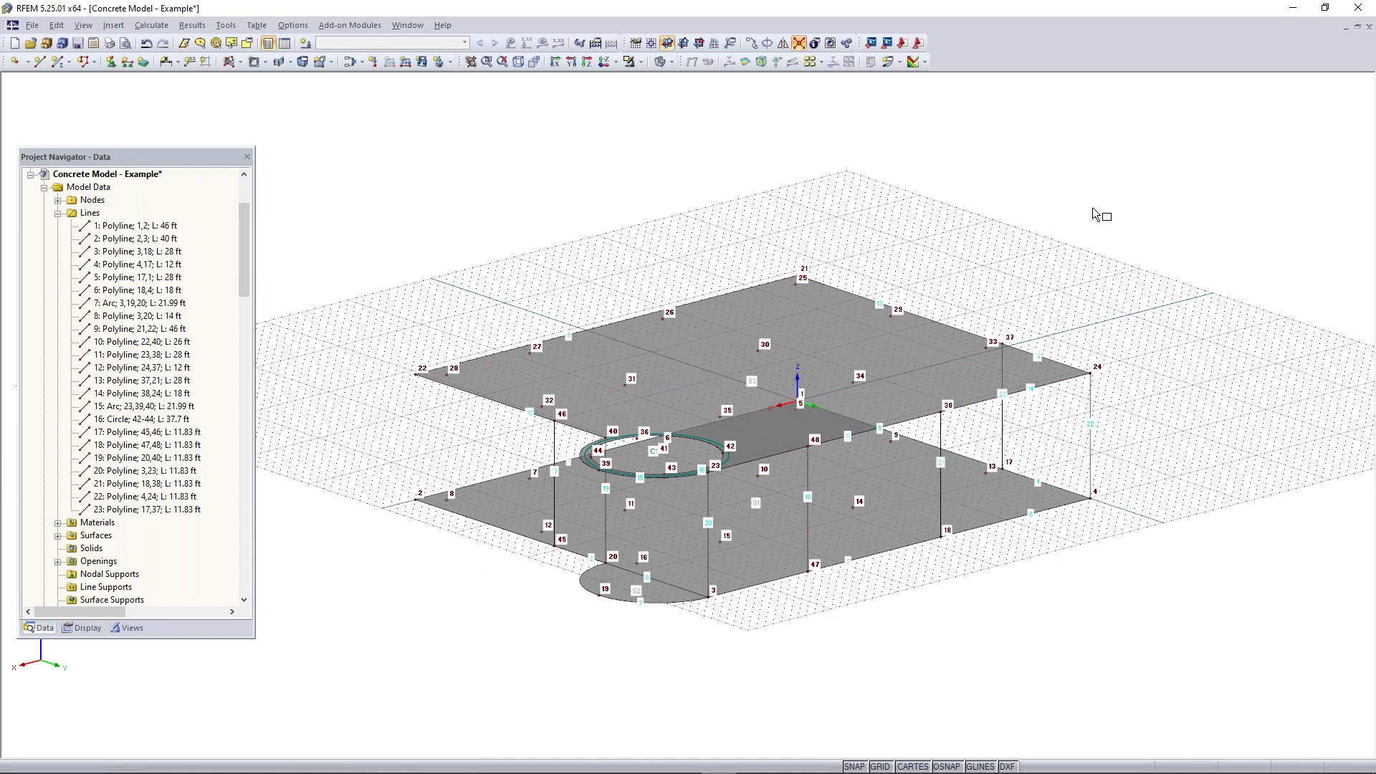
left_click_drag(1226, 149, 353, 673)
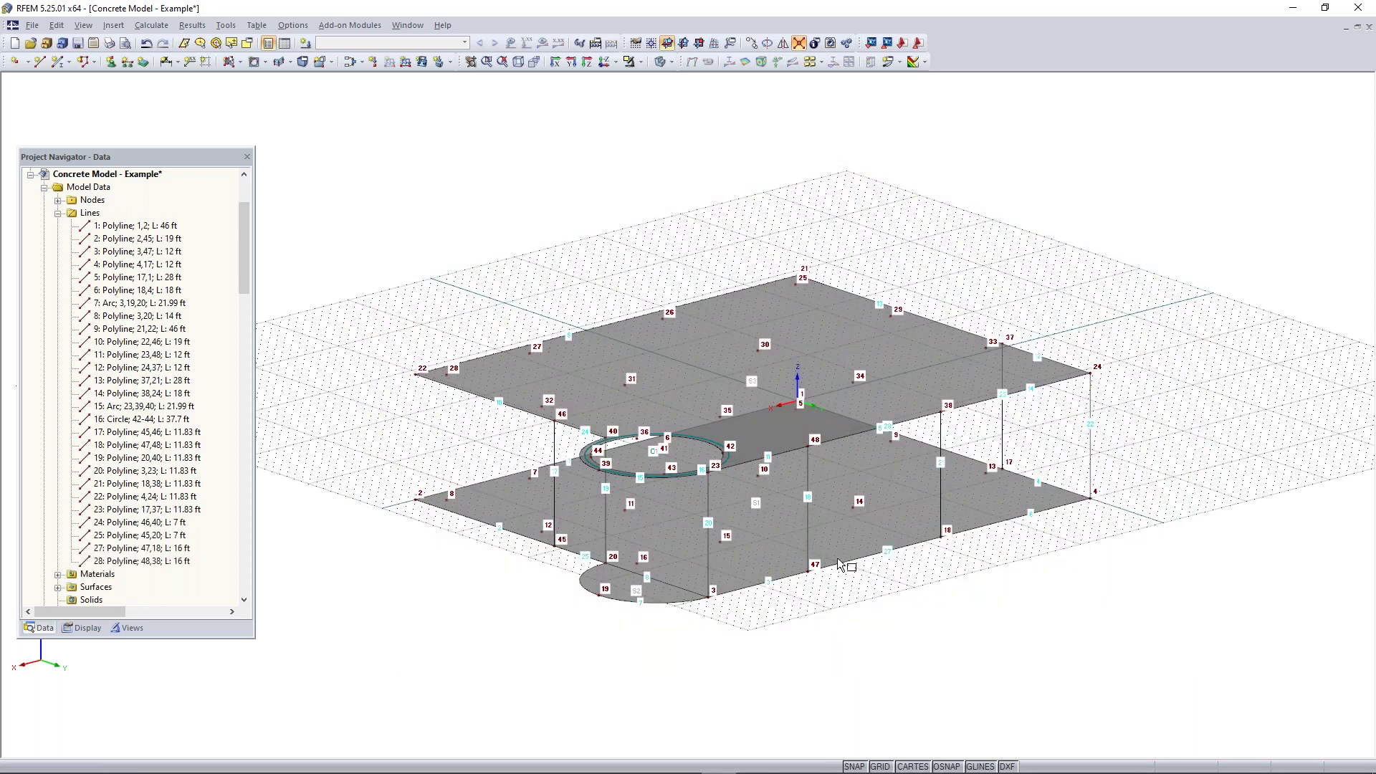
key("Escape")
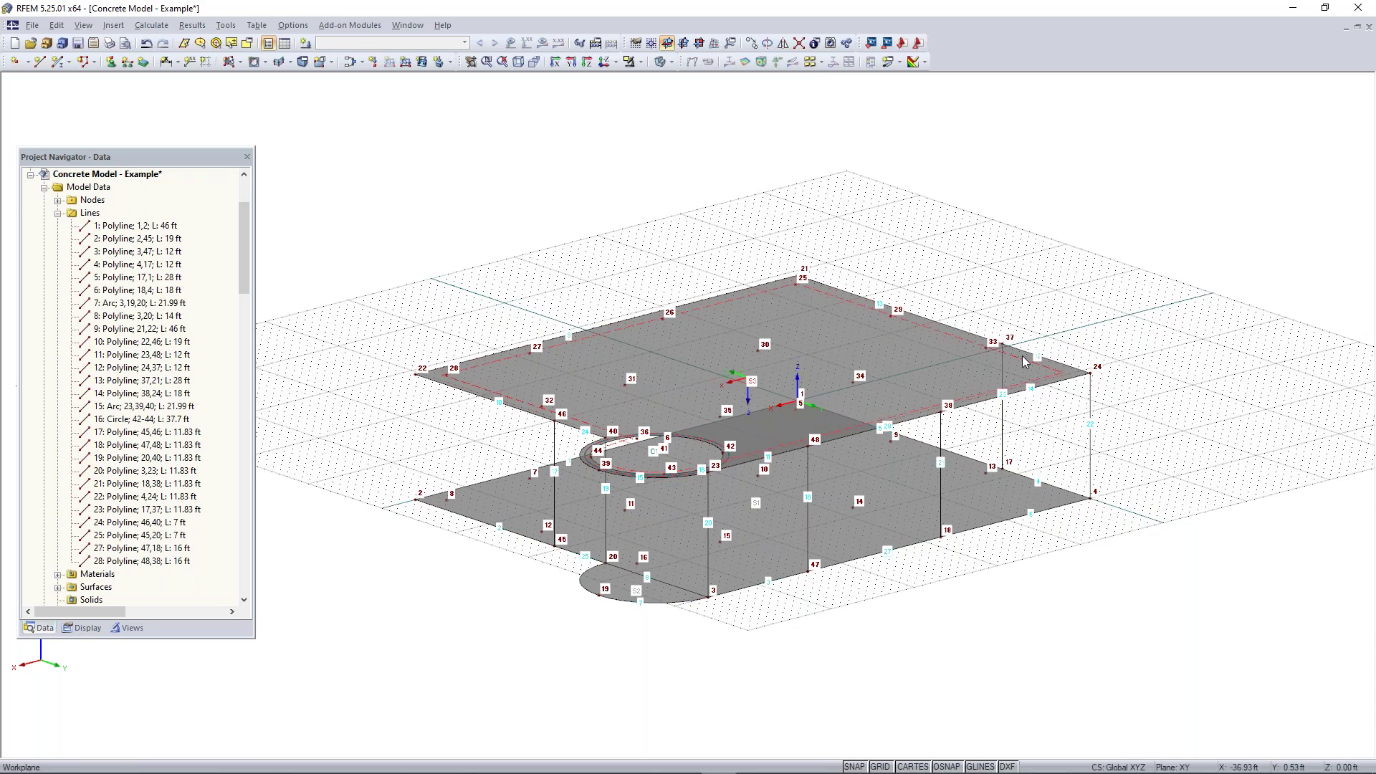
- Turn on automatic connection of lines and members and select the upper slab's edge segments around node 48
right_click(1126, 243)
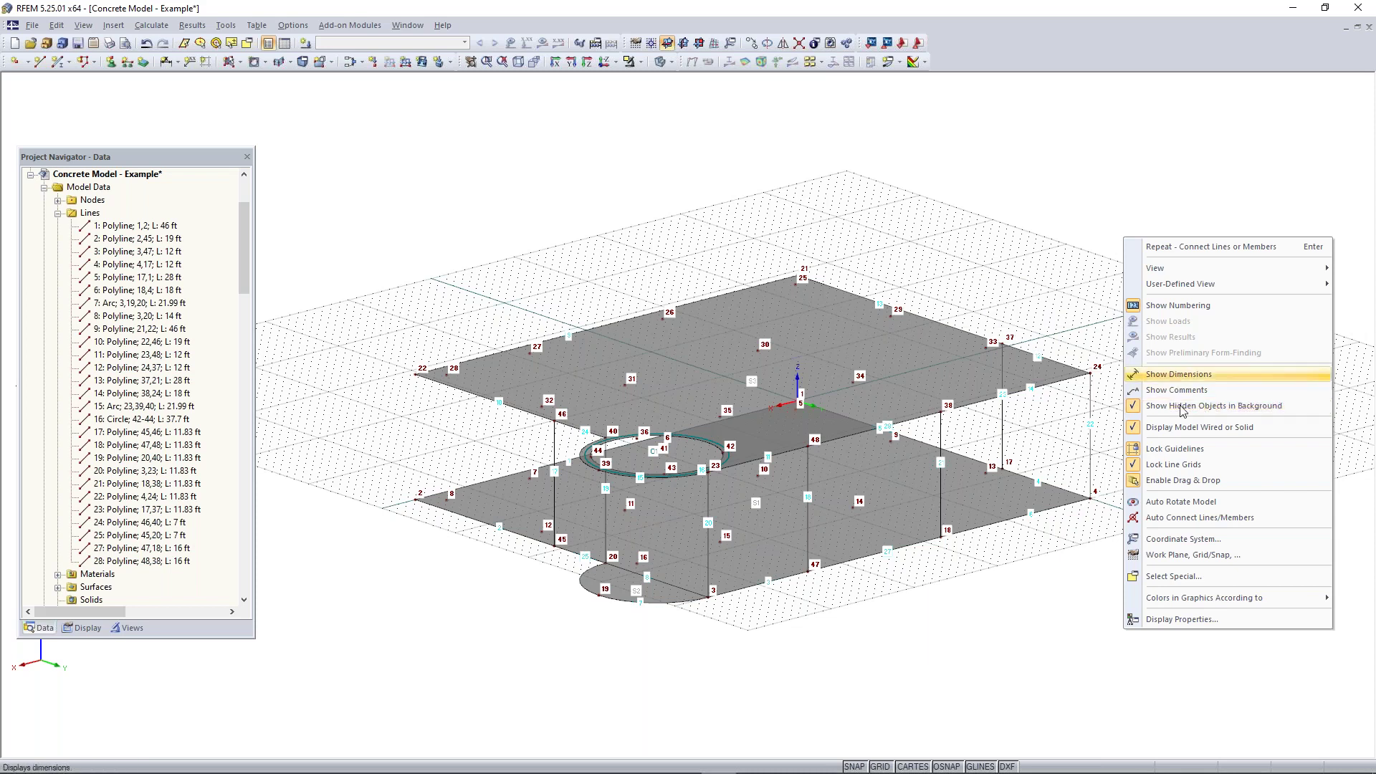
left_click(1175, 519)
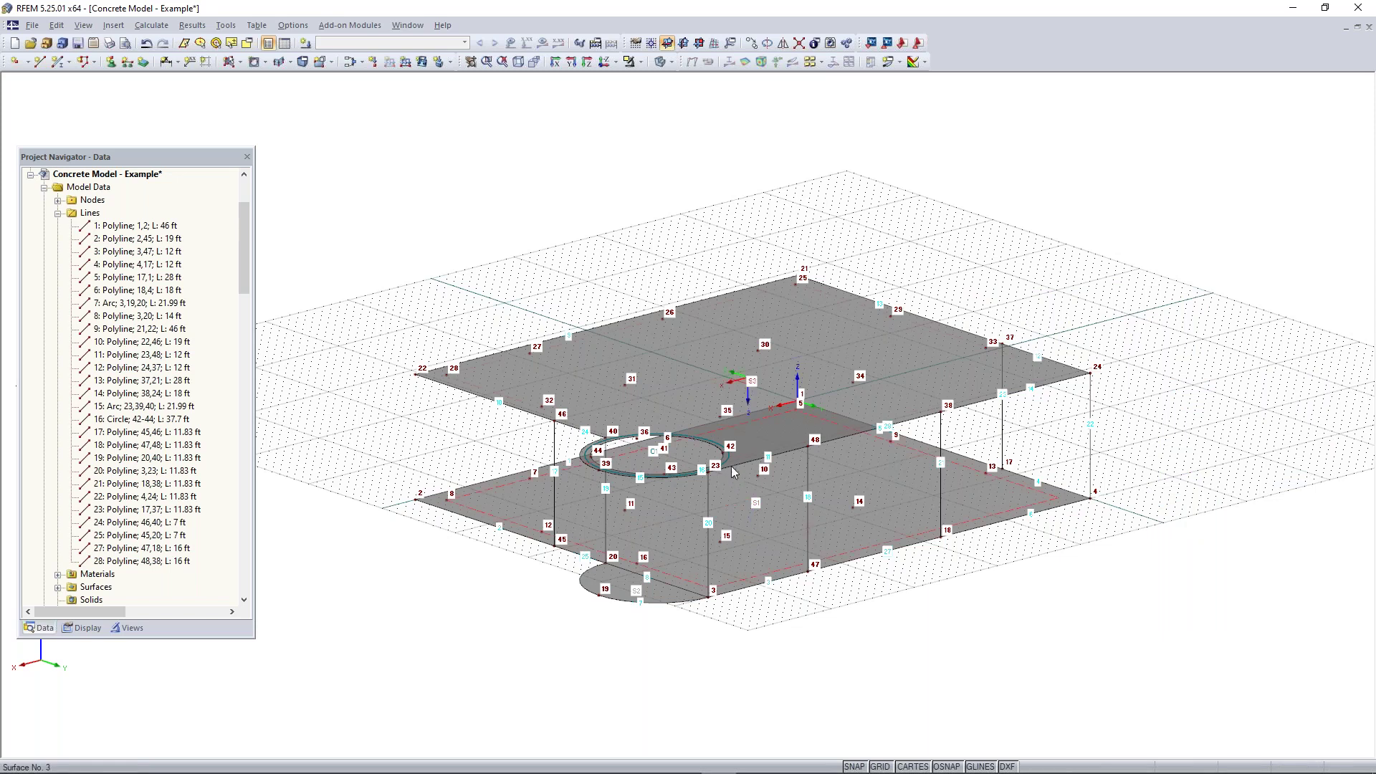
left_click(808, 460)
scroll(808, 461, "up", 2)
scroll(809, 466, "up", 1)
left_click(792, 452)
left_click(800, 445)
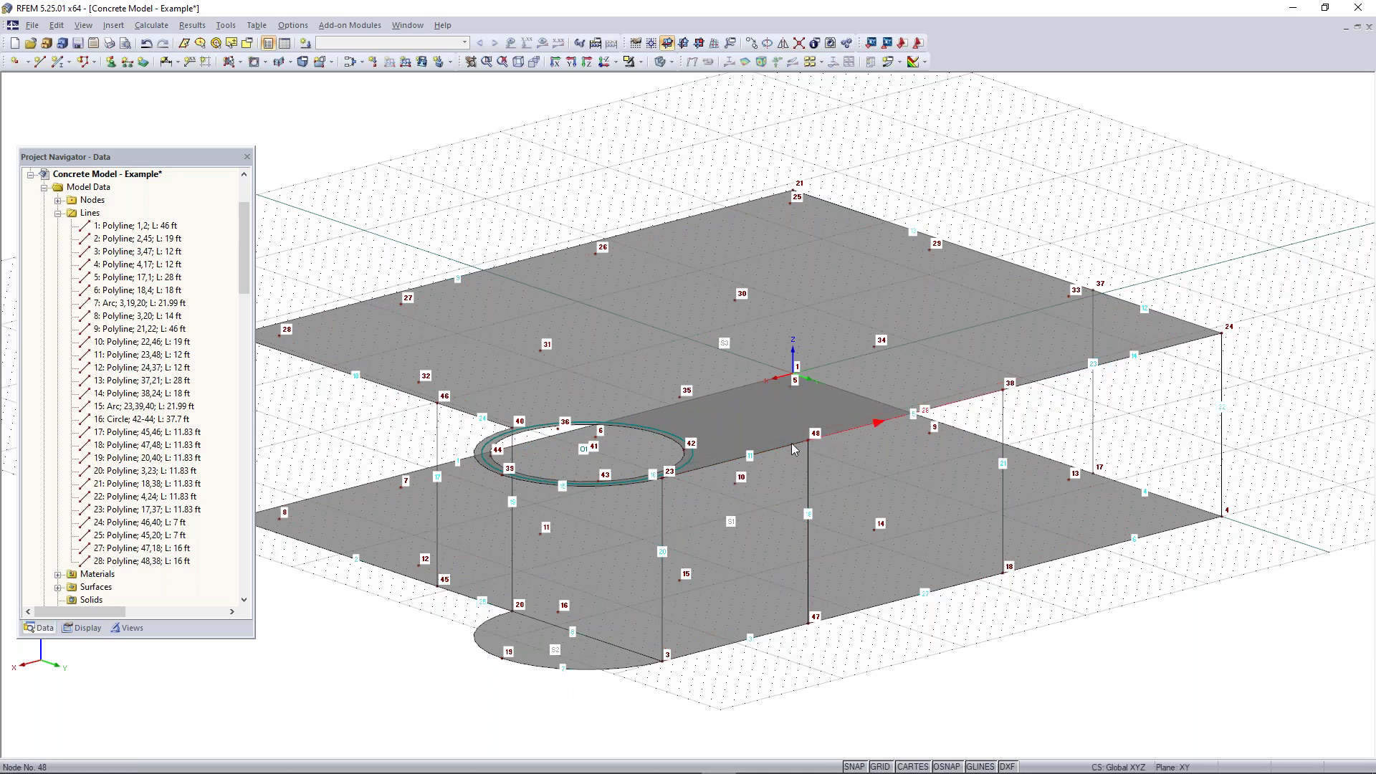
left_click(837, 434)
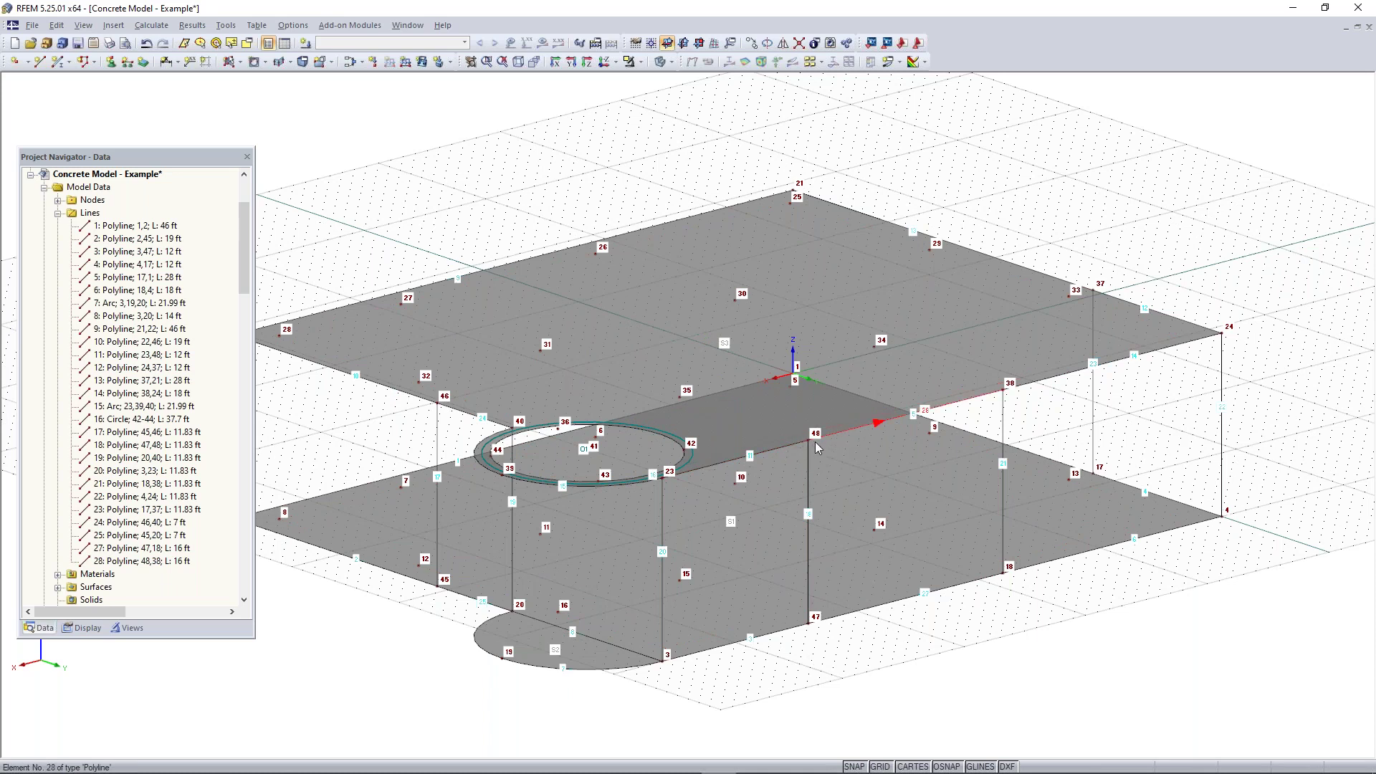
- Turn off automatic connection of lines and members
scroll(815, 441, "down", 3)
right_click(984, 418)
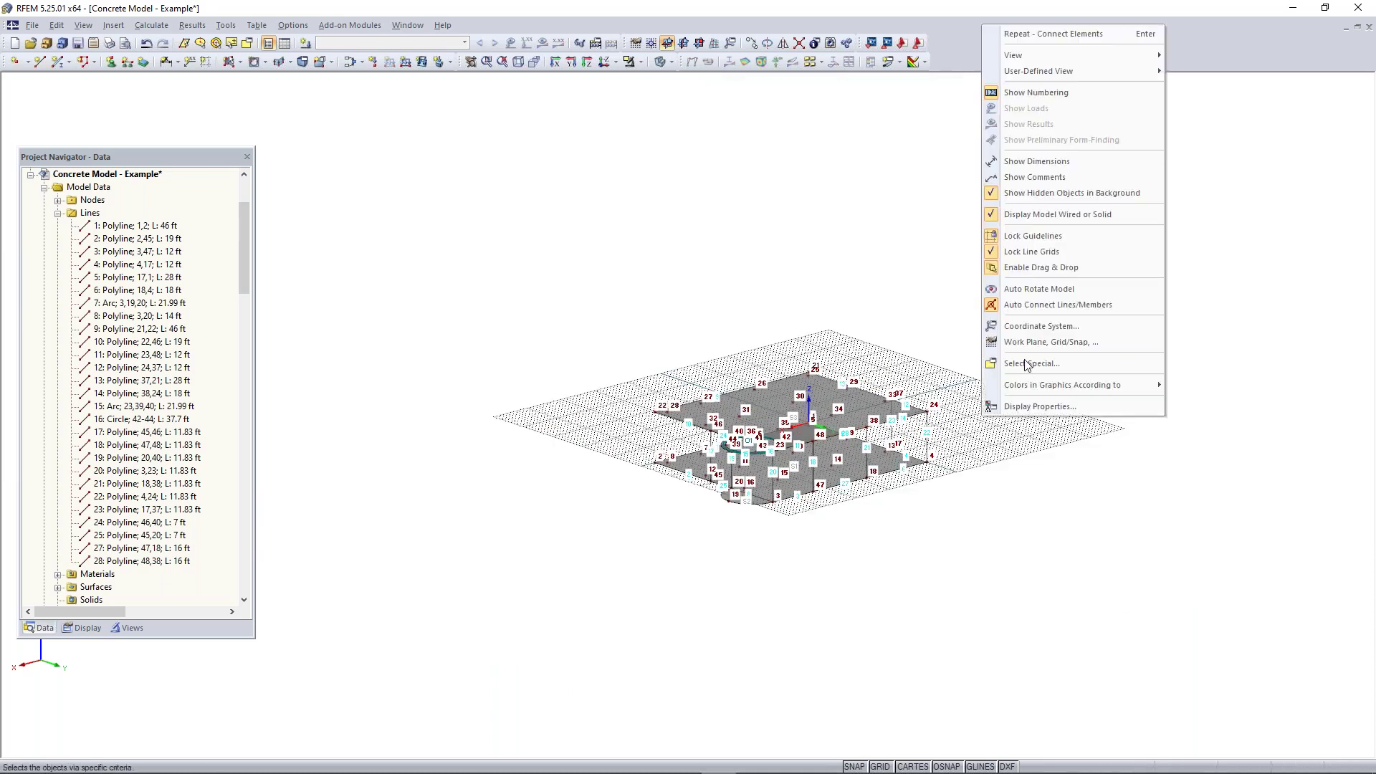
left_click(1025, 308)
scroll(905, 416, "up", 6)
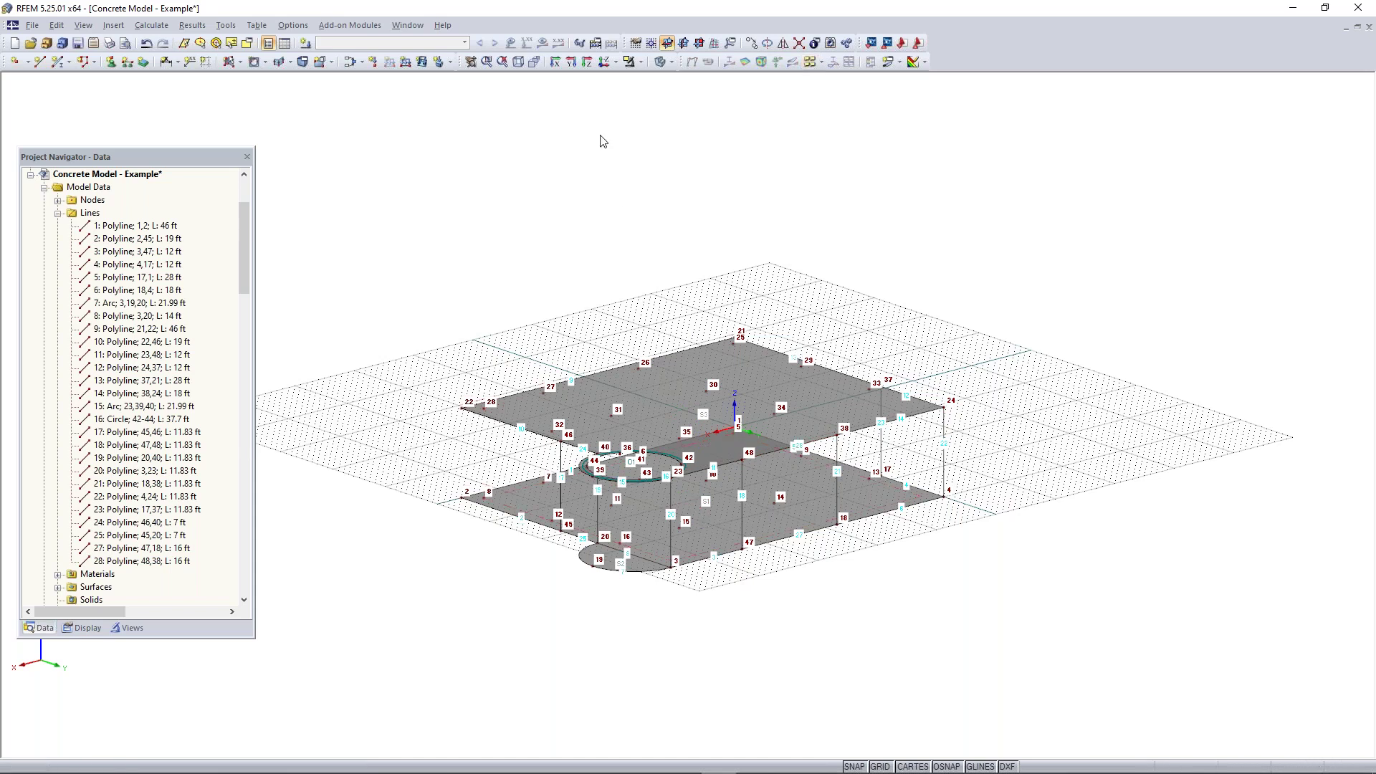
- Create an 8 in thick plane wall surface bounded by lines 17, 19, 24 and 25
left_click(230, 63)
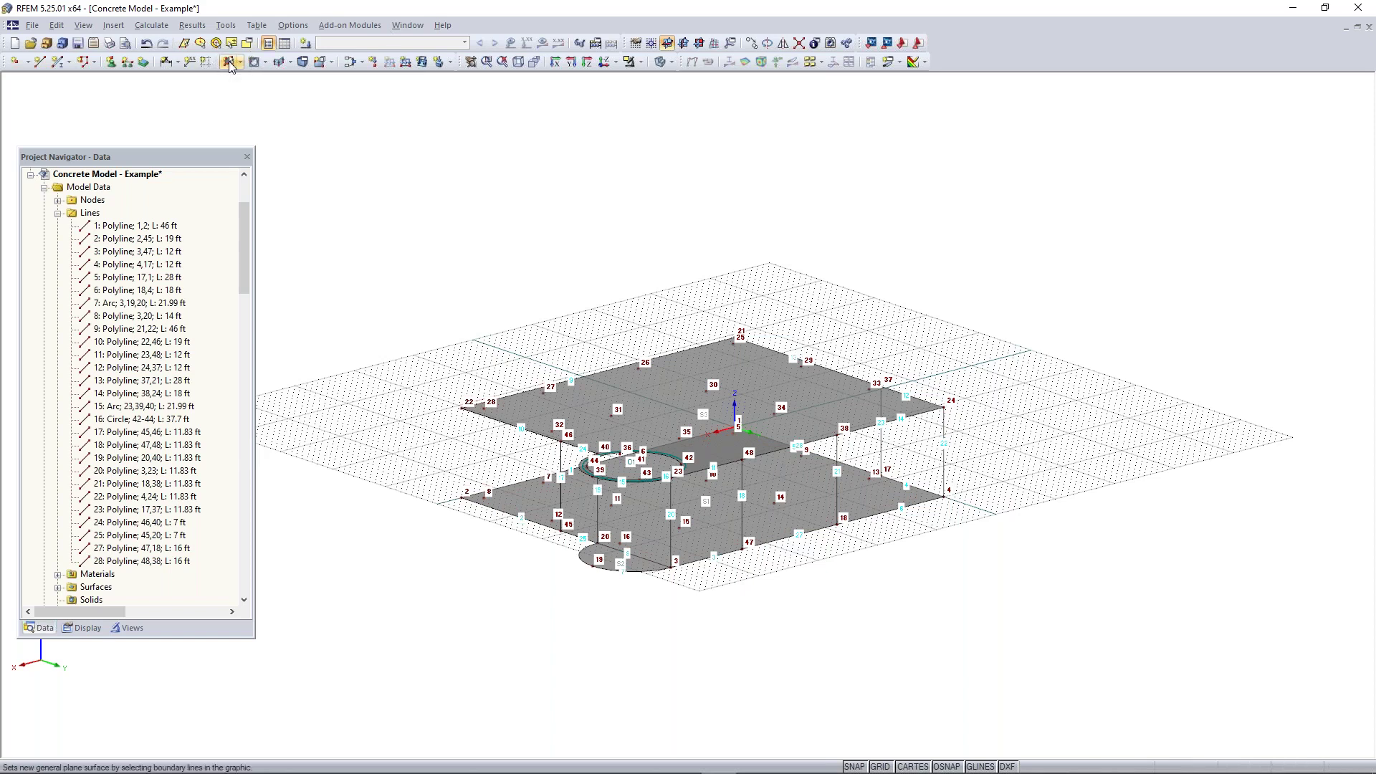
left_click(776, 273)
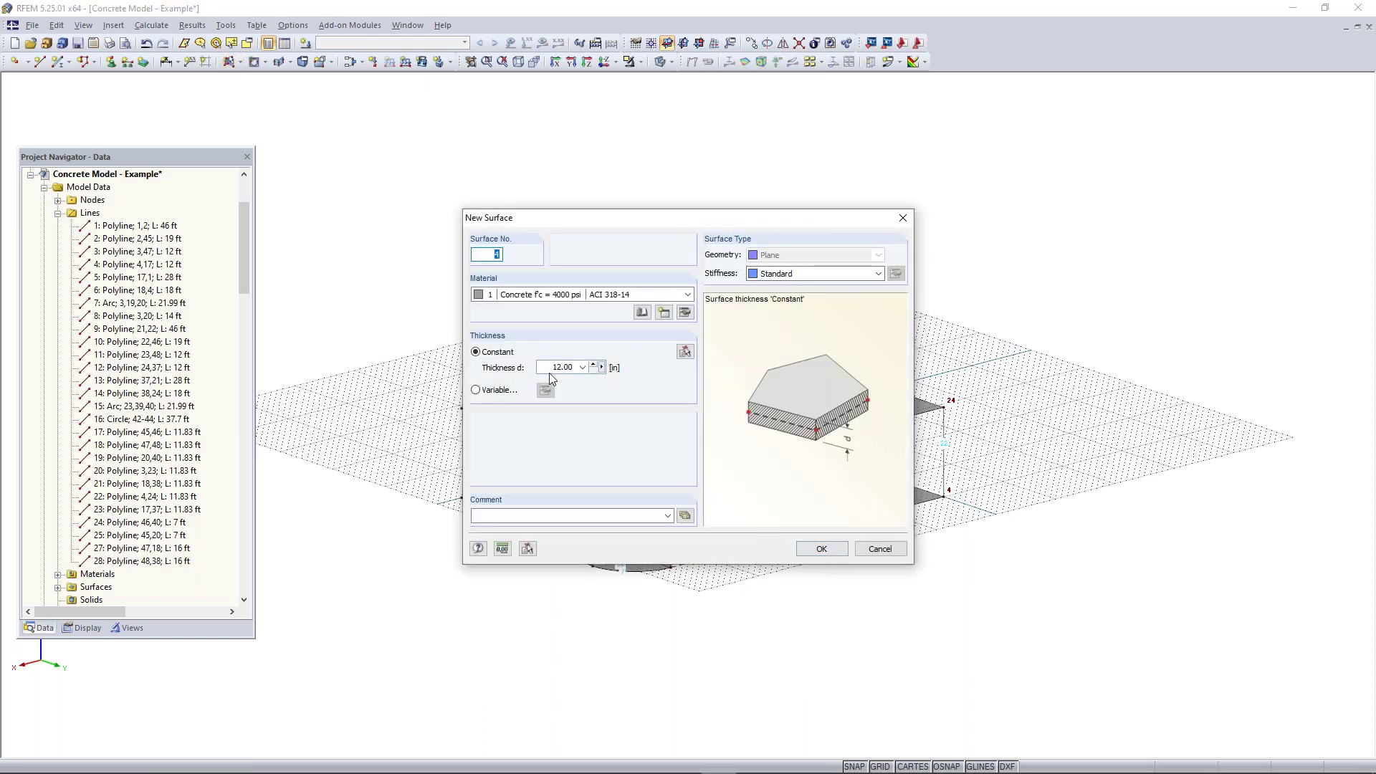
left_click(548, 369)
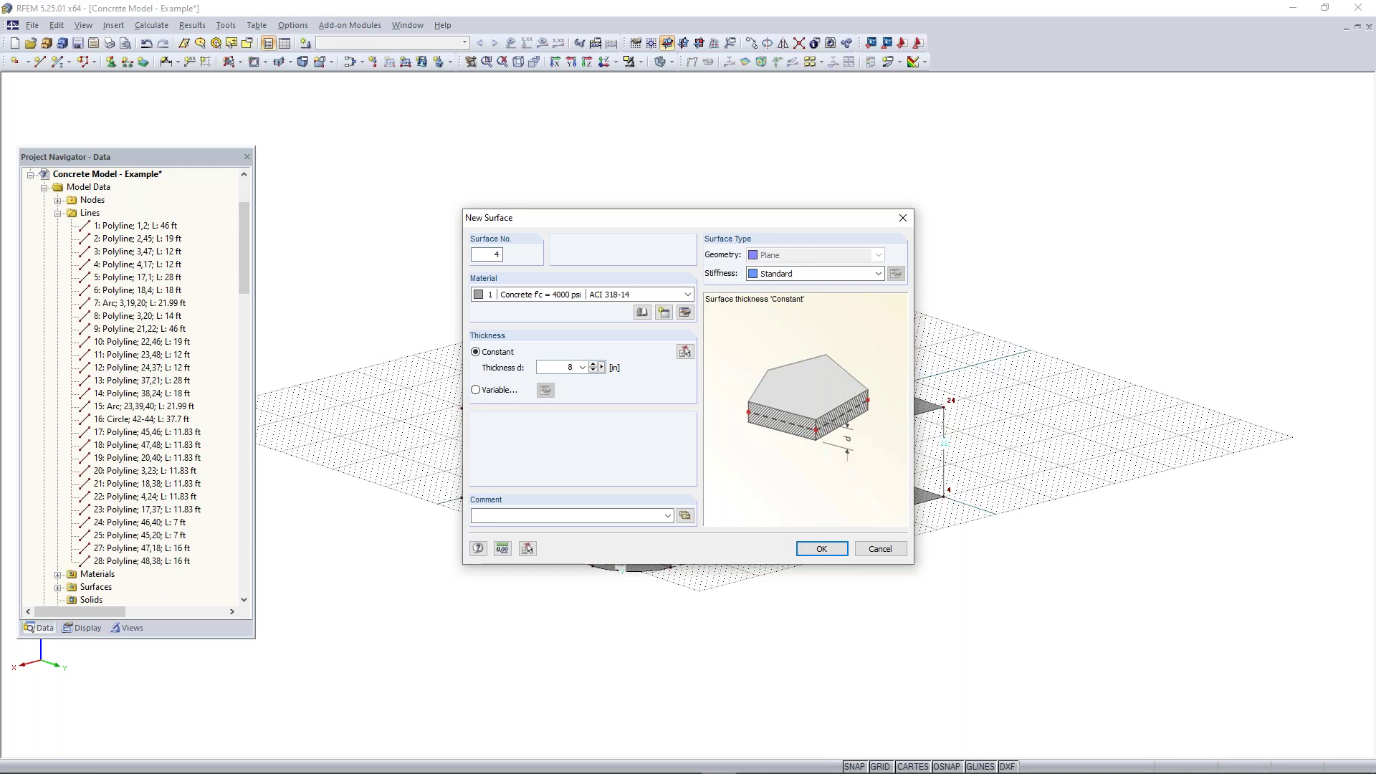
left_click(821, 548)
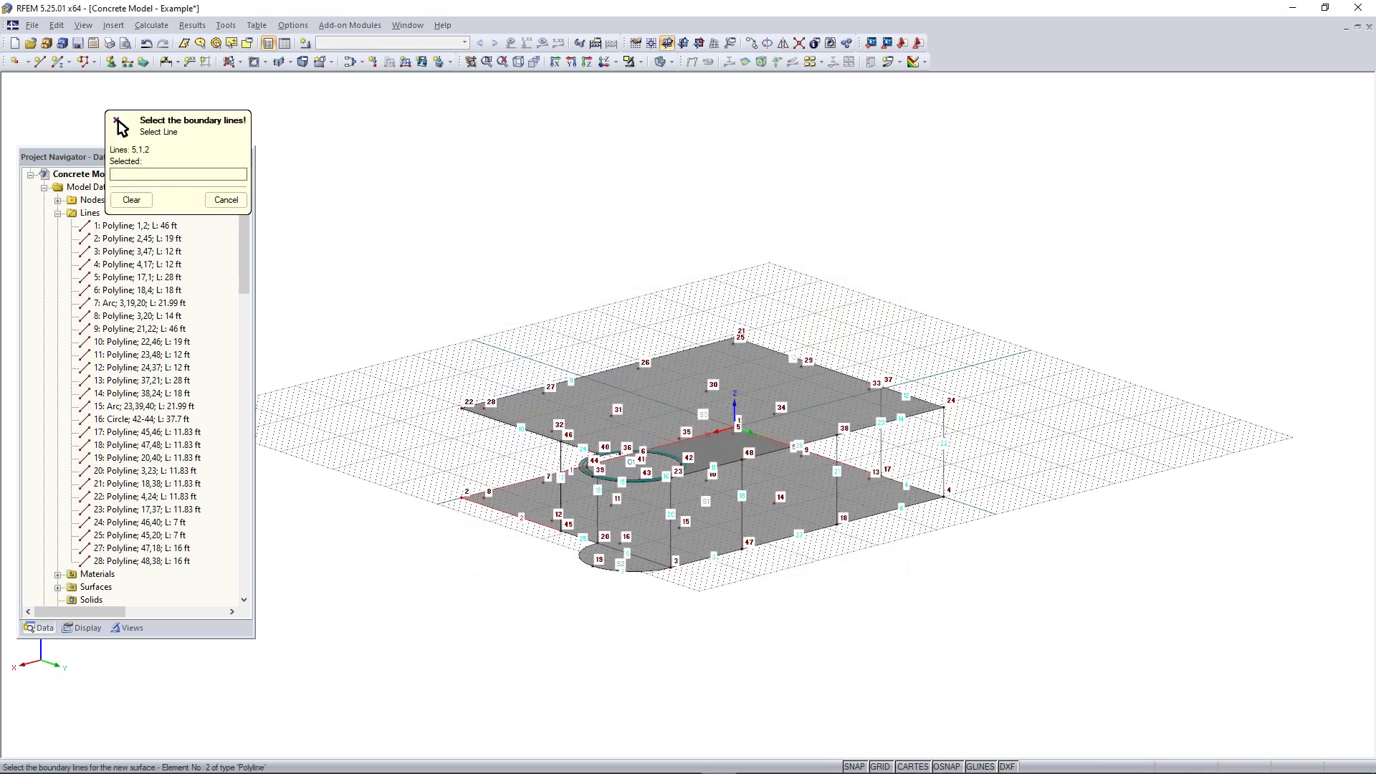
scroll(557, 468, "up", 2)
left_click(558, 467)
left_click(595, 569)
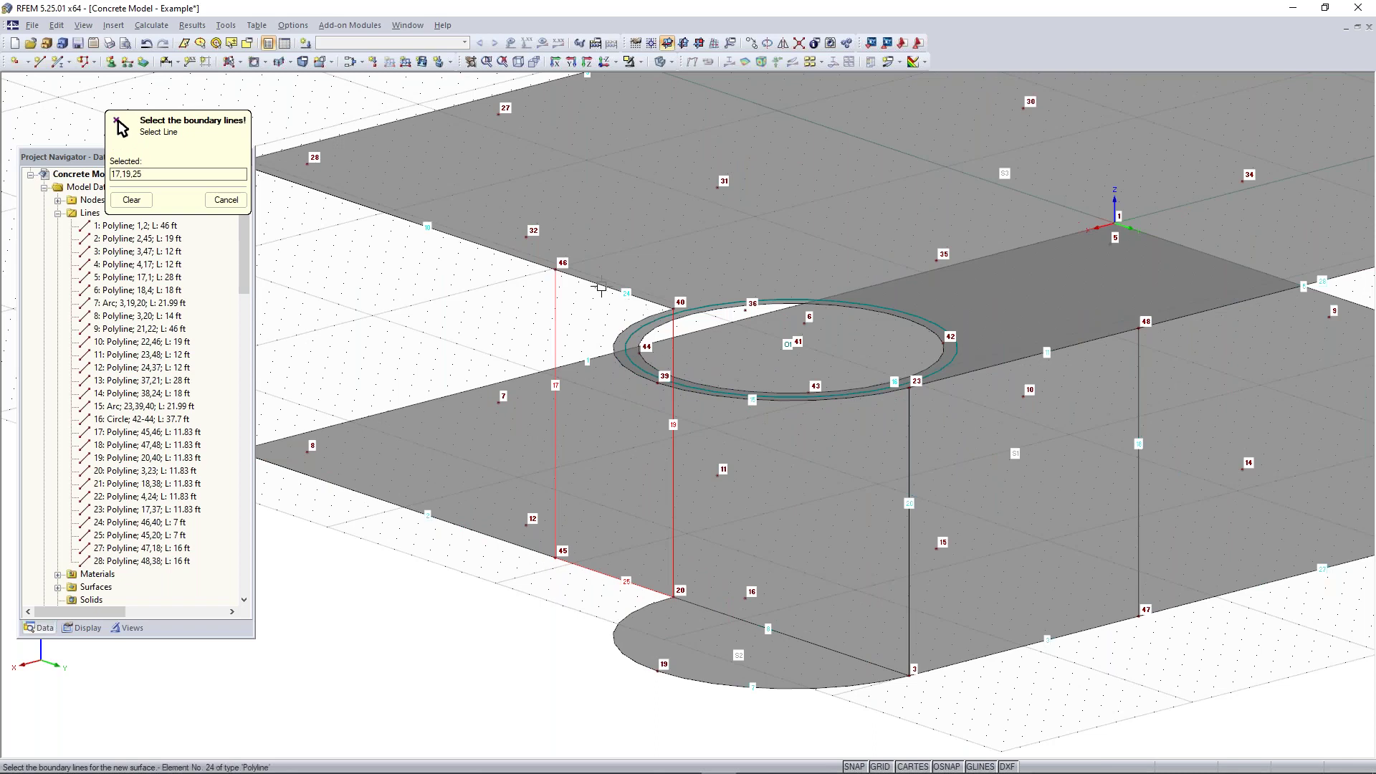
left_click(663, 323)
- Create a plane wall surface bounded by lines 3, 11, 18 and 20, between nodes 3 and 47
middle_click_drag(909, 546, 632, 502)
left_click(631, 502)
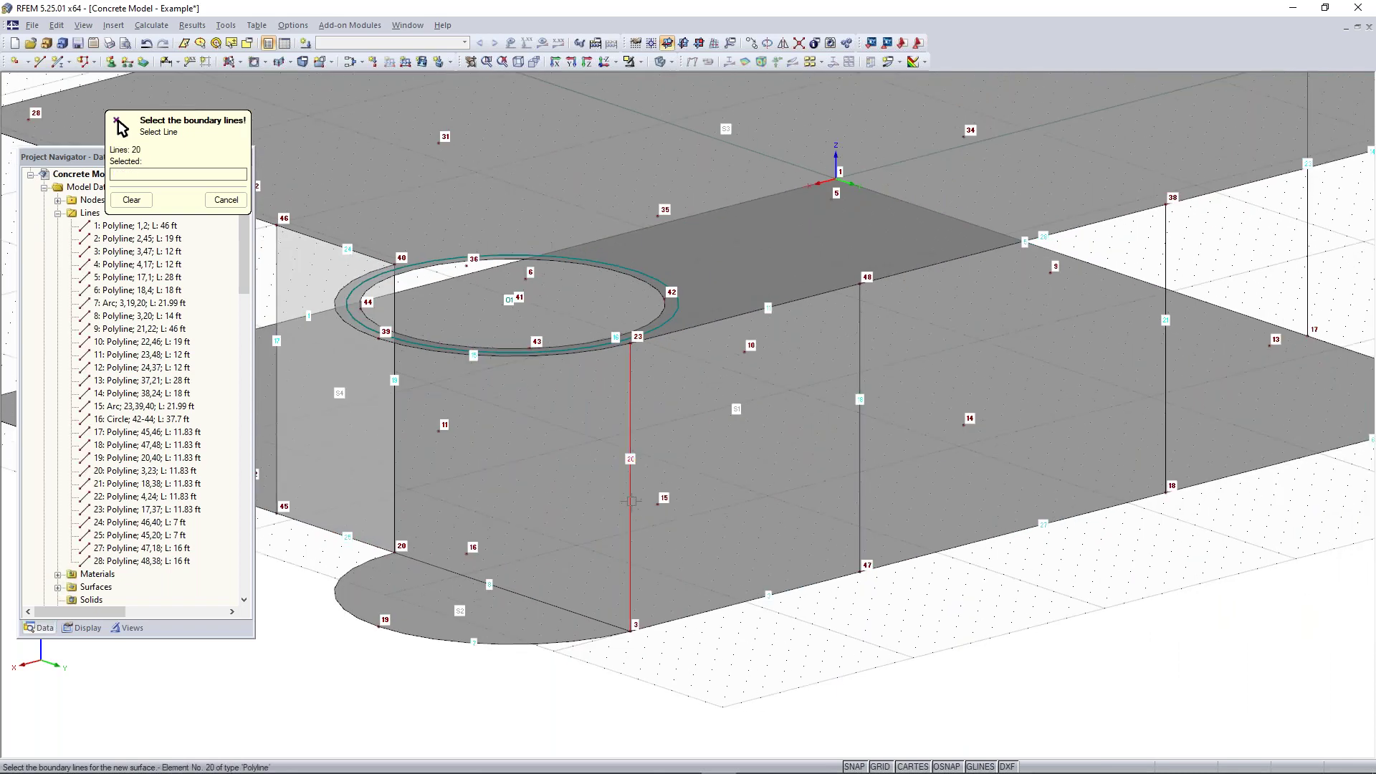
left_click(725, 604)
left_click(857, 417)
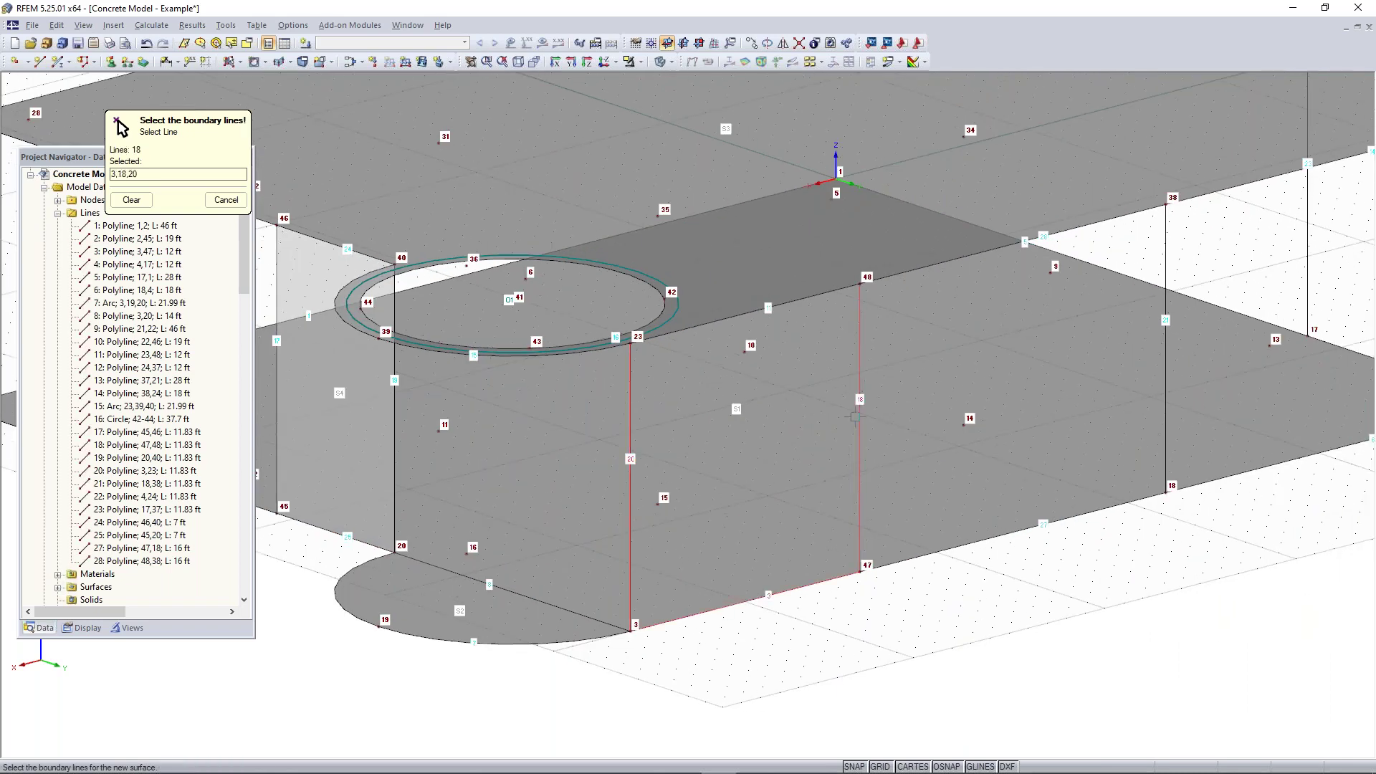
left_click(777, 307)
- Create a plane wall surface bounded by lines 6, 14, 21 and 22, between nodes 18 and 4
middle_click_drag(1026, 458, 524, 548)
left_click(786, 550)
left_click(664, 459)
left_click(722, 278)
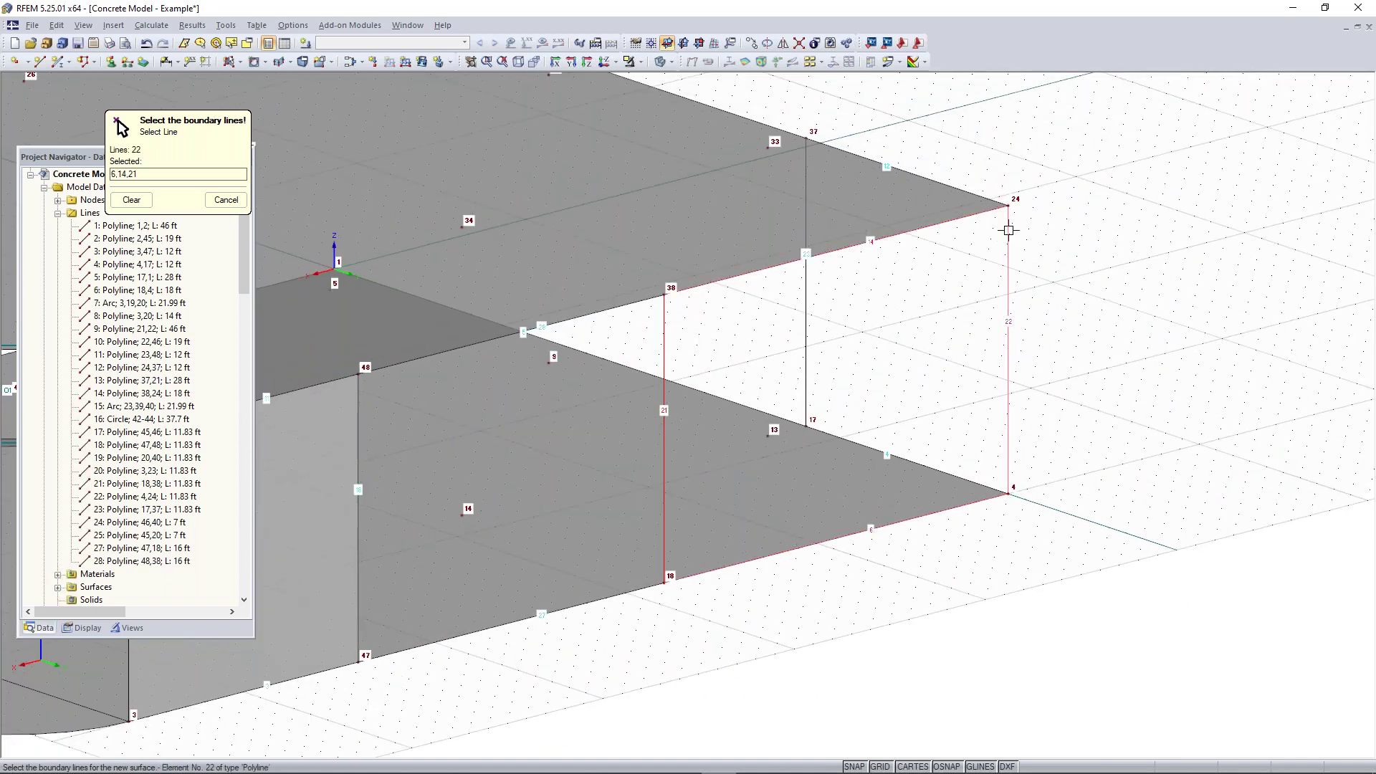
left_click(1009, 232)
- Create a plane wall surface bounded by lines 4, 12, 22 and 23, and finish placing plane walls
middle_click_drag(1122, 443, 646, 373)
middle_click_drag(645, 373, 989, 330)
left_click(873, 571)
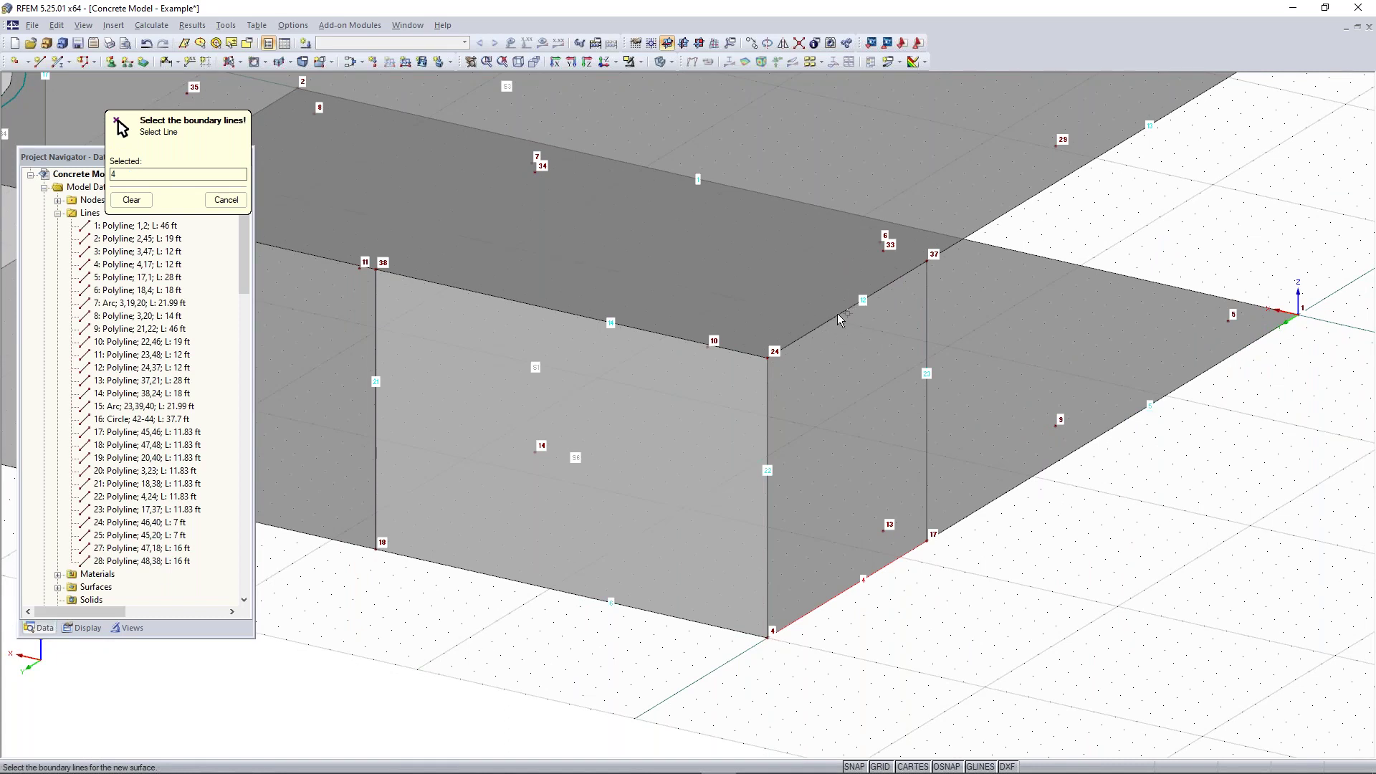
left_click(919, 469)
left_click(899, 281)
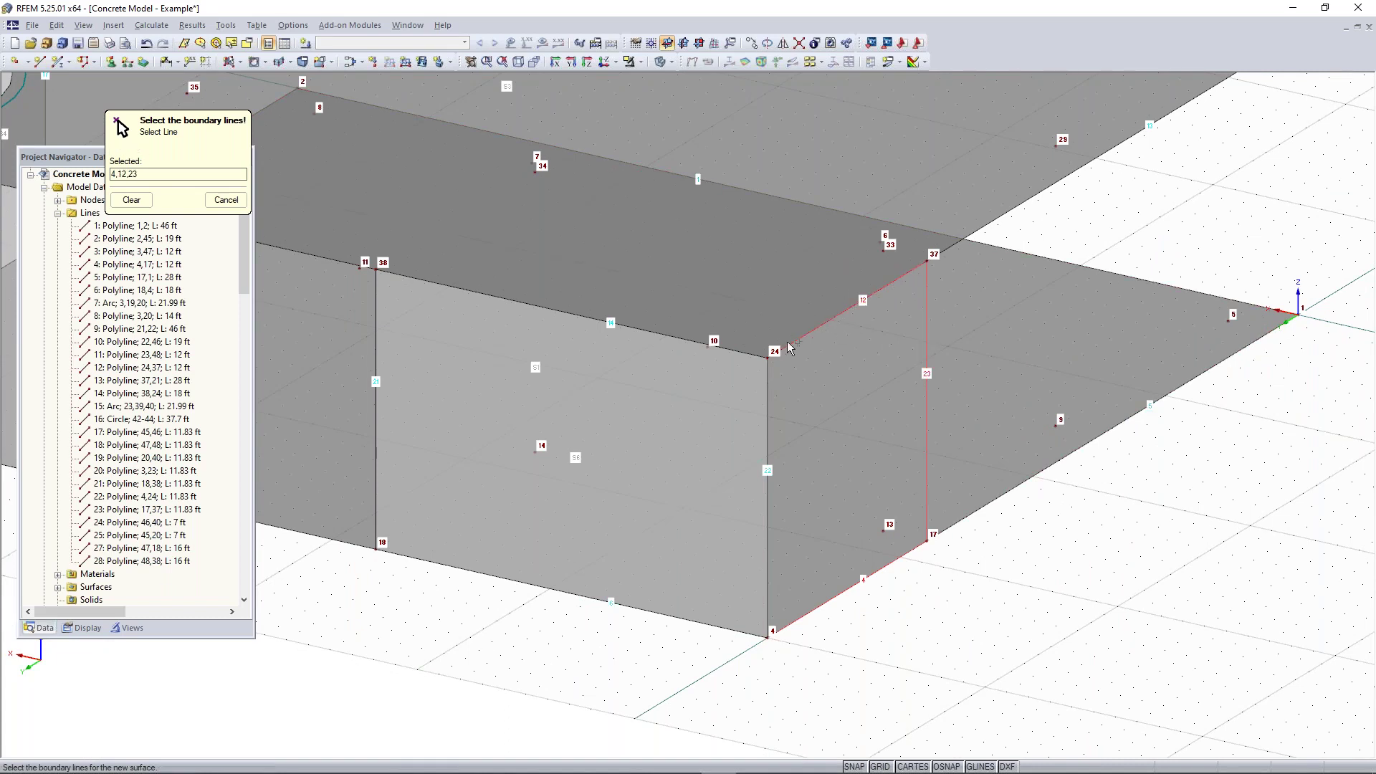
left_click(765, 400)
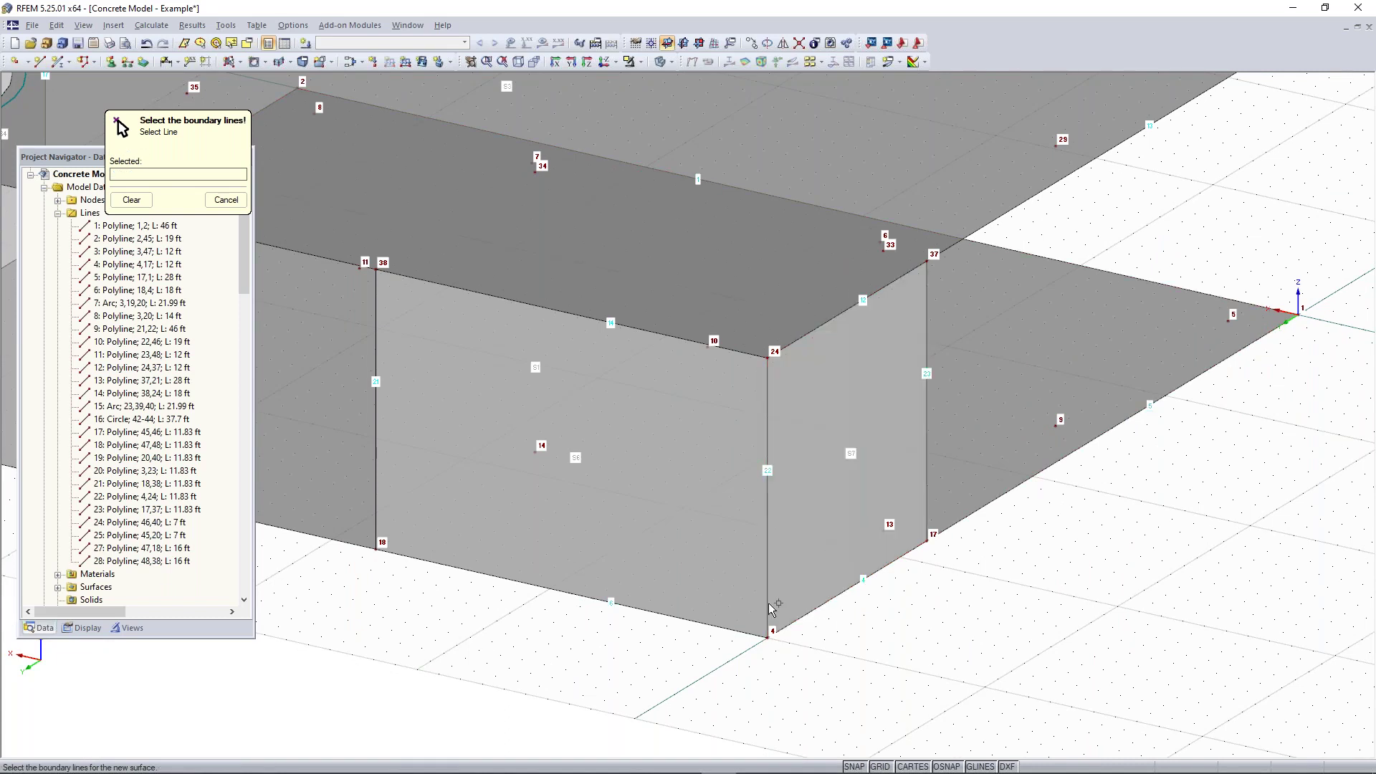
scroll(730, 615, "down", 5)
scroll(727, 617, "up", 5)
key("Escape")
- Create an 8 in thick quadrangle surface for the curved wall, bounded by arcs 7 and 15 and vertical lines 19 and 20
middle_click_drag(588, 608, 824, 581, "ctrl")
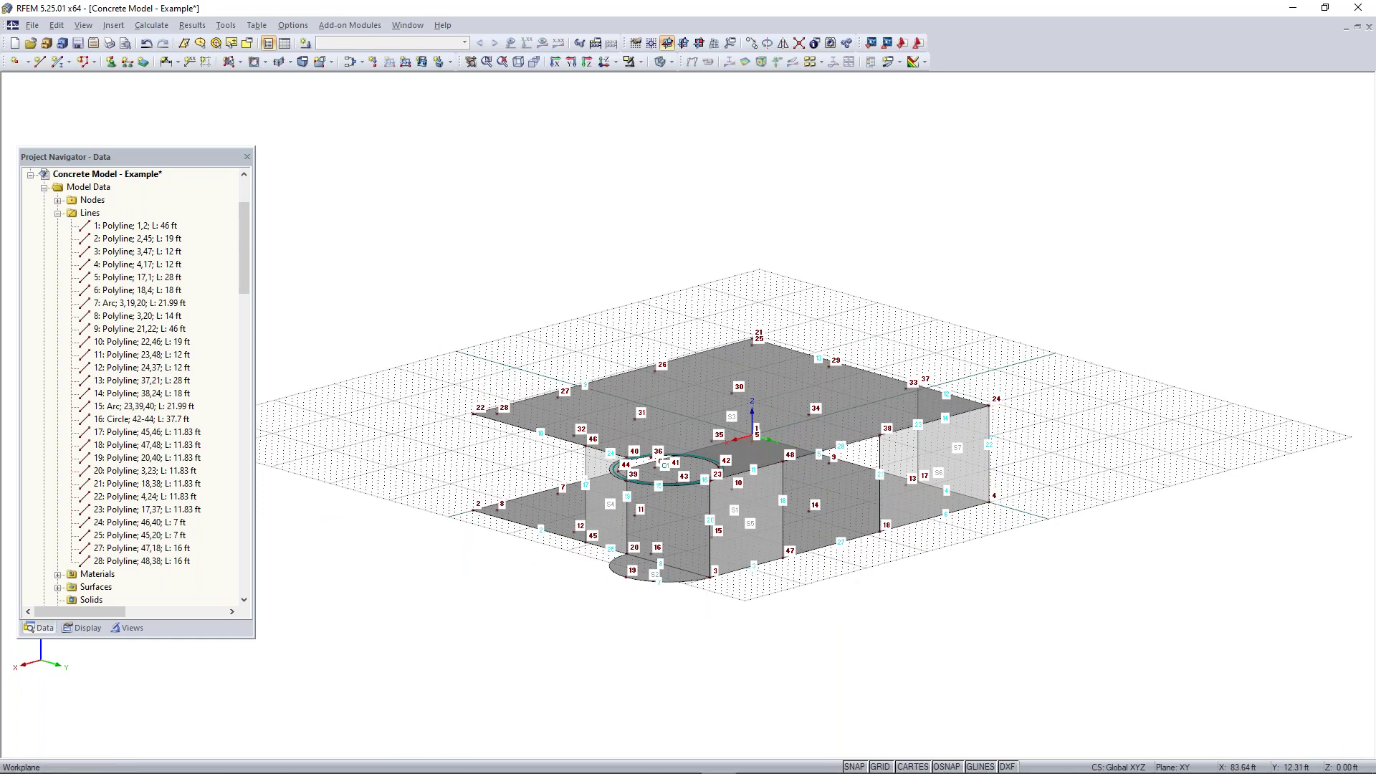
scroll(653, 580, "up", 4)
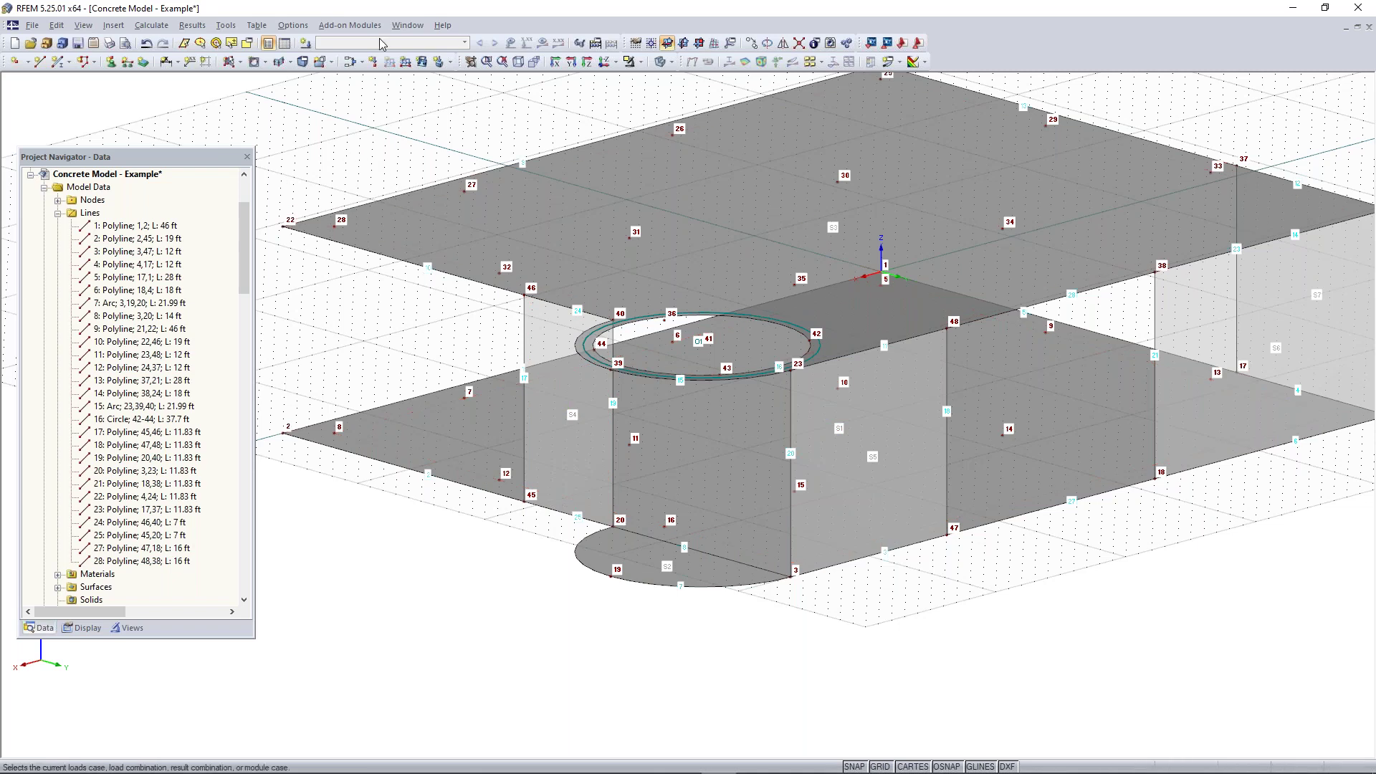
left_click(240, 62)
left_click(241, 62)
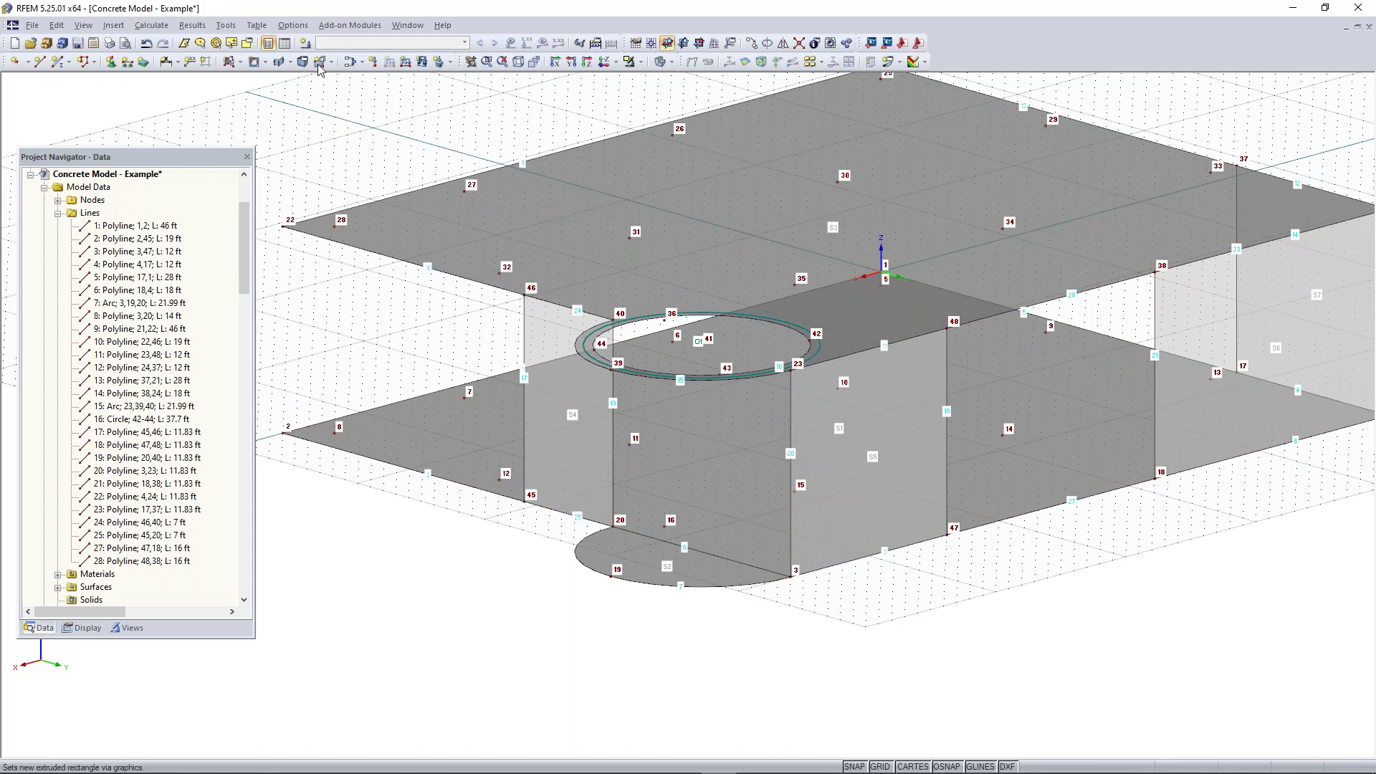
left_click(330, 63)
left_click(330, 63)
left_click(290, 63)
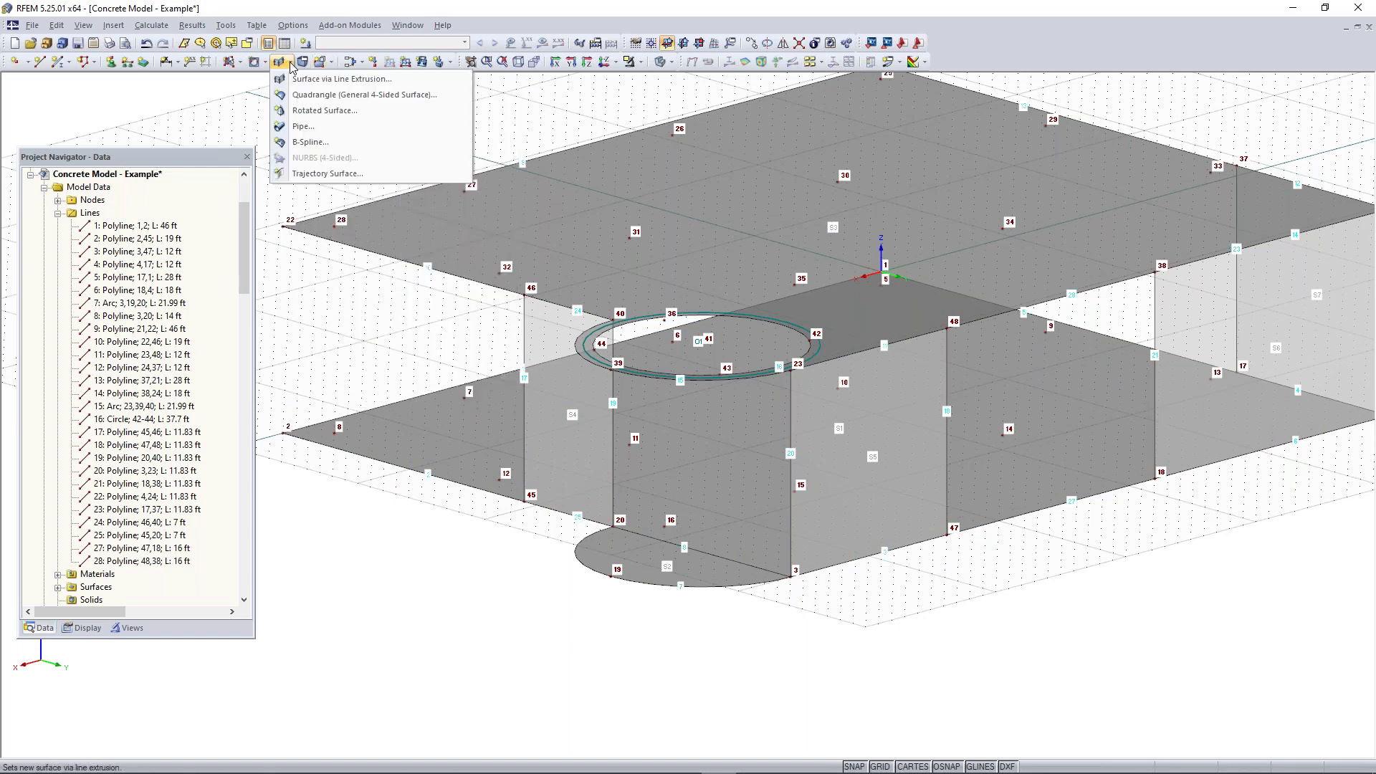
left_click(329, 98)
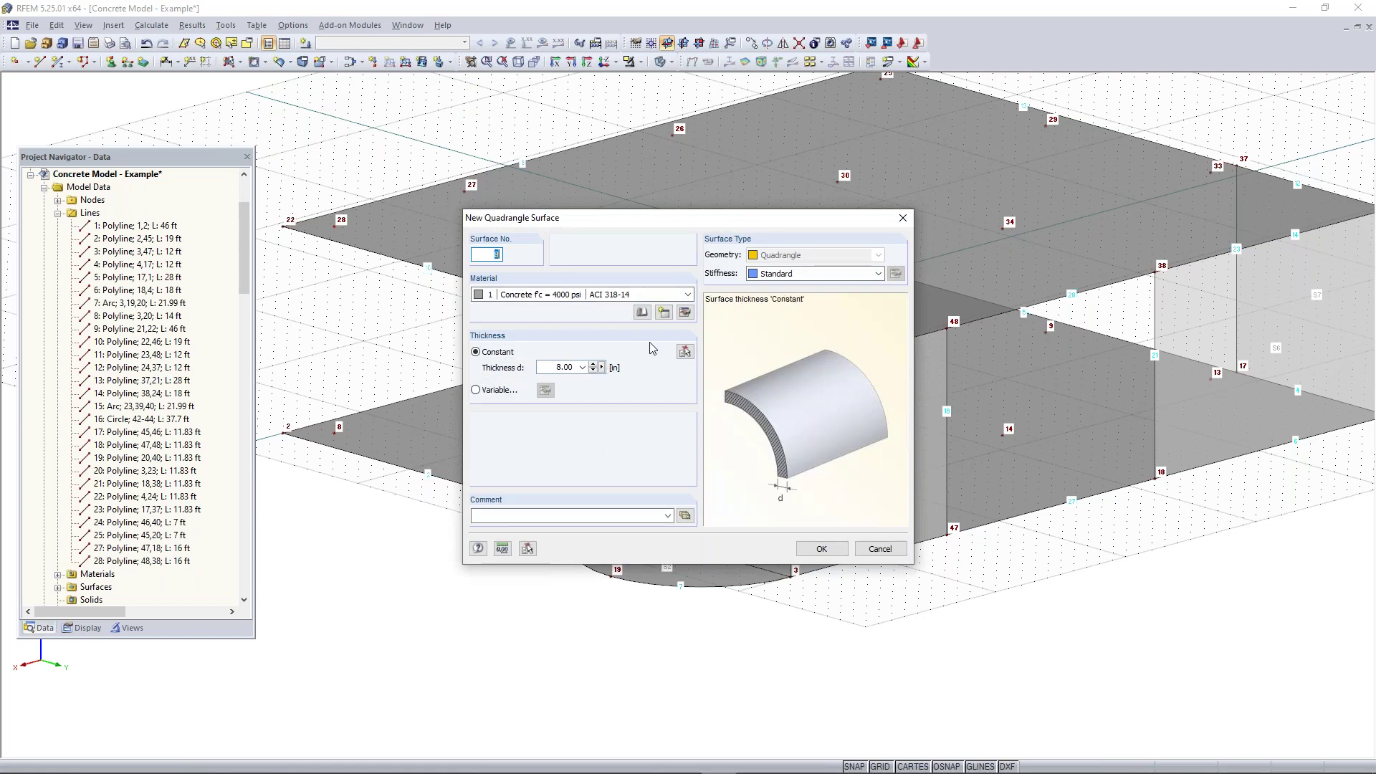
left_click(821, 549)
left_click(767, 584)
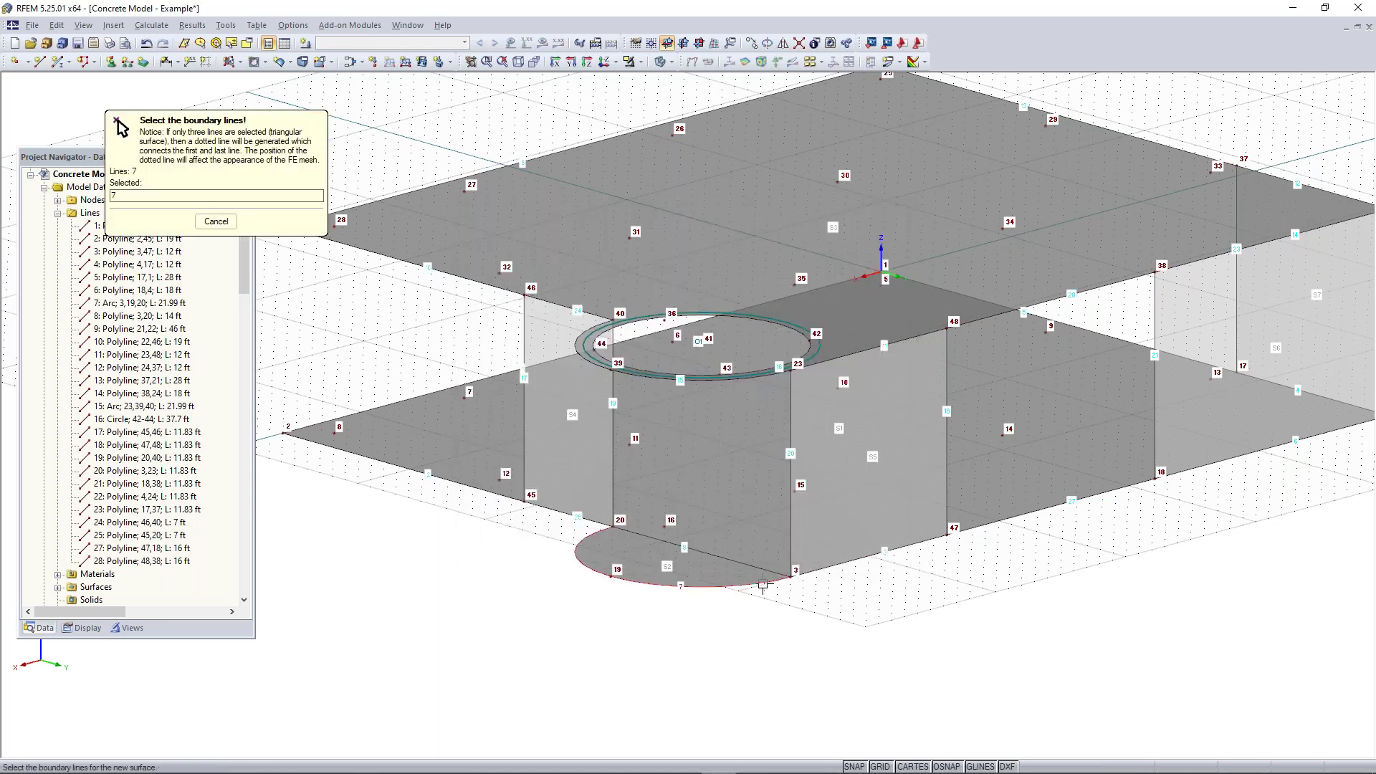
left_click(791, 544)
left_click(754, 376)
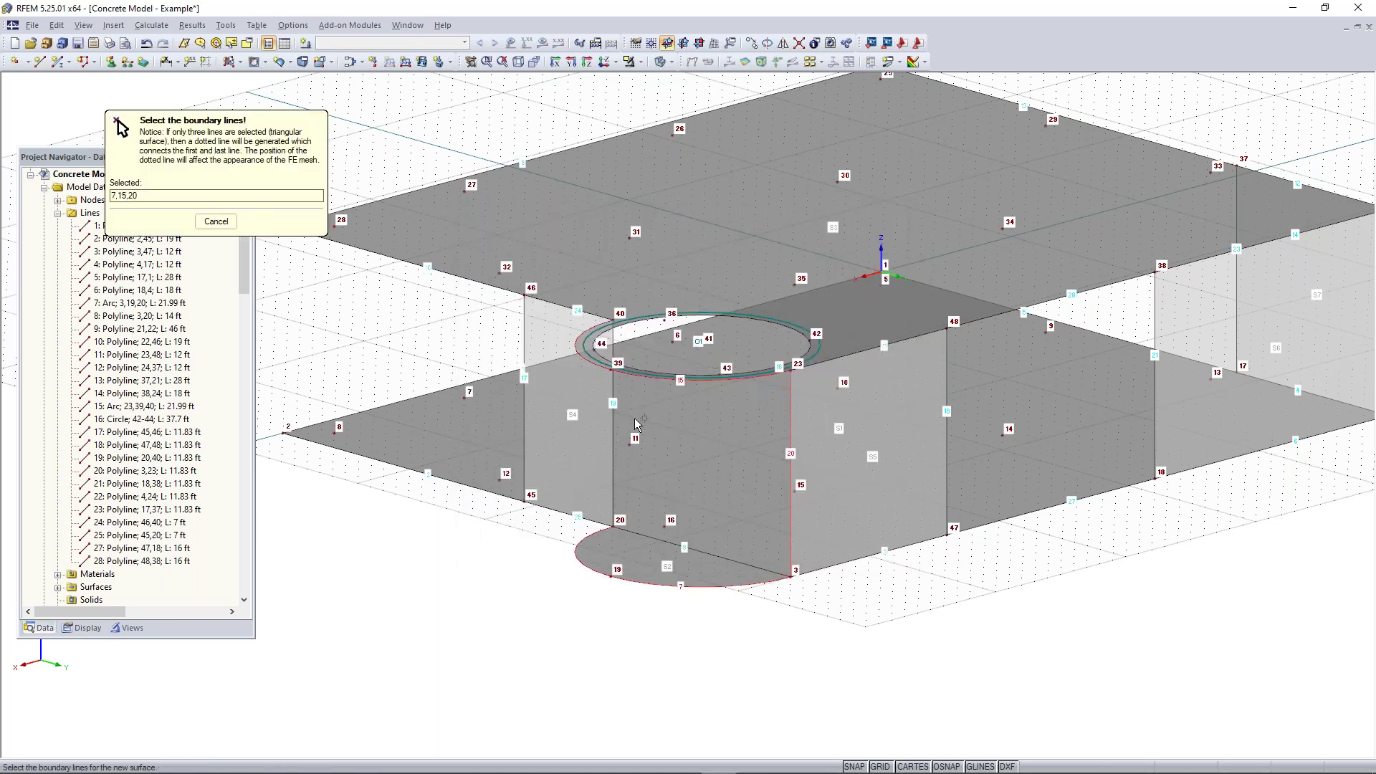
left_click(614, 423)
key("Escape")
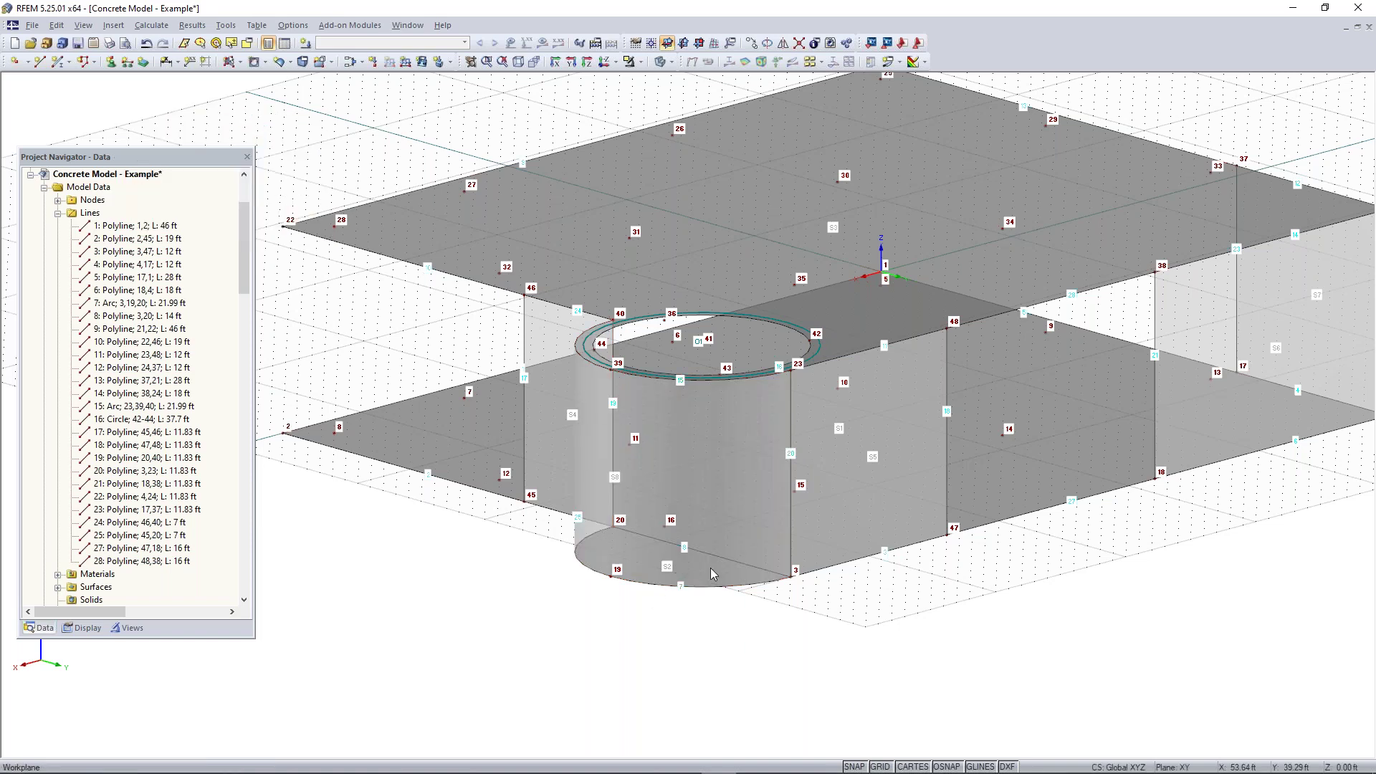
- Examine the curved wall and the adjoining plane walls from several sides of the model
left_click(767, 424)
middle_click_drag(767, 424, 286, 541, "ctrl")
right_click(269, 516)
left_click(412, 571)
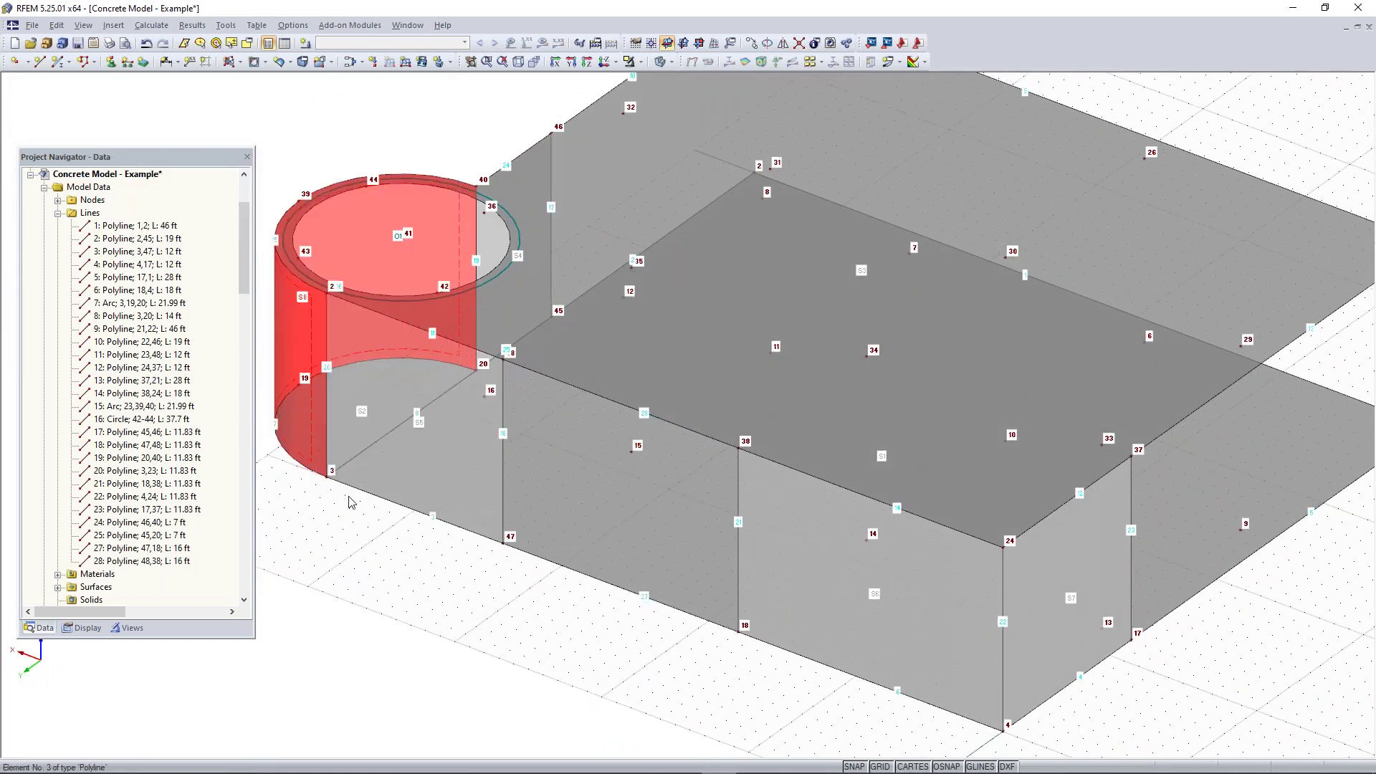
middle_click_drag(402, 420, 540, 527)
left_click(382, 348)
middle_click_drag(472, 607, 1002, 330, "ctrl")
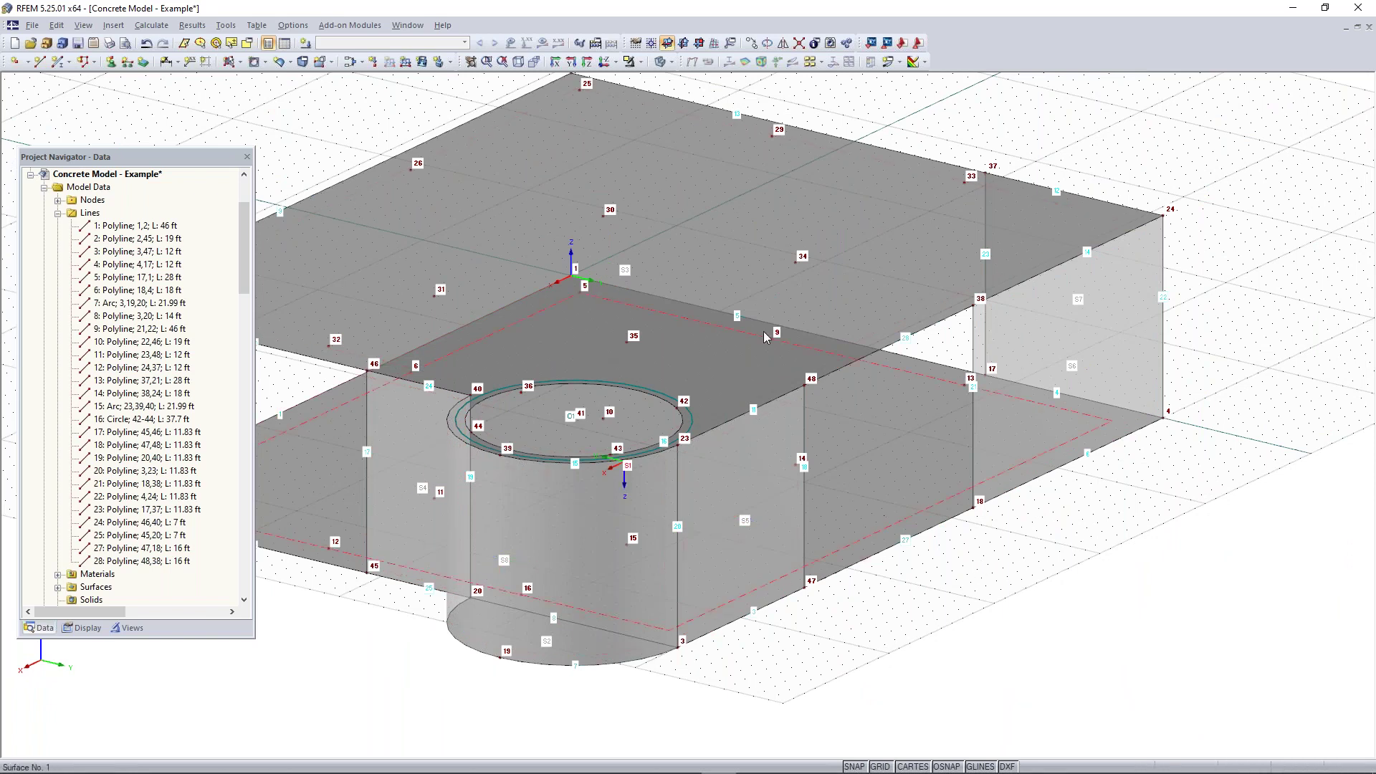
middle_click_drag(1066, 550, 923, 585, "ctrl")
middle_click_drag(800, 524, 777, 512)
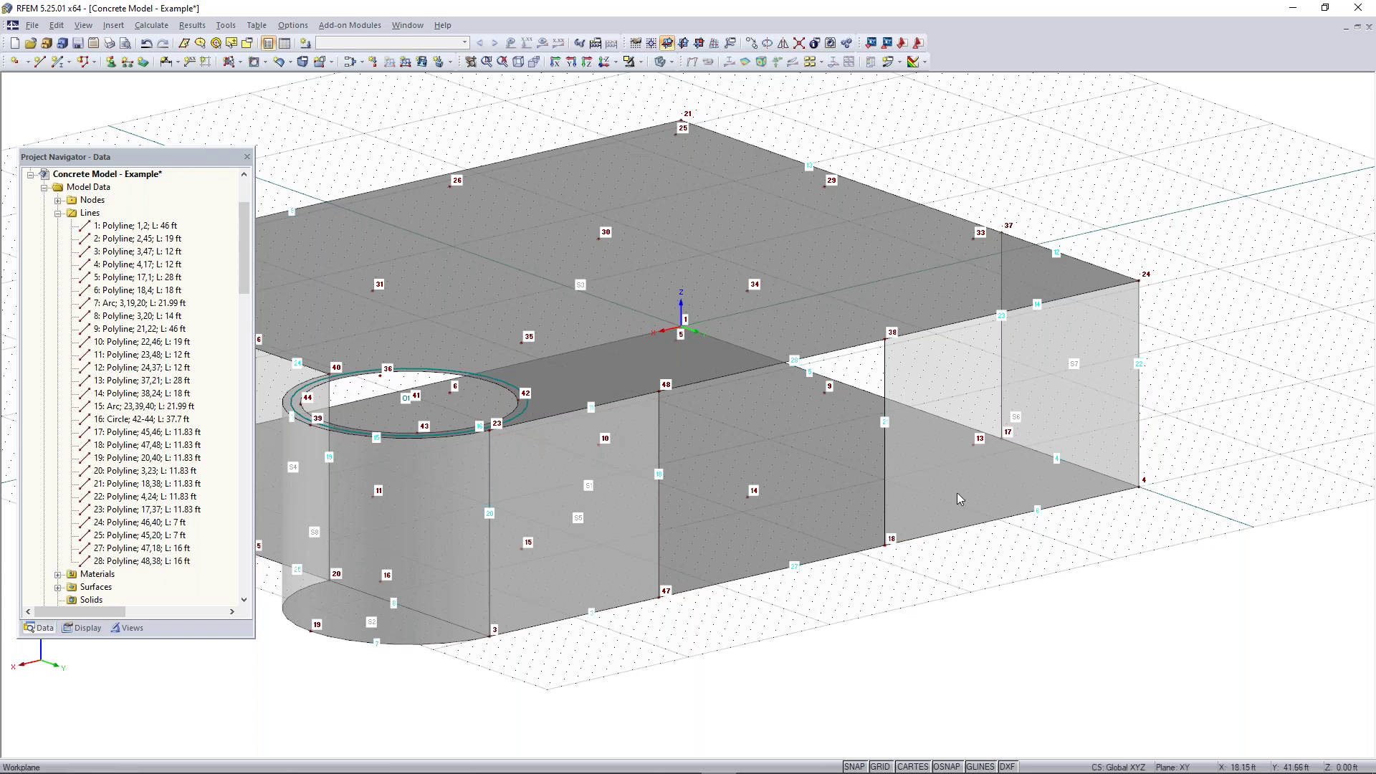
- Place the work plane origin at node 18 and switch the work plane to YZ
scroll(875, 492, "down", 1)
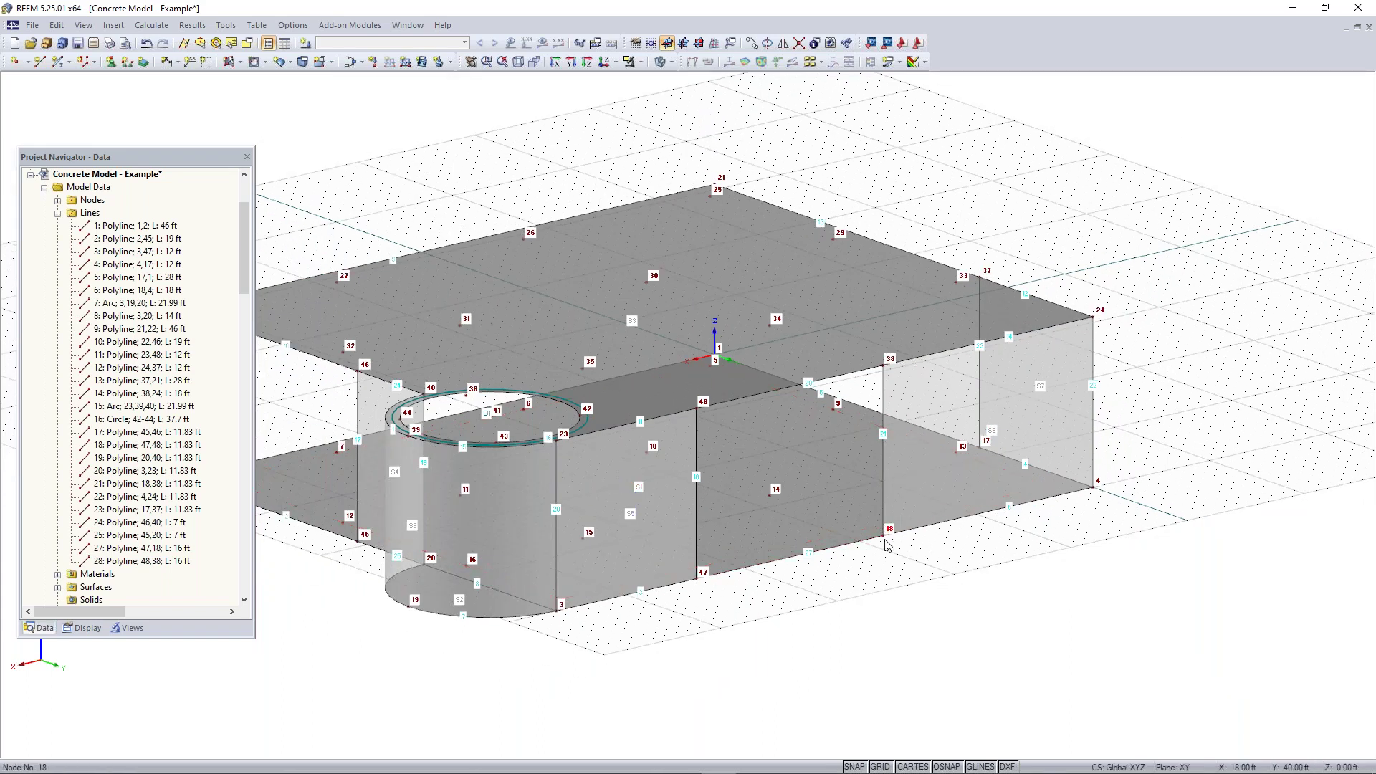
left_click(883, 512)
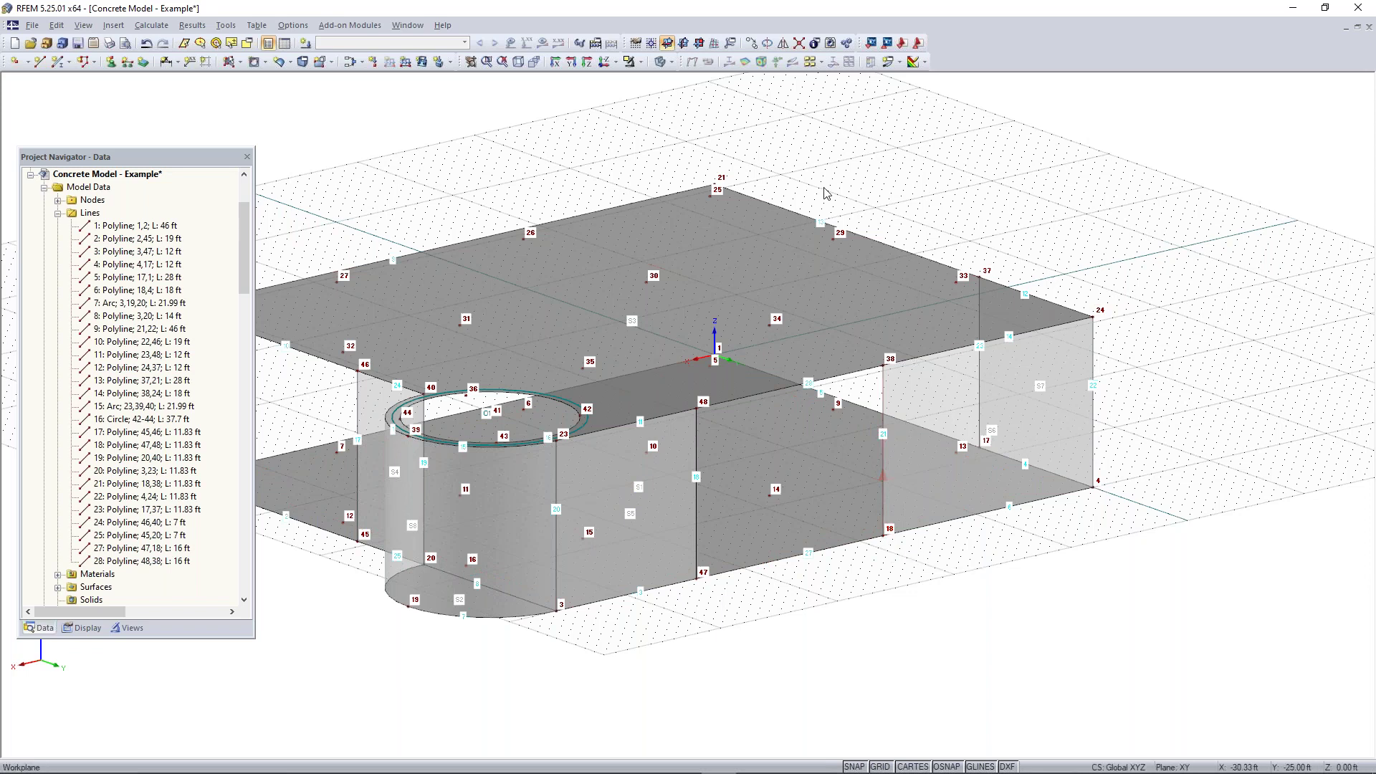
left_click(651, 44)
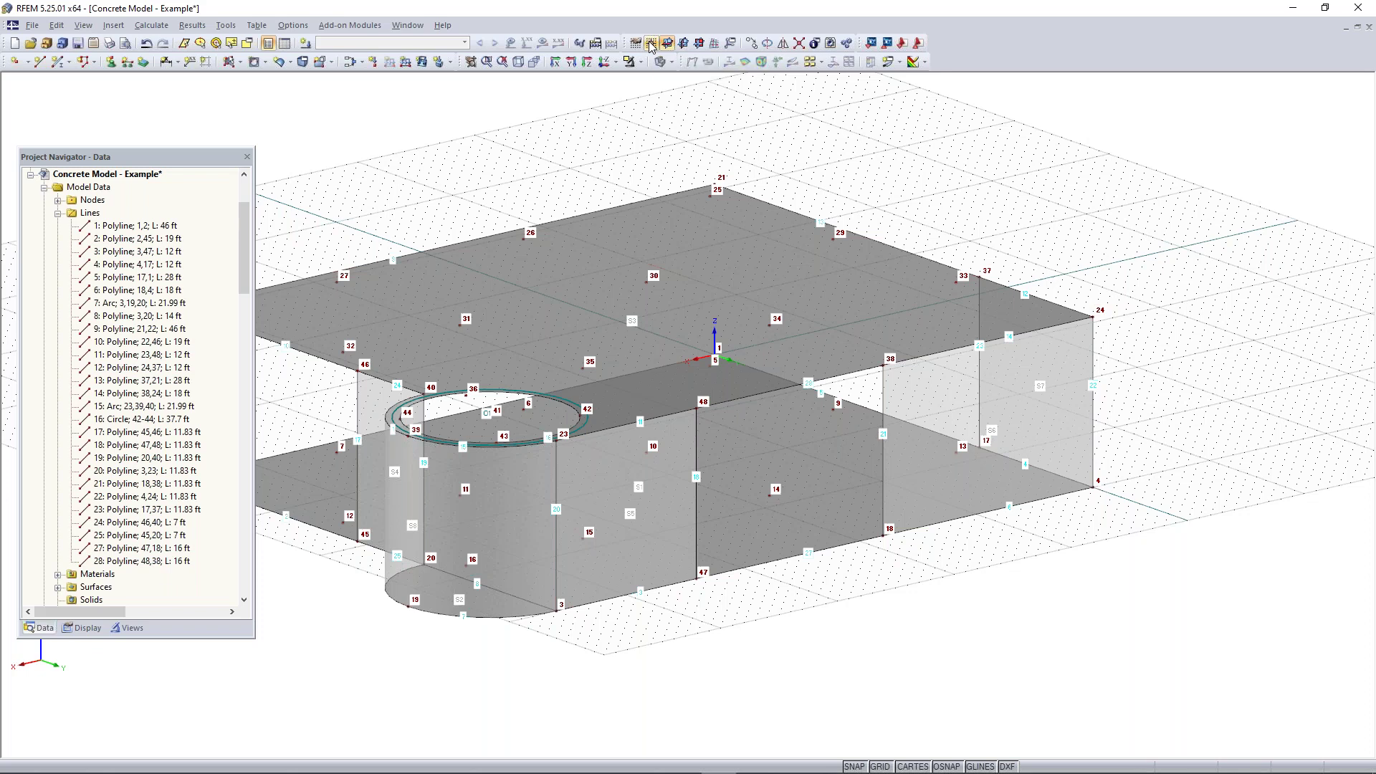
left_click(889, 536)
scroll(957, 602, "up", 1)
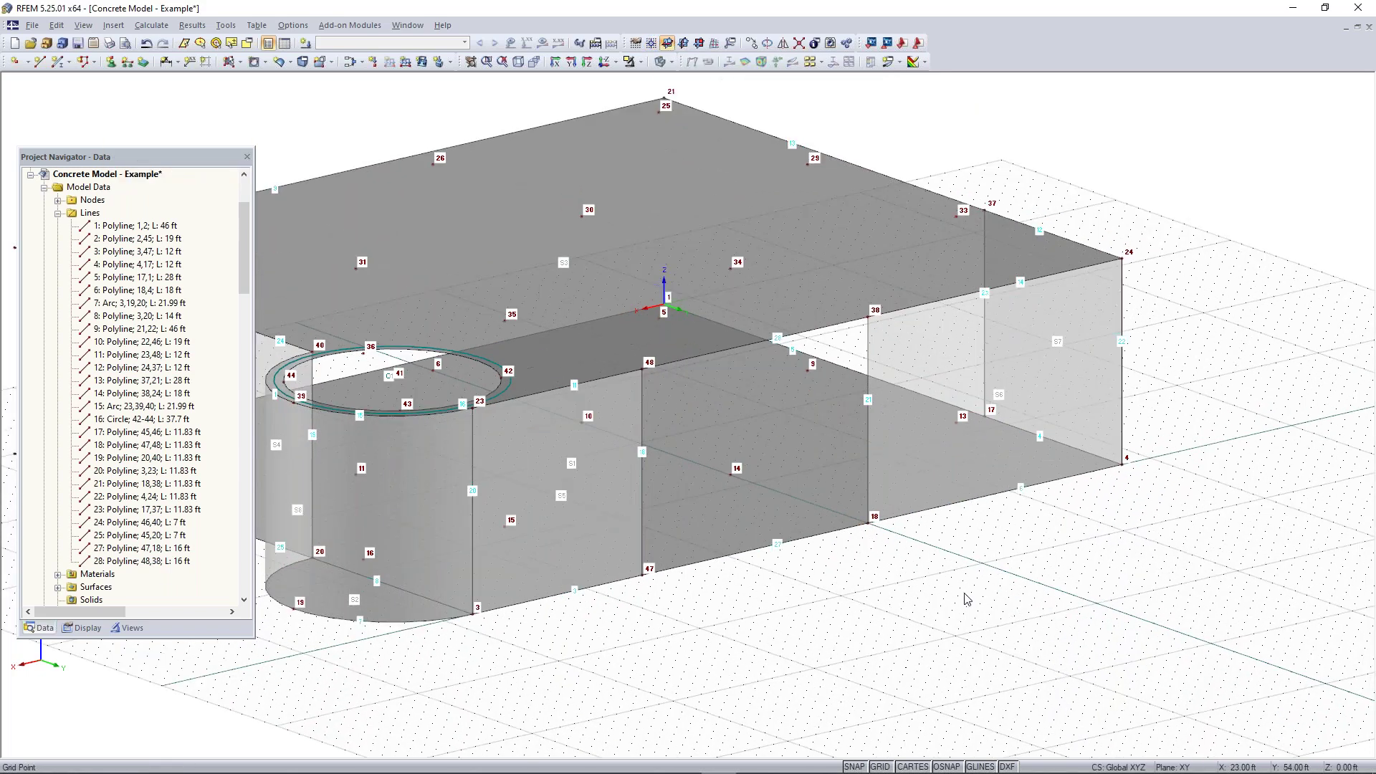
left_click(683, 44)
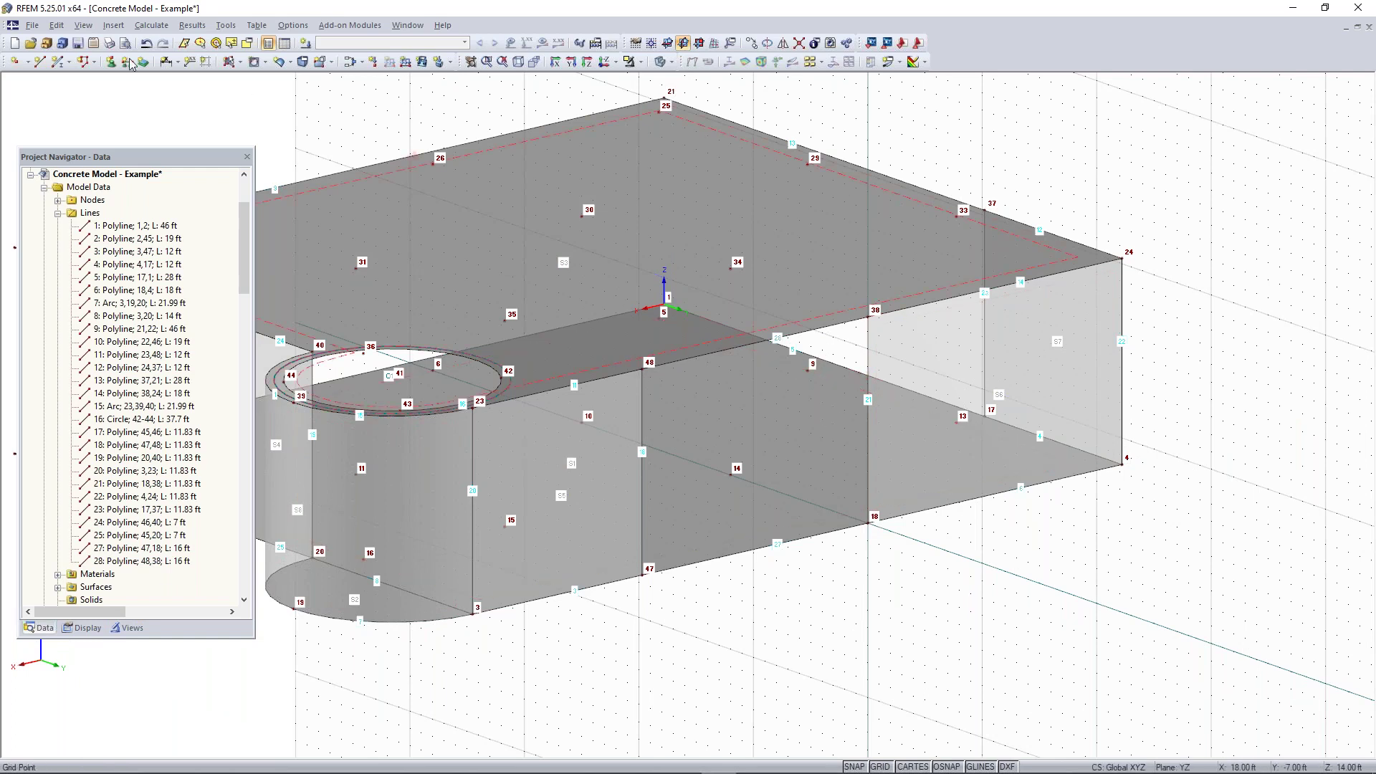
- Create an 8 in thick rectangular wall surface from node 18 on the lower slab to node 34 on the upper slab
left_click(241, 64)
left_click(242, 65)
left_click(240, 64)
left_click(245, 80)
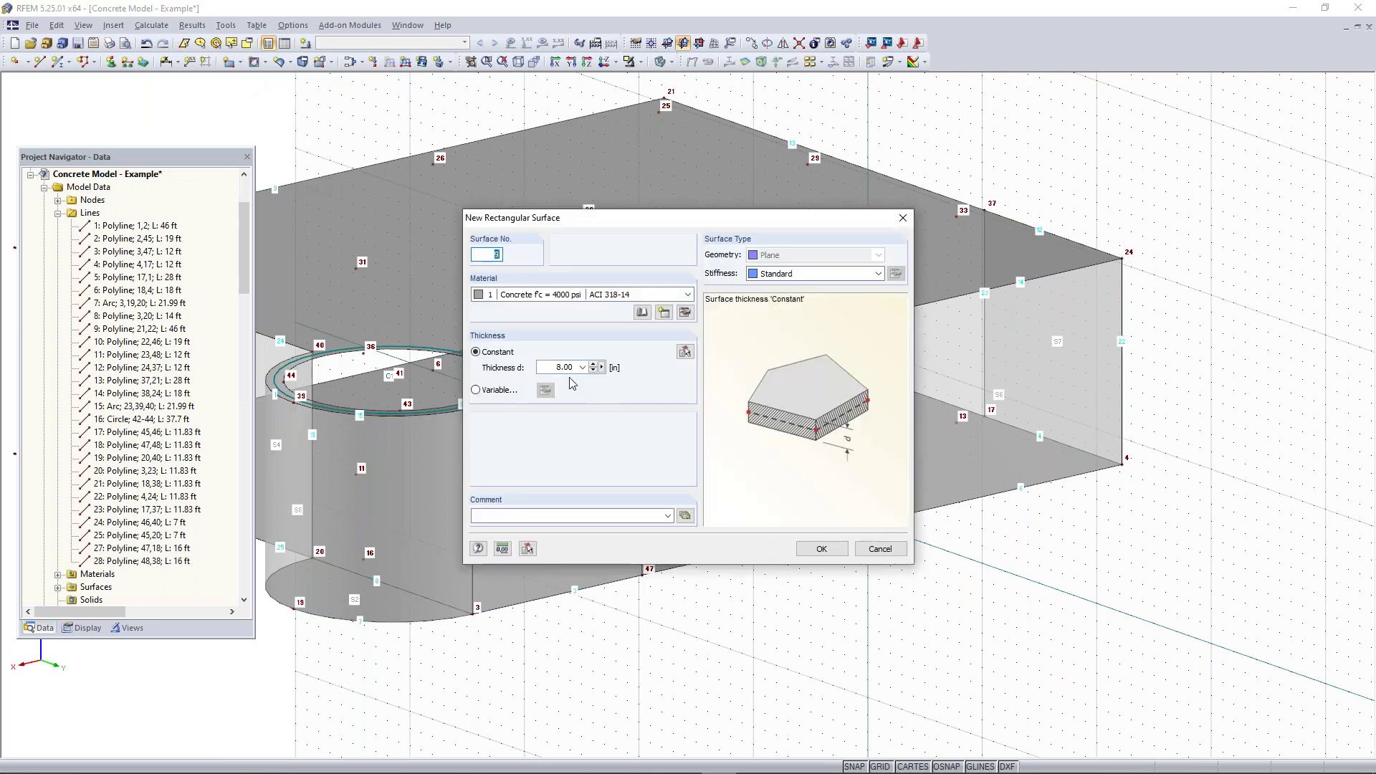
left_click(826, 552)
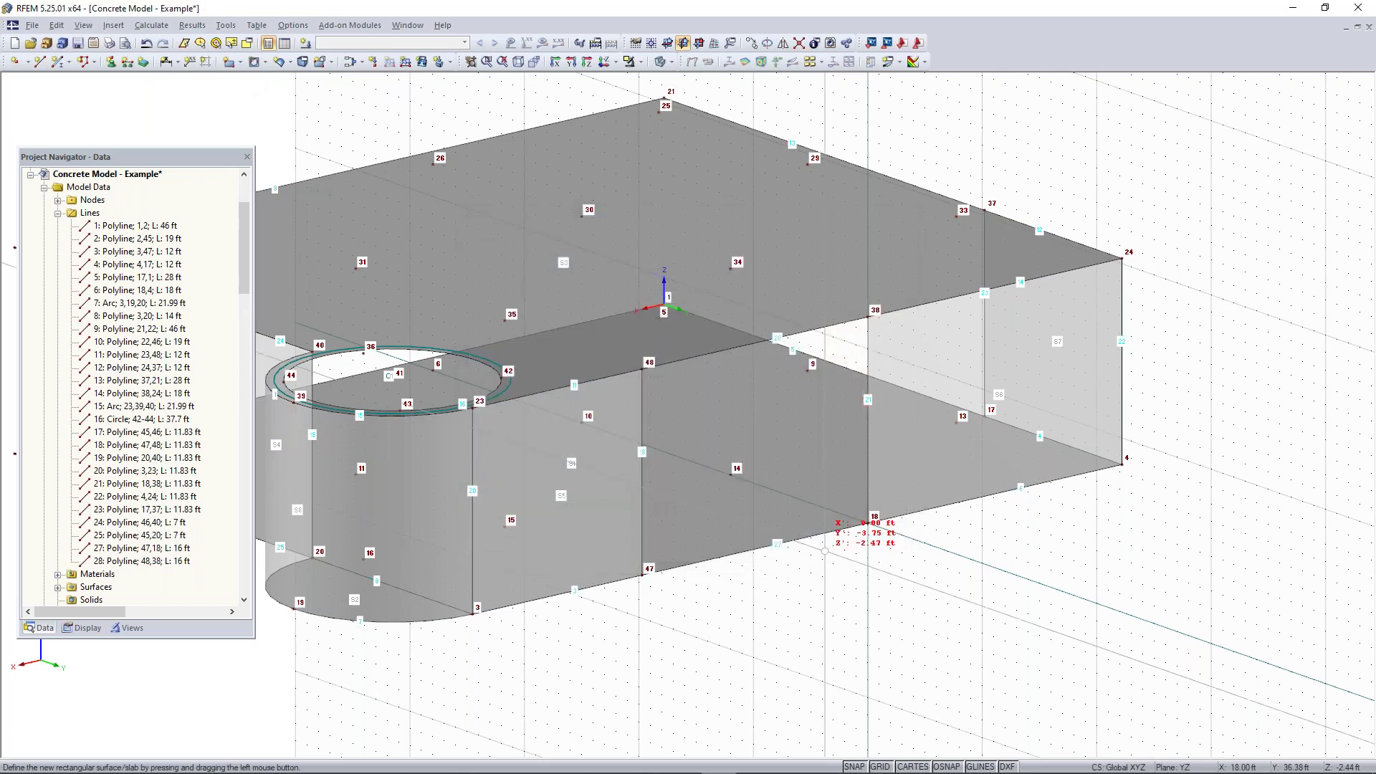
left_click(867, 523)
left_click(731, 269)
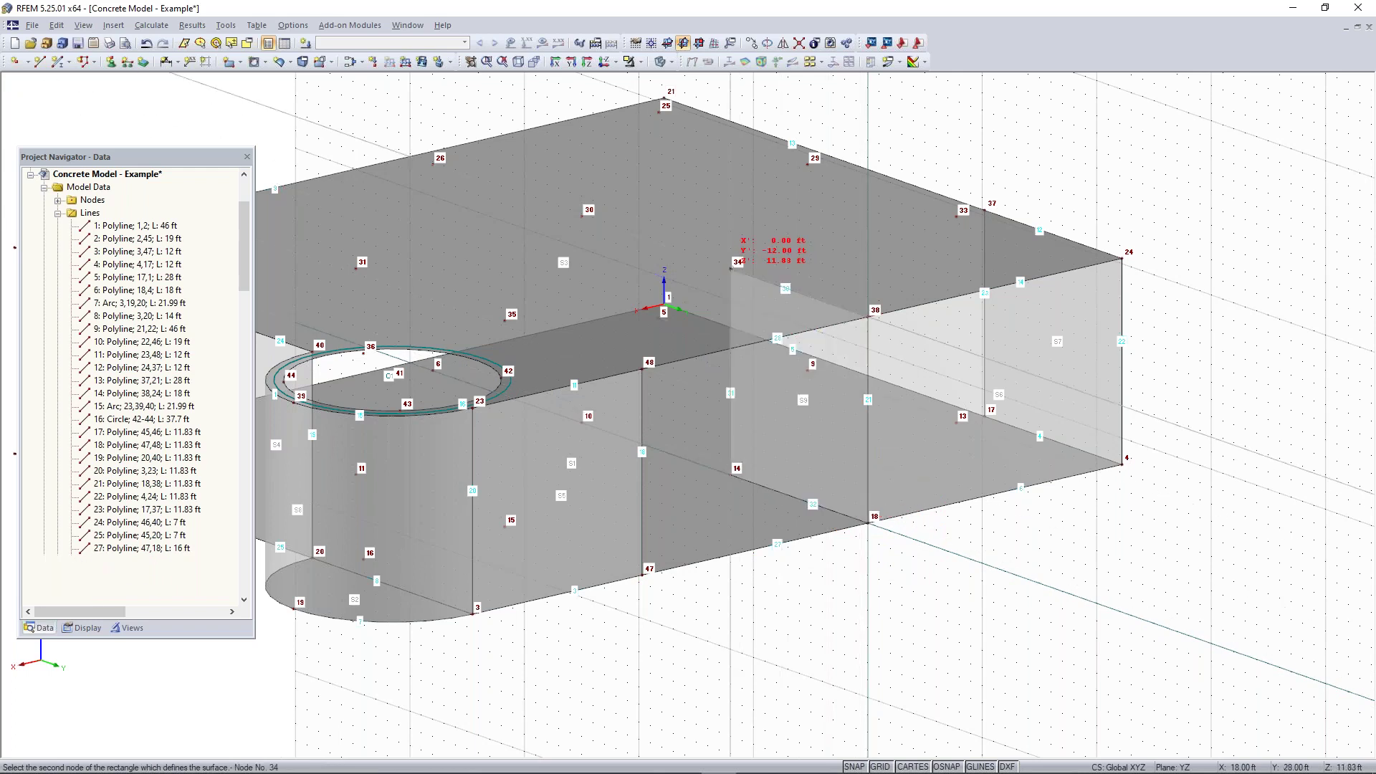
key("Escape")
- Switch the work plane to XY
mouse_move(941, 611)
middle_mouse_down("ctrl")
mouse_move(659, 556)
mouse_move(961, 578)
mouse_move(901, 153)
mouse_move(866, 329)
mouse_move(927, 560)
mouse_move(983, 591)
mouse_move(1125, 614)
mouse_move(817, 605)
mouse_move(689, 633)
mouse_move(805, 627)
mouse_move(771, 633)
mouse_move(961, 673)
mouse_move(949, 680)
mouse_move(950, 635)
middle_mouse_up("ctrl")
left_click(667, 44)
right_click(949, 680)
left_click(908, 682)
- Draw a vertical line between the floors from node 5 on the lower slab to node 25 on the upper slab
scroll(953, 634, "down", 1)
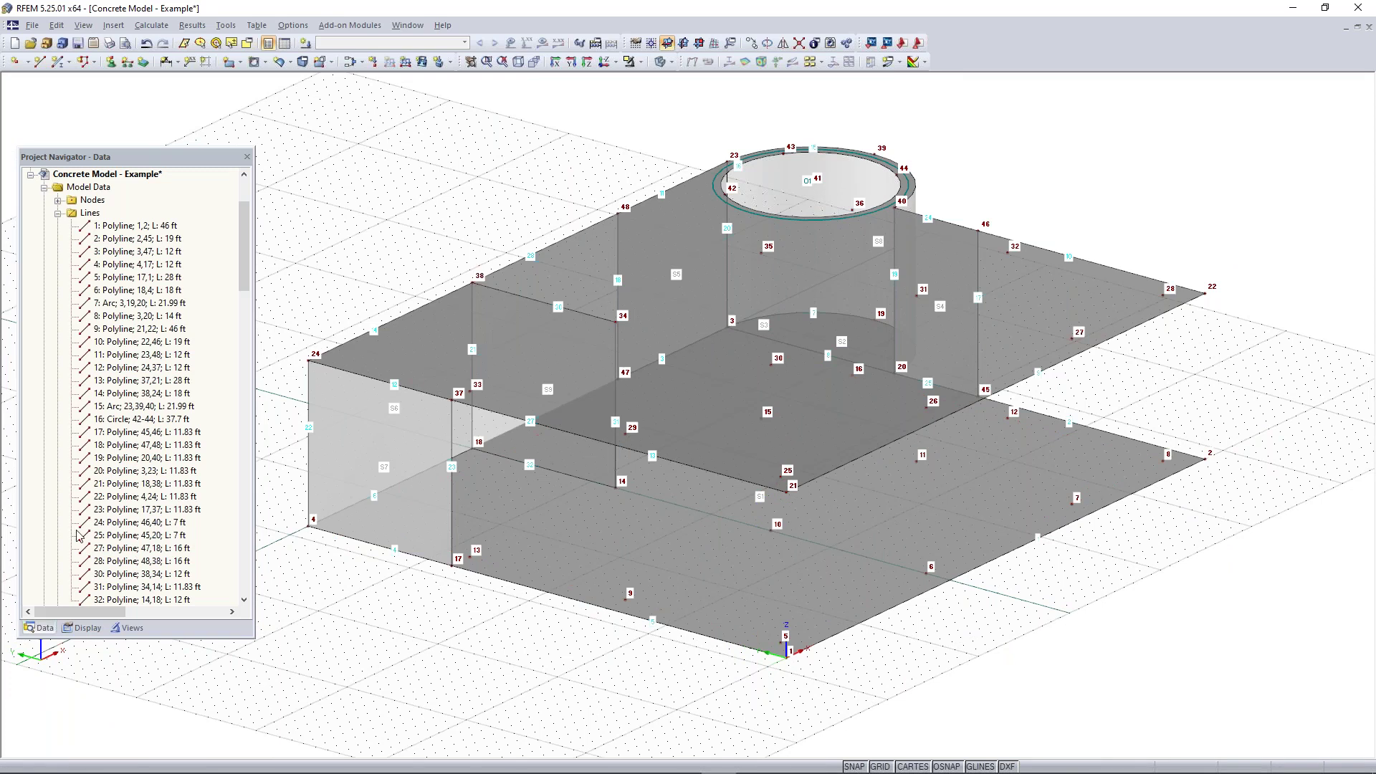
middle_click_drag(774, 712, 797, 665, "ctrl")
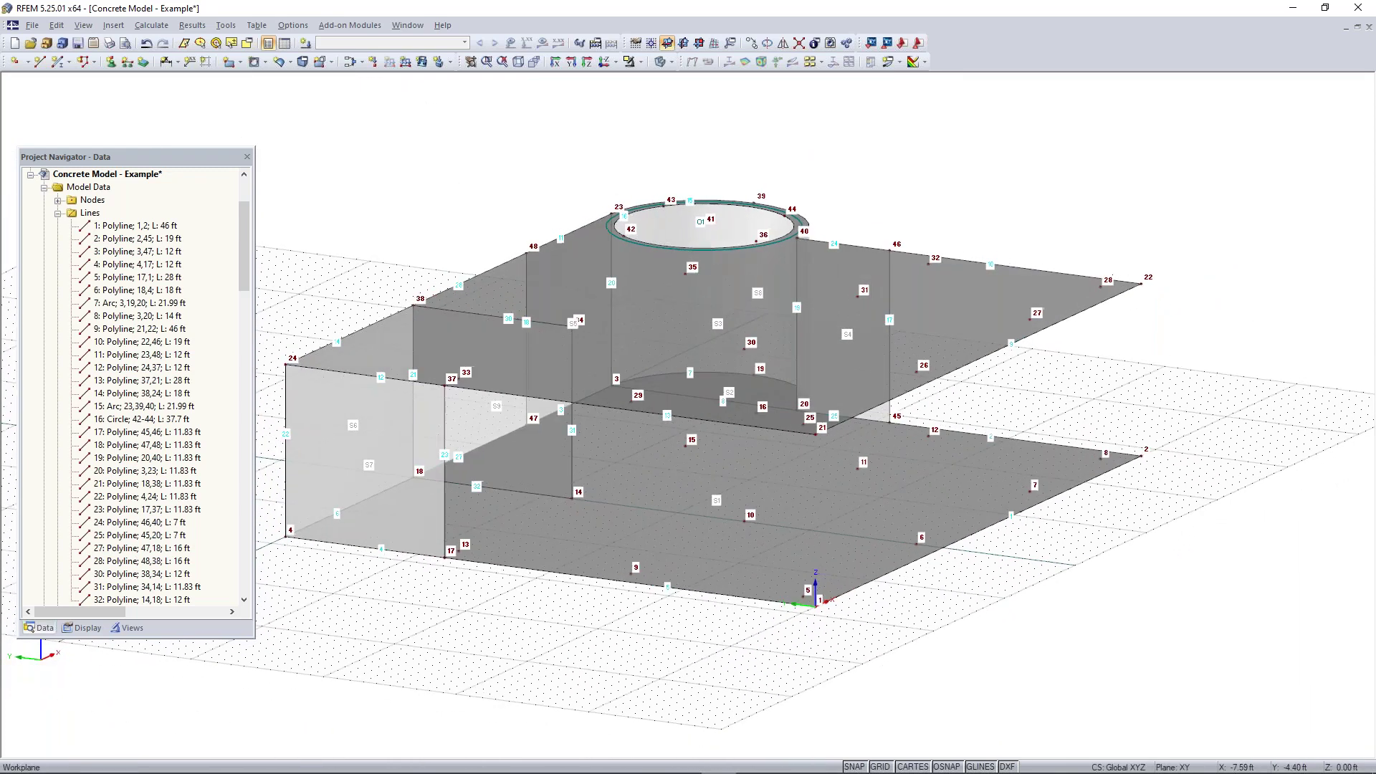
left_click(39, 63)
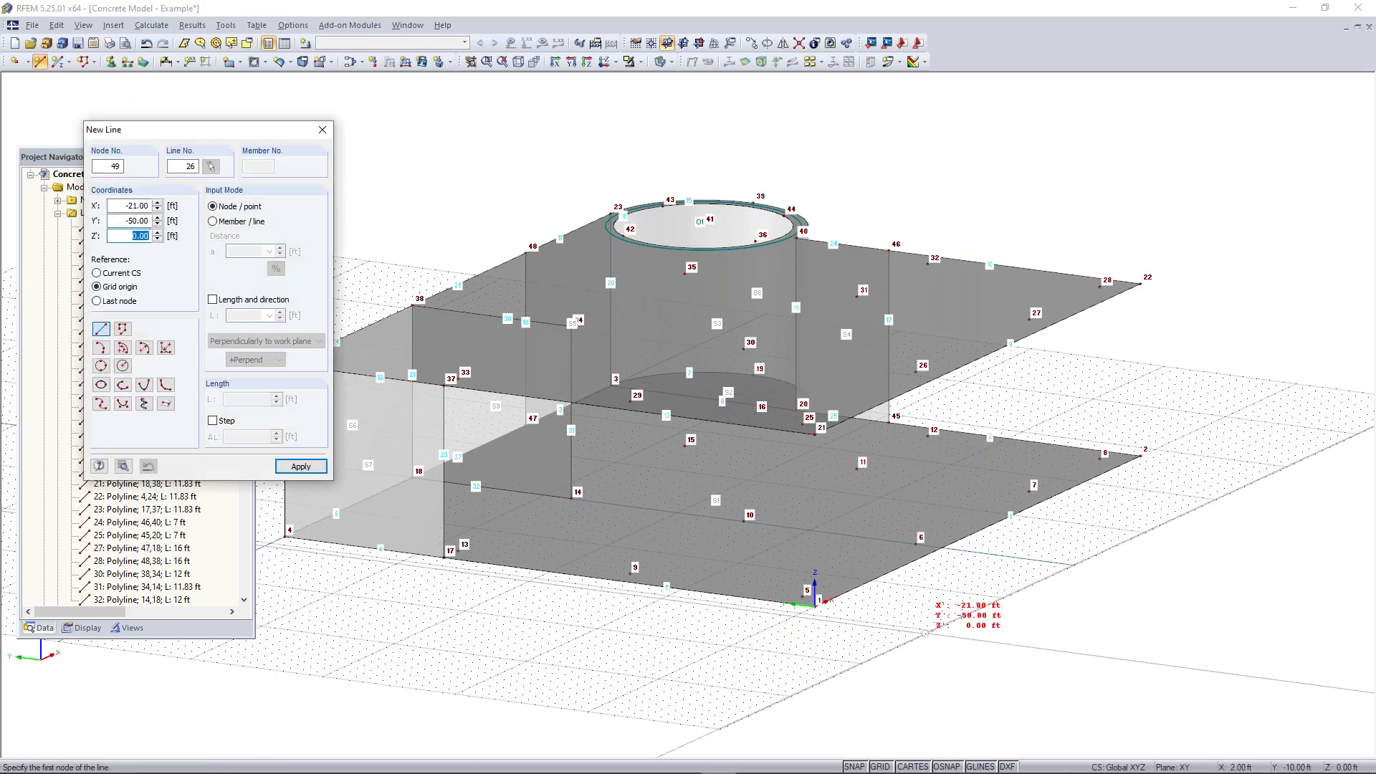
left_click(803, 597)
left_click(802, 425)
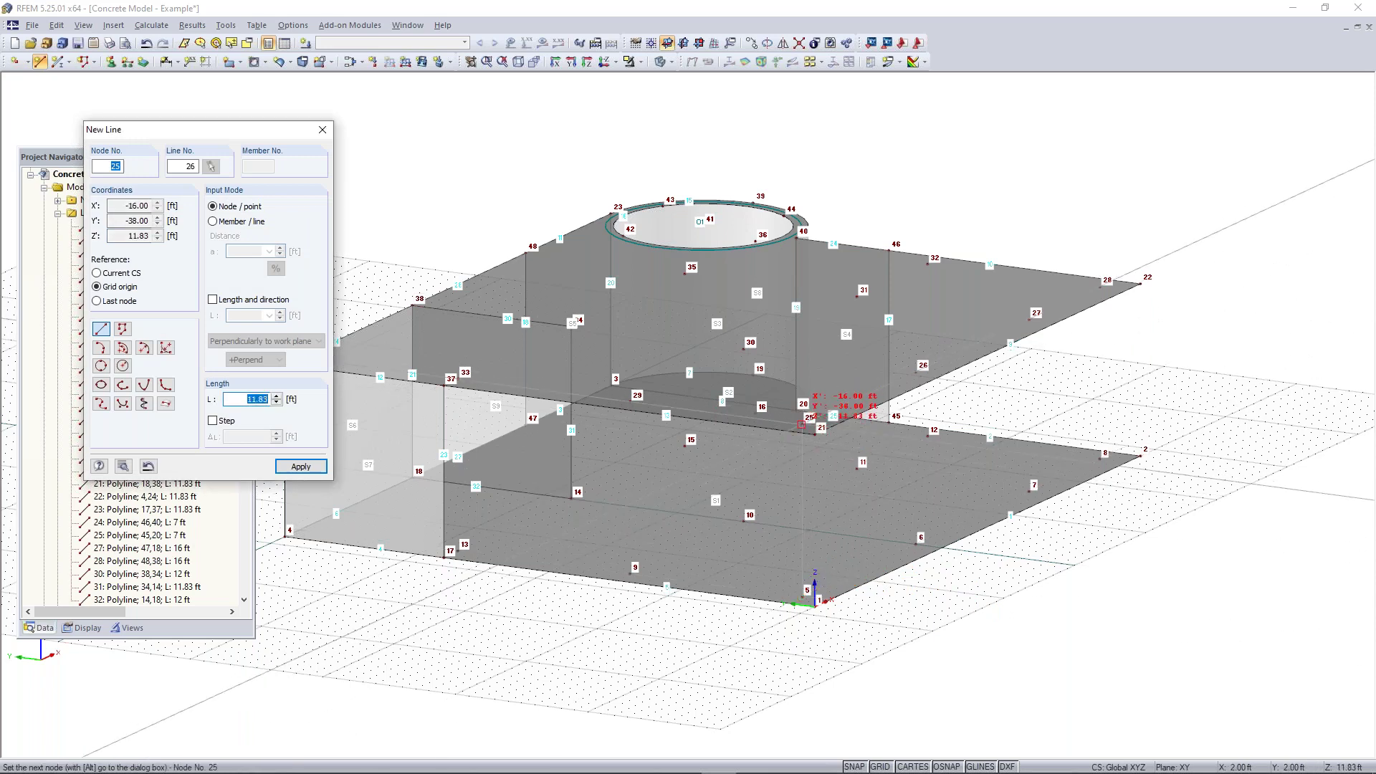
key("Escape")
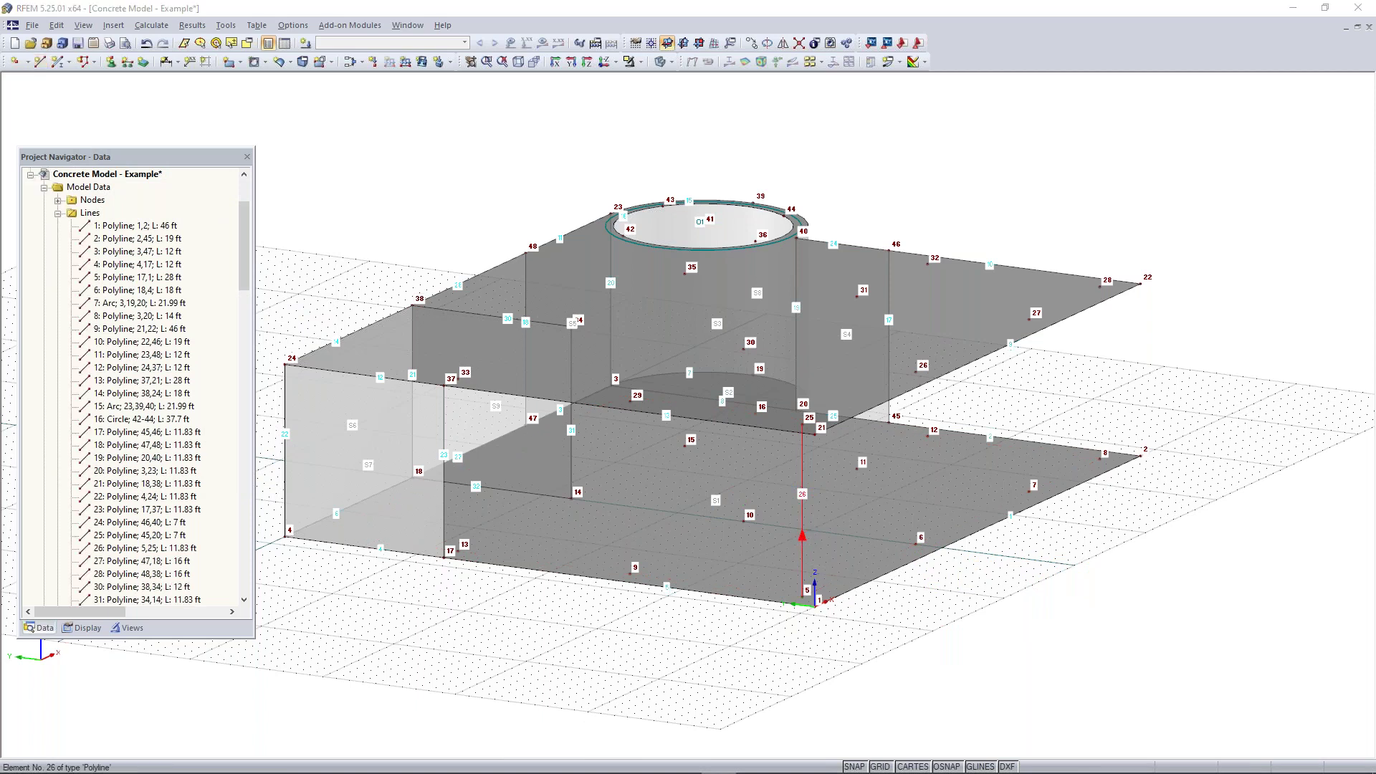
- Assign a beam member with a 12 by 12 in rectangular concrete f'c = 4000 psi cross-section to the vertical line between nodes 5 and 25
double_click(803, 473)
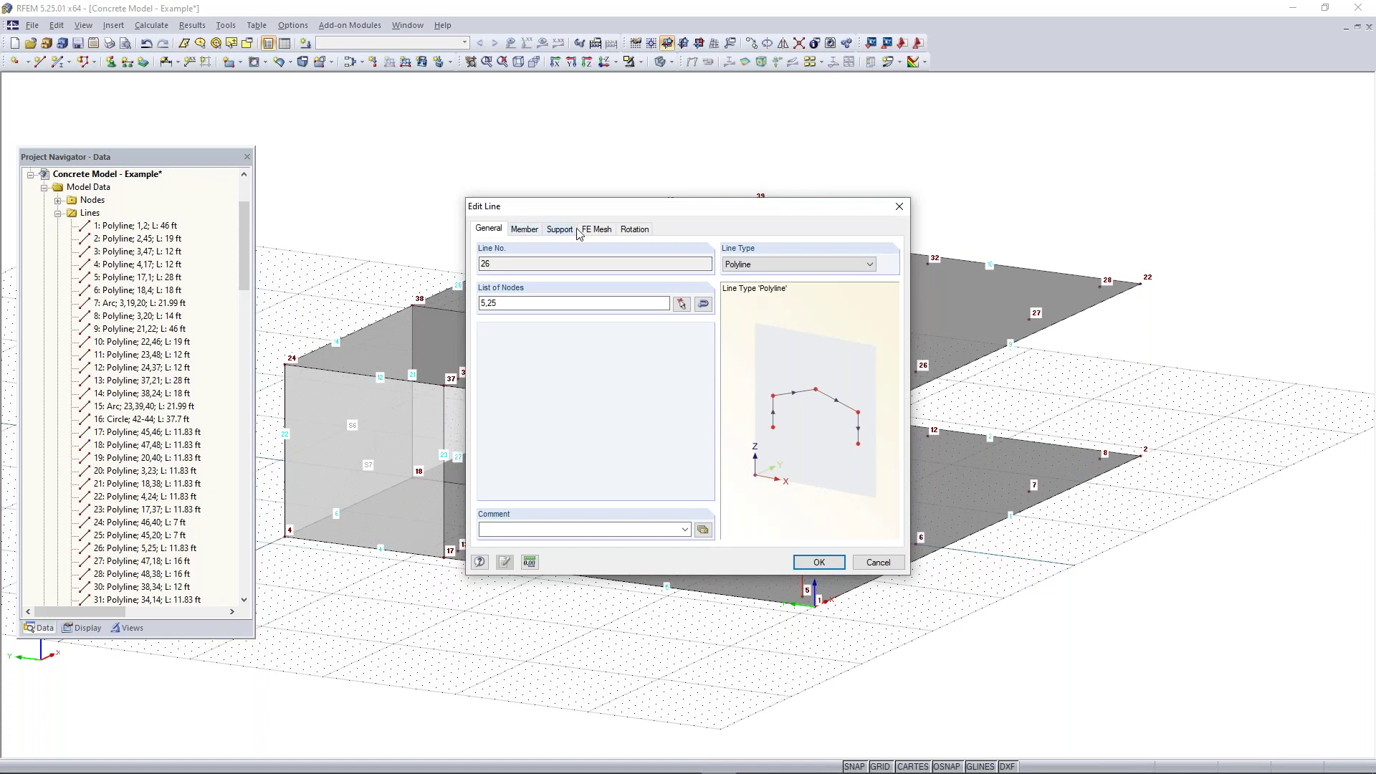
left_click(524, 231)
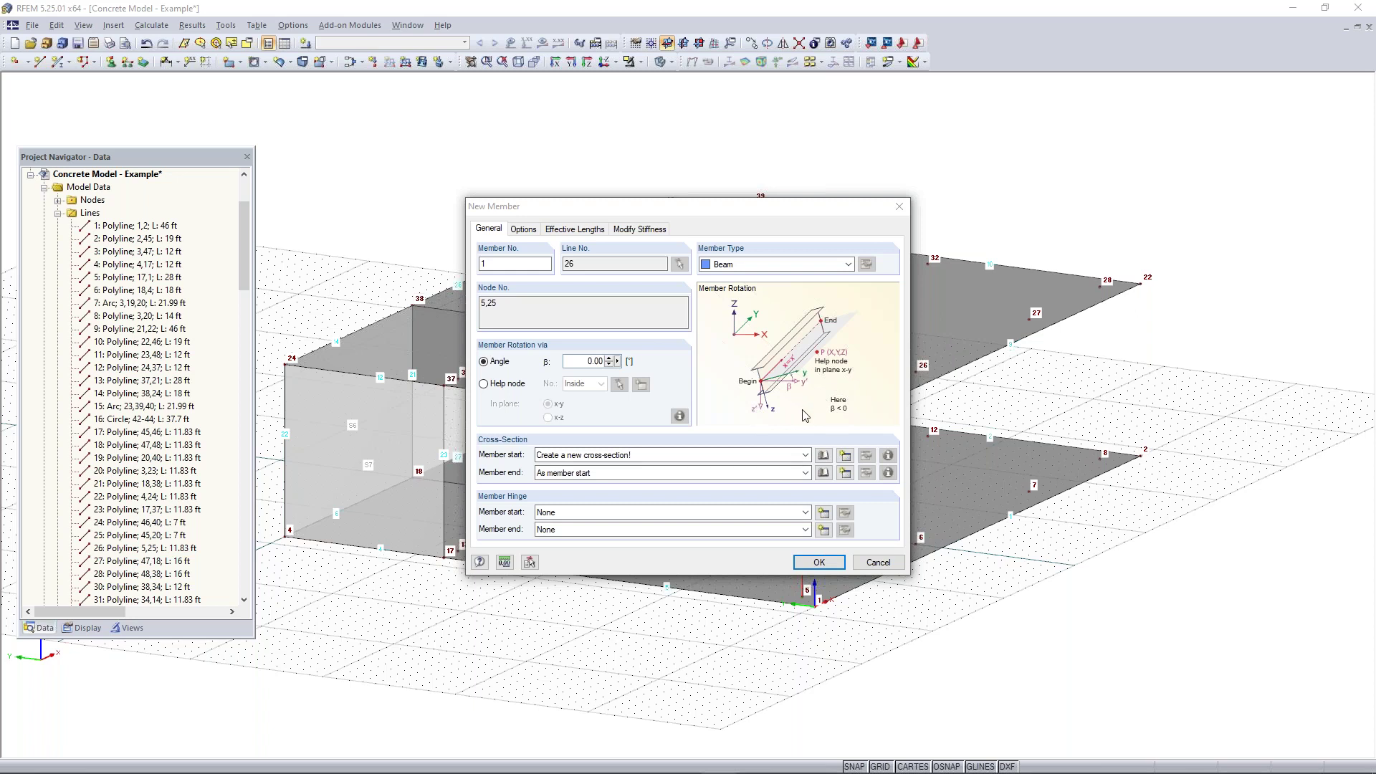
left_click(824, 458)
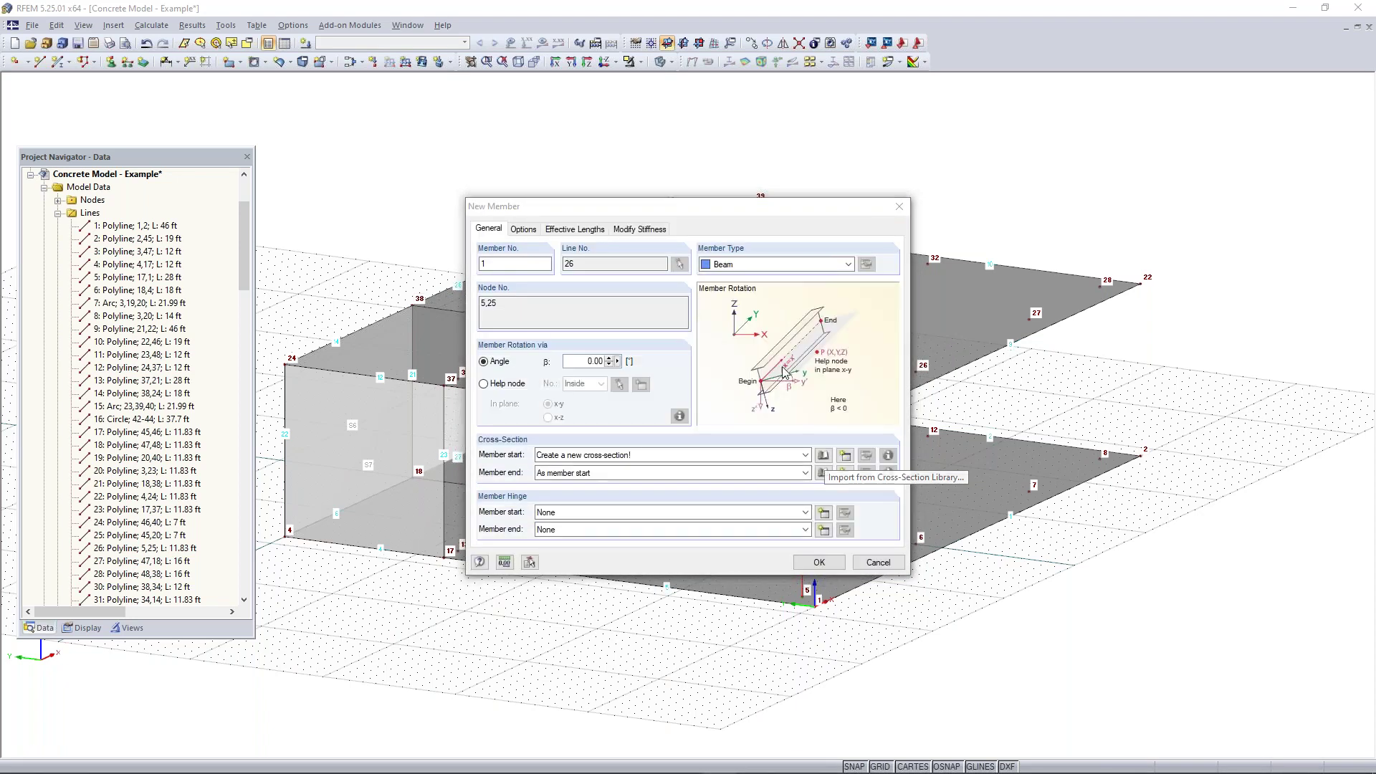
left_click(823, 456)
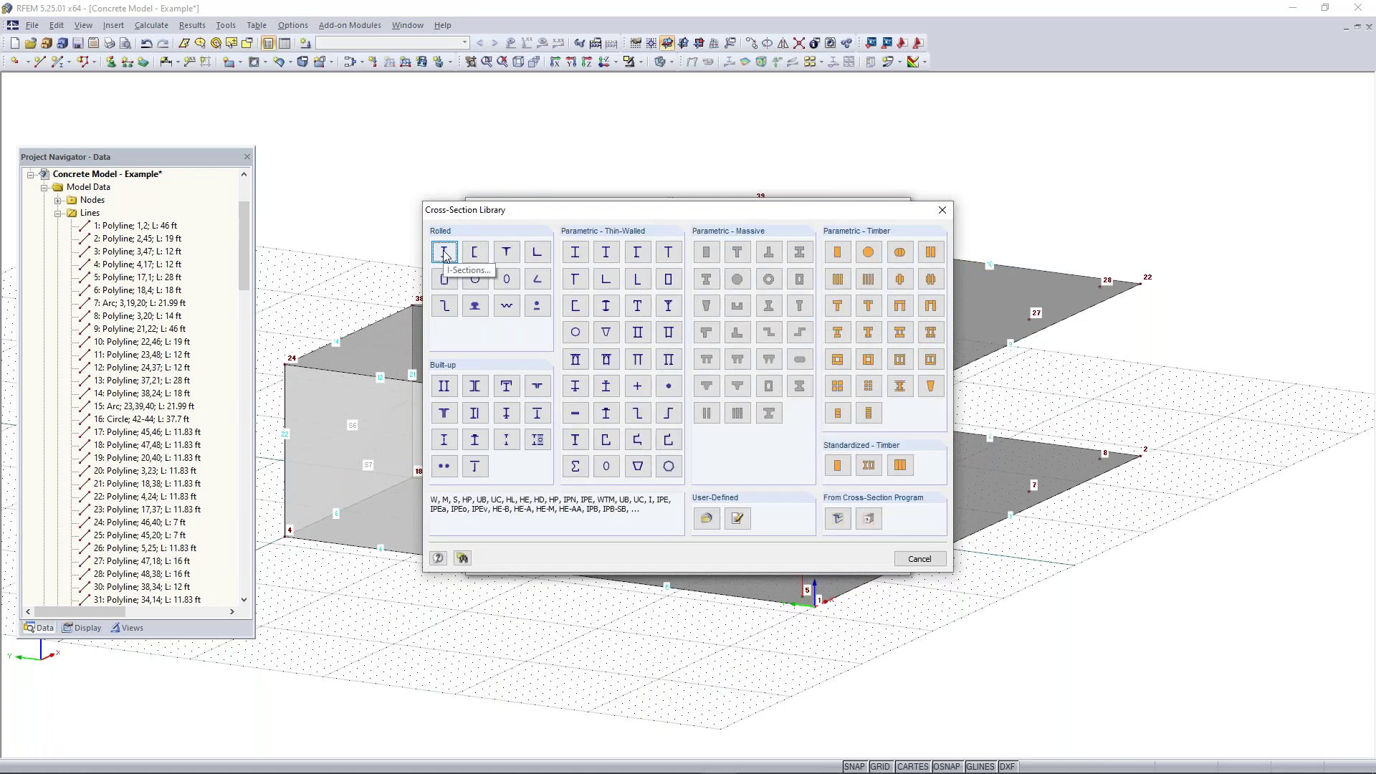
left_click(707, 256)
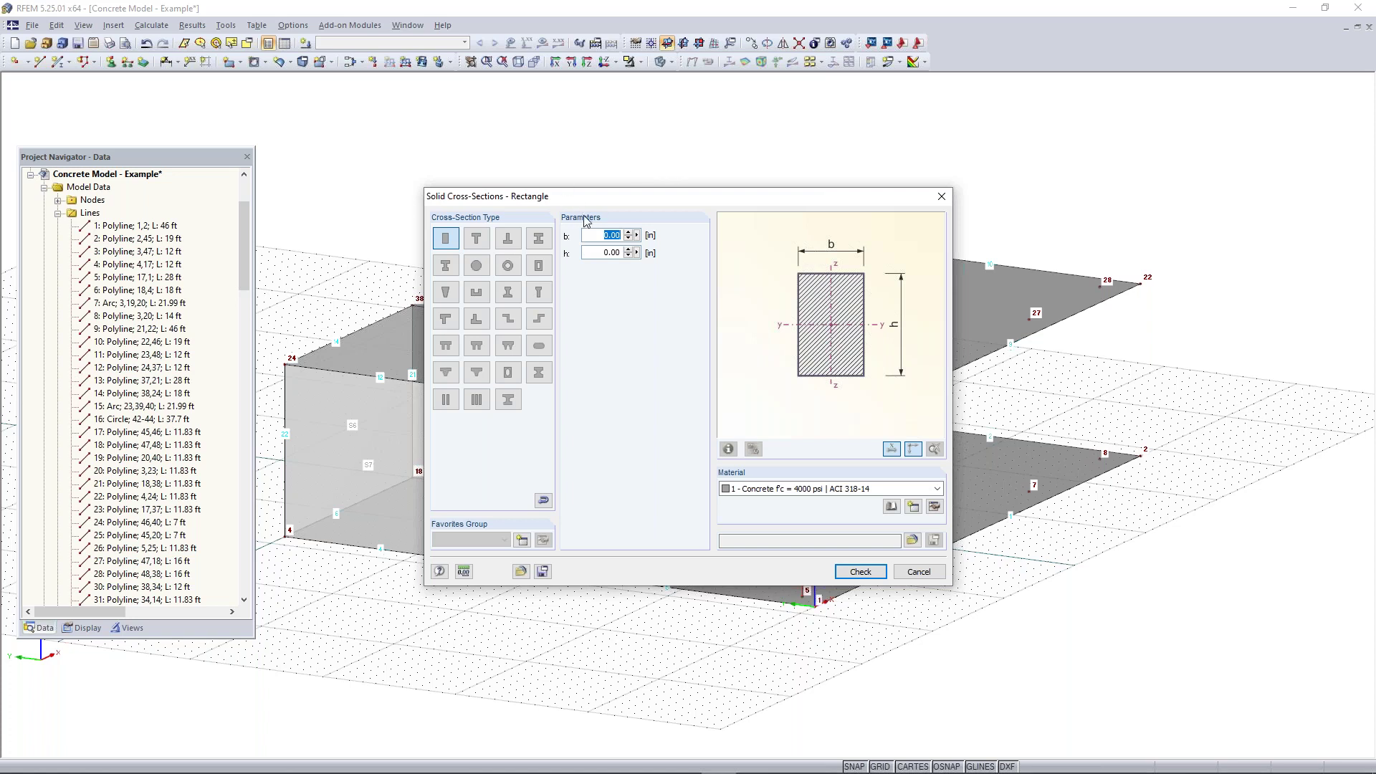
type("12")
key("Tab")
type("12")
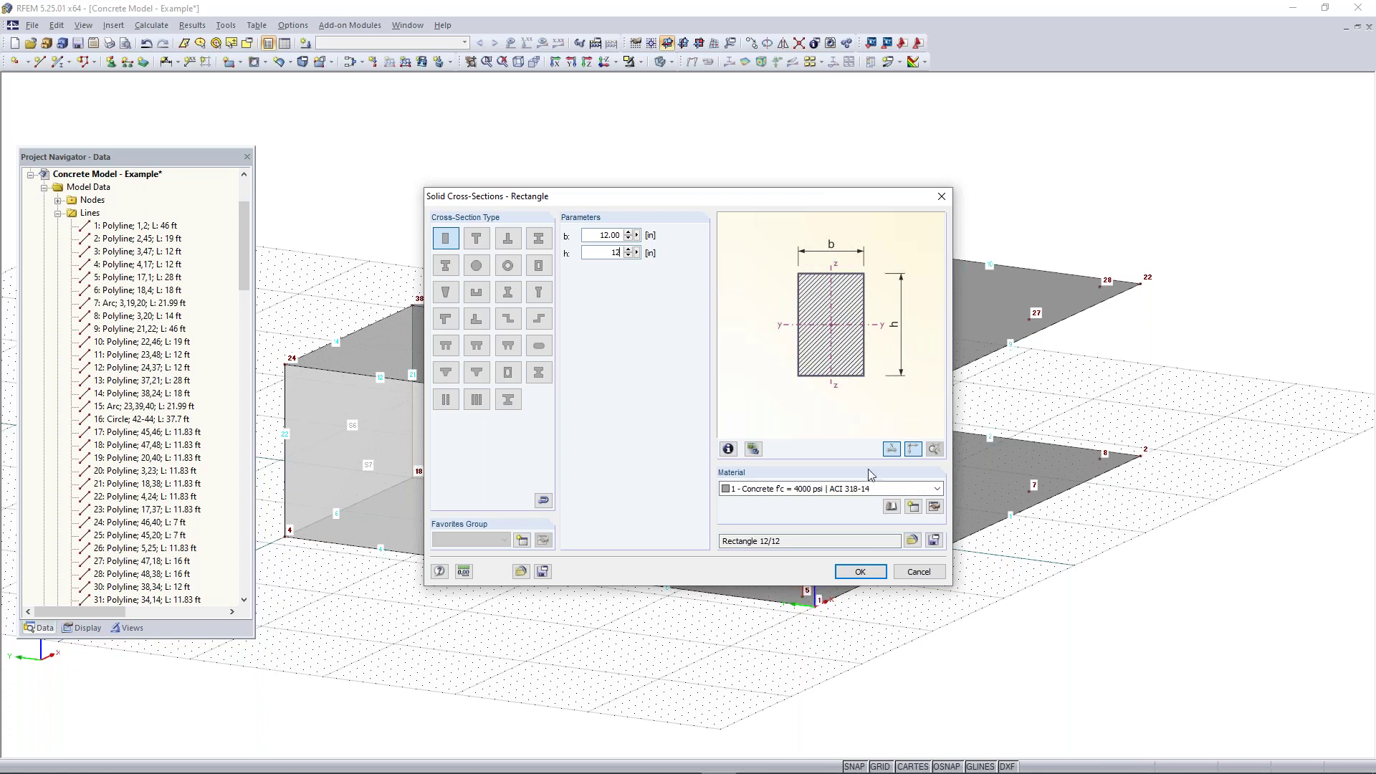
left_click(864, 574)
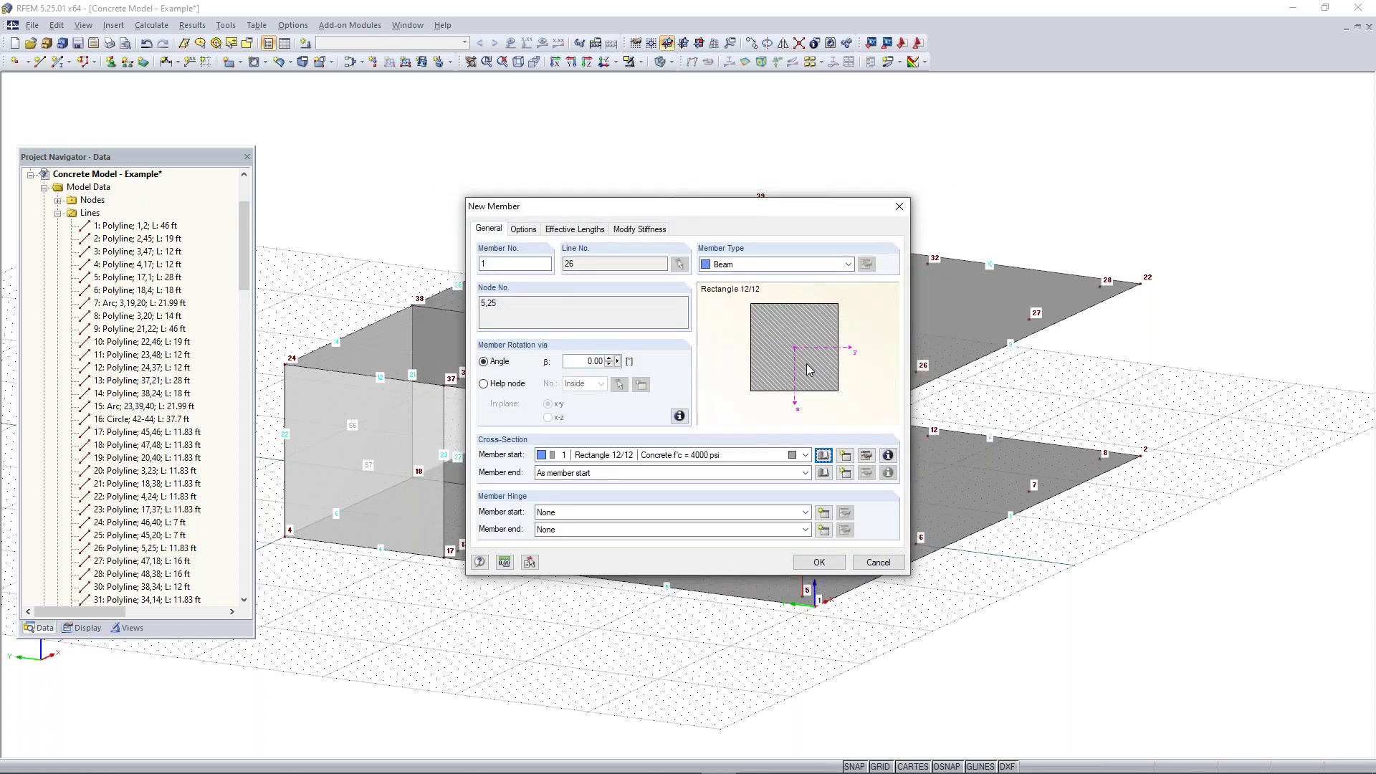
left_click(805, 564)
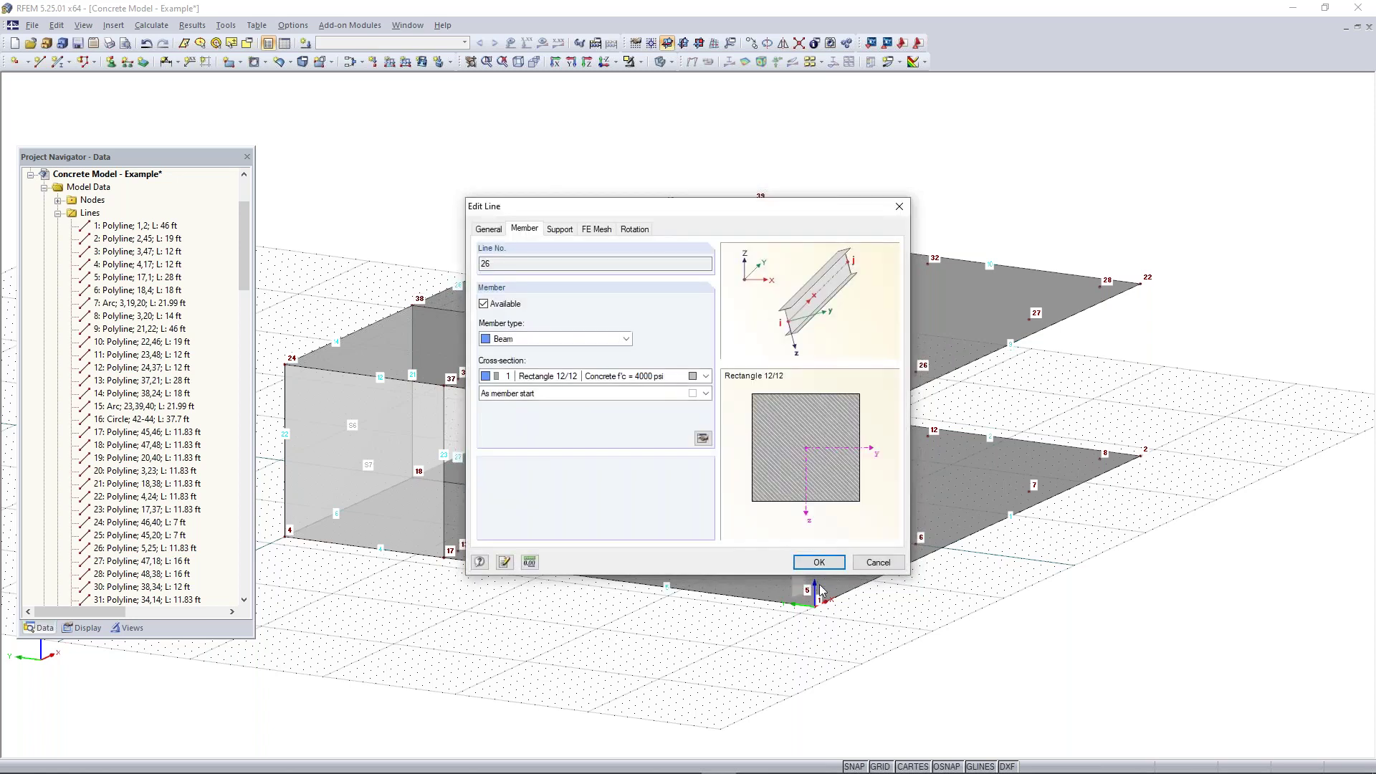
left_click(817, 563)
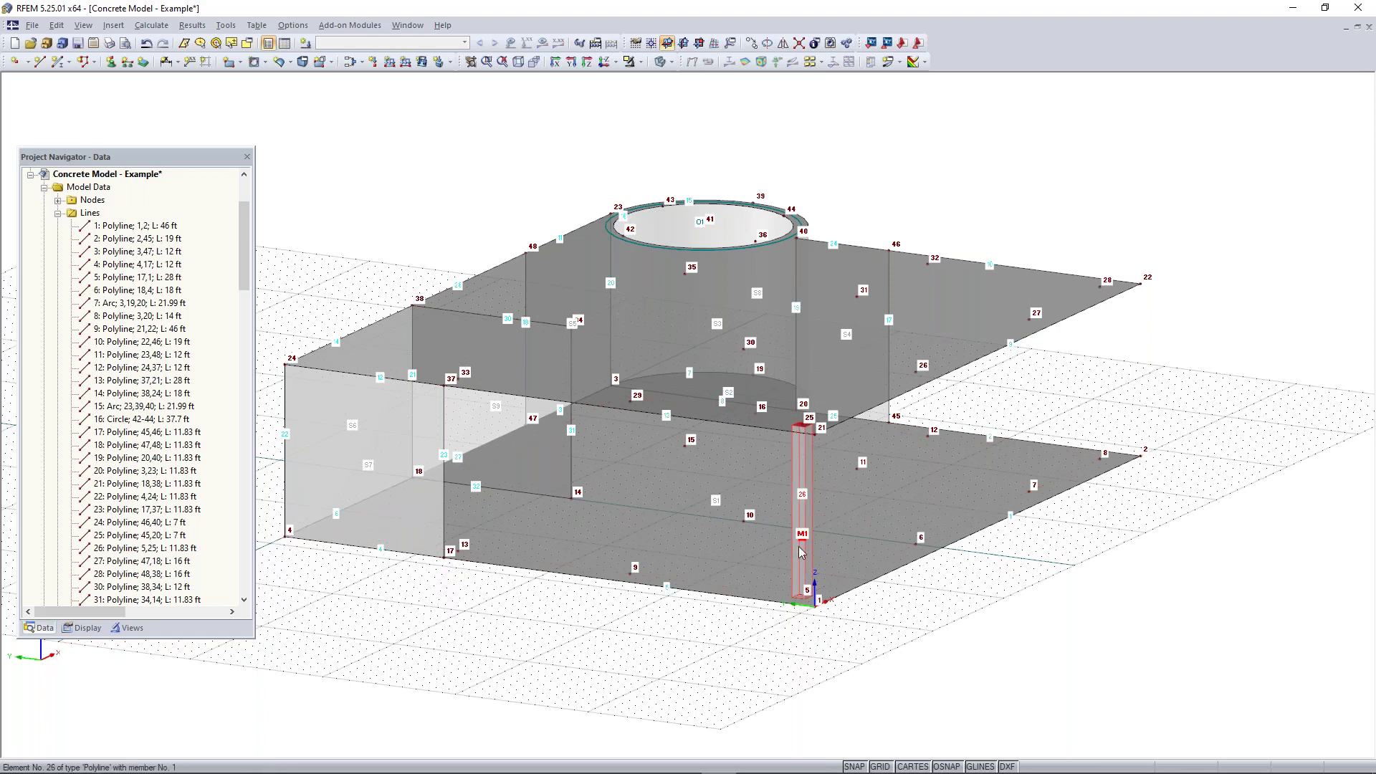
- Copy the concrete column from node 5 to node 6 on the lower slab
scroll(801, 552, "up", 4)
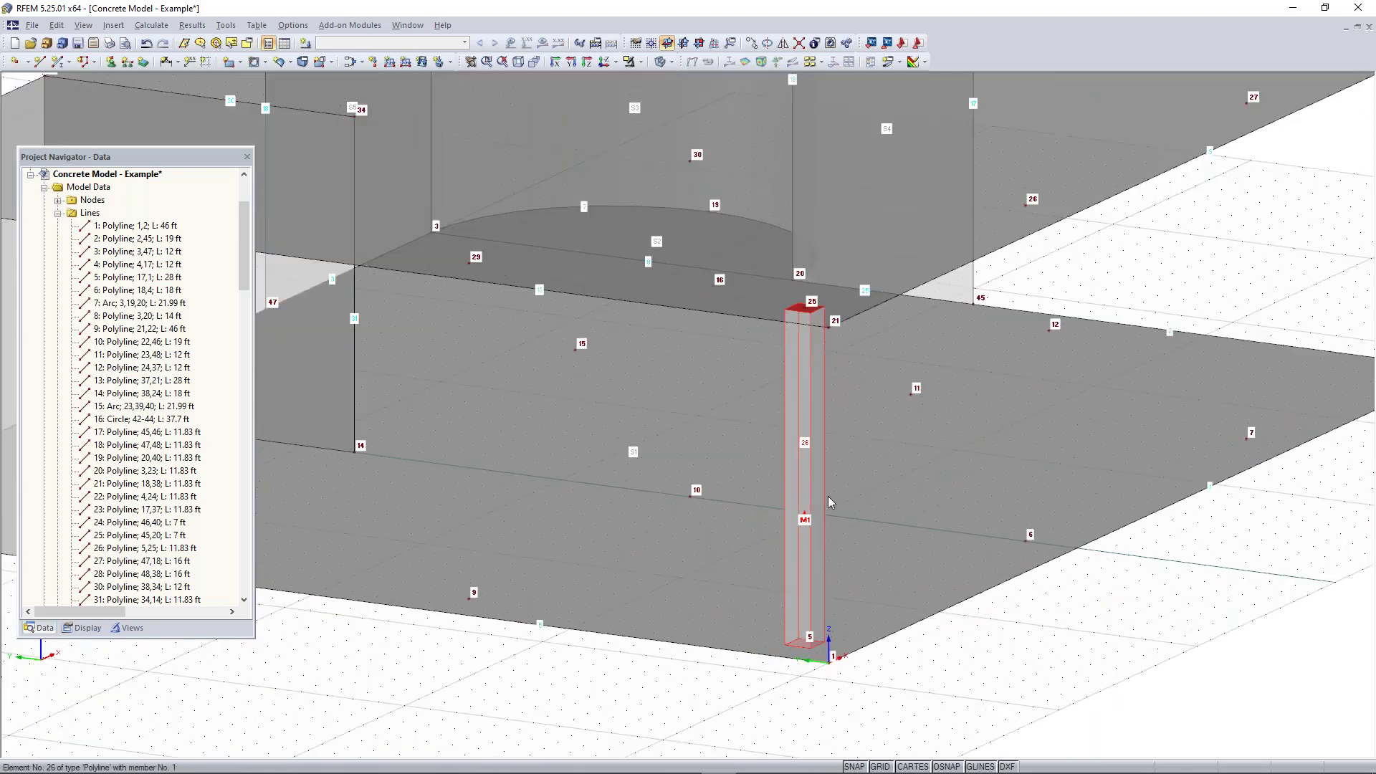
scroll(1007, 629, "down", 1)
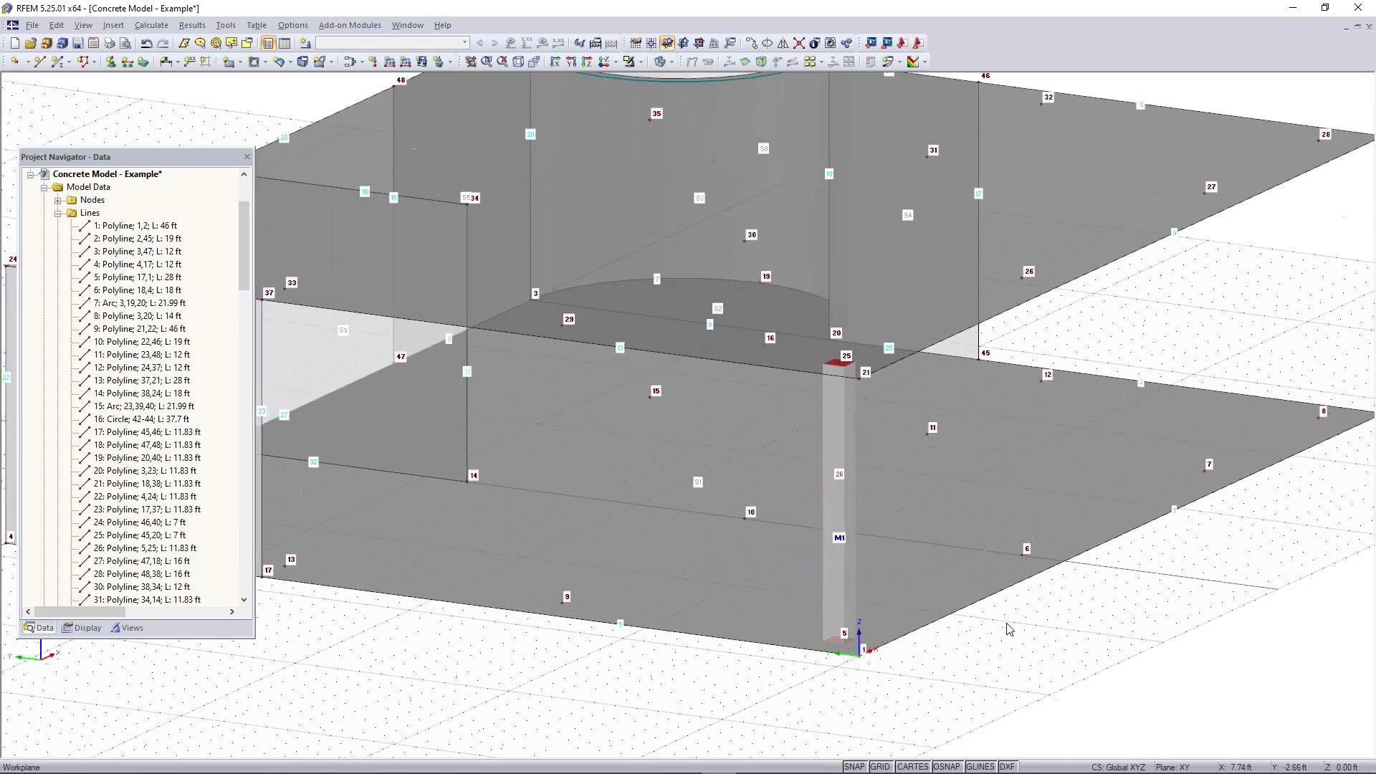
middle_click_drag(1010, 618, 882, 623)
middle_click_drag(801, 594, 780, 545)
left_click(487, 599)
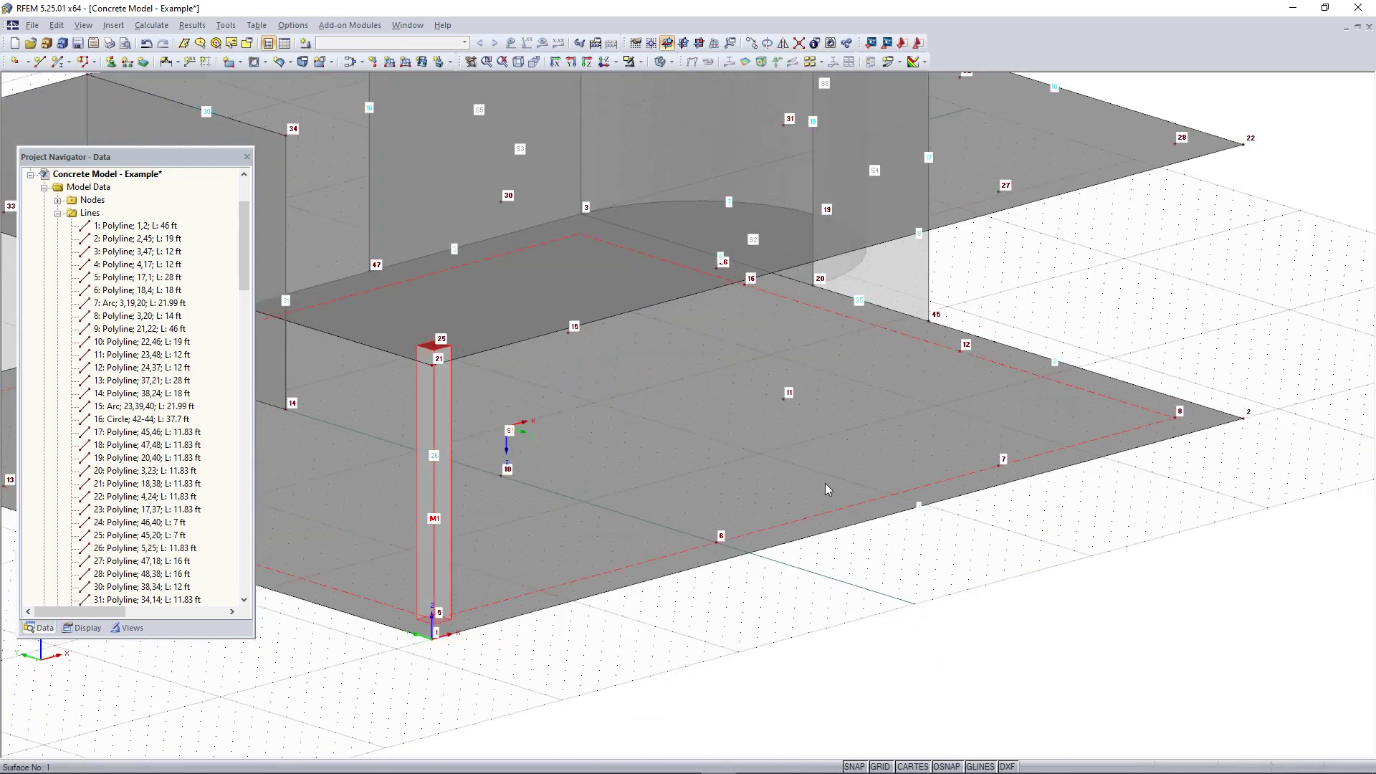
scroll(441, 490, "down", 2)
middle_click_drag(390, 503, 511, 539)
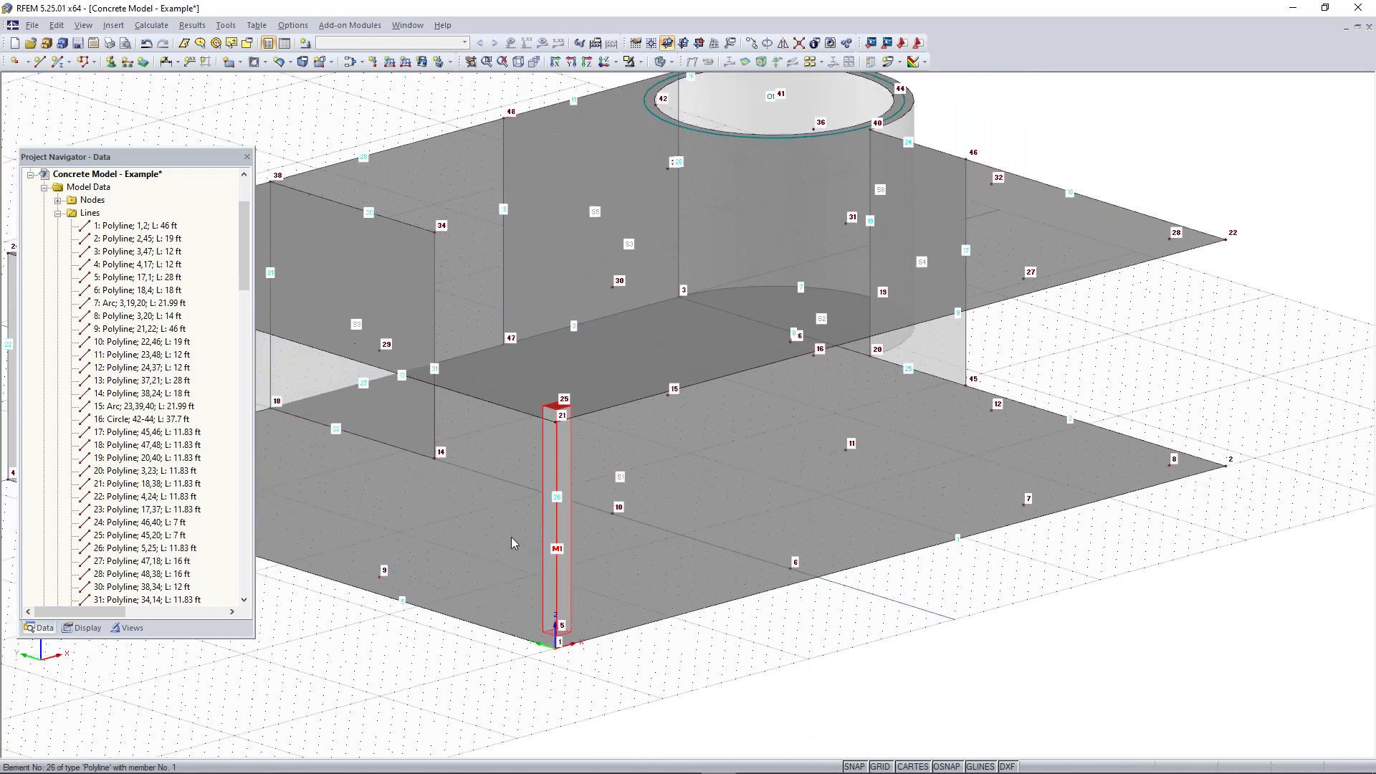
scroll(606, 694, "up", 1)
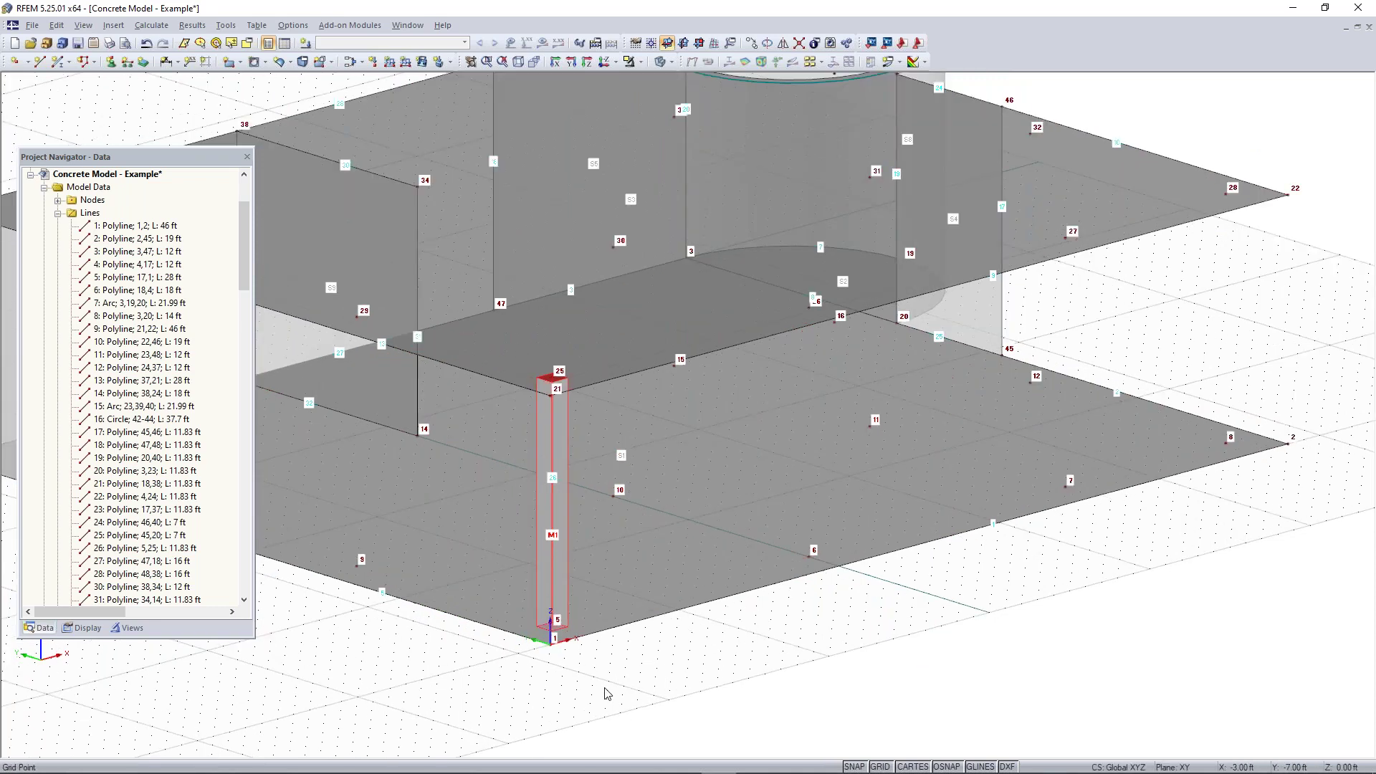
scroll(605, 694, "up", 1)
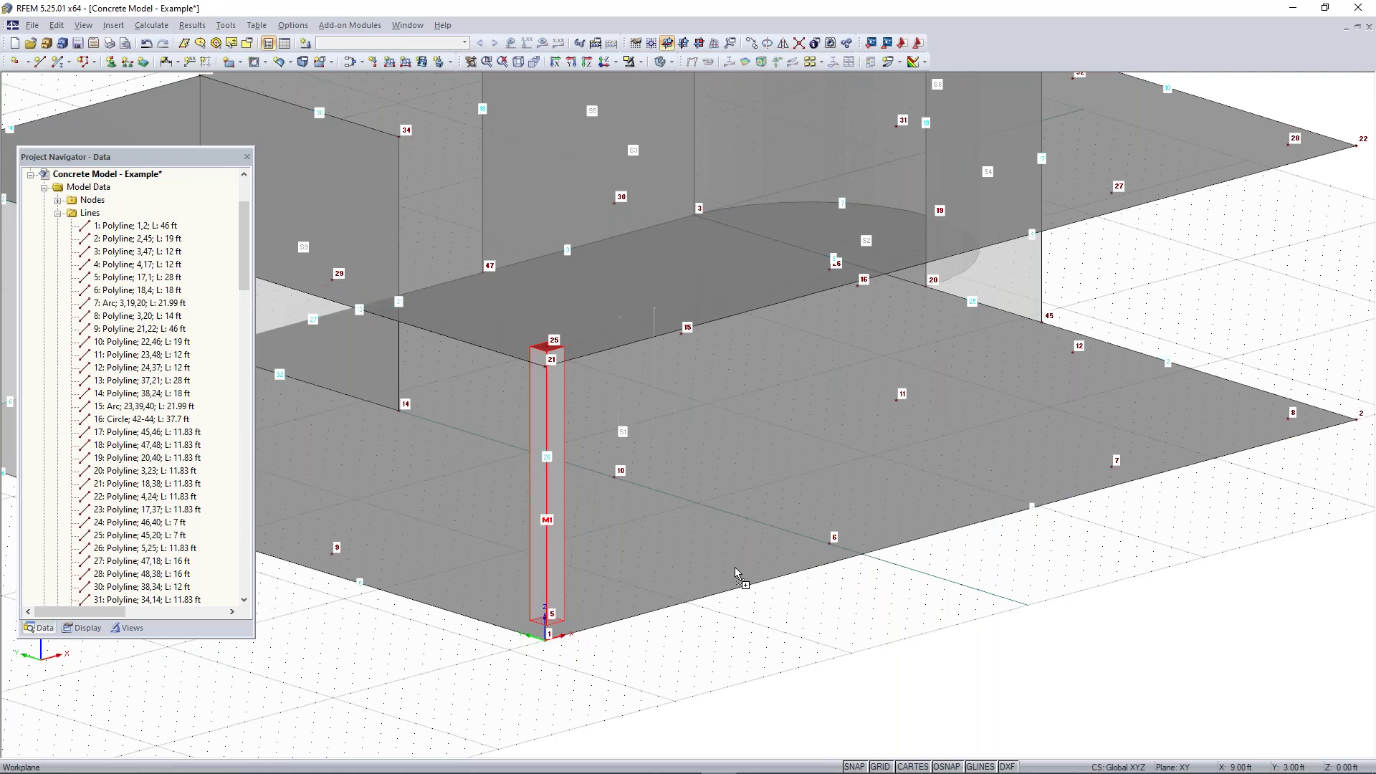
left_click_drag(546, 622, 830, 544, "ctrl")
middle_click_drag(896, 634, 579, 621, "ctrl")
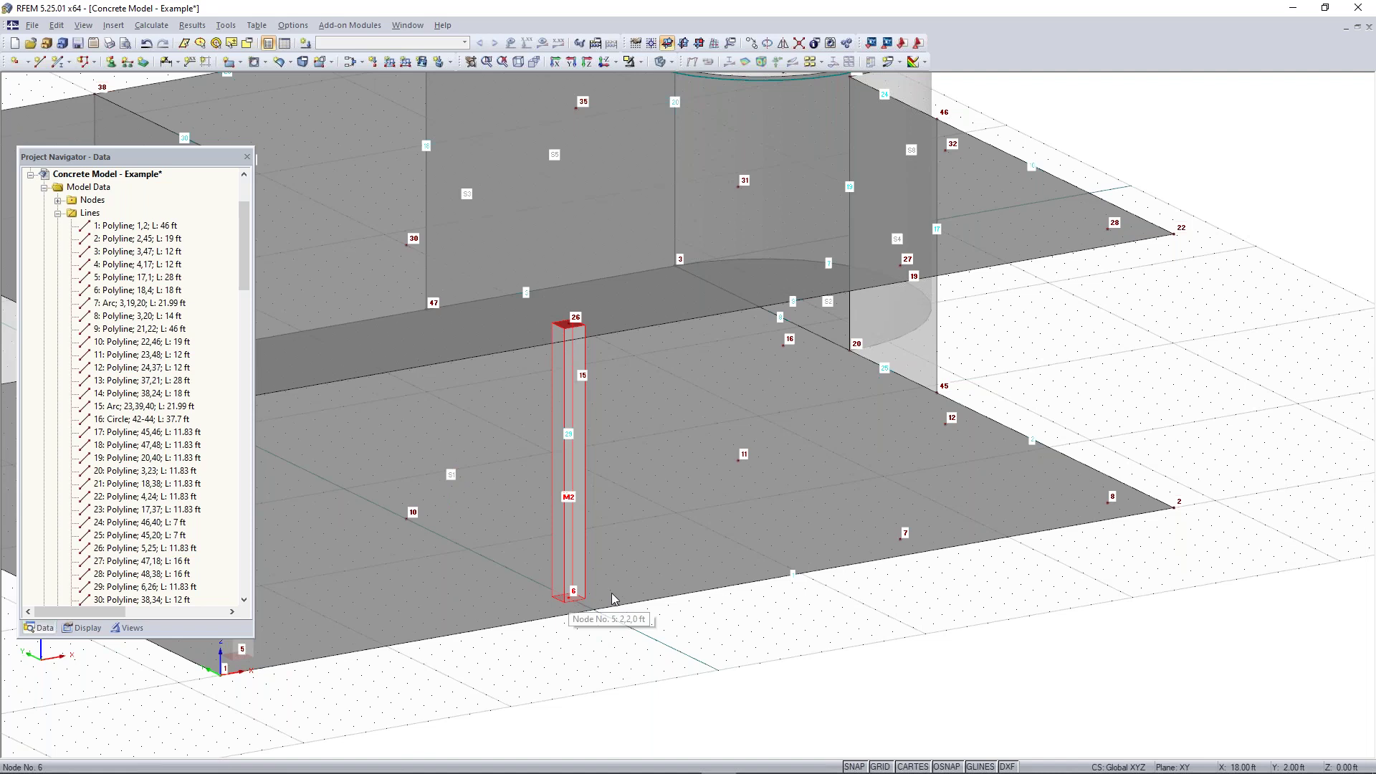
left_click_drag(901, 545, 902, 544)
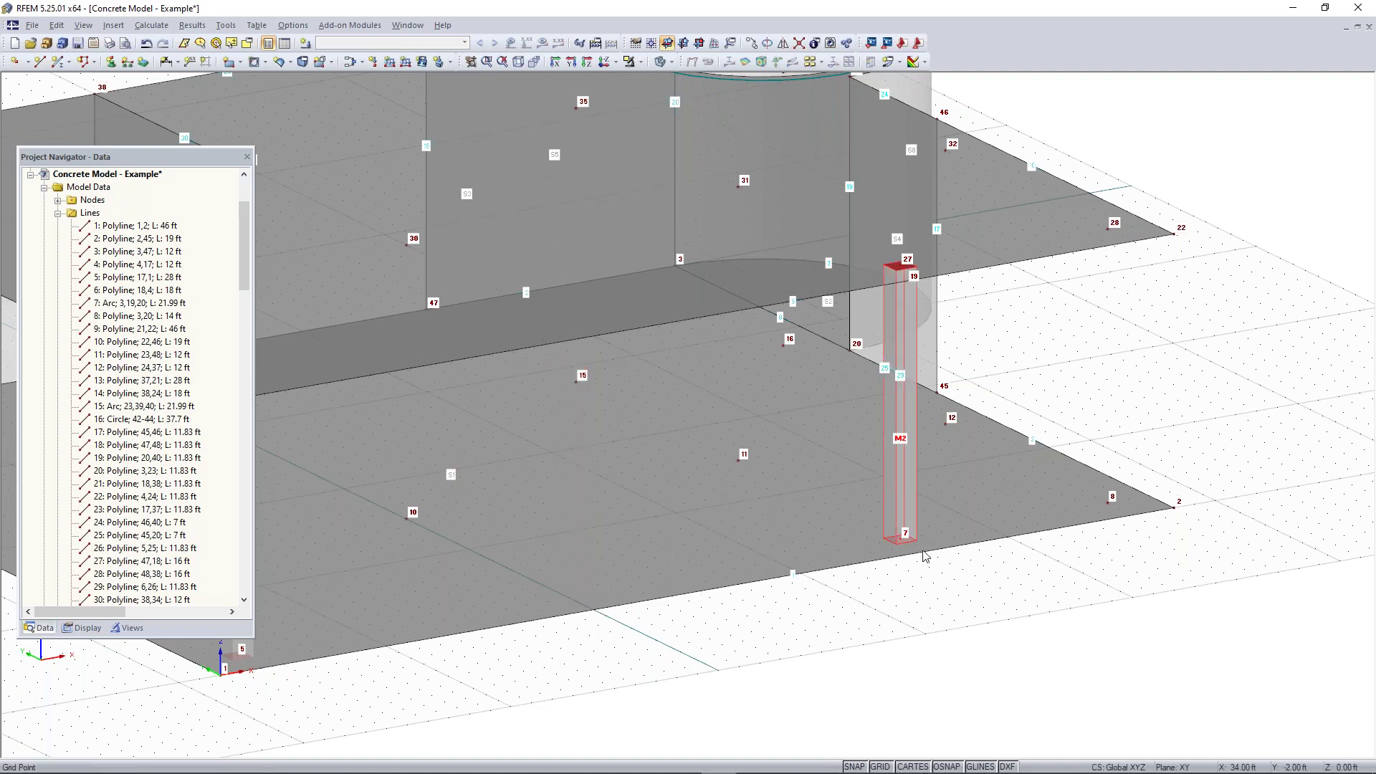
left_click_drag(729, 562, 548, 591)
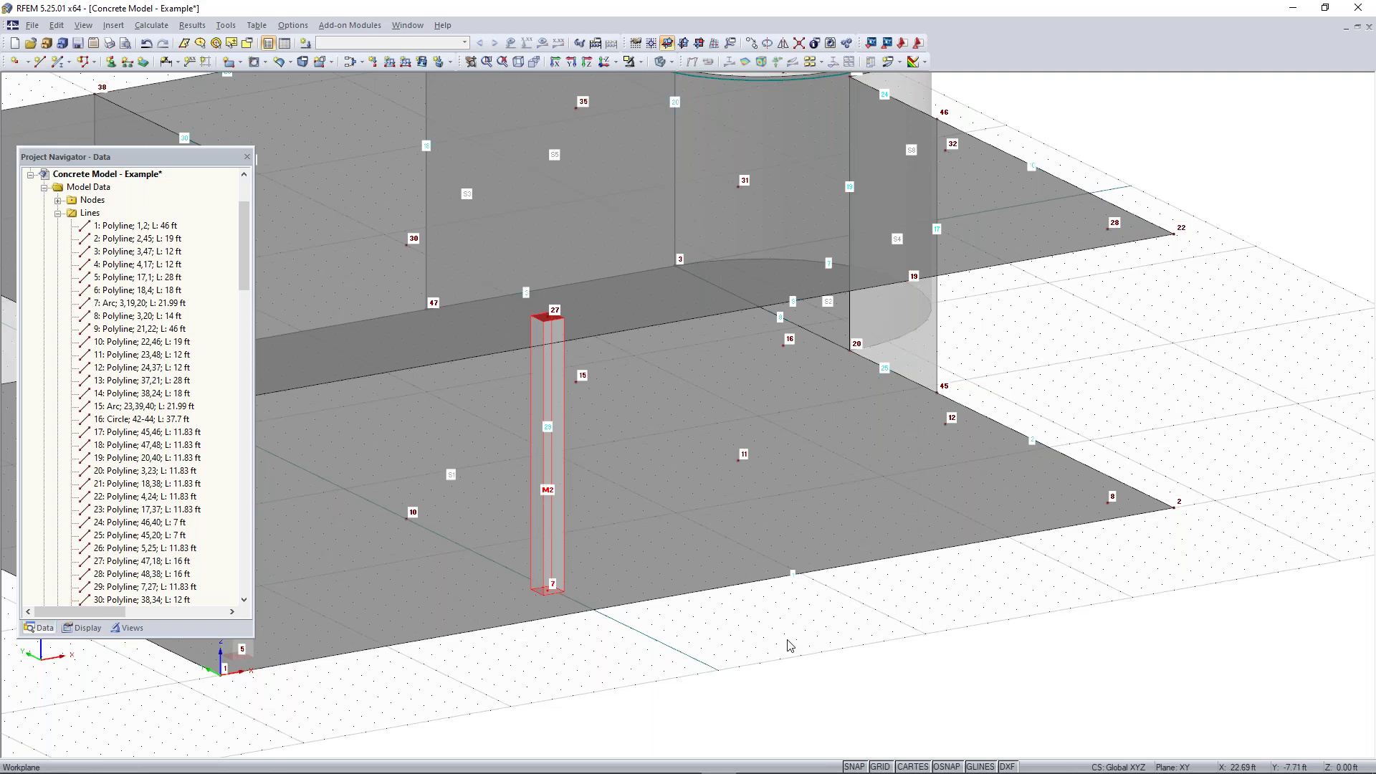
key("ctrl+z")
key("ctrl+y")
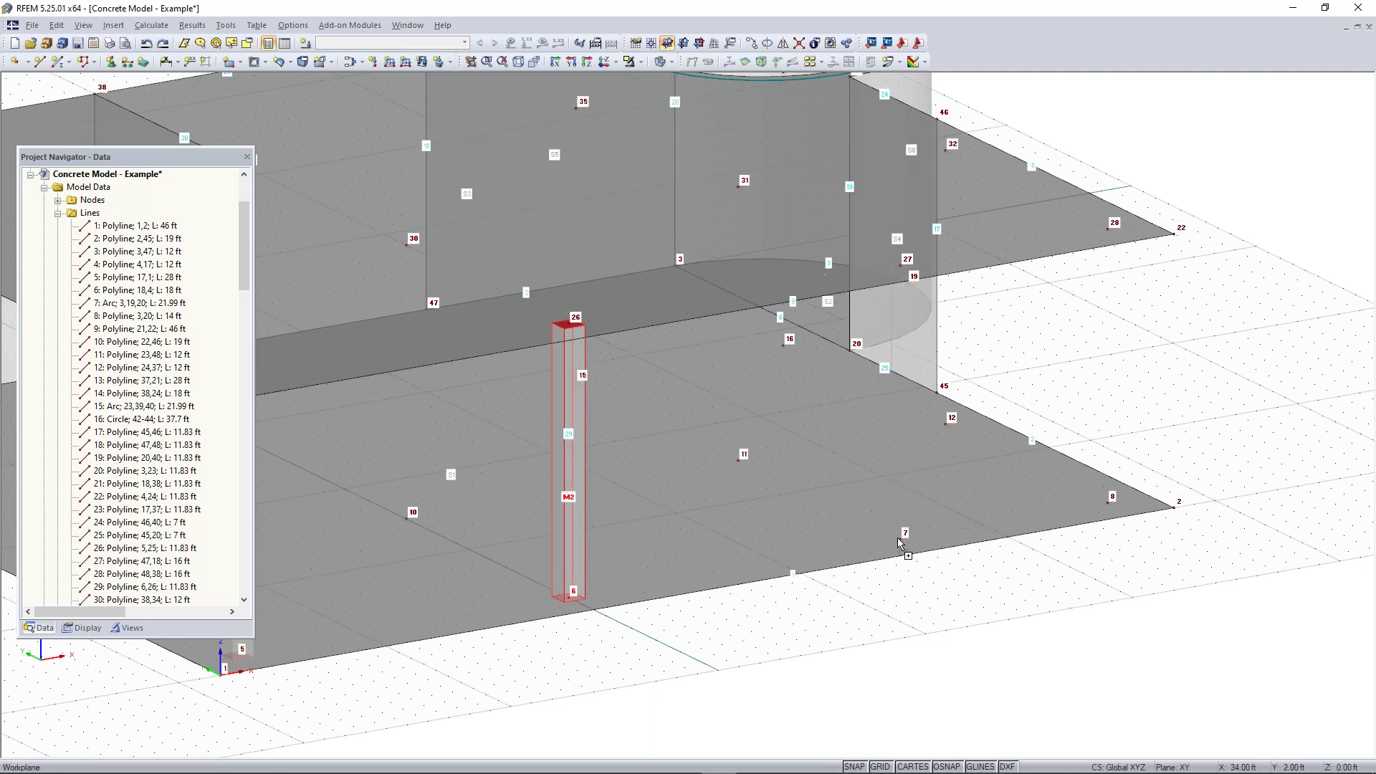
key("ctrl+z")
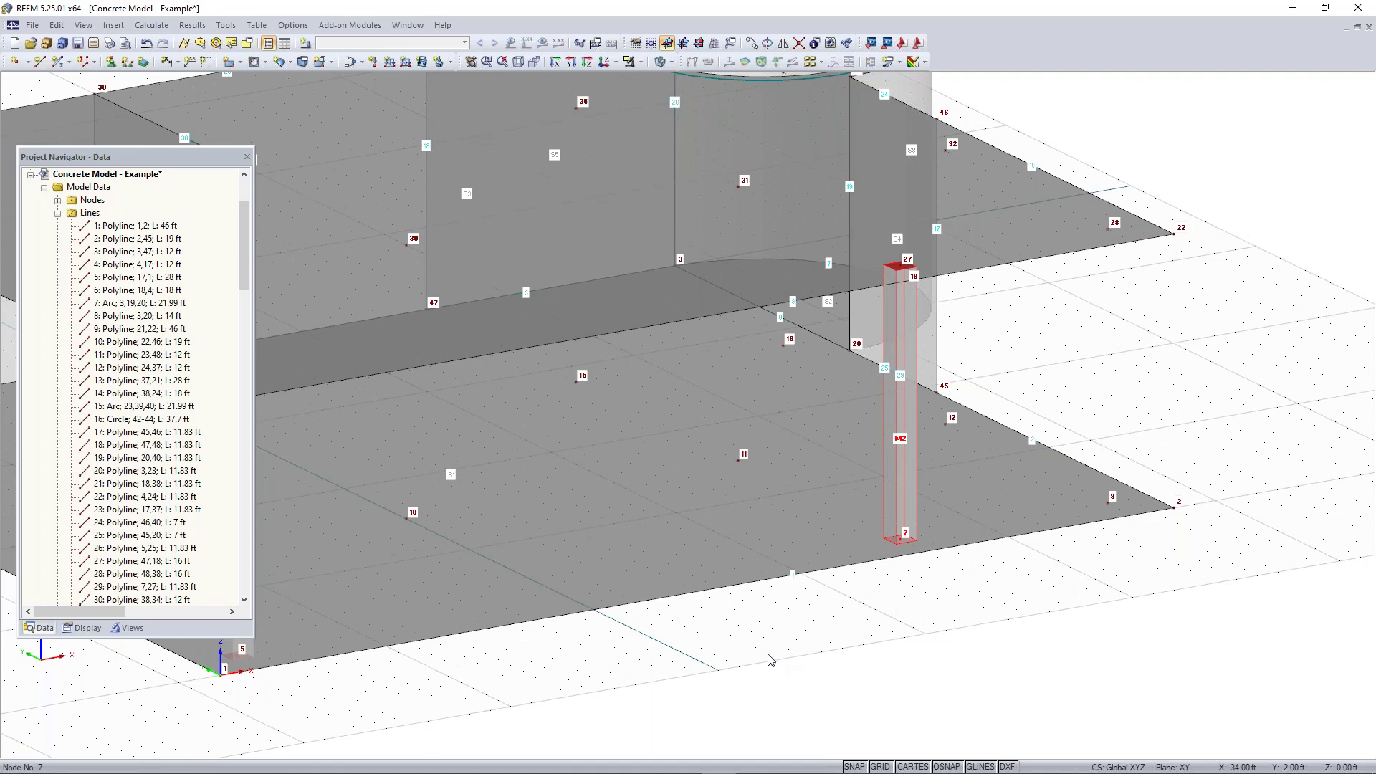
key("ctrl+y")
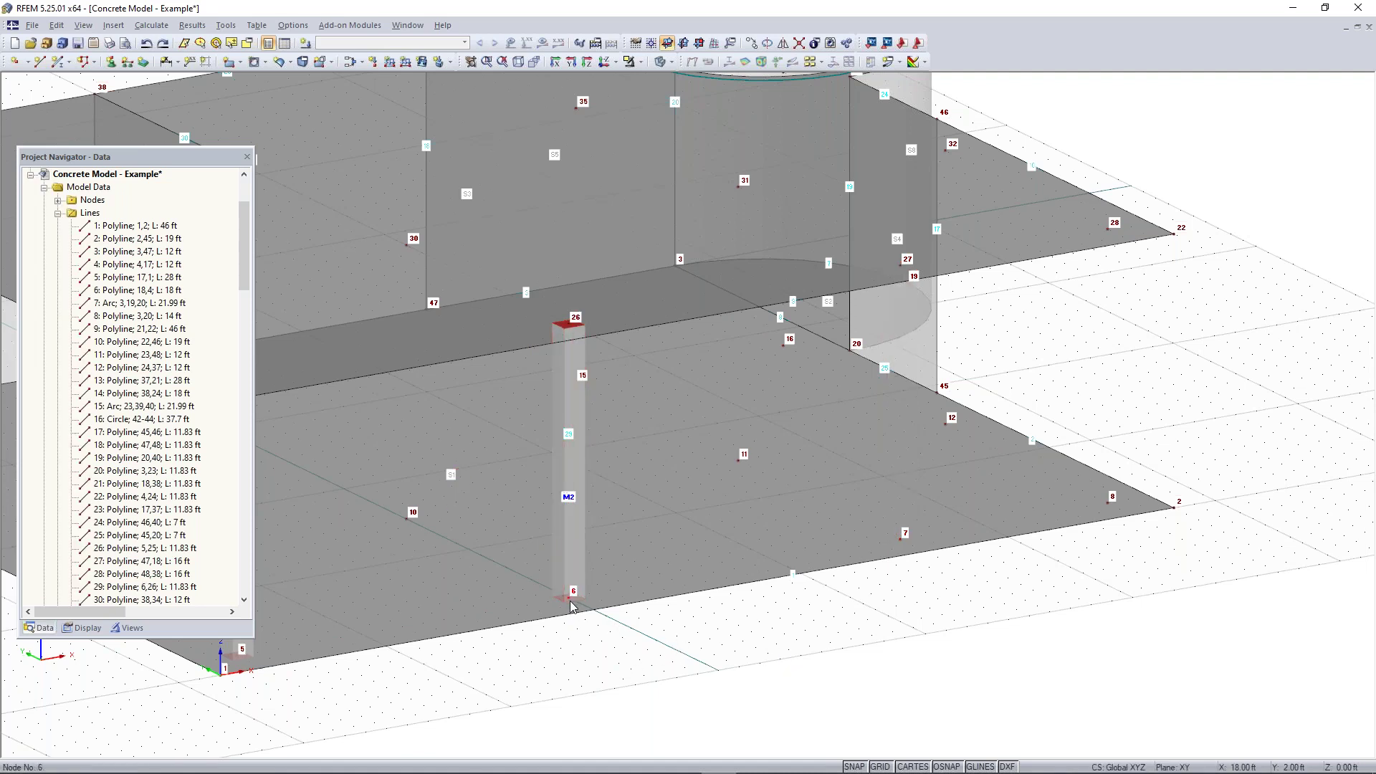
- Copy the column at node 6 to node 7, and copy the column at node 7 to node 8
left_click_drag(570, 598, 901, 540, "ctrl")
middle_click_drag(994, 598, 753, 663)
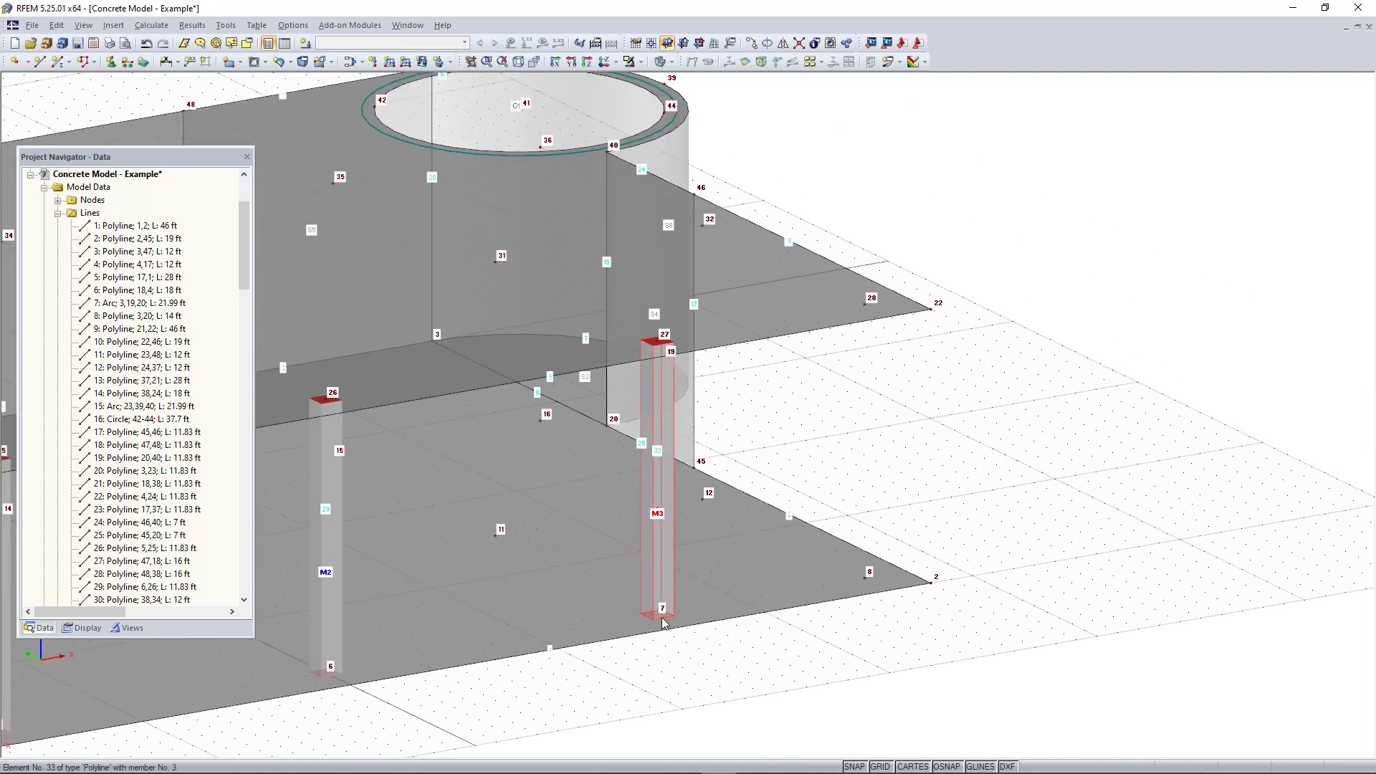
left_click_drag(660, 621, 865, 595)
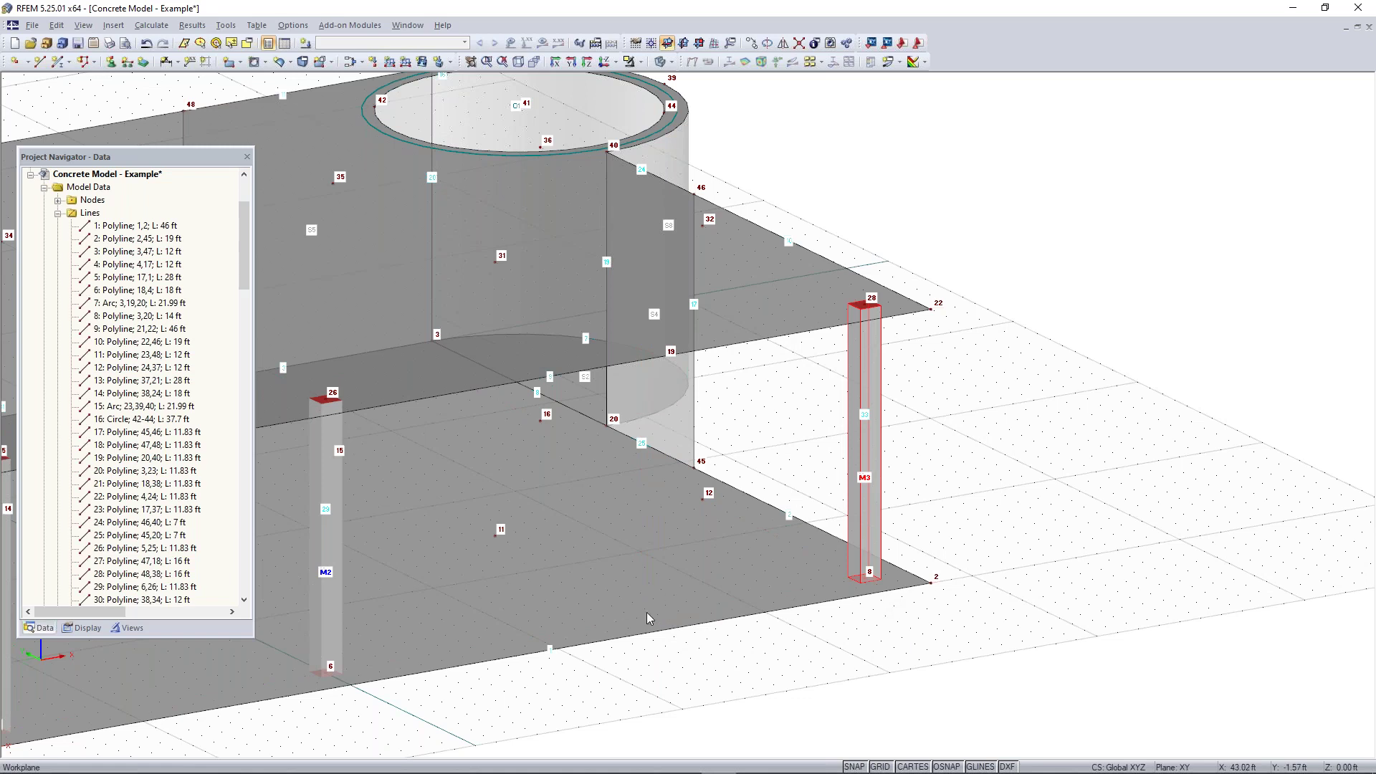
key("ctrl+z")
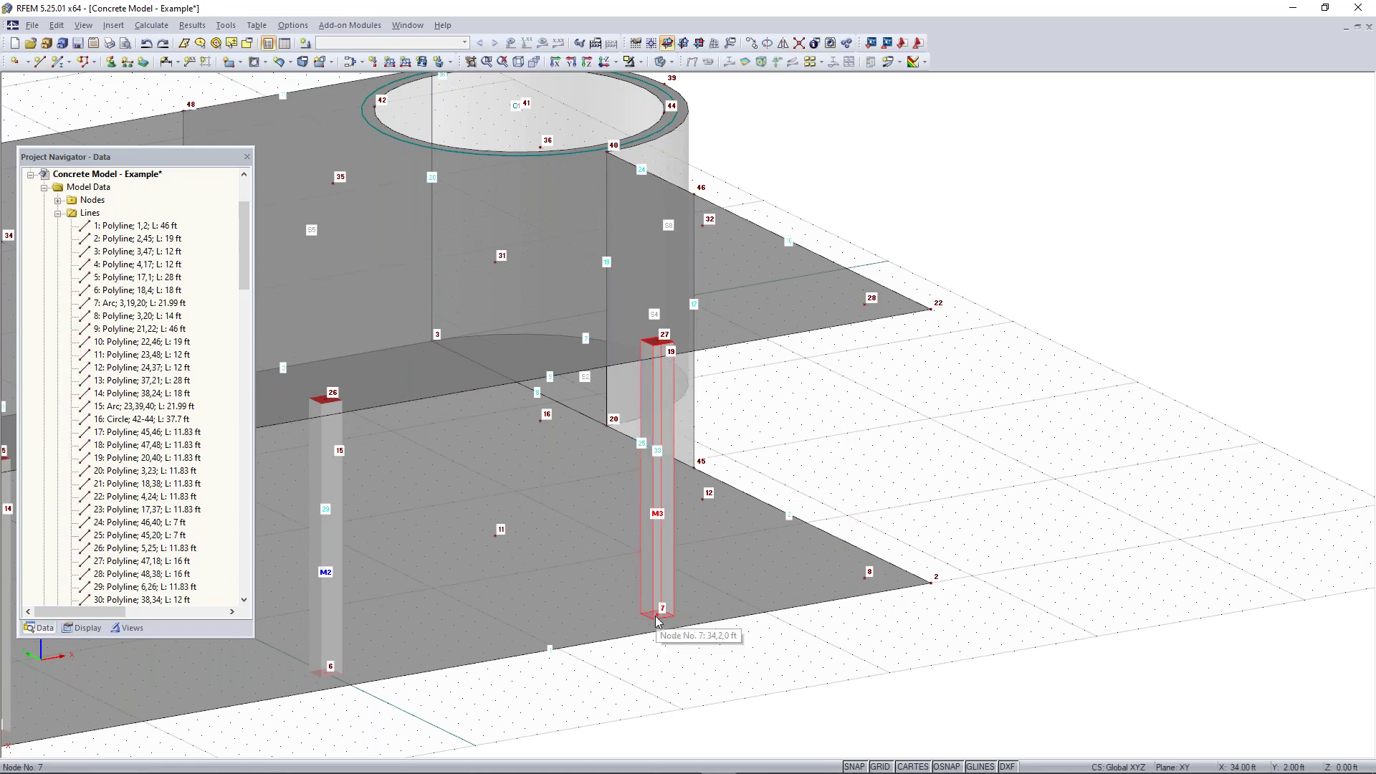
left_click_drag(660, 620, 864, 580)
left_click(896, 618)
scroll(612, 657, "down", 2)
middle_click_drag(543, 690, 810, 570)
left_click(588, 534)
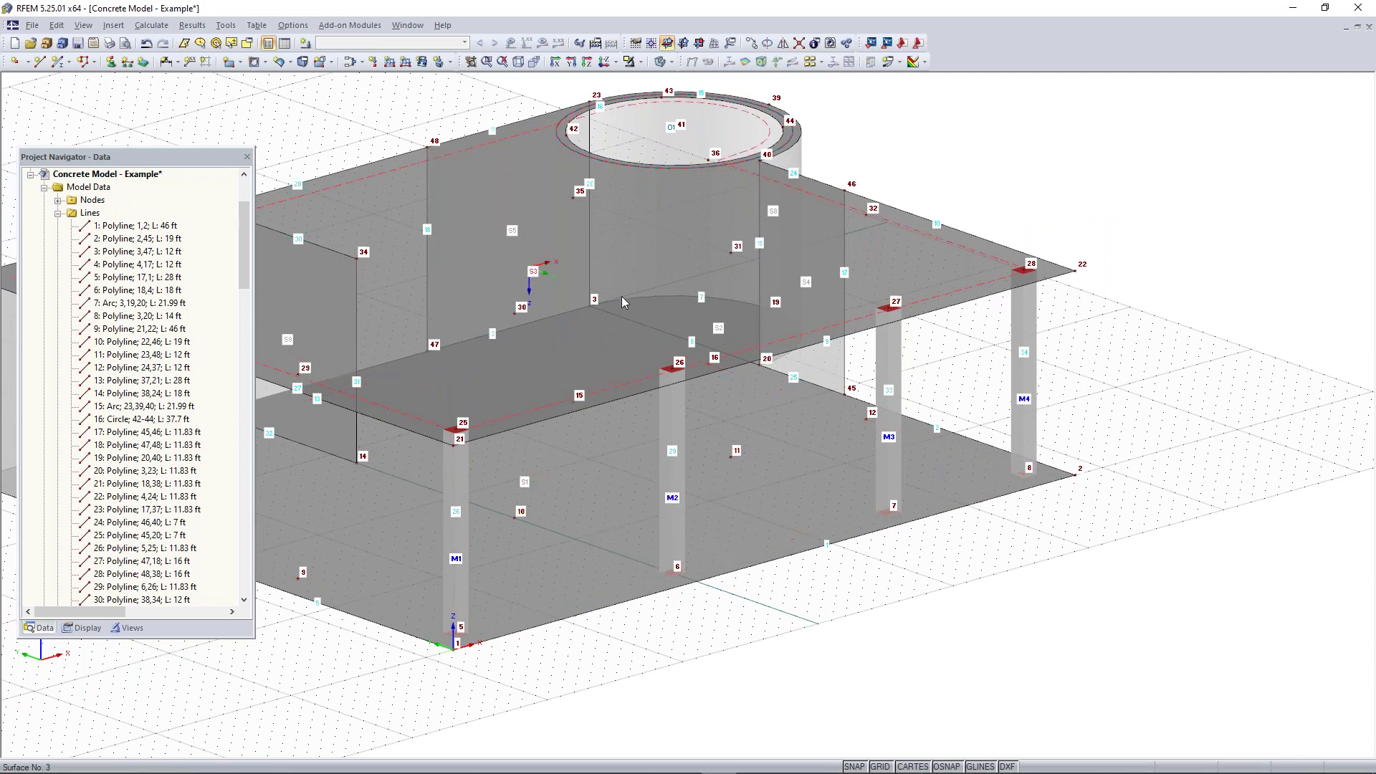
- Use Special Selection to select all members with the Rectangle 12/12 concrete cross-section
left_click(279, 62)
scroll(623, 369, "down", 1)
middle_click_drag(624, 369, 825, 423)
left_click(319, 112)
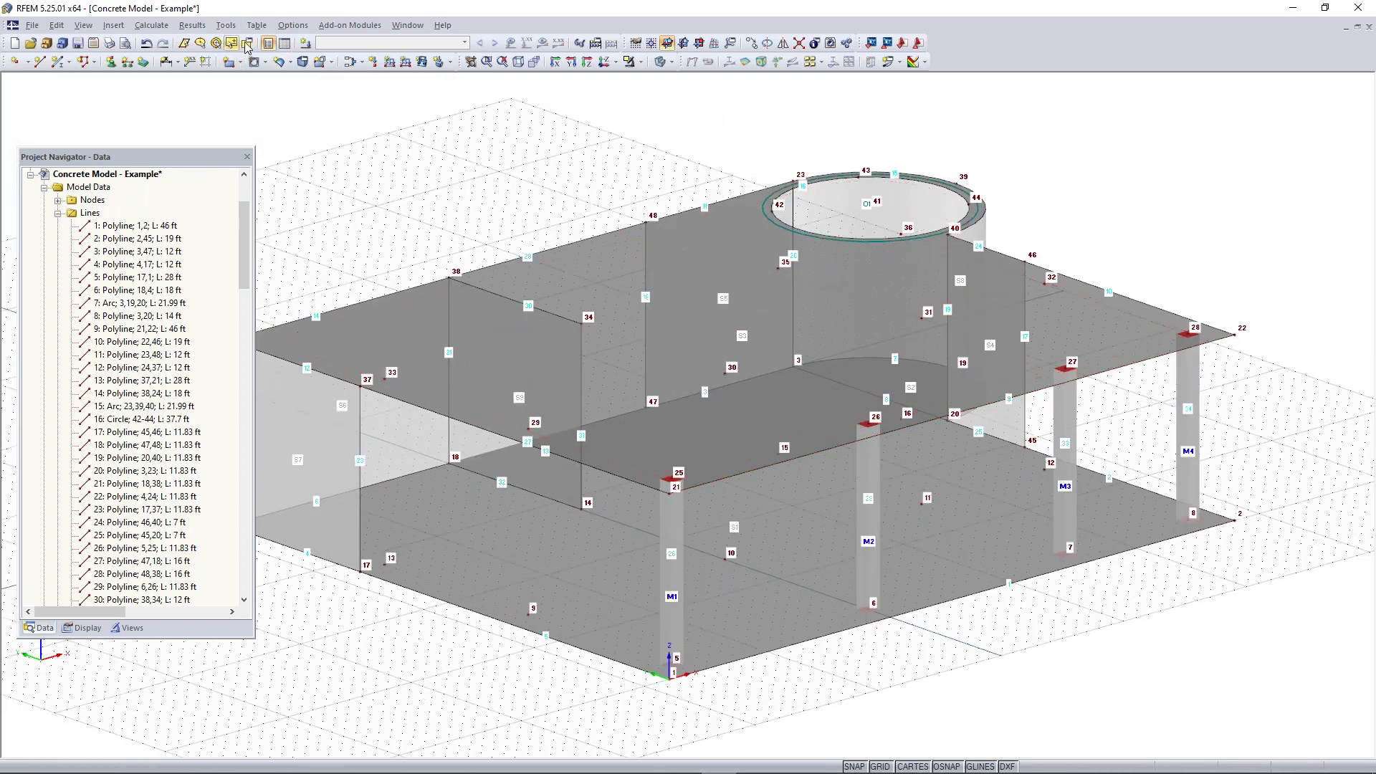
left_click(248, 44)
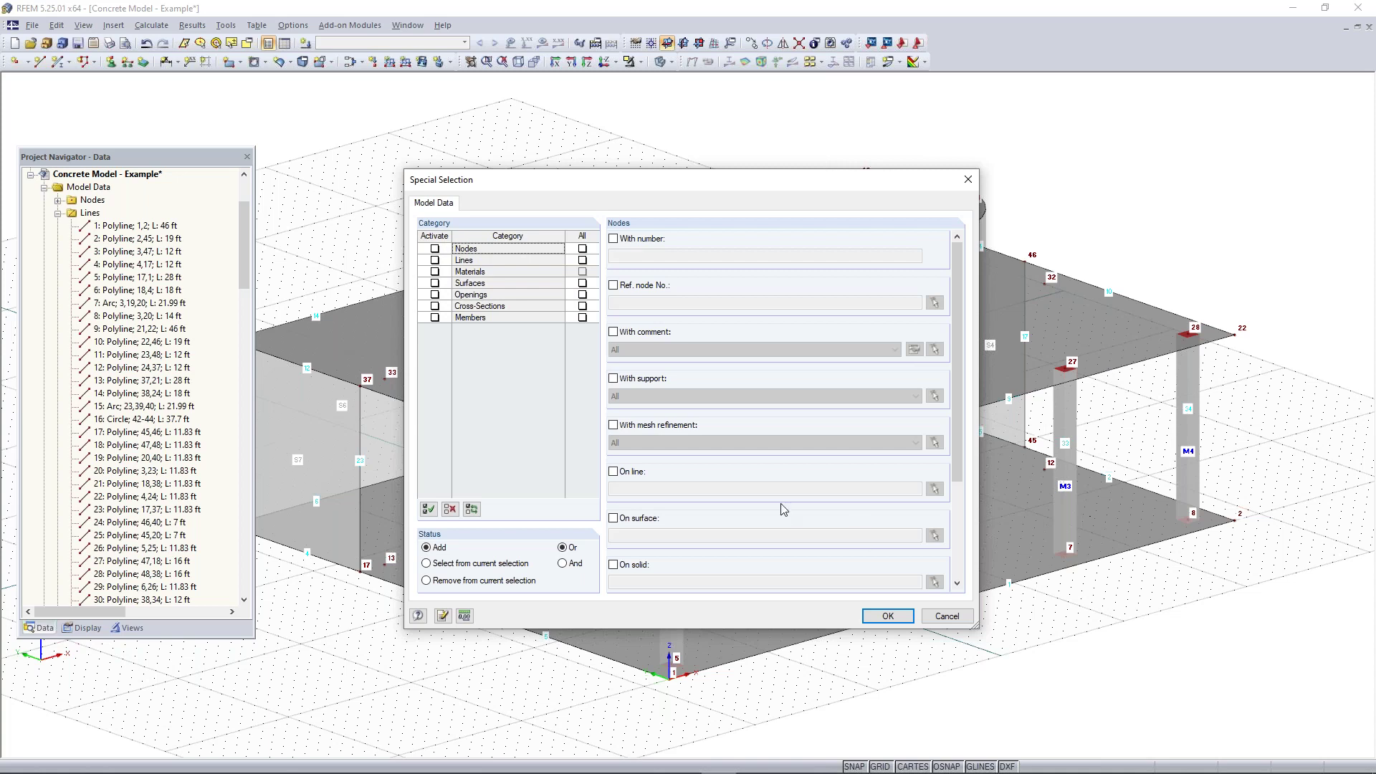
left_click(435, 318)
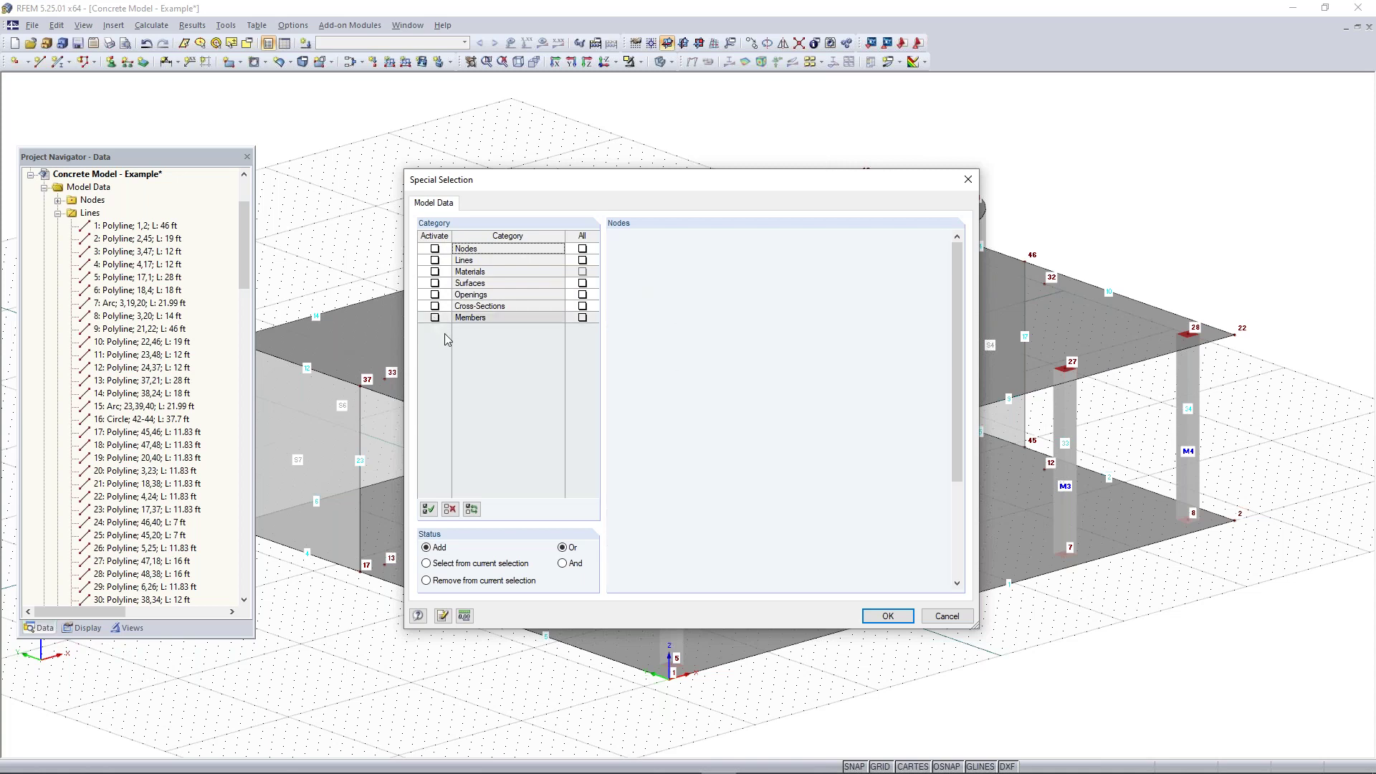
left_click(435, 318)
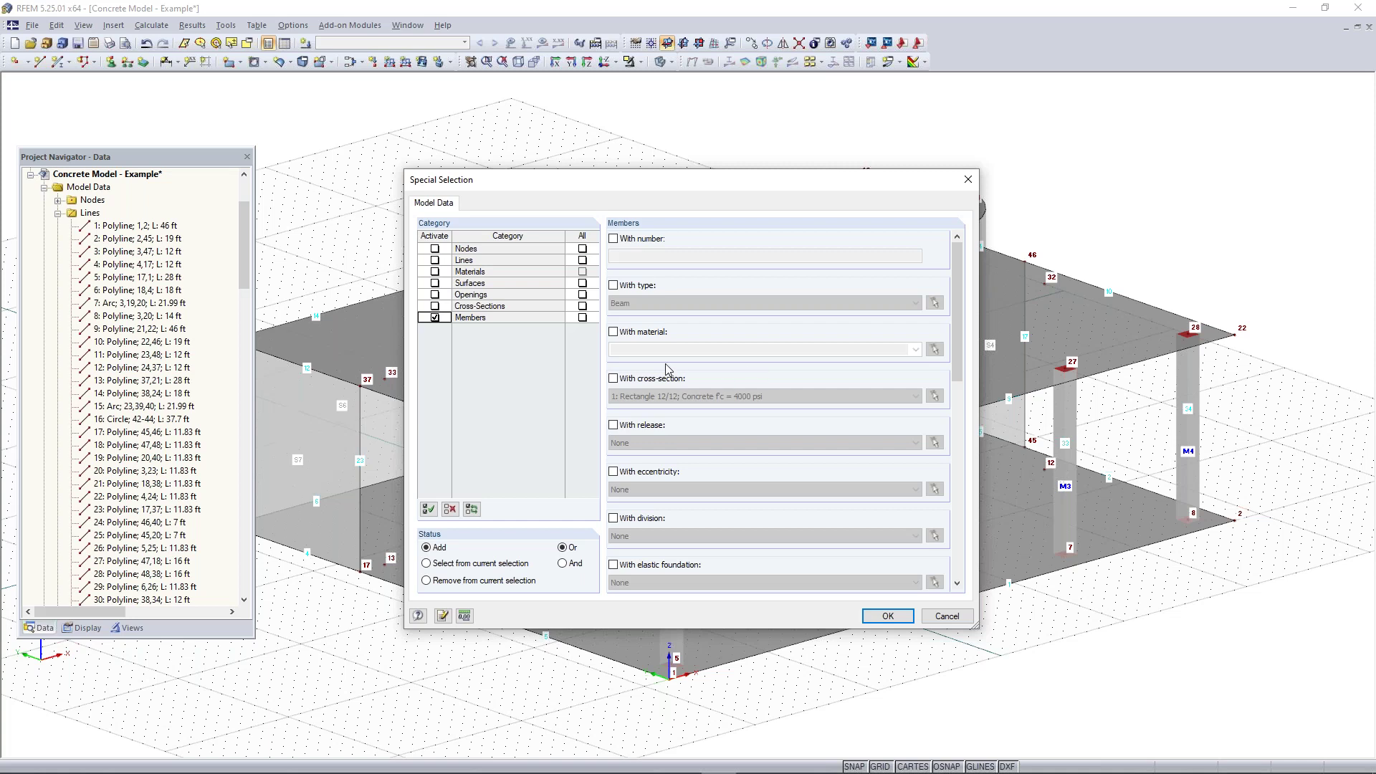
left_click(613, 378)
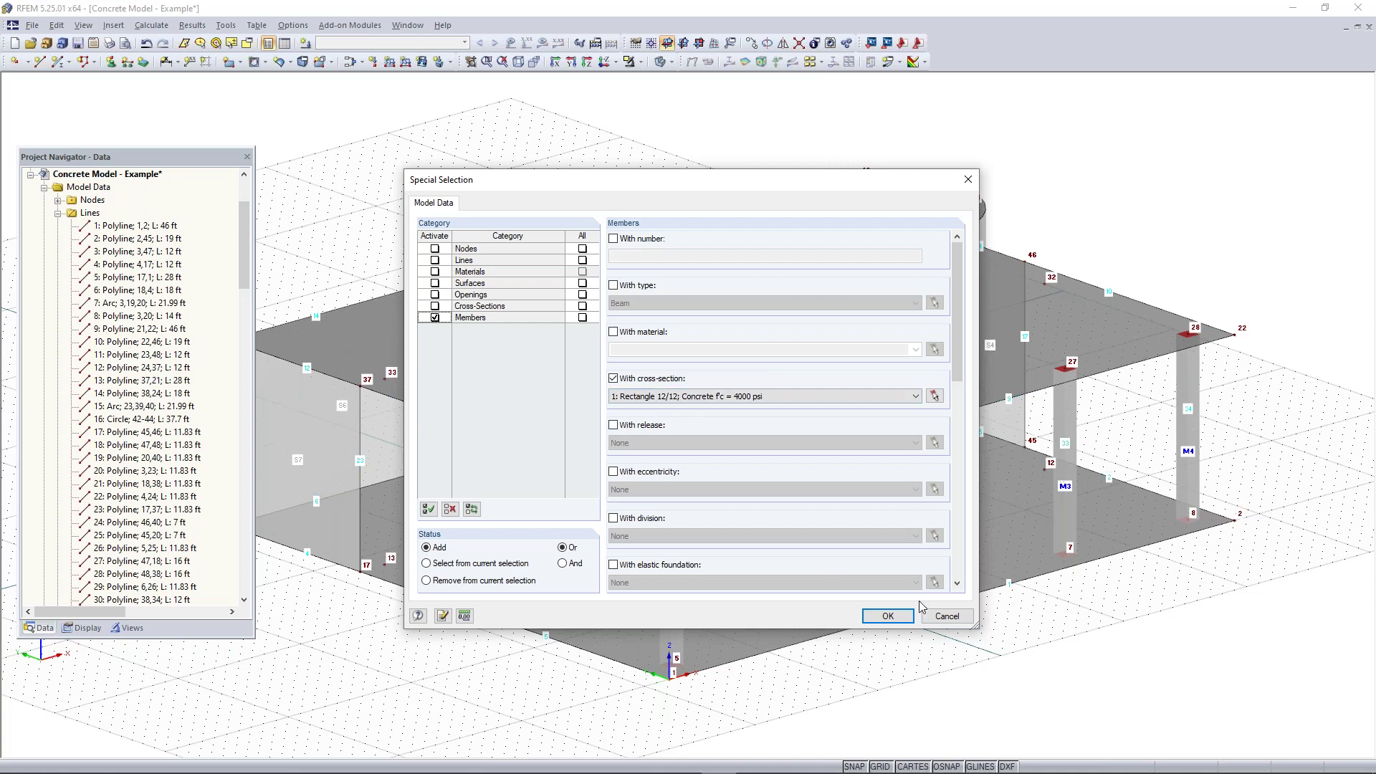
left_click(887, 616)
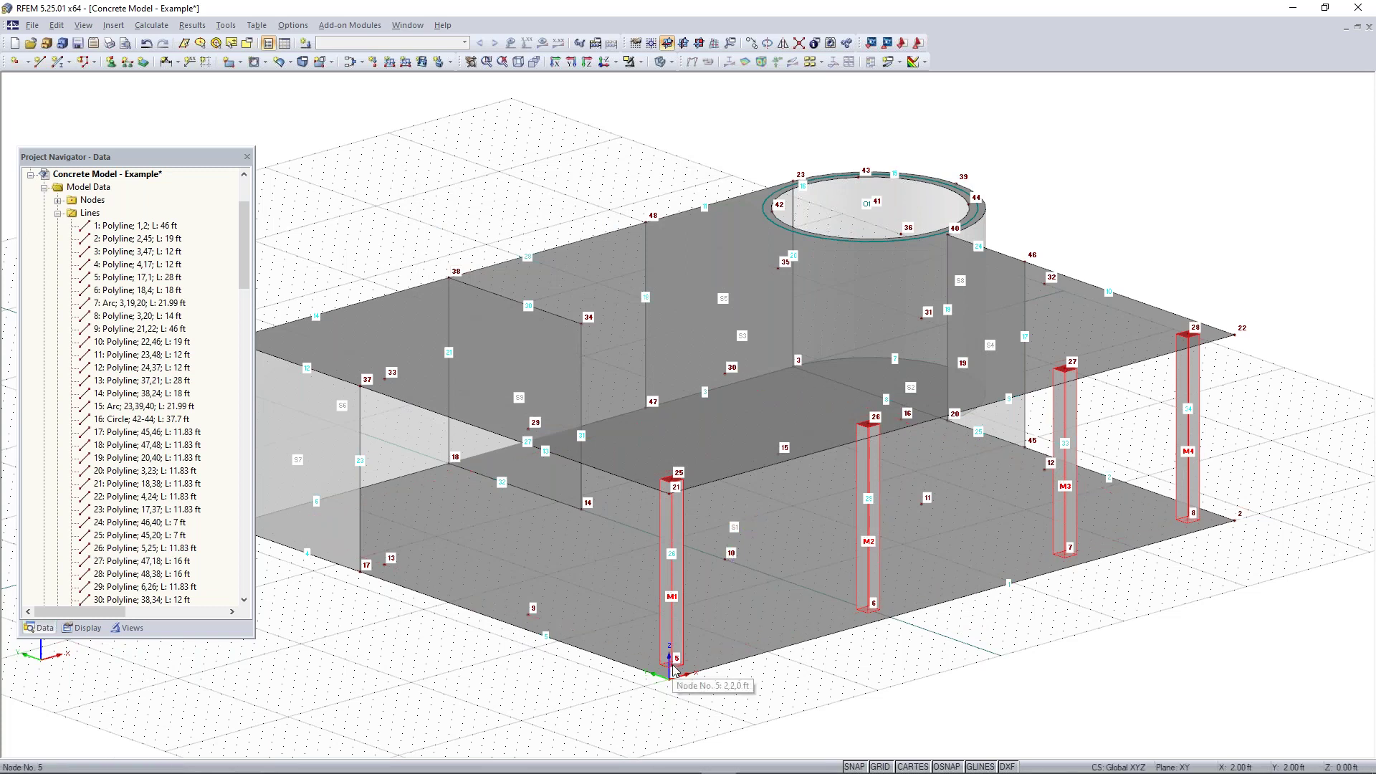
- Copy the four selected columns as a row from node 5 to node 9
left_click_drag(673, 668, 533, 608, "ctrl")
left_click(771, 704)
middle_click_drag(771, 705, 699, 694, "ctrl")
right_click(699, 694)
left_click(1073, 637)
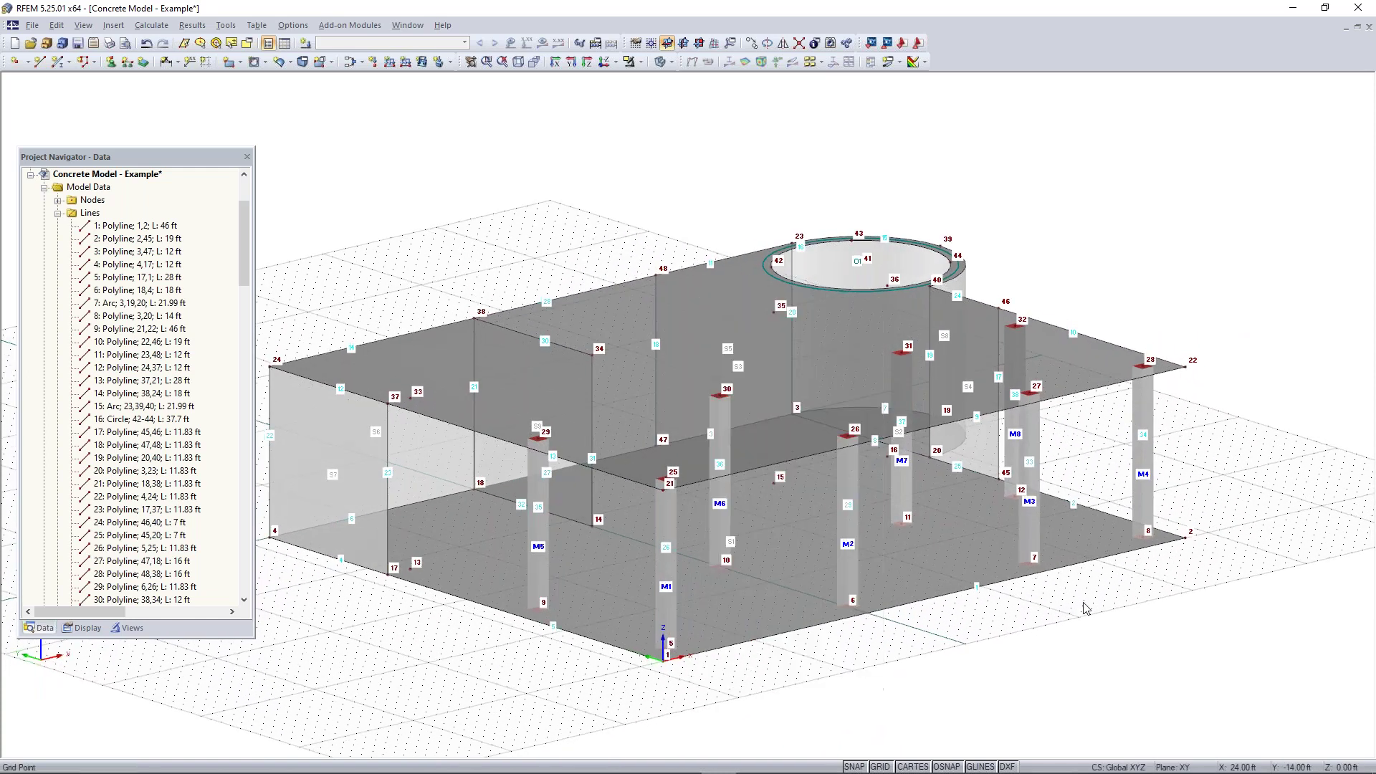
- Copy the column at node 11 to node 15 on the lower slab
middle_click_drag(1056, 633, 996, 645, "ctrl")
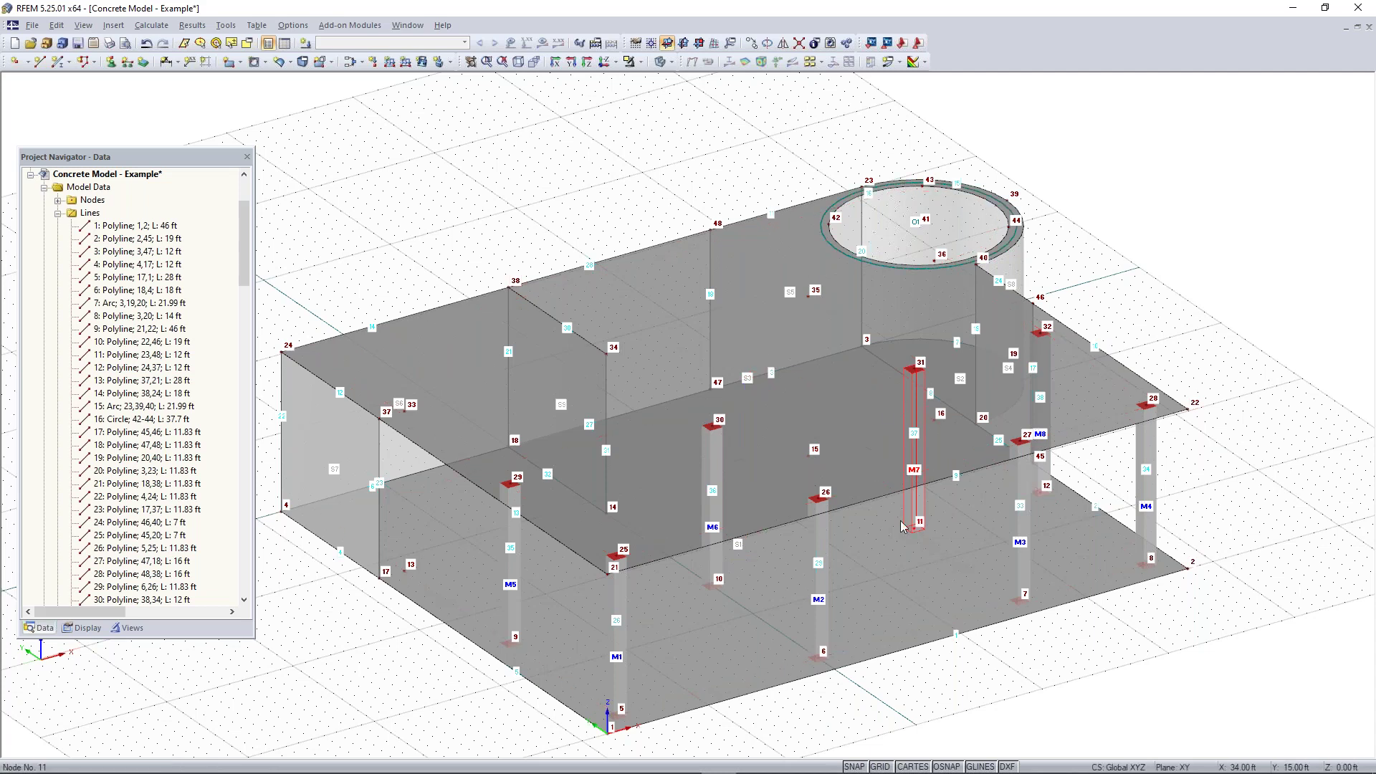
left_click(815, 450)
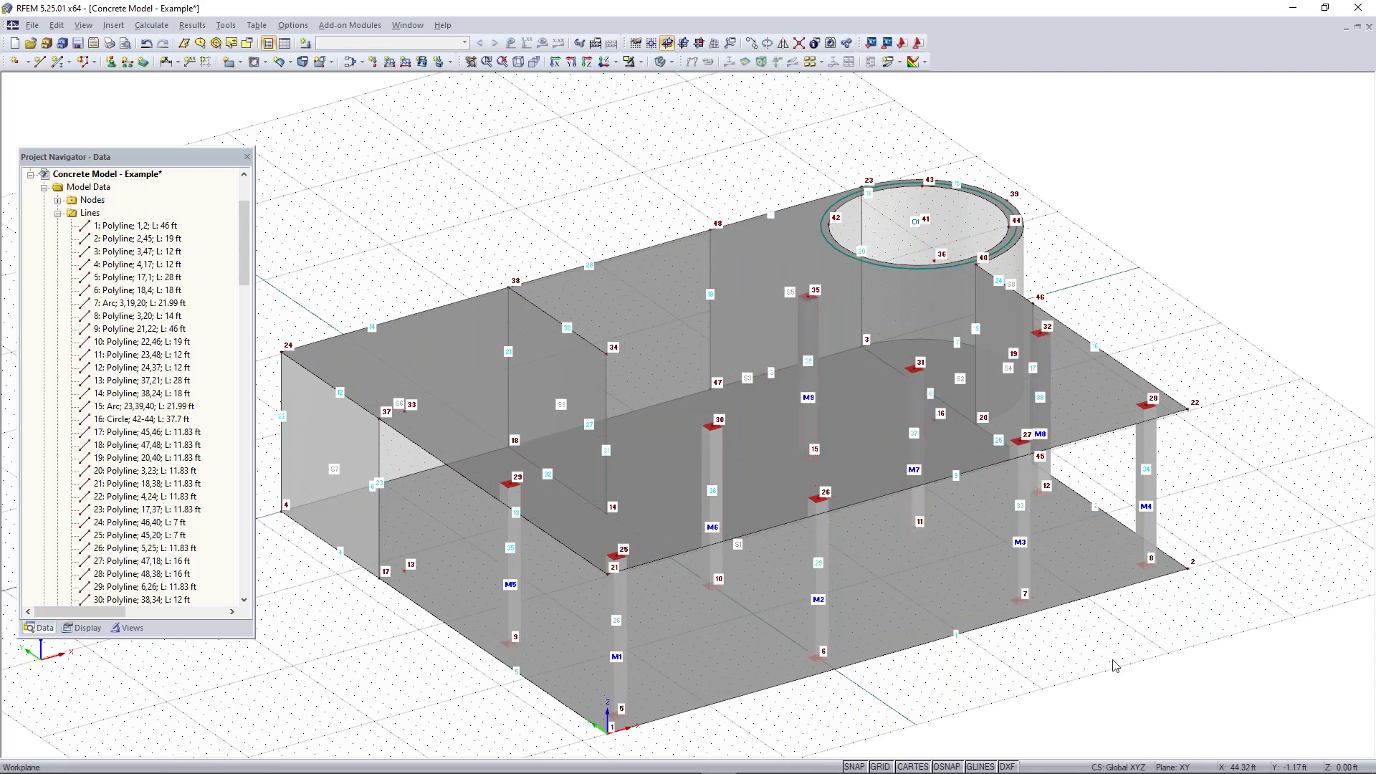
middle_click_drag(960, 712, 988, 646, "ctrl")
right_click(980, 649)
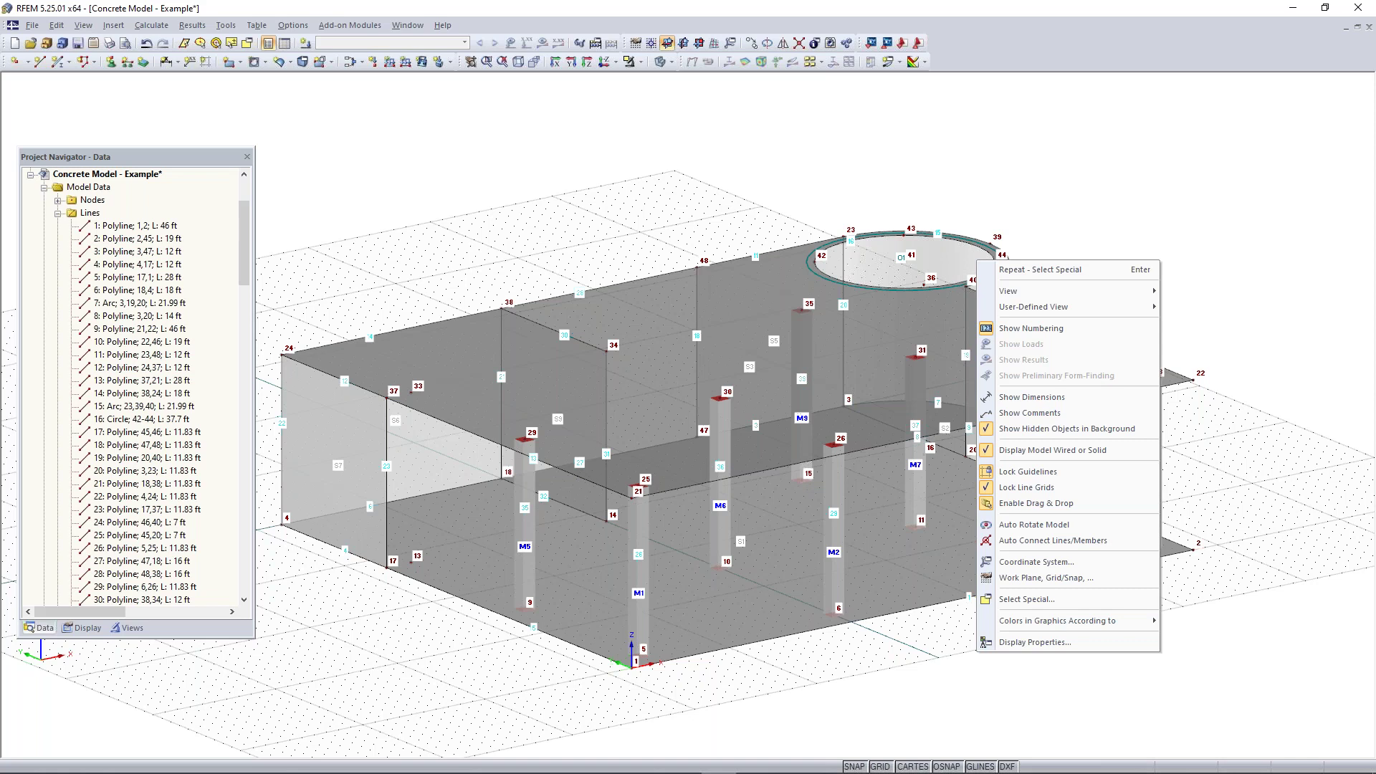
- Start a new member and define a 12 by 12 in massive rectangular concrete cross-section for it
left_click(459, 240)
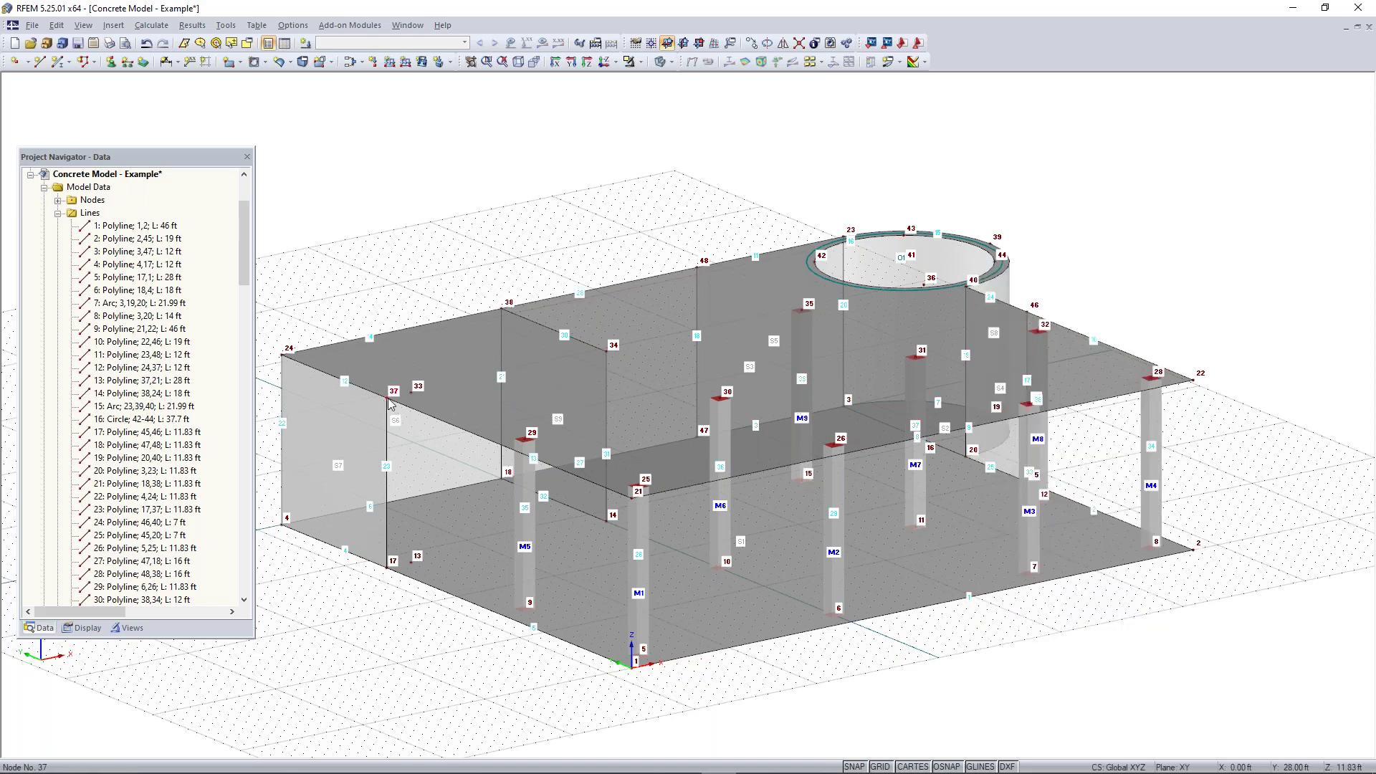
left_click(608, 352)
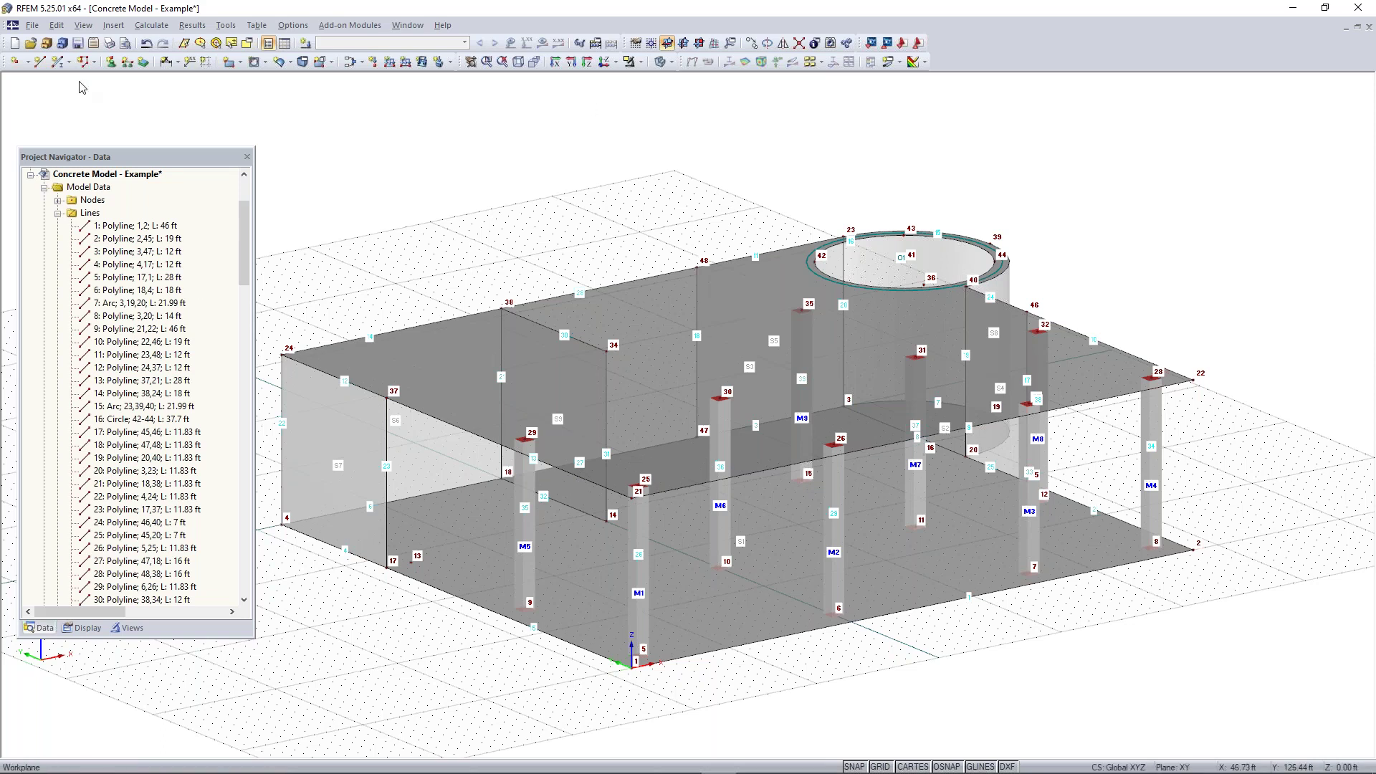
left_click(61, 67)
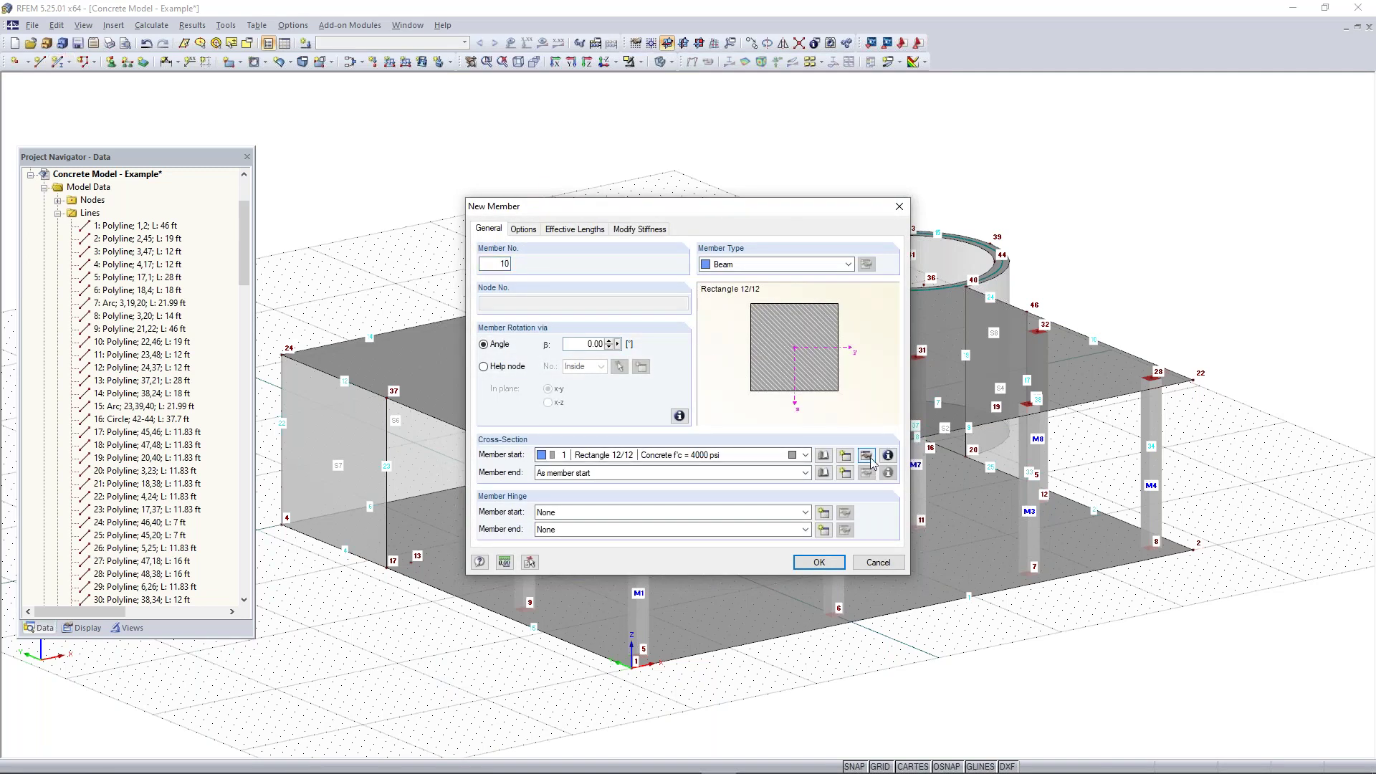
left_click(824, 456)
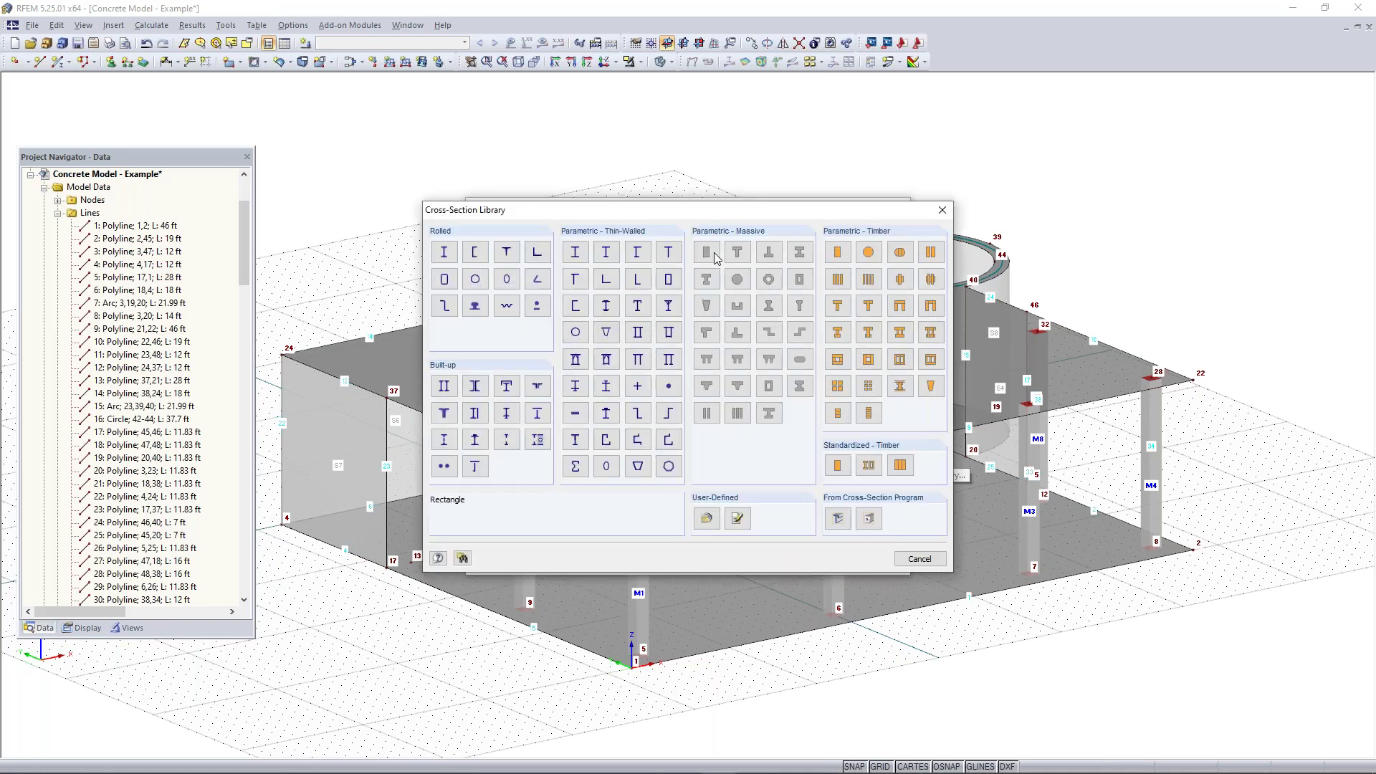
left_click(706, 253)
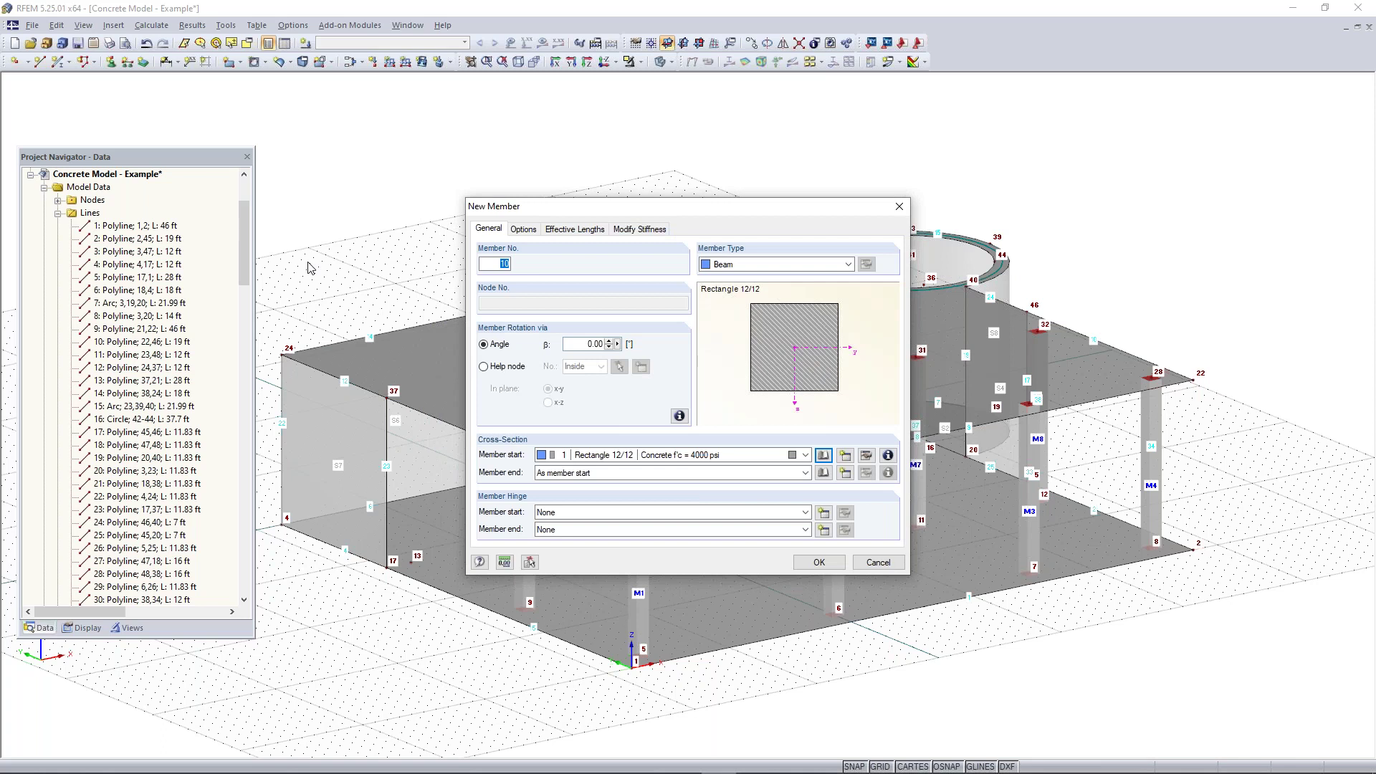
double_click(760, 310)
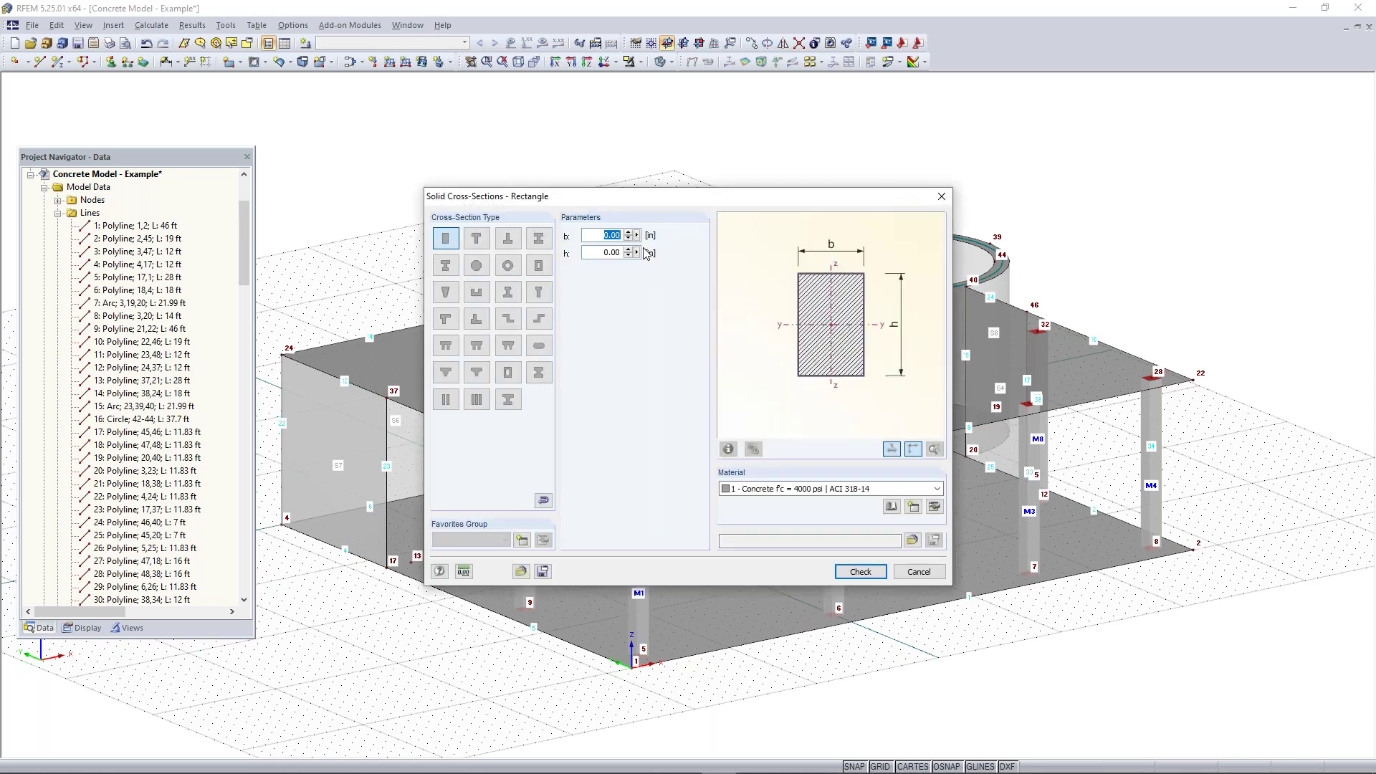
type("12")
key("Tab")
type("1")
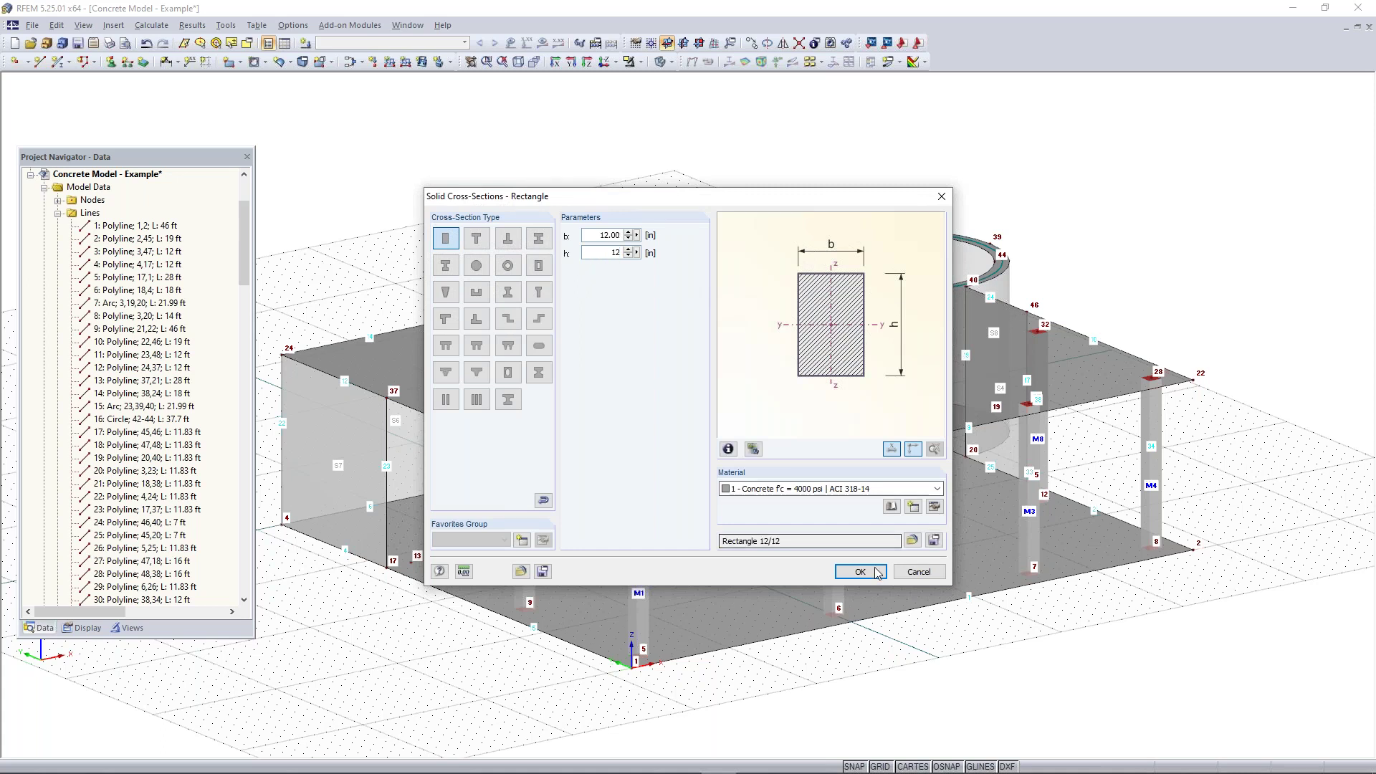
key("Return")
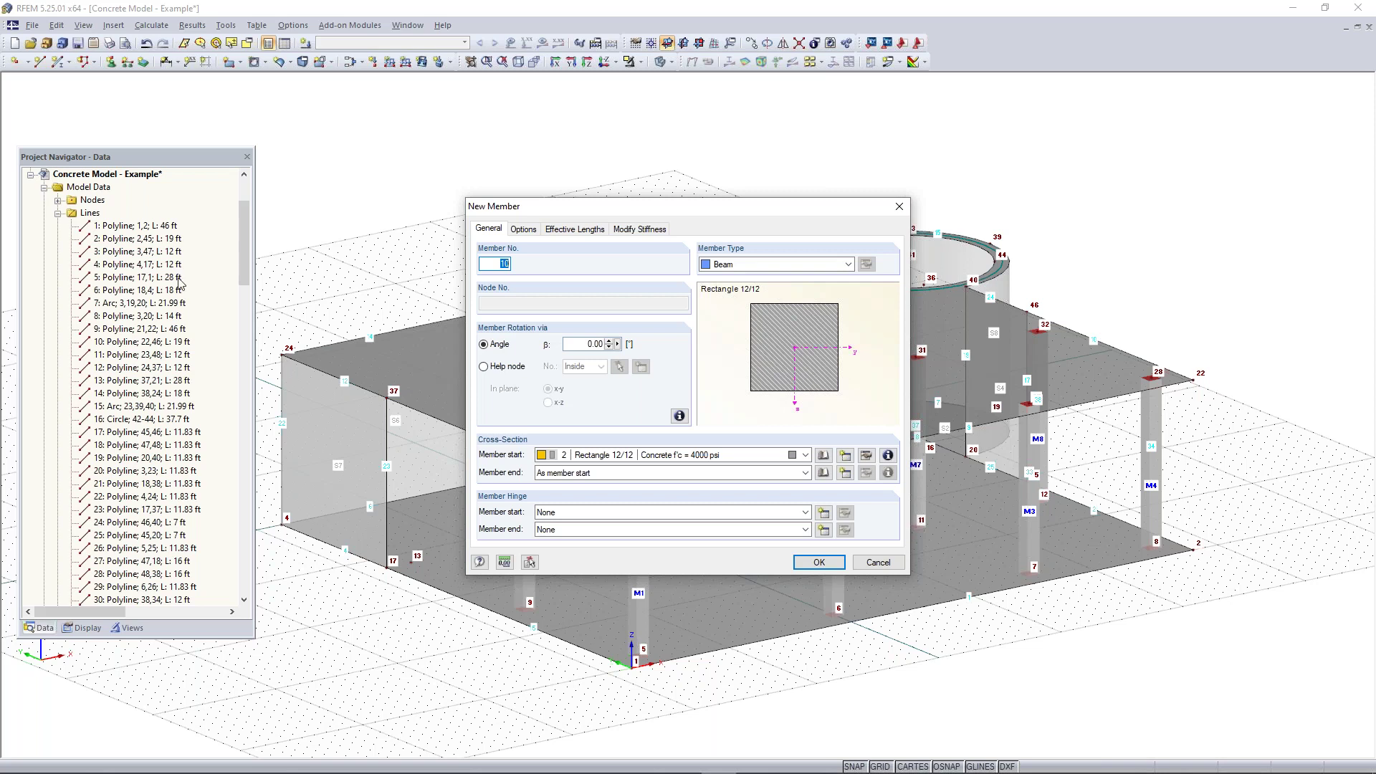
- Set the new member's type to Rib, positioned on the +z-side of the surface, with L/8 integration widths on both sides
left_click(792, 269)
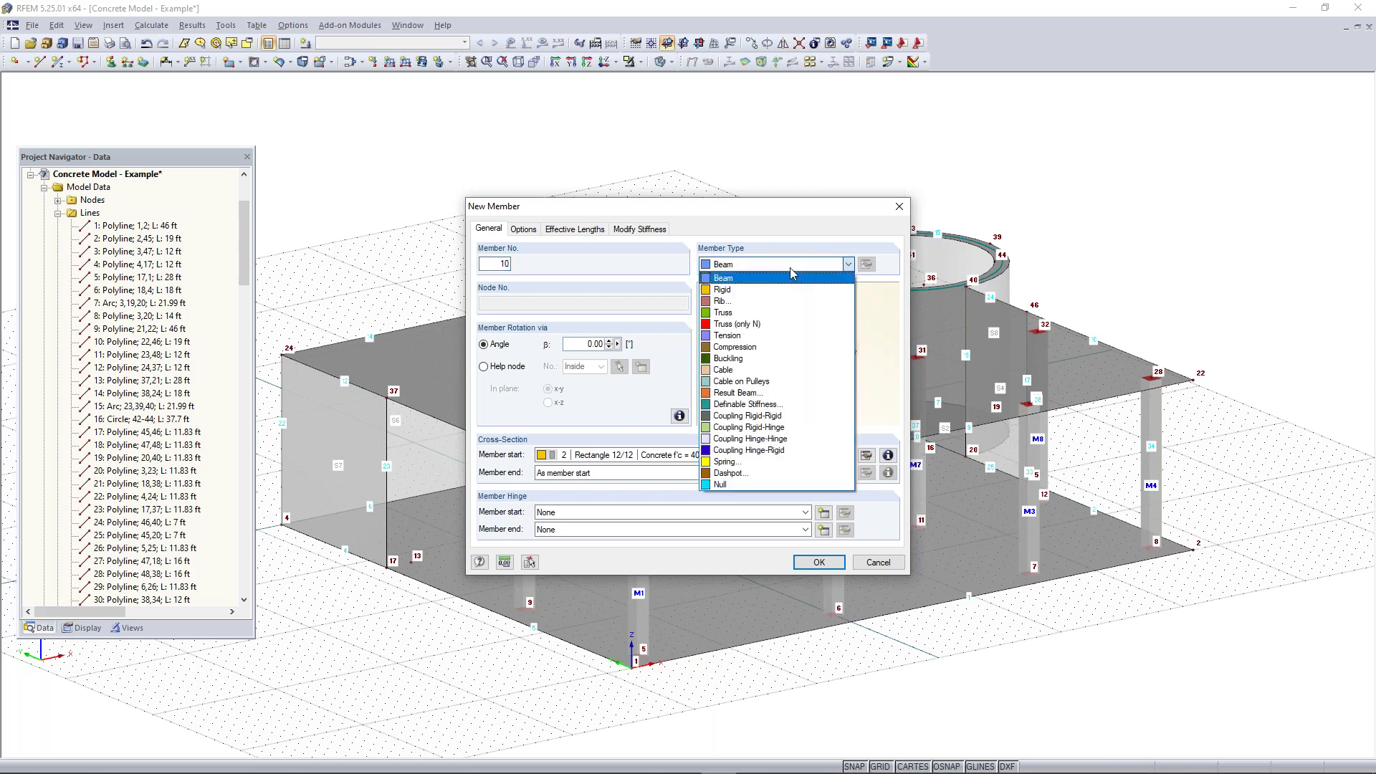
left_click(742, 304)
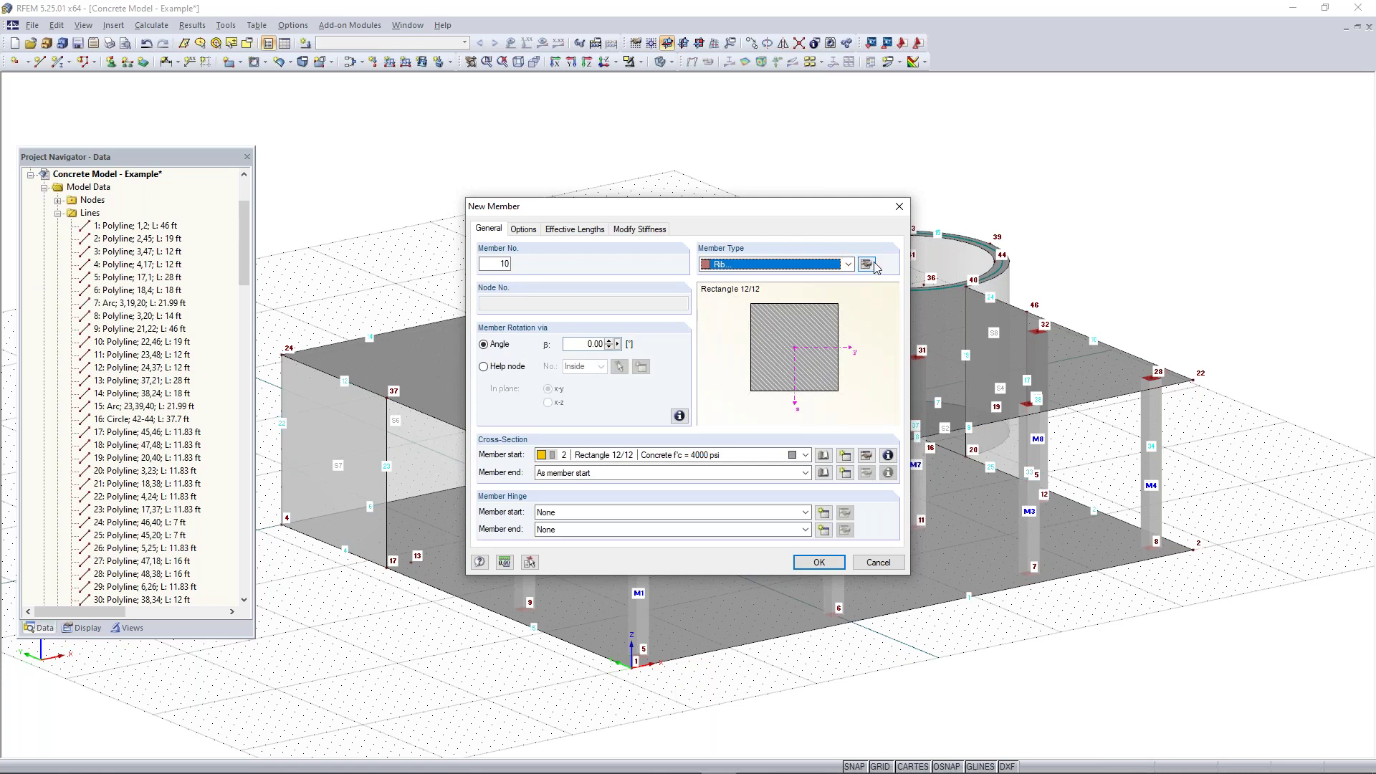
left_click(867, 265)
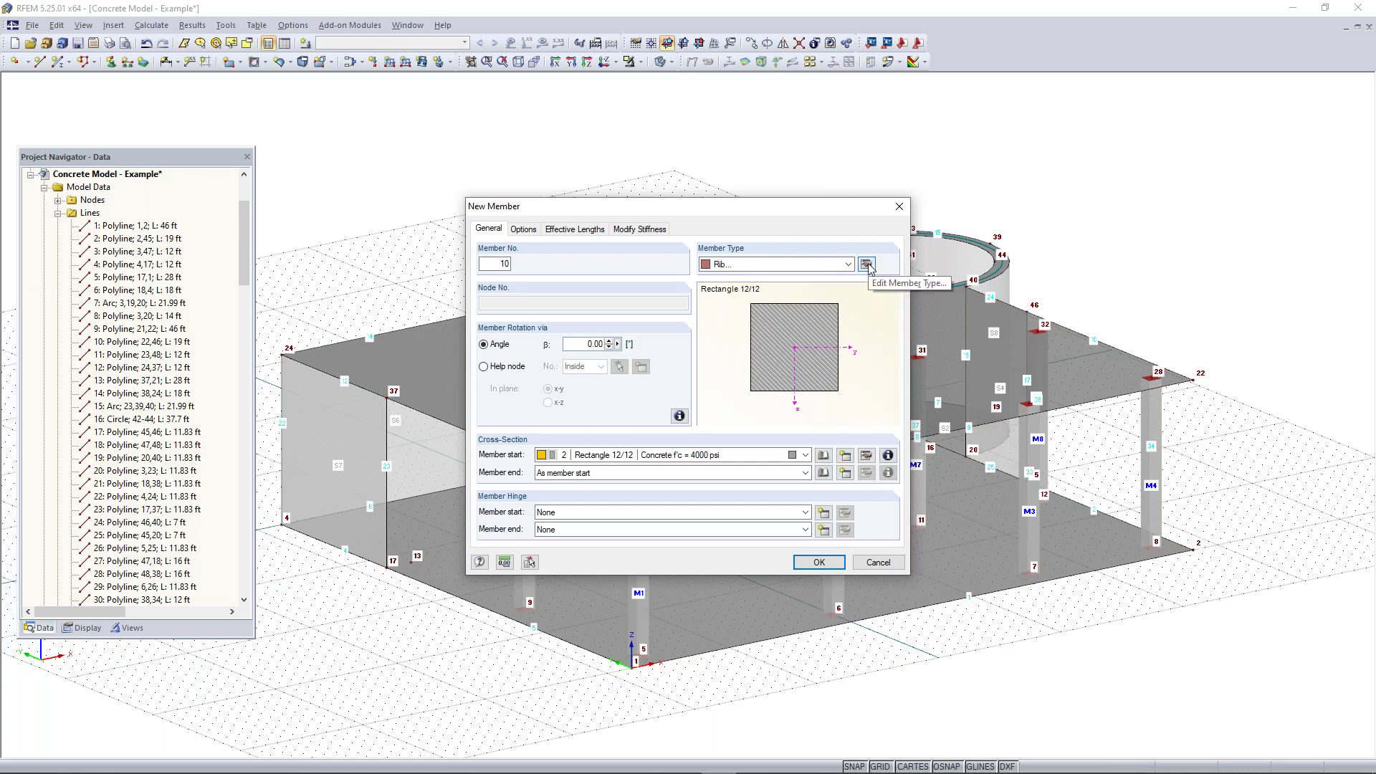
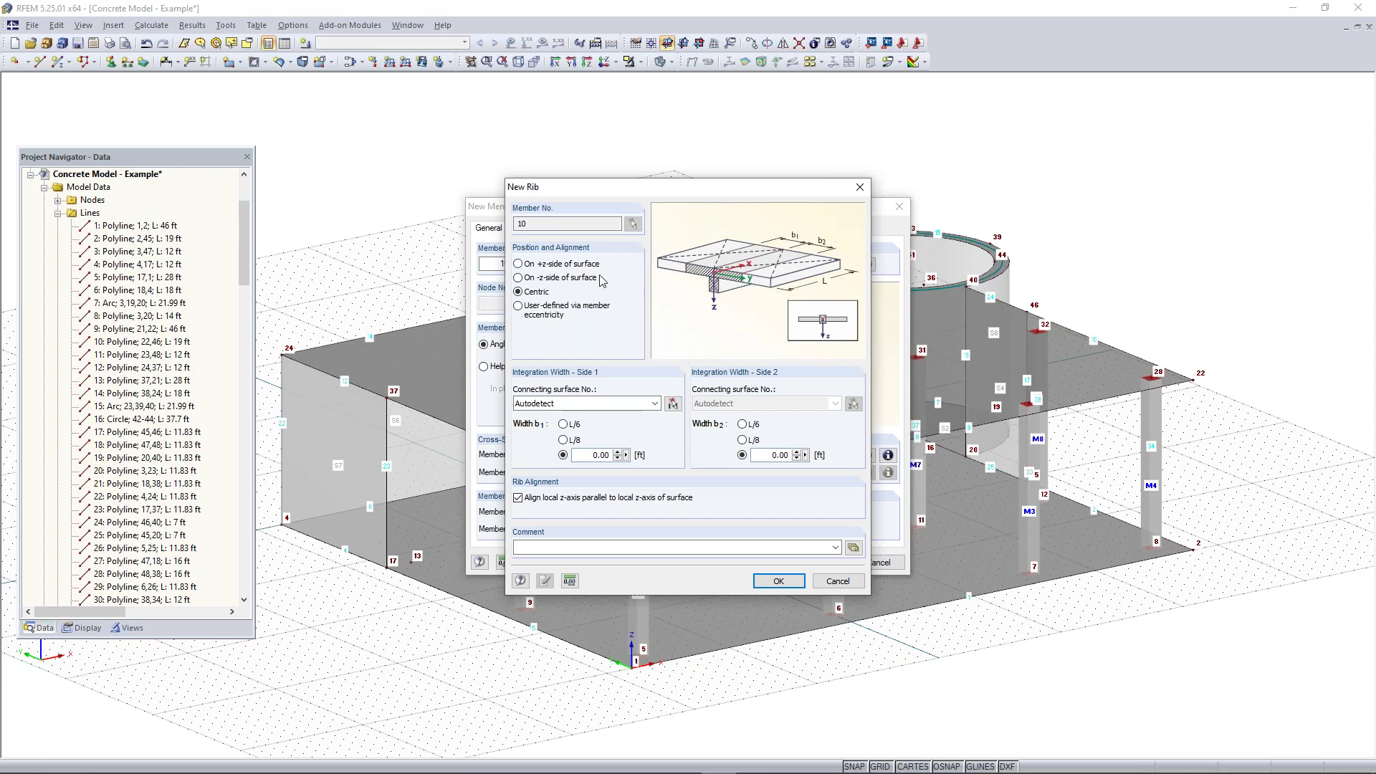
left_click(518, 278)
left_click(518, 265)
left_click(564, 440)
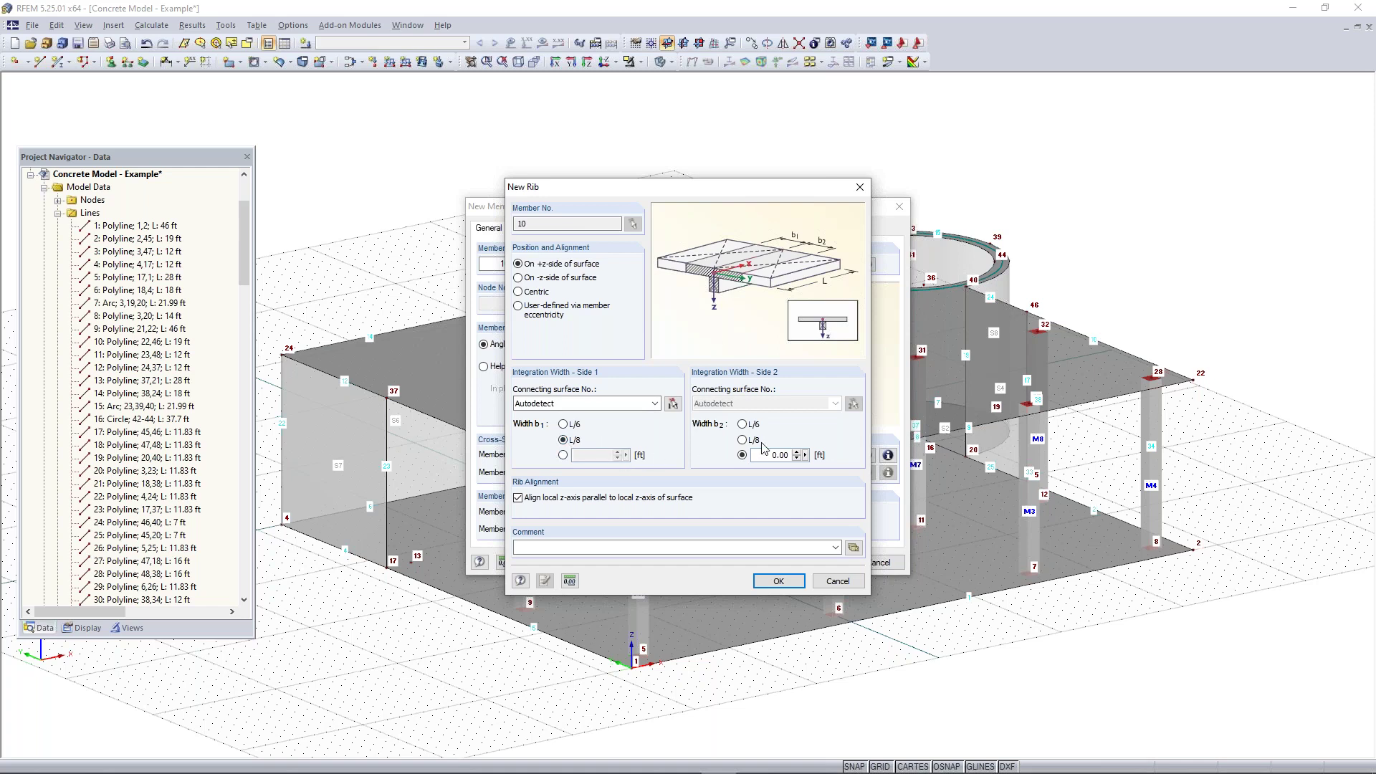
left_click(743, 441)
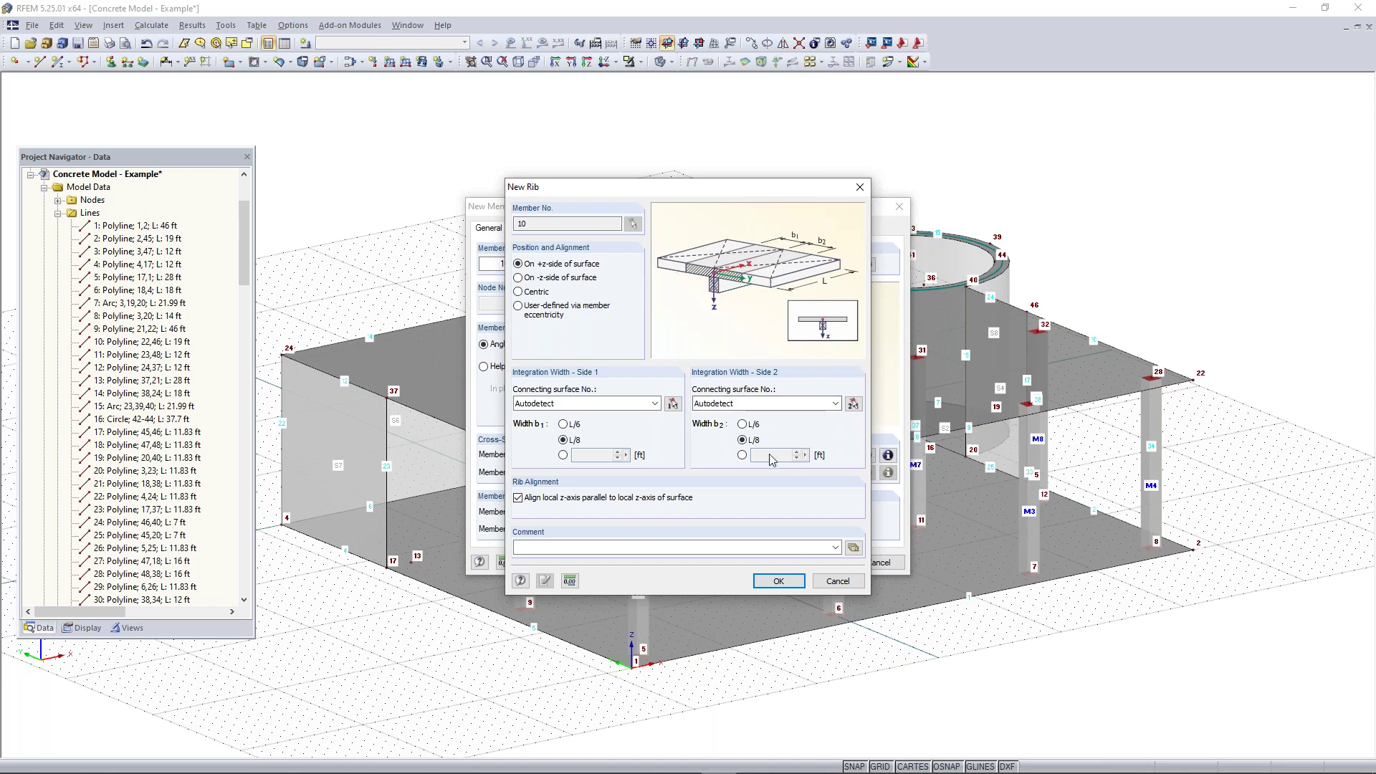
left_click(772, 584)
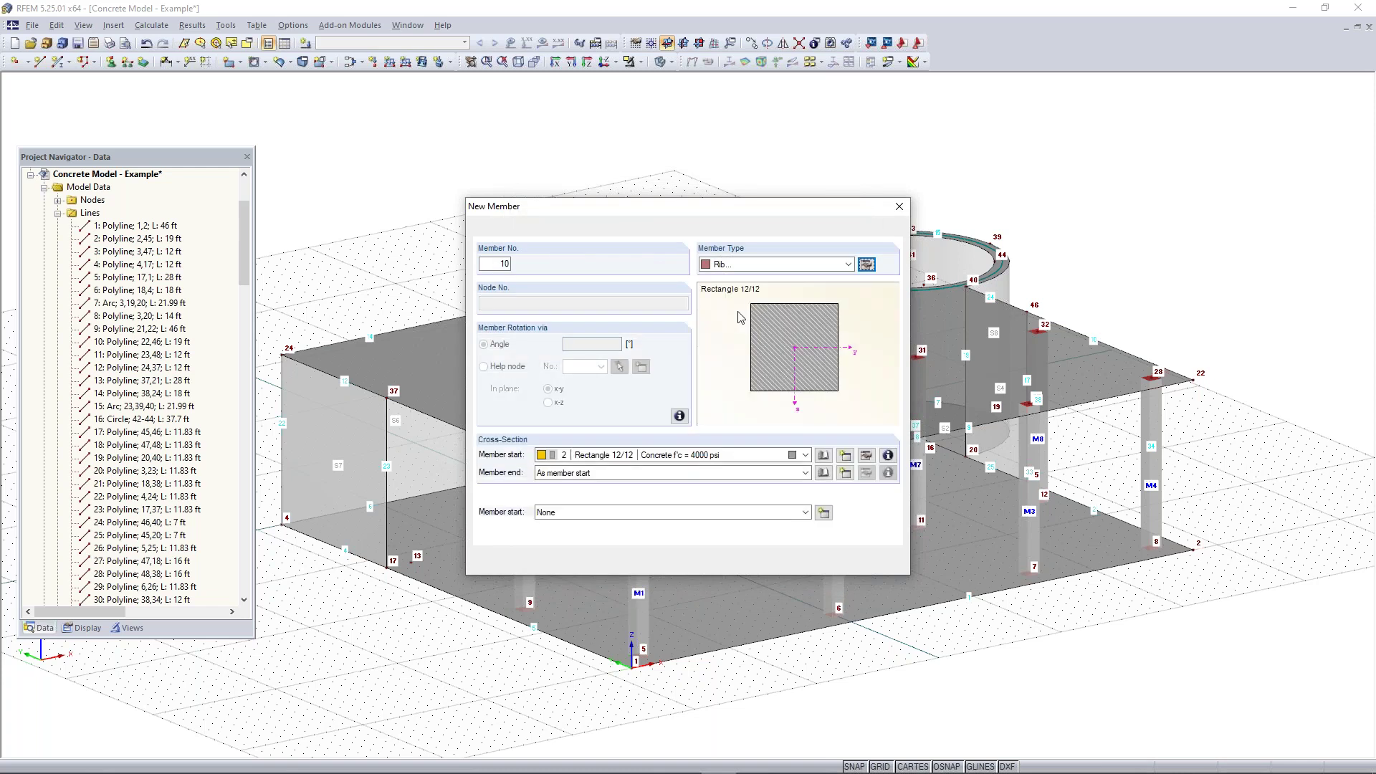
- Try to place the rib on the vertical line between nodes 34 and 14, and undo the placement
left_click(575, 229)
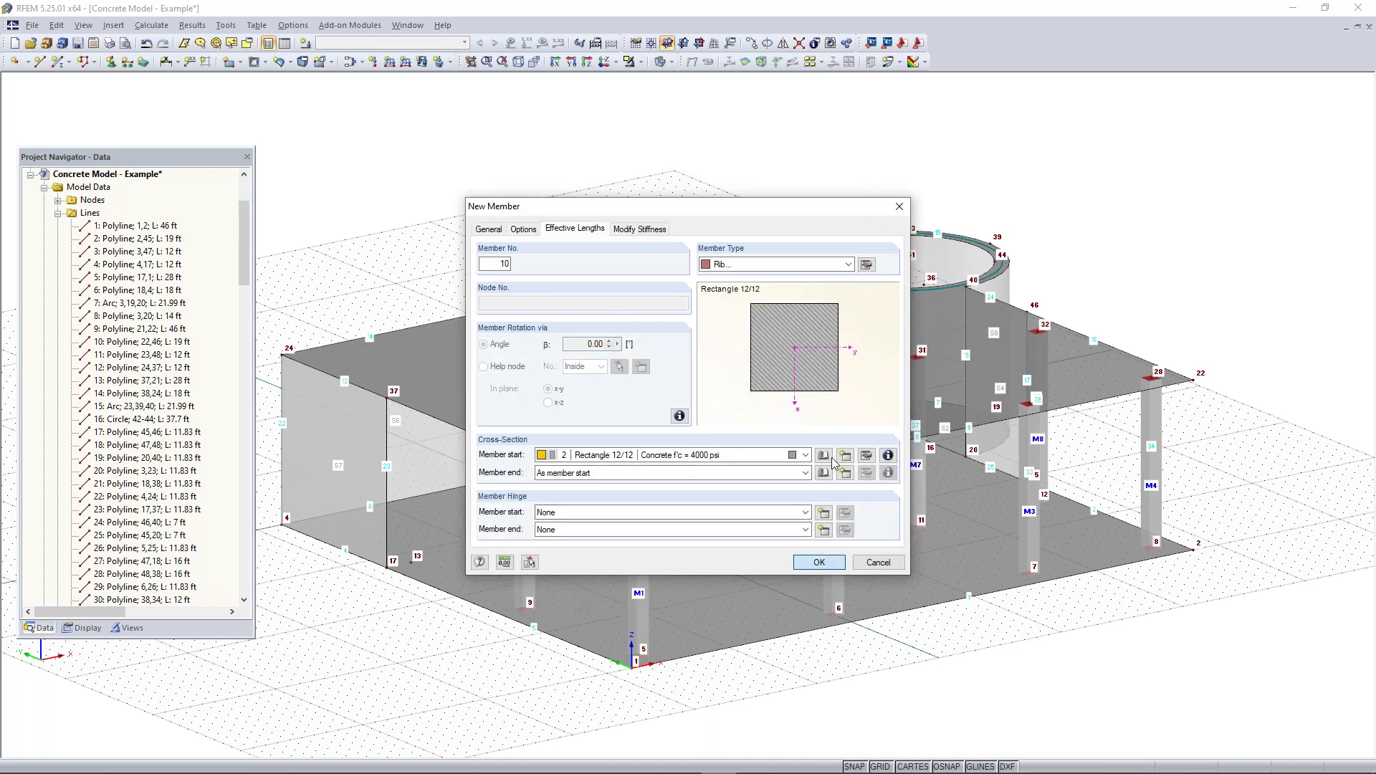
key("Return")
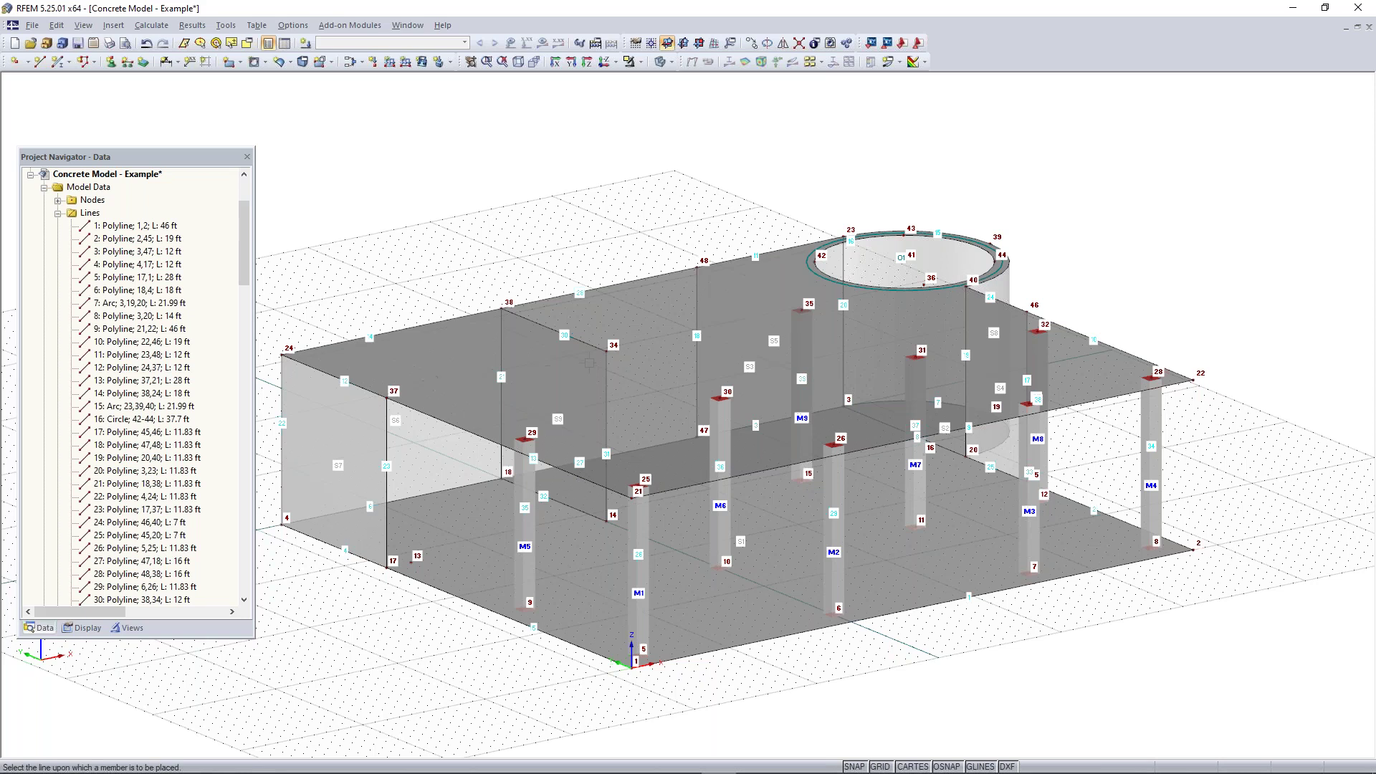
left_click(607, 351)
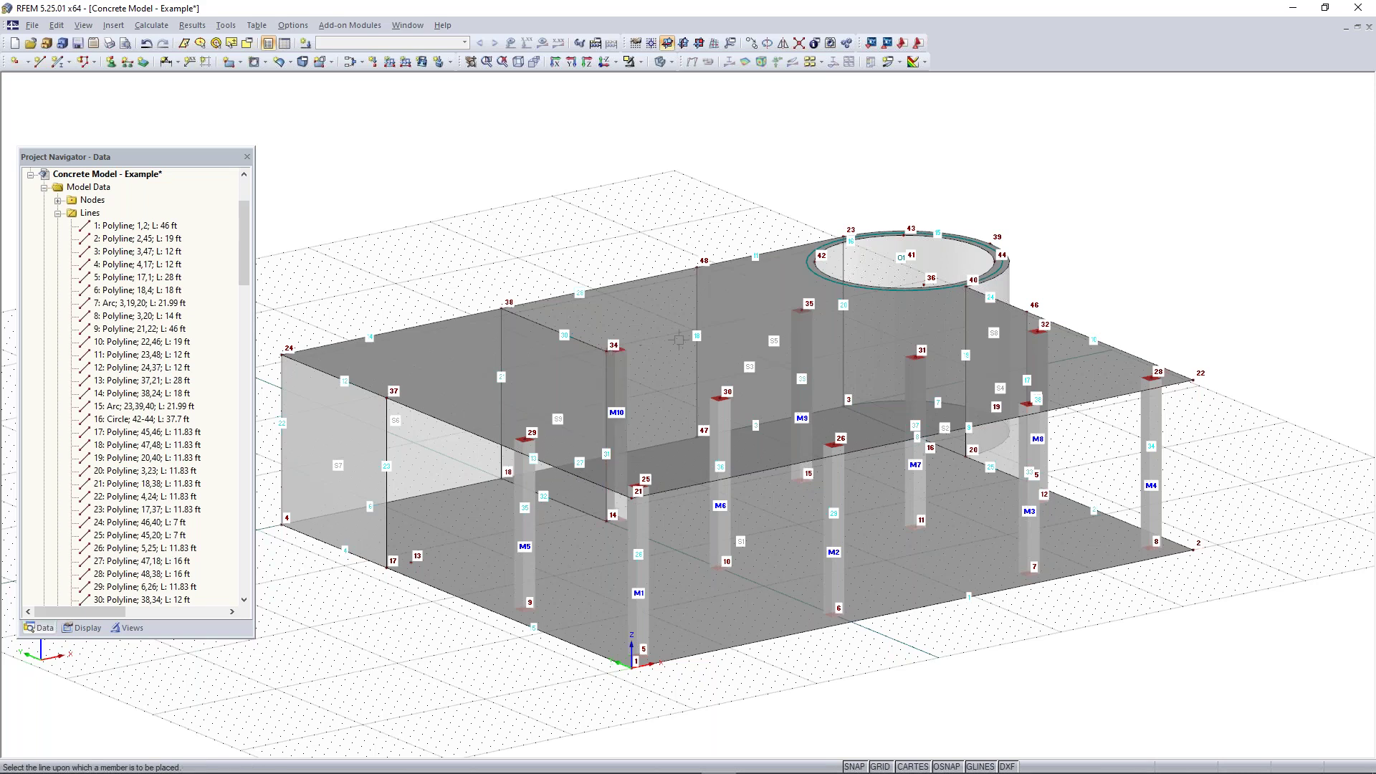
key("Escape")
key("ctrl+z")
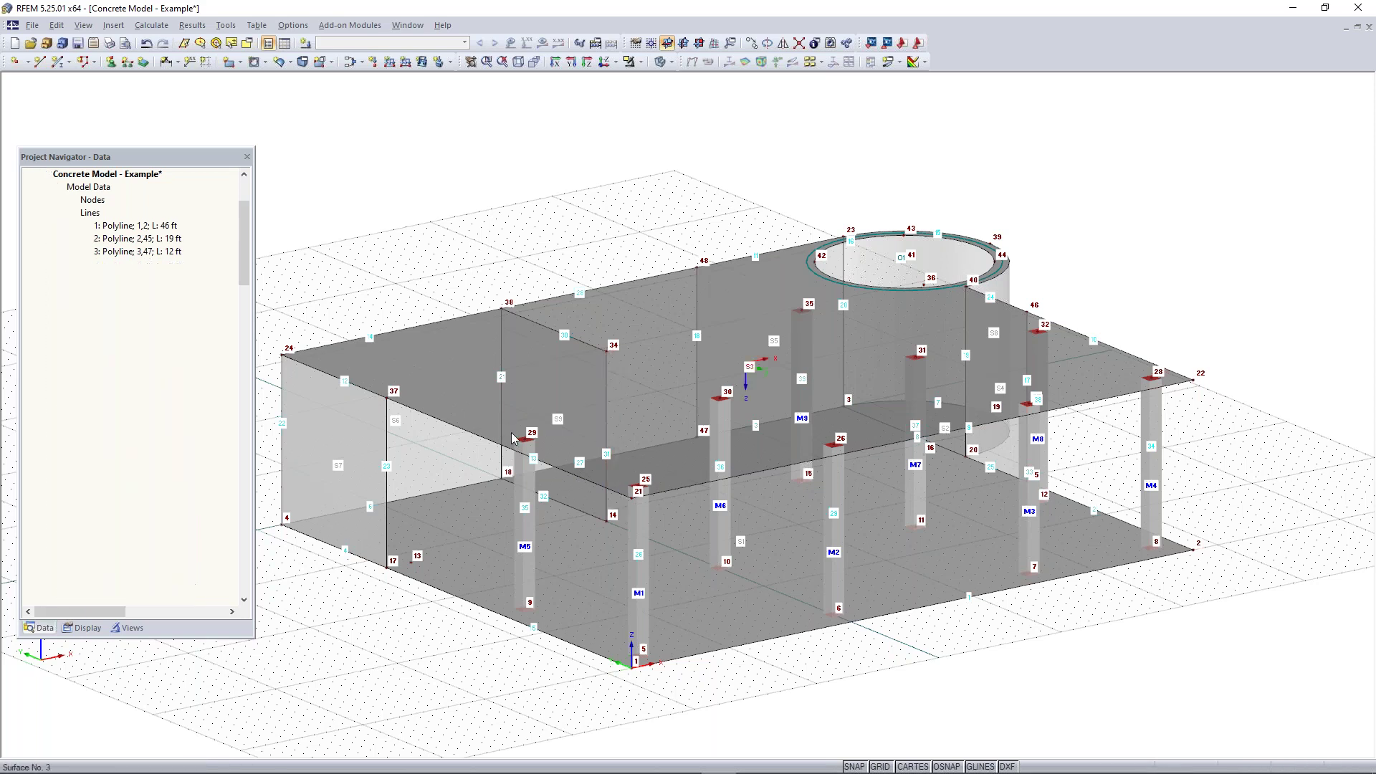
left_click(60, 61)
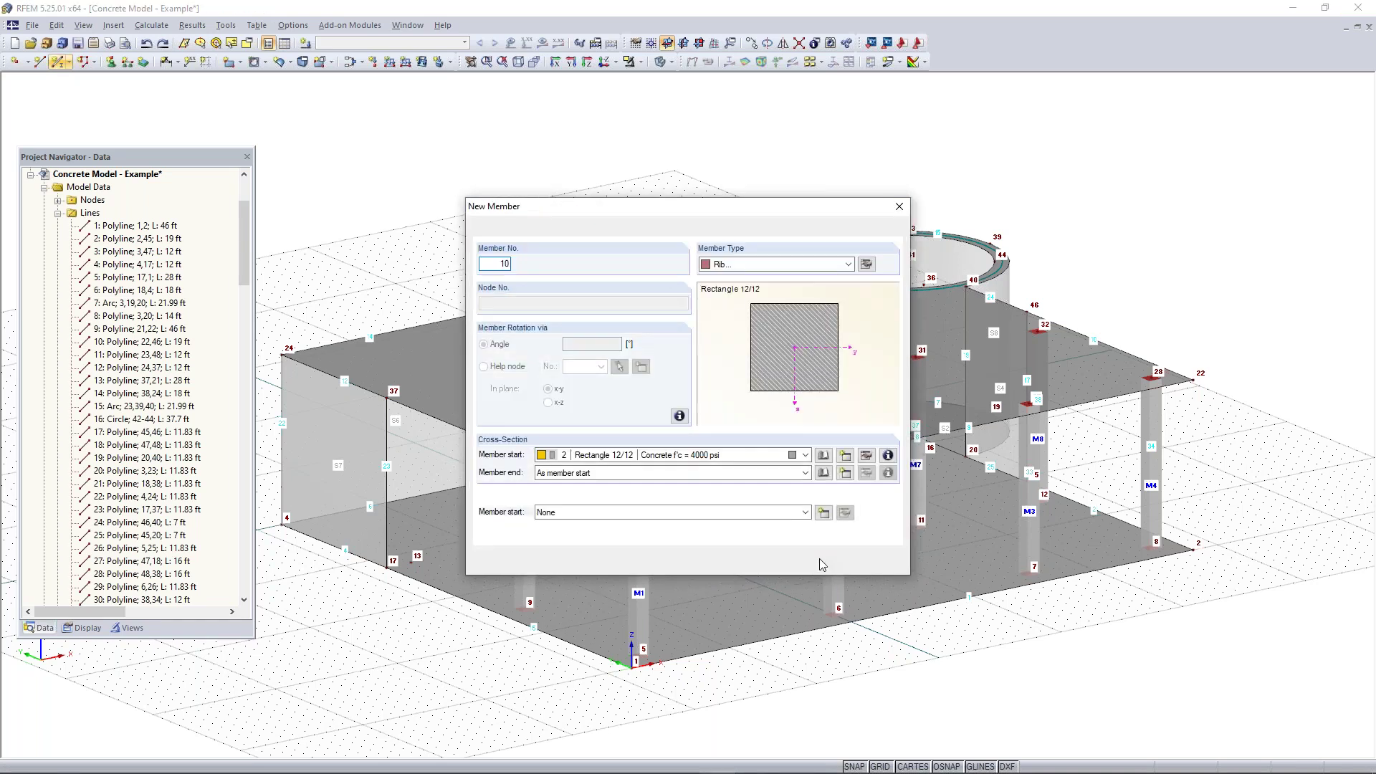
left_click(820, 562)
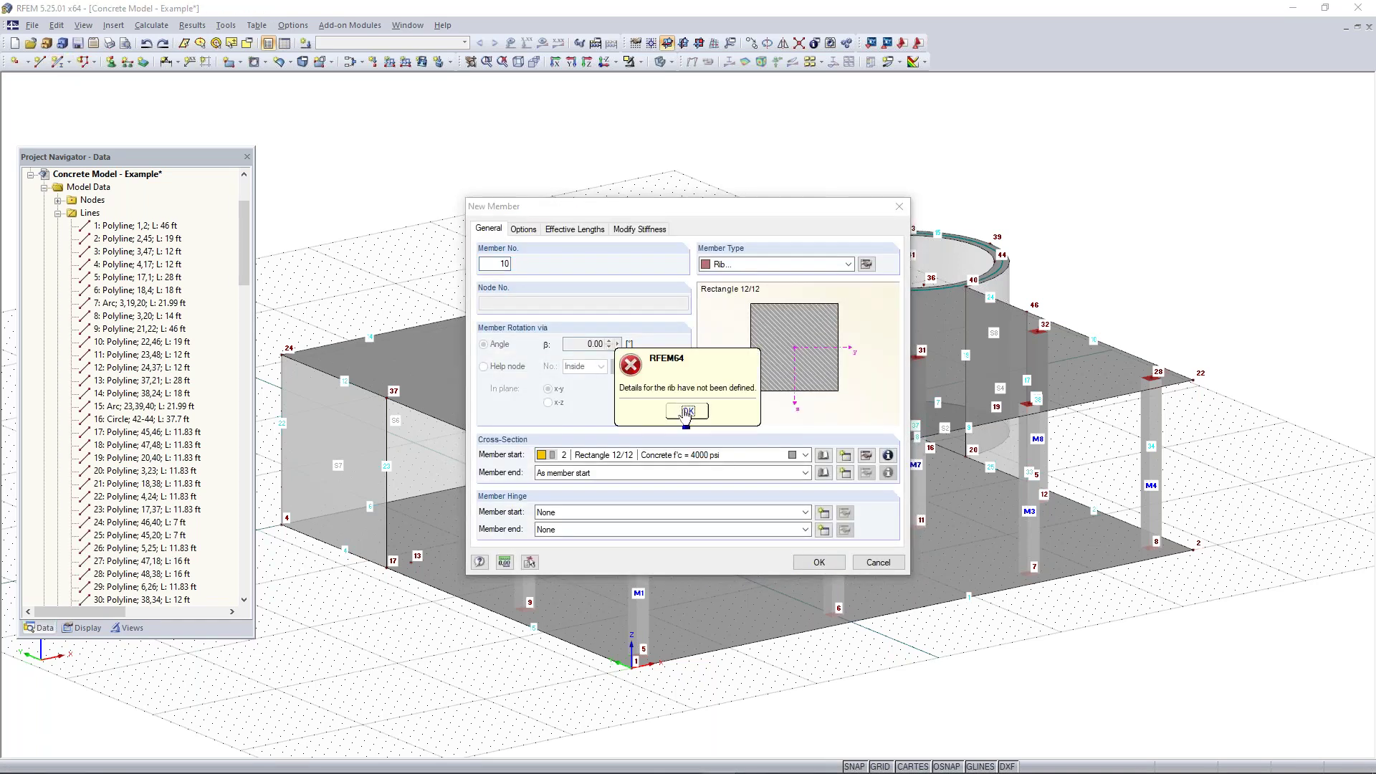
left_click(687, 412)
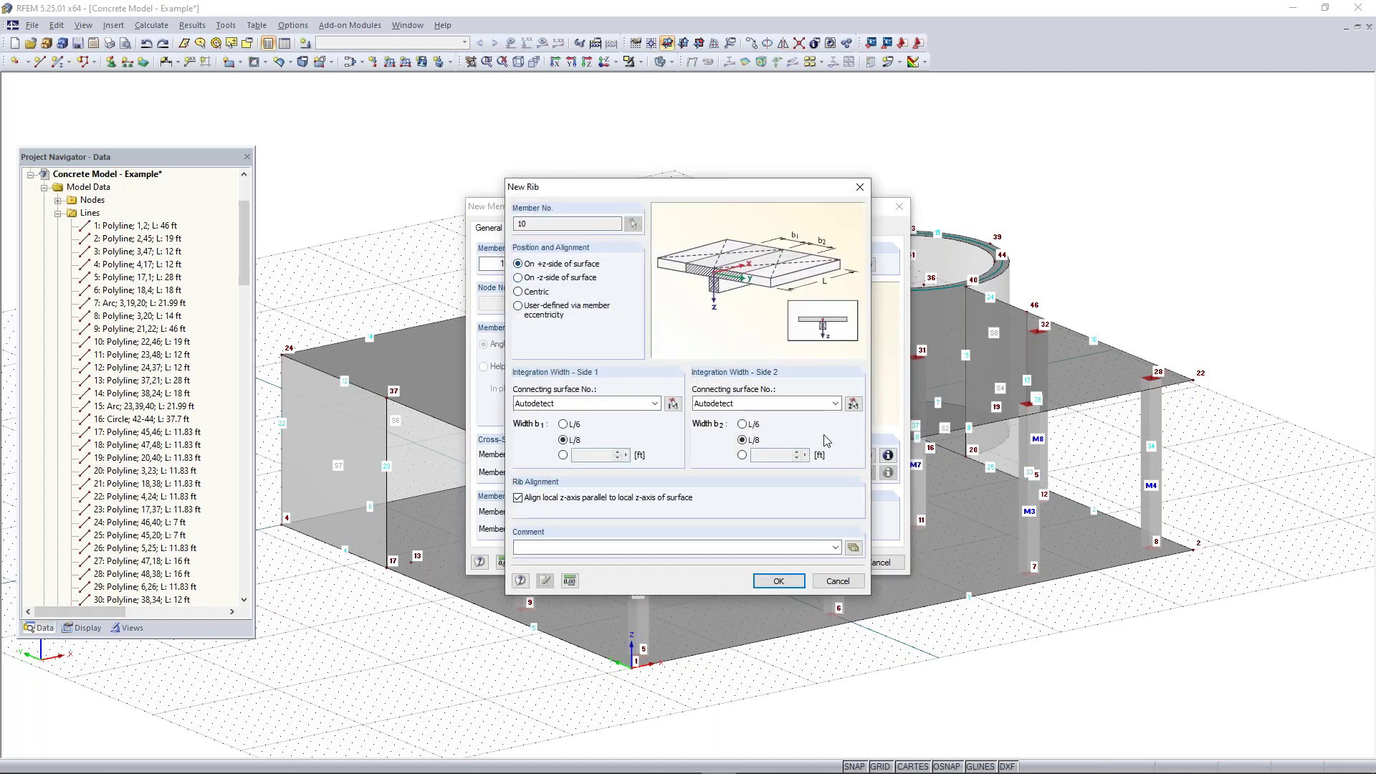
left_click(787, 582)
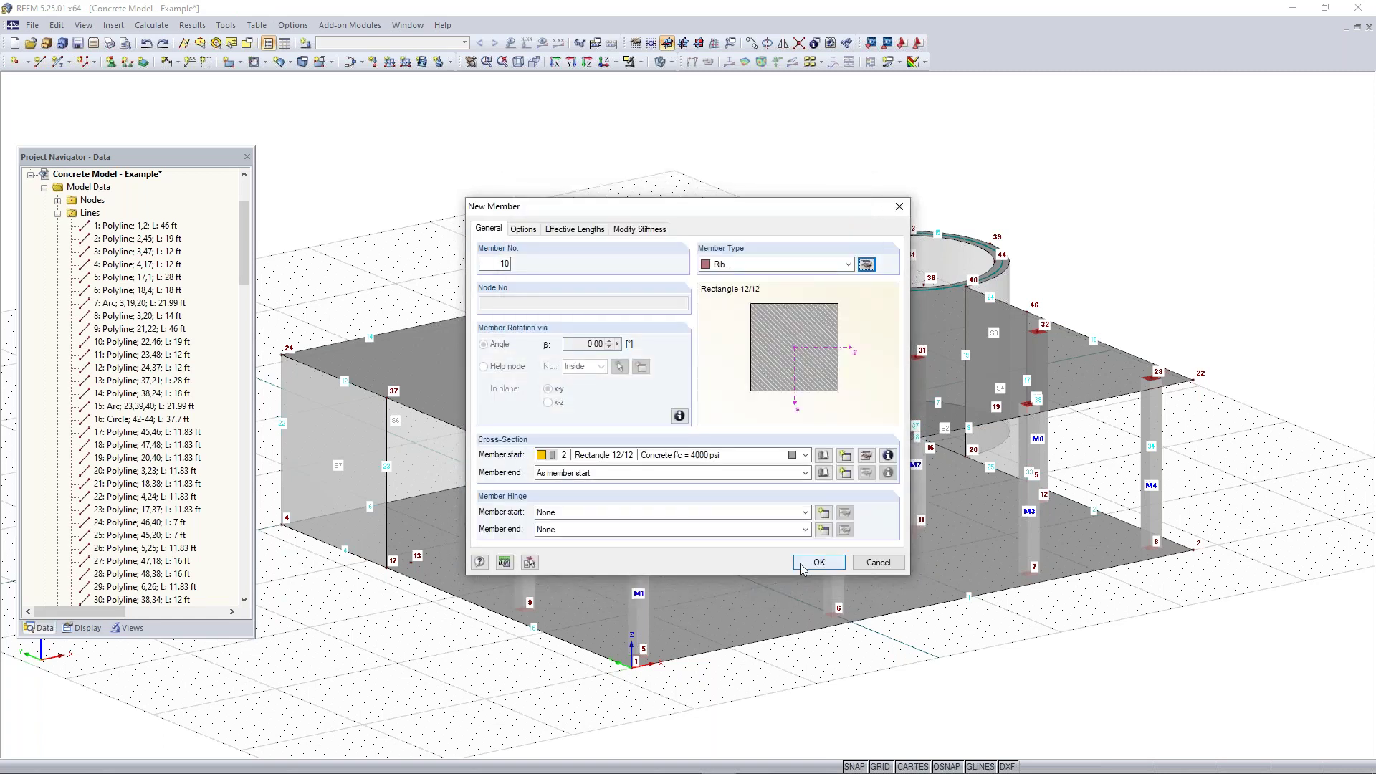
left_click(575, 229)
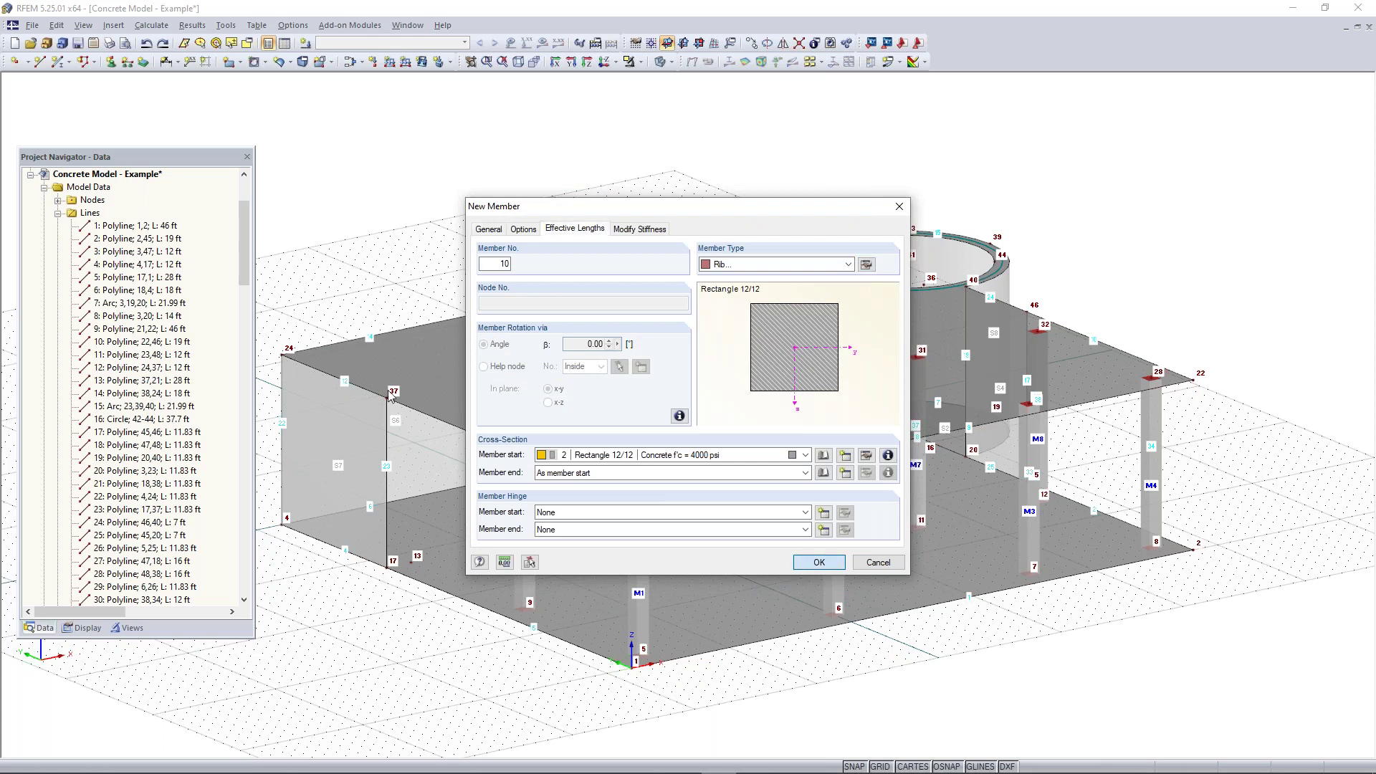
key("Return")
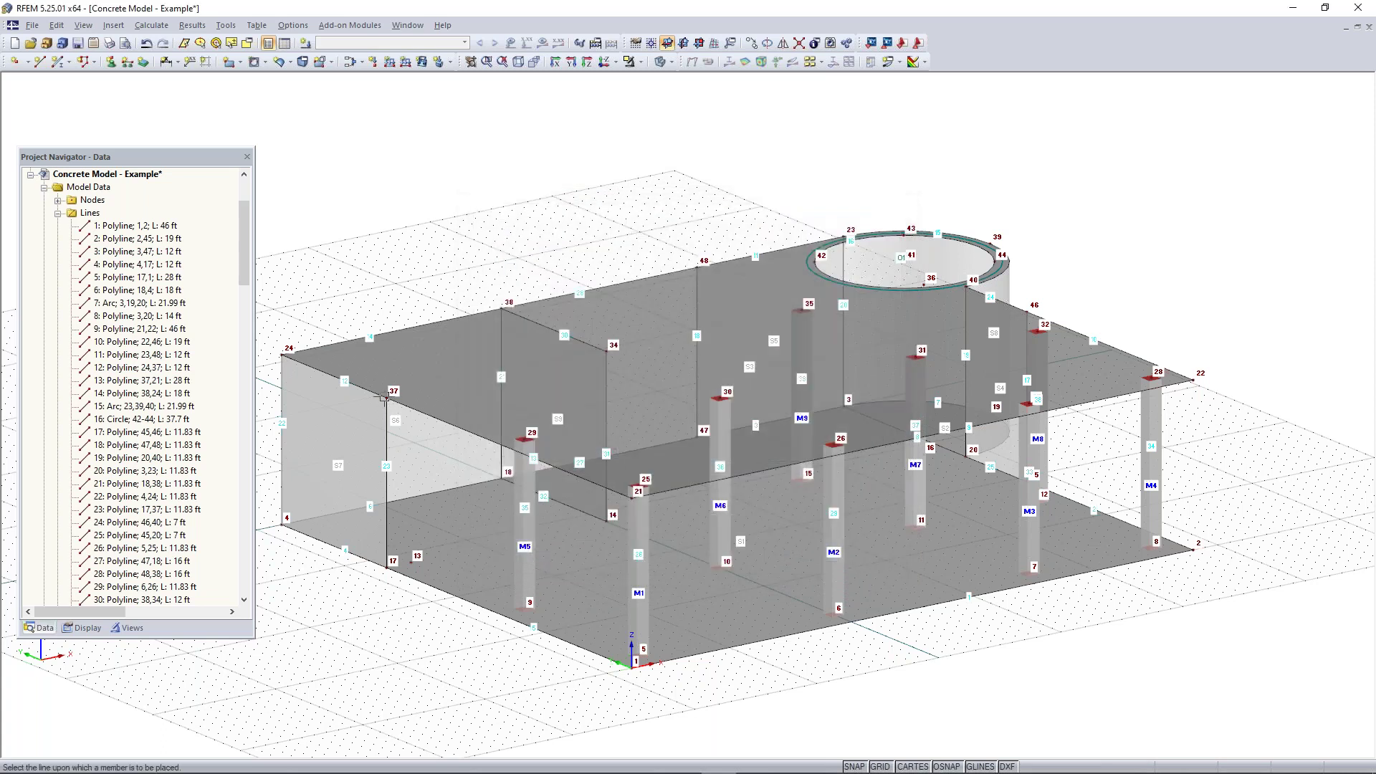
right_click(408, 211)
- Create single-line Beam members with the new Rectangle 12/12 section from node 37 to node 34 and from node 34 to node 35
left_click(57, 62)
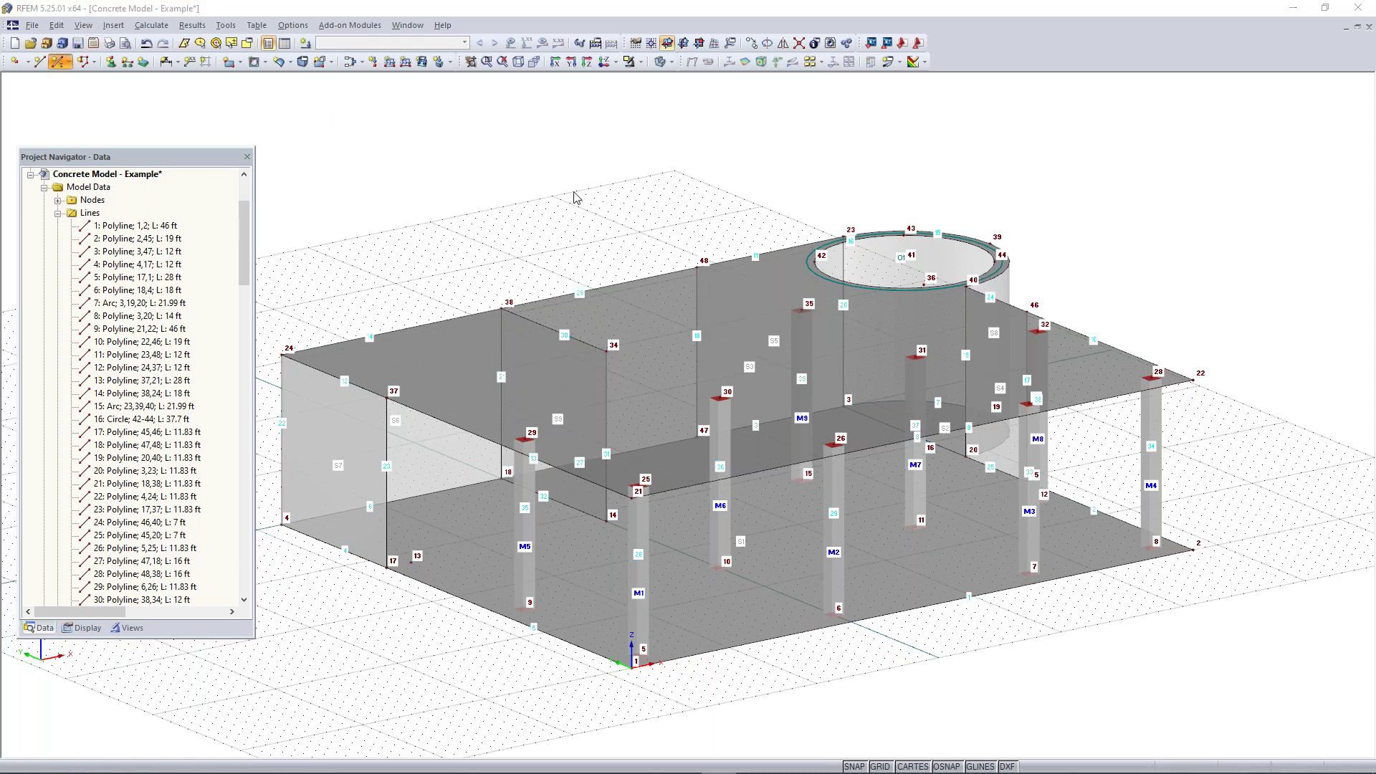
double_click(798, 218)
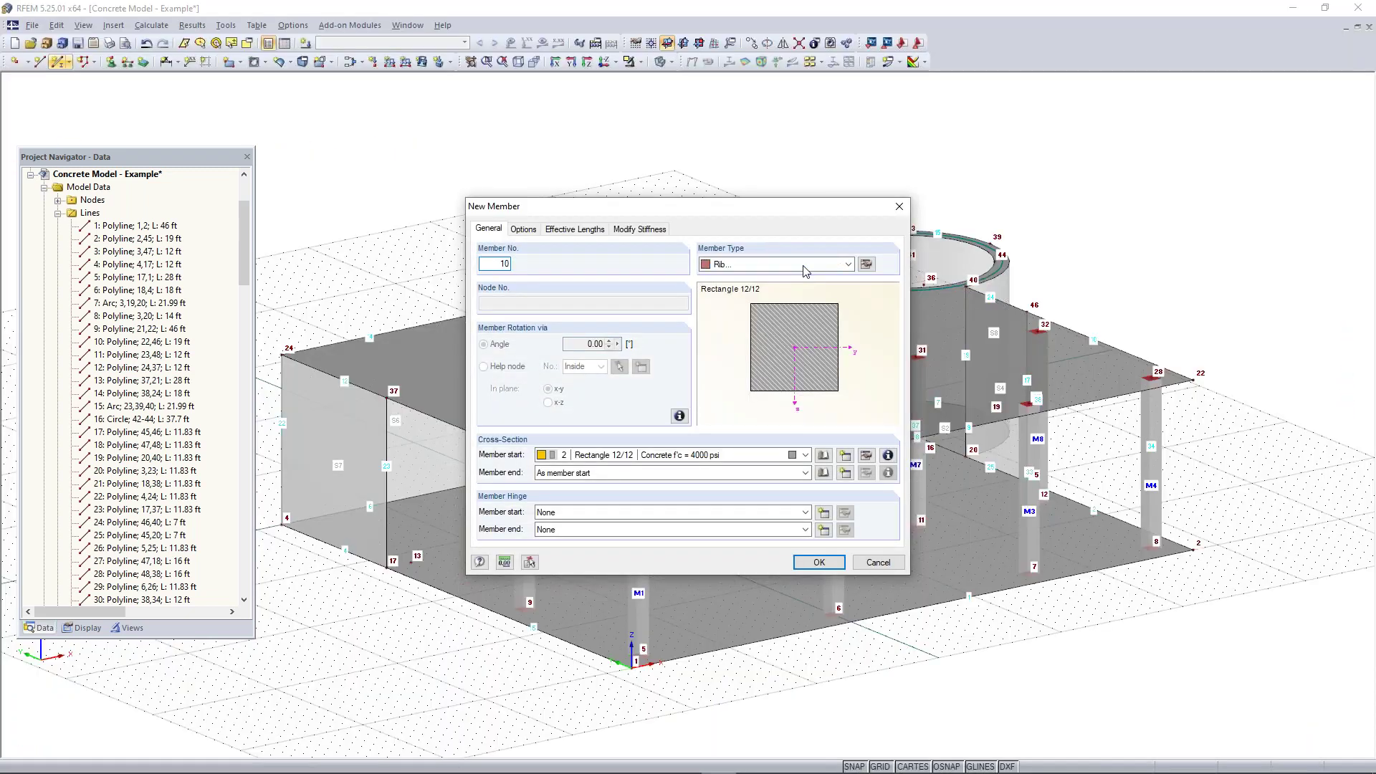
left_click(804, 271)
left_click(771, 278)
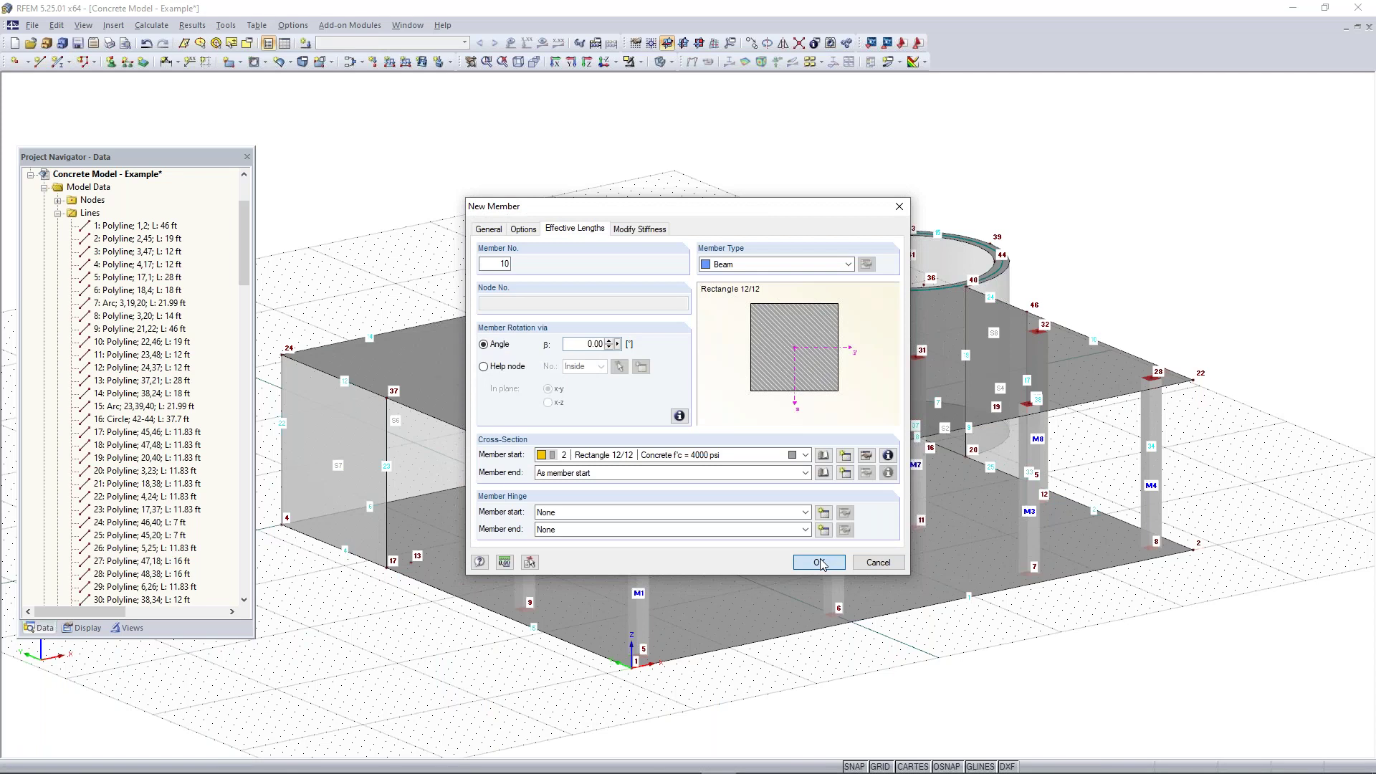
left_click(819, 562)
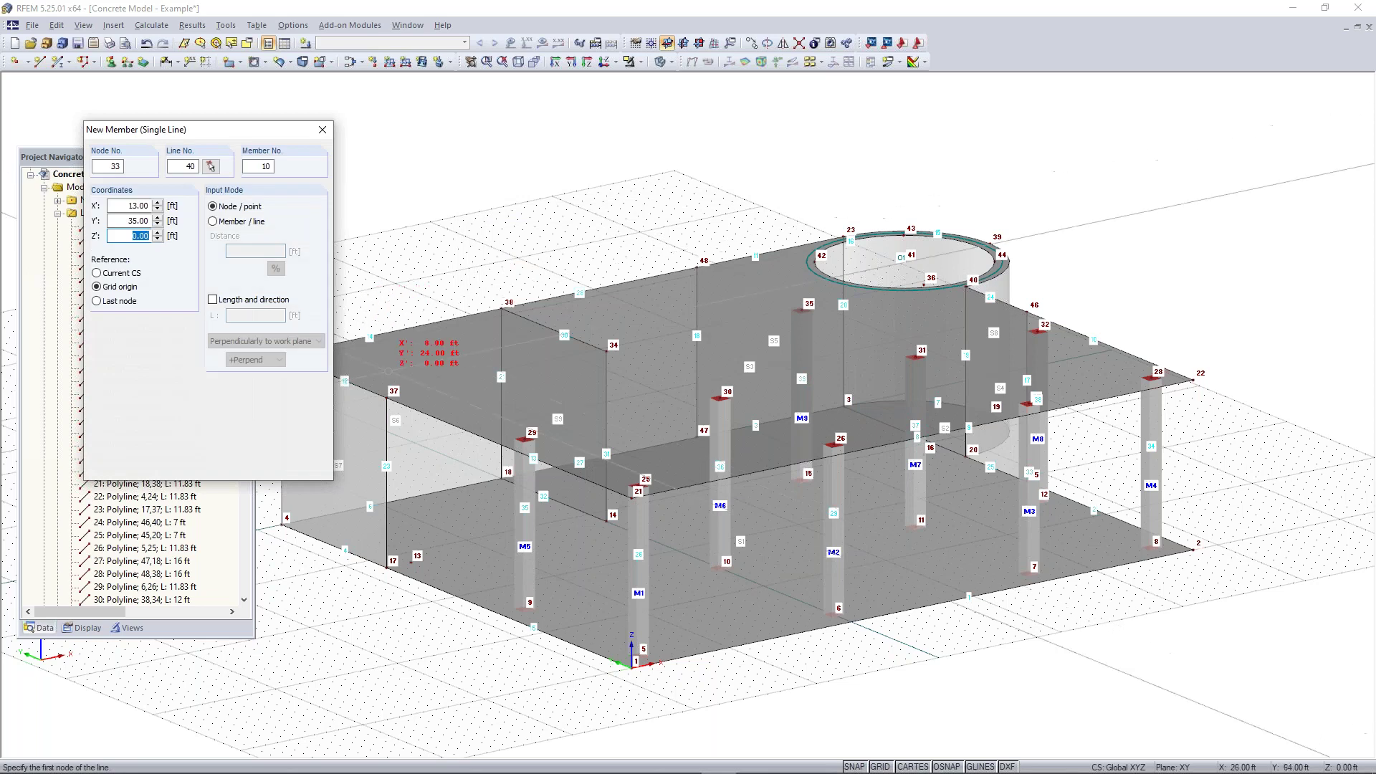
left_click(386, 398)
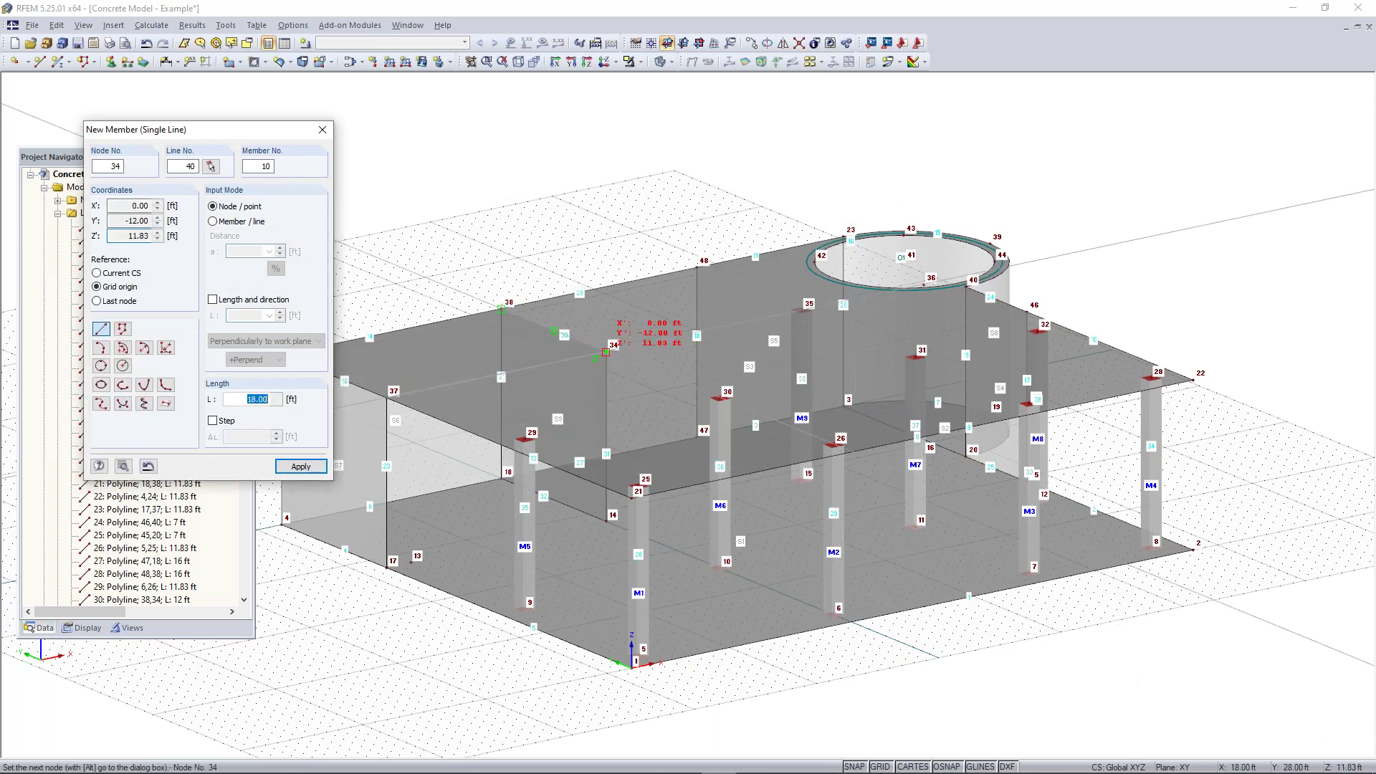
left_click(613, 345)
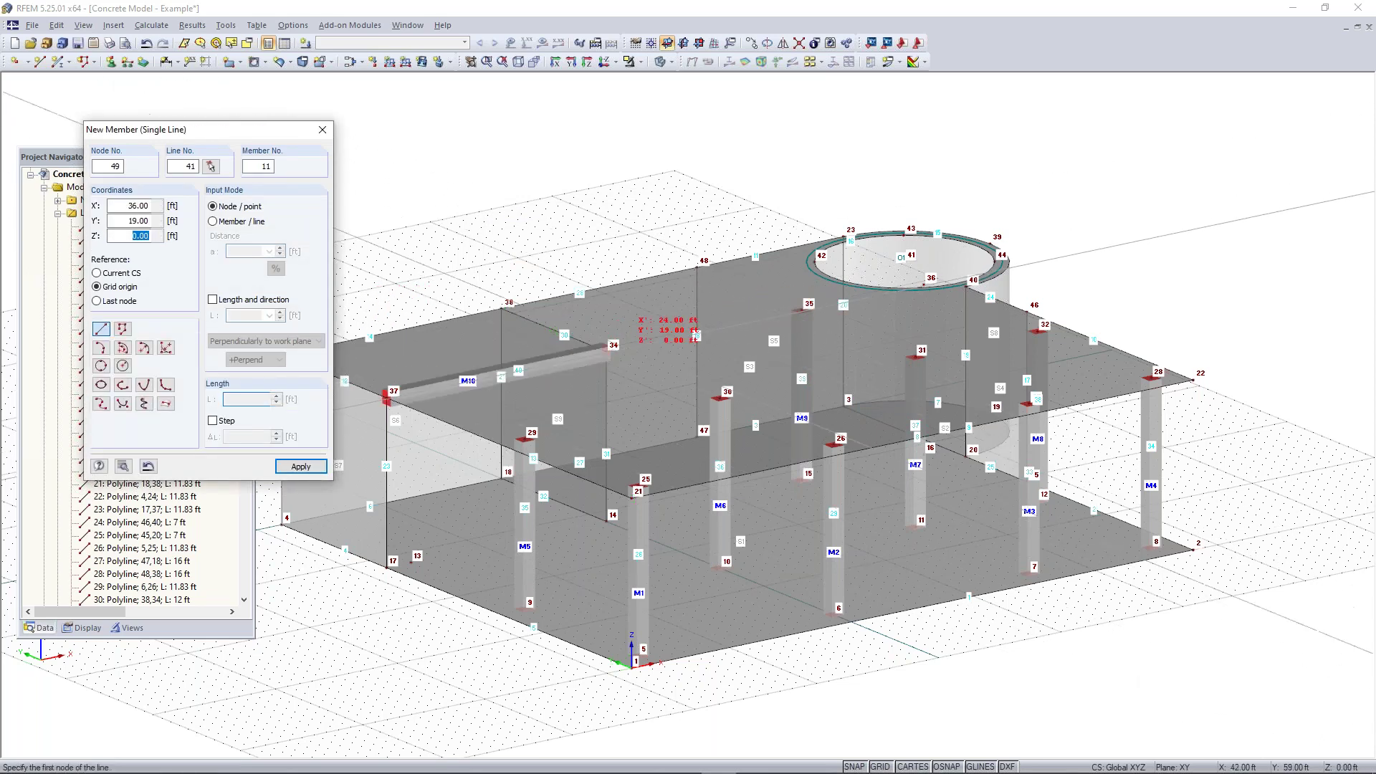
left_click(606, 352)
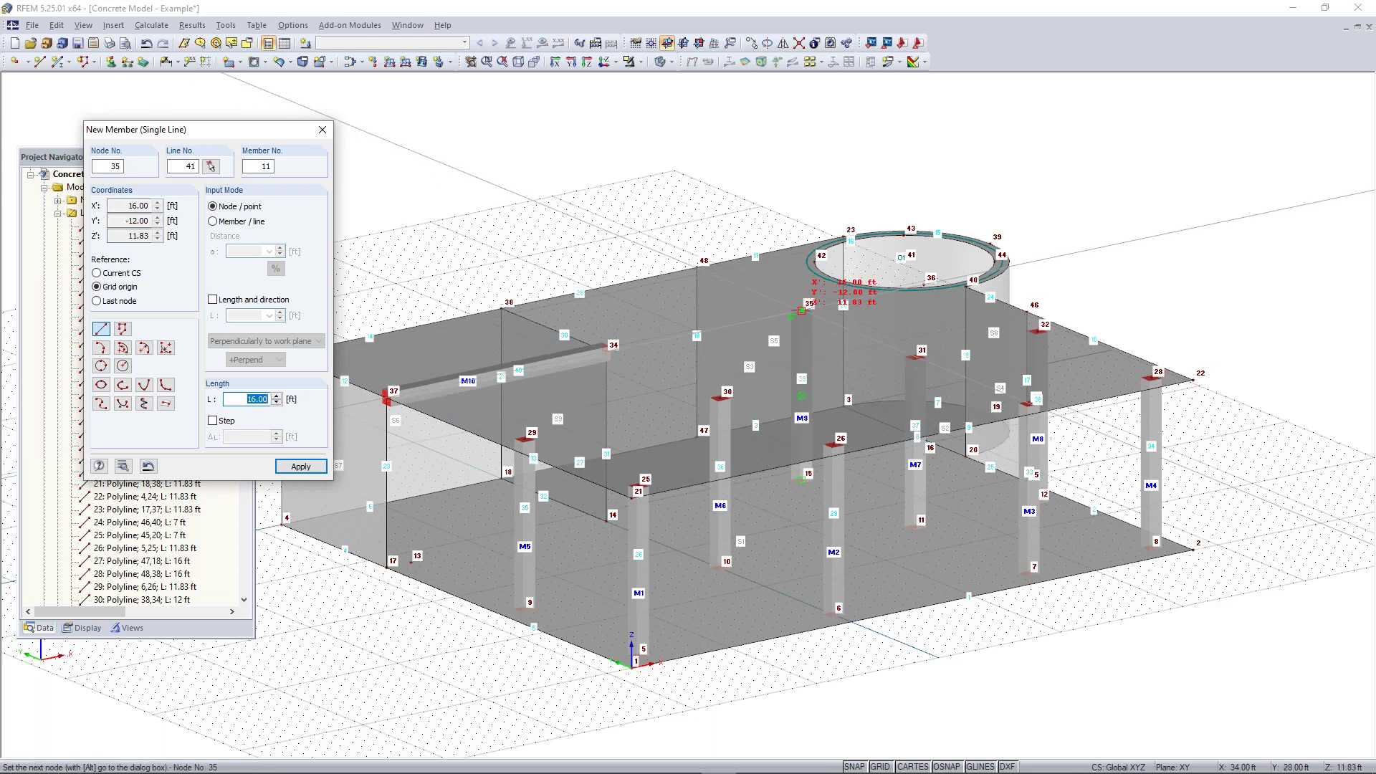
left_click(802, 311)
key("Escape")
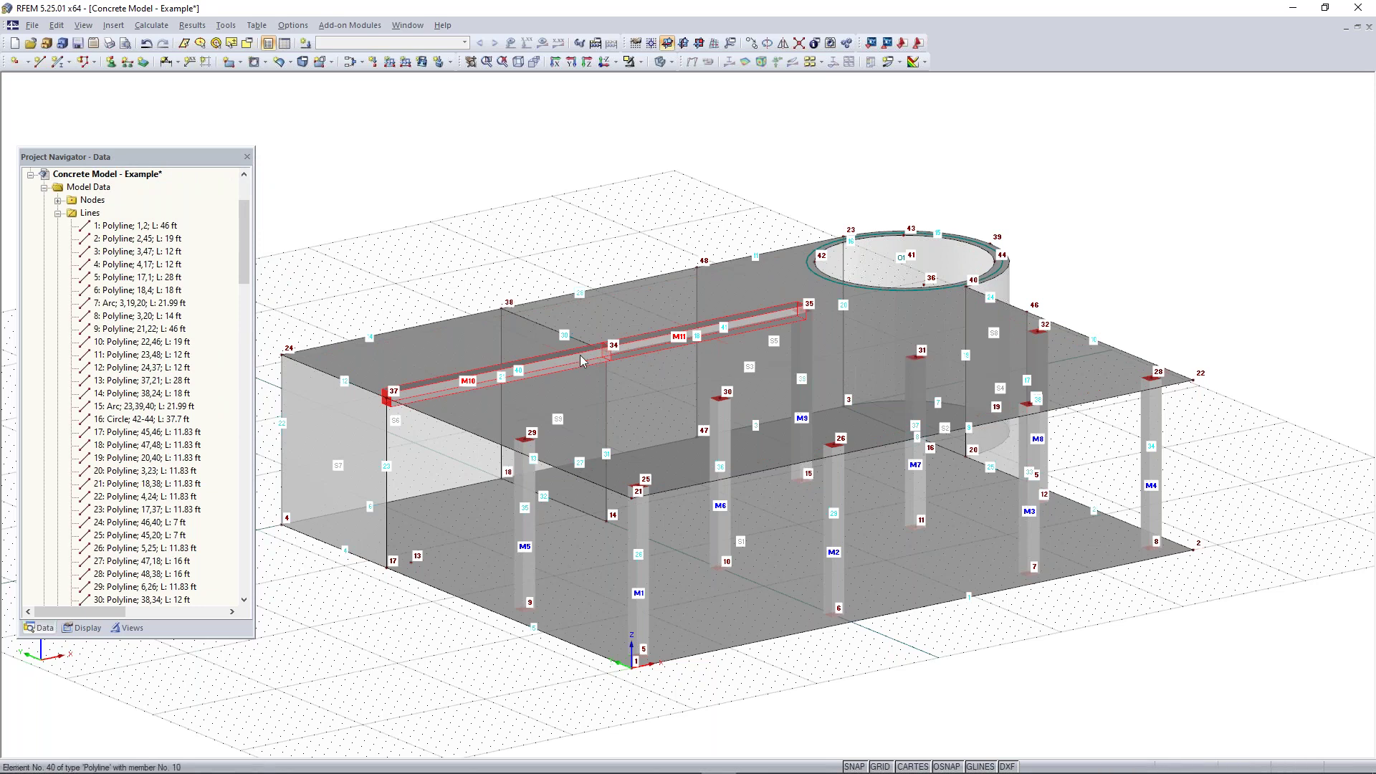
- Change members 10 and 11 to type Rib, placed on the +z-side of the surface with L/8 integration widths on both sides
double_click(642, 345)
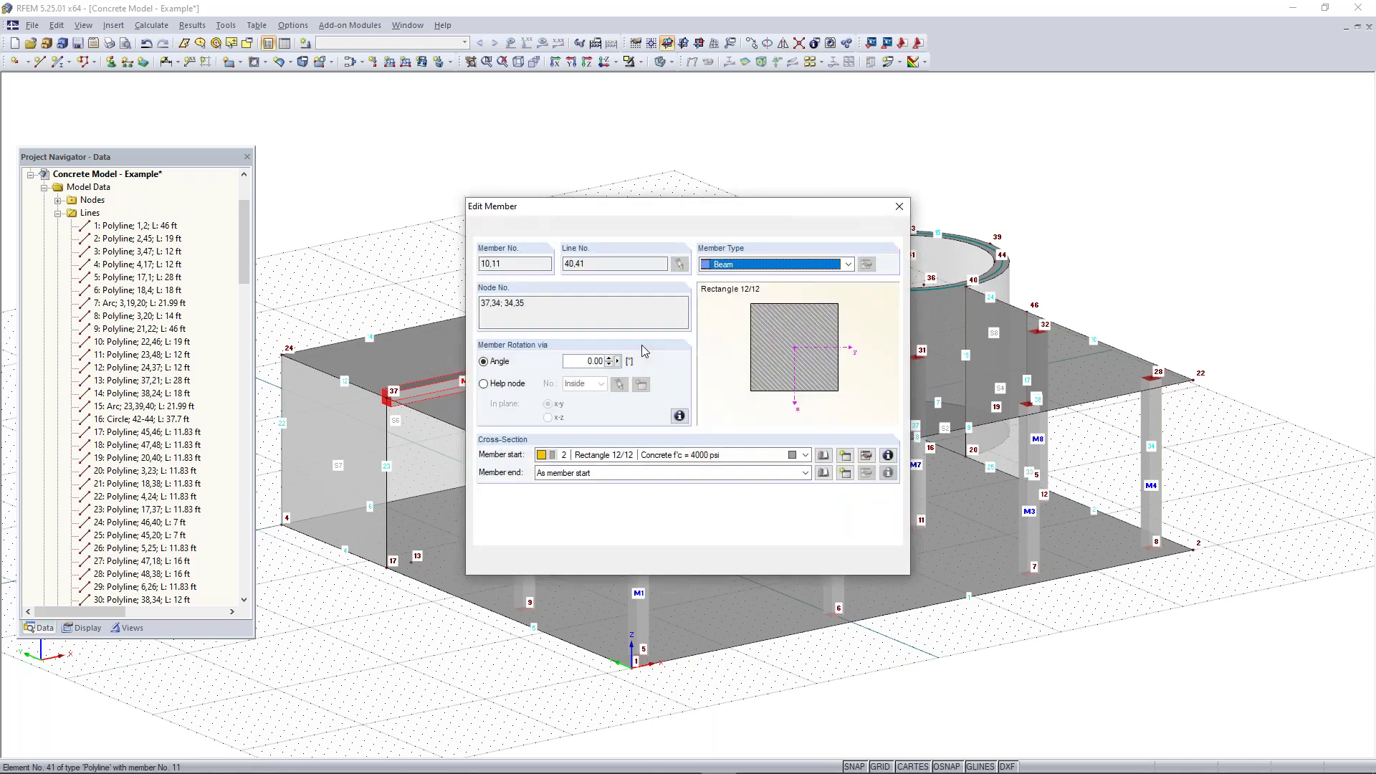
left_click(848, 265)
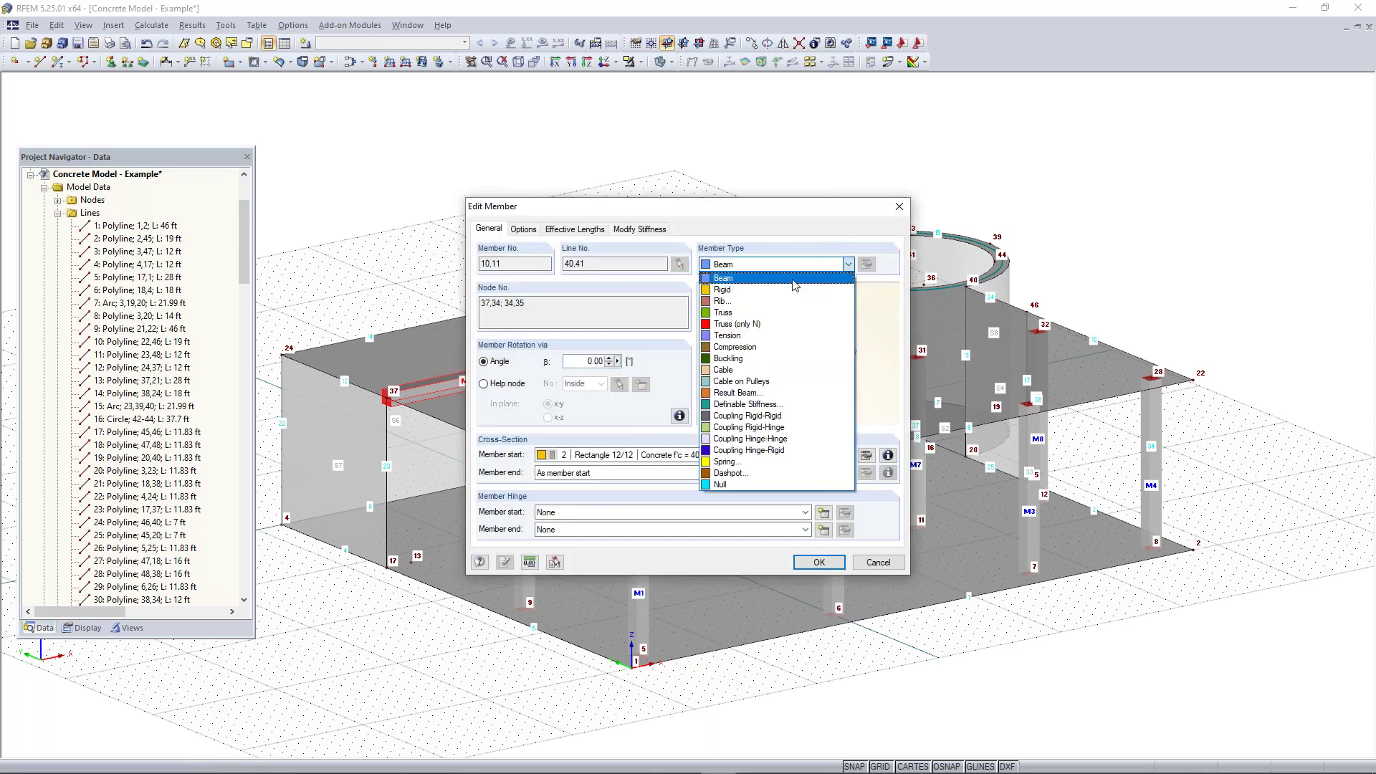
left_click(781, 301)
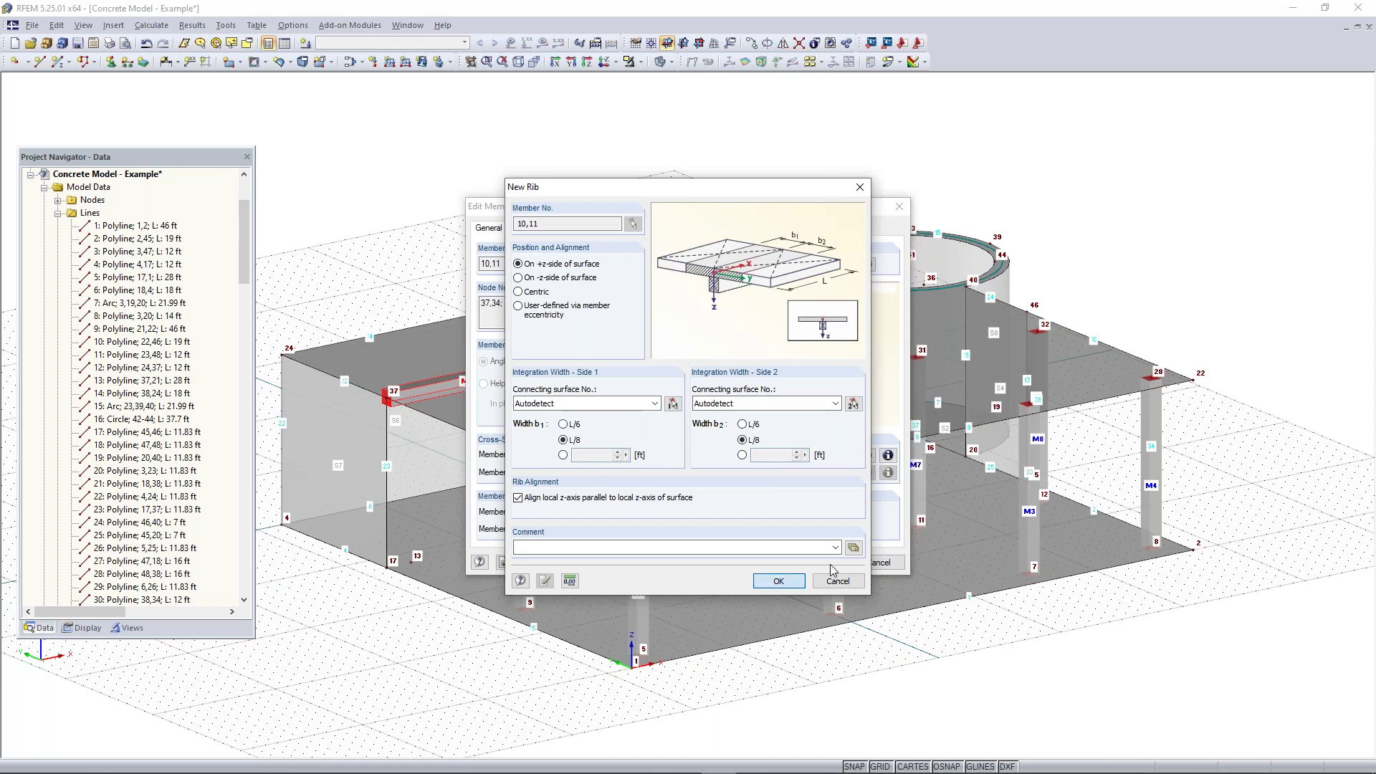
left_click(778, 581)
left_click(809, 566)
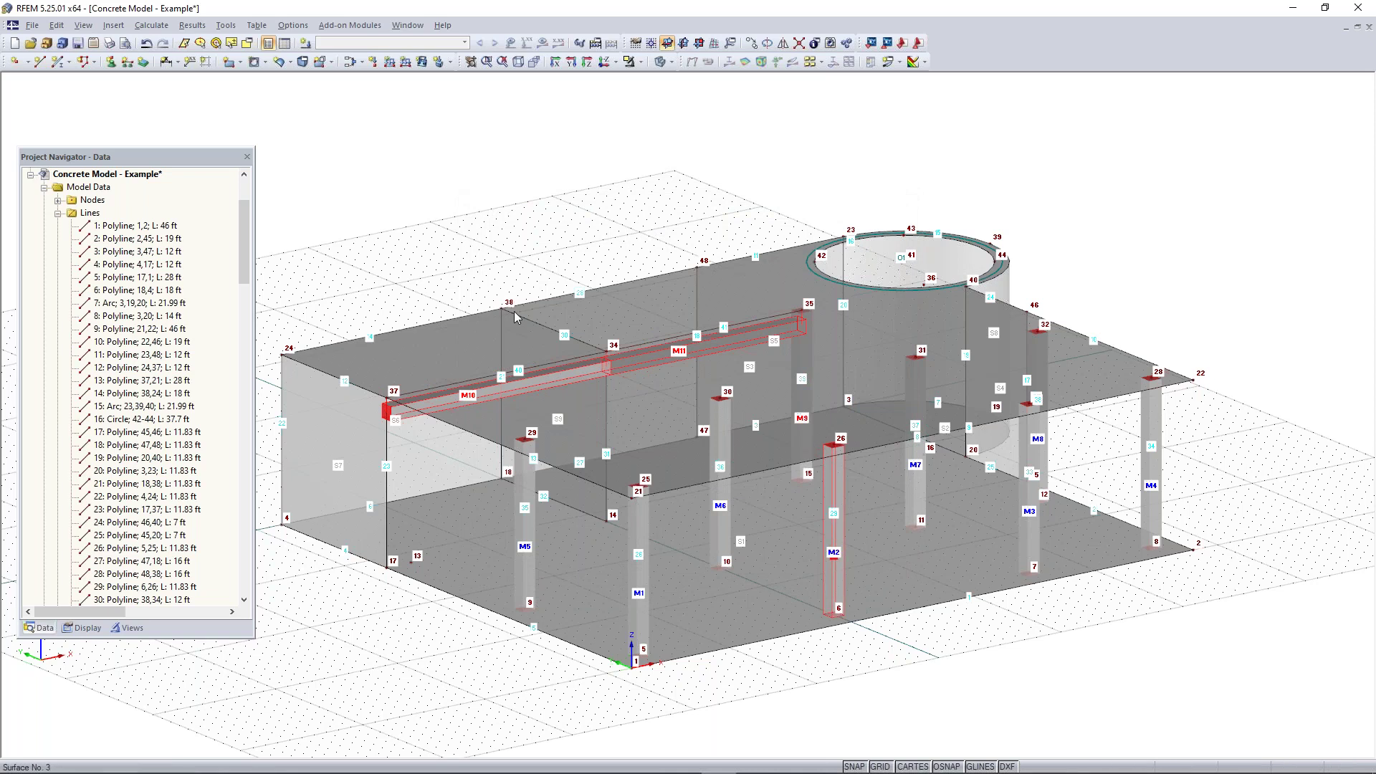
- Examine the ribs beneath the upper slab and the outer wall between nodes 4, 18, 38 and 24
scroll(391, 409, "up", 4)
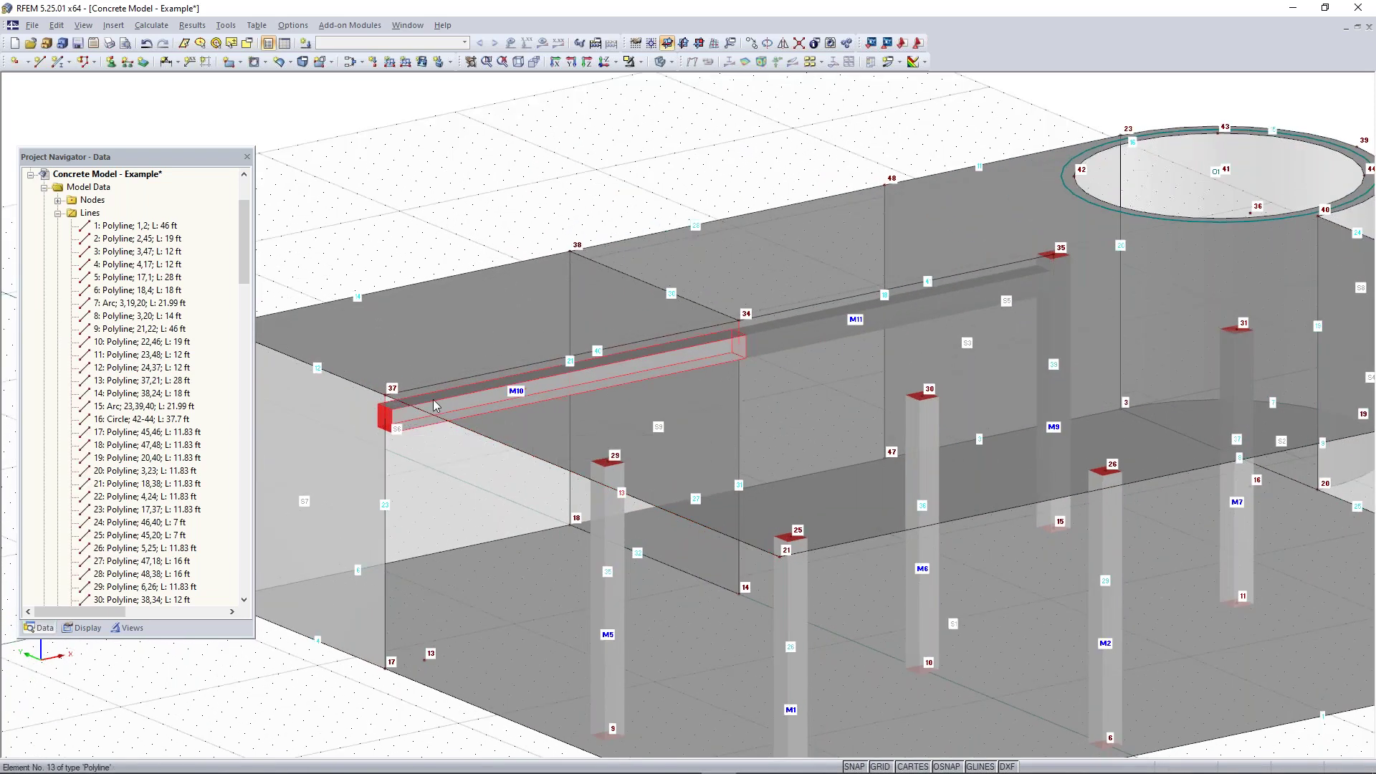
scroll(419, 405, "up", 2)
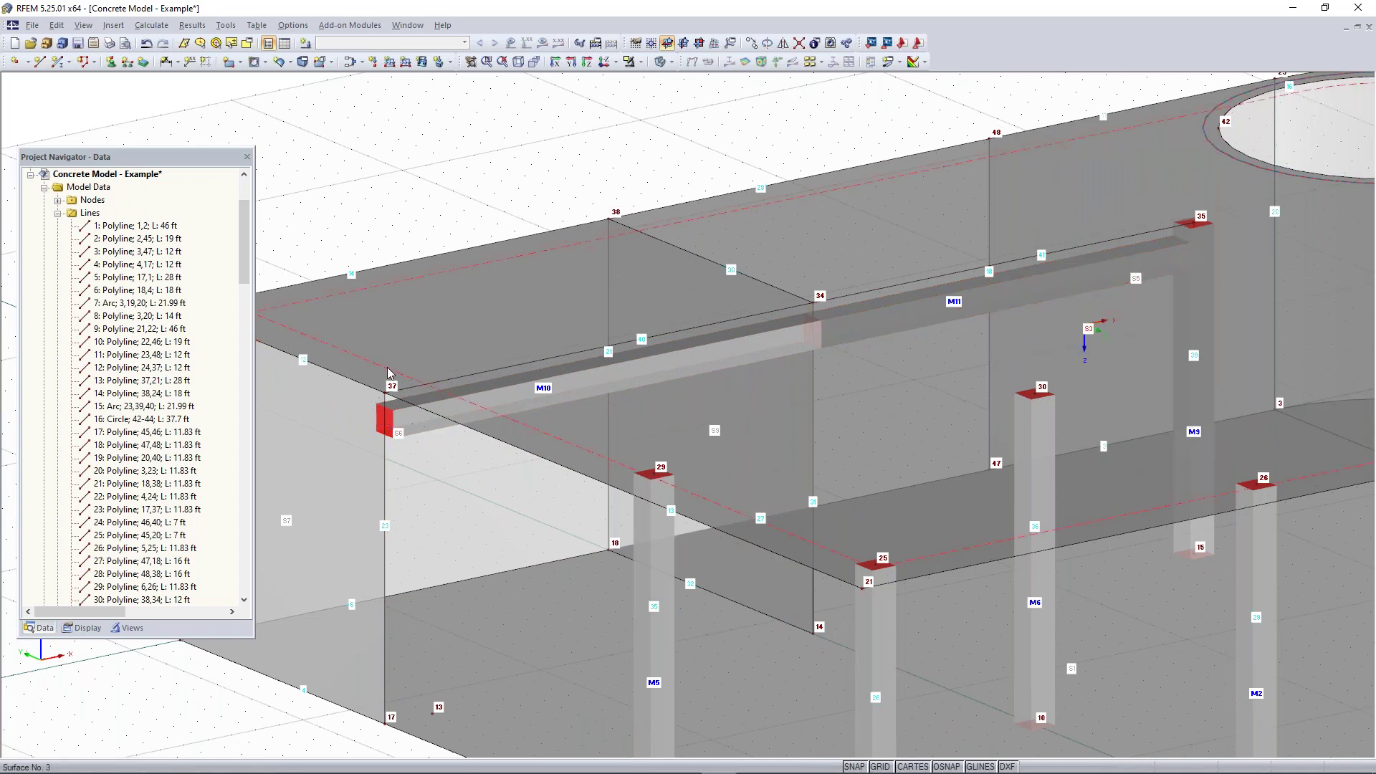
scroll(430, 383, "down", 1)
scroll(837, 372, "down", 3)
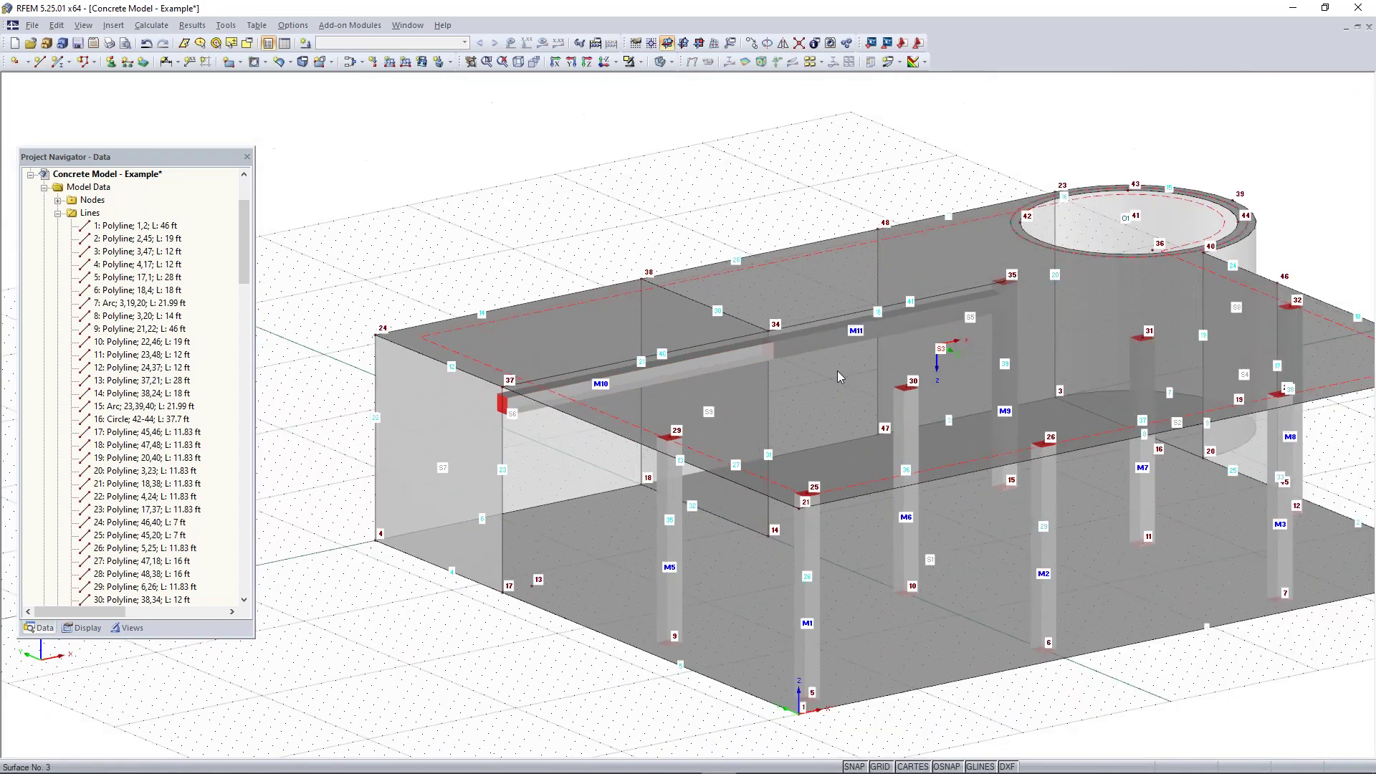
mouse_move(819, 368)
middle_mouse_down("ctrl")
mouse_move(853, 356)
mouse_move(810, 371)
middle_mouse_up("ctrl")
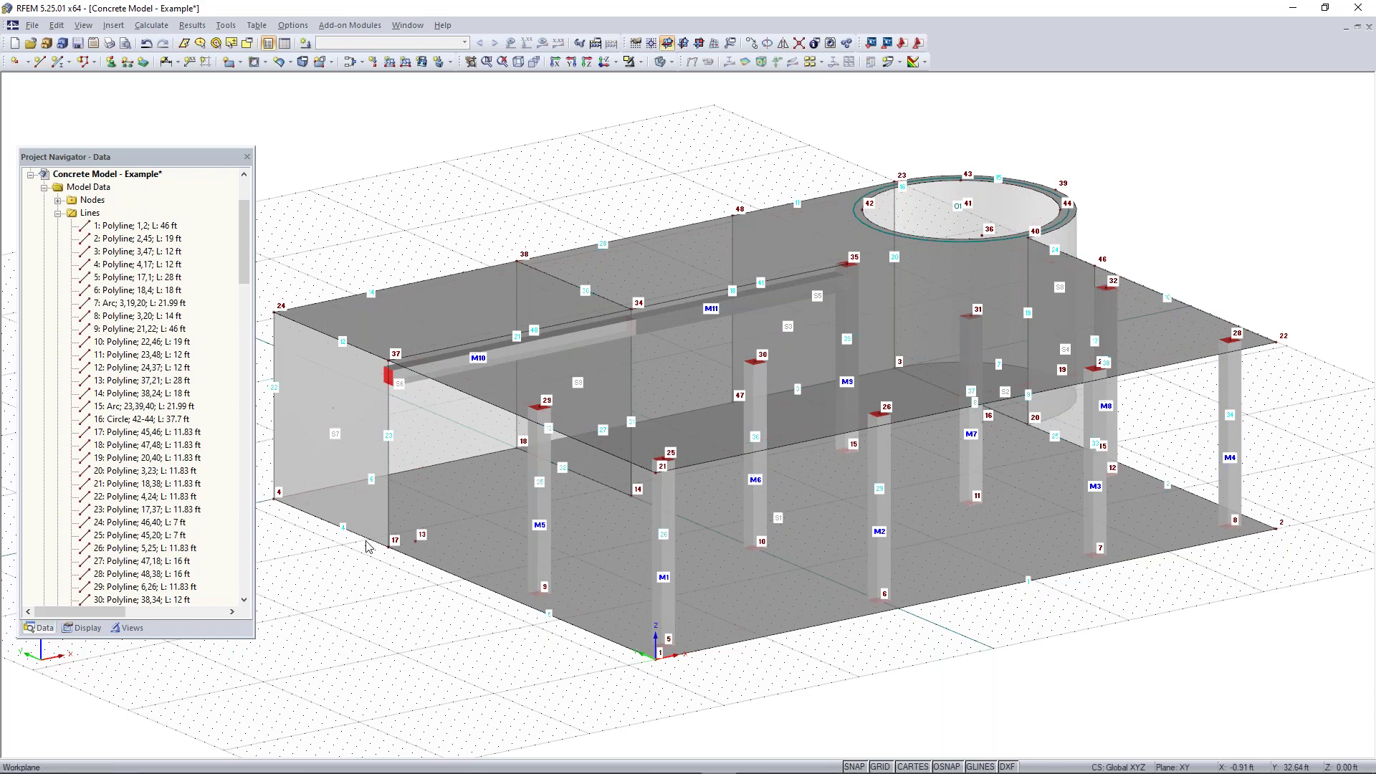
middle_click_drag(370, 538, 966, 452, "ctrl")
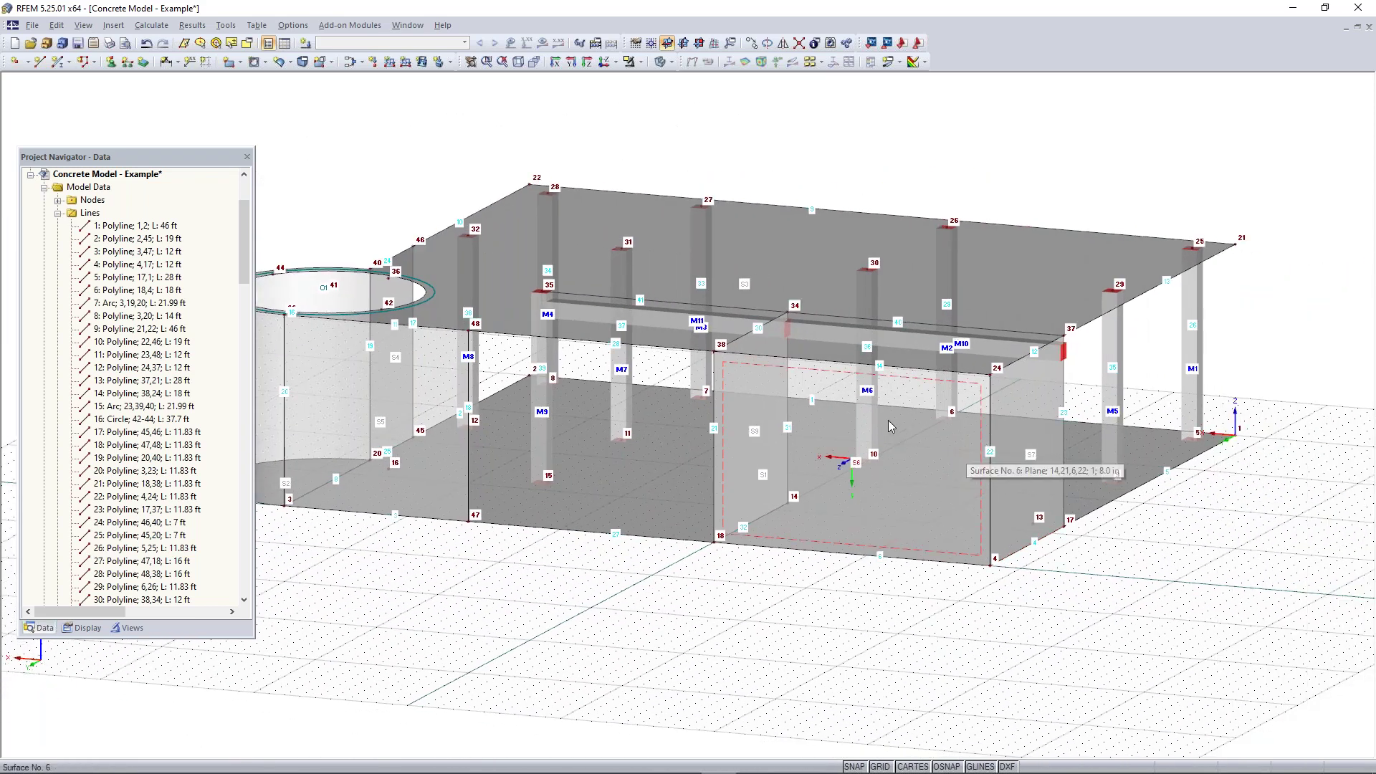
left_click(944, 454)
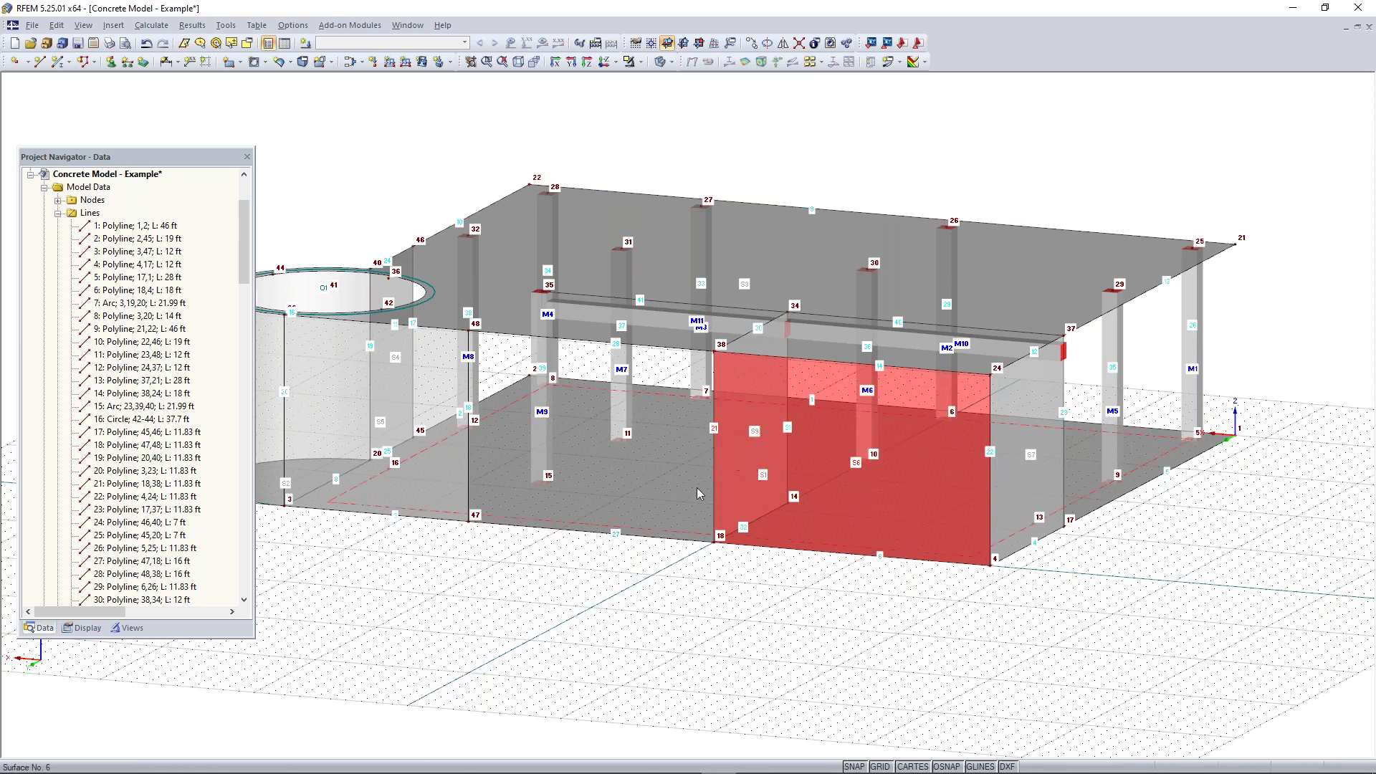
left_click(906, 635)
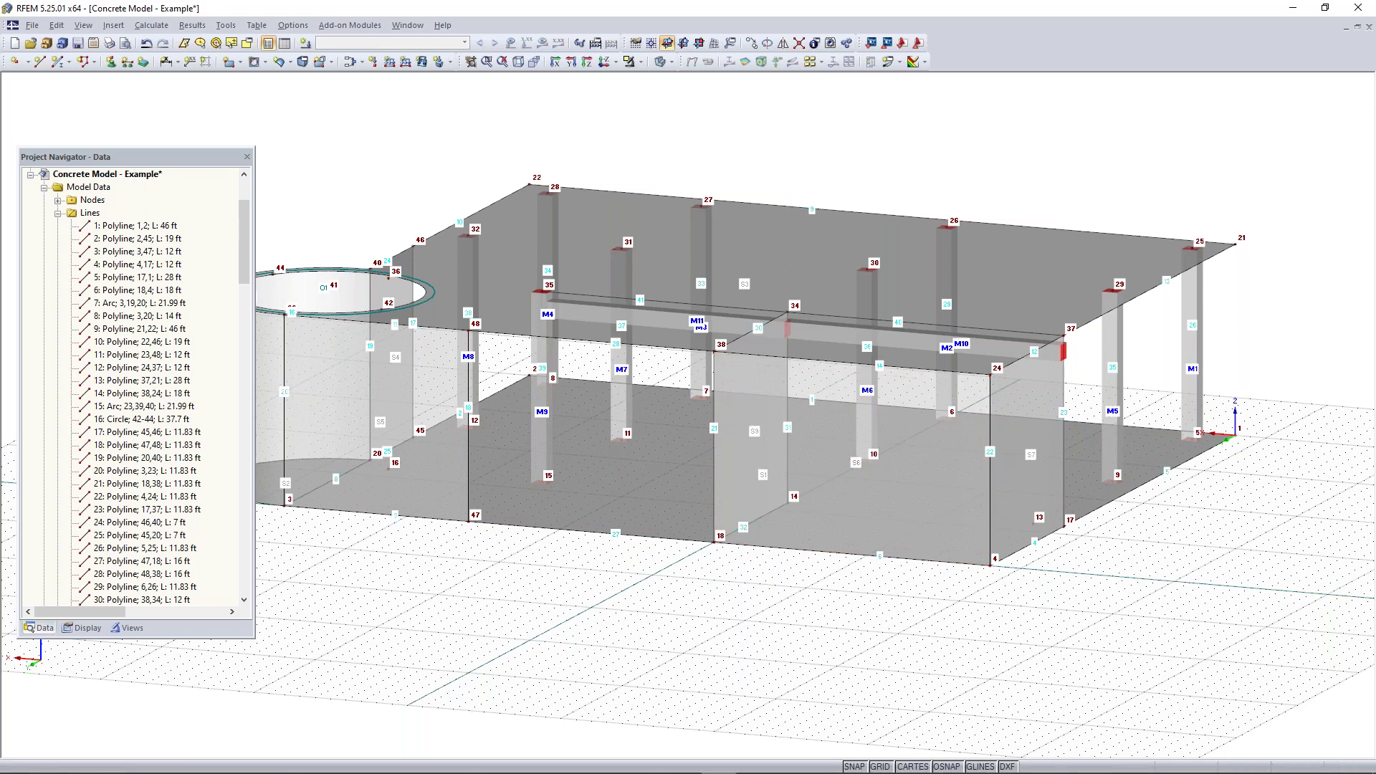
- Set the work plane to XZ and place it on the outer wall at Y 40 ft
left_click(694, 45)
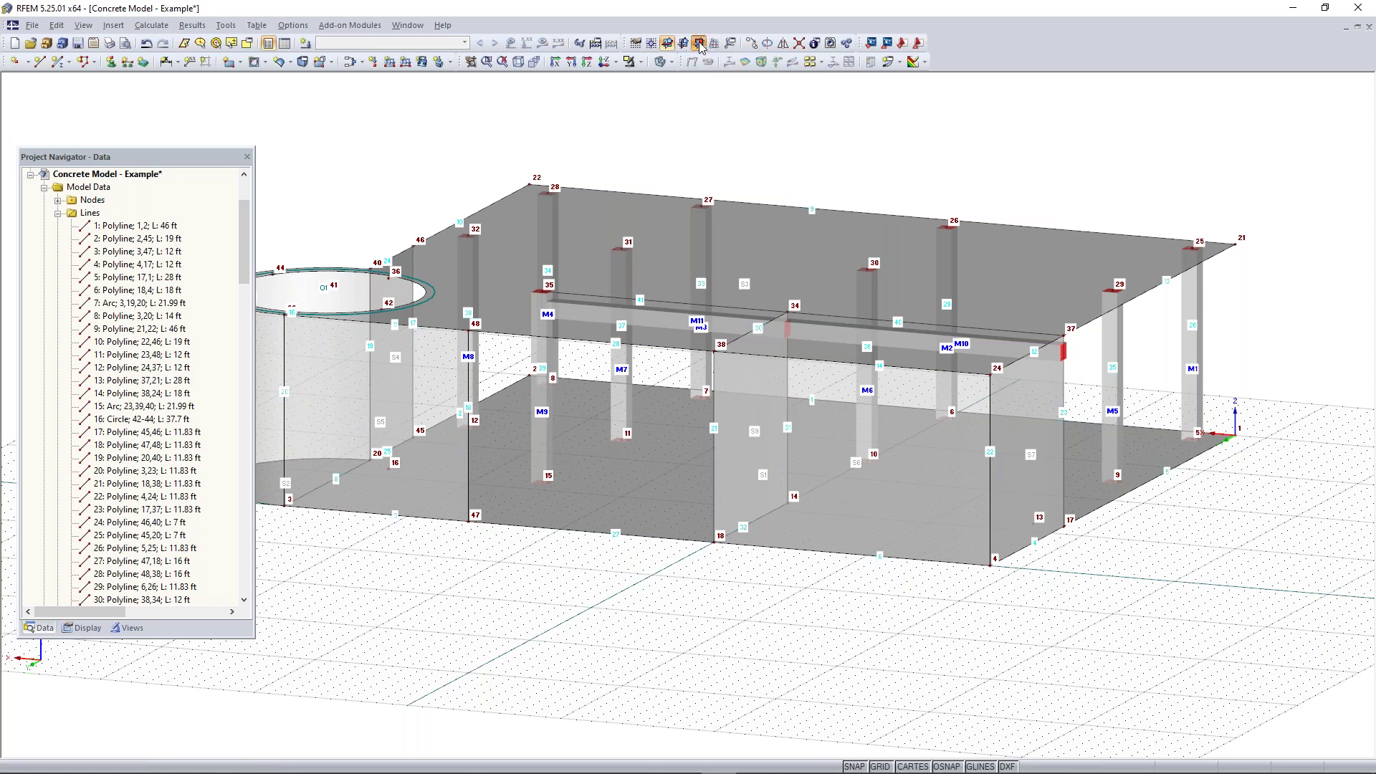
middle_click_drag(830, 553, 702, 514)
mouse_move(872, 566)
middle_mouse_down("ctrl")
mouse_move(595, 562)
mouse_move(861, 585)
middle_mouse_up("ctrl")
left_click(651, 44)
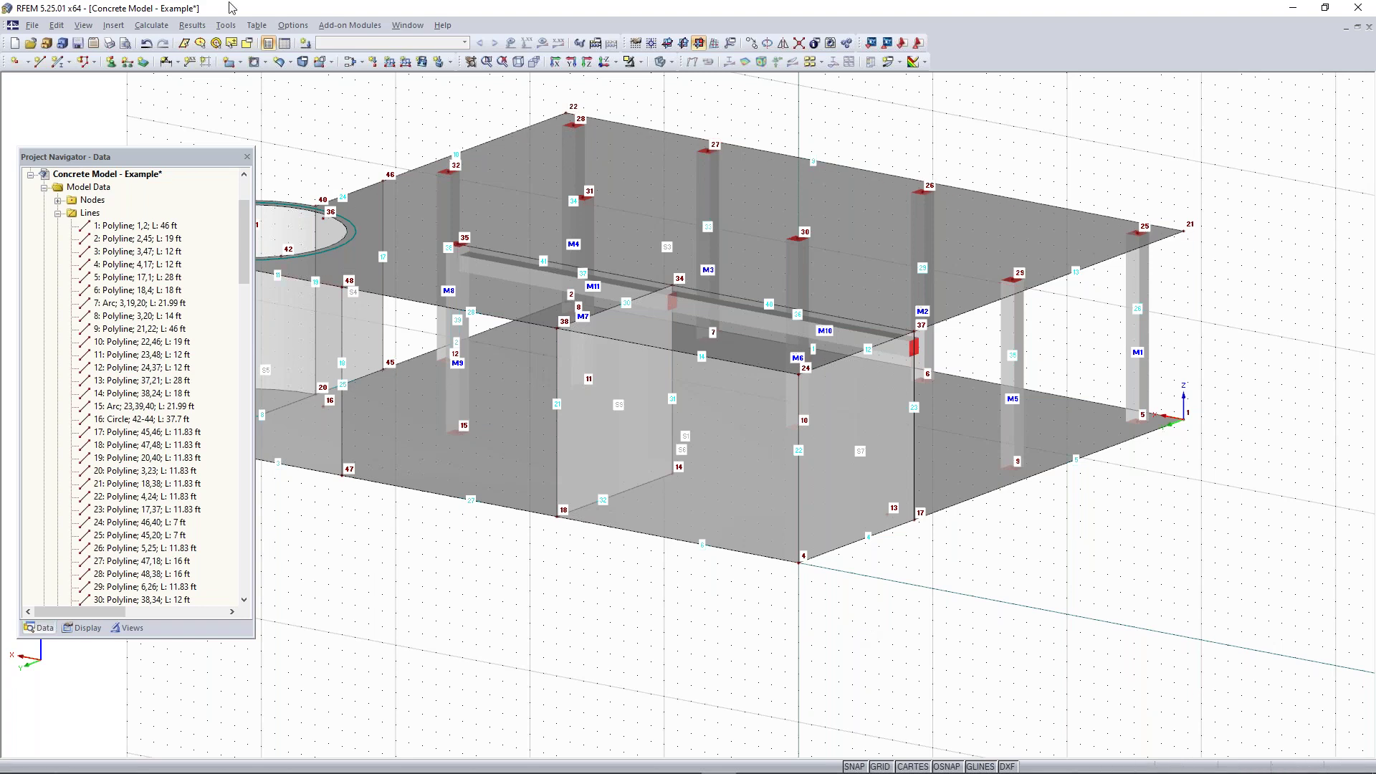
- Create a rectangular opening in the outer wall between nodes 4 and 18, from X 5 ft to X 14 ft with its upper edge at Z 8 ft
left_click(265, 62)
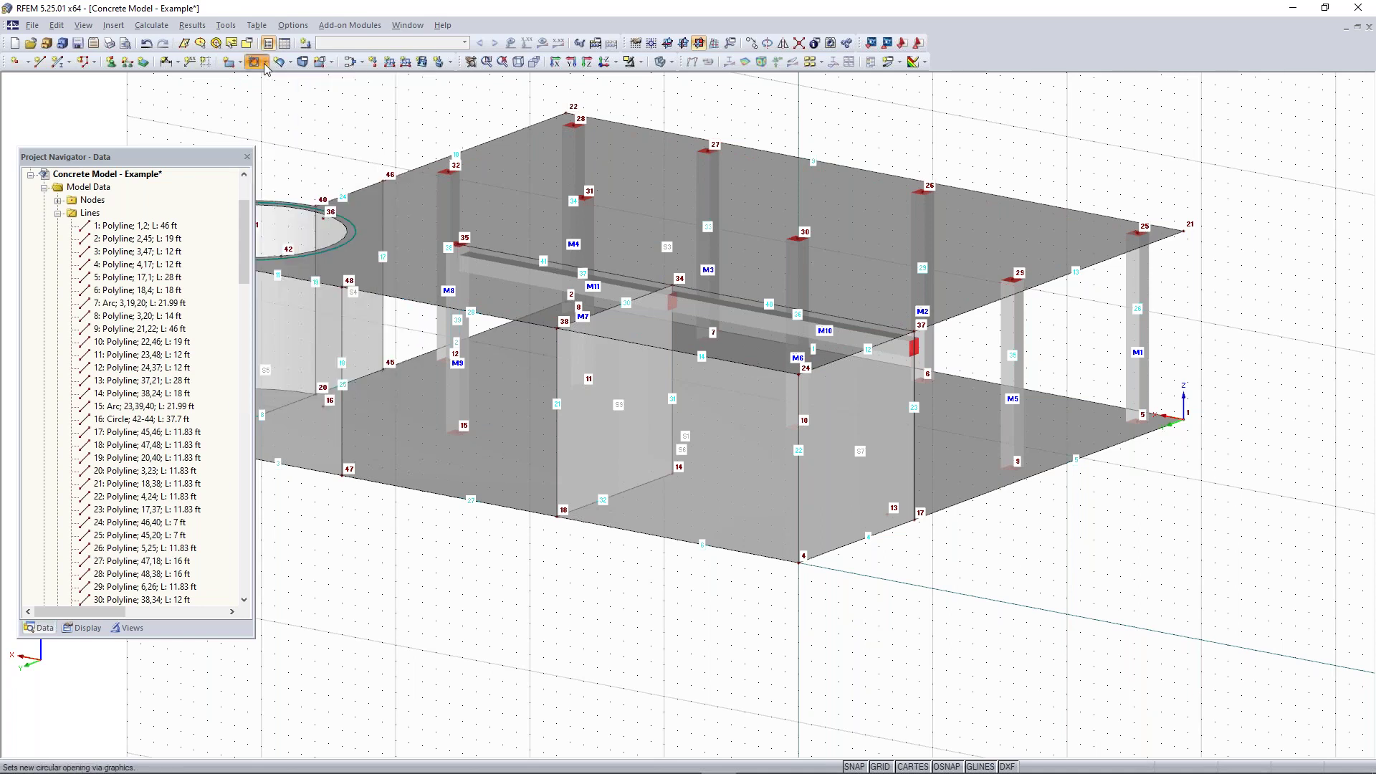
left_click(294, 95)
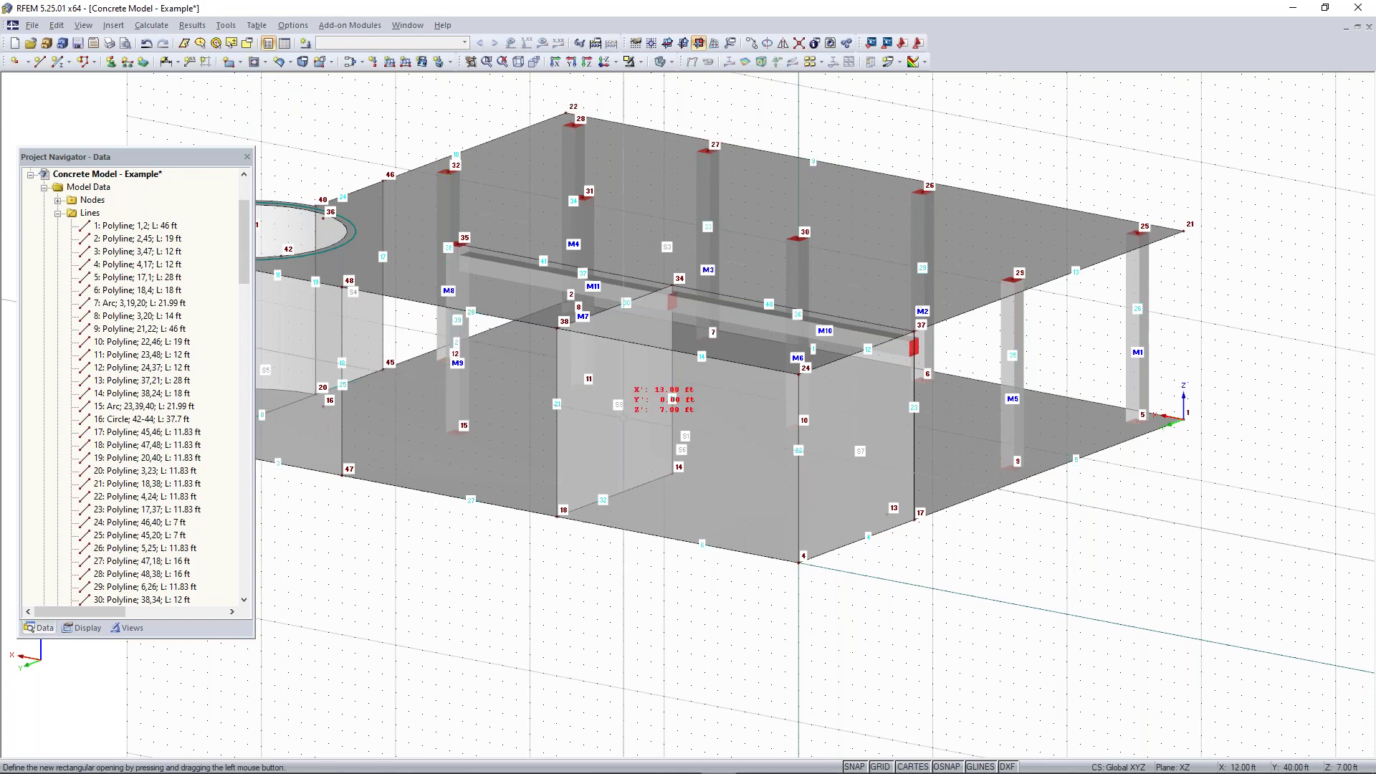
scroll(757, 512, "up", 1)
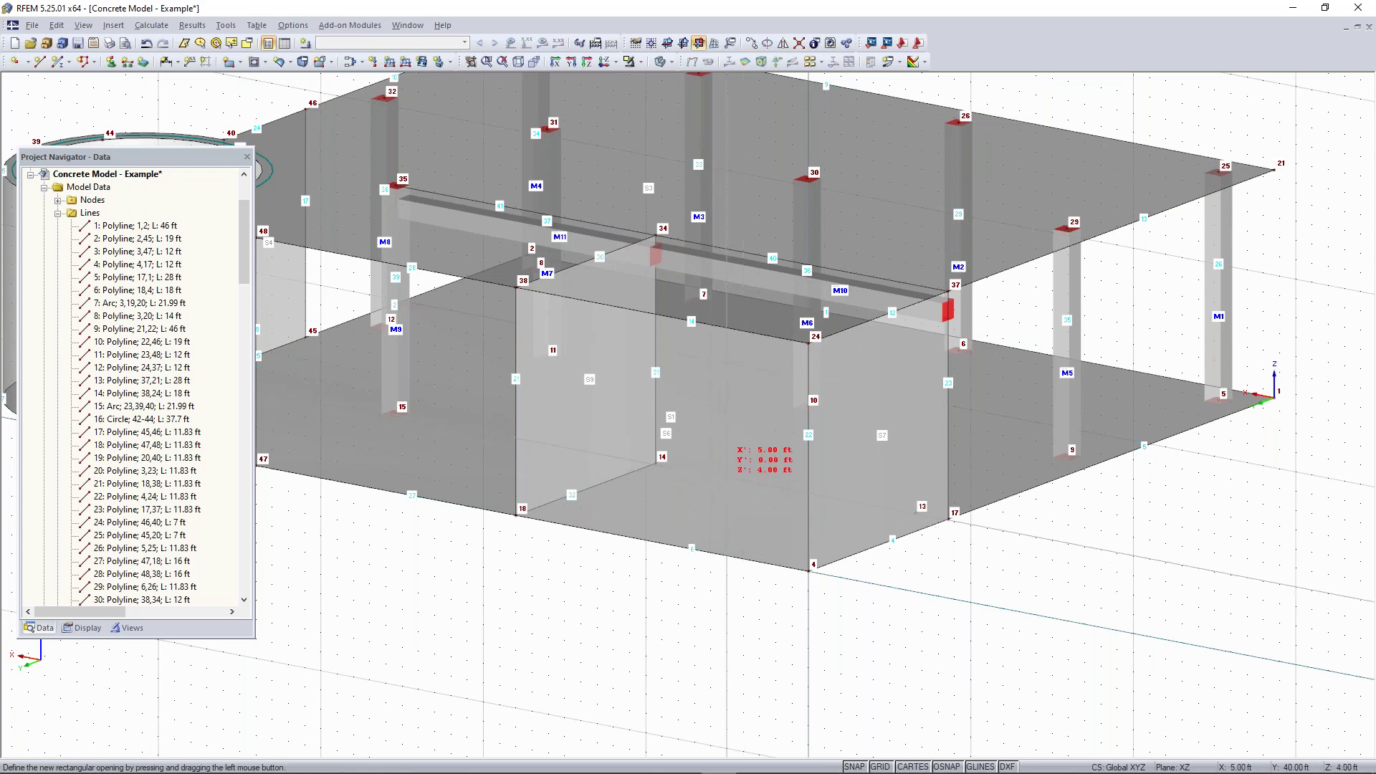
left_click(728, 492)
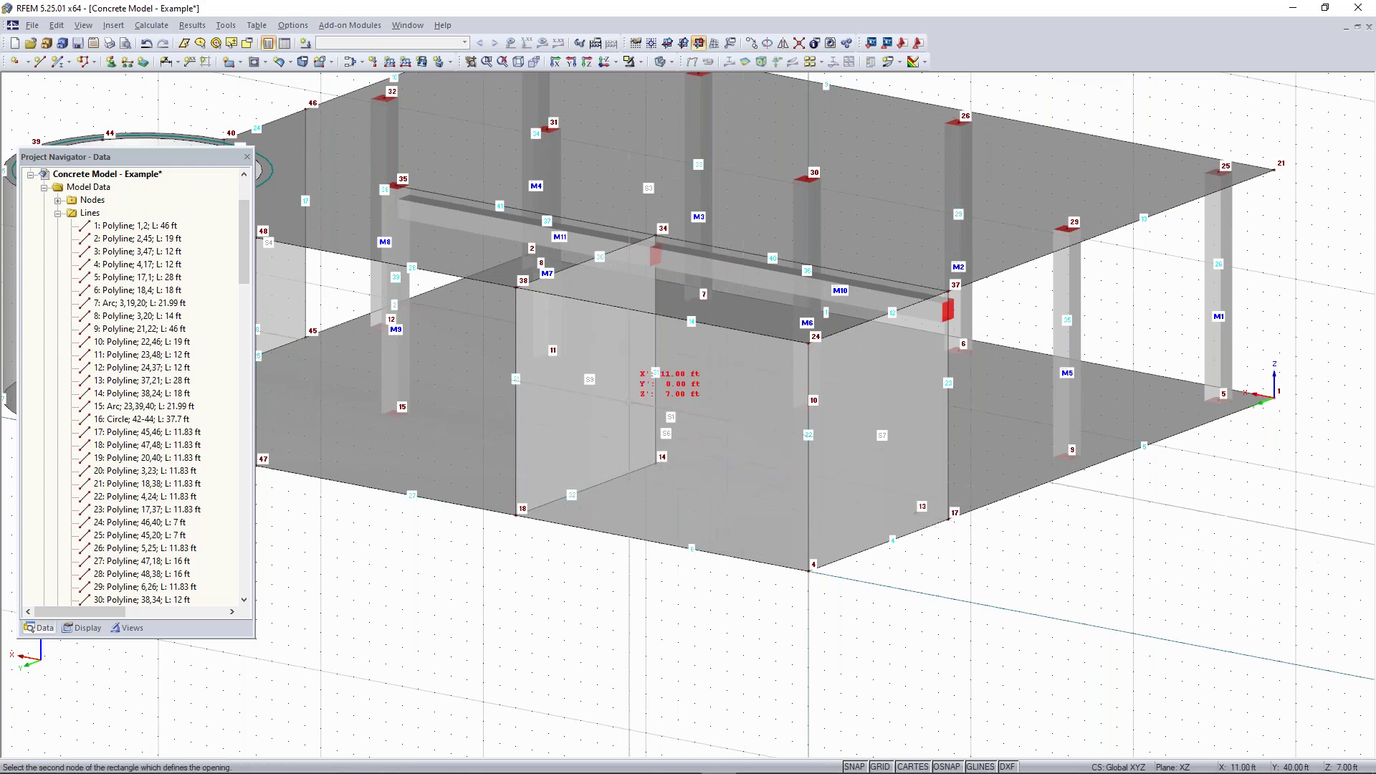
scroll(595, 367, "up", 3)
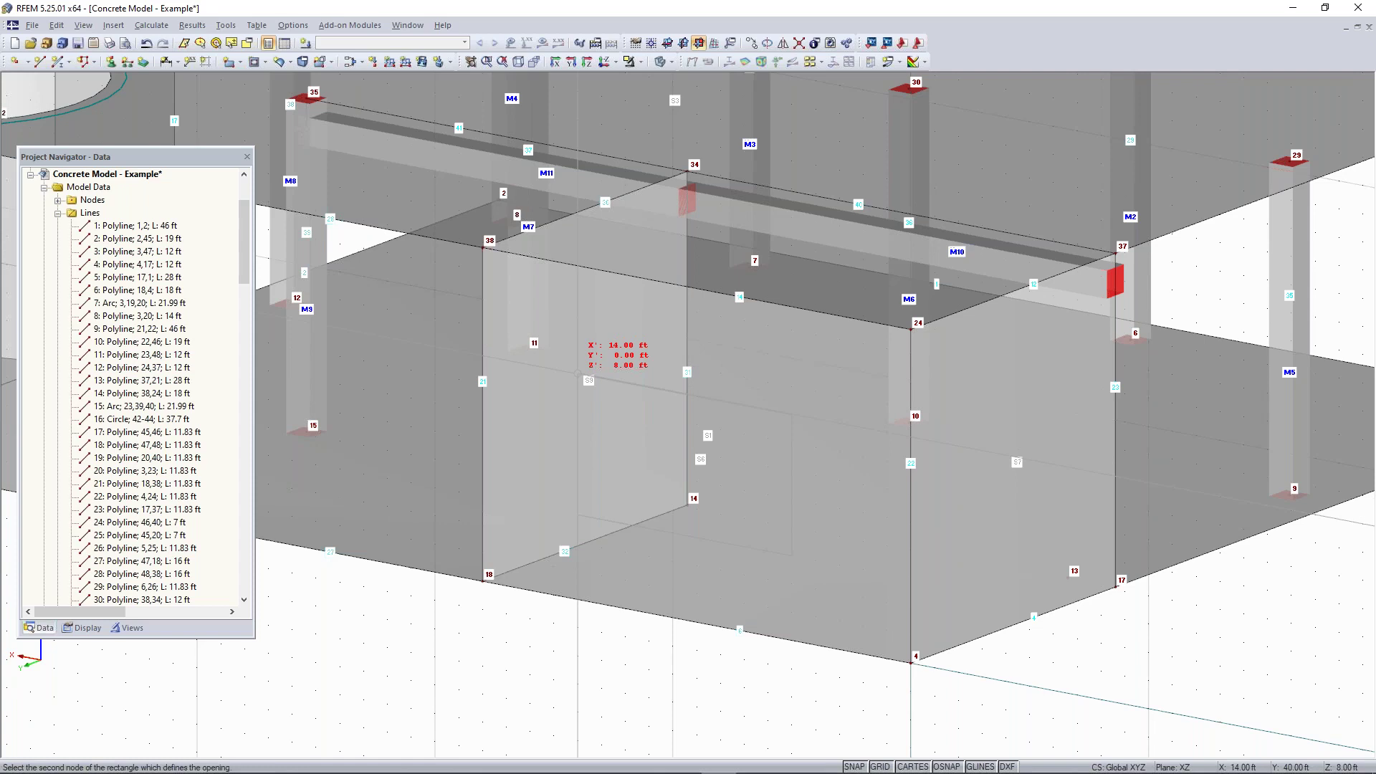
left_click(578, 372)
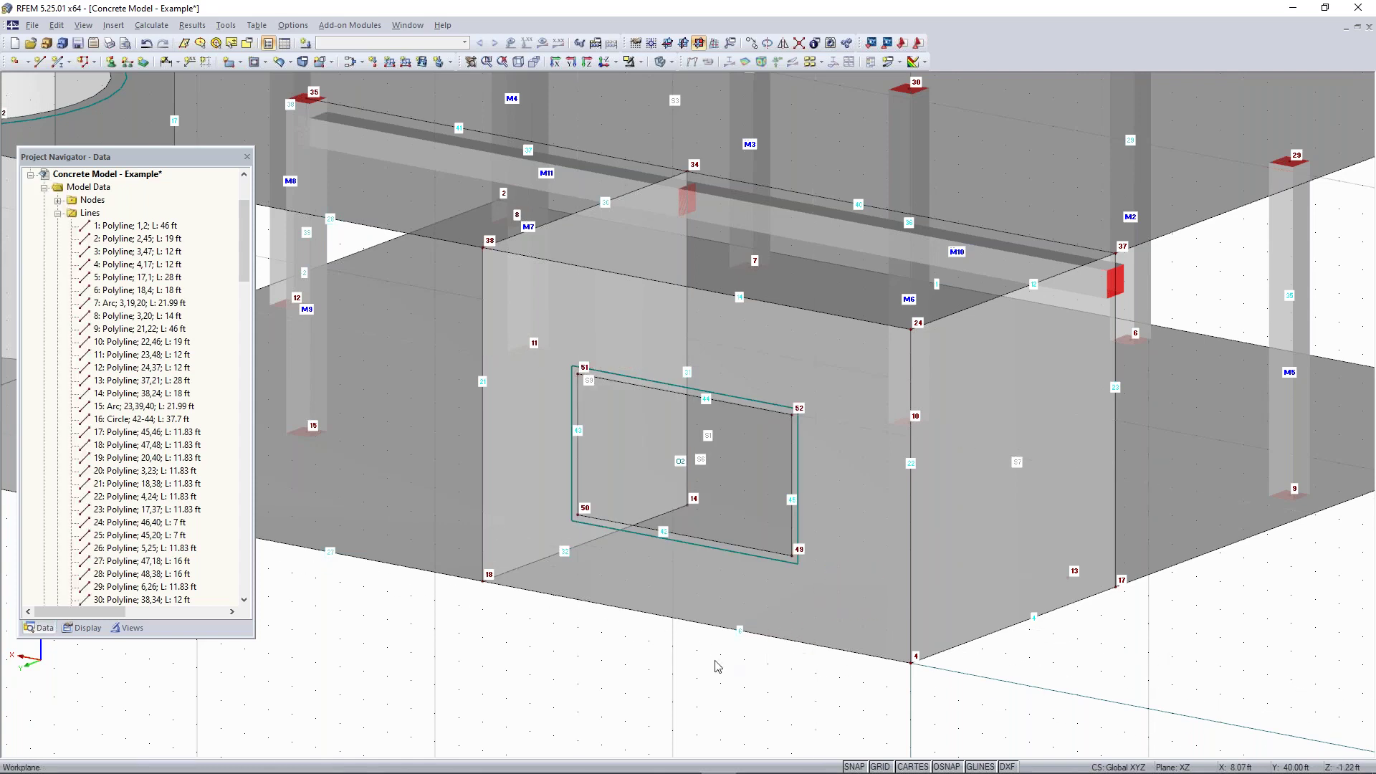
- Set the work plane back to XY with the whole model in view
scroll(714, 668, "down", 2)
middle_click_drag(714, 667, 697, 313, "ctrl")
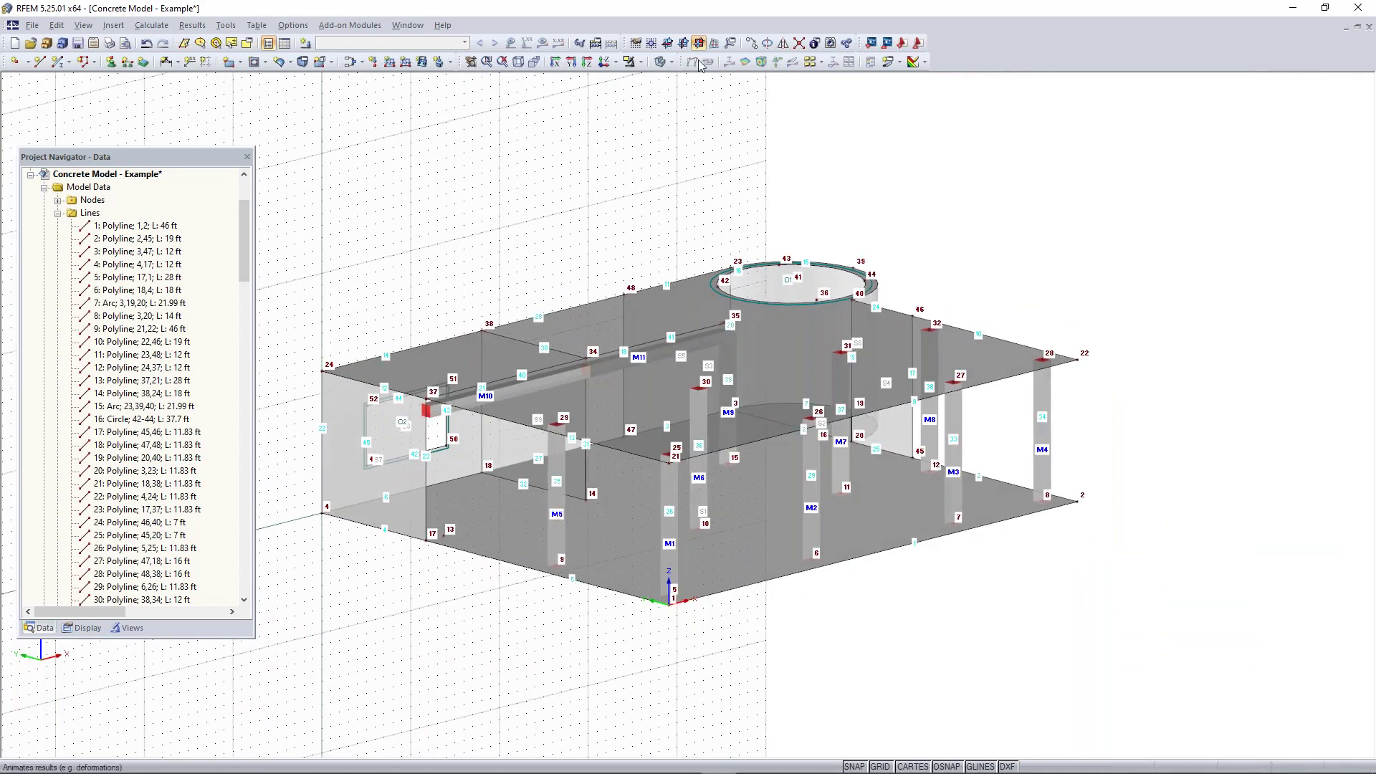
left_click(668, 43)
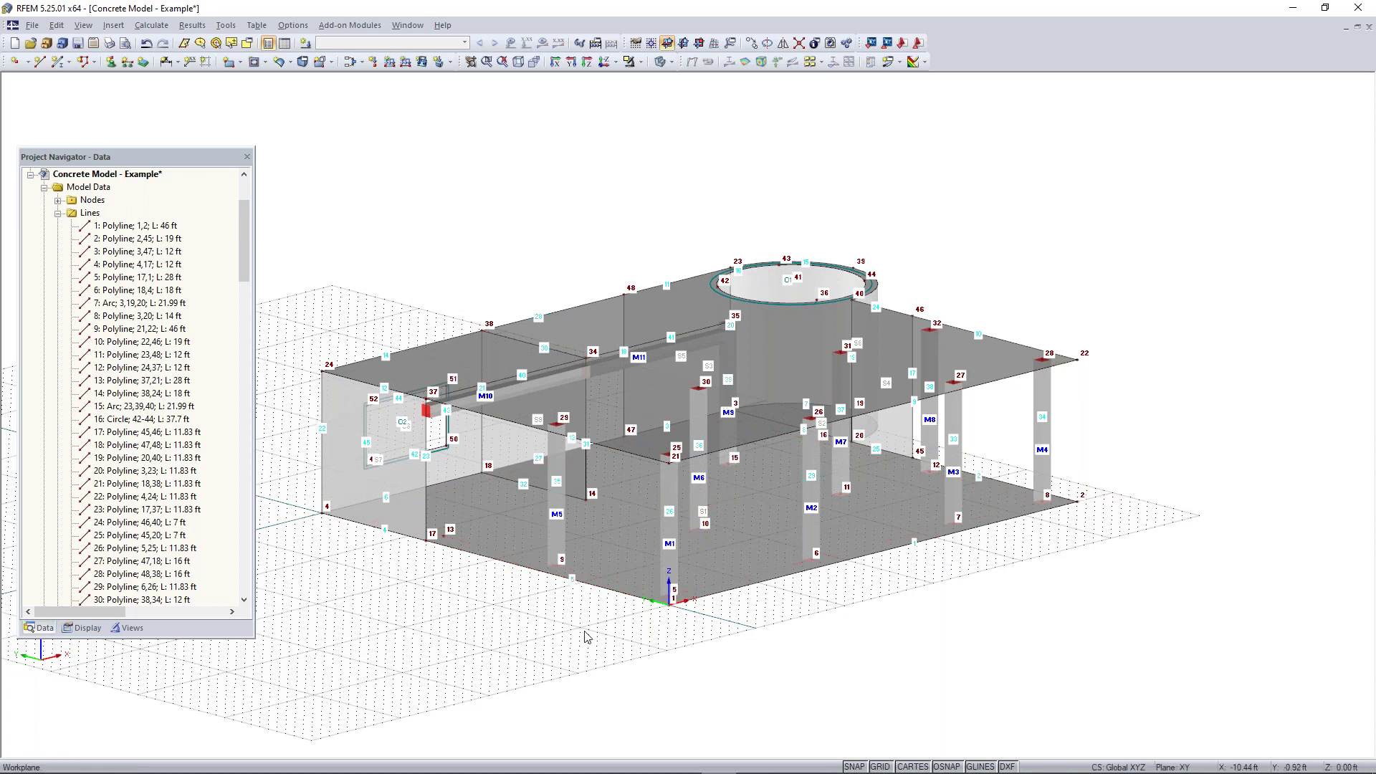
- Define a new line support type in global axes that fixes only uZ, leaving uX, uY and all rotations free
left_click(128, 65)
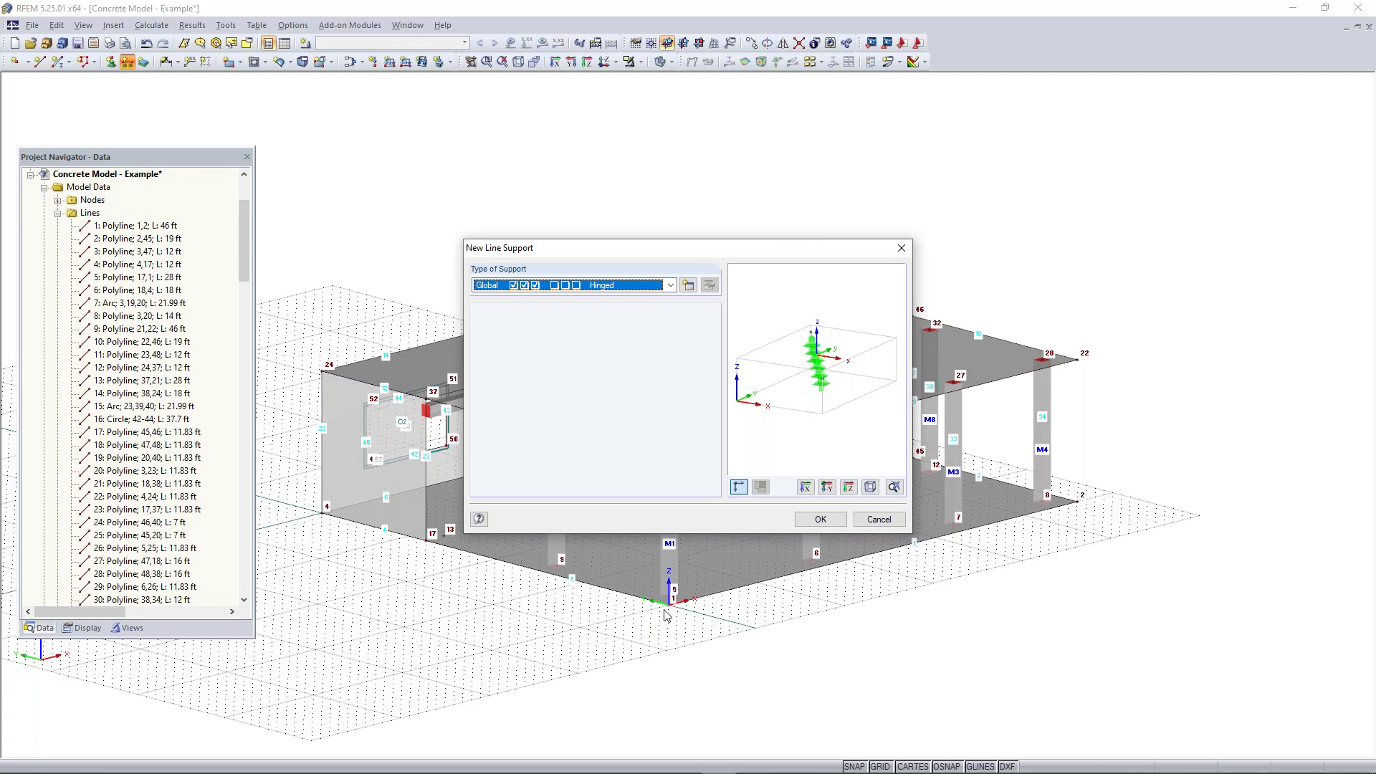
left_click(690, 288)
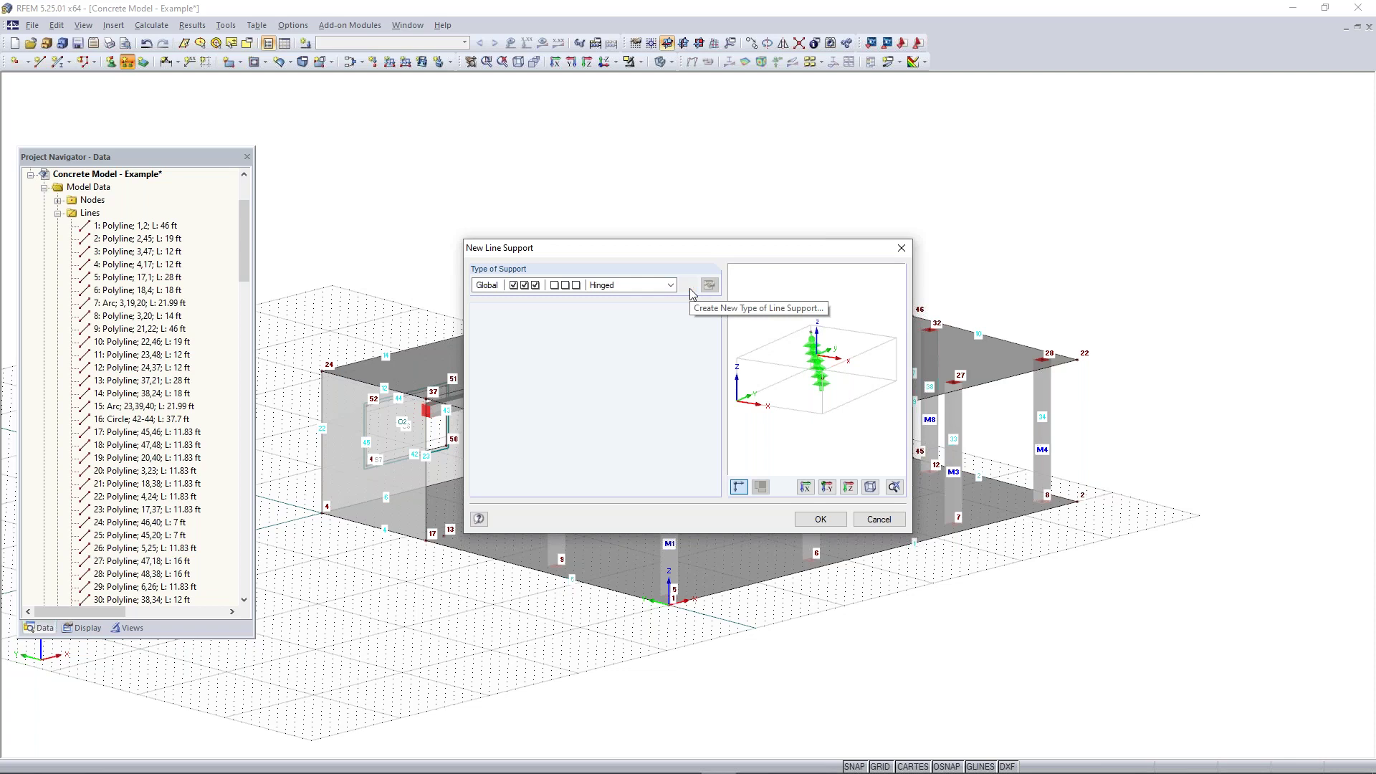
left_click(490, 503)
left_click(489, 502)
left_click(489, 416)
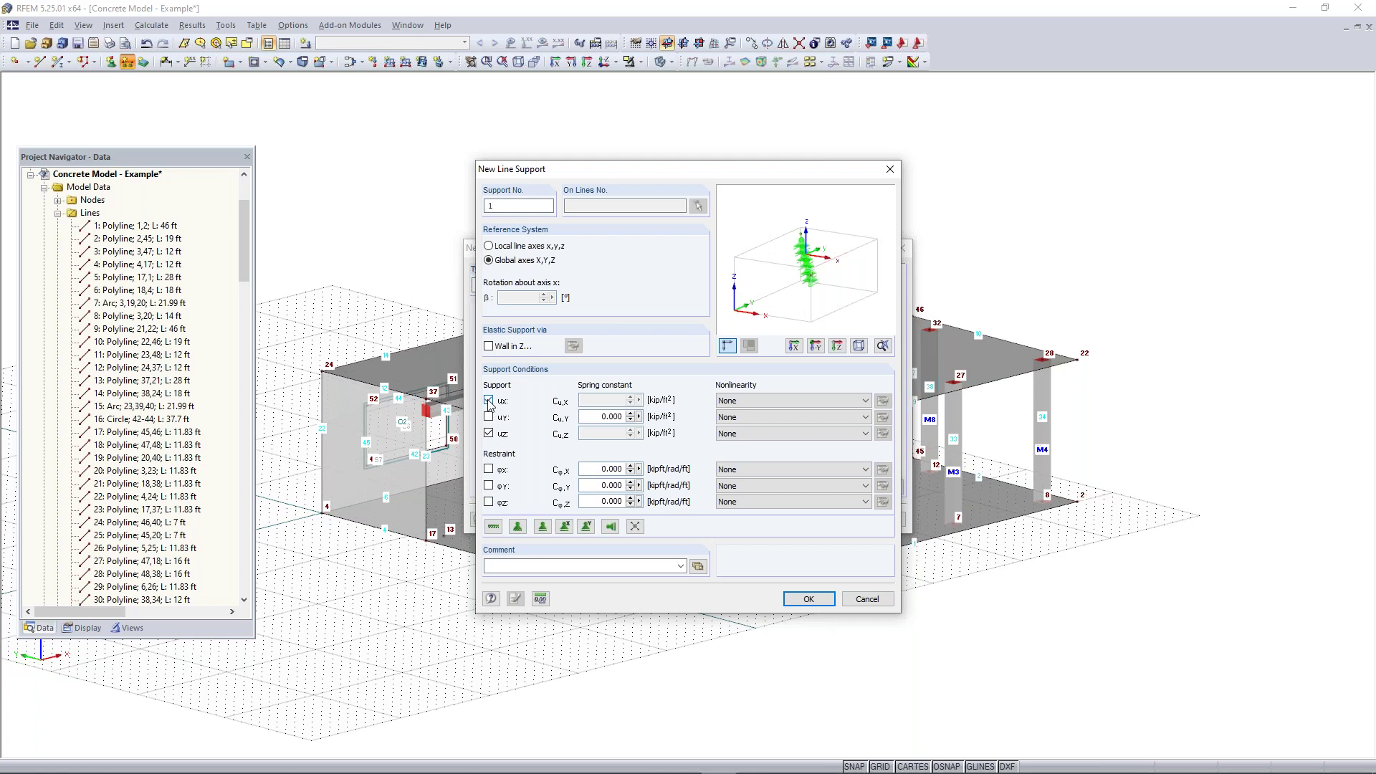
left_click(490, 402)
left_click(490, 433)
left_click(491, 403)
left_click(491, 402)
double_click(604, 400)
left_click(604, 400)
left_click(489, 433)
left_click(809, 598)
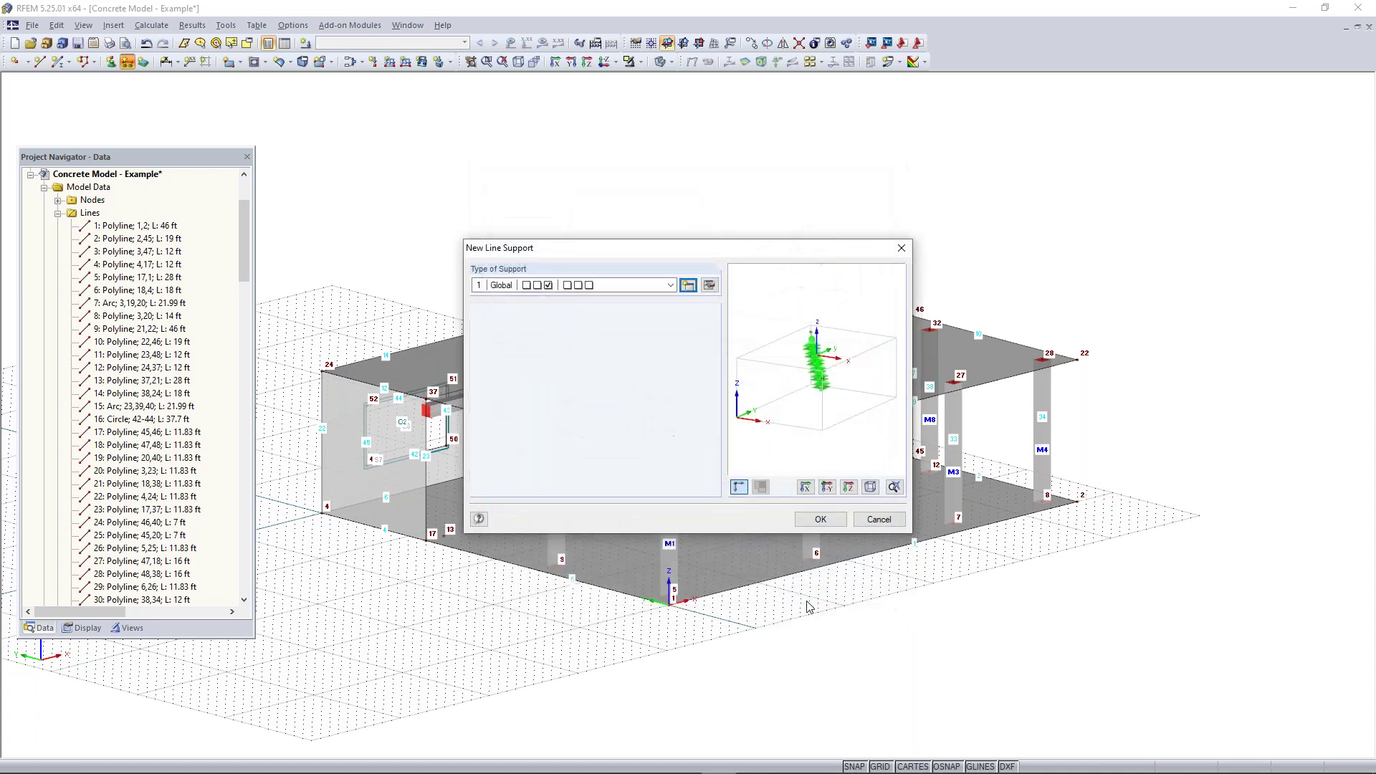
- Place the line support on the lower slab's edge lines from node 1 to node 17 and from node 17 to node 4
left_click(820, 519)
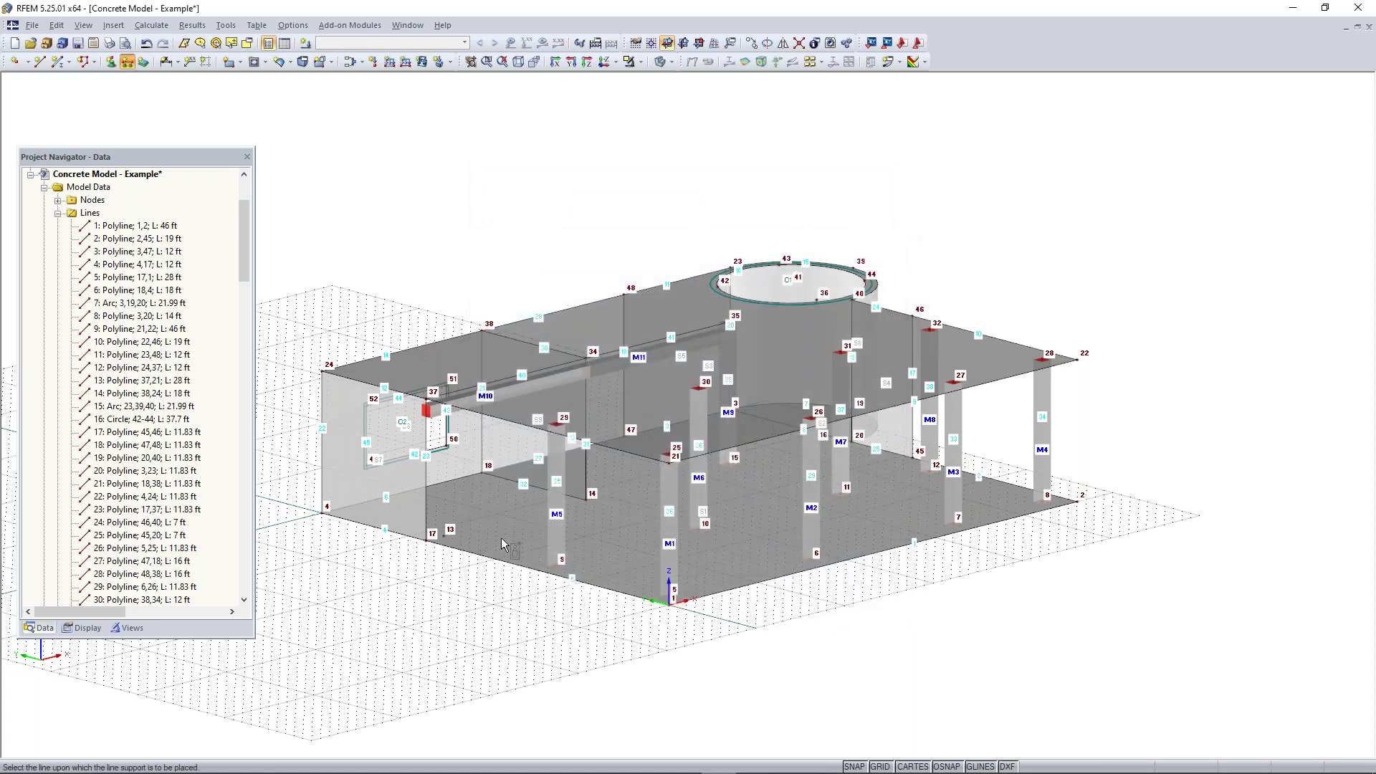
left_click(479, 554)
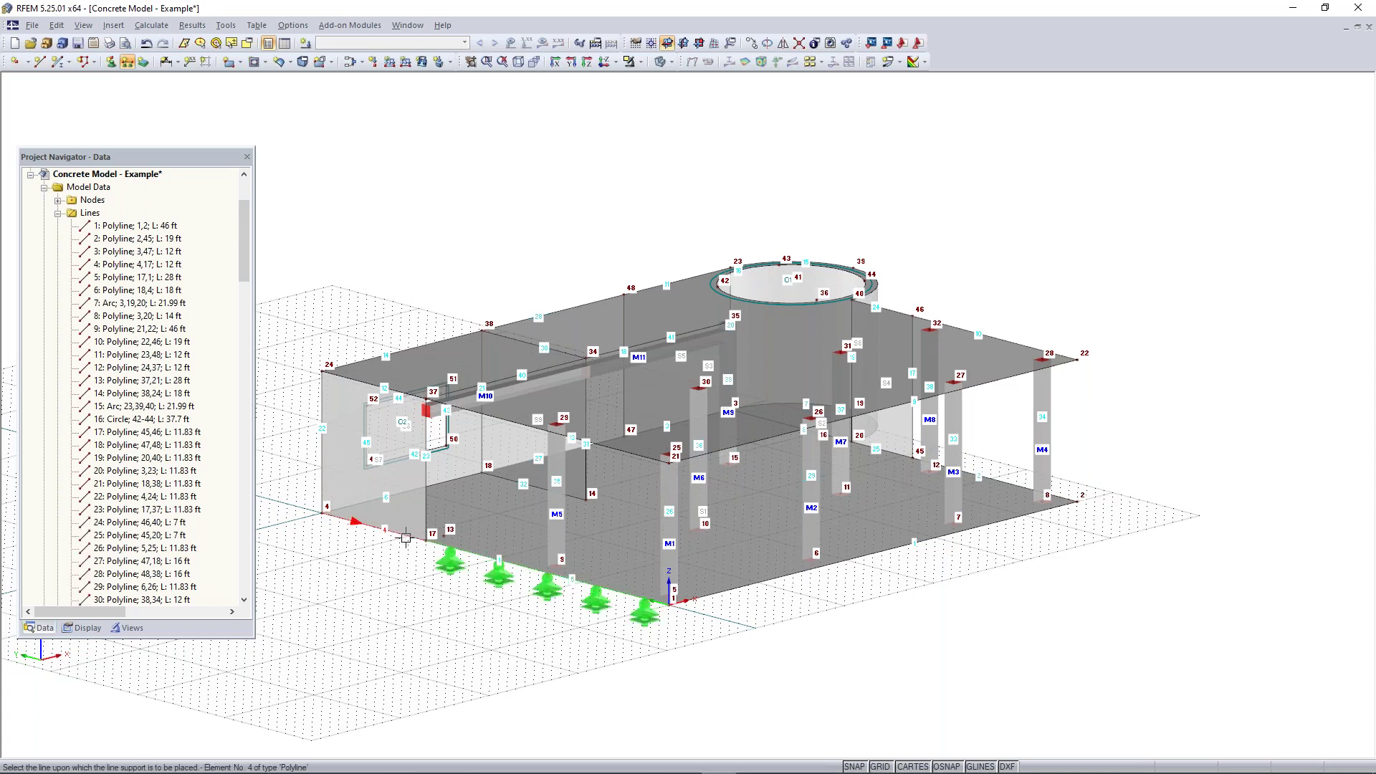
left_click(406, 538)
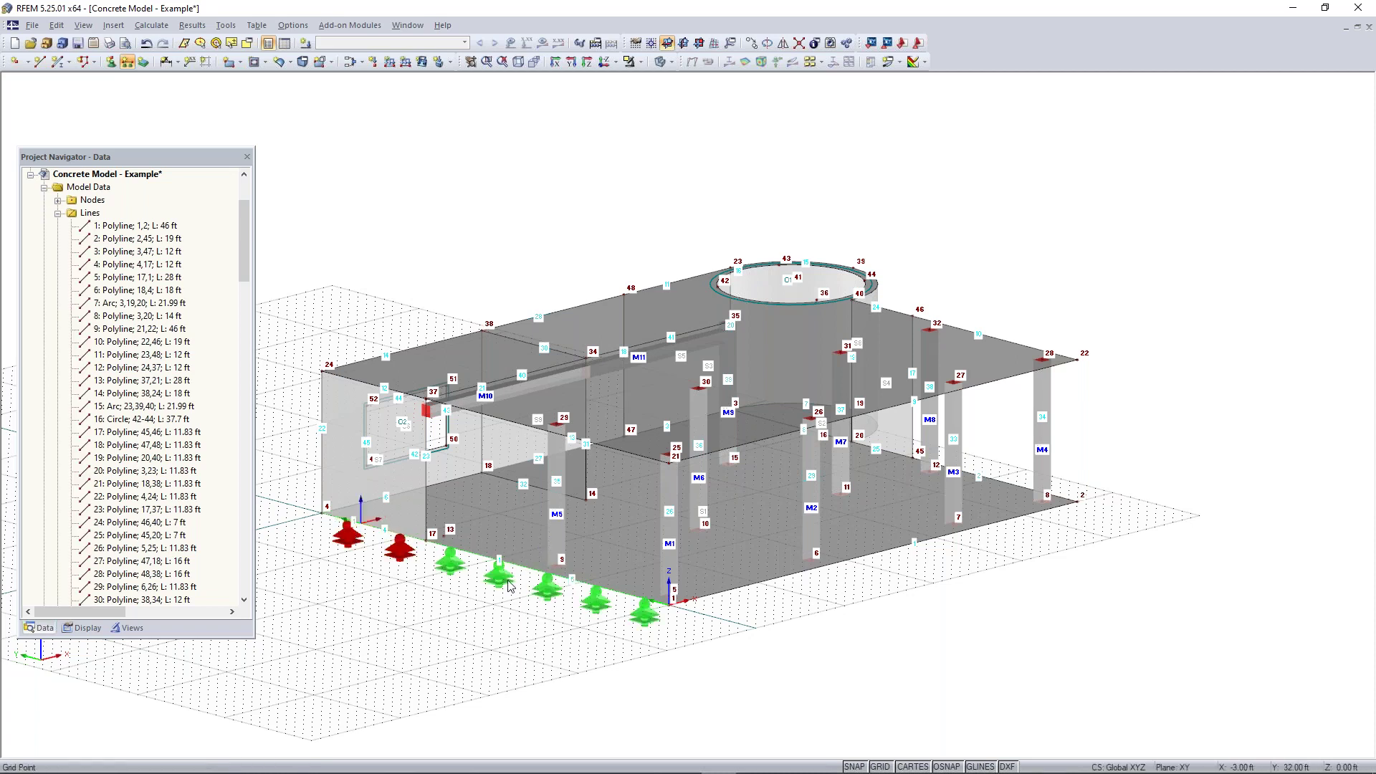
- Edit the lower slab's surfaces 1 and 2 together, make a surface support available for them and begin a new support type
middle_click_drag(846, 615, 795, 612)
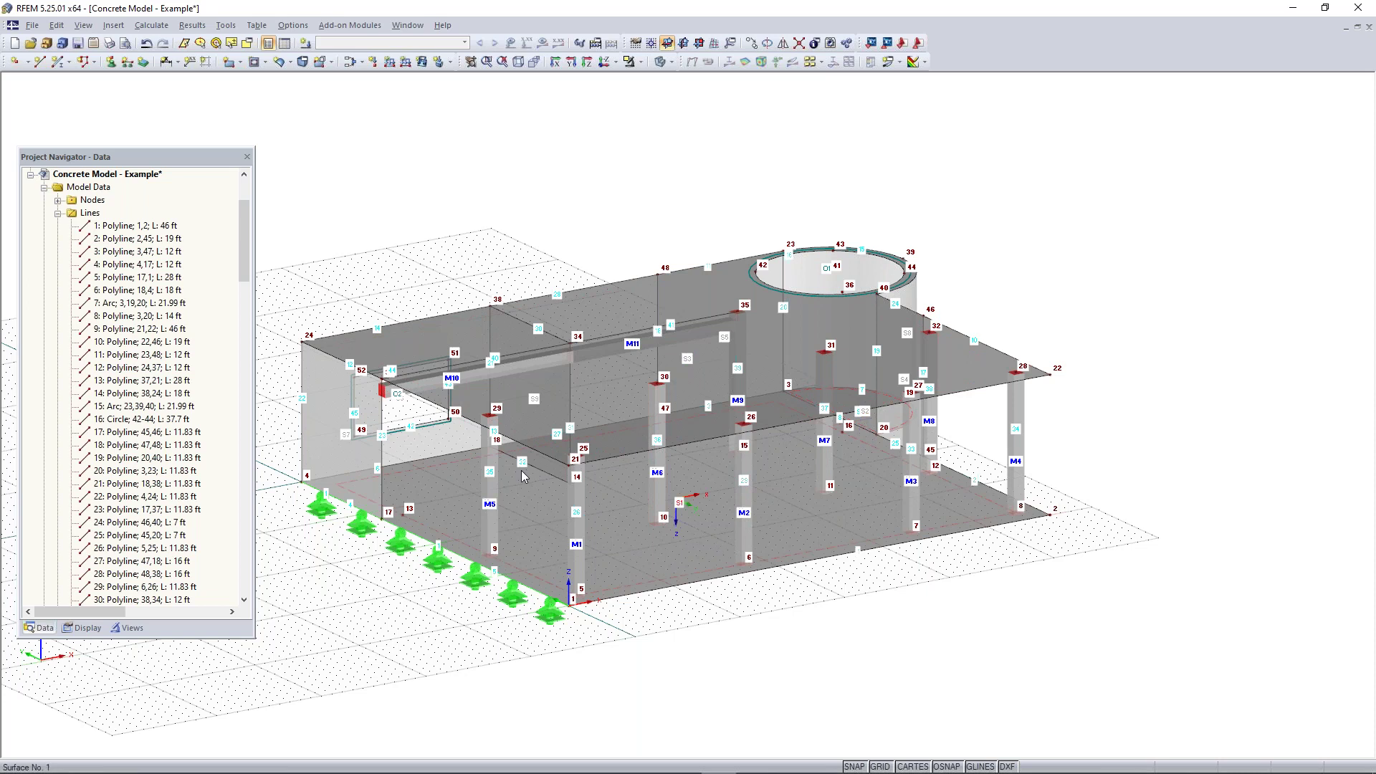
left_click(59, 212)
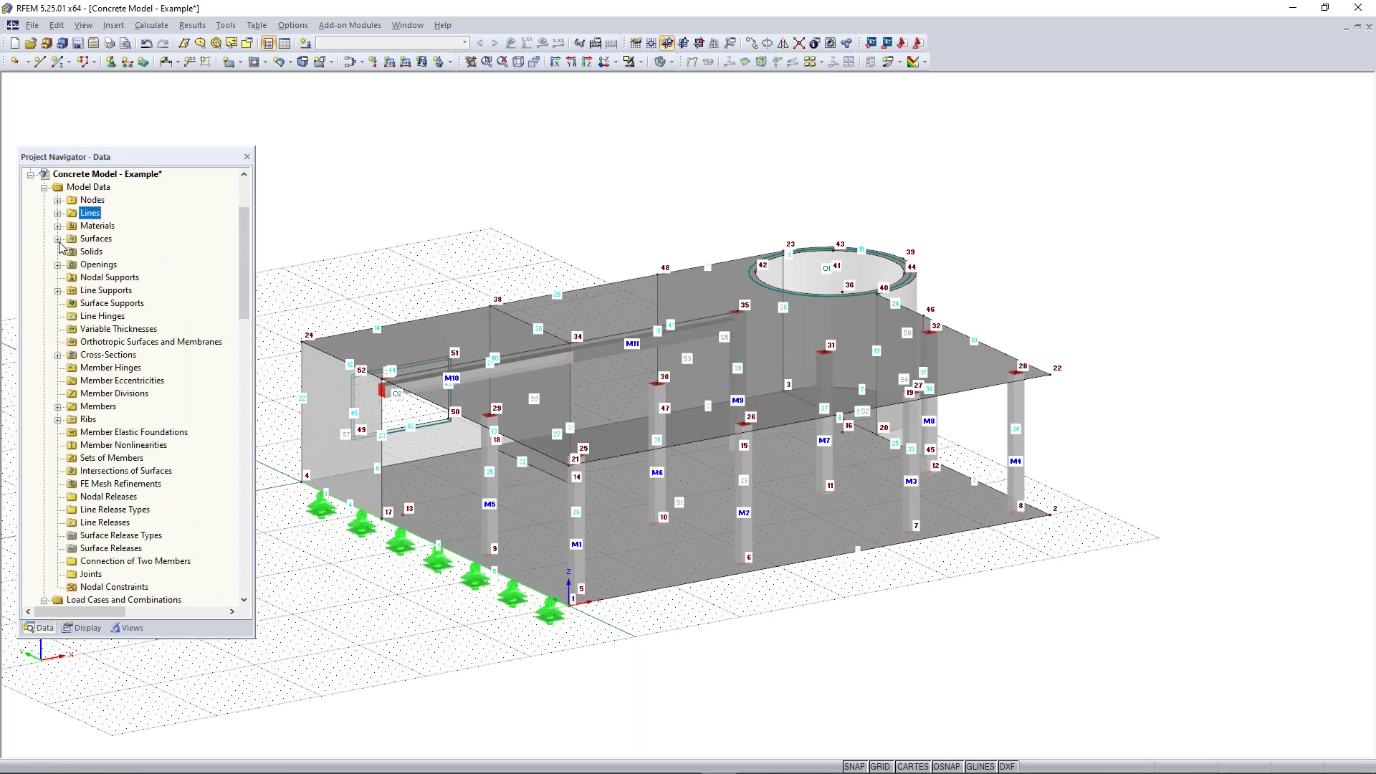
left_click(59, 239)
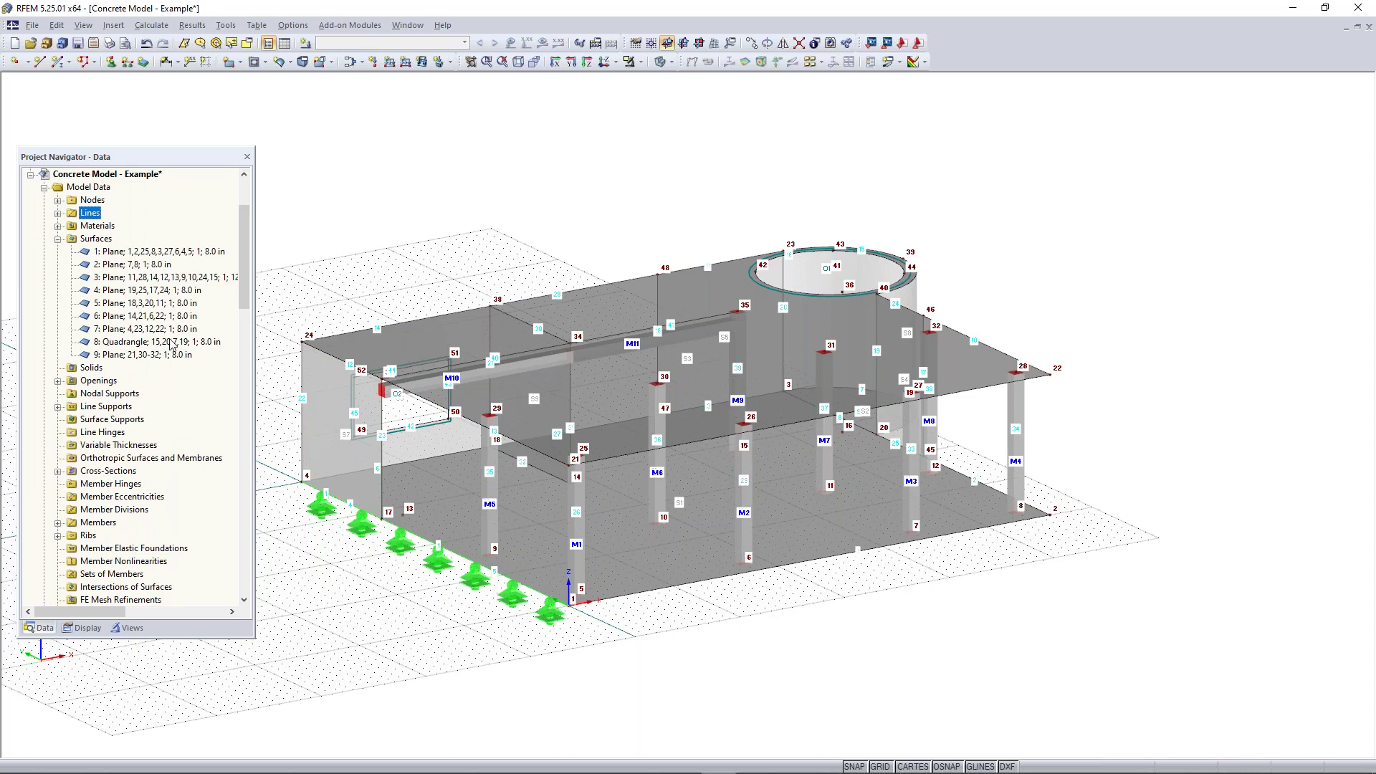
left_click(138, 251)
left_click(139, 265, "ctrl")
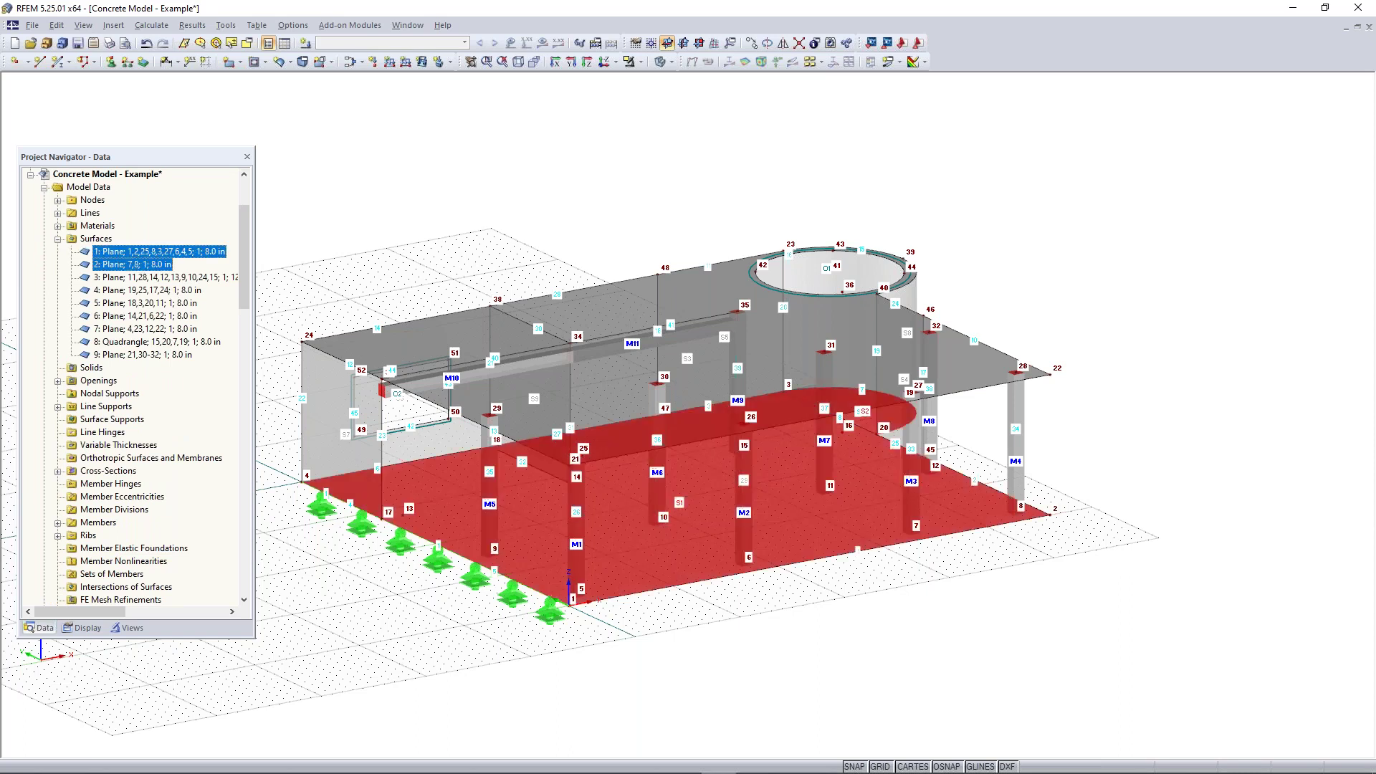
right_click(135, 258)
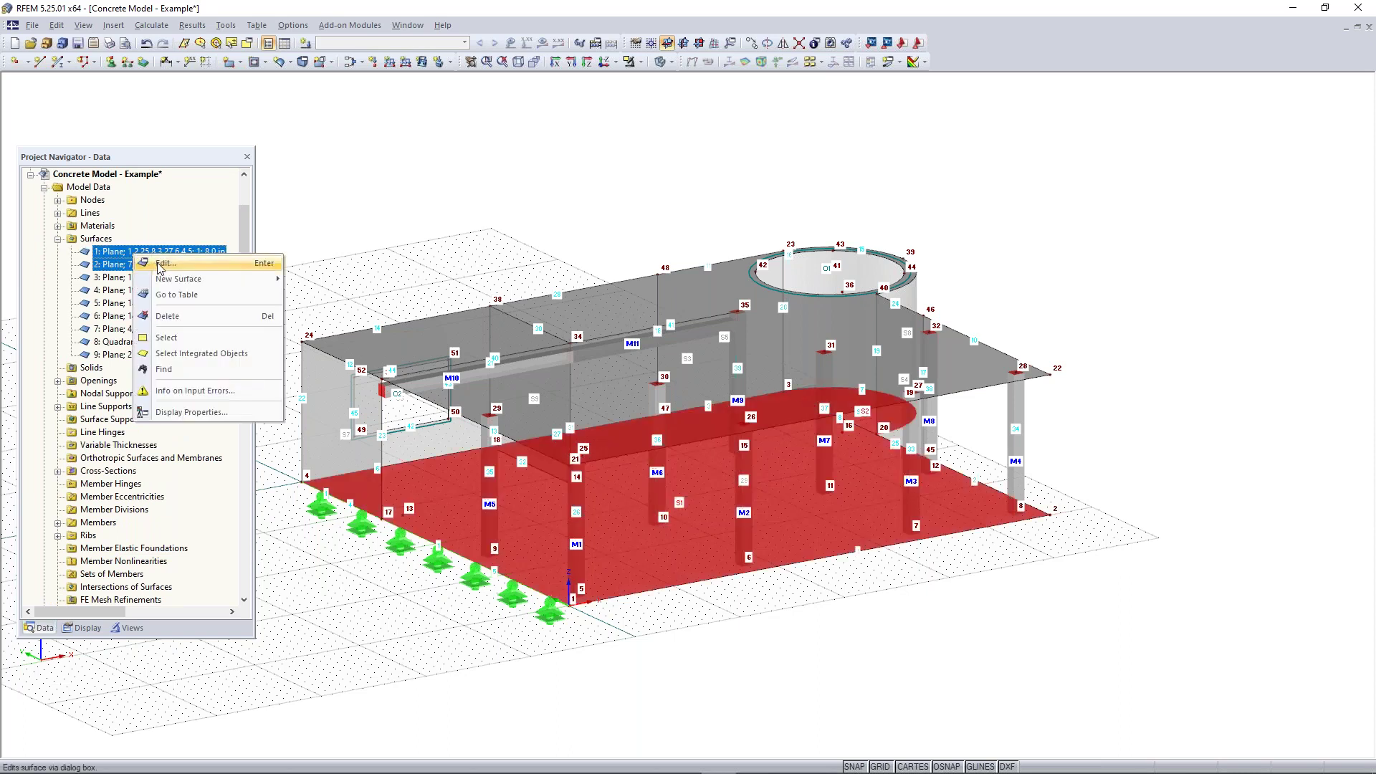
left_click(160, 266)
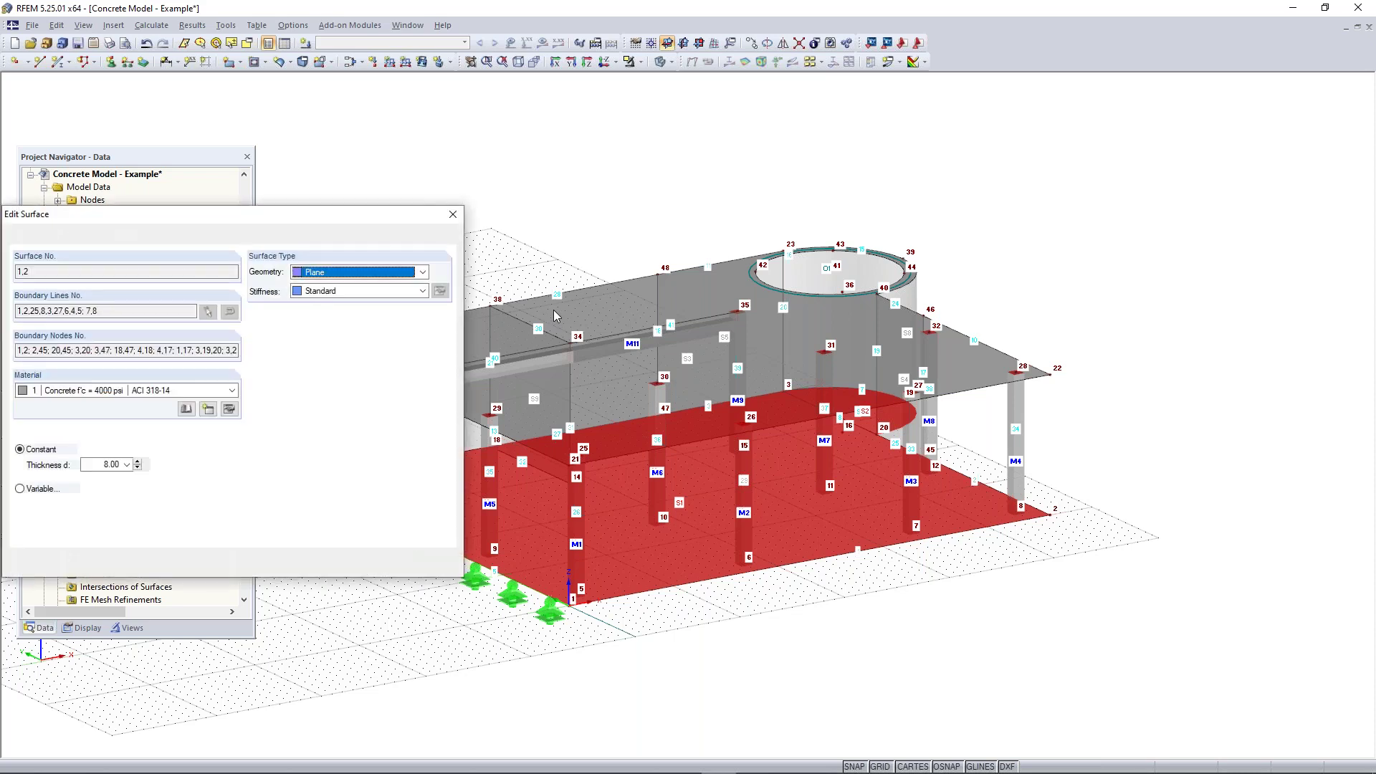
left_click_drag(323, 198, 620, 154)
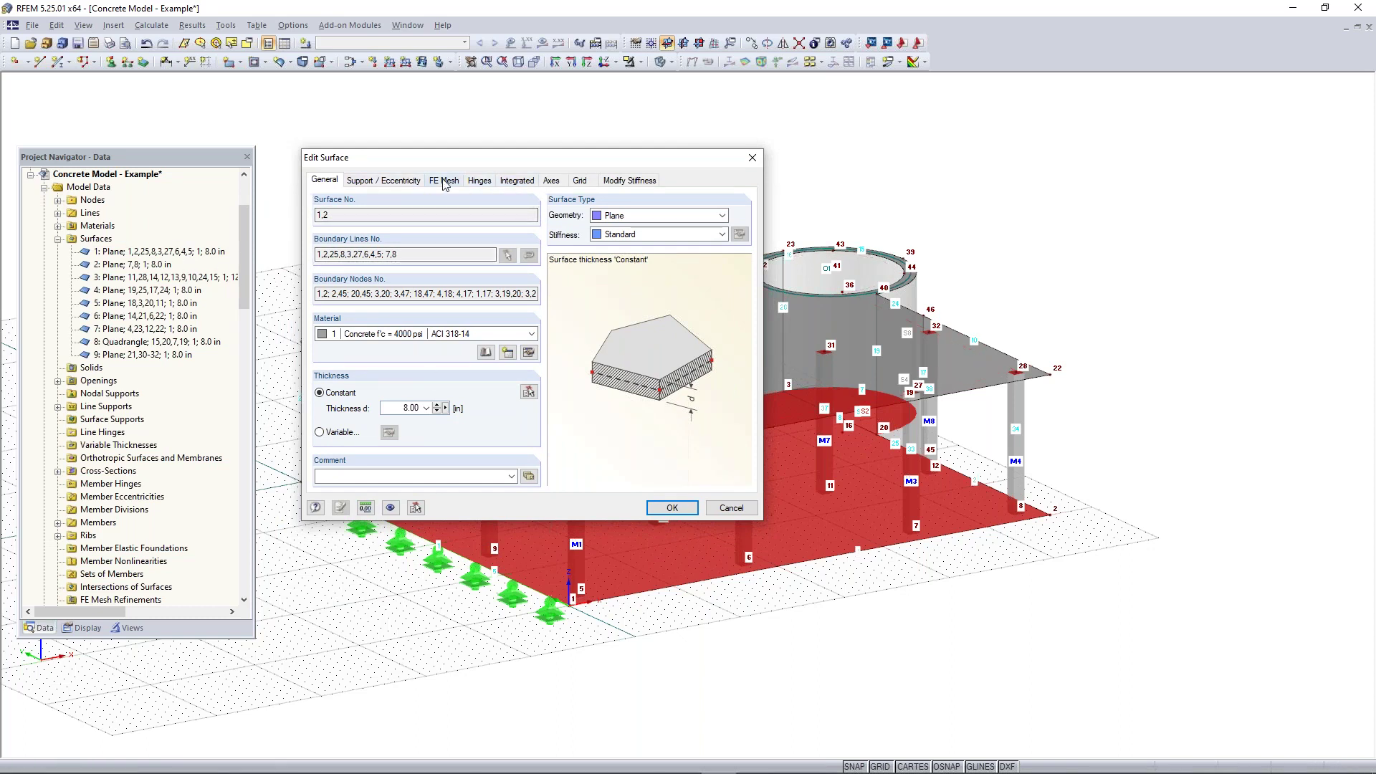
left_click(405, 185)
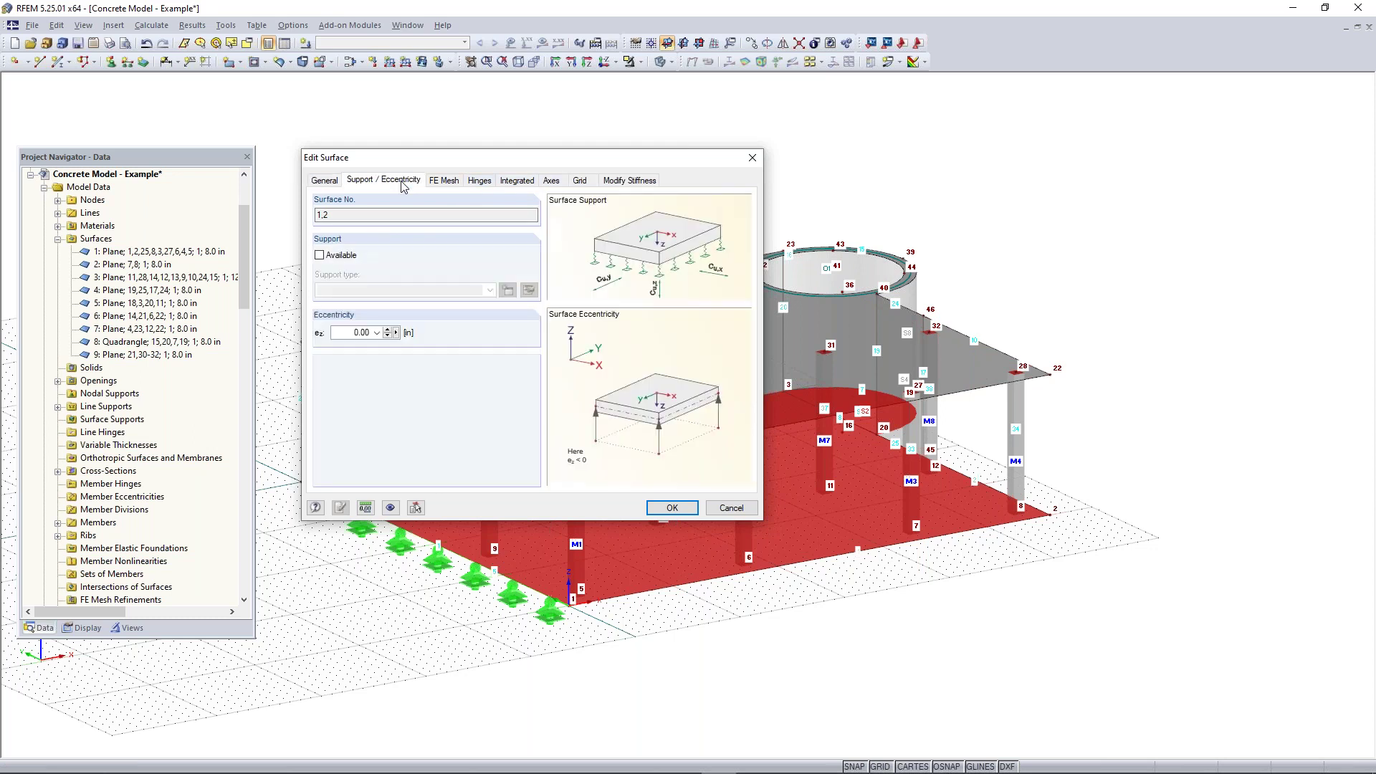
left_click(320, 253)
left_click(509, 289)
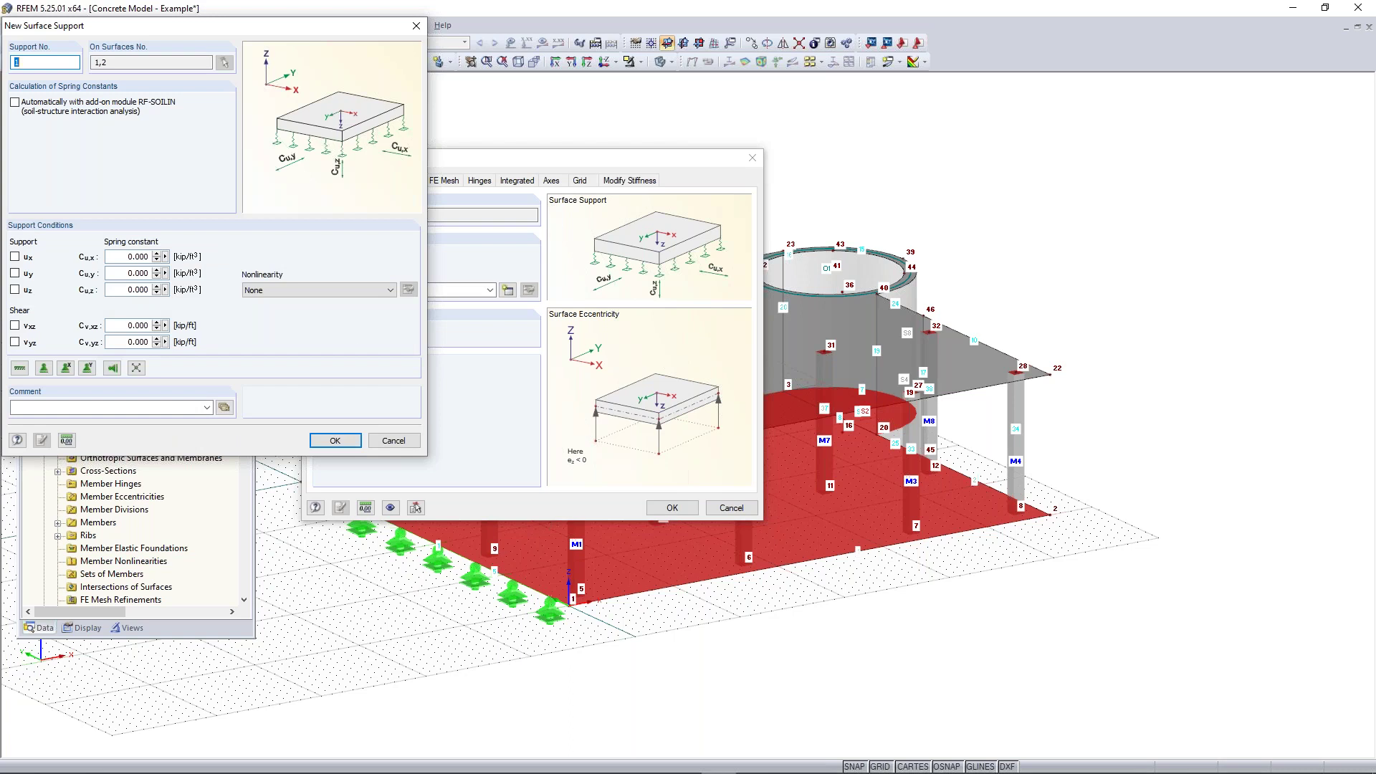
- Set the surface support's Cu,z spring constant to 640 kip/ft³ with the nonlinearity Failure if negative contact stress in z
left_click_drag(179, 34, 557, 143)
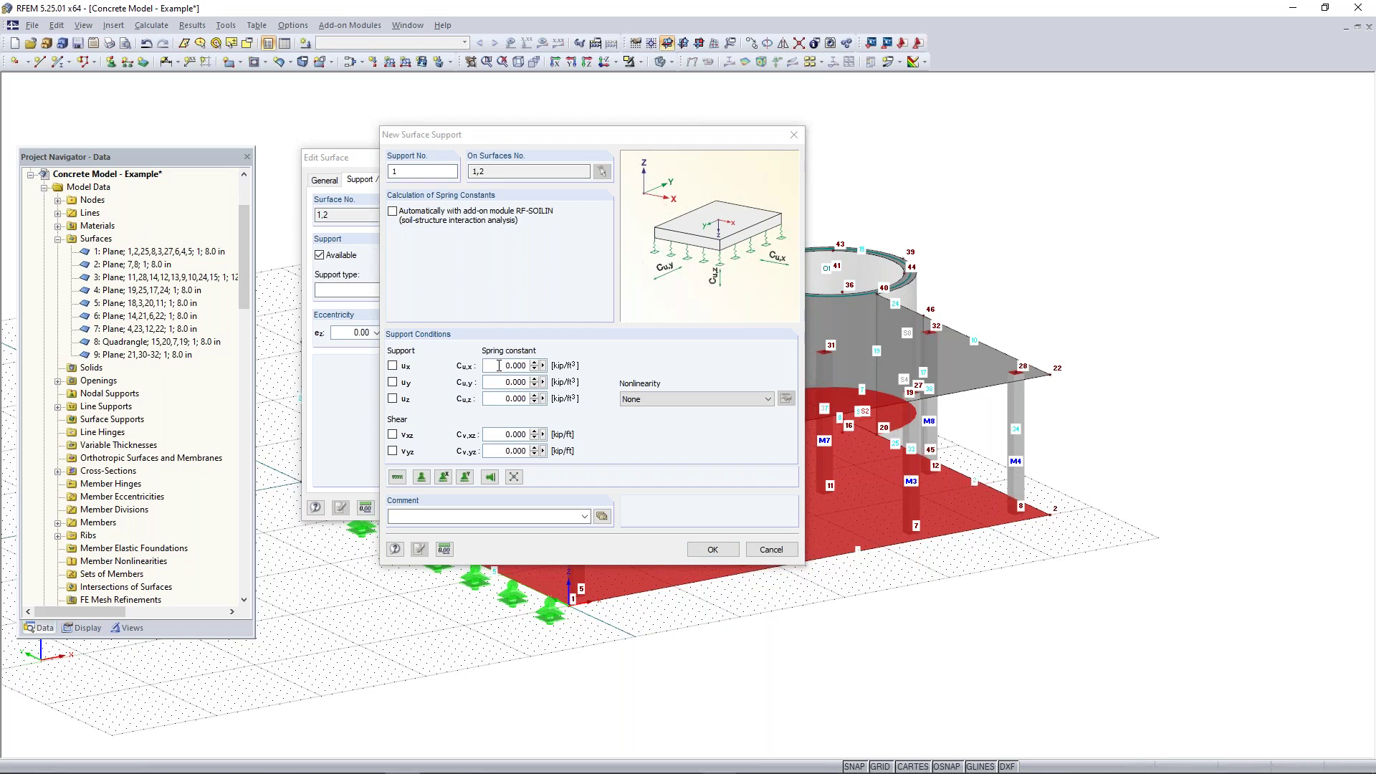
double_click(498, 399)
type("640")
left_click(674, 399)
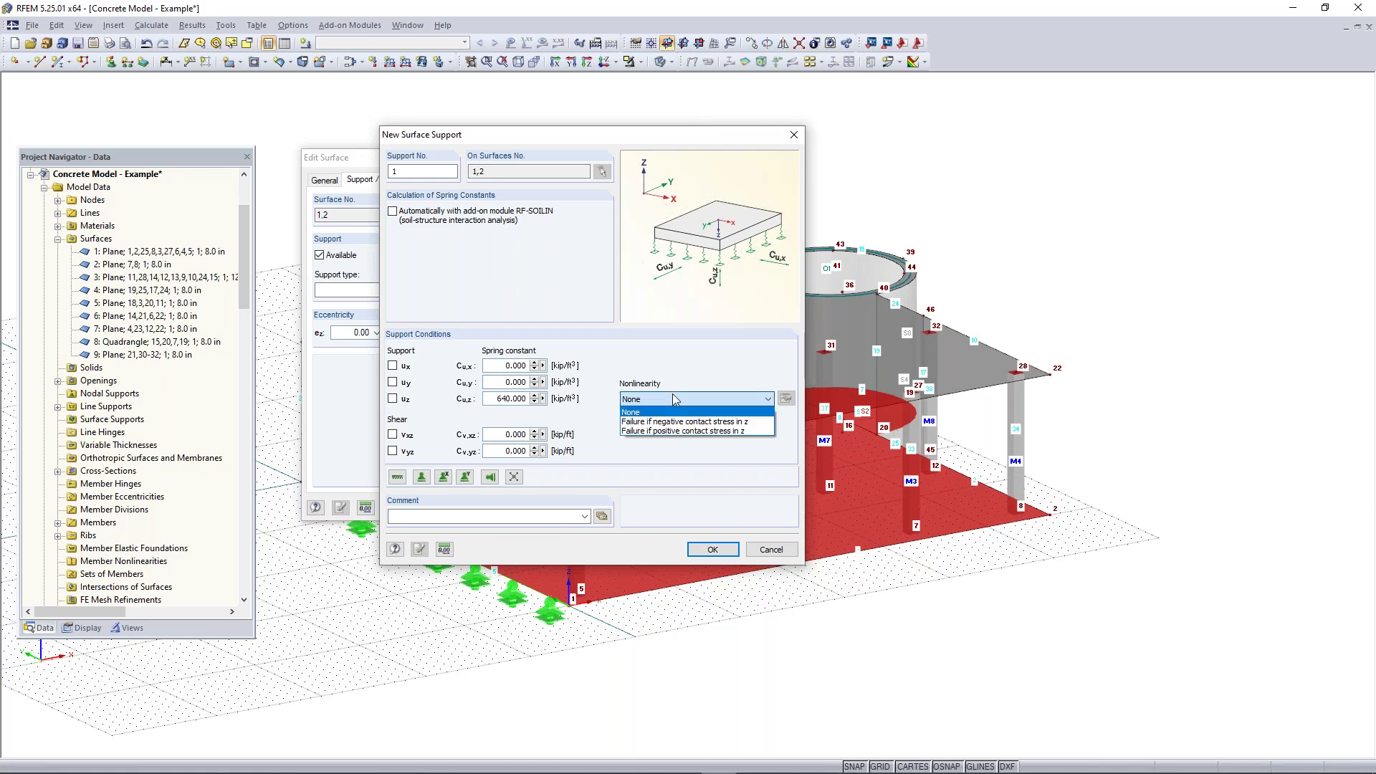
left_click(685, 400)
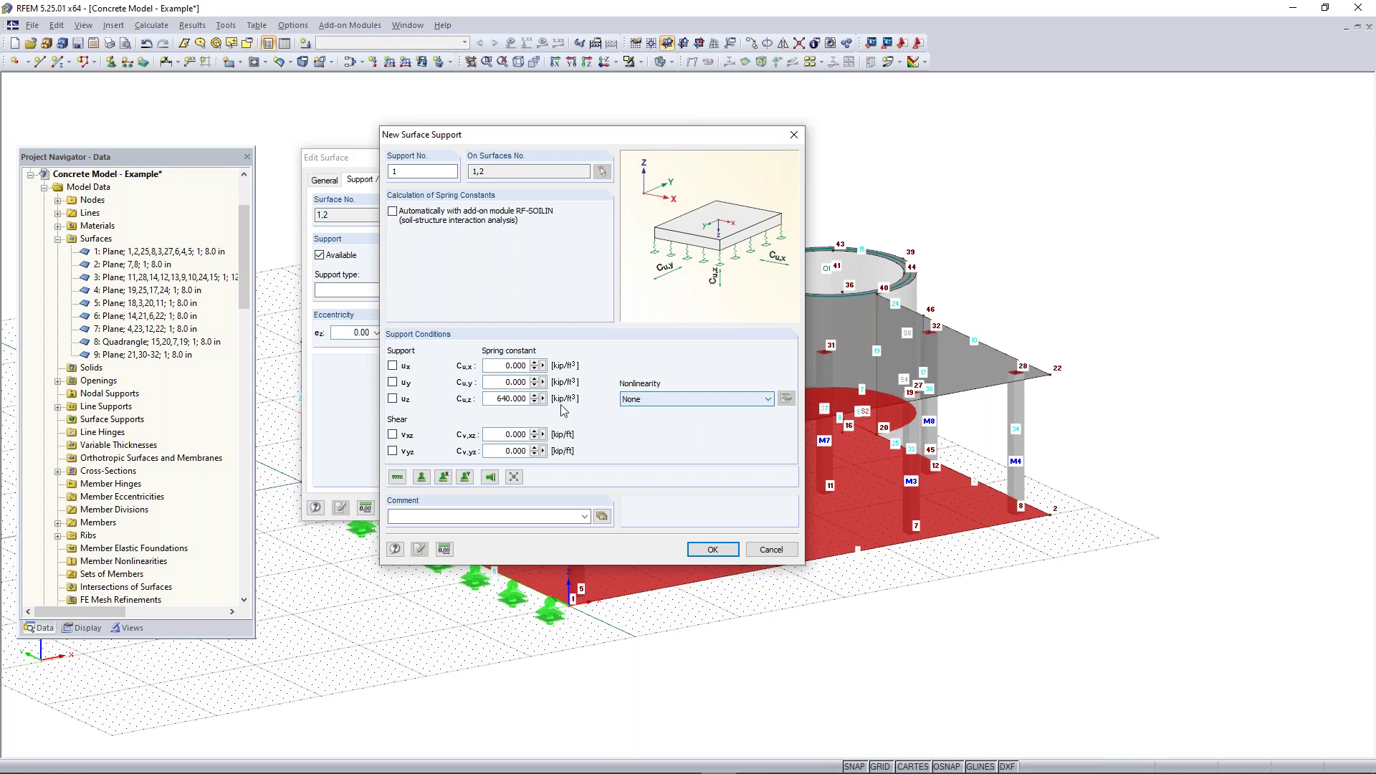
left_click(717, 405)
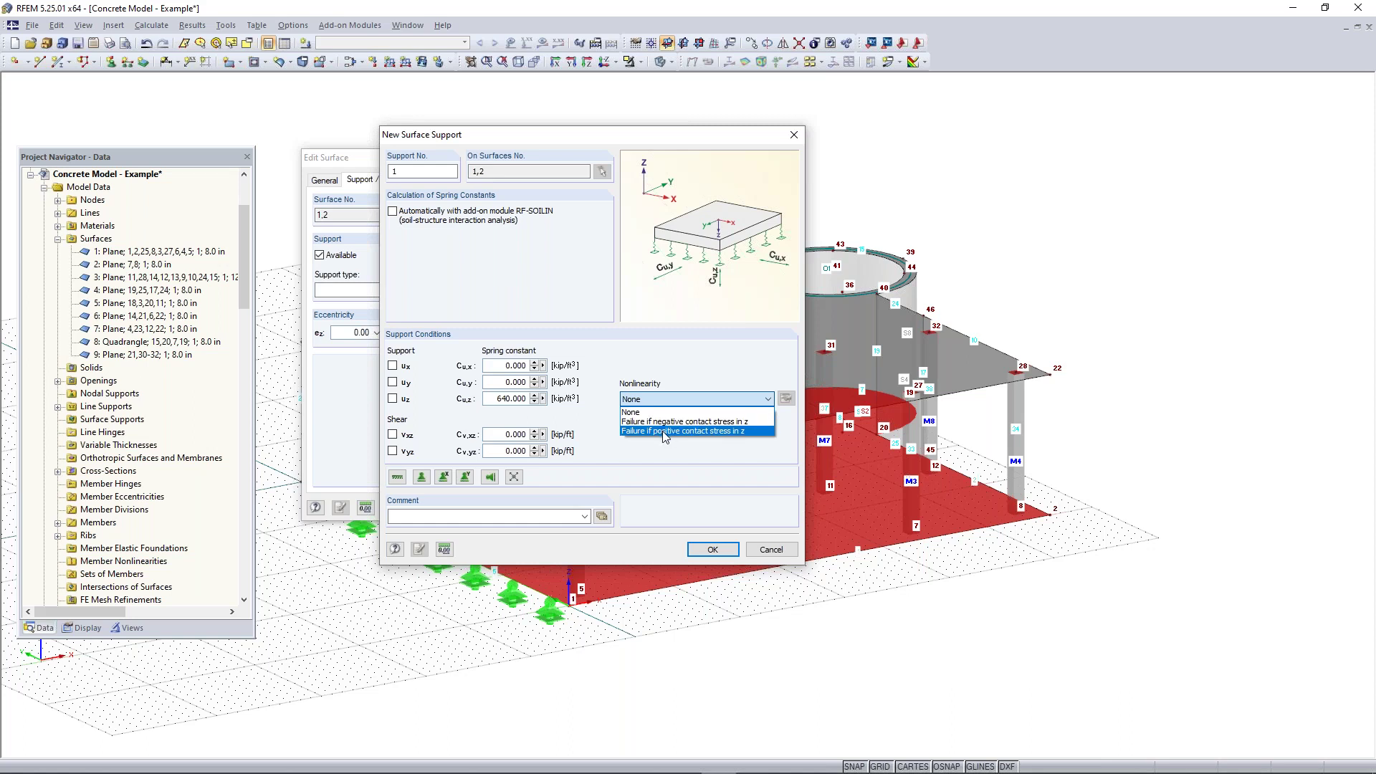
left_click(698, 423)
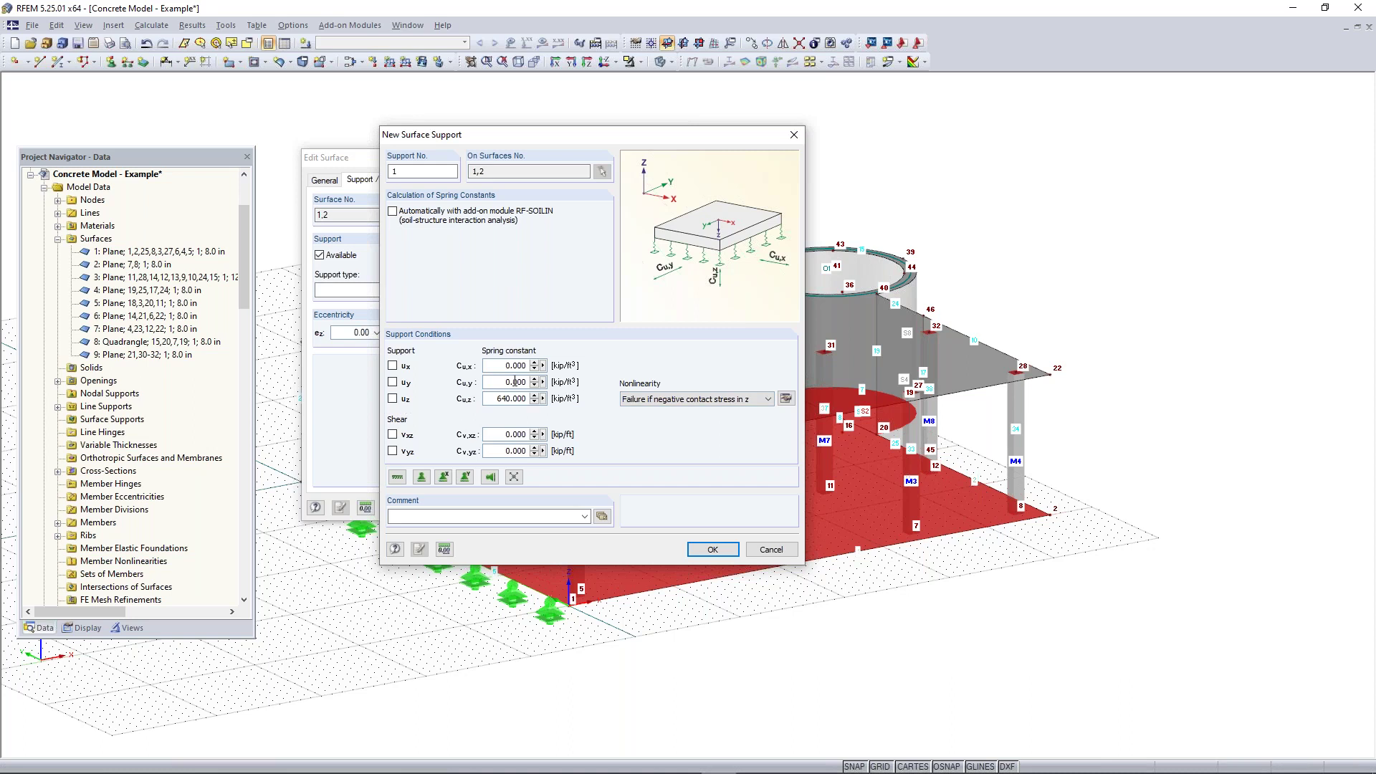
- Set Cu,x and Cu,y to 64 kip/ft³ and both shear spring constants to 32 kip/ft, and apply the support to surfaces 1 and 2
double_click(498, 364)
type("64")
double_click(501, 382)
type("64")
double_click(504, 434)
type("32")
key("Tab")
type("32")
left_click(713, 550)
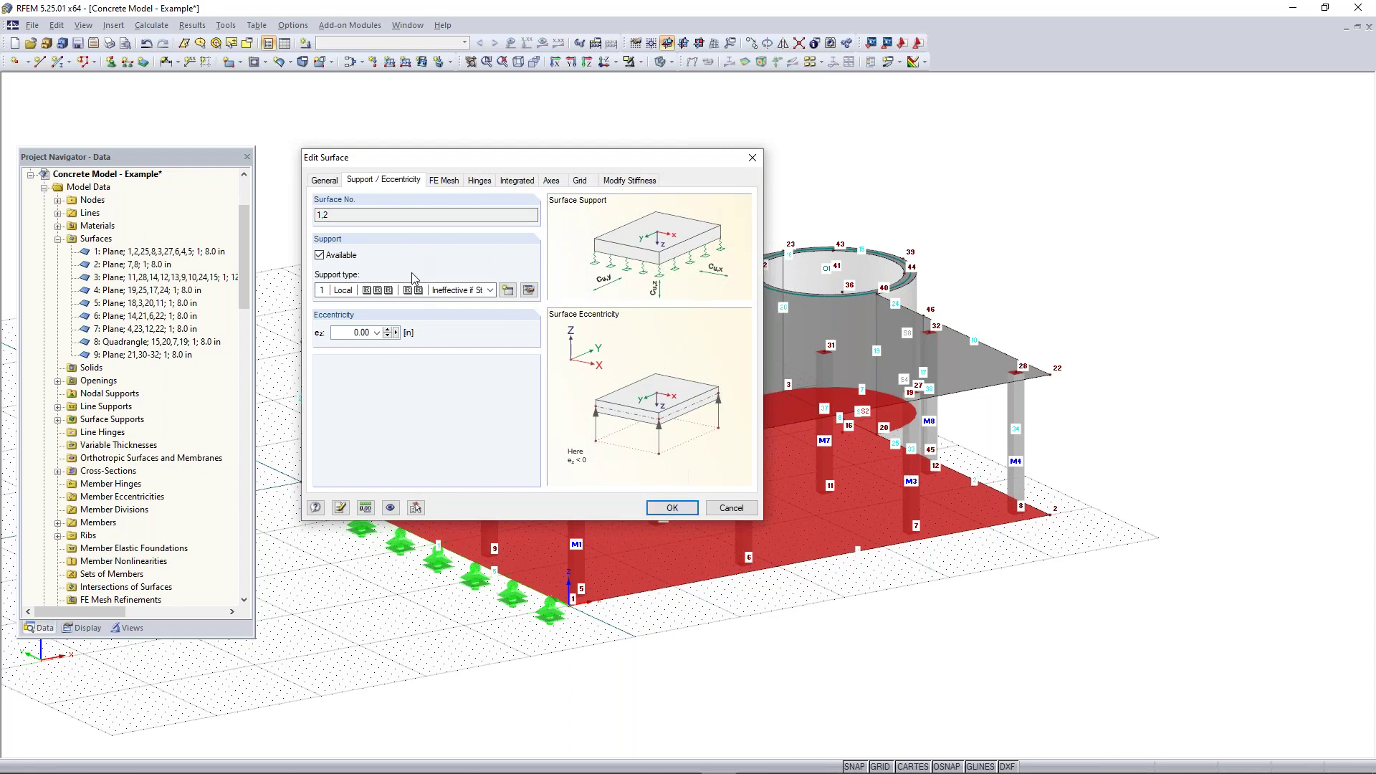
left_click(332, 181)
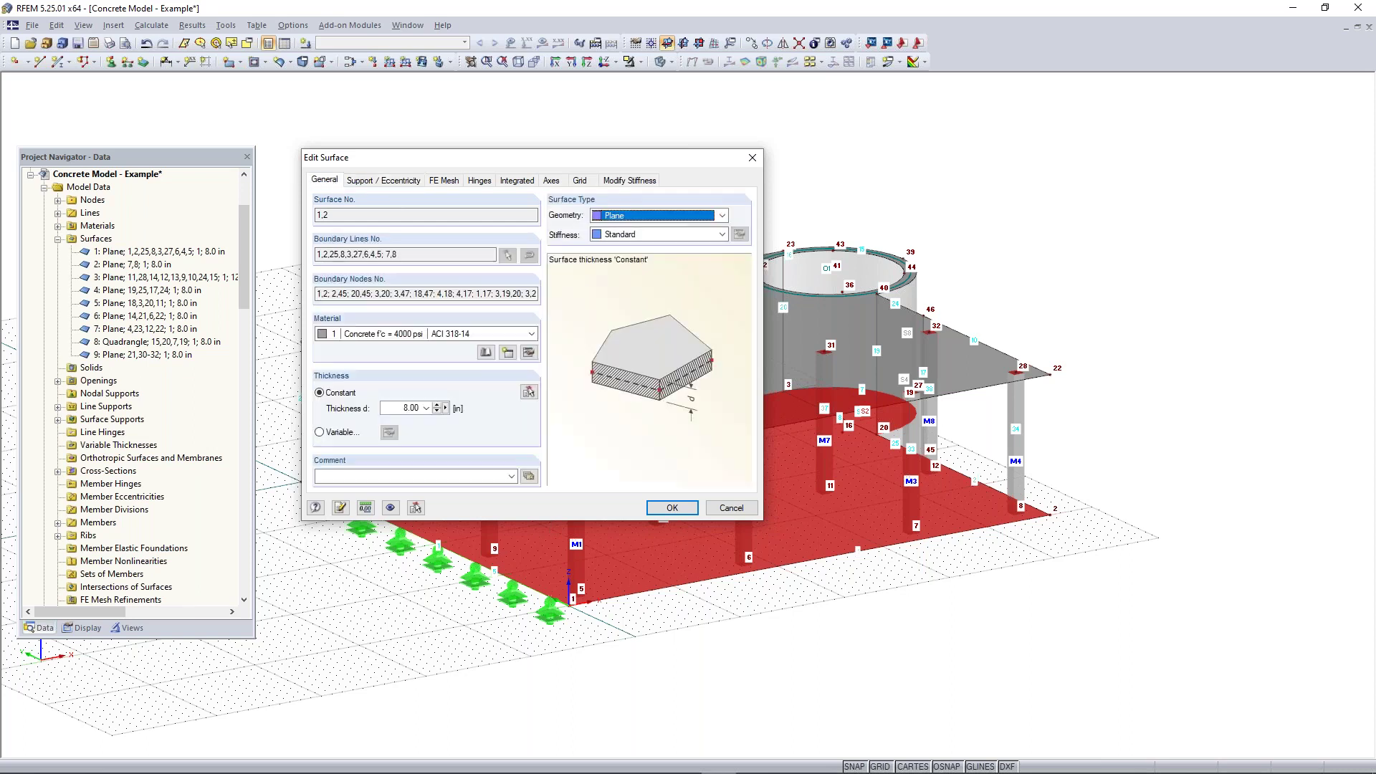
left_click_drag(343, 216, 313, 216)
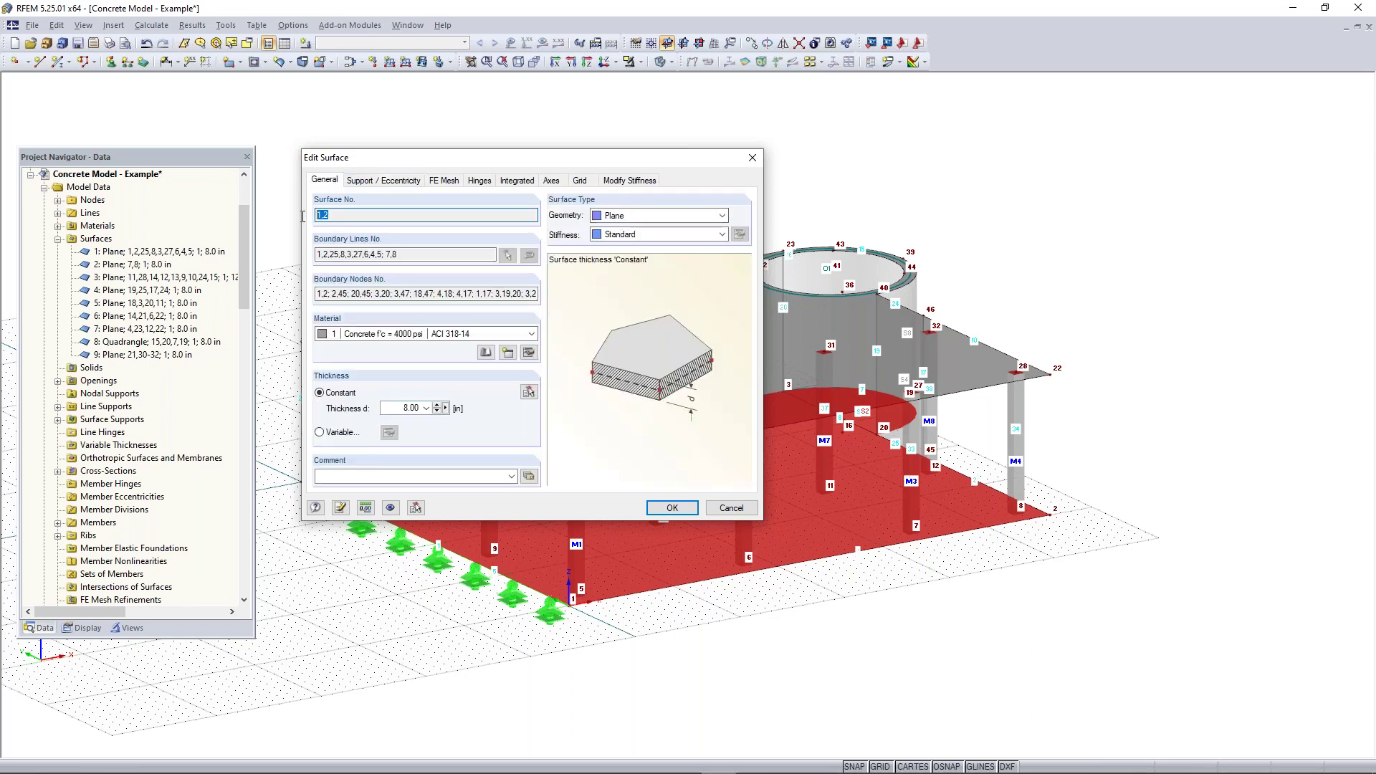
left_click(671, 509)
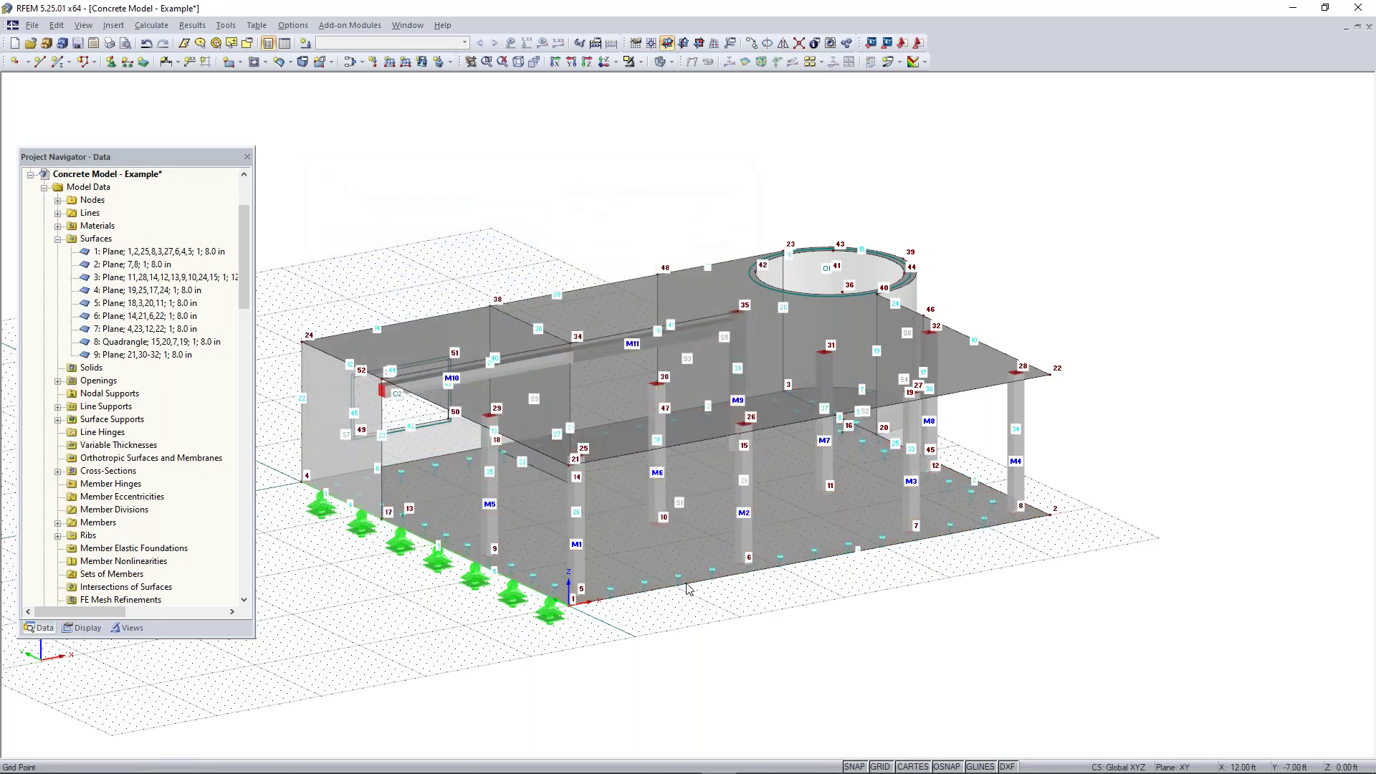
- Examine the surface support symbols around the lower slab and the line supports along its edge between nodes 1 and 4
scroll(656, 553, "up", 5)
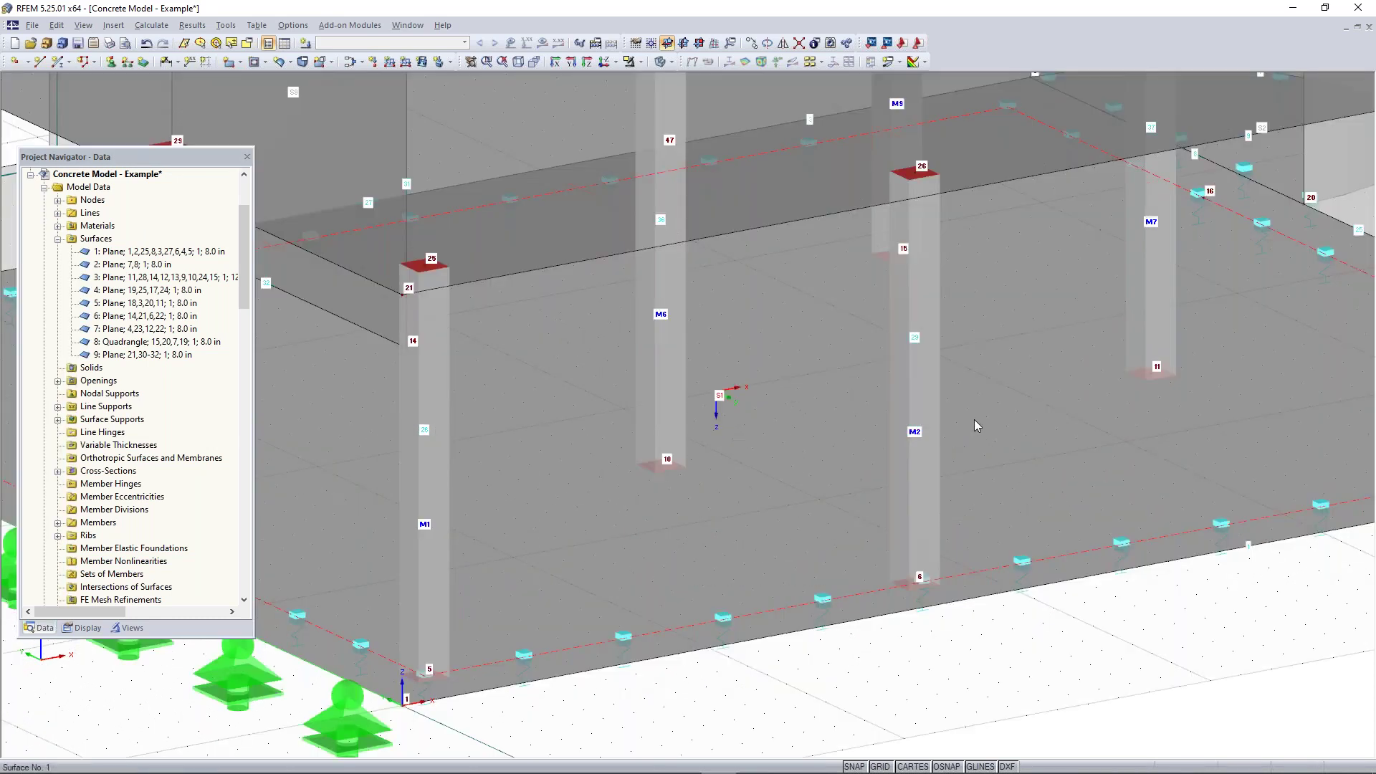
middle_click_drag(1041, 381, 859, 459)
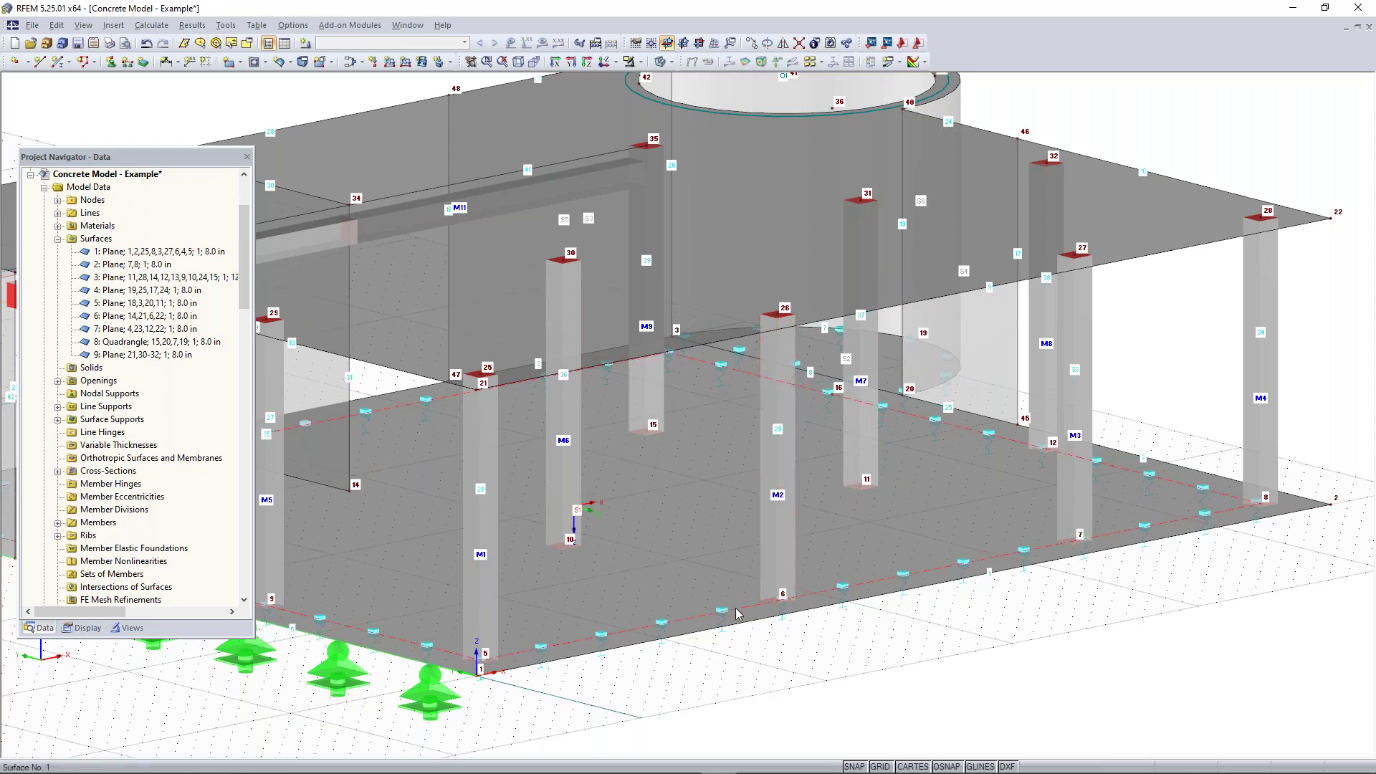
scroll(788, 631, "down", 1)
middle_click_drag(724, 612, 753, 601)
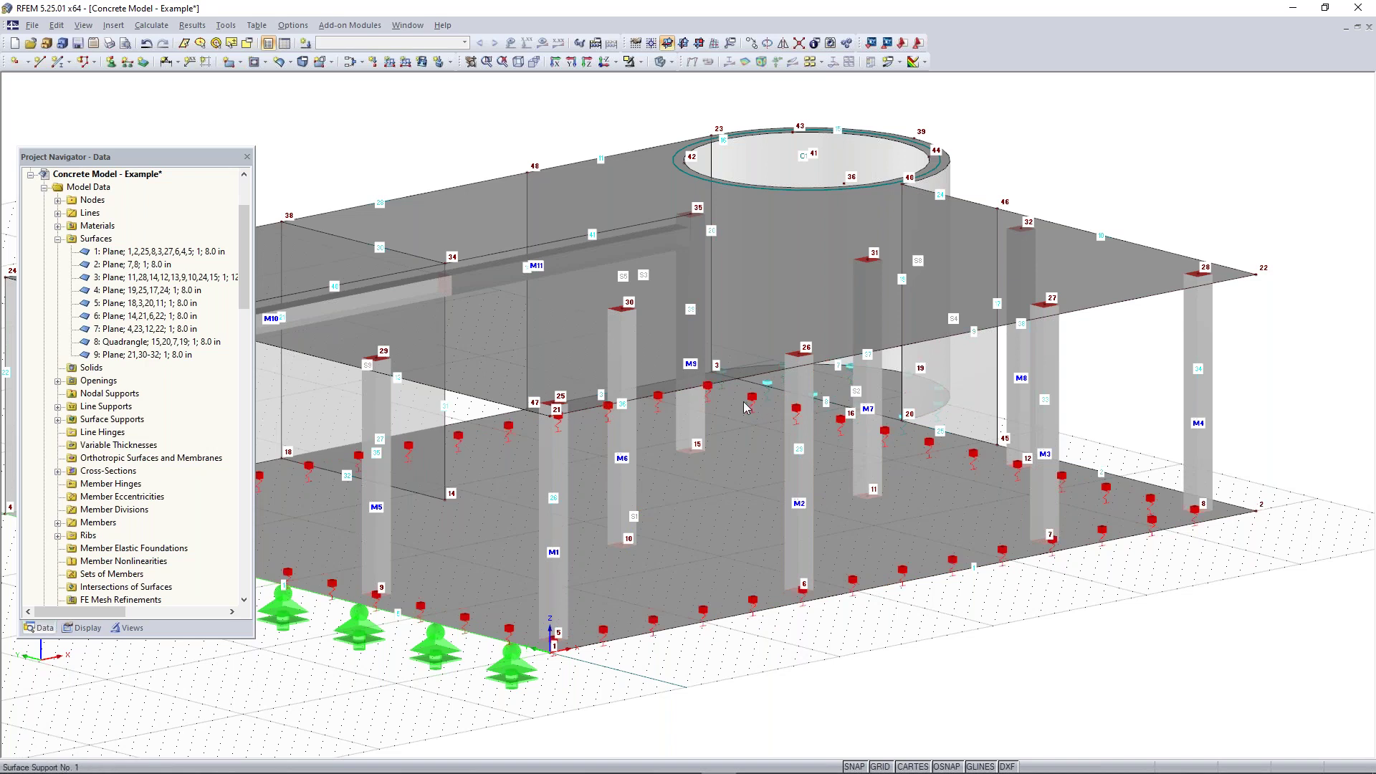
scroll(446, 654, "down", 1)
middle_click_drag(446, 654, 758, 612)
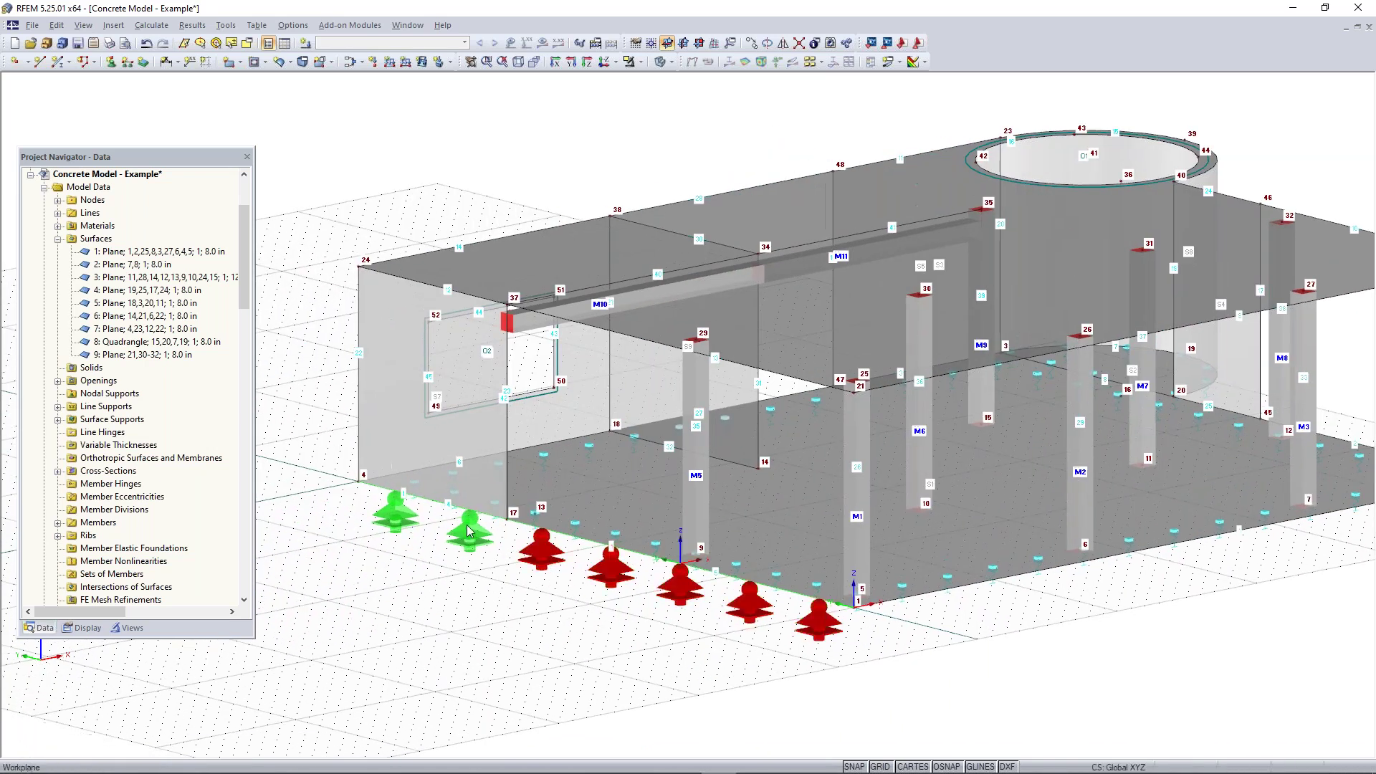
middle_click_drag(909, 610, 713, 613)
scroll(713, 616, "up", 3)
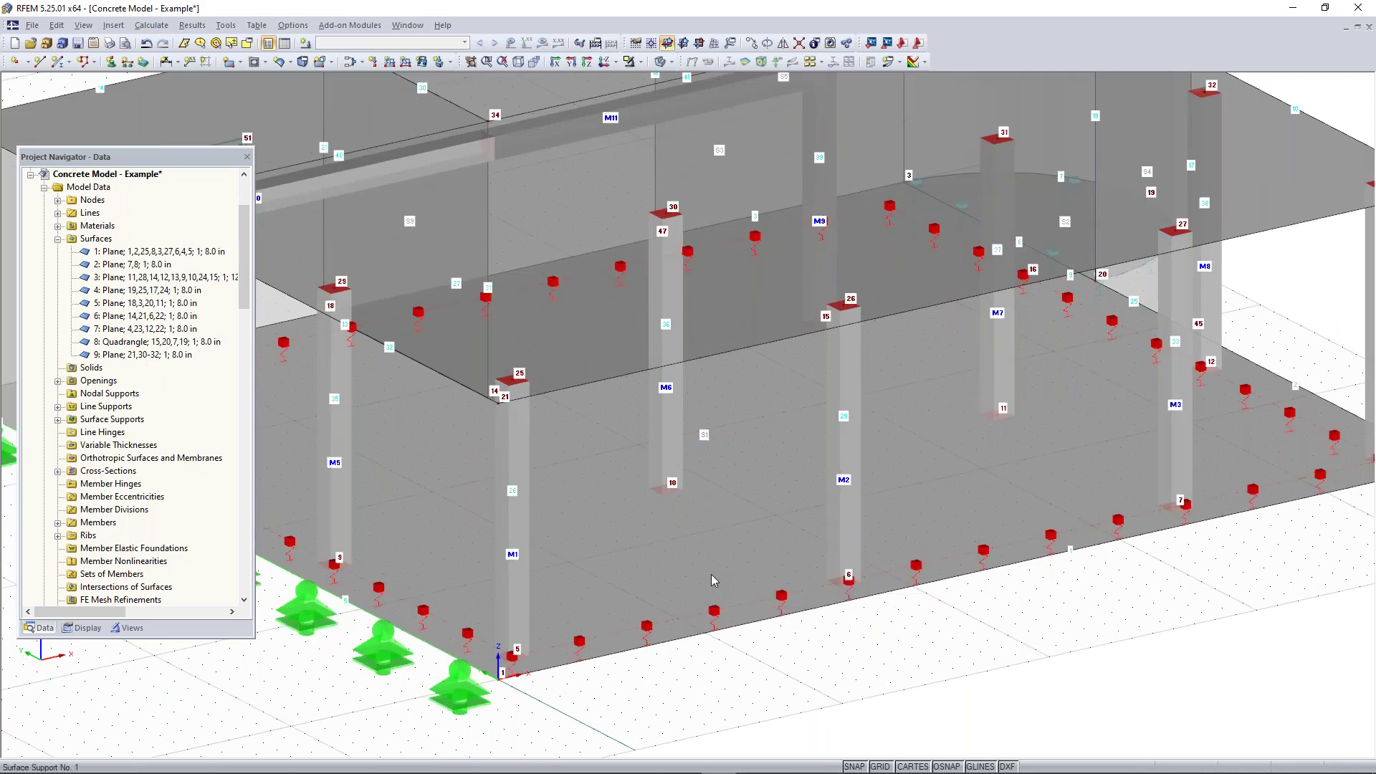
middle_click_drag(918, 474, 1004, 539)
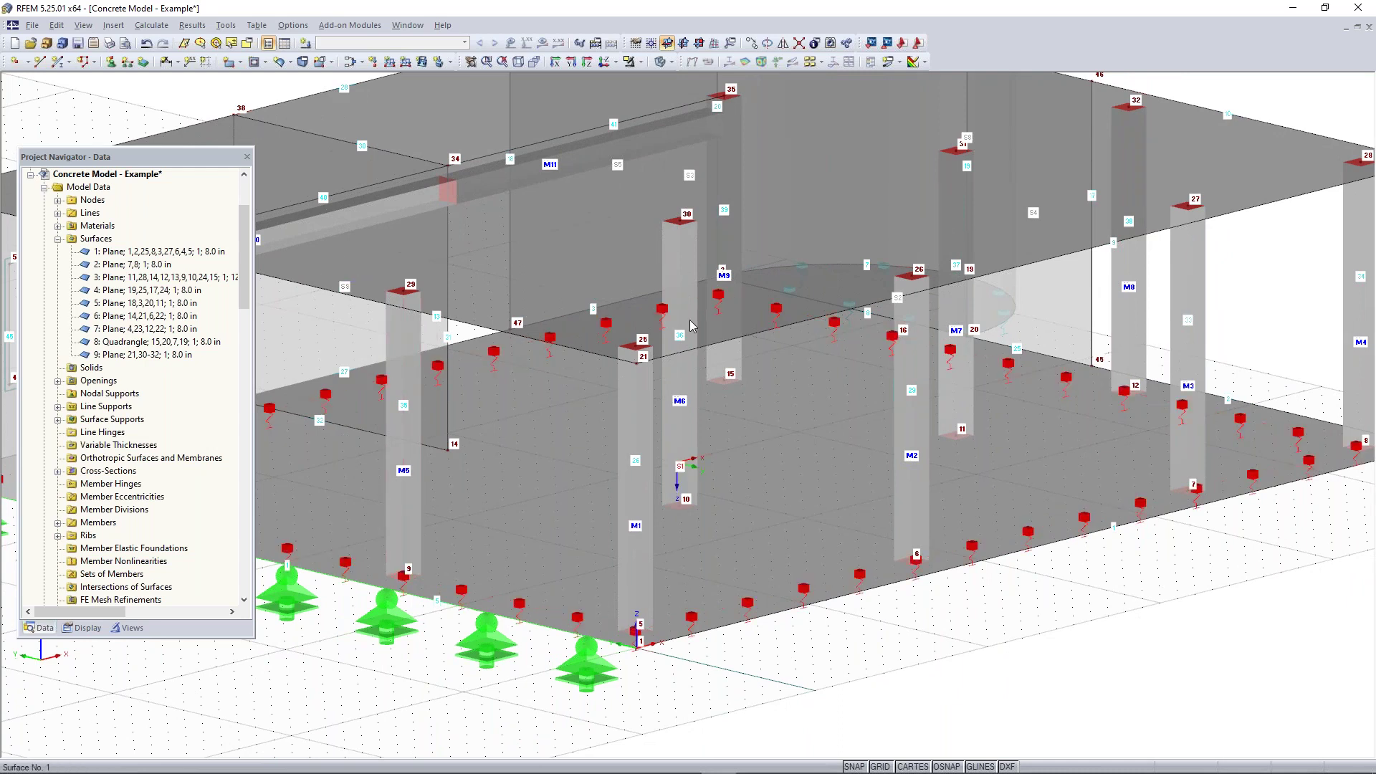
scroll(888, 507, "down", 3)
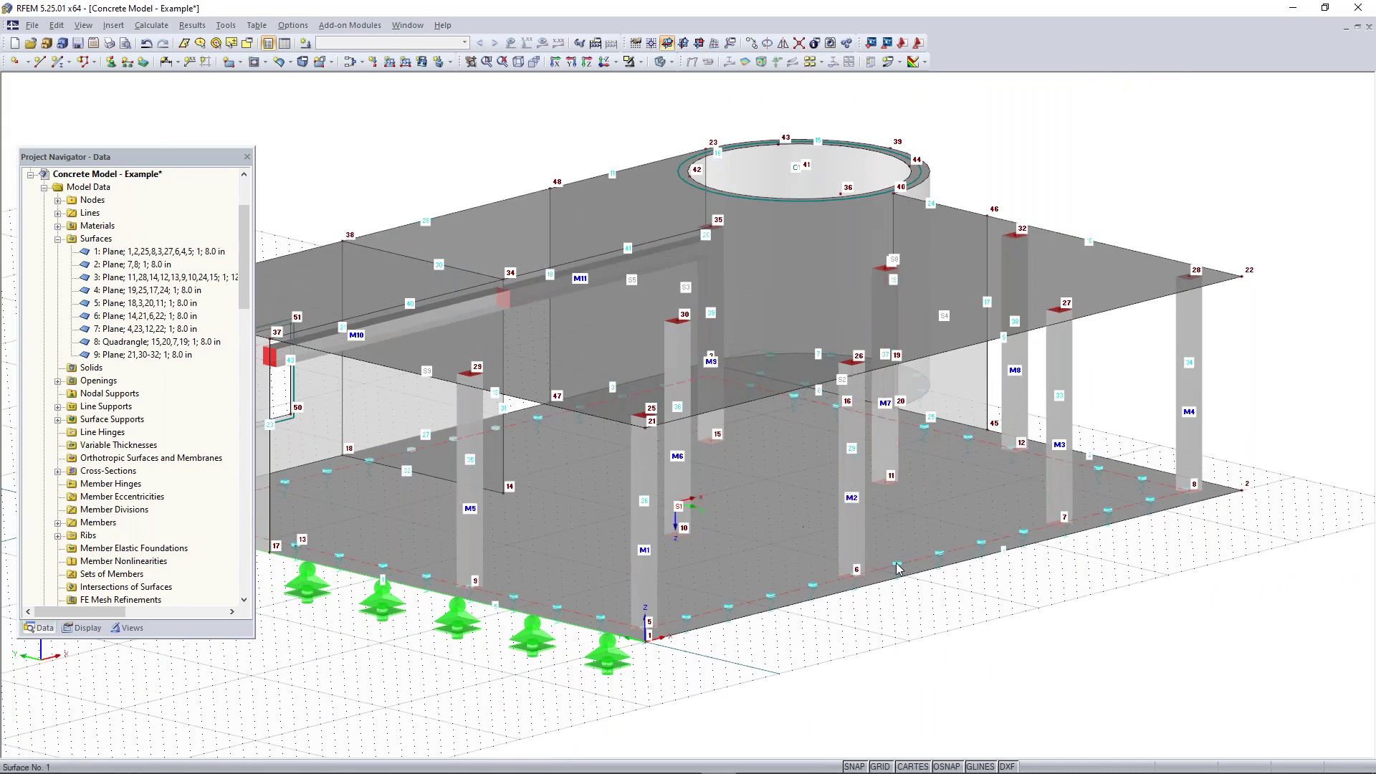
middle_click_drag(1056, 585, 1100, 556)
scroll(992, 636, "down", 1)
scroll(1099, 557, "down", 1)
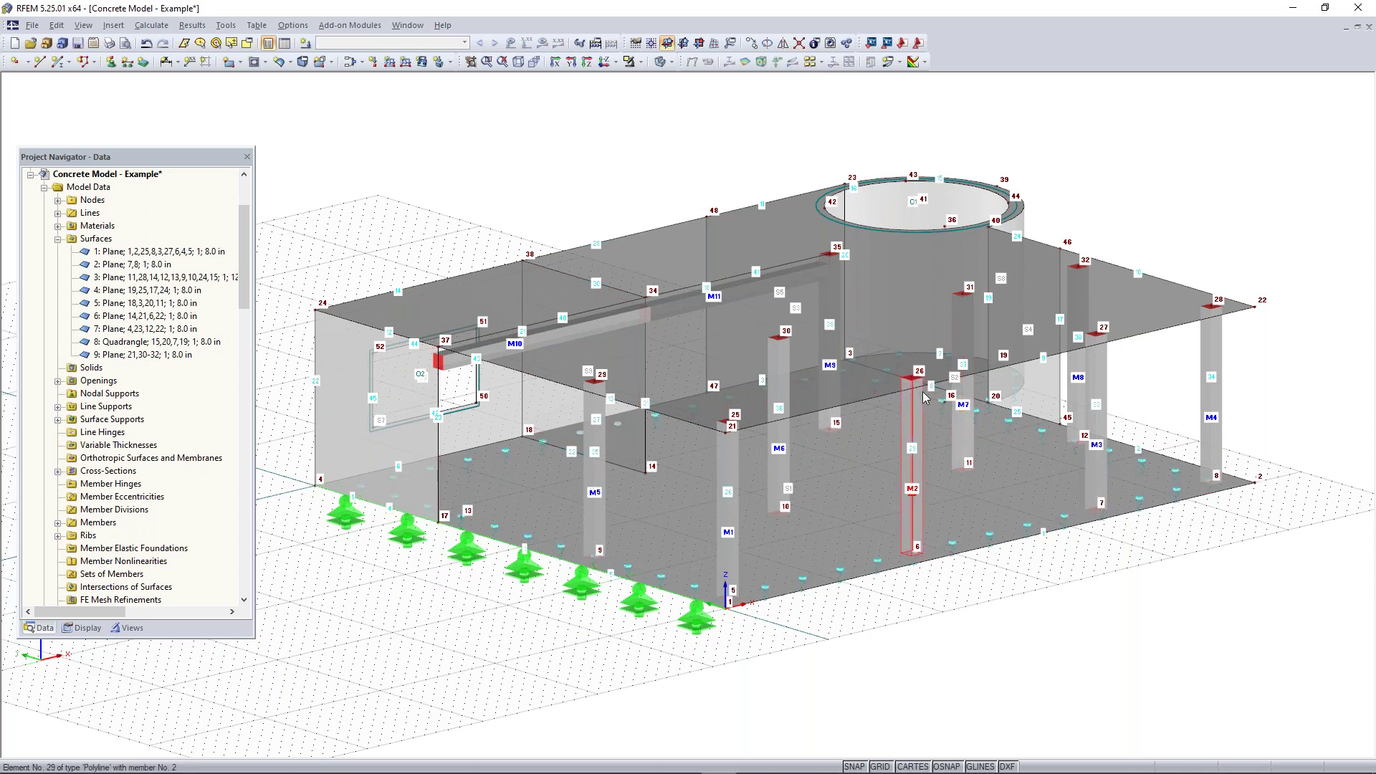
mouse_move(925, 398)
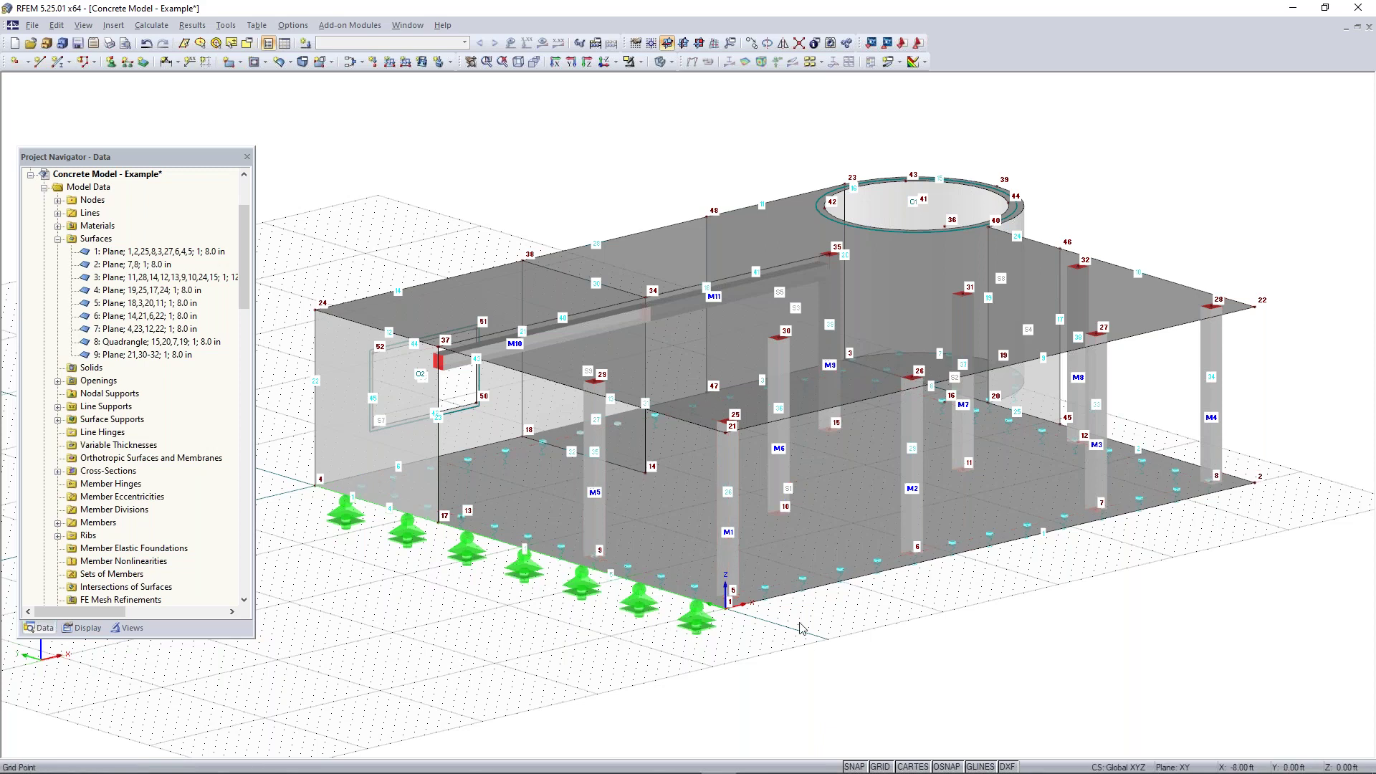
- Modify the stiffness of column members 1-9 according to ACI 318-19 Table 6.6.3.1.1(a) with the component type Columns
middle_click_drag(868, 643, 887, 561, "ctrl")
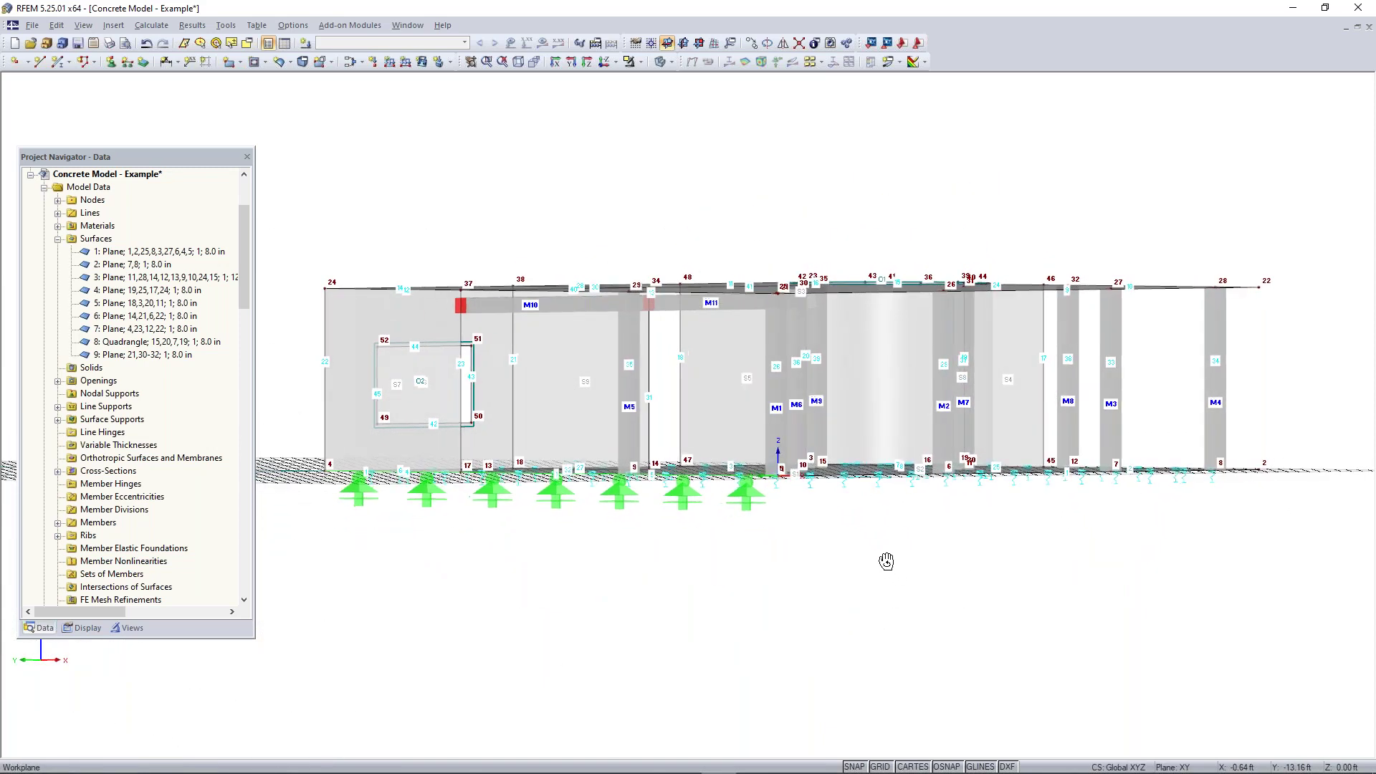
left_click_drag(1286, 335, 272, 394)
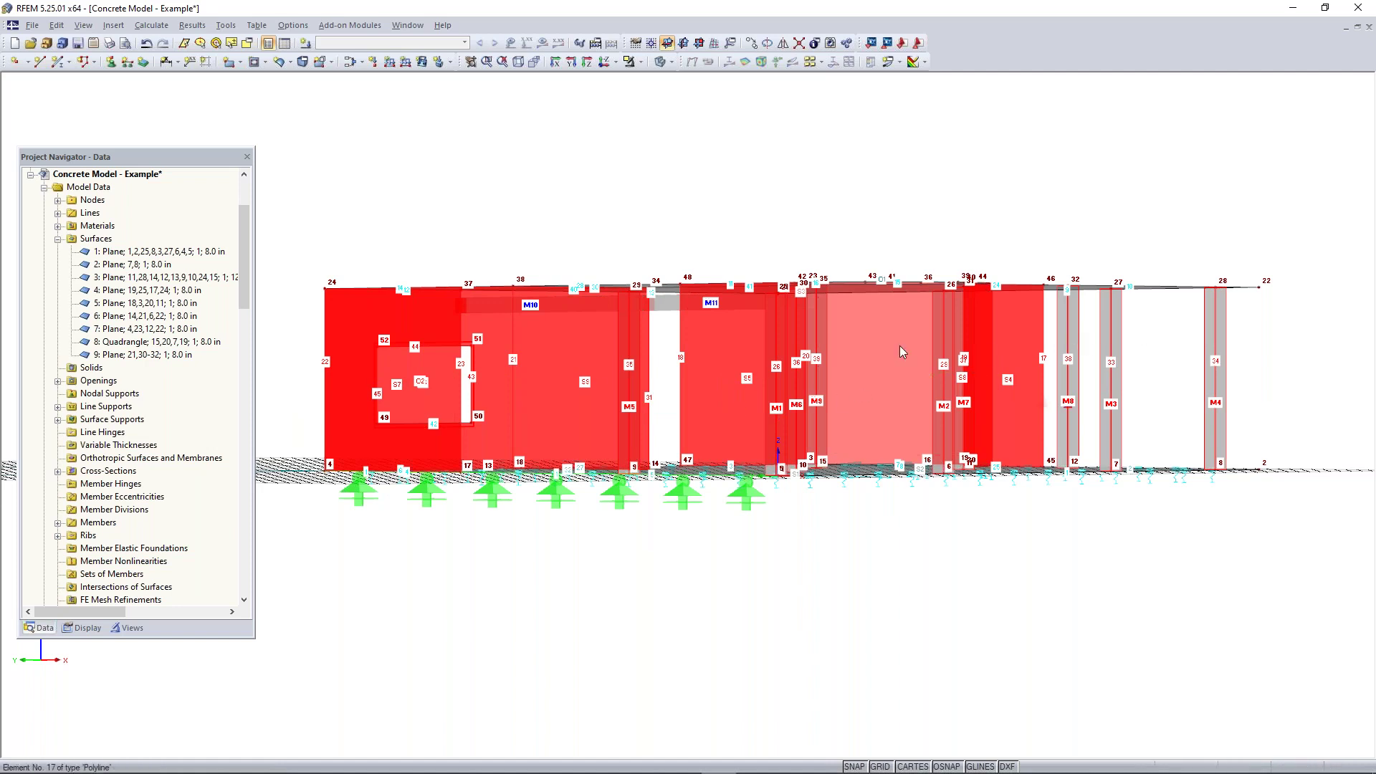
right_click(1071, 331)
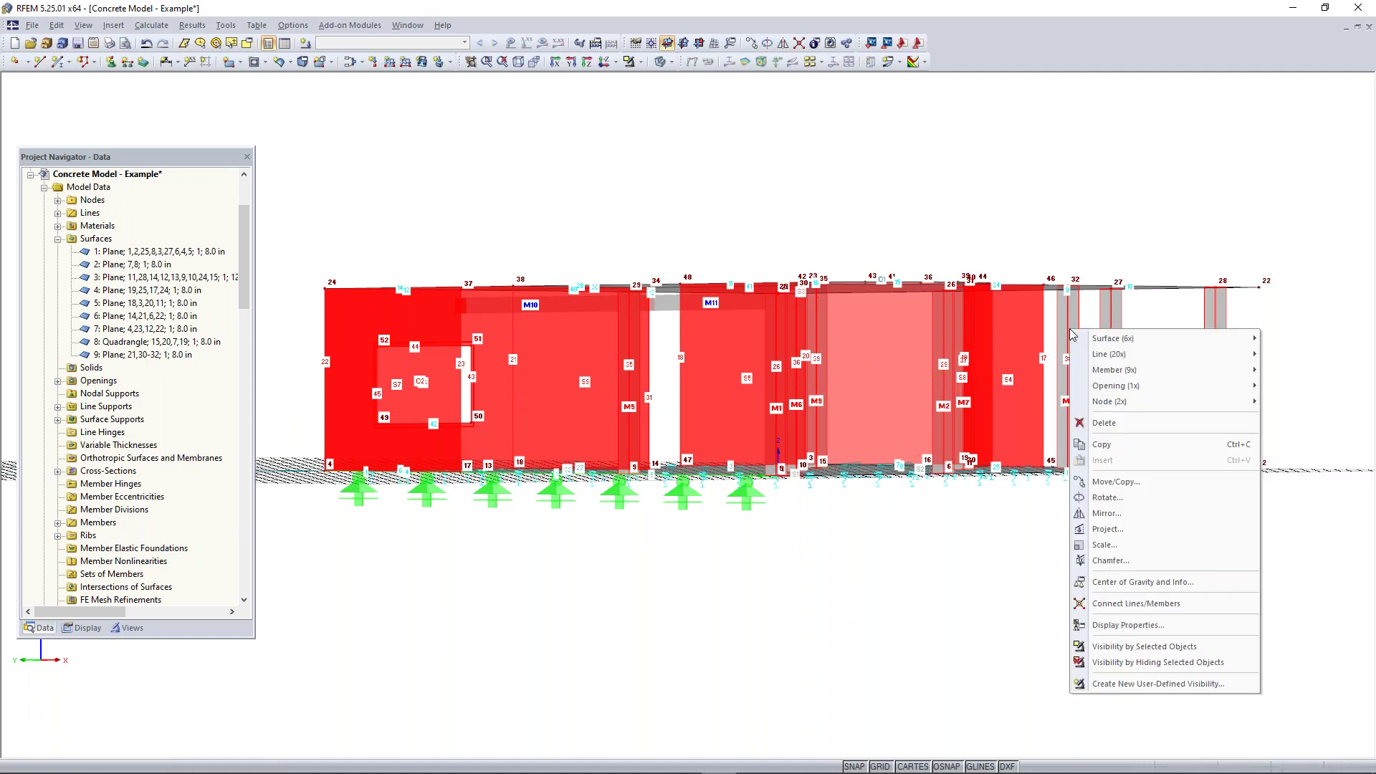
mouse_move(1144, 368)
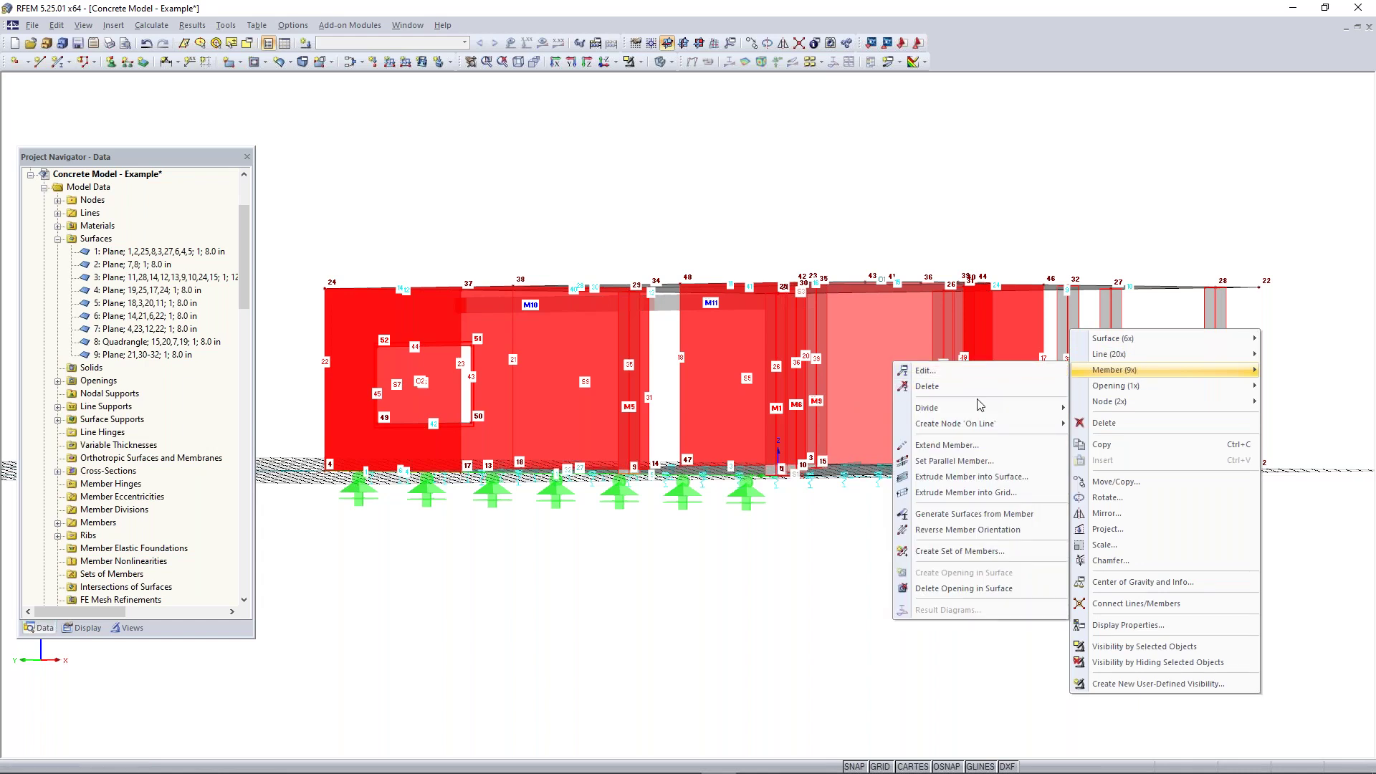
left_click(946, 373)
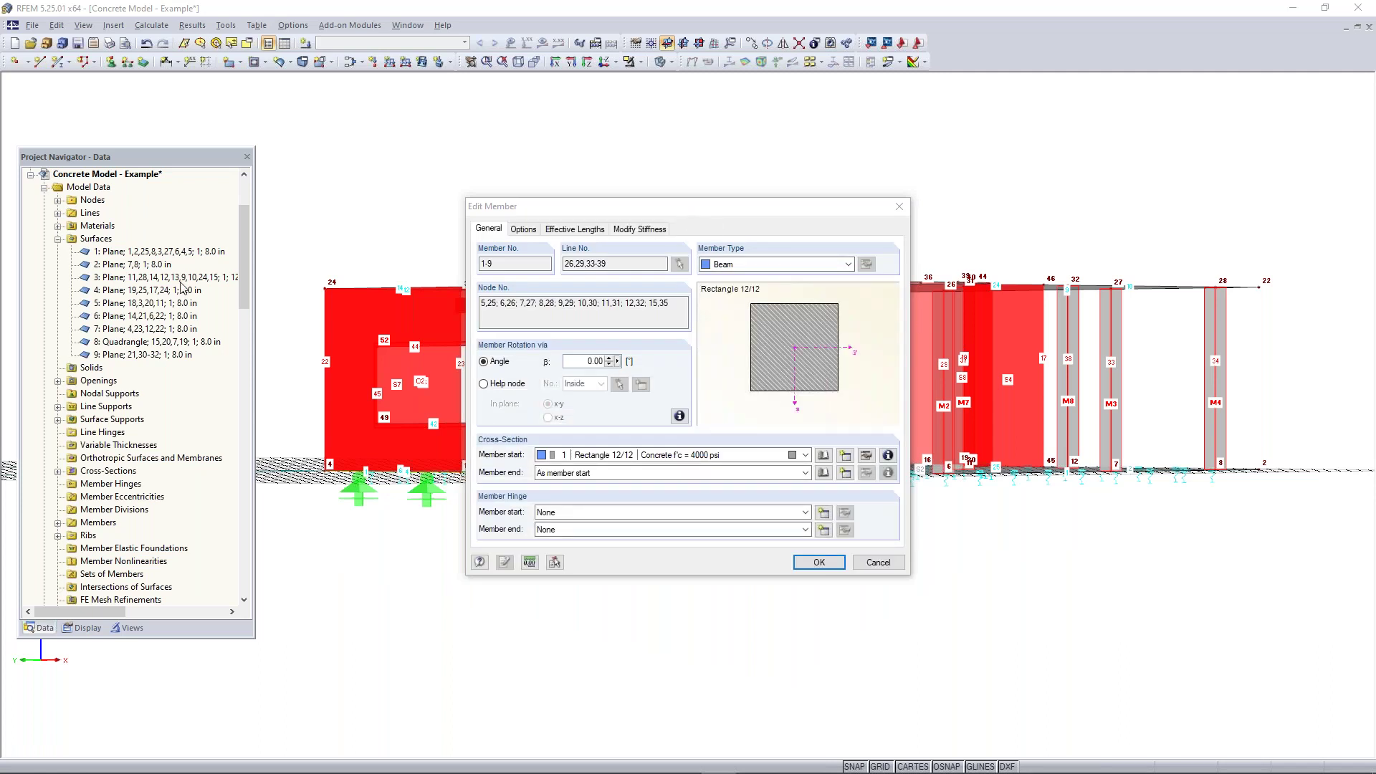
left_click(647, 229)
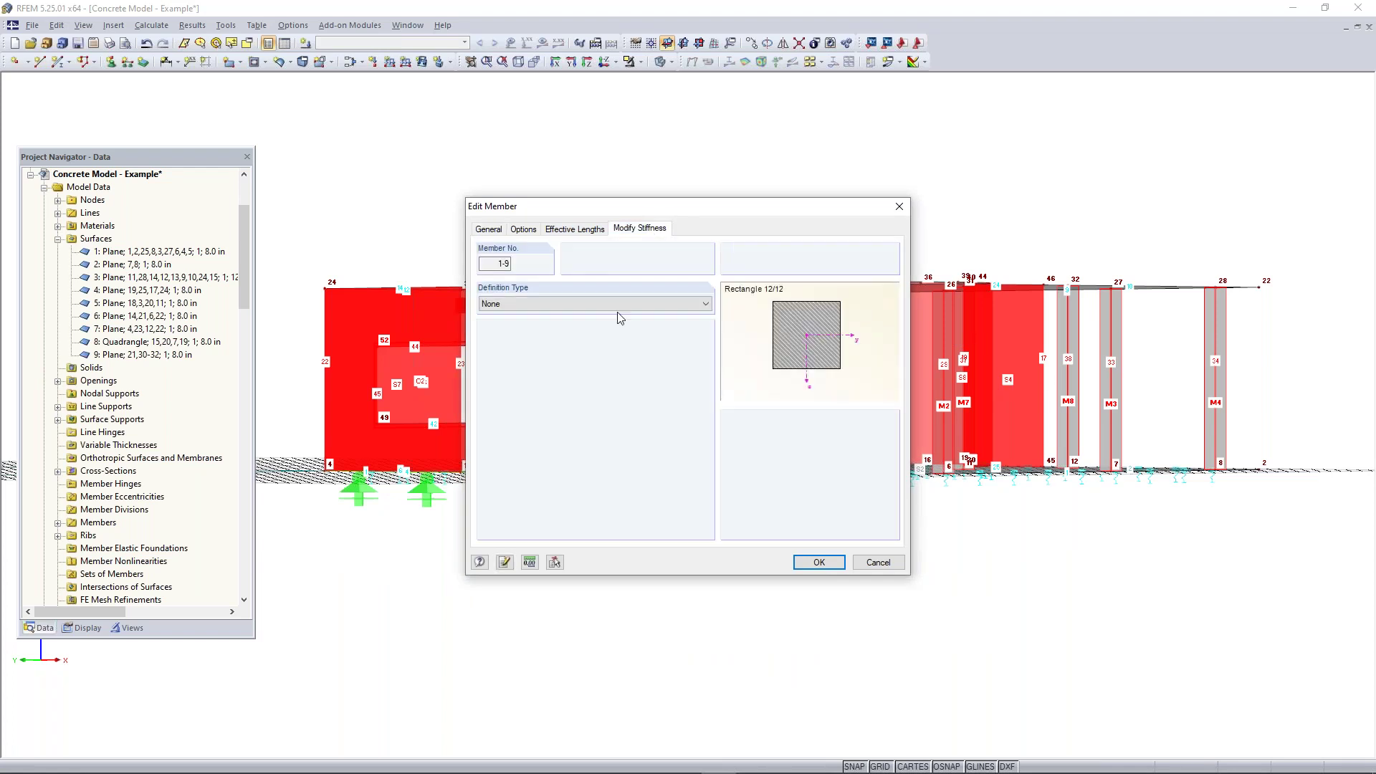
left_click(574, 308)
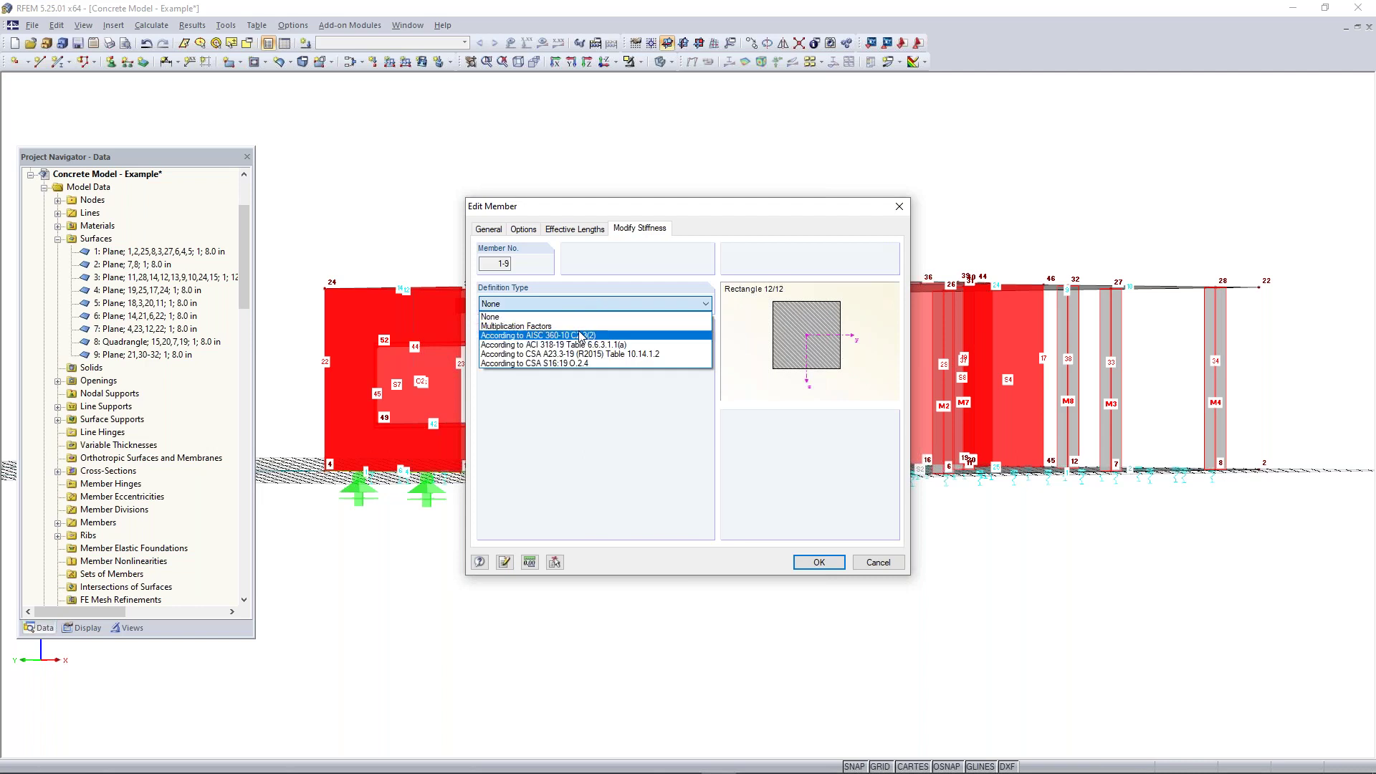
left_click(582, 327)
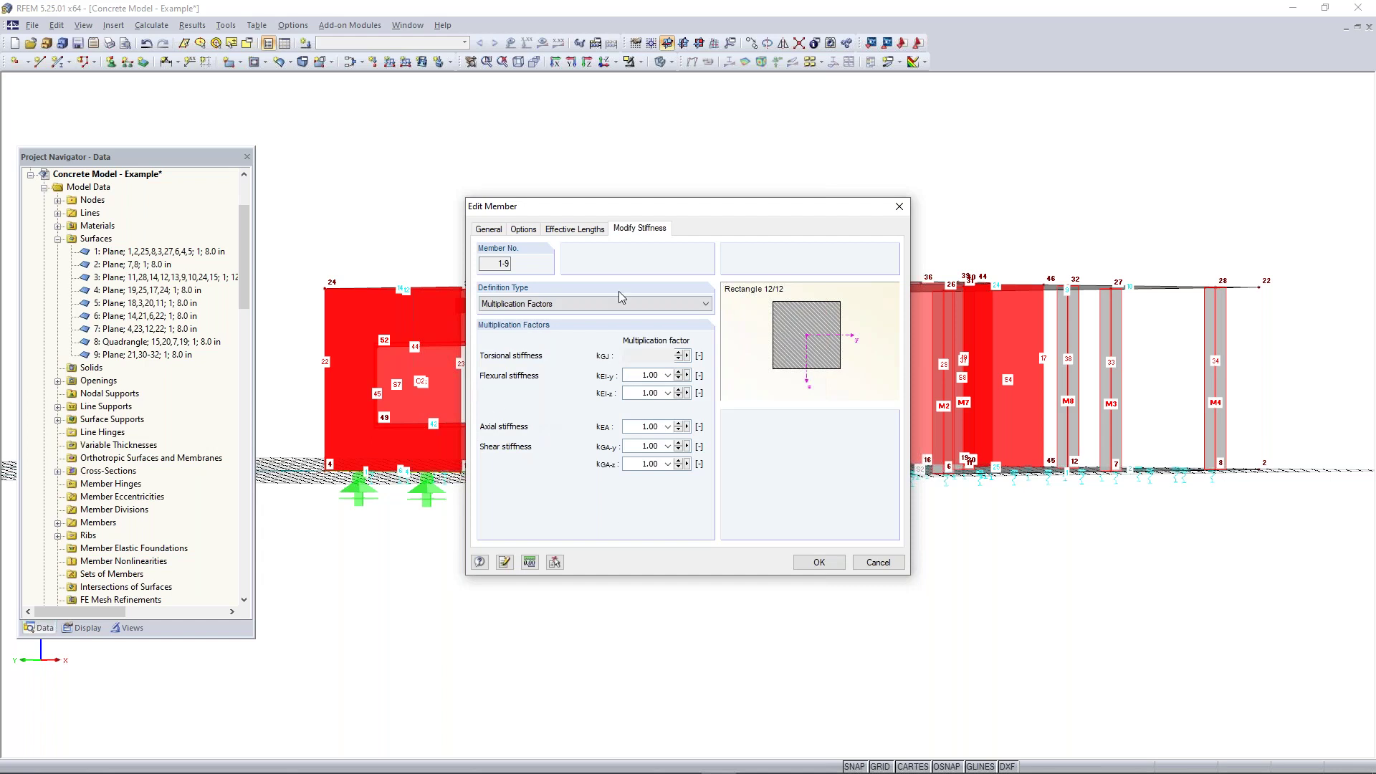
left_click(590, 307)
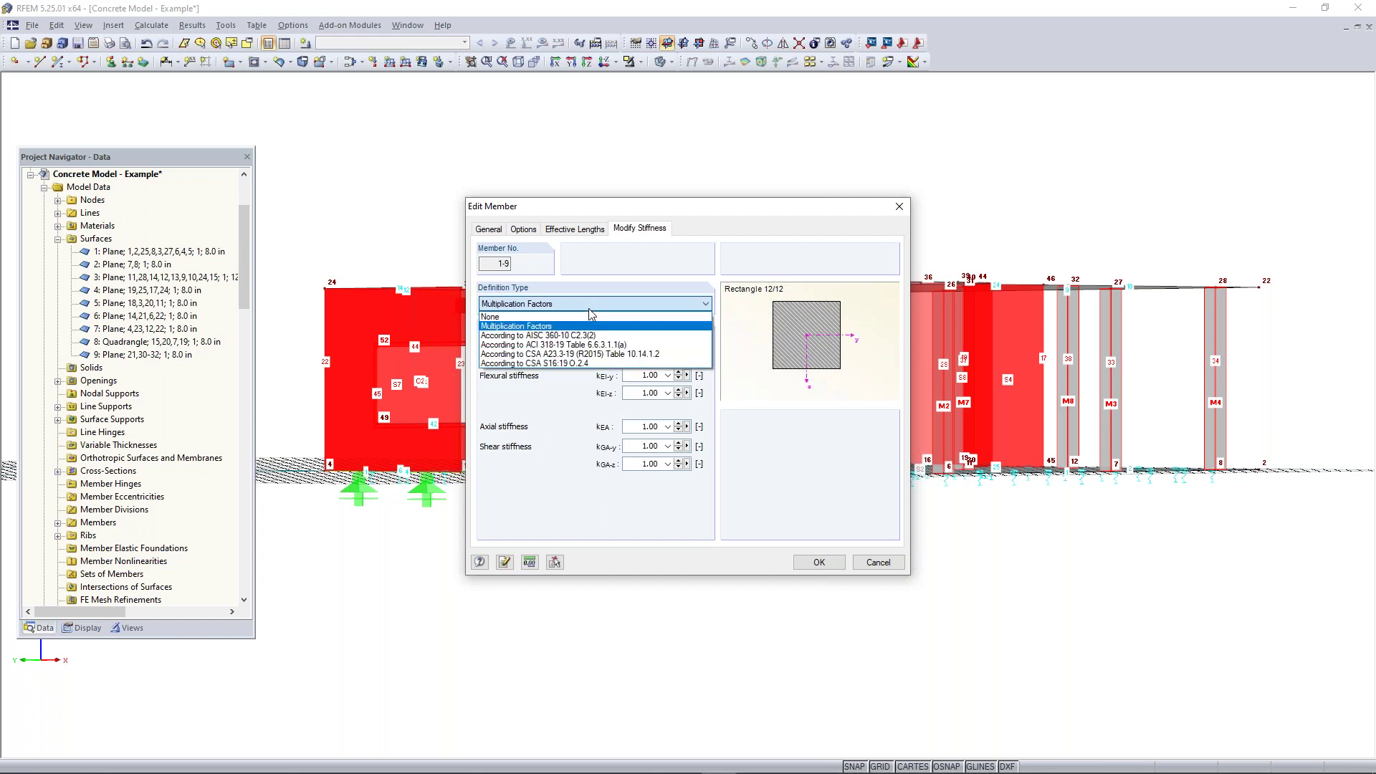
left_click(559, 347)
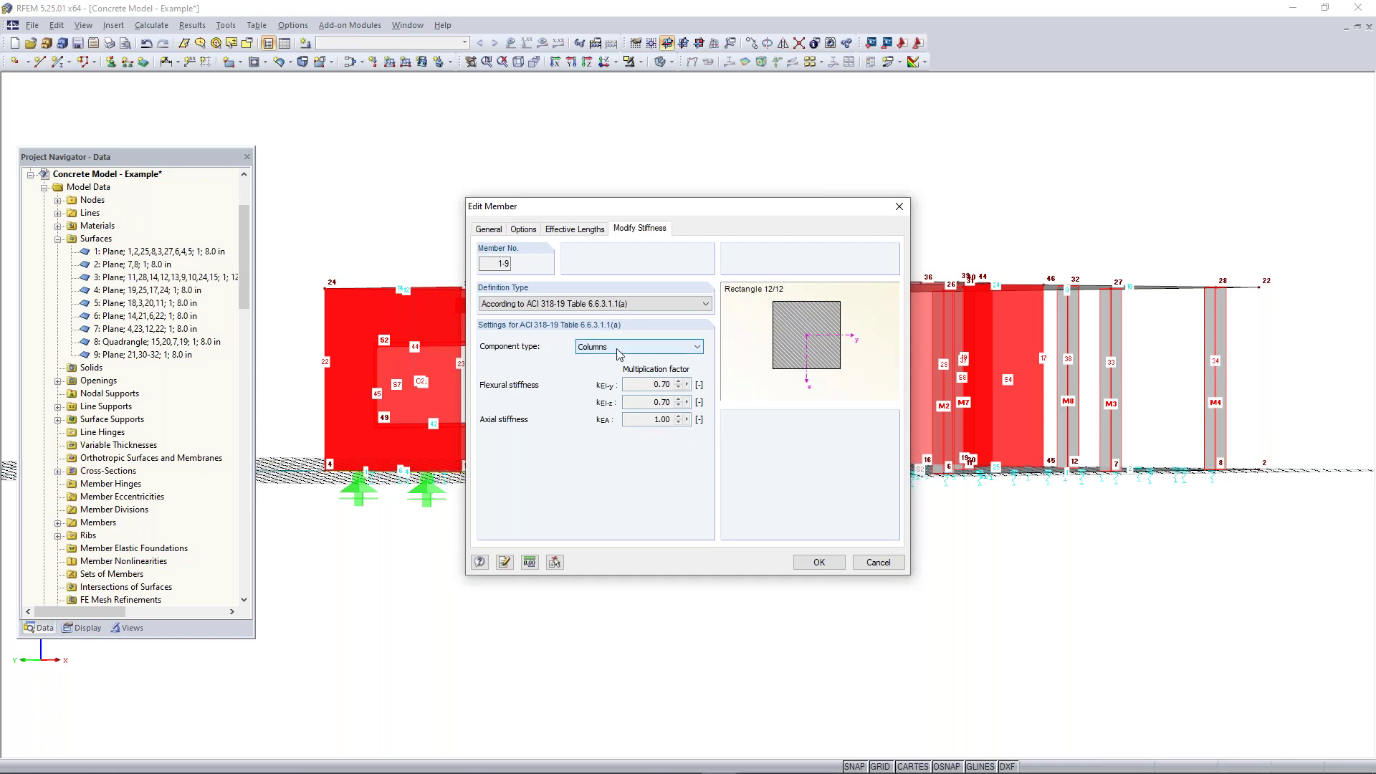
left_click(818, 563)
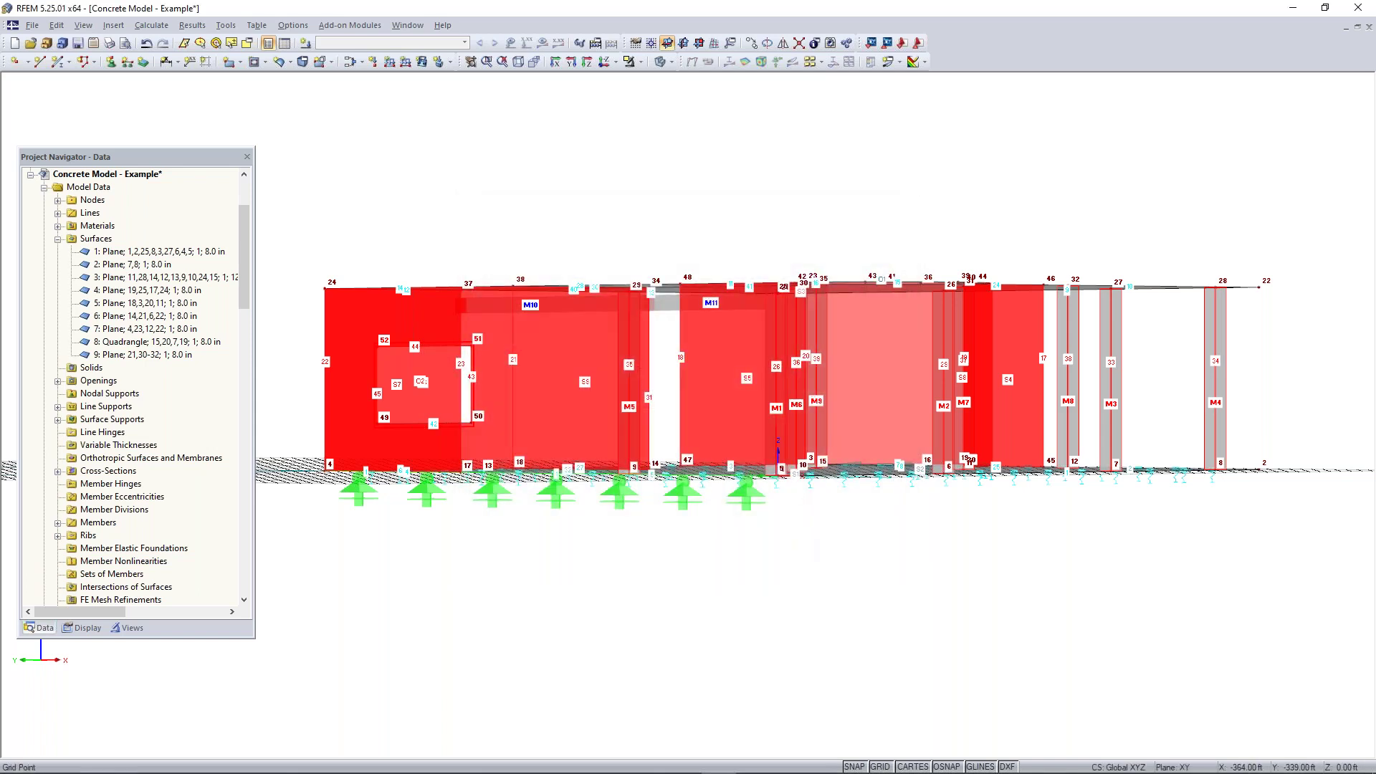
- Modify the stiffness of wall surfaces 4-9 according to ACI 318-19 Table 6.6.3.1.1(a) with the component type Walls uncracked
left_click_drag(1279, 331, 264, 415)
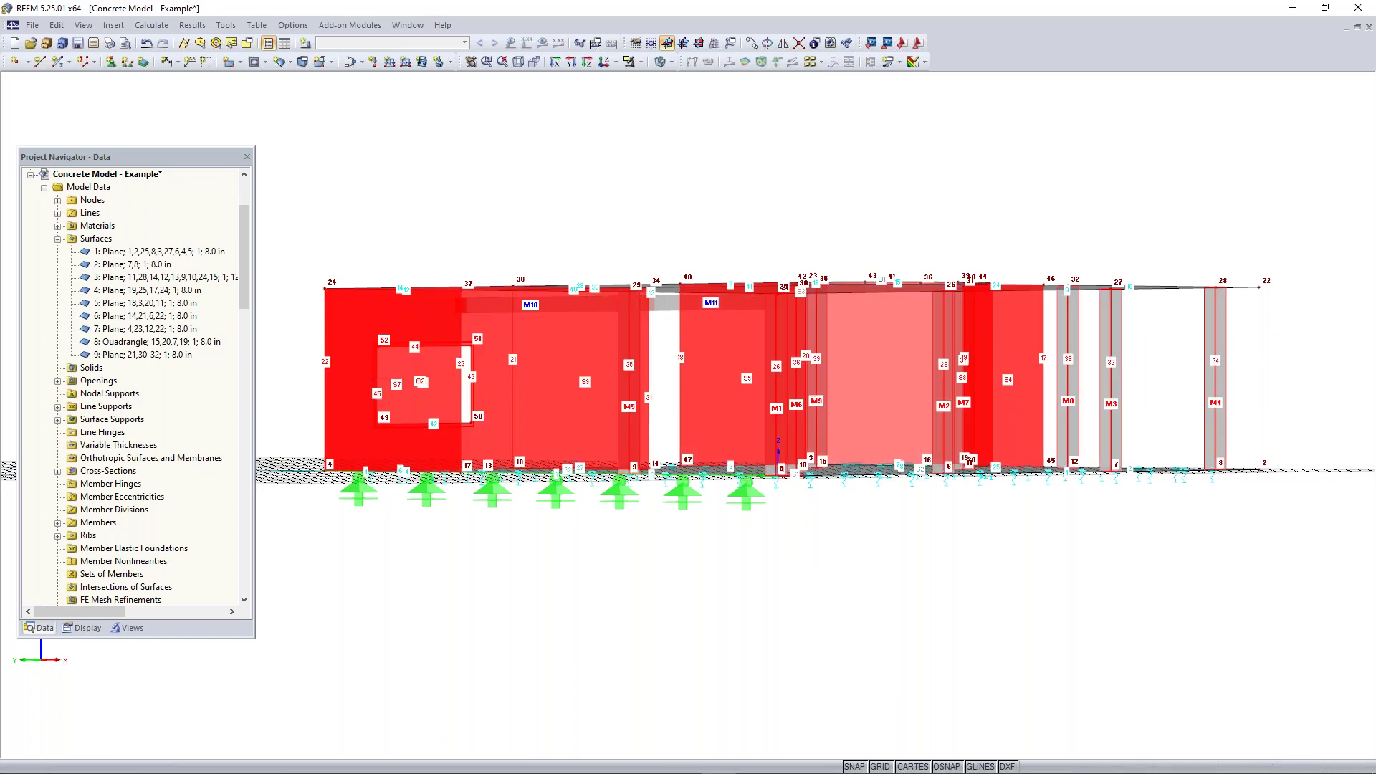
right_click(343, 392)
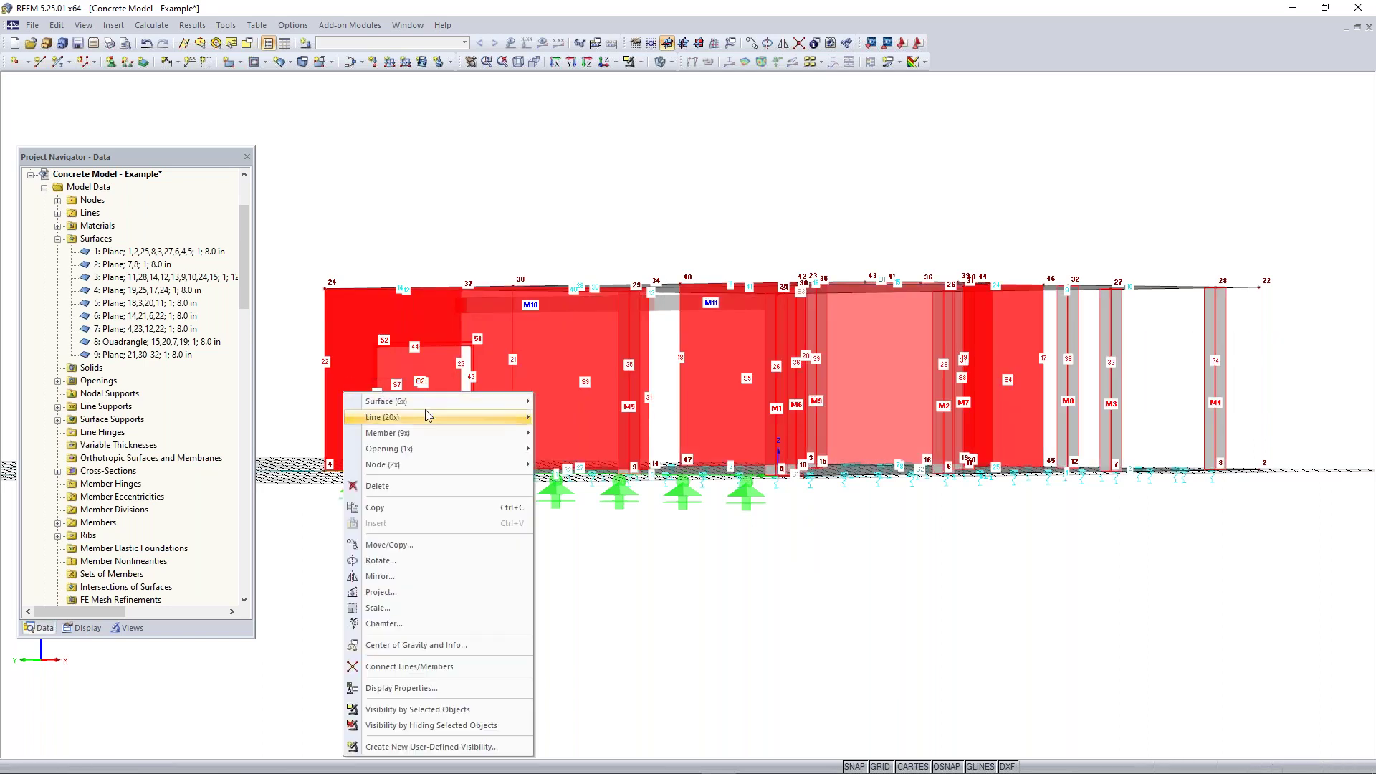
mouse_move(430, 401)
left_click(566, 402)
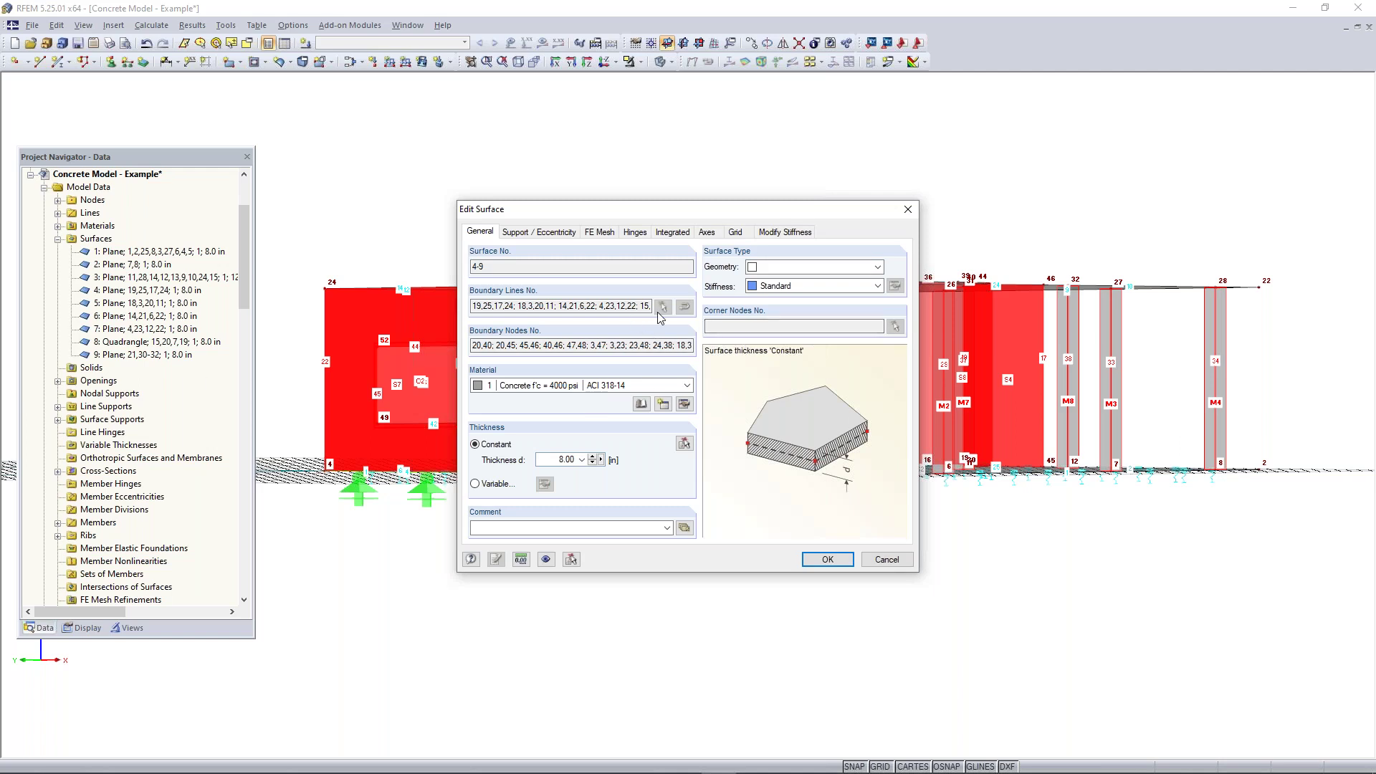
left_click(786, 232)
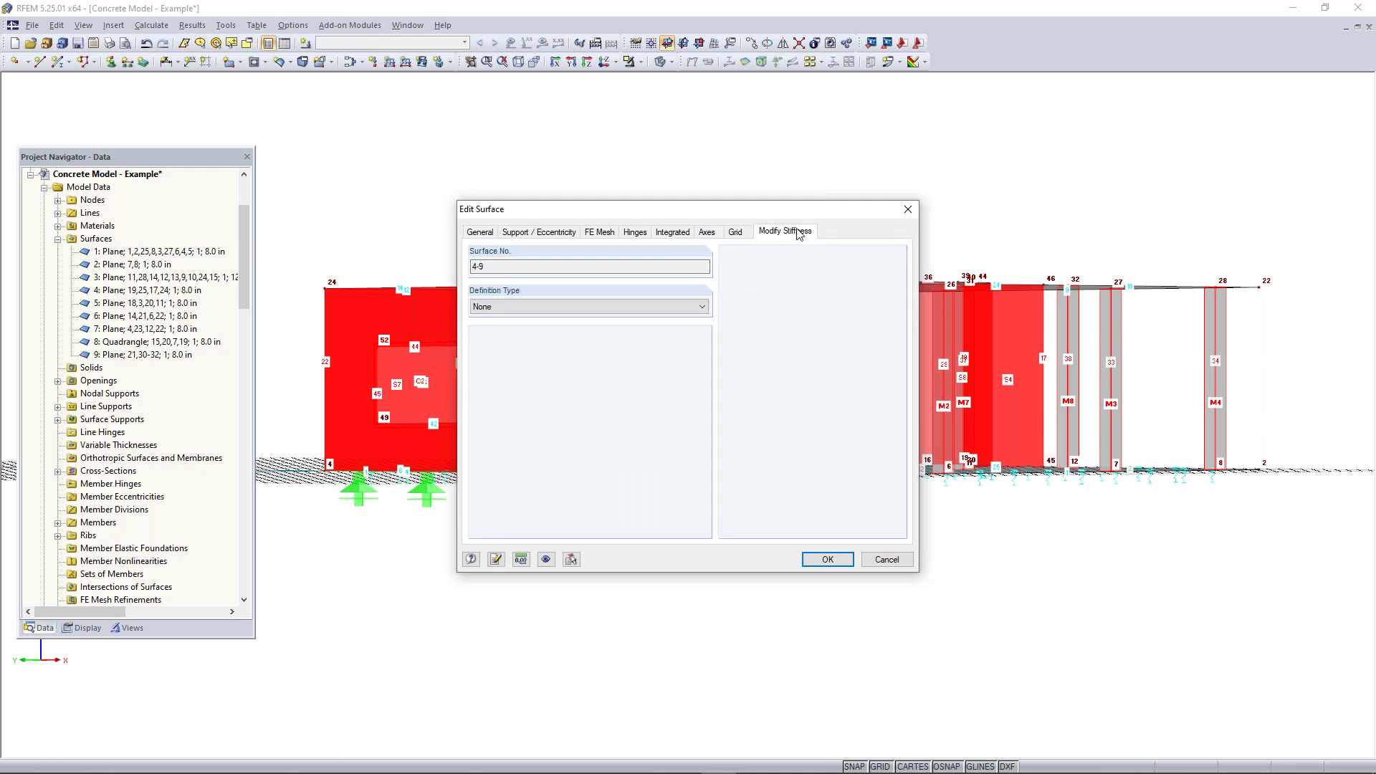
left_click(584, 307)
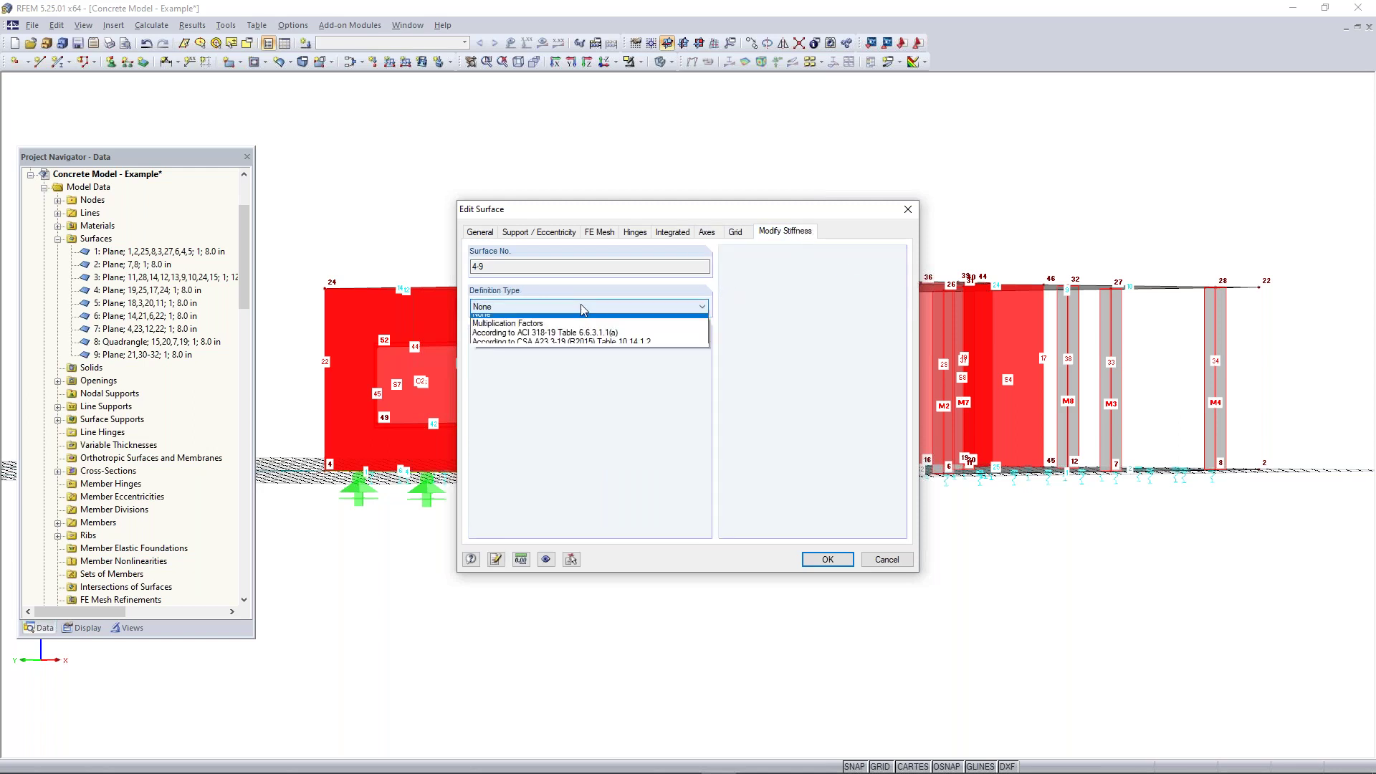
left_click(549, 338)
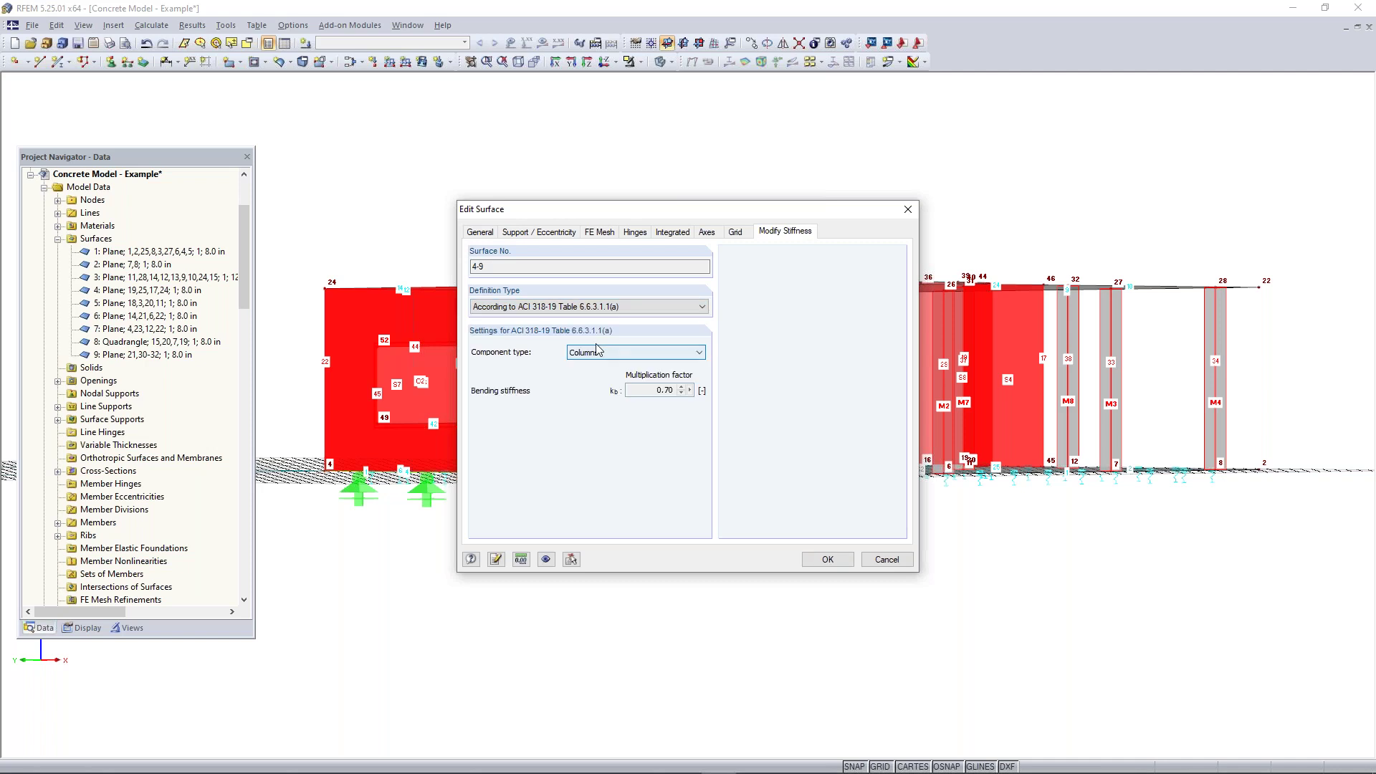
left_click(614, 353)
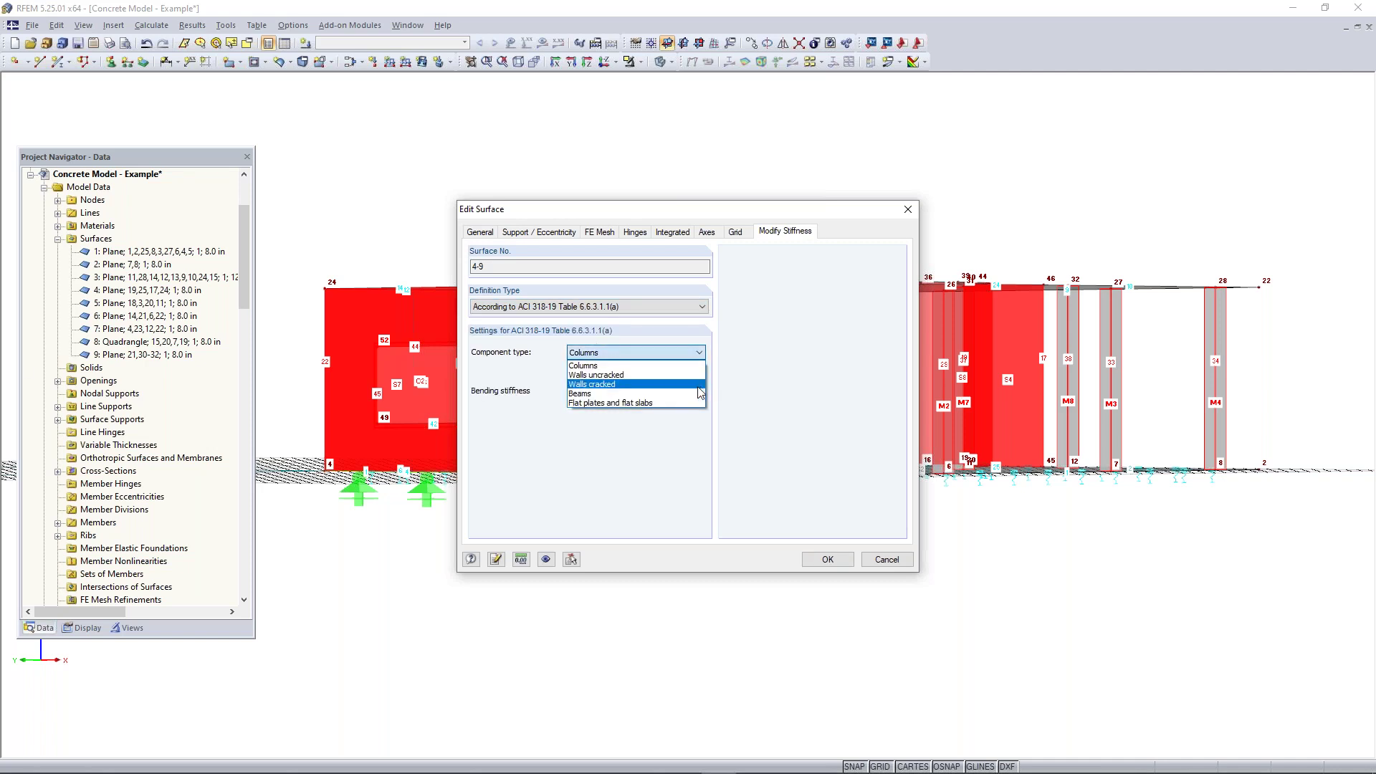
left_click(629, 375)
left_click(827, 559)
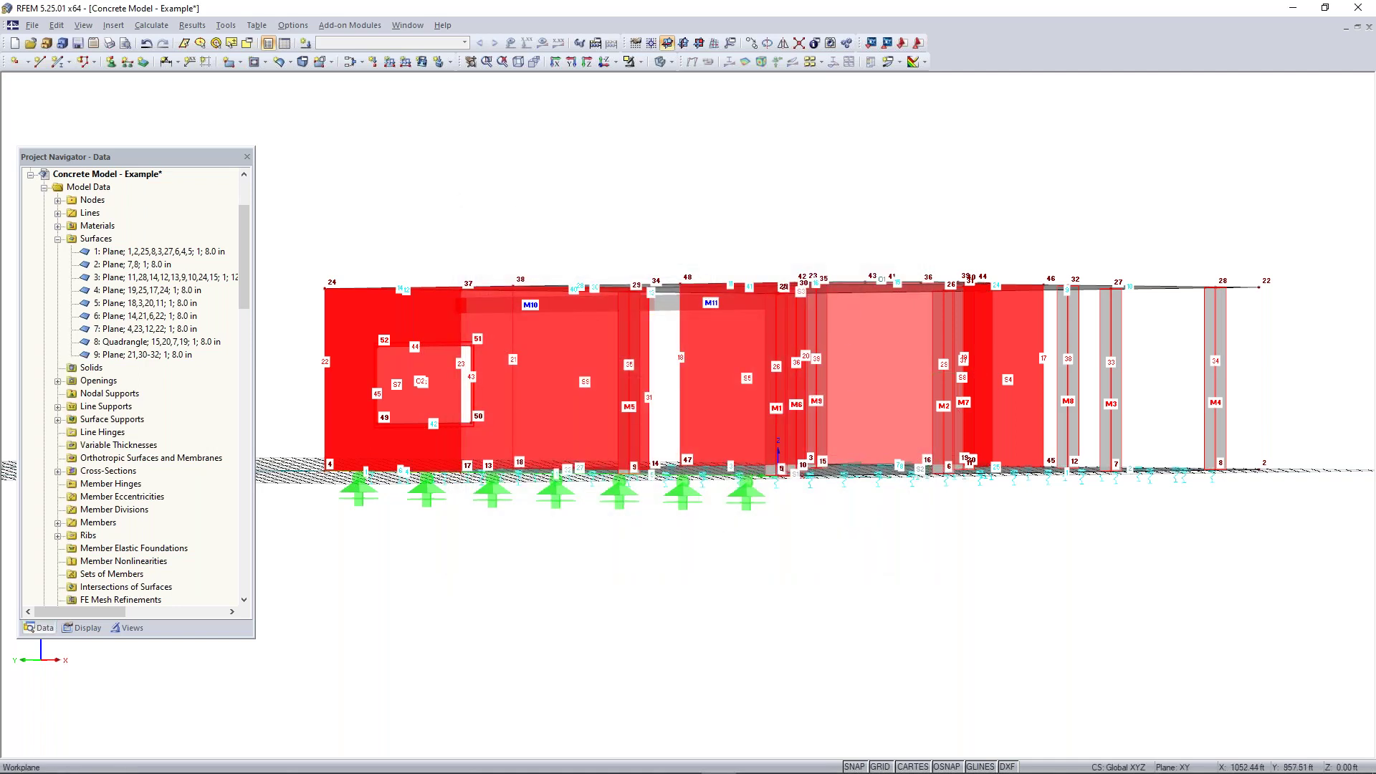
- Modify the stiffness of slab surfaces 1-3 according to ACI 318-19 Table 6.6.3.1.1(a) with the component type Flat plates and flat slabs
middle_click_drag(930, 210, 803, 311, "ctrl")
left_click(752, 172)
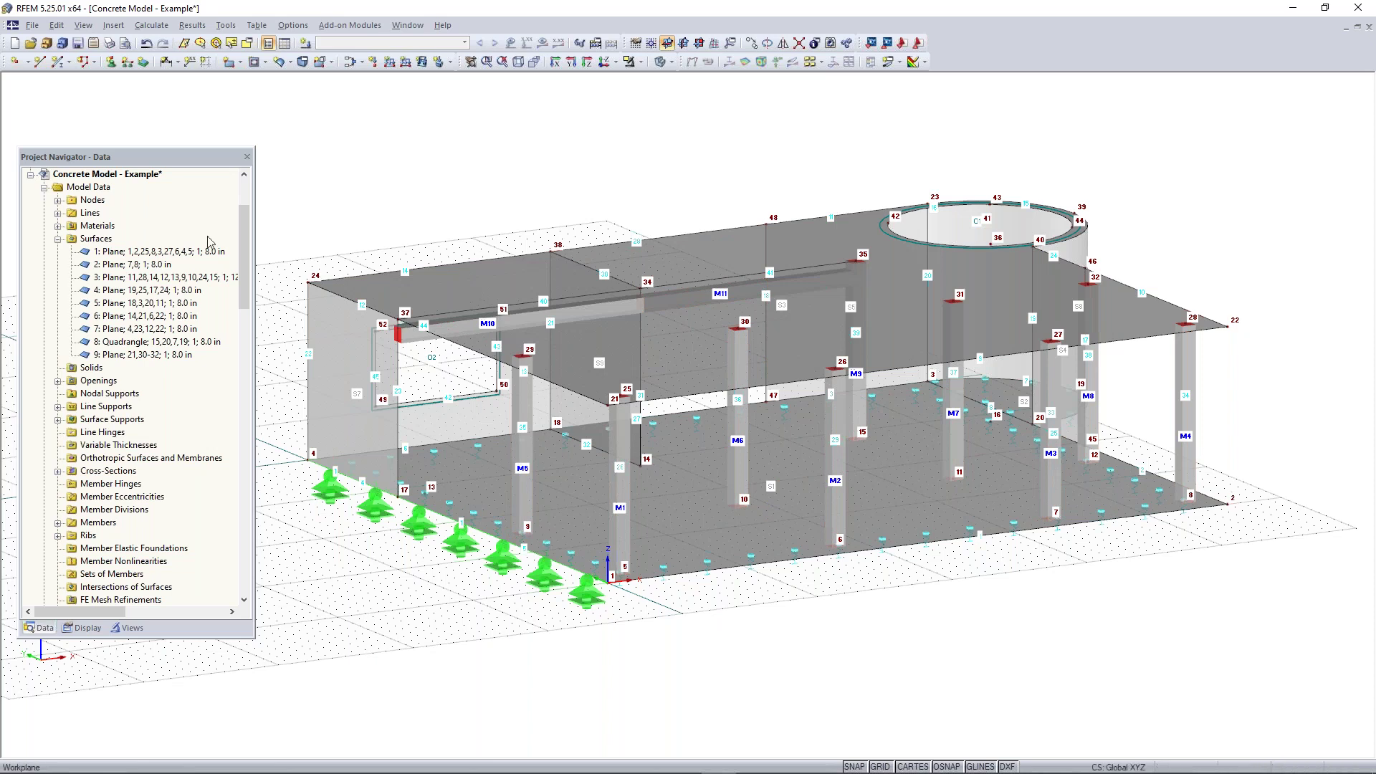
left_click(130, 252)
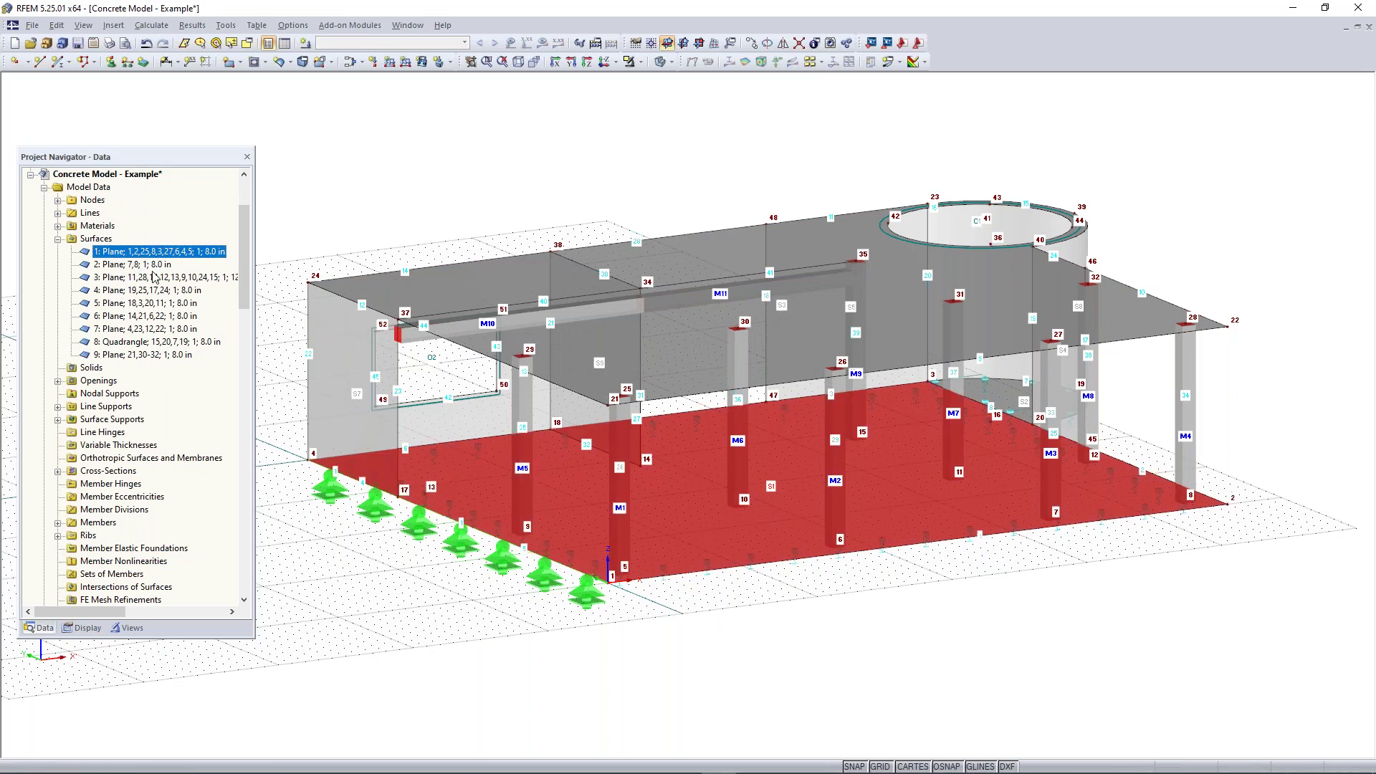
left_click(138, 266, "ctrl")
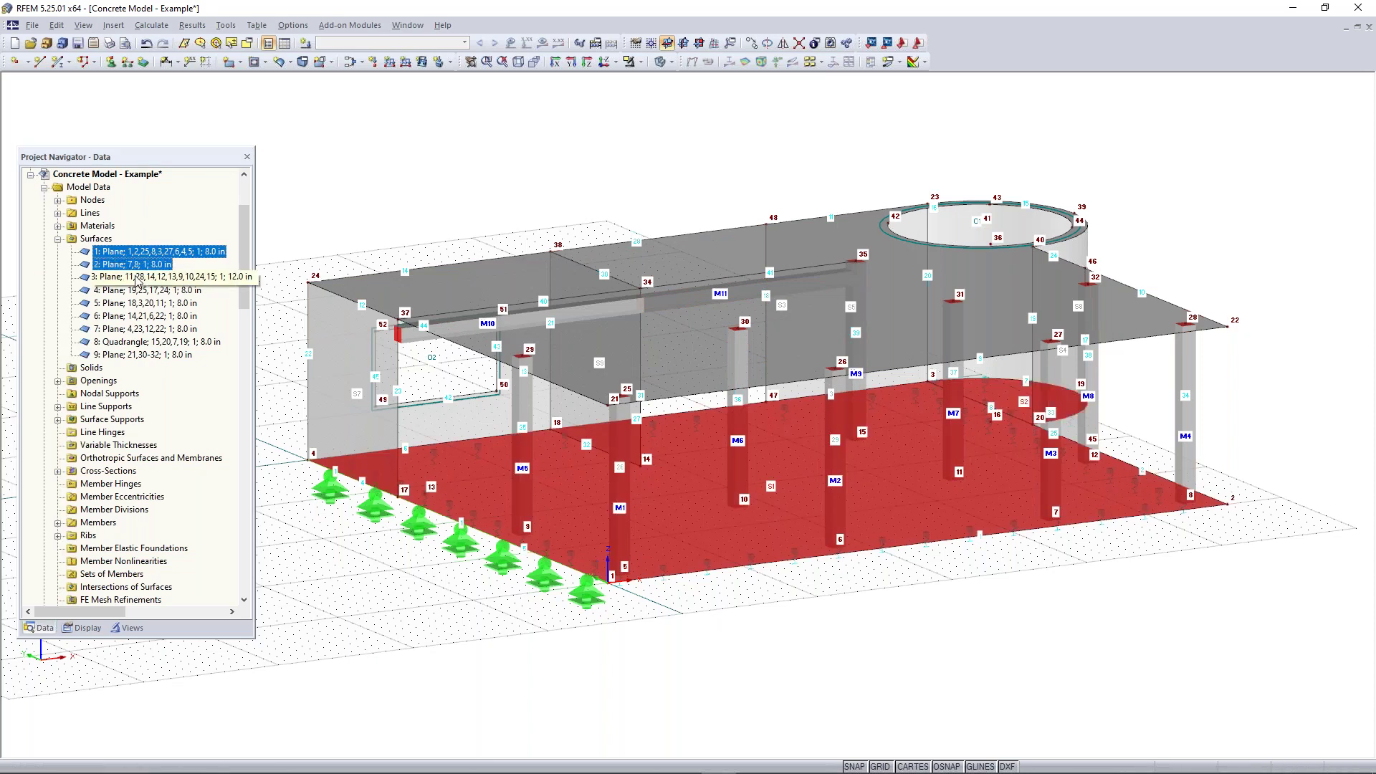
right_click(445, 290)
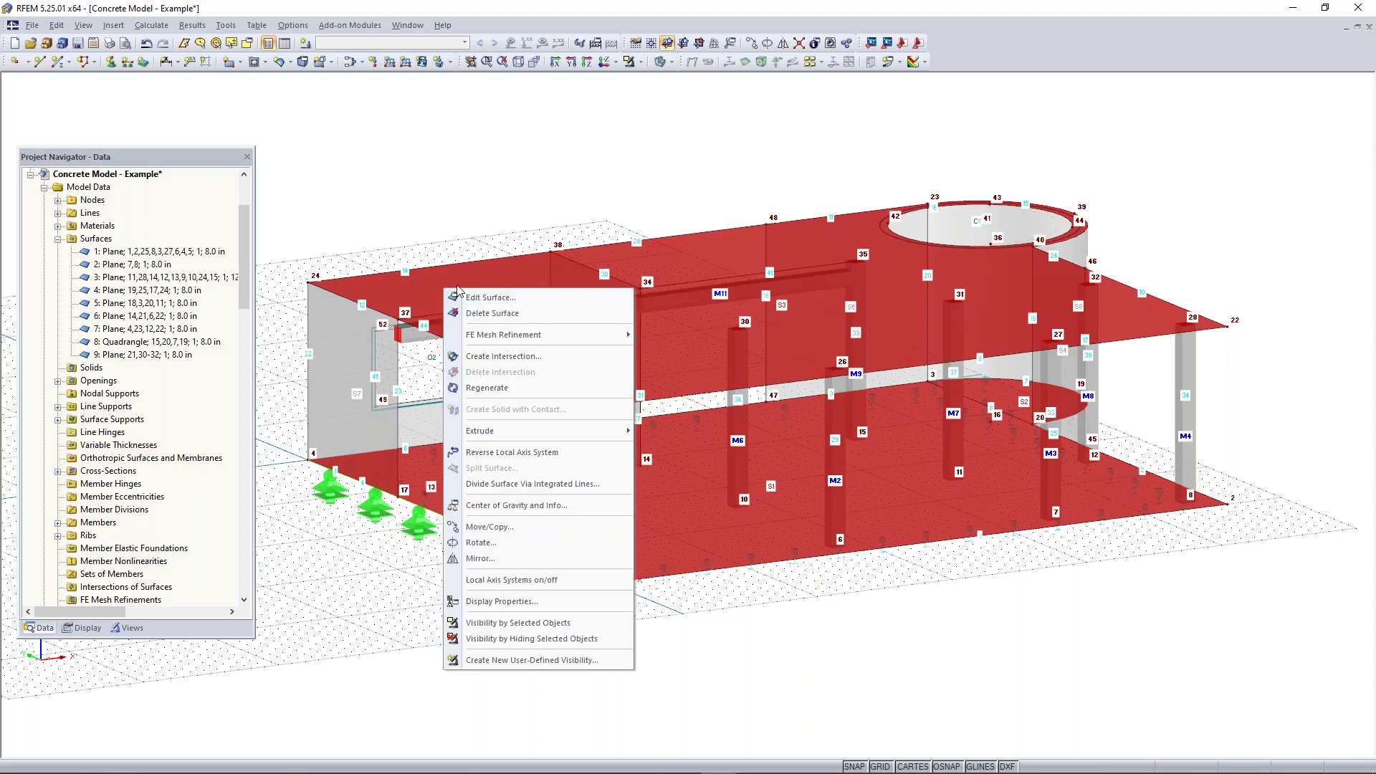
left_click(501, 297)
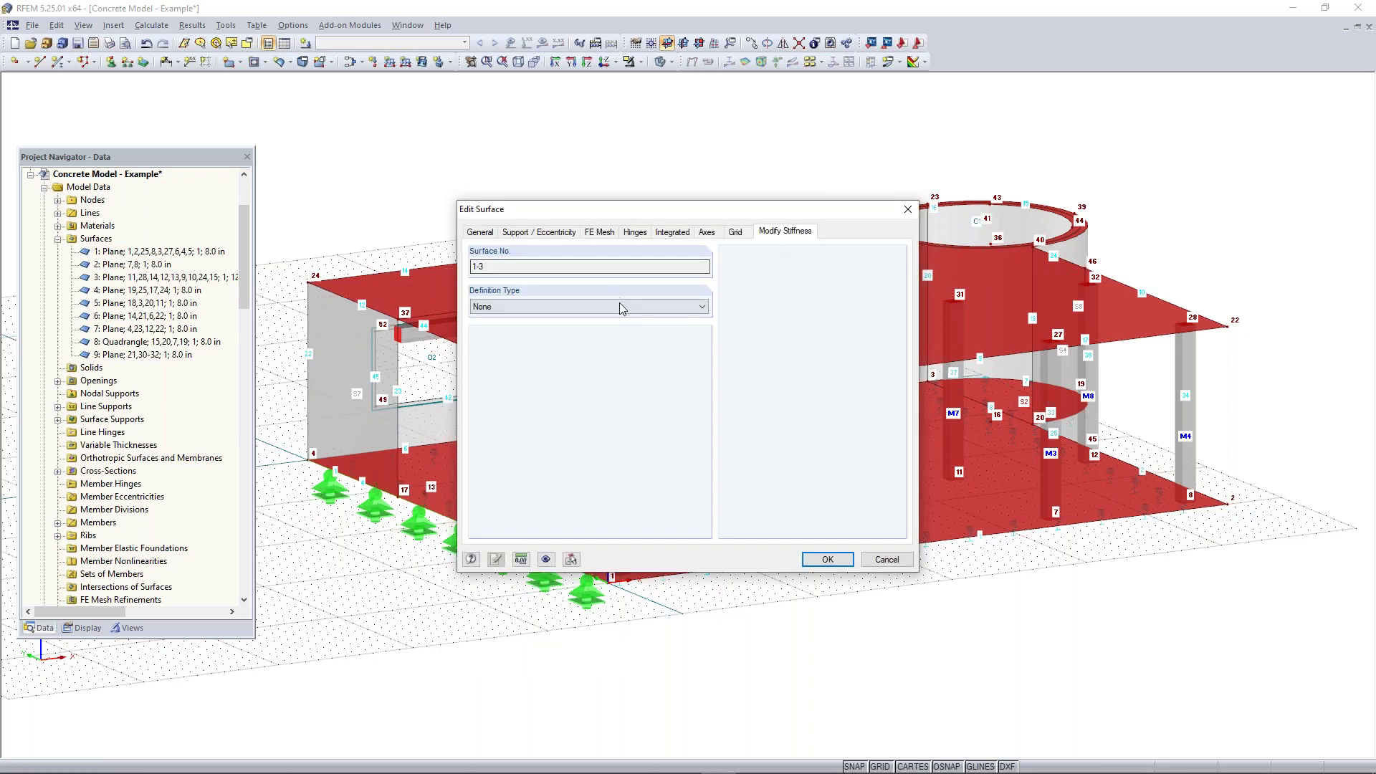
left_click(620, 306)
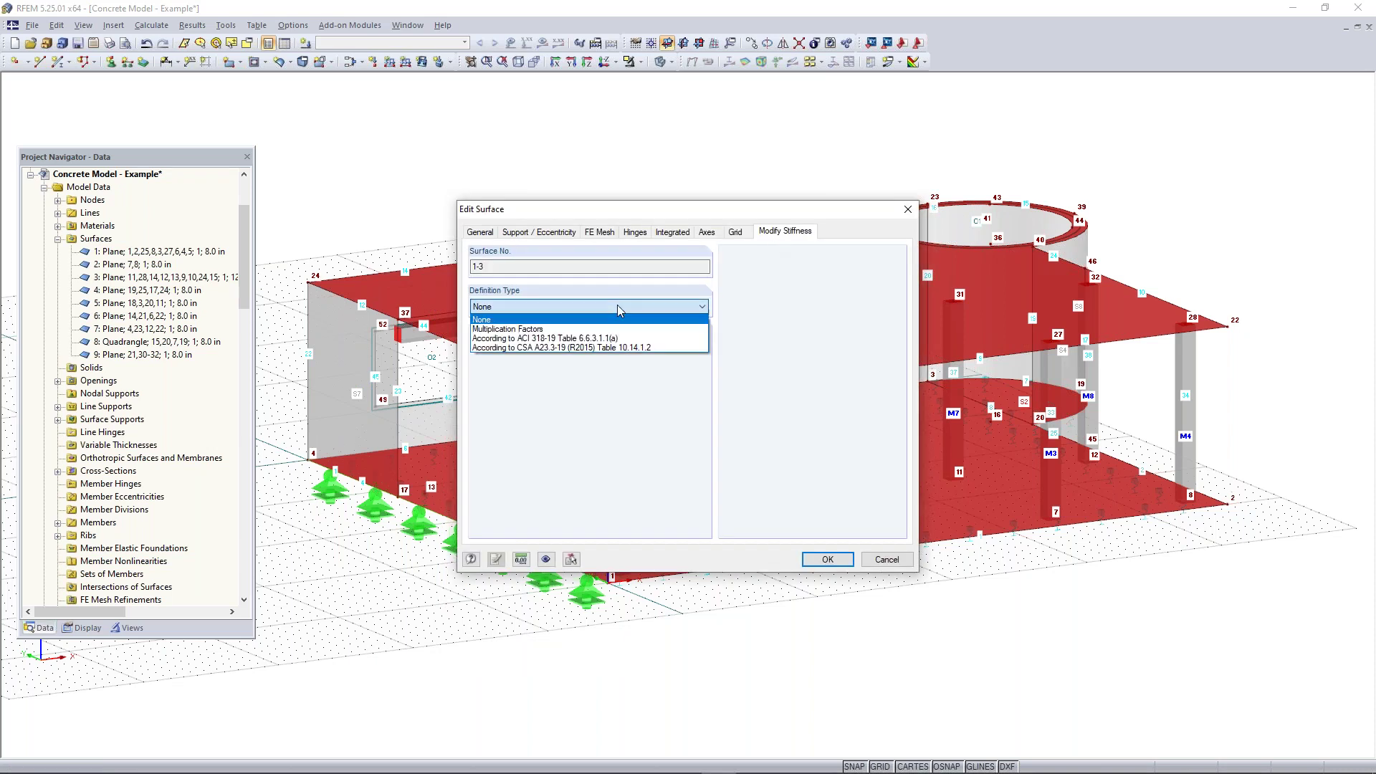
left_click(590, 340)
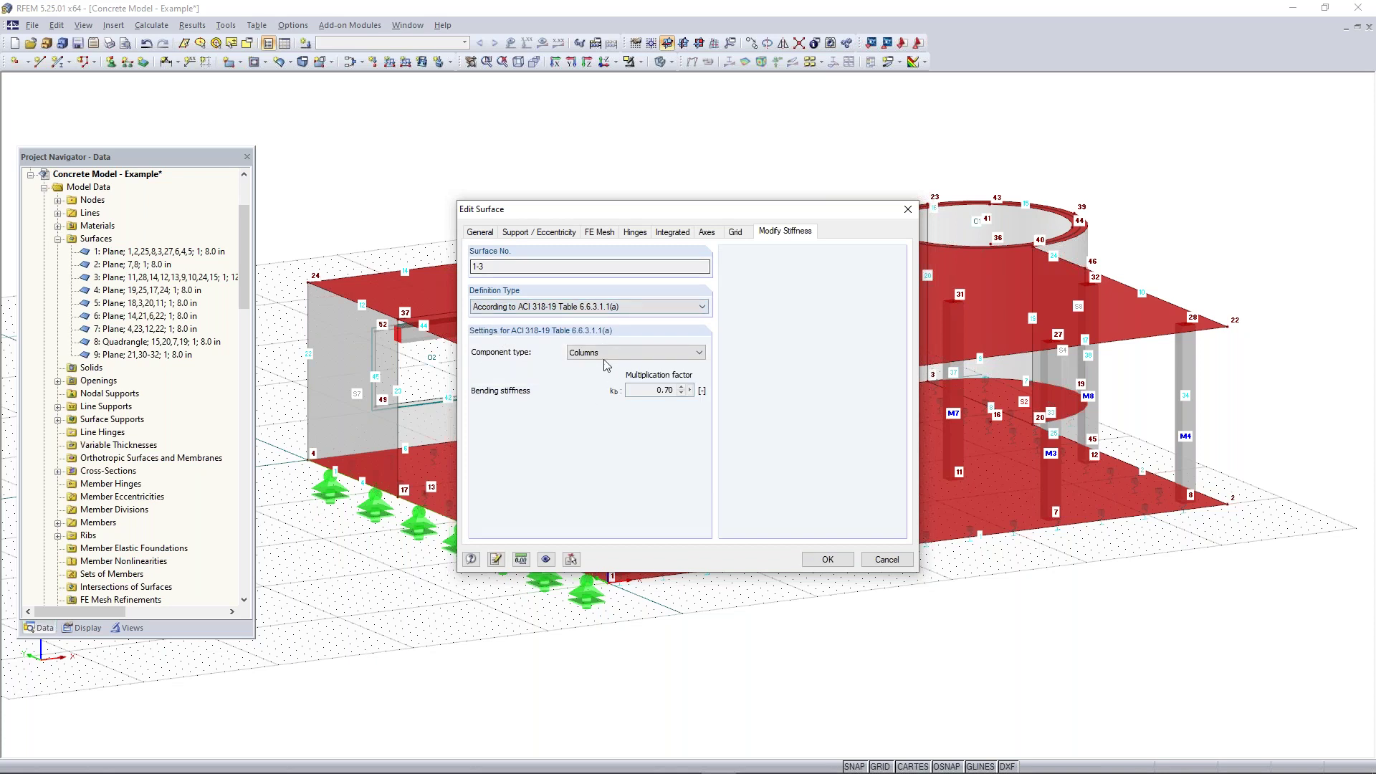
left_click(606, 355)
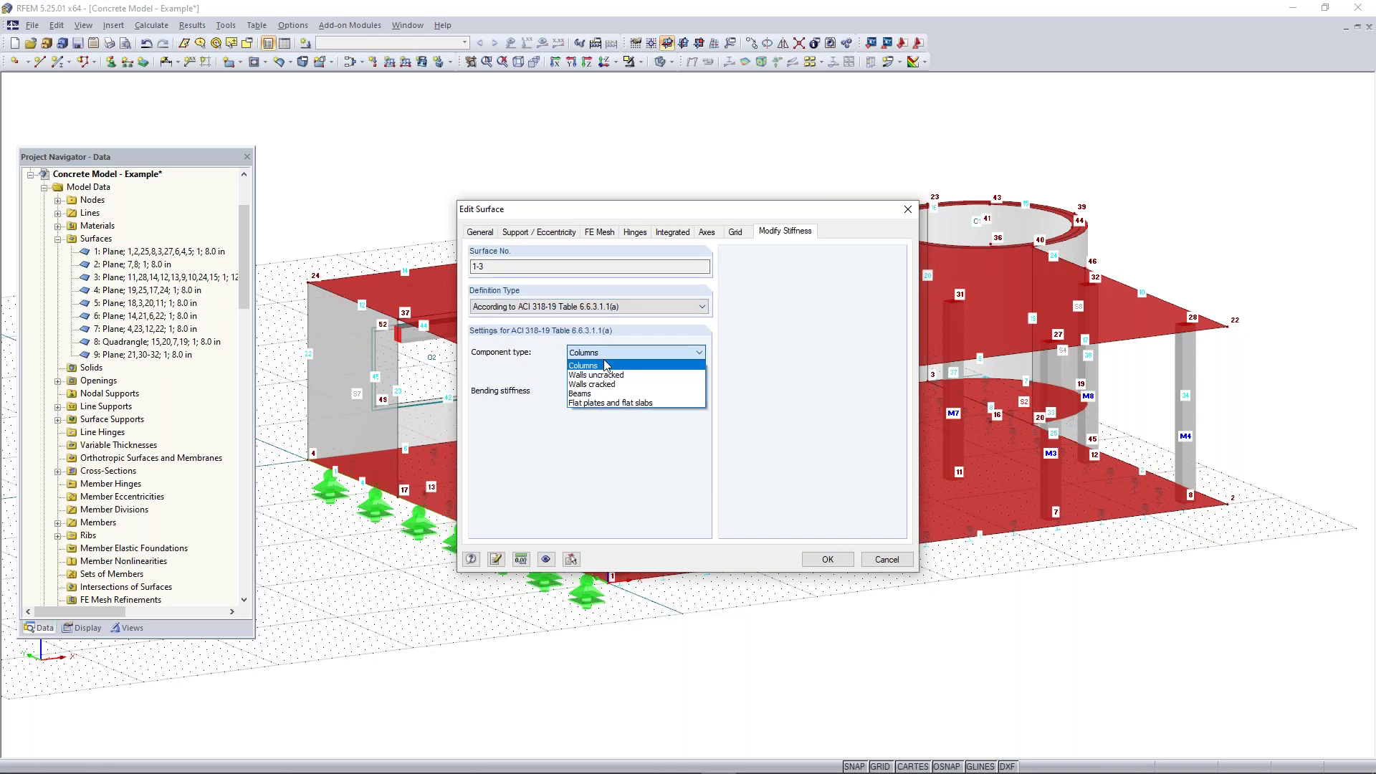
left_click(622, 404)
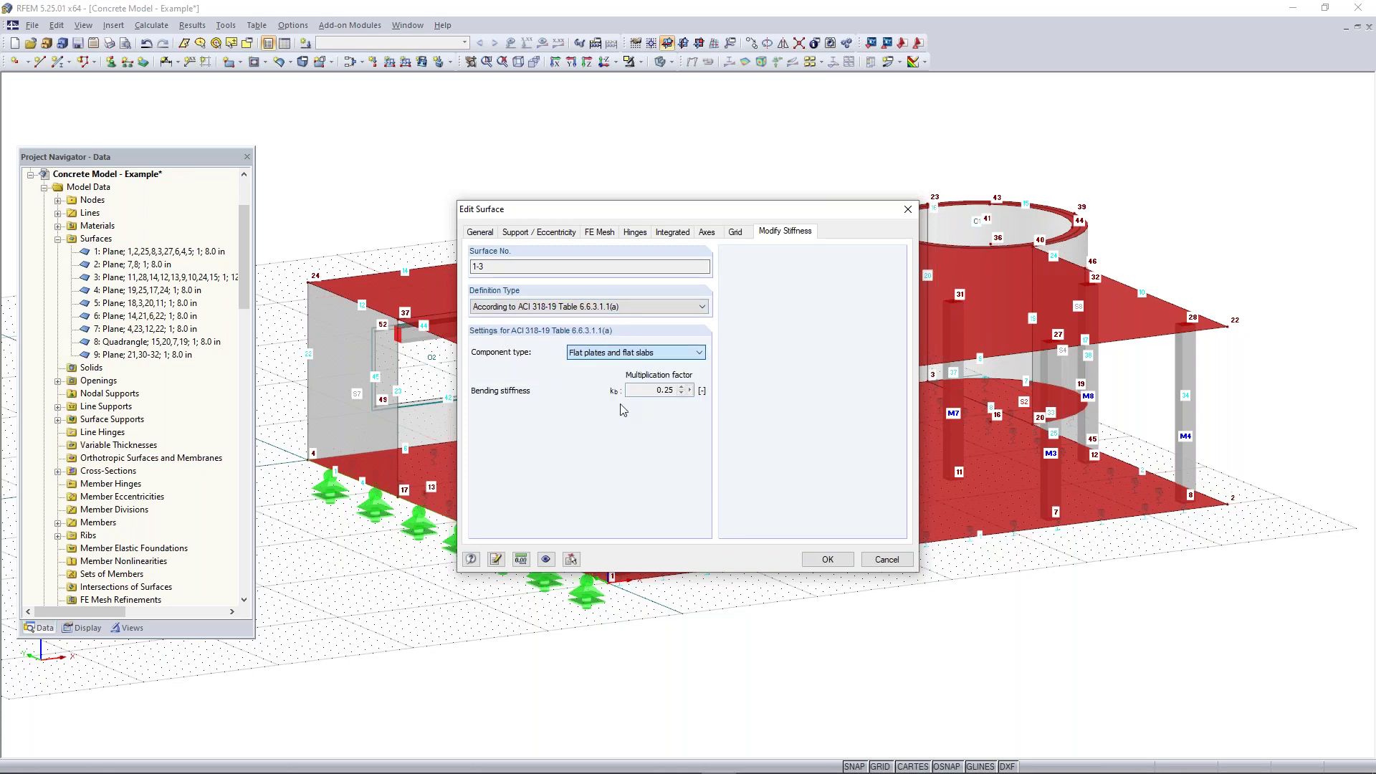
left_click(828, 560)
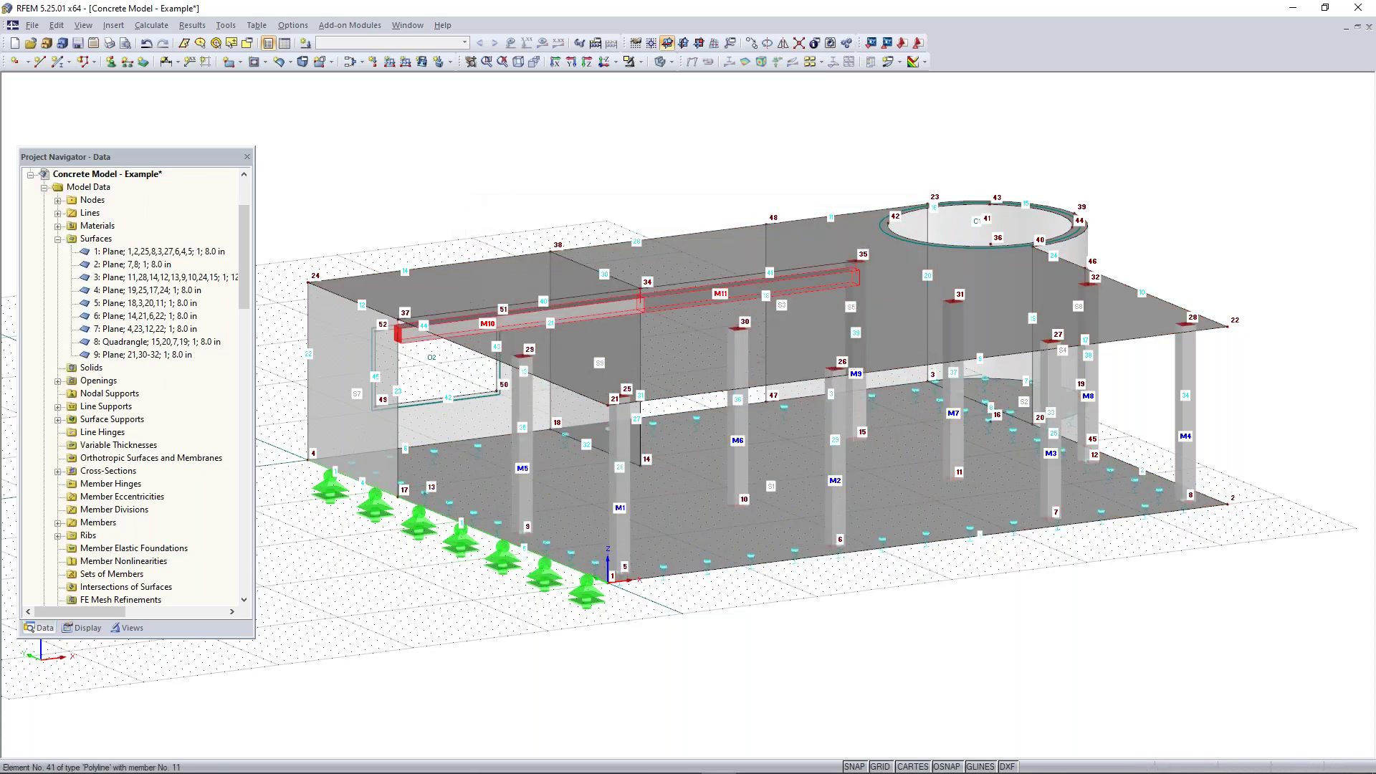
- Modify the stiffness of rib members 10 and 11 according to ACI 318-19 Table 6.6.3.1.1(a) with the component type Beams
right_click(662, 299)
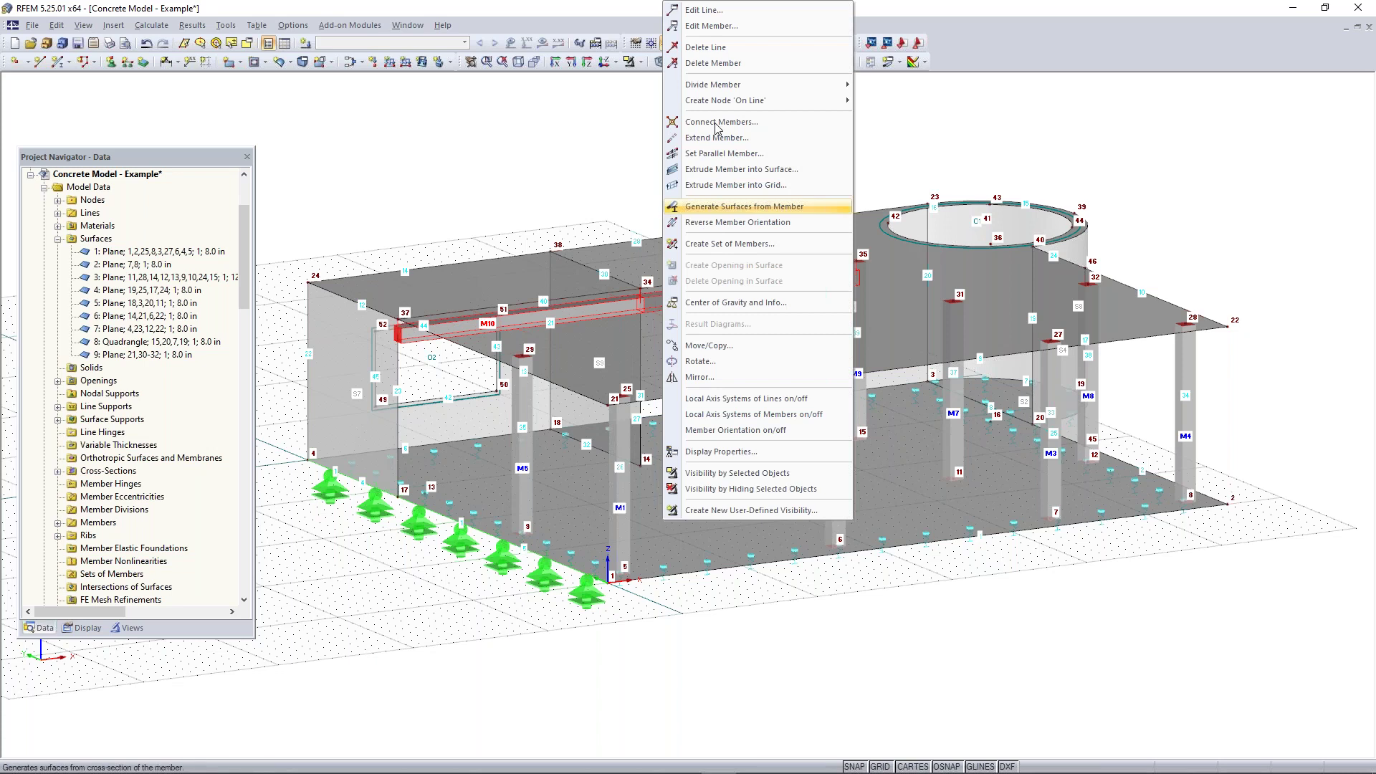
left_click(717, 27)
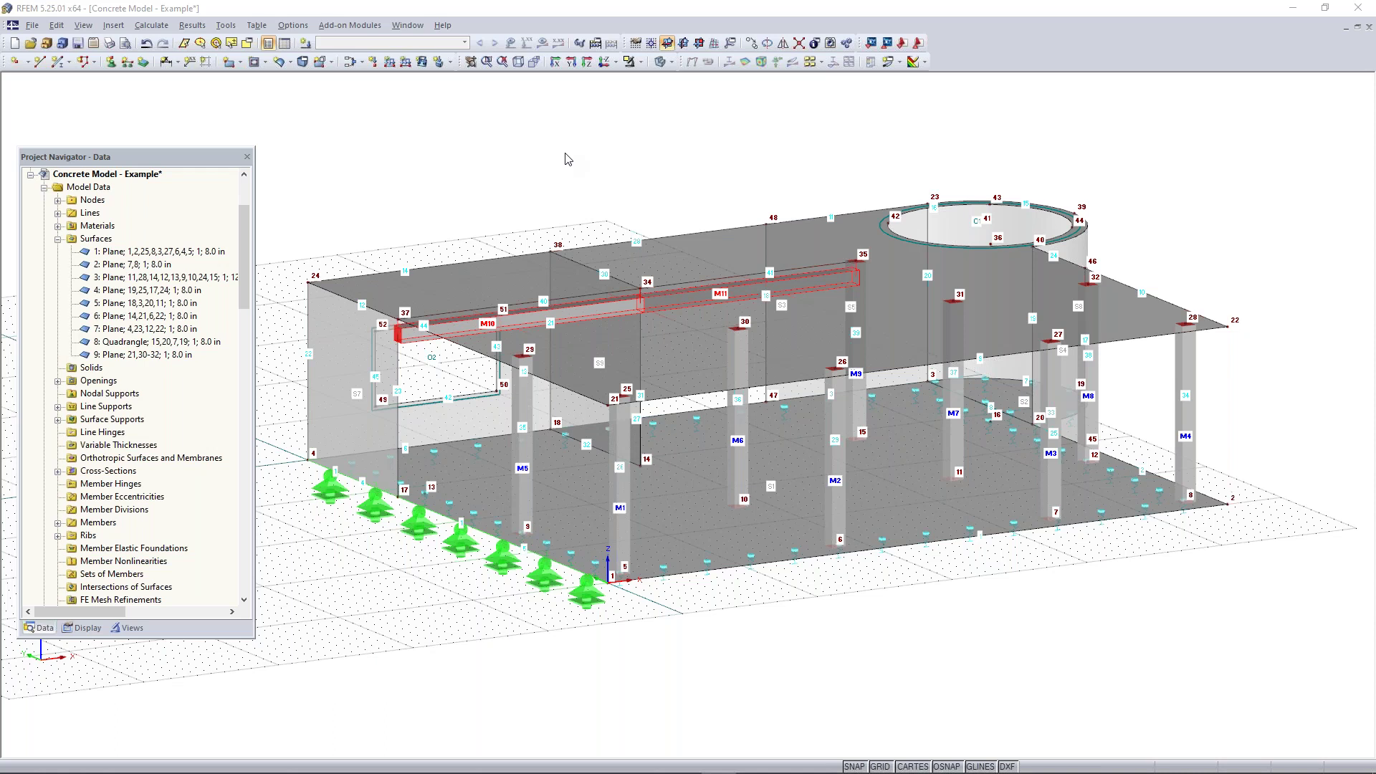
left_click(611, 307)
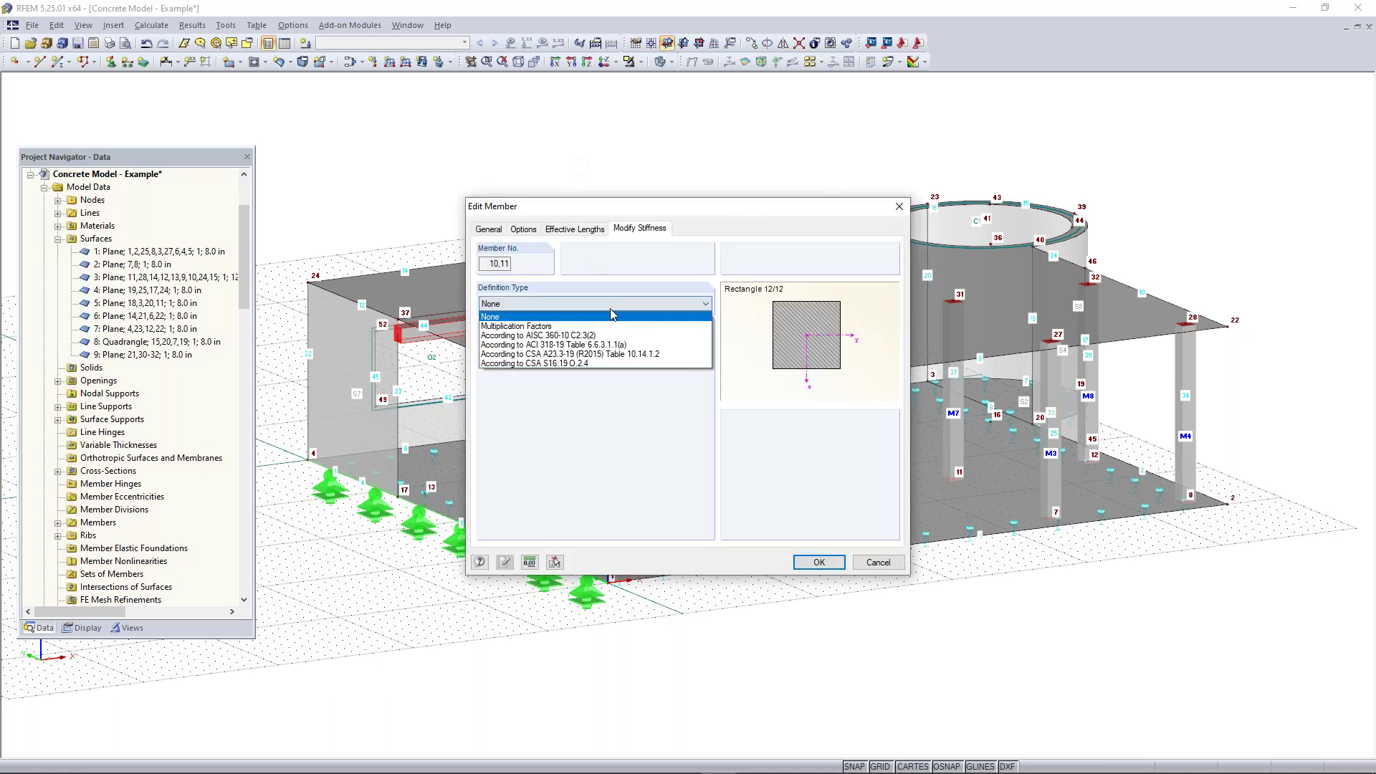
left_click(569, 345)
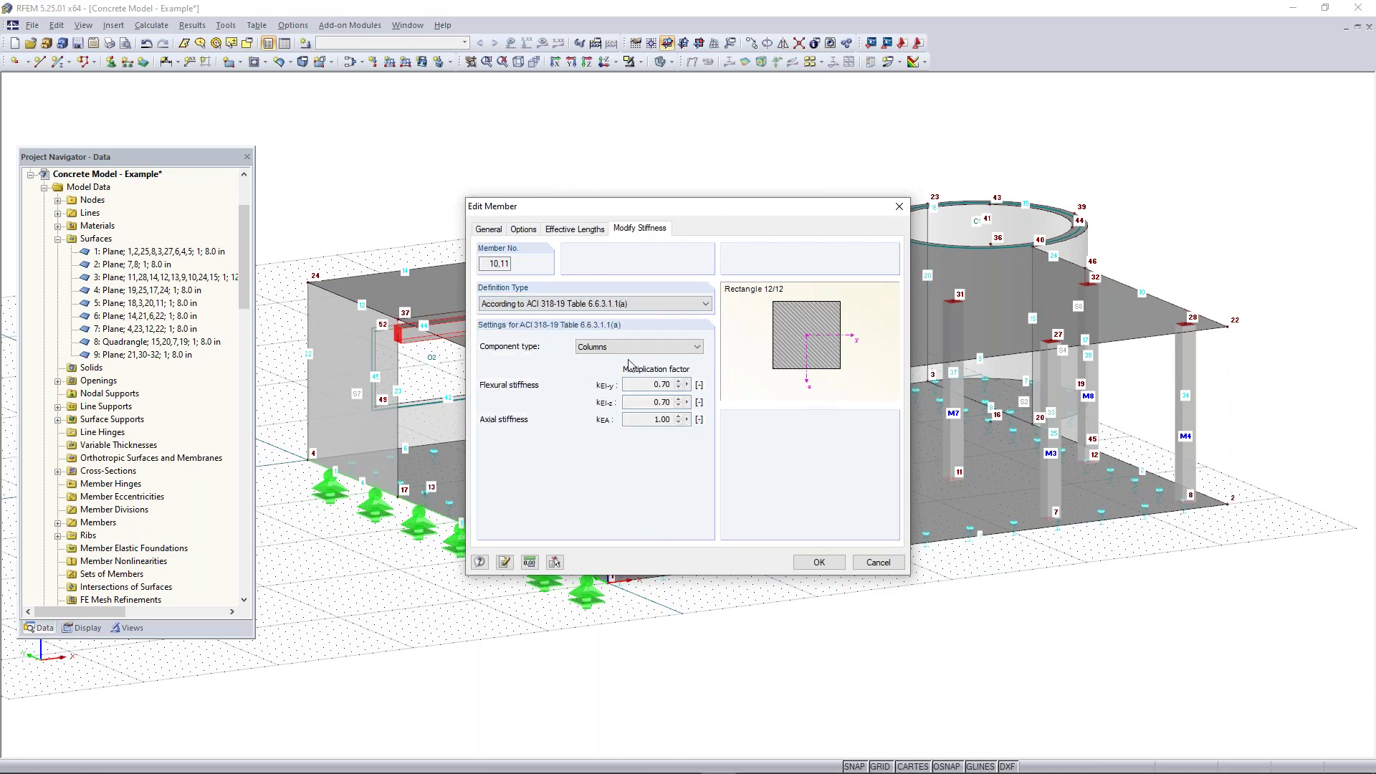
left_click(632, 347)
left_click(631, 392)
left_click(819, 563)
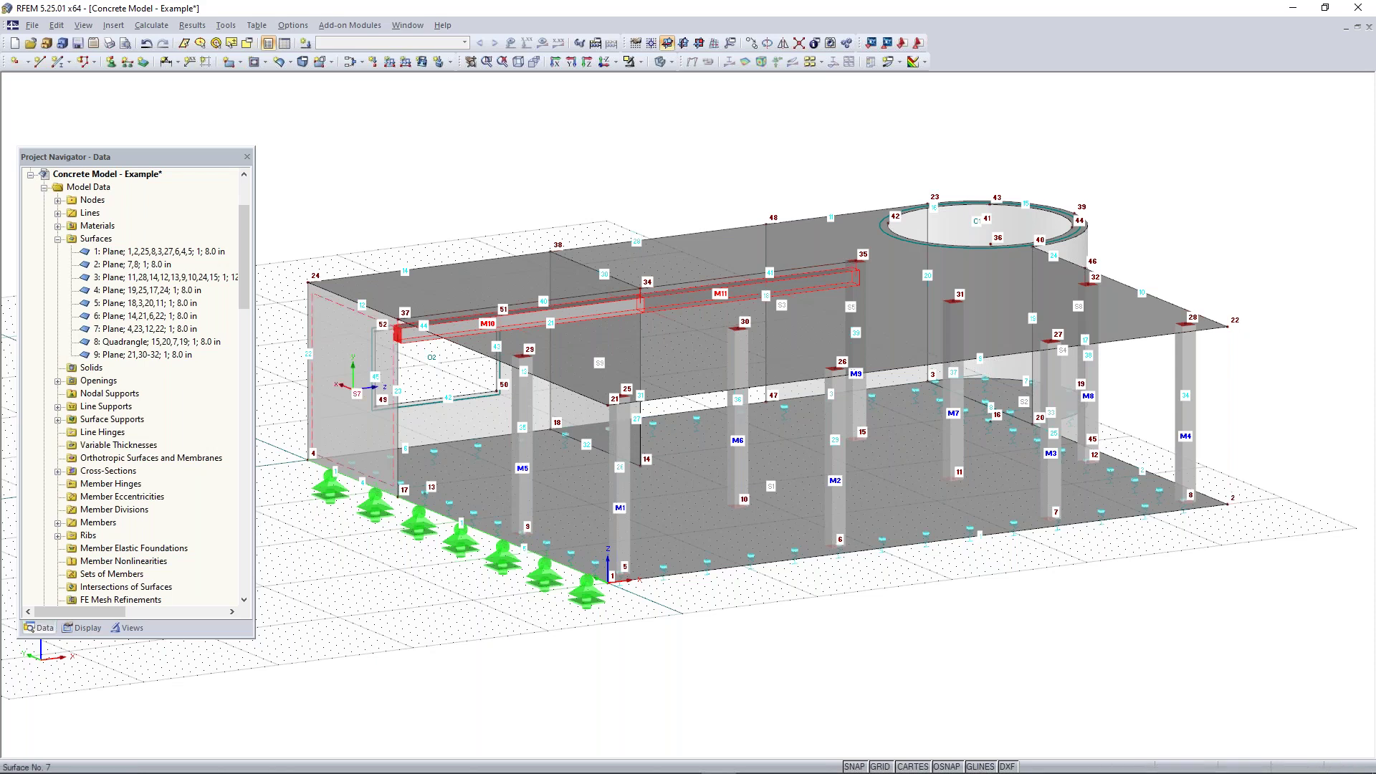
right_click_drag(739, 477, 783, 511)
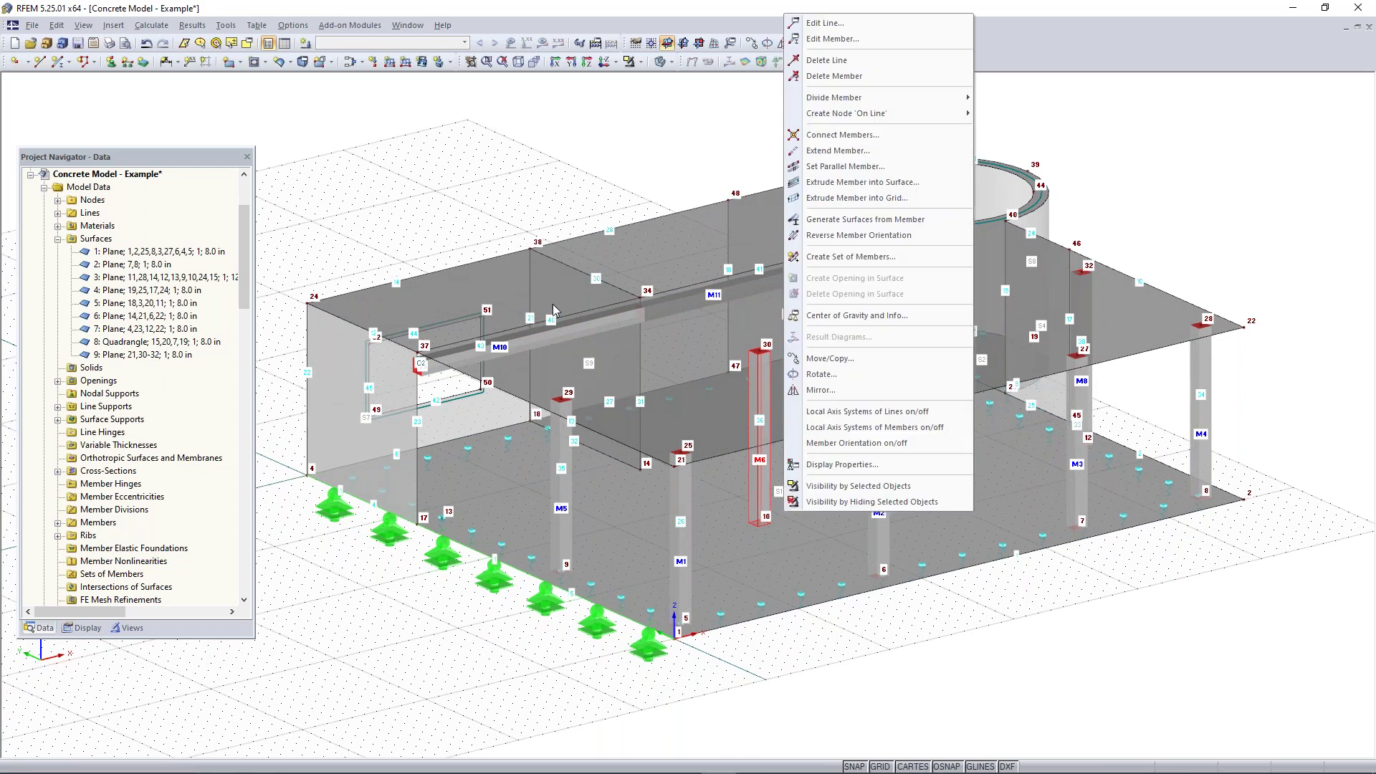
- Create a load case in the Dead action category with self-weight active at a factor of 1.000 in Z
left_click(540, 195)
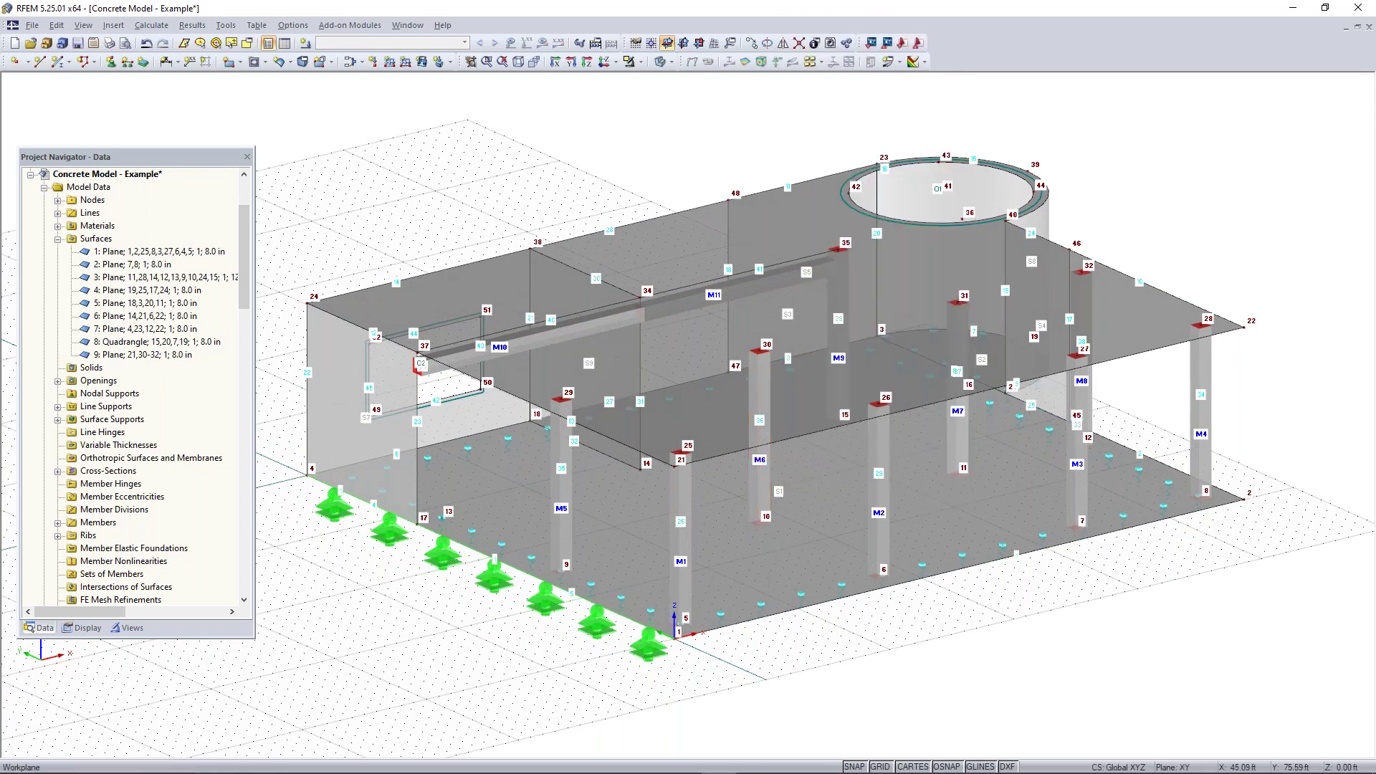
left_click(307, 44)
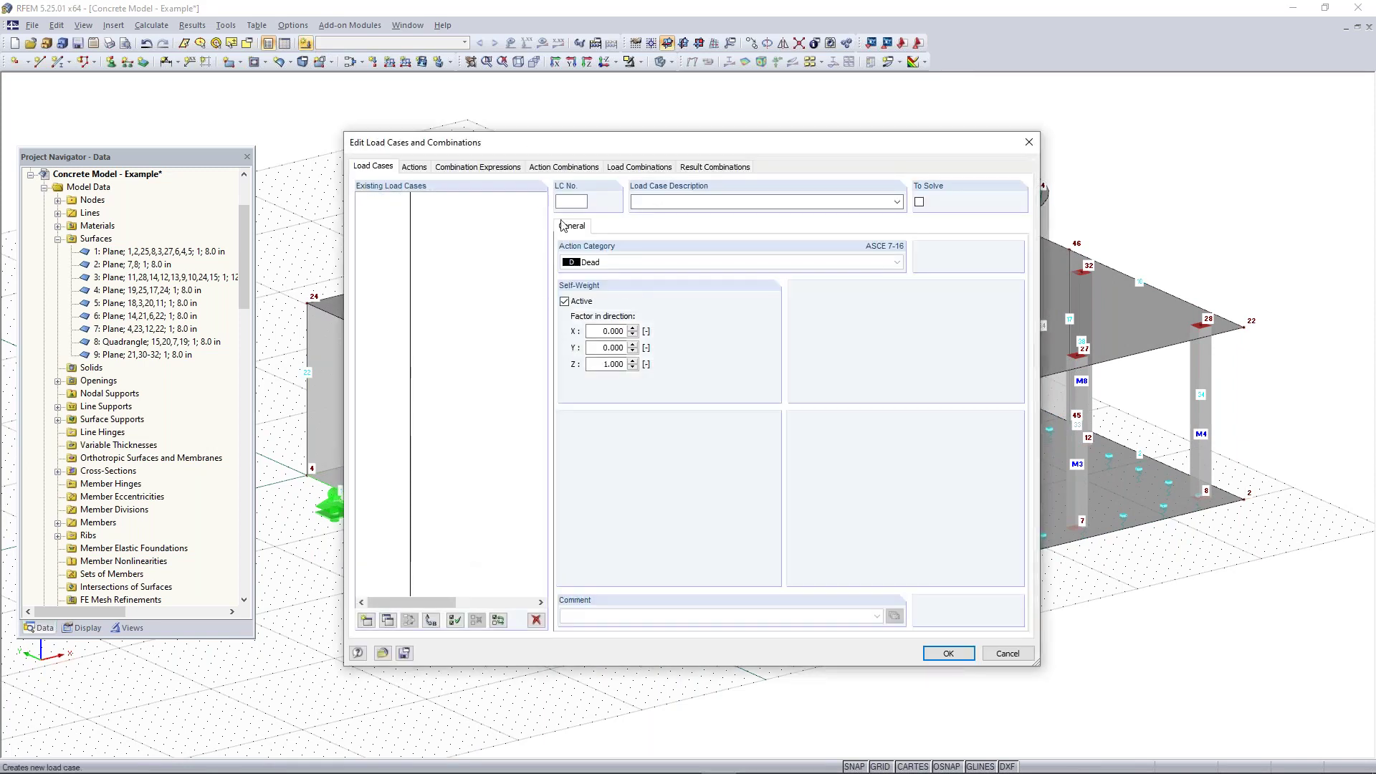
left_click(947, 654)
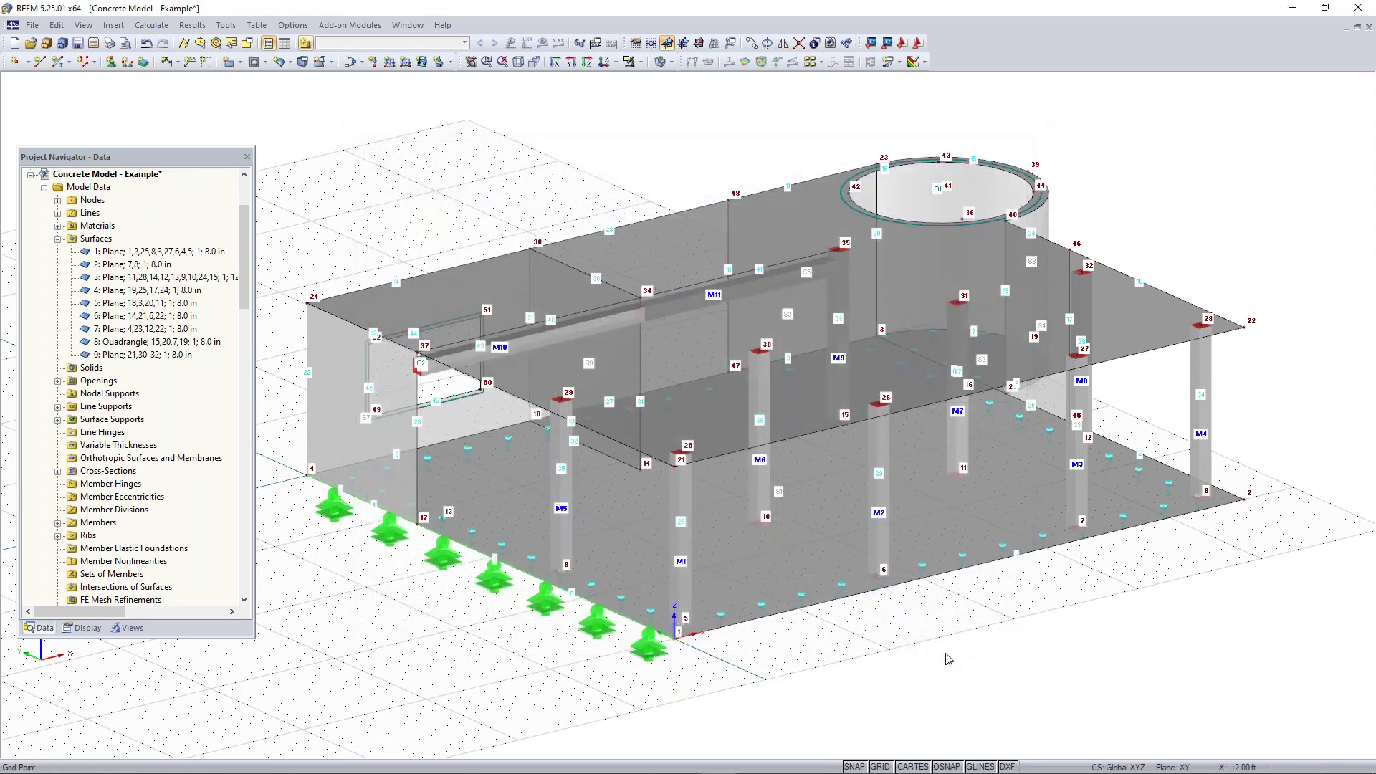
- Calculate load case LC1 and show its global deformations with the model displayed in wireframe
left_click(544, 45)
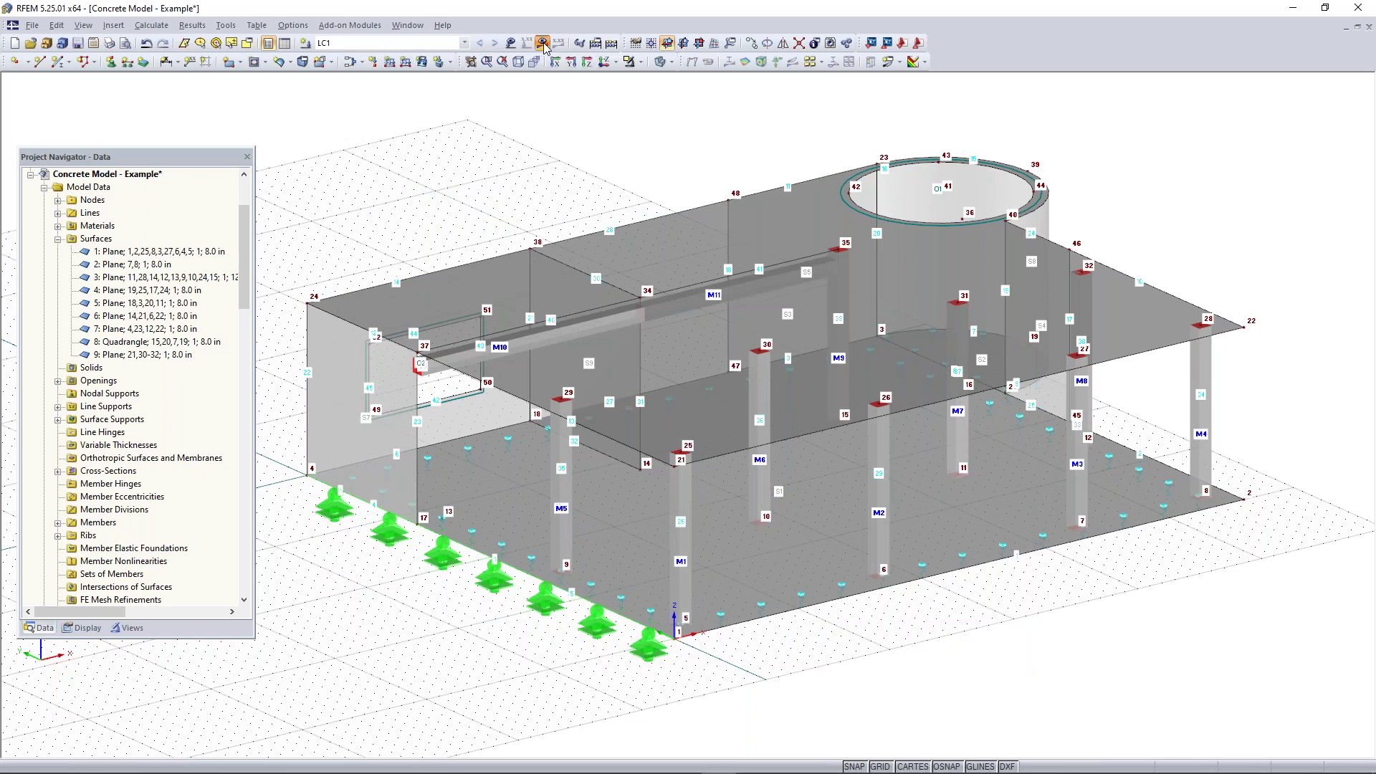
left_click(663, 428)
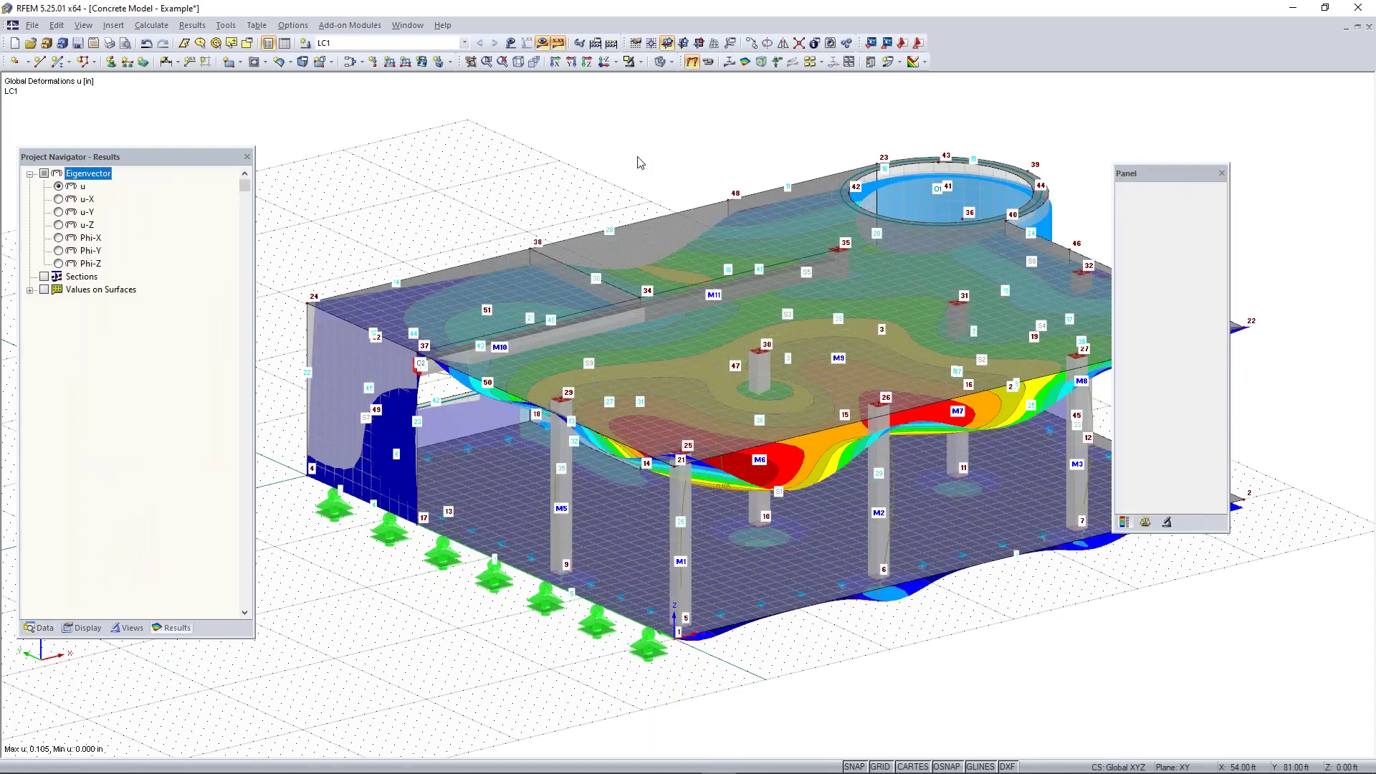
middle_click_drag(638, 157, 575, 134)
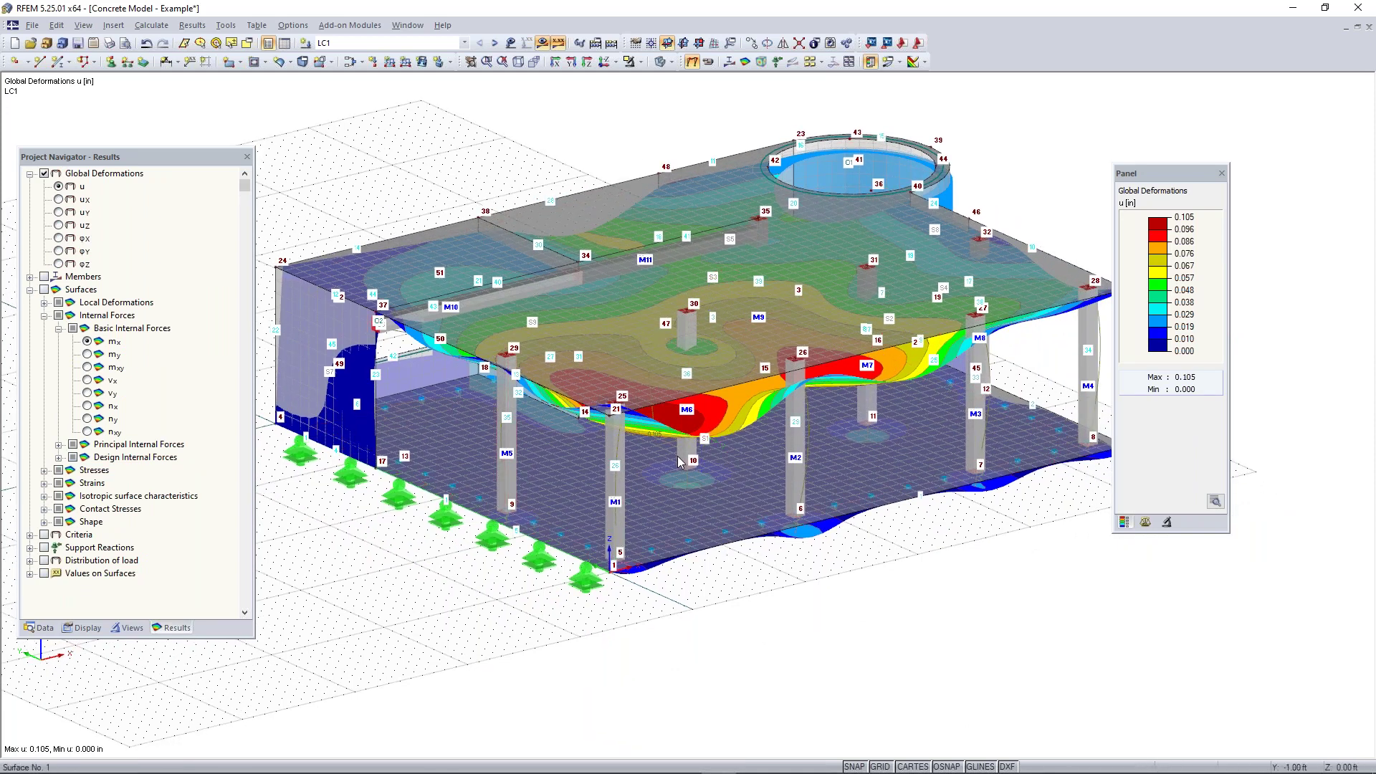
left_click(660, 63)
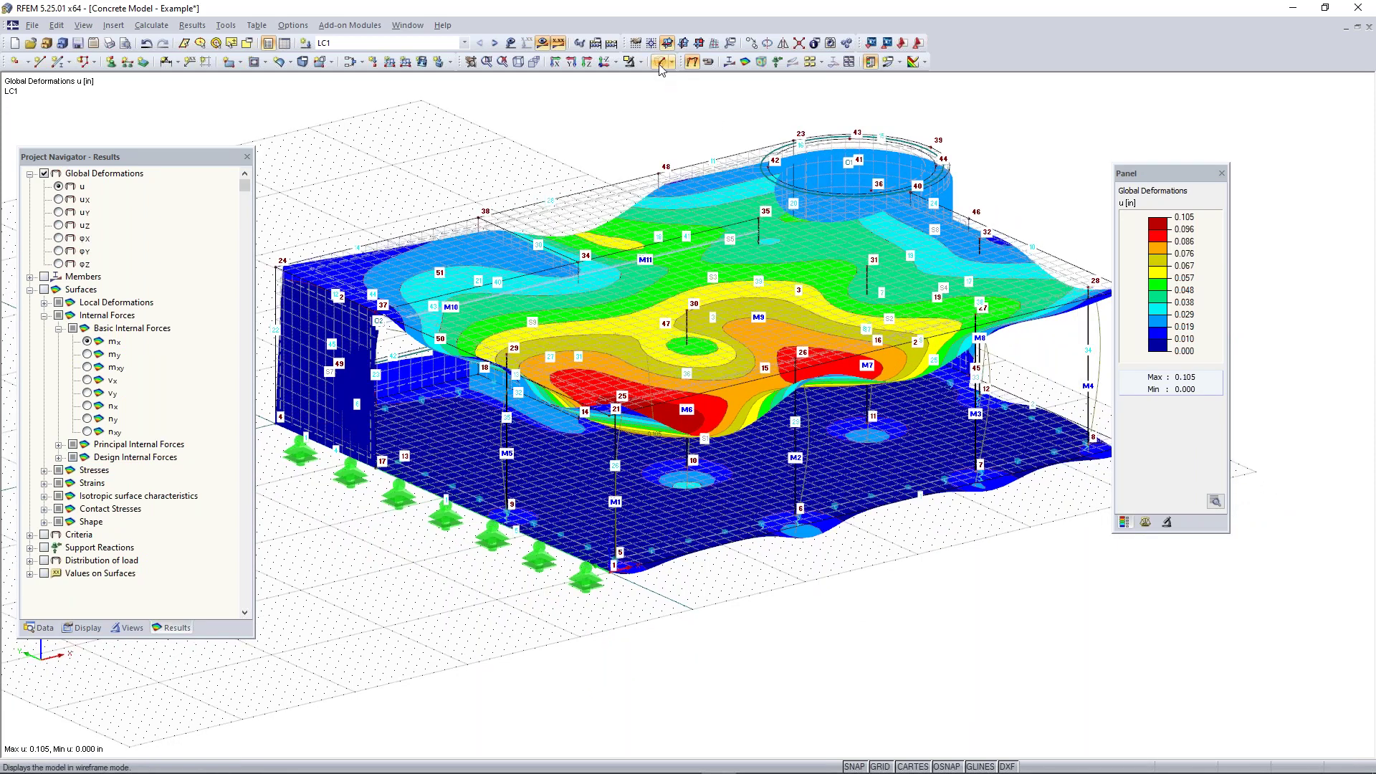
middle_click_drag(826, 563, 800, 548, "ctrl")
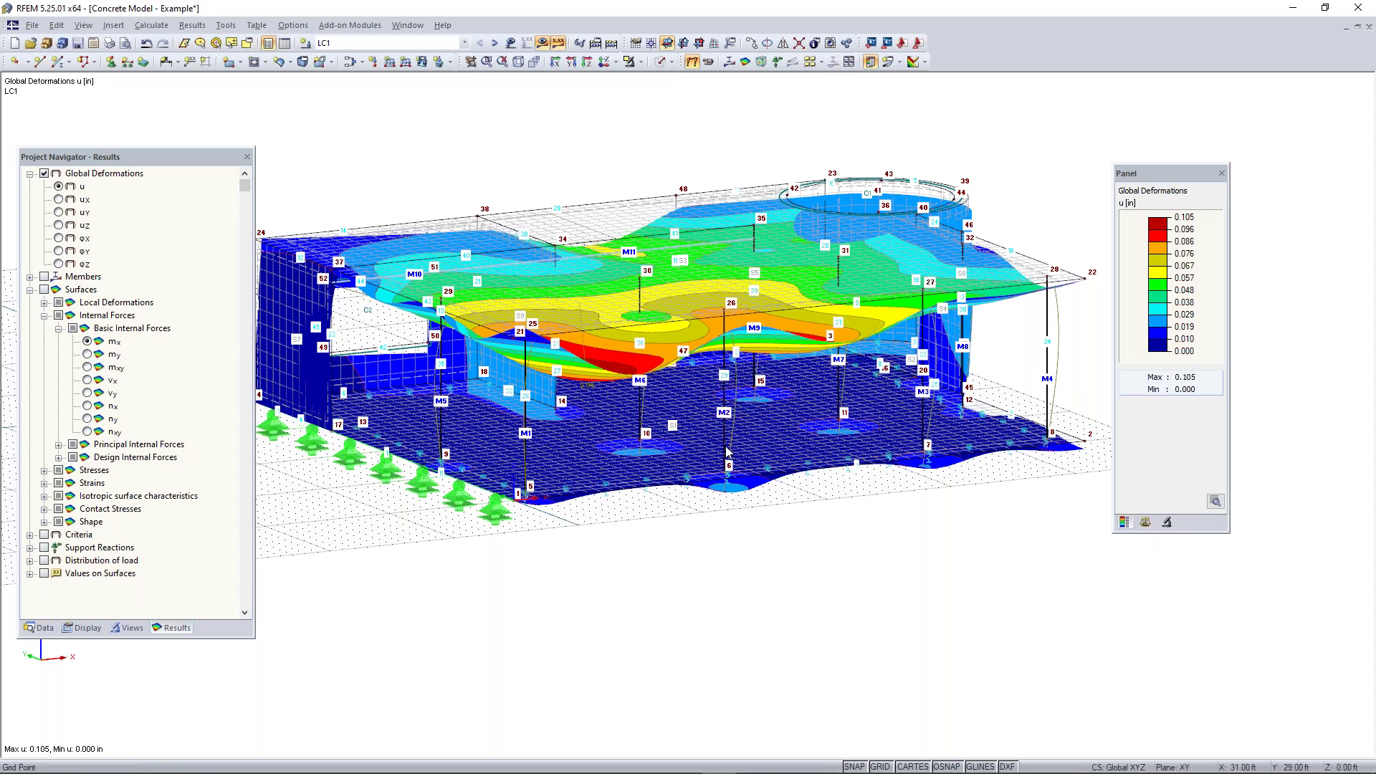
- Look through the model data tree down to the add-on modules, and return to the results tree
left_click(40, 628)
scroll(185, 481, "down", 6)
scroll(185, 480, "down", 11)
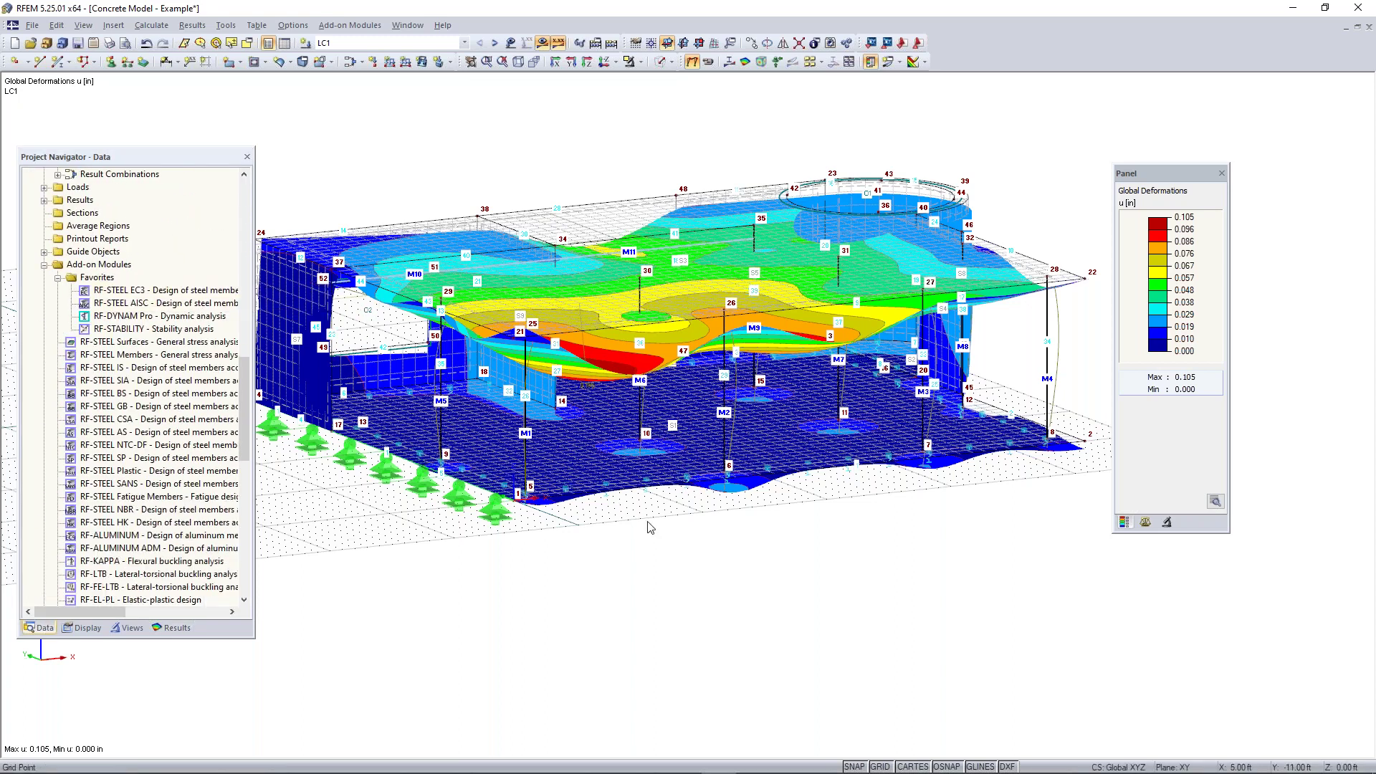
middle_click_drag(663, 534, 692, 566)
left_click(174, 629)
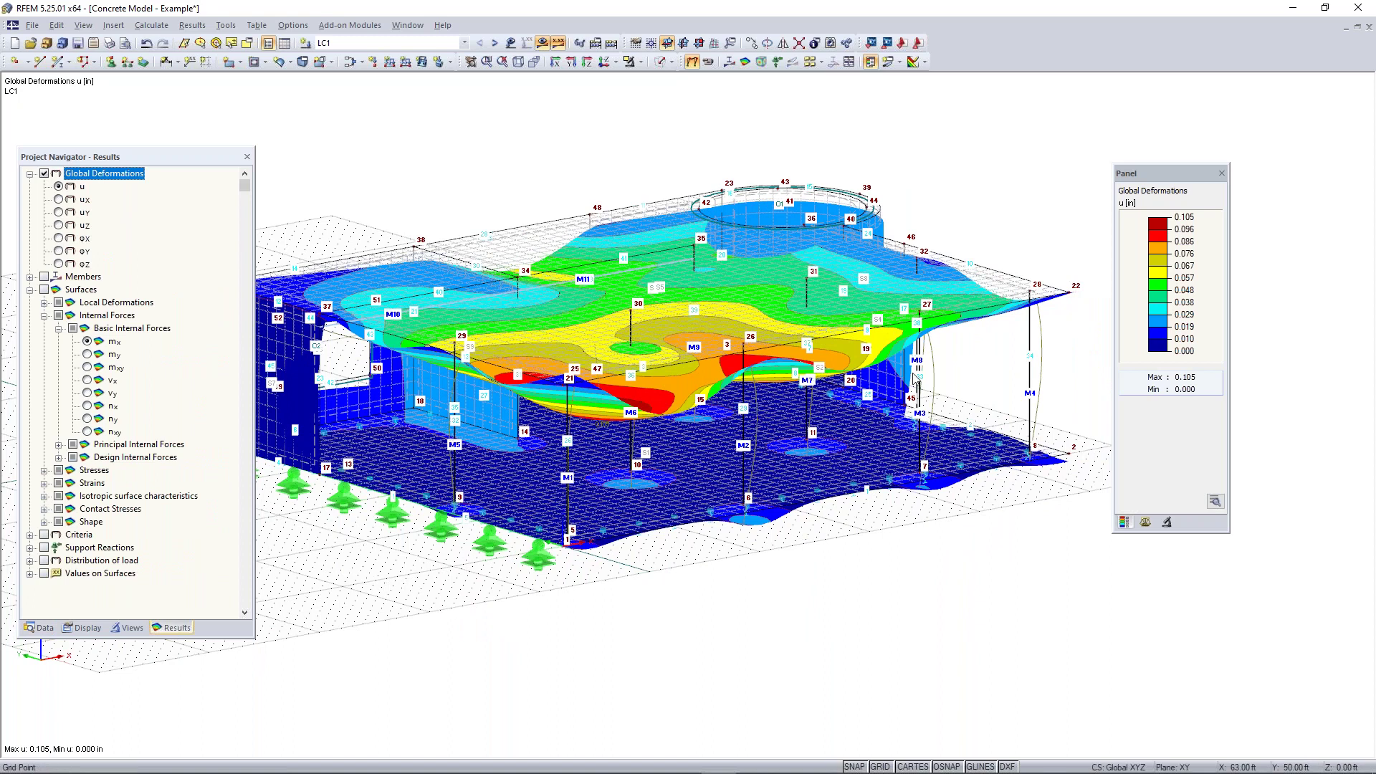
- Check the display factor settings for the deformation, and return to the colour scale of the global deformations
left_click(1145, 522)
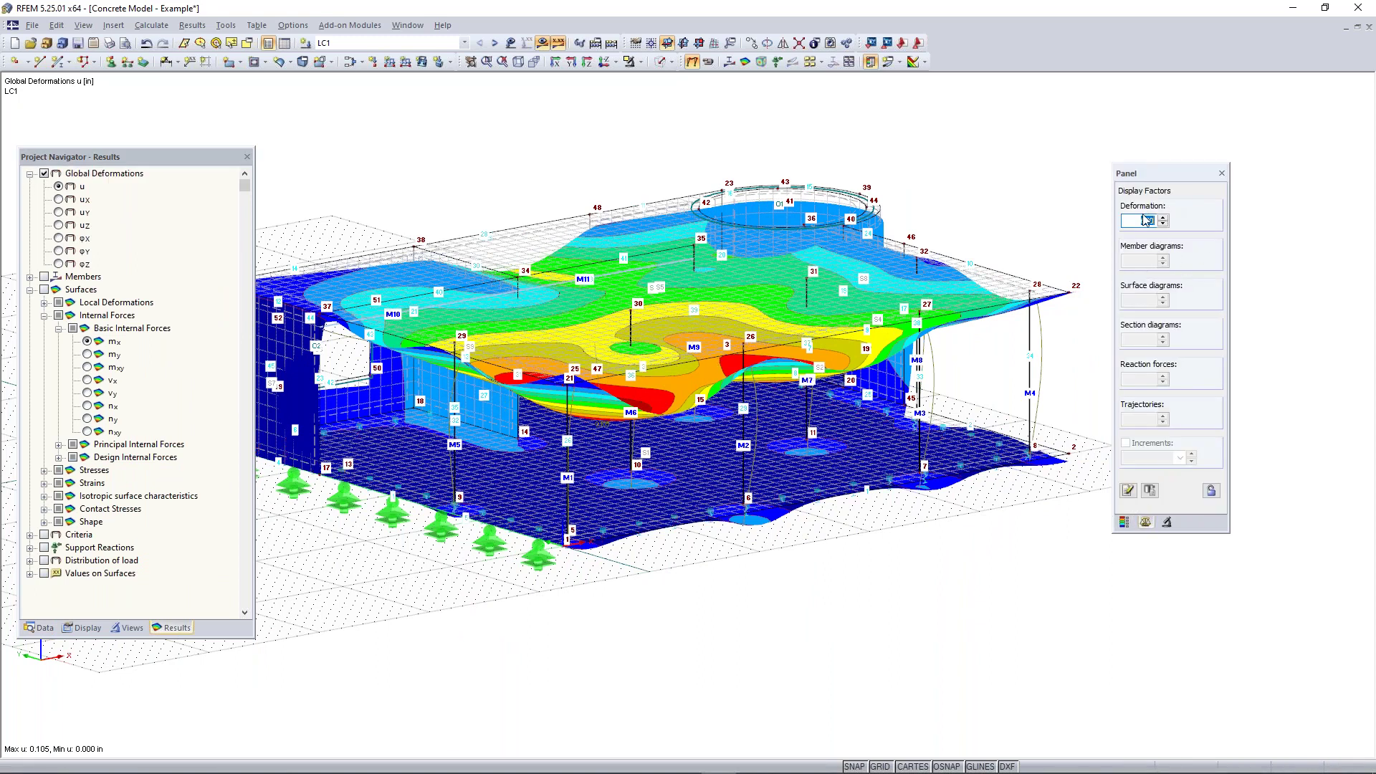
left_click(1125, 523)
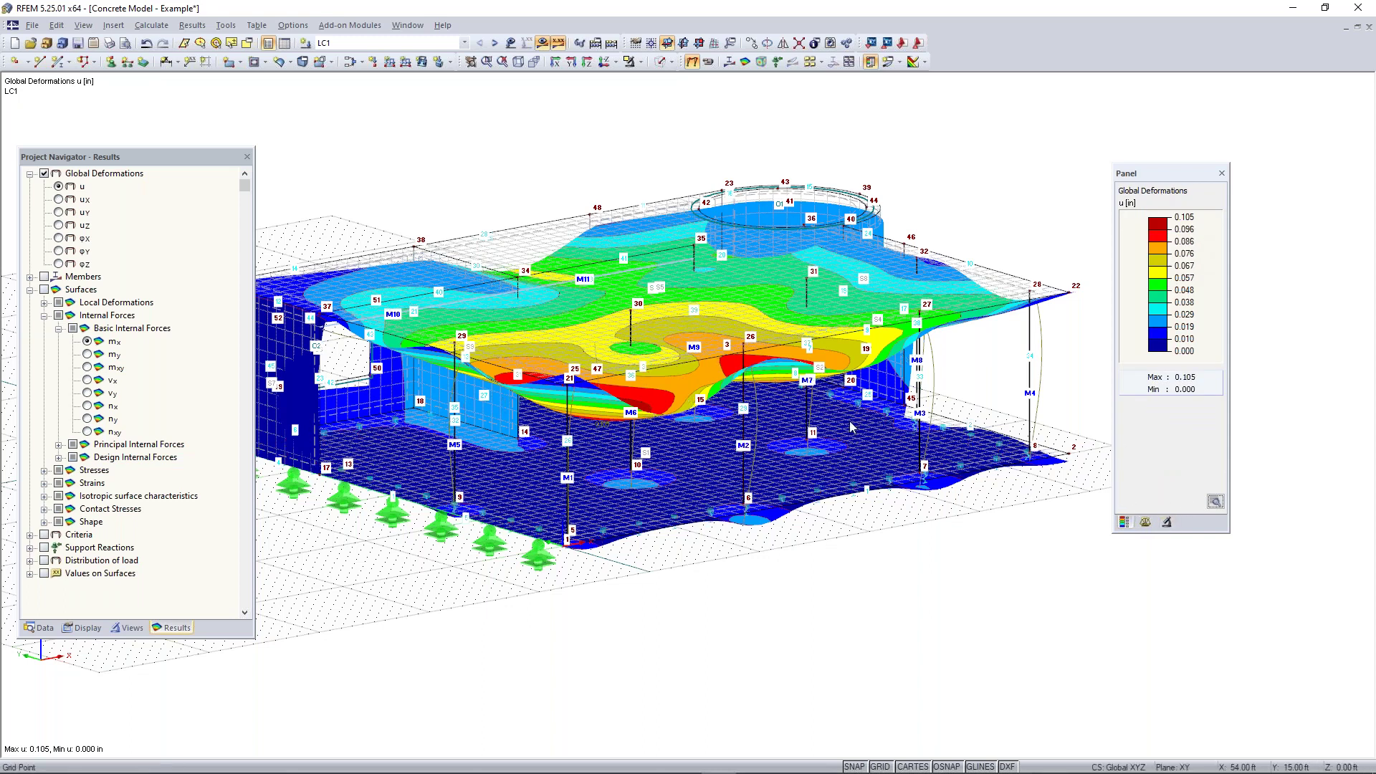
scroll(744, 559, "down", 1)
middle_click_drag(744, 559, 763, 550)
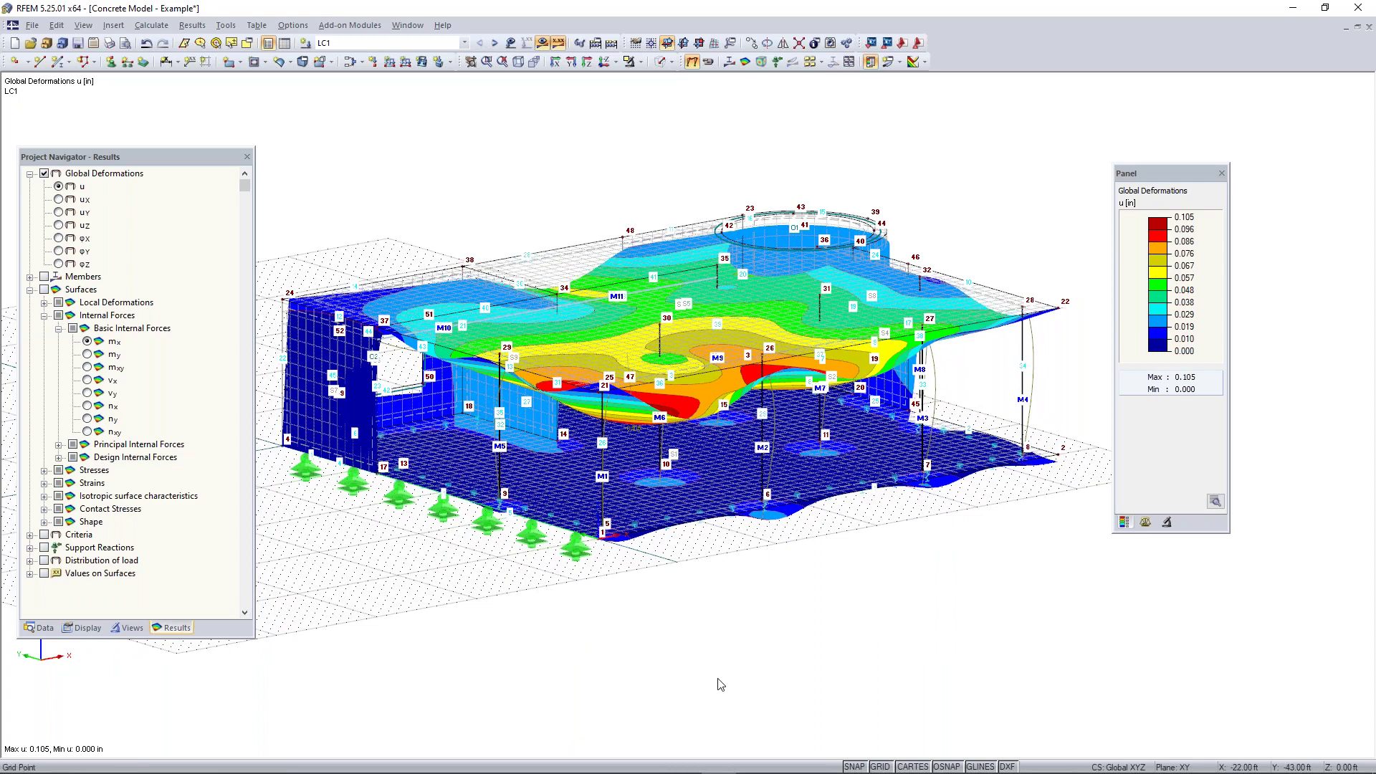
- Switch to the PowerPoint slide show with the Concrete Model example
key("super")
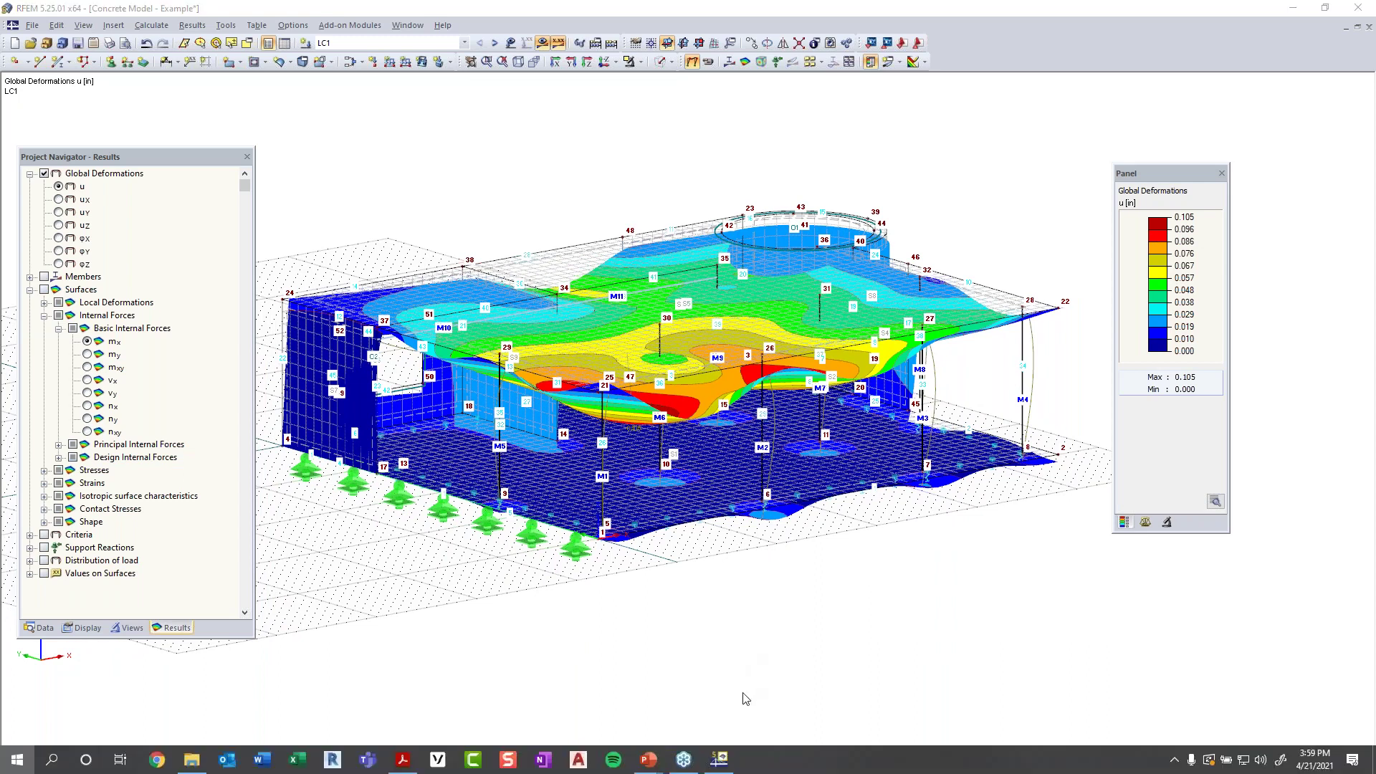
mouse_move(650, 767)
left_click(758, 730)
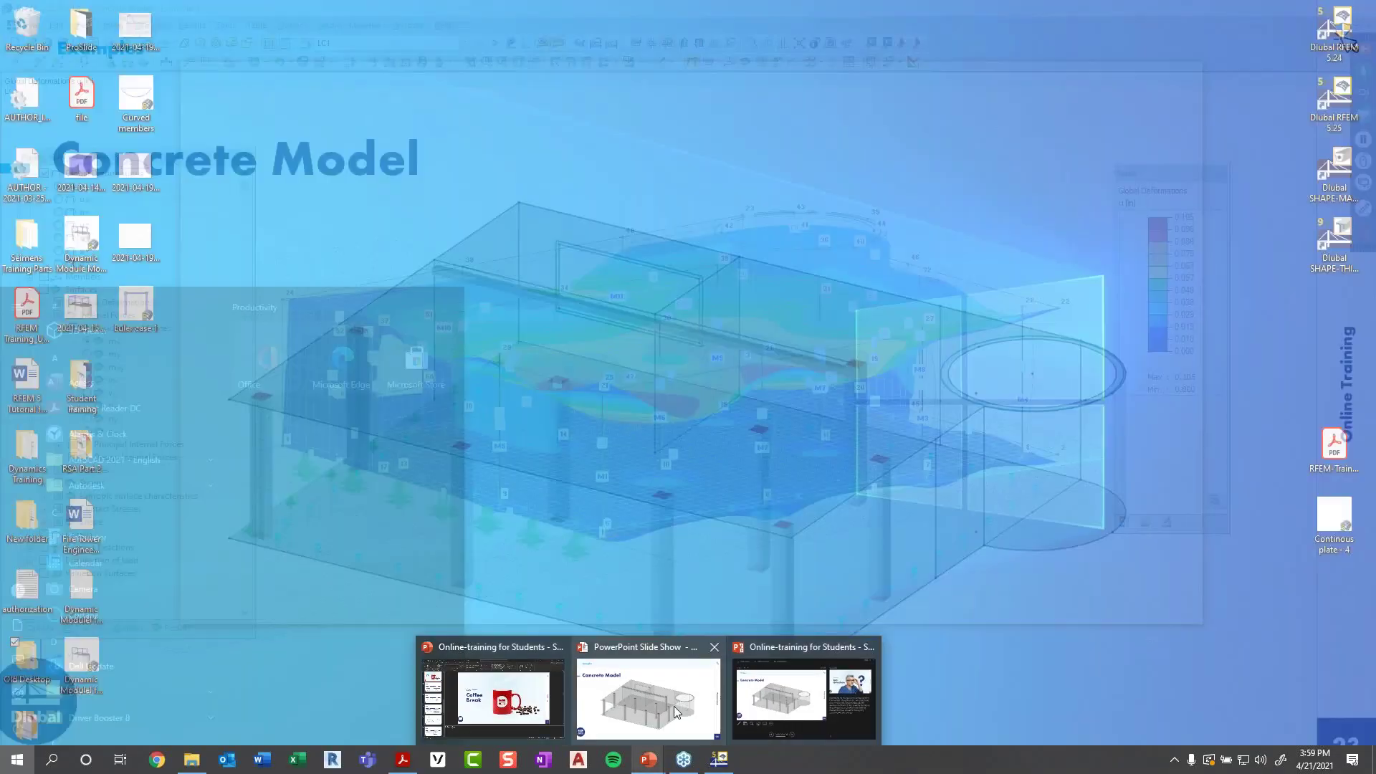